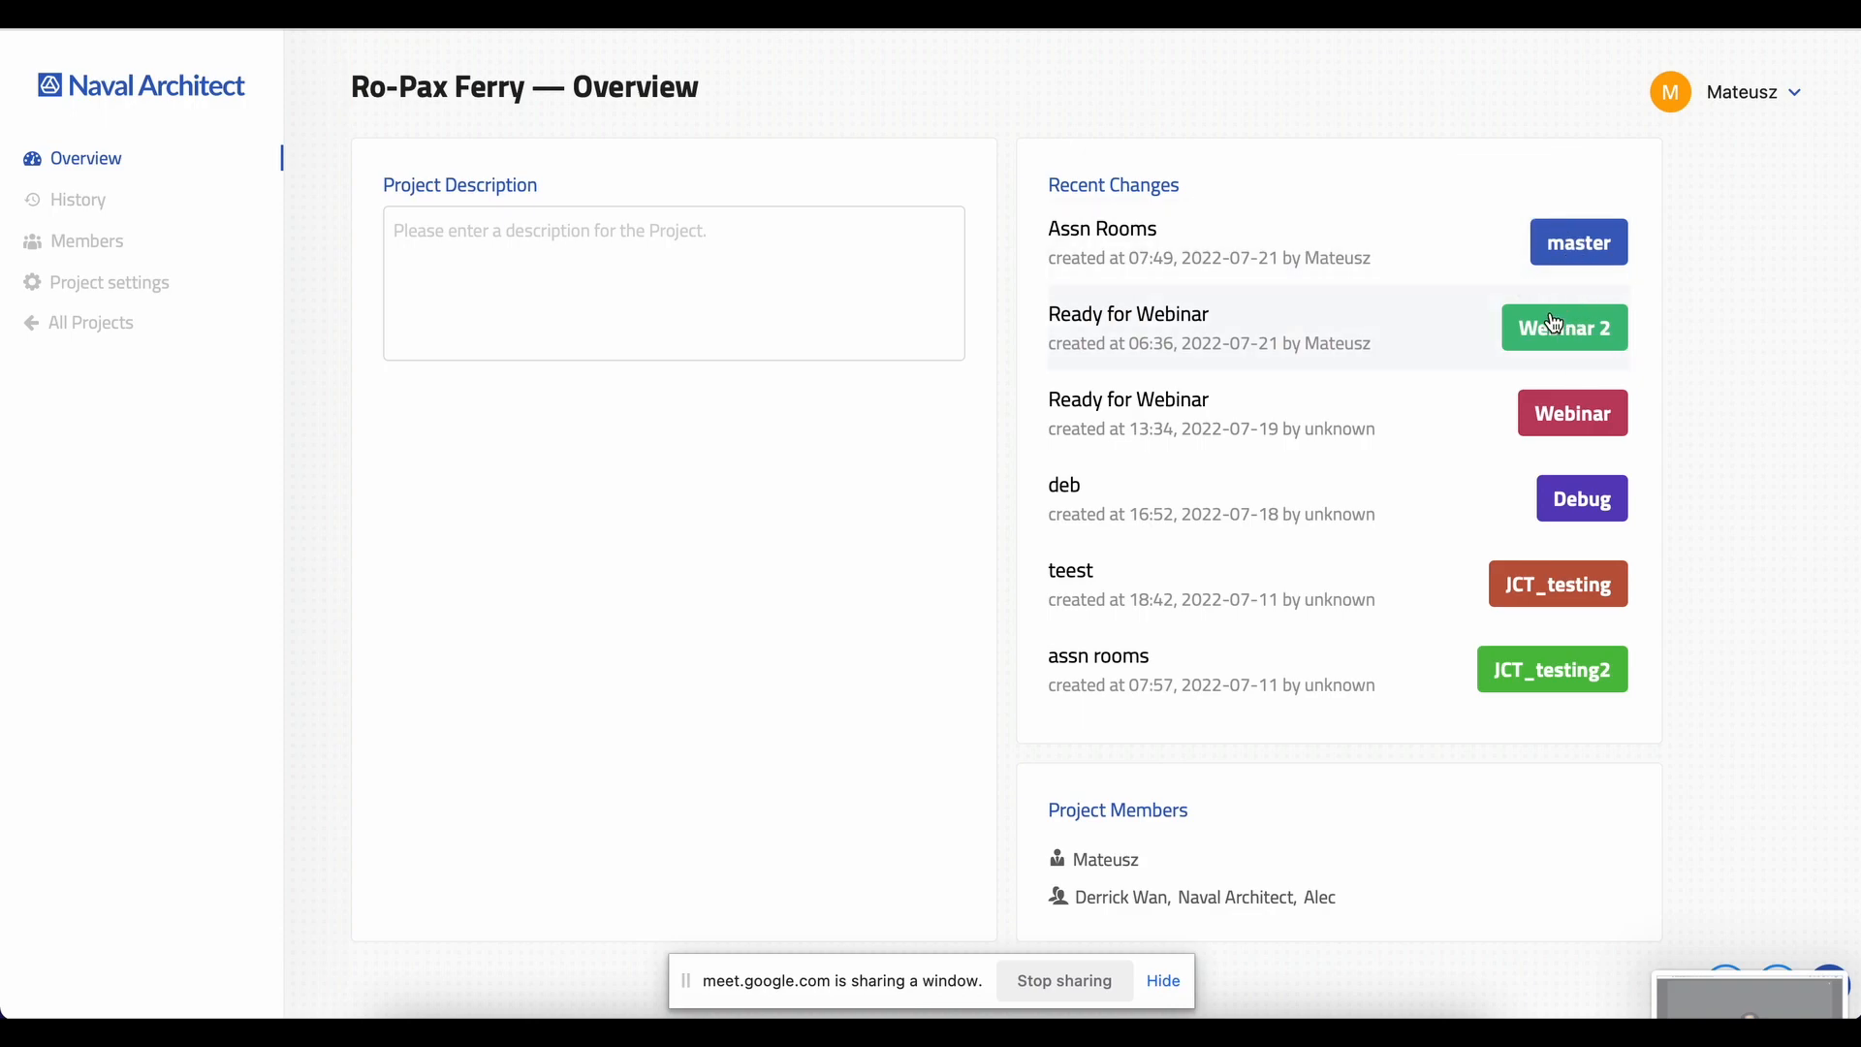
- Open the Webinar 2 version of the Ro-Pax Ferry project and display its Default 3D view
click(1554, 331)
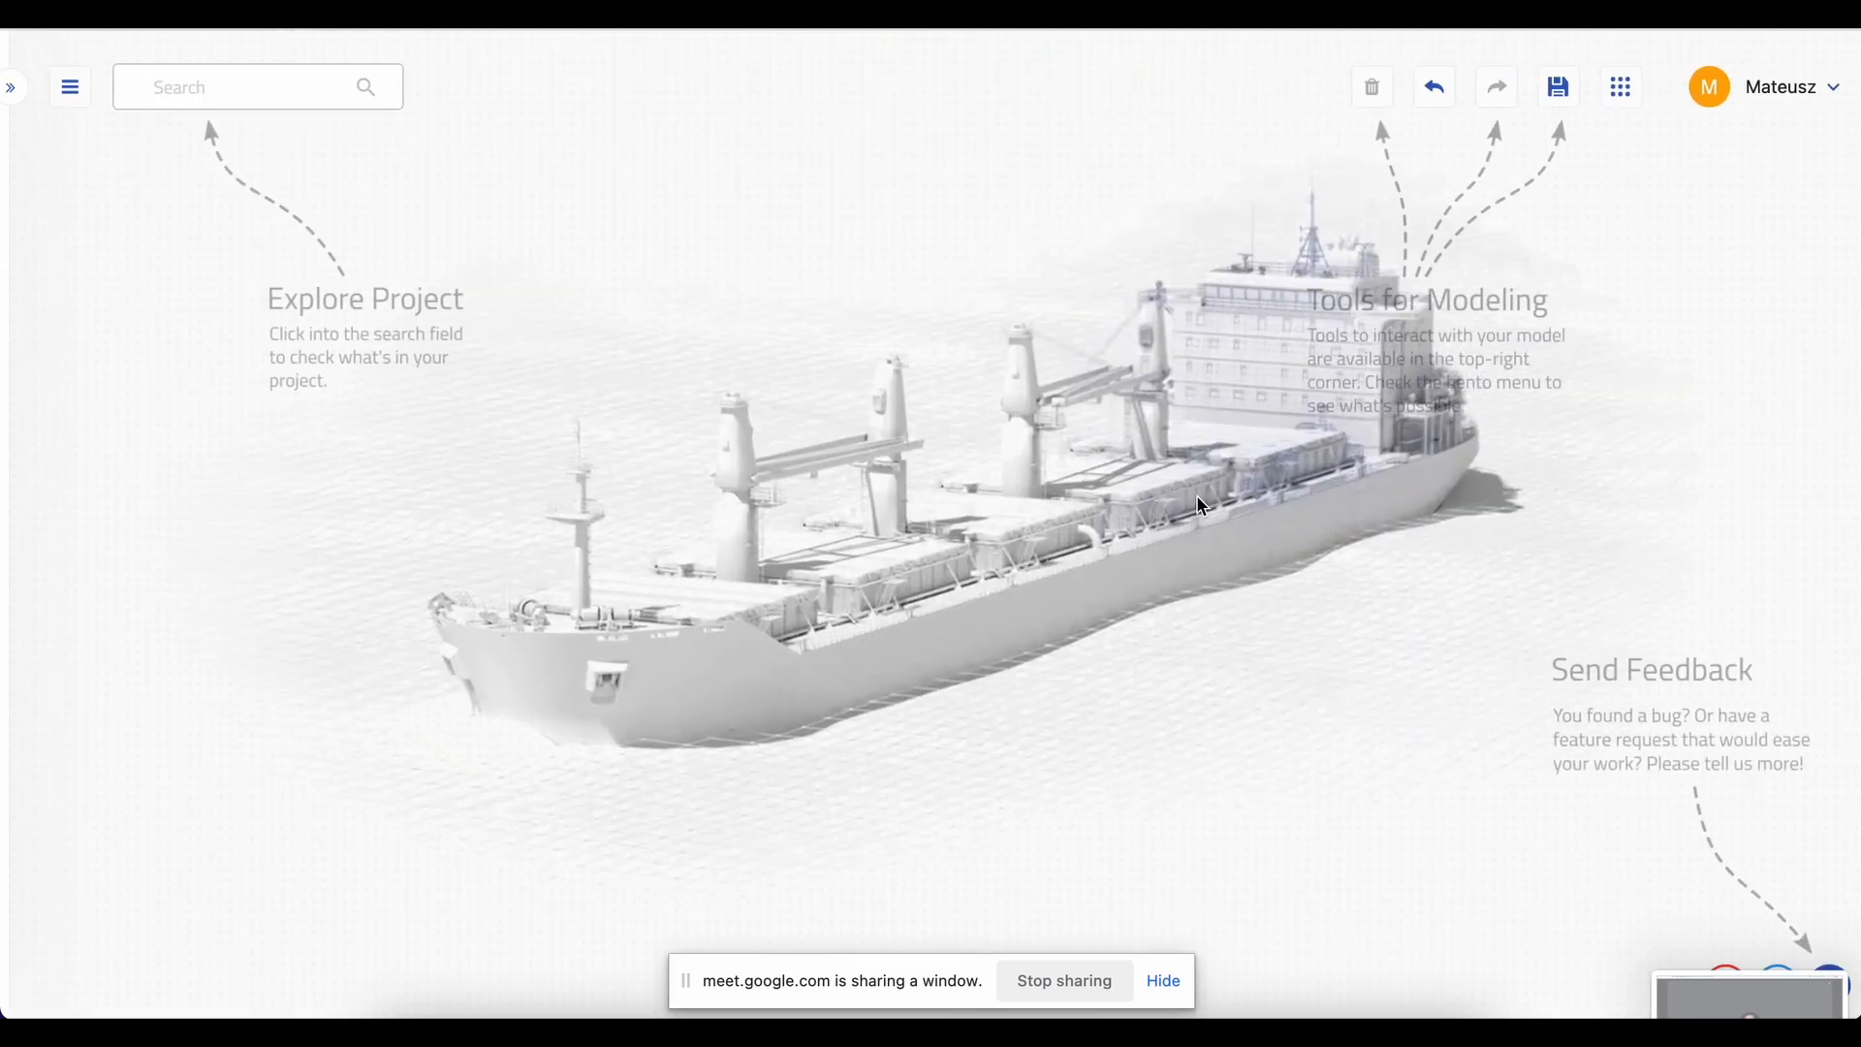
click(221, 80)
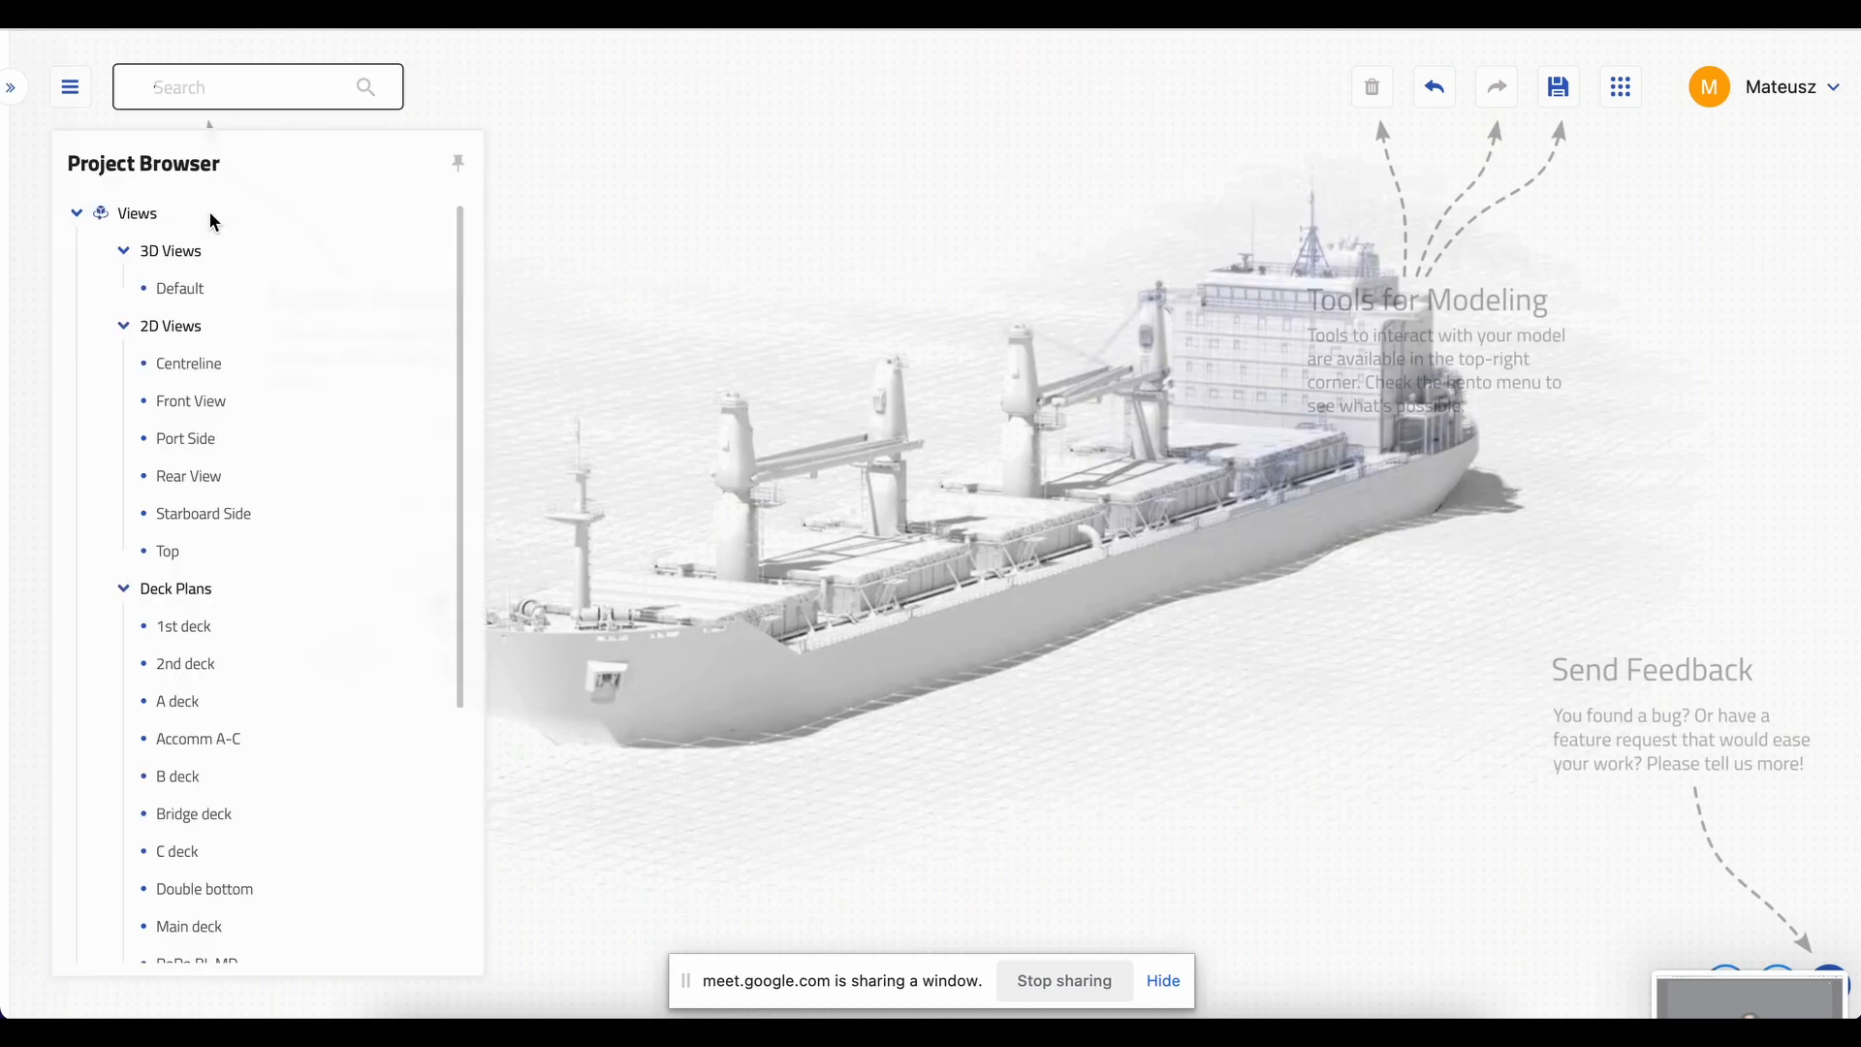
click(207, 282)
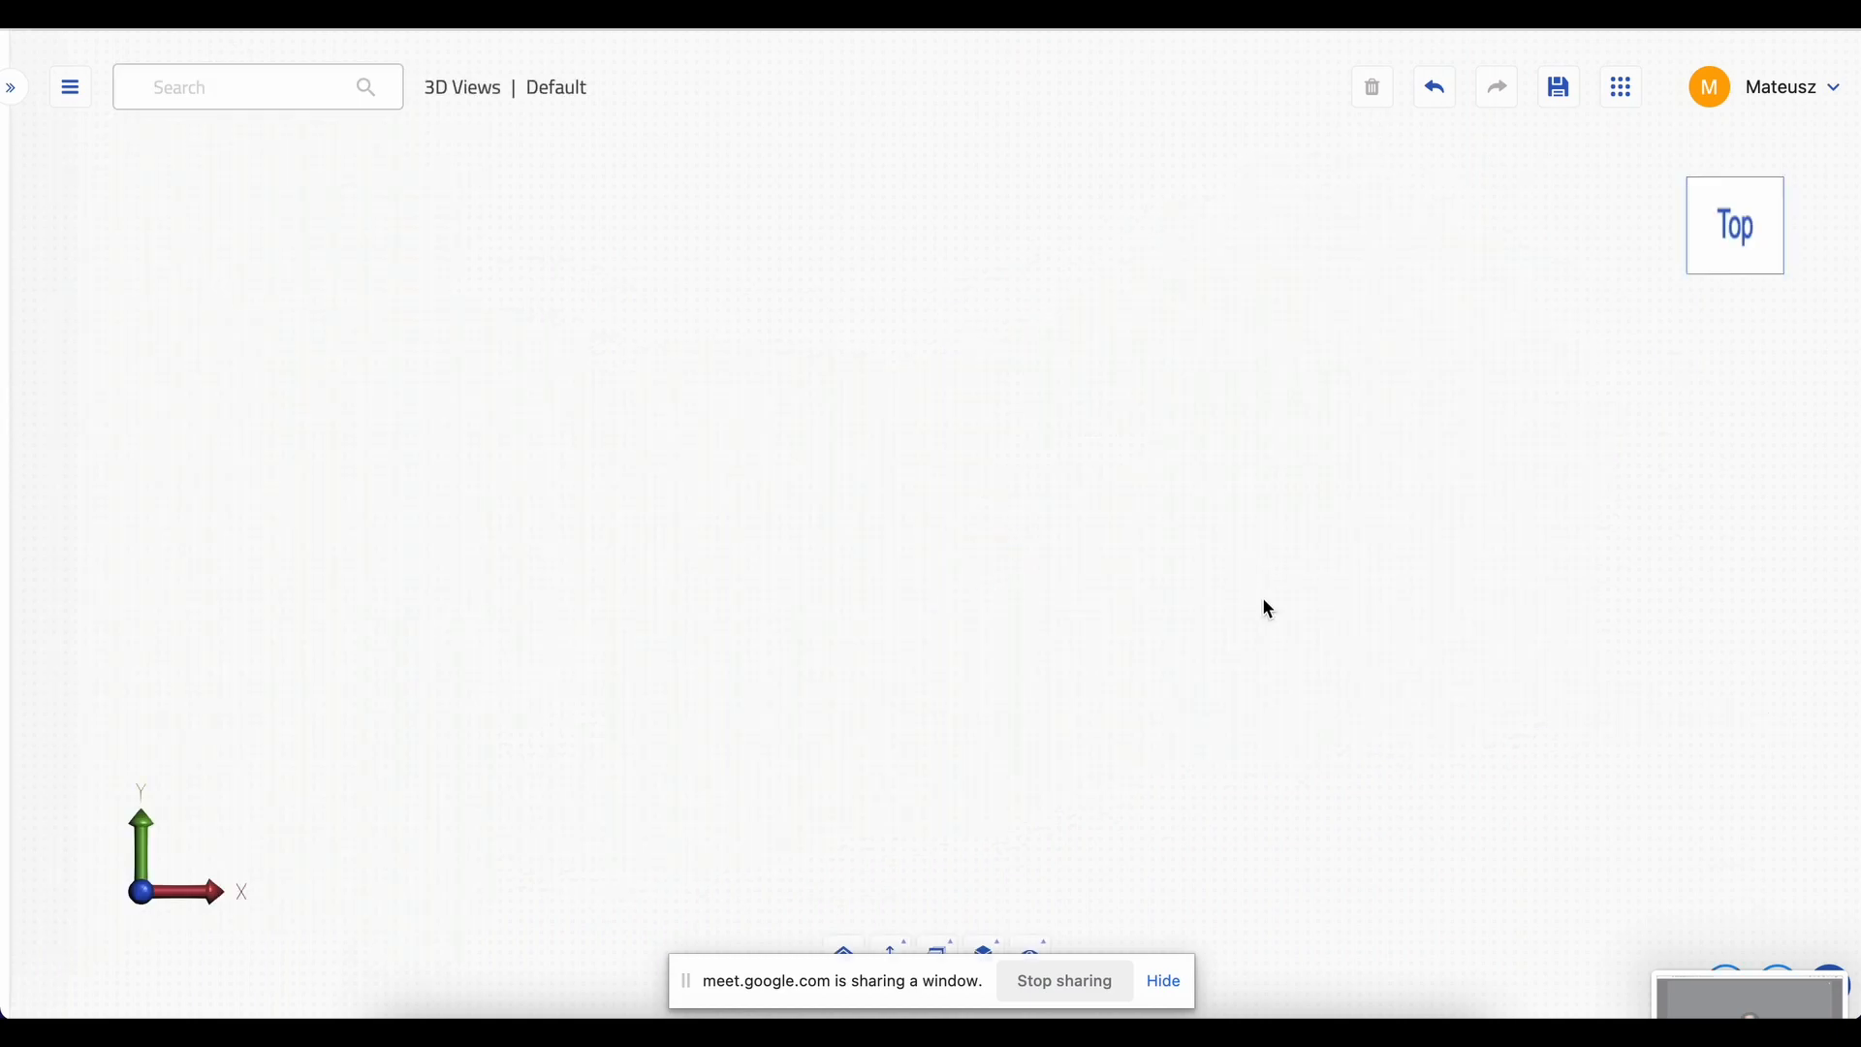
- Examine the ferry's hull and superstructure in 3D from the starboard bow side
drag(1452, 529, 766, 420)
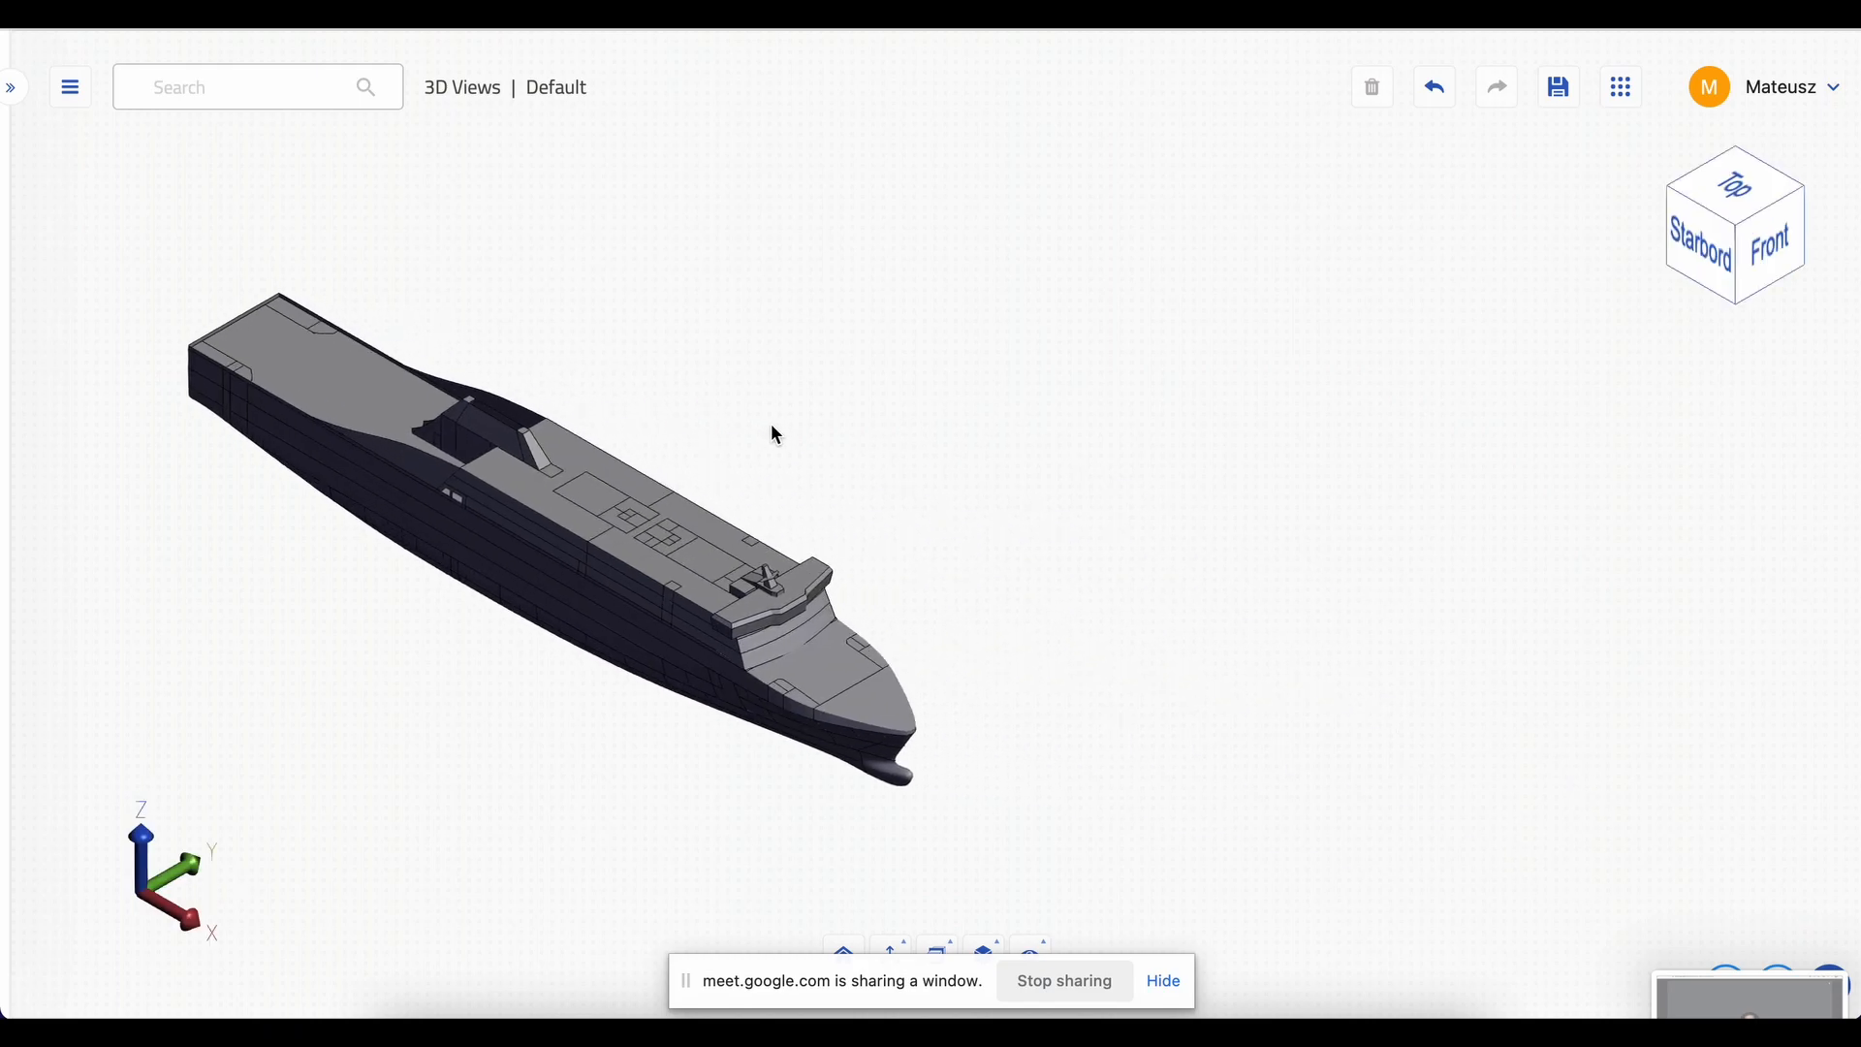
scroll(678, 593, up, 5)
scroll(1032, 405, down, 5)
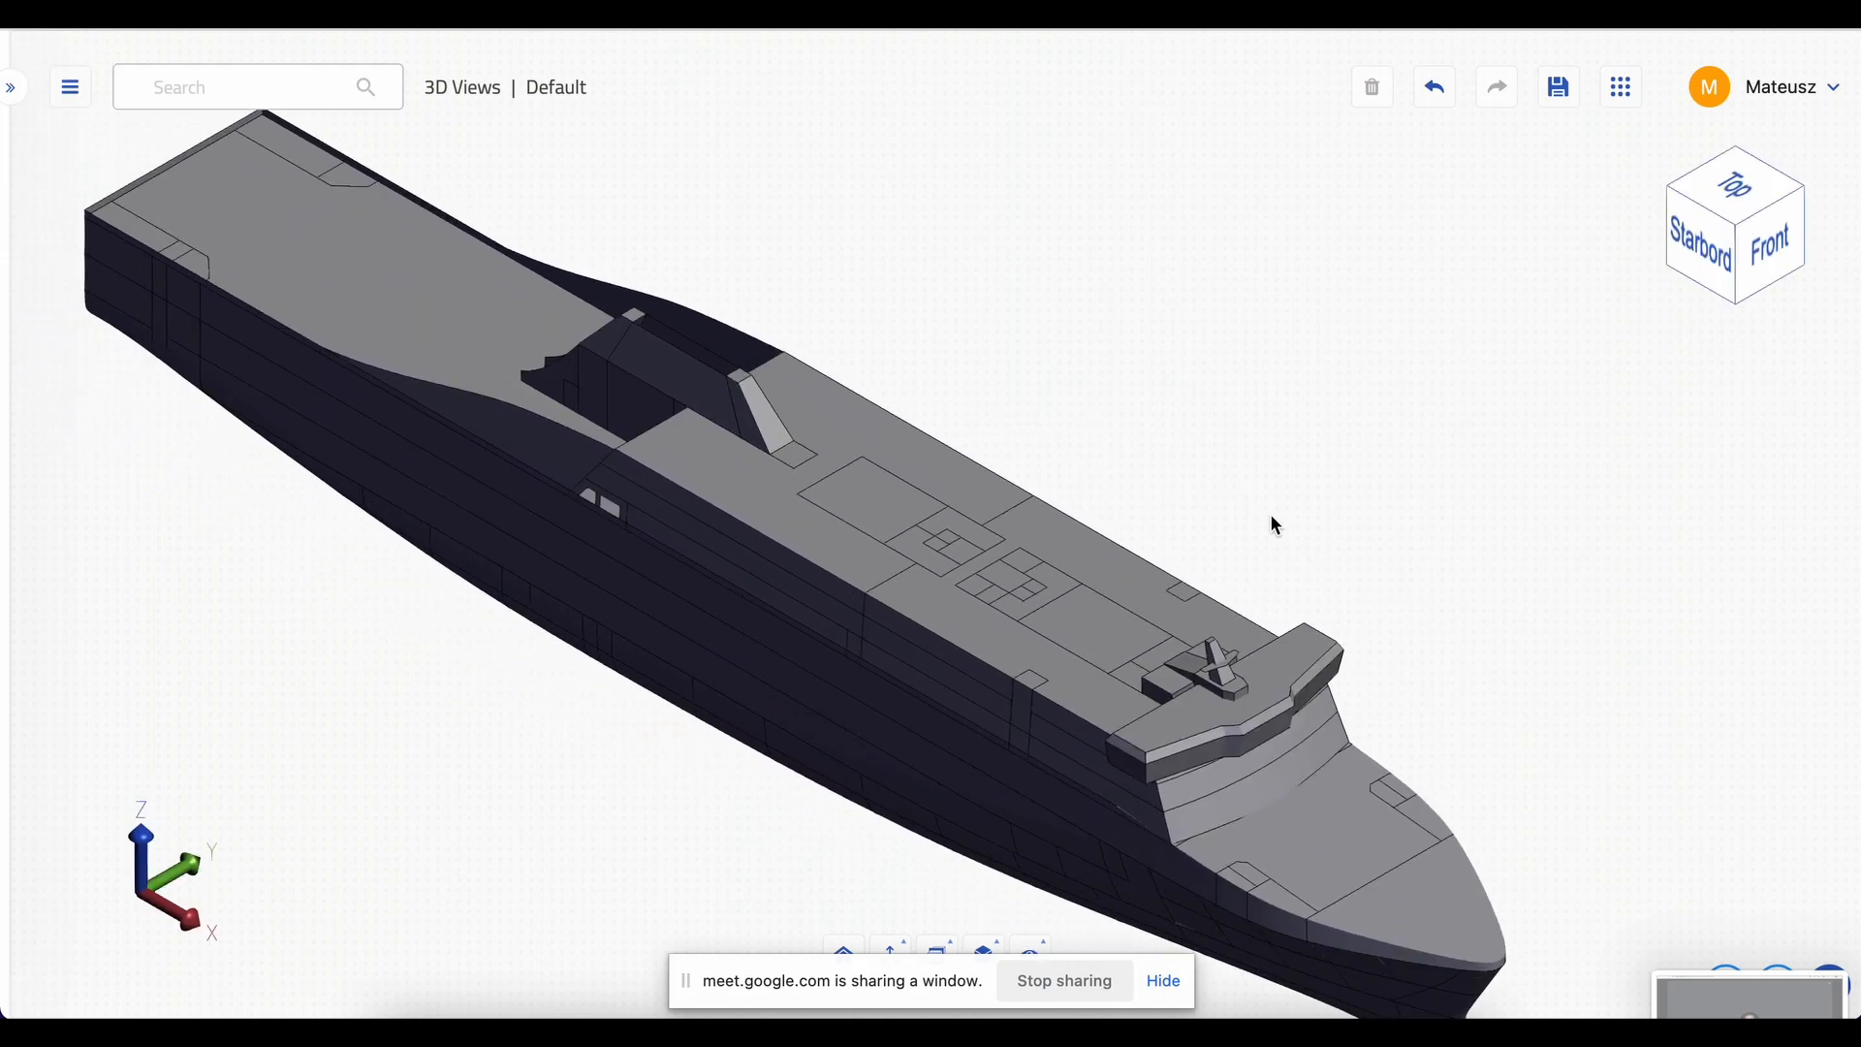
scroll(1241, 621, up, 5)
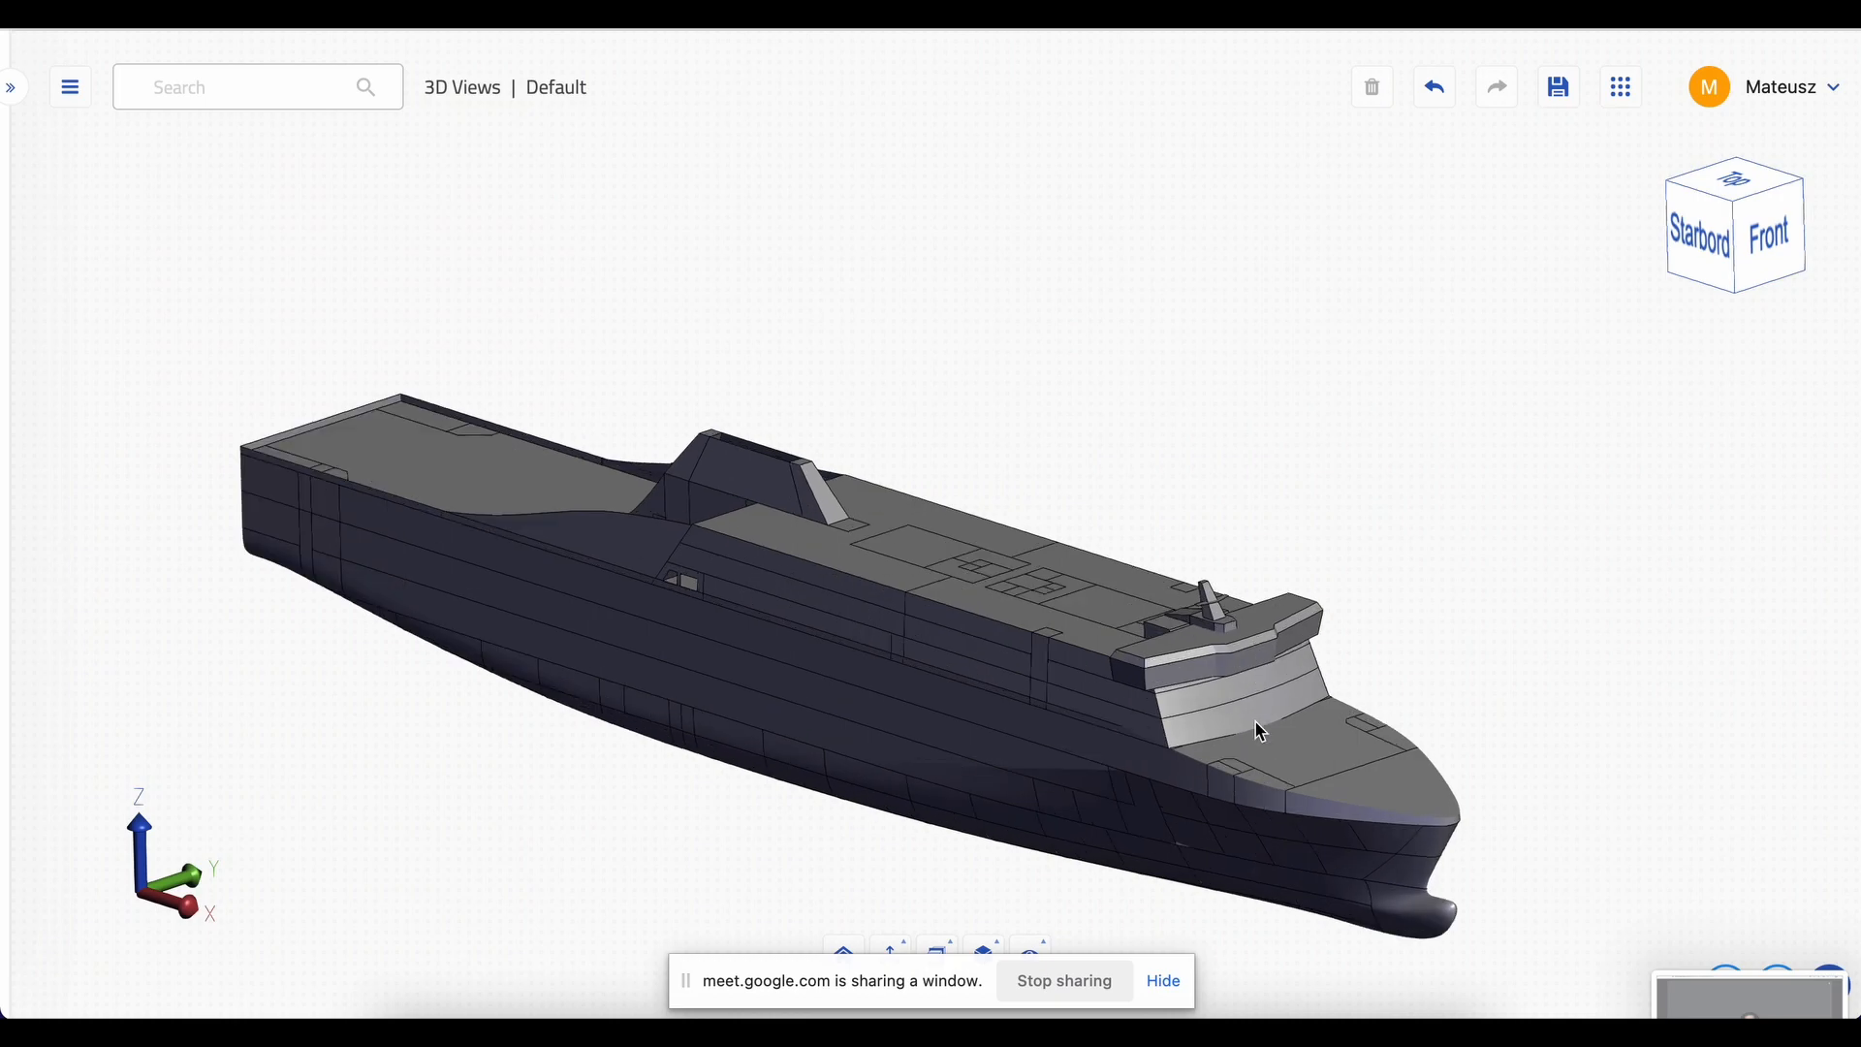
scroll(1381, 417, down, 2)
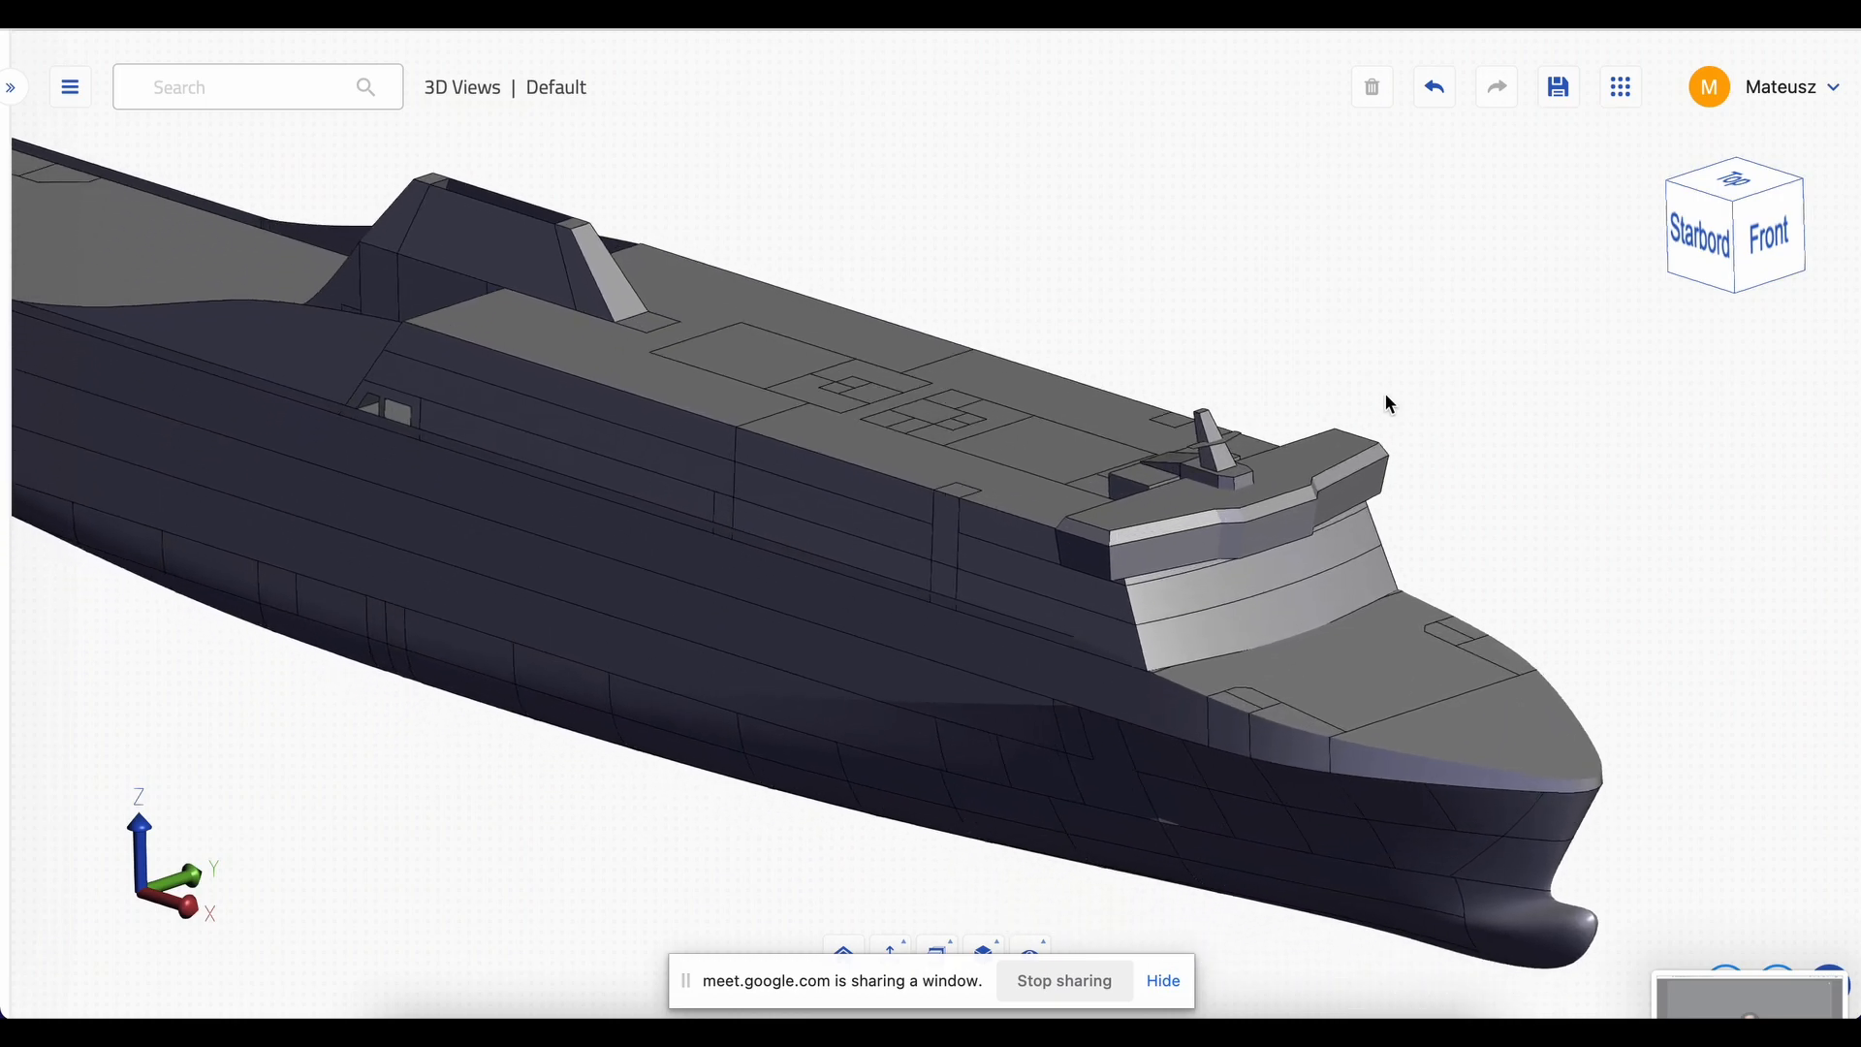
scroll(1357, 427, down, 3)
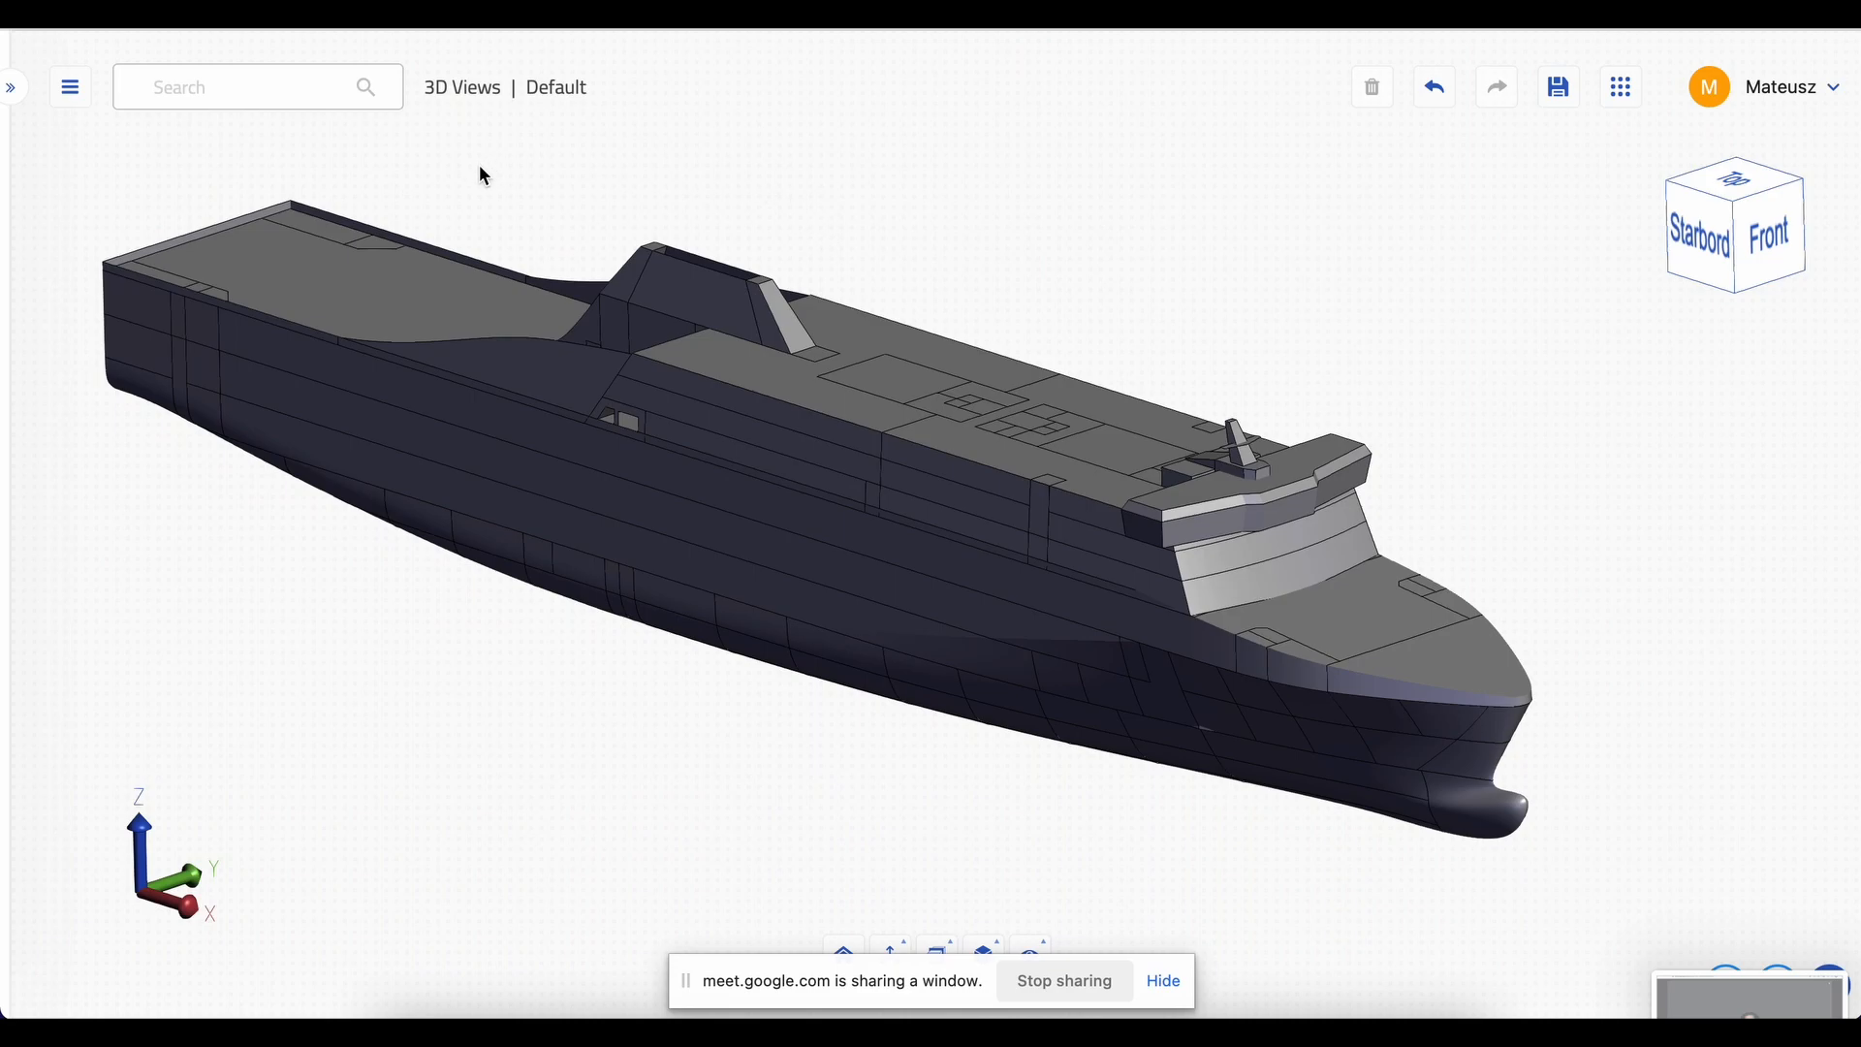
- Display the Double bottom deck plan and inspect its bulkheads and tank divisions
click(230, 94)
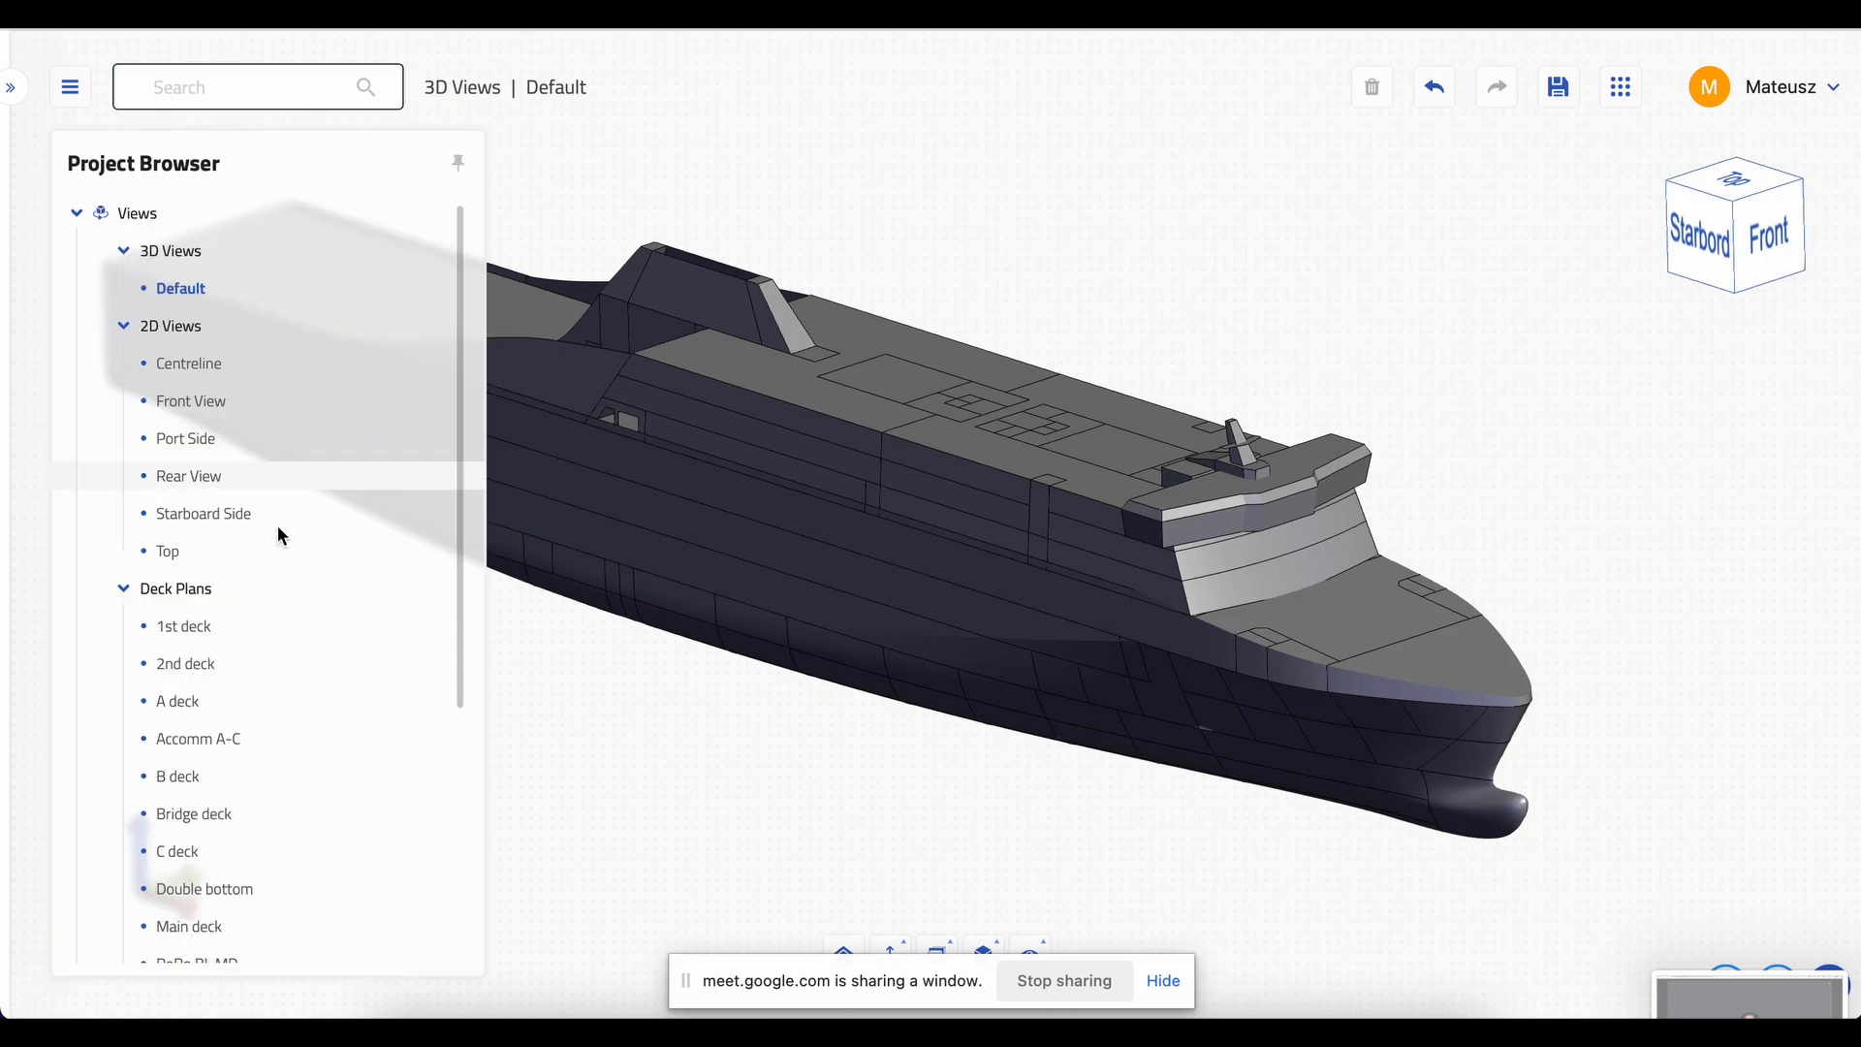
scroll(278, 582, down, 1)
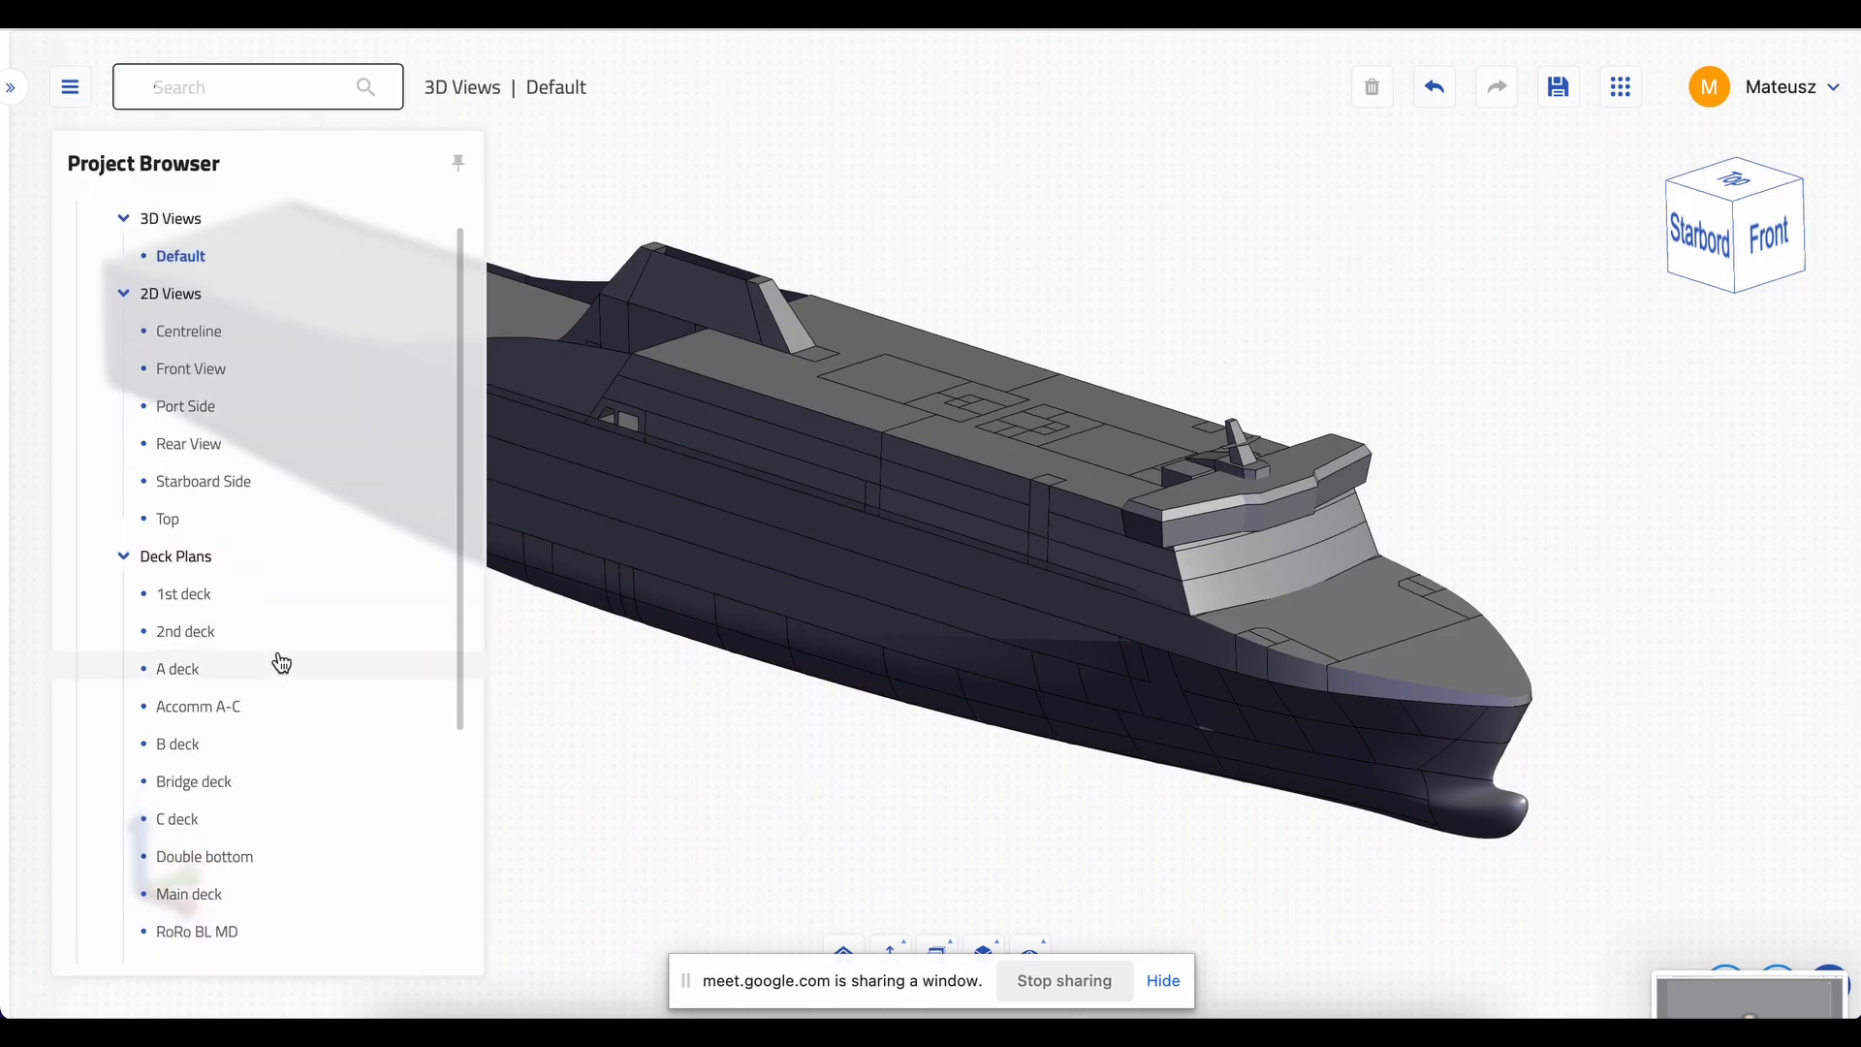
click(215, 857)
scroll(532, 752, up, 10)
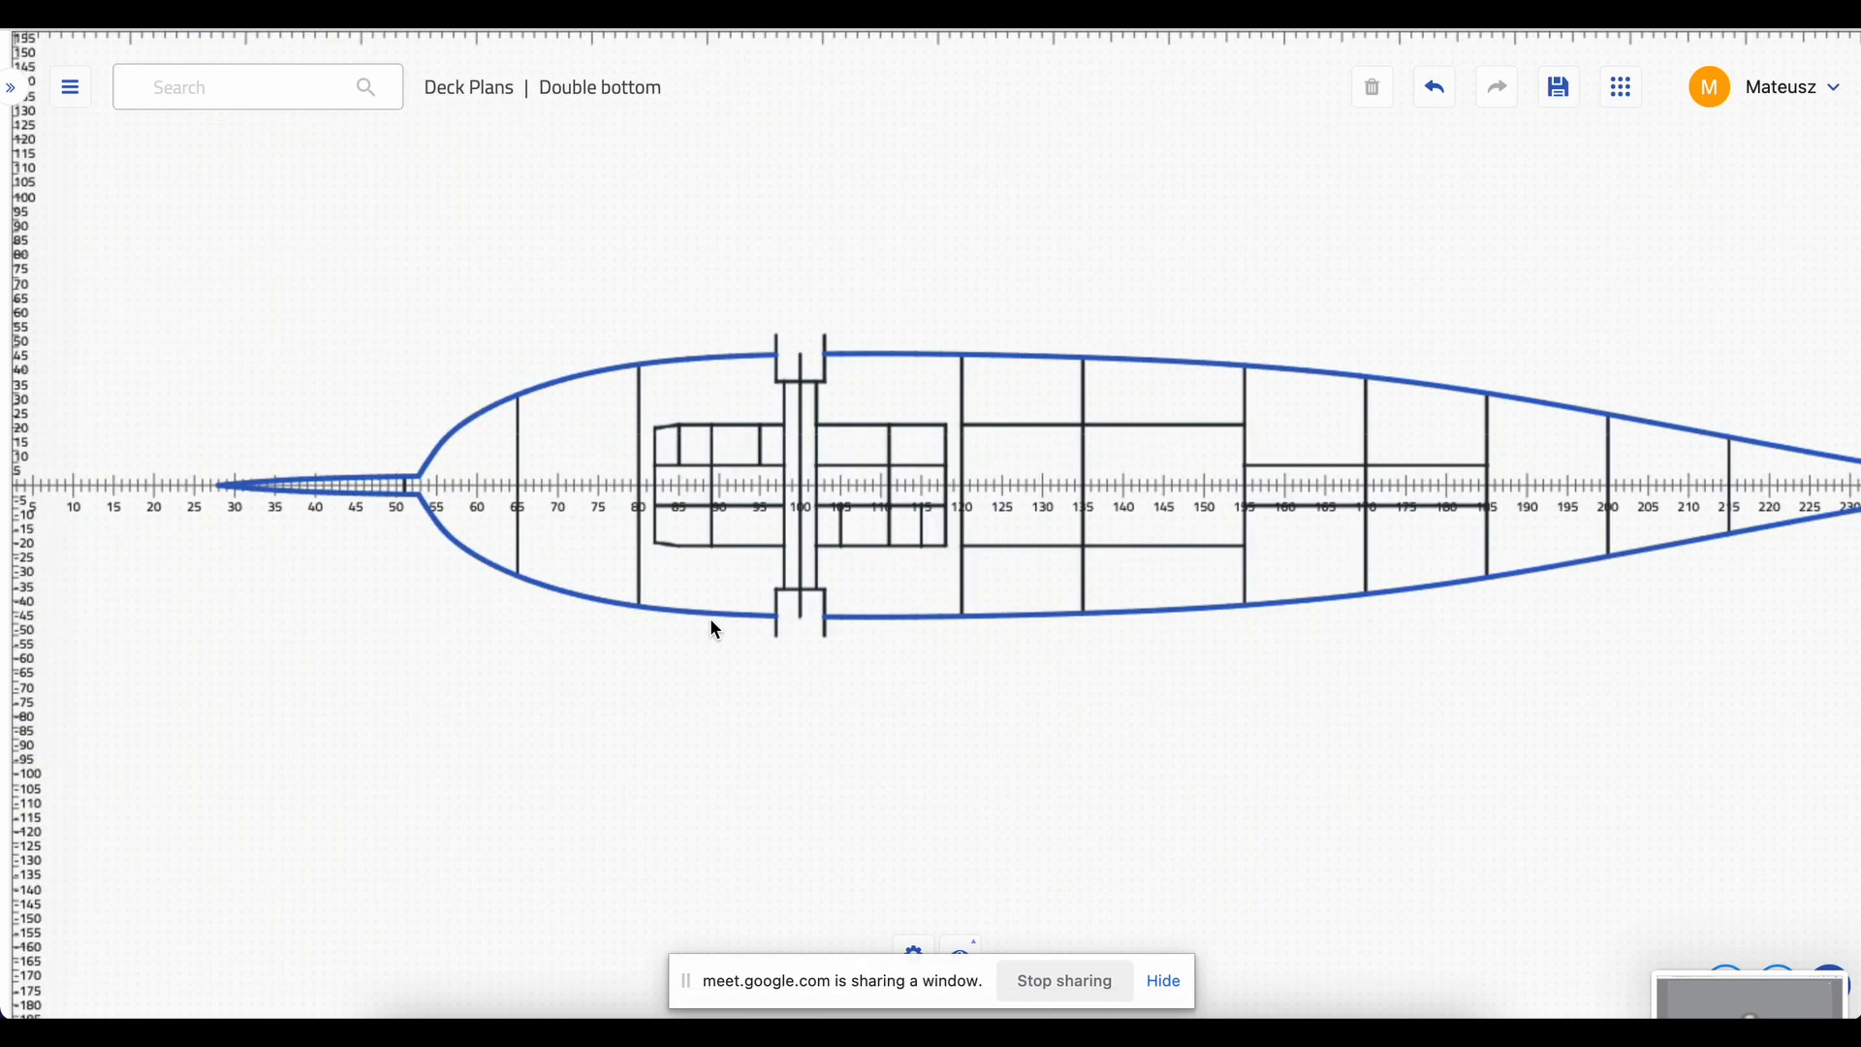
scroll(882, 690, up, 3)
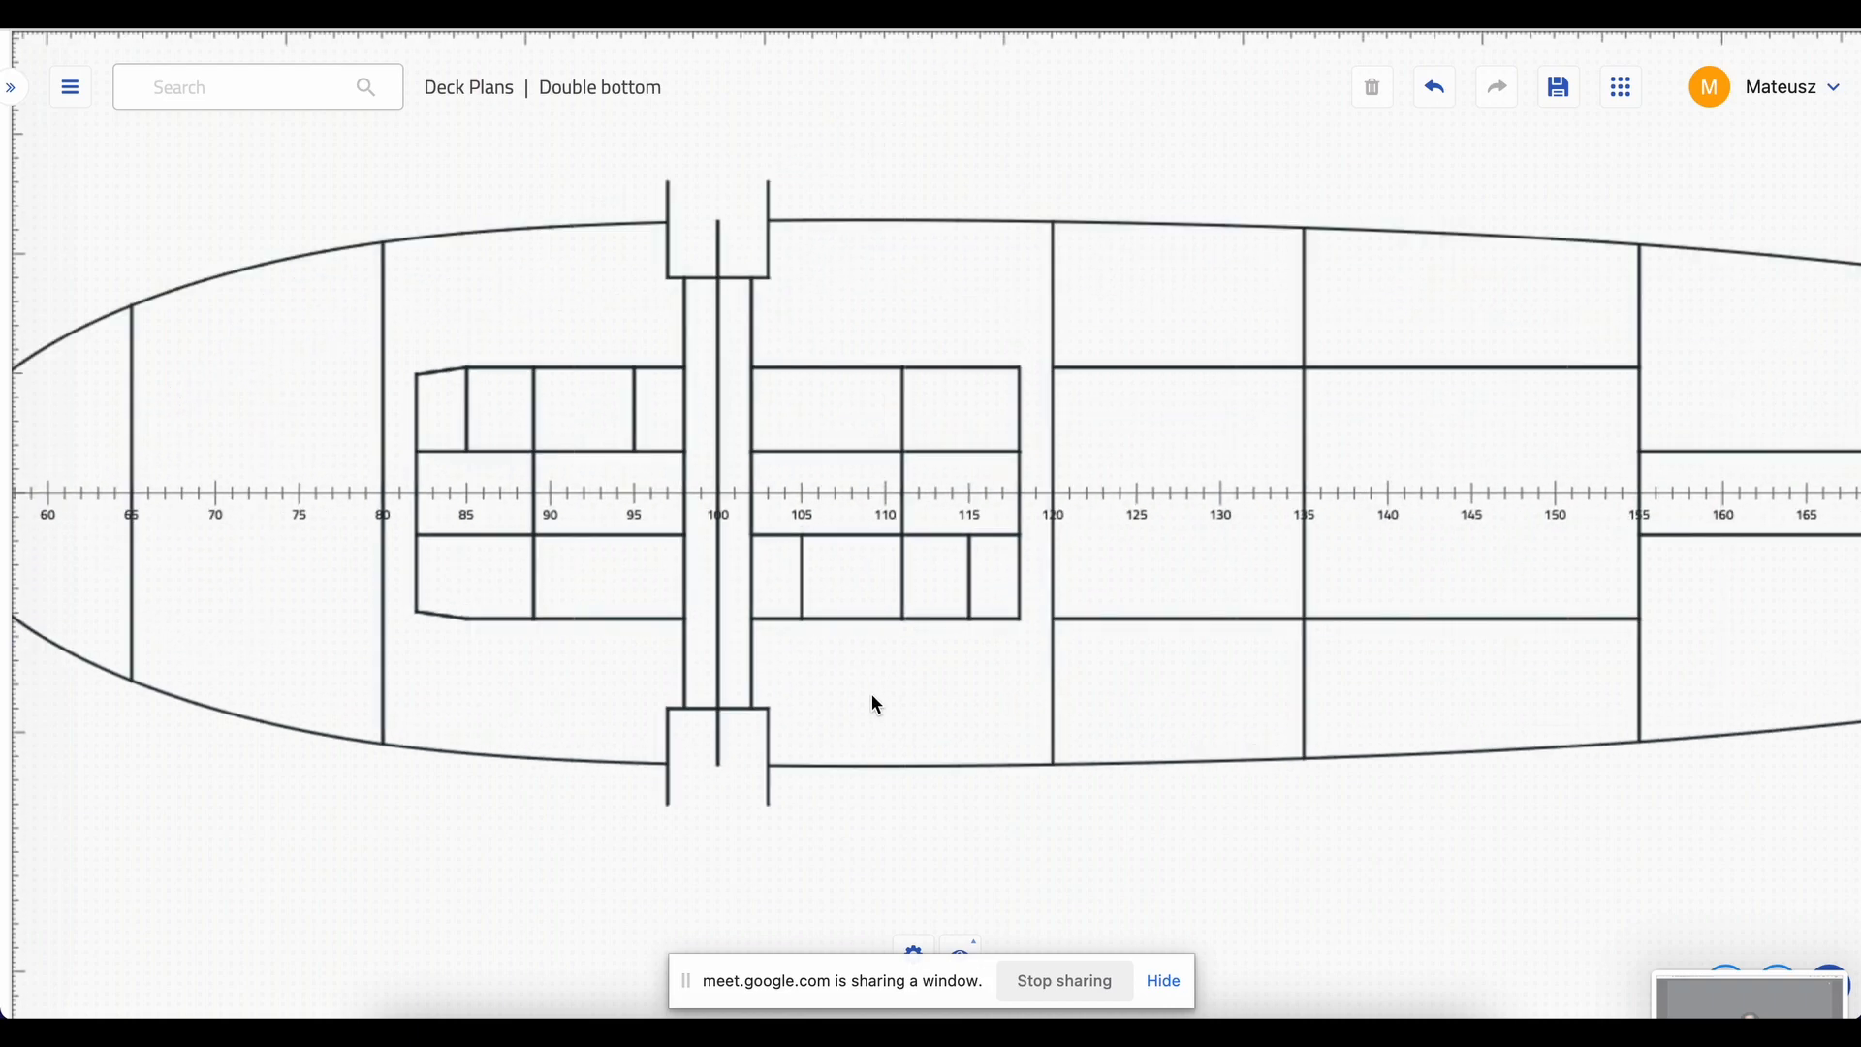
scroll(871, 696, down, 5)
scroll(887, 724, up, 3)
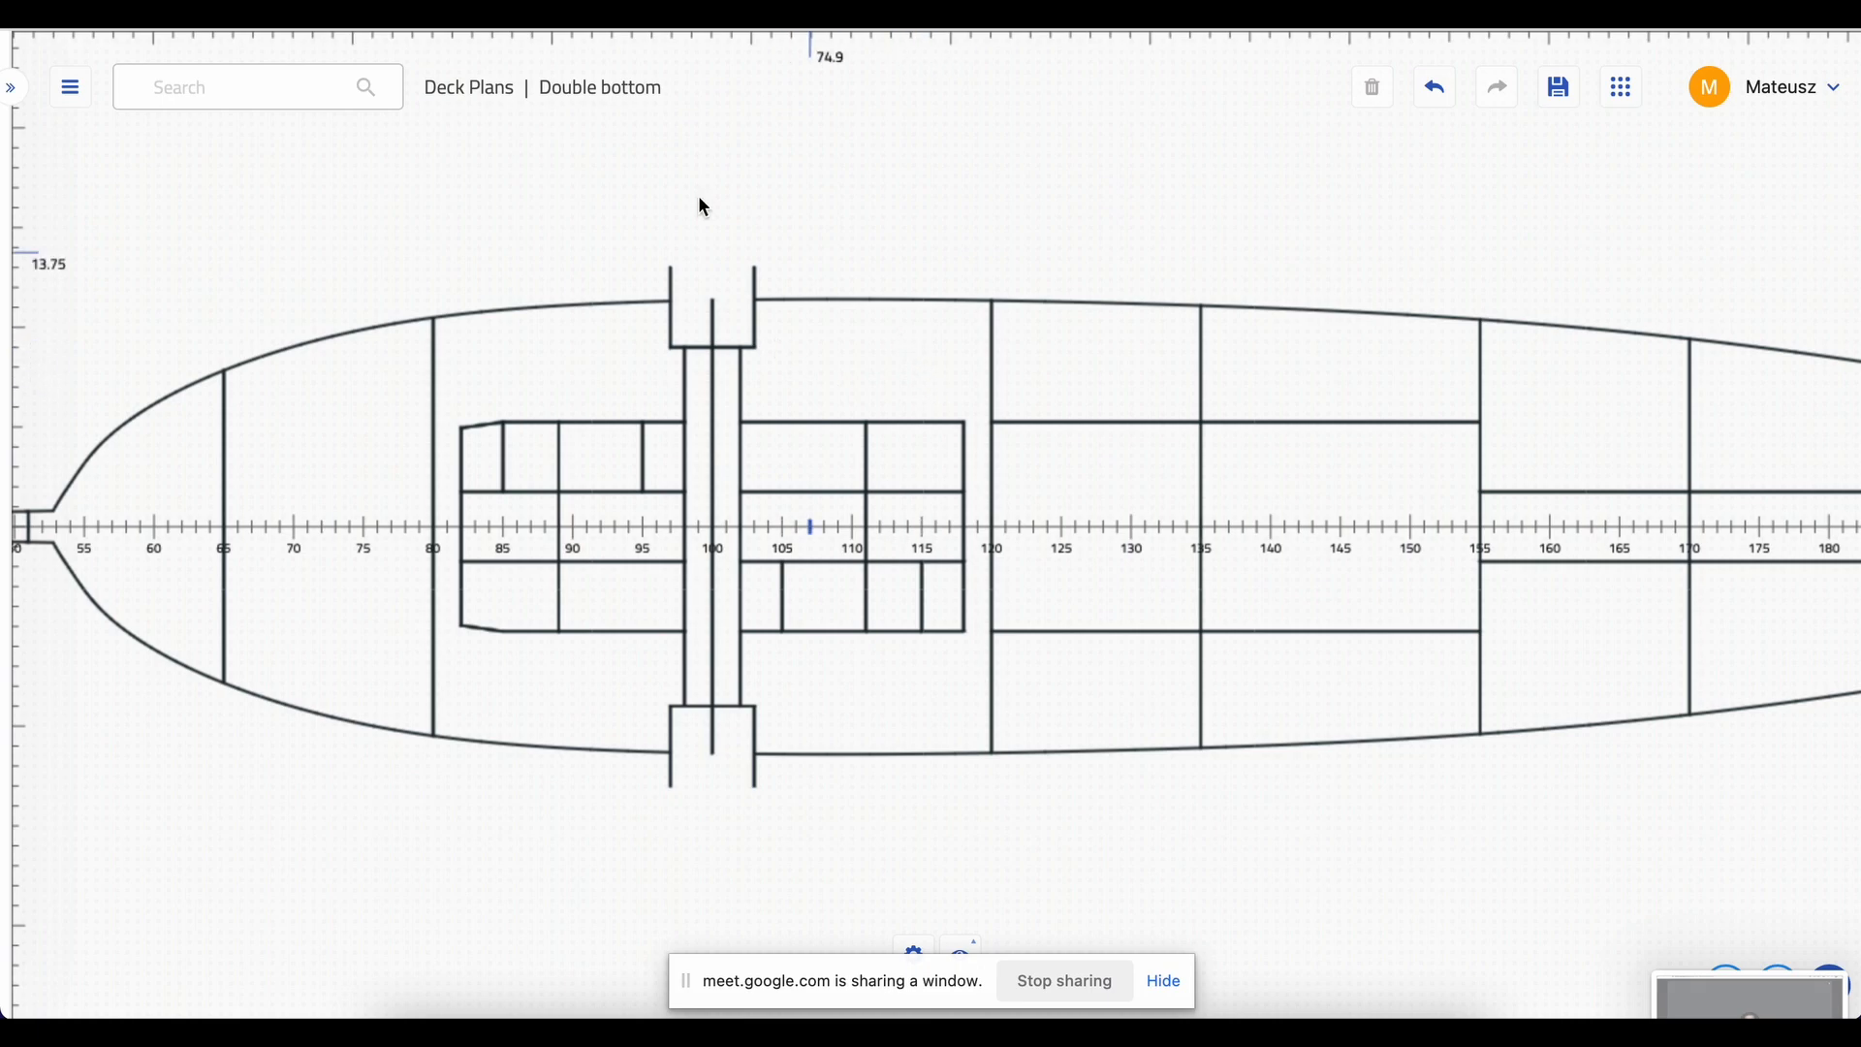
- Examine the project's contents: 3D and 2D views, deck plans, BOMs view, classification system, types, reports and style sheets
click(272, 97)
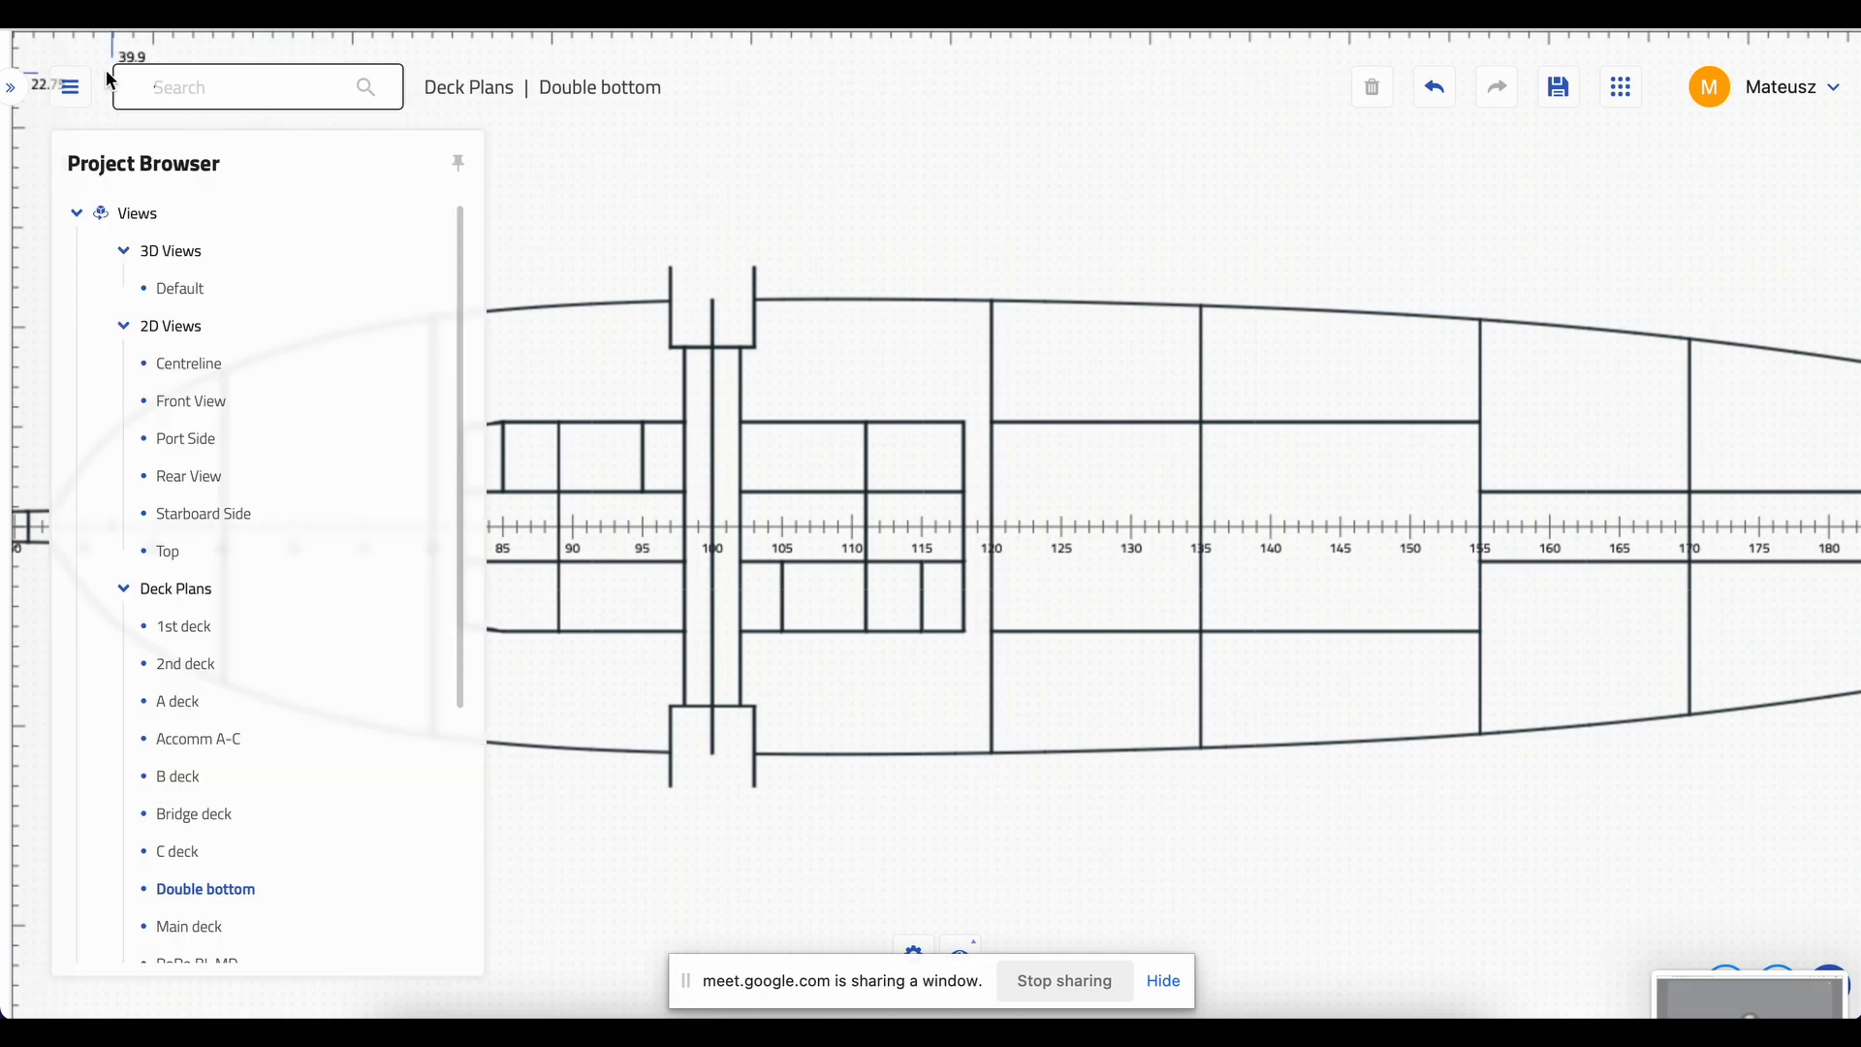
click(84, 90)
click(86, 93)
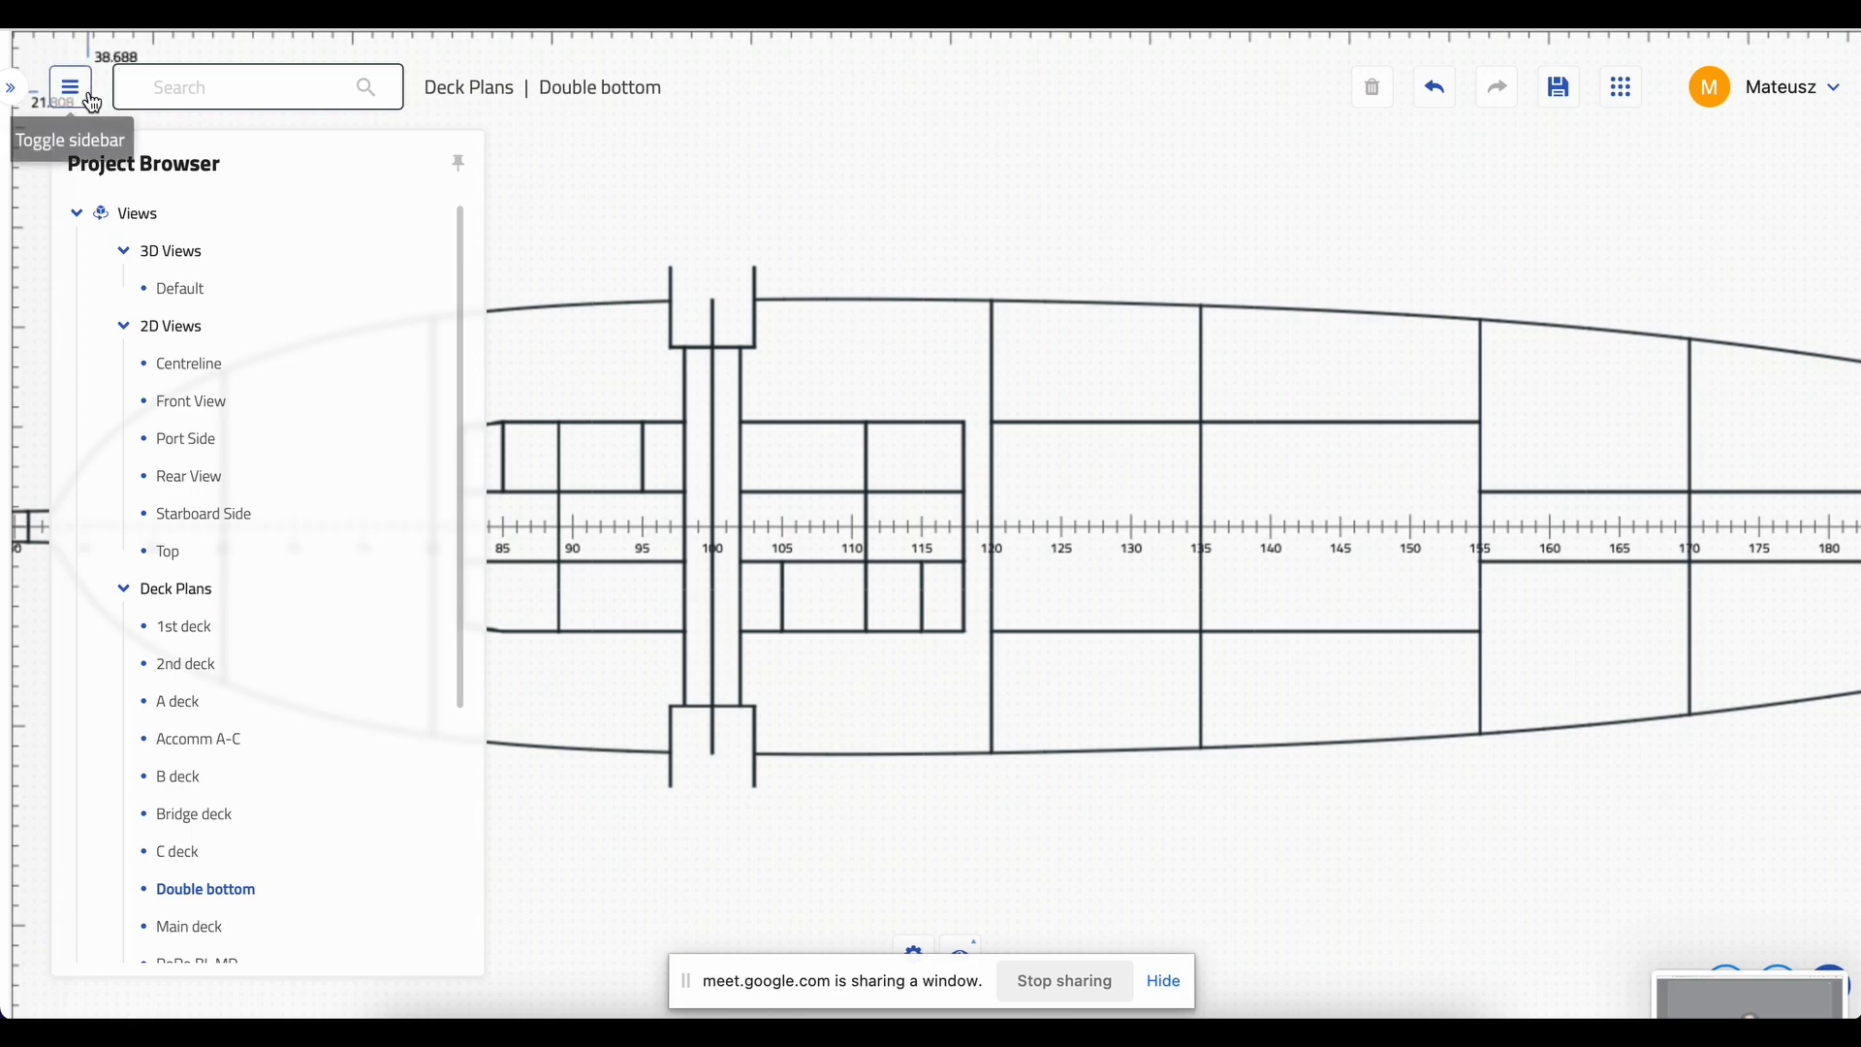
click(88, 96)
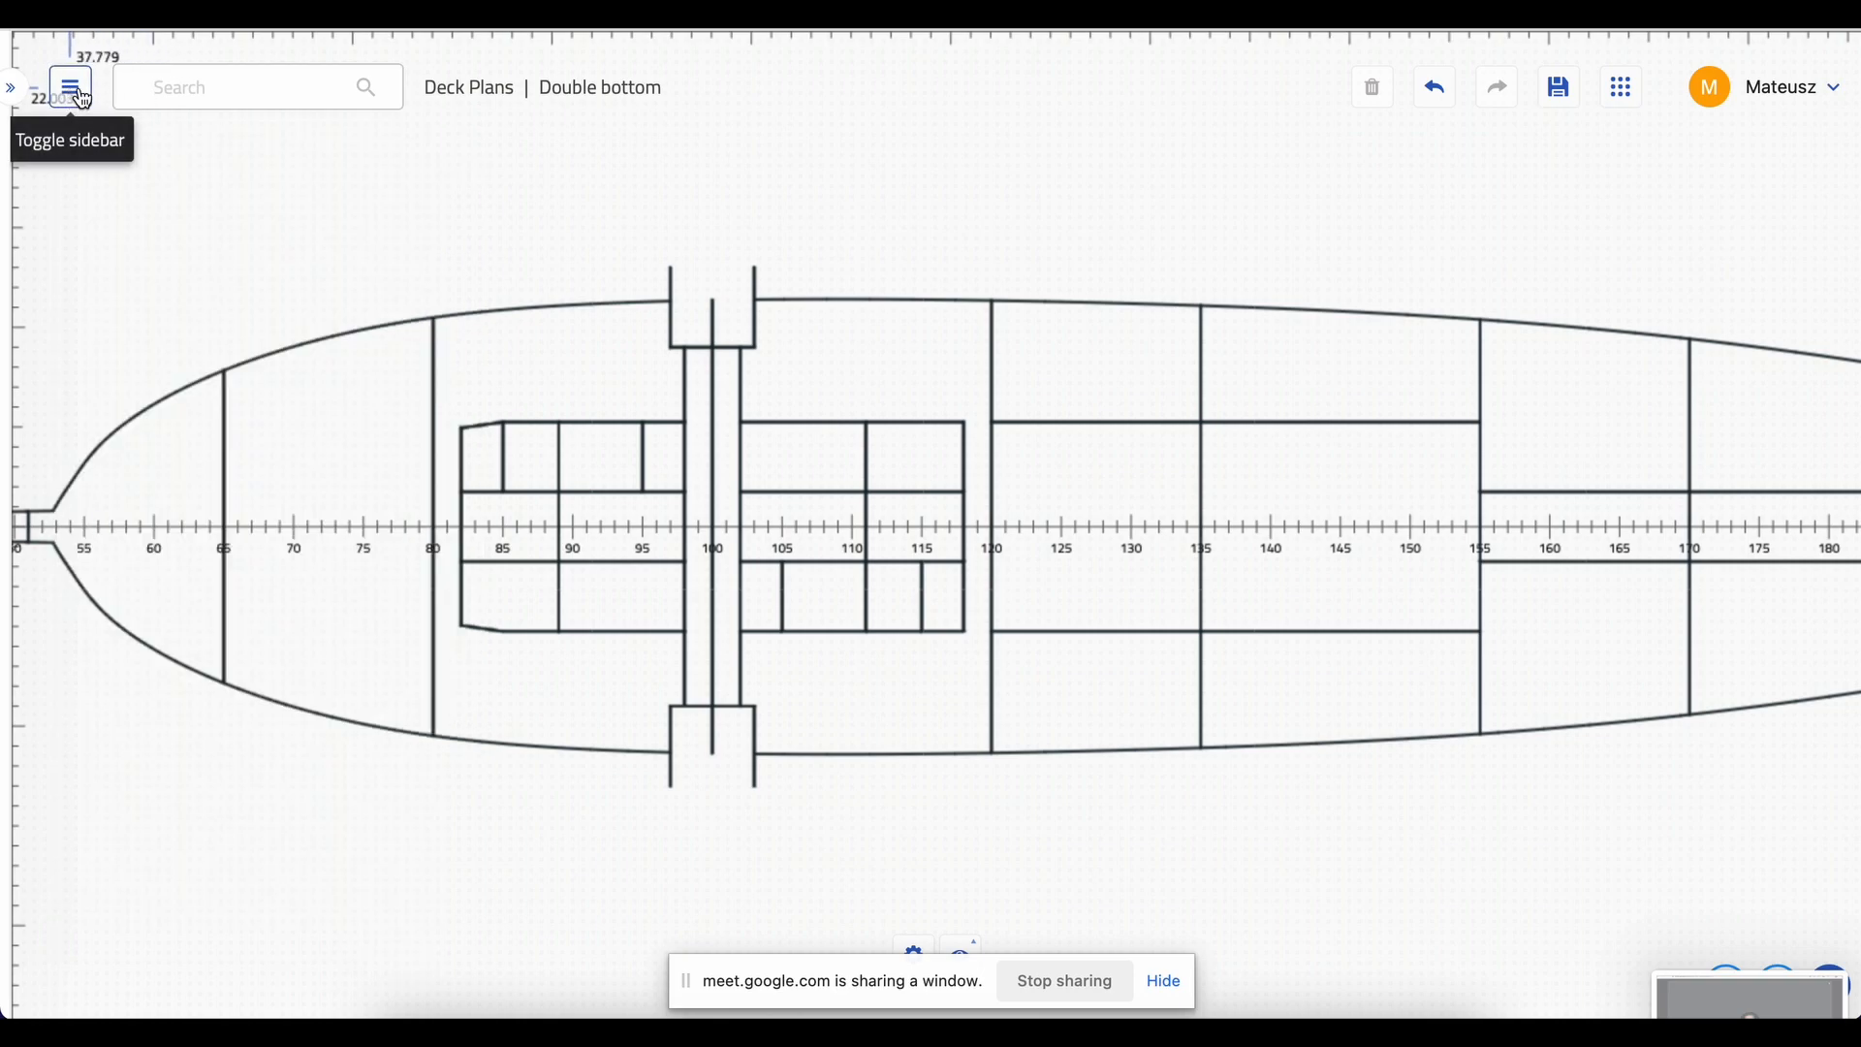
click(72, 85)
click(152, 89)
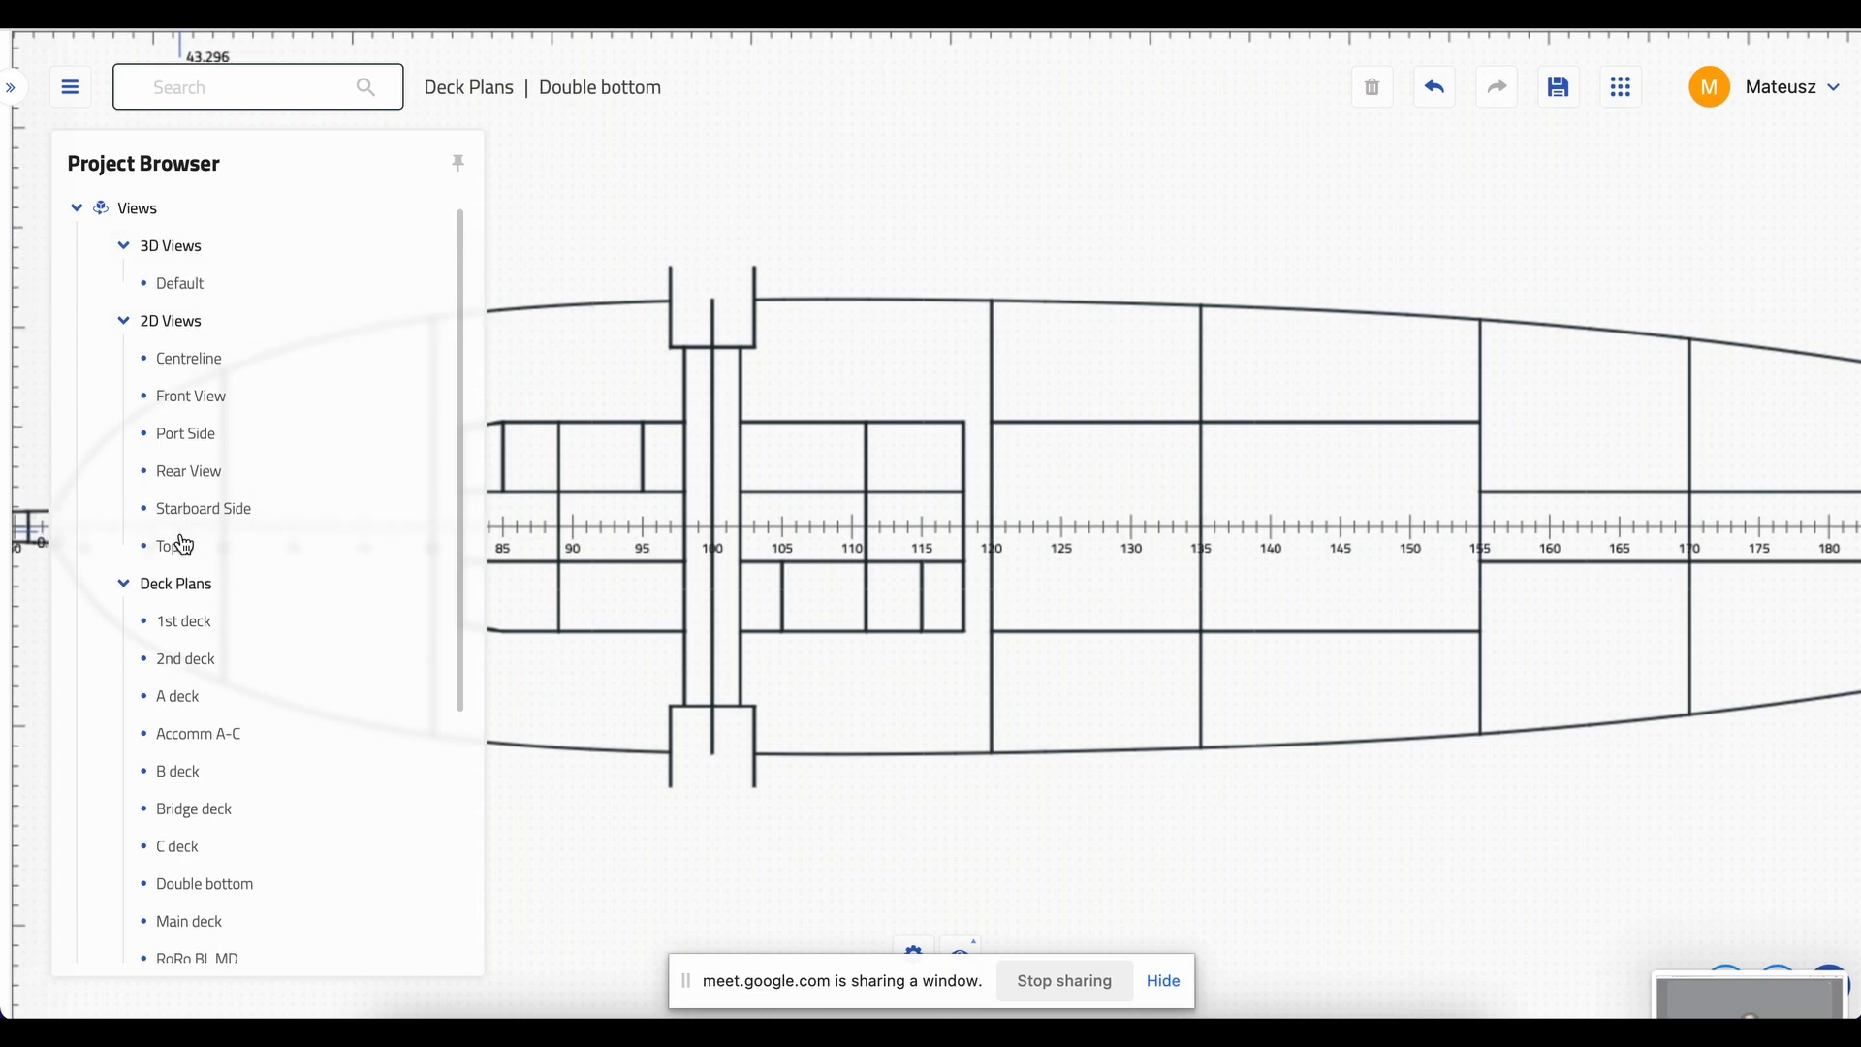
scroll(180, 538, down, 1)
scroll(181, 538, down, 3)
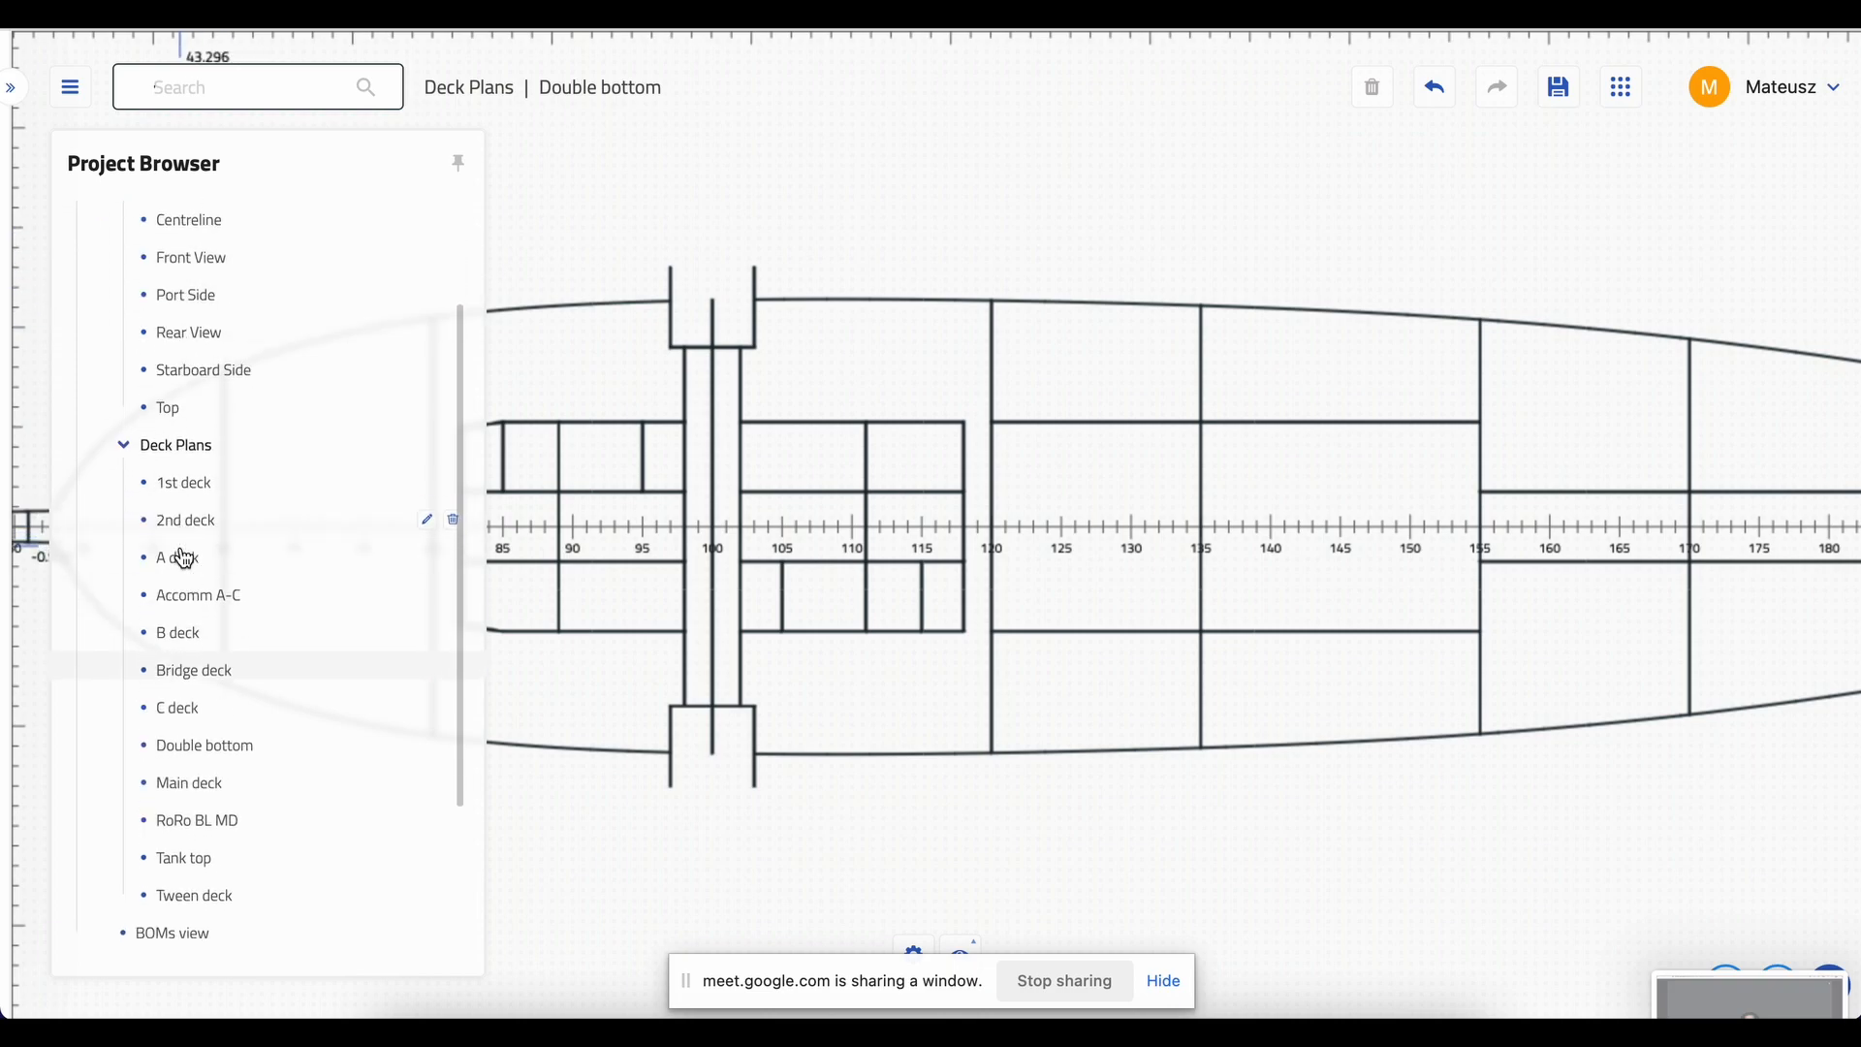
scroll(185, 560, down, 3)
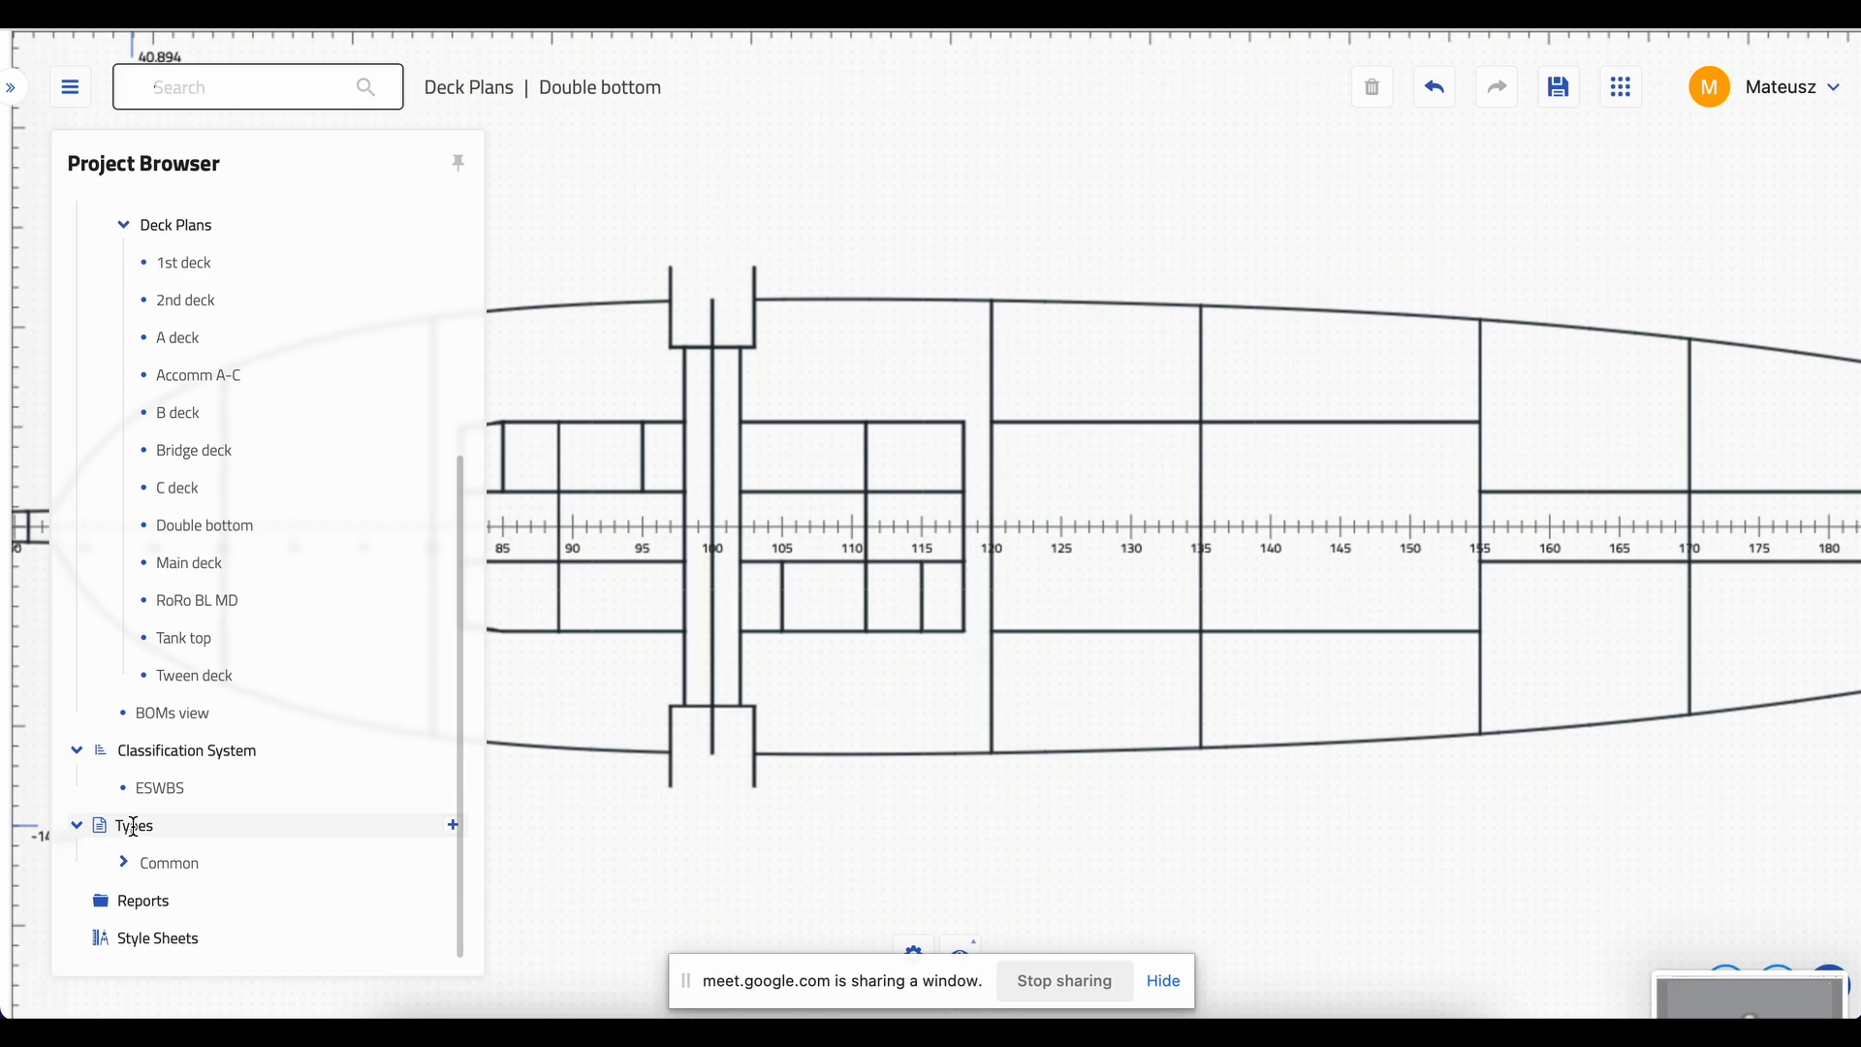
click(786, 418)
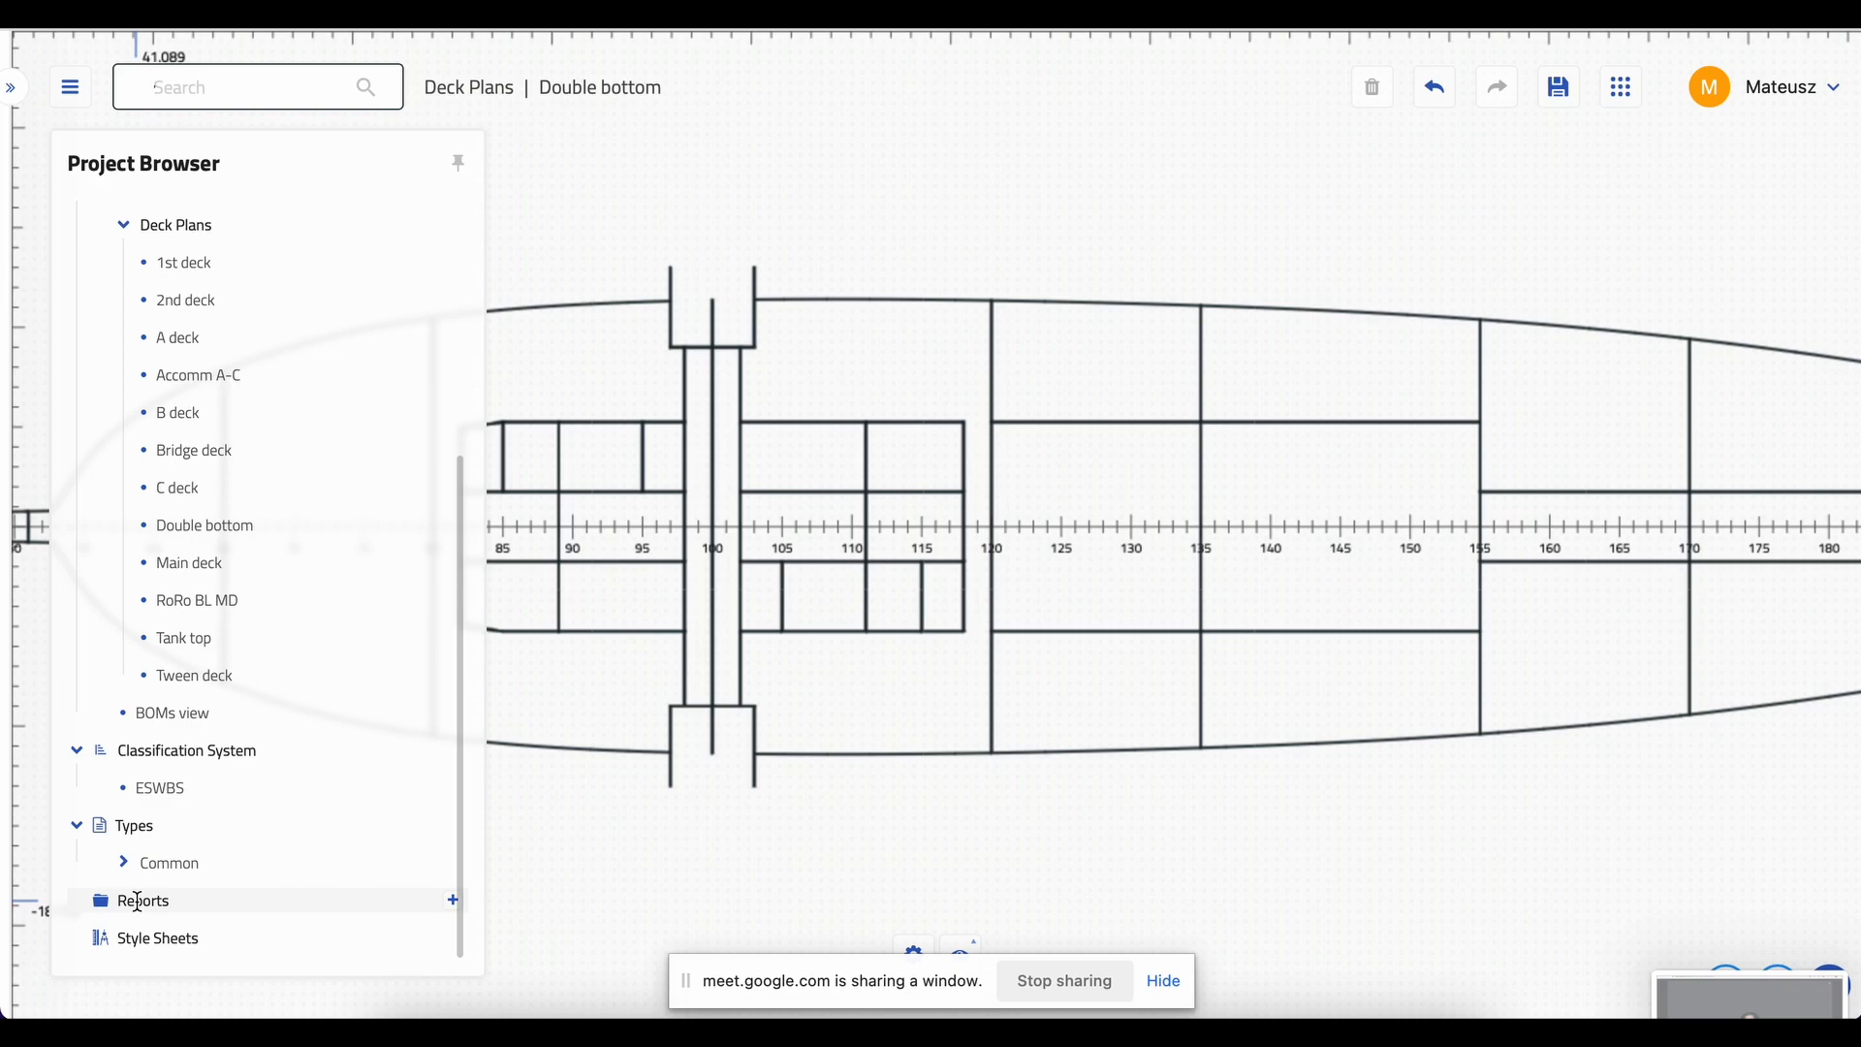
click(708, 765)
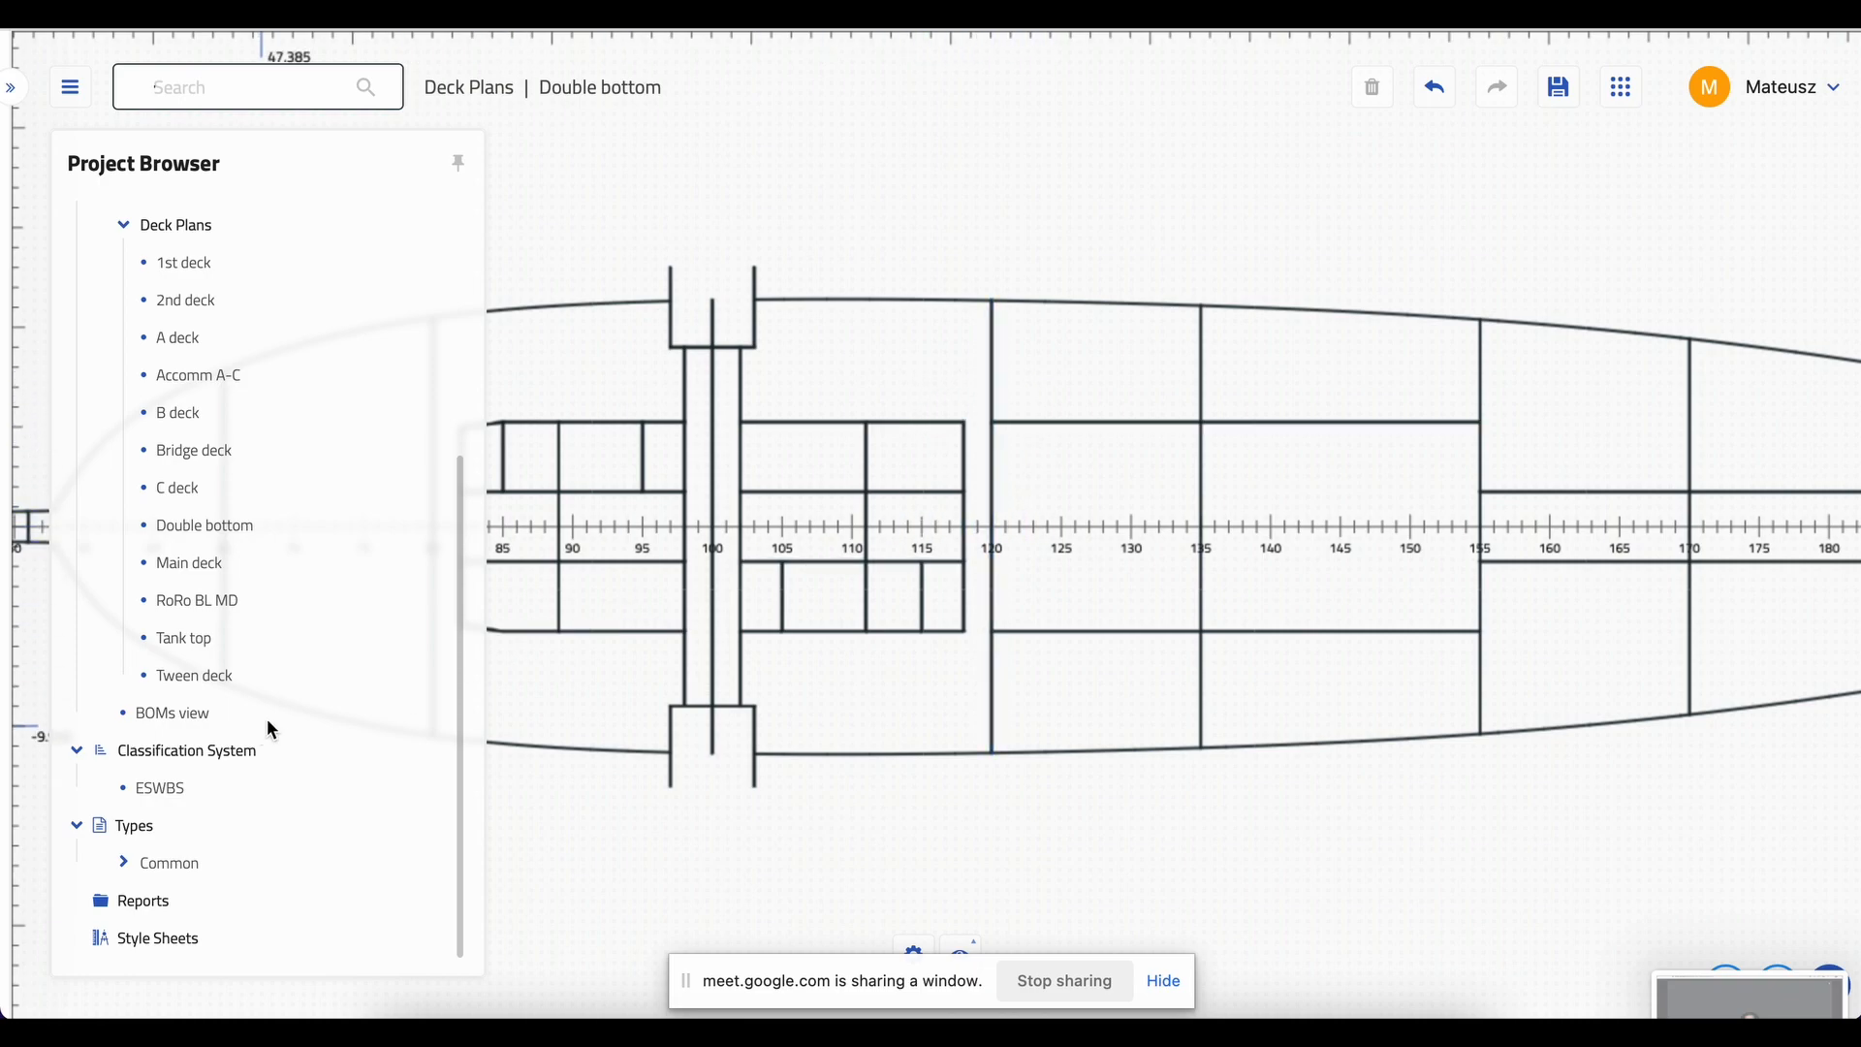
click(70, 89)
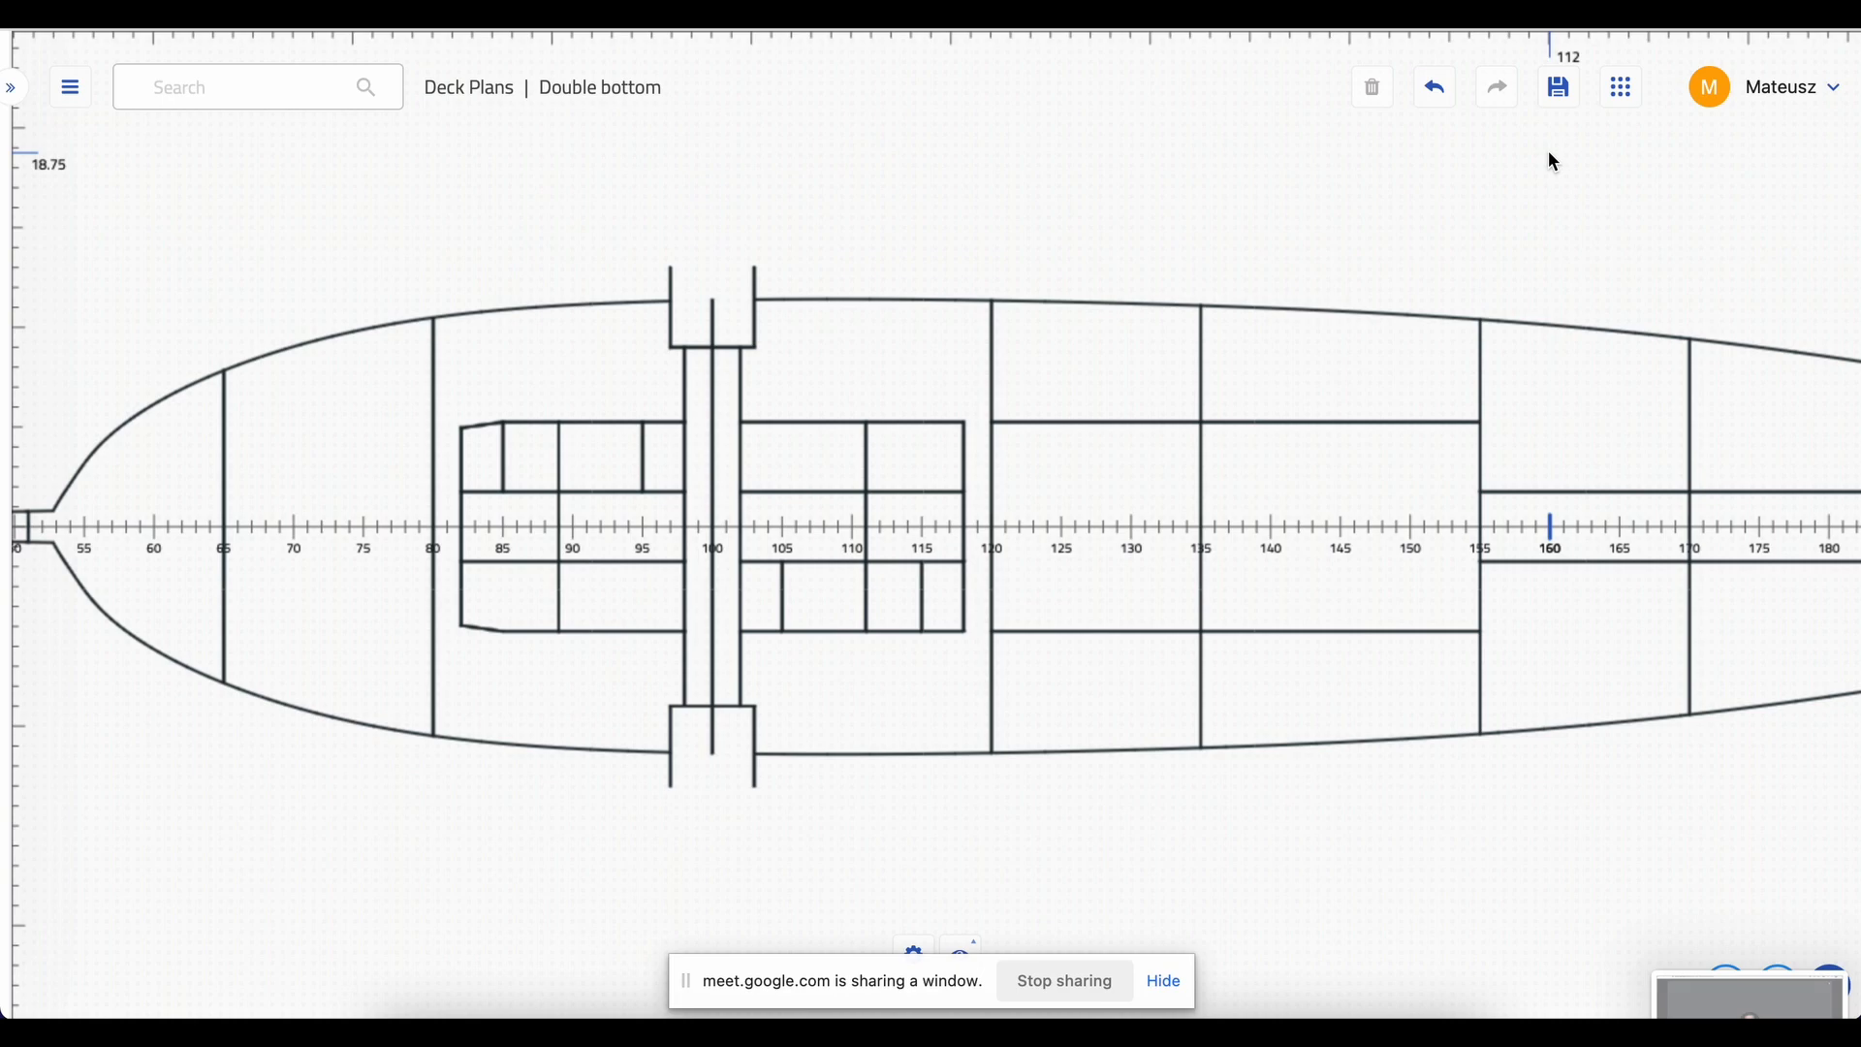
- Review the modelling tools for general arrangement, views and classification, and look along the double bottom's compartments
click(1630, 97)
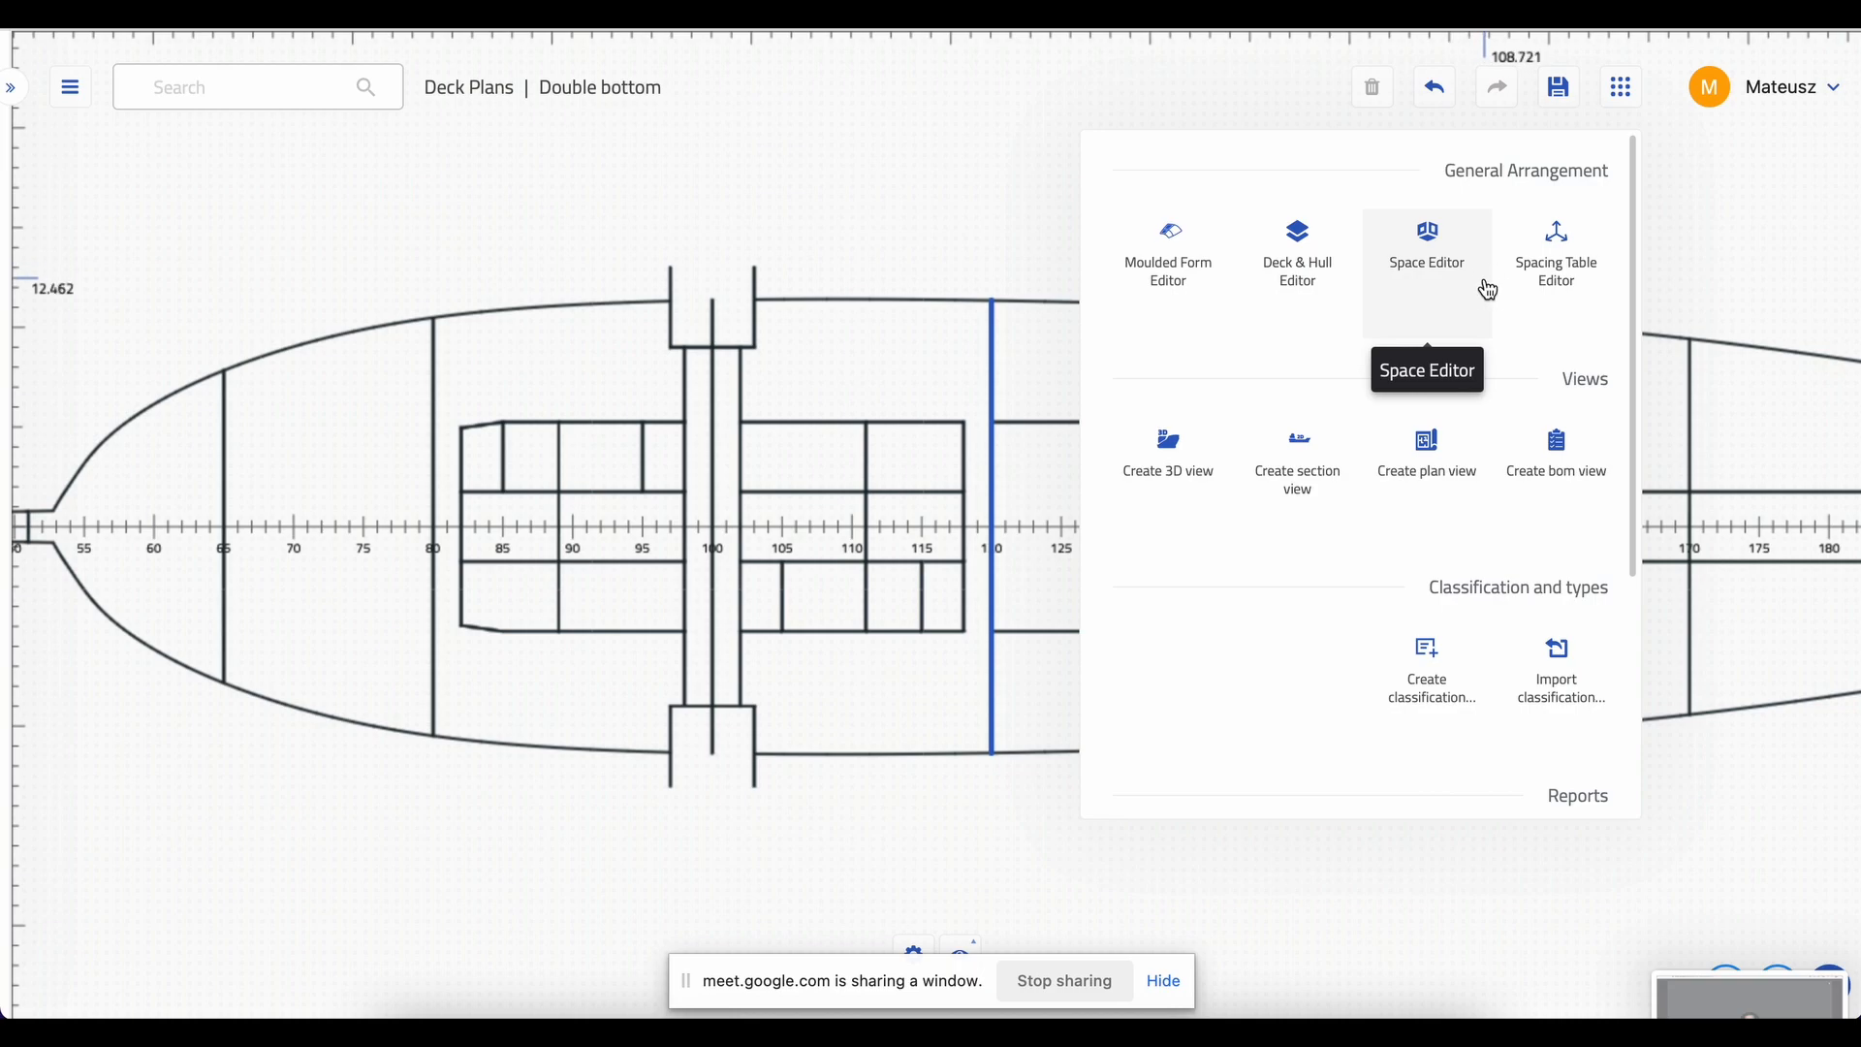
click(1698, 254)
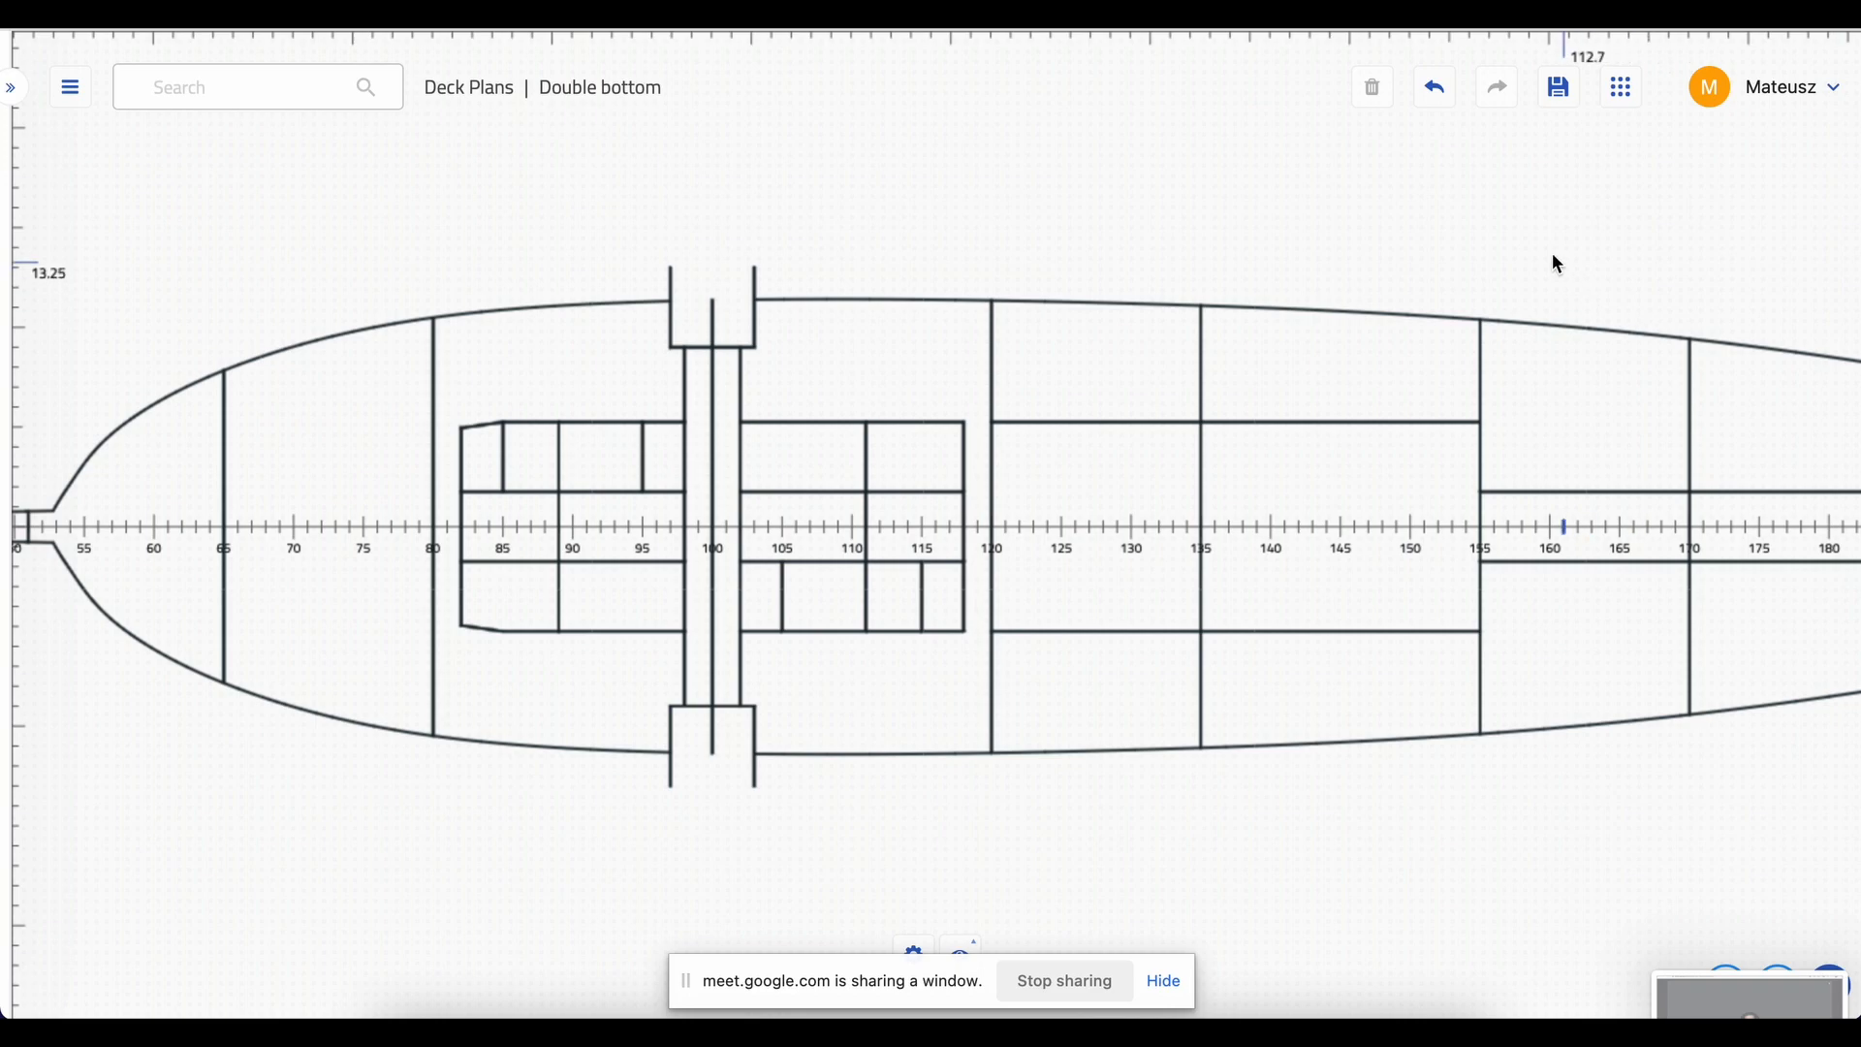
drag(1533, 262, 702, 274)
drag(877, 260, 1703, 216)
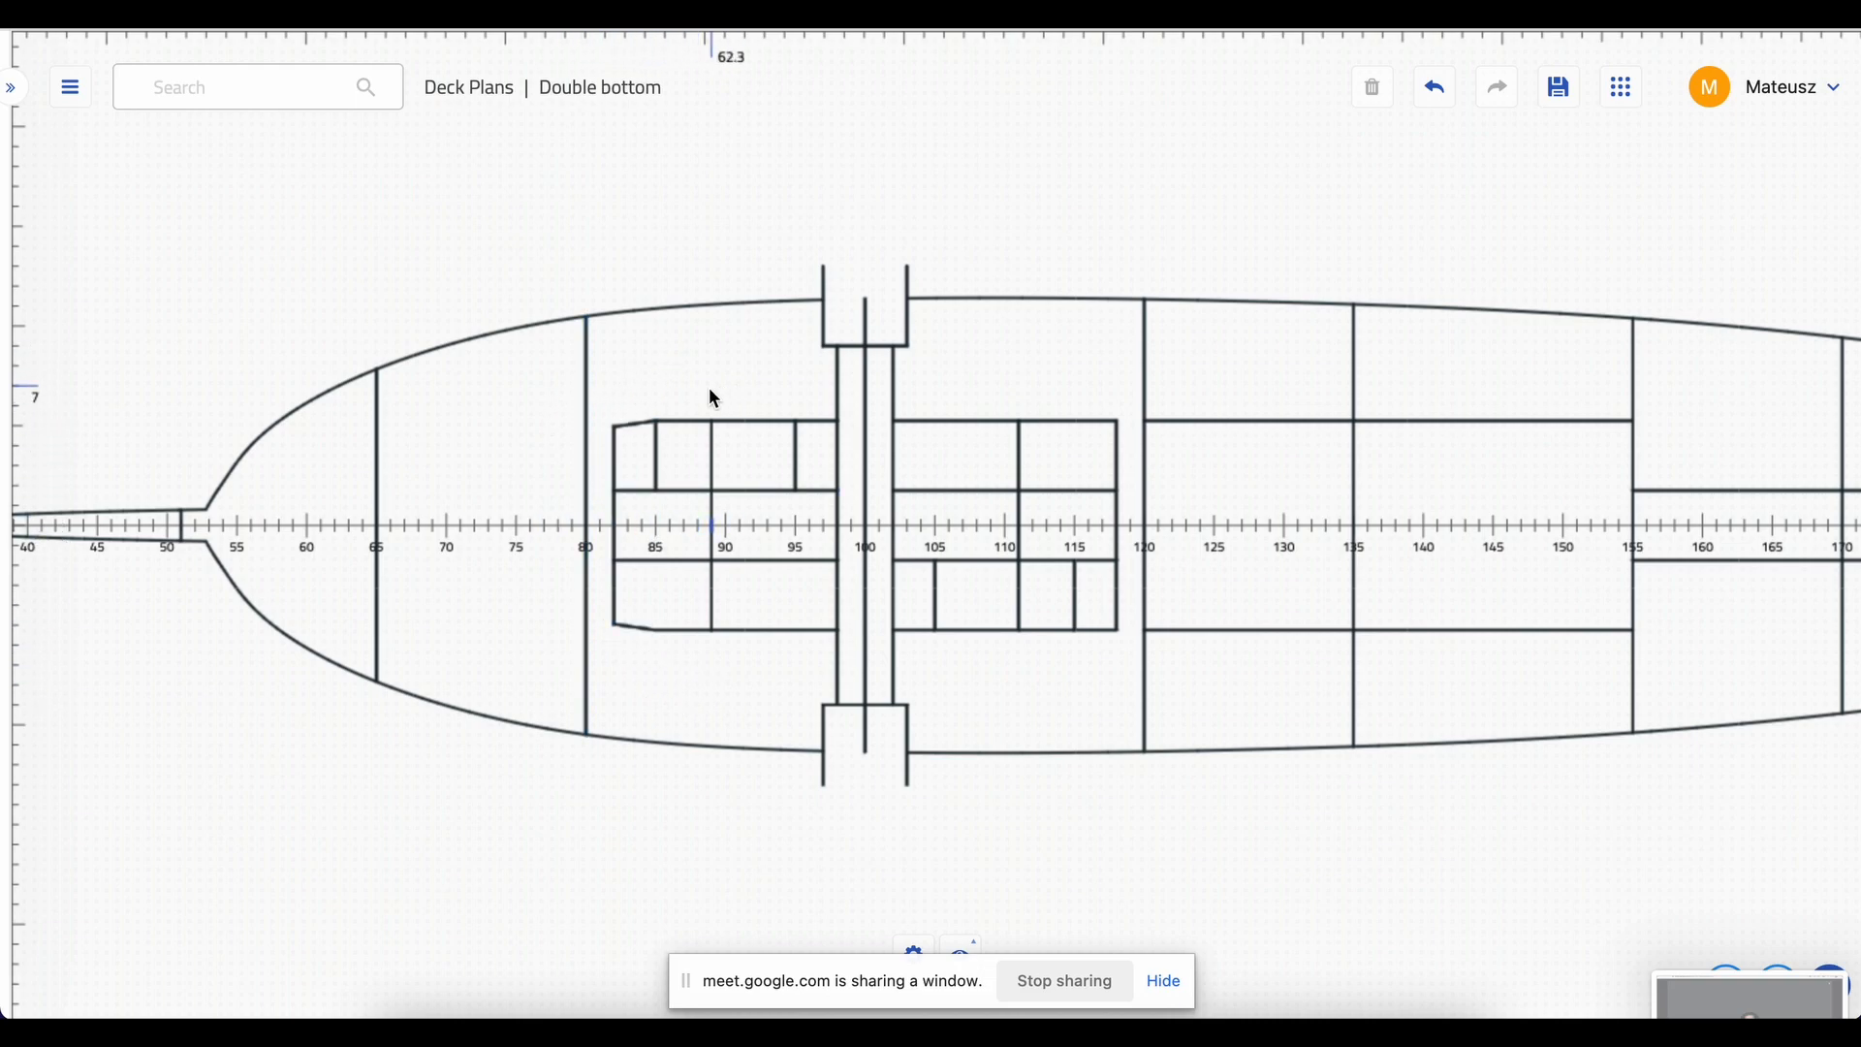
drag(463, 433, 460, 467)
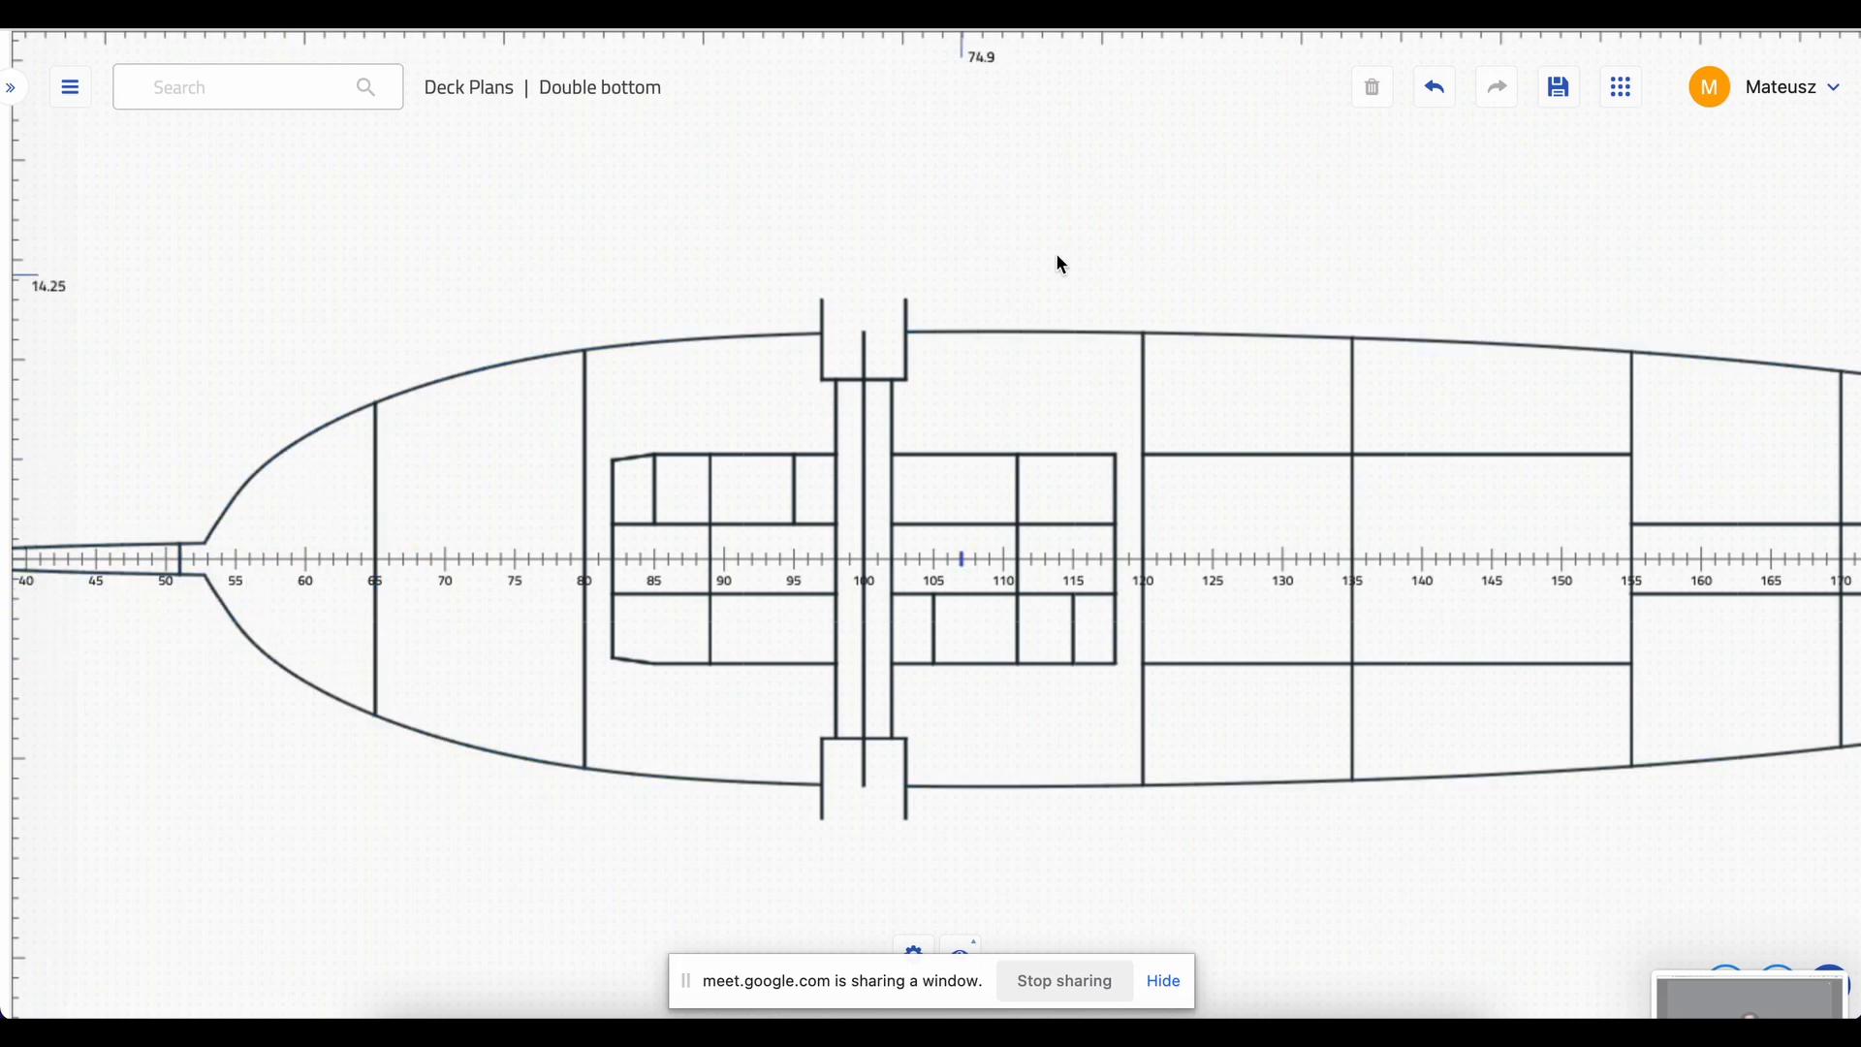
- Create a space with the Space Editor in the aft double bottom compartment between frames 51 and 65, keeping the detected boundaries
click(1621, 97)
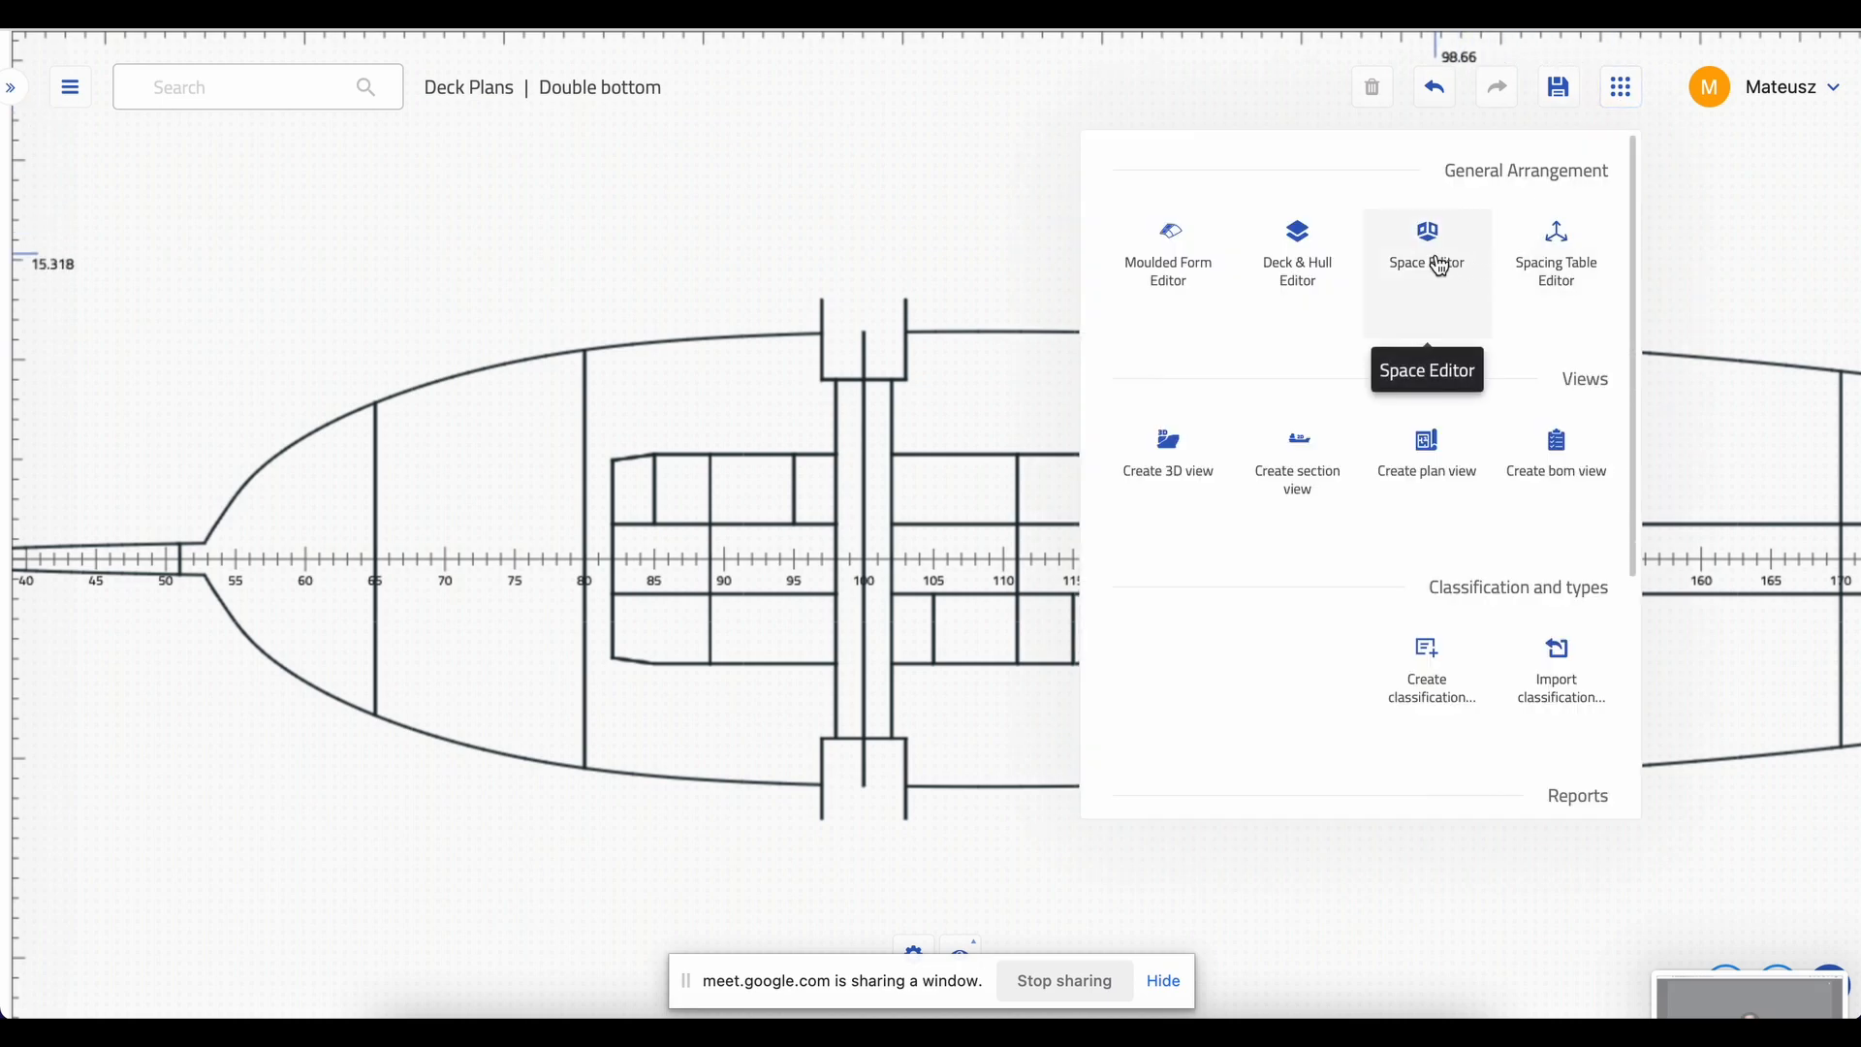
click(1444, 292)
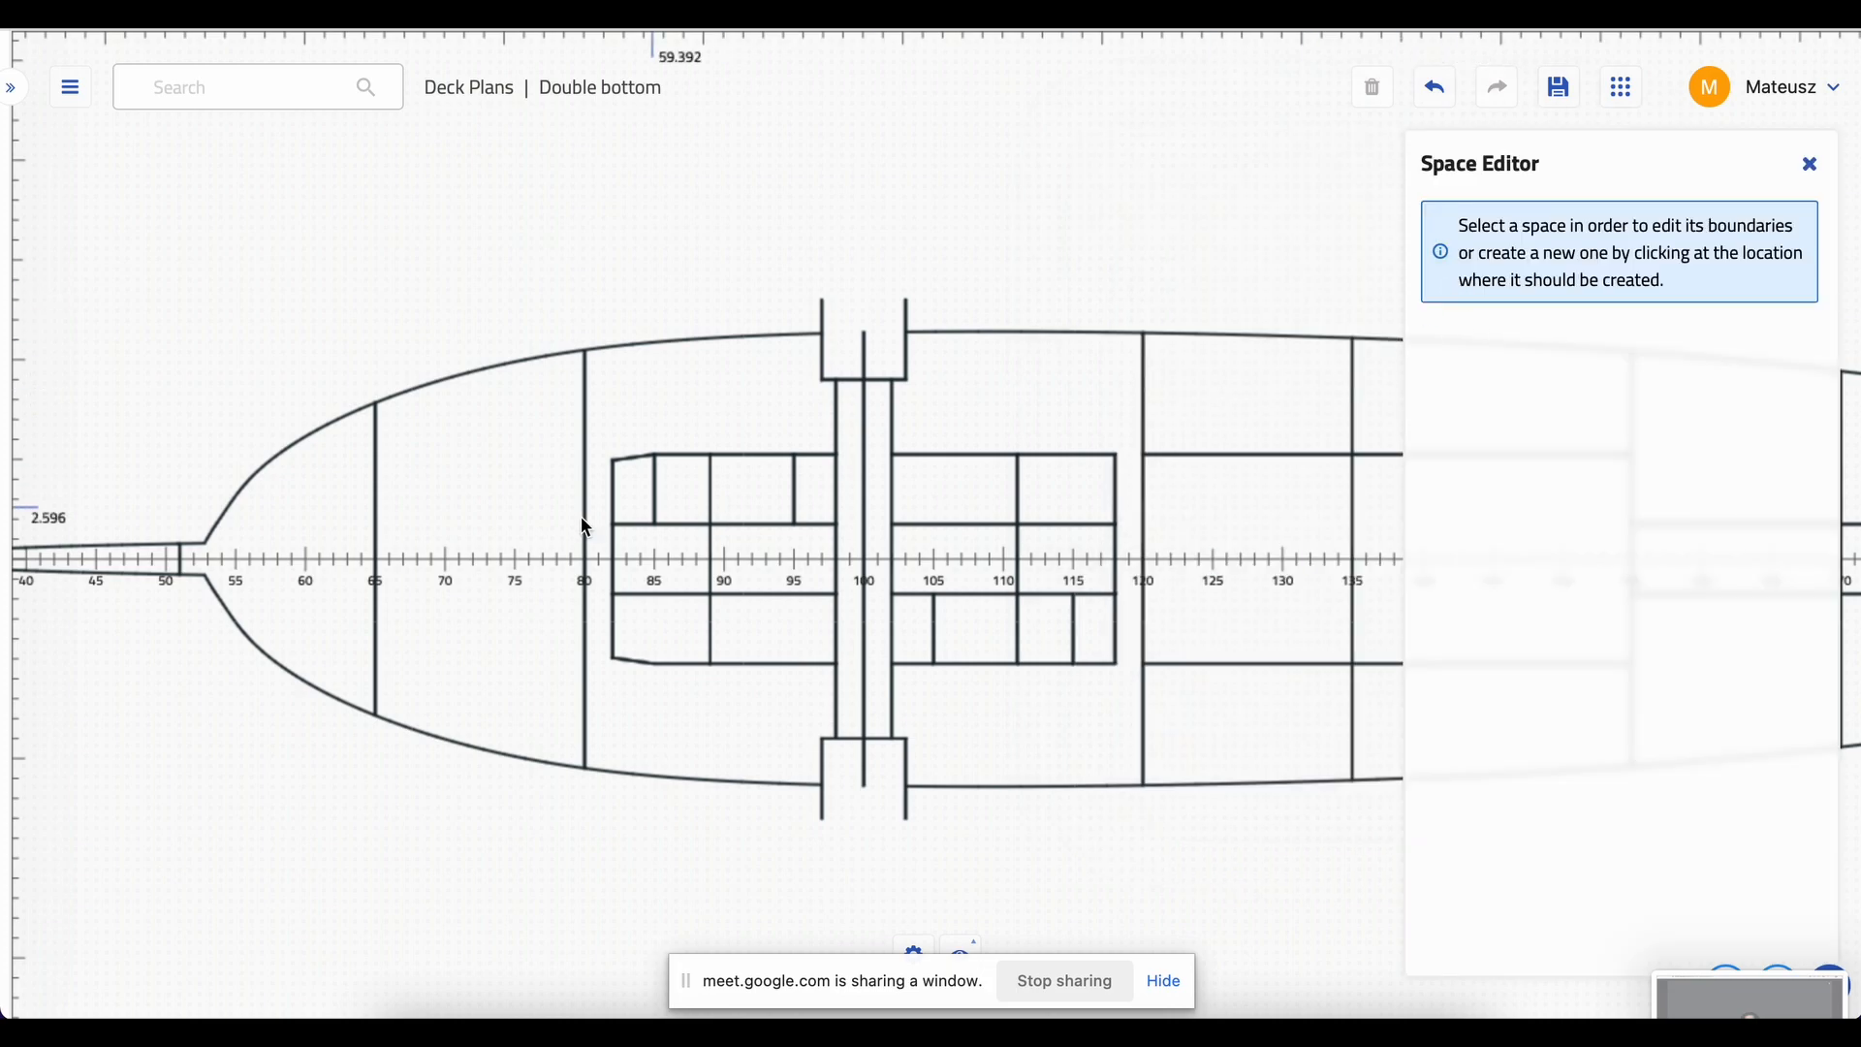
click(292, 561)
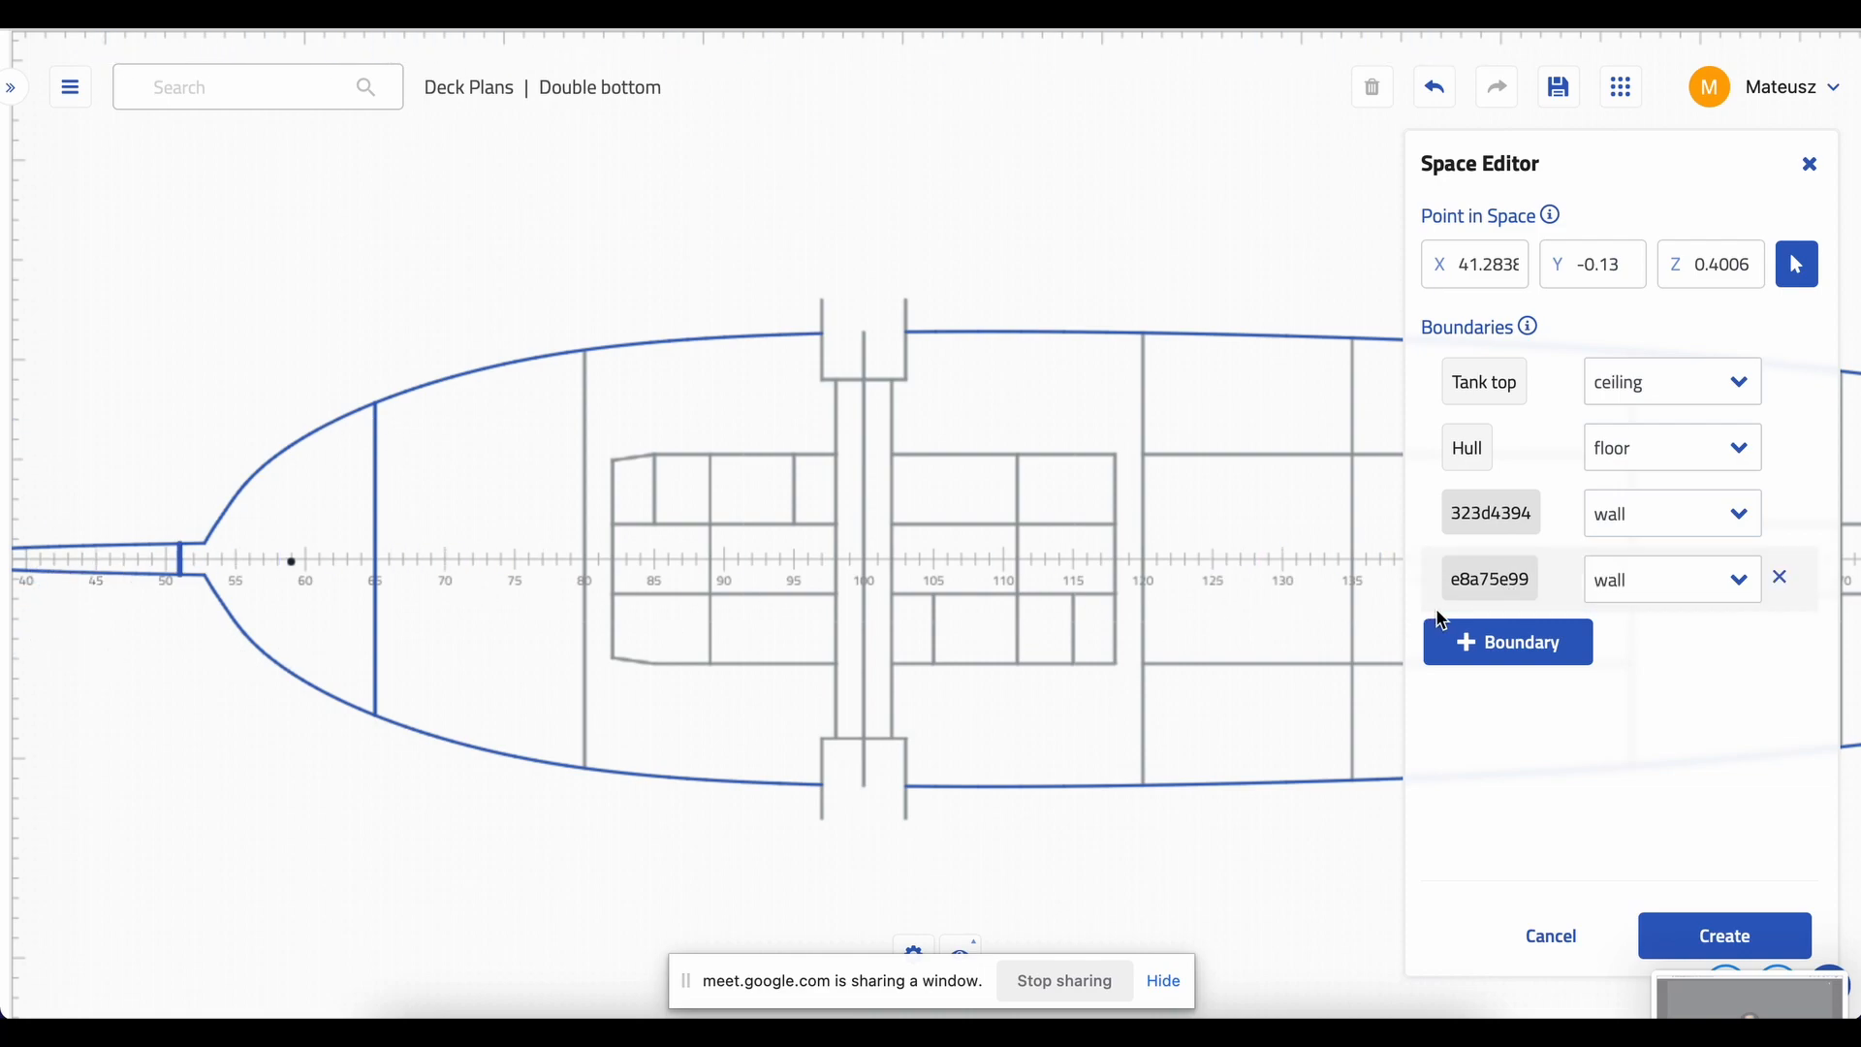
click(1708, 942)
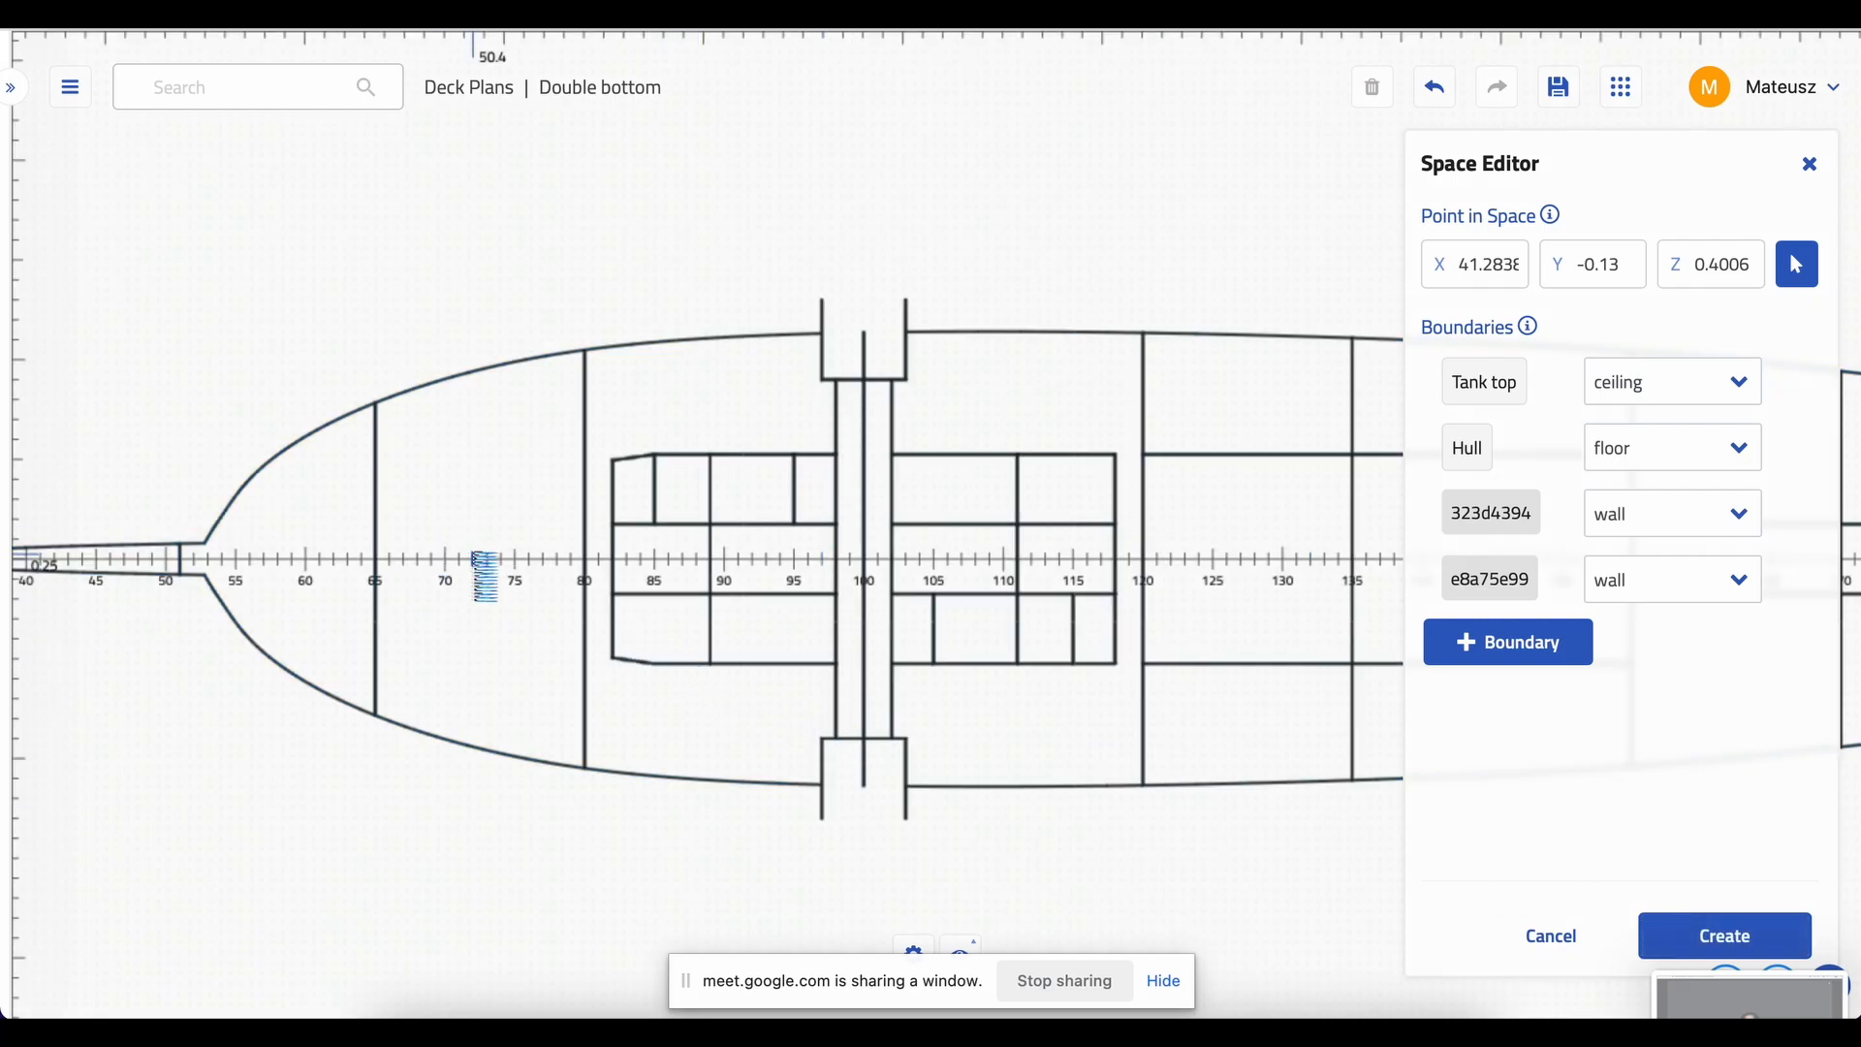
- Create a space between frames 65 and 80 and another in the small port tank between frames 82 and 85
click(484, 560)
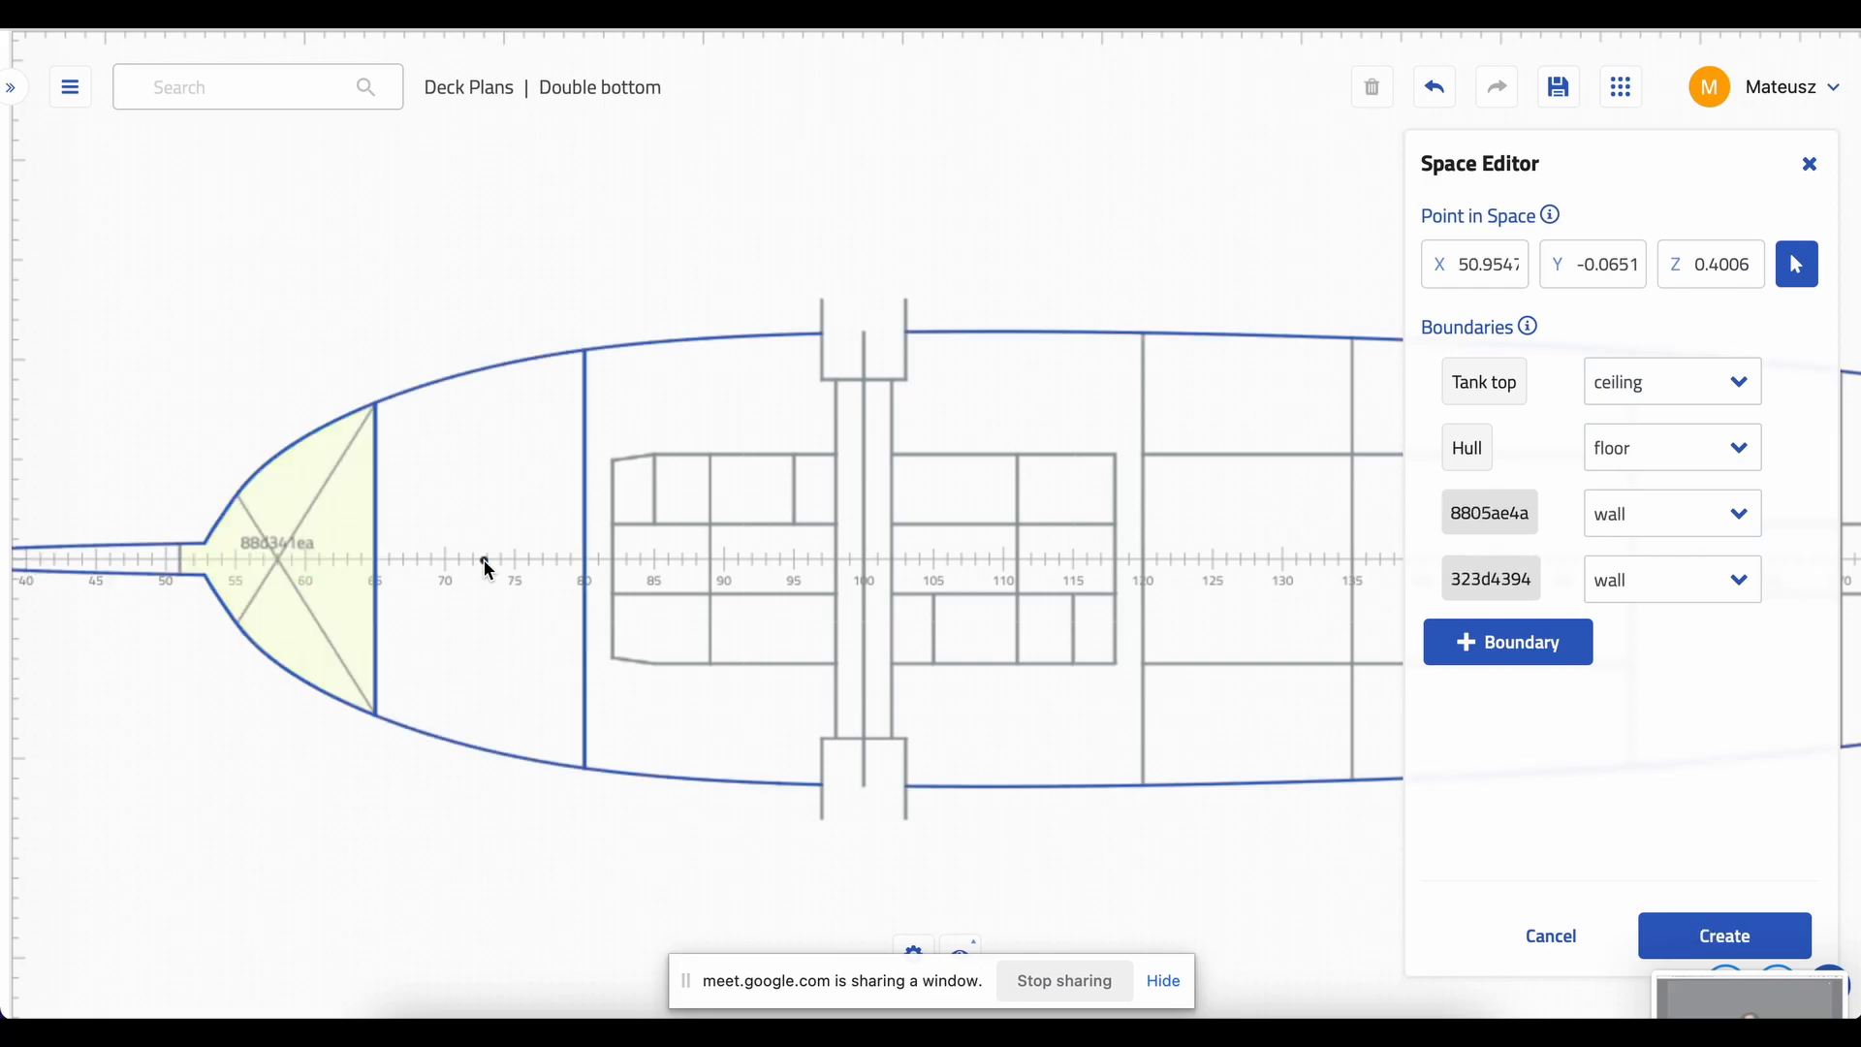
click(1687, 945)
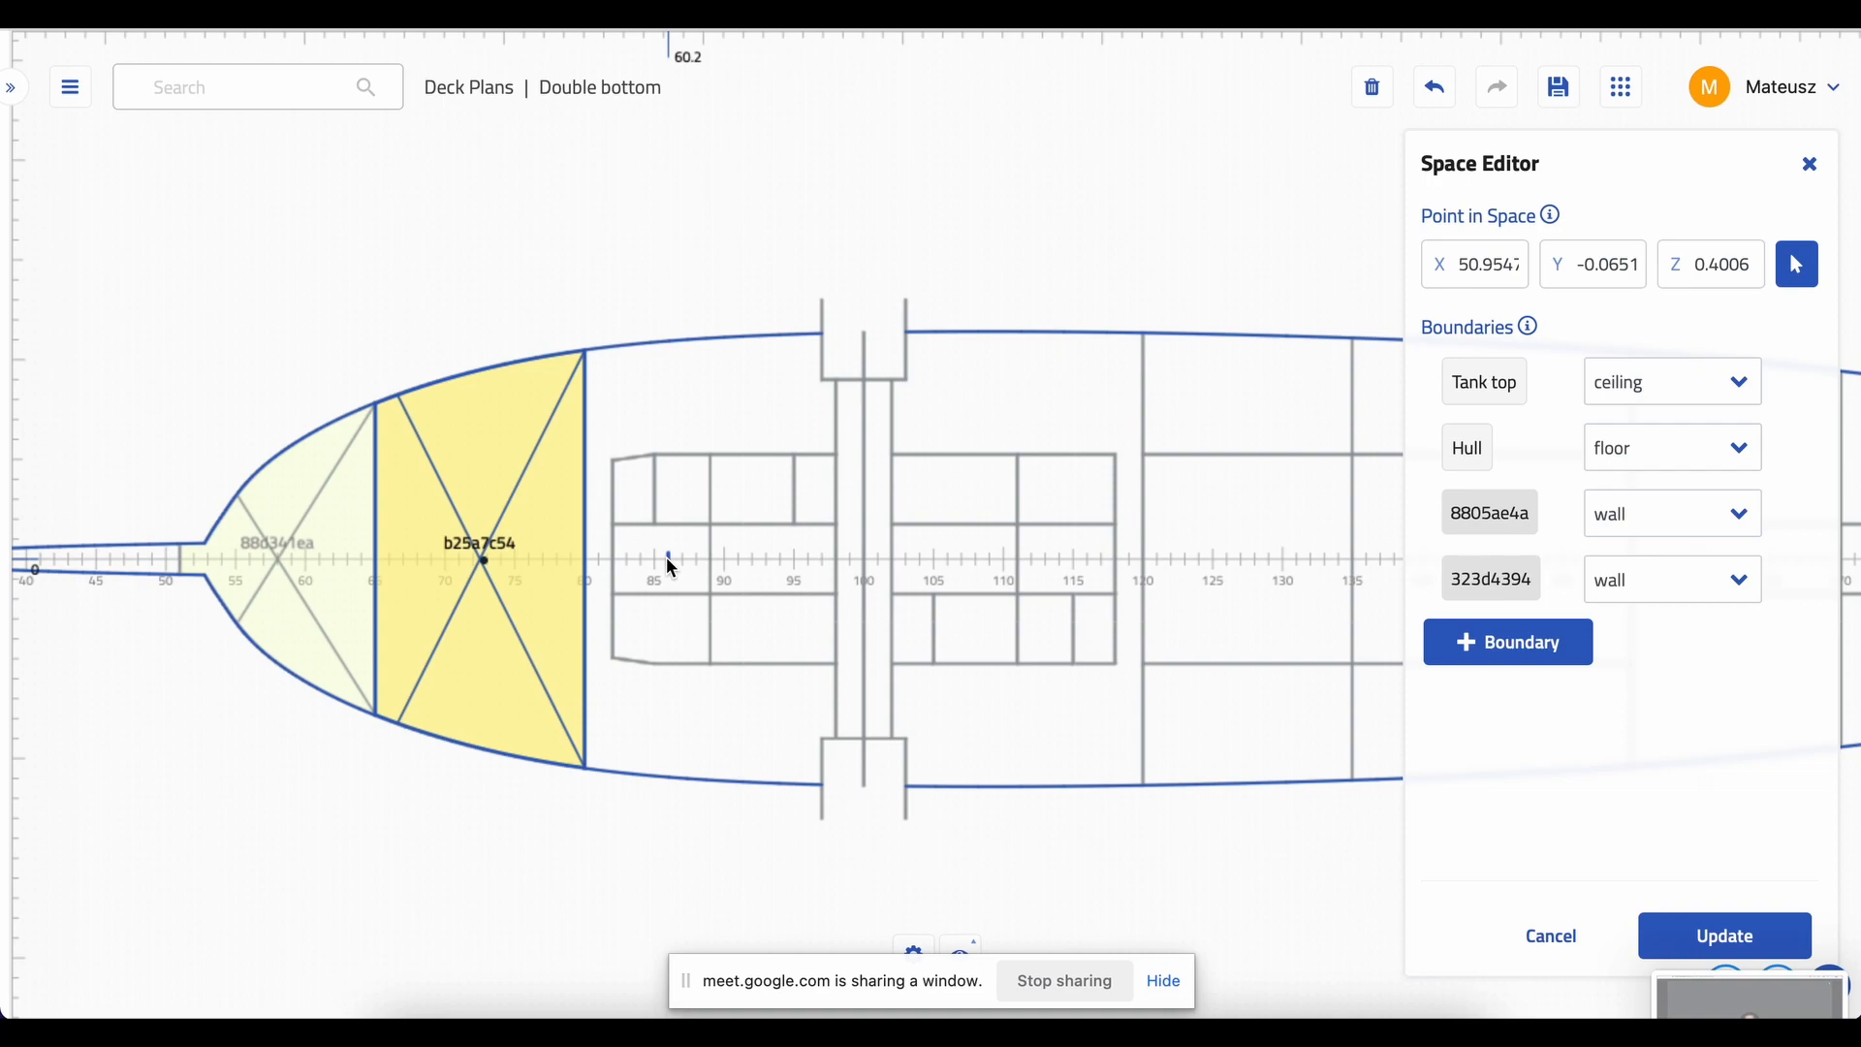
scroll(667, 559, up, 1)
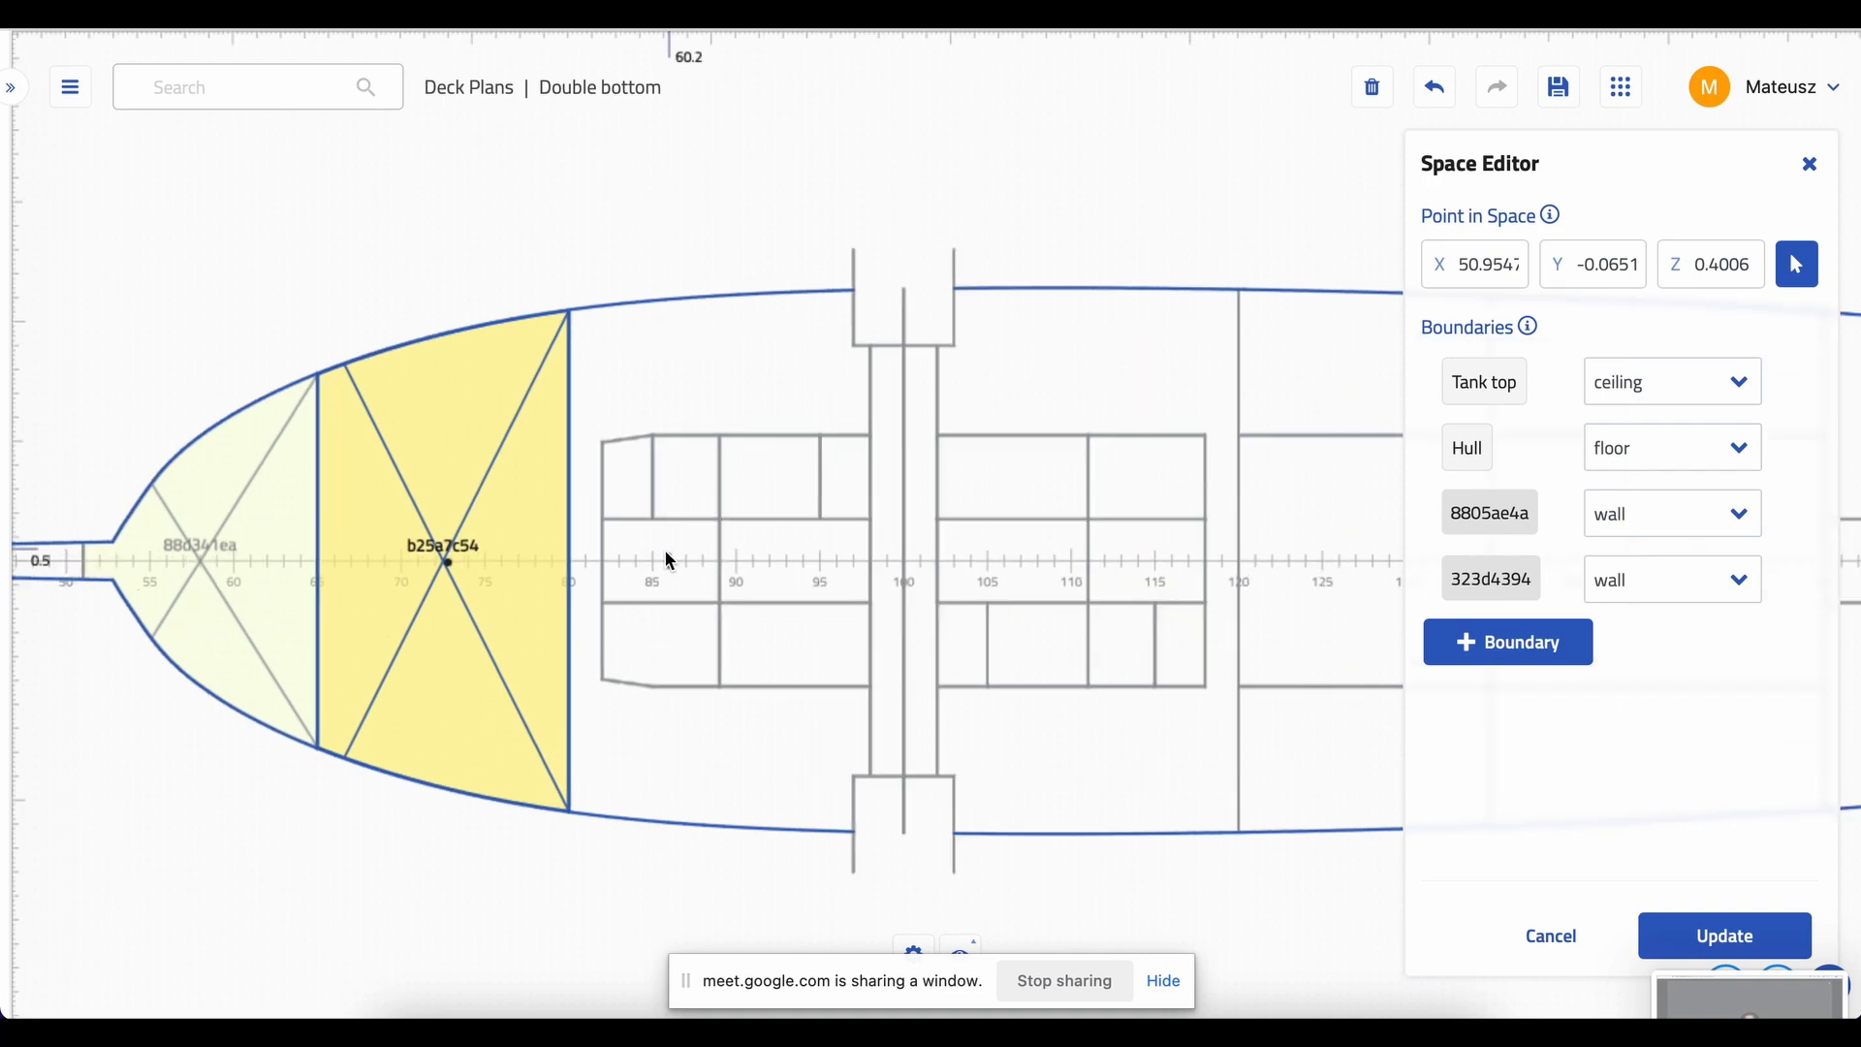
click(633, 487)
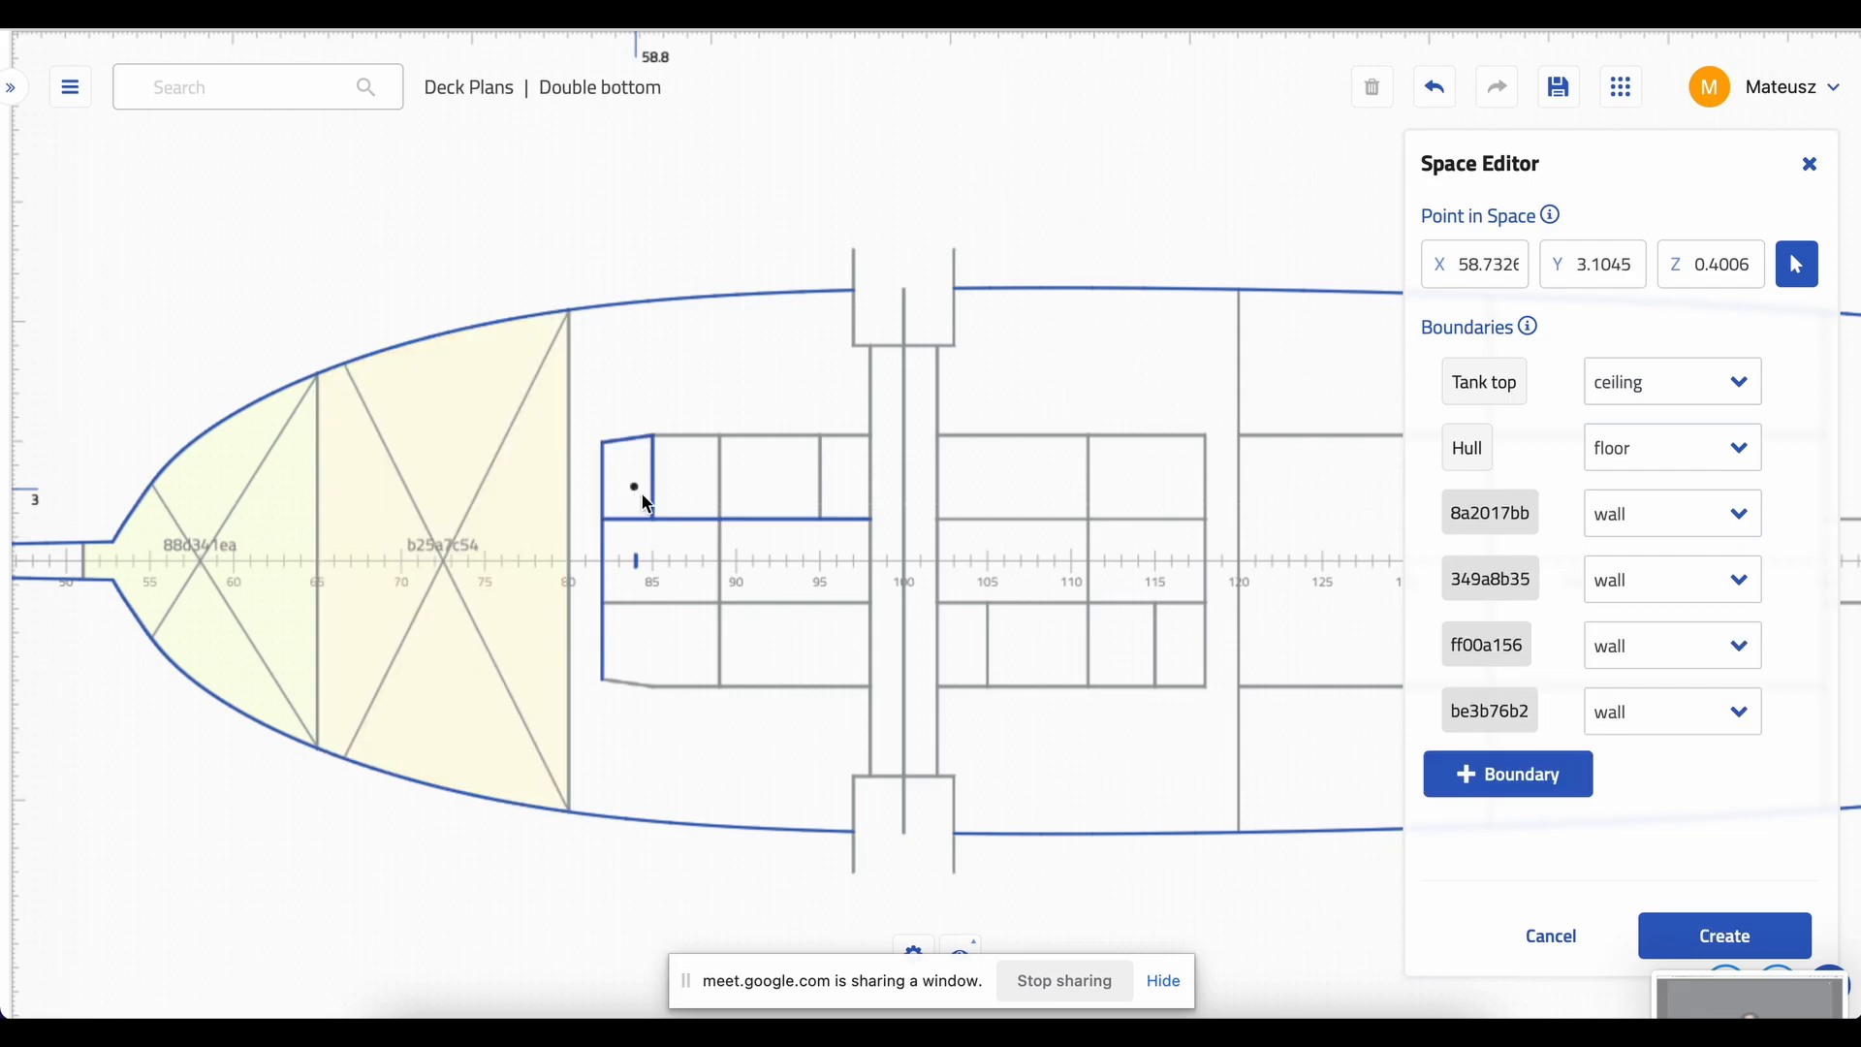
click(1672, 940)
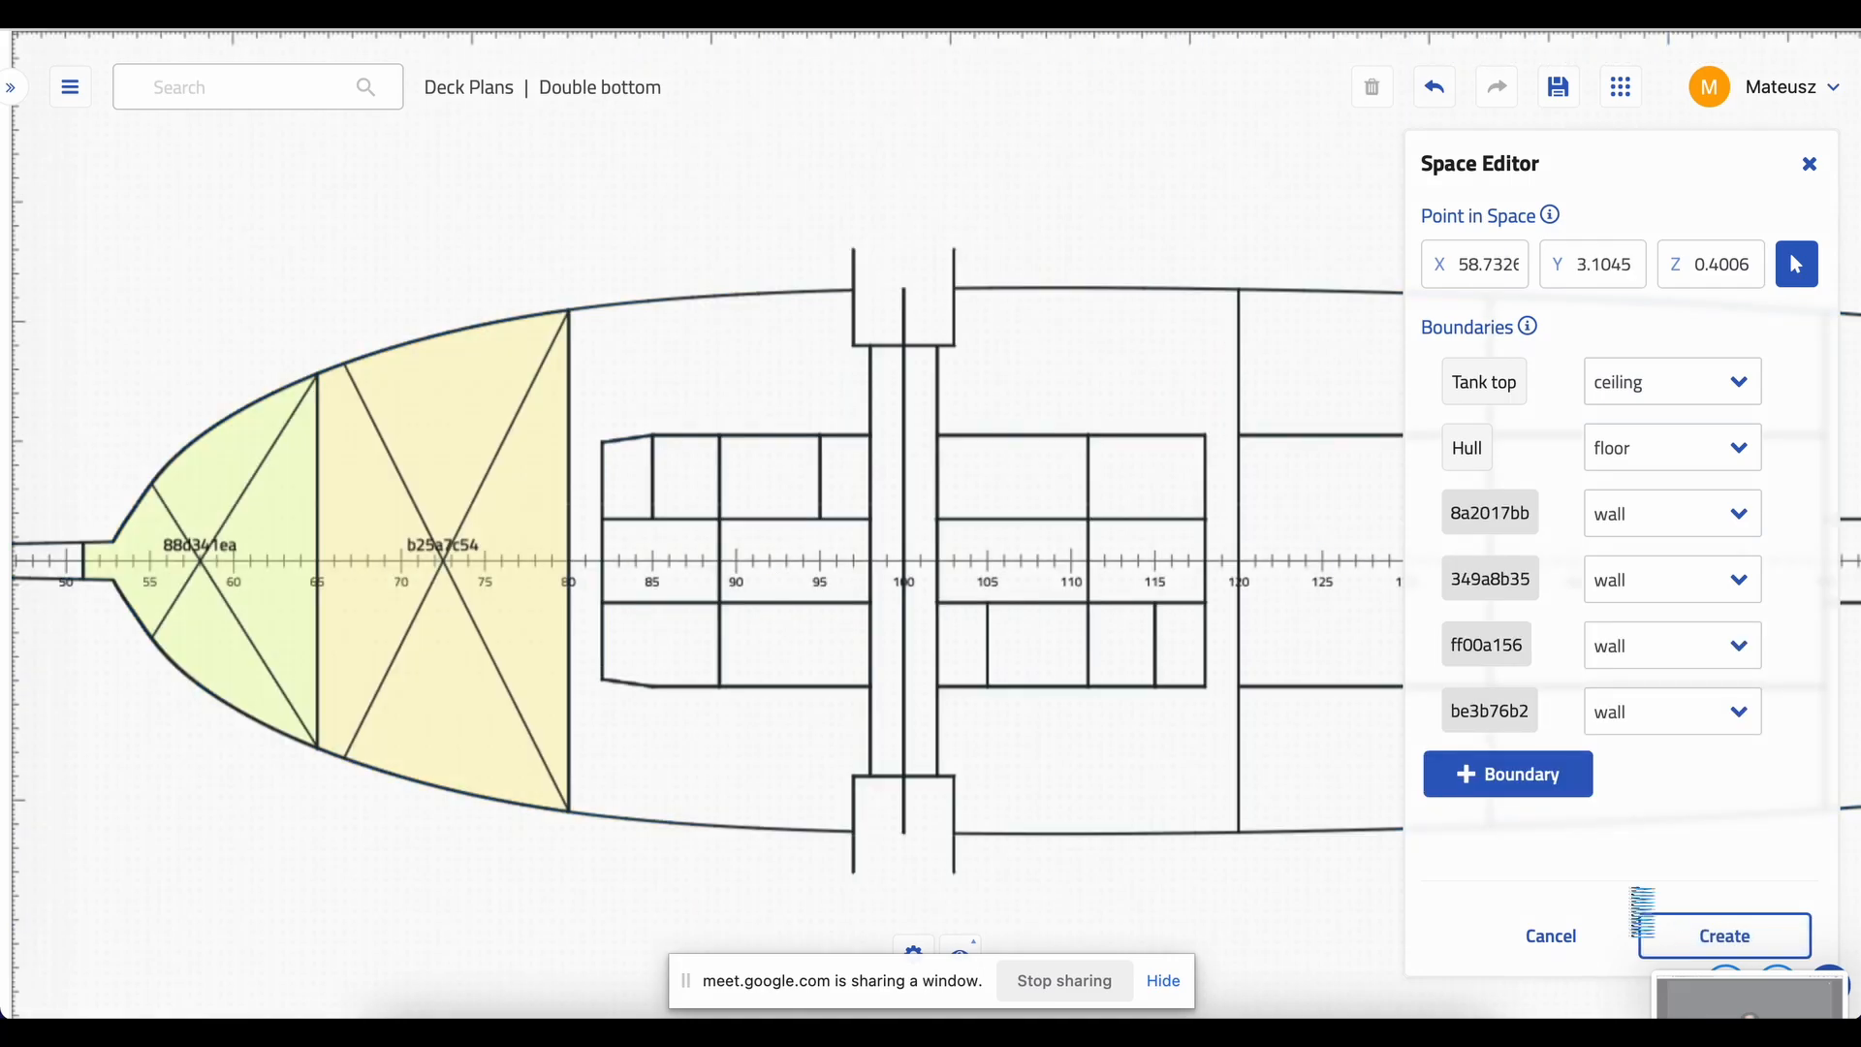
- Create spaces in the three small port tanks between frames 85–89, 89–95 and 95–98, keeping the detected boundaries
click(690, 485)
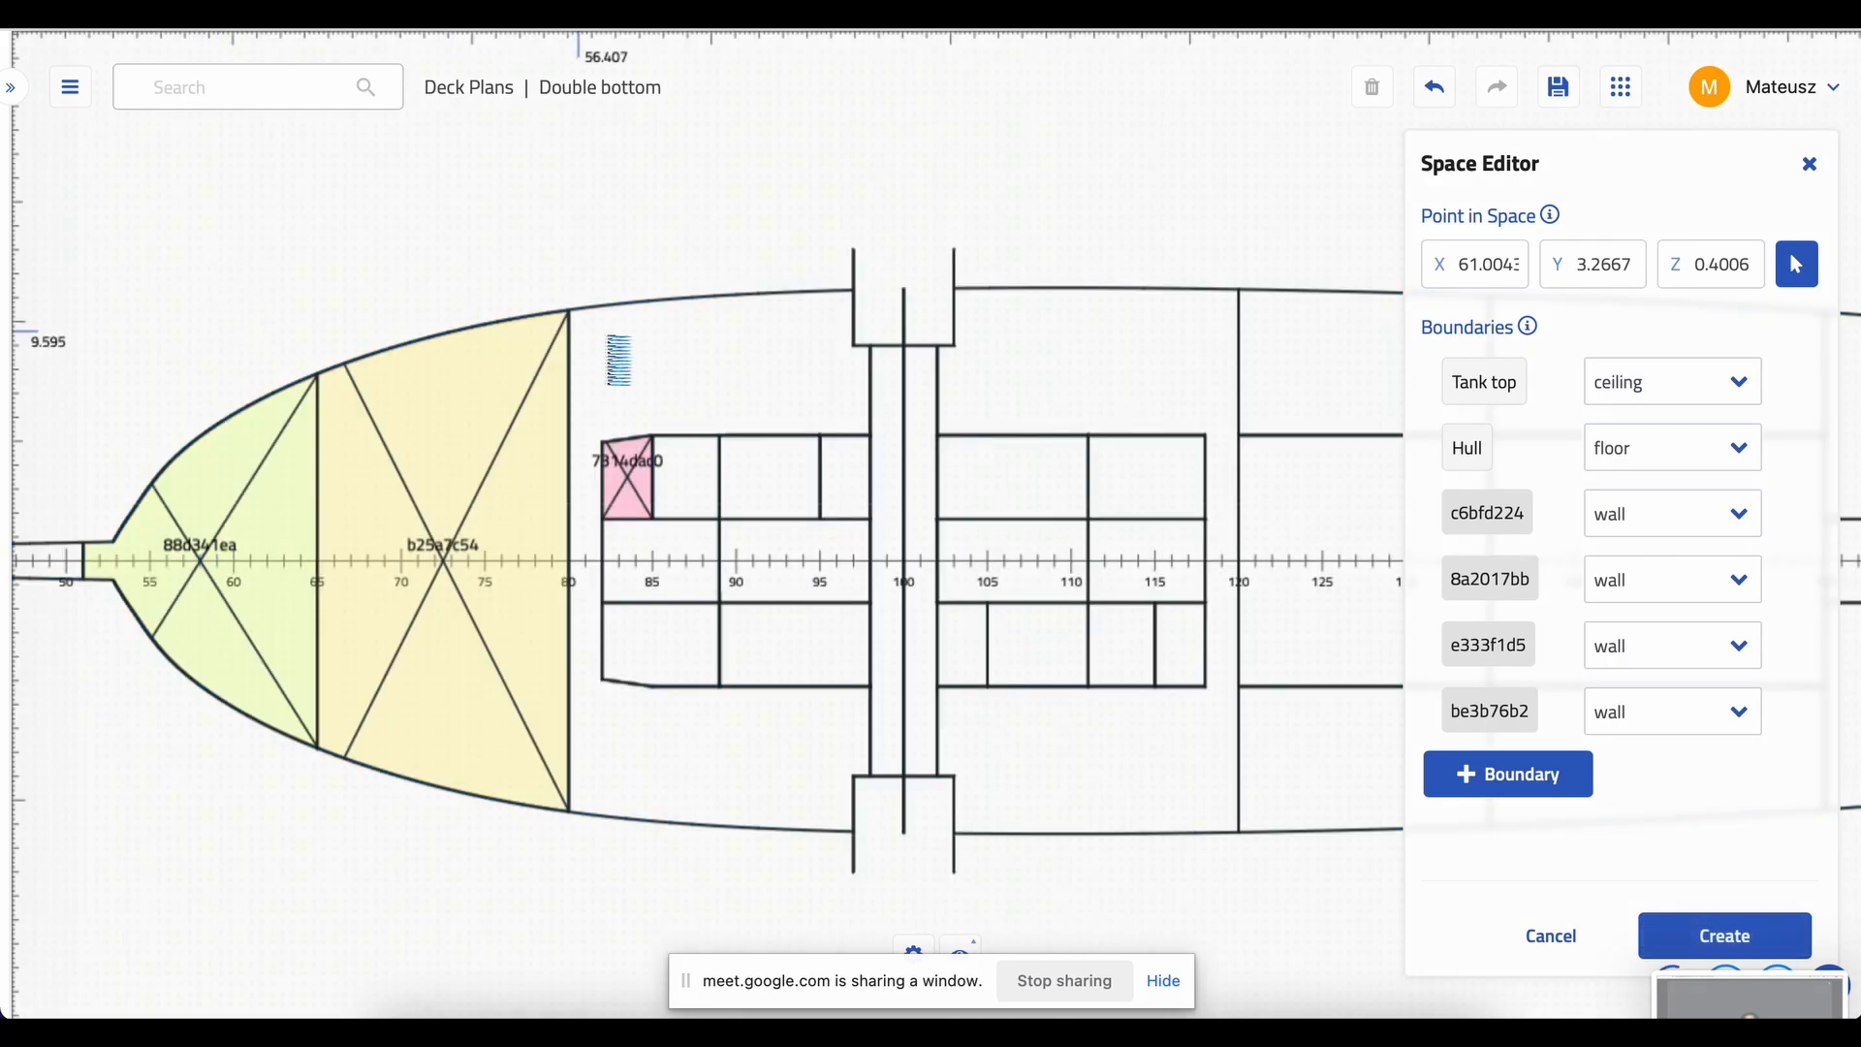
click(771, 482)
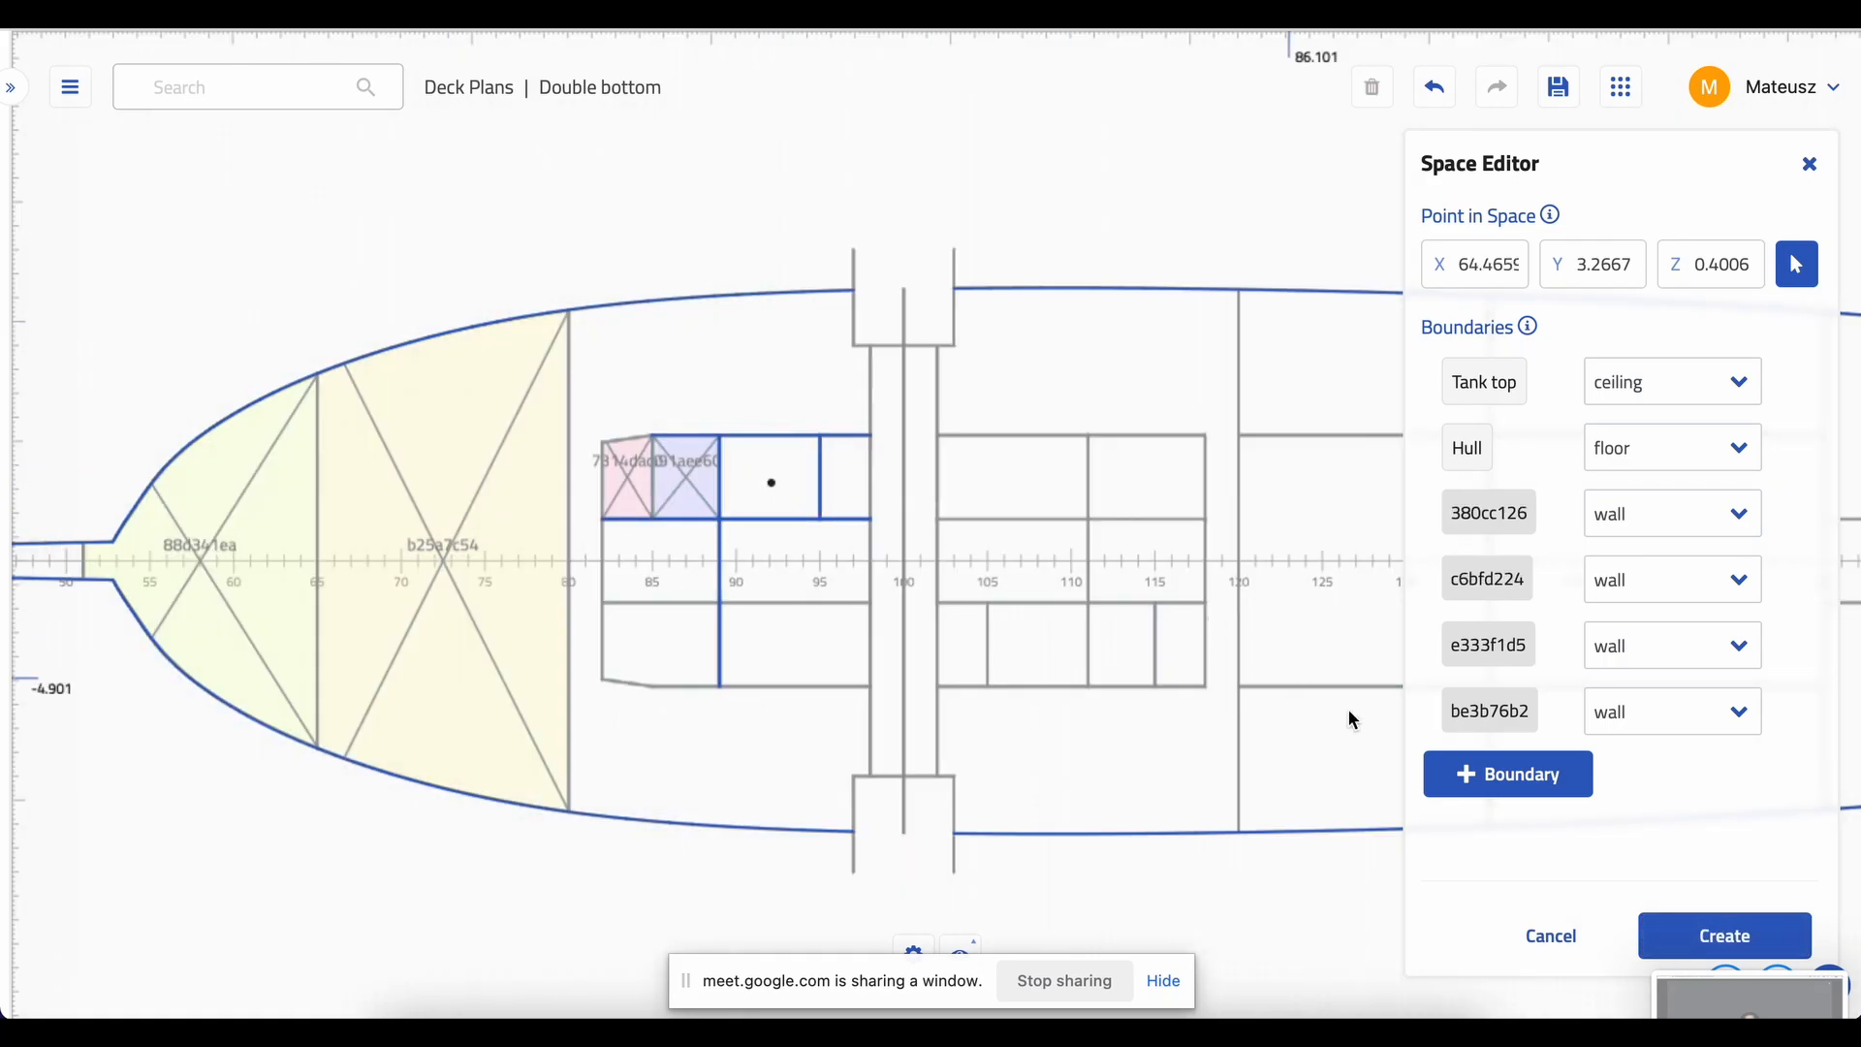
click(1680, 926)
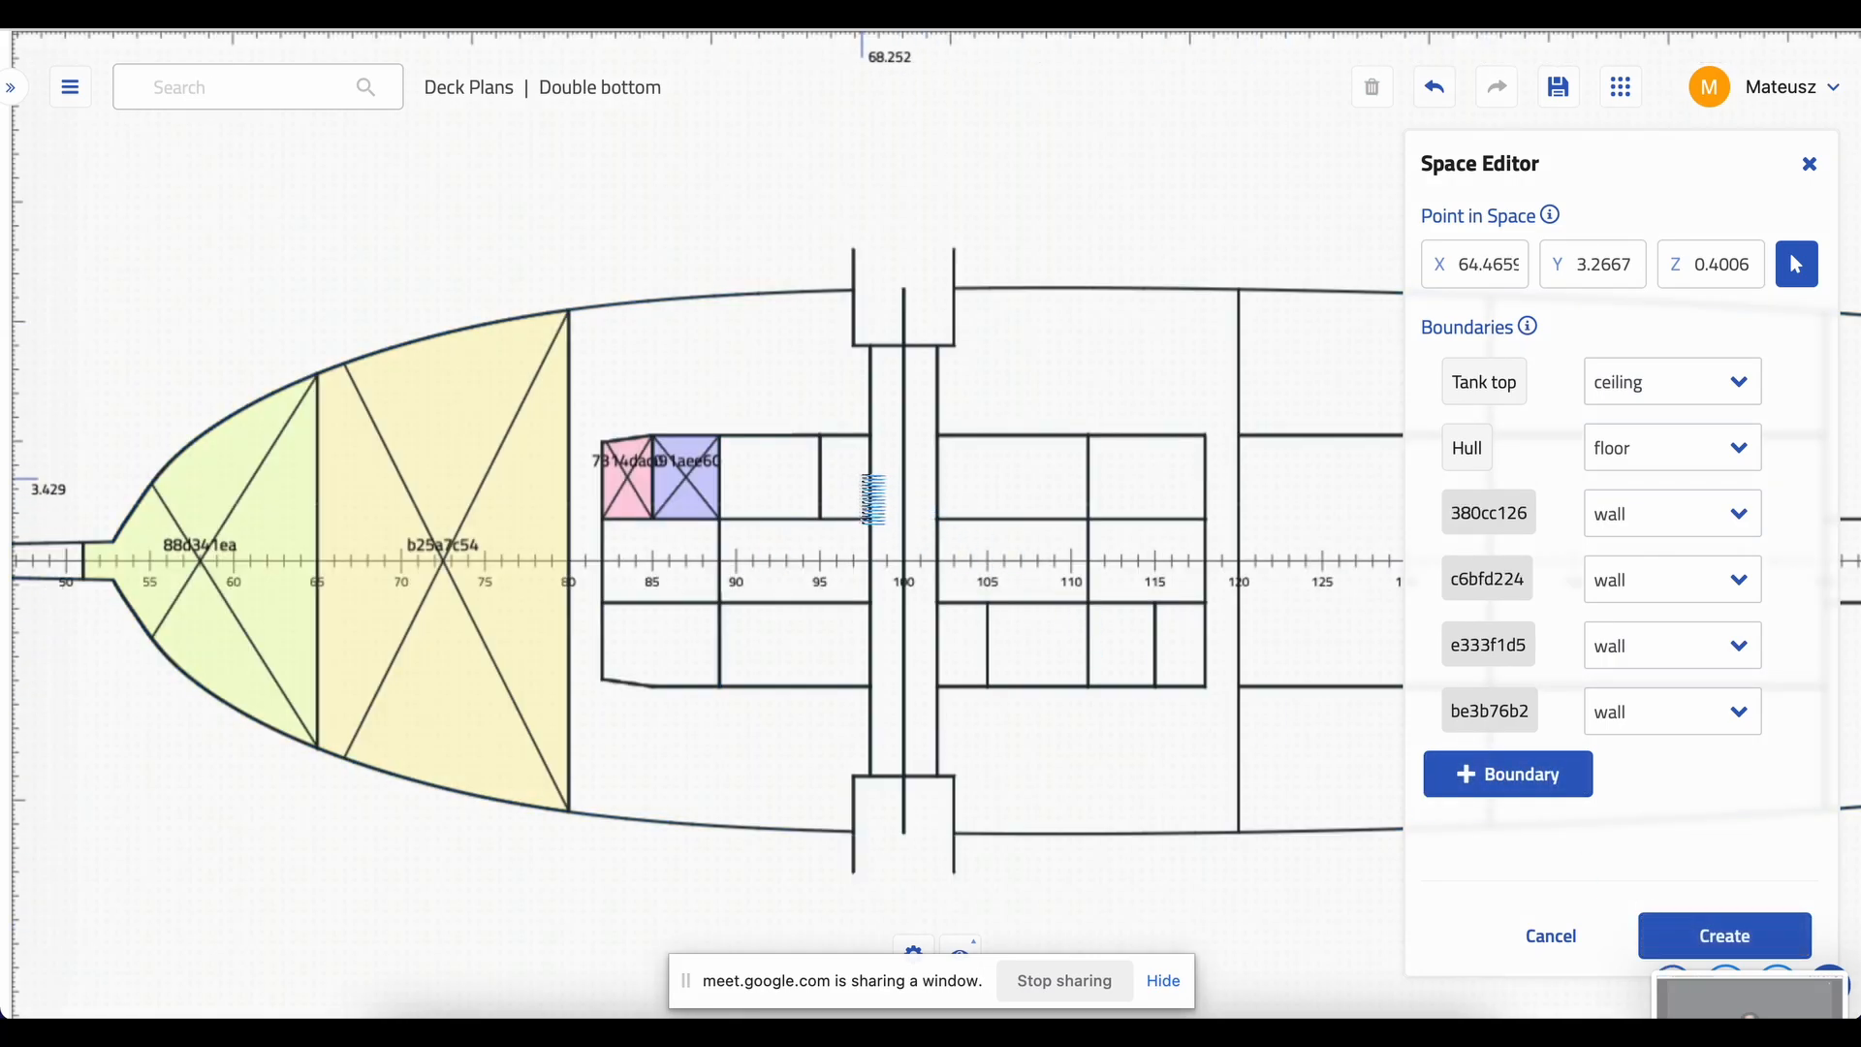
click(854, 481)
click(1650, 938)
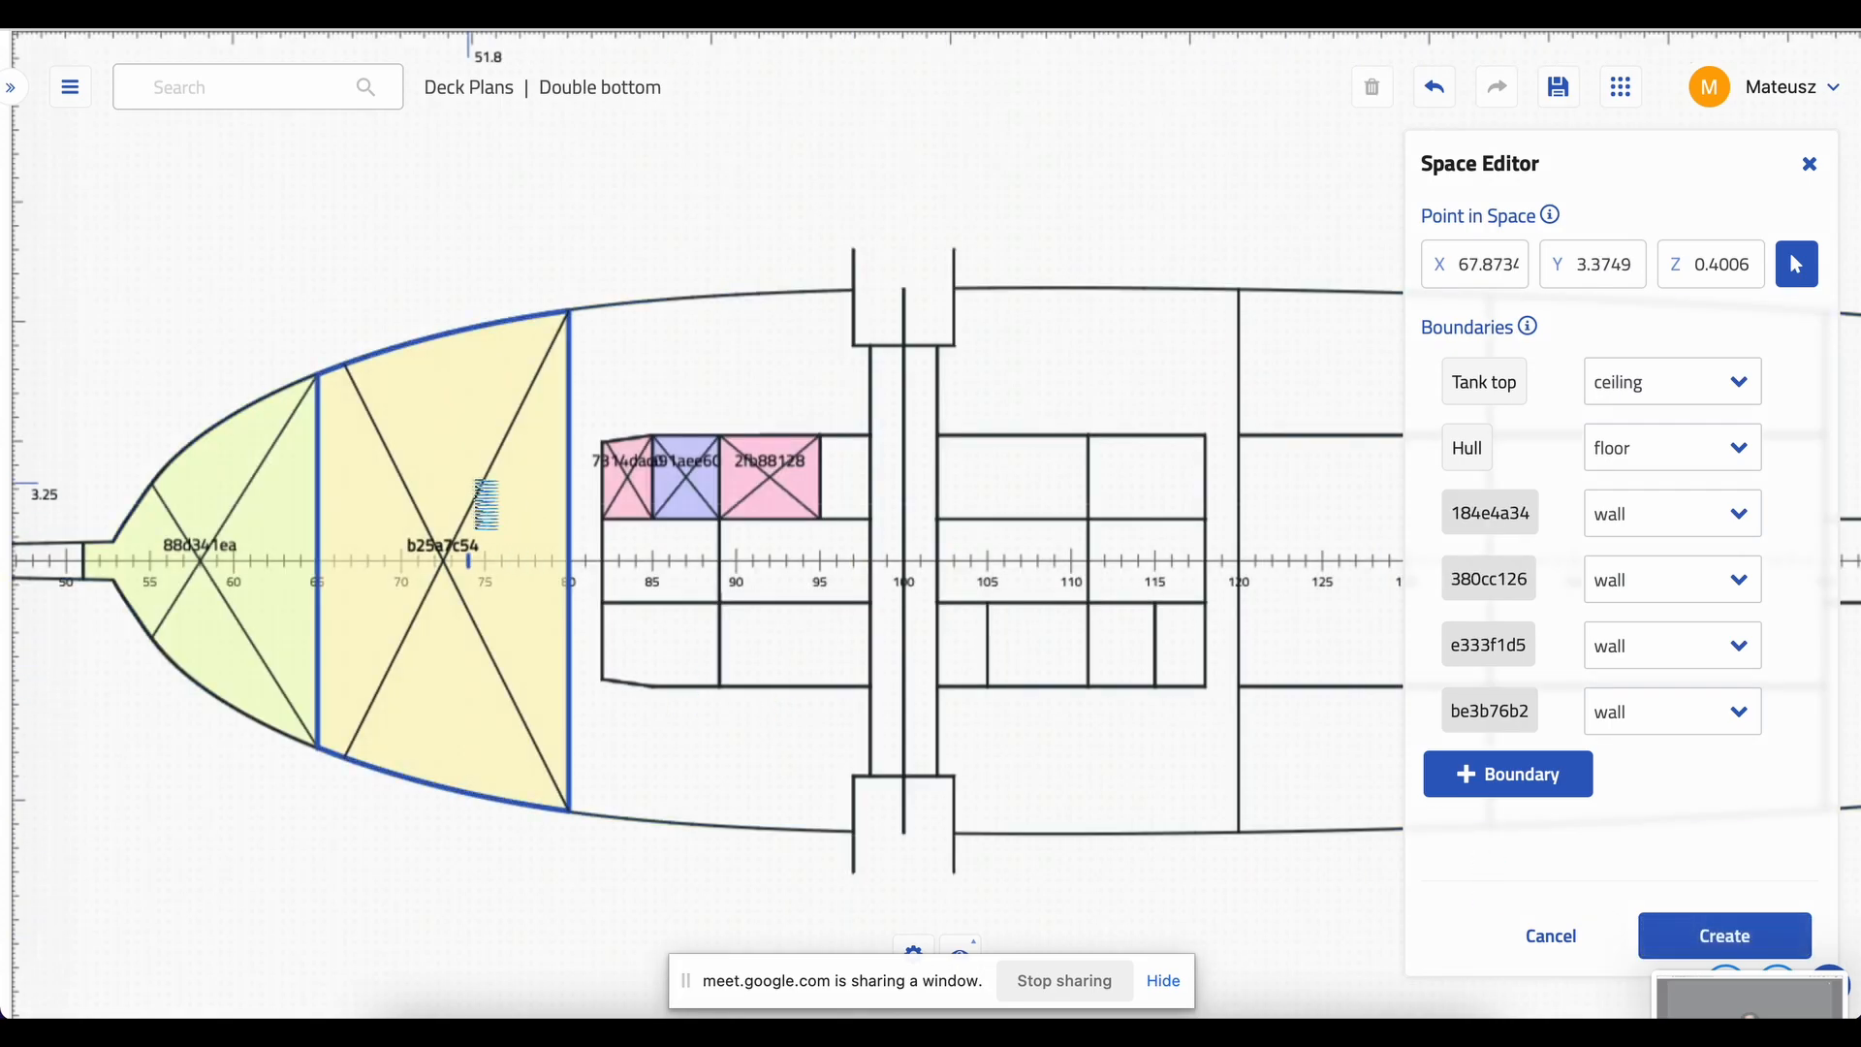
- Create spaces in the two centreline tanks between frames 82–89 and 89–98 from their detected boundaries
click(653, 563)
click(1775, 937)
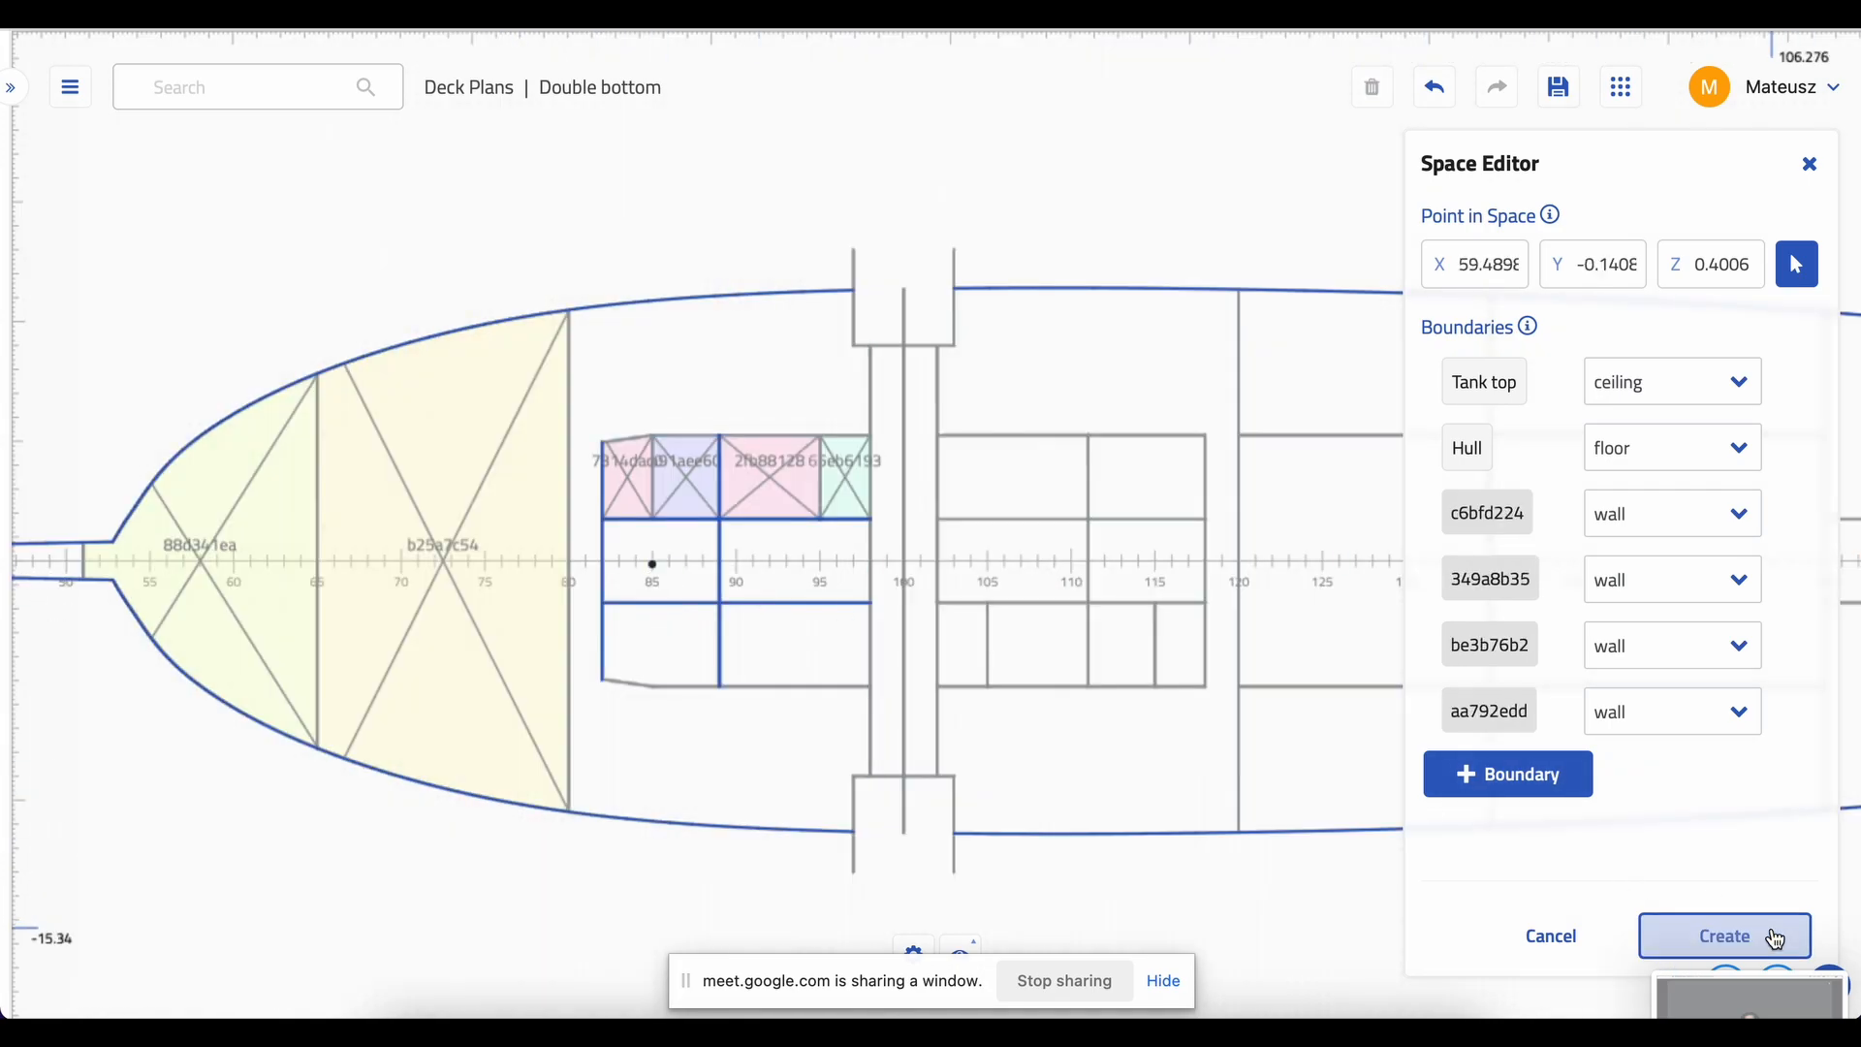
click(811, 560)
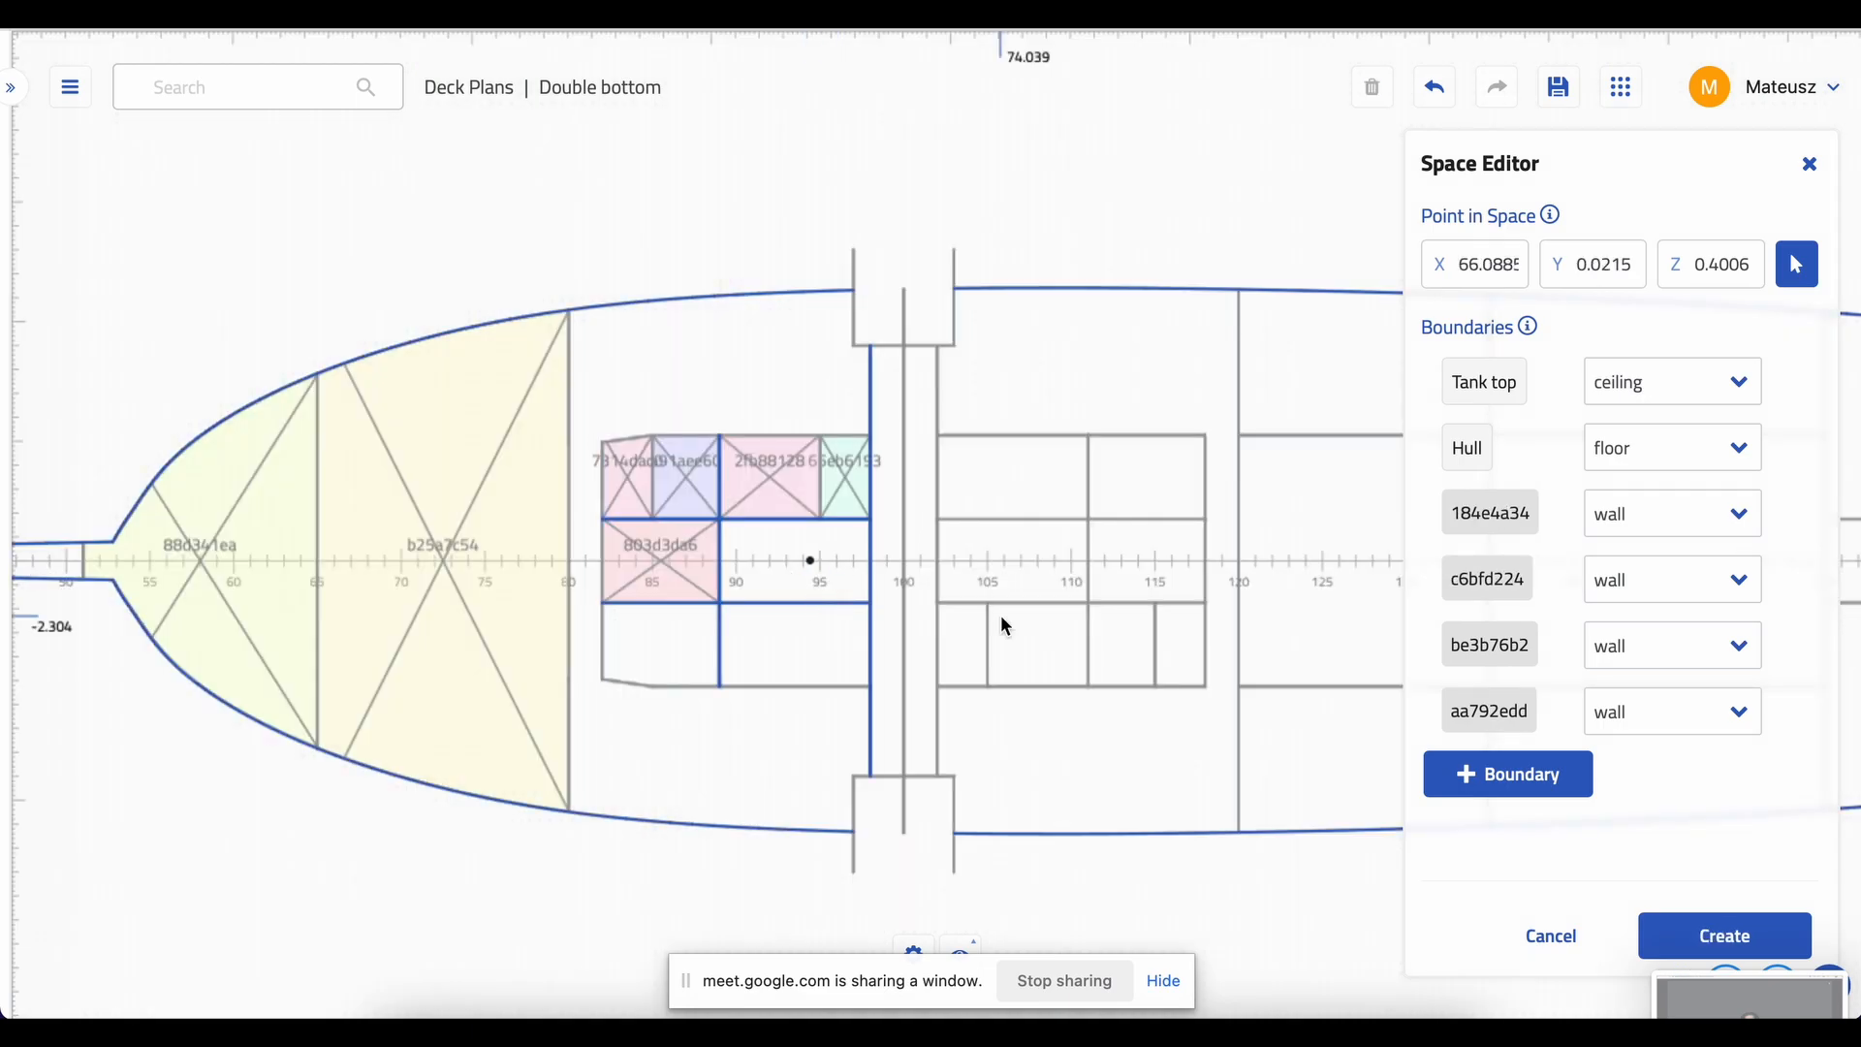
click(1724, 935)
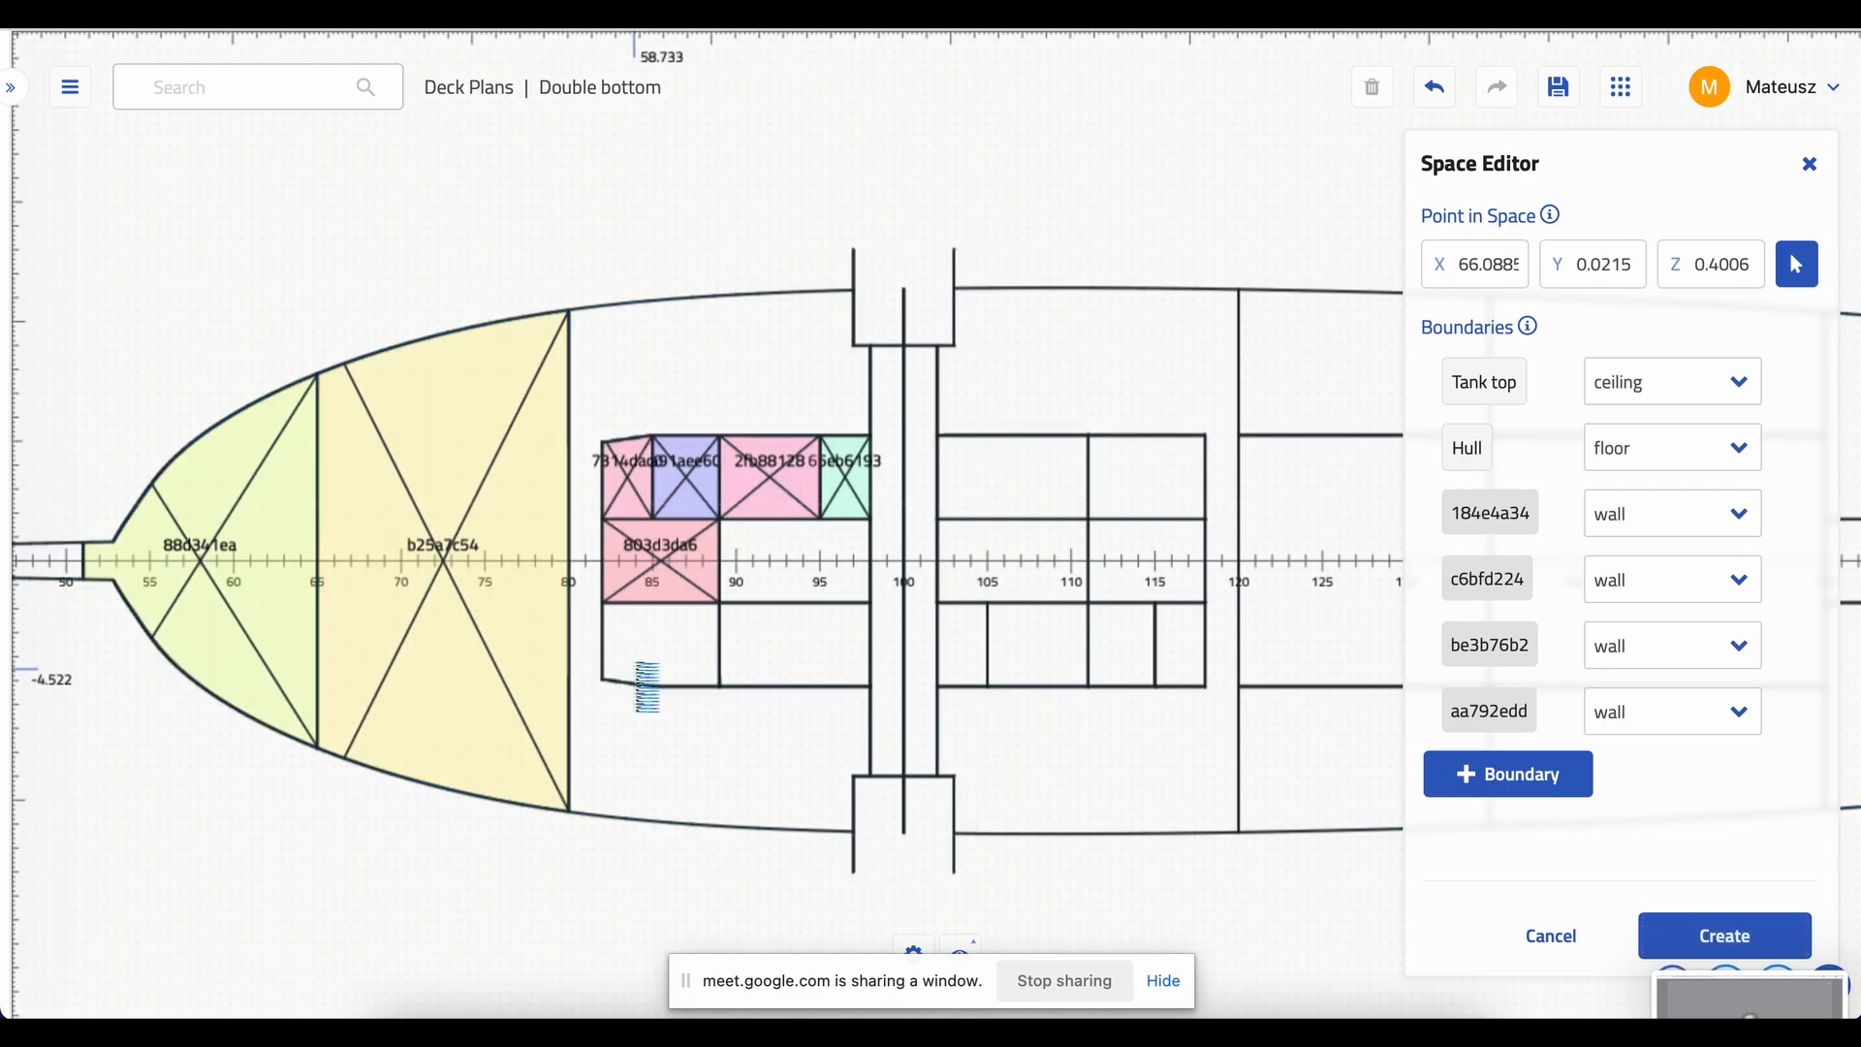
- Create spaces in the two starboard inner tanks between frames 82–89 and 89–98 from their detected boundaries
click(656, 652)
click(1712, 938)
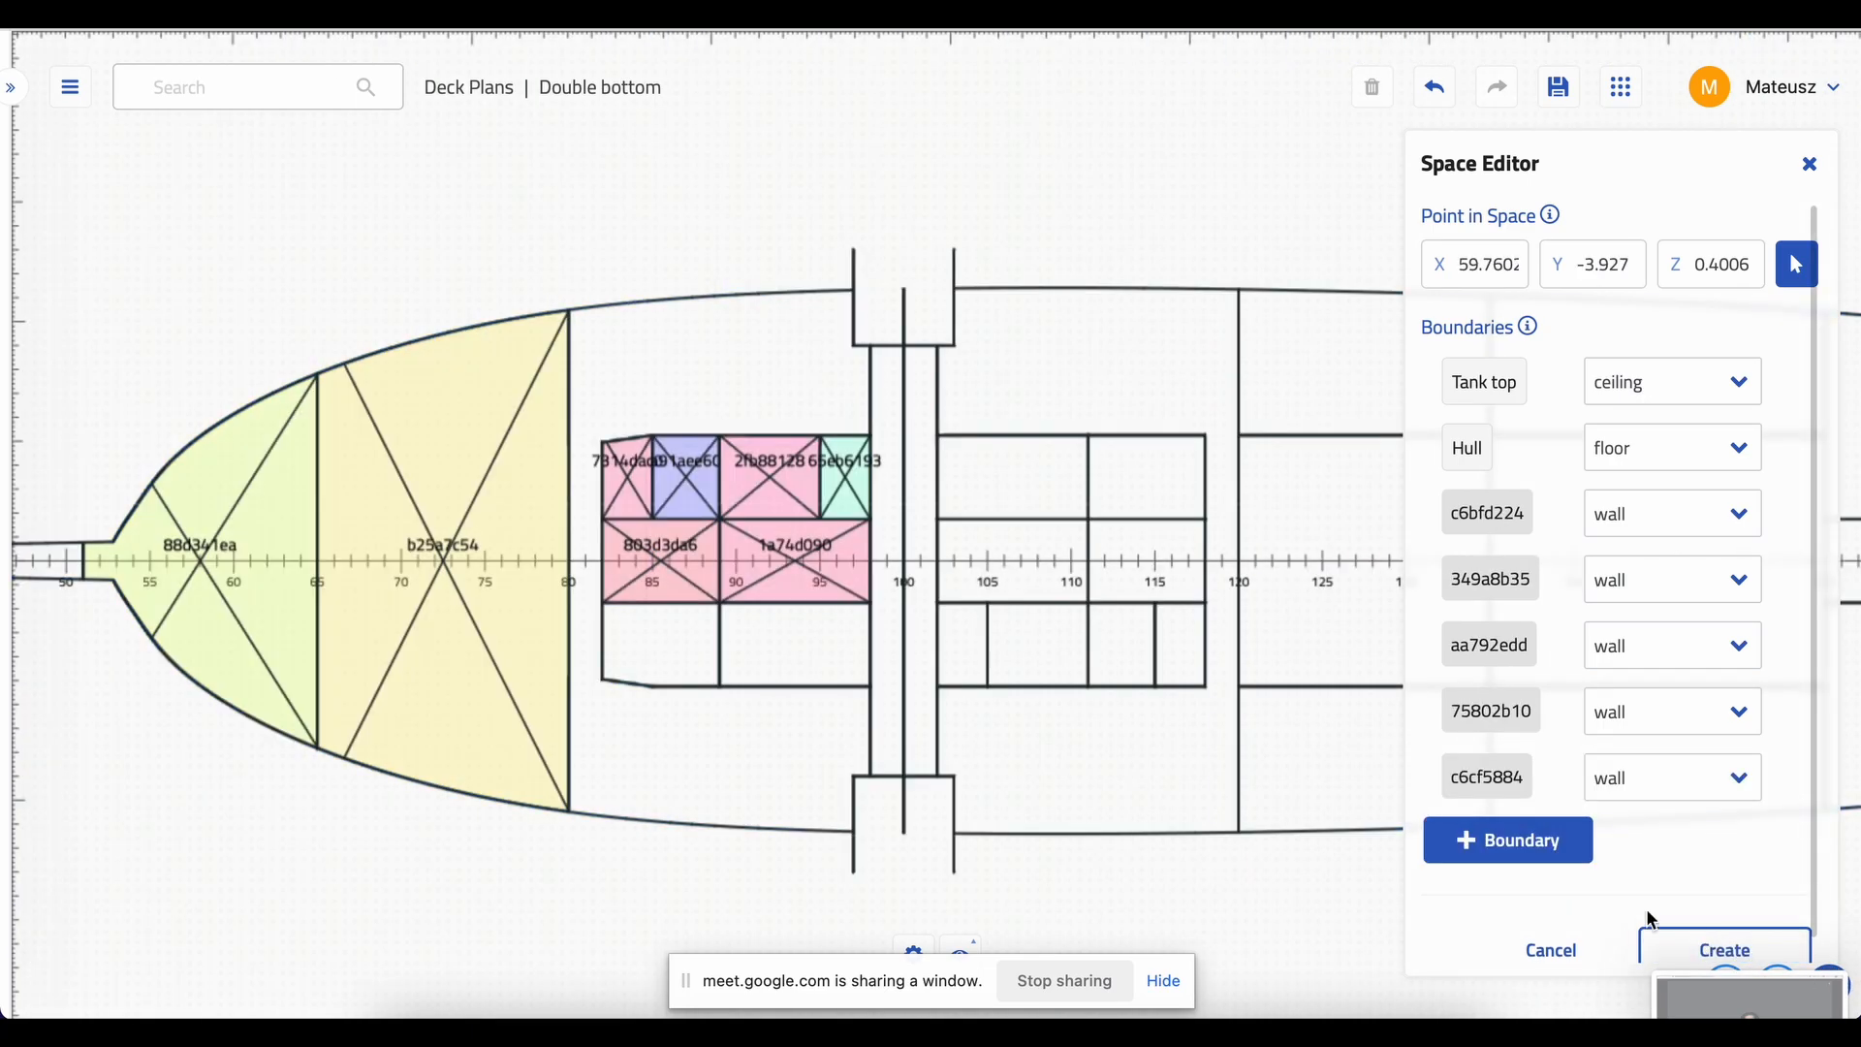
click(811, 656)
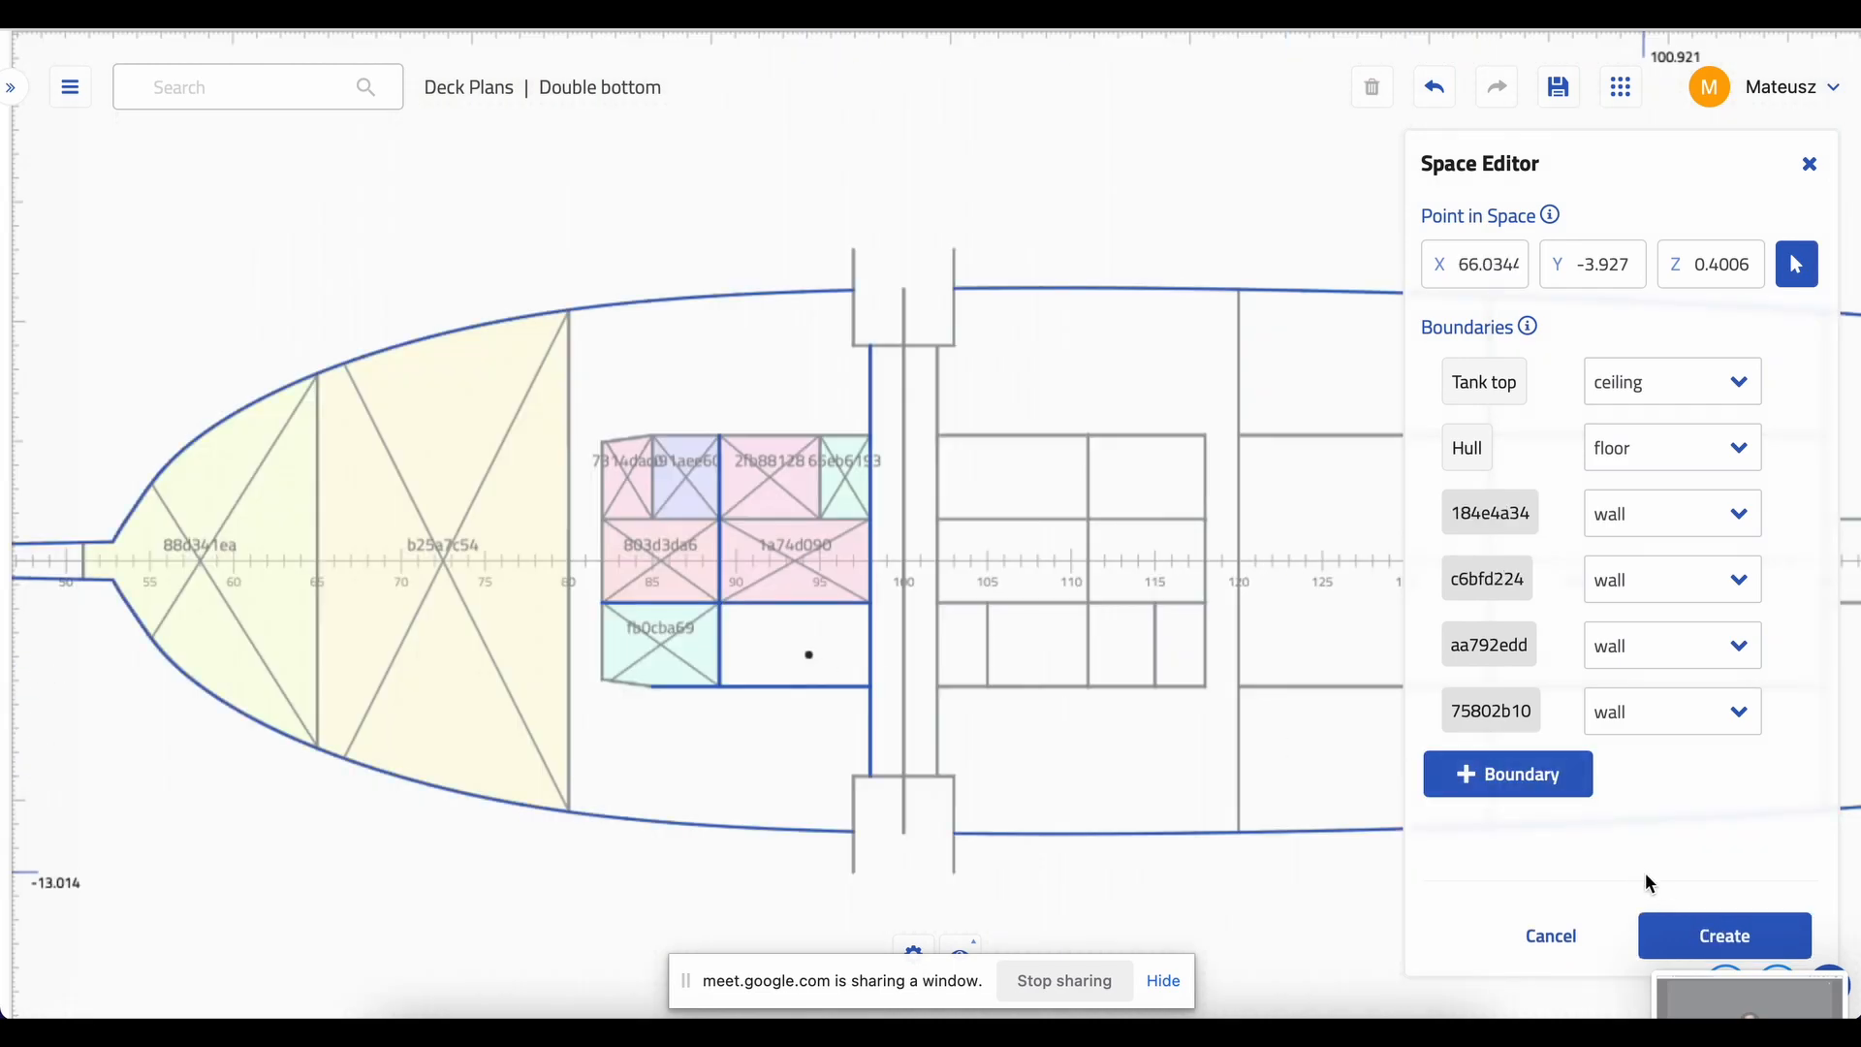
click(1672, 933)
- Create spaces in the two port inner tanks between frames 102–111 and 111–118, keeping the detected boundaries
click(1031, 481)
click(1663, 919)
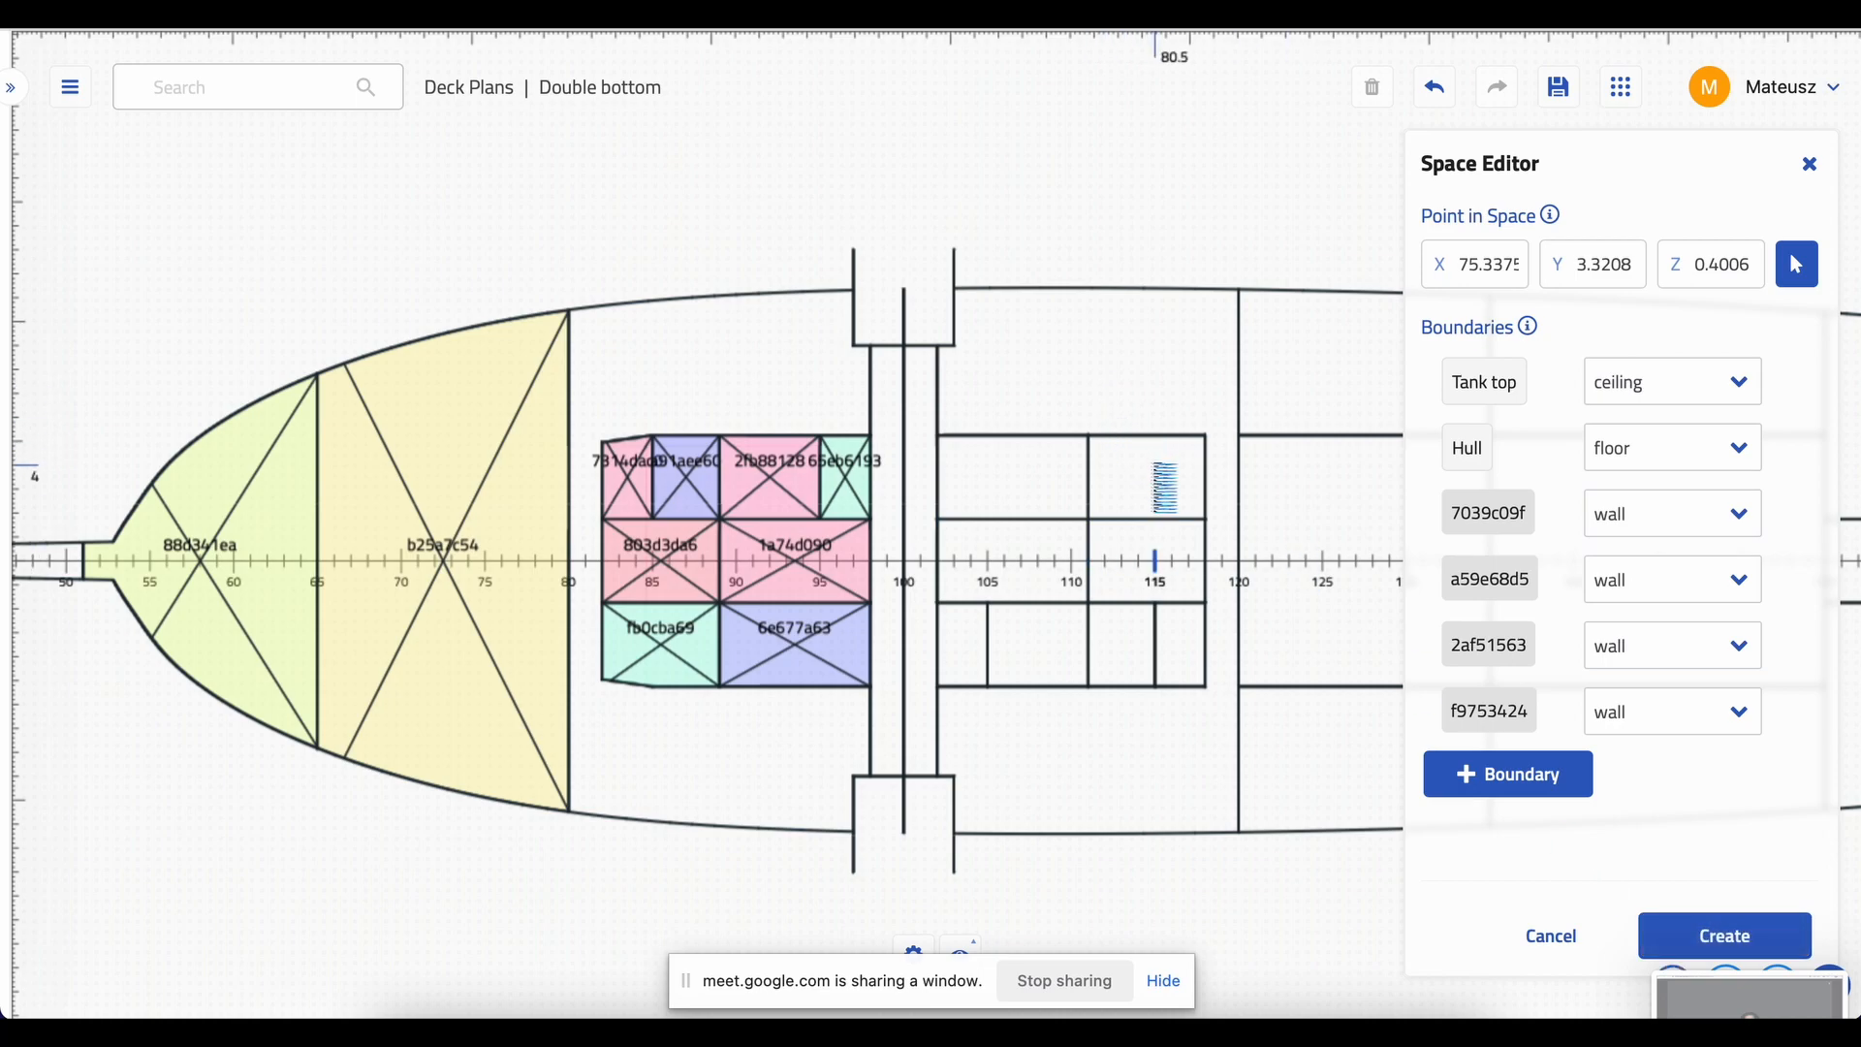
click(1153, 475)
click(1665, 935)
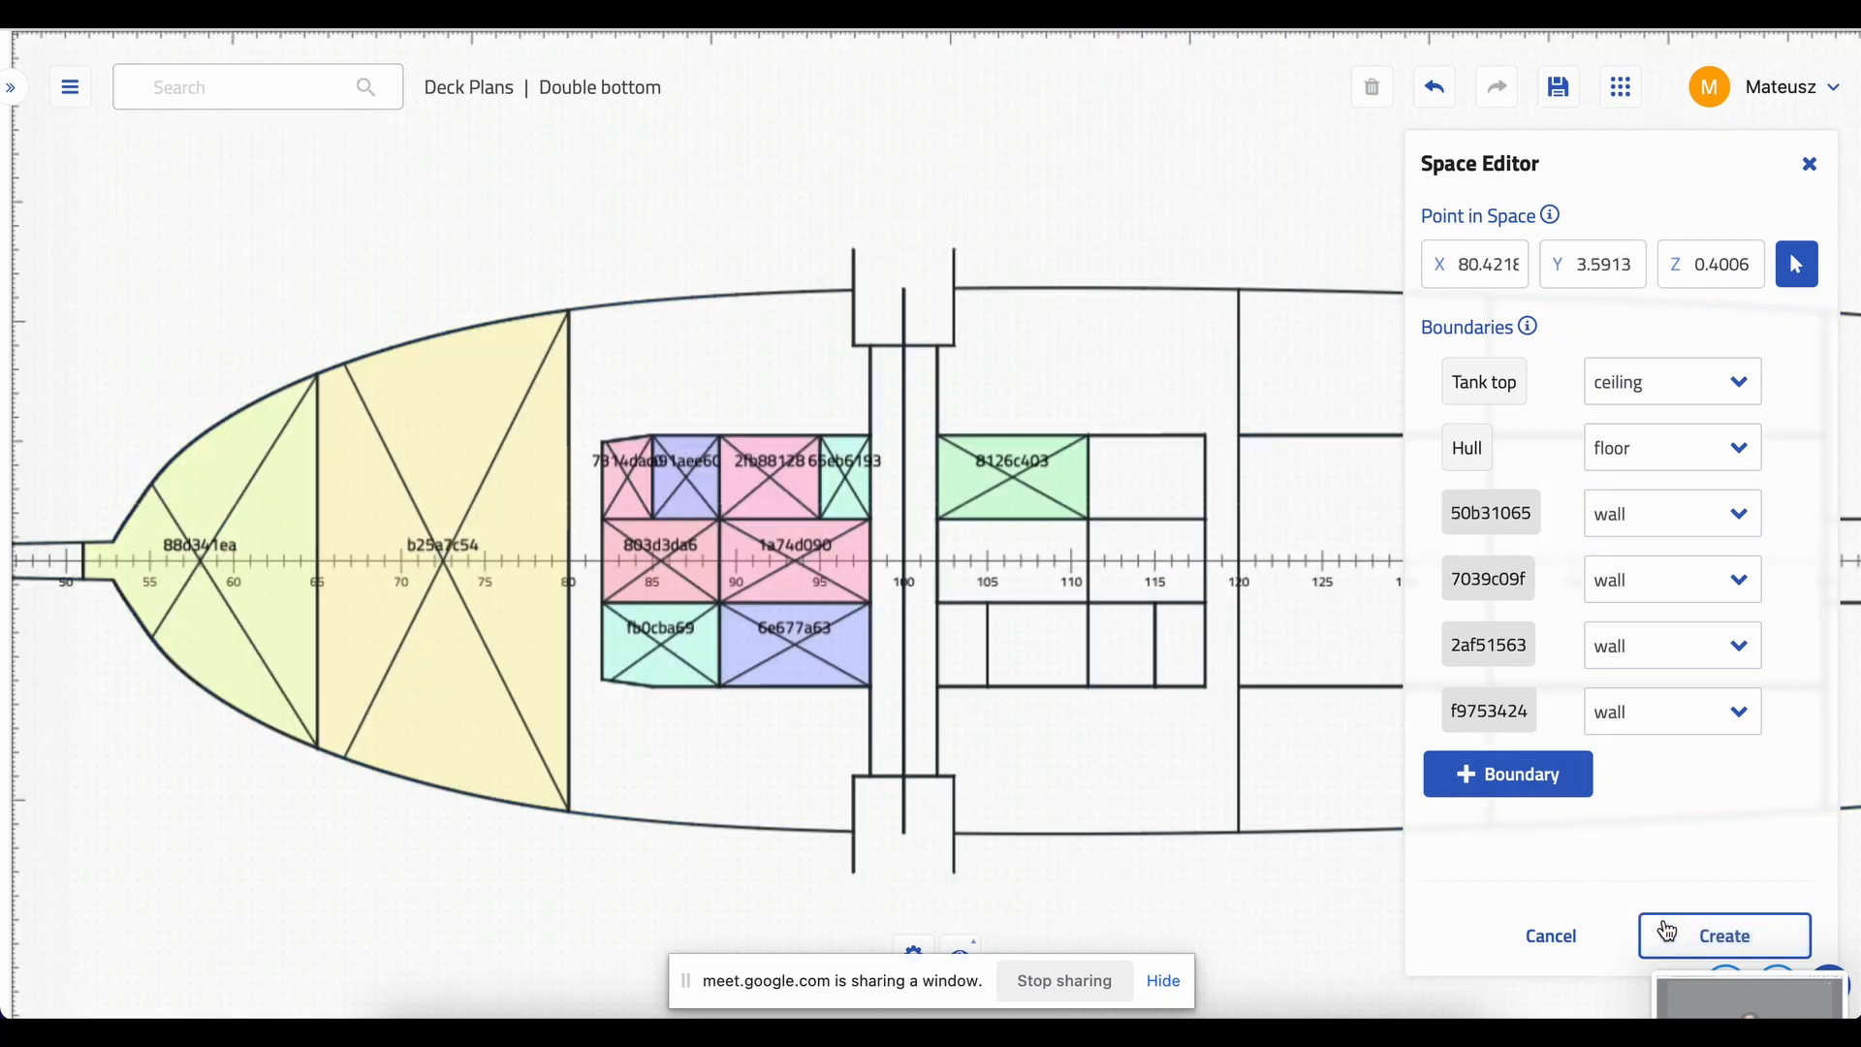
- Create spaces in the two centreline tanks between frames 102–111 and 111–118, keeping the detected boundaries
click(1021, 562)
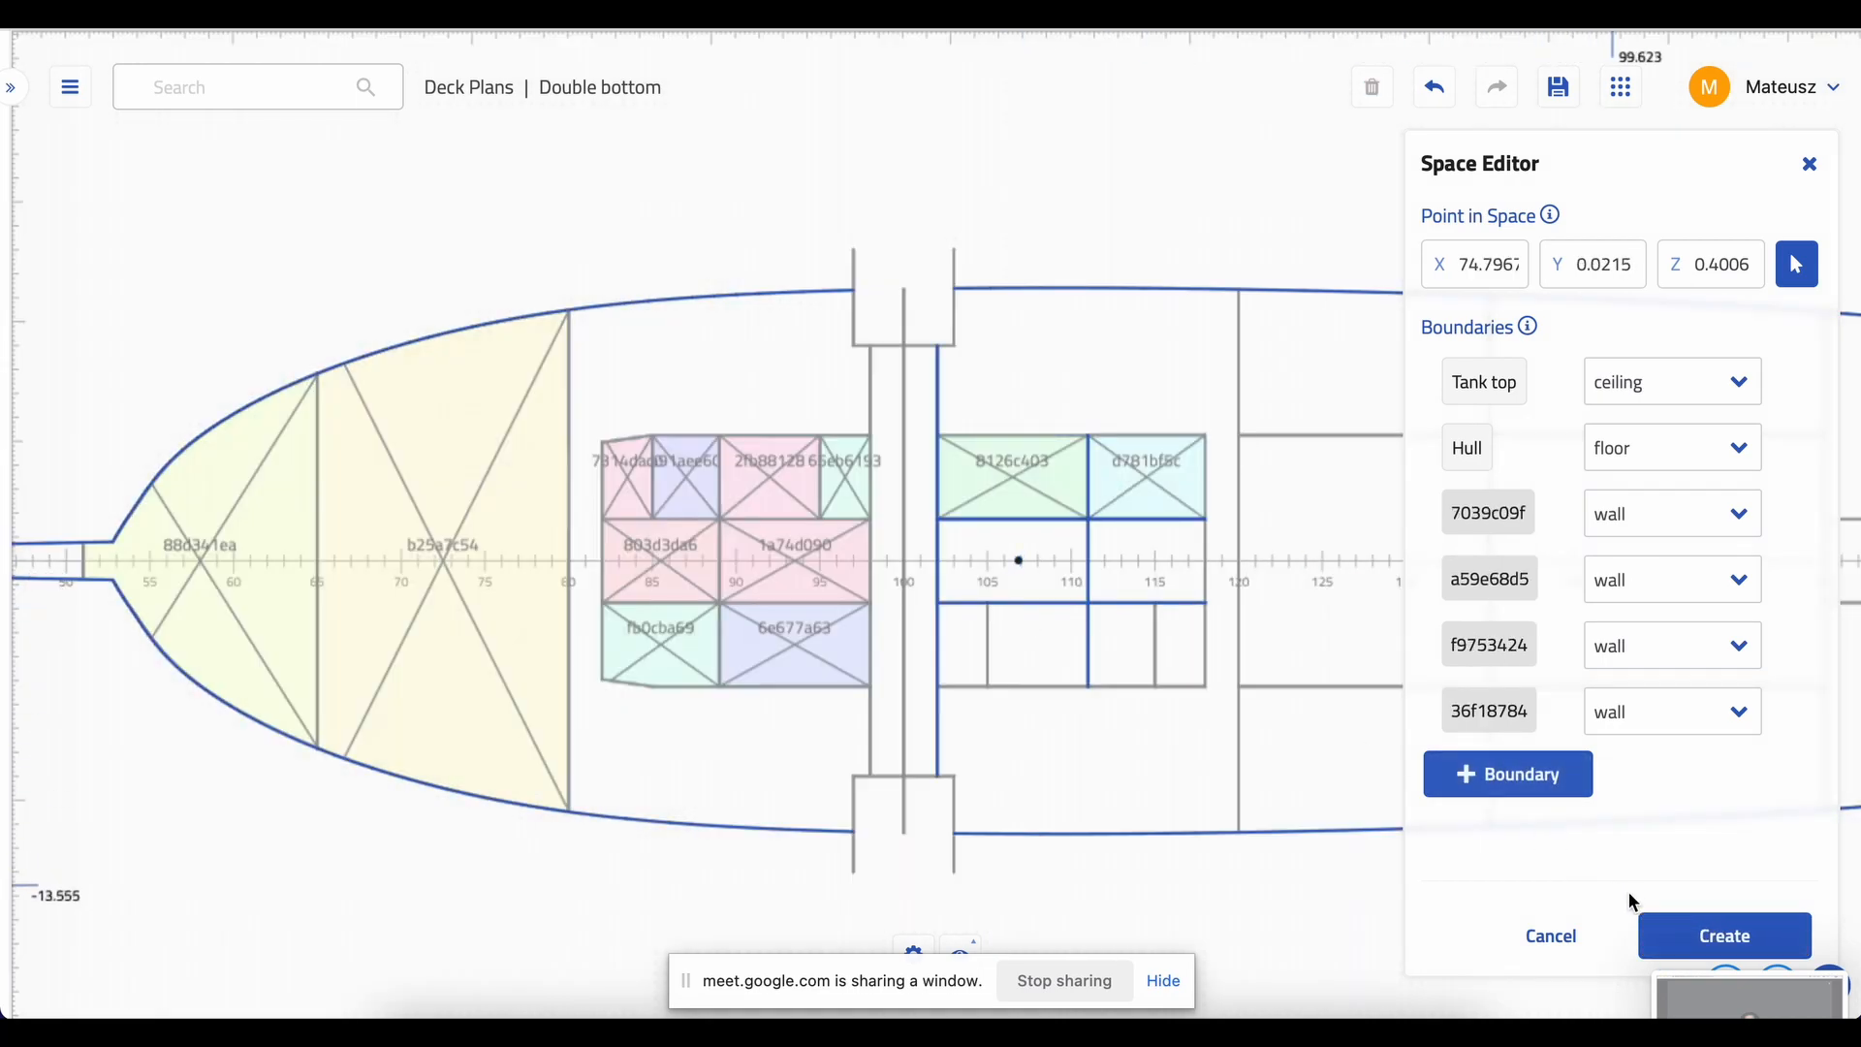
click(1670, 935)
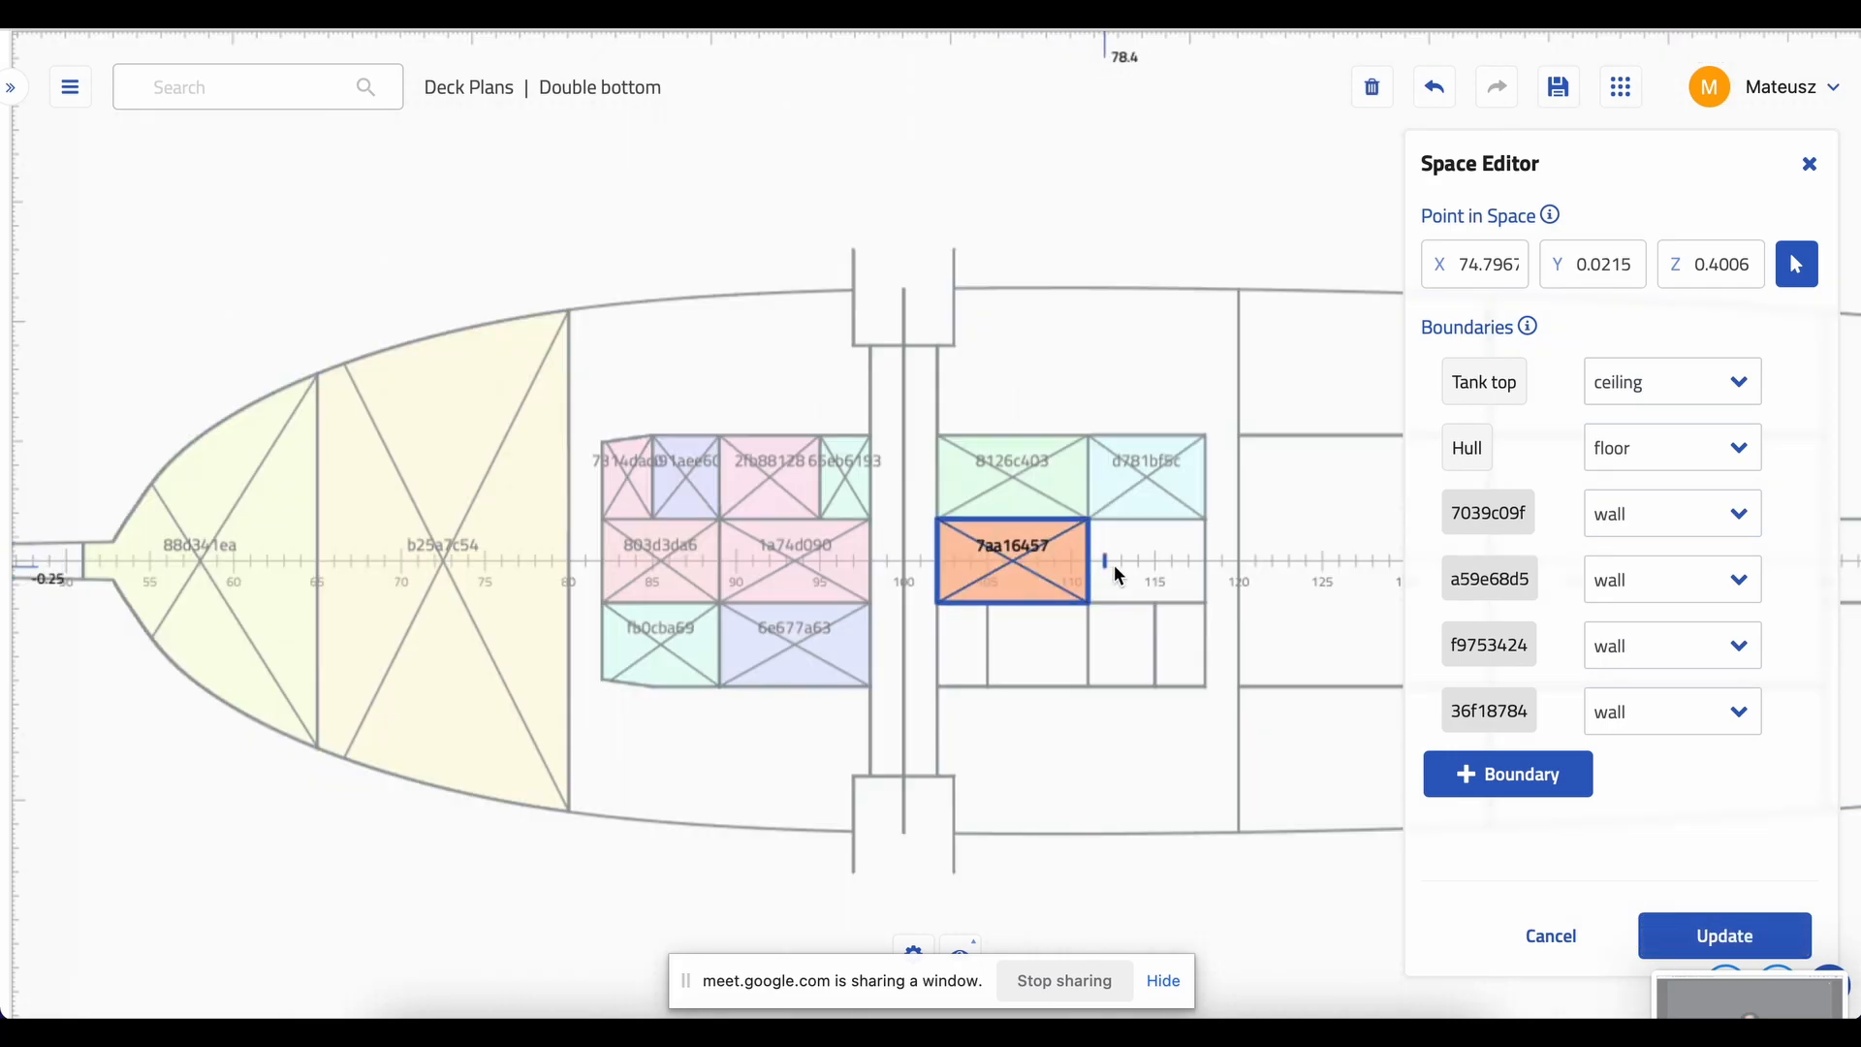
click(1125, 571)
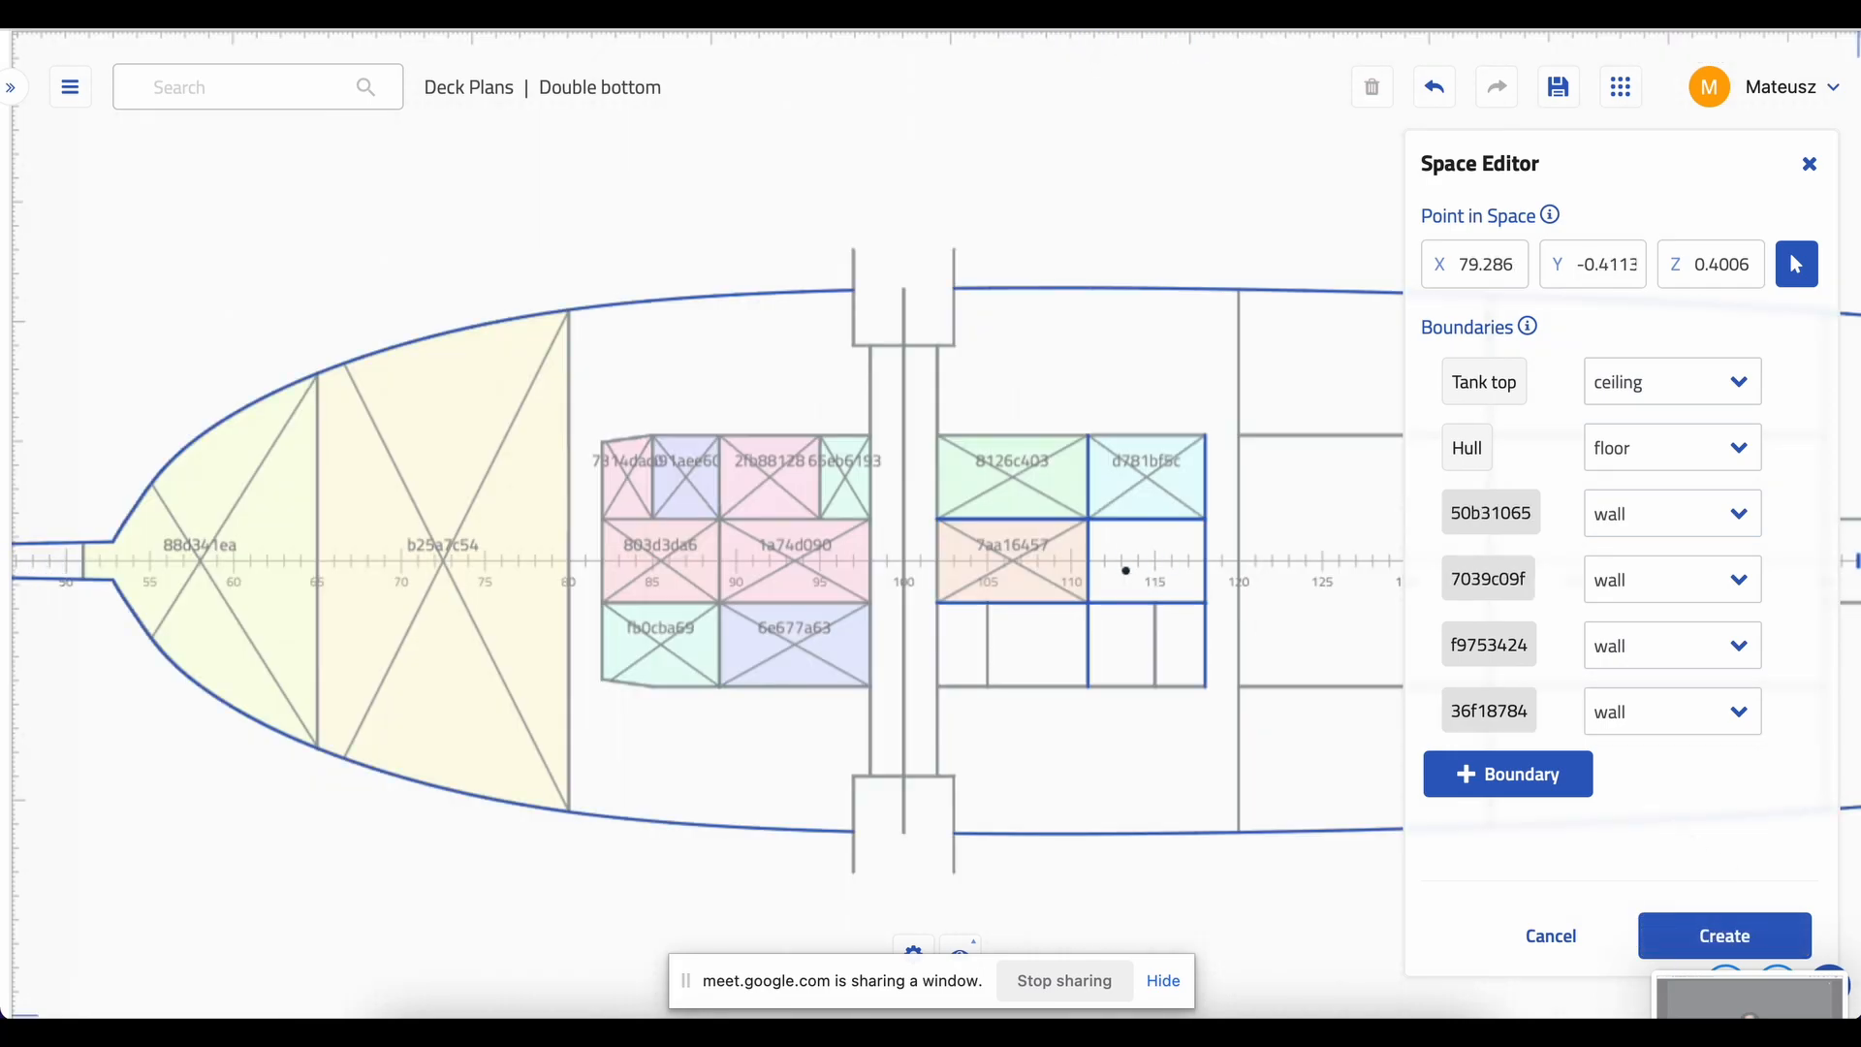
click(1766, 942)
- Create spaces in the four starboard inner tanks between frames 102–105, 105–111, 111–115 and 115–118 from their detected boundaries
click(965, 640)
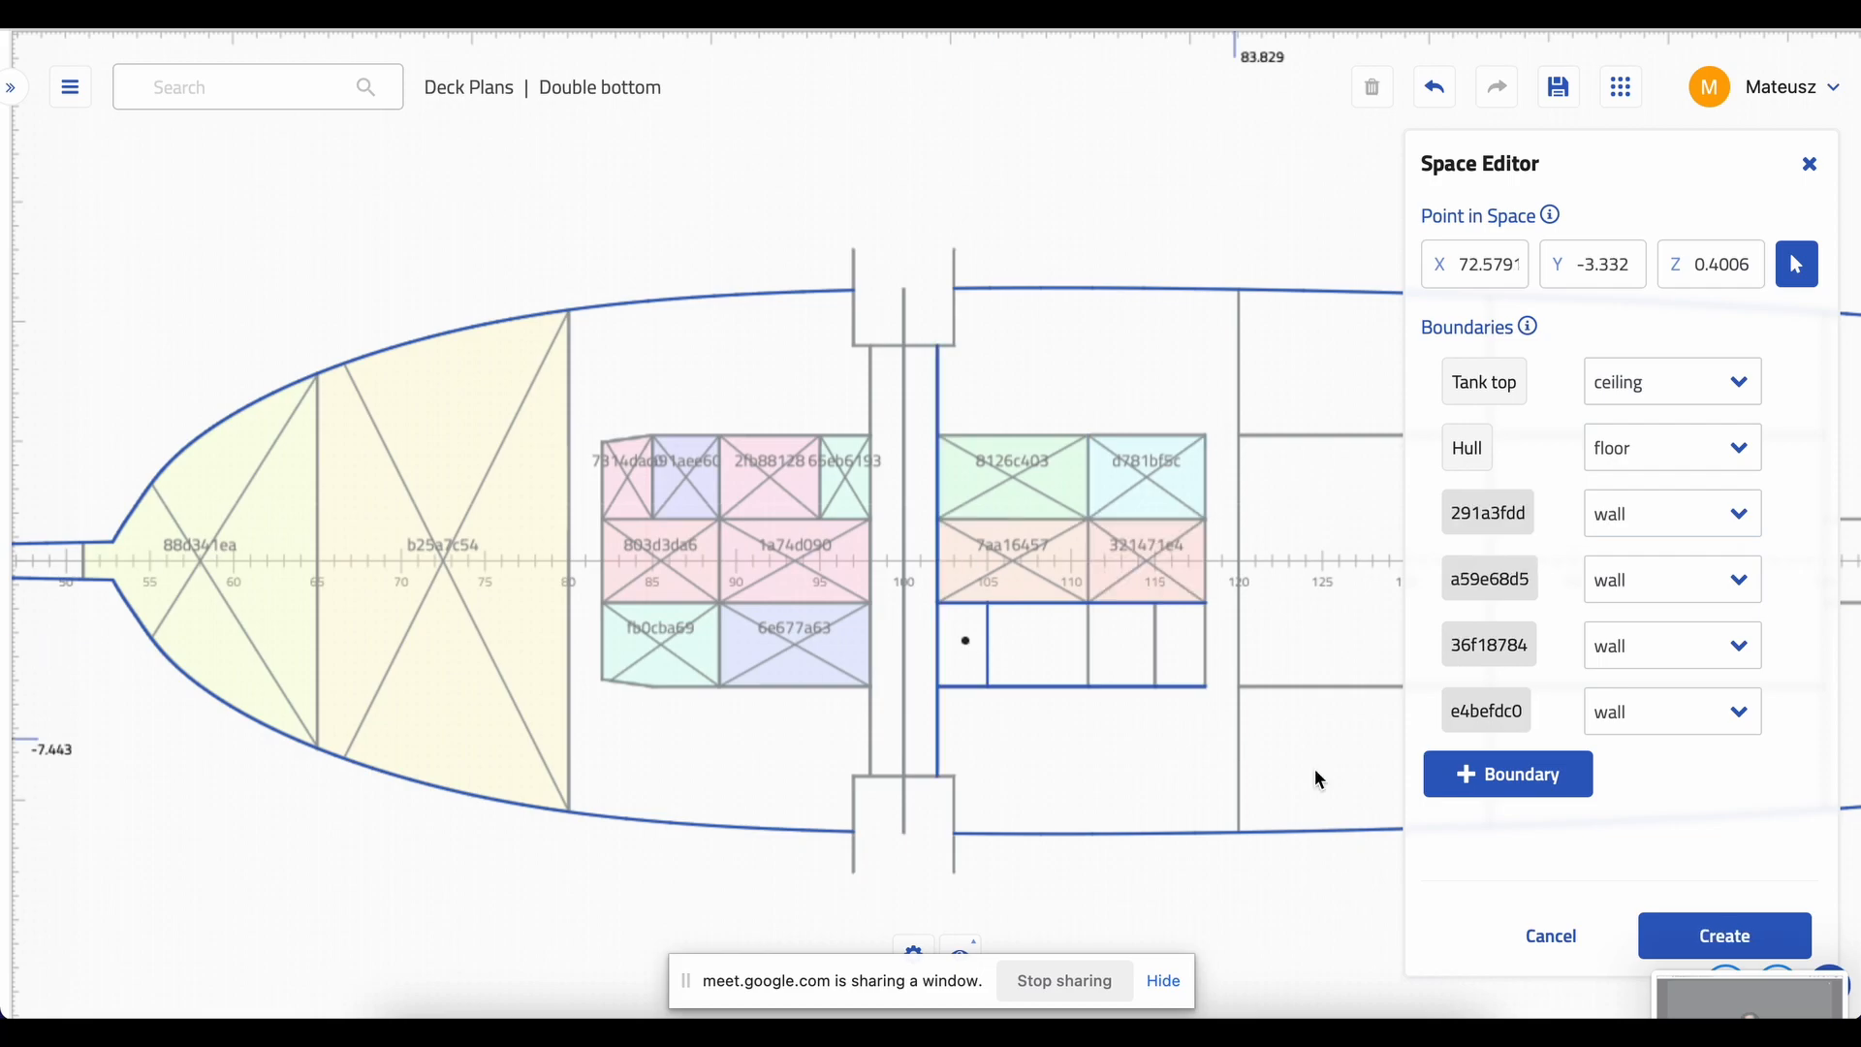
click(1723, 936)
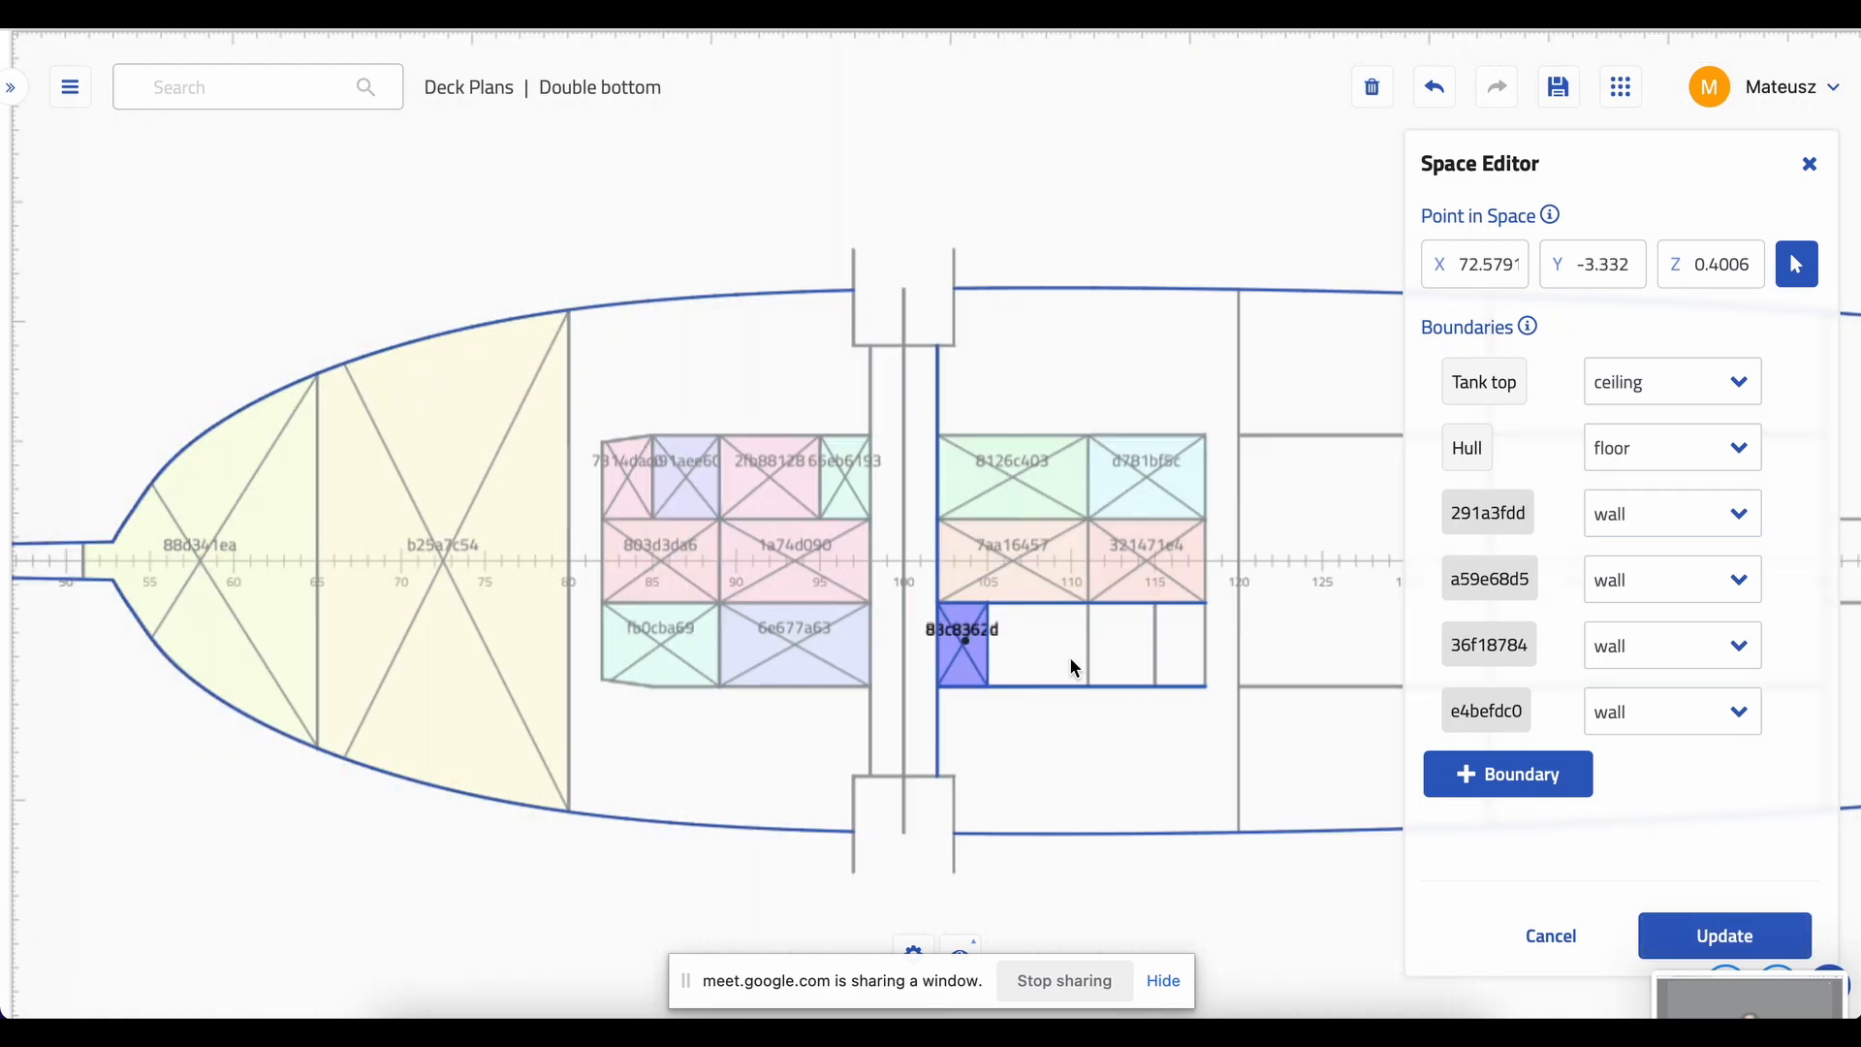
click(1059, 659)
click(1672, 929)
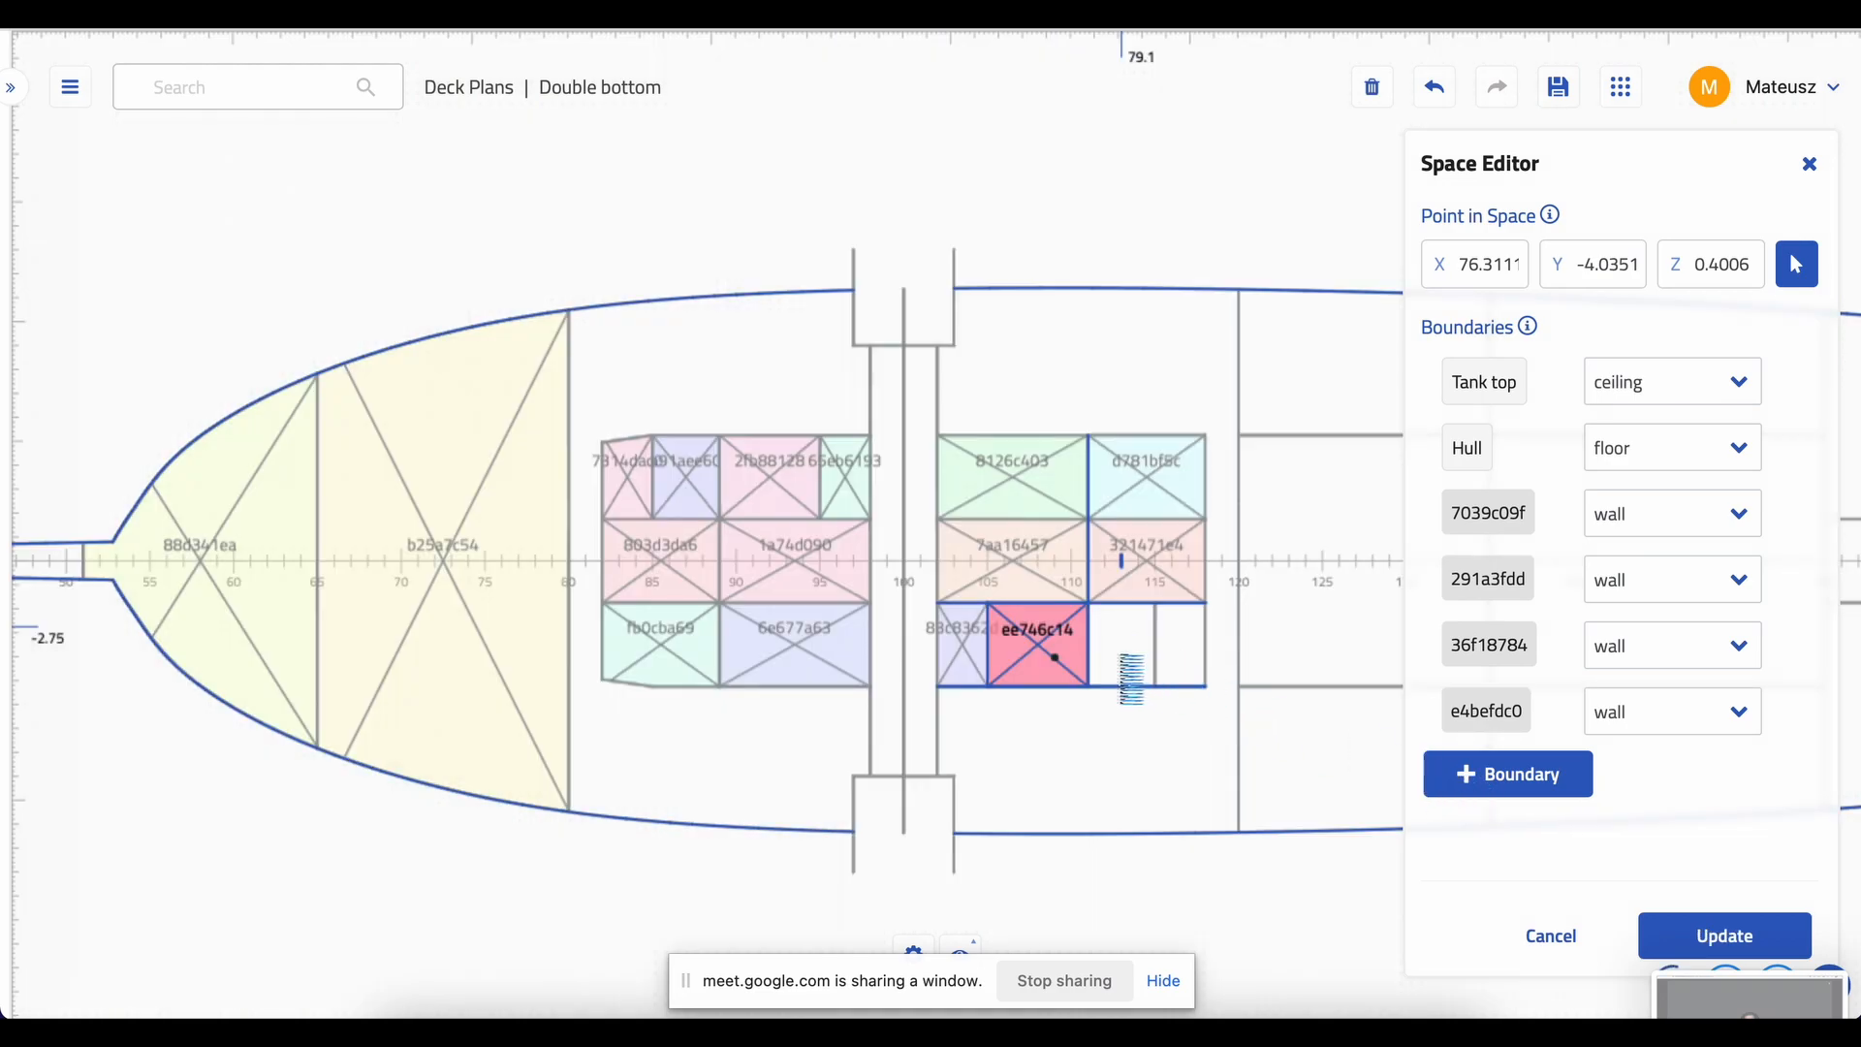
click(1132, 652)
click(1672, 930)
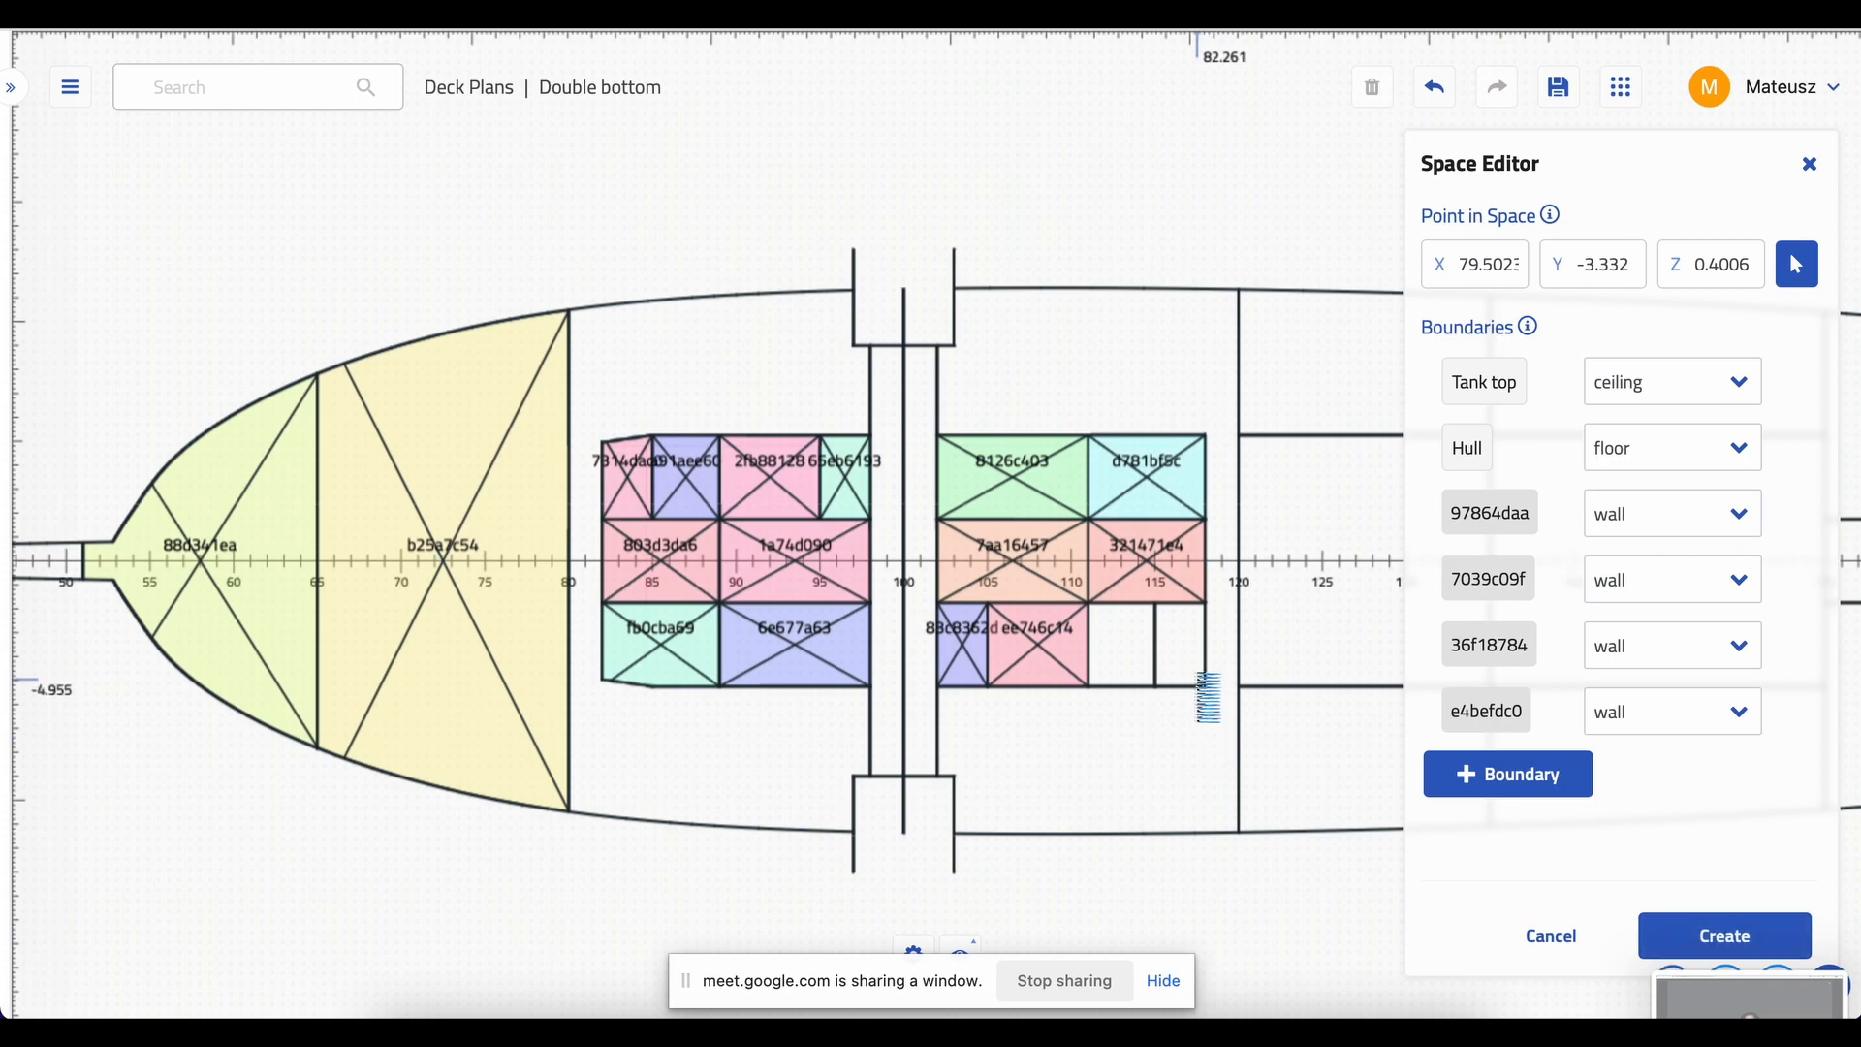
click(1186, 659)
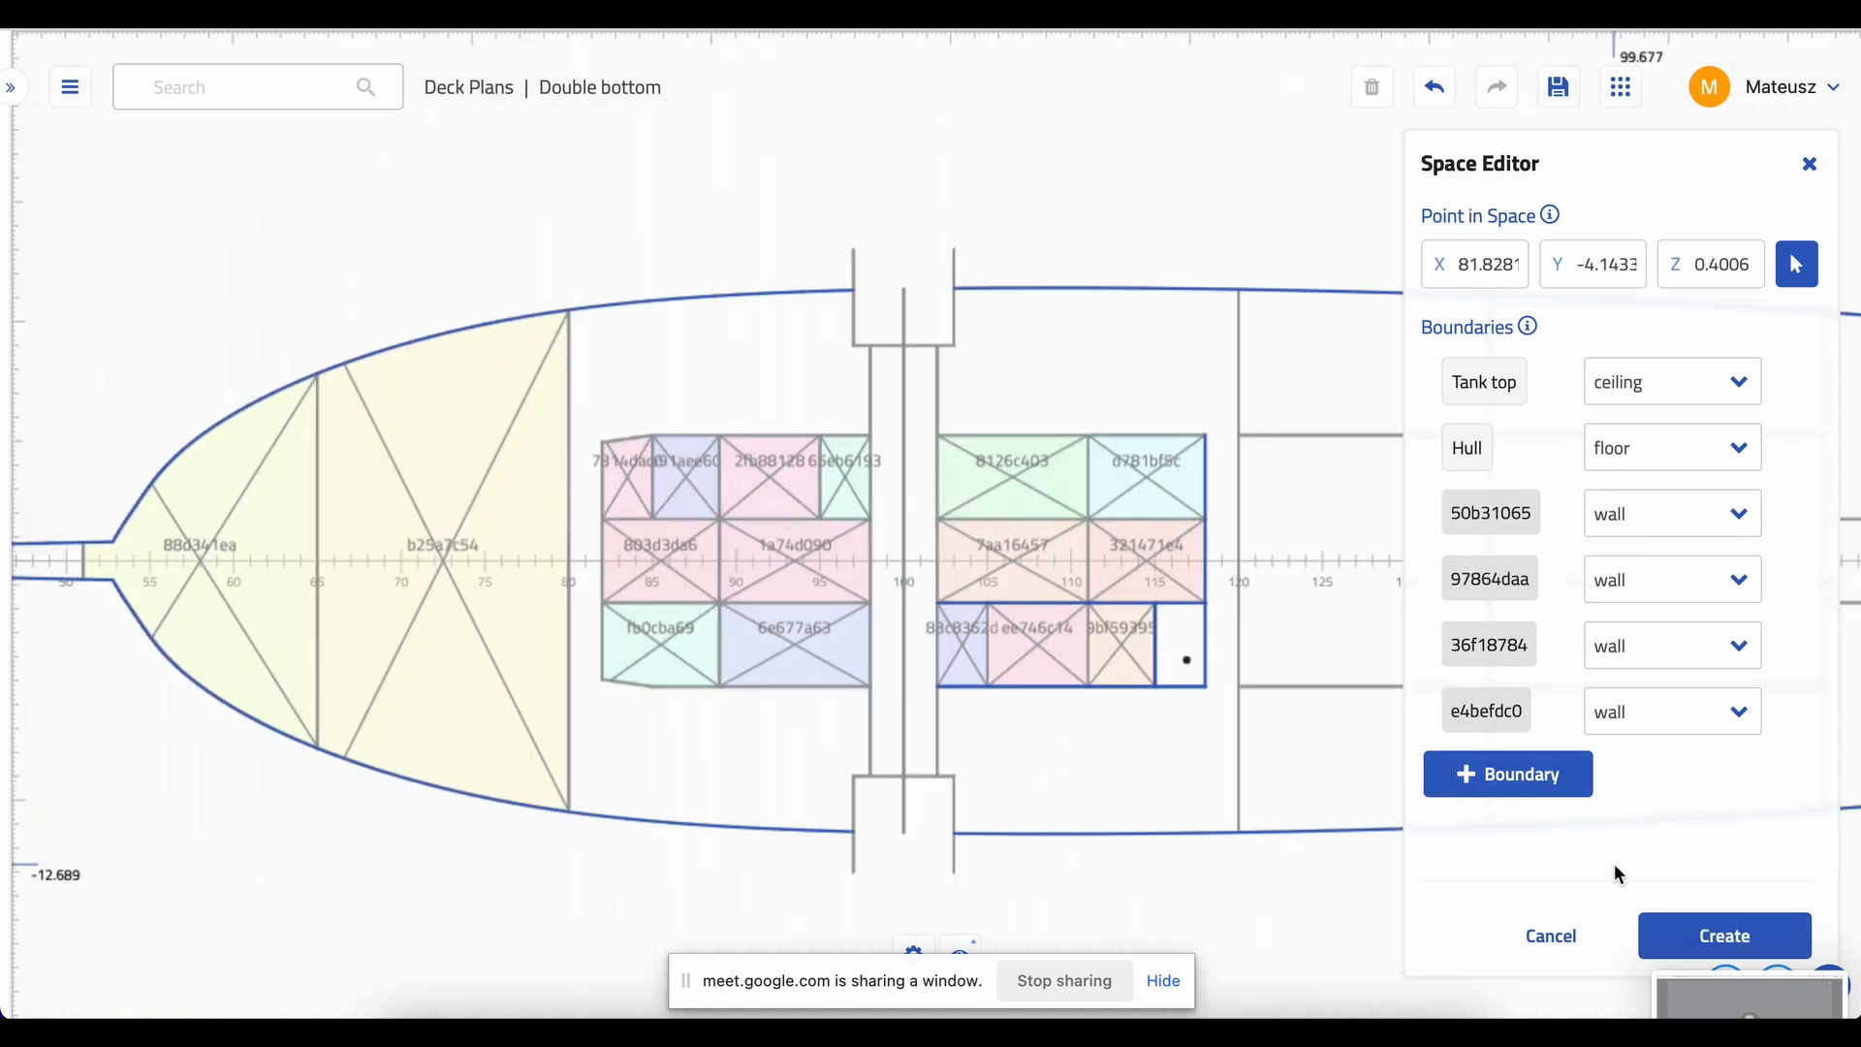
click(1677, 935)
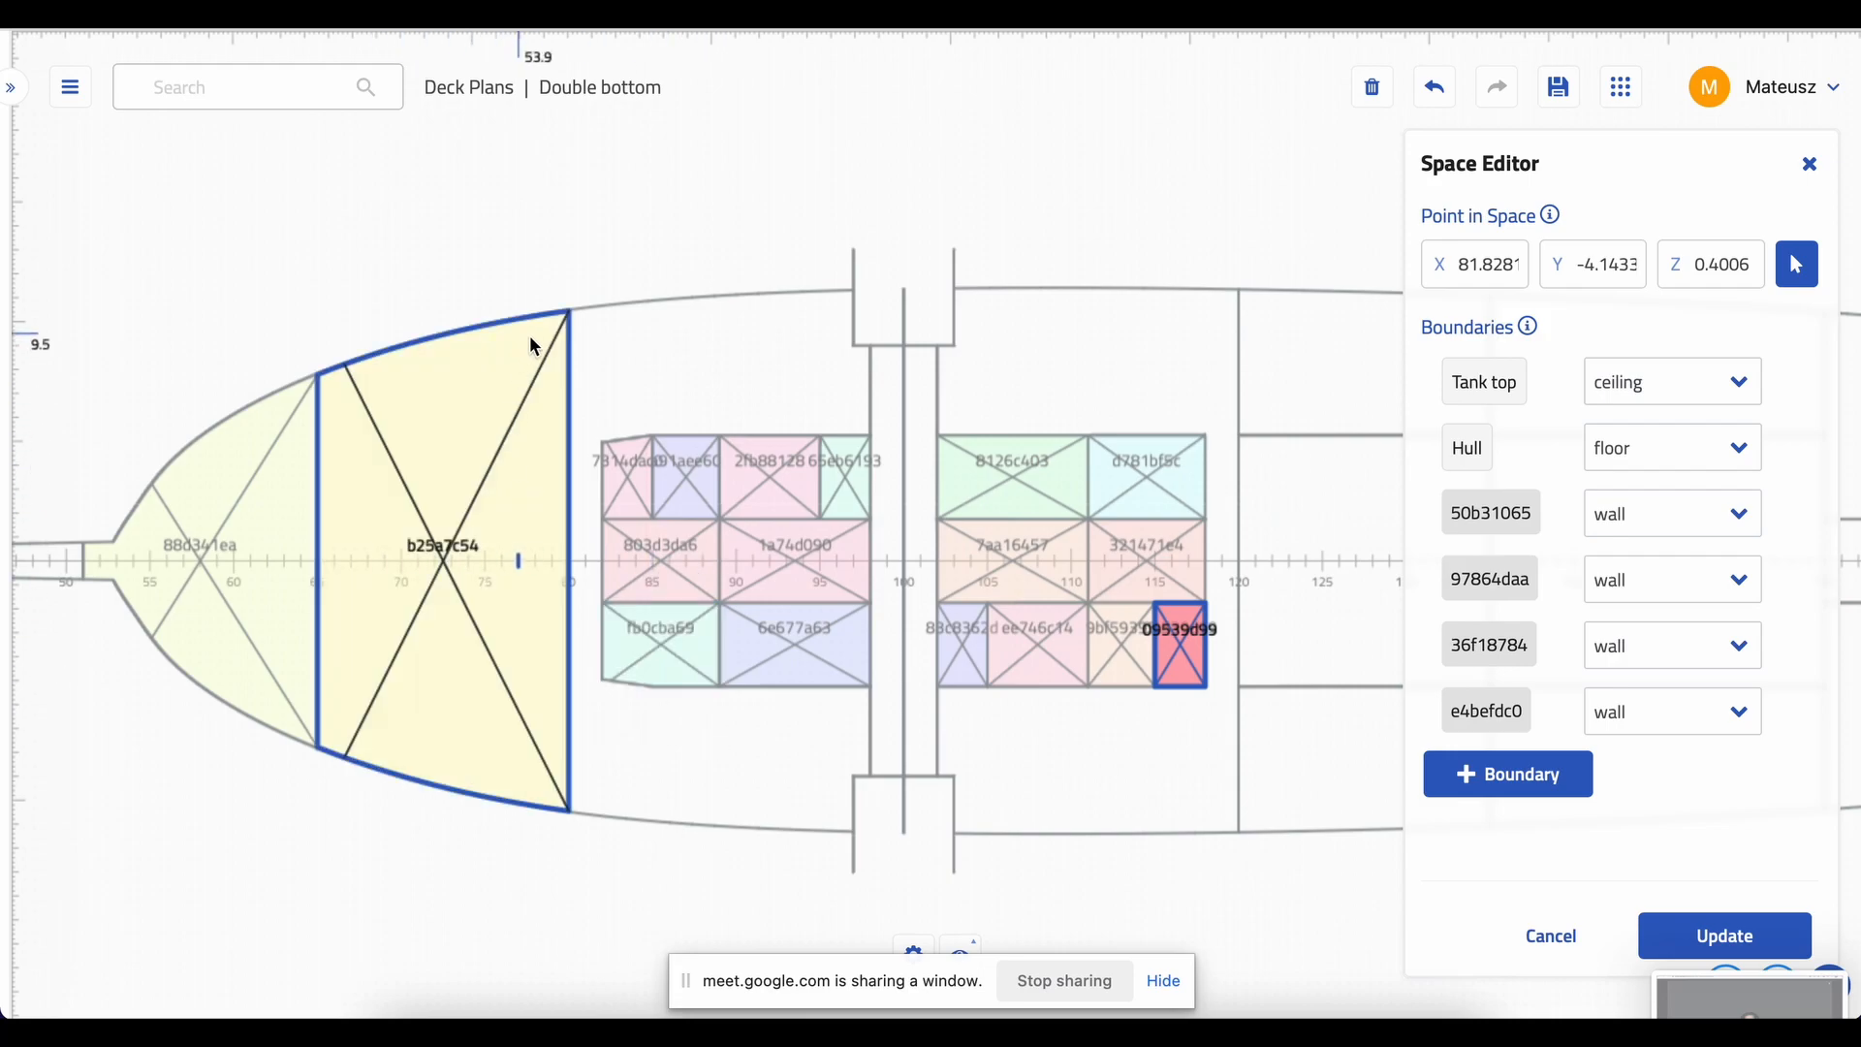
- Create spaces in the two port wing compartments between frames 120–135 and 135–155, keeping the detected boundaries
scroll(1105, 155, up, 5)
drag(1114, 199, 664, 111)
scroll(717, 126, down, 2)
scroll(960, 178, down, 1)
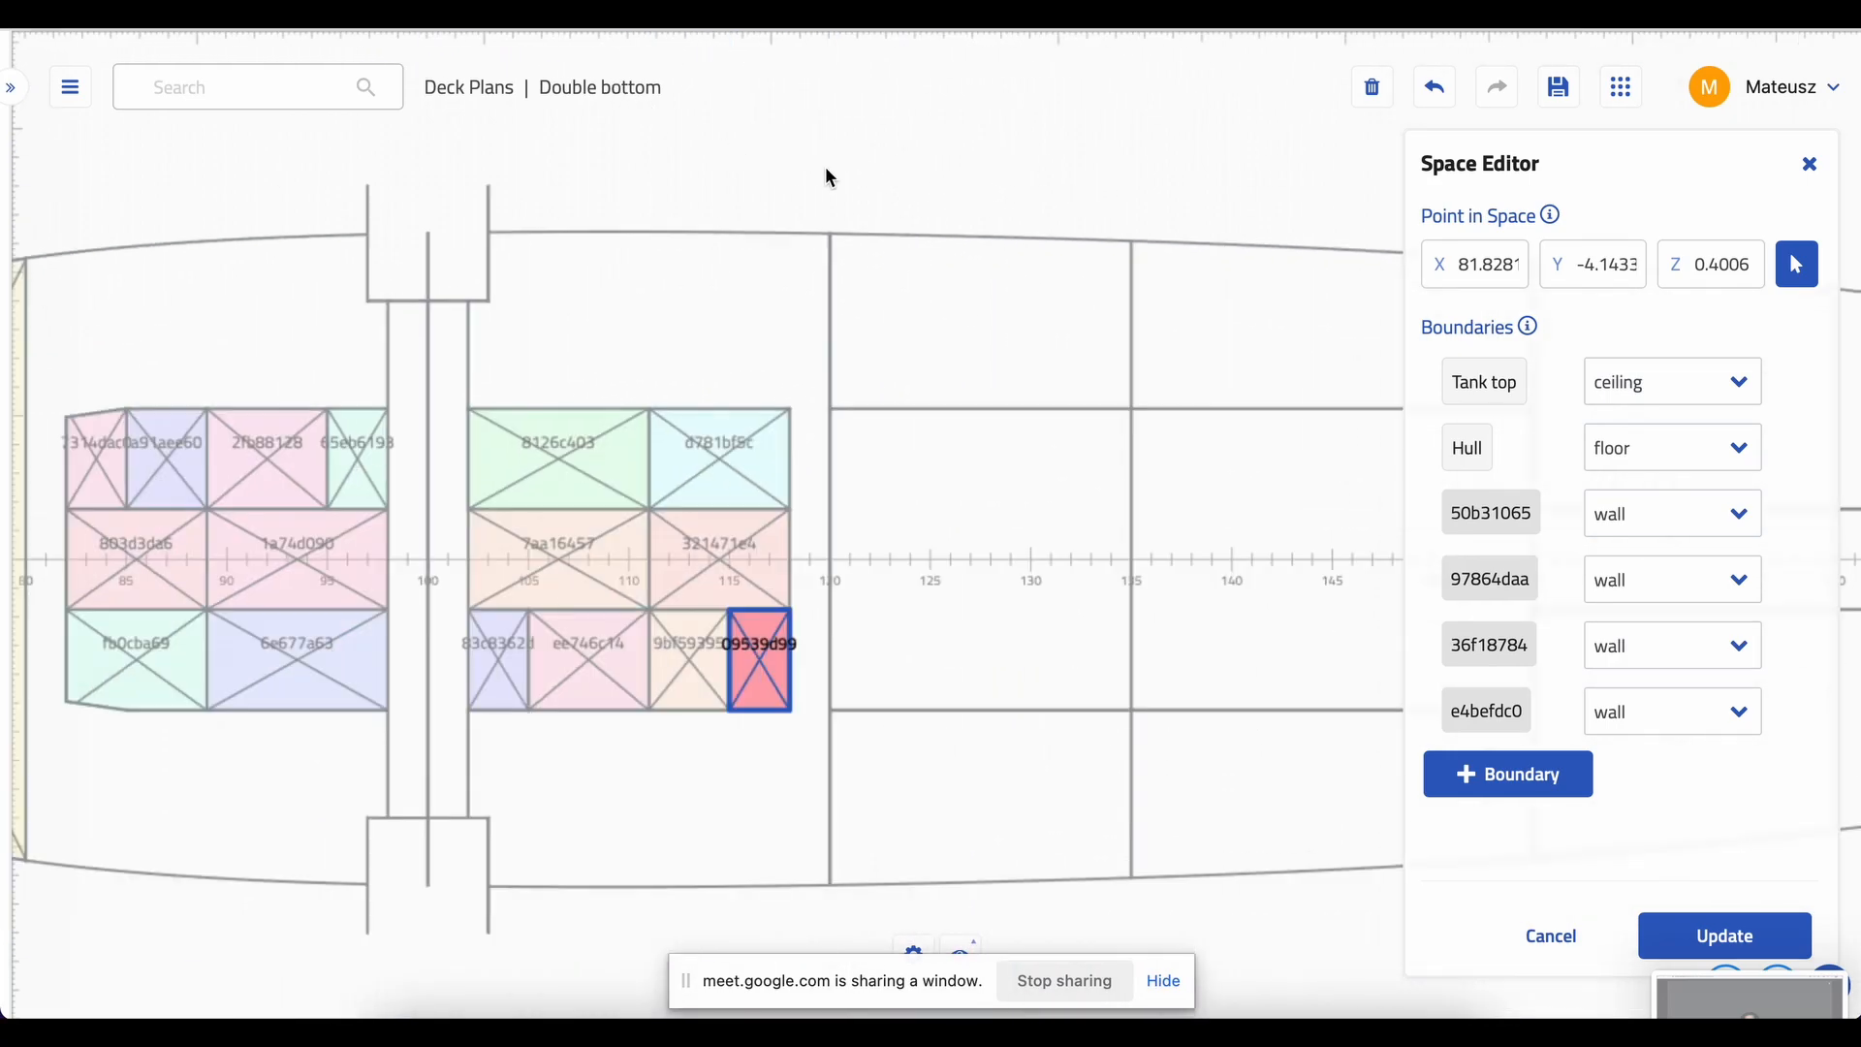
drag(960, 178, 822, 107)
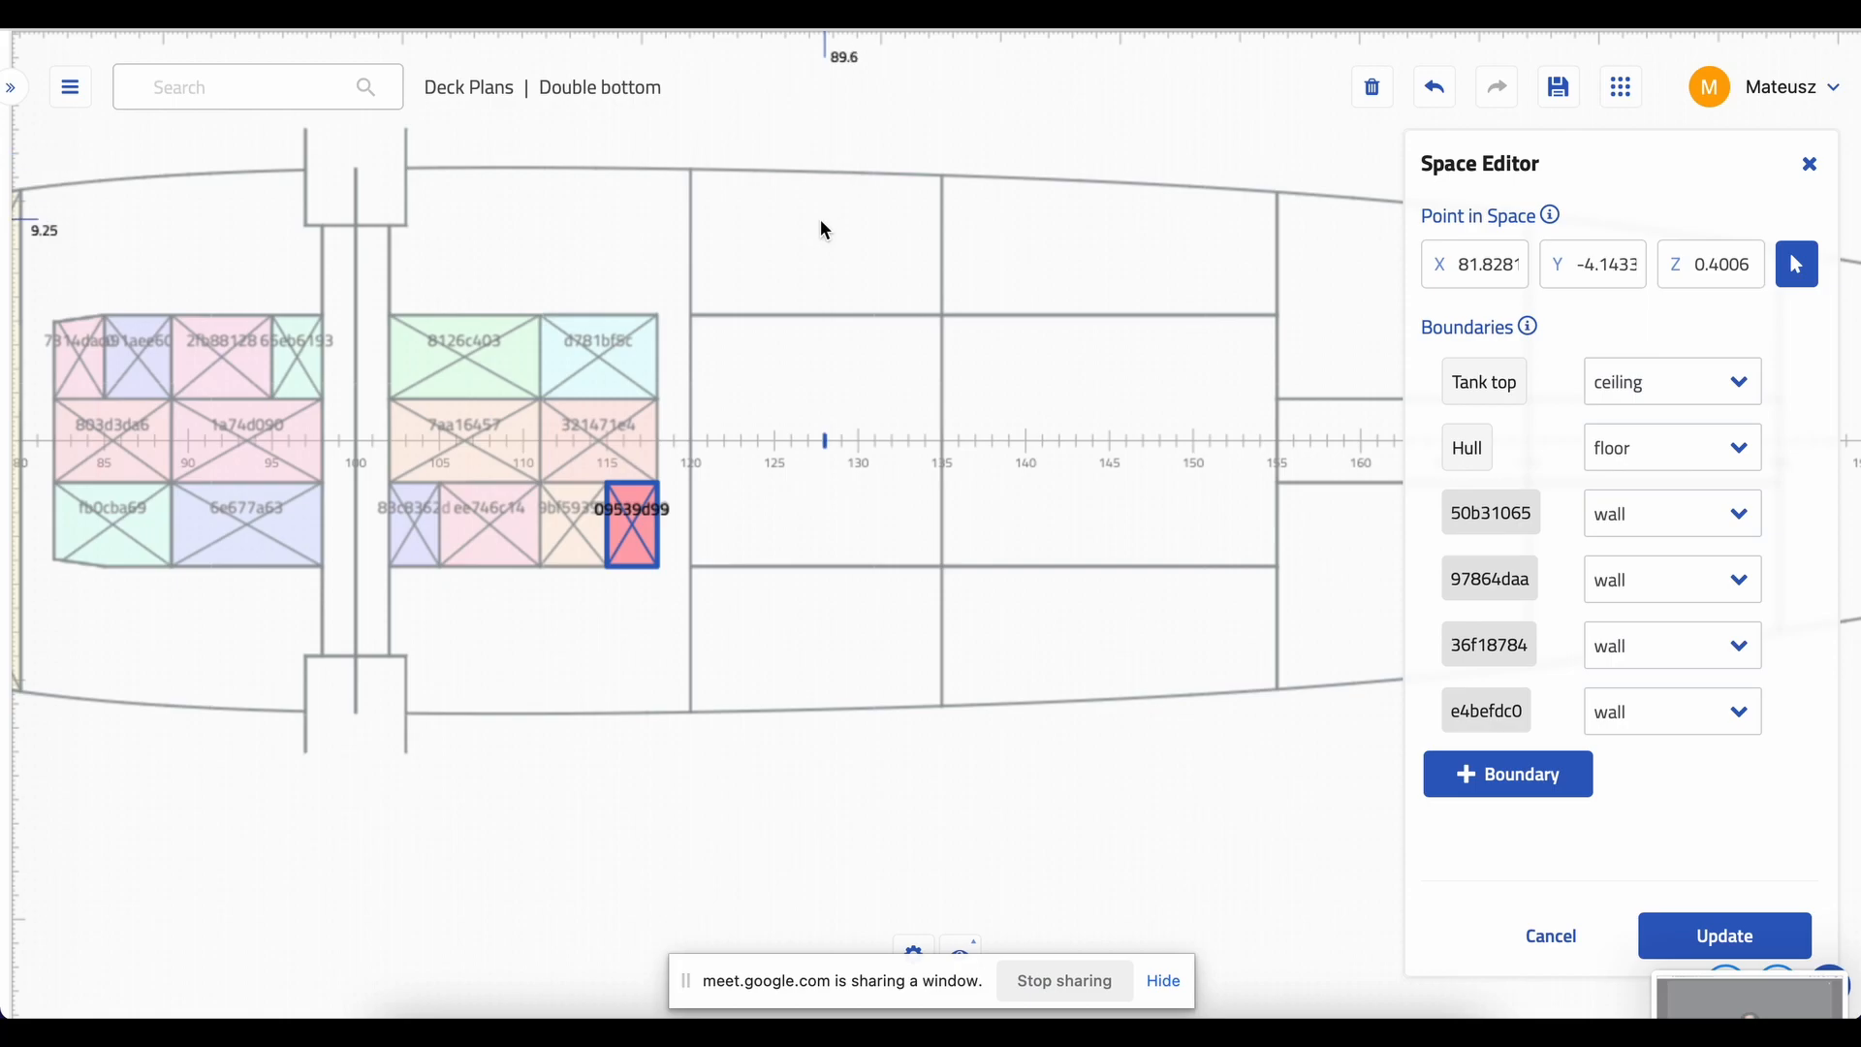
click(825, 255)
click(1684, 932)
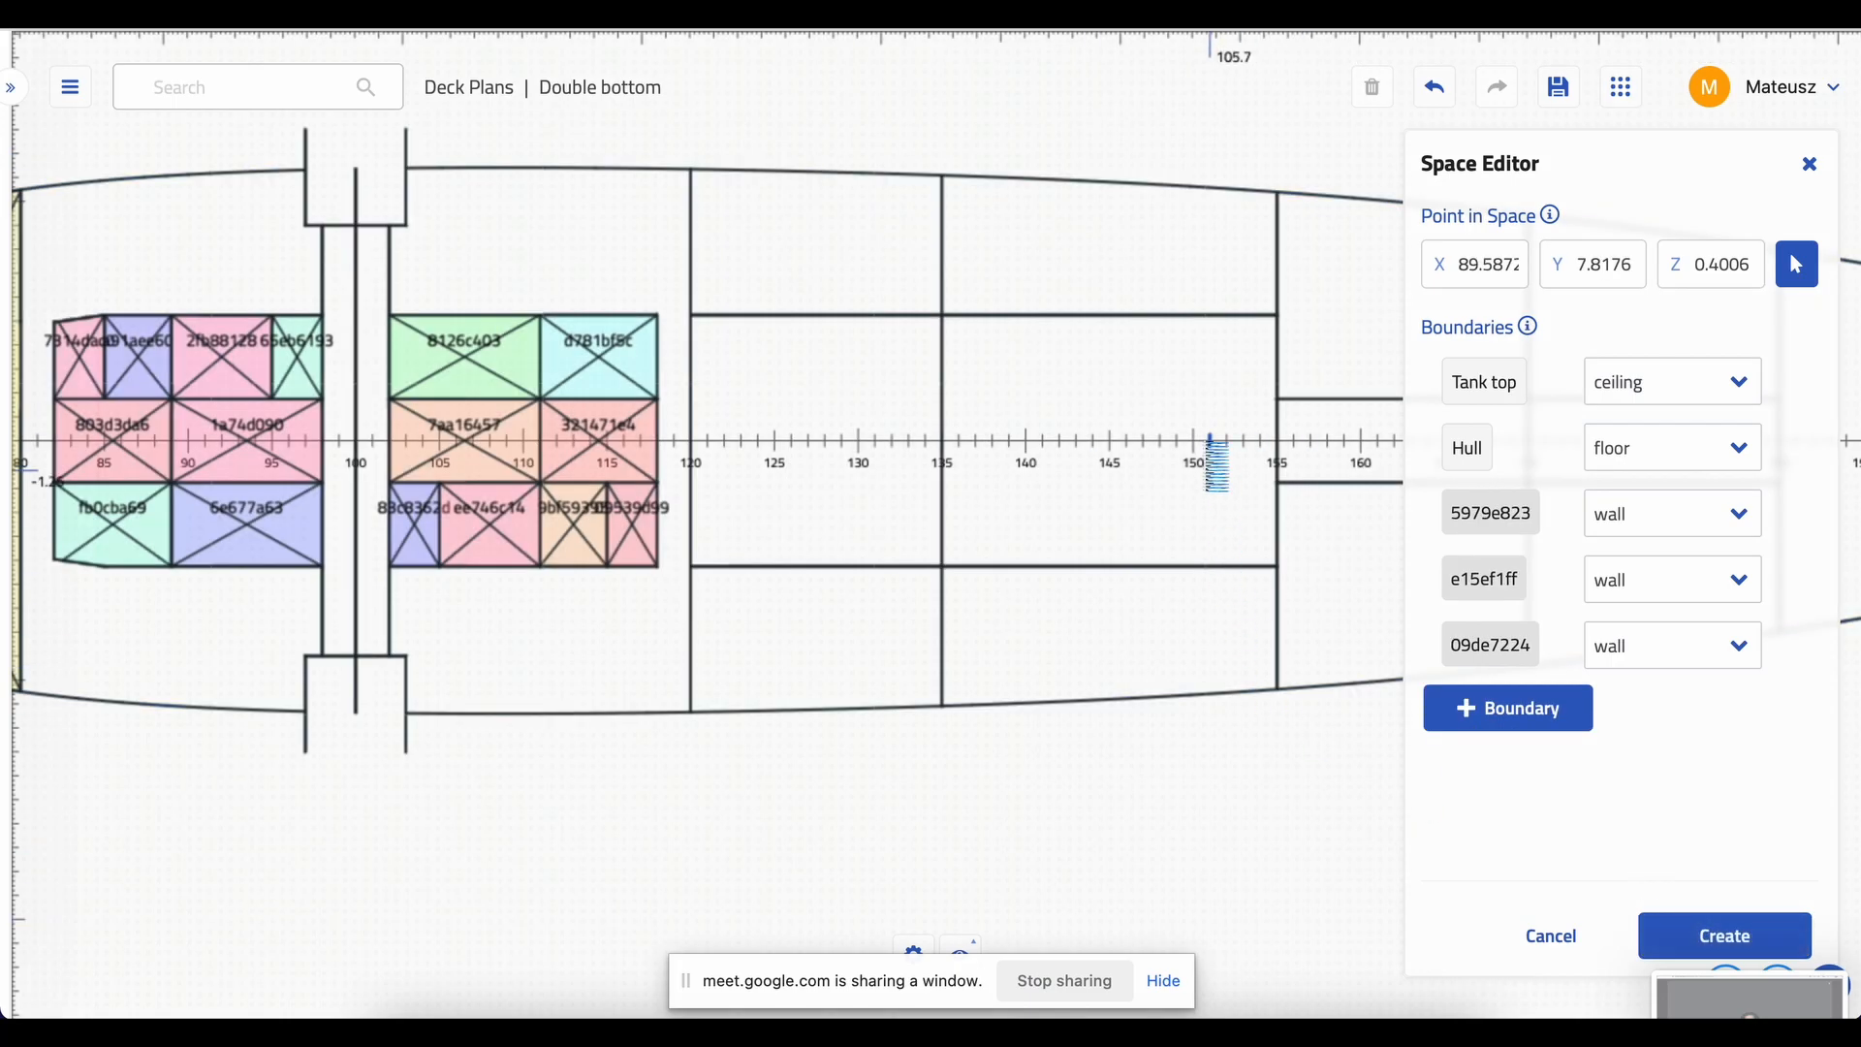
click(1113, 273)
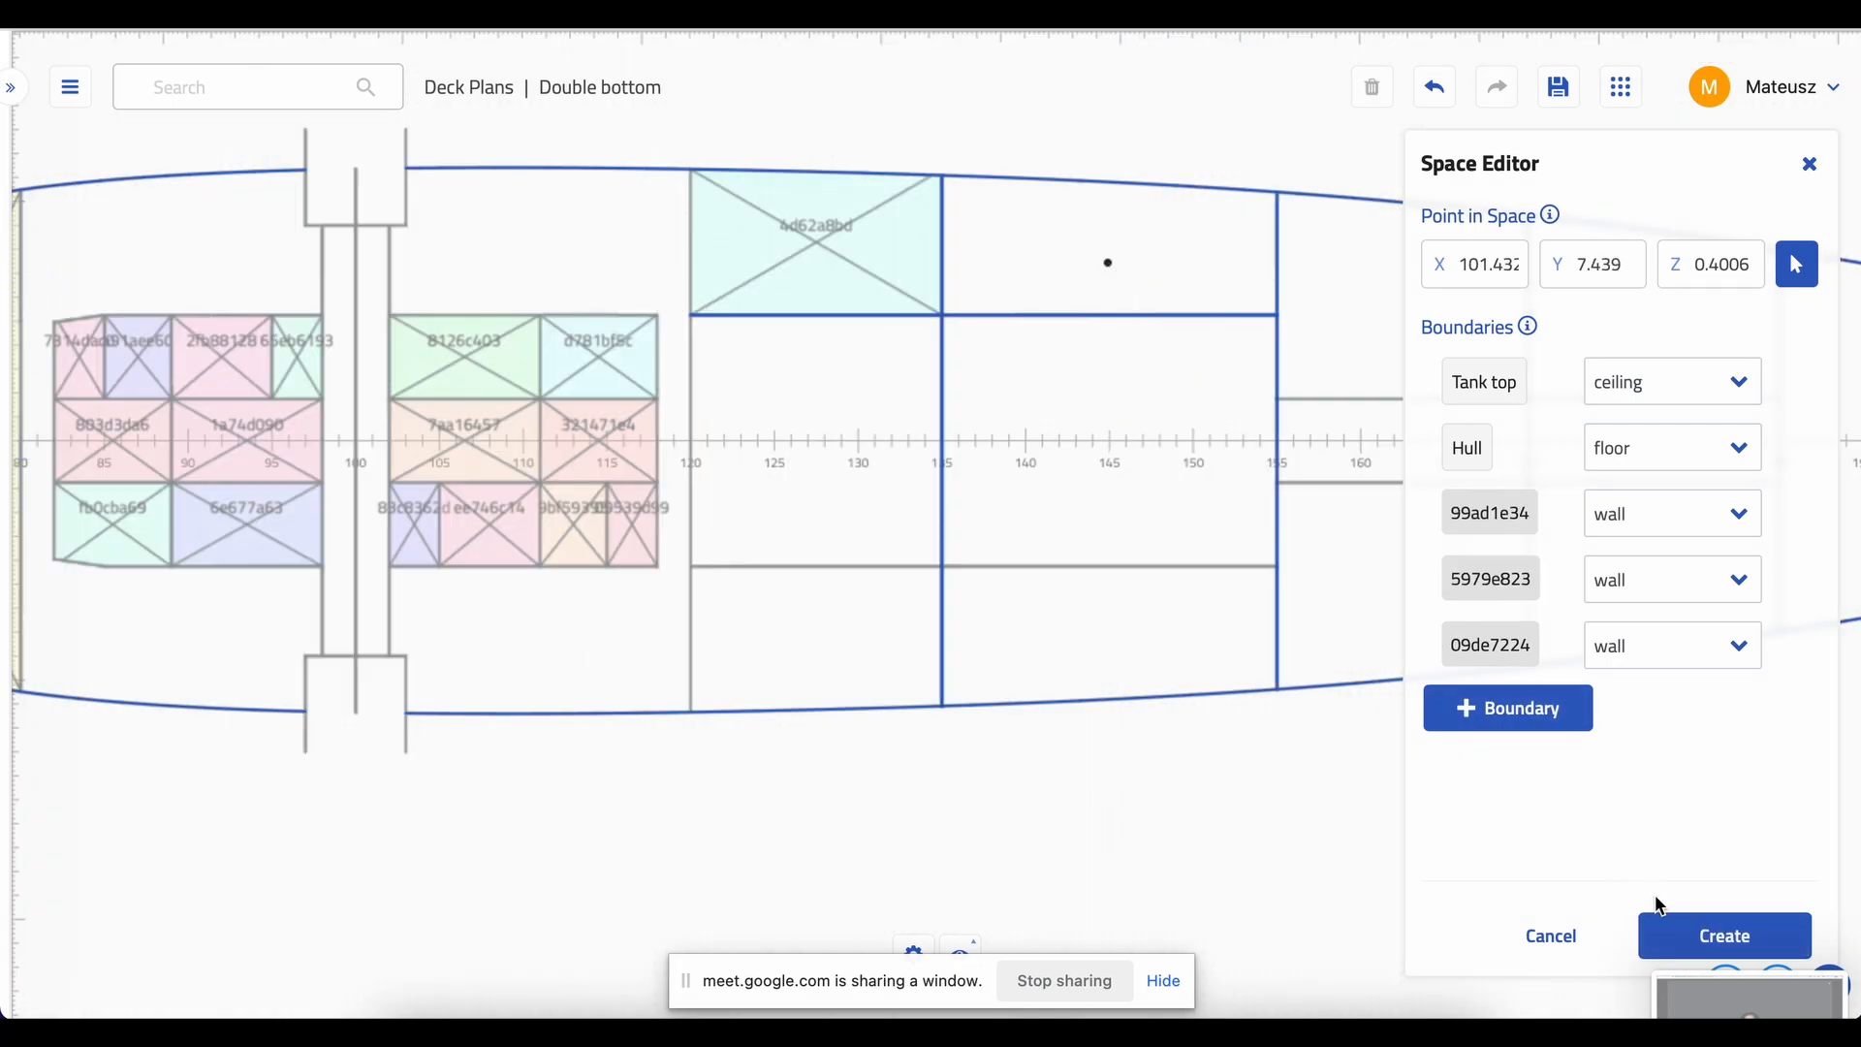
- Create spaces in the two large centre compartments between frames 120–135 and 135–155 from their detected boundaries
click(805, 443)
click(1673, 942)
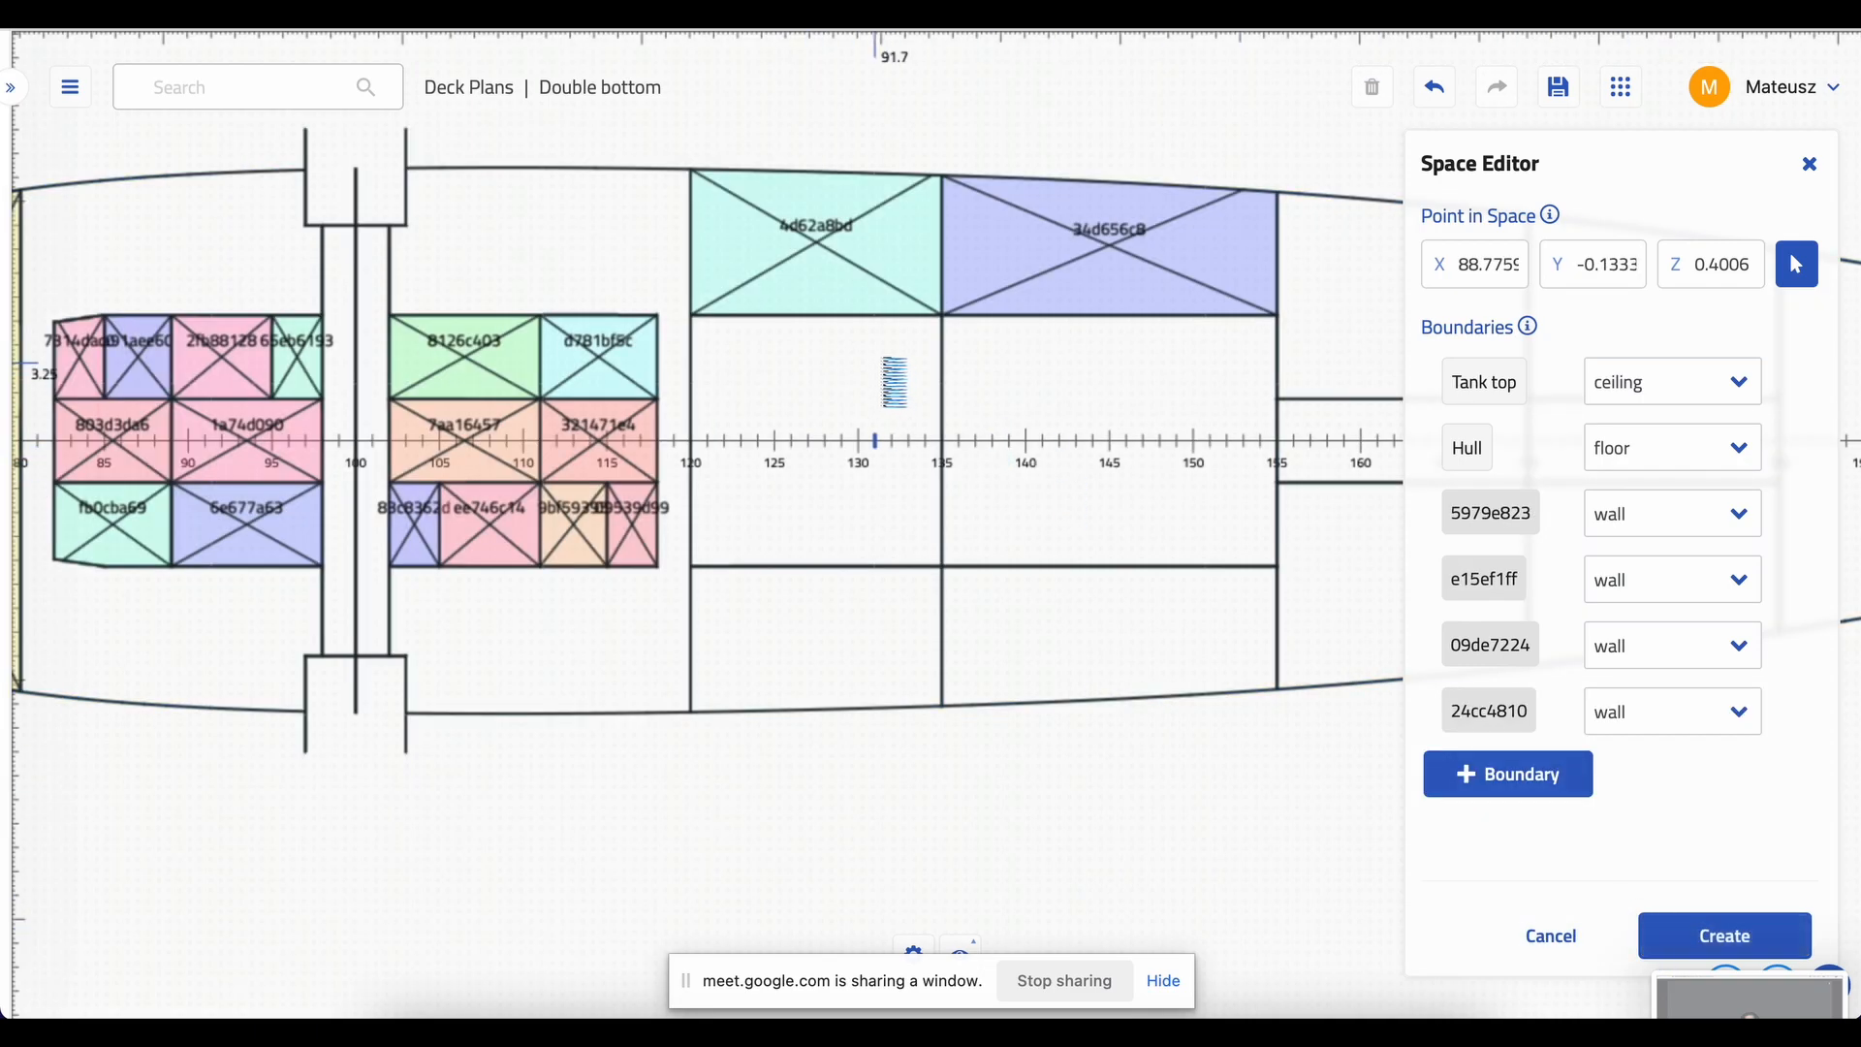
click(1111, 431)
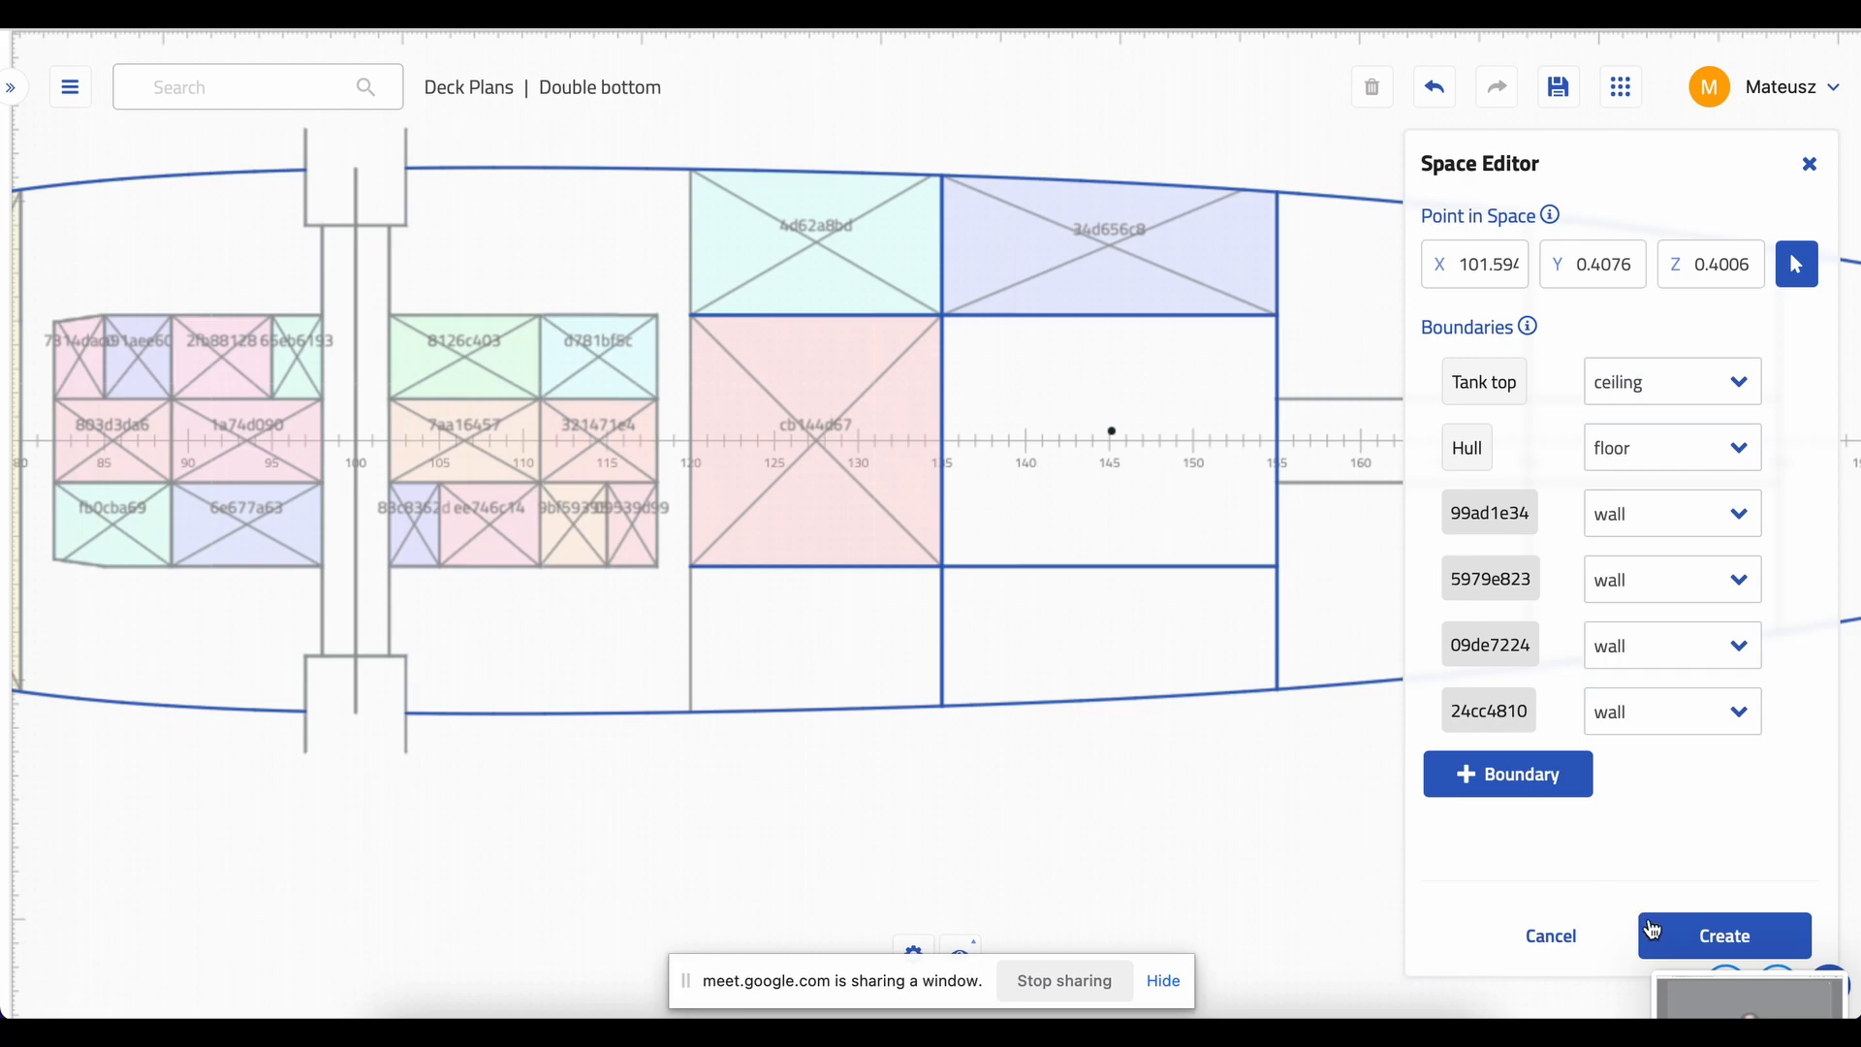
- Create spaces in the two starboard wing compartments between frames 120–135 and 135–155 from their detected boundaries
click(829, 664)
click(1695, 941)
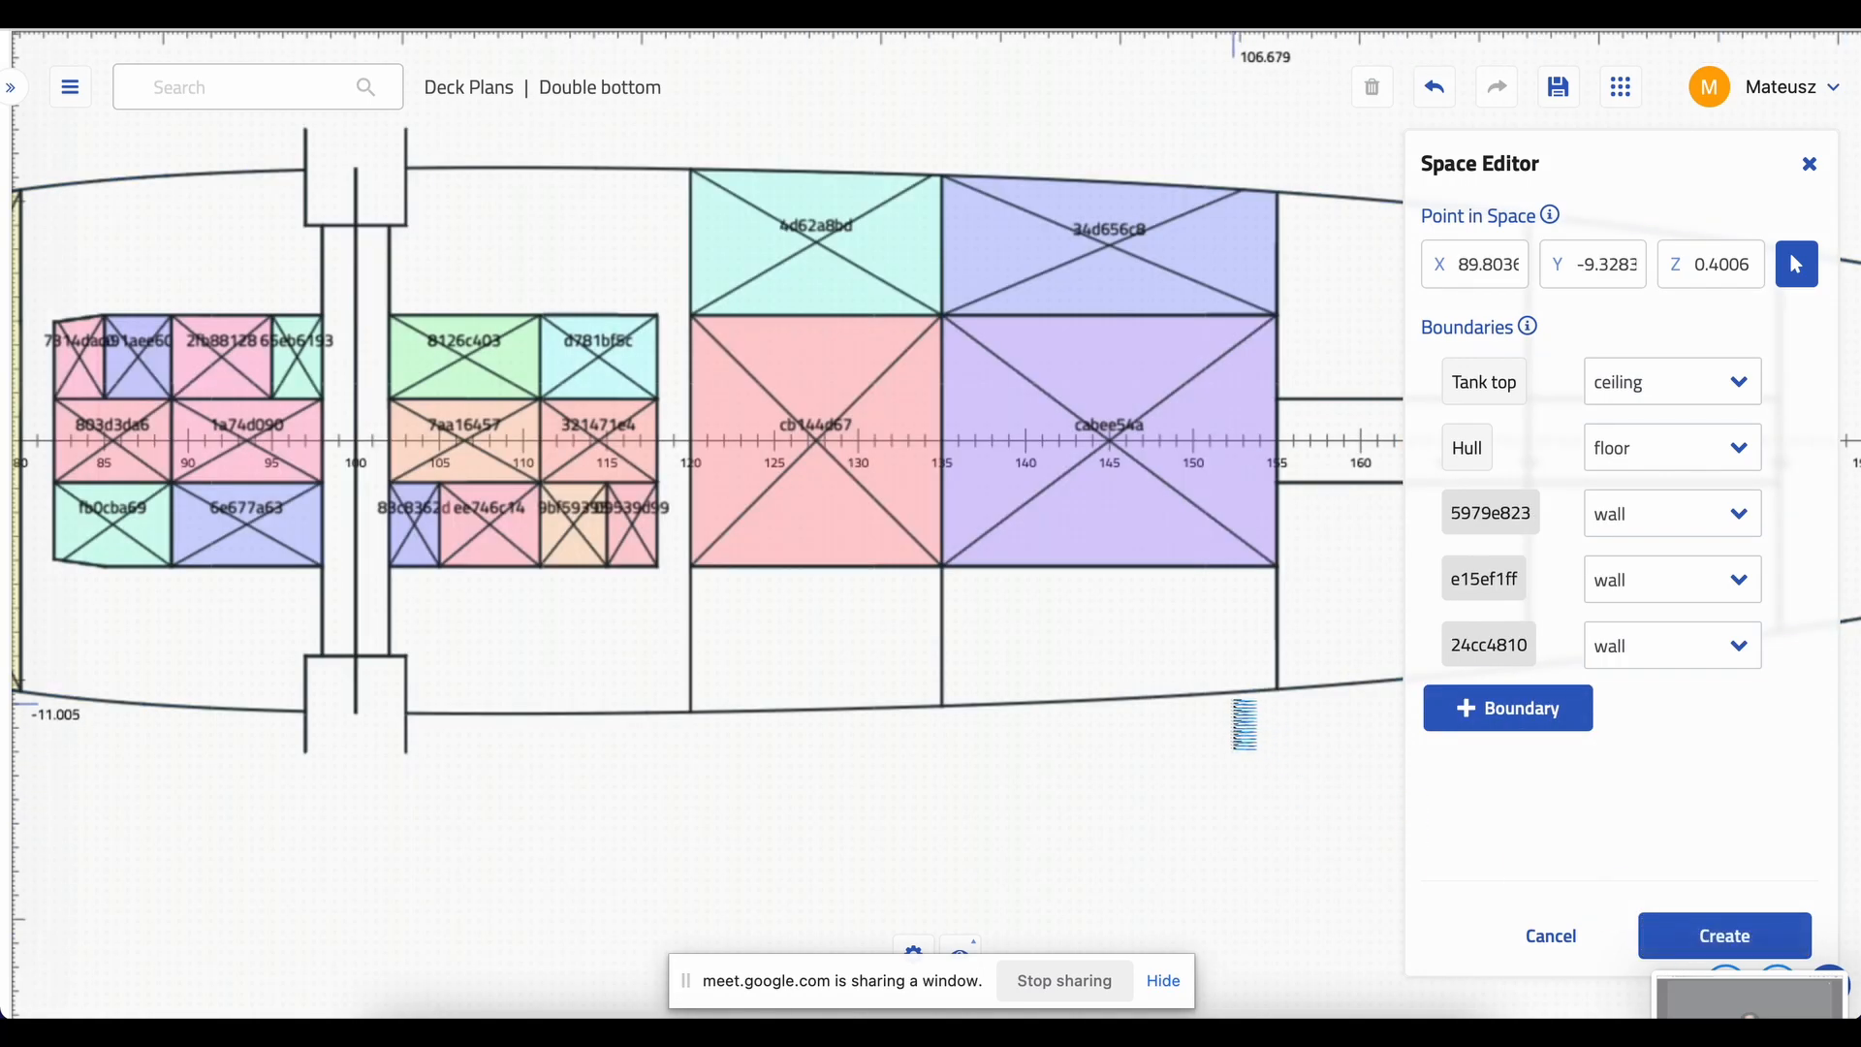
click(1125, 644)
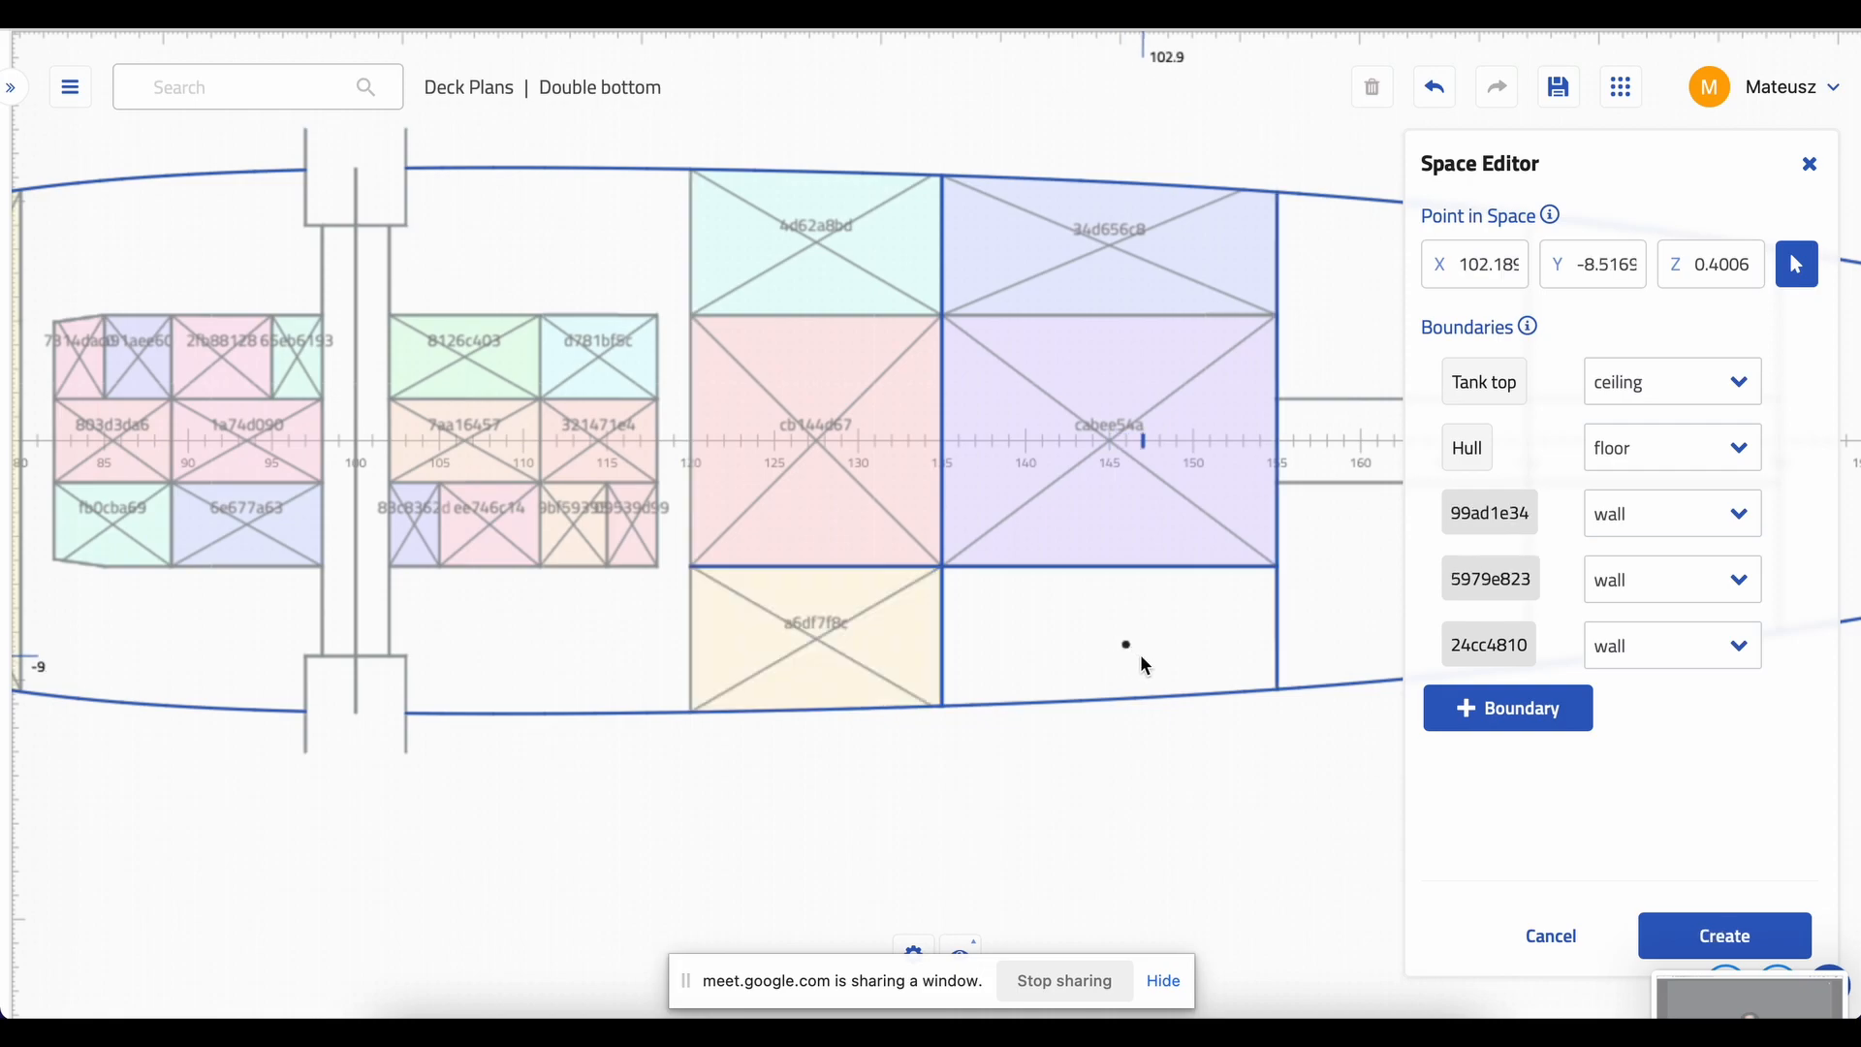
click(1679, 919)
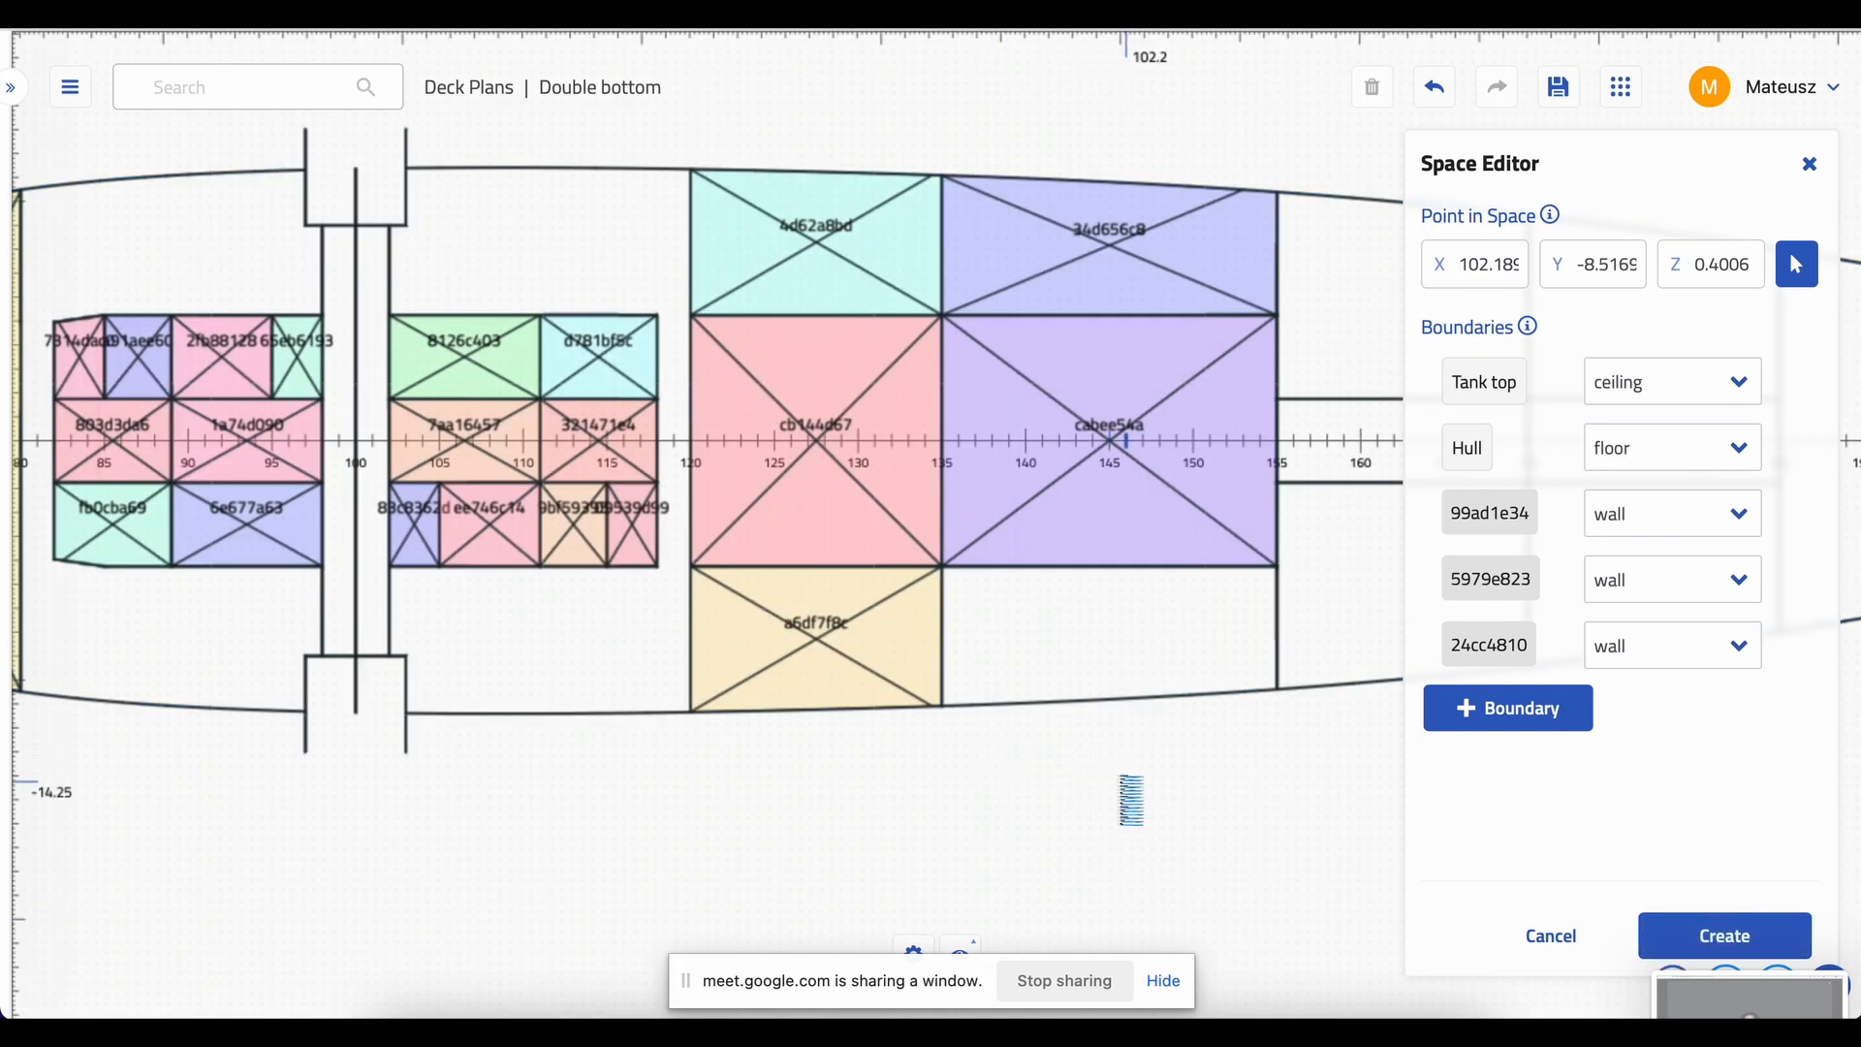
- Create spaces in the two forward port compartments between frames 155–170 and 170–185, keeping the detected boundaries
scroll(1171, 795, right, 8)
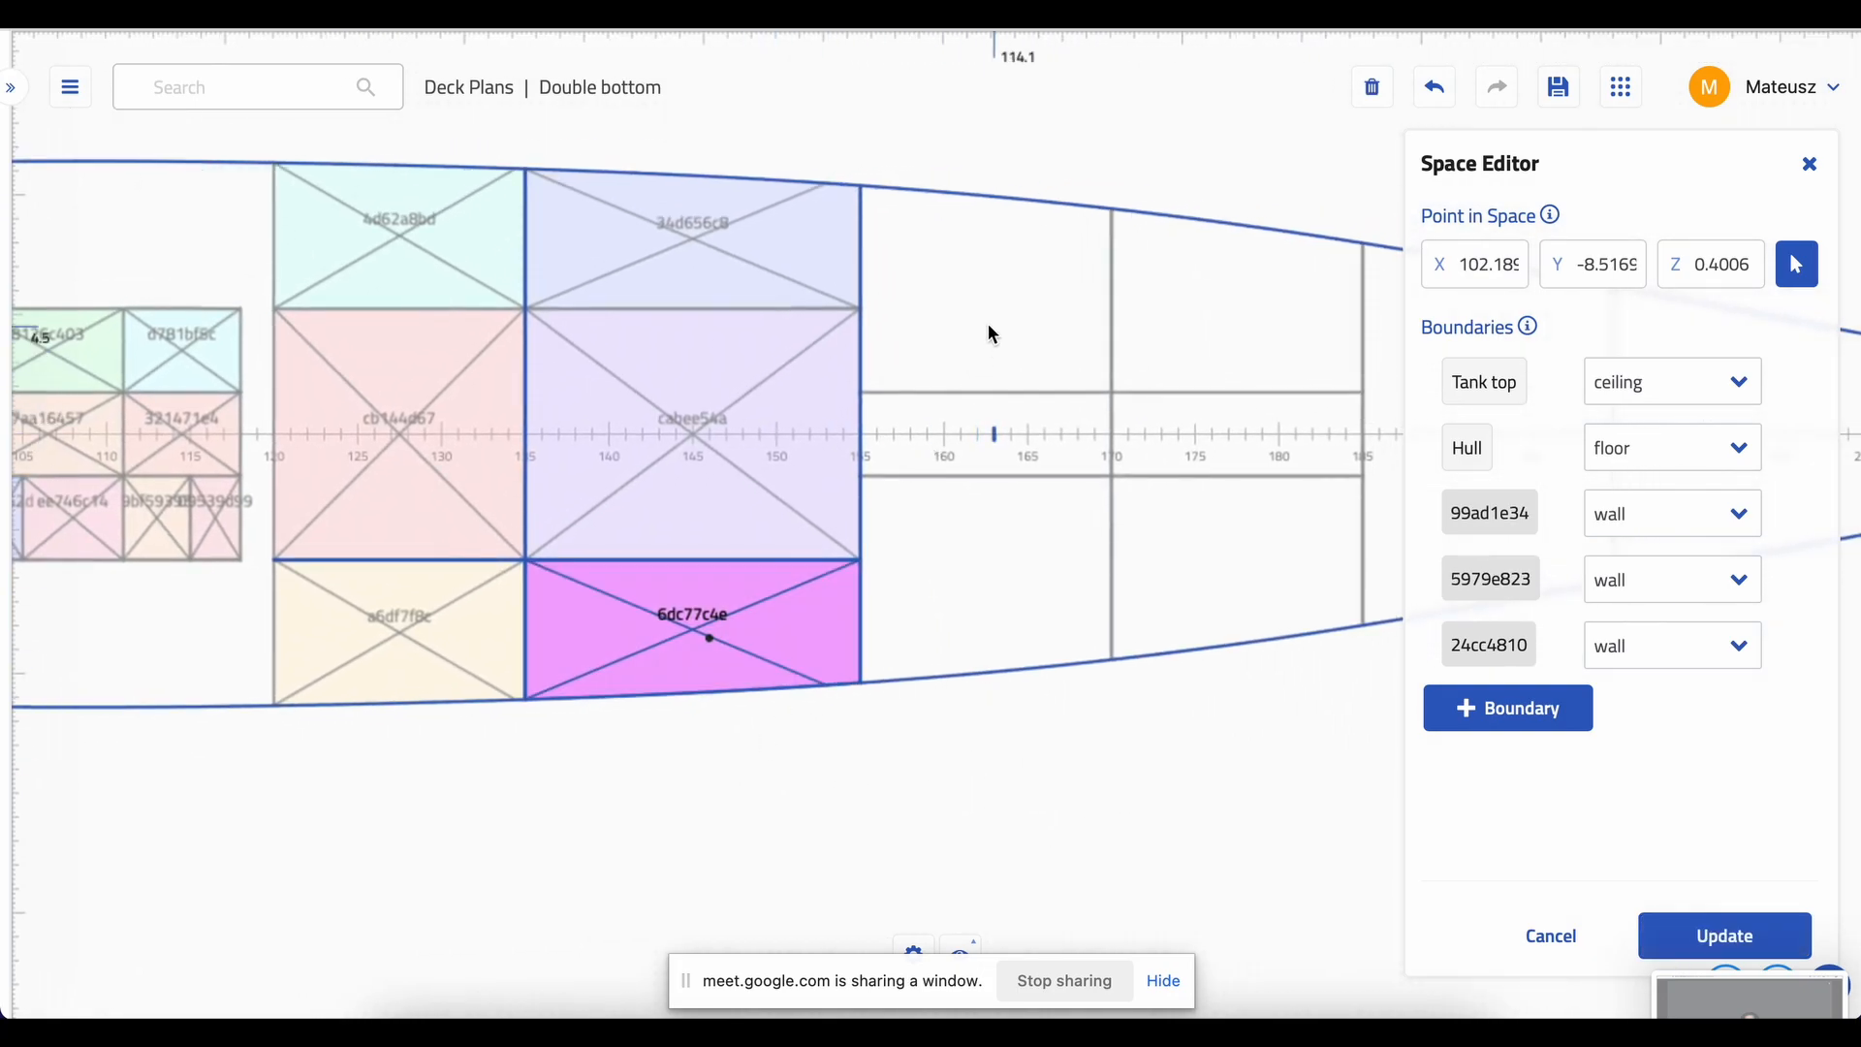
click(987, 323)
click(1745, 928)
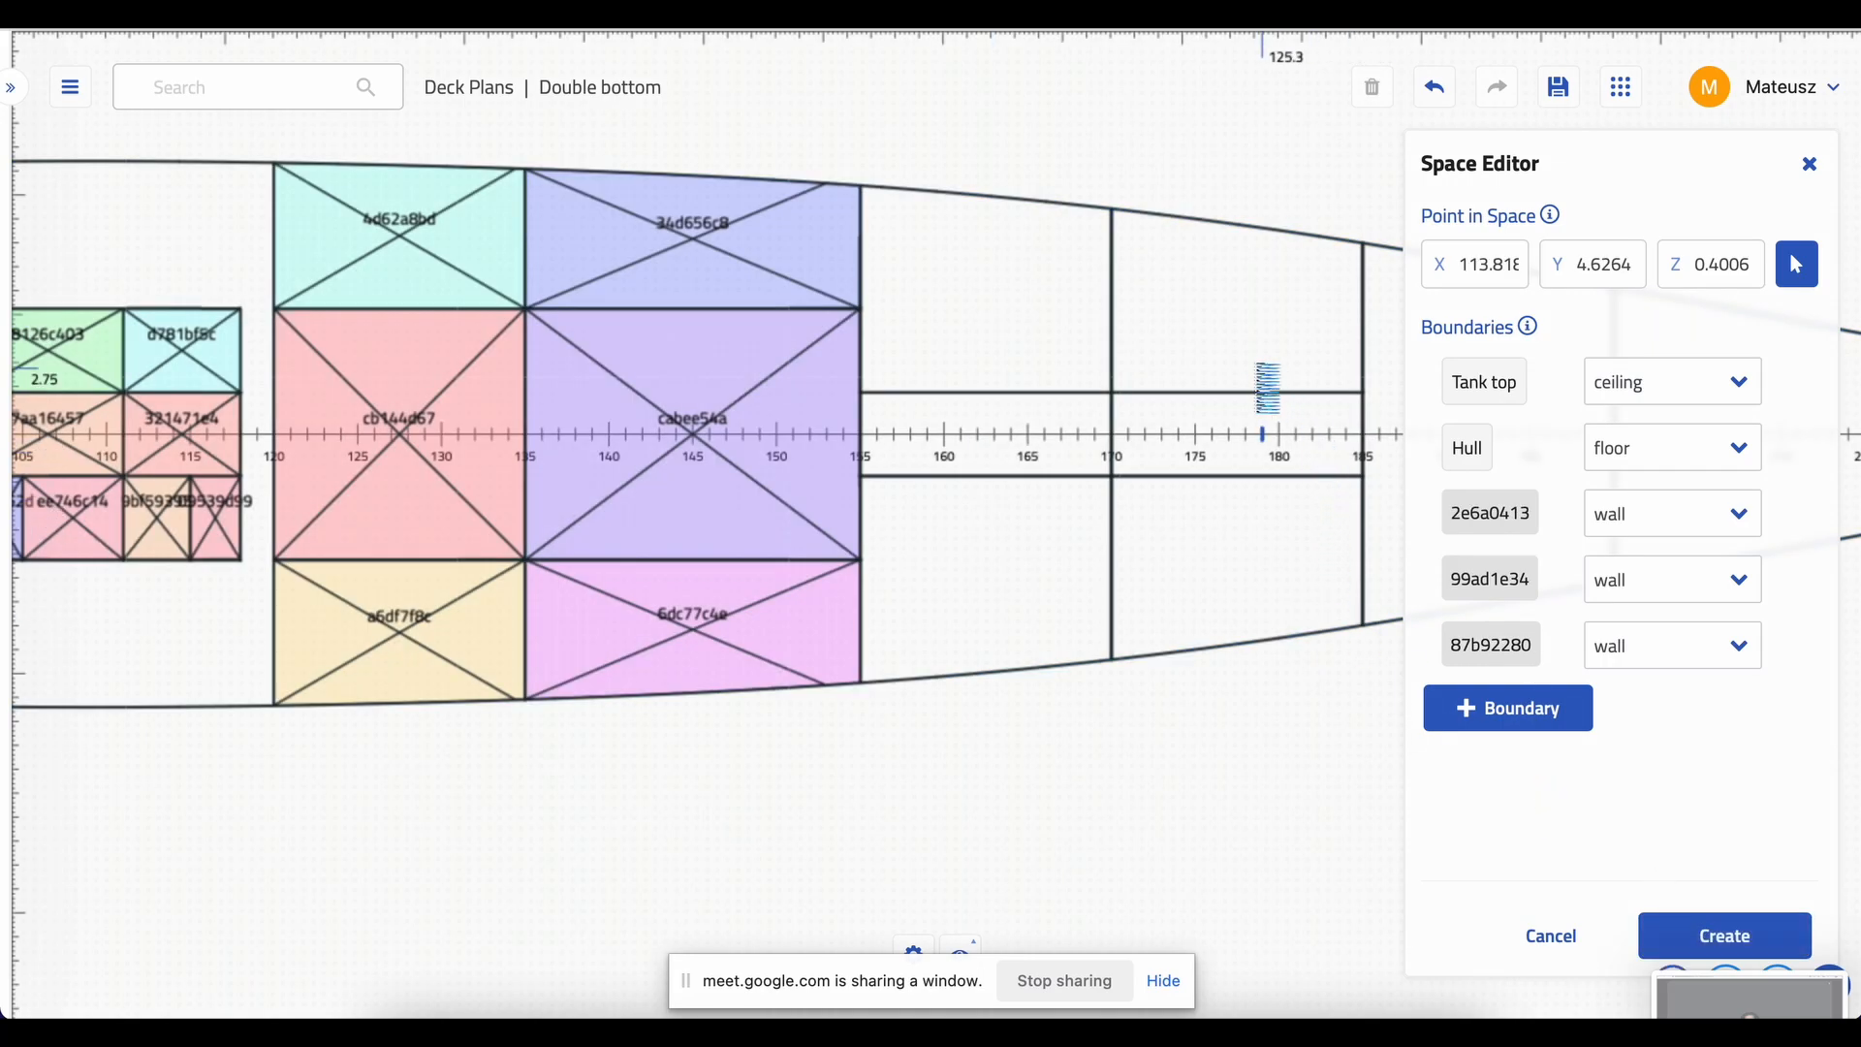
click(1235, 341)
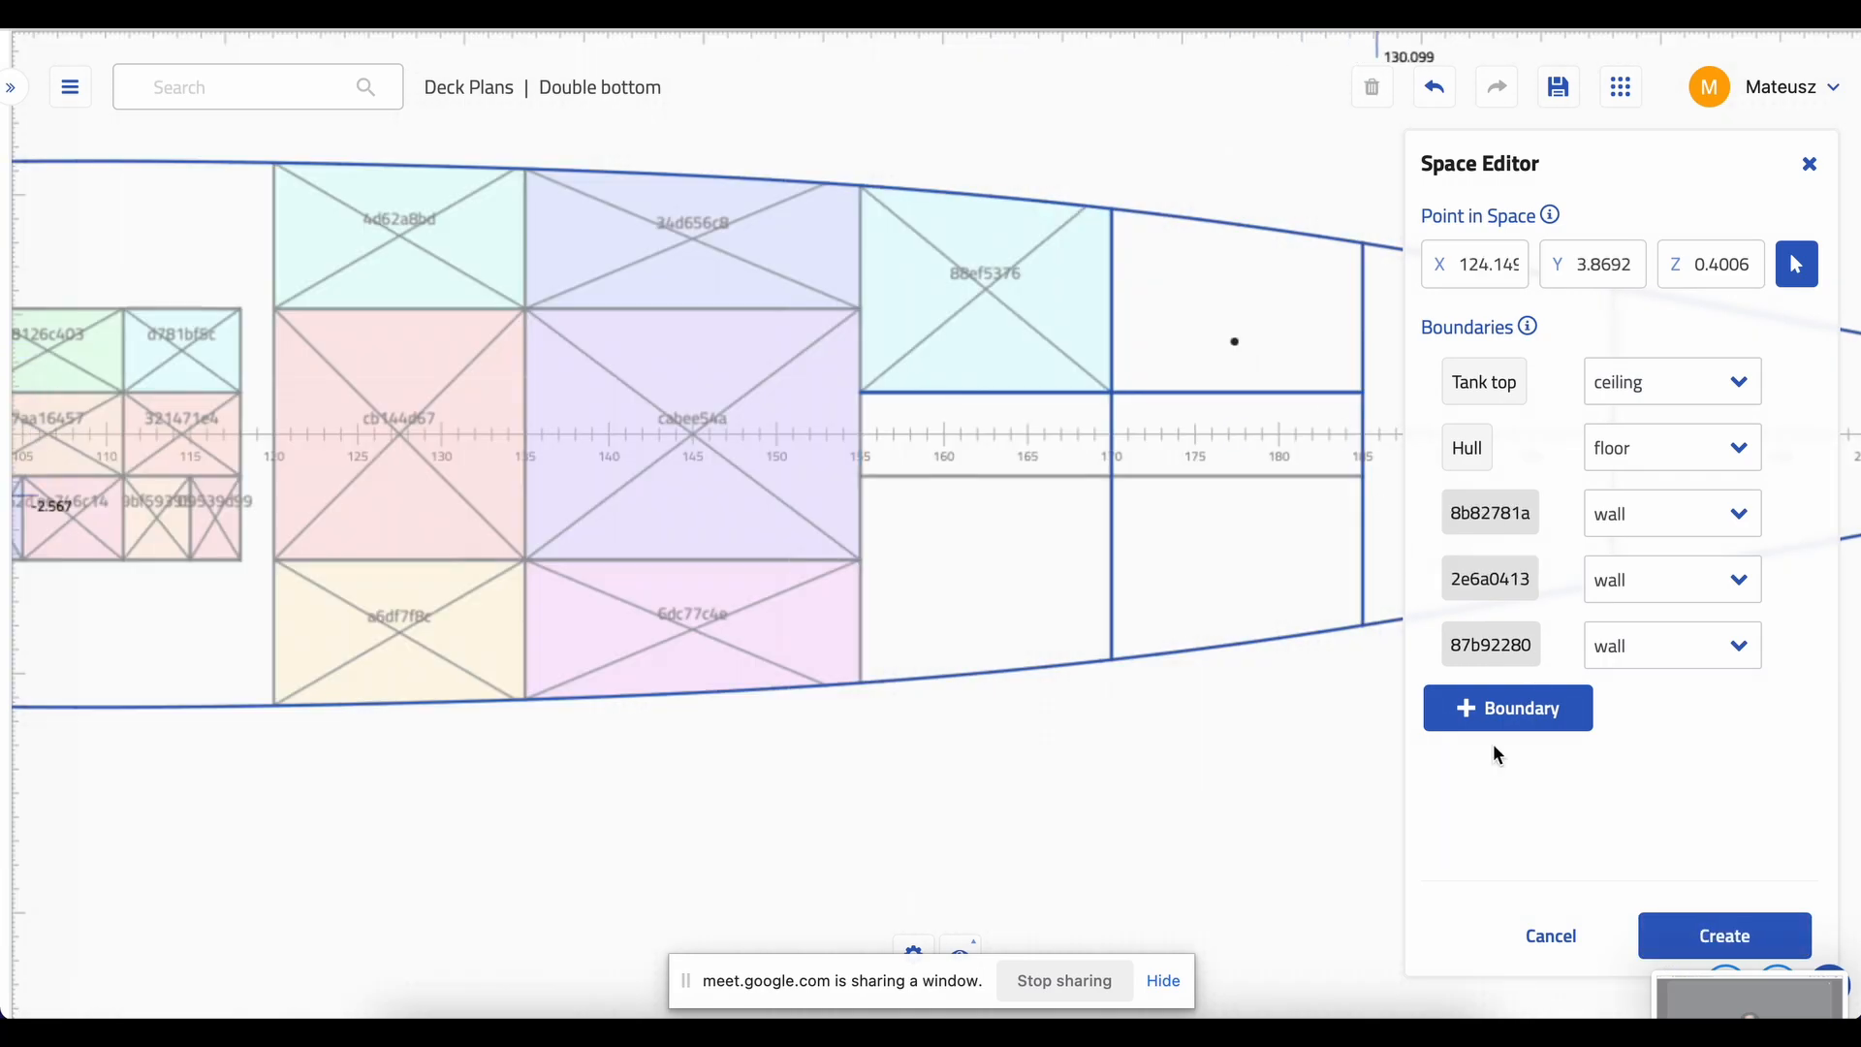
click(1680, 948)
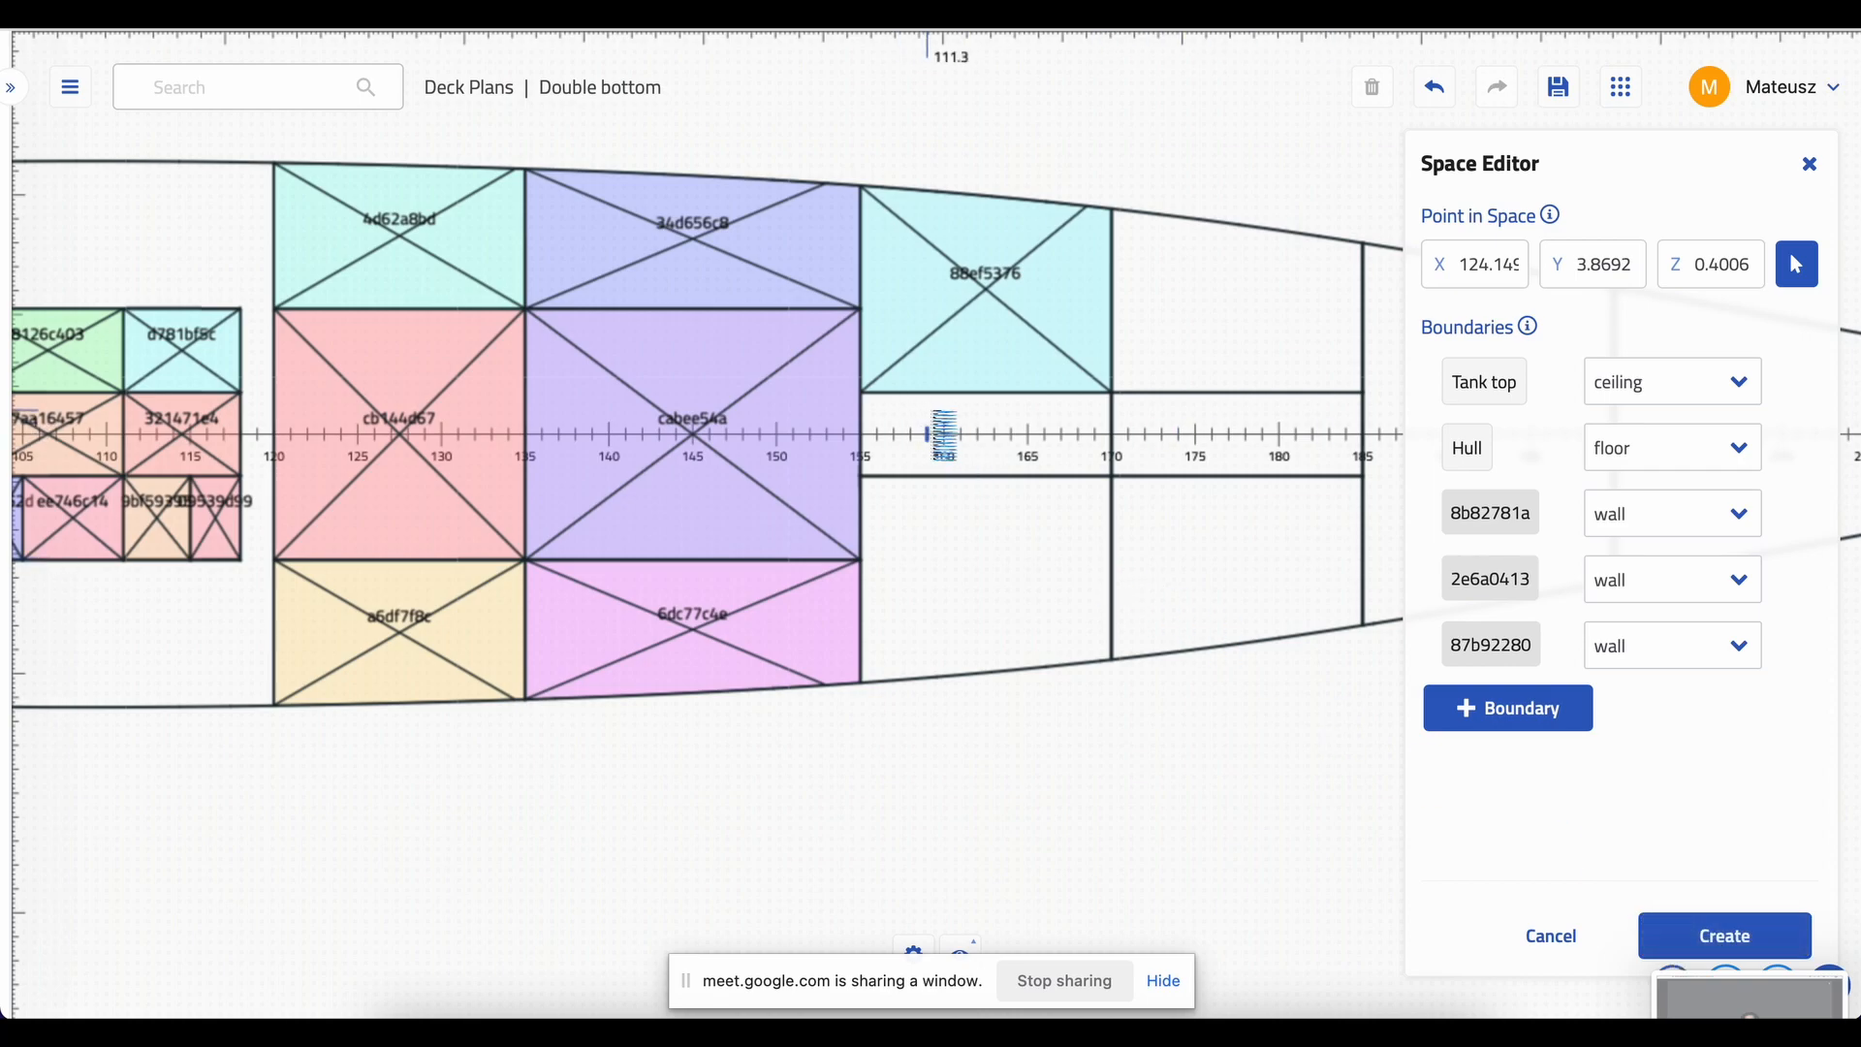
- Create spaces in the two narrow centreline compartments between frames 155–170 and 170–185, keeping the detected boundaries
click(958, 441)
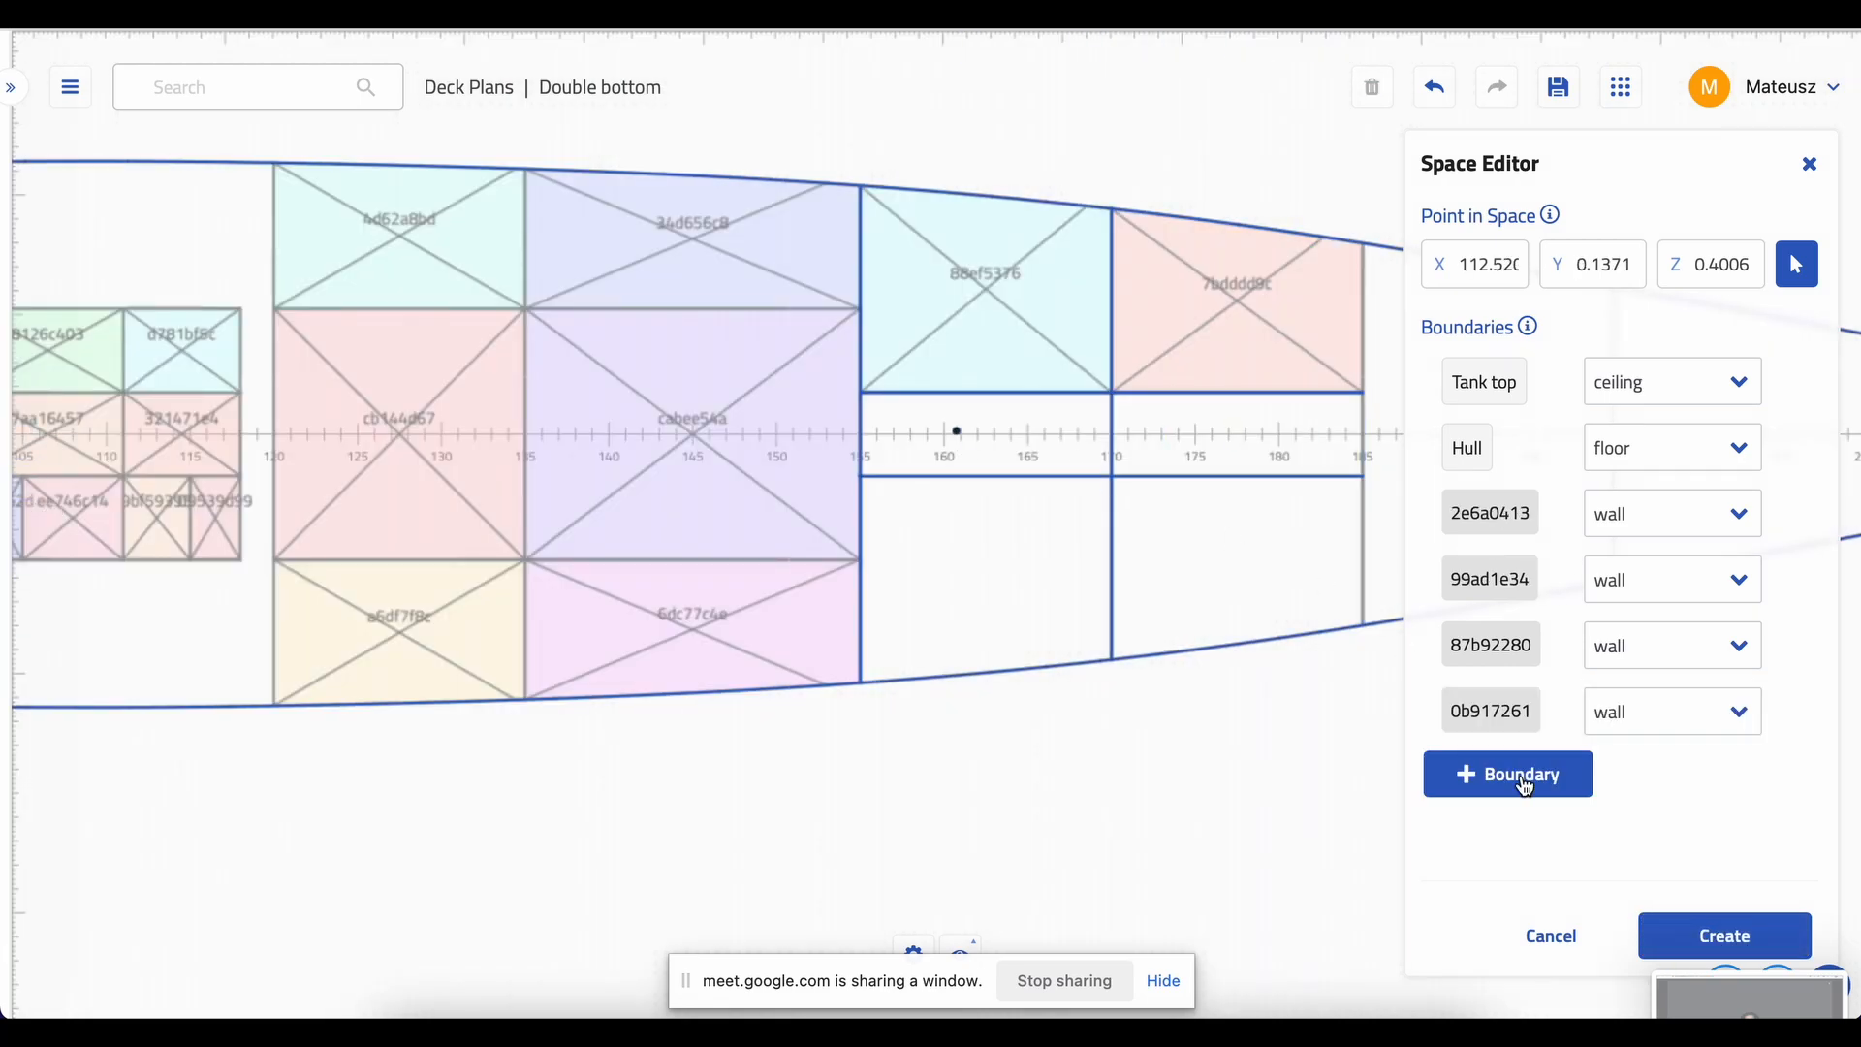
click(1704, 933)
click(1234, 444)
click(1686, 932)
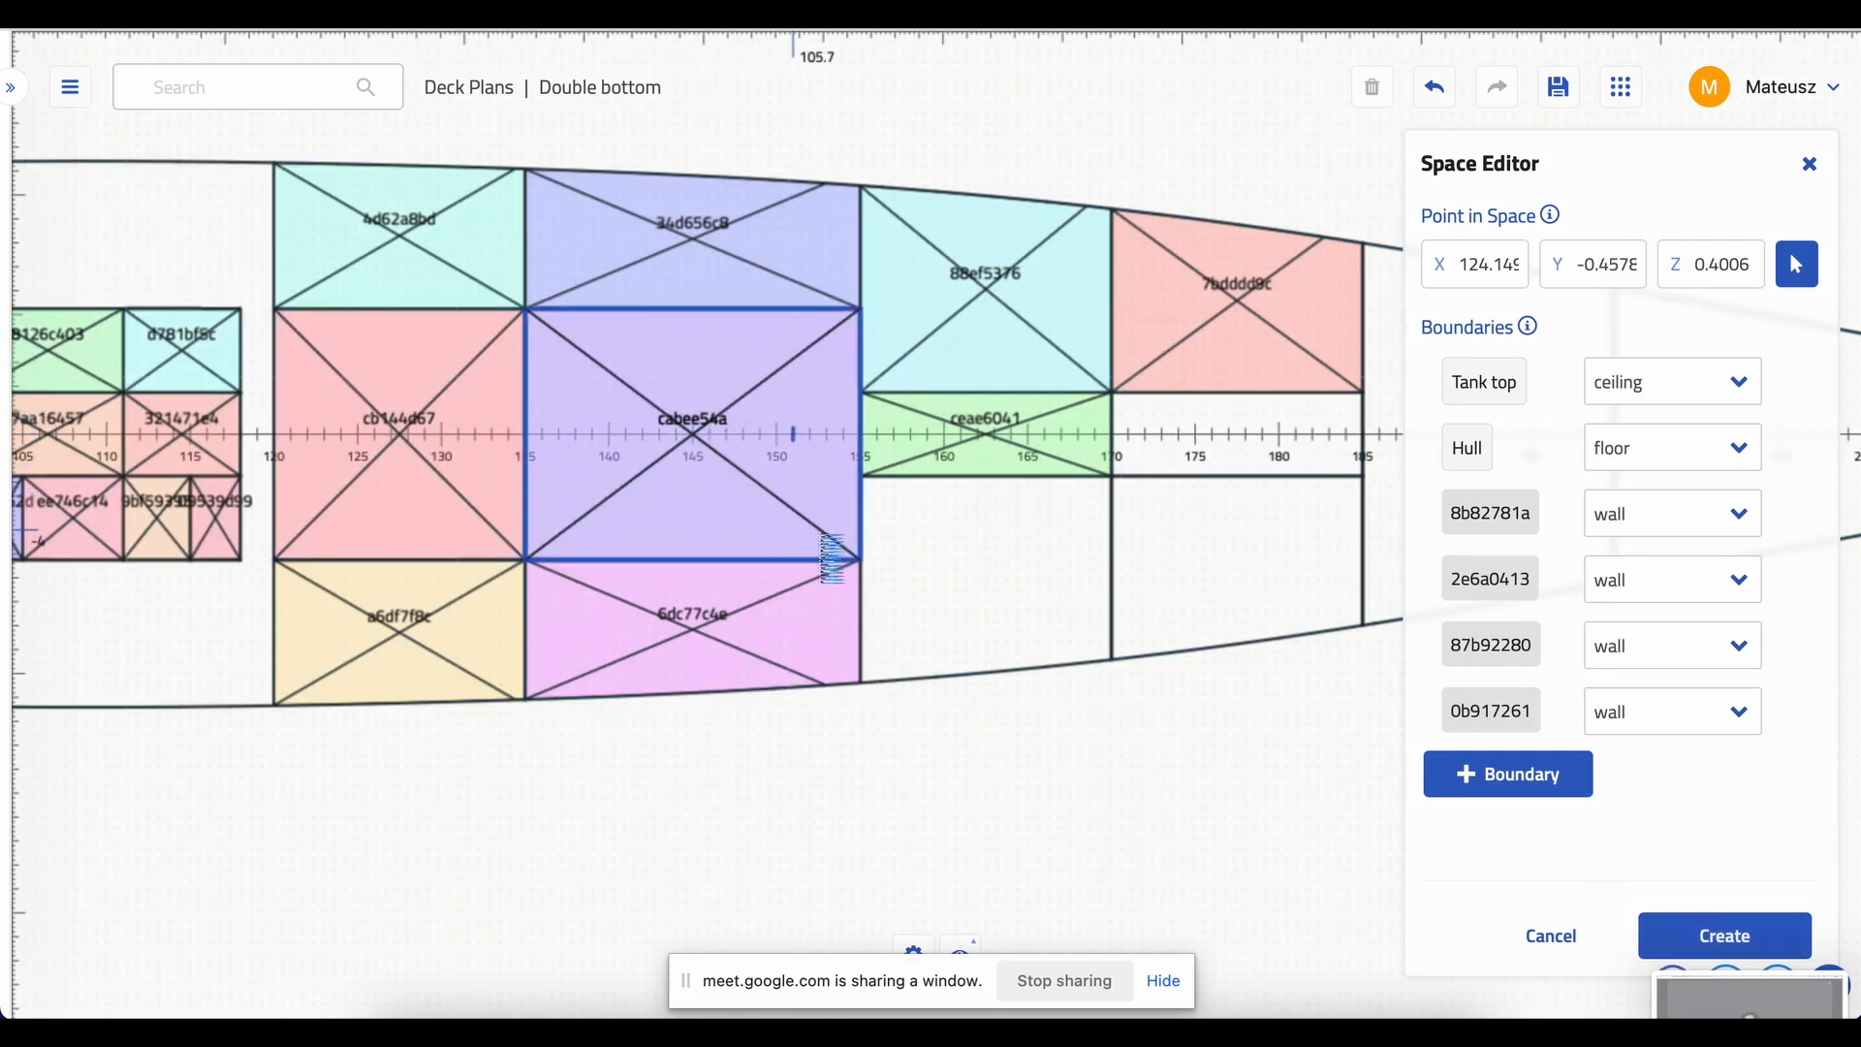
- Create spaces in the two forward starboard compartments between frames 155–170 and 170–185, keeping the detected boundaries
click(992, 606)
click(1730, 935)
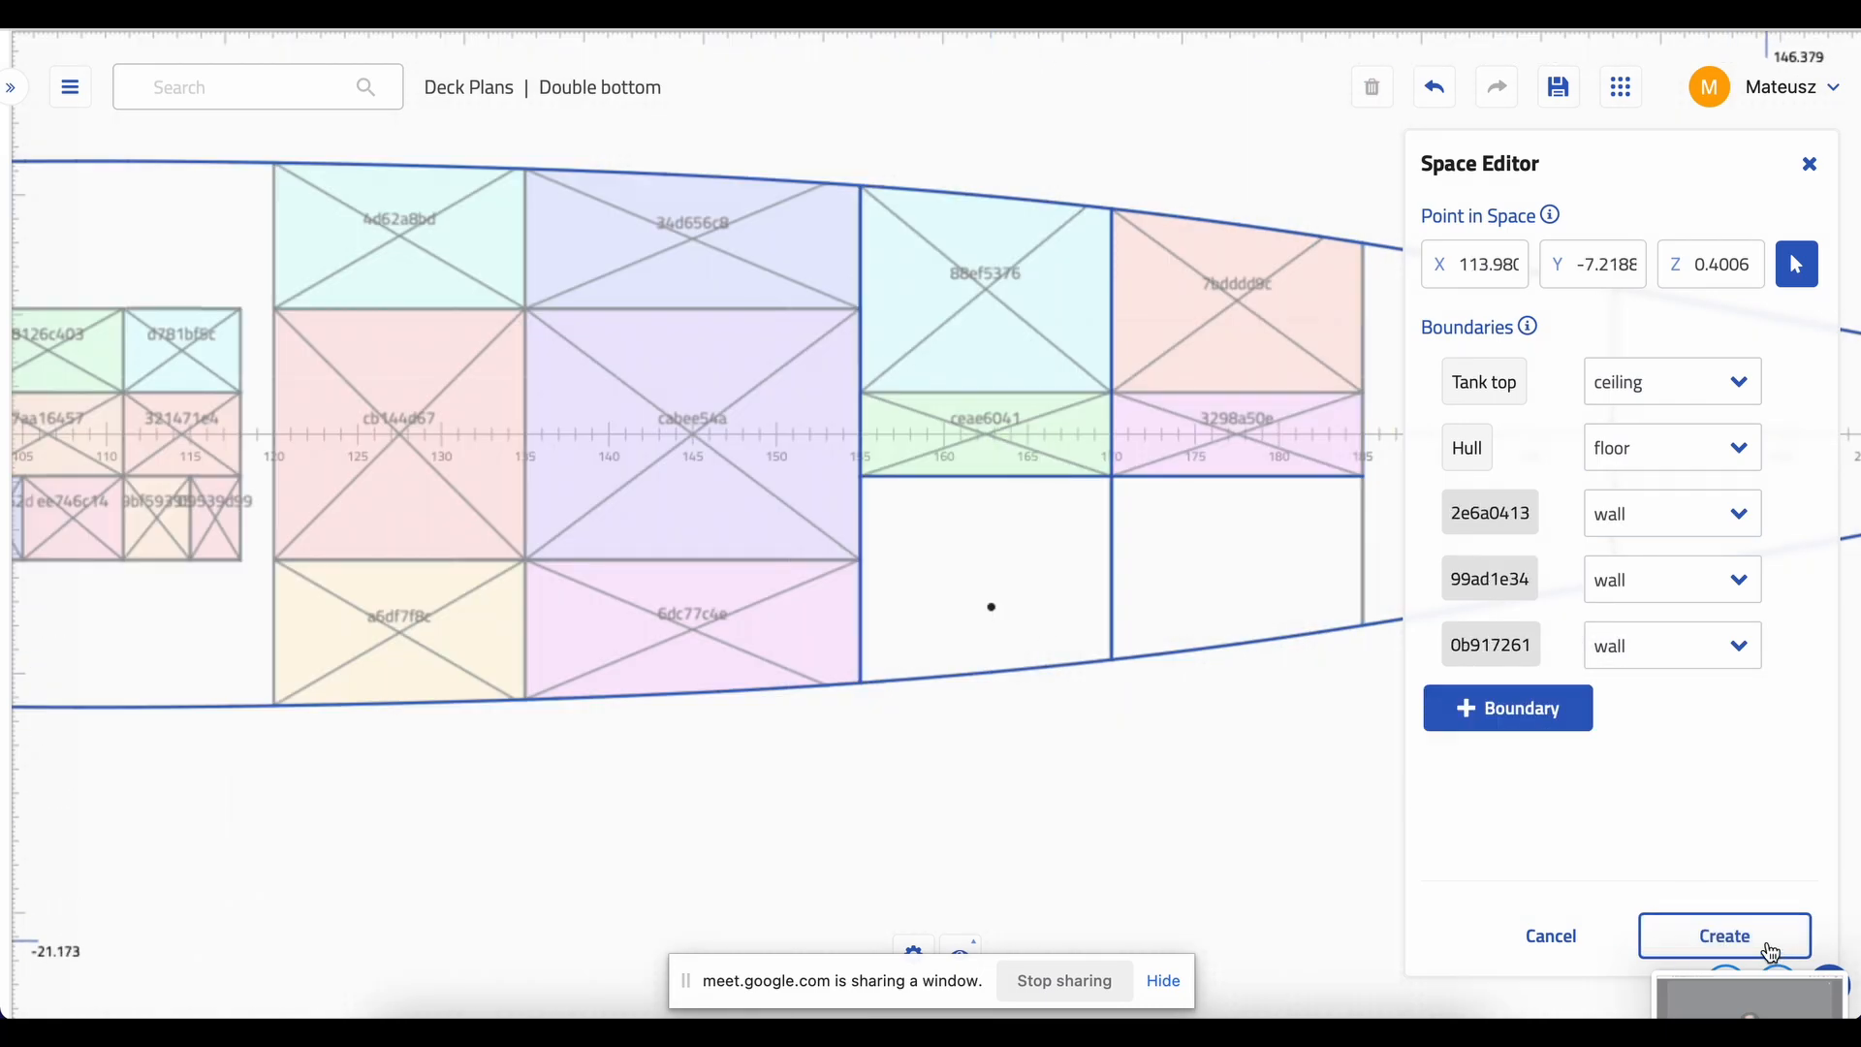
click(1256, 574)
click(1704, 936)
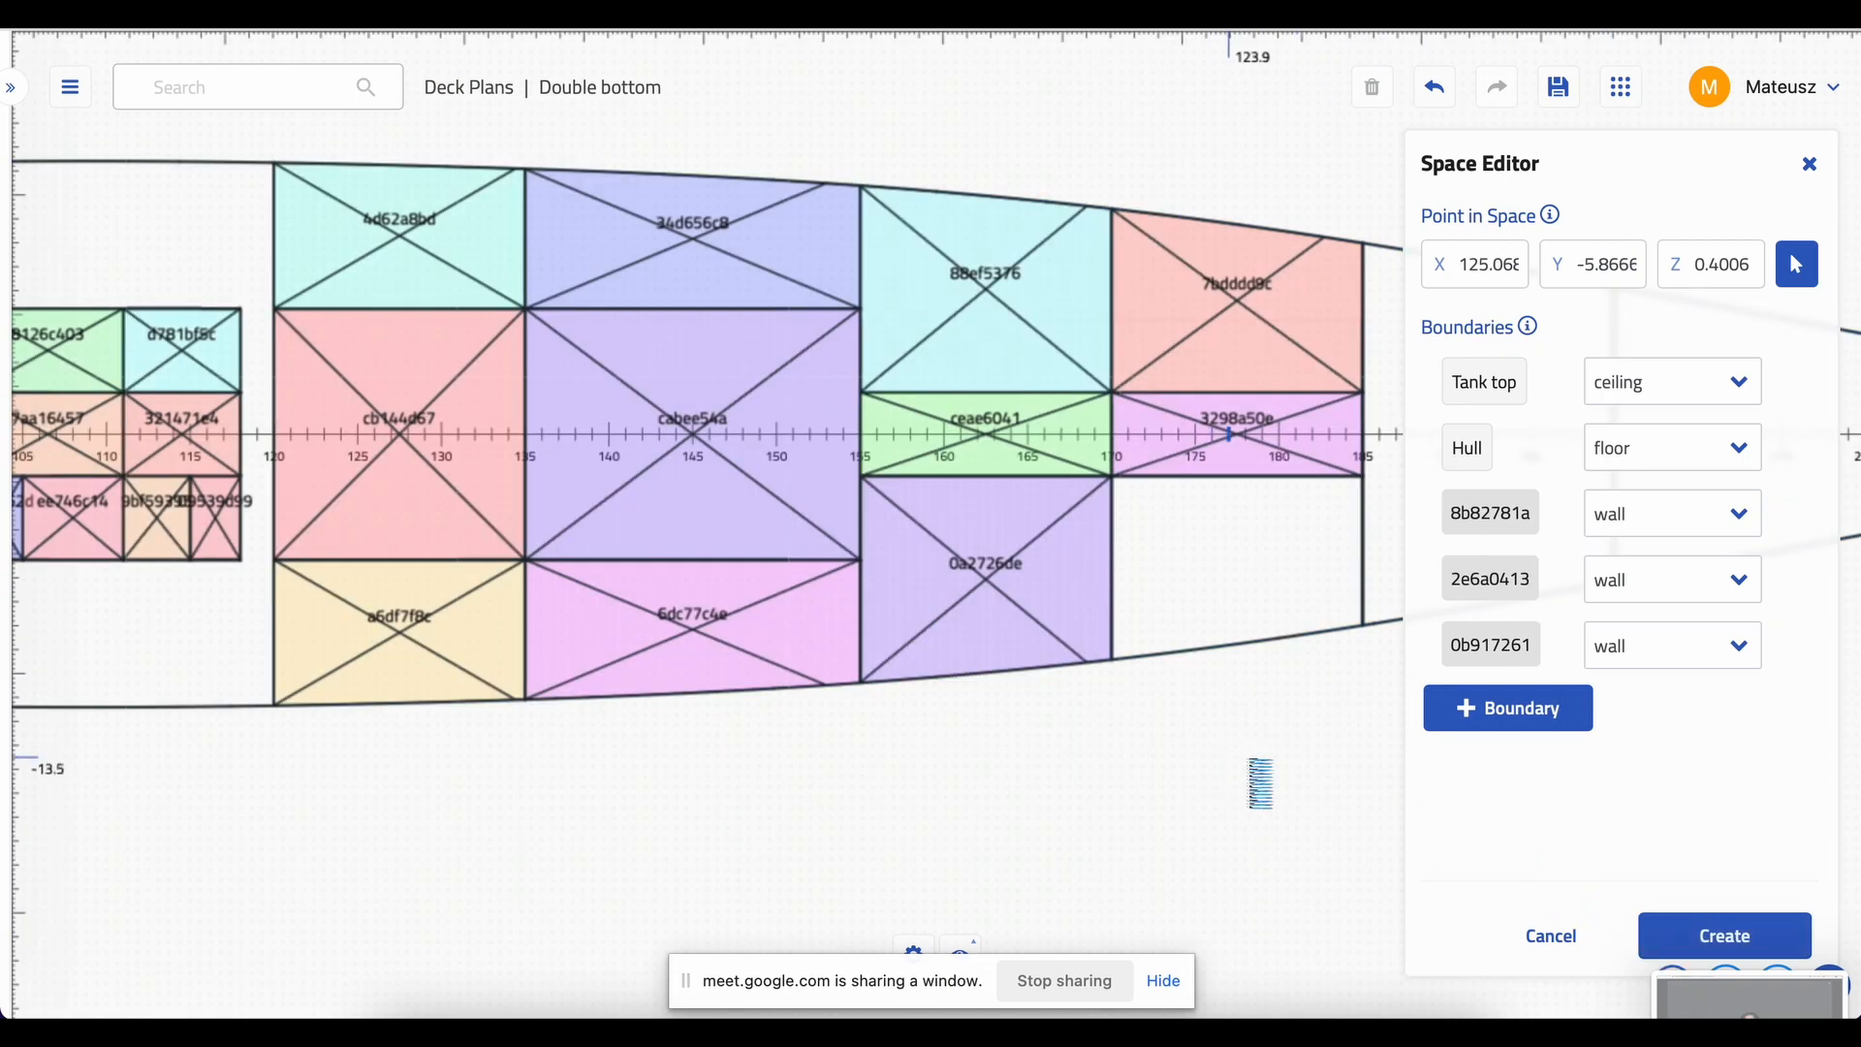
- Create spaces in the two full-width compartments between frames 185–200 and 200–215 from their detected boundaries
drag(1246, 763, 687, 759)
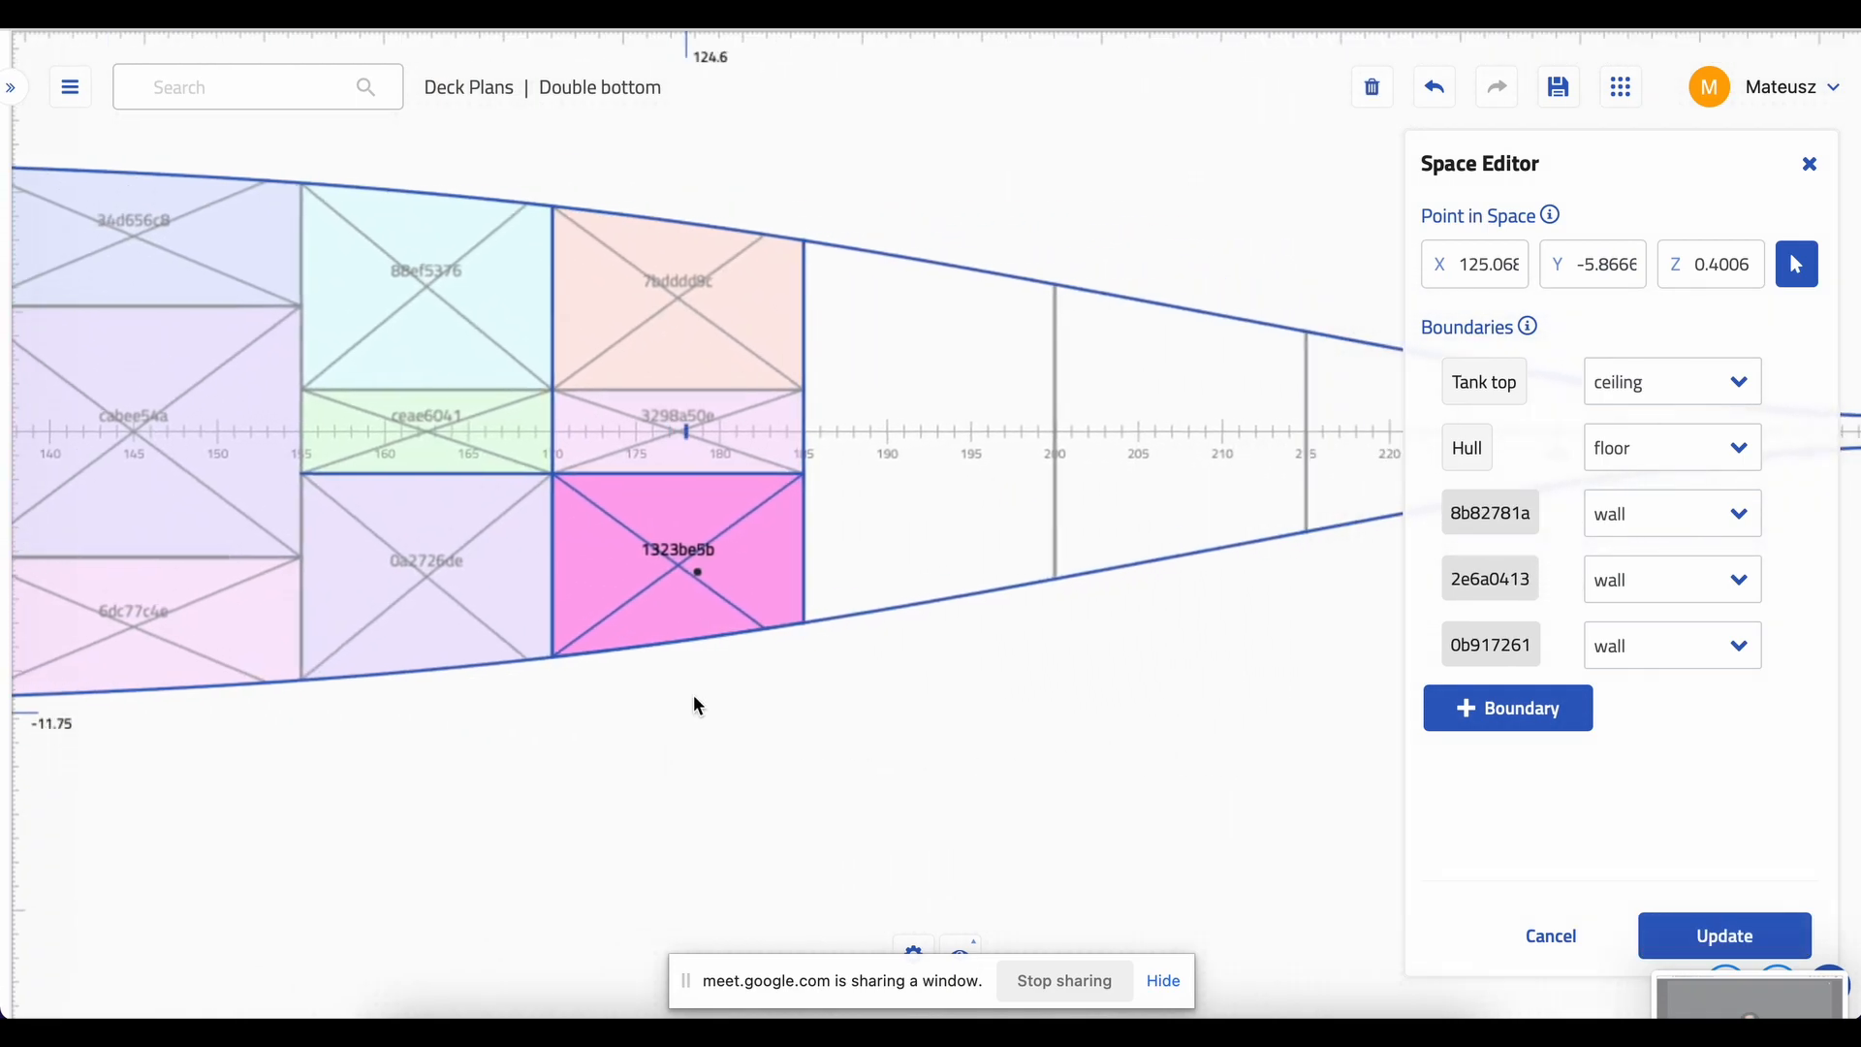
click(970, 430)
click(1724, 935)
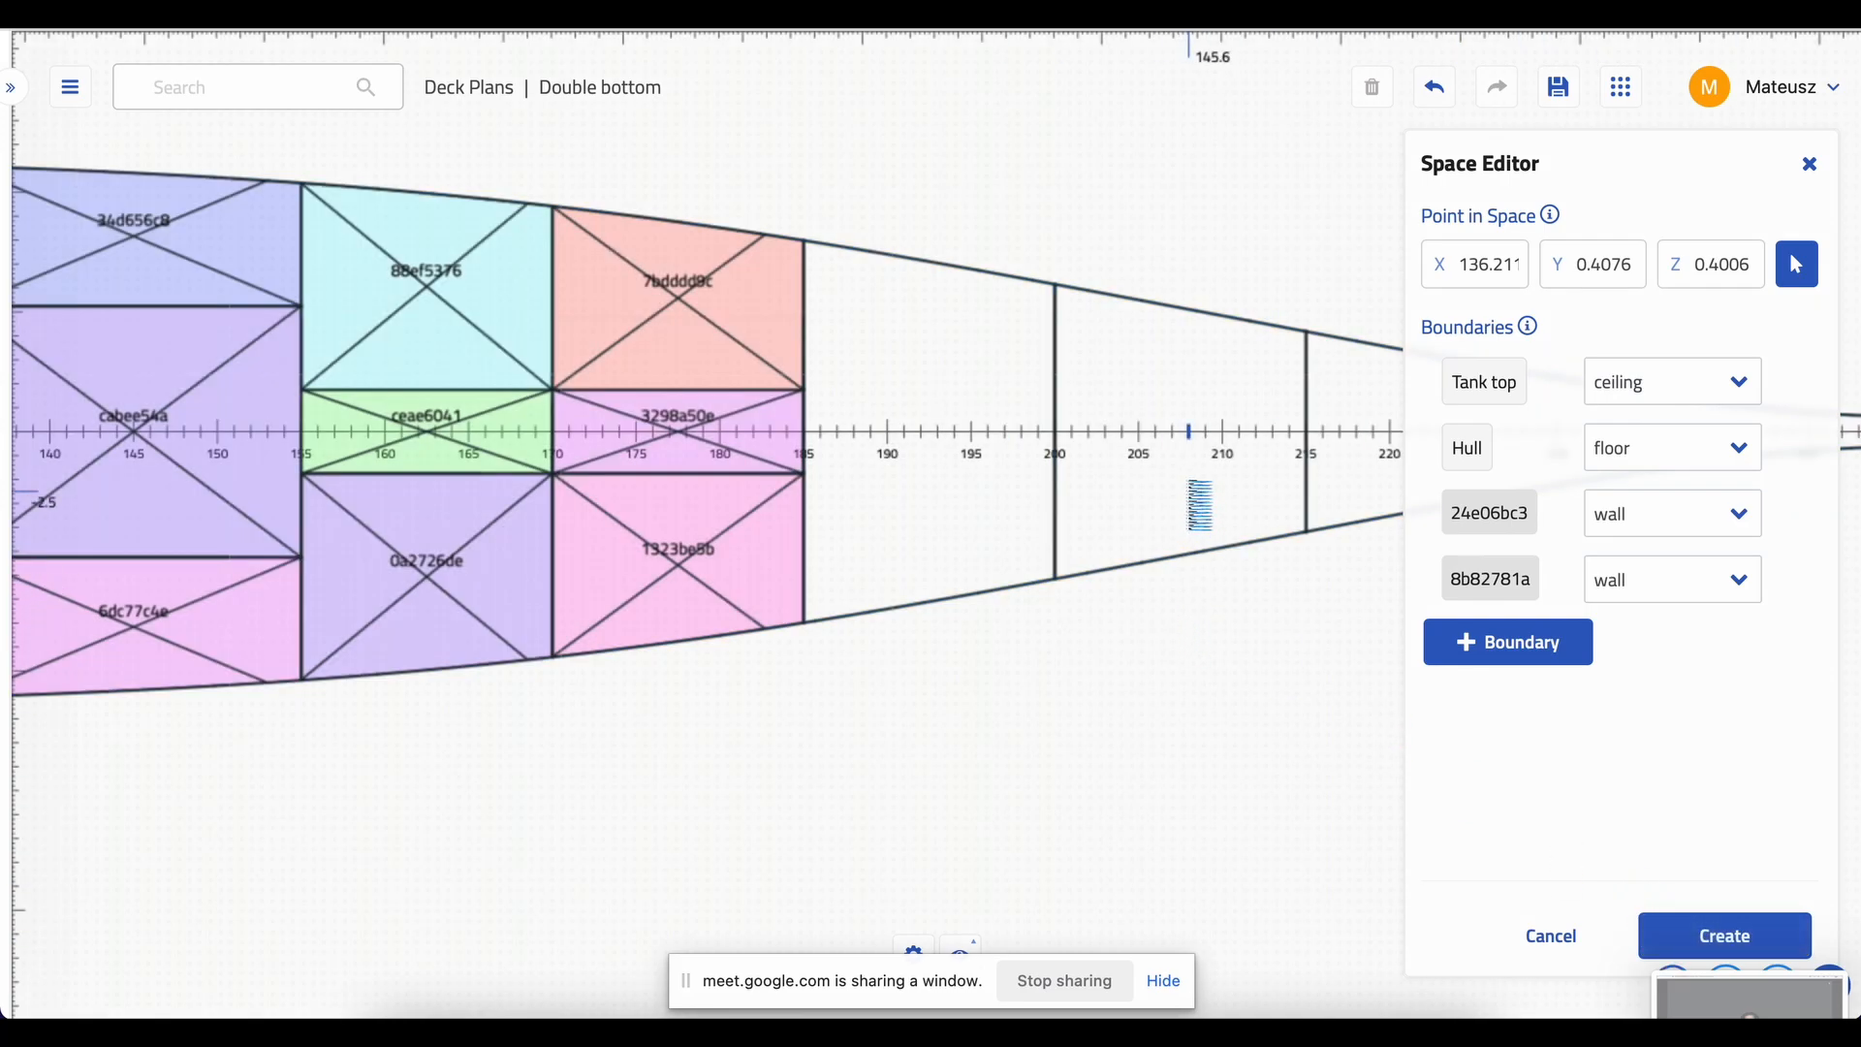
click(1181, 439)
click(1646, 936)
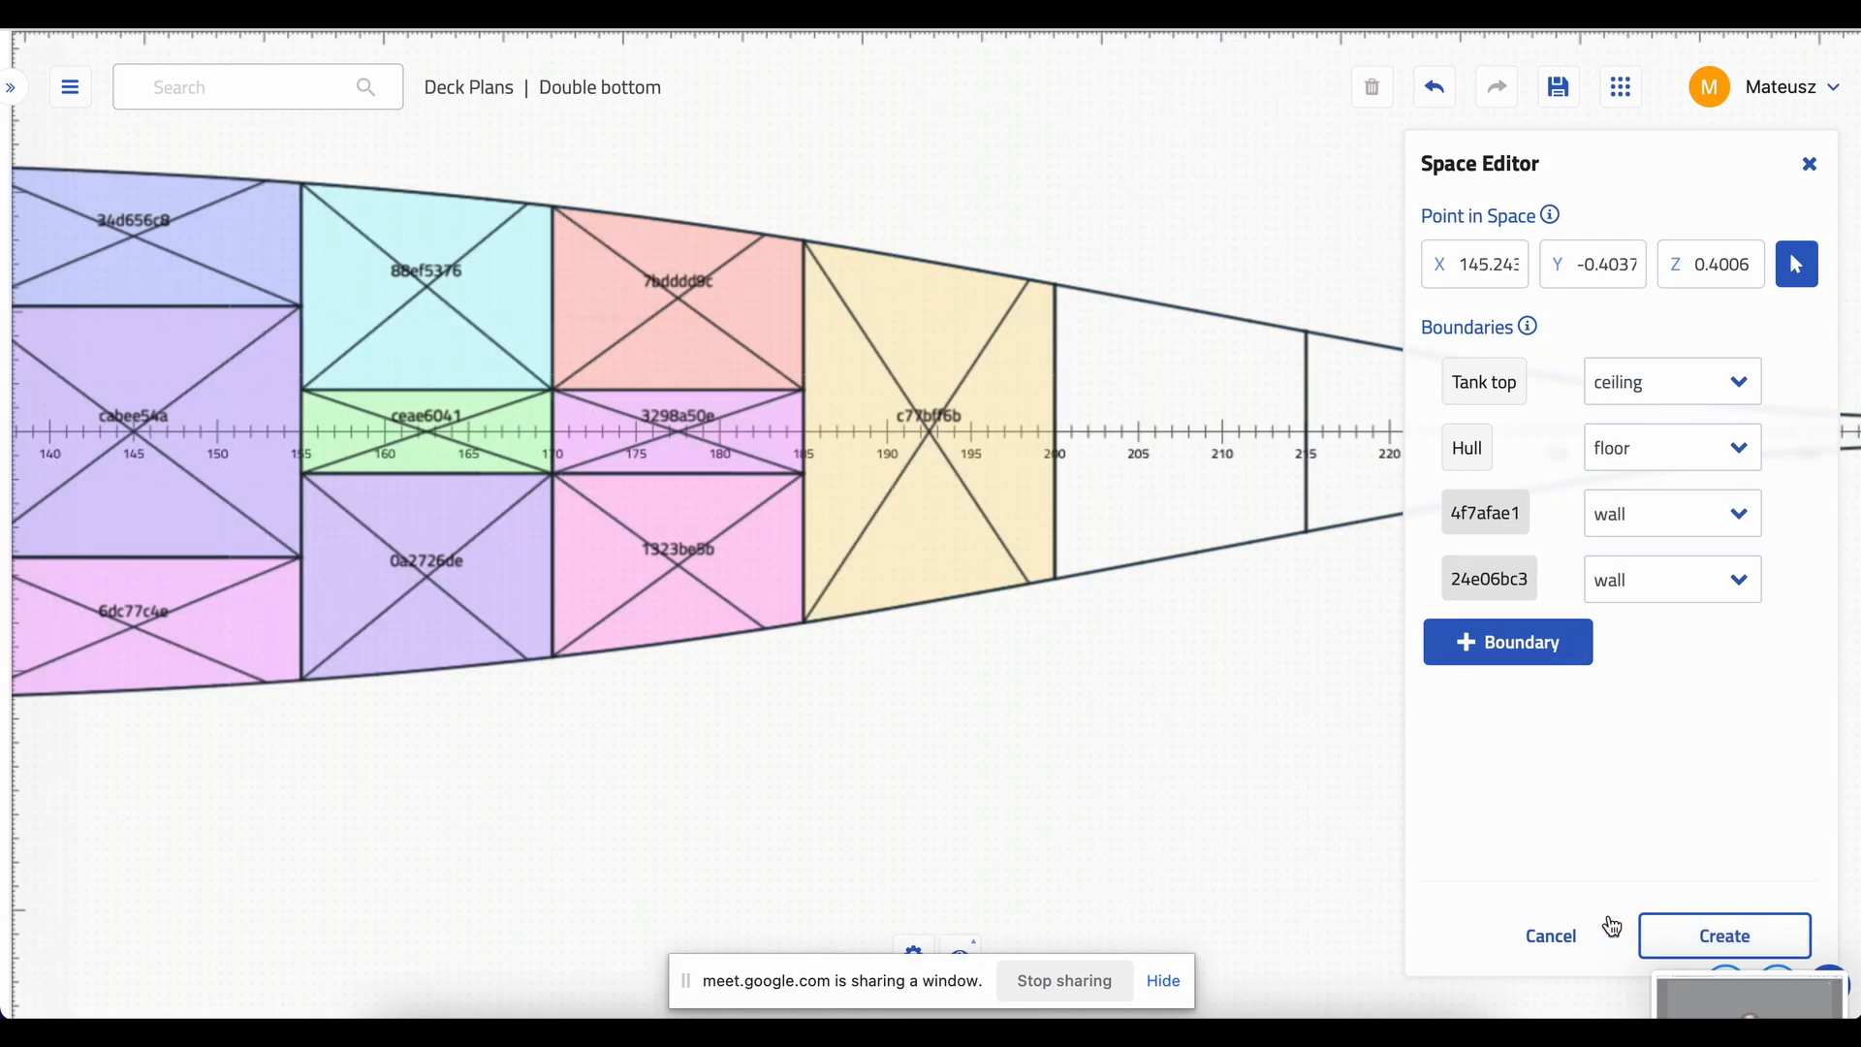
- Create a space in the foremost compartment forward of frame 215, keeping the detected boundaries
drag(1271, 715, 903, 714)
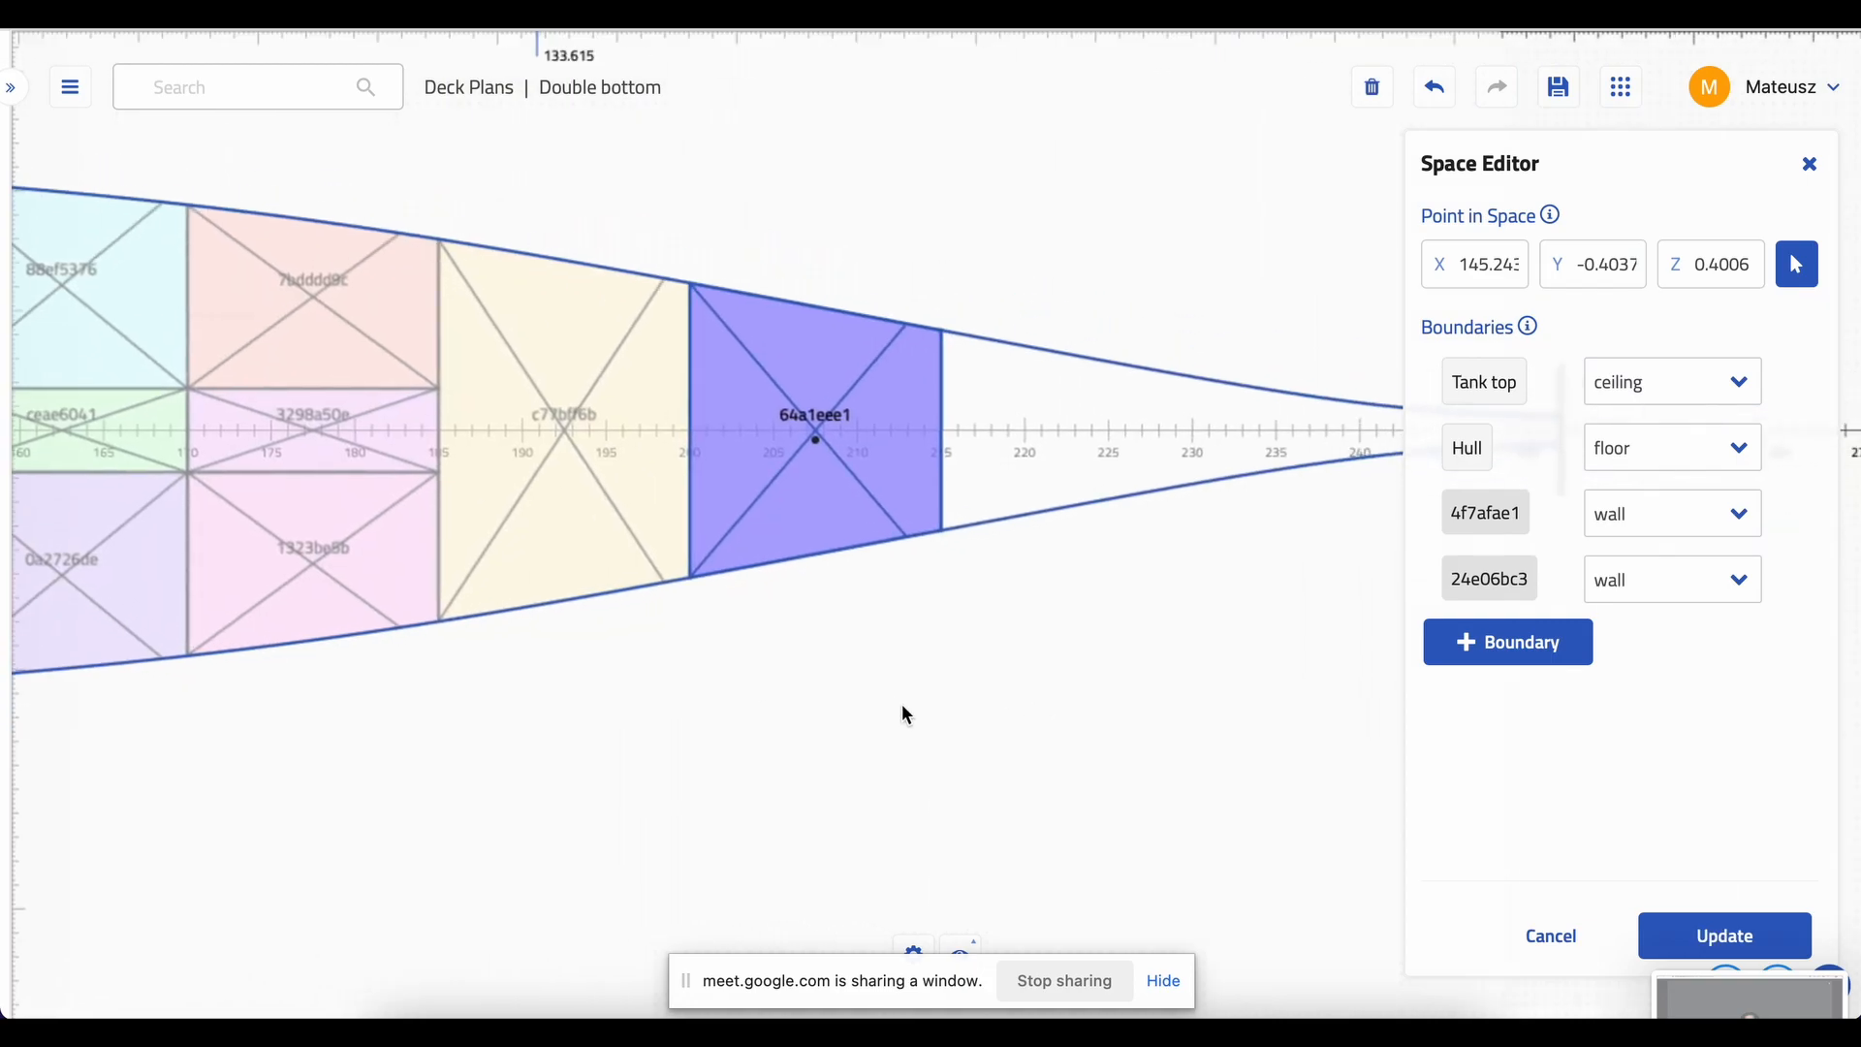
click(1108, 429)
click(1651, 917)
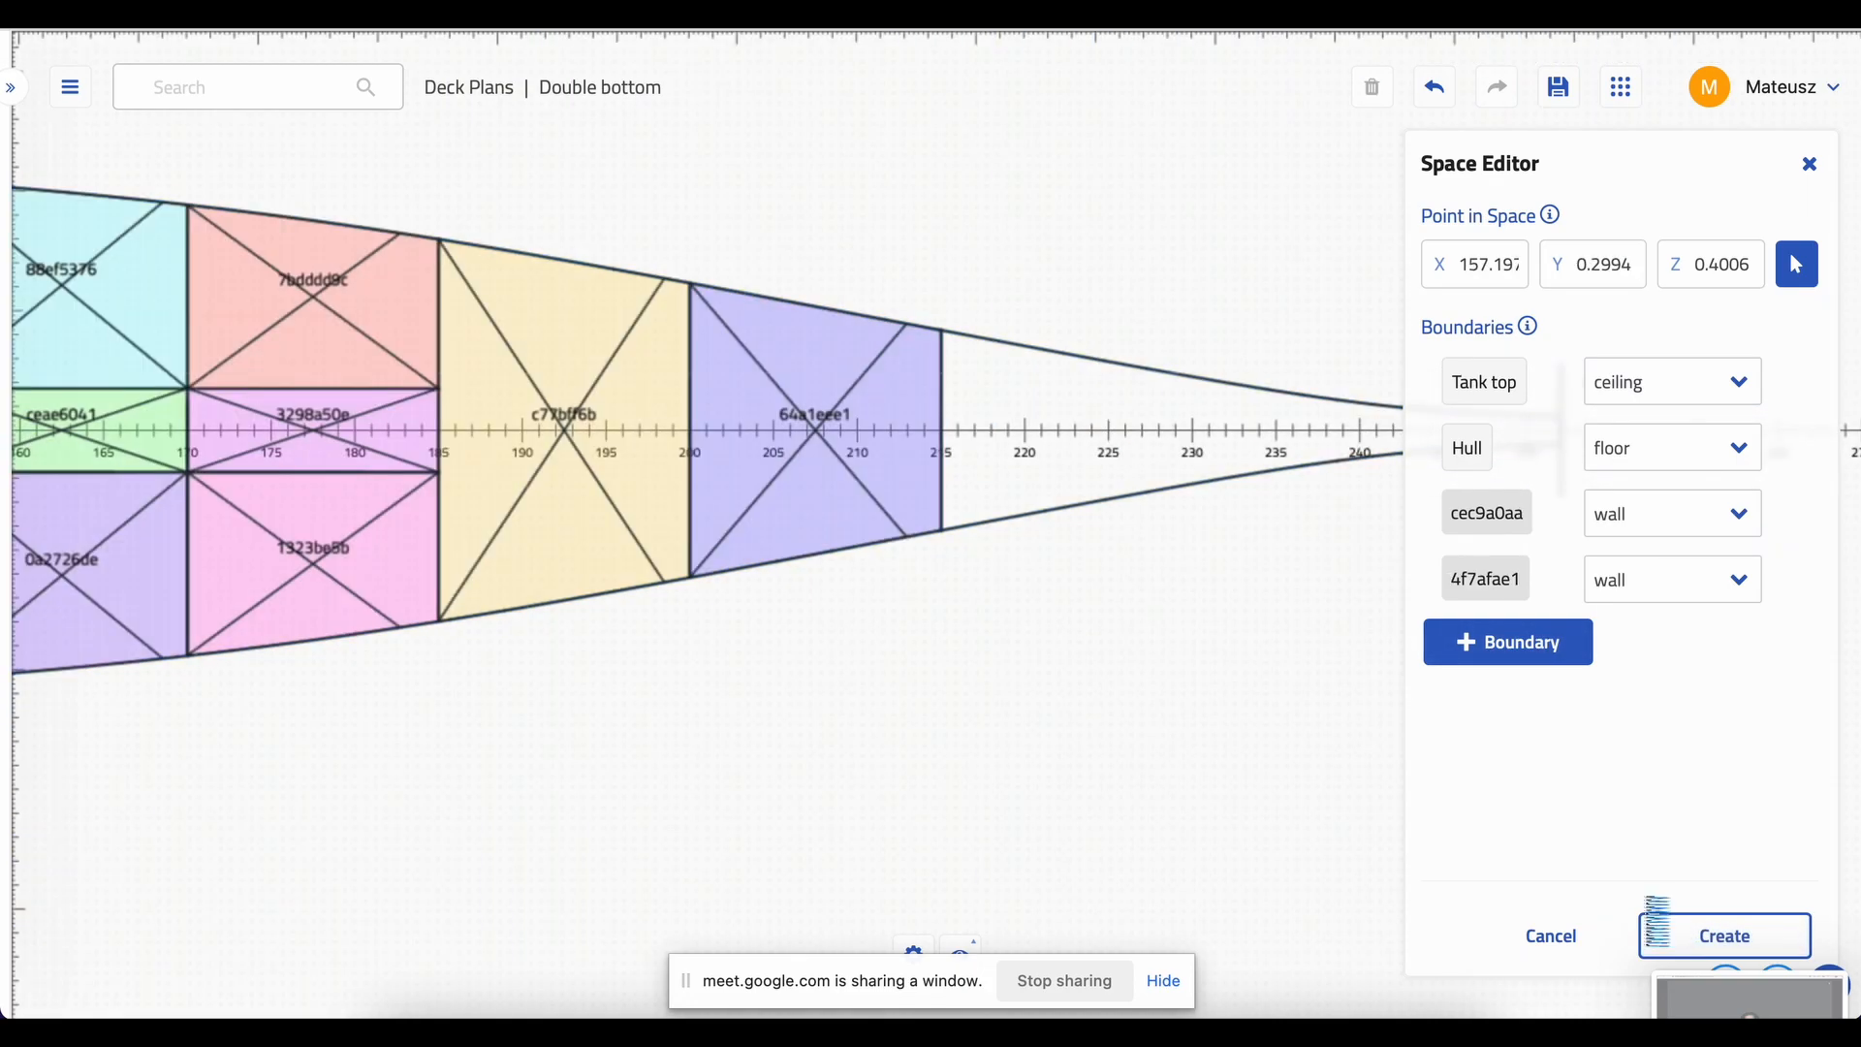
drag(1078, 644, 1350, 640)
drag(901, 648, 1609, 603)
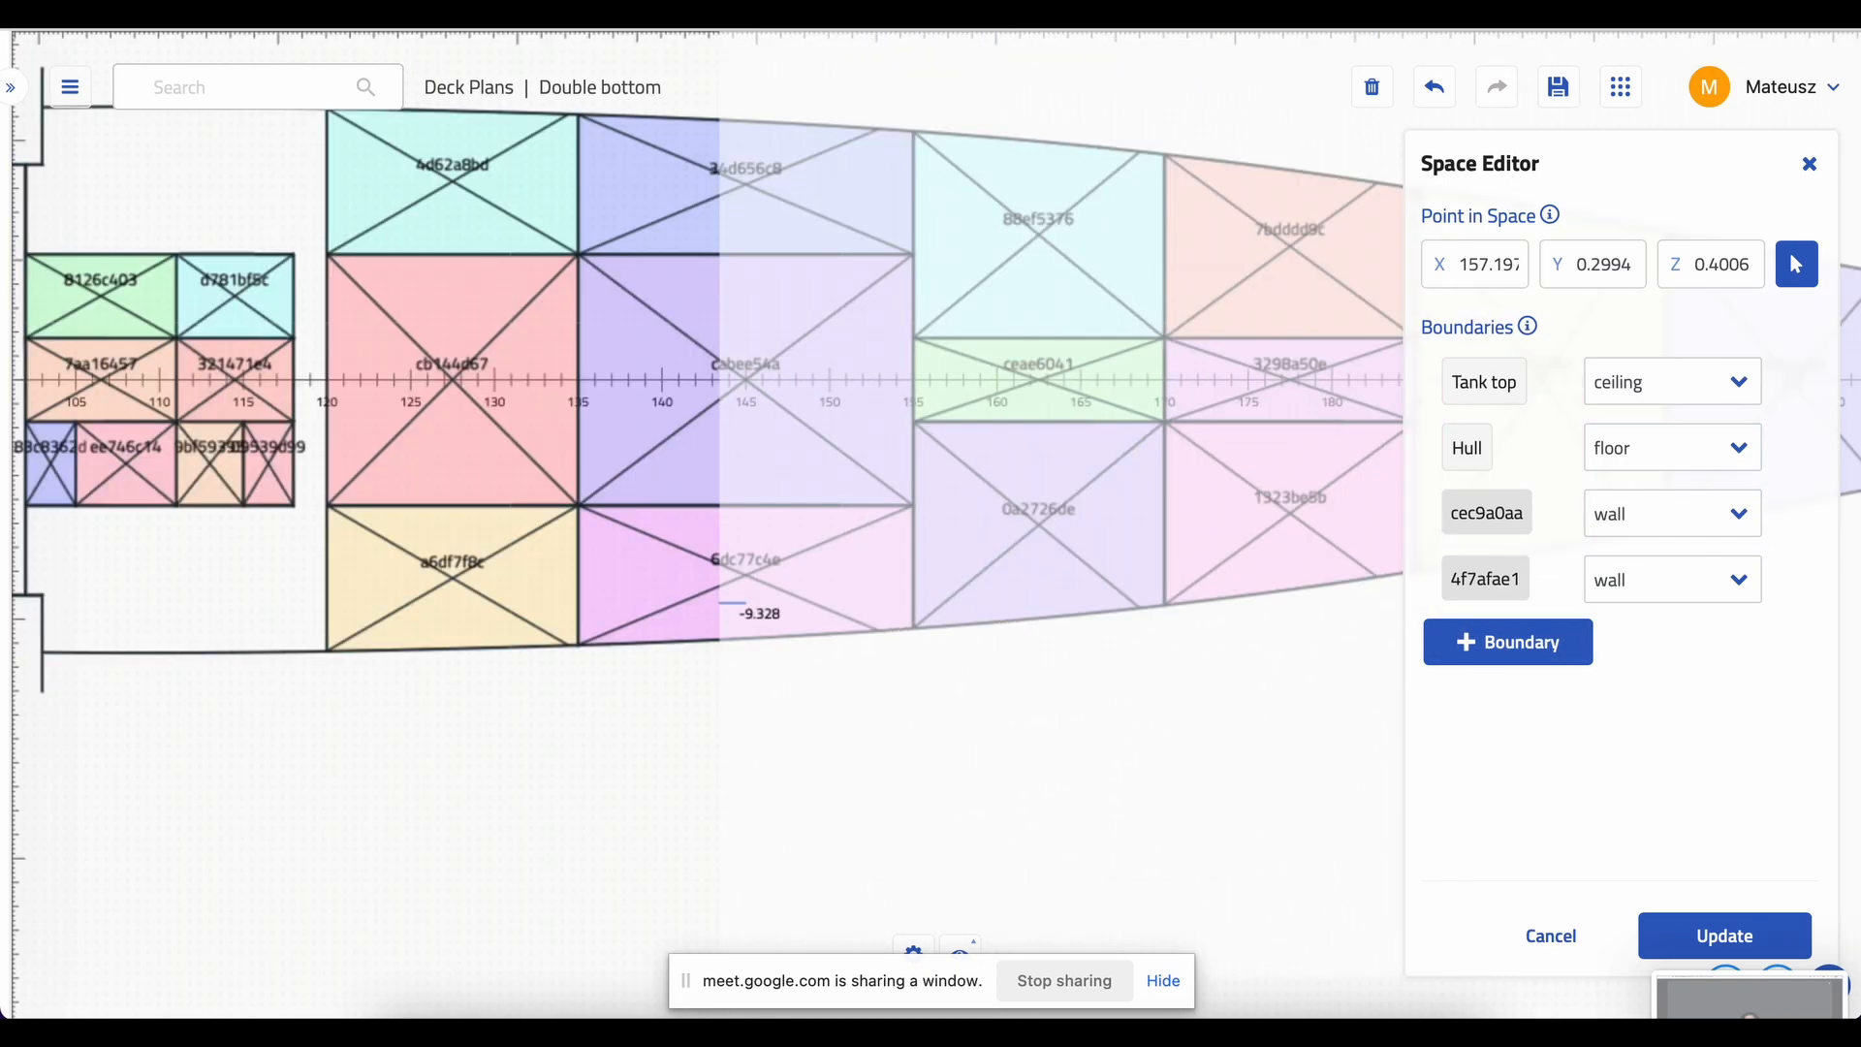
click(1184, 677)
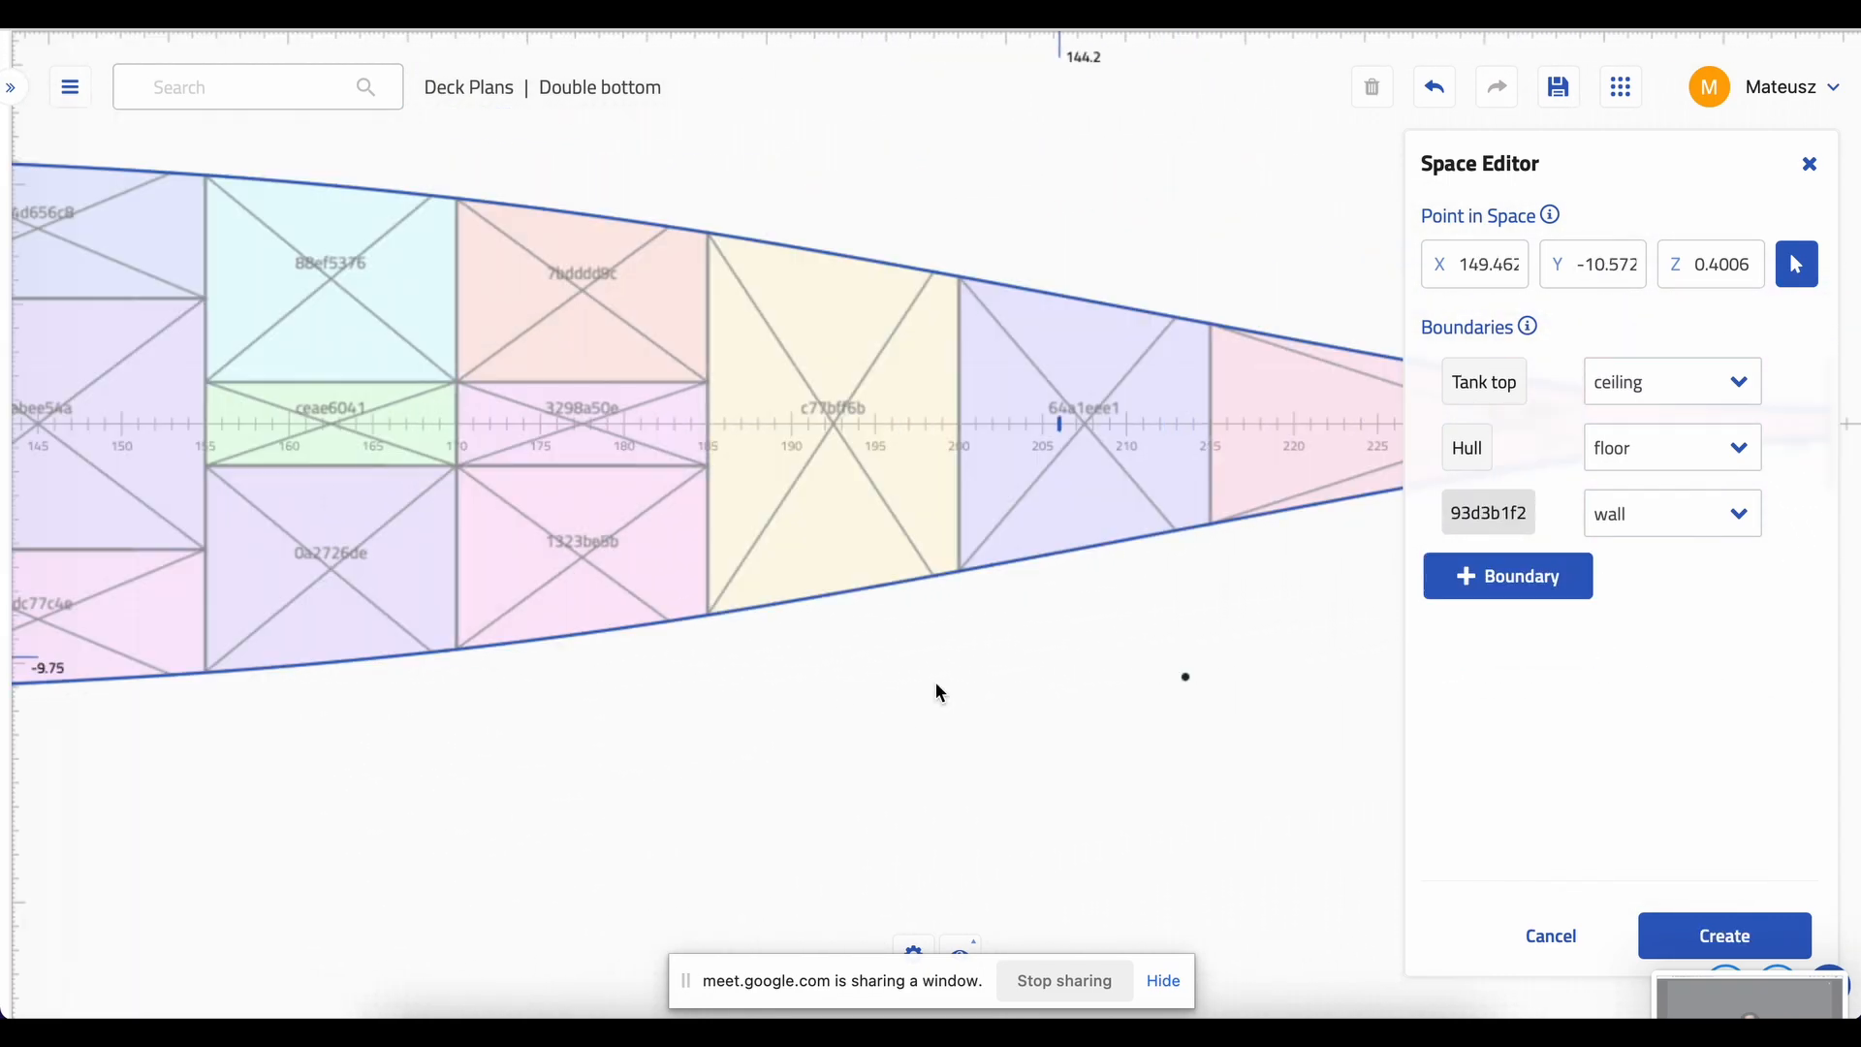
drag(134, 799, 1383, 737)
click(1208, 742)
drag(543, 736, 1002, 765)
mouse_move(394, 793)
mouse_down()
mouse_move(1439, 636)
mouse_move(1404, 642)
mouse_move(1411, 666)
mouse_move(1549, 735)
mouse_up()
right_click(1549, 735)
click(1119, 764)
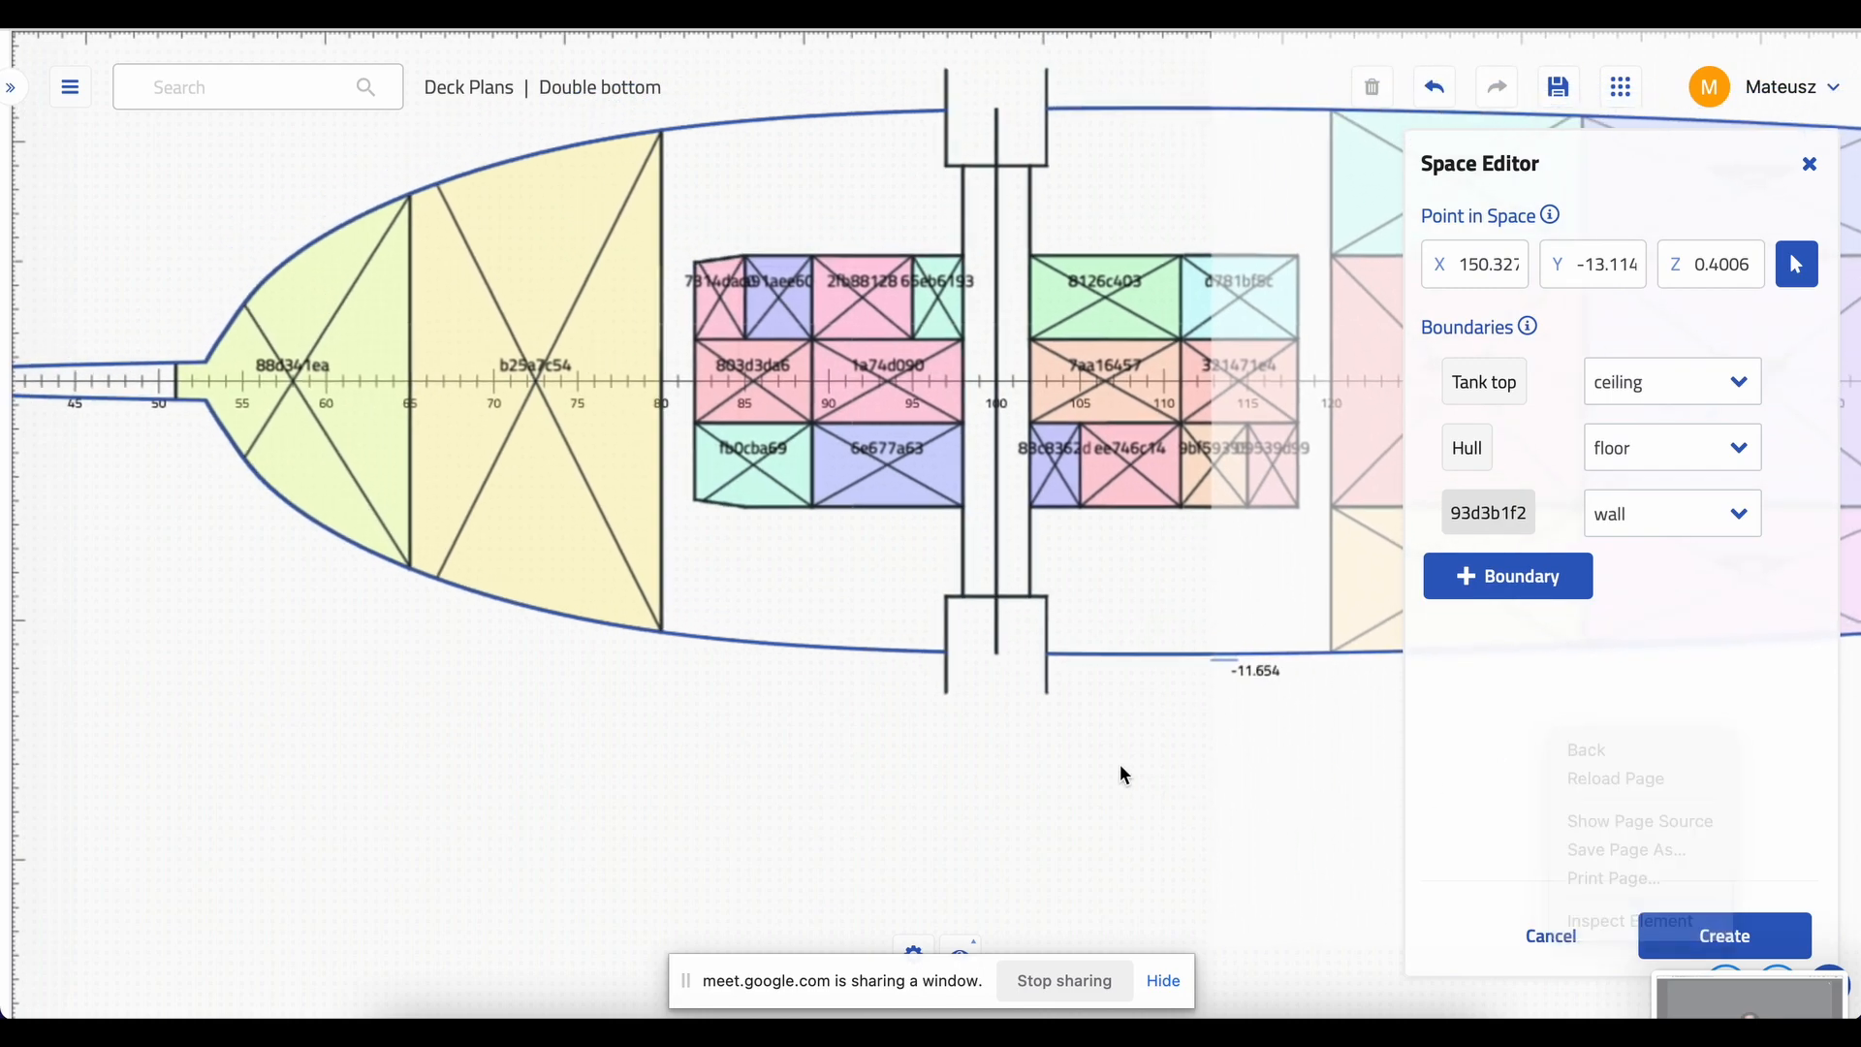
click(1026, 566)
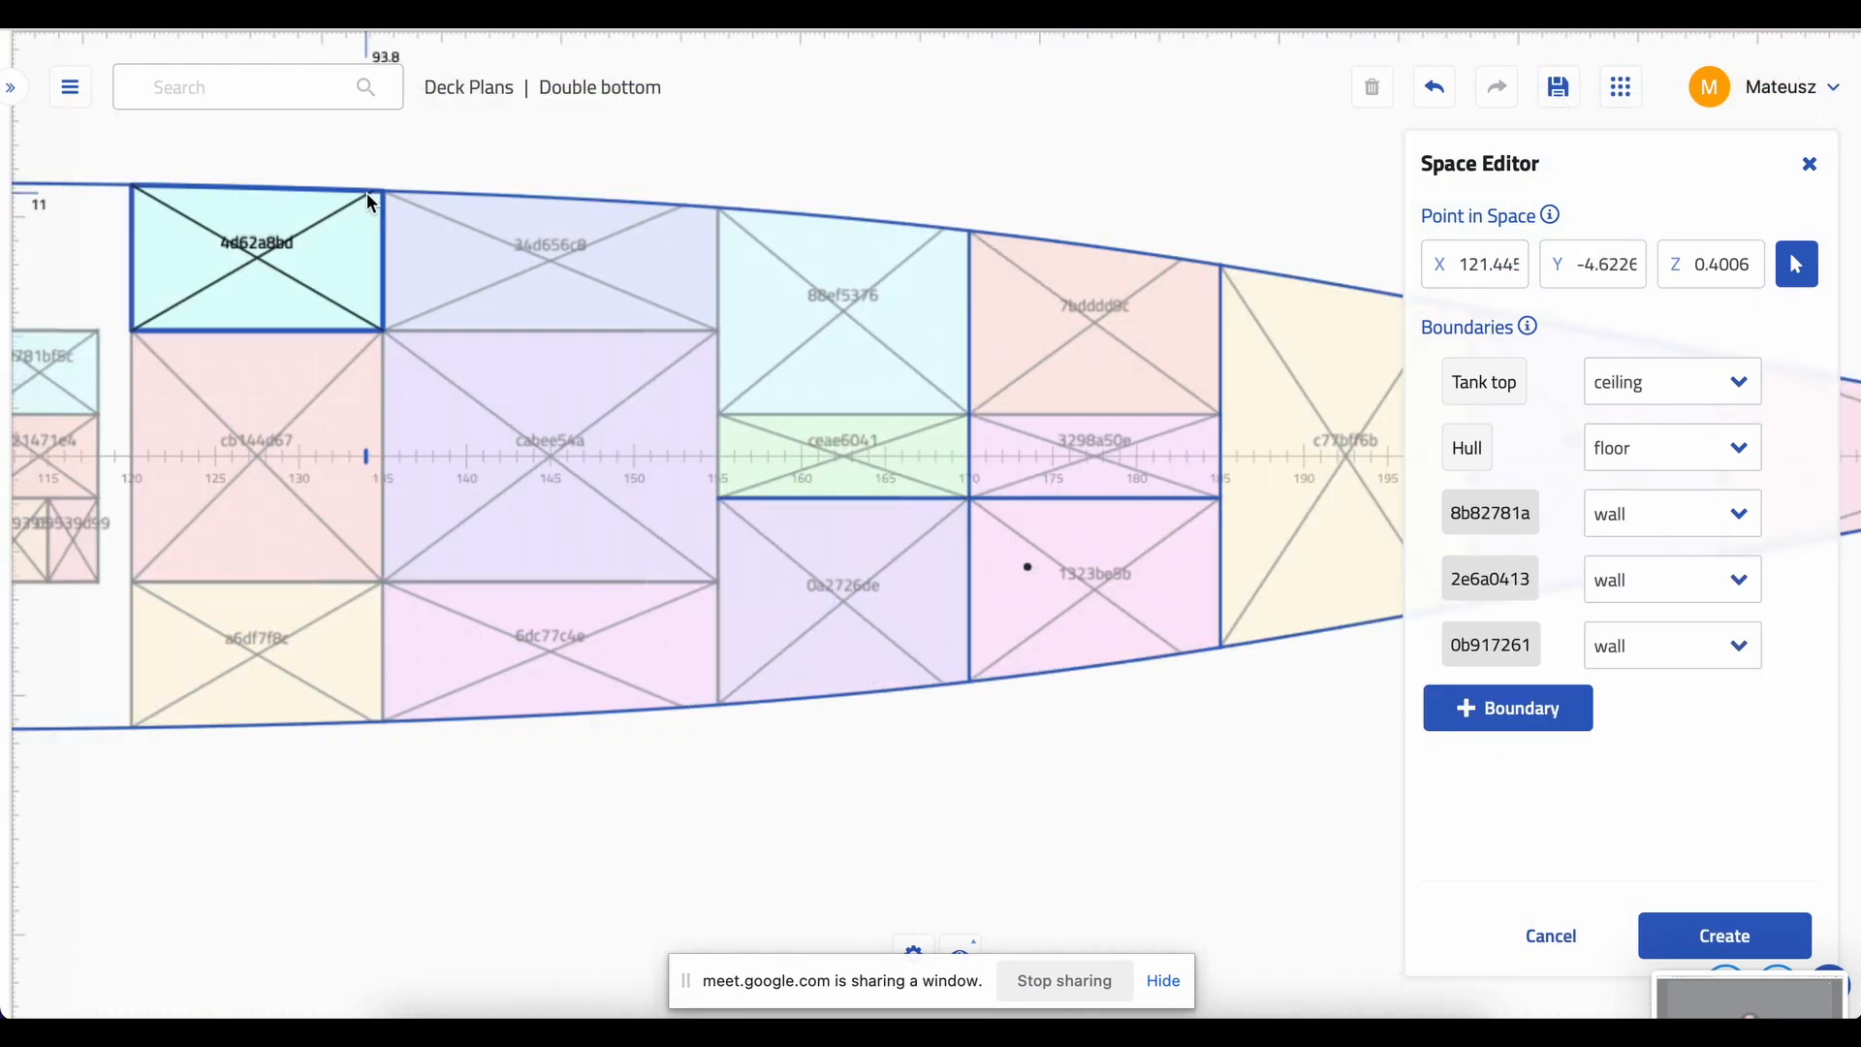
click(80, 239)
- Try several reference points for a space in the port part of the undefined compartment around the tanks between frames 102 and 120
drag(40, 154, 1163, 344)
scroll(1050, 305, up, 1)
drag(1051, 304, 890, 142)
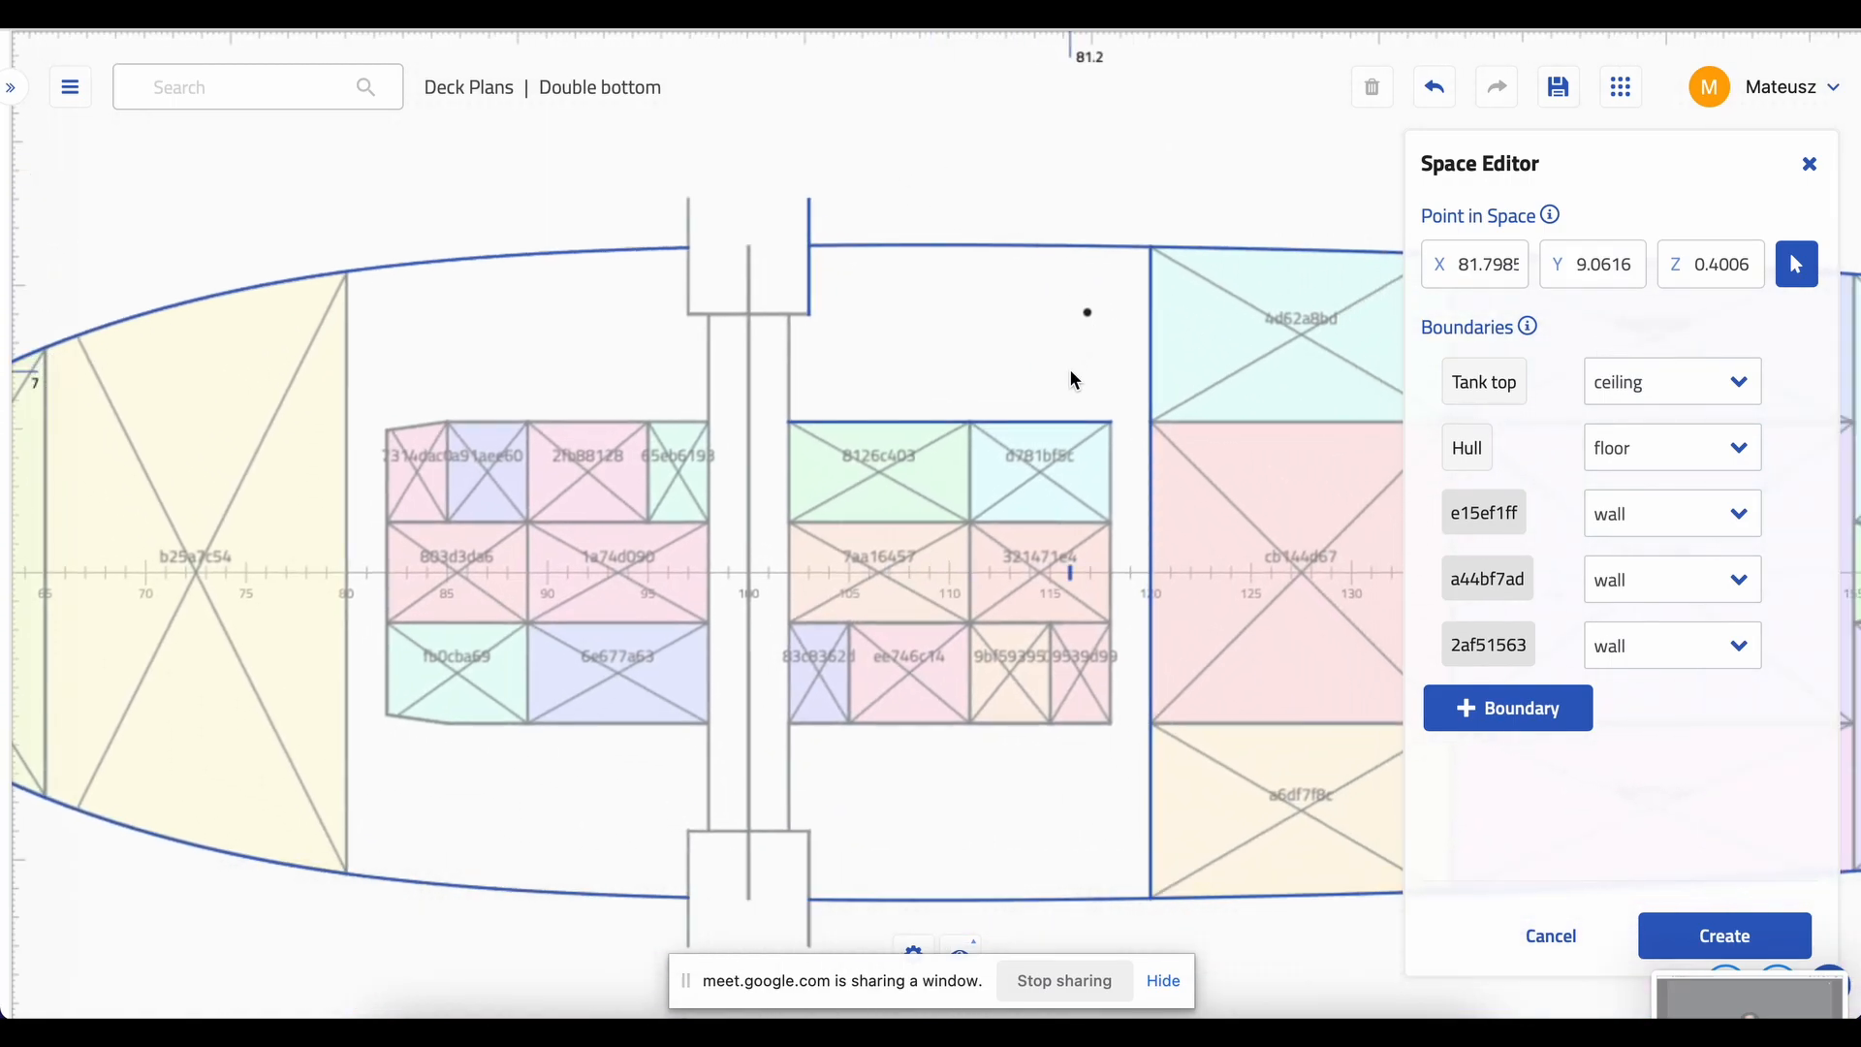
click(1015, 337)
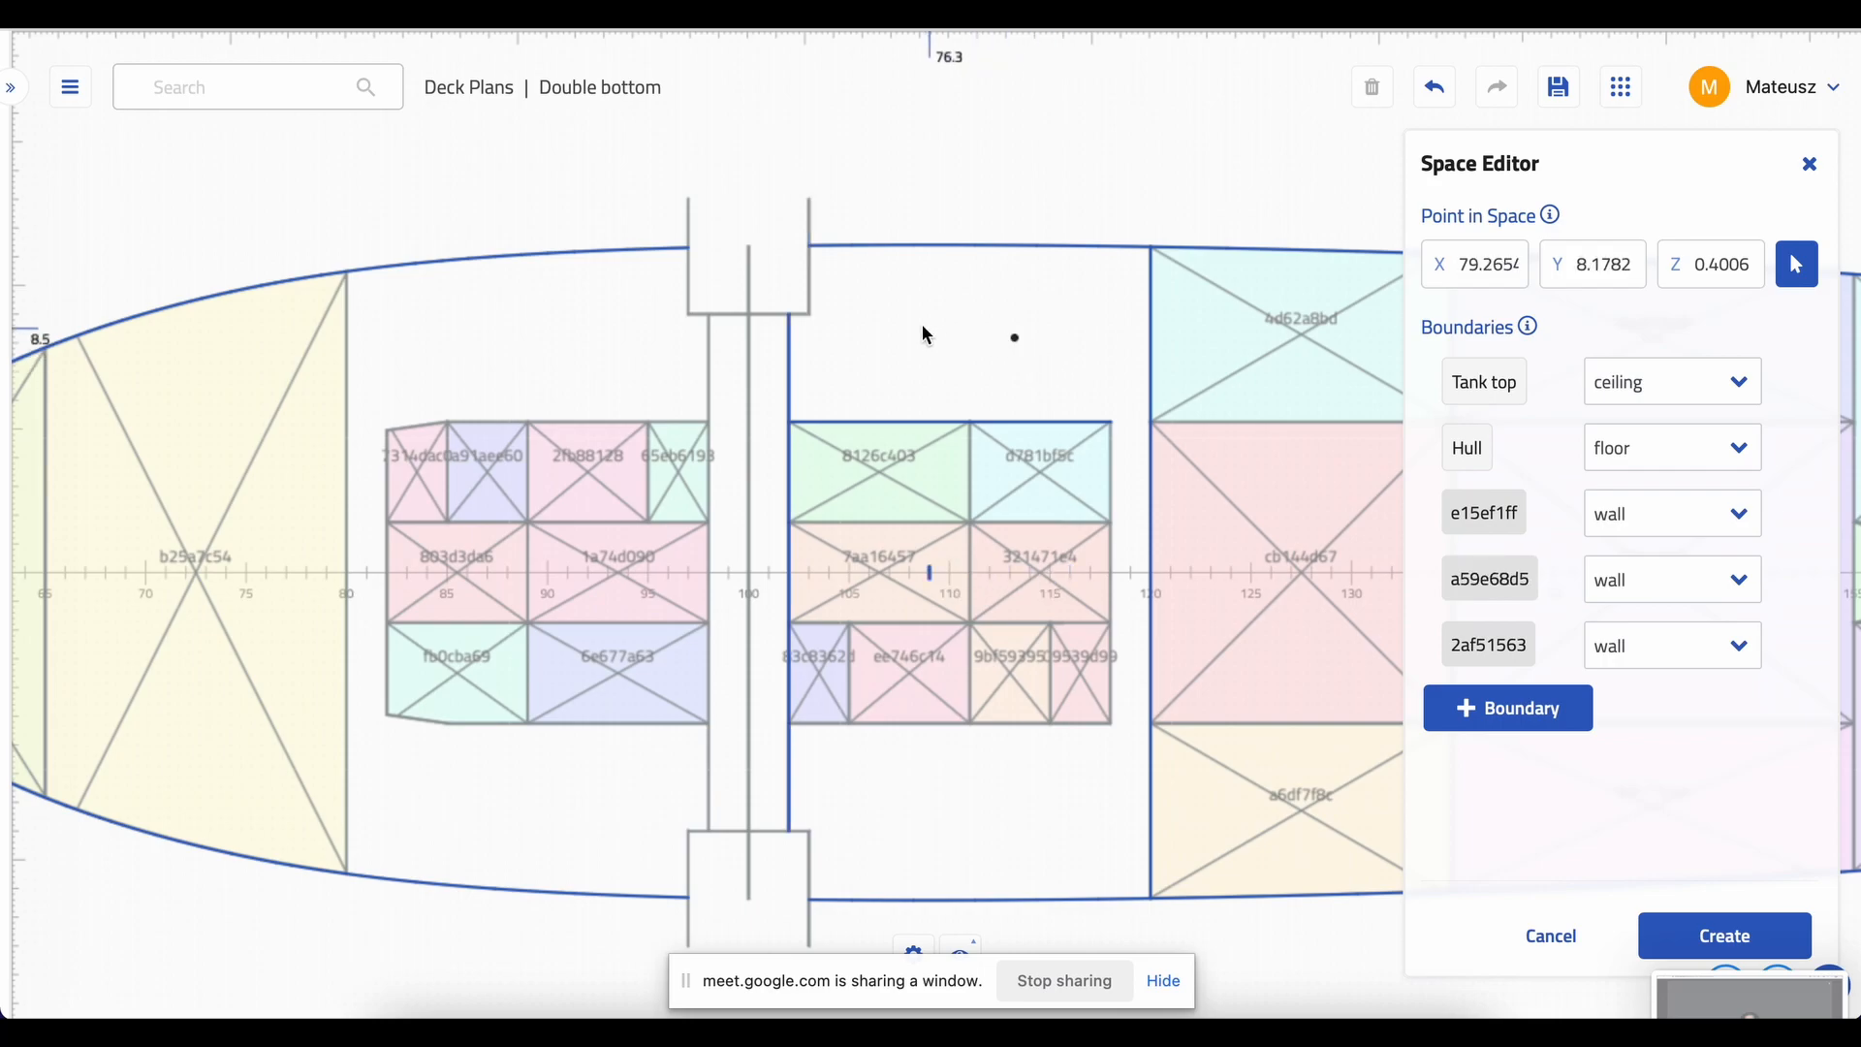
click(895, 286)
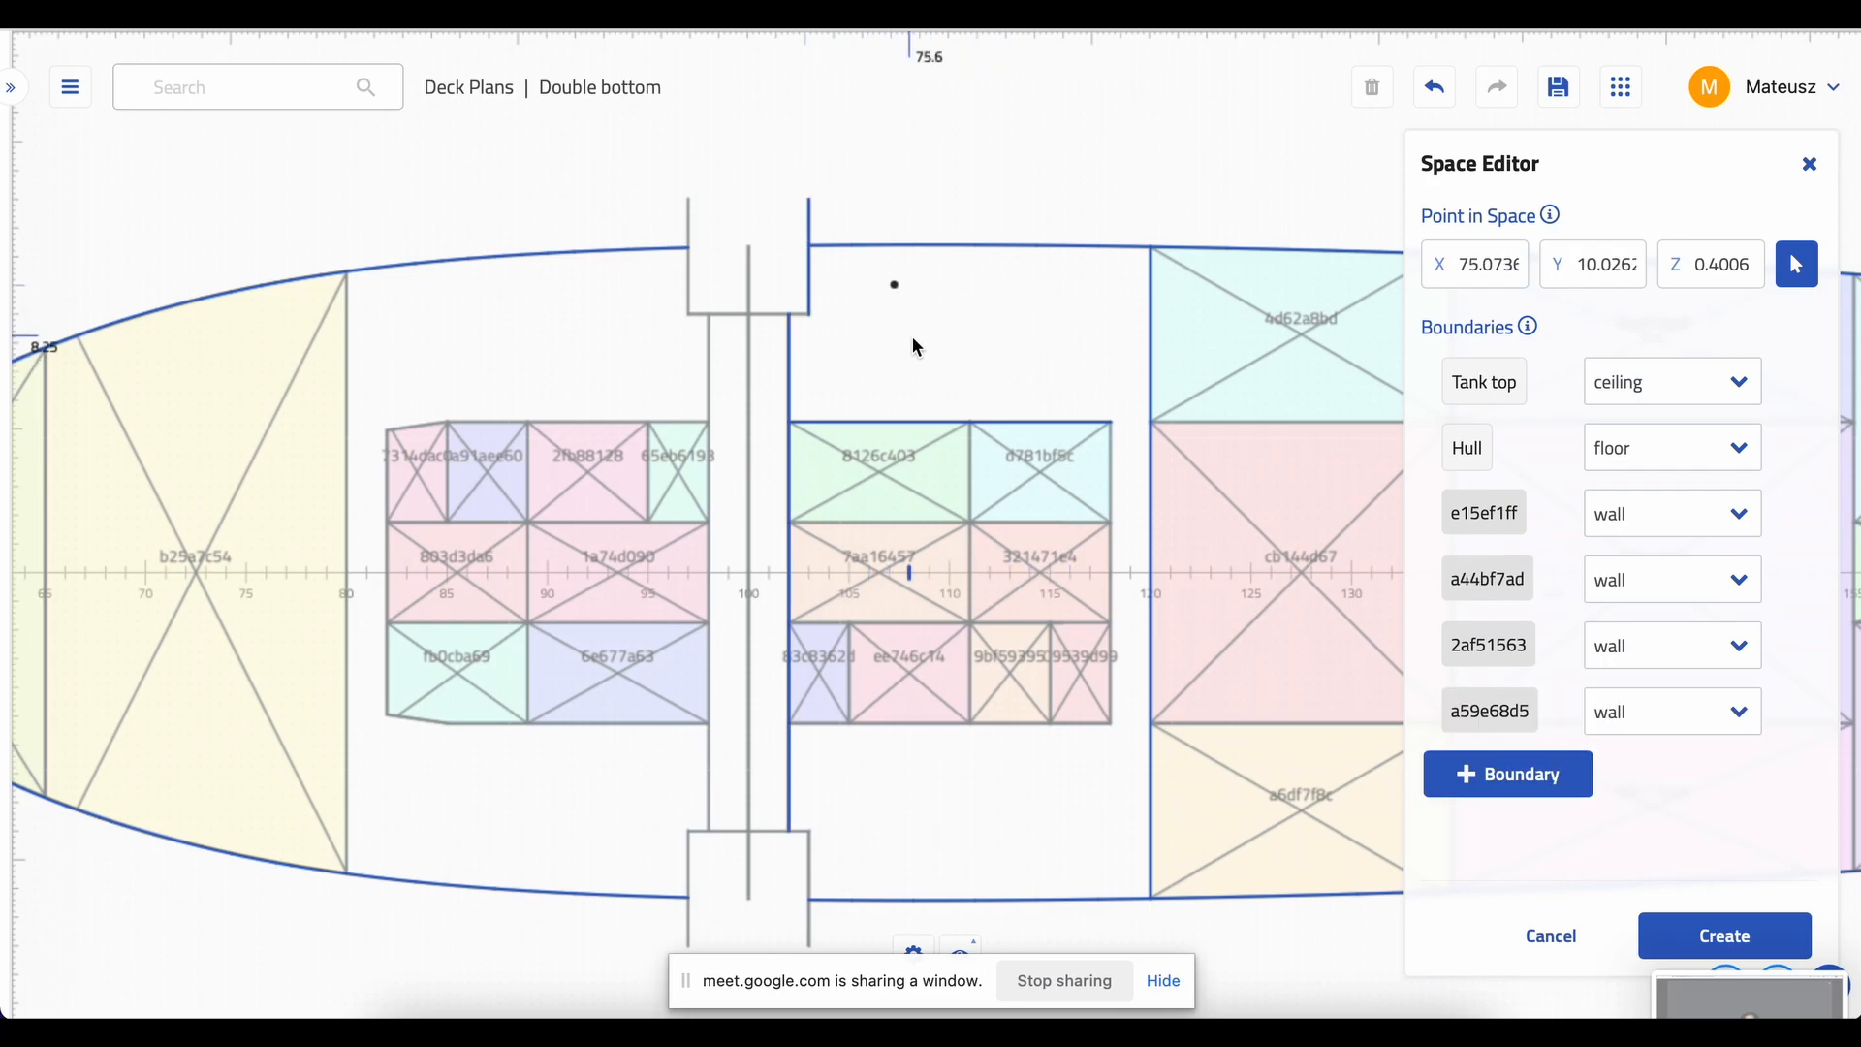
click(930, 359)
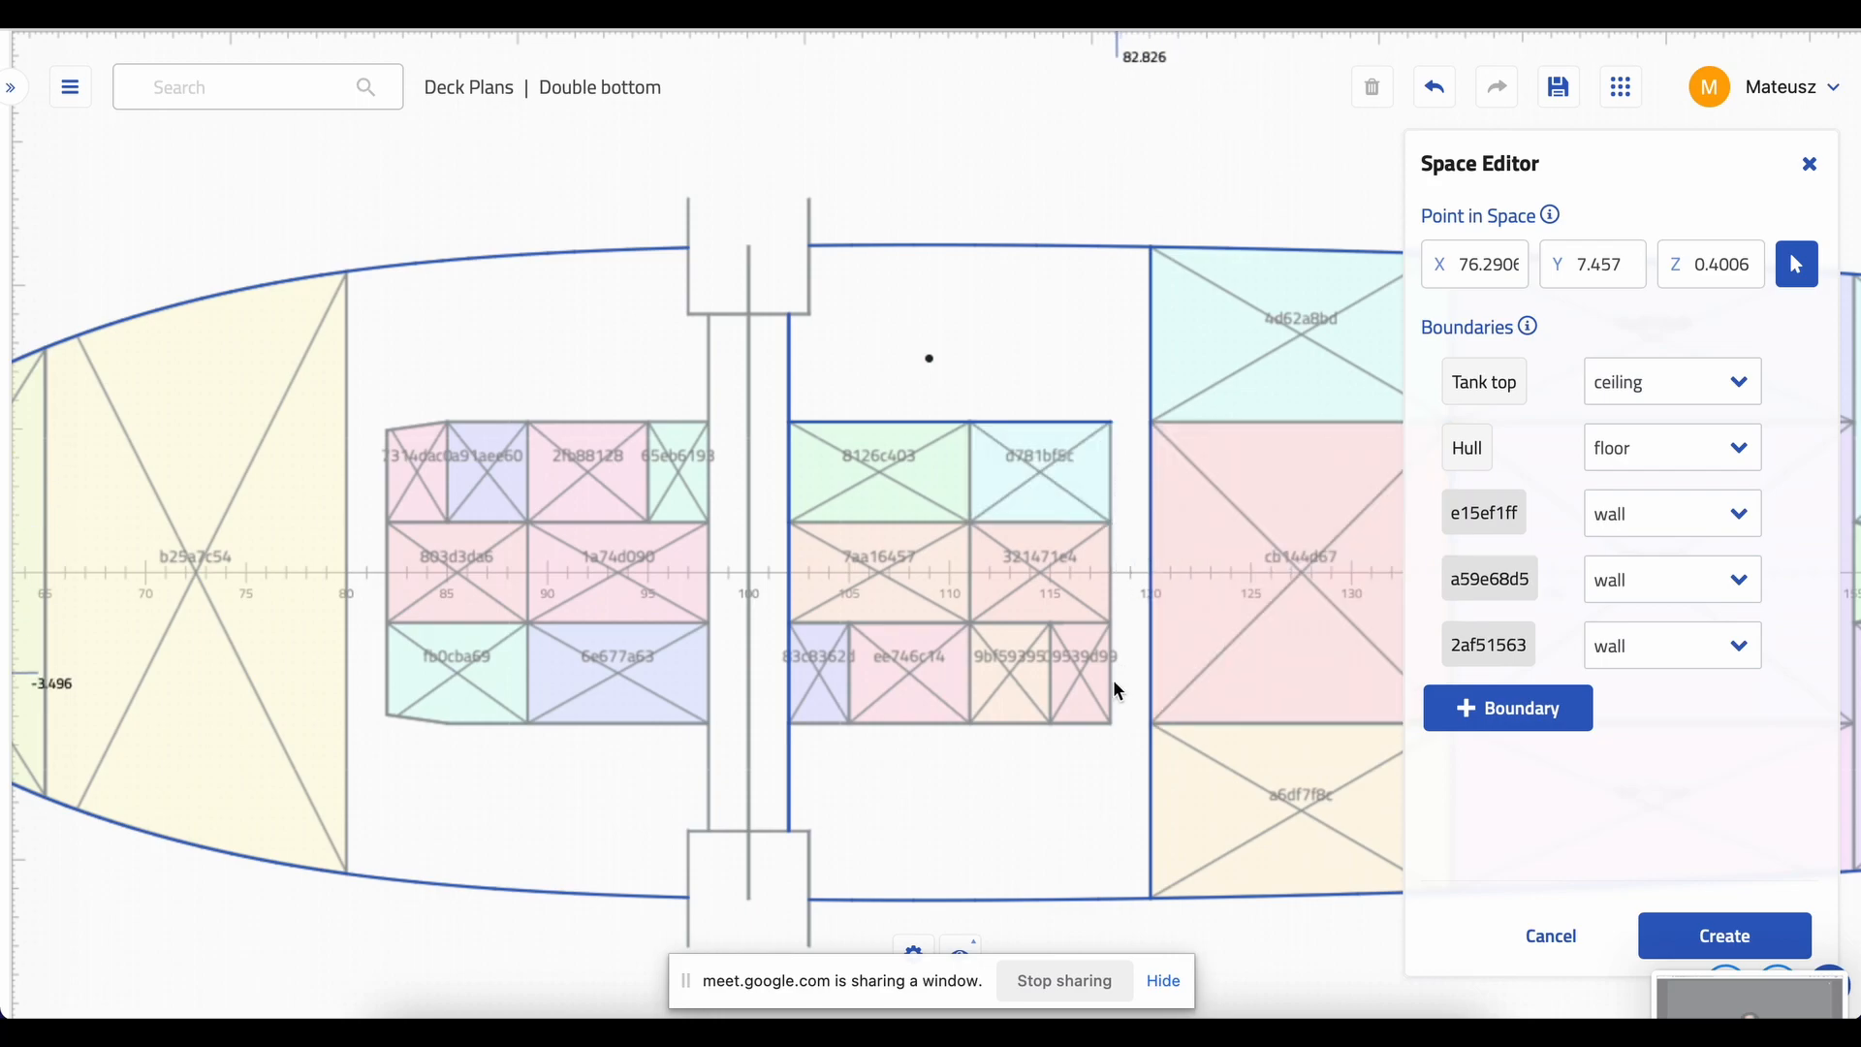
- Add the port recess's inner and forward walls and the tank block's forward and starboard walls as boundaries of the surrounding space
click(1550, 712)
click(768, 313)
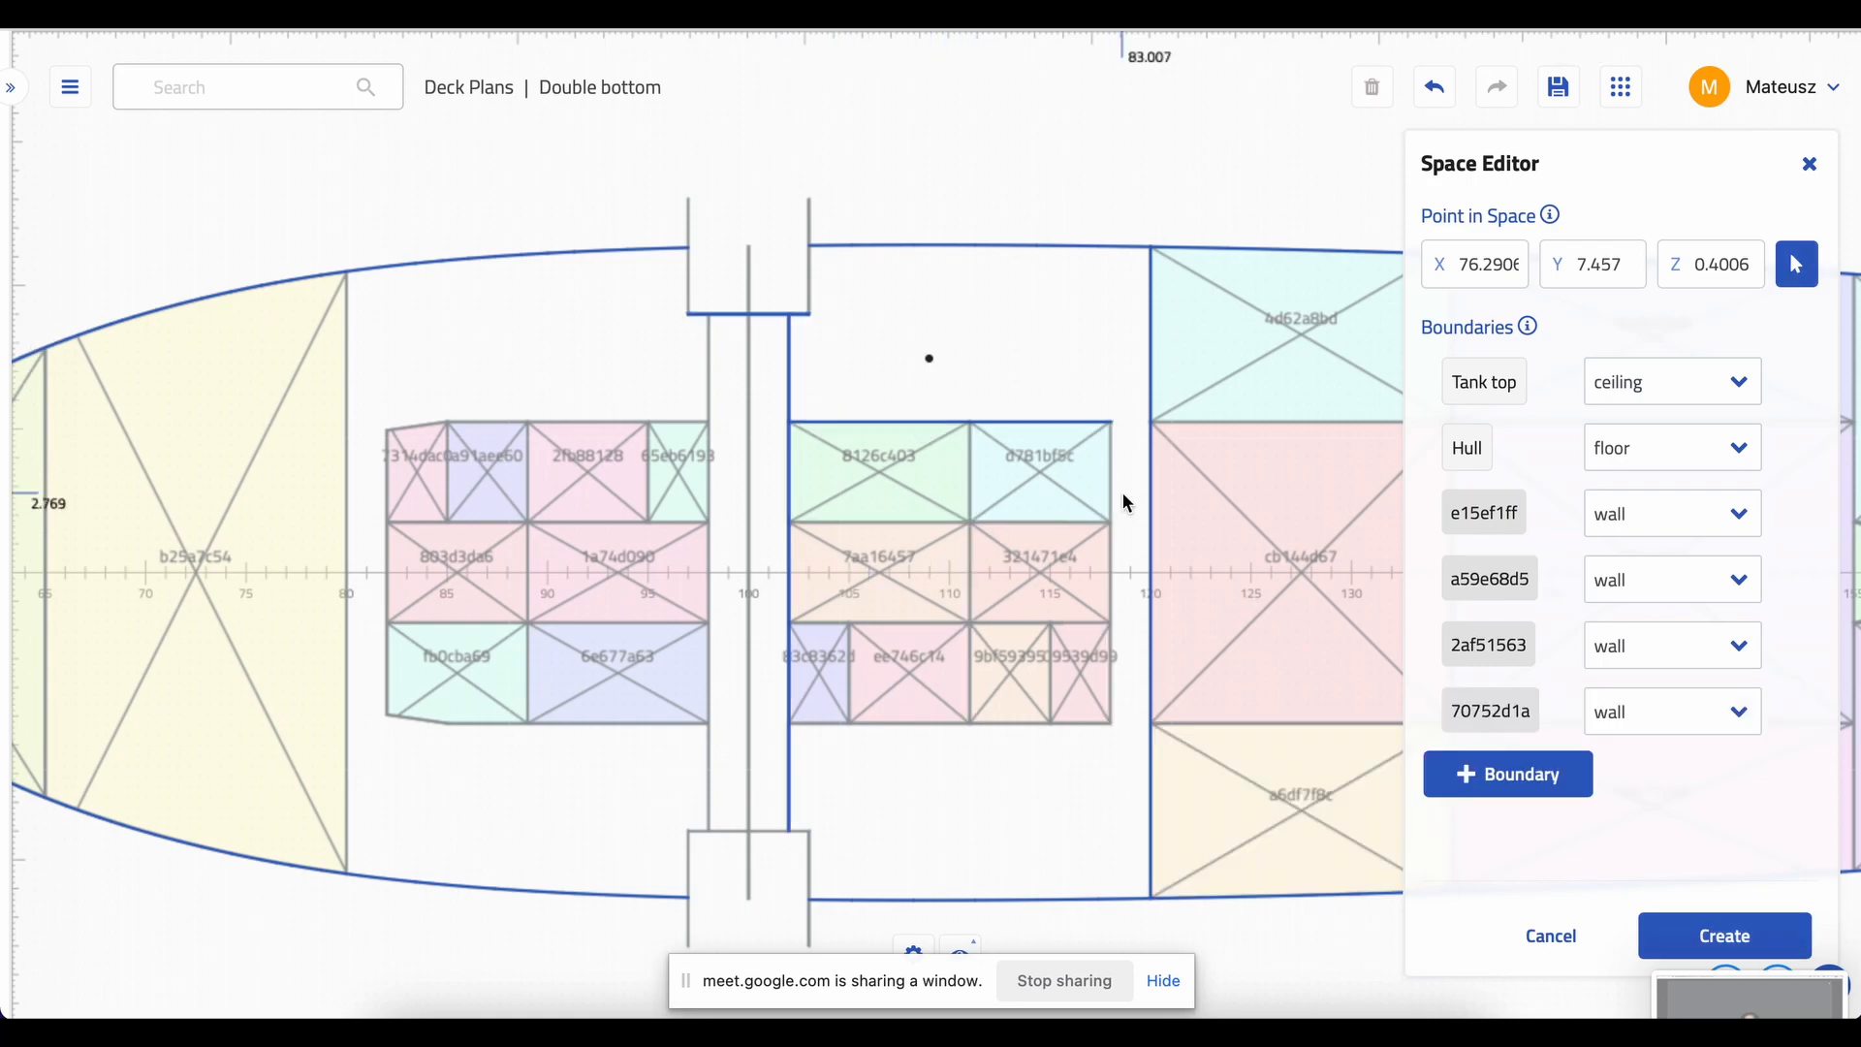
click(1497, 773)
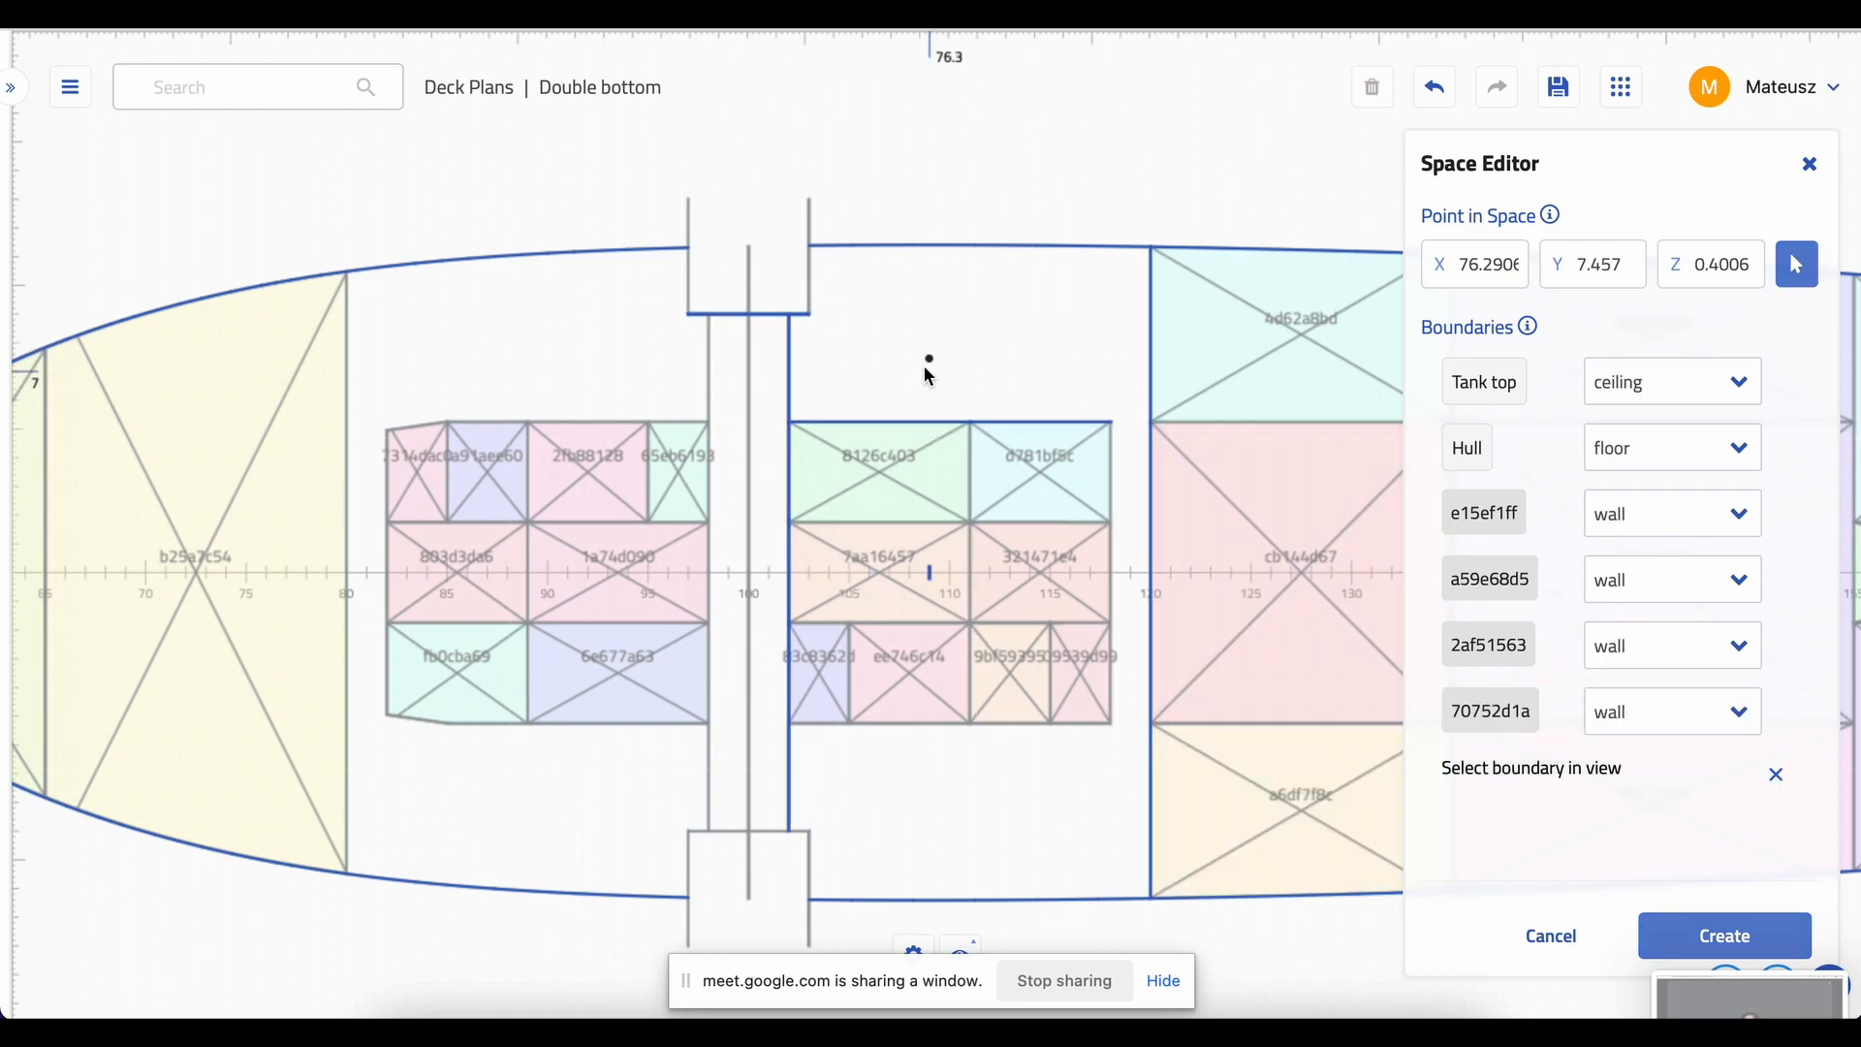
click(819, 283)
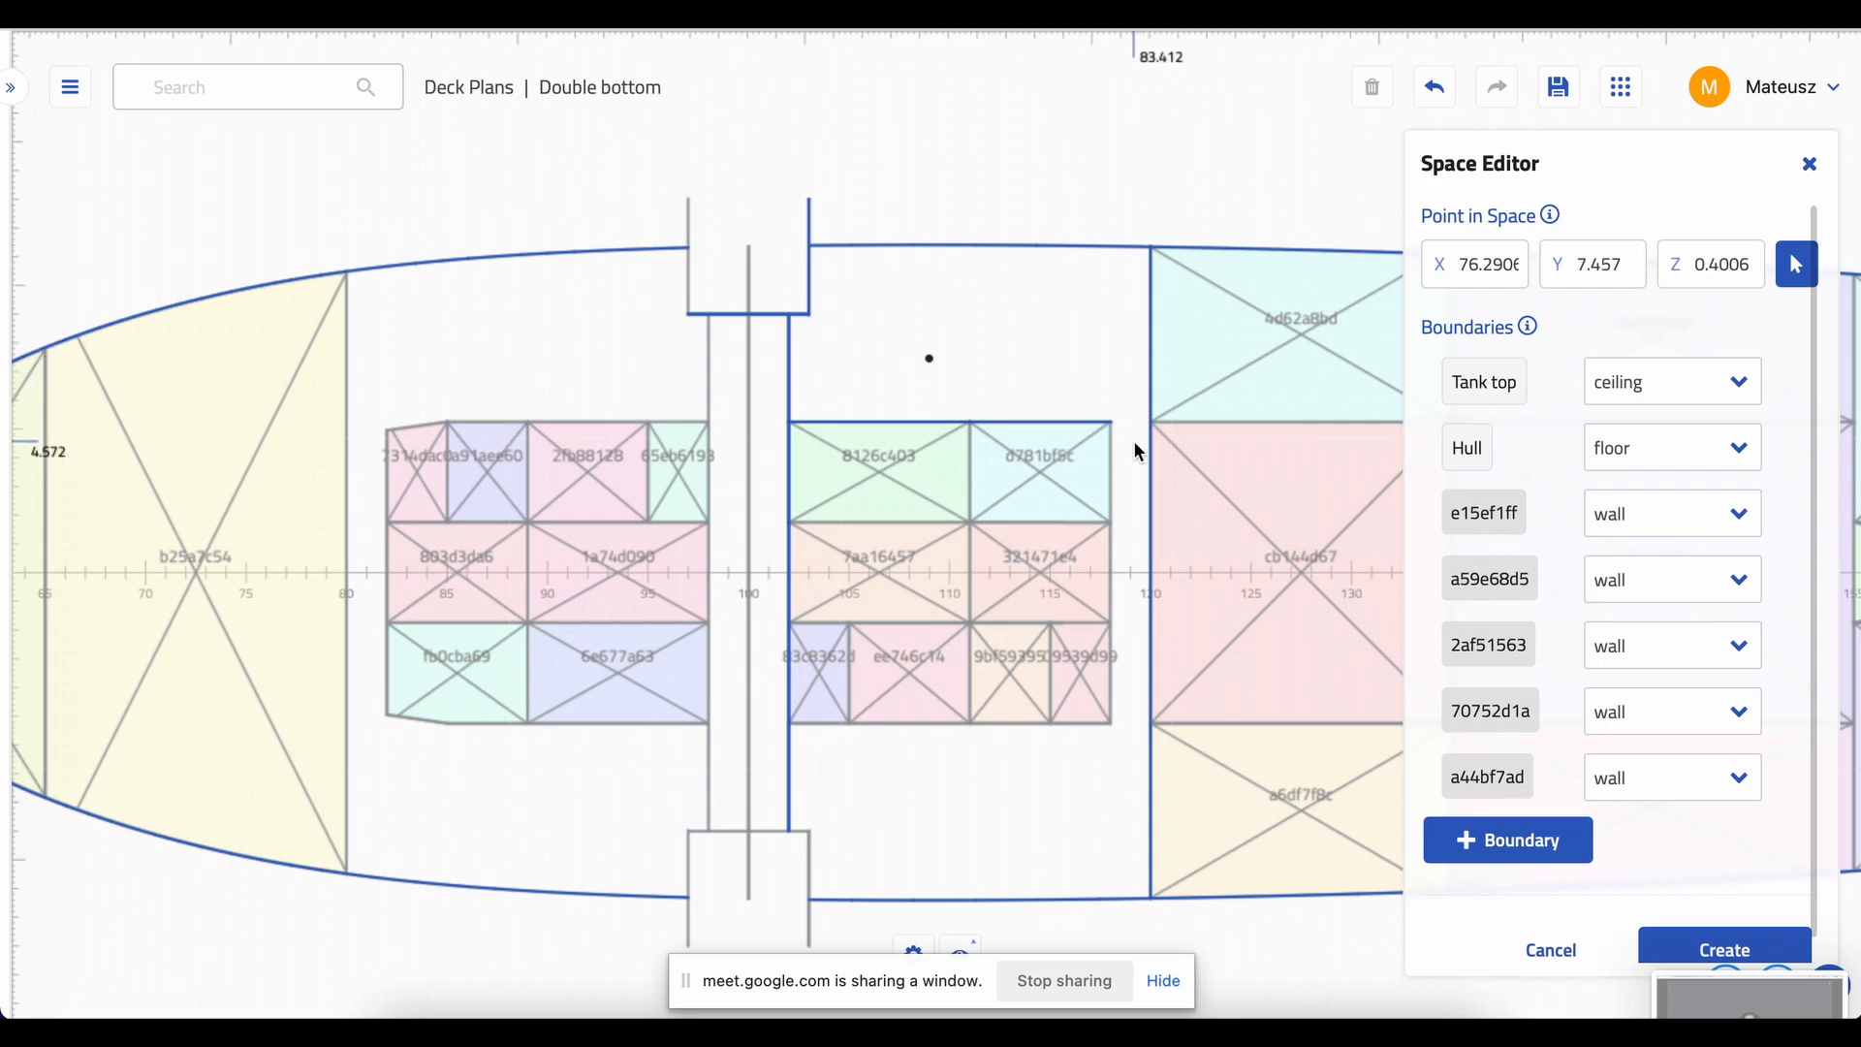
click(1498, 841)
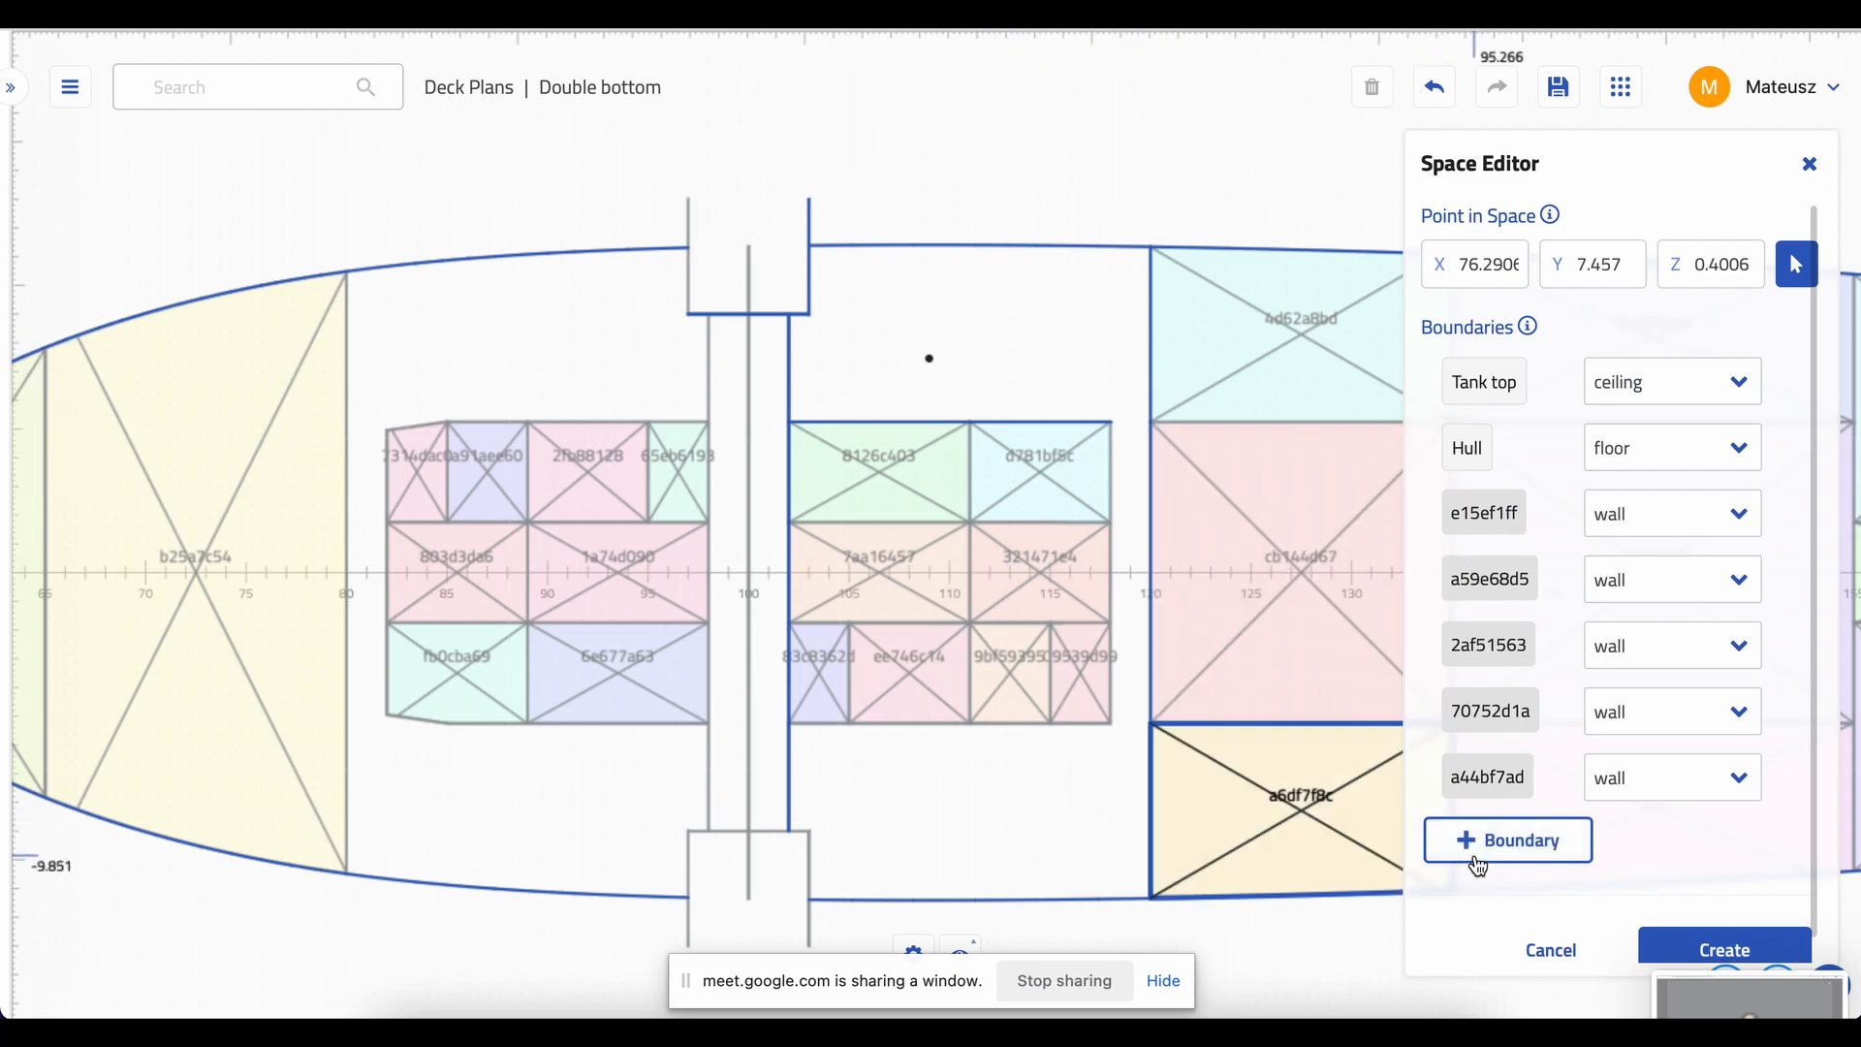
click(1101, 487)
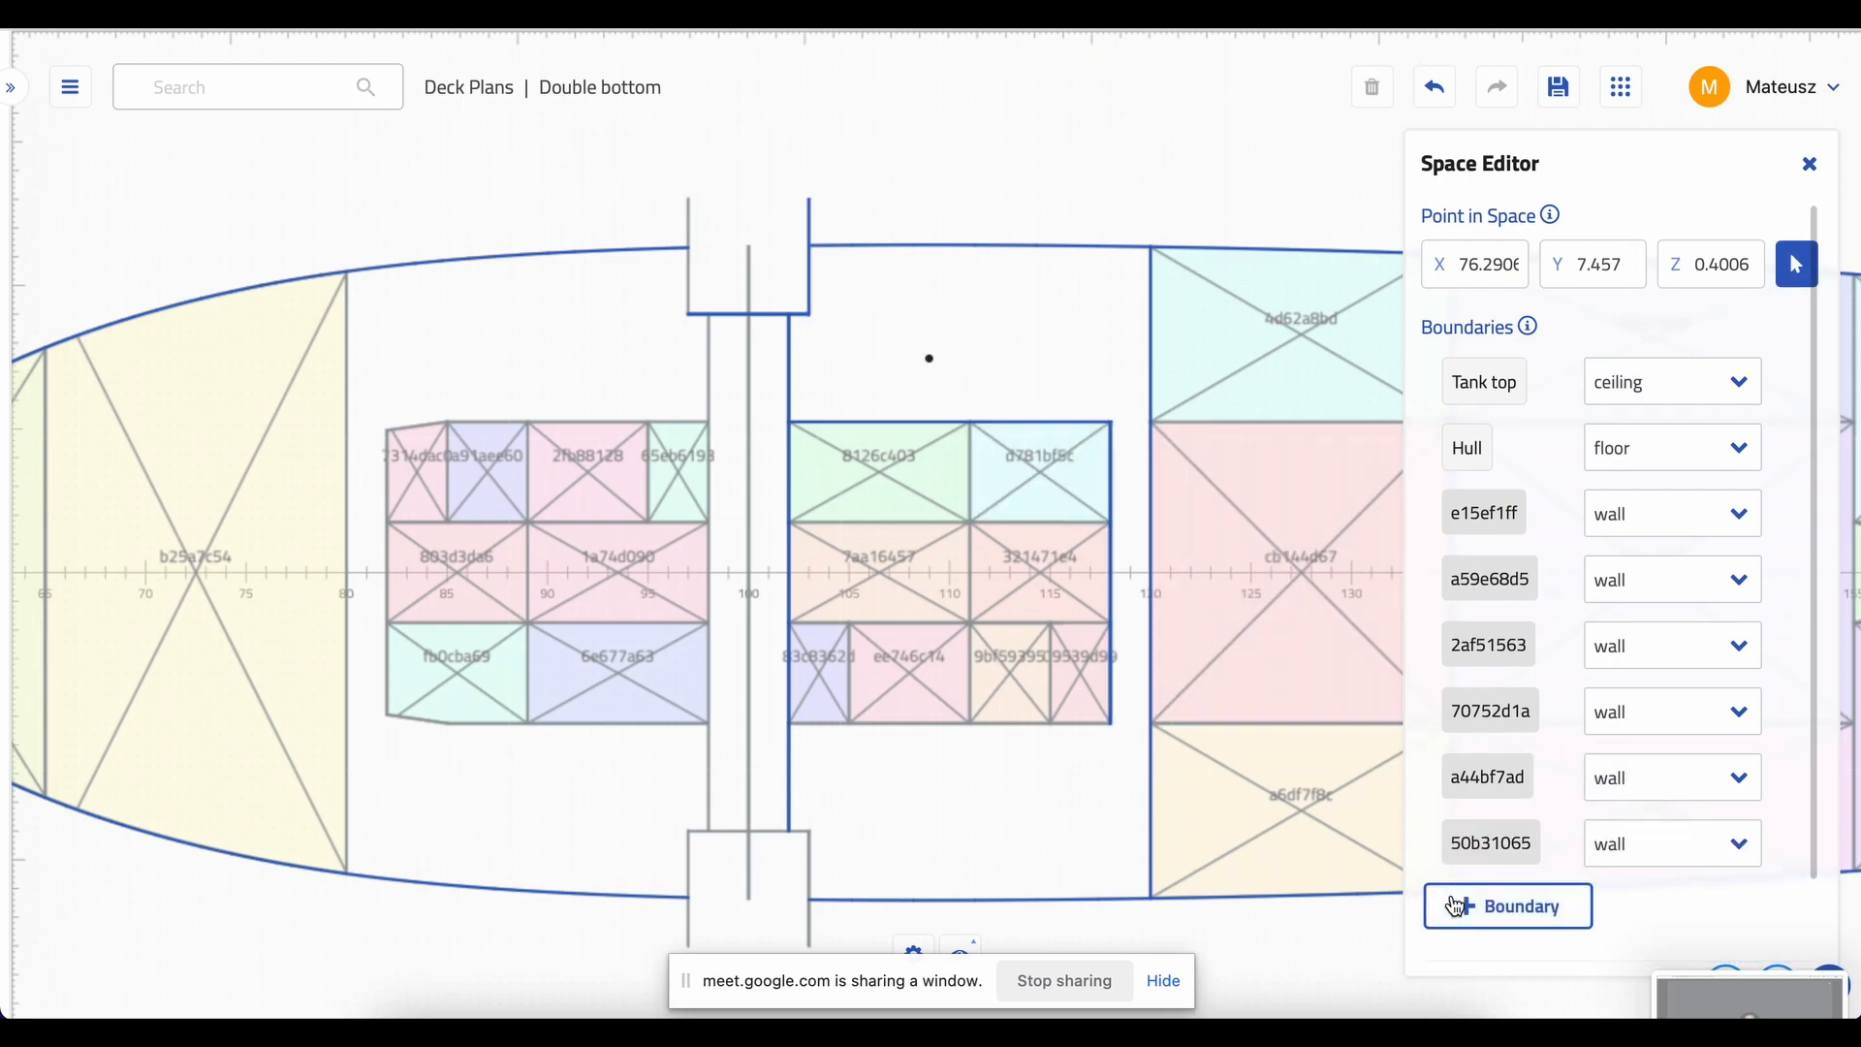
click(1002, 735)
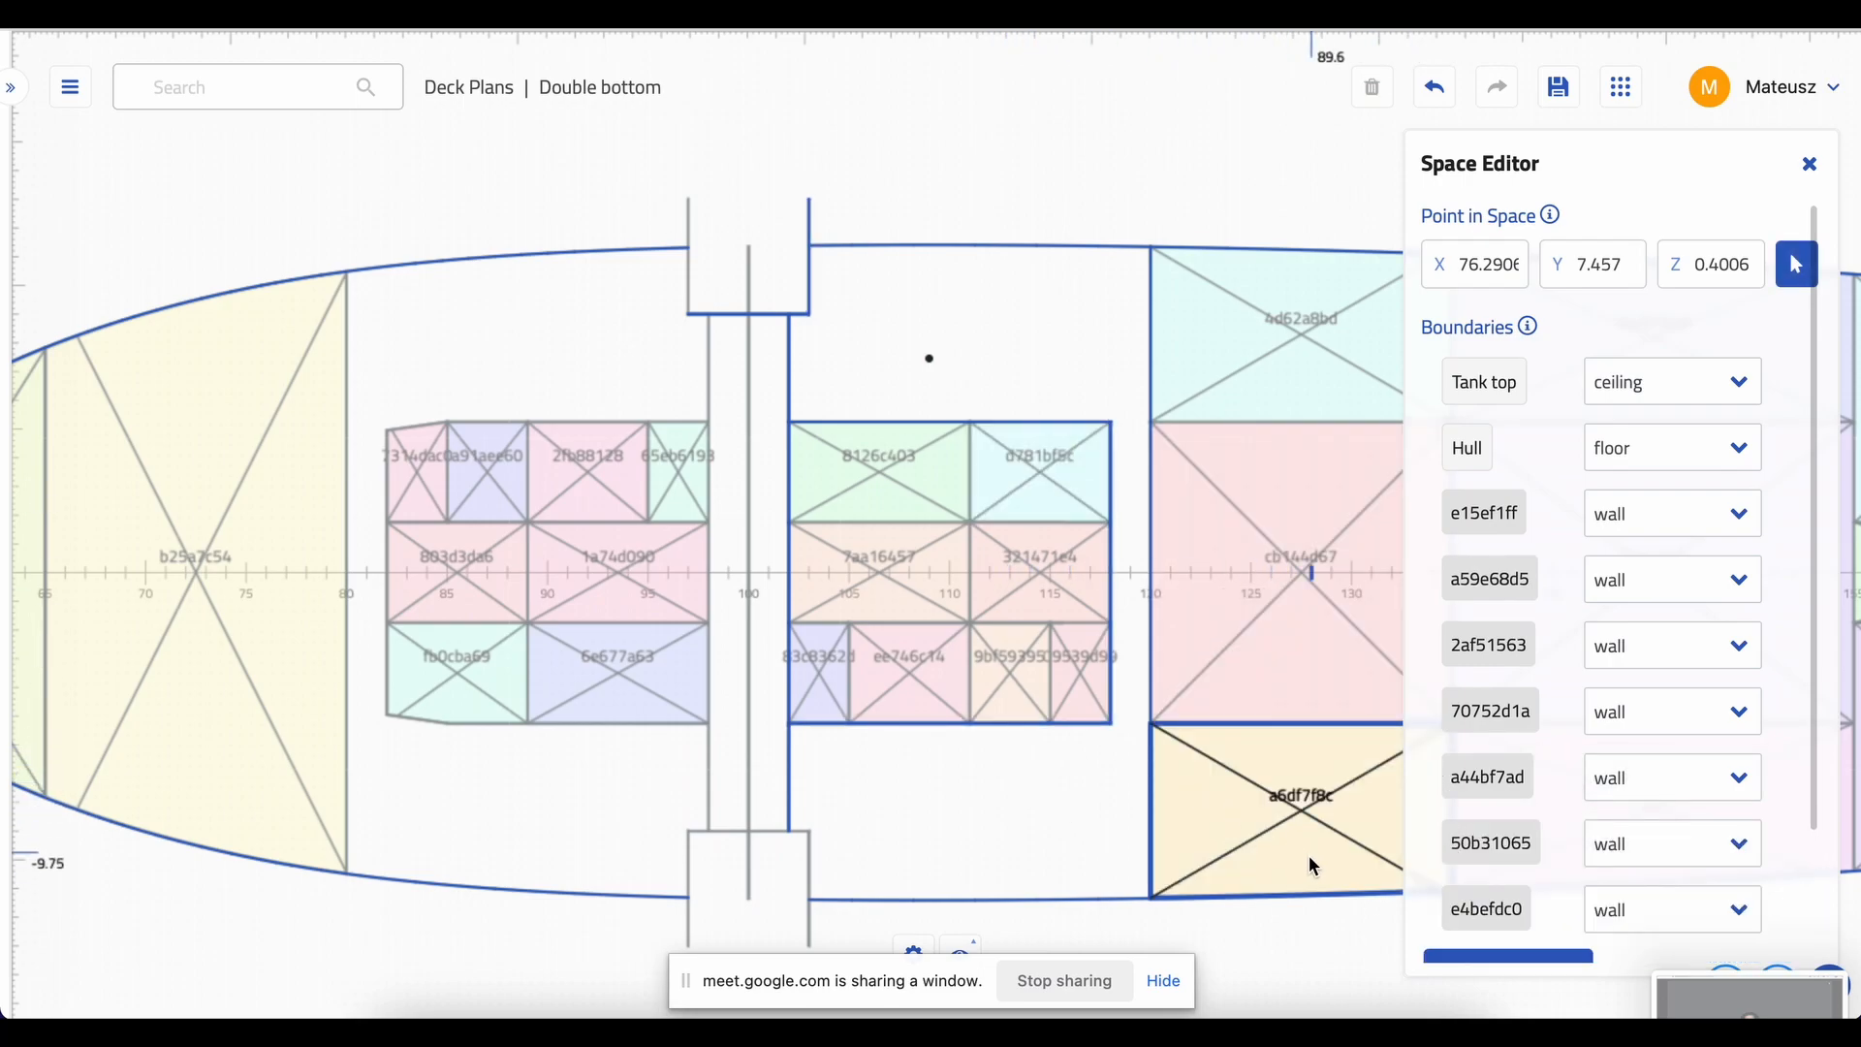
scroll(1488, 864, down, 2)
- Try to add a wall of the starboard recess near frame 103 as another boundary of the surrounding space
click(1491, 859)
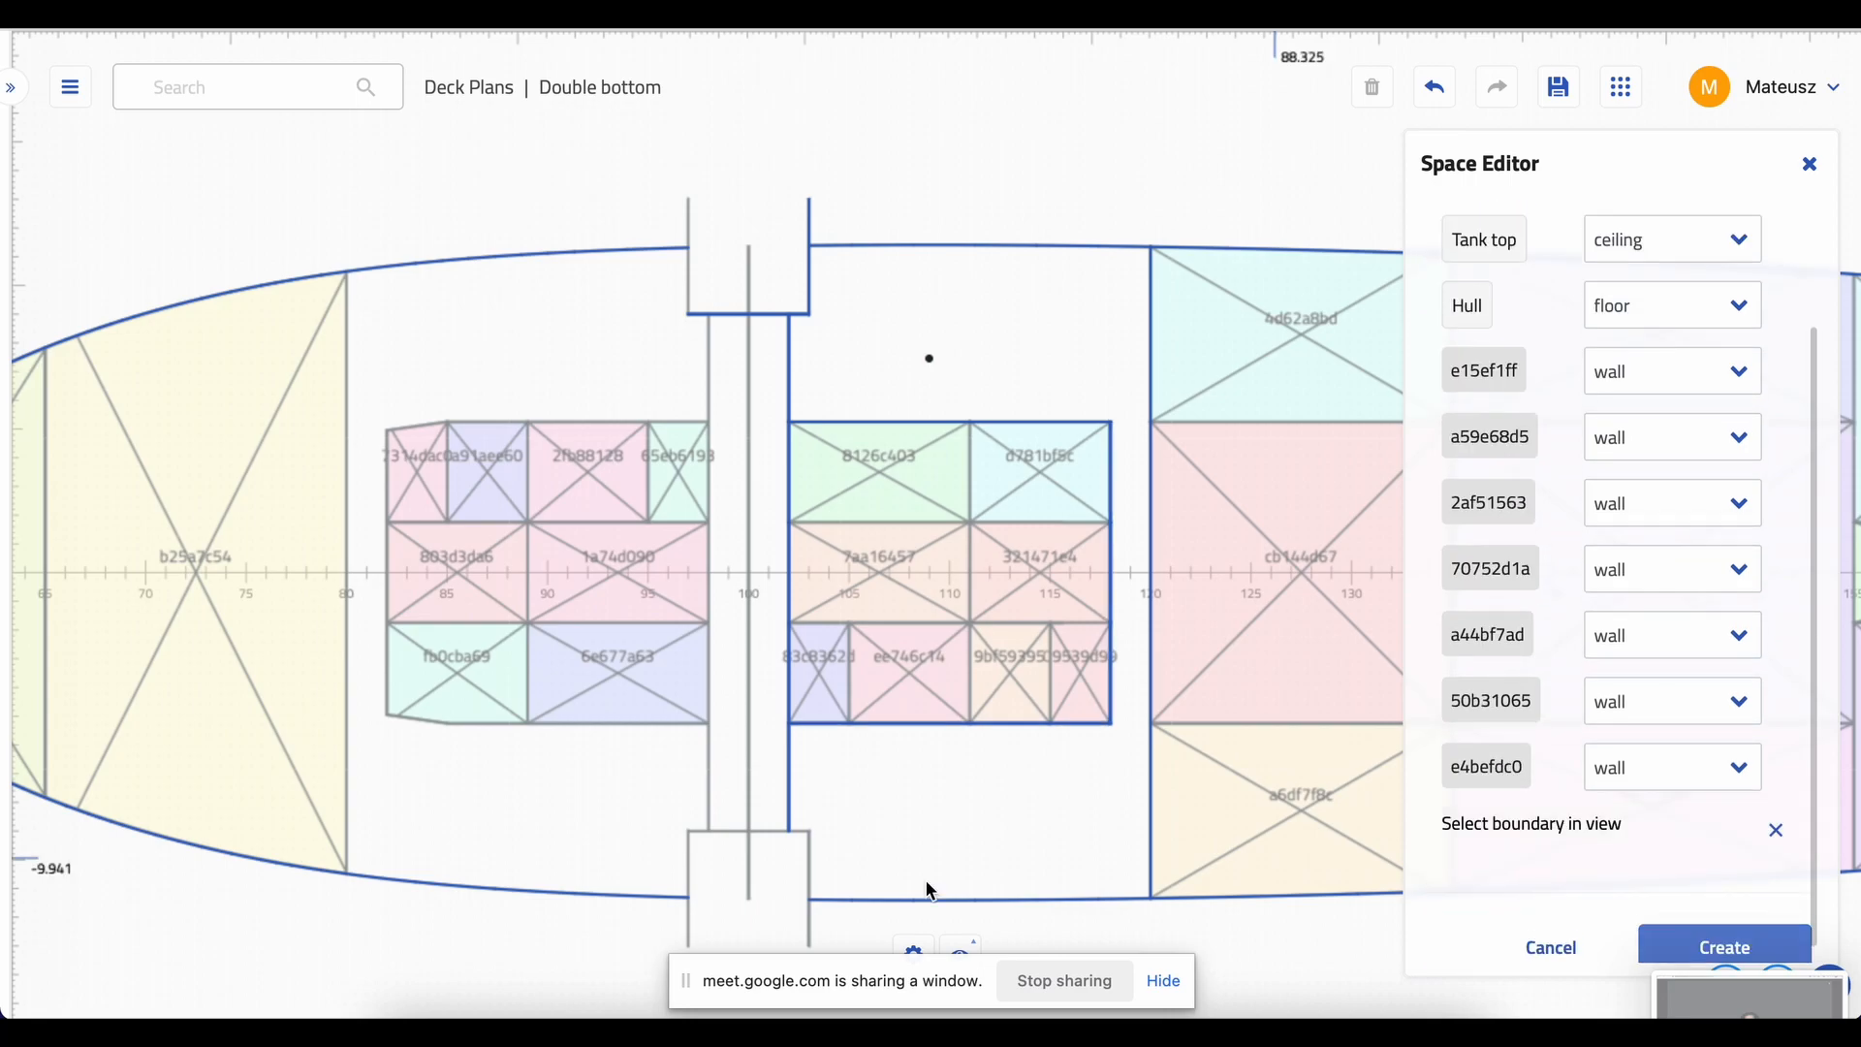
click(809, 849)
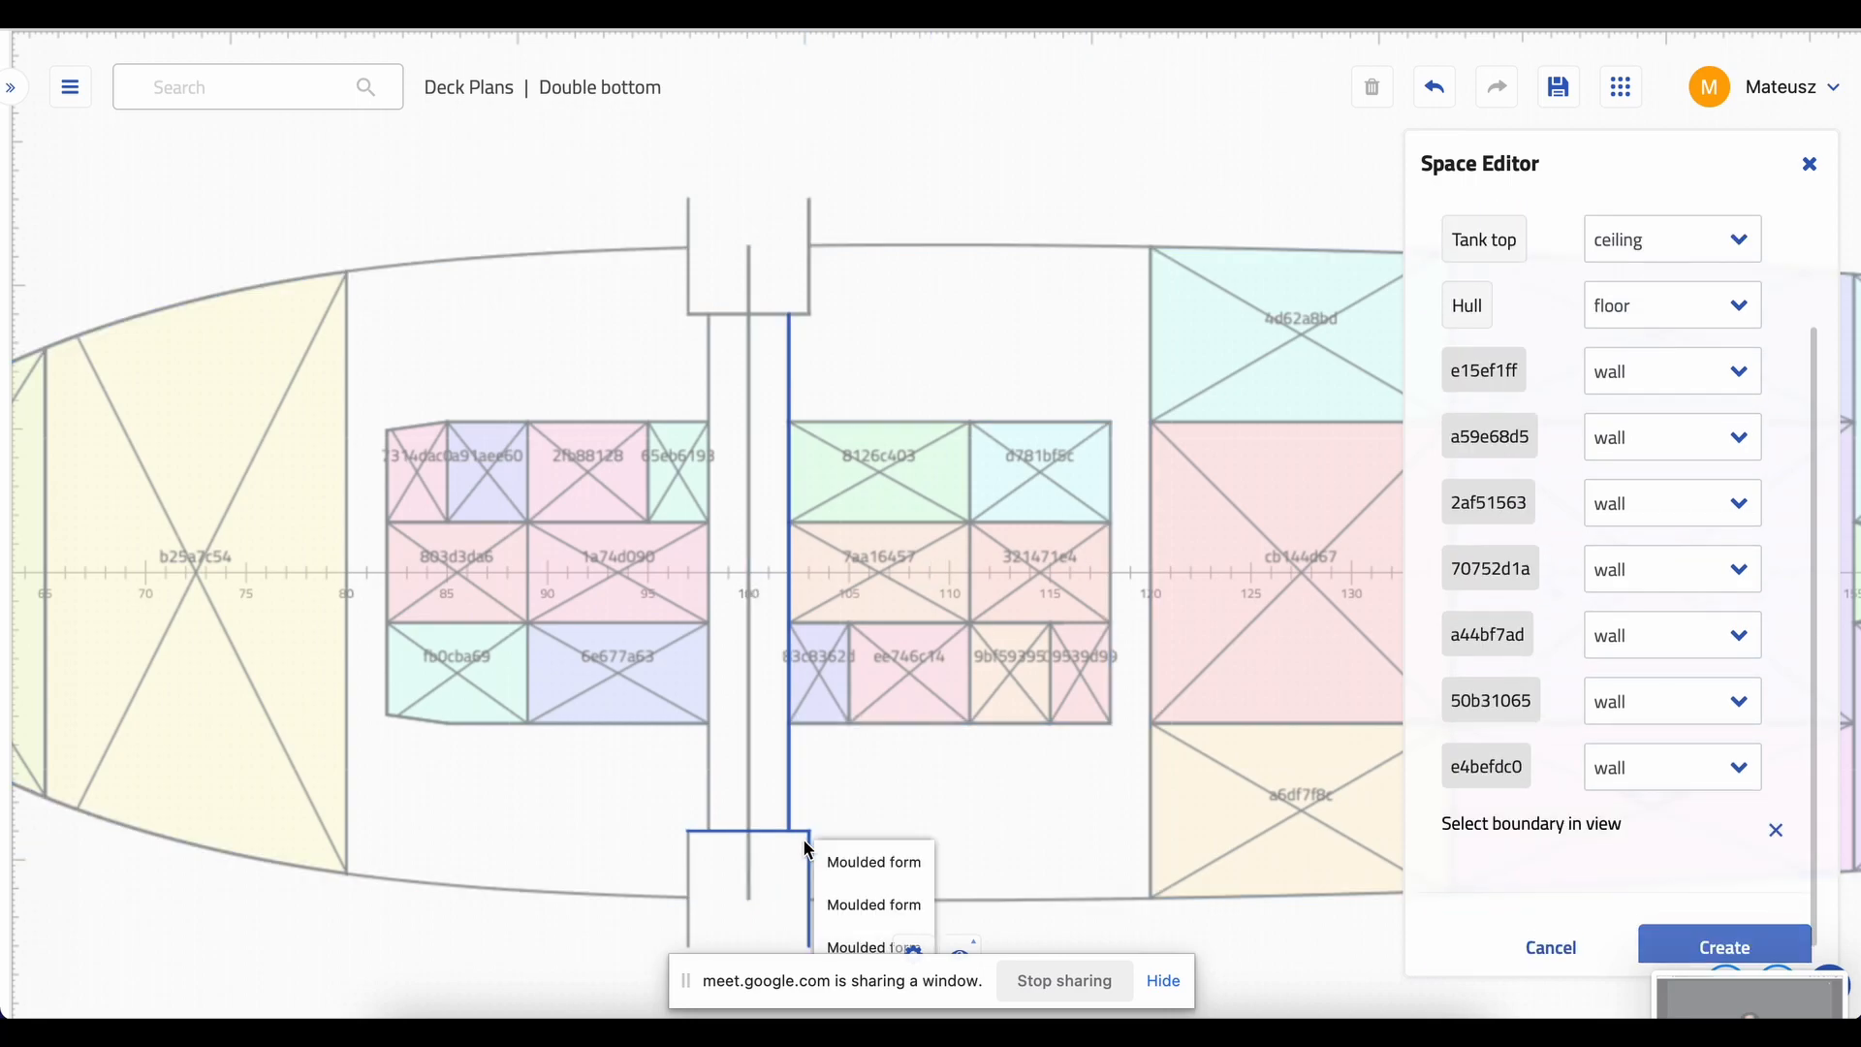
scroll(809, 849, down, 3)
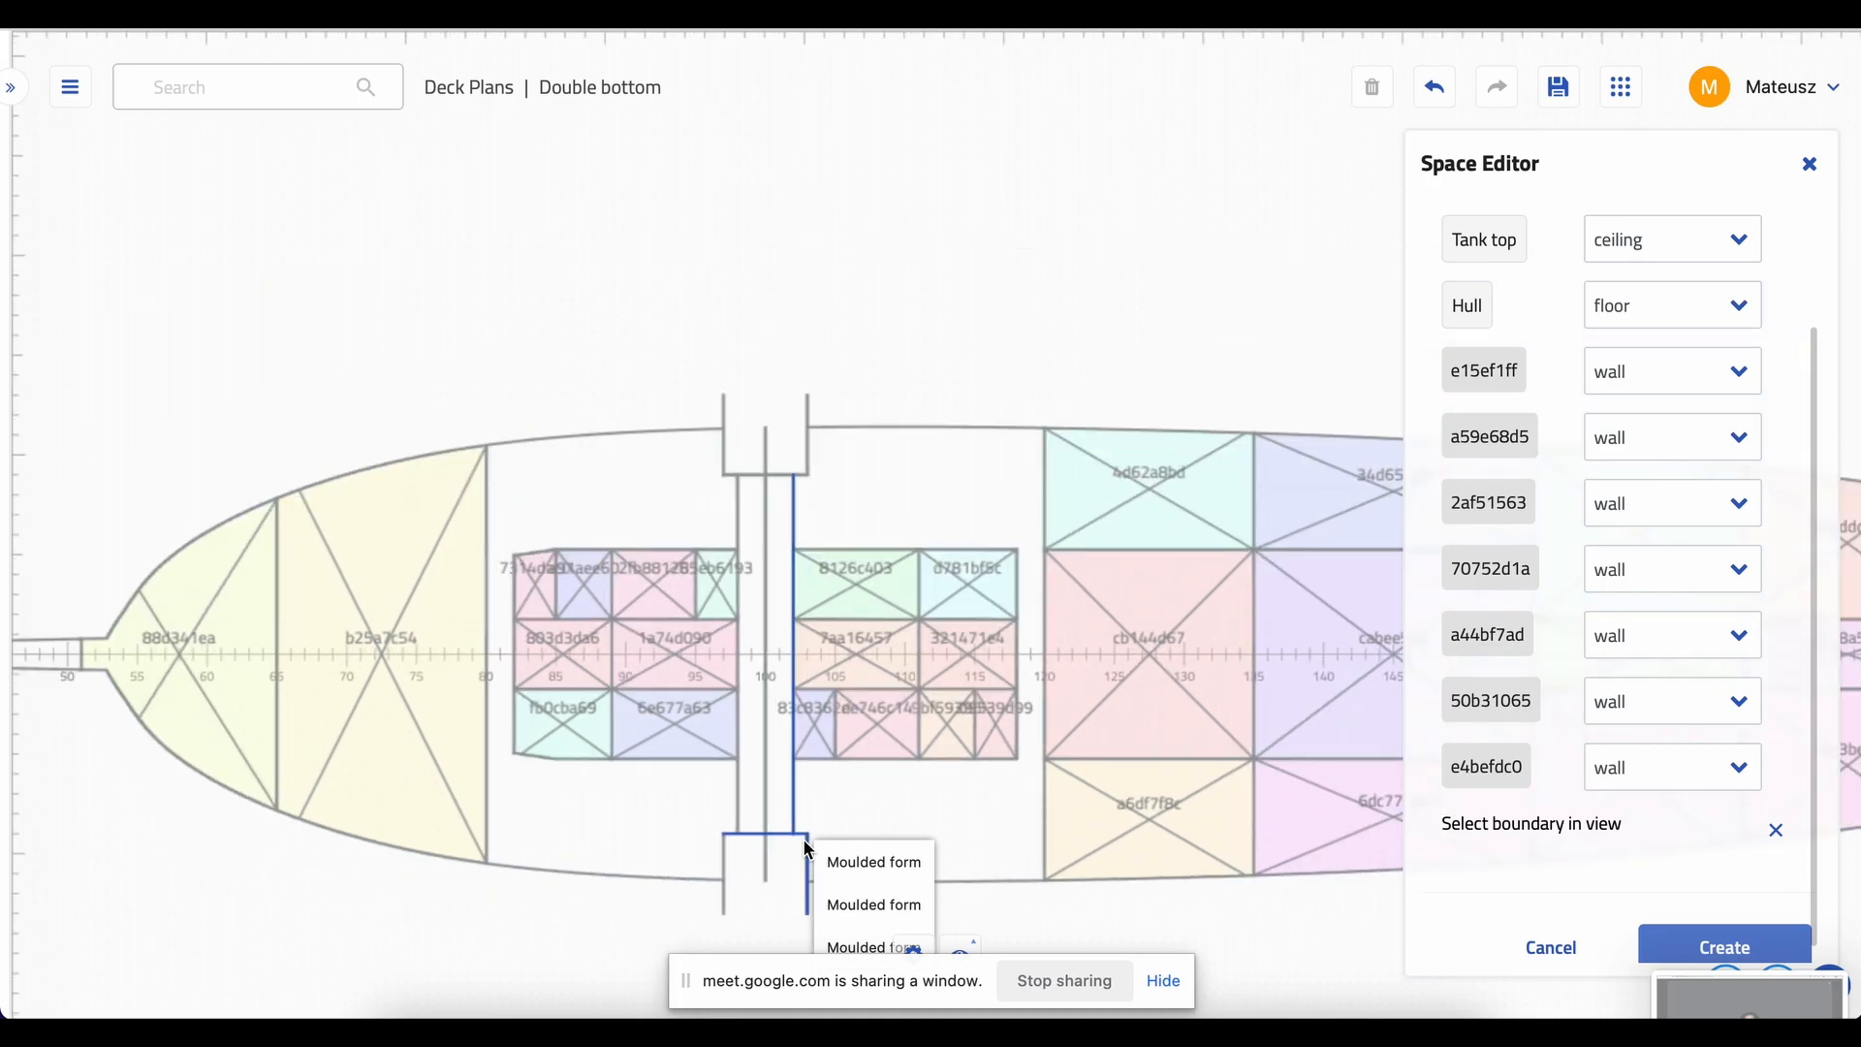
click(853, 911)
click(811, 866)
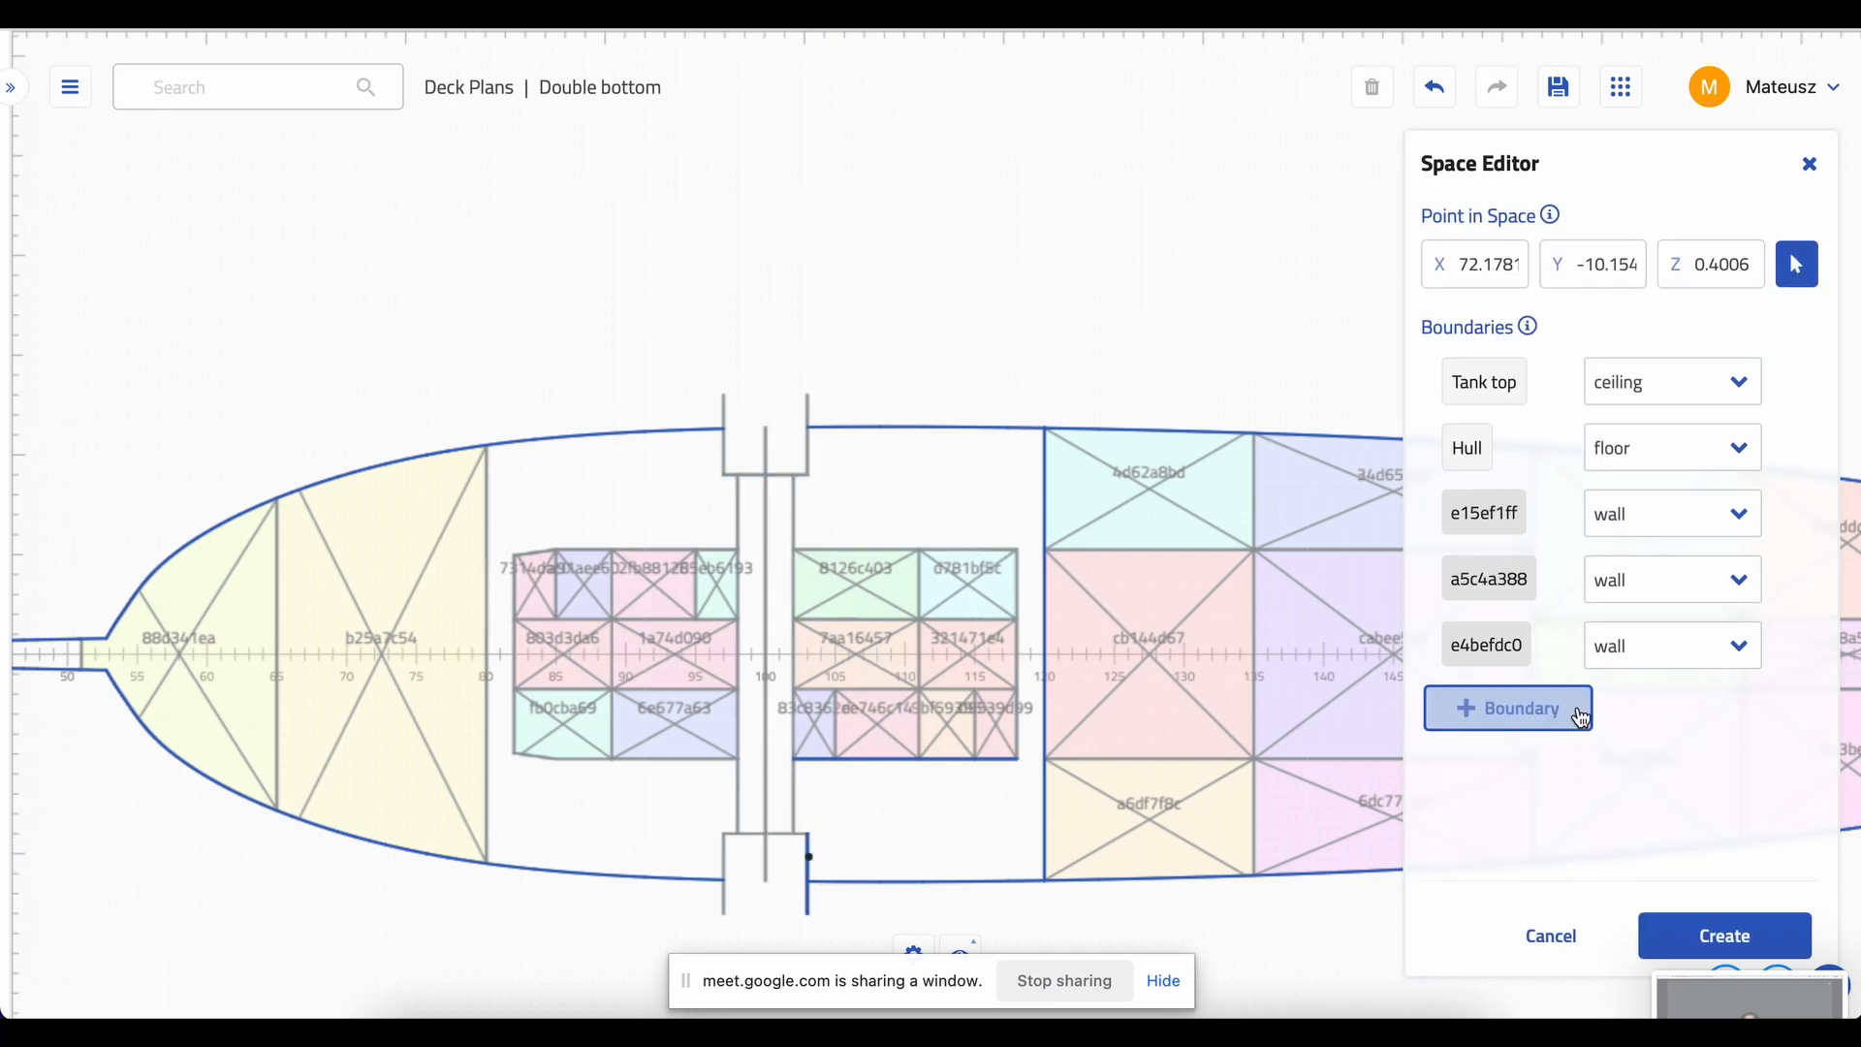
- Place the space's reference point starboard of the tanks between frames 102 and 120, and add port recess walls a44bf7ad and 70752d1a as boundaries
click(960, 805)
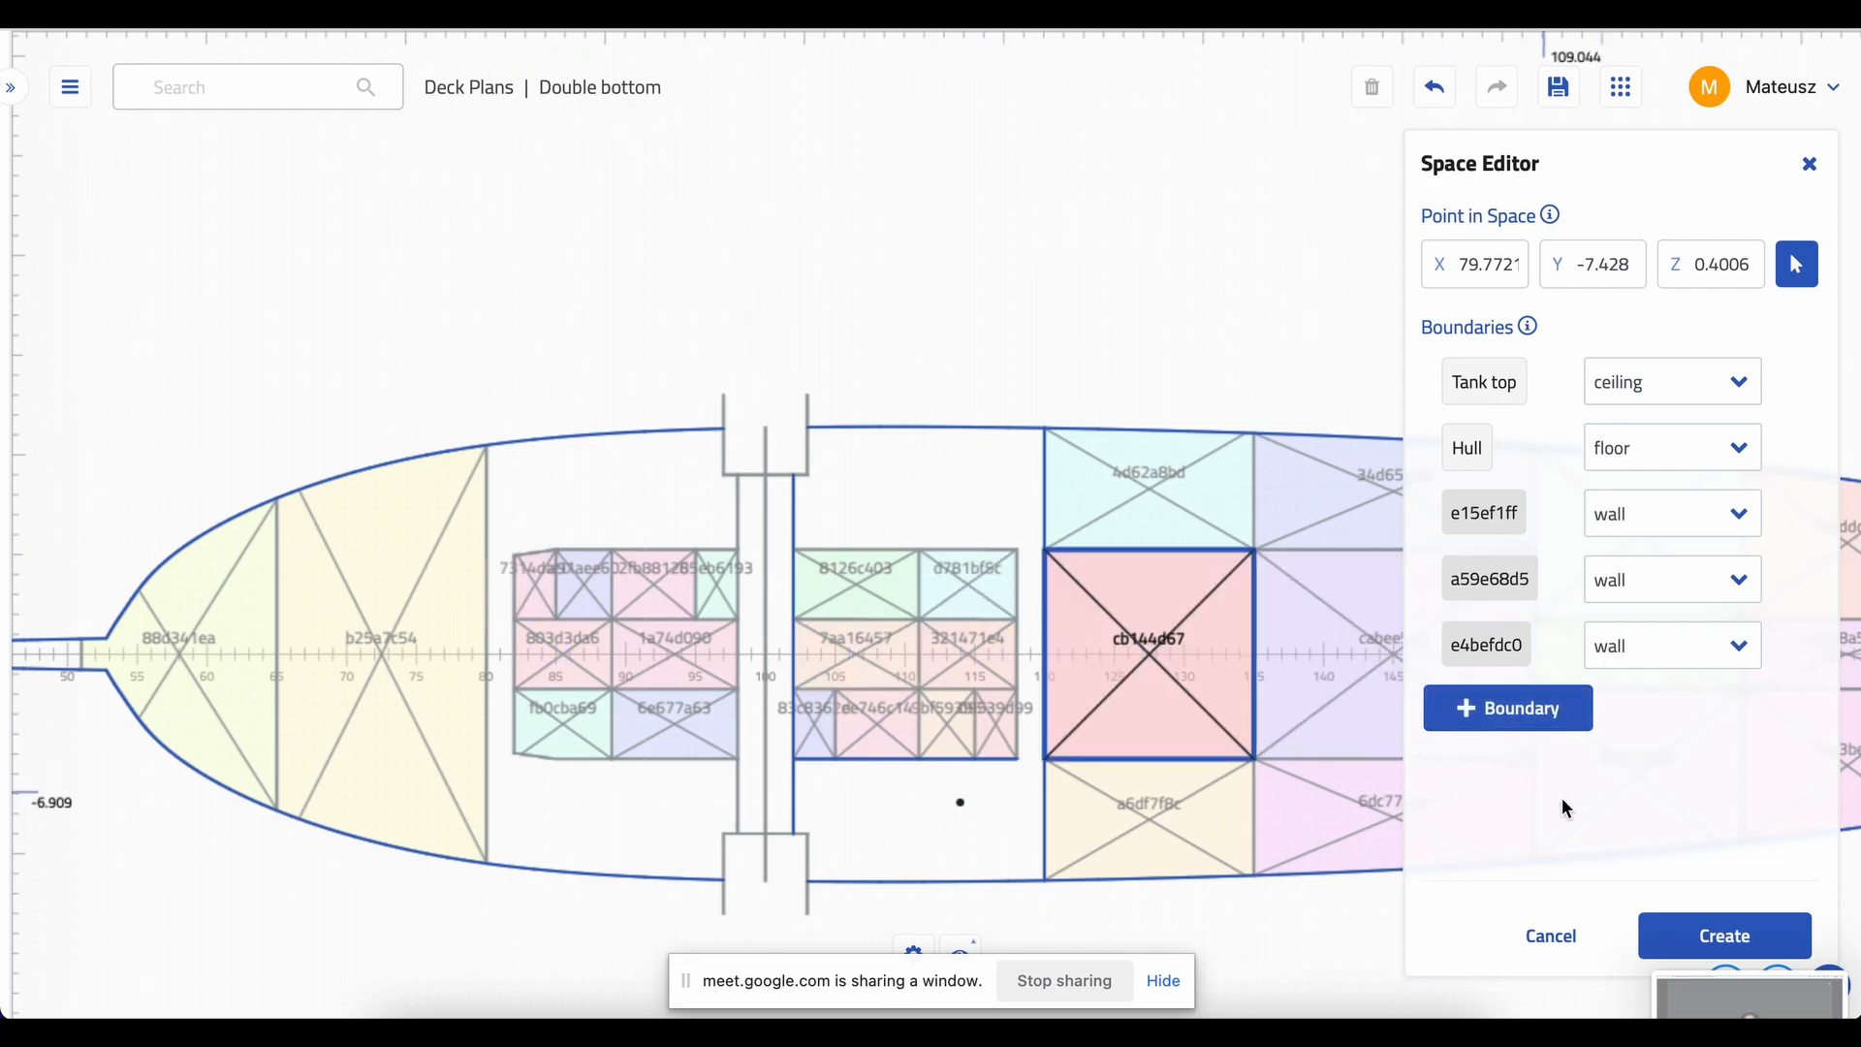
click(1543, 708)
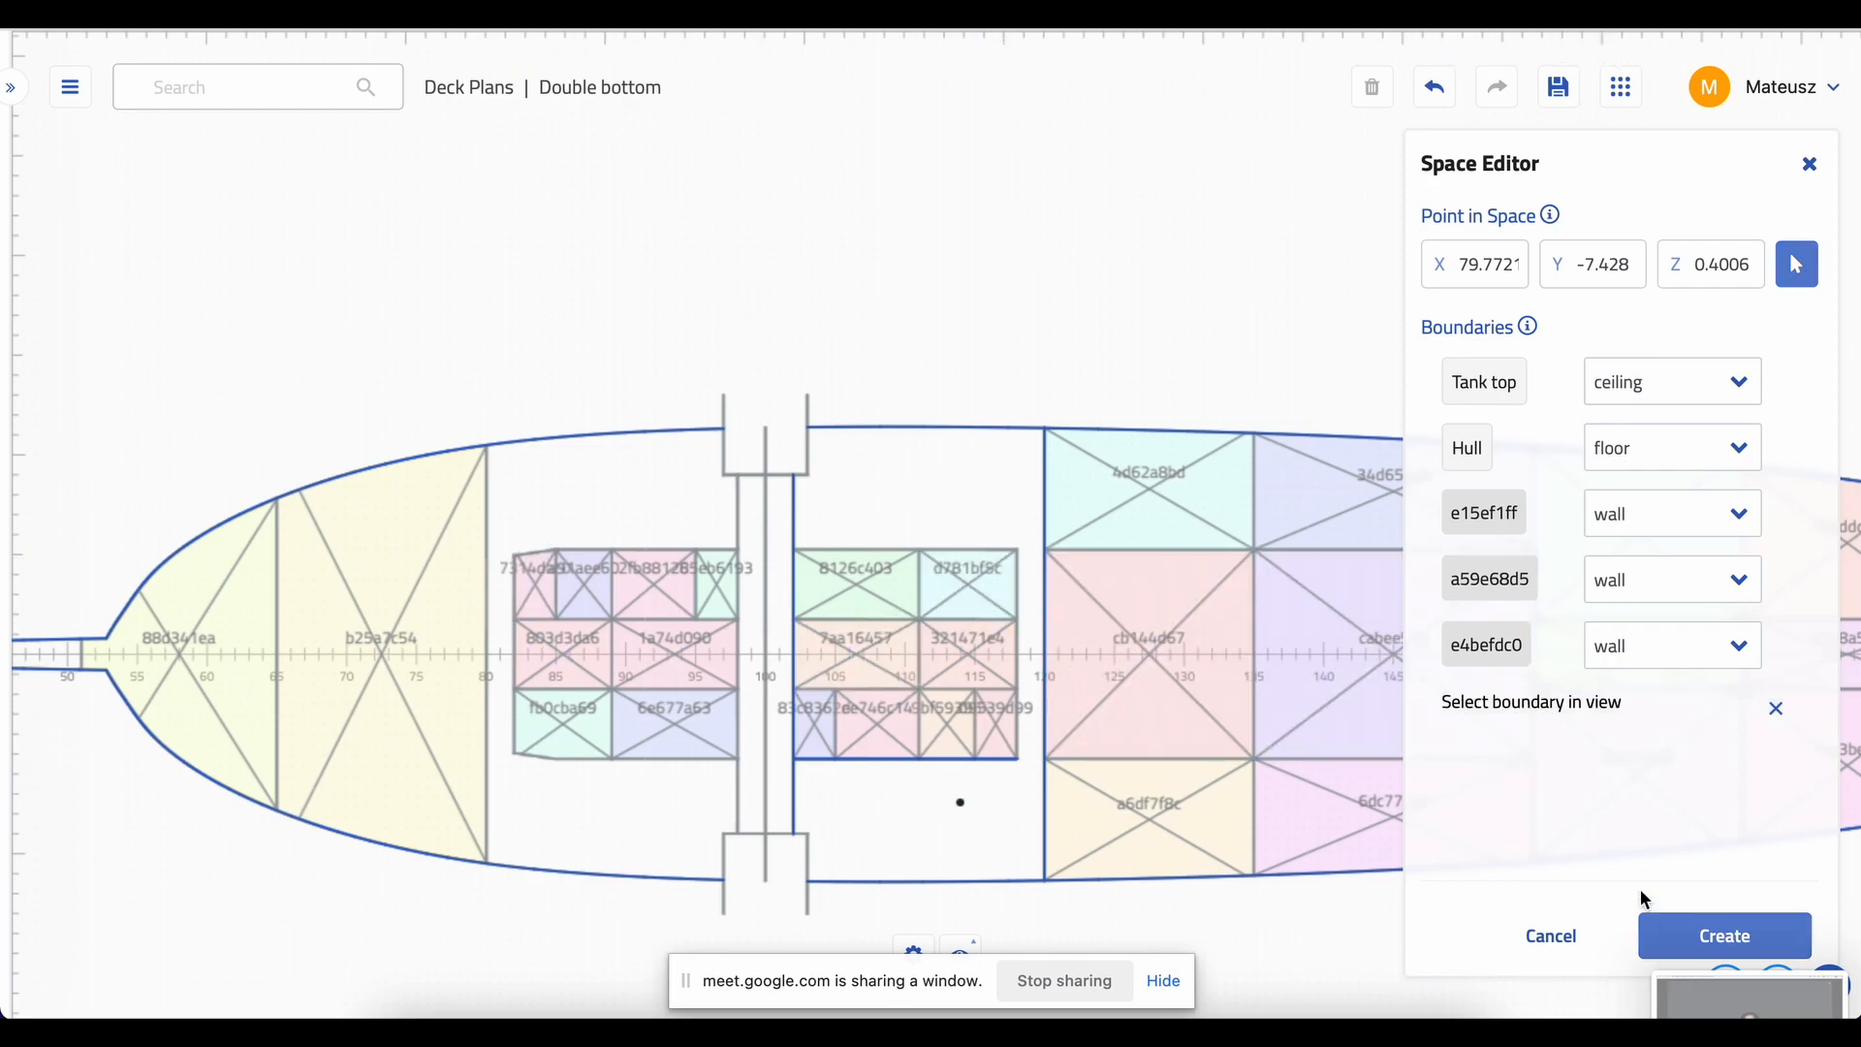
click(1276, 643)
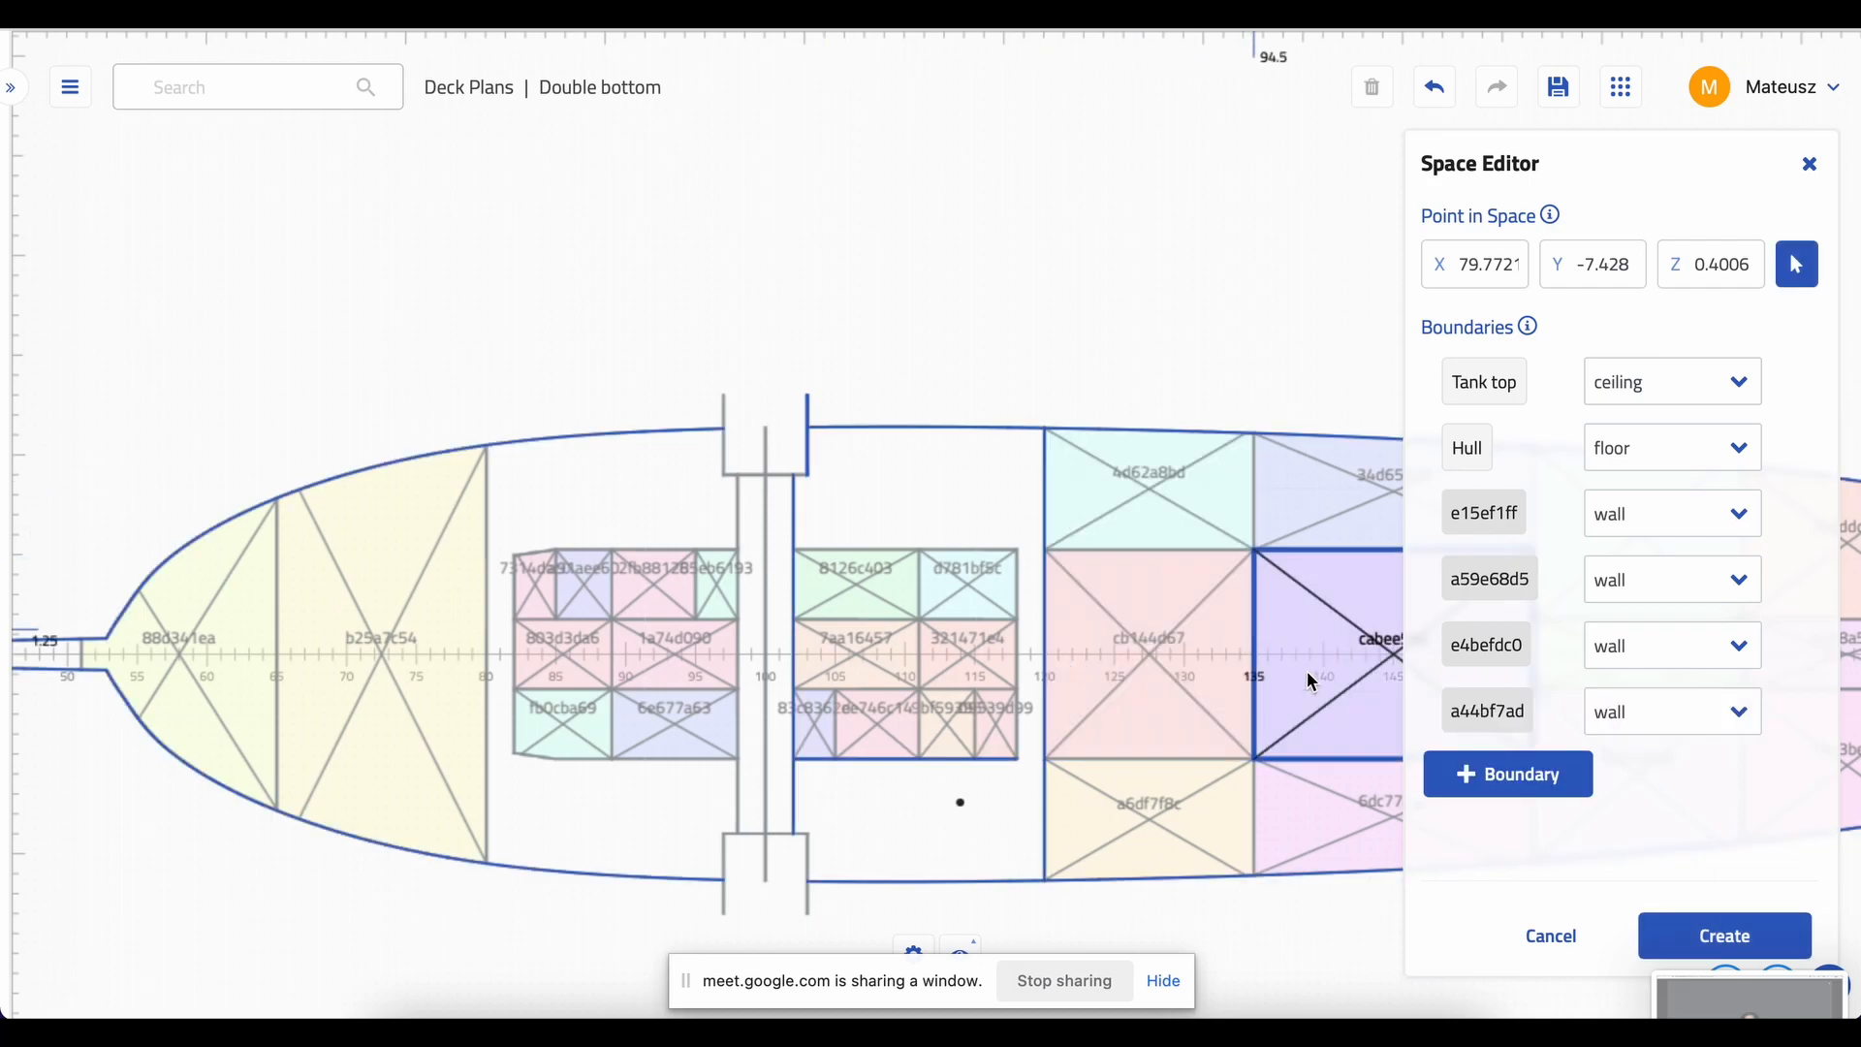
click(1494, 793)
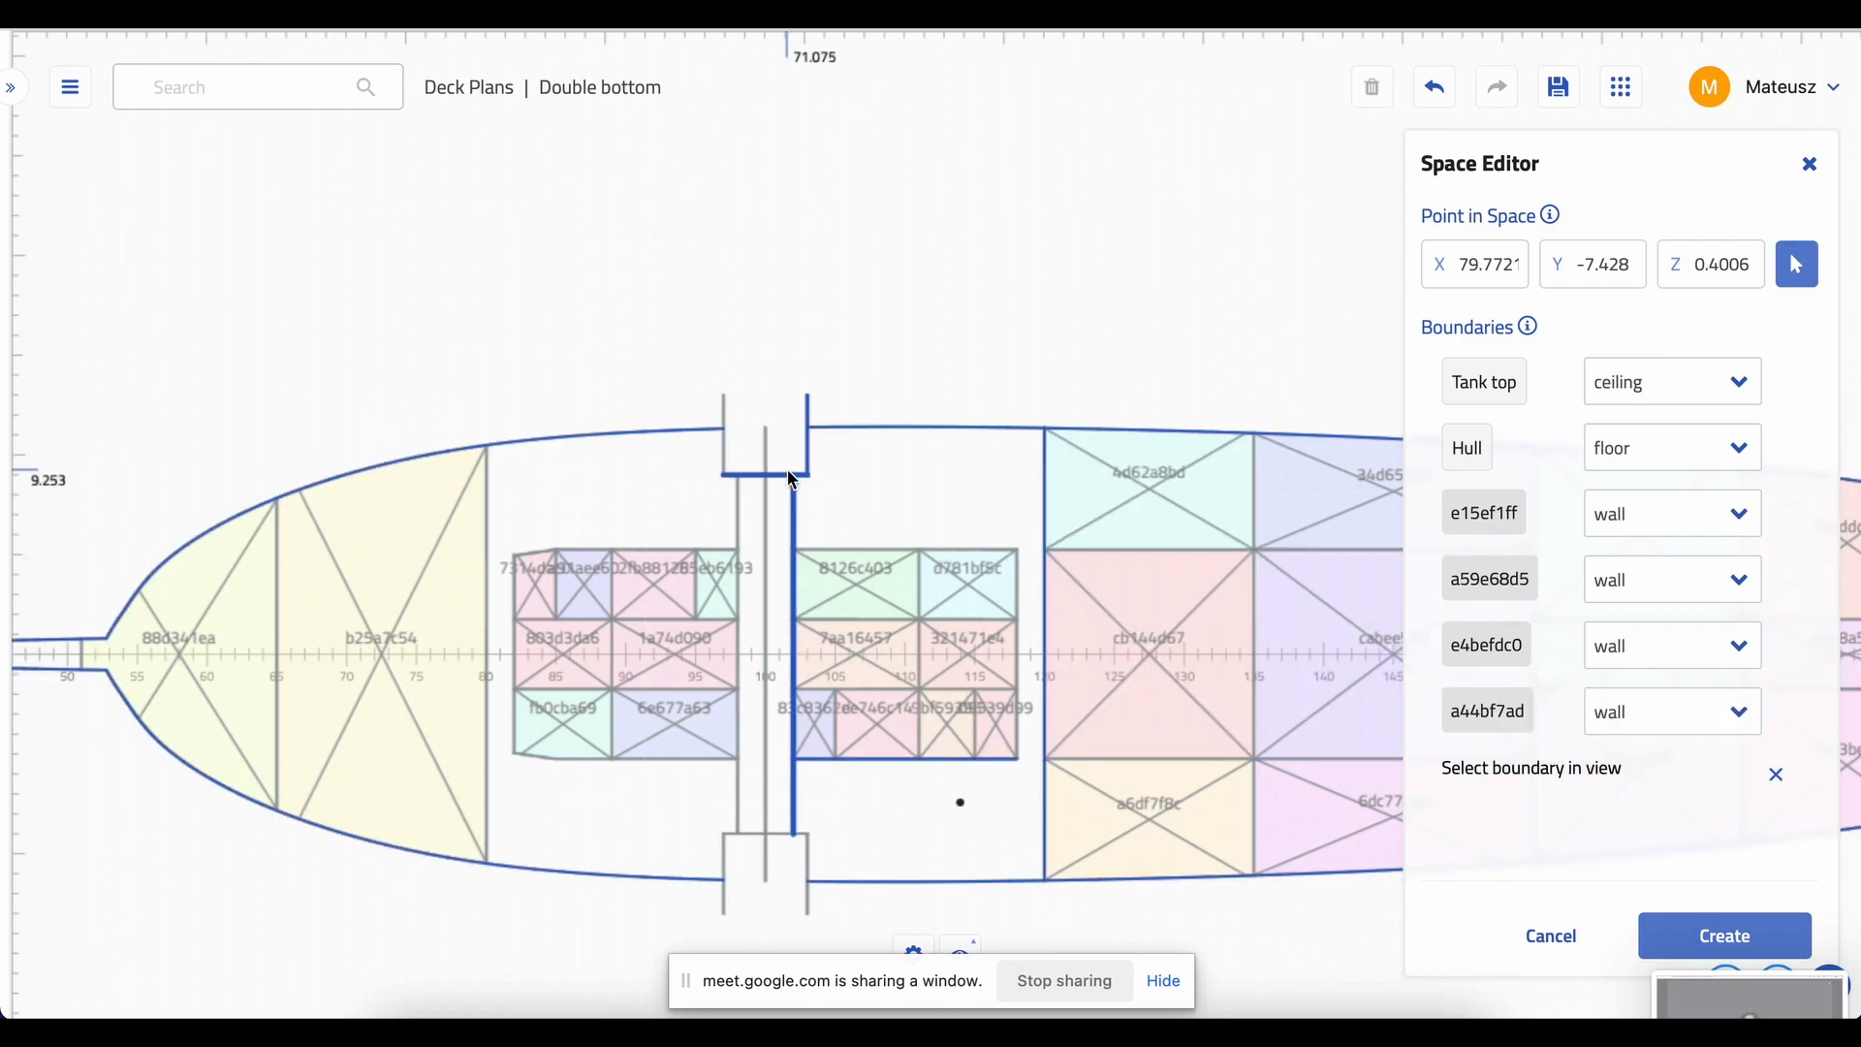
click(826, 493)
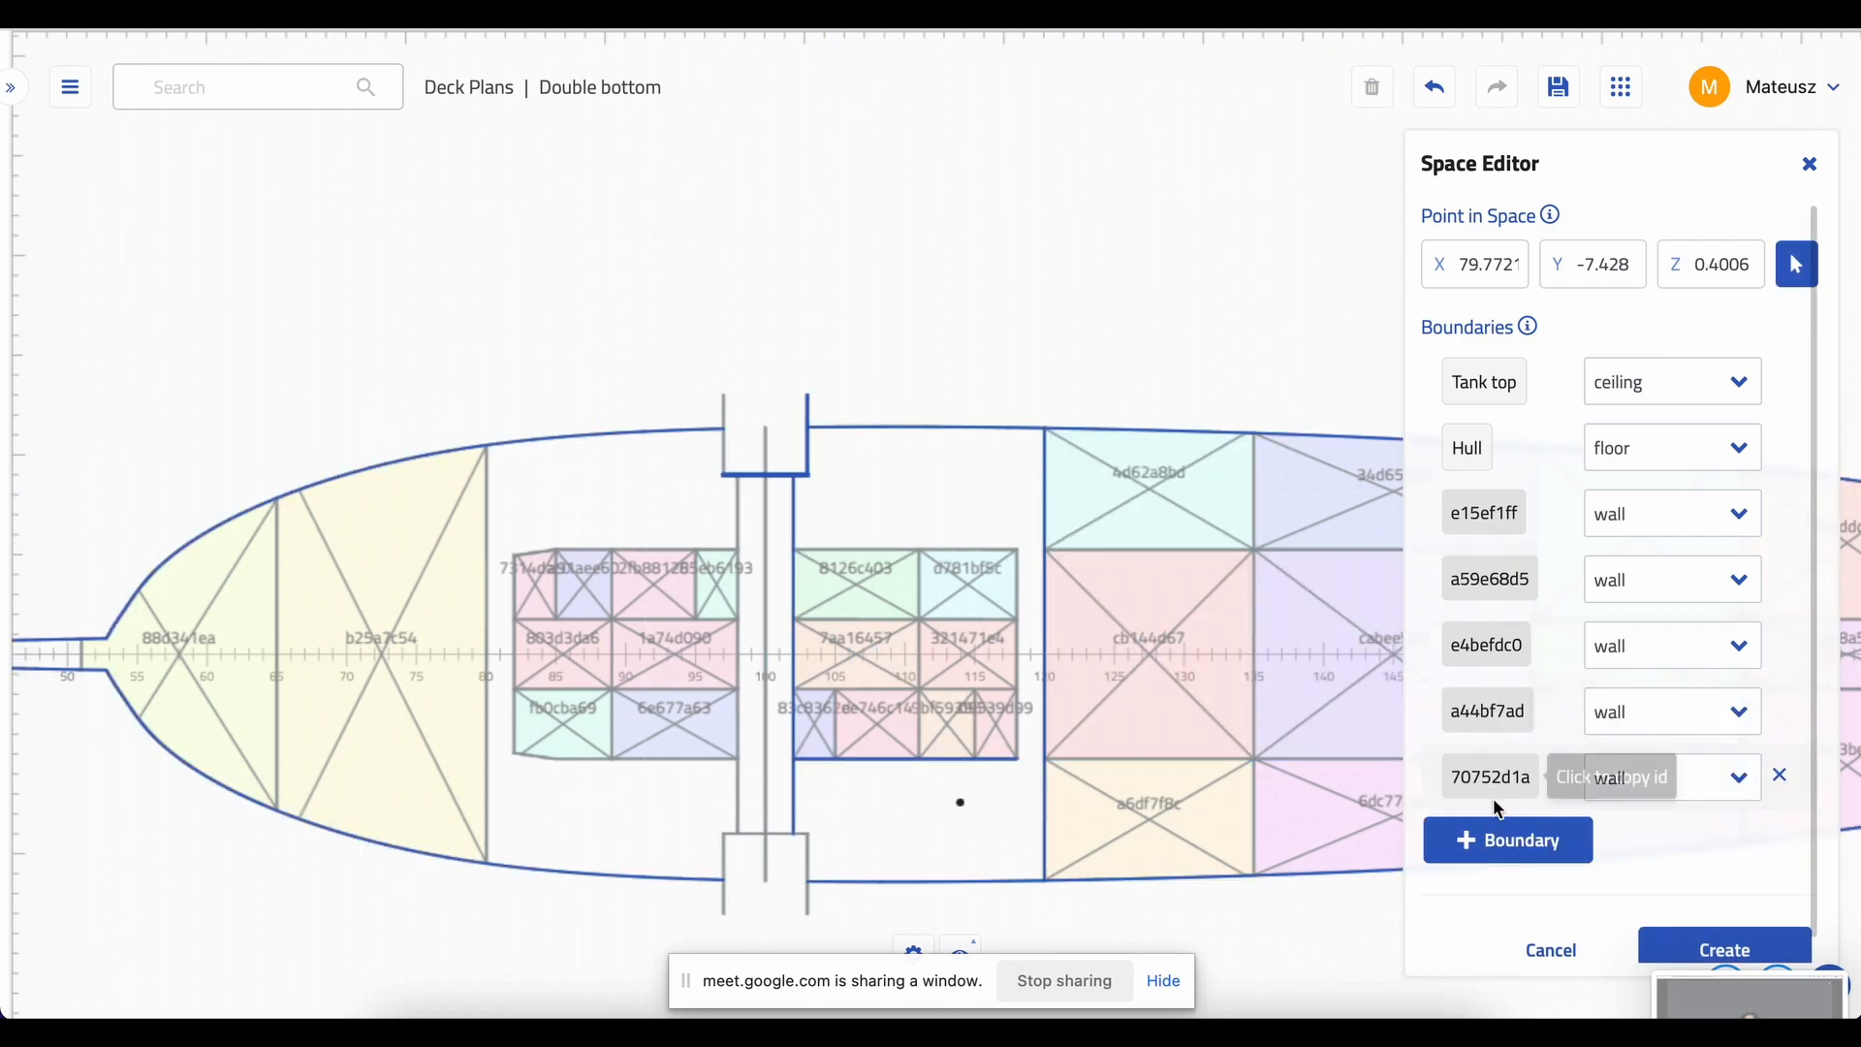
- Add the tank block's forward wall 50b31065 and port wall 2af51563 to the surrounding space's boundaries
click(1544, 841)
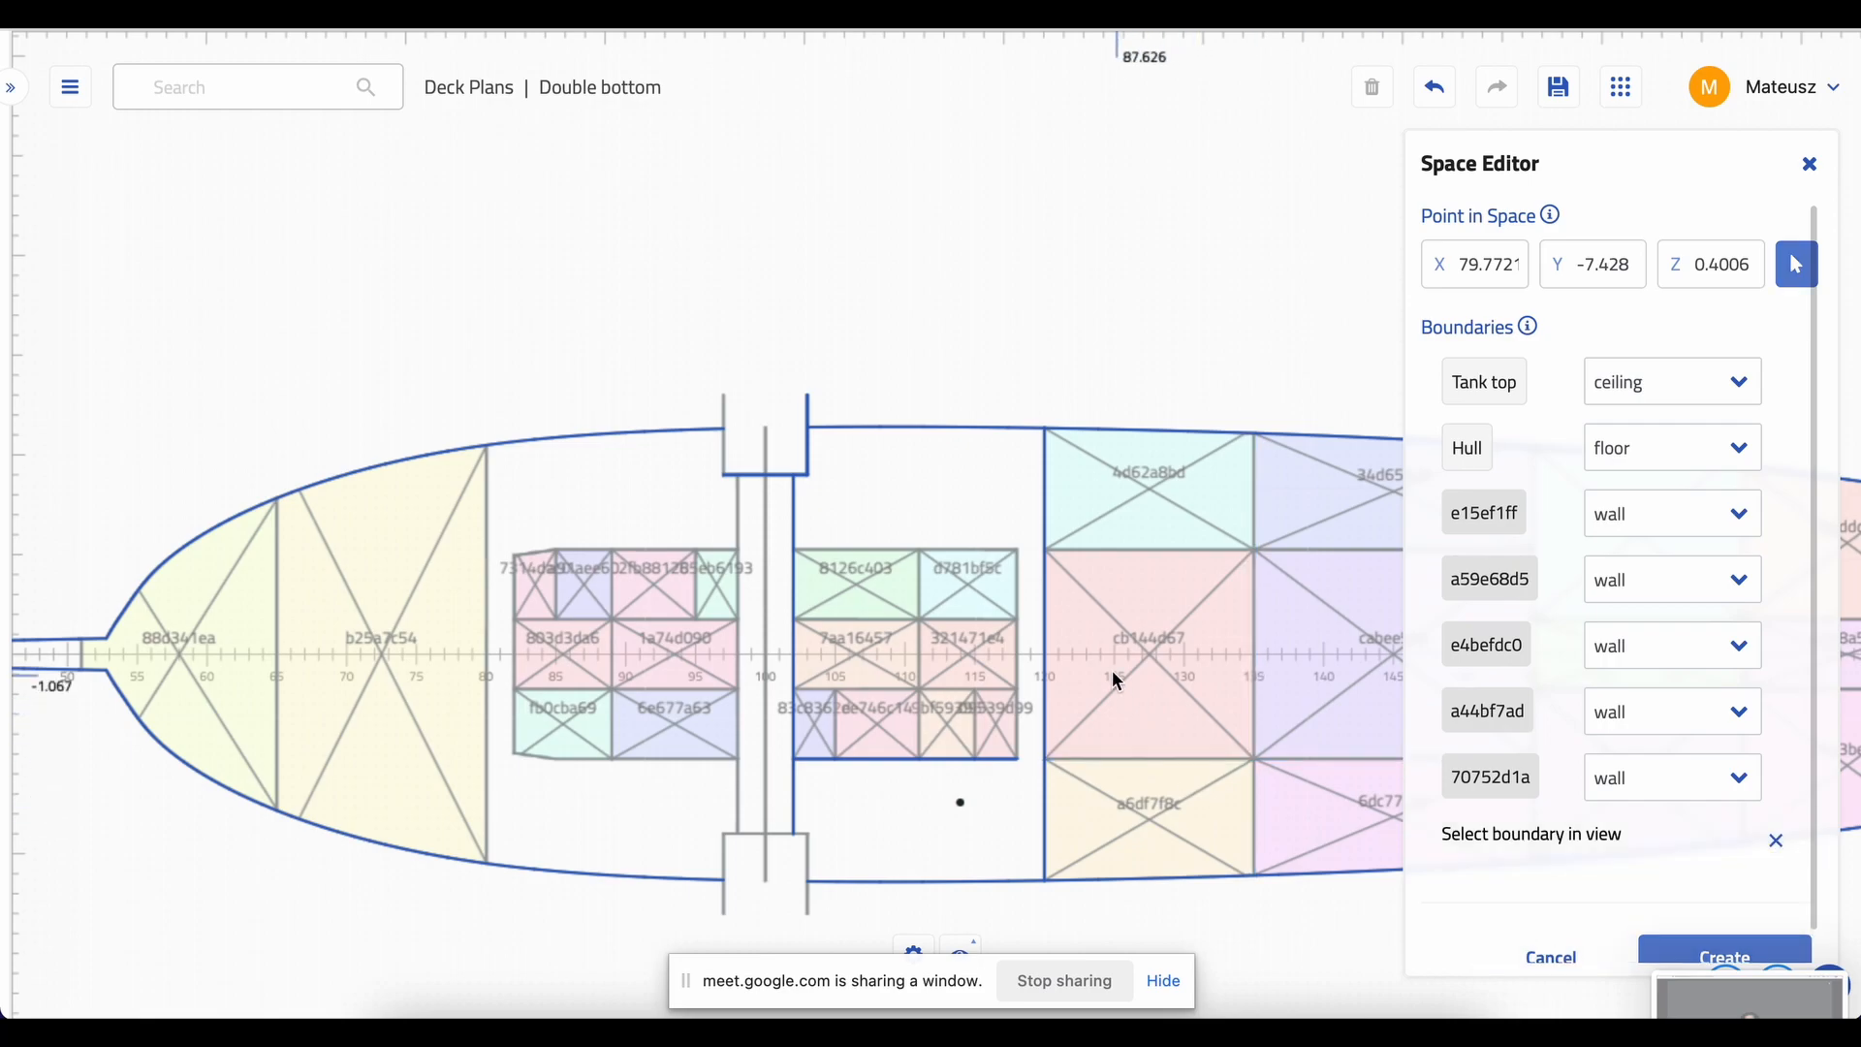
click(1037, 647)
click(1434, 907)
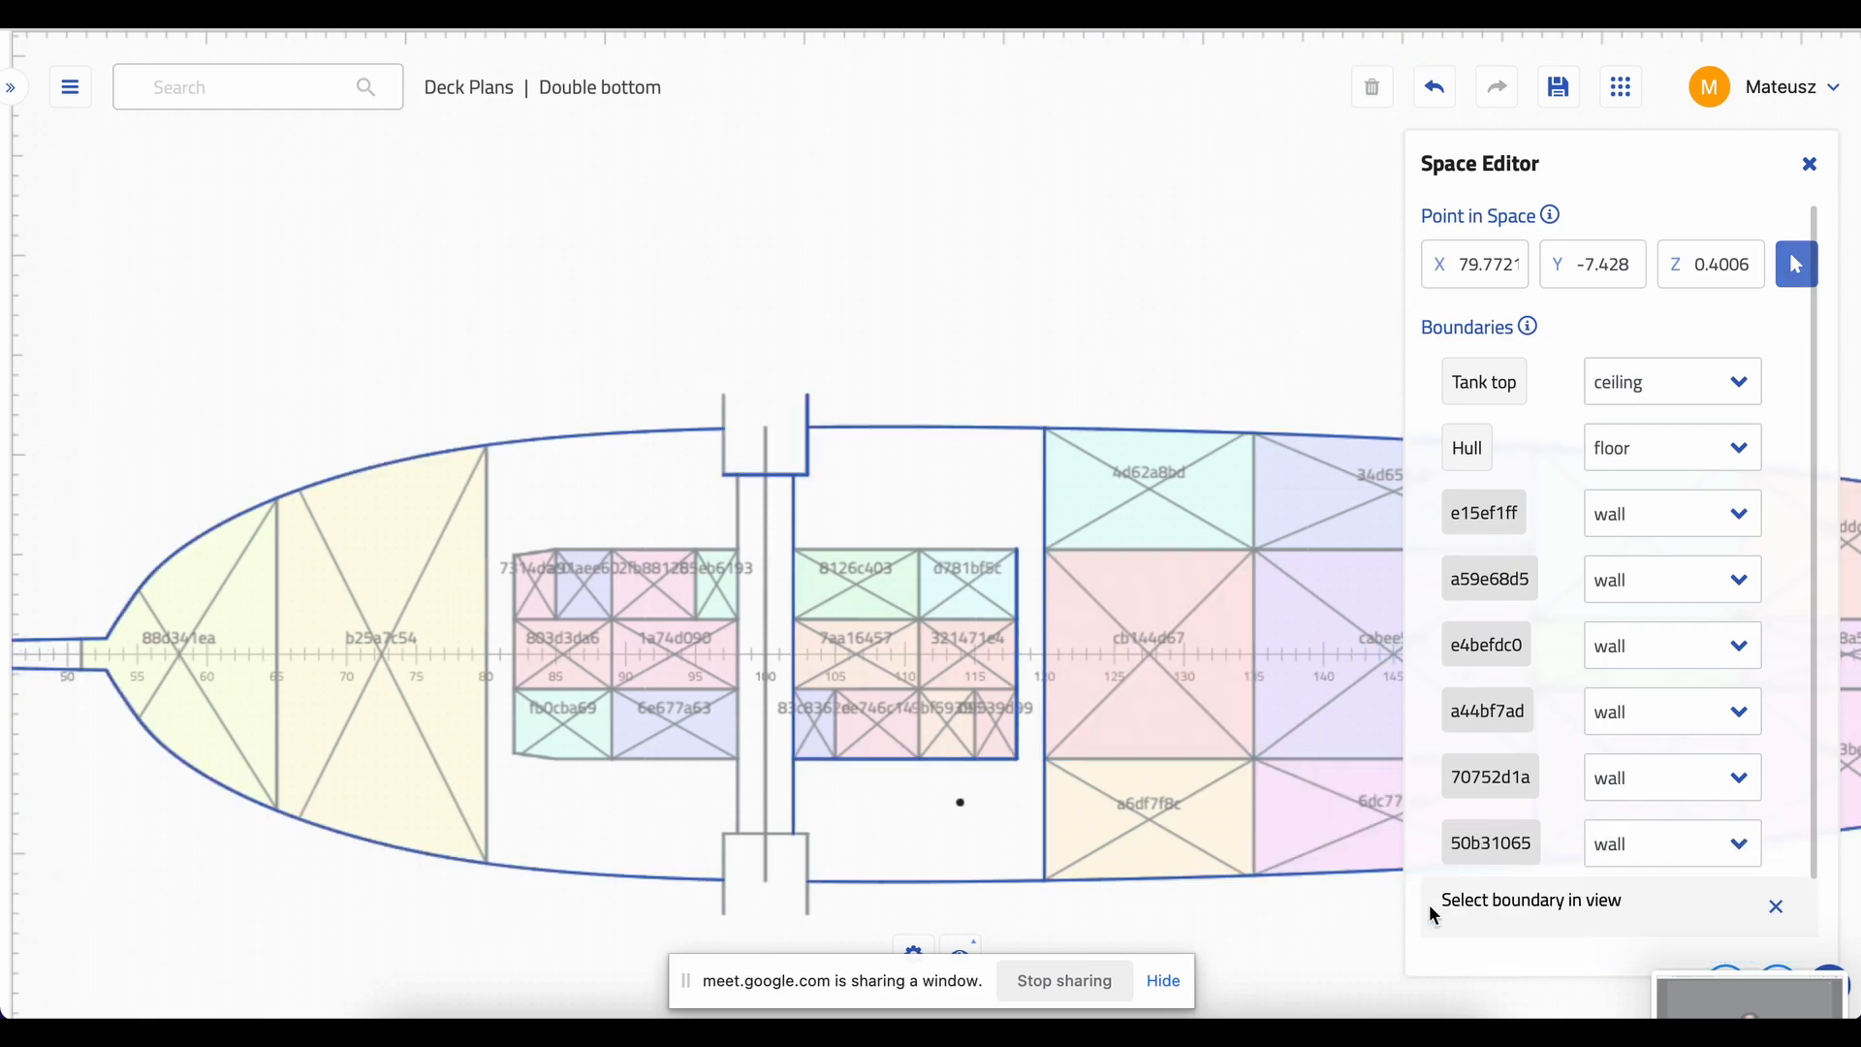
click(958, 558)
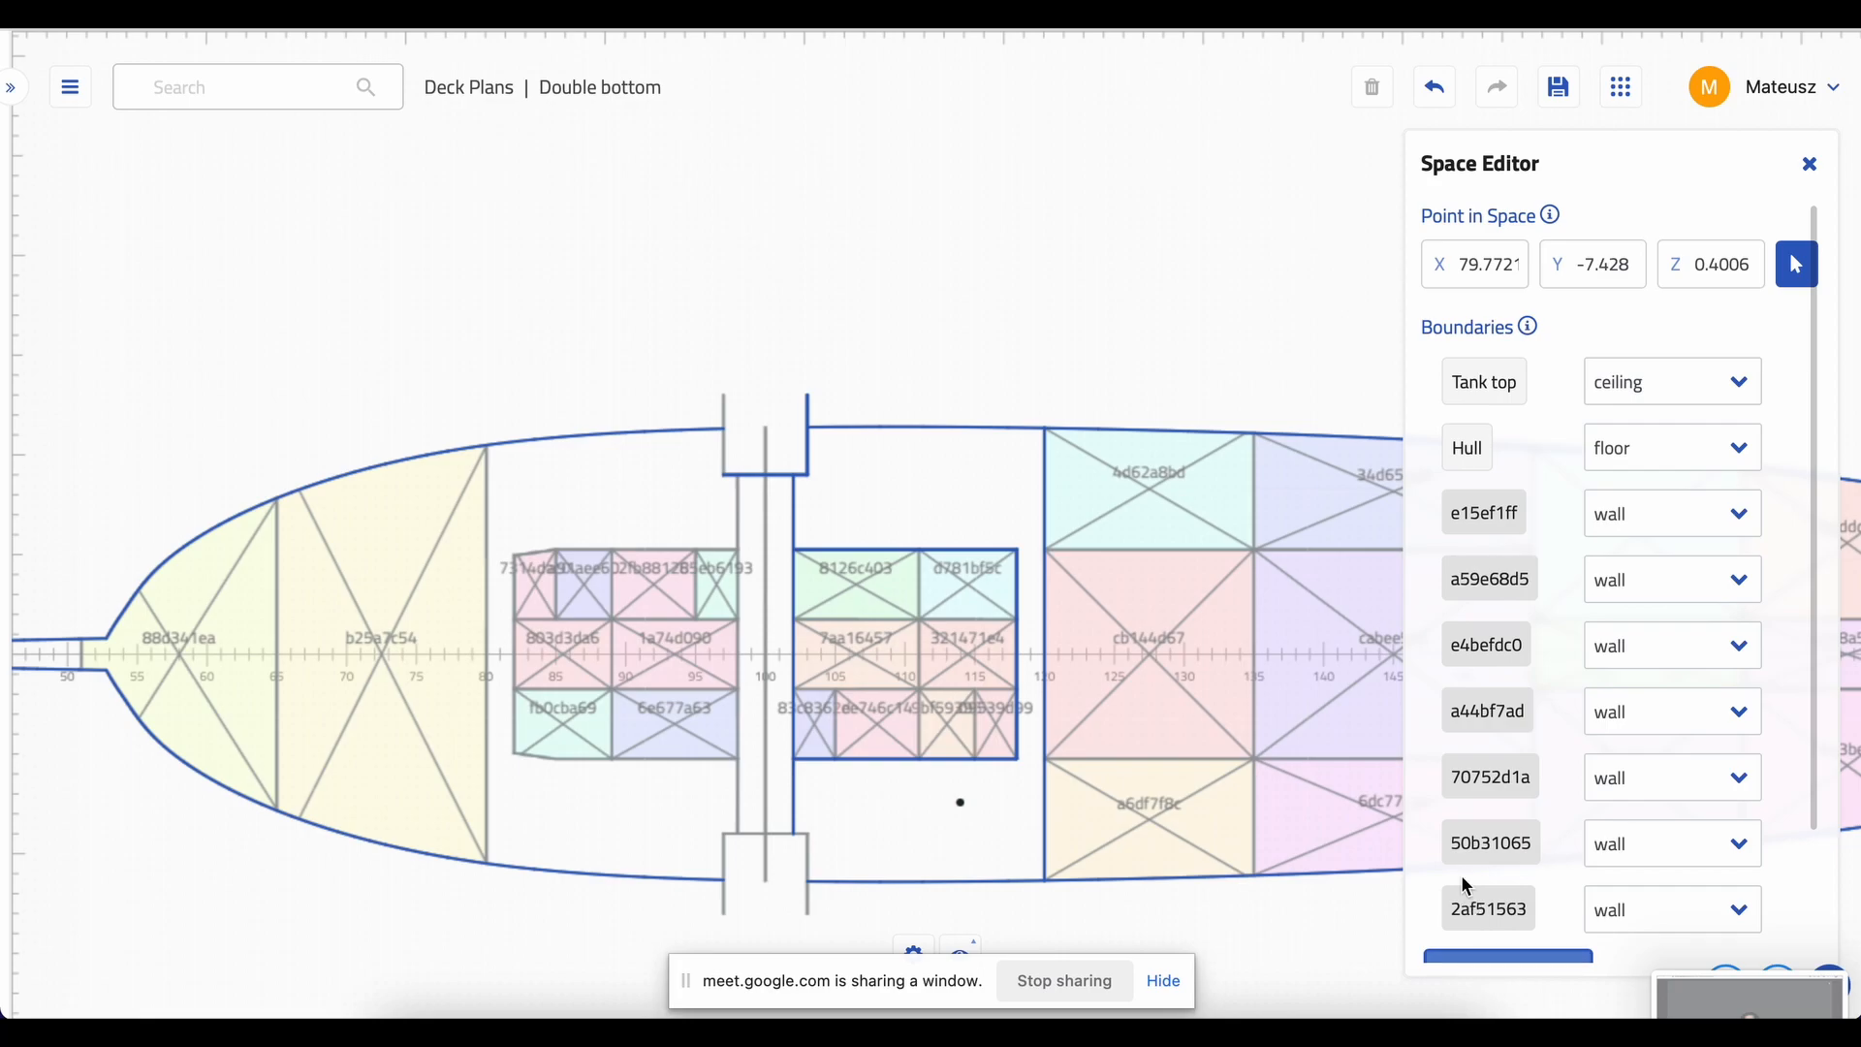
- Add starboard recess walls 16d320f2 and a5c4a388 as boundaries and create the space surrounding the tank block between frames 102 and 120
scroll(1471, 908, down, 2)
click(1504, 827)
click(783, 827)
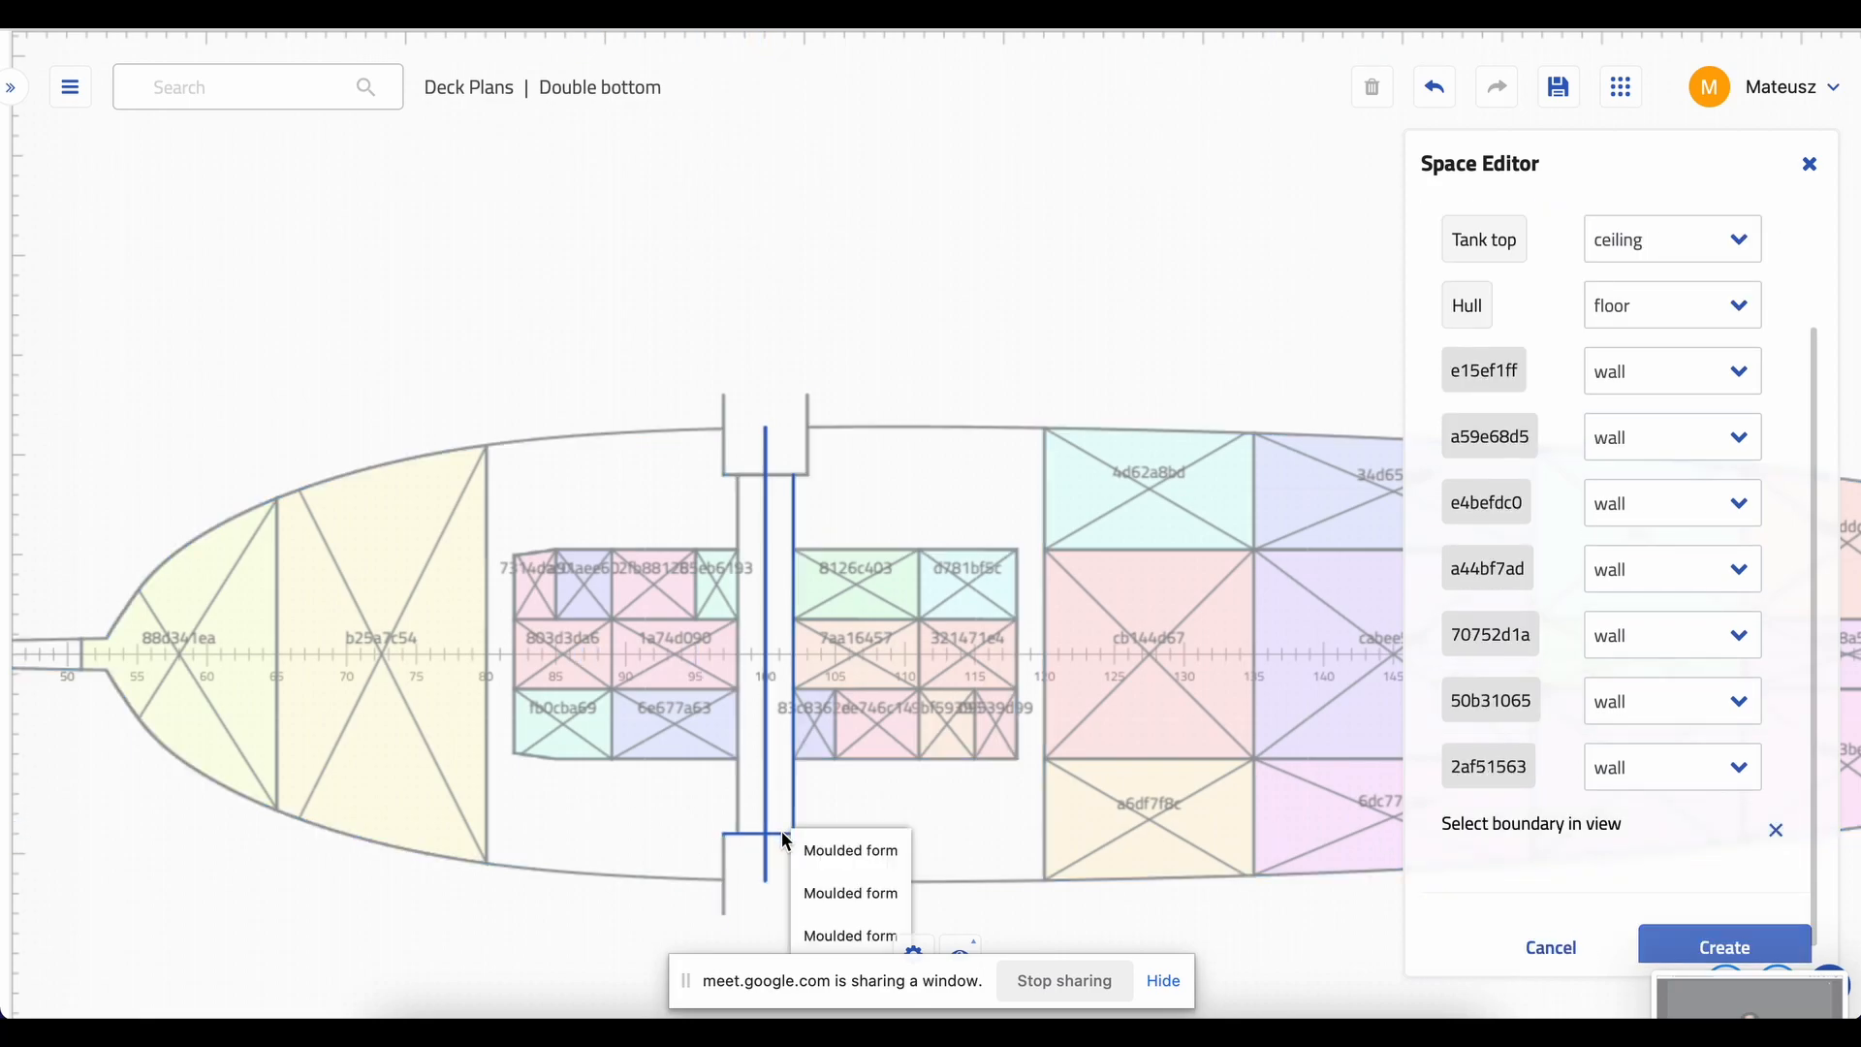
click(816, 917)
click(1454, 890)
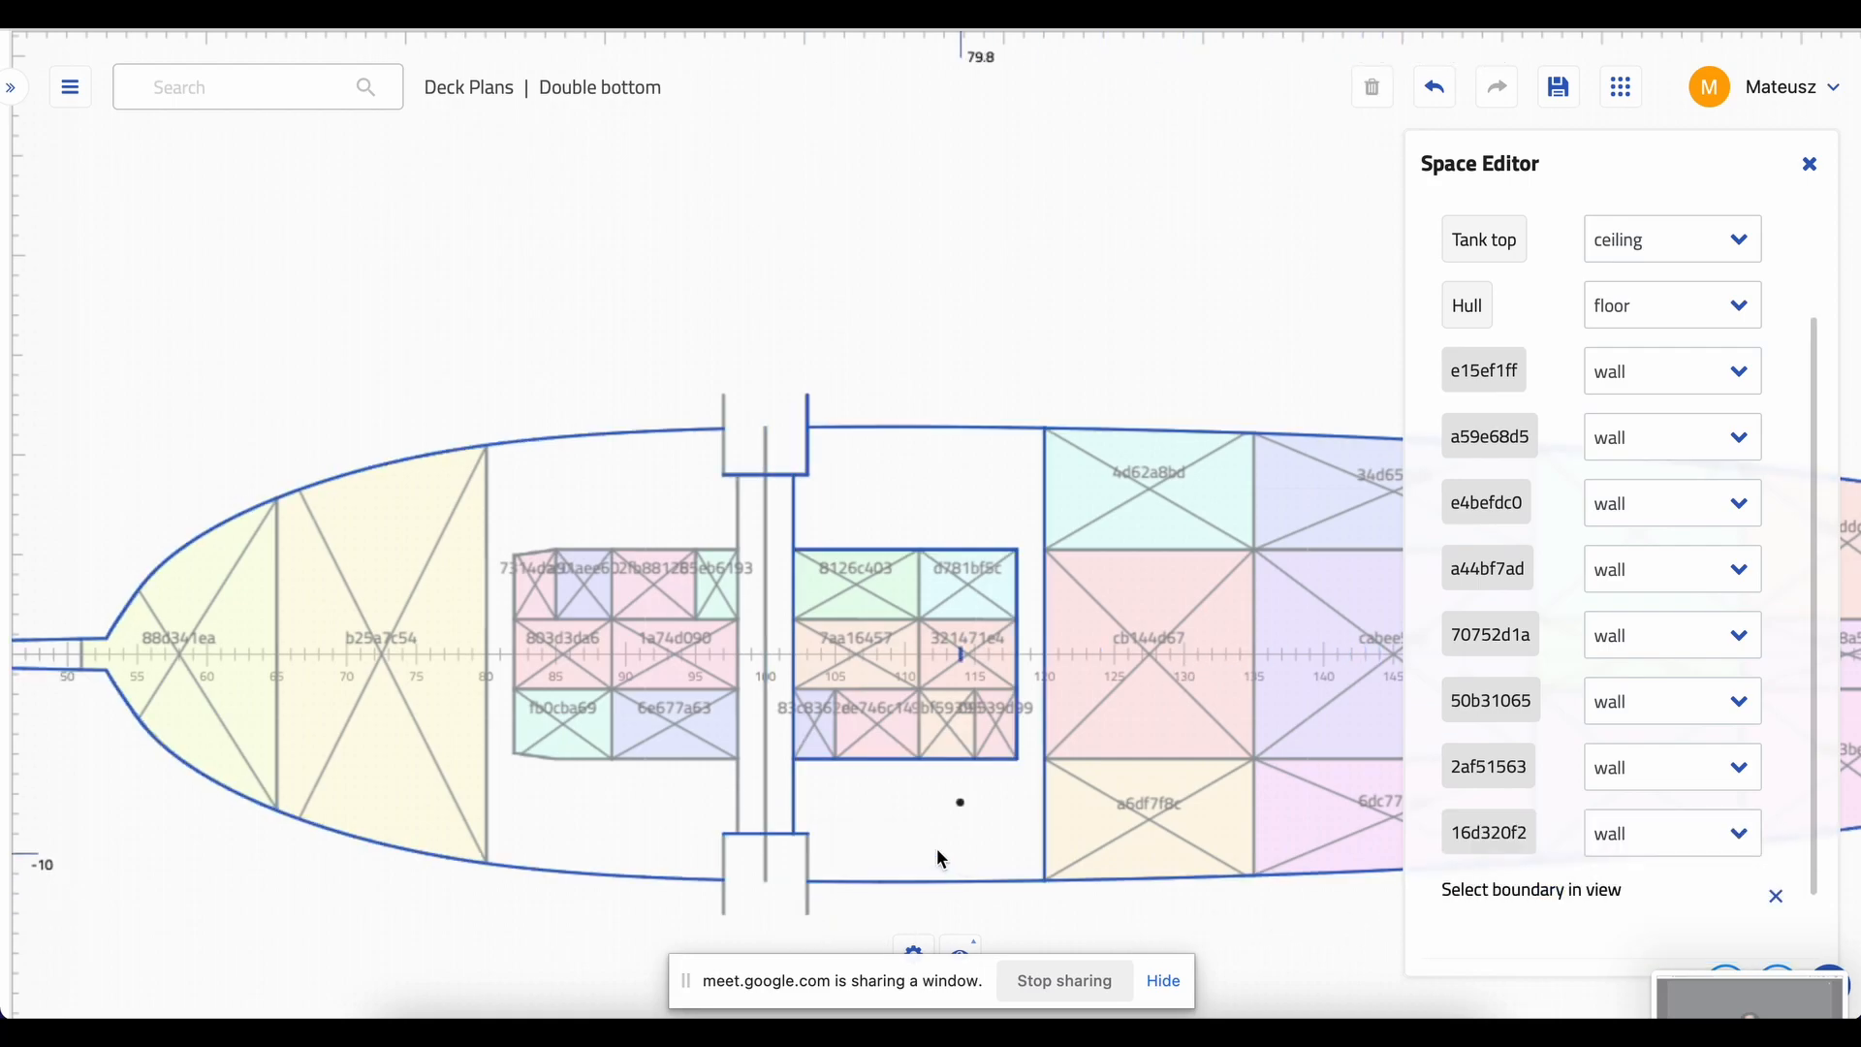
click(810, 847)
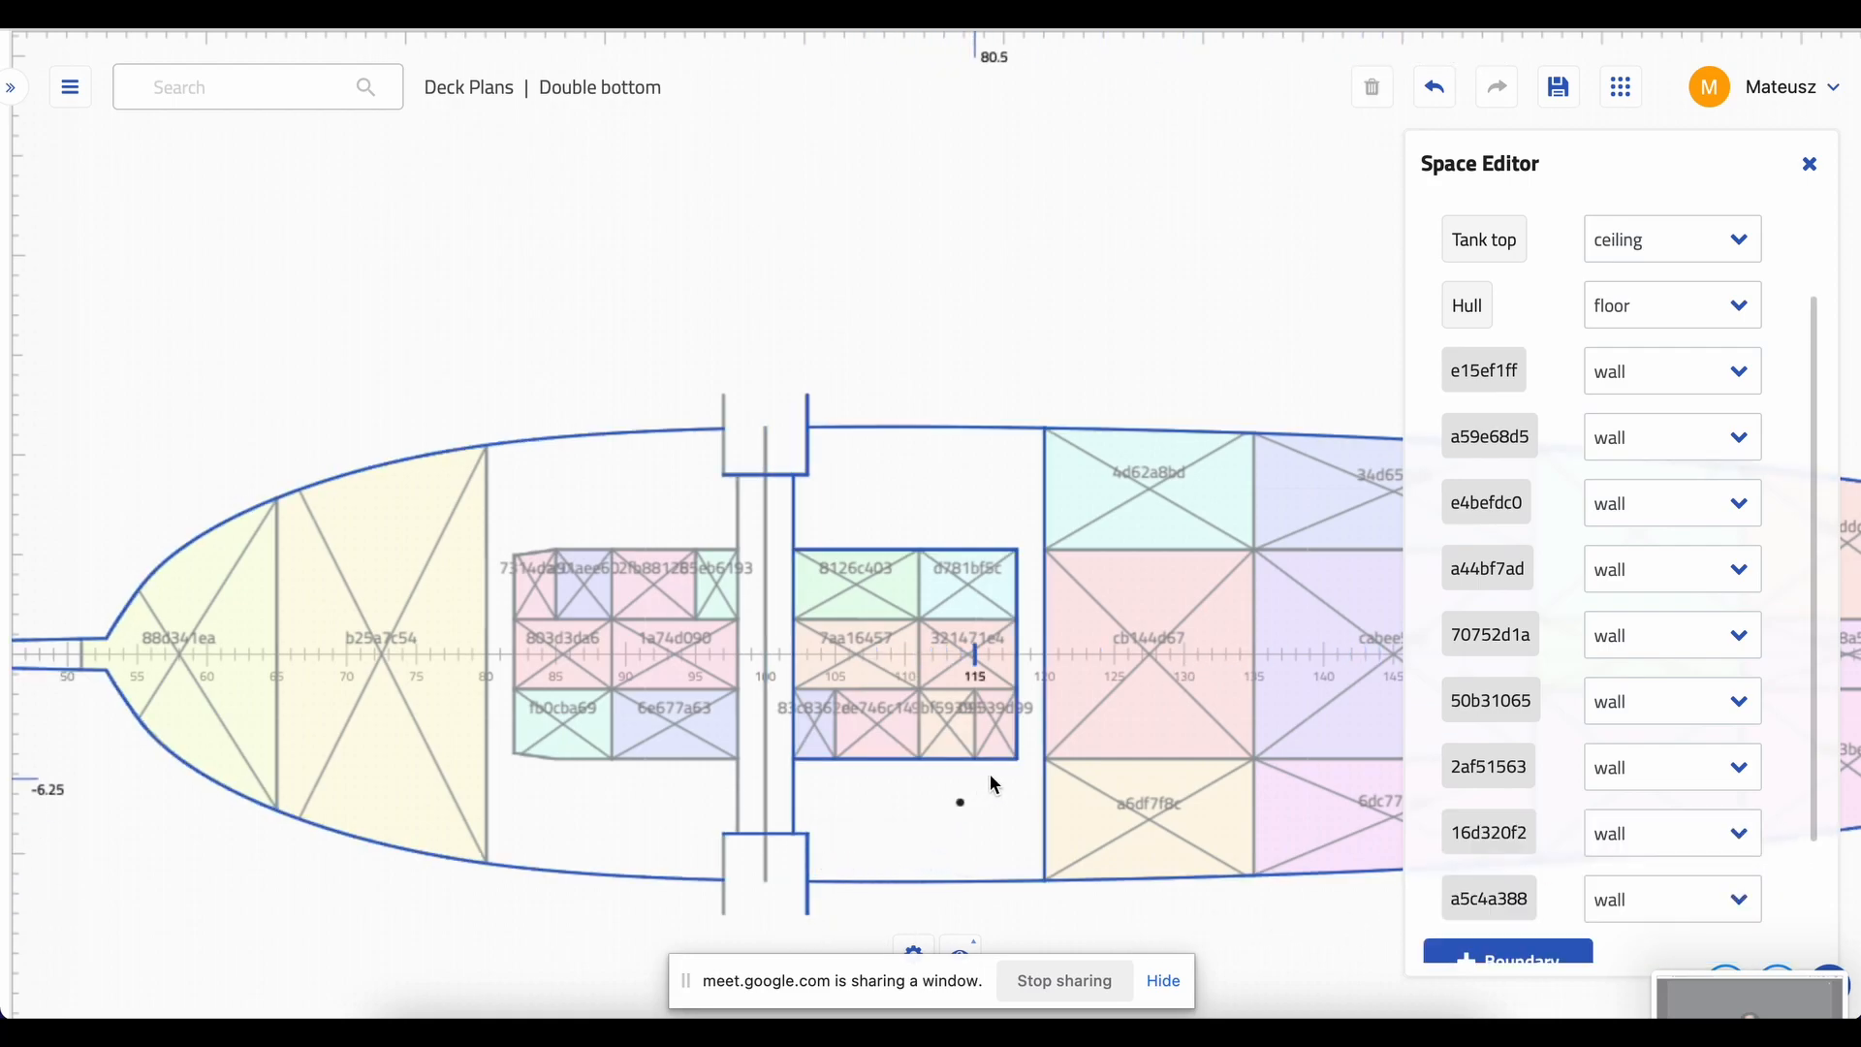
scroll(1764, 785, down, 2)
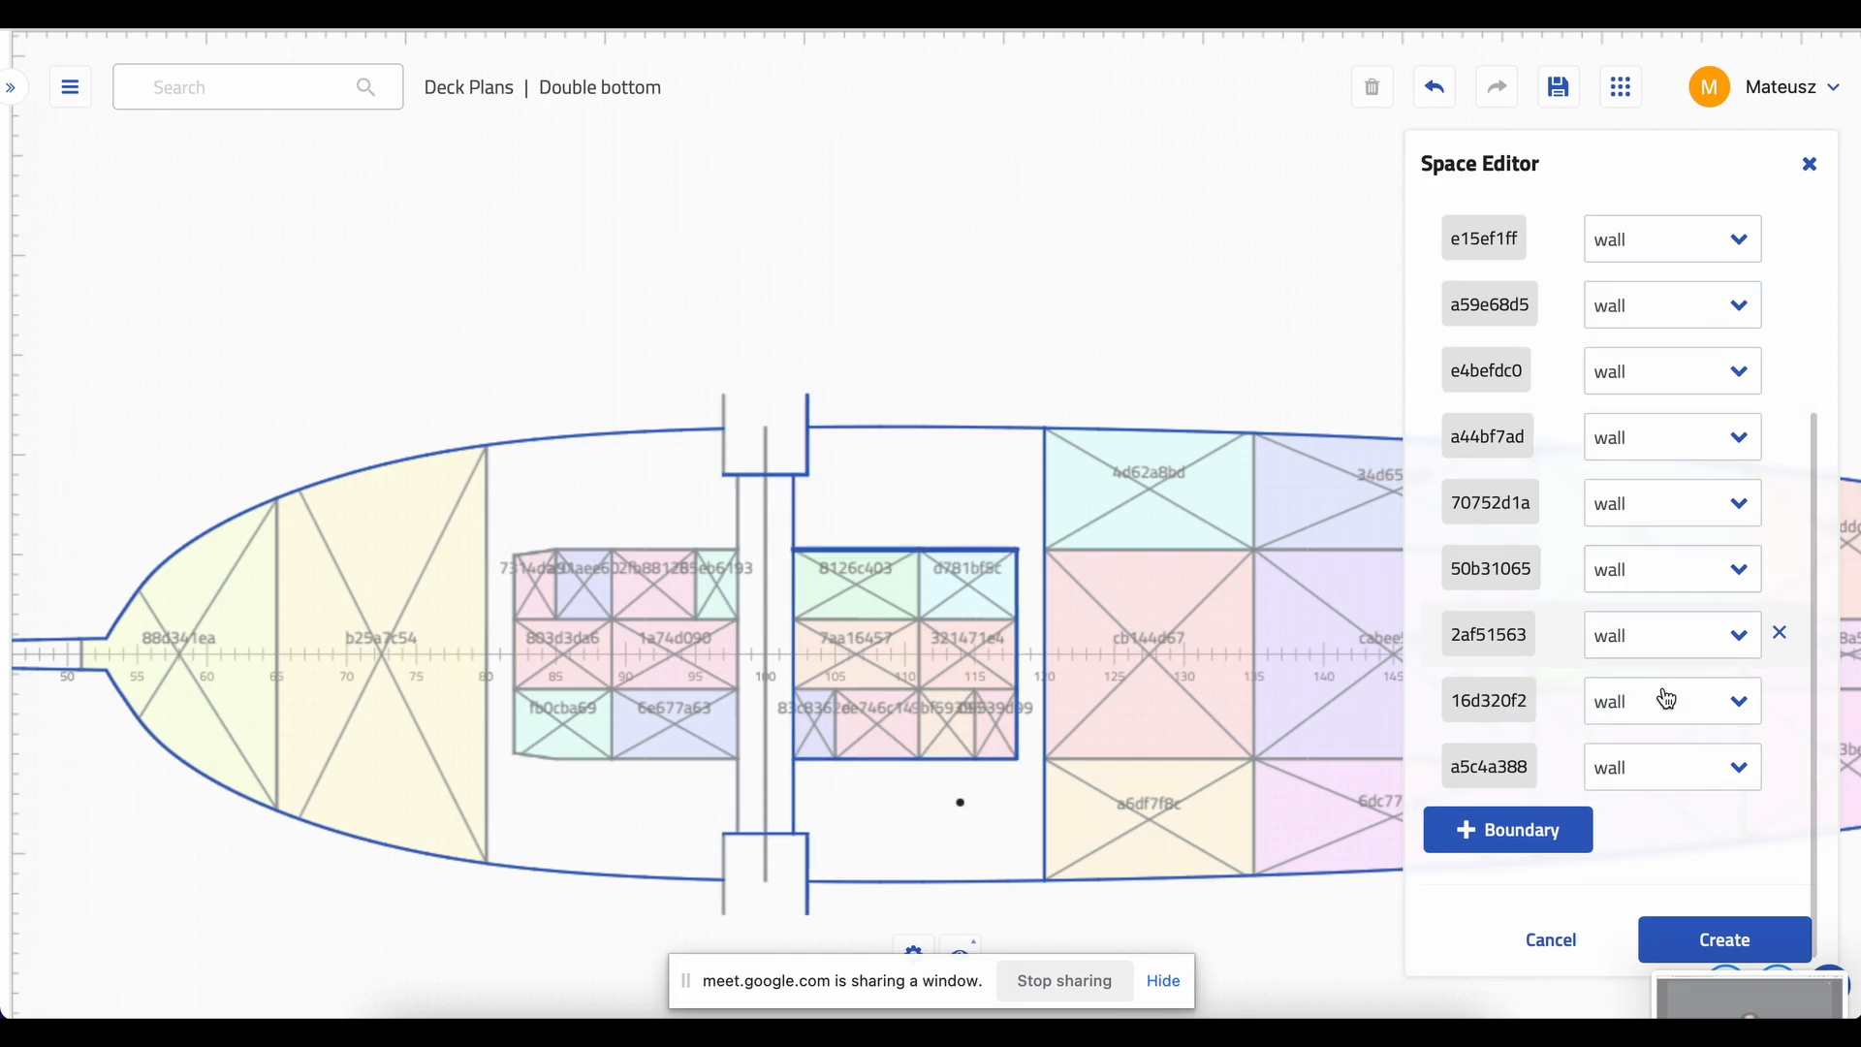
click(1697, 948)
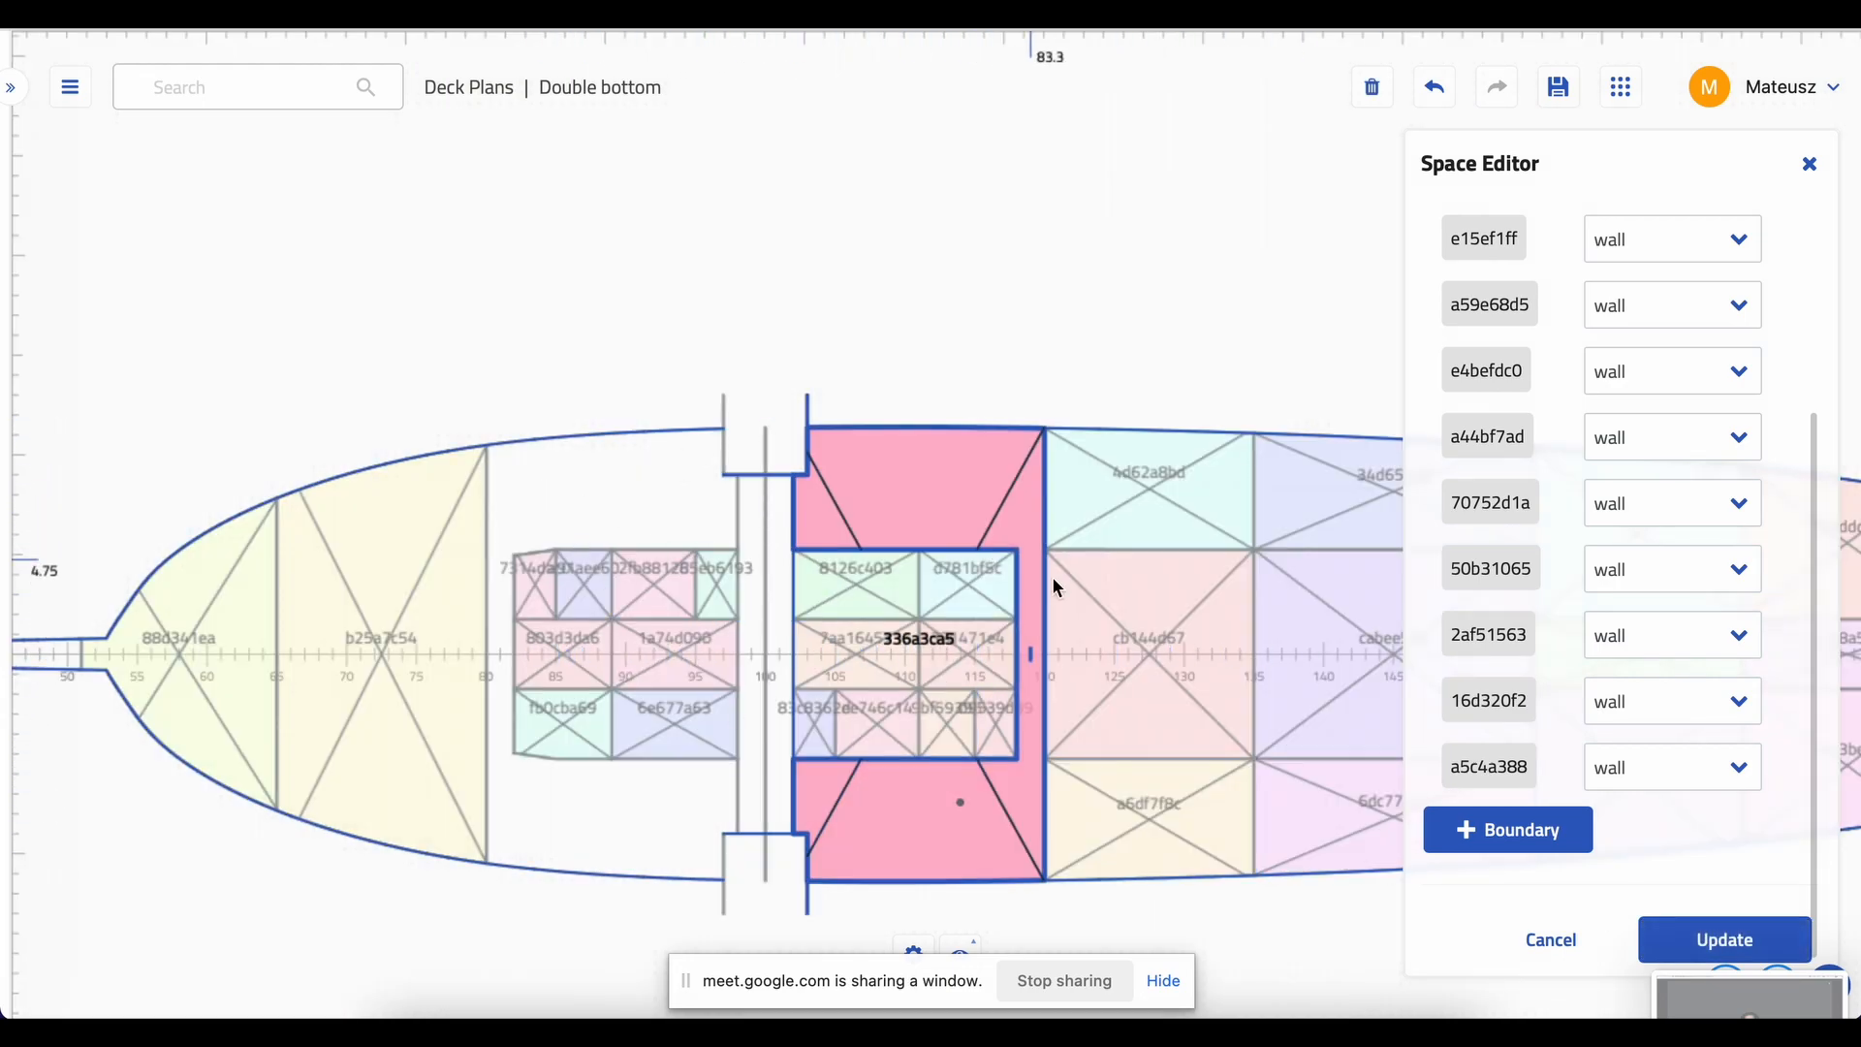
- Place a new reference point port of the aft tank block near frame 89, and add port recess walls ea940d2b and 70752d1a as boundaries
click(613, 478)
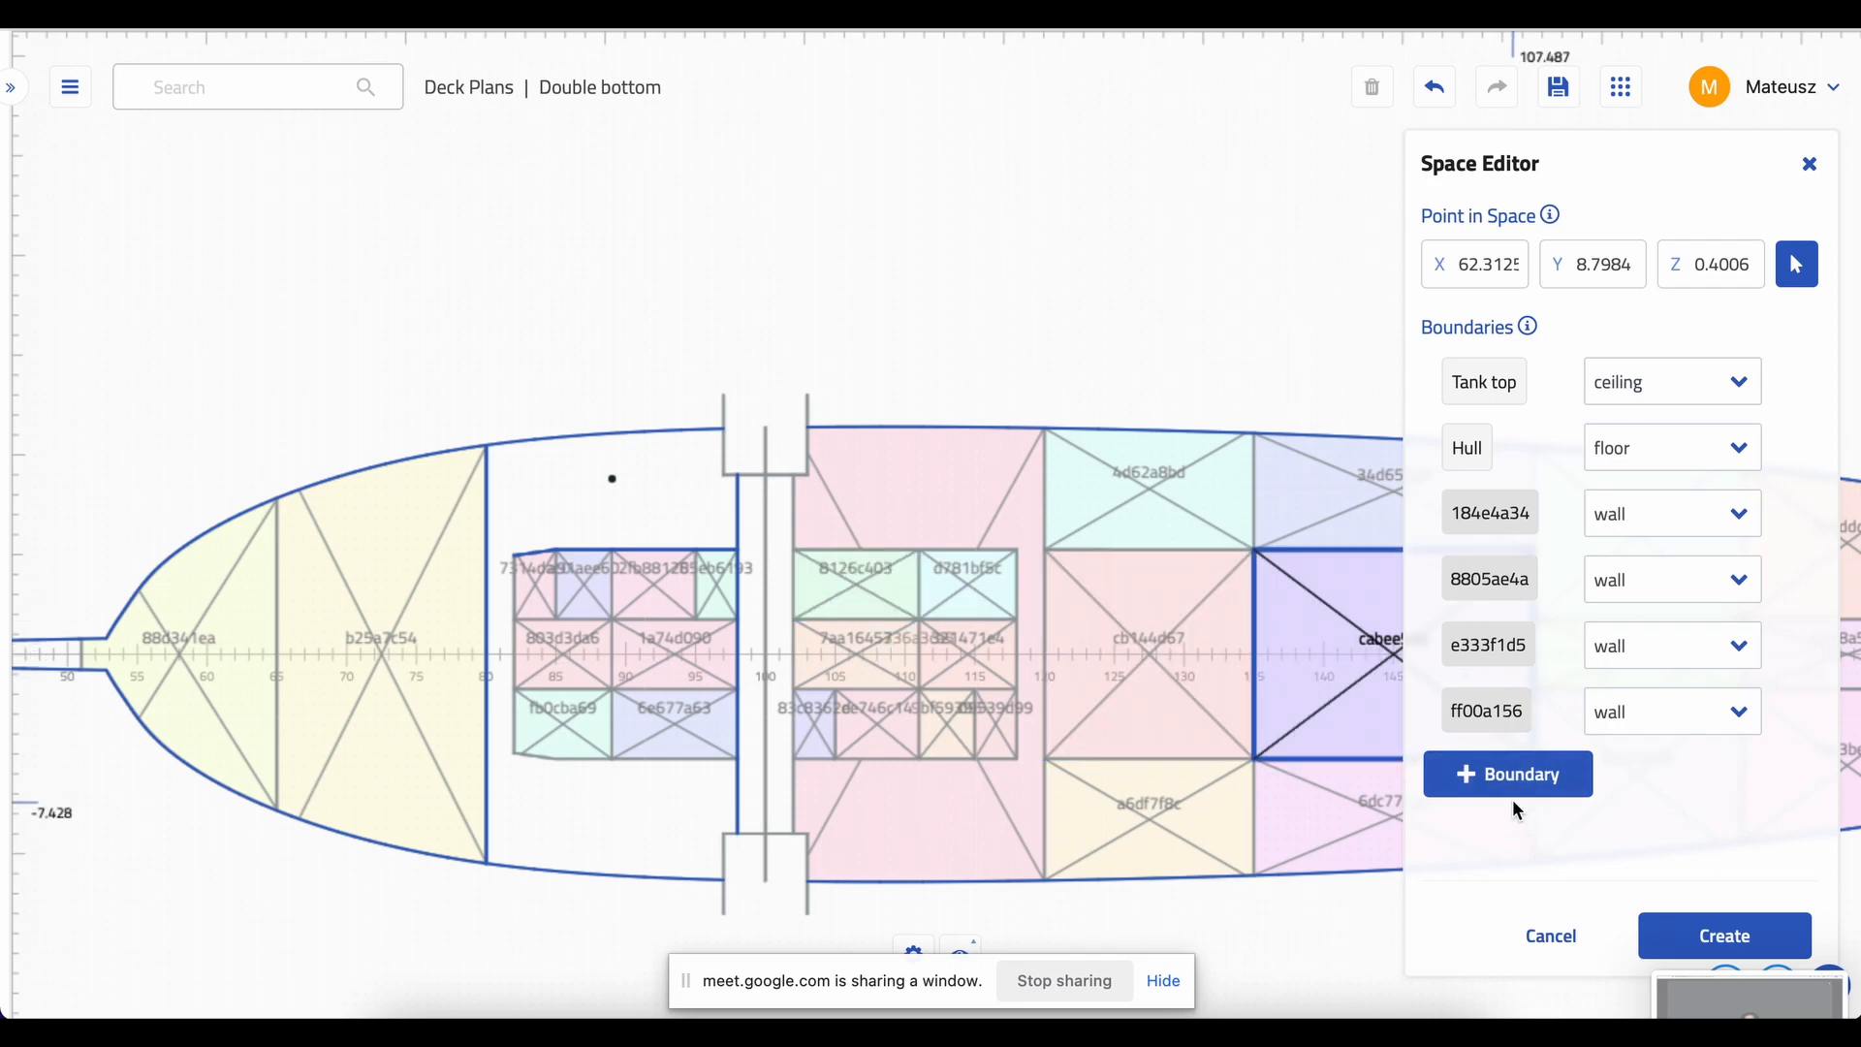
click(1510, 775)
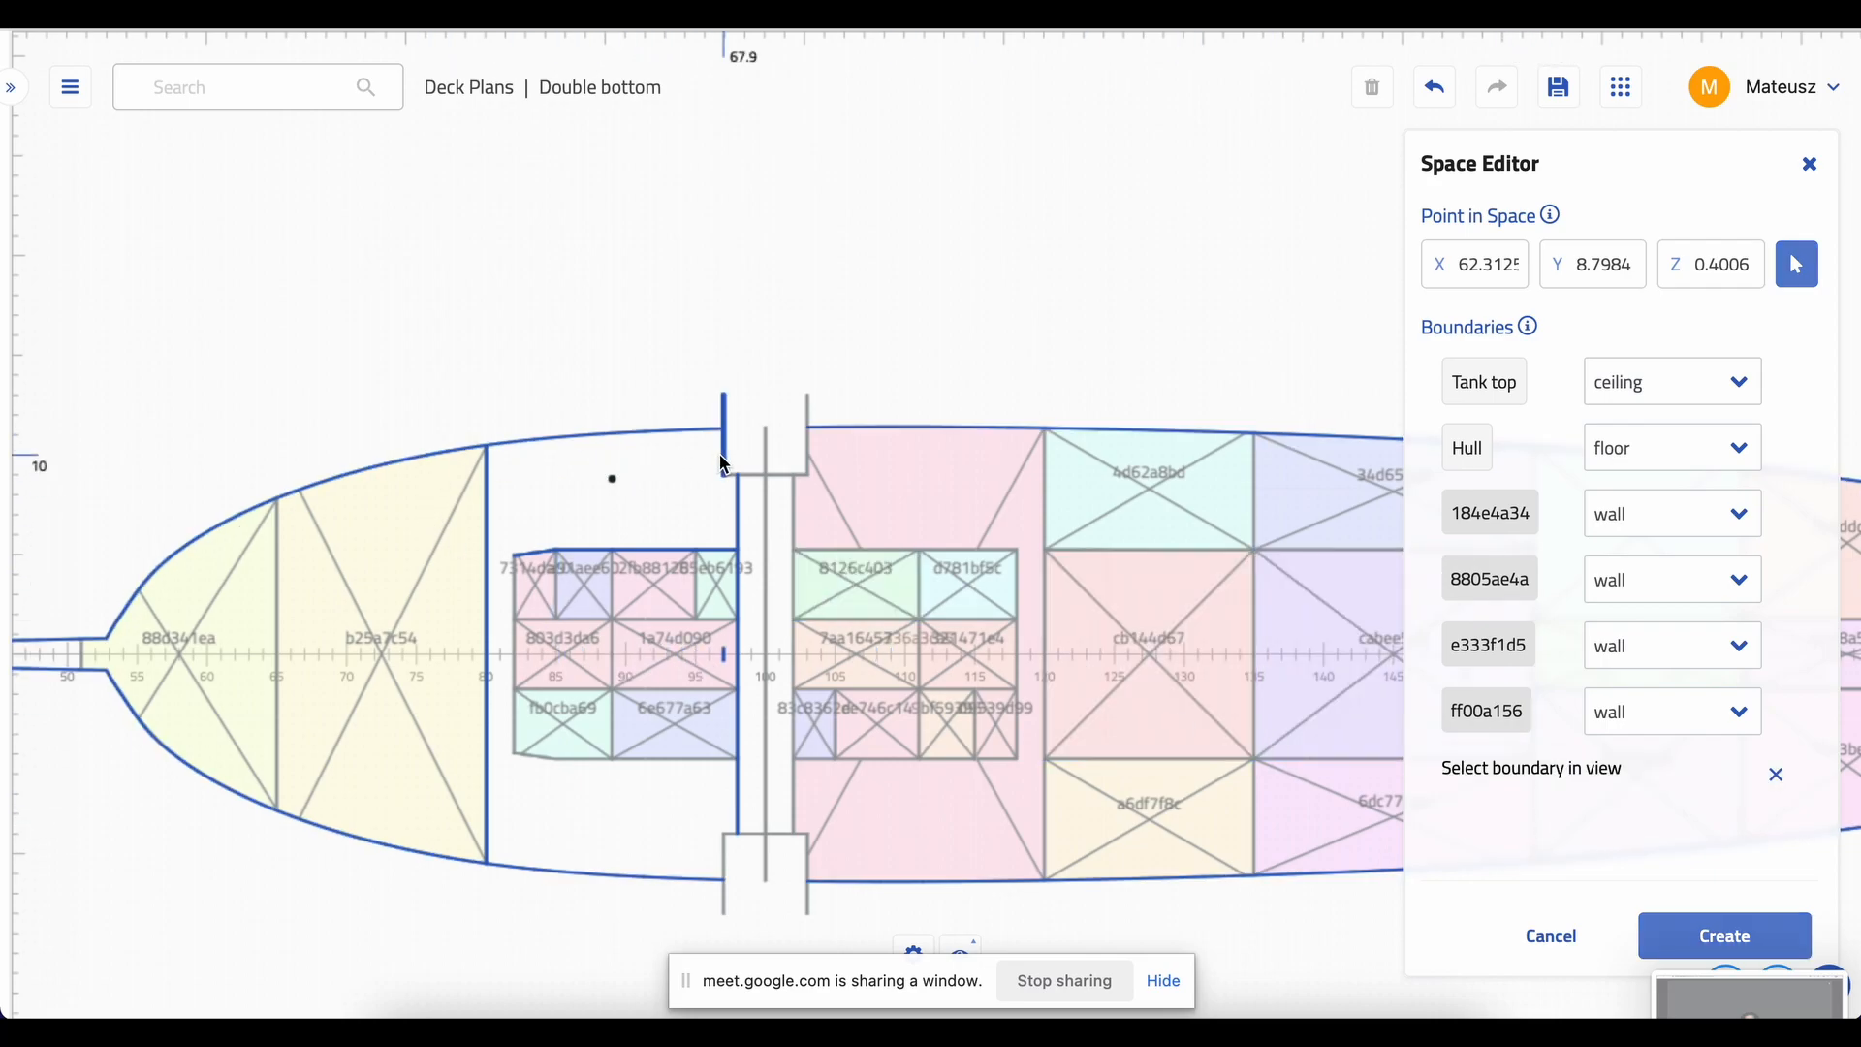
click(1320, 601)
click(1520, 849)
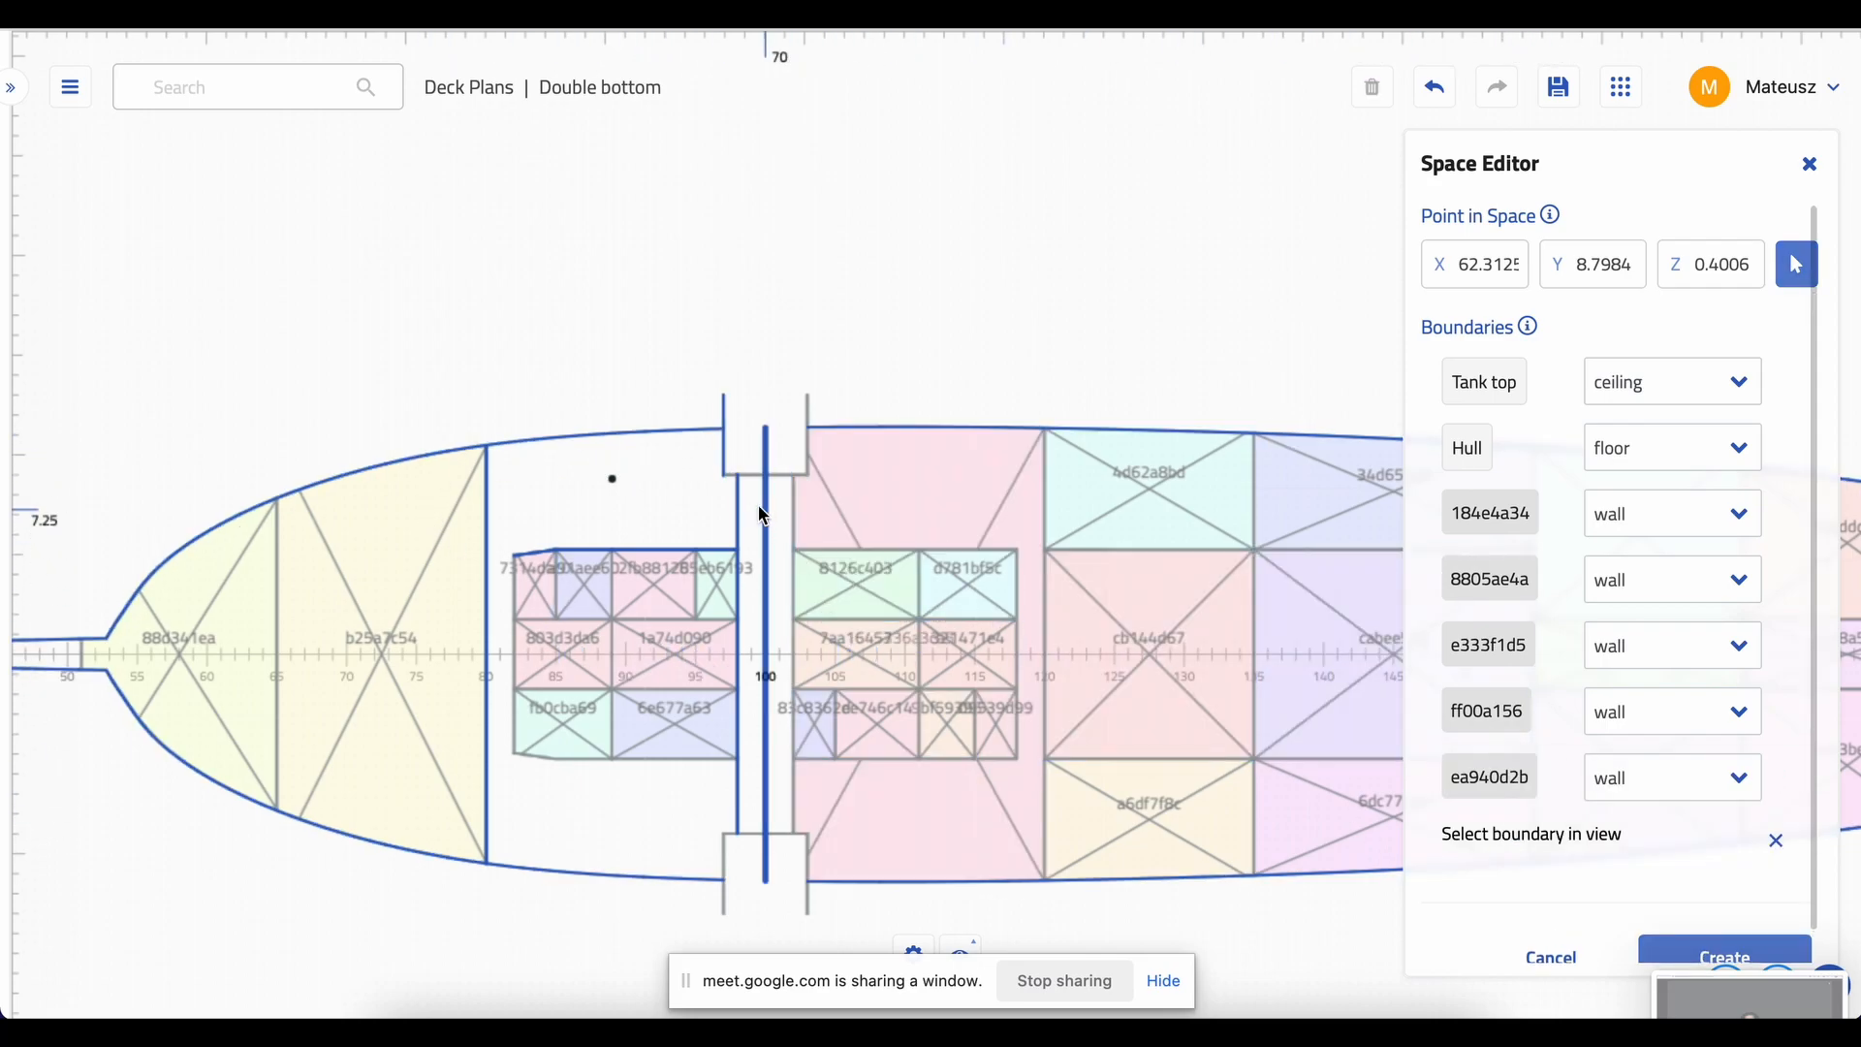
click(741, 474)
click(787, 501)
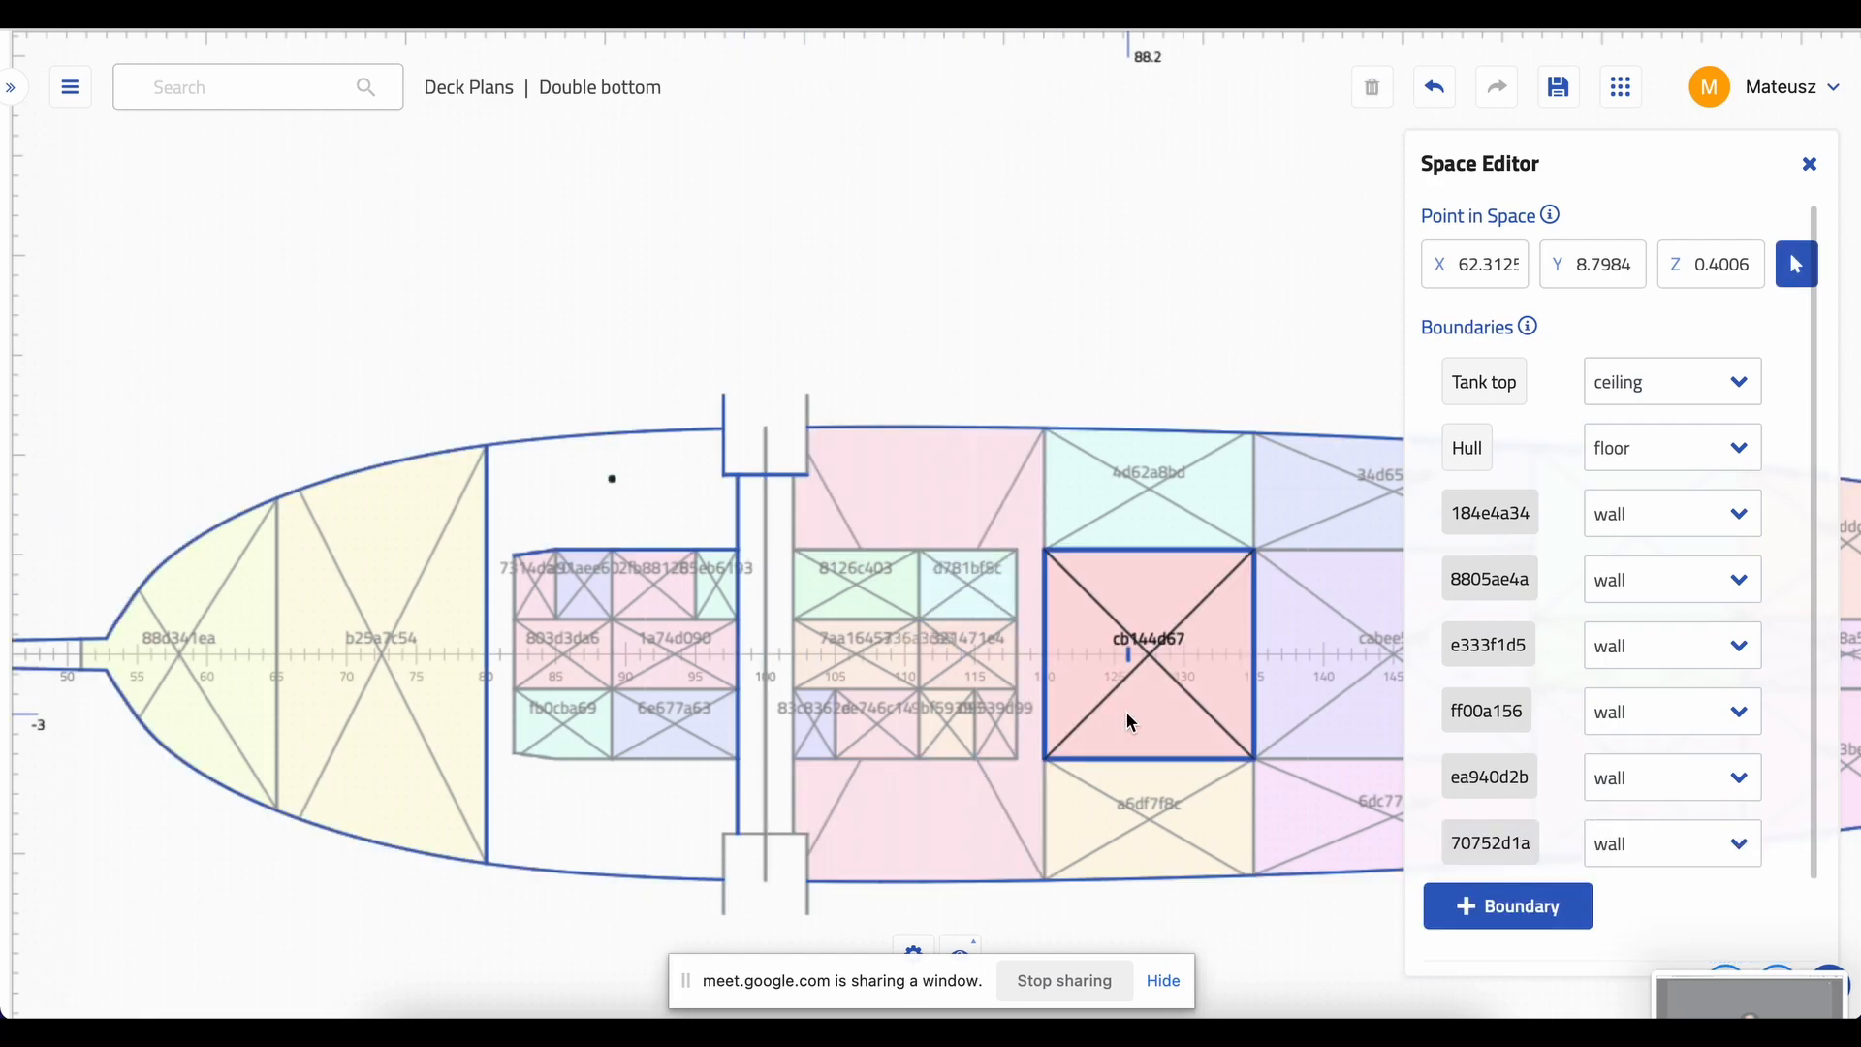
- Add the aft tank block's aft wall 349a8b35, angled starboard wall c6cf5884 and straight starboard wall 75802b10 to the boundaries
click(1512, 906)
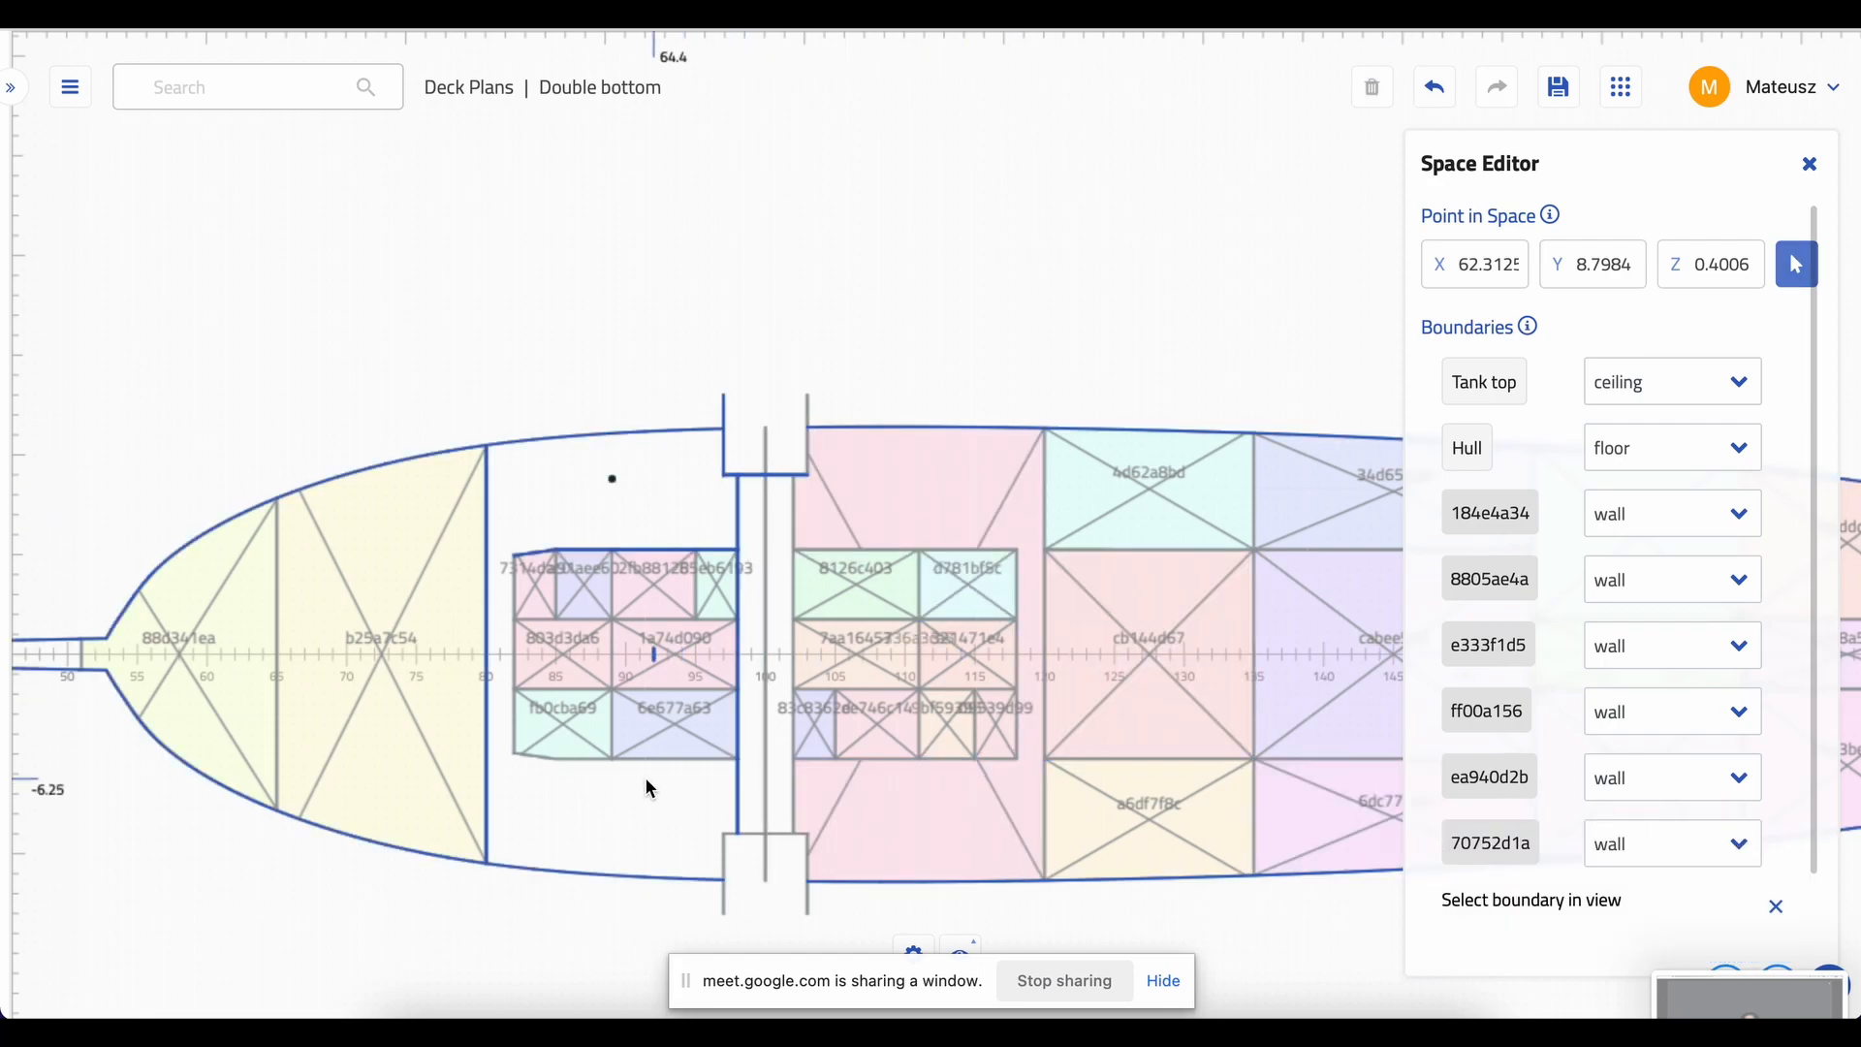
click(516, 640)
click(548, 694)
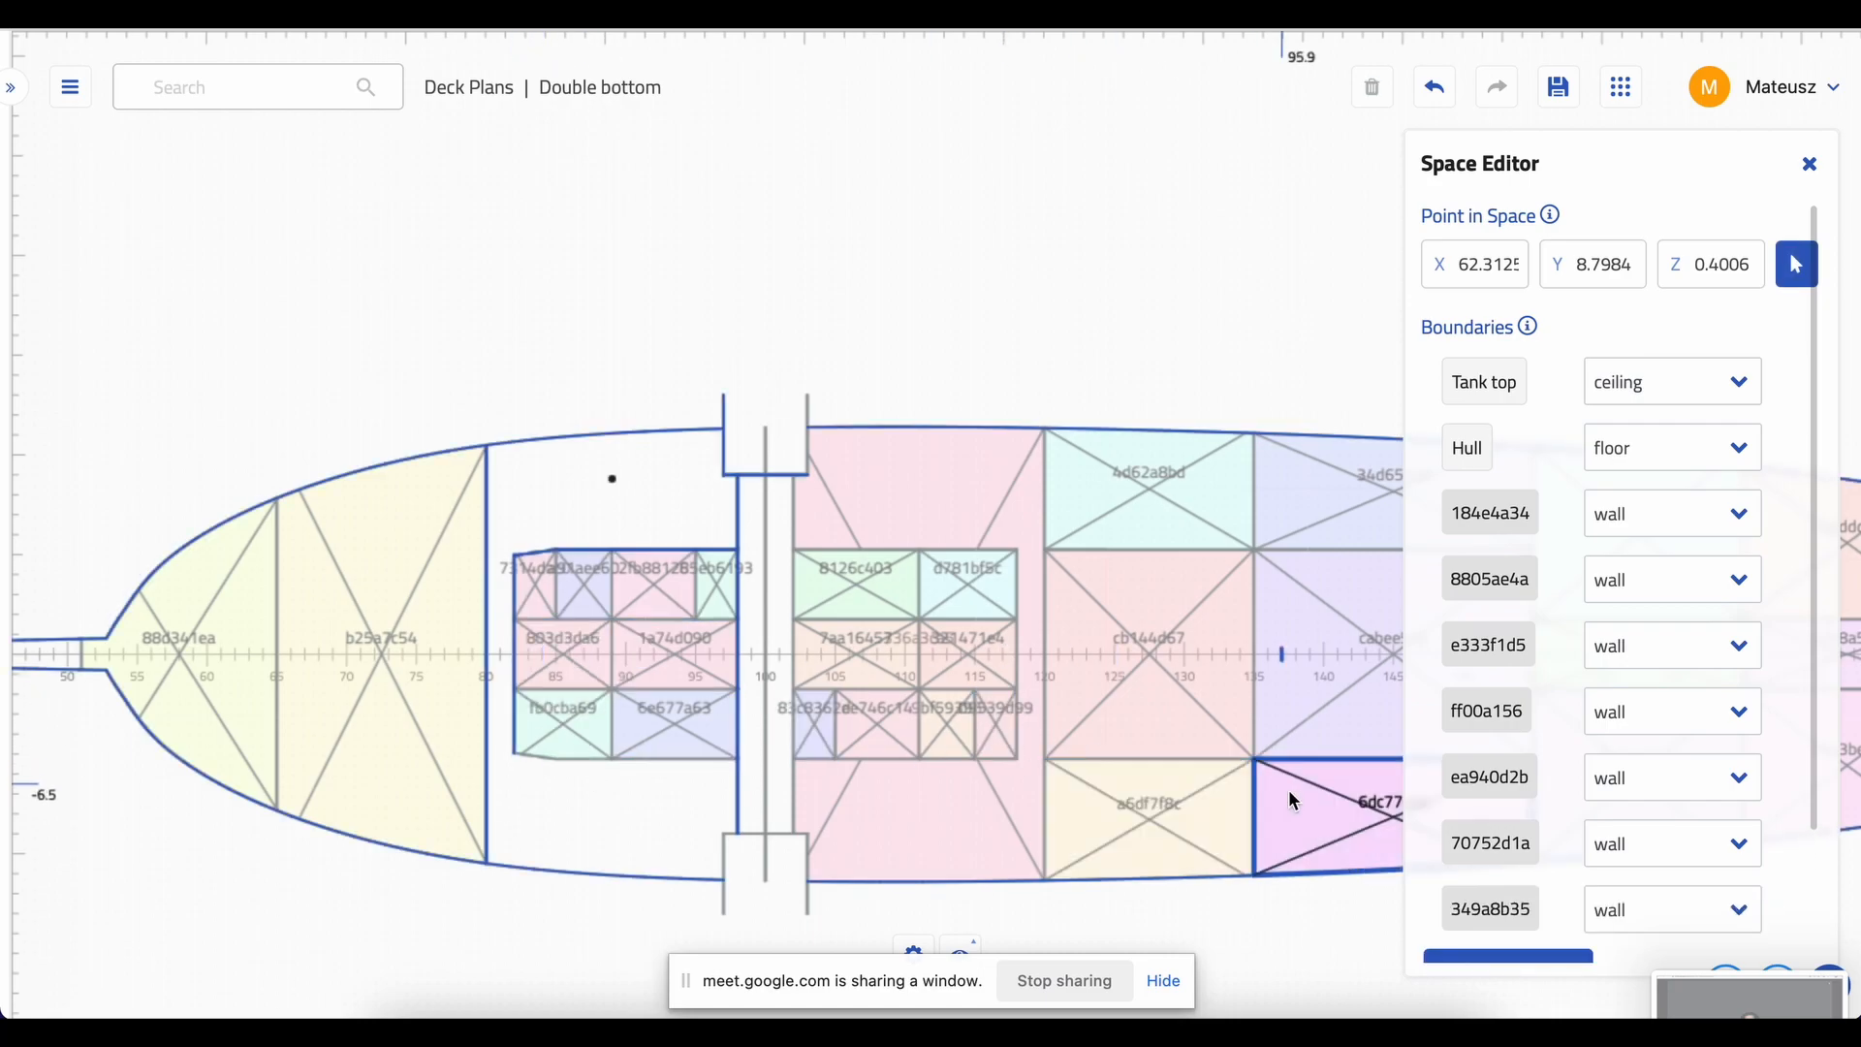
scroll(1439, 850, down, 2)
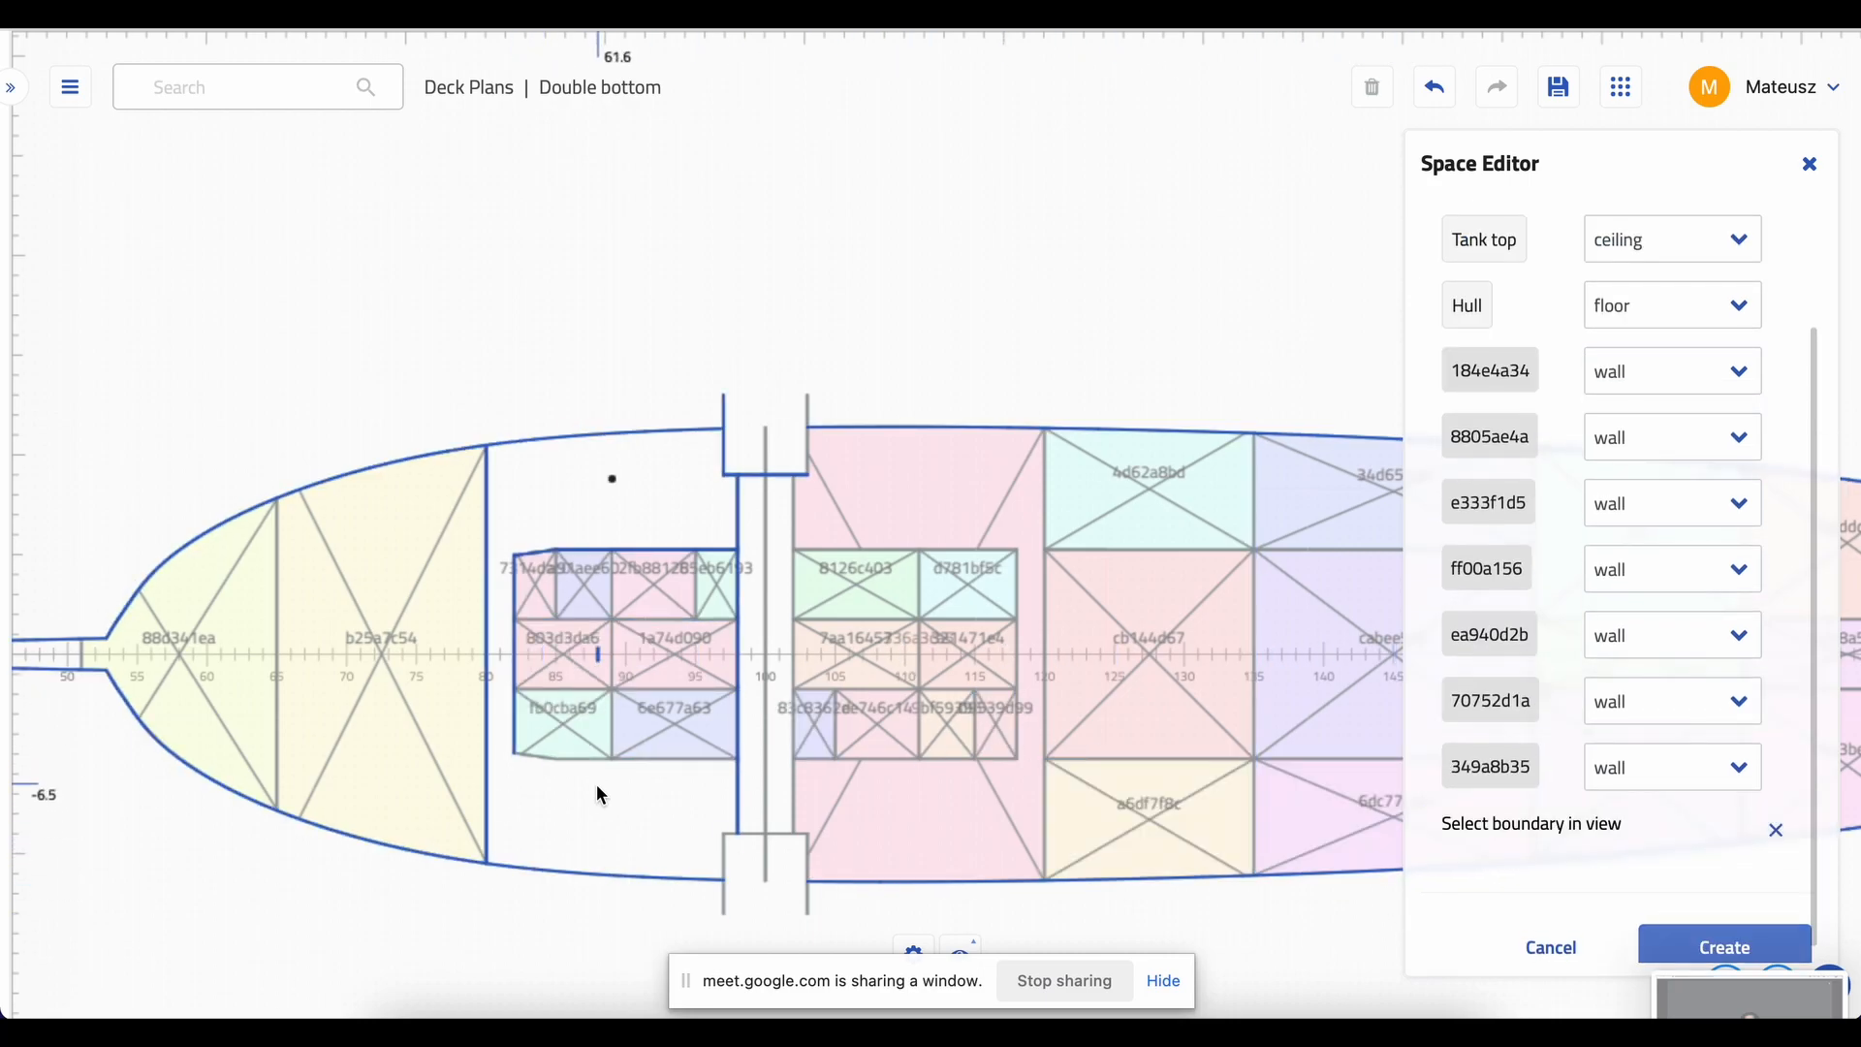
click(549, 759)
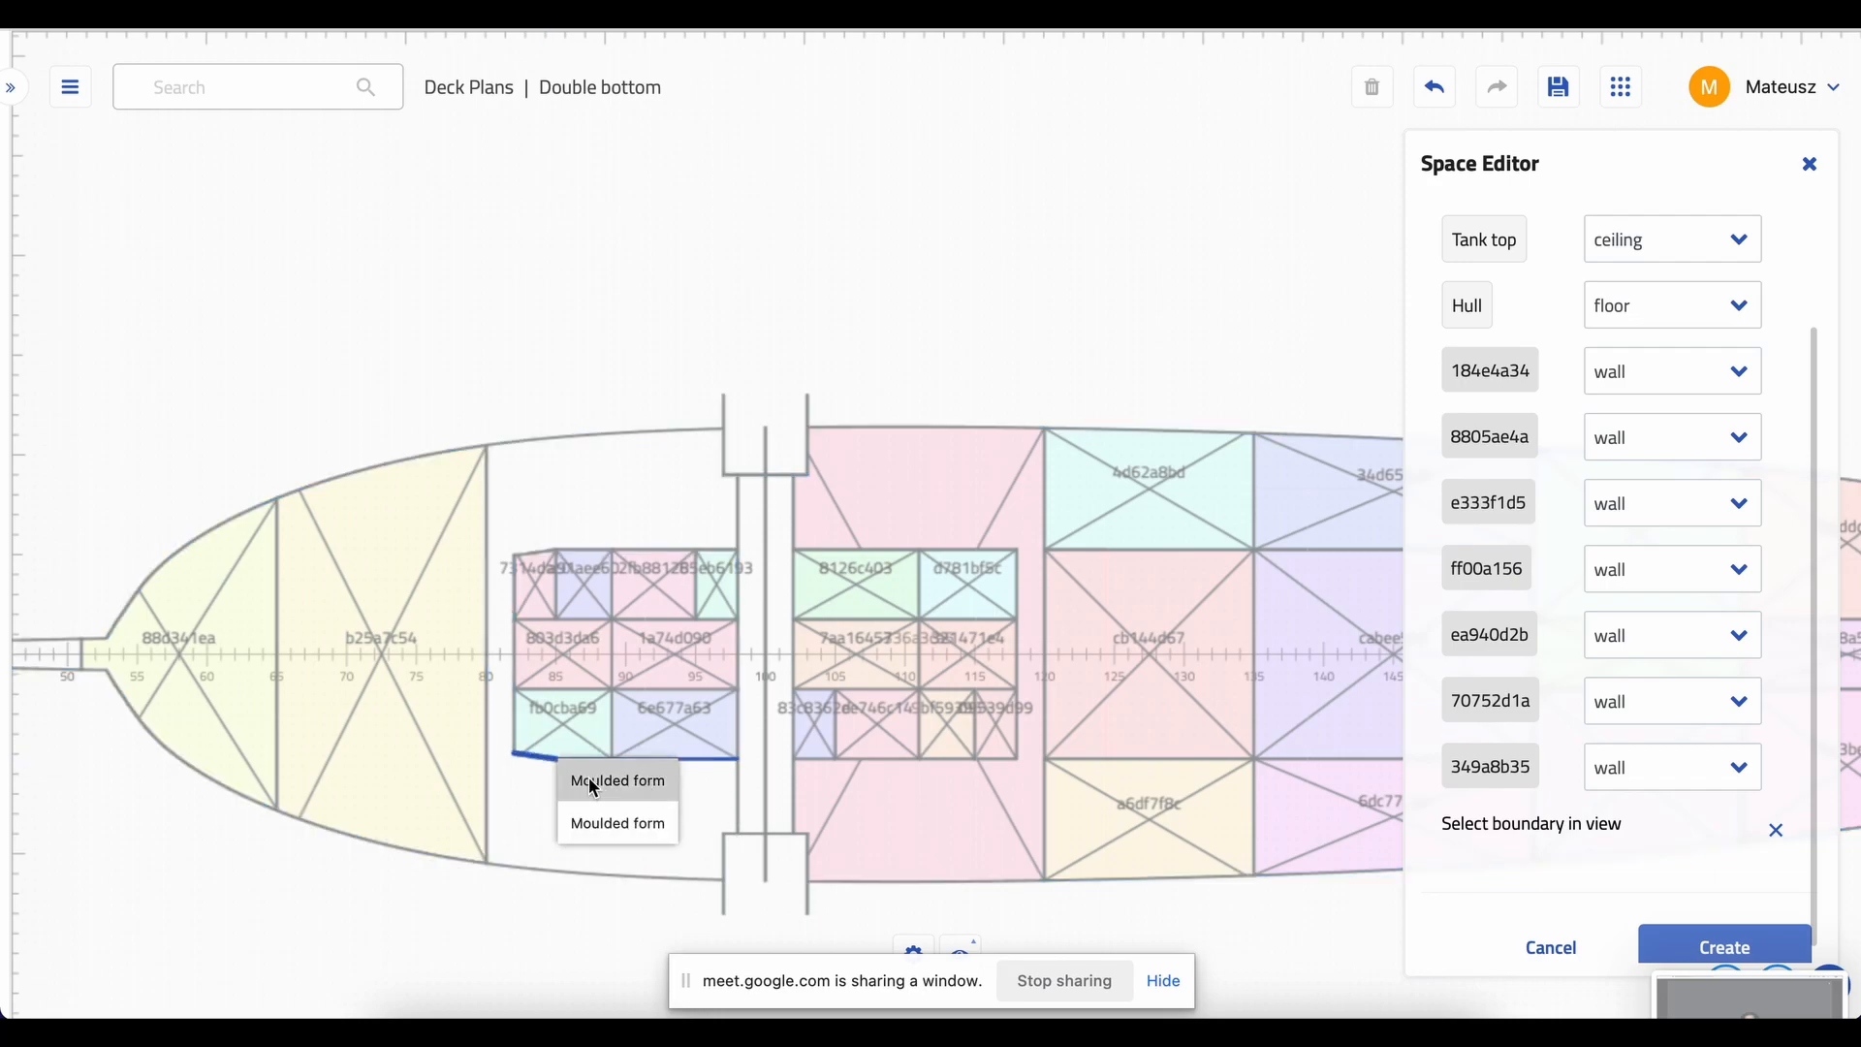
click(590, 781)
click(1473, 892)
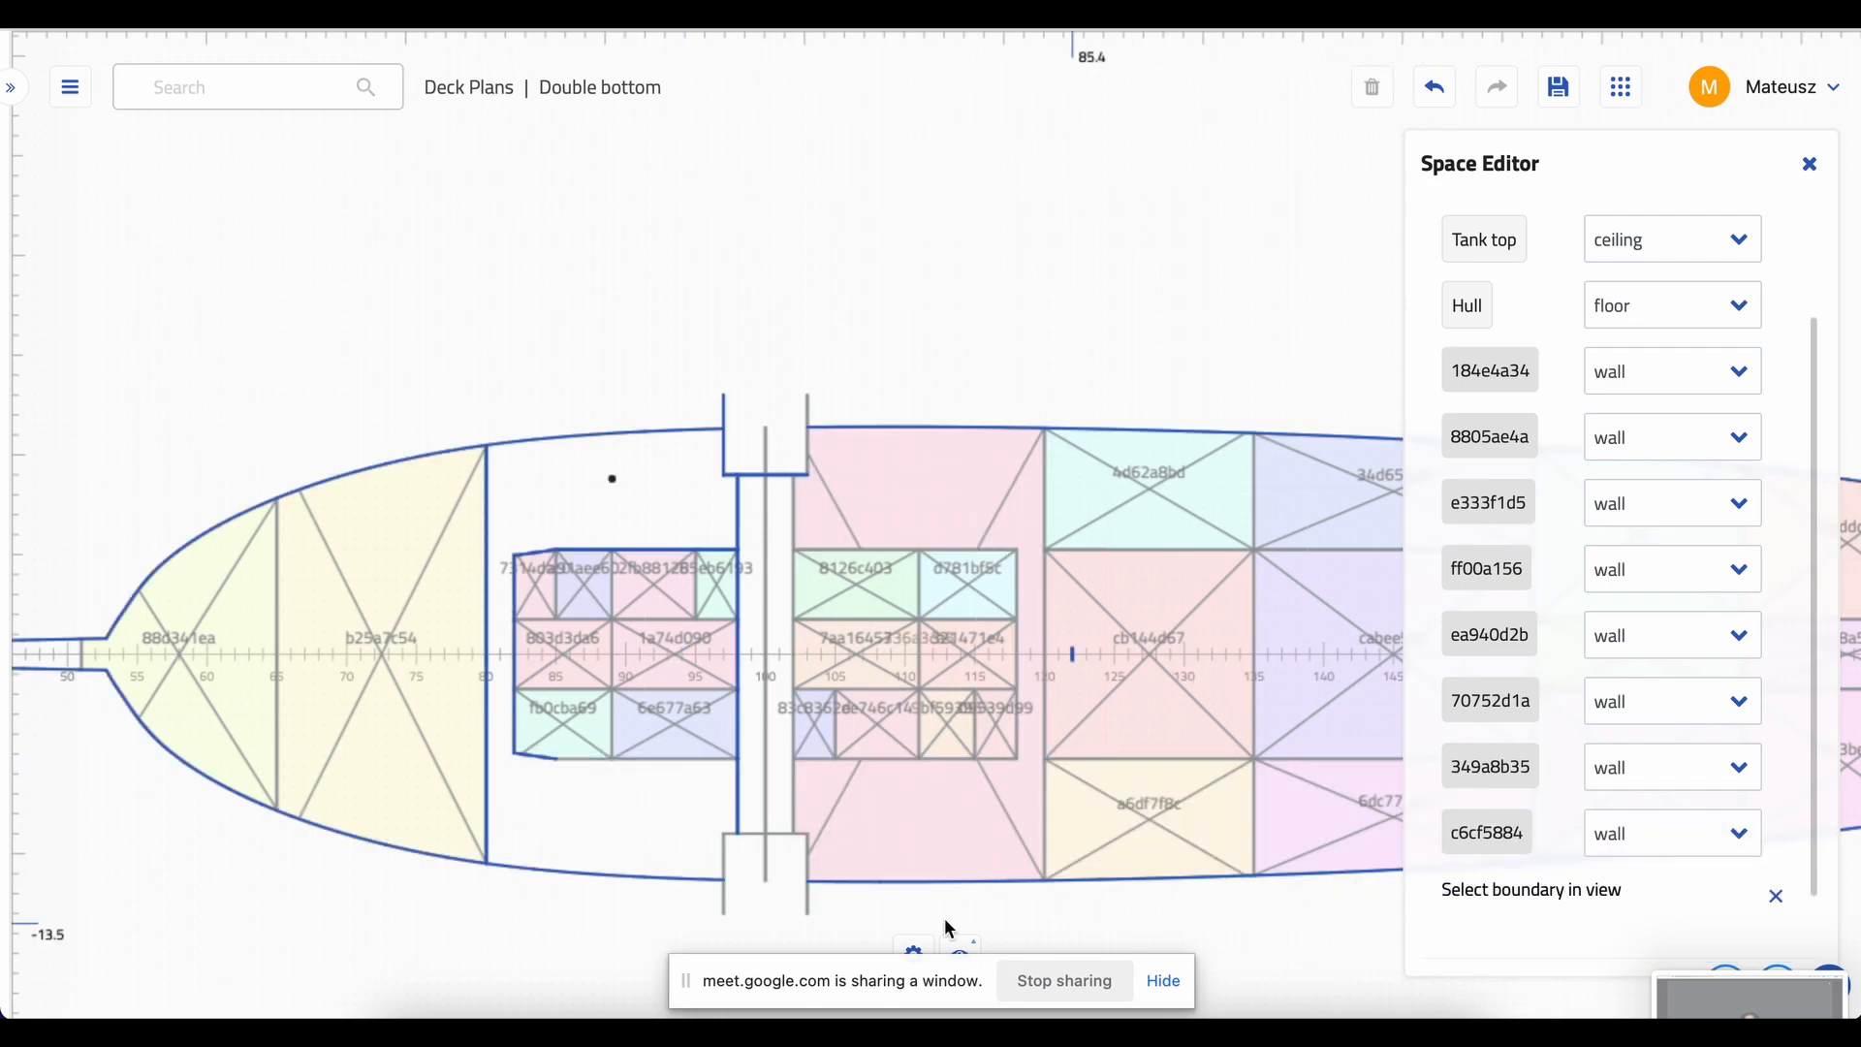
click(676, 761)
- Add starboard recess walls 36804e54 and 16d320f2, and try to create the space surrounding the aft tank block
scroll(1537, 882, down, 1)
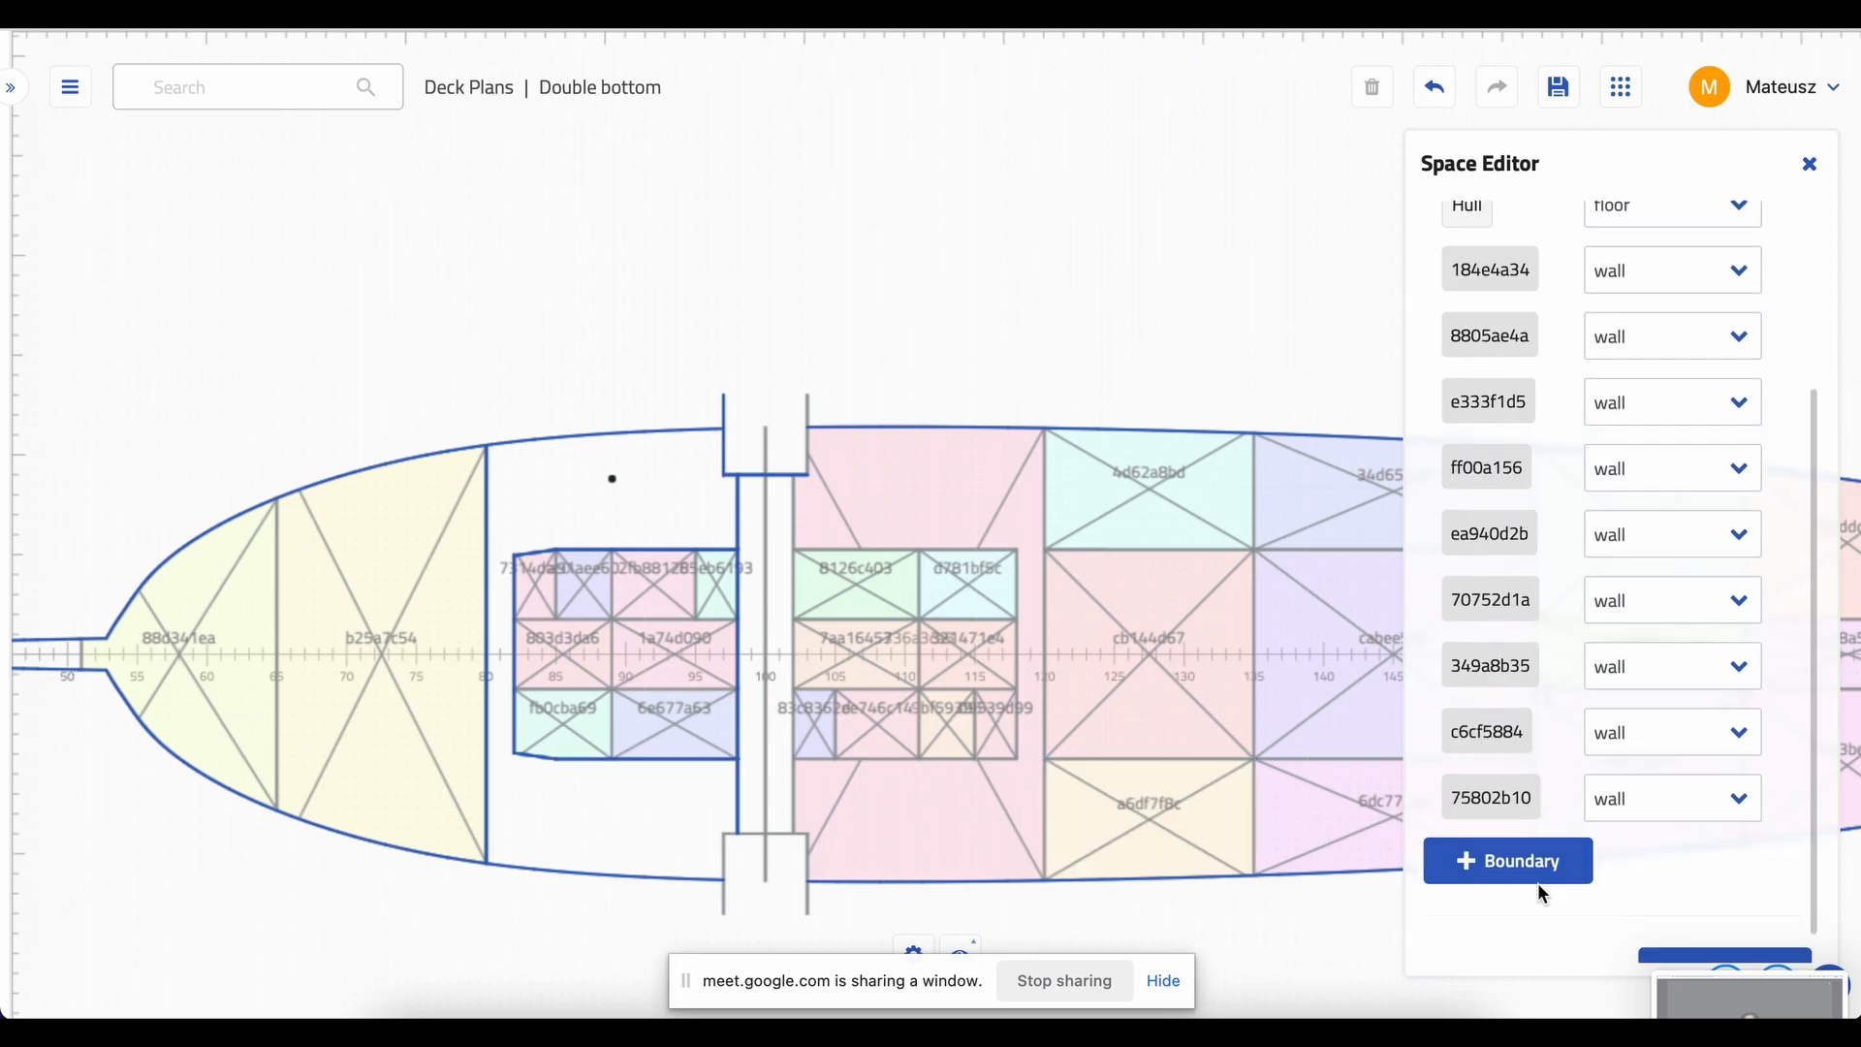
click(1519, 849)
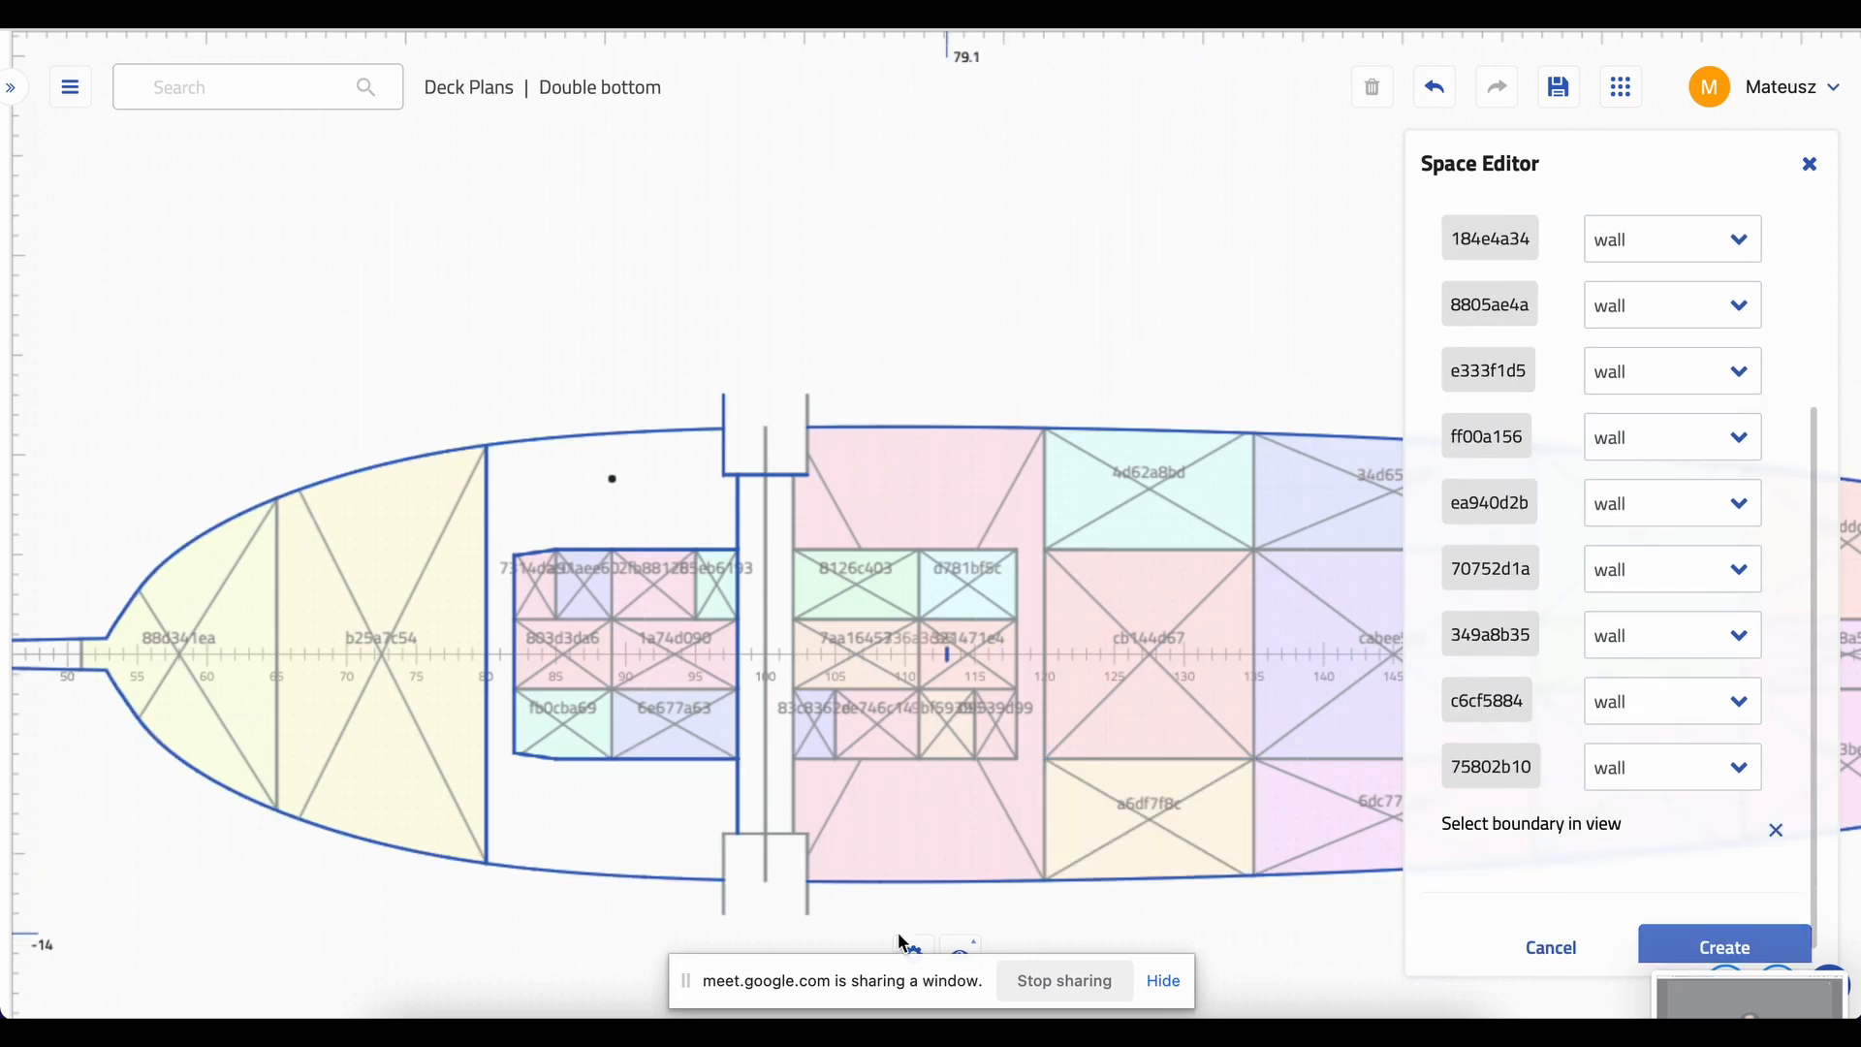
click(730, 873)
click(1518, 892)
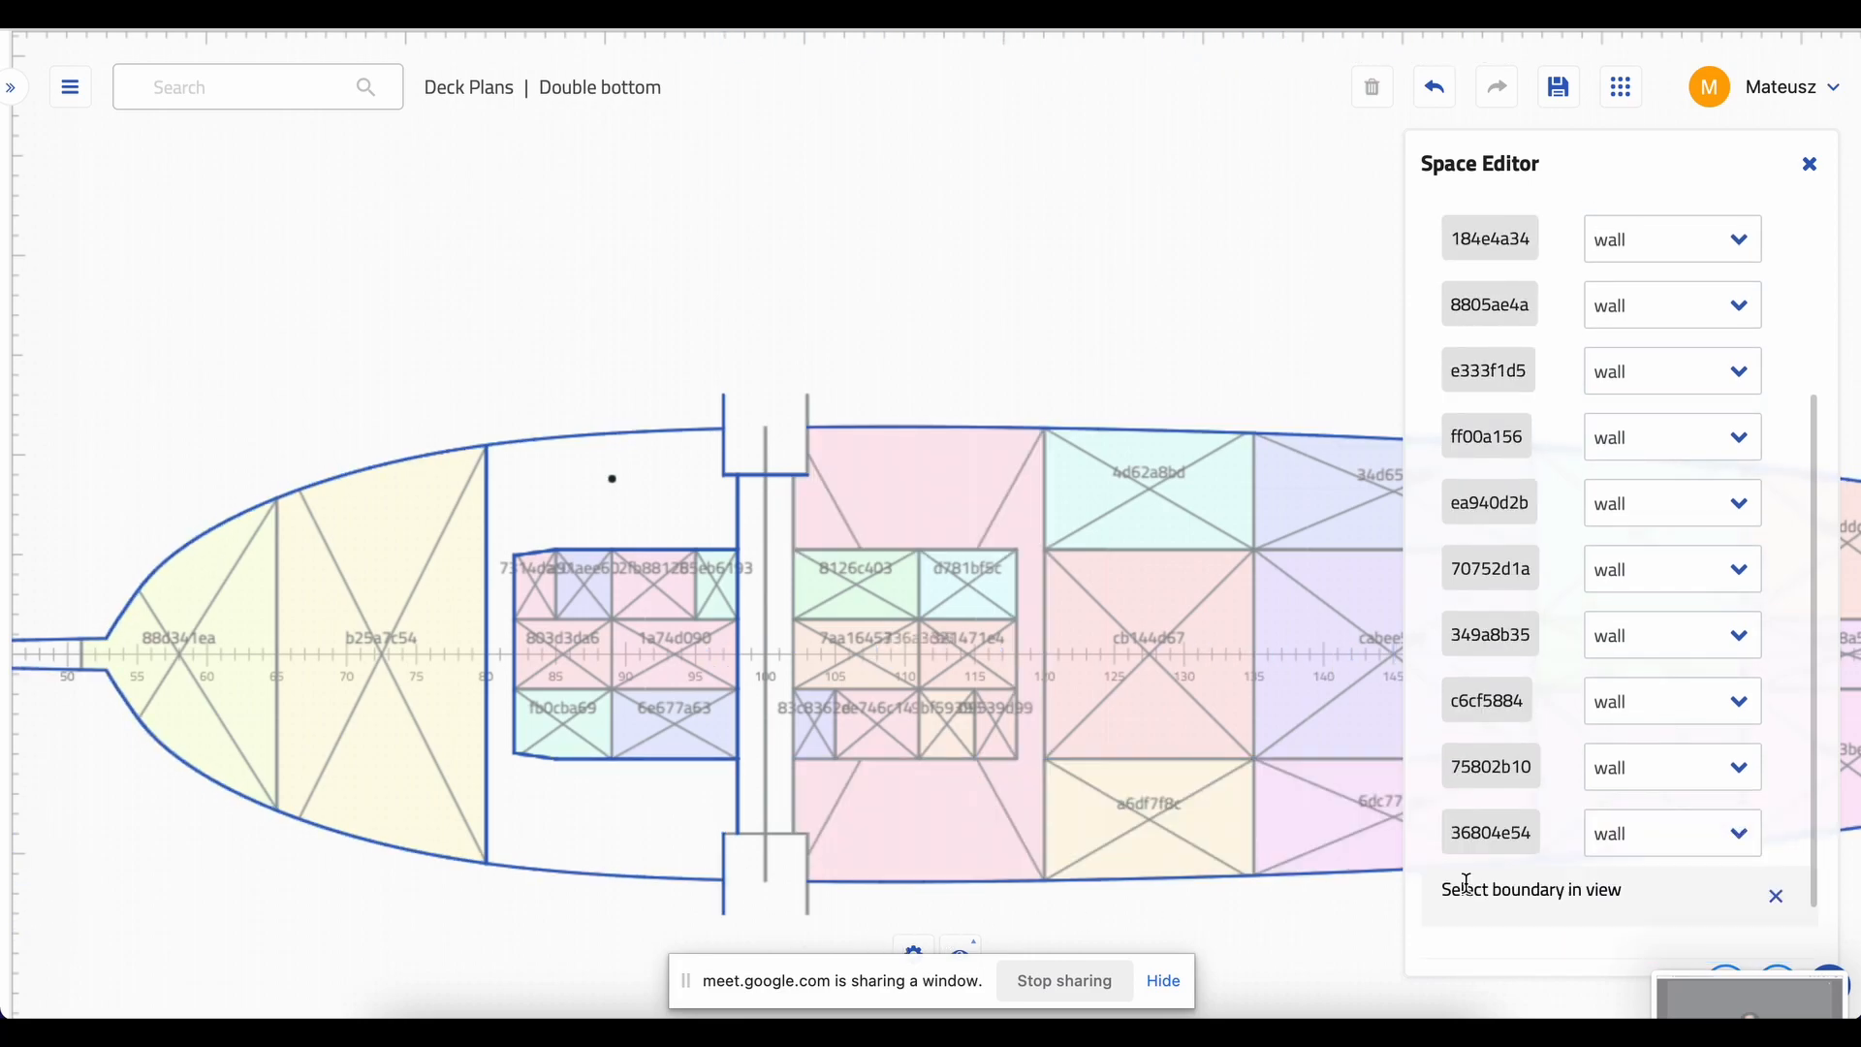
click(731, 844)
click(762, 893)
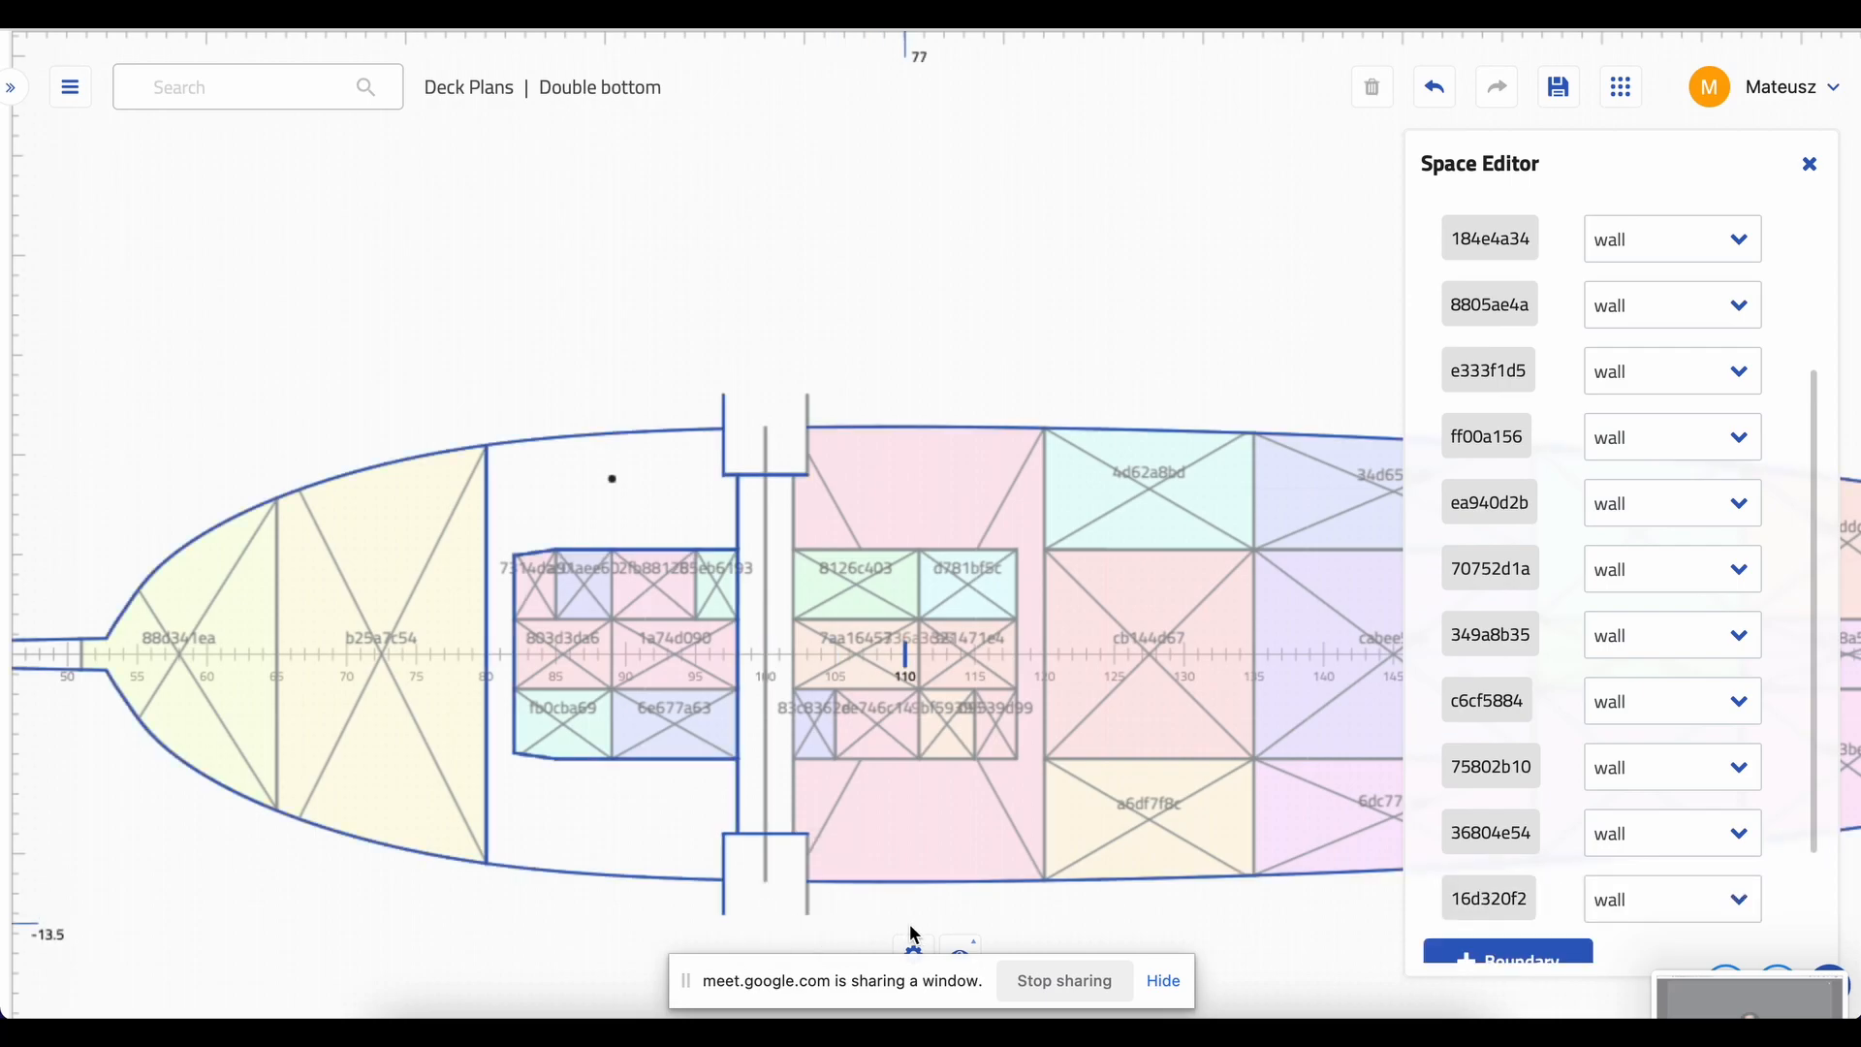
scroll(1589, 834, down, 2)
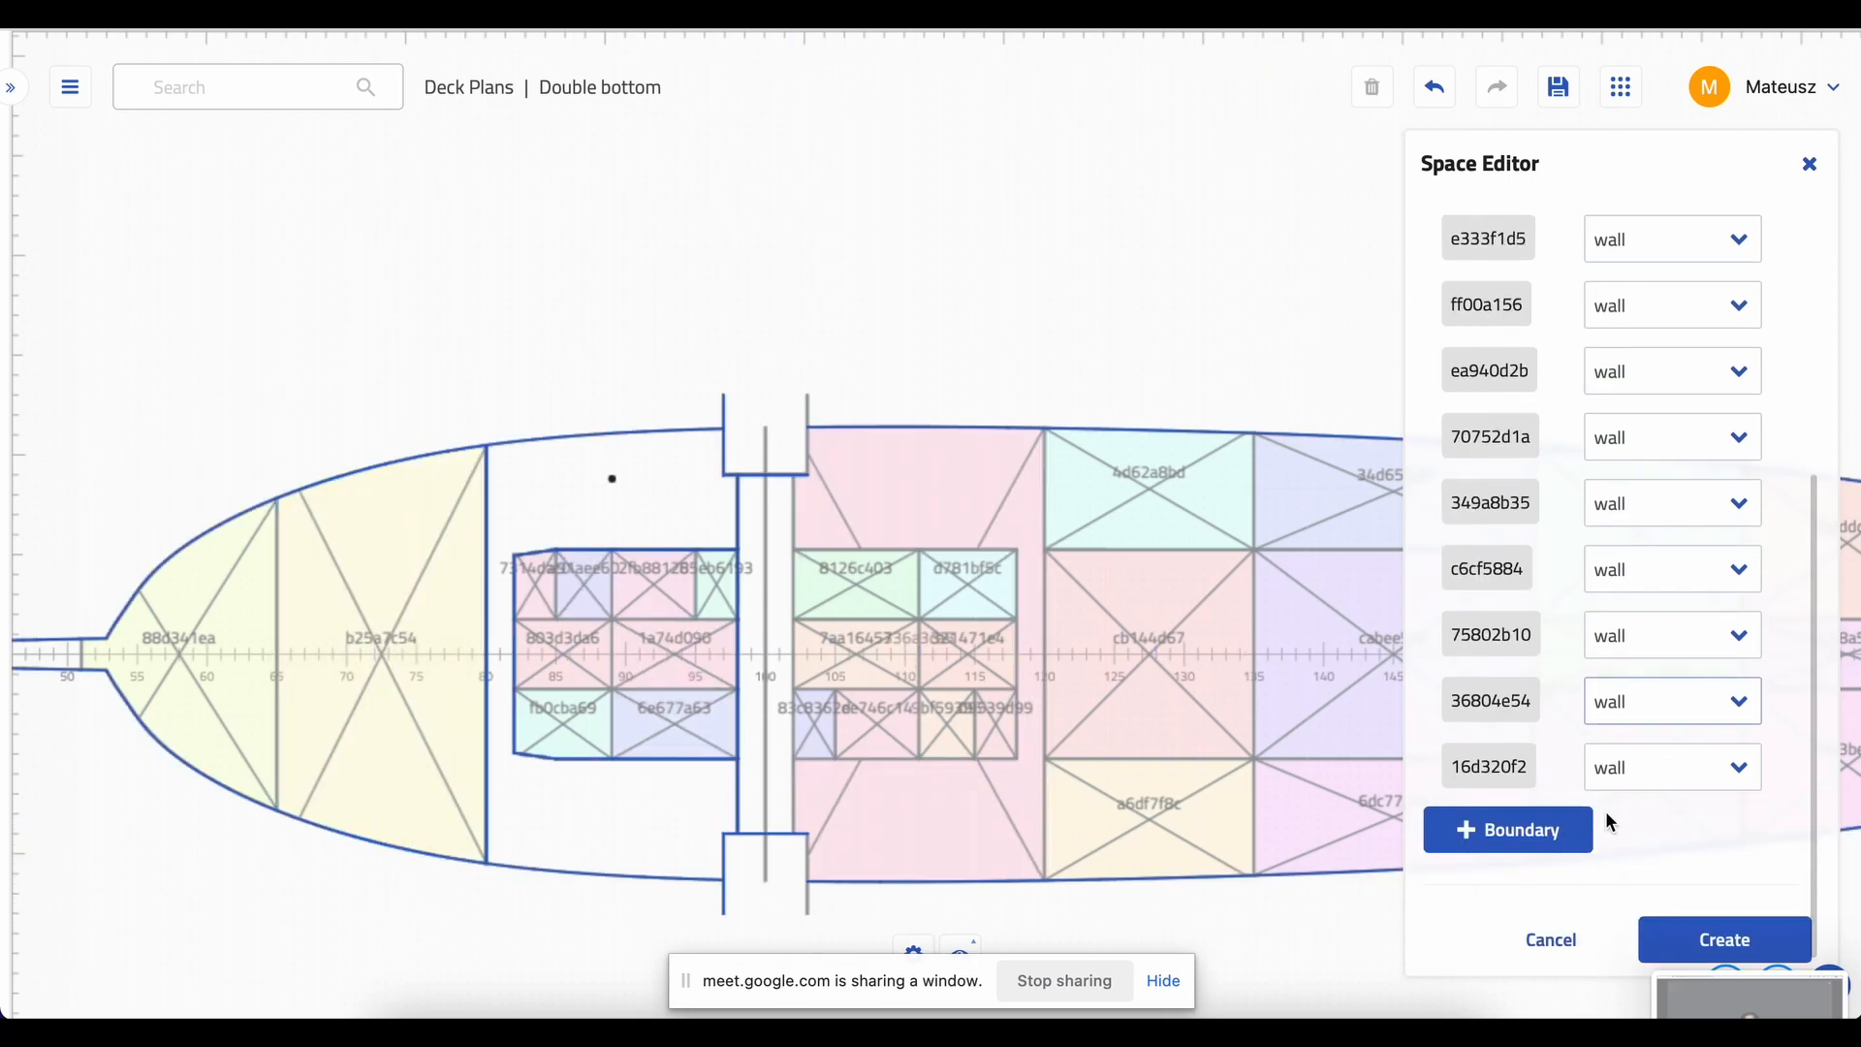
click(1675, 935)
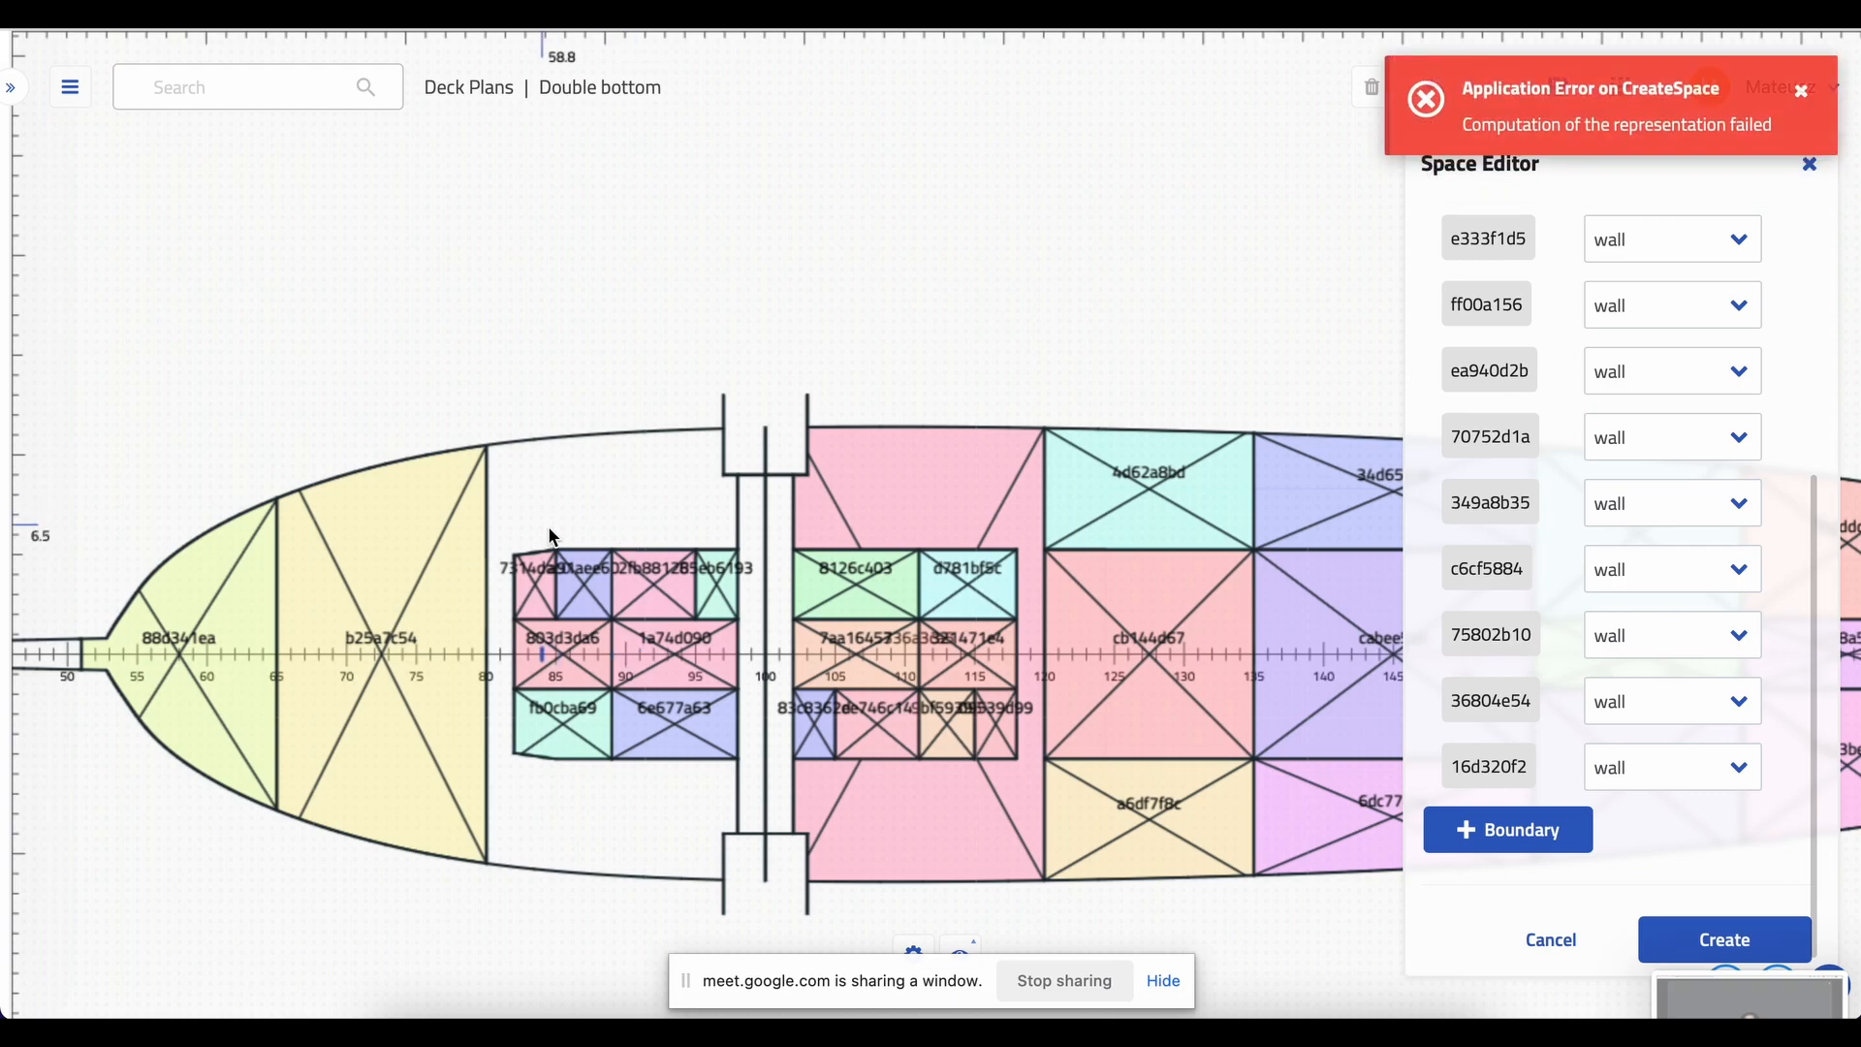
- Restart the aft space with a reference point port of the tanks near frame 86, and add port recess walls ea940d2b and 70752d1a
scroll(568, 521, up, 1)
click(567, 492)
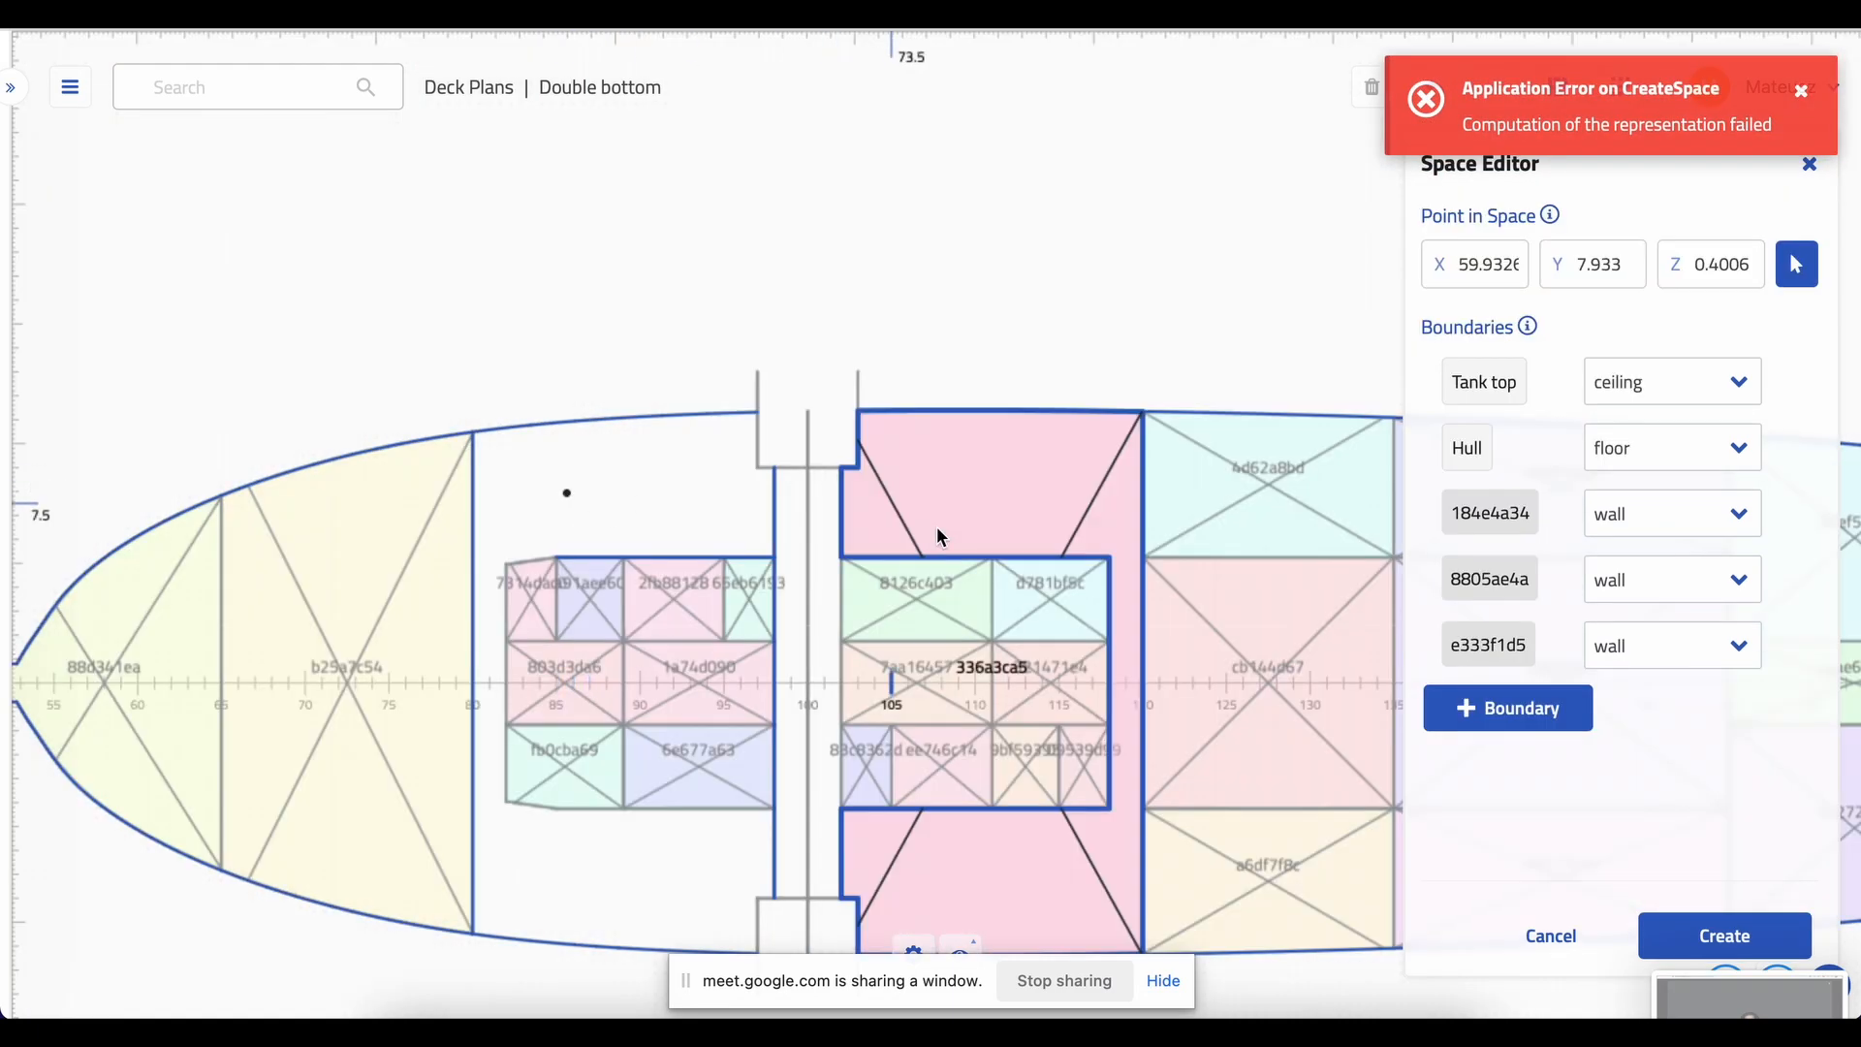
click(1541, 712)
click(766, 446)
click(1580, 773)
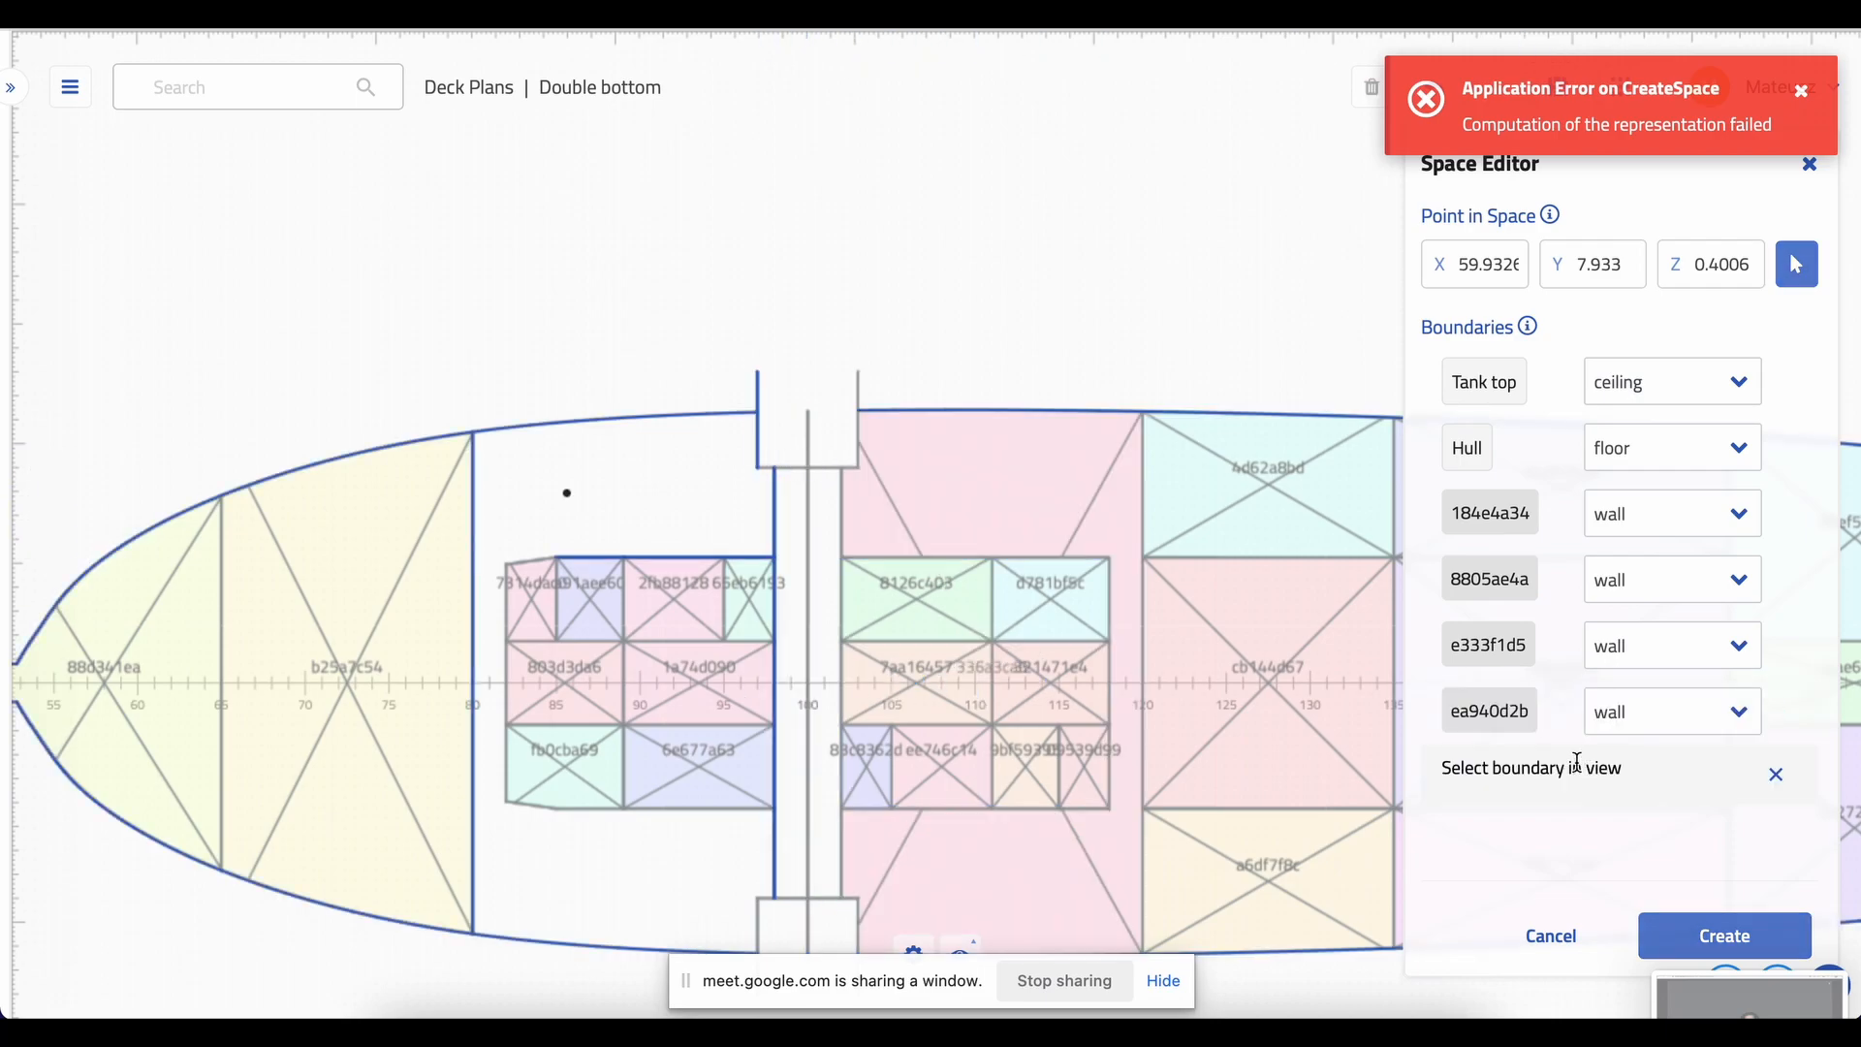
click(793, 554)
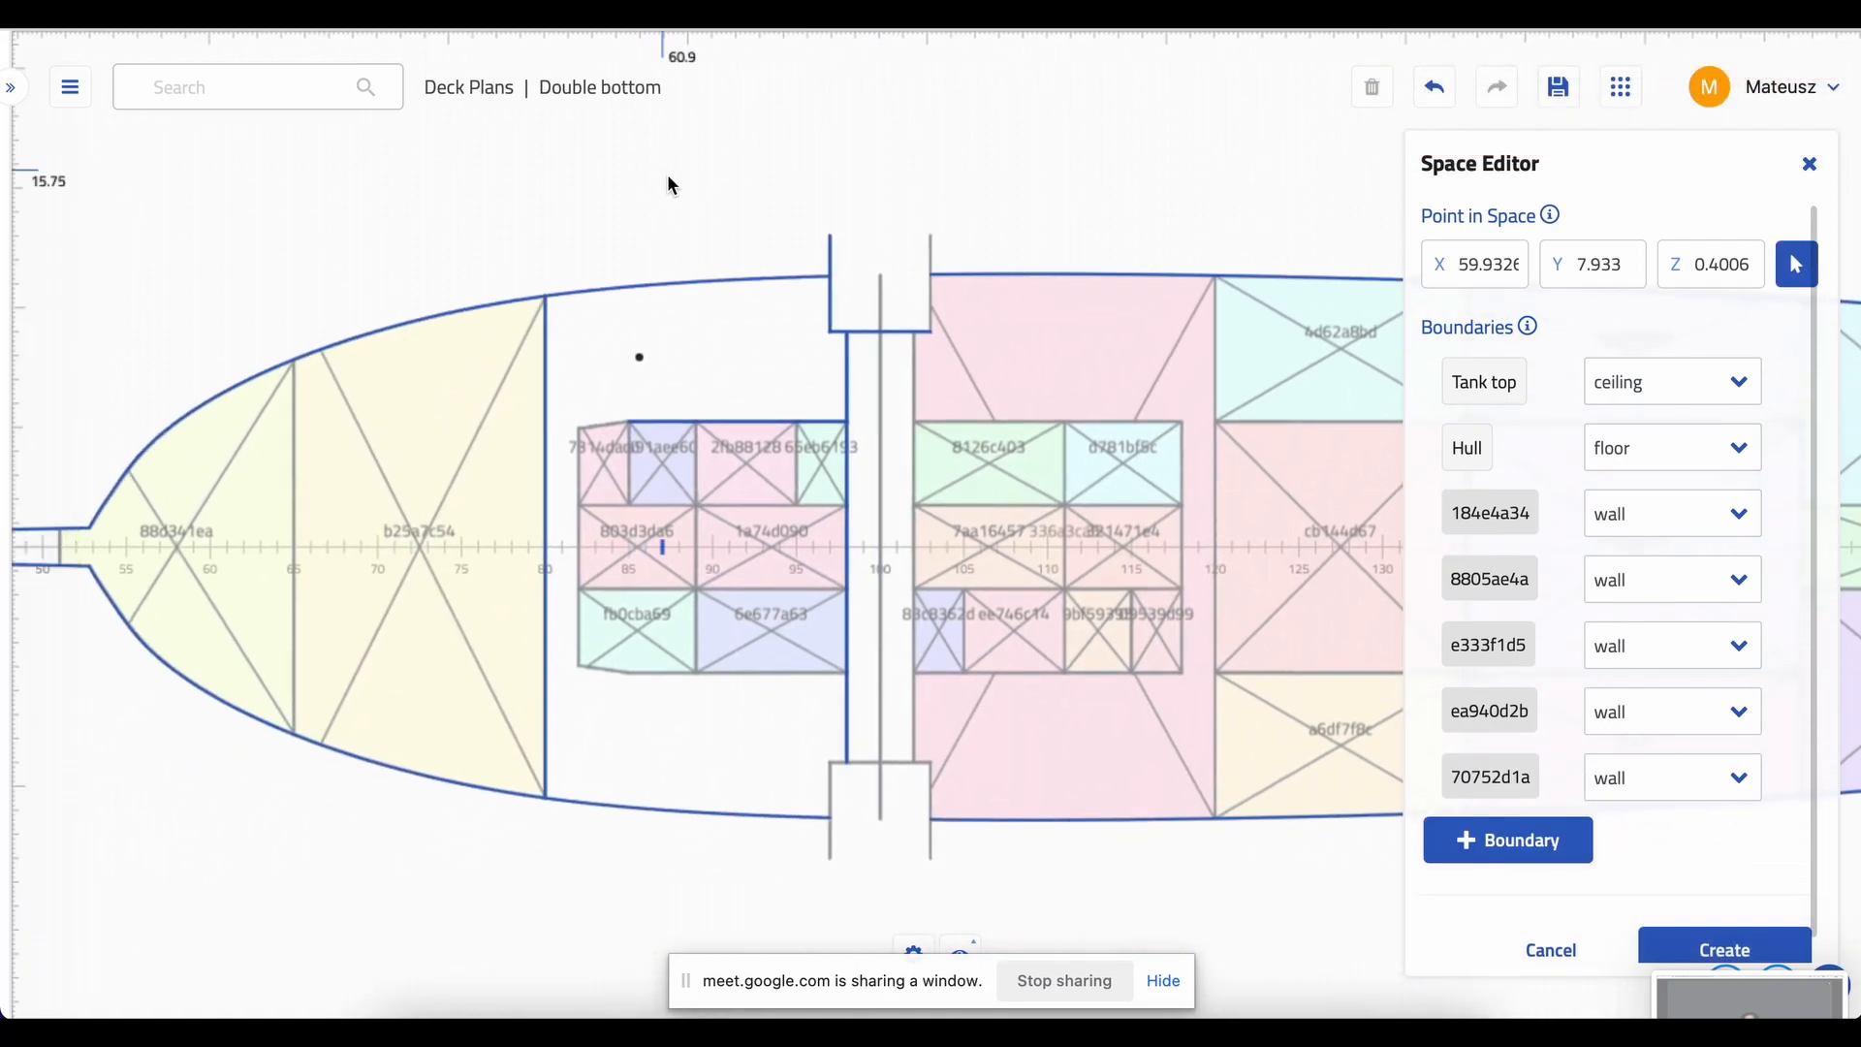
- Add the aft tank block's outer walls ff00a156, 349a8b35, c6cf5884 and 75802b10 as boundaries of the surrounding space
click(1475, 837)
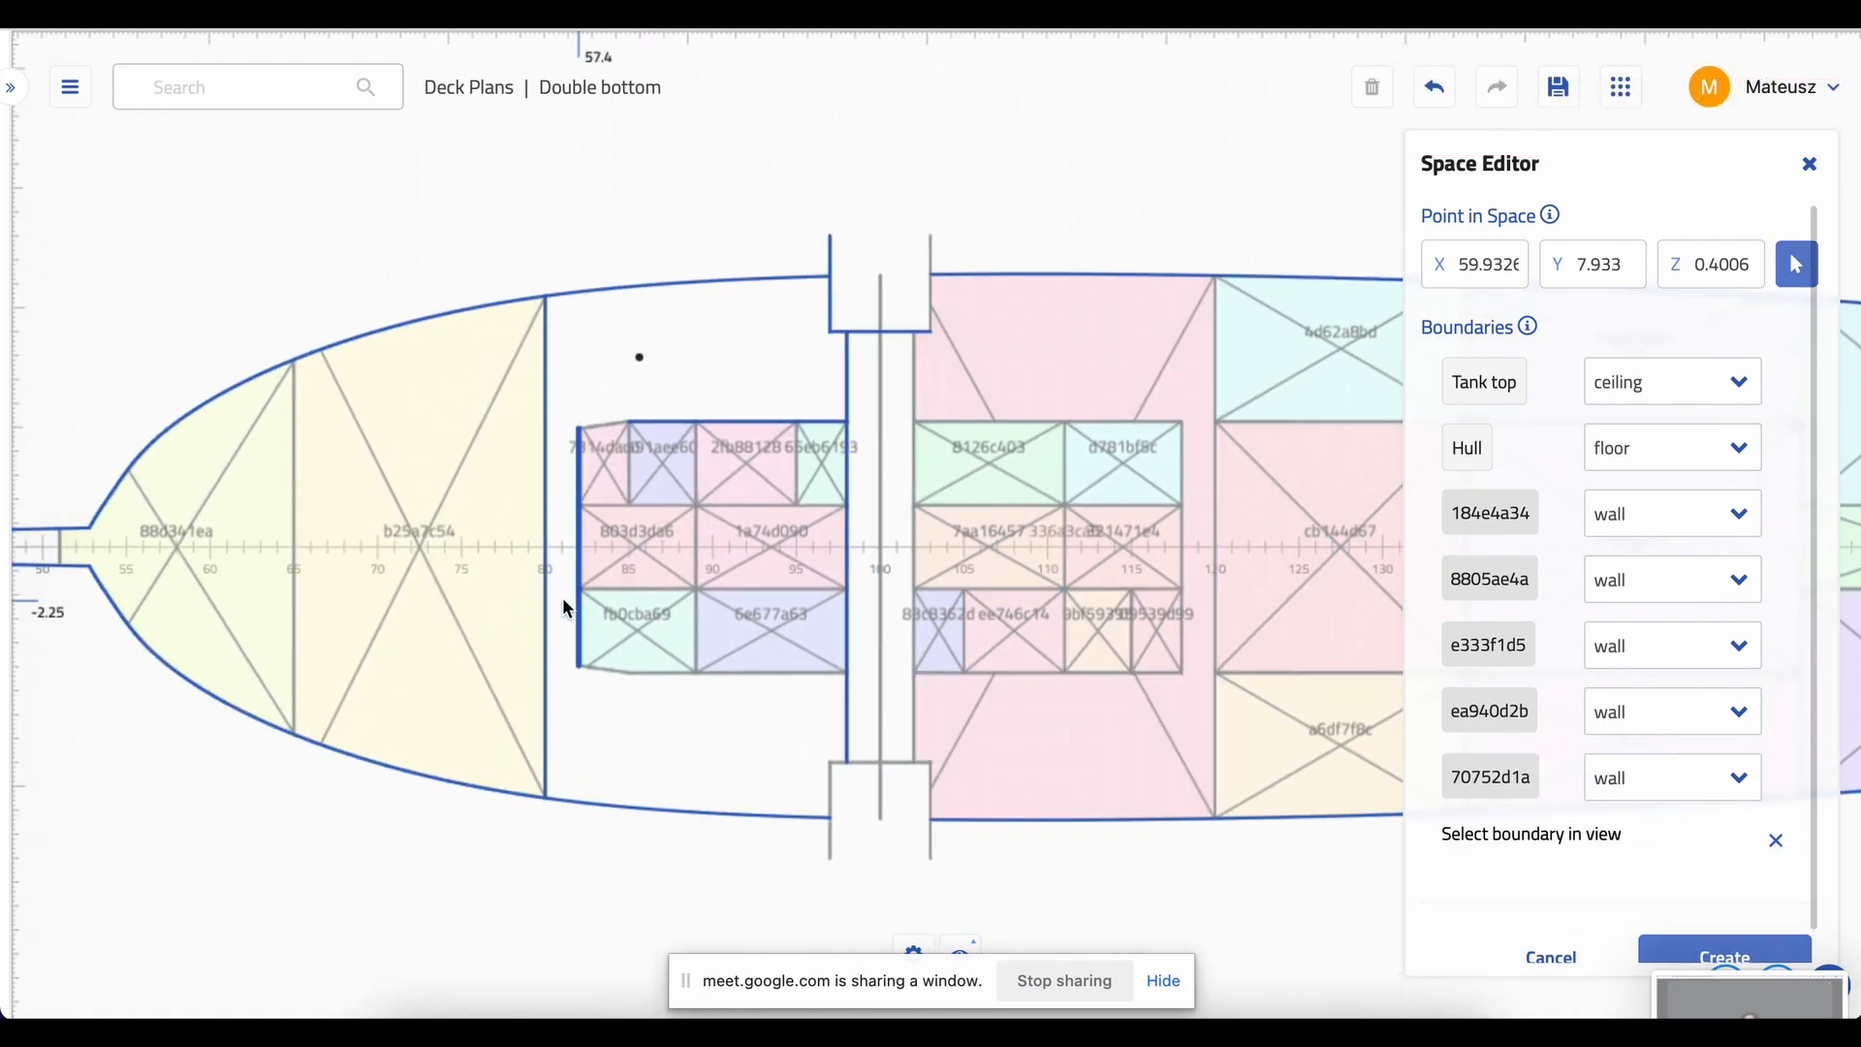
click(607, 430)
click(1551, 907)
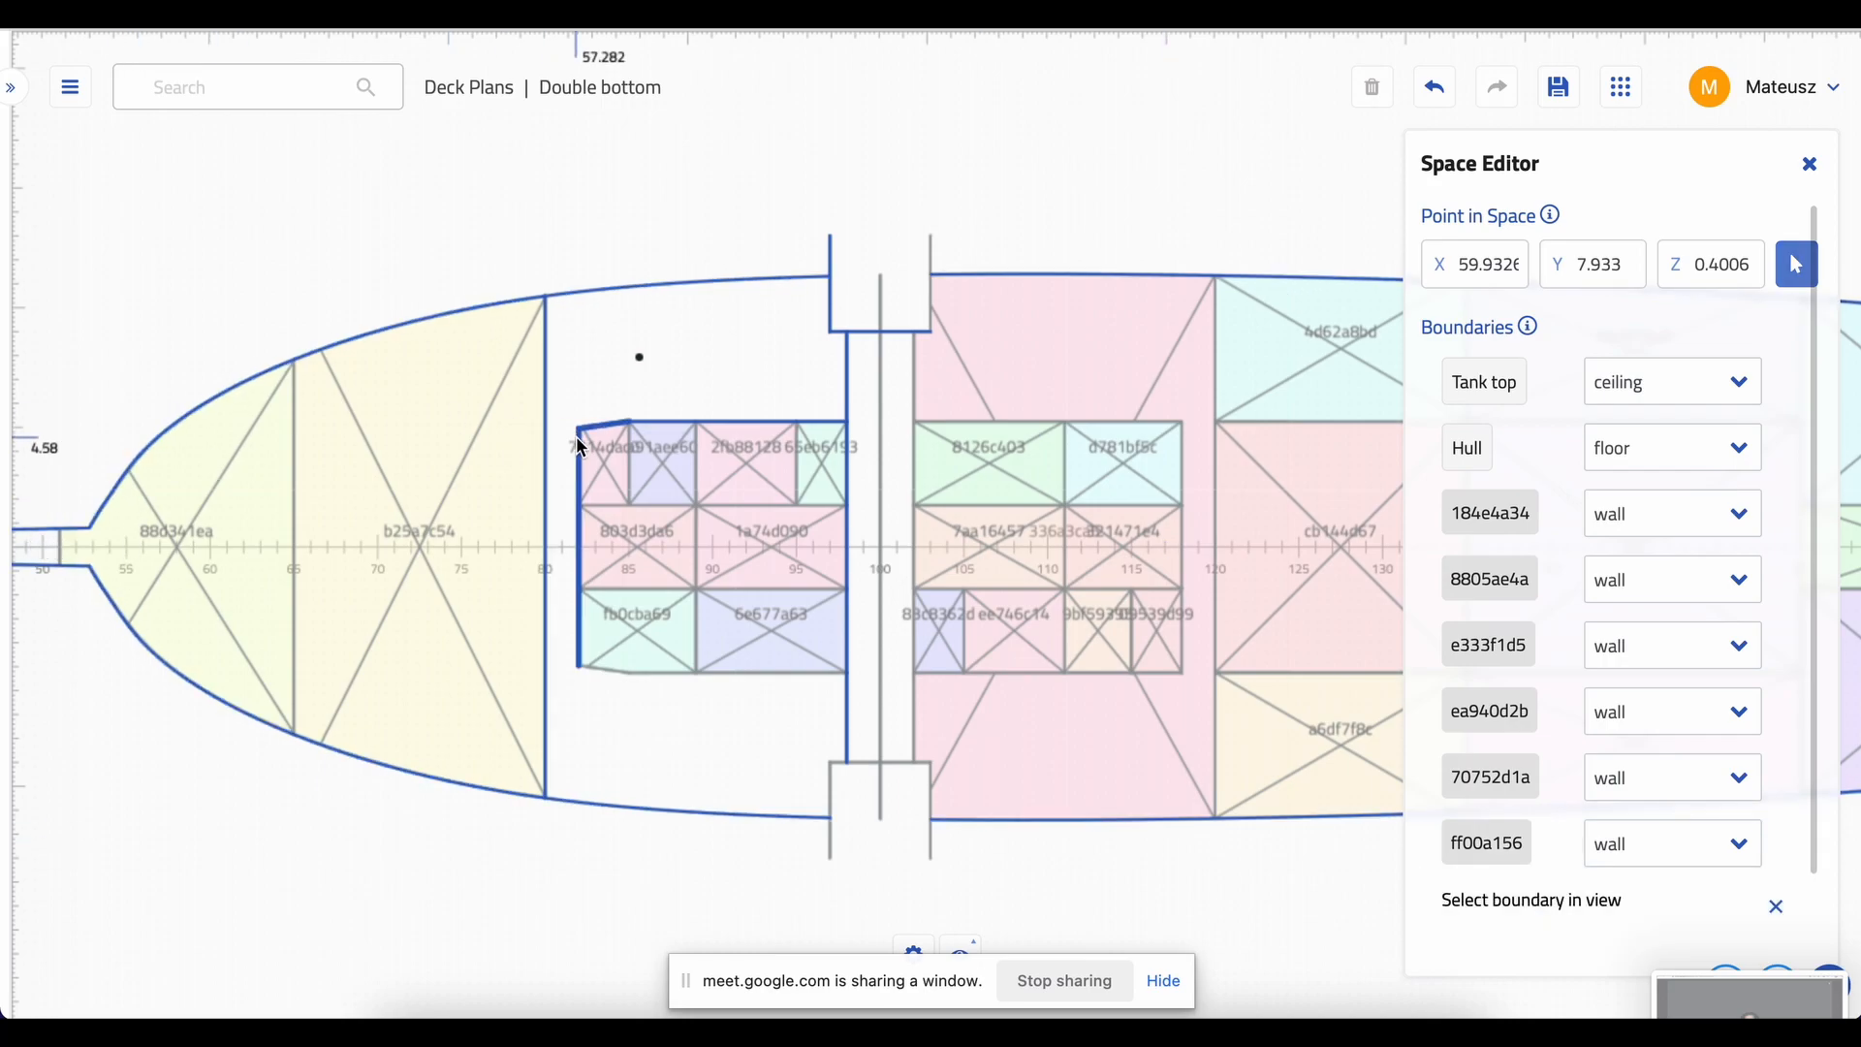
click(582, 469)
scroll(1498, 875, down, 2)
click(1503, 832)
click(610, 670)
click(1549, 901)
click(787, 678)
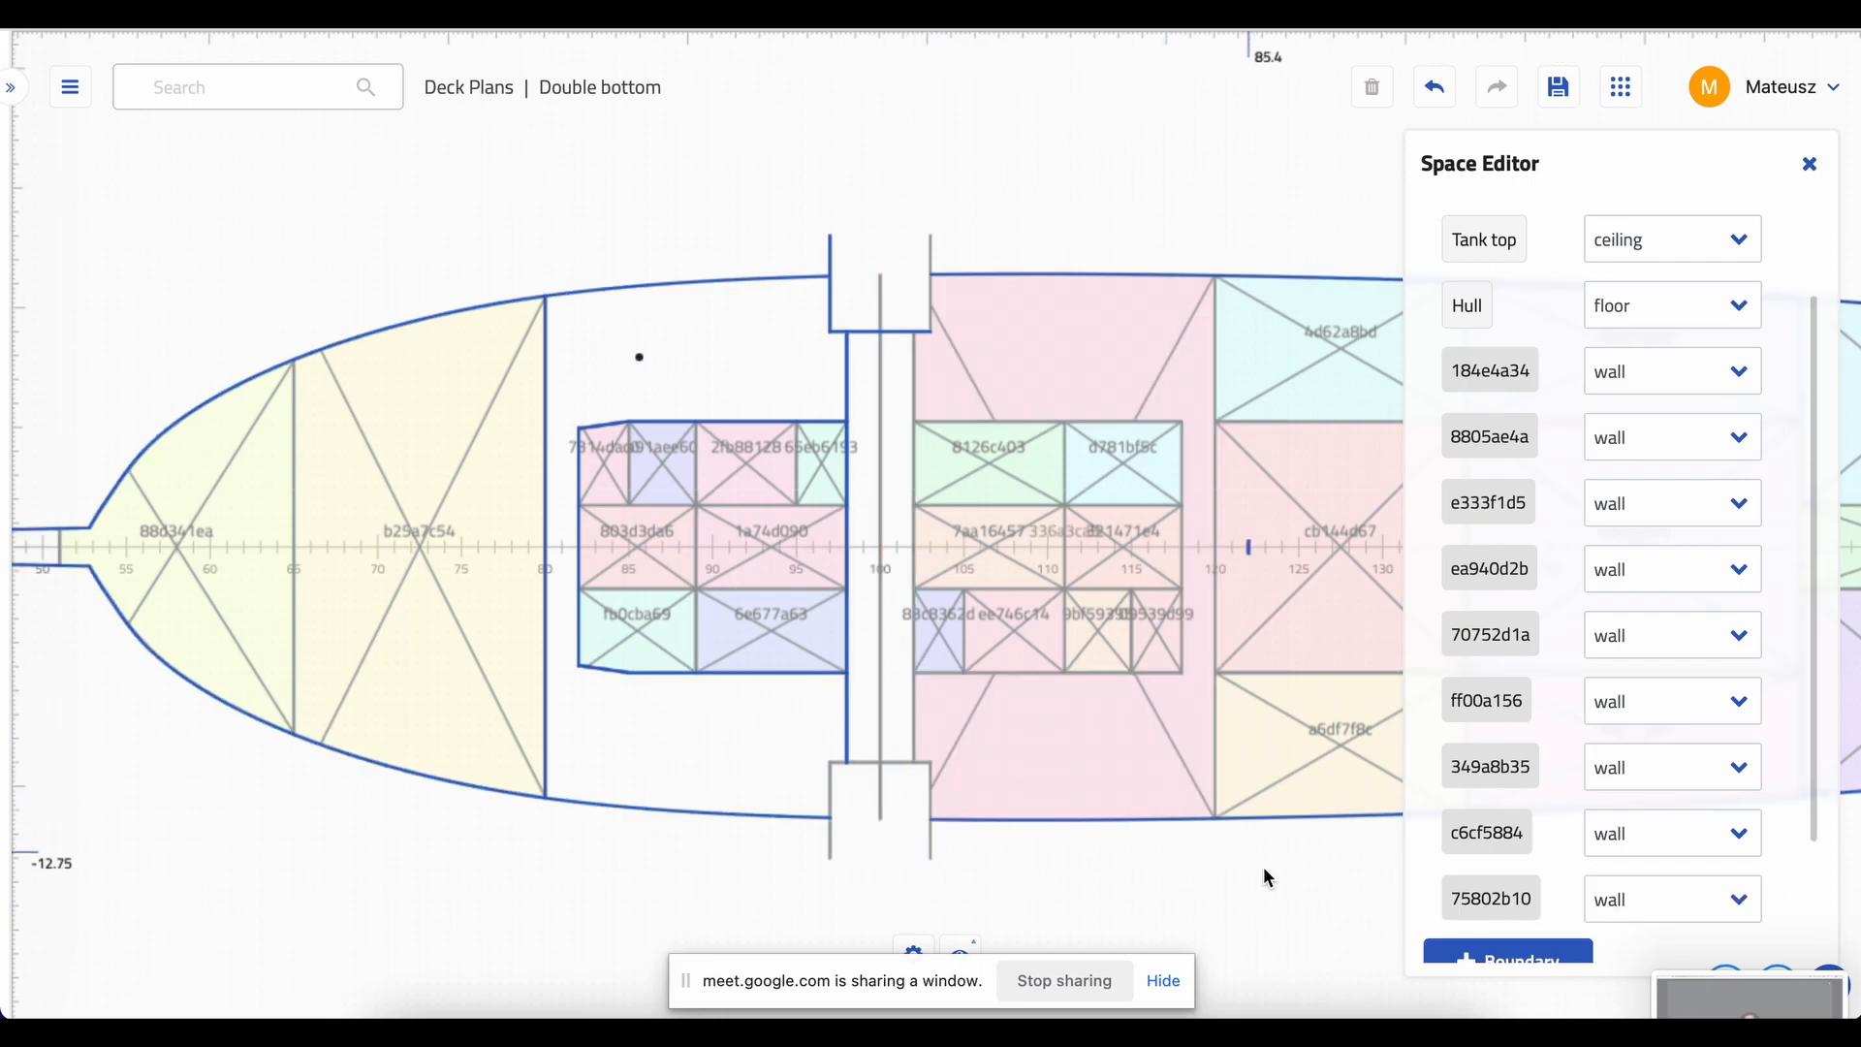
- Add starboard recess walls 16d320f2 and 36804e54 as boundaries and create the space surrounding the aft tank block from frame 80
scroll(1439, 937, down, 2)
click(1498, 841)
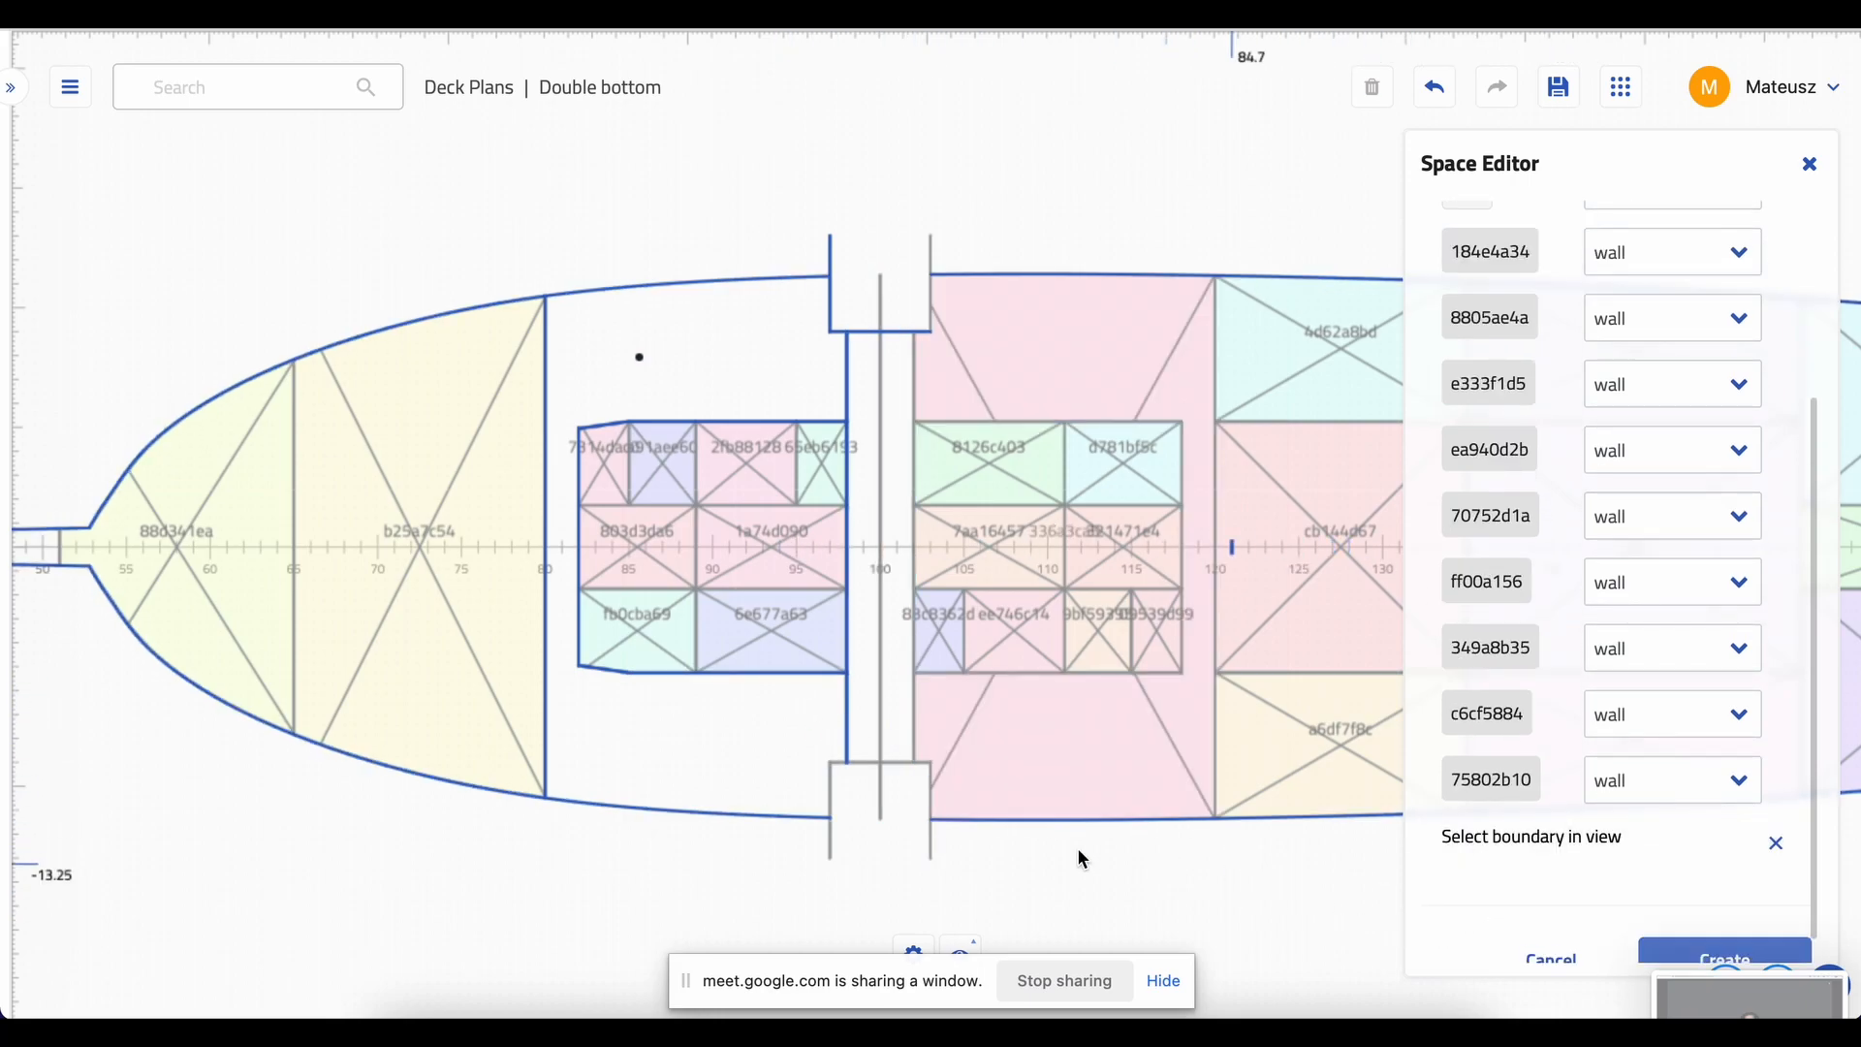
click(859, 770)
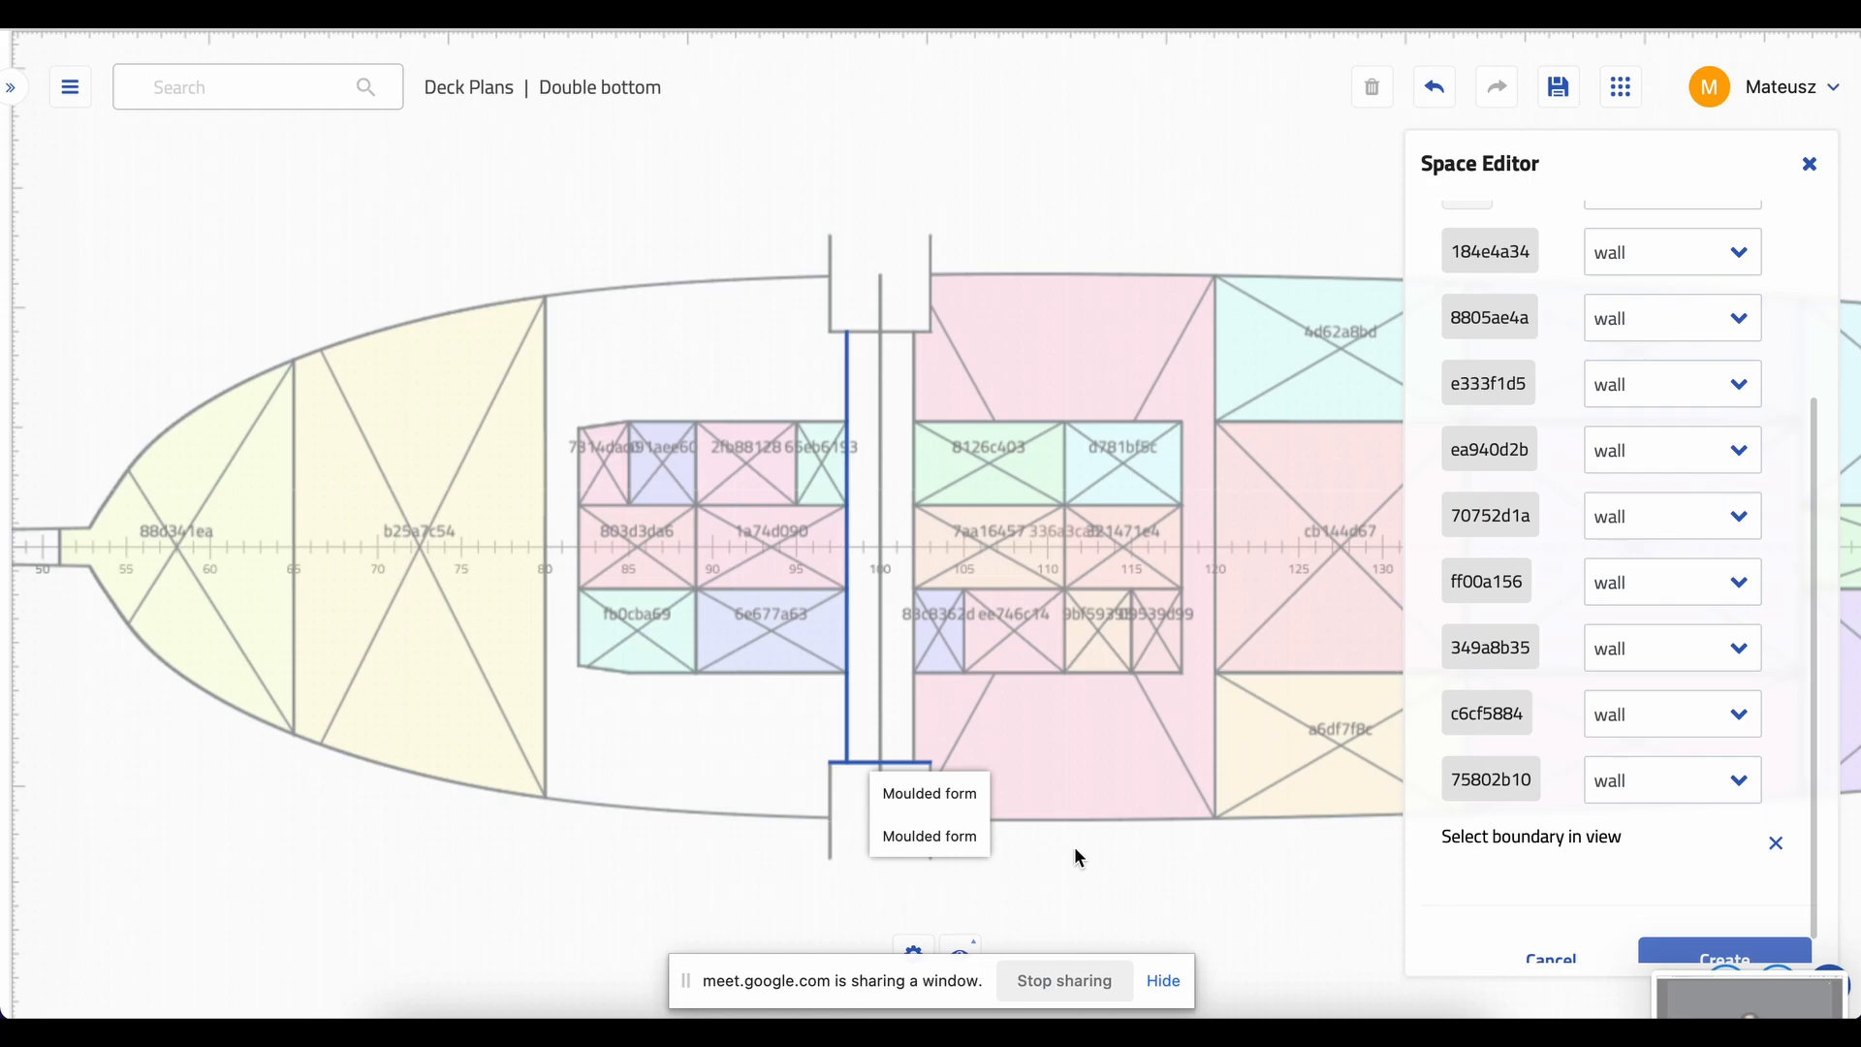
click(902, 832)
click(1507, 908)
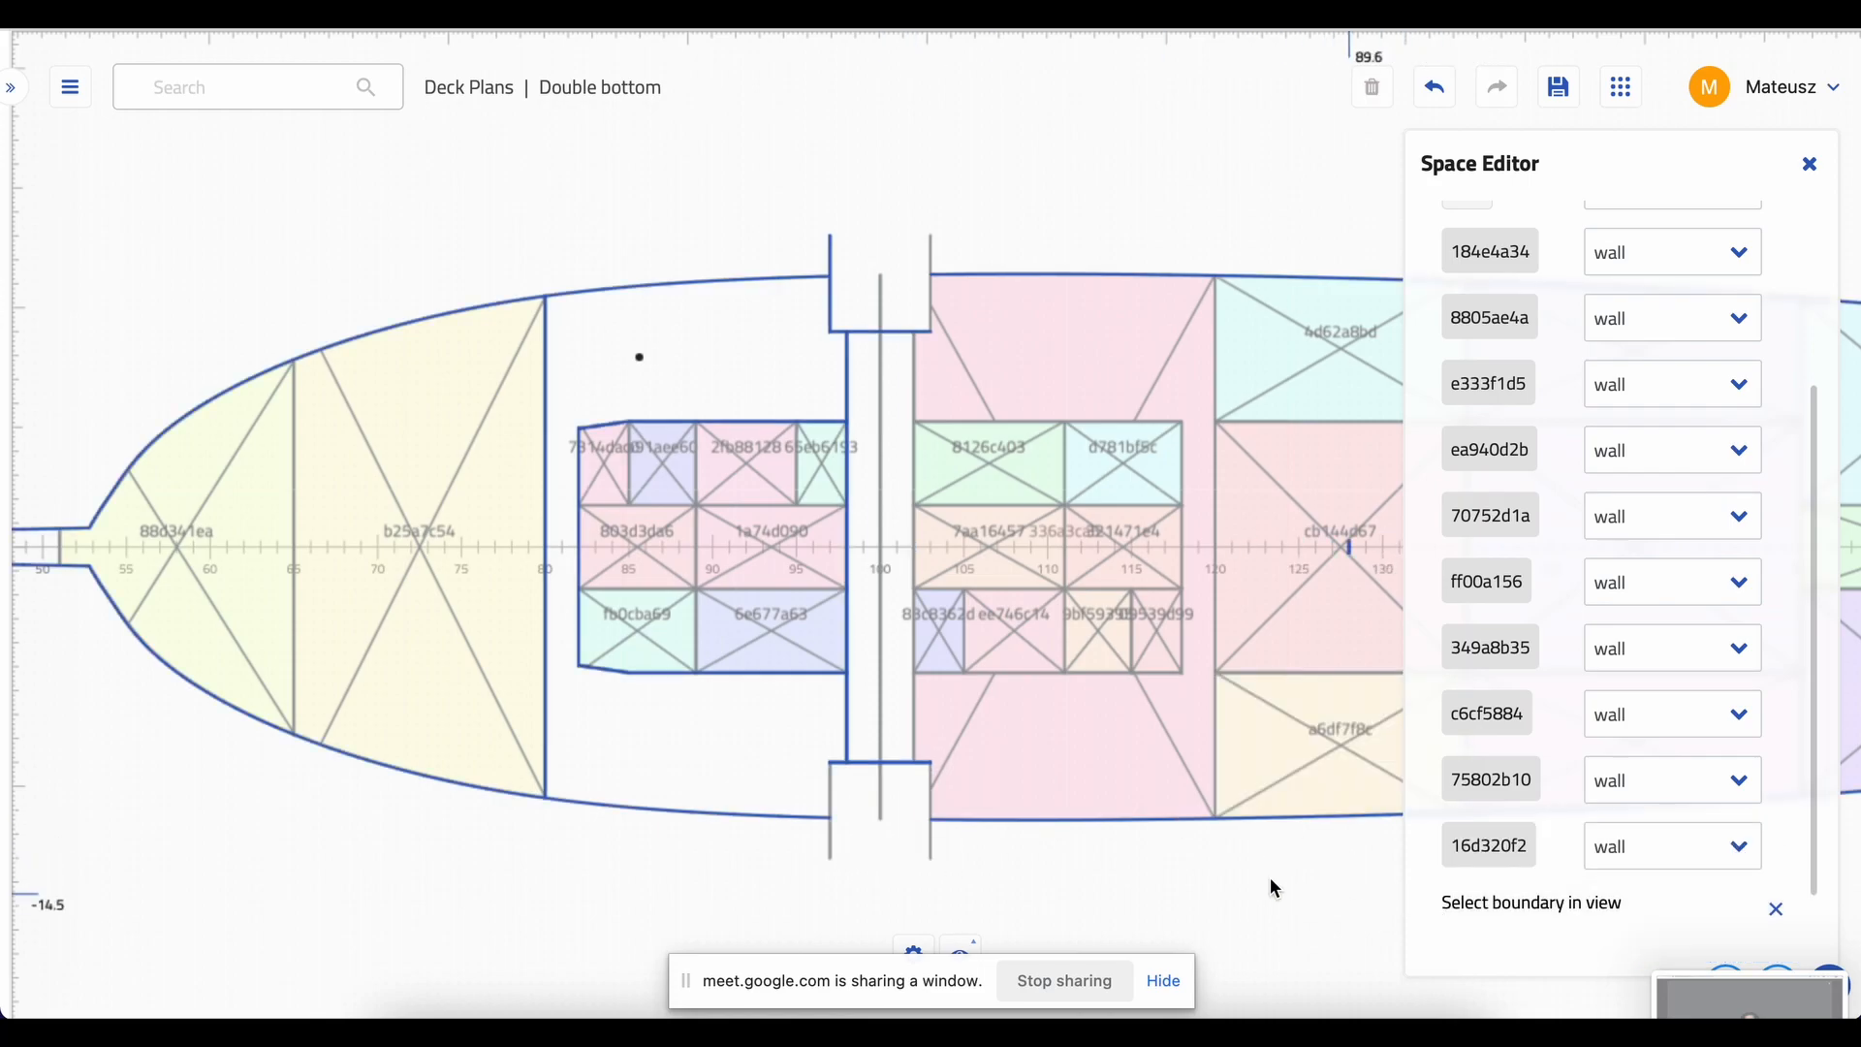
click(847, 793)
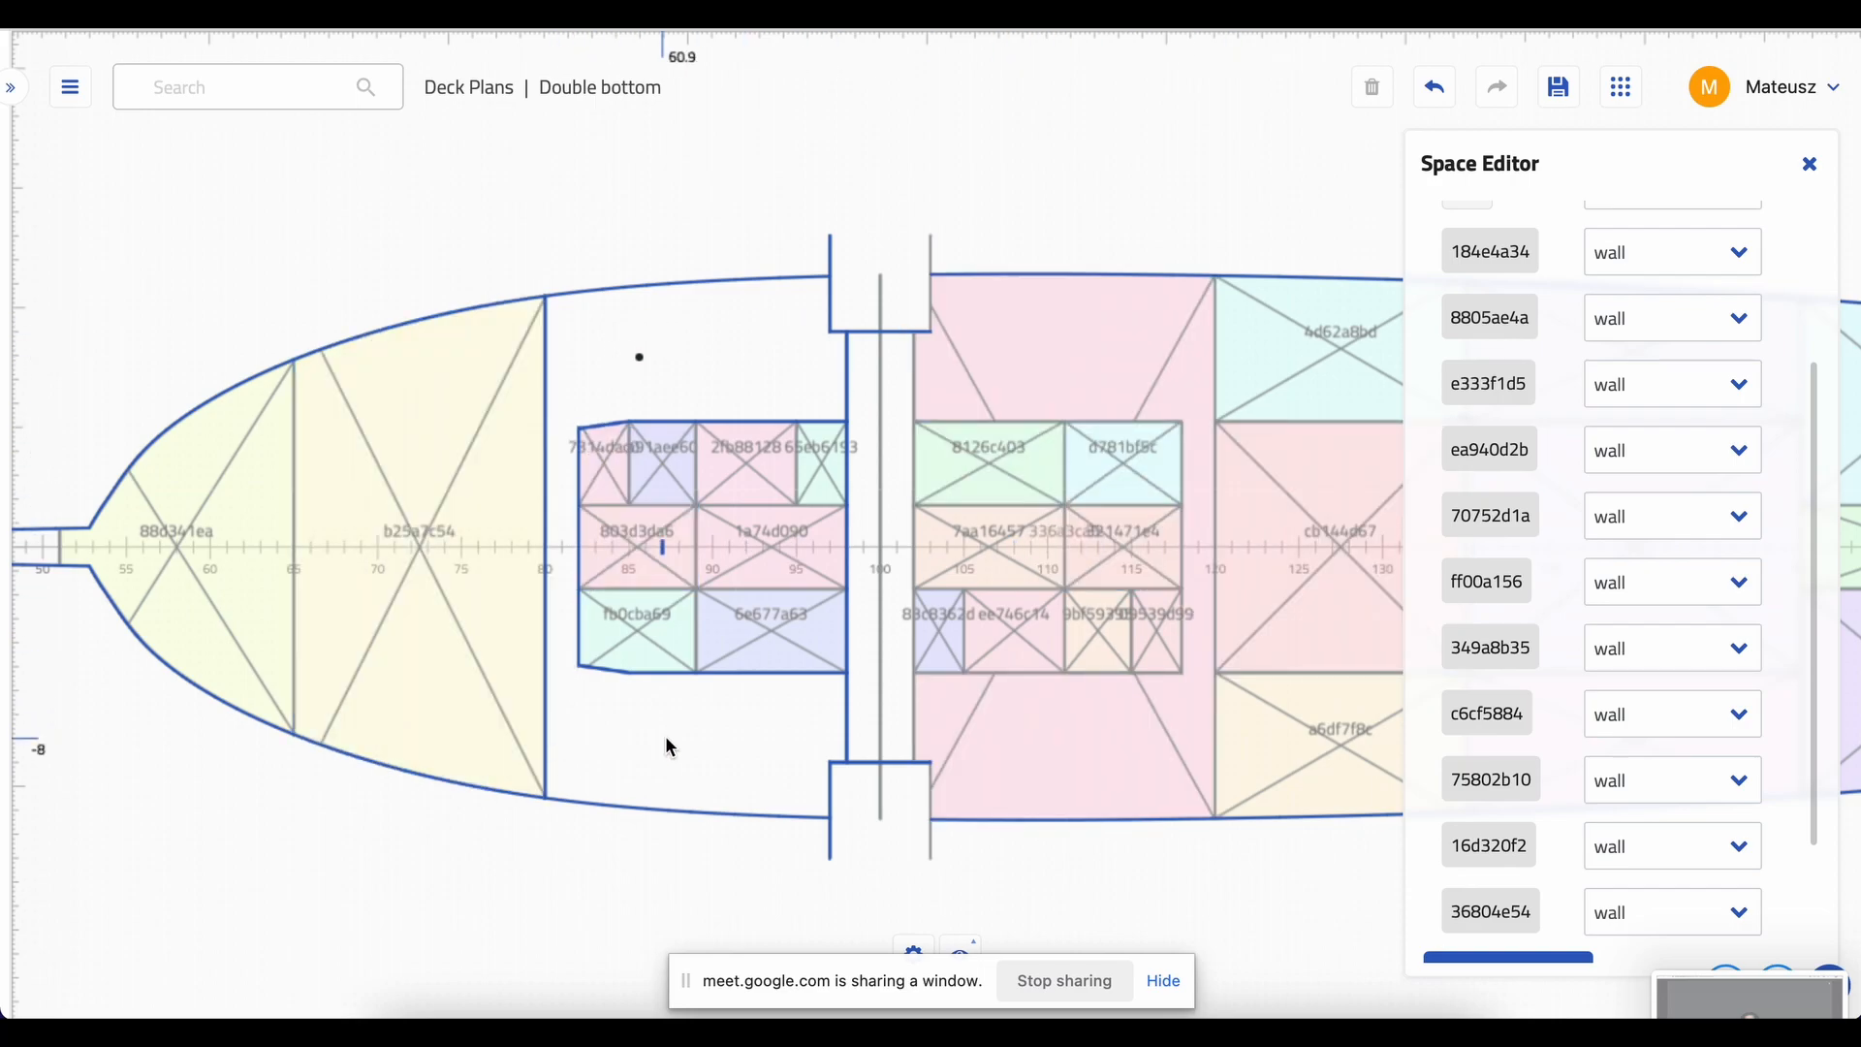
scroll(1633, 717, down, 3)
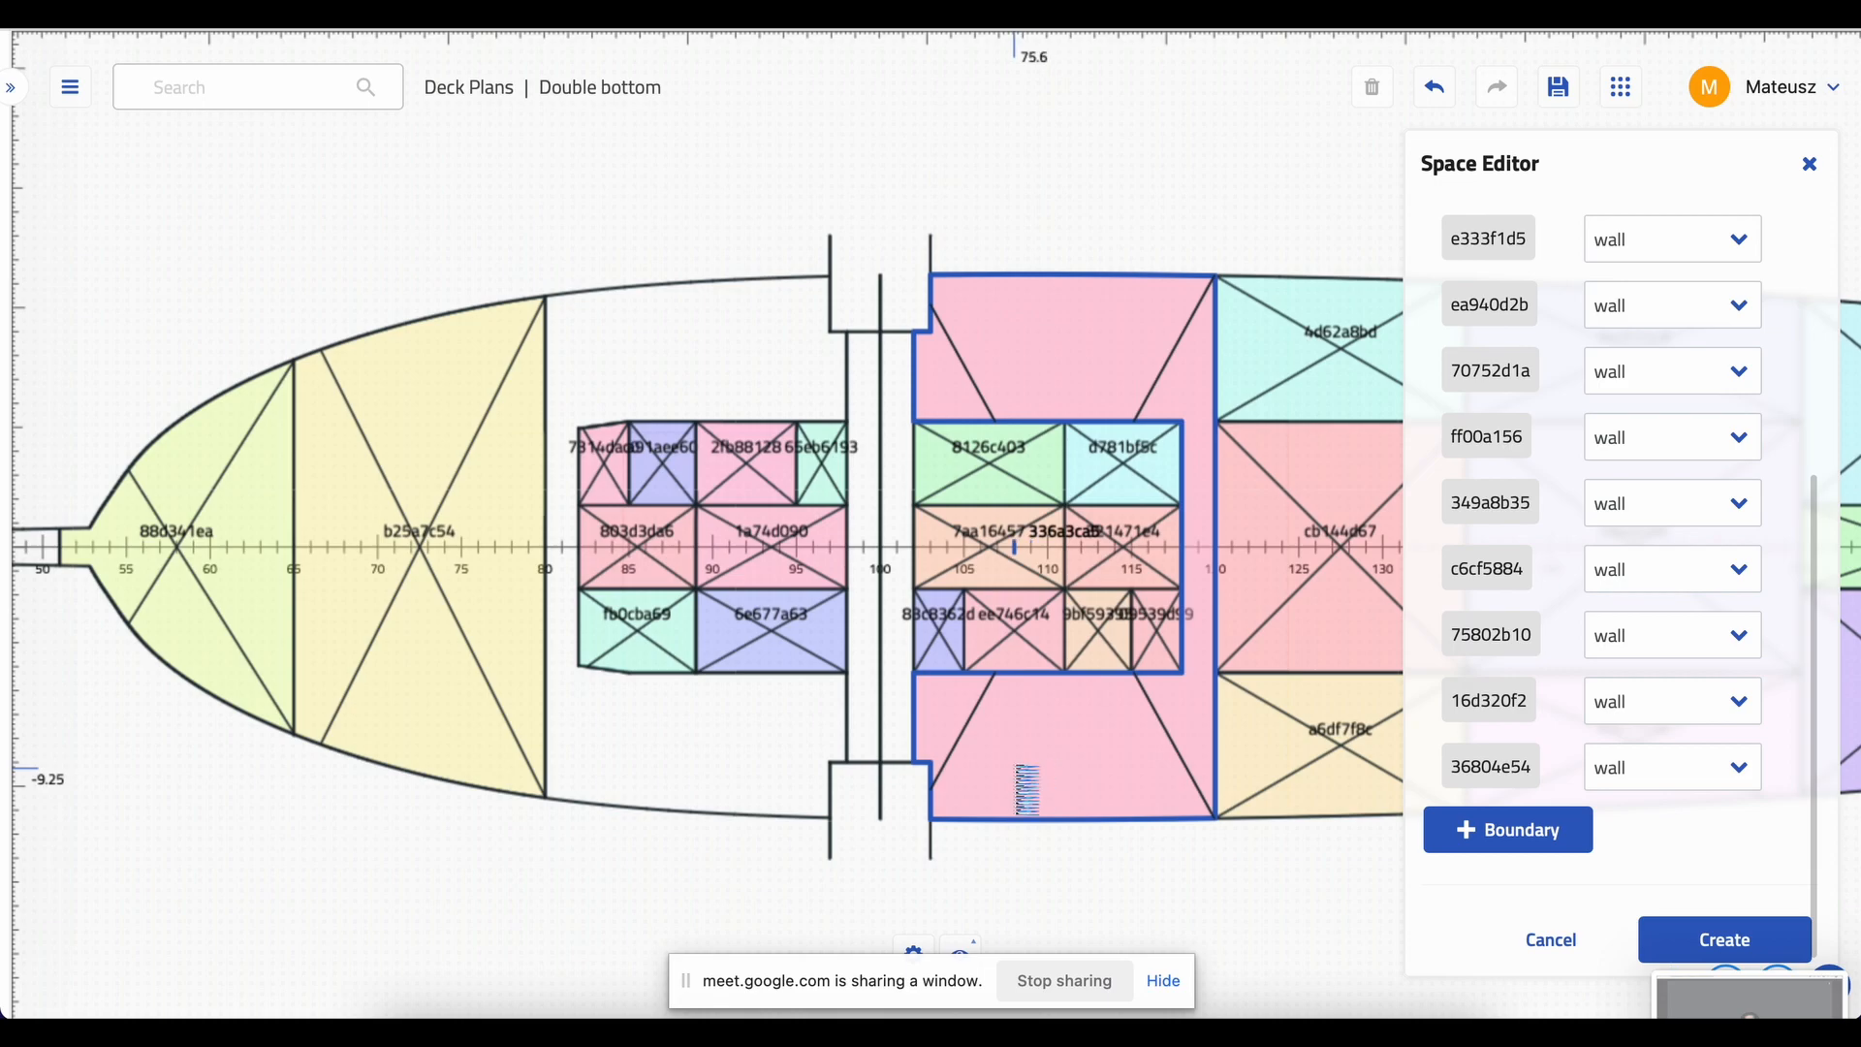
click(1015, 779)
- Close the space editor without creating a space from the point placed outside the hull
click(695, 228)
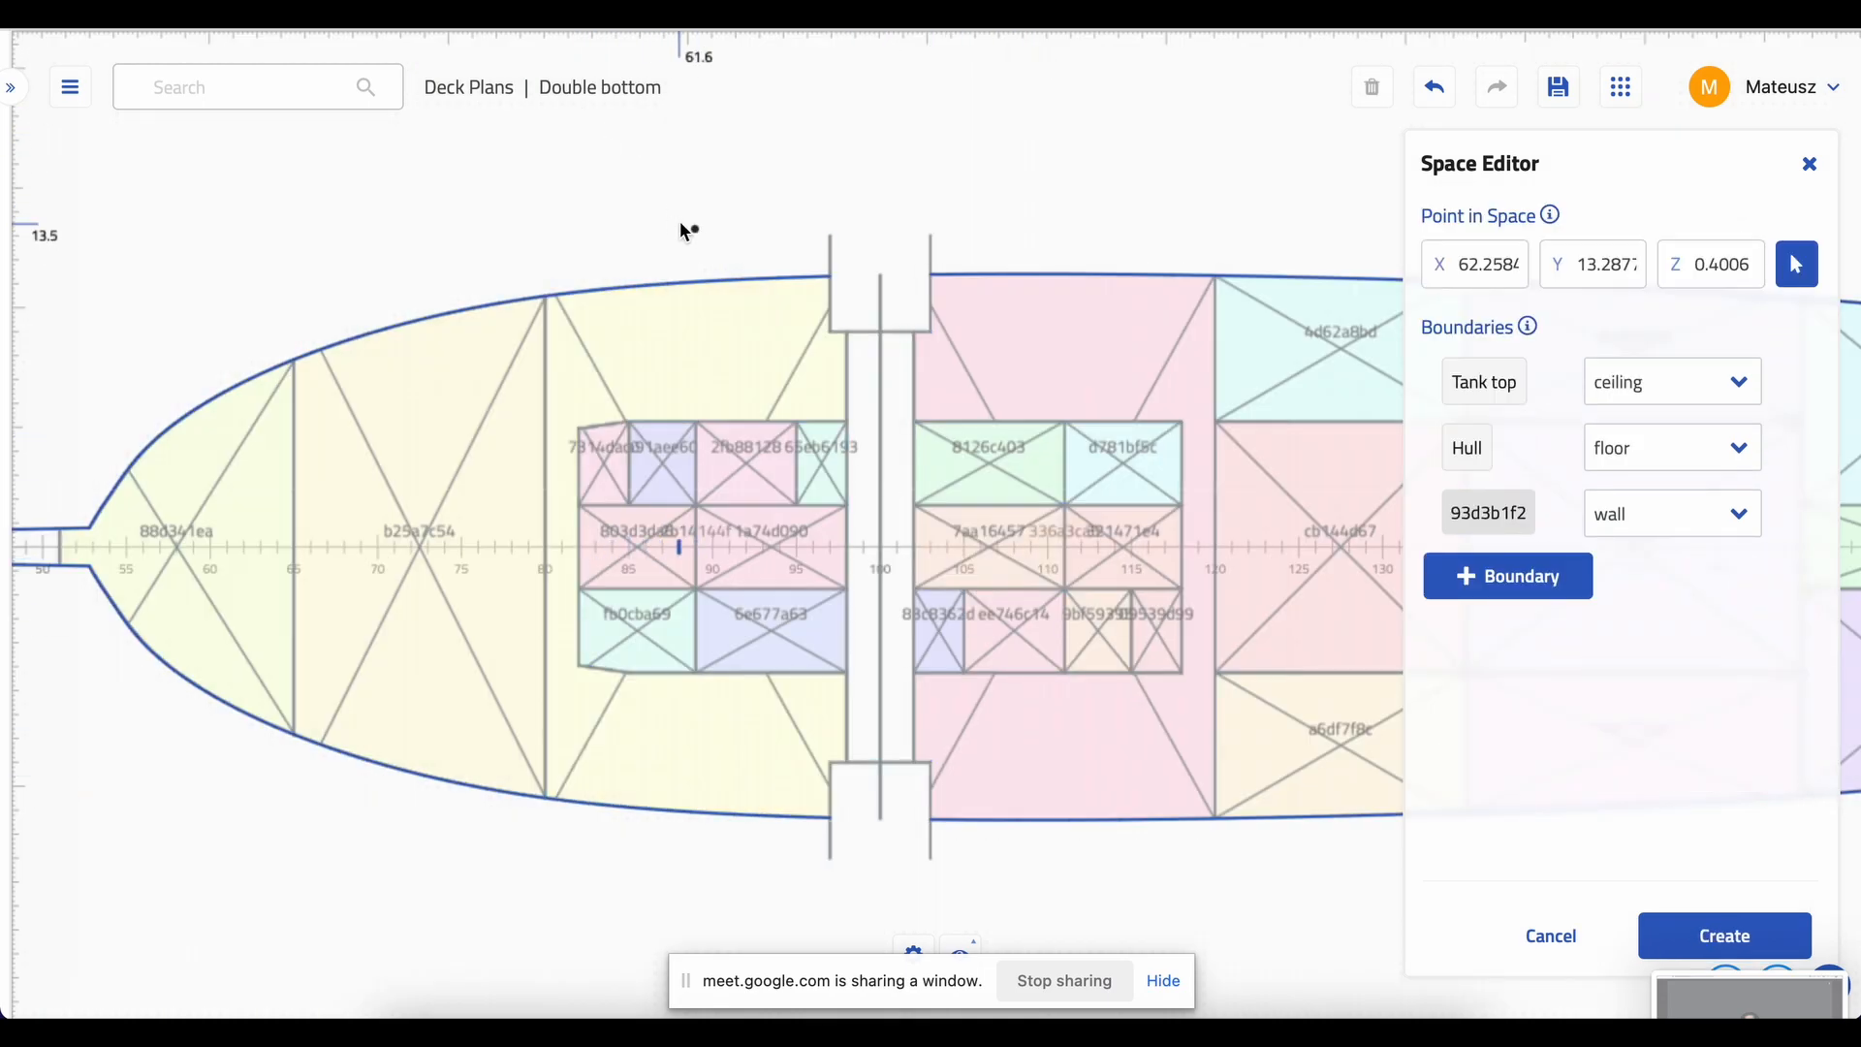
click(1805, 159)
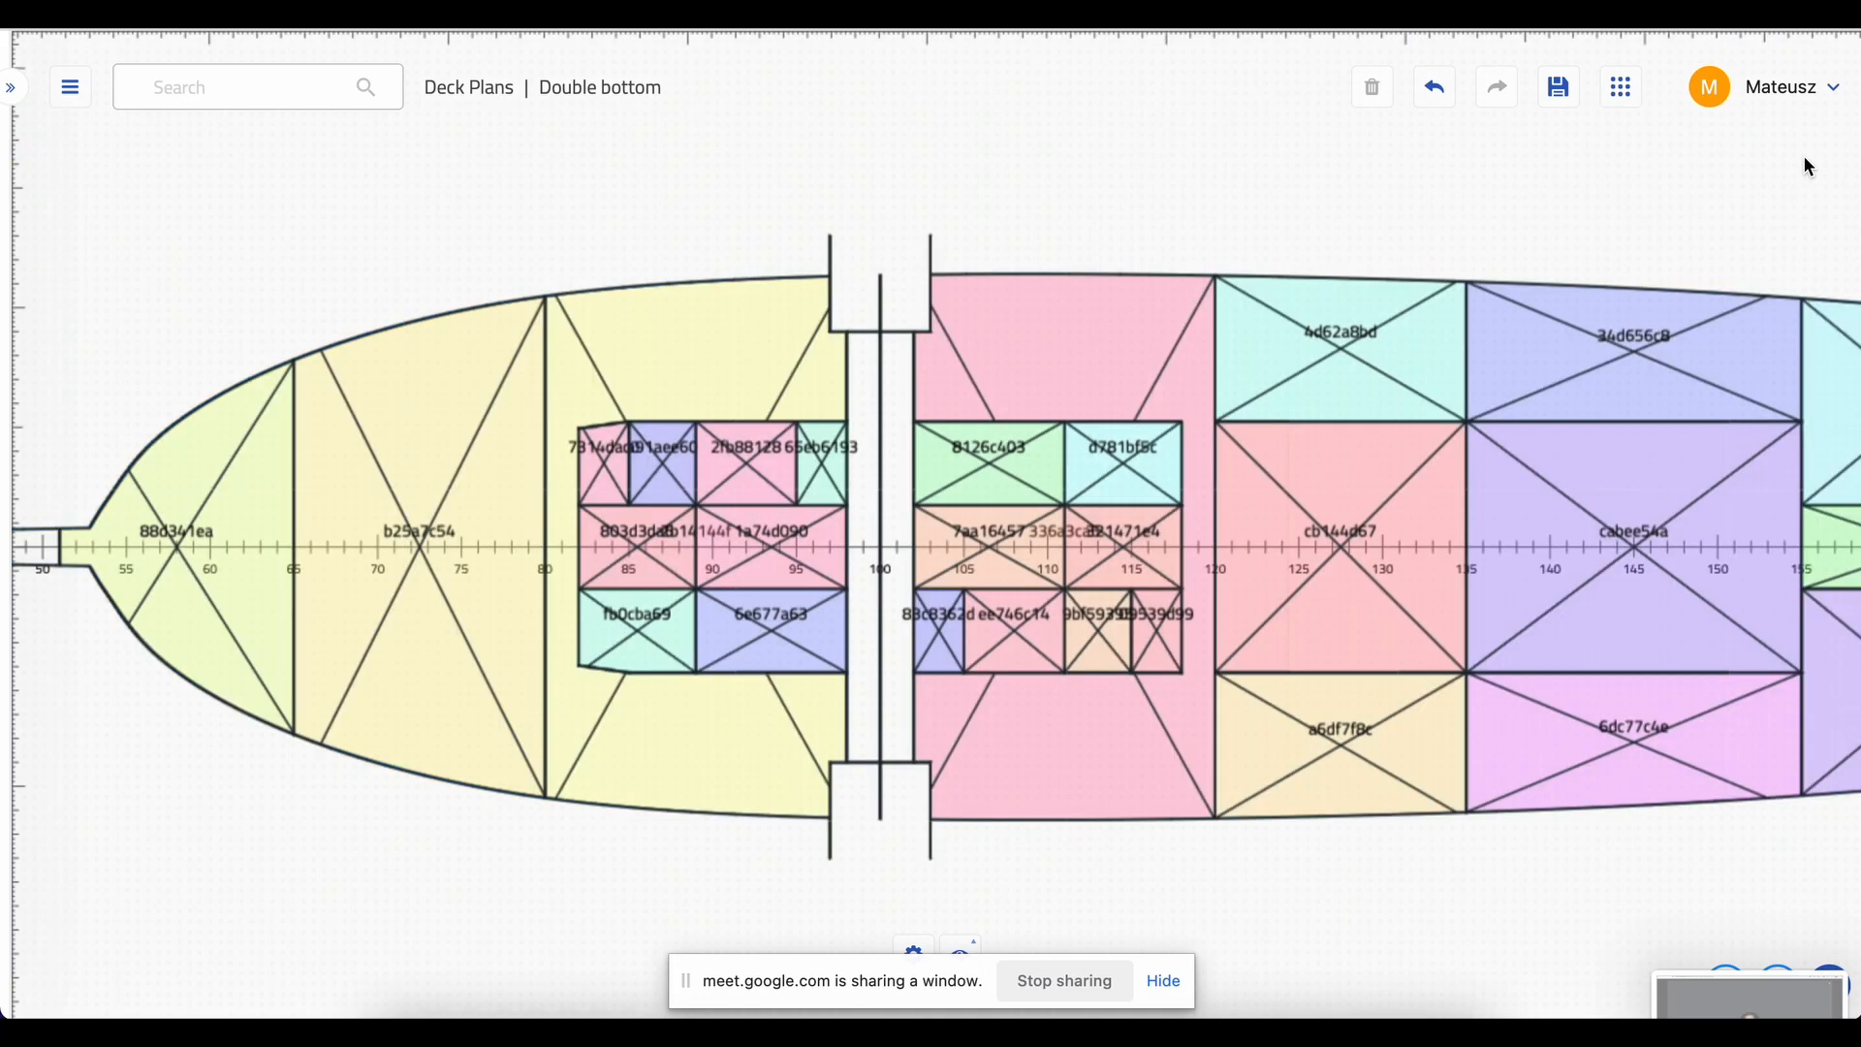
scroll(1117, 230, down, 2)
scroll(1132, 218, up, 2)
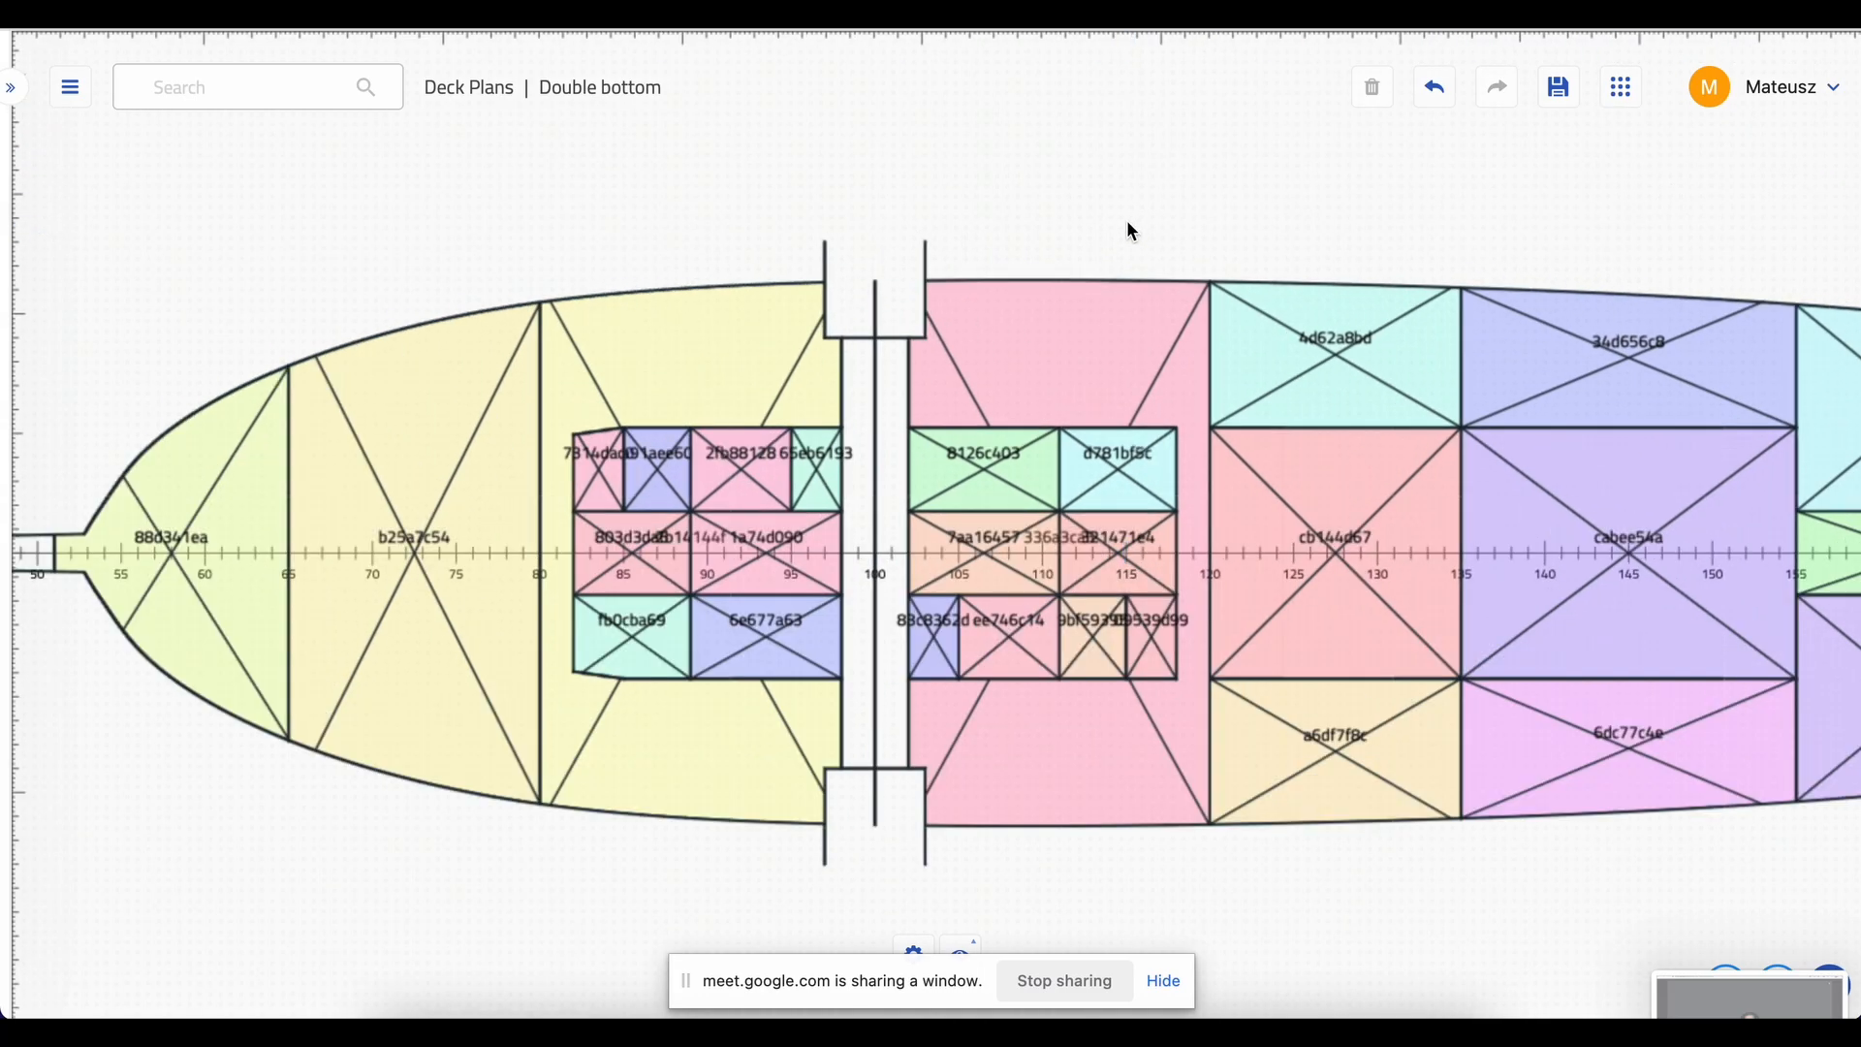
drag(1119, 212, 1133, 150)
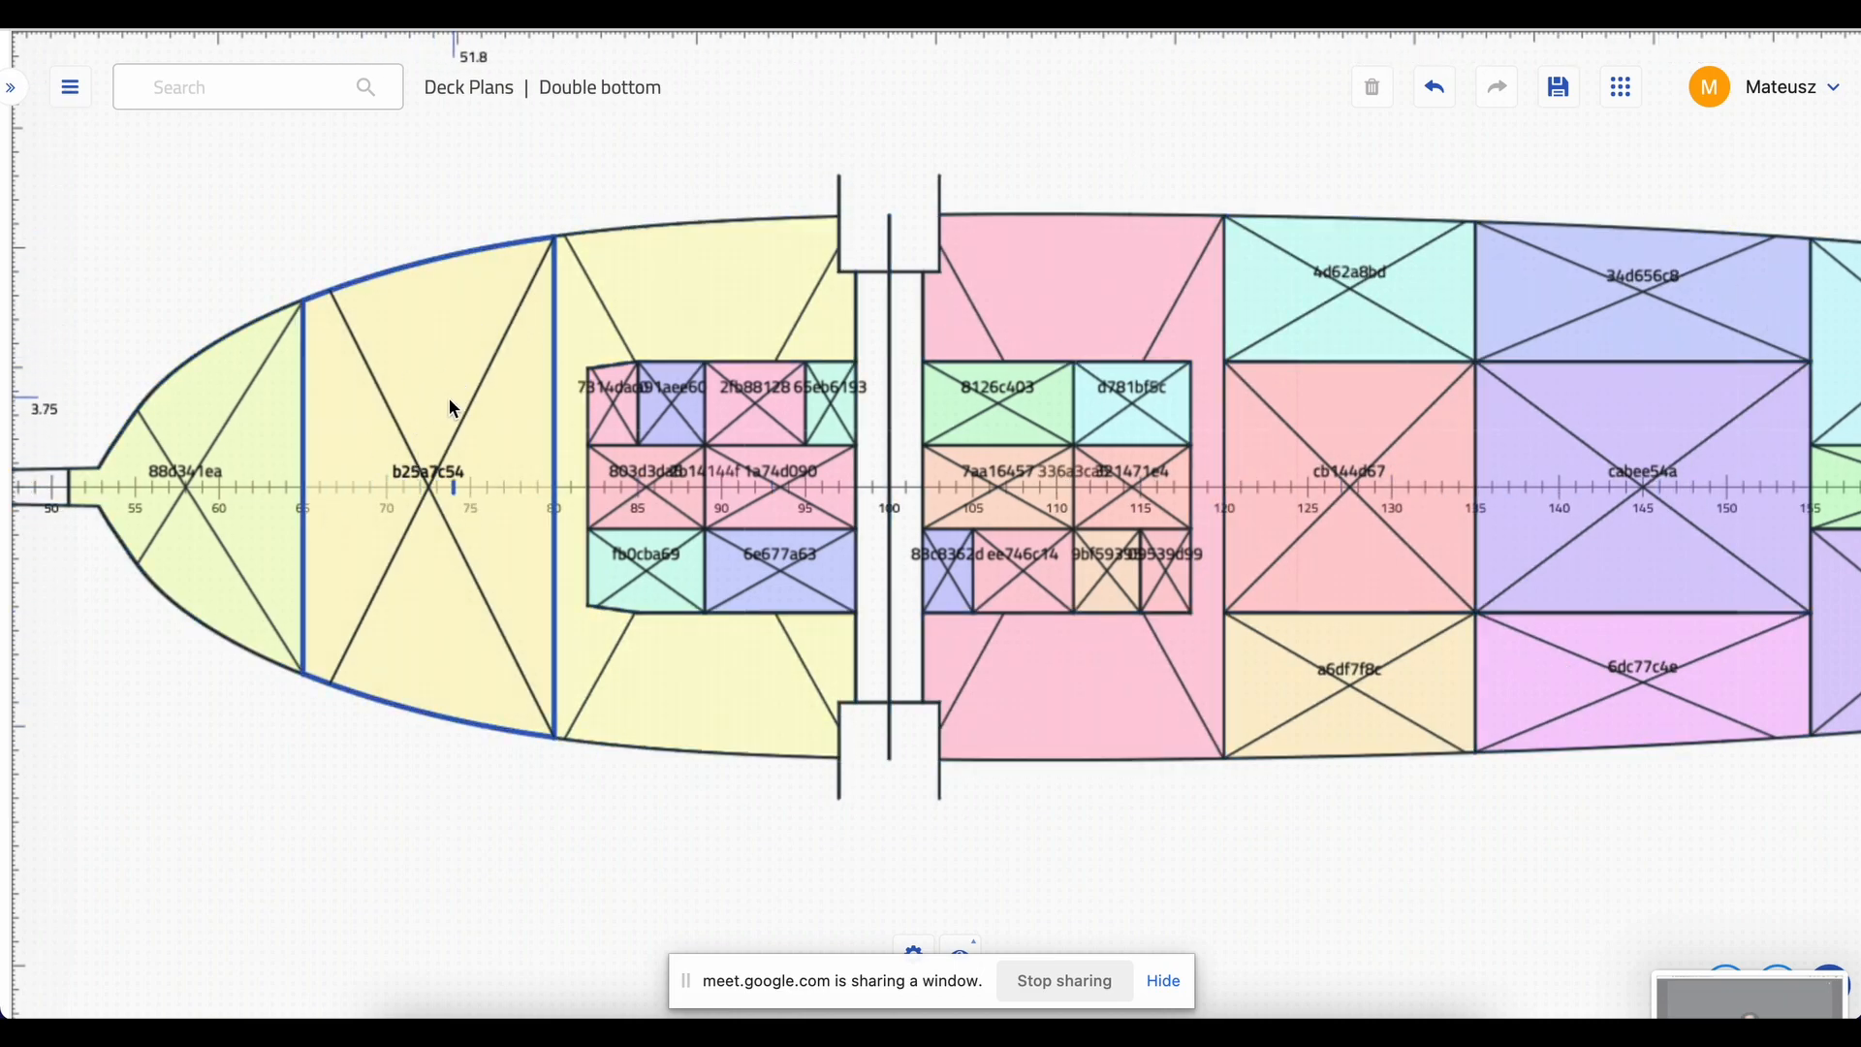
- Check which types can be assigned to the space between frames 65 and 80, including those under Moulded Form and Space
click(457, 438)
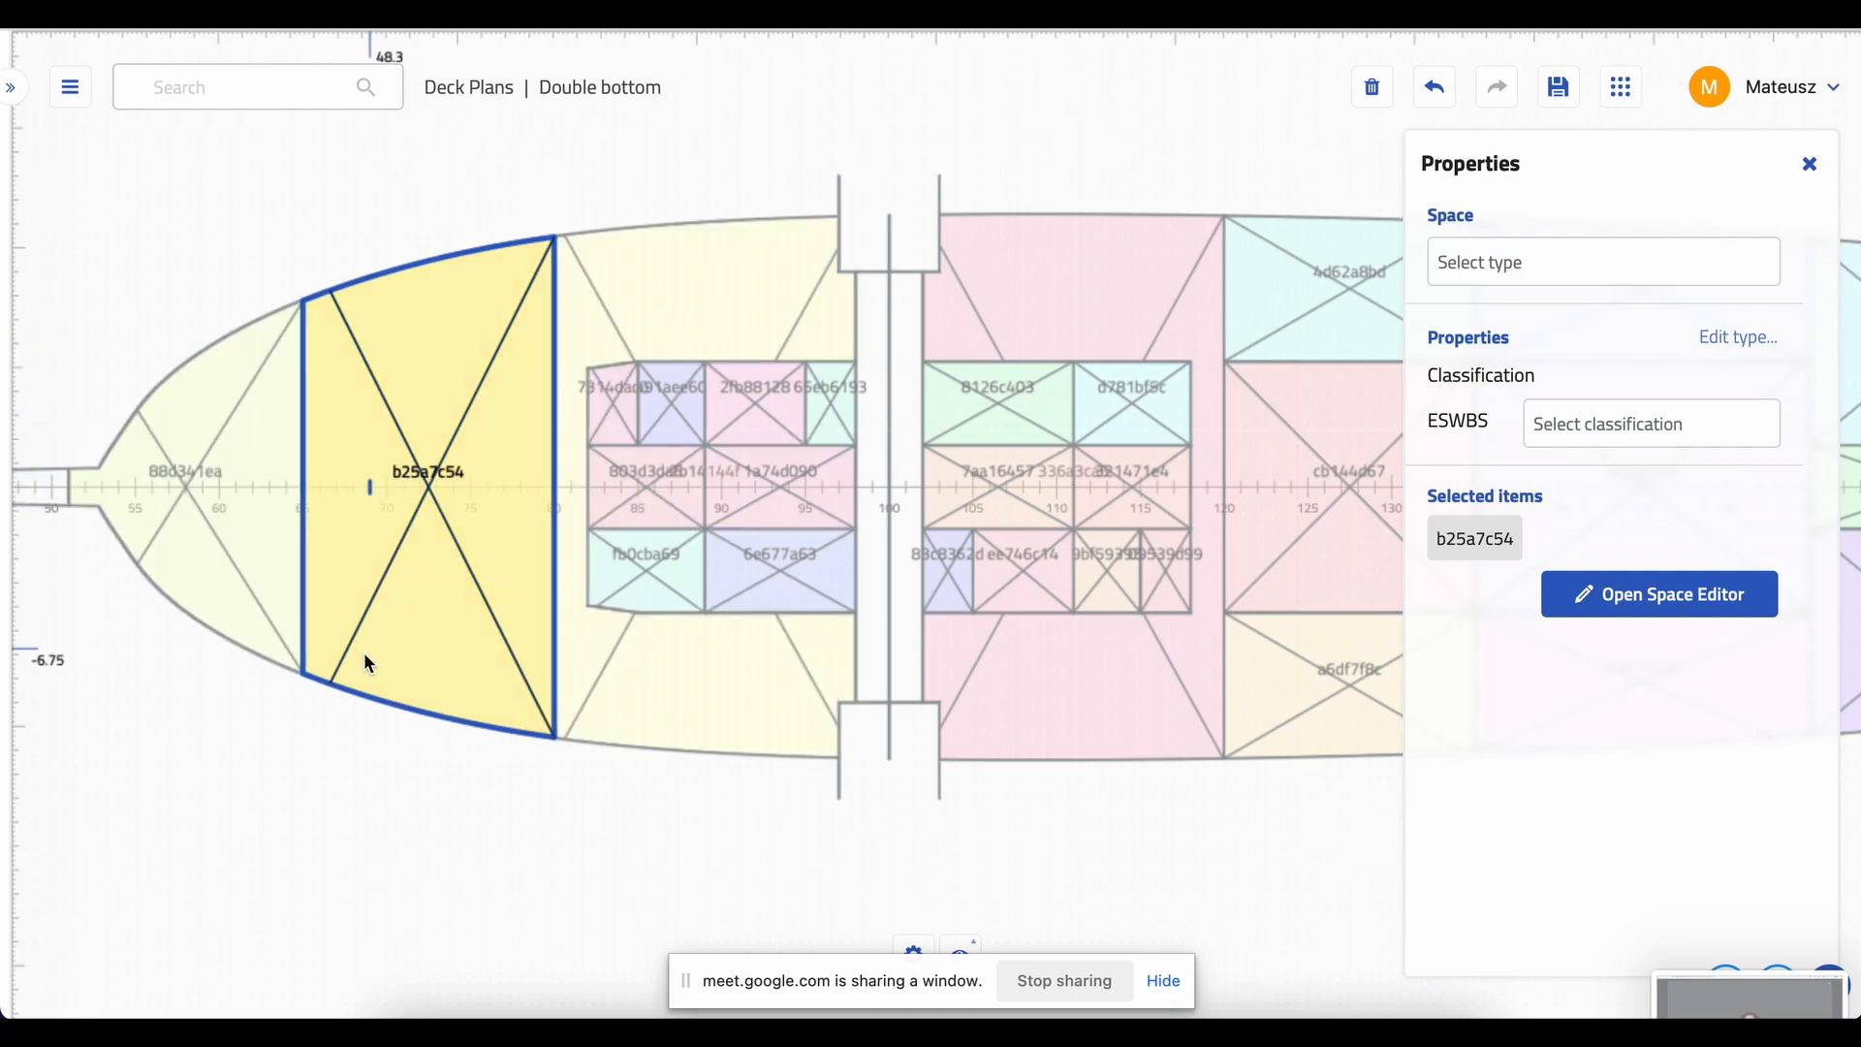
click(381, 814)
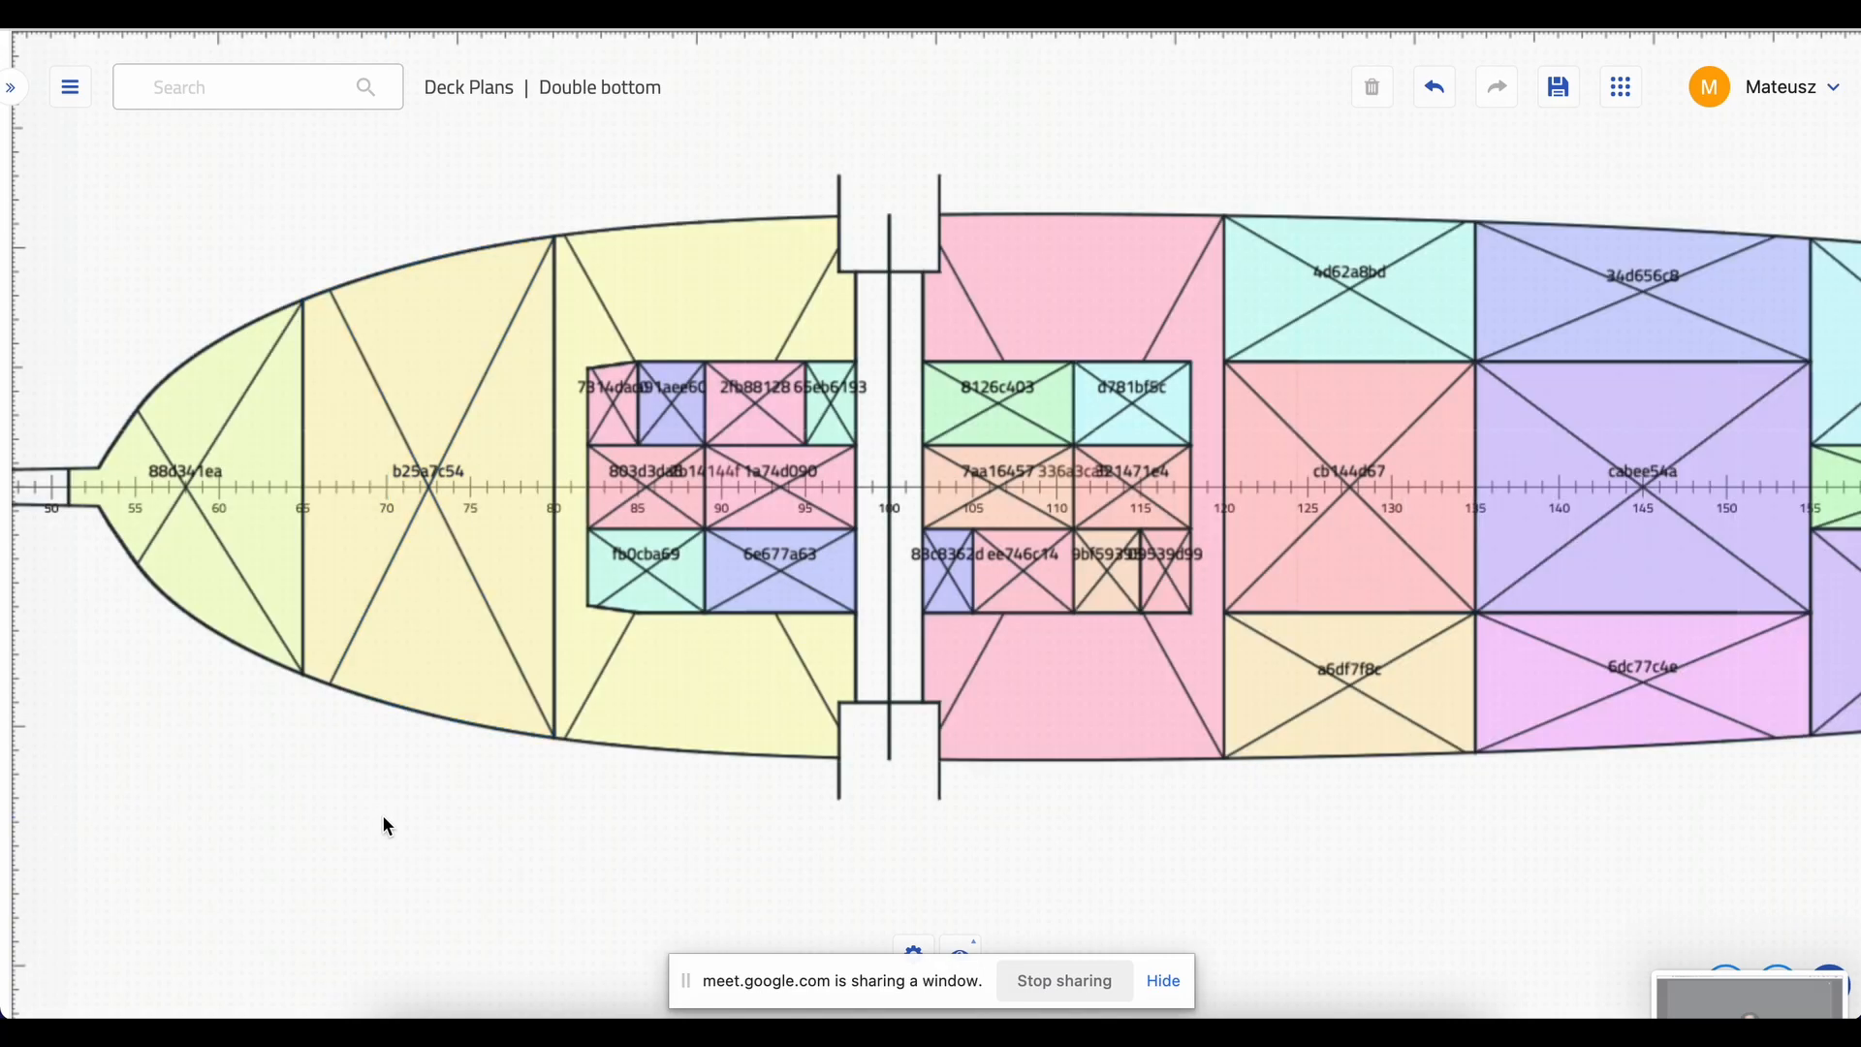
click(485, 620)
click(1466, 267)
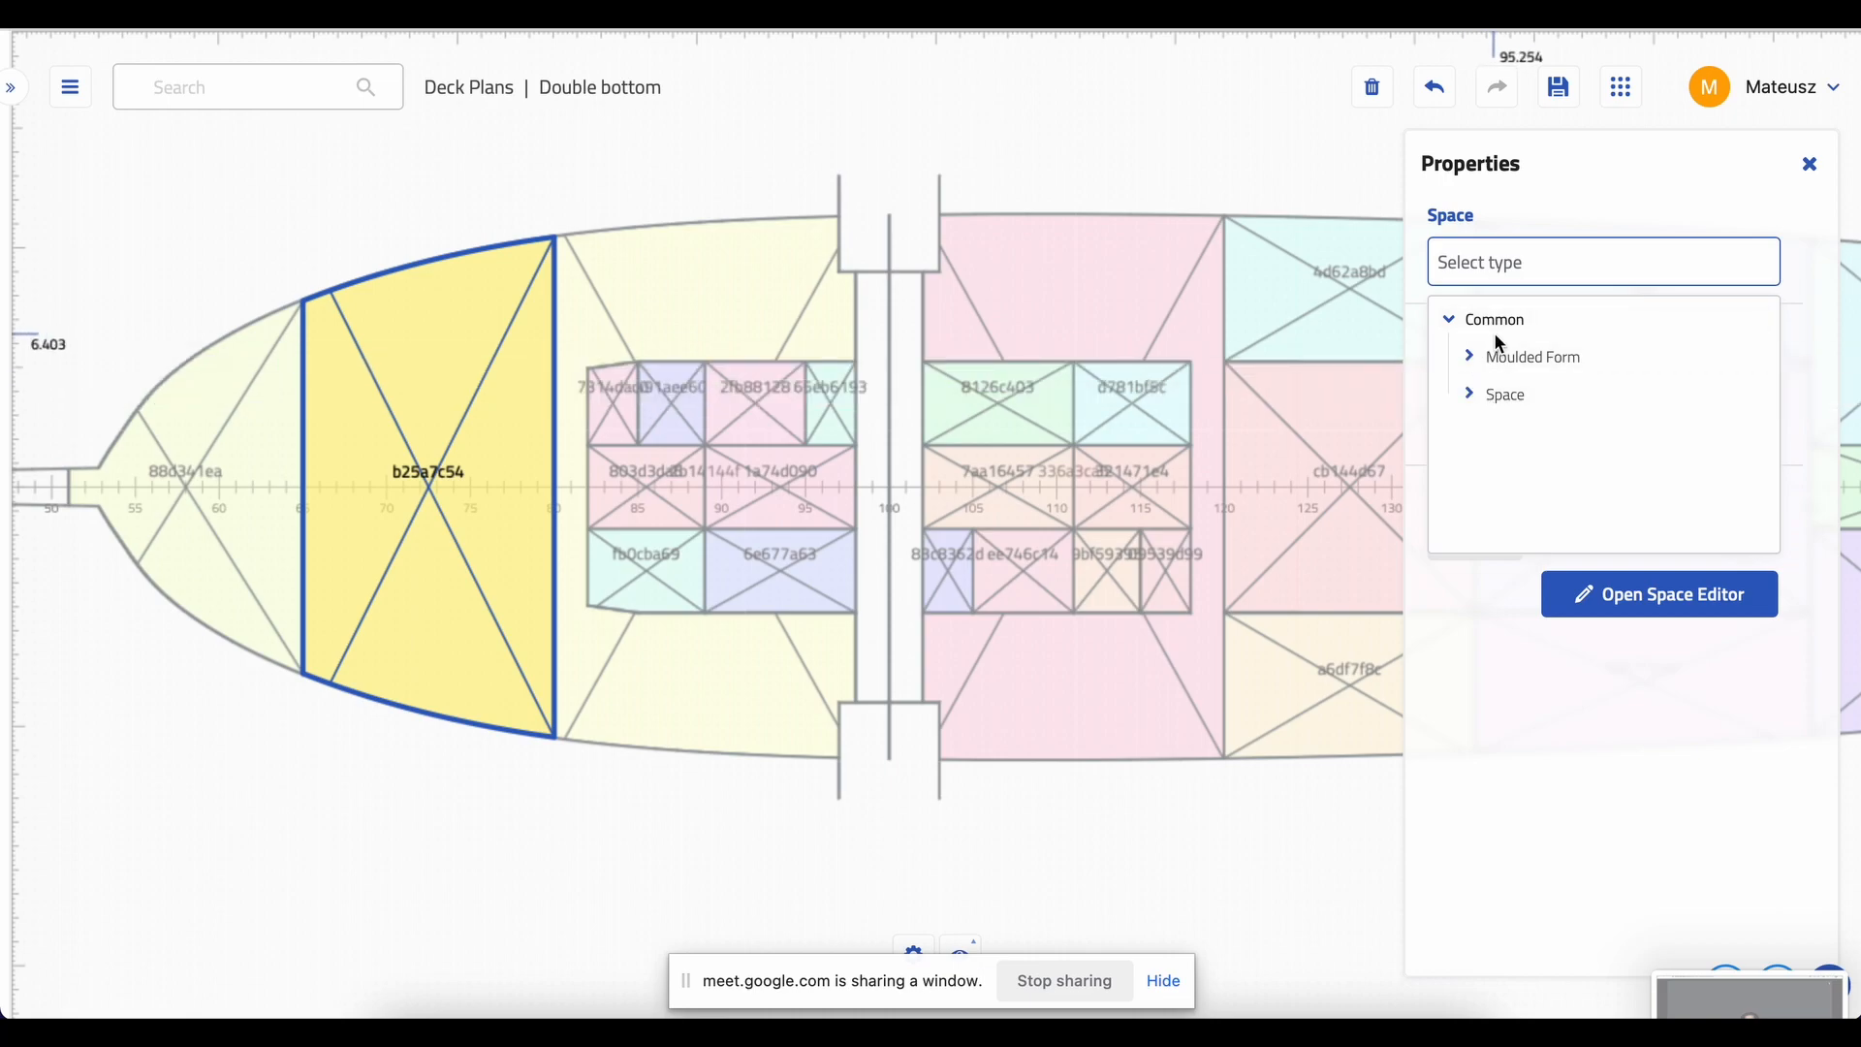
click(1472, 360)
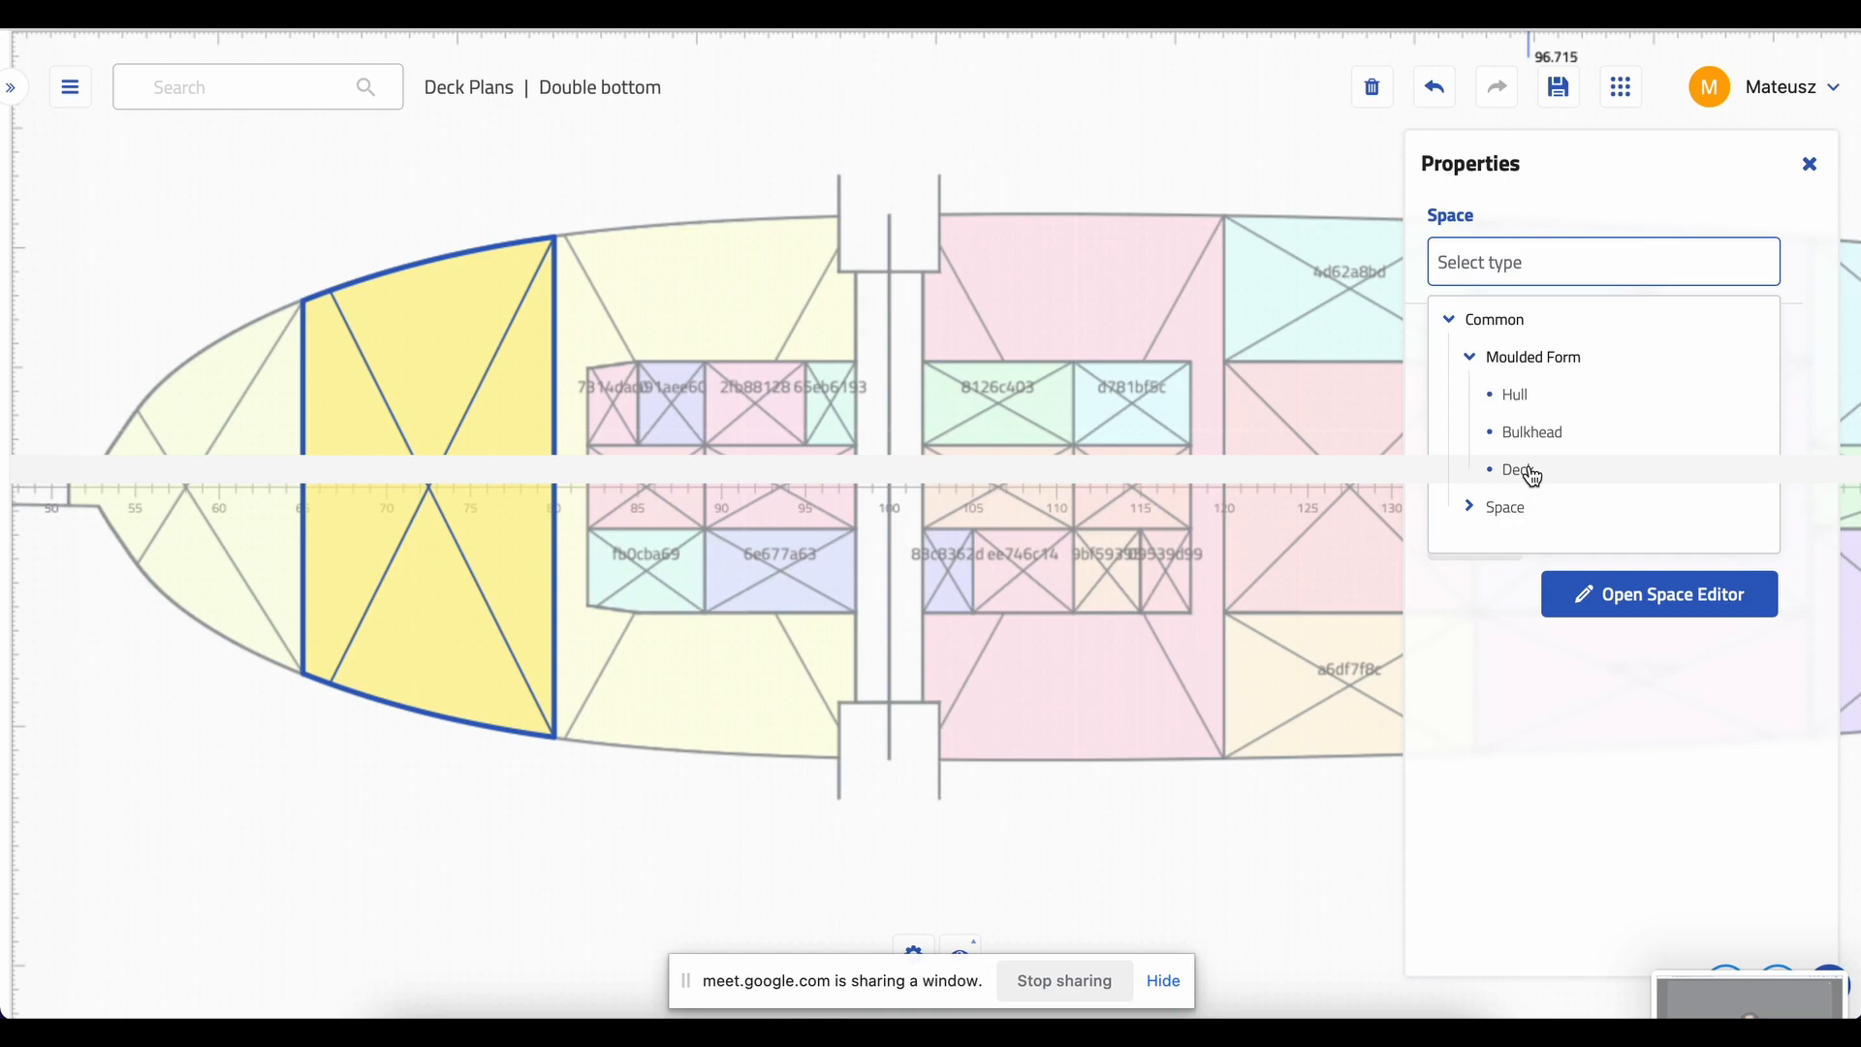
click(1470, 507)
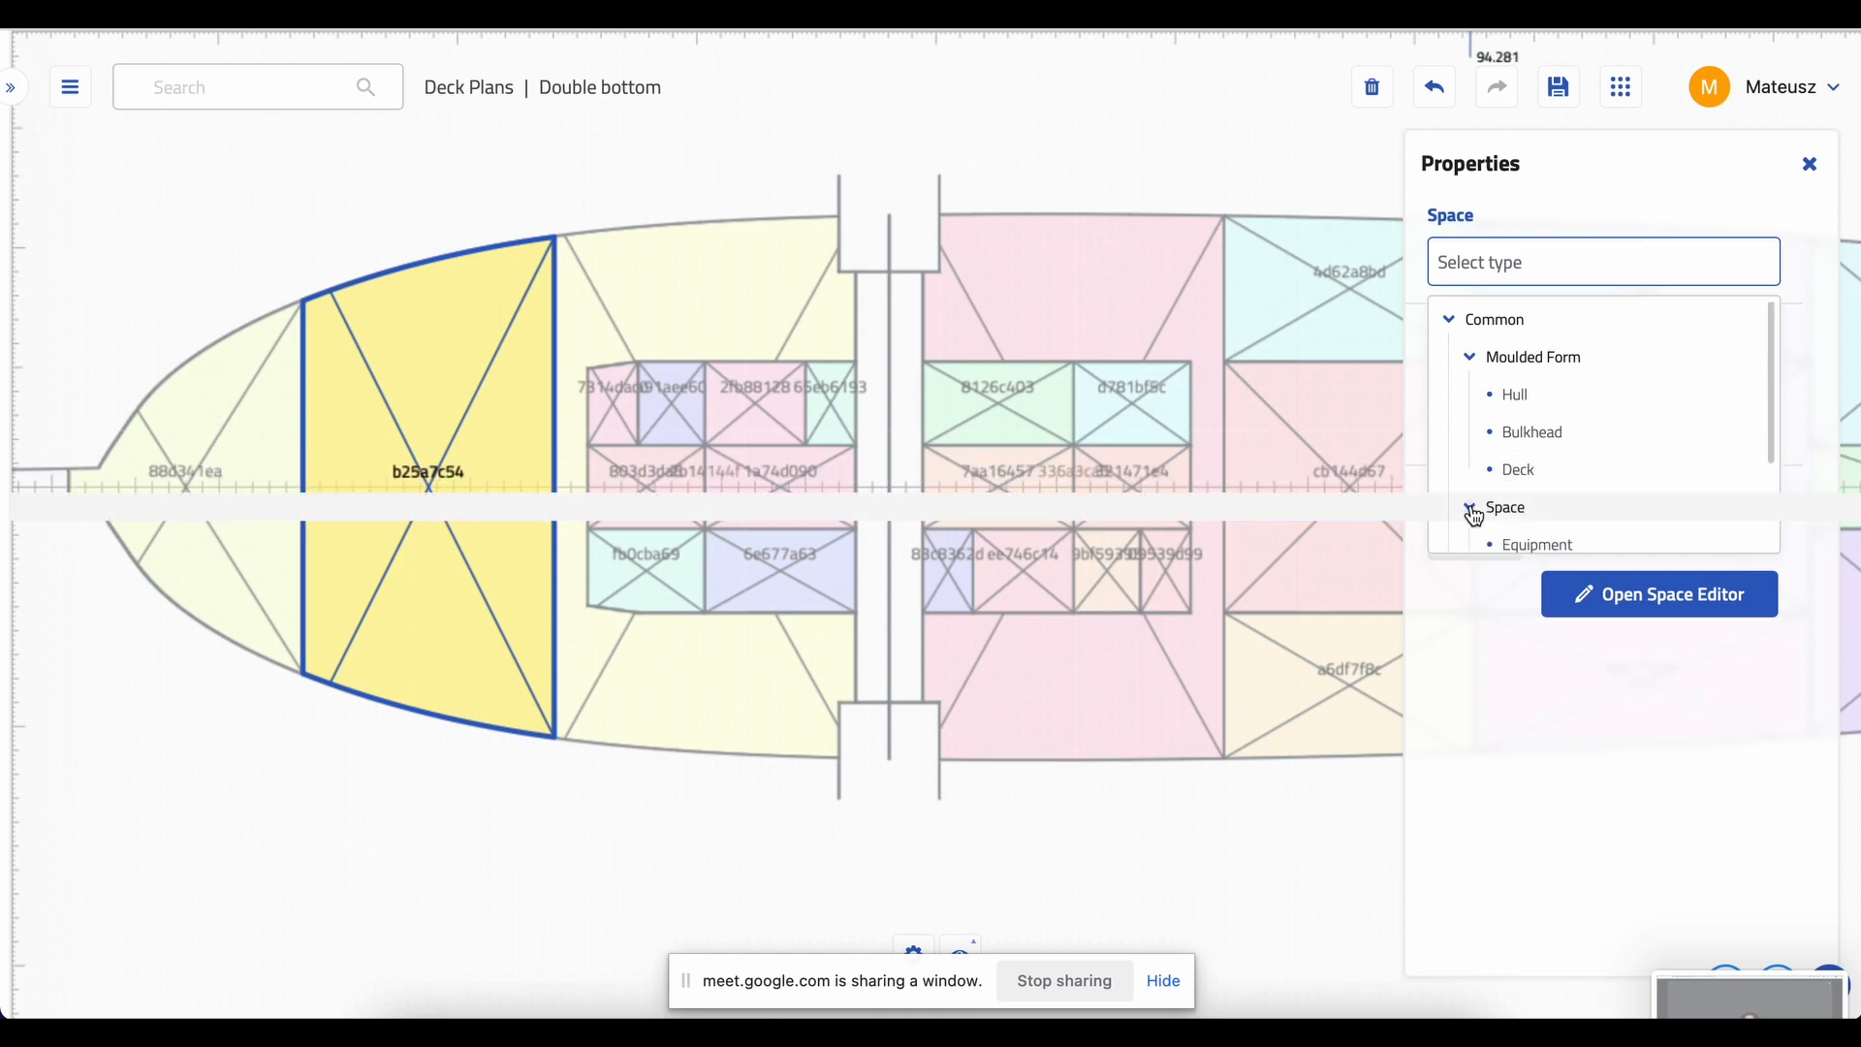
scroll(1477, 517, down, 1)
scroll(1498, 511, down, 2)
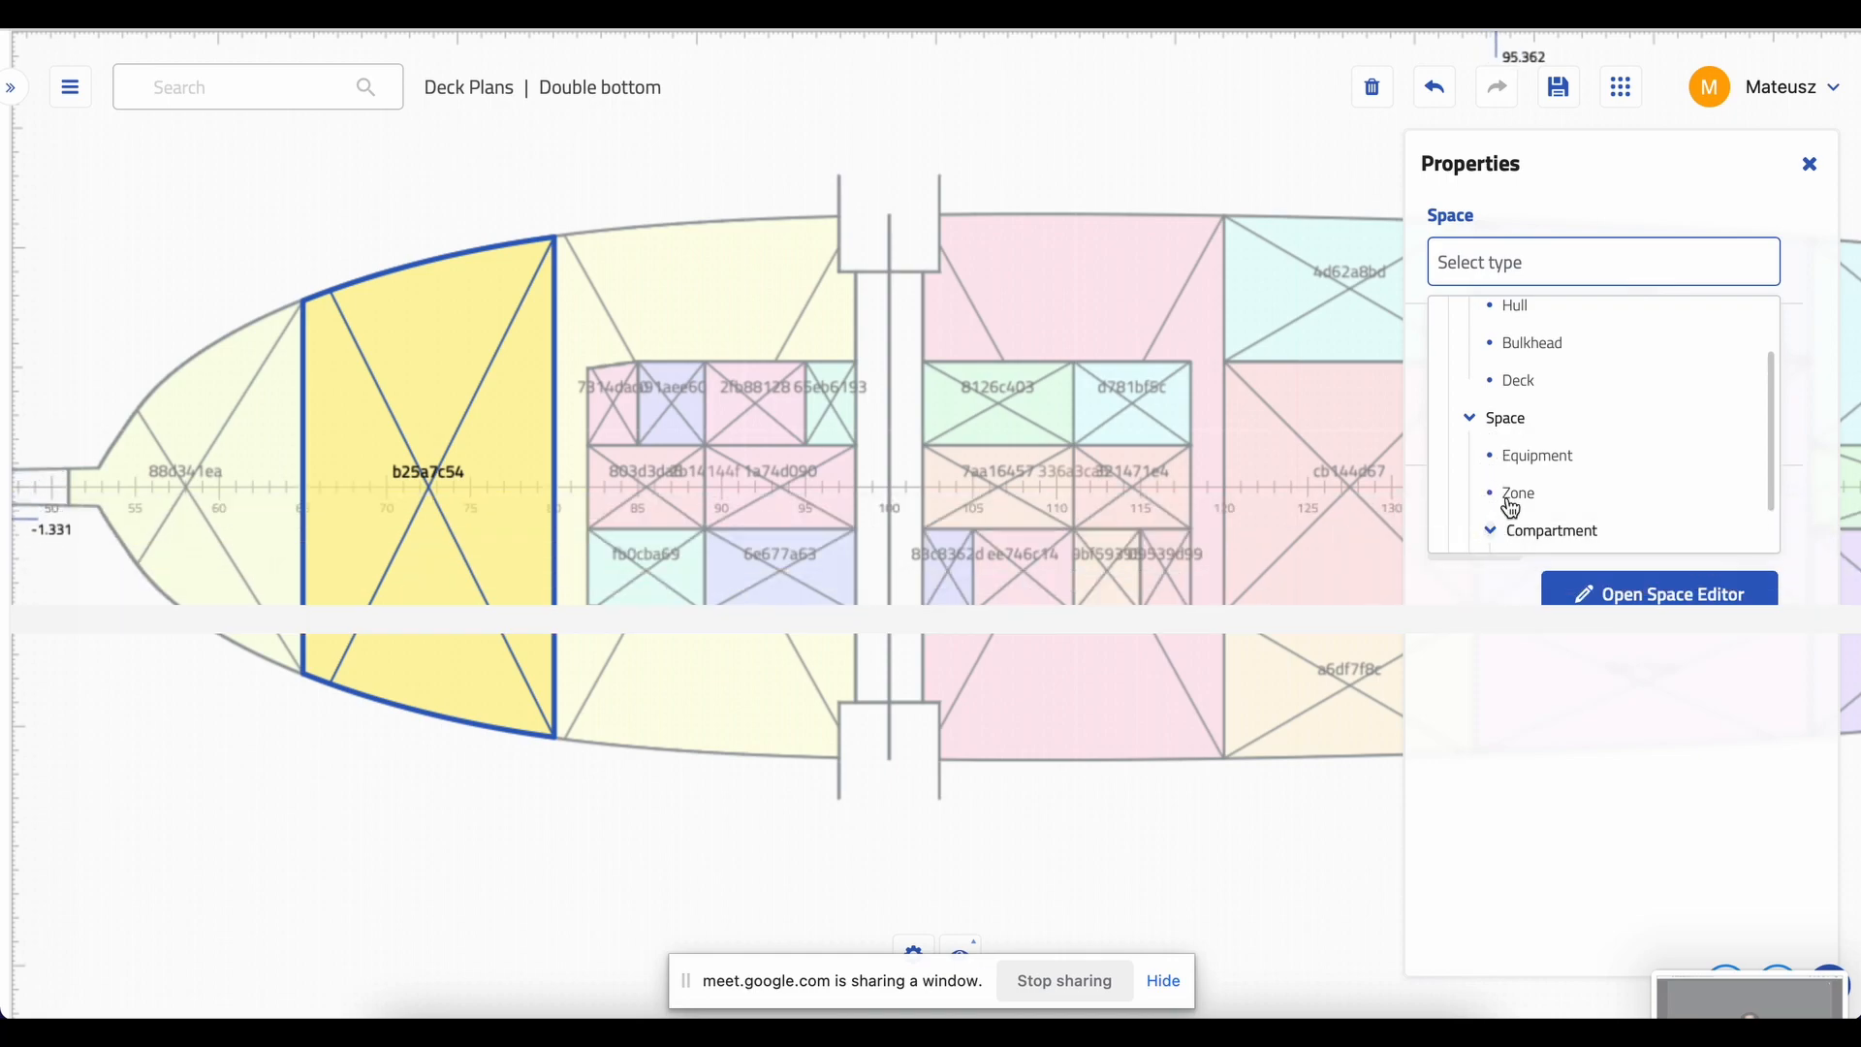
click(1494, 532)
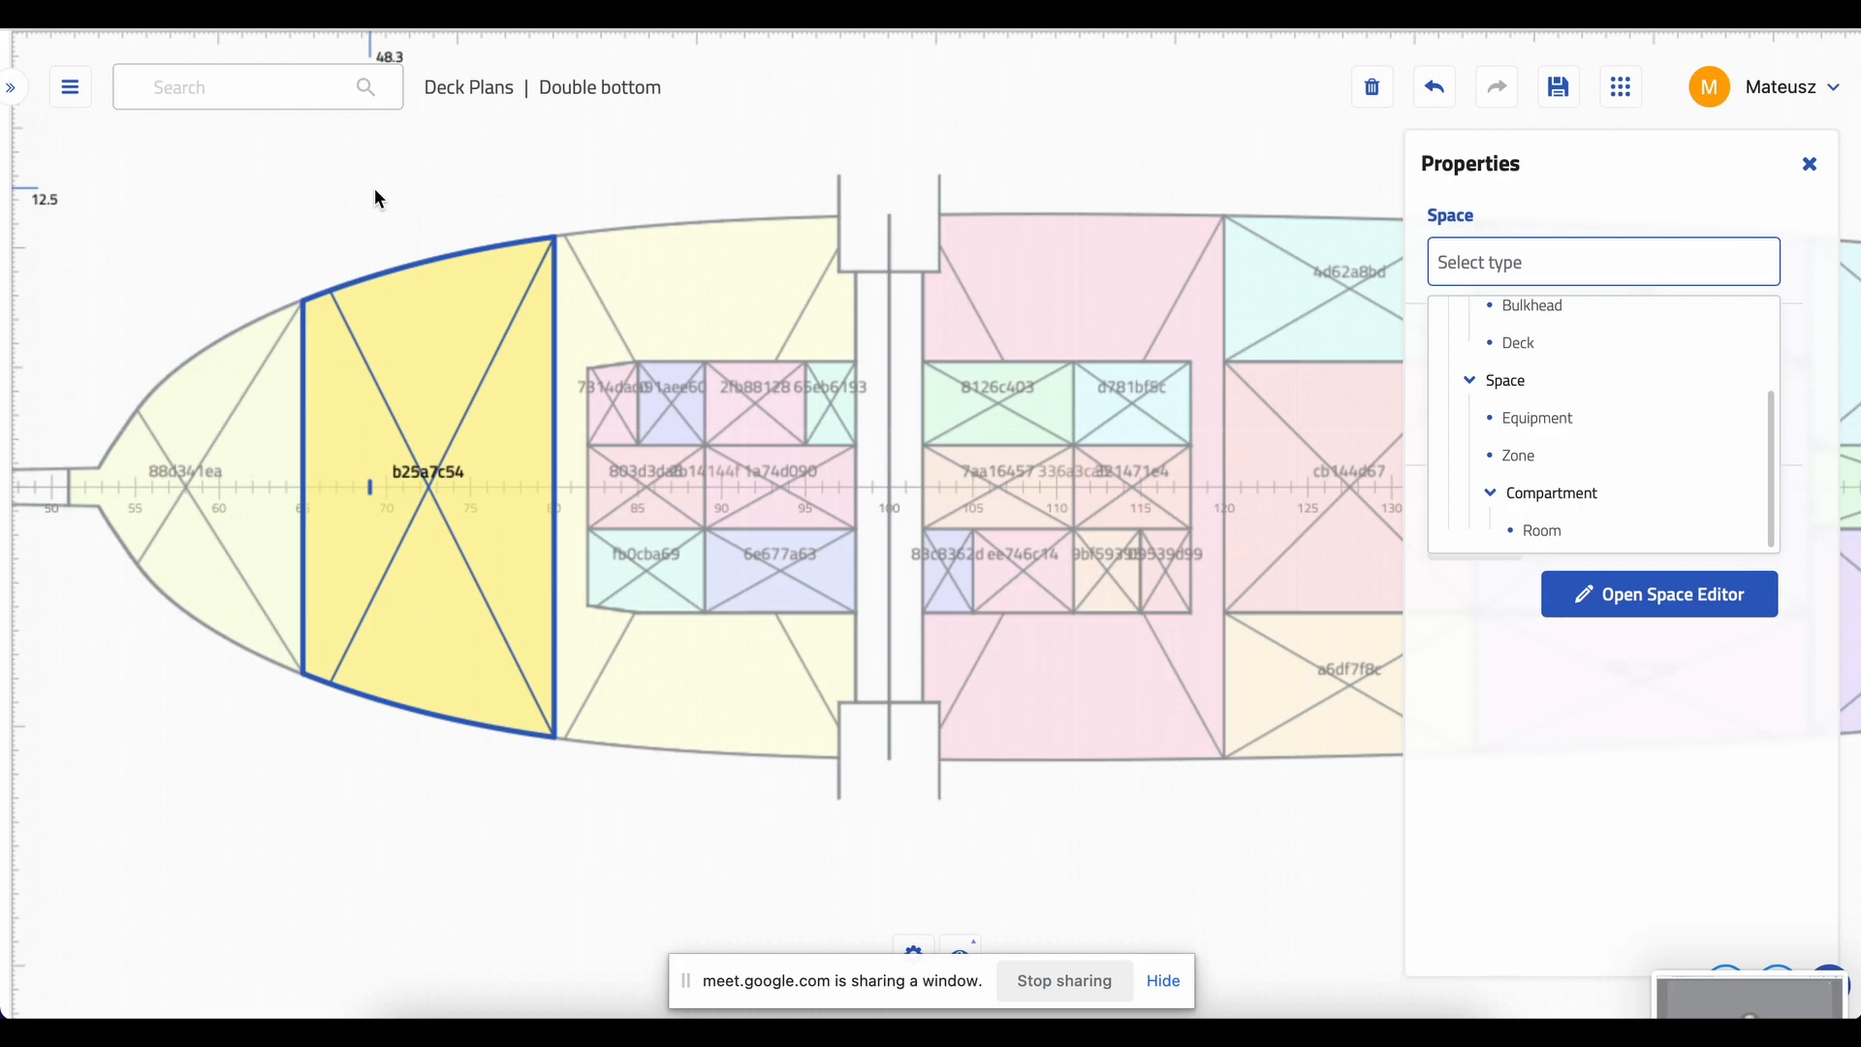
click(288, 177)
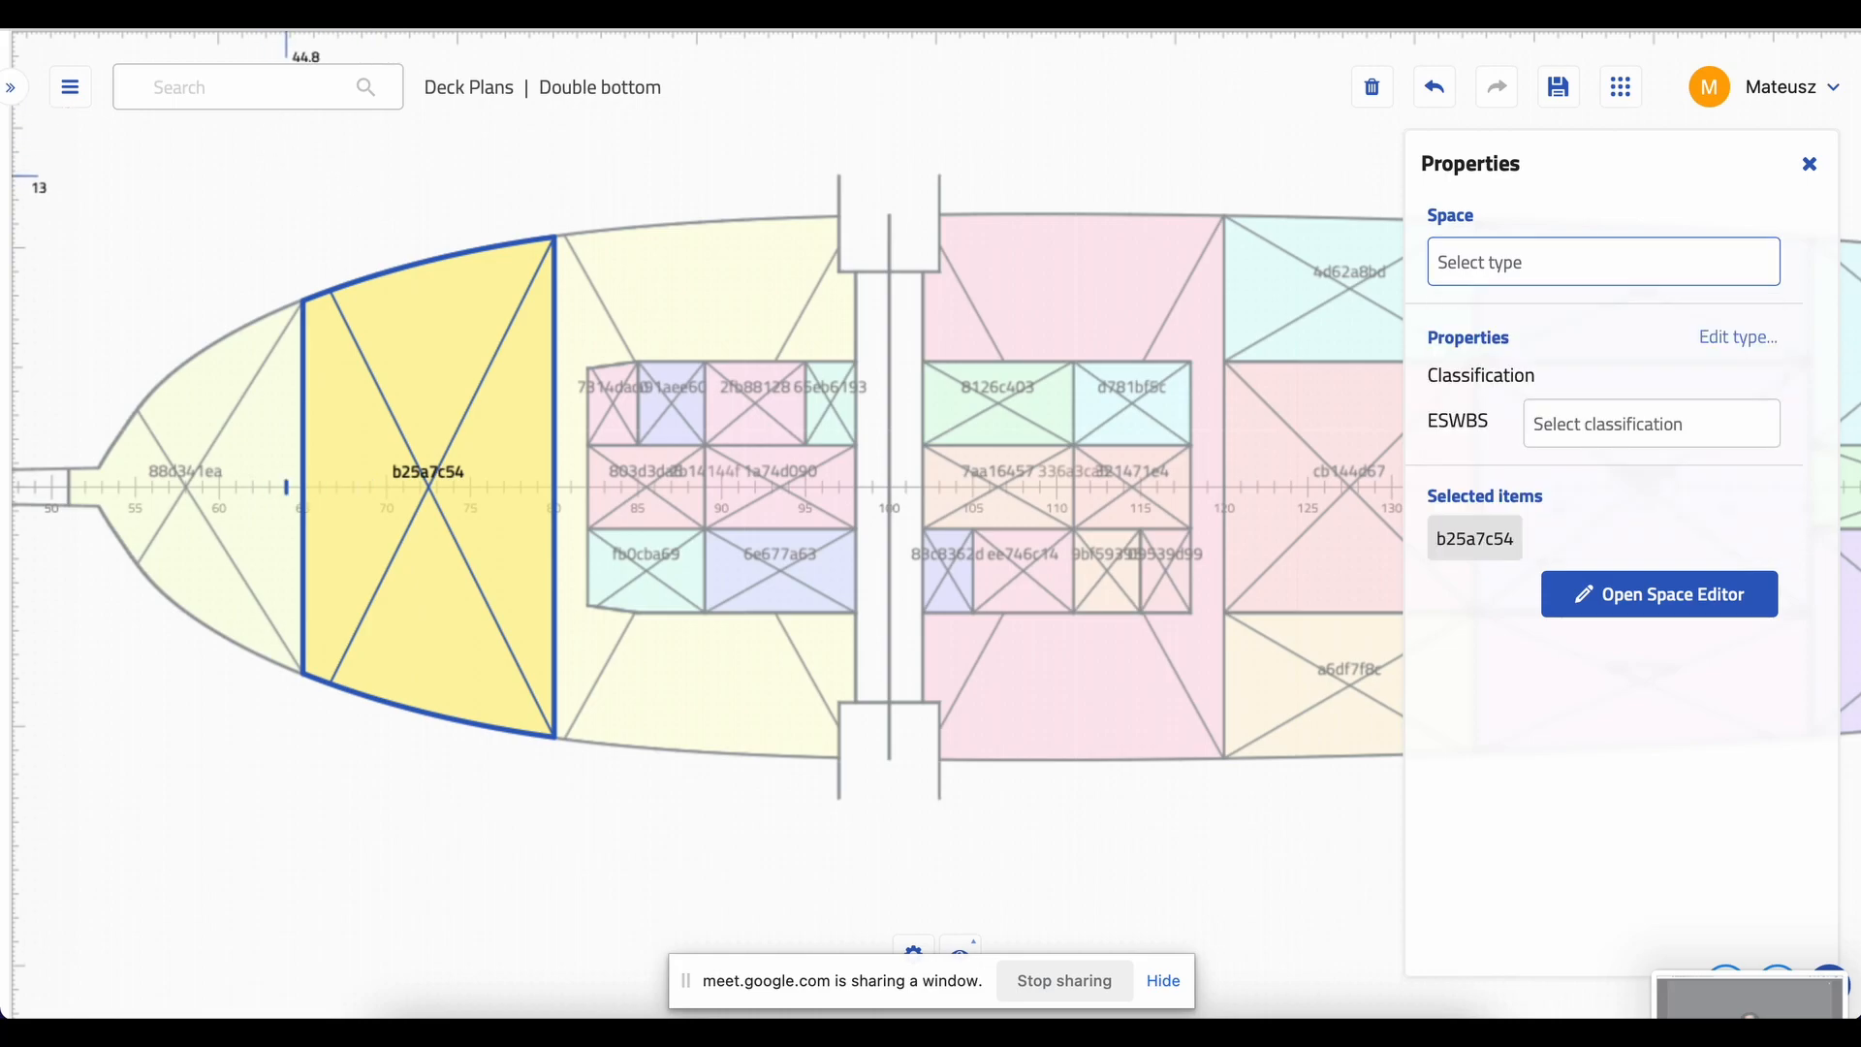
- Start a new subtype under Compartment in the project's Common Space types
click(249, 85)
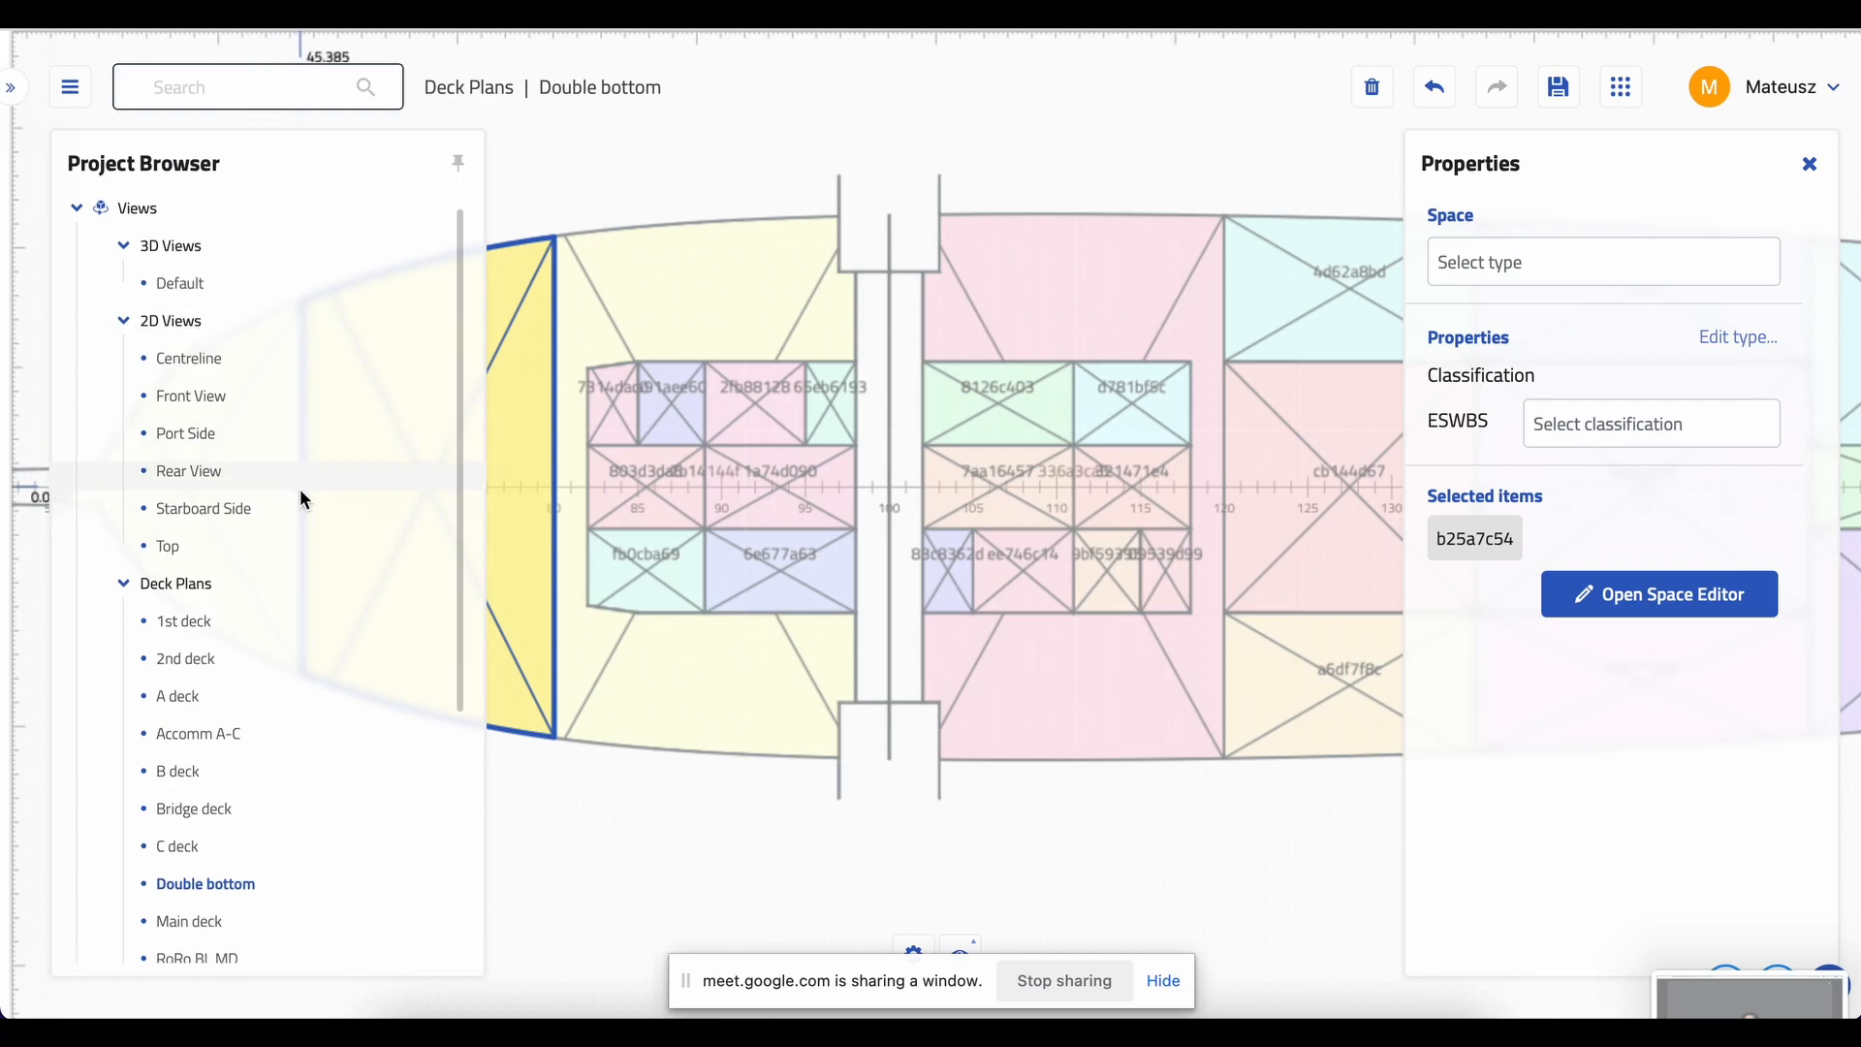
scroll(304, 498, down, 4)
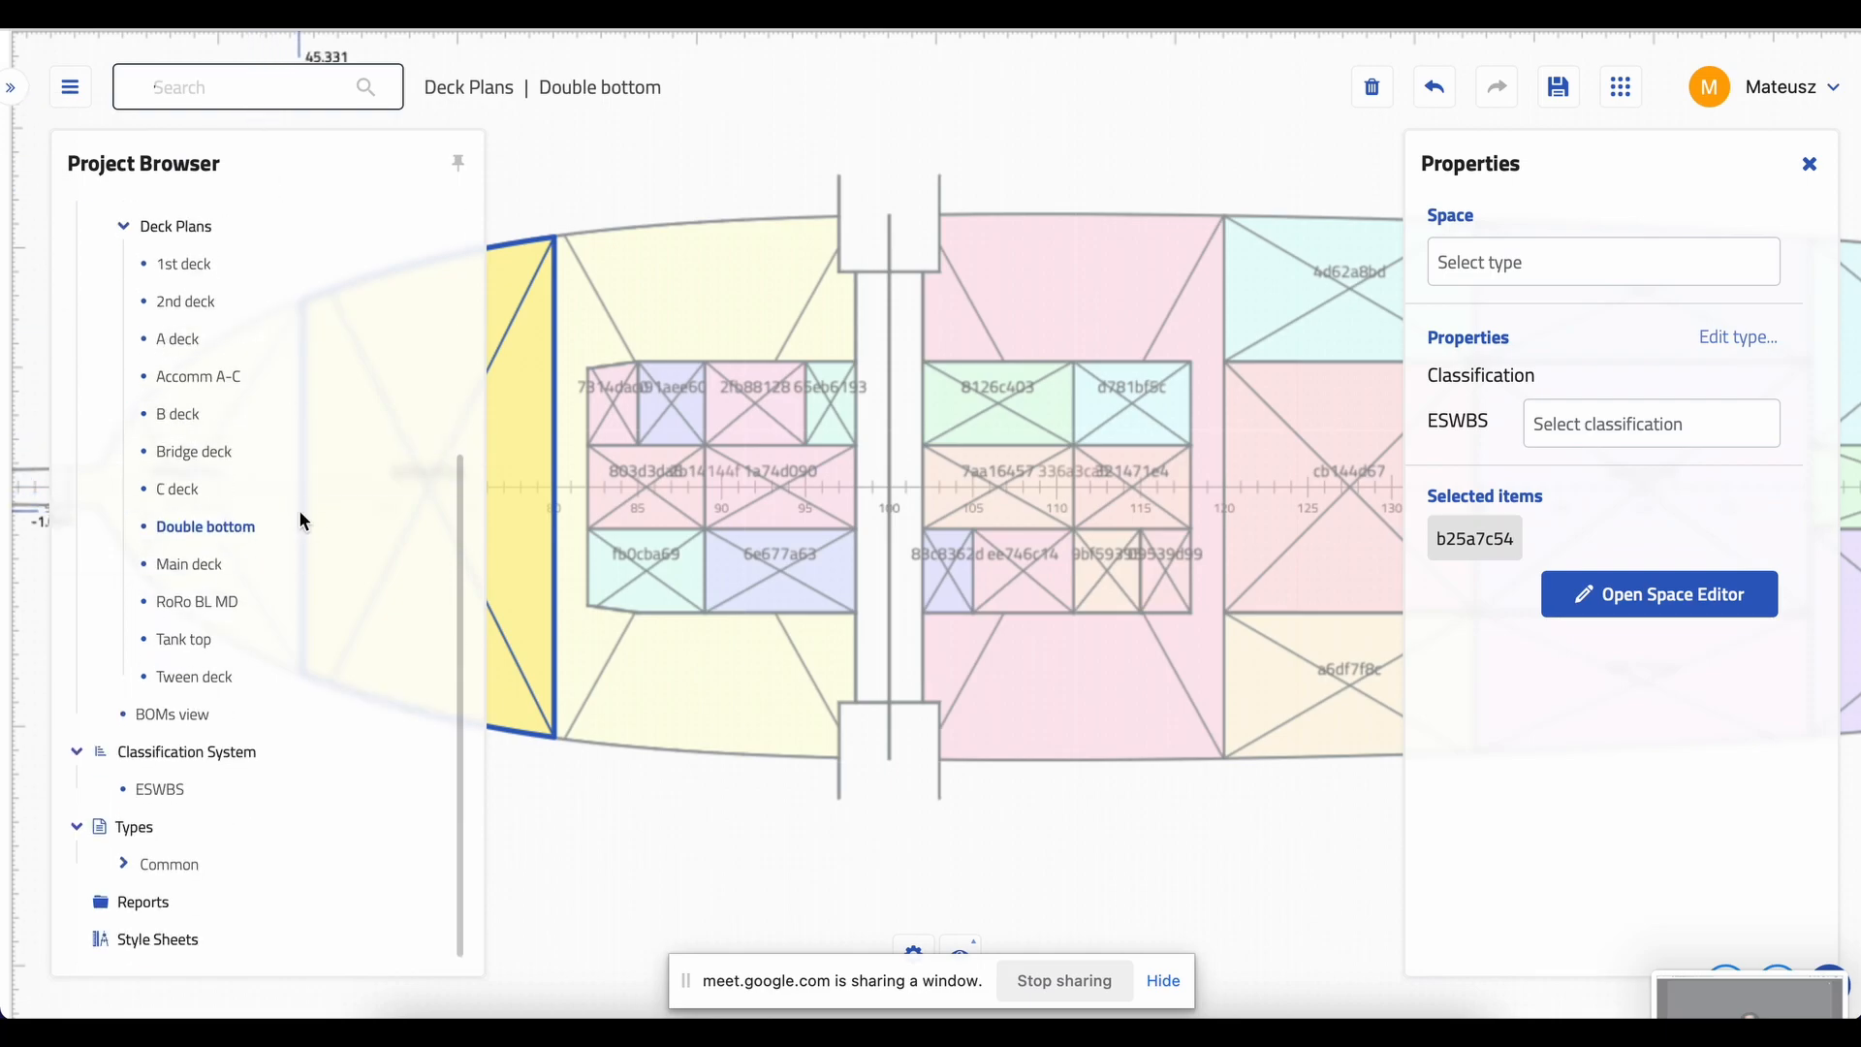
click(124, 863)
scroll(146, 858, down, 1)
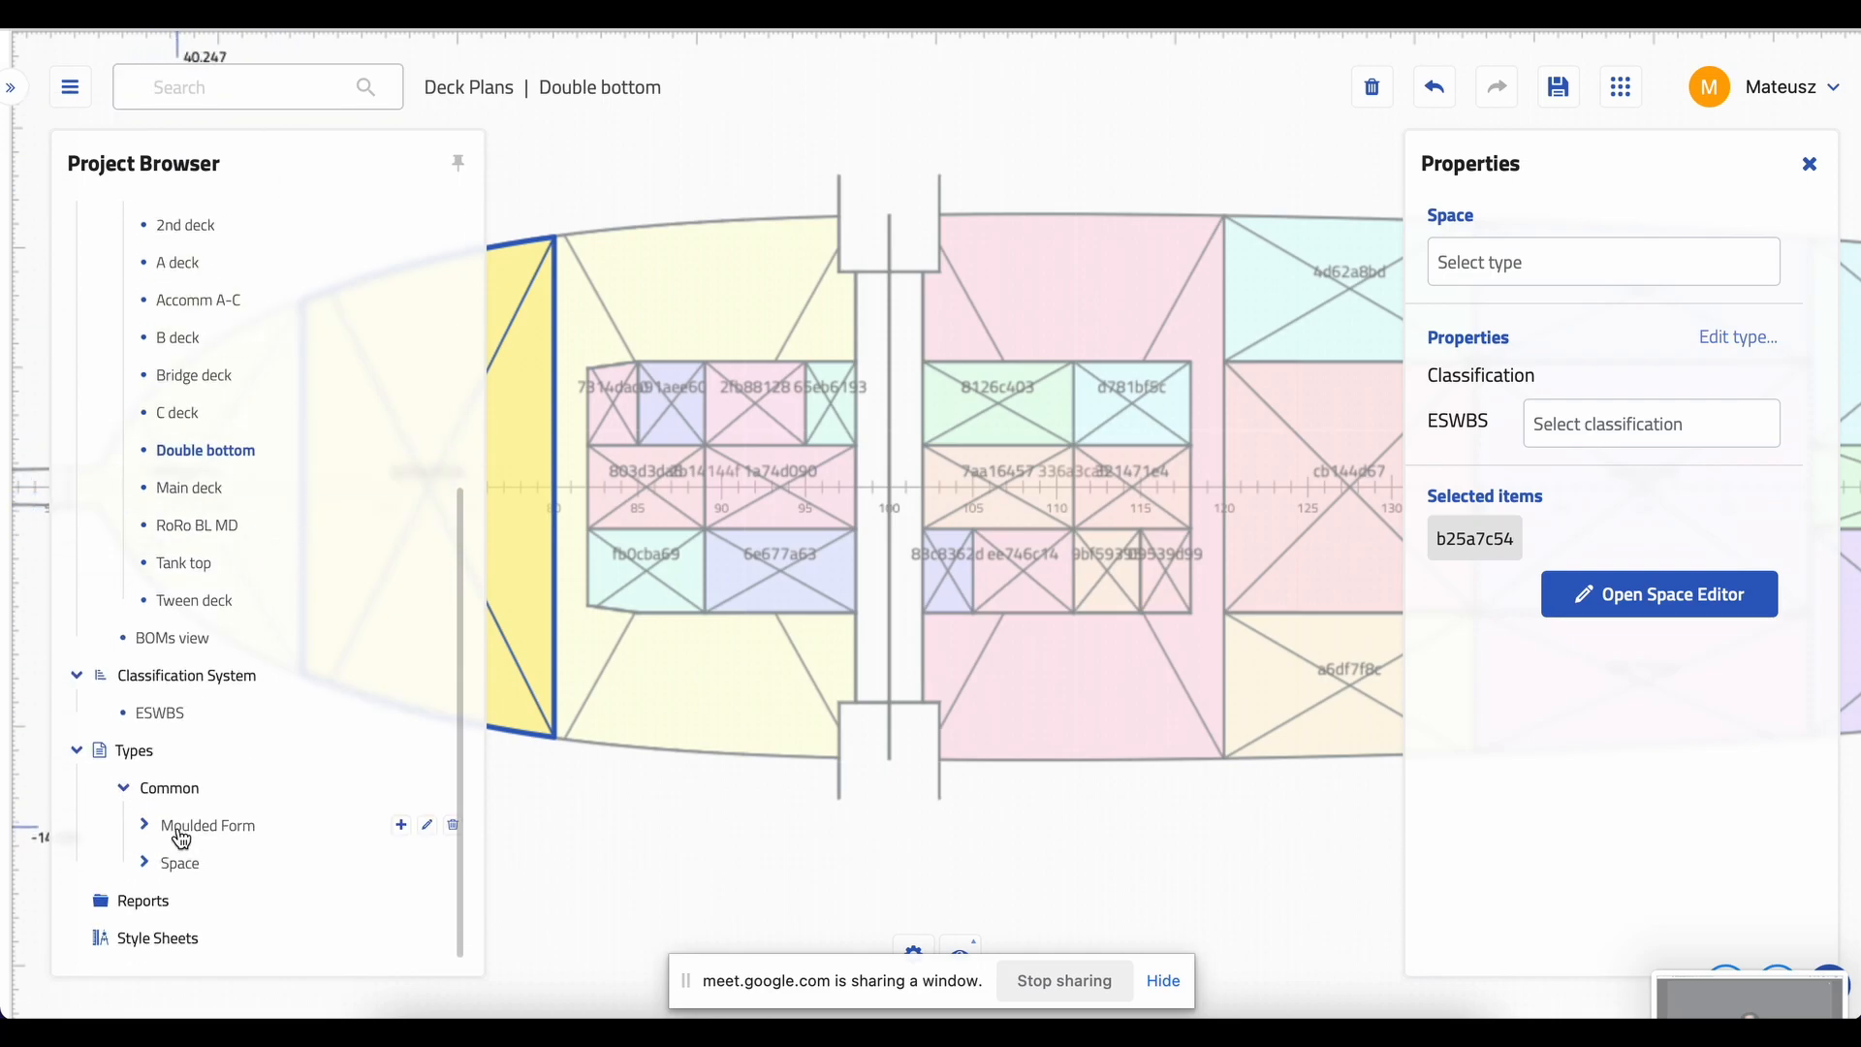
click(145, 872)
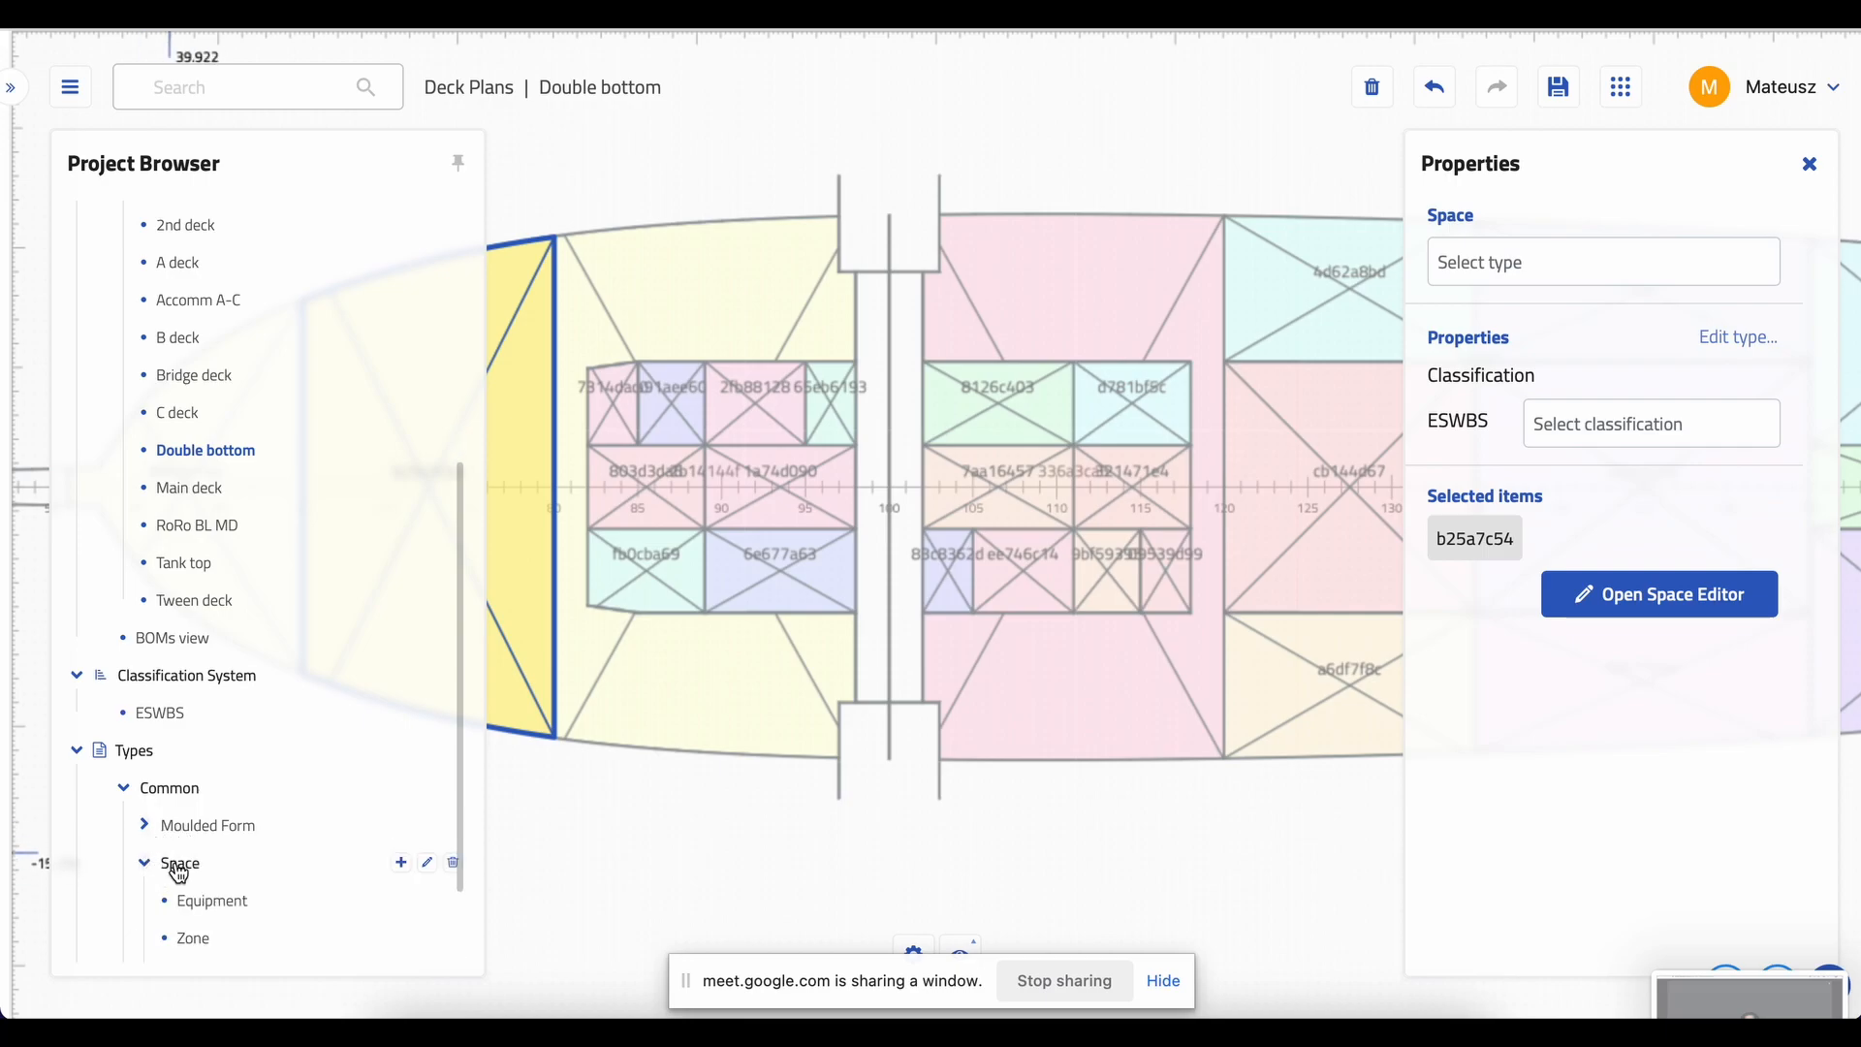
scroll(174, 874, down, 2)
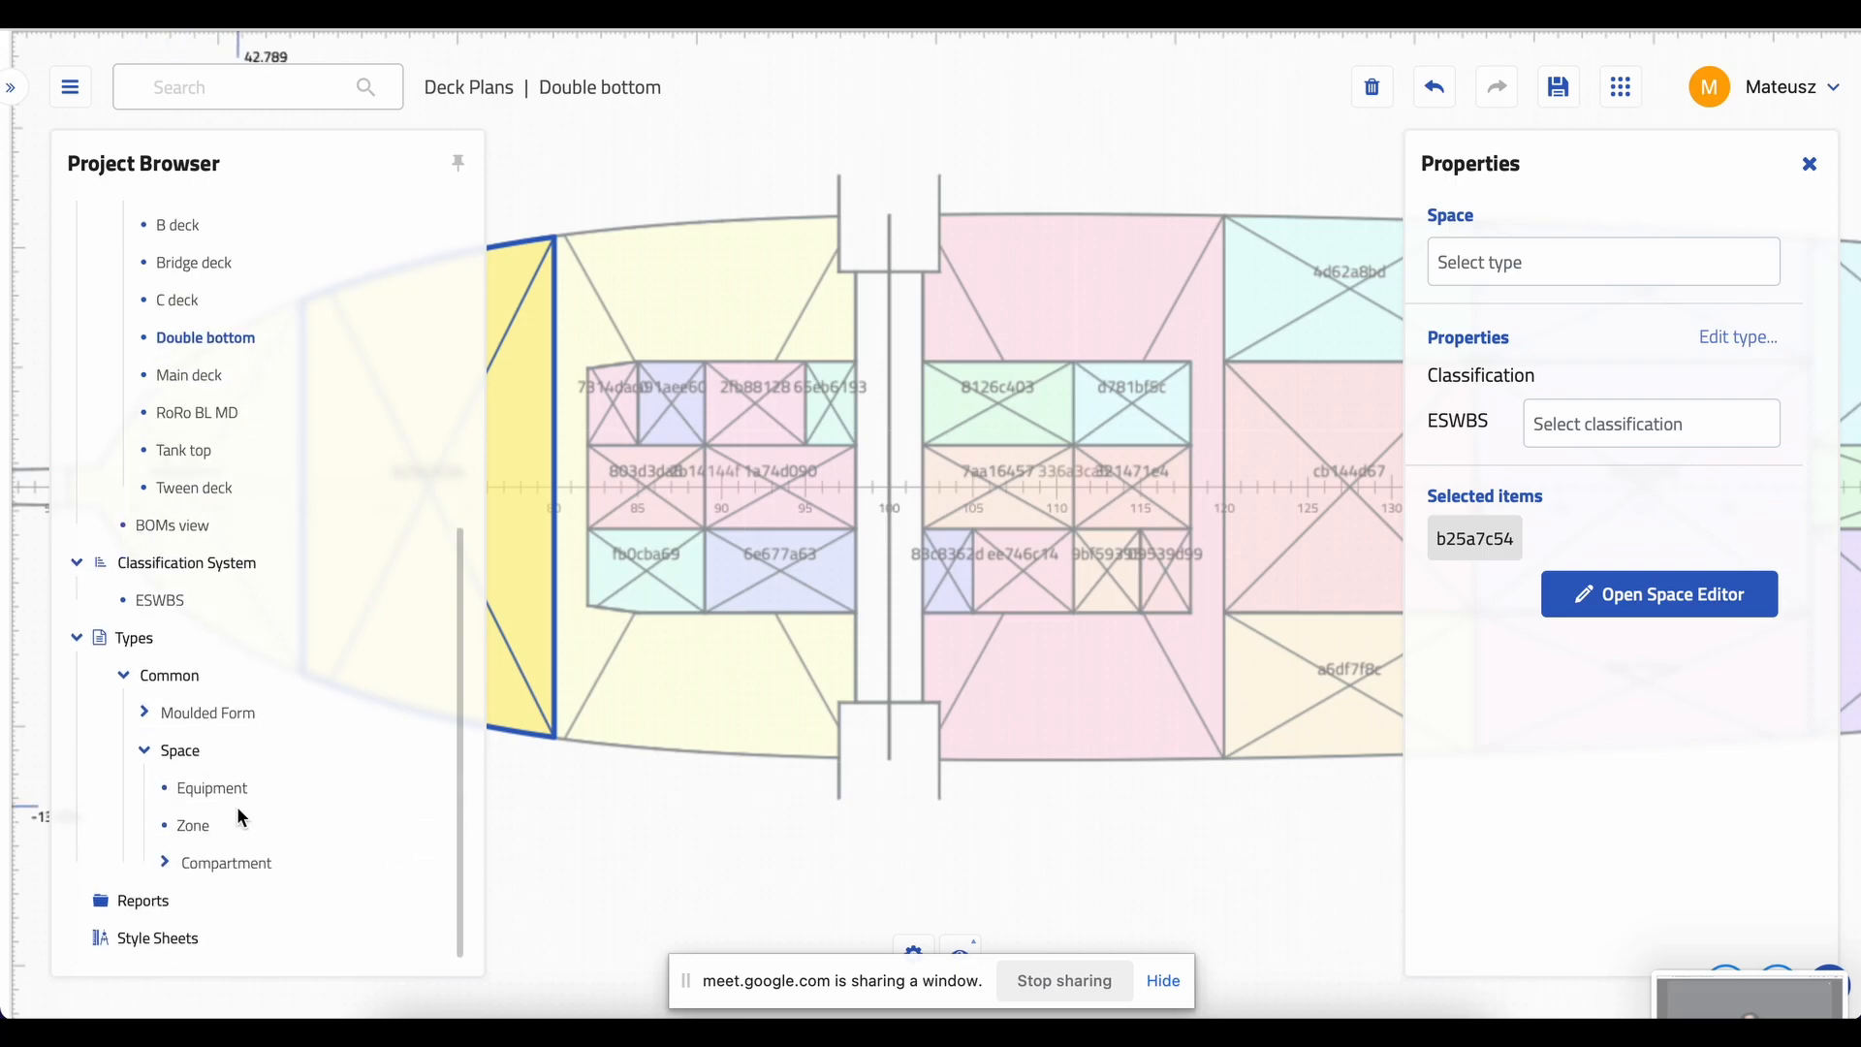
click(169, 863)
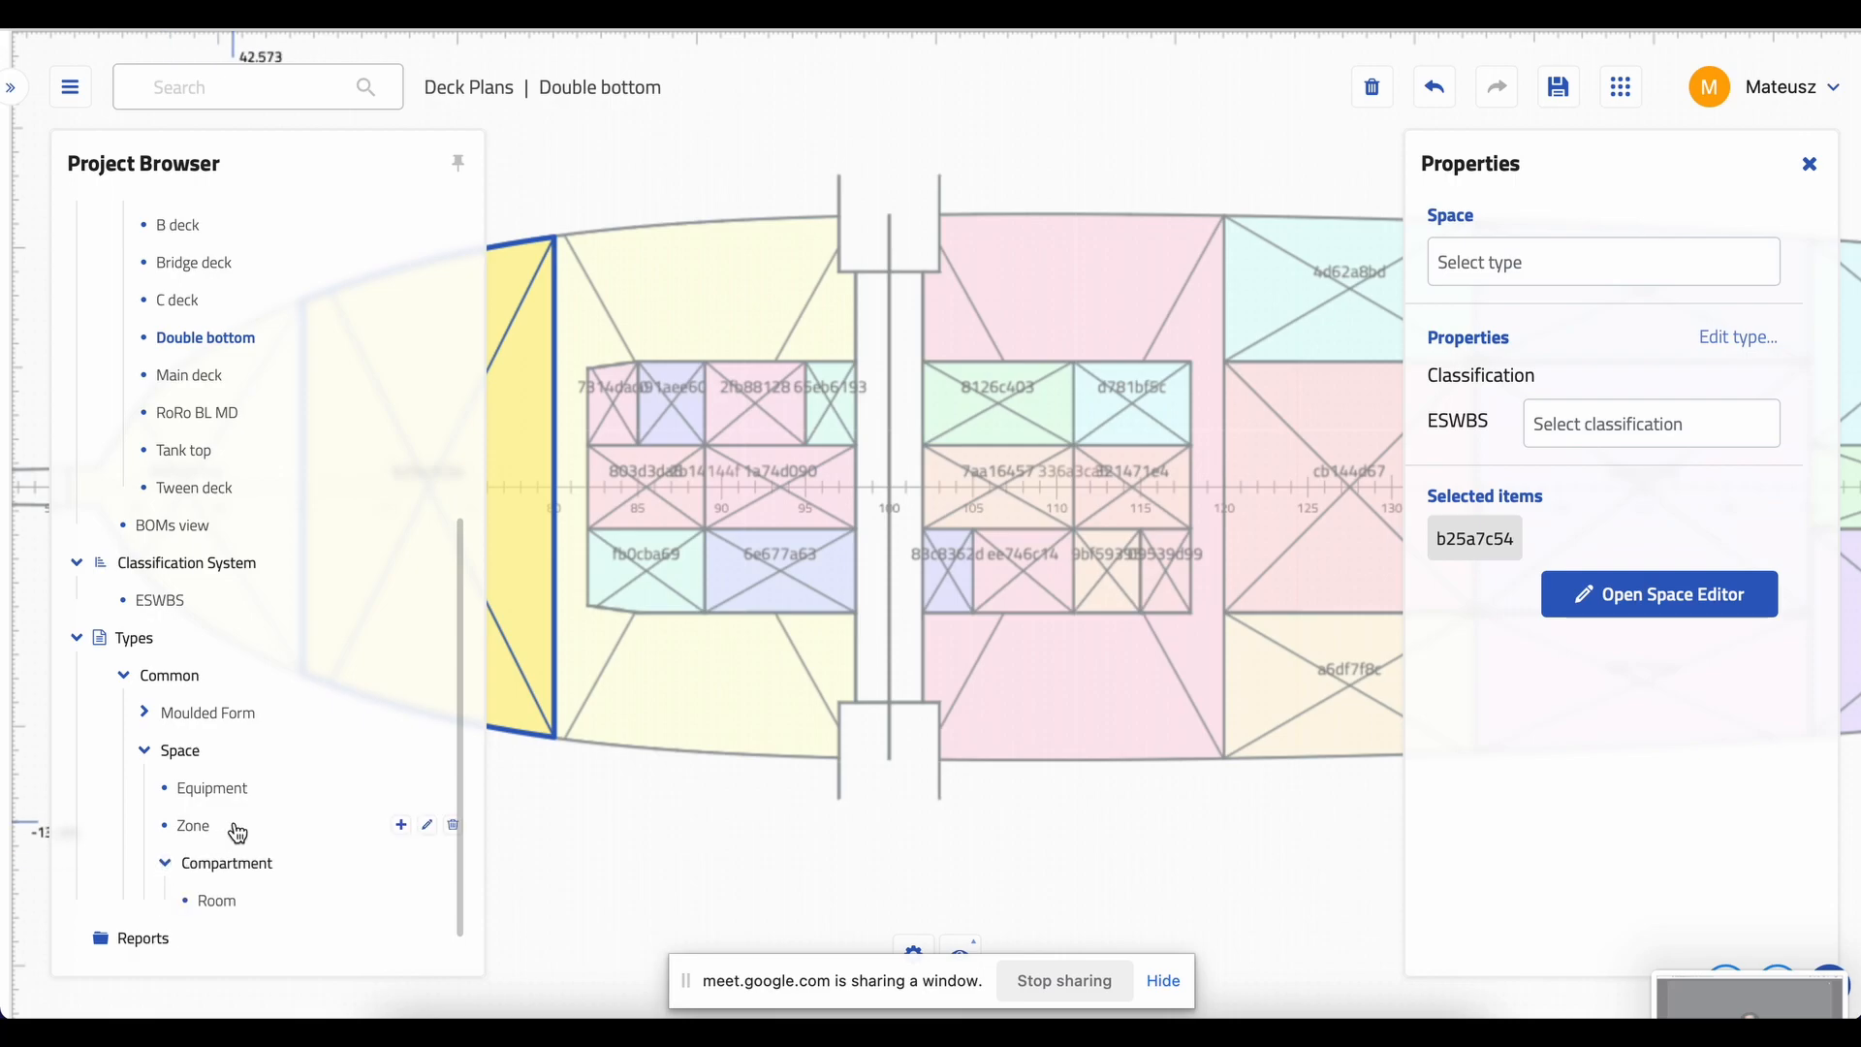
scroll(242, 834, down, 1)
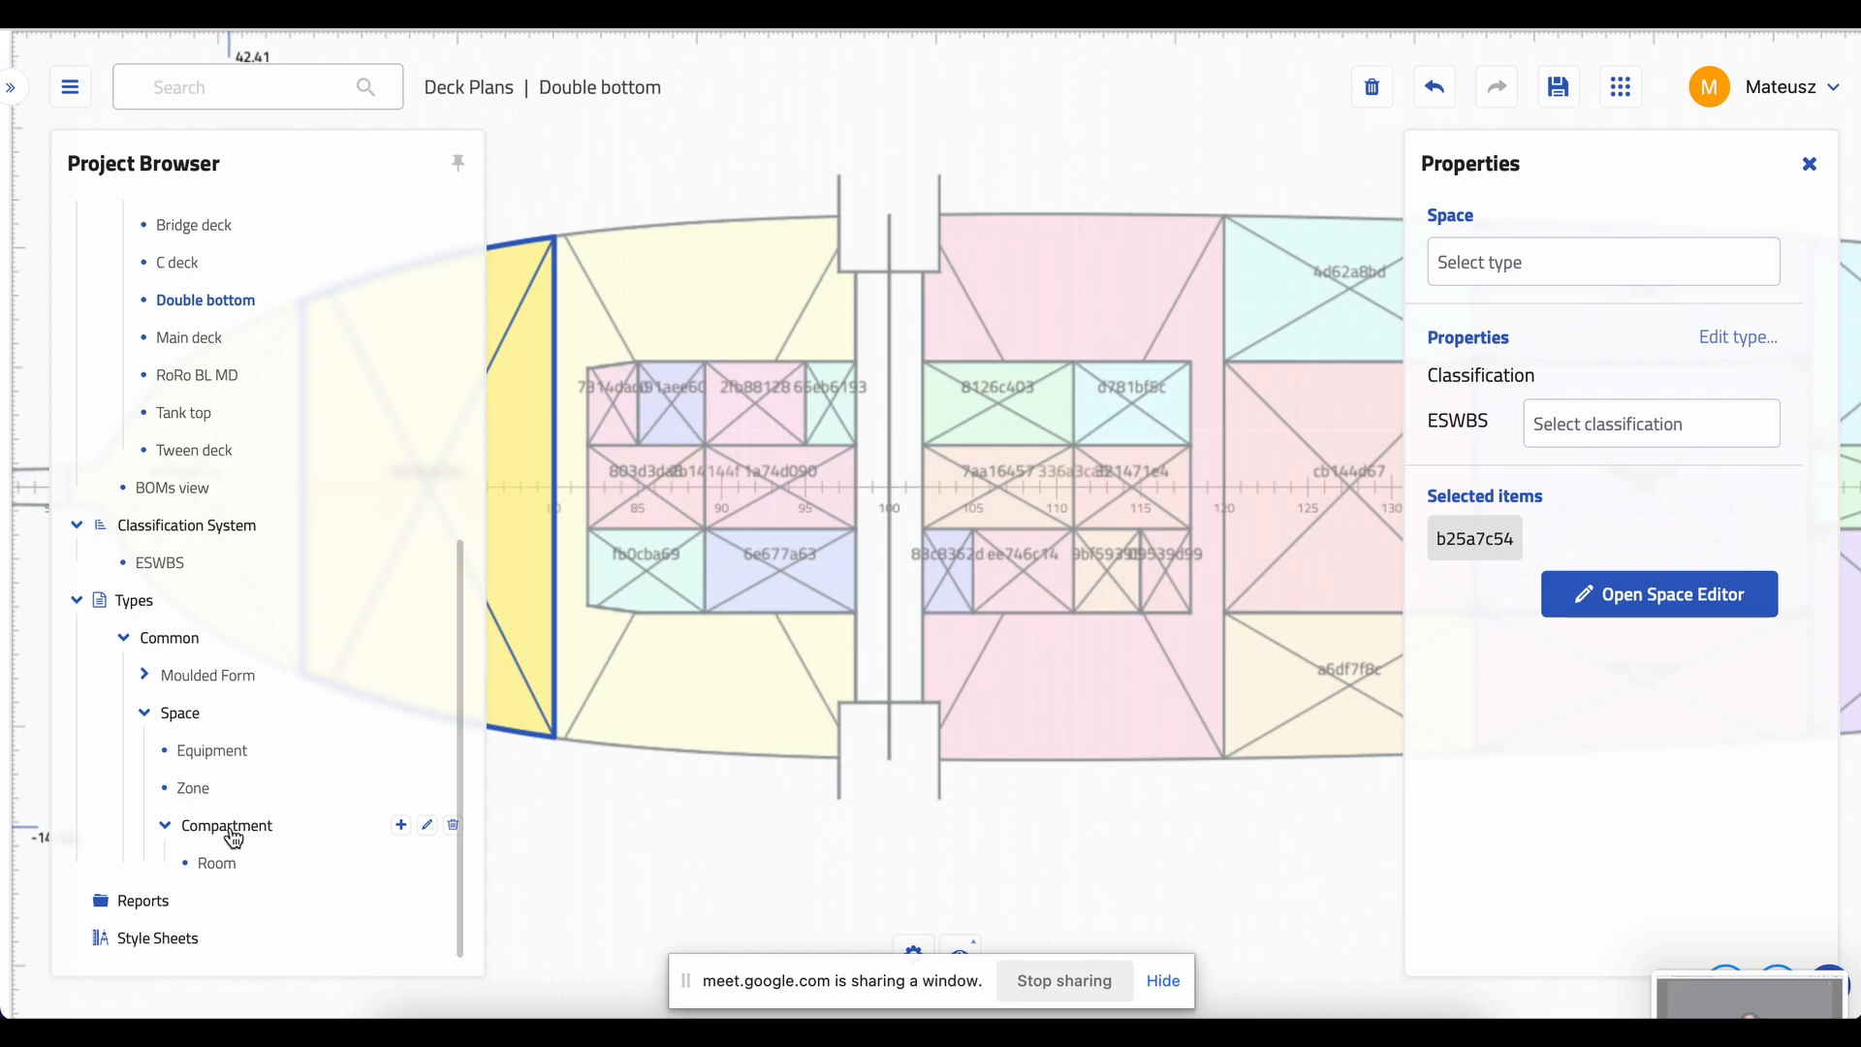
click(400, 826)
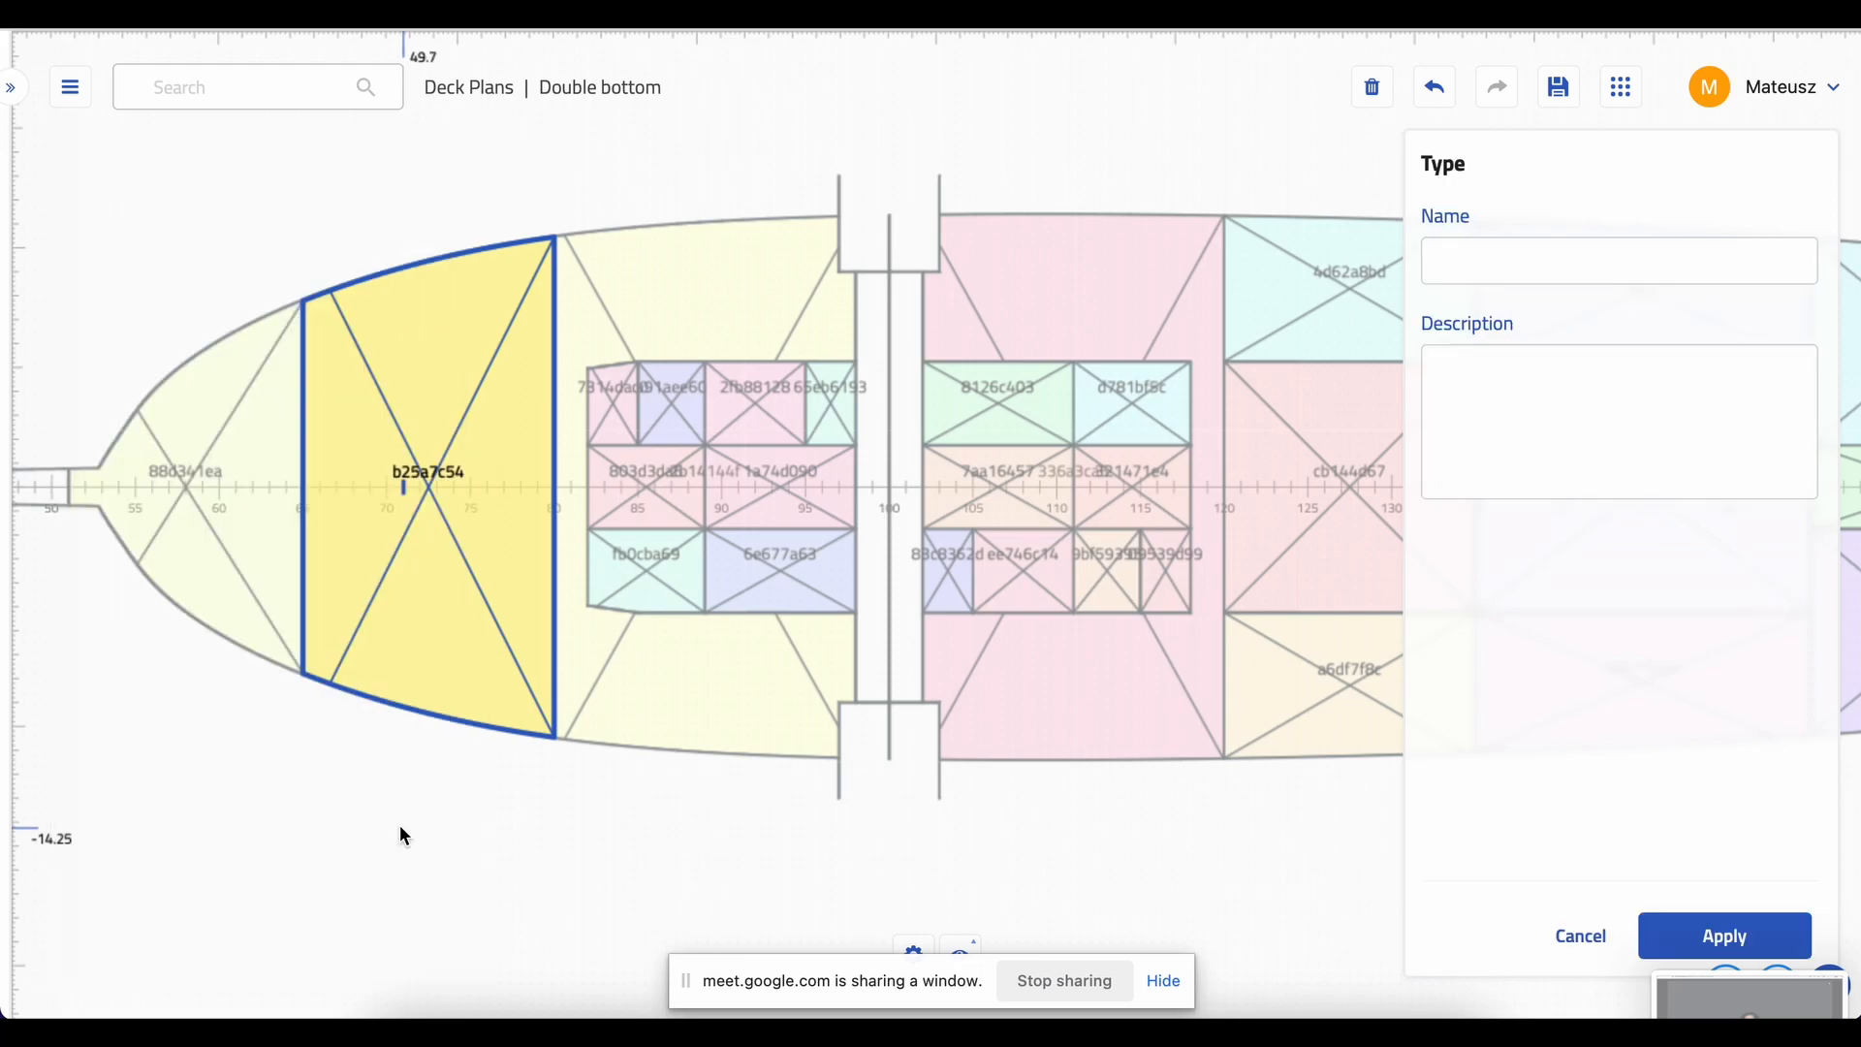
- Name the new compartment subtype Tank, describe it as "Tank is a compartment to store liquids", and apply it
click(1460, 270)
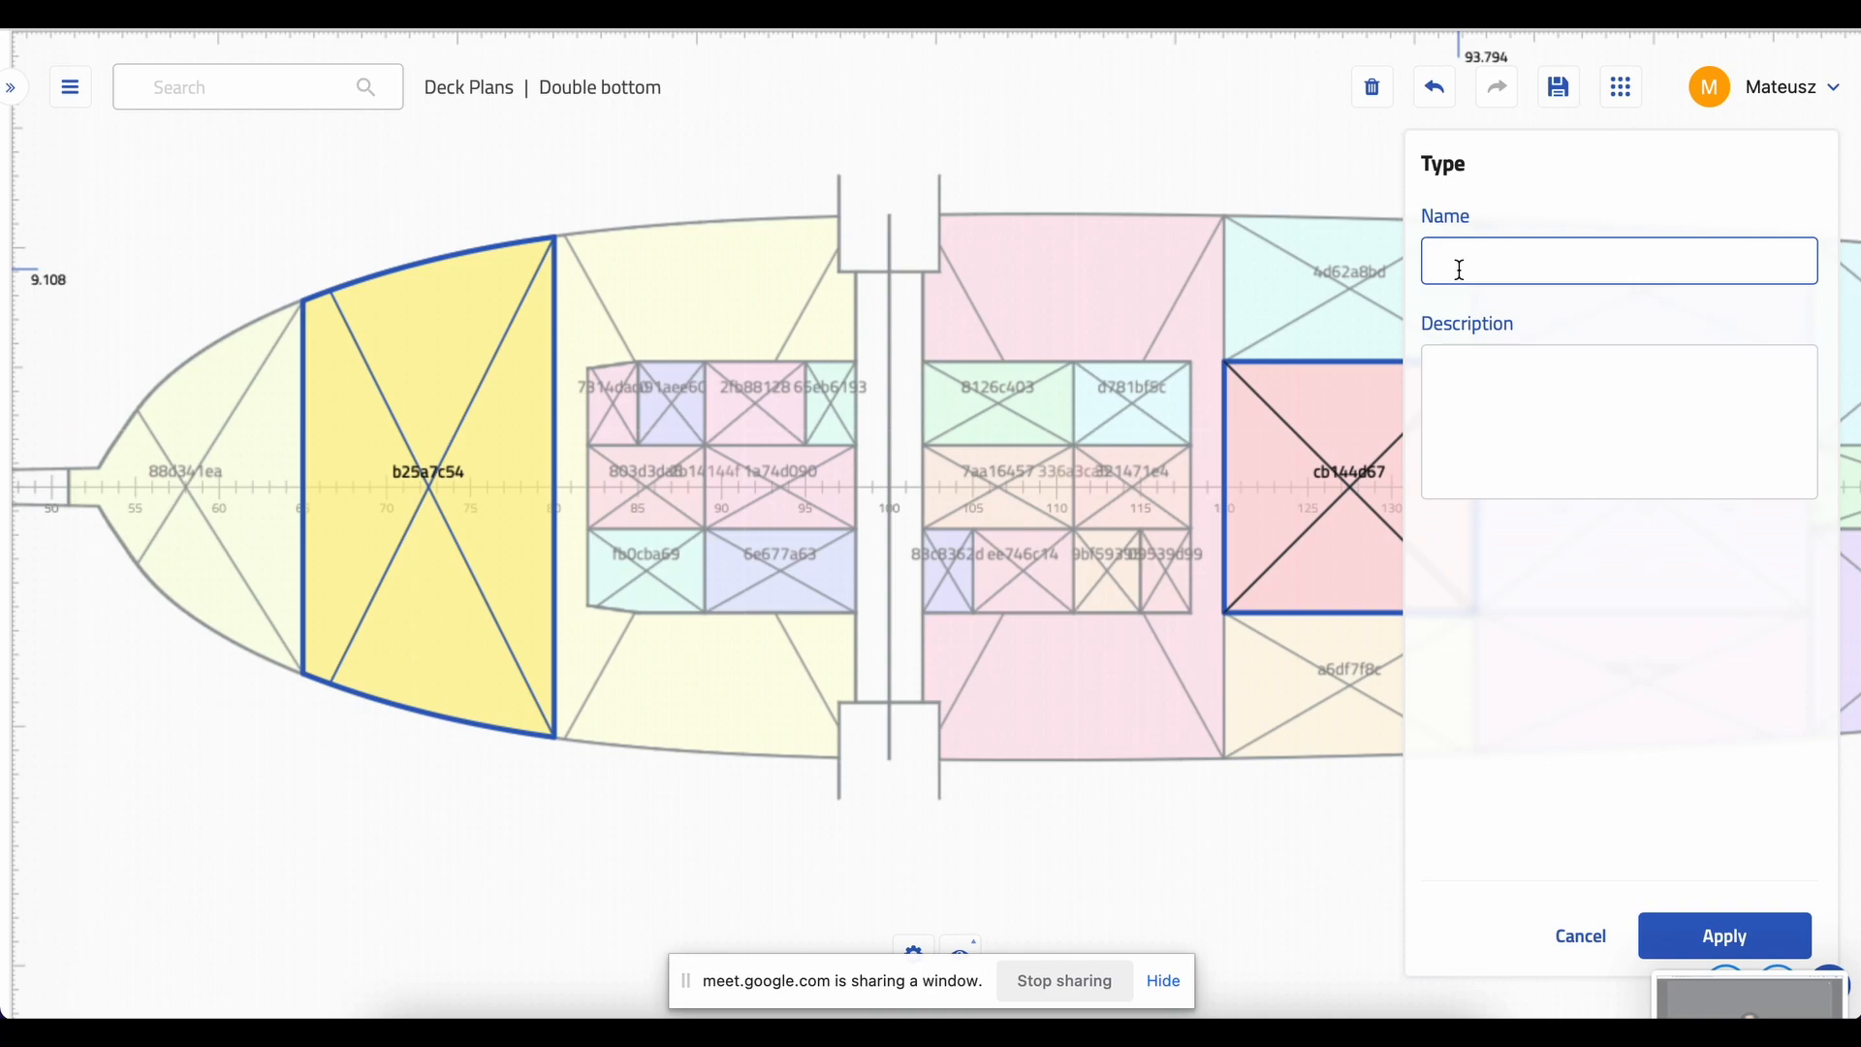
text(Tank)
click(1500, 364)
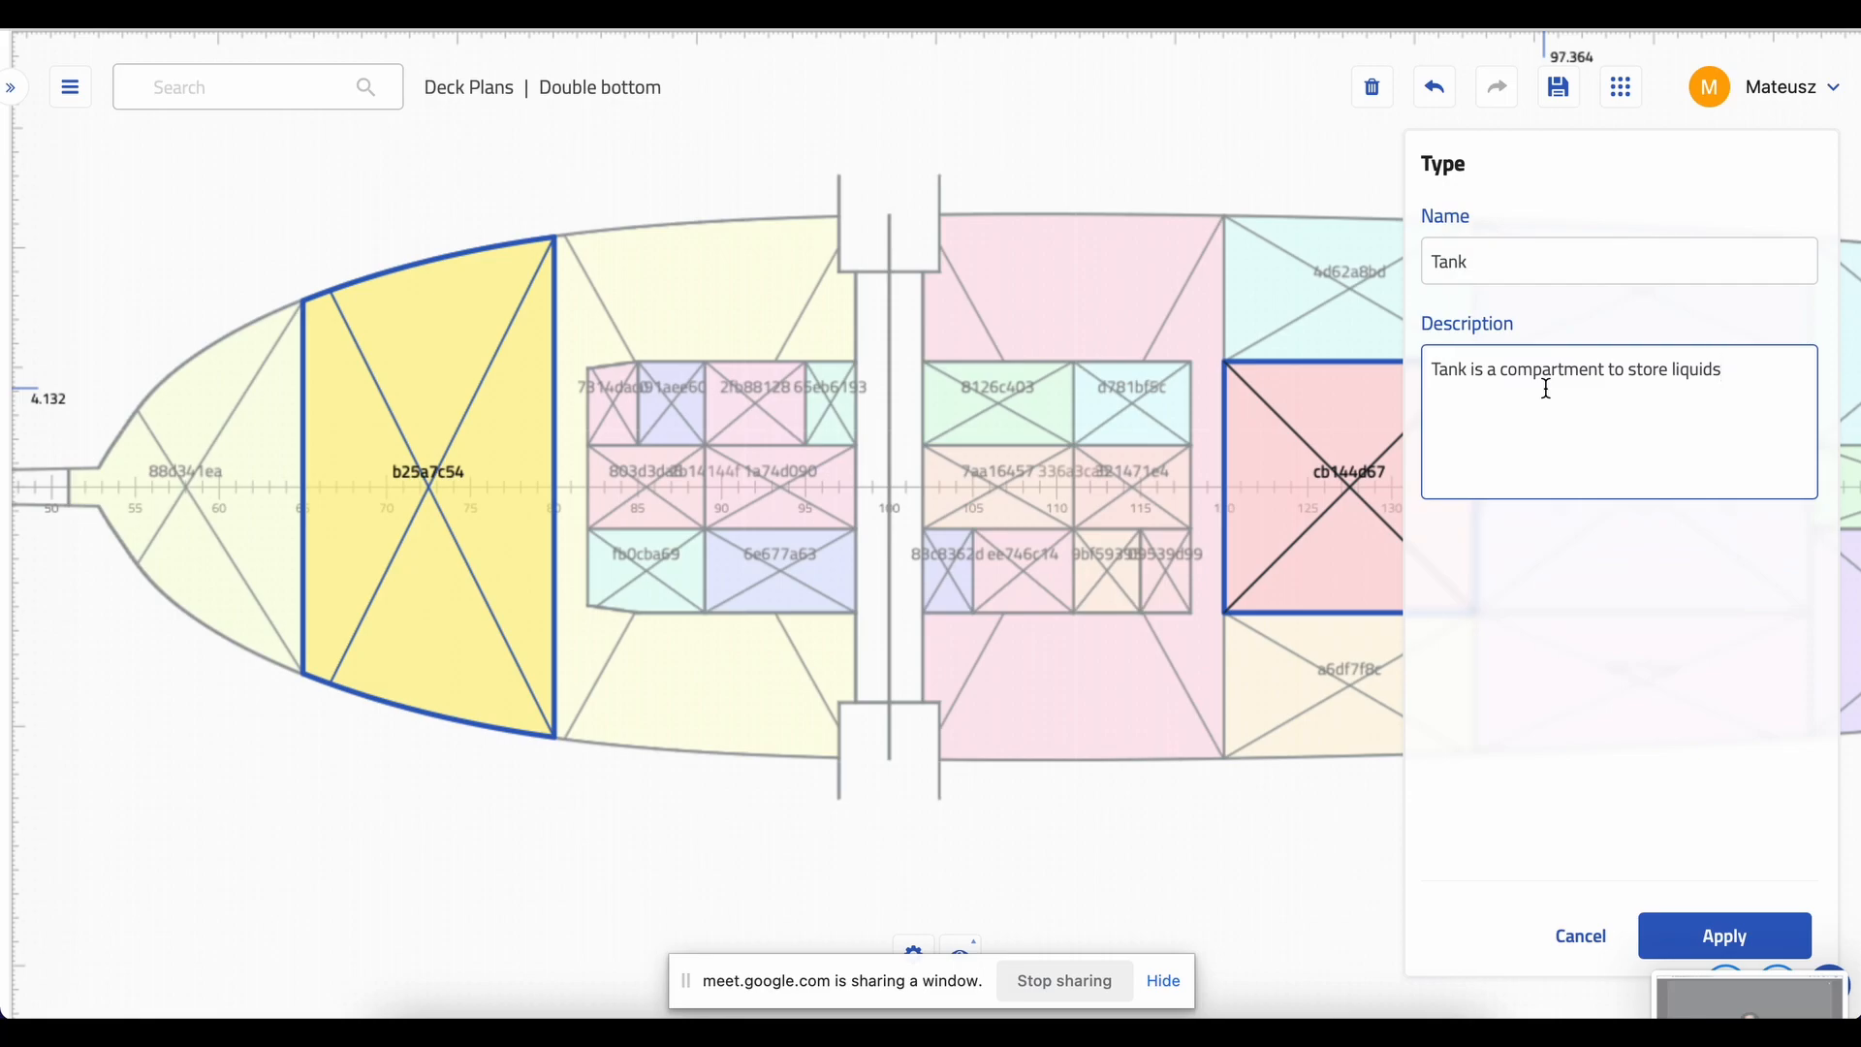
click(1688, 928)
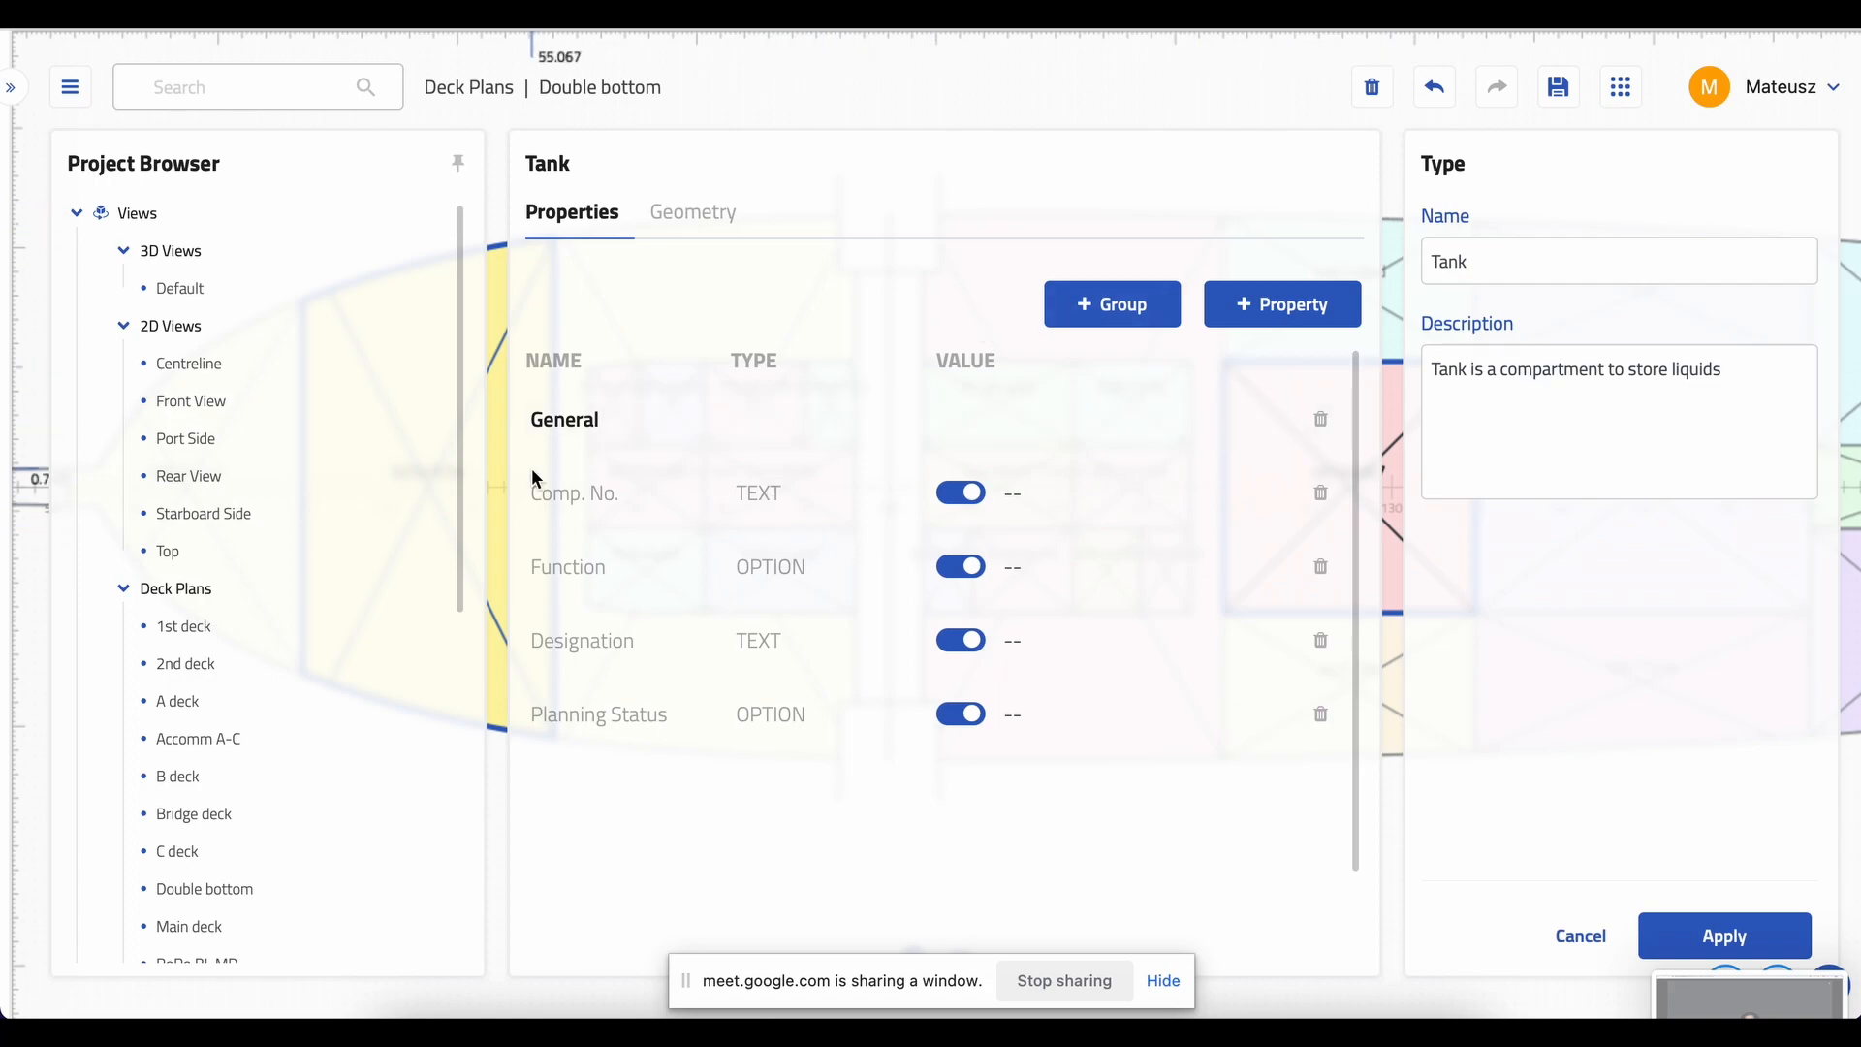
- Review the Tank type's General properties and its place in the type tree, and return to the Double bottom plan
scroll(576, 485, down, 1)
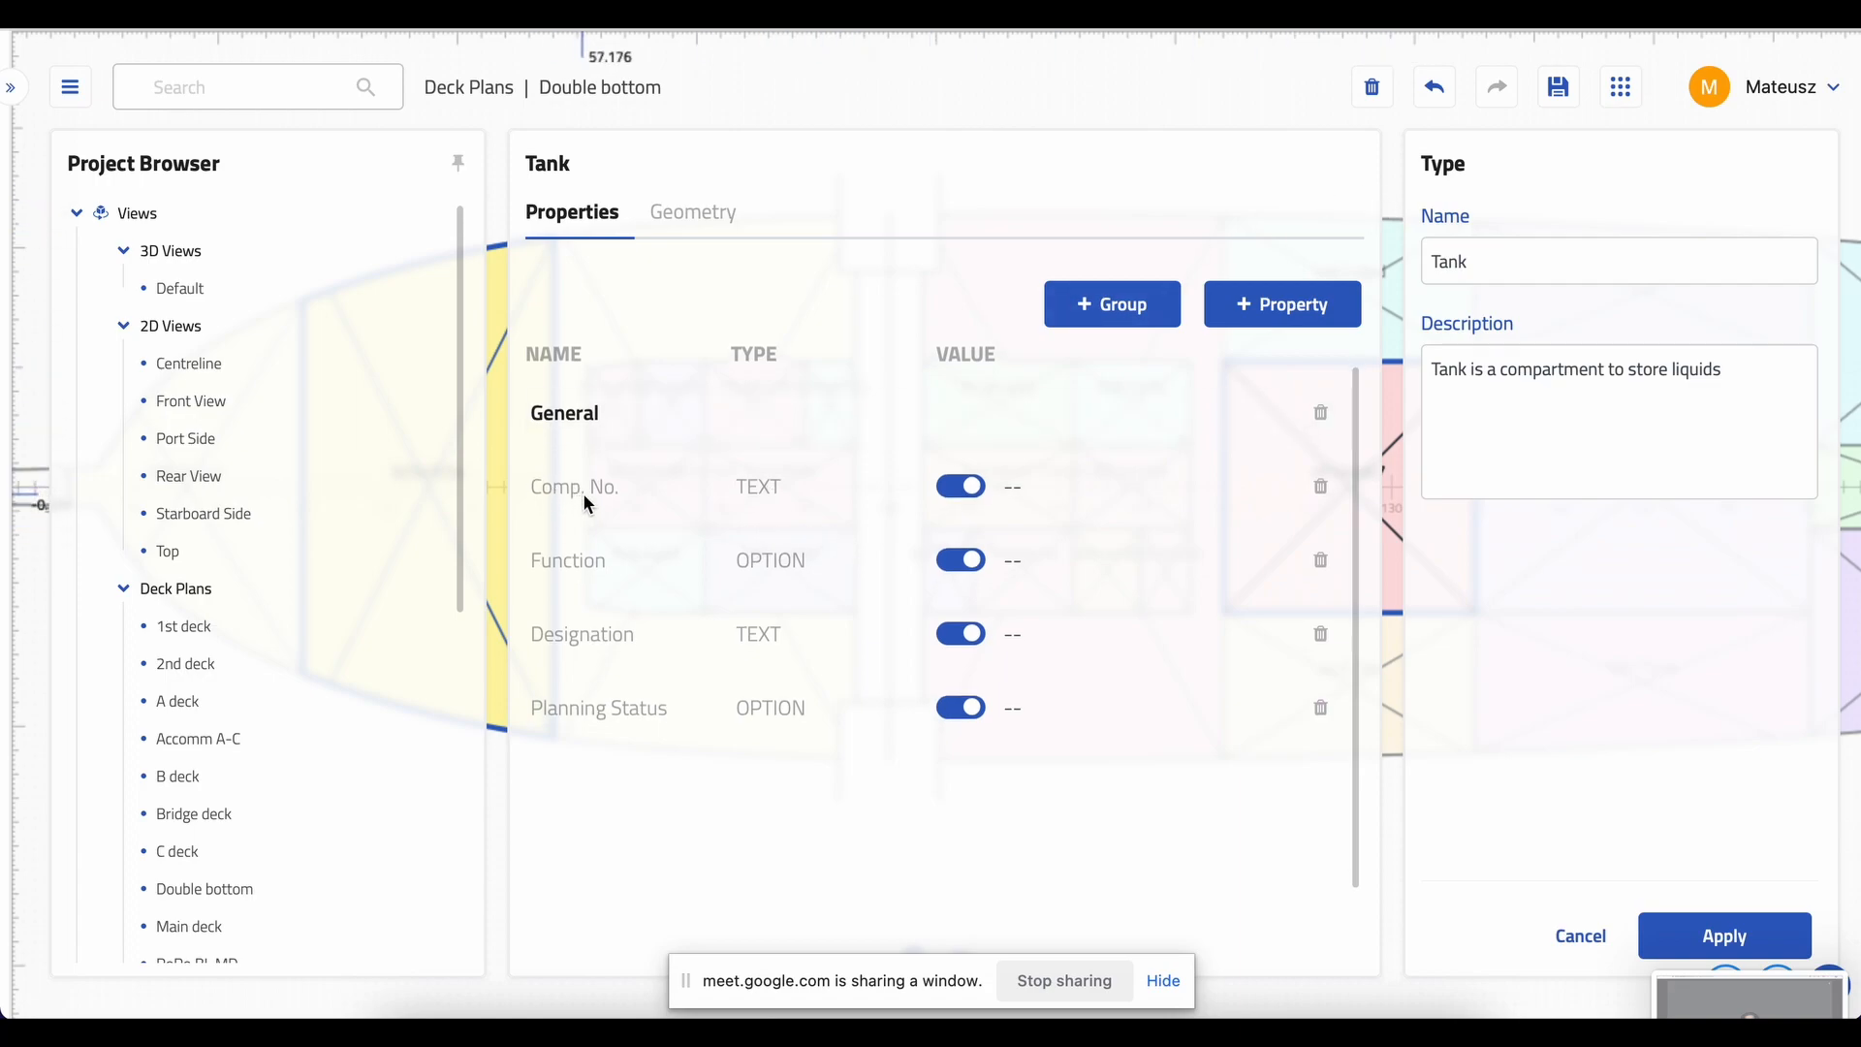
scroll(407, 630, down, 6)
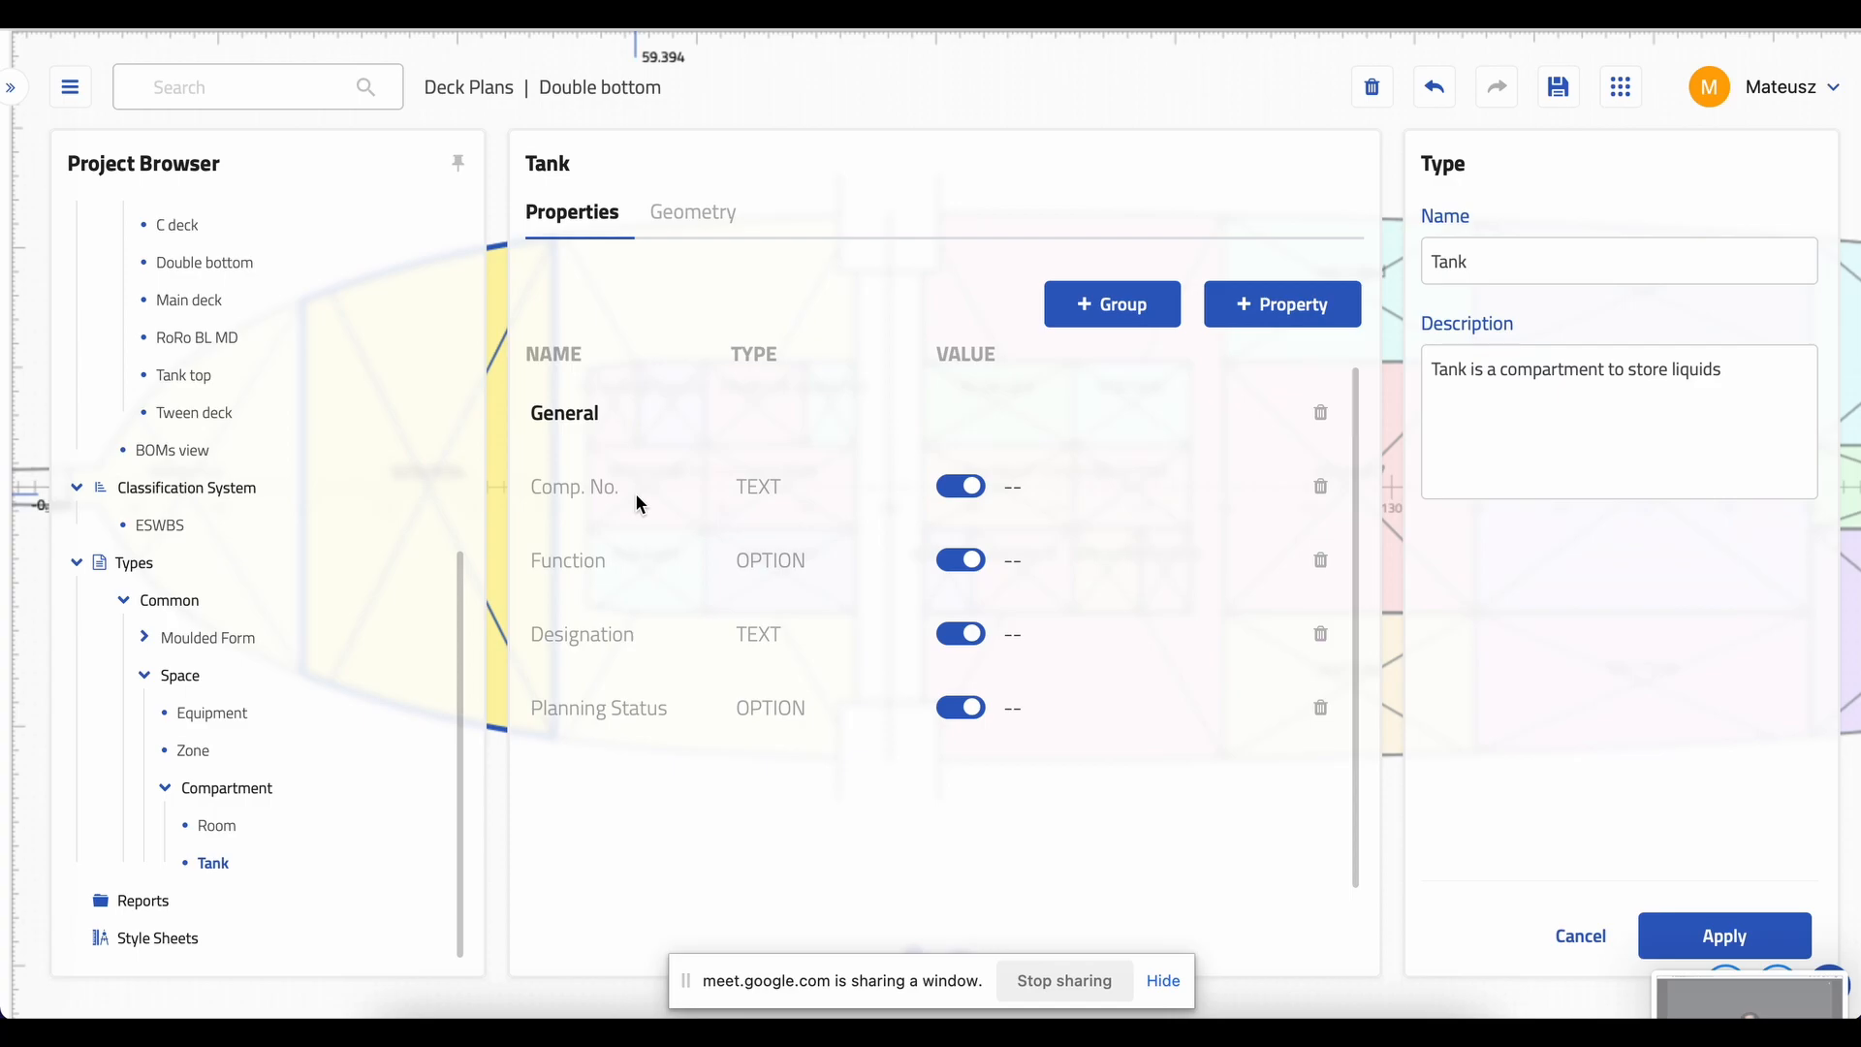
click(750, 99)
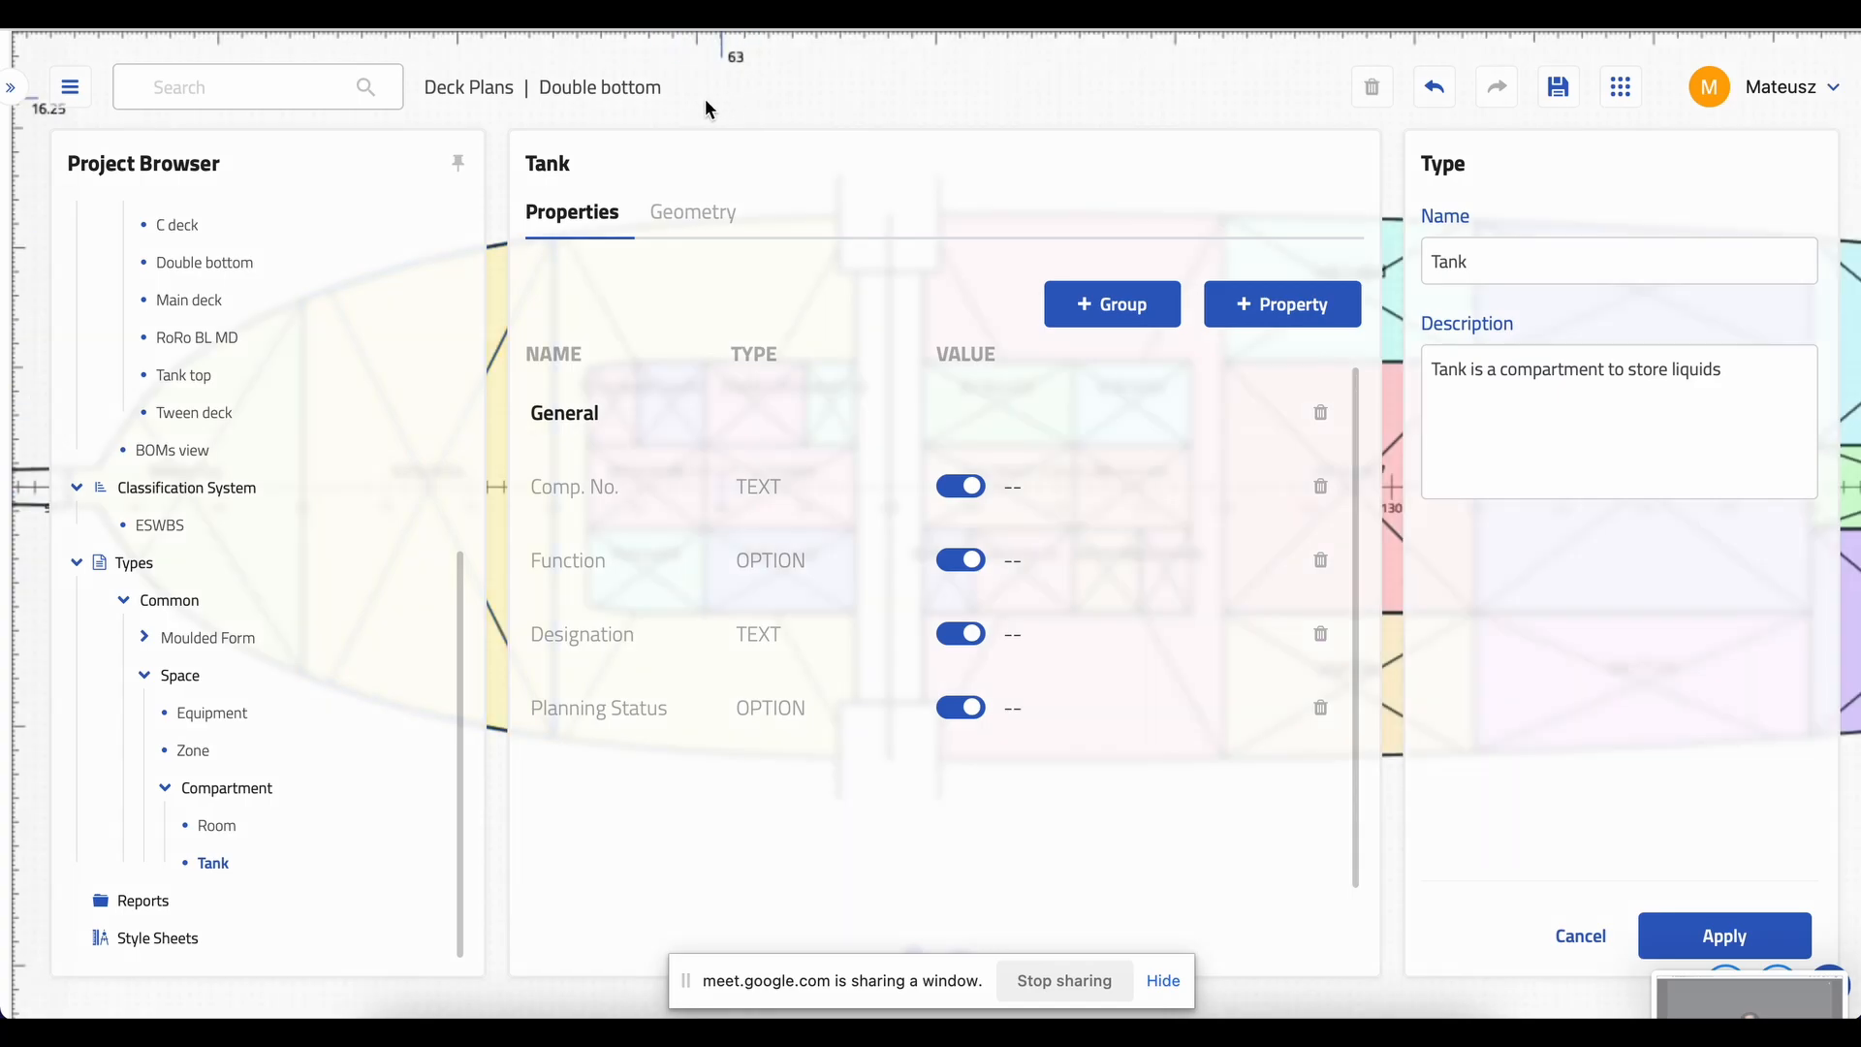
click(201, 270)
- Assign the Tank type to the aftmost space, 88d341ea, and reselect the space to show its properties
click(228, 427)
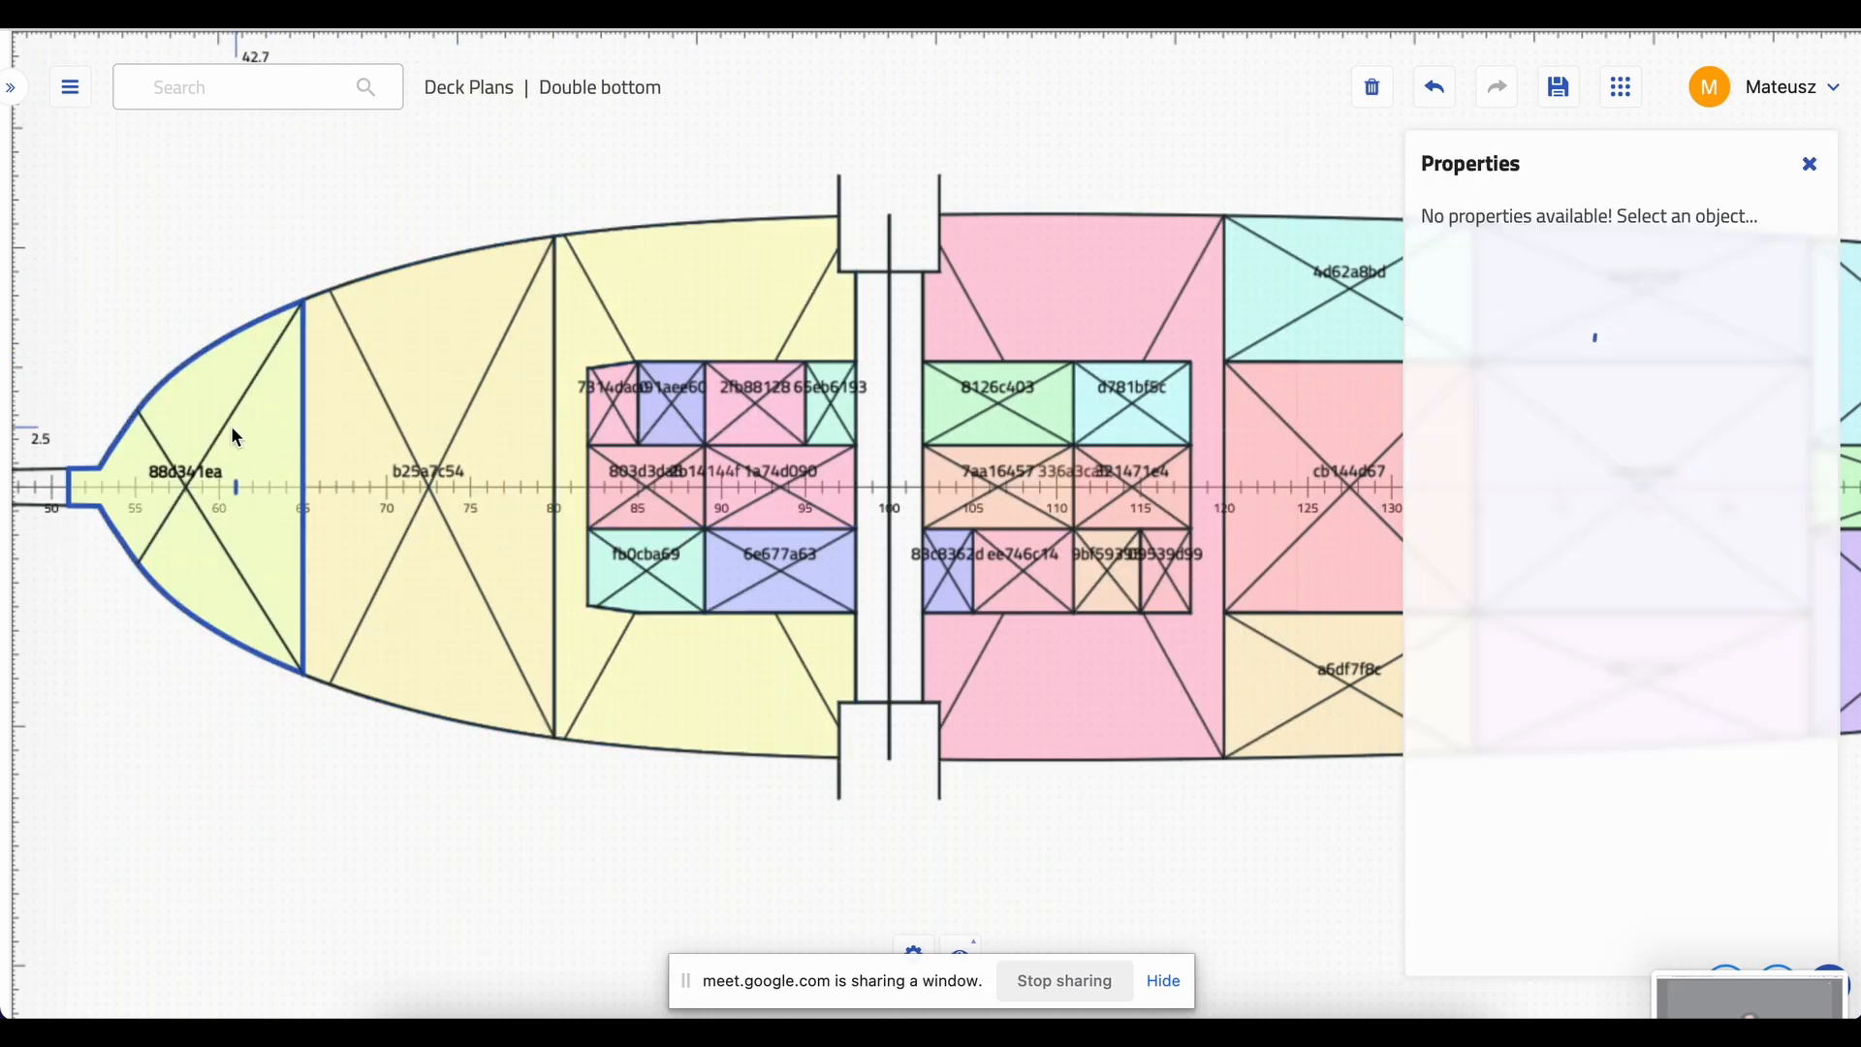
click(1501, 258)
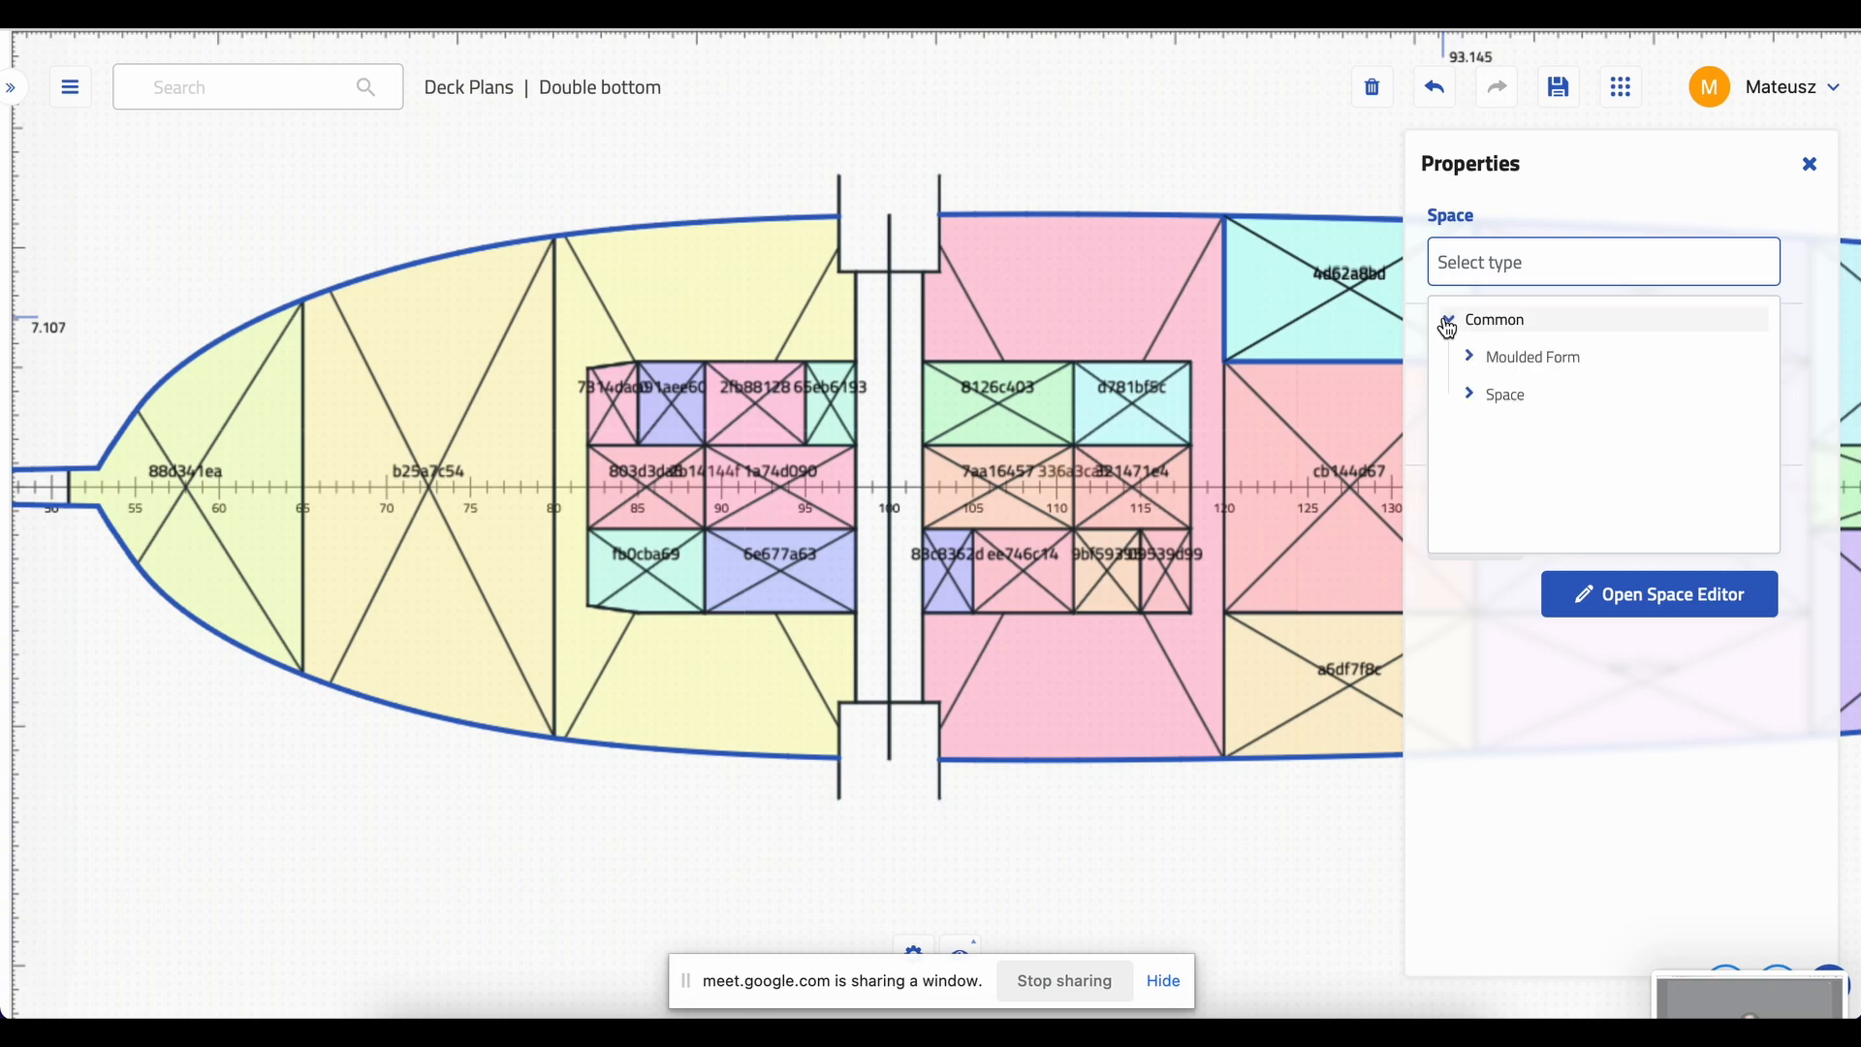
click(1470, 394)
click(1499, 507)
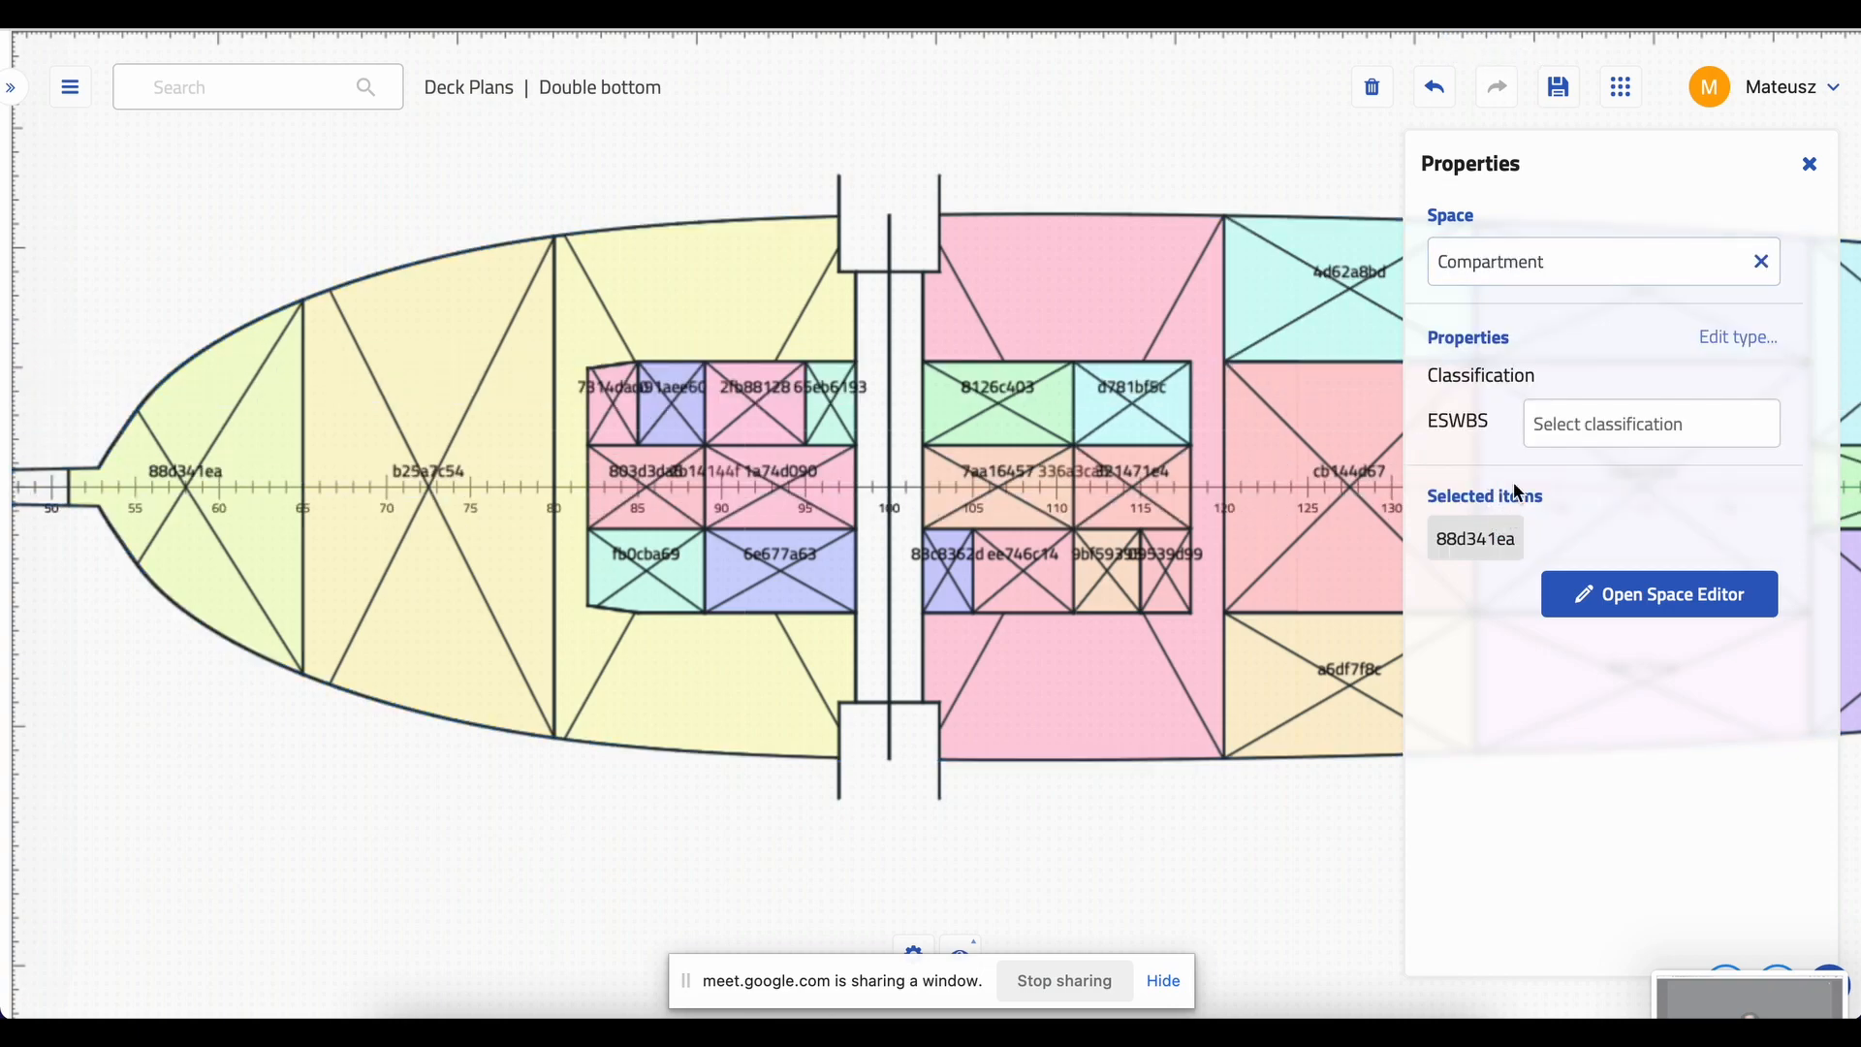
click(1494, 262)
click(1490, 503)
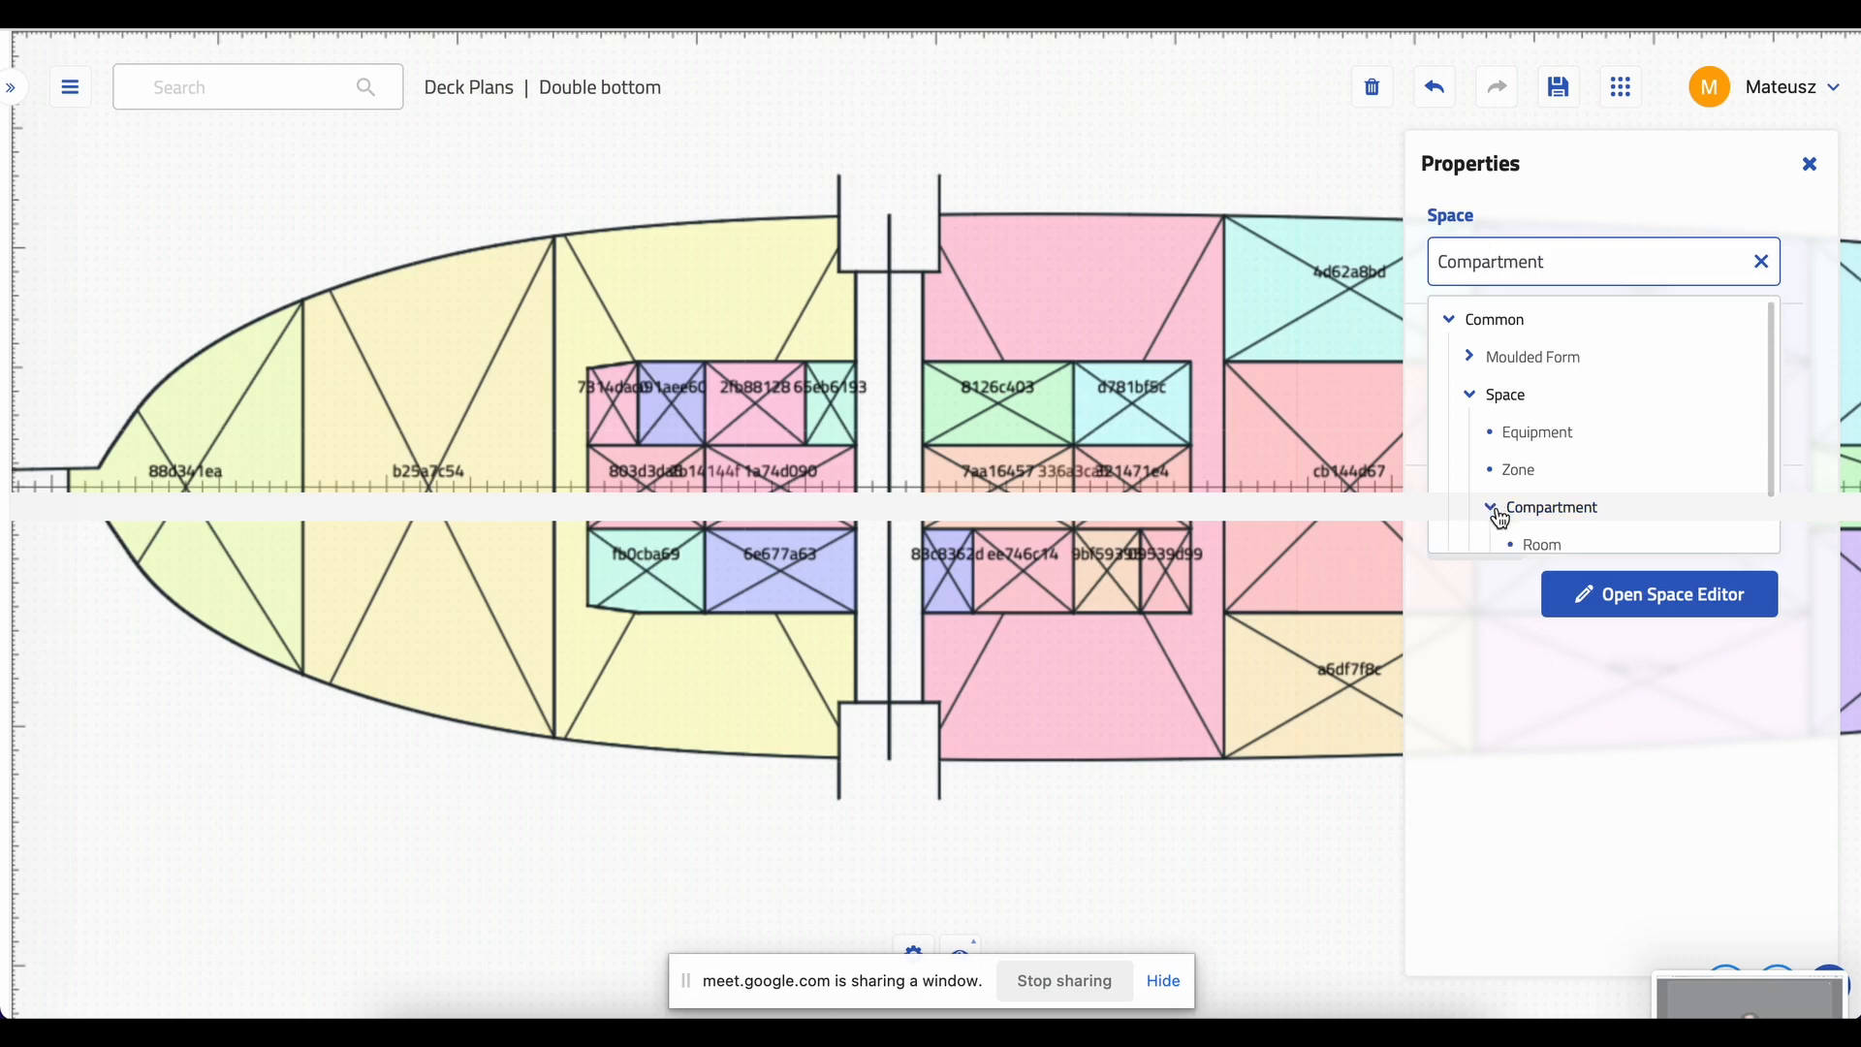
scroll(1551, 528, down, 1)
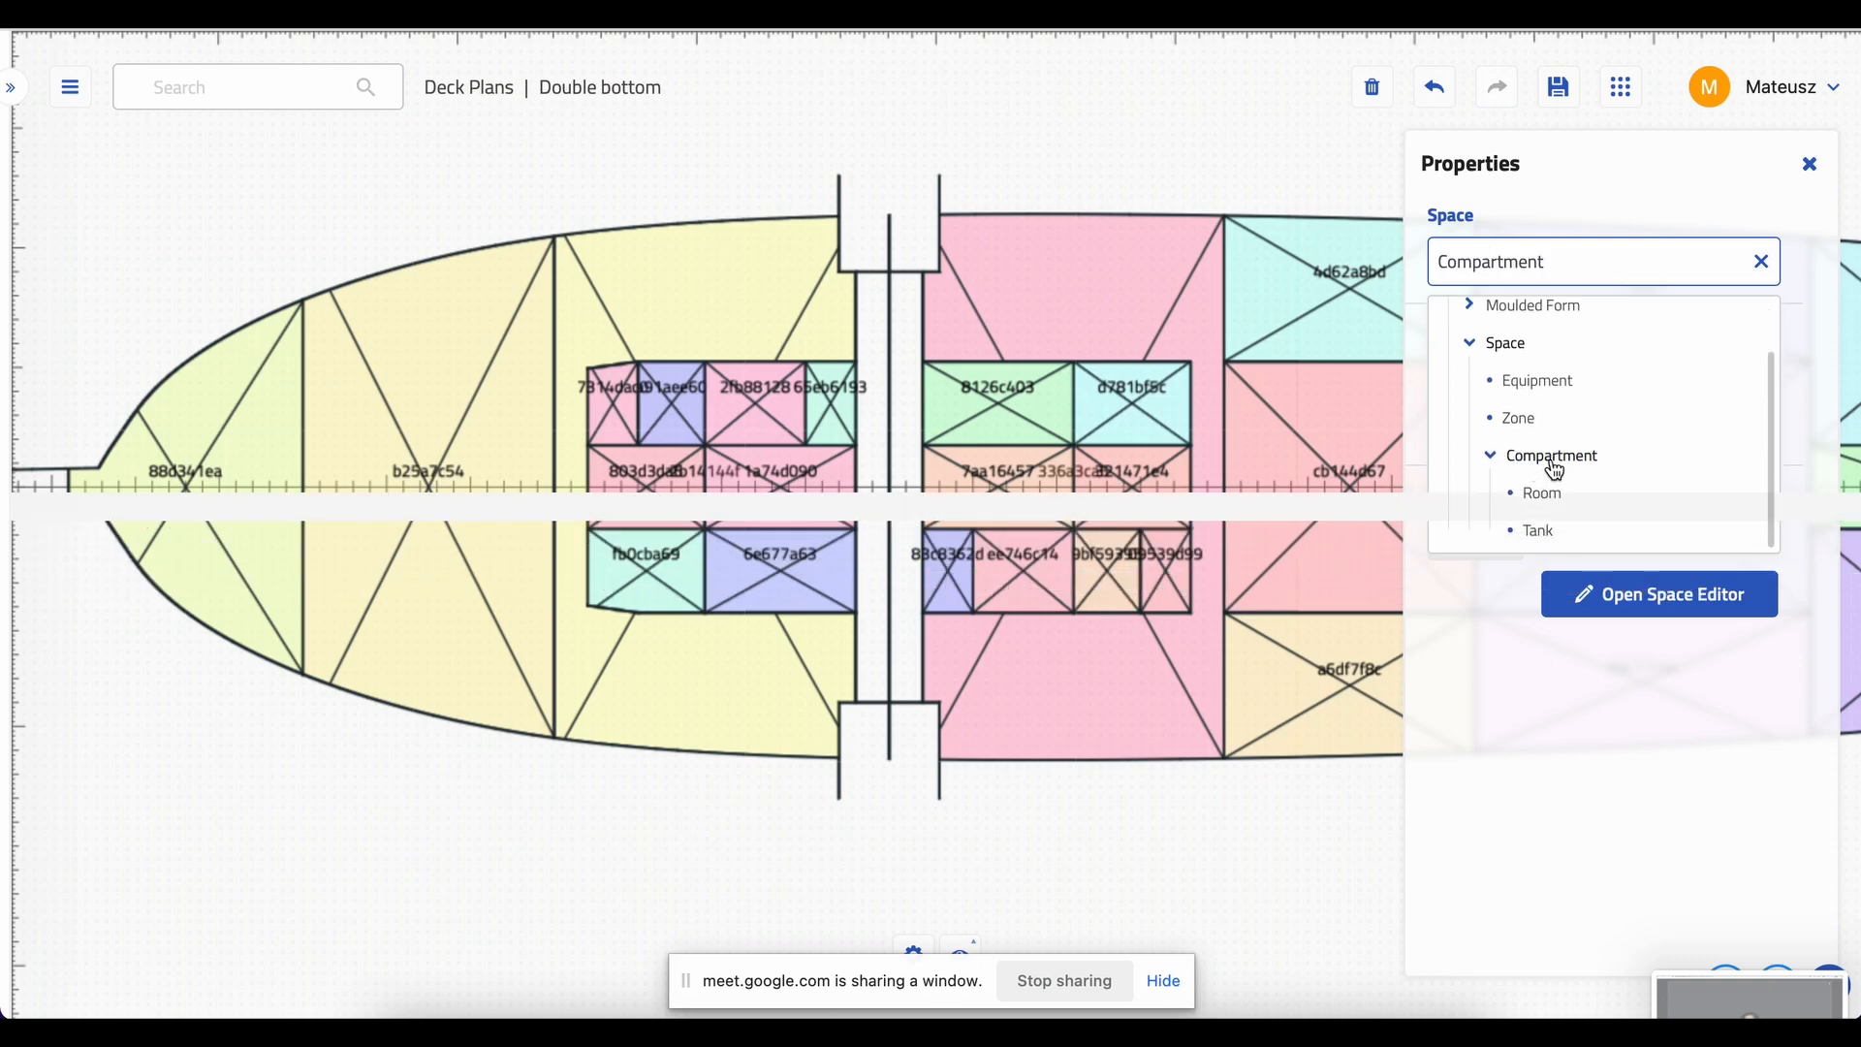
click(1538, 532)
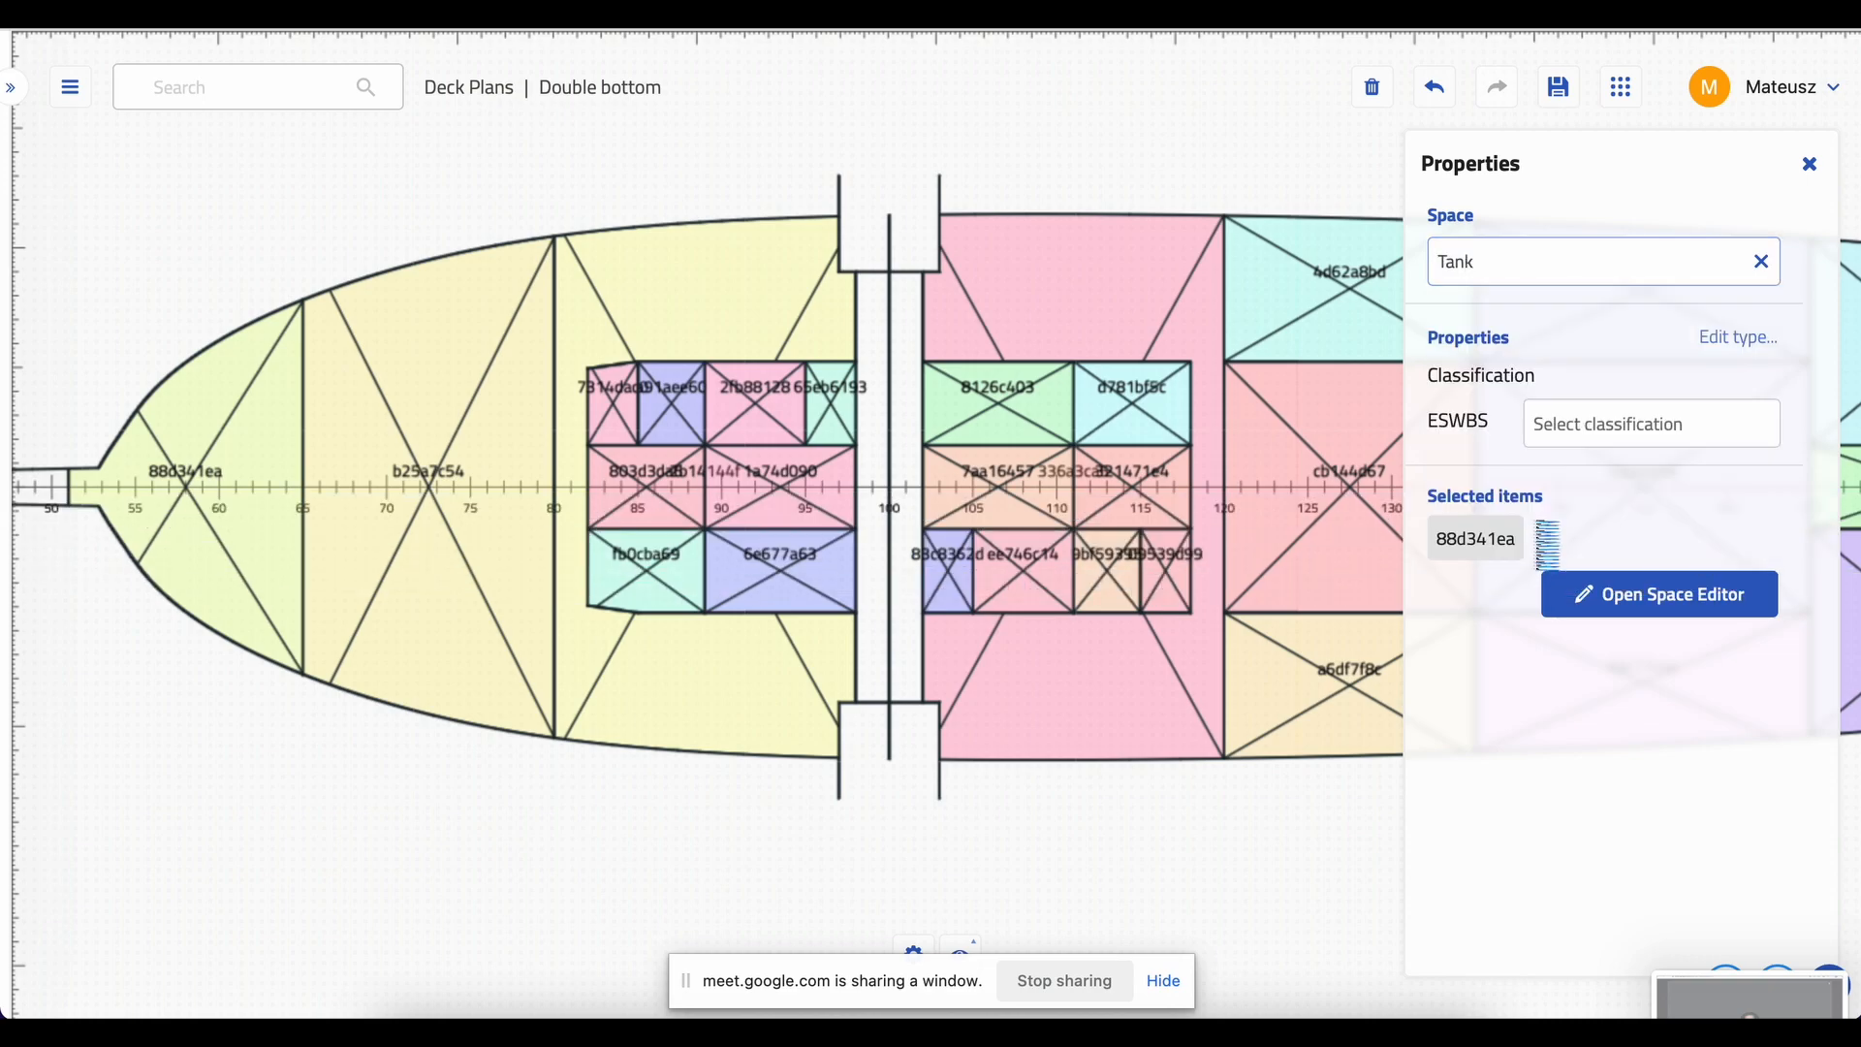
click(224, 297)
click(250, 383)
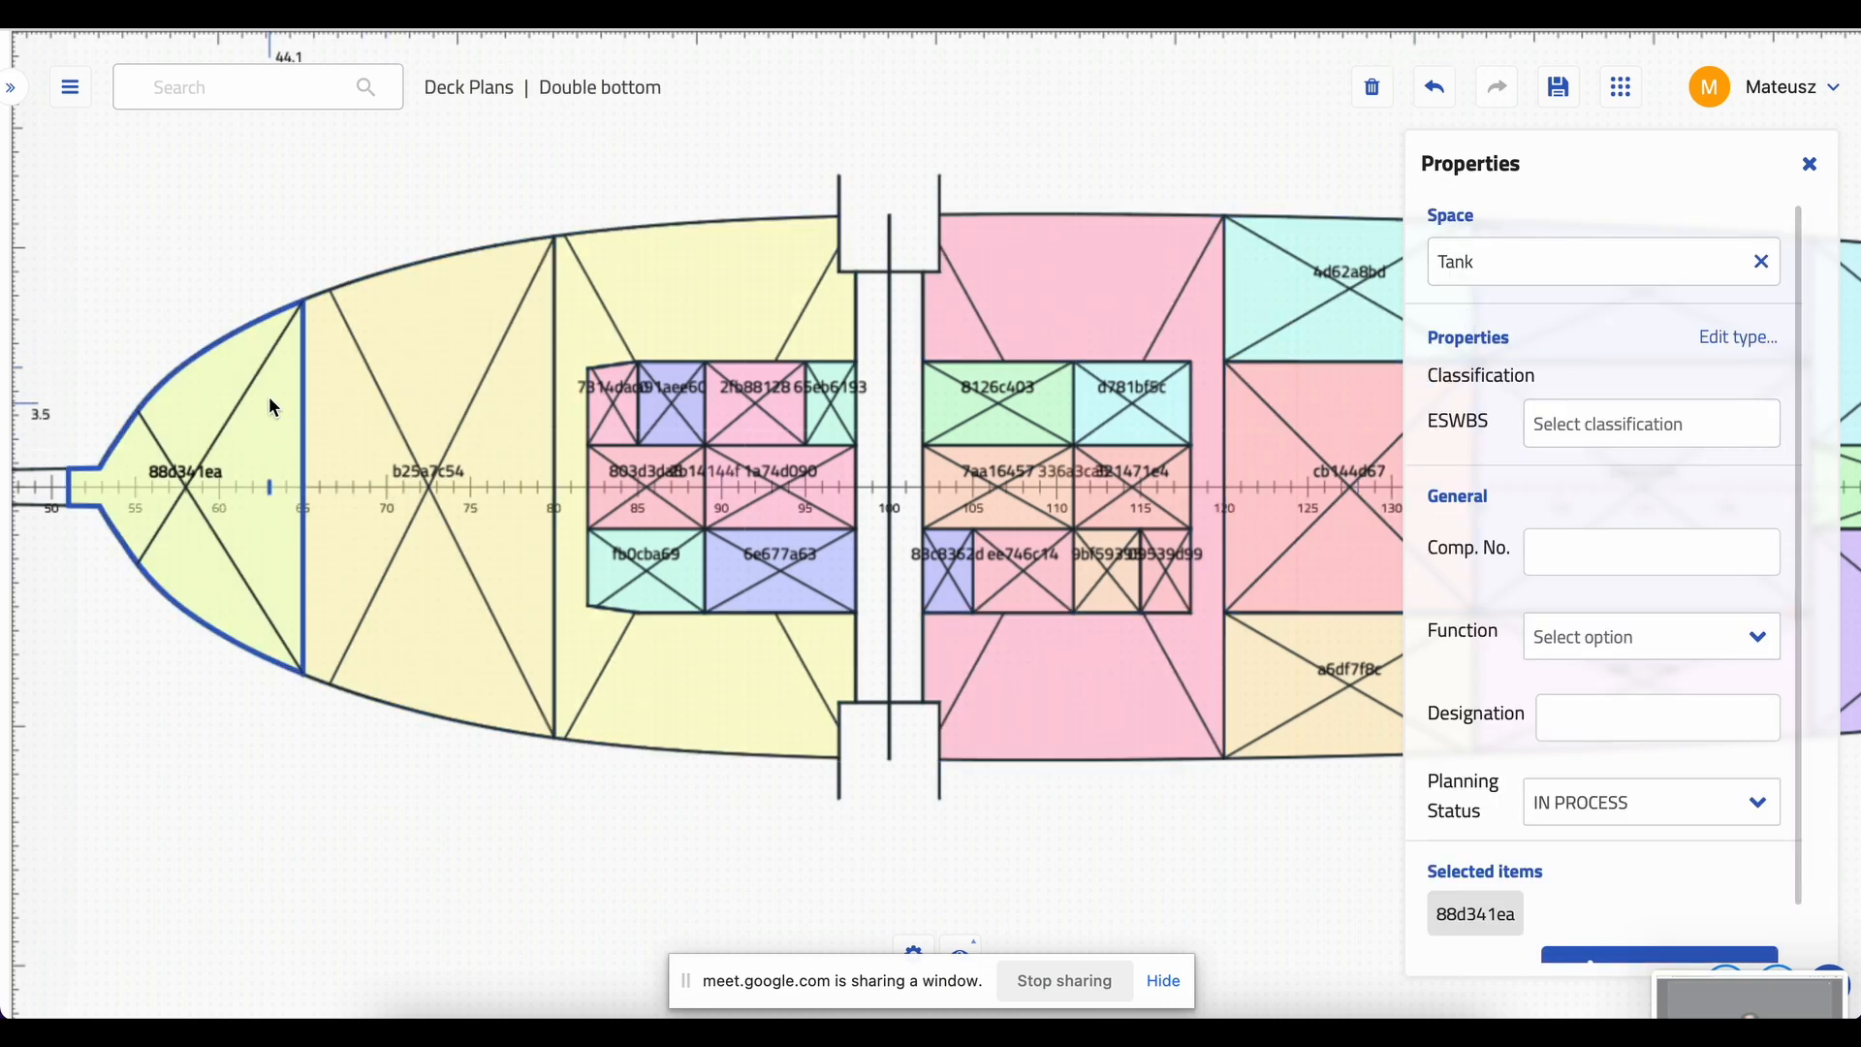
- Try to select the space between frames 65 and 80 together with the space surrounding the aft tank block
drag(183, 254, 151, 250)
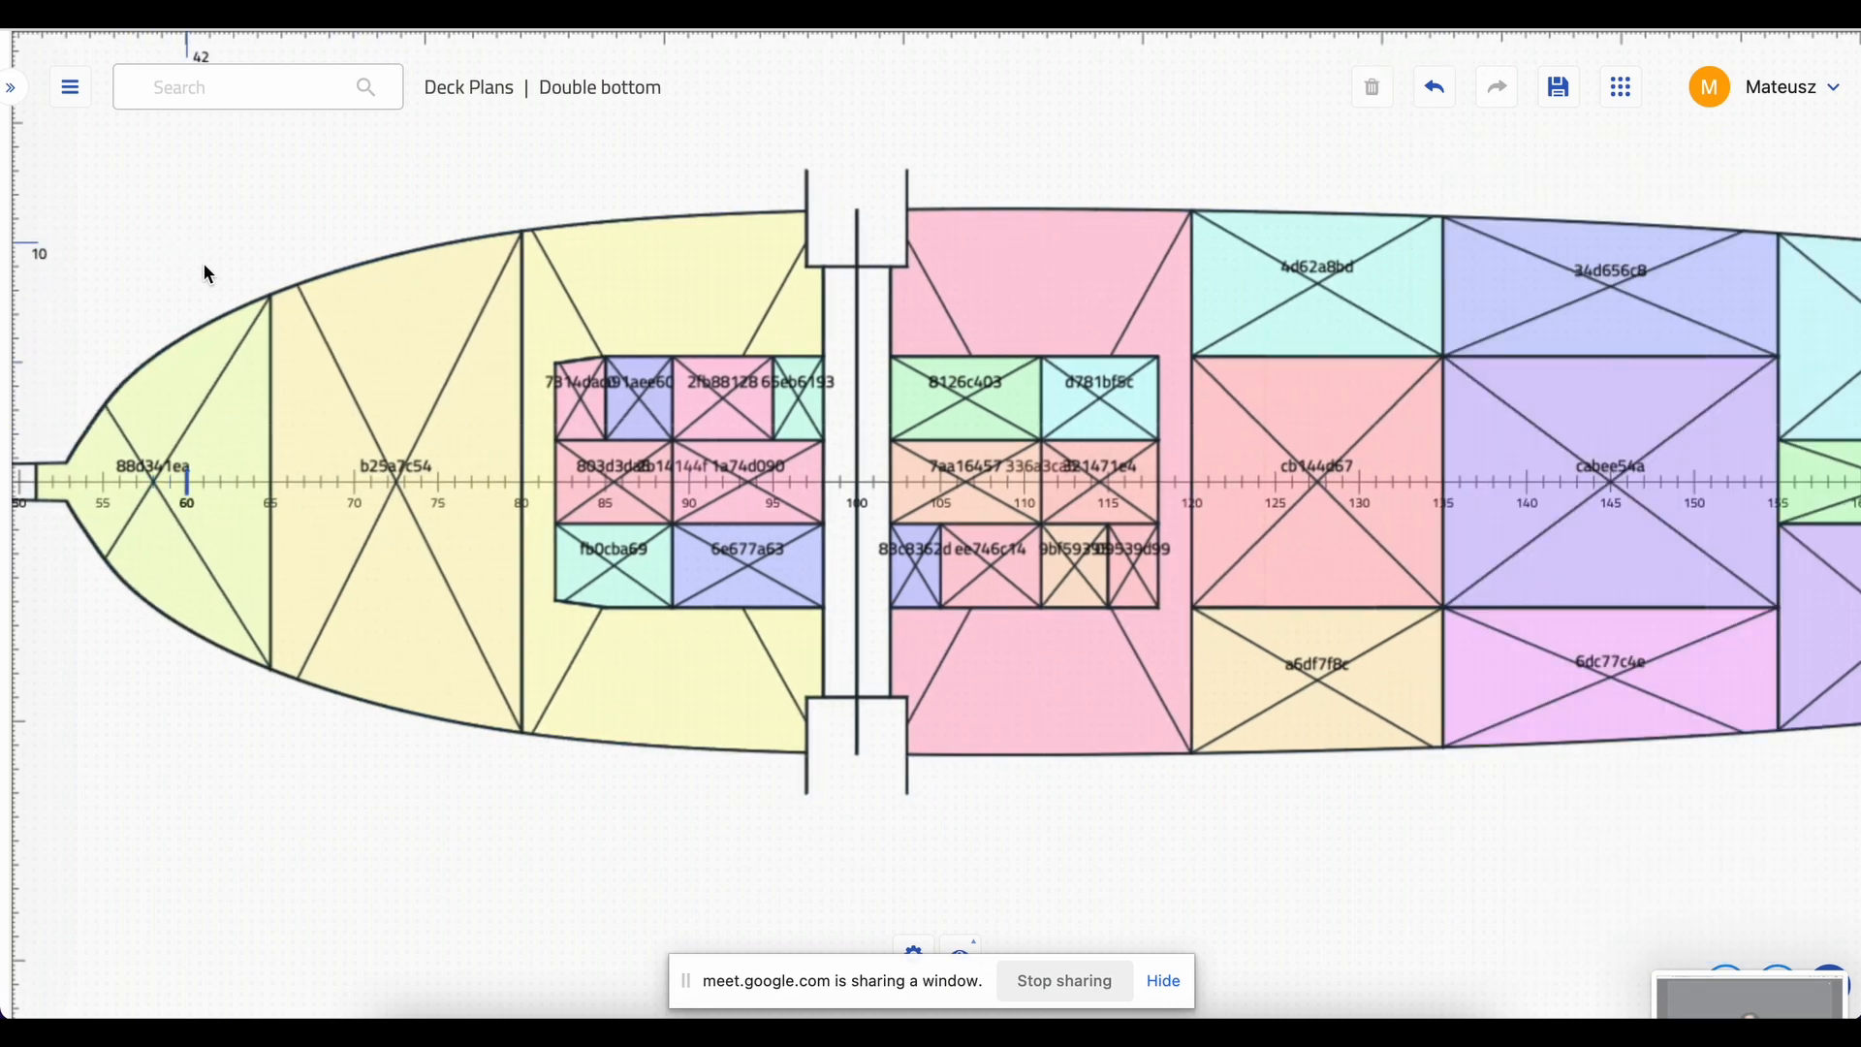
scroll(310, 362, up, 1)
click(310, 363)
scroll(310, 362, down, 3)
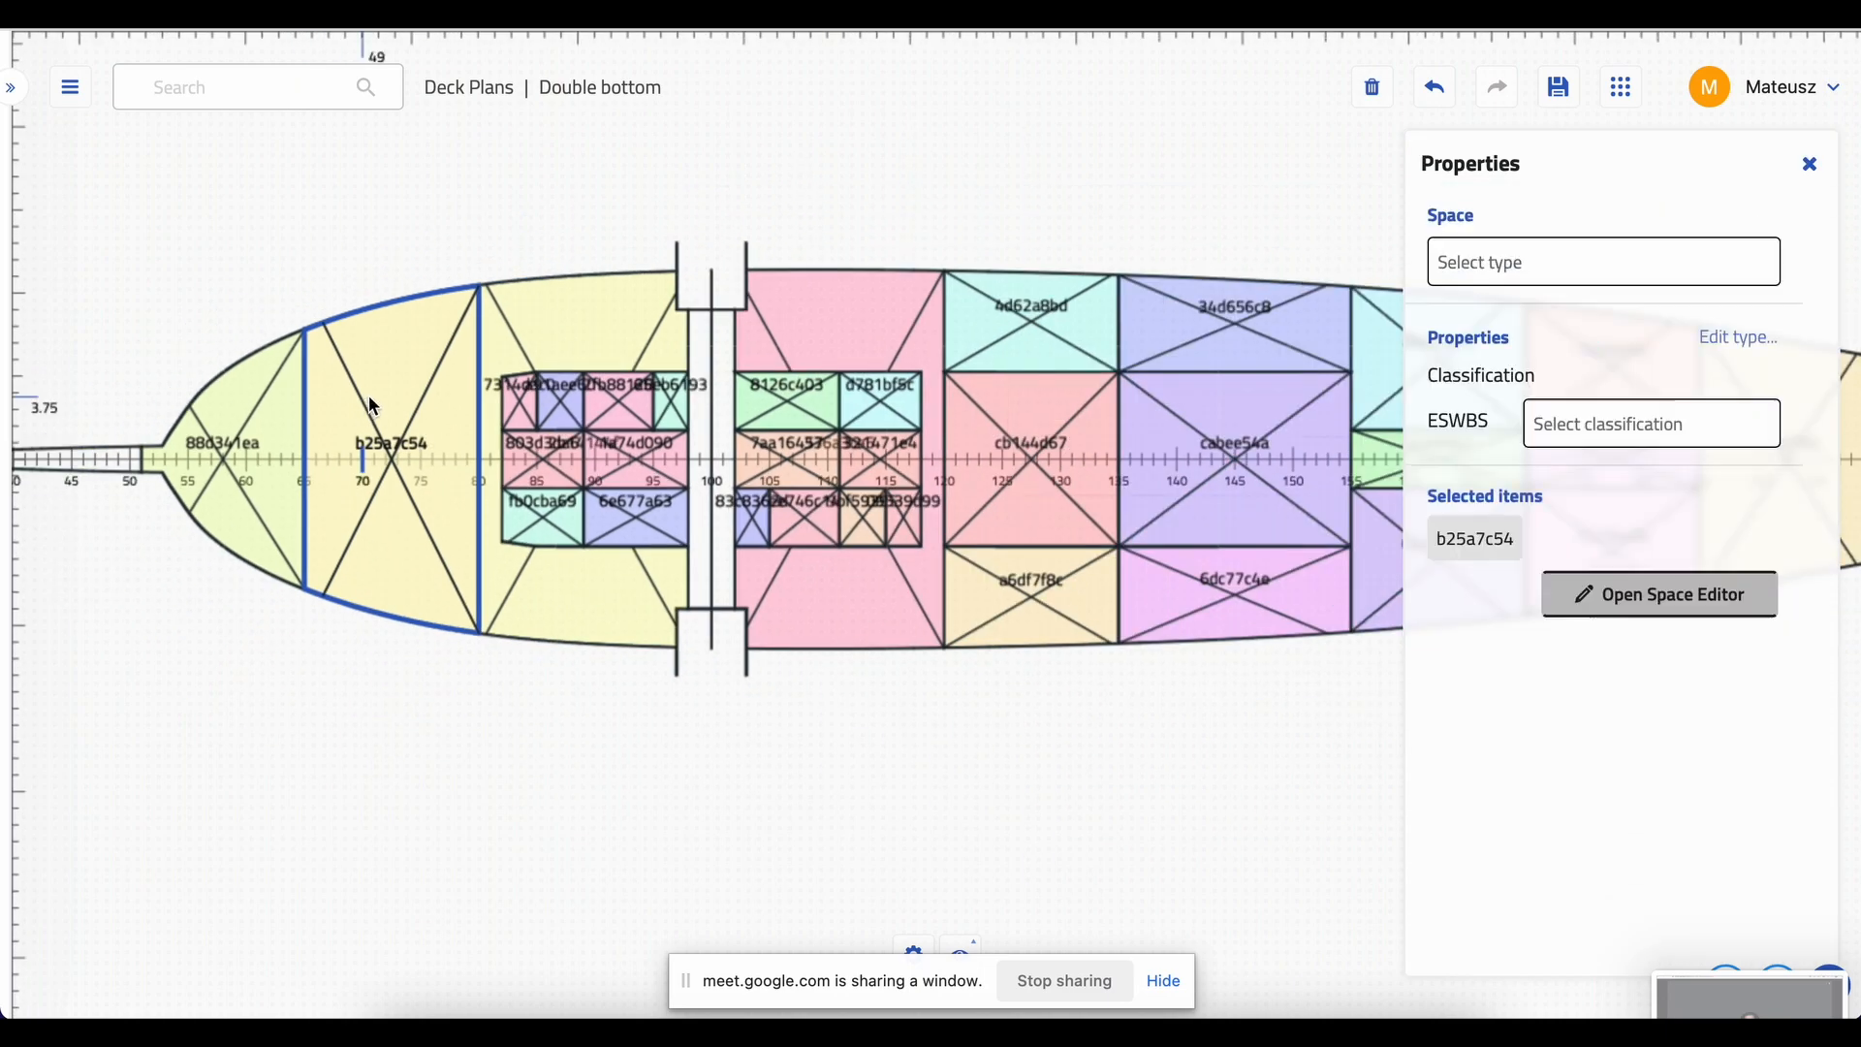
shift+click(588, 318)
shift+click(426, 335)
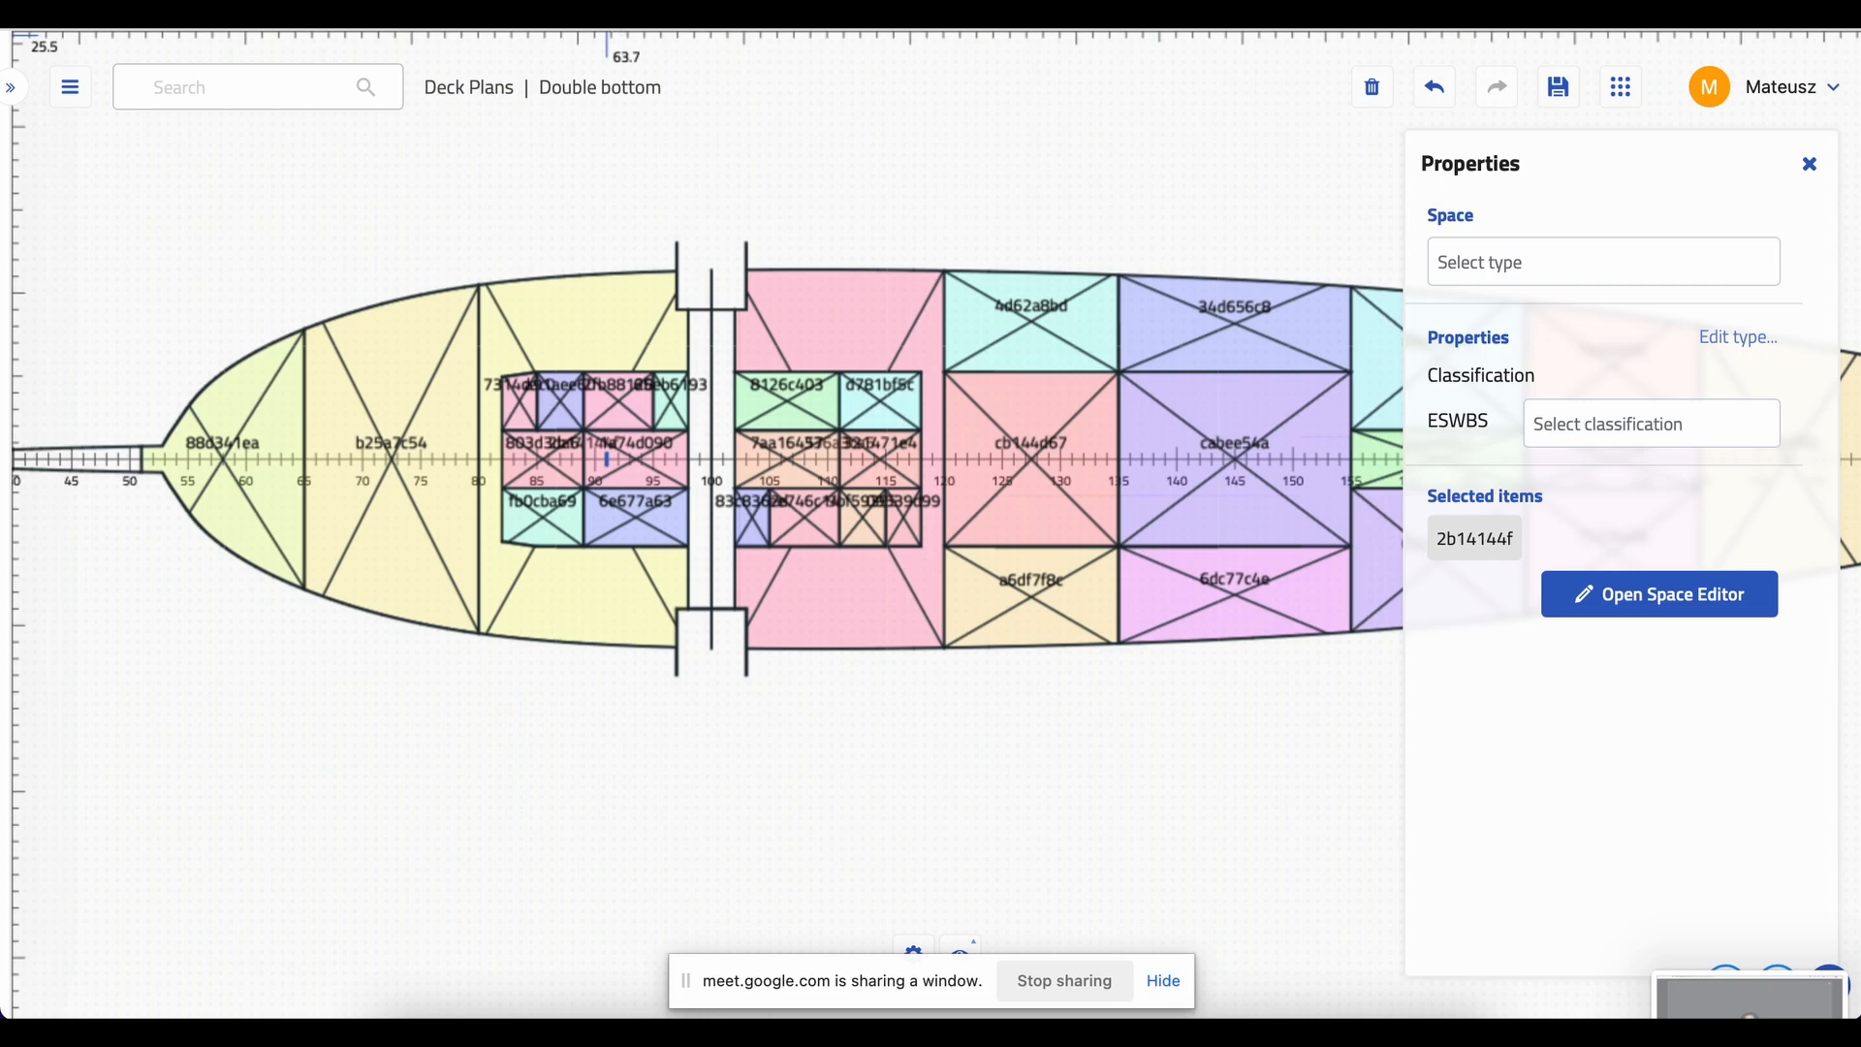
- Reload the project and reopen the Double bottom deck plan
click(608, 15)
key(Return)
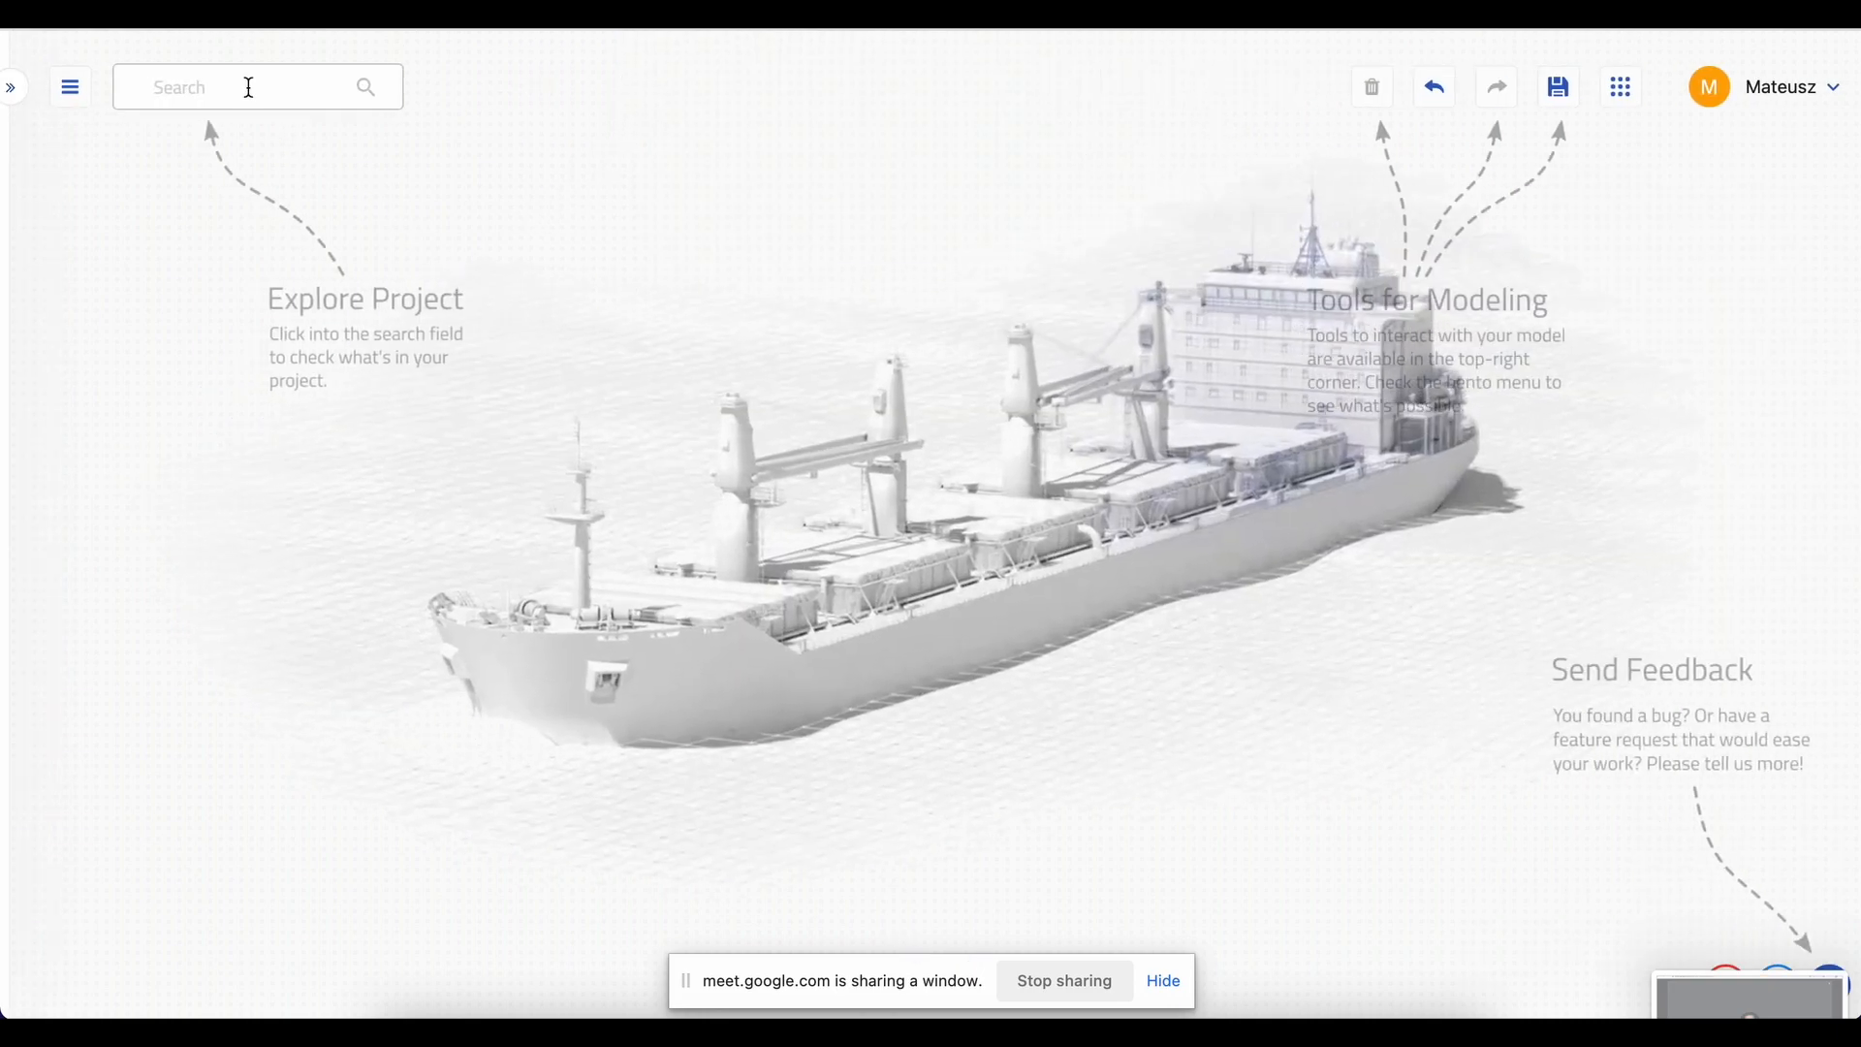
click(249, 88)
click(247, 890)
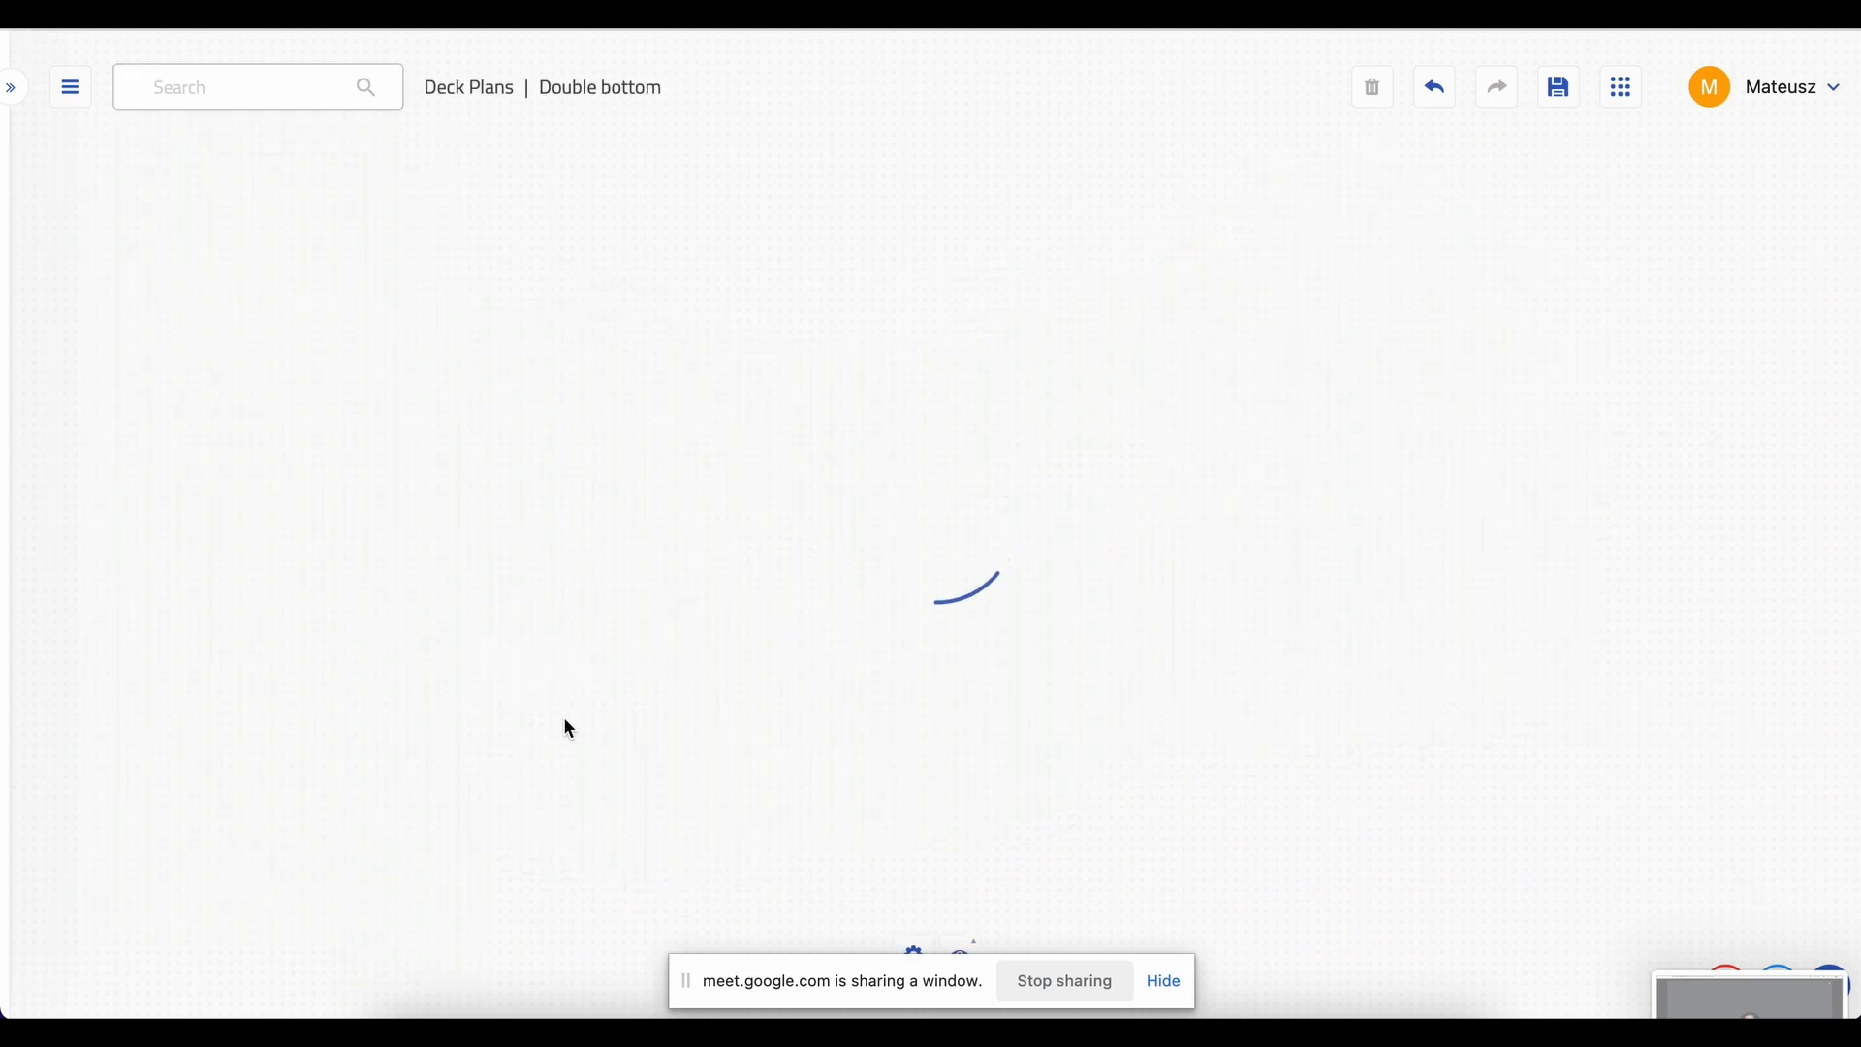
scroll(620, 549, up, 5)
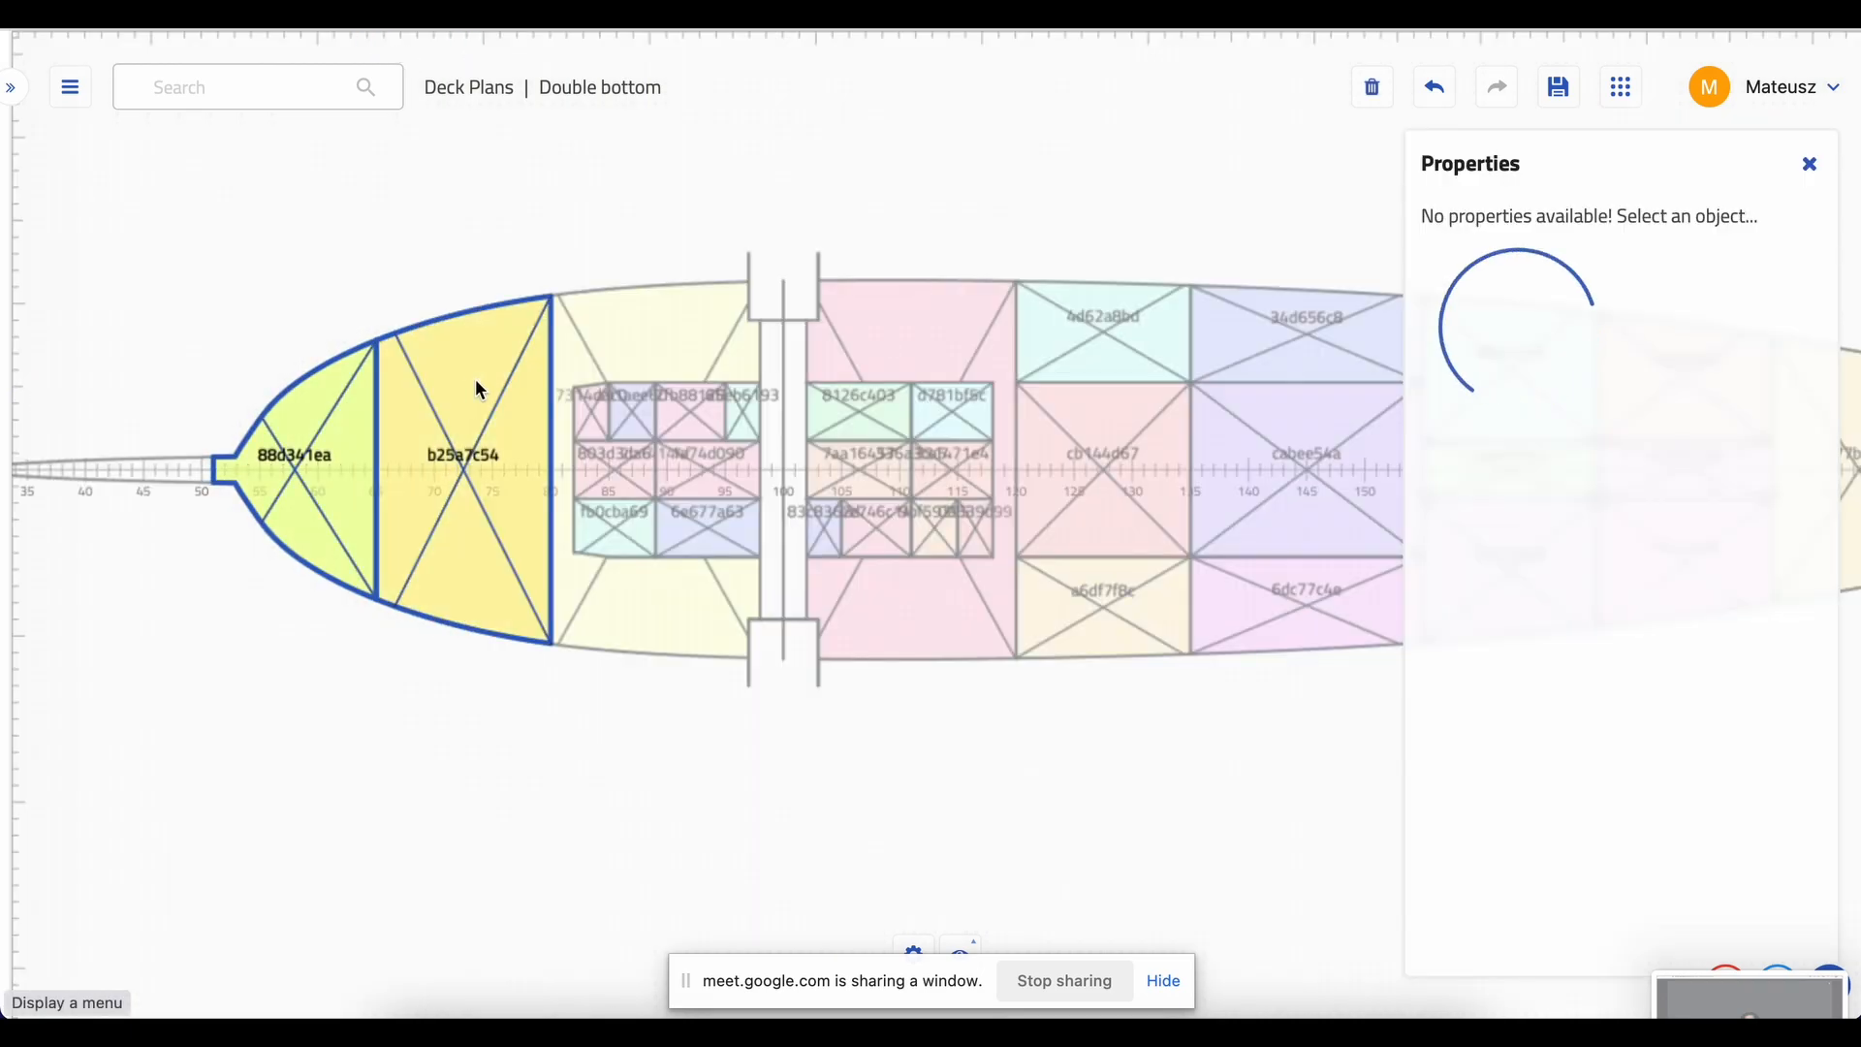
- Add the spaces enclosing both tank blocks and the six spaces between frames 120 and 155 to the selection
click(1013, 335)
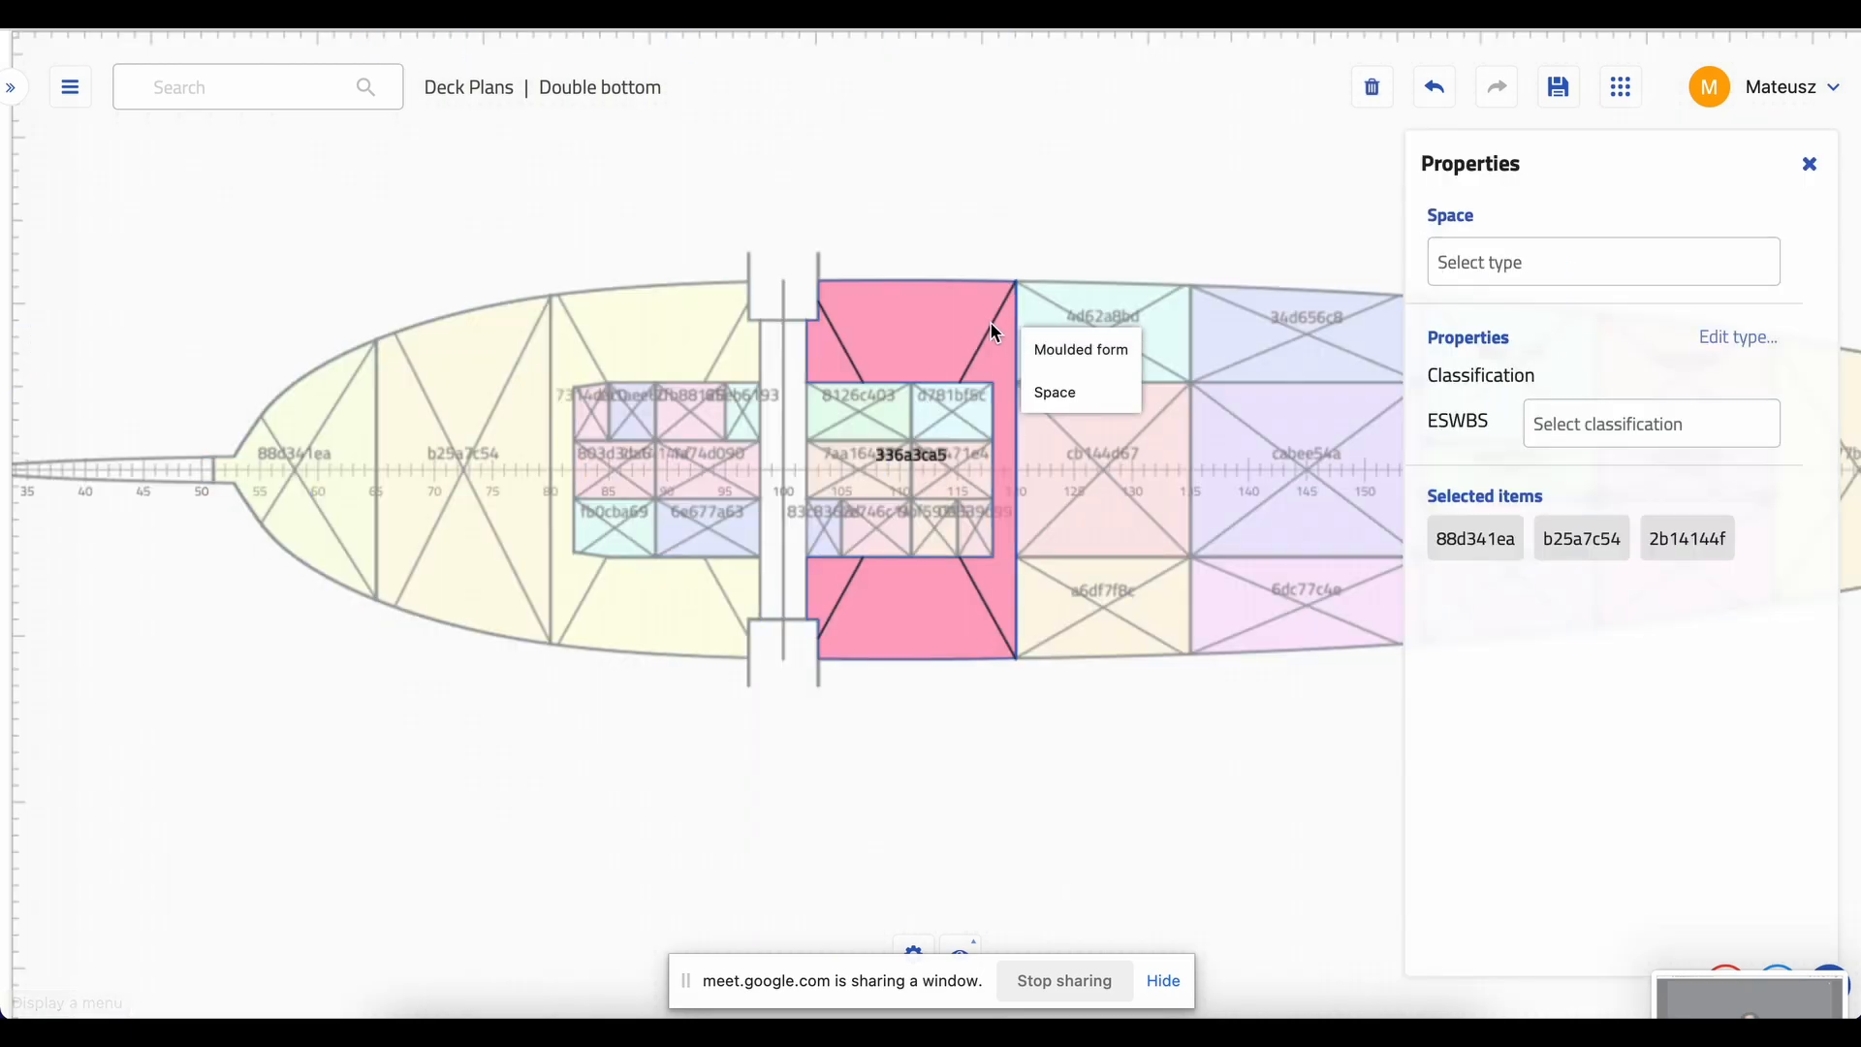
click(990, 322)
click(1112, 298)
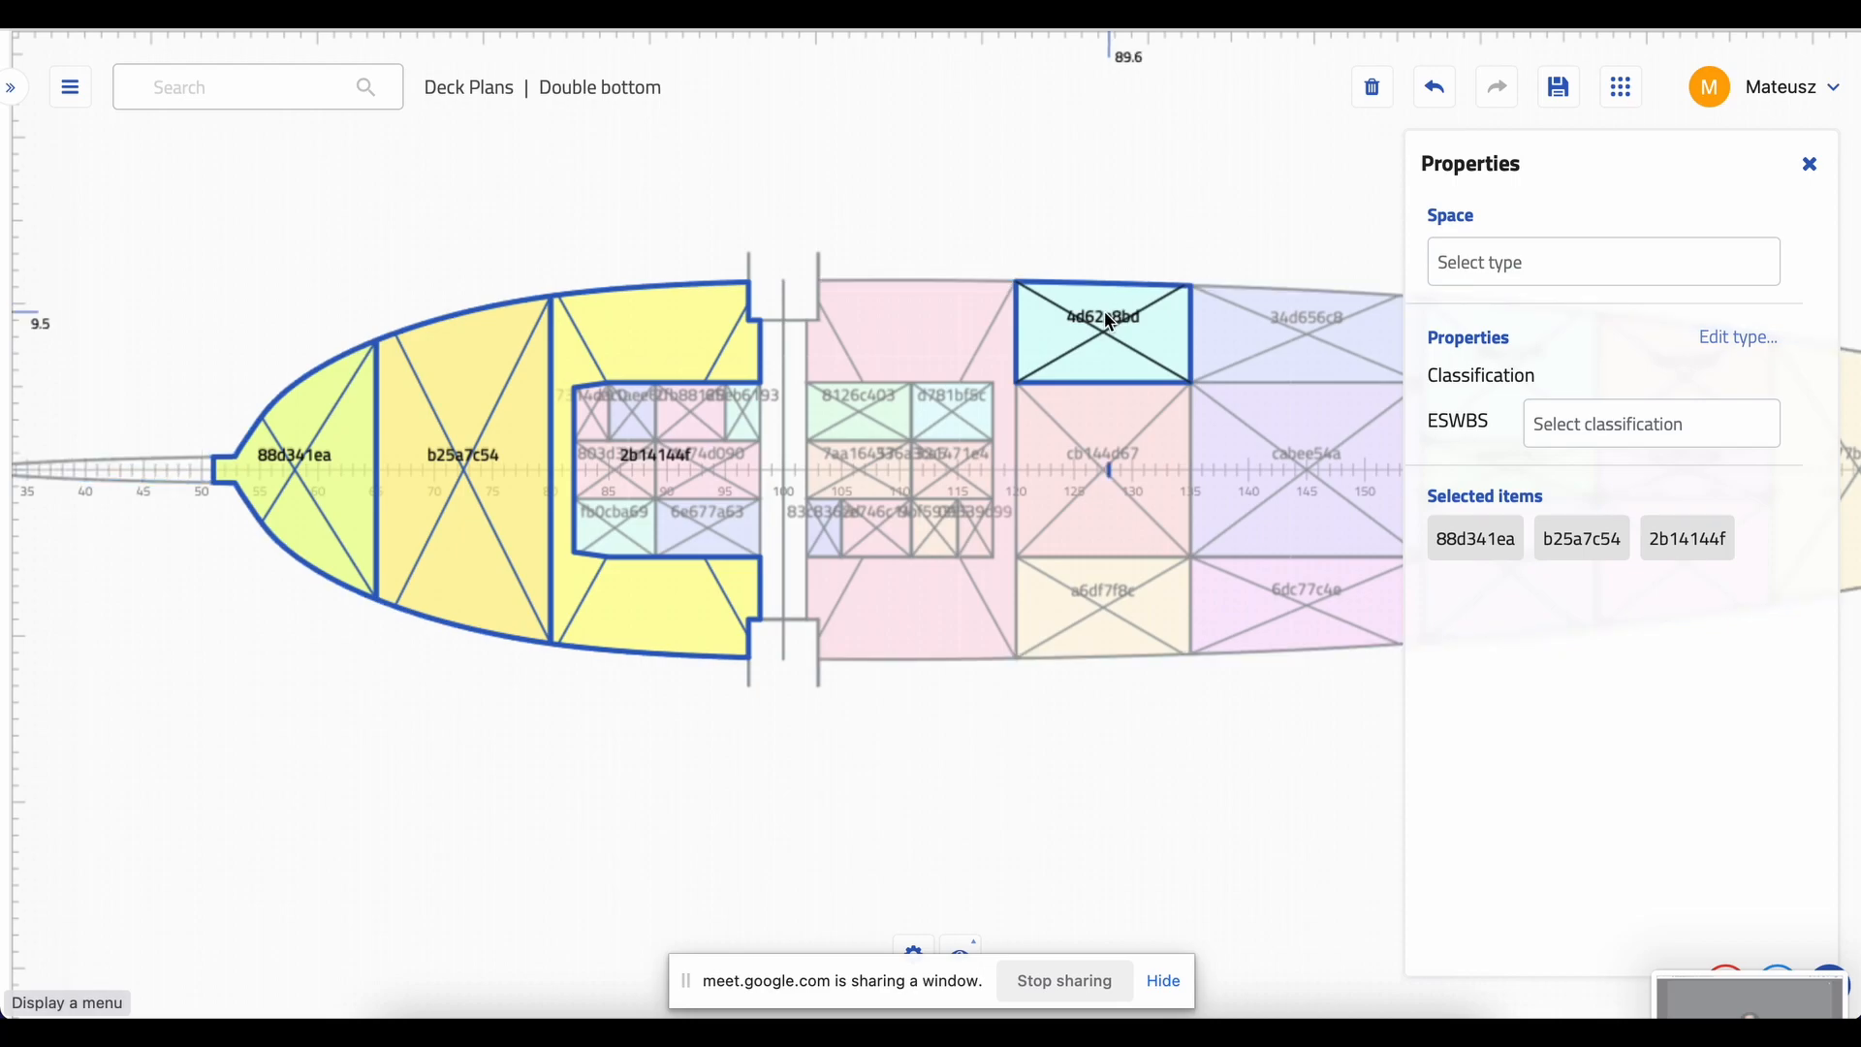
click(911, 337)
click(1083, 435)
click(1151, 626)
click(1206, 603)
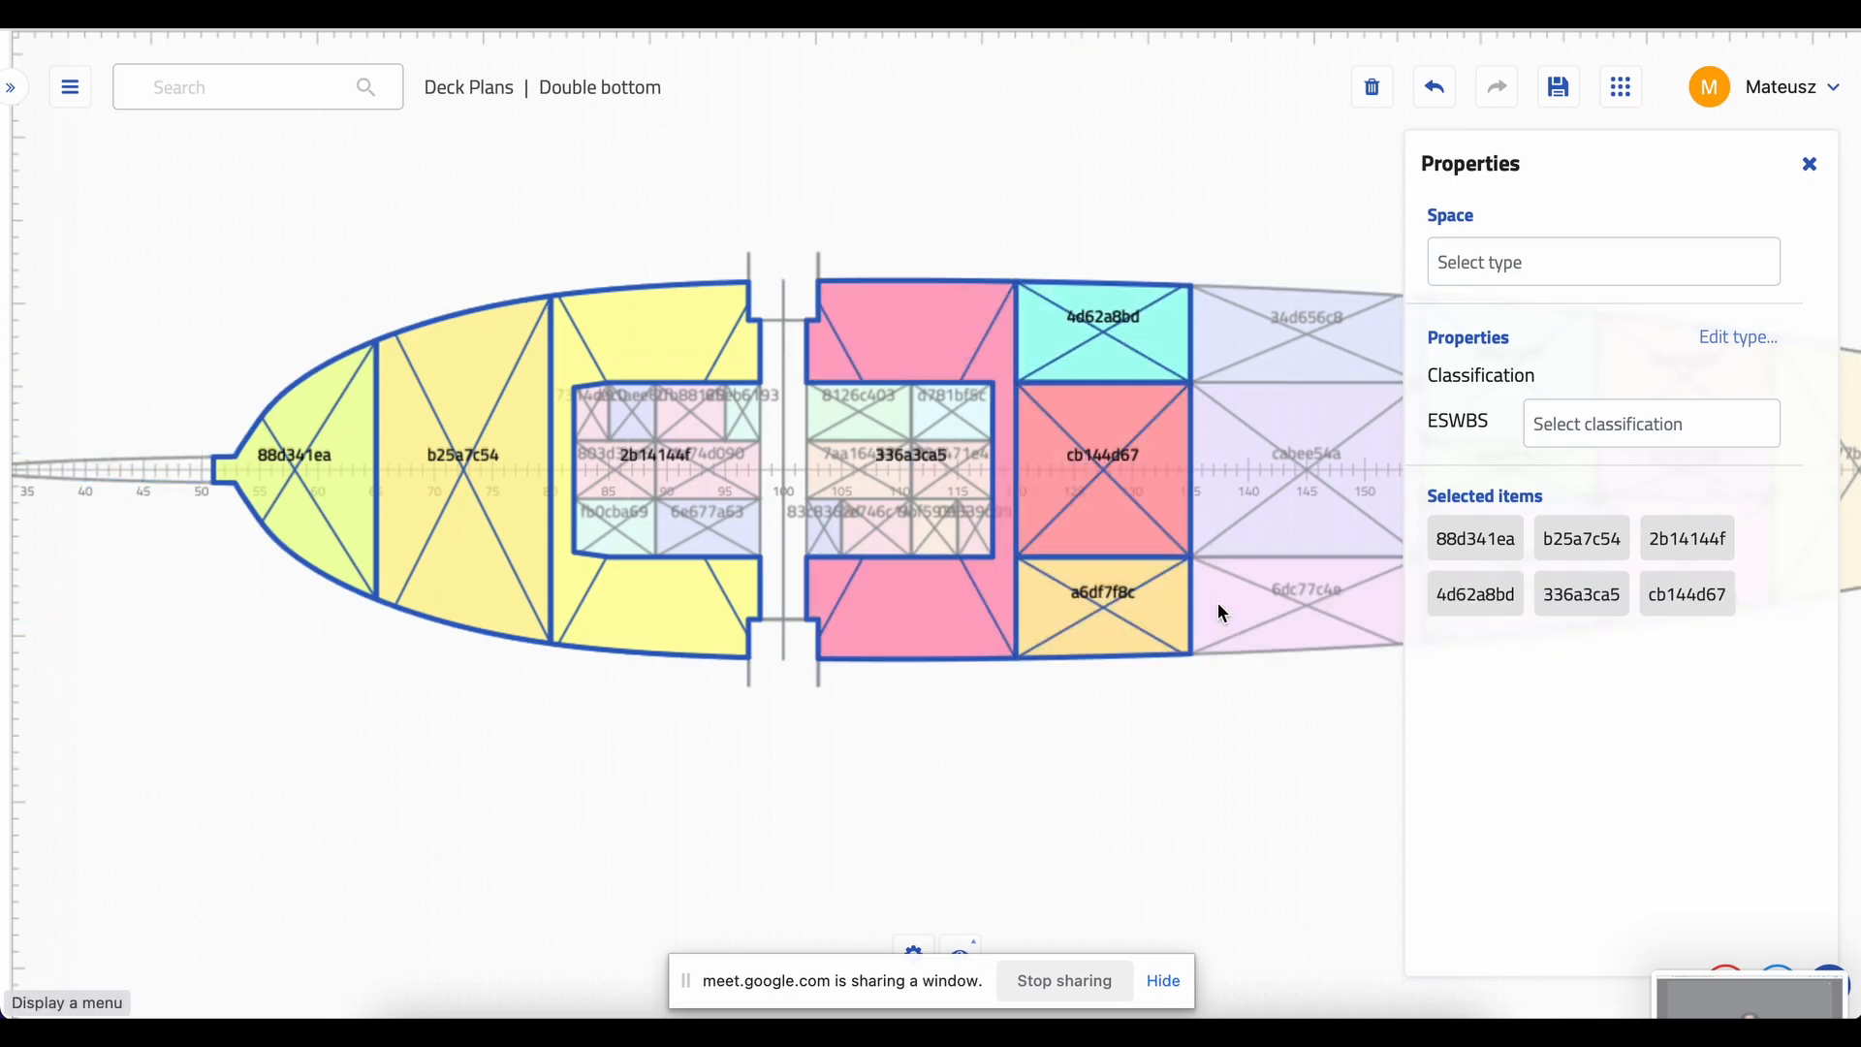
click(1252, 496)
click(1266, 357)
- Add all the spaces forward of frame 155, up to the foremost space a275a88a, to the selection
drag(1299, 242, 813, 224)
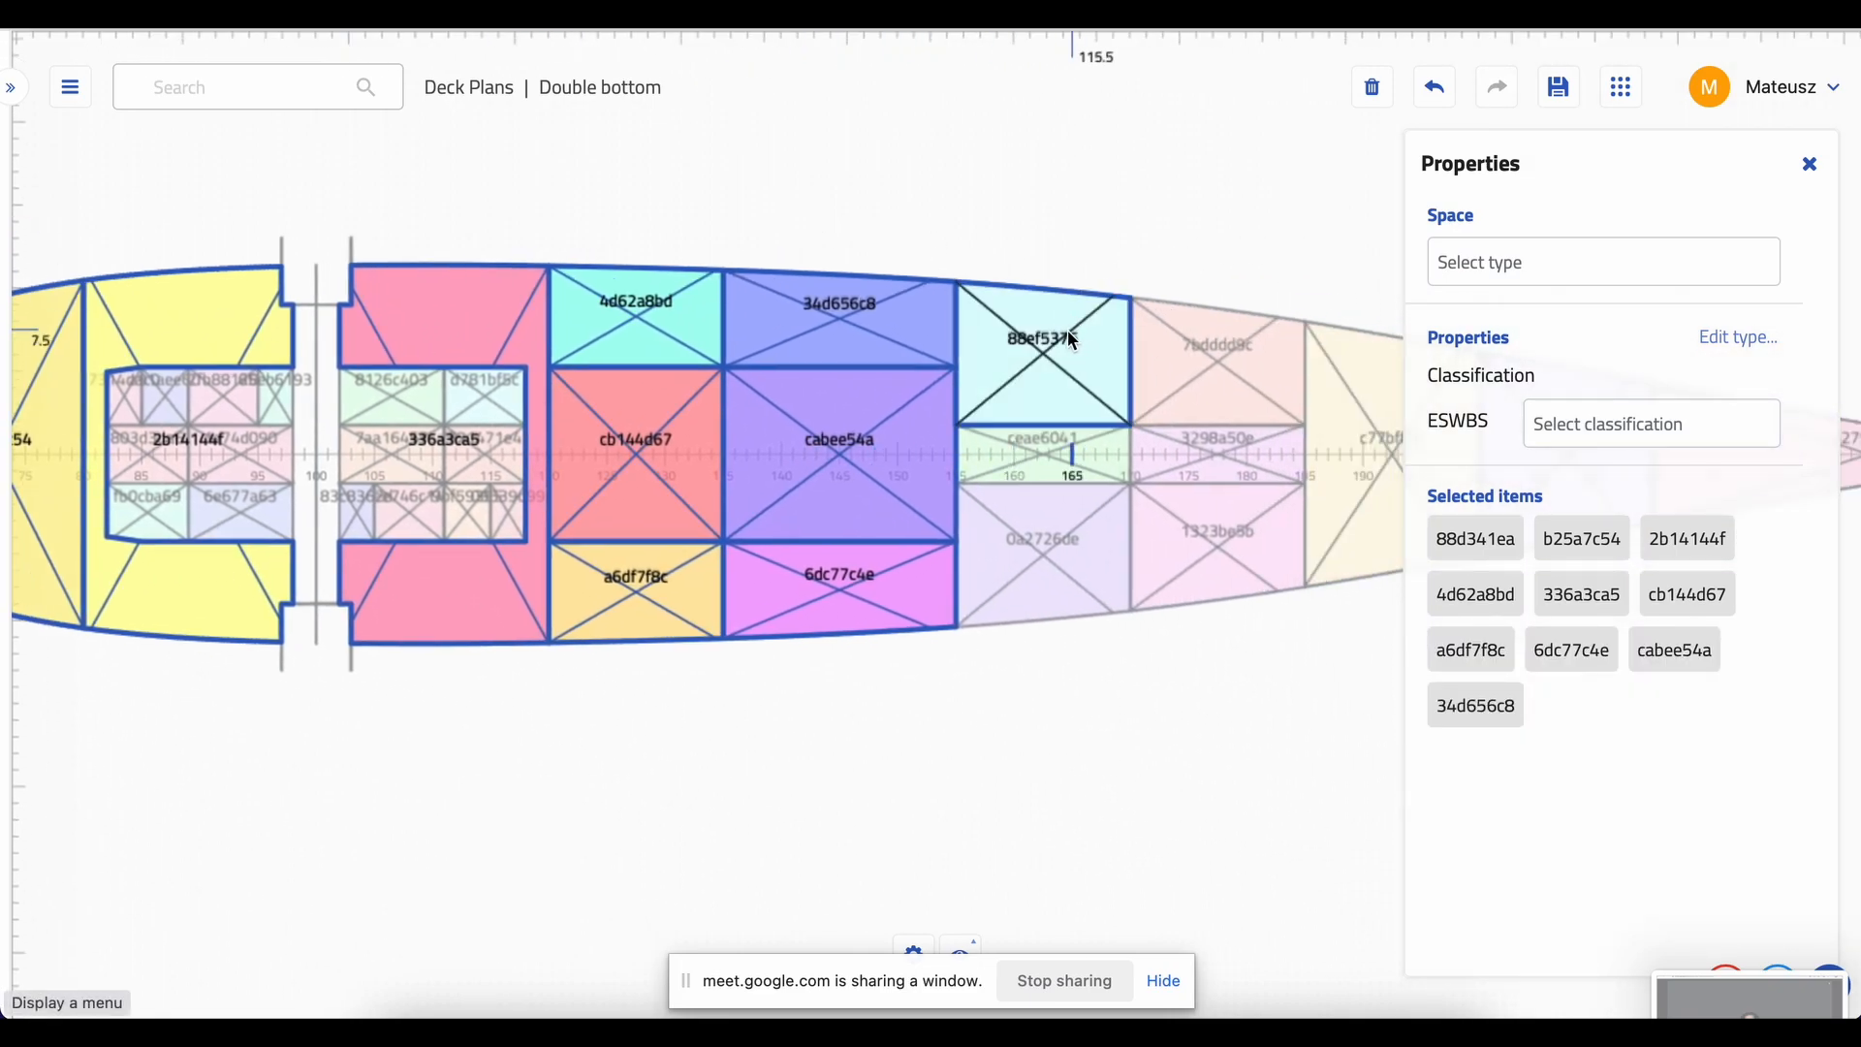
click(1067, 329)
click(1158, 354)
click(1192, 512)
click(1105, 512)
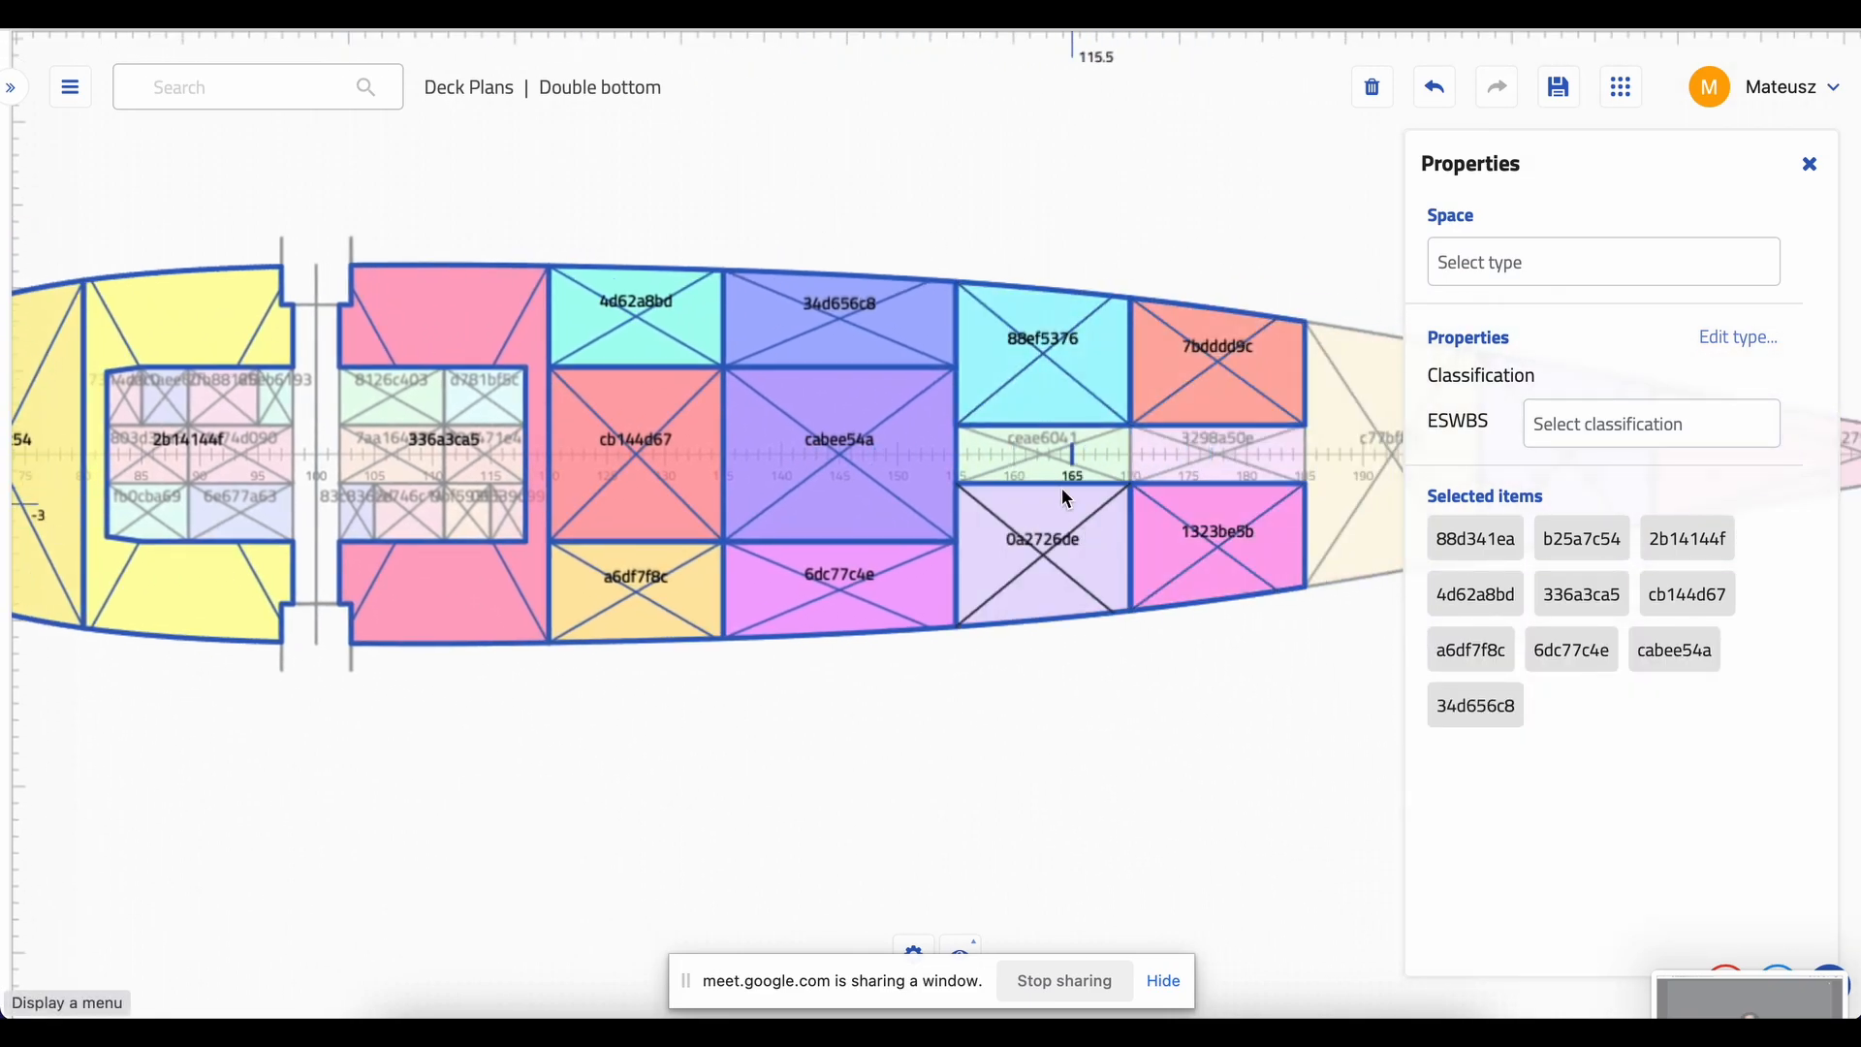
click(1052, 454)
click(1297, 446)
click(1345, 434)
drag(1263, 142, 290, 244)
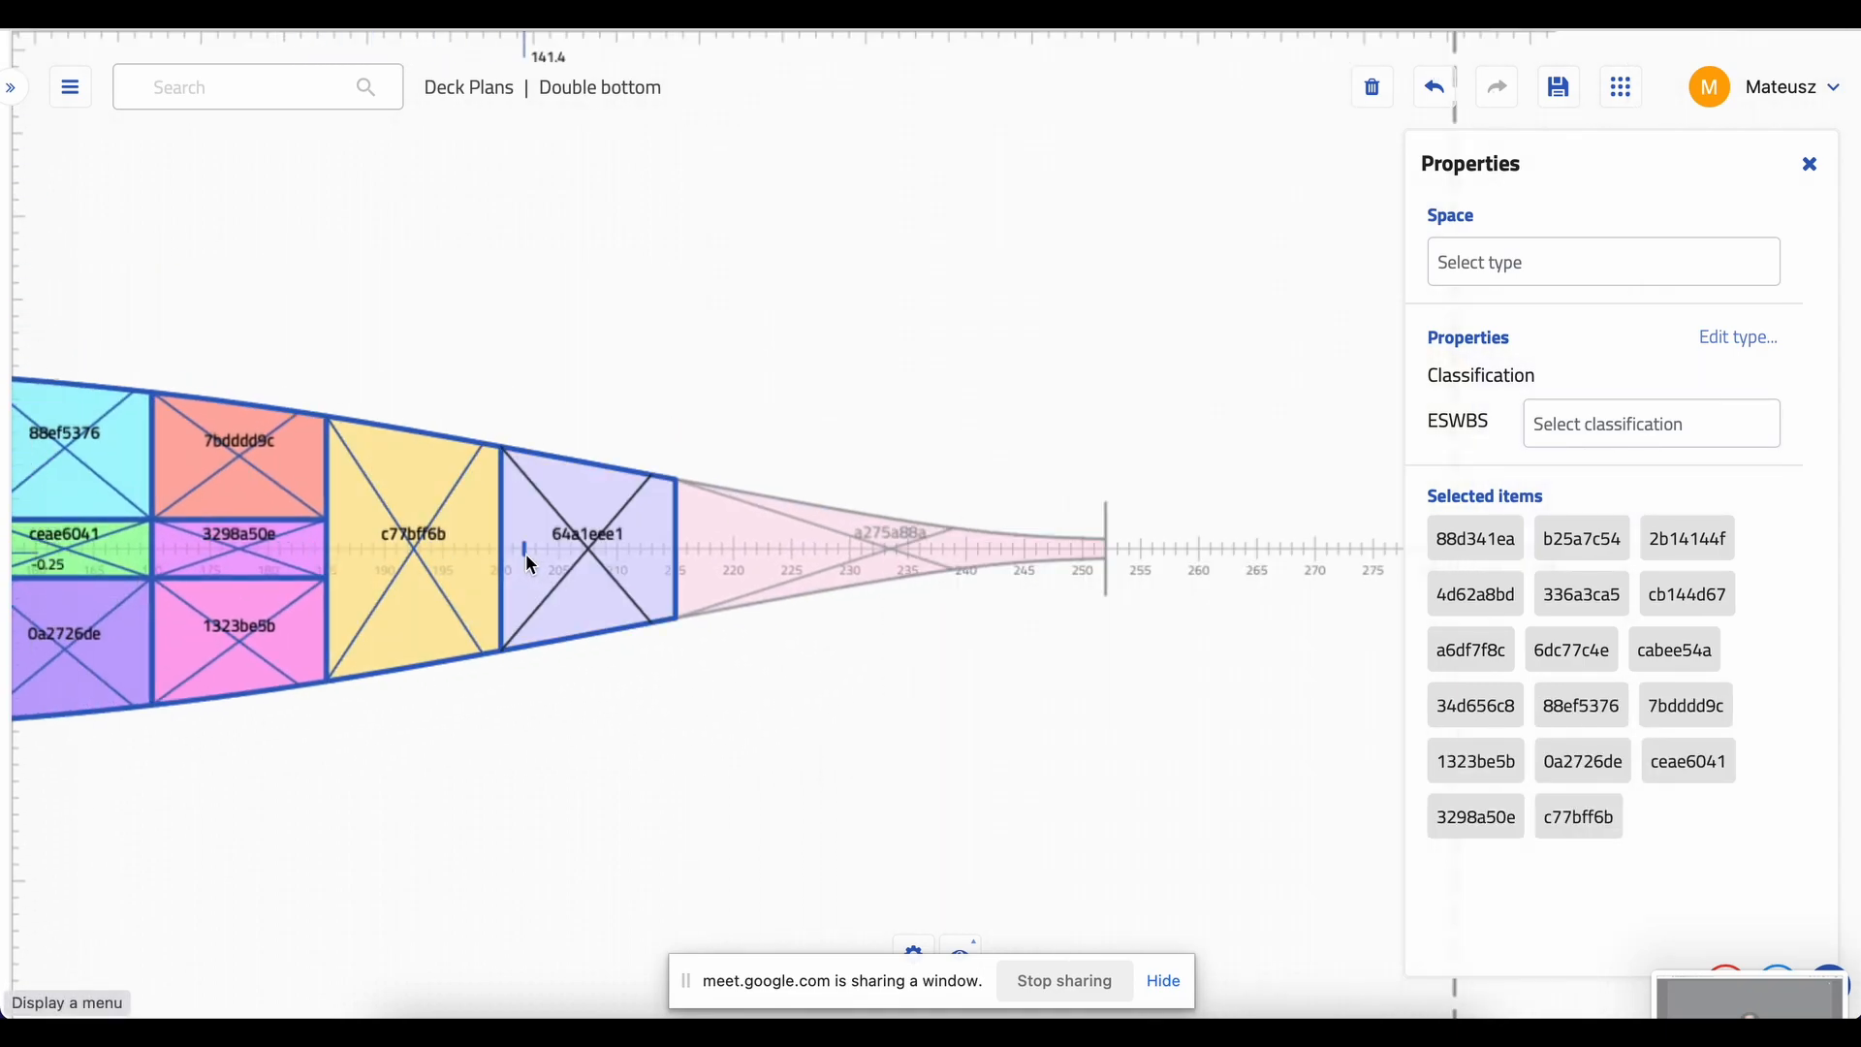
click(637, 576)
click(714, 552)
- Assign the Tank type under Compartment to all the selected outer spaces and clear the selection
drag(349, 291, 1377, 241)
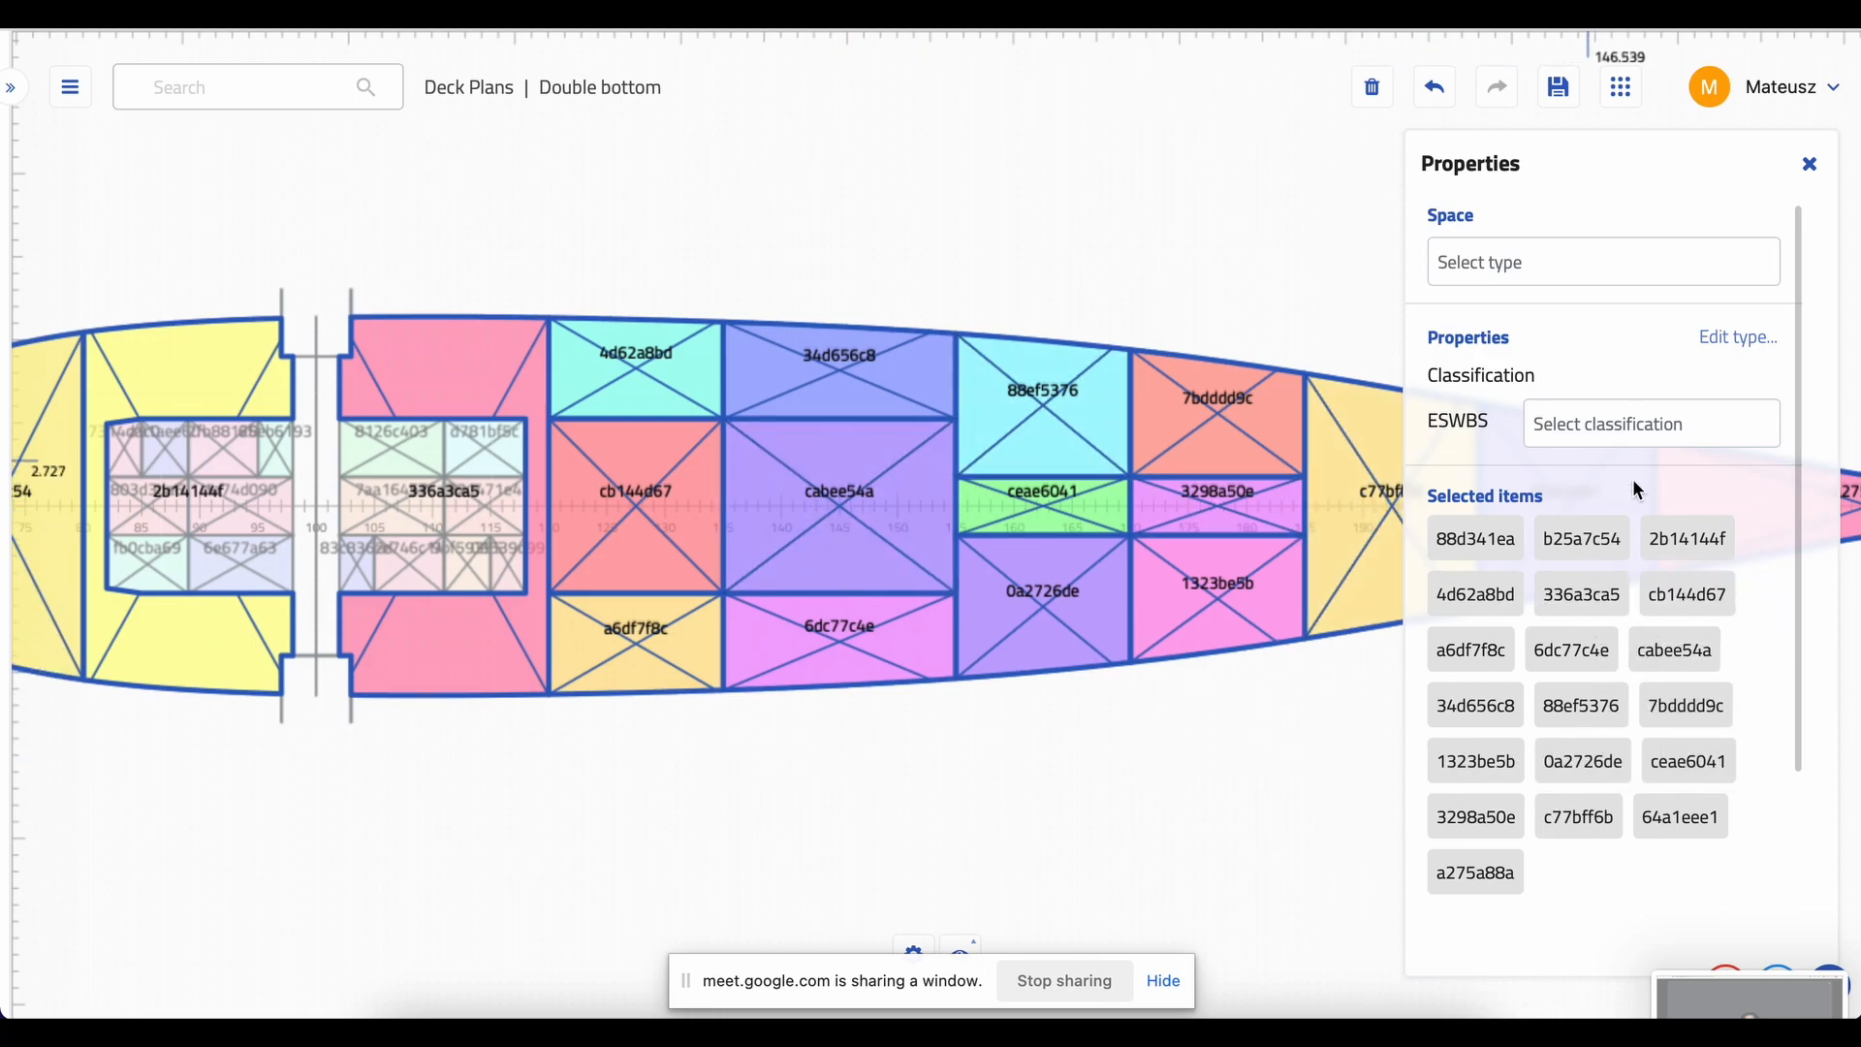
click(1632, 270)
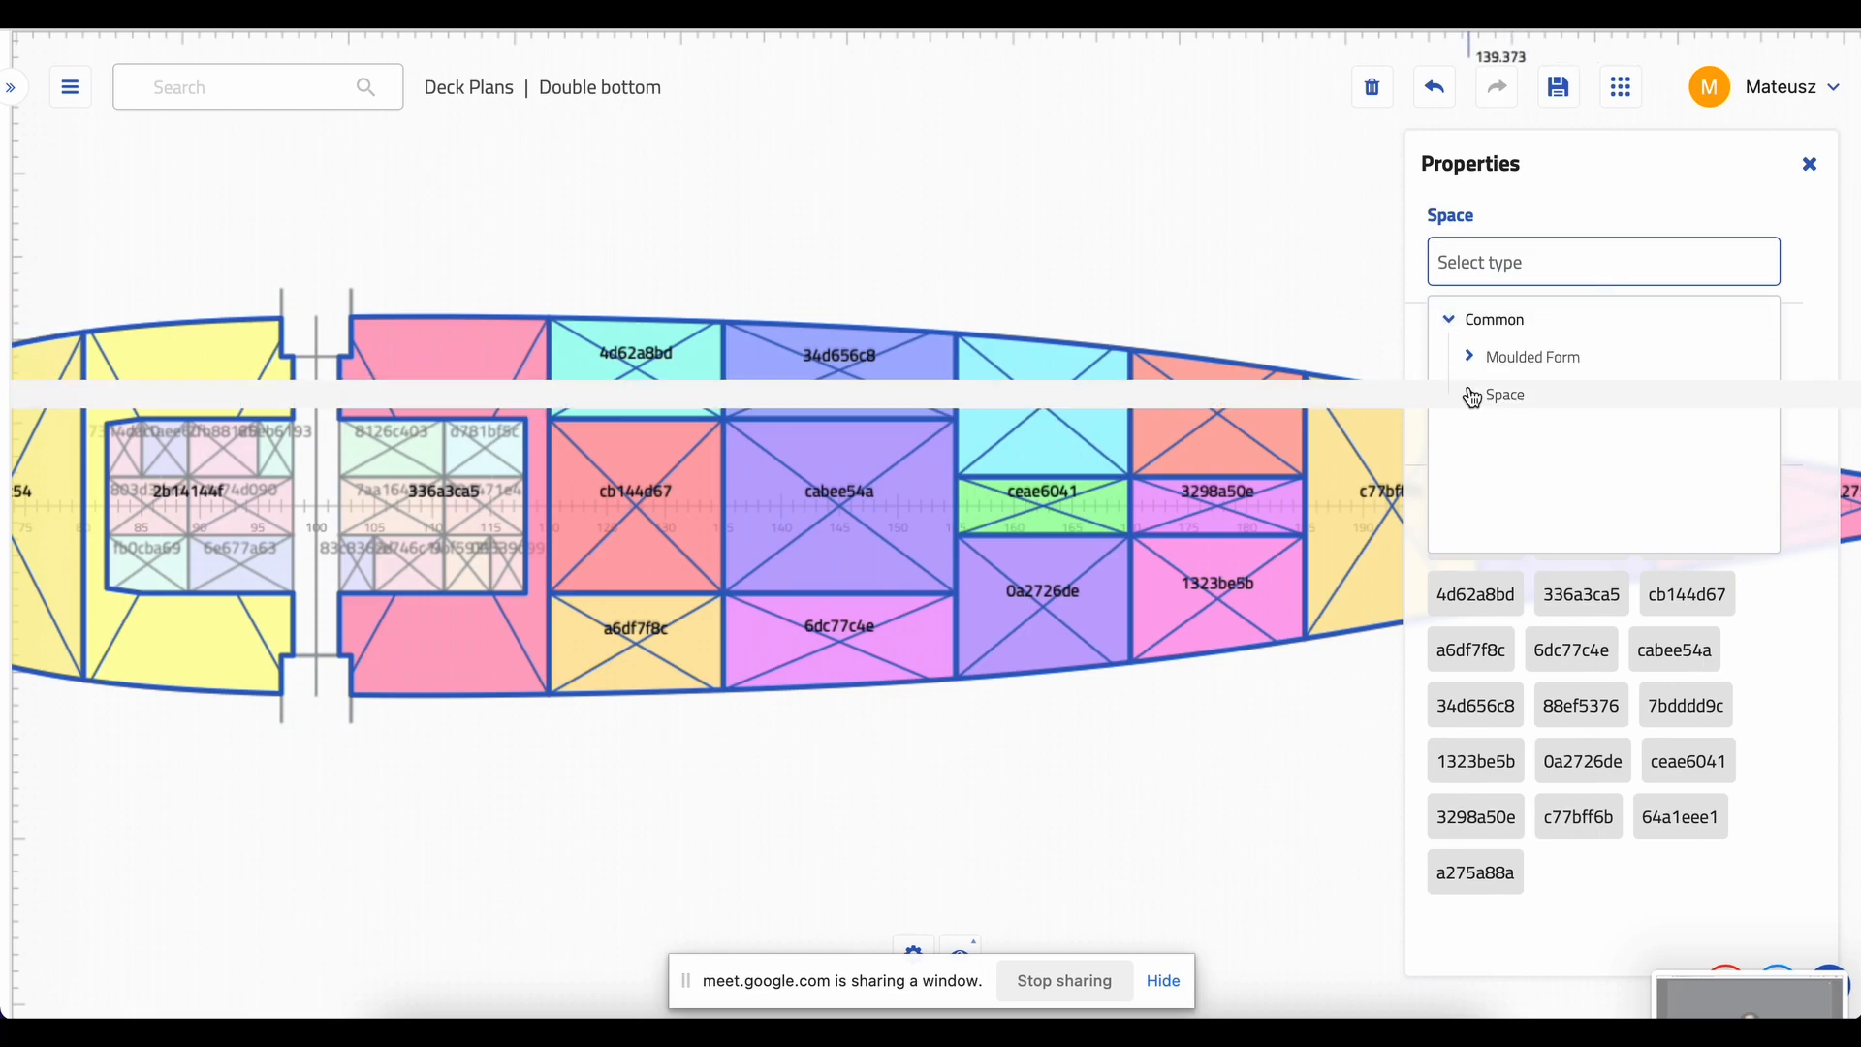
click(1490, 507)
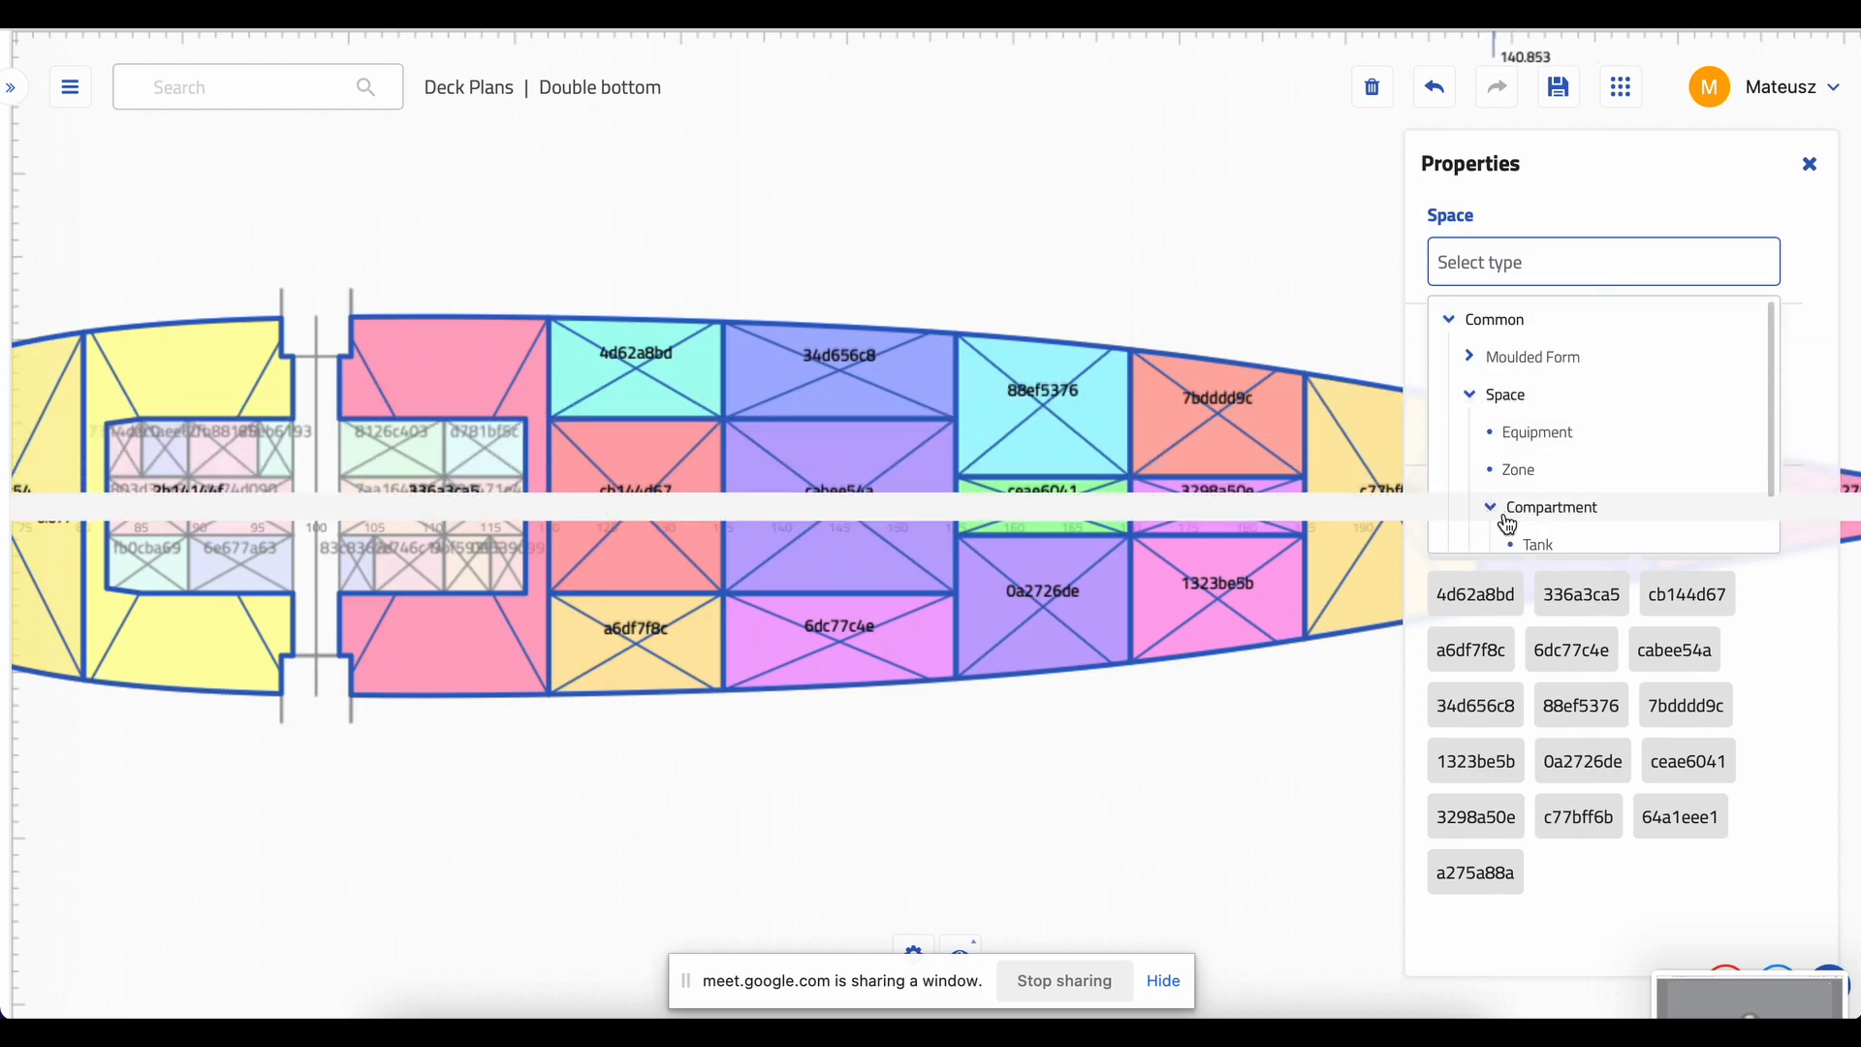
click(1560, 544)
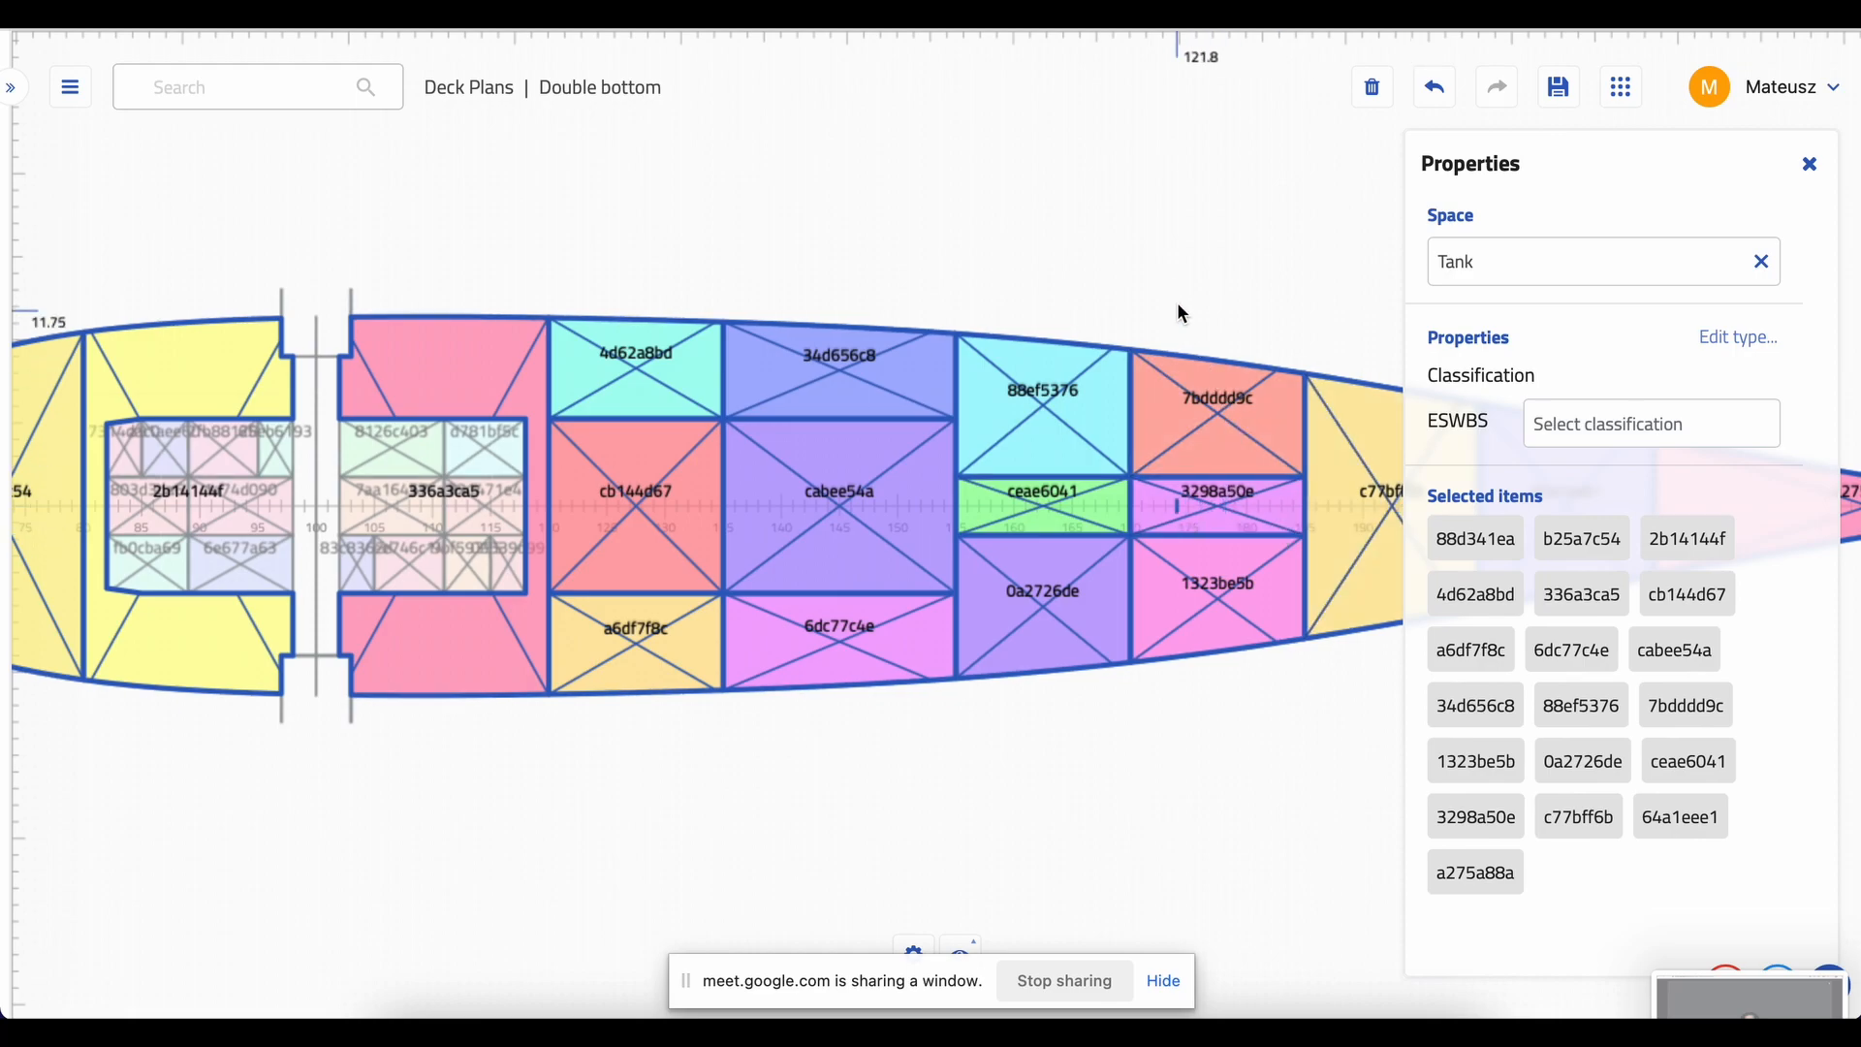
click(1111, 258)
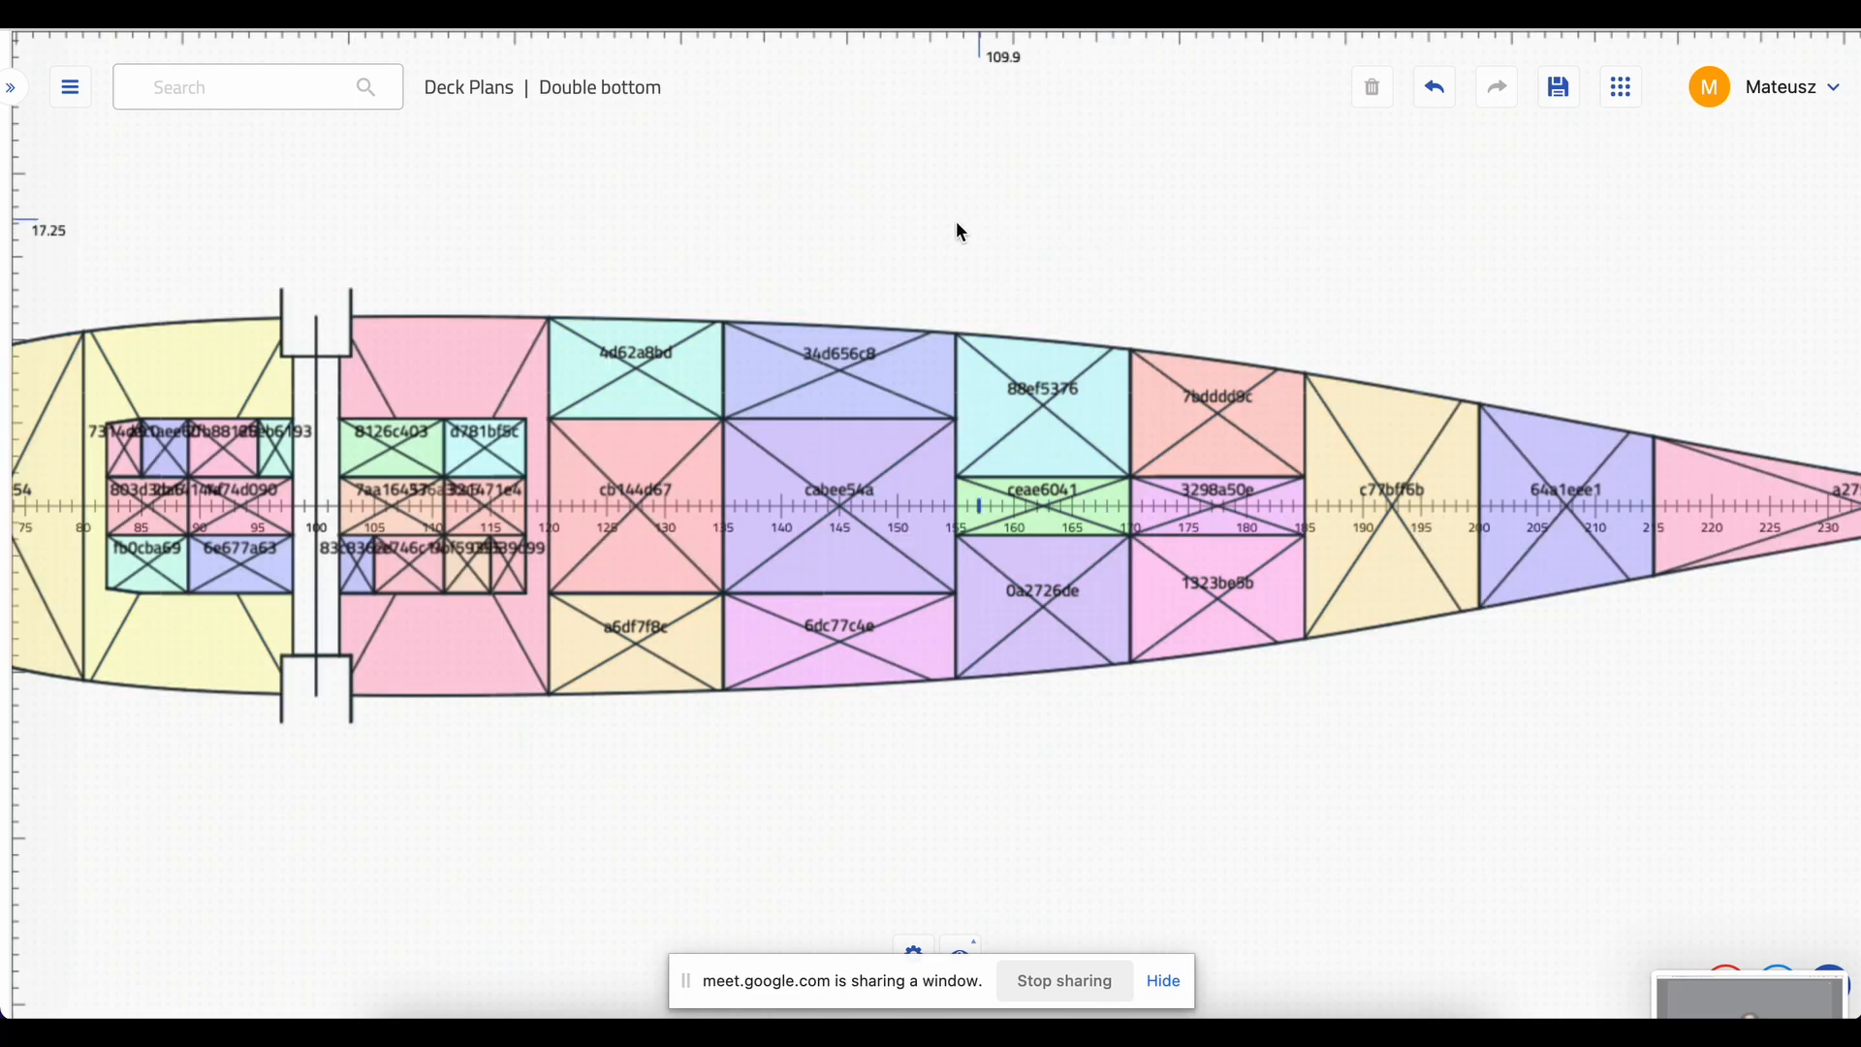
- Try to select the eight aft-block spaces together with 83c8362d, ee746c14 and 7aa16457 in the forward block
scroll(941, 353, left, 5)
scroll(725, 446, up, 5)
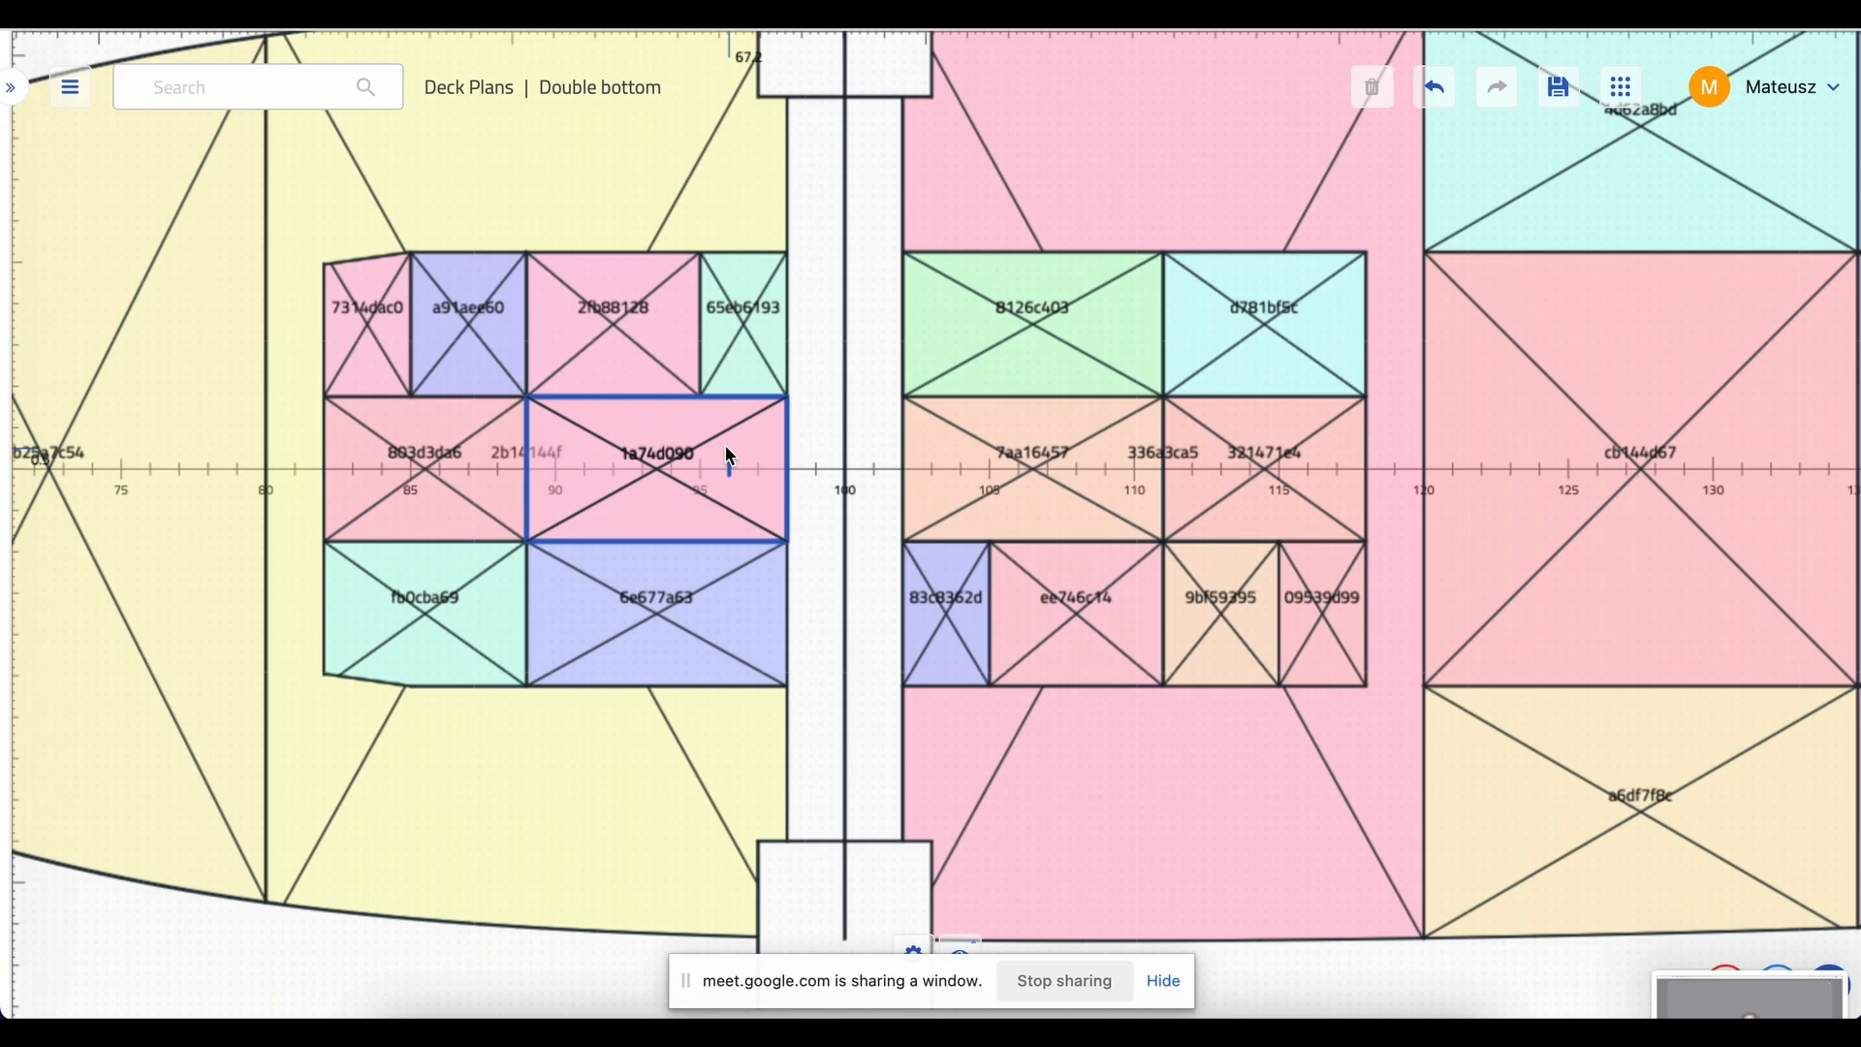
scroll(730, 455, up, 2)
click(242, 295)
shift+click(306, 287)
shift+click(510, 290)
shift+click(719, 260)
shift+click(707, 411)
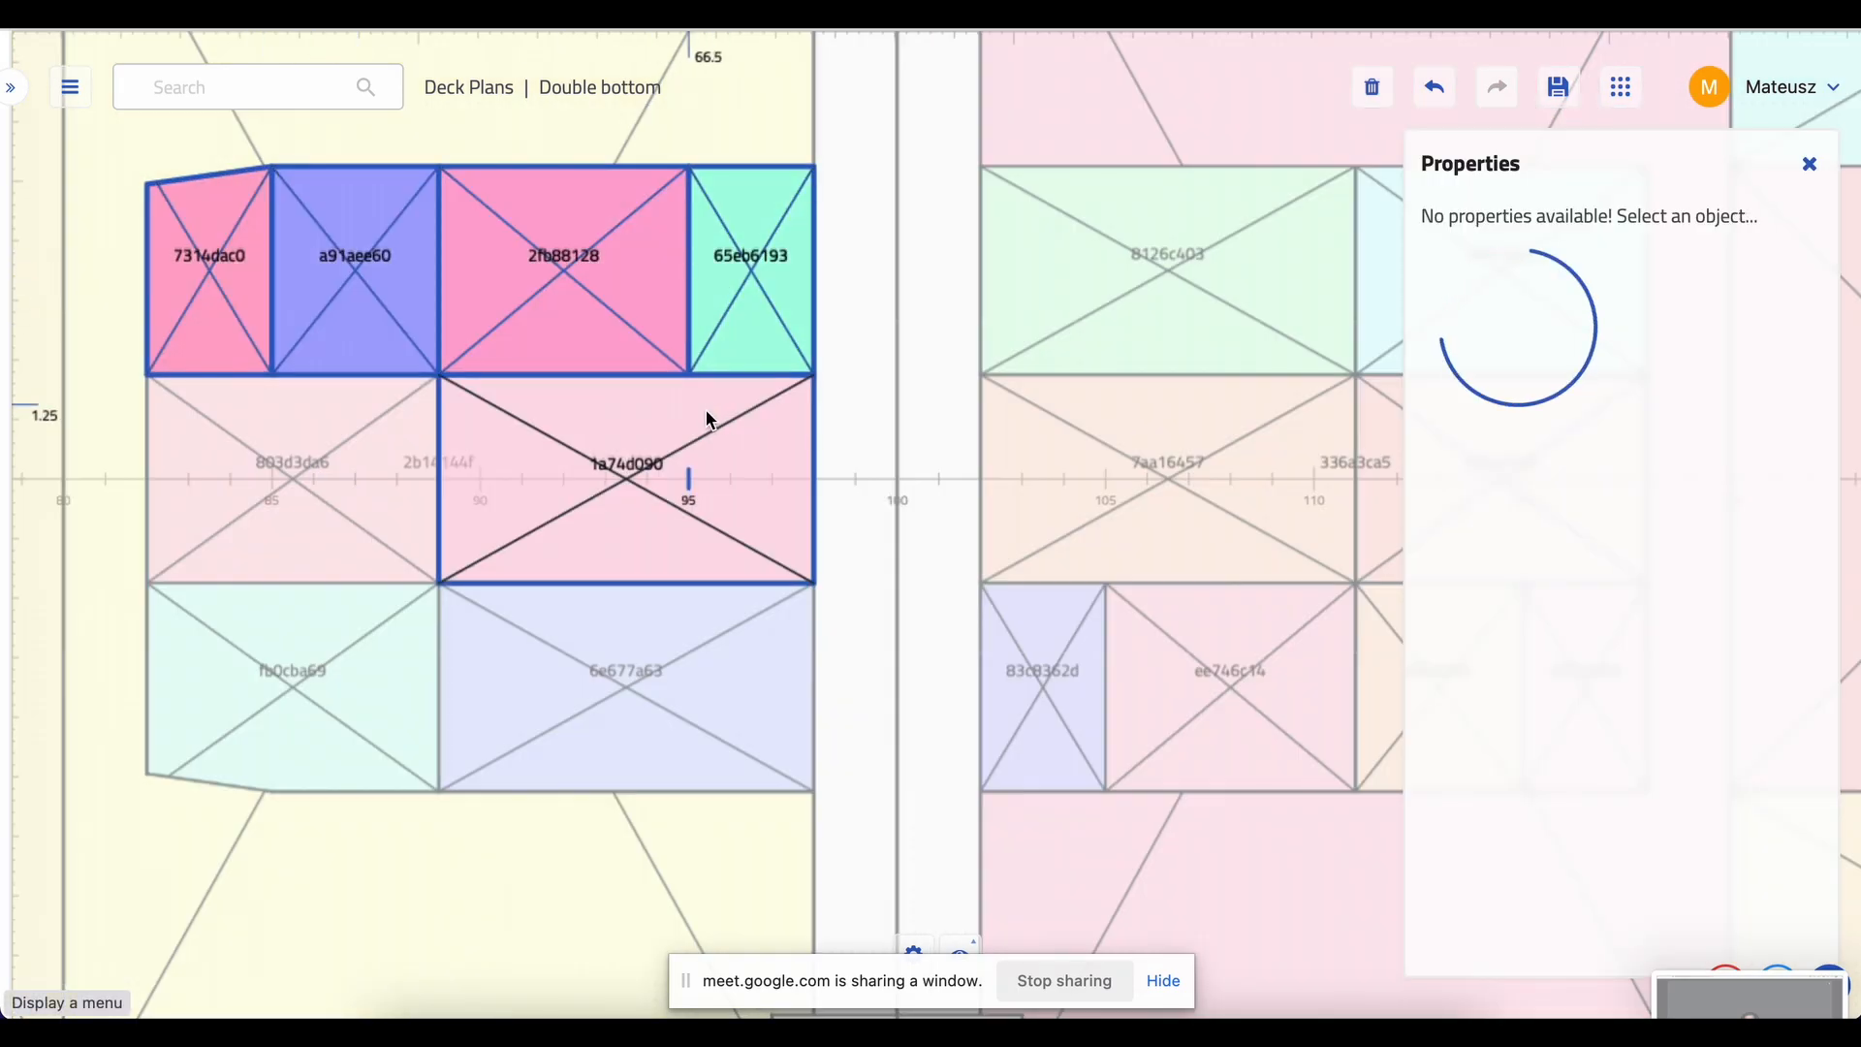
shift+click(225, 489)
shift+click(306, 651)
shift+click(472, 663)
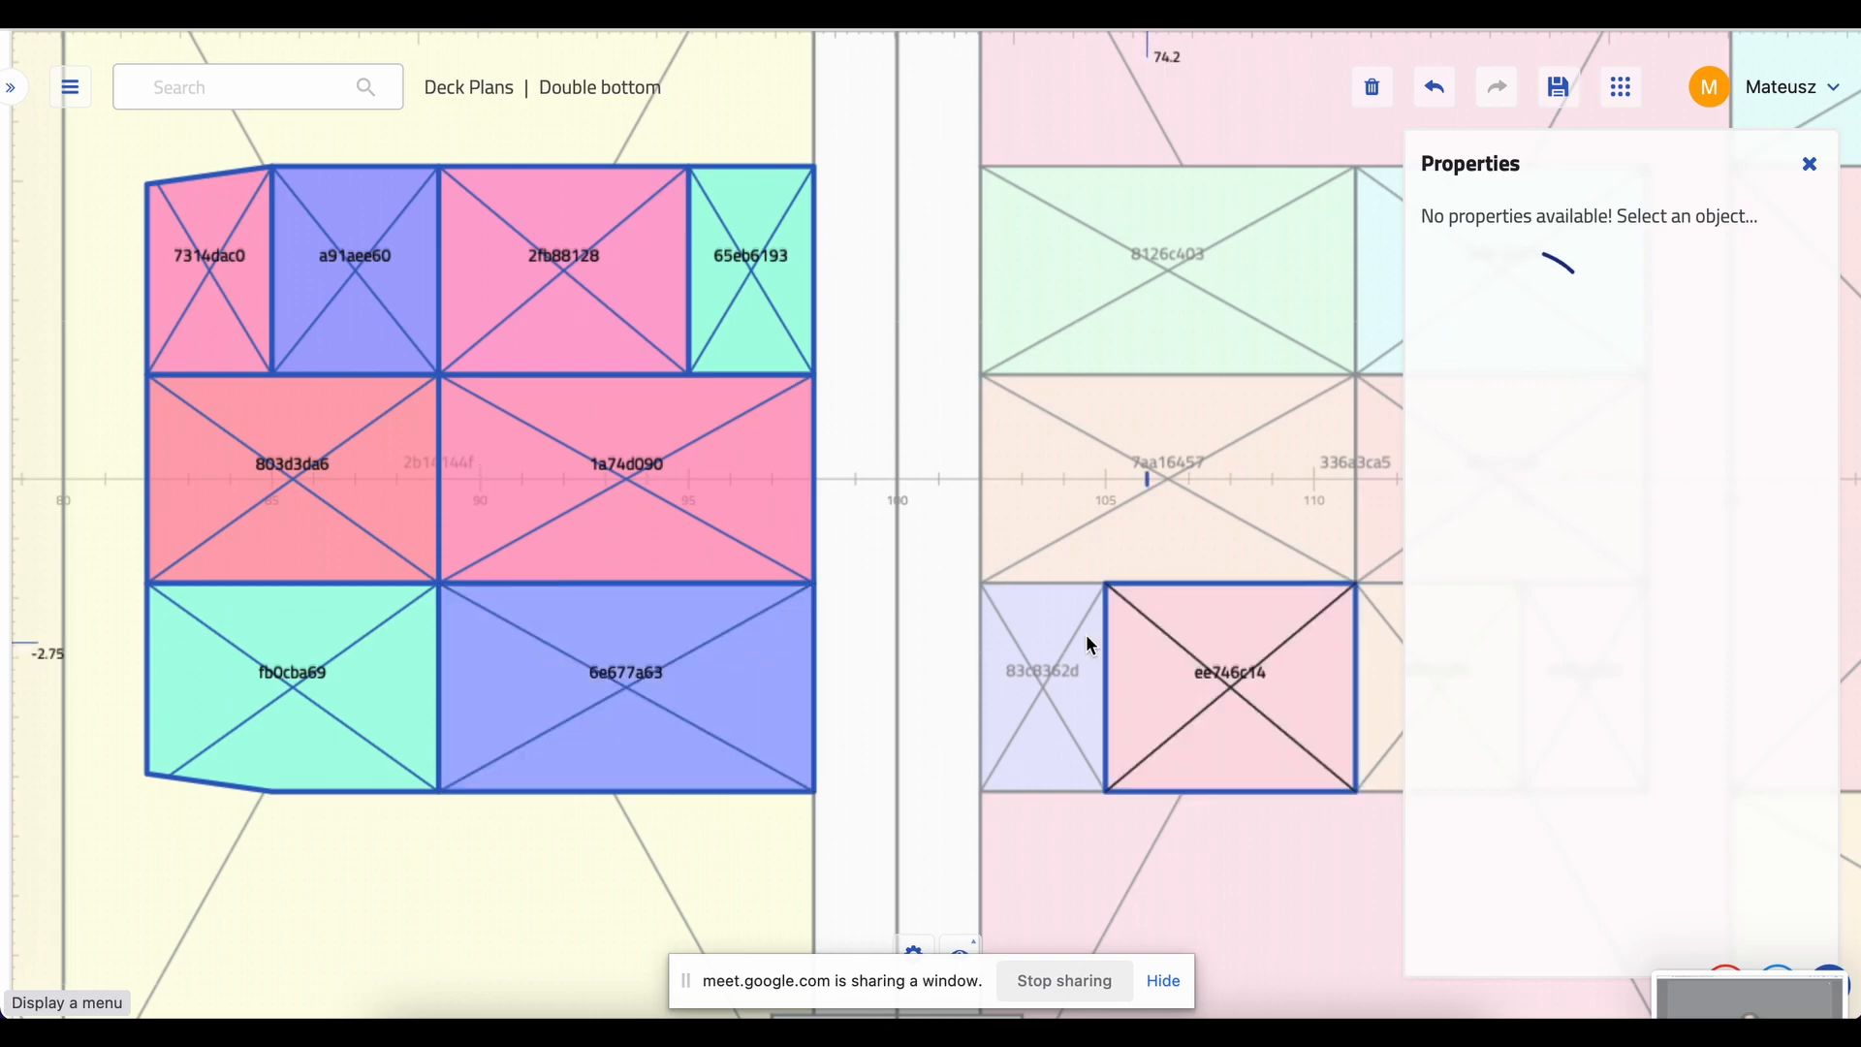
shift+click(1058, 649)
shift+click(1162, 650)
shift+click(1160, 527)
- Select space 8126c403 in the forward block and add 7aa16457, ee746c14 and 83c8362d to the selection
right_click(1265, 334)
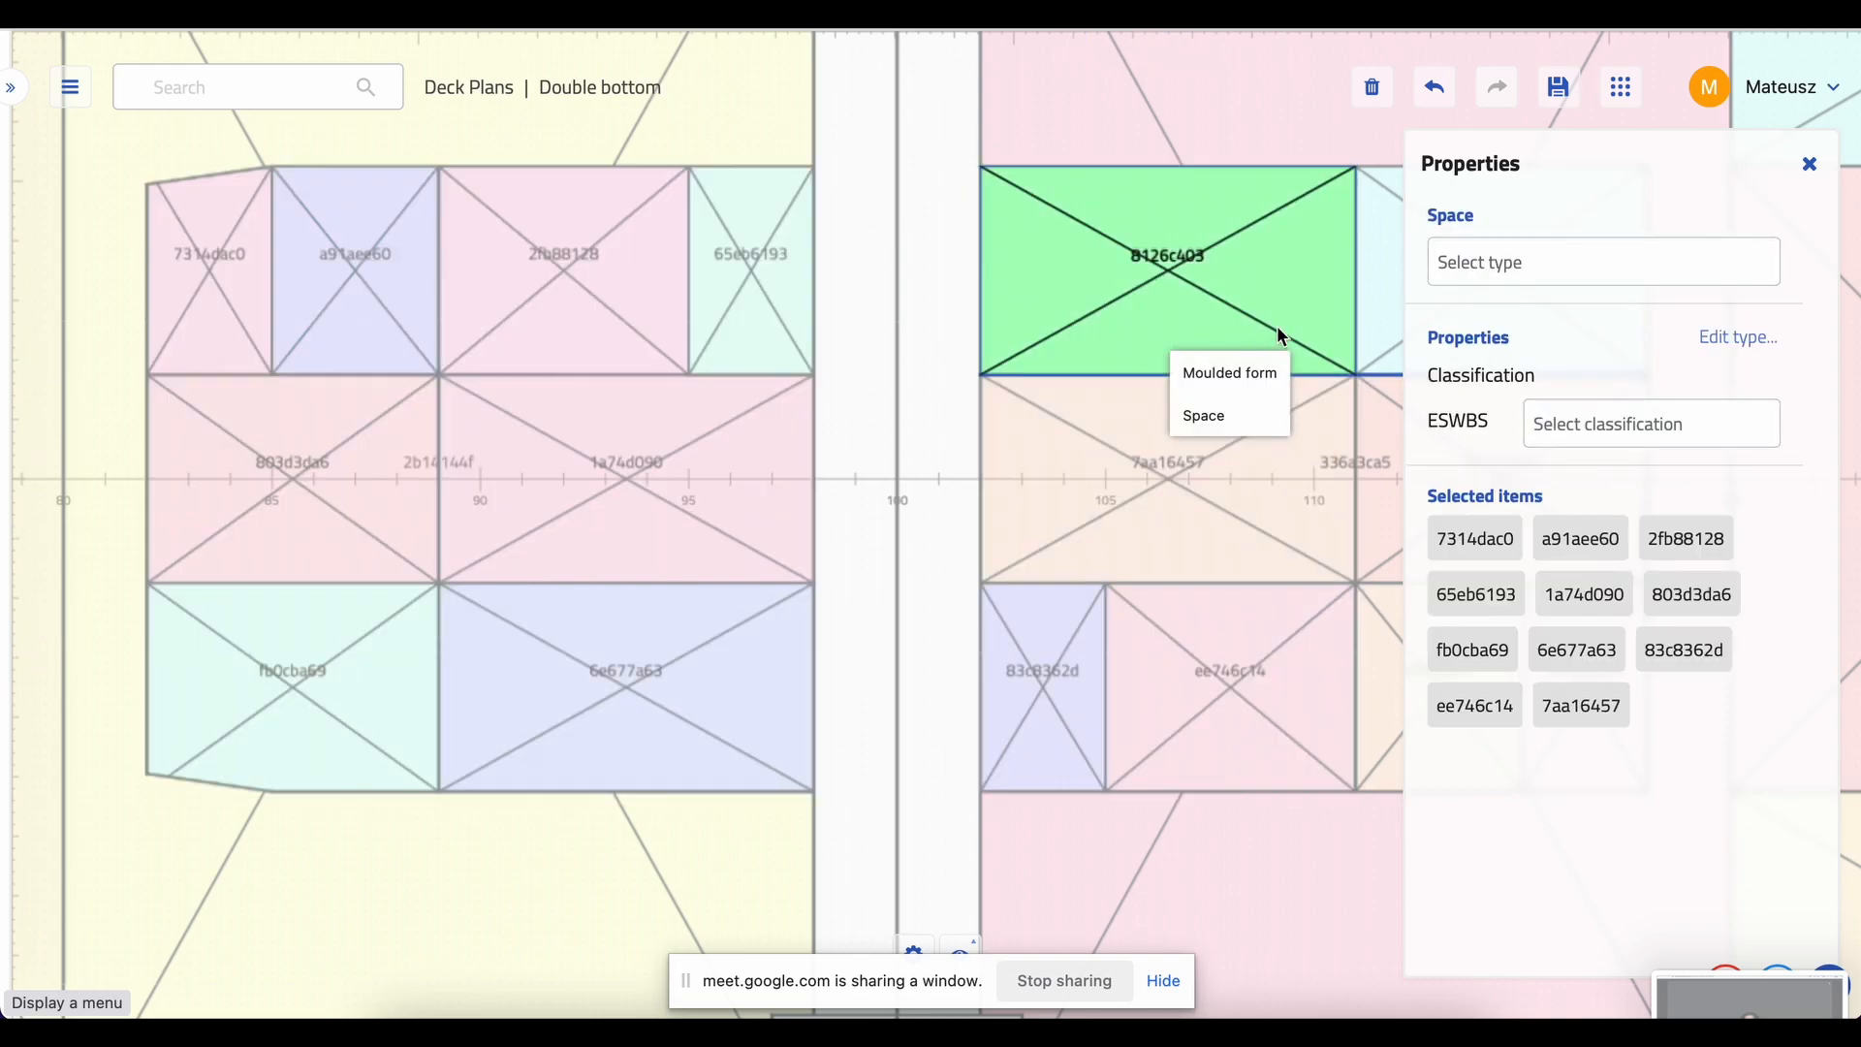
click(1239, 413)
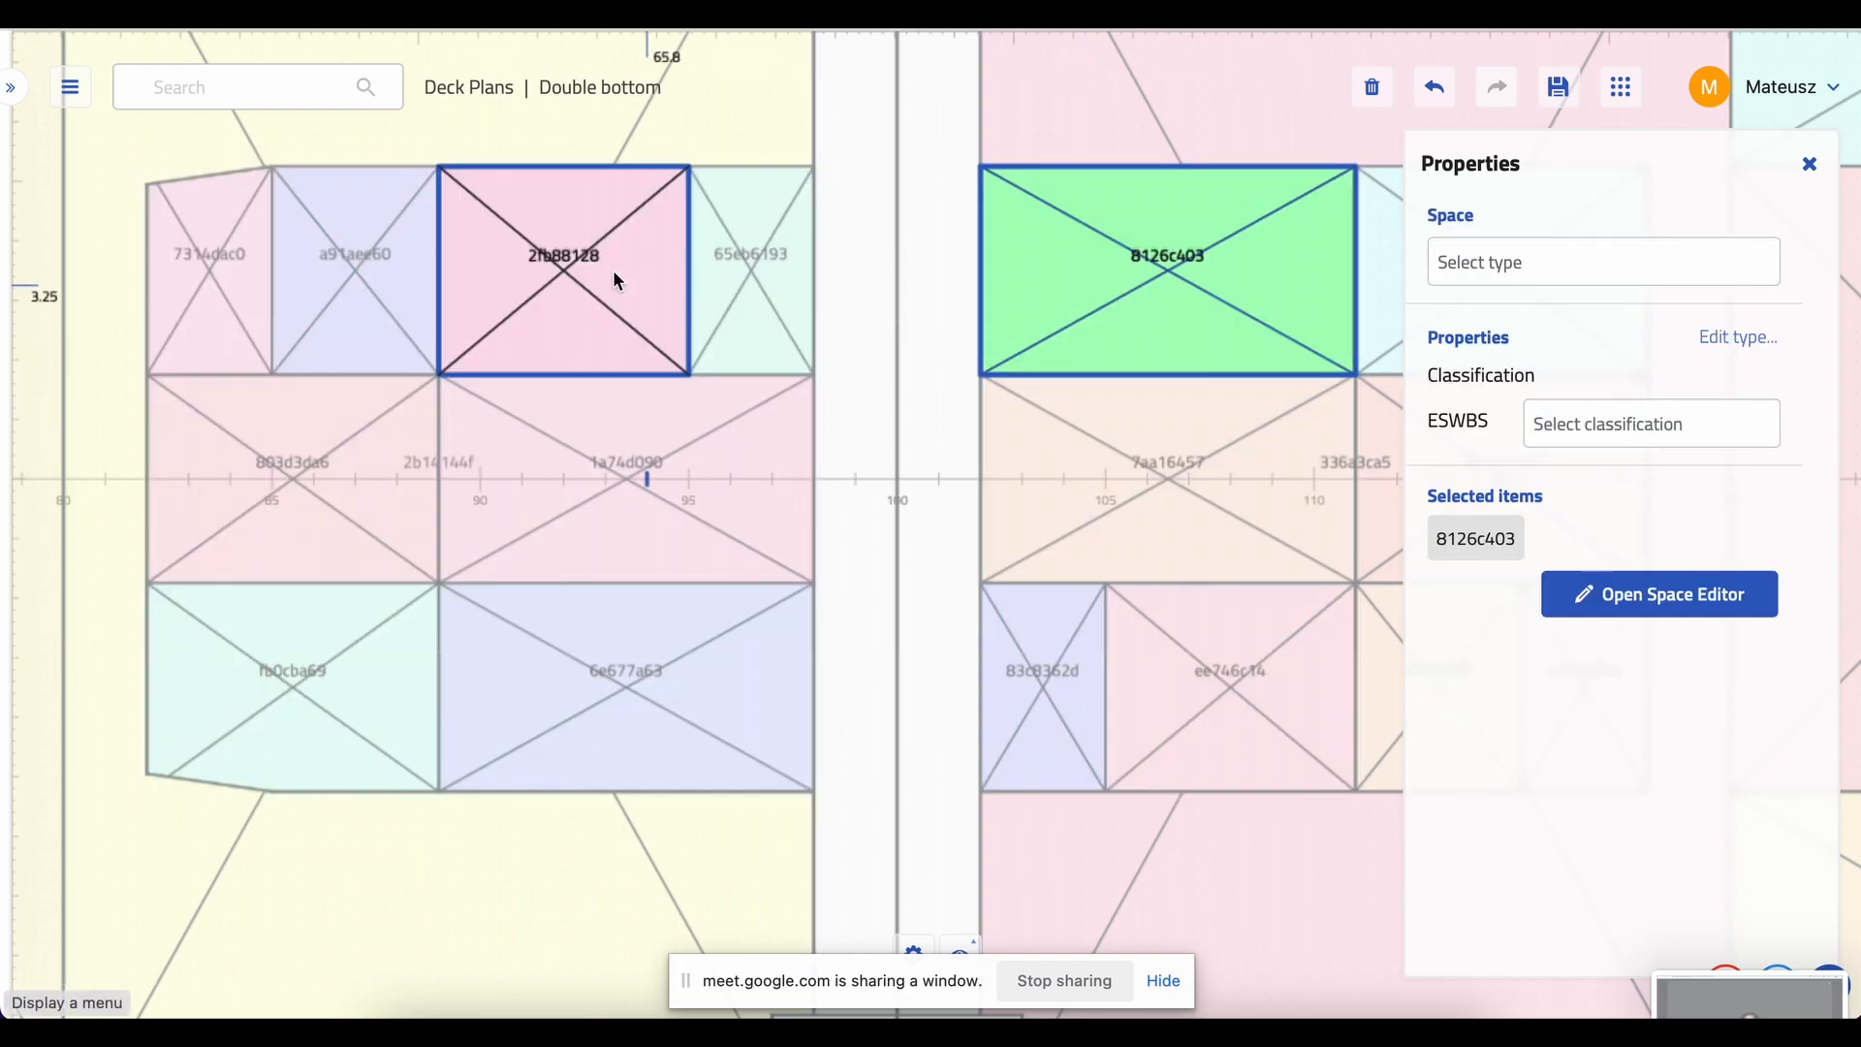
click(1207, 462)
click(1178, 647)
click(1067, 642)
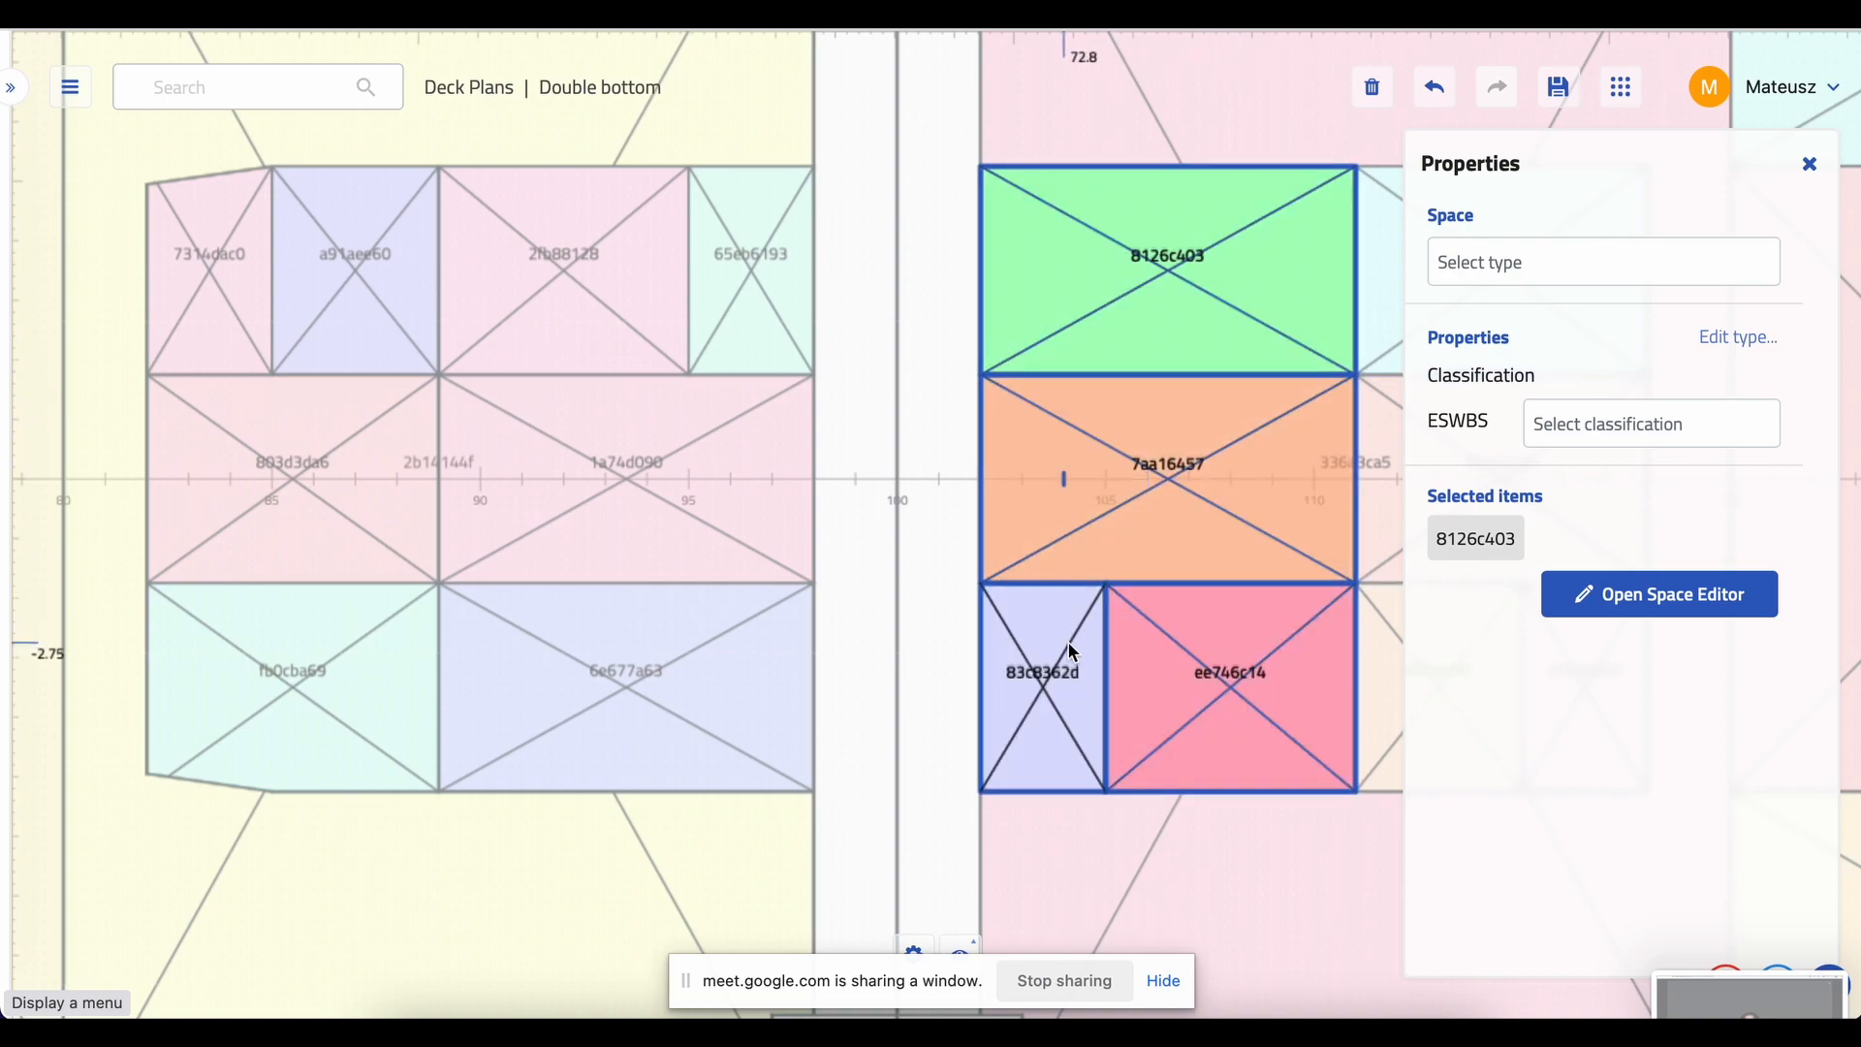
- Add the eight spaces of the aft tank block, from 6e677a63 to 7314dac0, to the selection
click(676, 690)
click(681, 700)
click(405, 686)
click(315, 485)
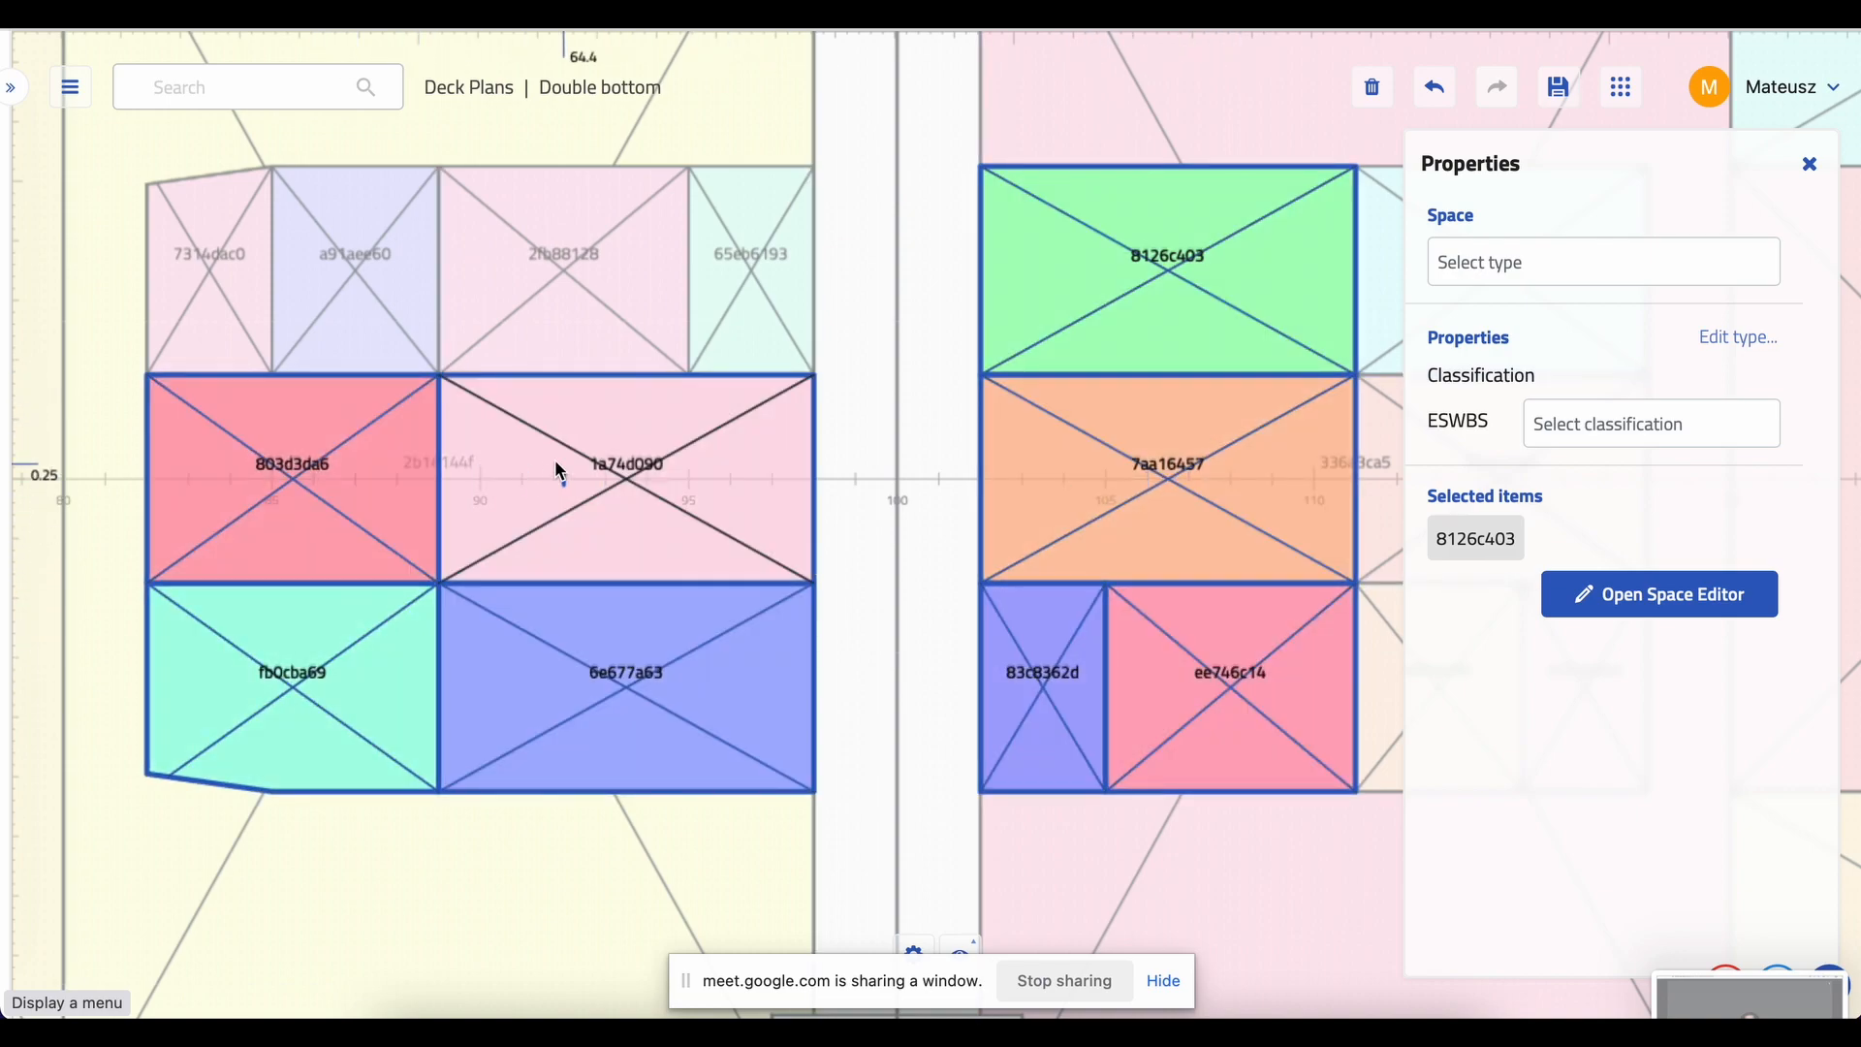
click(558, 467)
click(721, 299)
click(545, 274)
click(411, 281)
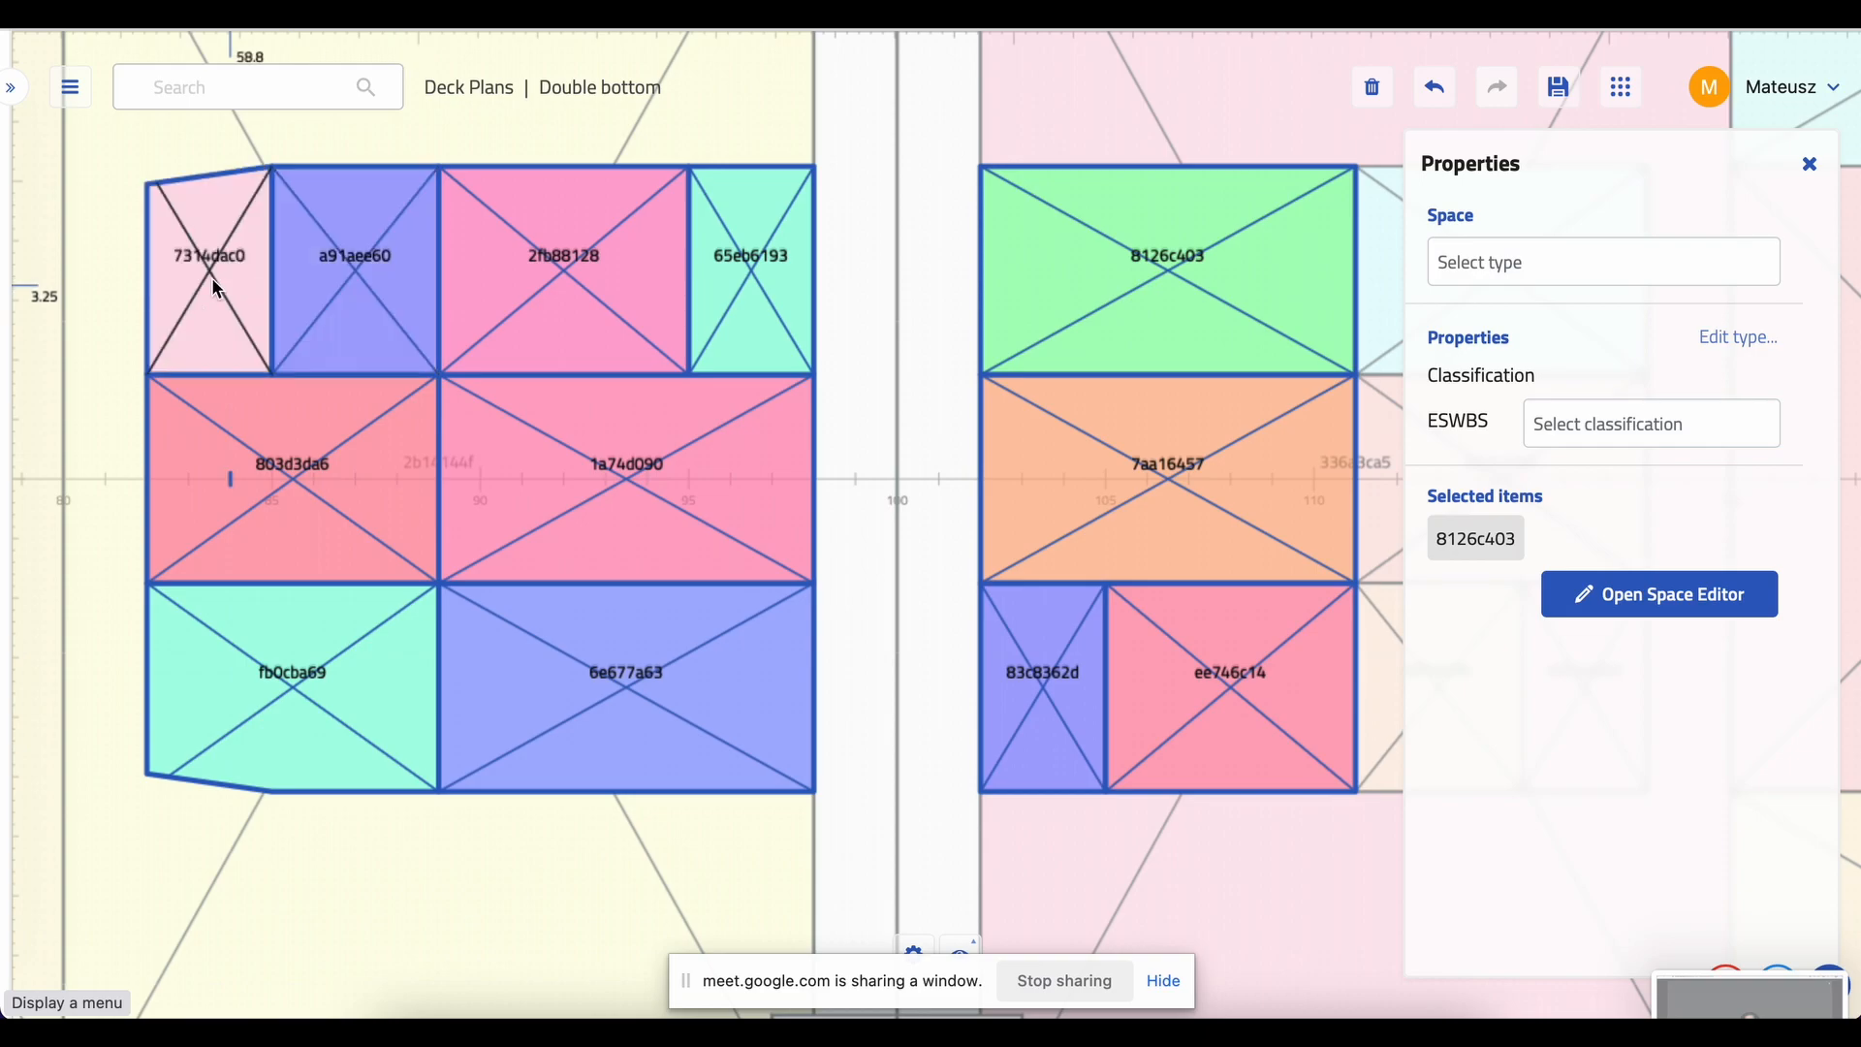
click(242, 277)
- Assign the Tank compartment type to the twelve selected inner spaces of the aft and forward blocks
click(1516, 259)
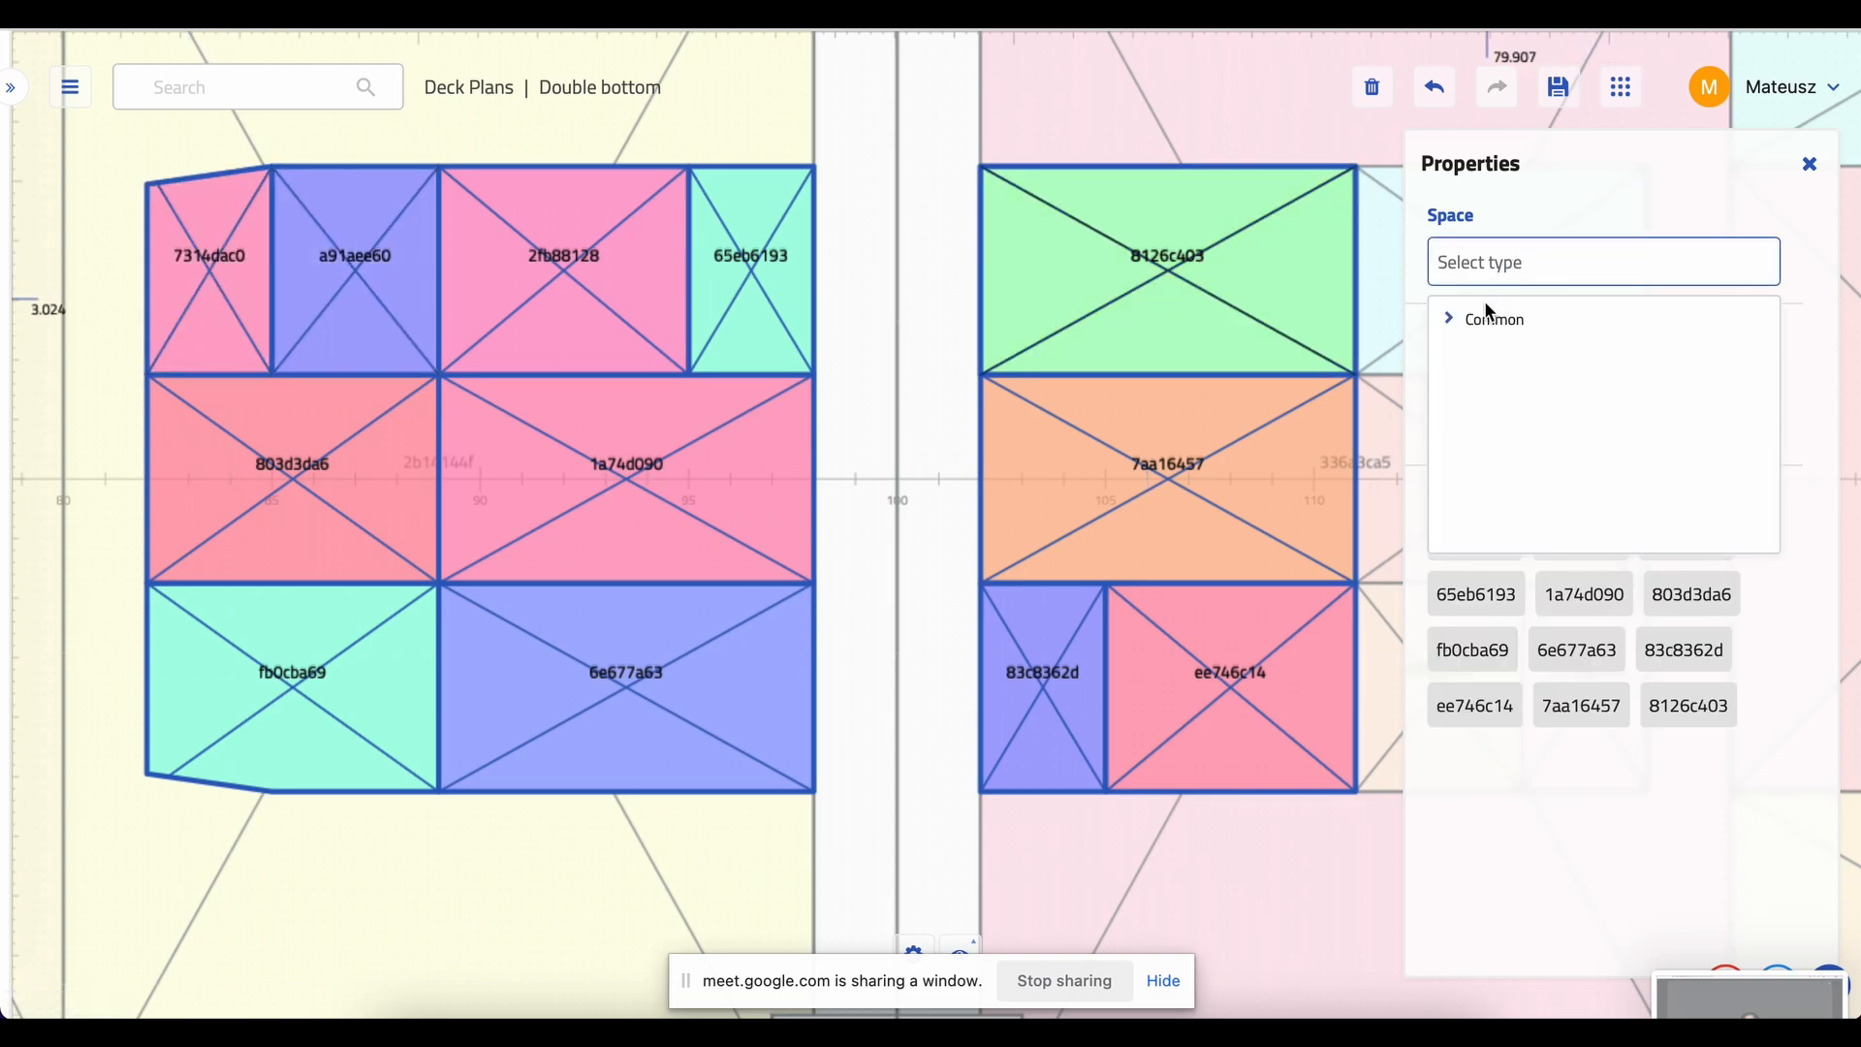
click(1445, 327)
click(1467, 278)
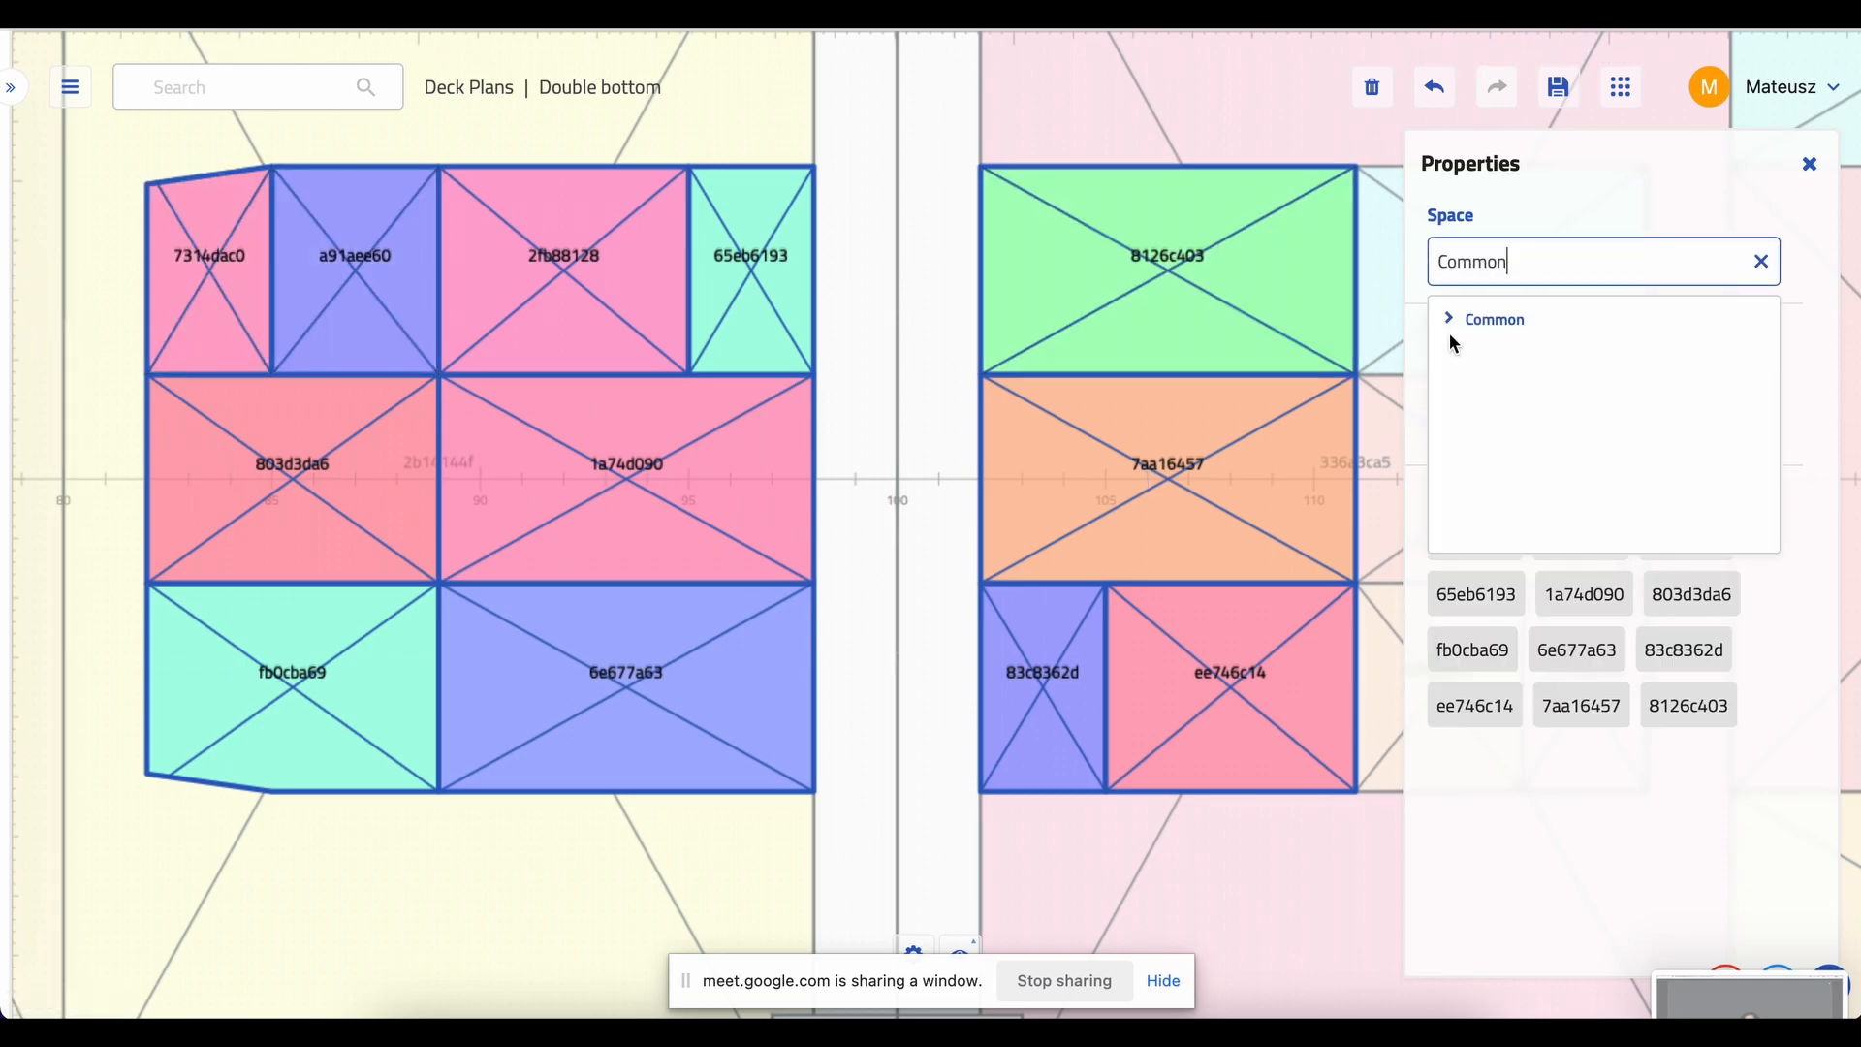
click(1447, 320)
click(1490, 507)
click(1519, 545)
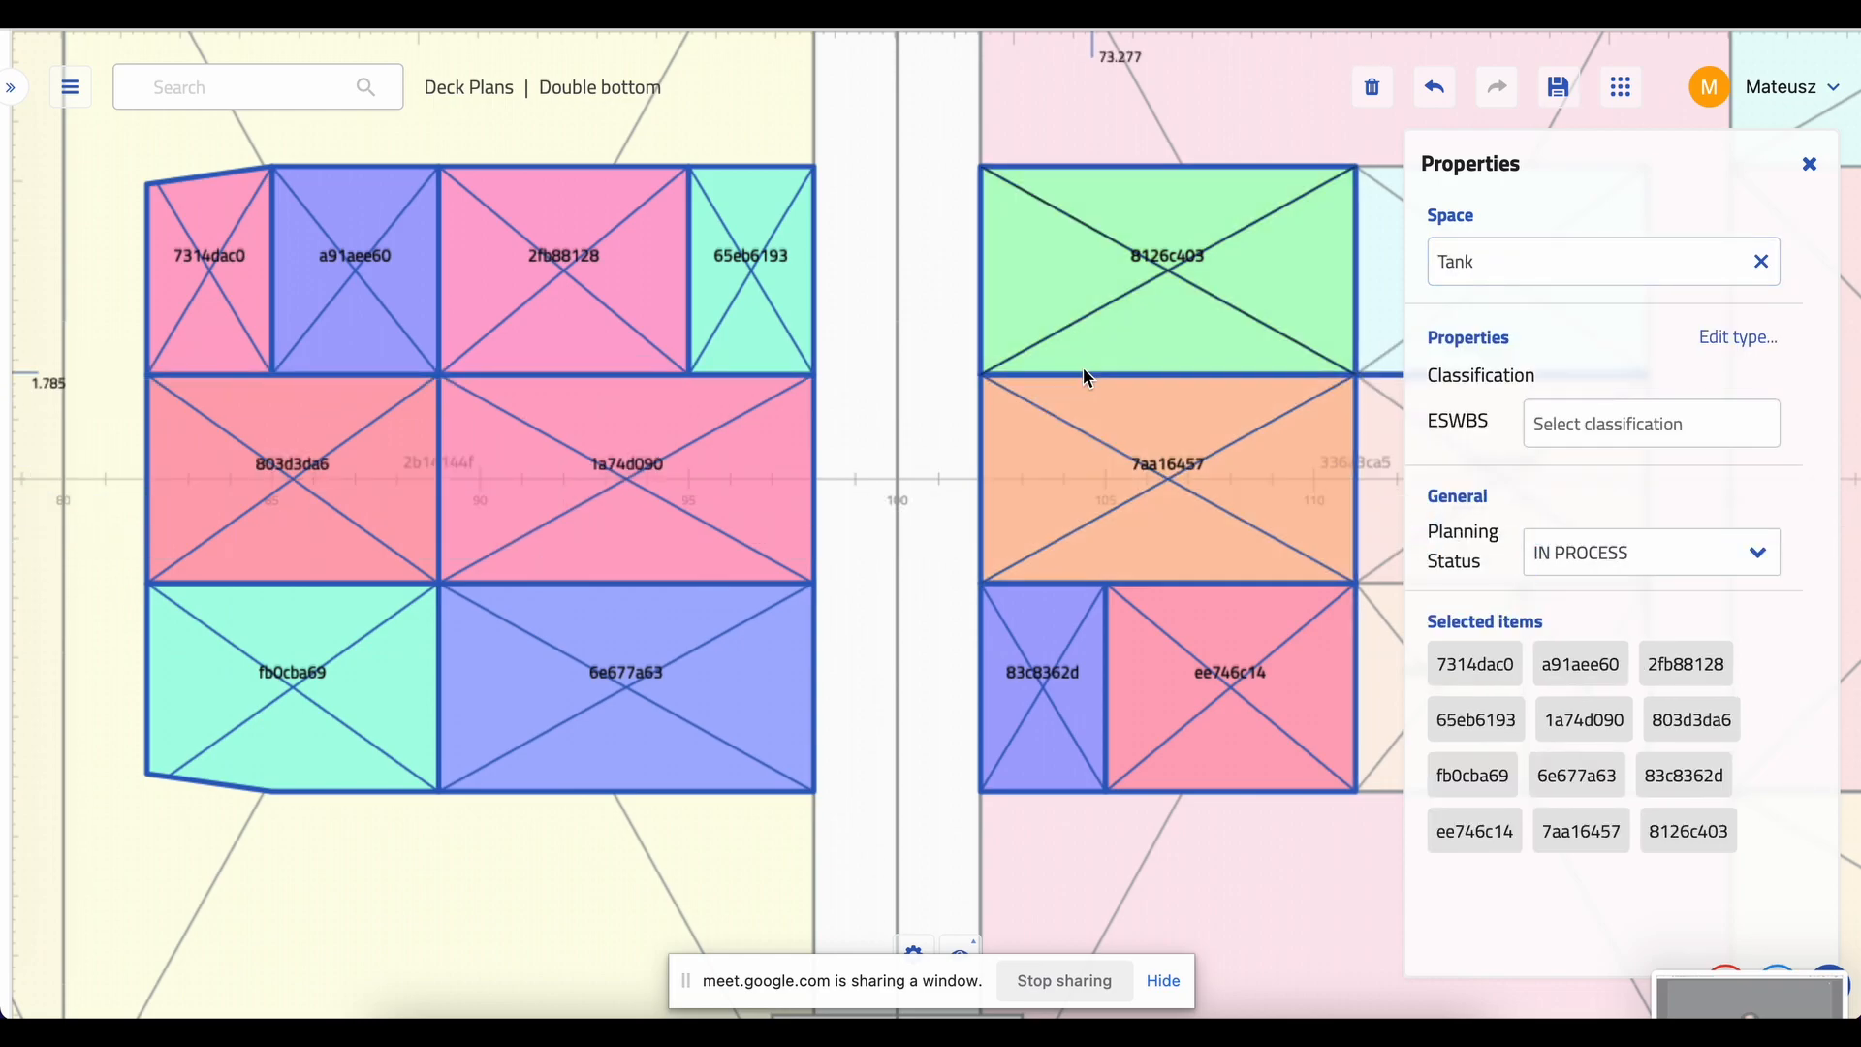
- Select all eight spaces of the forward tank block, including d781bf5c, 321471e4, 9bf59395 and 09539d99
scroll(1084, 369, right, 10)
click(893, 244)
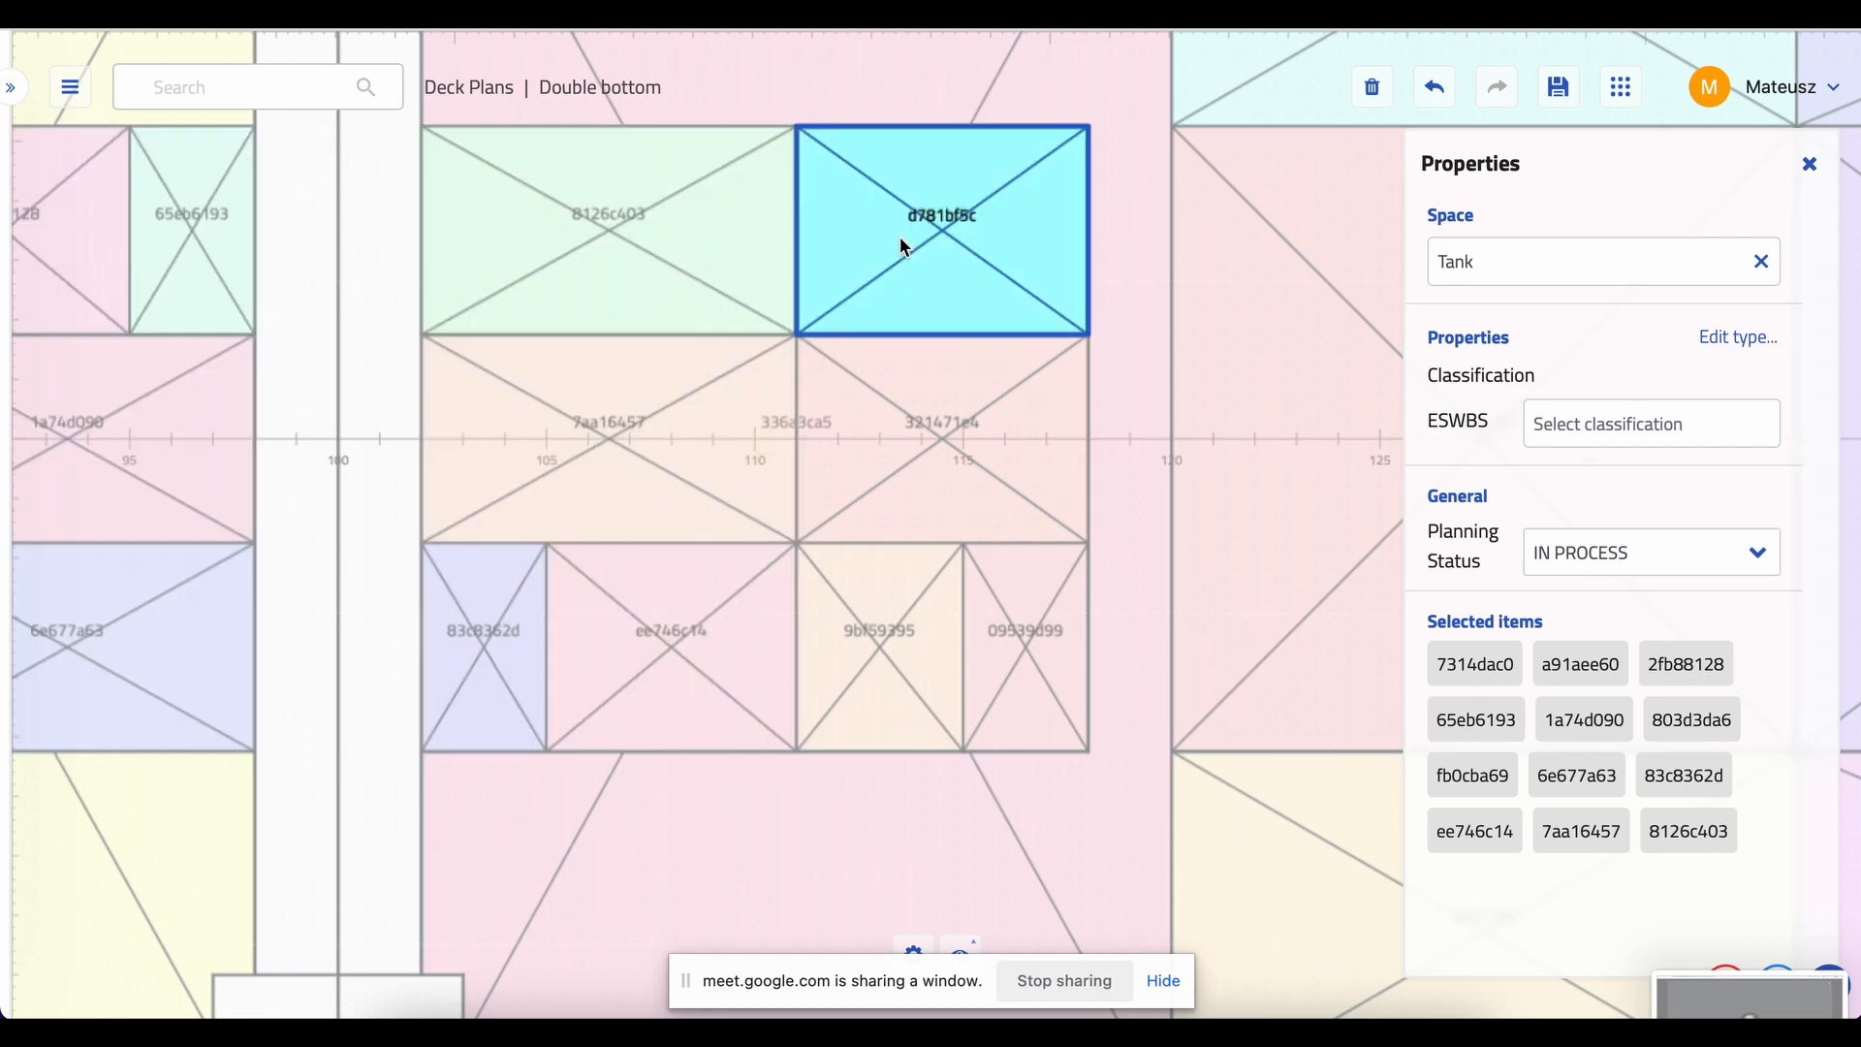
click(1008, 344)
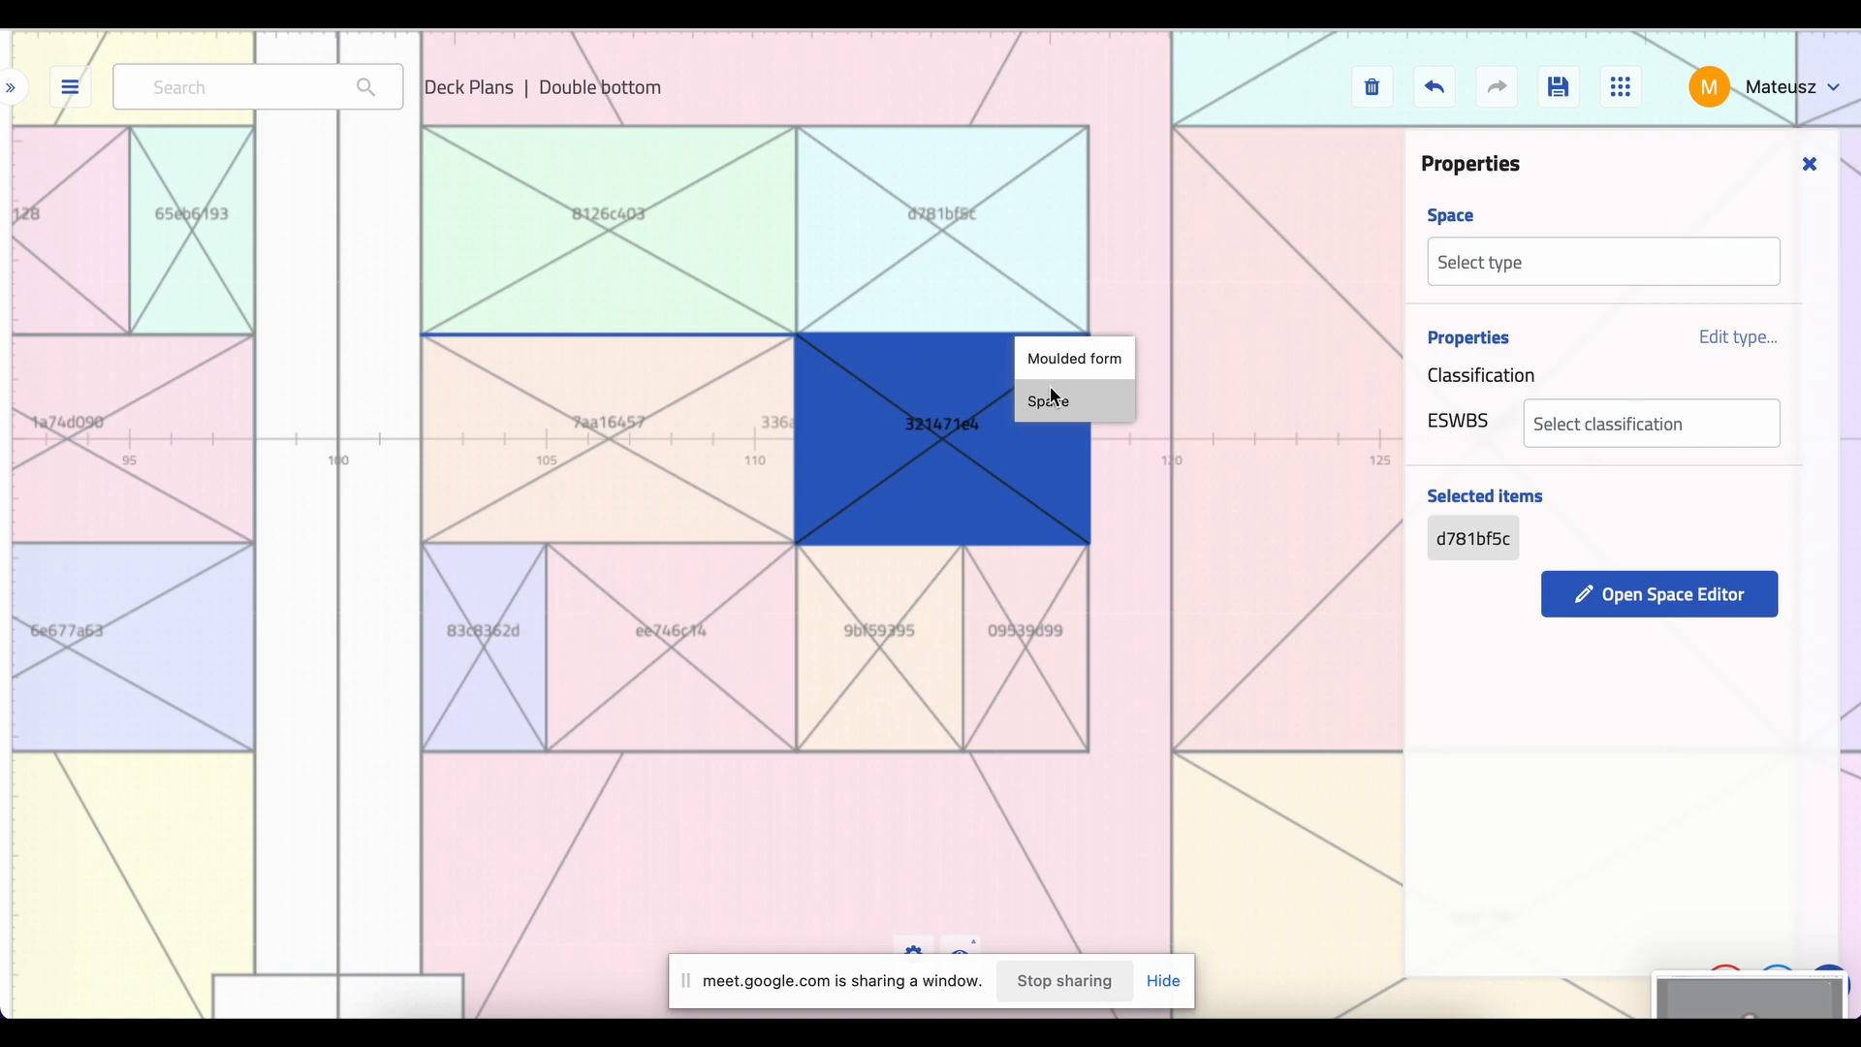
click(1055, 398)
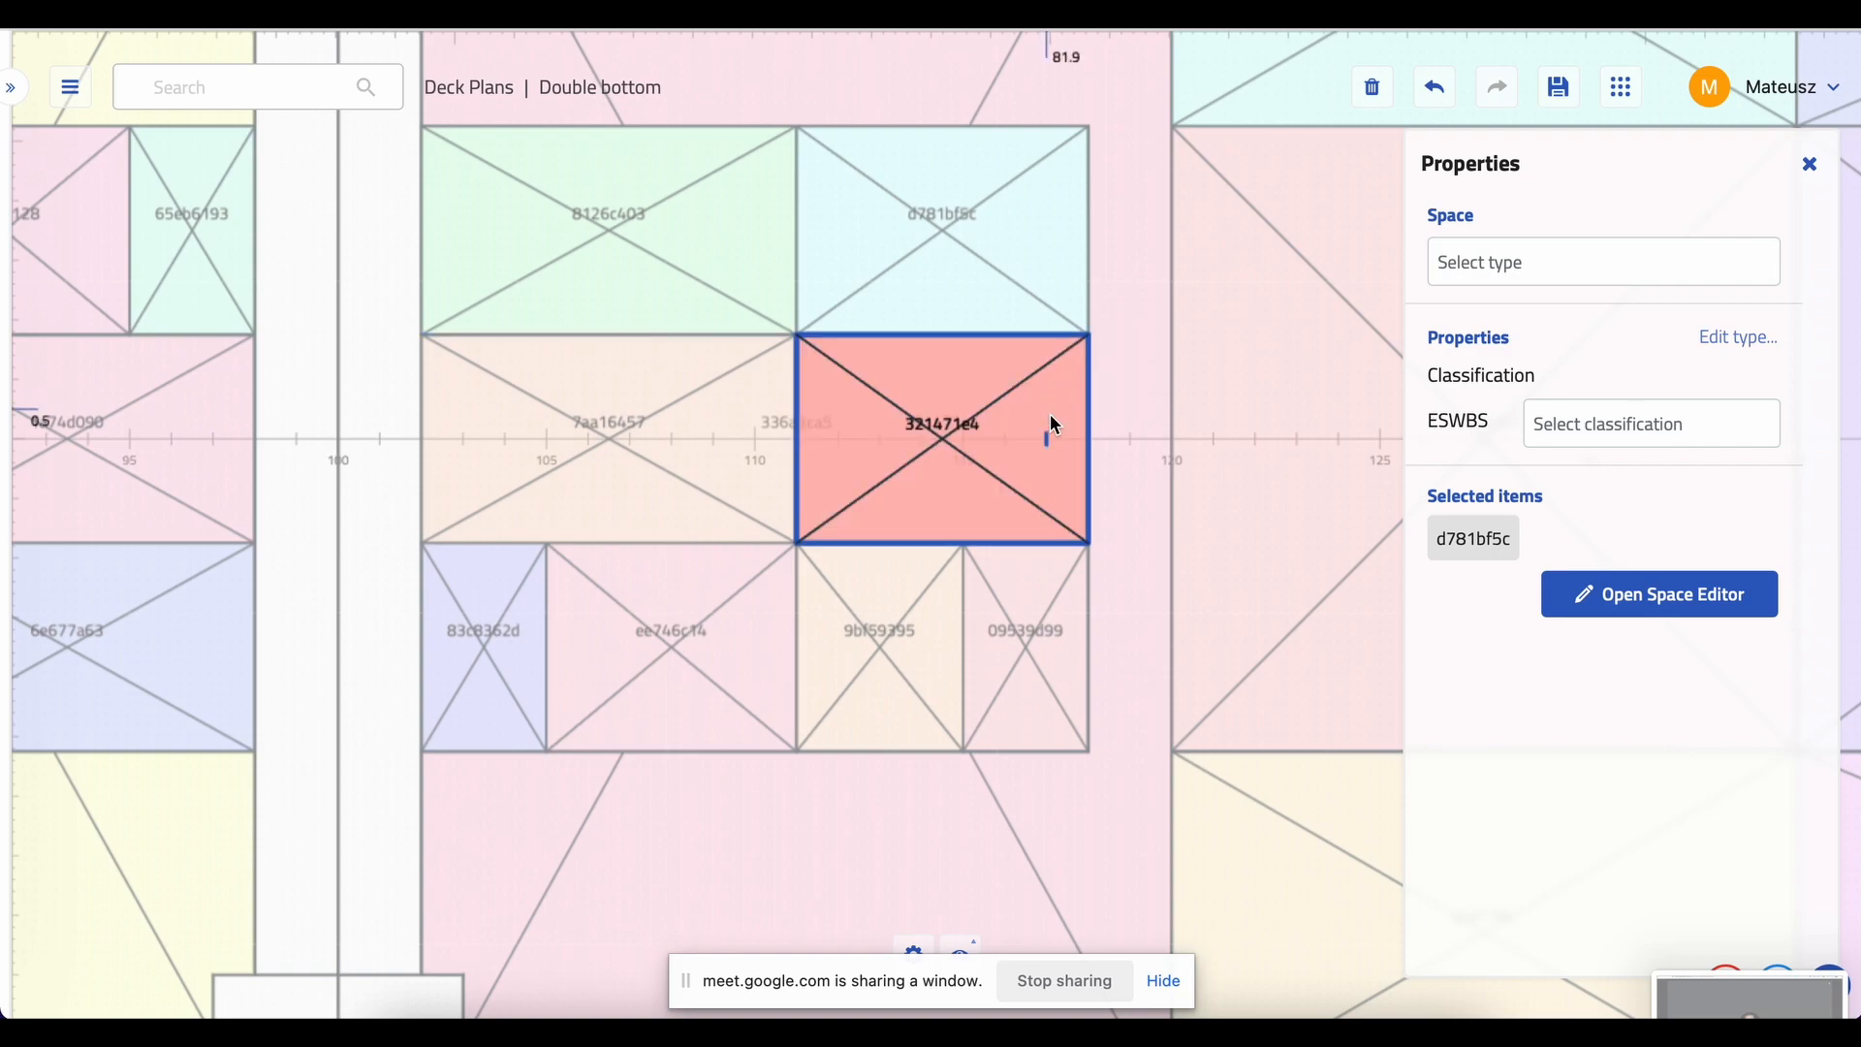
shift+click(1043, 671)
shift+click(873, 622)
shift+click(689, 635)
shift+click(671, 432)
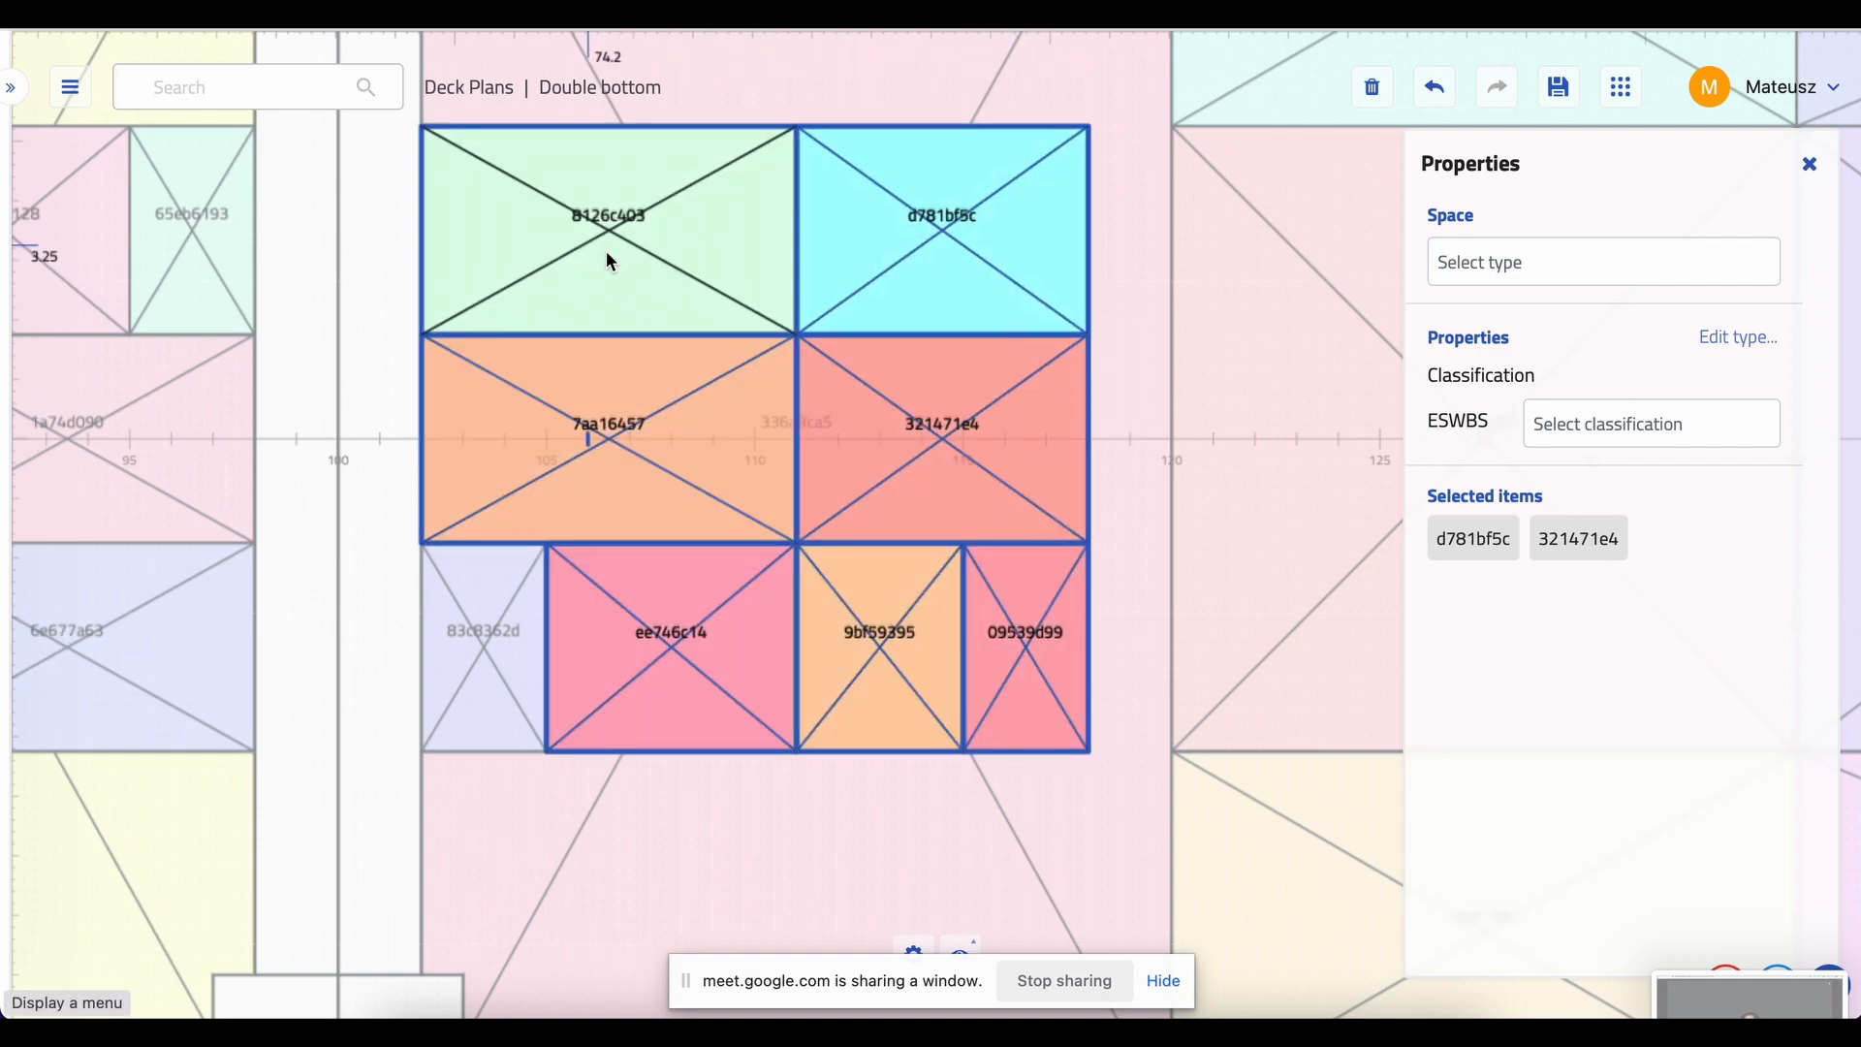
shift+click(611, 260)
shift+click(484, 647)
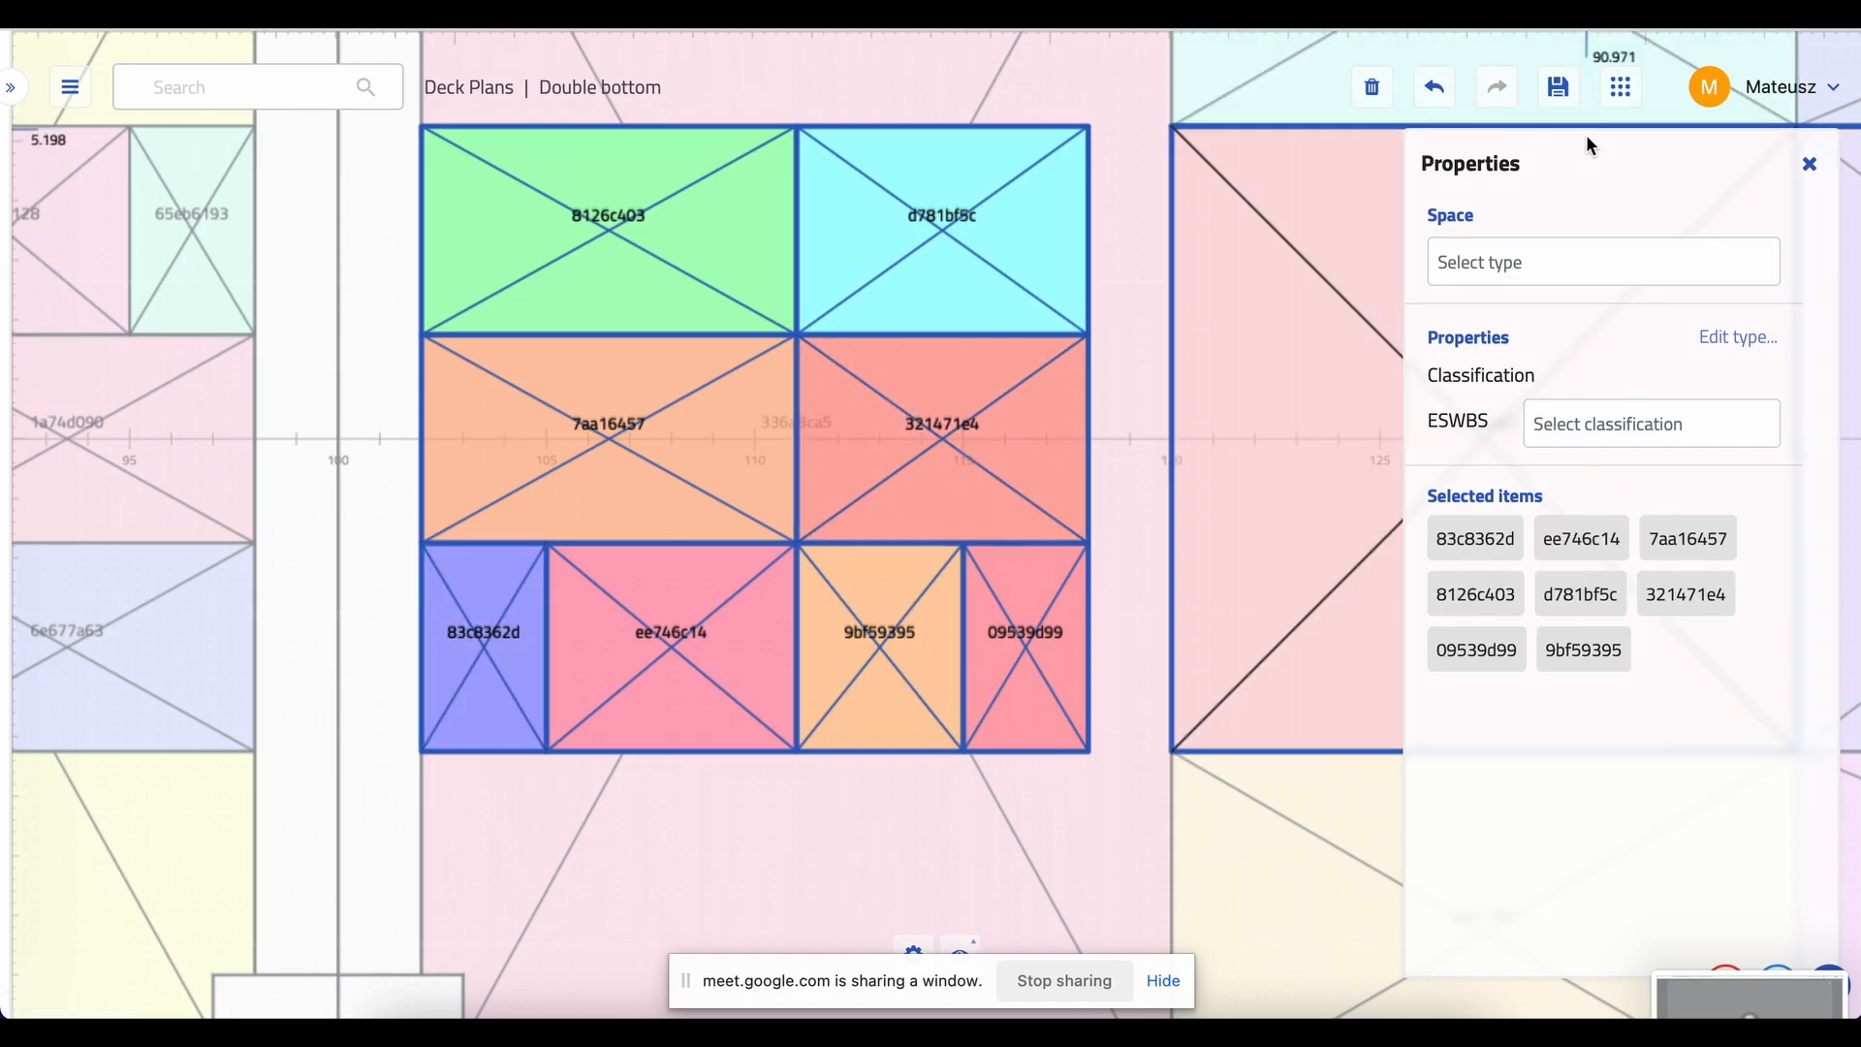
- Set the type of the eight selected forward-block spaces to Tank under Compartment
click(1498, 260)
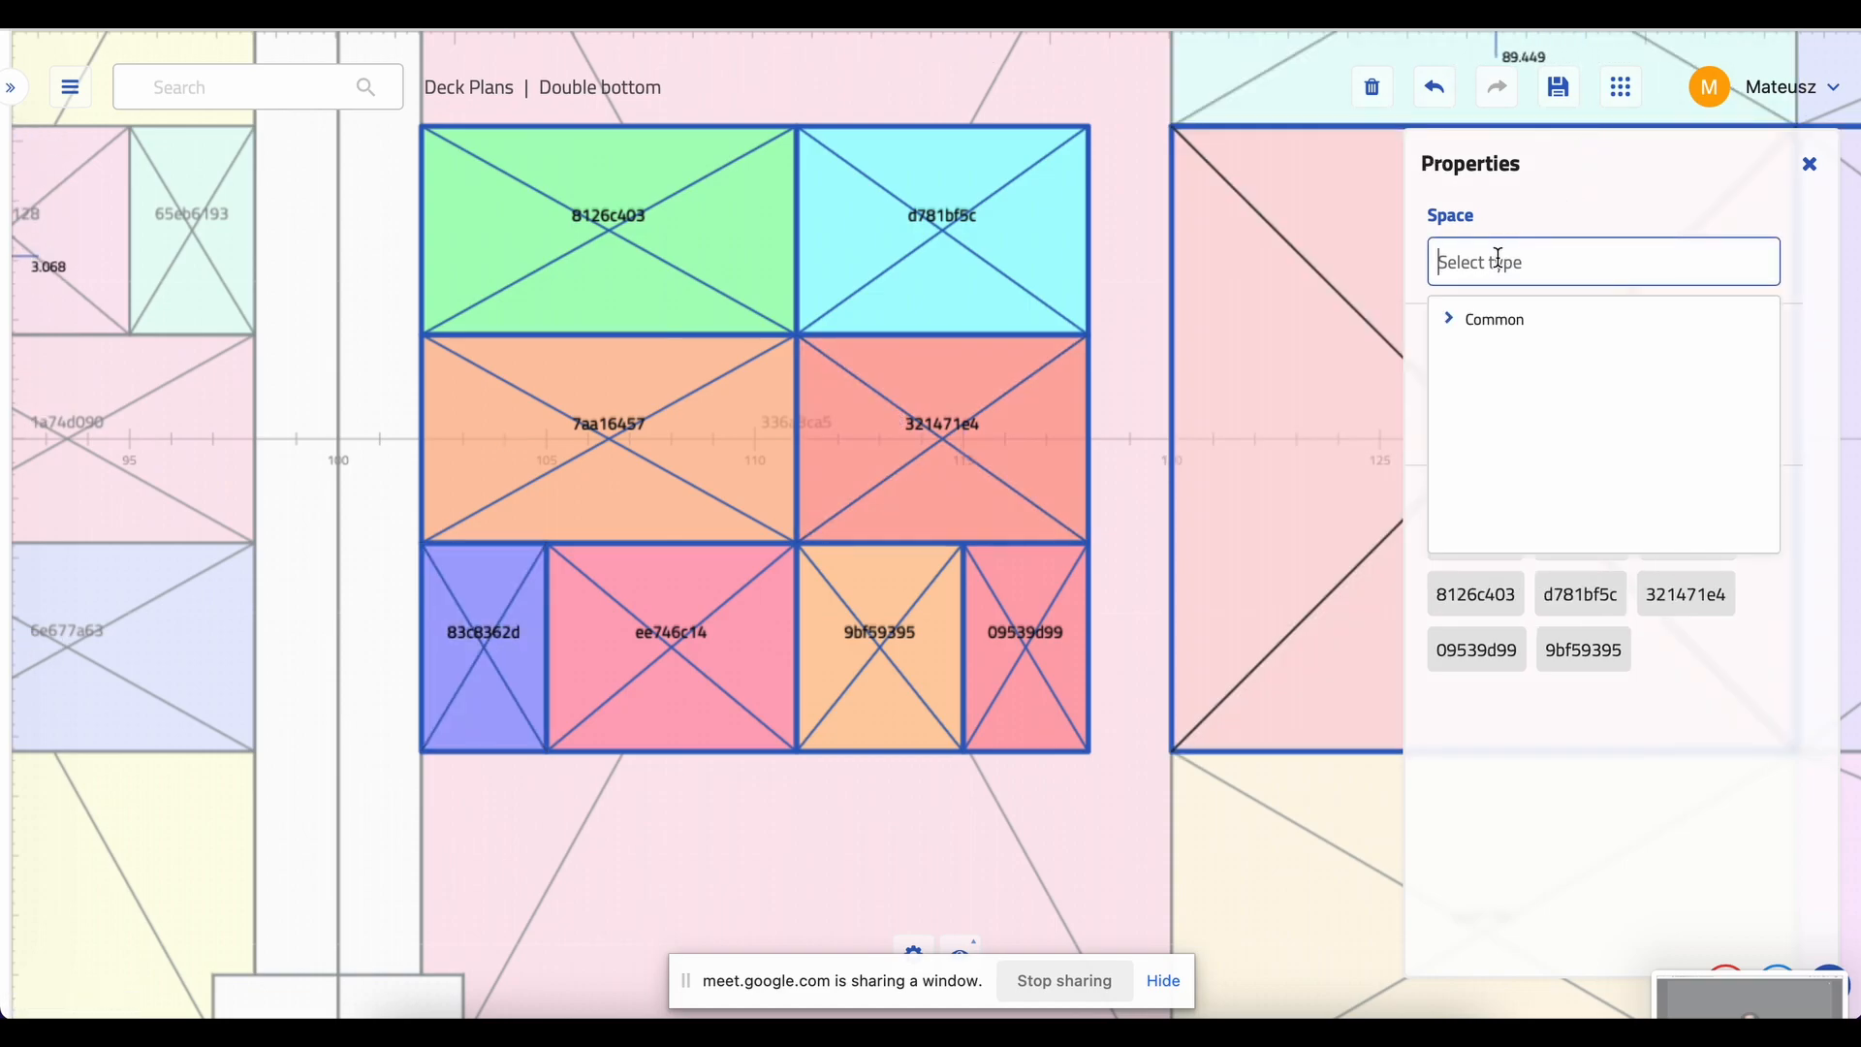
click(1451, 328)
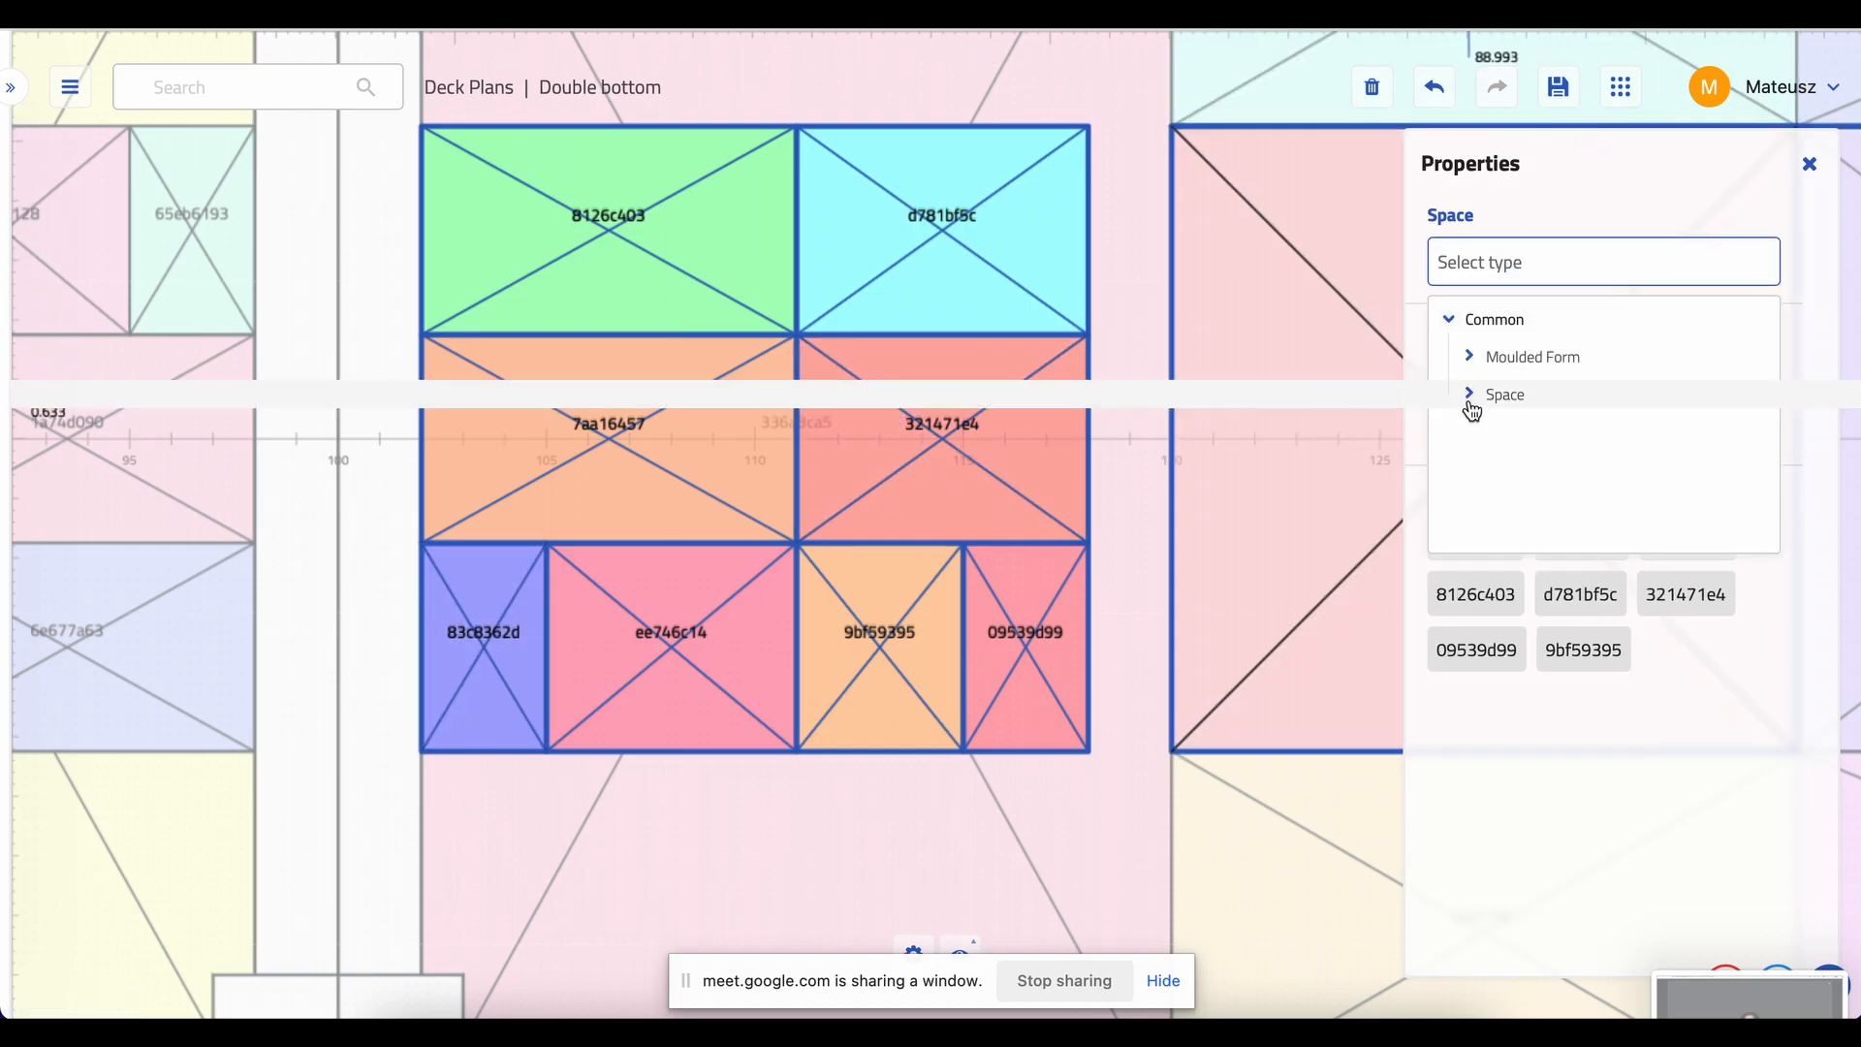
click(1470, 400)
click(1489, 506)
scroll(1503, 500, down, 1)
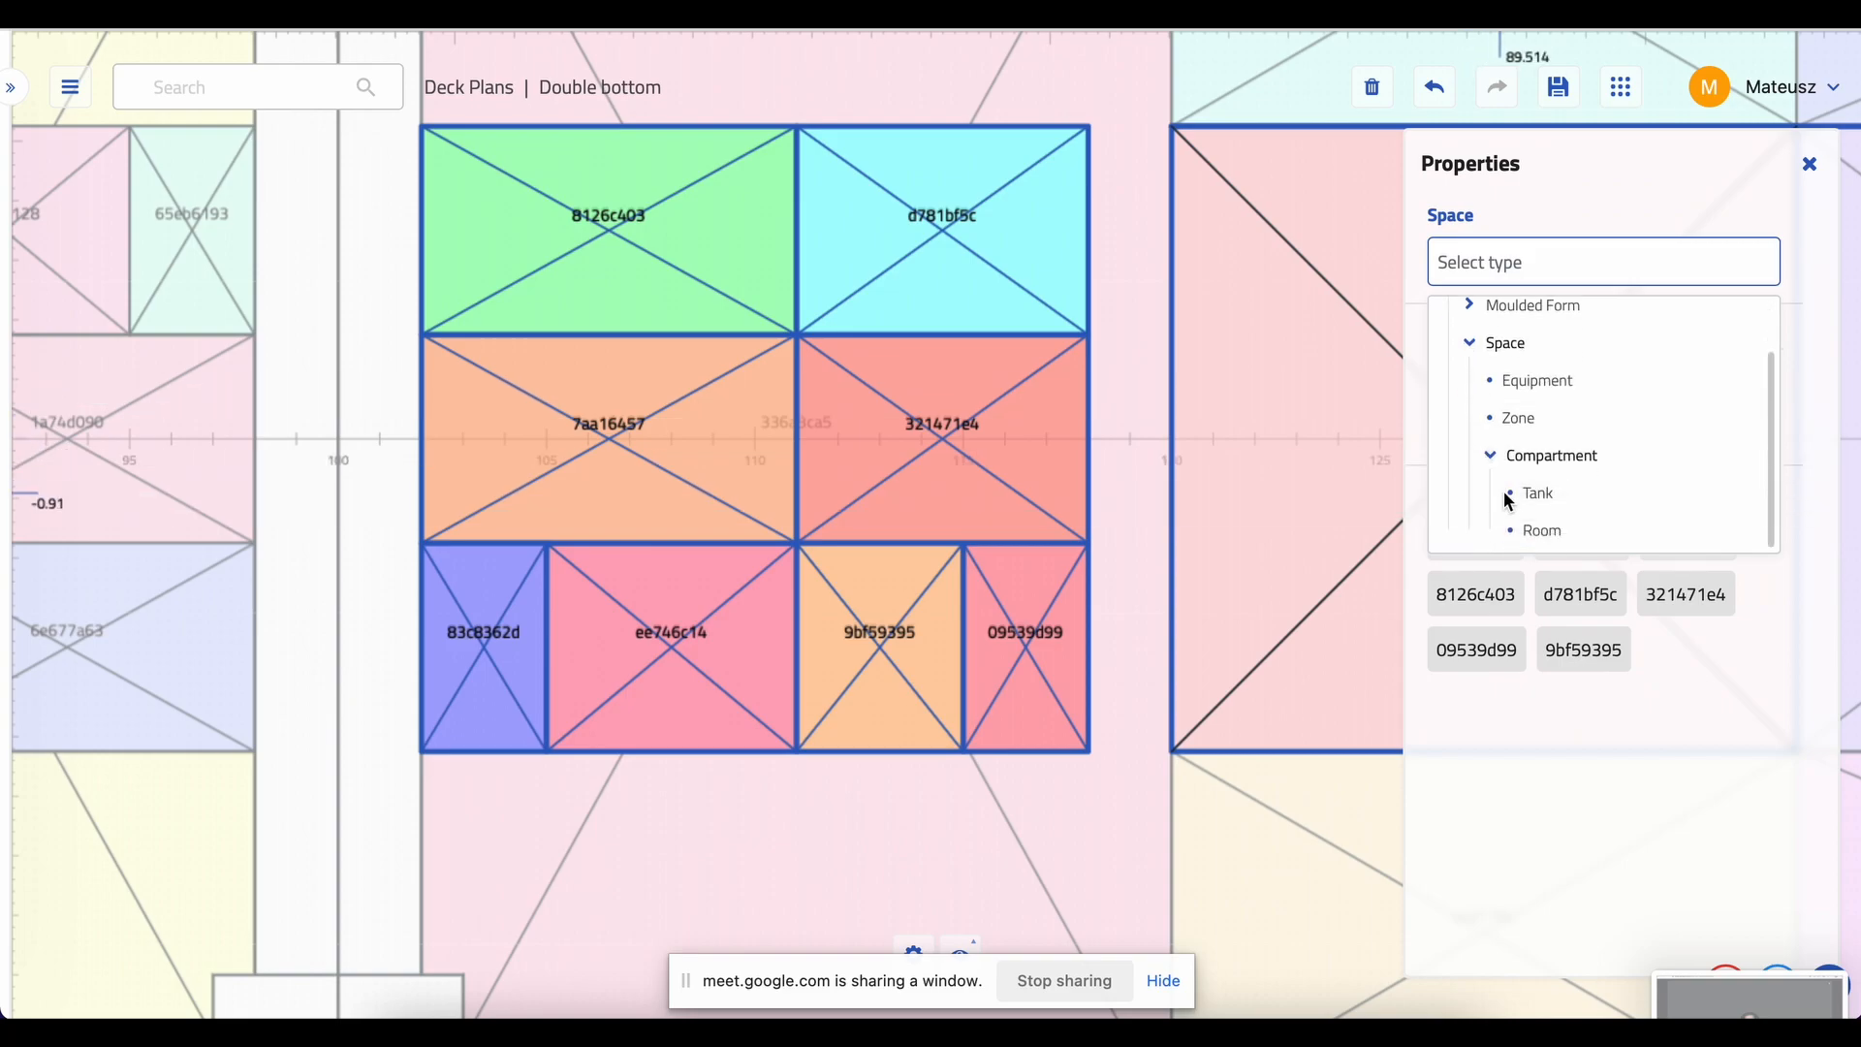
click(1536, 492)
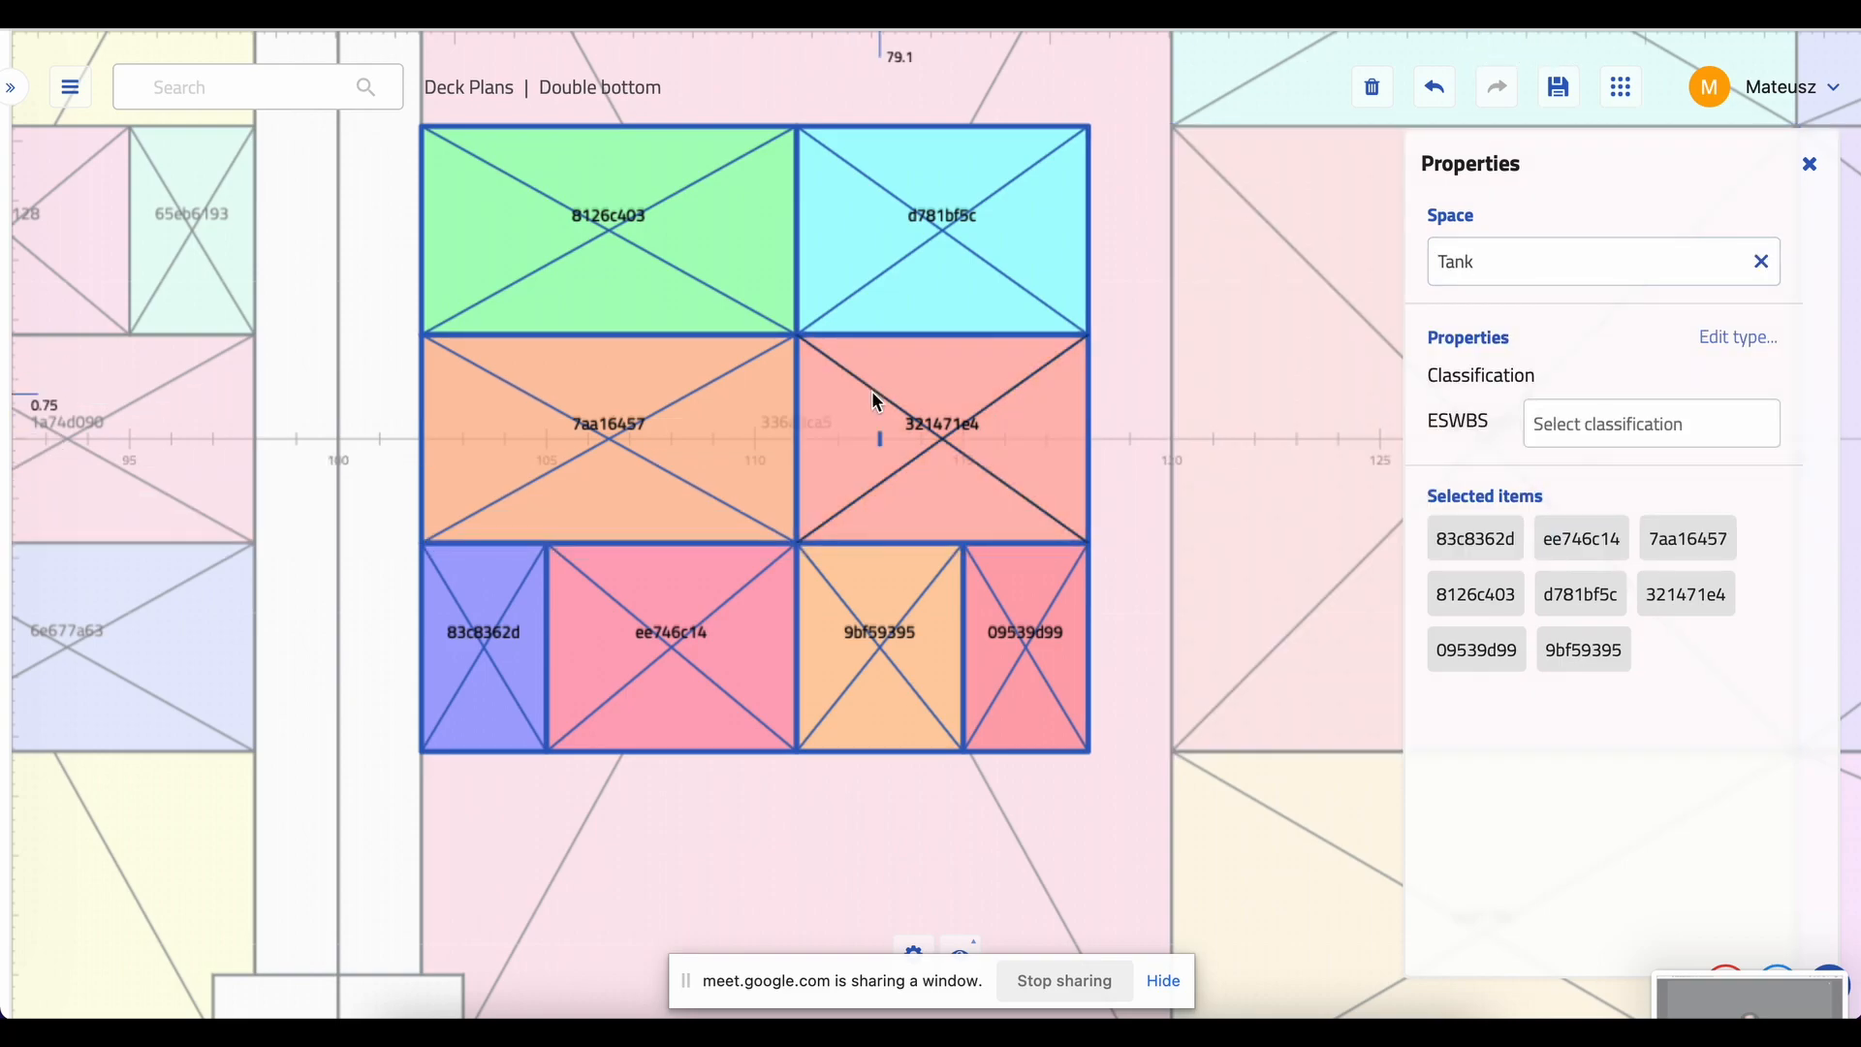
- Clear the selection and select the space enclosing the forward tank block, 336a3ca5, to review its Tank properties
scroll(876, 402, down, 5)
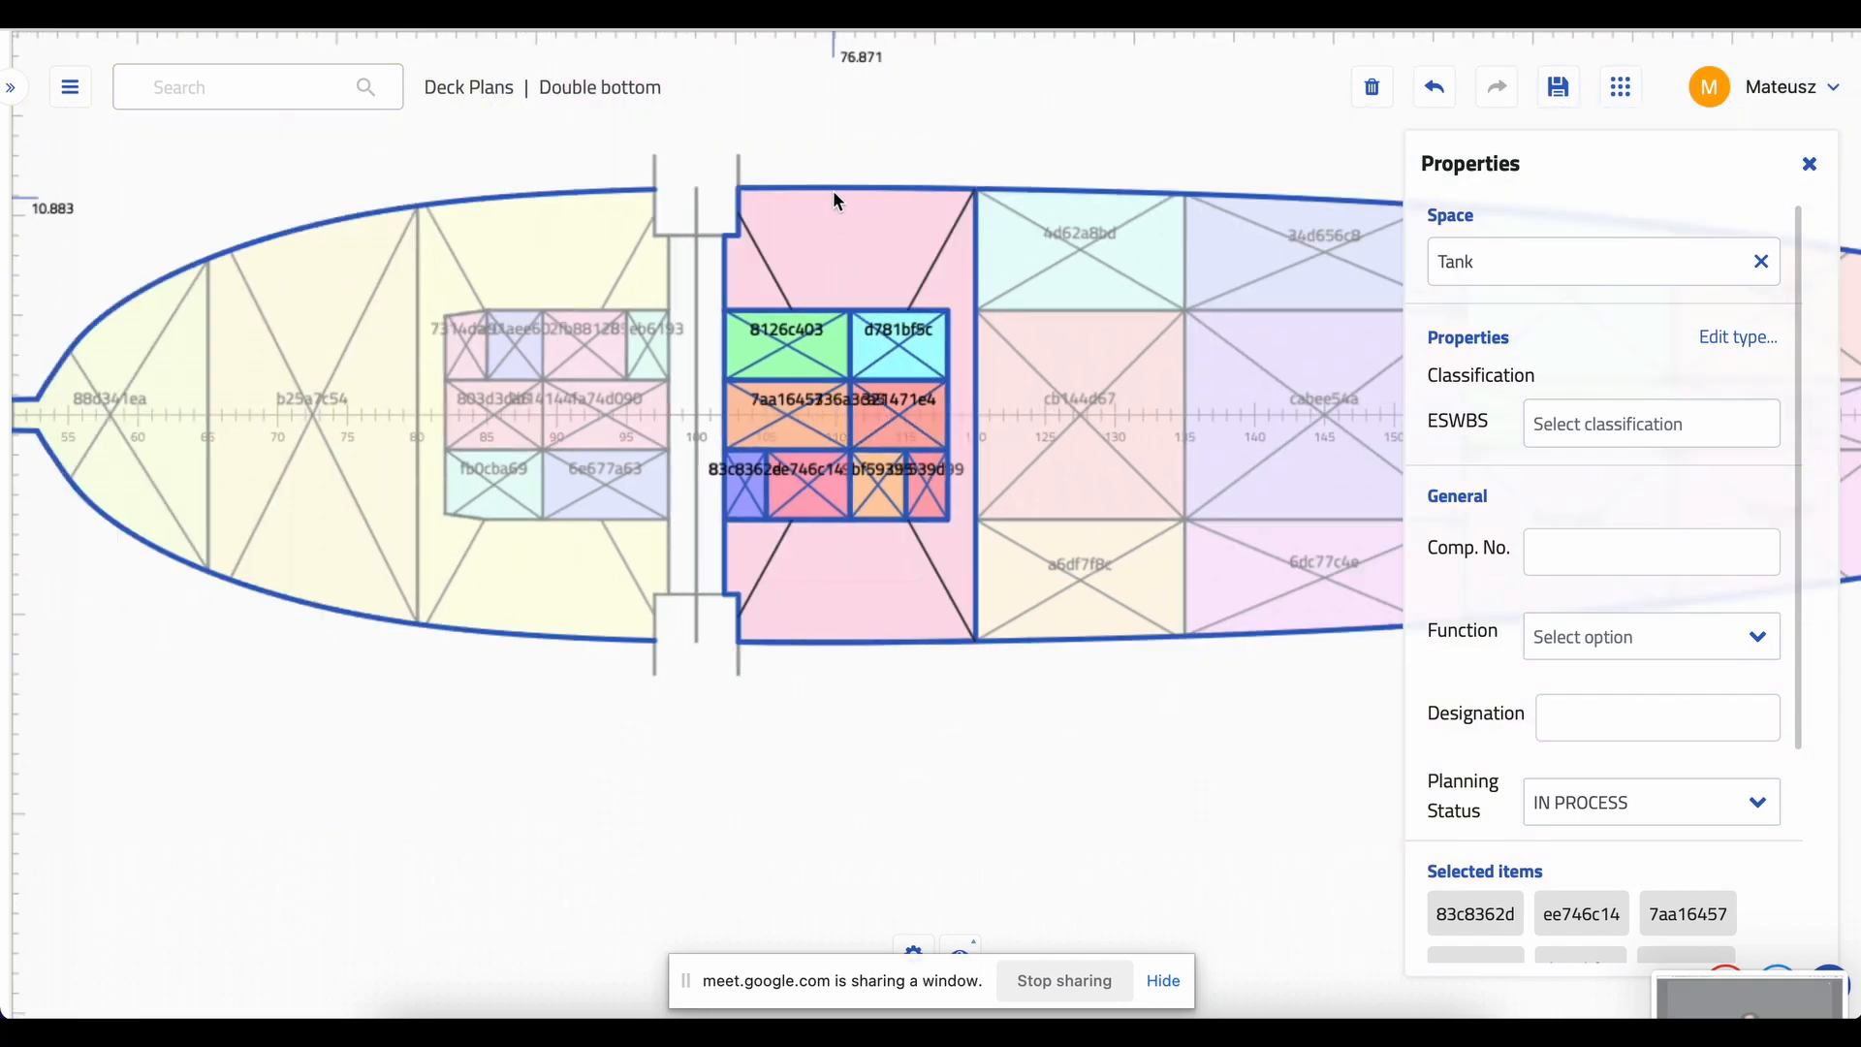
drag(815, 136, 850, 203)
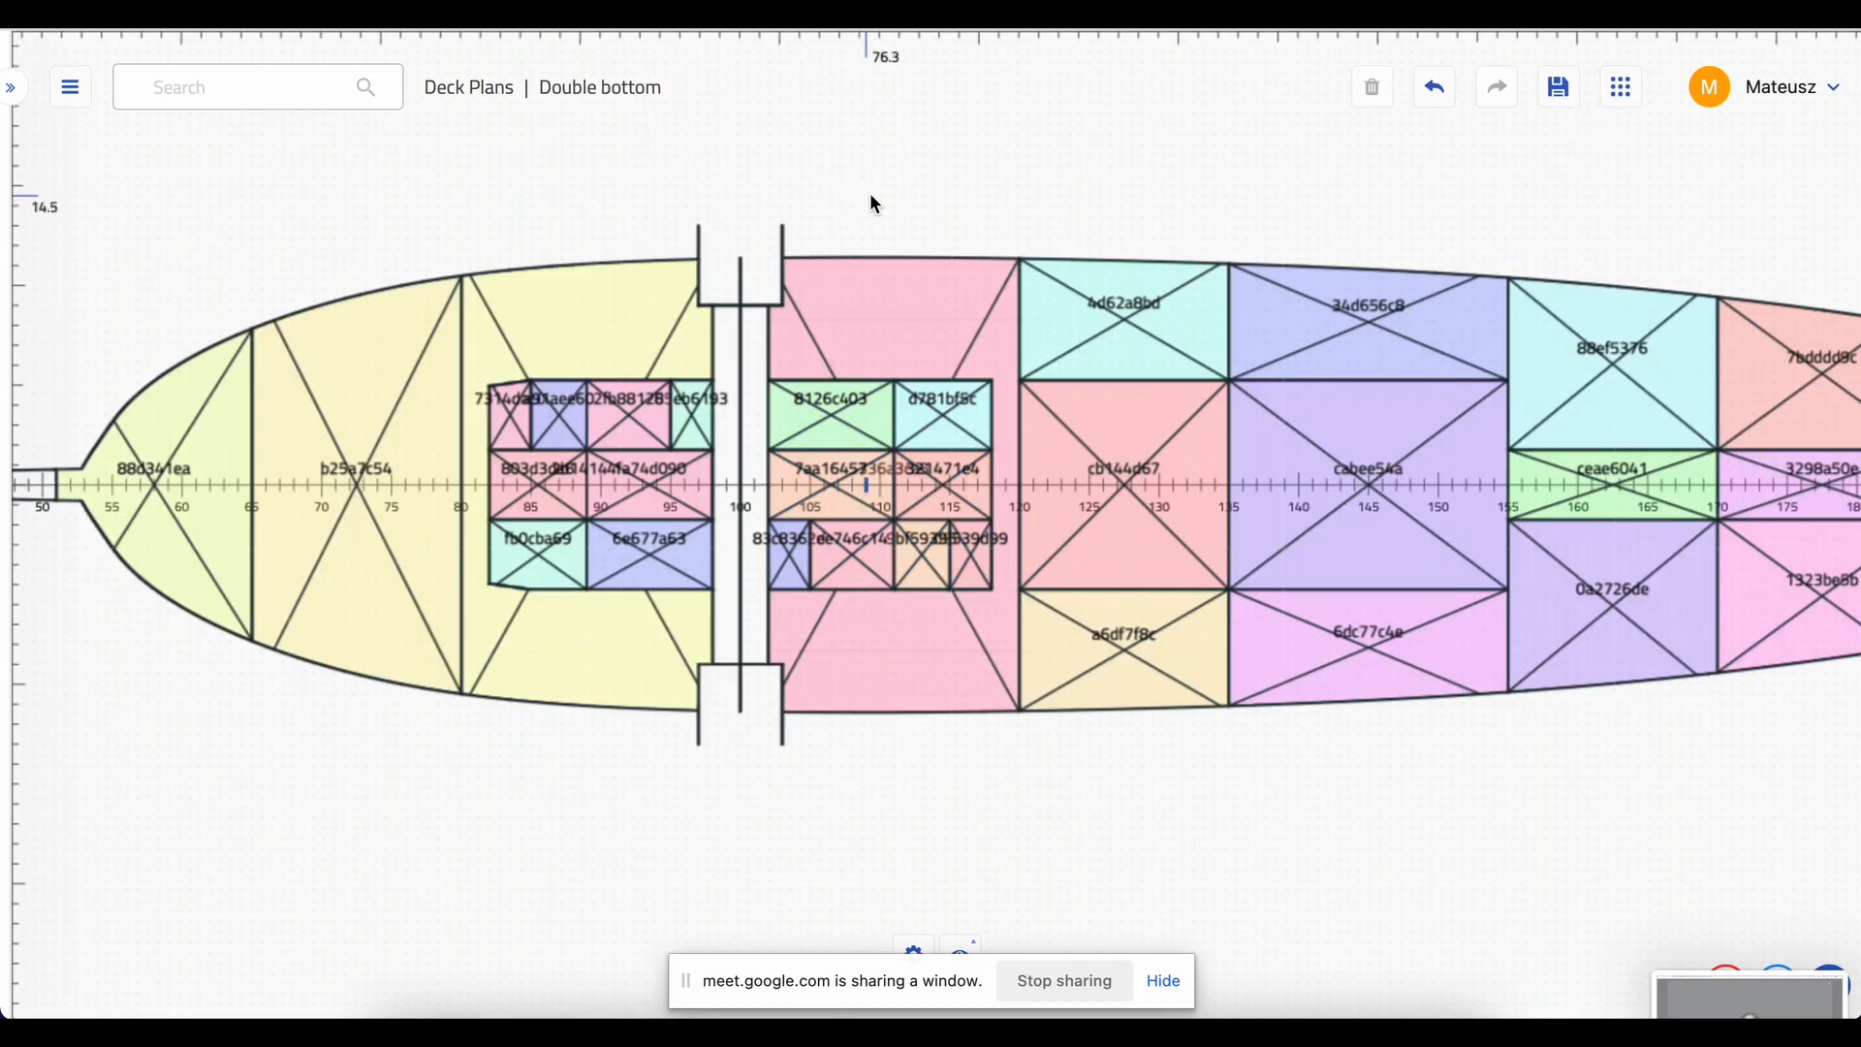
click(850, 306)
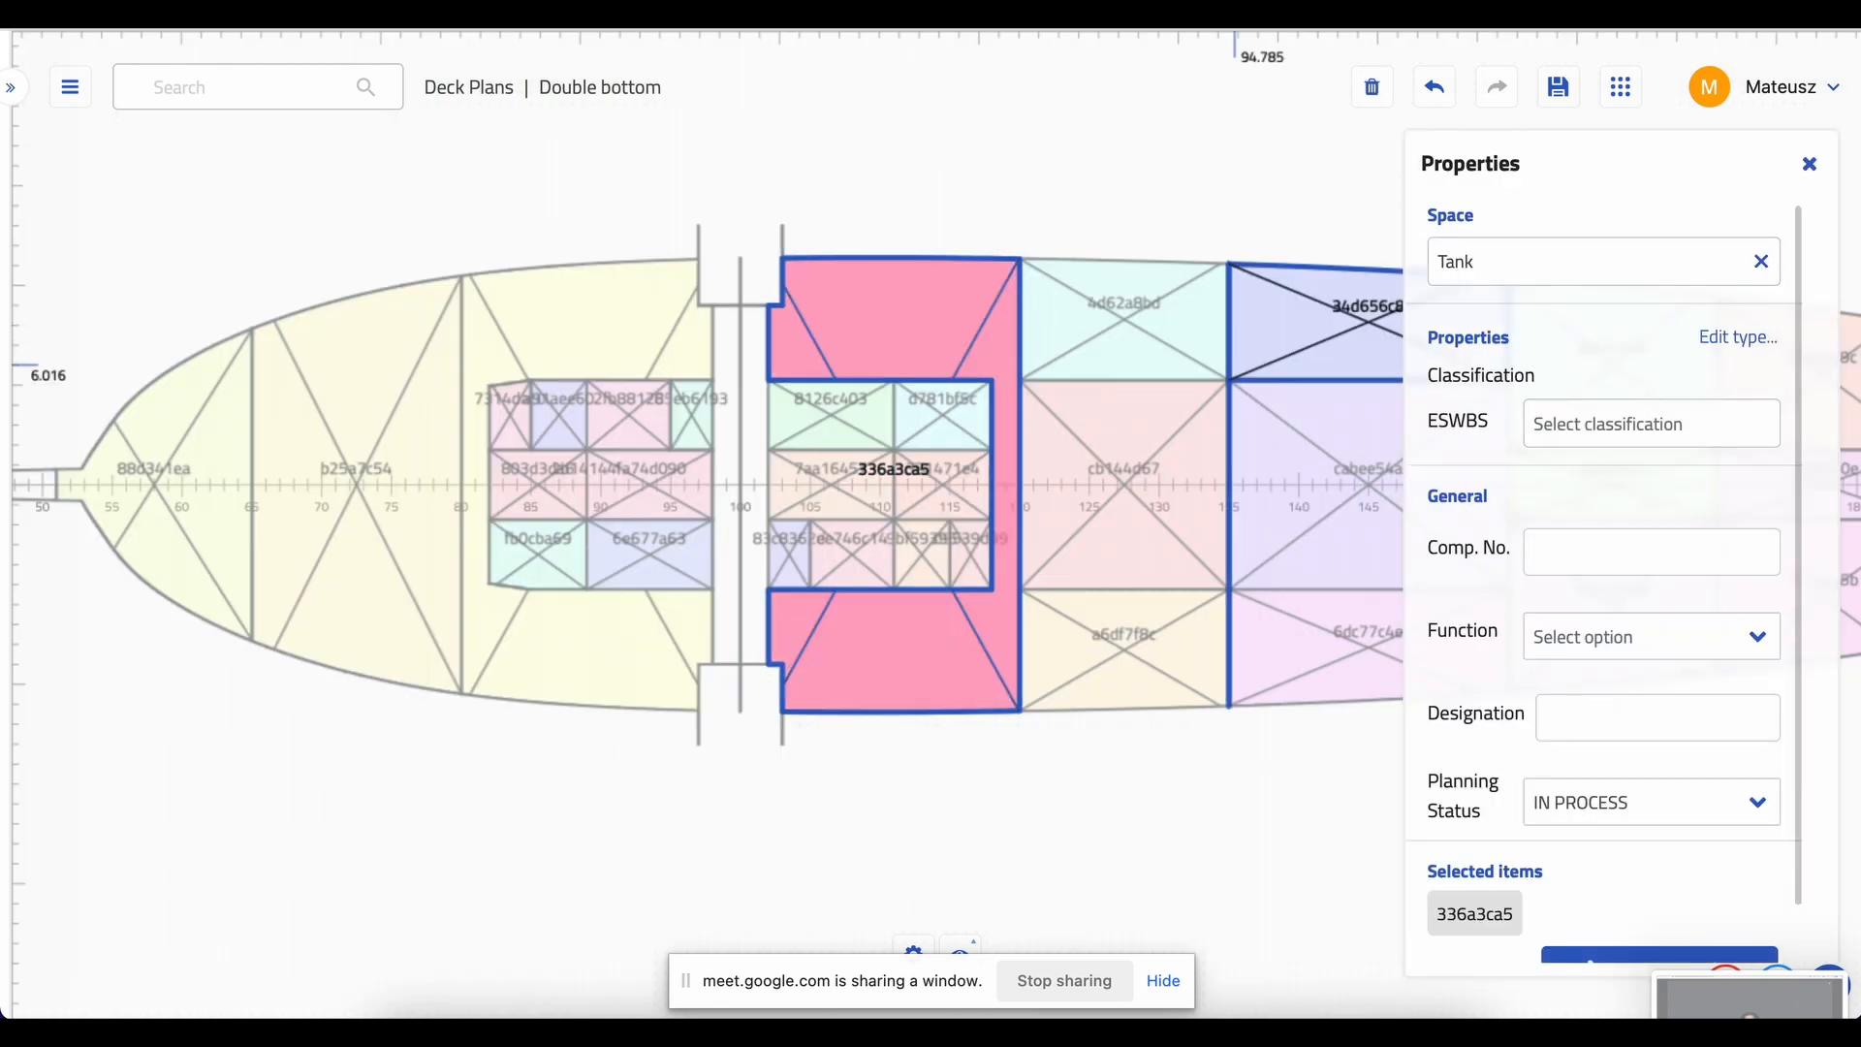
scroll(1604, 523, down, 1)
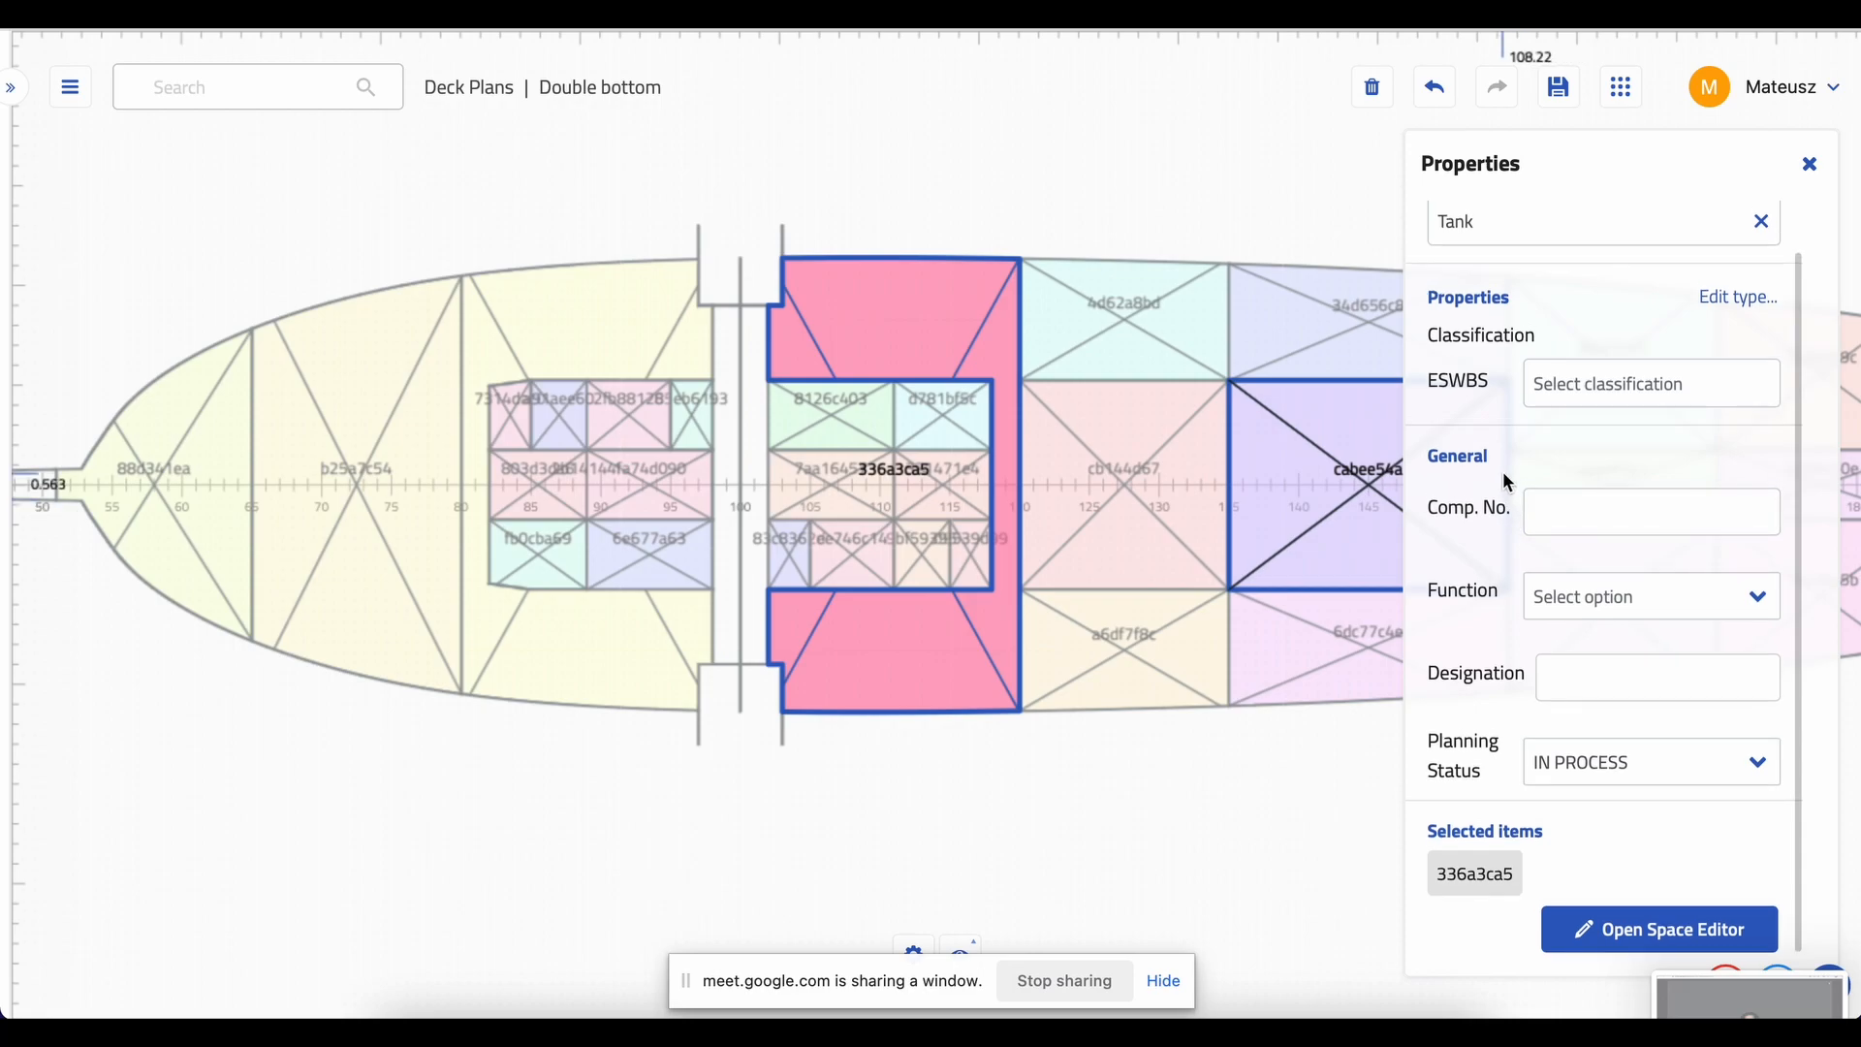
- Create a space with the Space Editor in the narrow strip between the tank blocks, just aft of frame 100
scroll(1507, 480, up, 1)
scroll(1497, 504, down, 1)
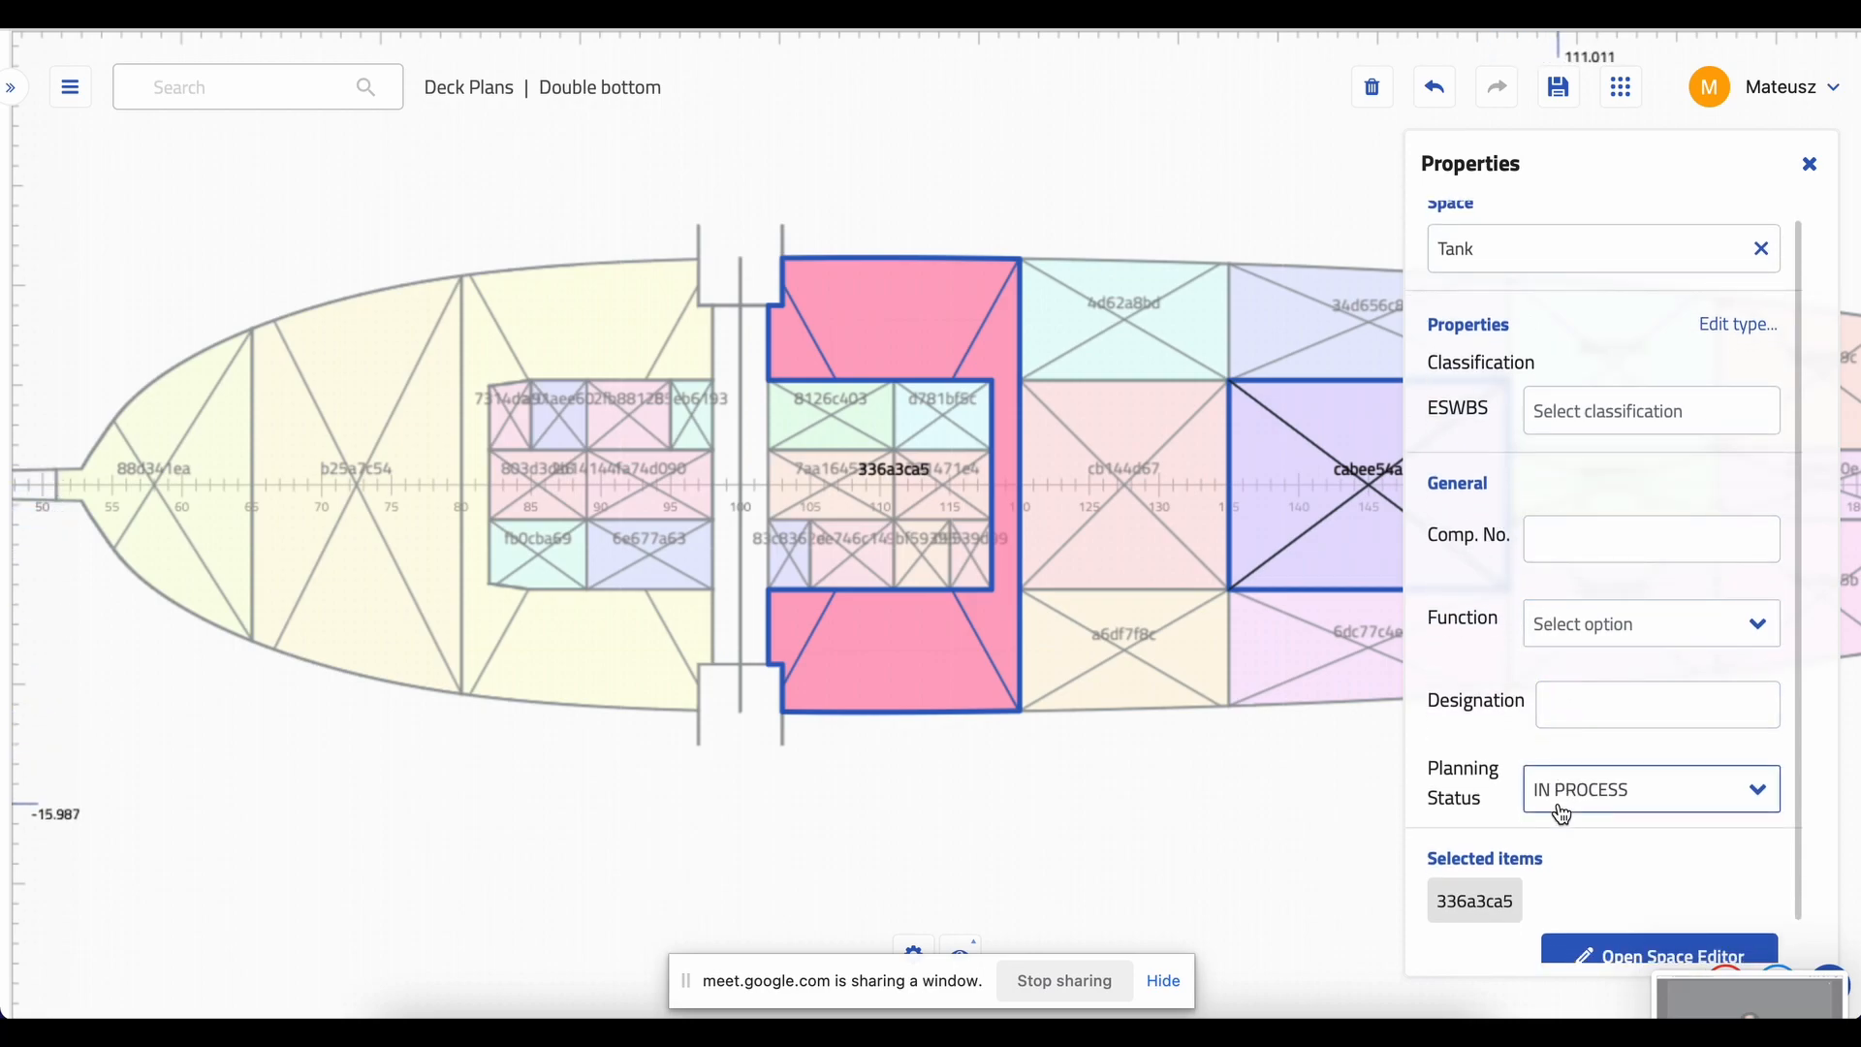
click(900, 825)
click(1624, 87)
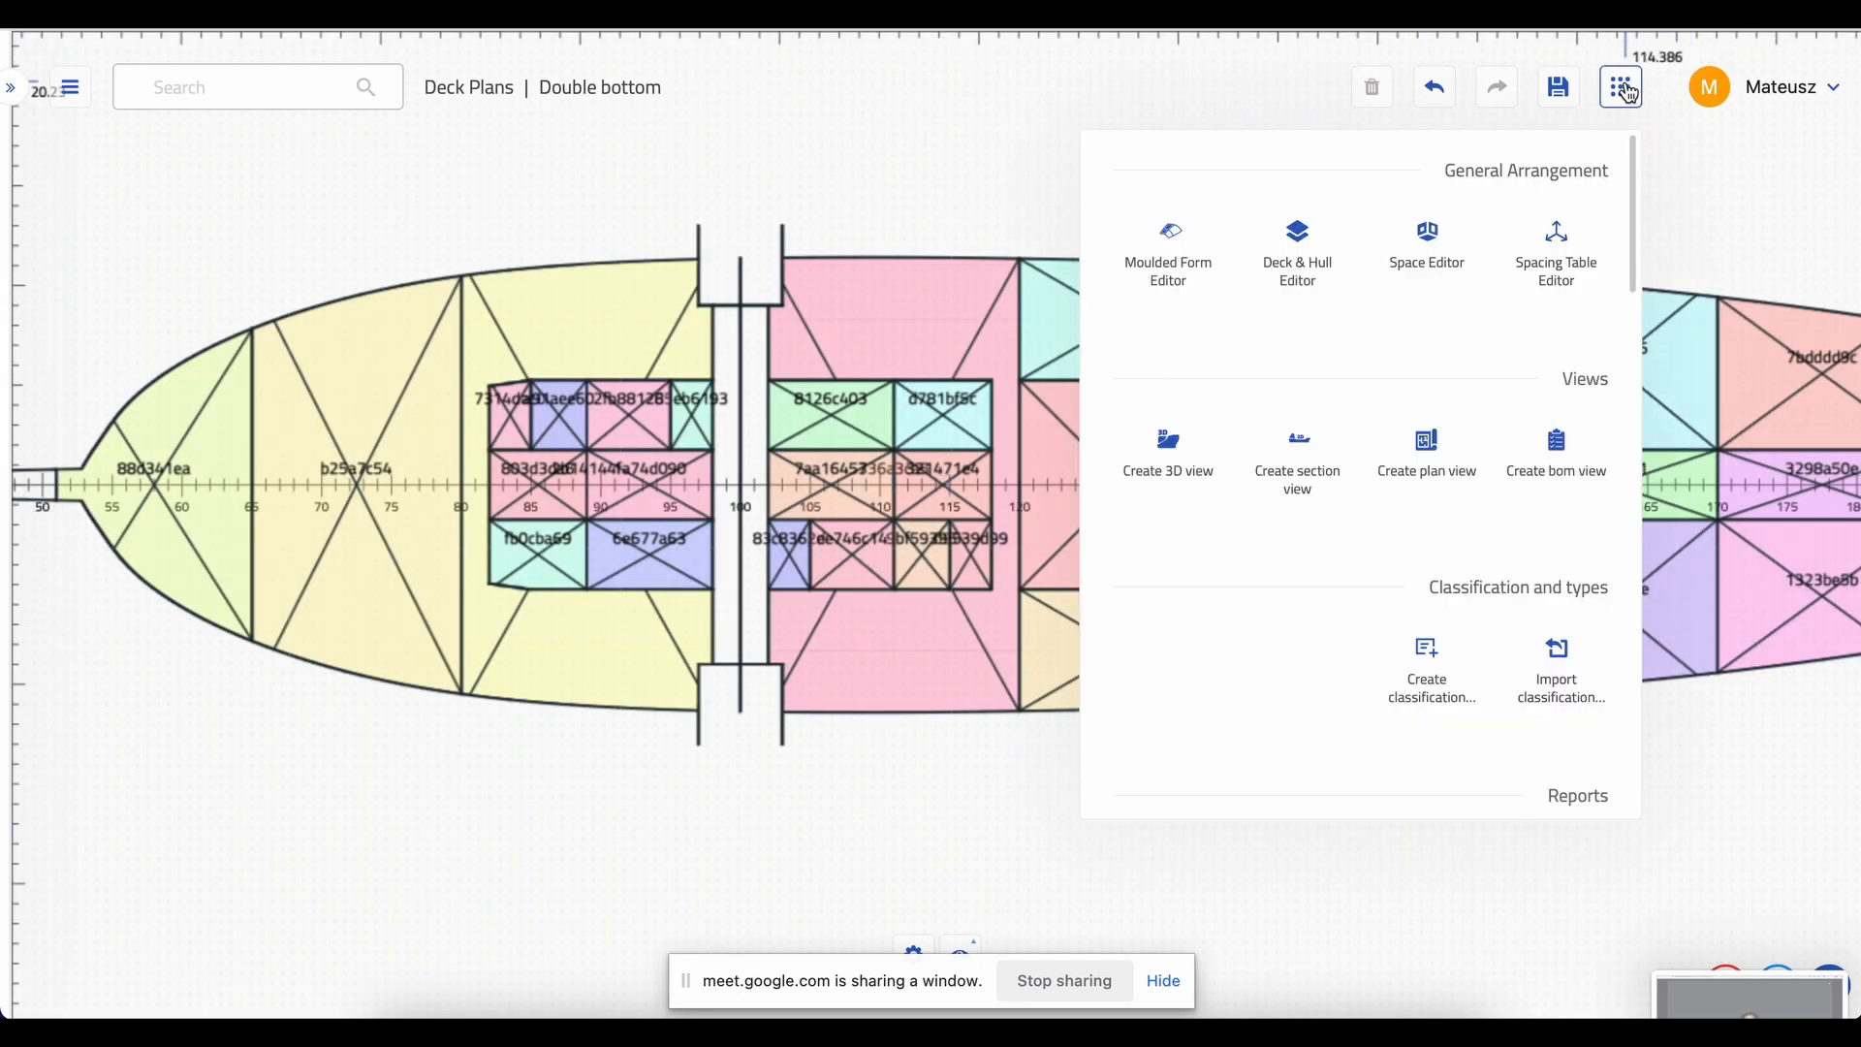
click(1423, 241)
scroll(742, 470, up, 5)
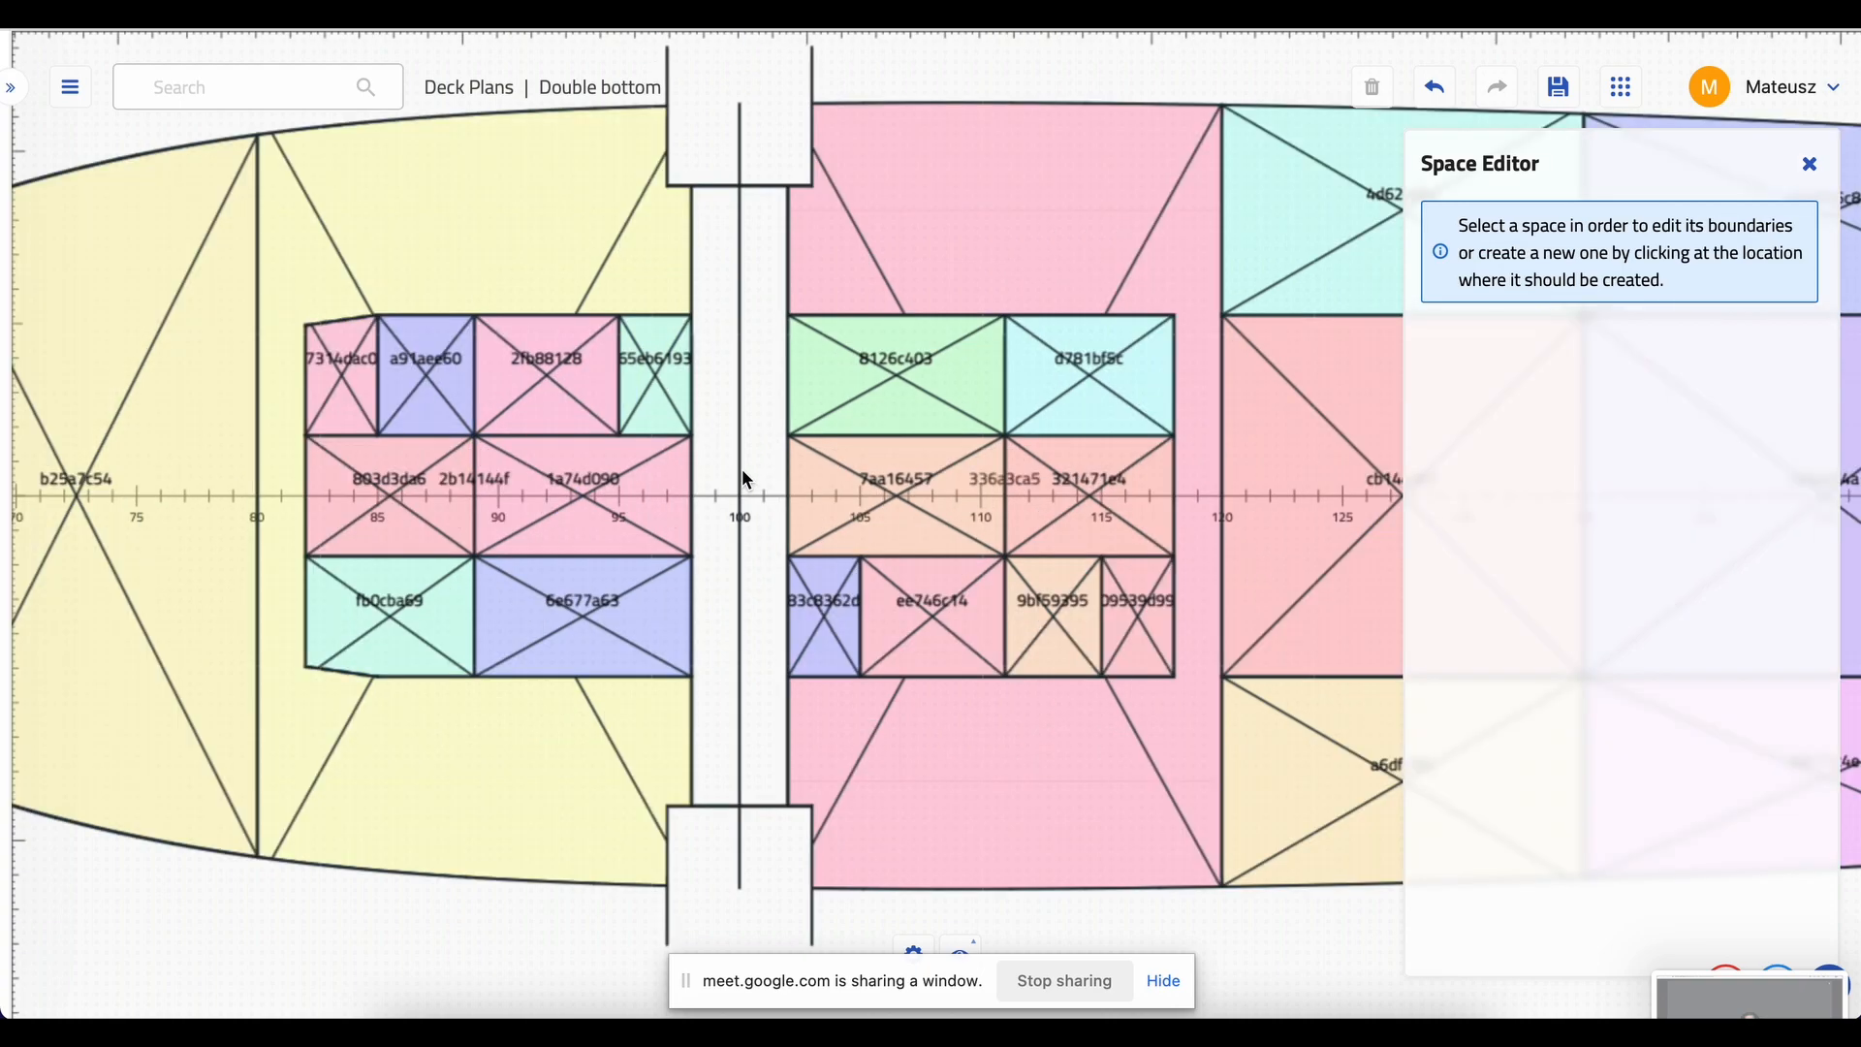
click(700, 433)
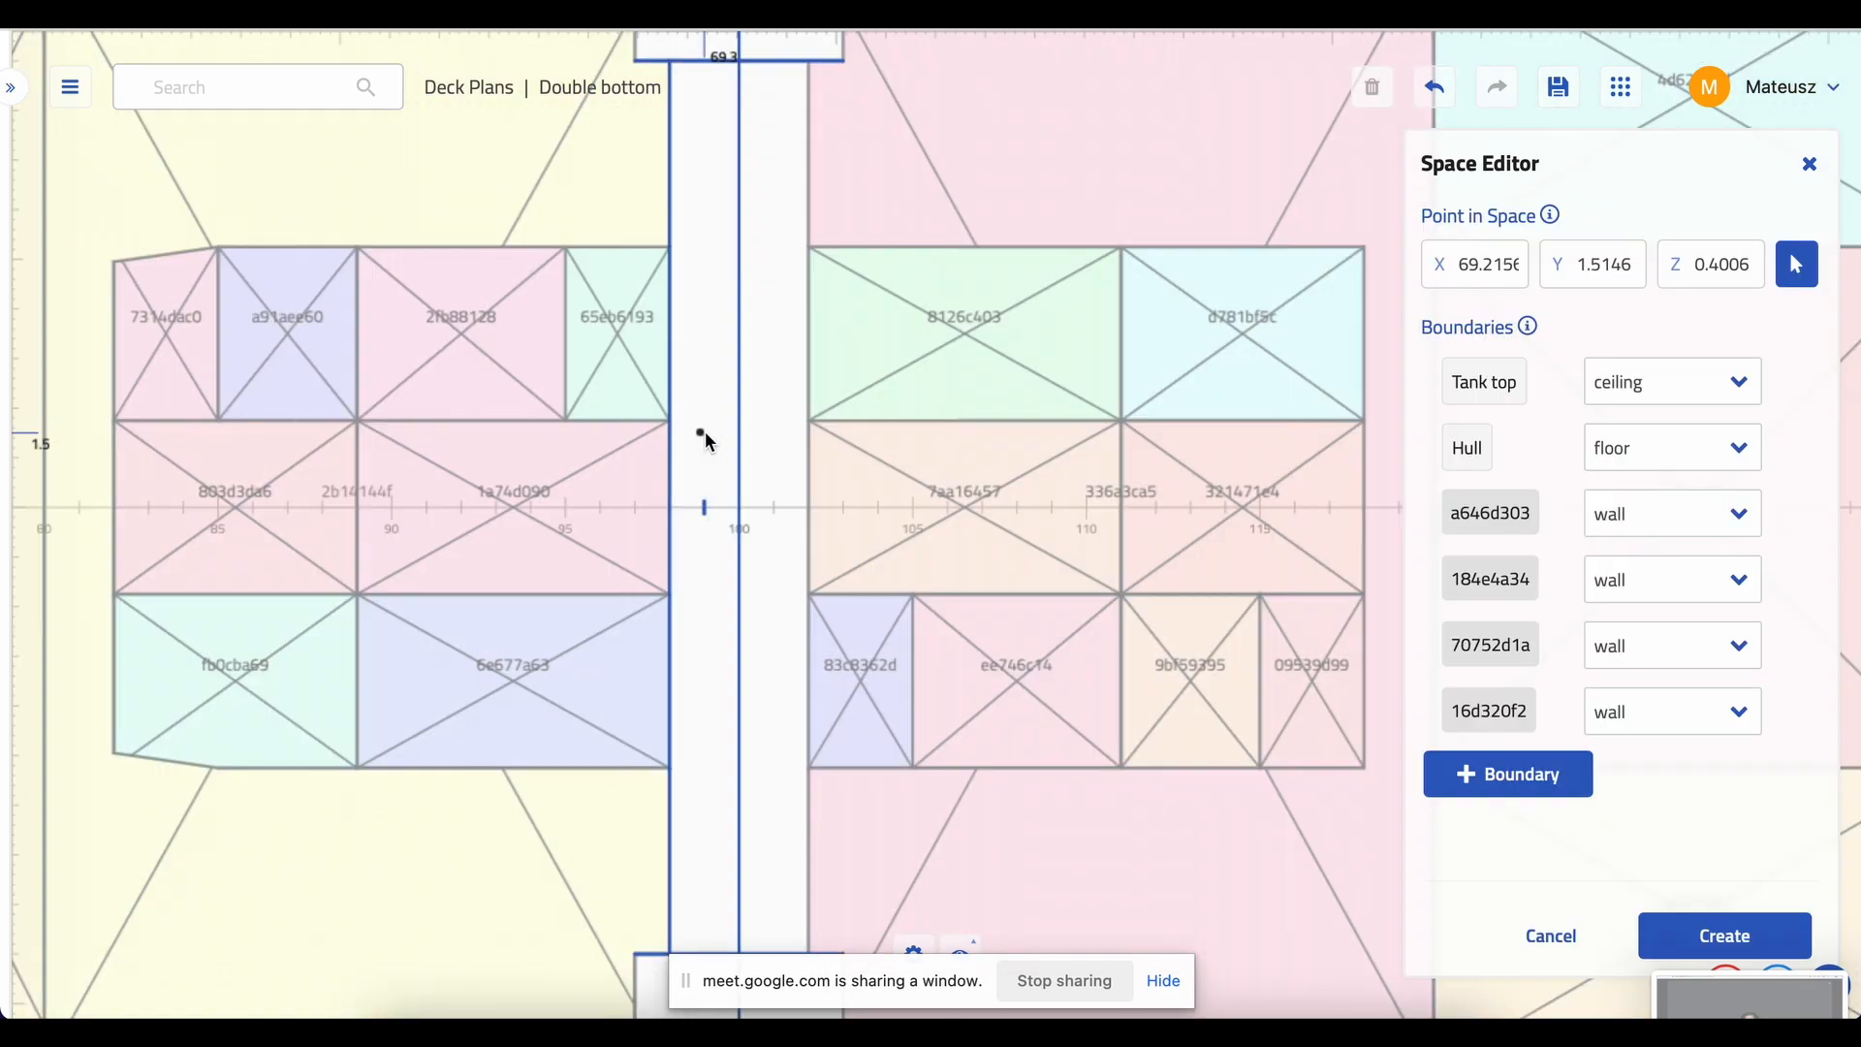
click(1725, 935)
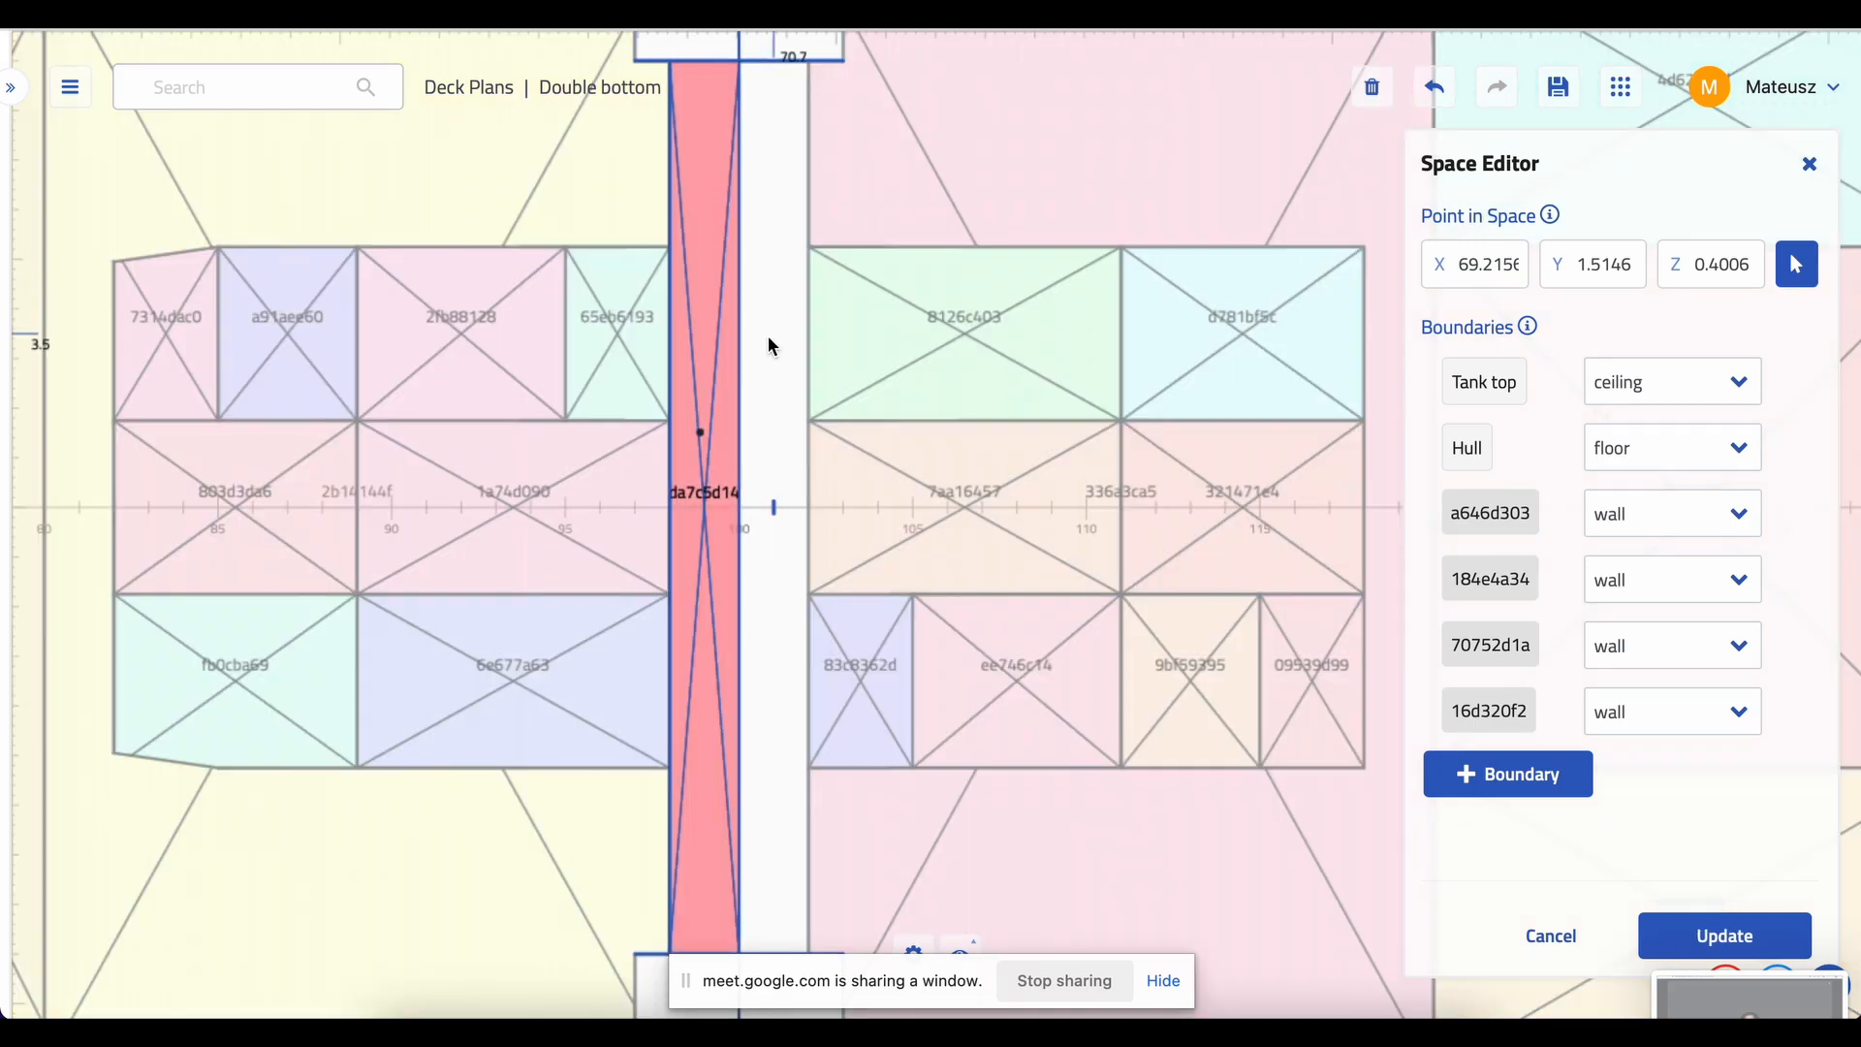
- Create a second space in the adjoining narrow strip just forward of frame 100 and close the Space Editor
click(774, 340)
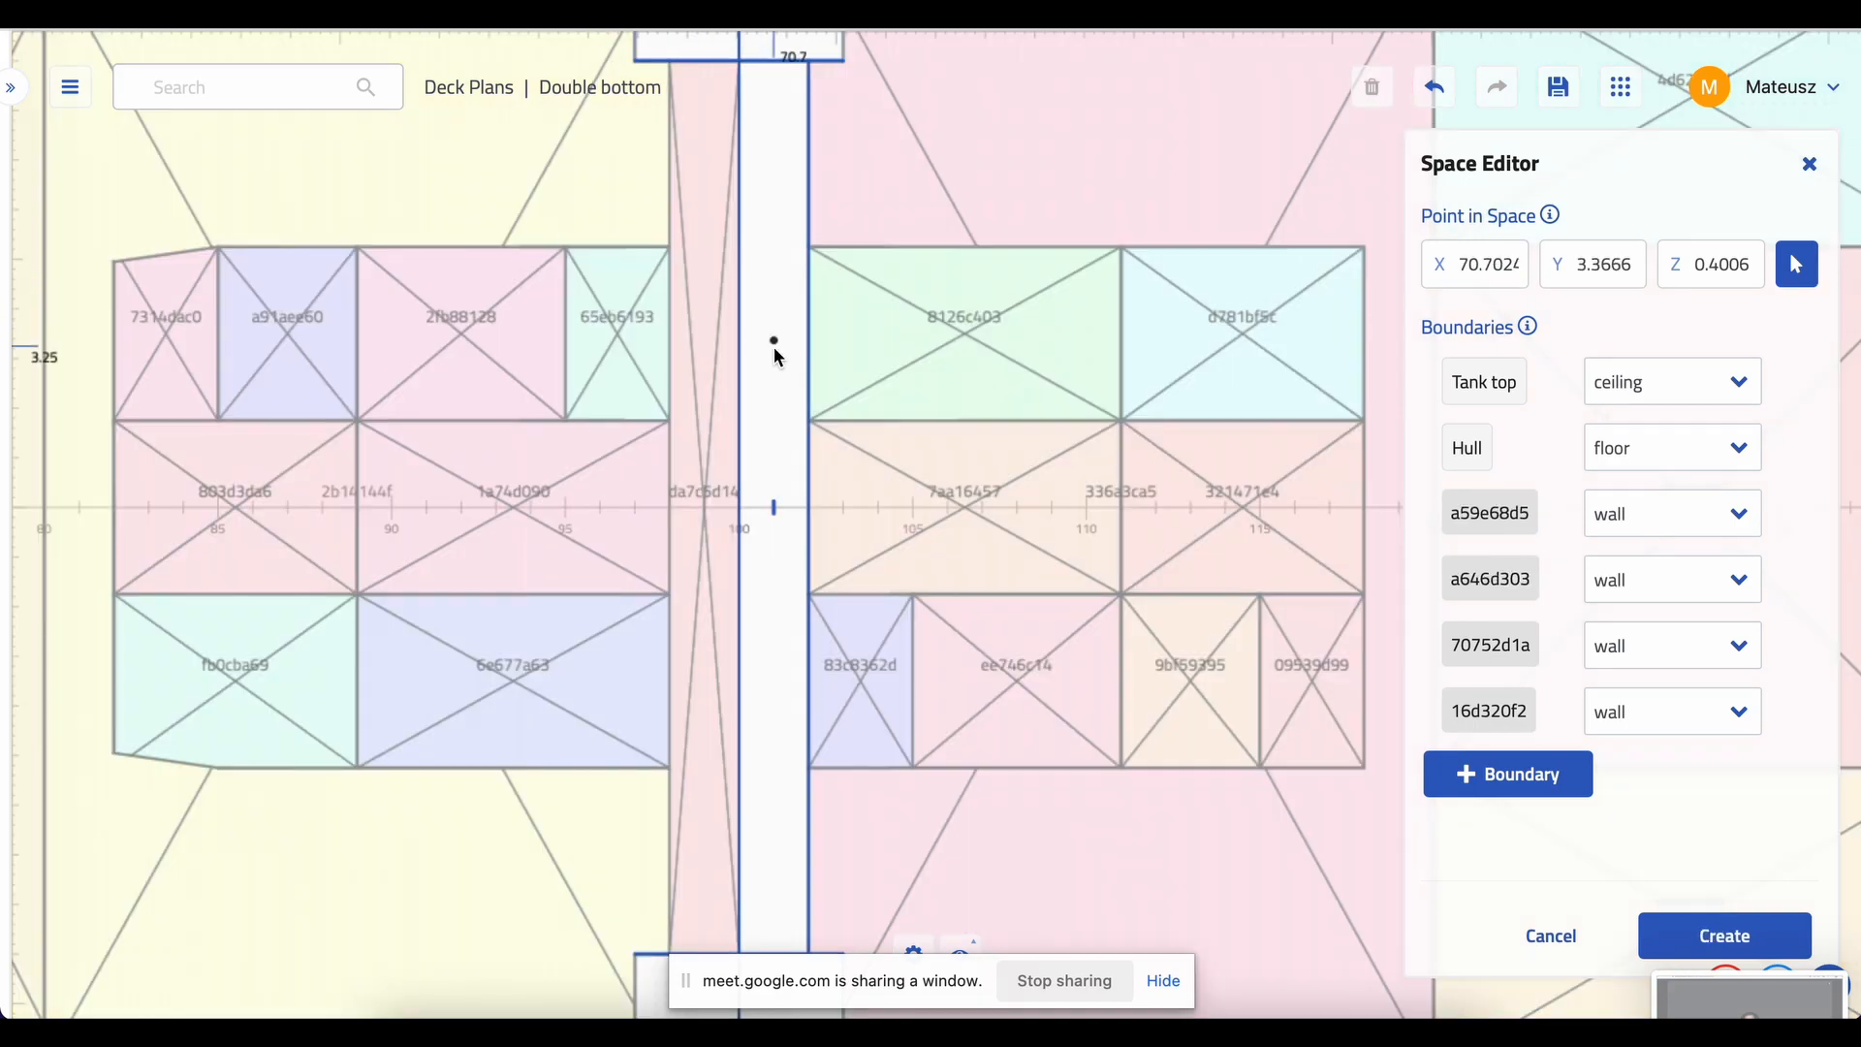
click(1677, 936)
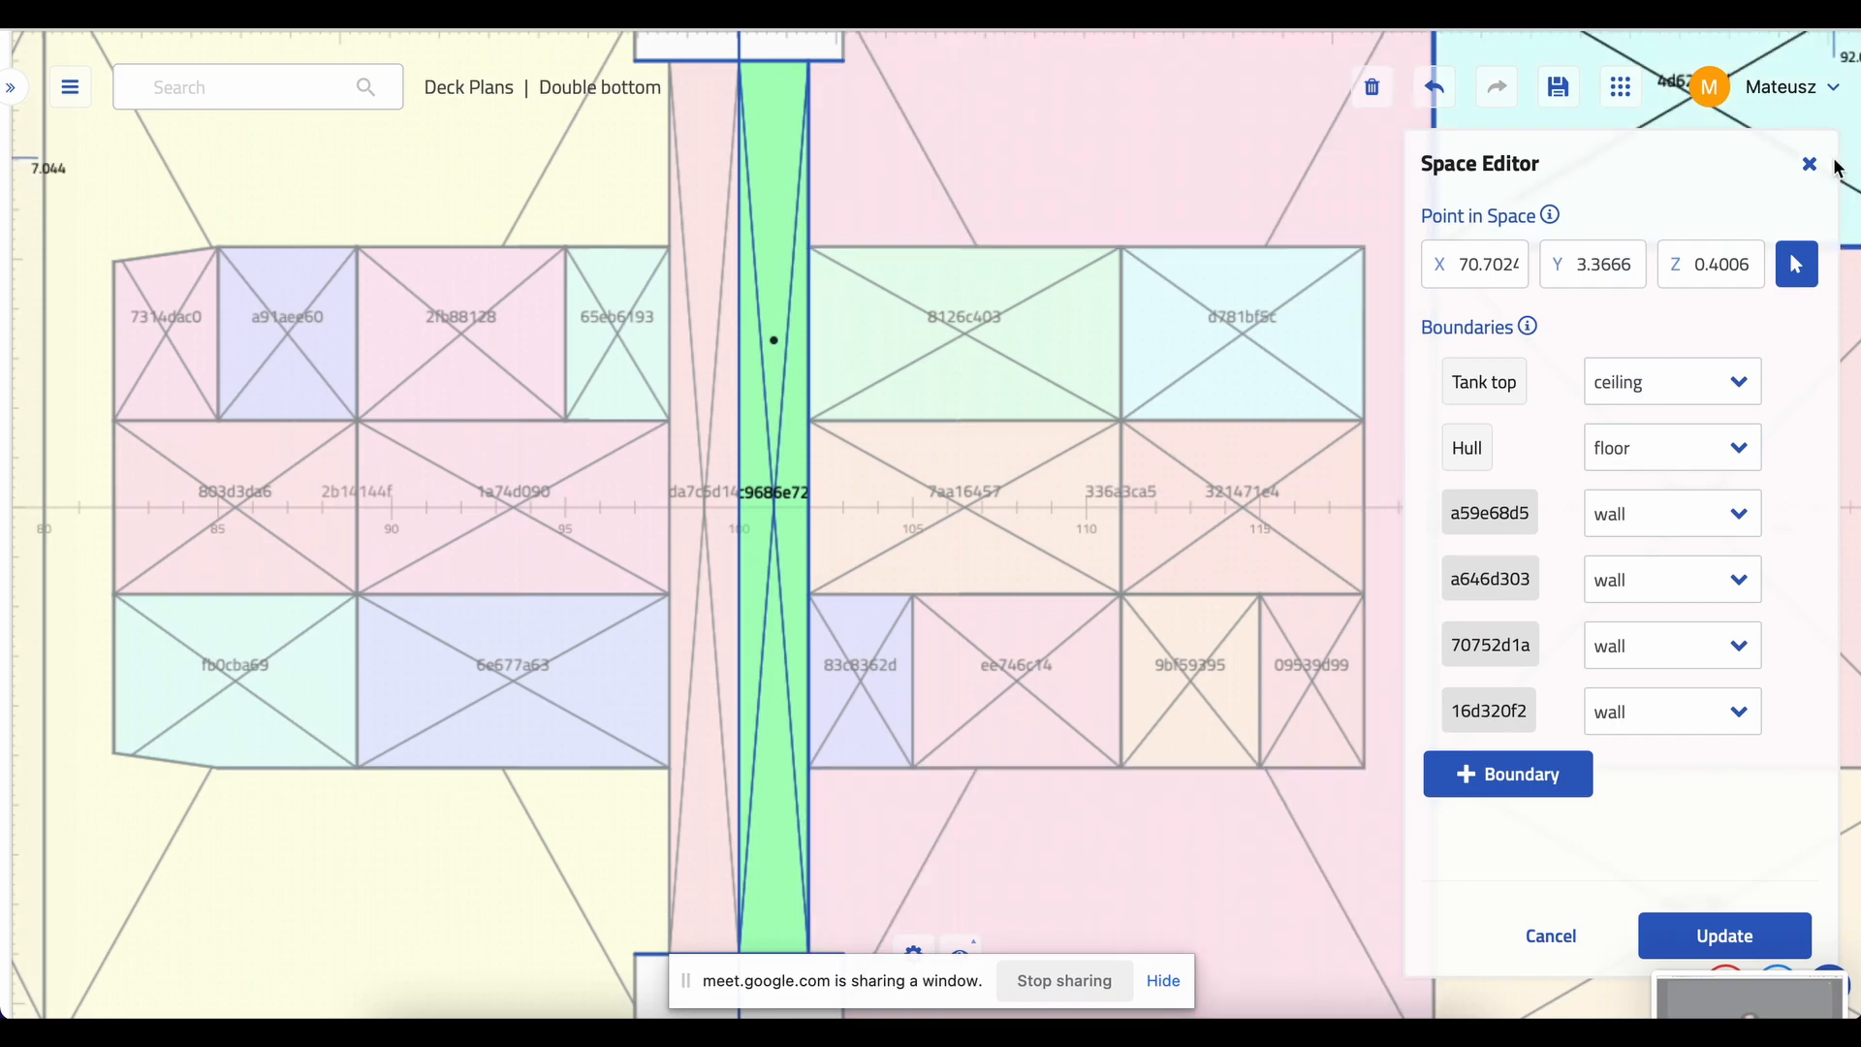
click(1809, 164)
scroll(160, 494, down, 3)
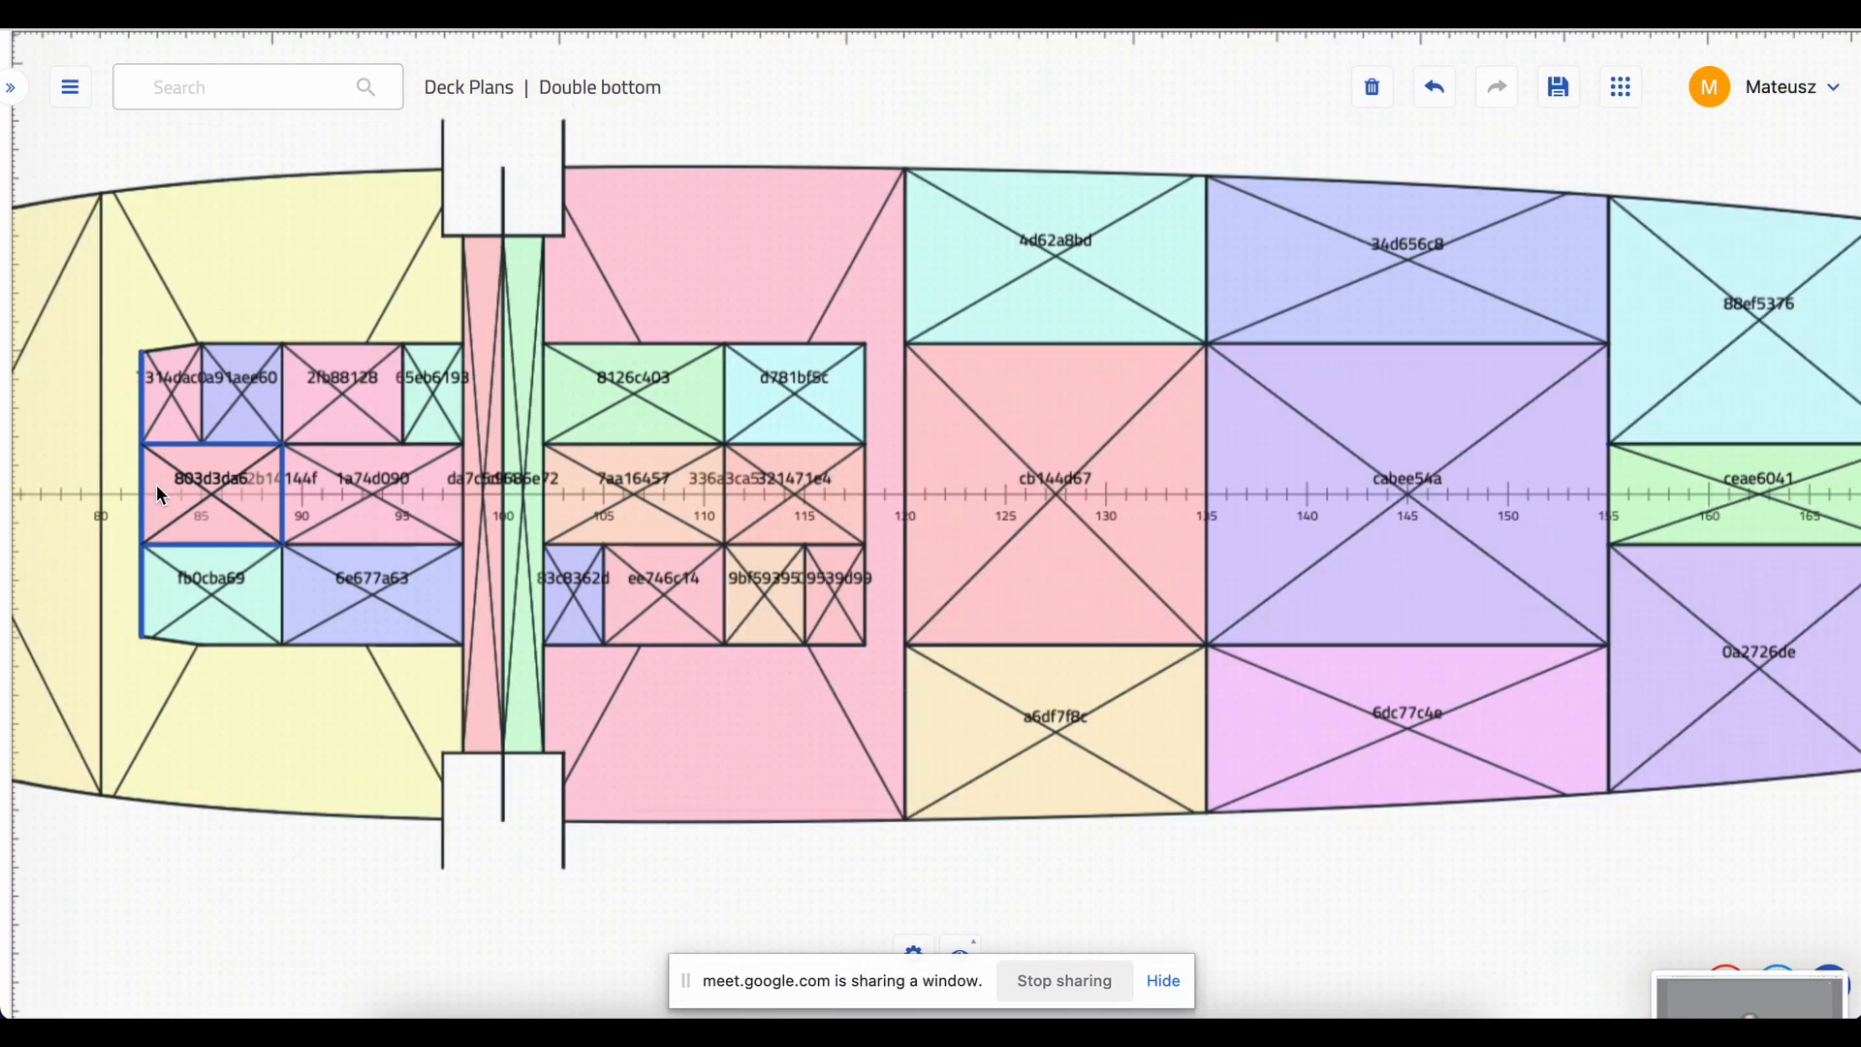
- Assign the Tank compartment type to both narrow spaces beside frame 100, da7c5d14 and c9686e72, and clear the selection
click(473, 402)
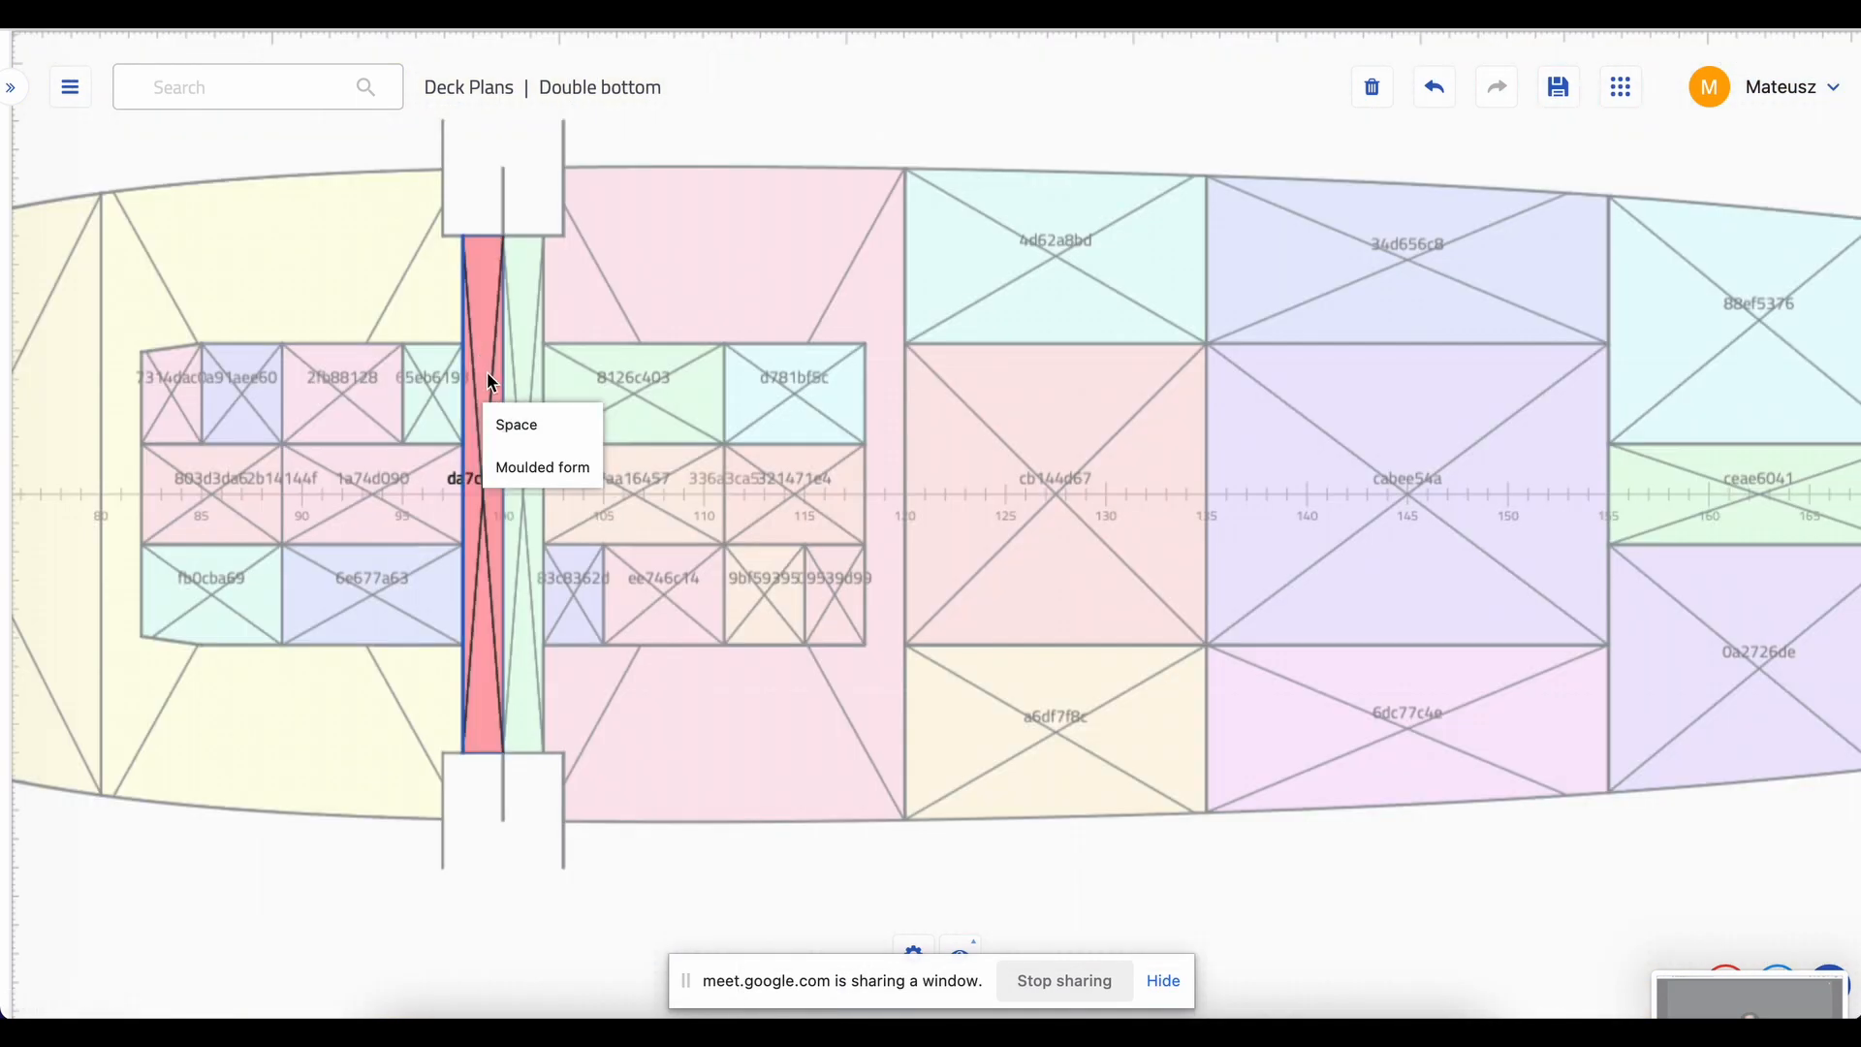
shift+click(519, 407)
scroll(521, 407, up, 3)
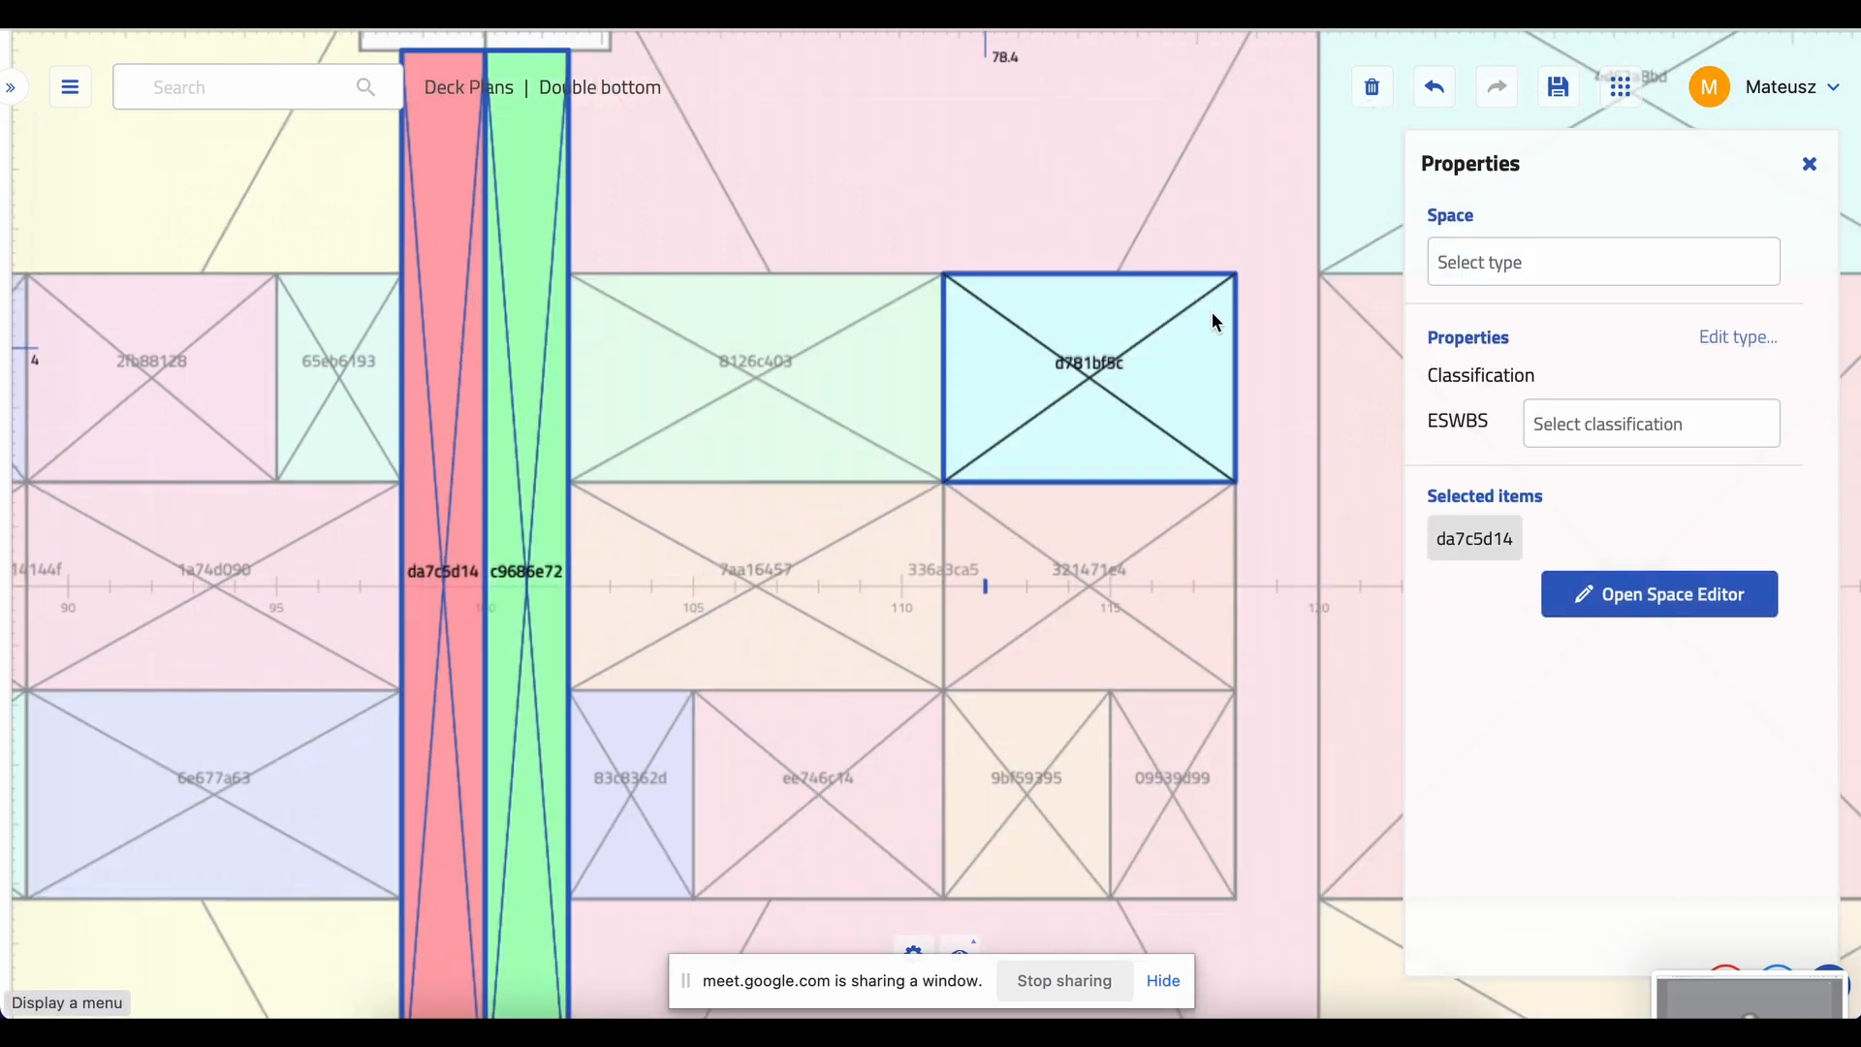
click(1435, 273)
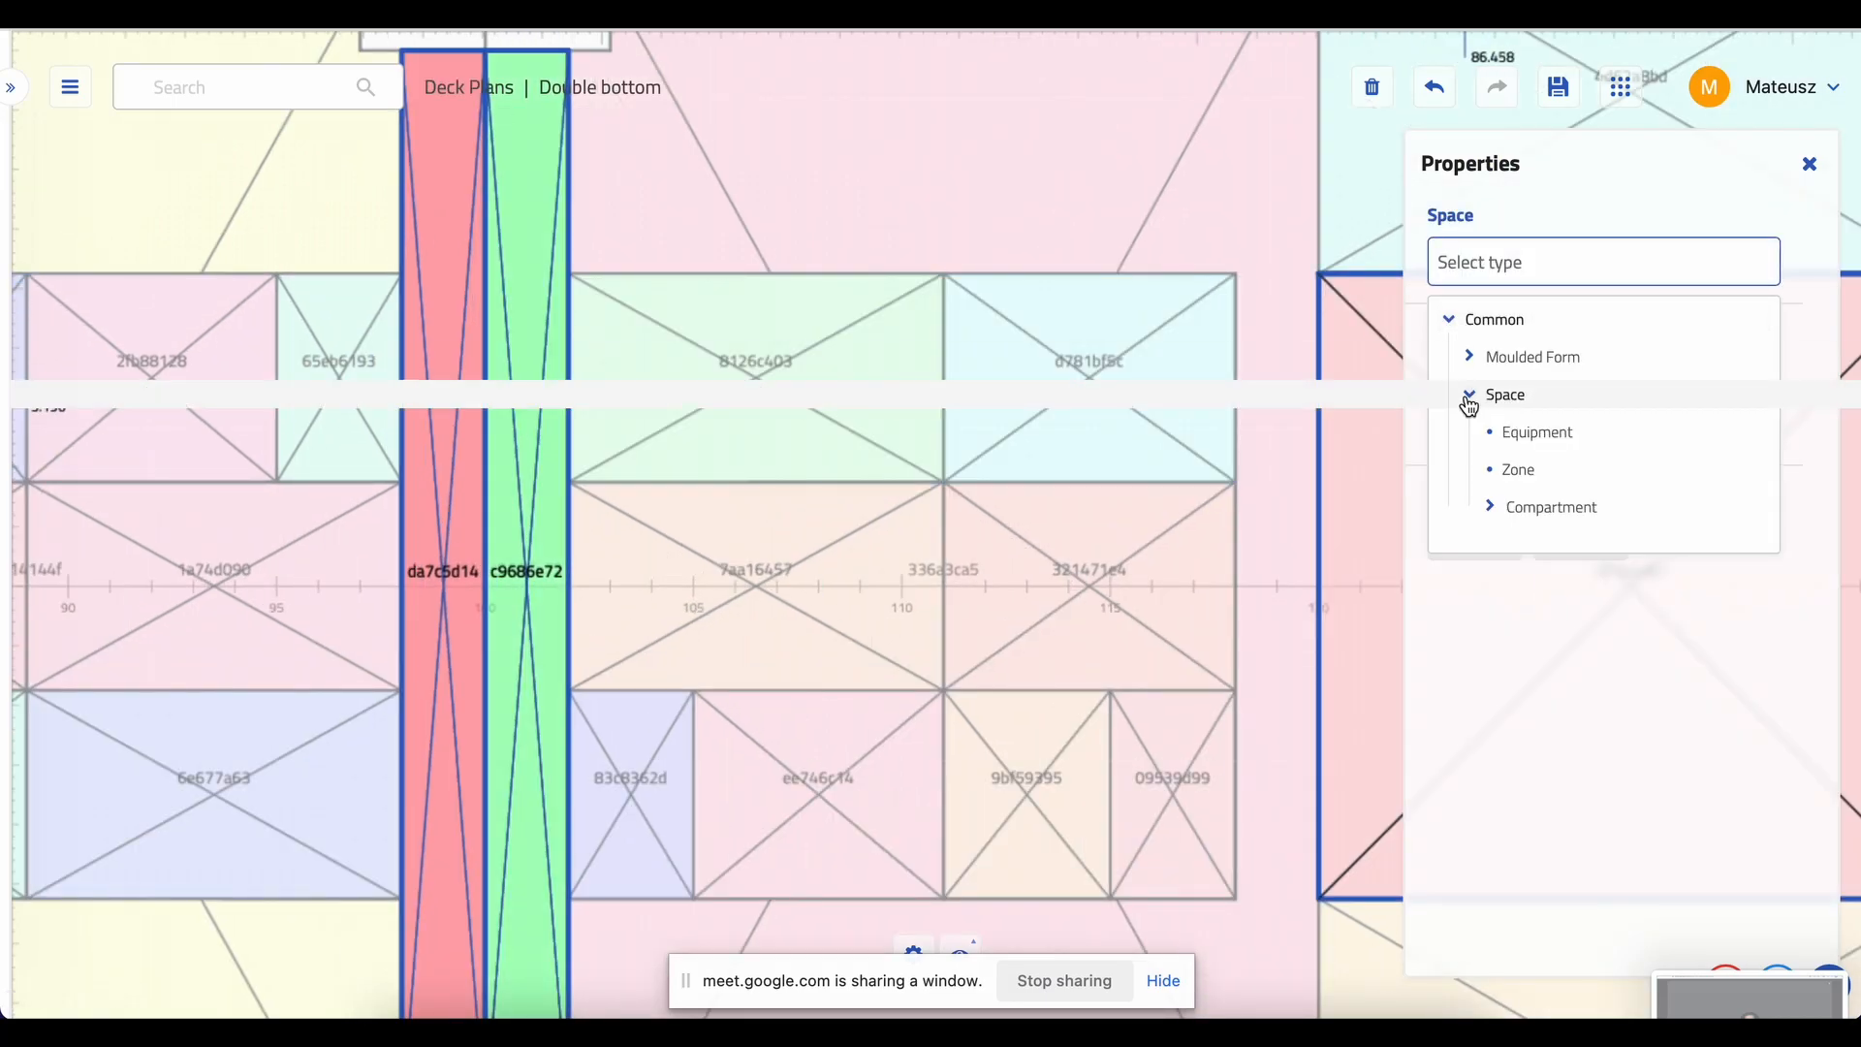
click(1490, 507)
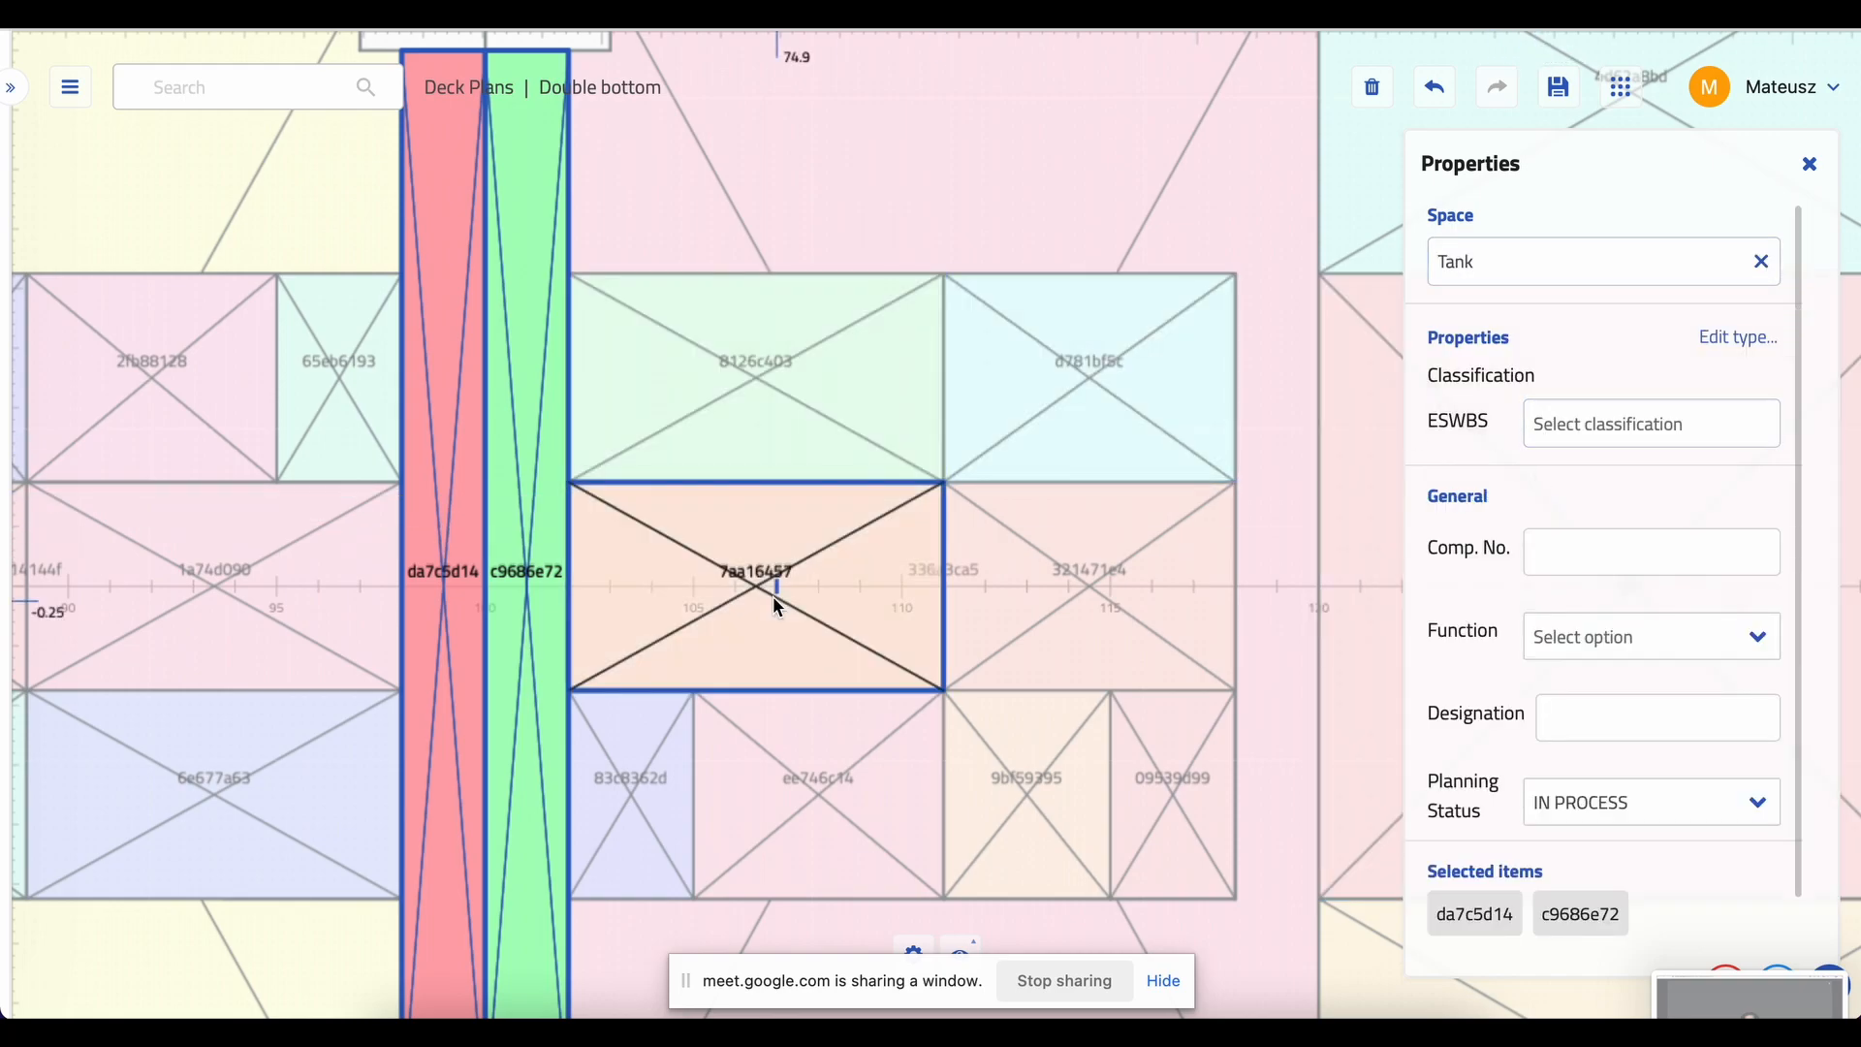
scroll(776, 596, down, 5)
drag(694, 257, 816, 114)
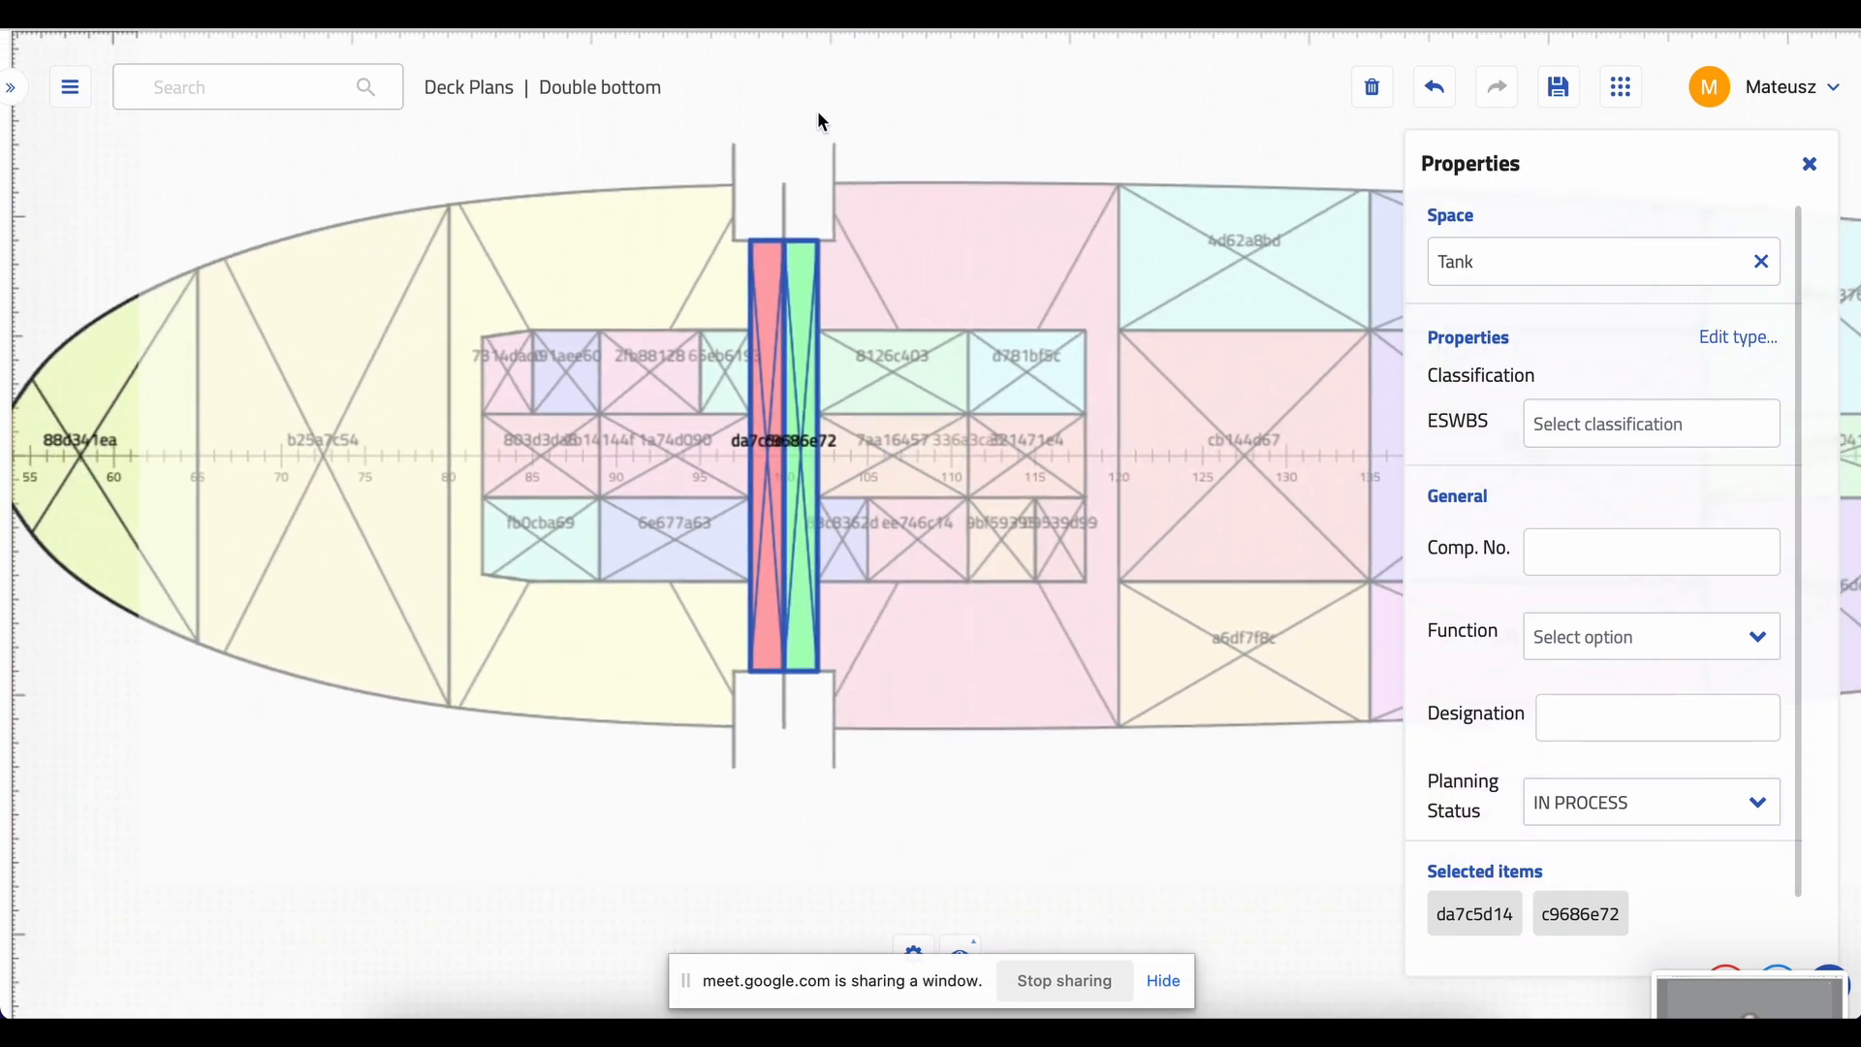
click(924, 156)
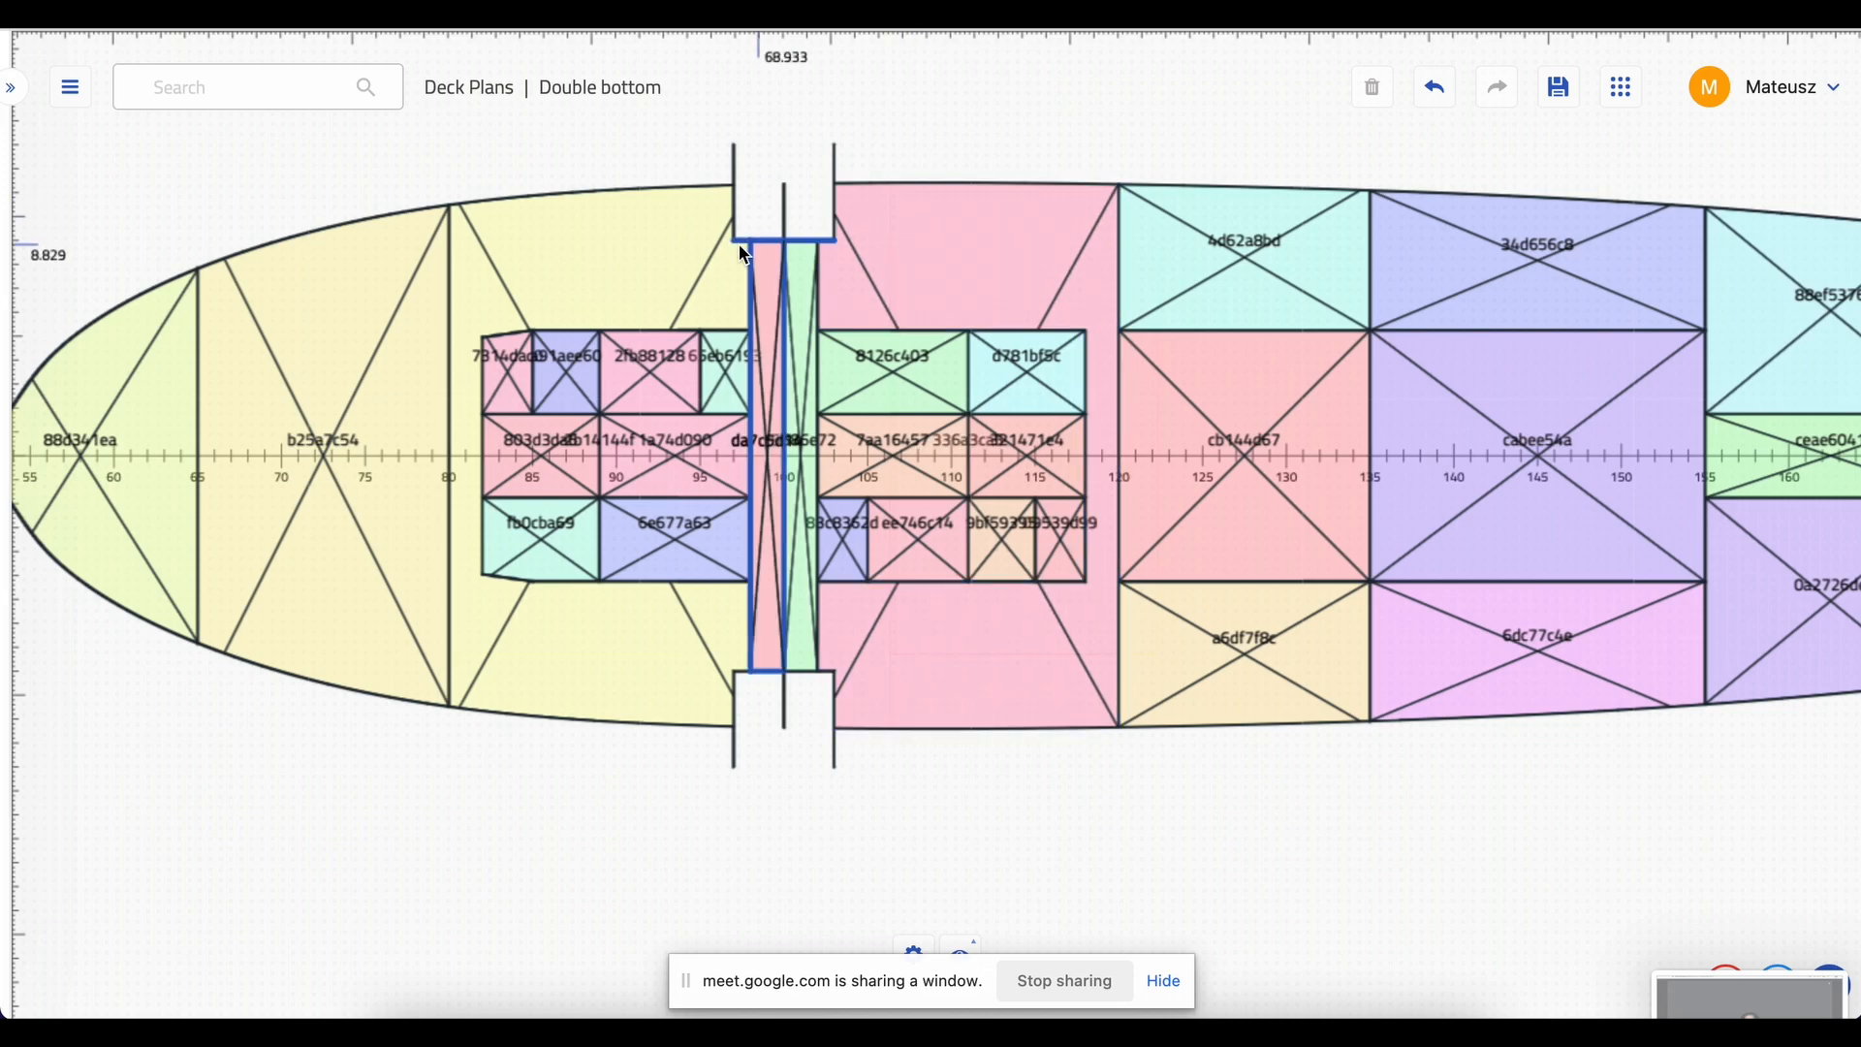
- Review the Tank properties of the aft space b25a7c54 and deselect it
click(361, 300)
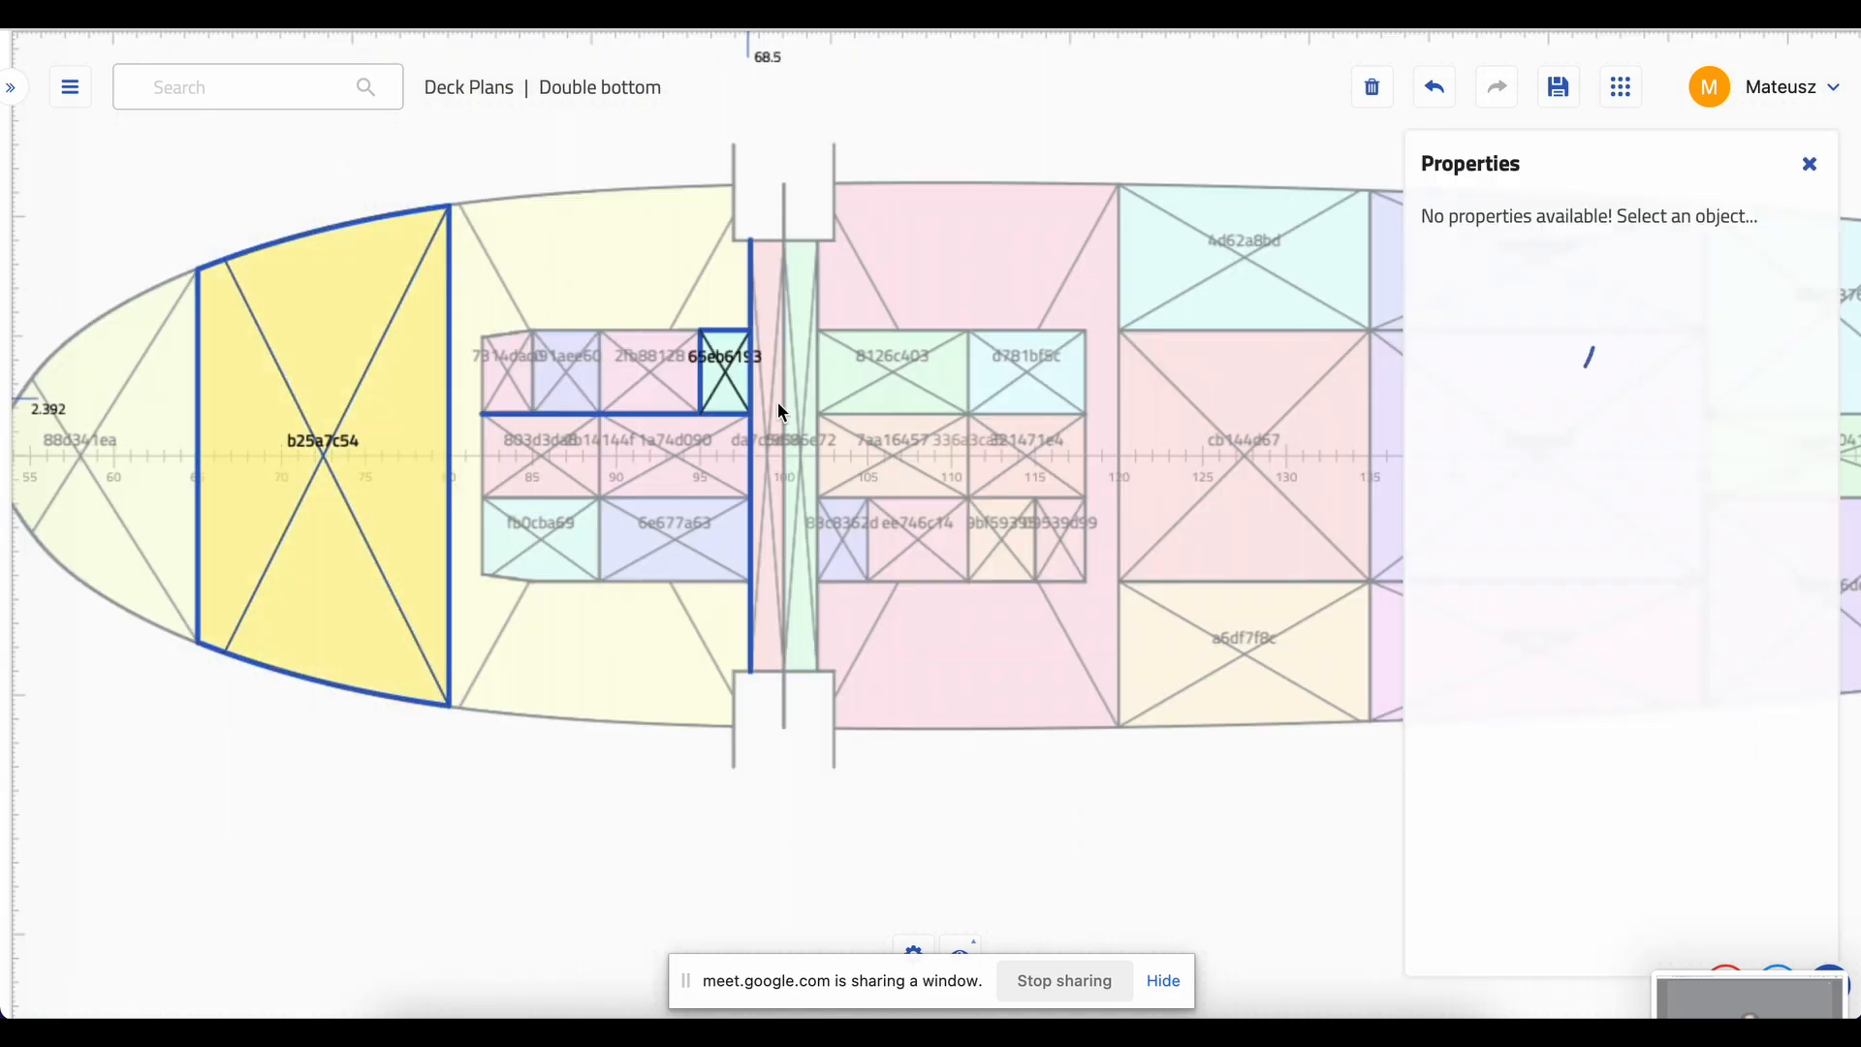
scroll(1545, 506, down, 1)
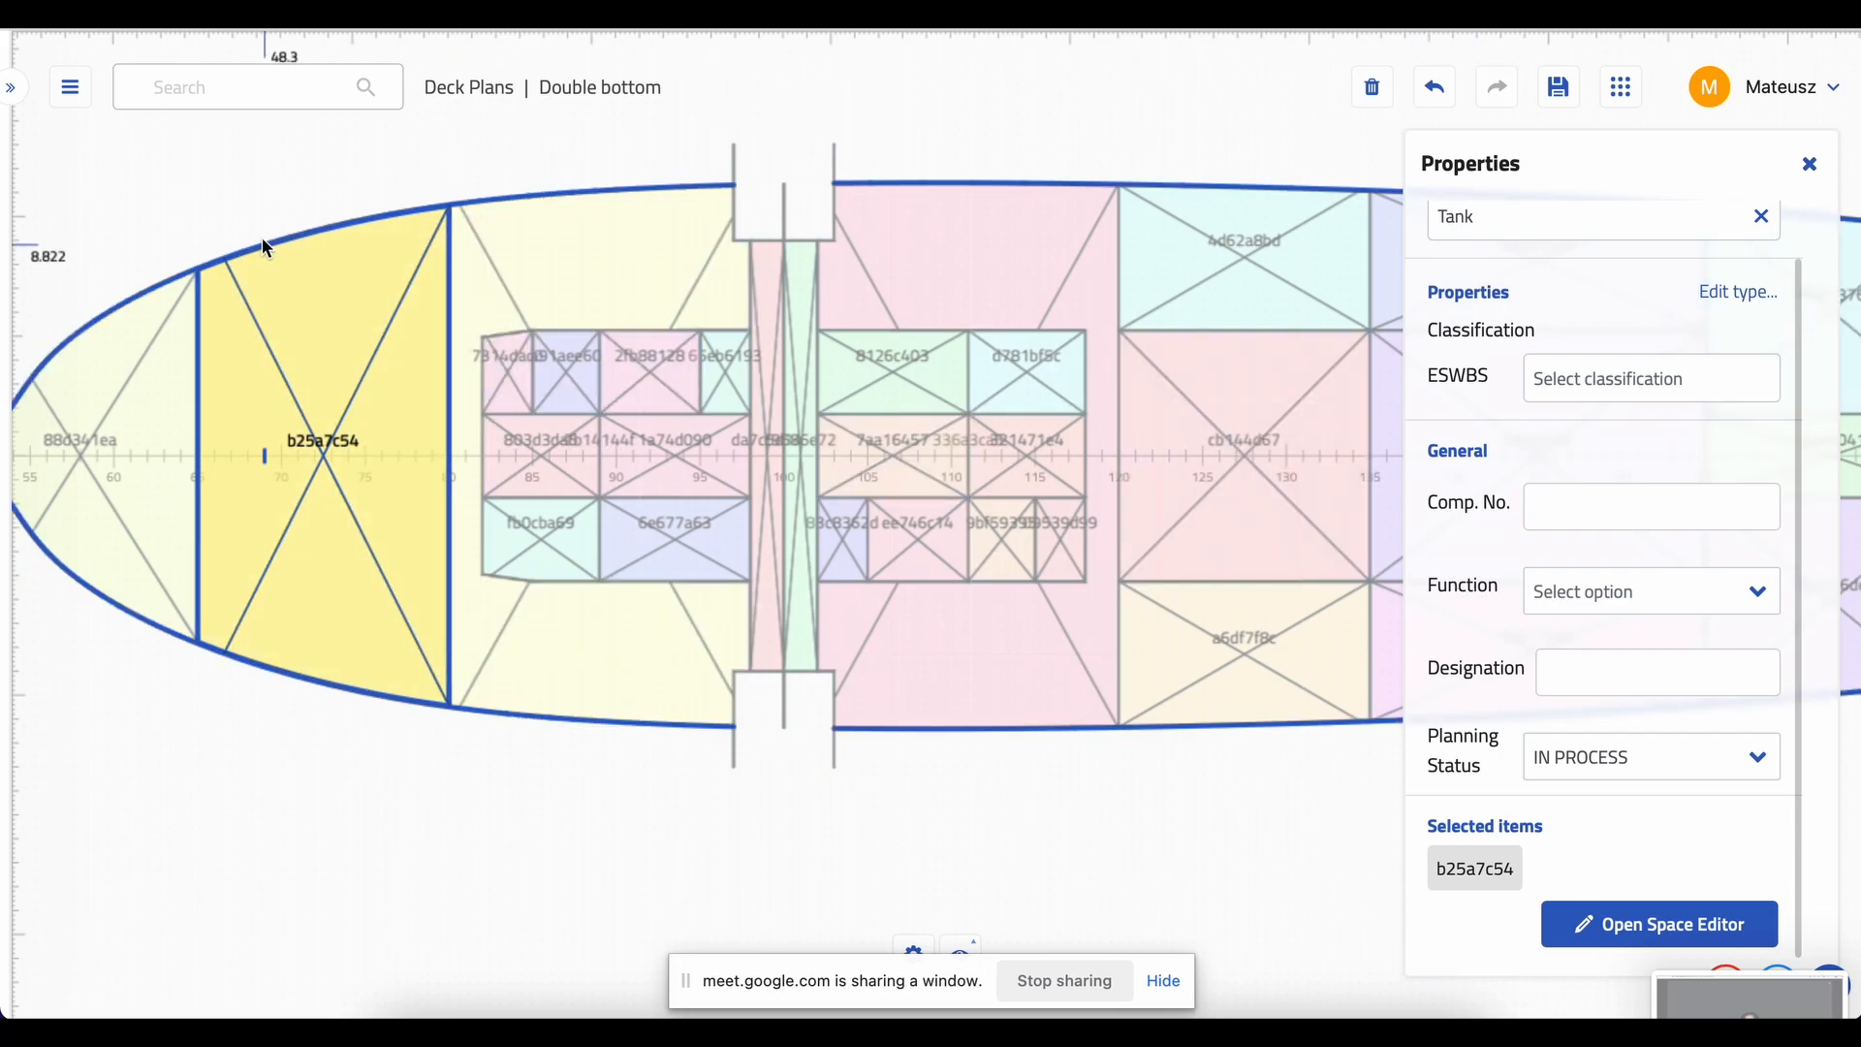
click(232, 140)
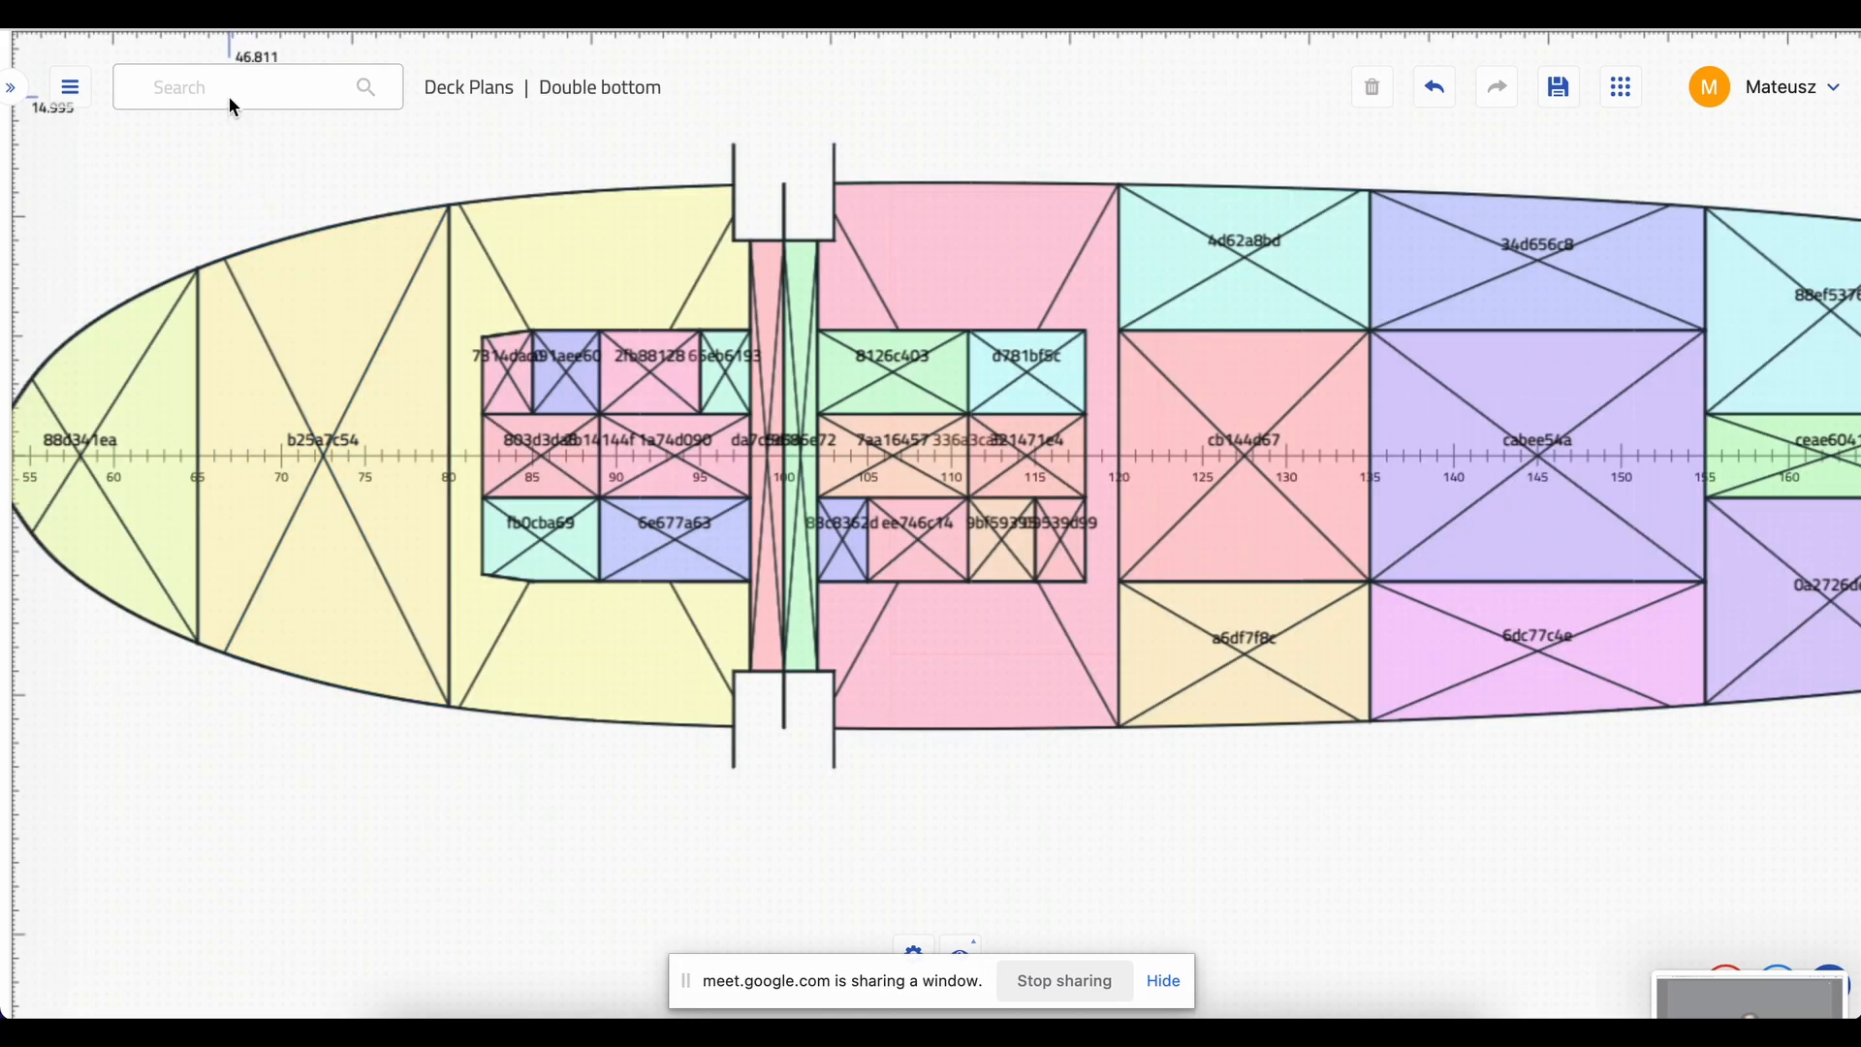
- Open the Tank type definition from the project's Common types, within Space and Compartment
click(204, 80)
scroll(285, 637, down, 5)
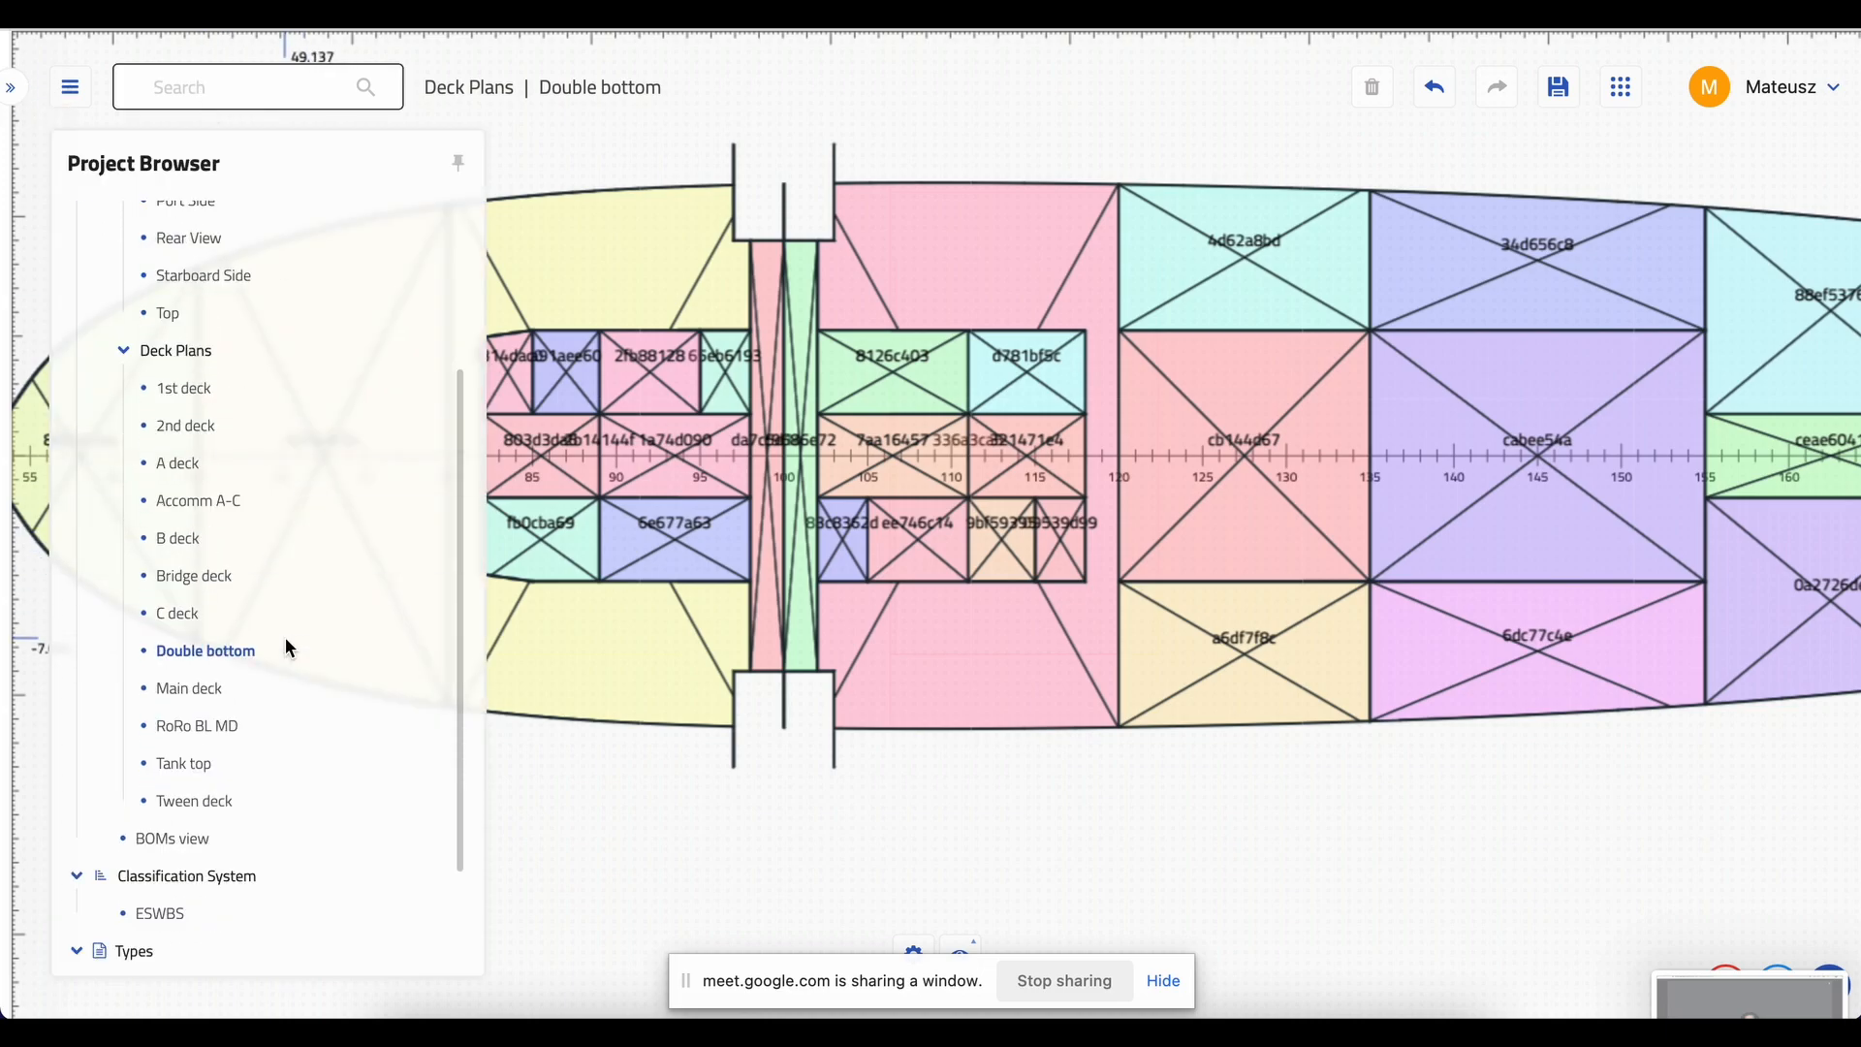
click(126, 862)
scroll(136, 870, down, 2)
click(143, 863)
scroll(142, 863, down, 3)
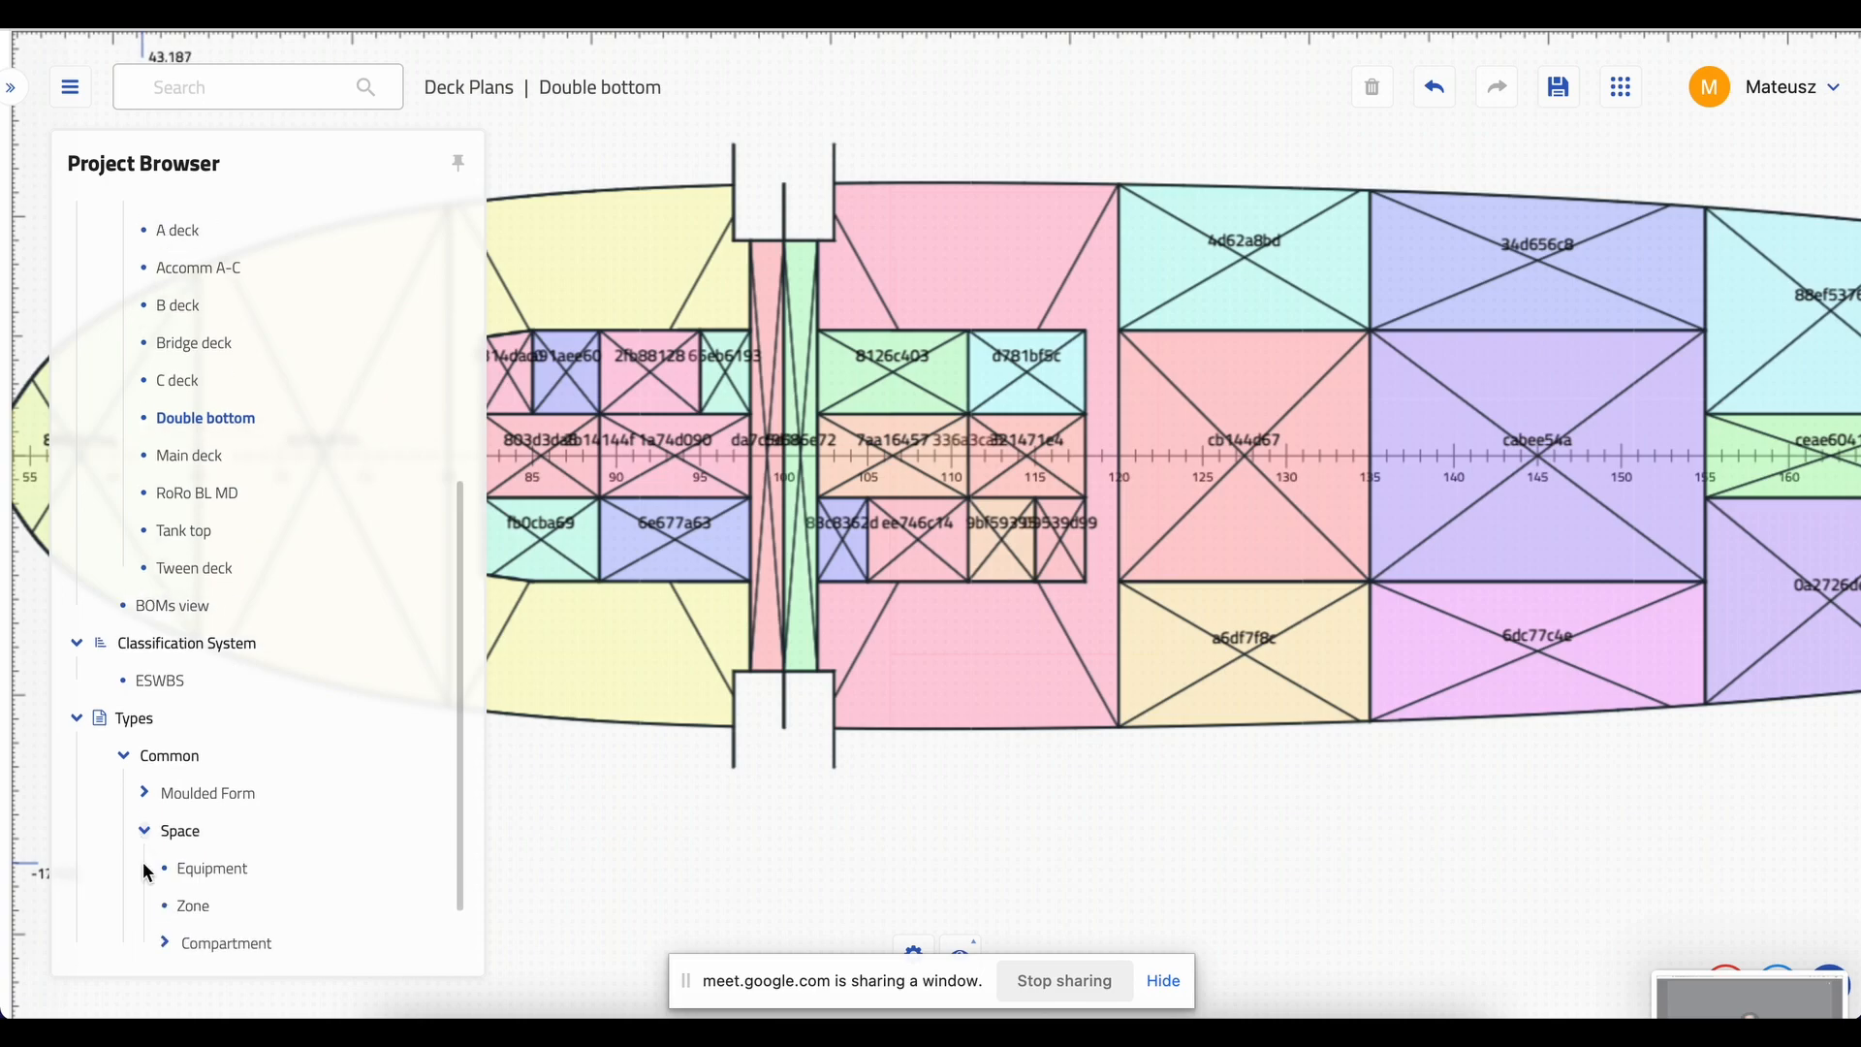
click(167, 867)
scroll(194, 853, down, 2)
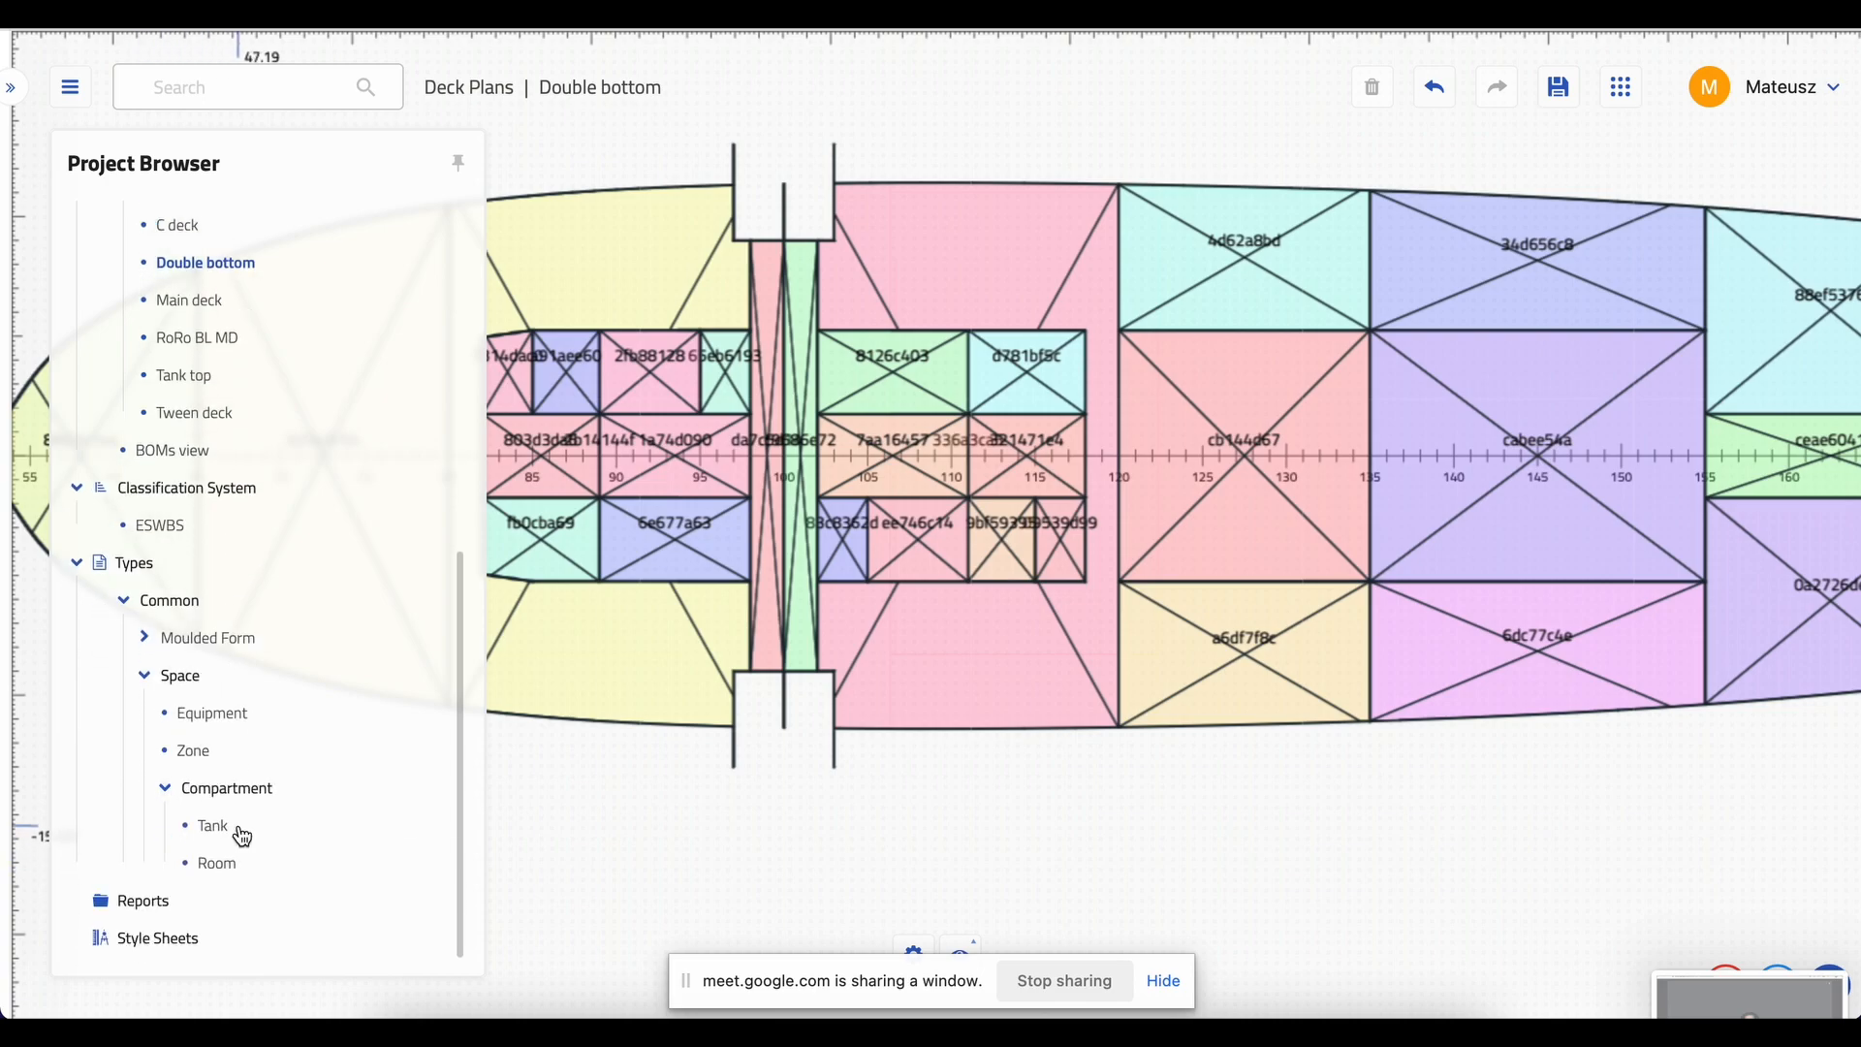
click(222, 829)
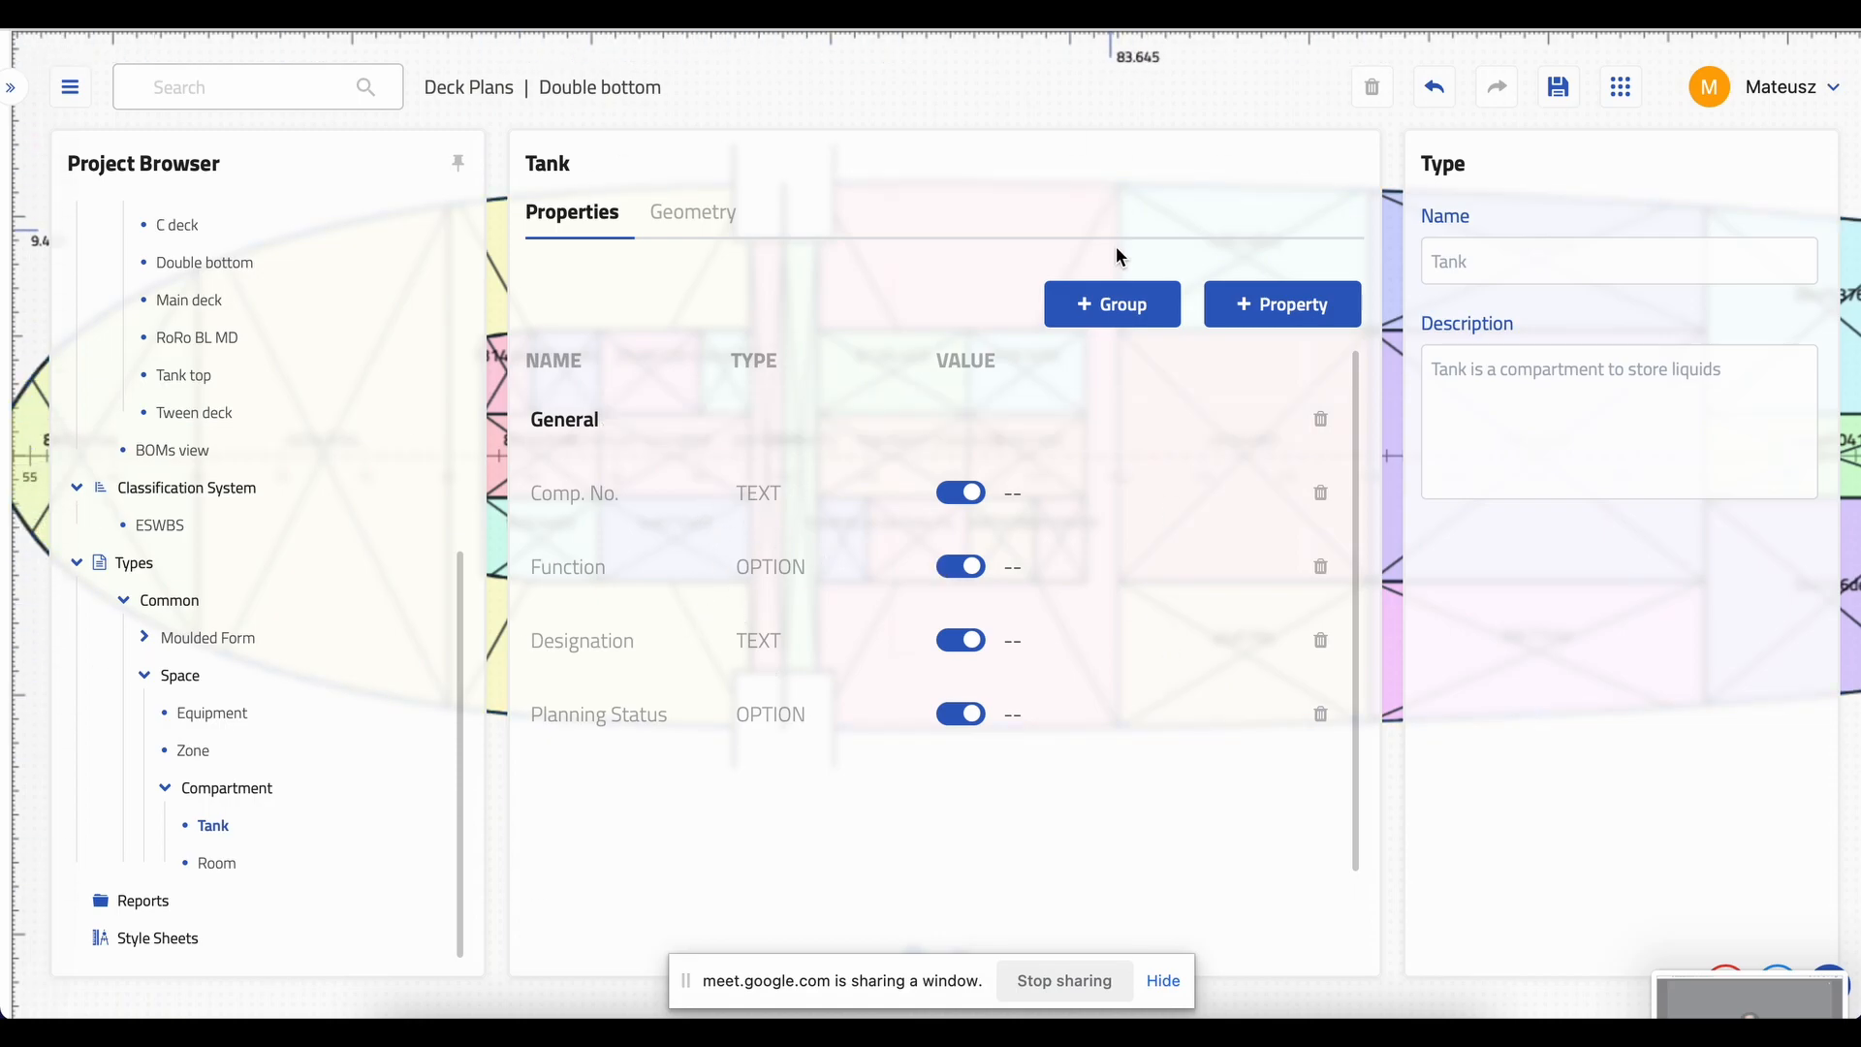
- Start a new property named Volume for the Tank type, with General as its parent group
click(1318, 323)
click(1437, 314)
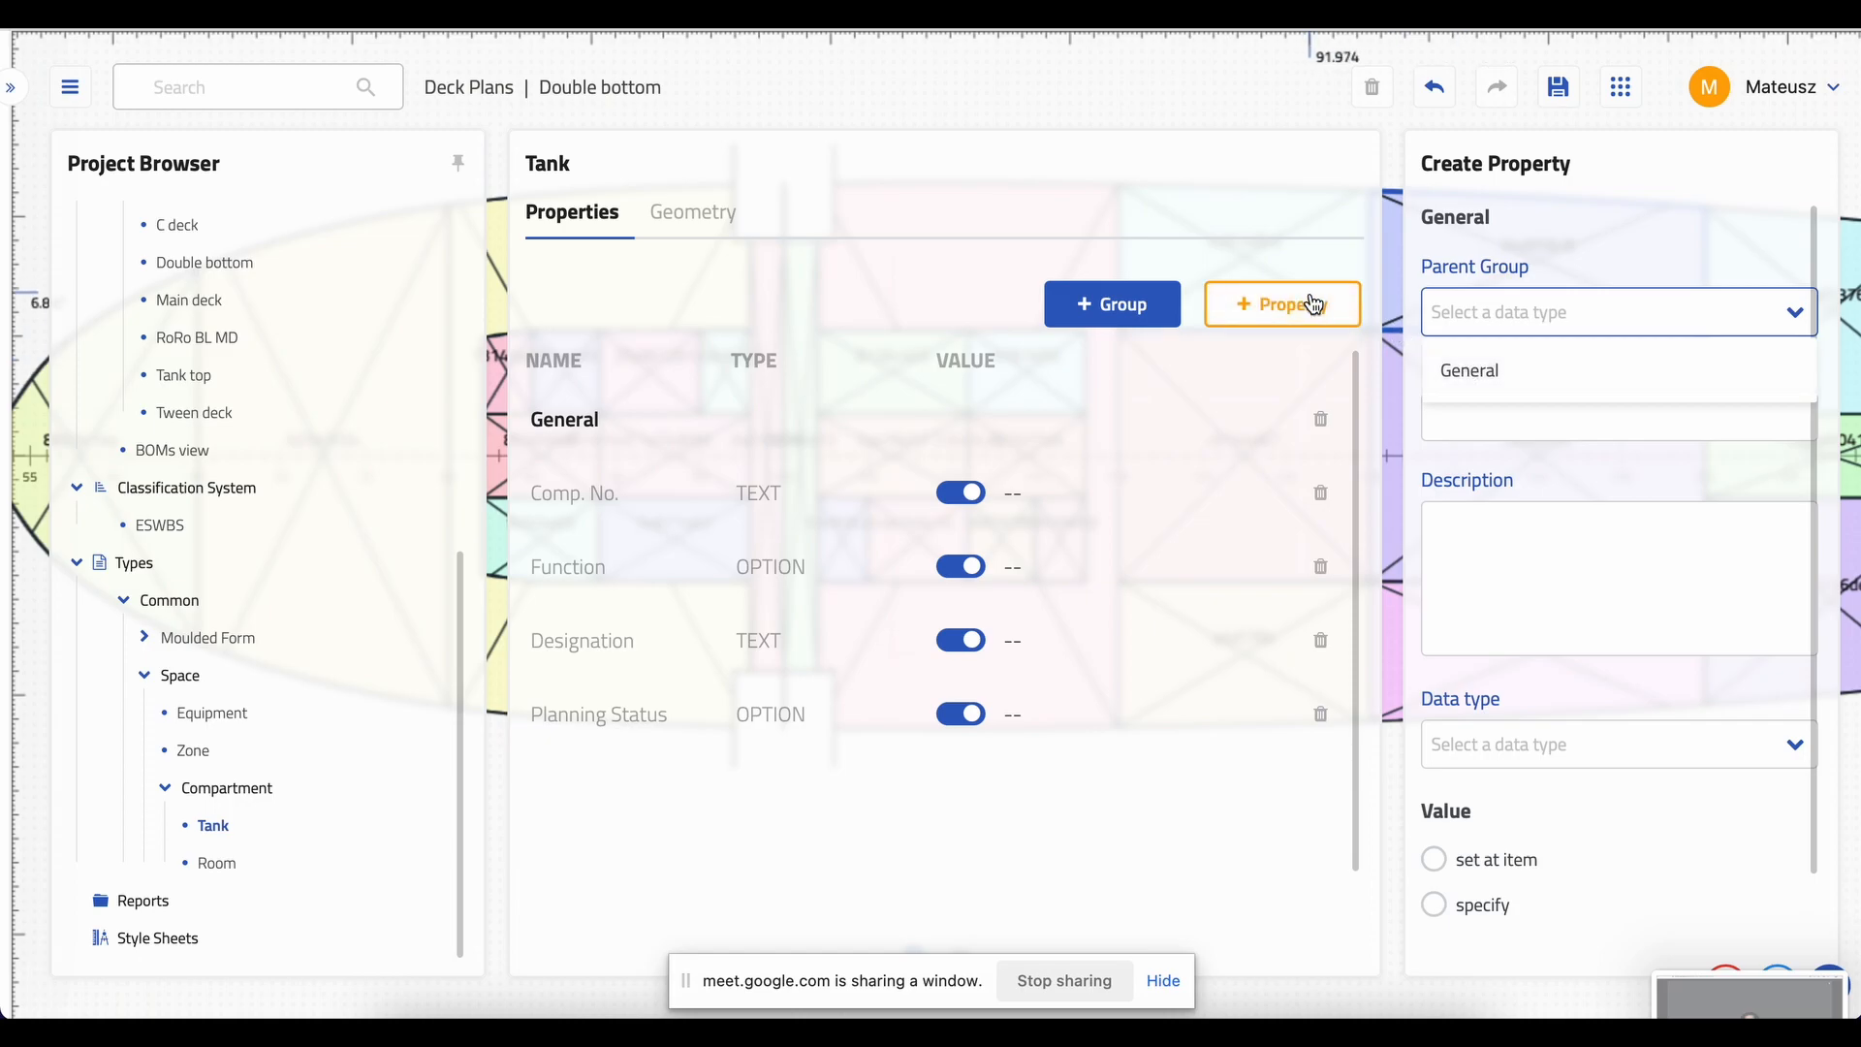
click(1494, 387)
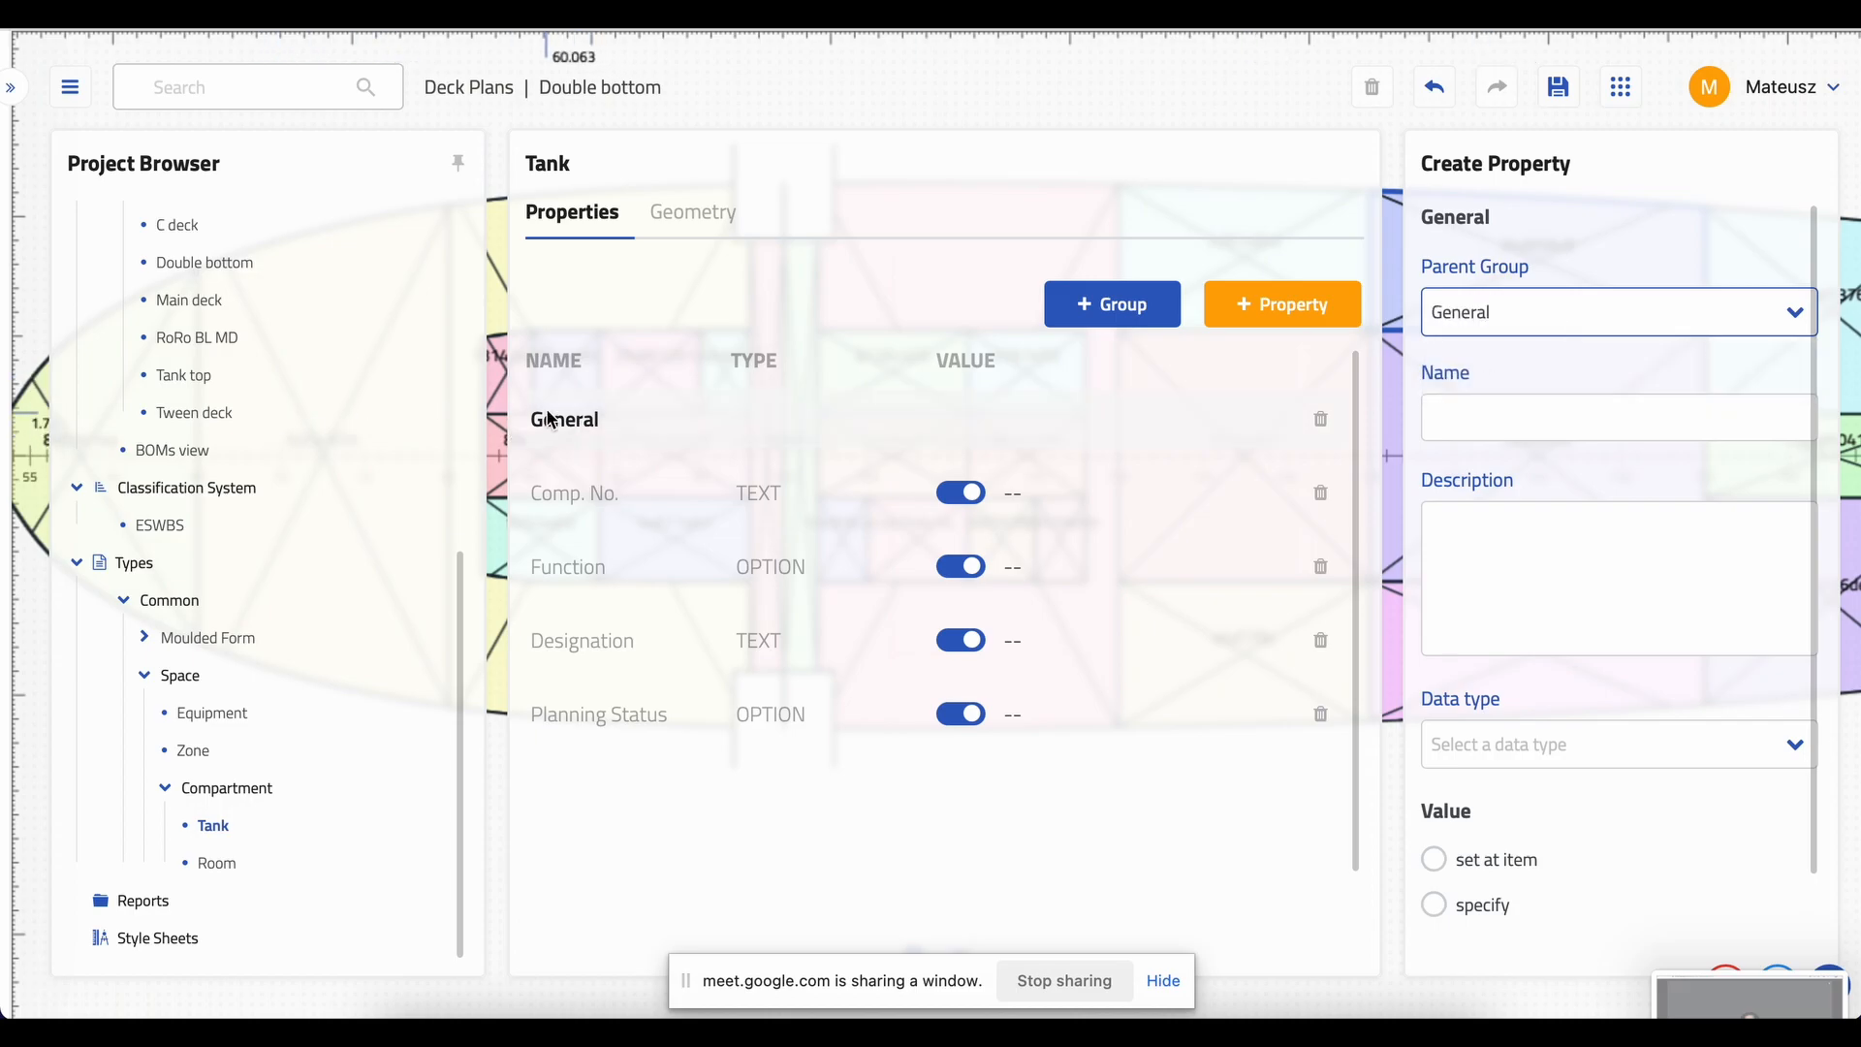
click(1542, 415)
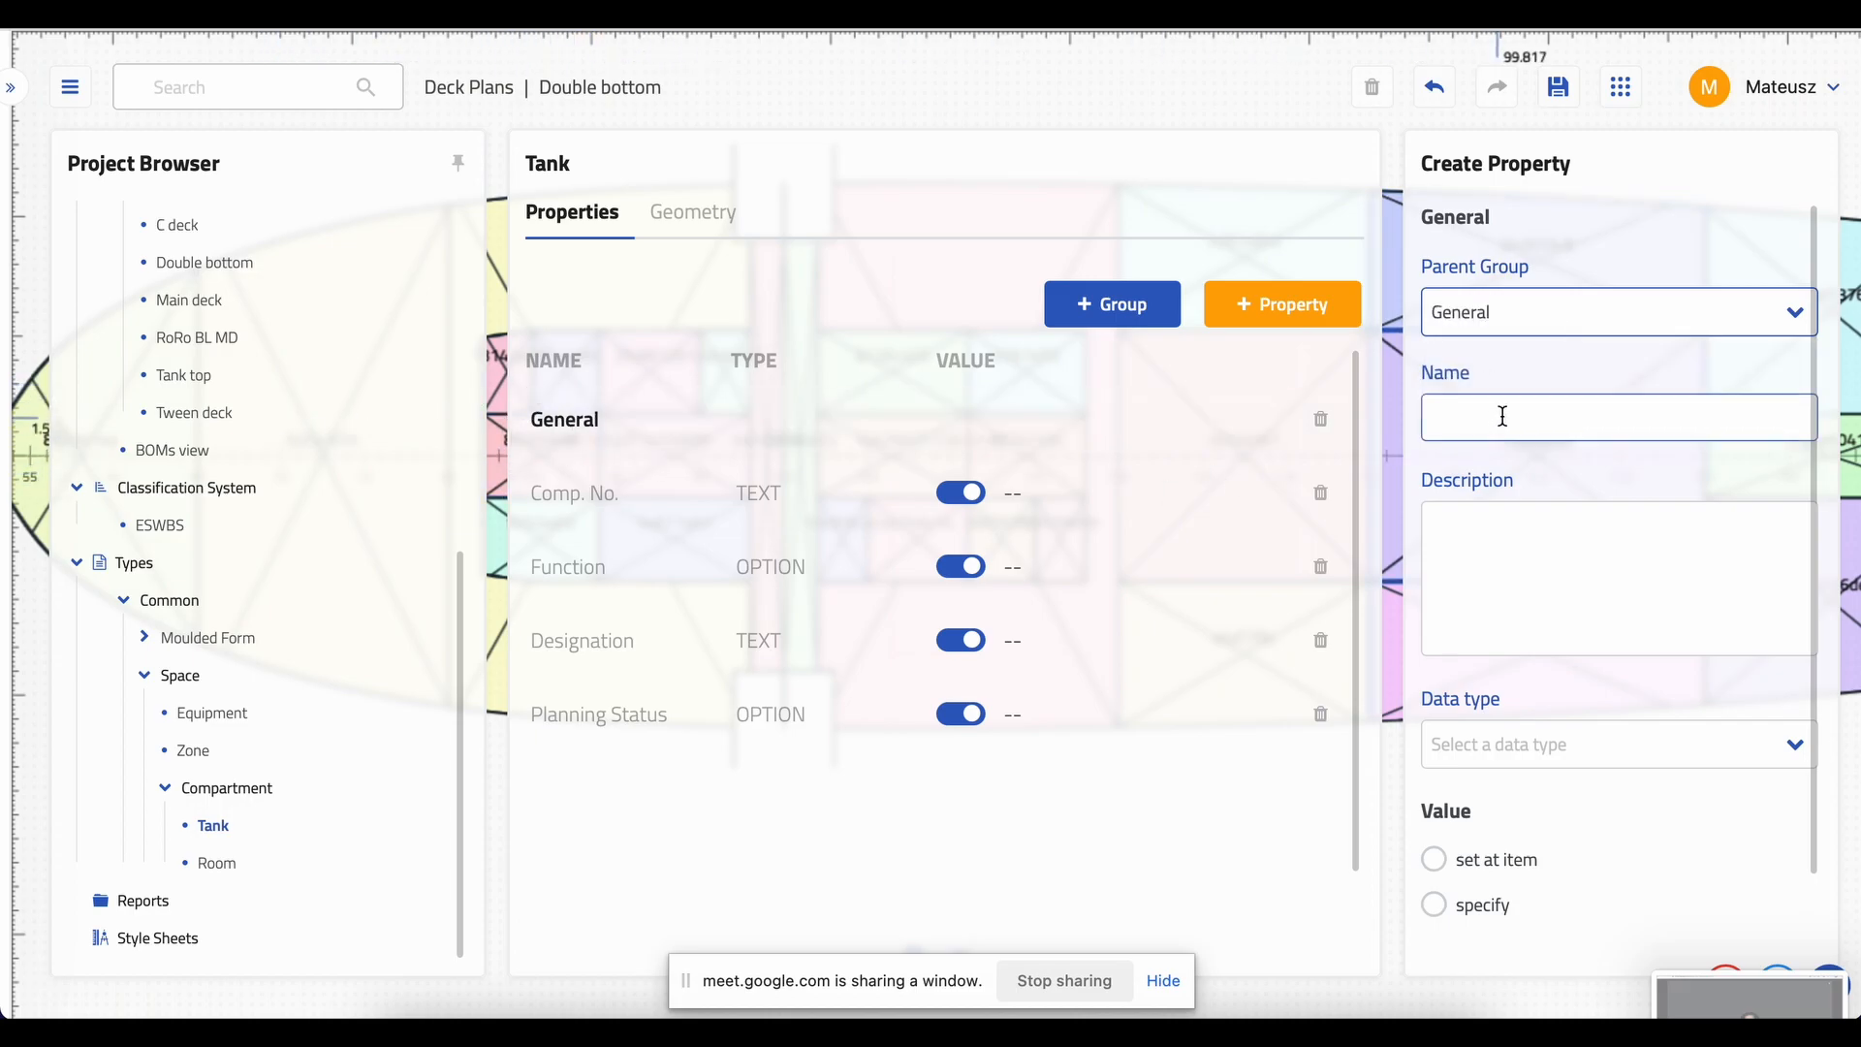
text(Volume)
click(1558, 523)
- Set the data type of the new Volume property to SYSTEM
scroll(1558, 533, down, 1)
click(1535, 659)
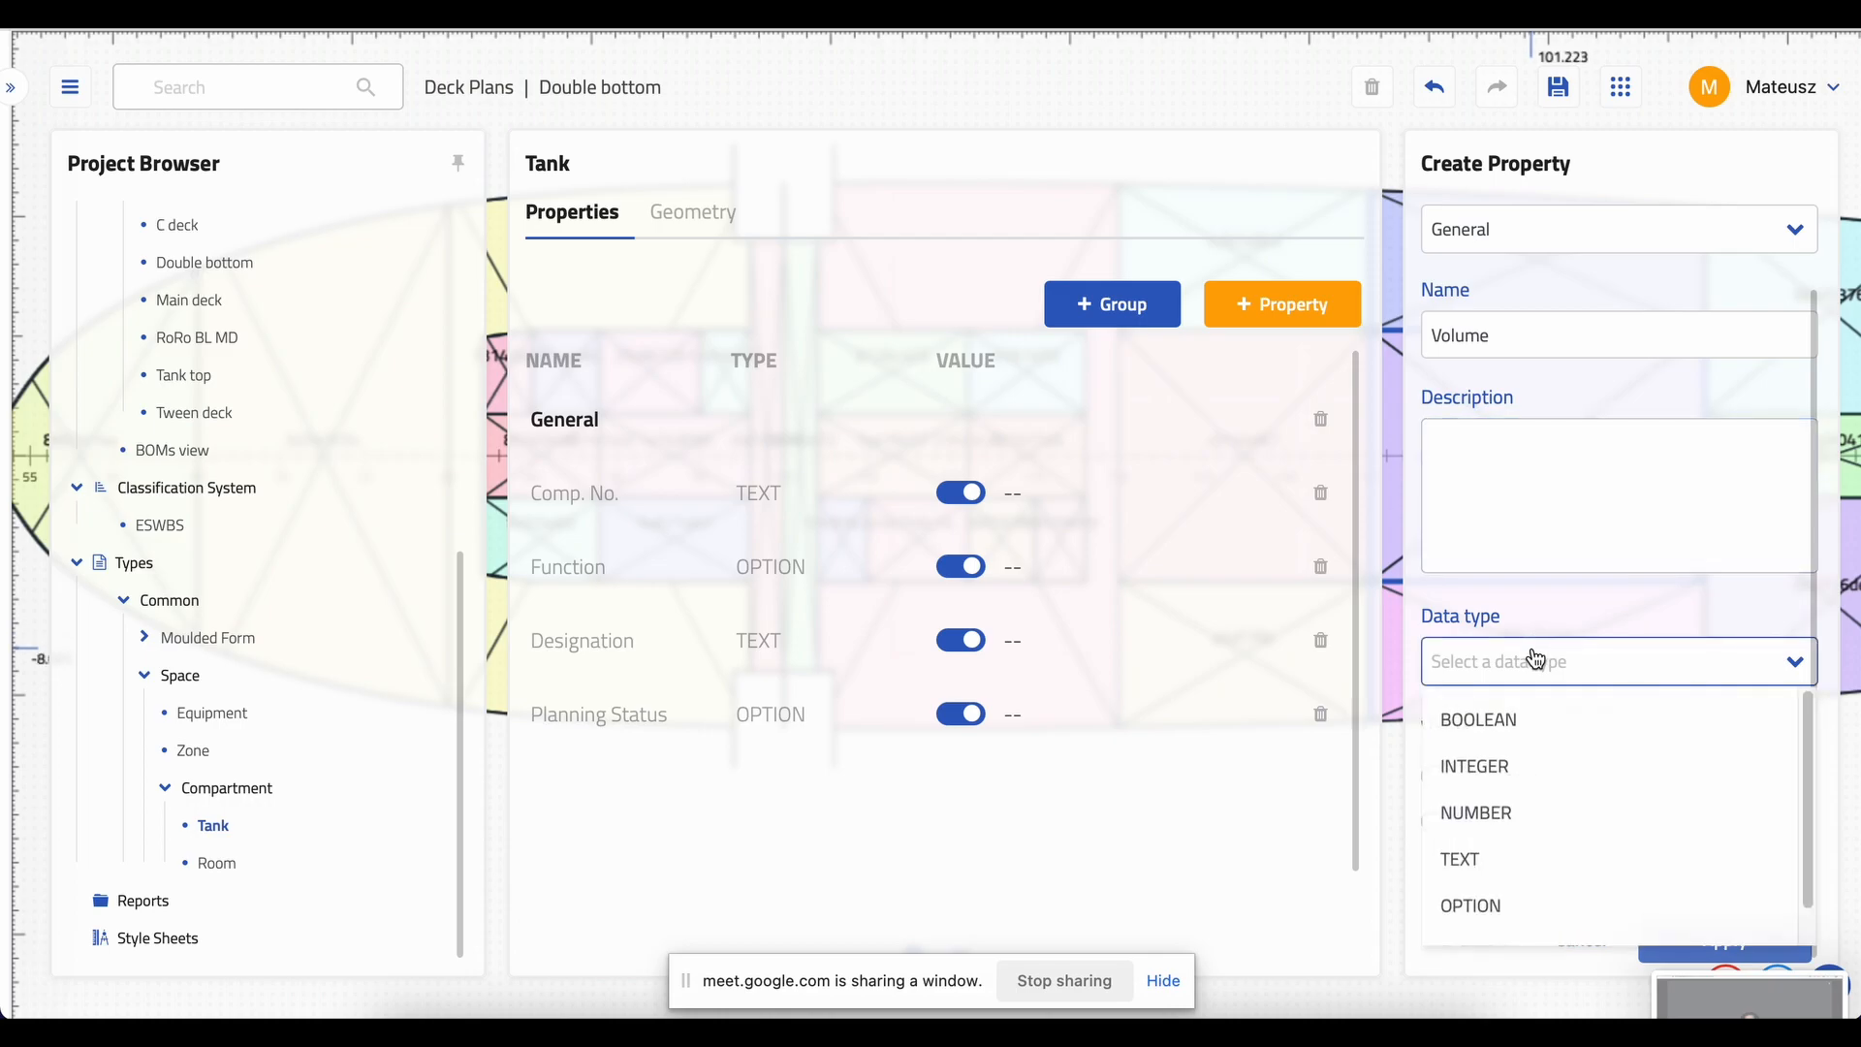
scroll(1532, 756, down, 1)
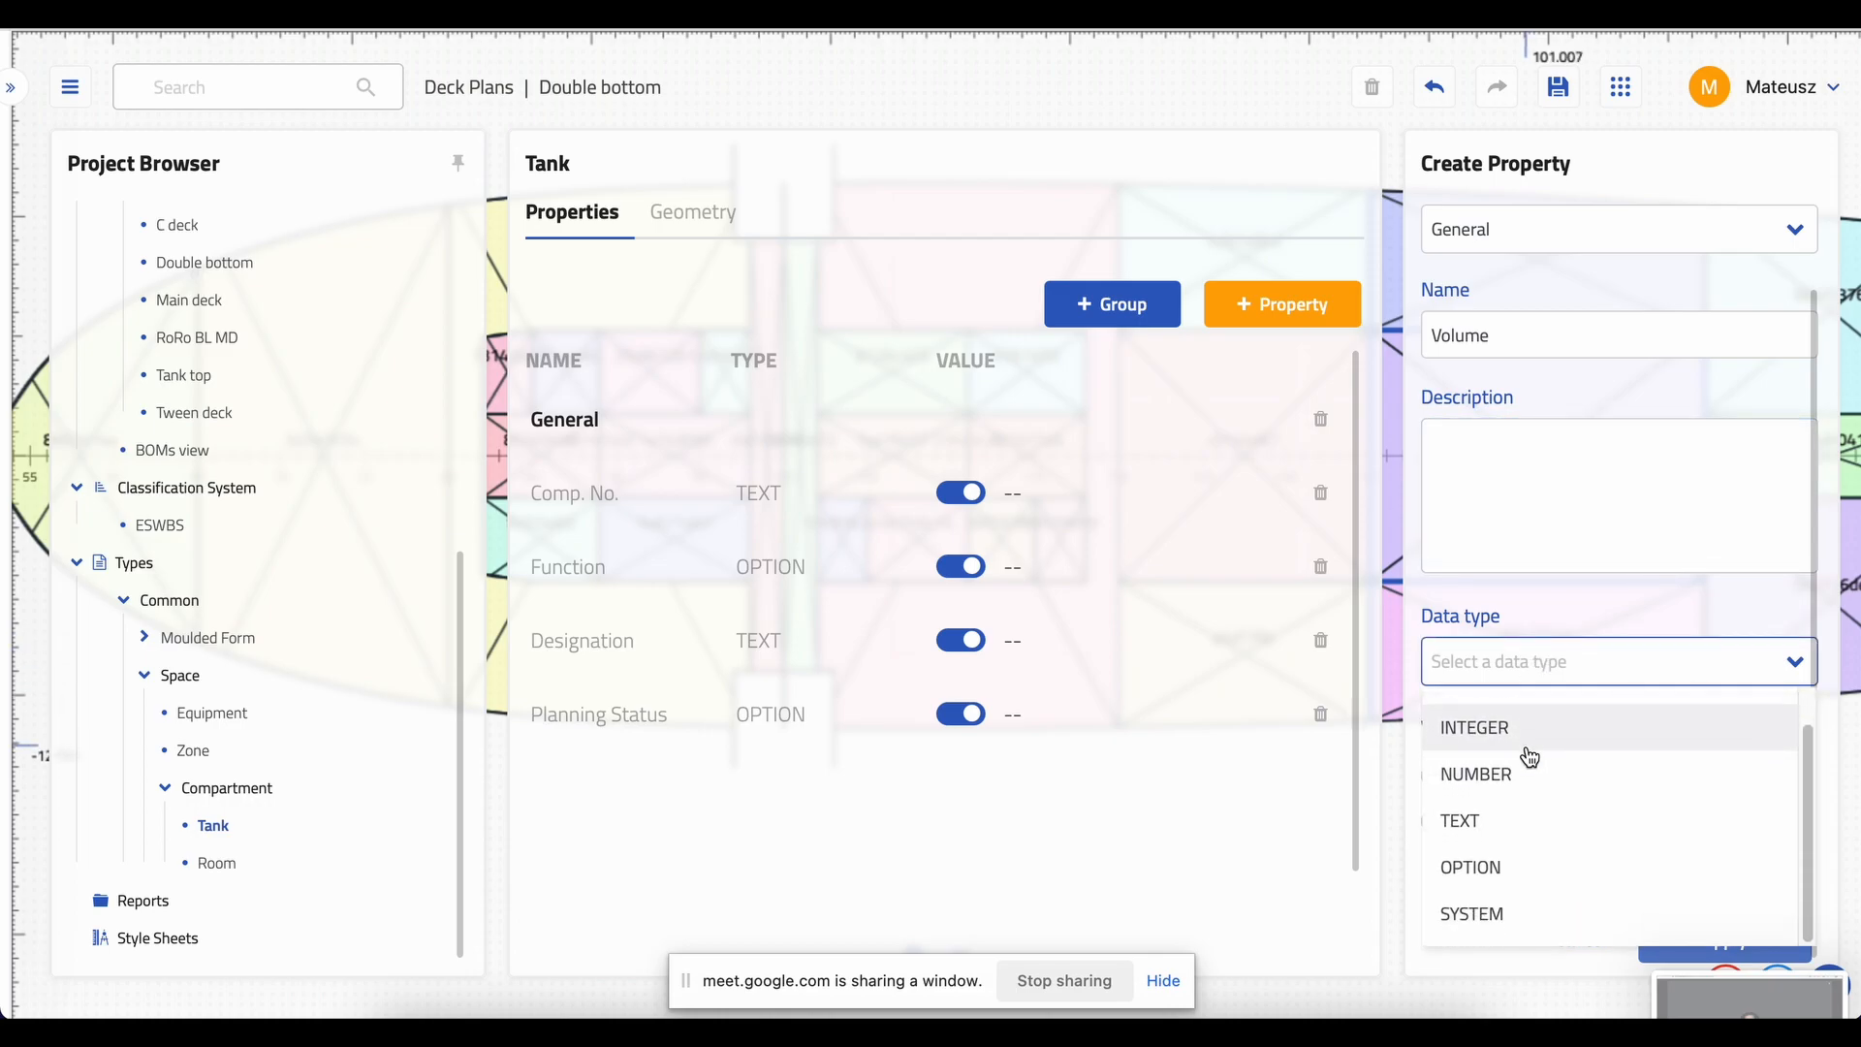
scroll(1528, 758, up, 1)
scroll(1525, 771, down, 1)
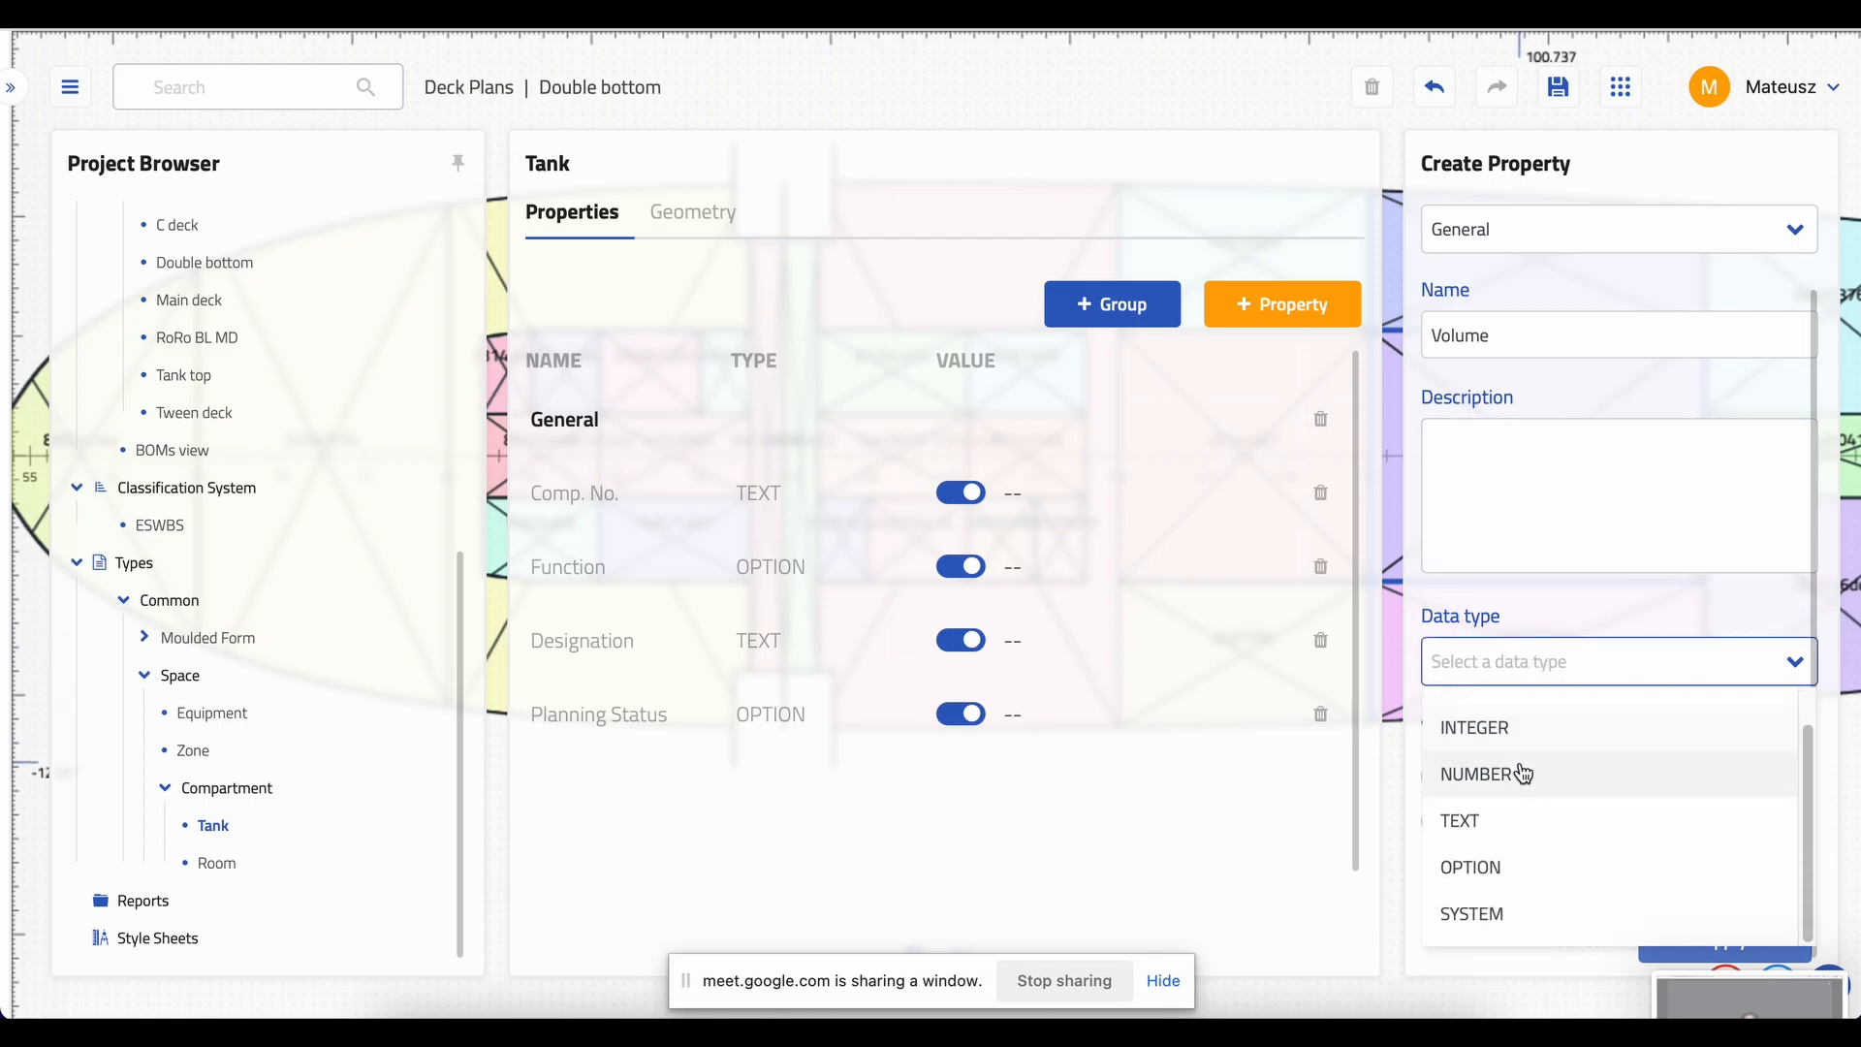
click(1529, 919)
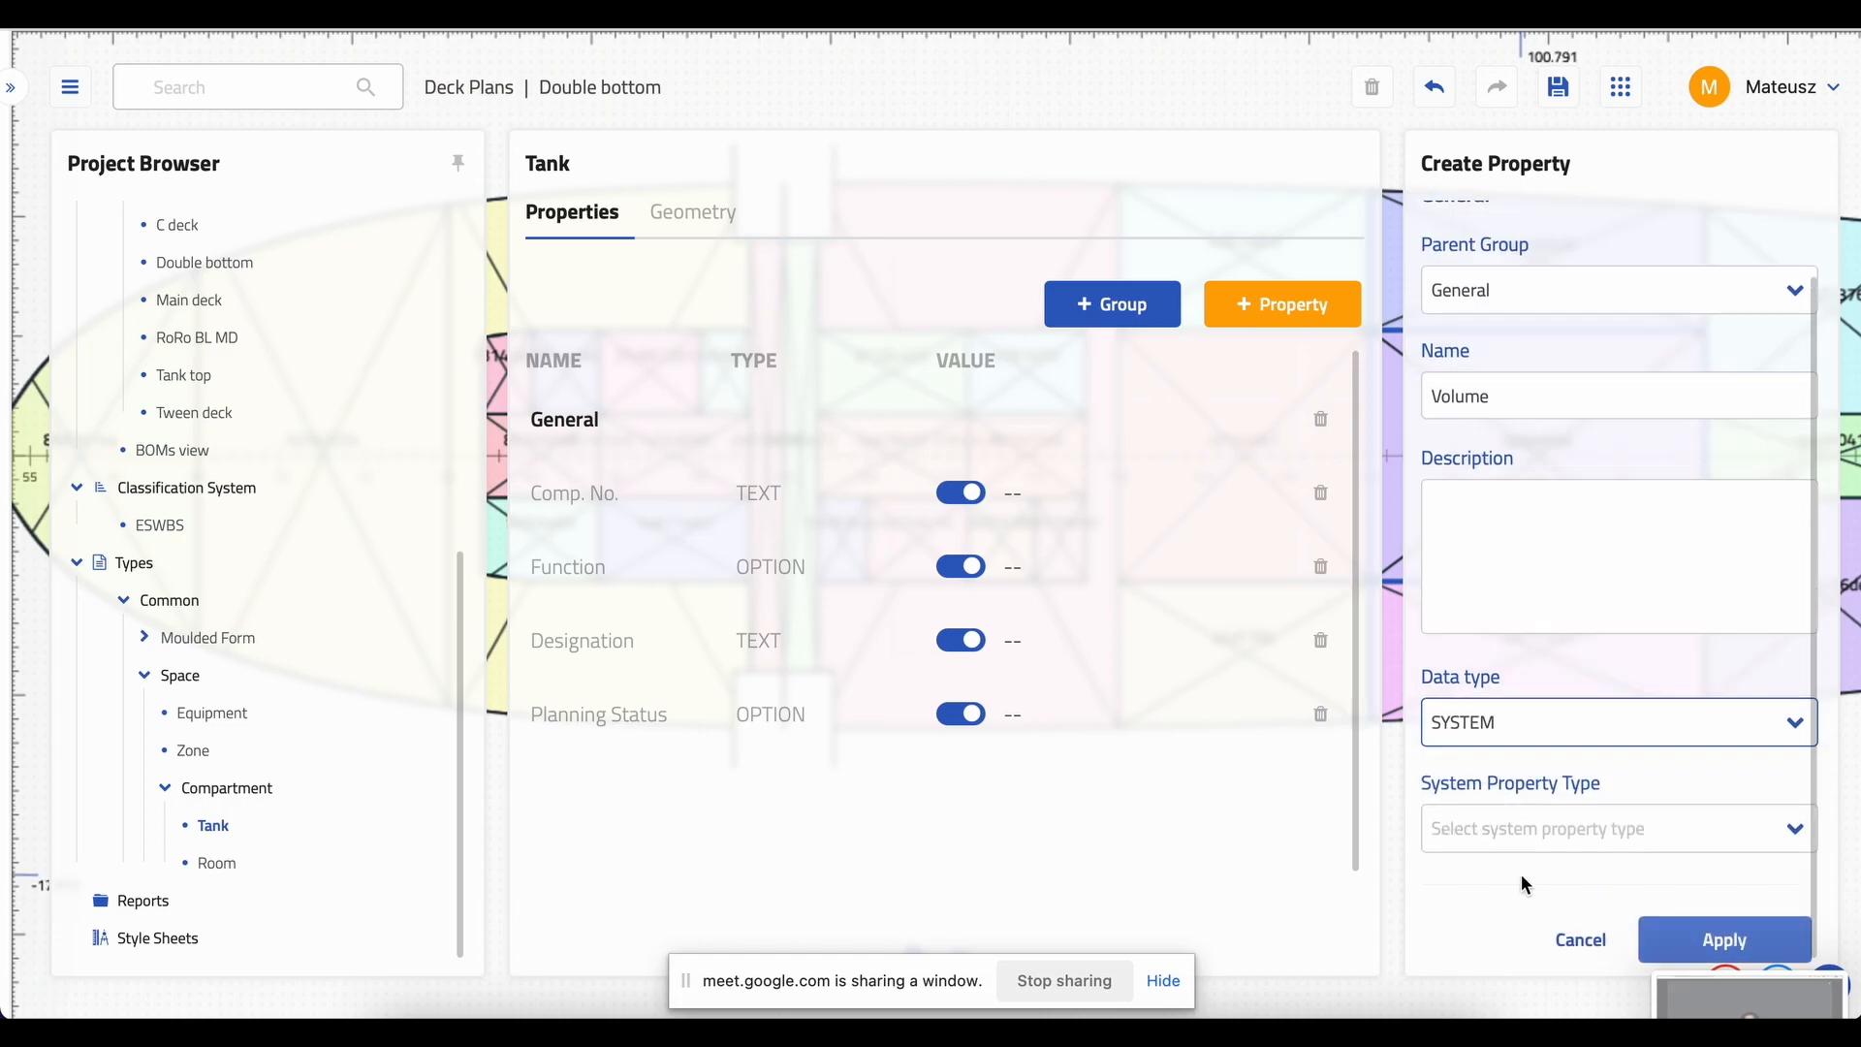
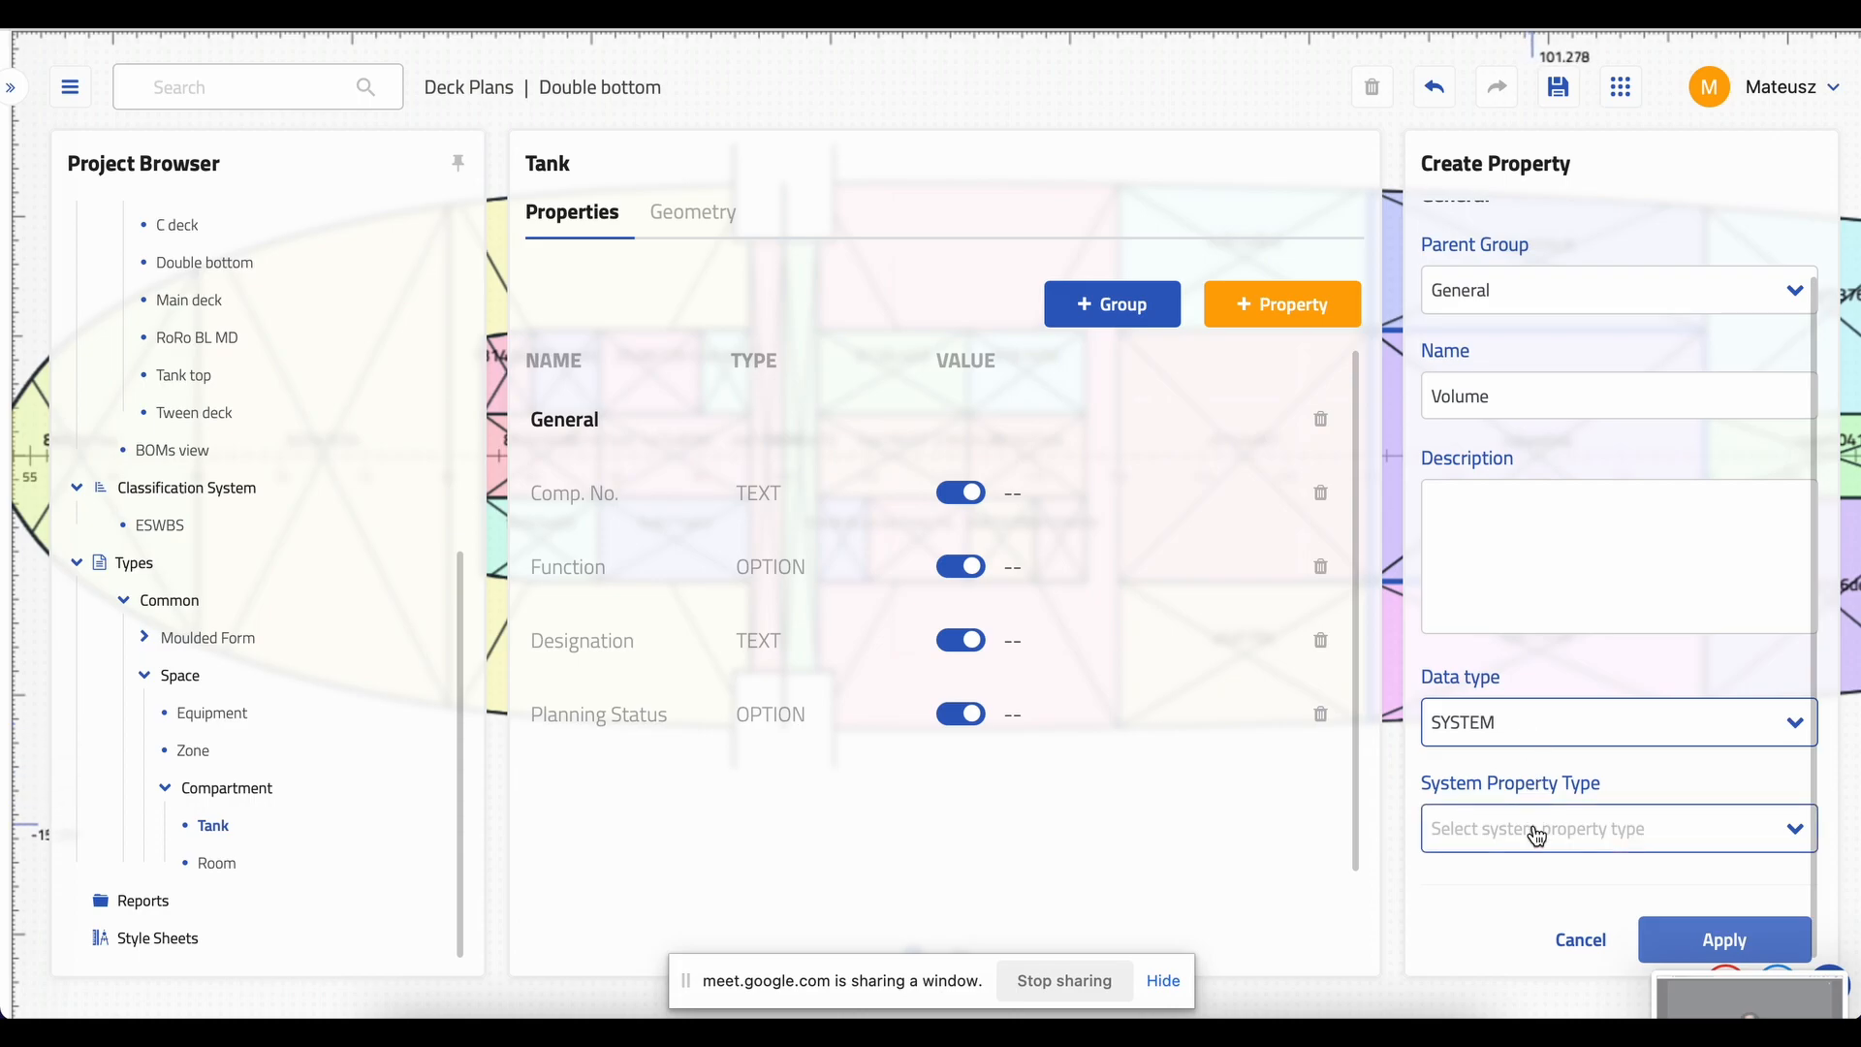
- Choose Volume as the system property type and apply the new property to the Tank type
click(1533, 830)
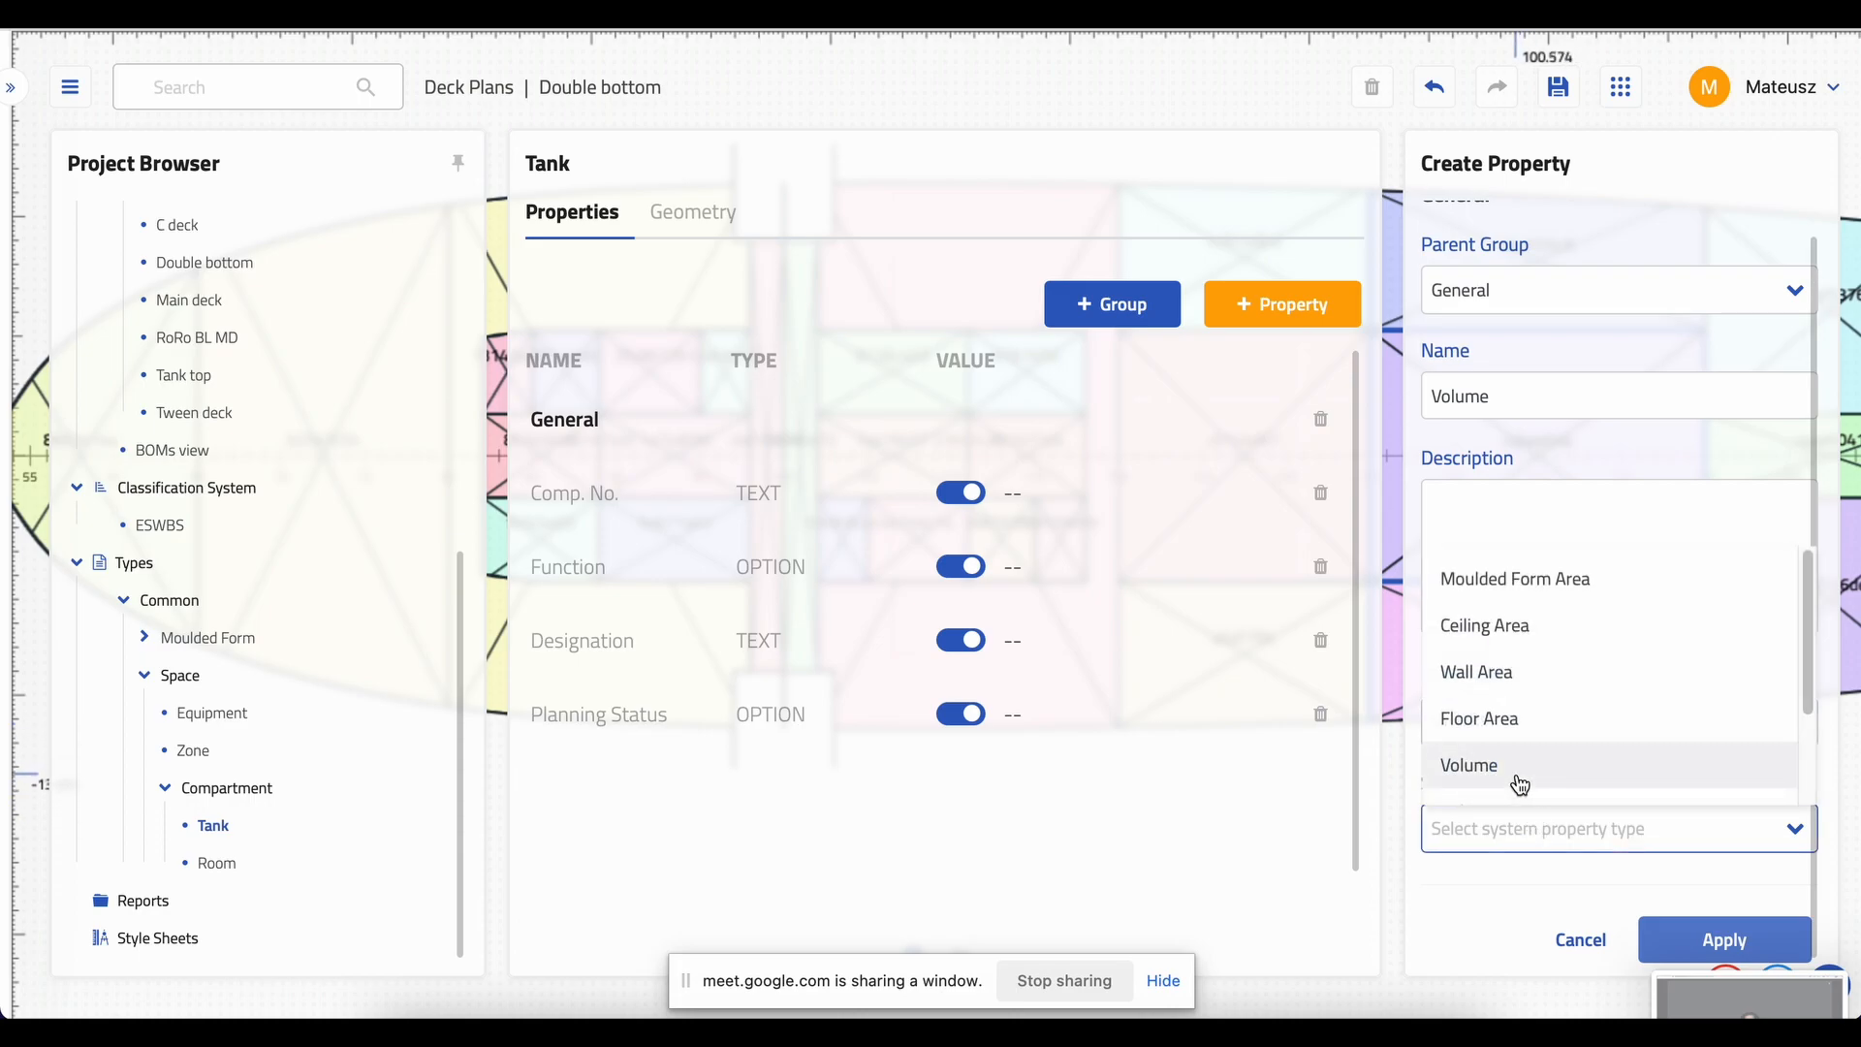
scroll(1527, 746, down, 2)
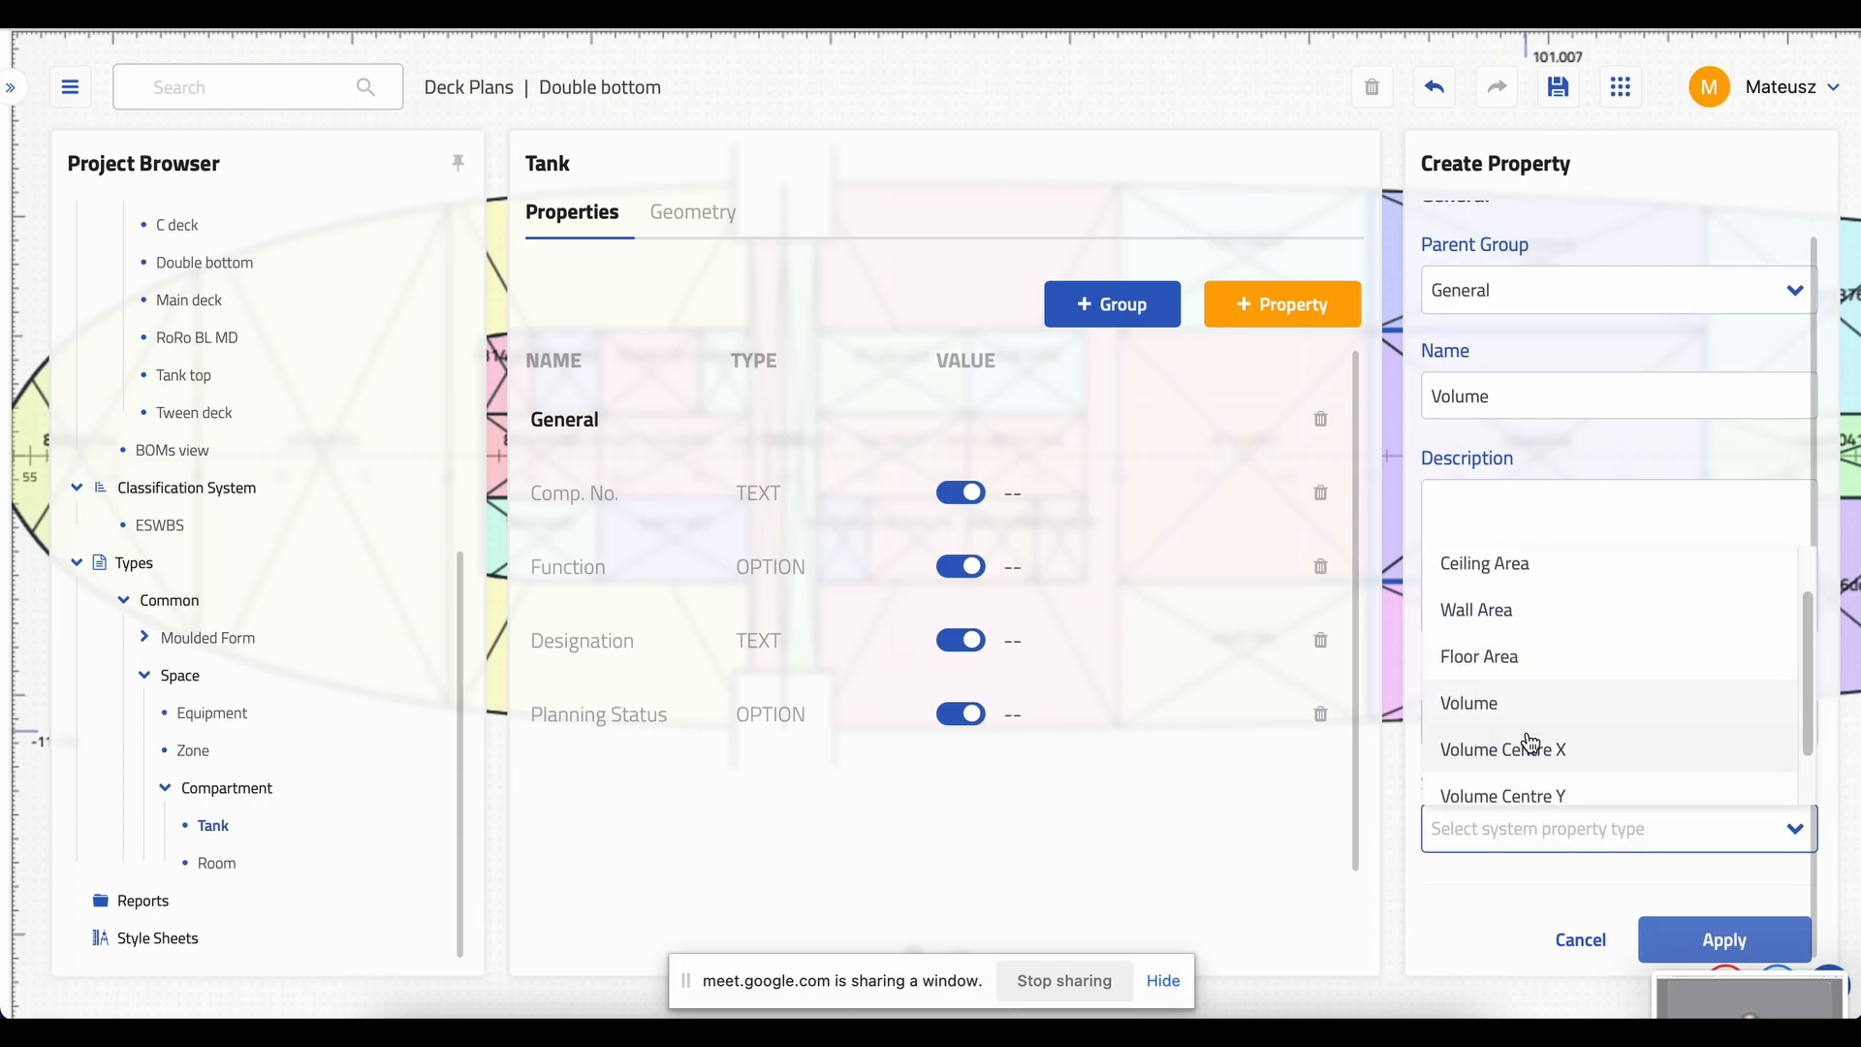
scroll(1535, 761, up, 2)
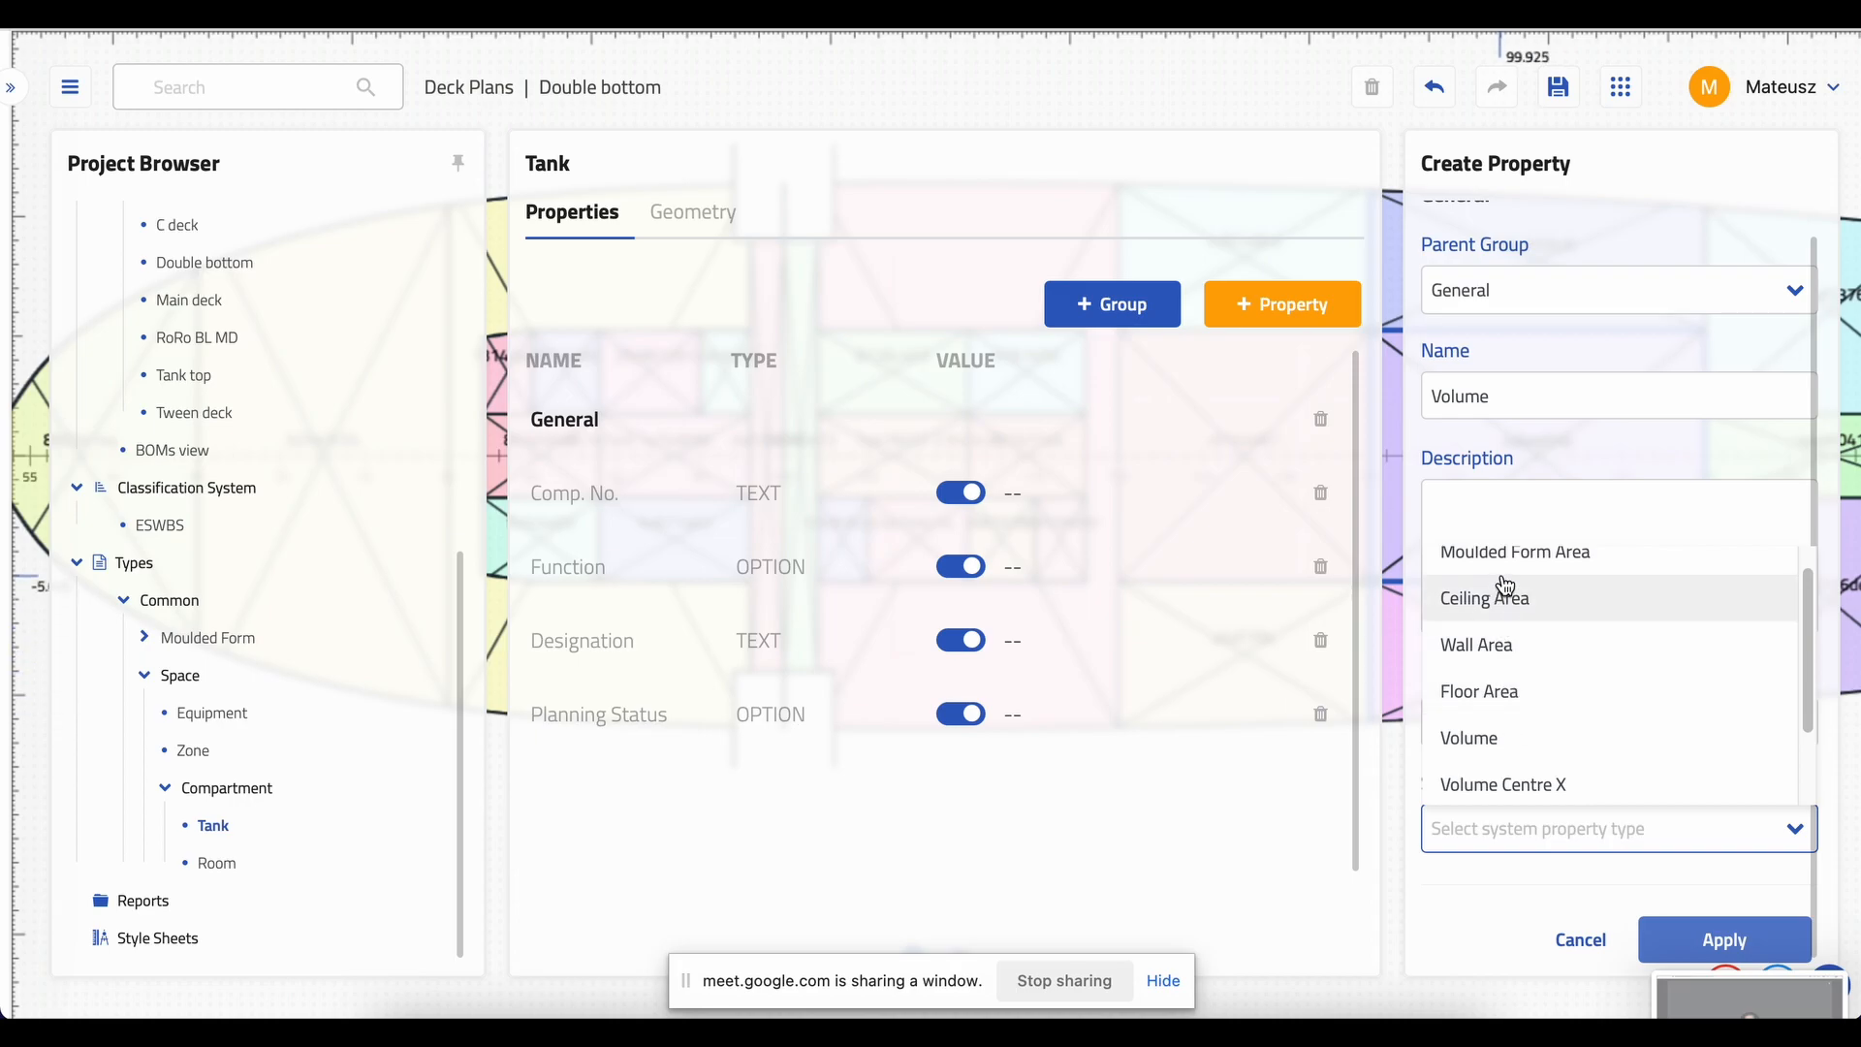
scroll(1516, 608, down, 1)
scroll(1529, 652, down, 2)
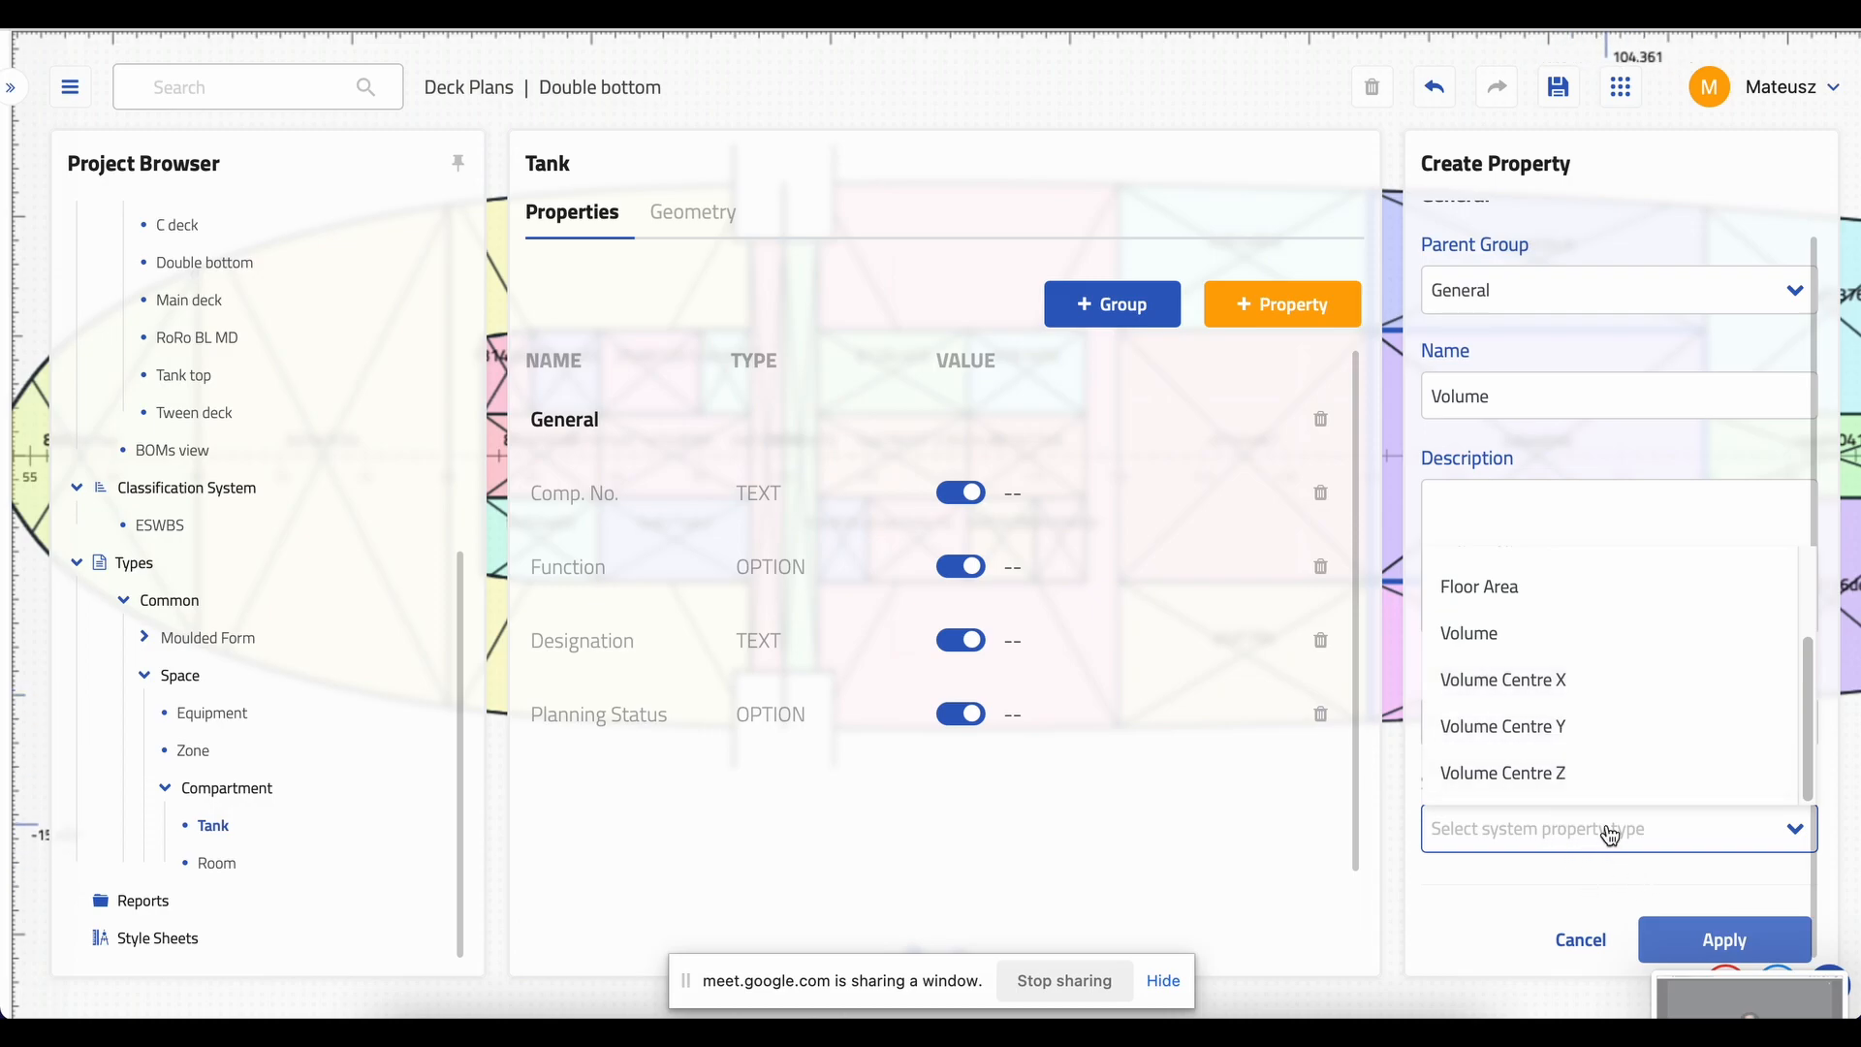
click(1522, 640)
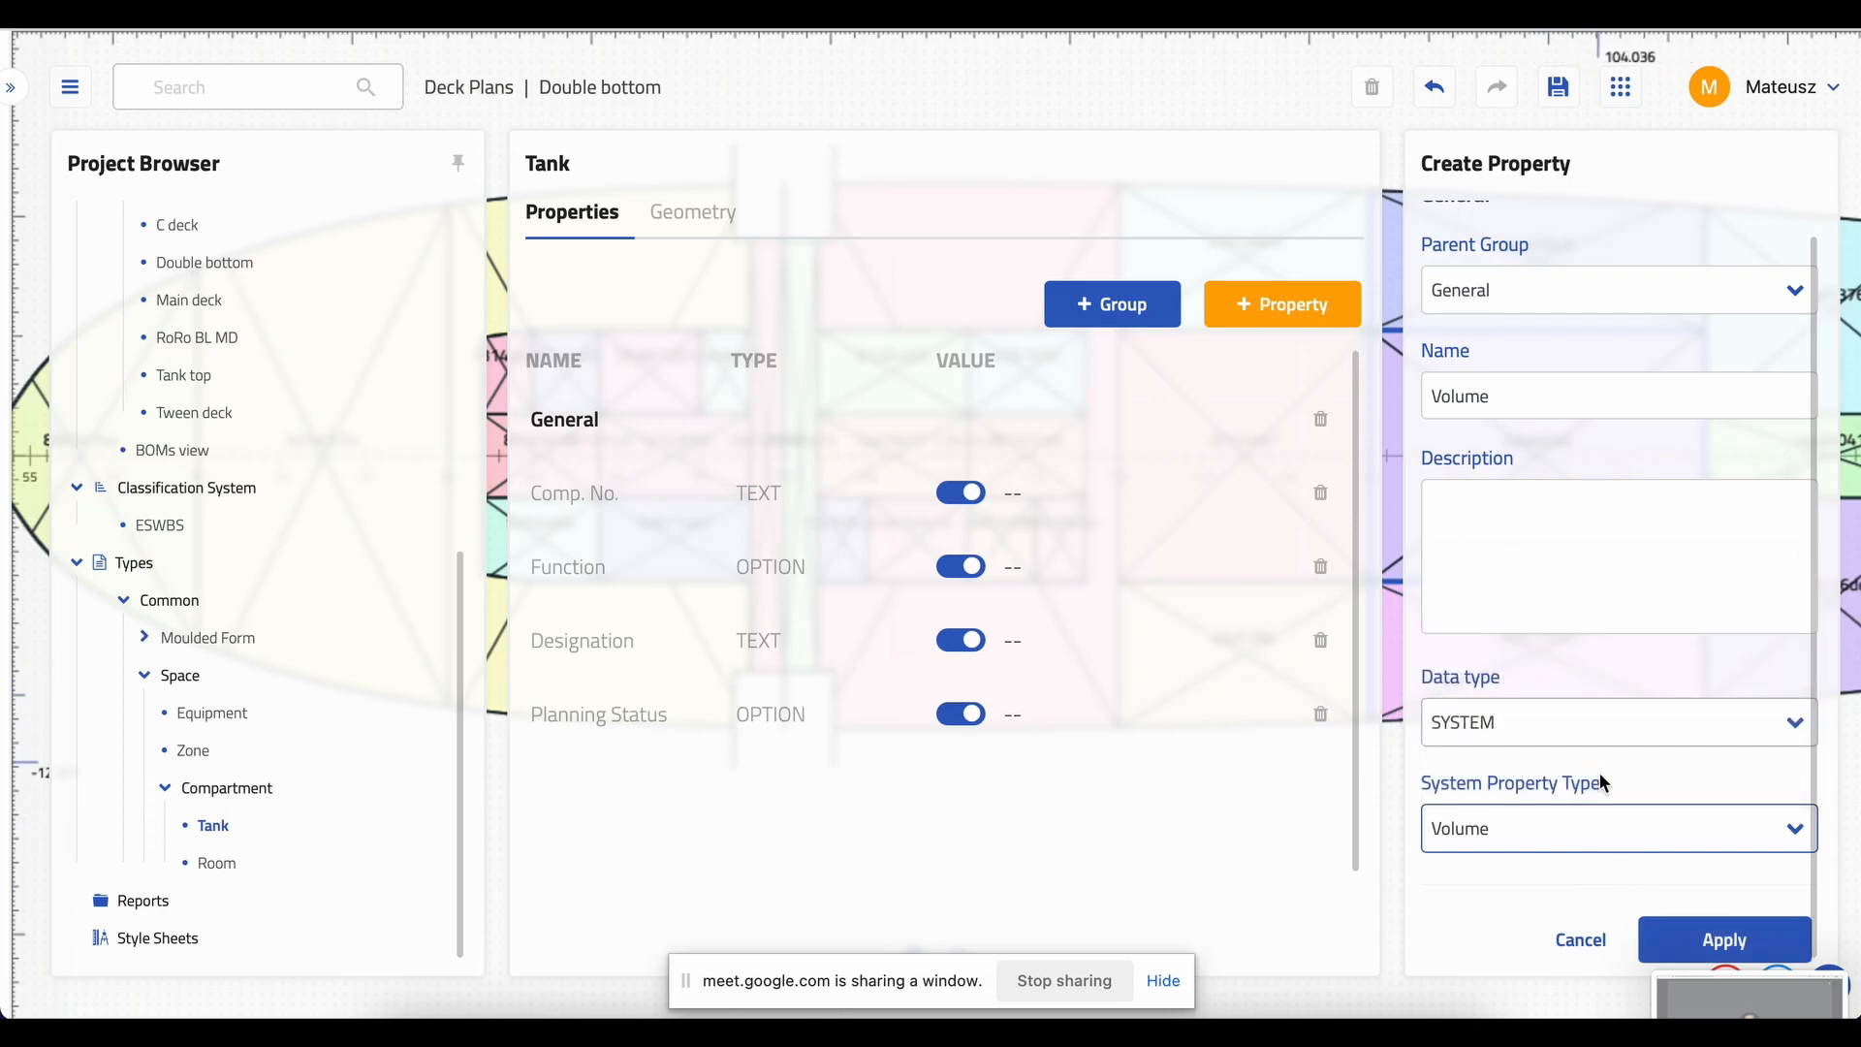
click(1674, 948)
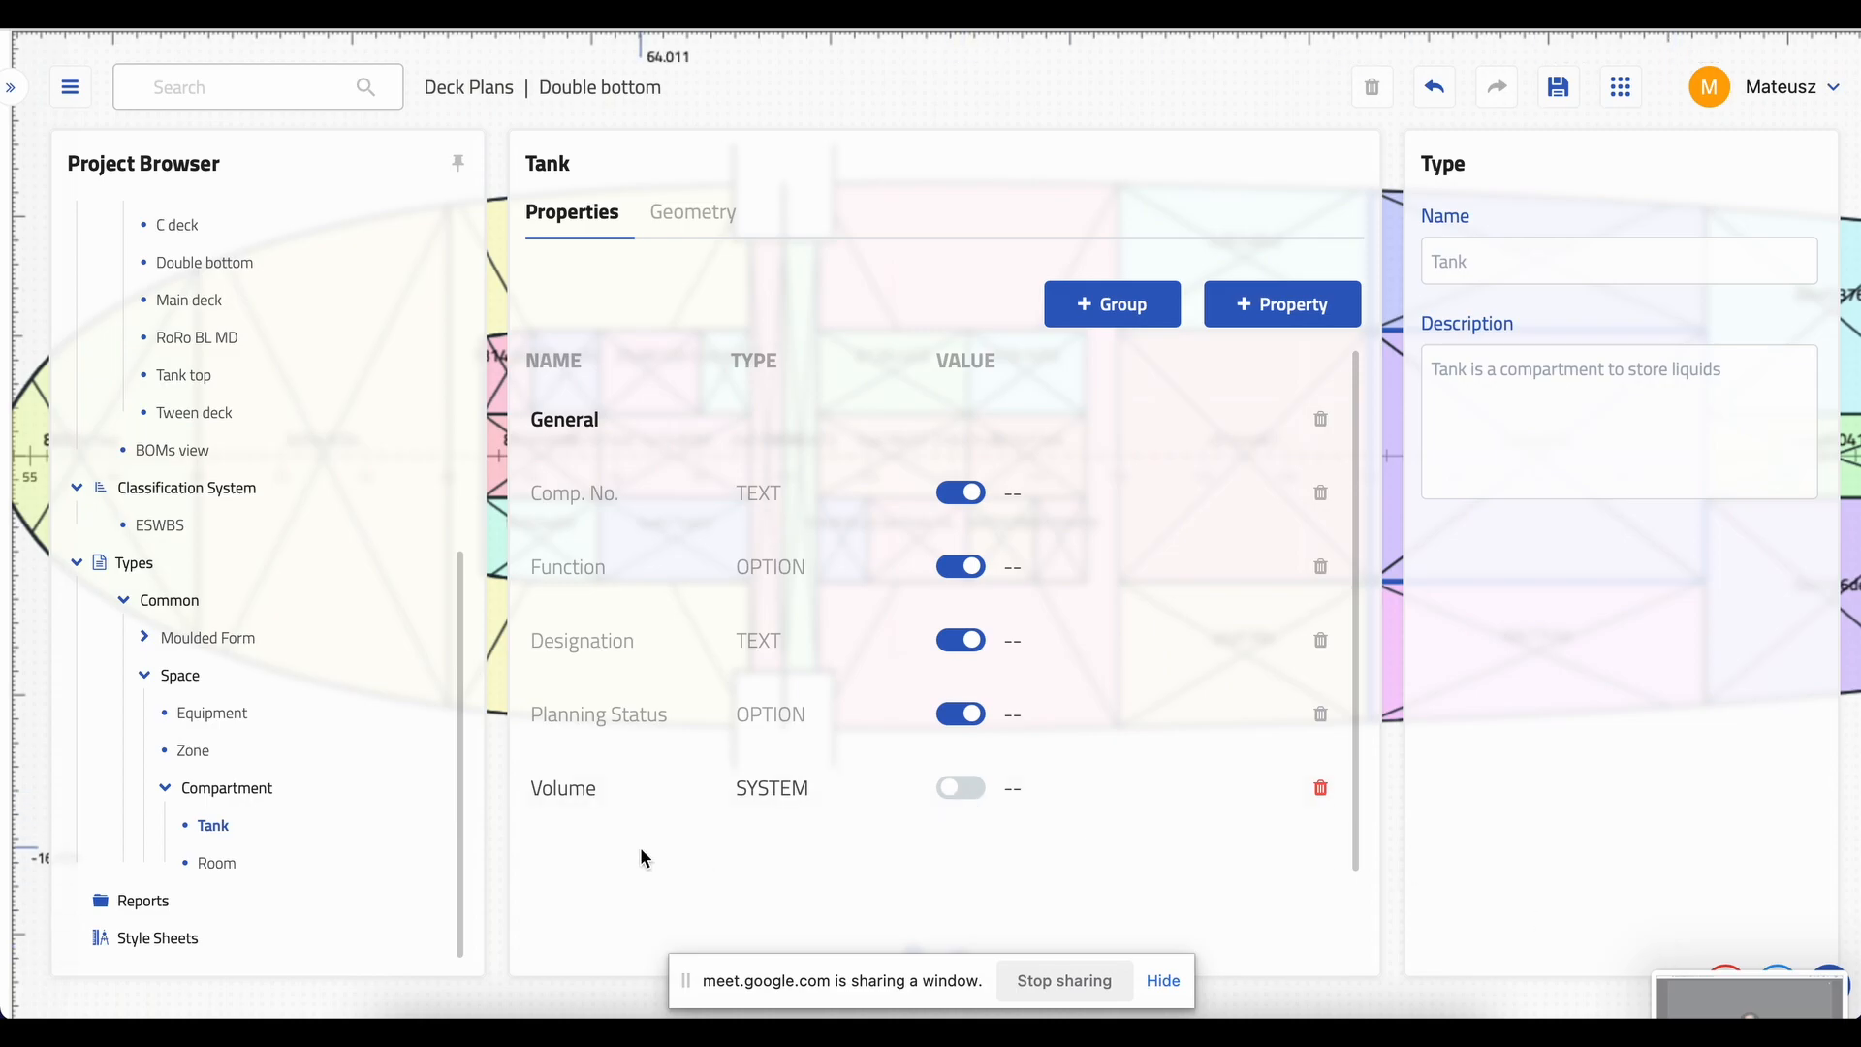
- Add a property group named Geometry to the Tank type
scroll(857, 737, down, 1)
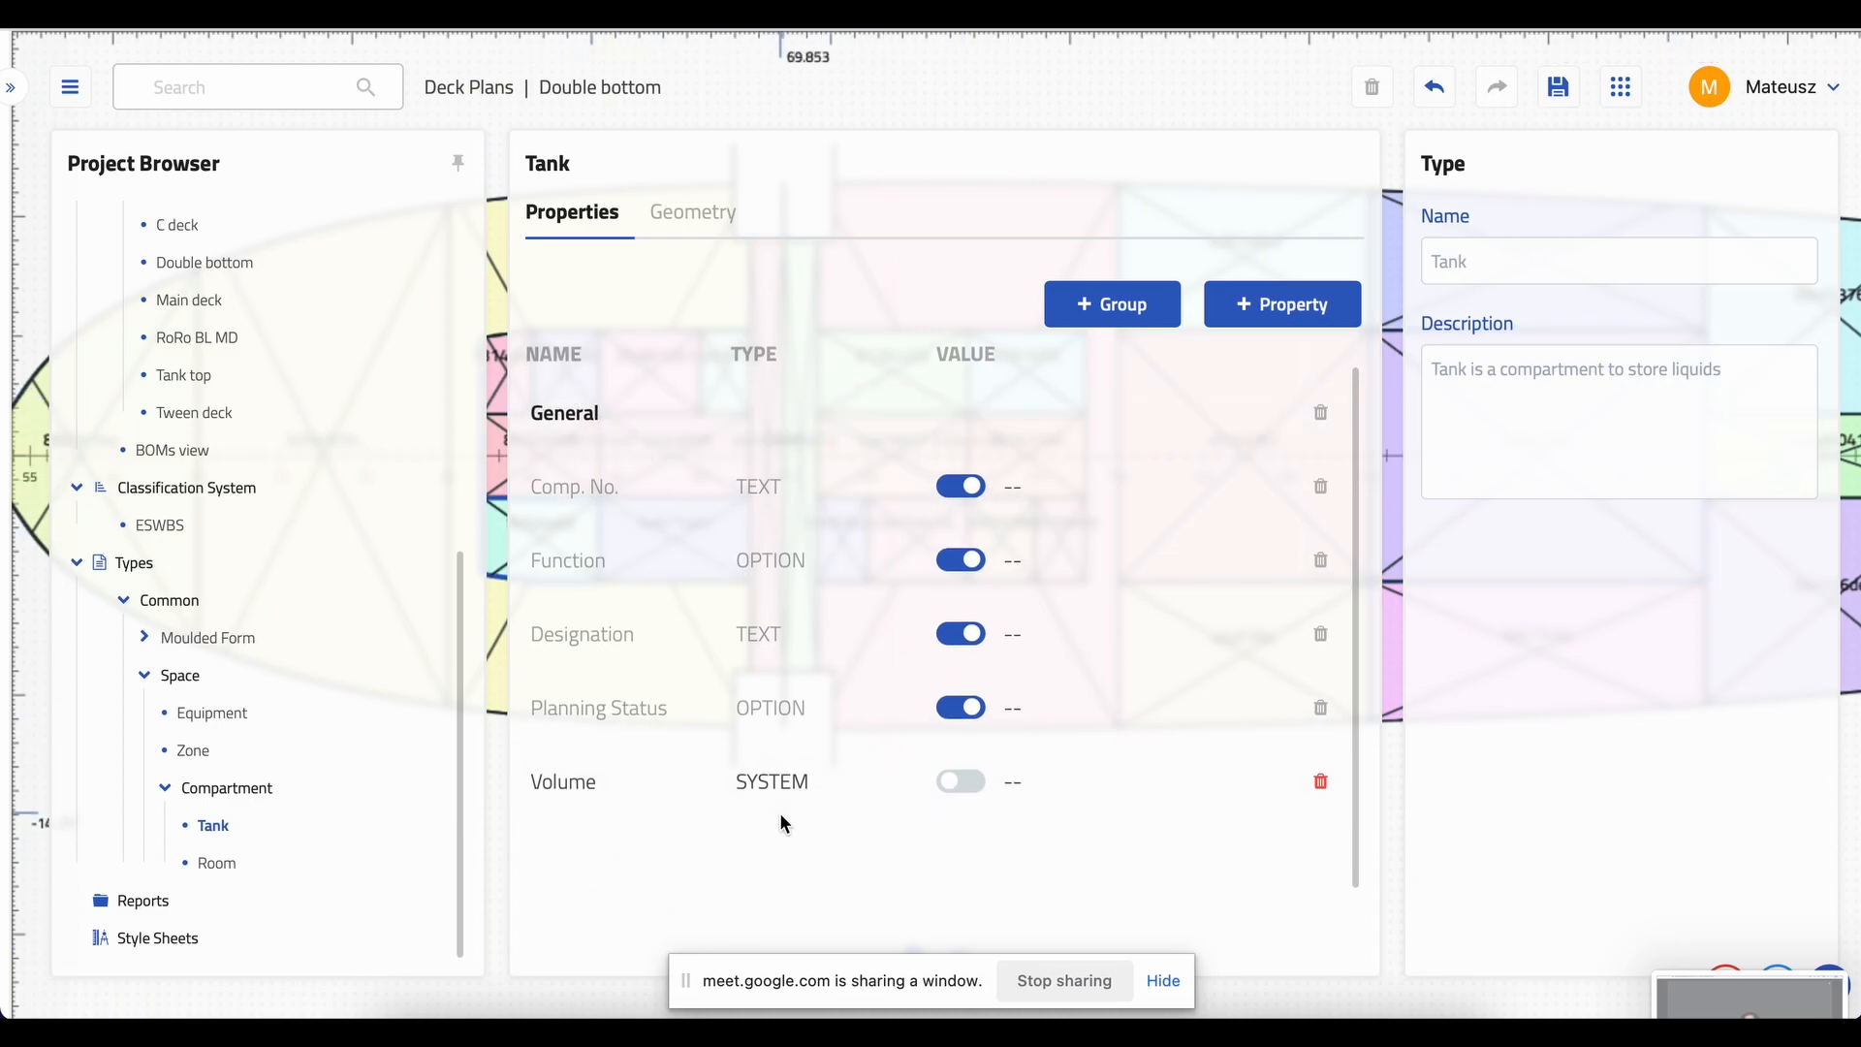
click(1144, 316)
click(1647, 271)
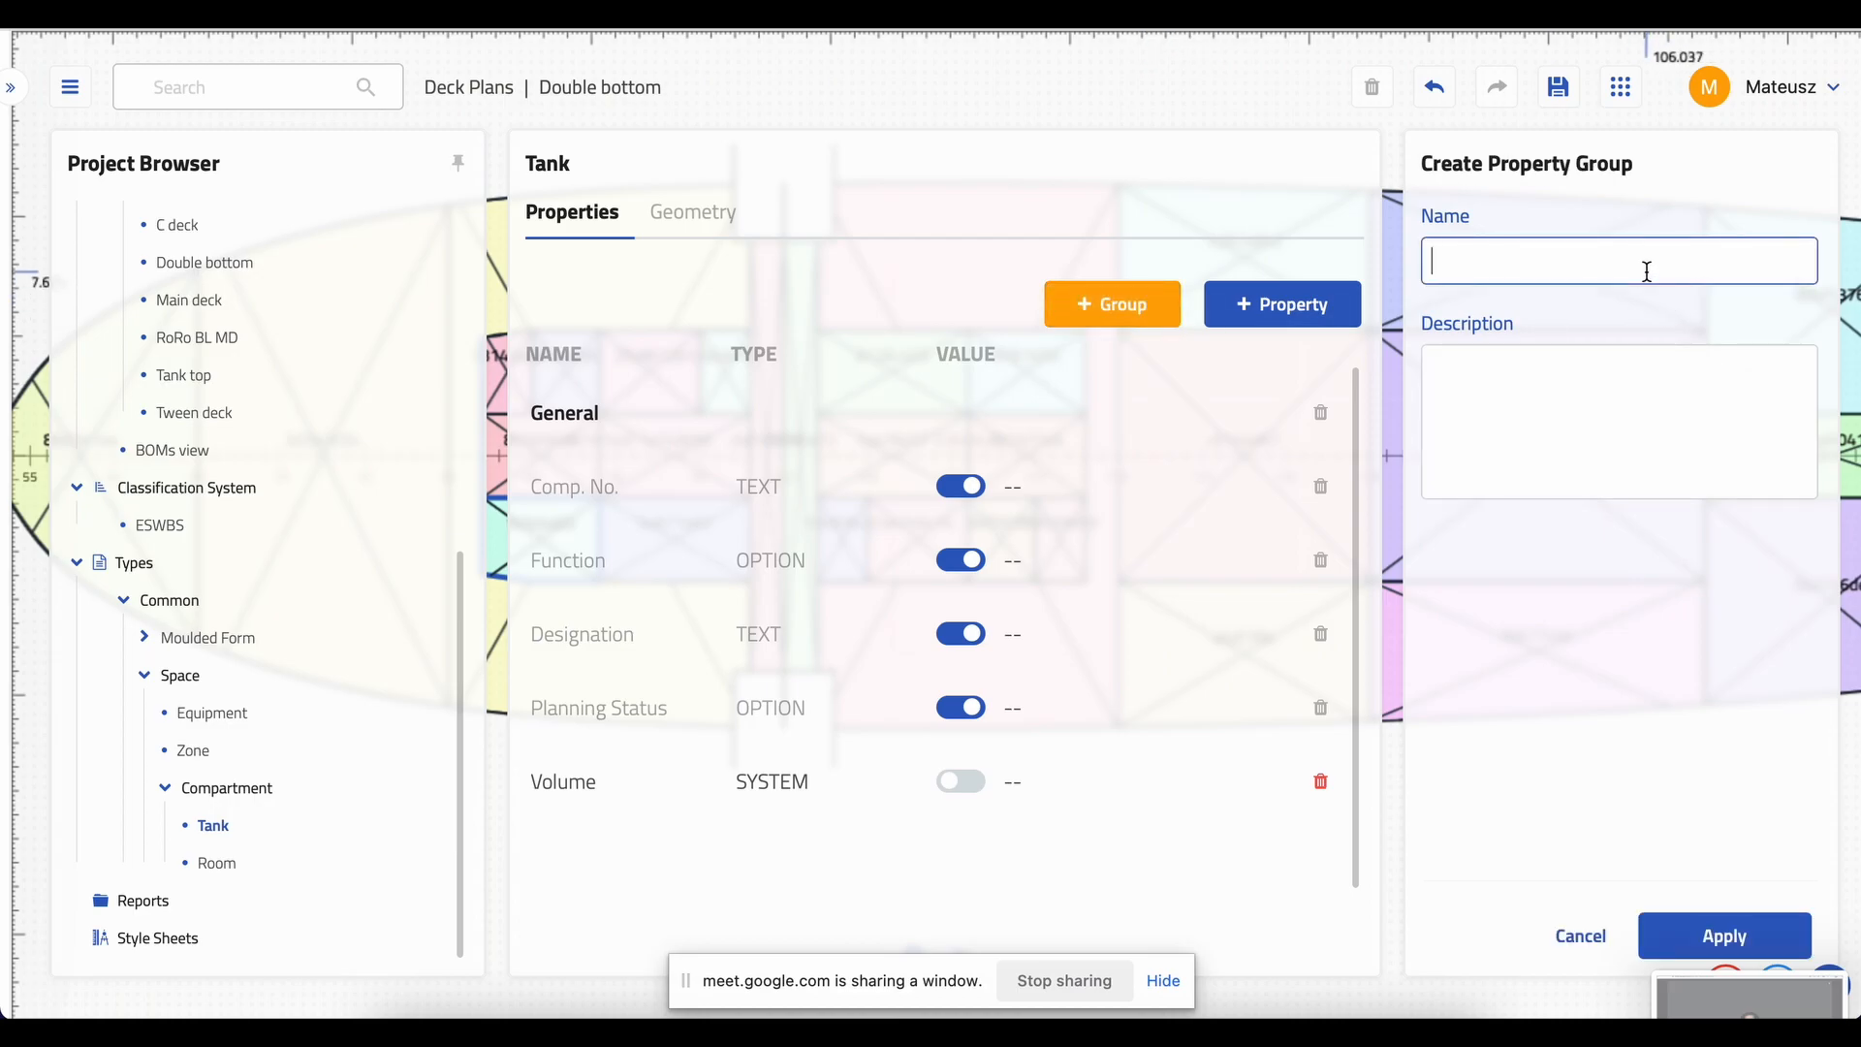
text(Geometry)
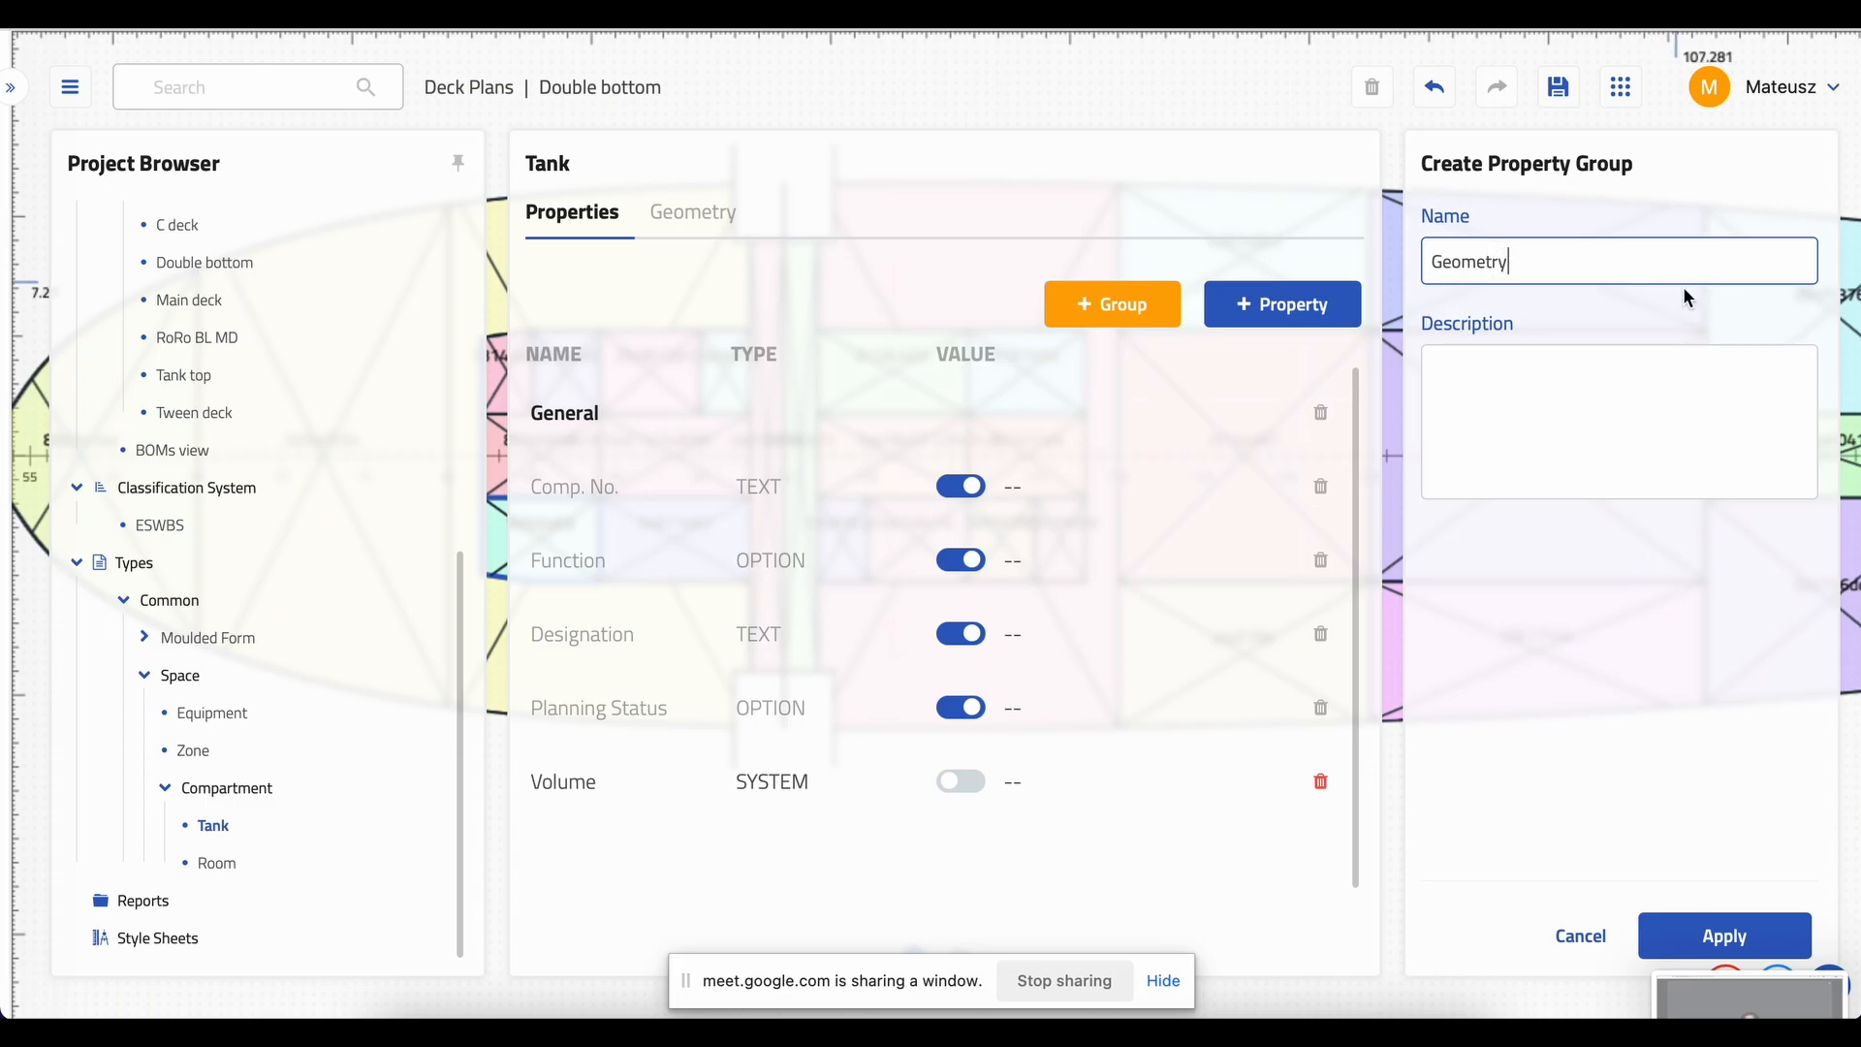
click(1759, 936)
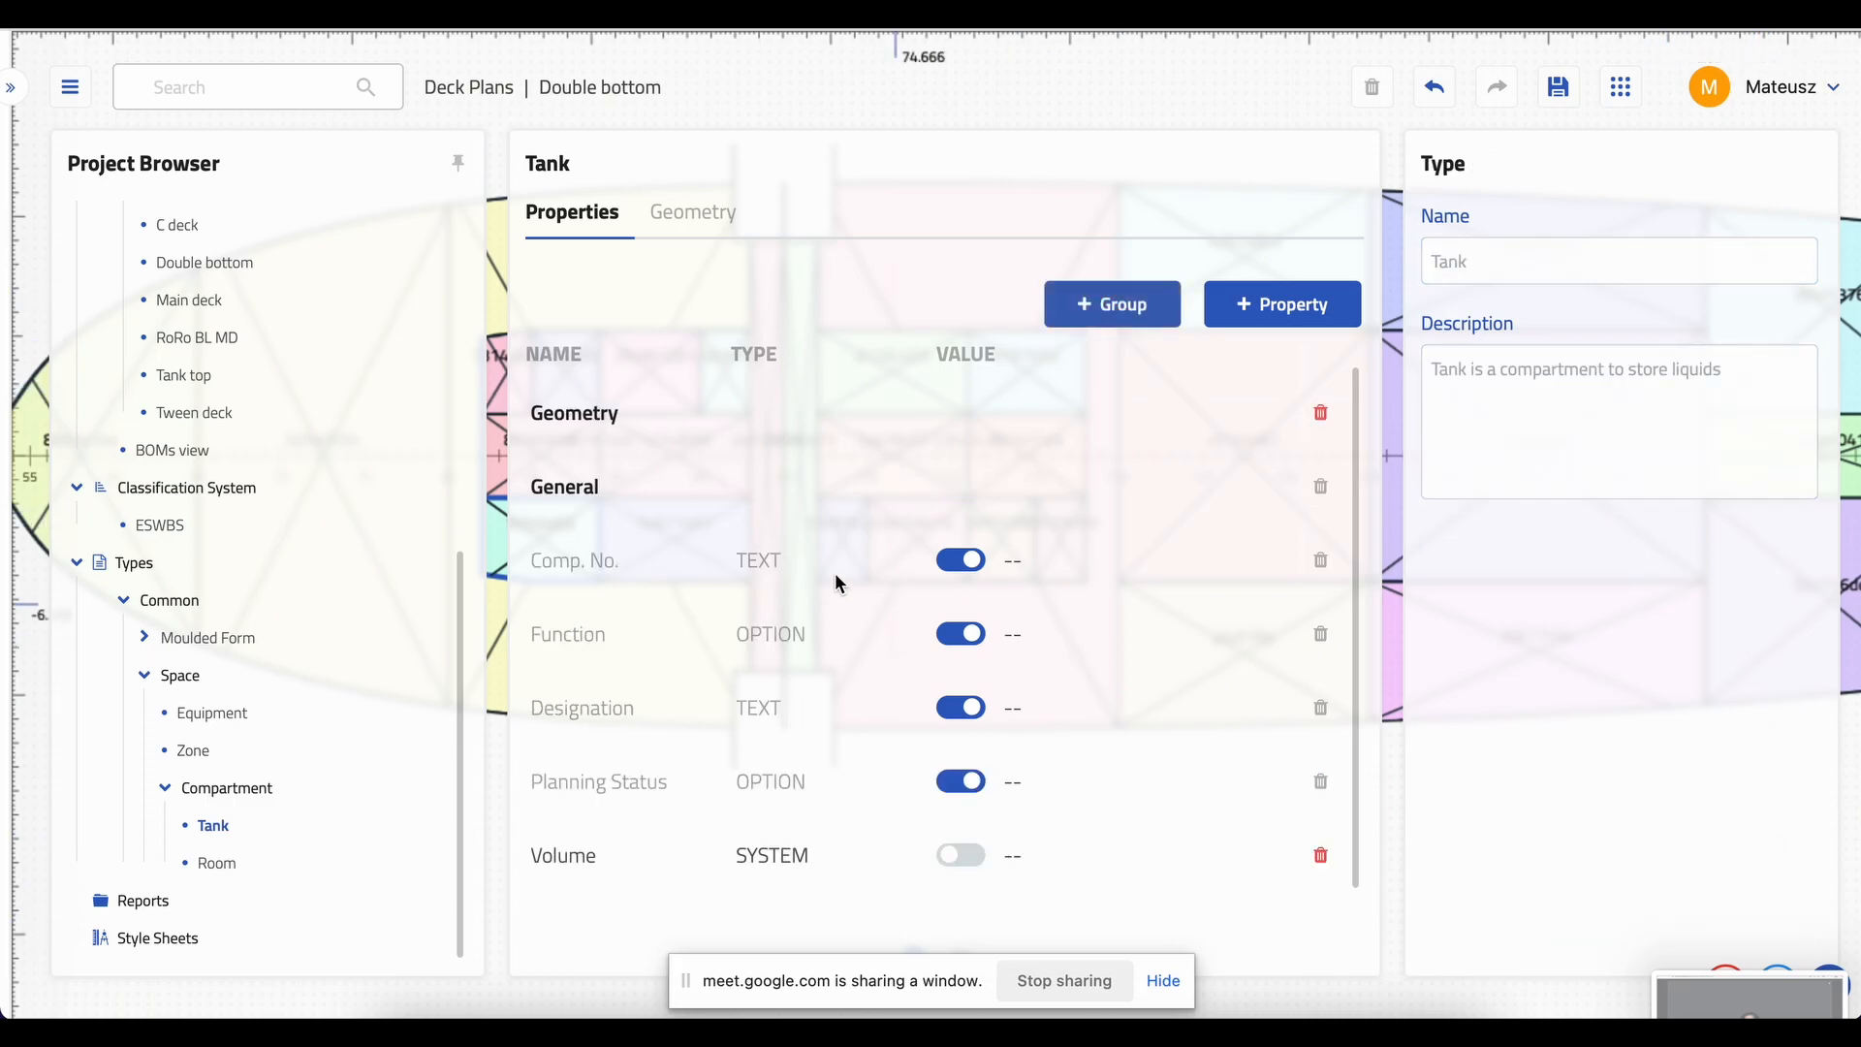
- Start a new Tank property named COG X, with Geometry as its parent group
click(1285, 304)
click(1464, 323)
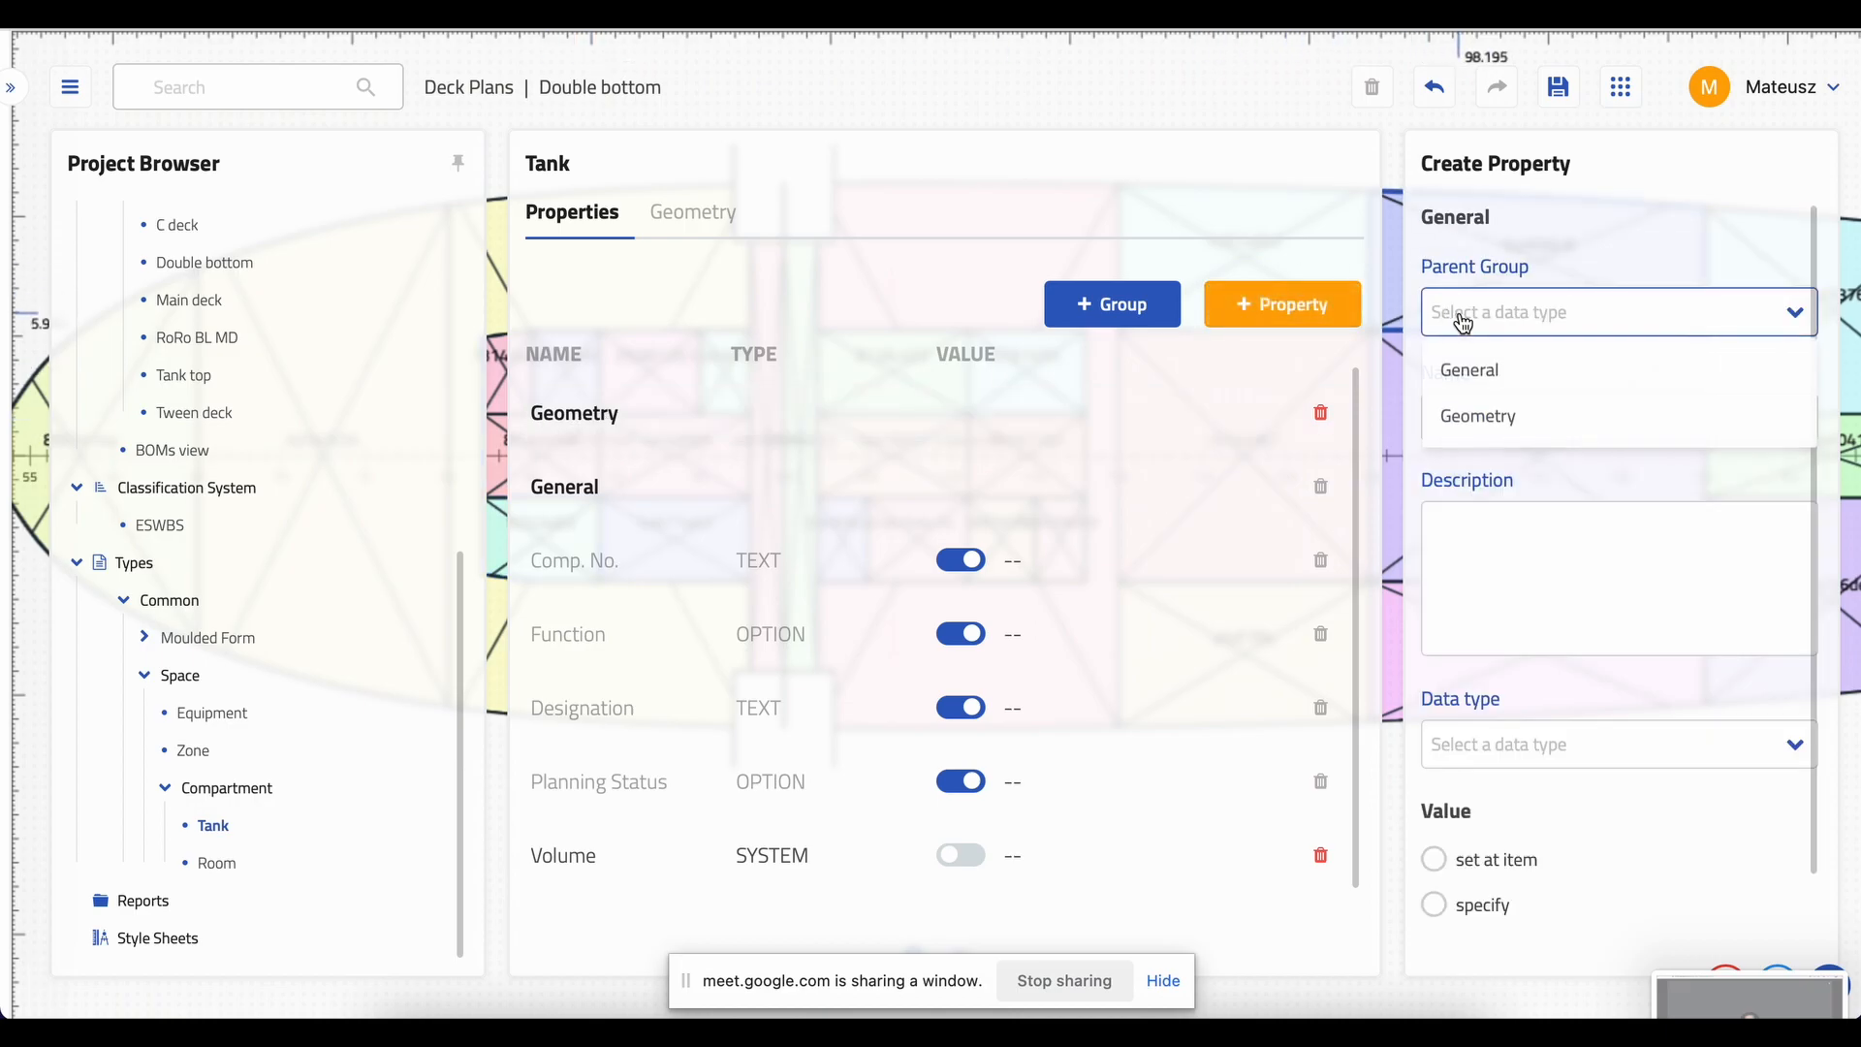
click(1473, 417)
click(1504, 426)
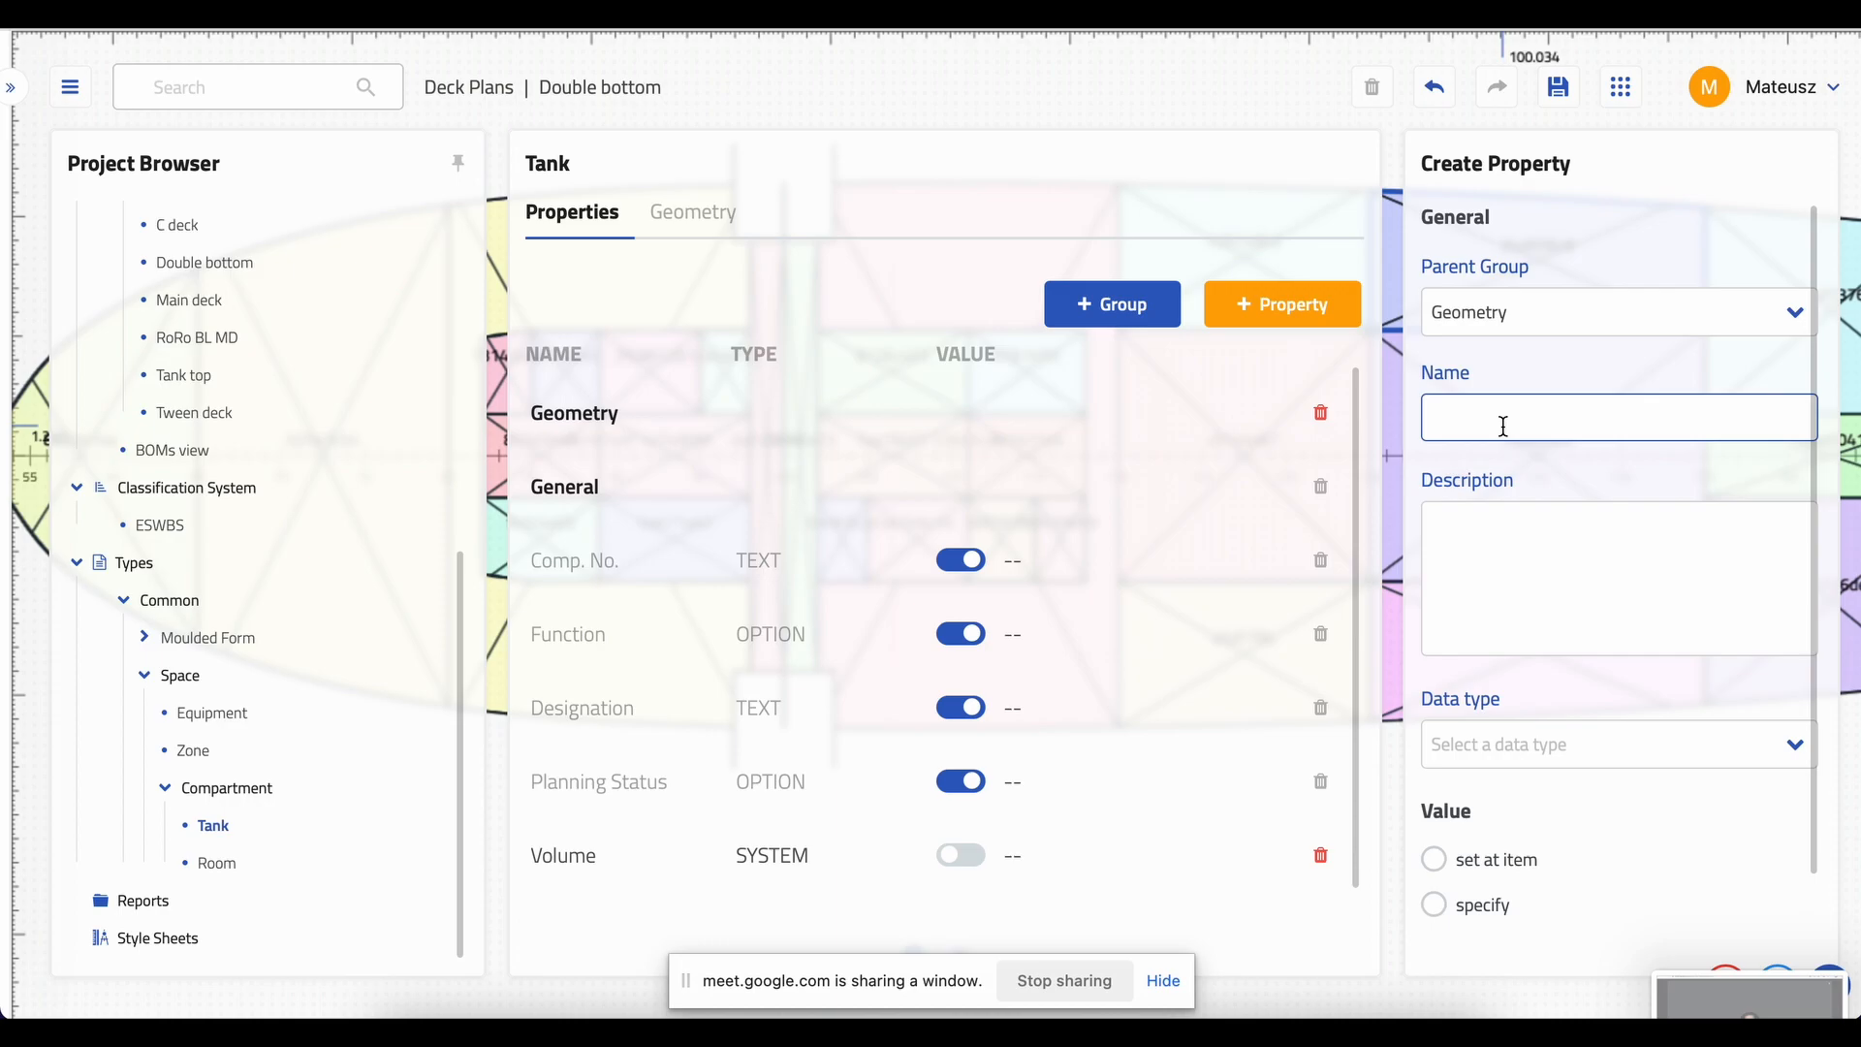
text(COG X)
- Give COG X the SYSTEM data type with Volume Centre X as its system property type, and apply the property
scroll(1530, 505, down, 1)
scroll(1529, 505, down, 1)
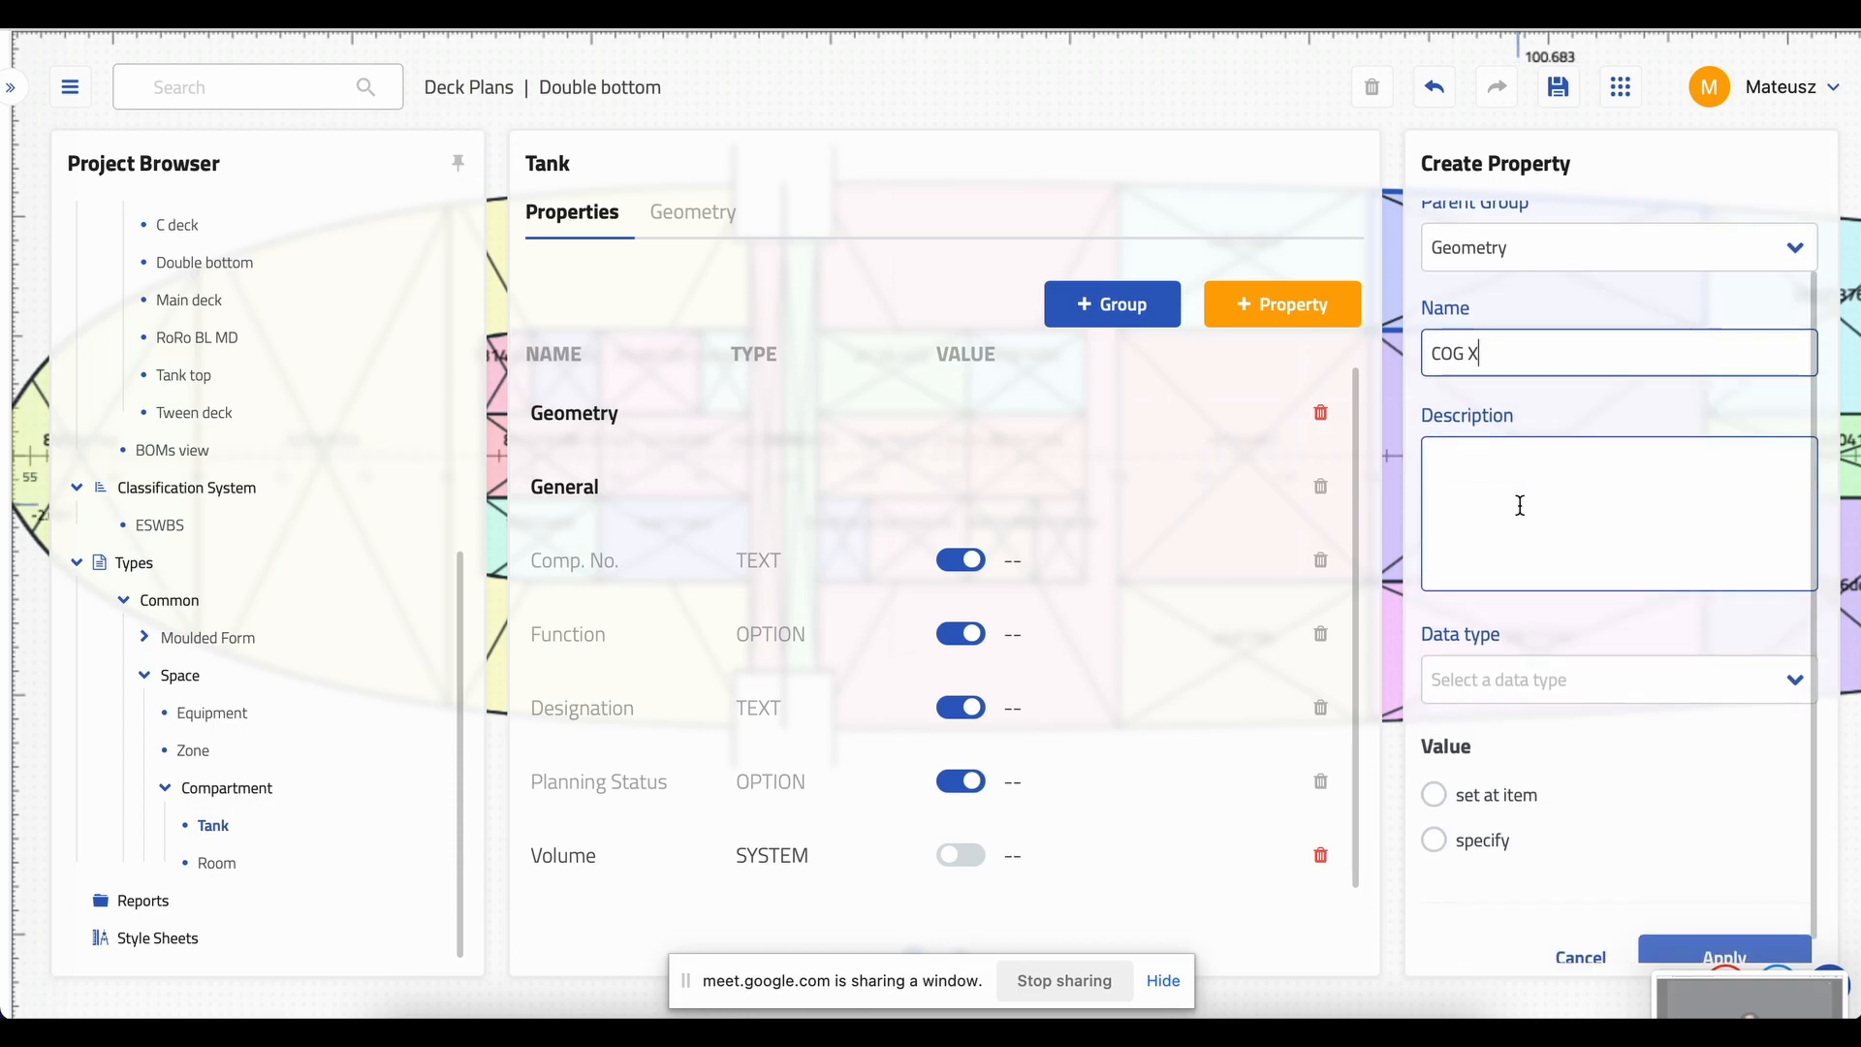
click(1579, 662)
scroll(1502, 775, down, 1)
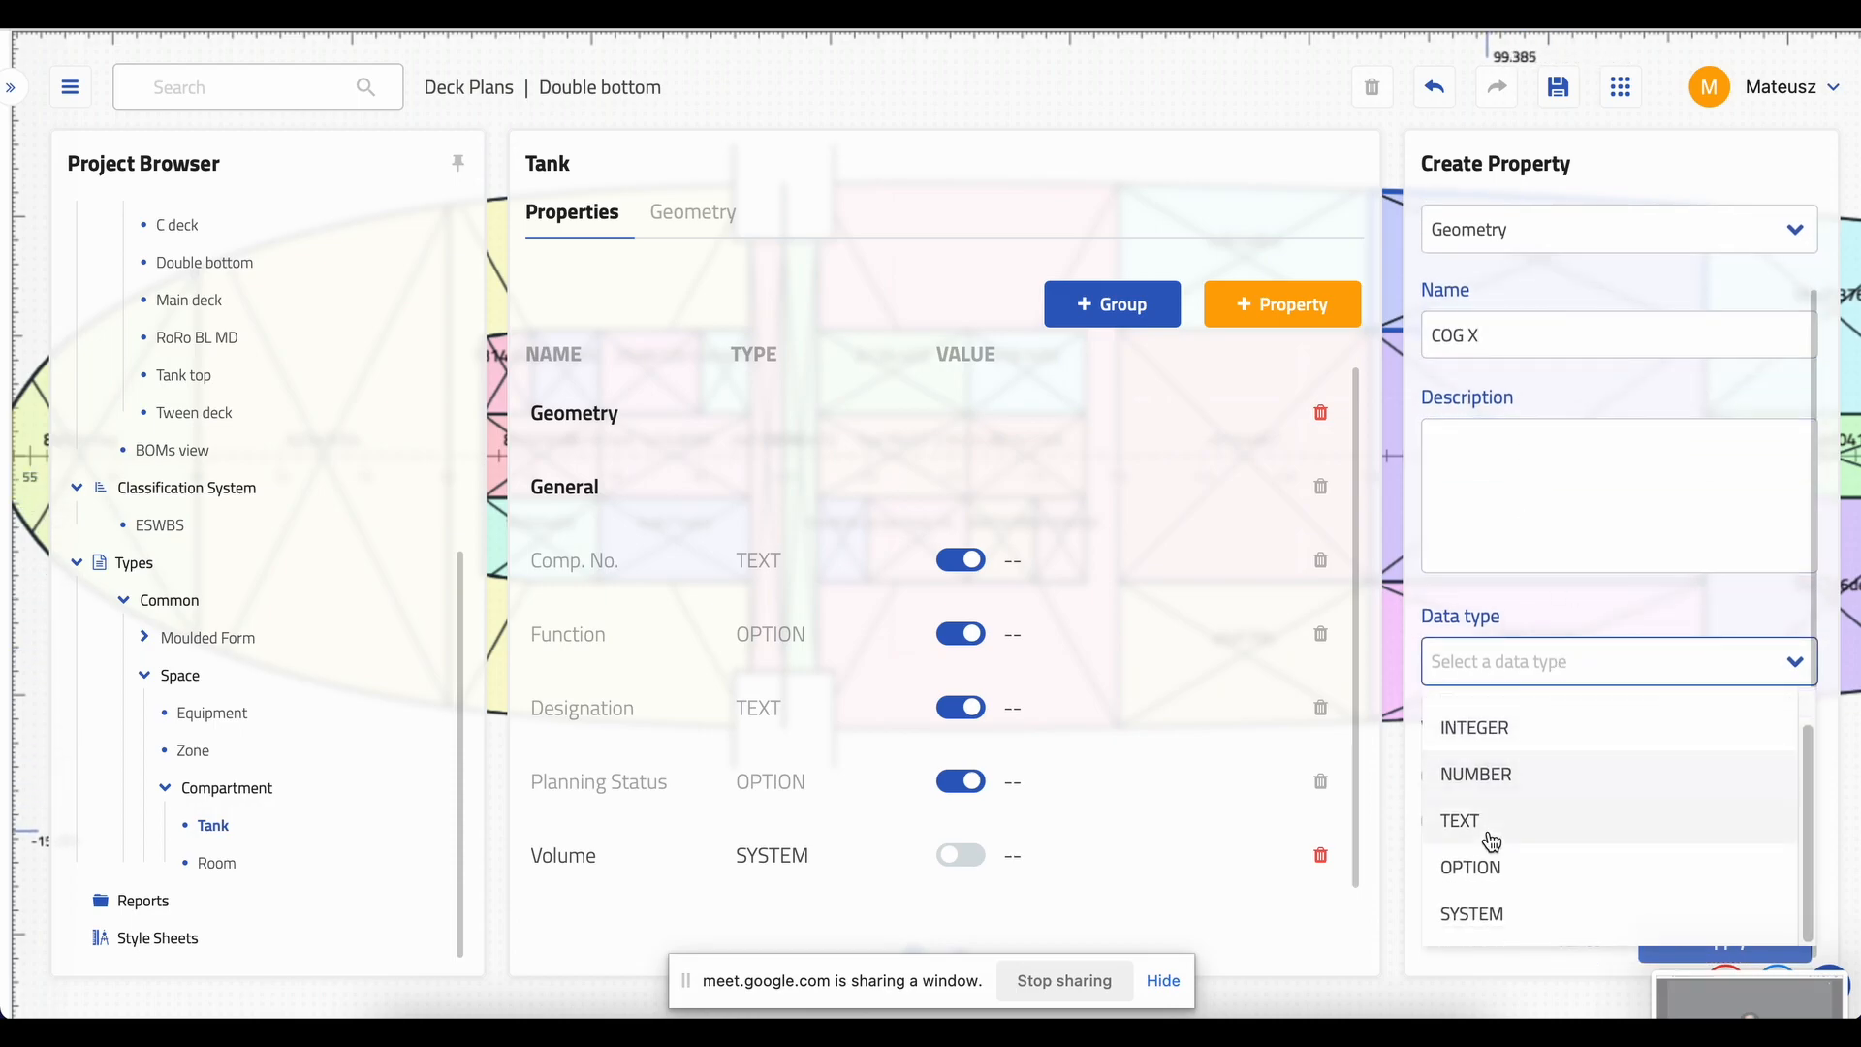
click(1492, 916)
click(1540, 826)
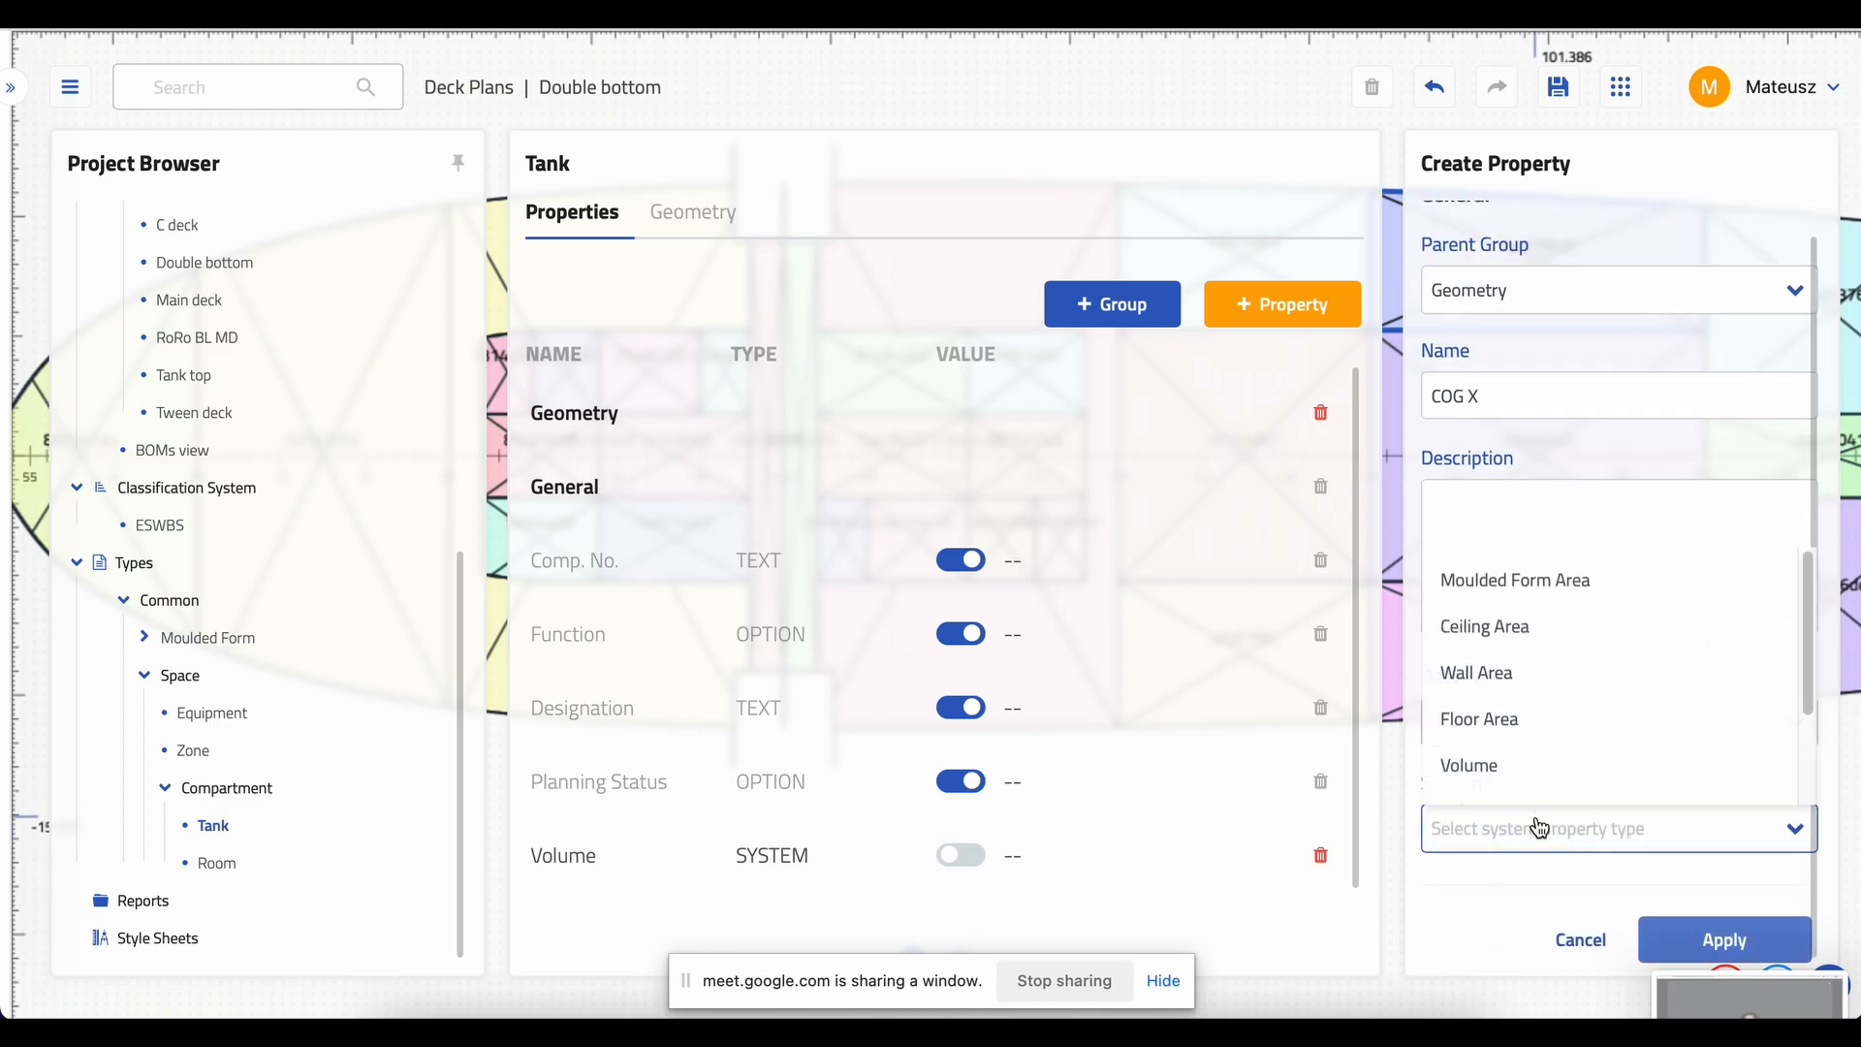
scroll(1522, 727, down, 2)
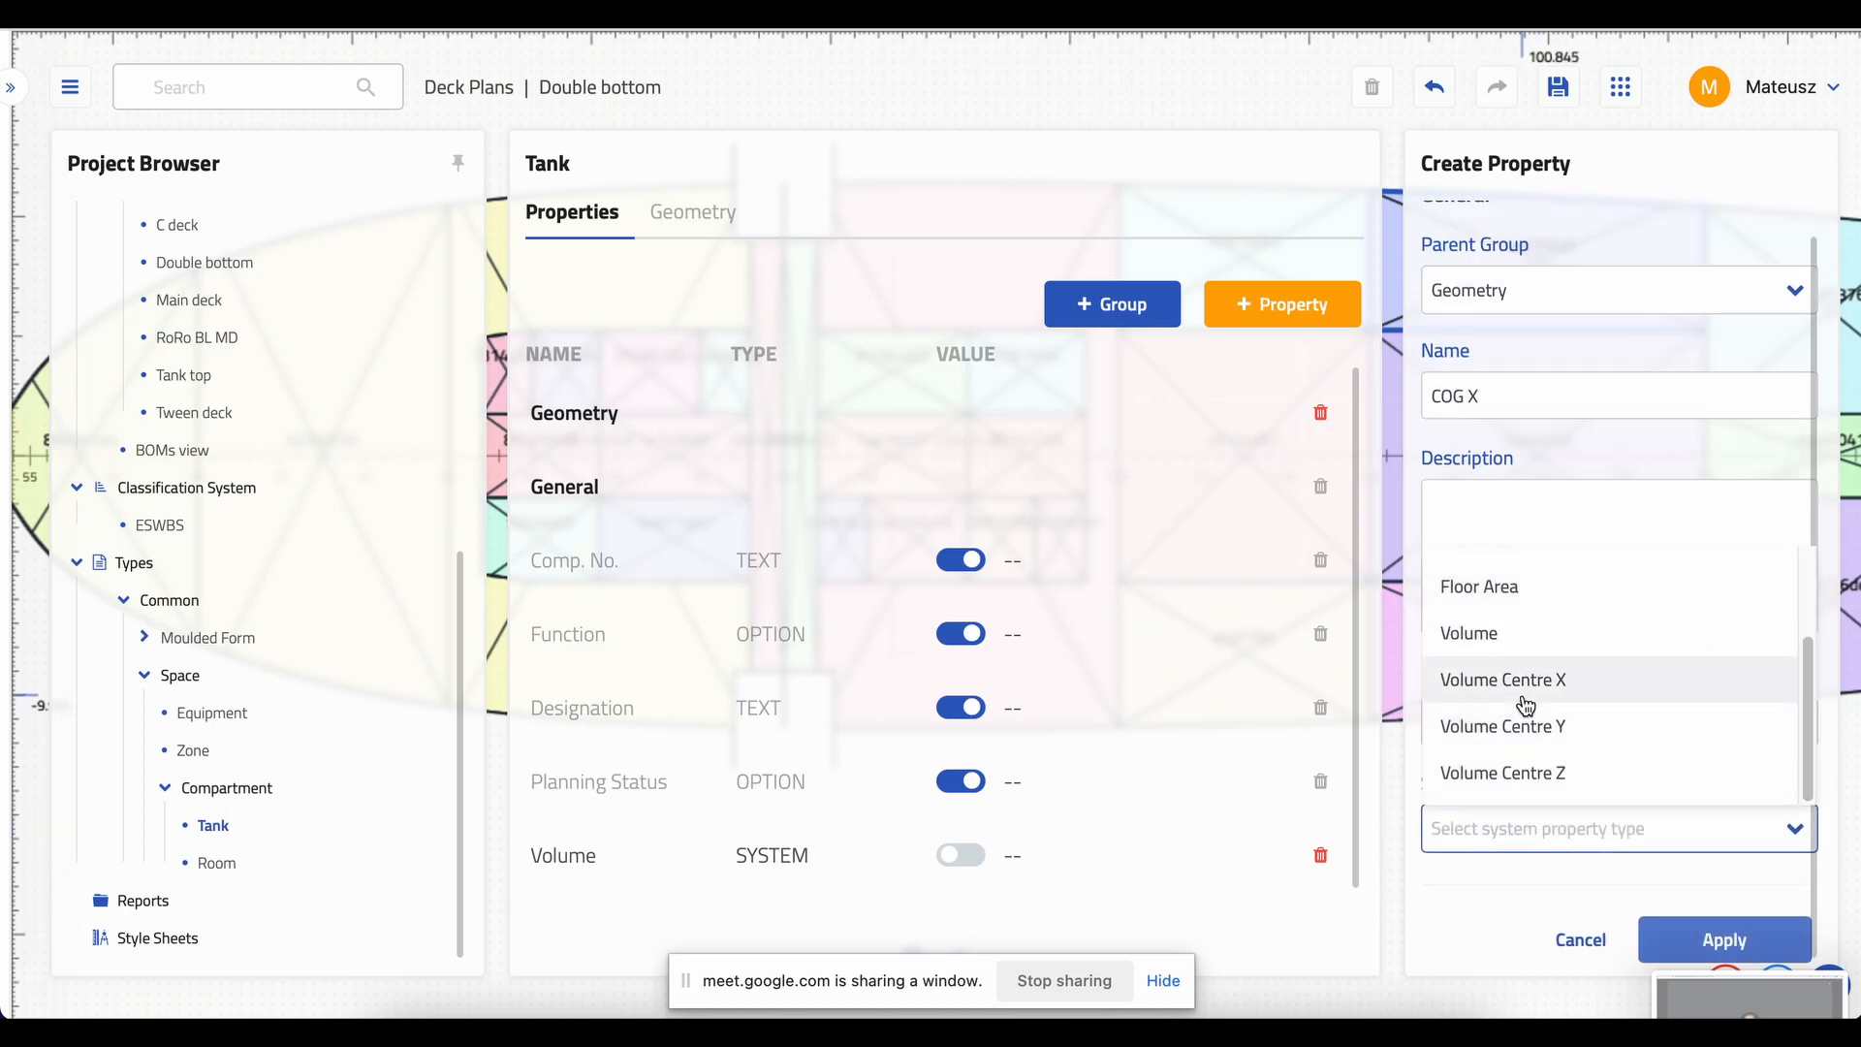
click(1523, 696)
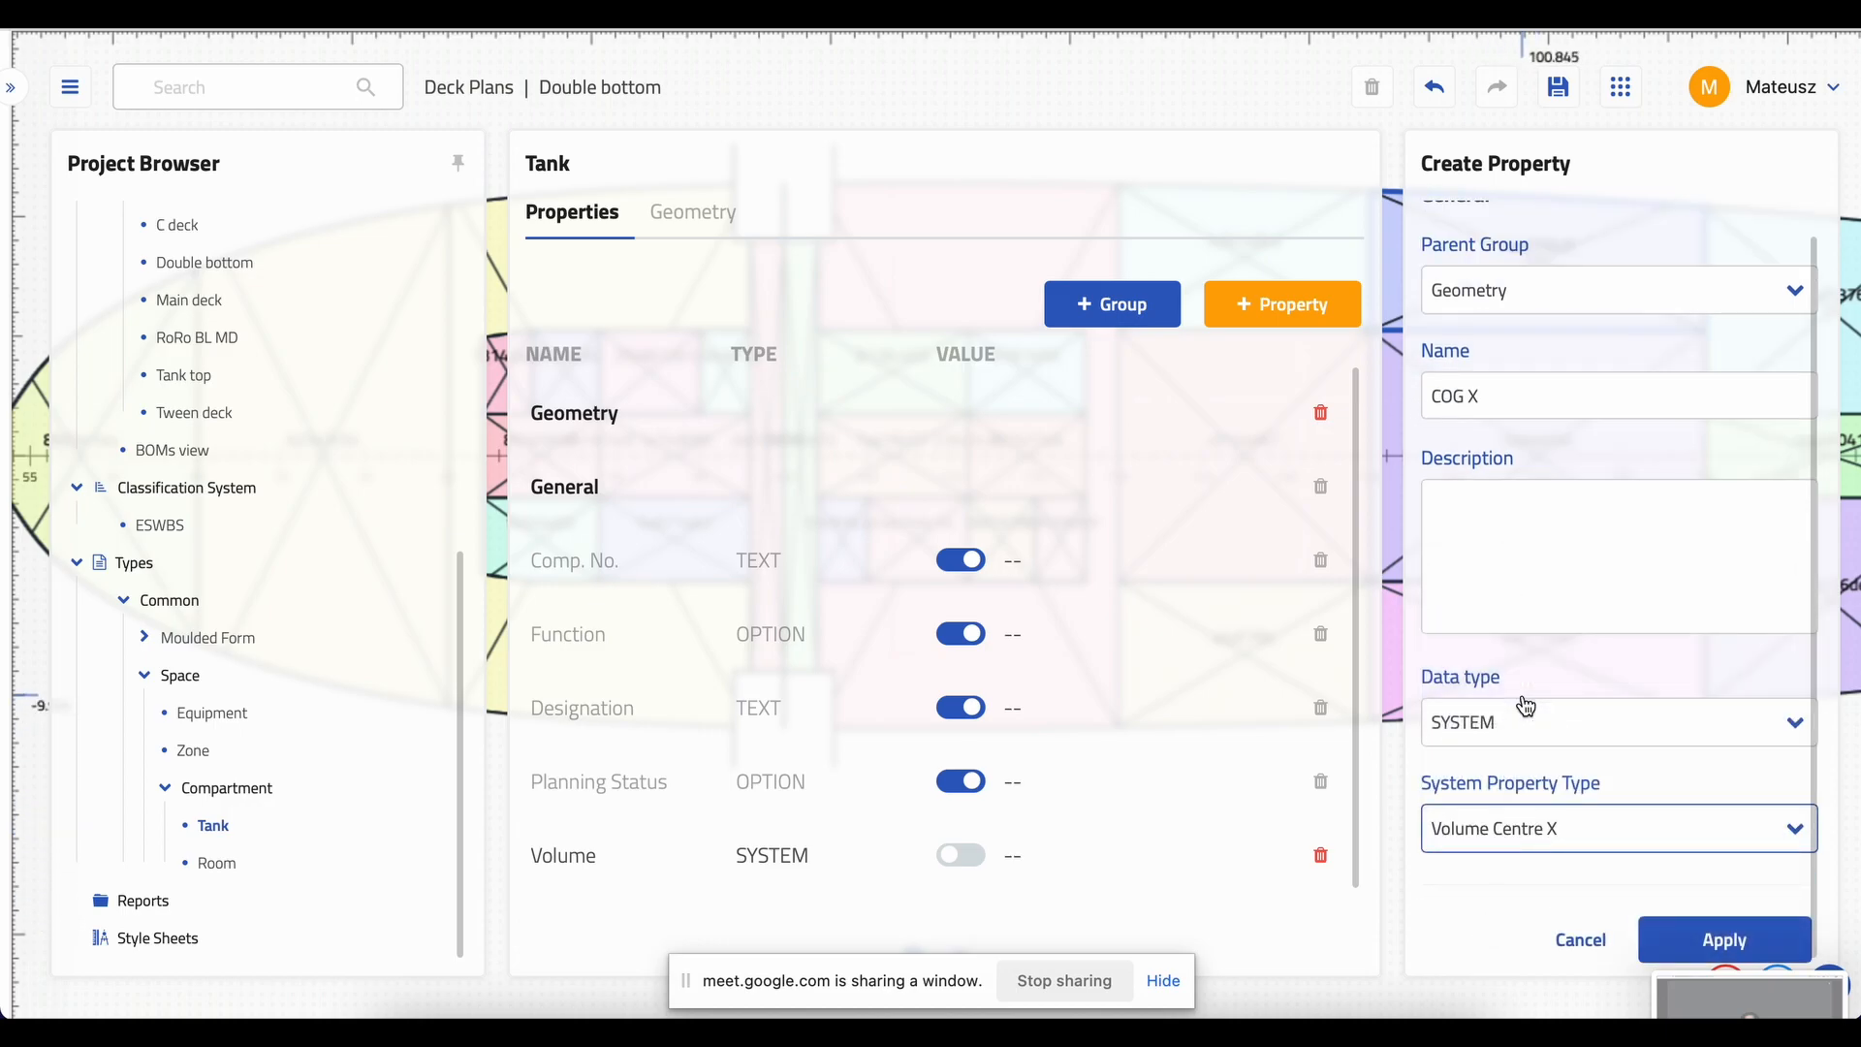
click(1698, 942)
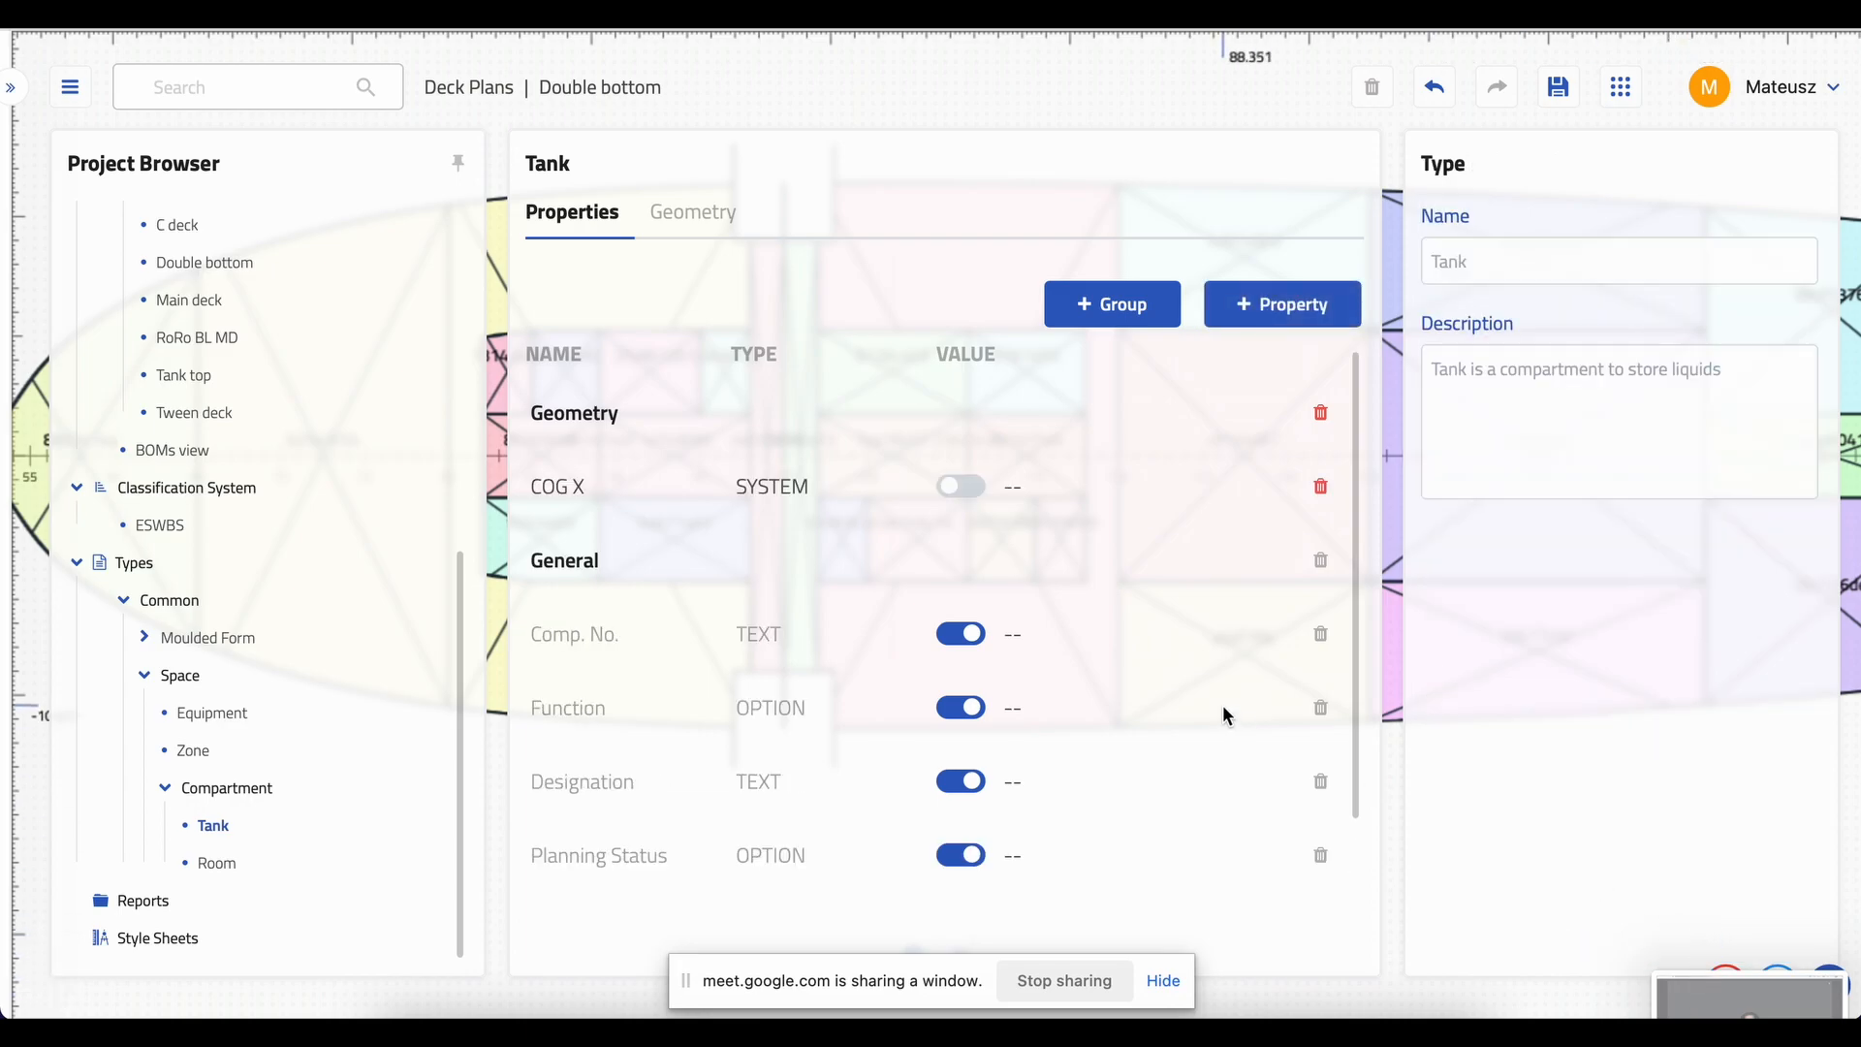
- Start a new Tank property named COG Y, with Geometry as its parent group
click(1236, 330)
click(1454, 315)
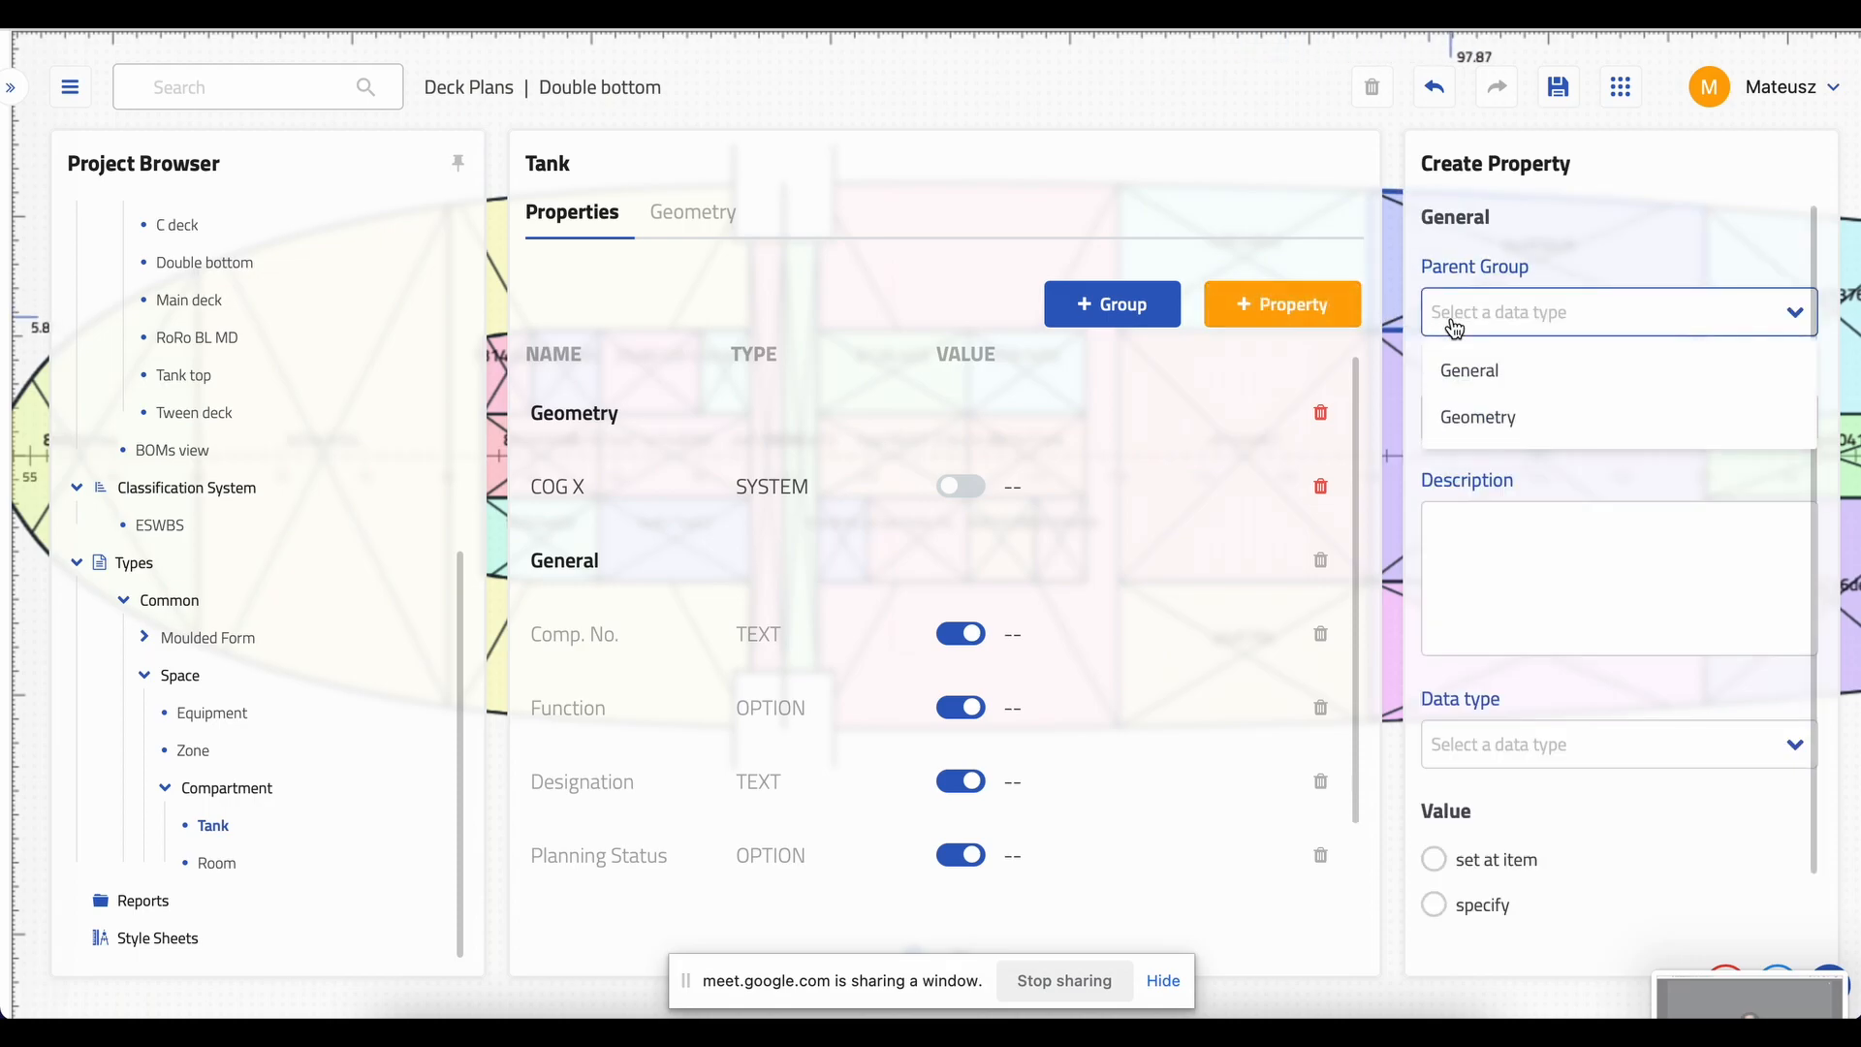
click(1507, 419)
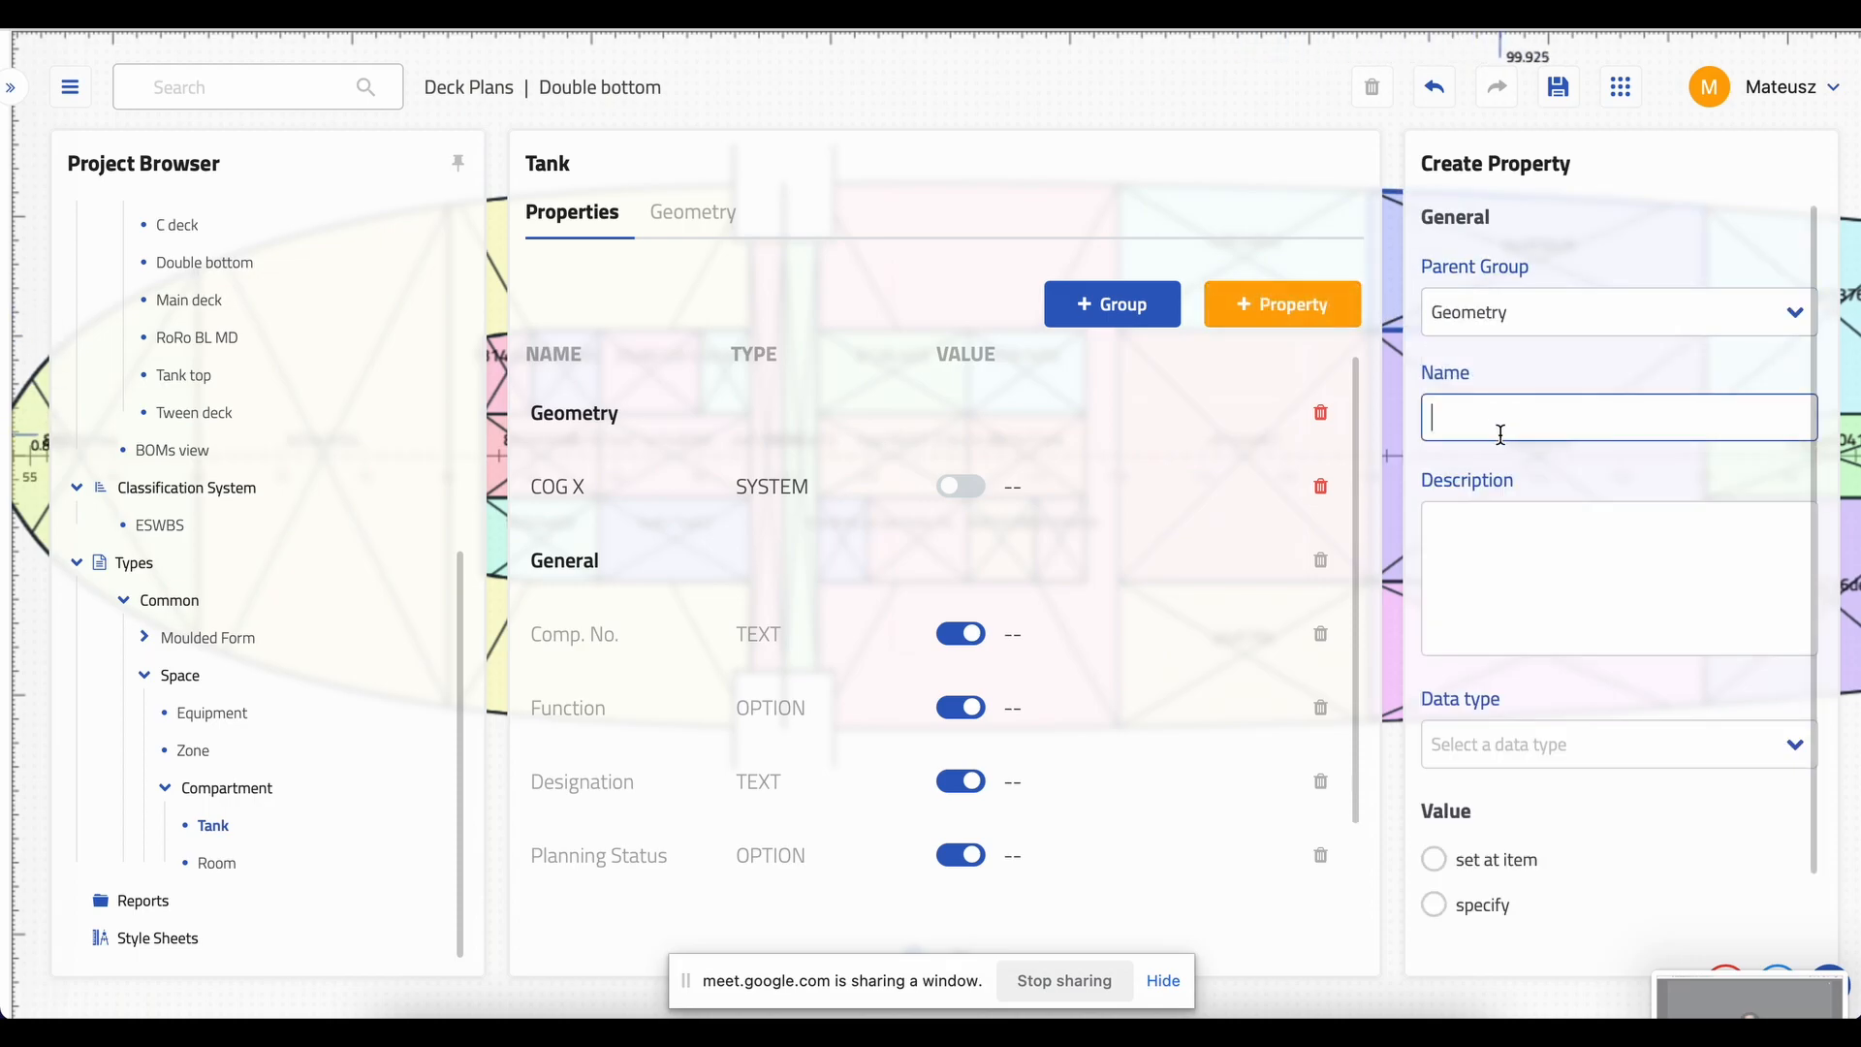
text(COG Y)
- Give COG Y the SYSTEM data type with Volume Centre Y as its system property type, and apply the property
click(1592, 767)
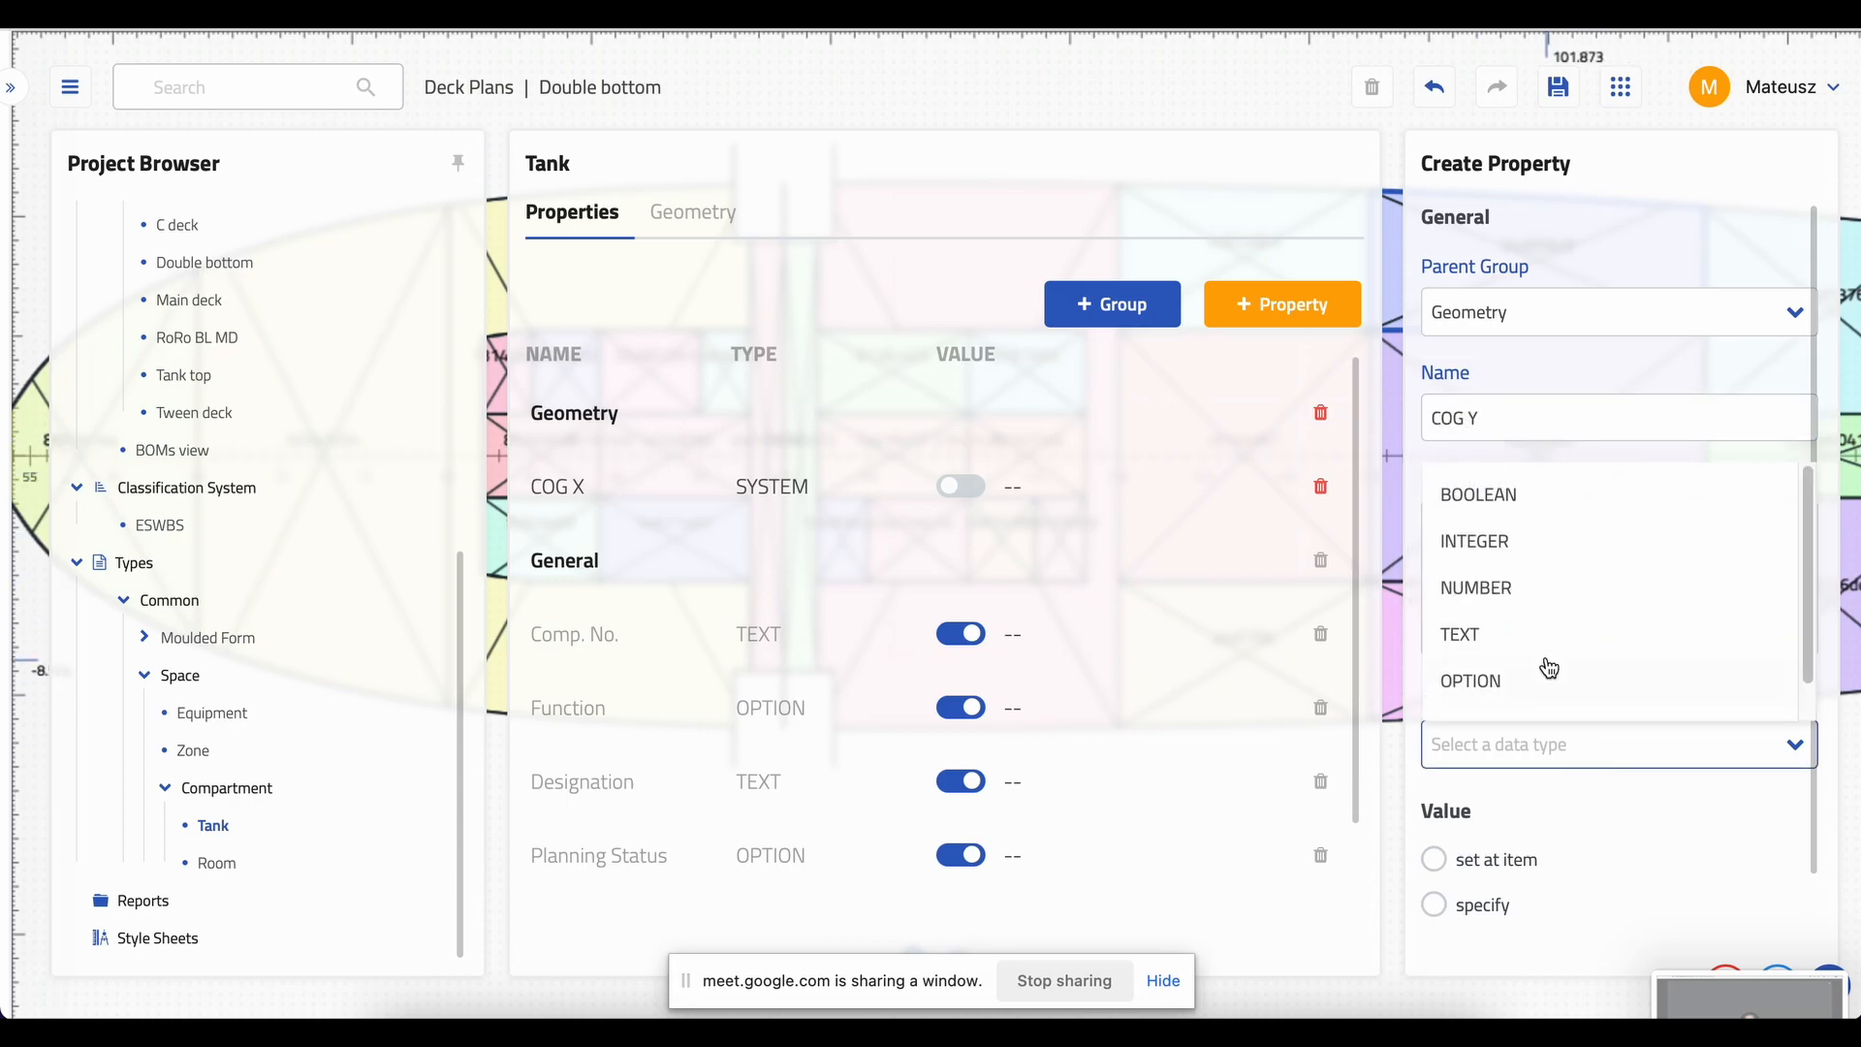
scroll(1551, 679, down, 1)
click(1570, 678)
scroll(1550, 773, down, 1)
click(1499, 936)
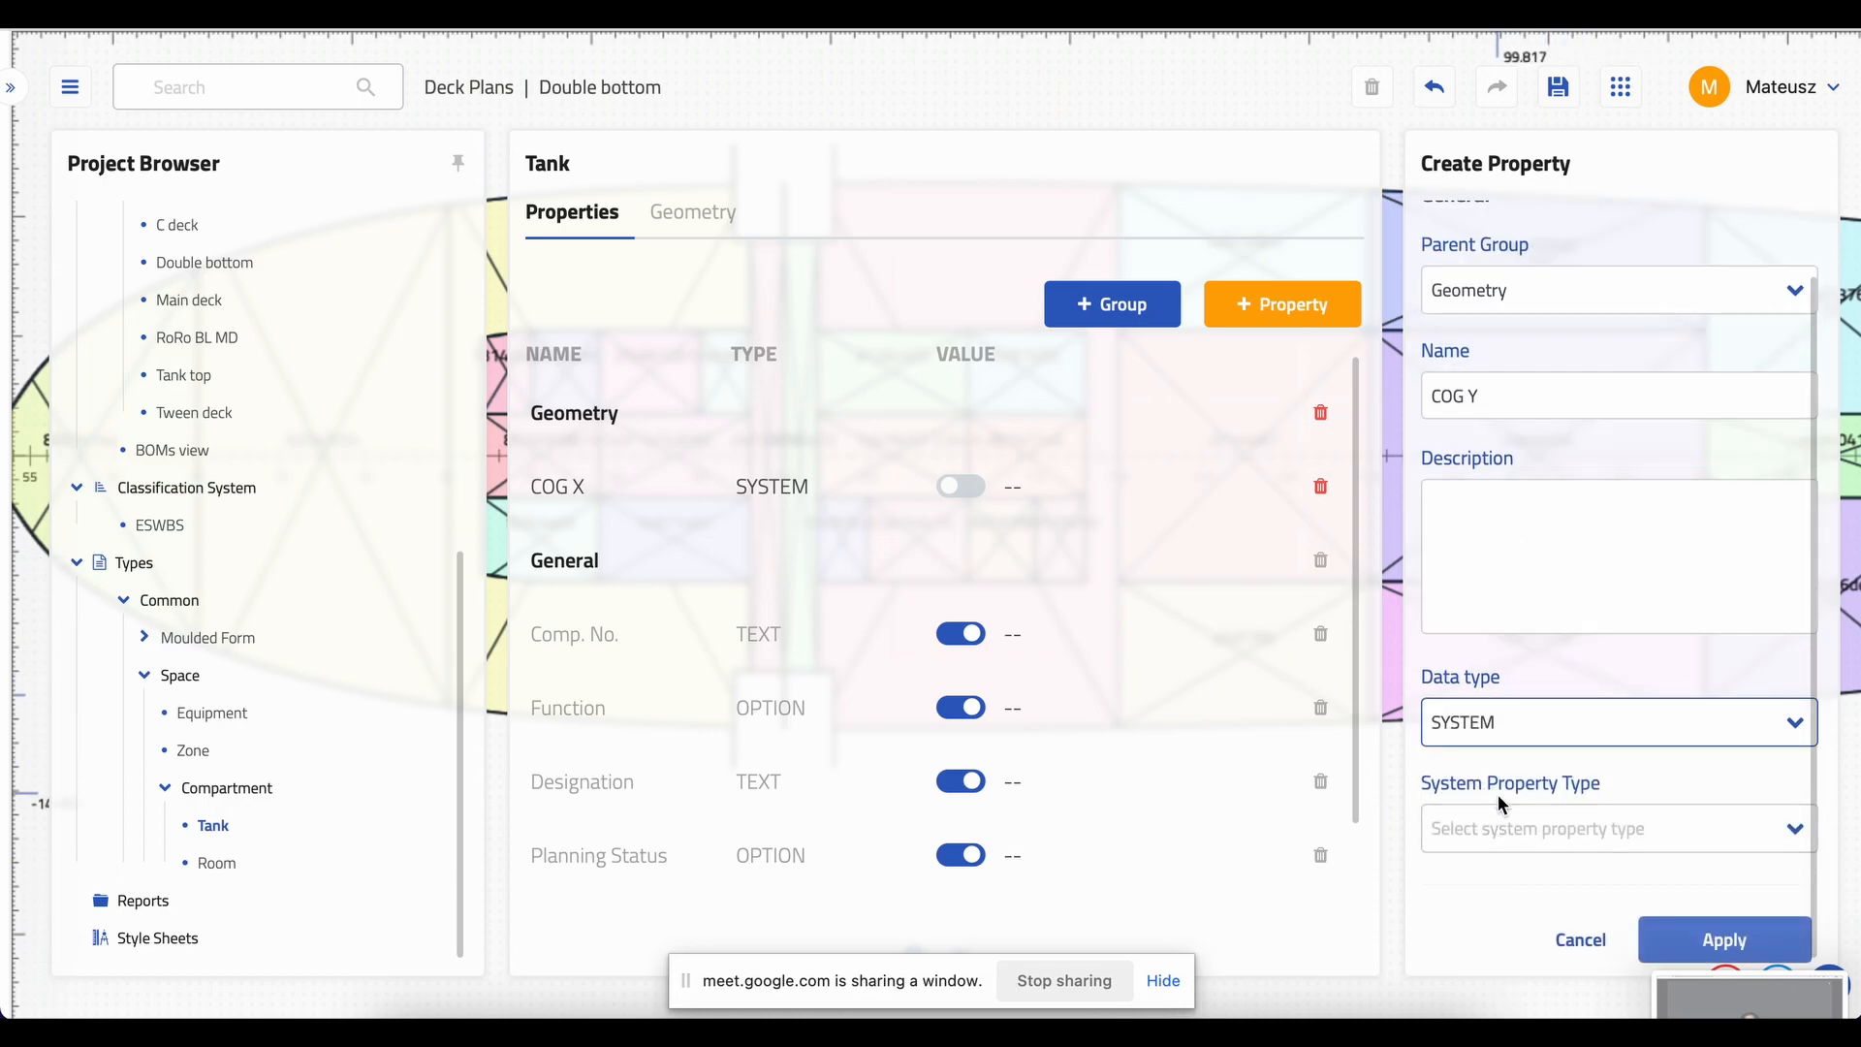
click(1499, 827)
scroll(1502, 761, down, 1)
click(1502, 757)
click(1687, 939)
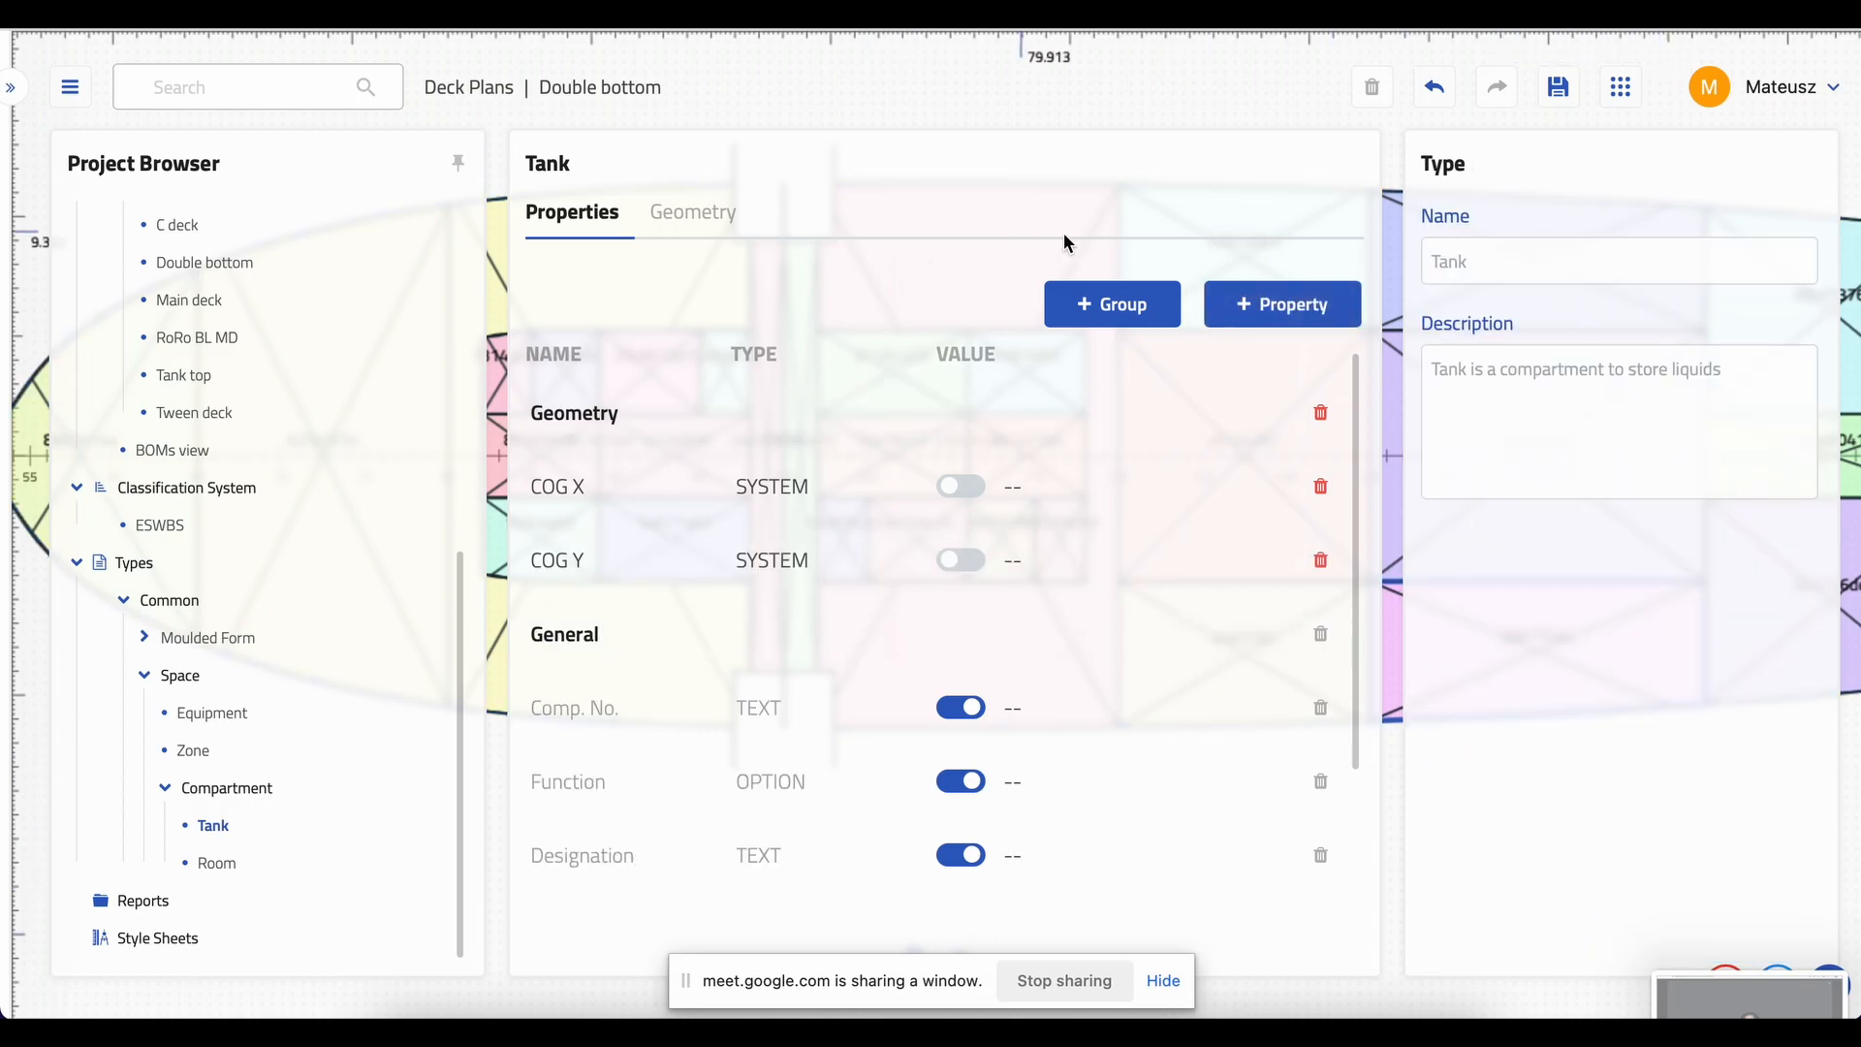
- Start a new Tank property named COG Z, with Geometry as its parent group
click(1247, 322)
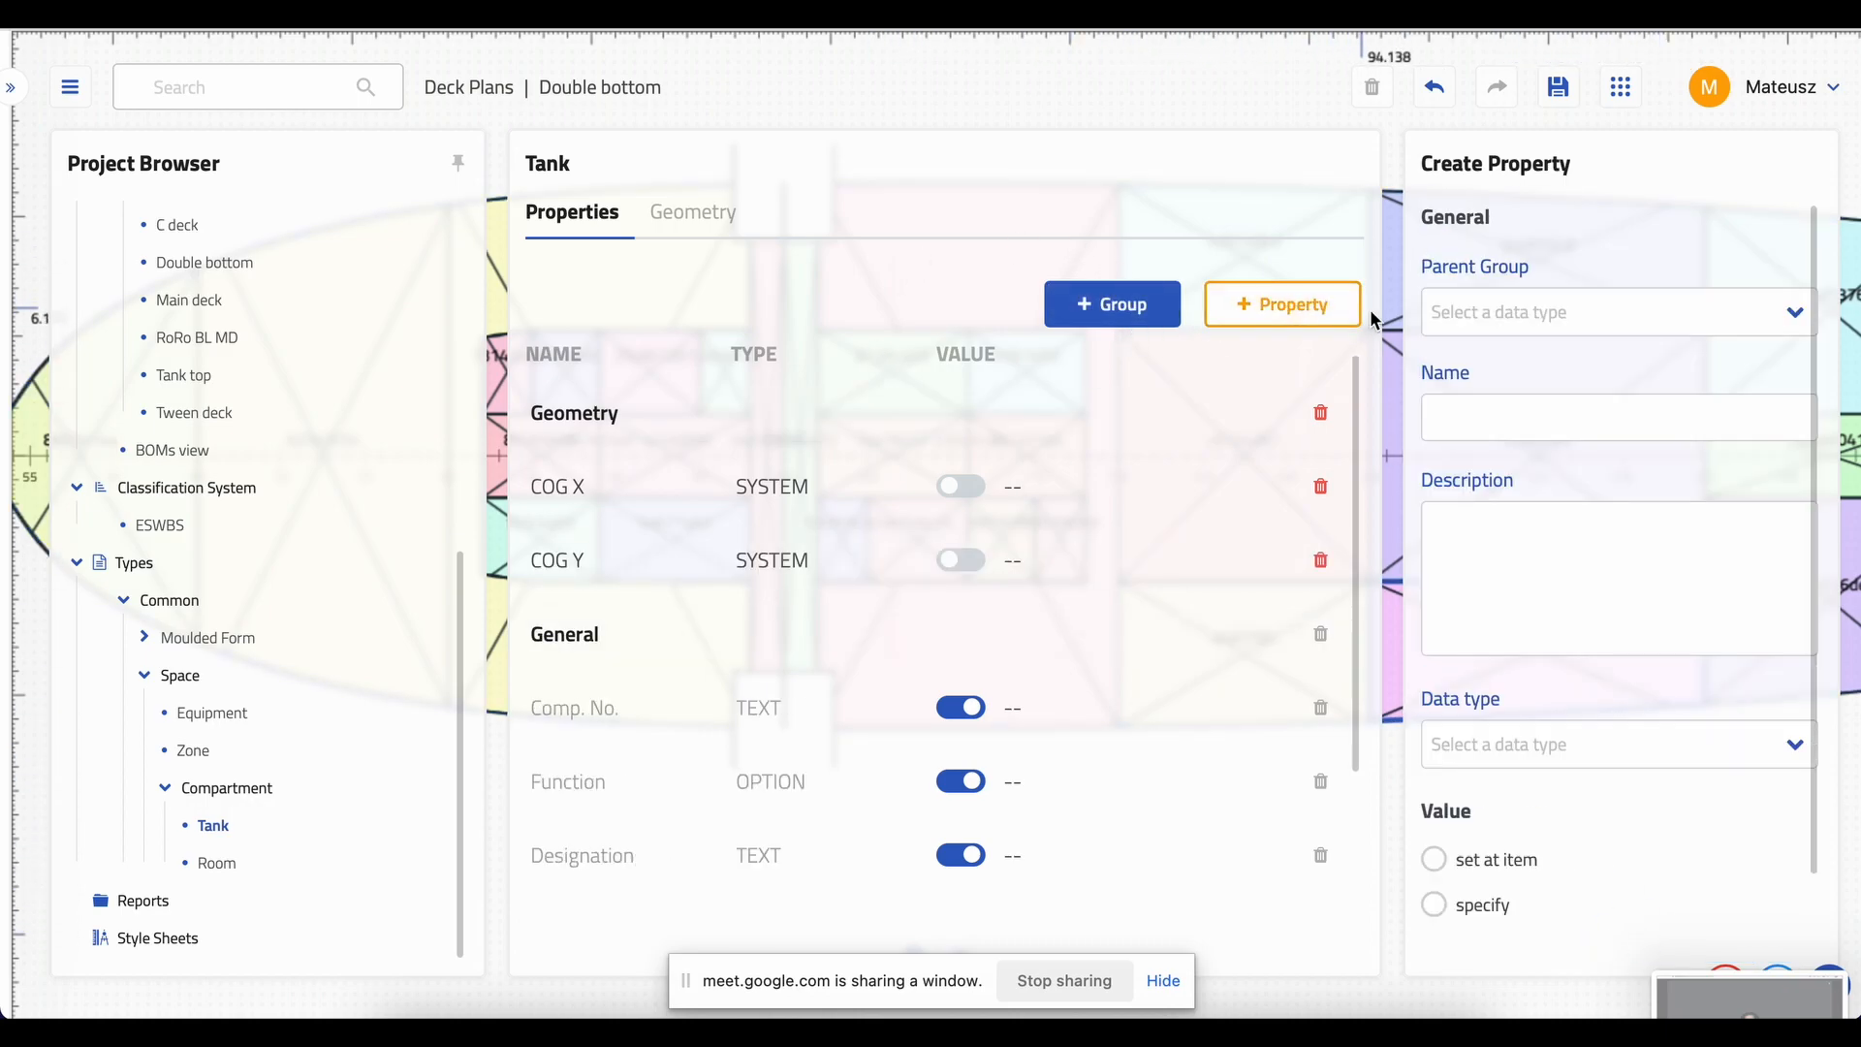
click(1442, 315)
click(1473, 416)
click(1473, 417)
text(COG Z)
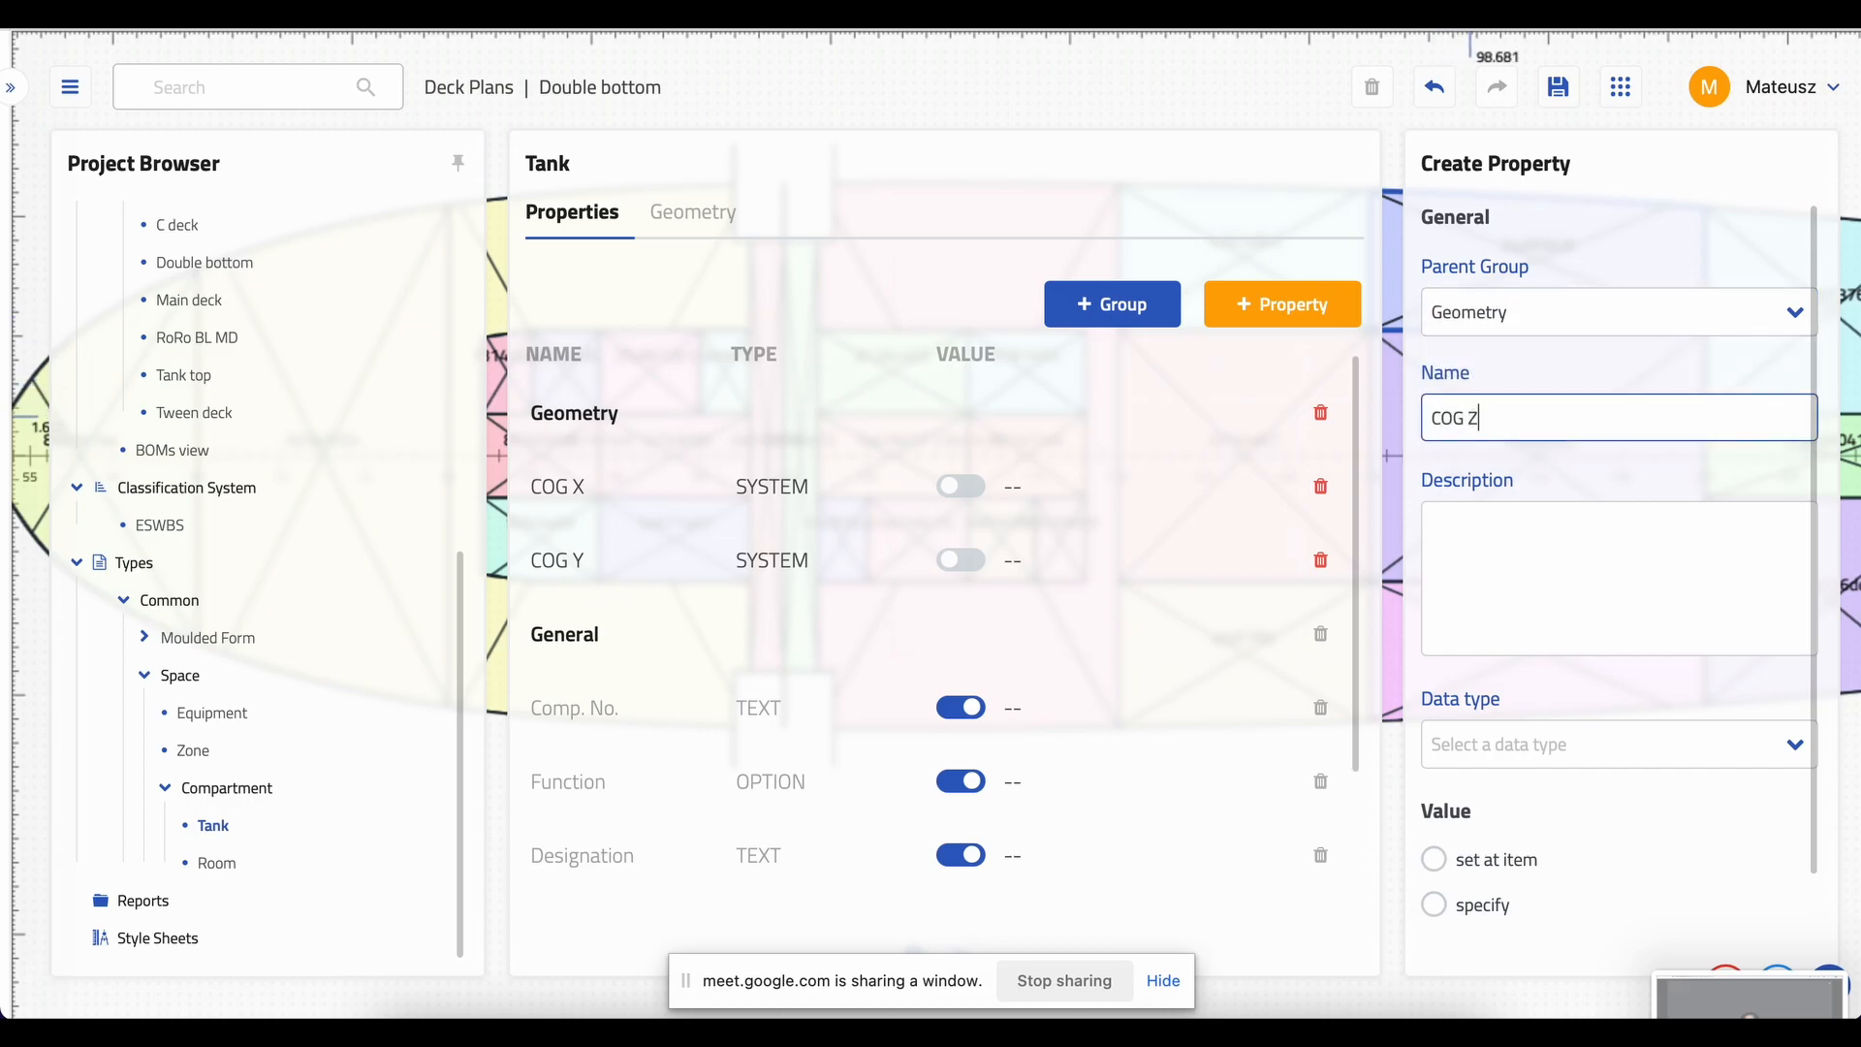
- Give COG Z the SYSTEM data type with Volume Centre Z as its system property type, and apply the property
click(1545, 746)
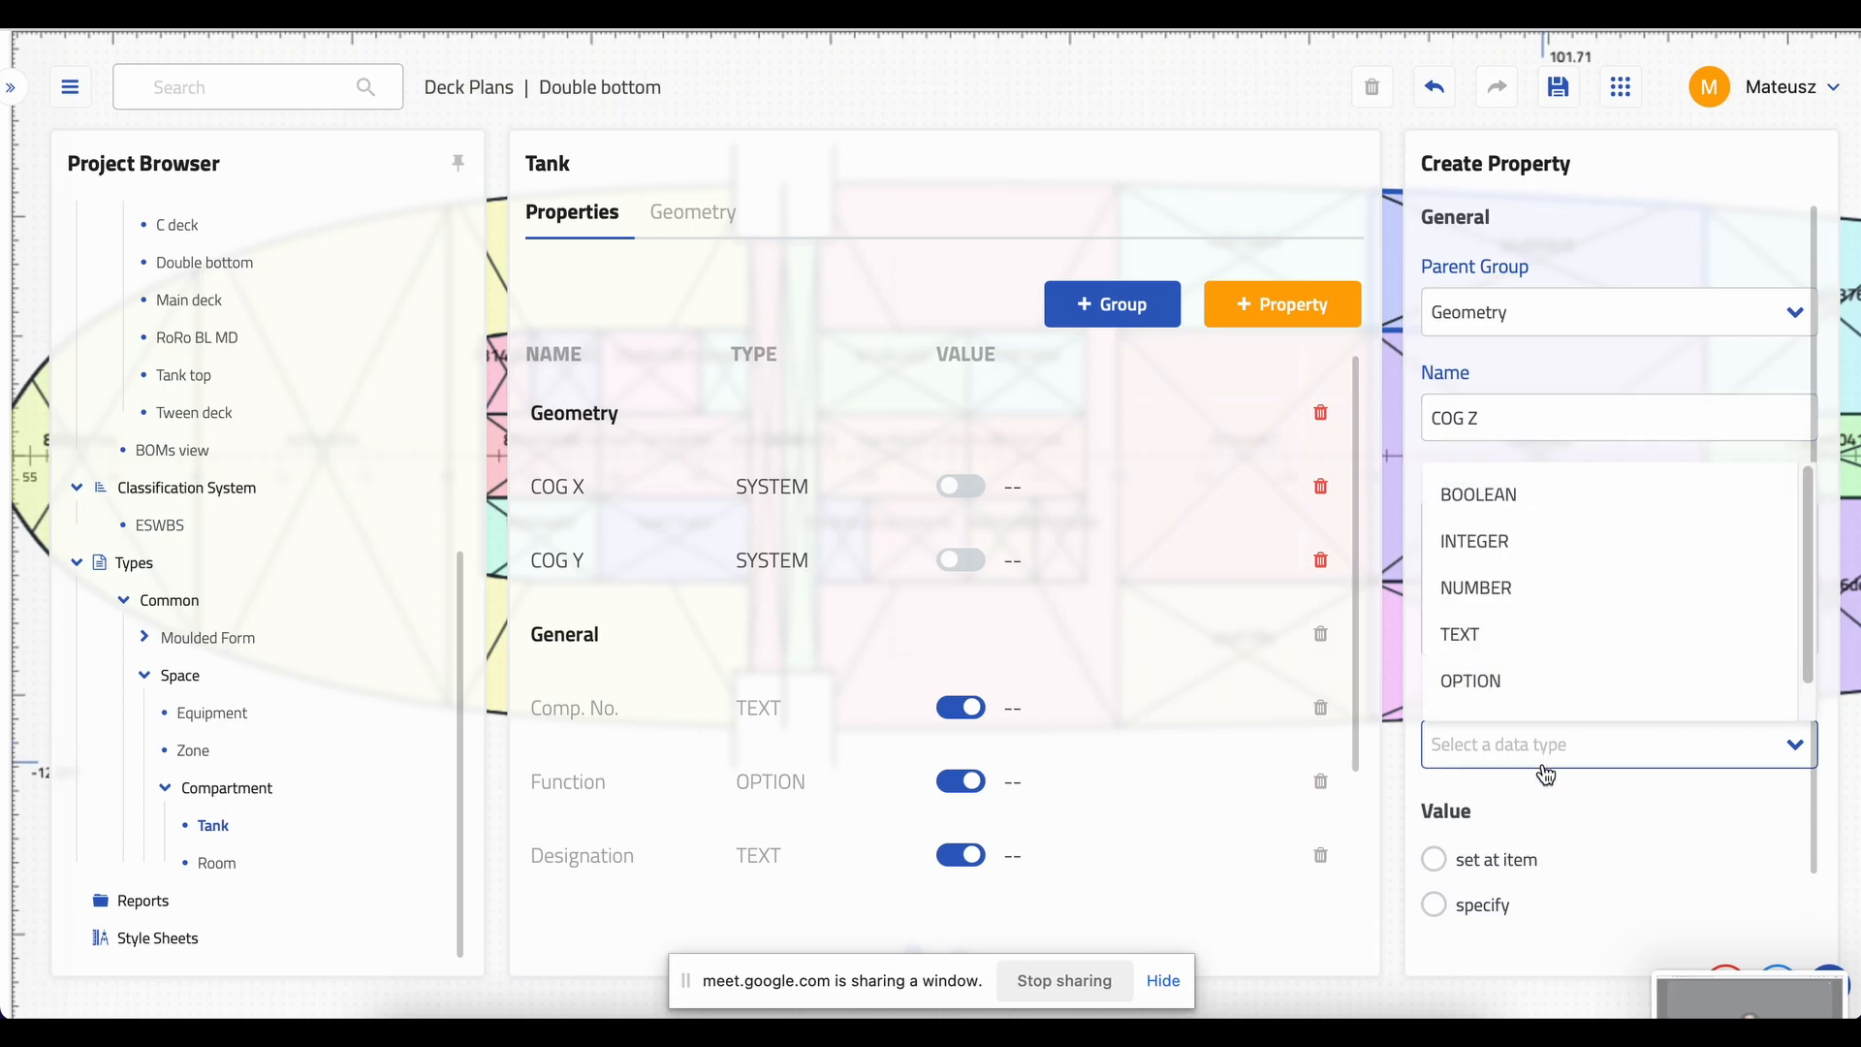
scroll(1531, 707, down, 1)
click(1509, 659)
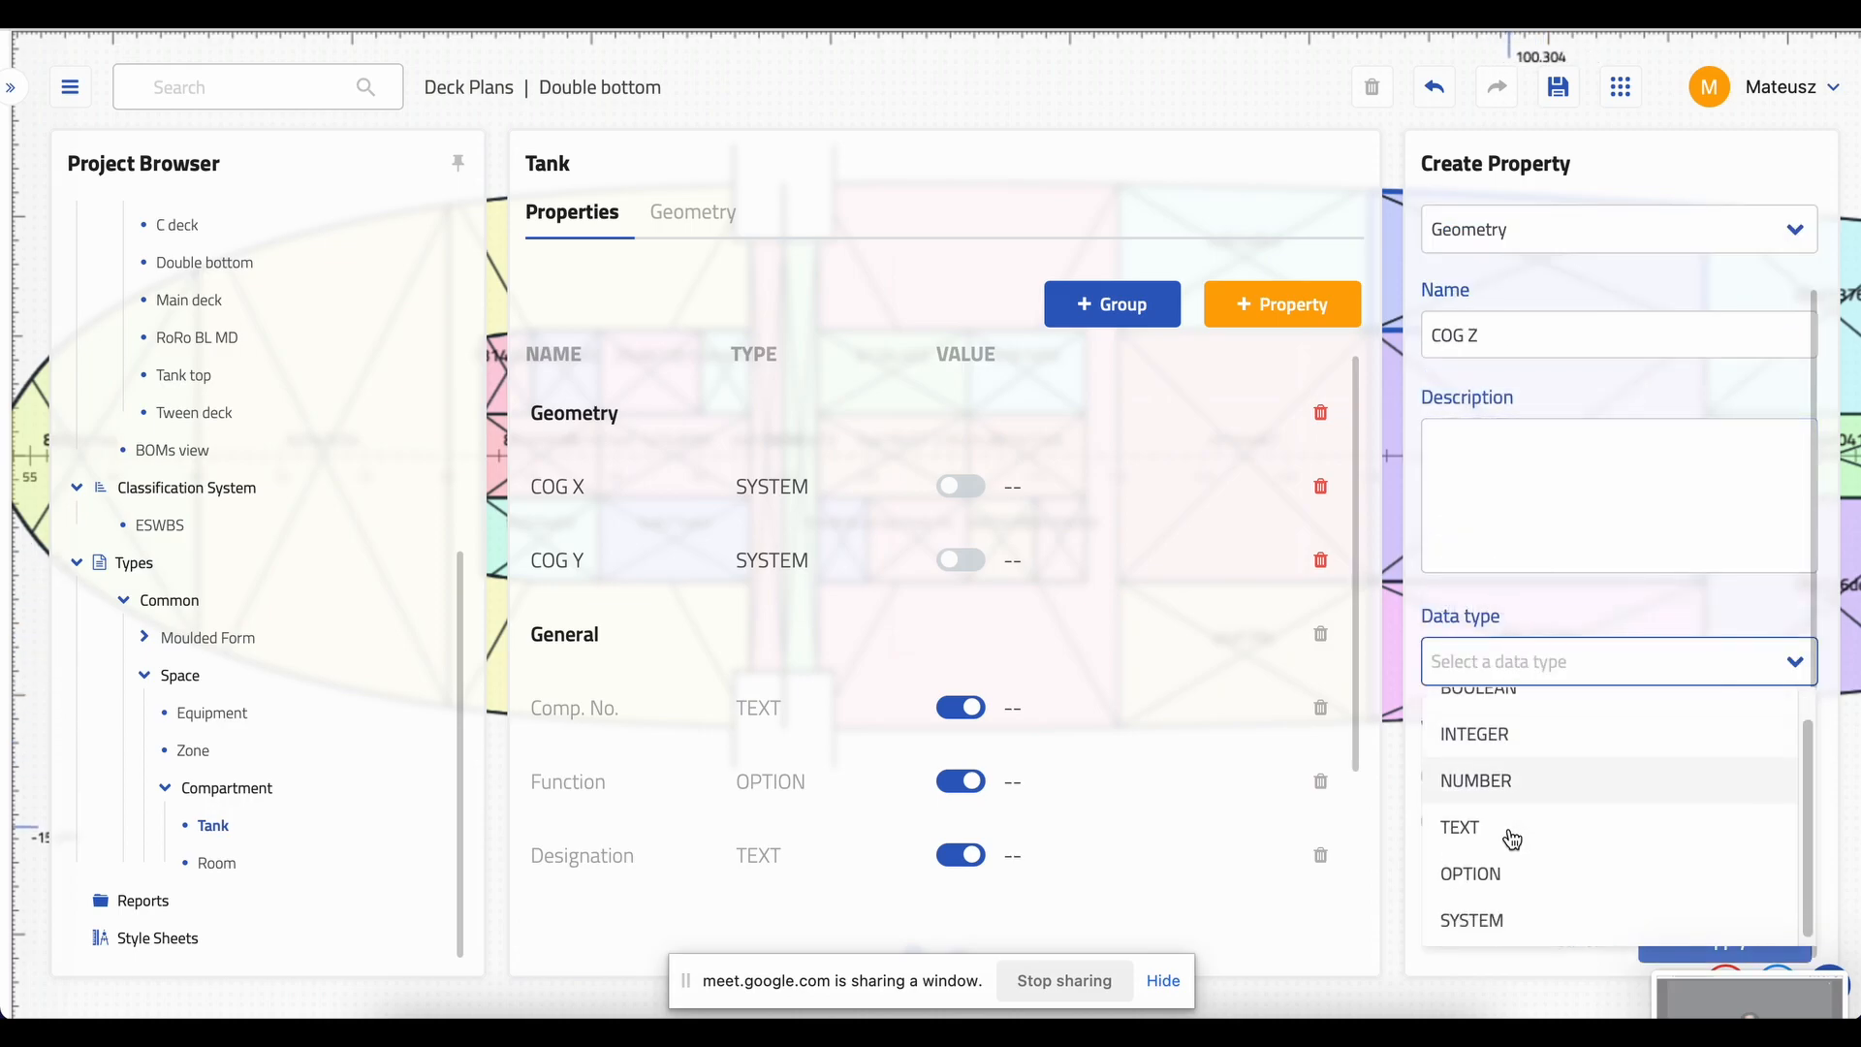
click(1505, 905)
click(1509, 836)
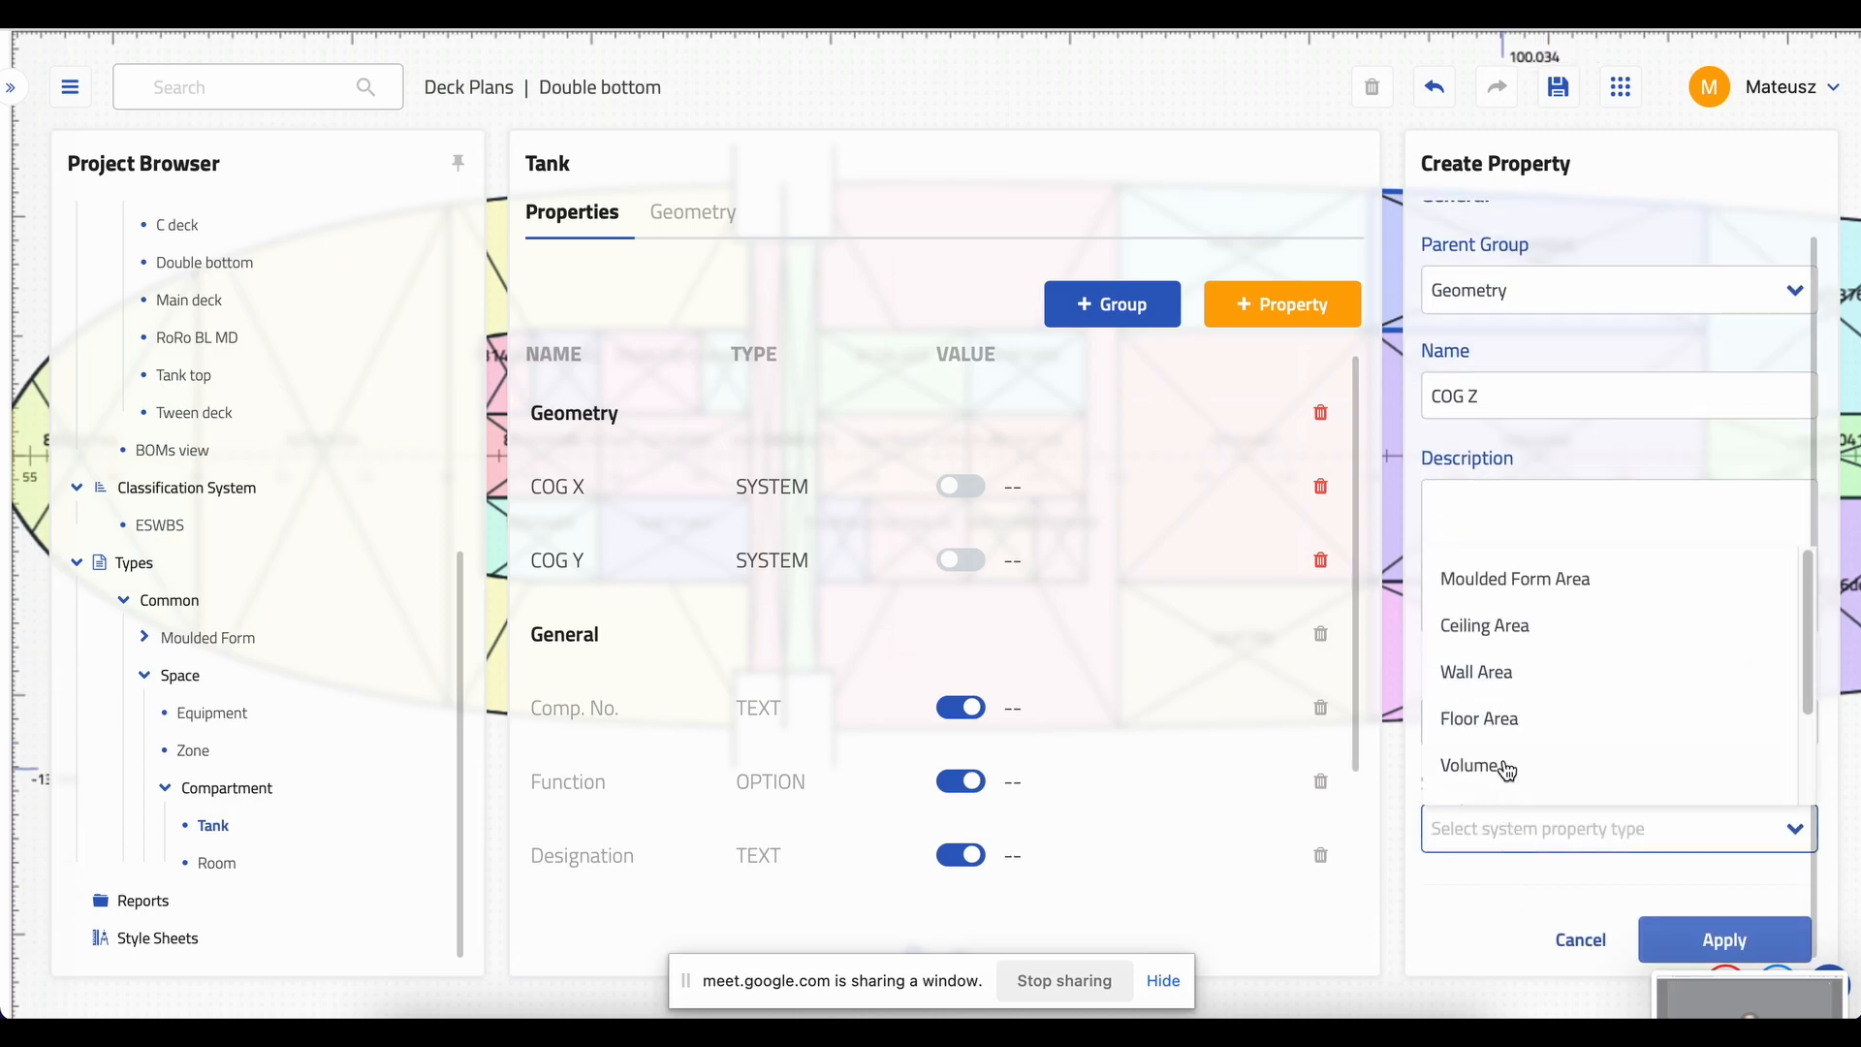
scroll(1566, 771, down, 2)
click(1561, 773)
click(1707, 939)
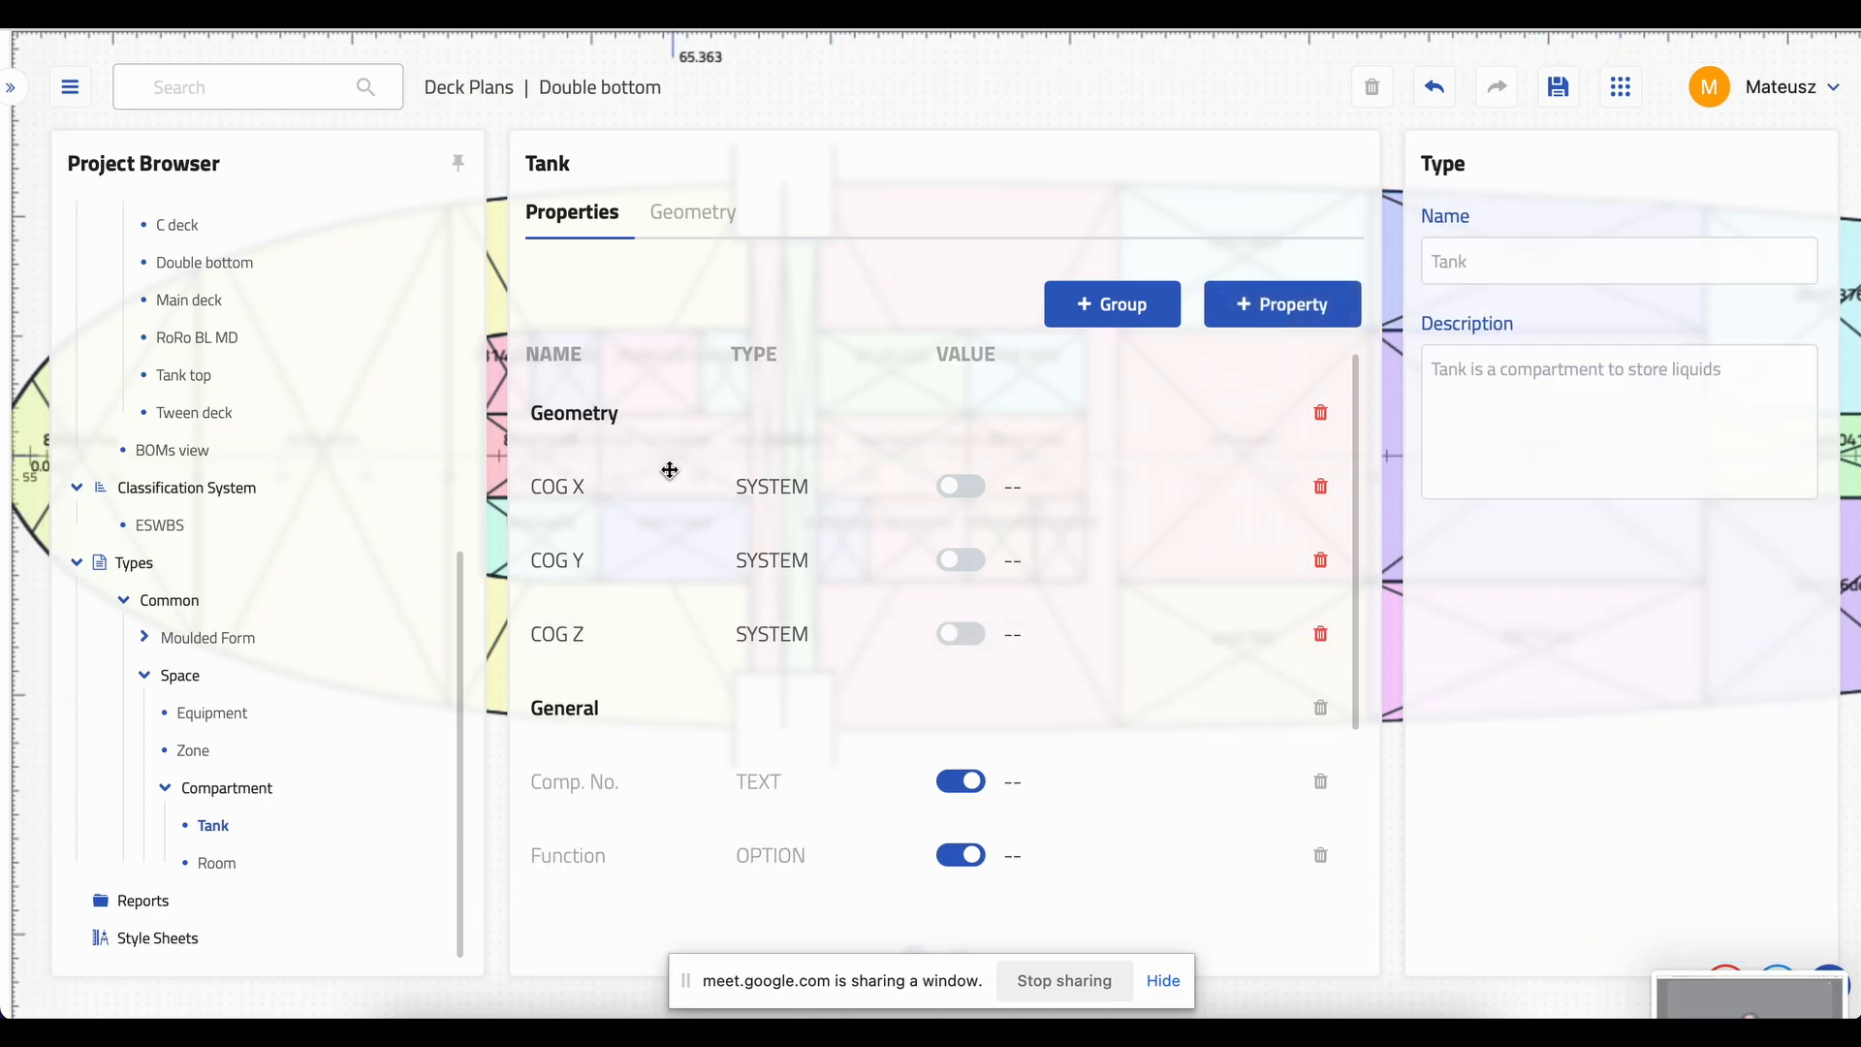
scroll(652, 529, down, 1)
scroll(653, 531, down, 1)
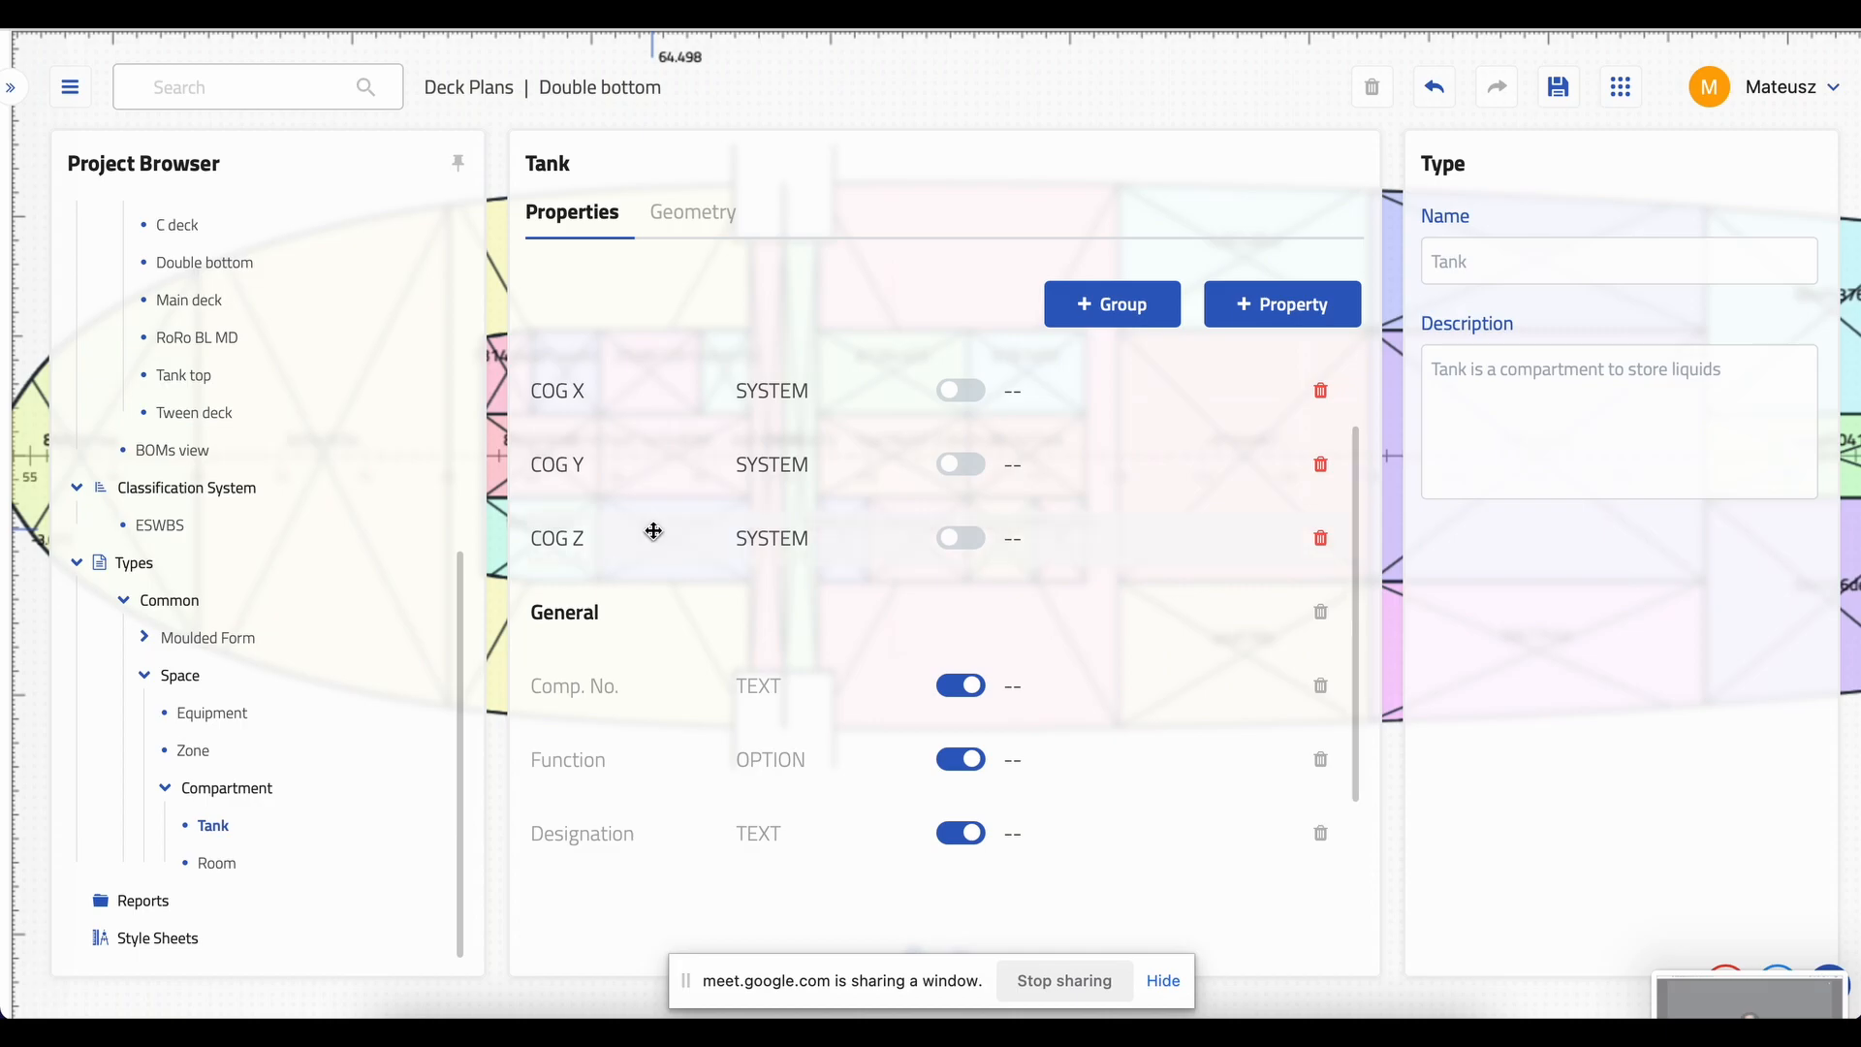
- Start a new property for the Tank type in the General parent group and name it Contents
scroll(1201, 536, down, 2)
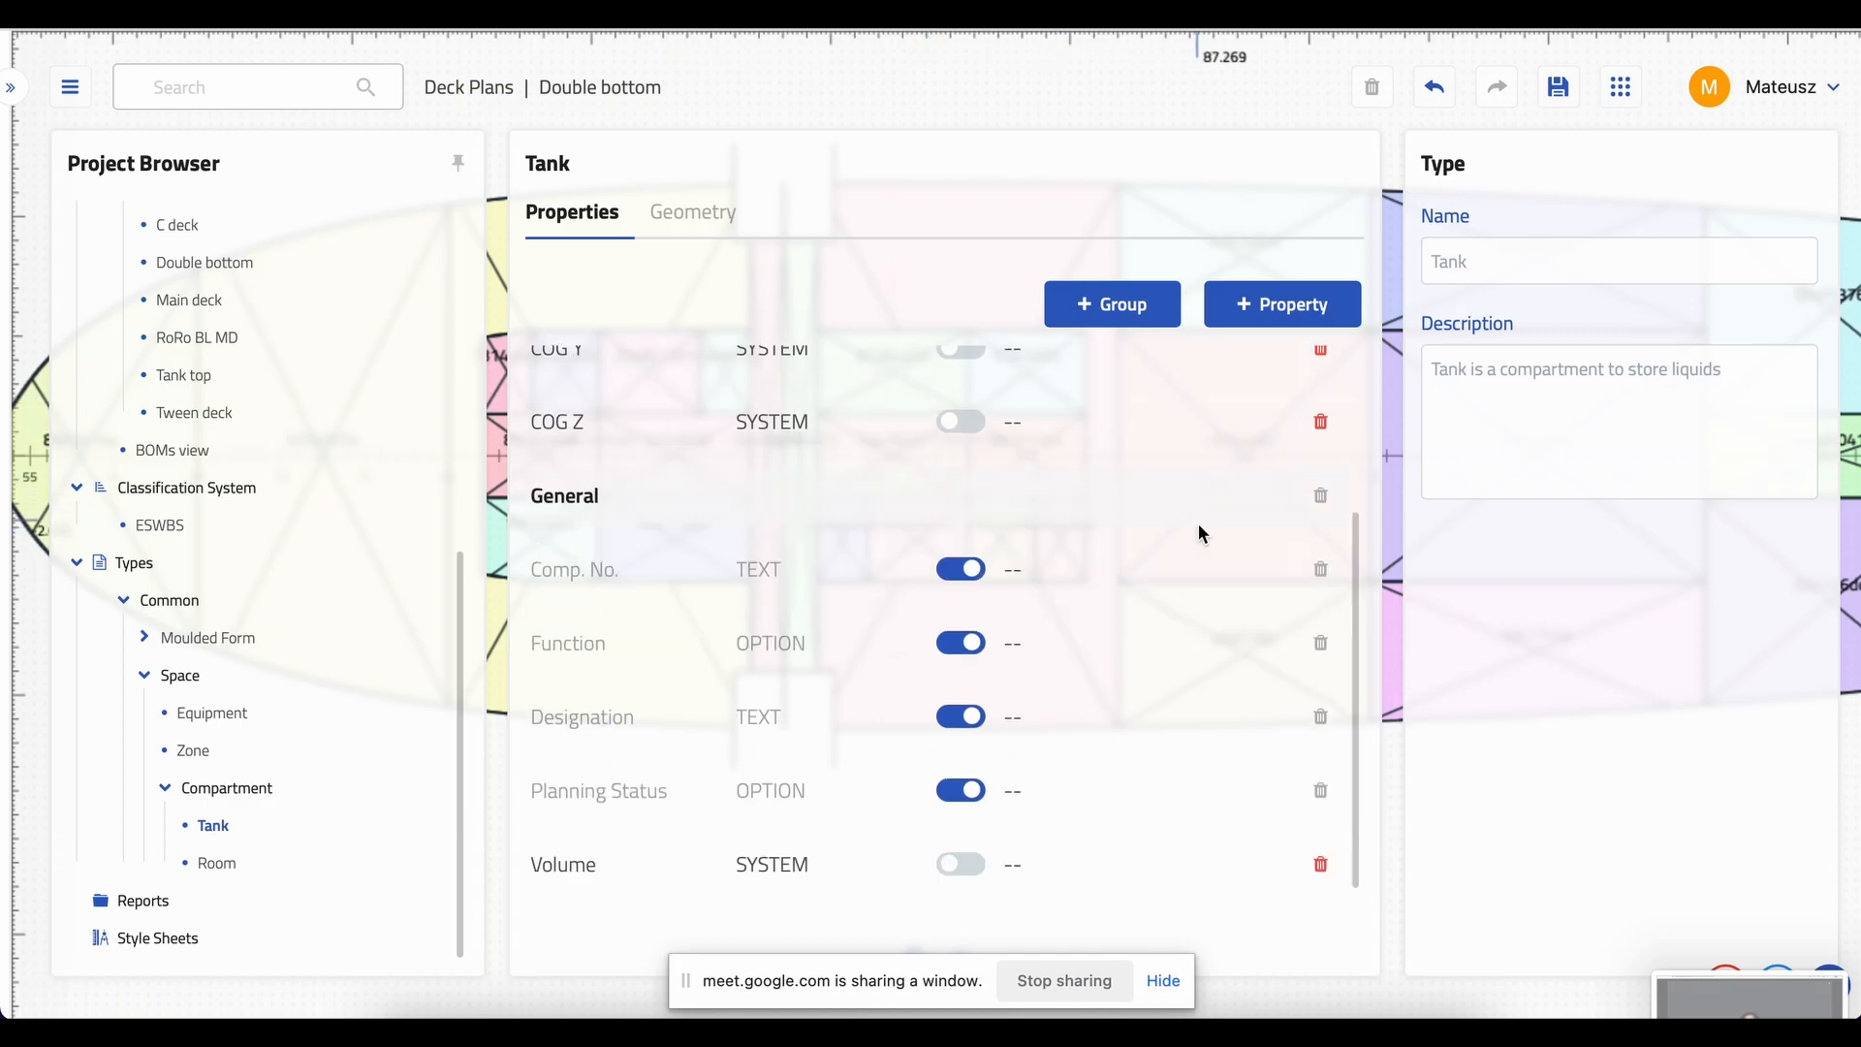
click(1289, 308)
click(1474, 312)
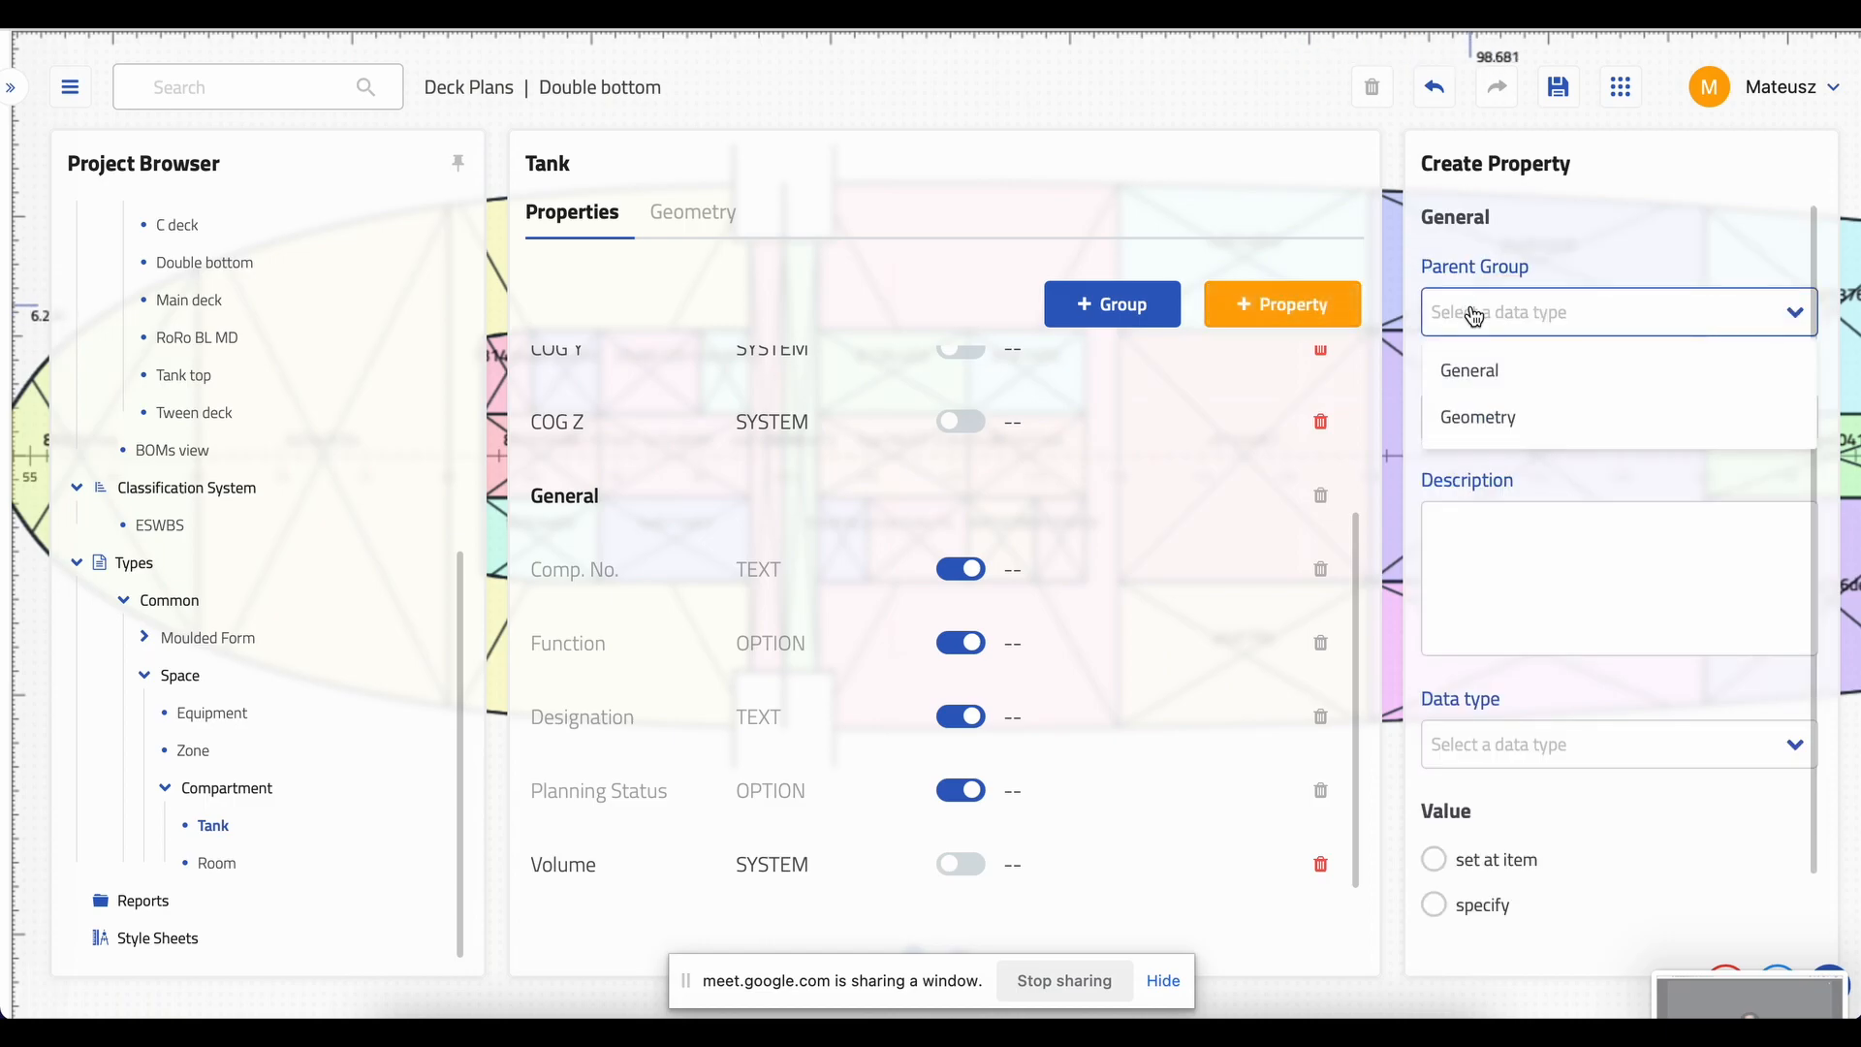
click(1476, 370)
click(1507, 412)
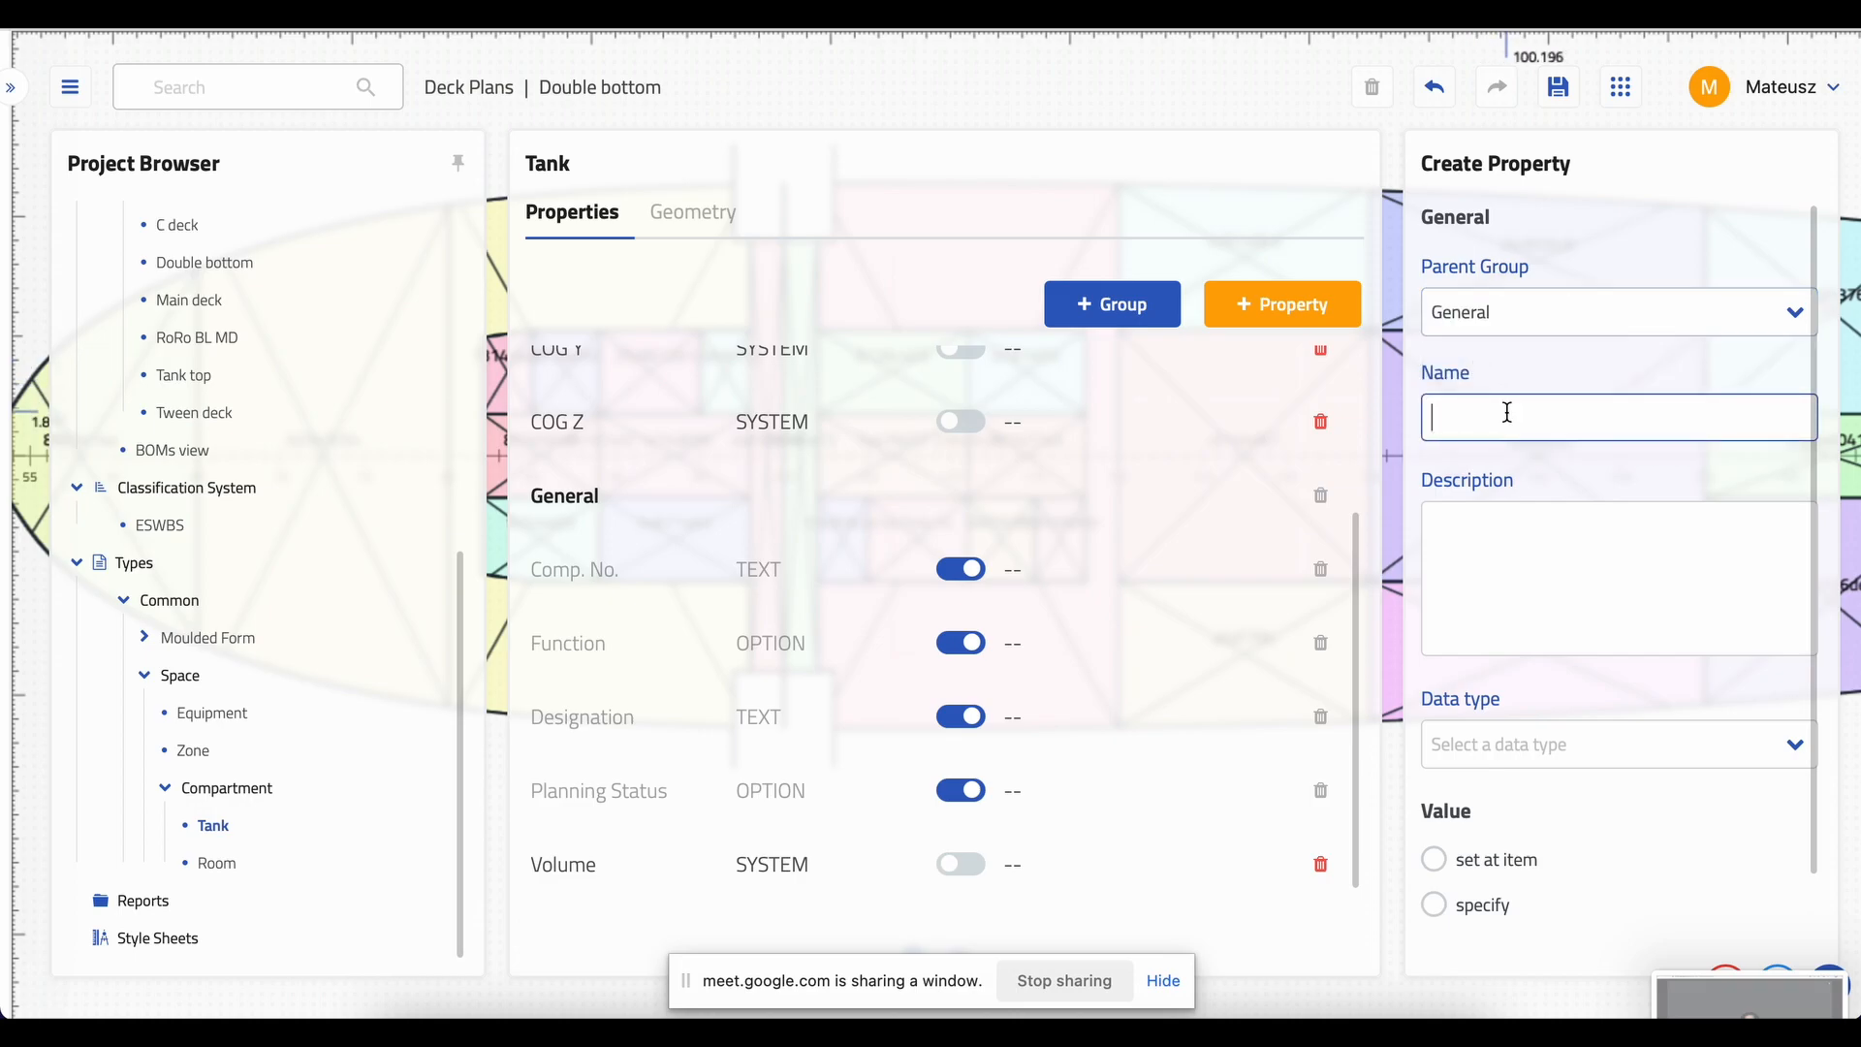
text(Contents)
click(1554, 540)
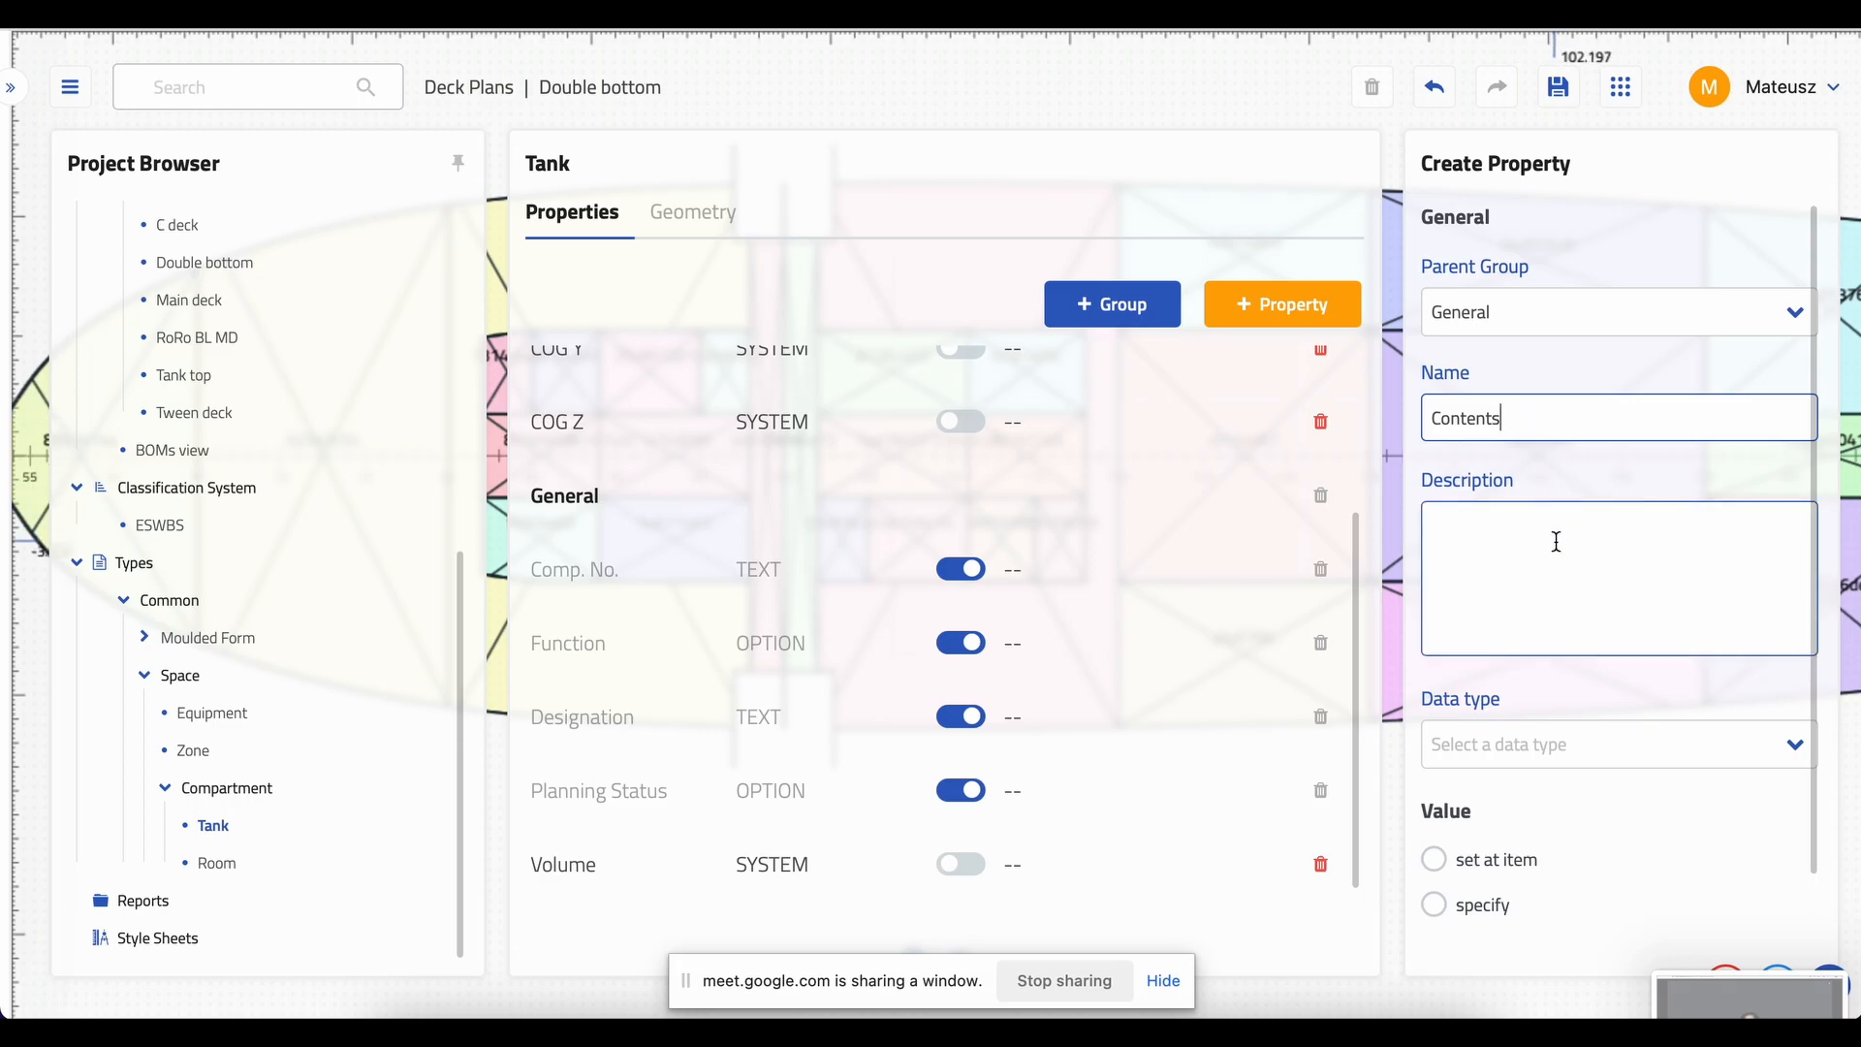
- Set the data type of the Contents property to OPTION
scroll(1556, 541, down, 1)
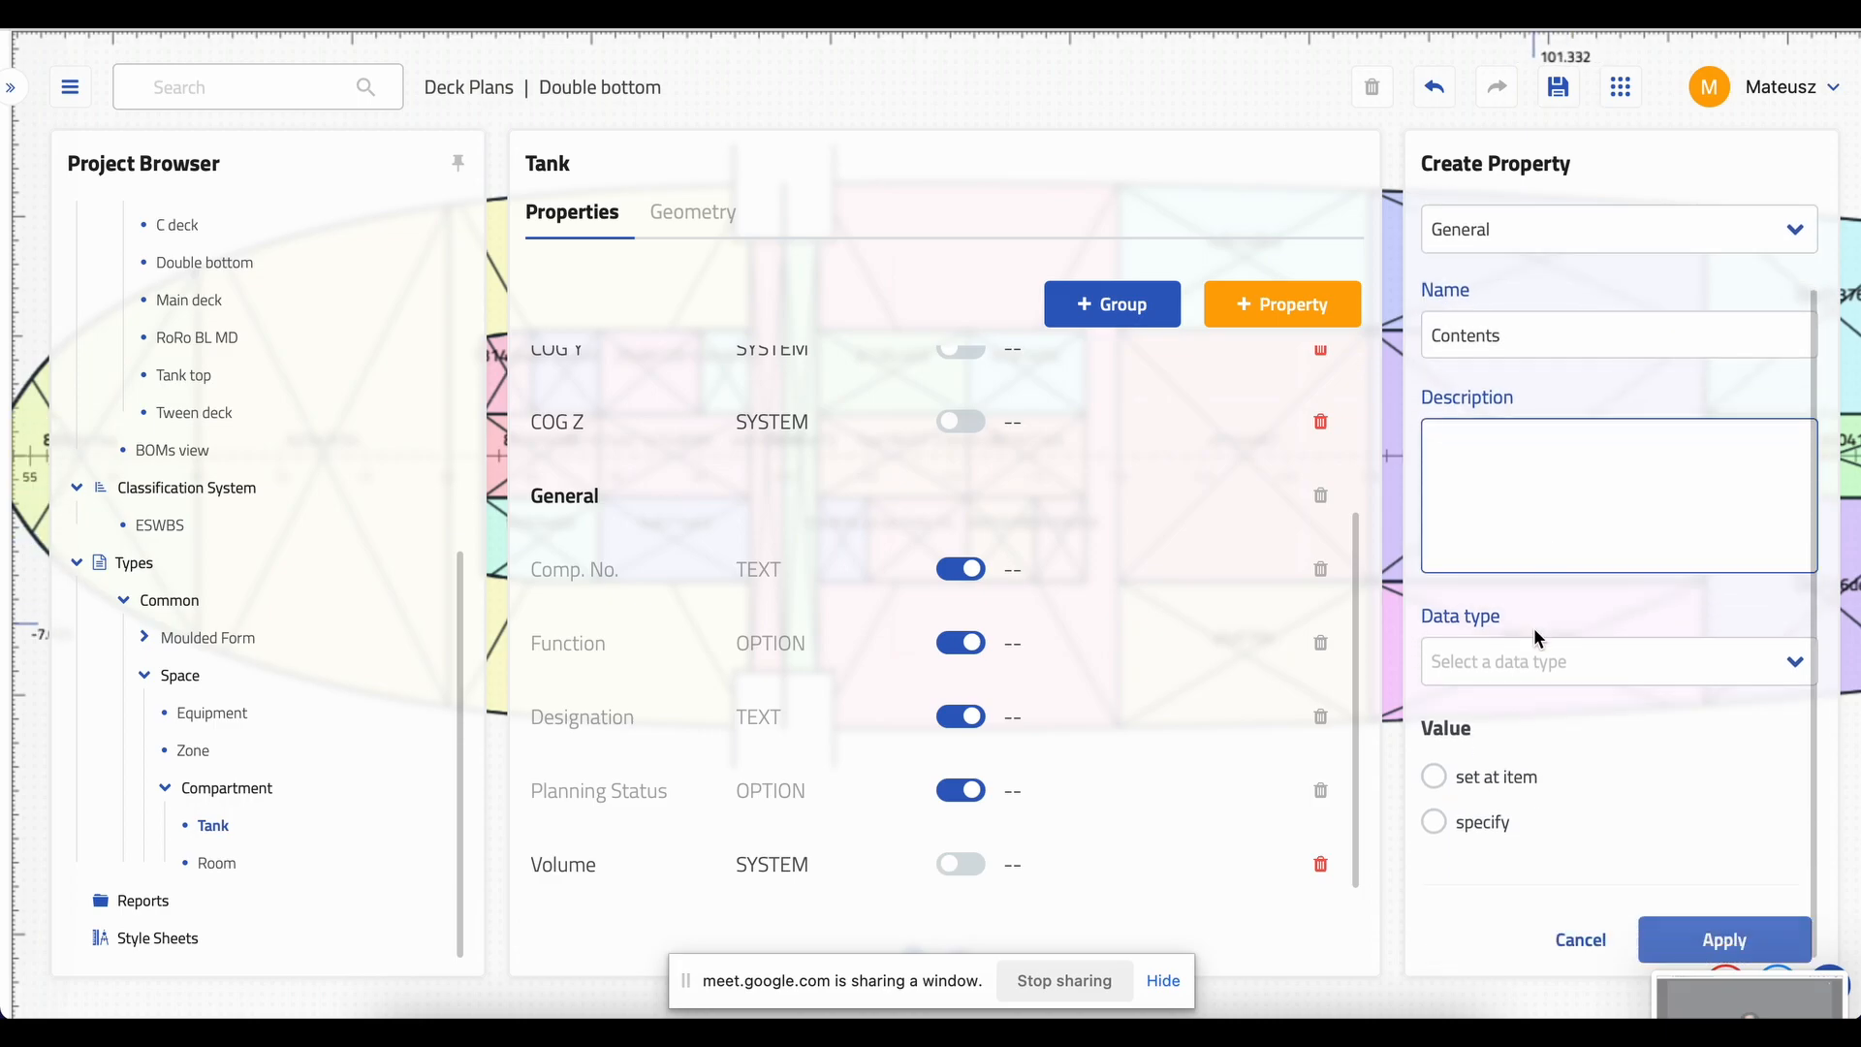
click(1538, 659)
scroll(1529, 772, down, 1)
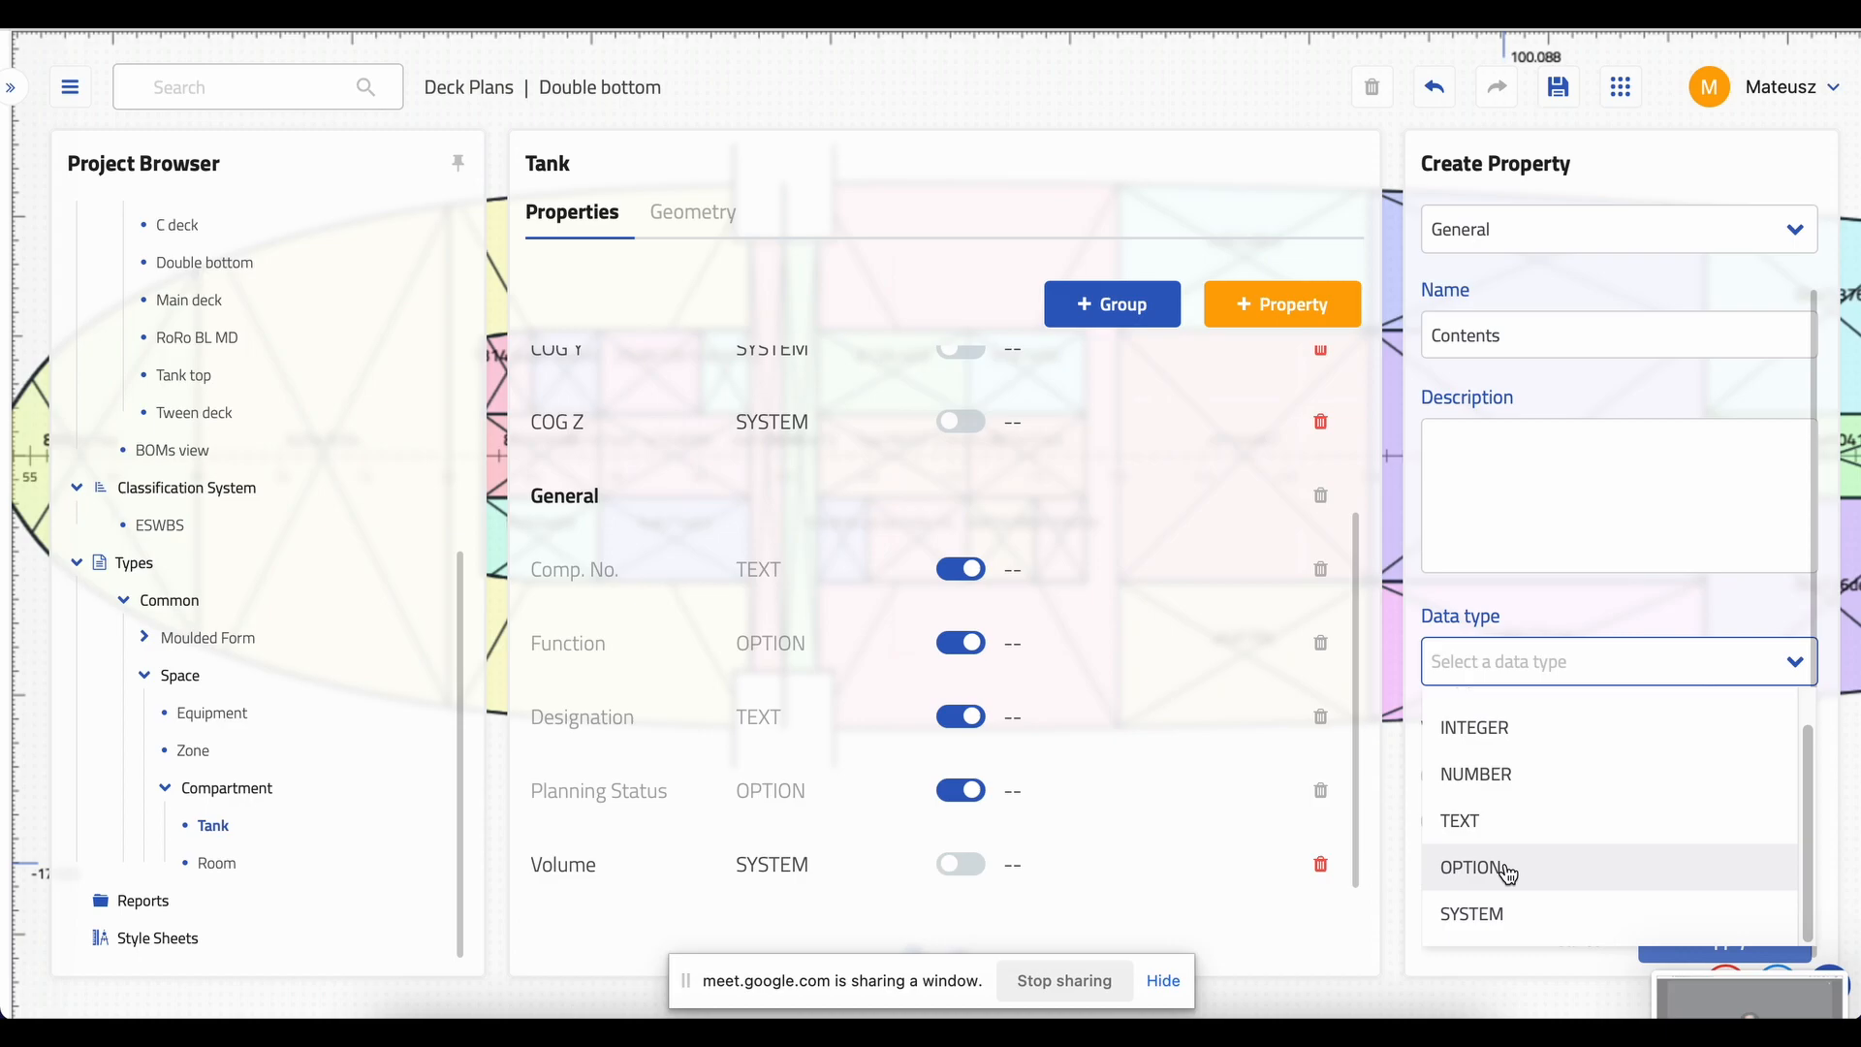
click(1507, 870)
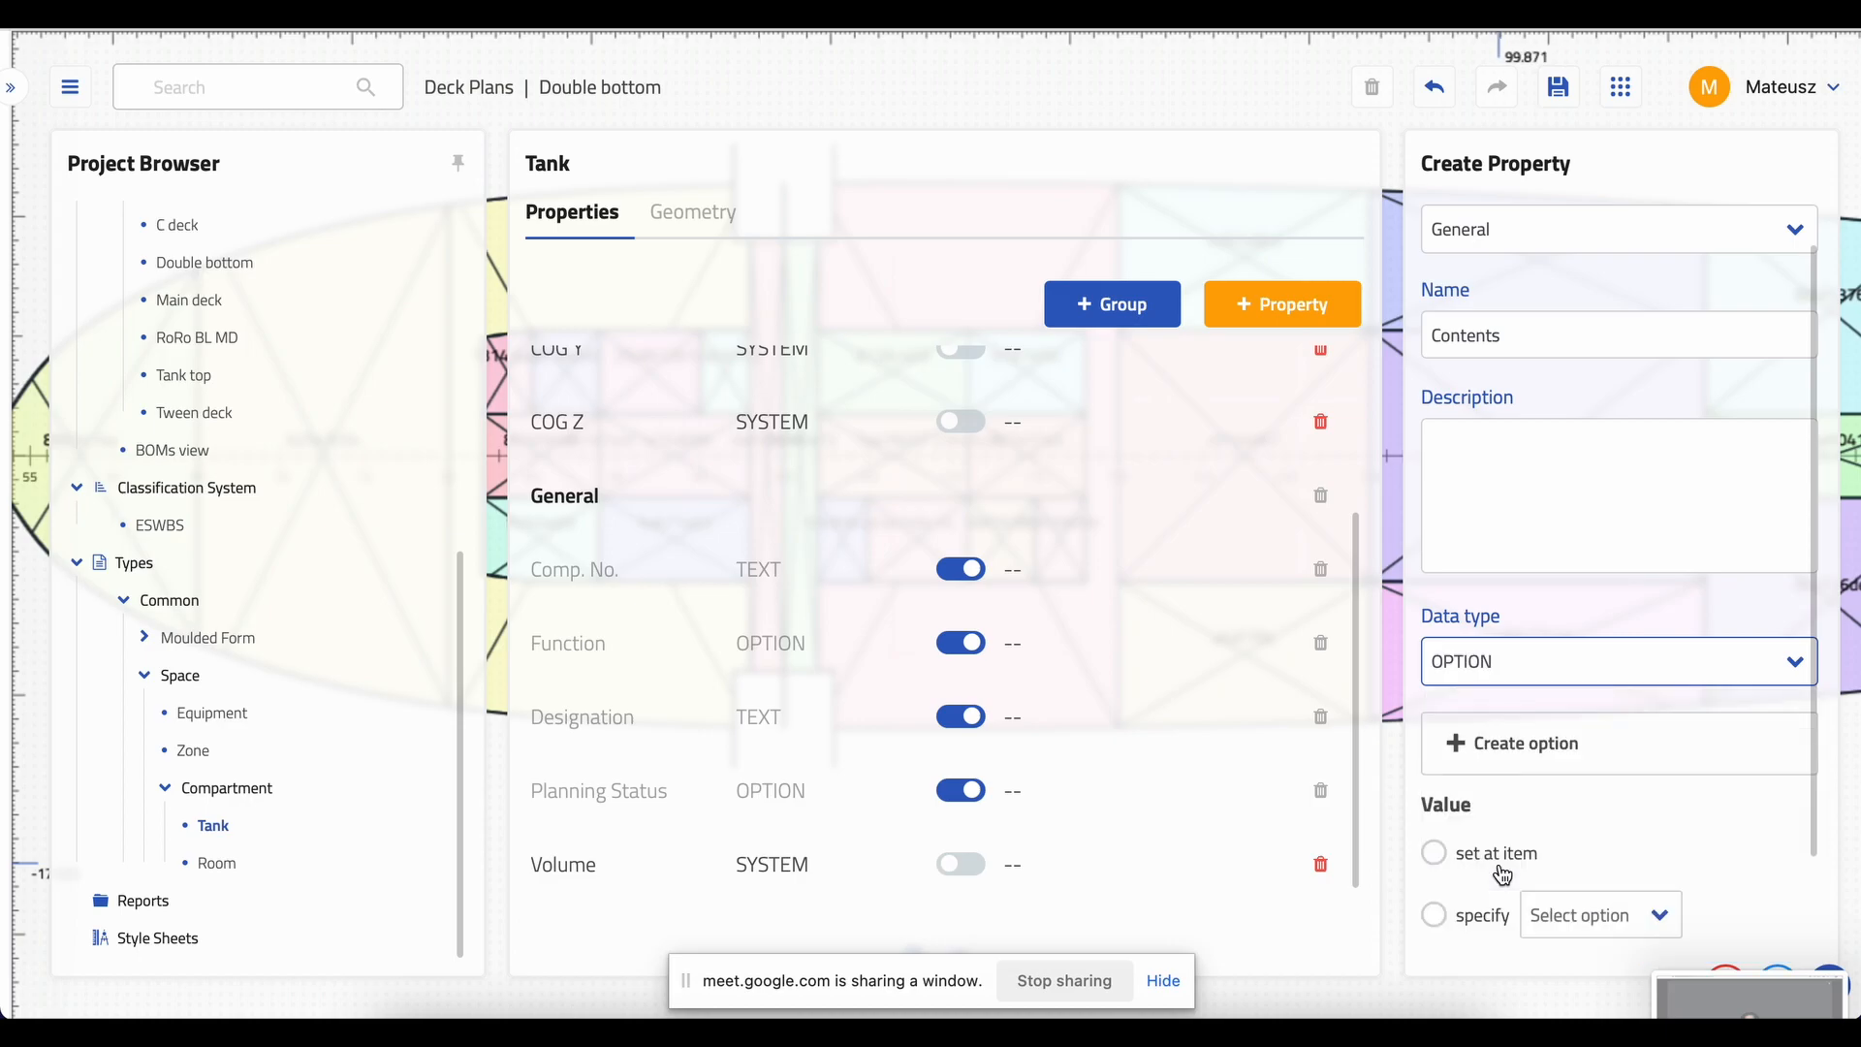
- Add Sea water as the first option of the Contents property
scroll(1539, 807, down, 1)
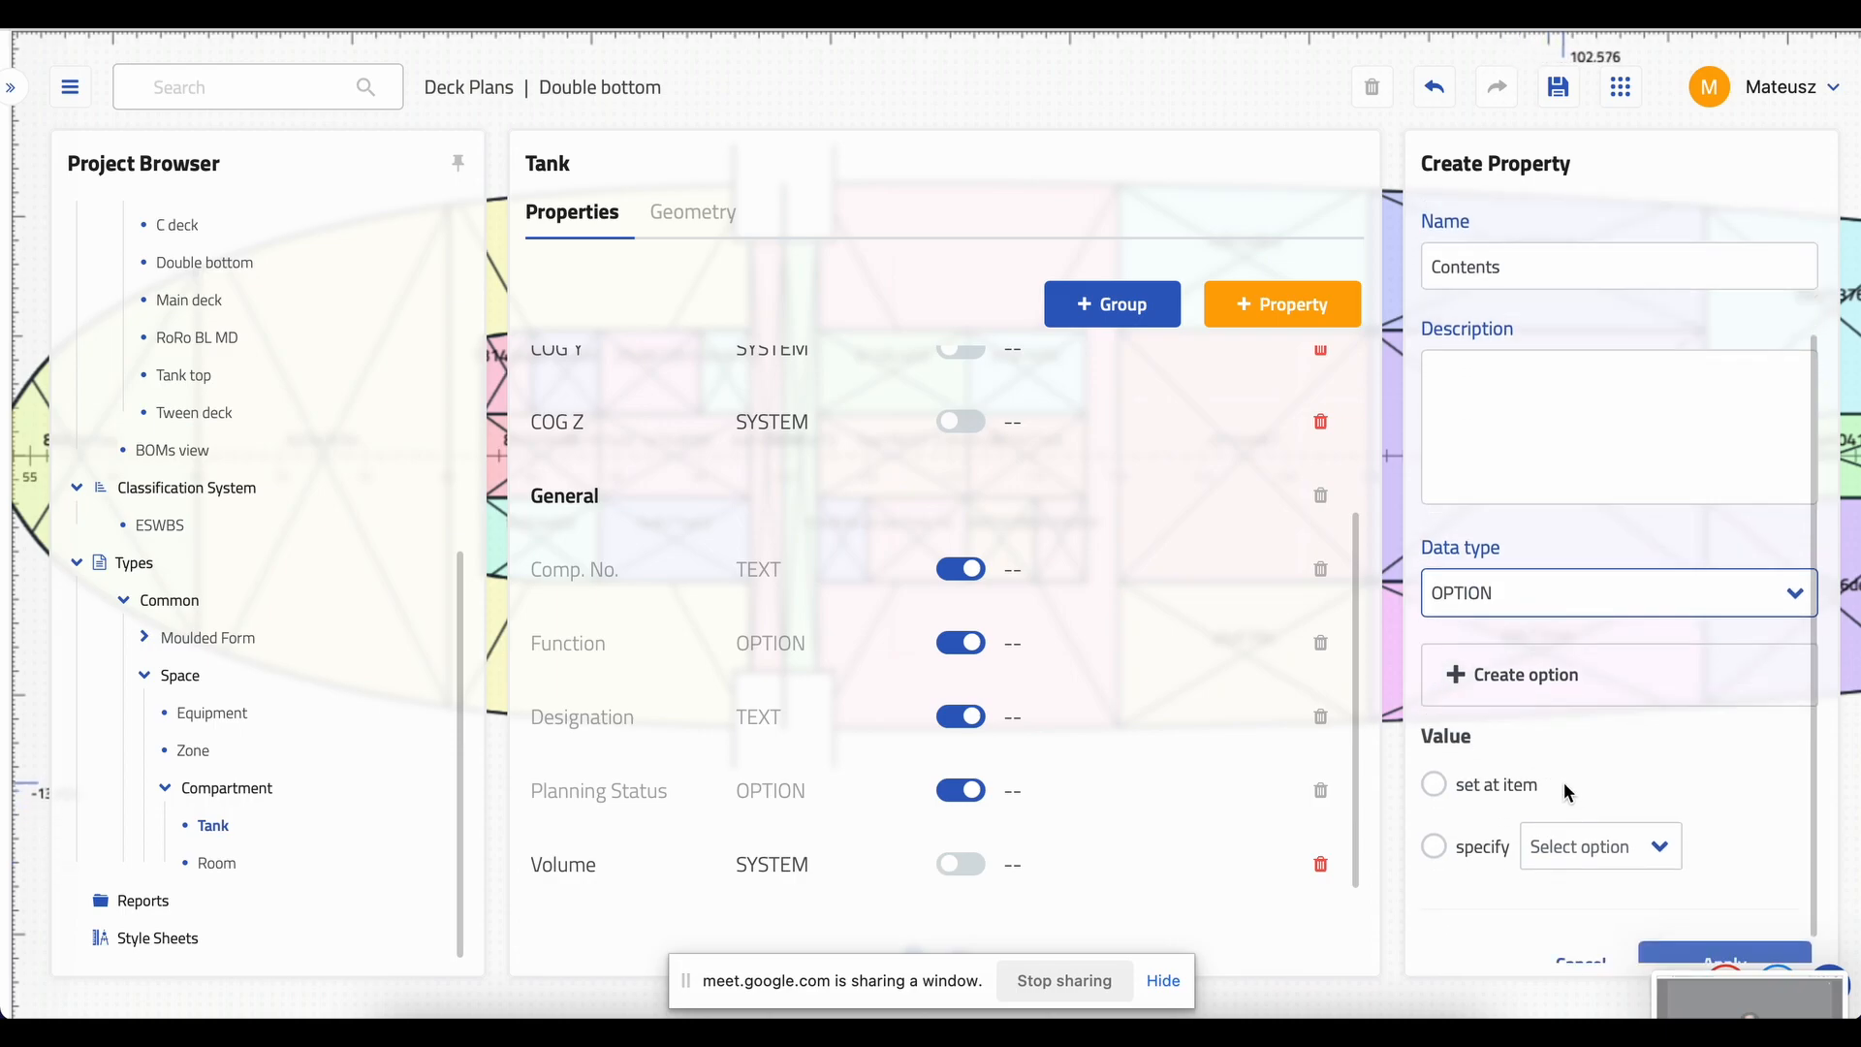
click(1548, 689)
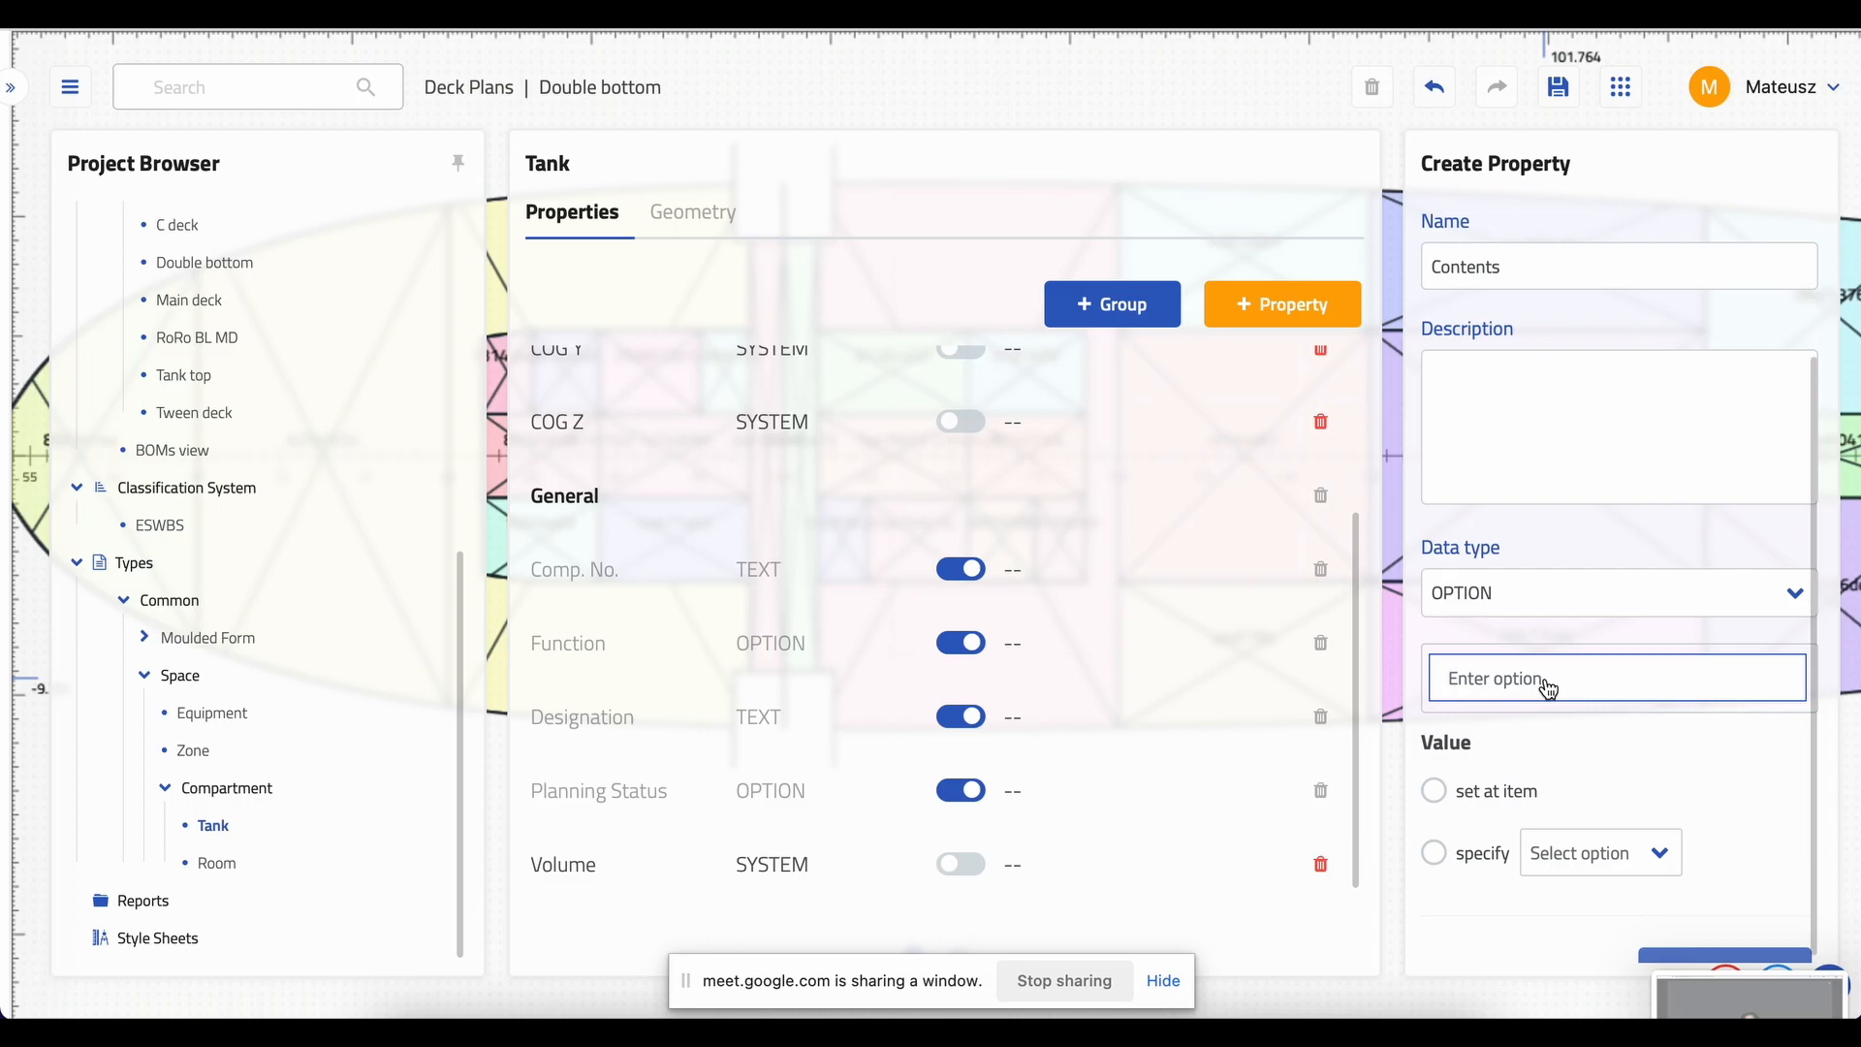
text(Sea water)
click(1792, 688)
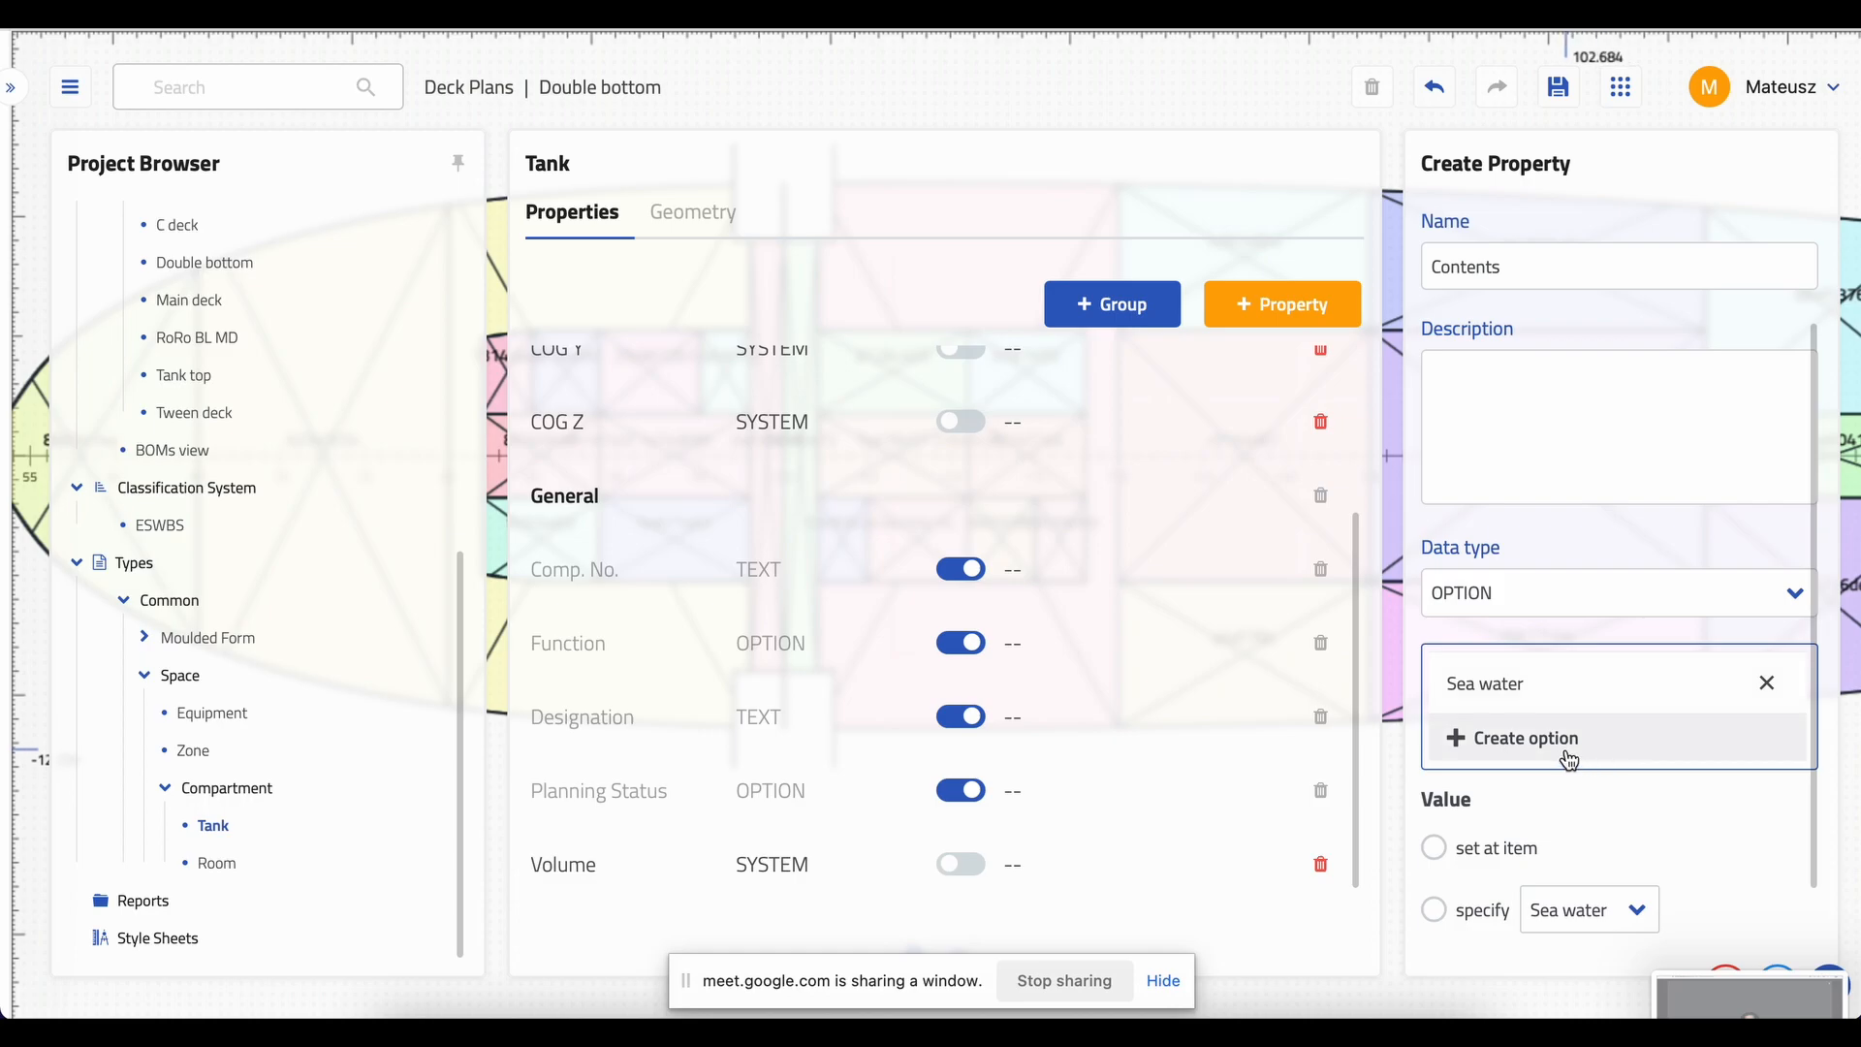
- Add MDO as another option of the Contents property
click(1565, 755)
text(Marine)
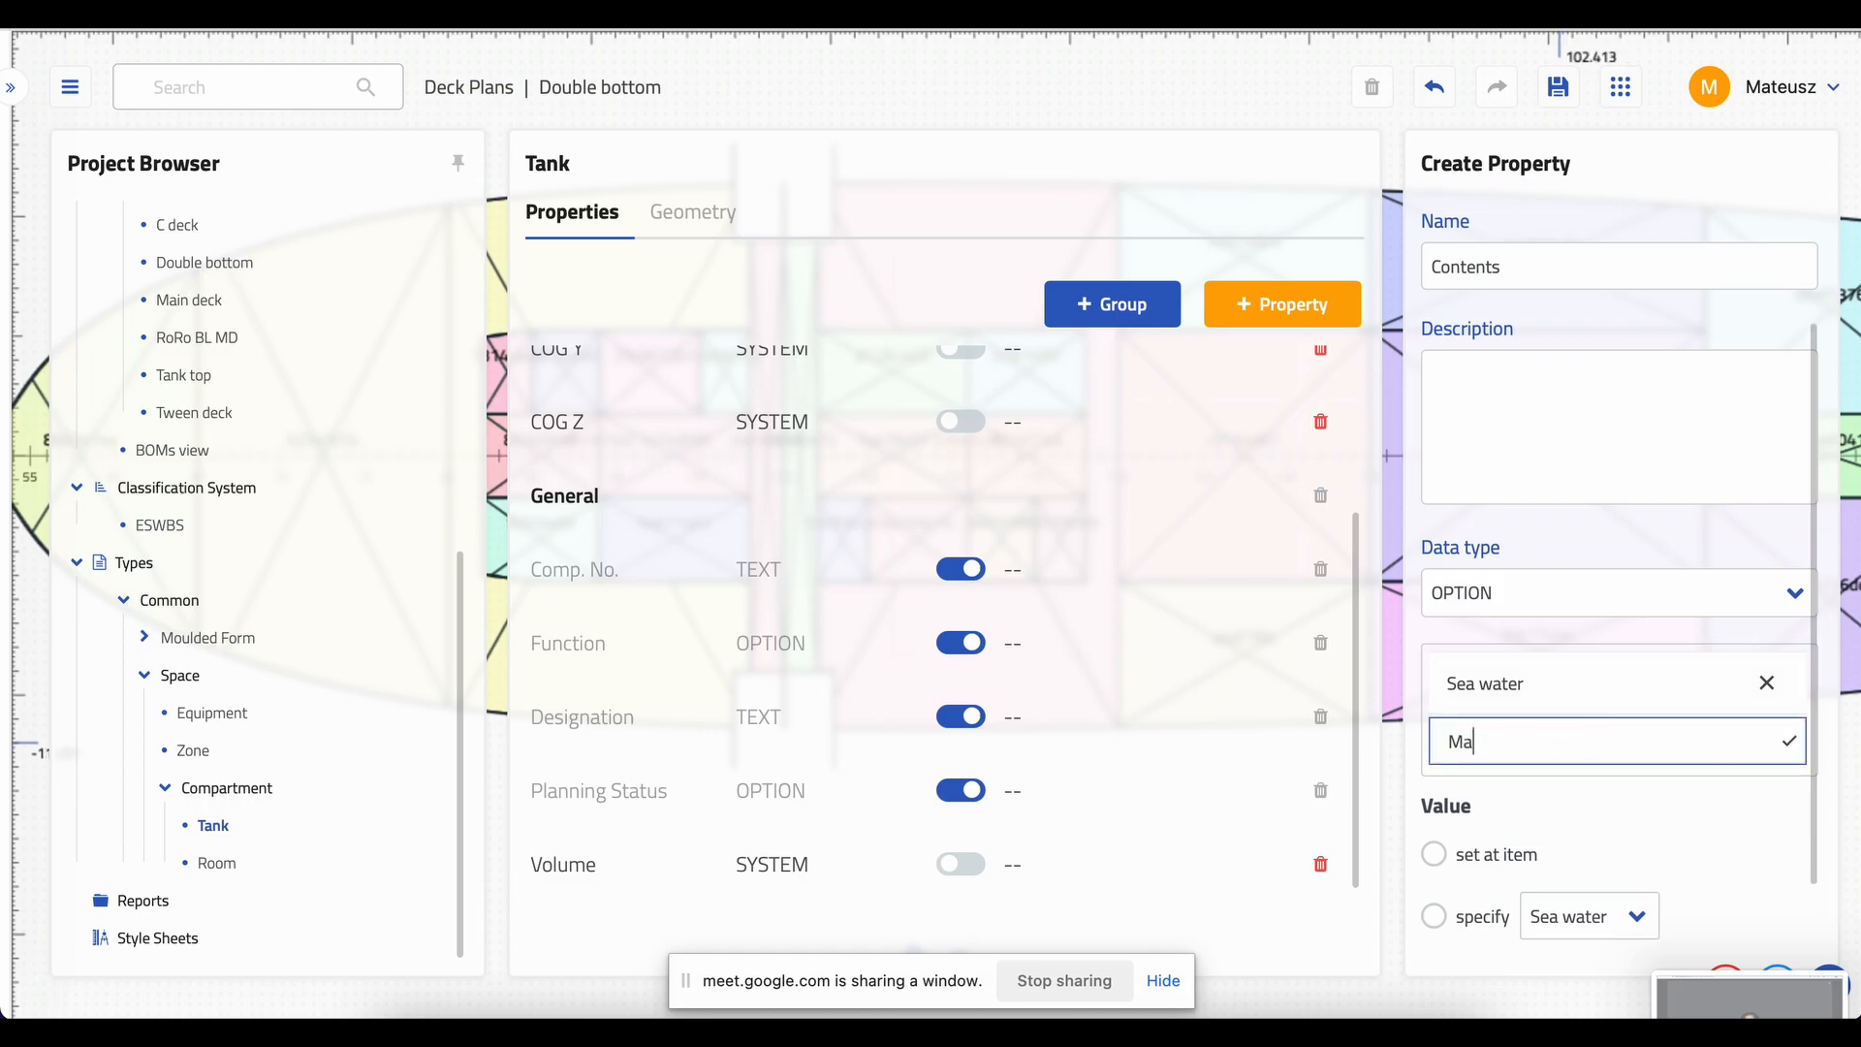
key(BackSpace)
key(BackSpace)
key(BackSpace)
key(BackSpace)
key(BackSpace)
key(BackSpace)
text(DO)
click(1791, 751)
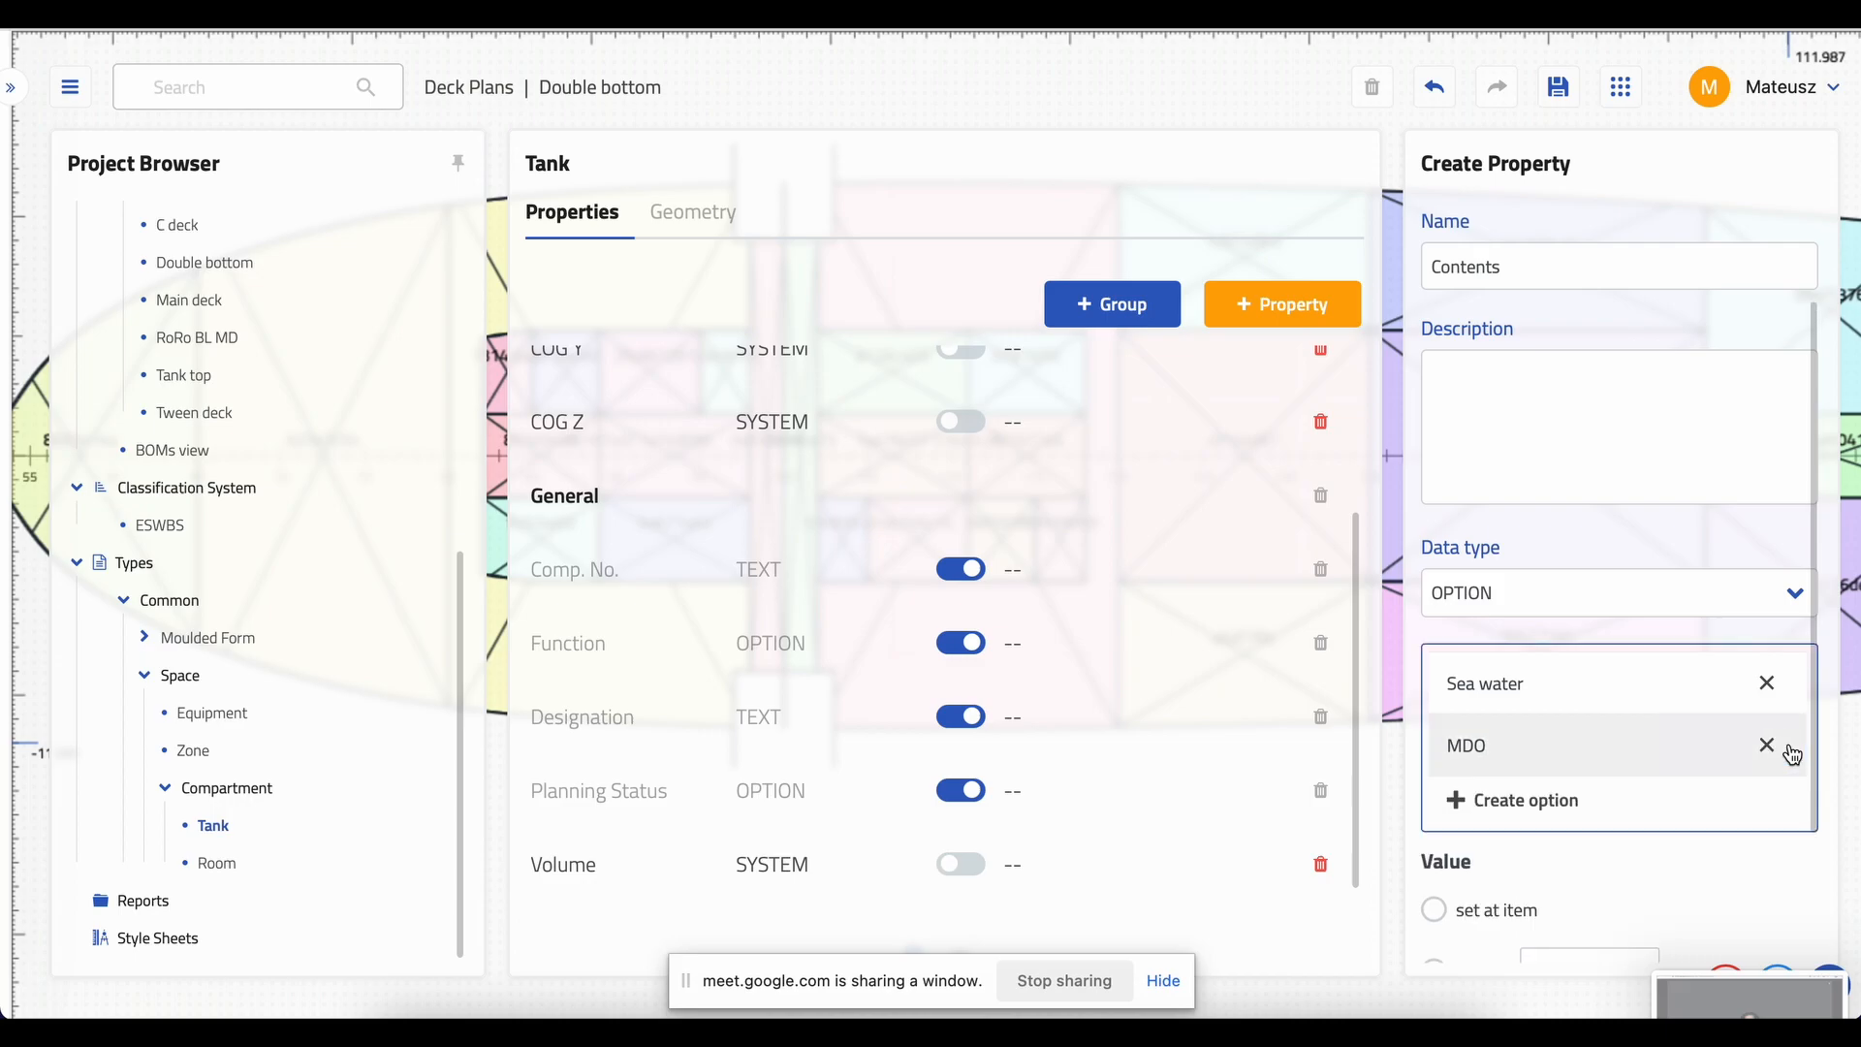
- Add the options Bilge water (clean) and Bilge water (dirty) to the Contents property
click(1593, 810)
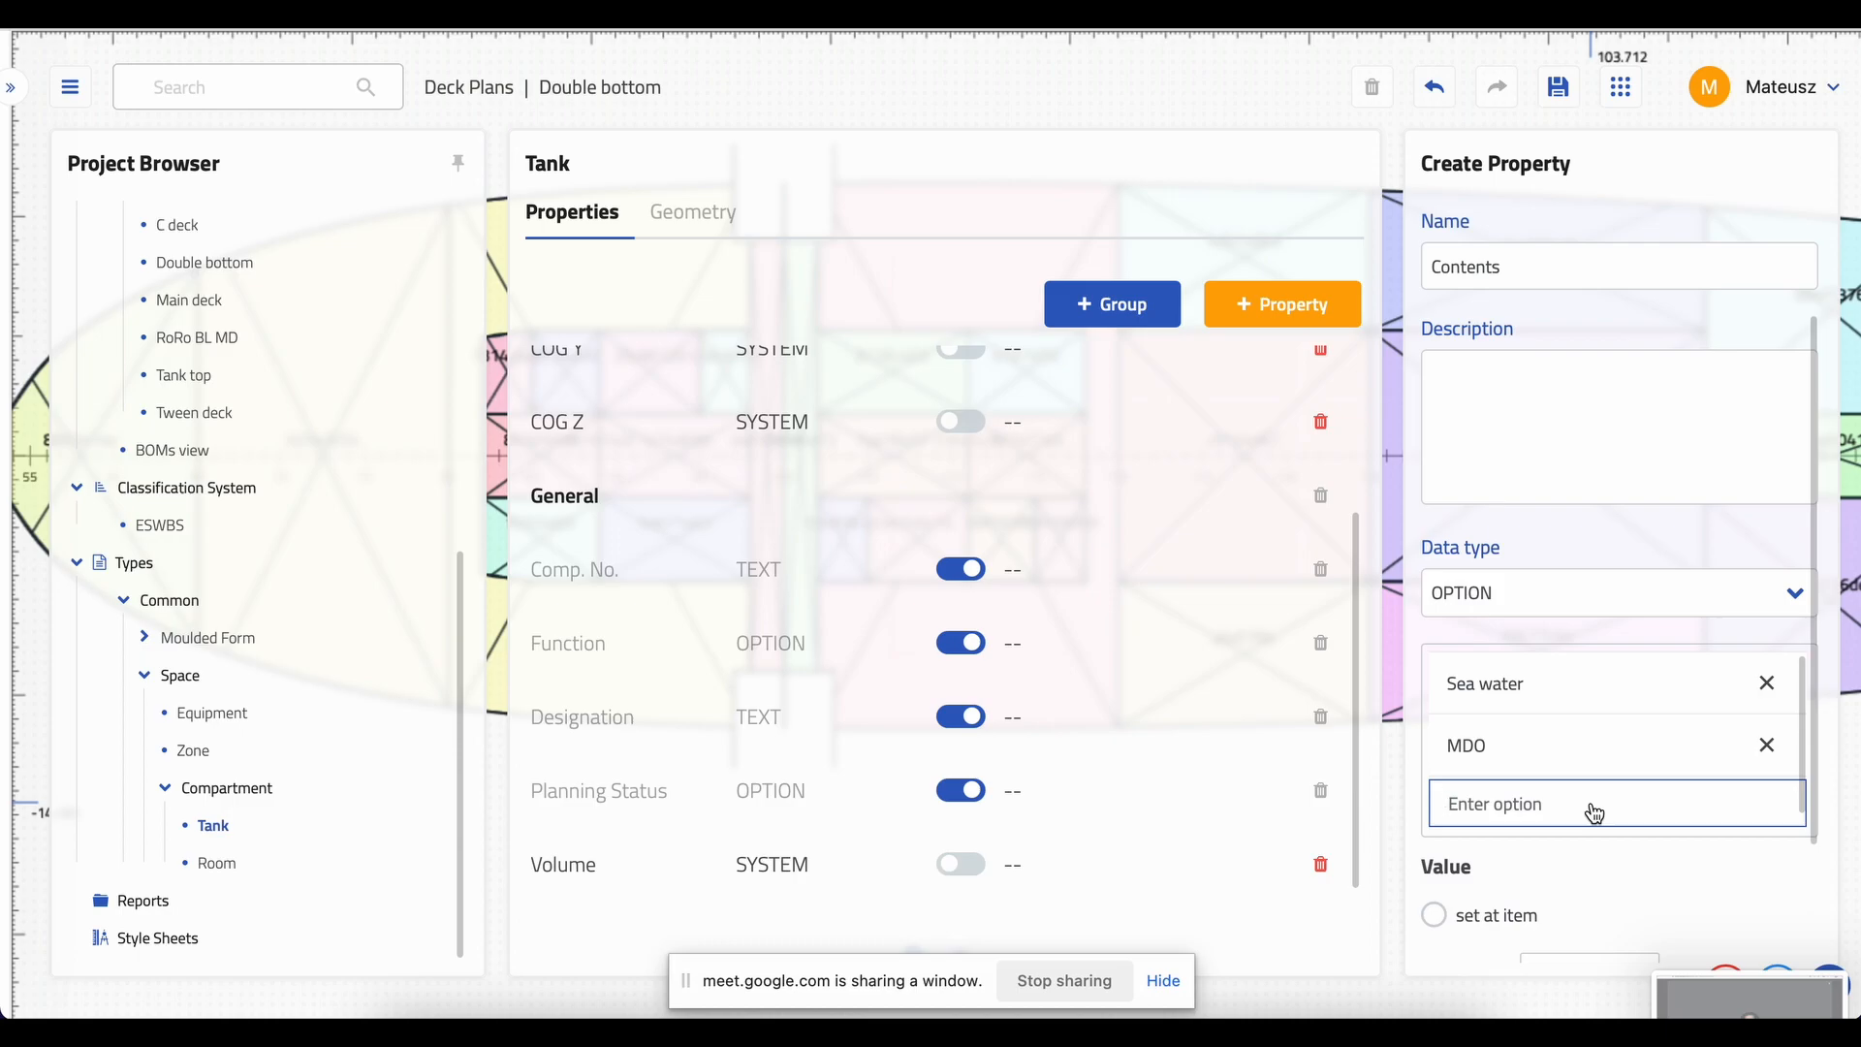
text(Bilge water (clean))
click(1788, 804)
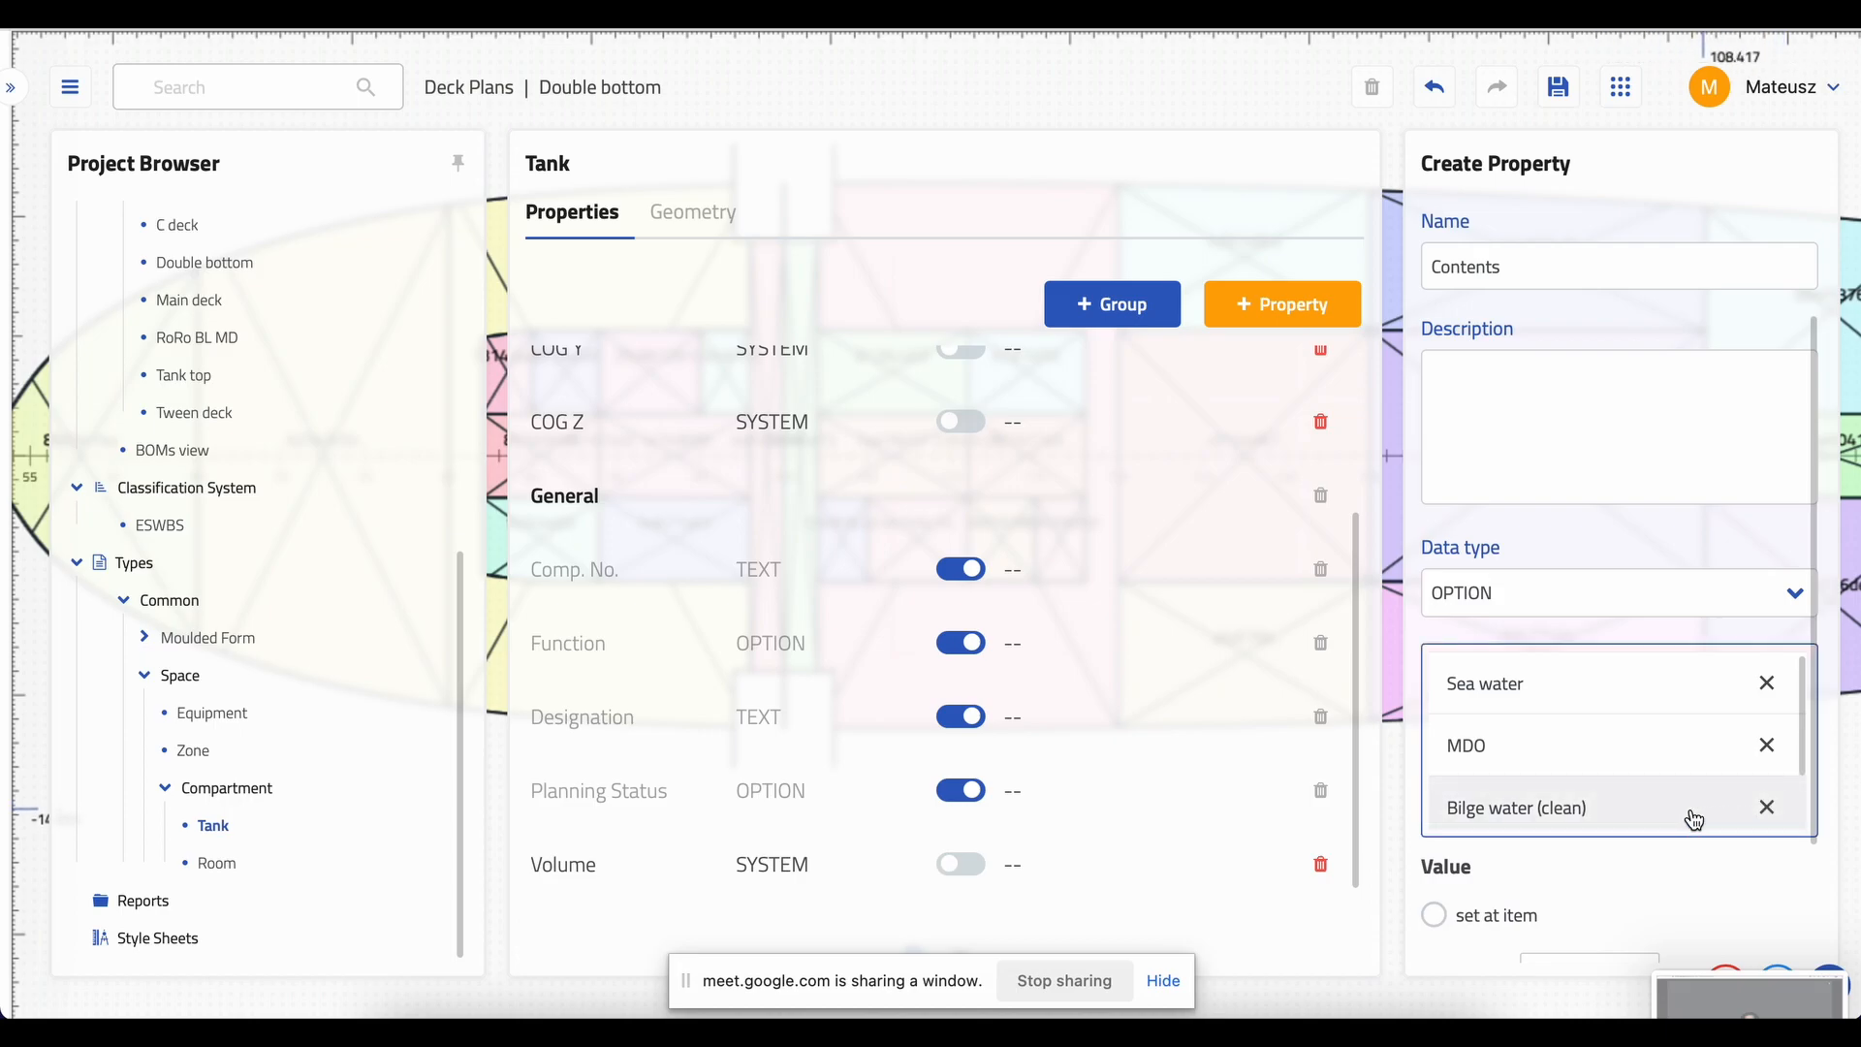
scroll(1647, 815, down, 1)
click(1611, 810)
text(Bilge water (dirty))
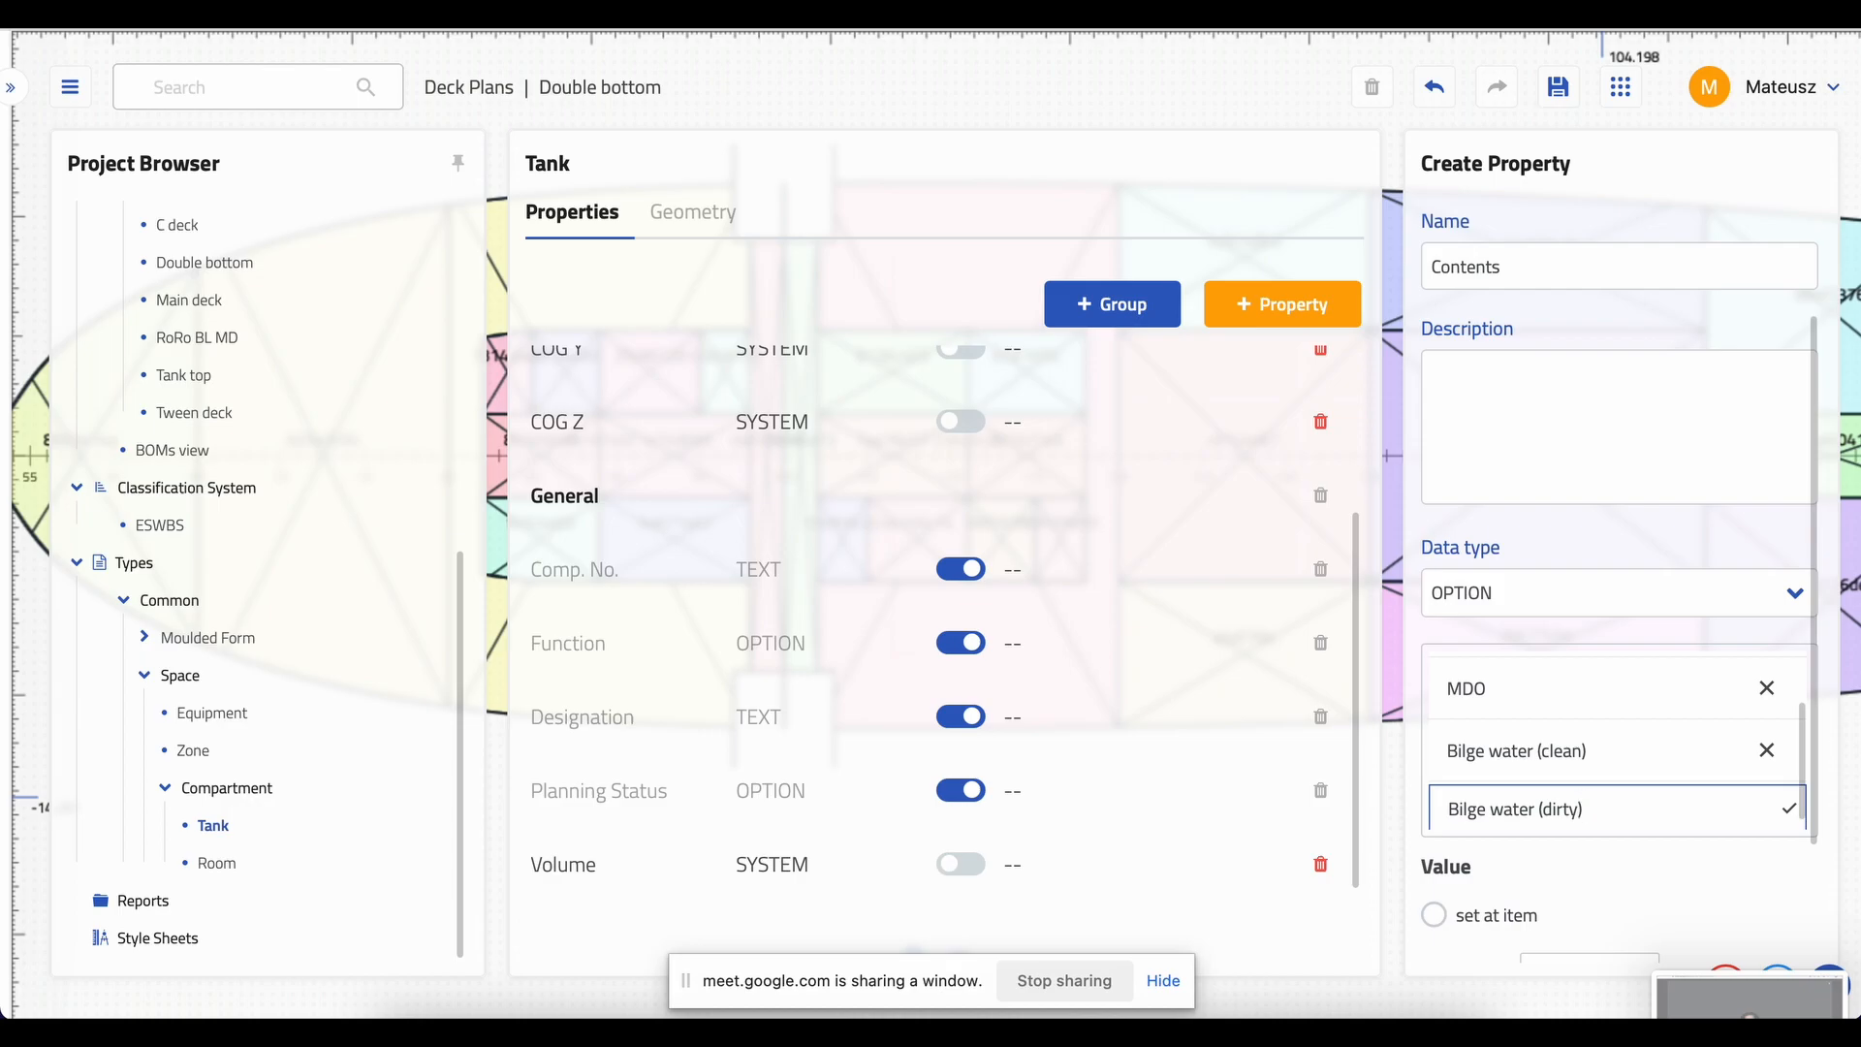
click(1788, 822)
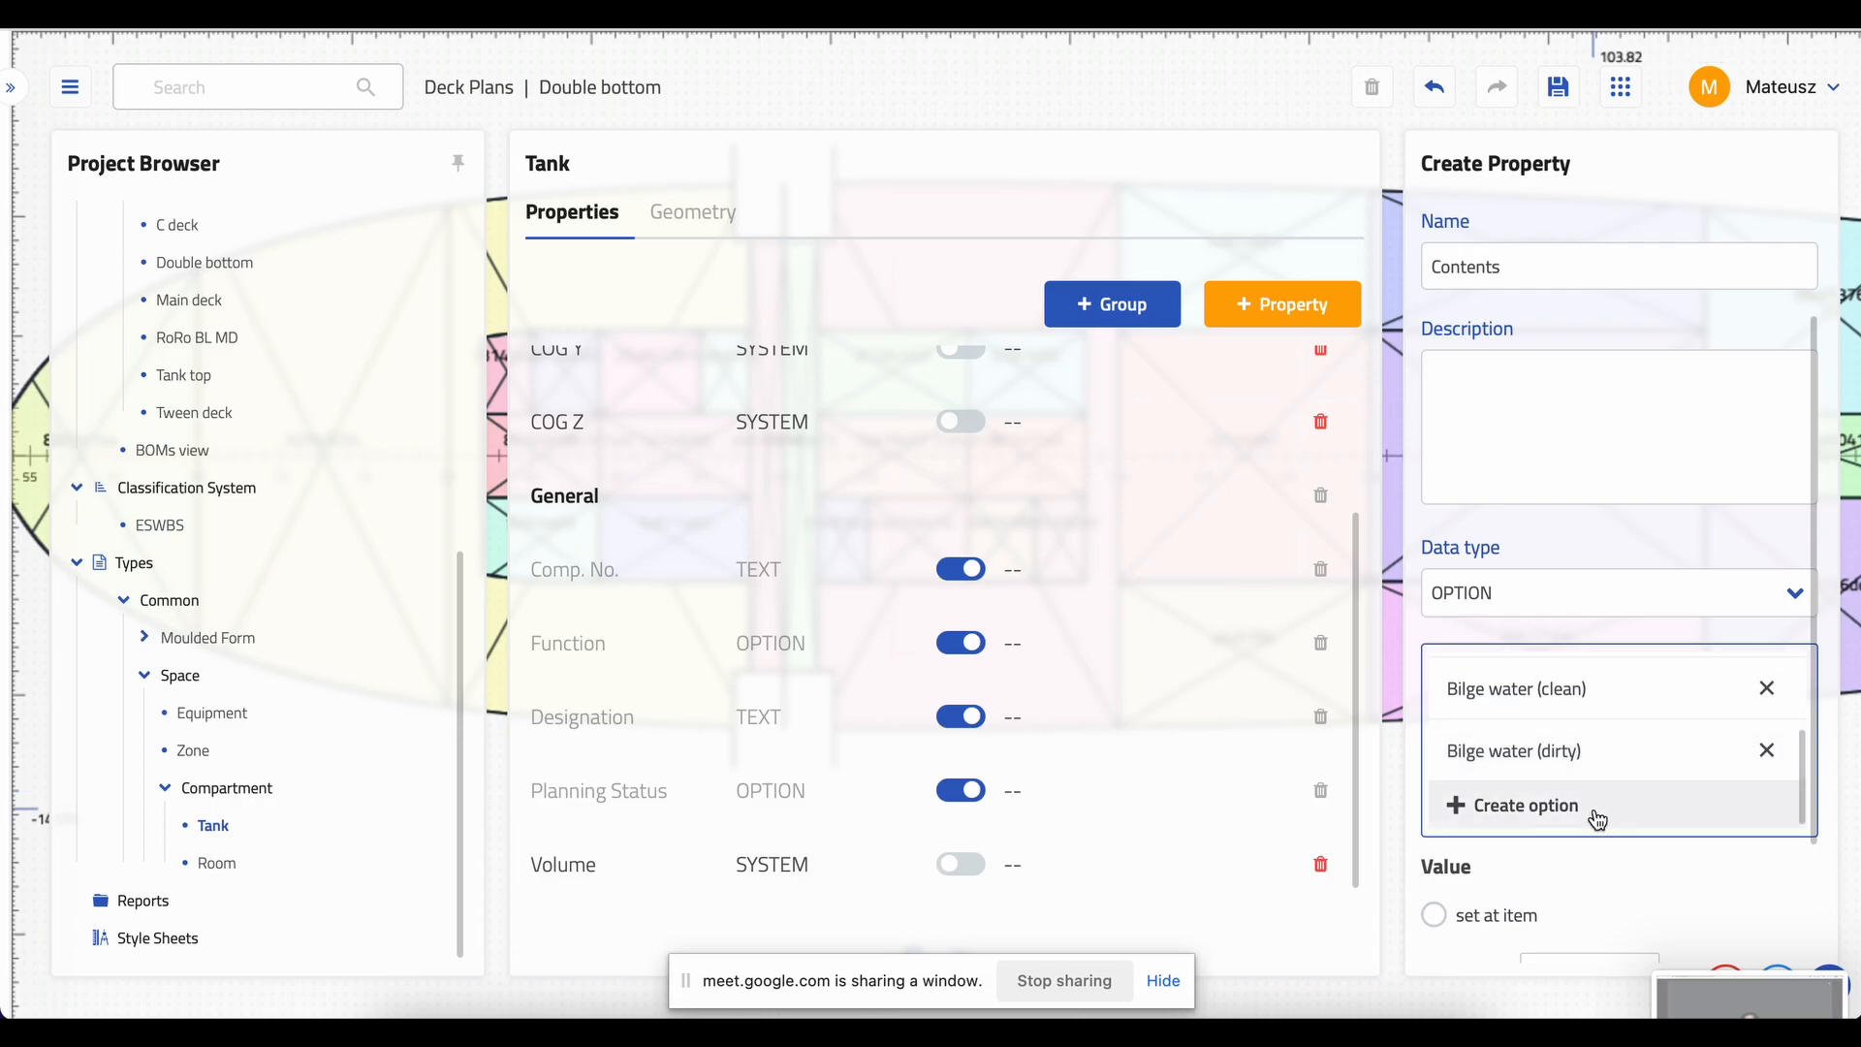
- Add the options Lubricating oil and Urea to the Contents property
click(1597, 820)
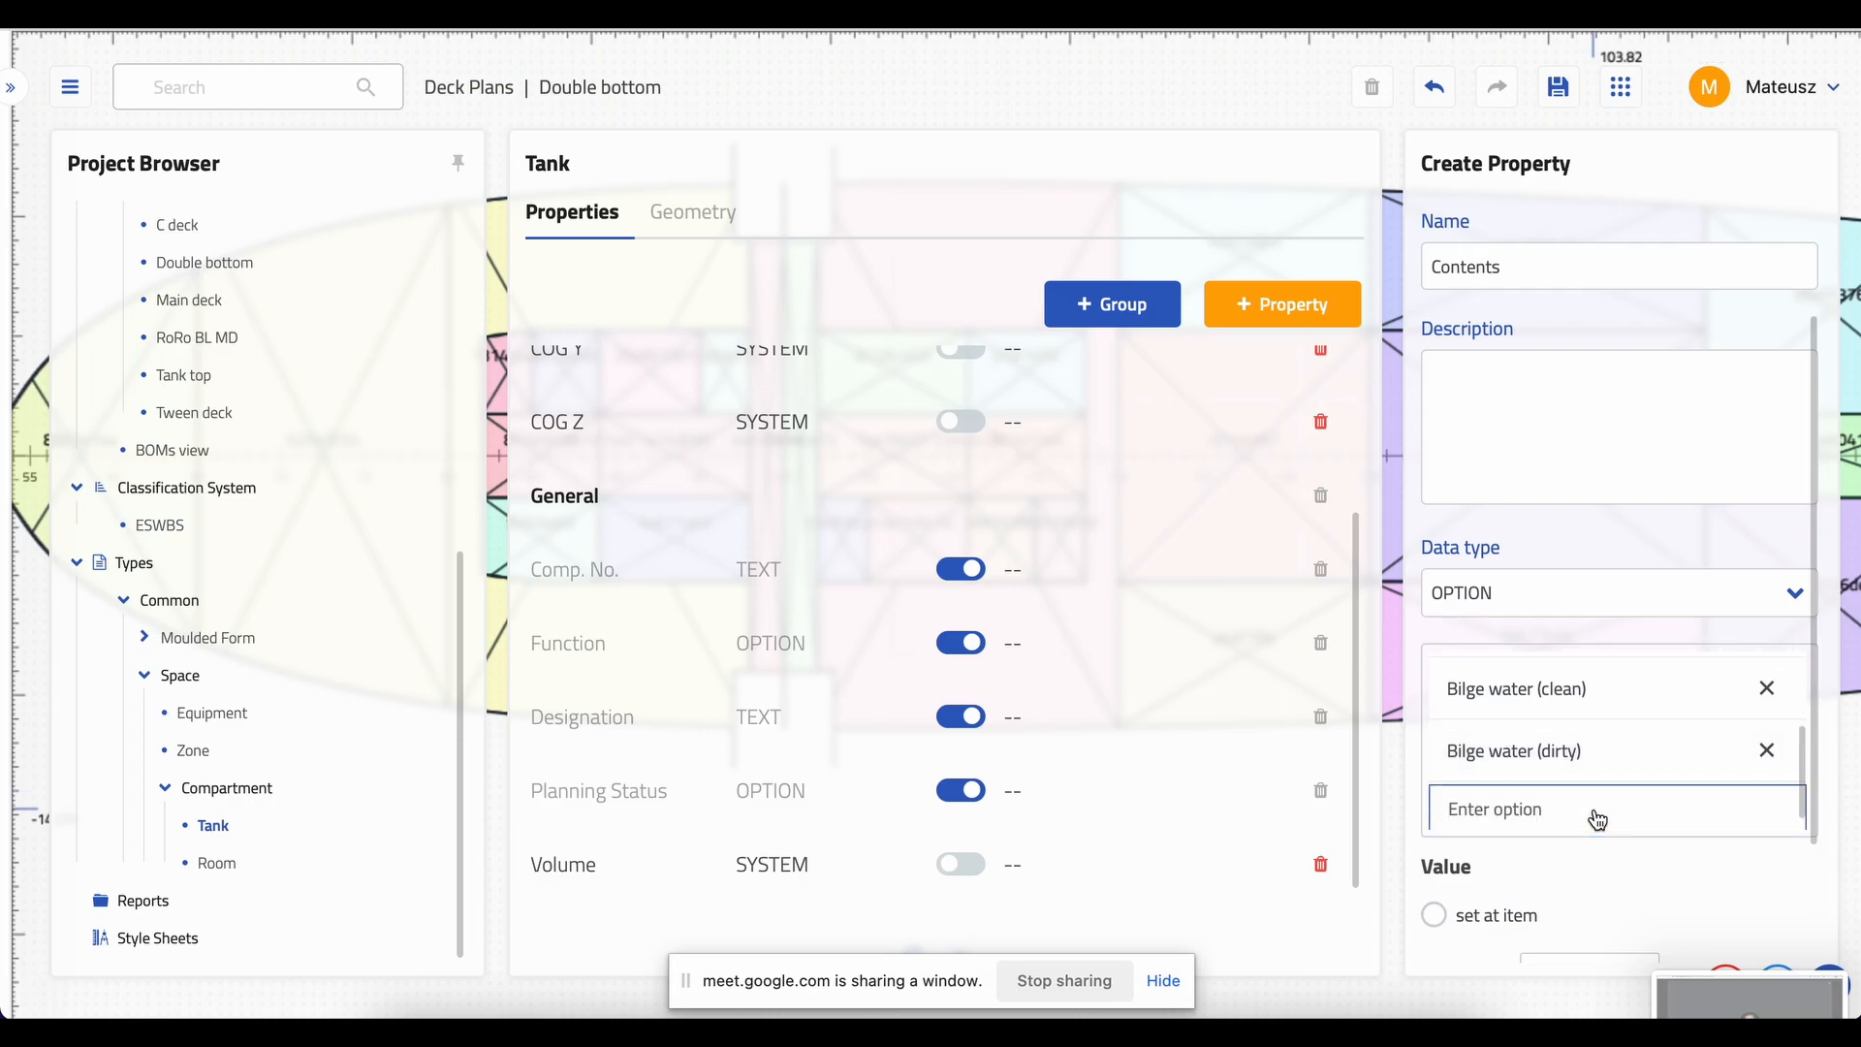
text(Lubricating oil)
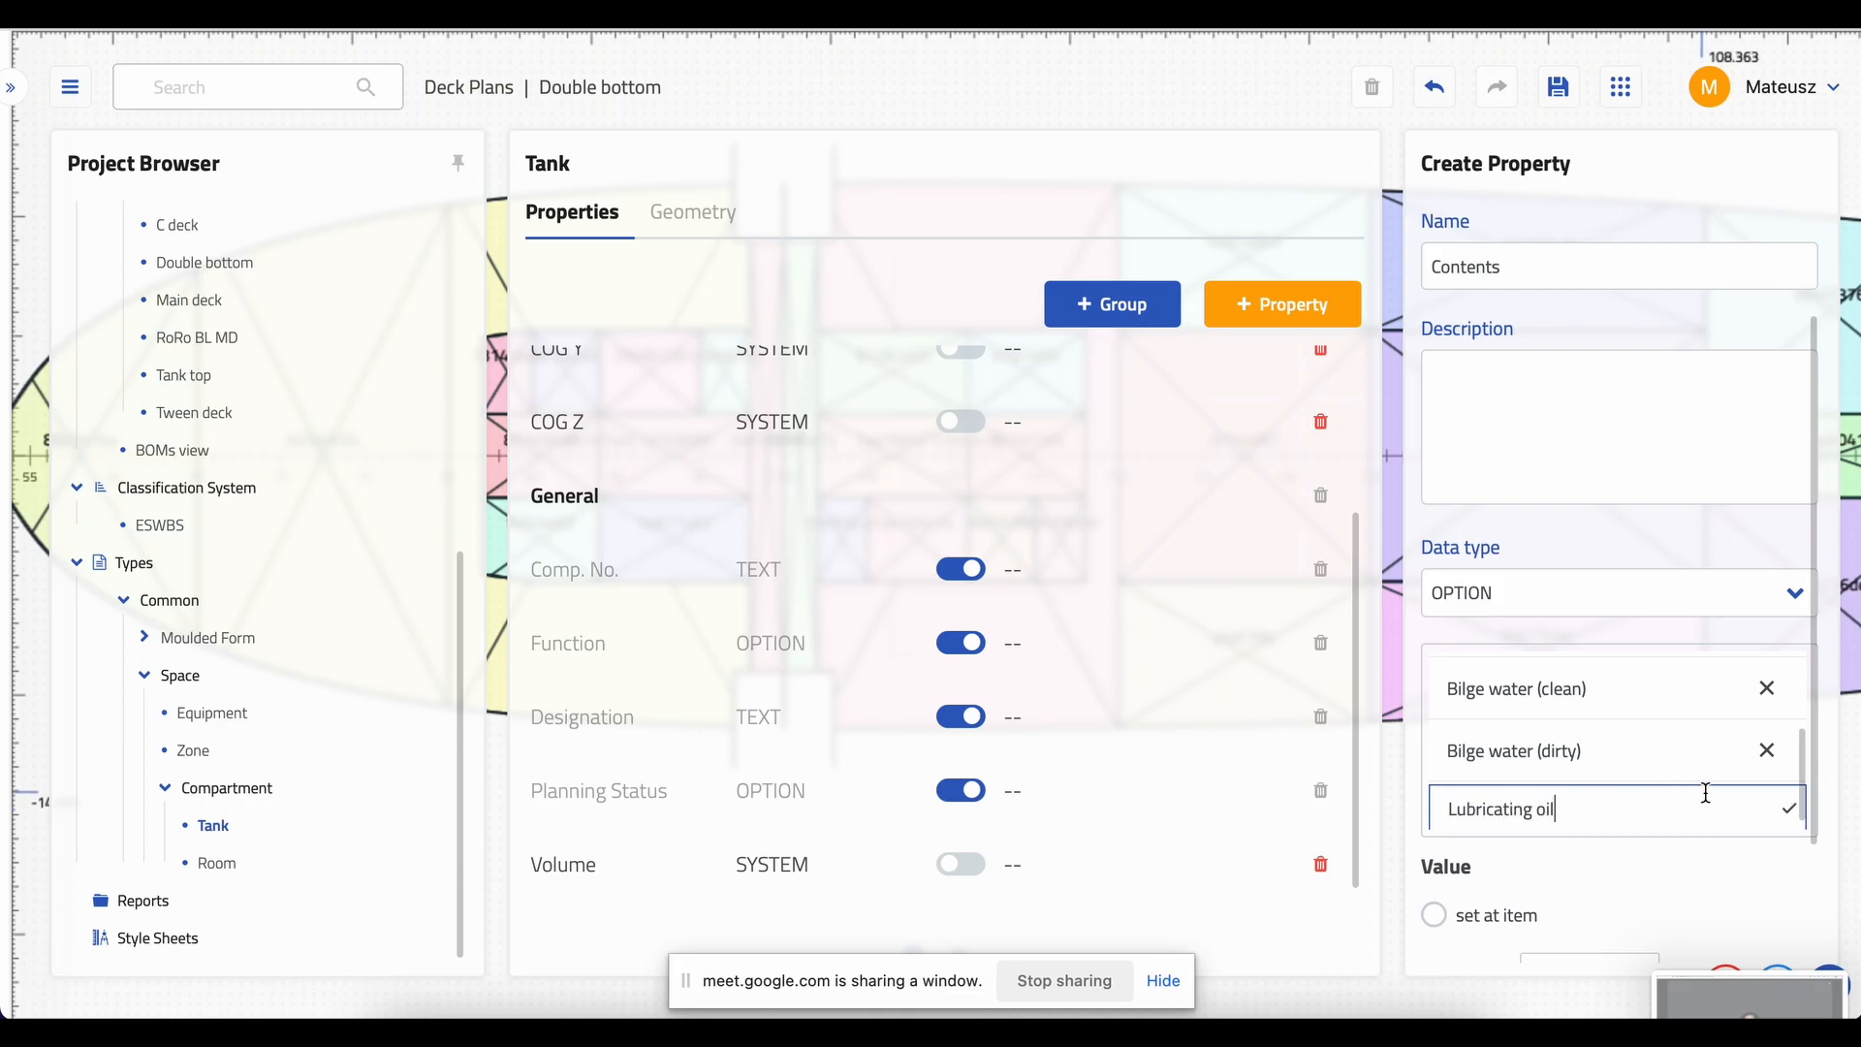
click(1788, 809)
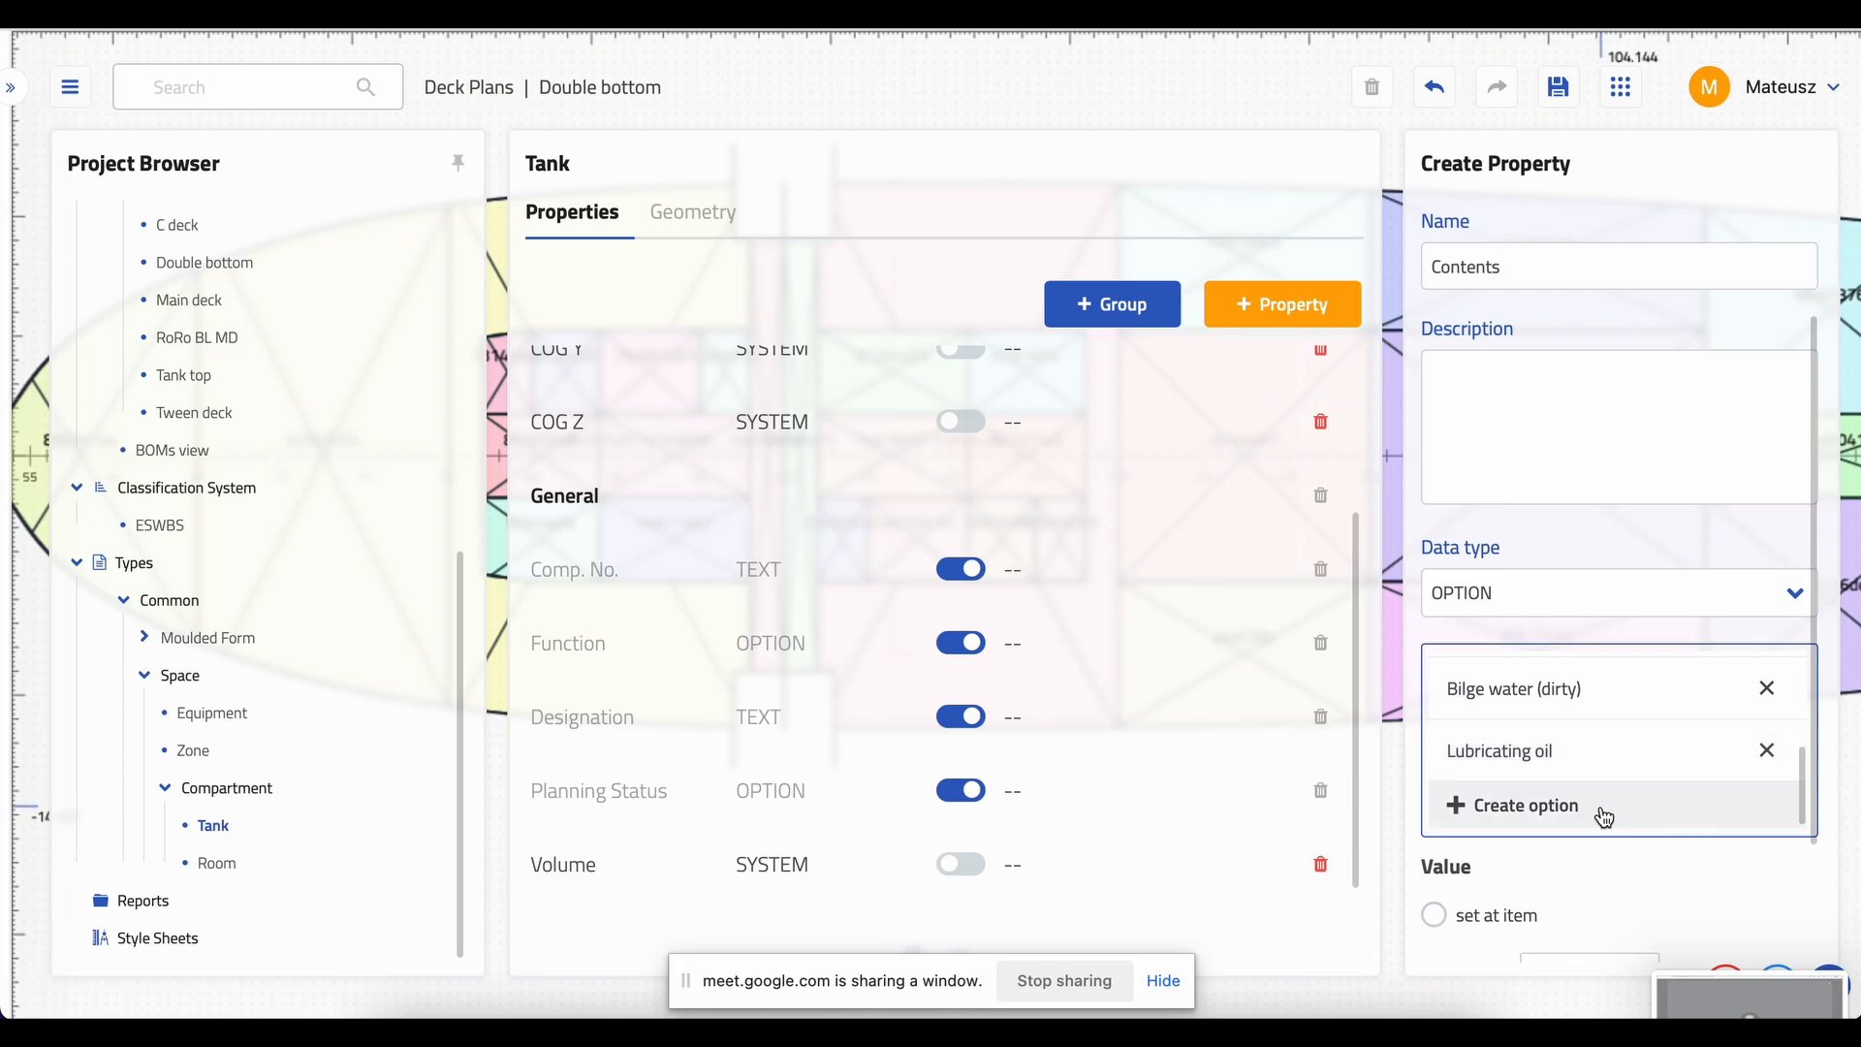
click(1604, 813)
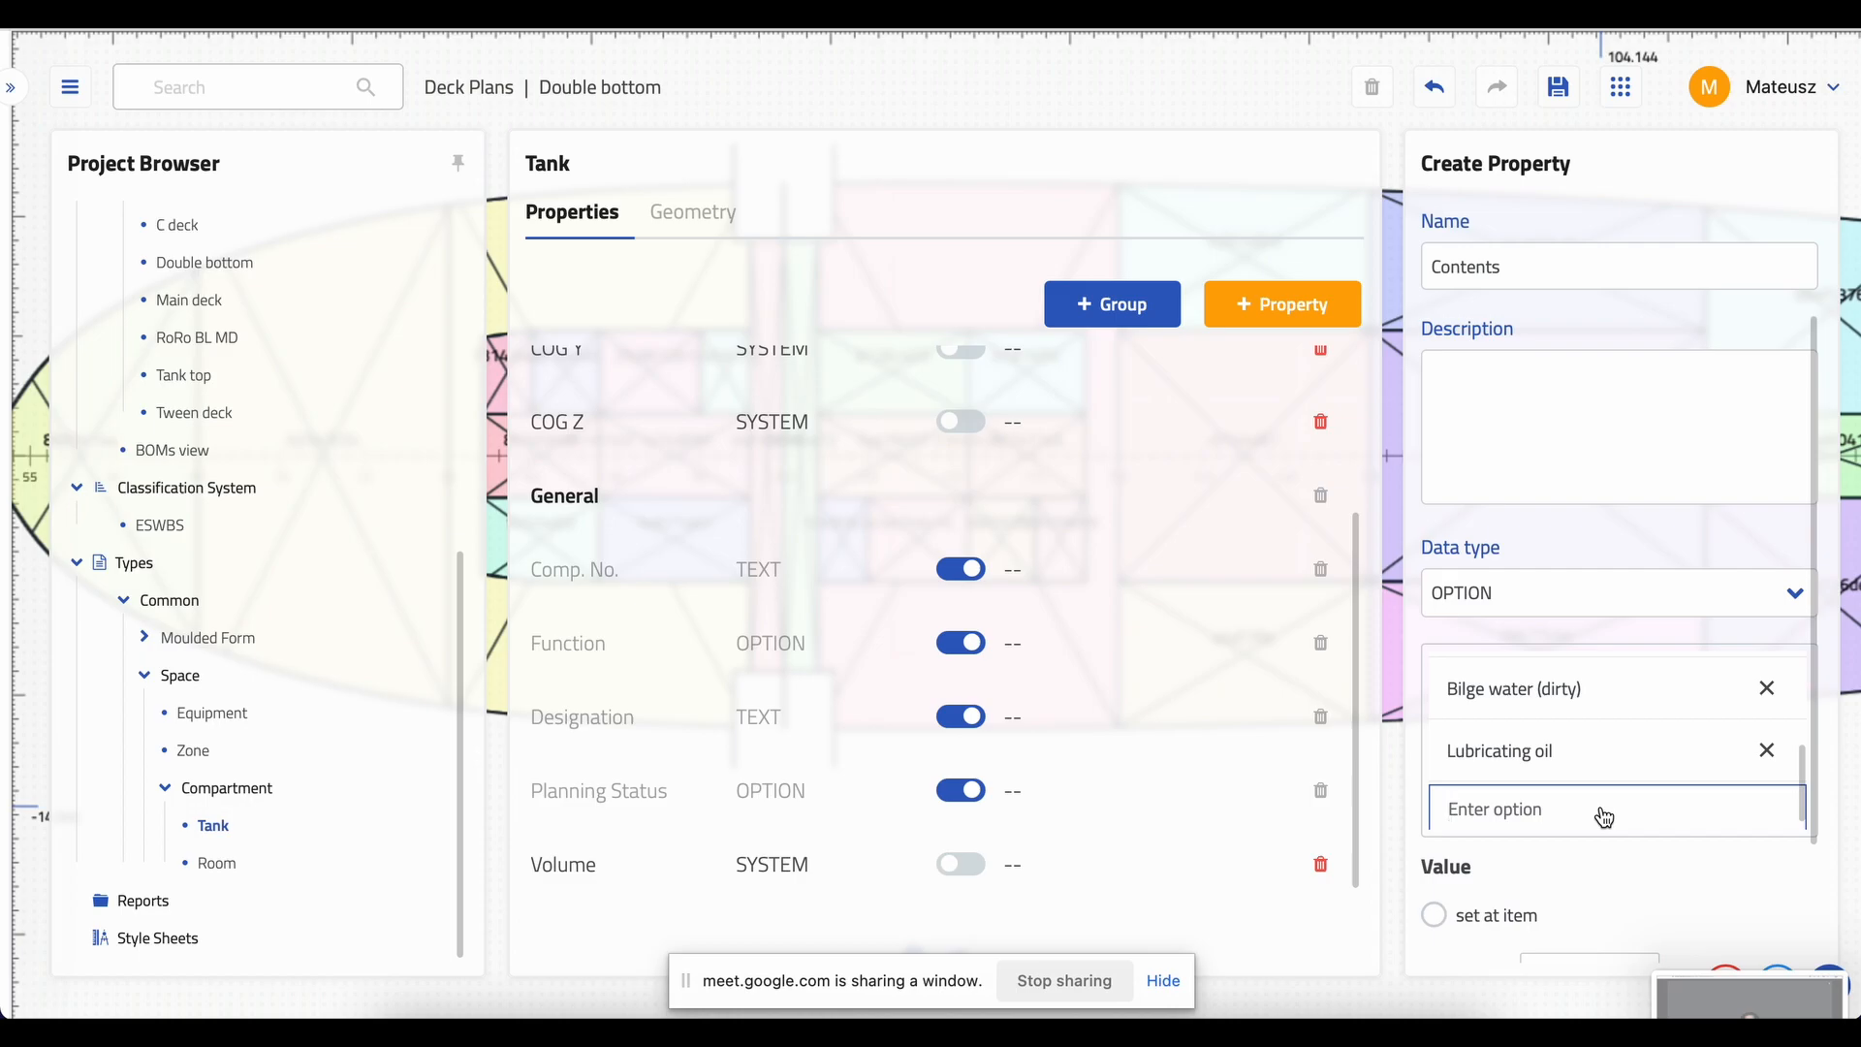
text(Urea)
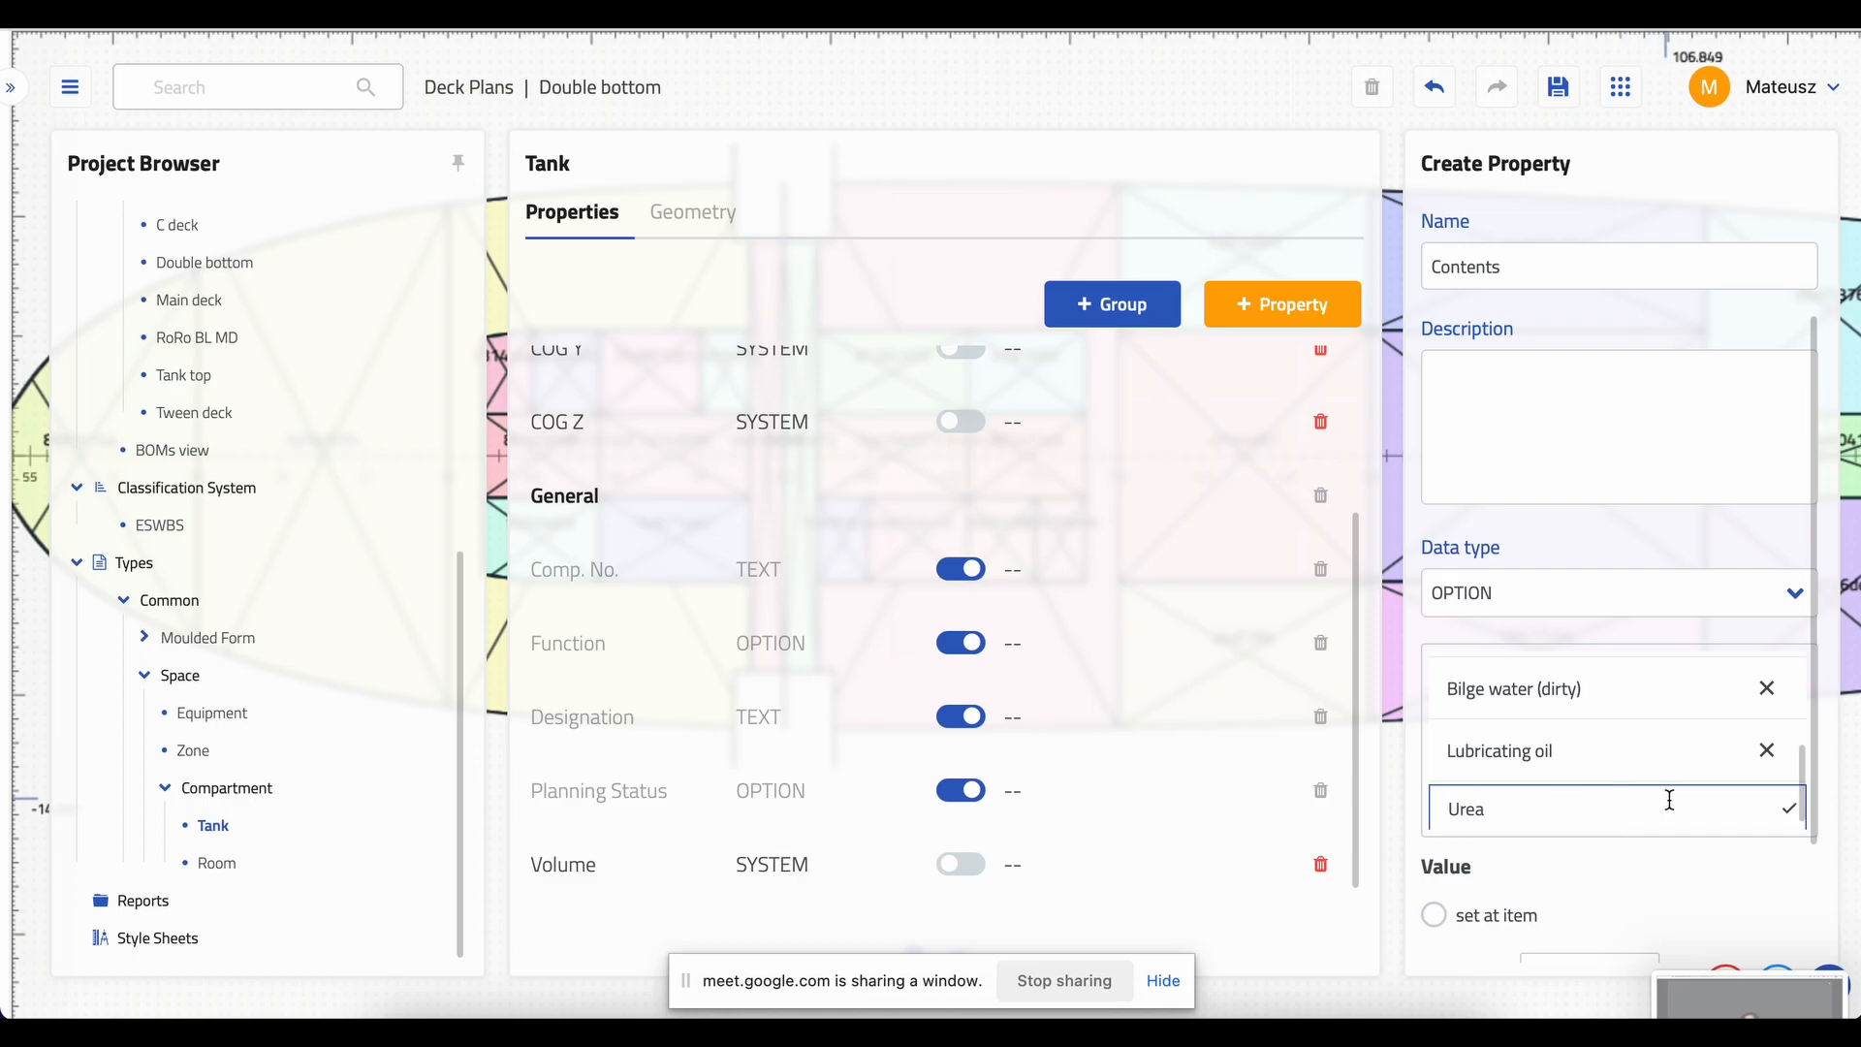
click(1790, 817)
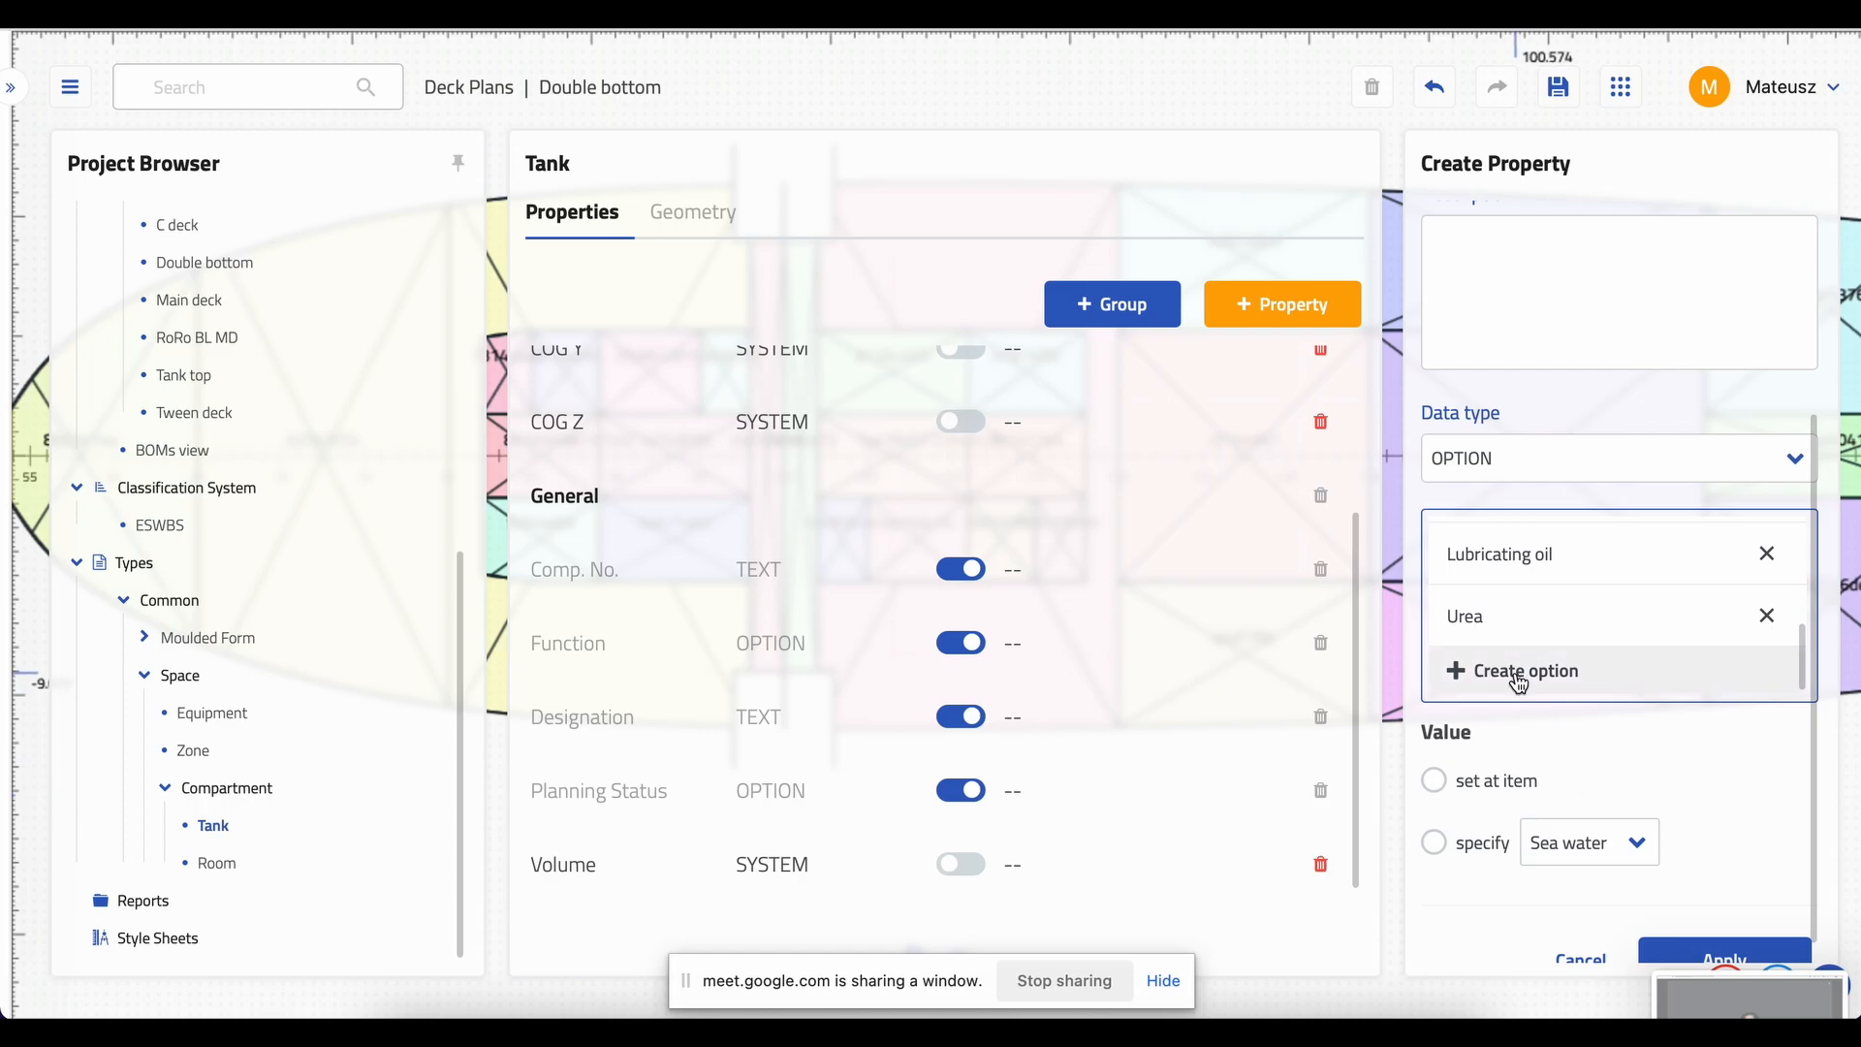
- Add an option entered as "Wate oil" to the Contents property's option list
click(1519, 682)
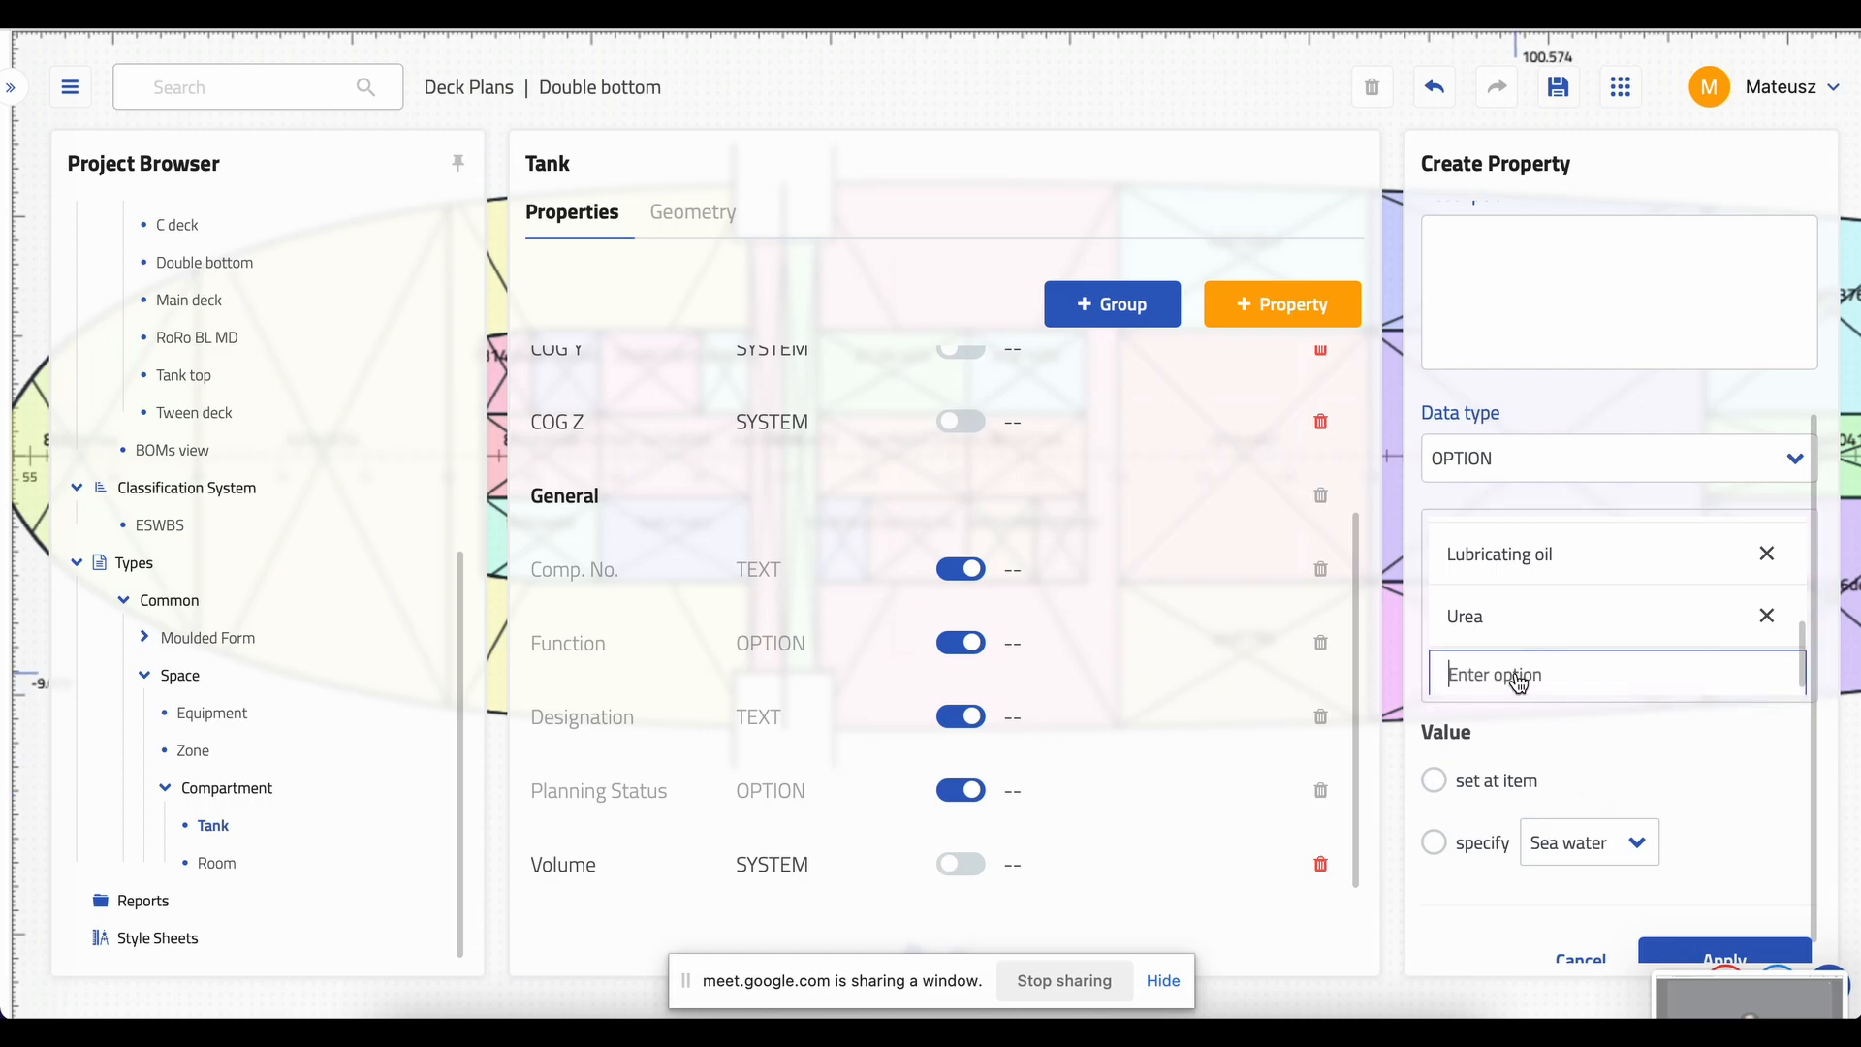
text(Wate oil)
click(1790, 678)
scroll(1677, 694, down, 2)
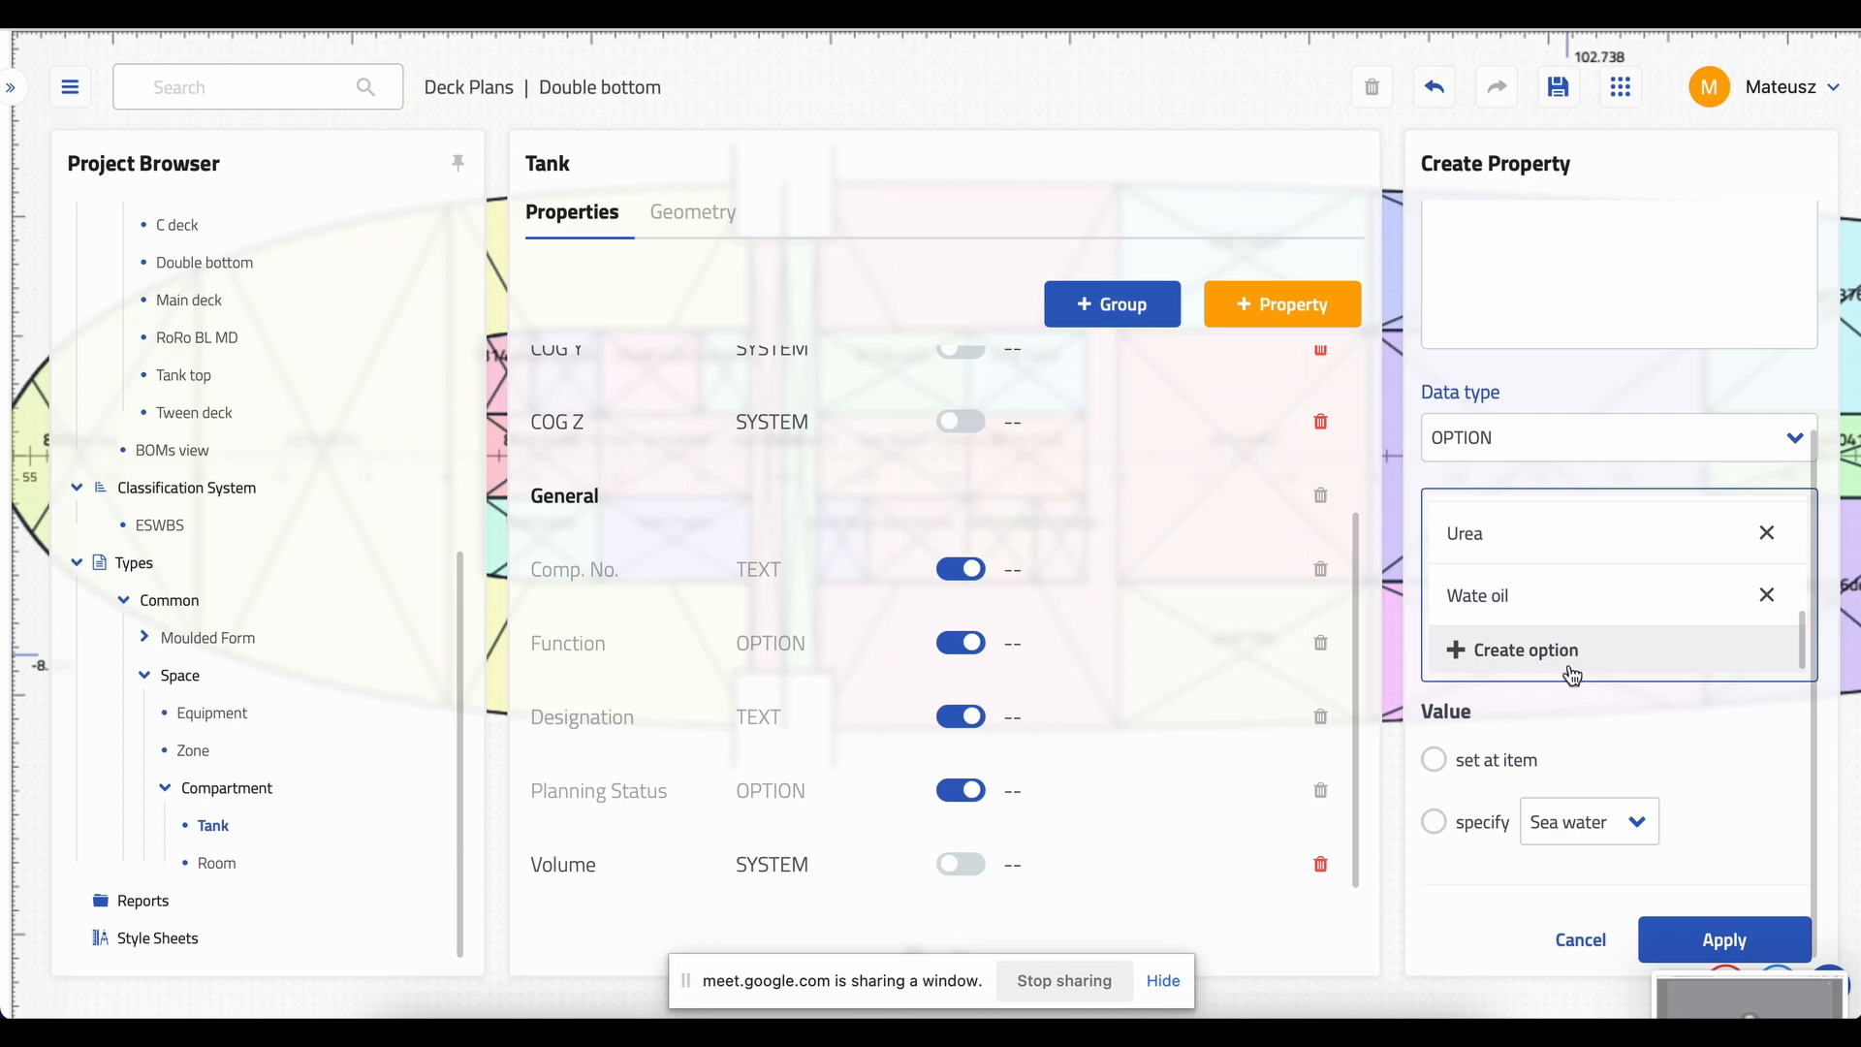
- Make the Contents value set at item and apply the new property to the Tank type
scroll(1587, 630, up, 2)
scroll(1587, 635, up, 5)
scroll(1540, 780, down, 3)
scroll(1632, 863, down, 2)
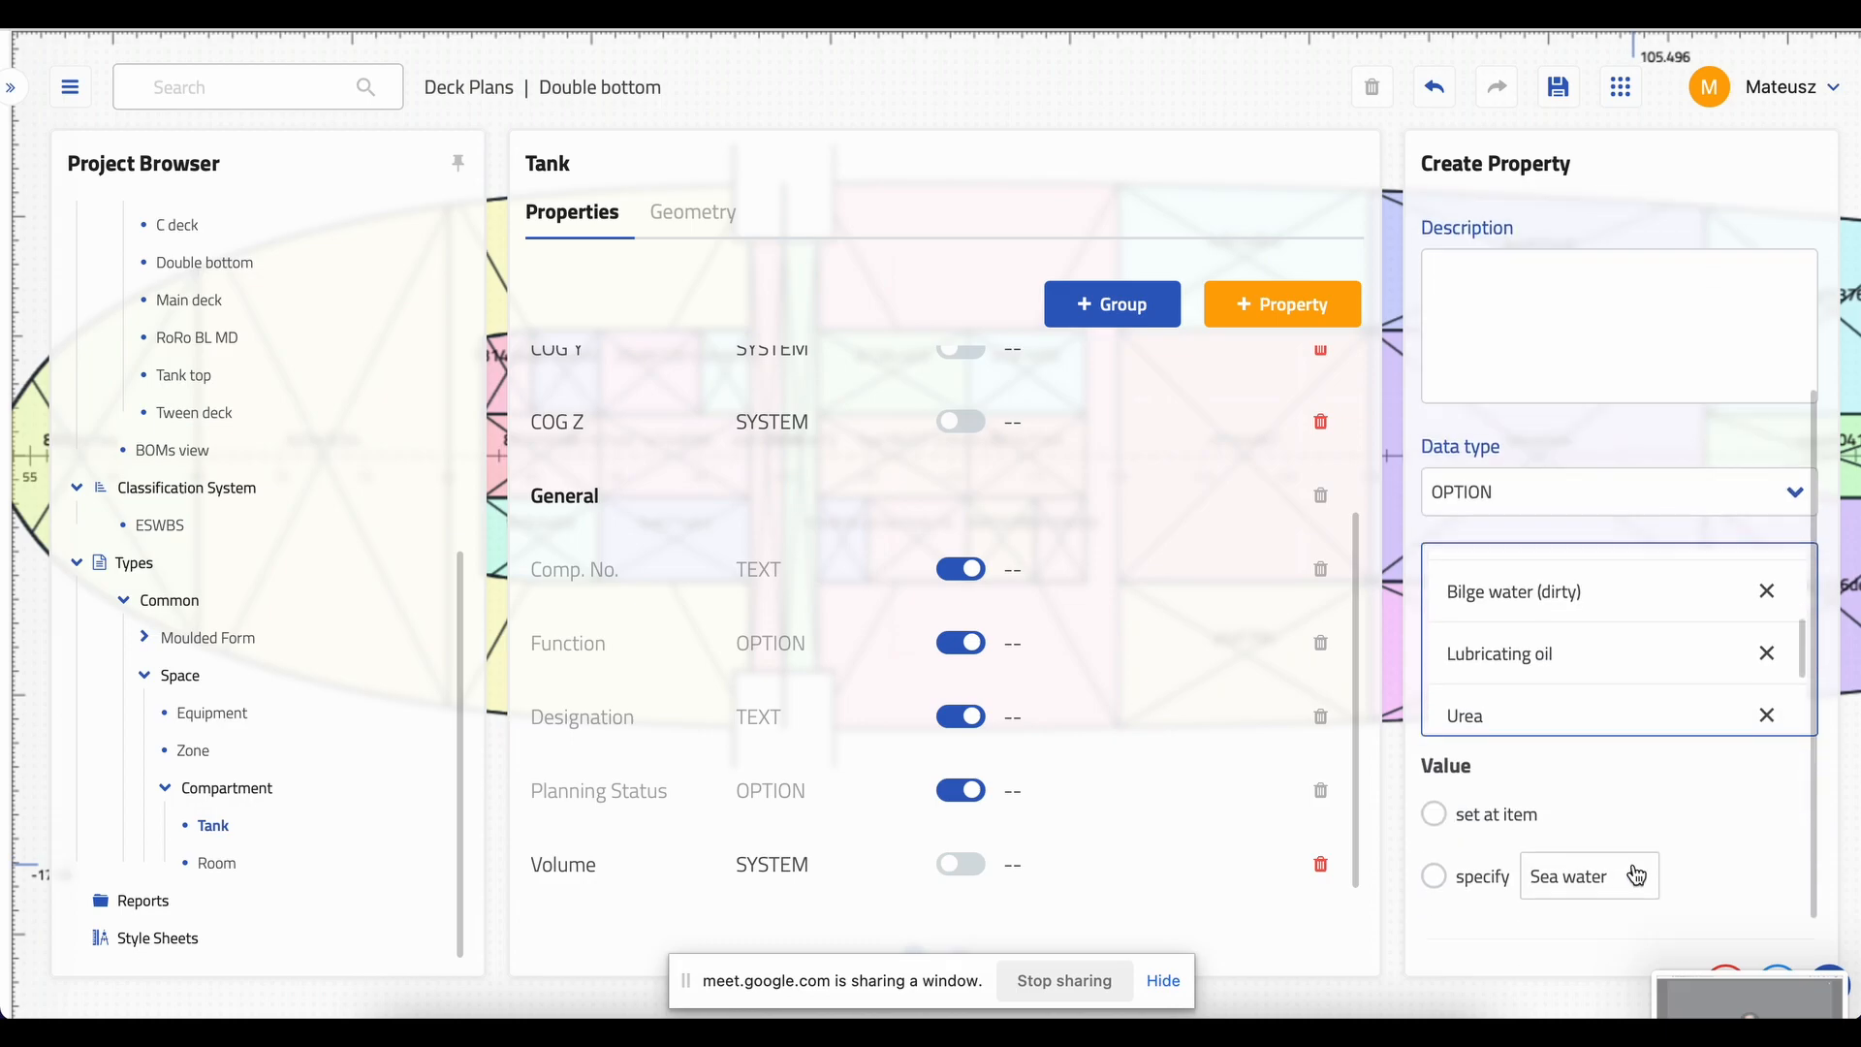
click(1438, 816)
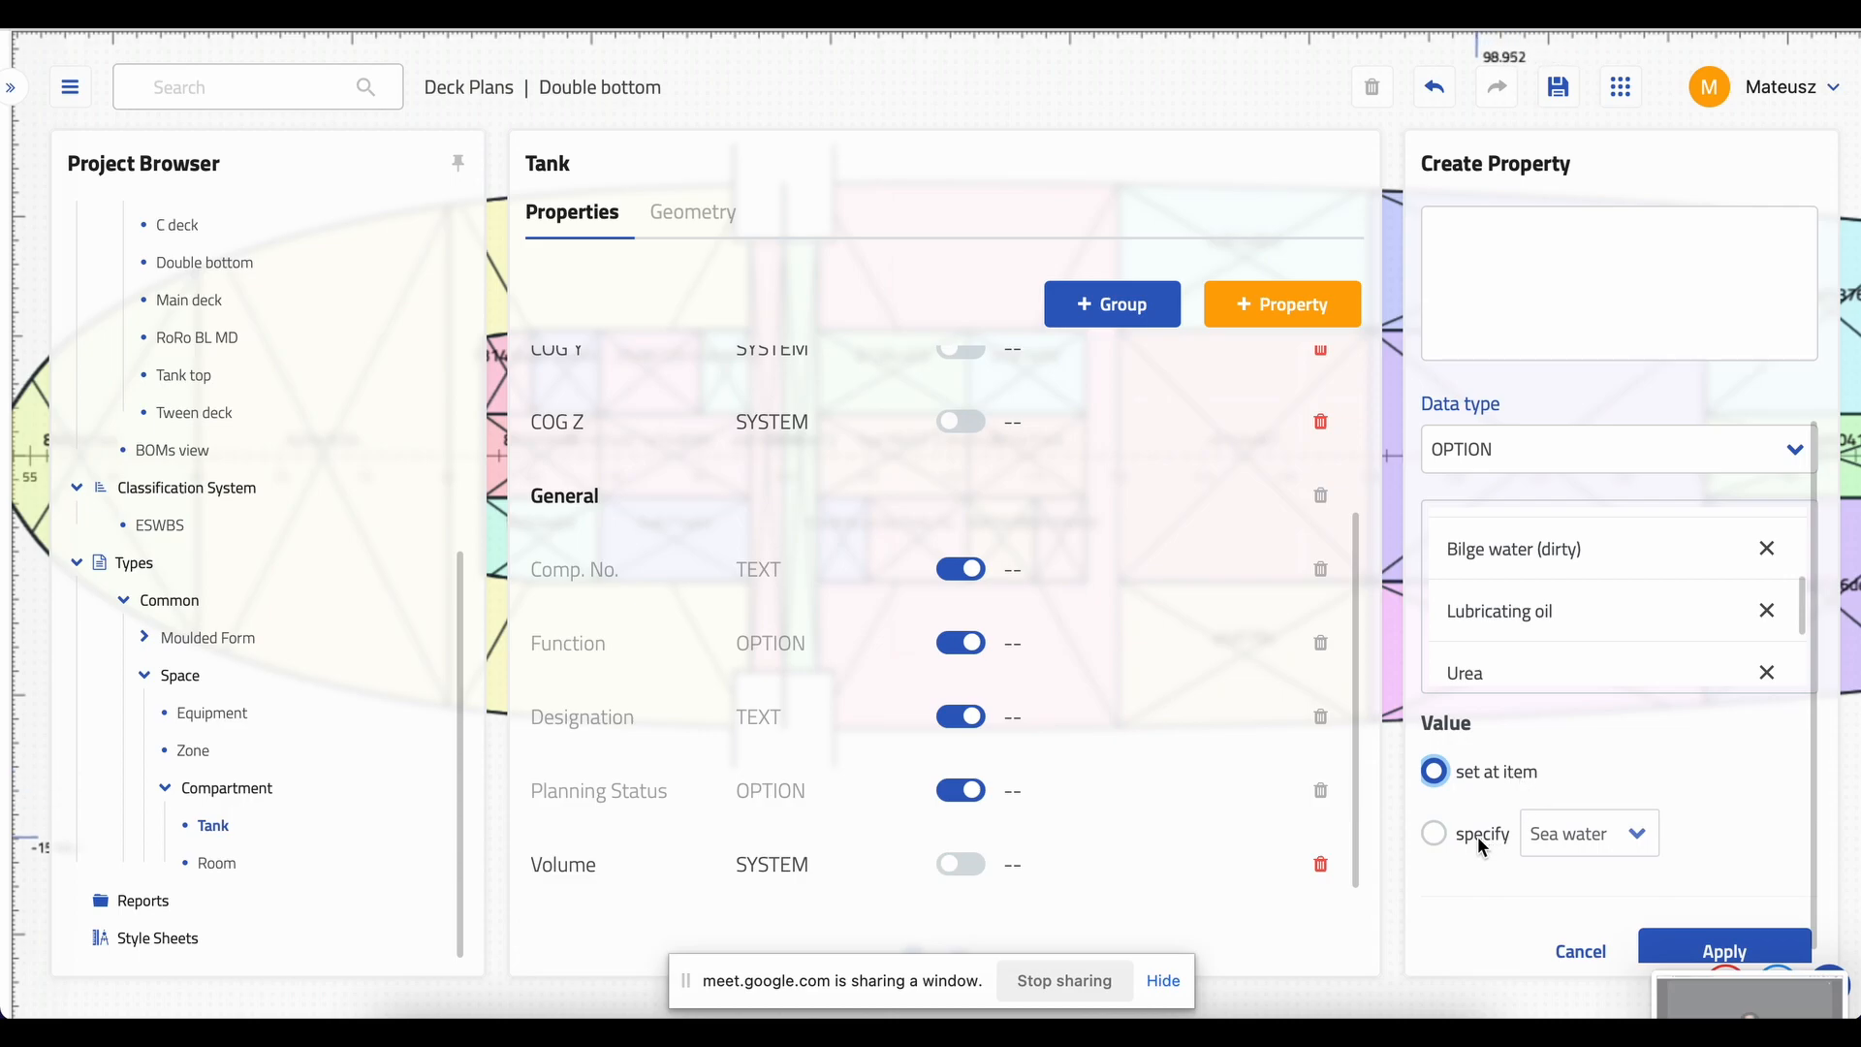
scroll(1474, 840, down, 1)
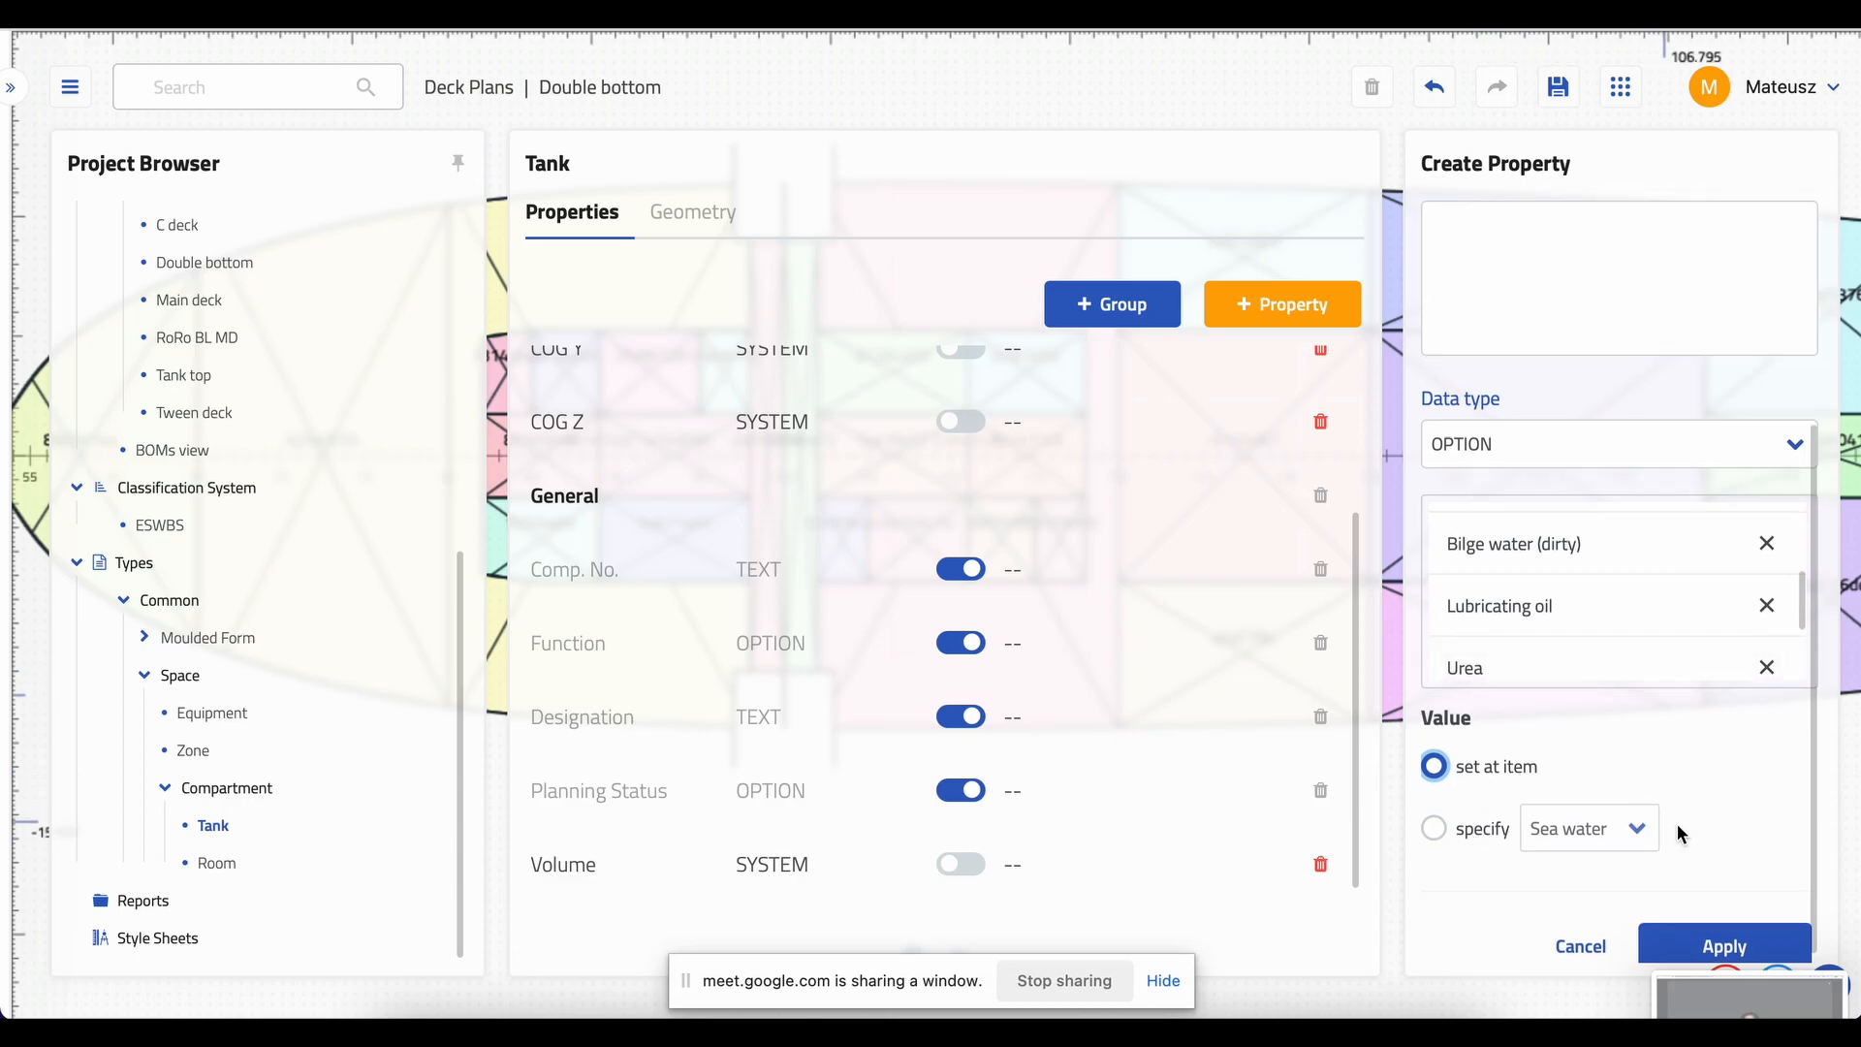
scroll(1683, 826, down, 1)
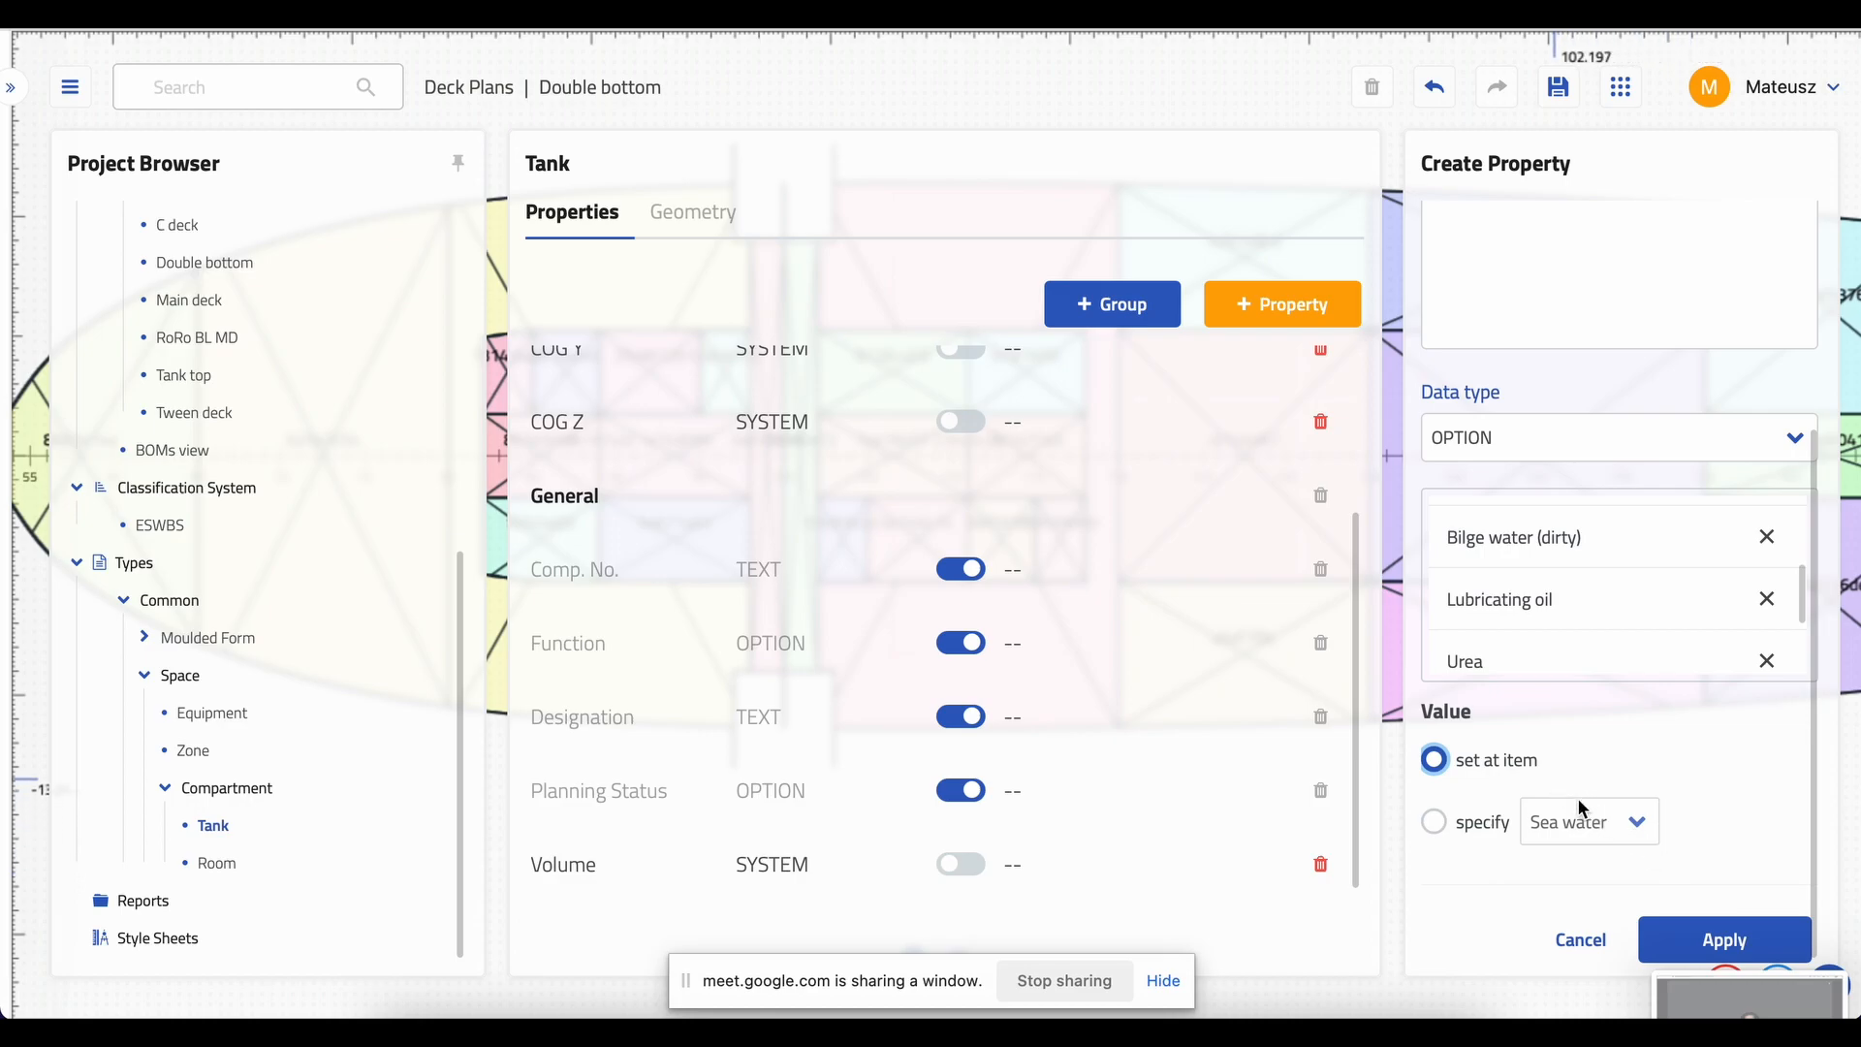
click(1714, 945)
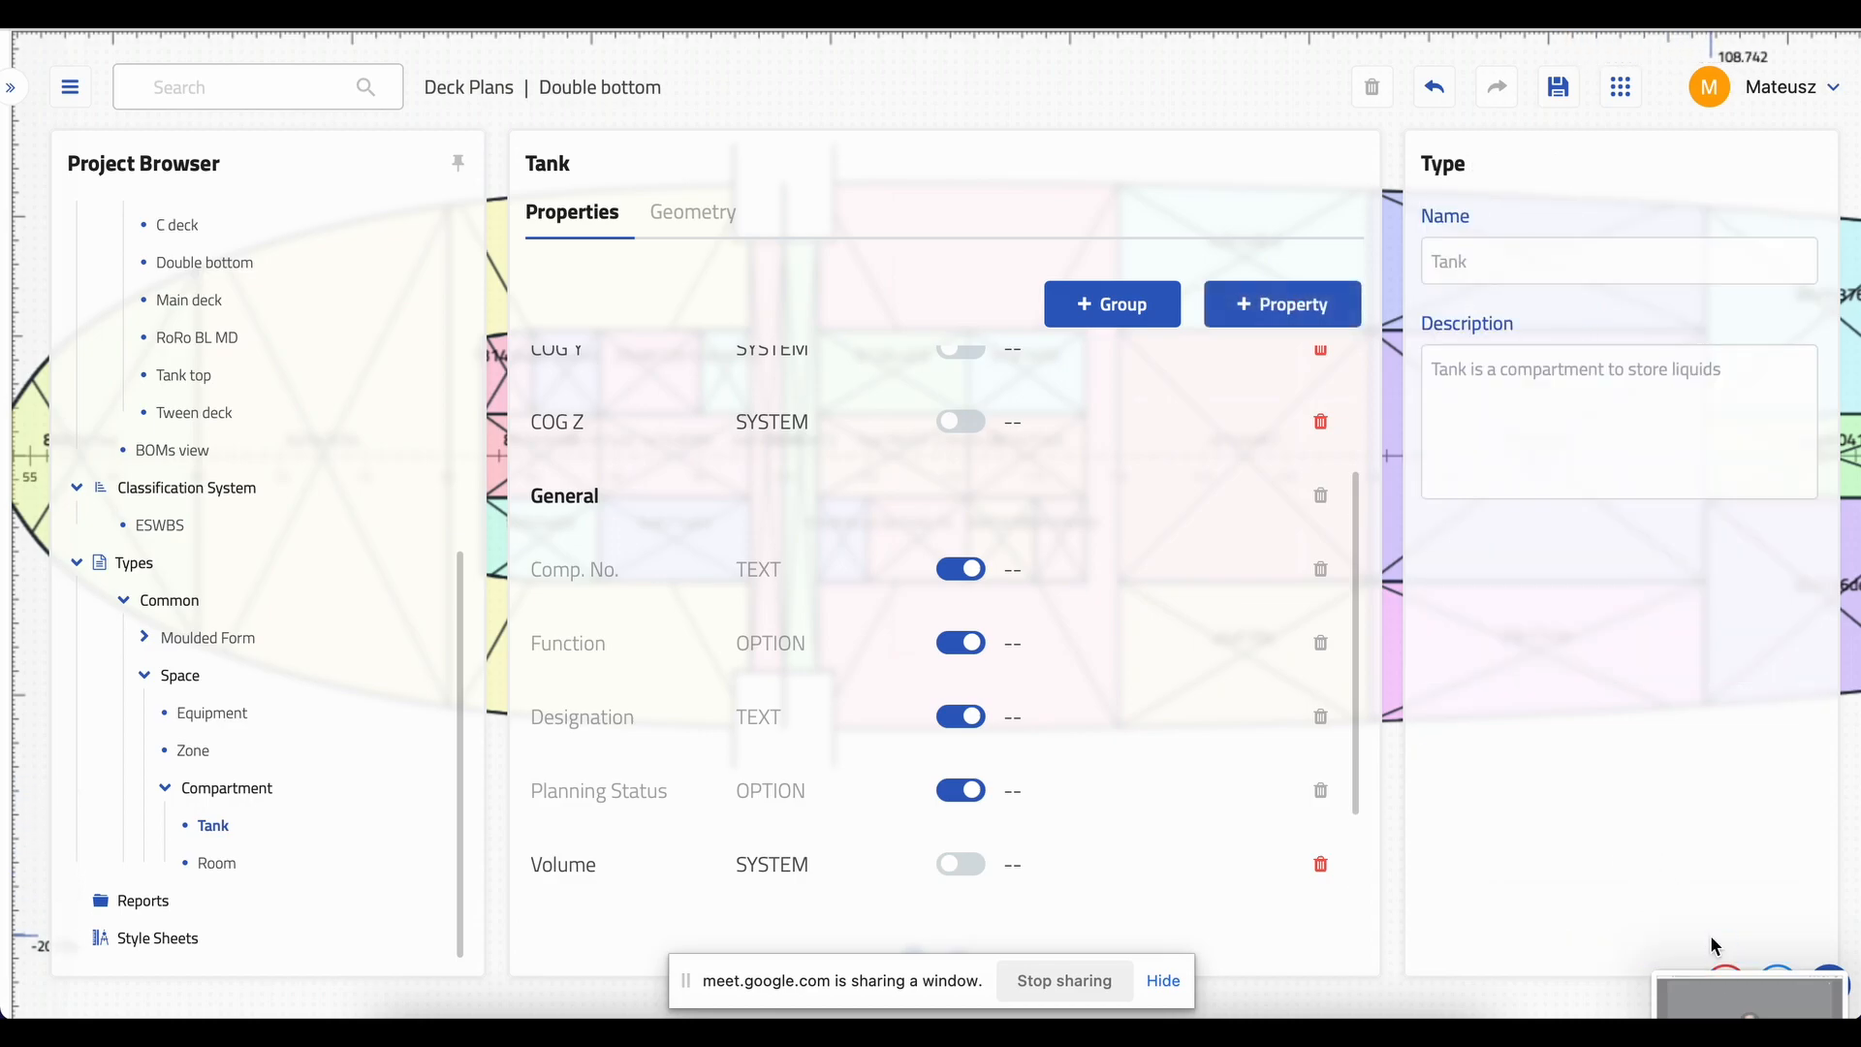
- Change the parent group of the Tank type's Volume property to Geometry and apply the update
scroll(1256, 666, down, 1)
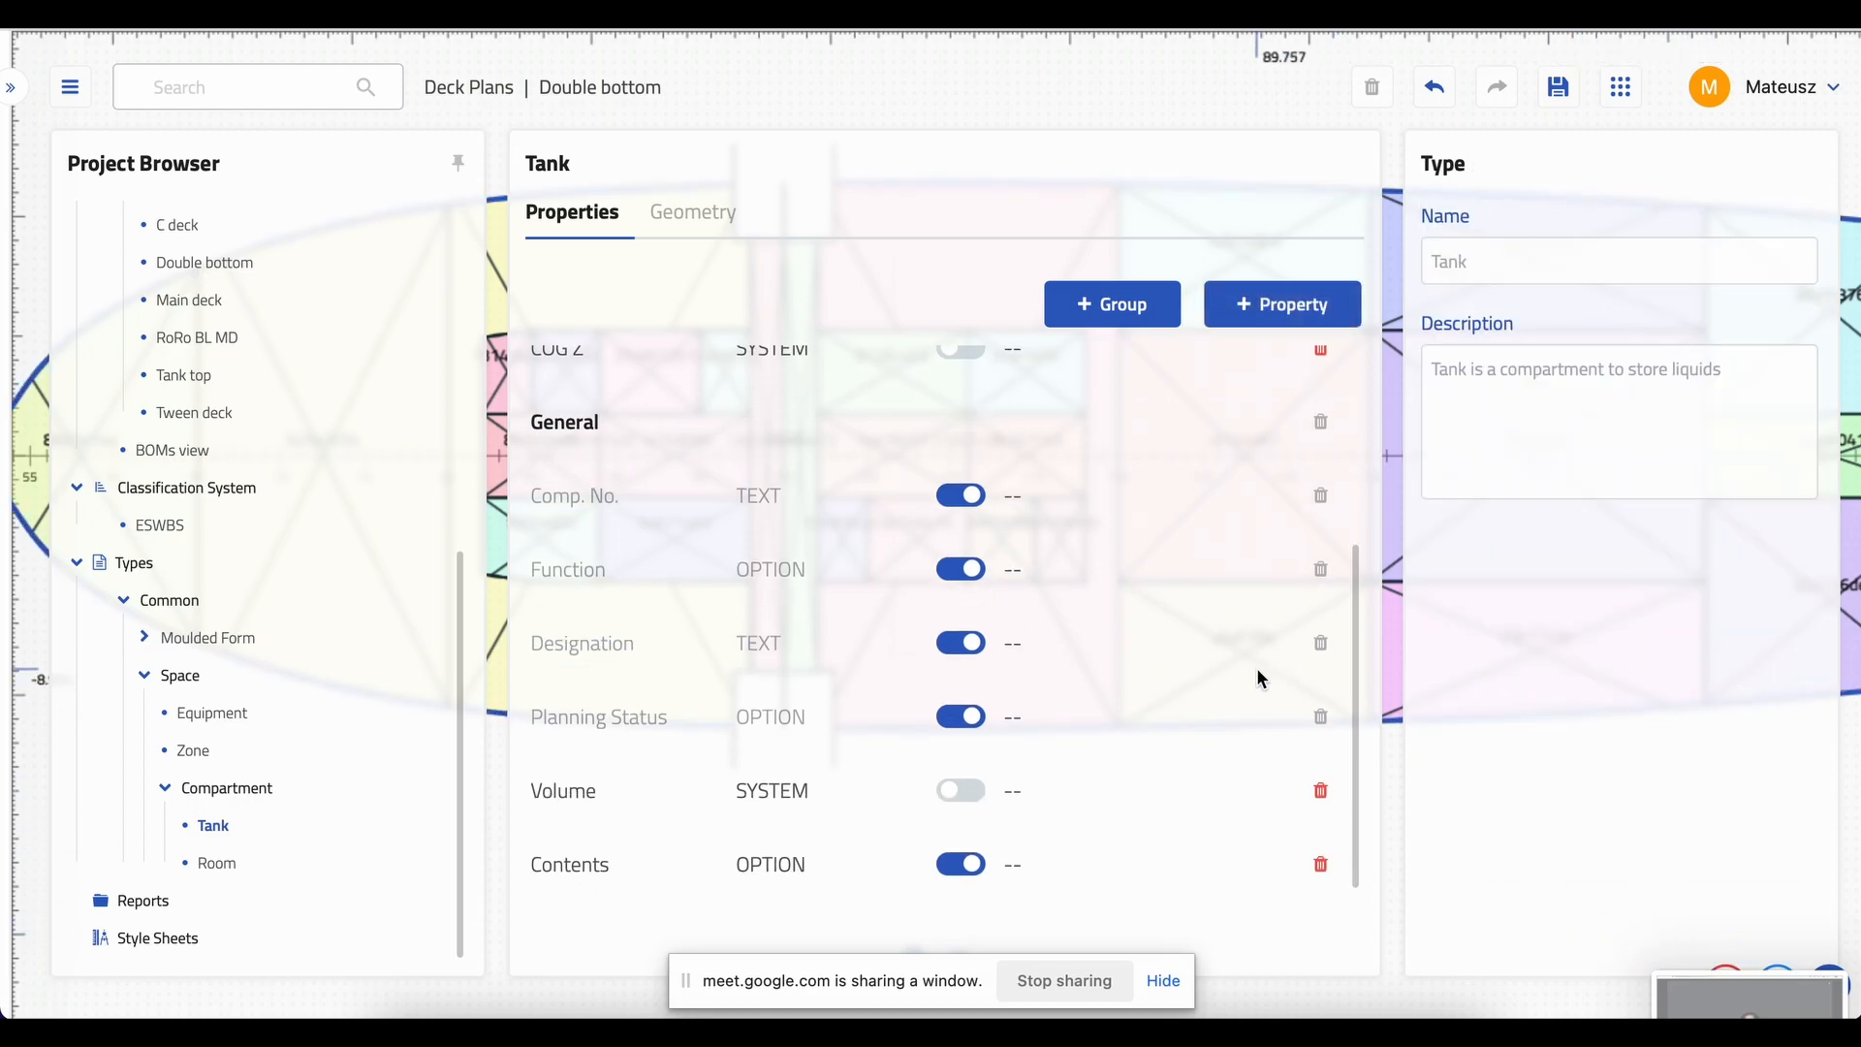
click(1095, 804)
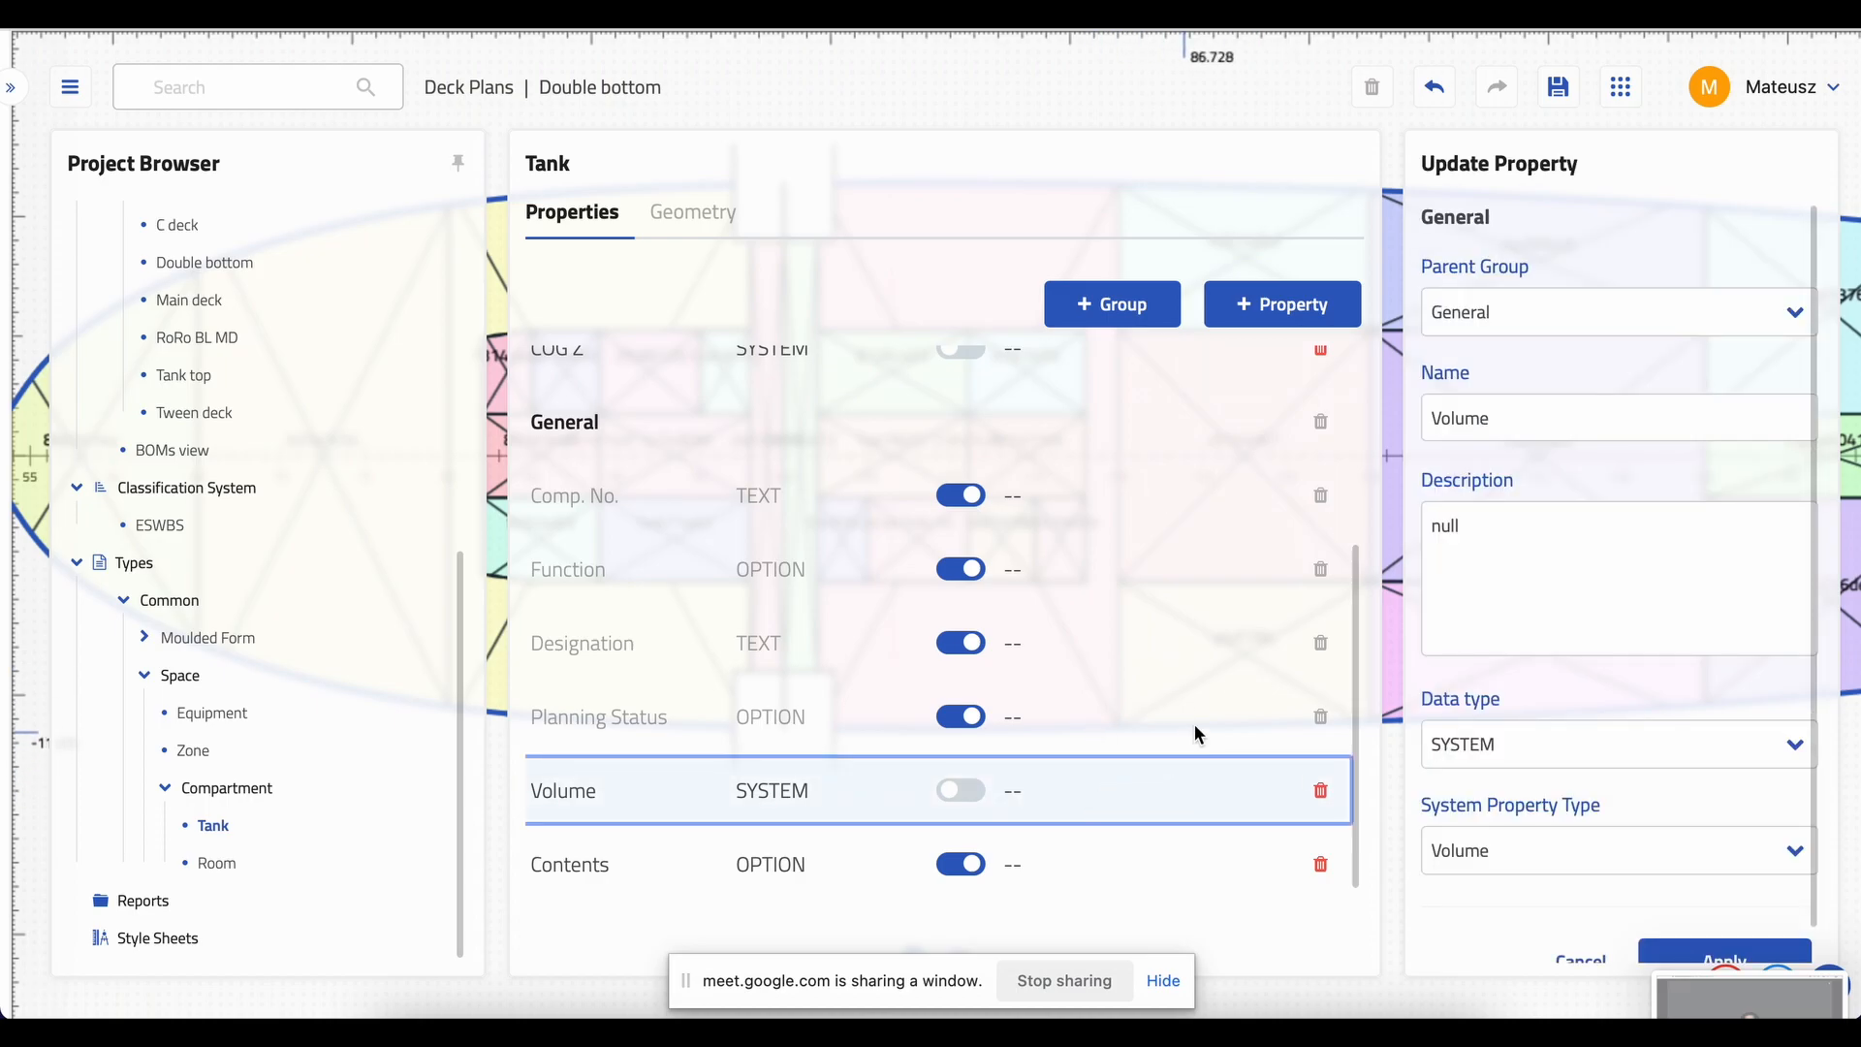
click(1506, 323)
click(1496, 424)
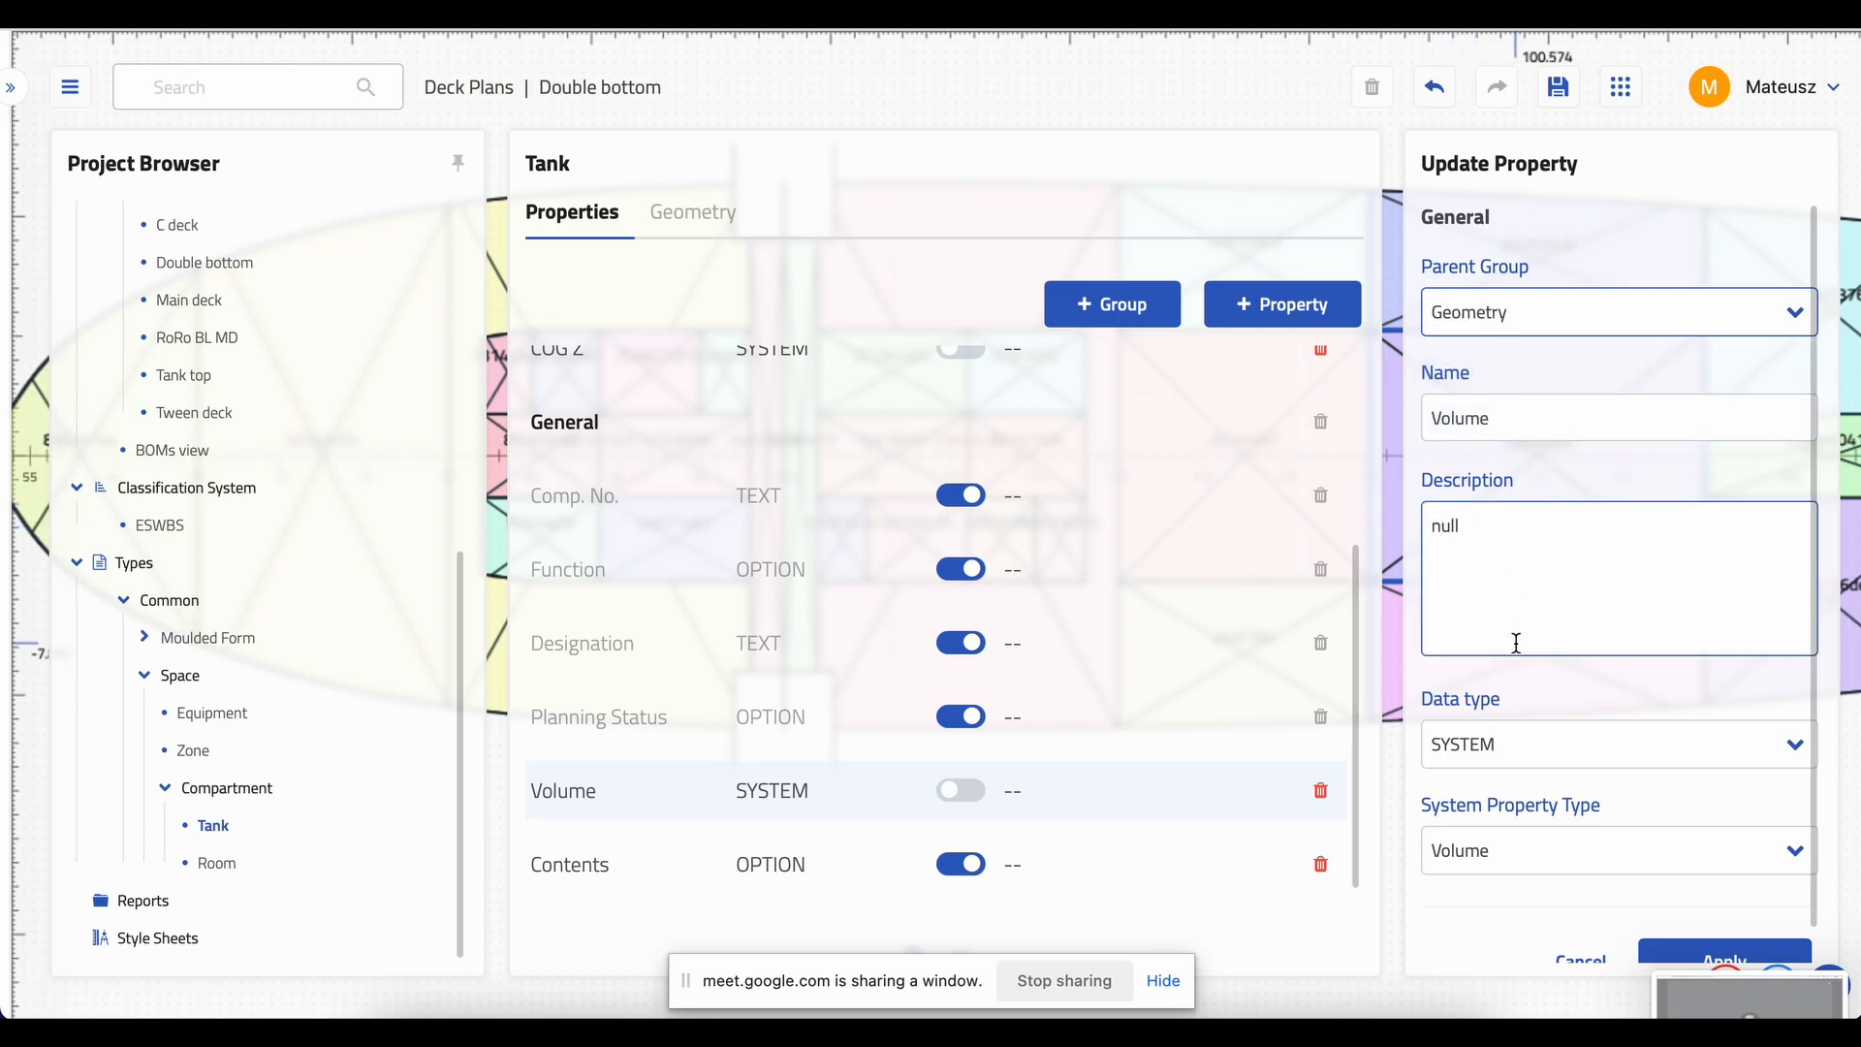
scroll(1518, 649, down, 1)
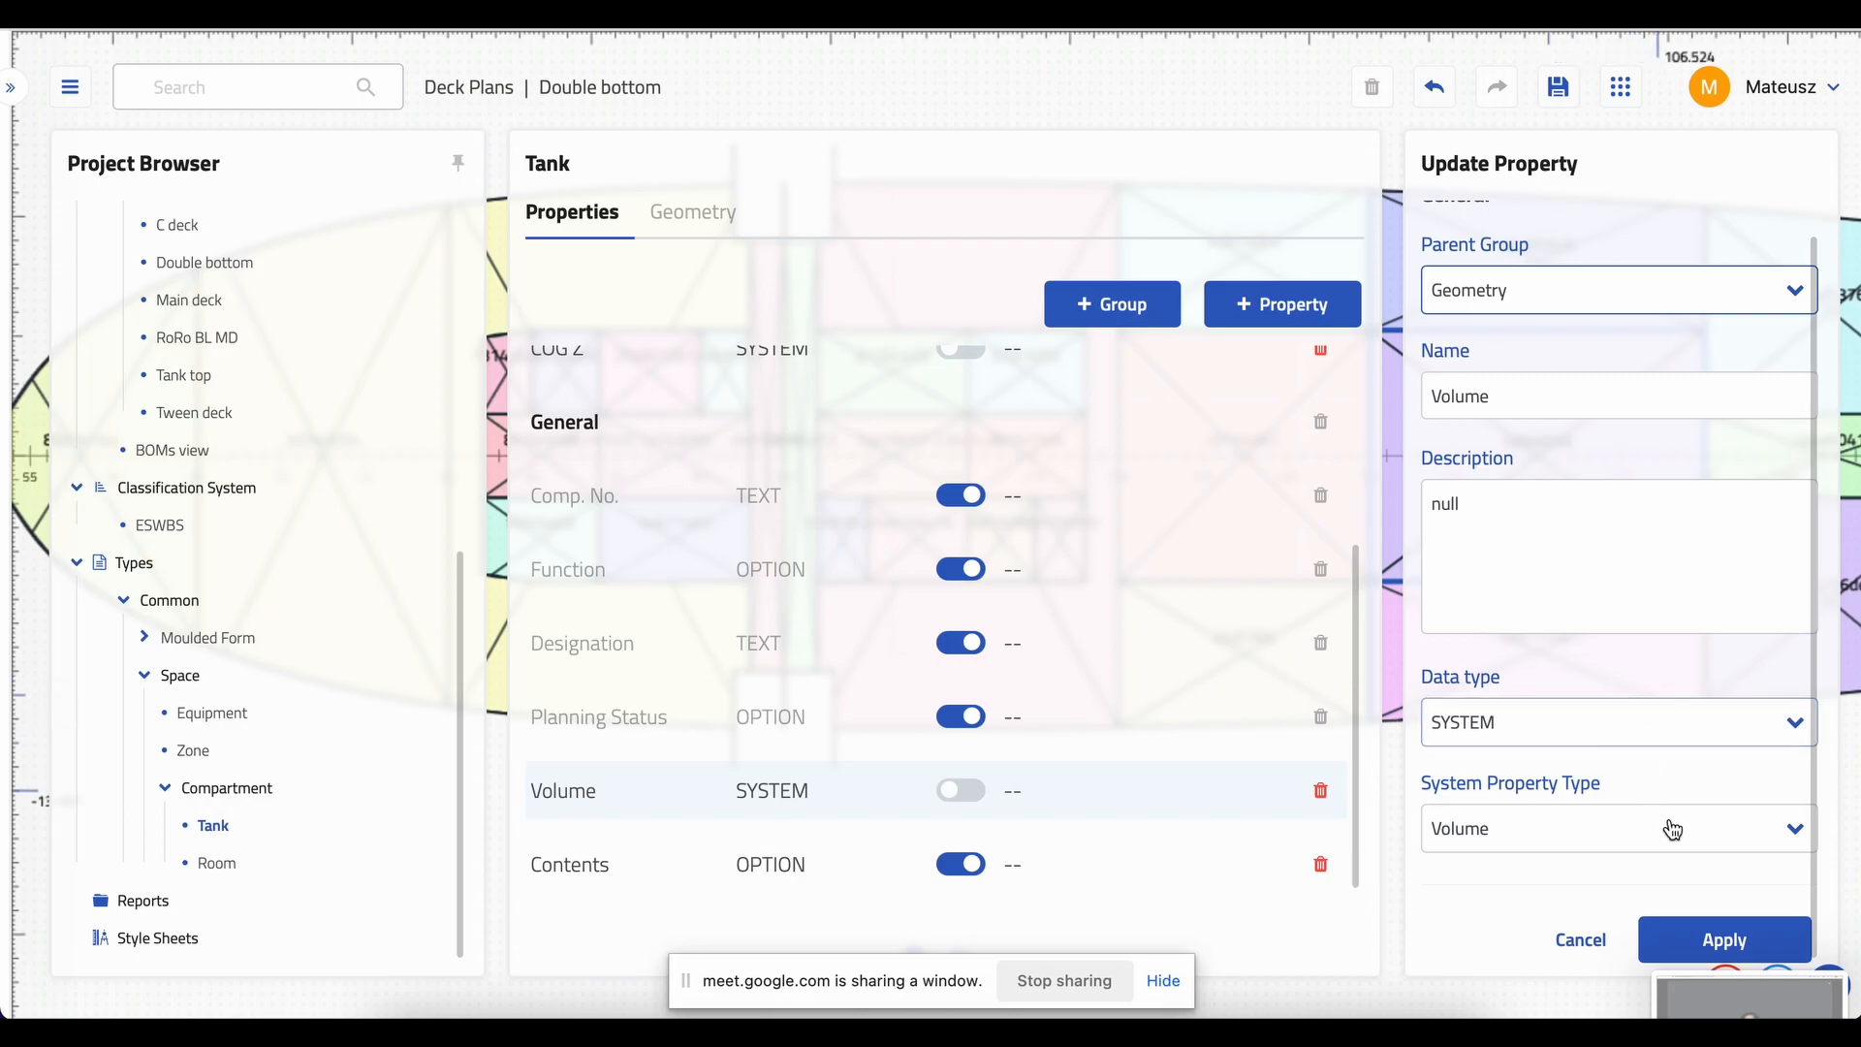
click(1687, 941)
scroll(1147, 675, up, 3)
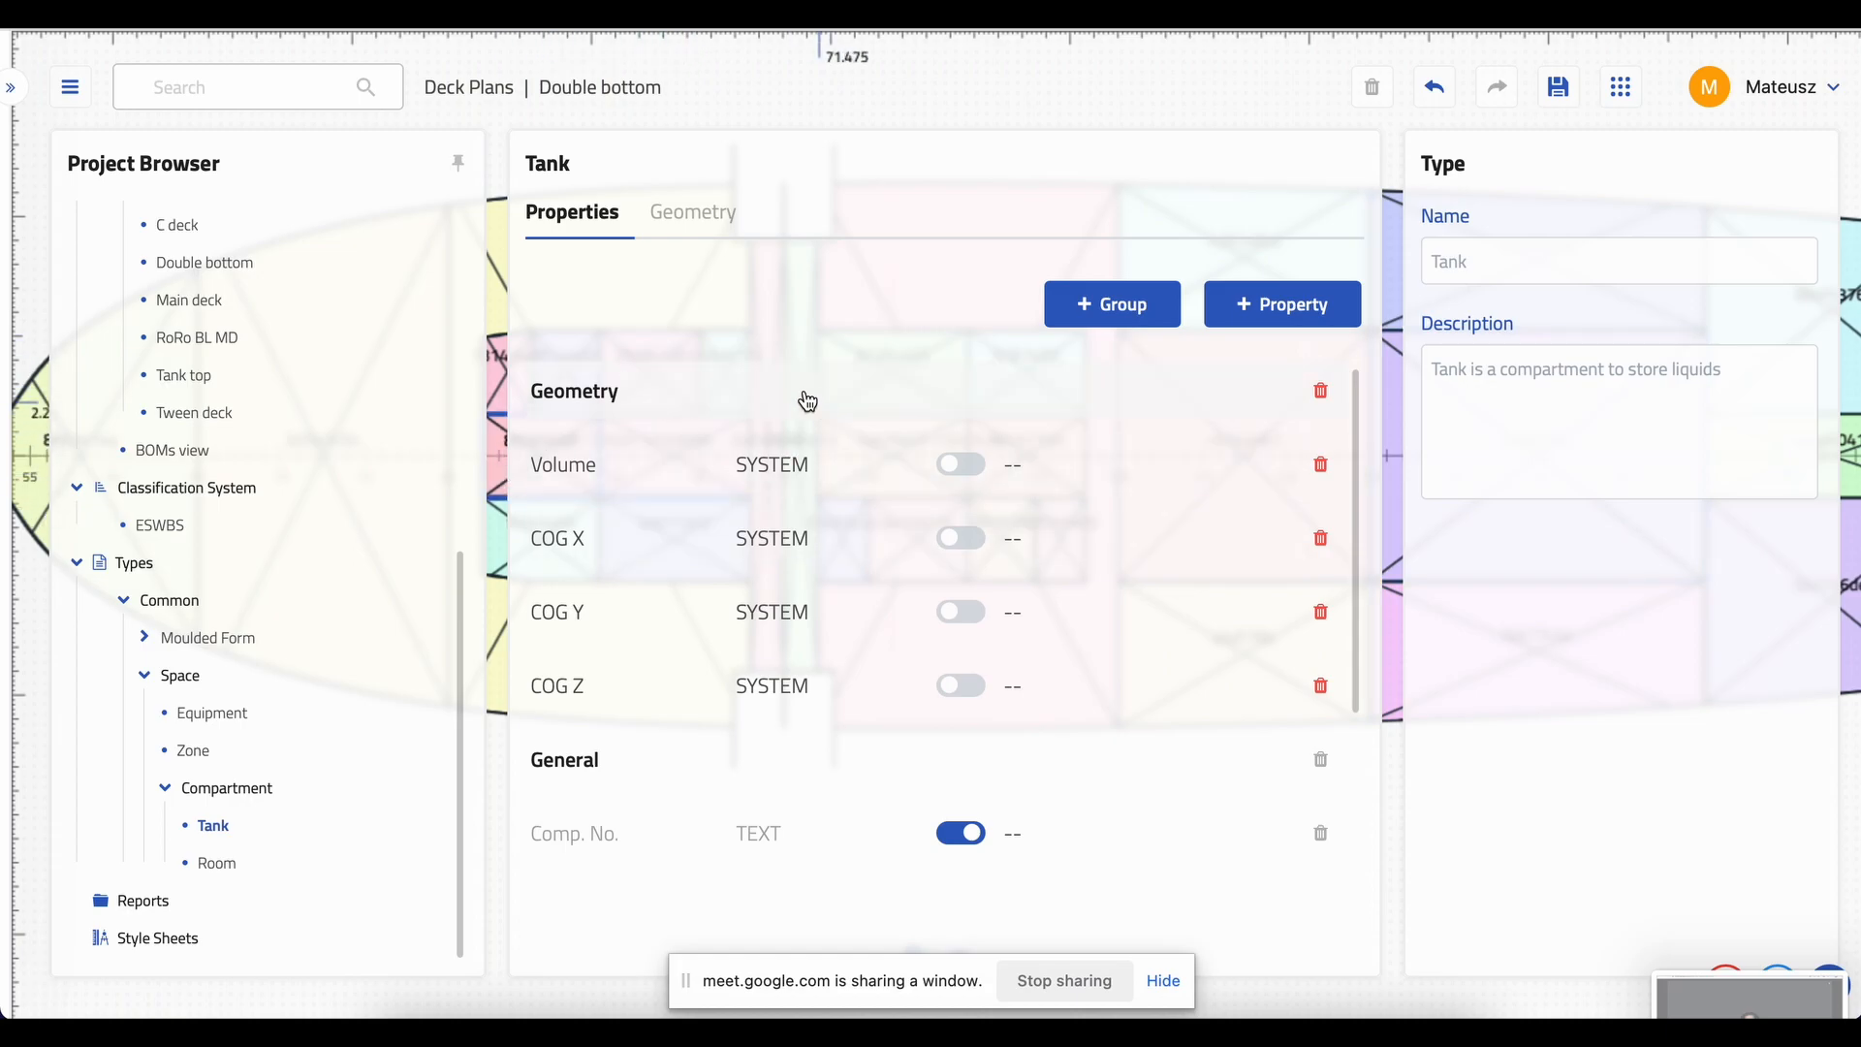
scroll(804, 504, down, 1)
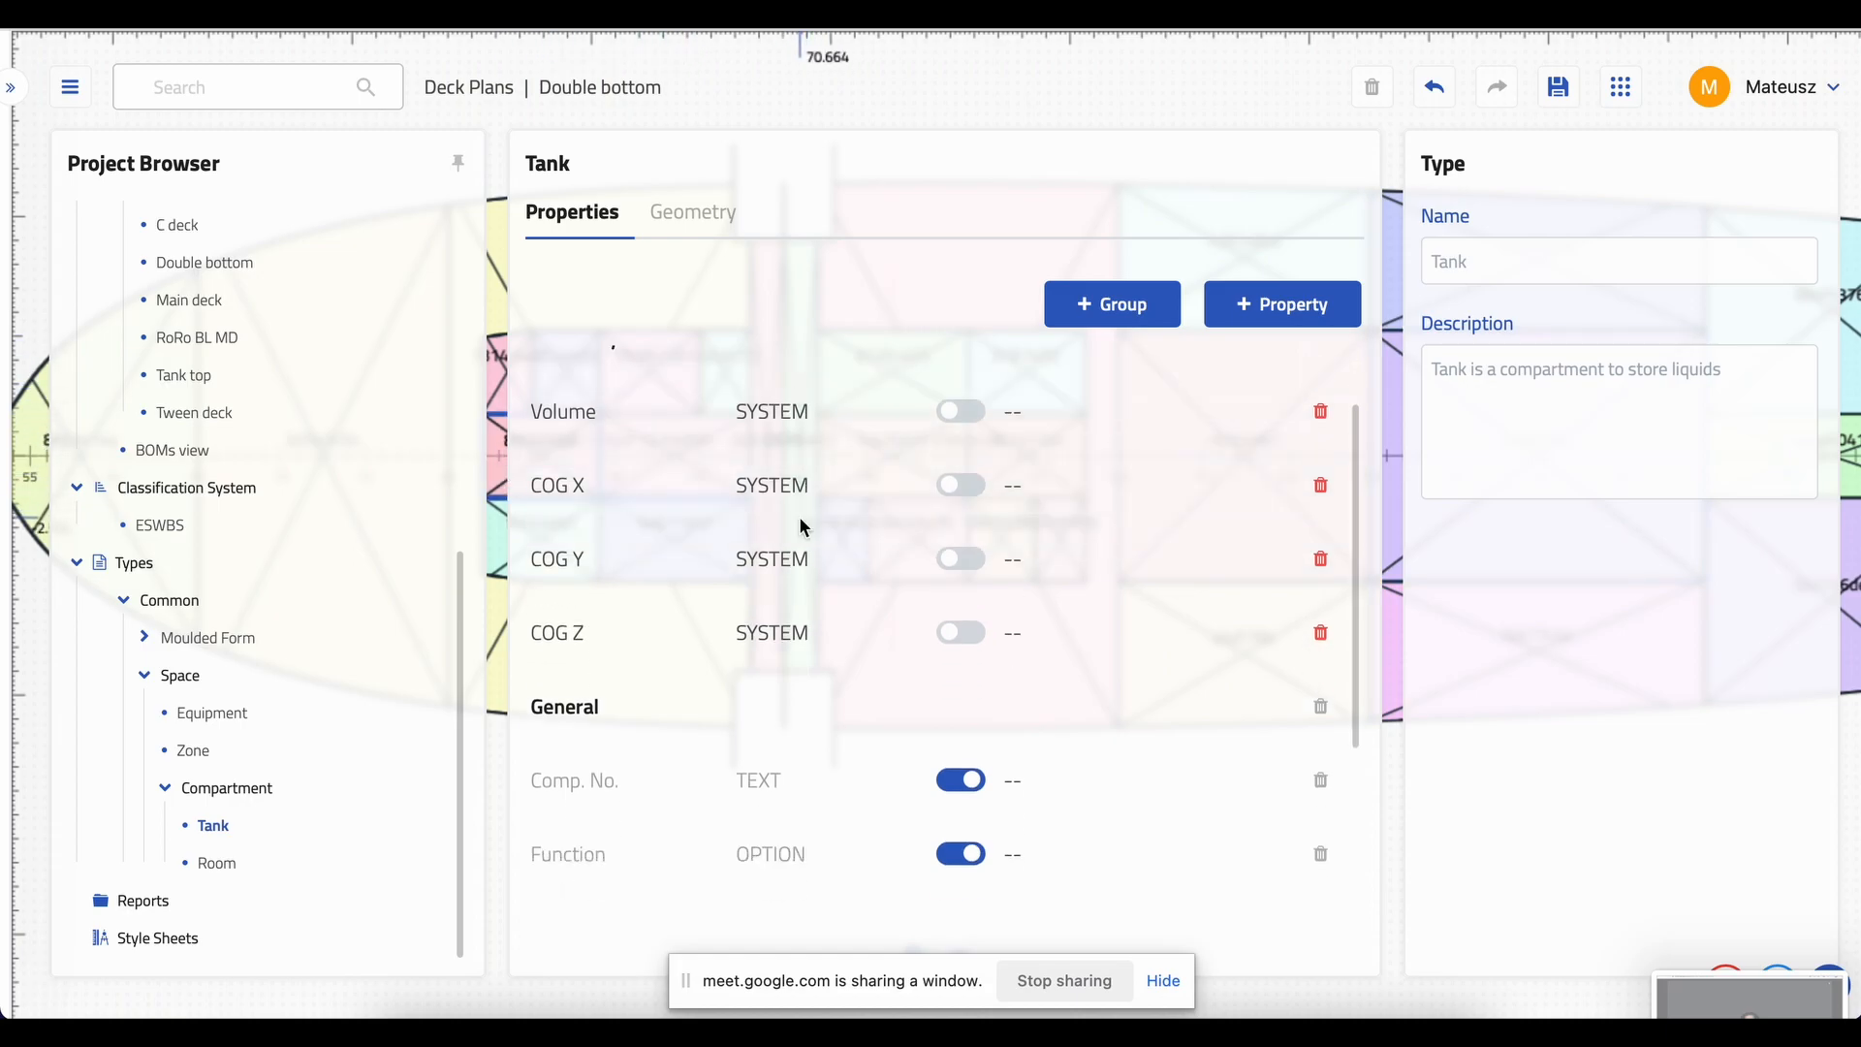
- Create a property group named Systems for the Tank type and apply it
scroll(801, 525, down, 1)
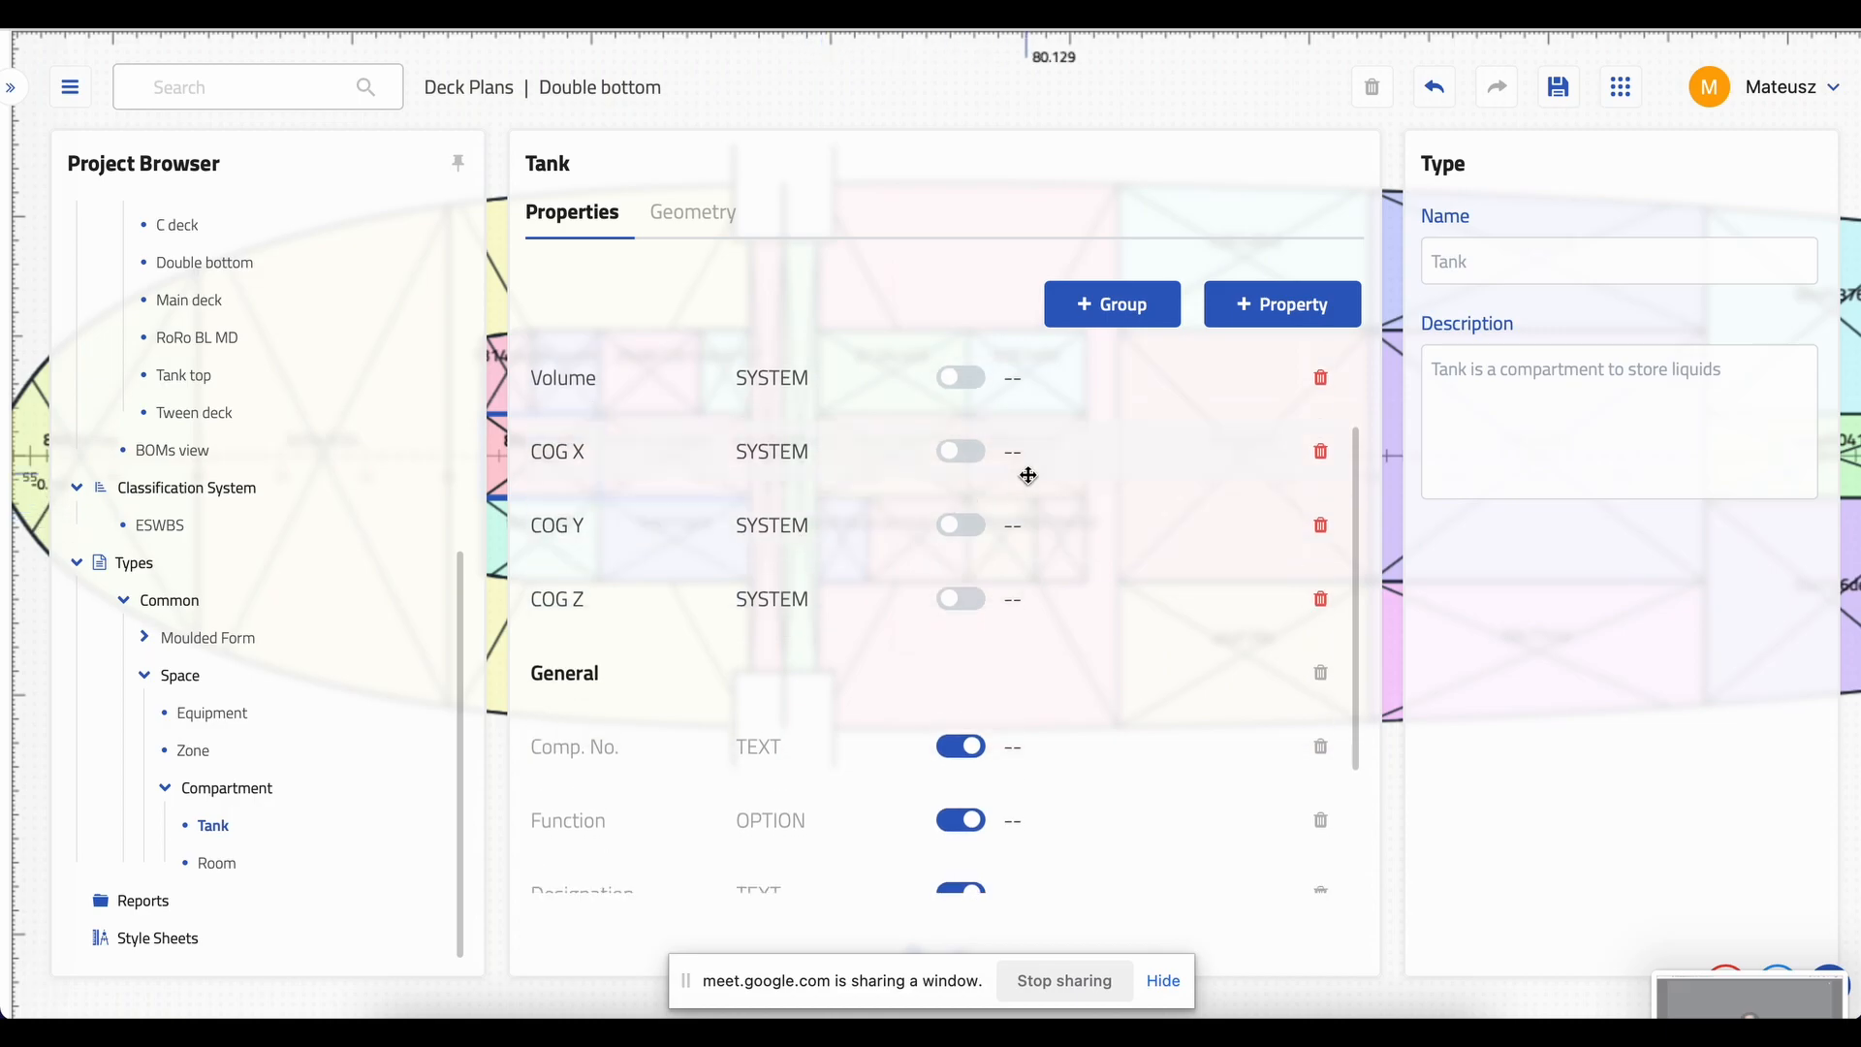
scroll(1042, 456, up, 2)
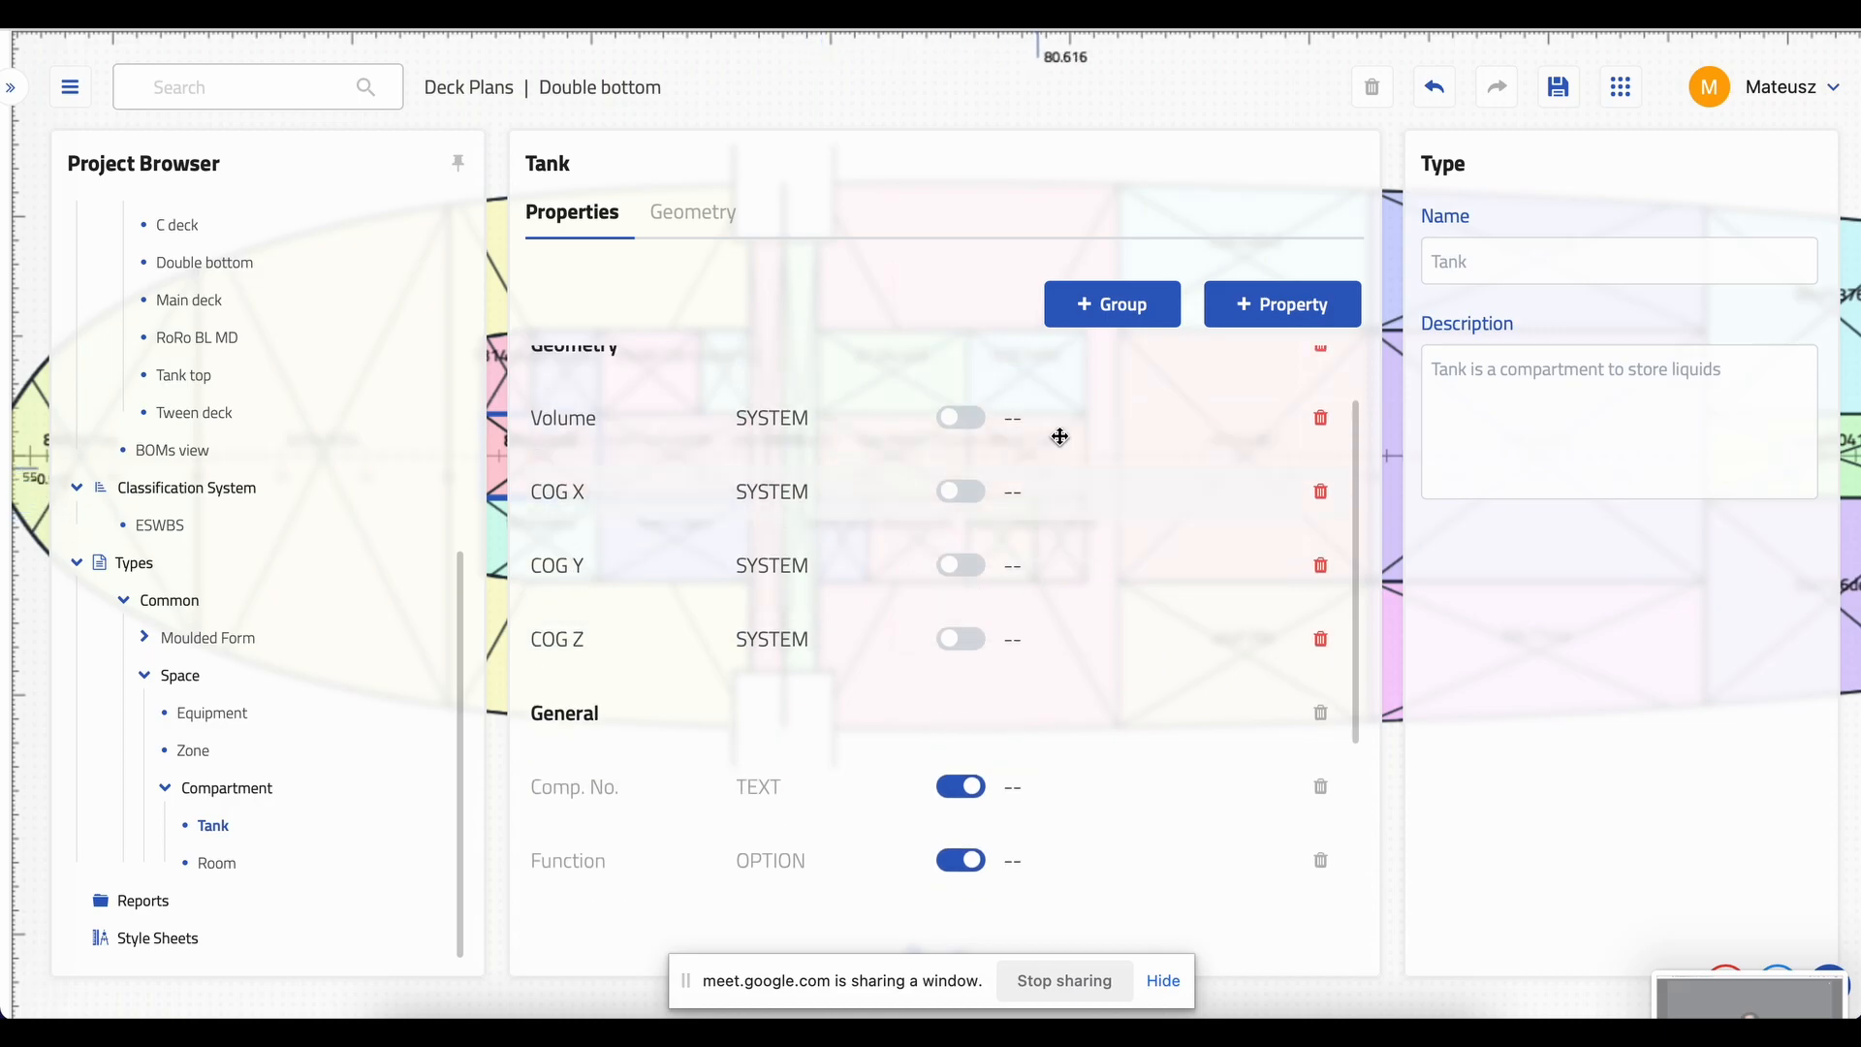
click(1114, 318)
click(1559, 260)
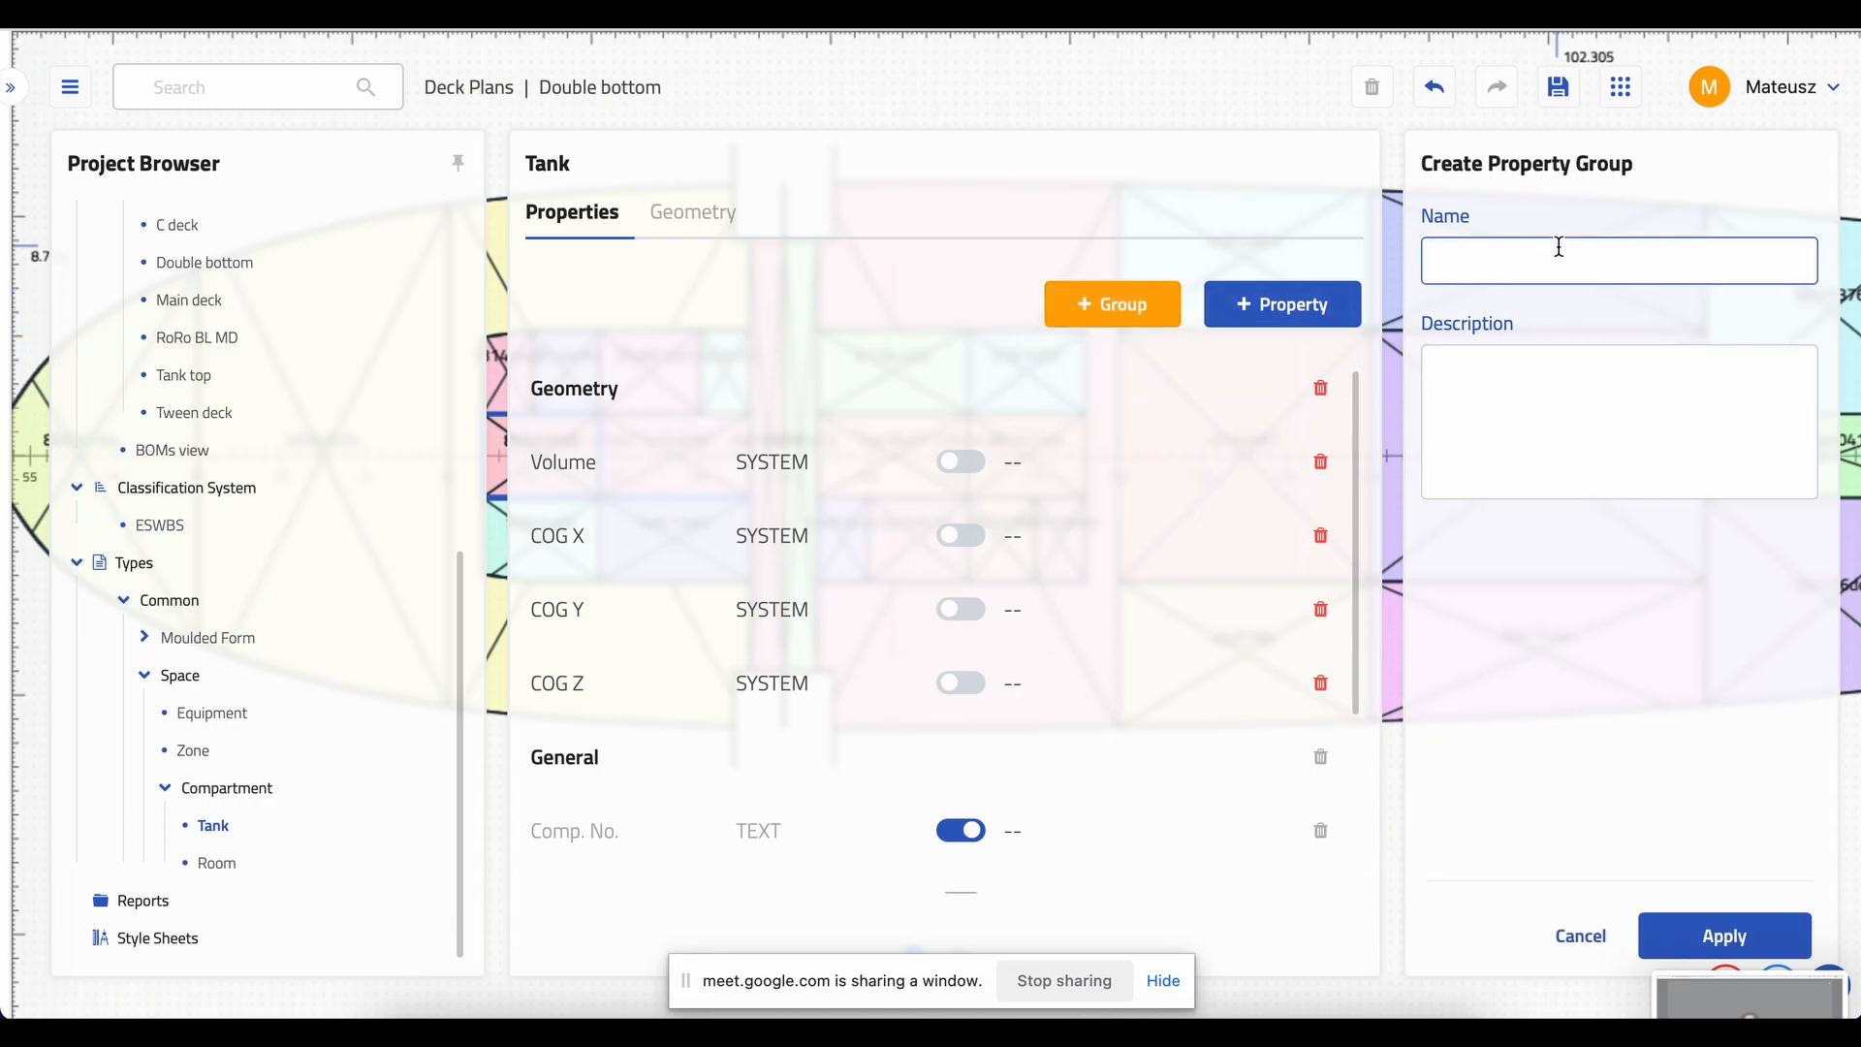
text(Systems)
click(1682, 926)
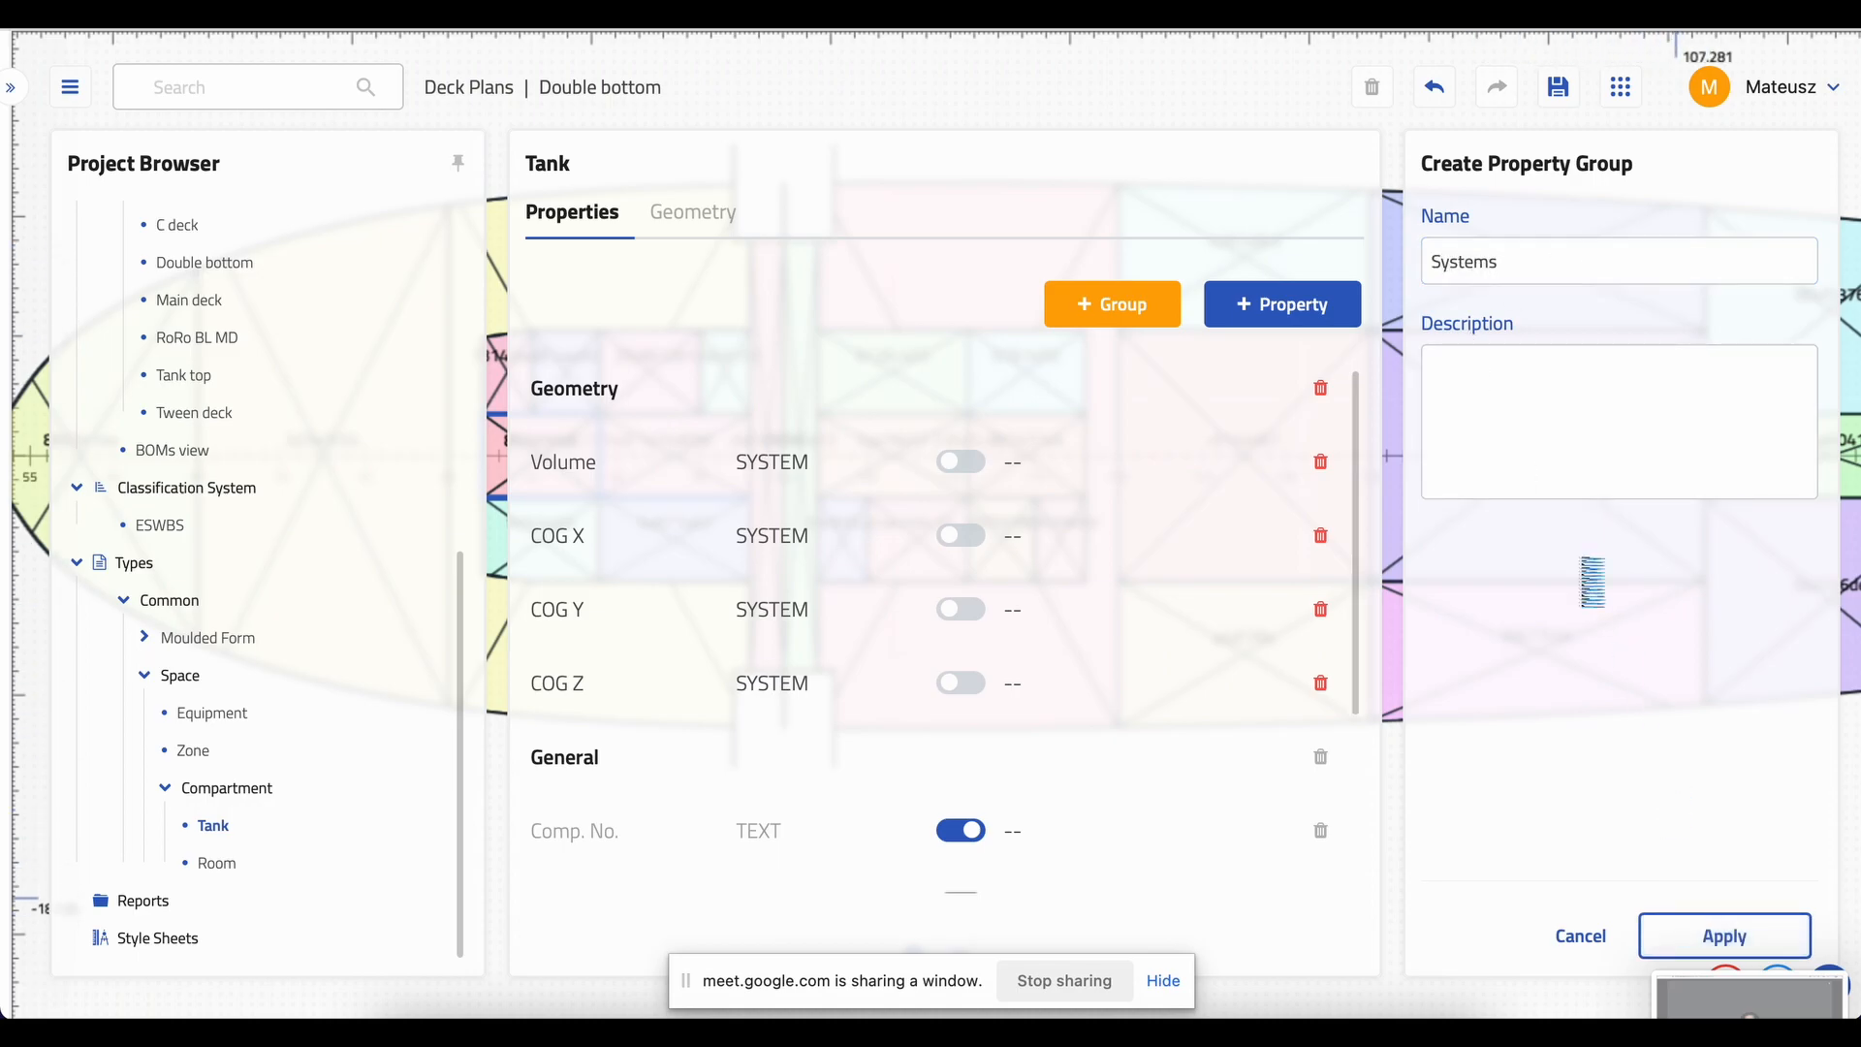
- Start a new Tank property in the Systems parent group and name it Tank heating system
click(1338, 312)
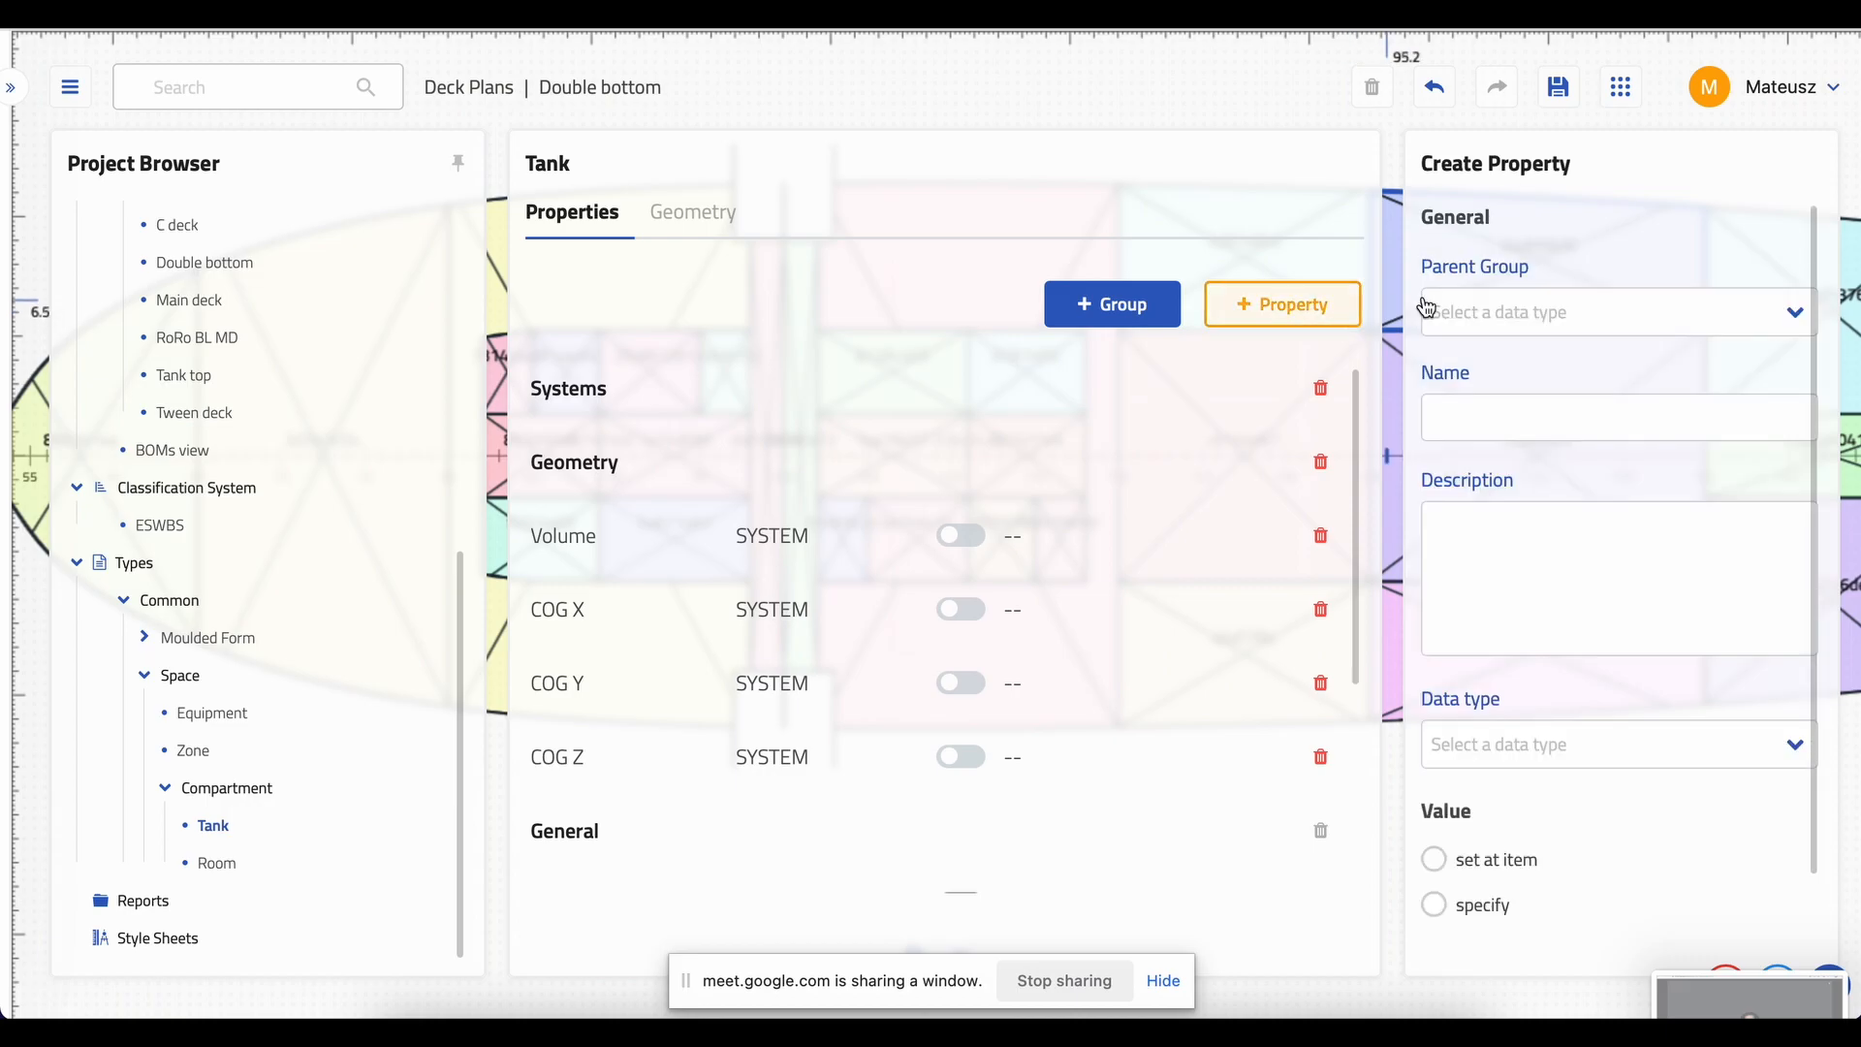
click(1500, 323)
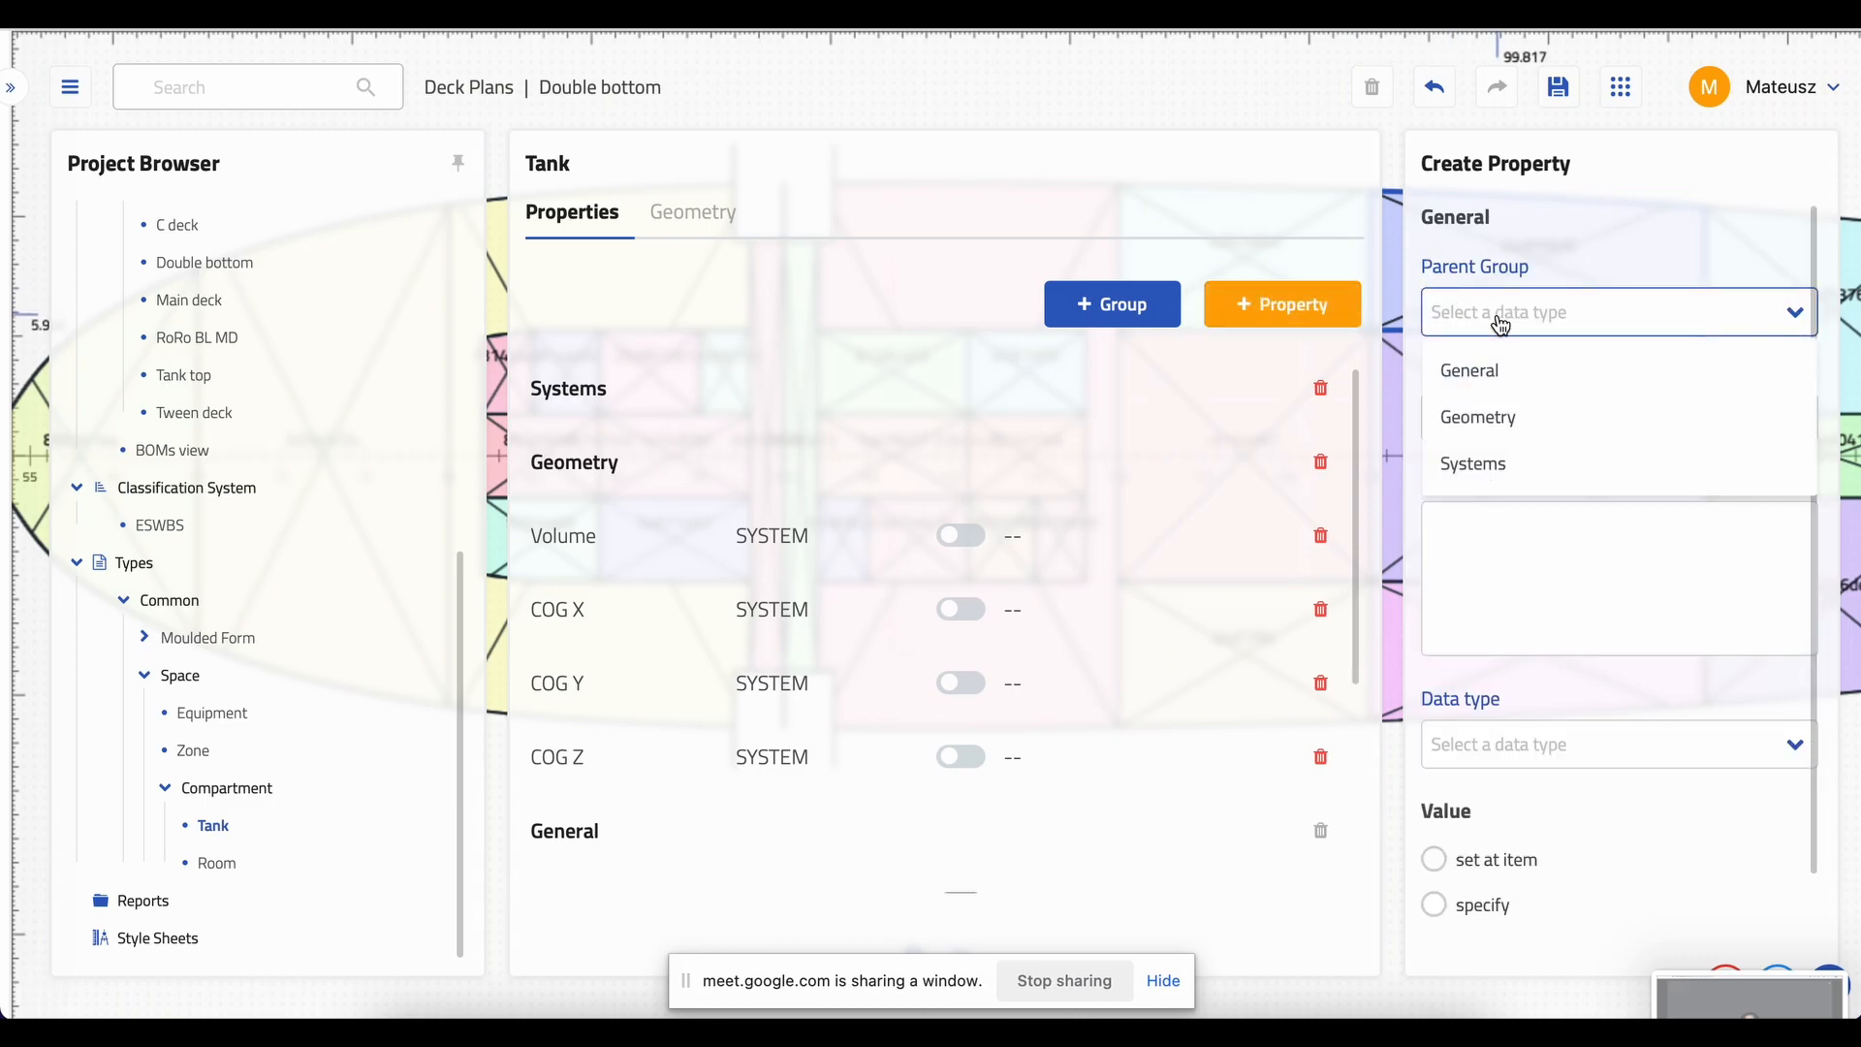
click(1501, 465)
click(1494, 411)
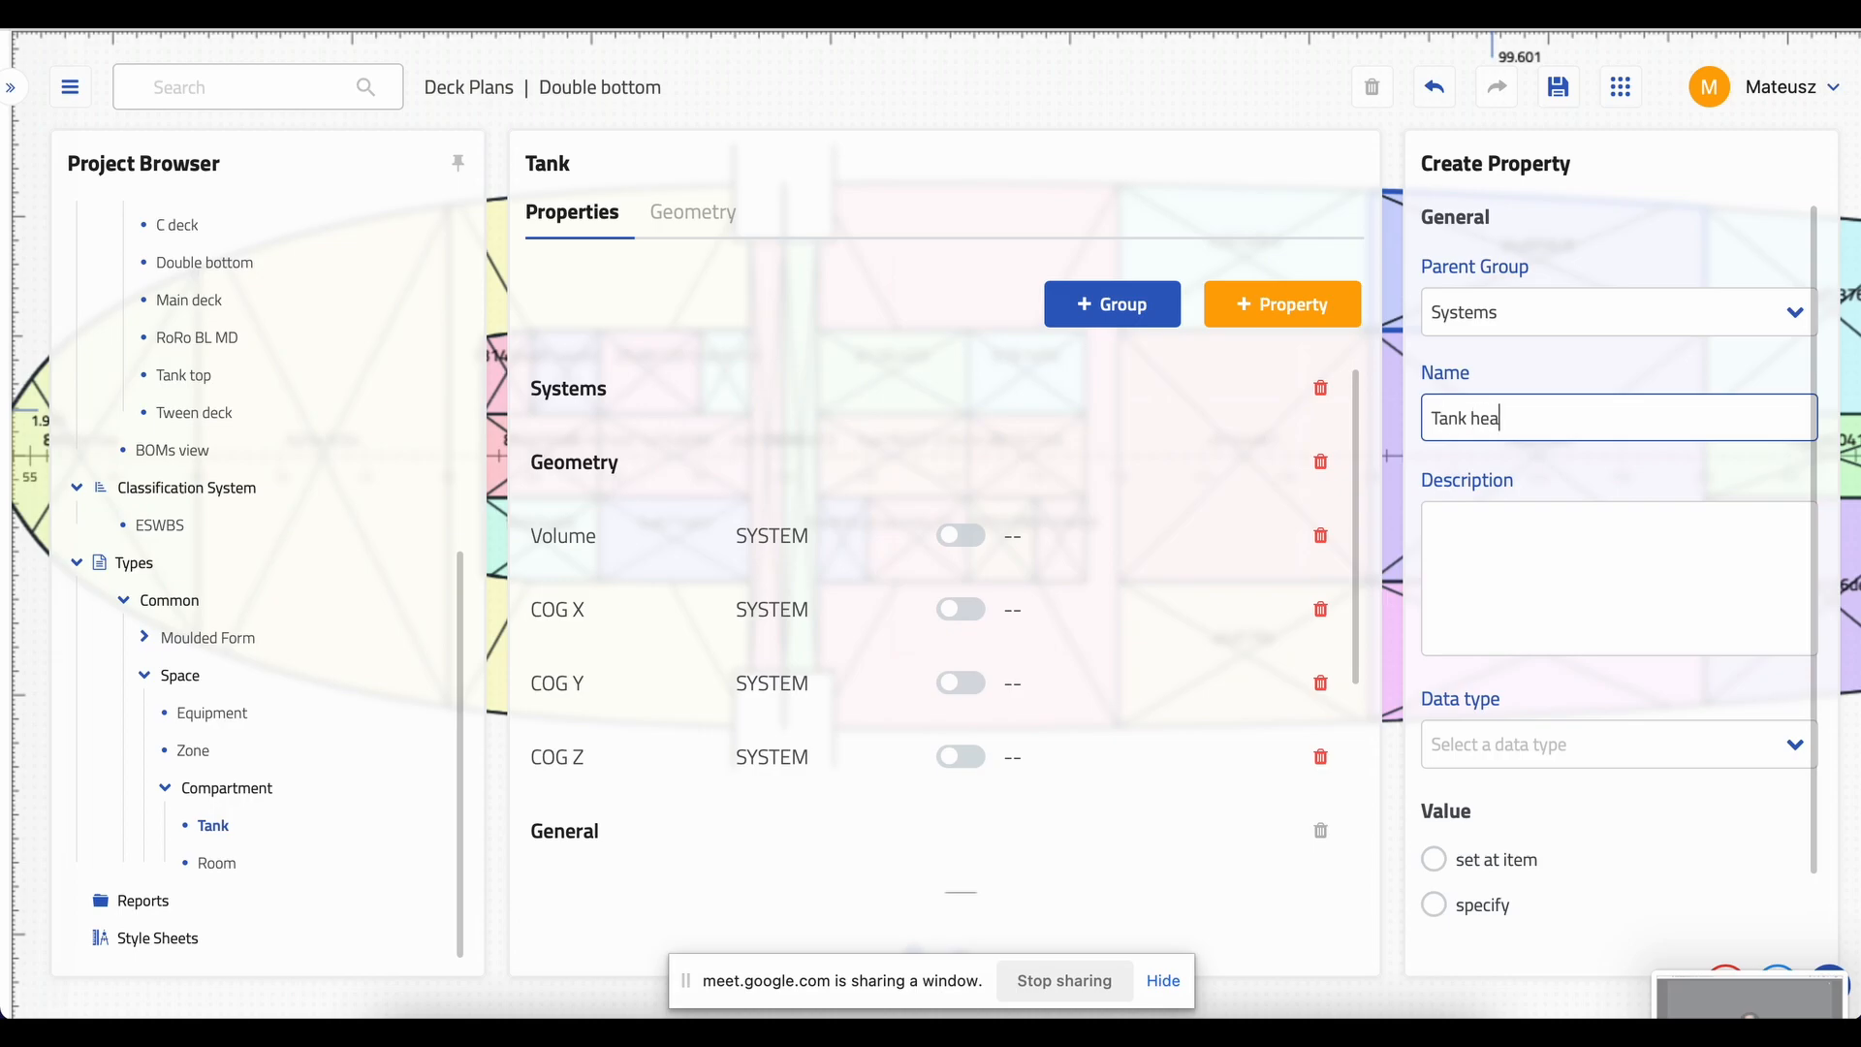
text(Tank heating system)
click(1566, 569)
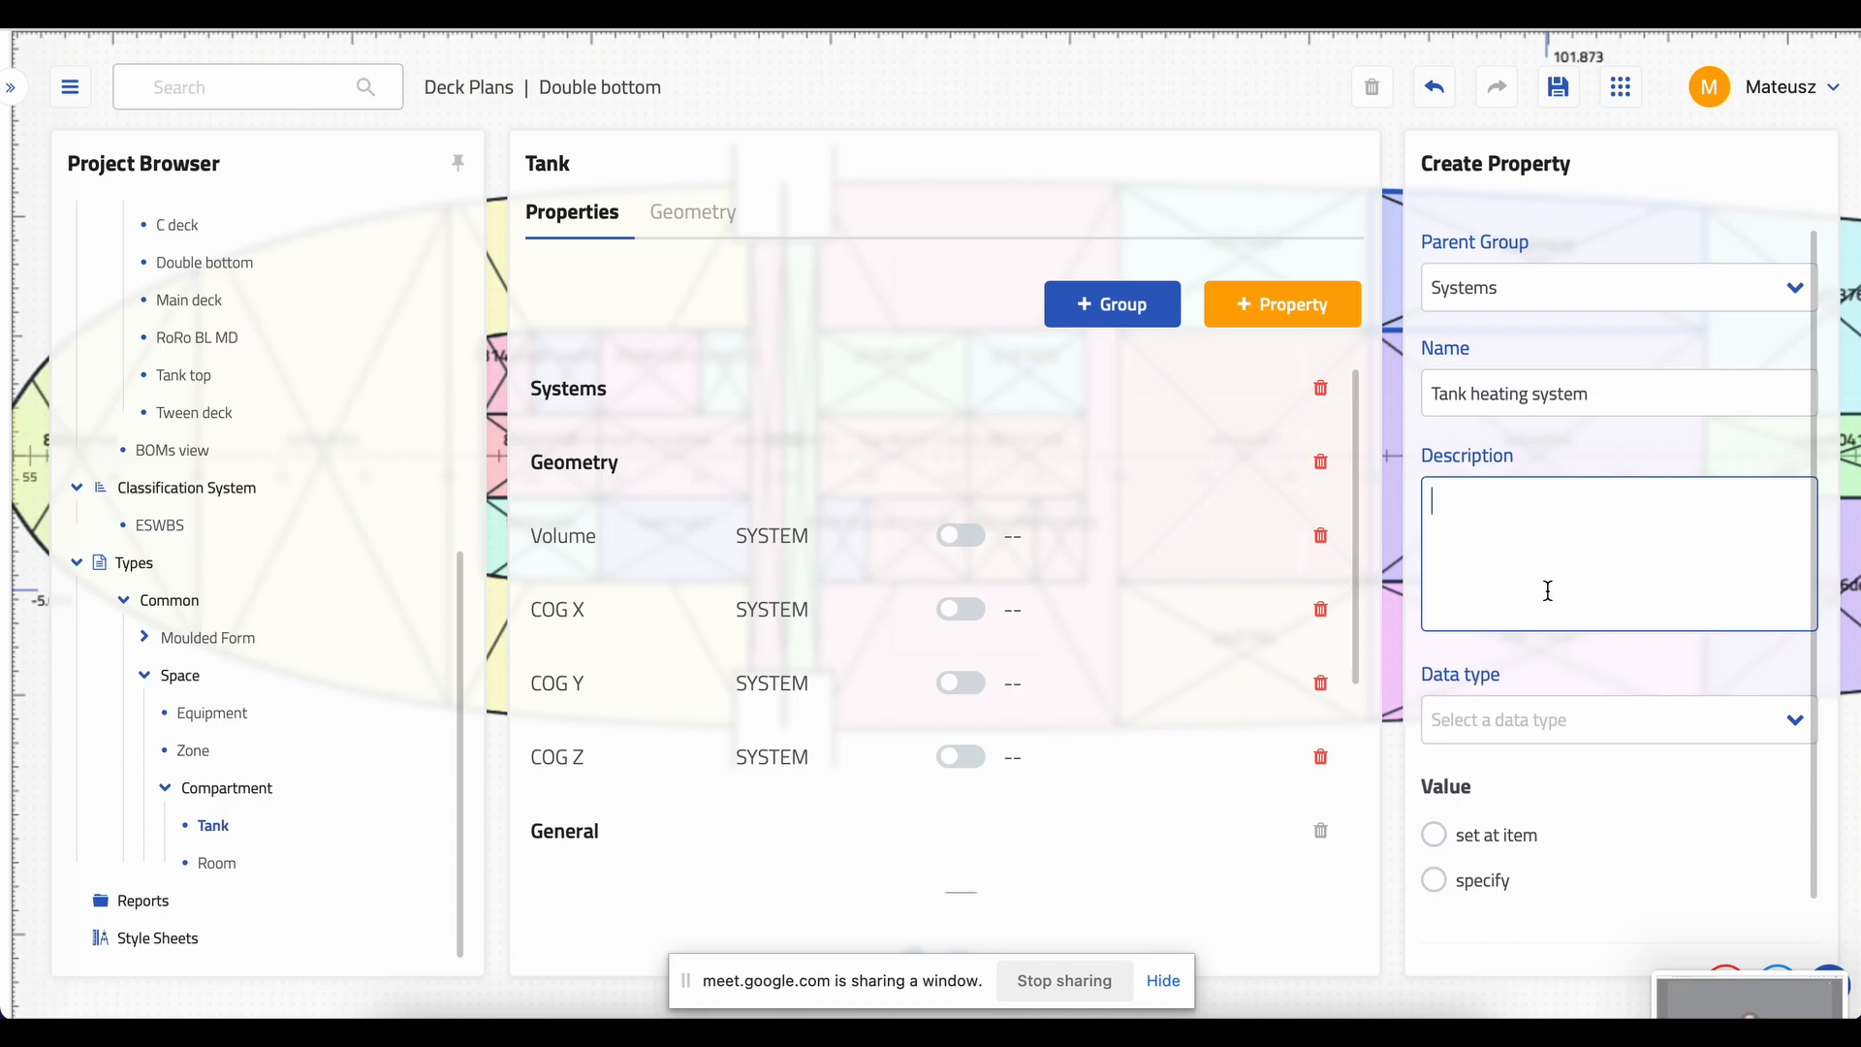
- Give the Tank heating system property the BOOLEAN data type with its value set at item, and apply it
scroll(1609, 573, down, 1)
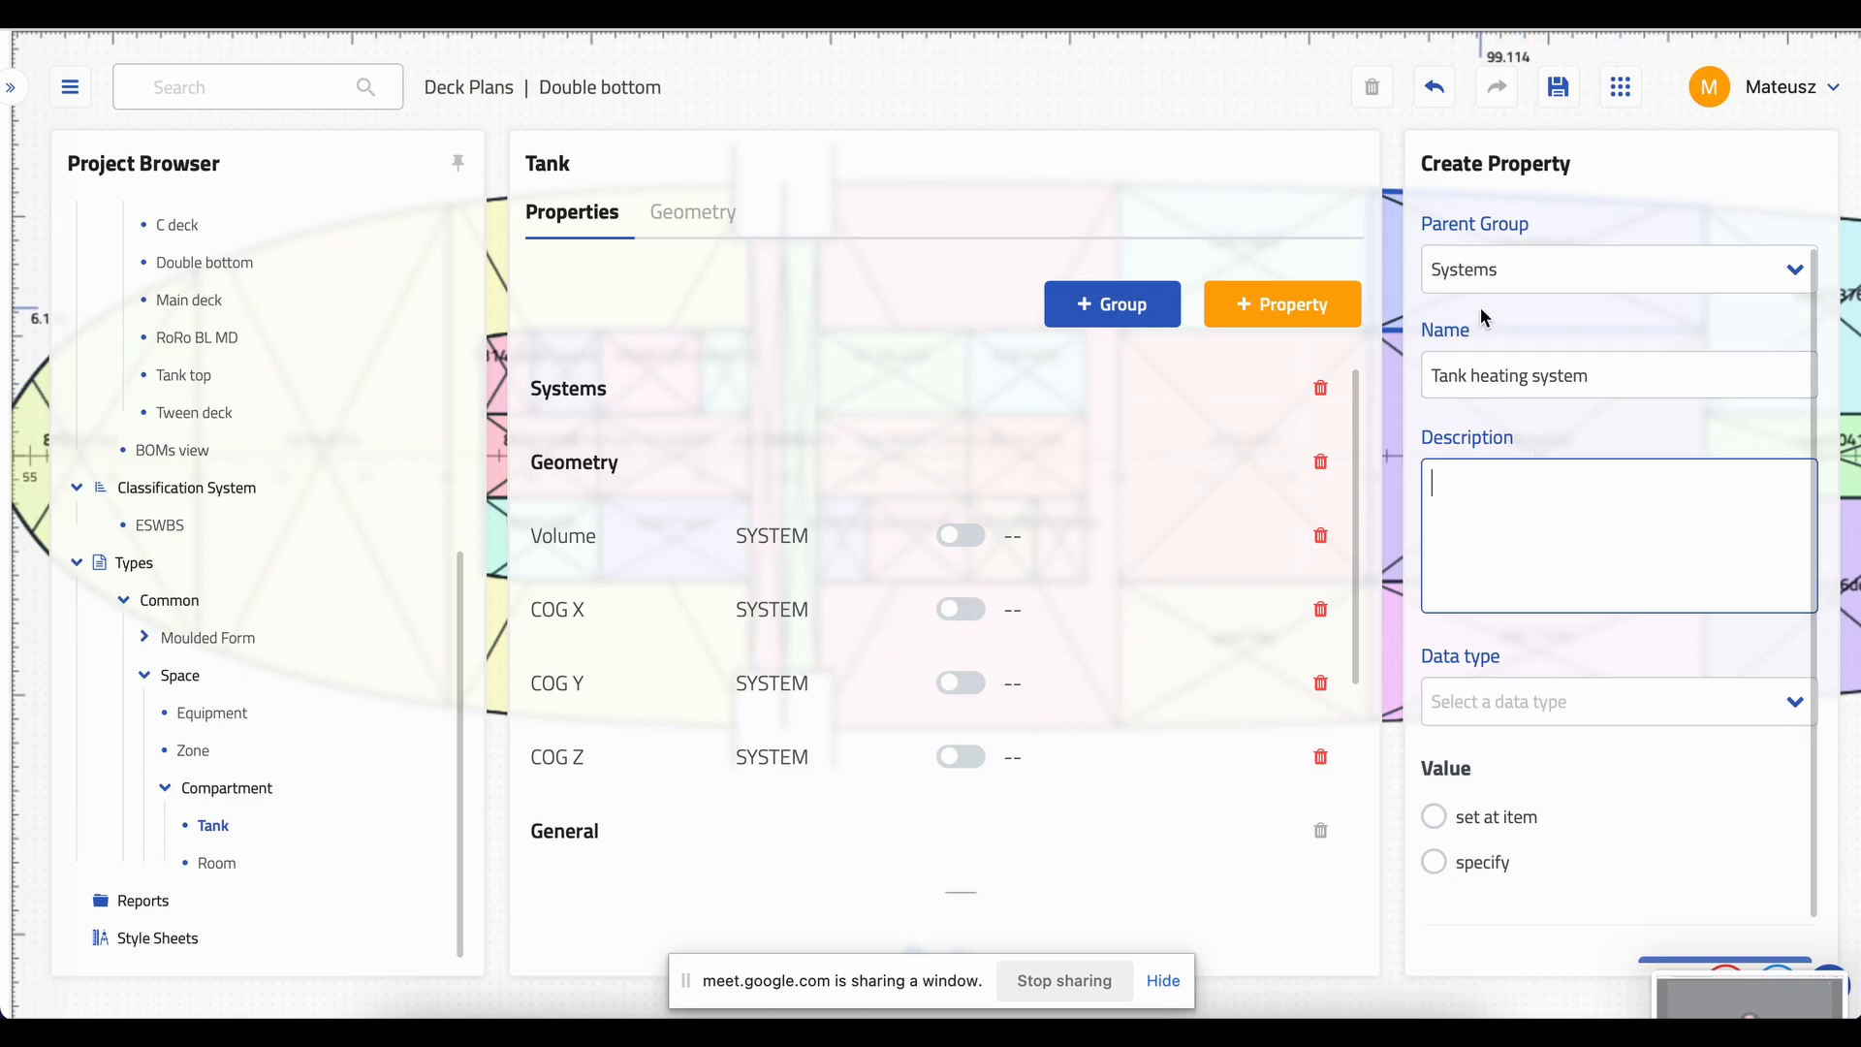
scroll(1529, 547, down, 1)
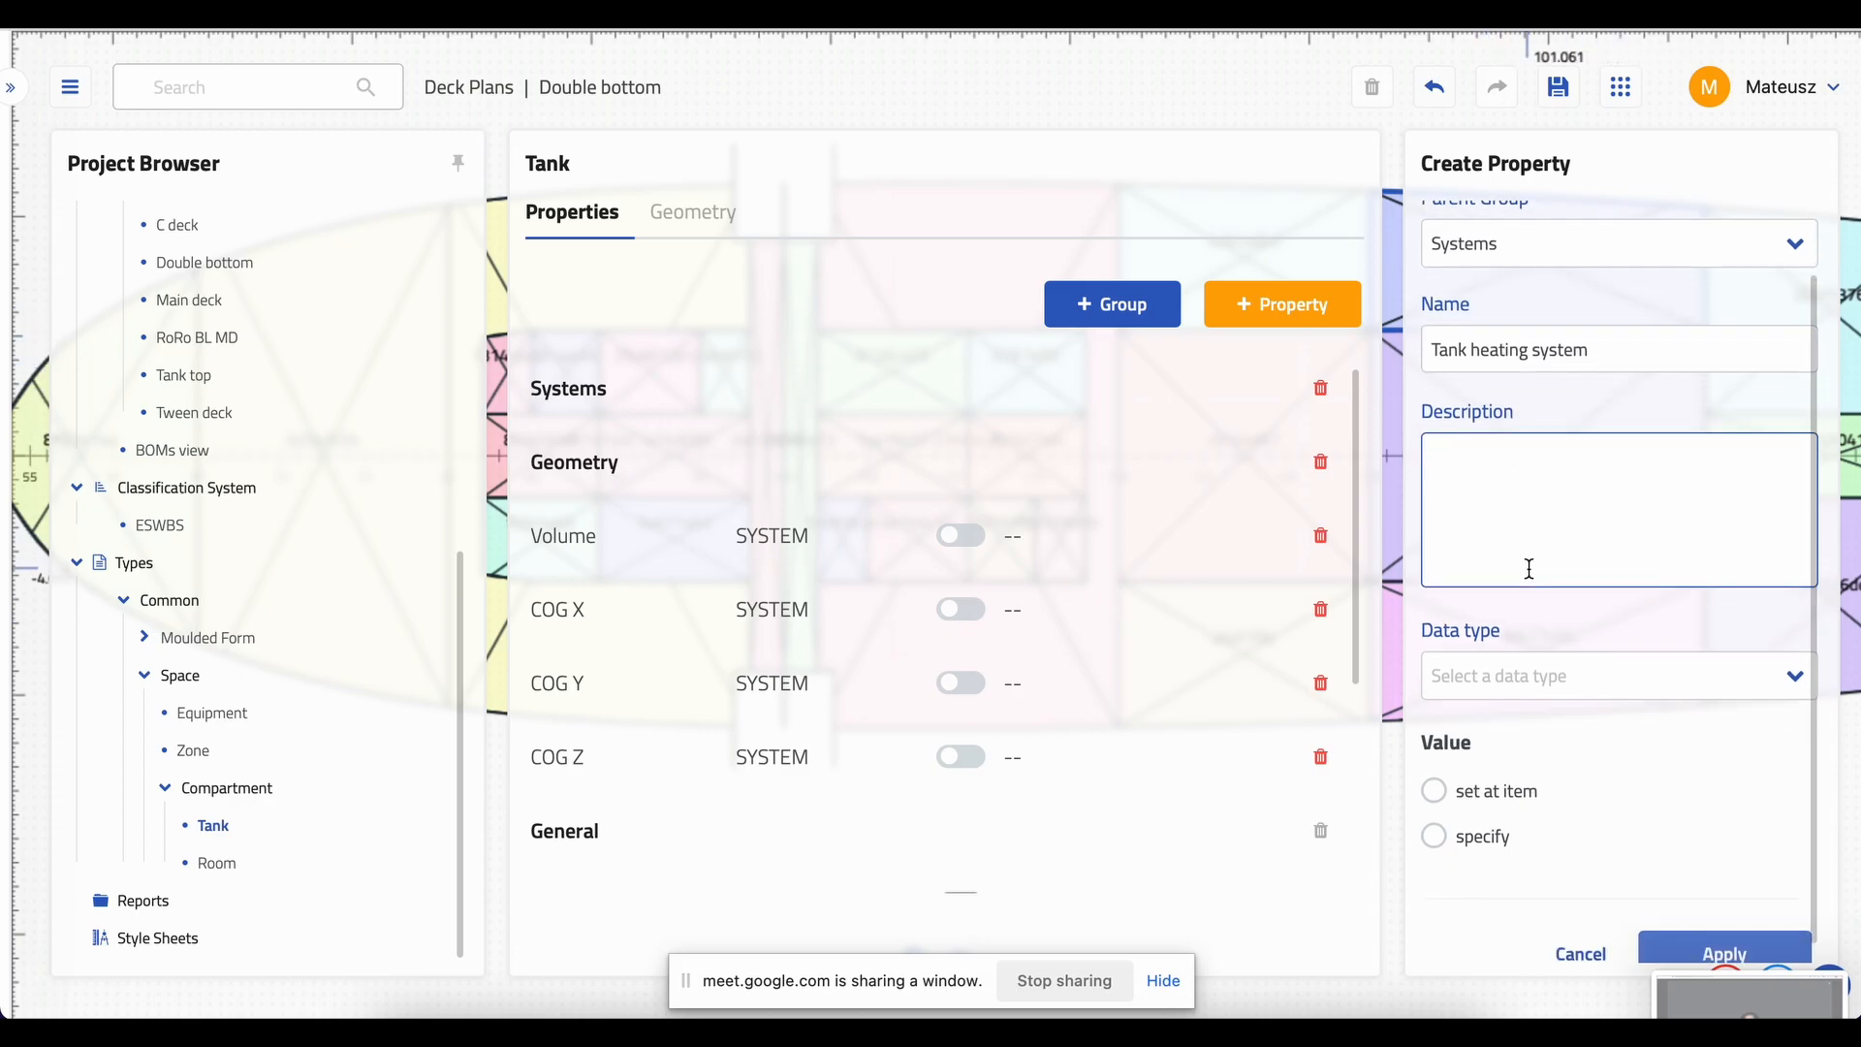
click(1537, 665)
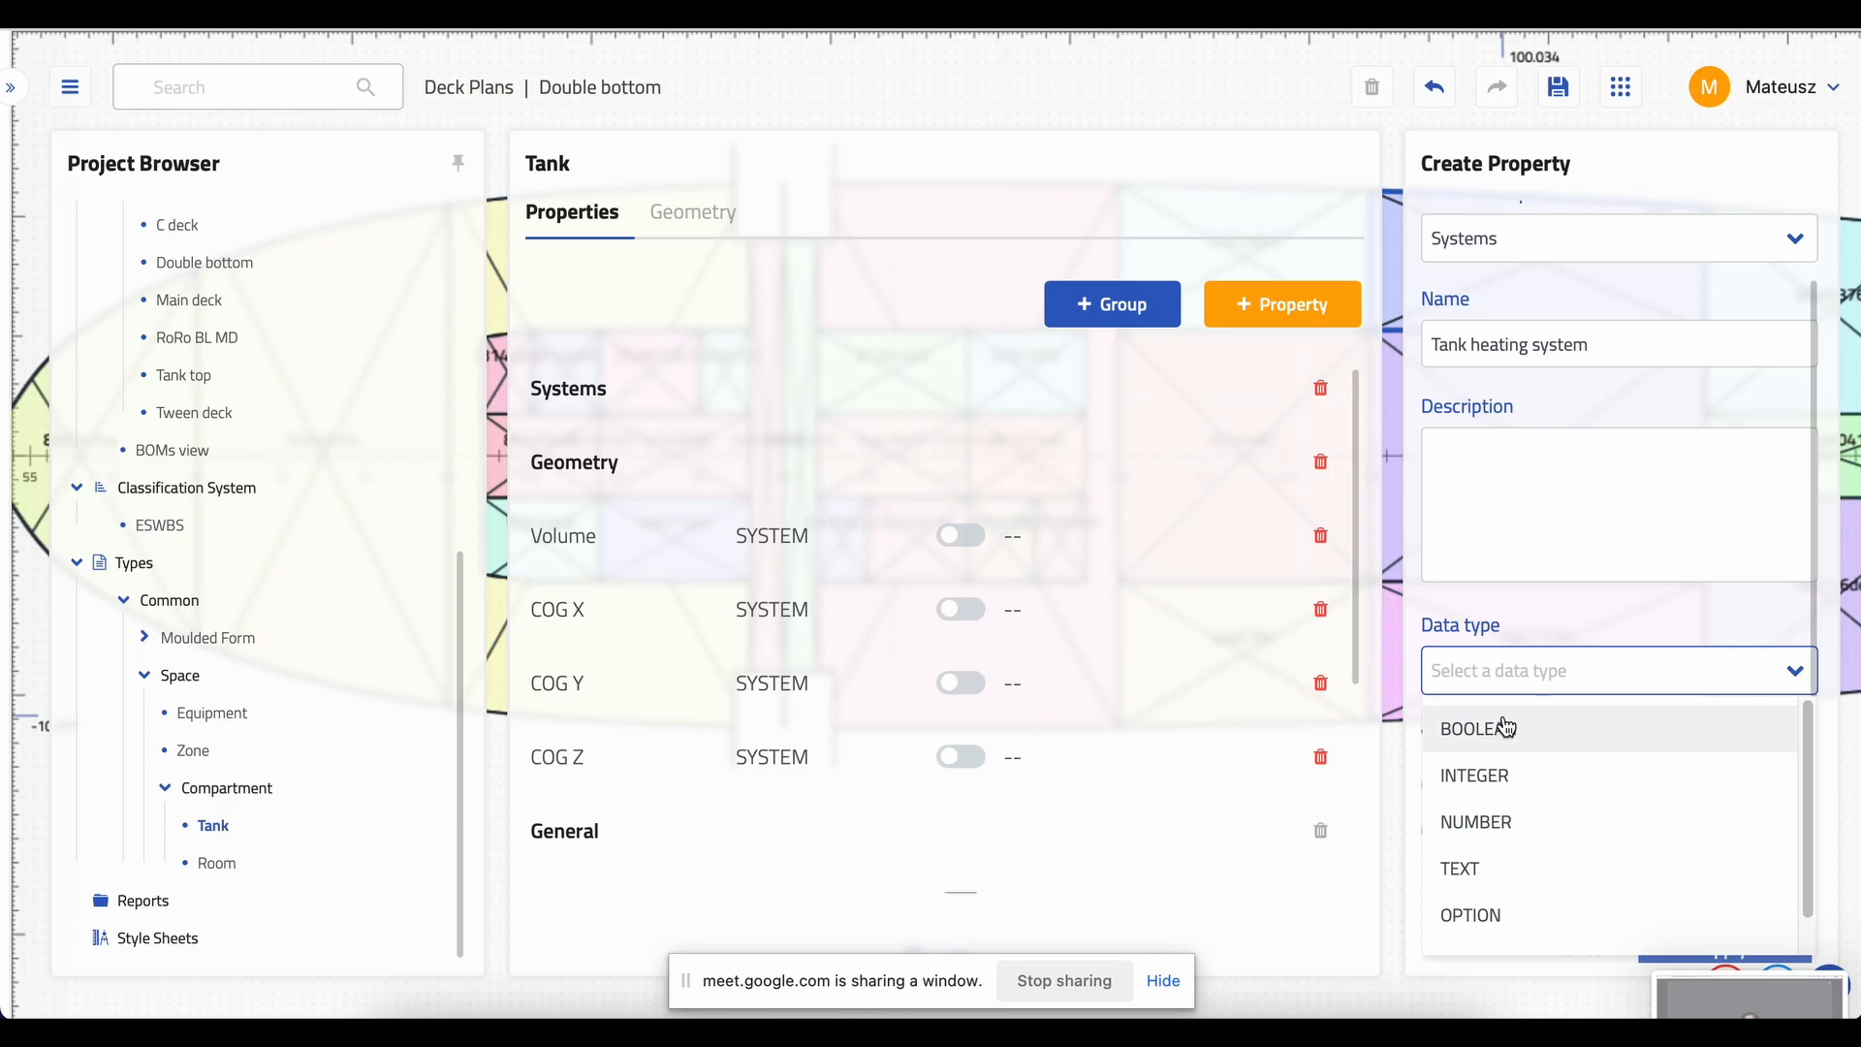
click(1510, 732)
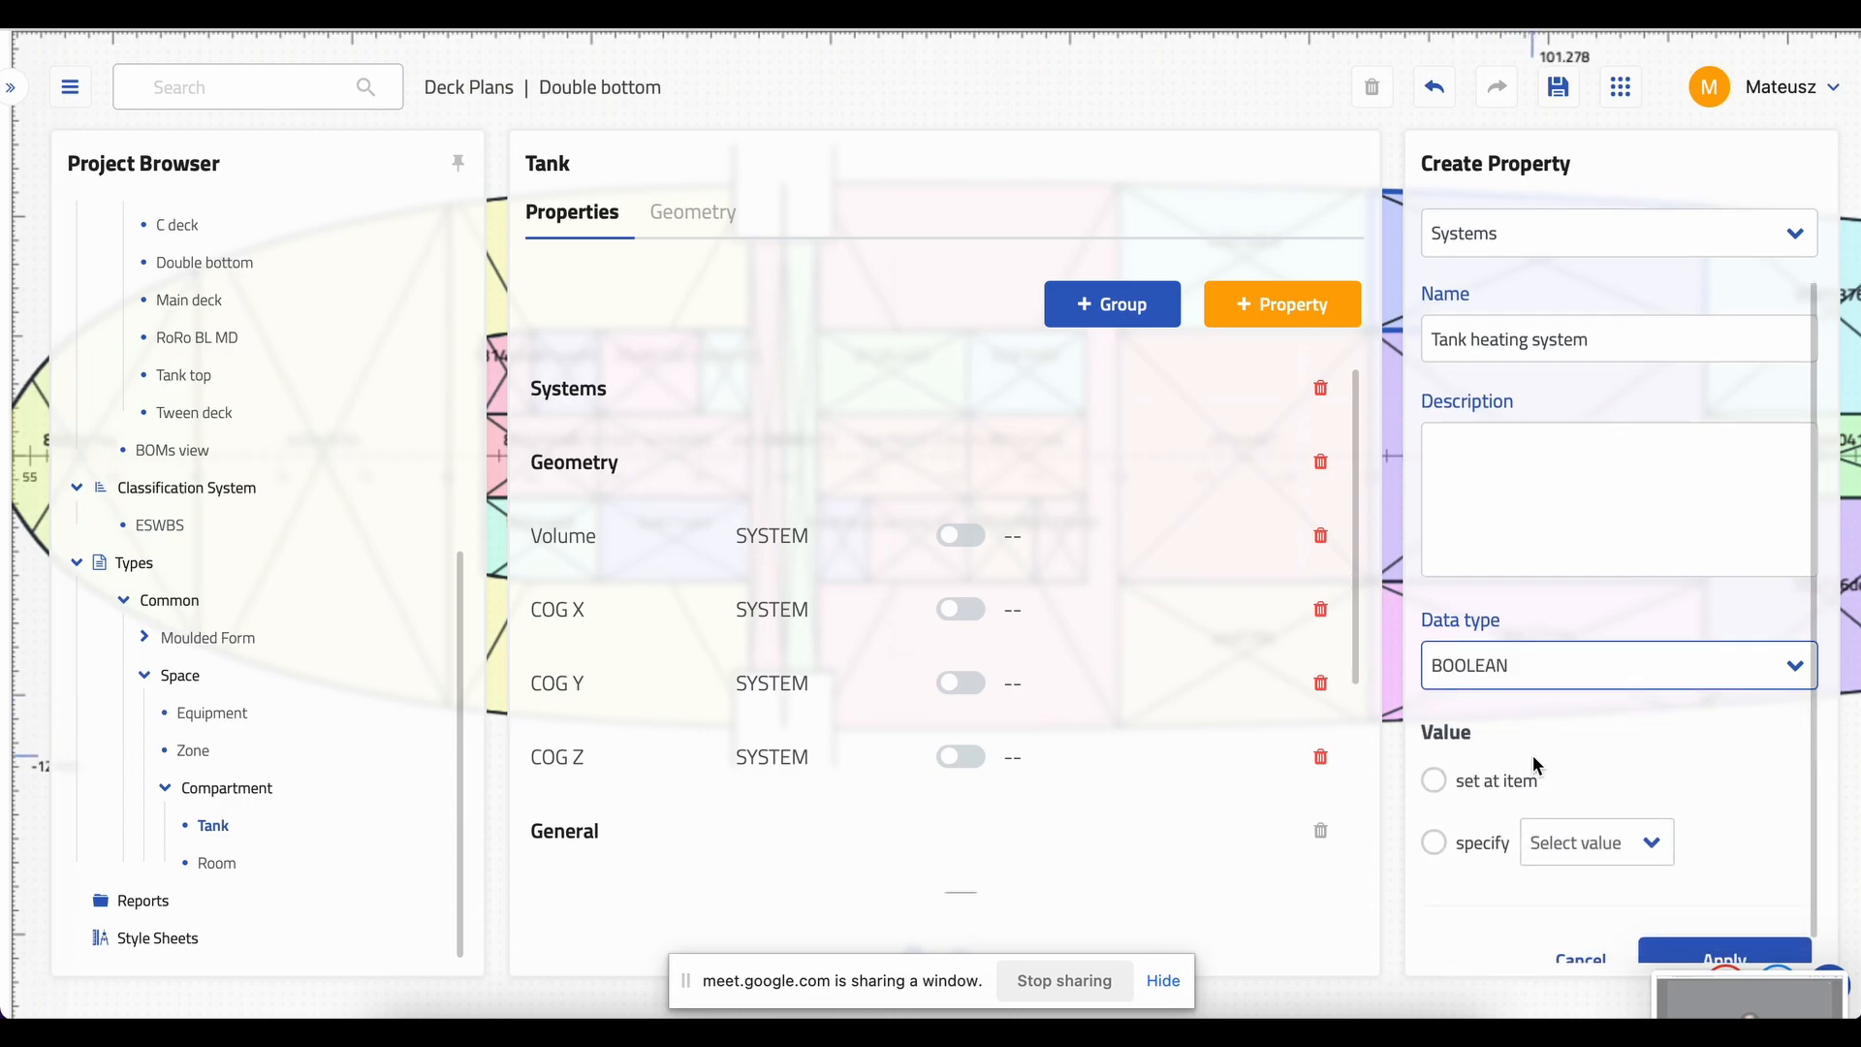
scroll(1533, 754, down, 1)
click(1486, 783)
scroll(1660, 777, down, 1)
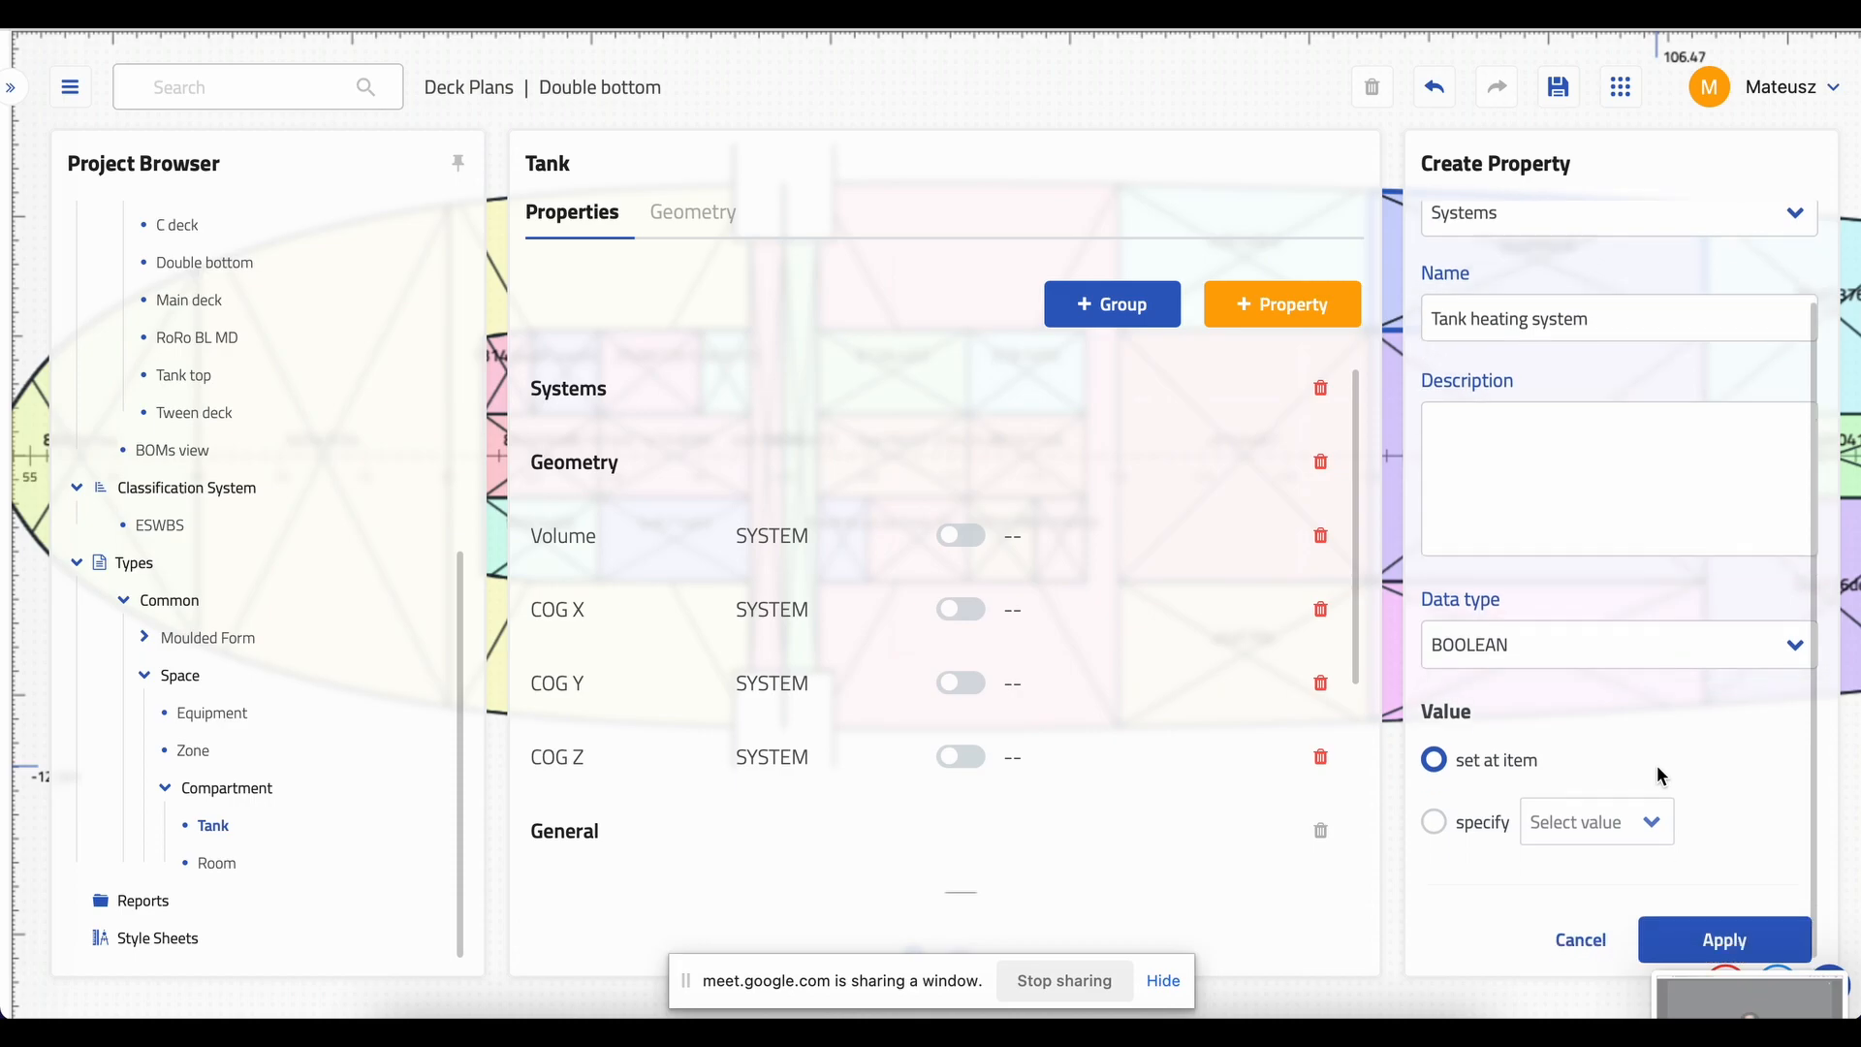
click(1718, 939)
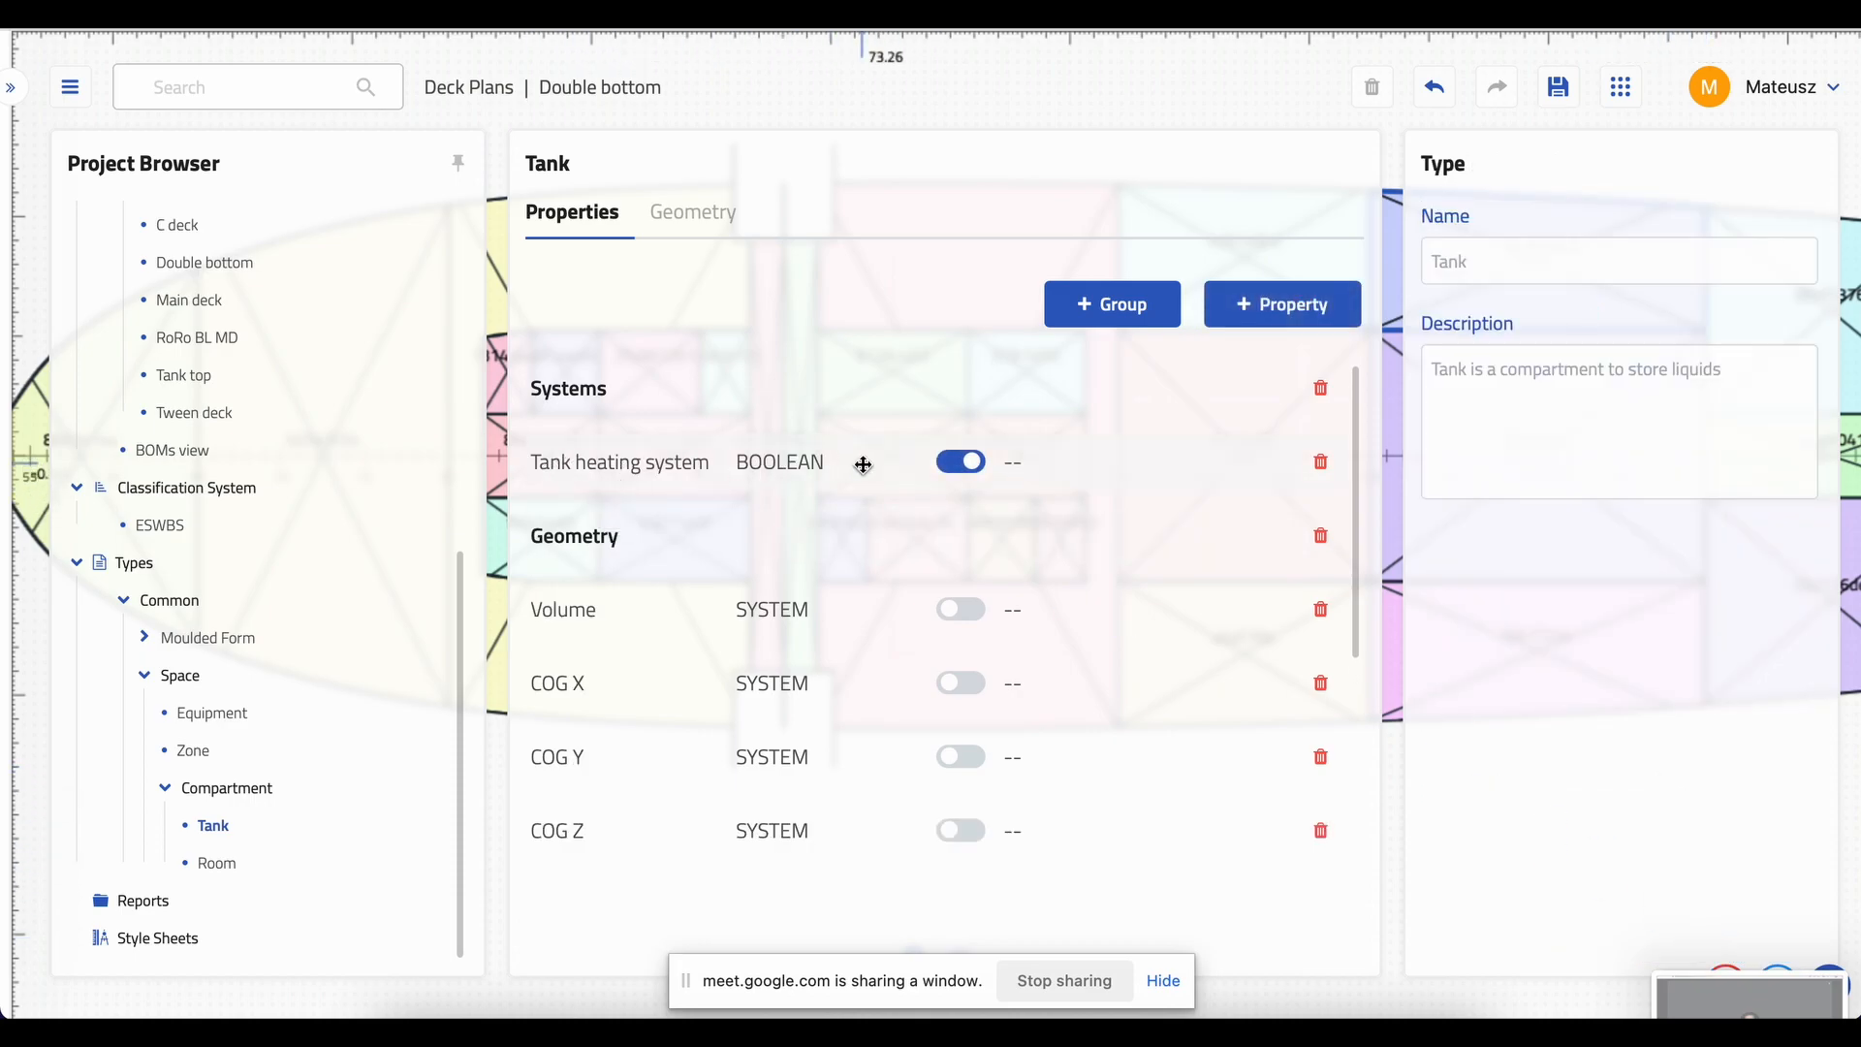
- Start a new Tank property named Sounding system in the Systems parent group with the OPTION data type
click(1260, 330)
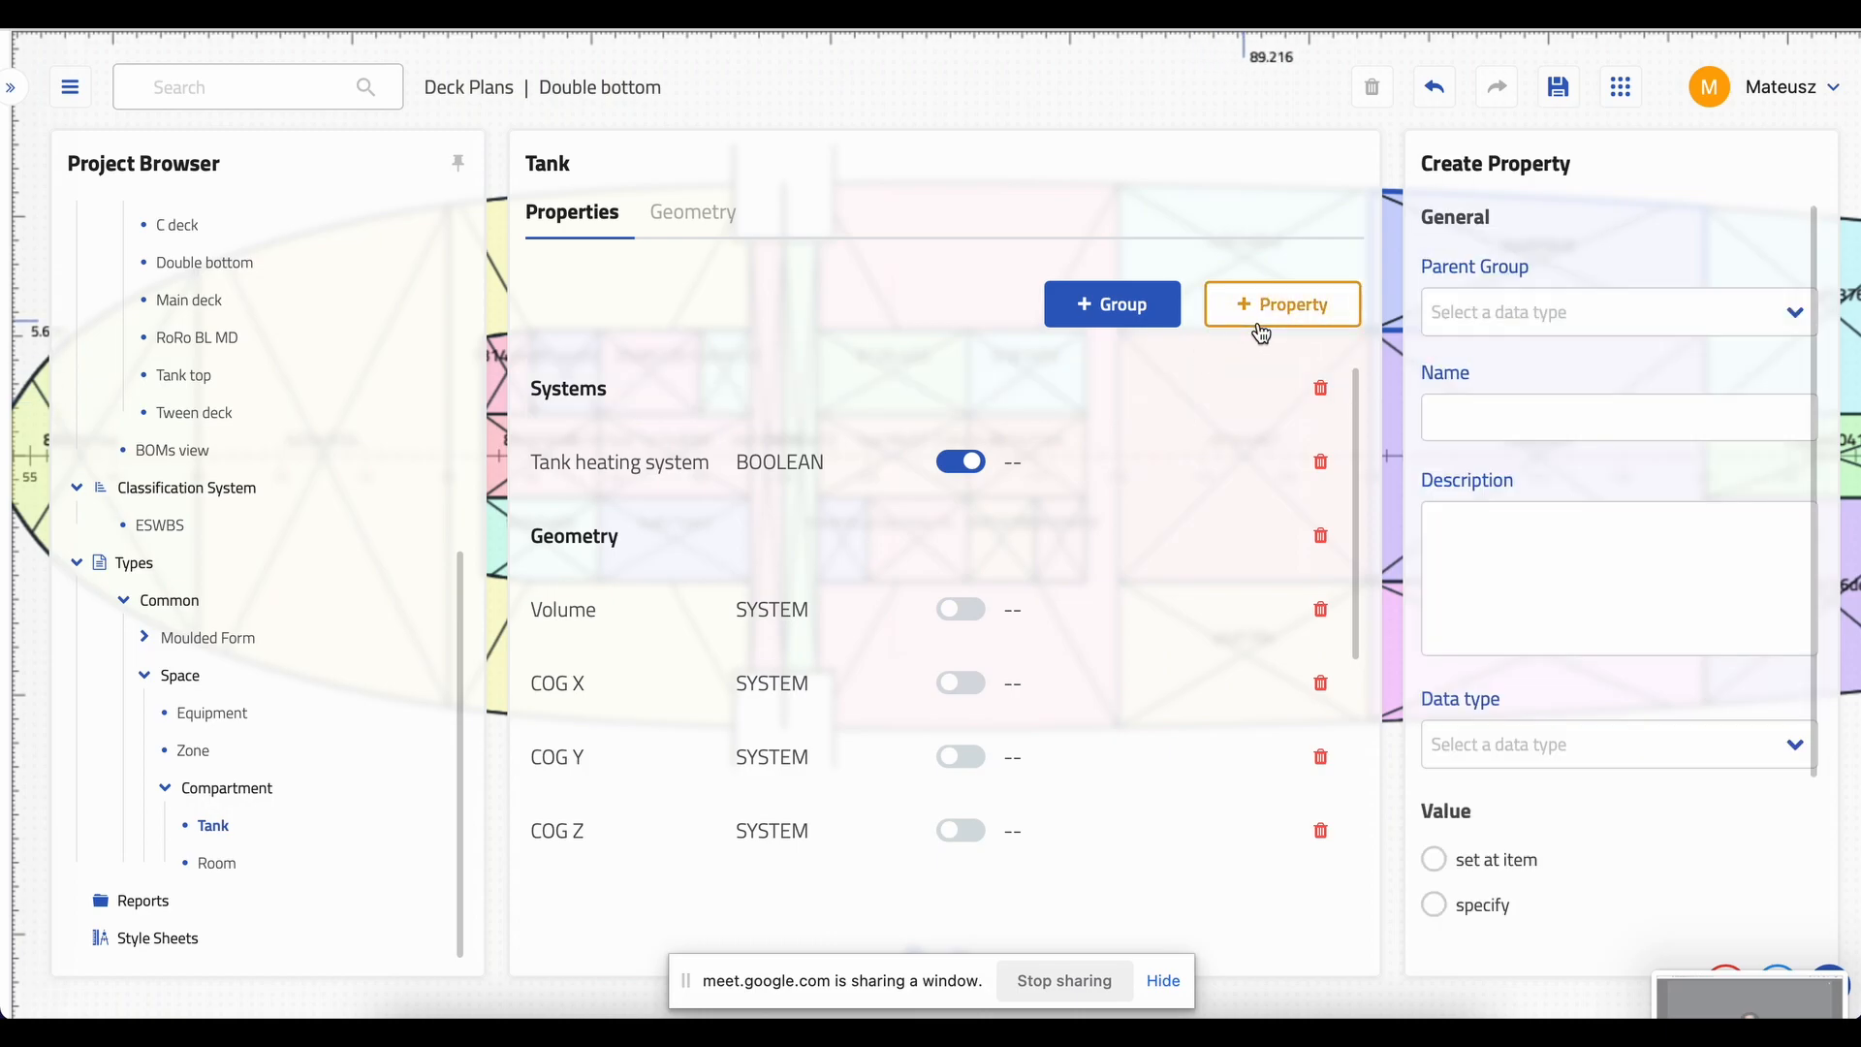
click(1491, 333)
click(1514, 469)
click(1510, 418)
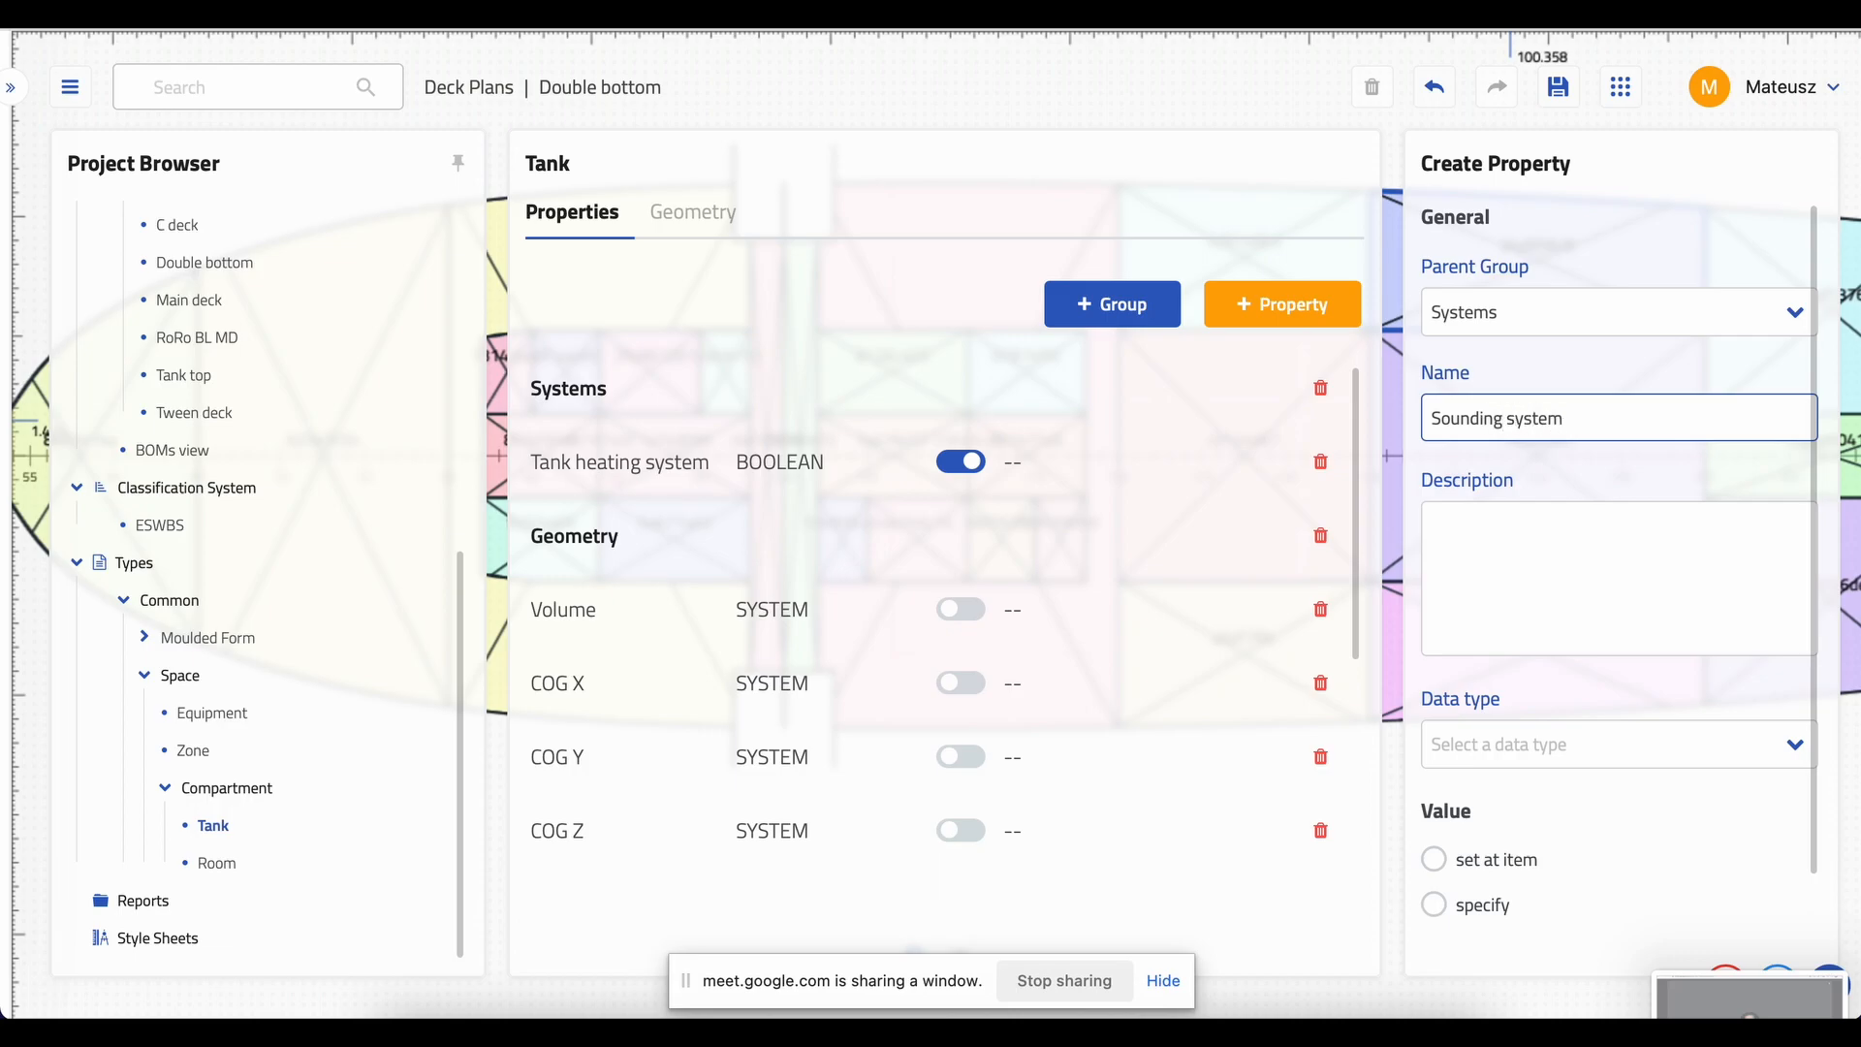
click(1576, 525)
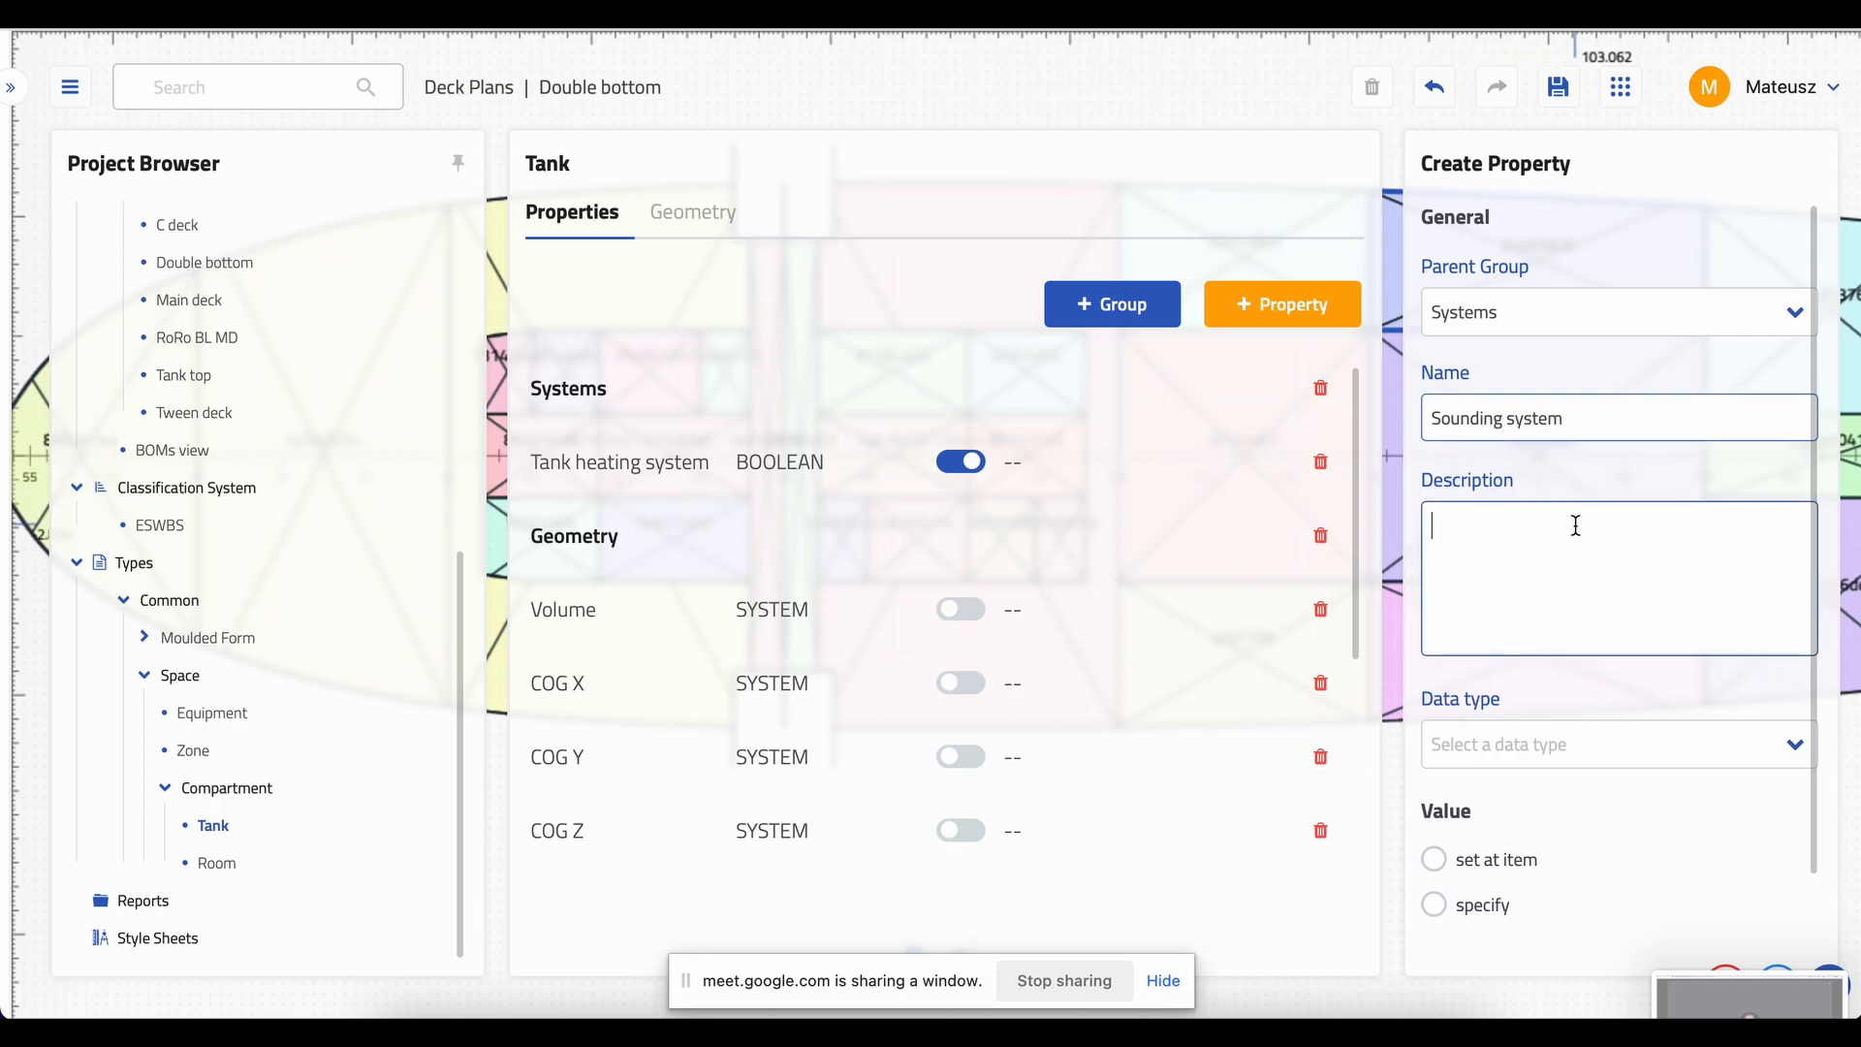
scroll(1576, 526, down, 1)
click(1578, 685)
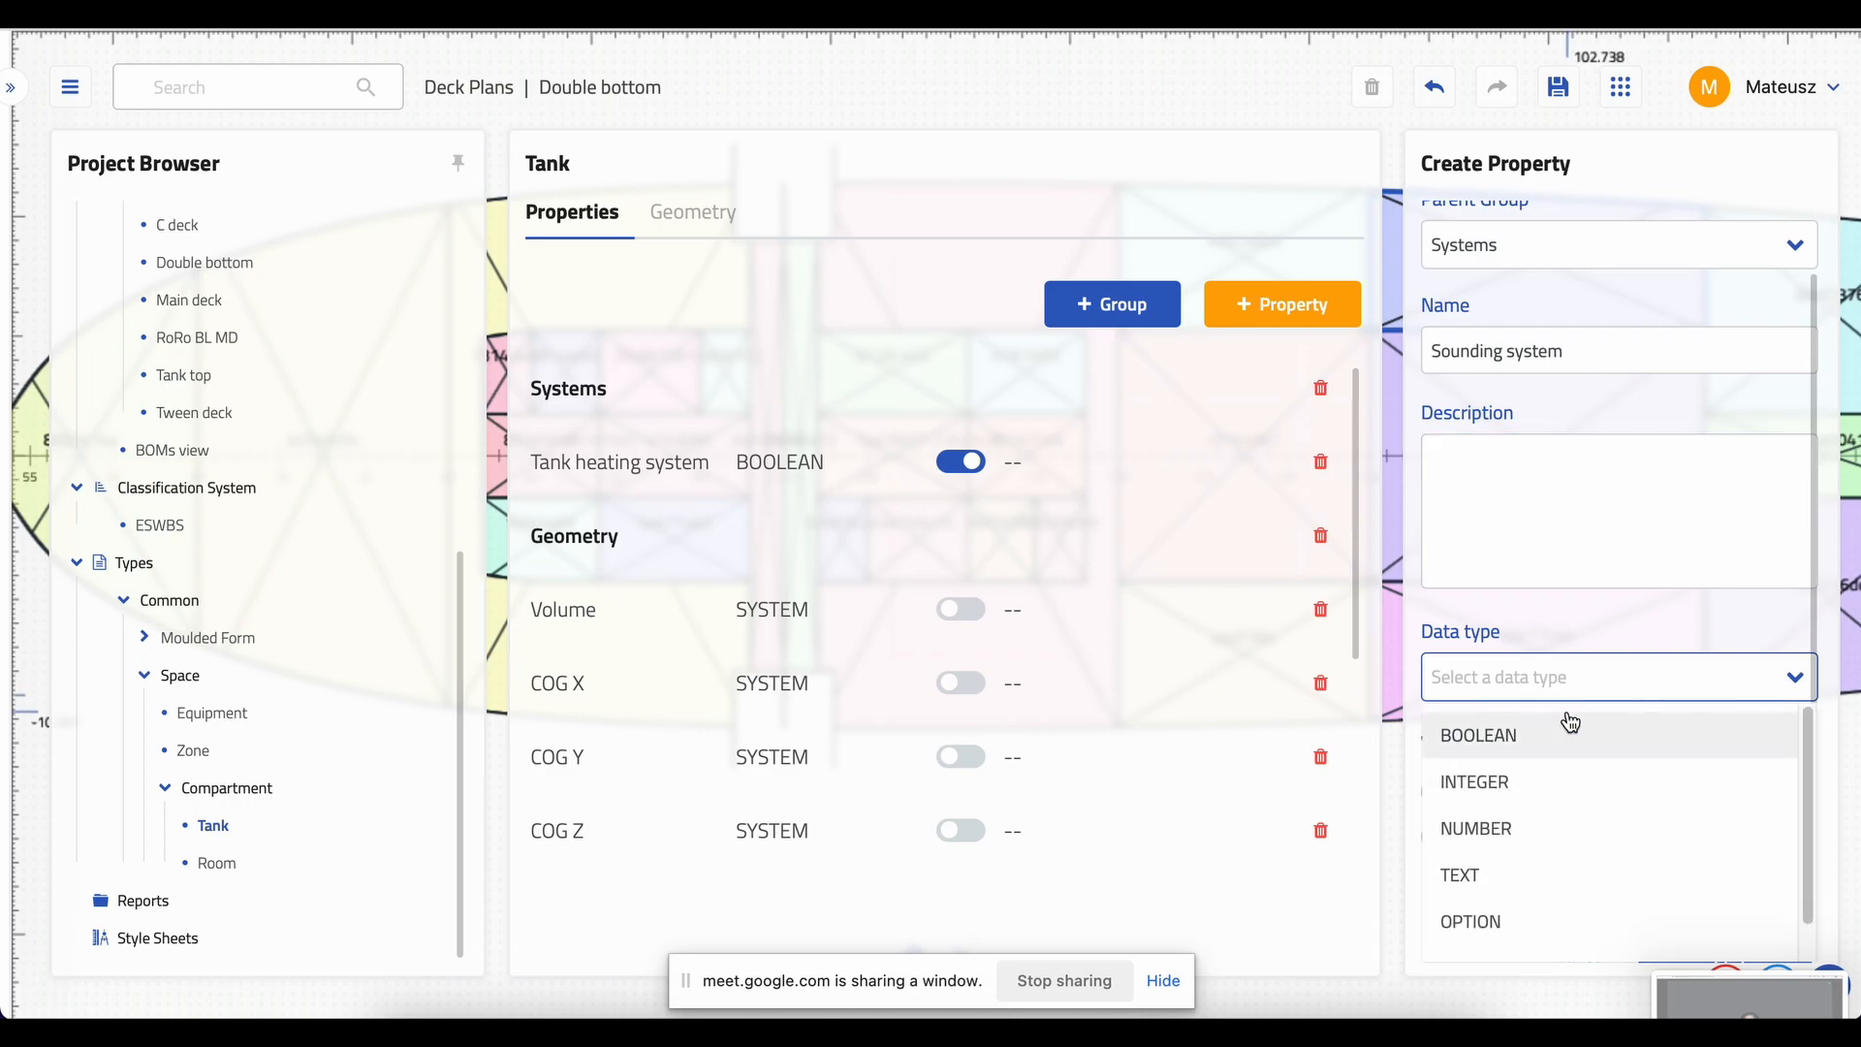
scroll(1590, 763, down, 1)
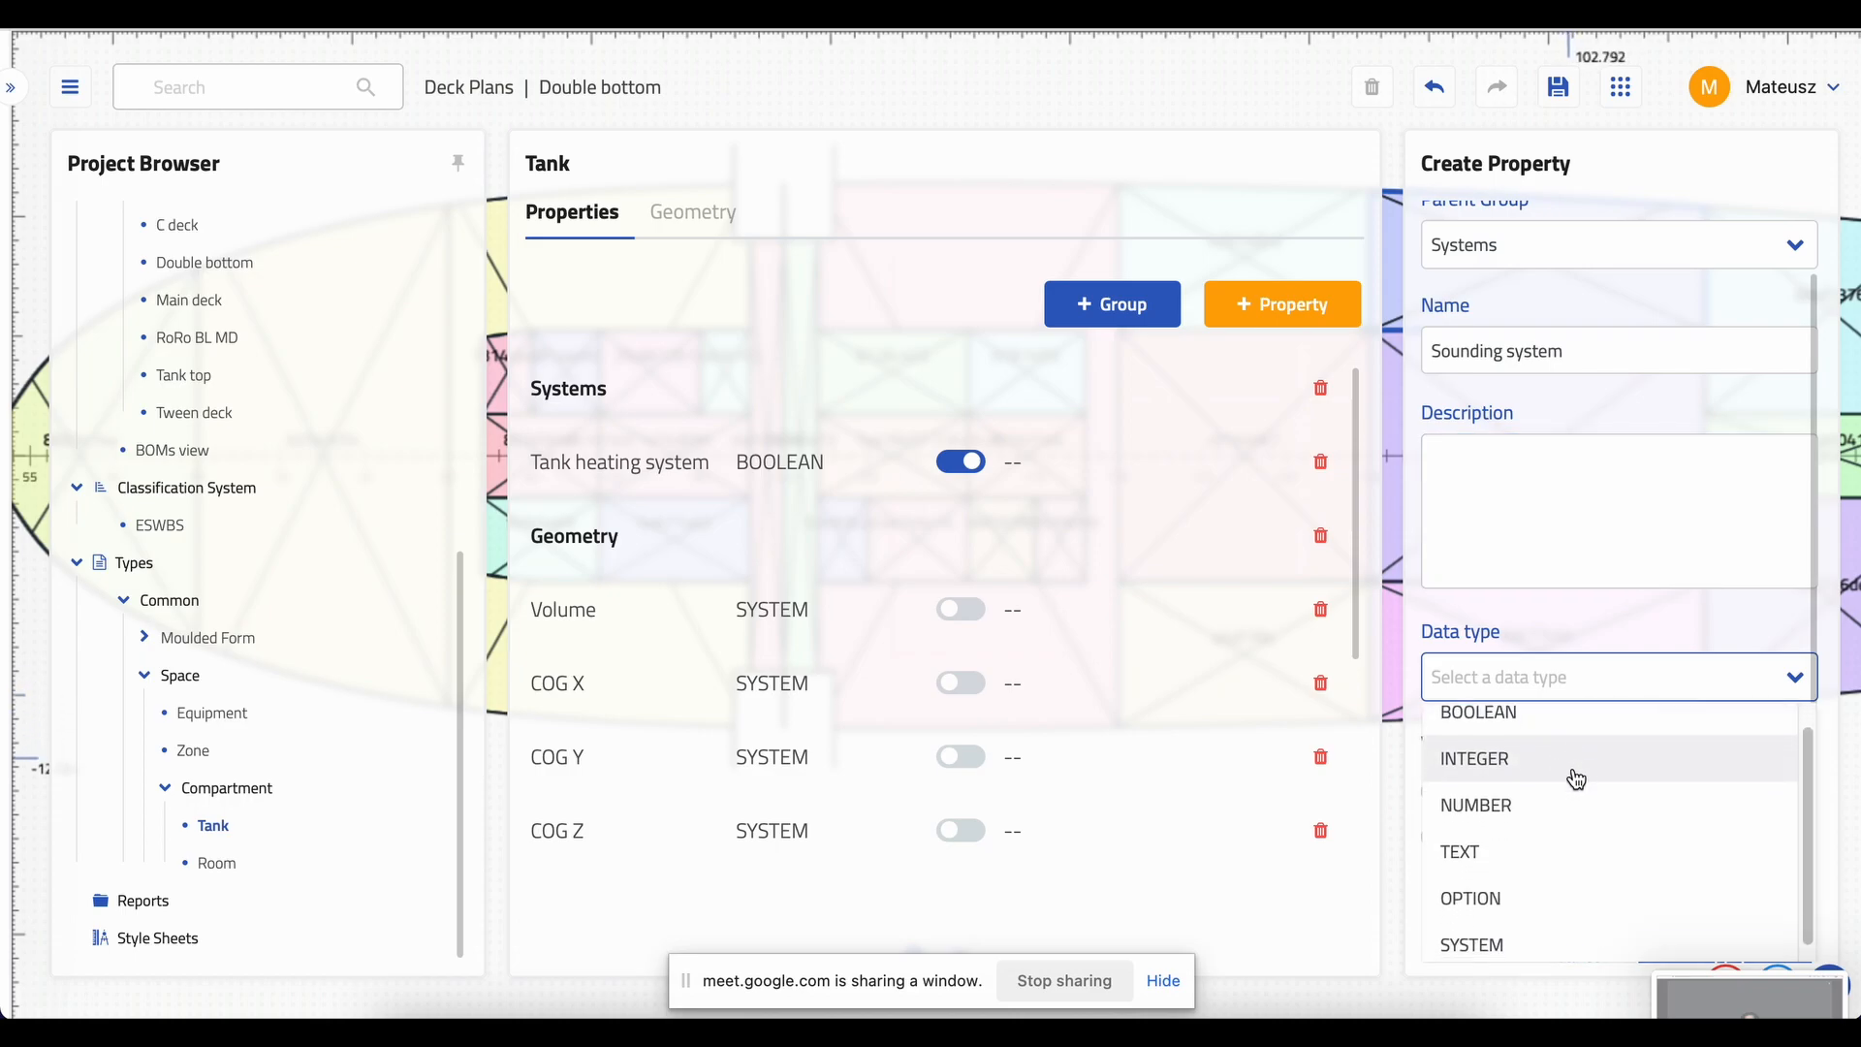
click(1580, 900)
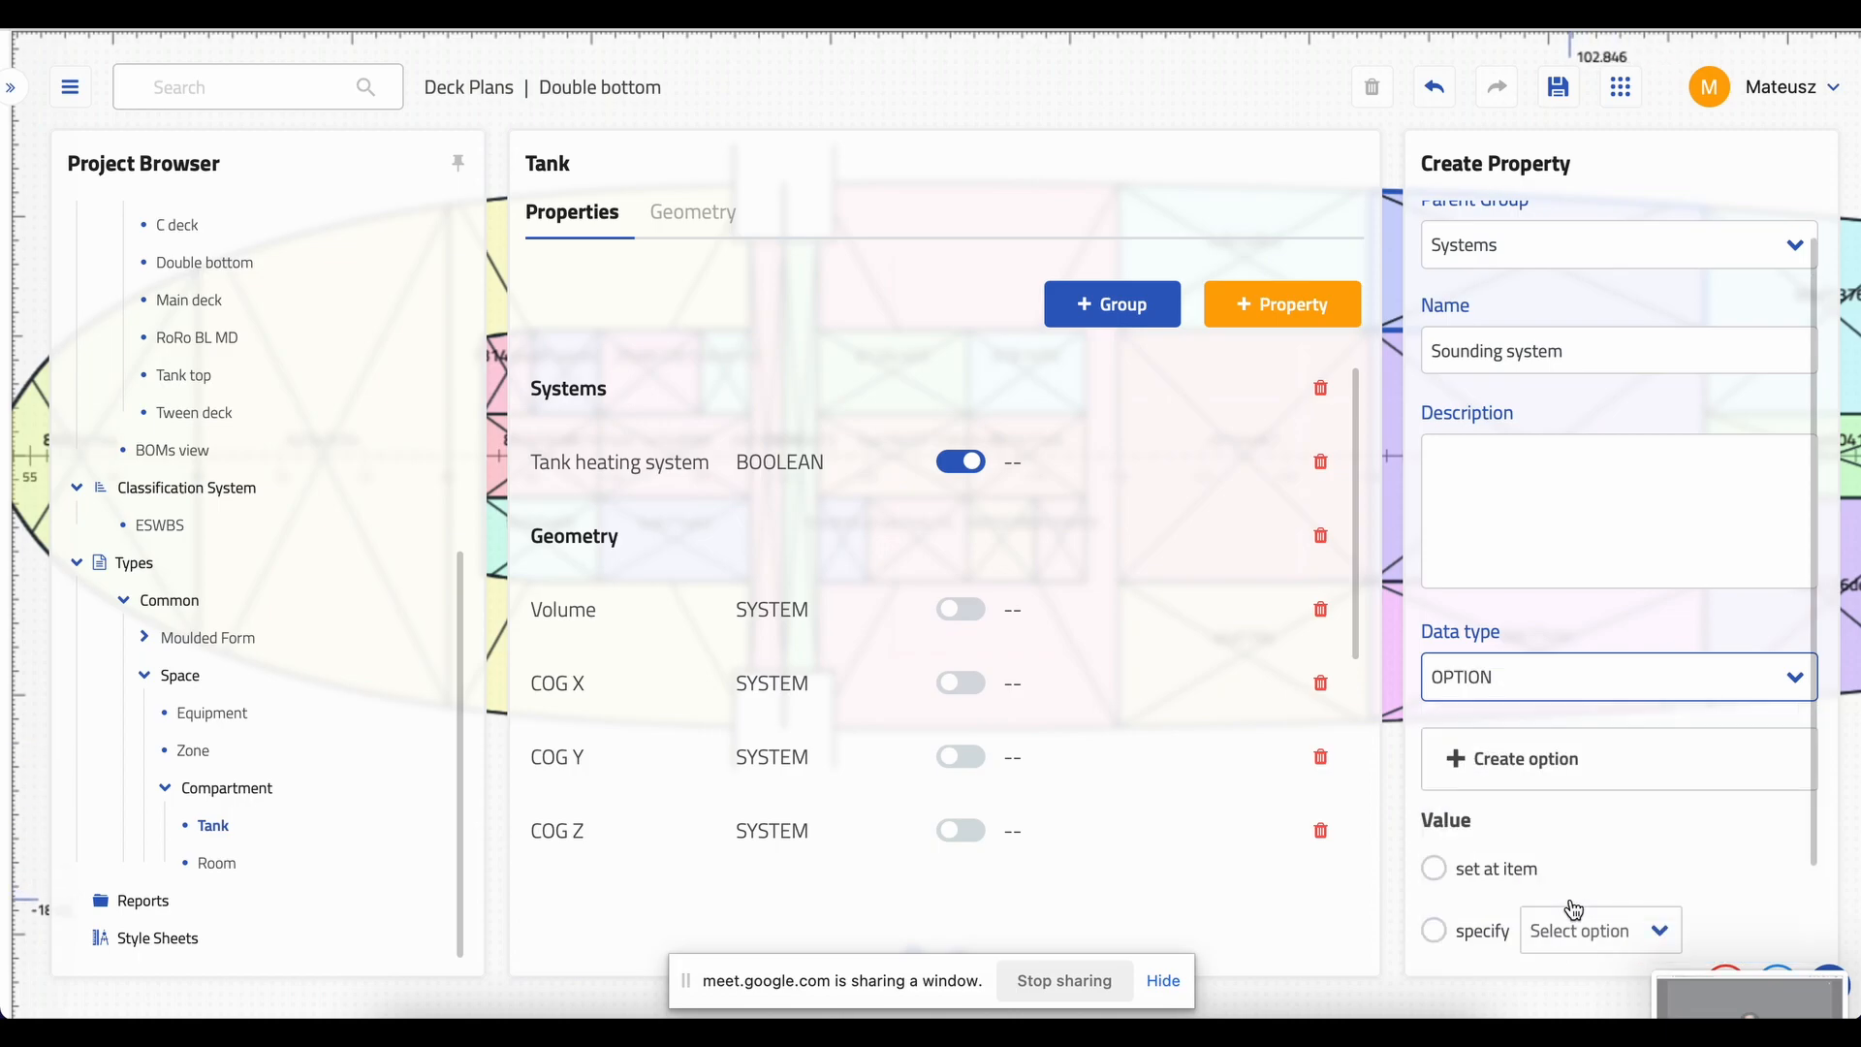
- Add the options Manual and Remote to the Sounding system property
scroll(1518, 773, down, 1)
click(1518, 727)
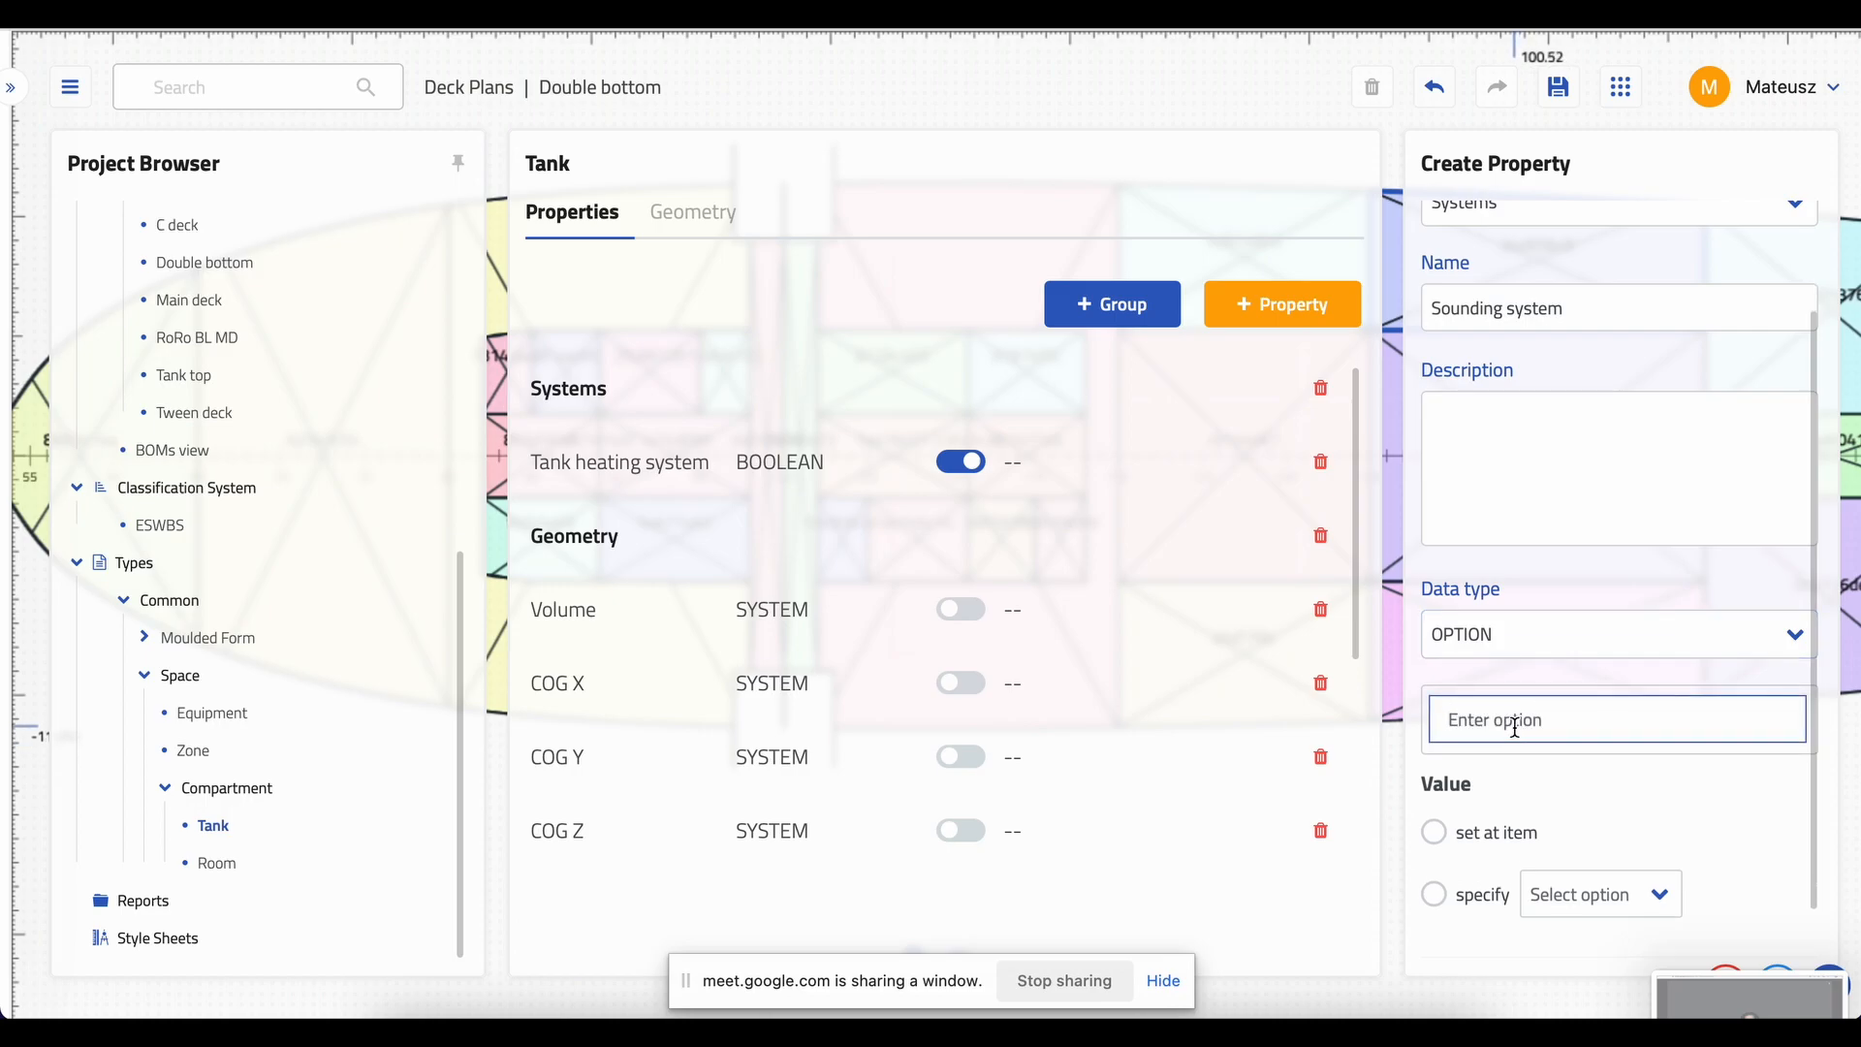
text(Manual)
click(1789, 719)
click(1567, 798)
text(Remote)
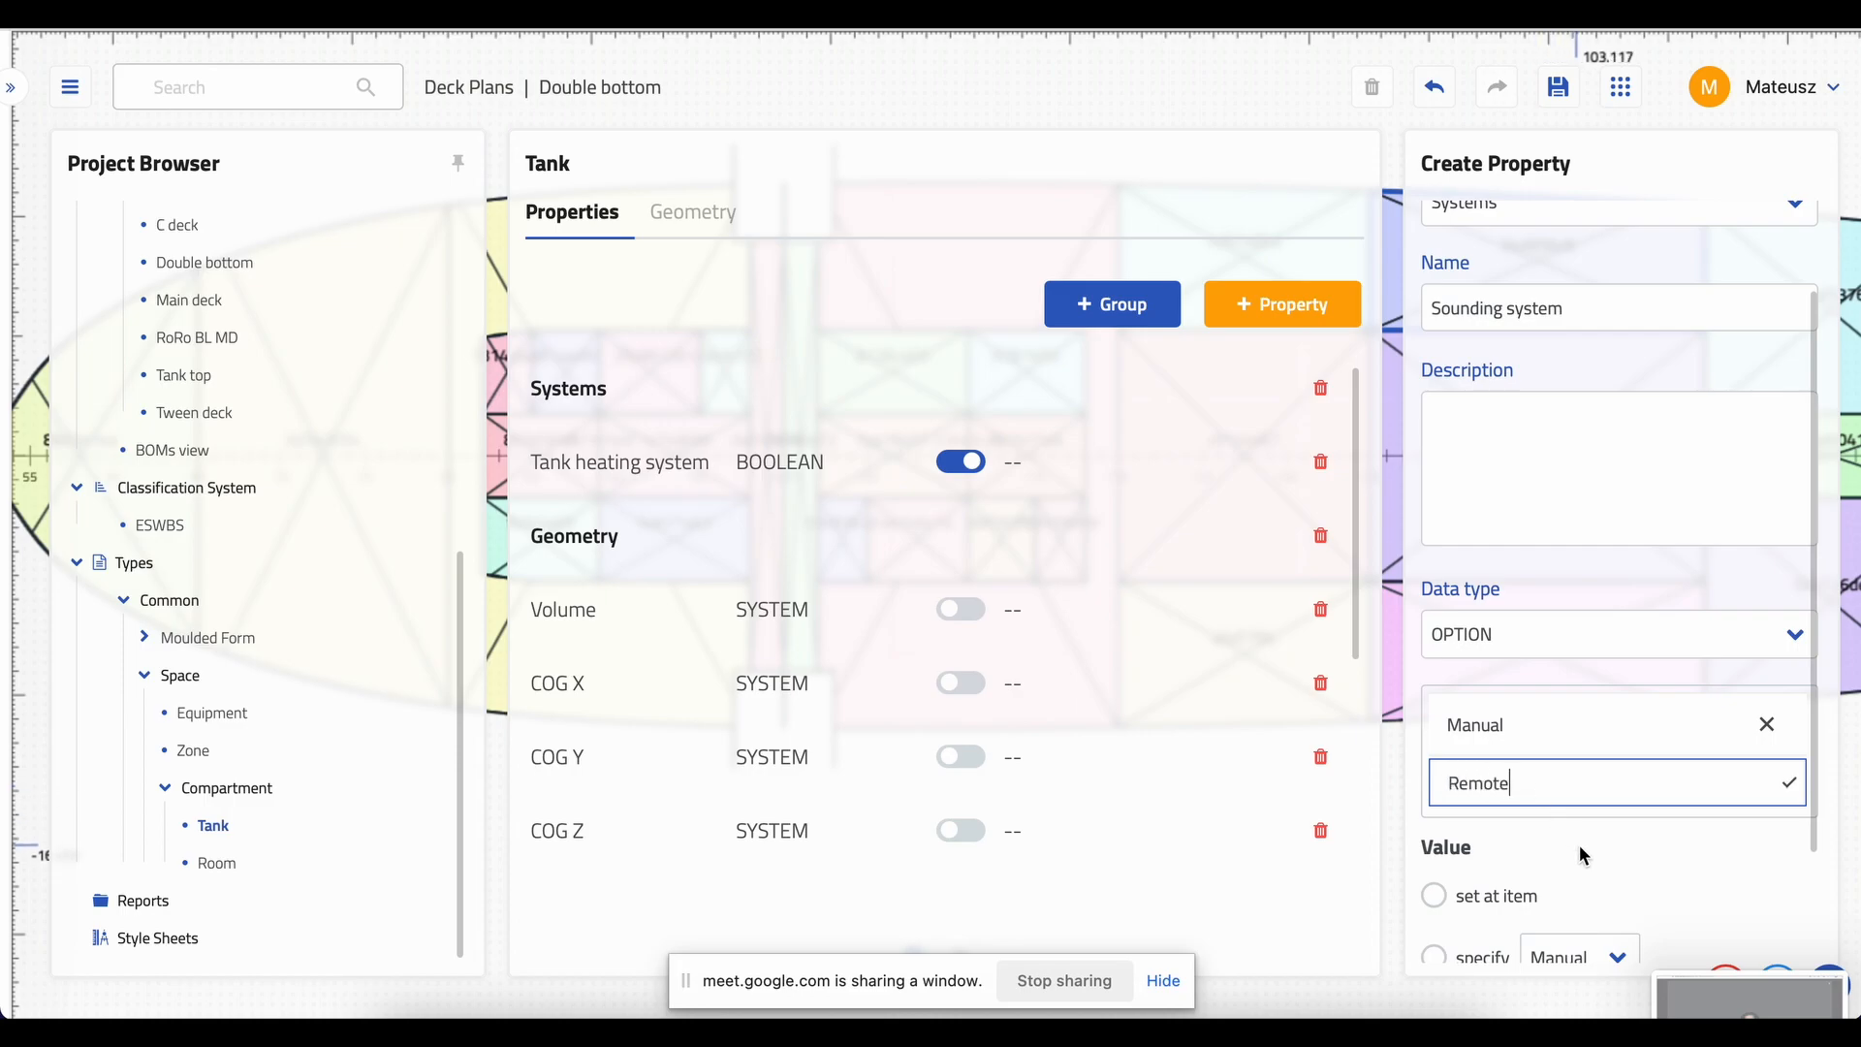
click(1788, 785)
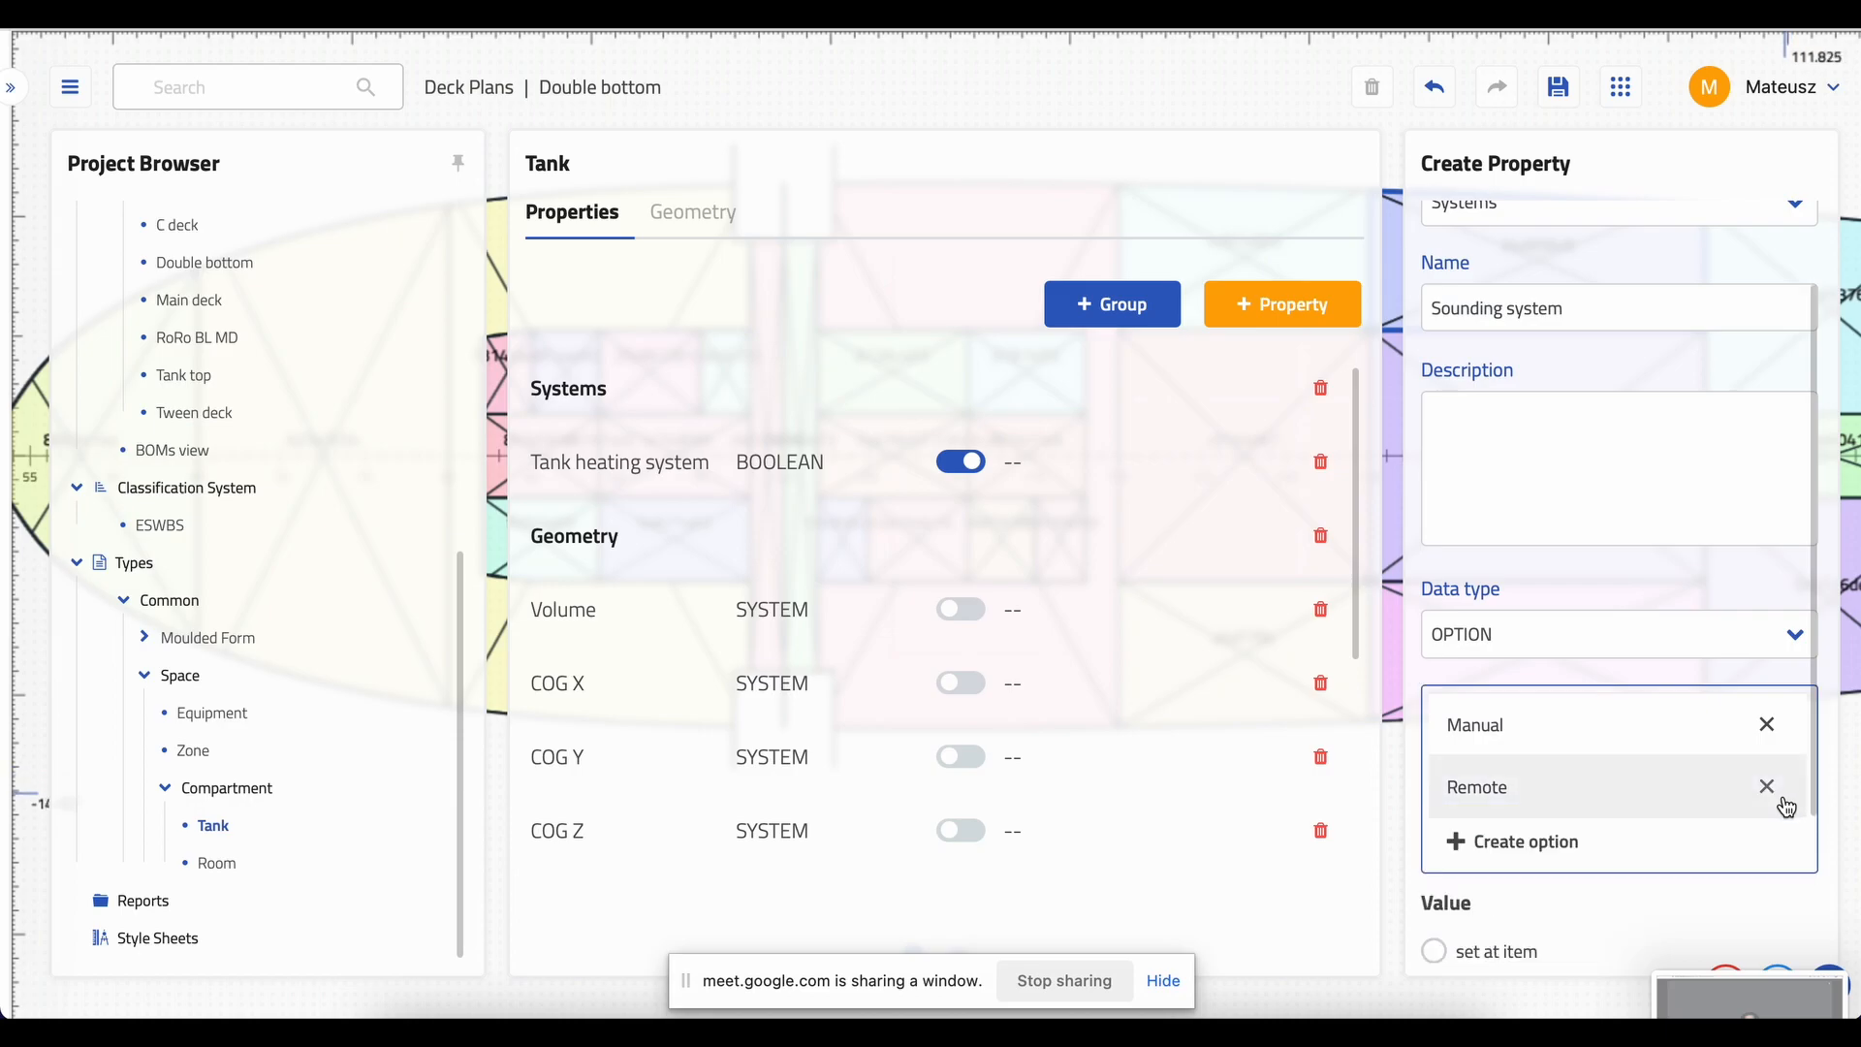
- Make the Sounding system value set at item and apply the new property to the Tank type
scroll(1726, 853, down, 1)
click(1444, 858)
scroll(1571, 845, down, 1)
click(1701, 942)
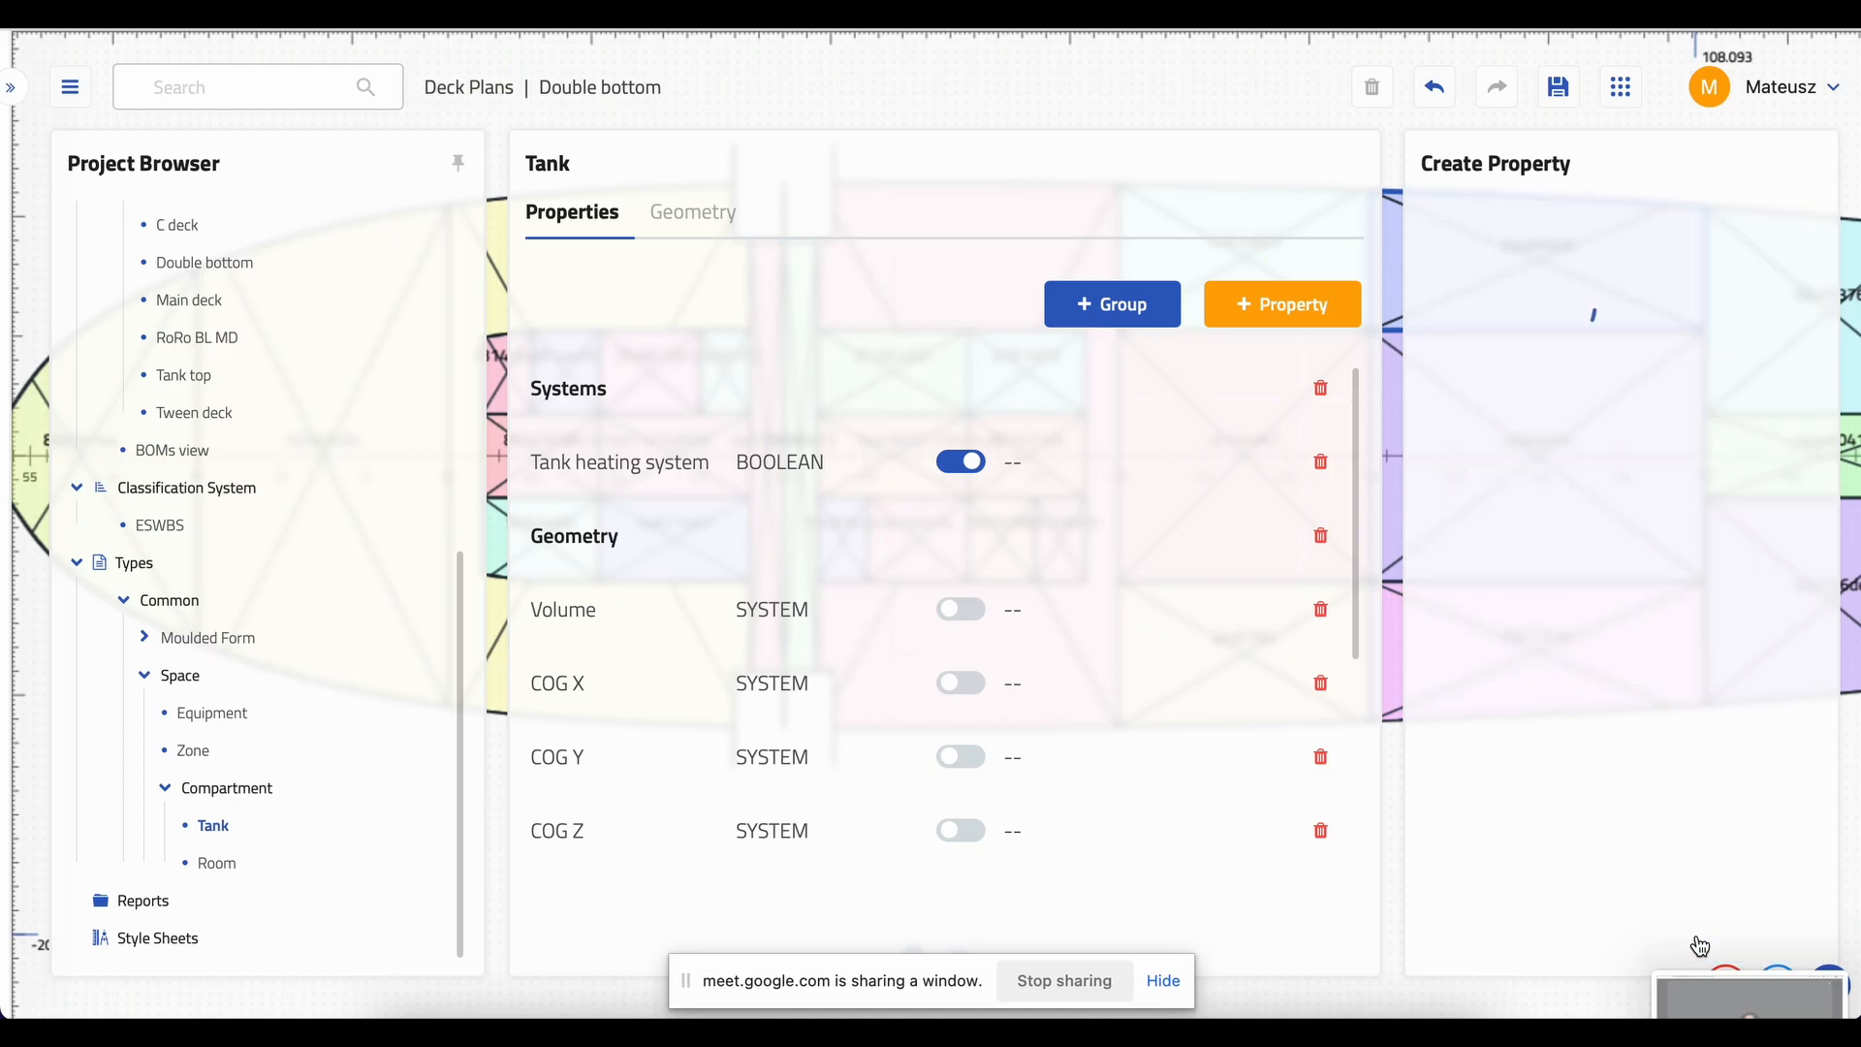
- Review the Tank type's property list across the Systems, Geometry and General groups
scroll(735, 496, down, 5)
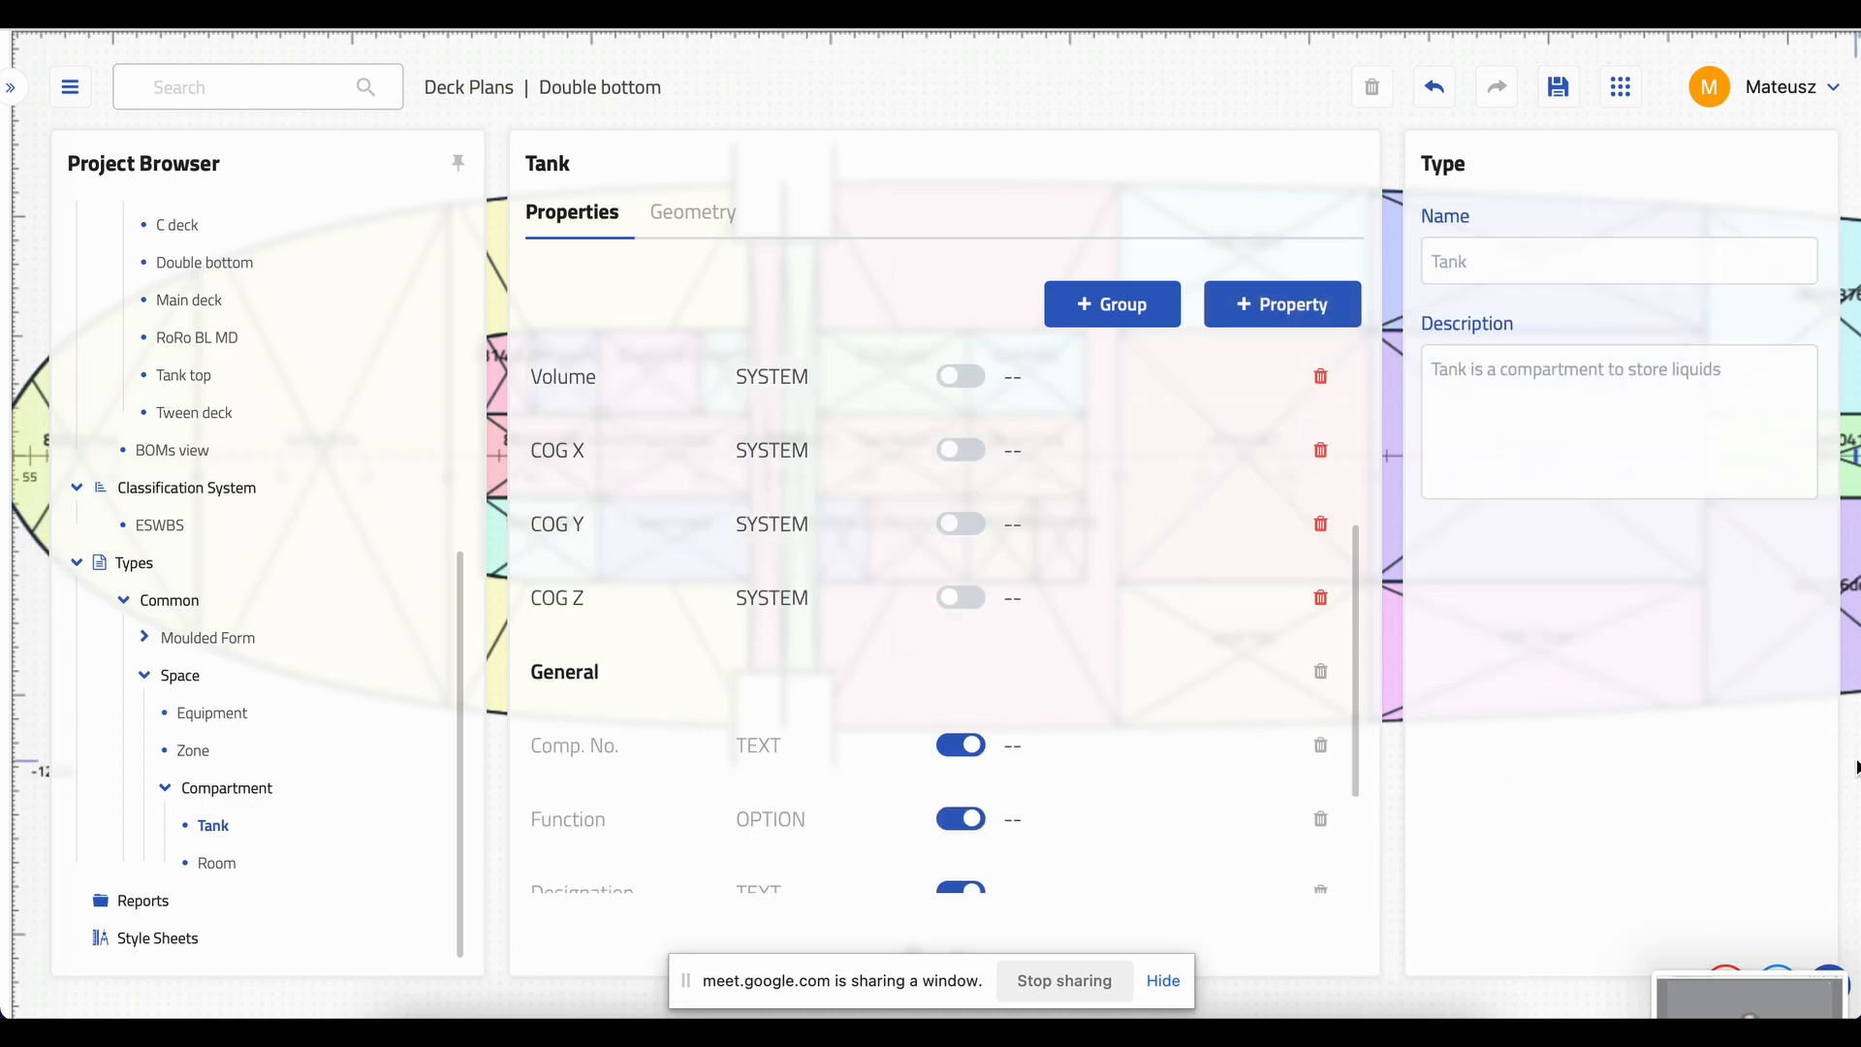
scroll(1251, 719, down, 2)
scroll(1250, 719, up, 8)
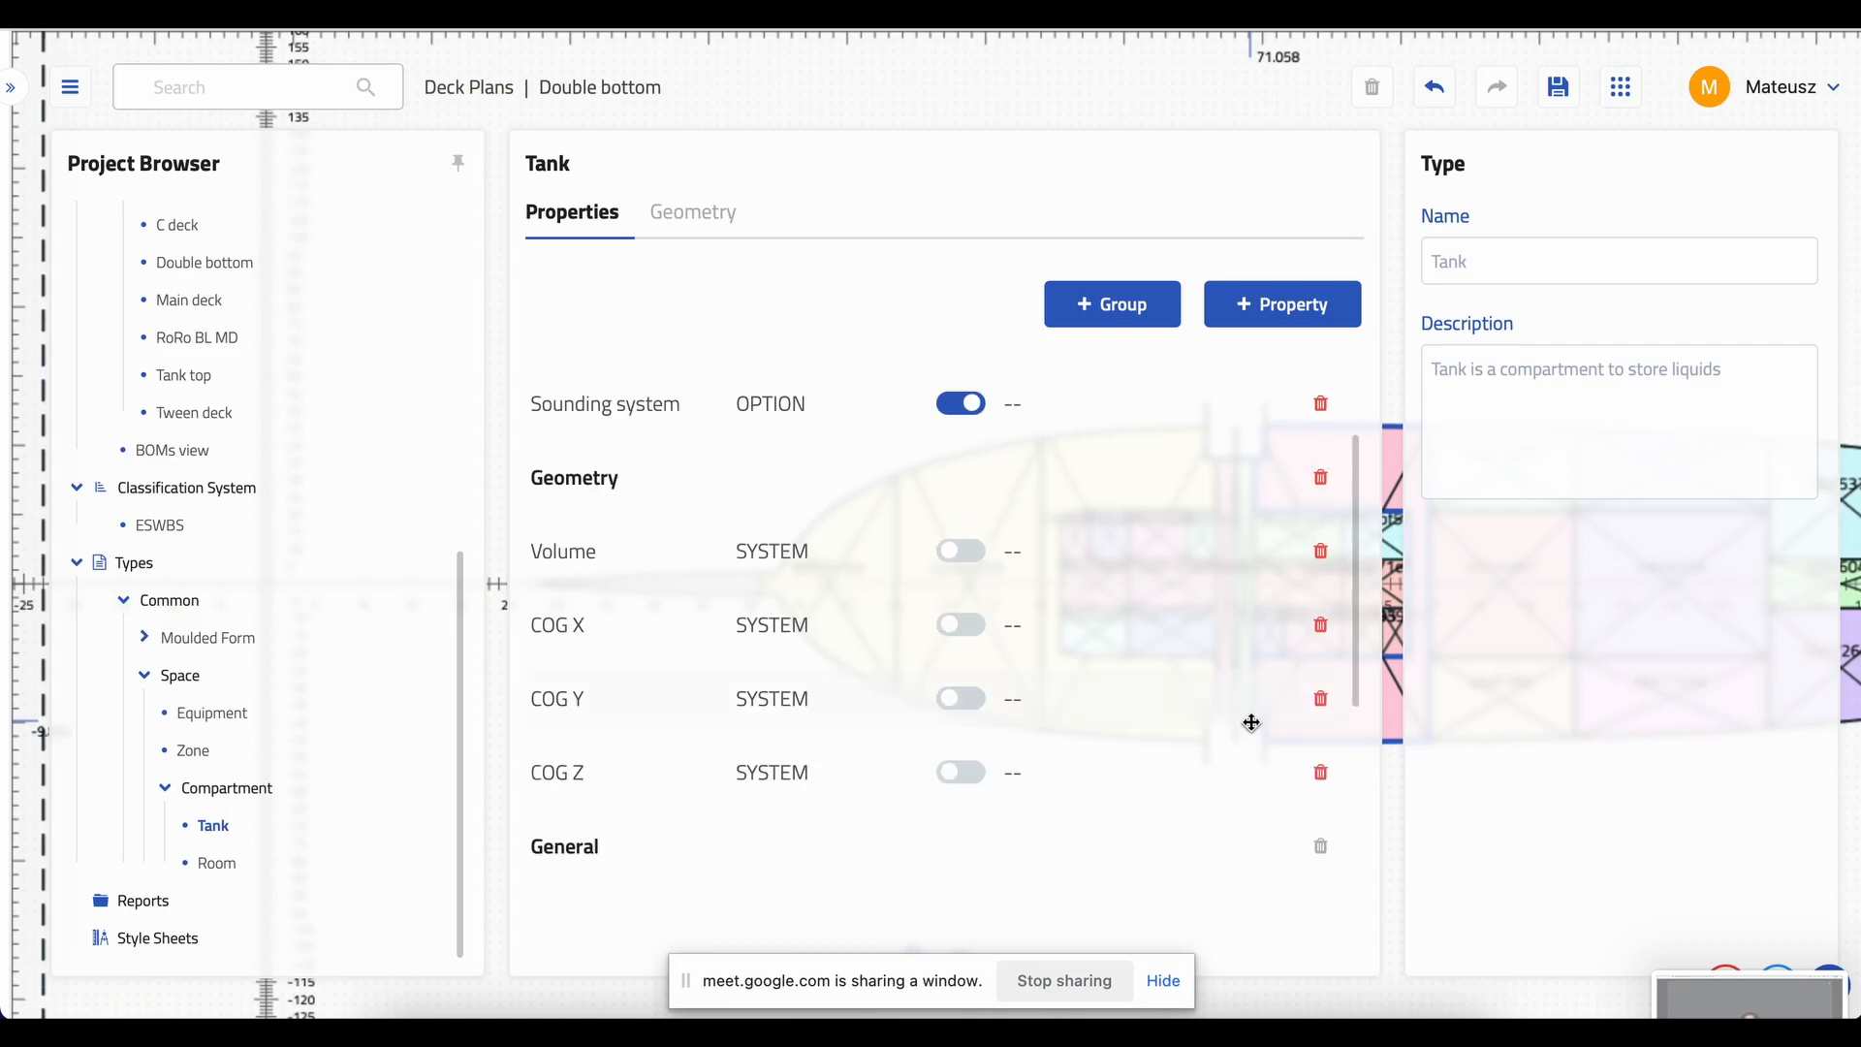
scroll(1246, 719, down, 5)
scroll(1227, 720, down, 3)
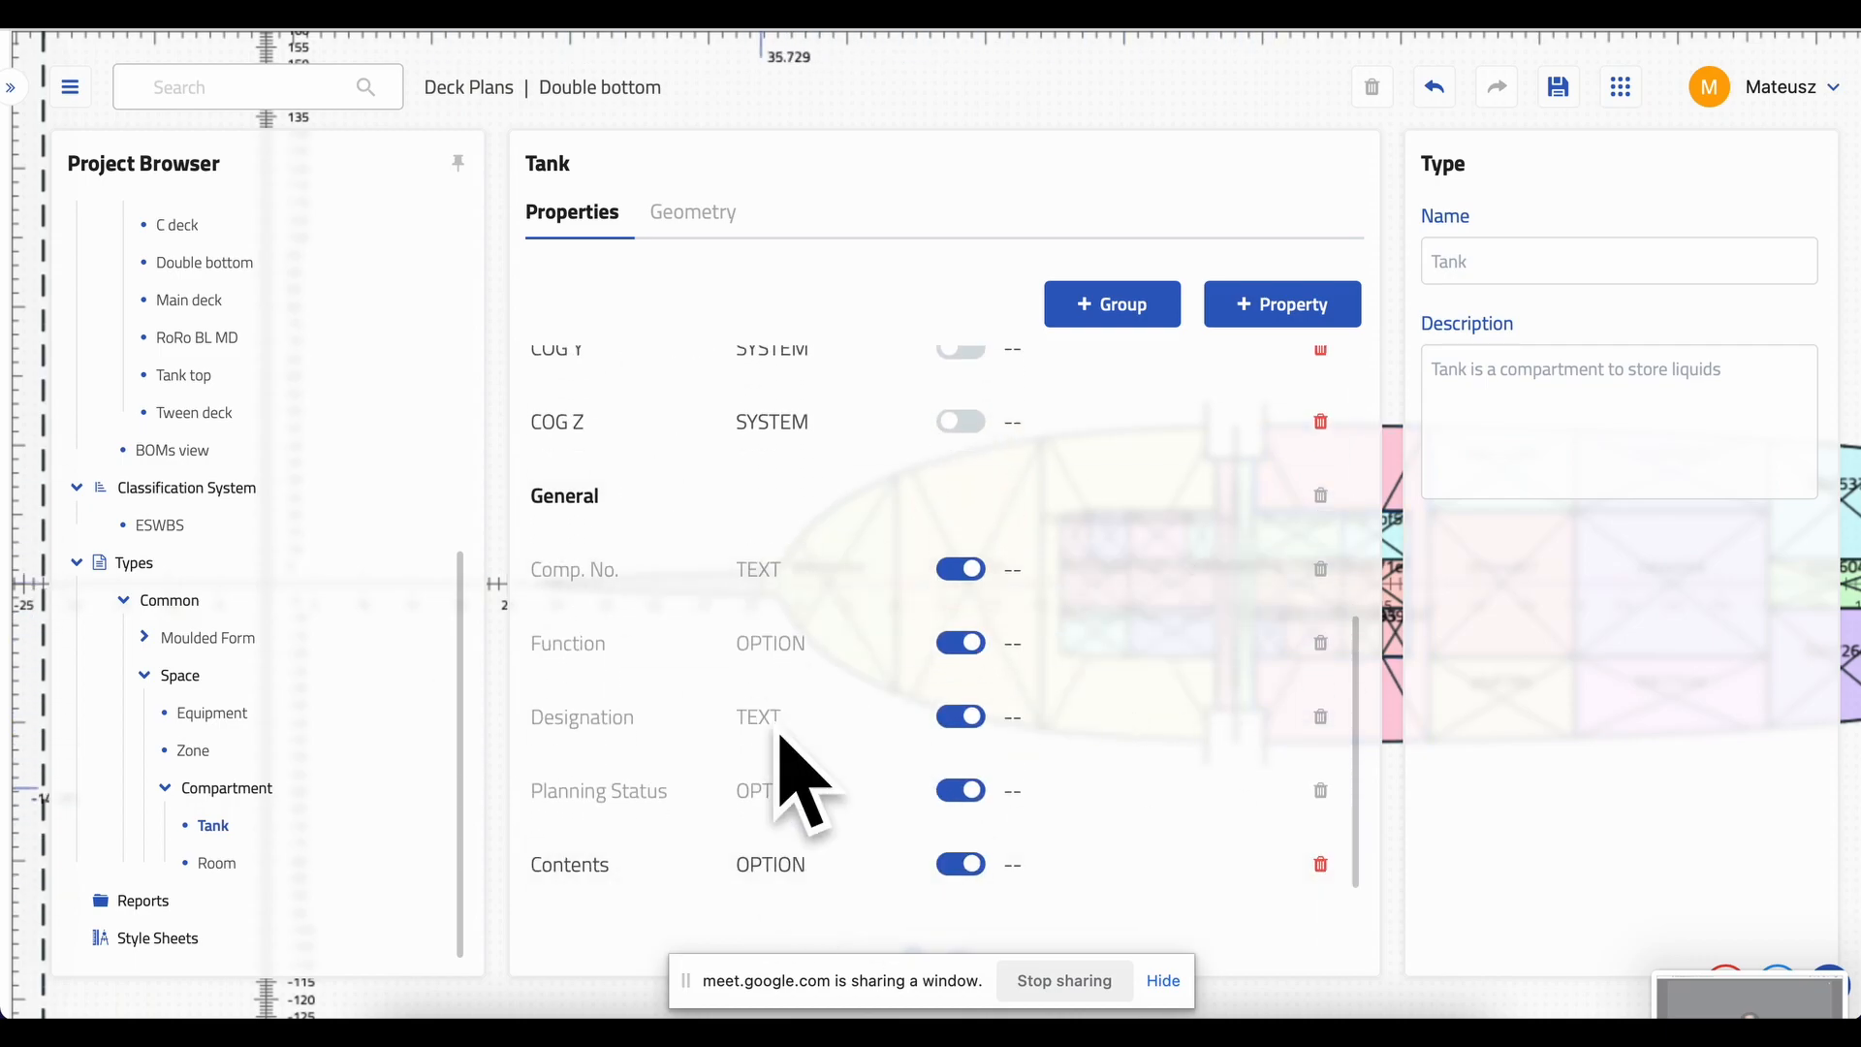
- Open the Room compartment type and examine its HVAC, Systems, Geometry and General properties
click(208, 863)
scroll(559, 688, down, 6)
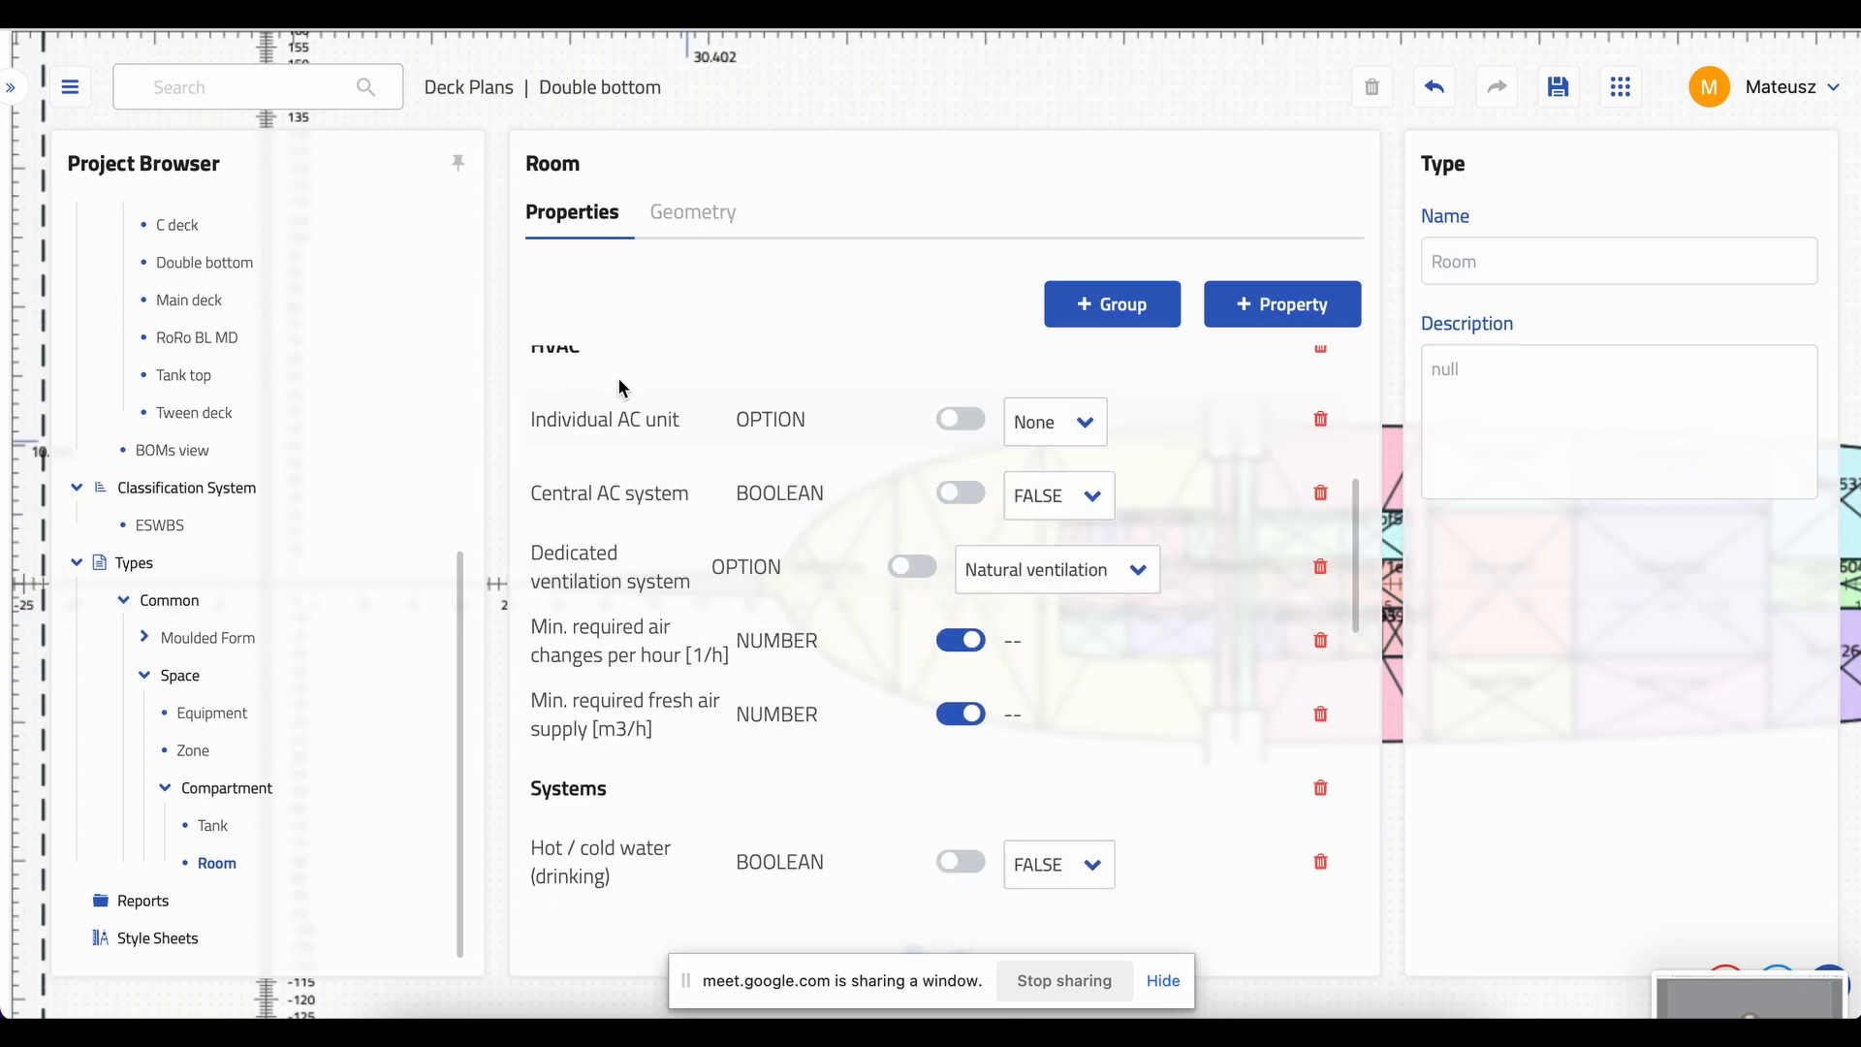
scroll(700, 769, down, 1)
scroll(678, 760, down, 3)
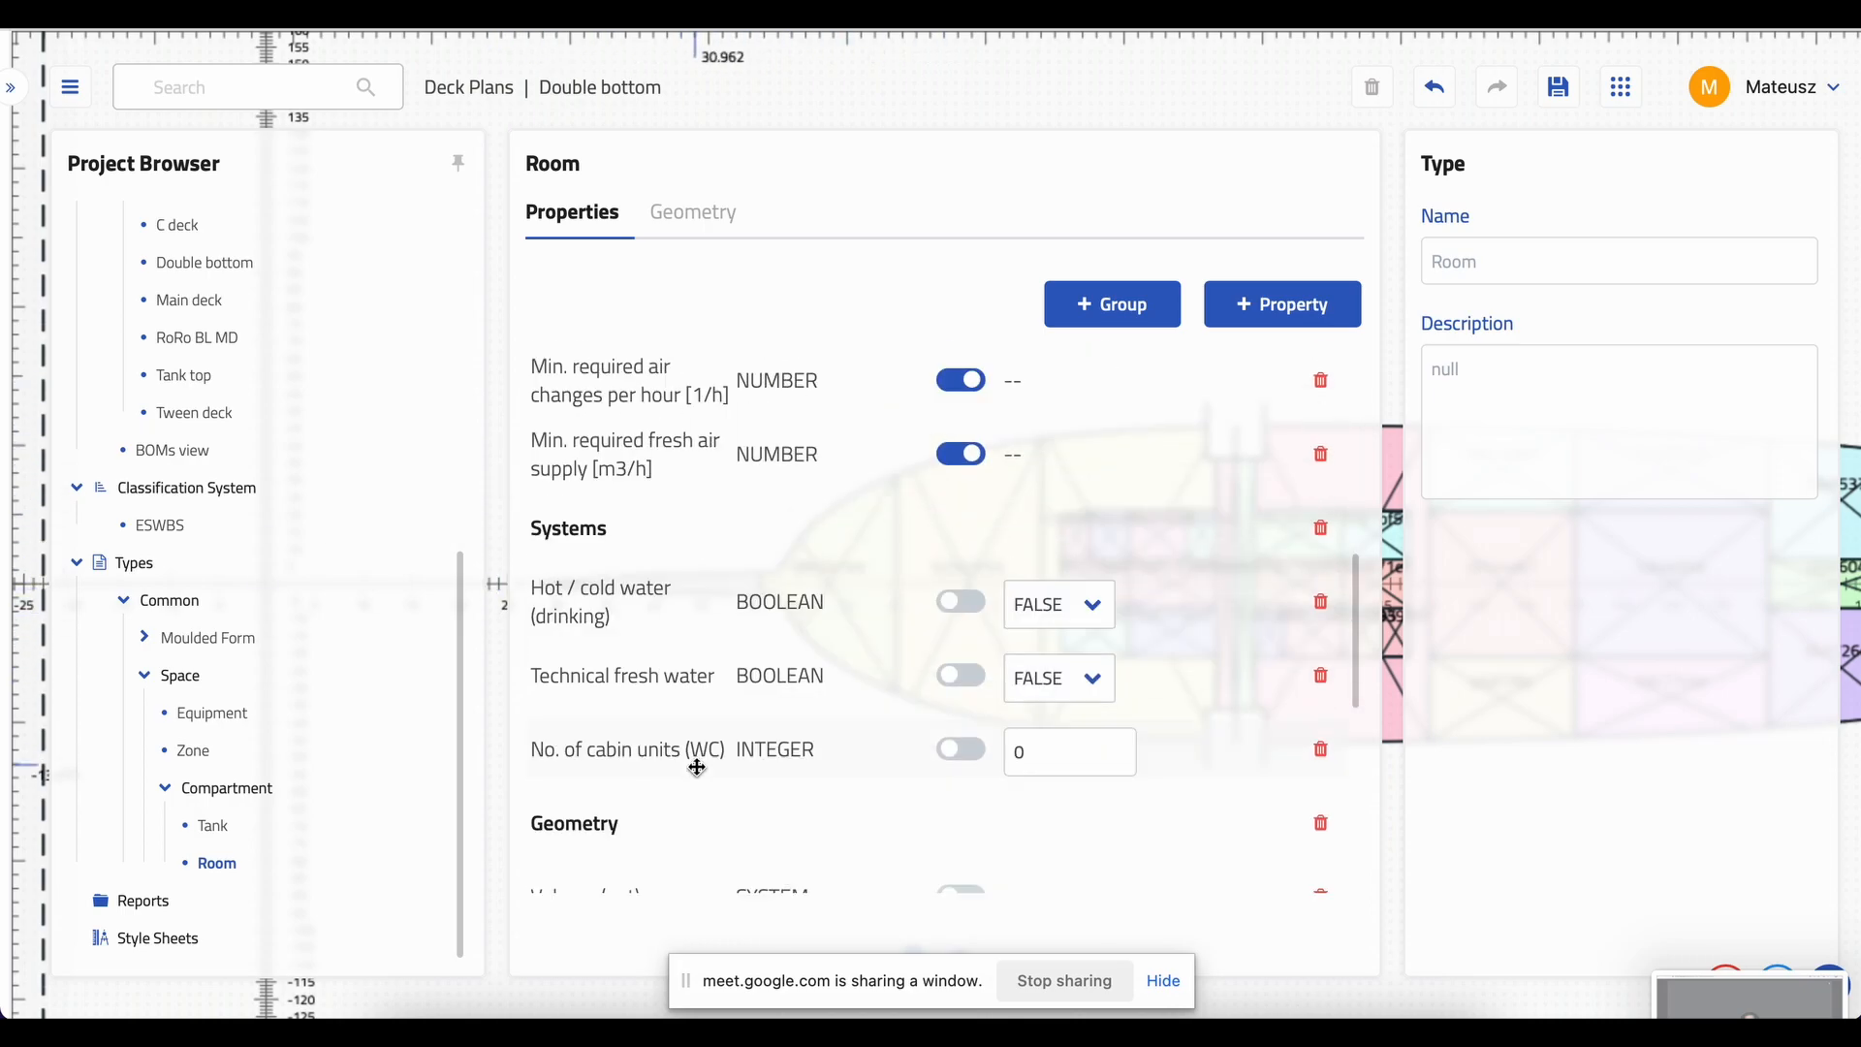
scroll(771, 621, up, 4)
scroll(669, 466, up, 2)
scroll(627, 561, down, 6)
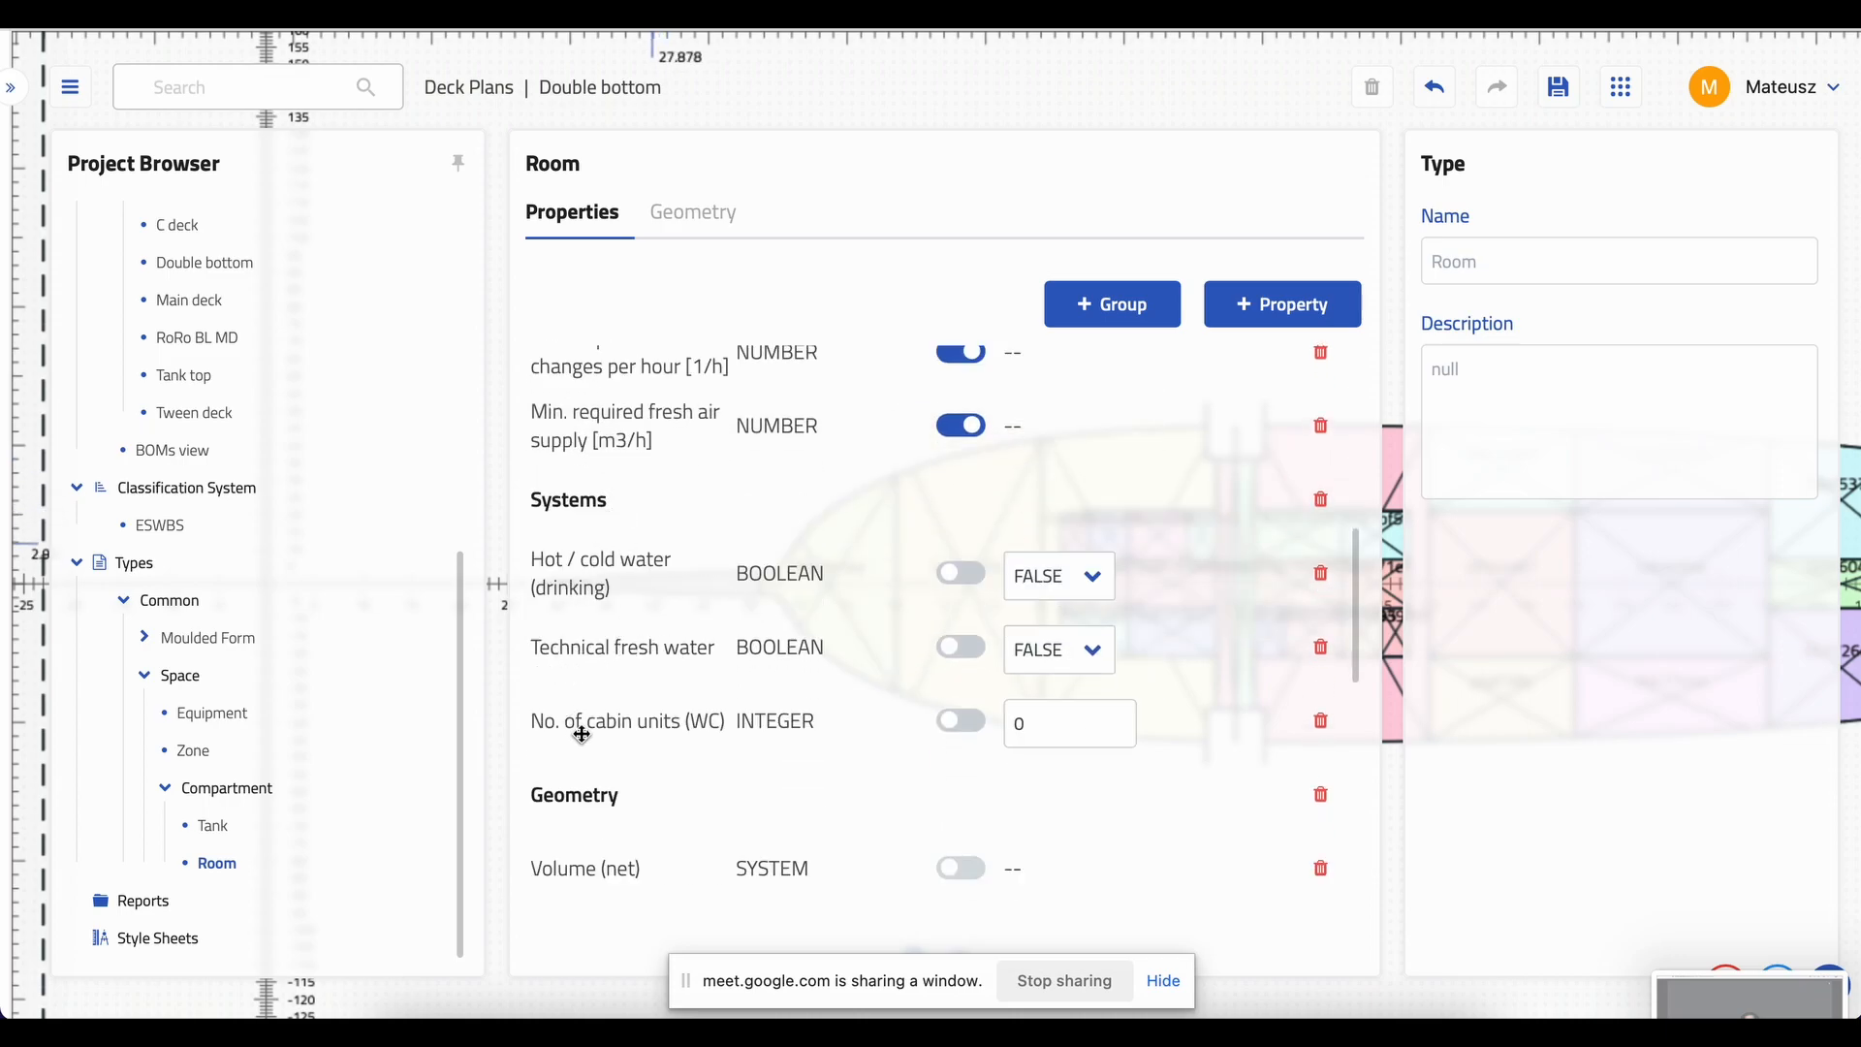
scroll(620, 529, down, 7)
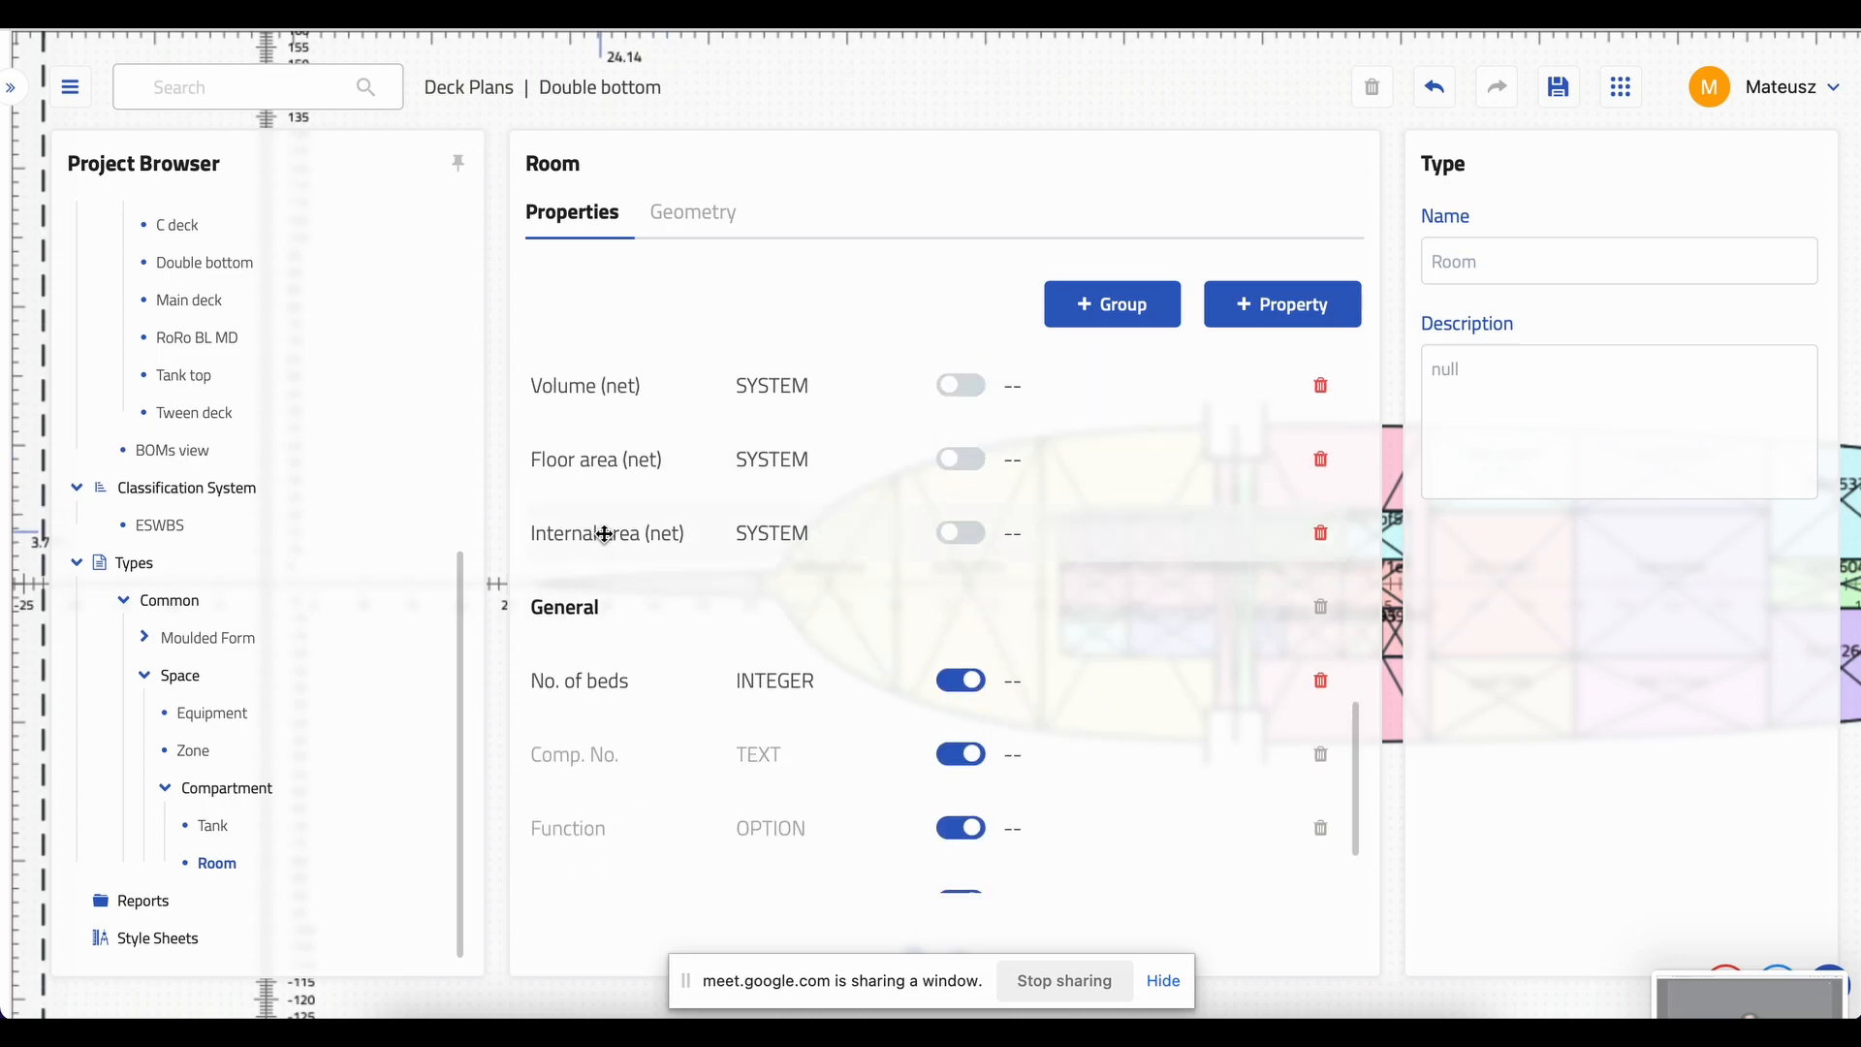
scroll(572, 465, up, 1)
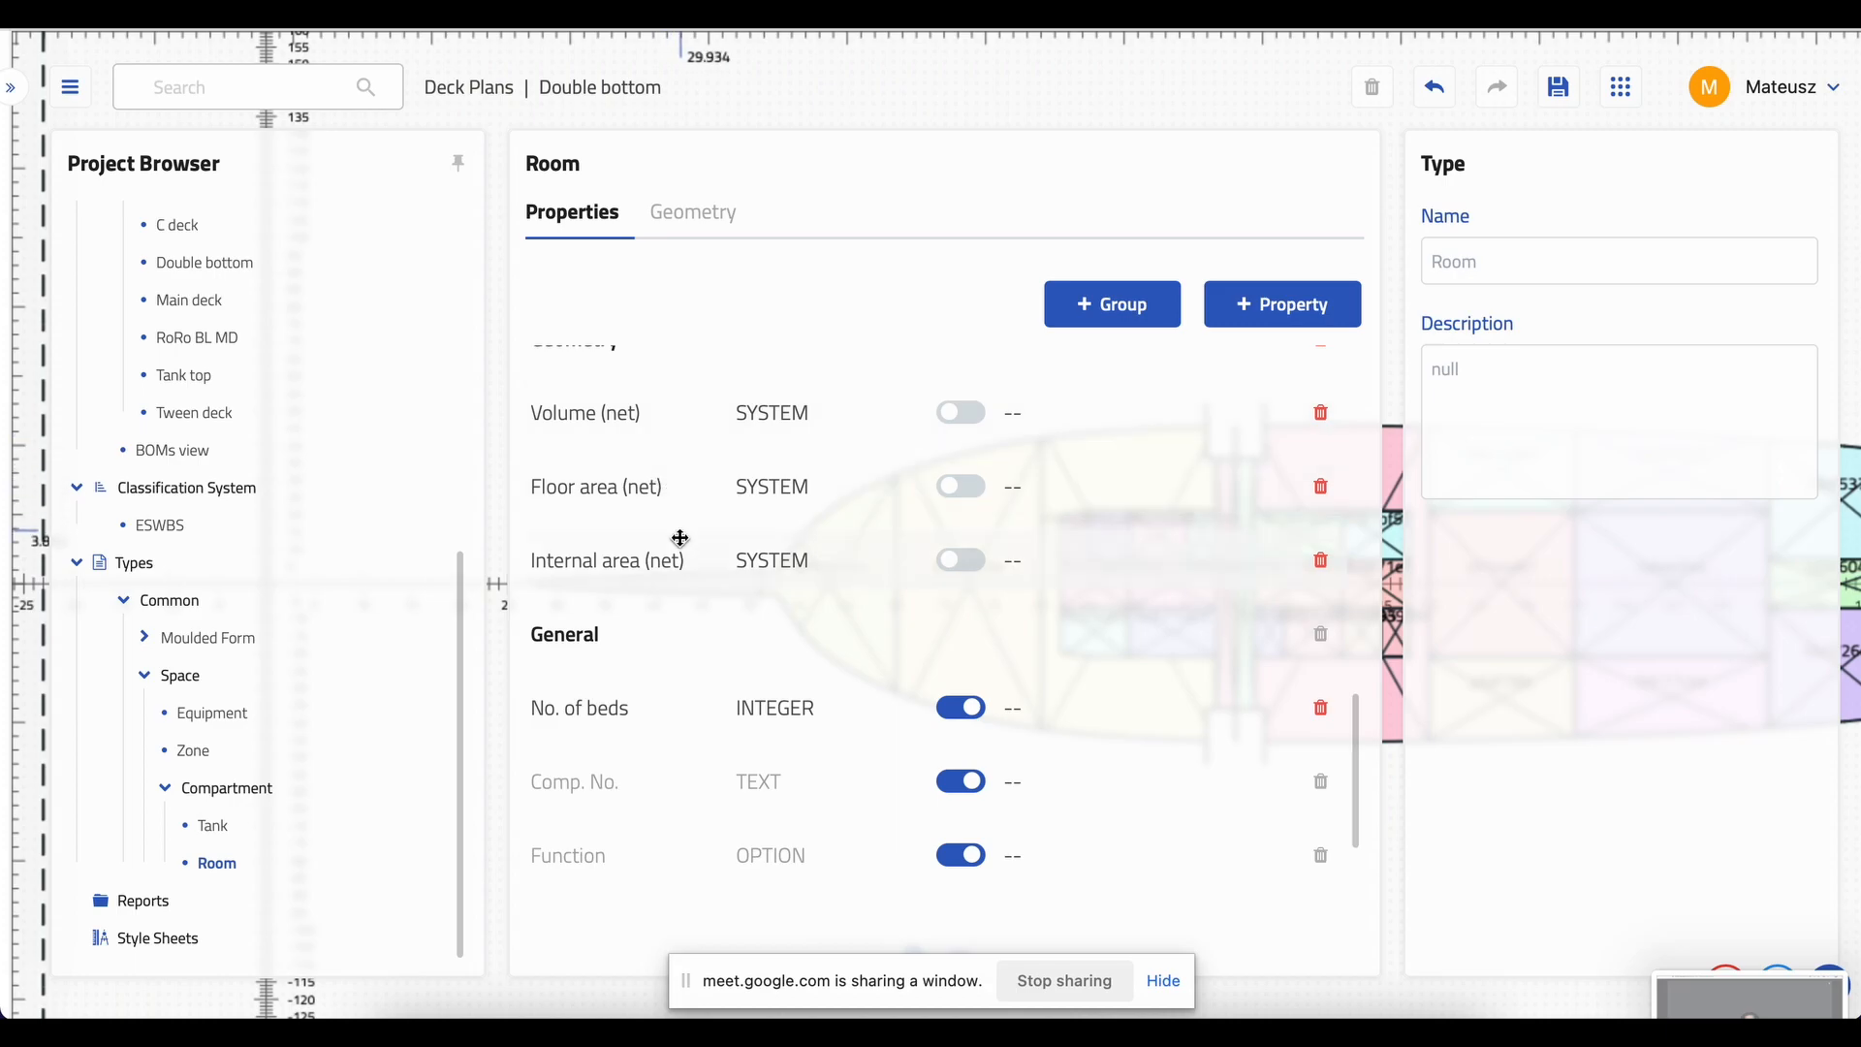
scroll(667, 528, up, 1)
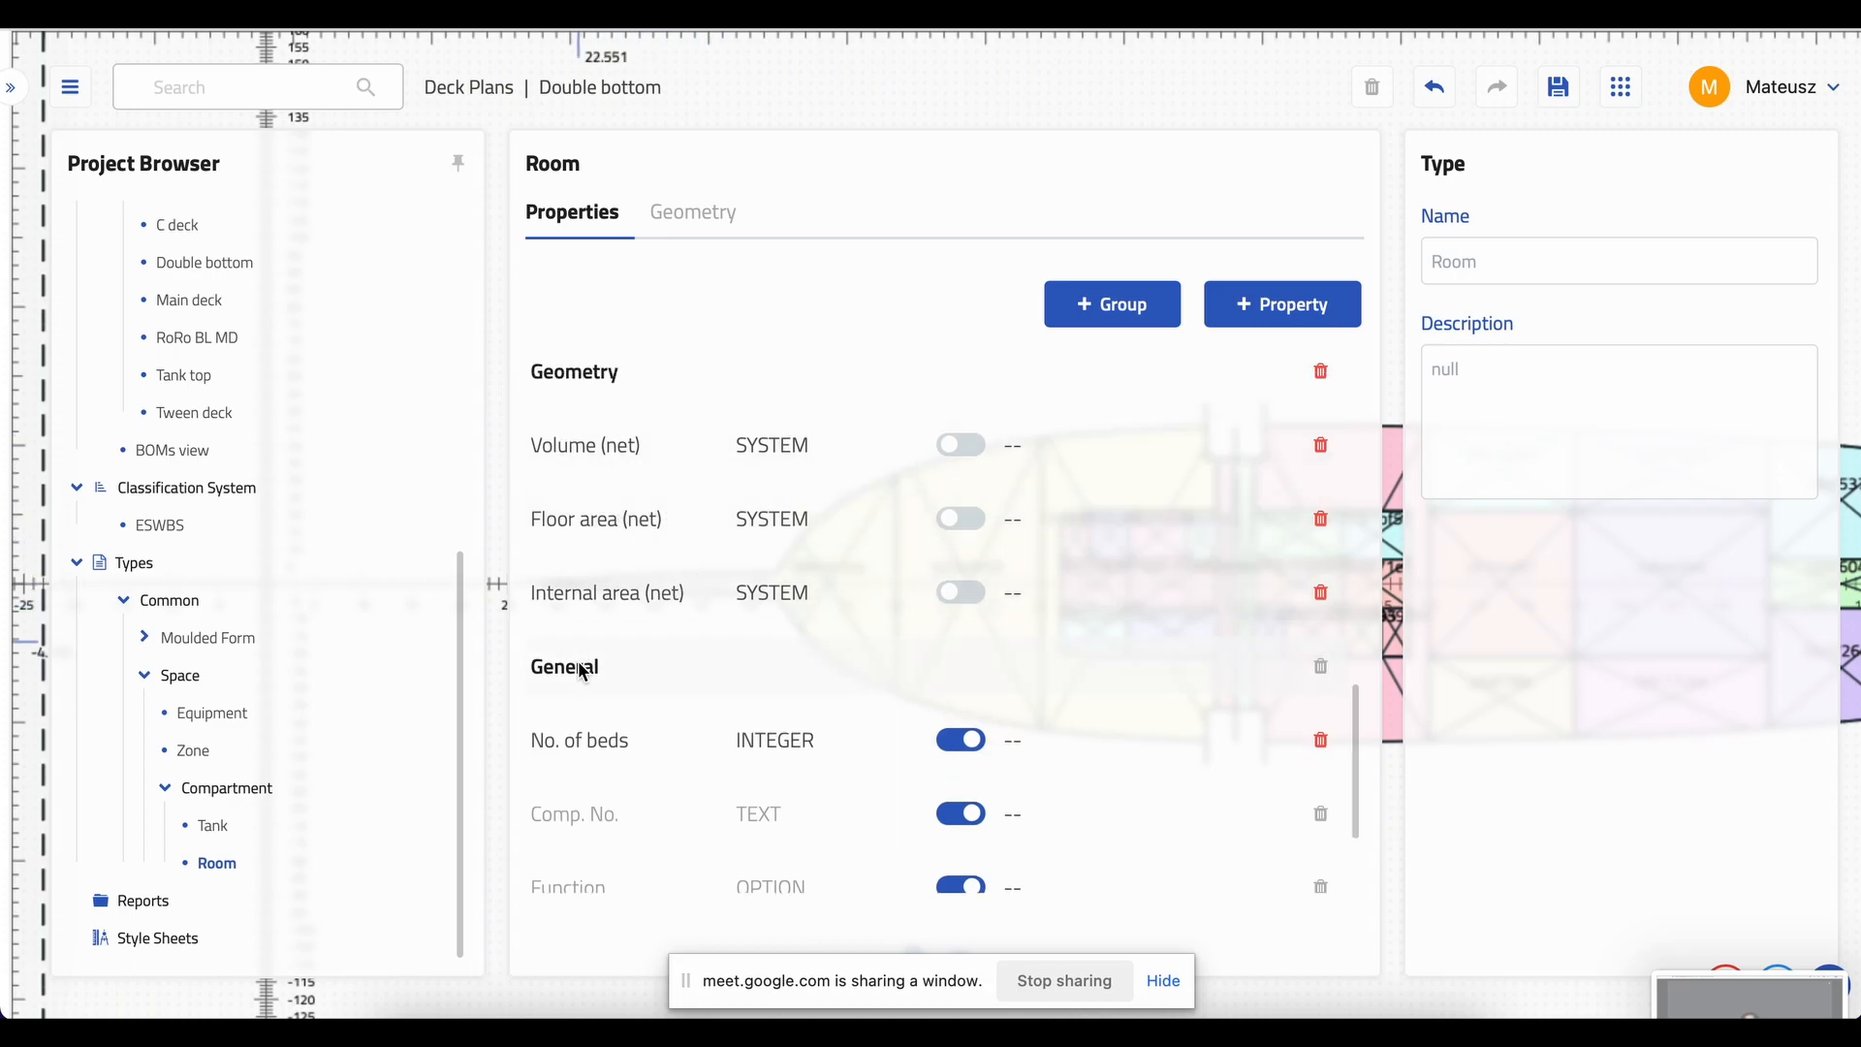
- Reopen the Tank type and look over its grouped properties
click(212, 826)
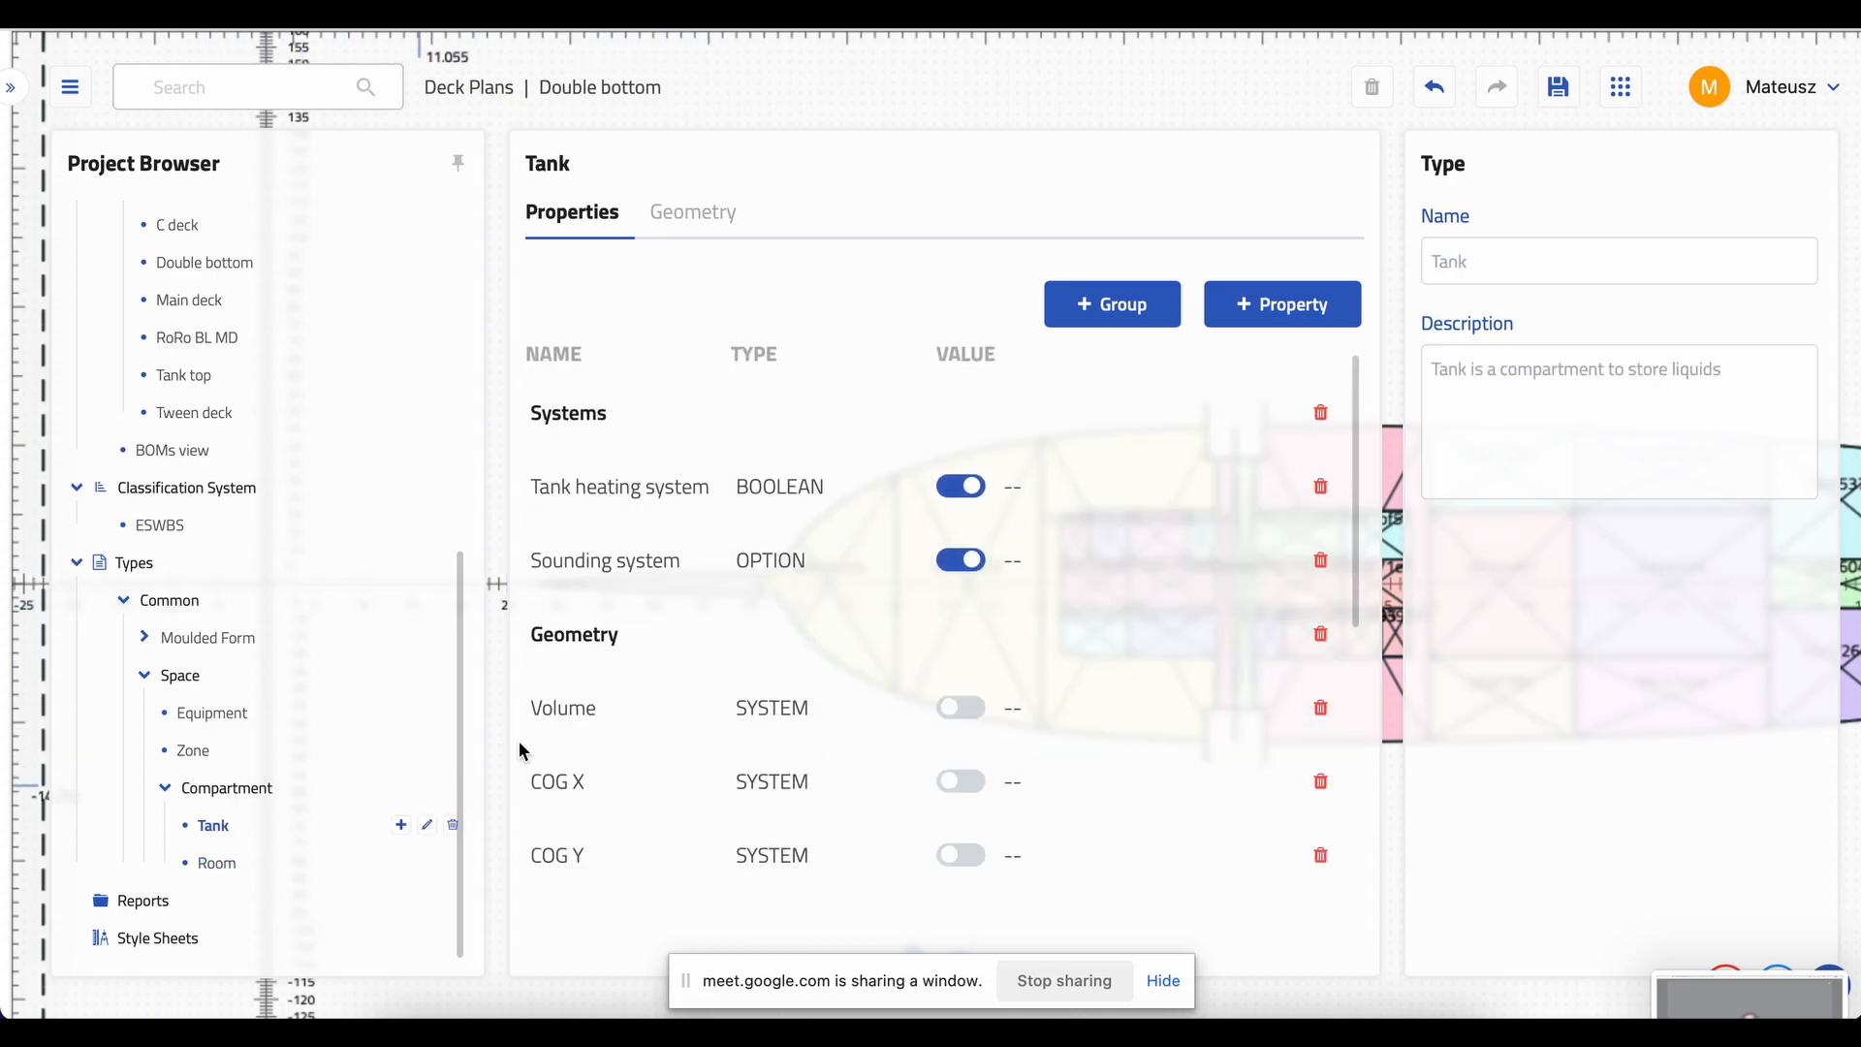
scroll(640, 630, down, 3)
scroll(652, 667, up, 3)
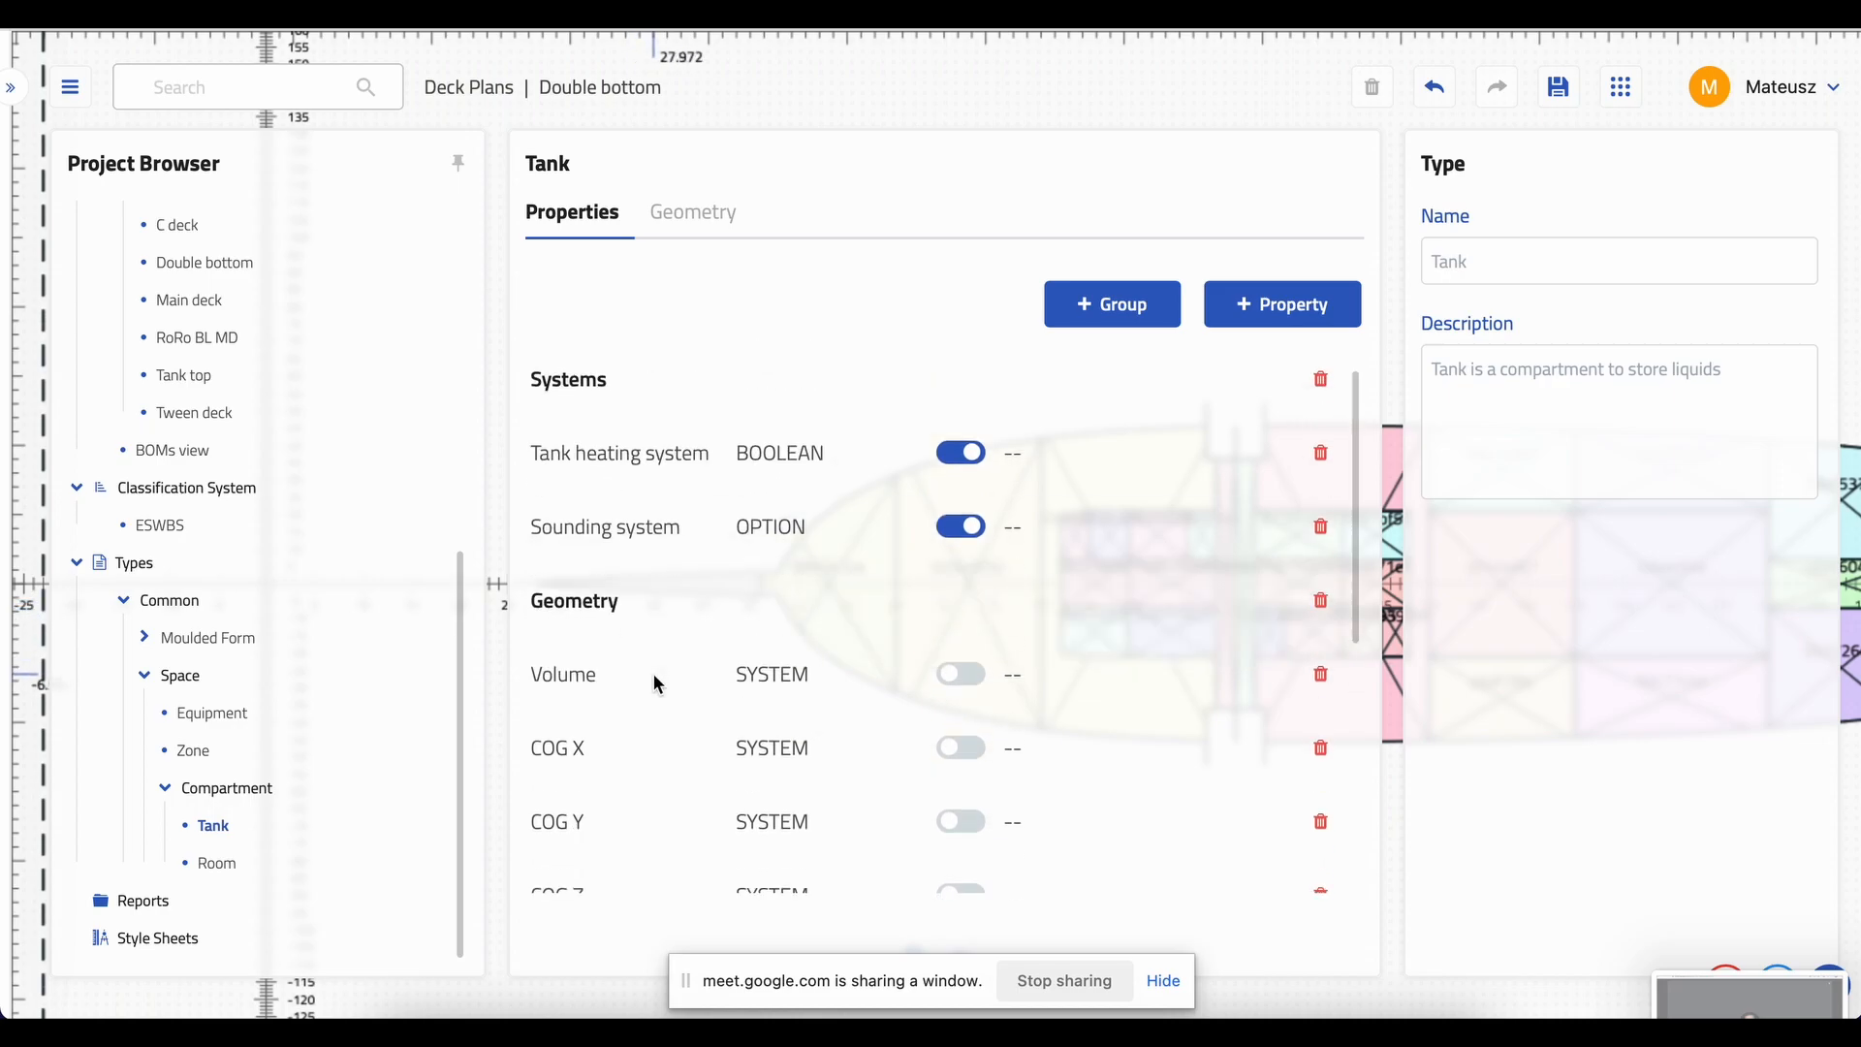
- Check the Tank type's General properties, return to the Double bottom deck plan and show the properties of compartment 88d341ea
scroll(657, 684, down, 5)
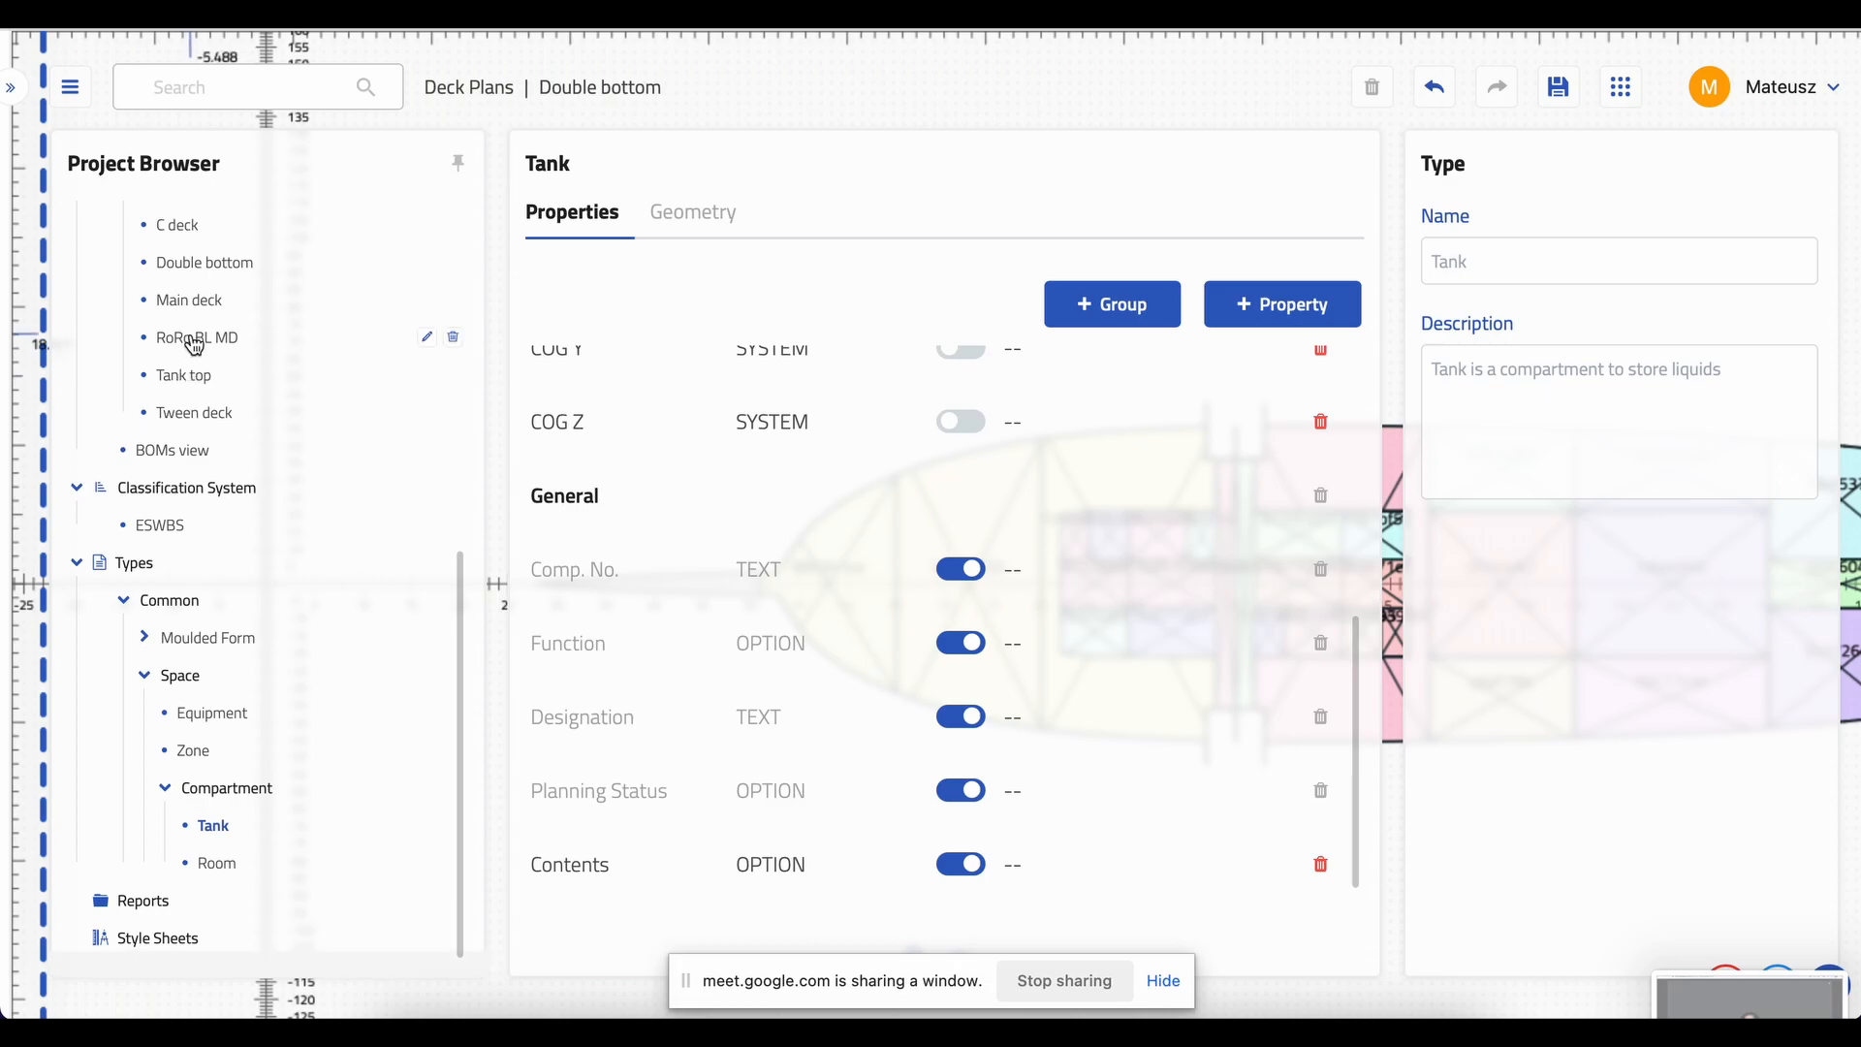
scroll(194, 344, up, 1)
click(199, 303)
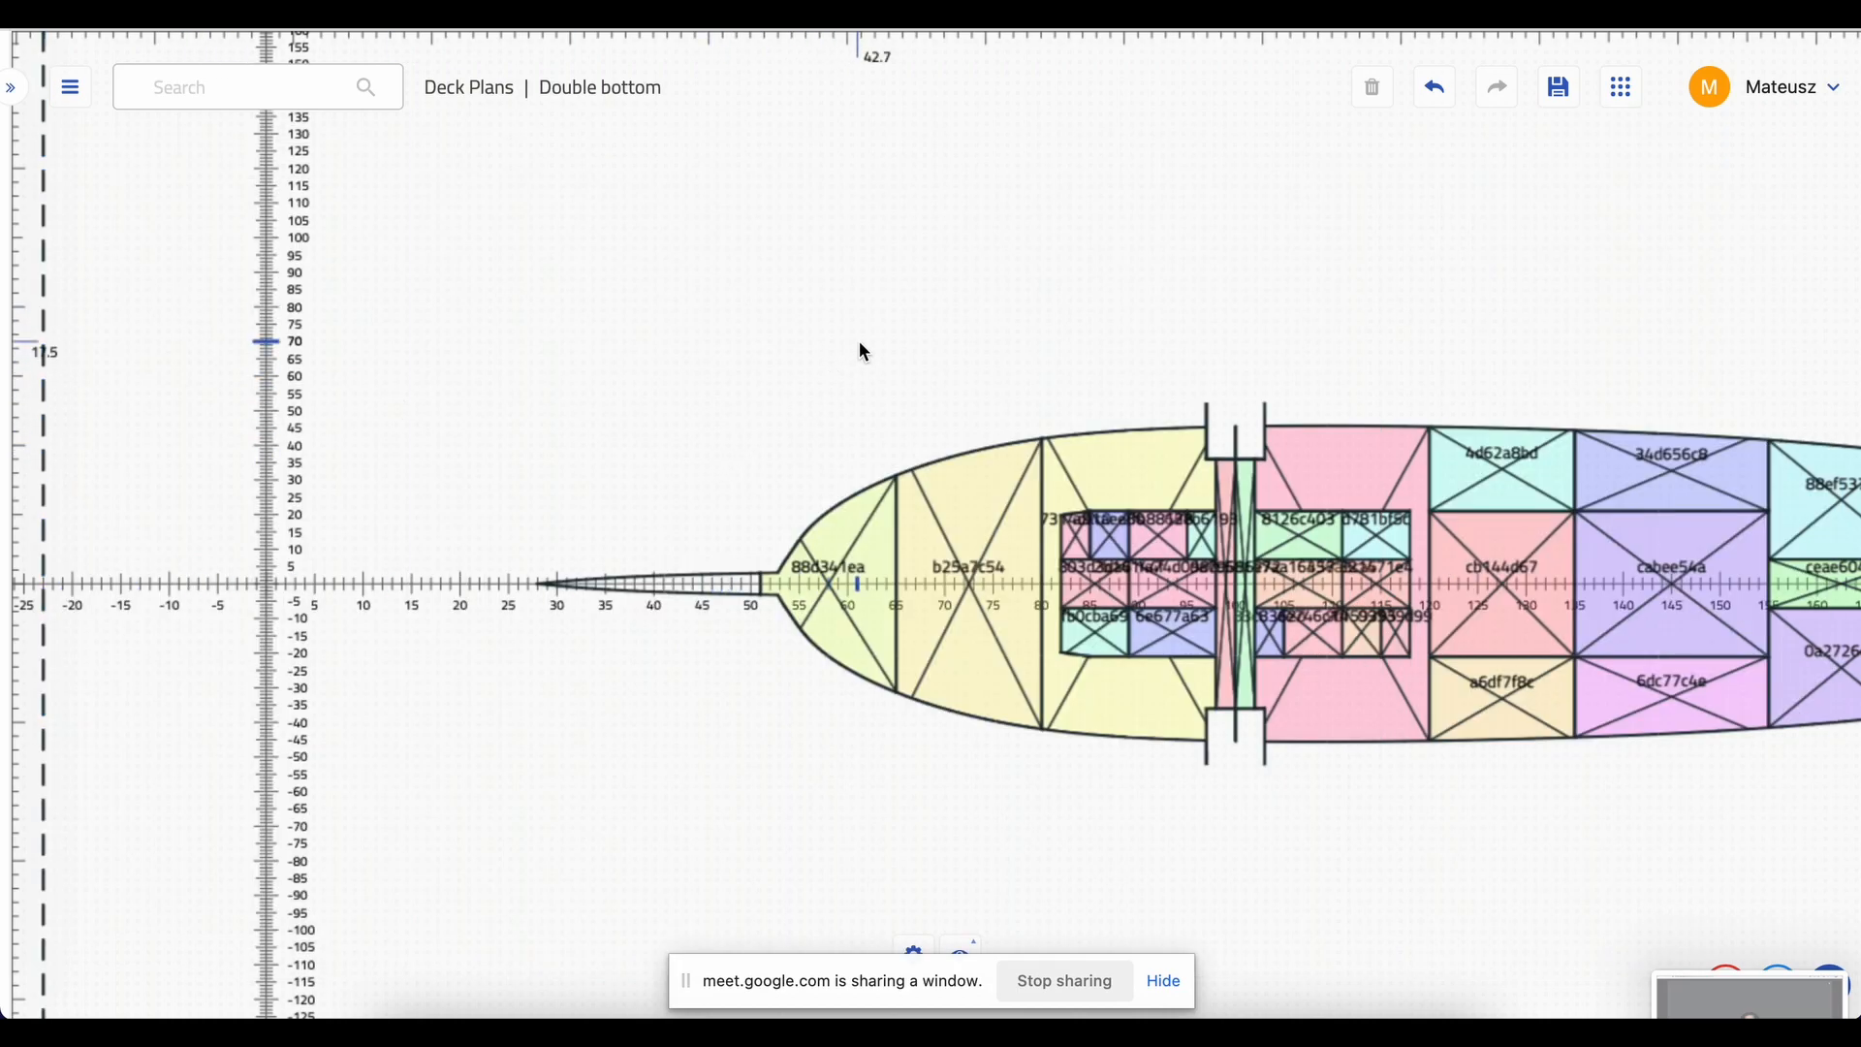
drag(863, 351, 532, 311)
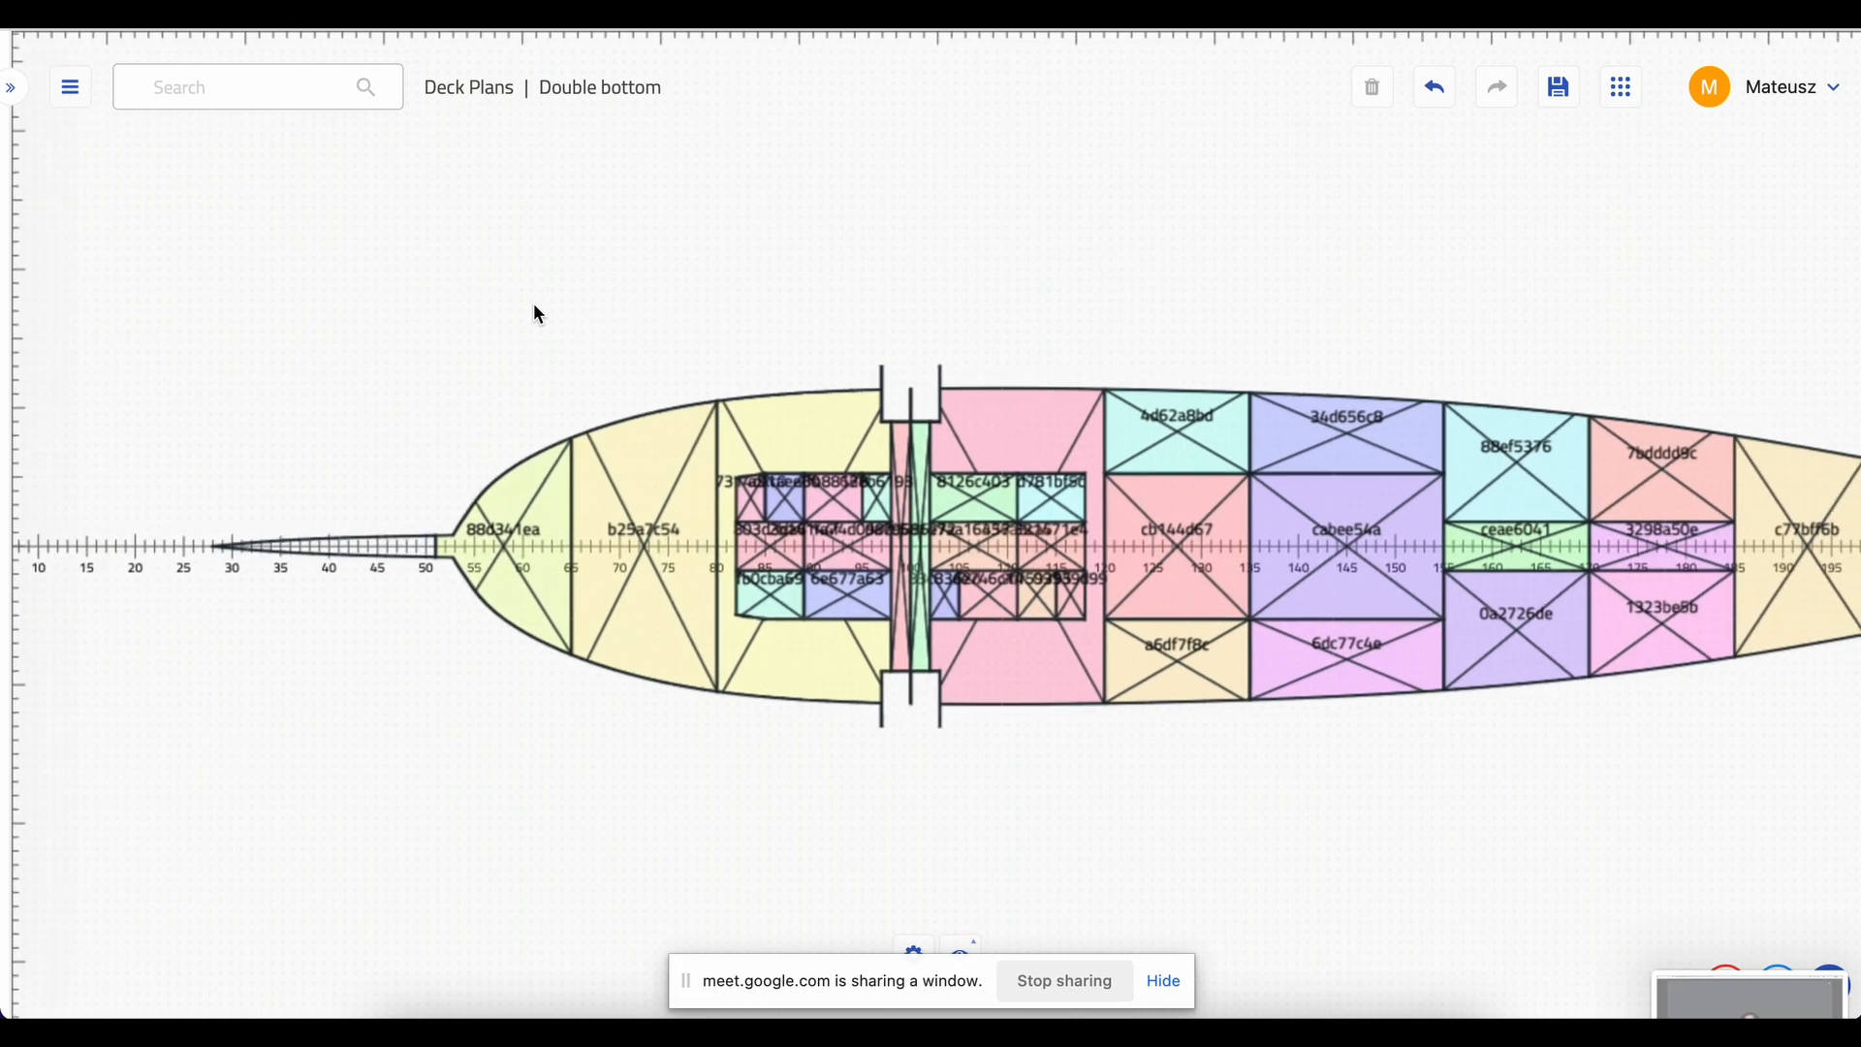
click(532, 532)
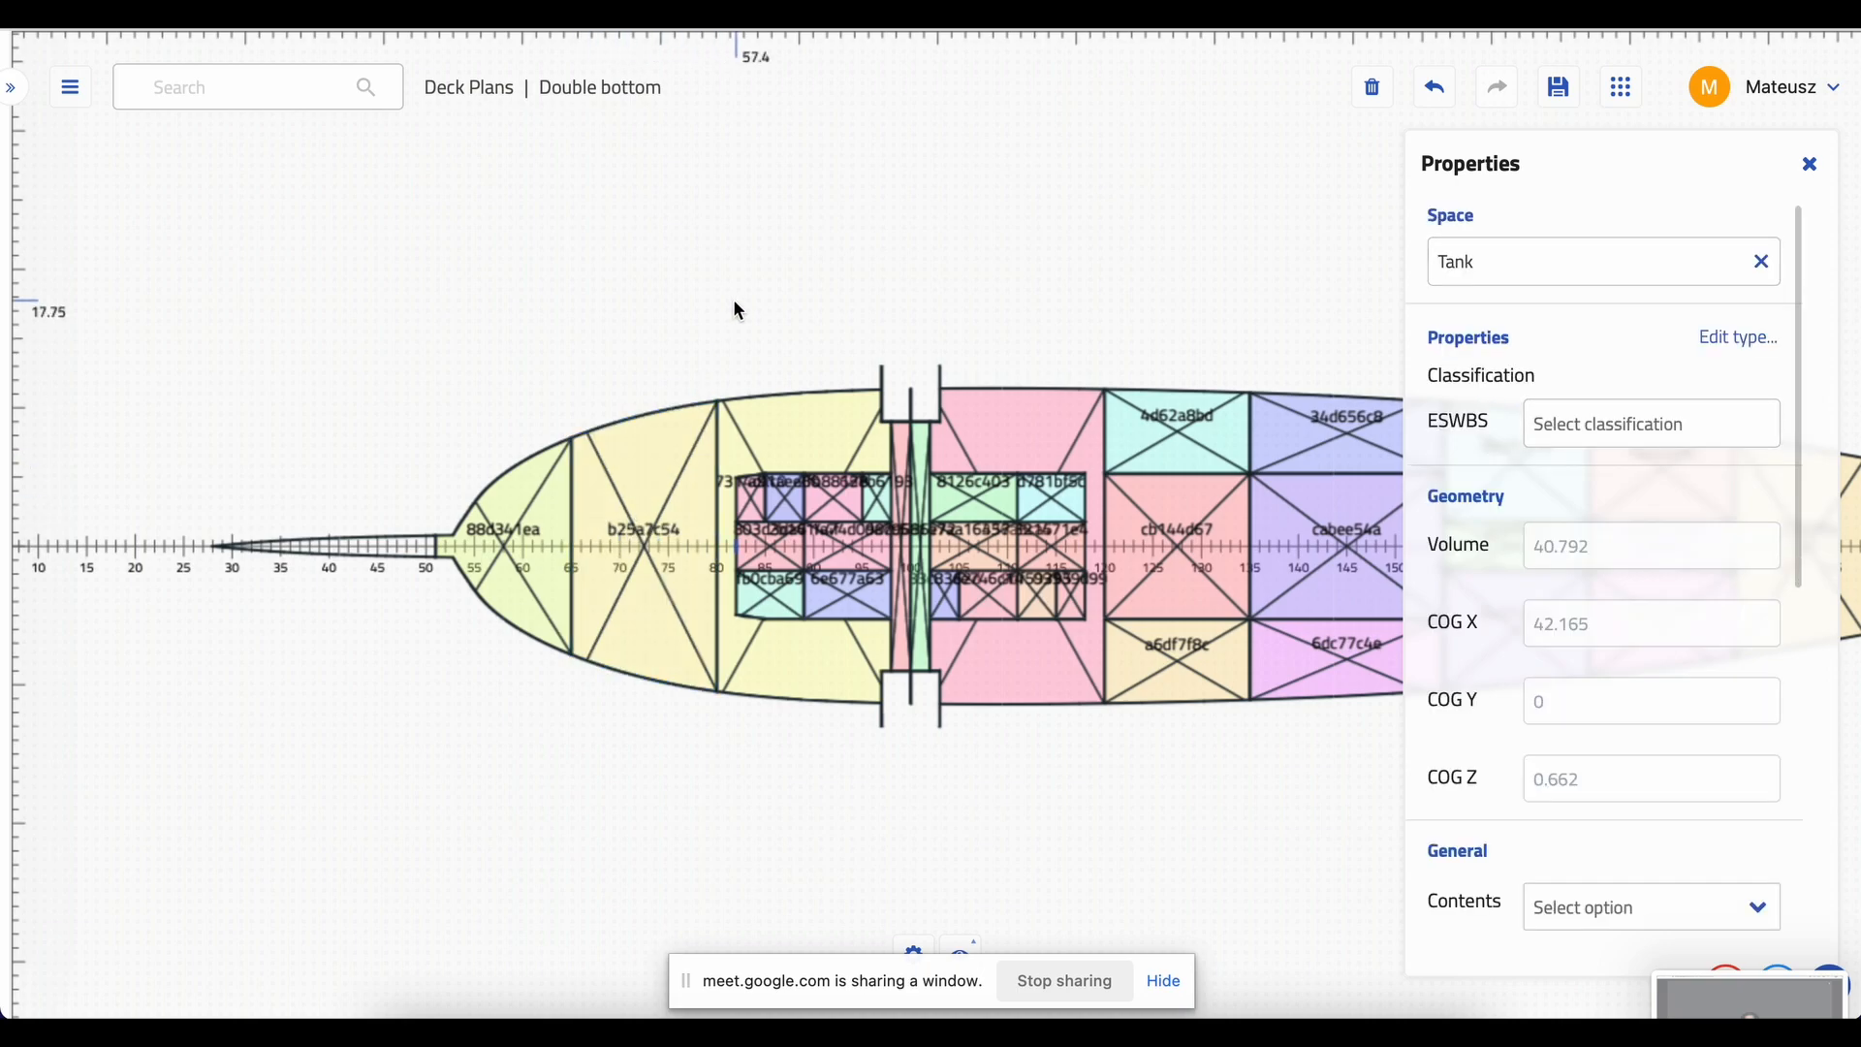
- Reload the project and reopen the Double bottom deck plan
drag(996, 157, 908, 183)
click(754, 14)
key(Return)
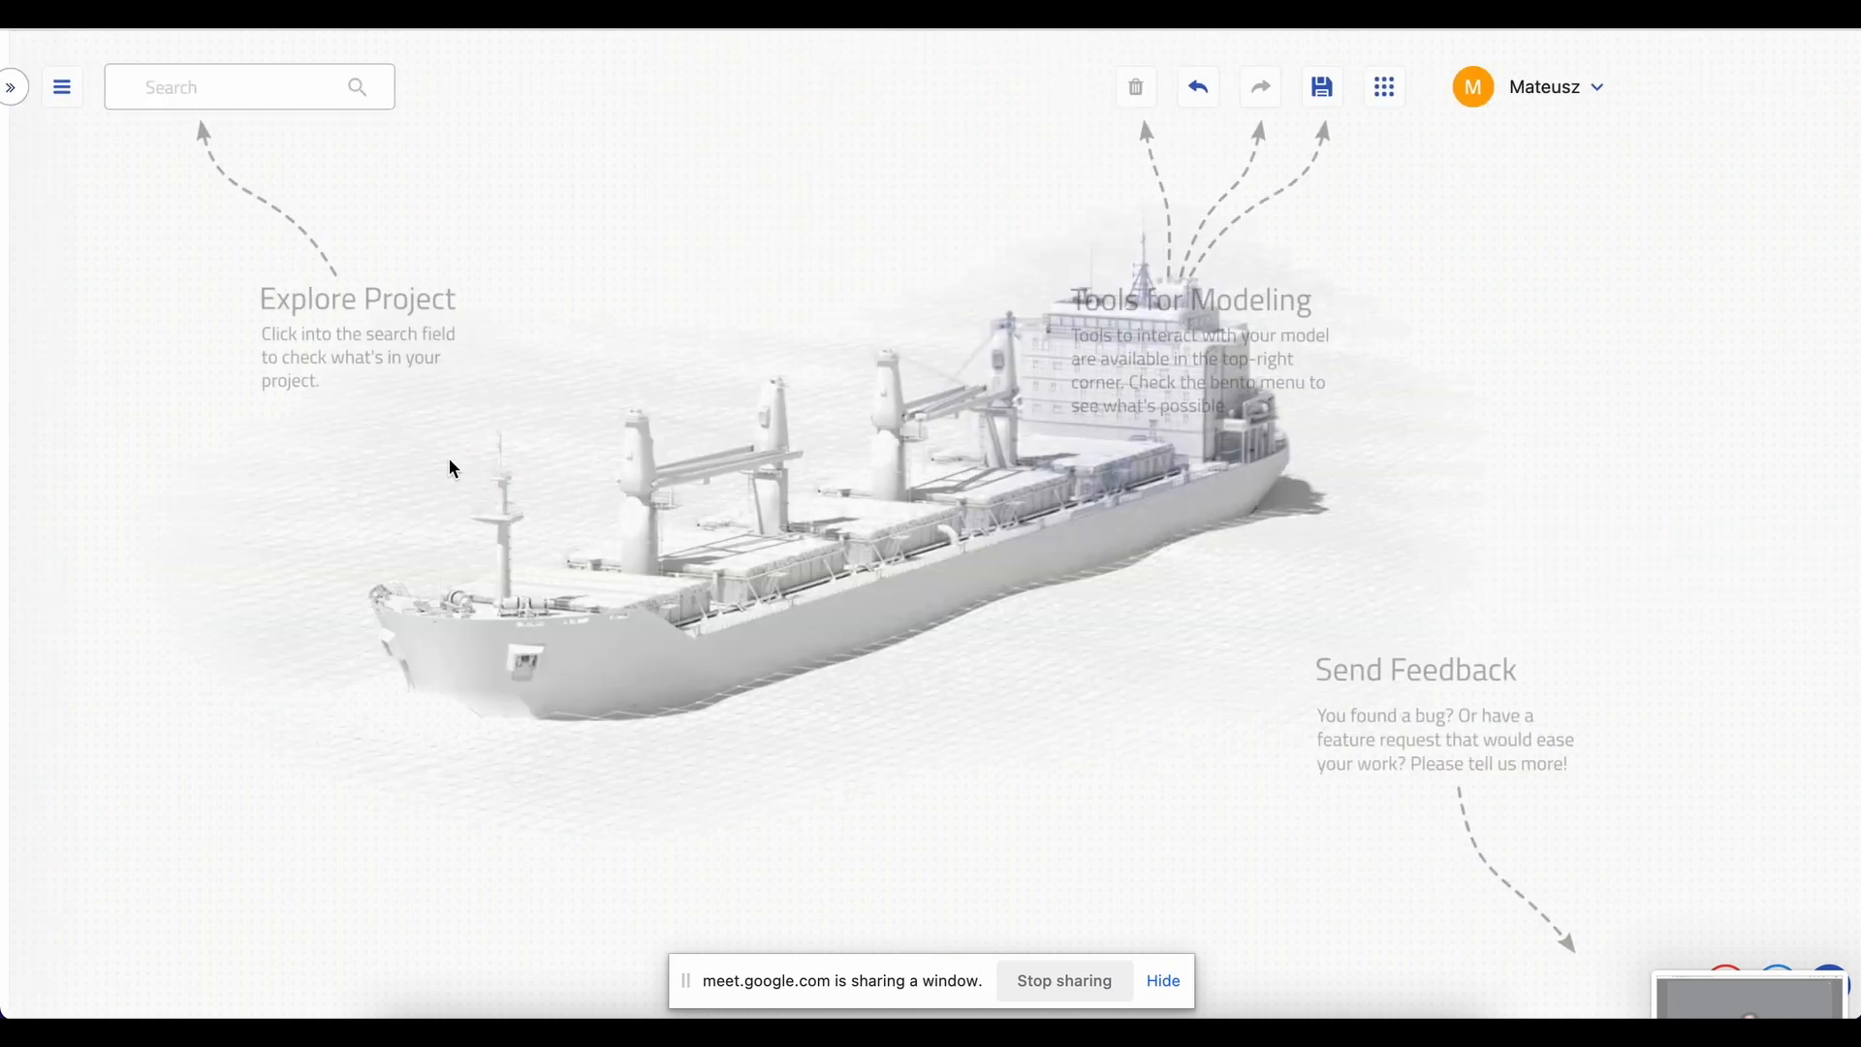
scroll(245, 553, down, 3)
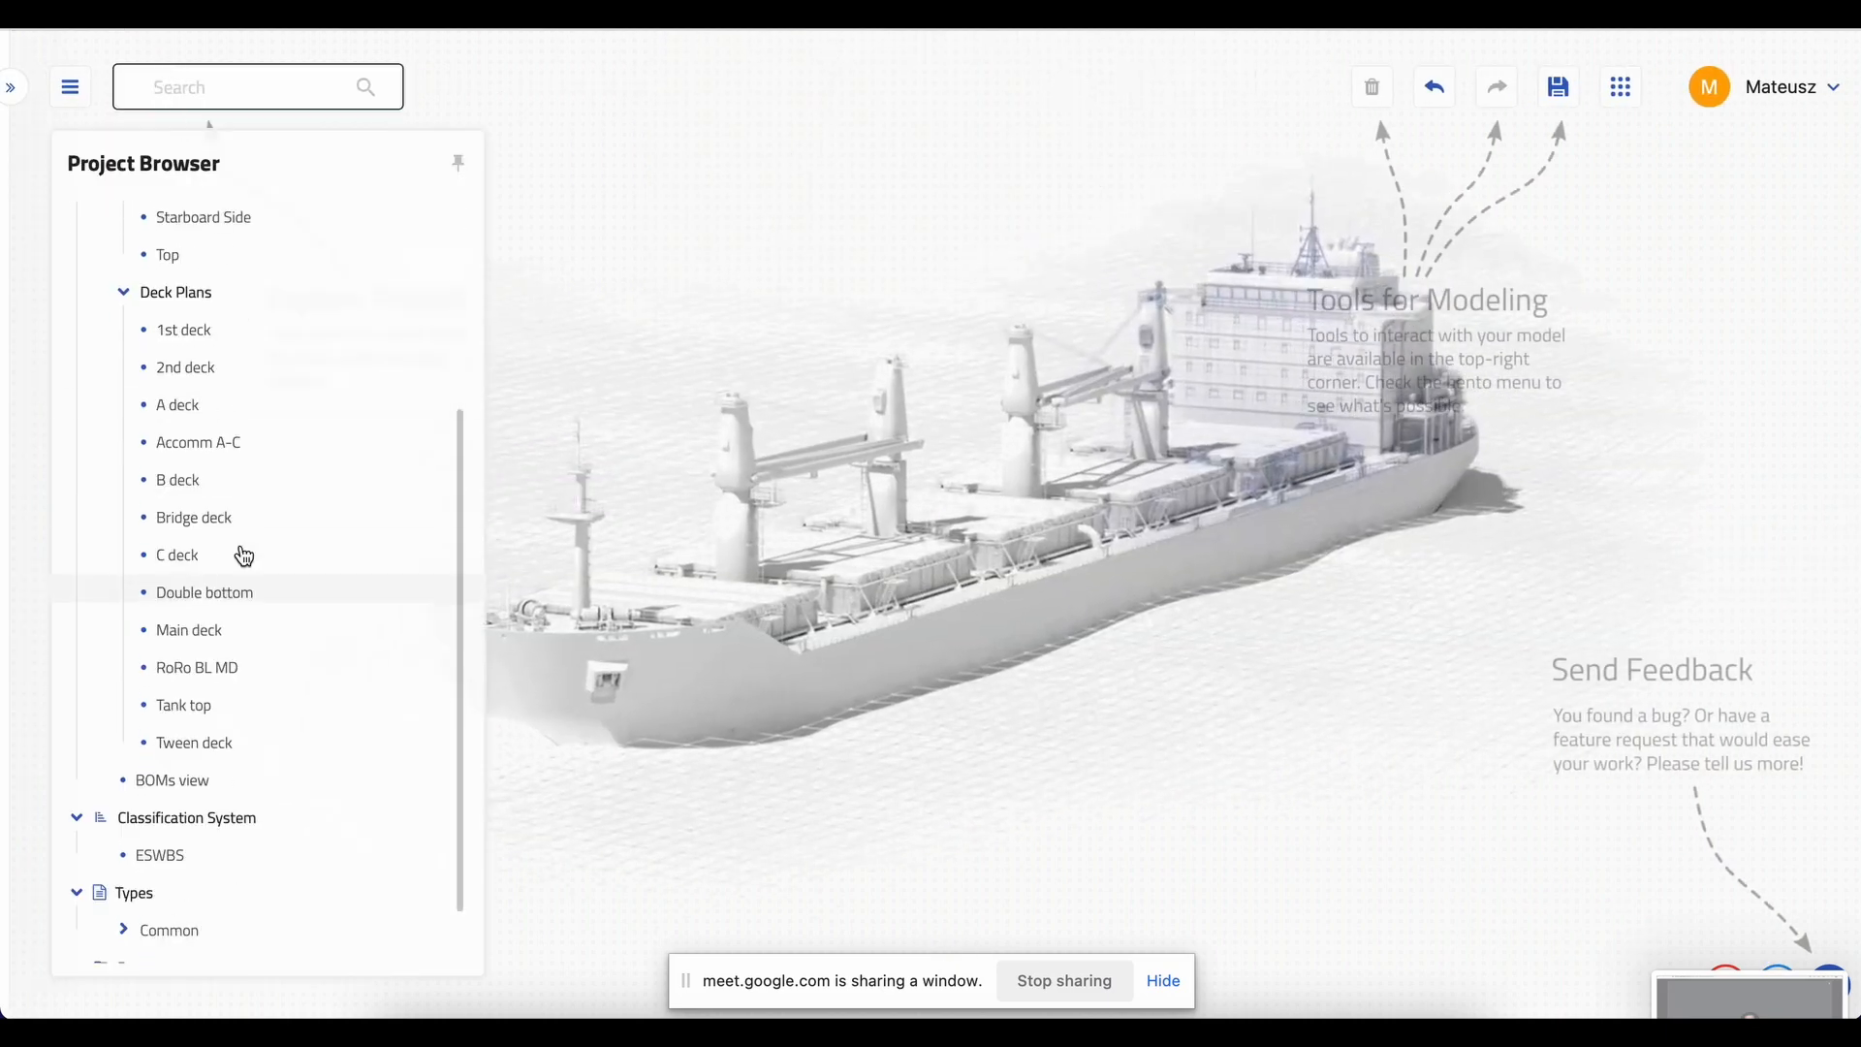
click(204, 595)
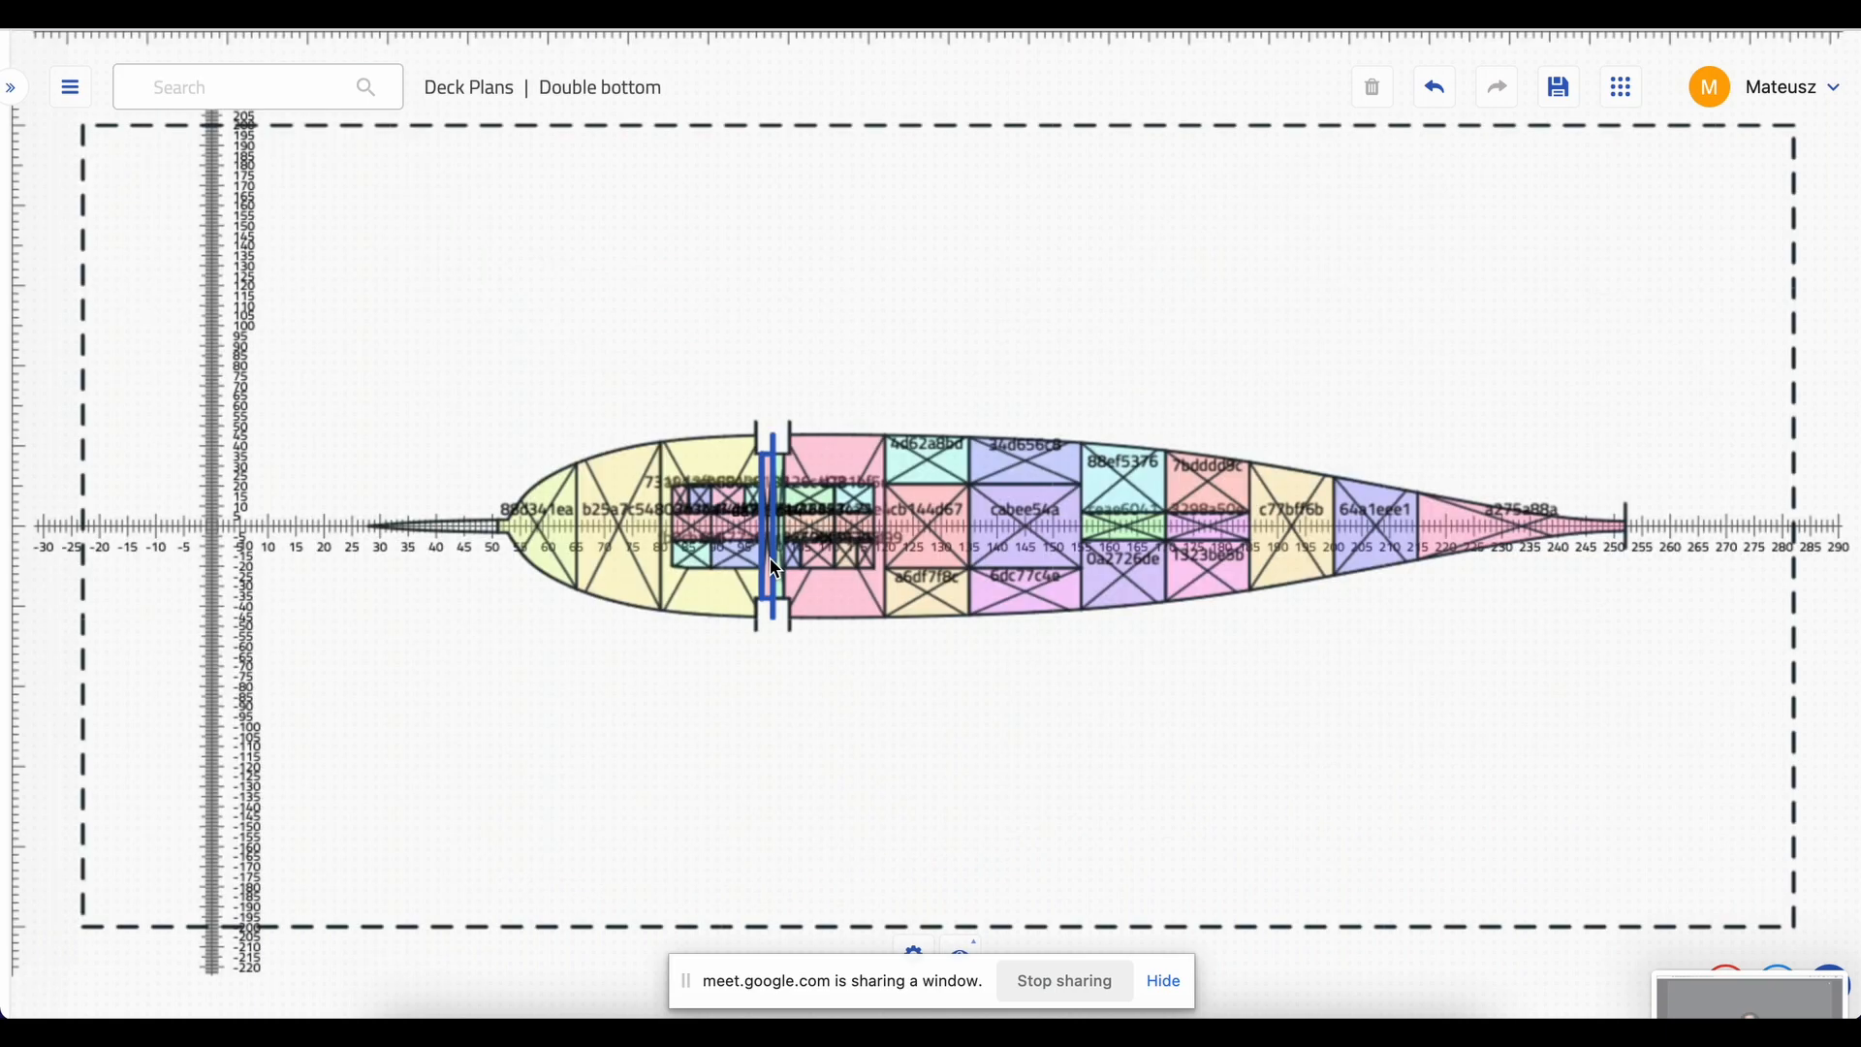
- Select together the large compartments from 88d341ea at the hull's pointed end through 34d656c8, leaving out the small inner compartments
scroll(768, 548, up, 5)
click(356, 484)
shift+click(427, 435)
shift+click(691, 347)
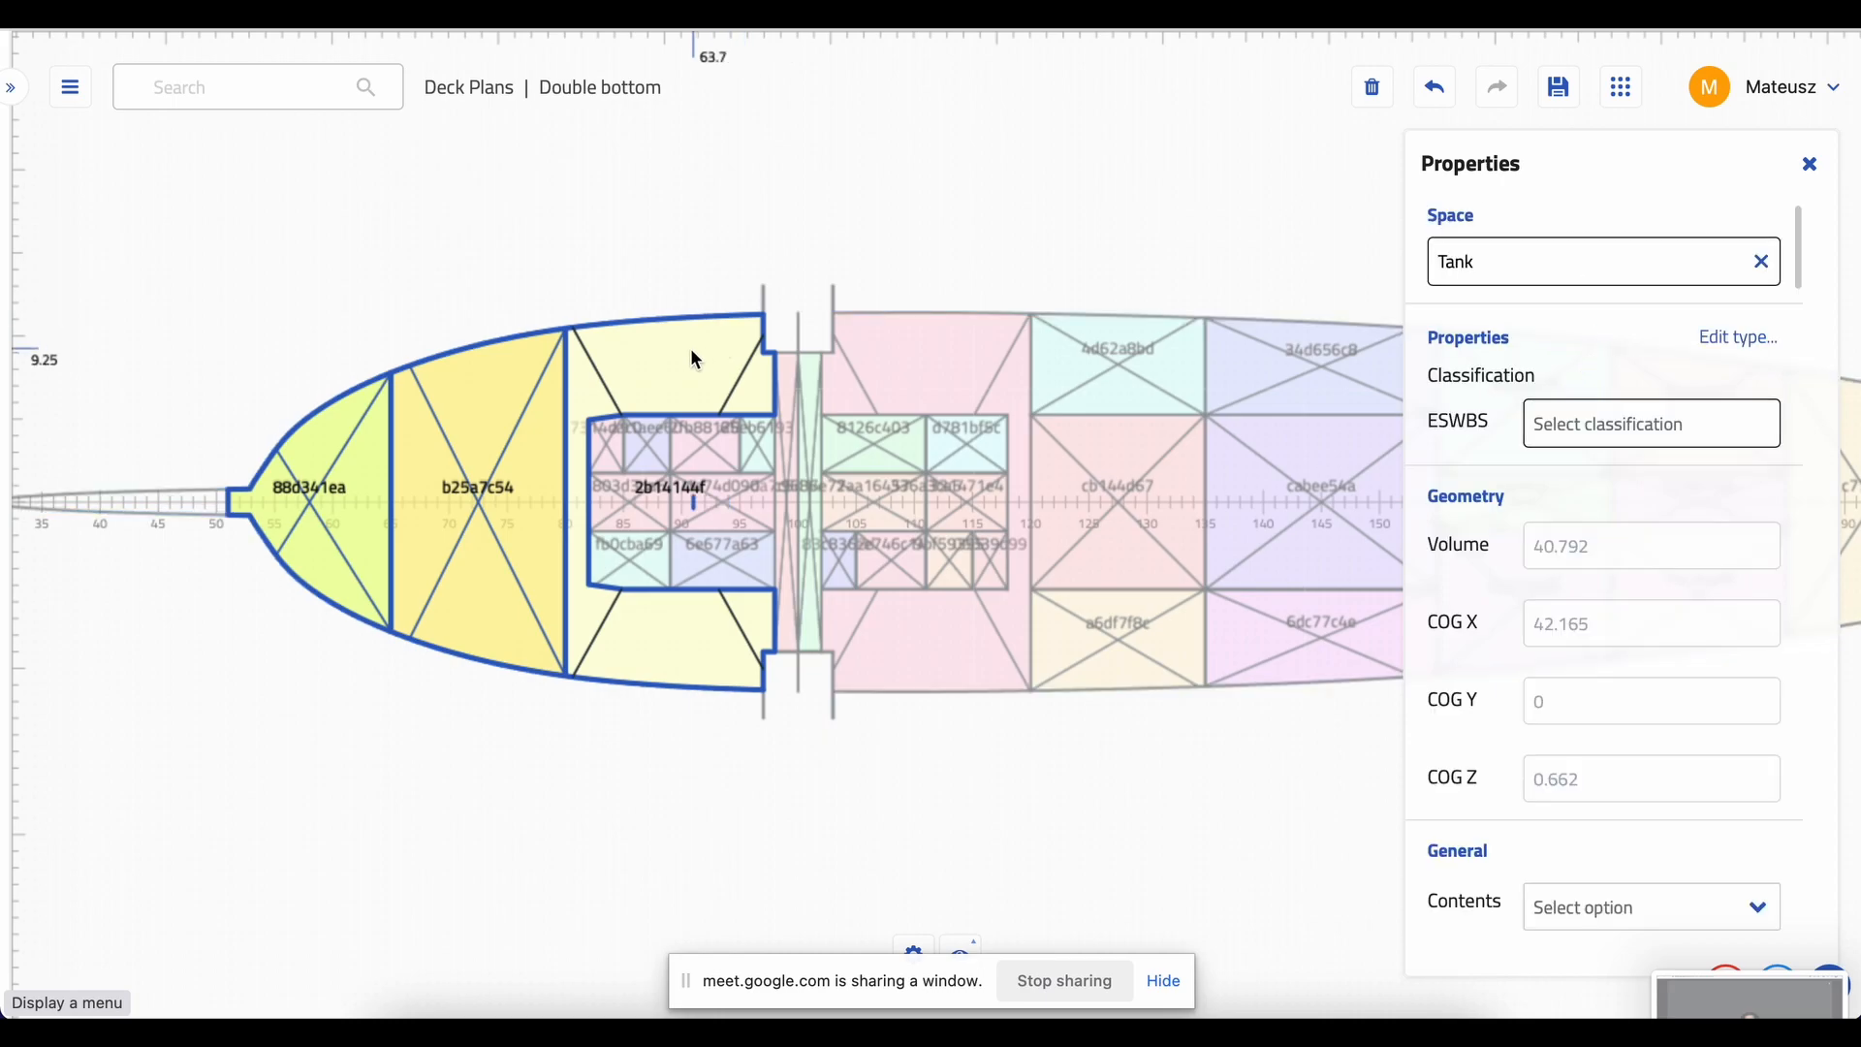
shift+click(969, 363)
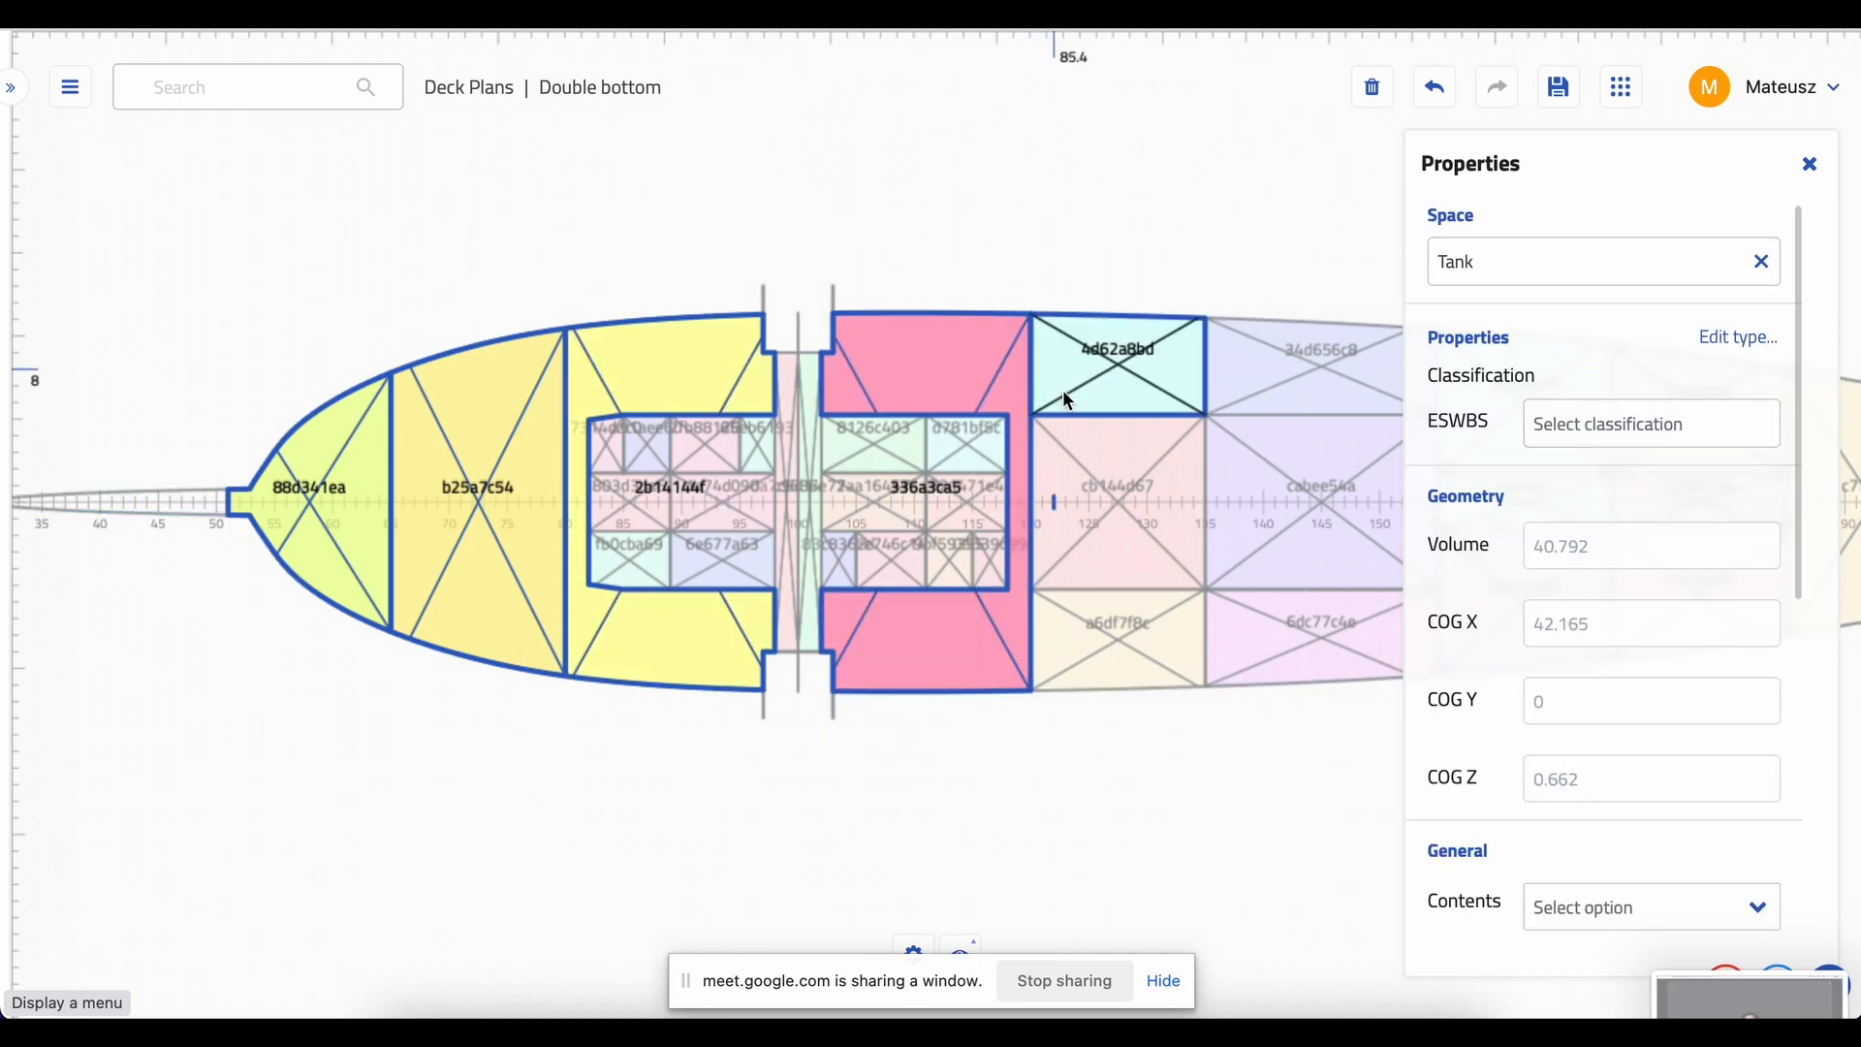
shift+click(1105, 523)
shift+click(1120, 607)
shift+click(1261, 620)
shift+click(1252, 485)
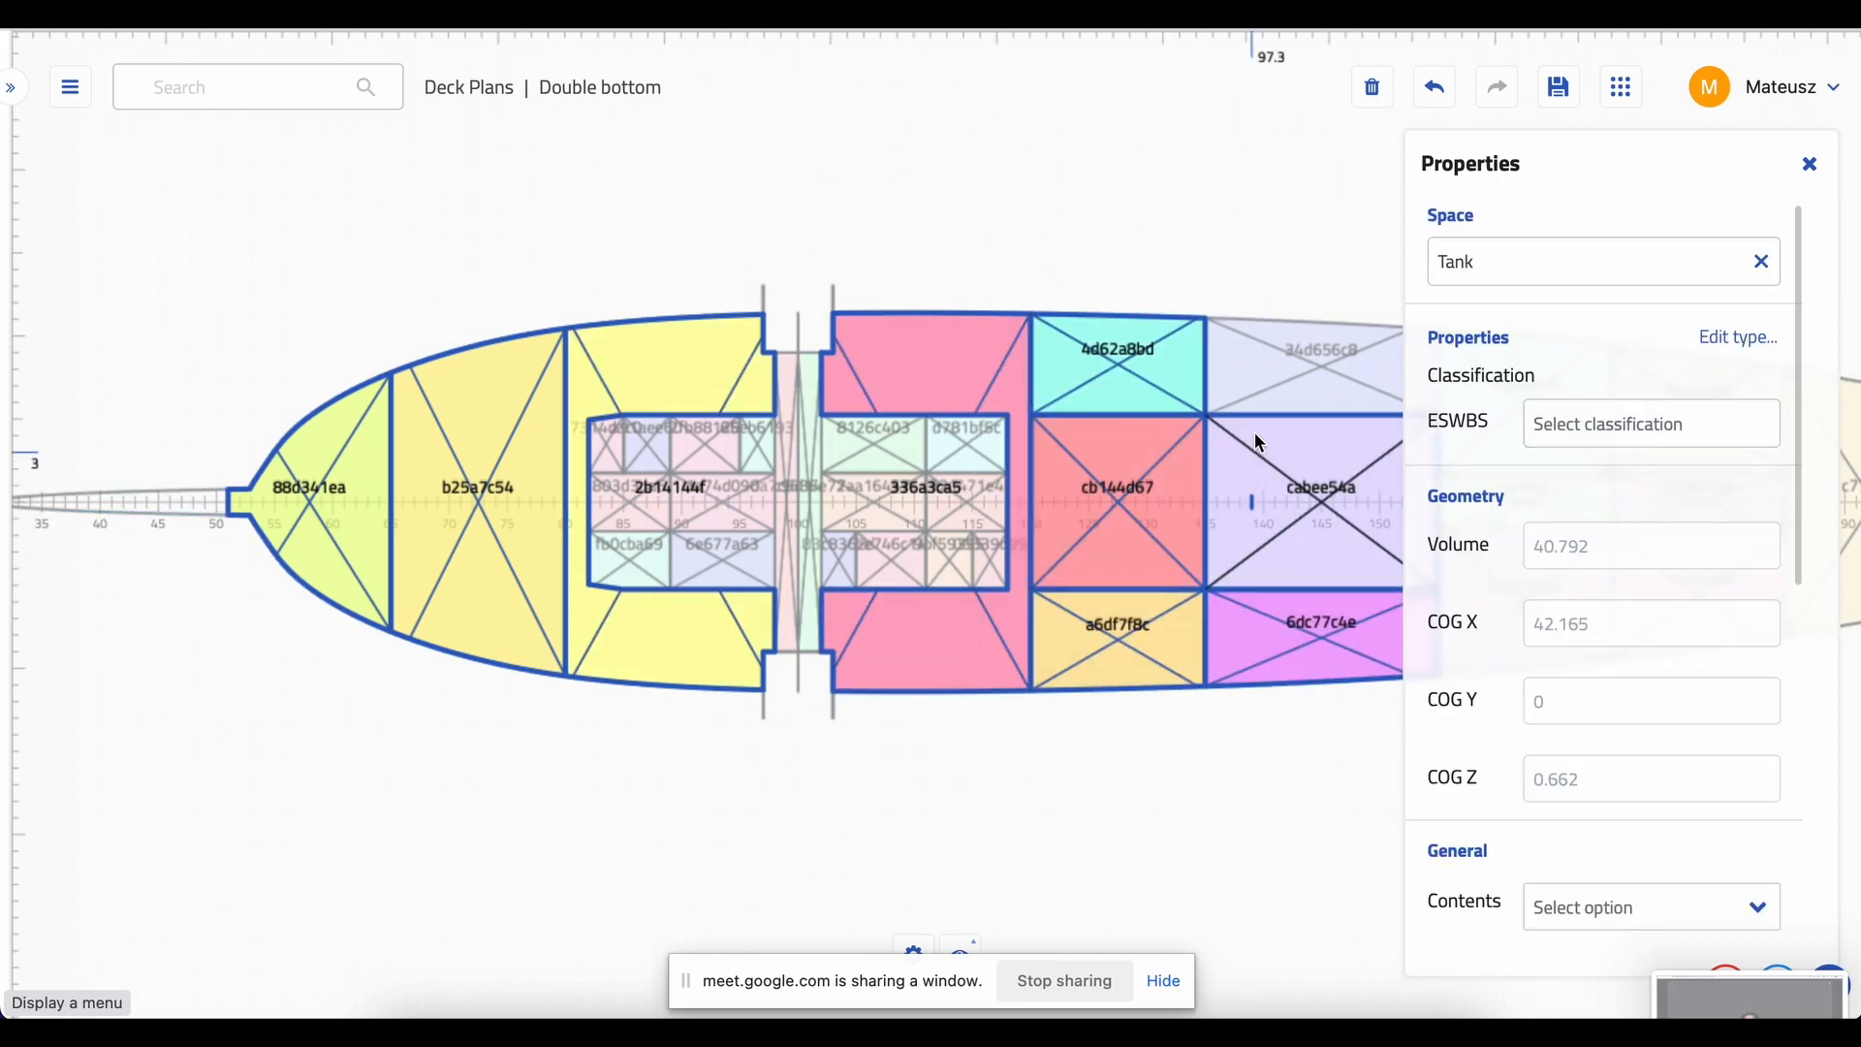
shift+click(1273, 398)
- Add compartments 88ef5376, ceae6041, 0a2726de, c77bff6b, 64a1eee1 and a275a88a to the selection
scroll(678, 242, right, 10)
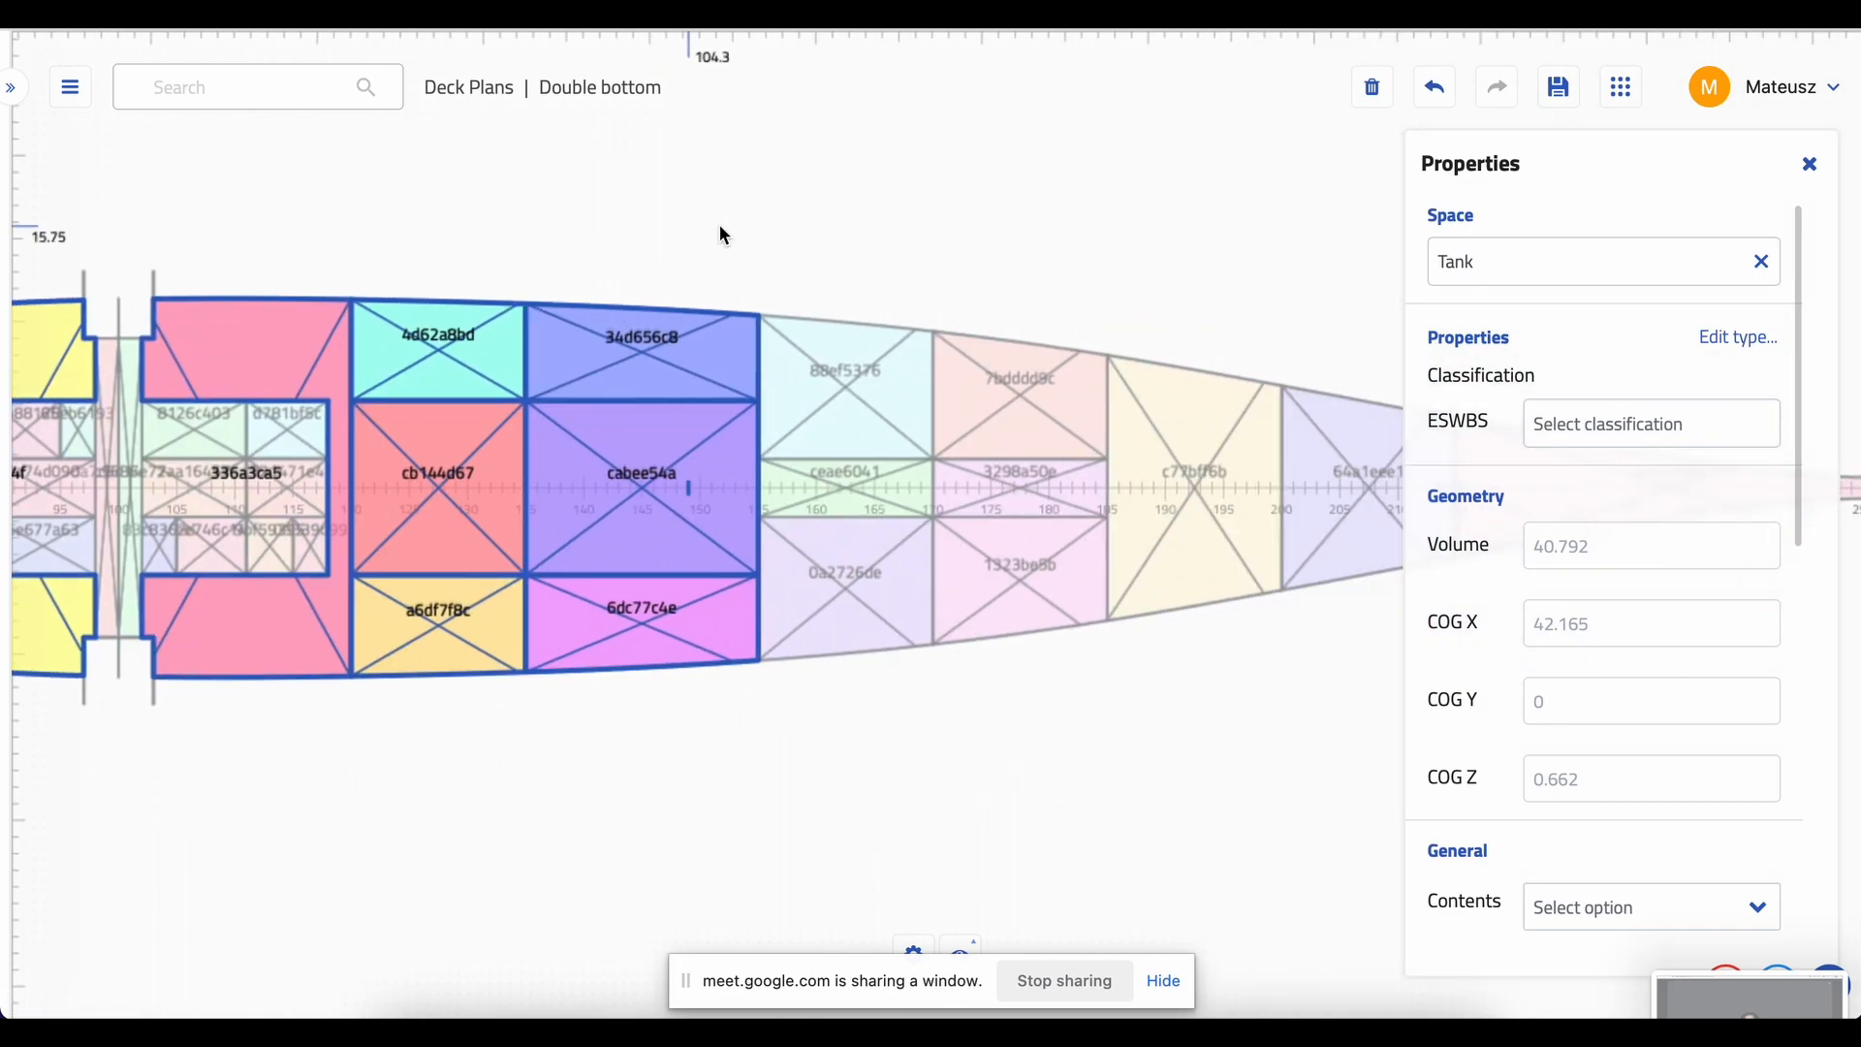
shift+click(734, 412)
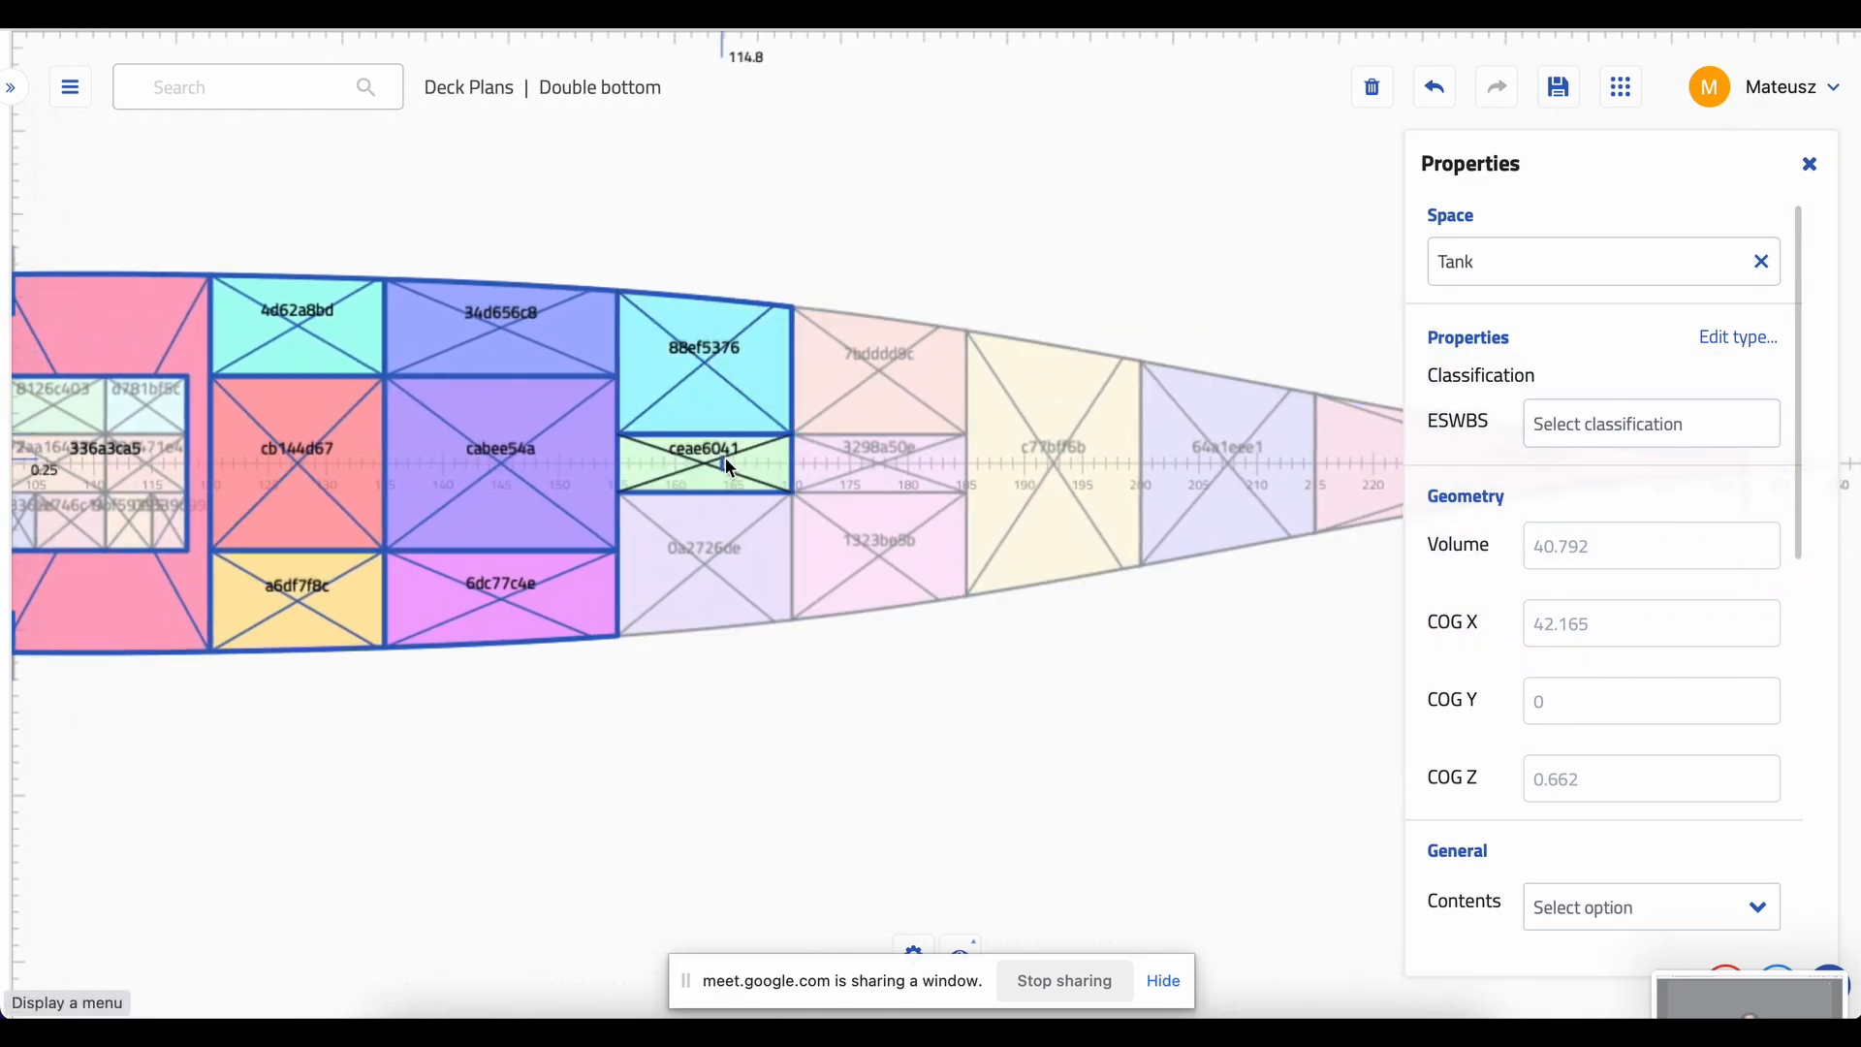
shift+click(725, 461)
shift+click(729, 549)
shift+click(1015, 457)
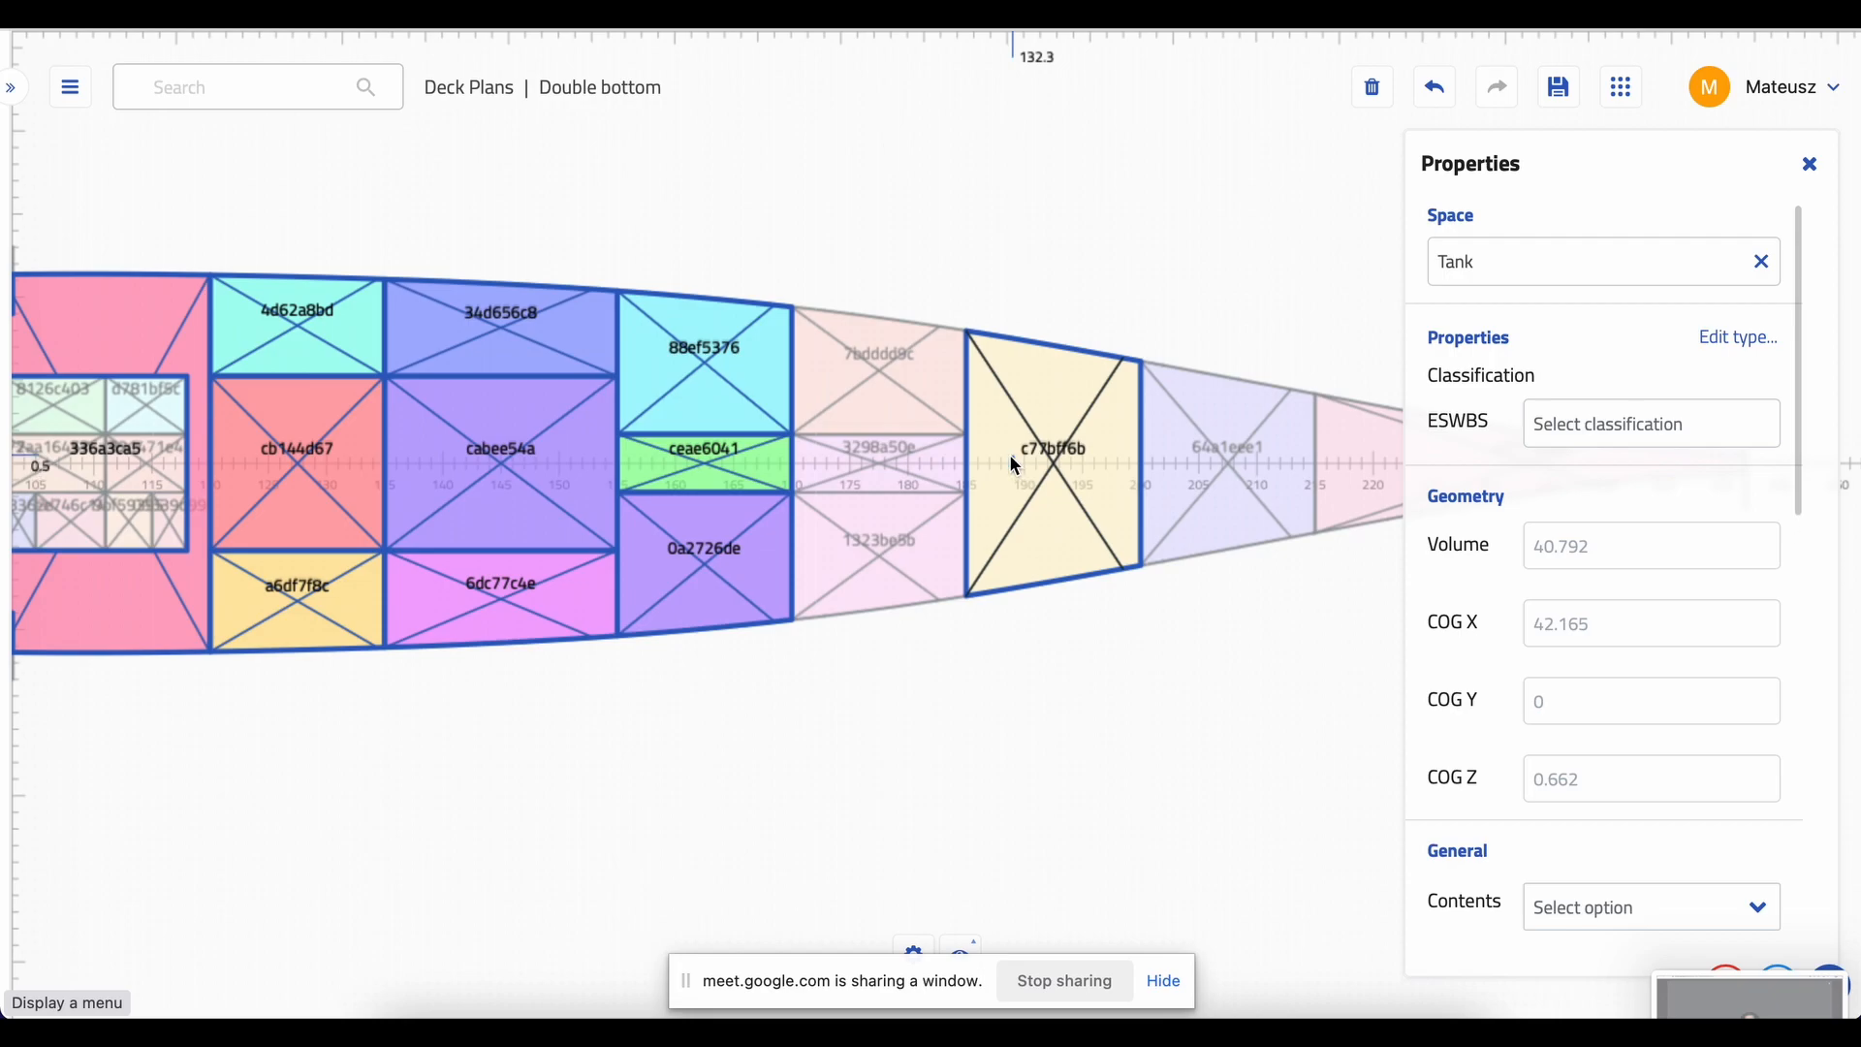
shift+click(874, 393)
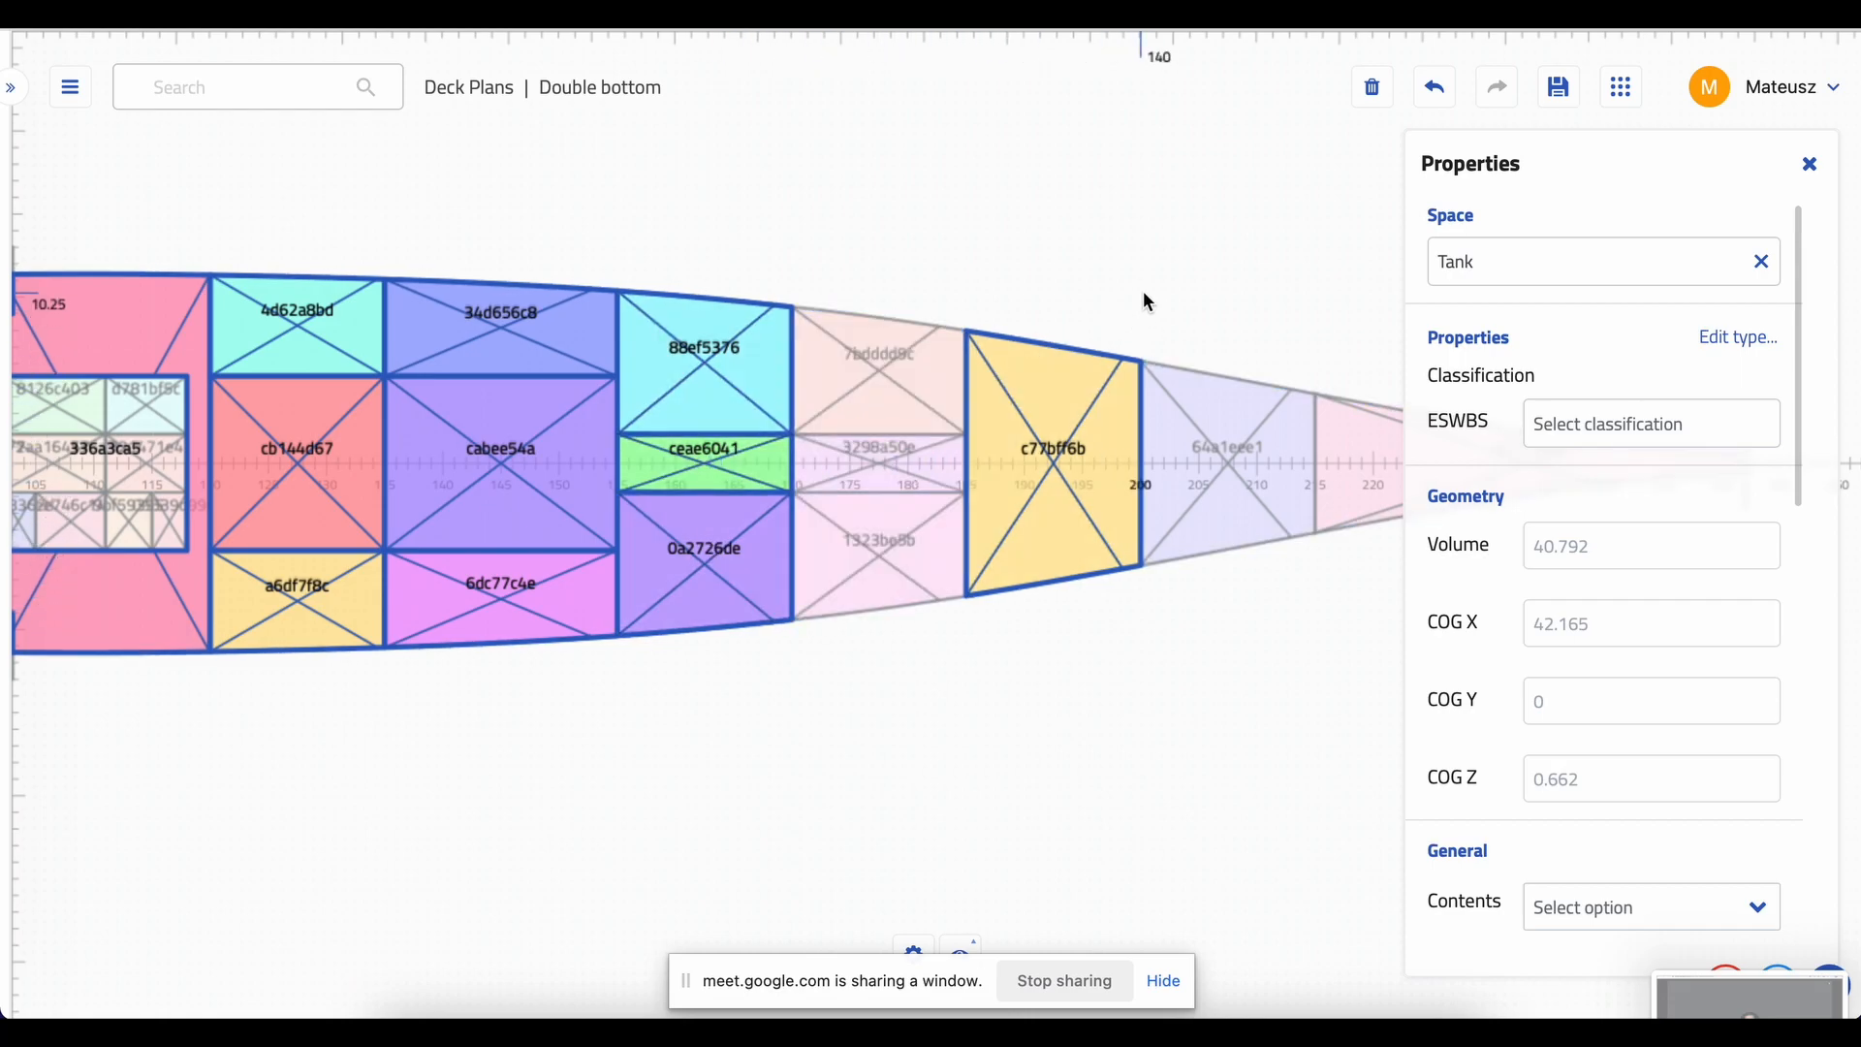
drag(1167, 279, 849, 246)
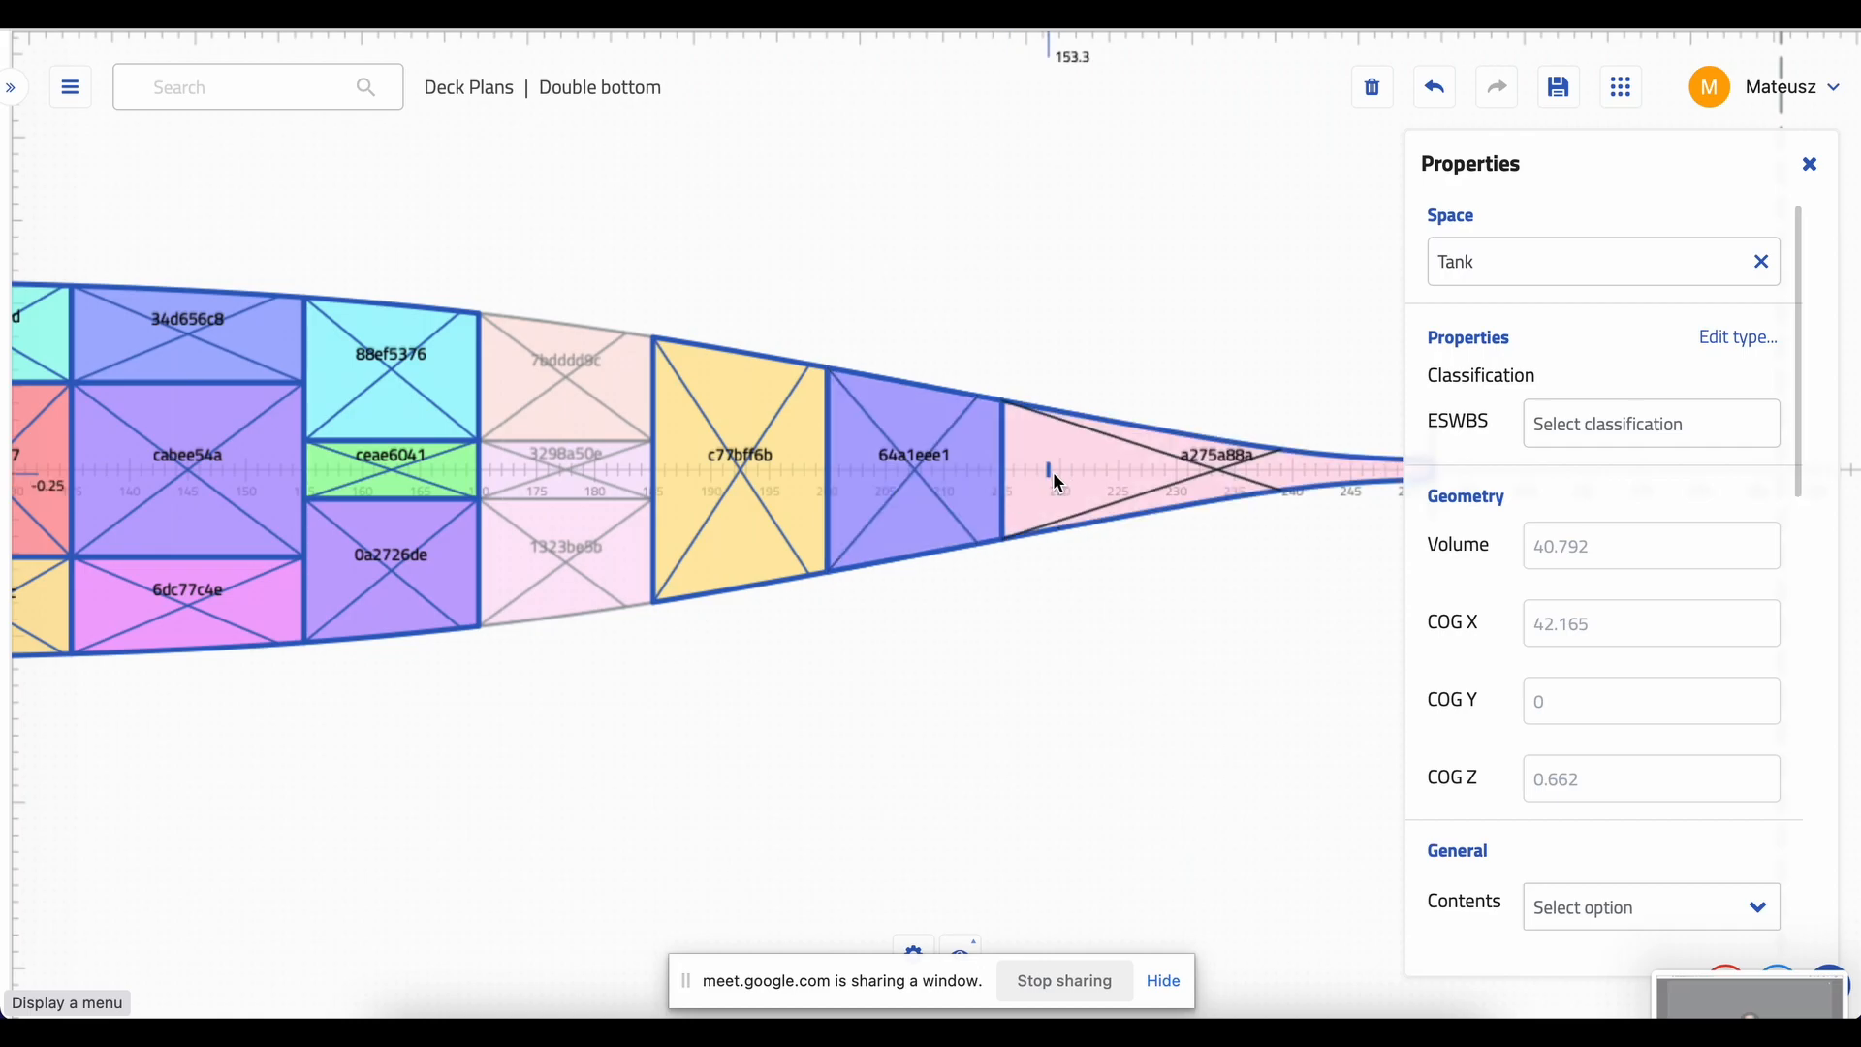
- Set the Function of all selected tanks to BALLAST TANK
drag(742, 238, 1355, 262)
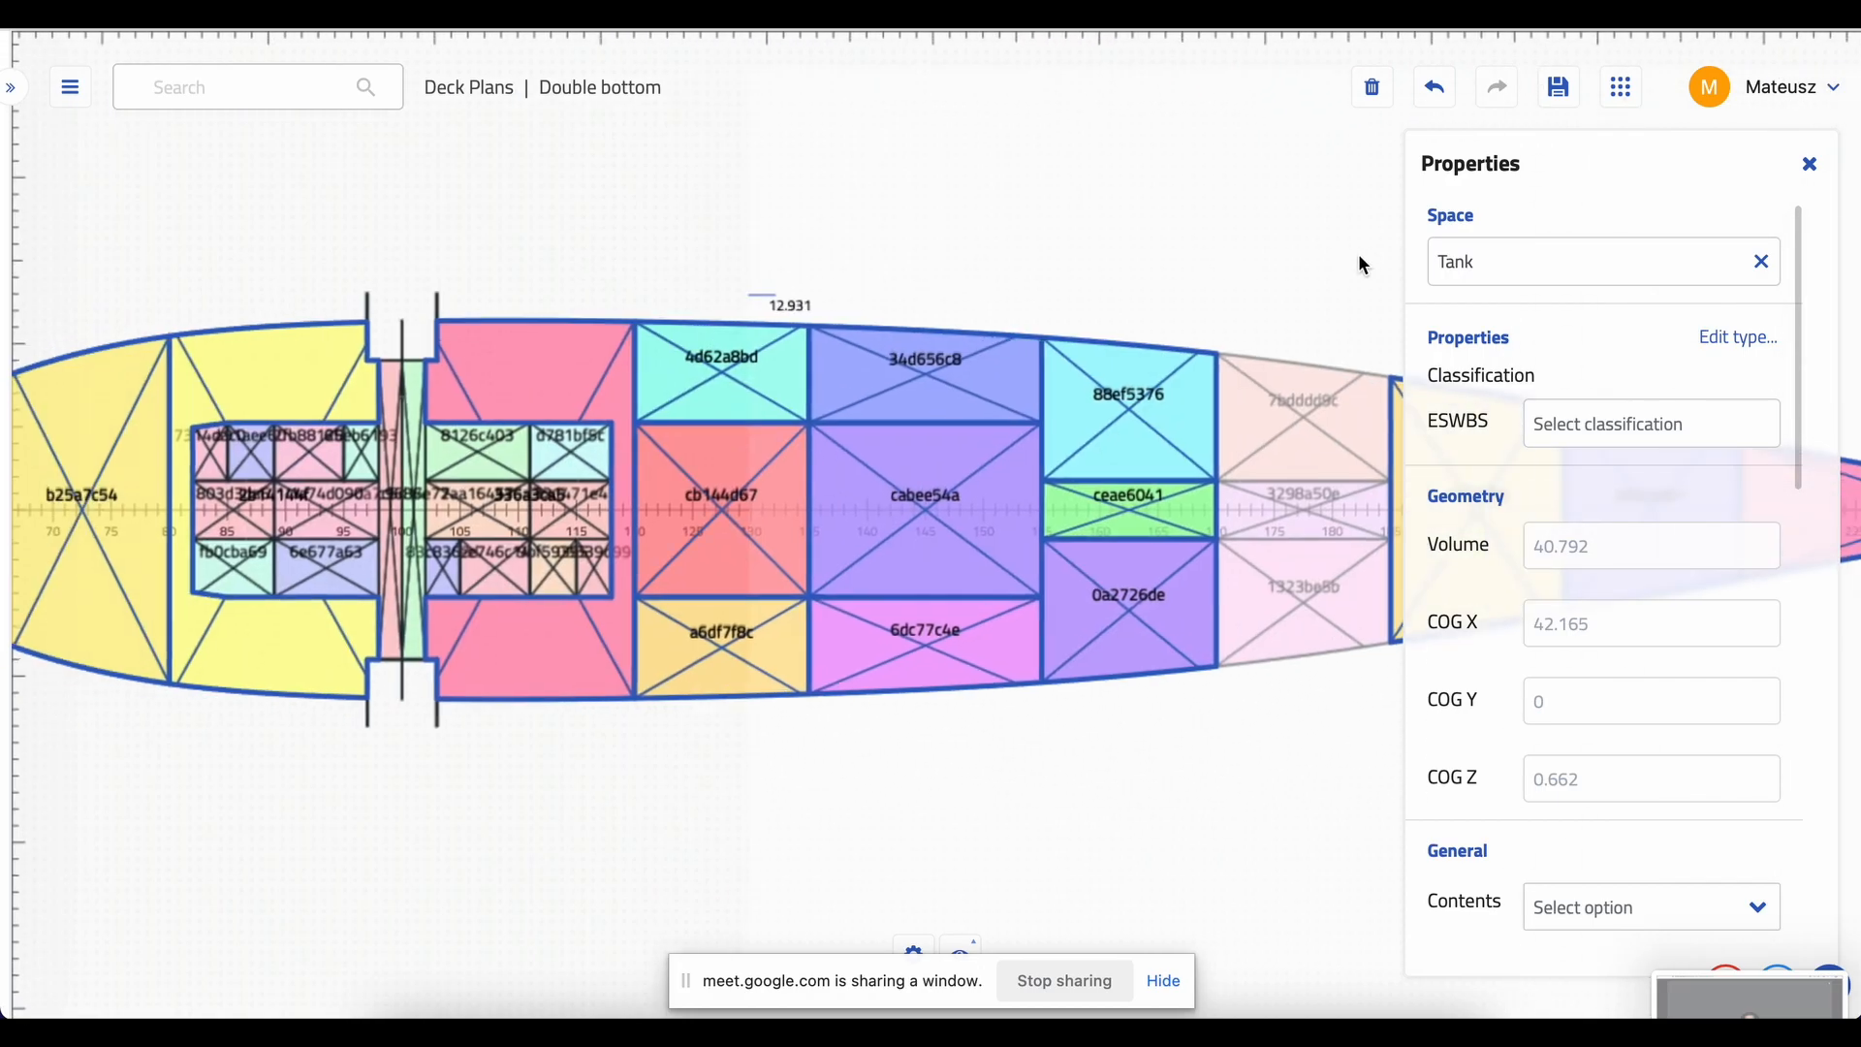
drag(665, 236, 948, 173)
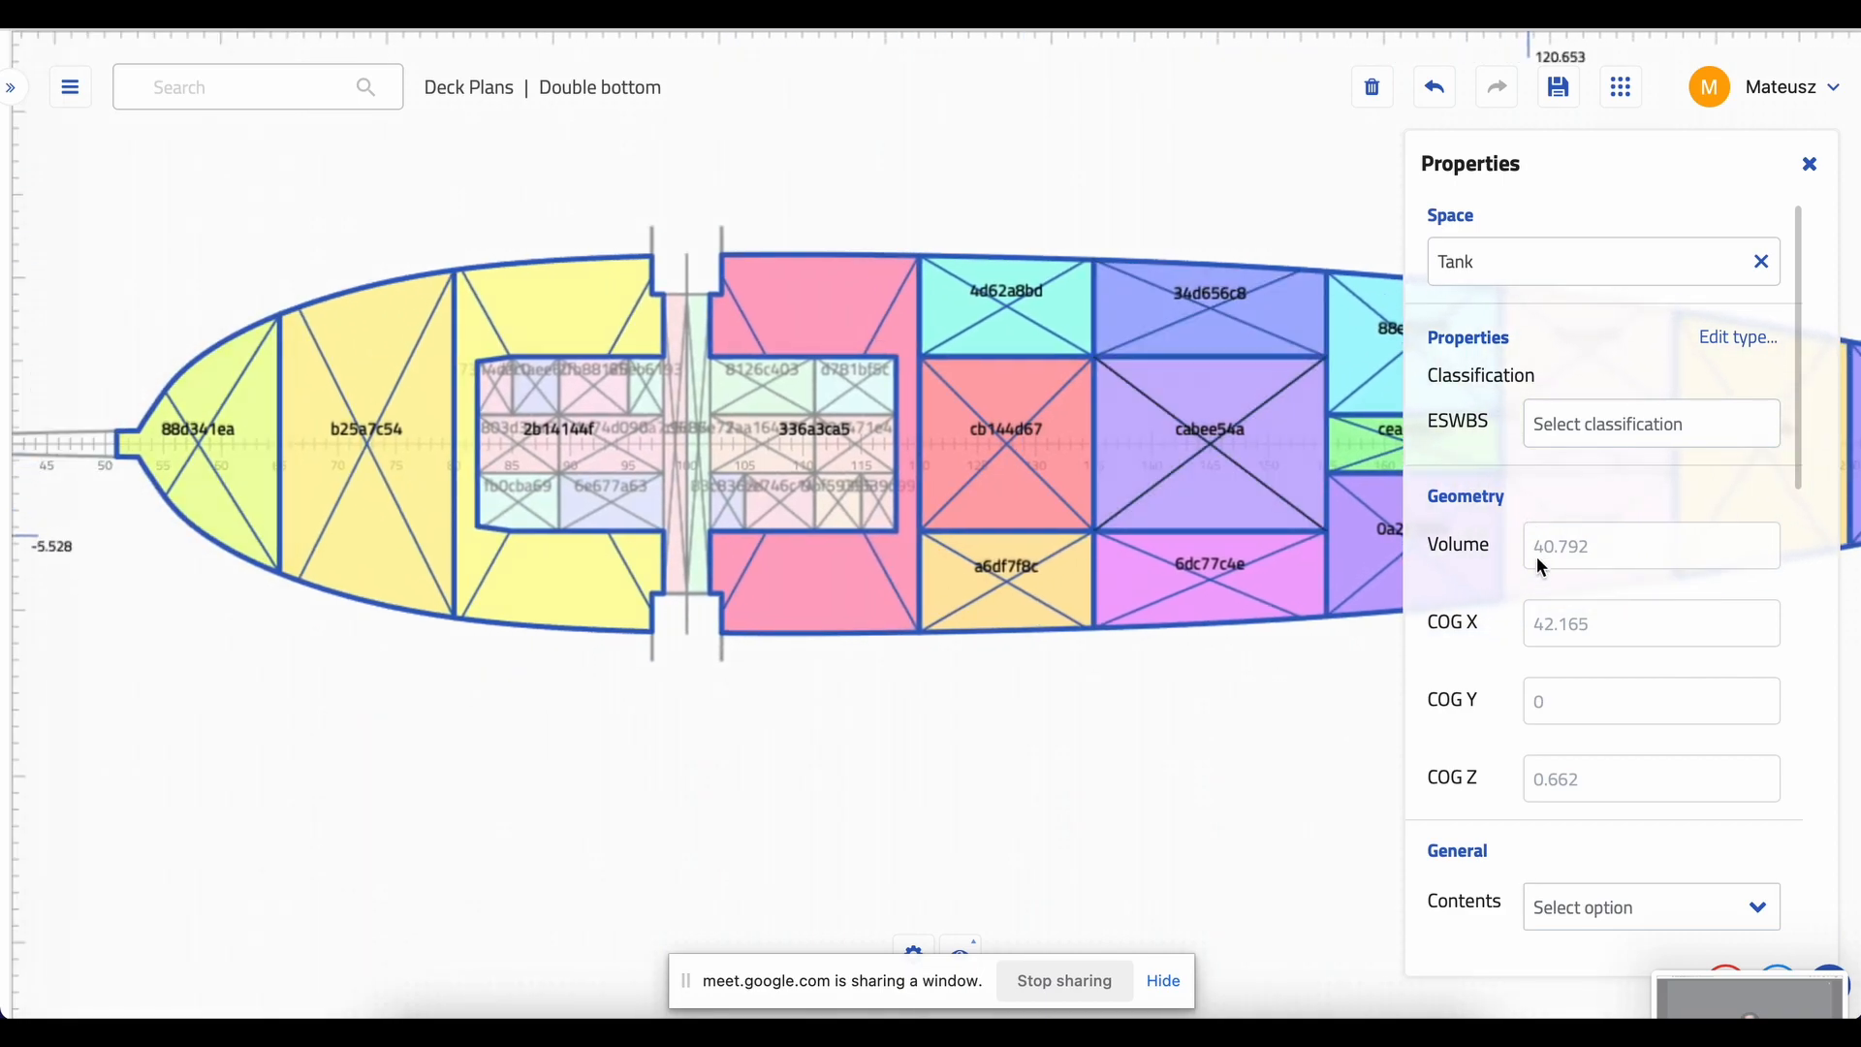
scroll(1469, 613, down, 2)
scroll(1467, 607, down, 1)
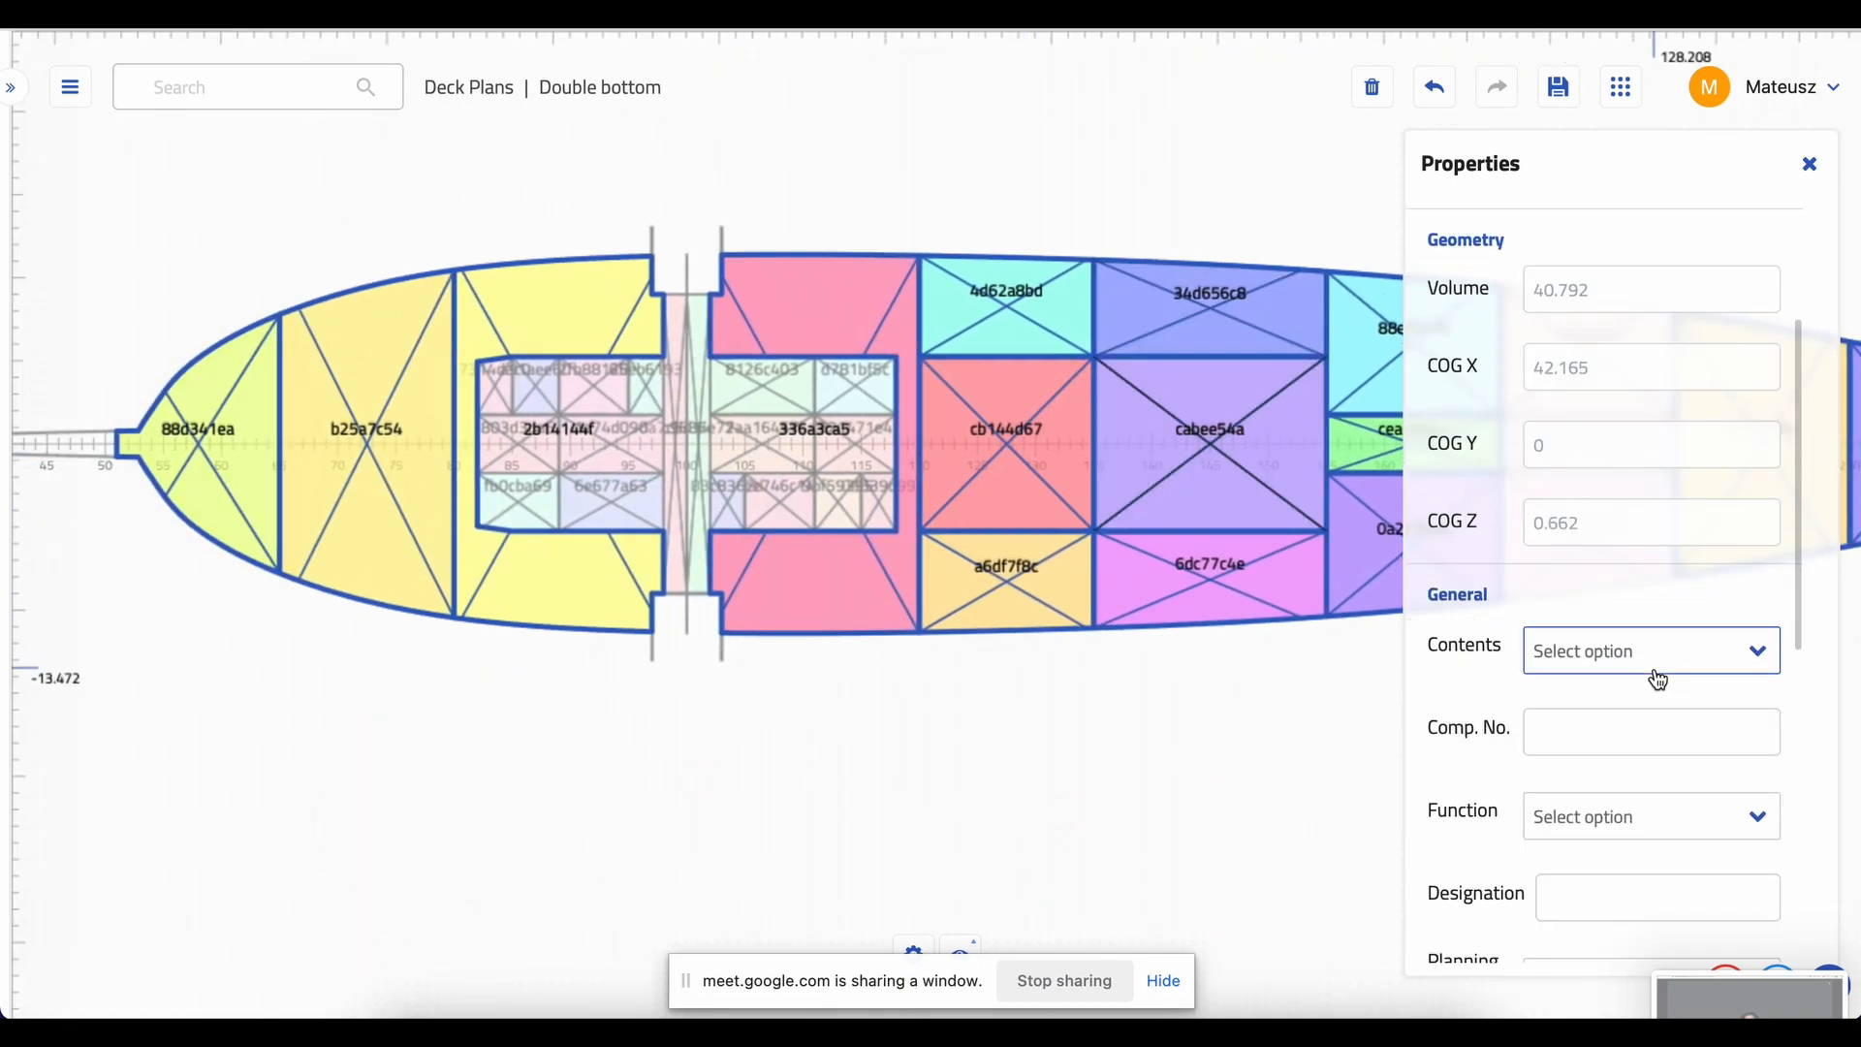
scroll(1656, 678, down, 1)
click(1657, 775)
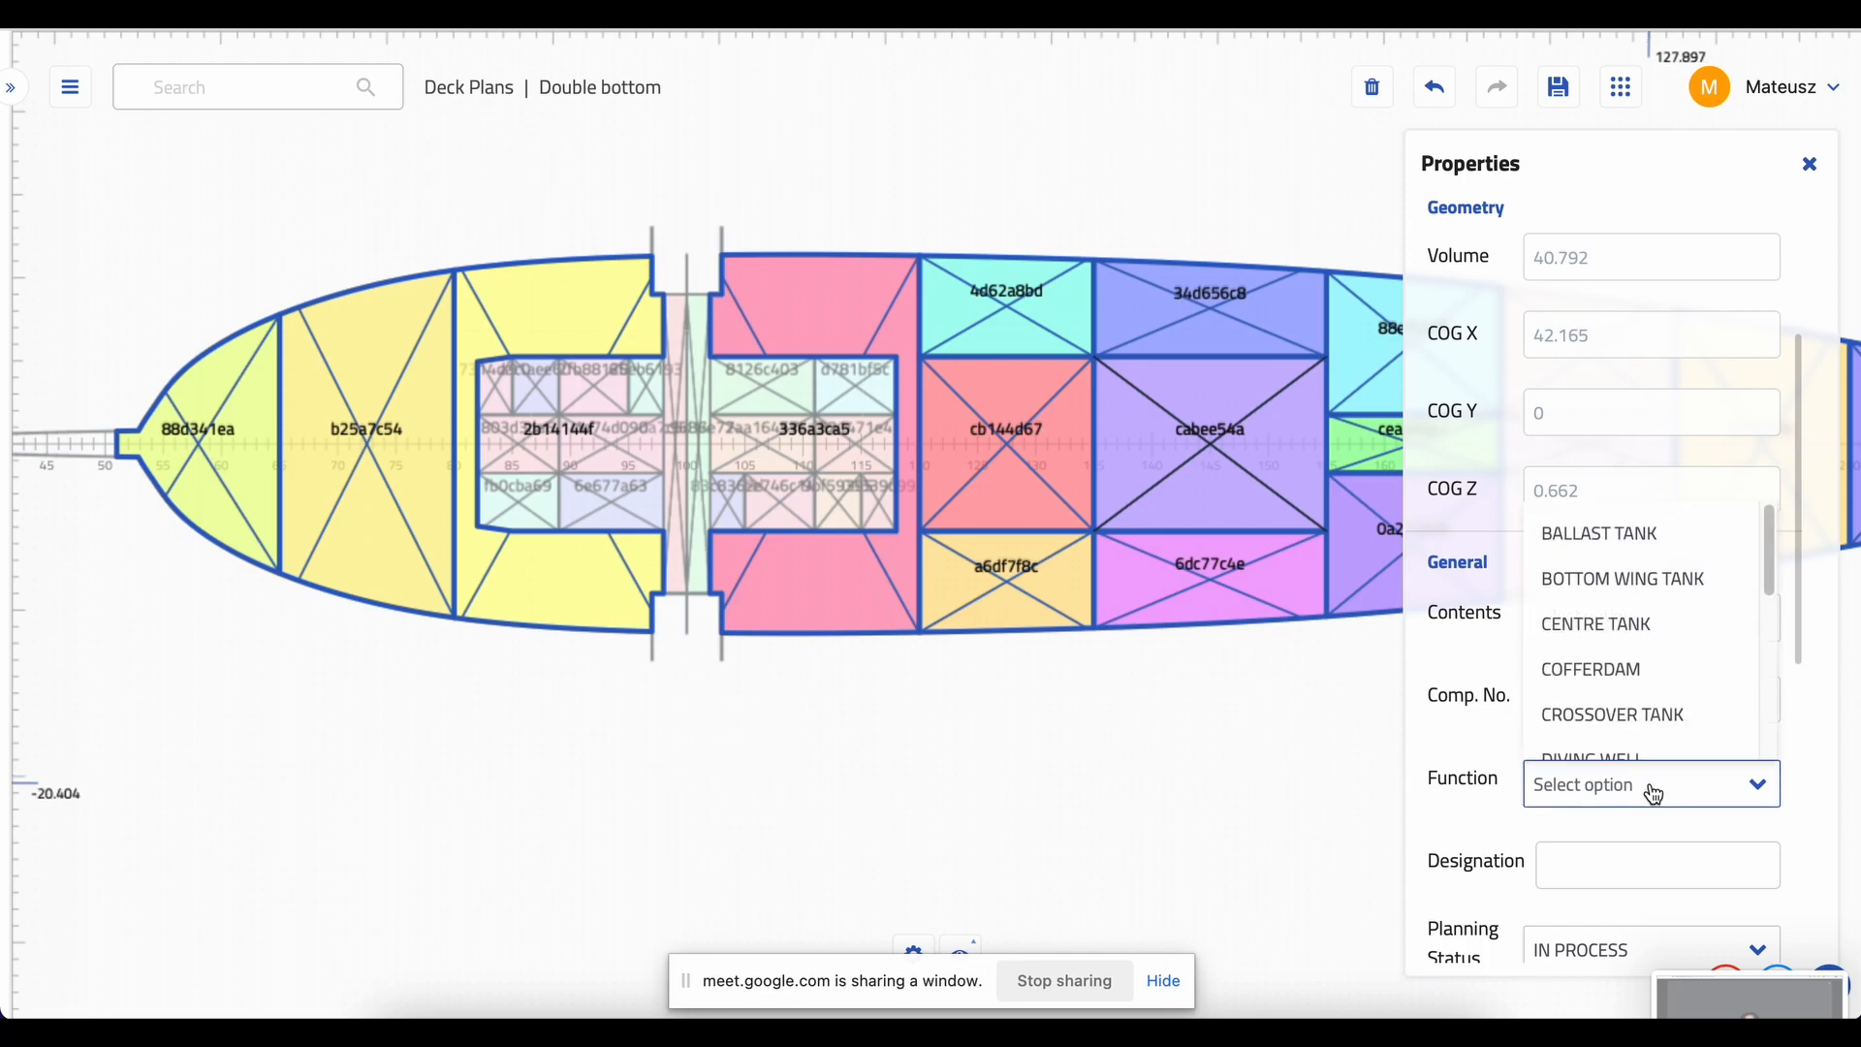
click(1599, 556)
click(1600, 555)
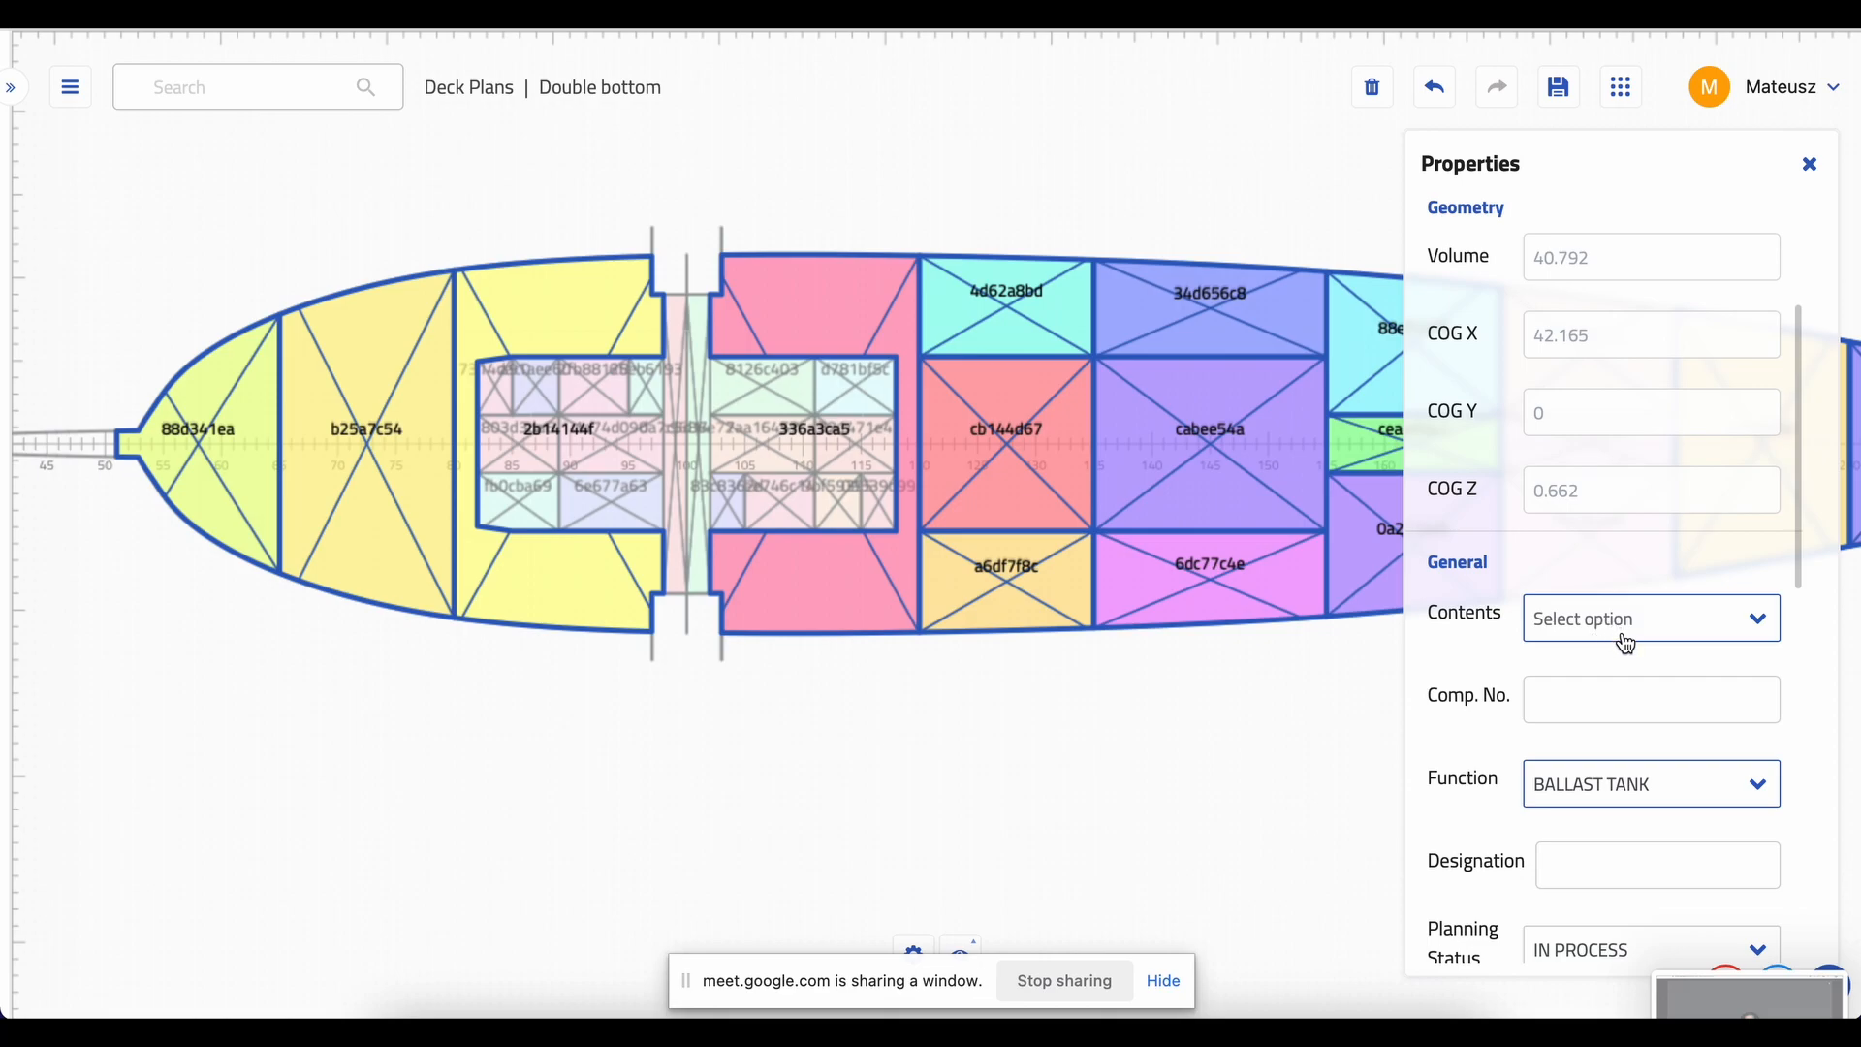
- Review the selected tanks' General, Systems and Geometry properties and clear the selection
scroll(1551, 659, down, 2)
scroll(1561, 722, down, 2)
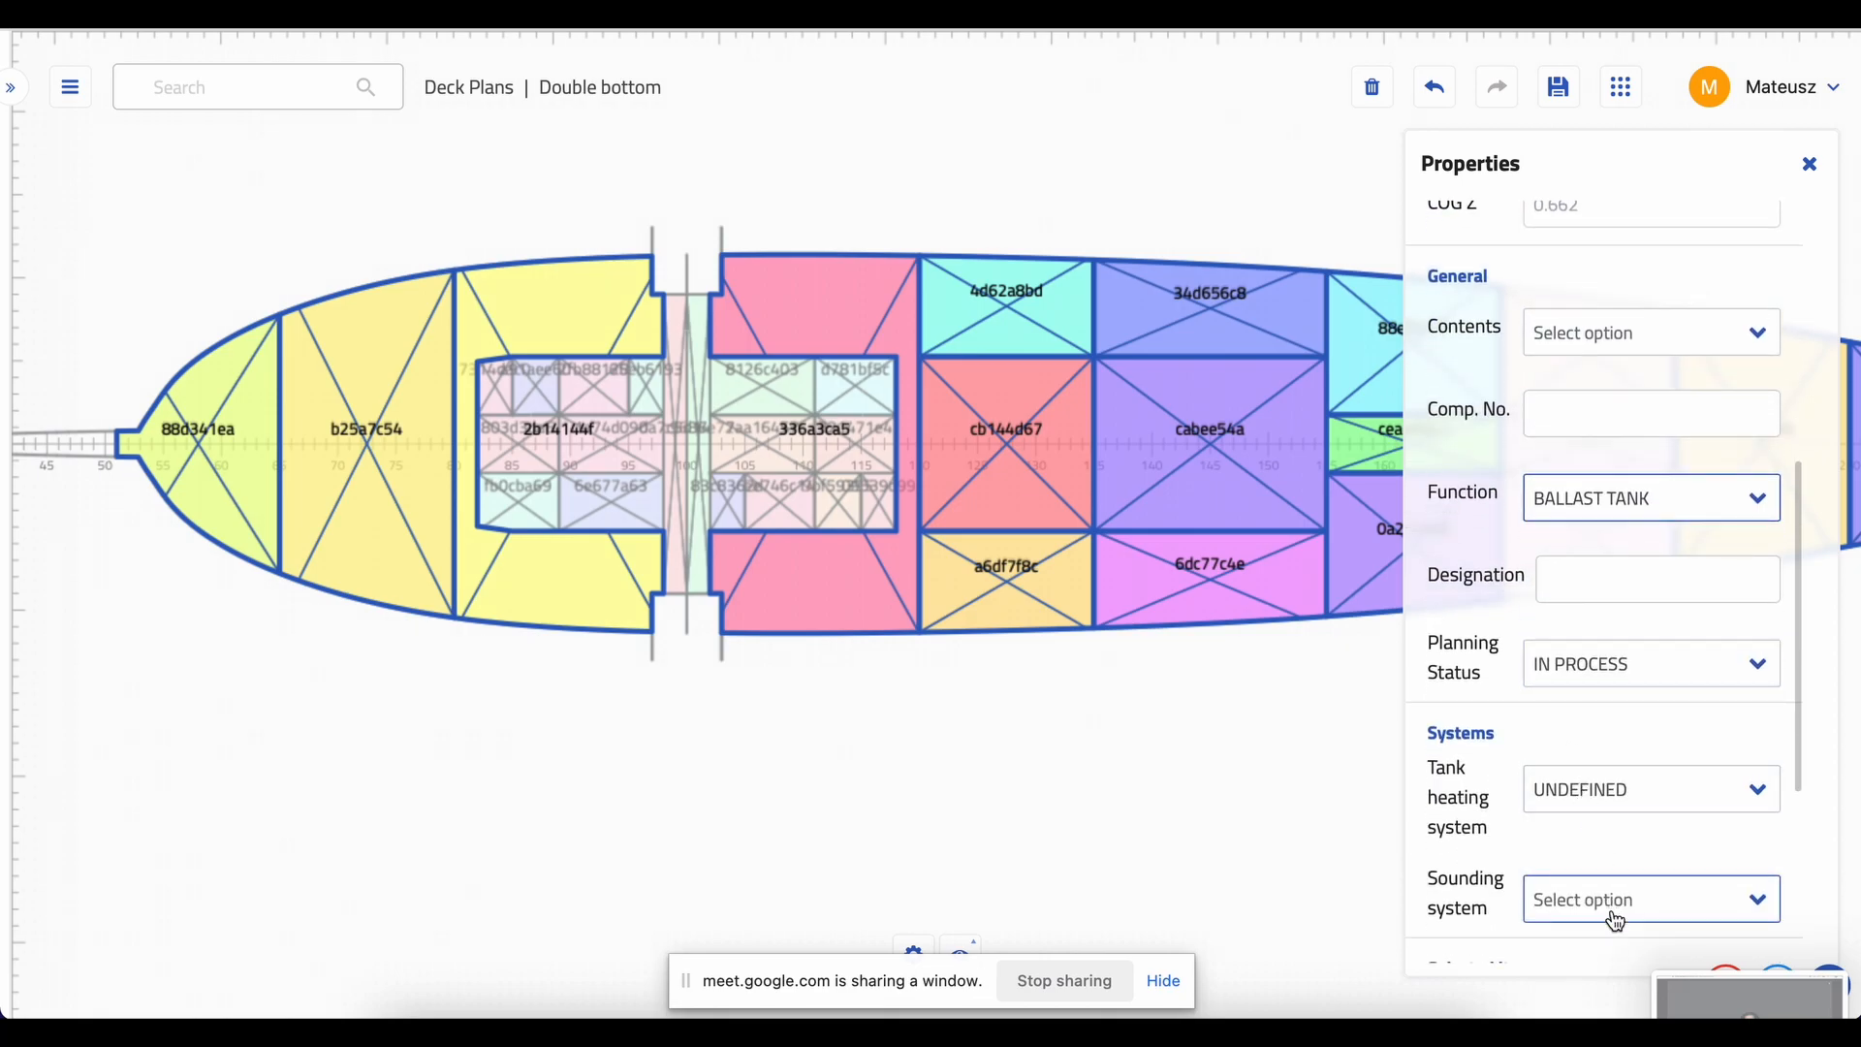
scroll(1612, 919, down, 1)
scroll(1611, 913, up, 4)
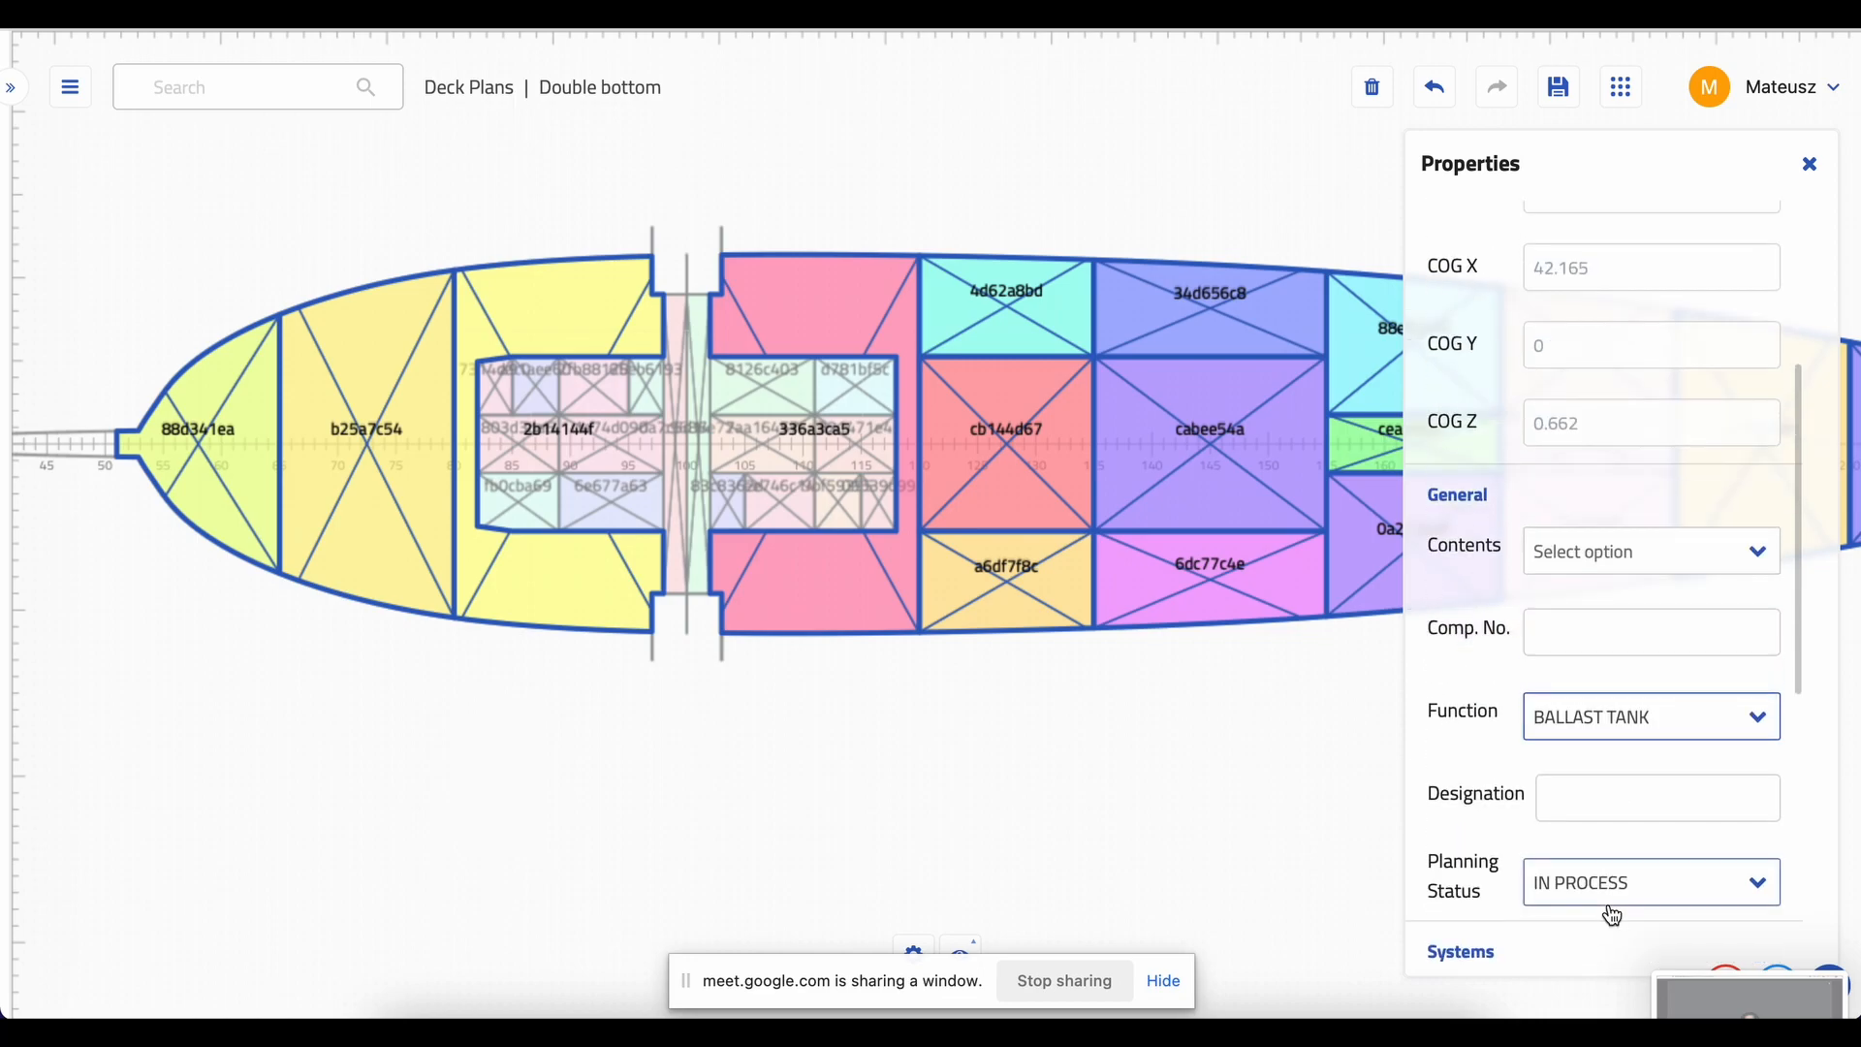
scroll(1612, 915, up, 2)
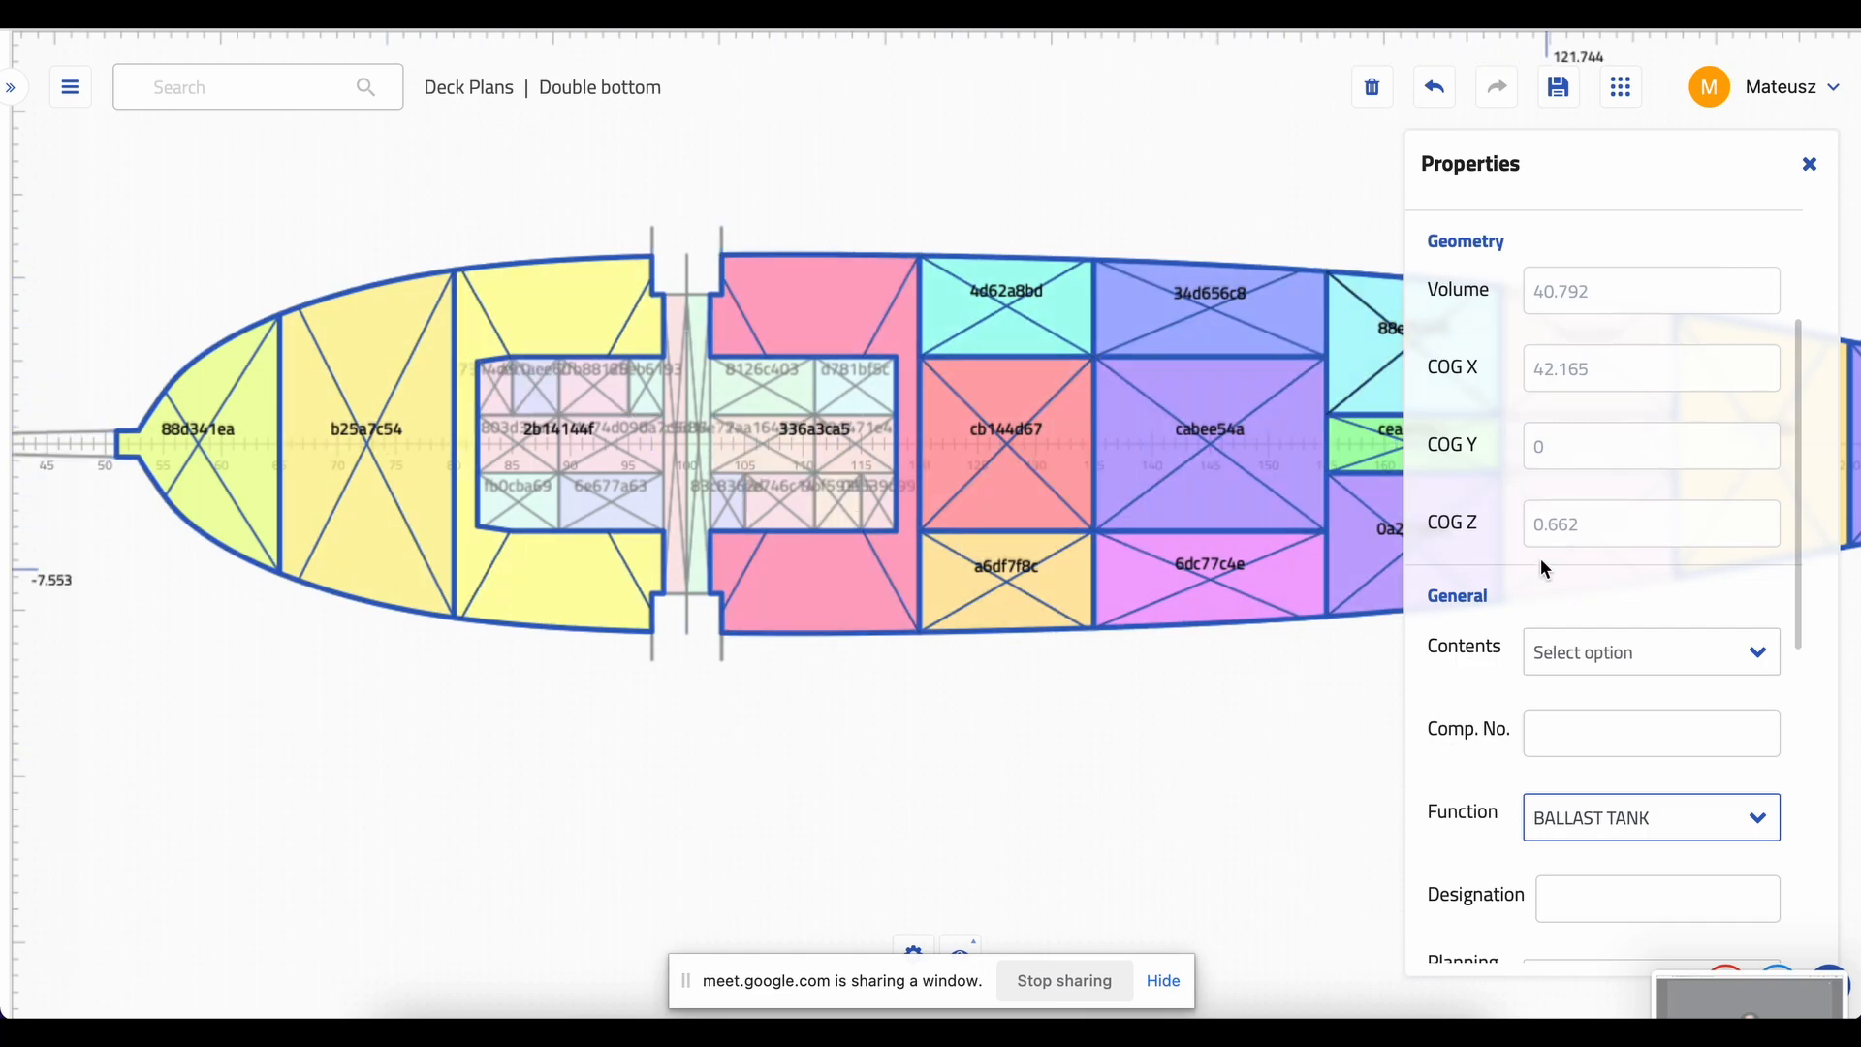
scroll(1561, 673, down, 1)
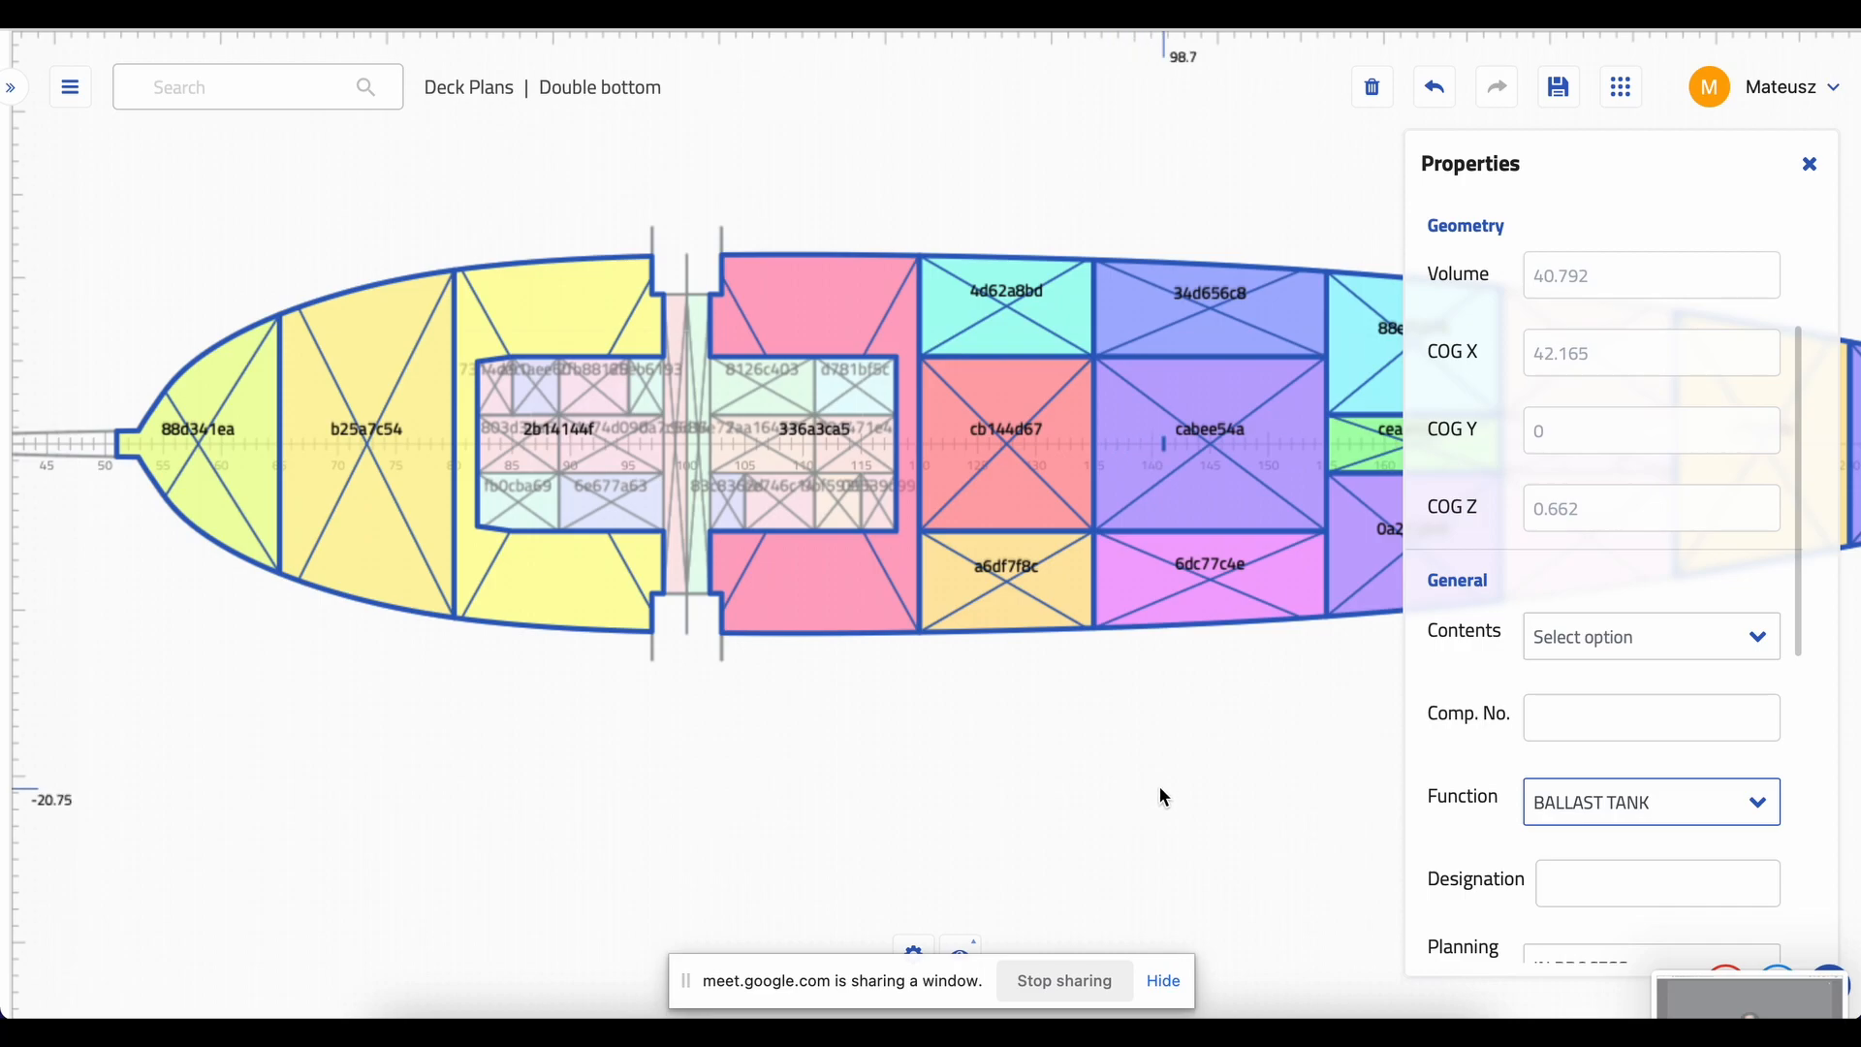
click(1186, 791)
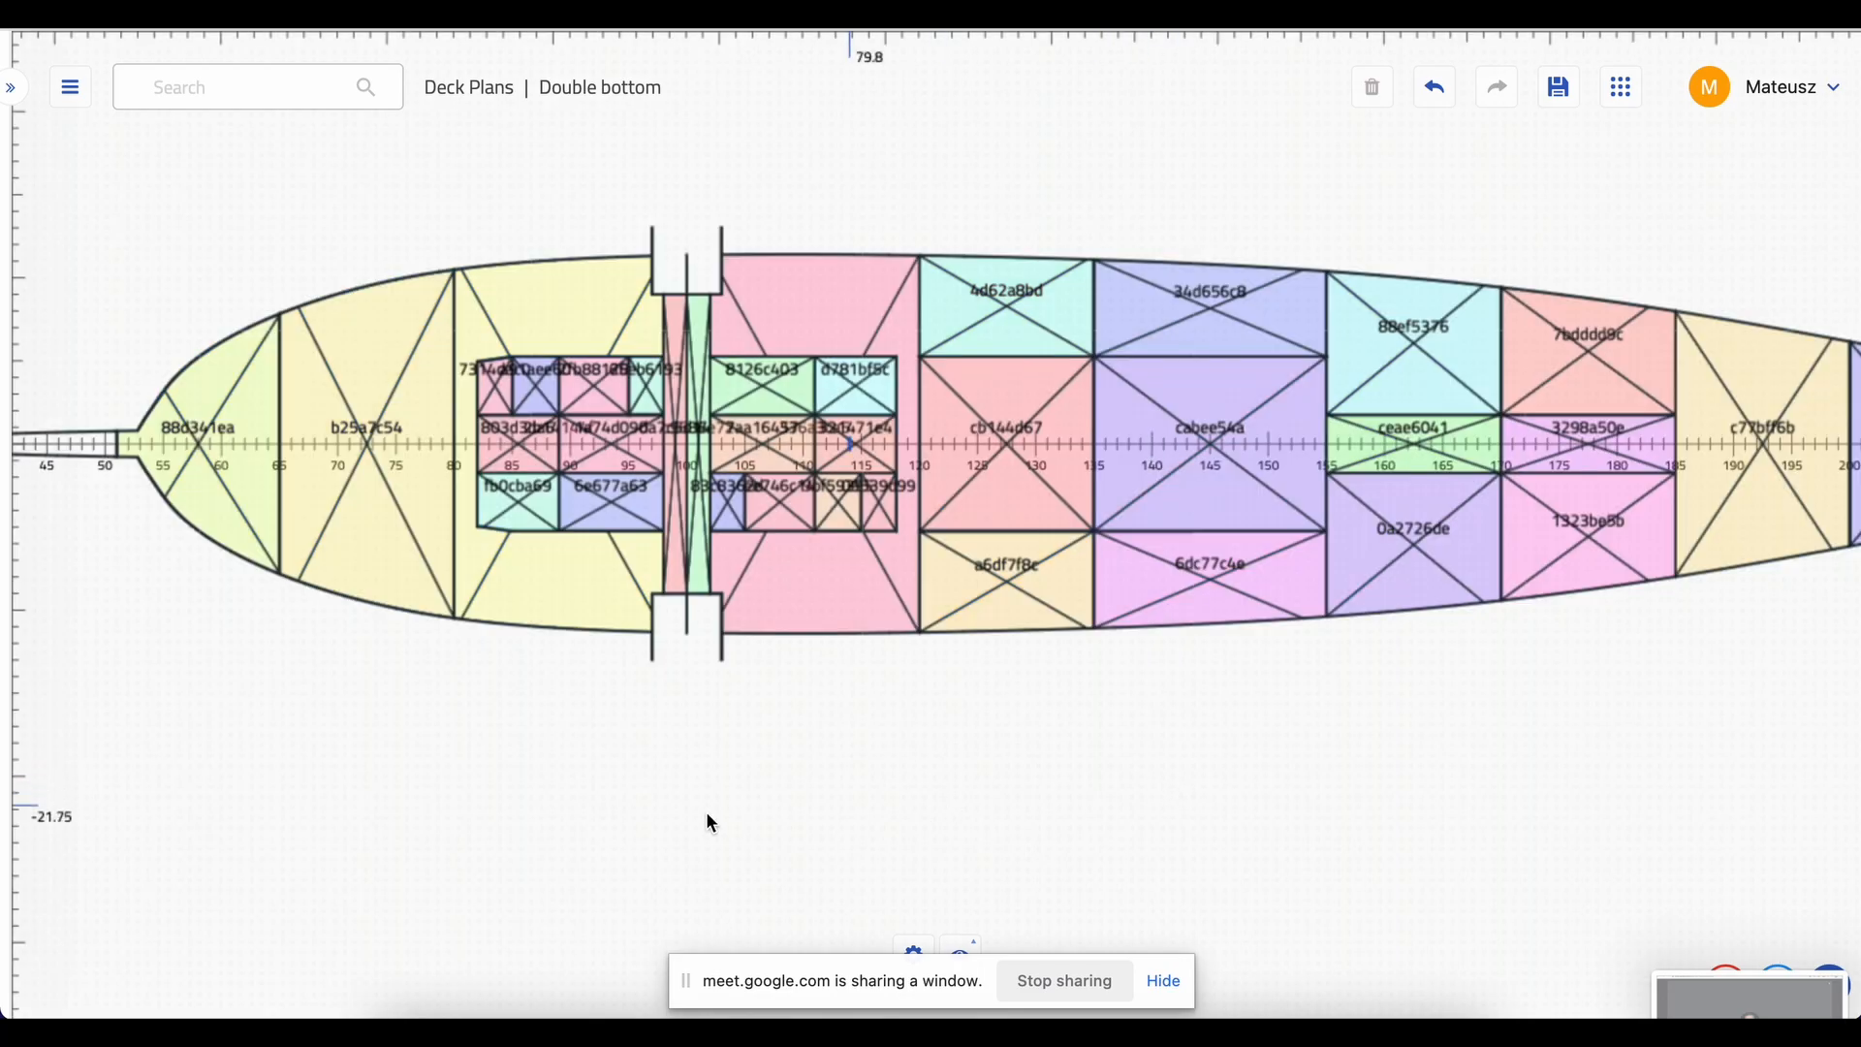
- Select the two inner centre compartments 1a74d090 and 7aa16457 and set their Function to STORAGE TANK
scroll(623, 407, up, 5)
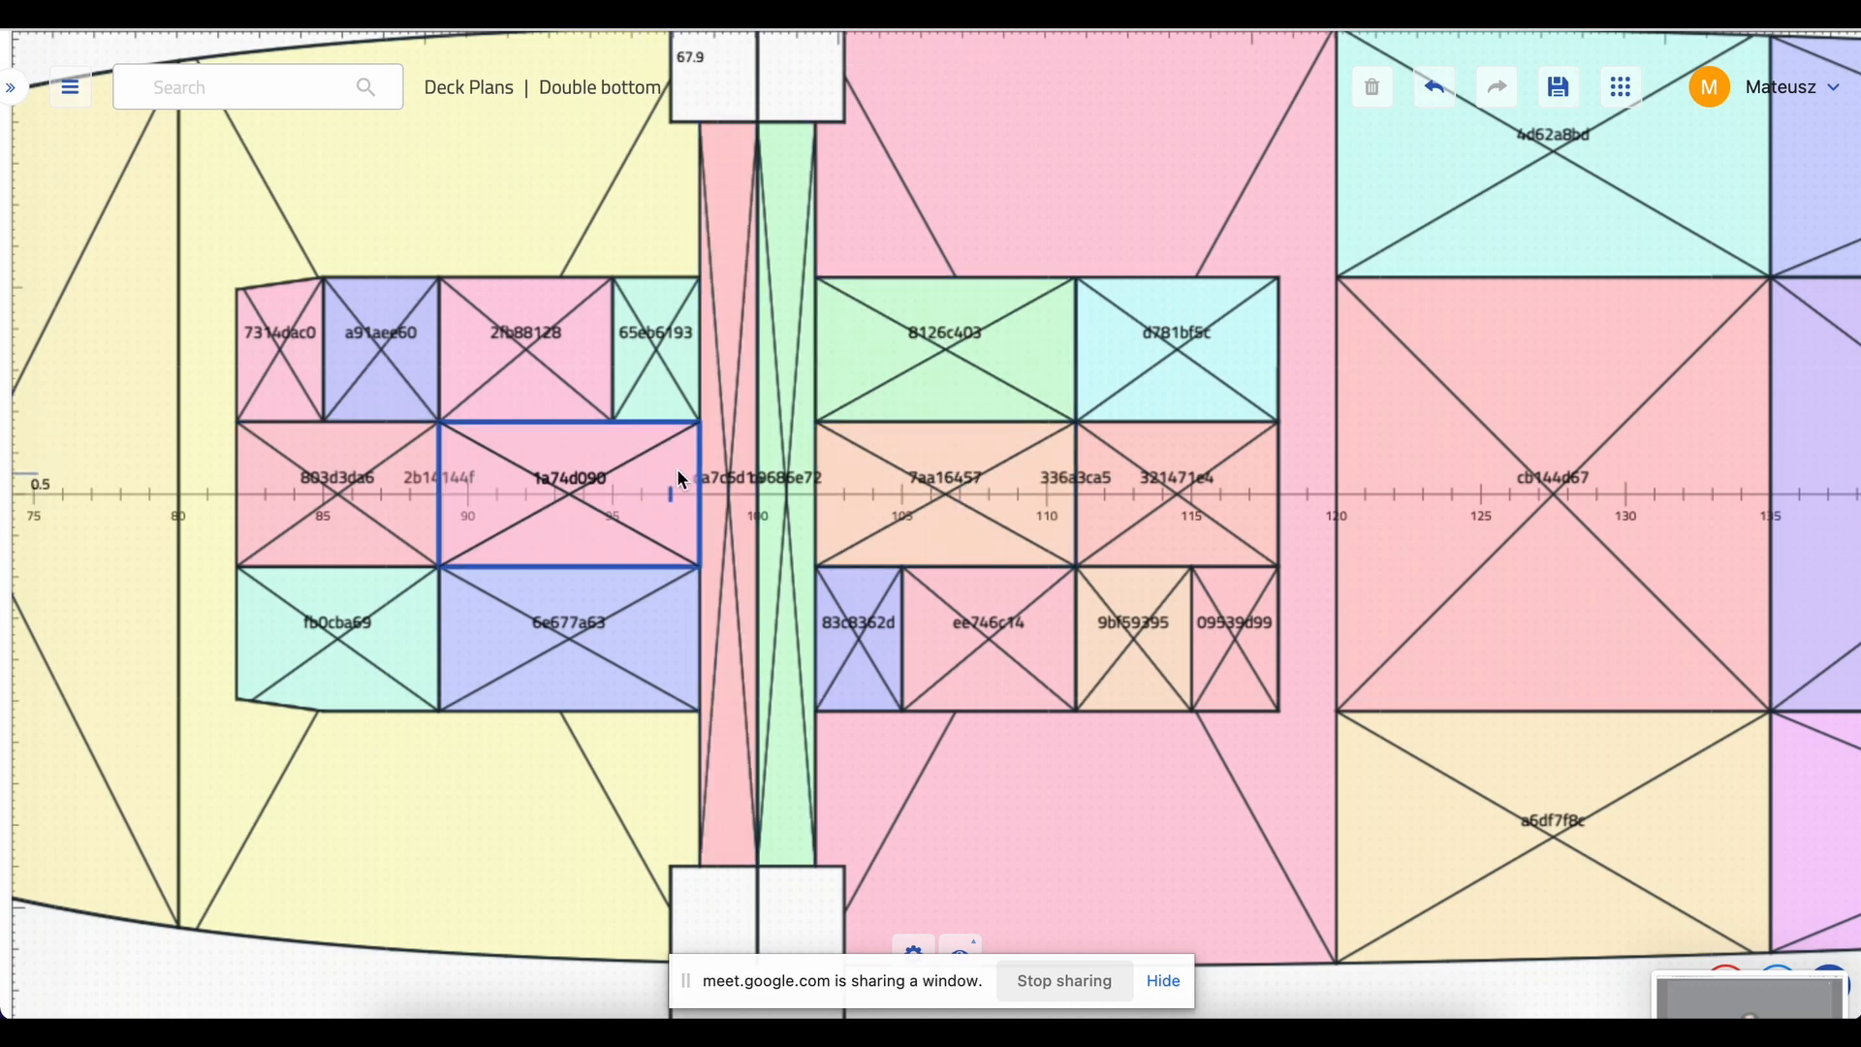
click(574, 497)
shift+click(845, 509)
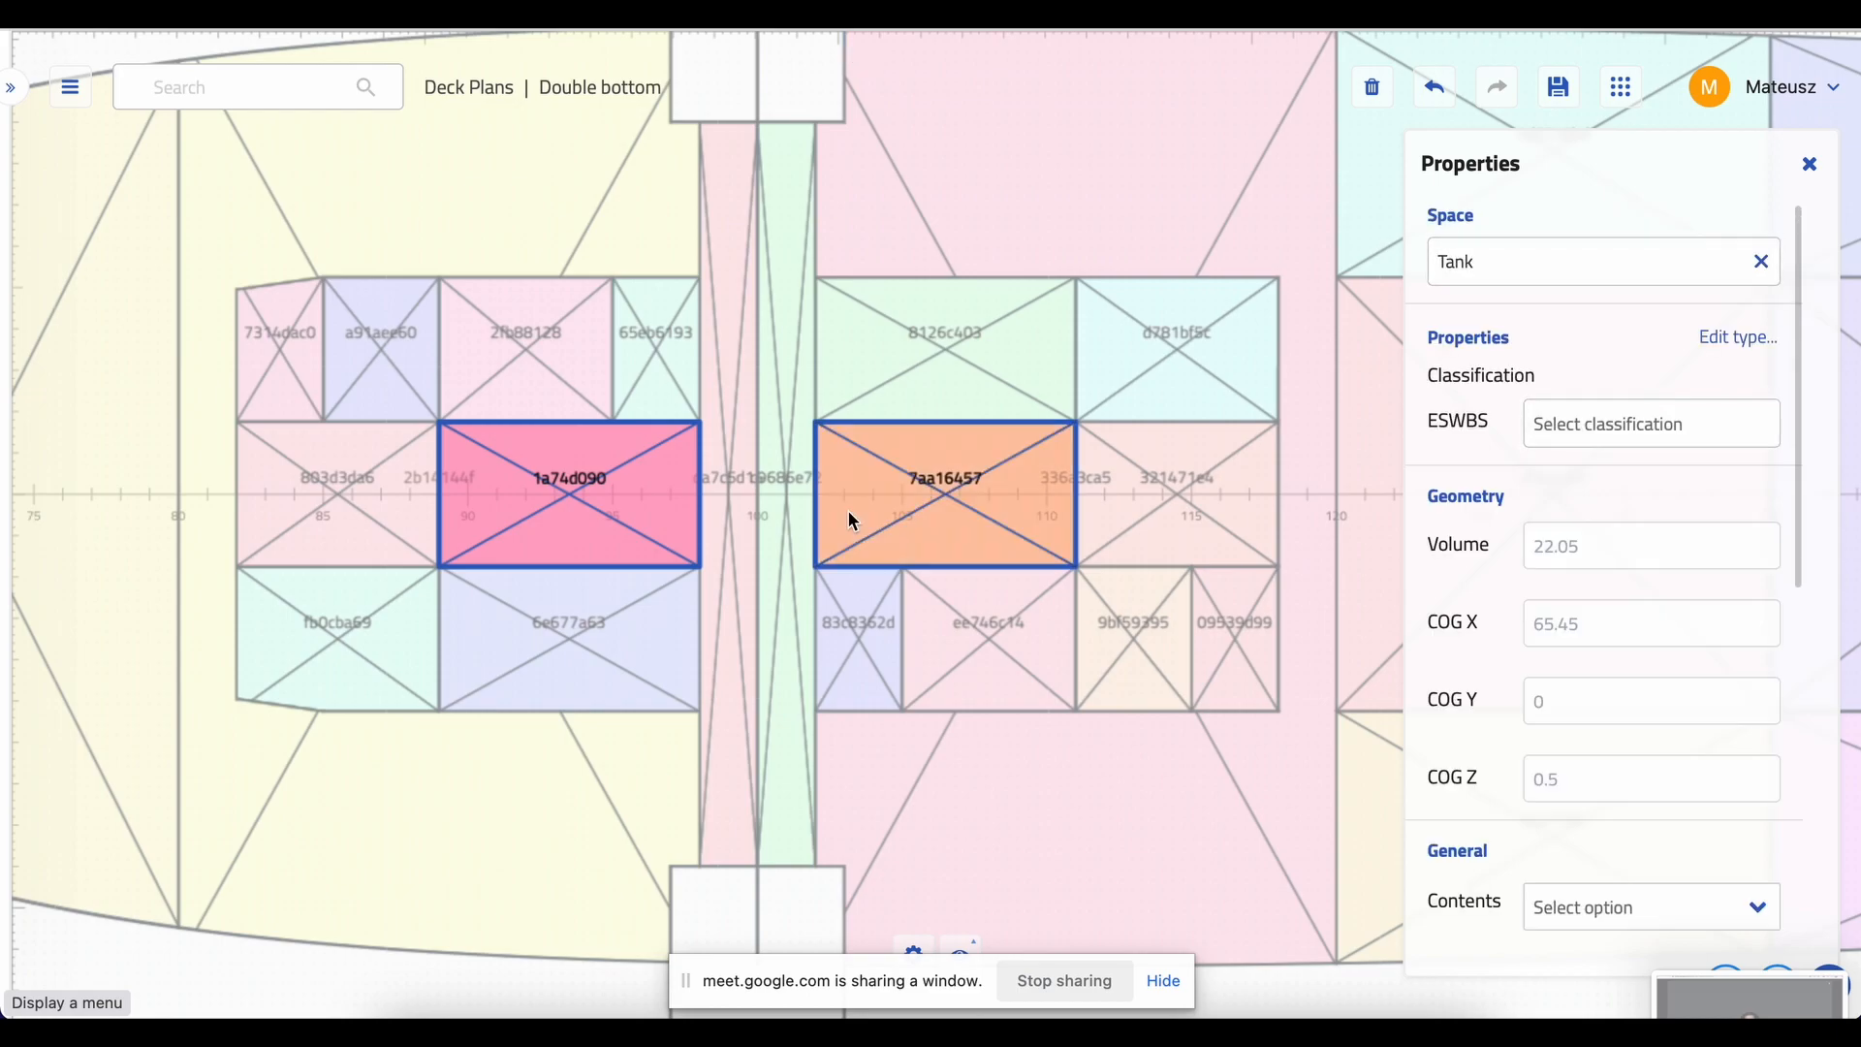
scroll(1560, 595, down, 3)
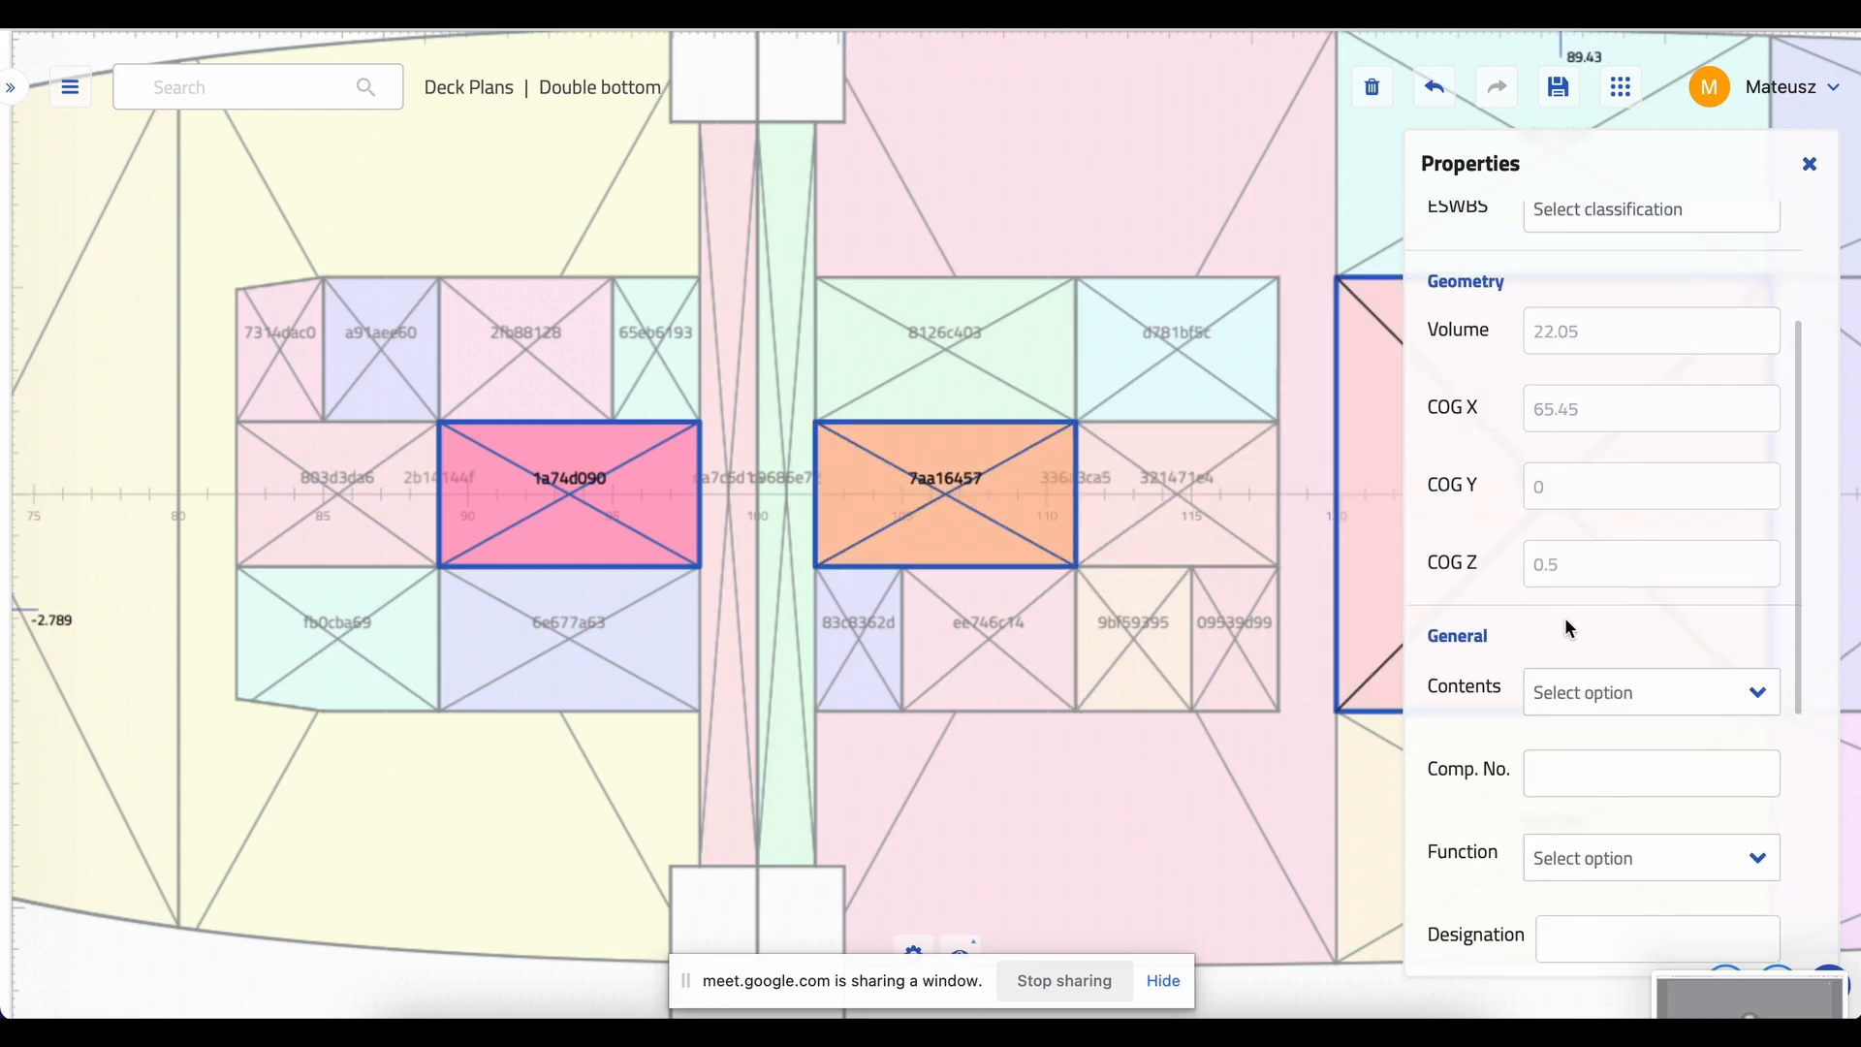
scroll(1604, 678, down, 1)
click(1614, 829)
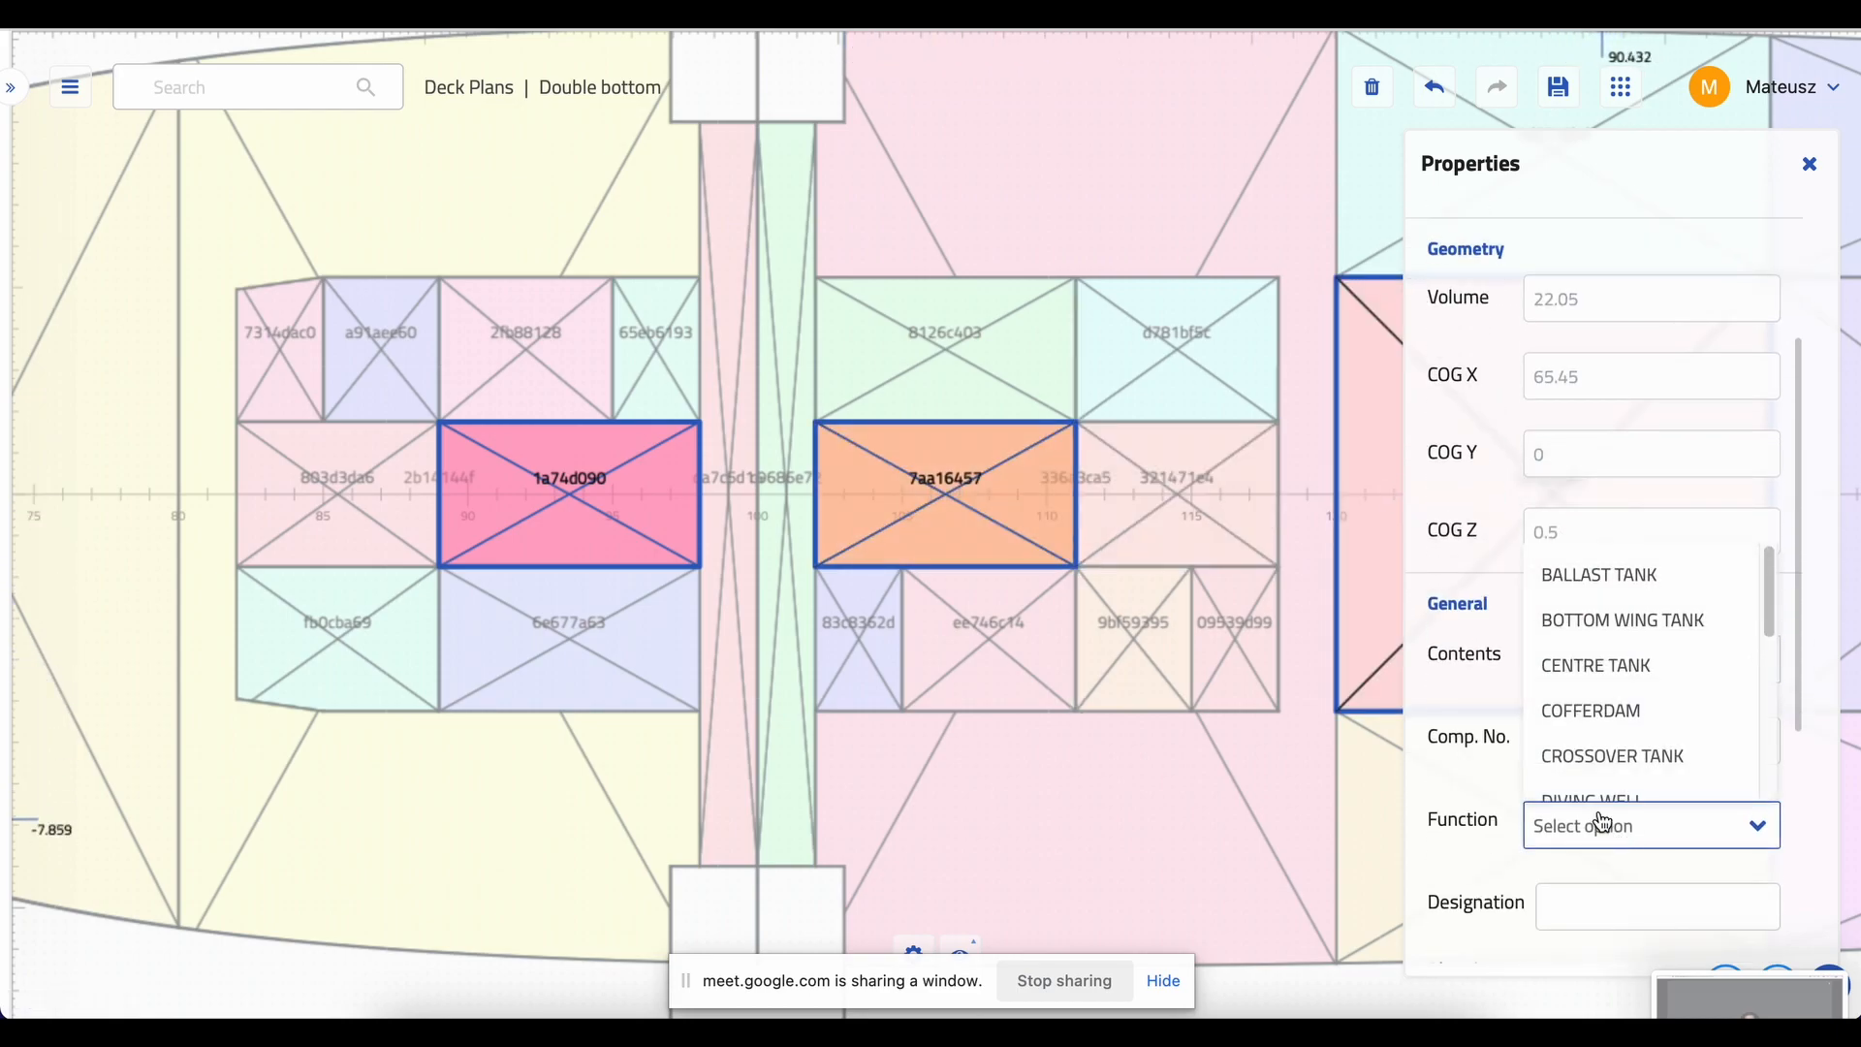
scroll(1614, 736, down, 2)
scroll(1644, 727, down, 1)
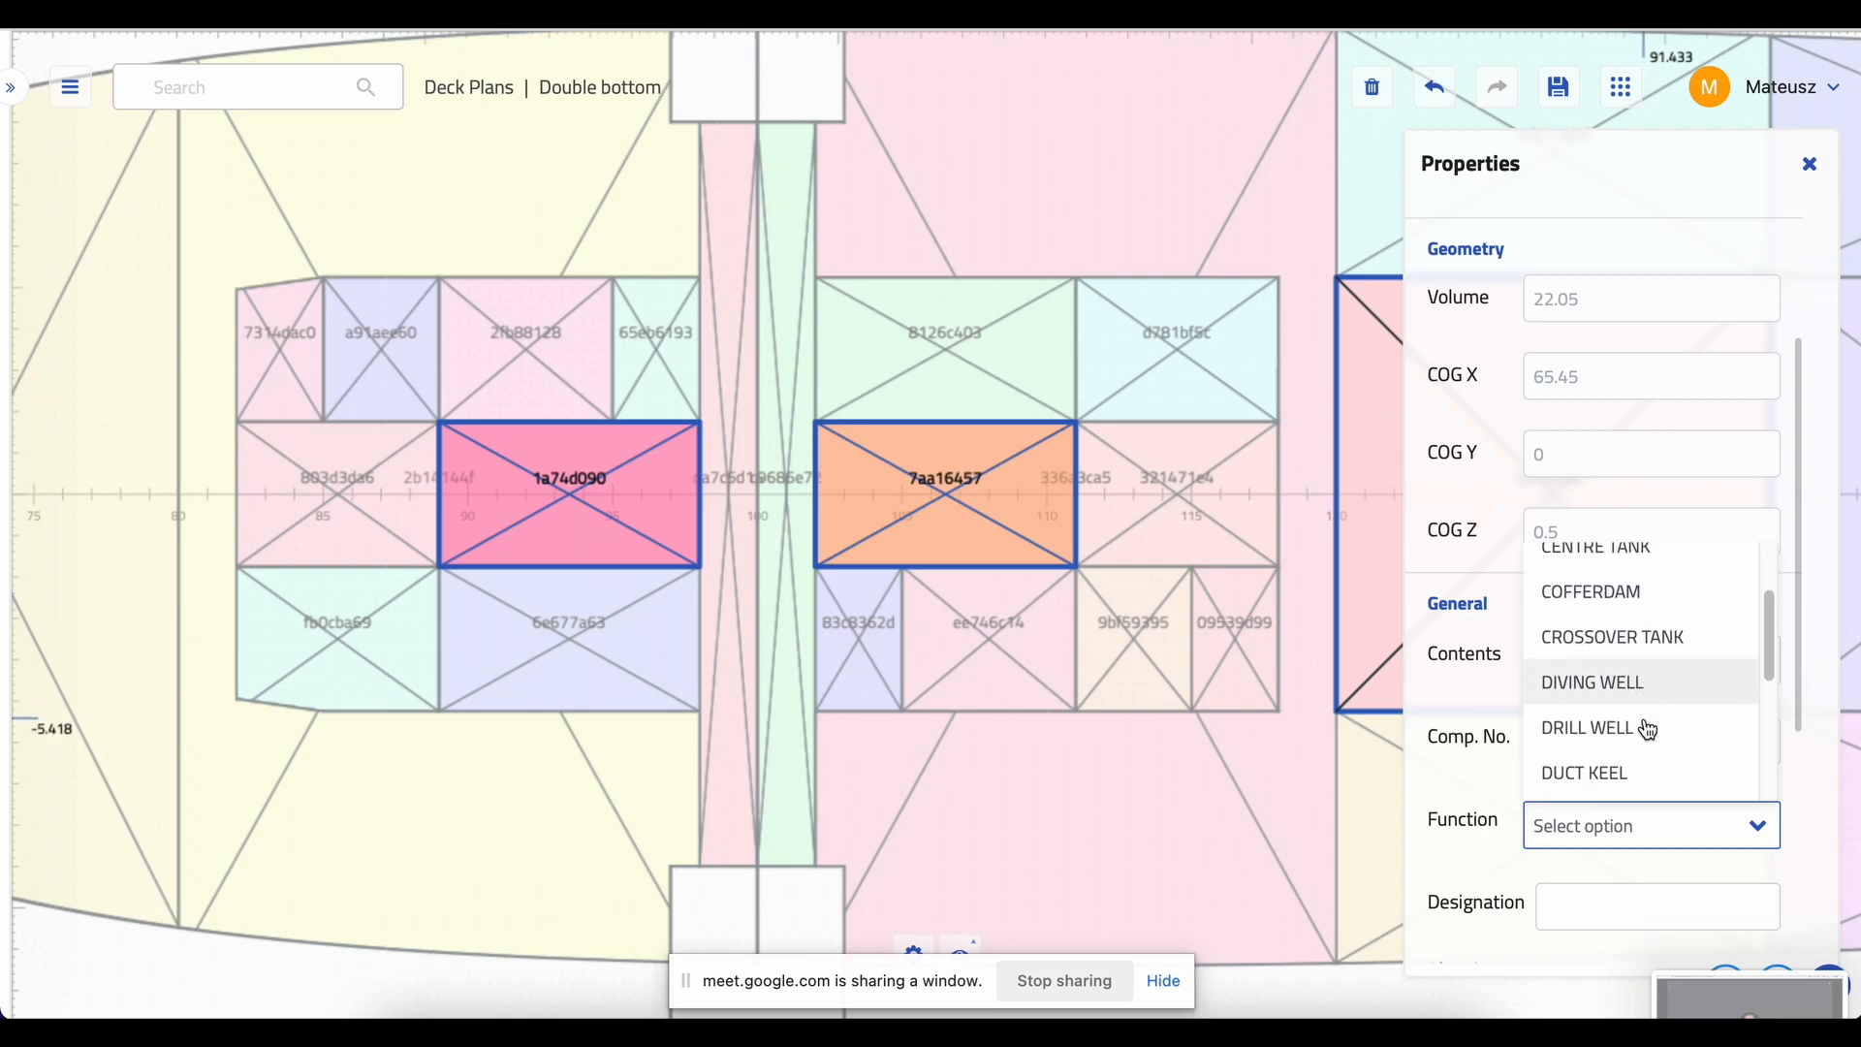
scroll(1648, 729, down, 3)
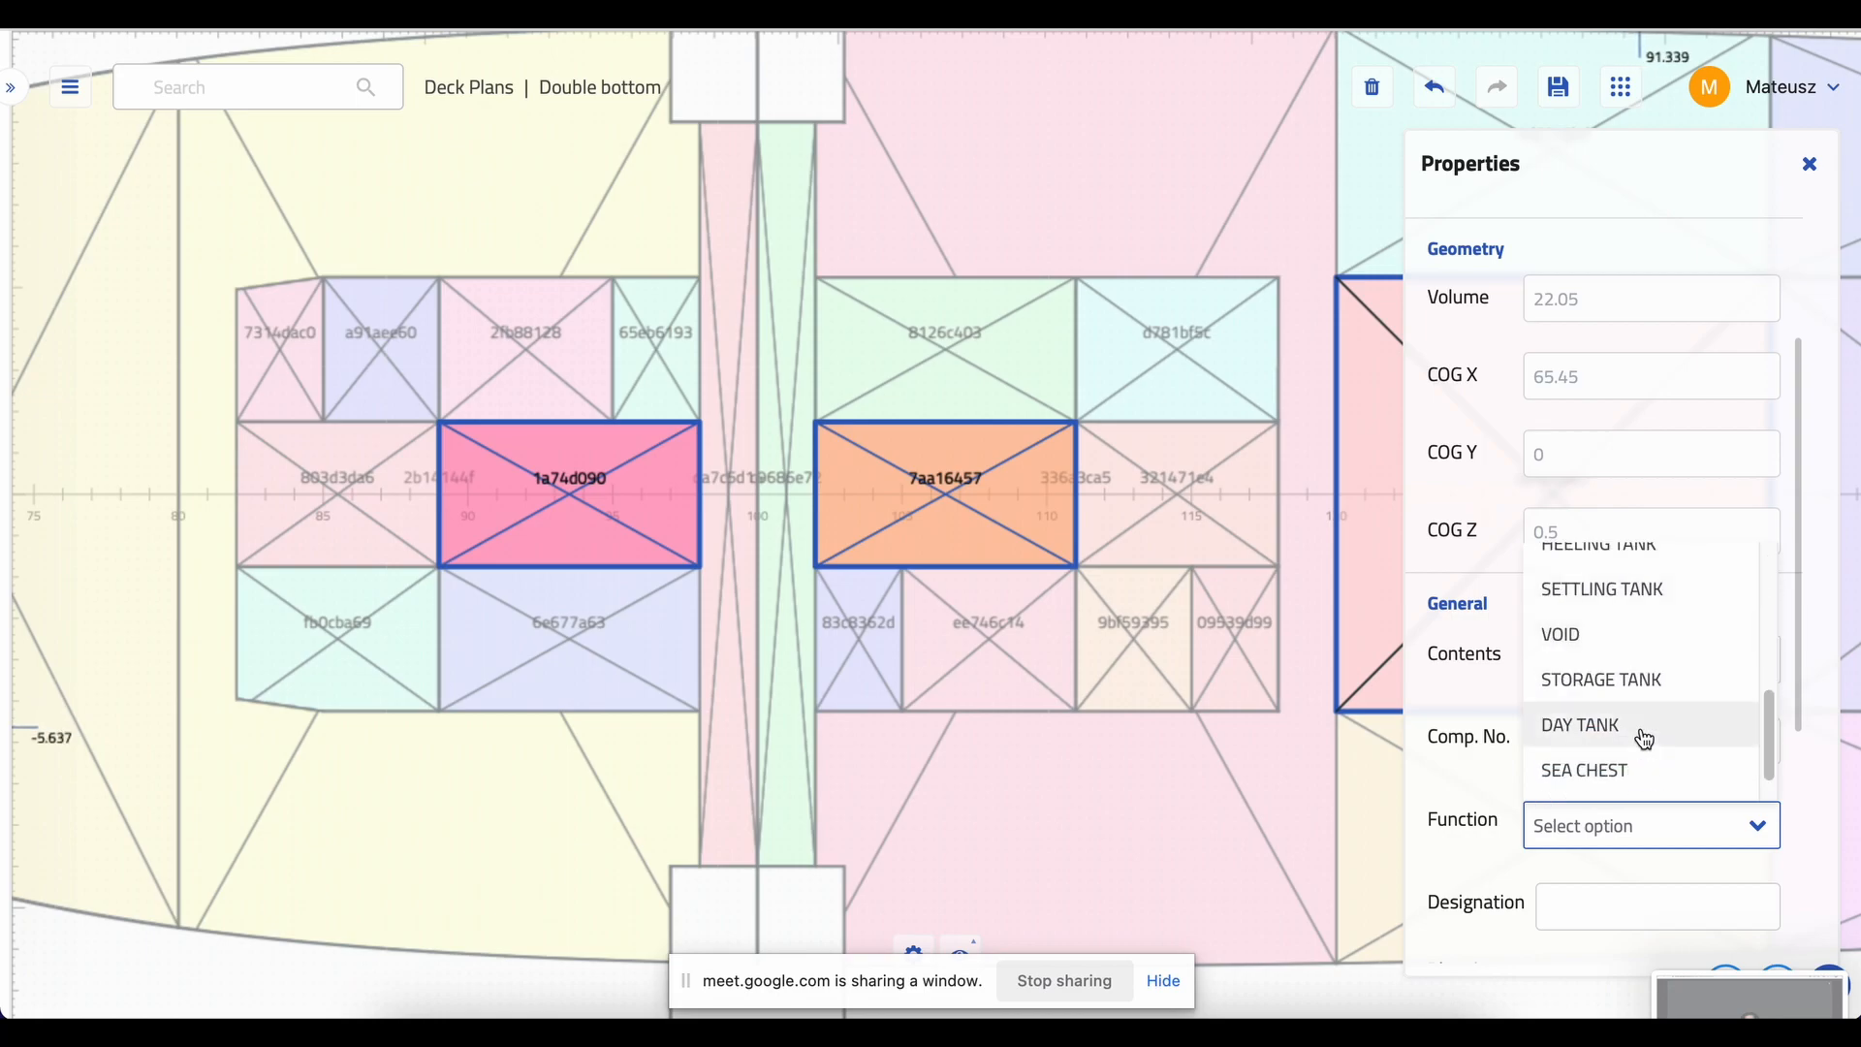
click(1627, 684)
- Set the two storage tanks' Contents to Bilge water (dirty) and their Tank heating system to FALSE
click(1619, 667)
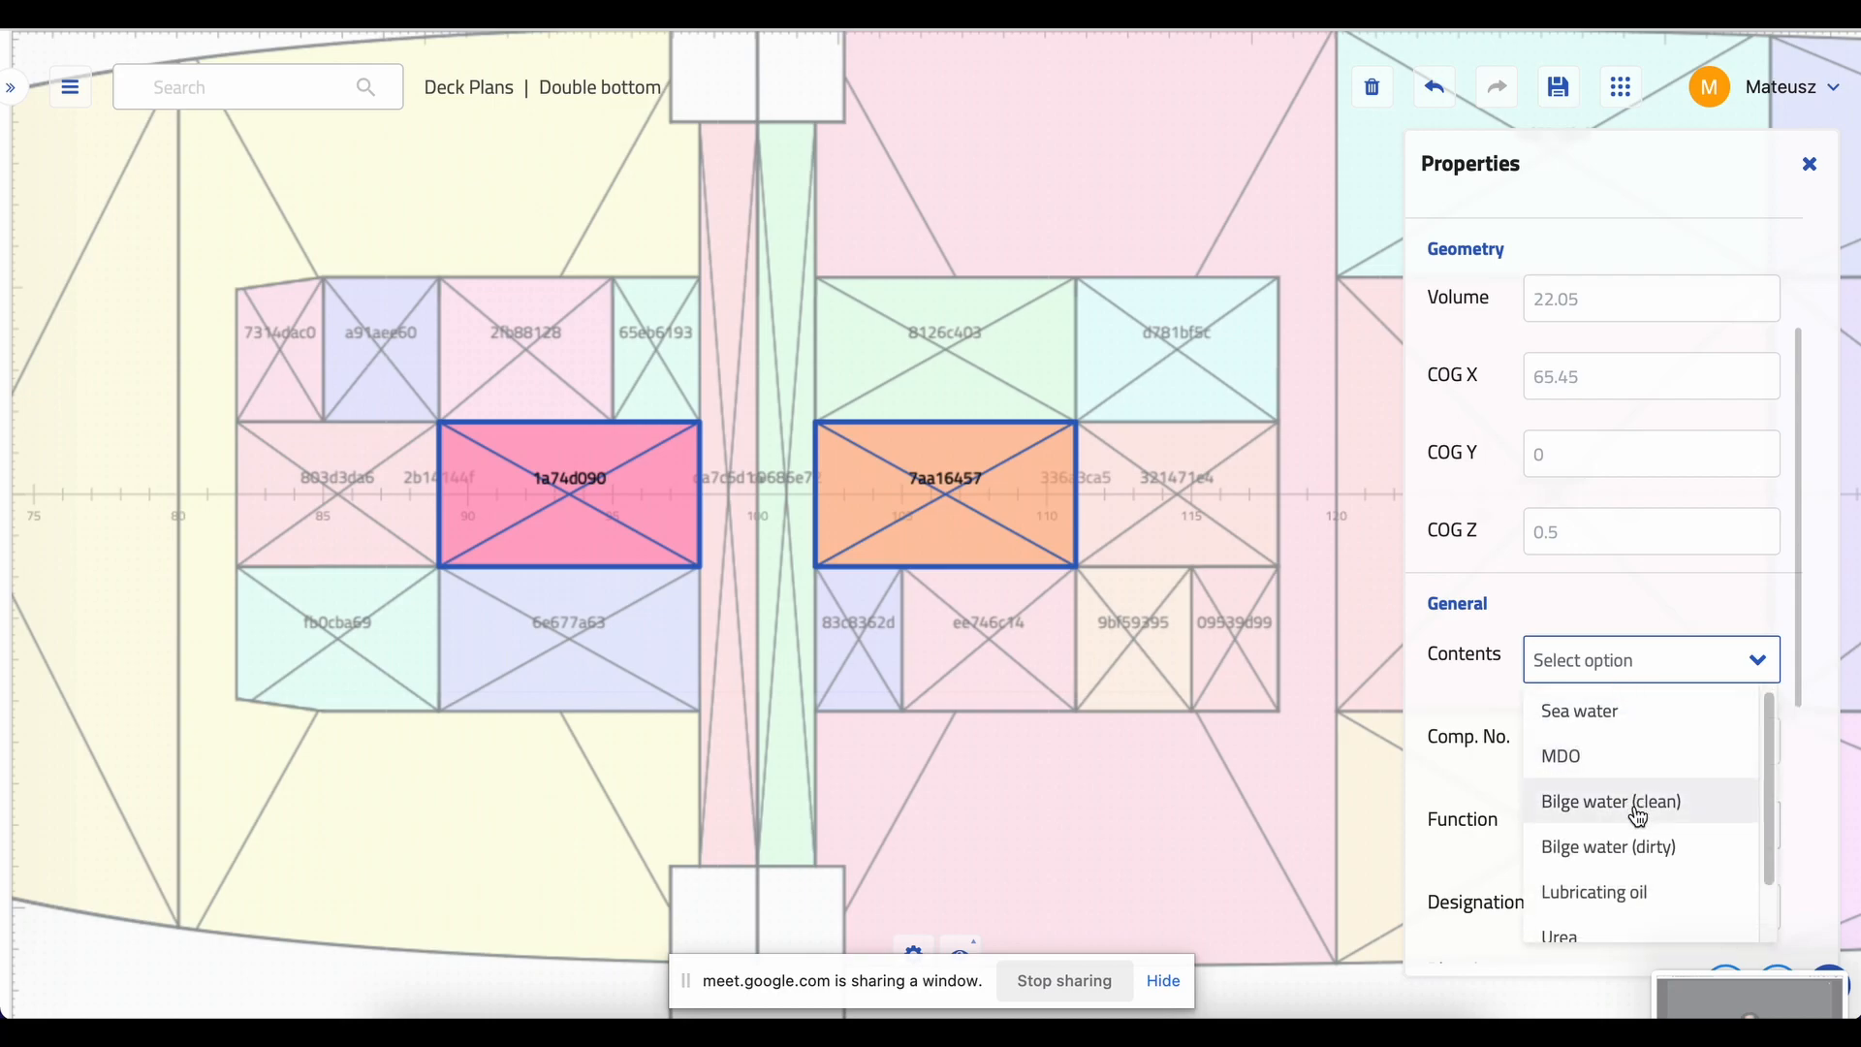
click(1646, 853)
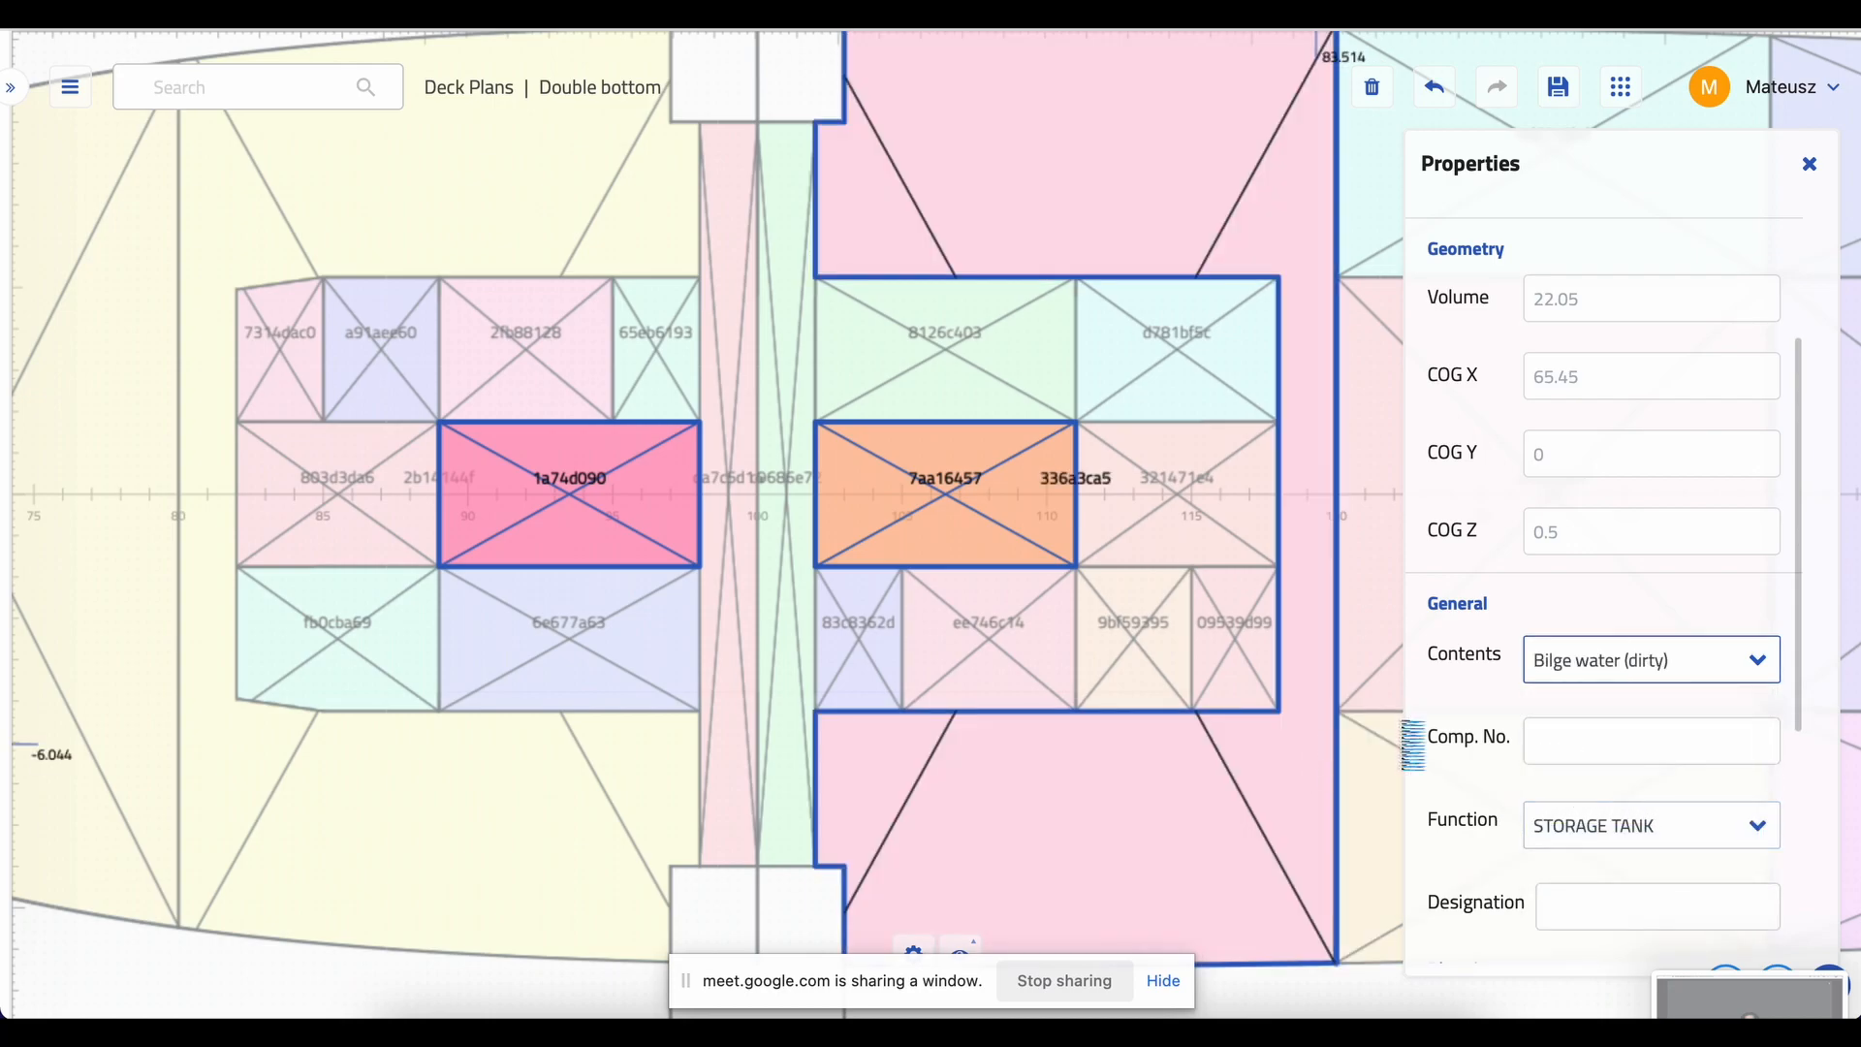
scroll(1641, 718, down, 1)
scroll(1475, 721, down, 5)
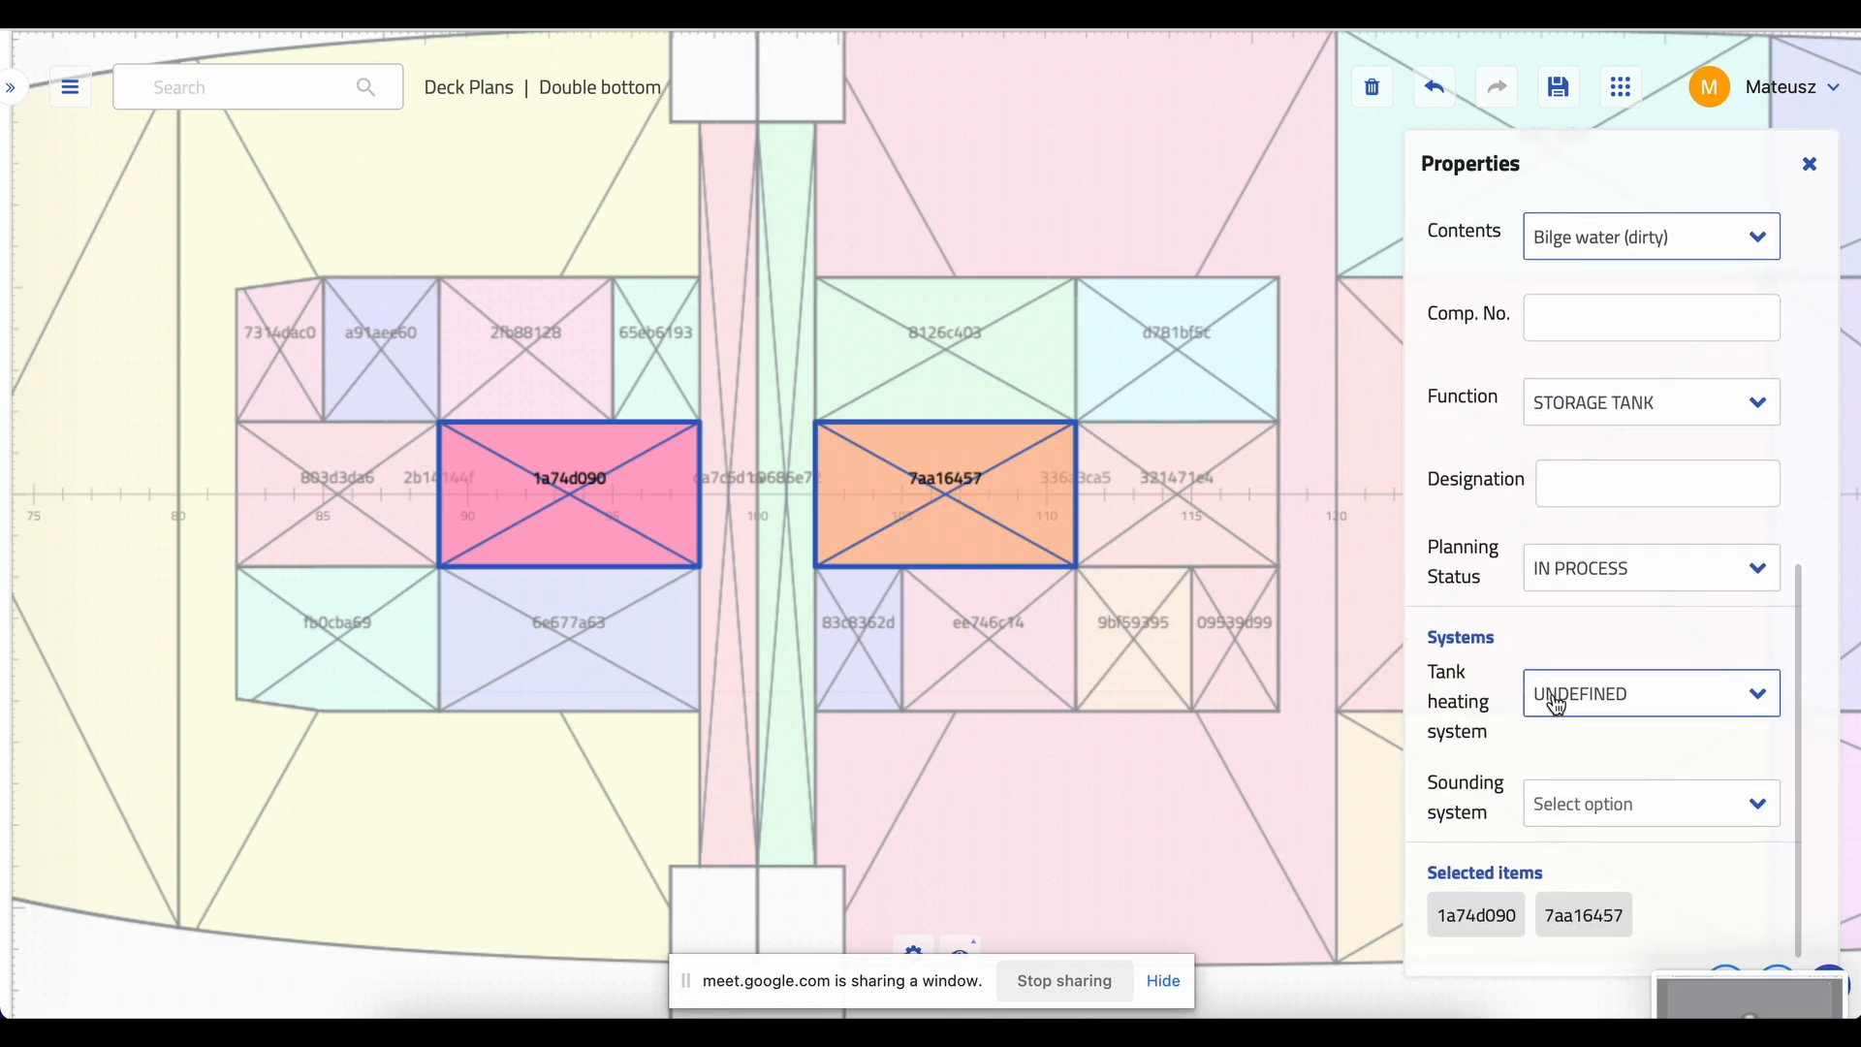
click(1549, 703)
click(1580, 800)
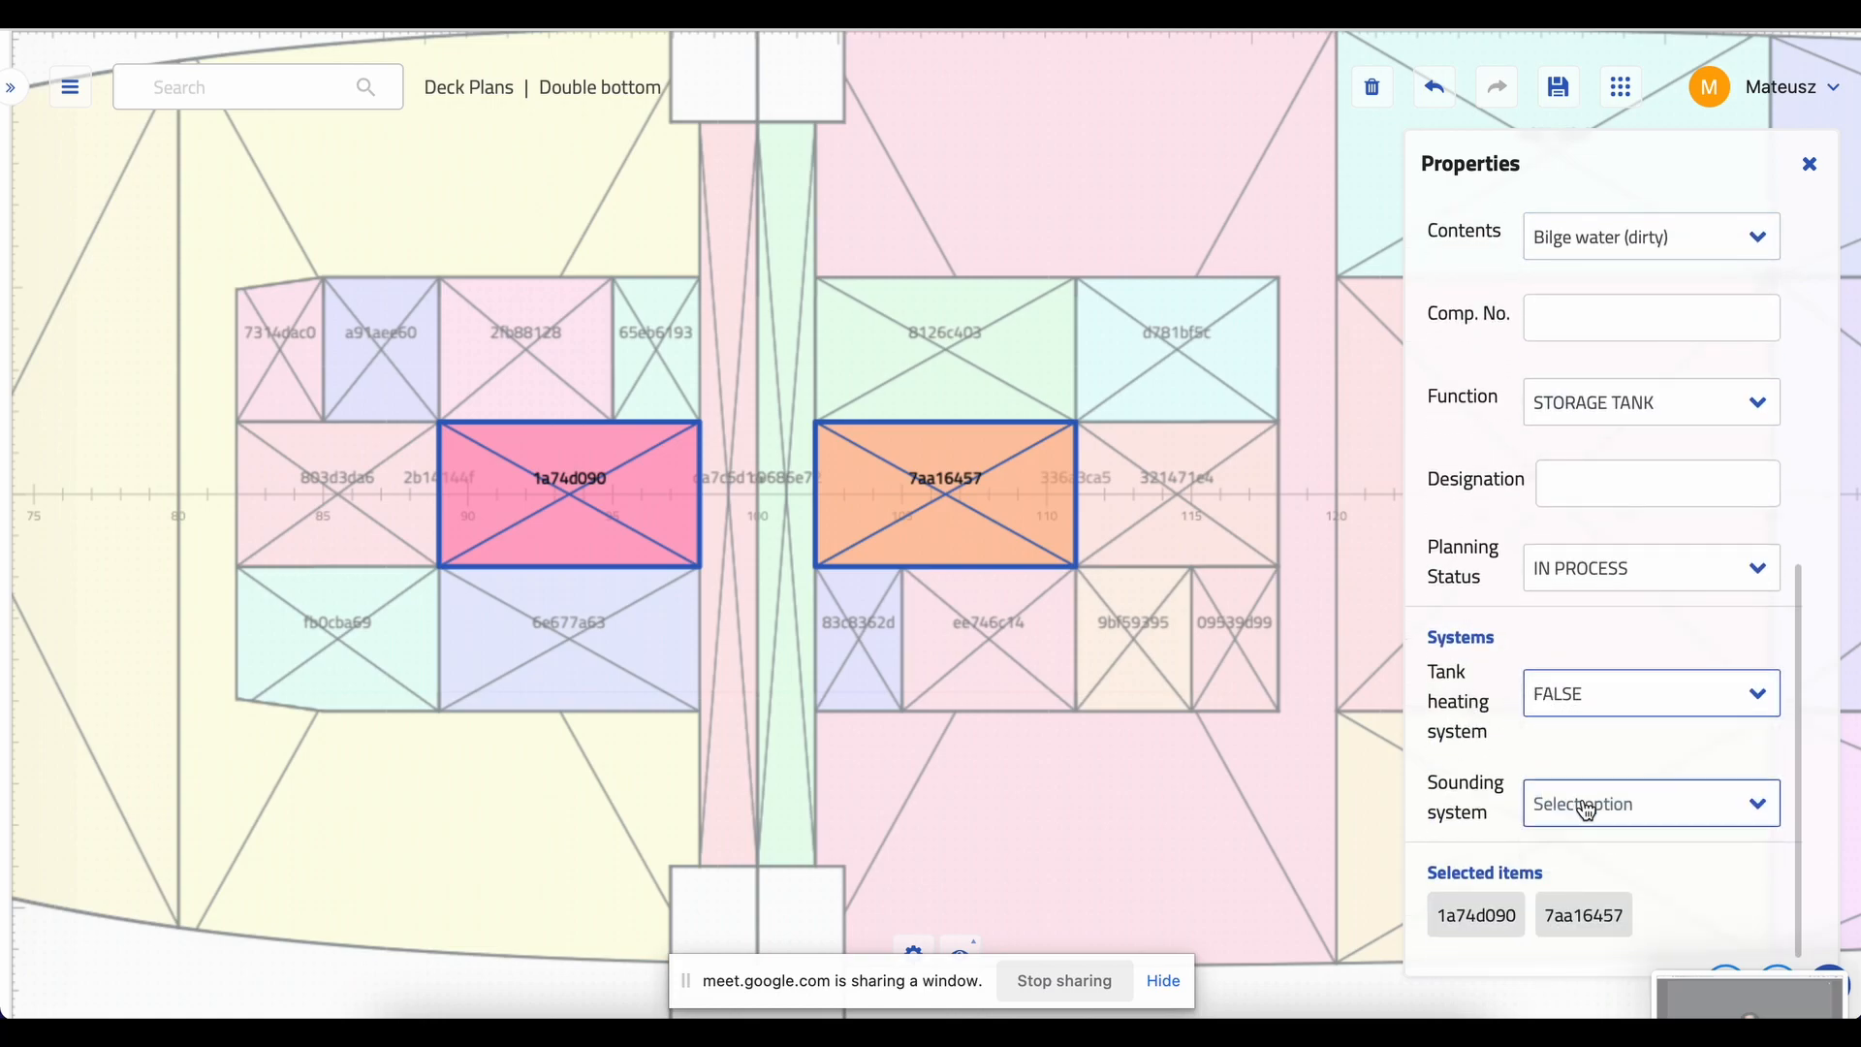
- Set the Sounding system of the two inner centre storage tanks to Remote
click(1580, 804)
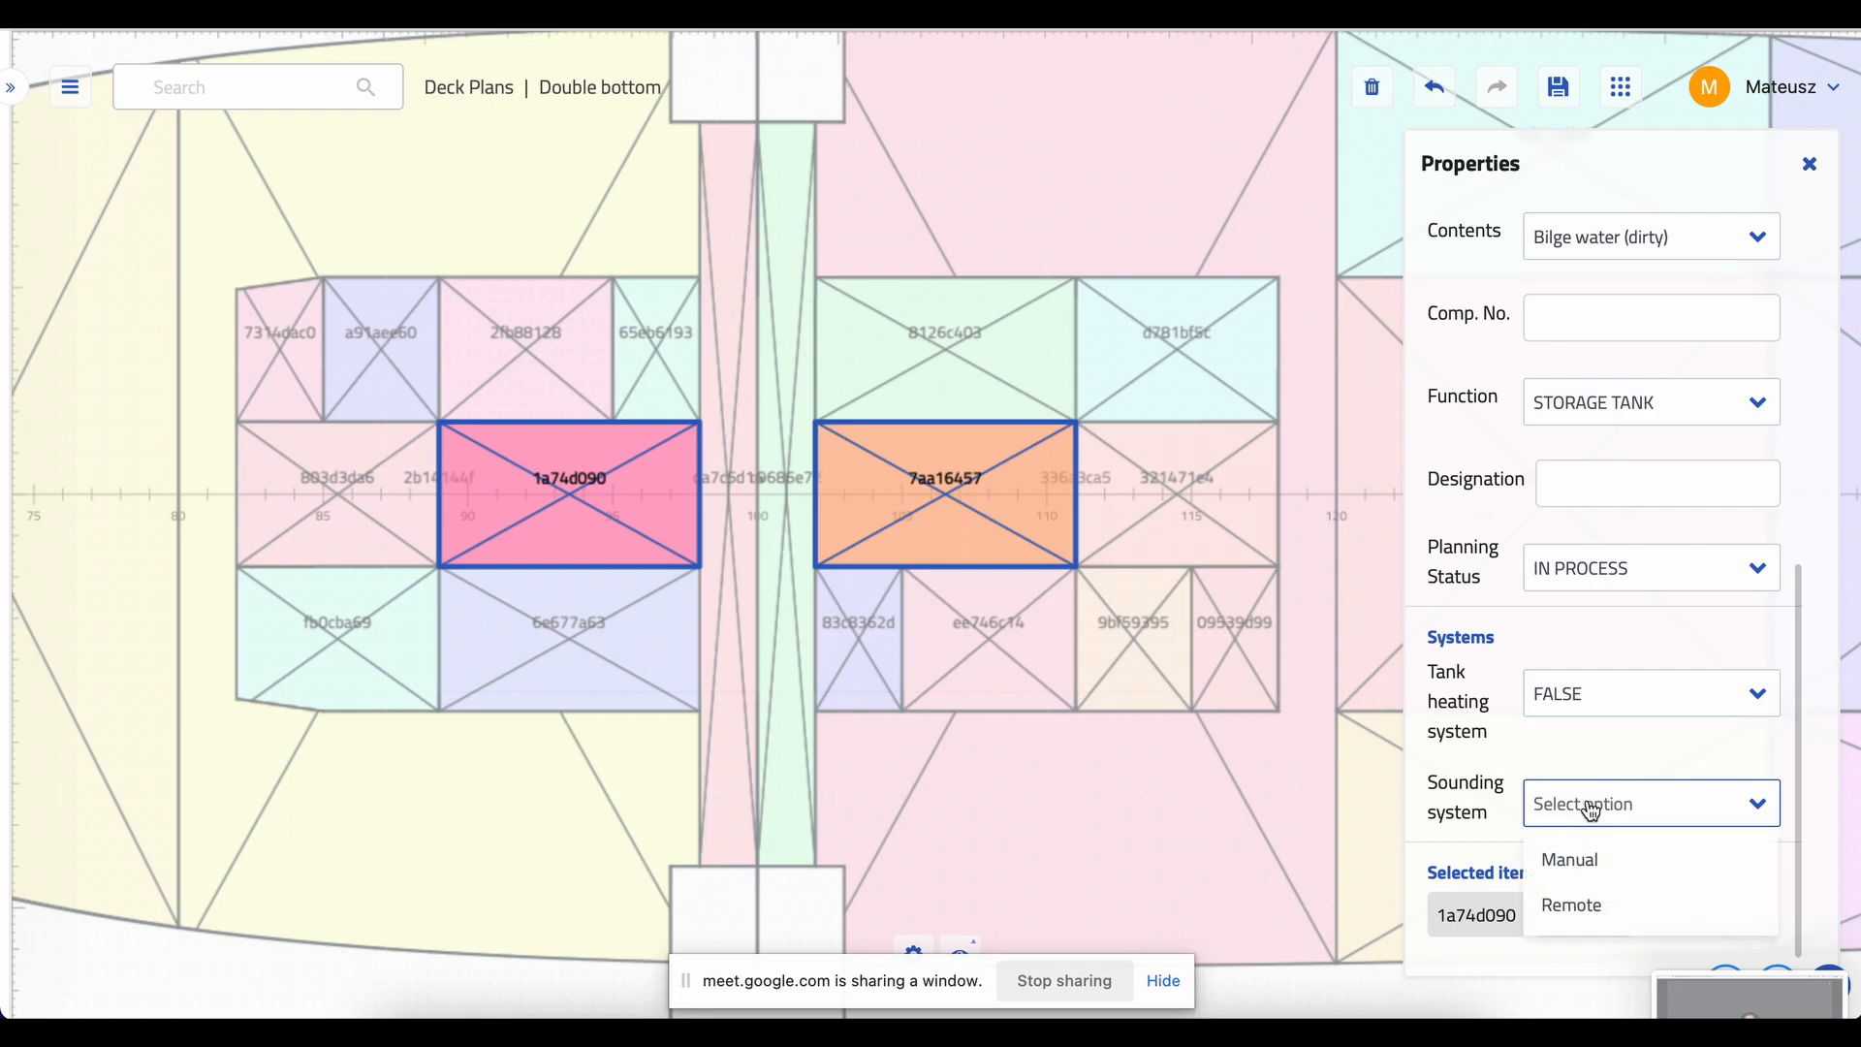
click(1608, 907)
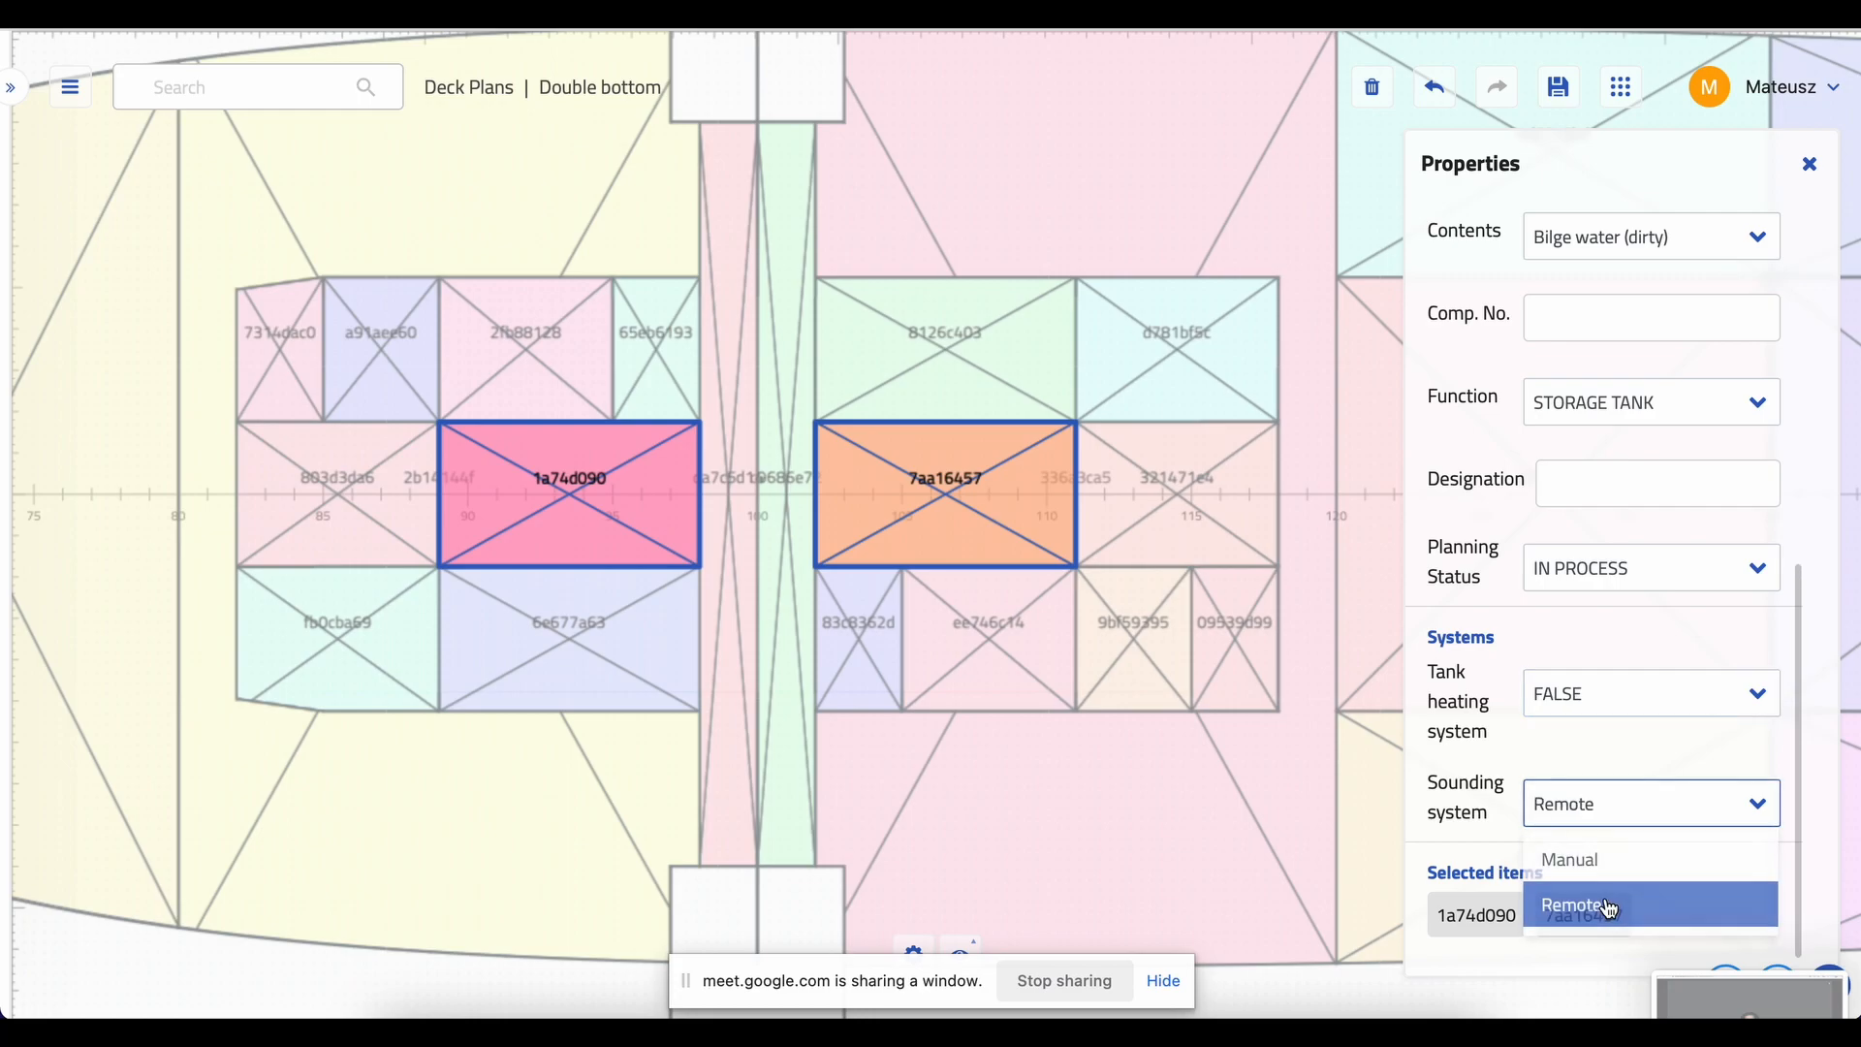
right_click(258, 511)
- Select the two outer centre compartments 803d3da6 and 321471e4 and set their Function to STORAGE TANK
click(322, 481)
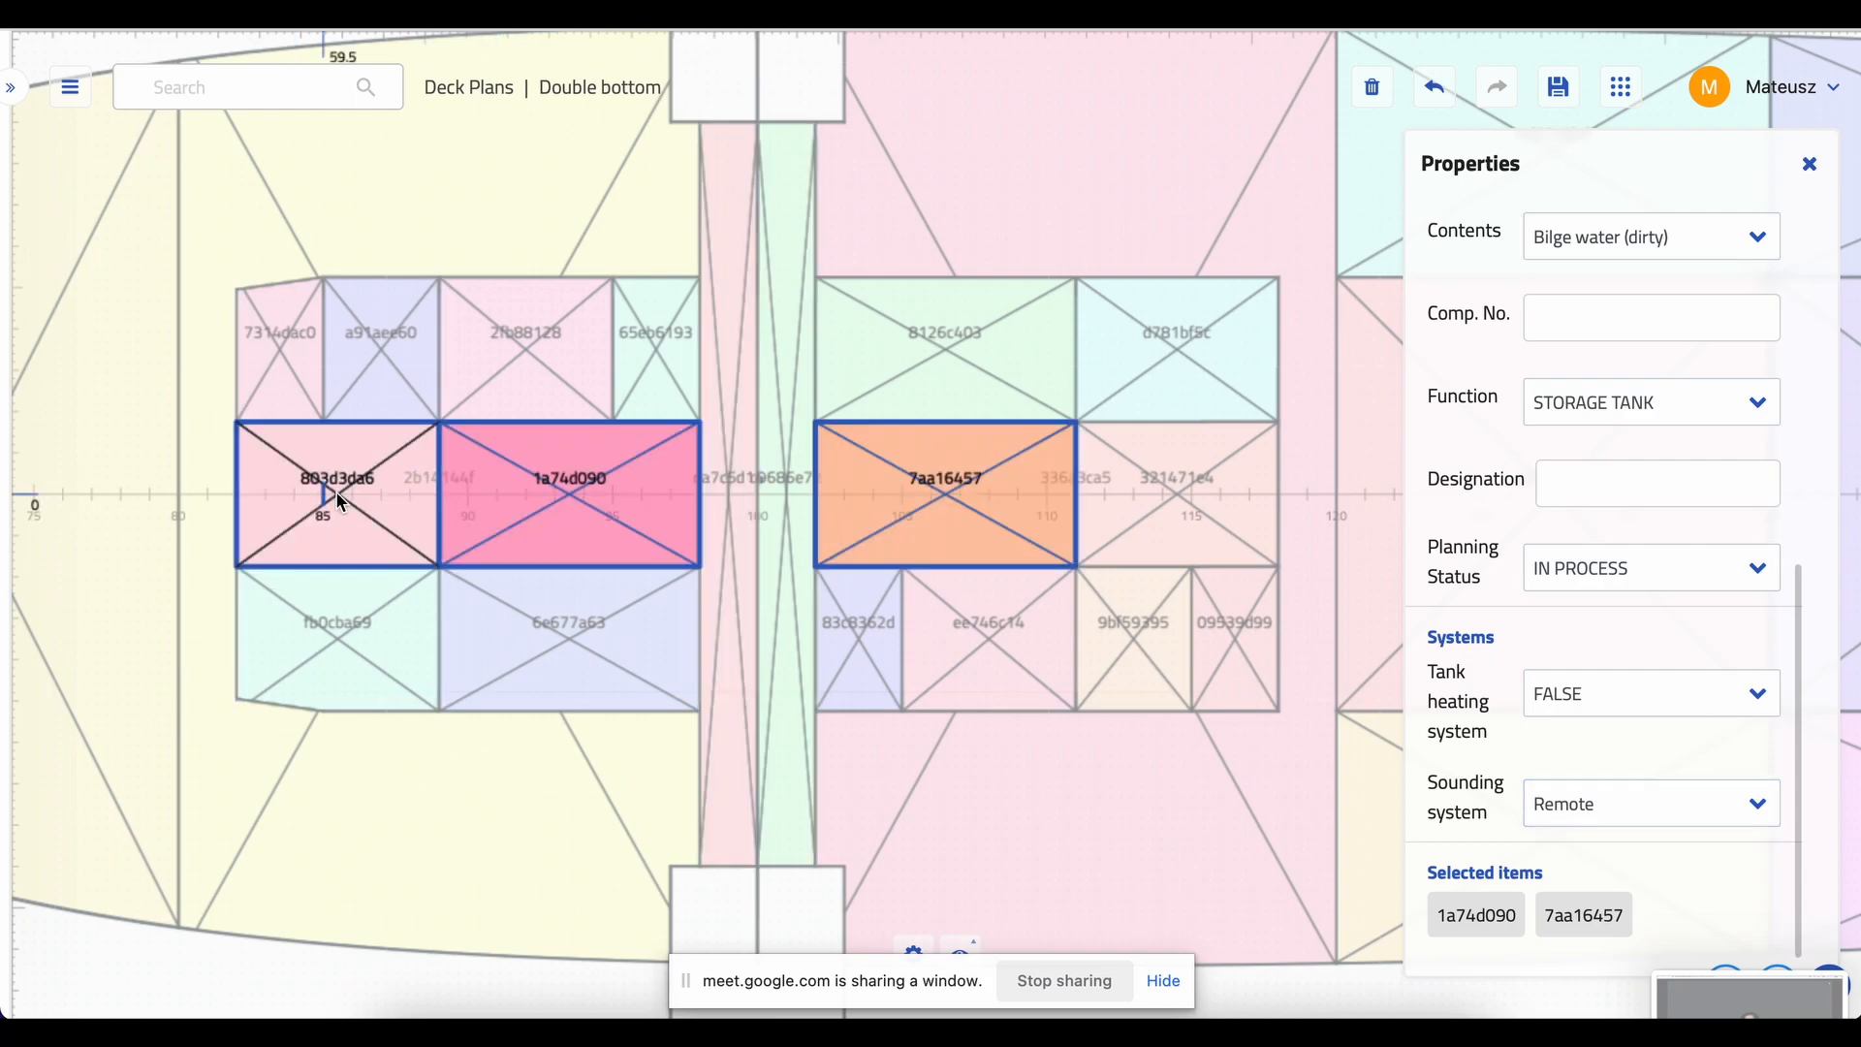
click(335, 491)
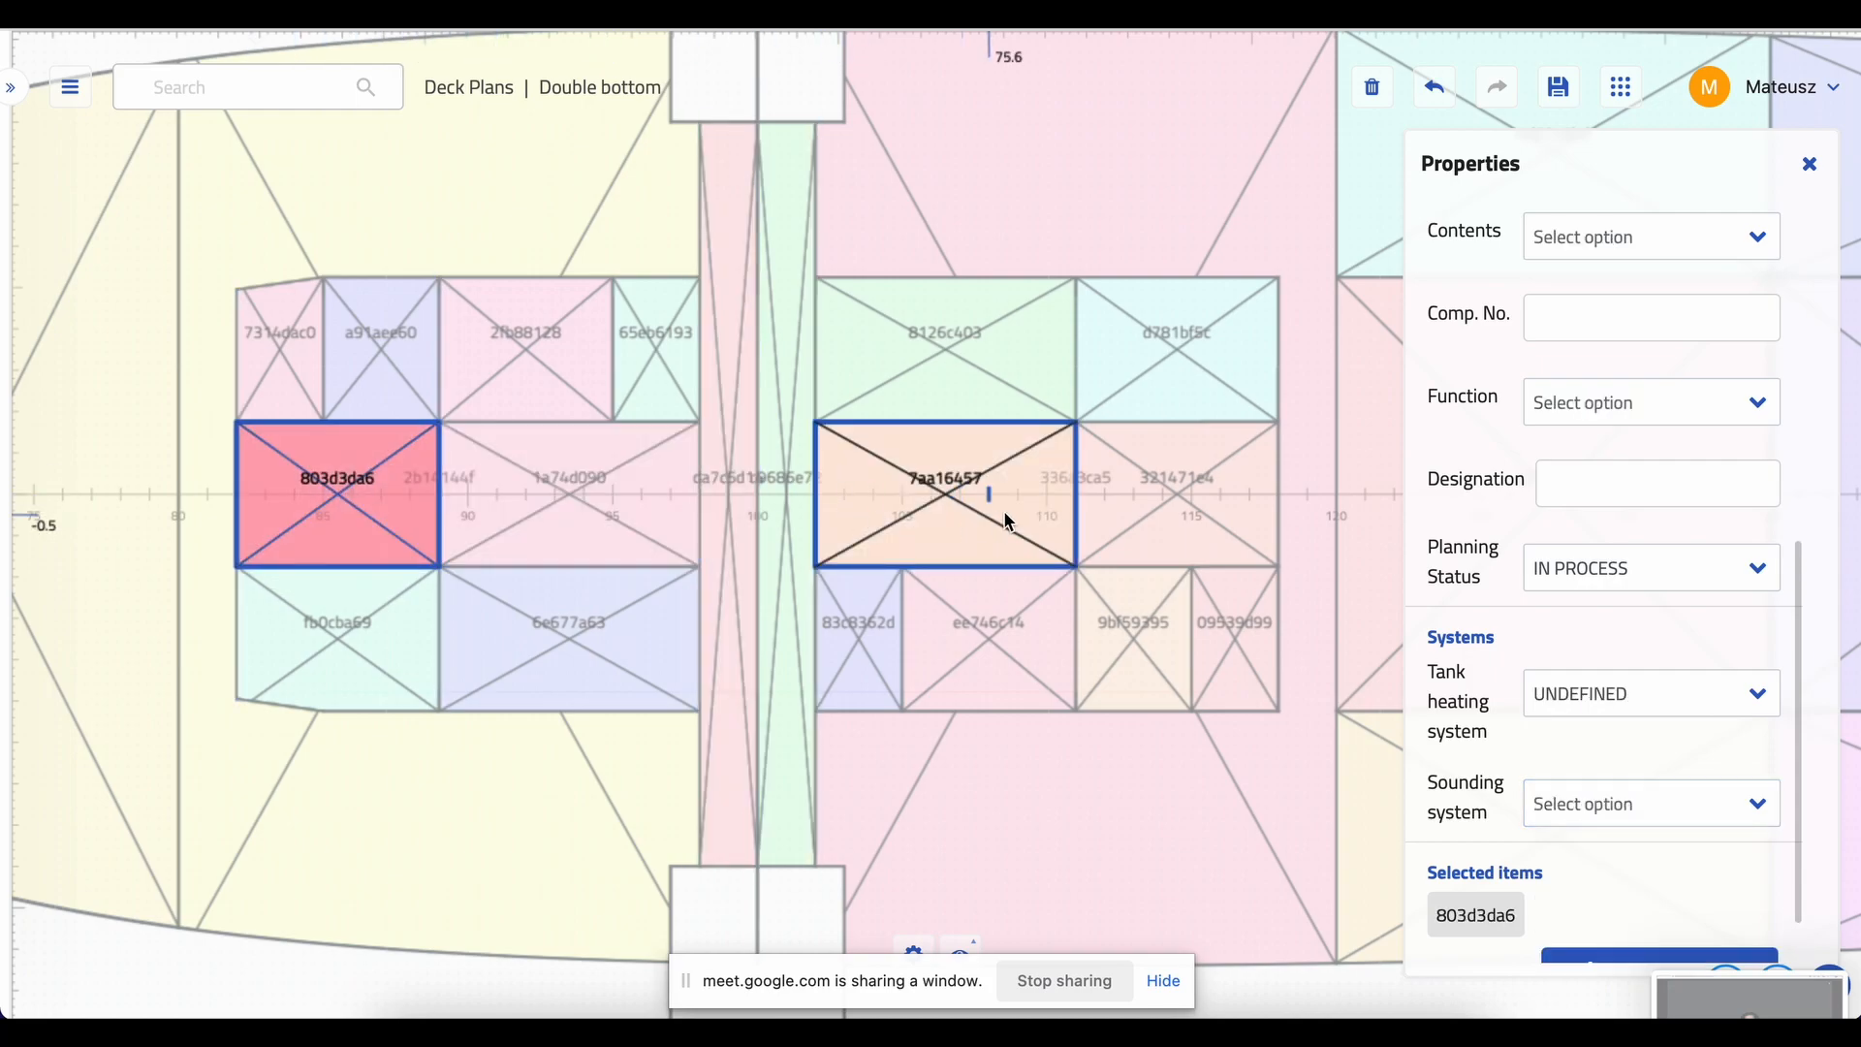
shift+click(1188, 494)
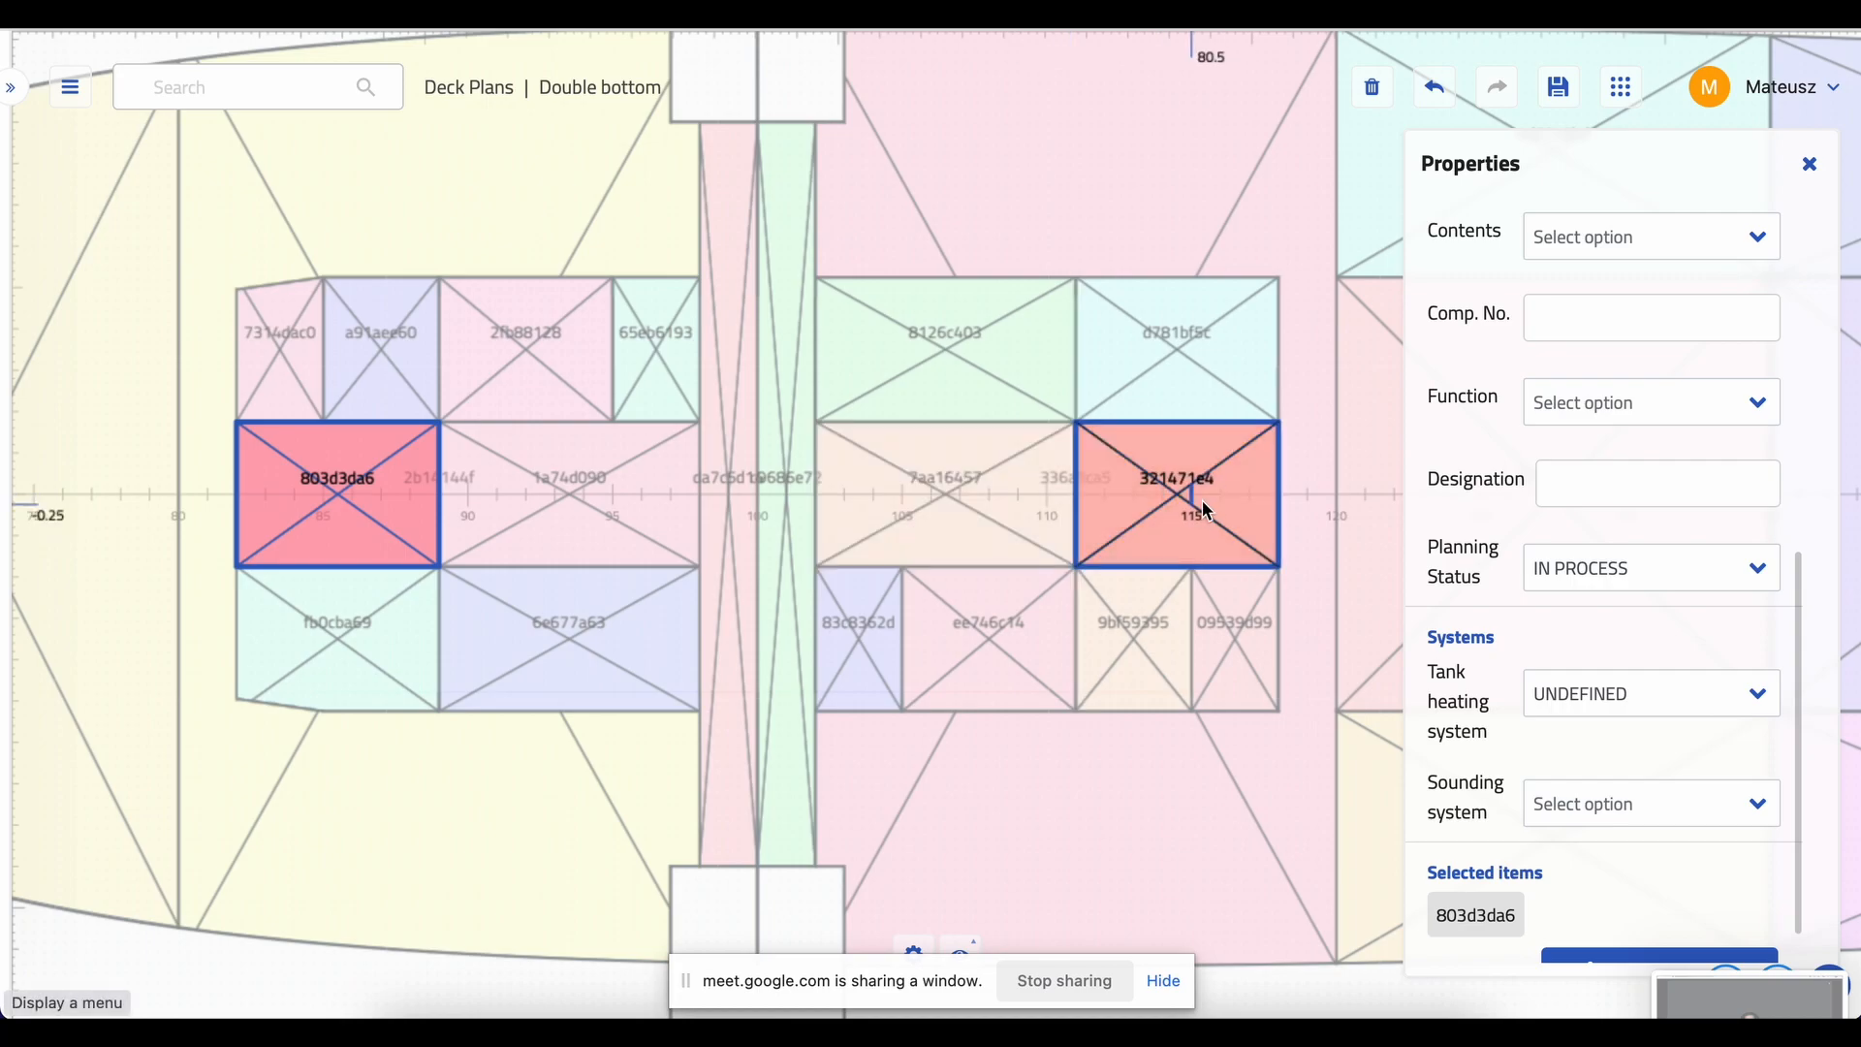
click(1551, 412)
scroll(1589, 563, down, 5)
scroll(1614, 591, up, 1)
click(1624, 589)
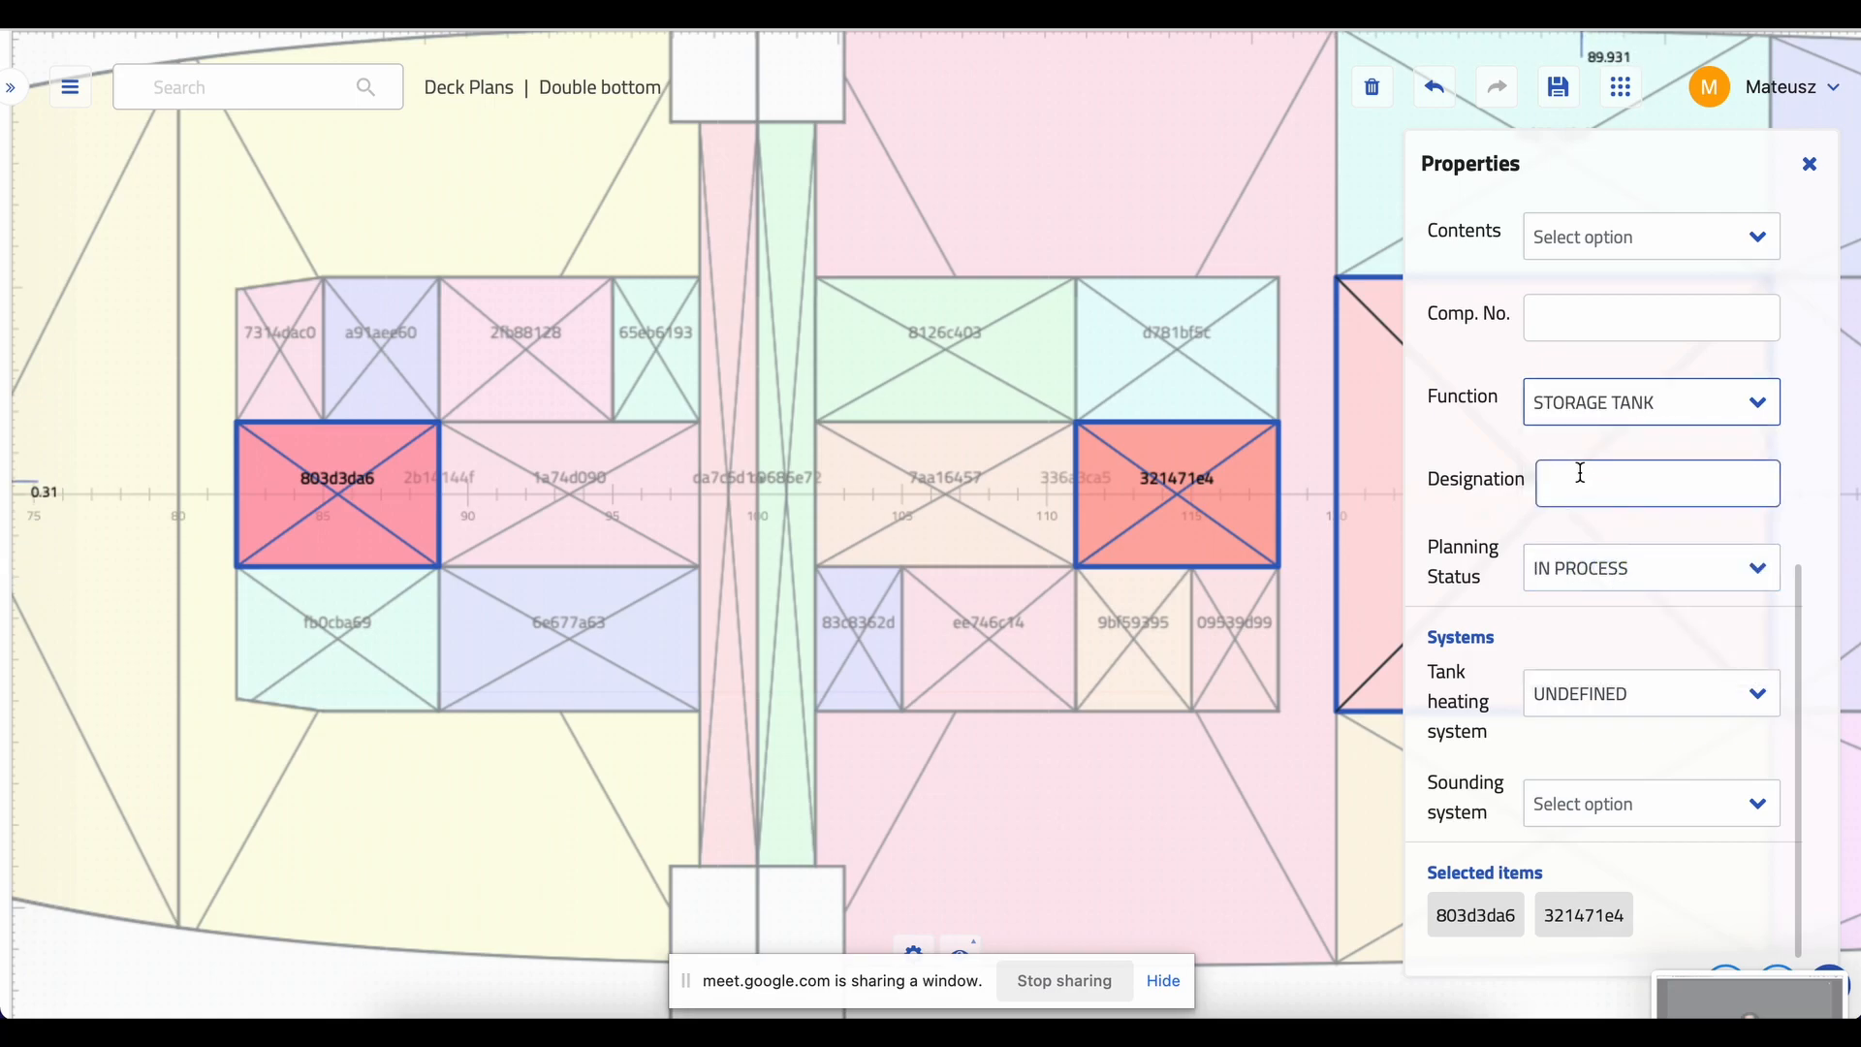
- Set the Contents of the two outer centre storage tanks to Bilge water (clean)
click(1568, 251)
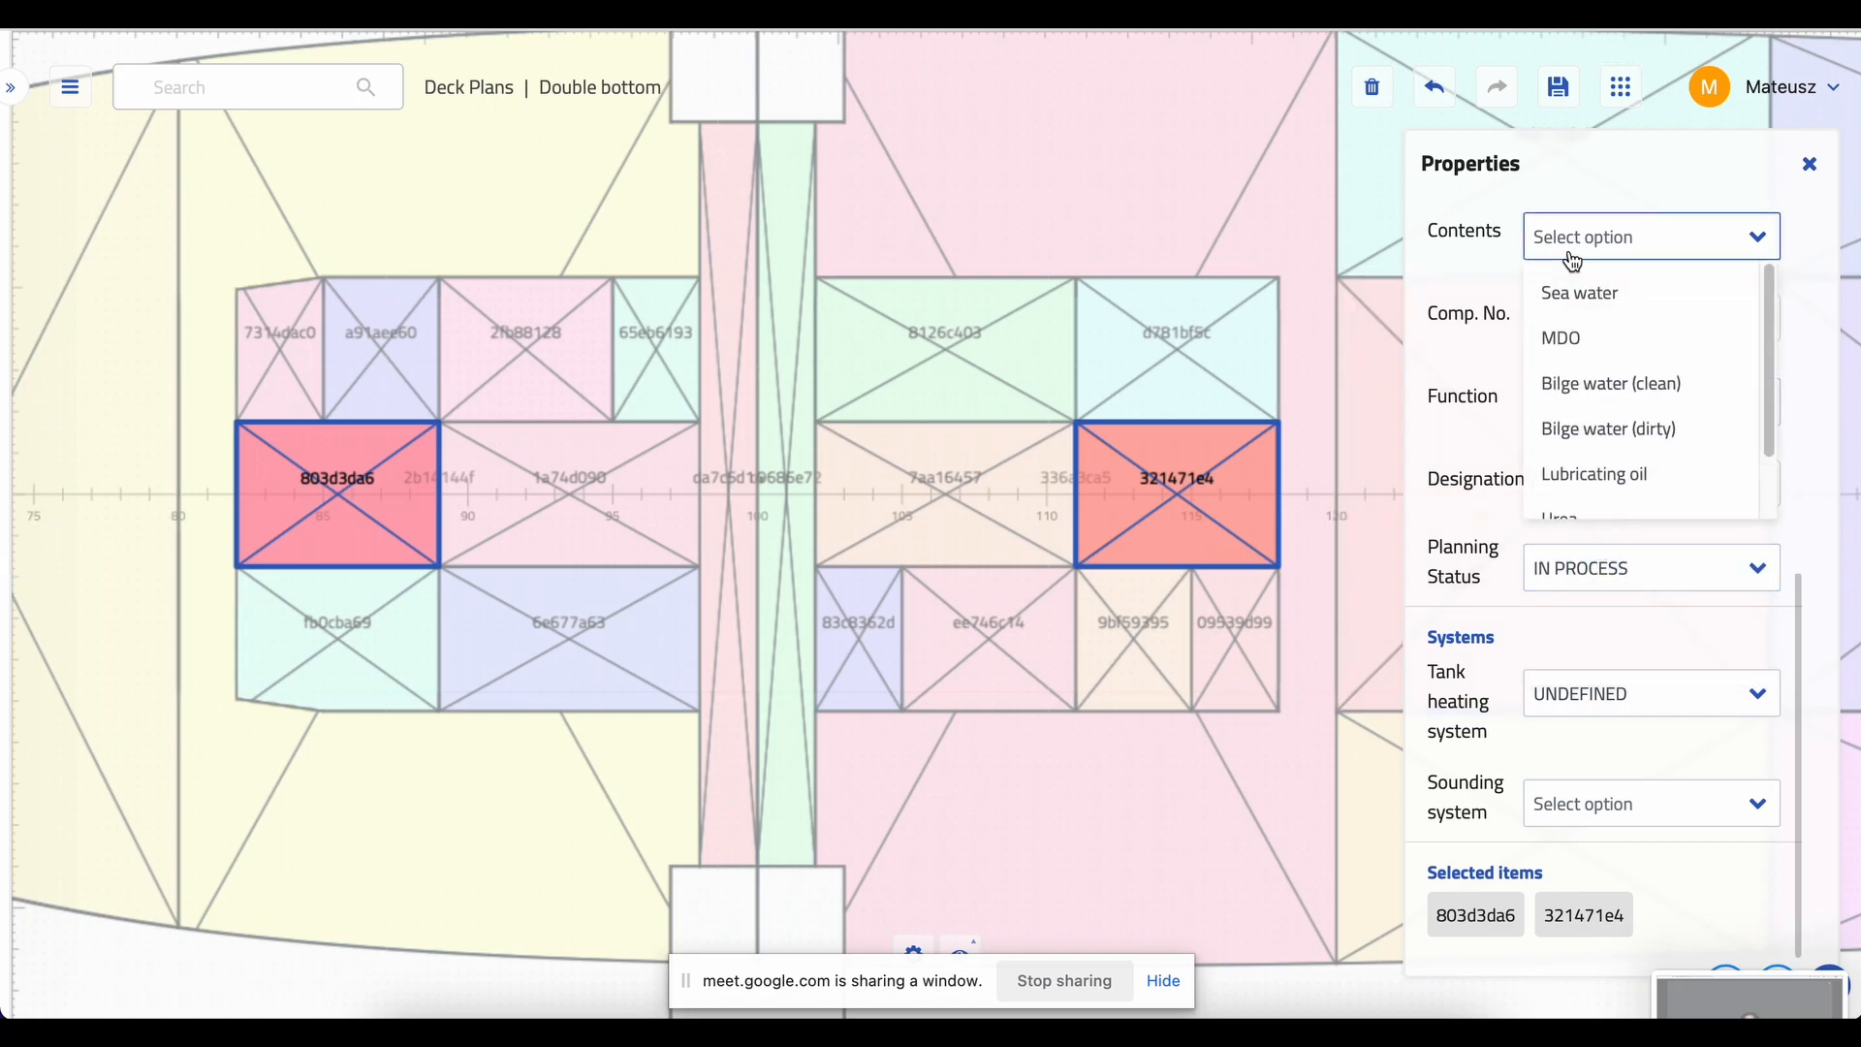
click(1615, 384)
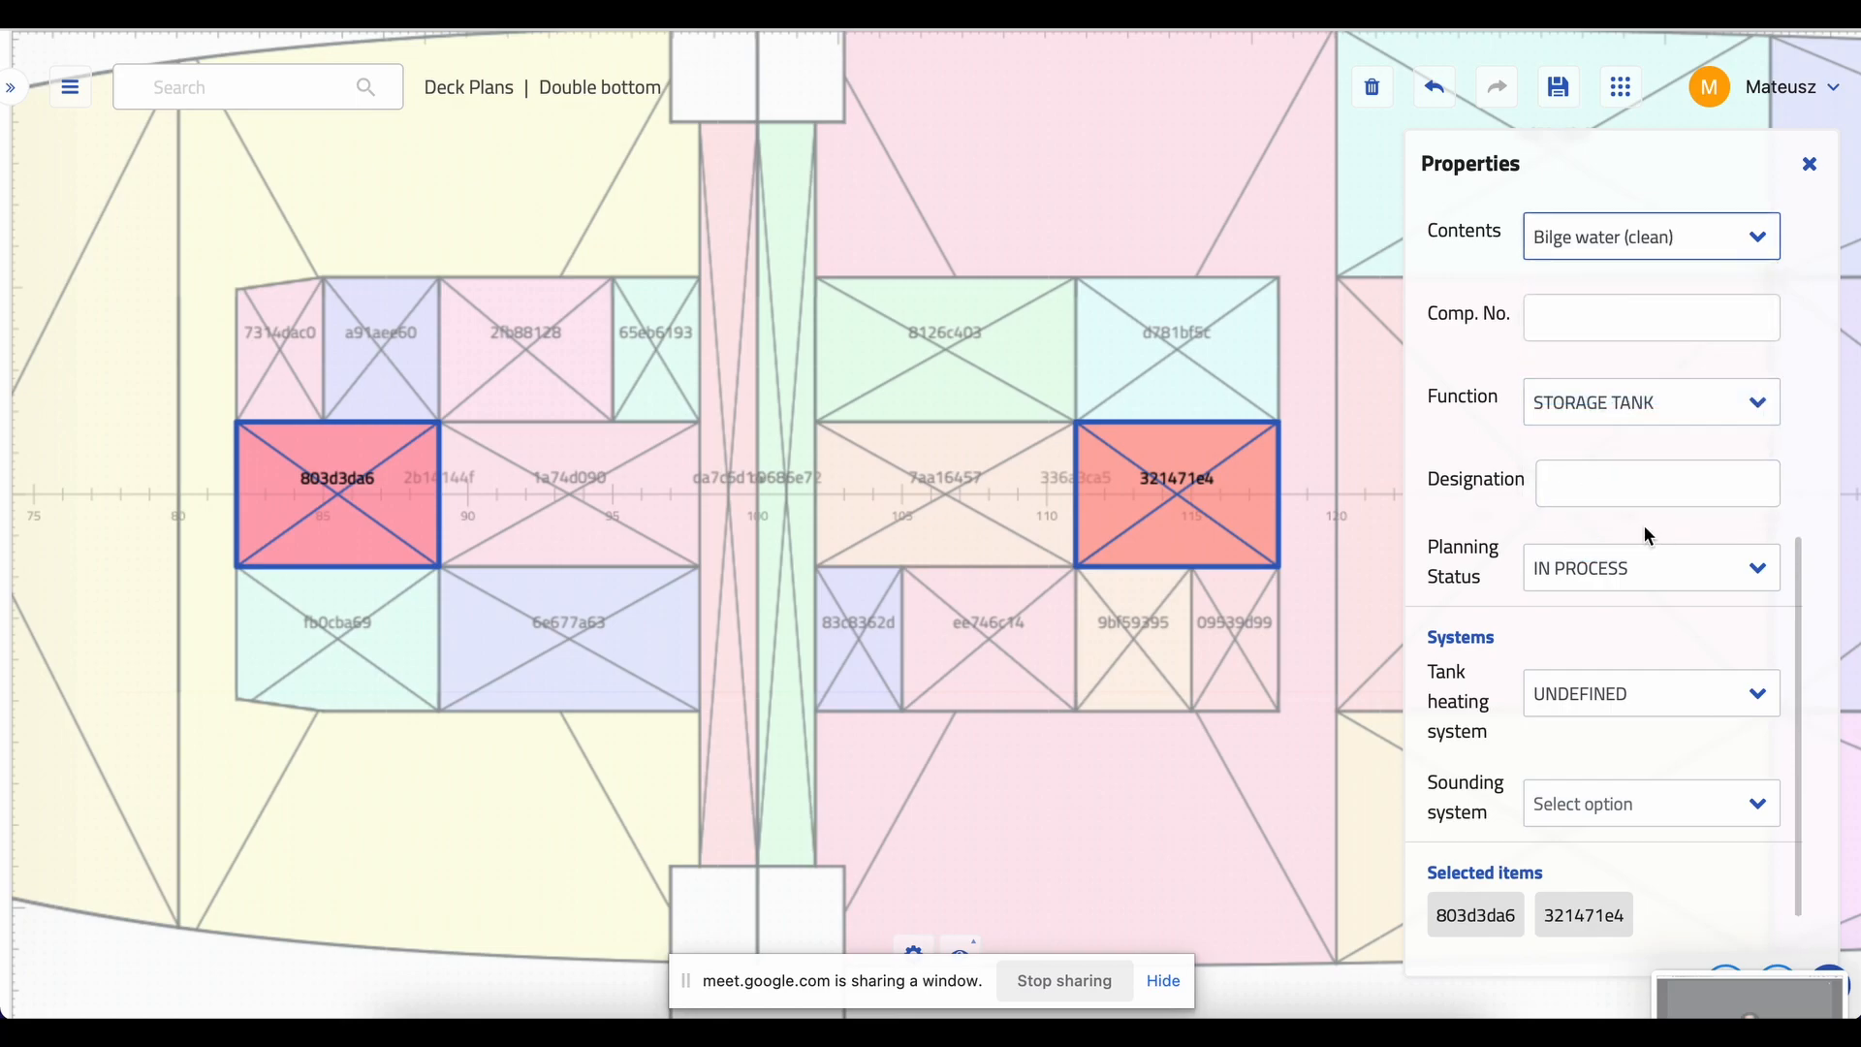
click(1566, 317)
- Set the two outer centre tanks' Tank heating system to FALSE and their Sounding system to Remote
click(1595, 710)
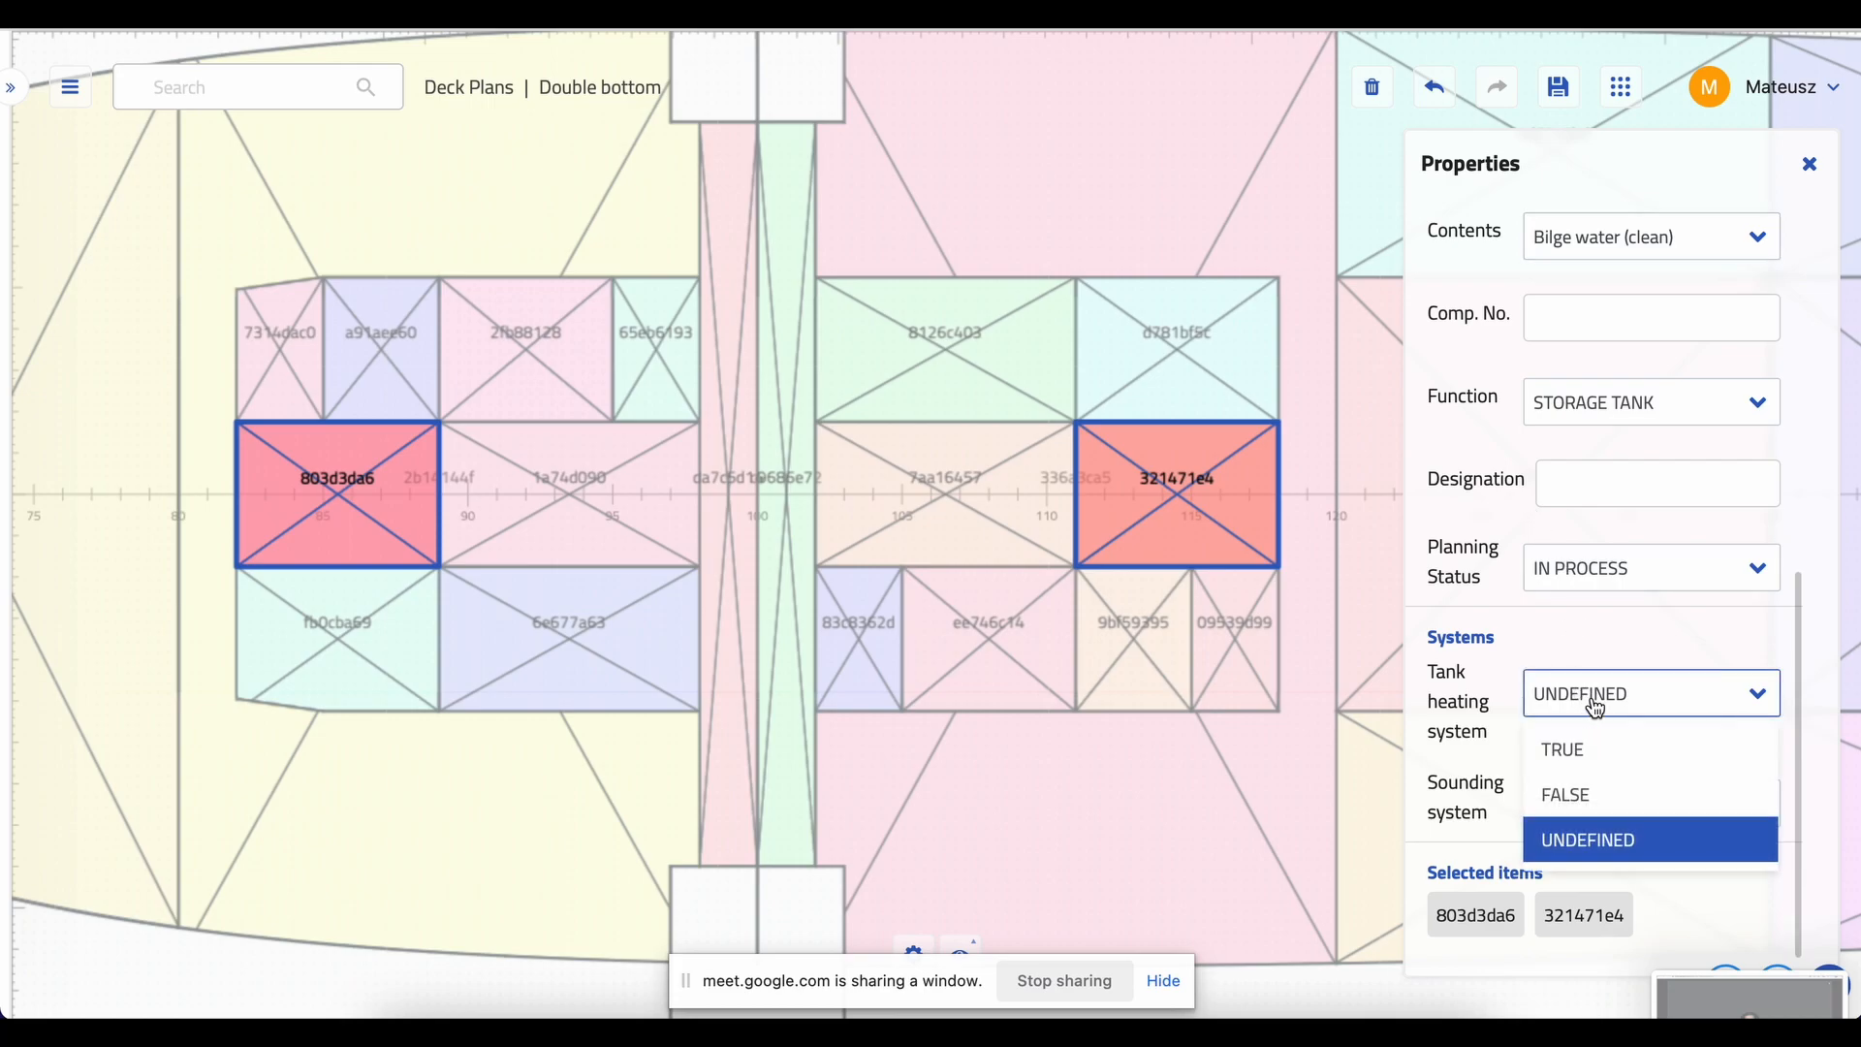
click(1601, 792)
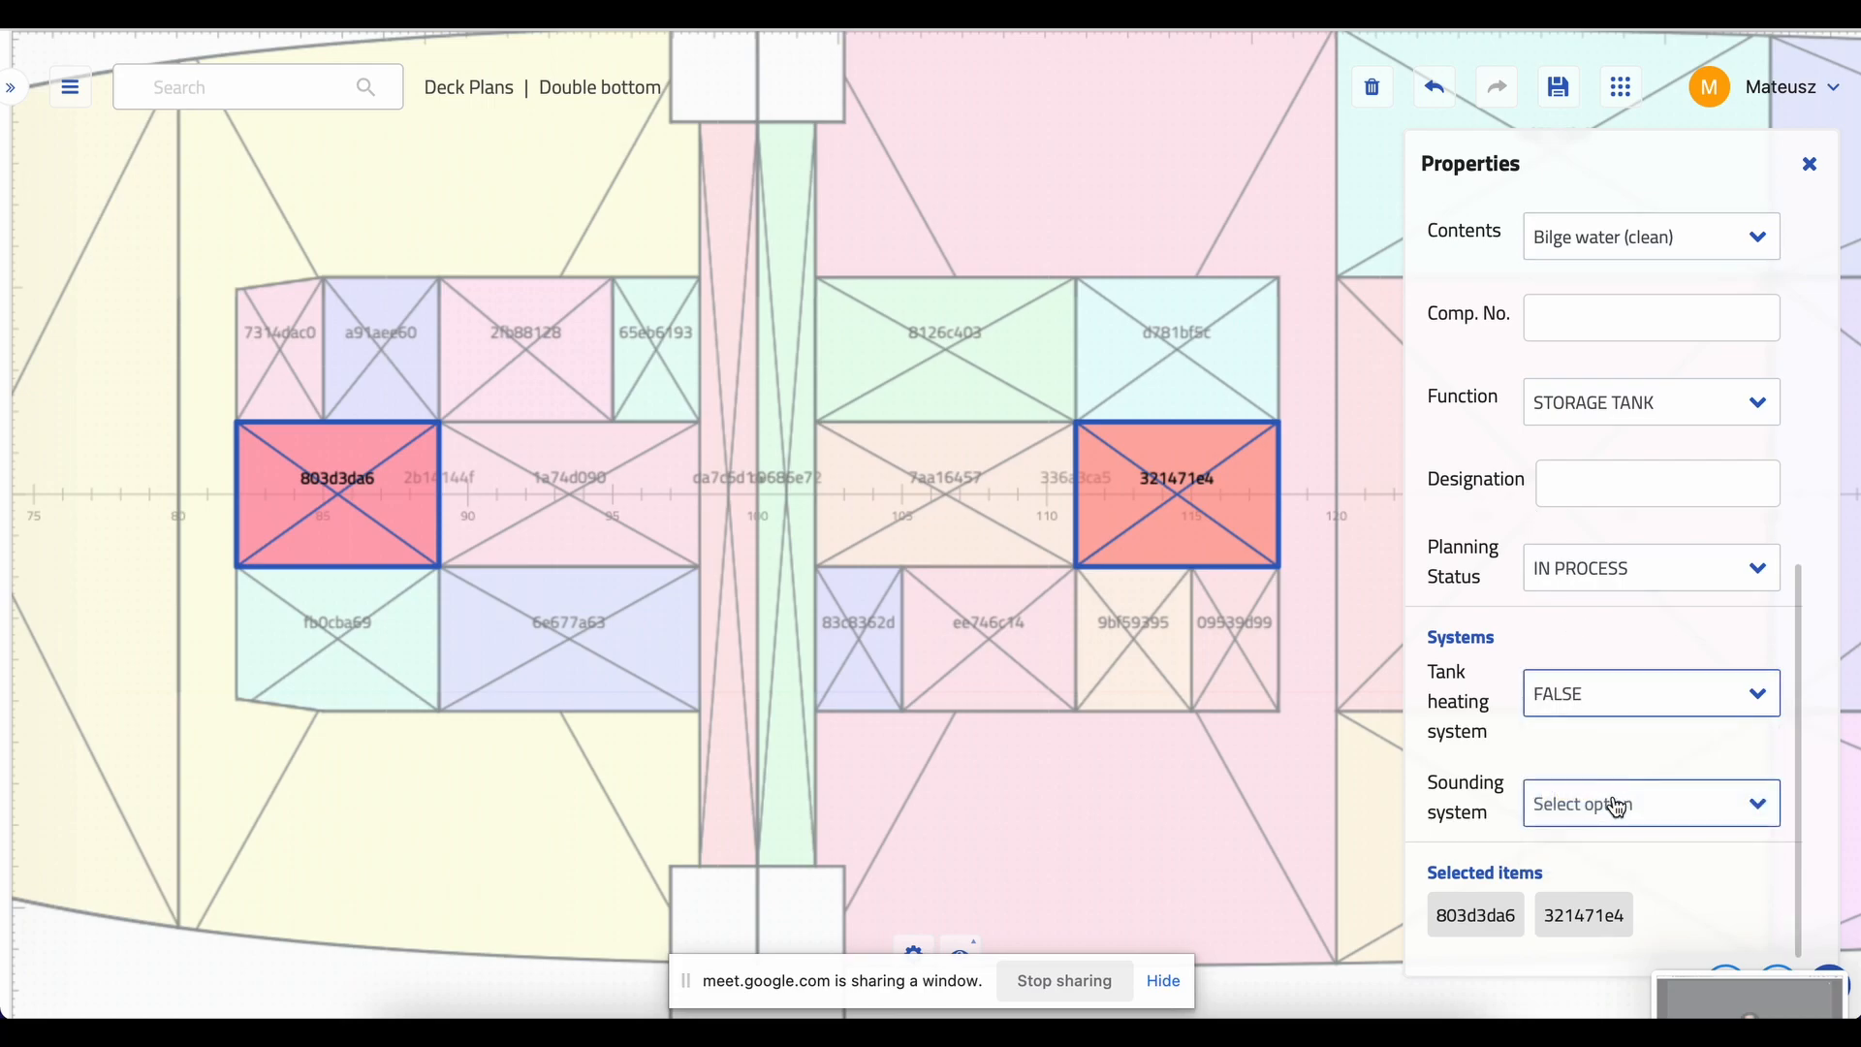
click(1617, 812)
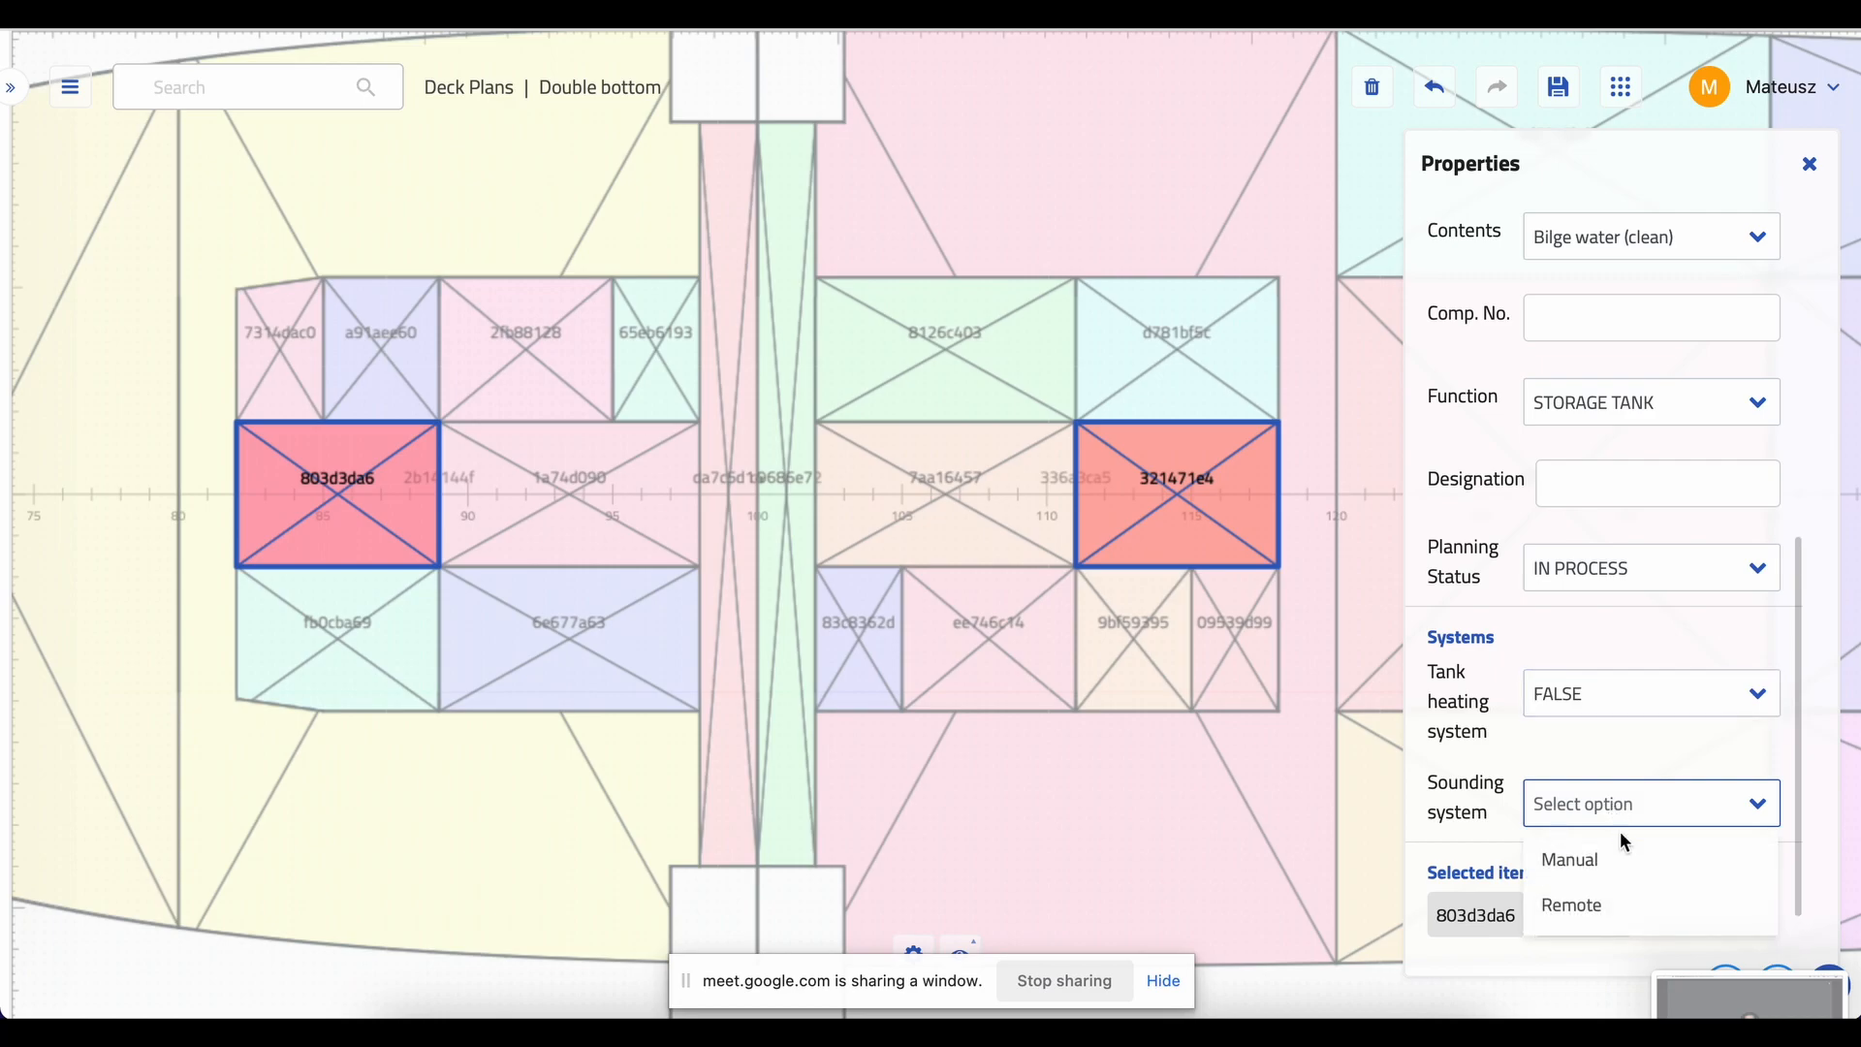
click(1608, 912)
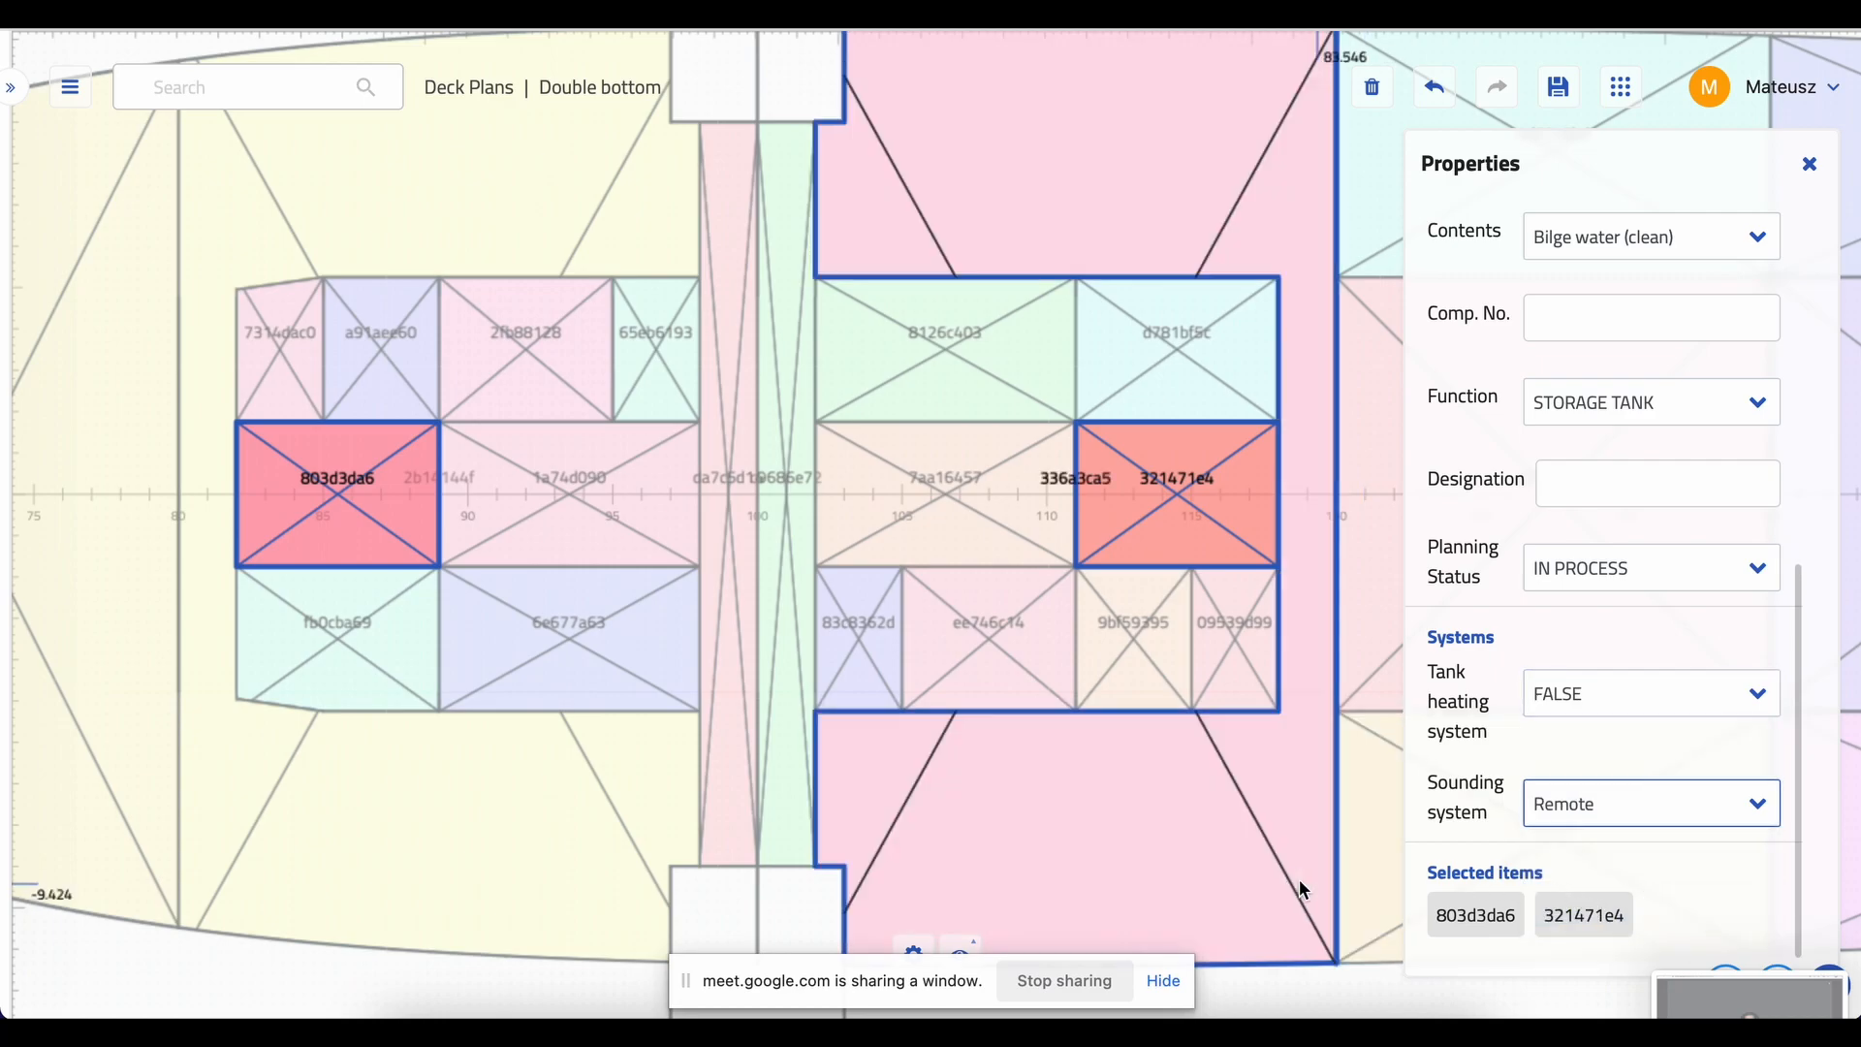
- Select the two narrow transverse compartments c9686e72 and da7c5d14 and set their Function to CROSSOVER TANK and Contents to Sea water
click(789, 433)
shift+click(737, 446)
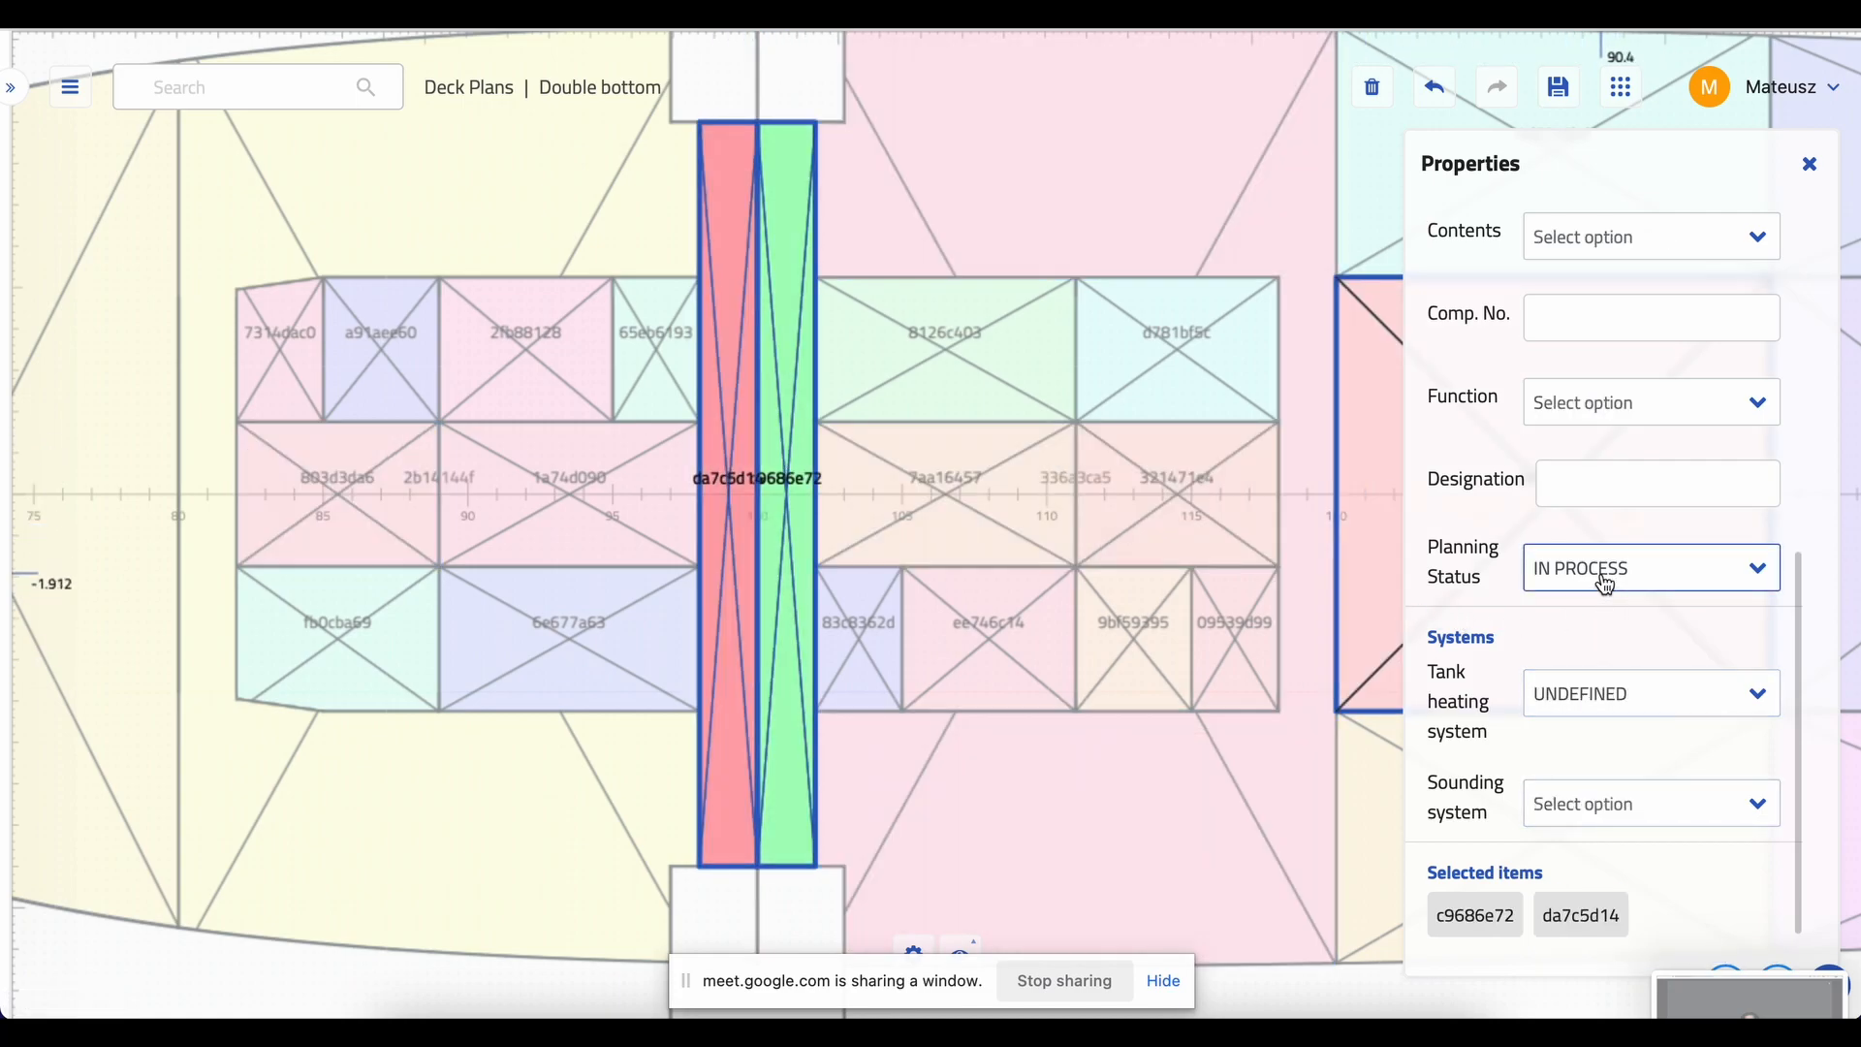
click(1612, 403)
scroll(1616, 552, down, 5)
scroll(1619, 562, up, 2)
scroll(1617, 562, up, 3)
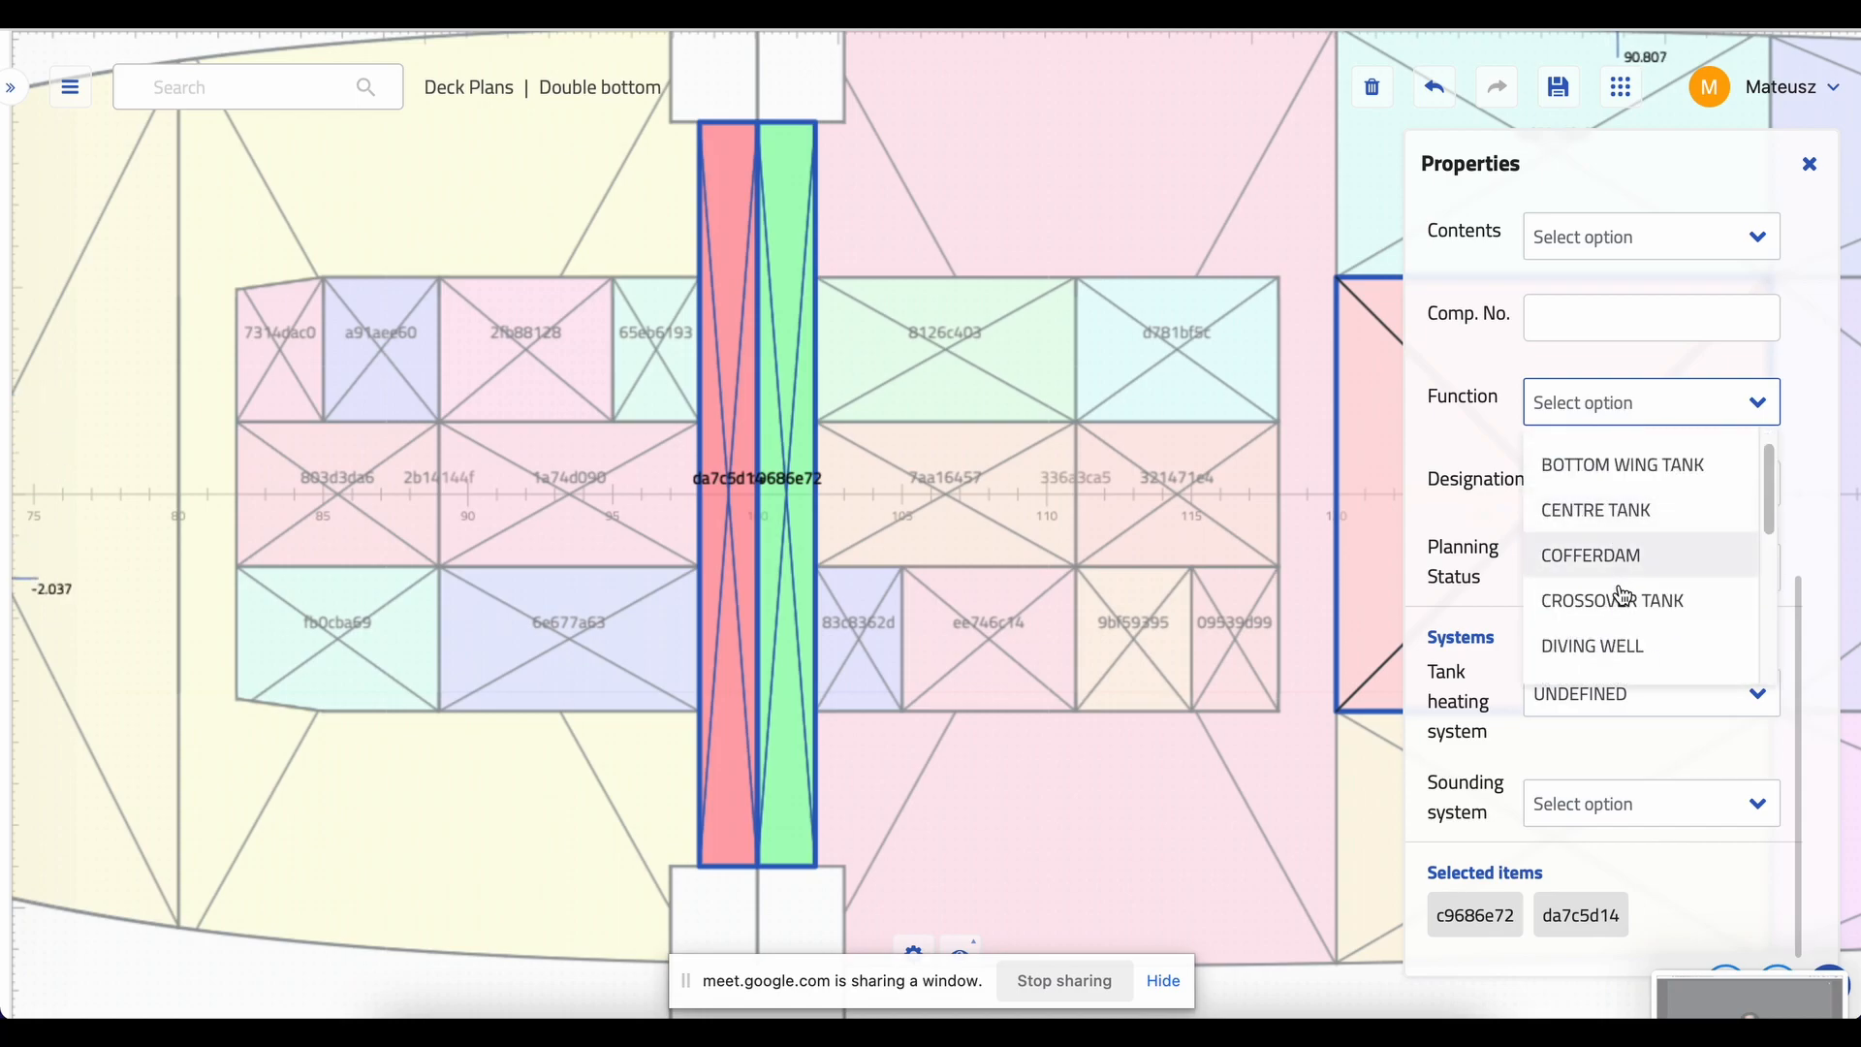
click(1623, 598)
click(1583, 239)
click(1600, 298)
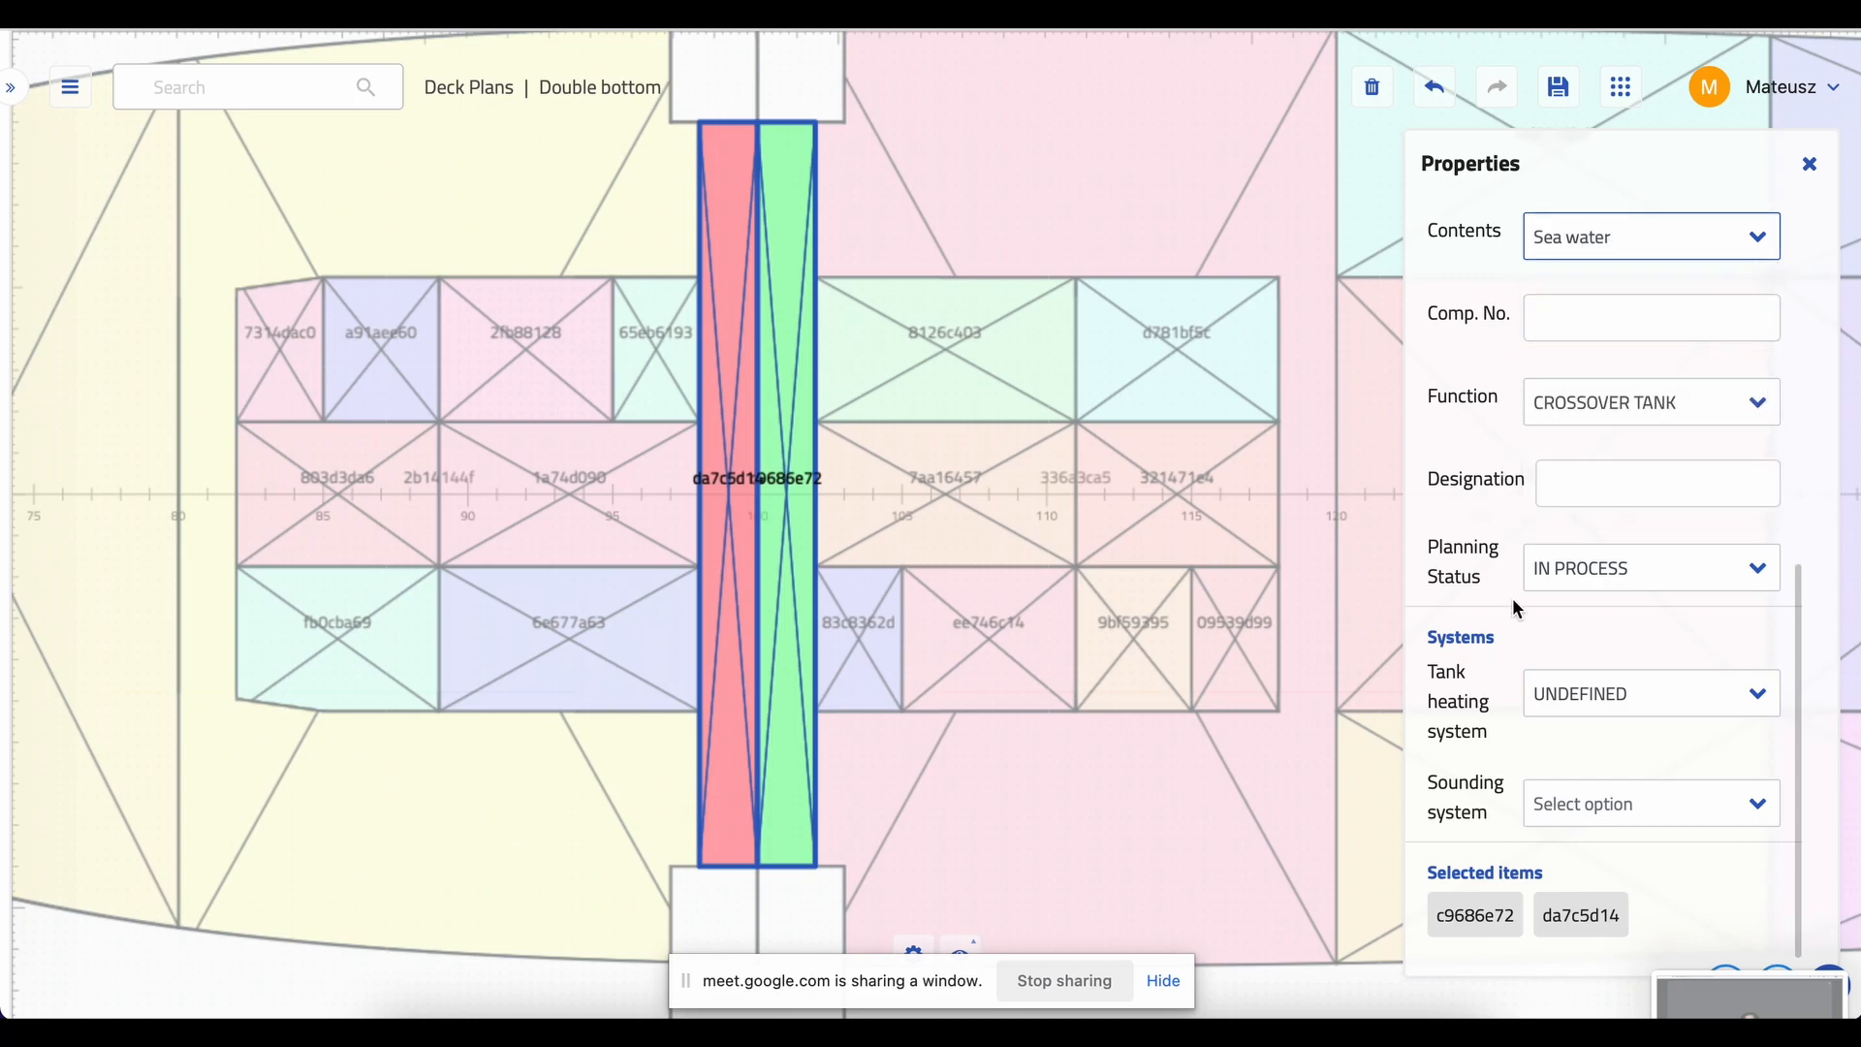
- Set the two crossover tanks' Tank heating system to FALSE and their Sounding system to Manual
click(1626, 705)
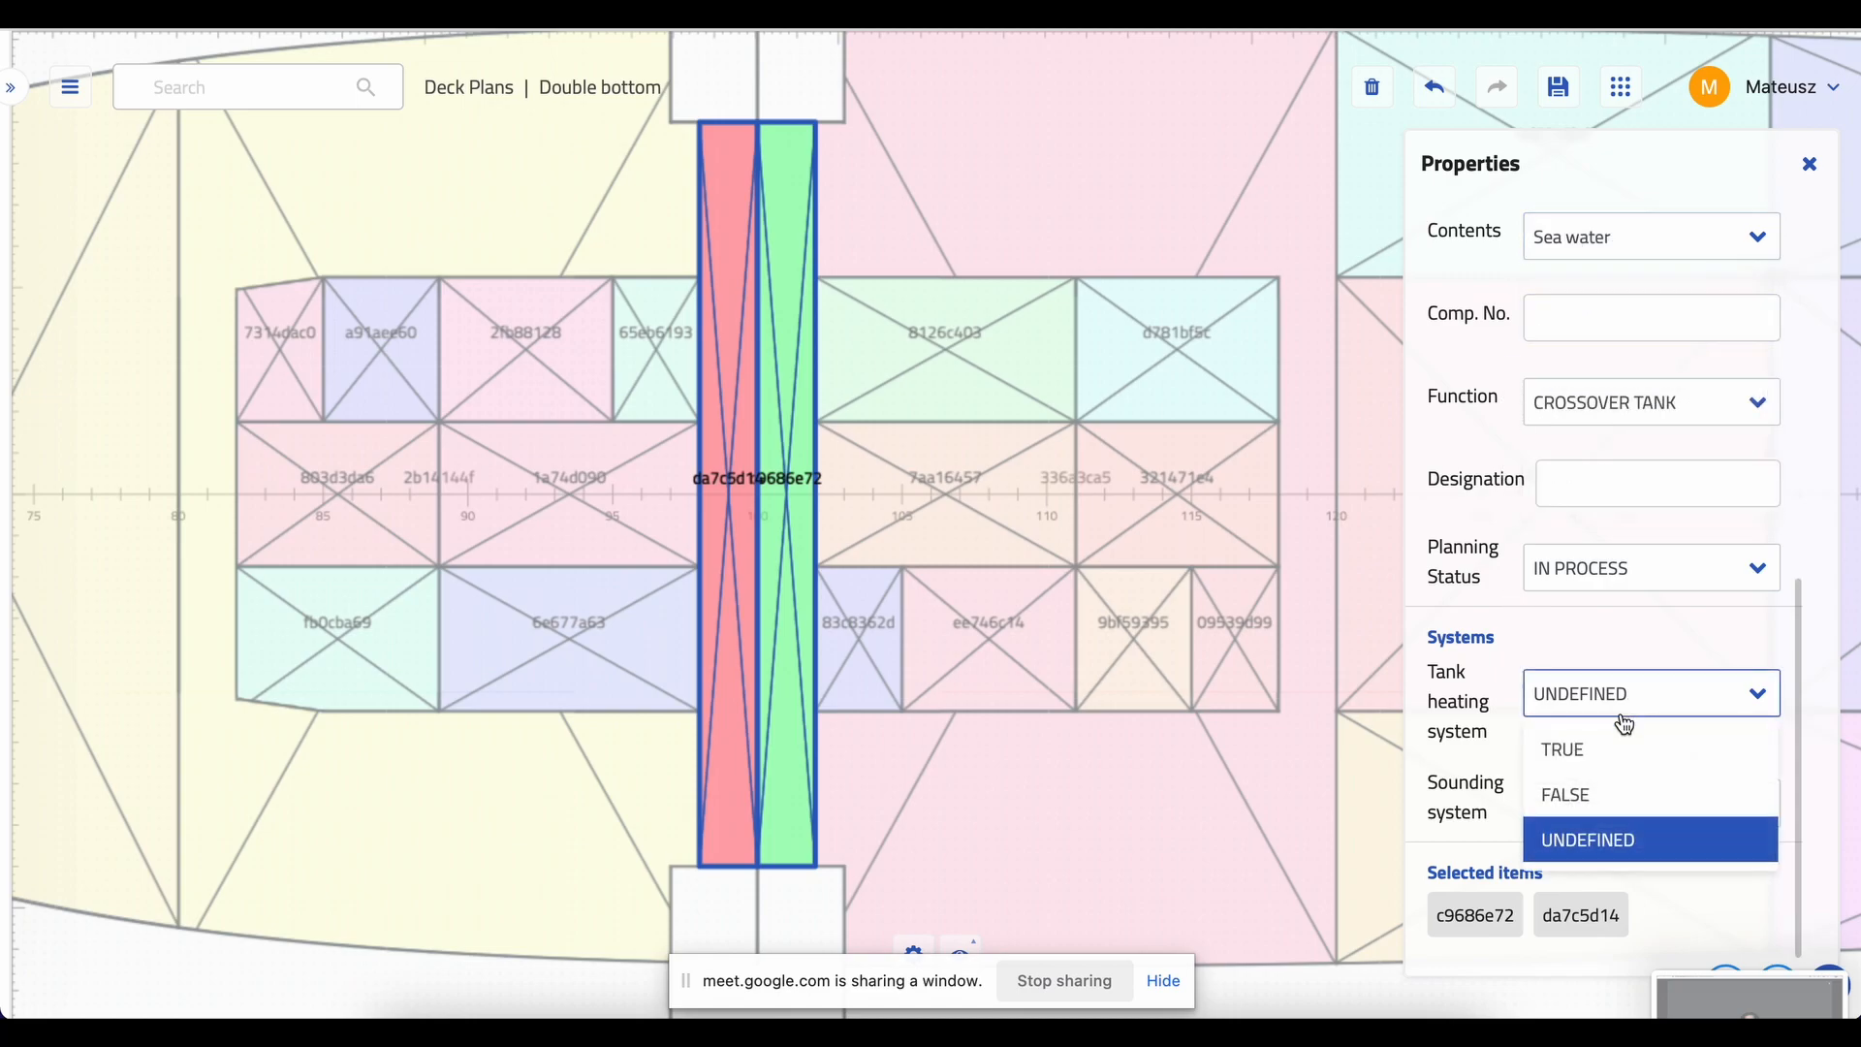
click(1602, 811)
click(1599, 800)
click(1601, 861)
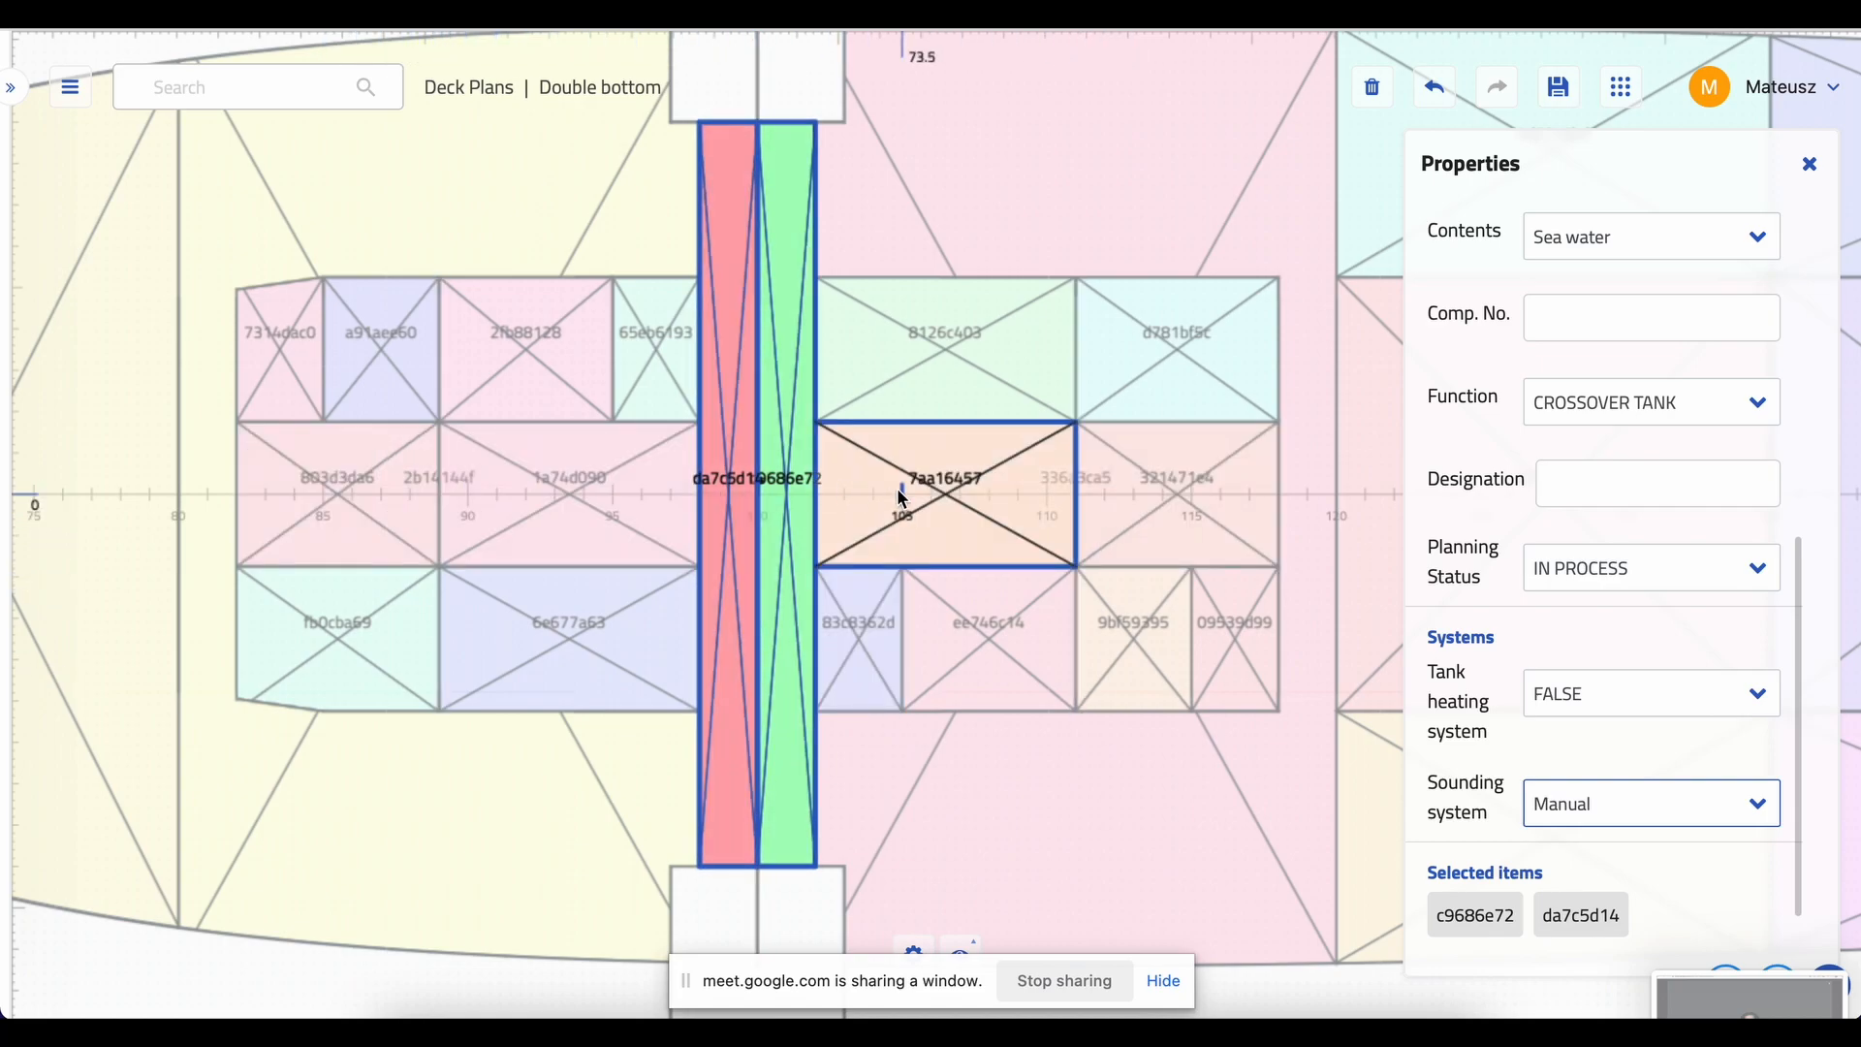
- Examine the properties of the centre-row storage tanks and the compartments beside them one by one
click(1231, 468)
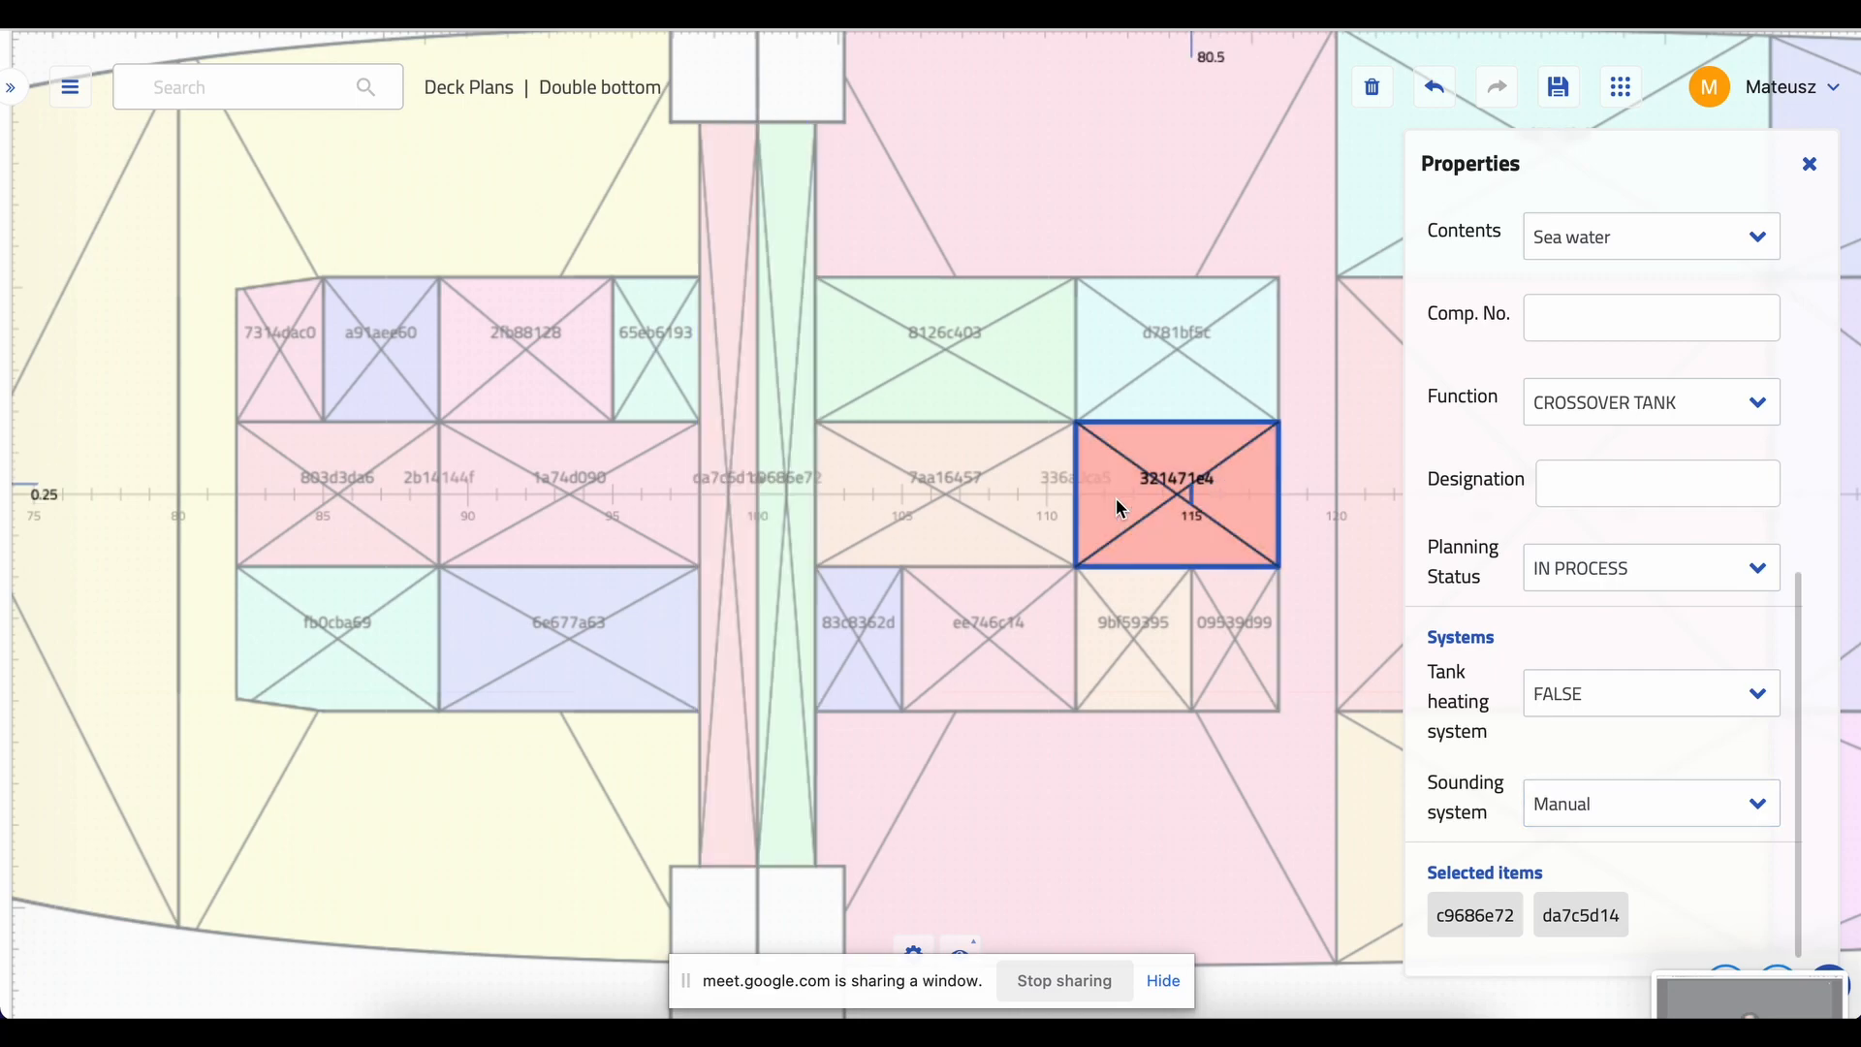
click(1021, 483)
click(399, 505)
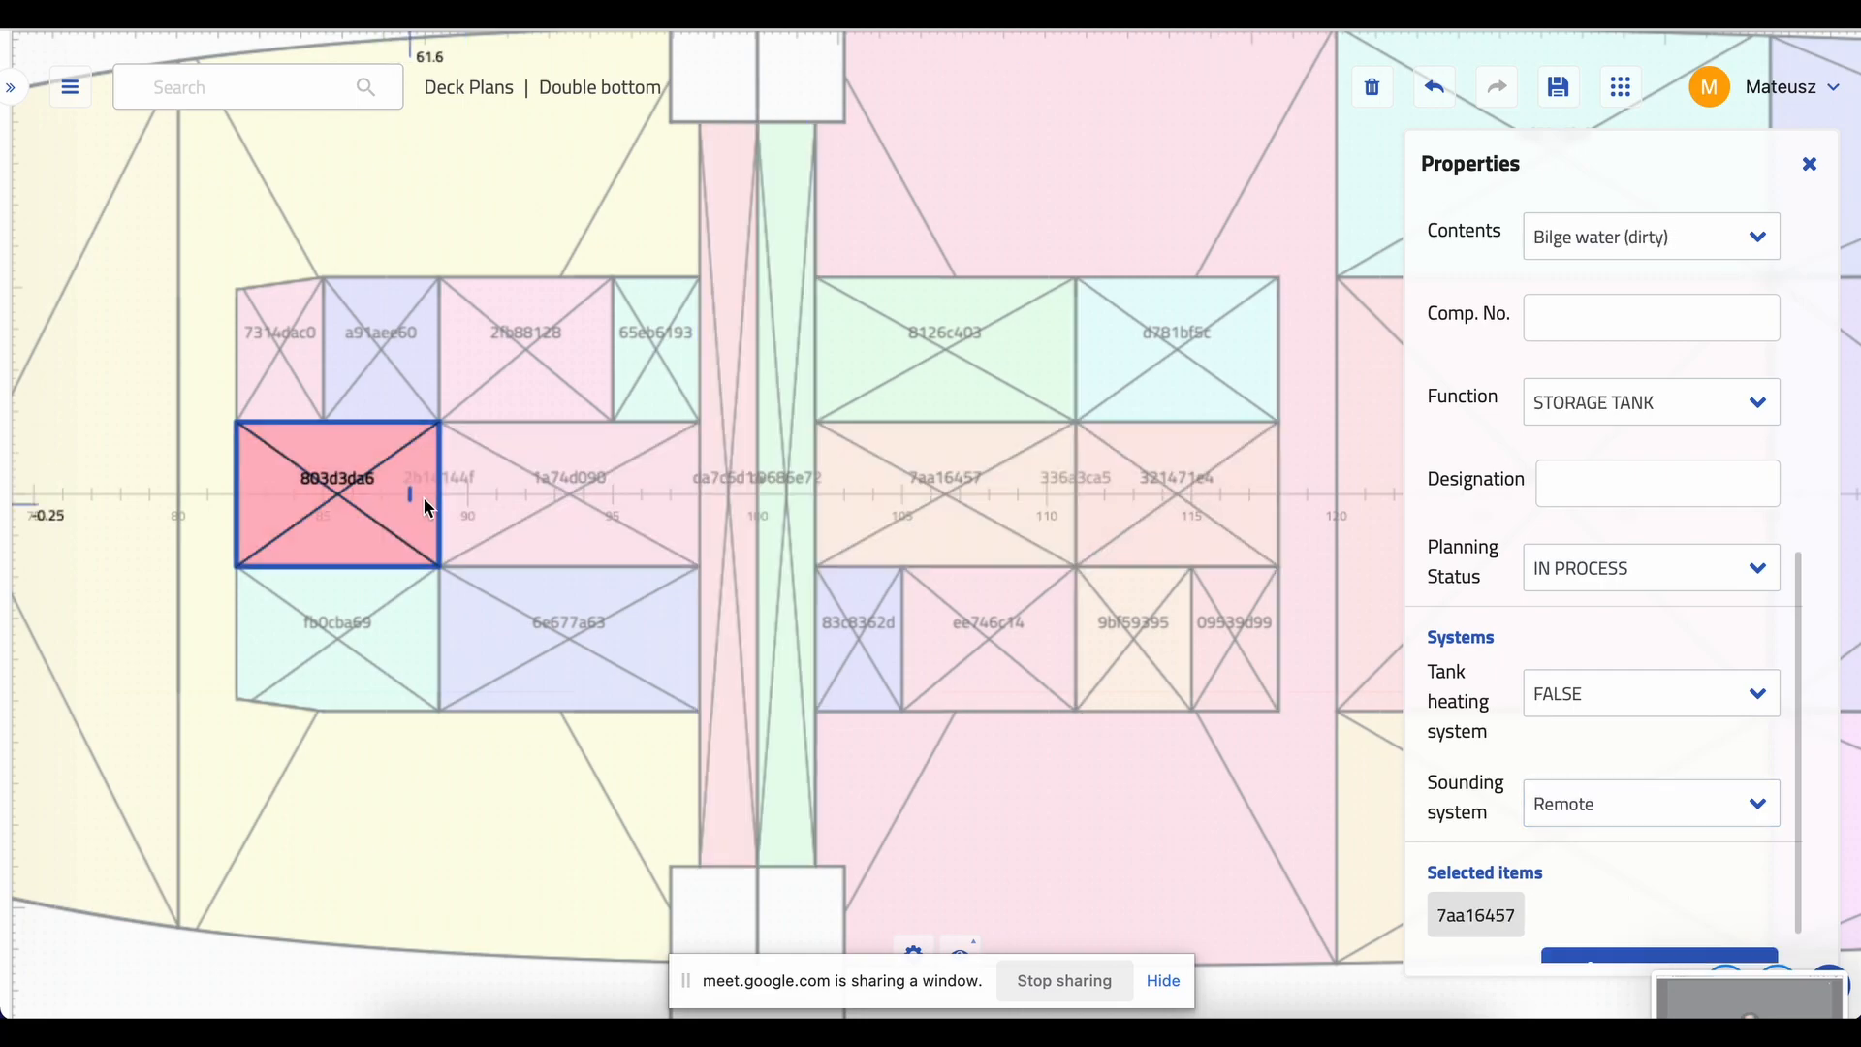
click(594, 491)
click(884, 509)
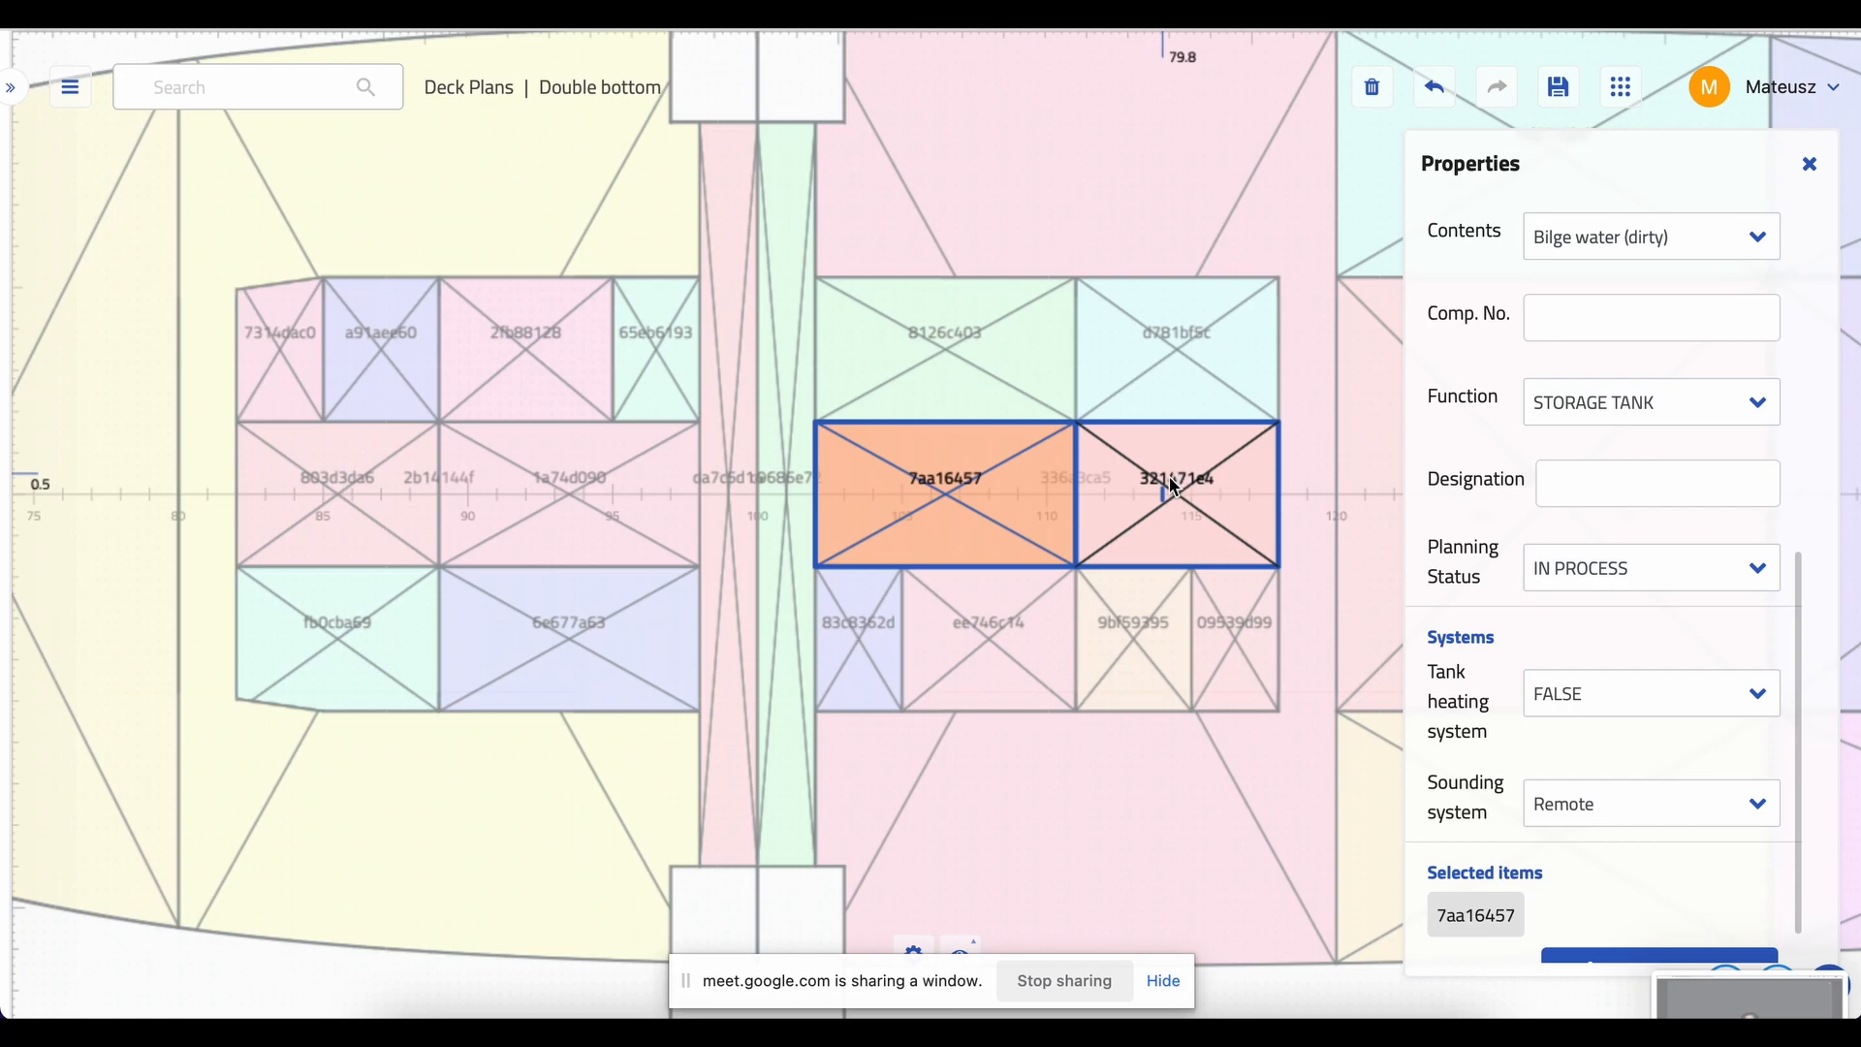
click(930, 337)
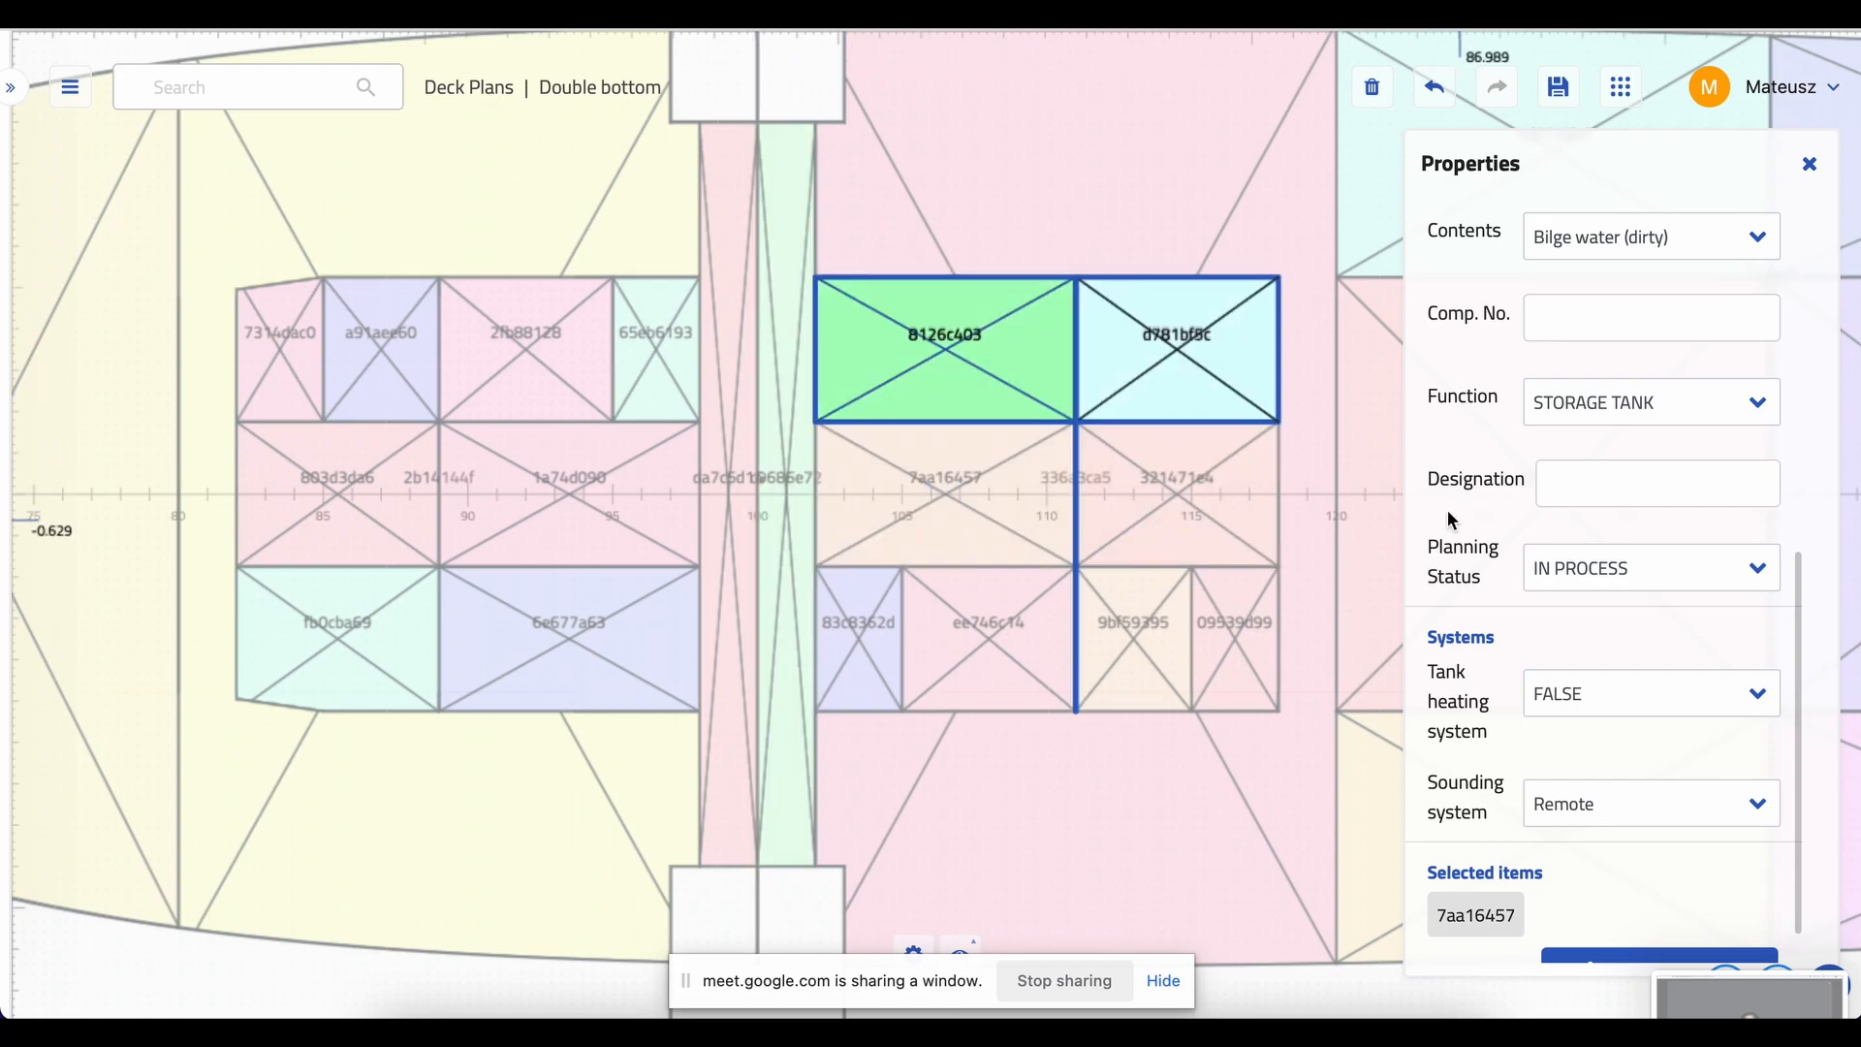
click(1223, 393)
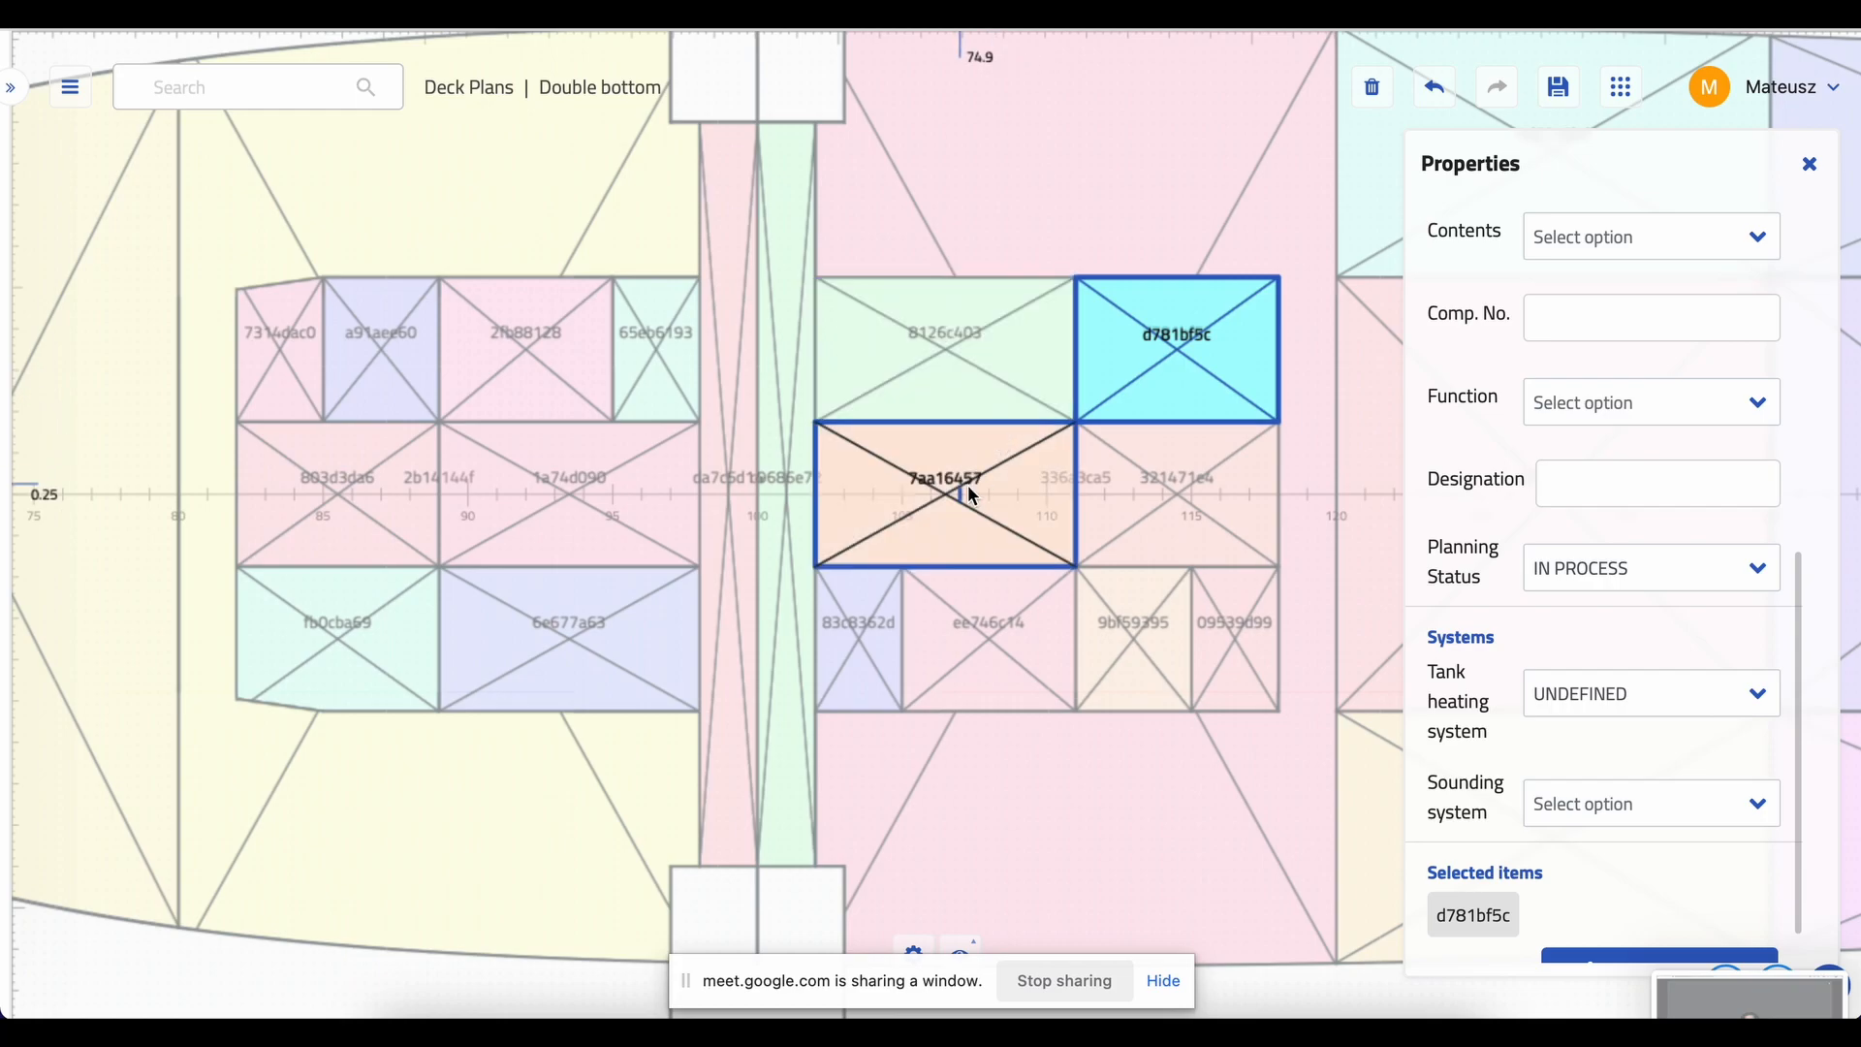
click(1143, 484)
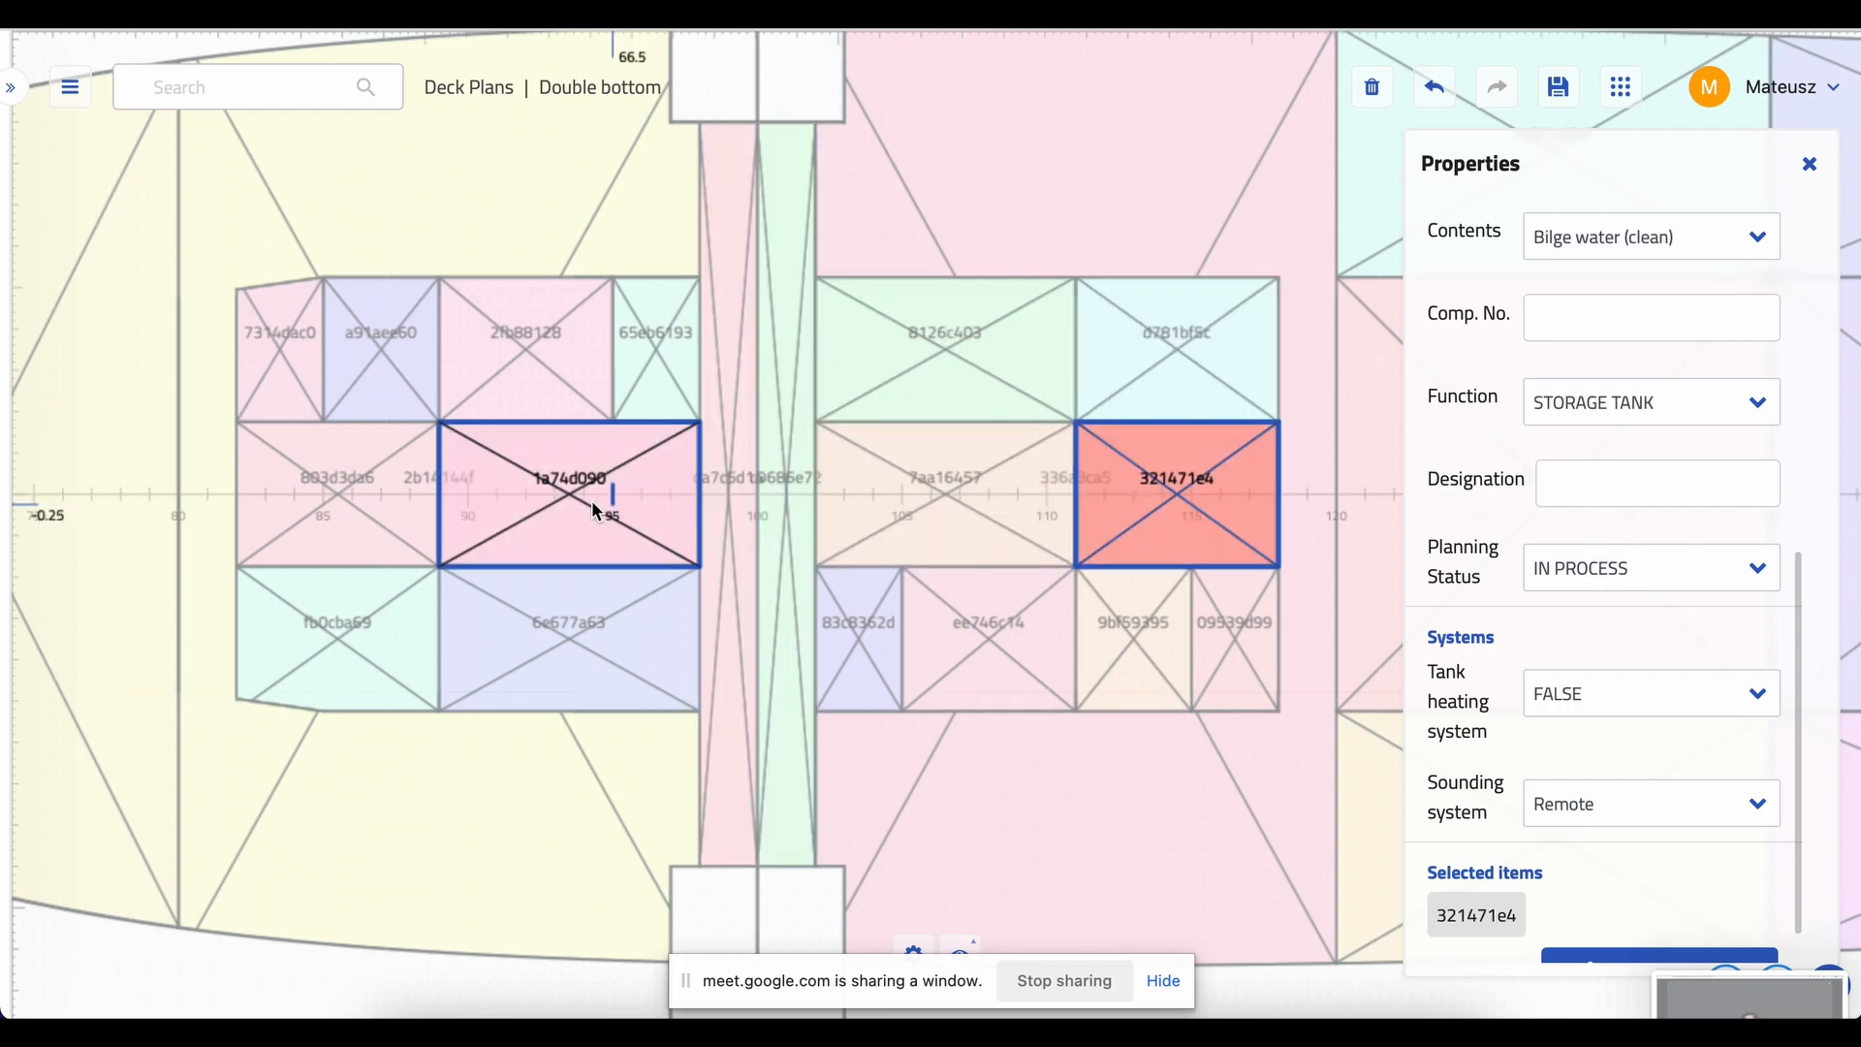
click(345, 500)
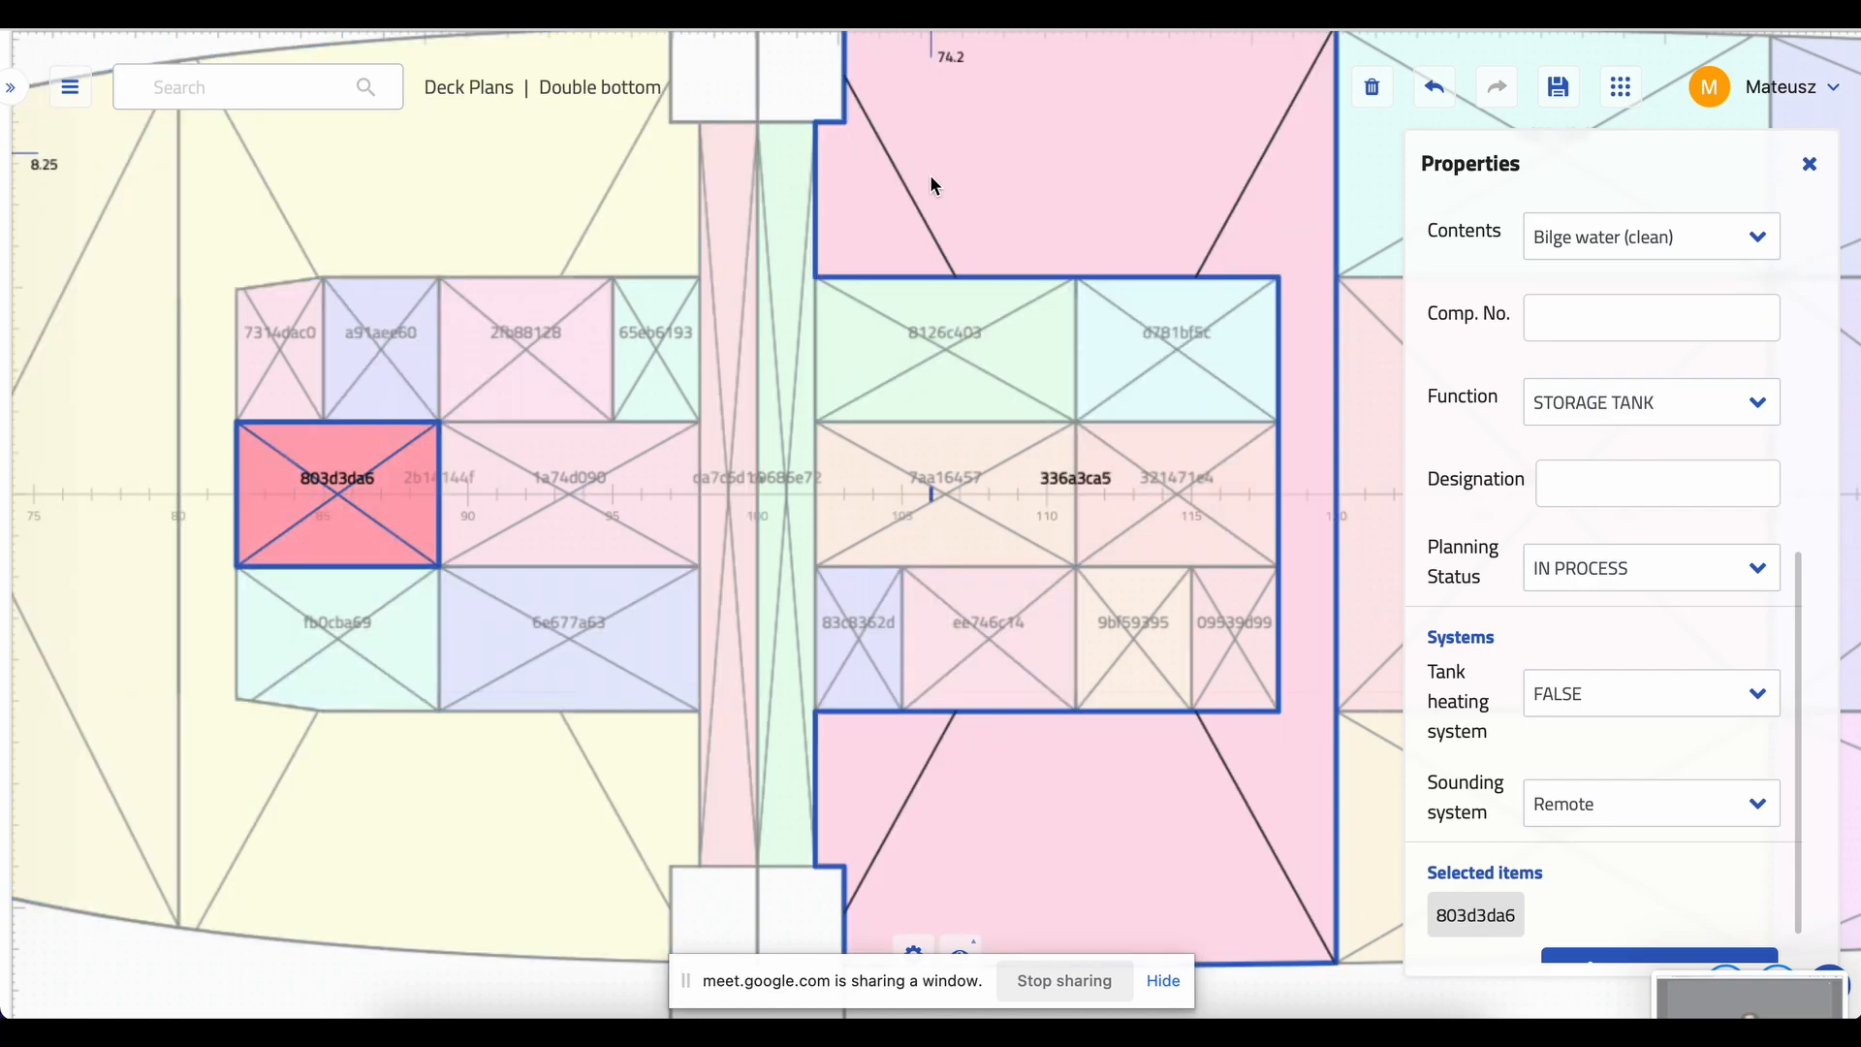
click(544, 506)
click(1200, 508)
- Create a new style sheet named "Tank plan stylesheet" in the project
click(70, 87)
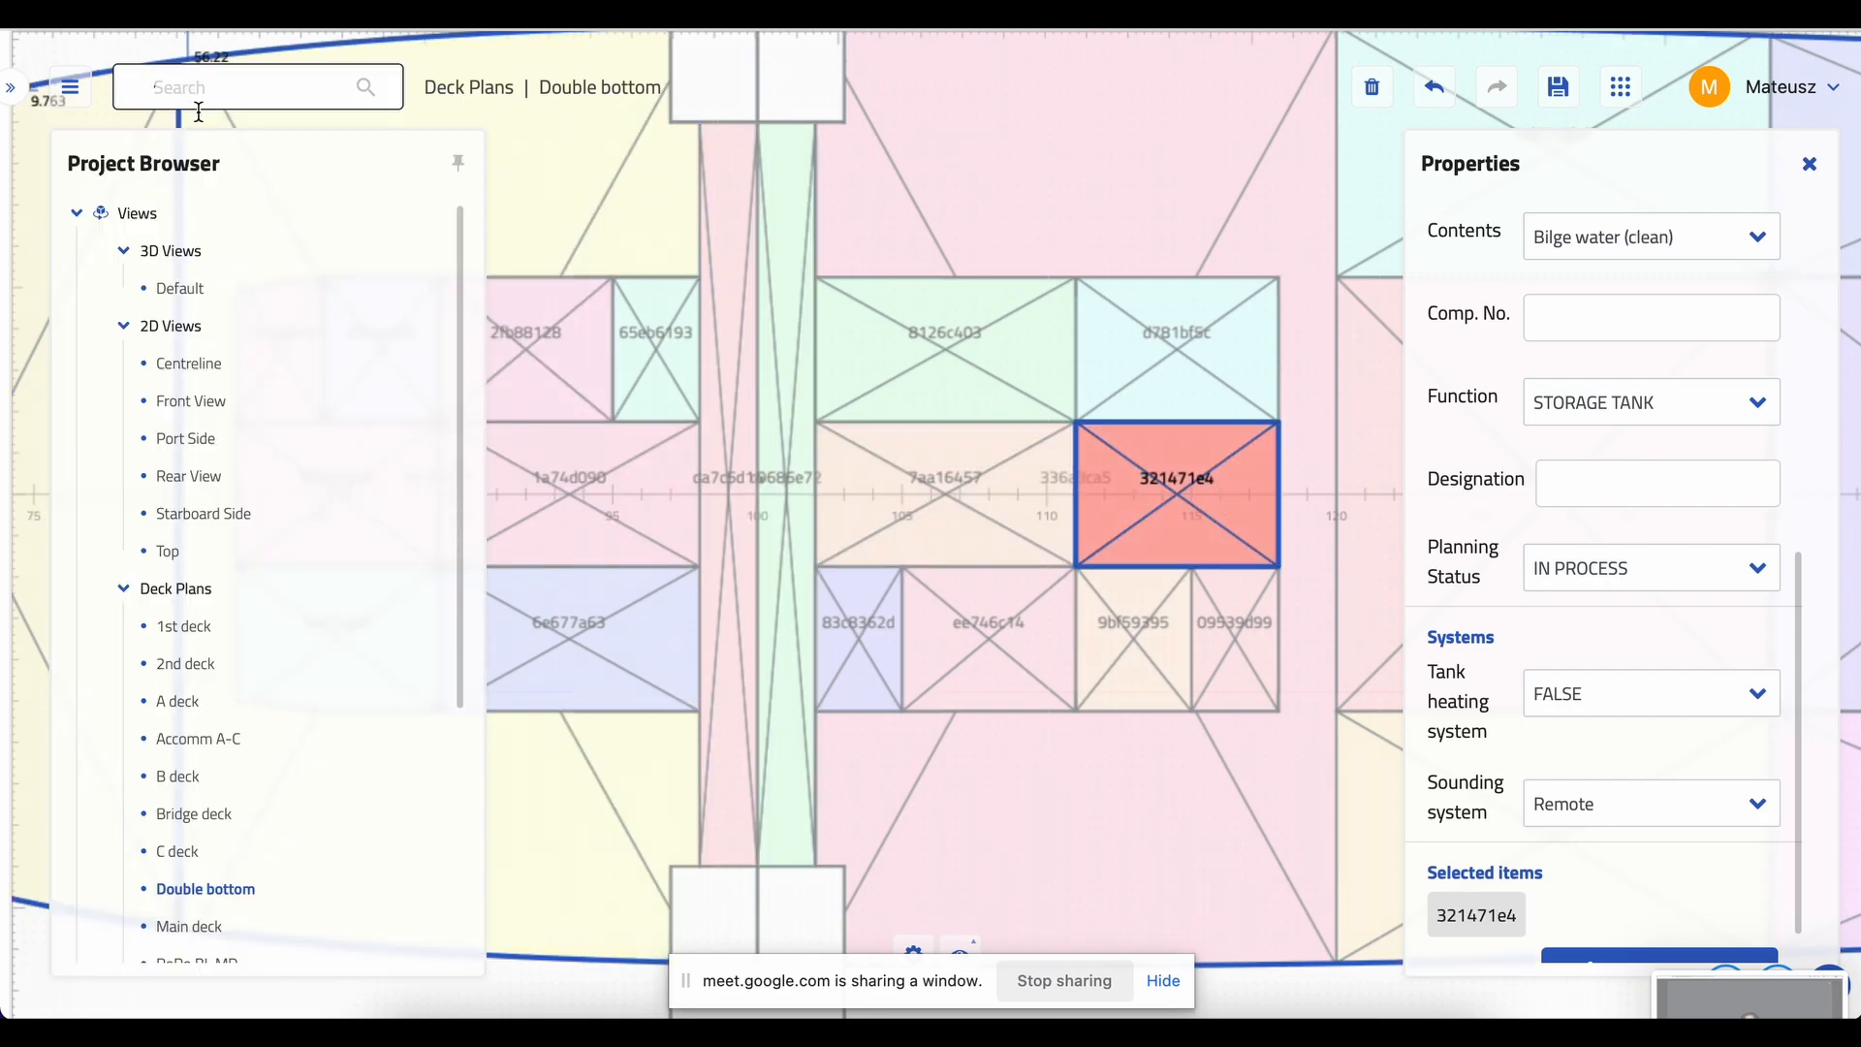
scroll(268, 359, down, 5)
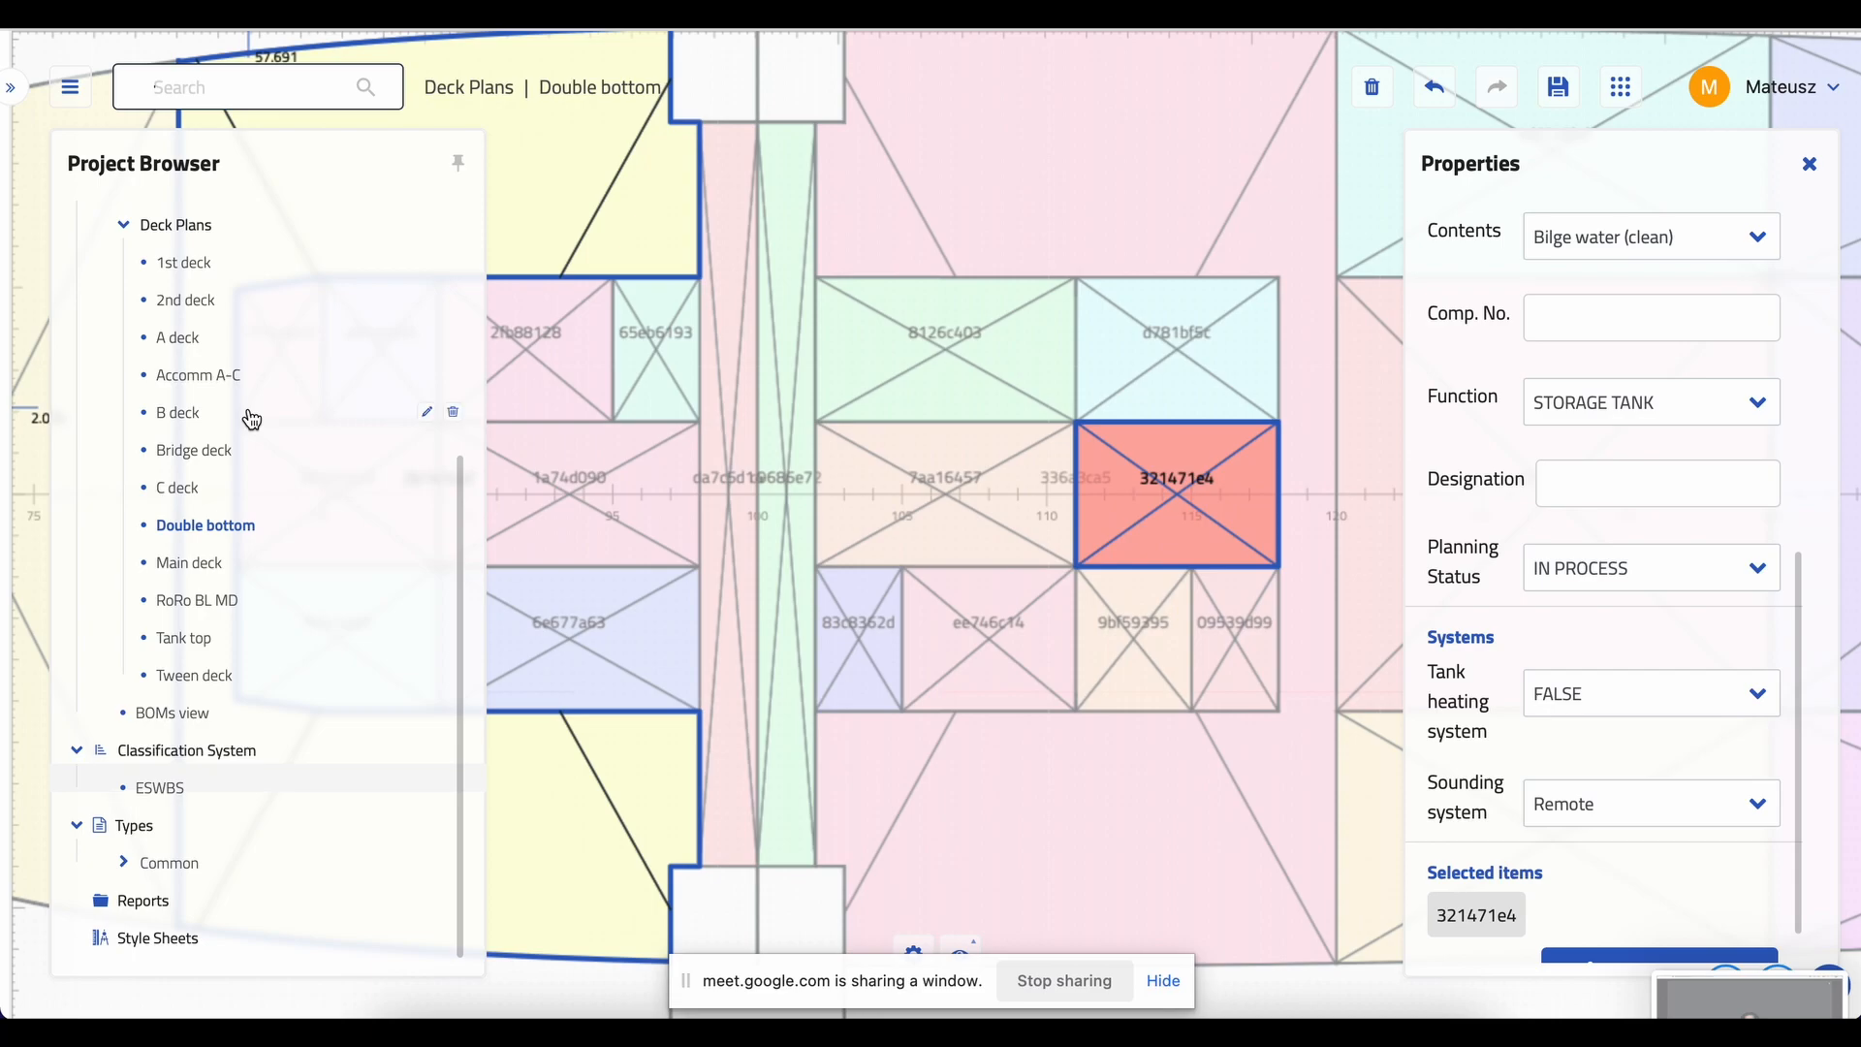
click(140, 943)
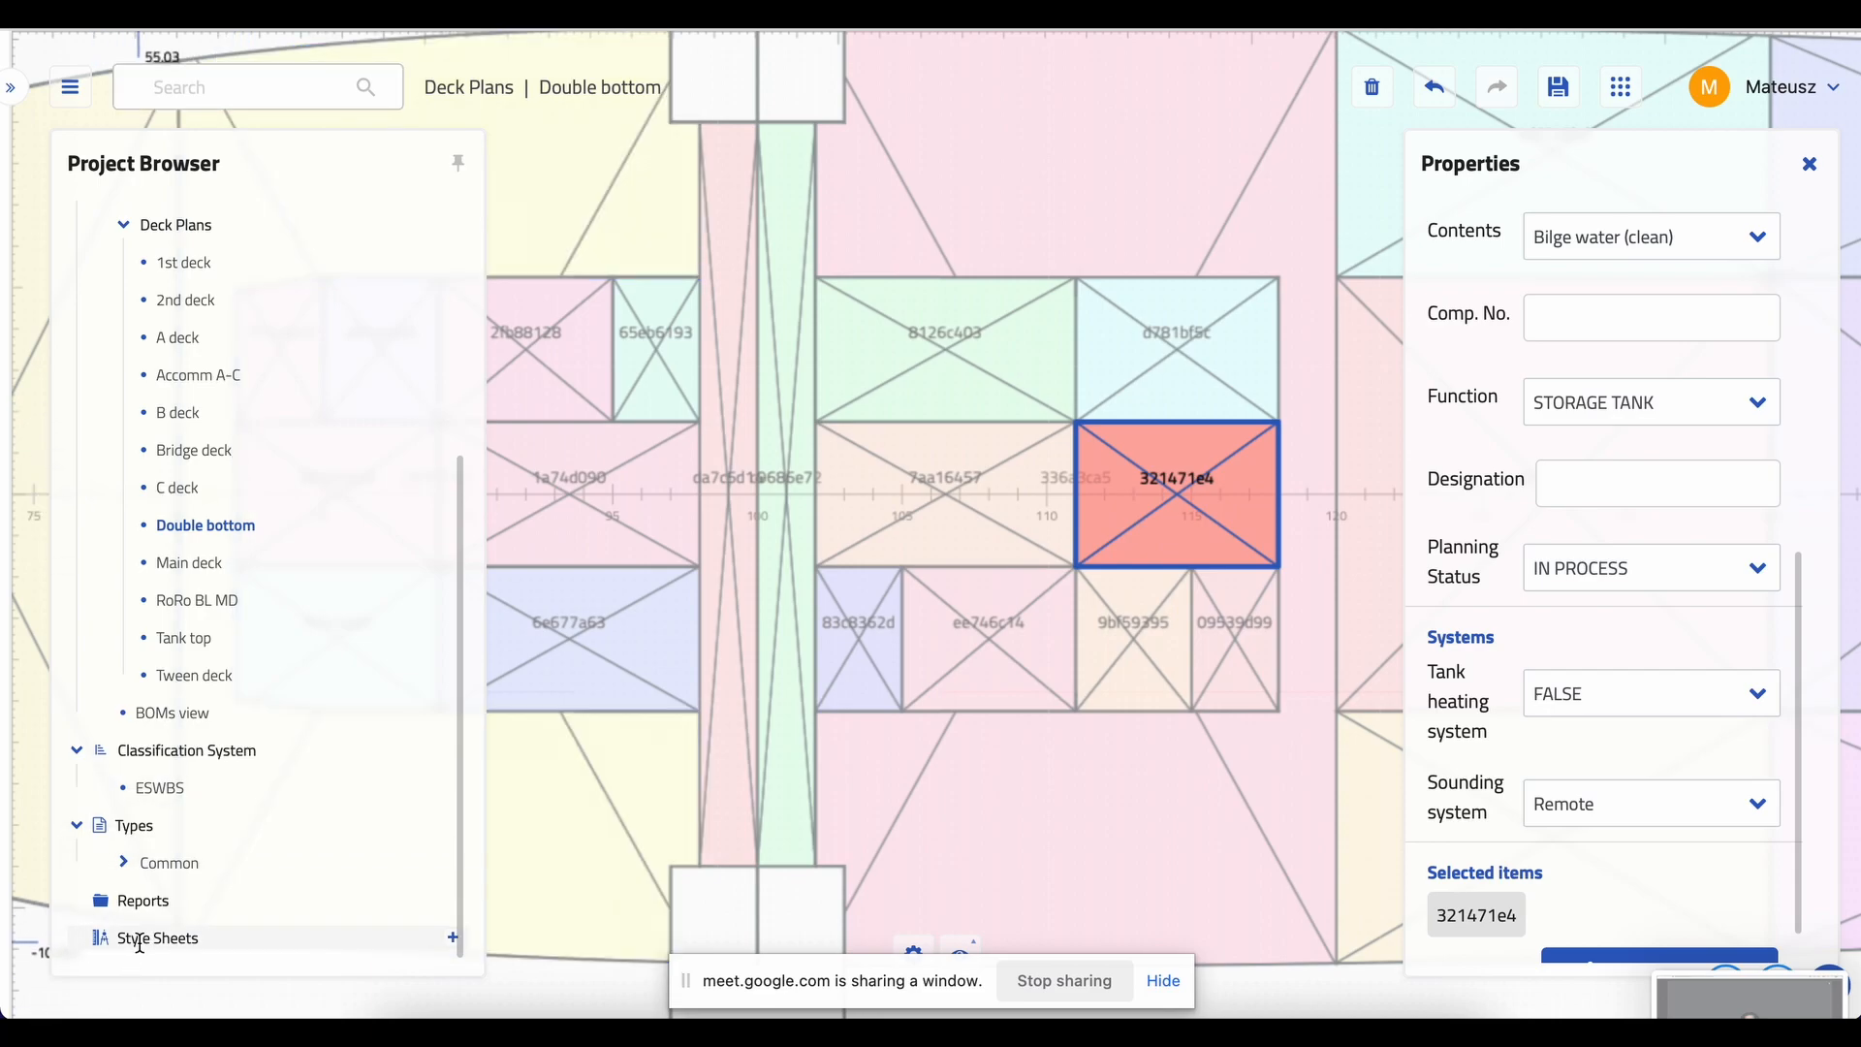
click(452, 938)
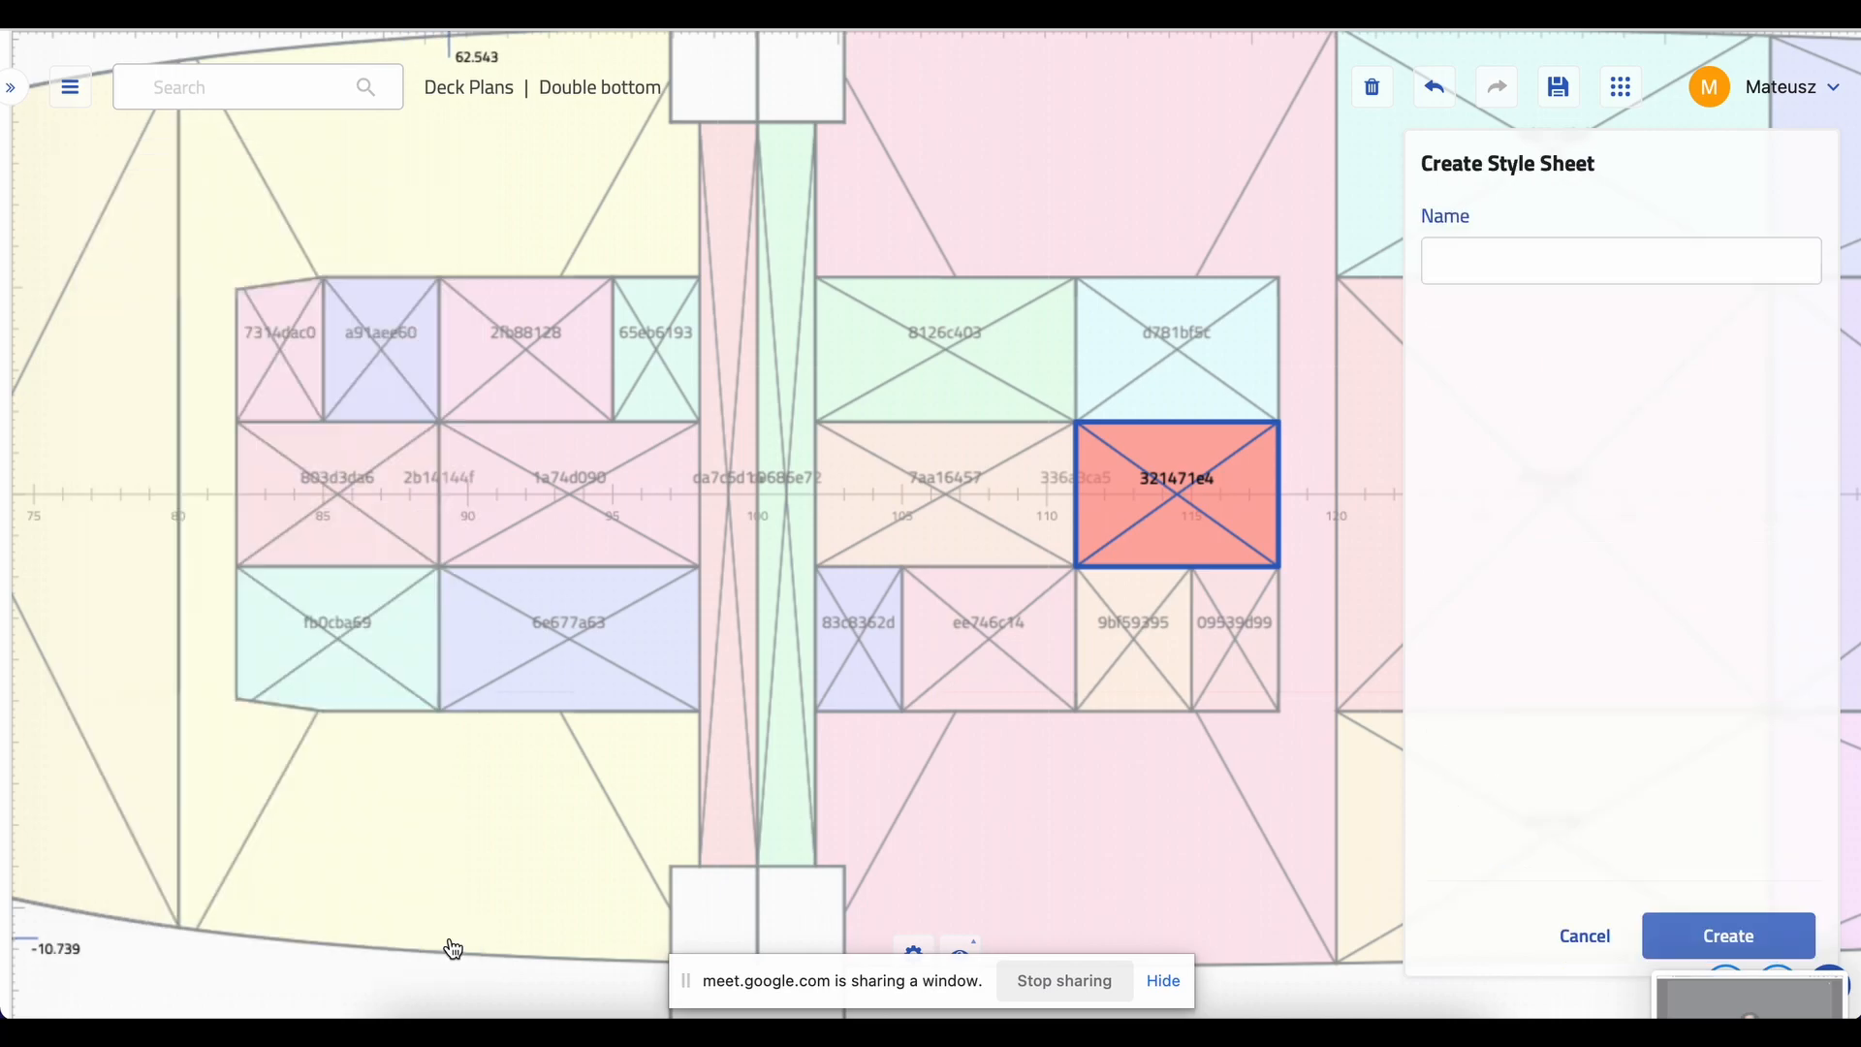
click(1453, 263)
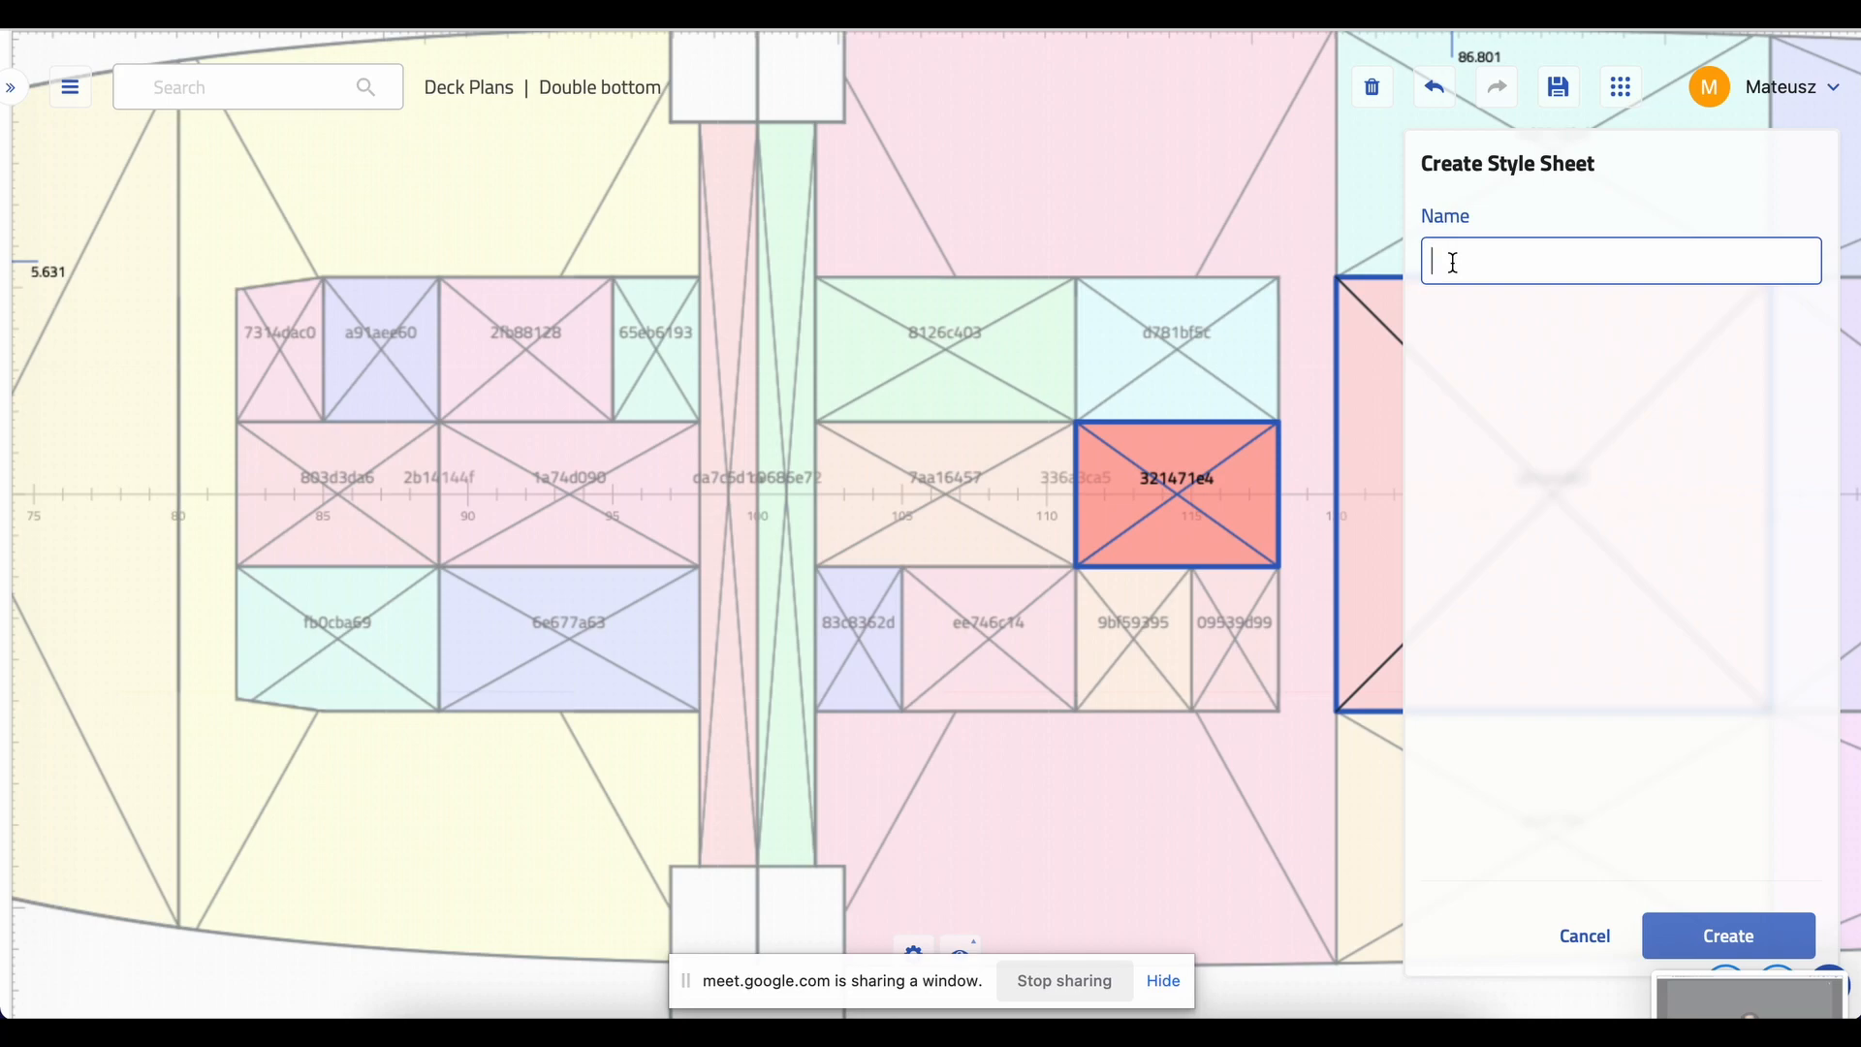
text(Tank plan stylesheet)
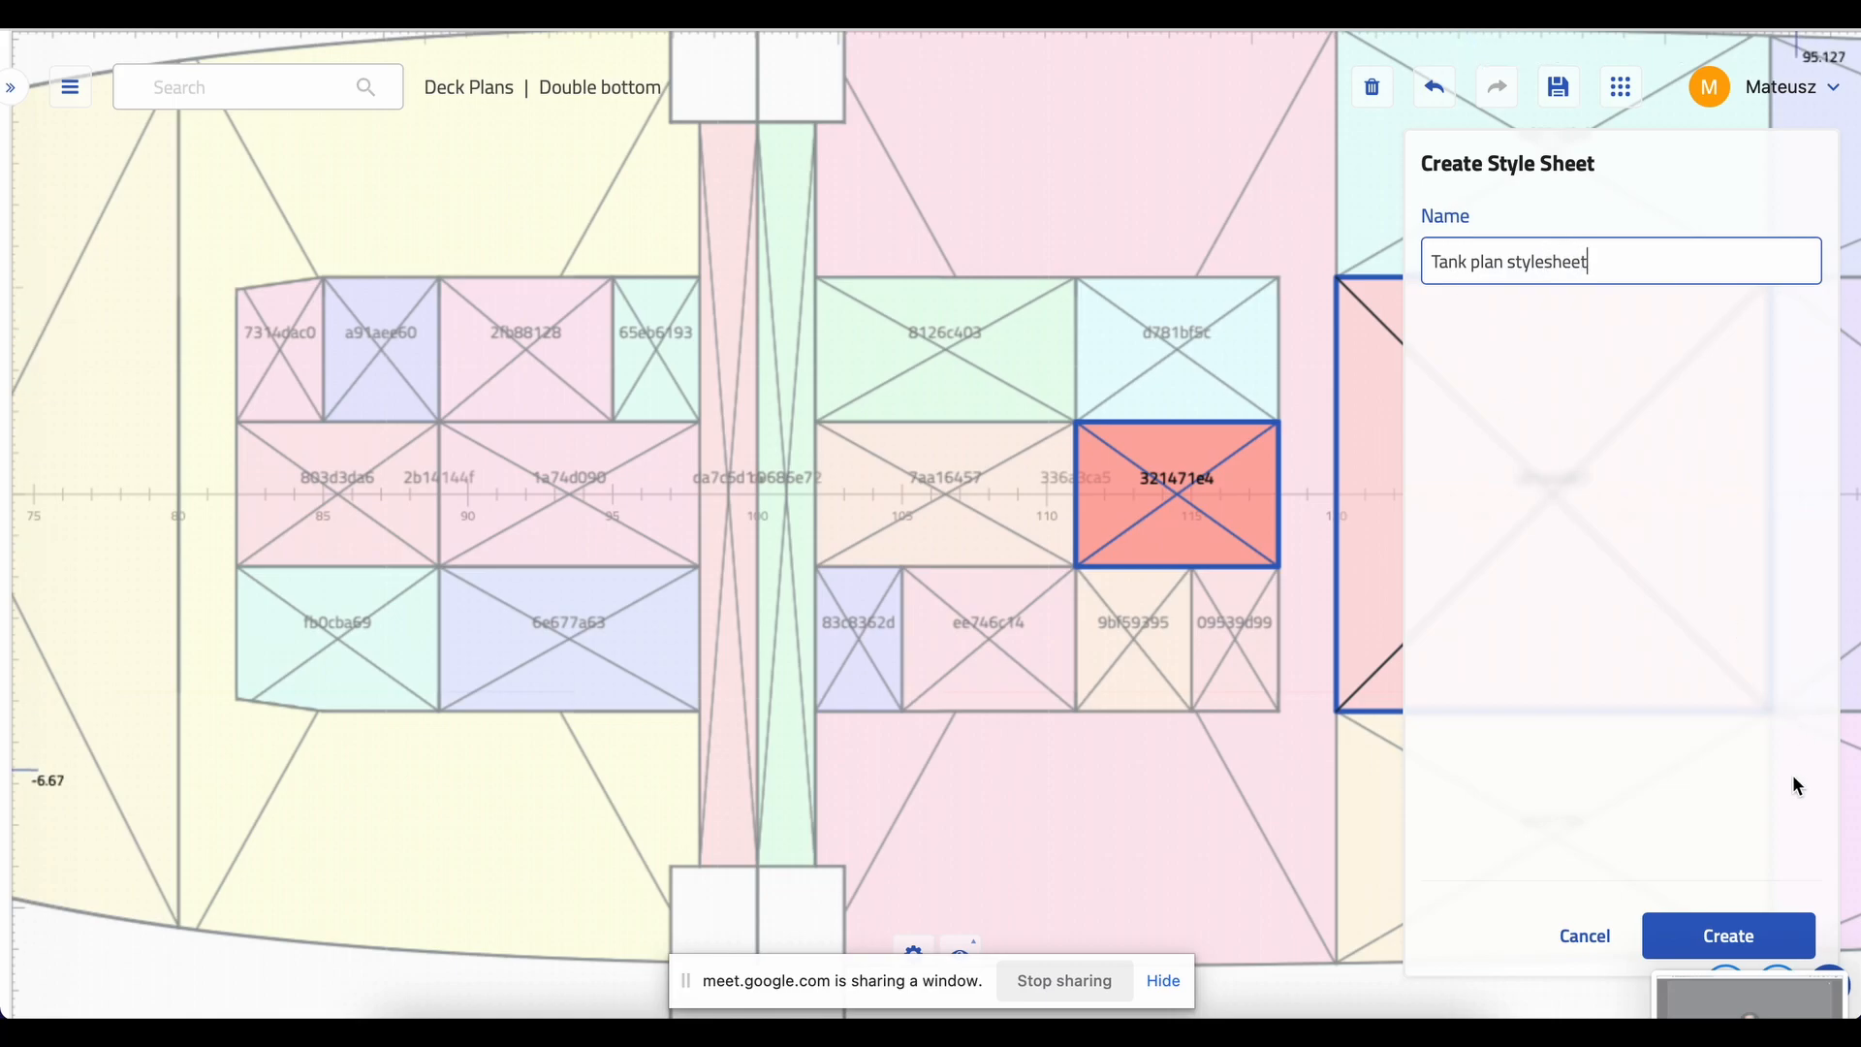
click(1735, 935)
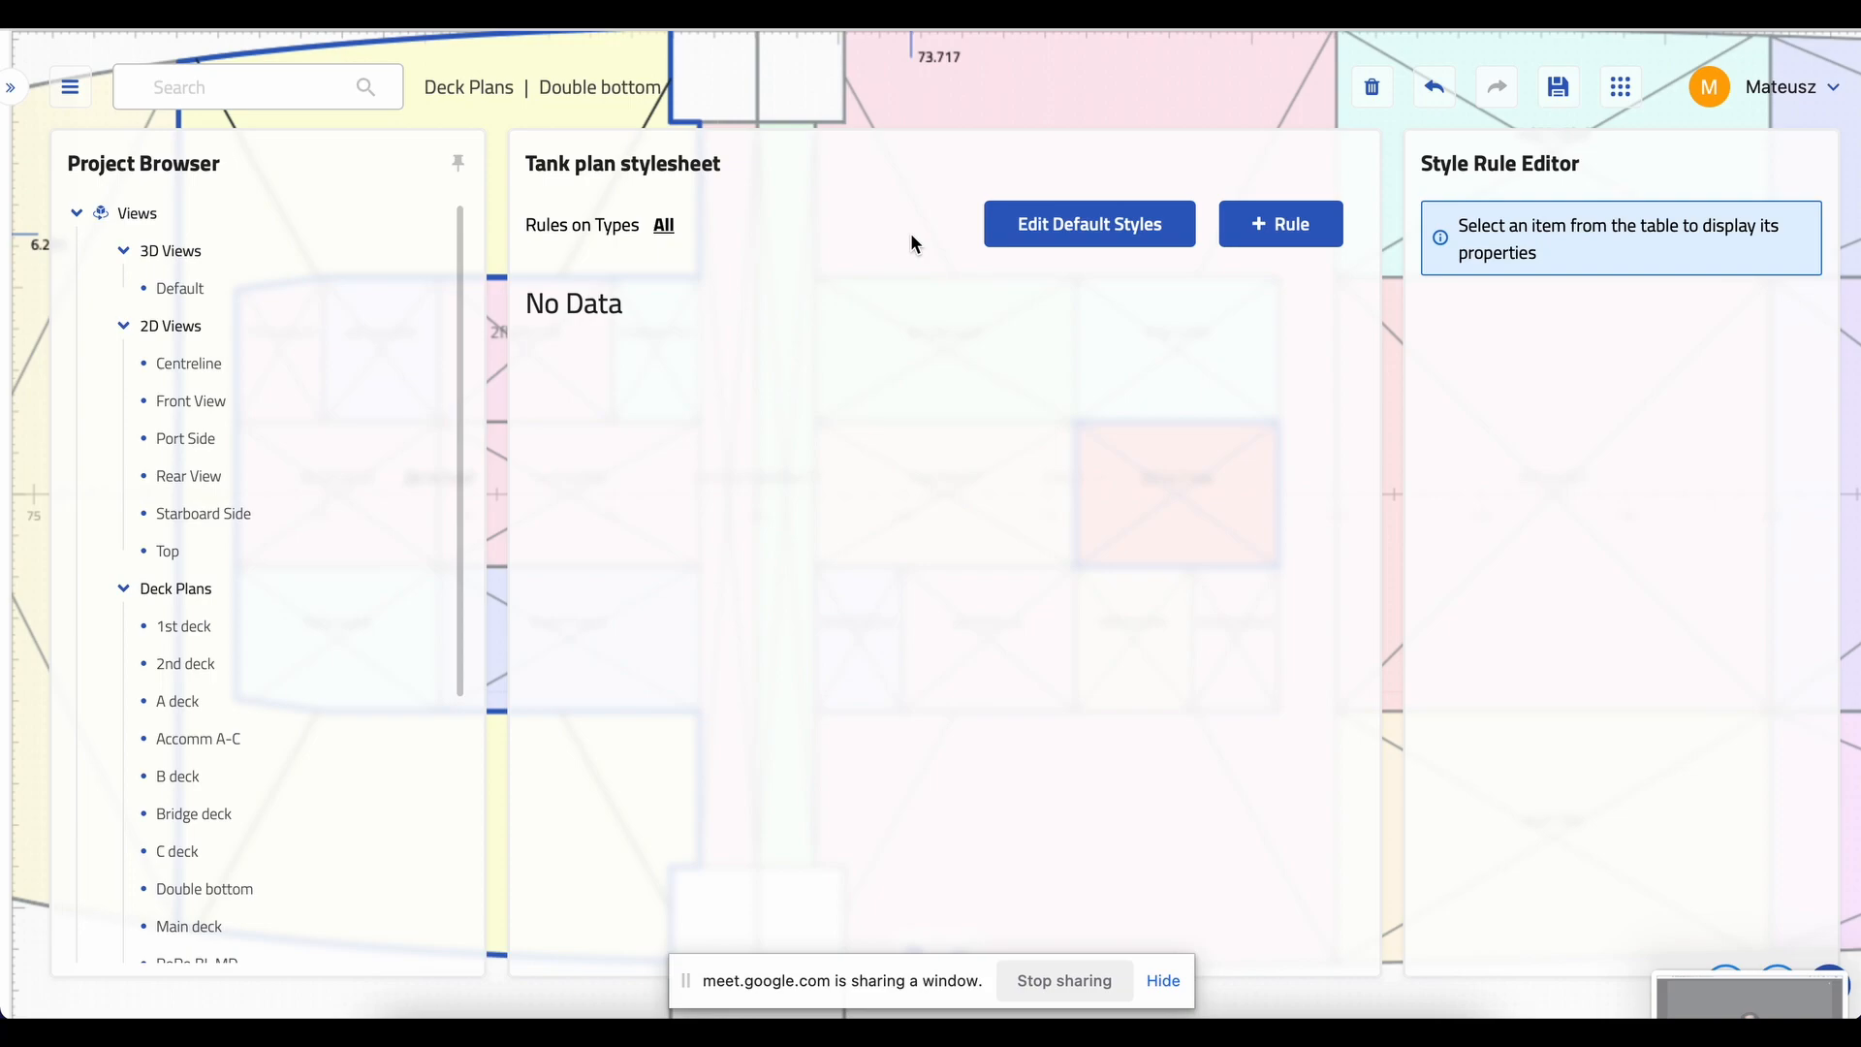
- Review the default style options of Tank plan stylesheet without applying any change
click(1046, 224)
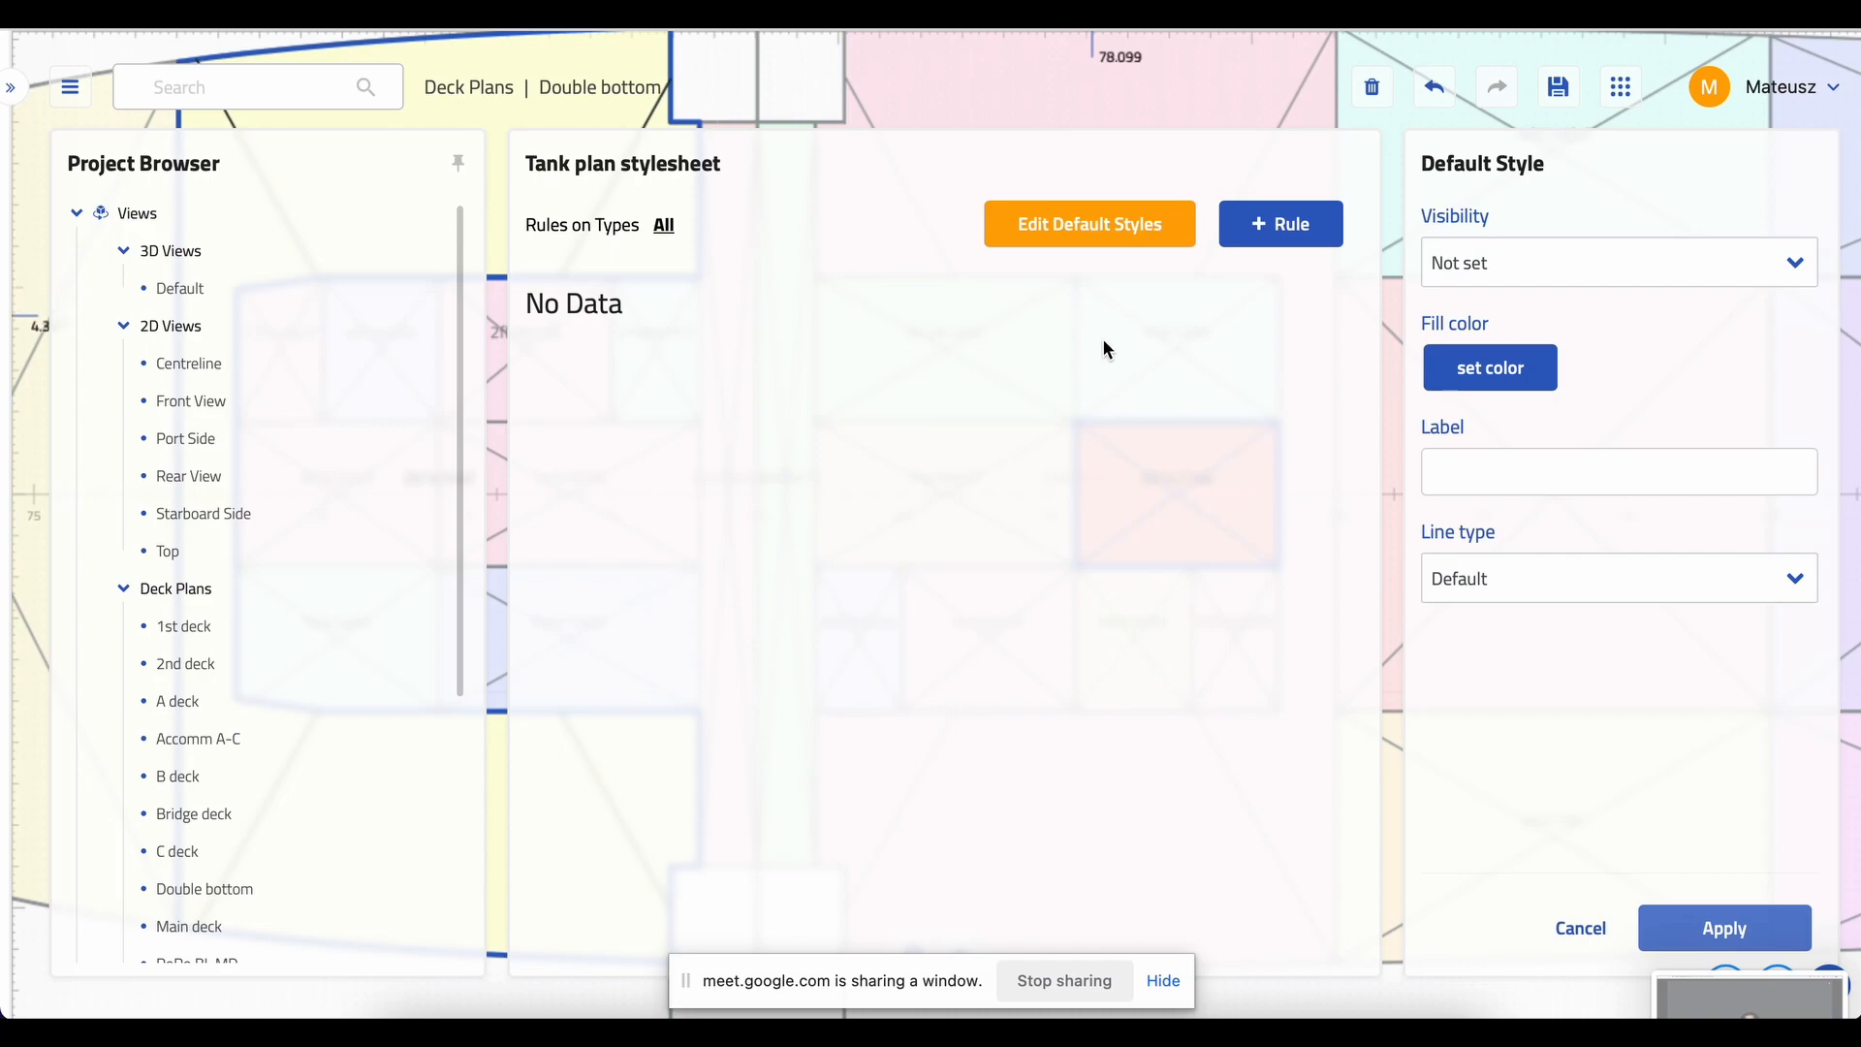
click(1561, 933)
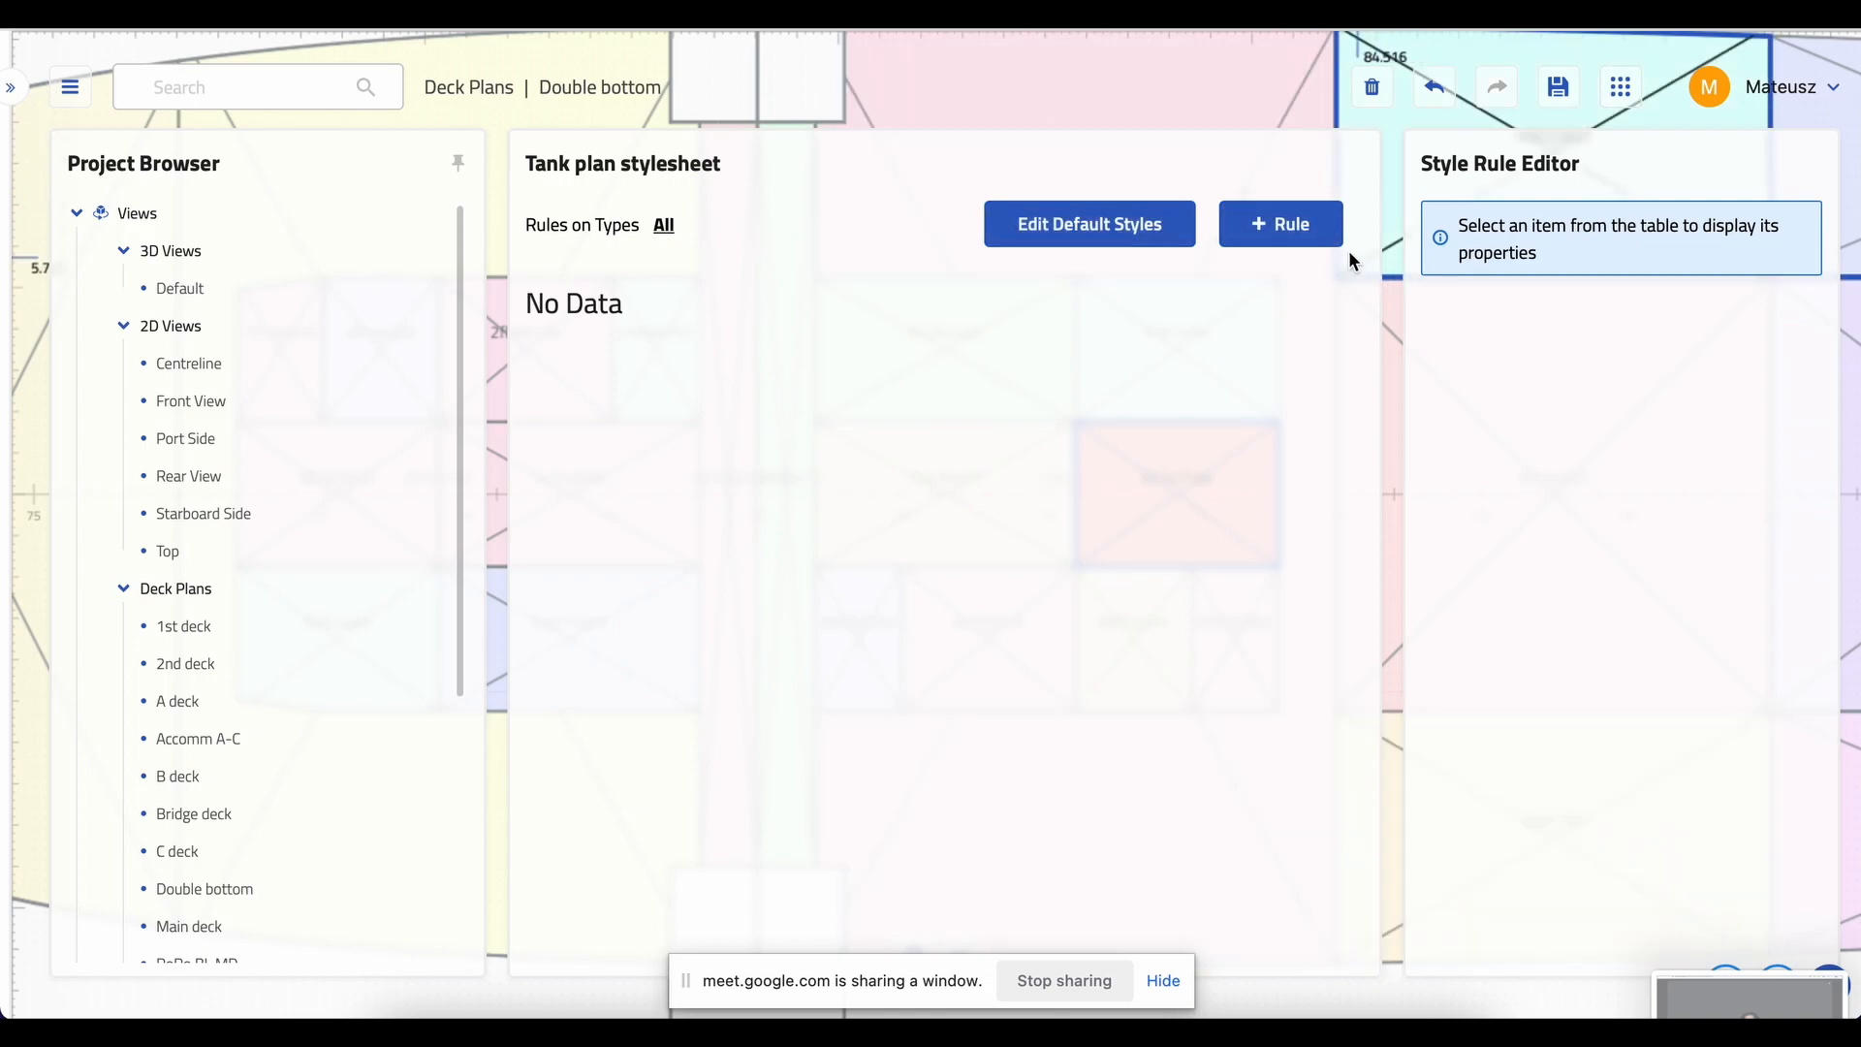
- Start a new rule in Tank plan stylesheet that applies to the Tank type with the ALL_OF quantifier
click(1318, 233)
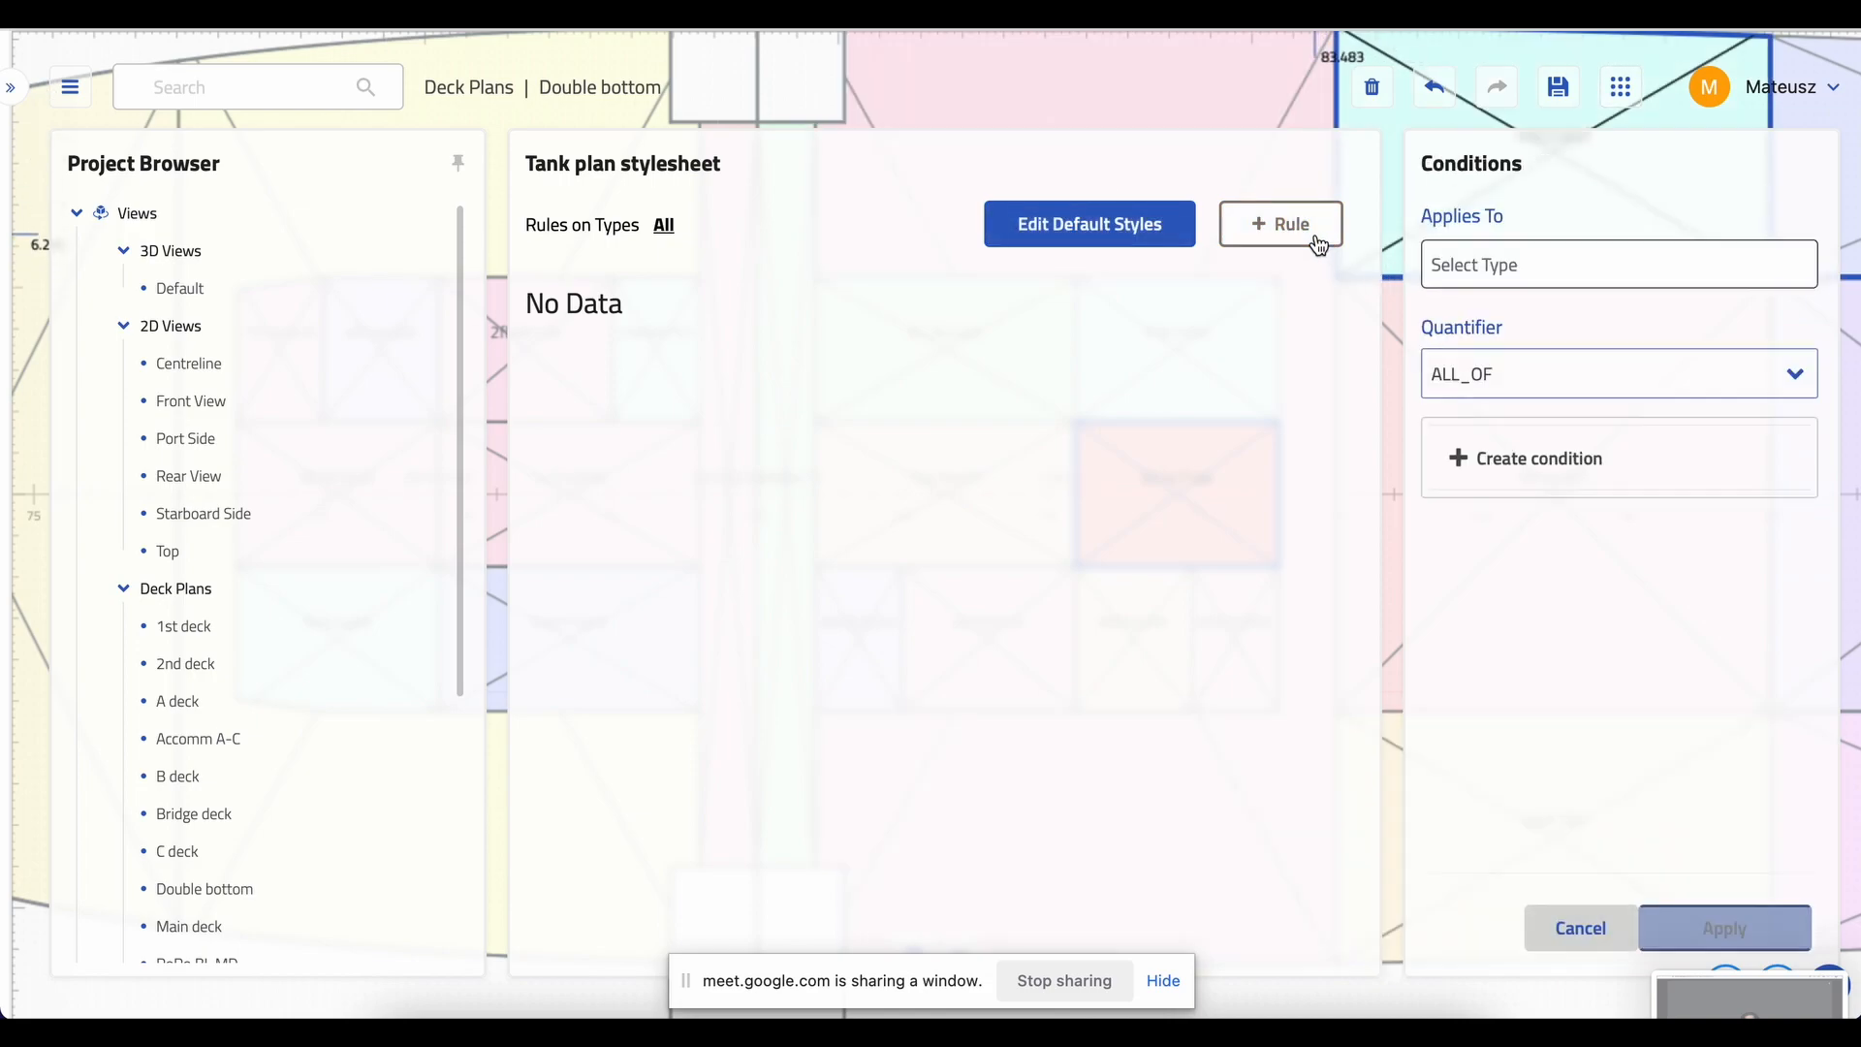
click(1461, 267)
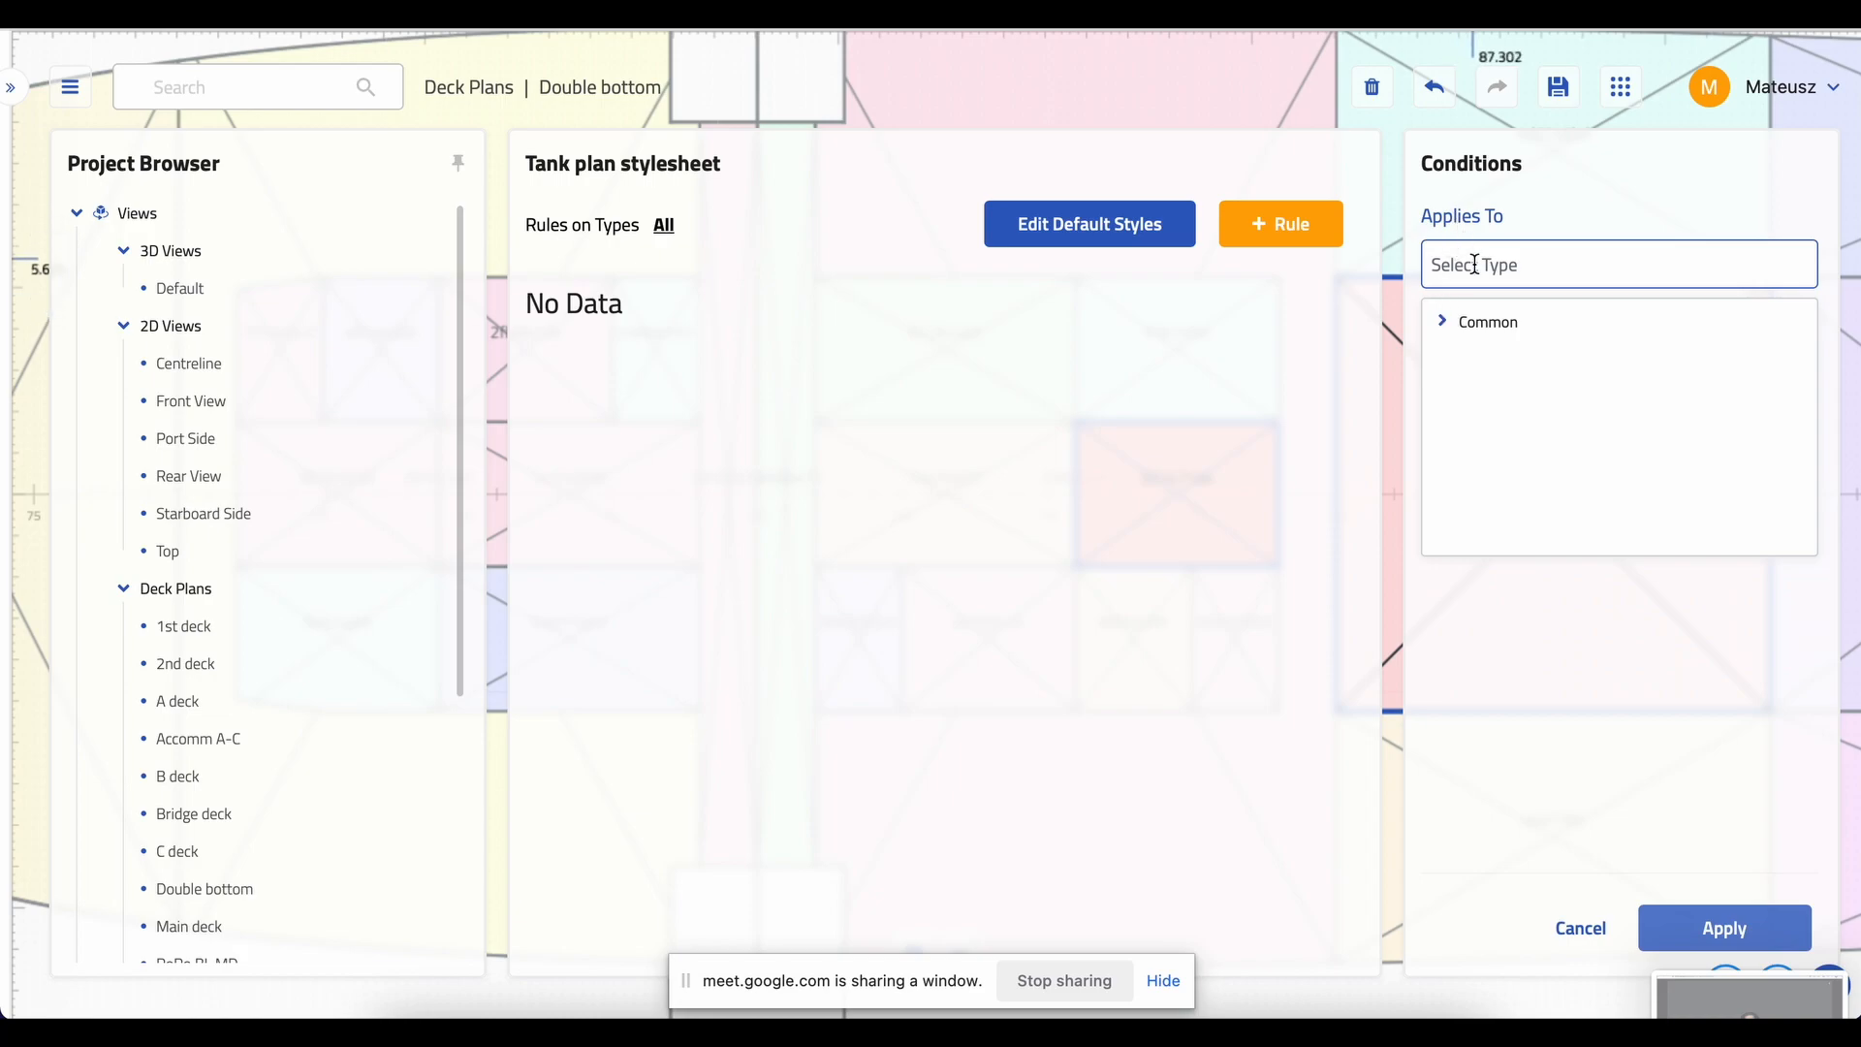
click(1443, 323)
click(1463, 397)
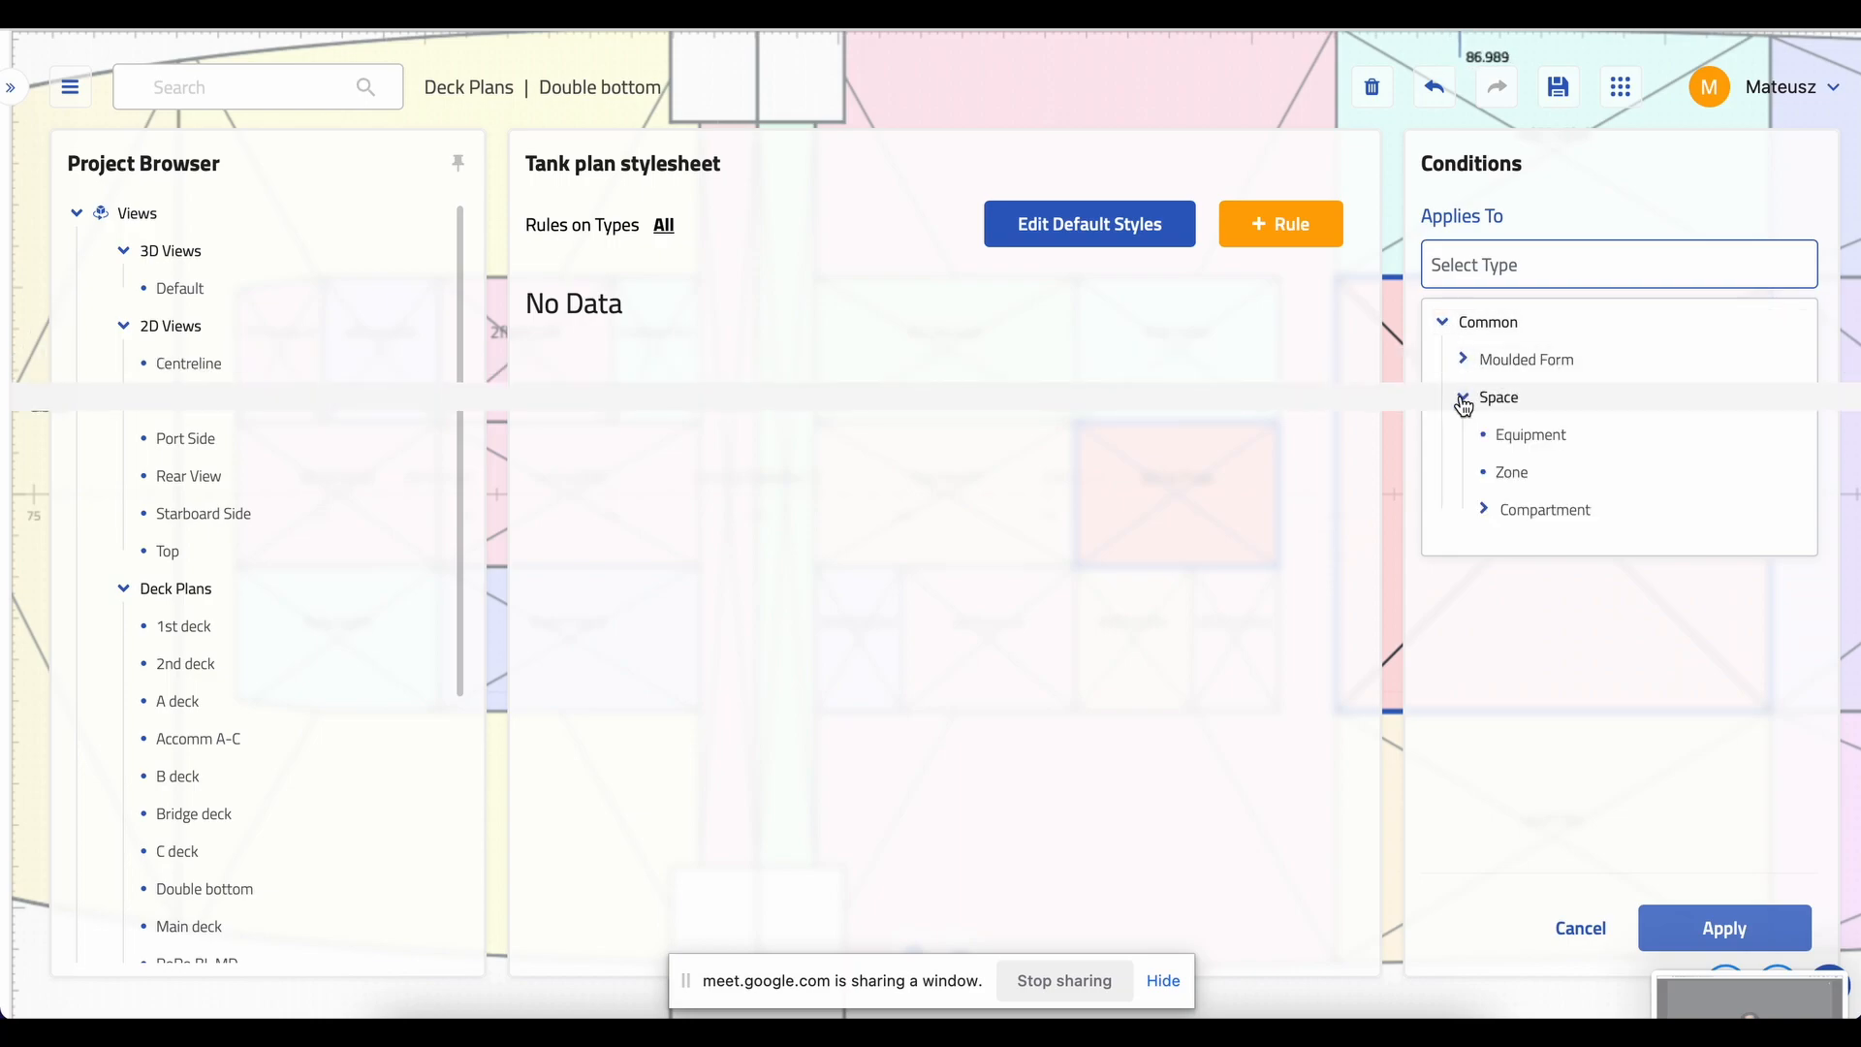
click(1485, 512)
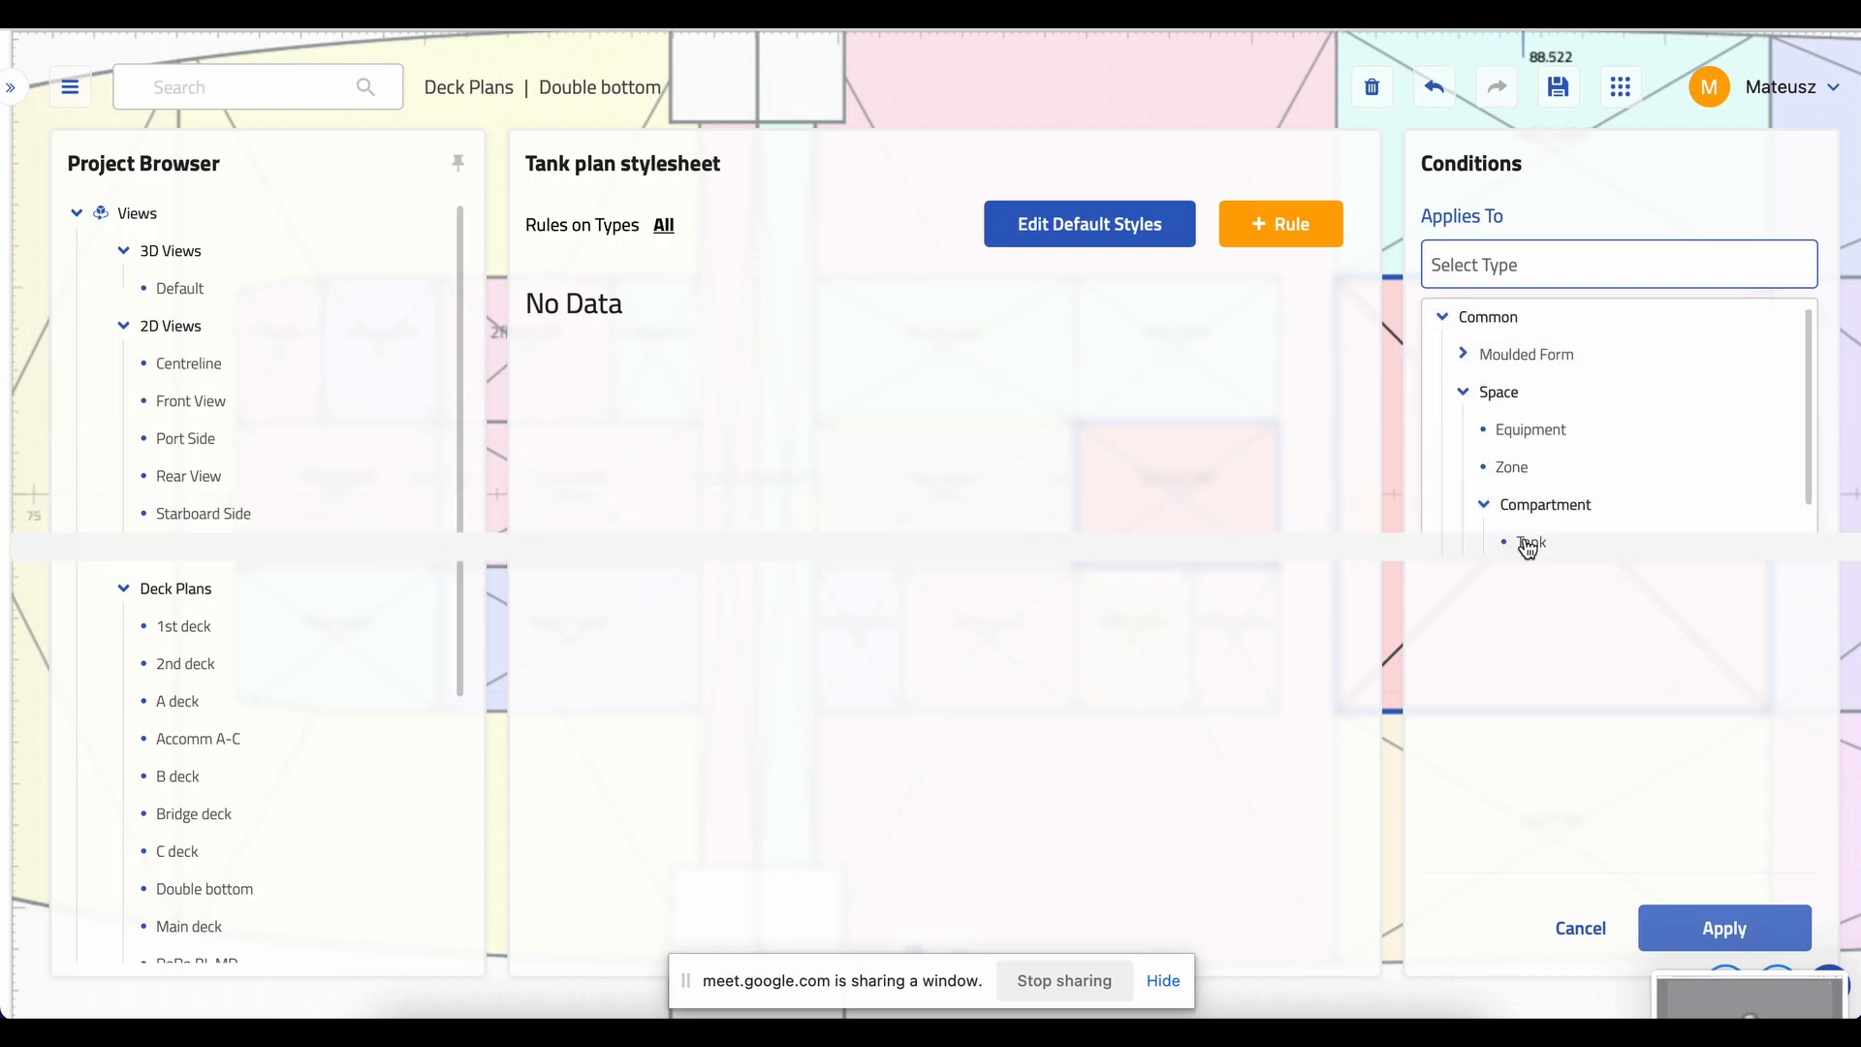
click(1527, 545)
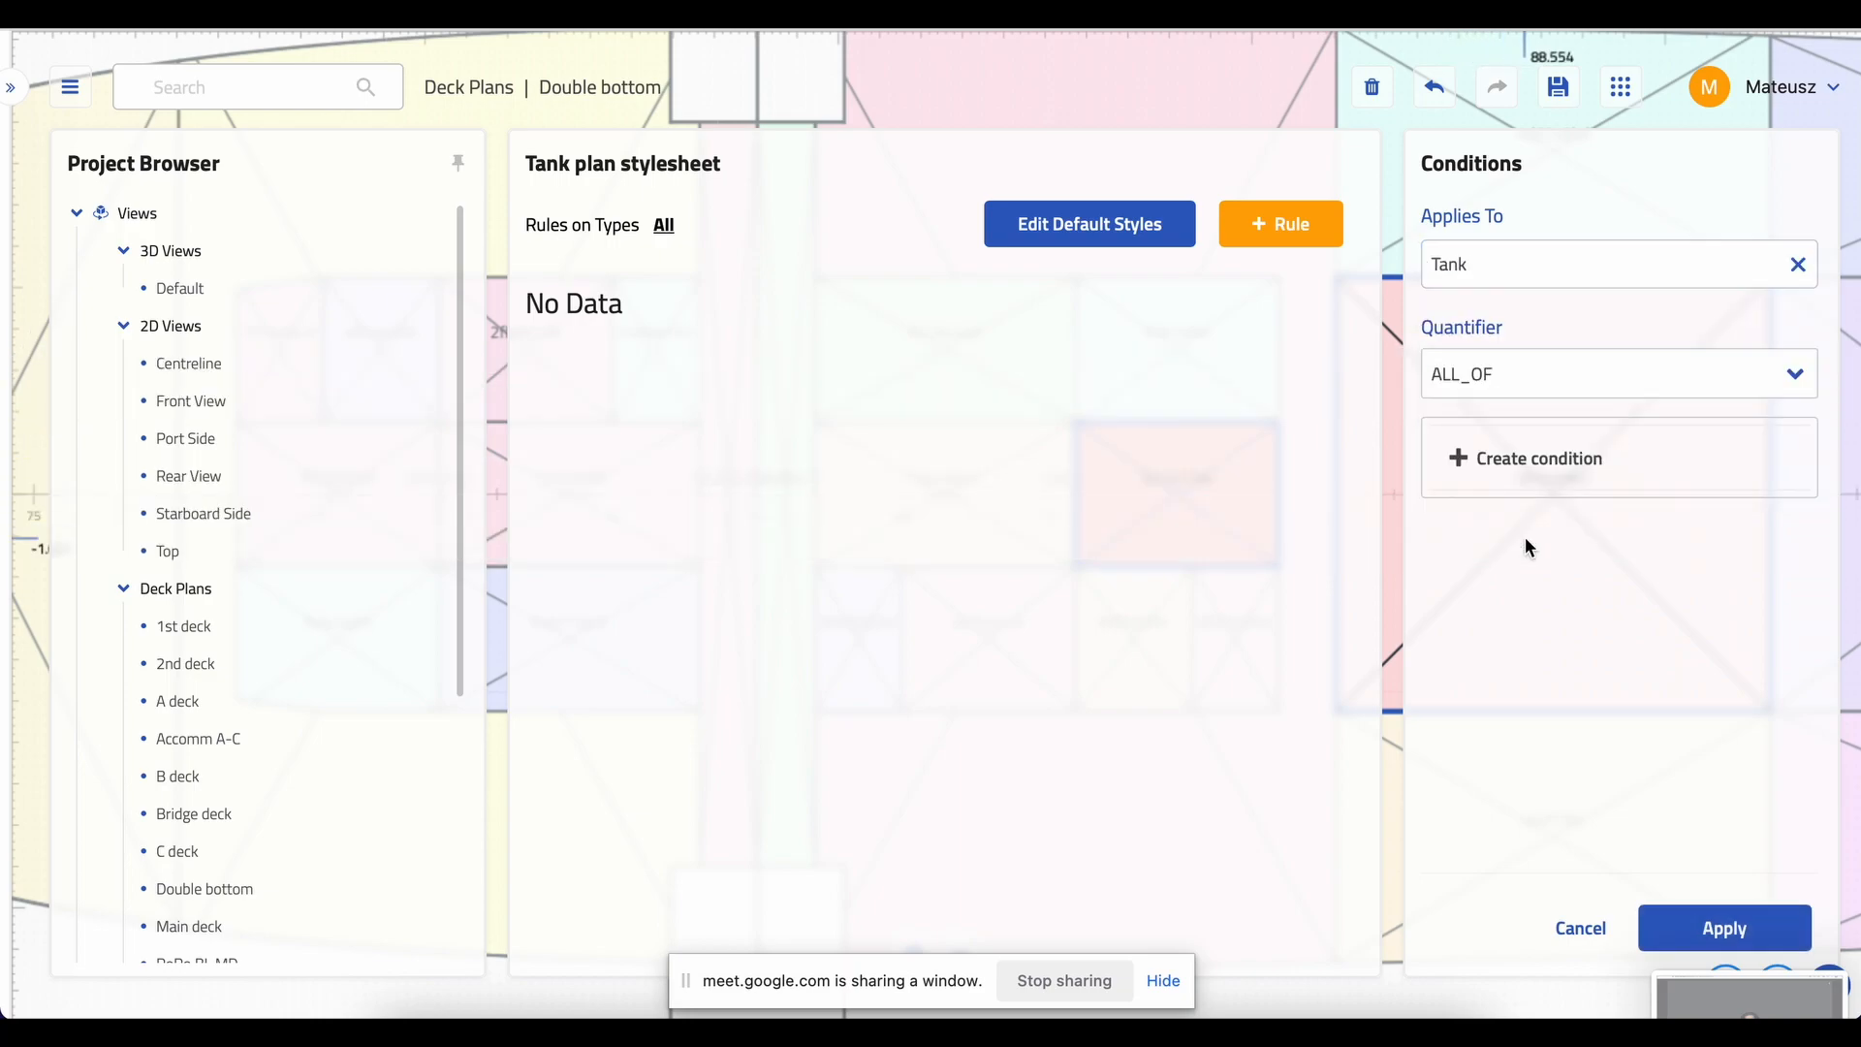
click(1521, 394)
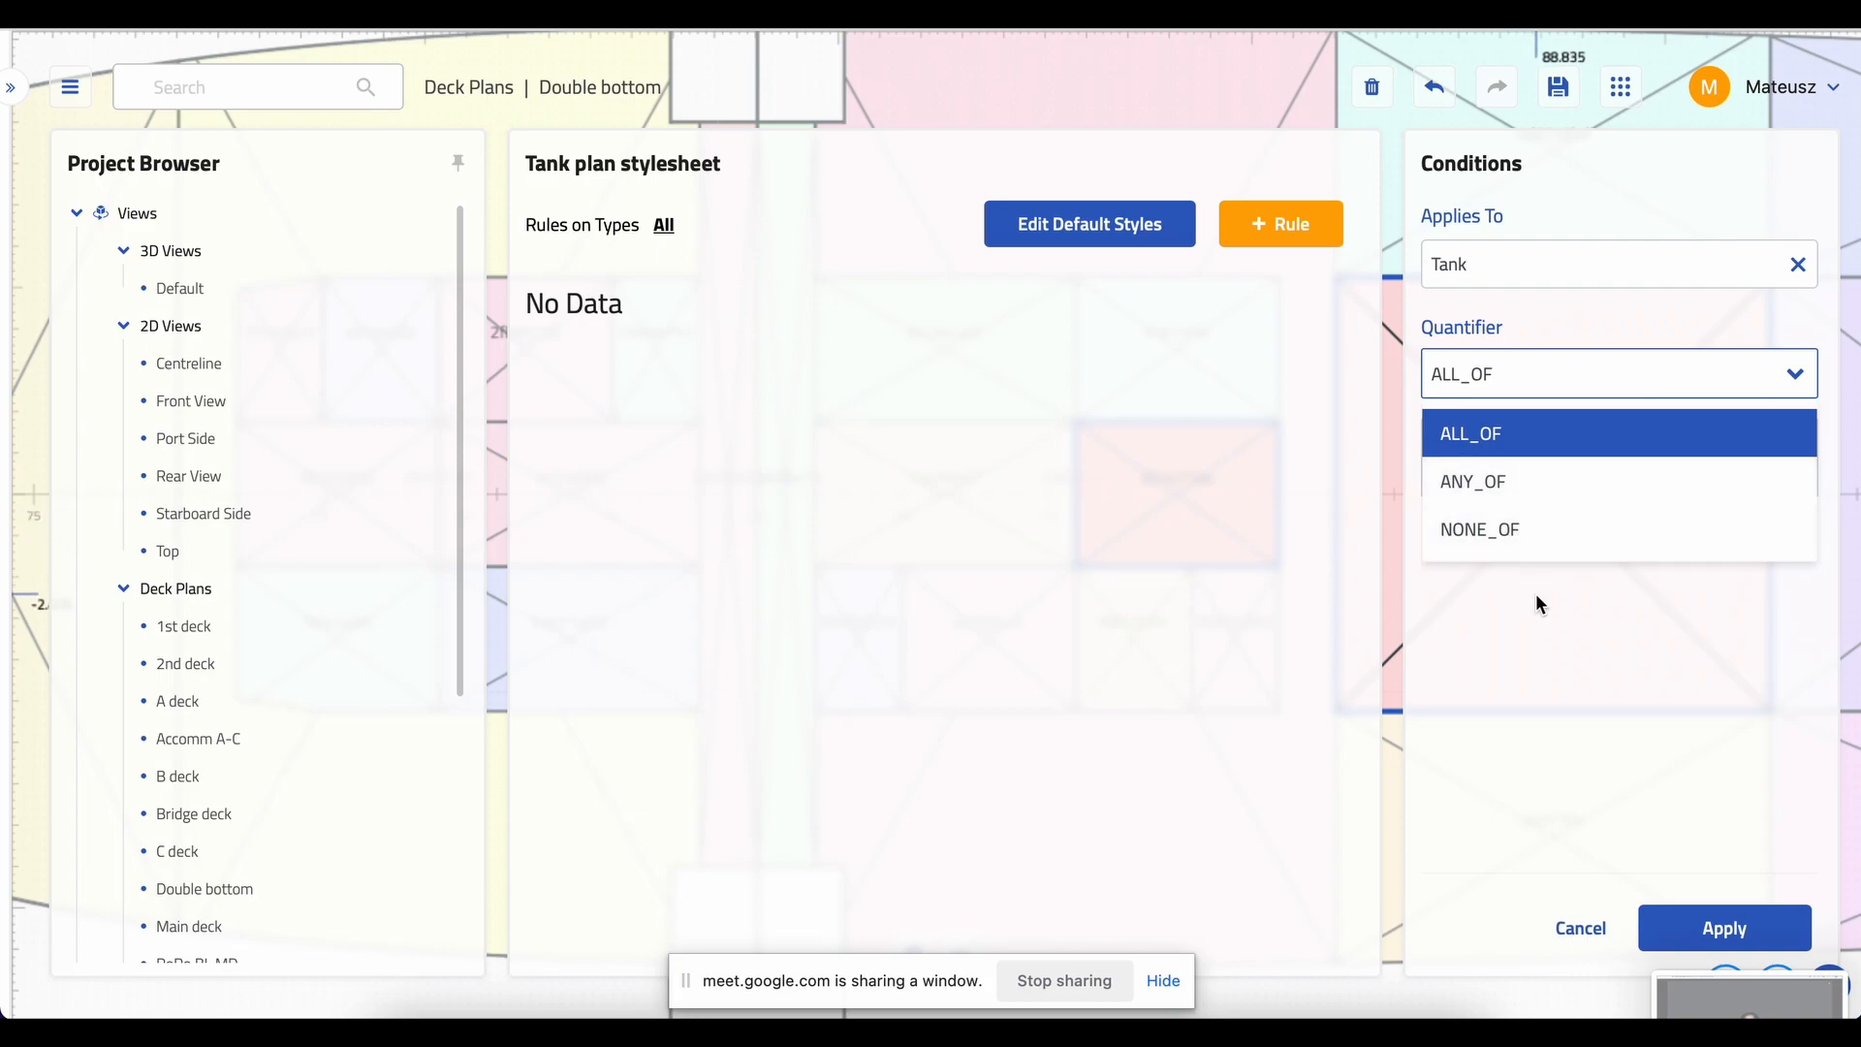
click(1503, 439)
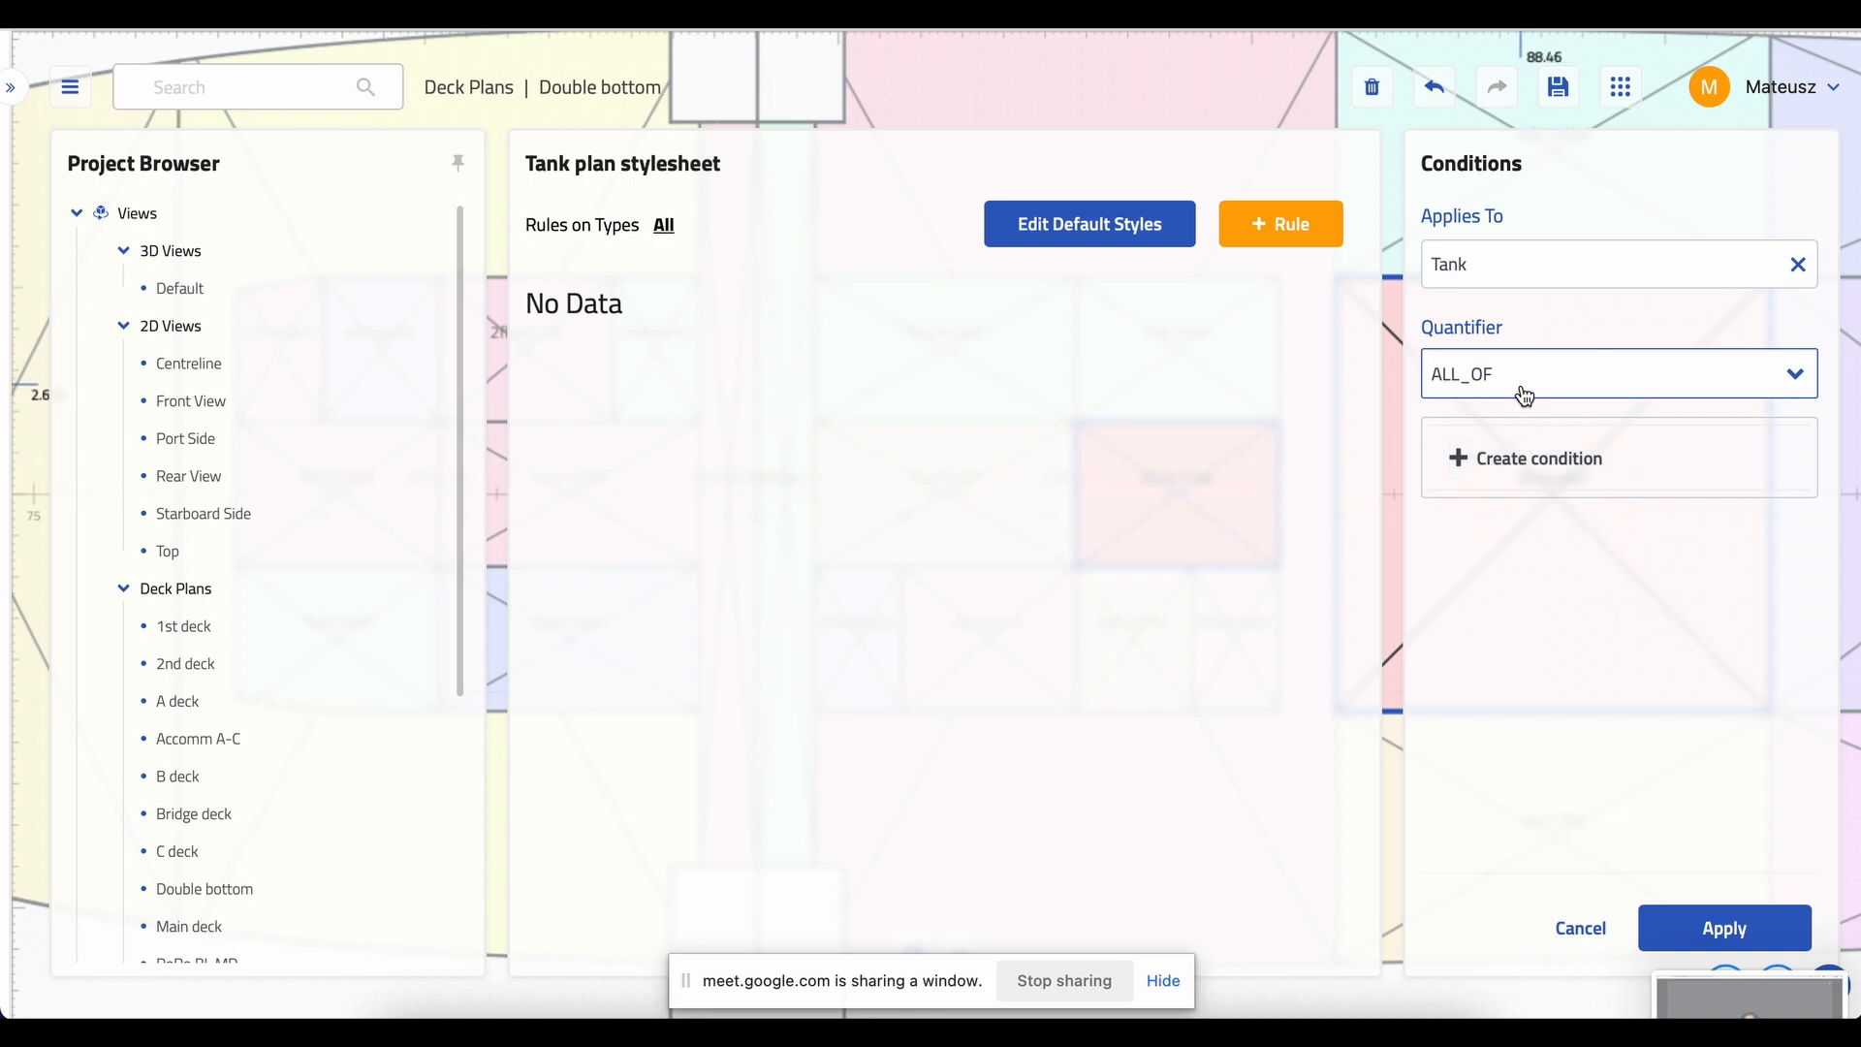
- Add a condition to the Tank rule based on the Function property
click(1521, 471)
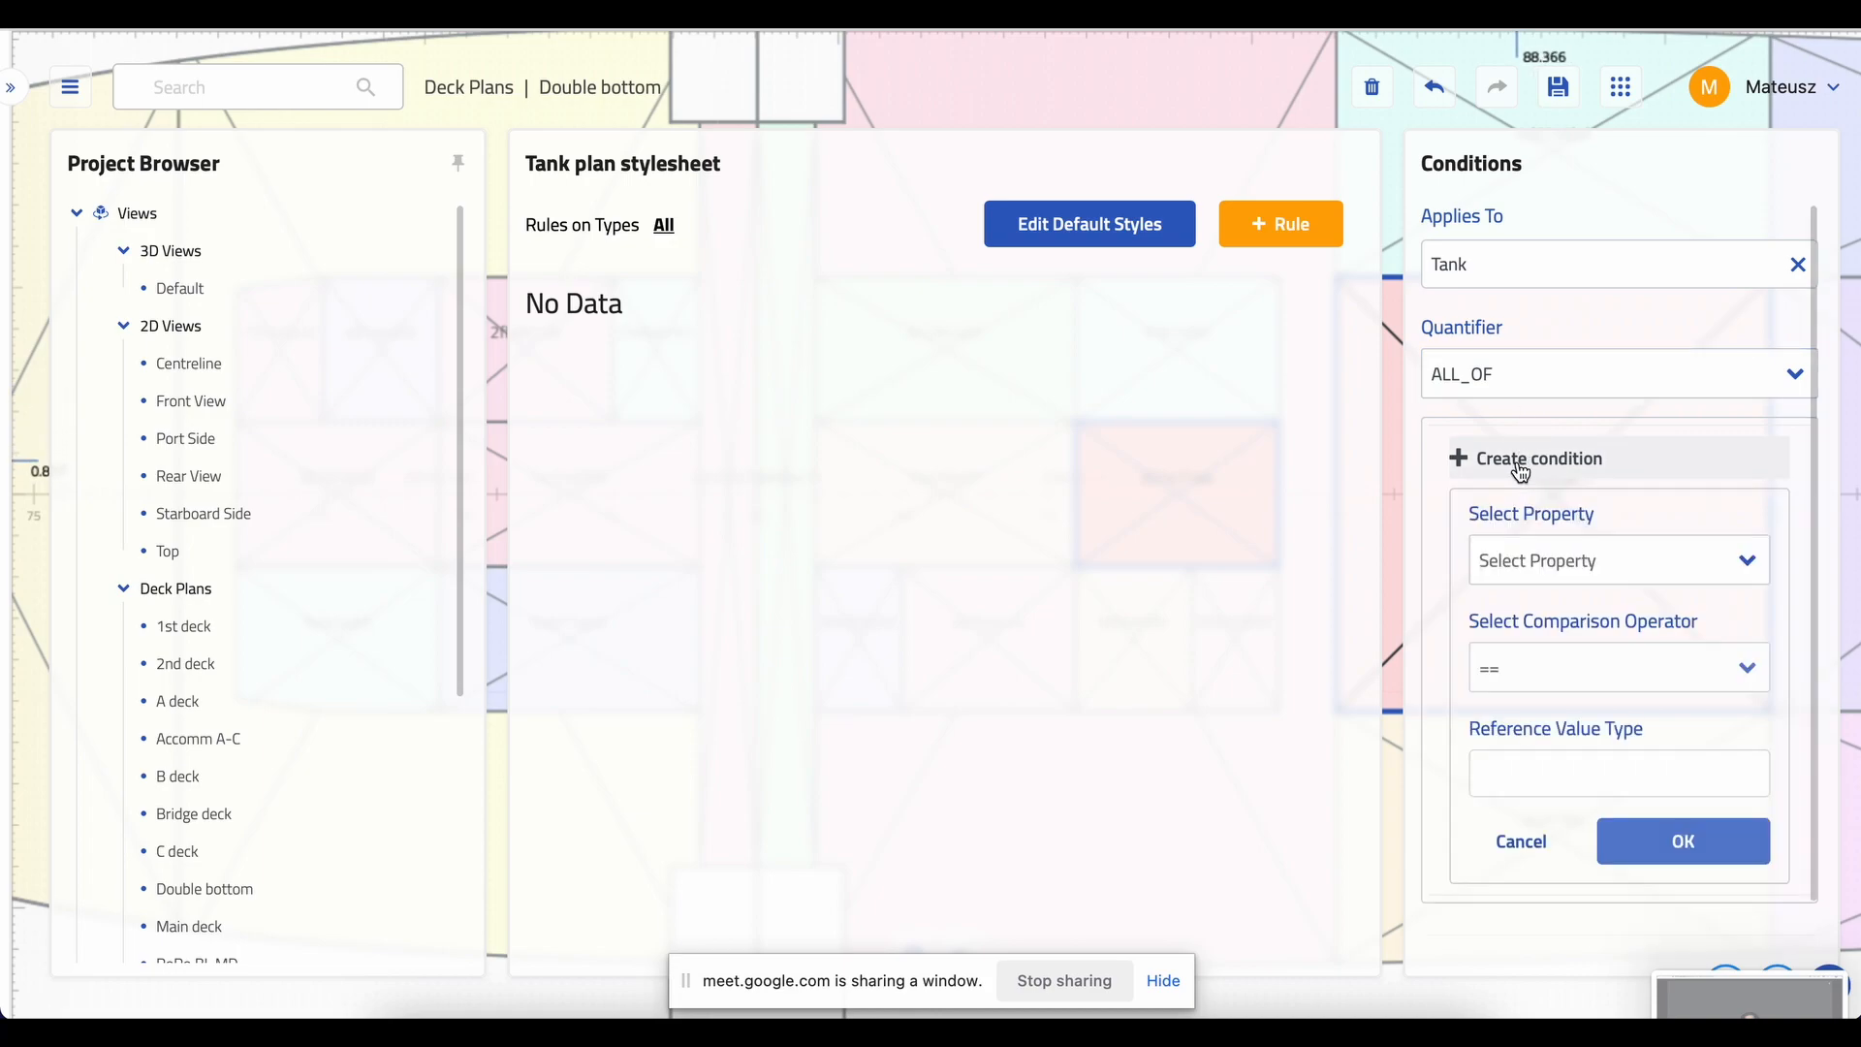
click(1572, 572)
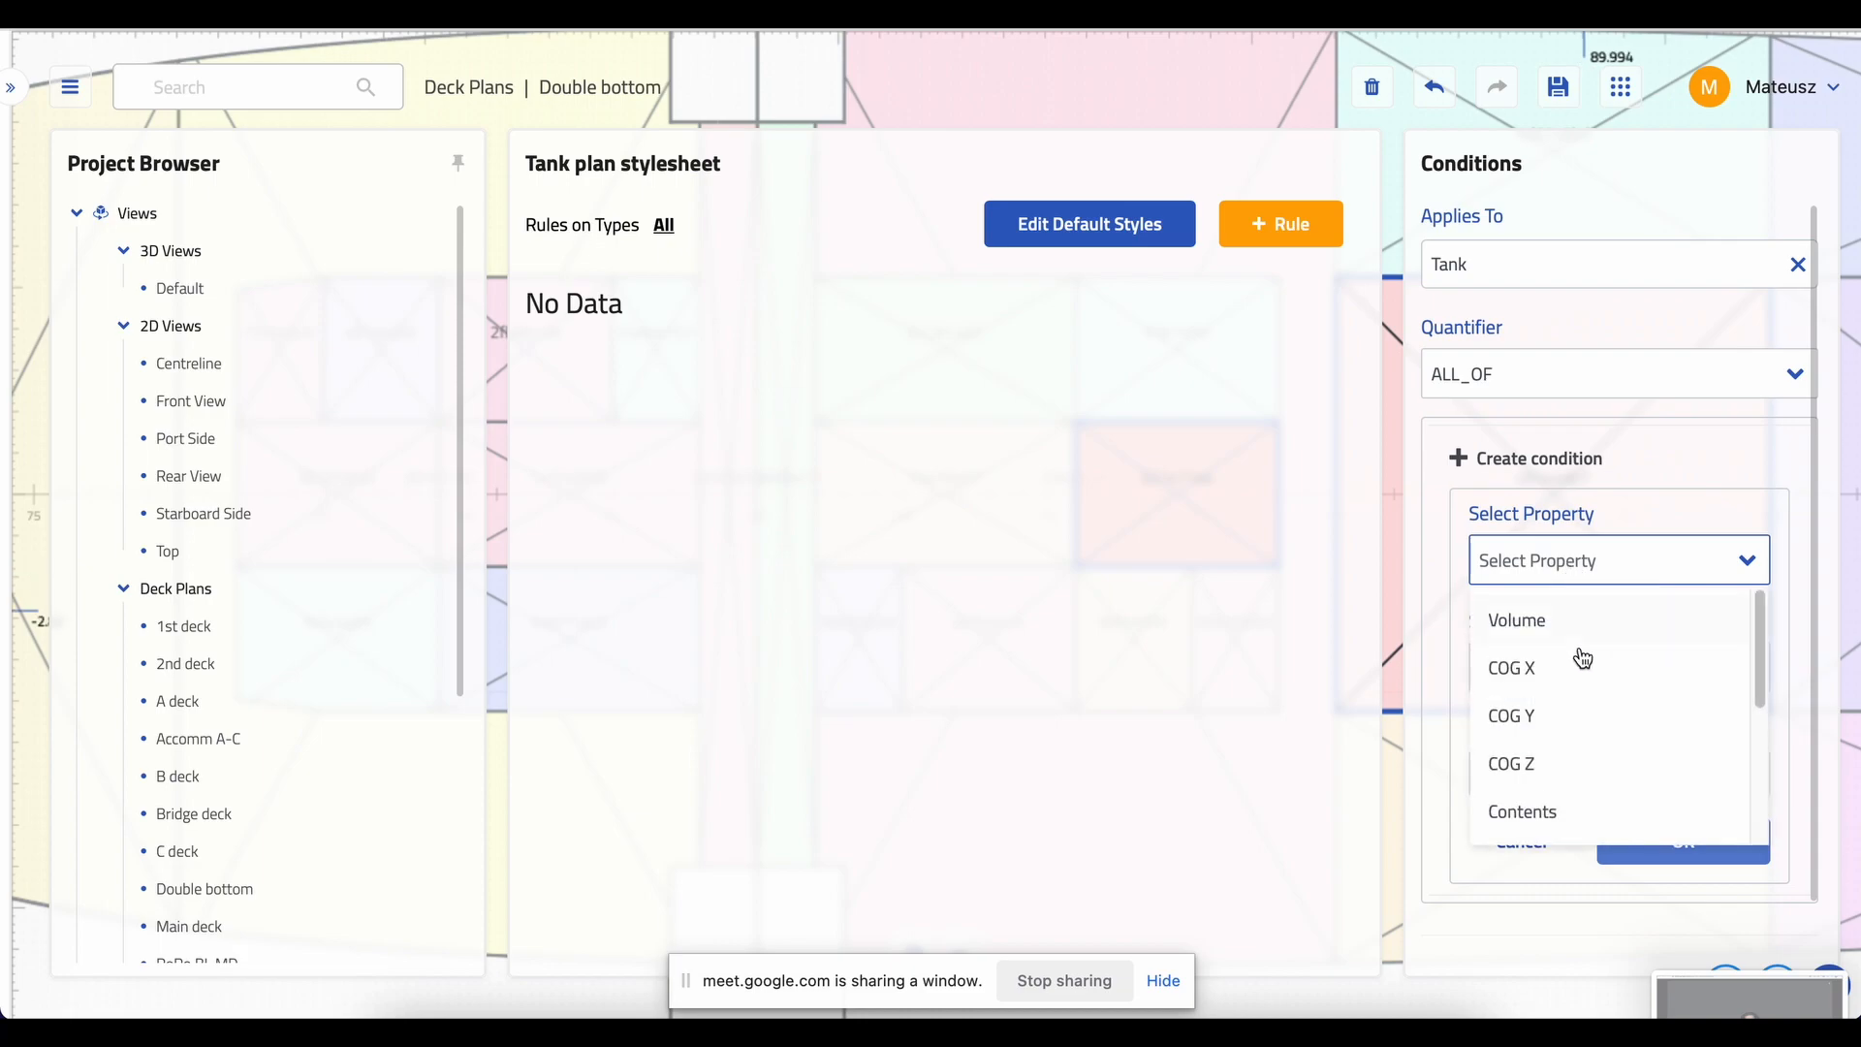
scroll(1577, 654, down, 2)
scroll(1577, 667, down, 2)
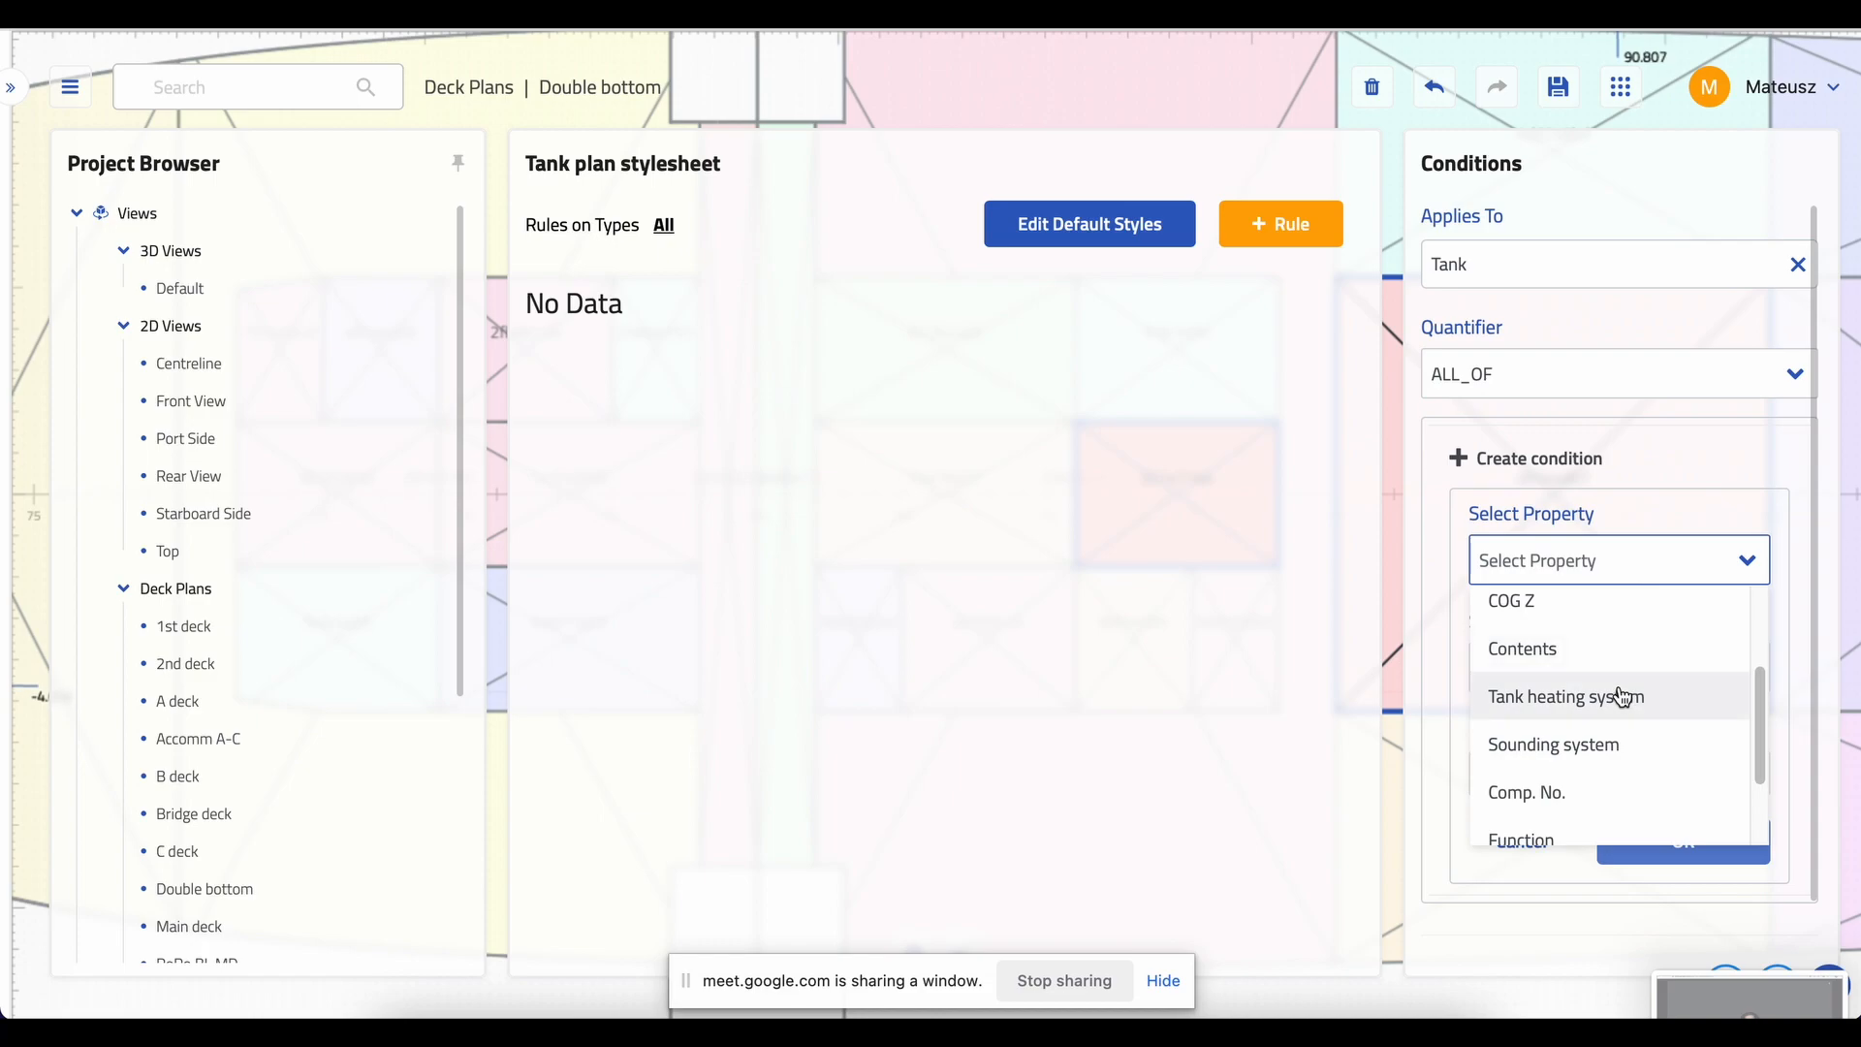
scroll(1609, 728, down, 1)
scroll(1609, 728, down, 2)
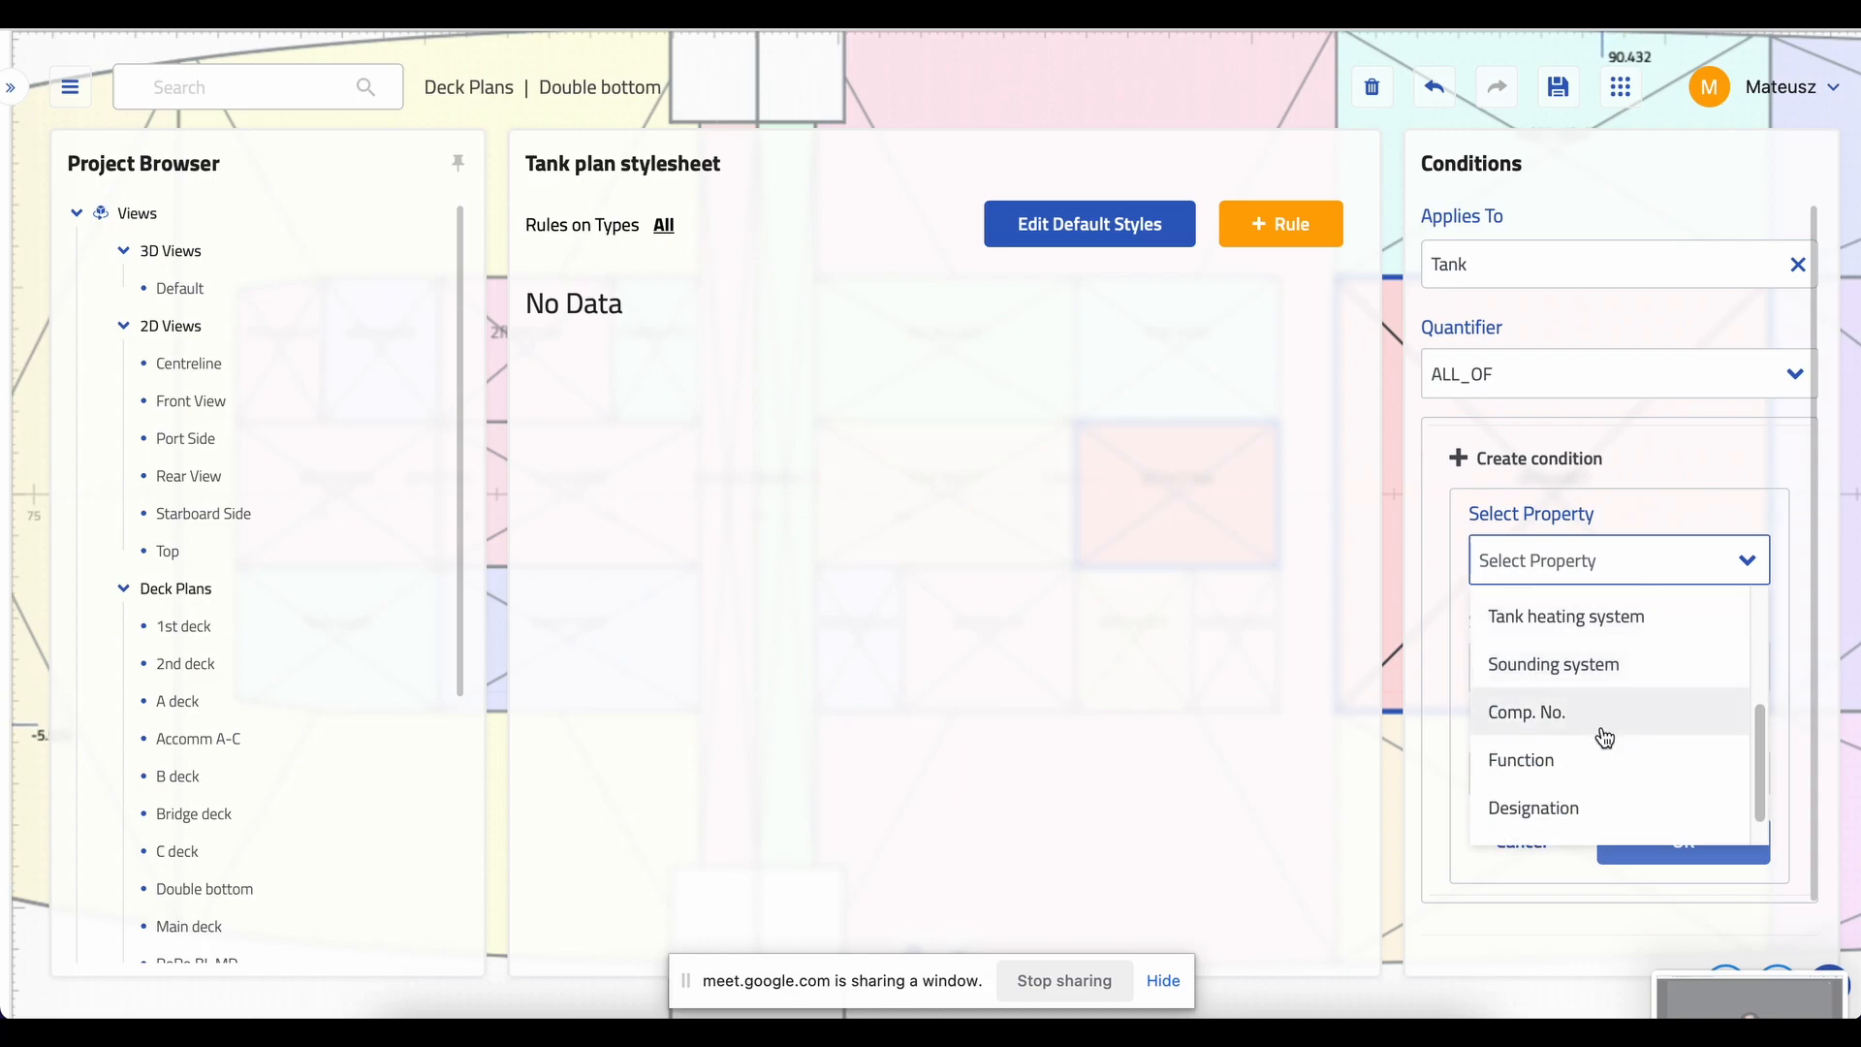
click(1590, 761)
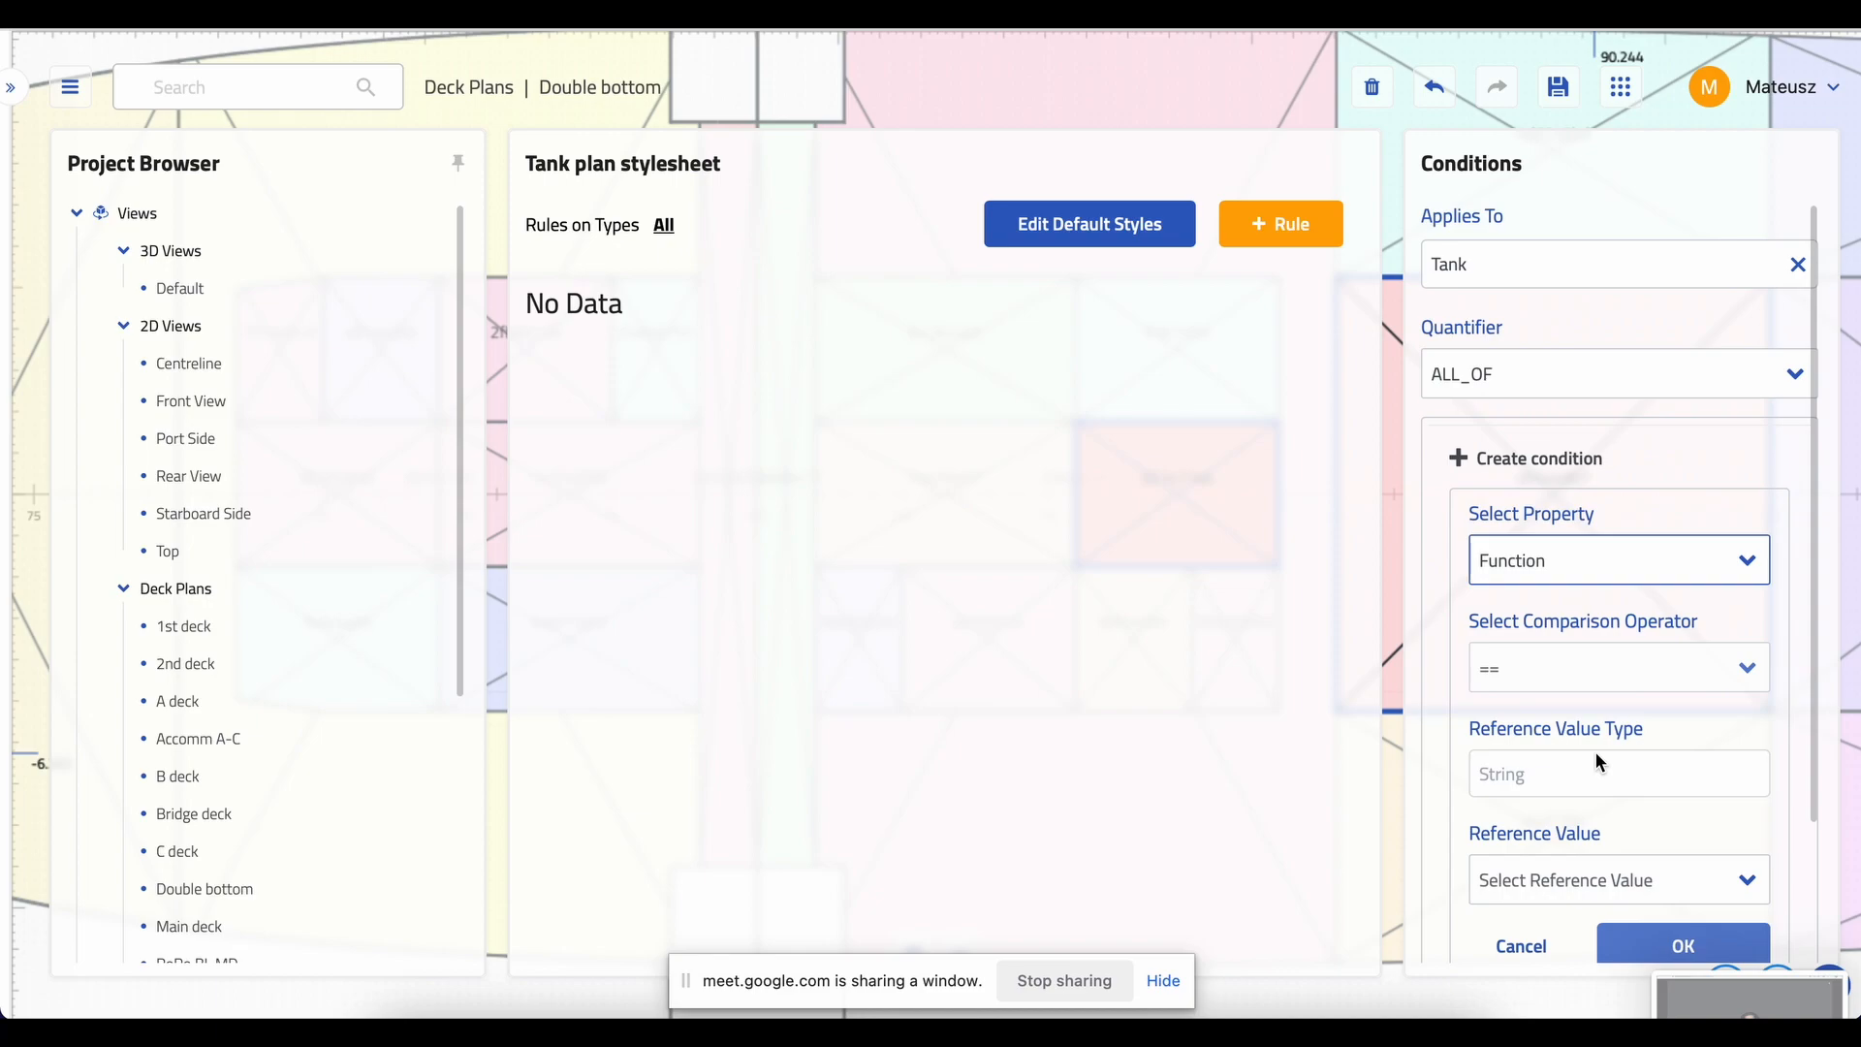
- Set the condition's reference value to STORAGE TANK with the == operator and apply the rule
scroll(1602, 686, down, 1)
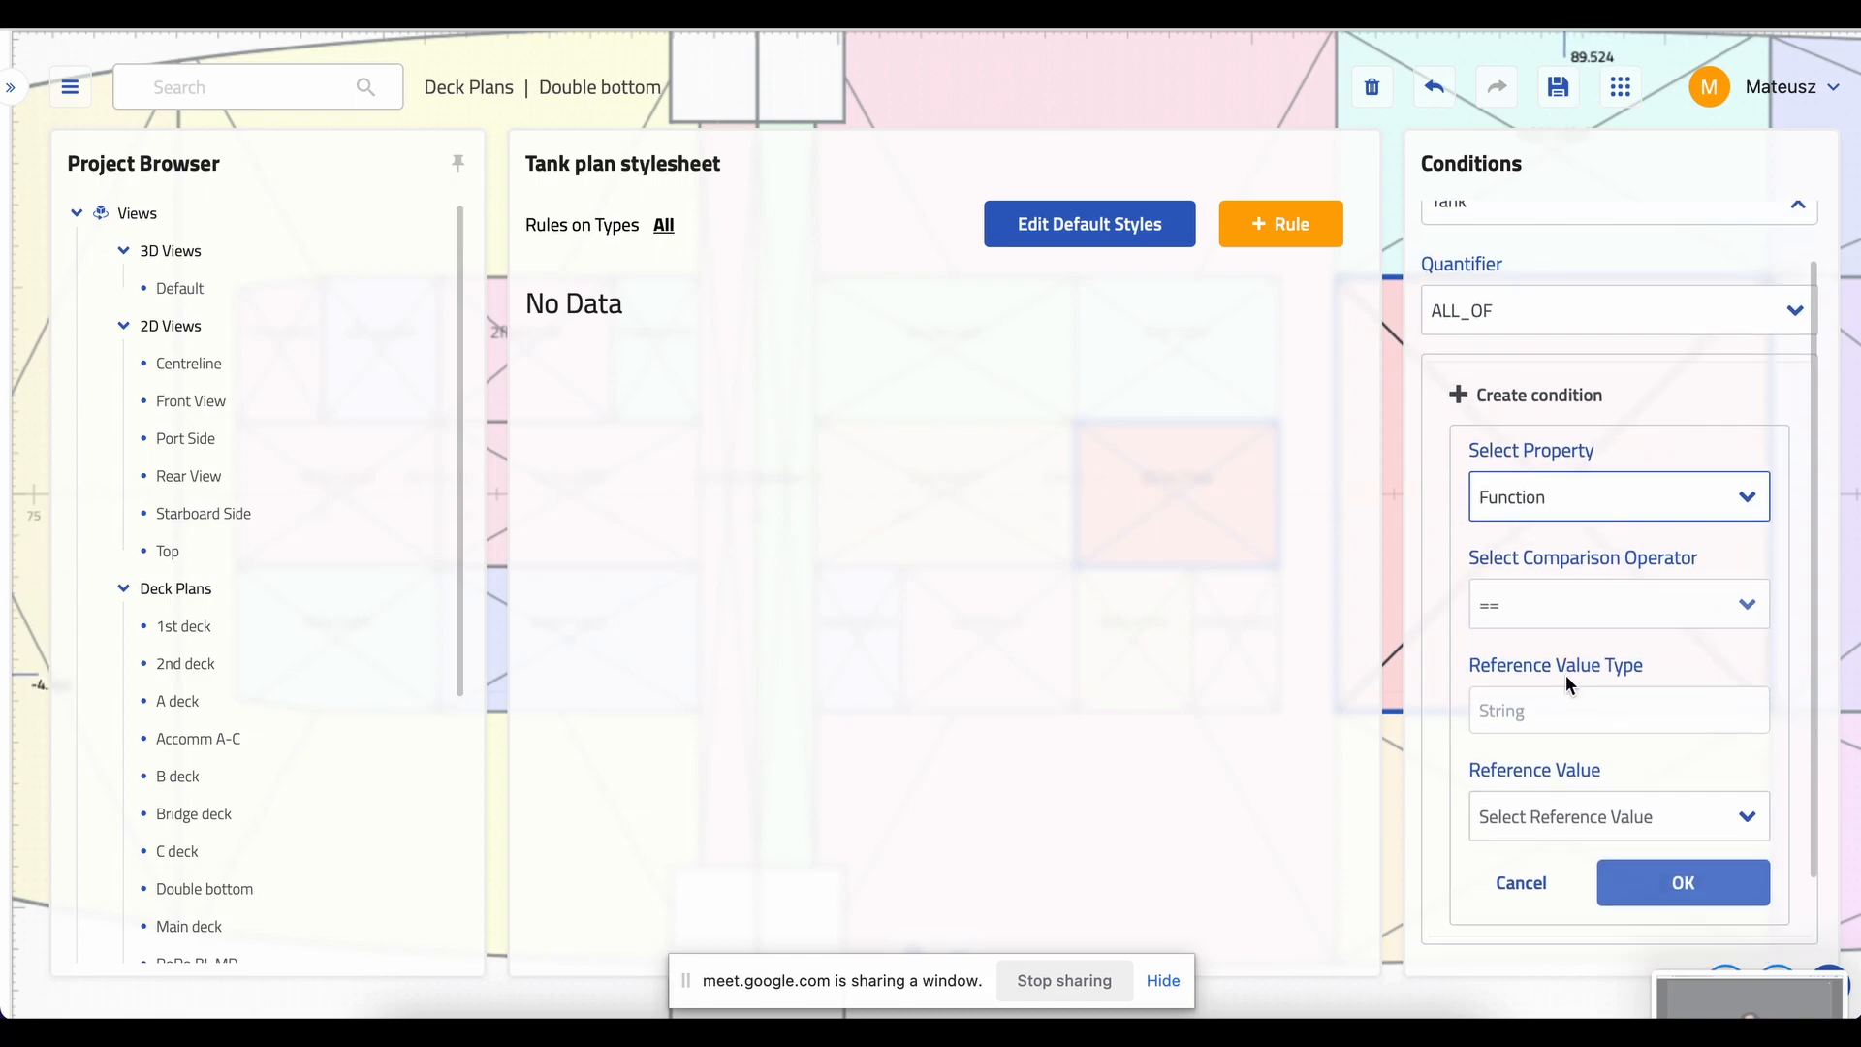
click(1556, 817)
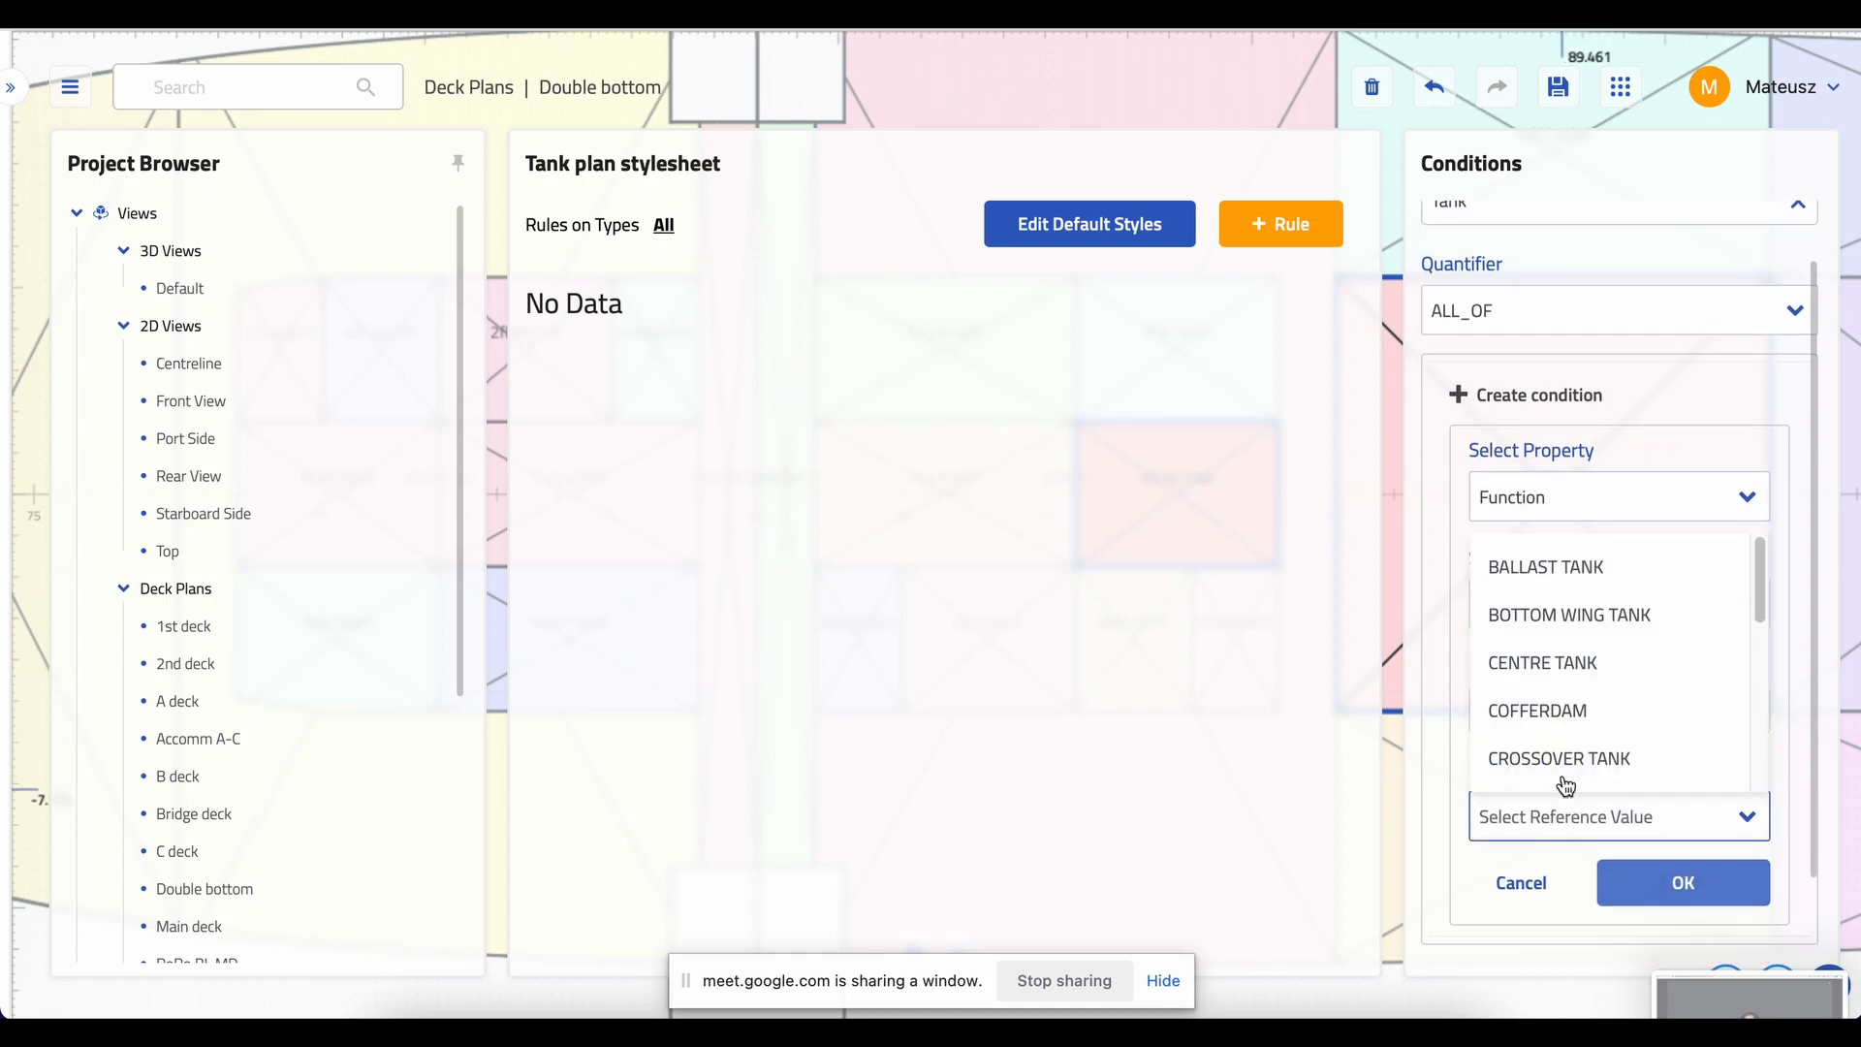
scroll(1580, 692, down, 2)
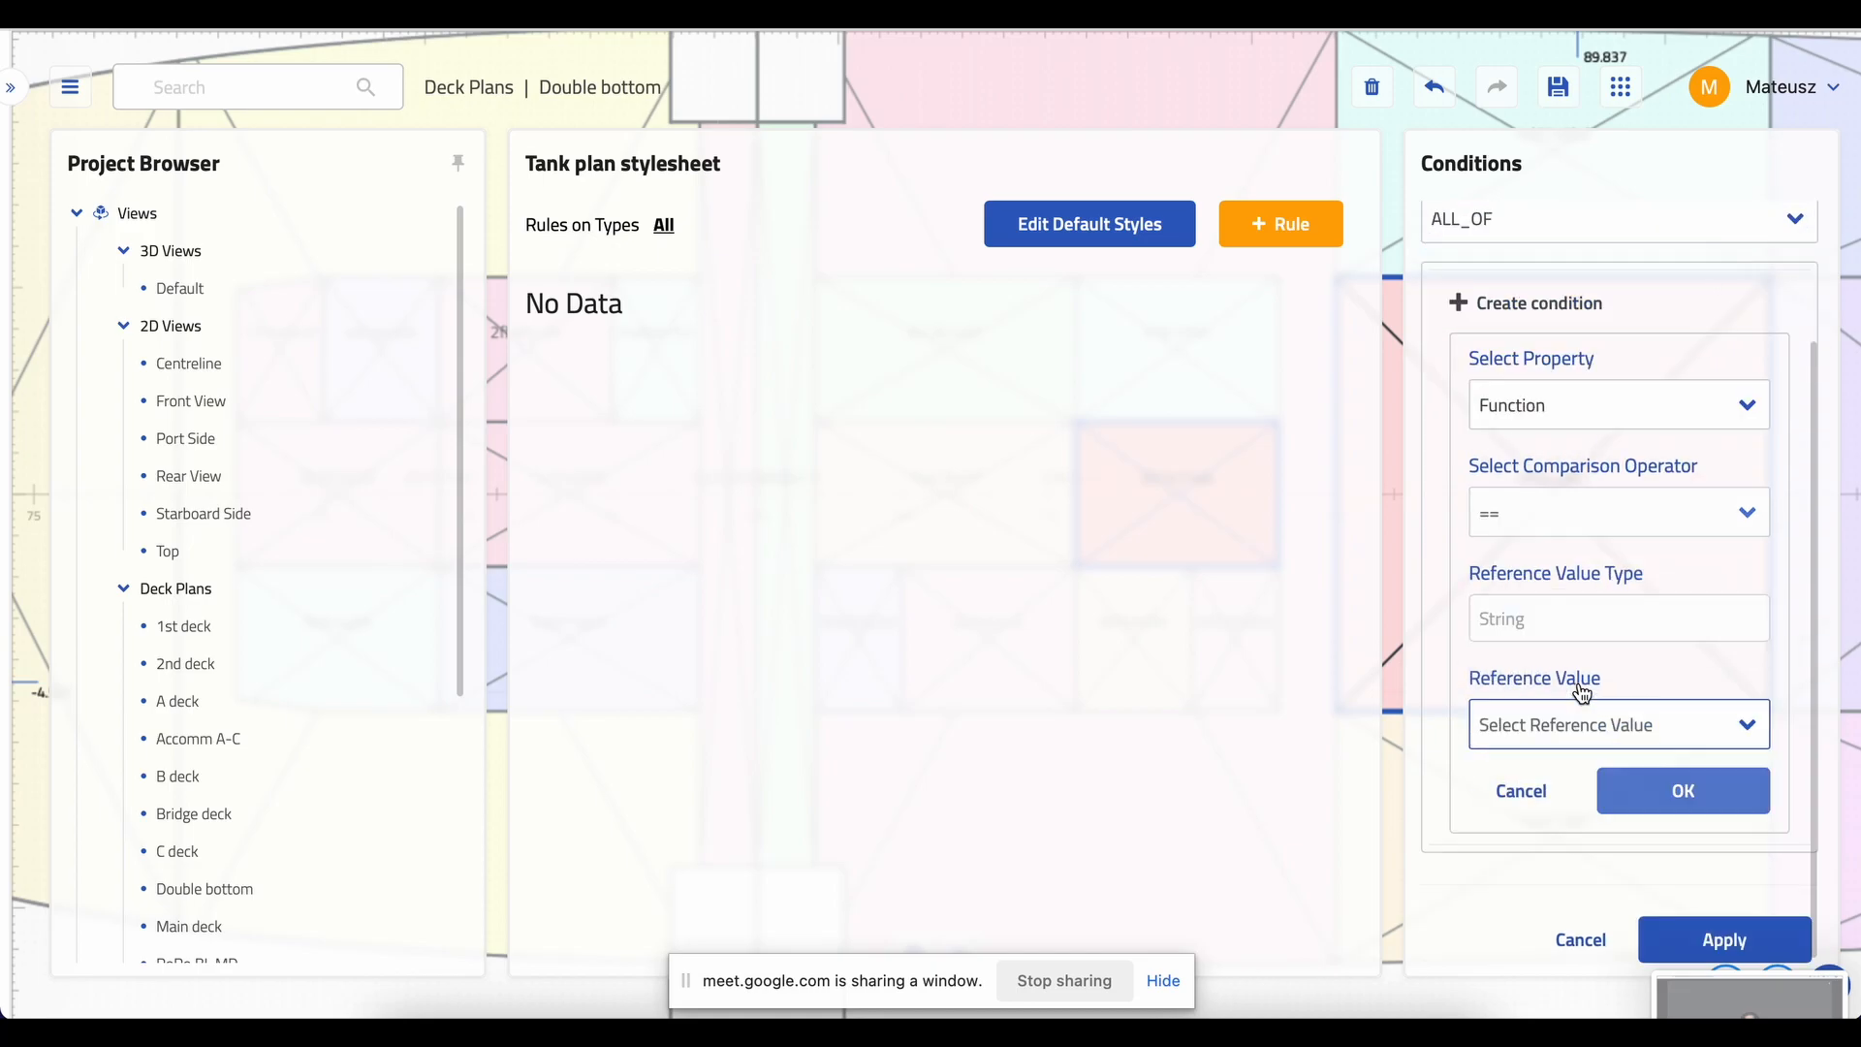
click(1574, 739)
scroll(1589, 834, down, 5)
click(1580, 884)
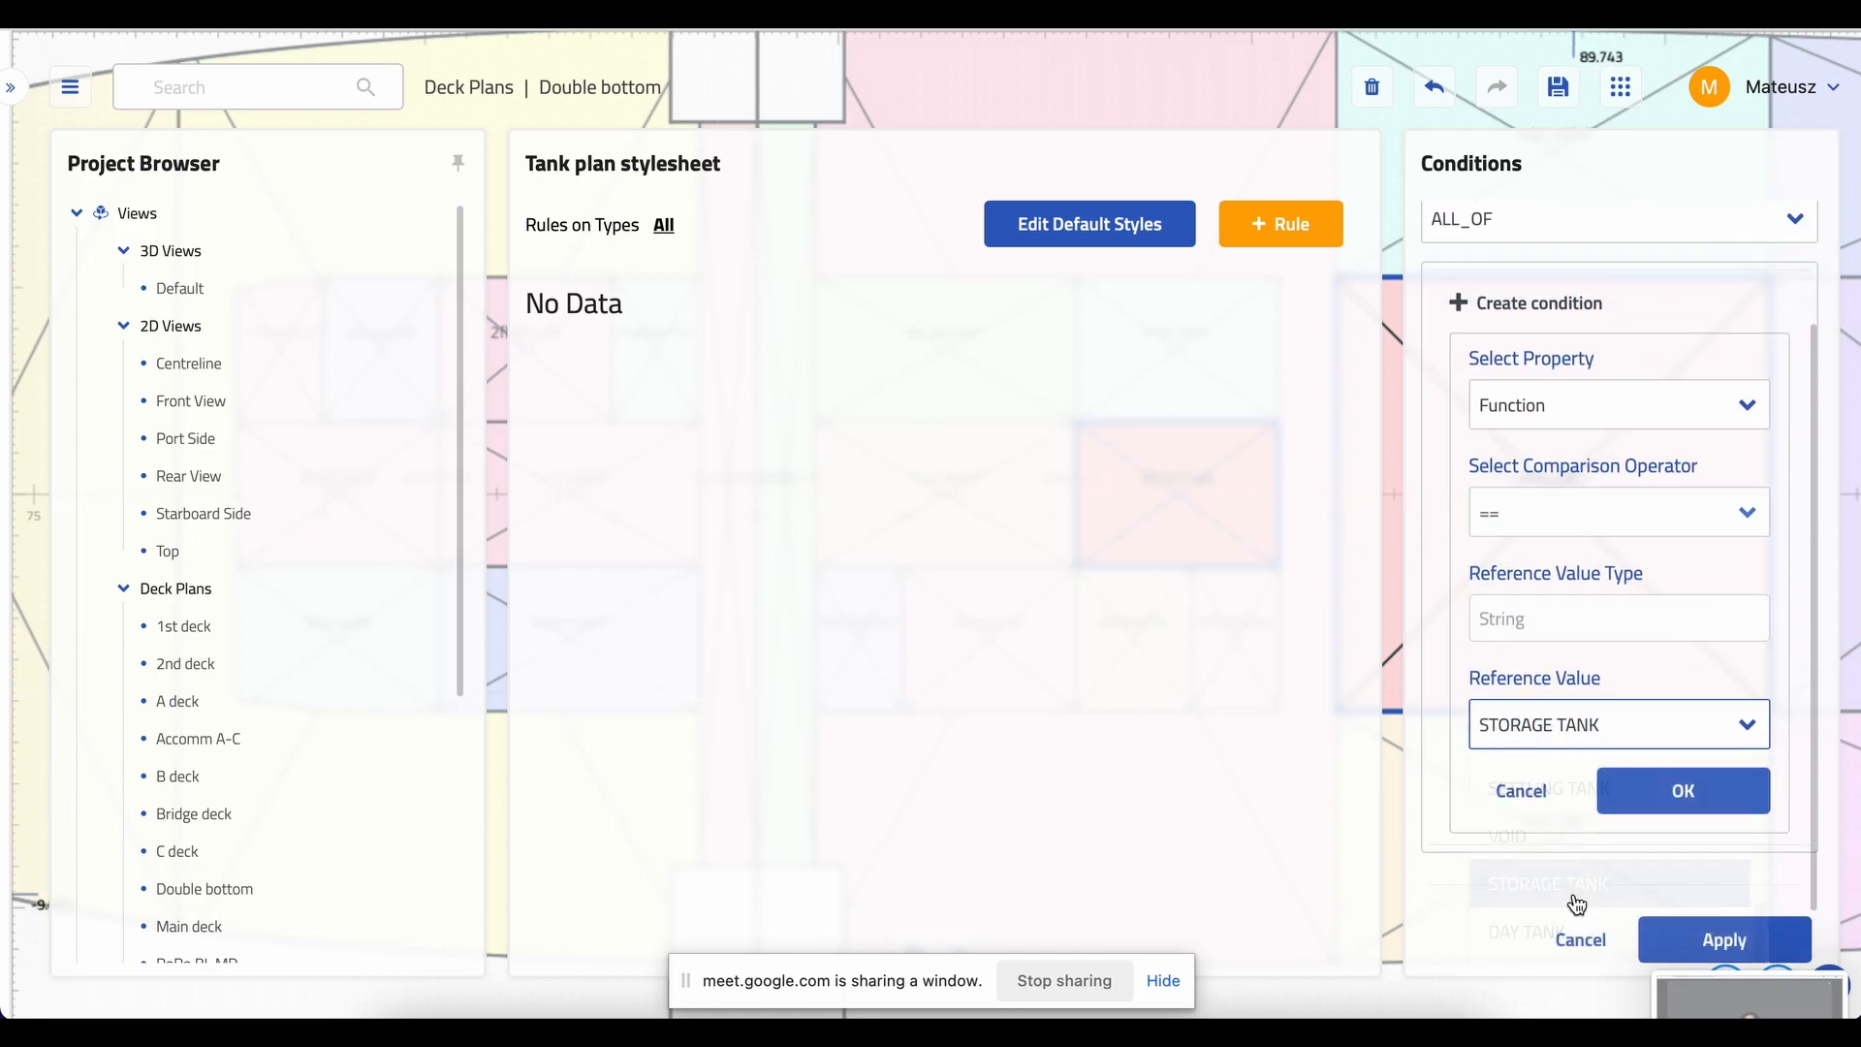
click(1678, 812)
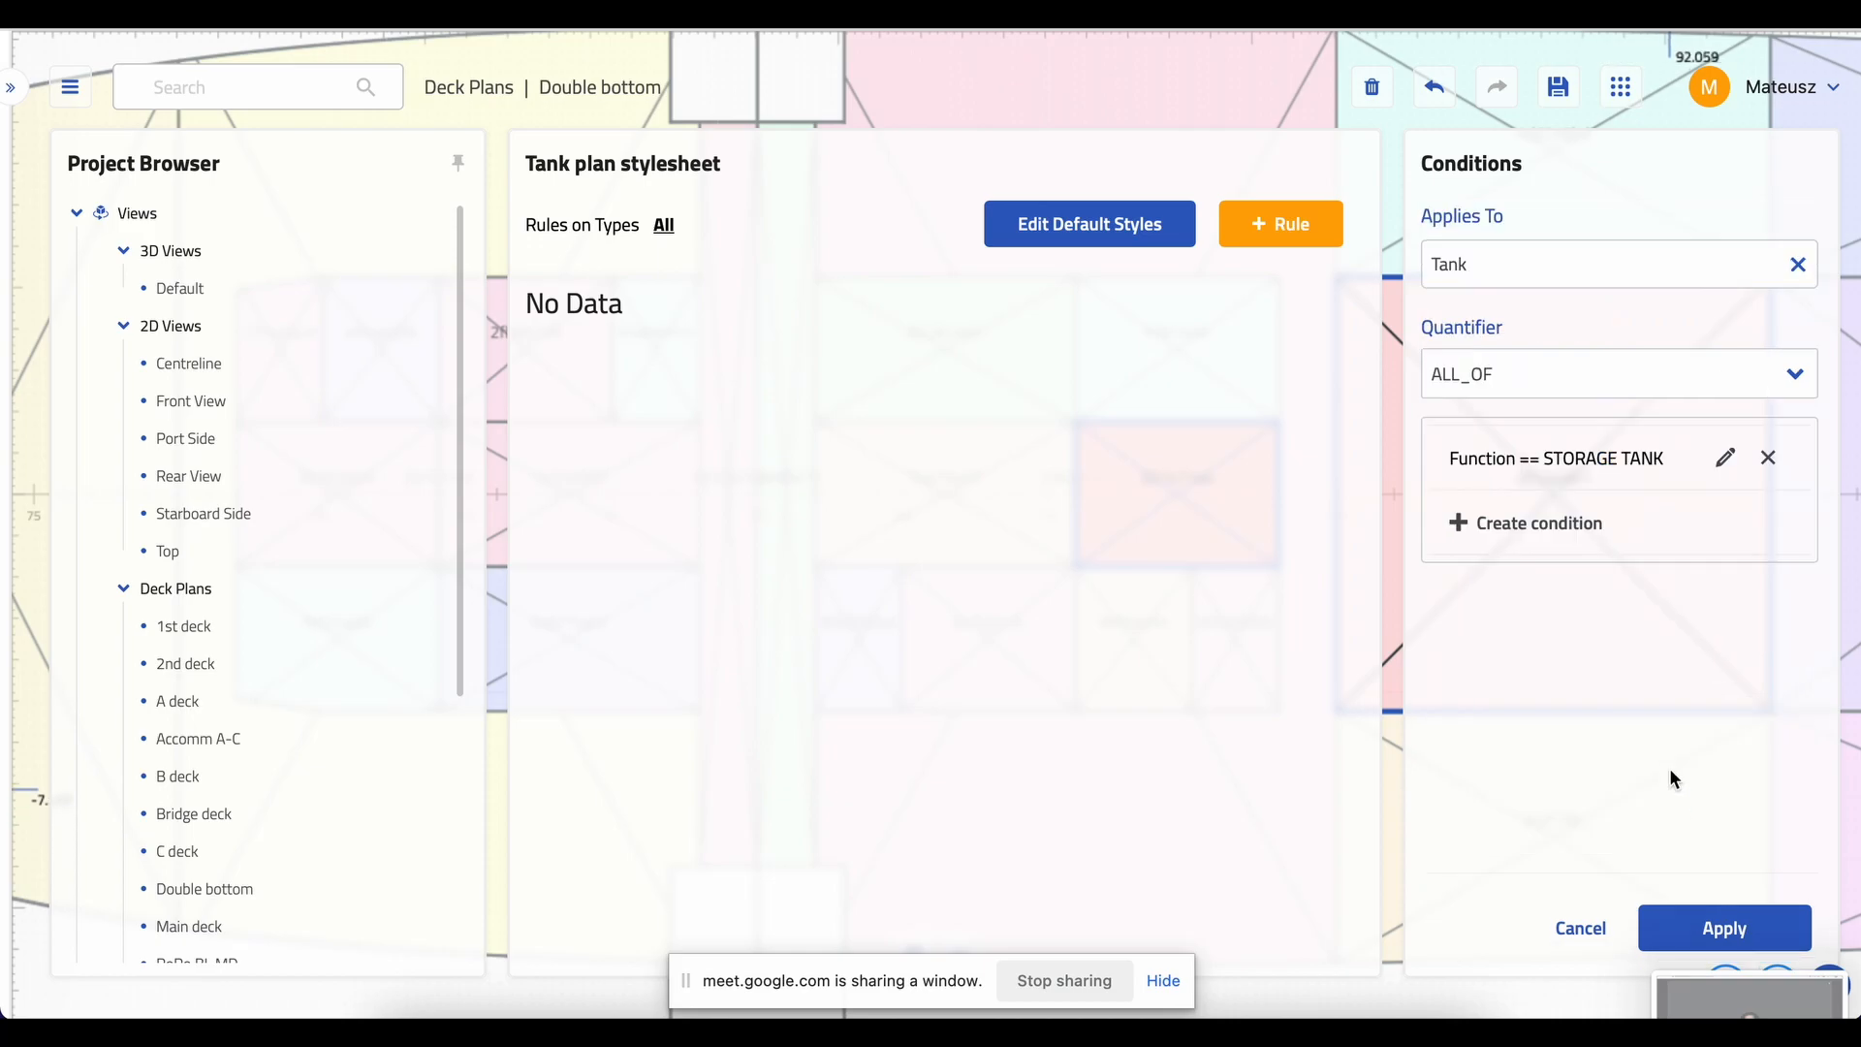
click(1691, 943)
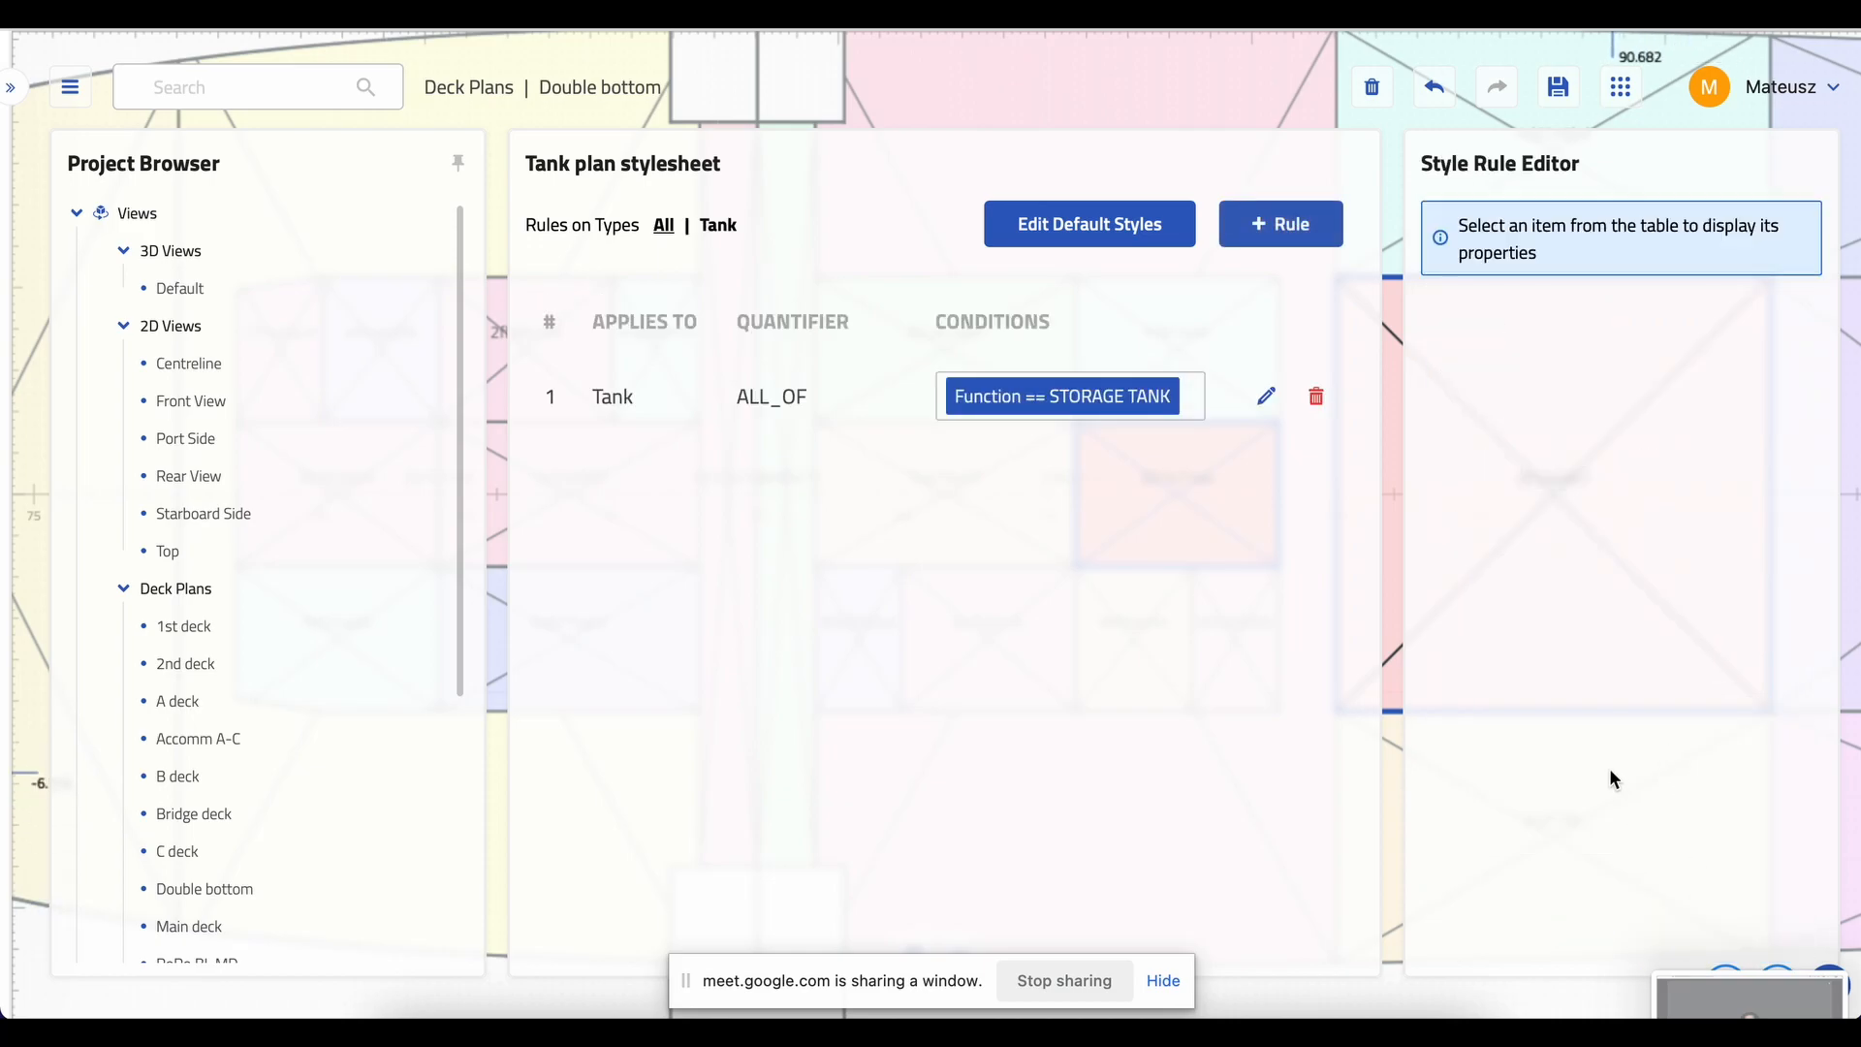
- Set the storage tank rule's fill color to teal blue and apply the style
click(877, 408)
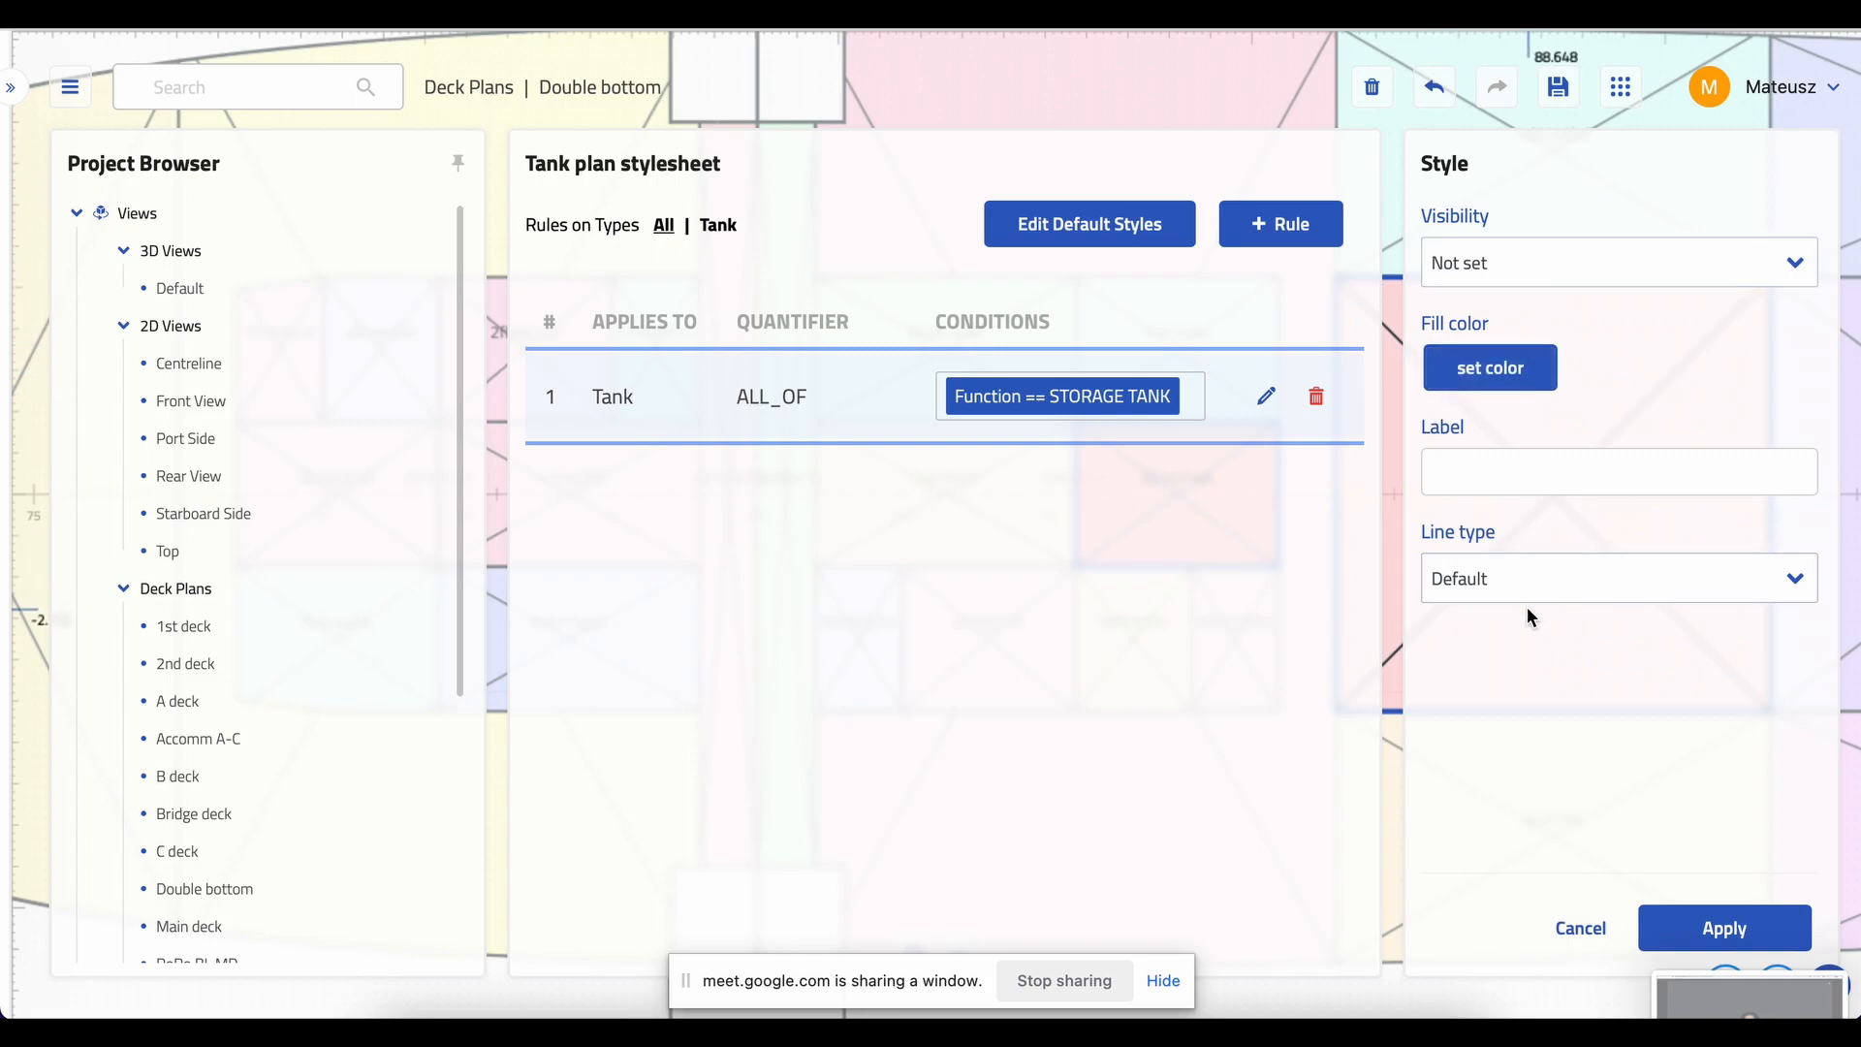
click(1461, 387)
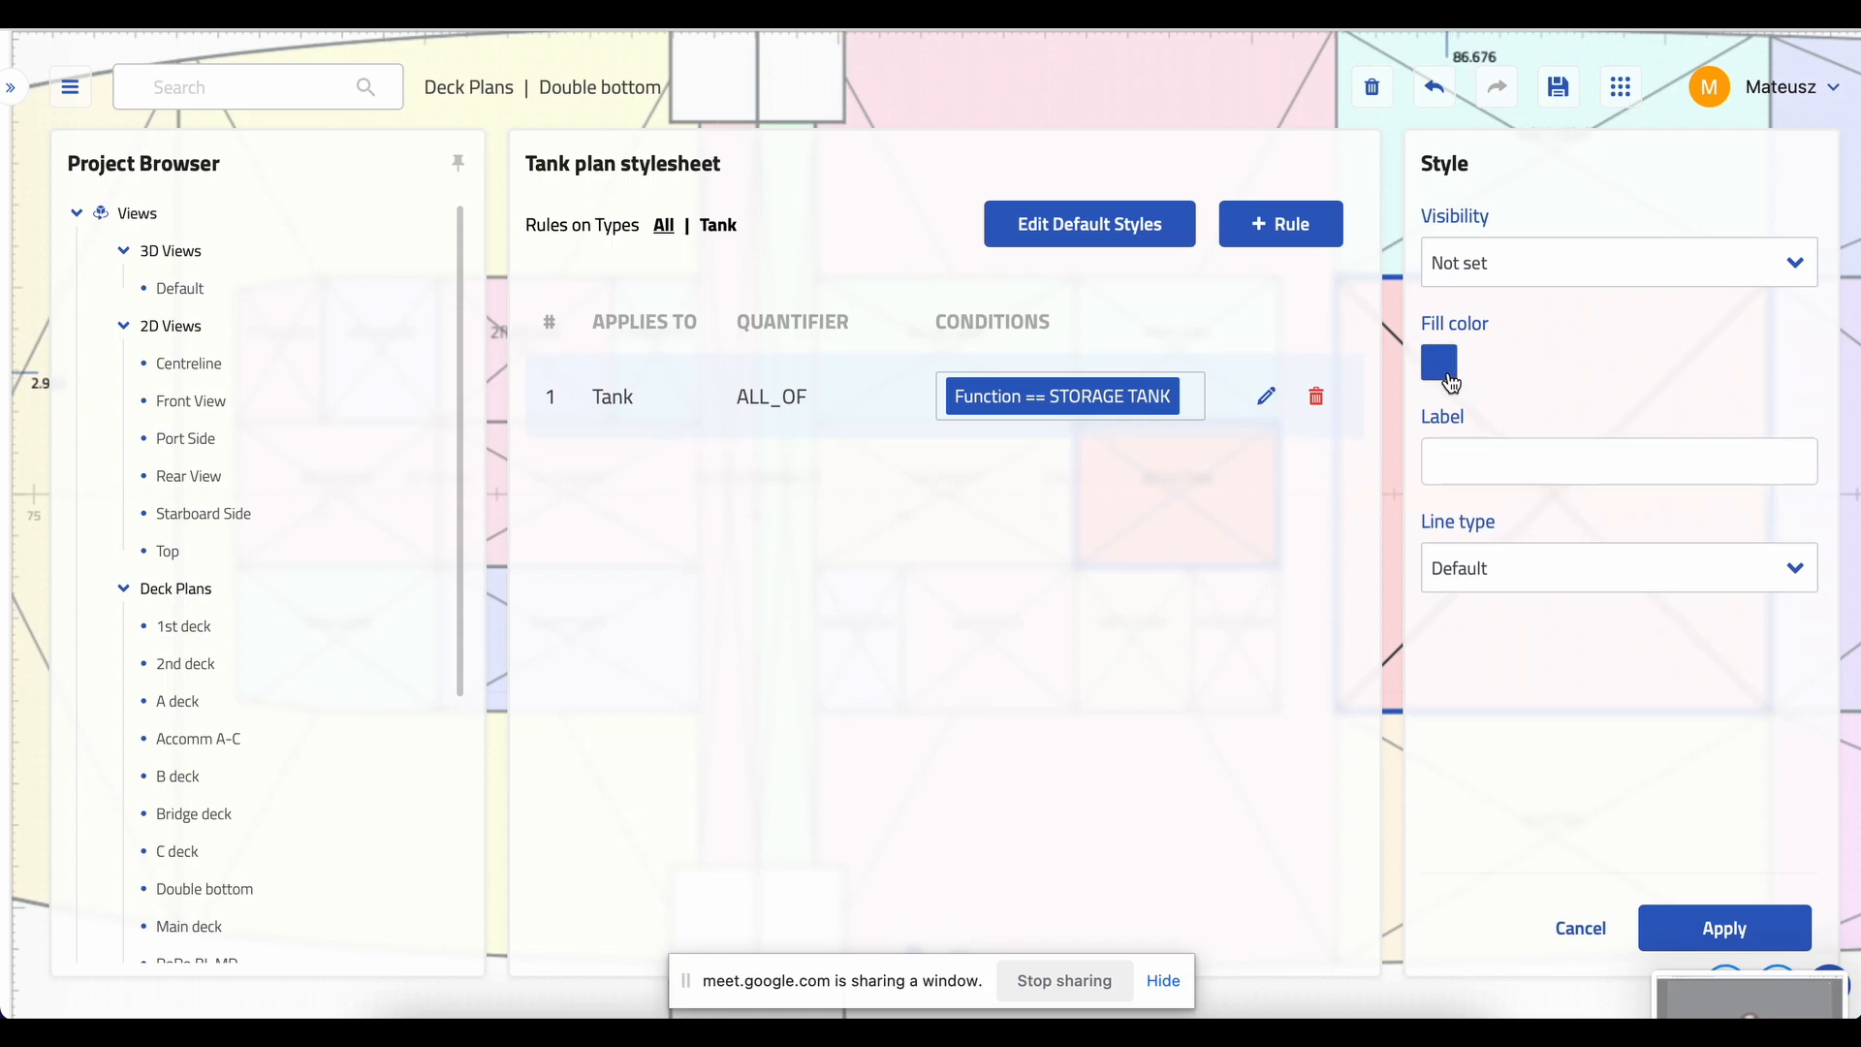
click(1442, 366)
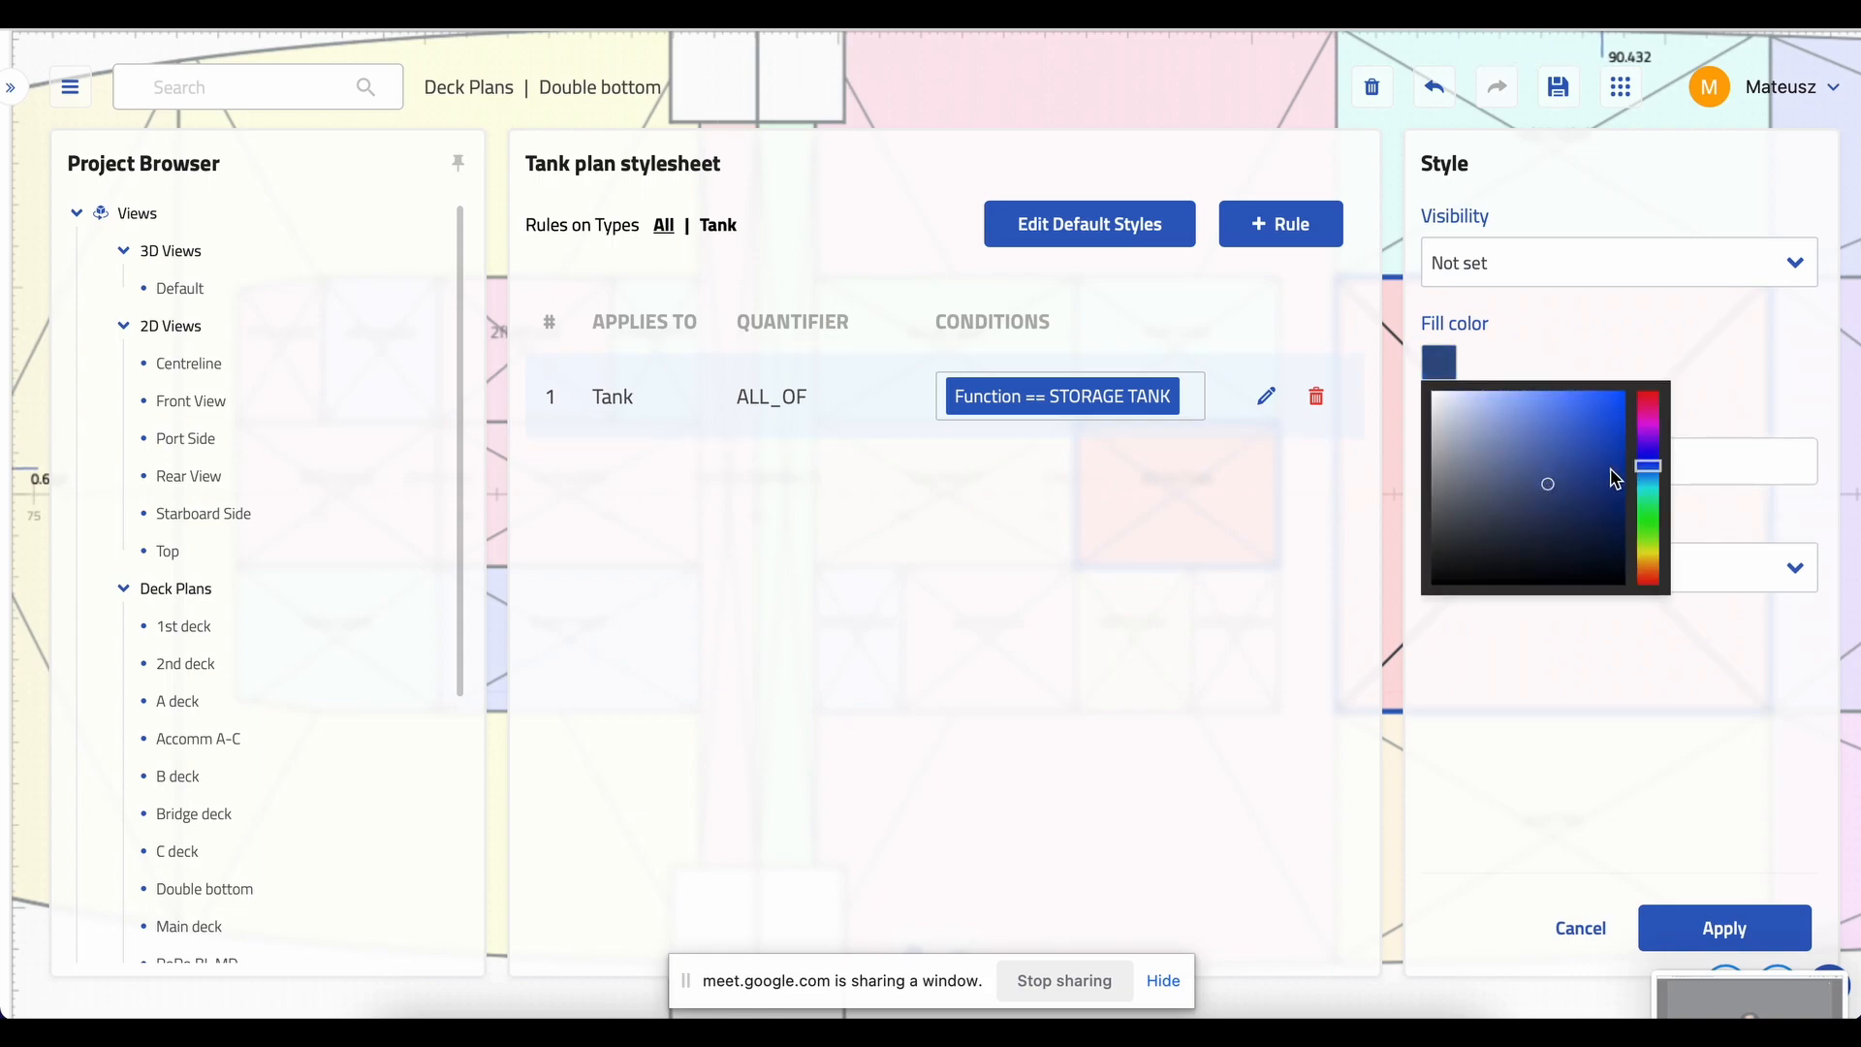
click(1649, 483)
drag(1581, 441, 1603, 429)
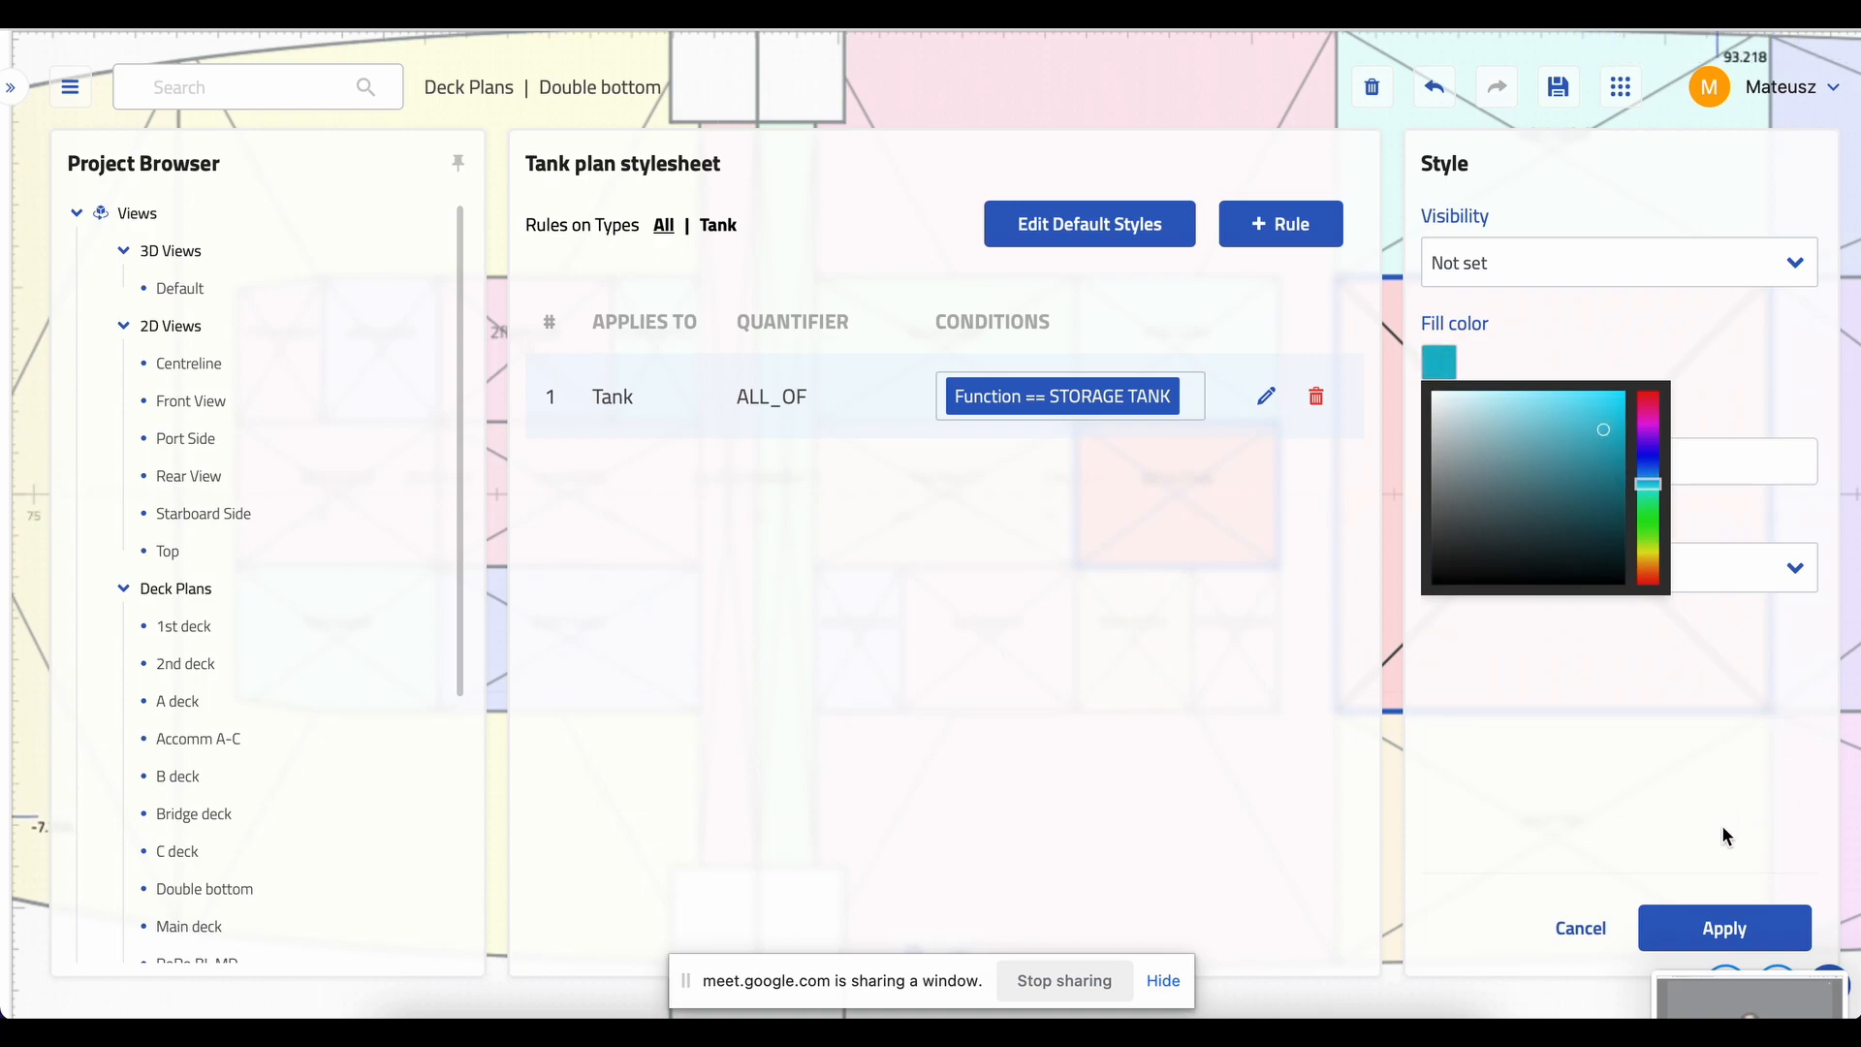
click(1738, 928)
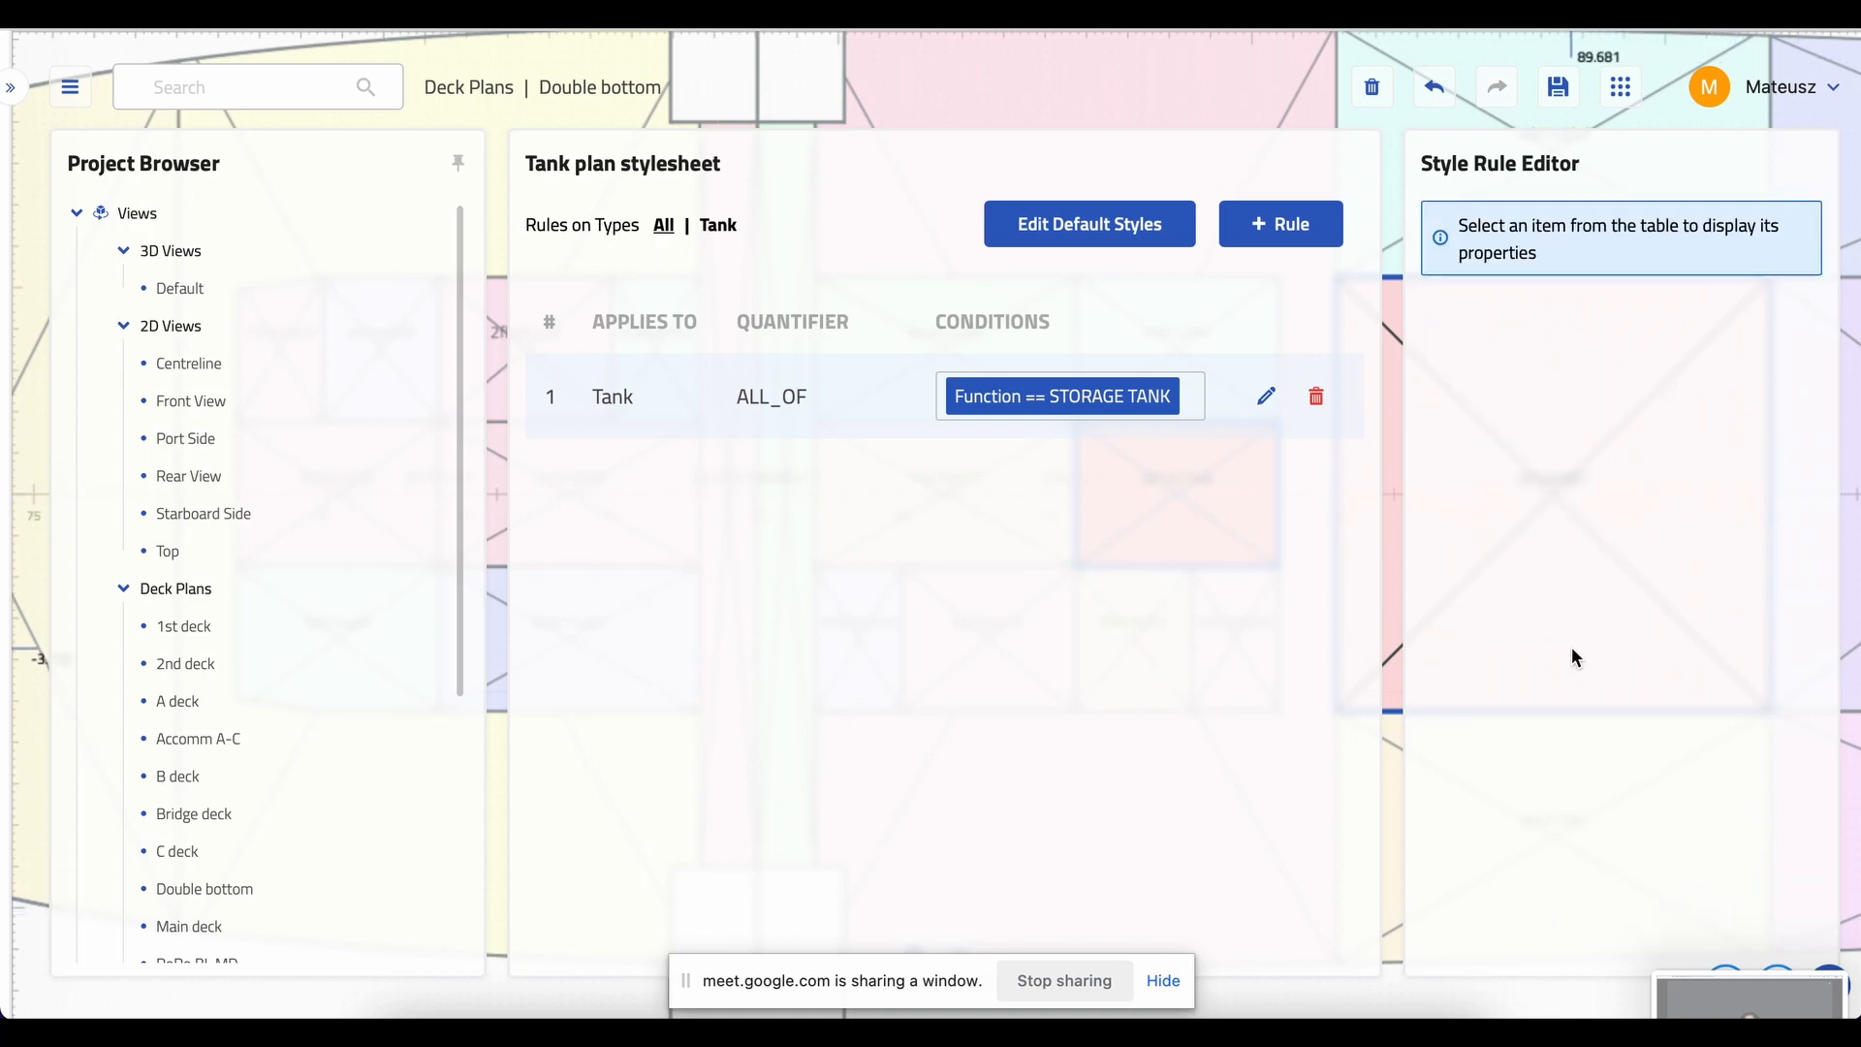
- Give the storage tank rule the label "ST. TANK" and apply the style
click(893, 418)
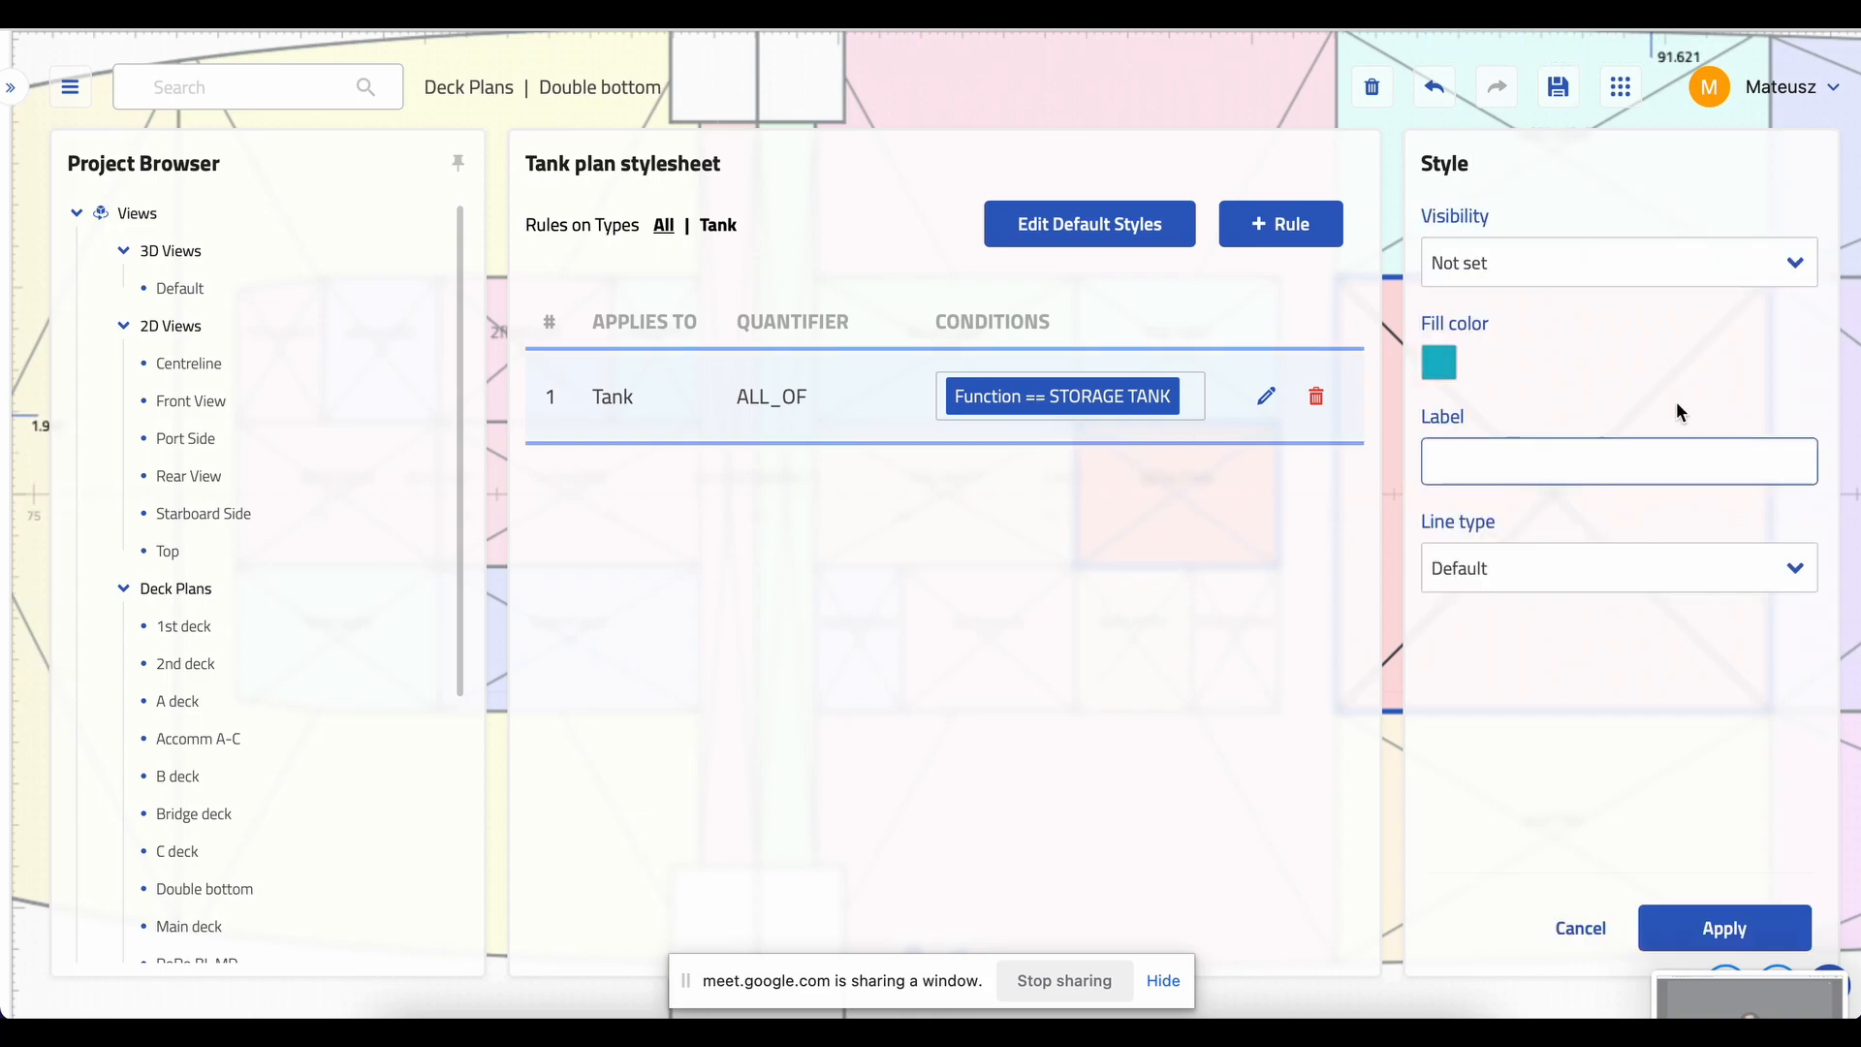
click(1546, 461)
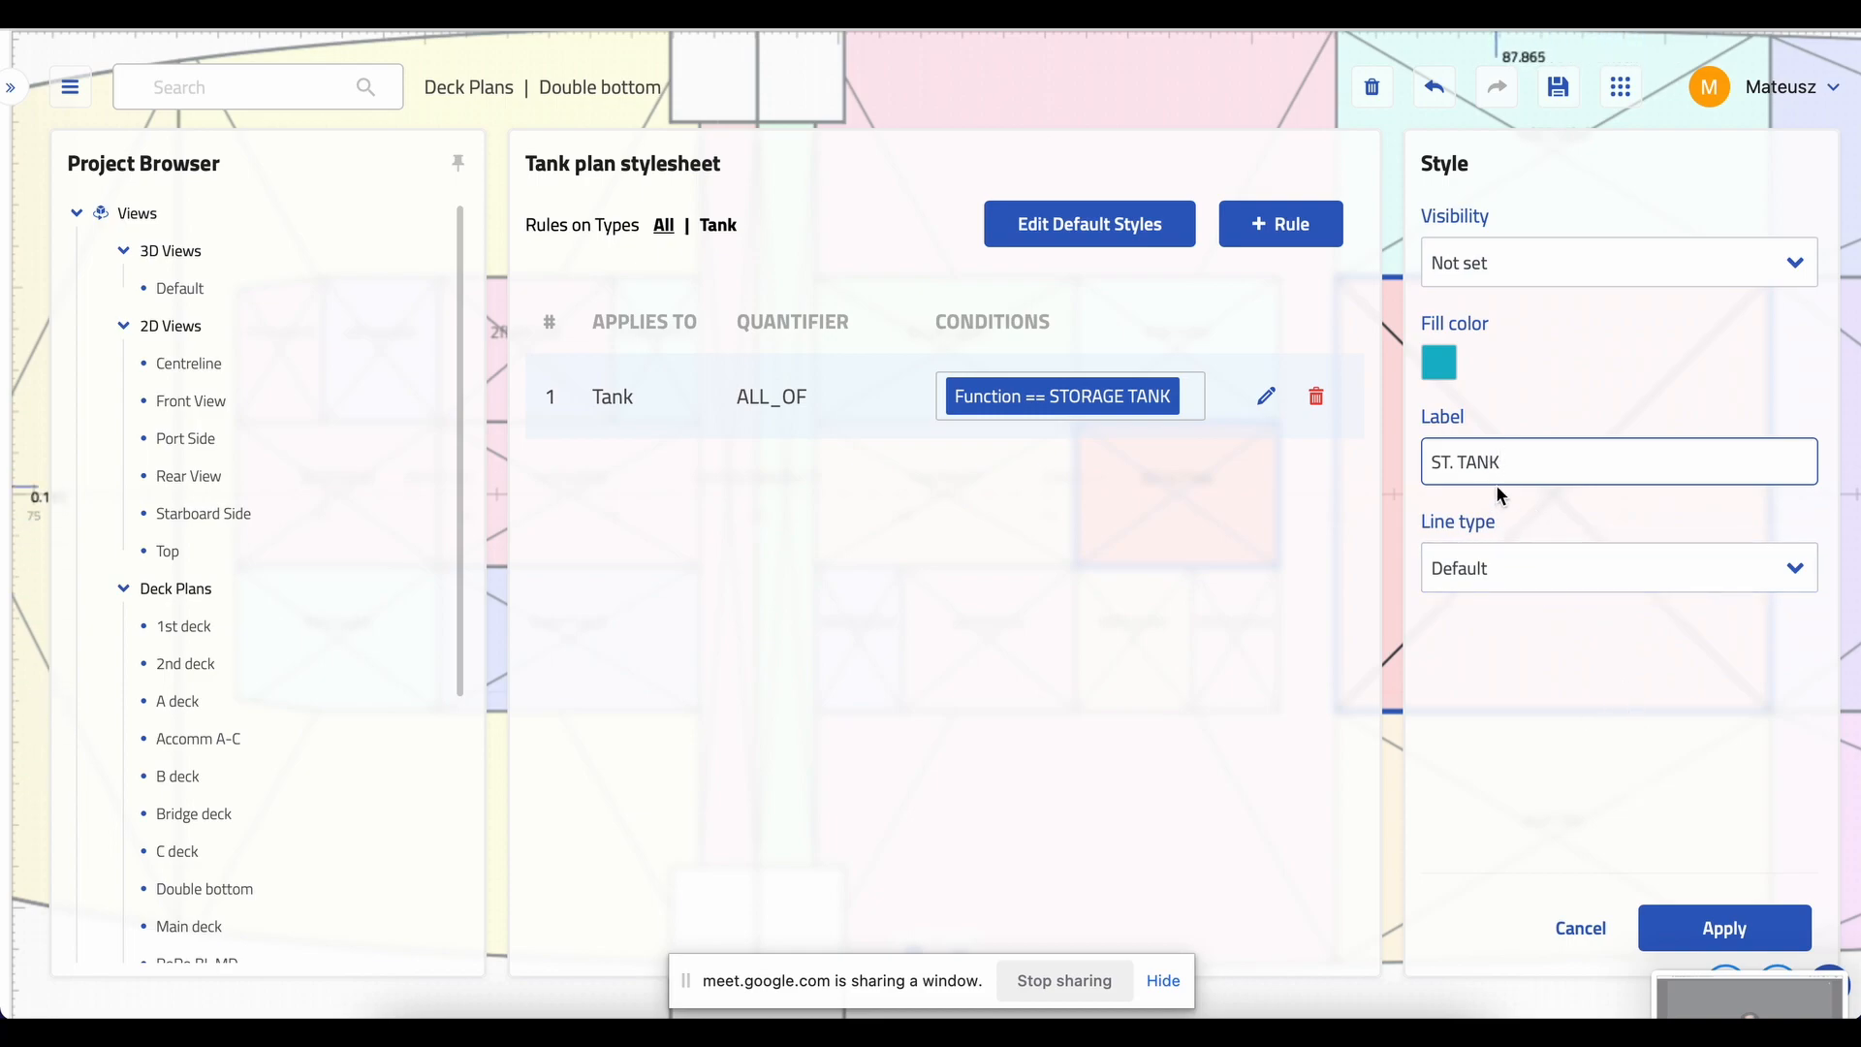
click(1707, 928)
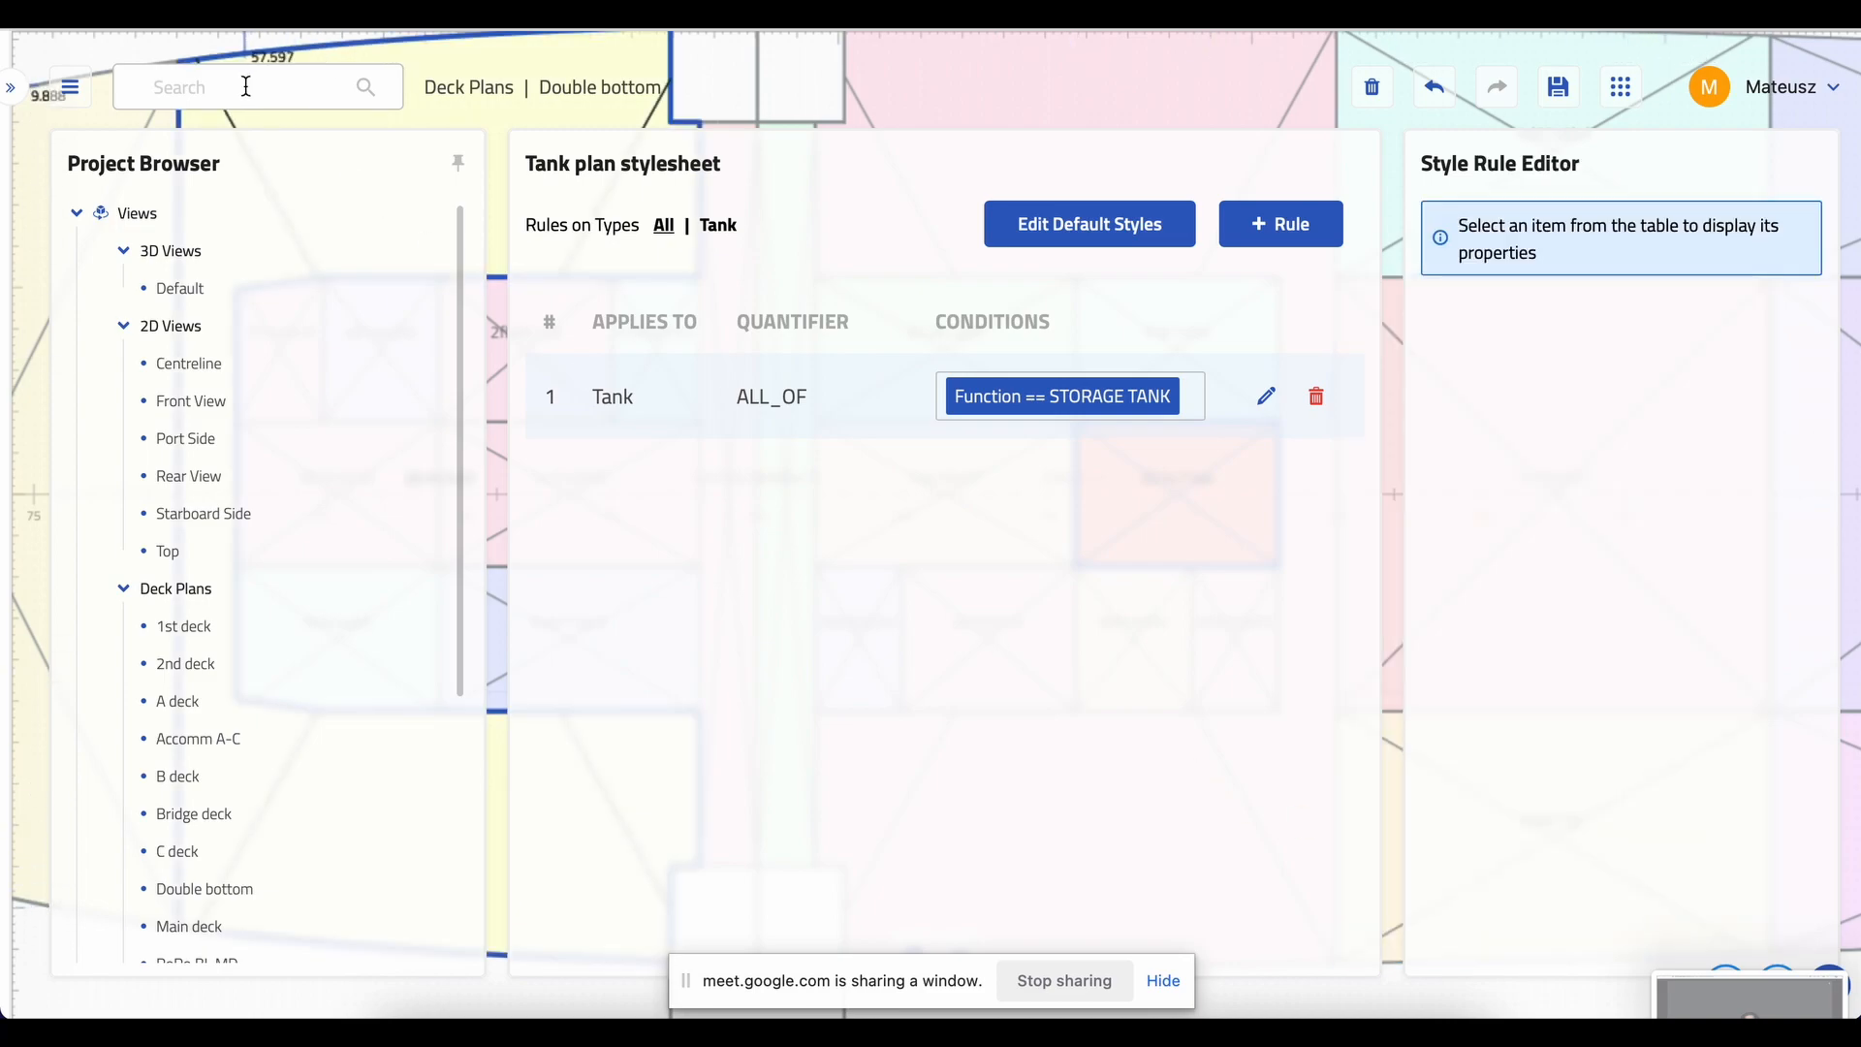
- Assign Tank plan stylesheet to the Double bottom deck plan in its view graphics settings and update the view
scroll(294, 398, down, 5)
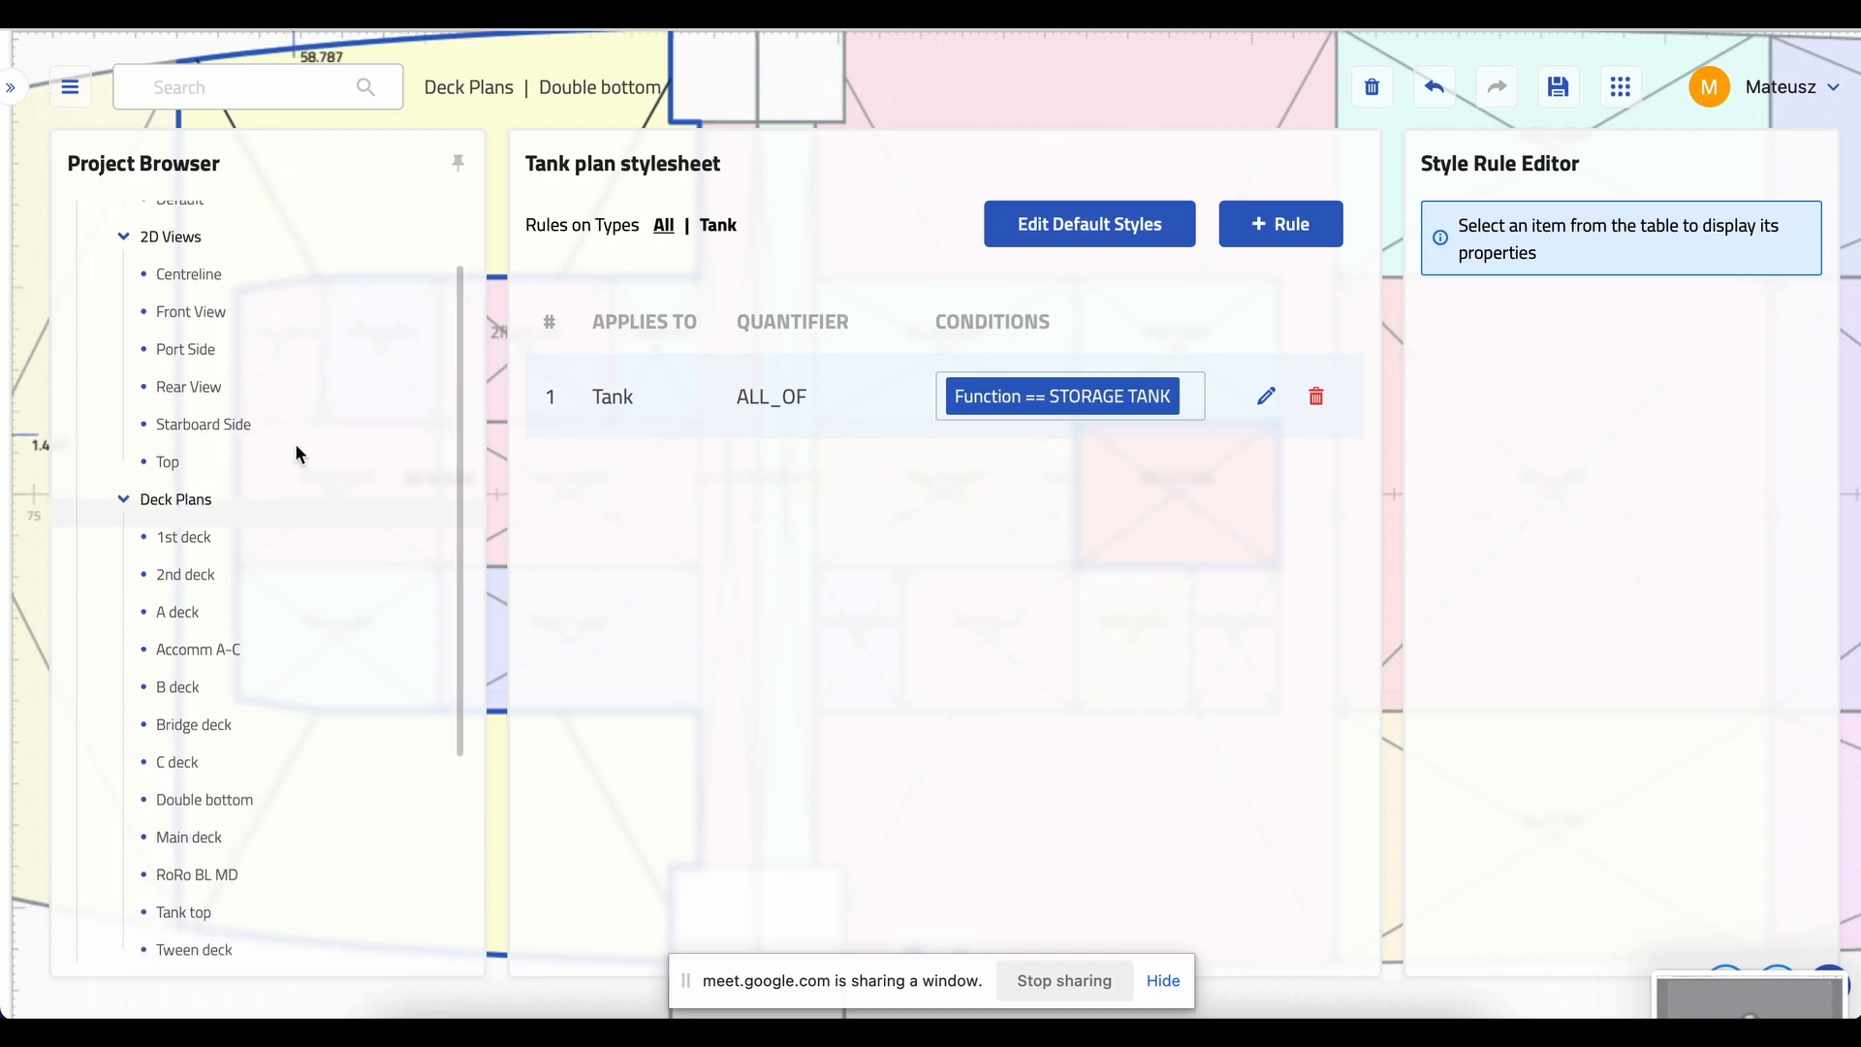
scroll(312, 536, down, 1)
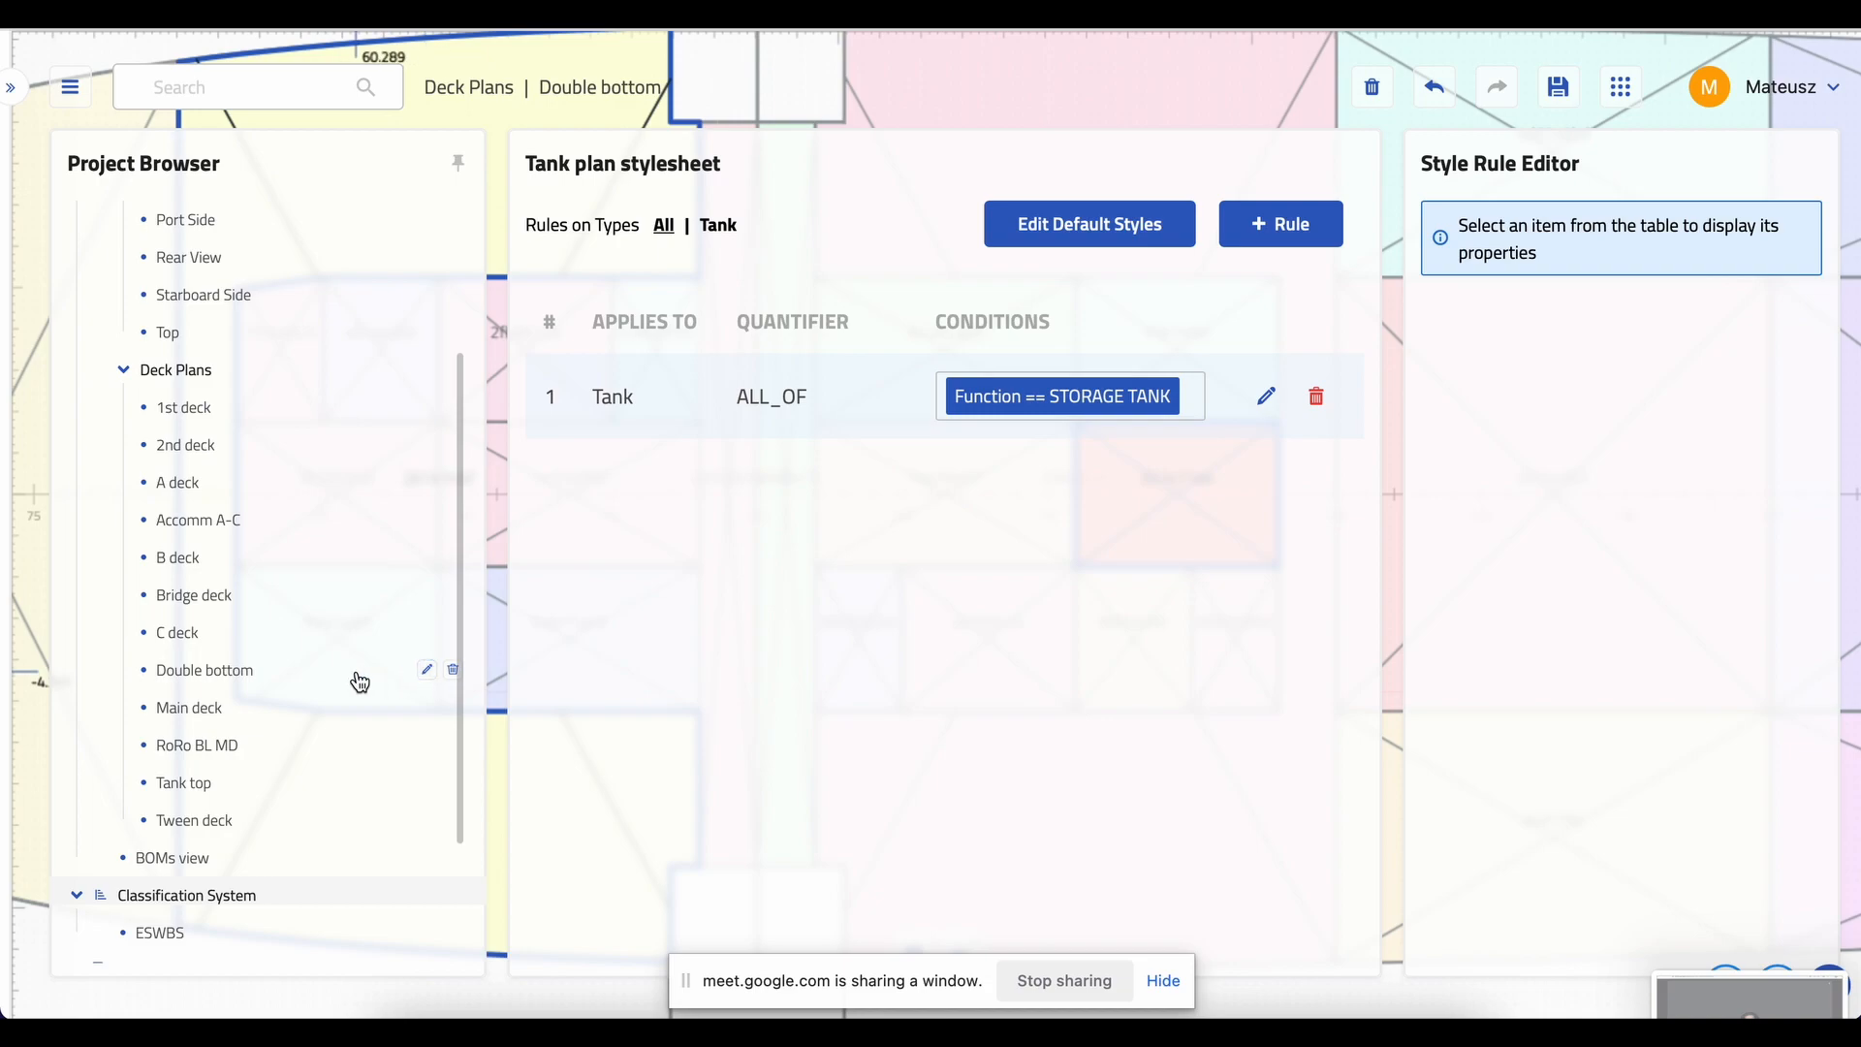
click(427, 669)
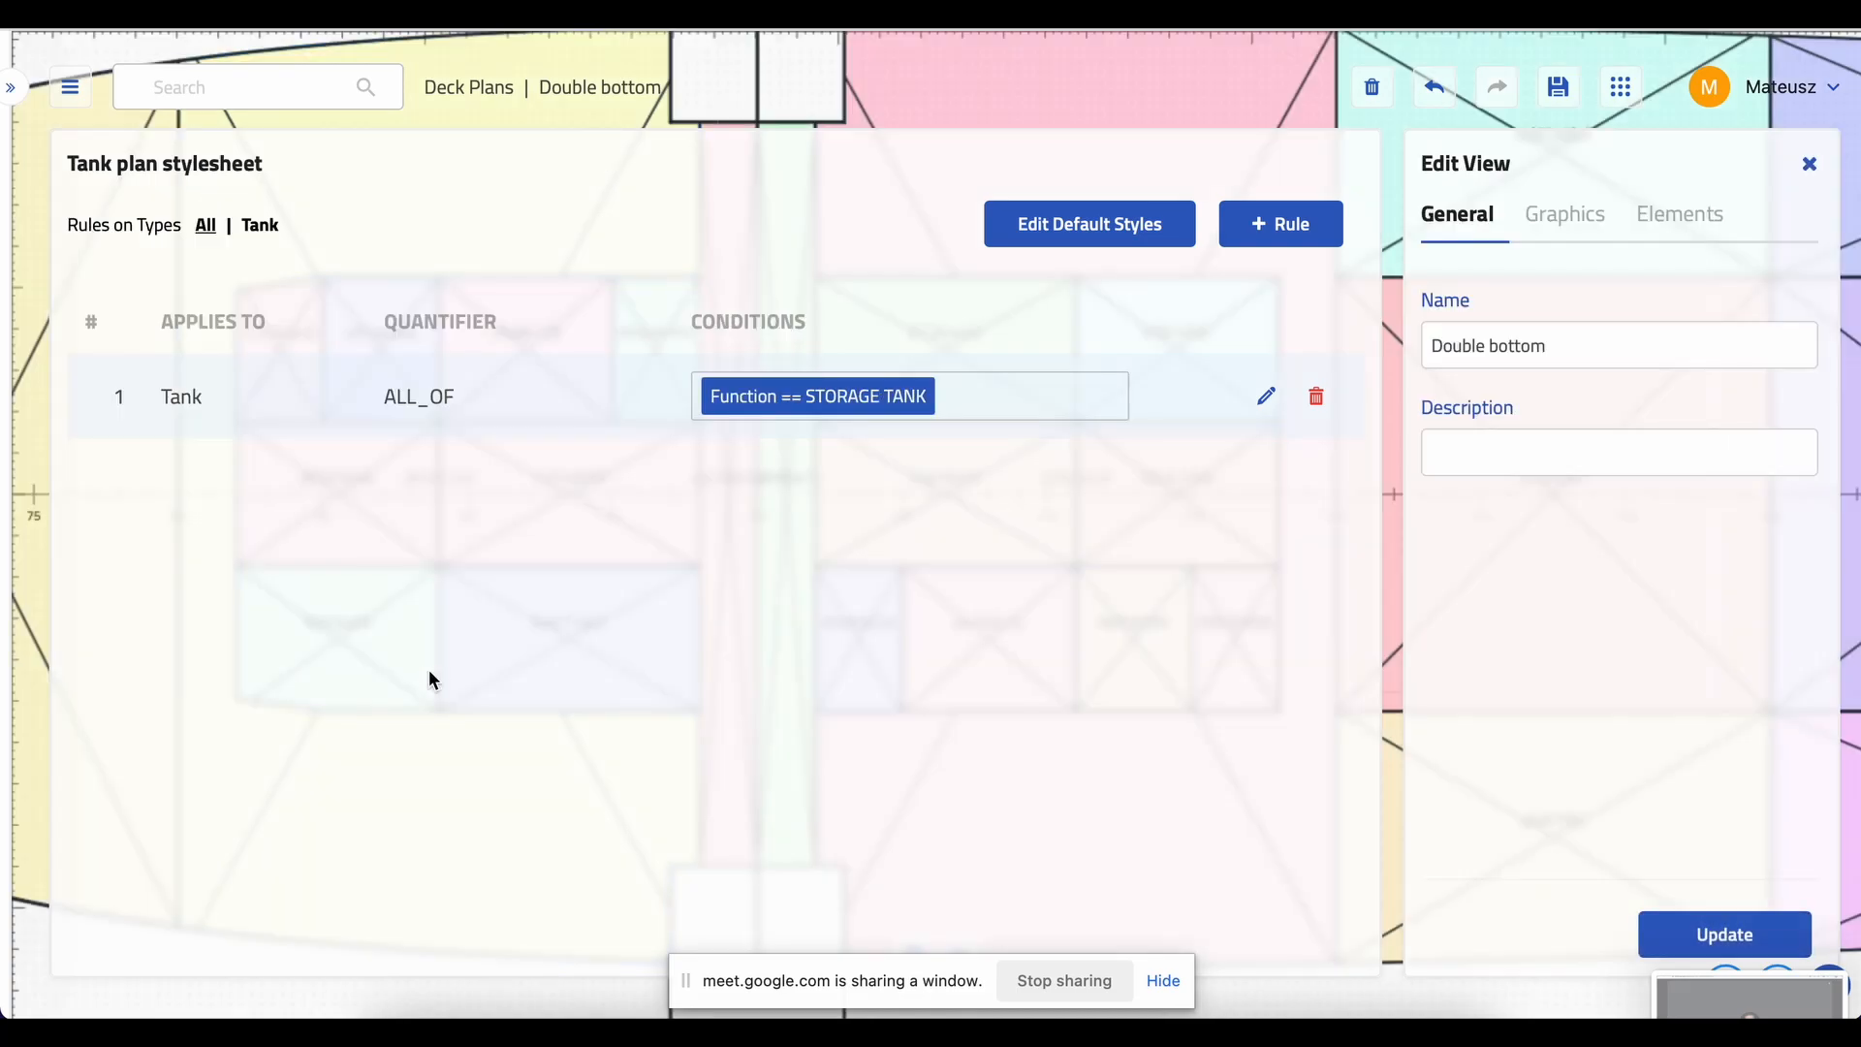
click(1548, 231)
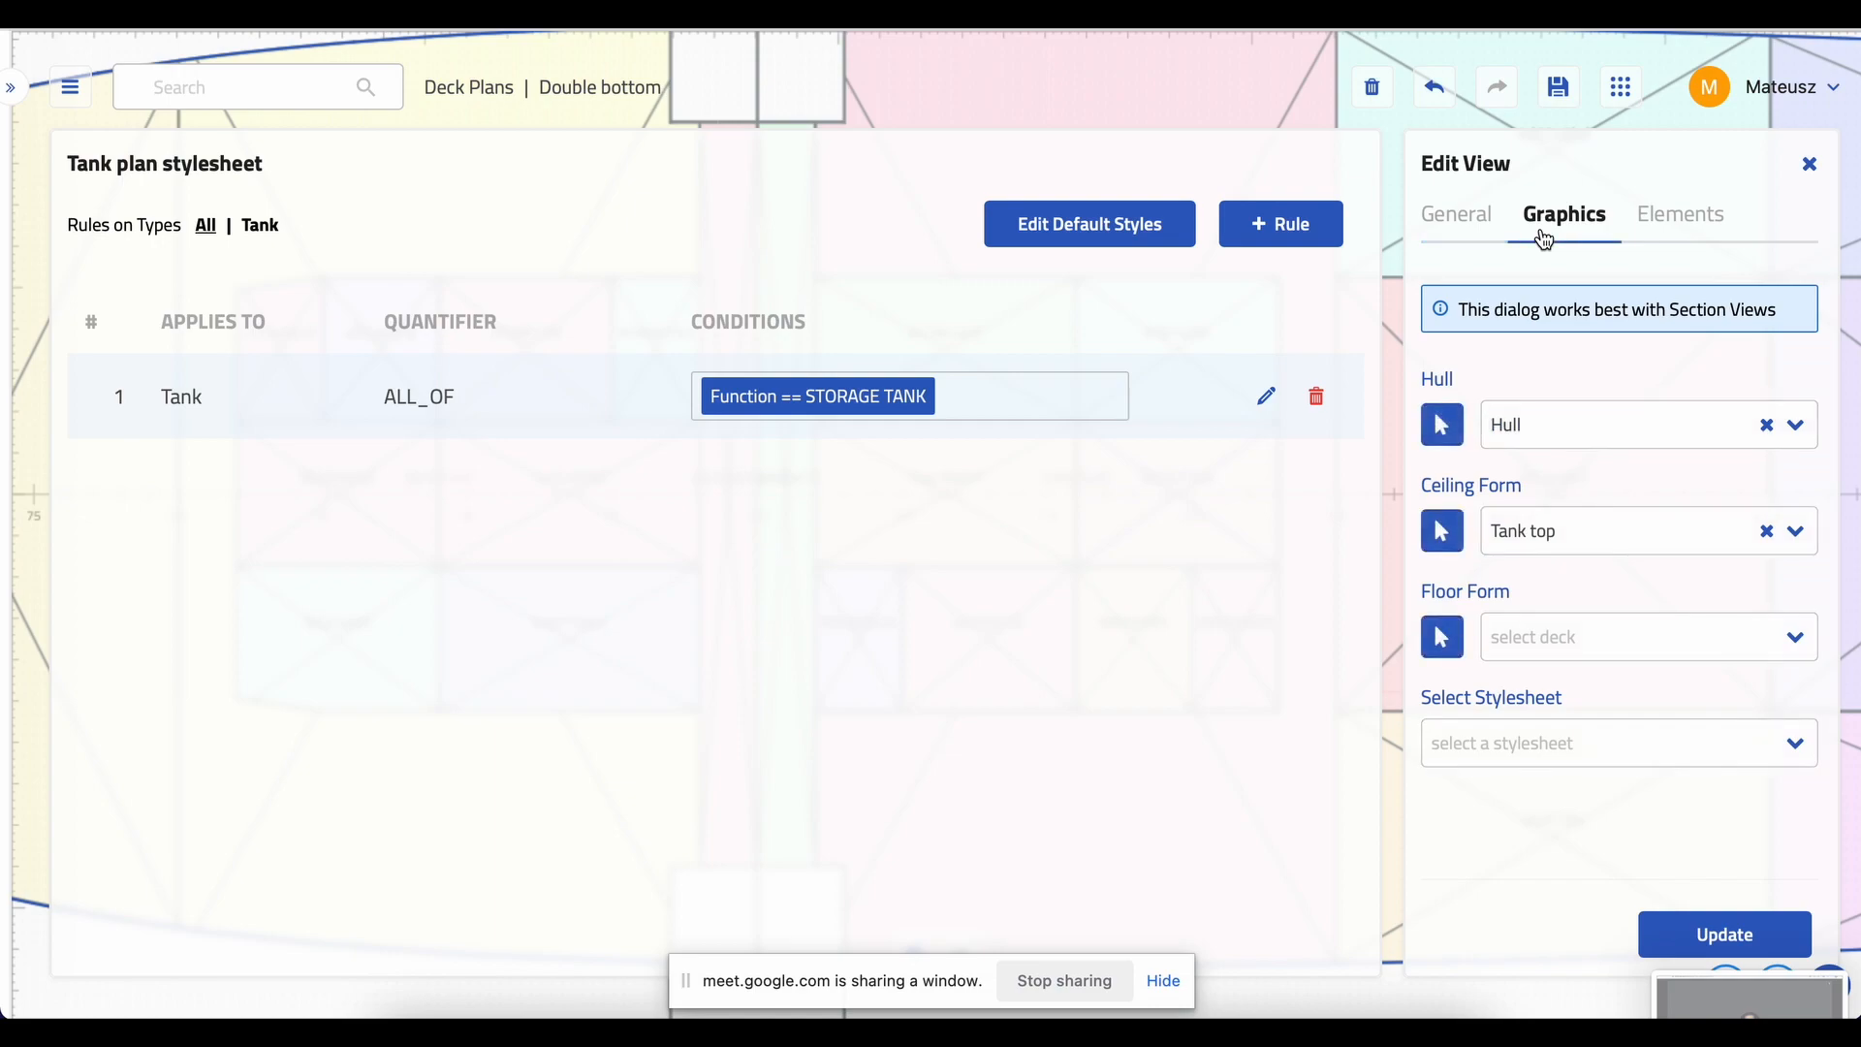
click(1554, 740)
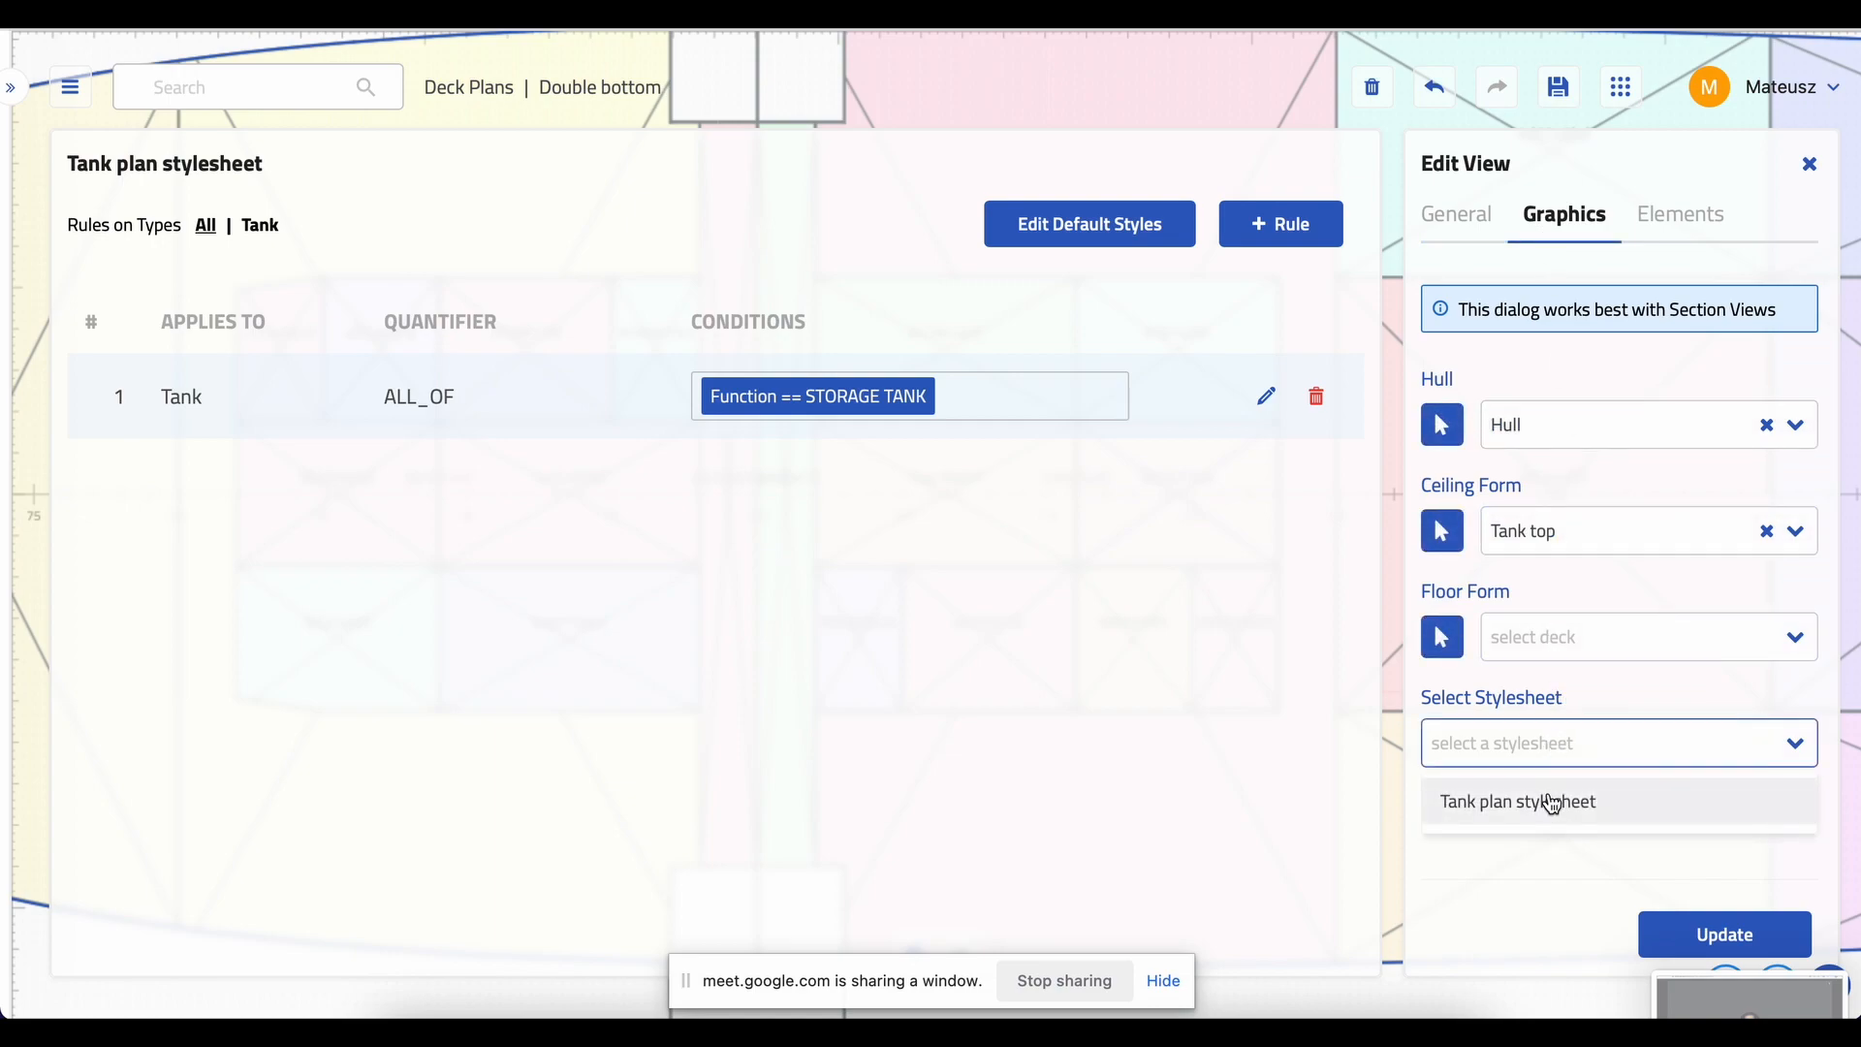
click(1549, 804)
click(1701, 941)
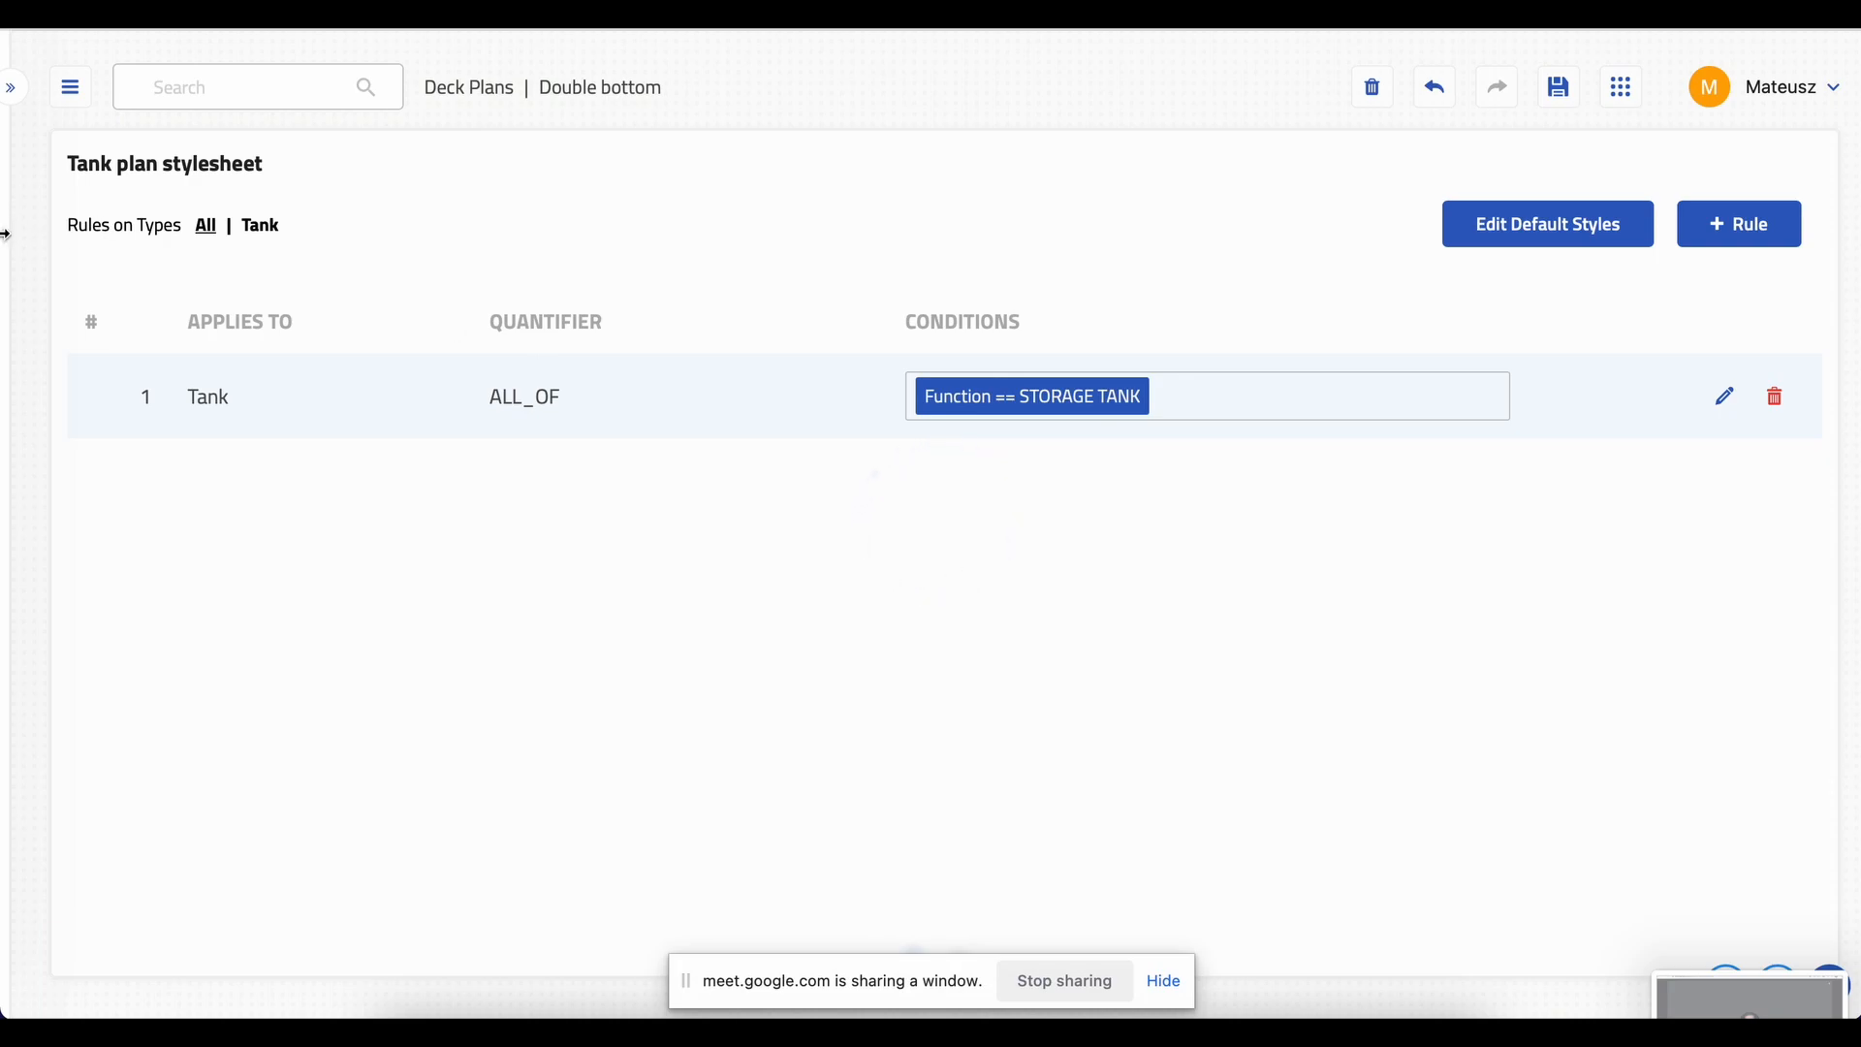
- Open the Double bottom deck plan and examine the fill and labels of the centre-row storage tanks
click(306, 94)
scroll(282, 665, down, 1)
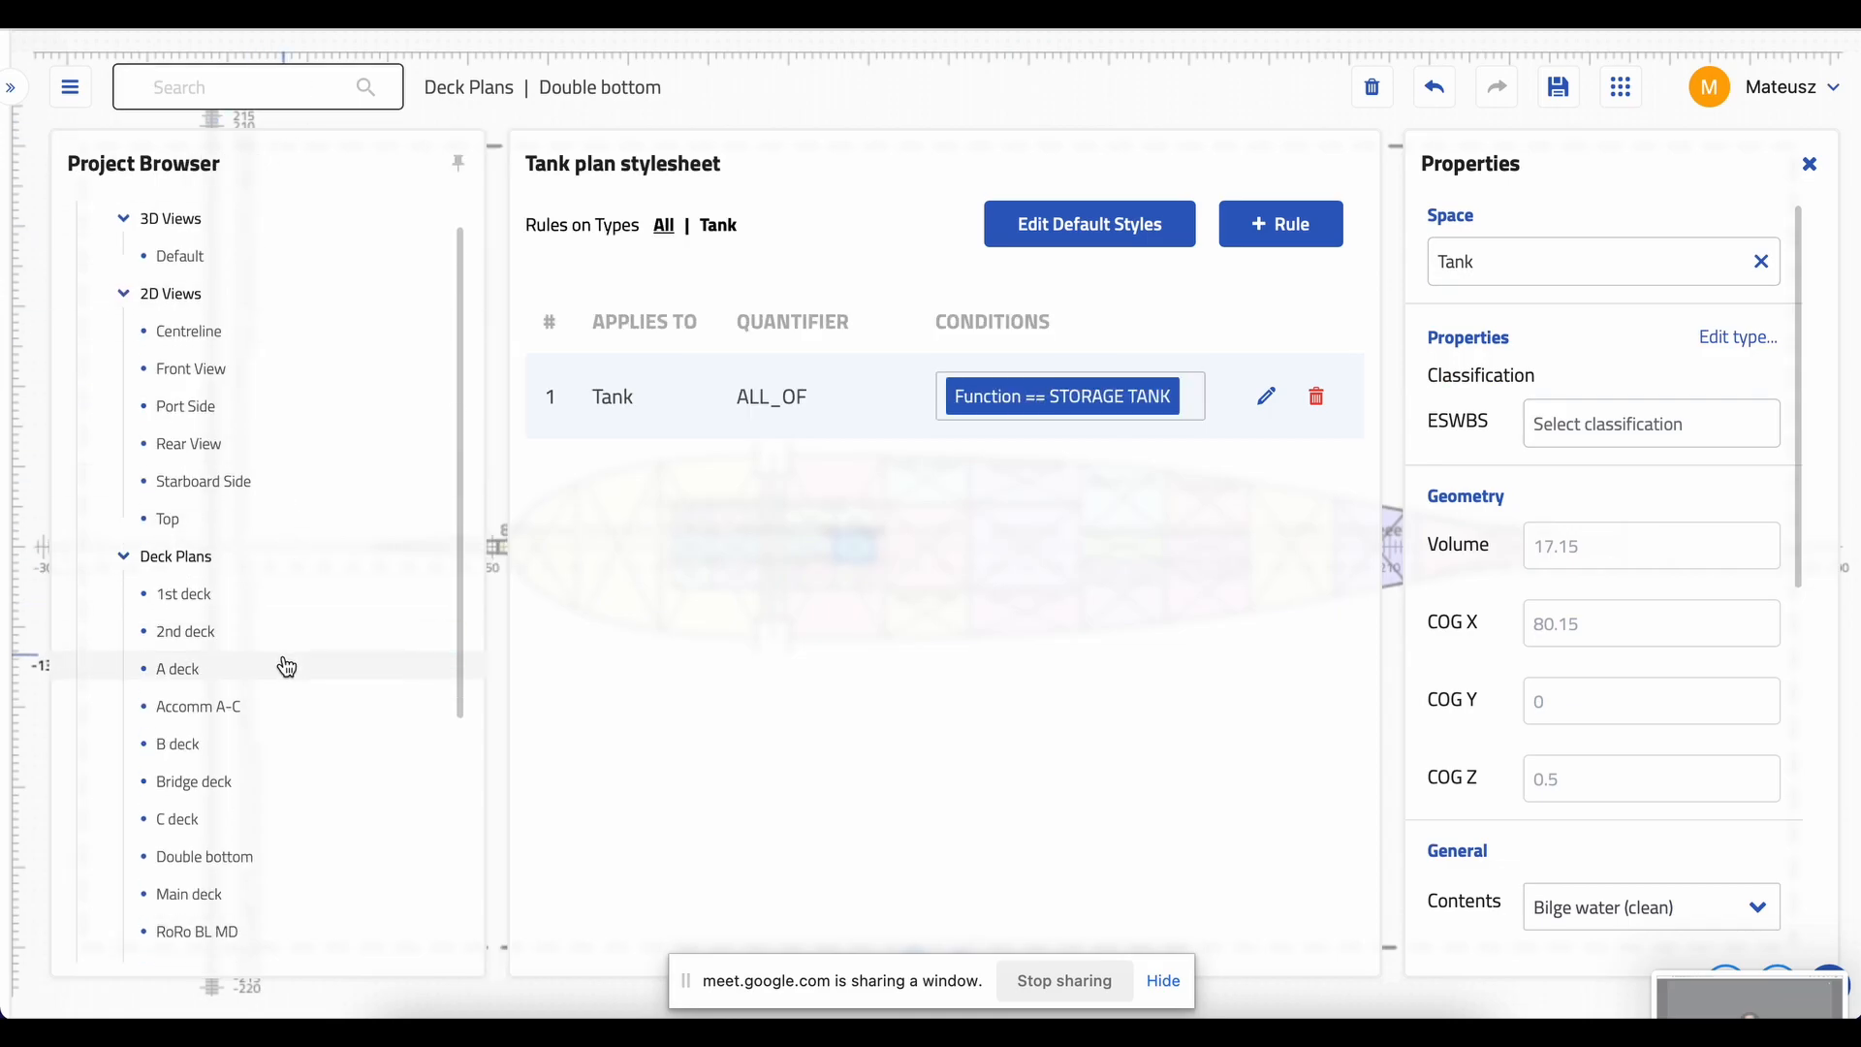
click(228, 855)
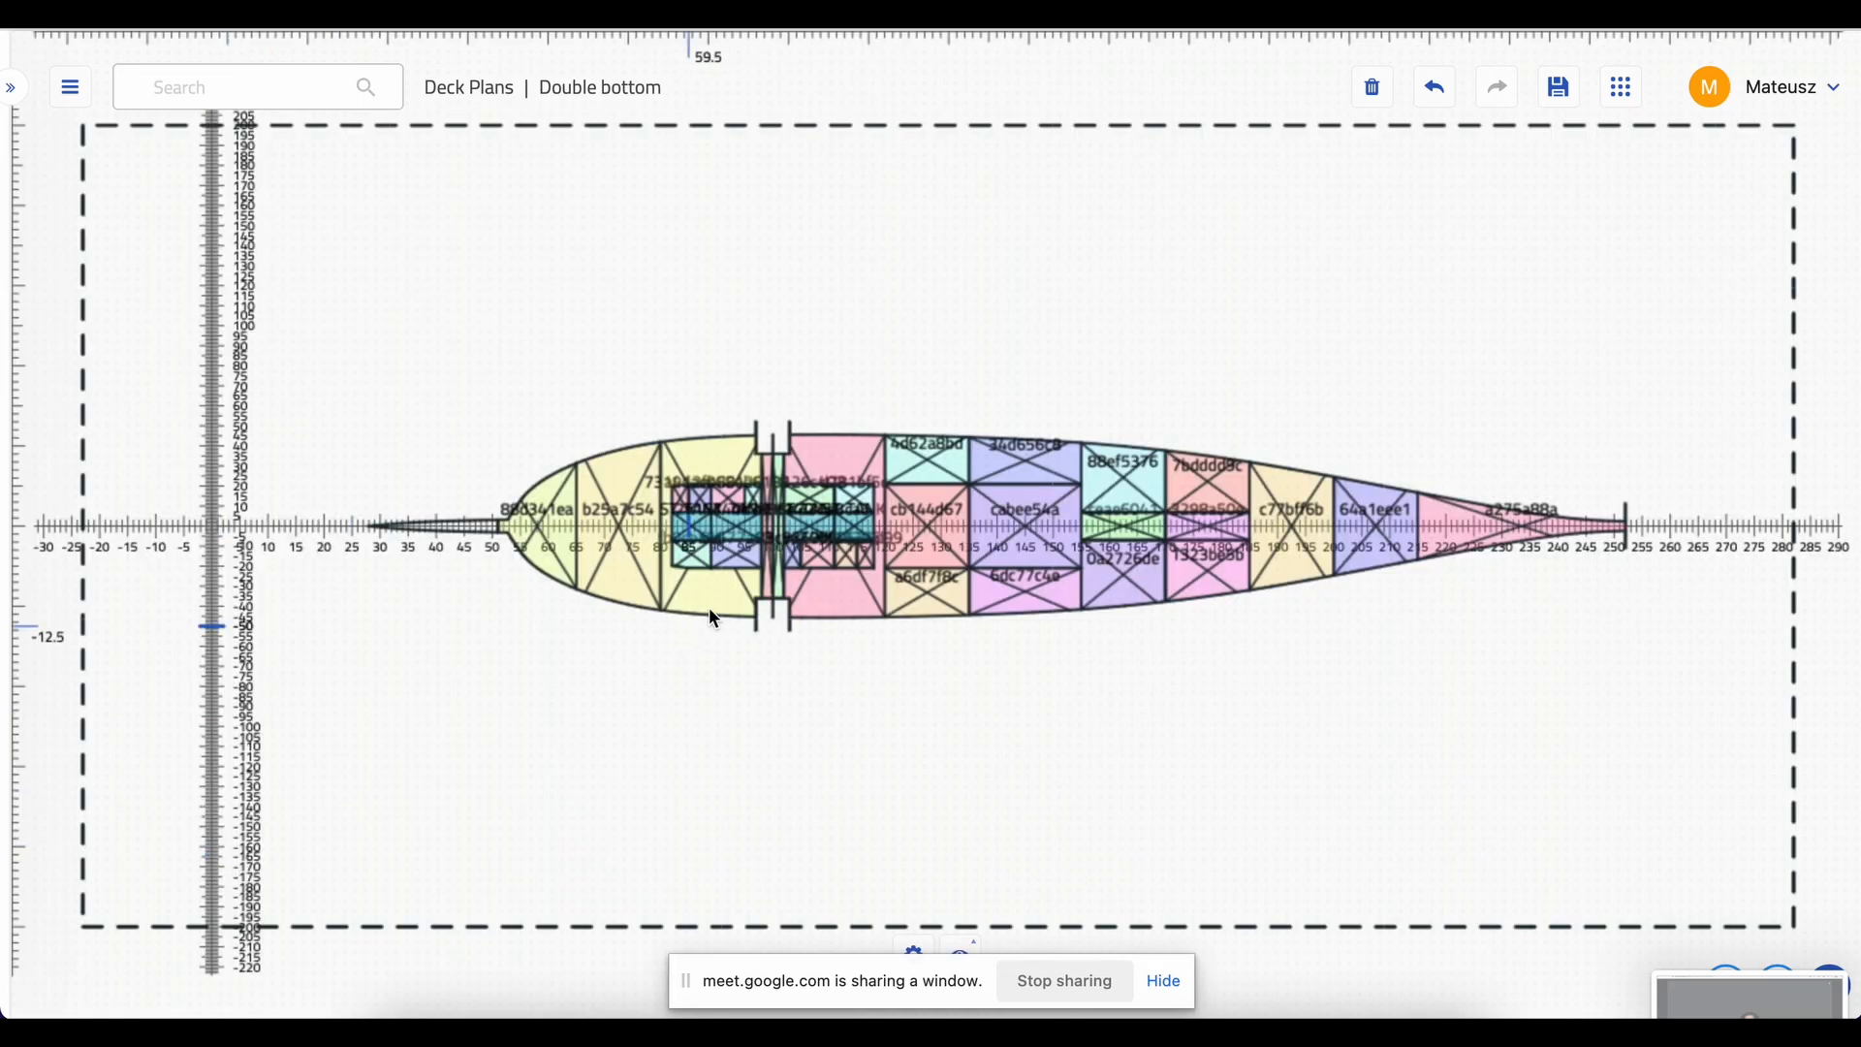
scroll(851, 446, up, 8)
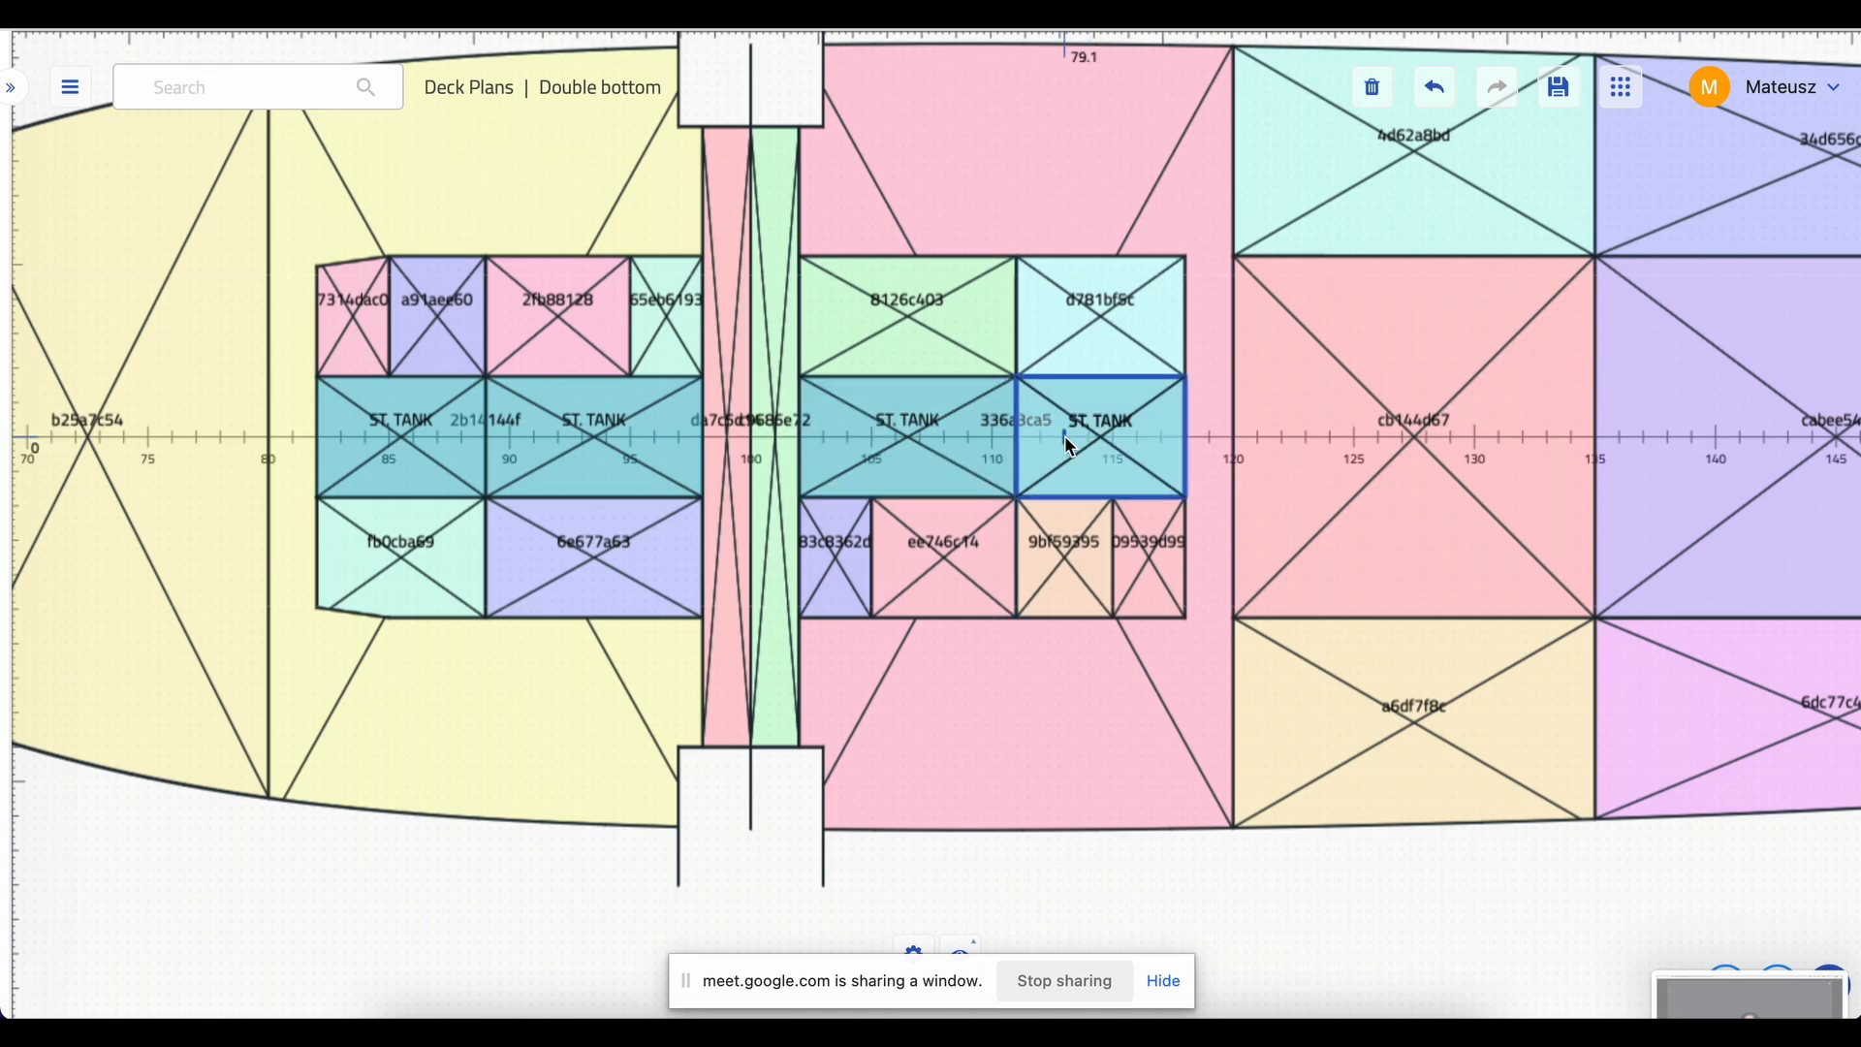
- Open Tank plan stylesheet and start a new rule that applies to the Tank type under Common, Space, Compartment
click(289, 87)
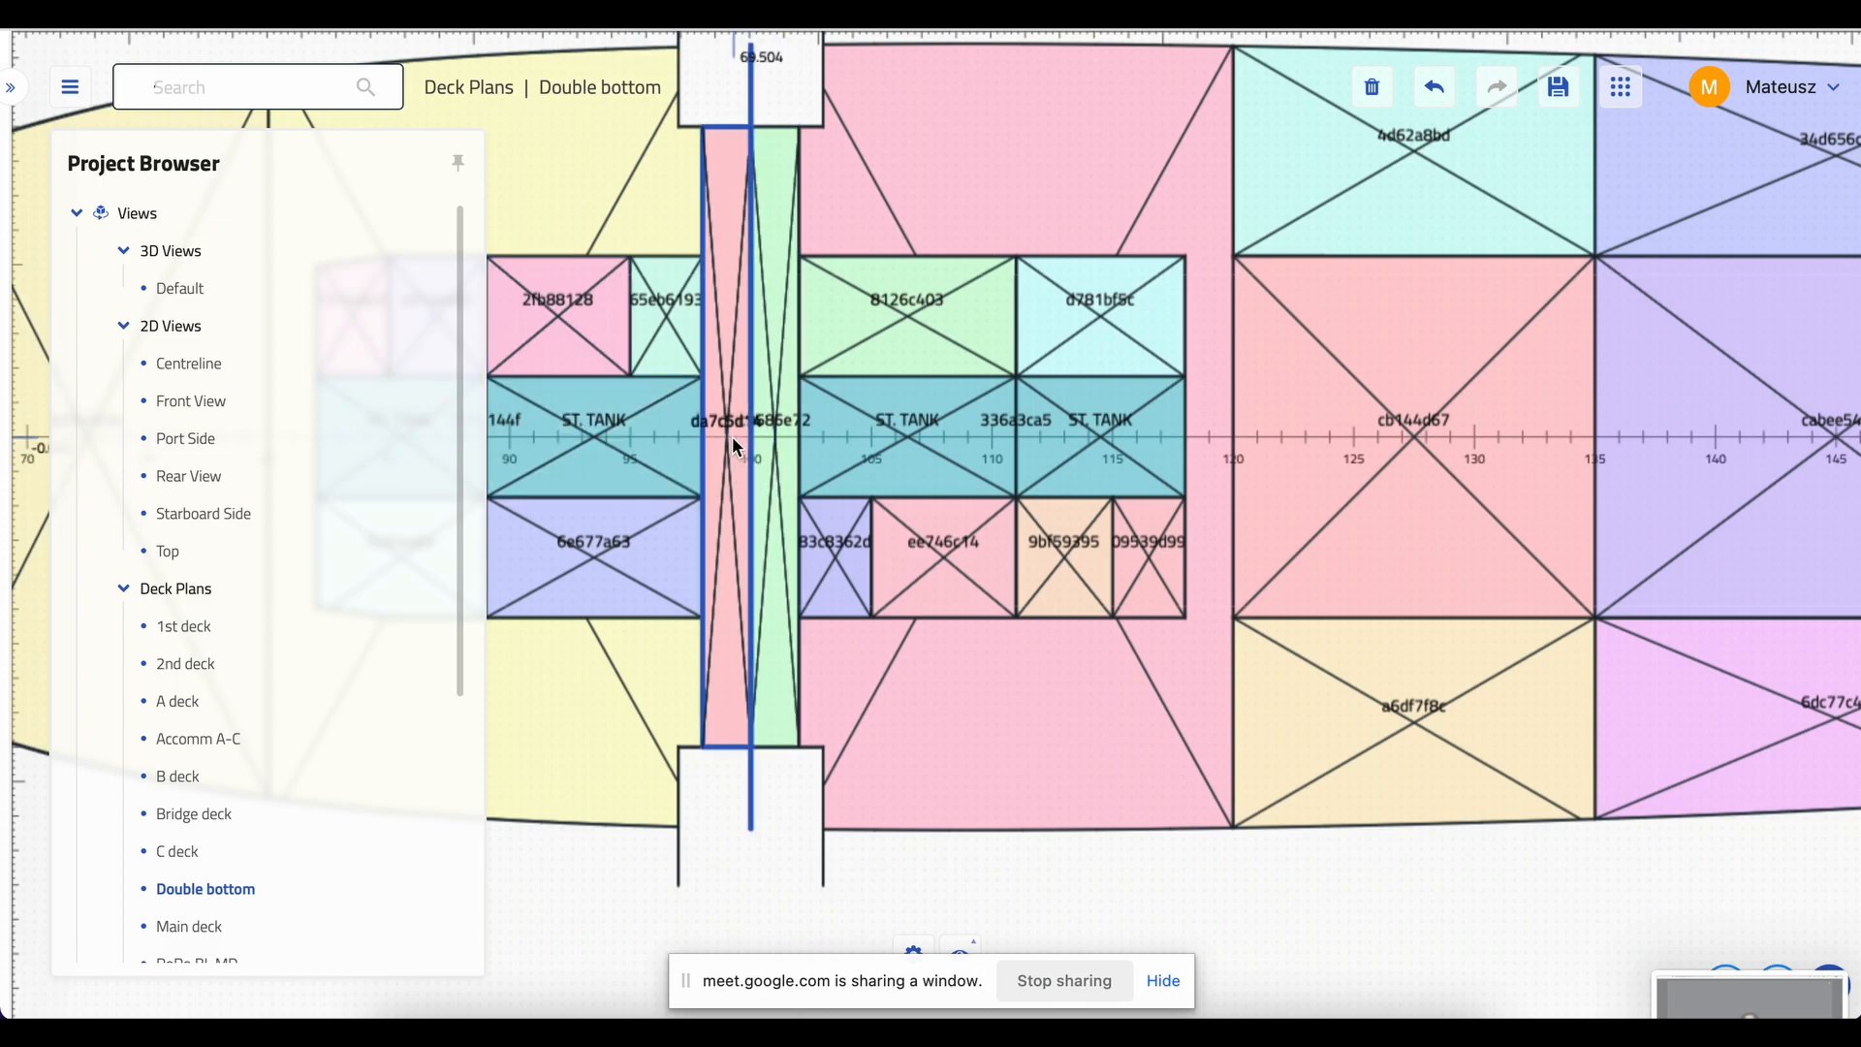
scroll(401, 637, down, 5)
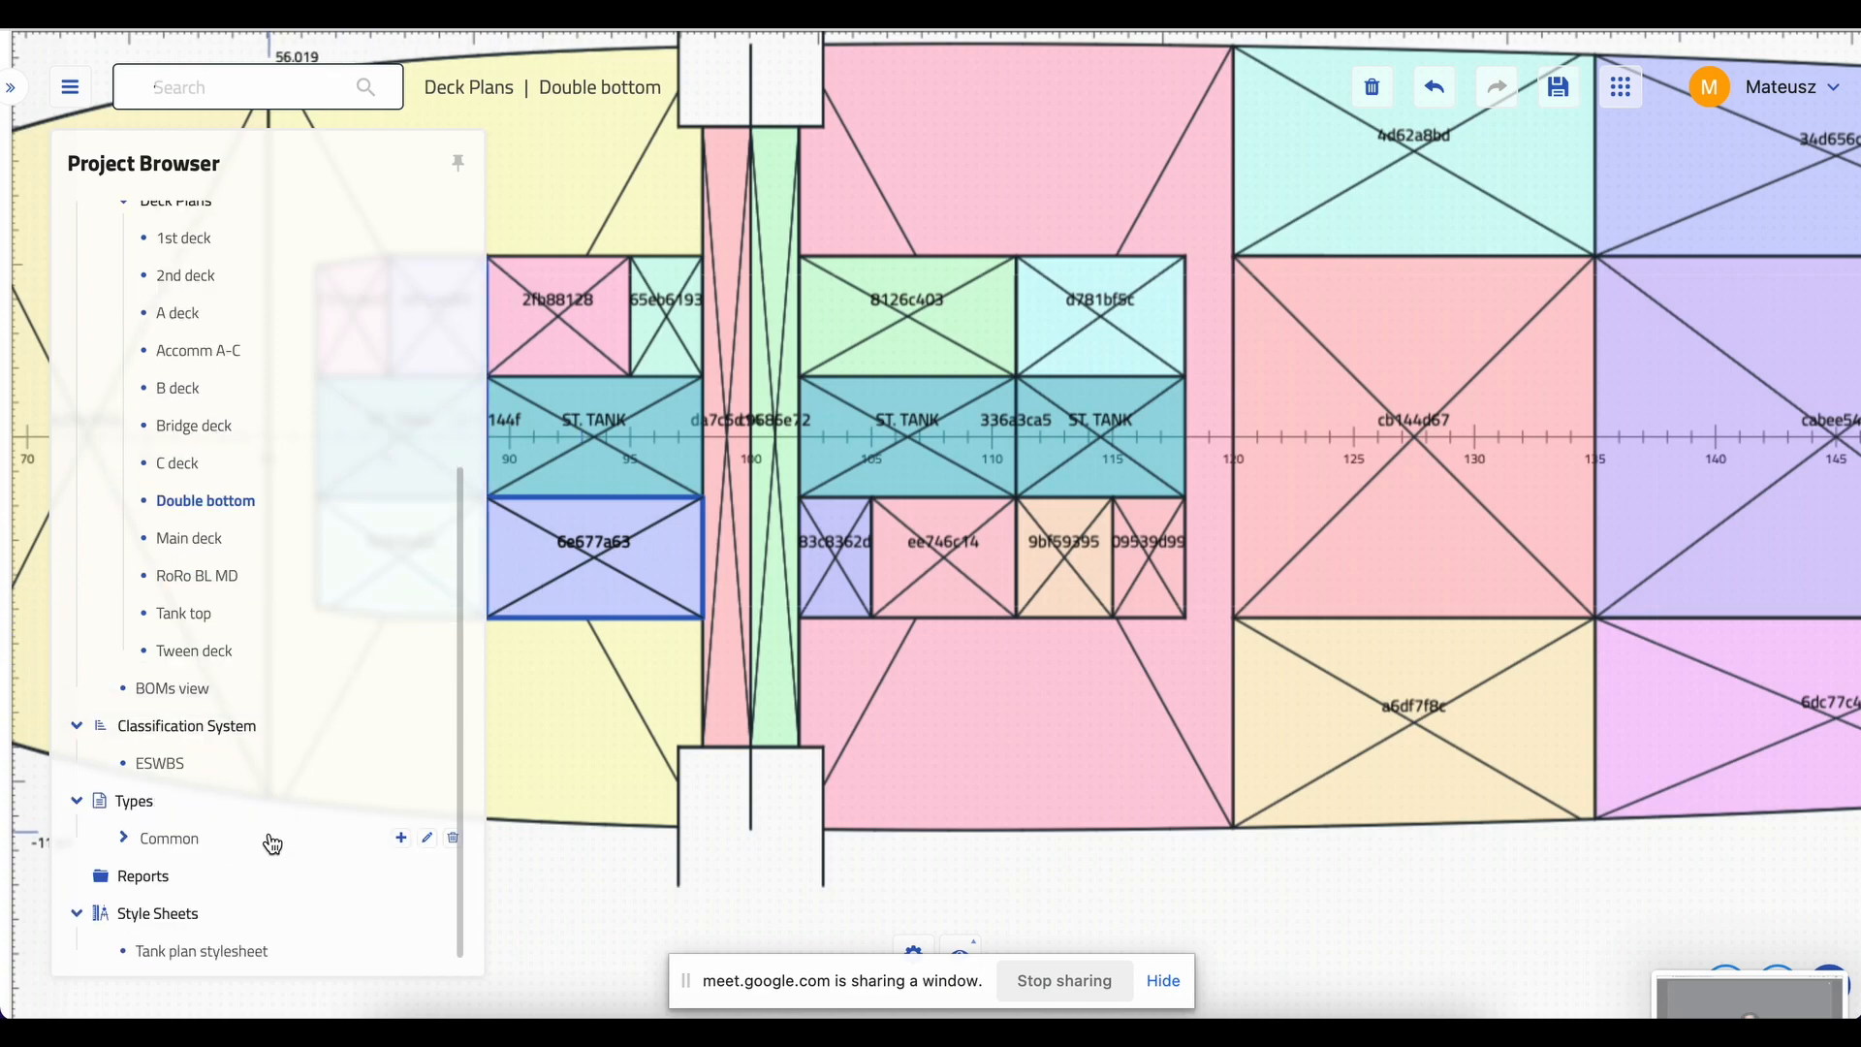
click(193, 954)
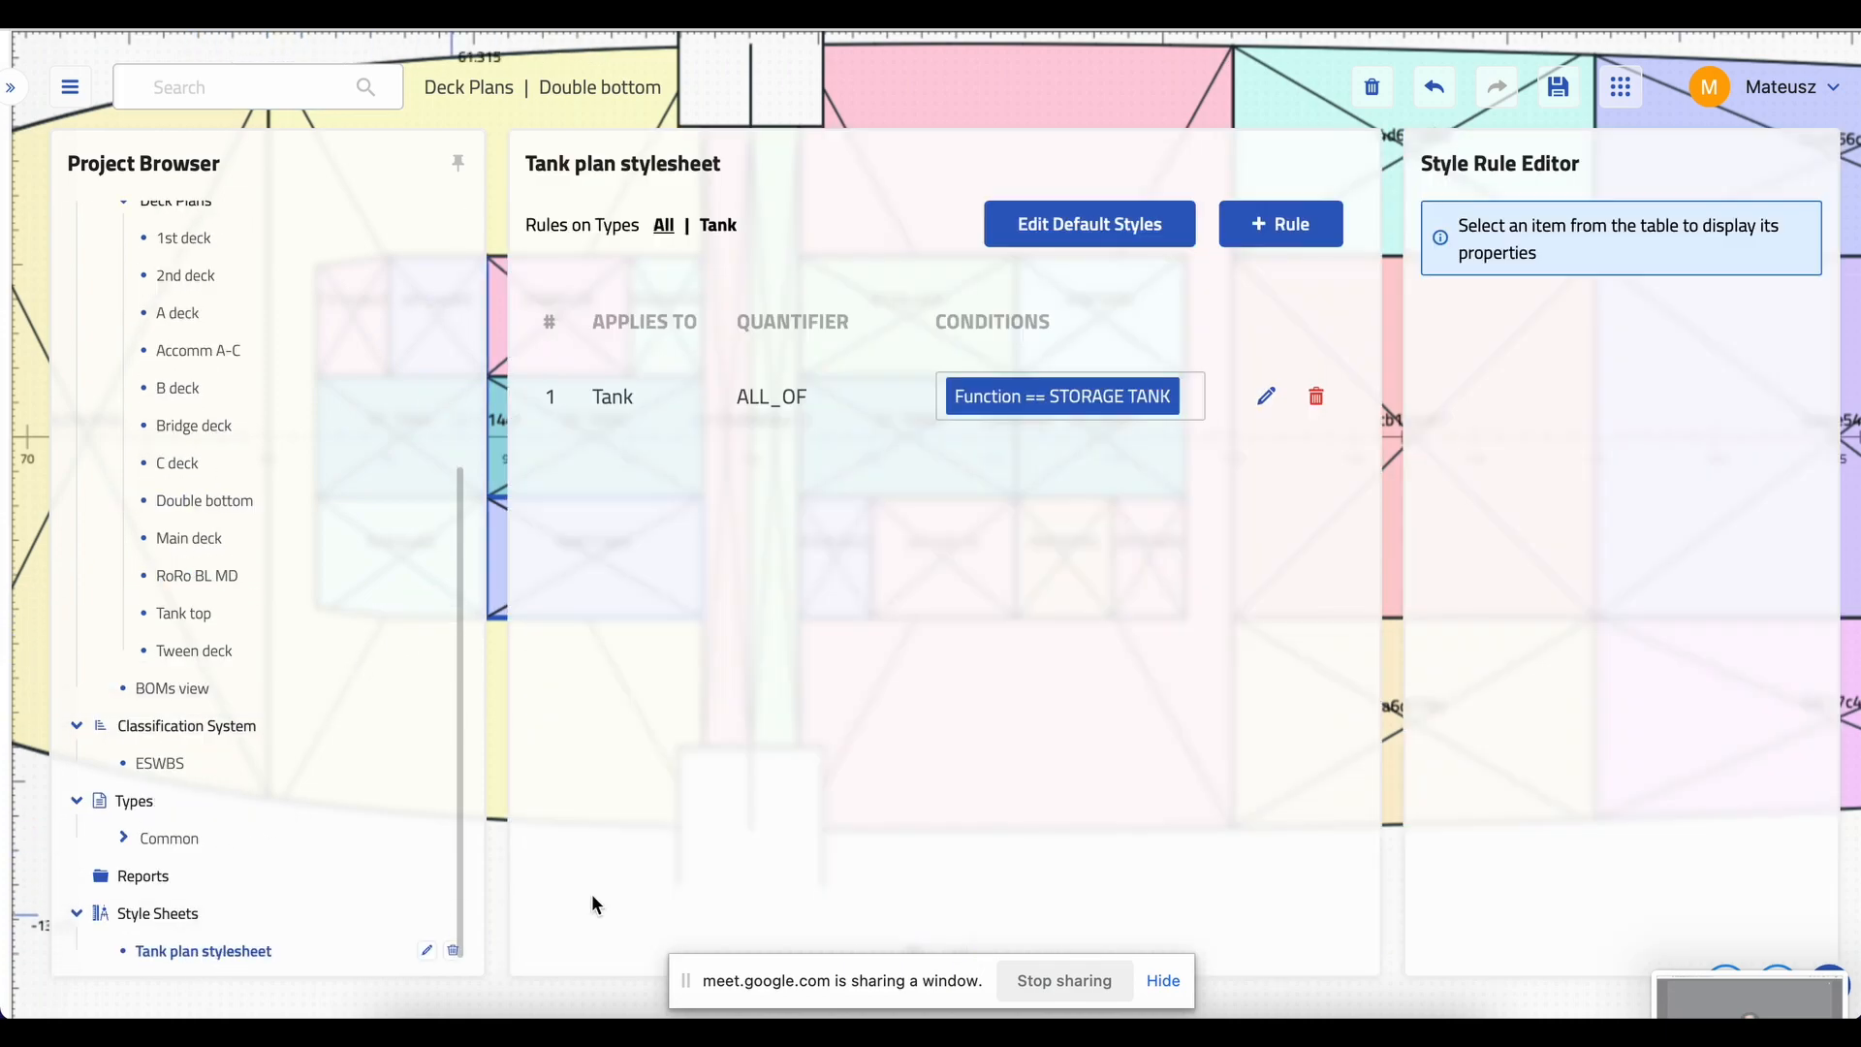
click(1279, 224)
click(1441, 271)
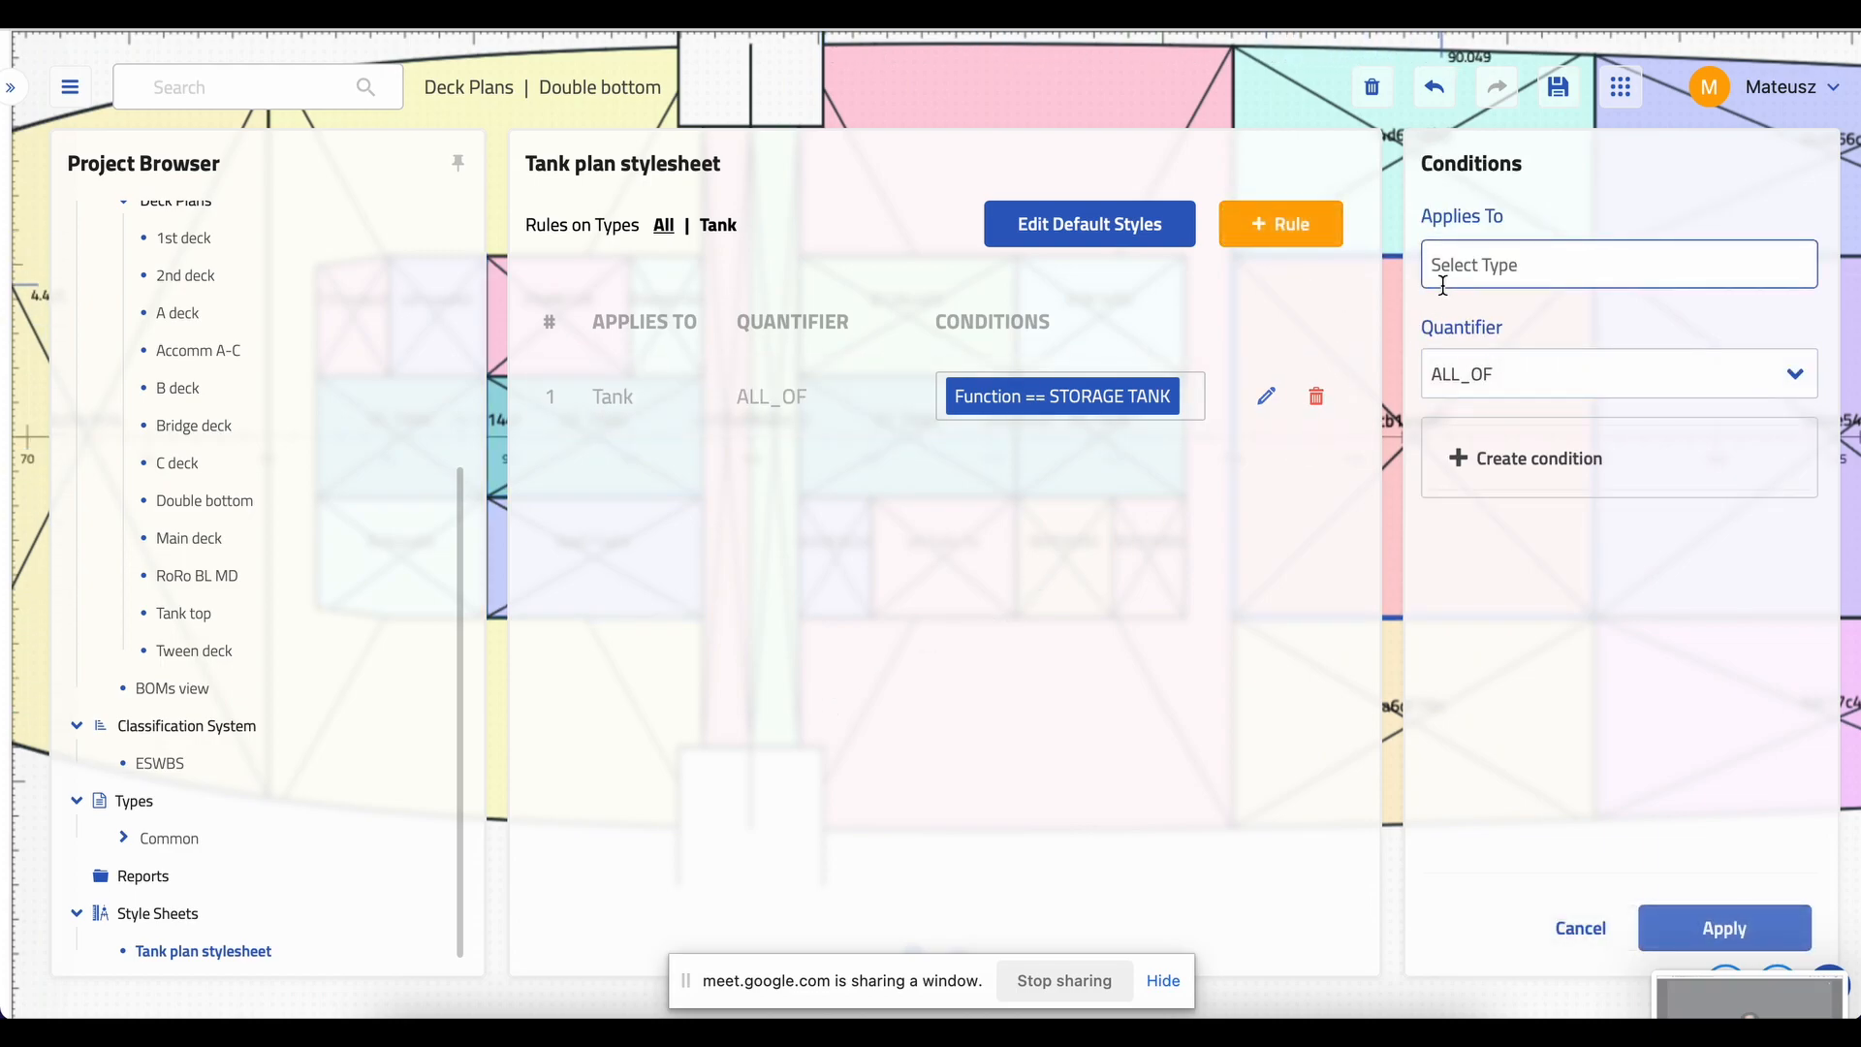
click(1442, 323)
click(1465, 398)
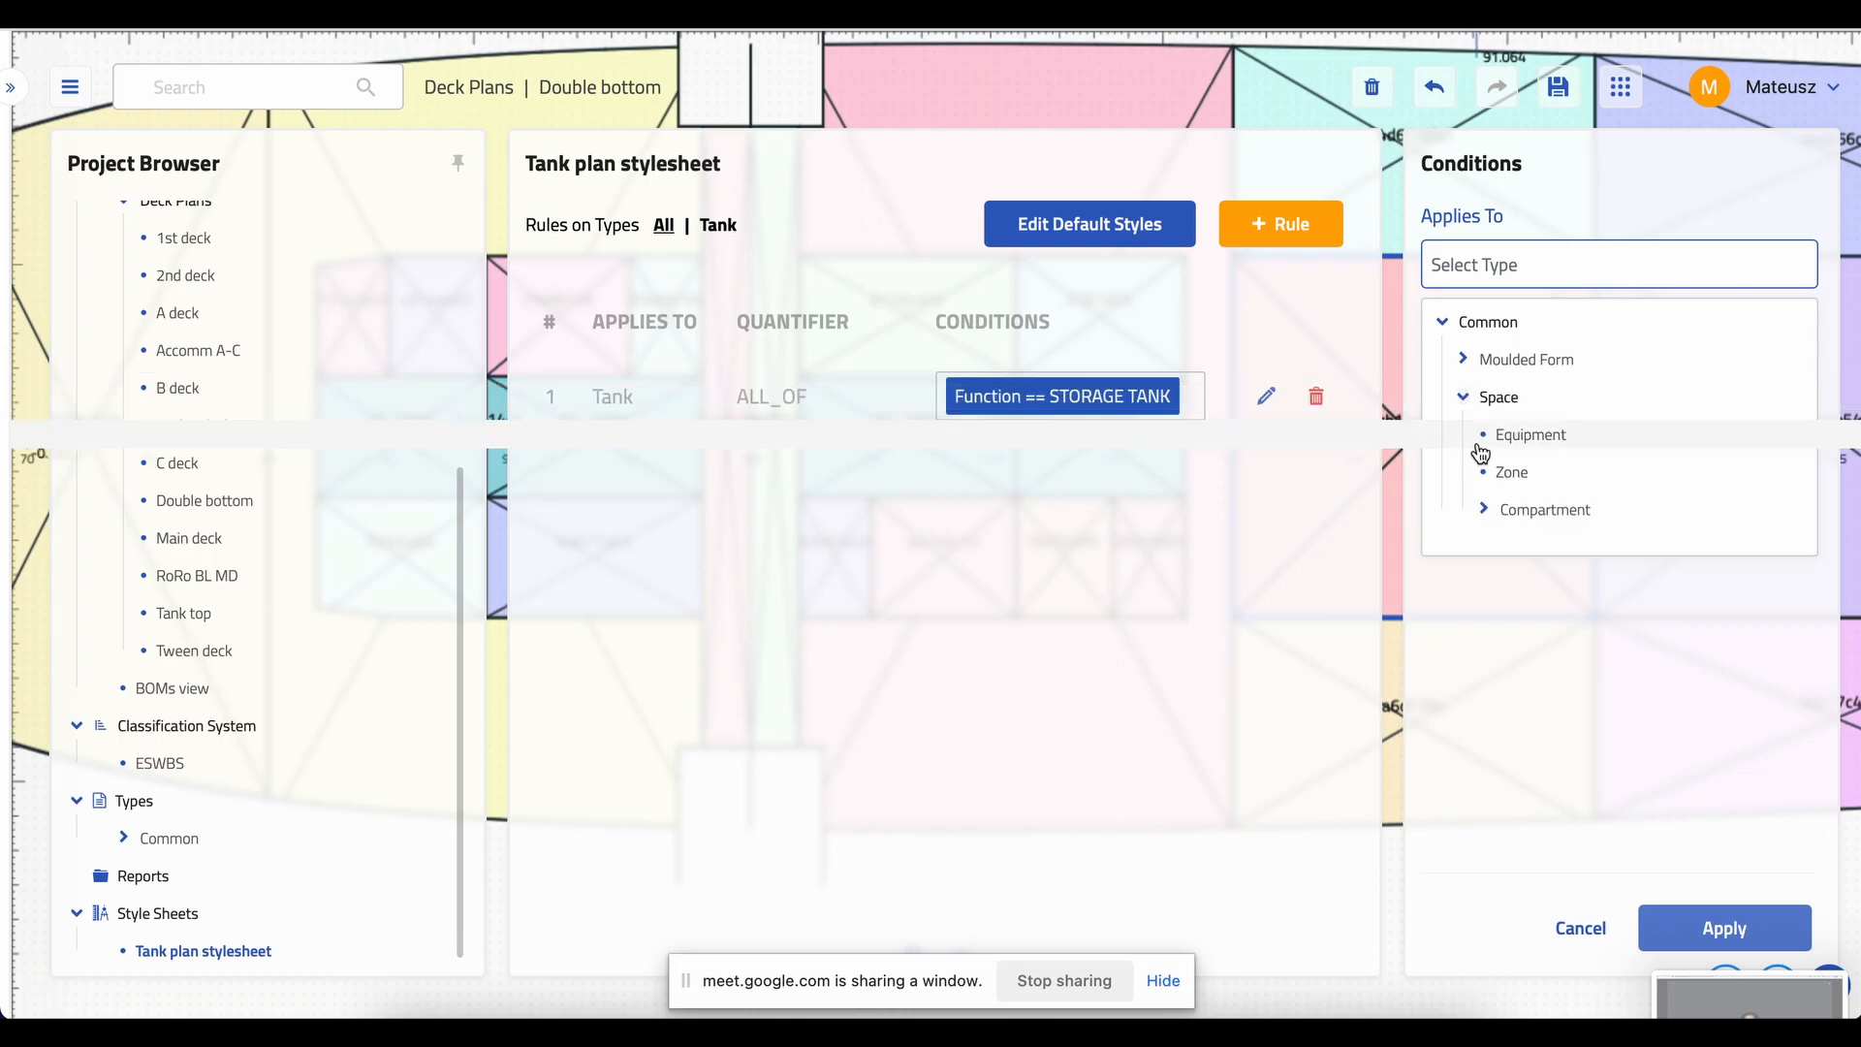
click(1478, 504)
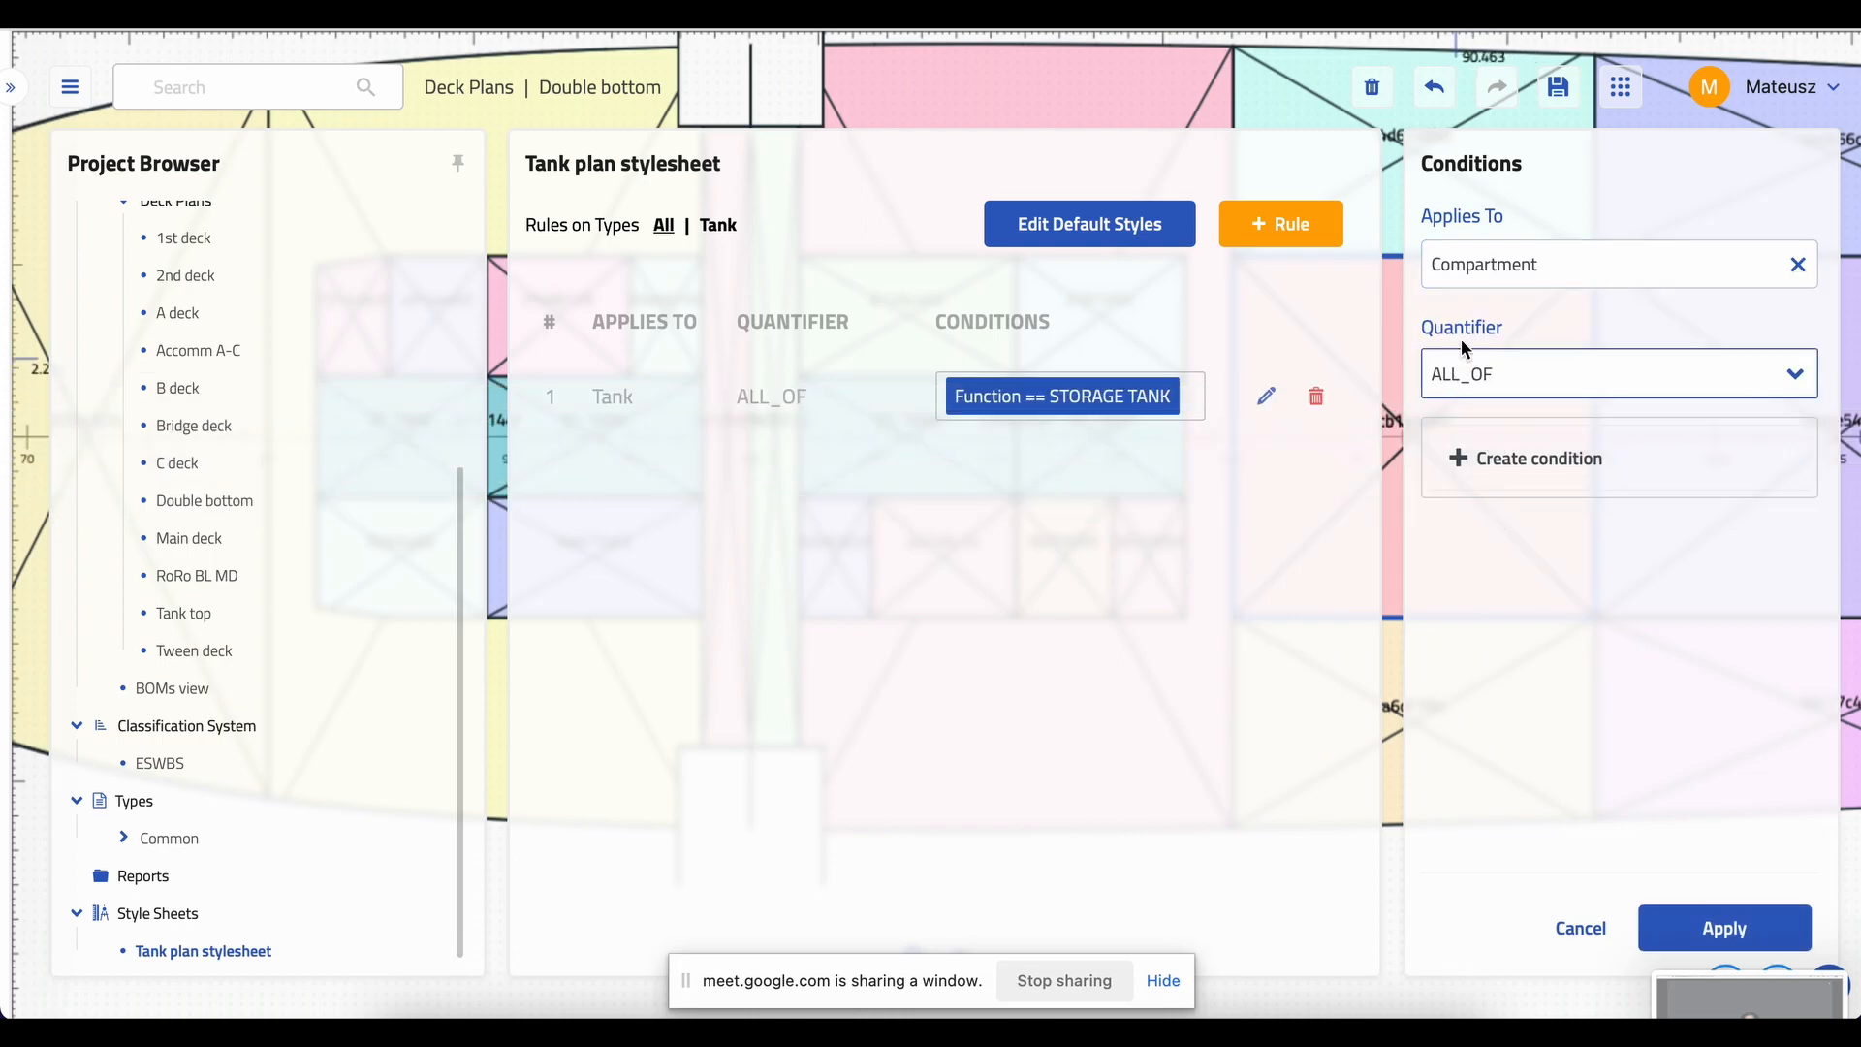
click(1477, 265)
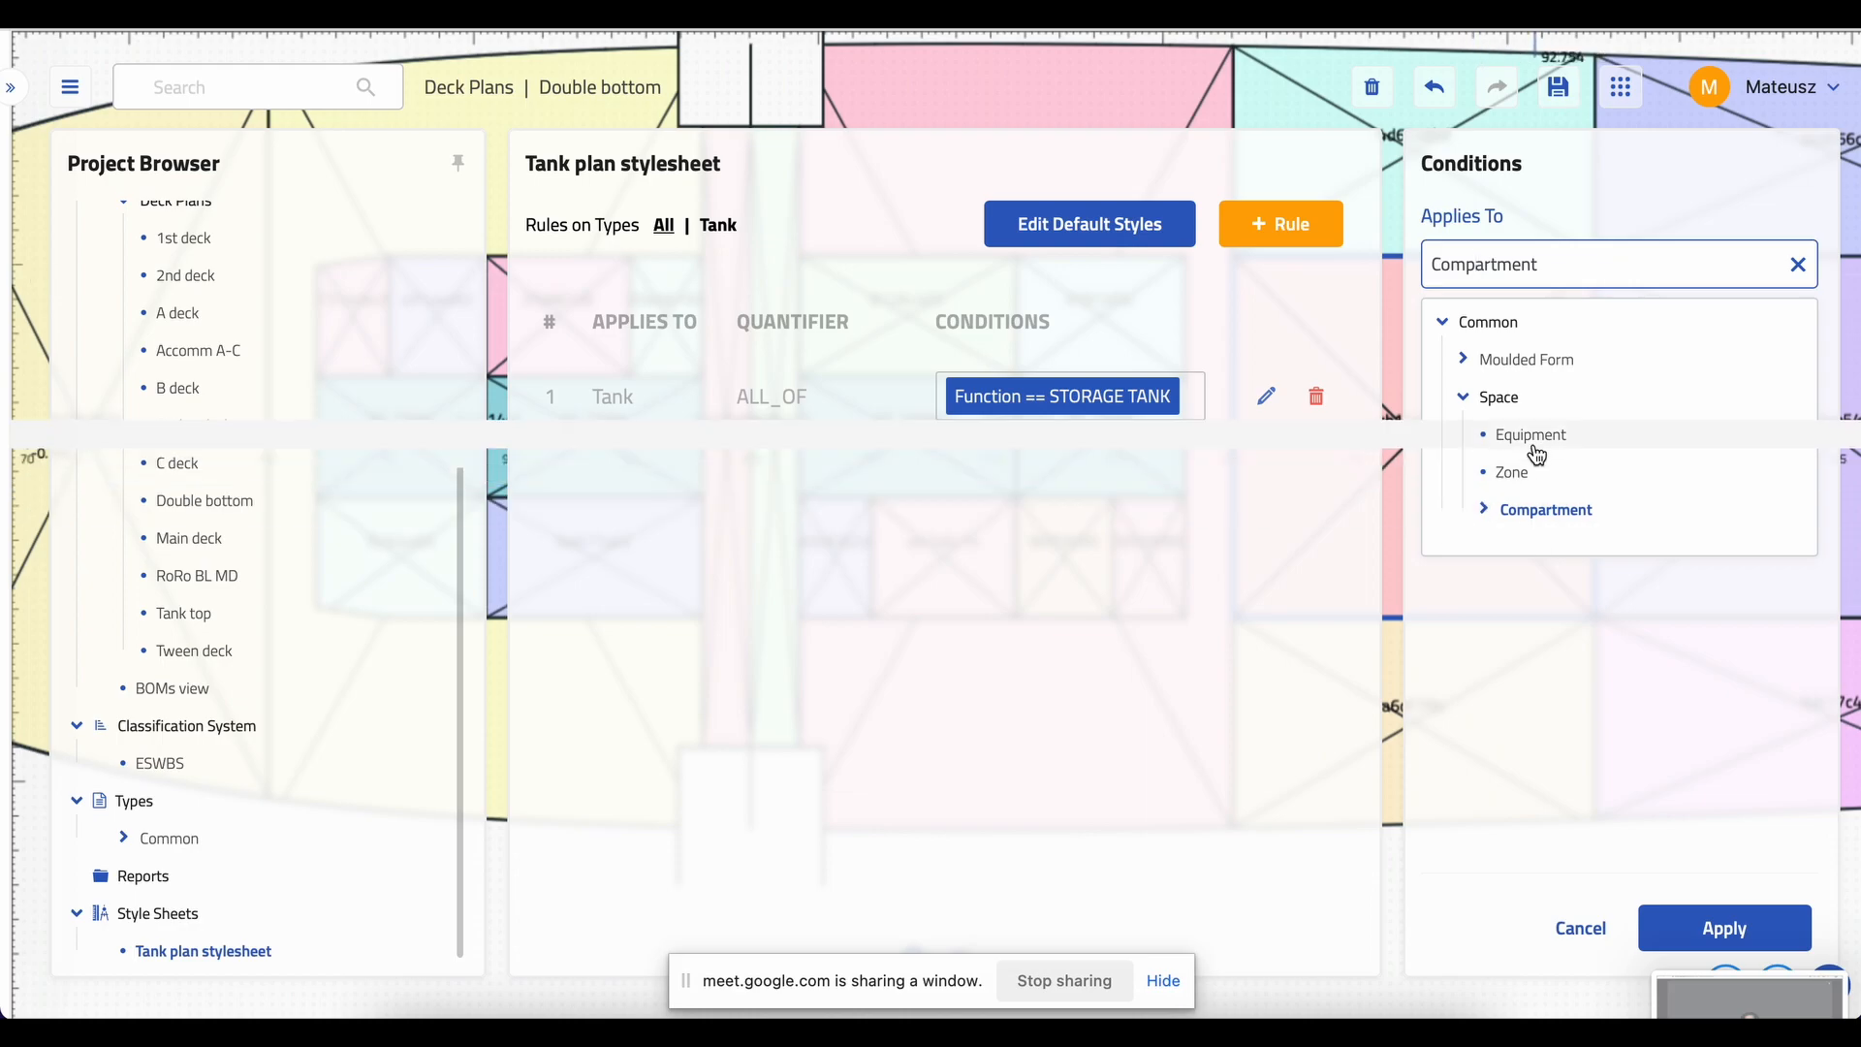
click(1485, 511)
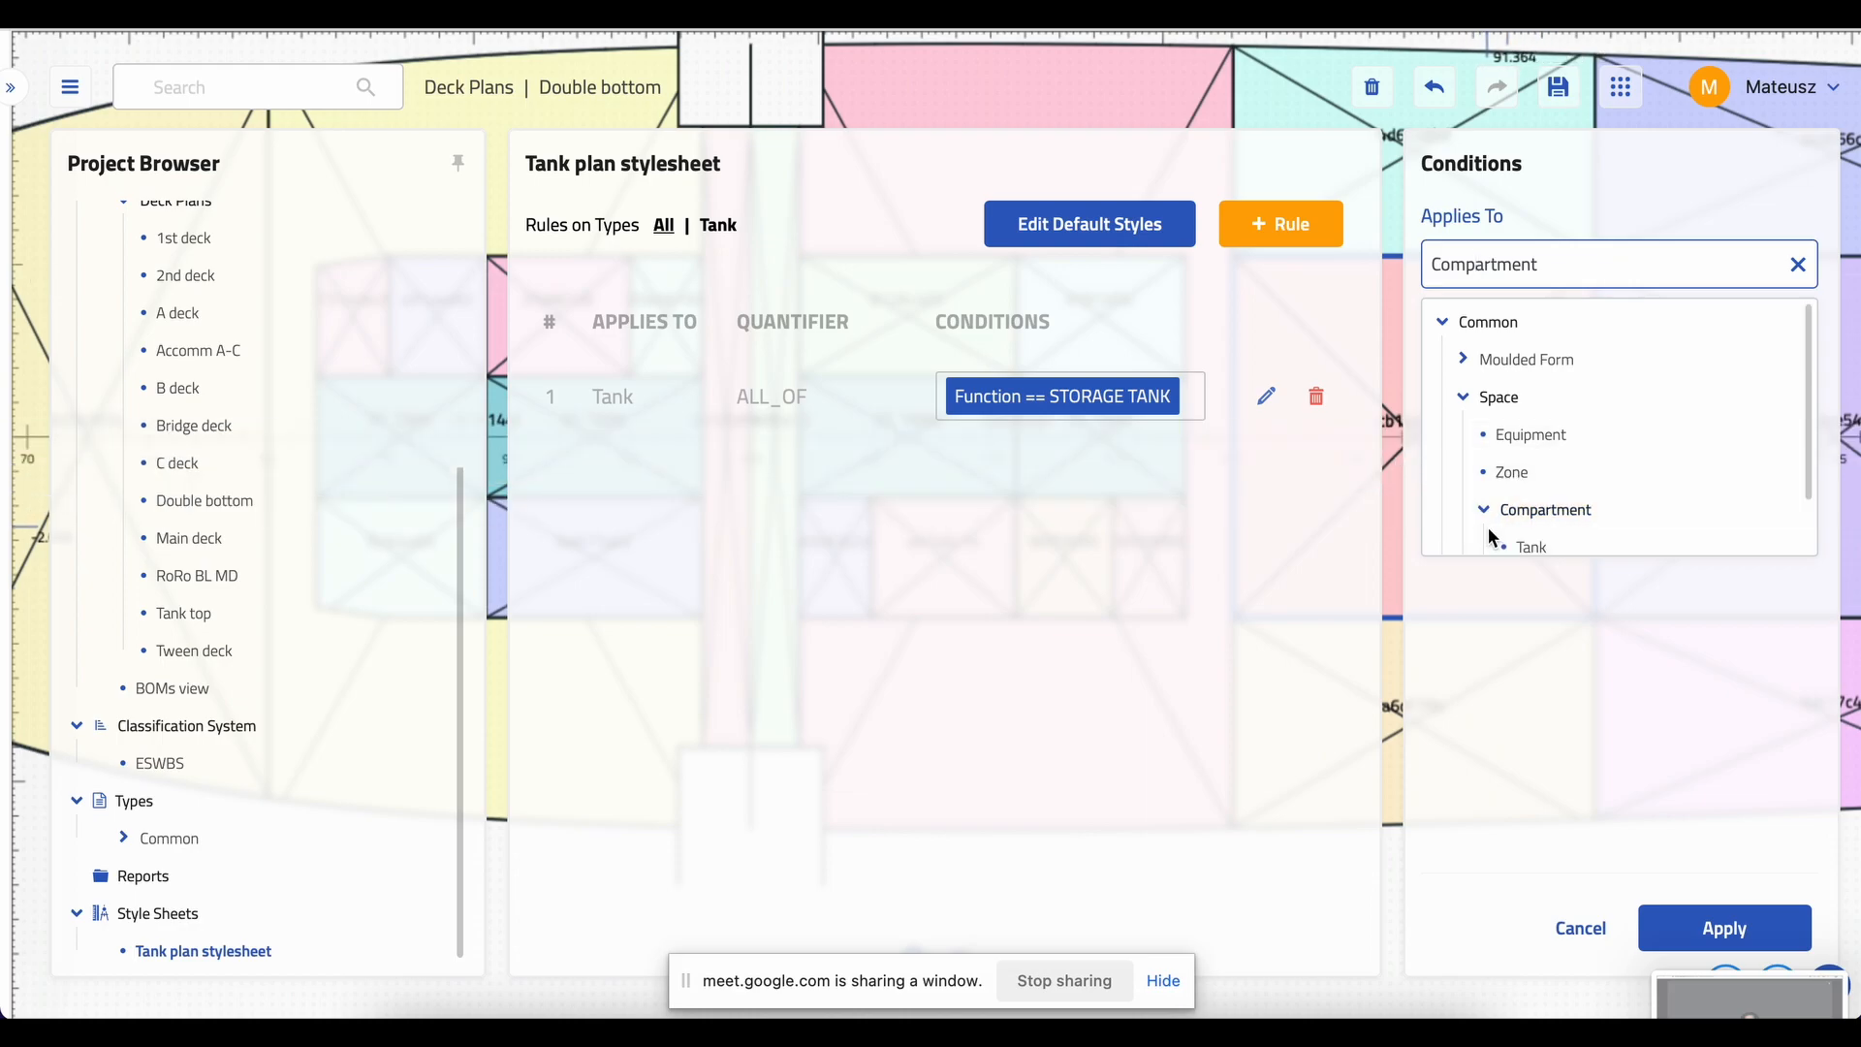
click(1512, 546)
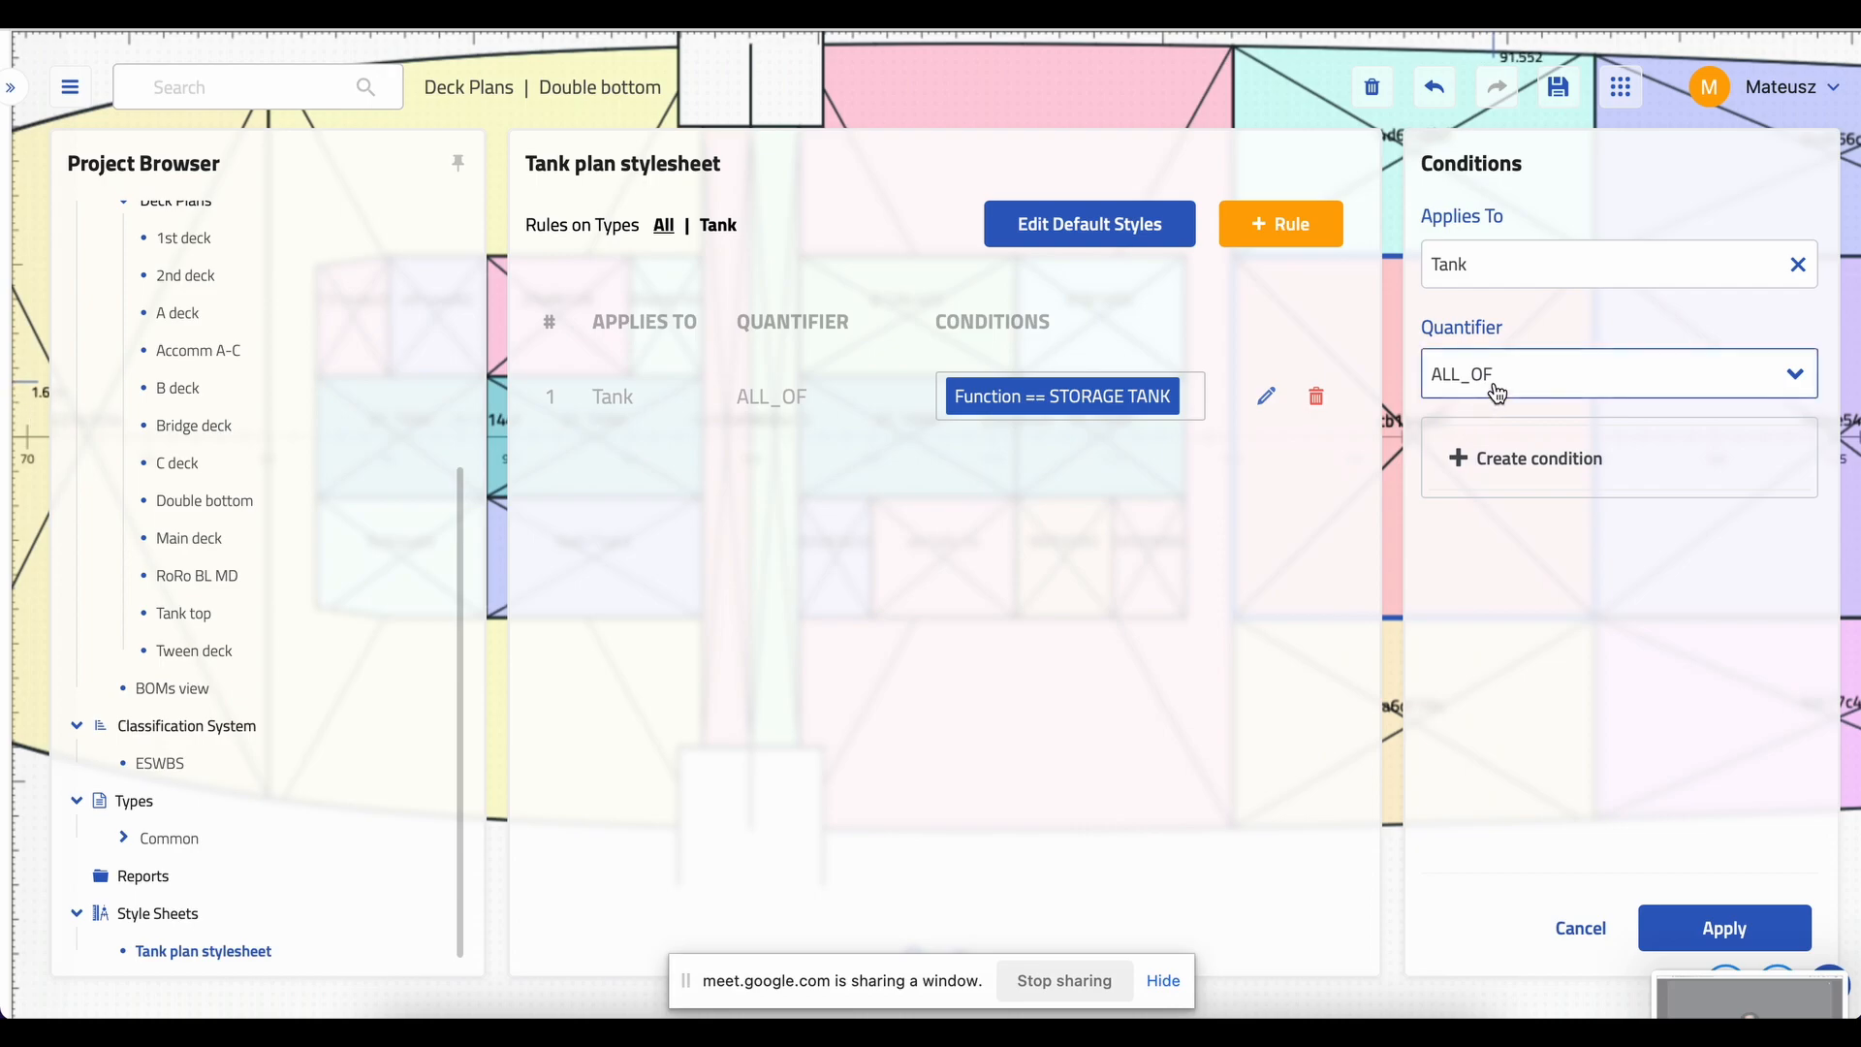
- Create a condition in the new Tank rule based on the Function property
click(1502, 458)
click(1529, 543)
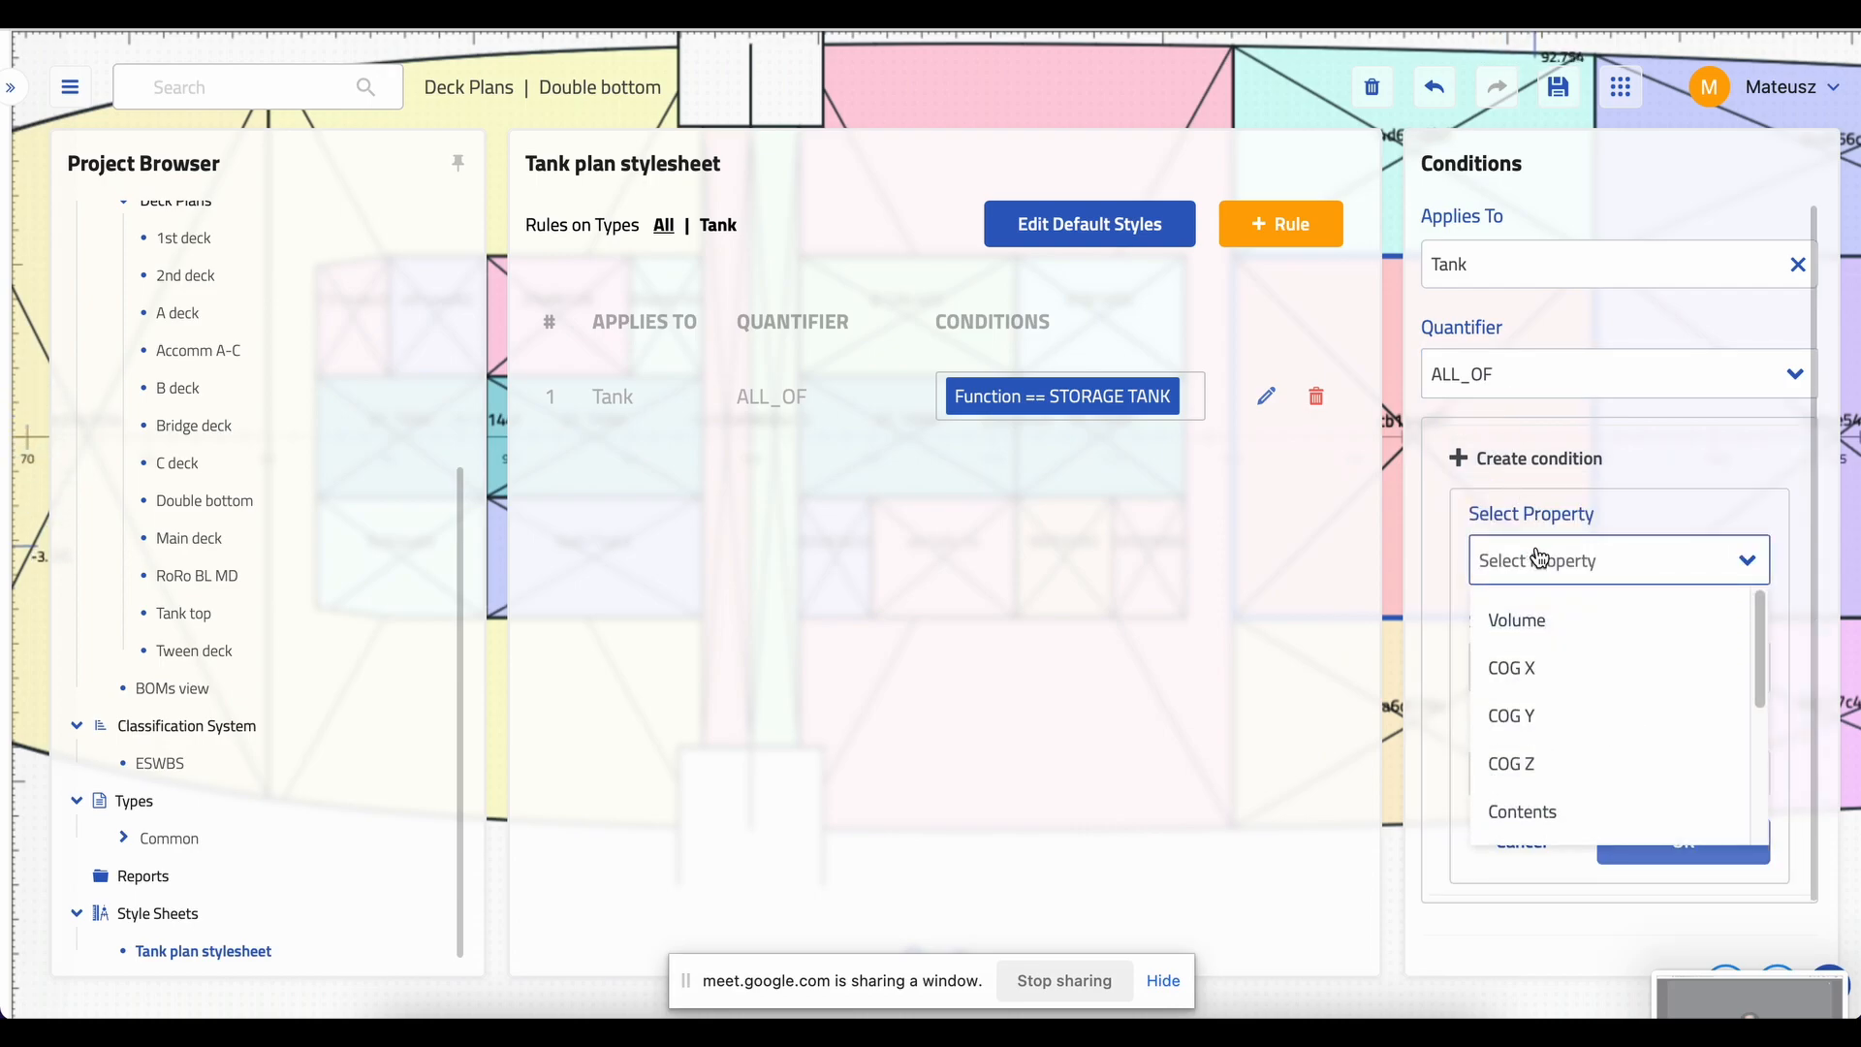
scroll(1536, 669, down, 3)
click(1541, 510)
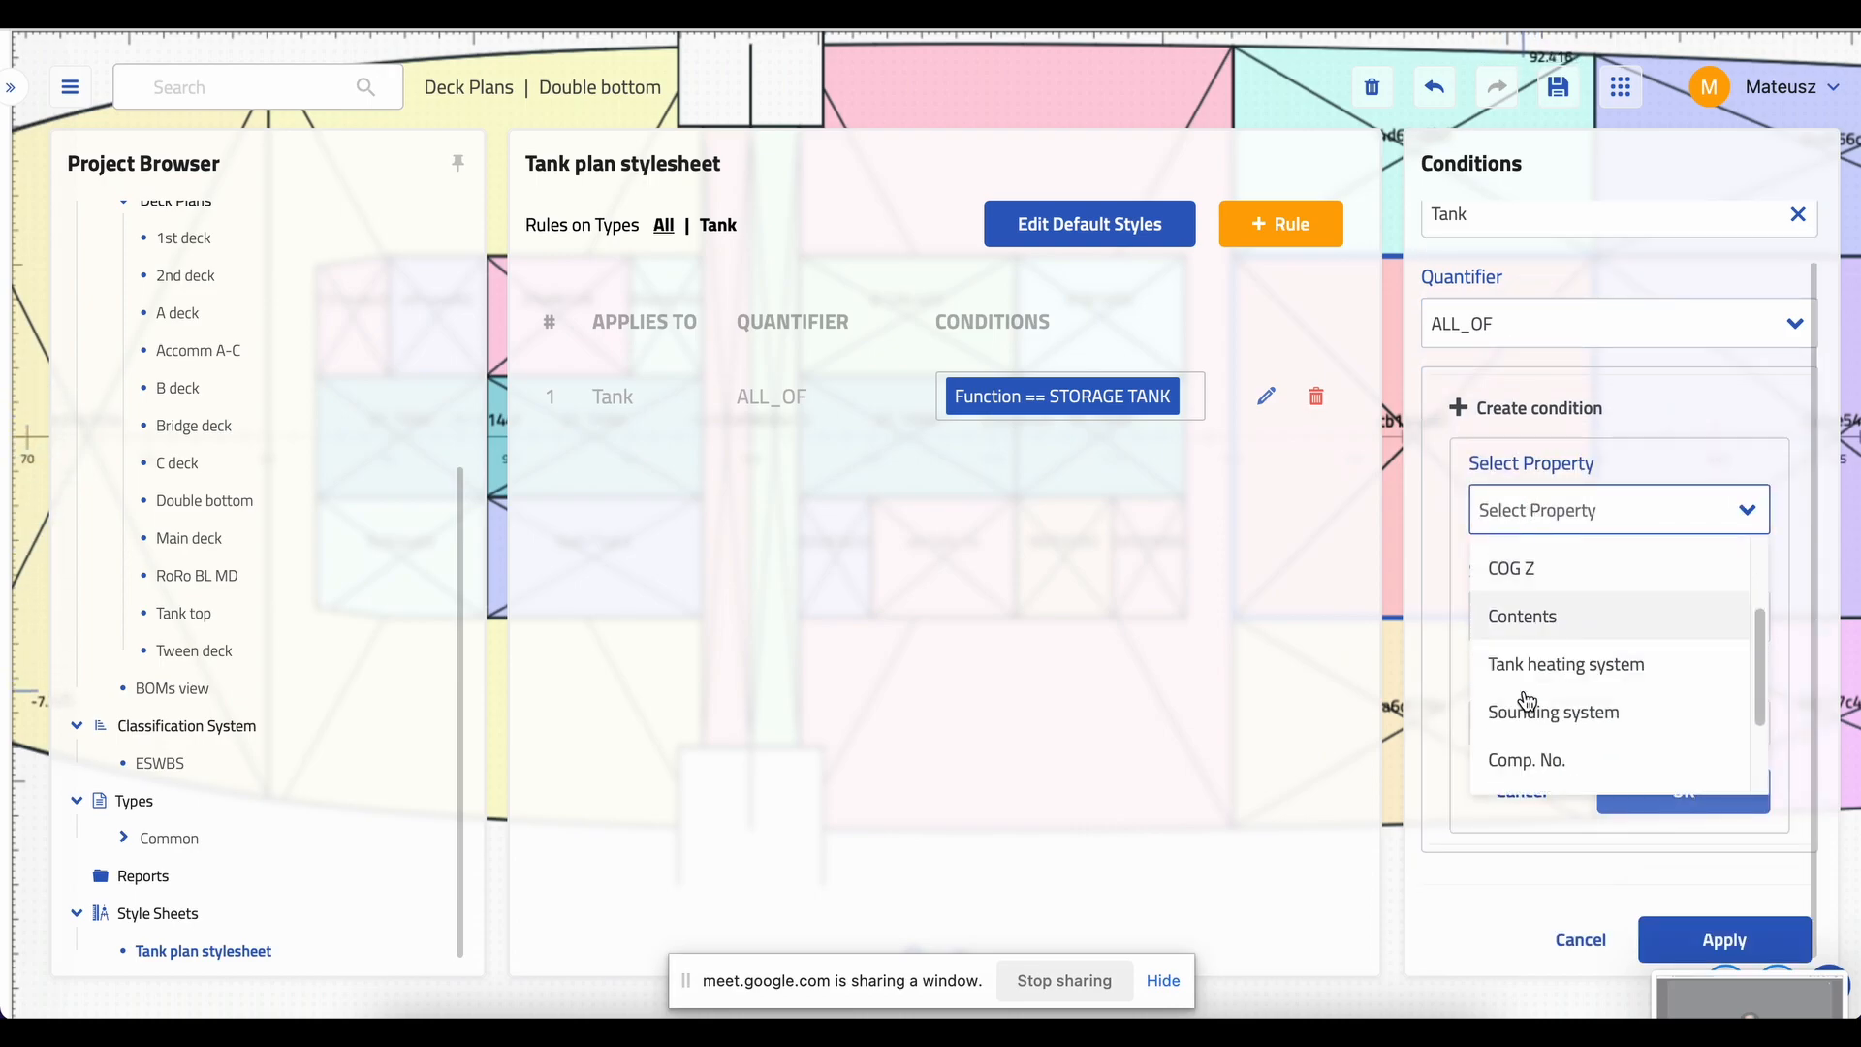
scroll(1537, 663, down, 2)
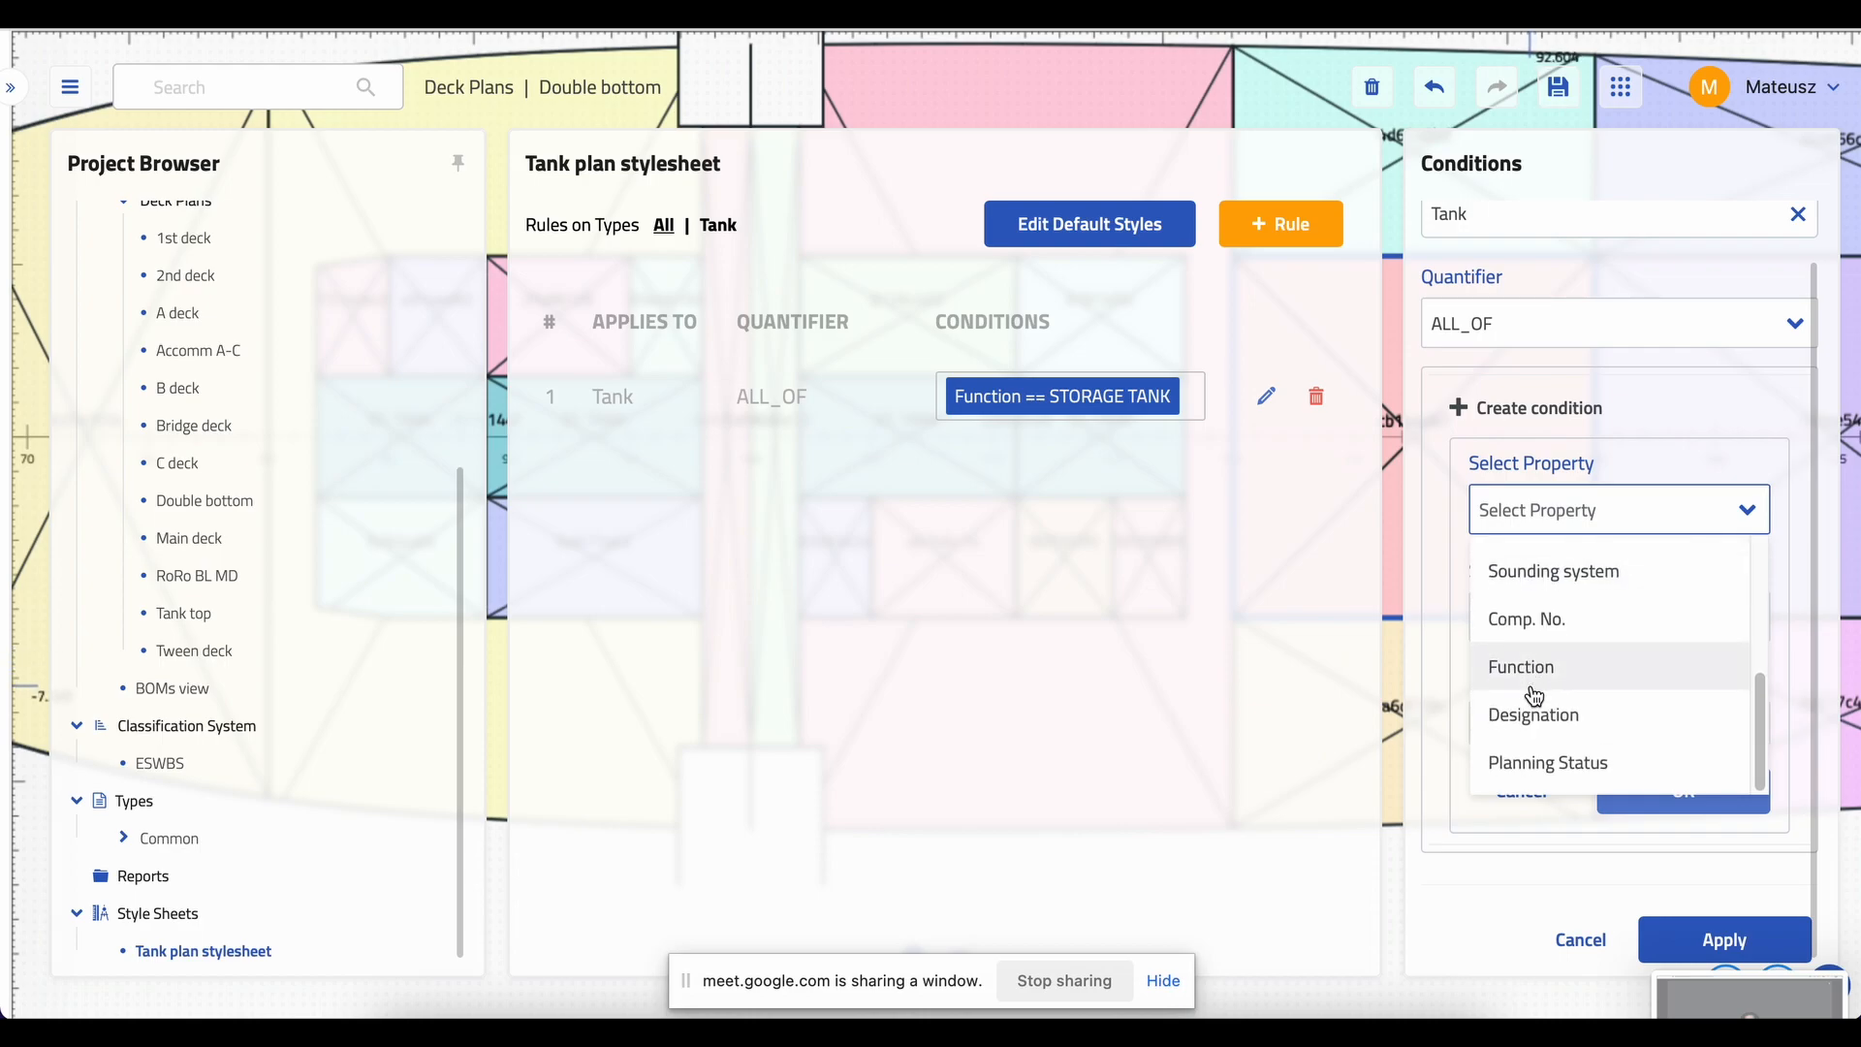
click(1526, 665)
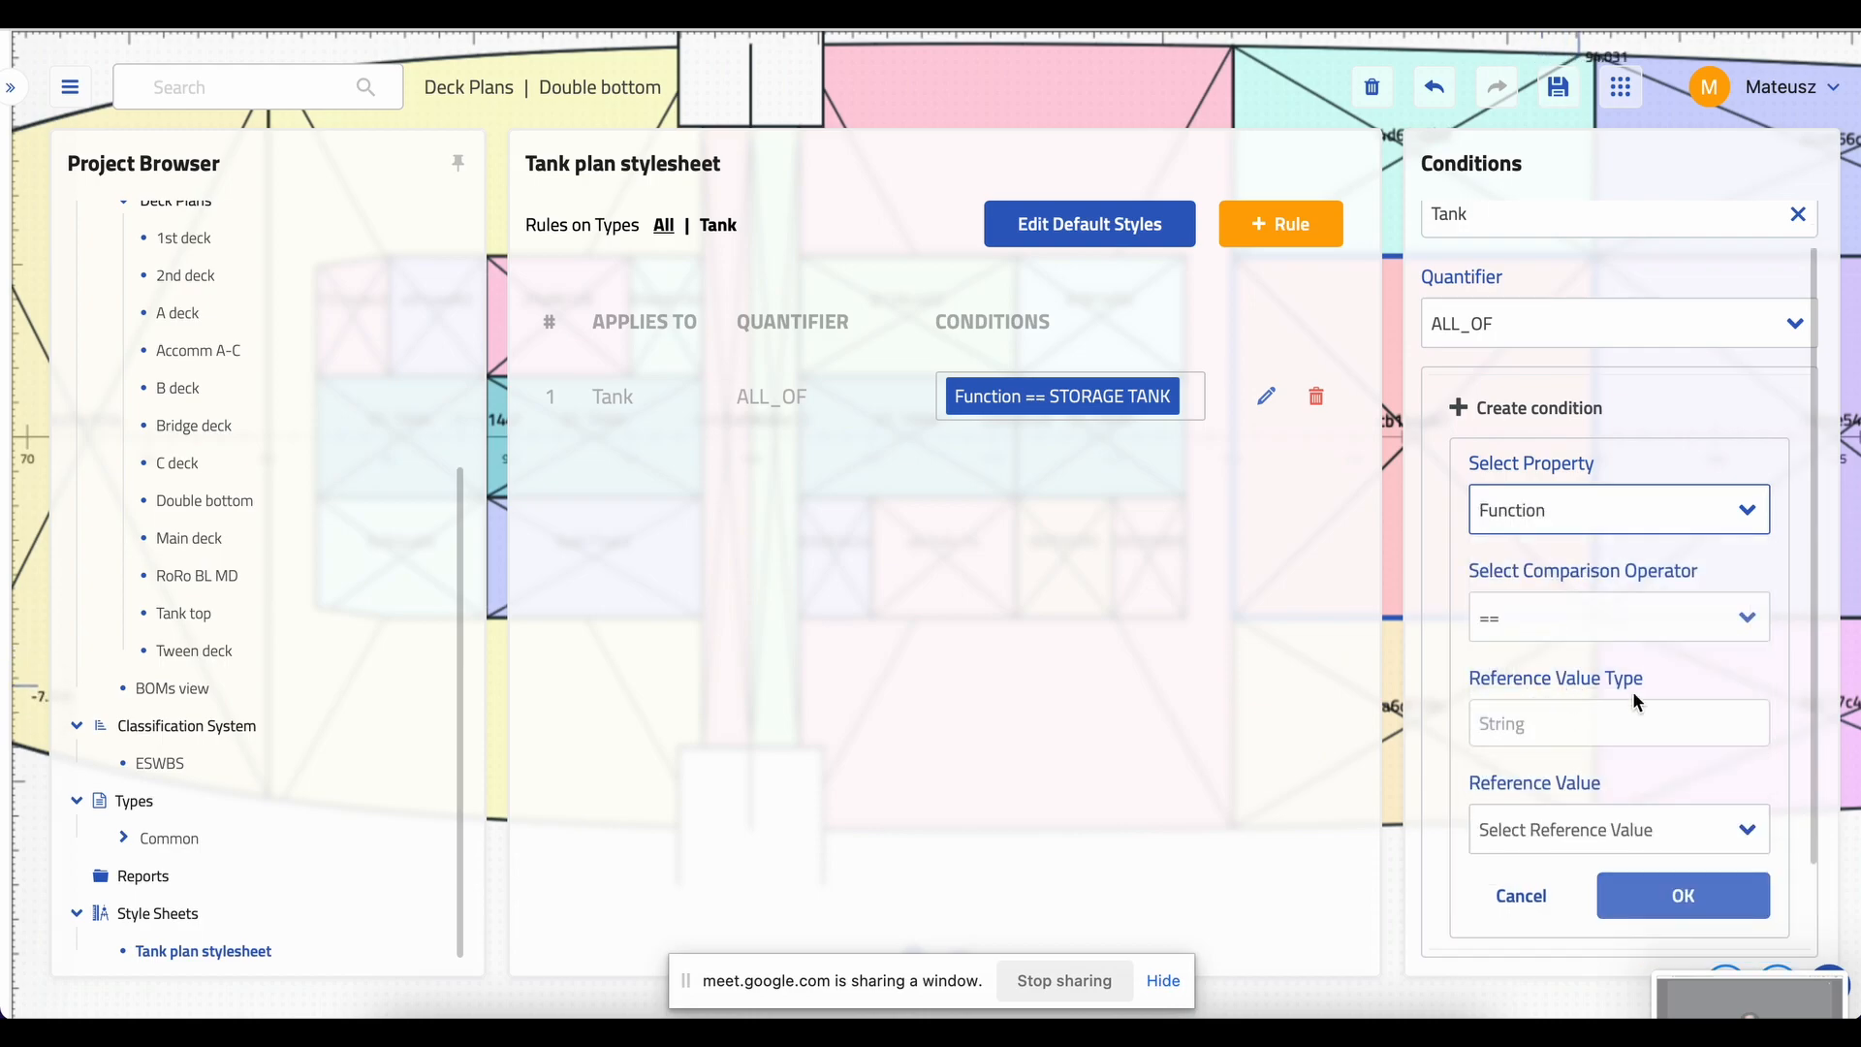
- Set the Function condition's reference value to CROSSOVER TANK and apply the rule
scroll(1793, 647, down, 1)
scroll(1793, 648, down, 2)
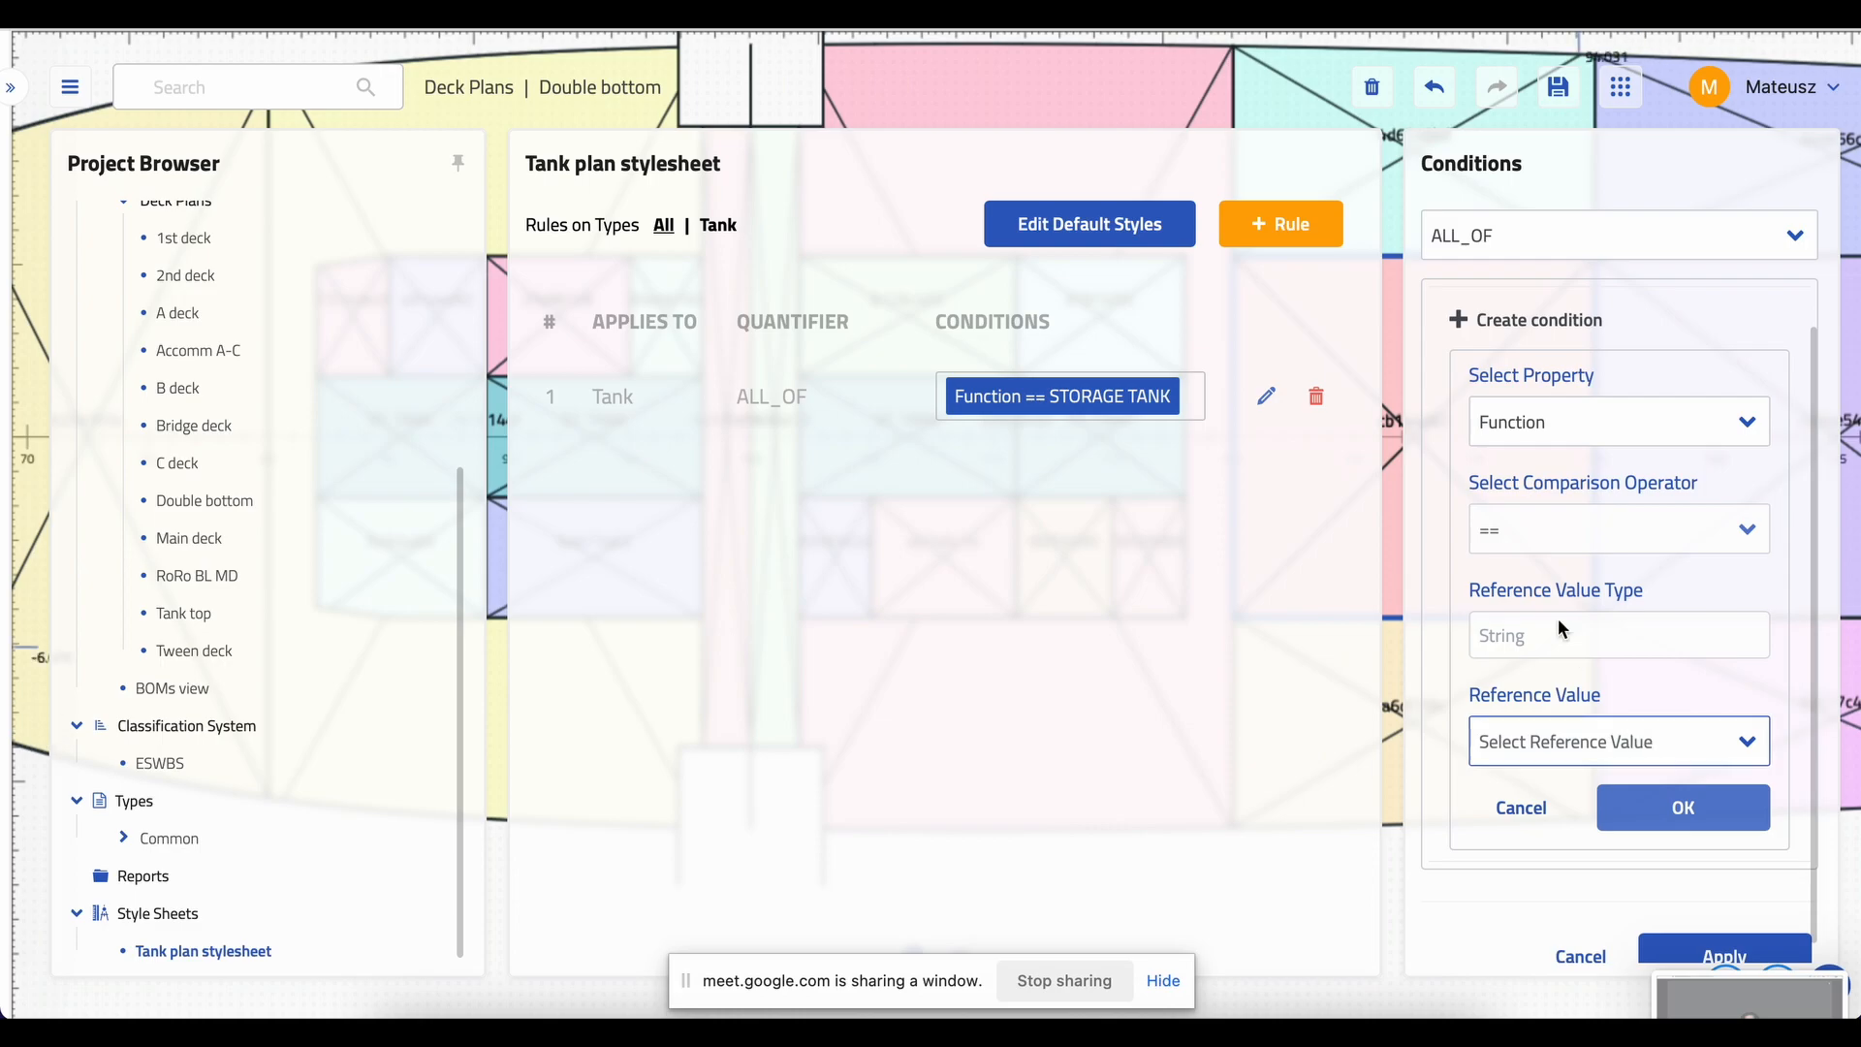
click(1606, 744)
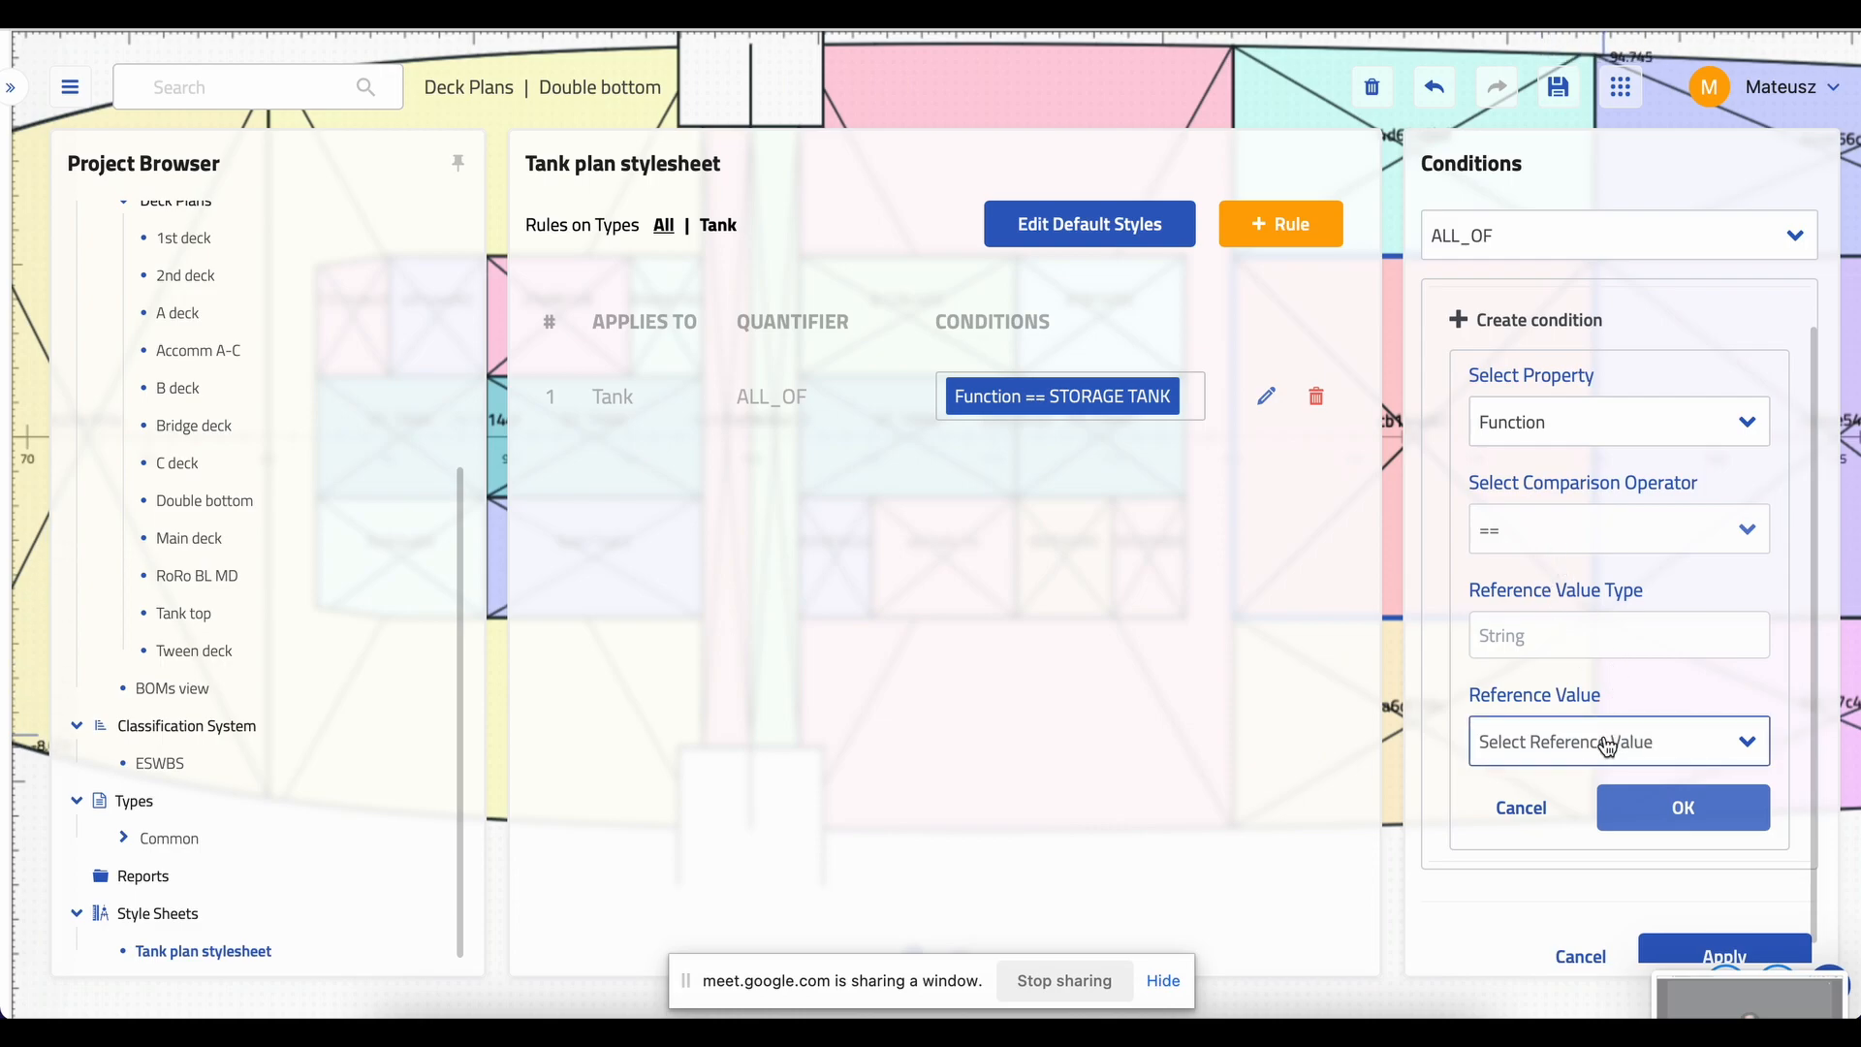
scroll(1611, 747, down, 1)
click(1611, 746)
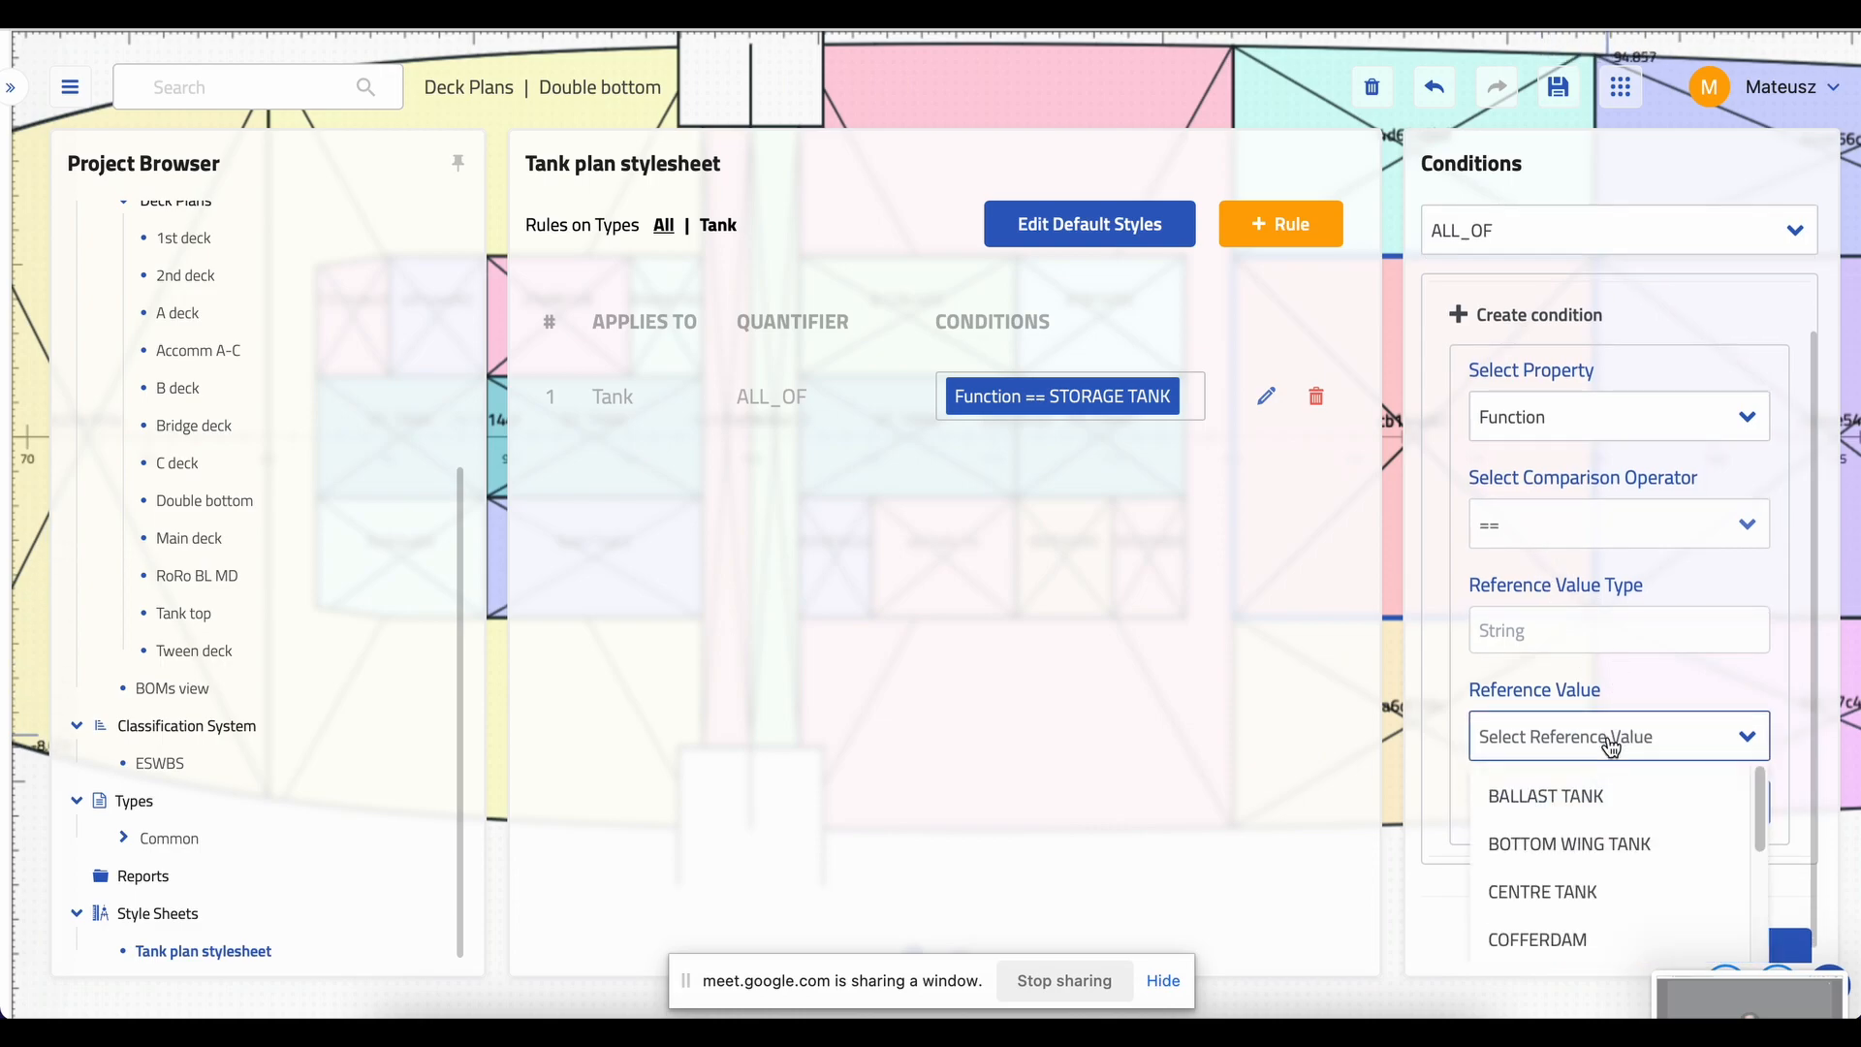
scroll(1601, 824, down, 2)
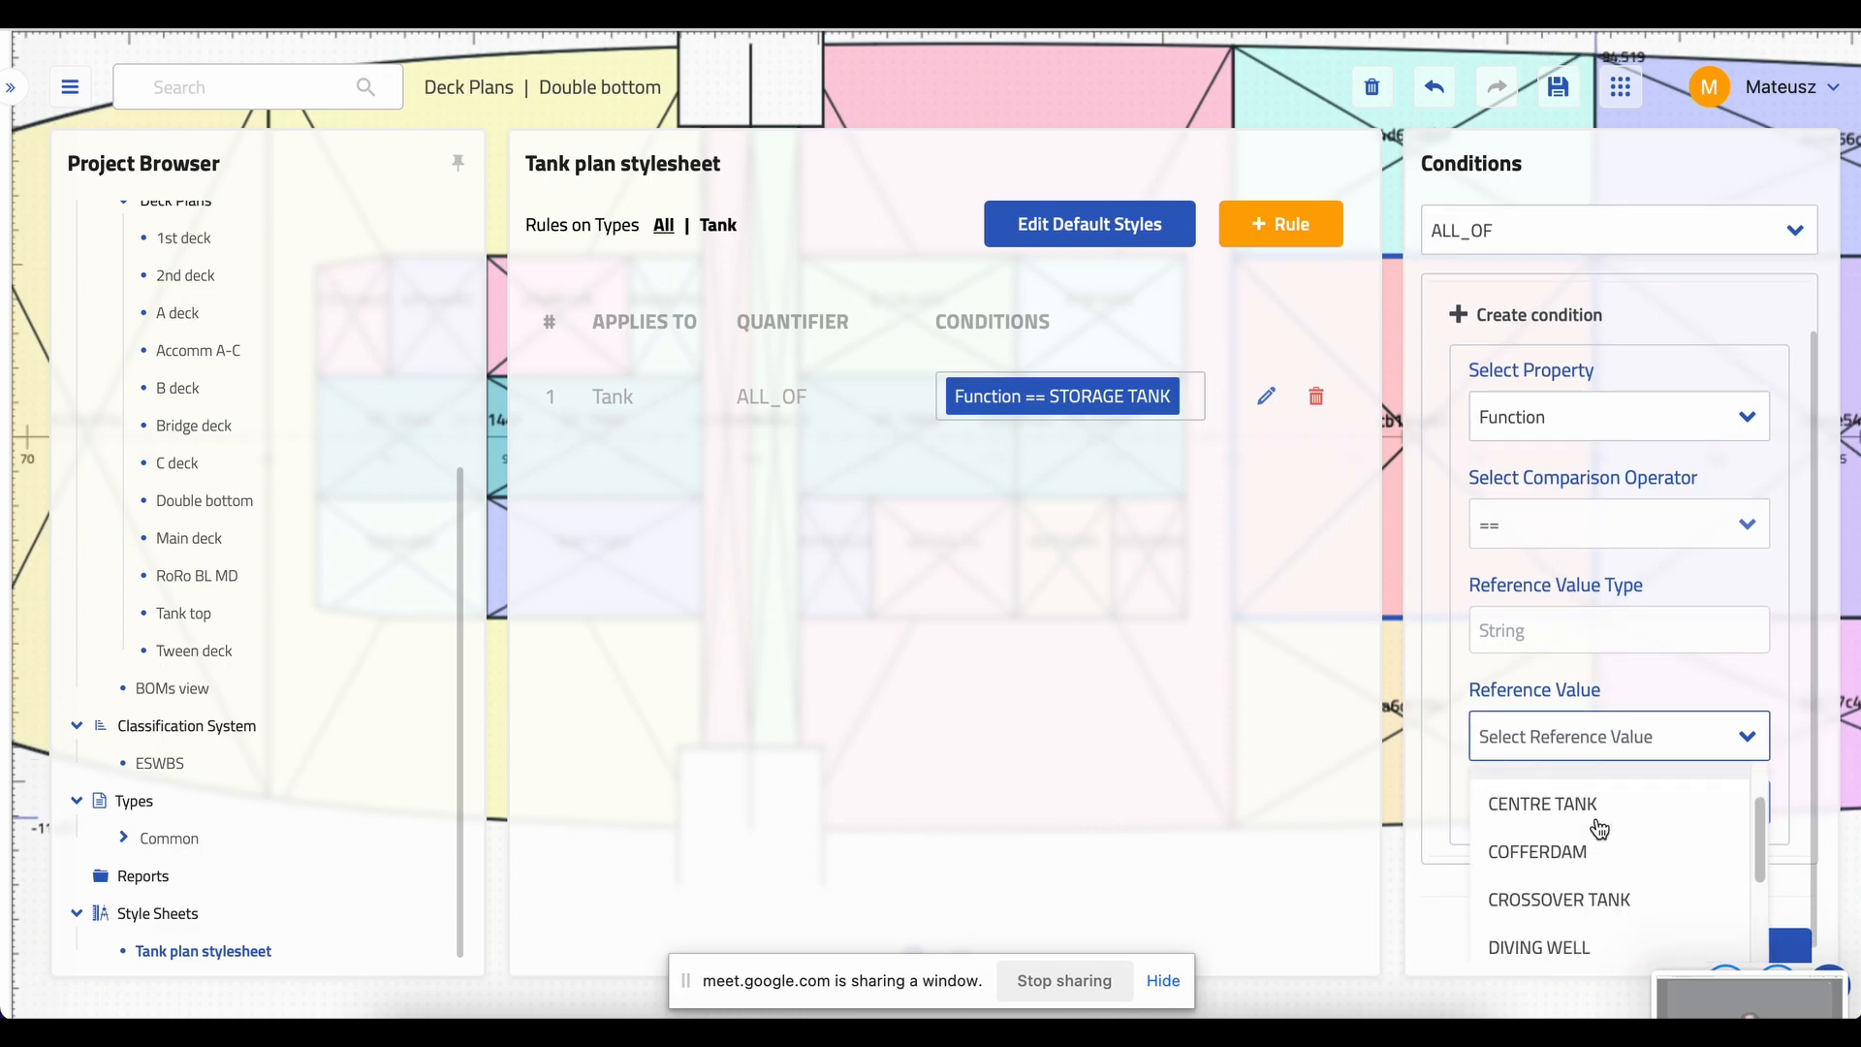
click(1600, 896)
click(1649, 814)
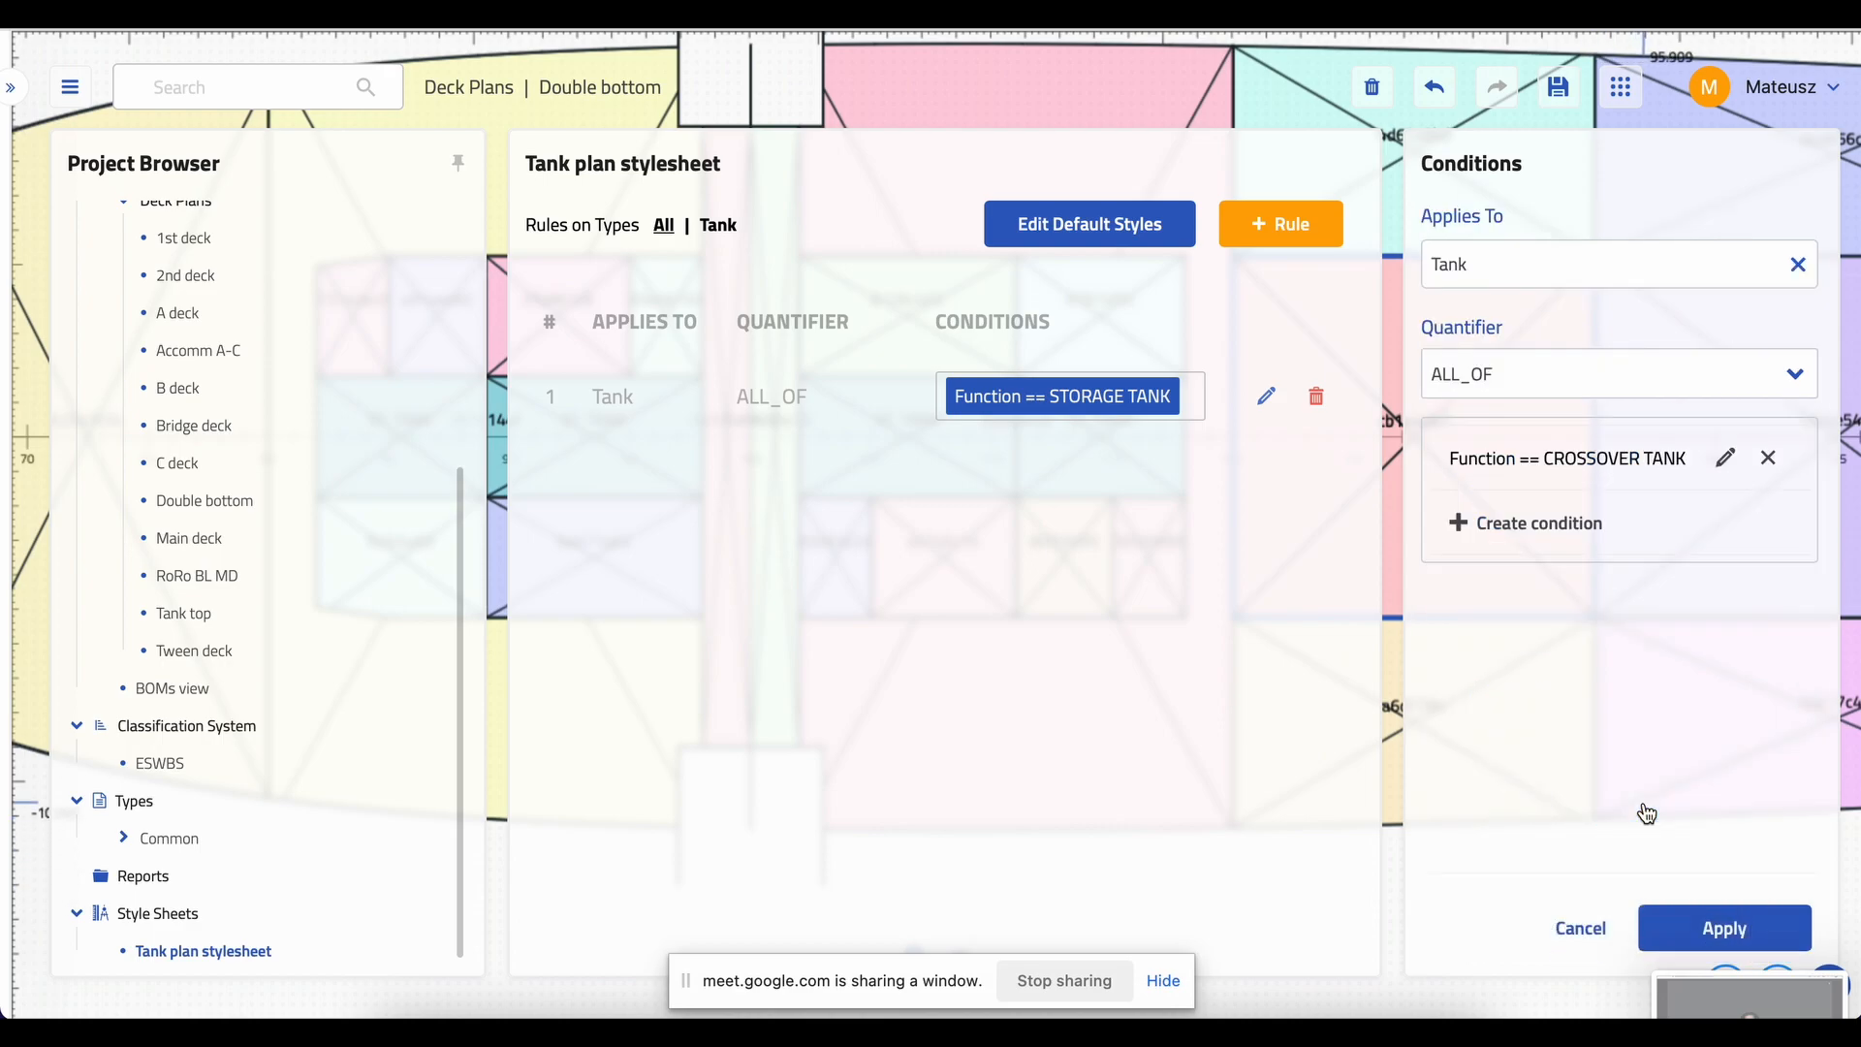
click(1722, 921)
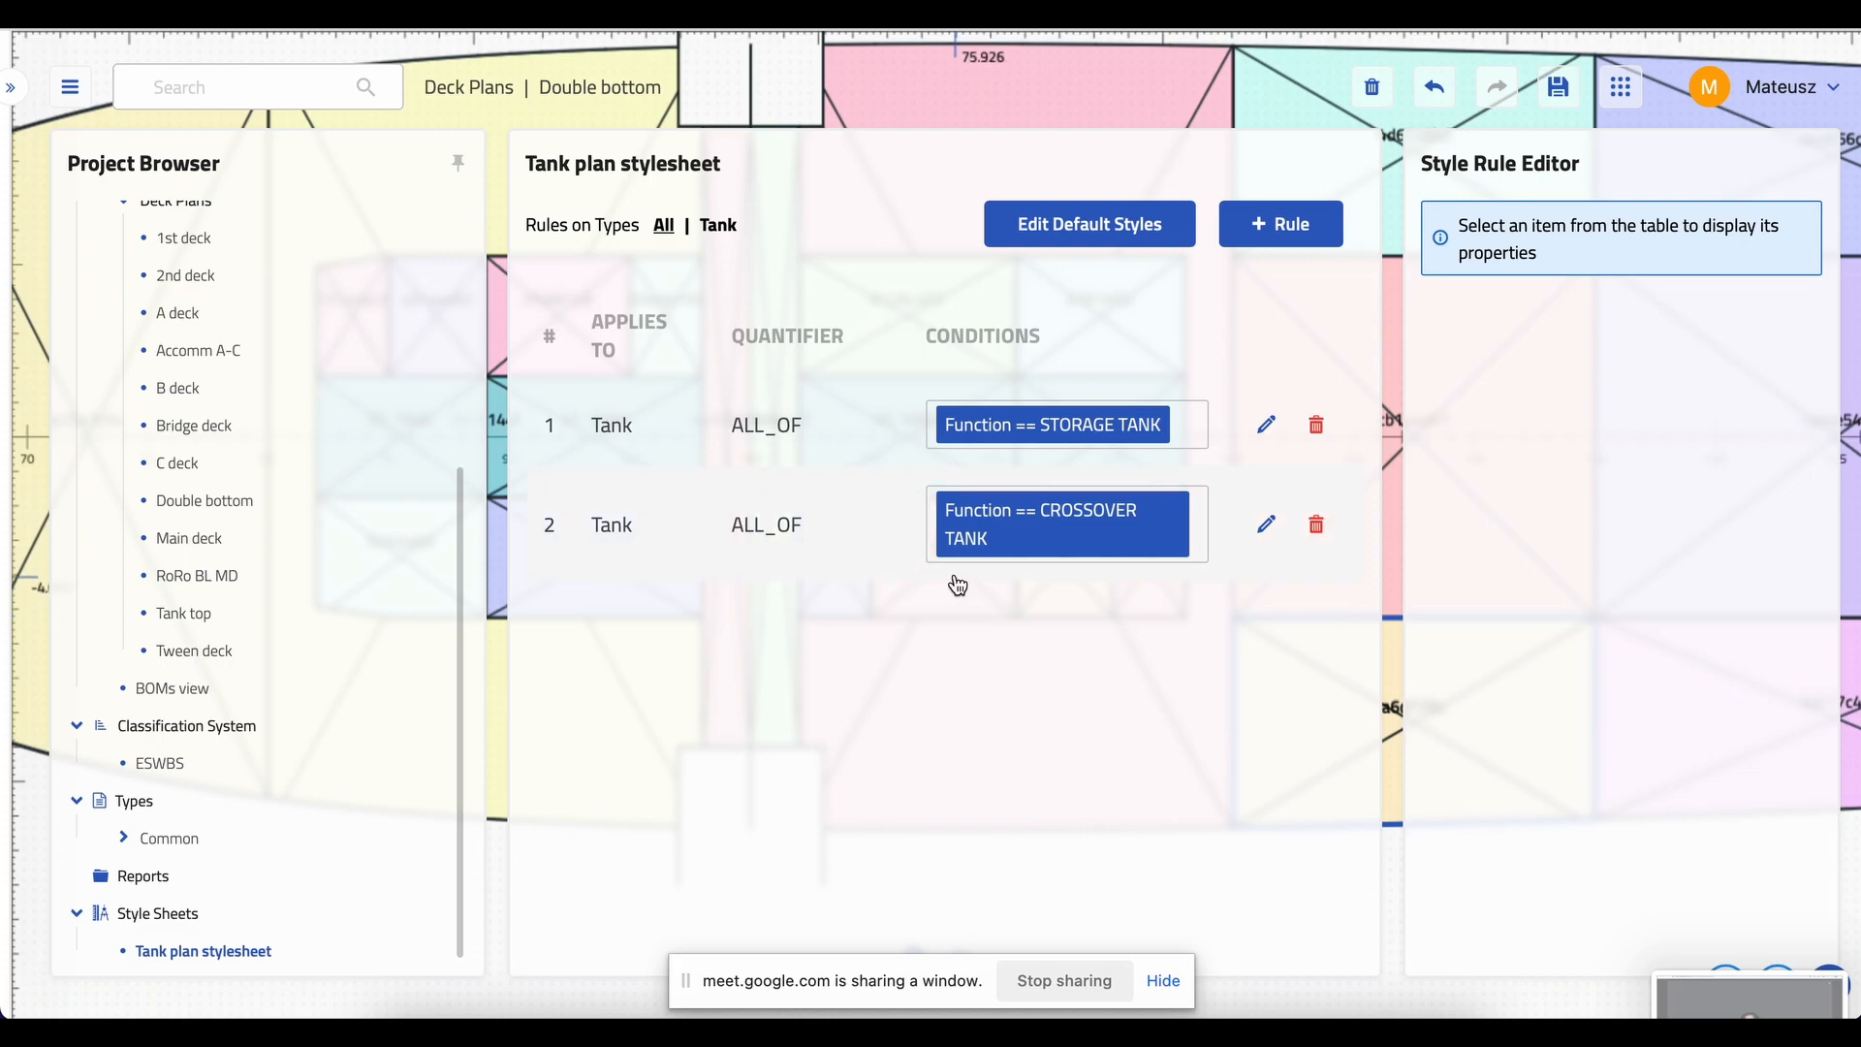
- Give the crossover tank rule a grey fill color and the label "CROSS", and apply the style
click(882, 546)
click(1456, 378)
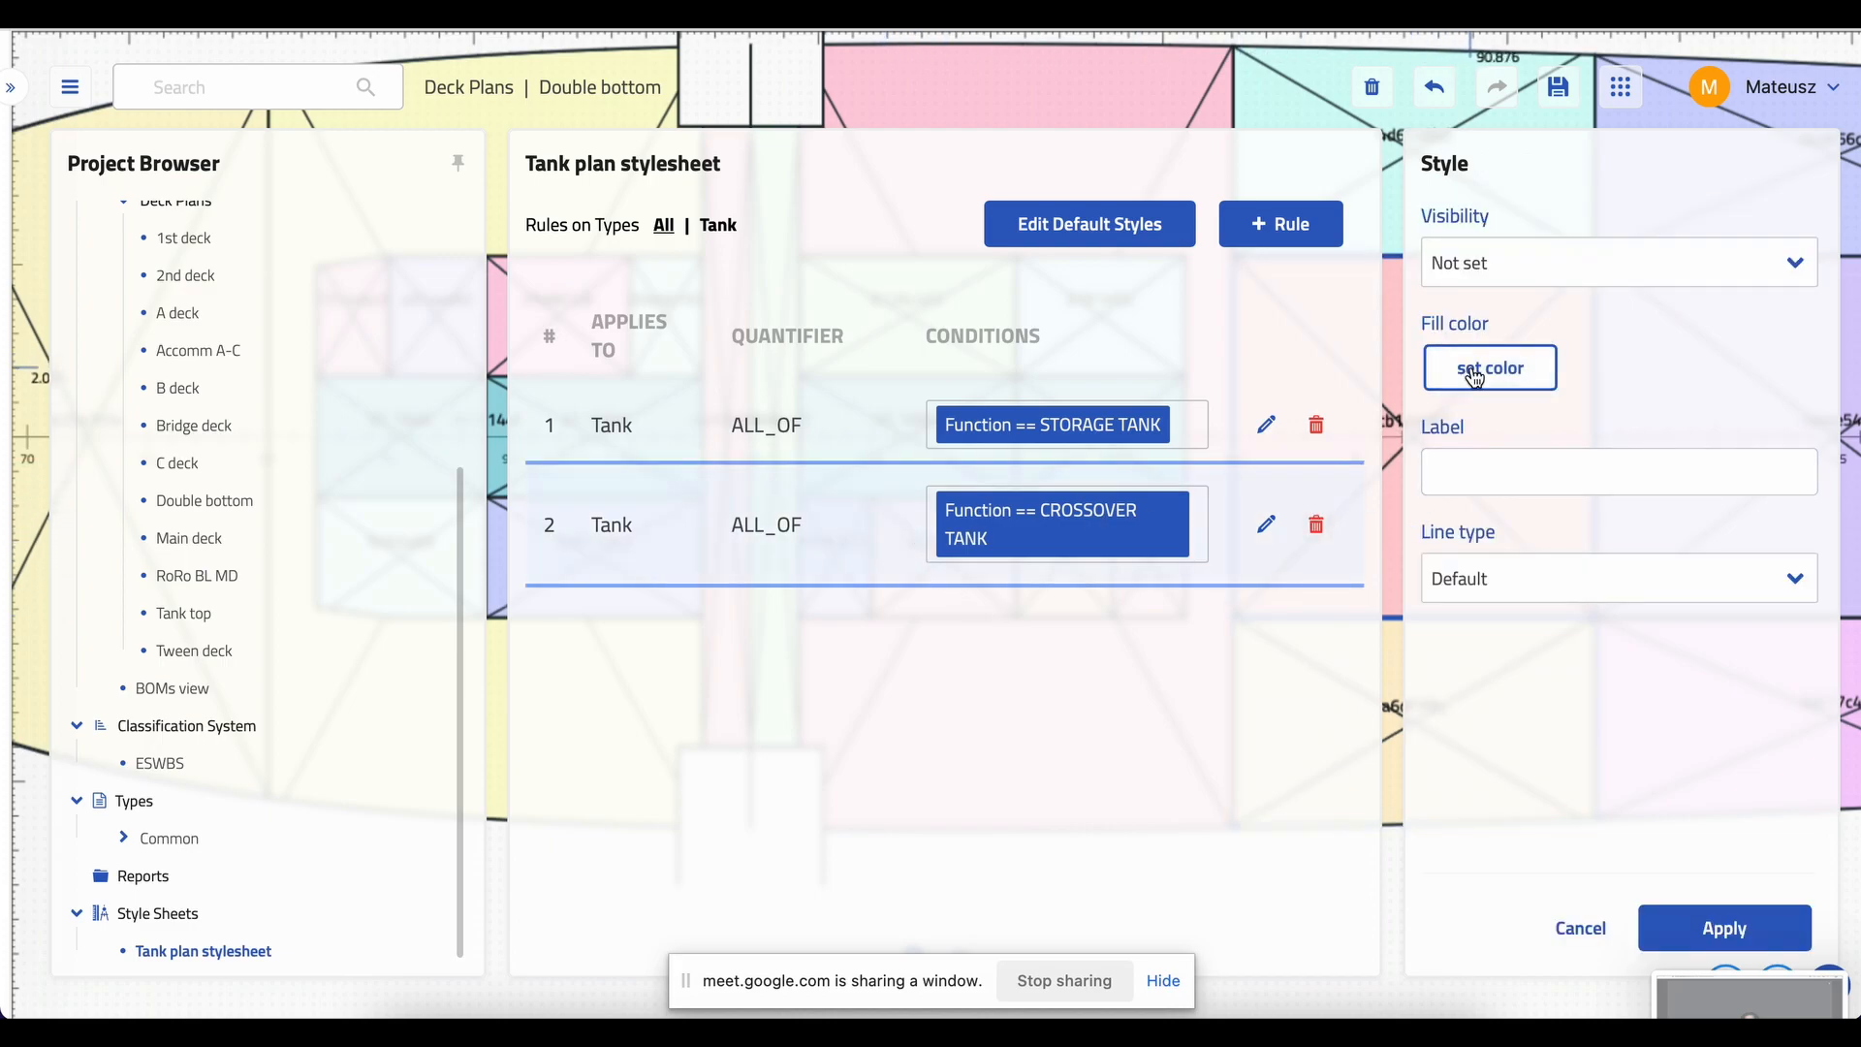
click(1441, 363)
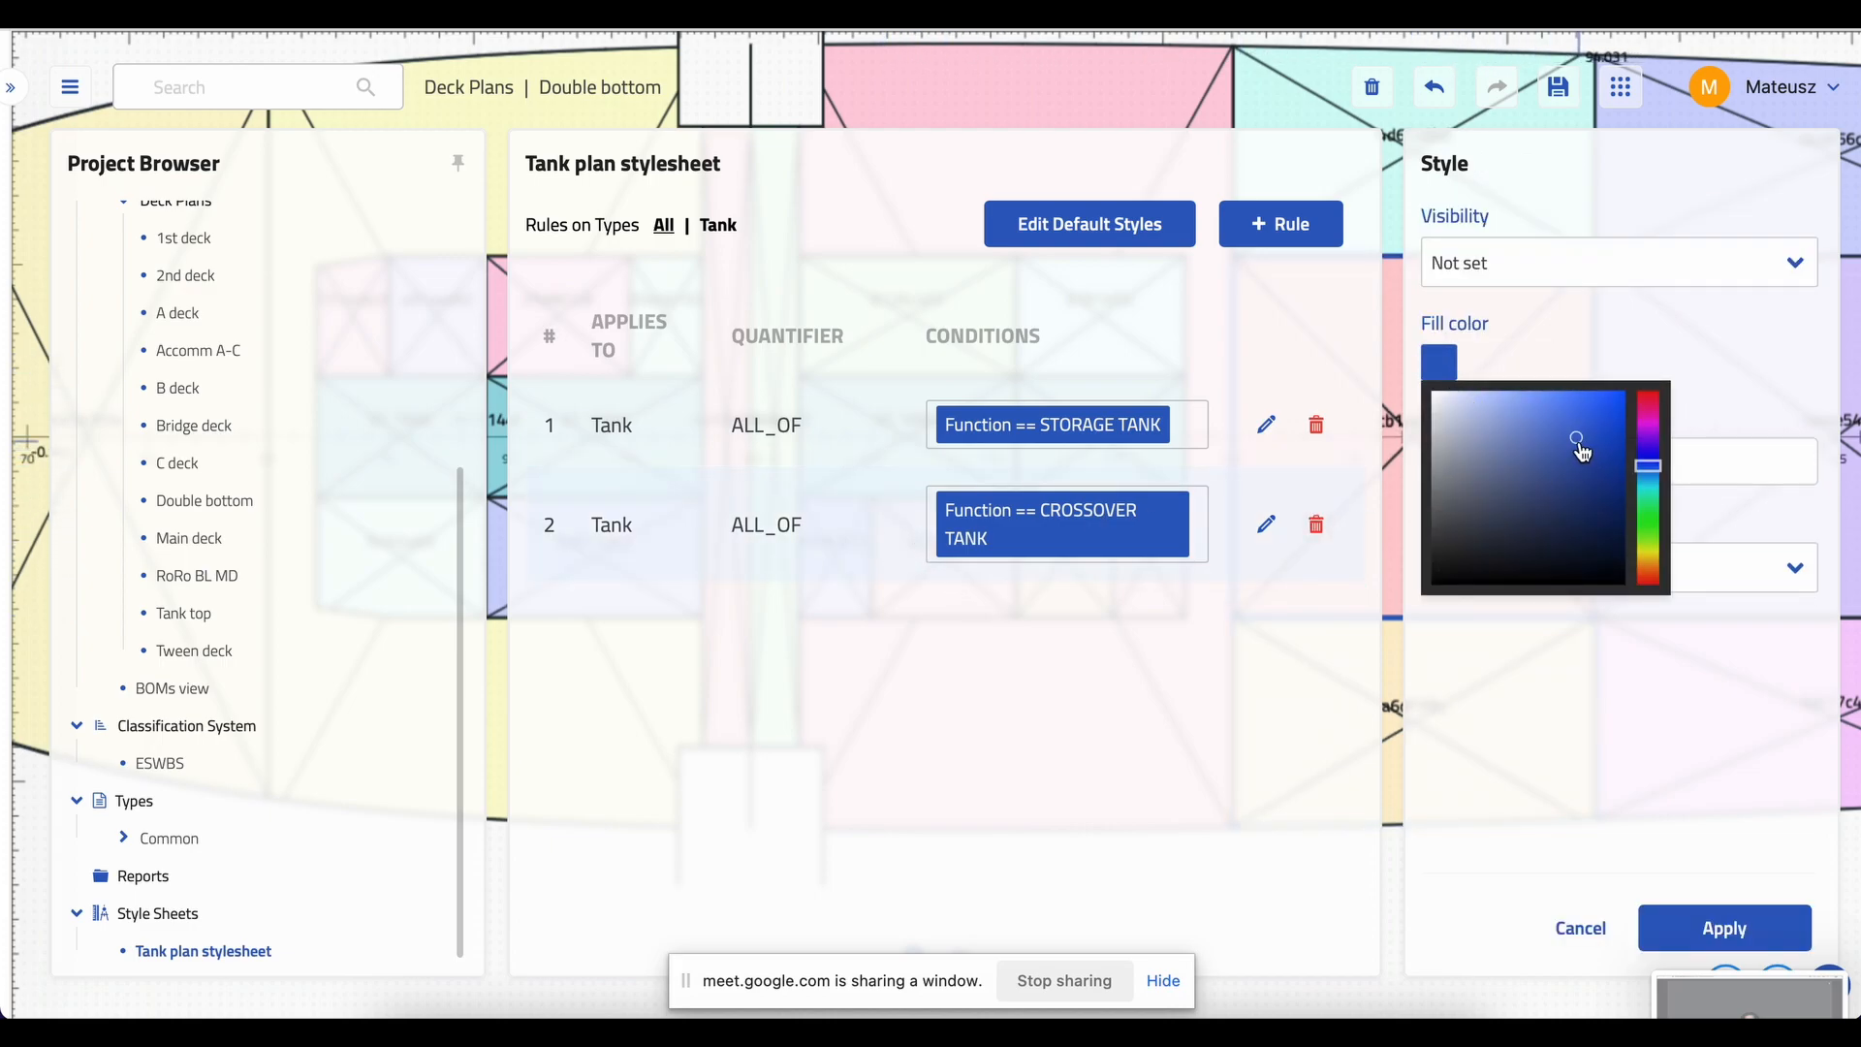
mouse_move(1580, 446)
mouse_down()
mouse_move(1456, 438)
mouse_move(1433, 480)
mouse_up()
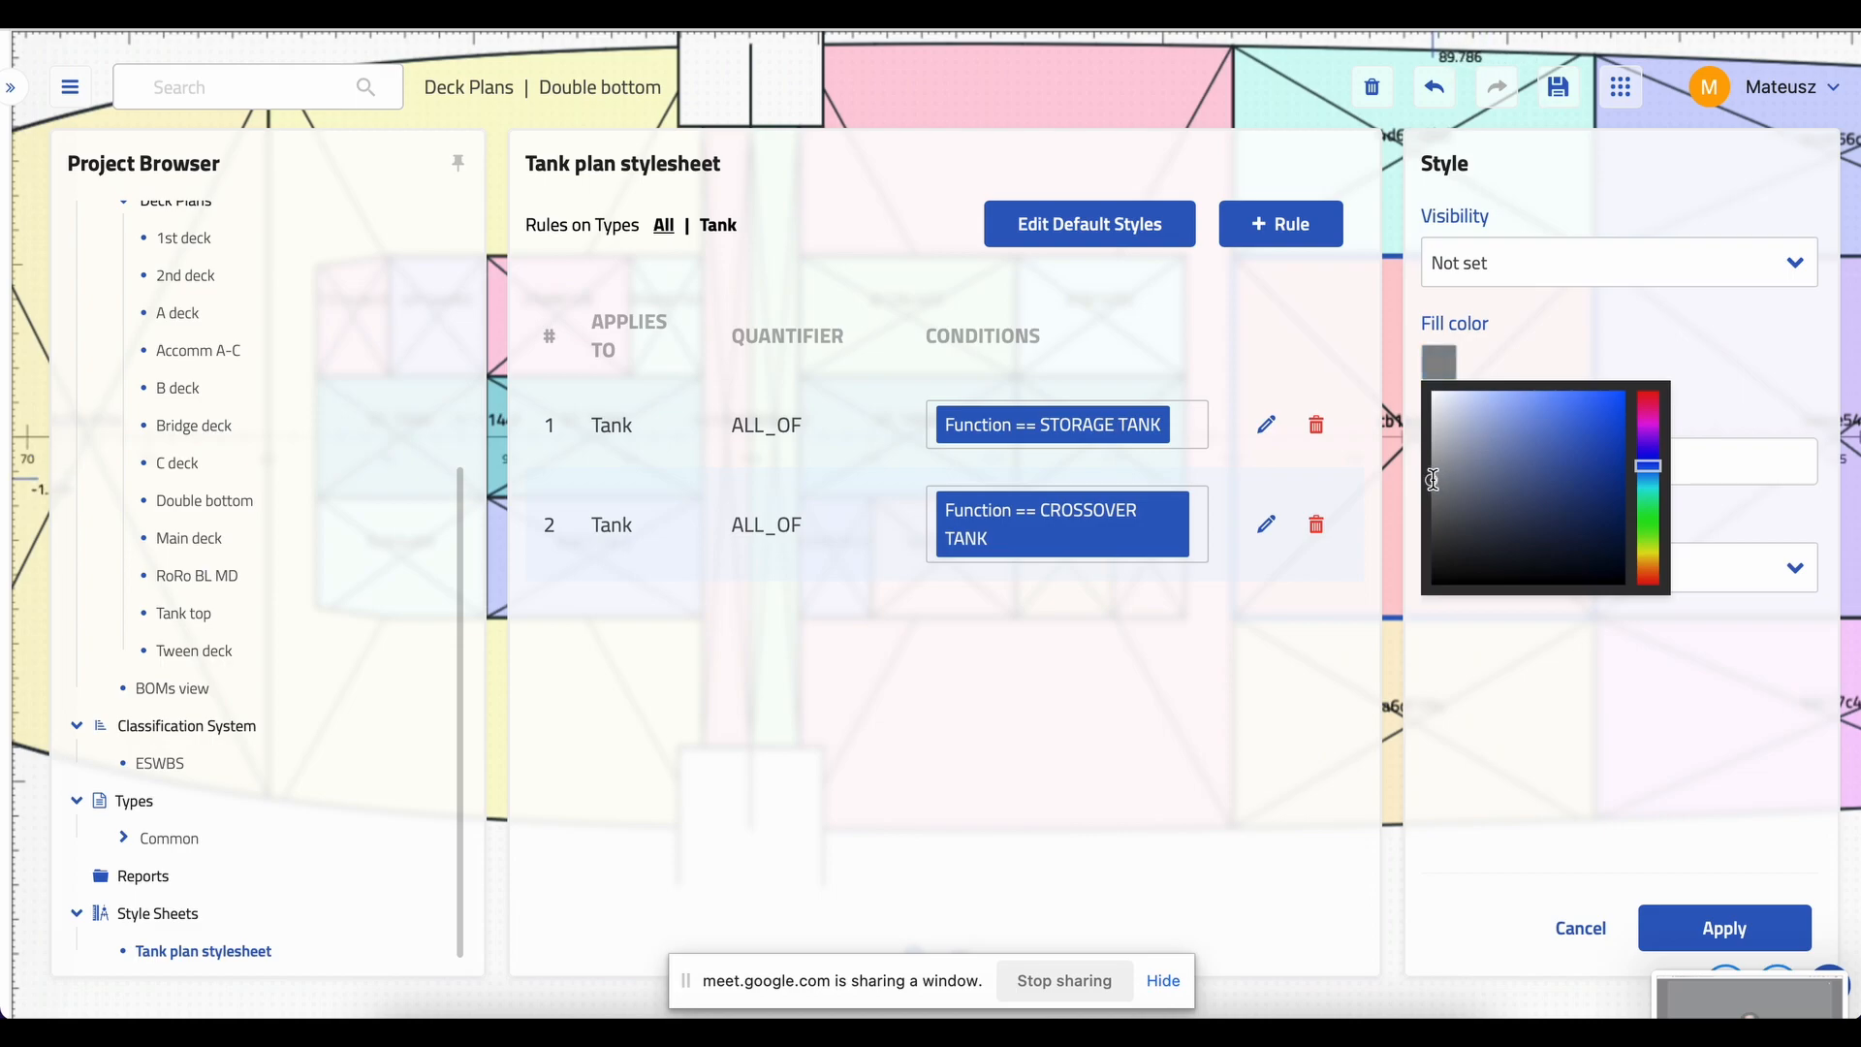
click(1708, 927)
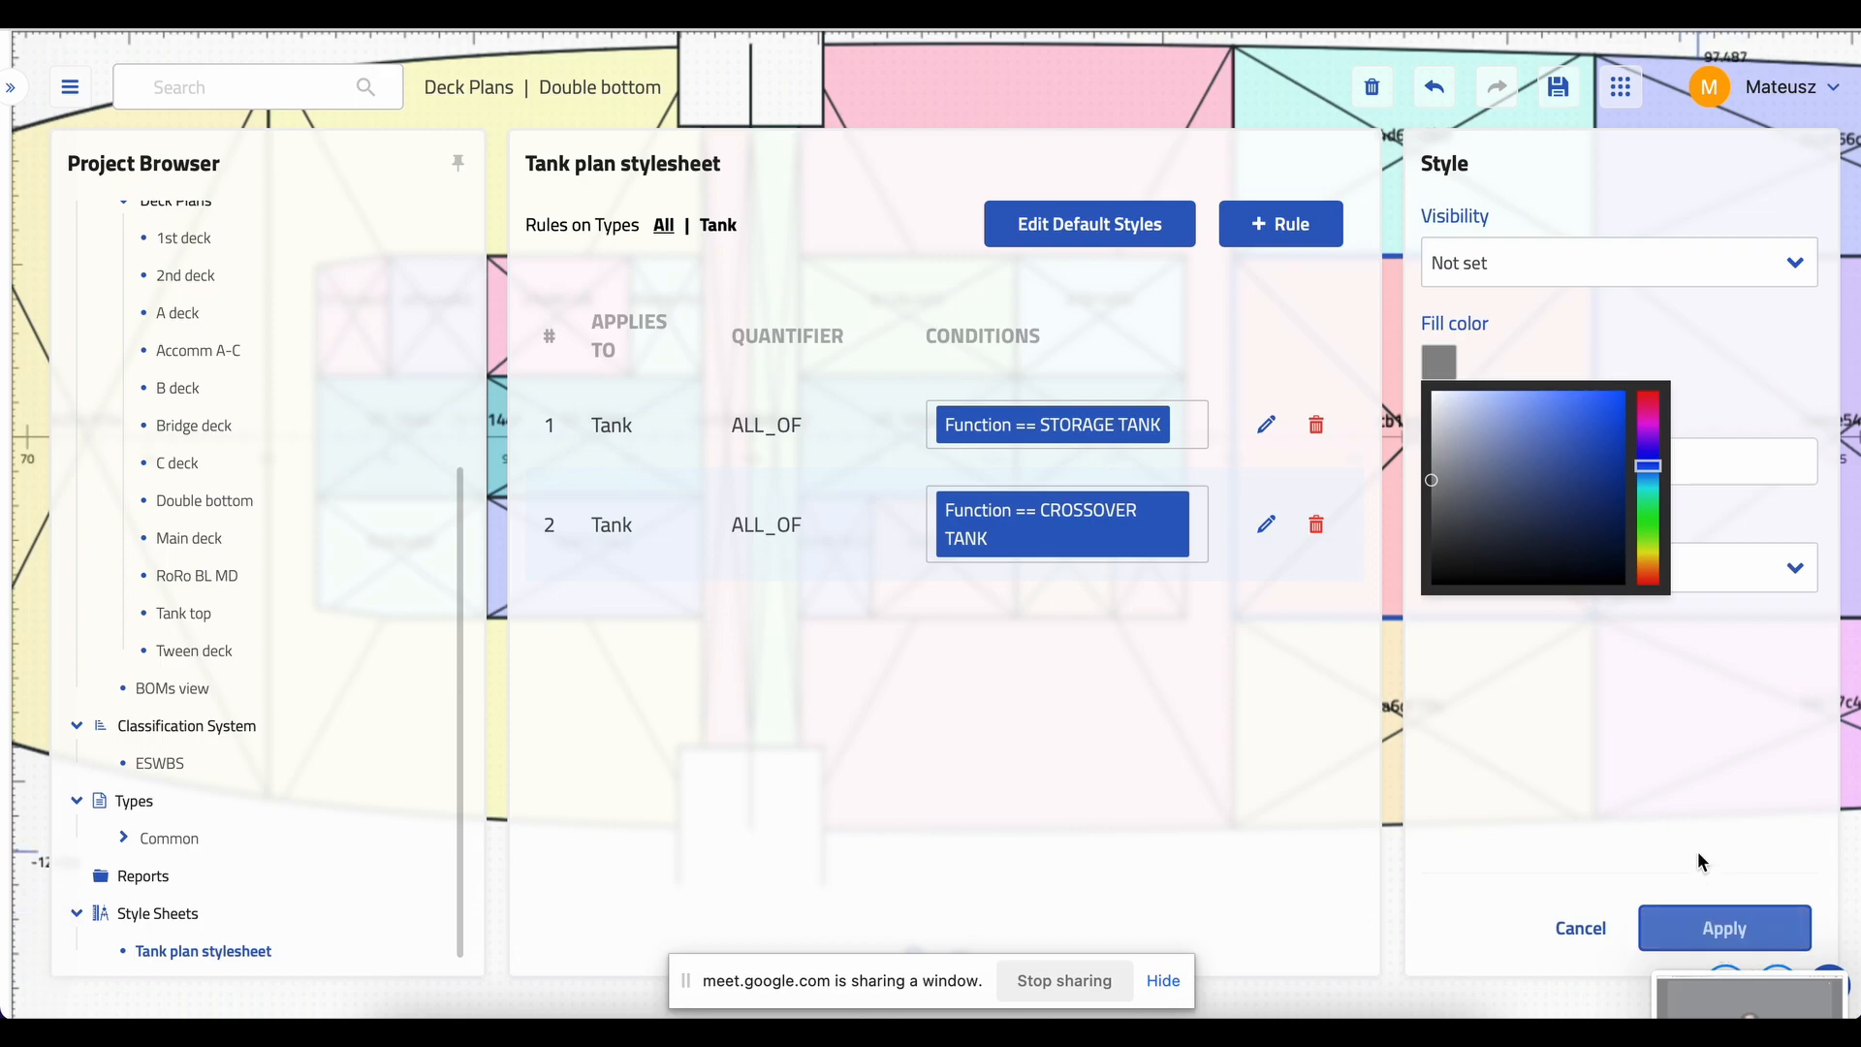
click(1614, 440)
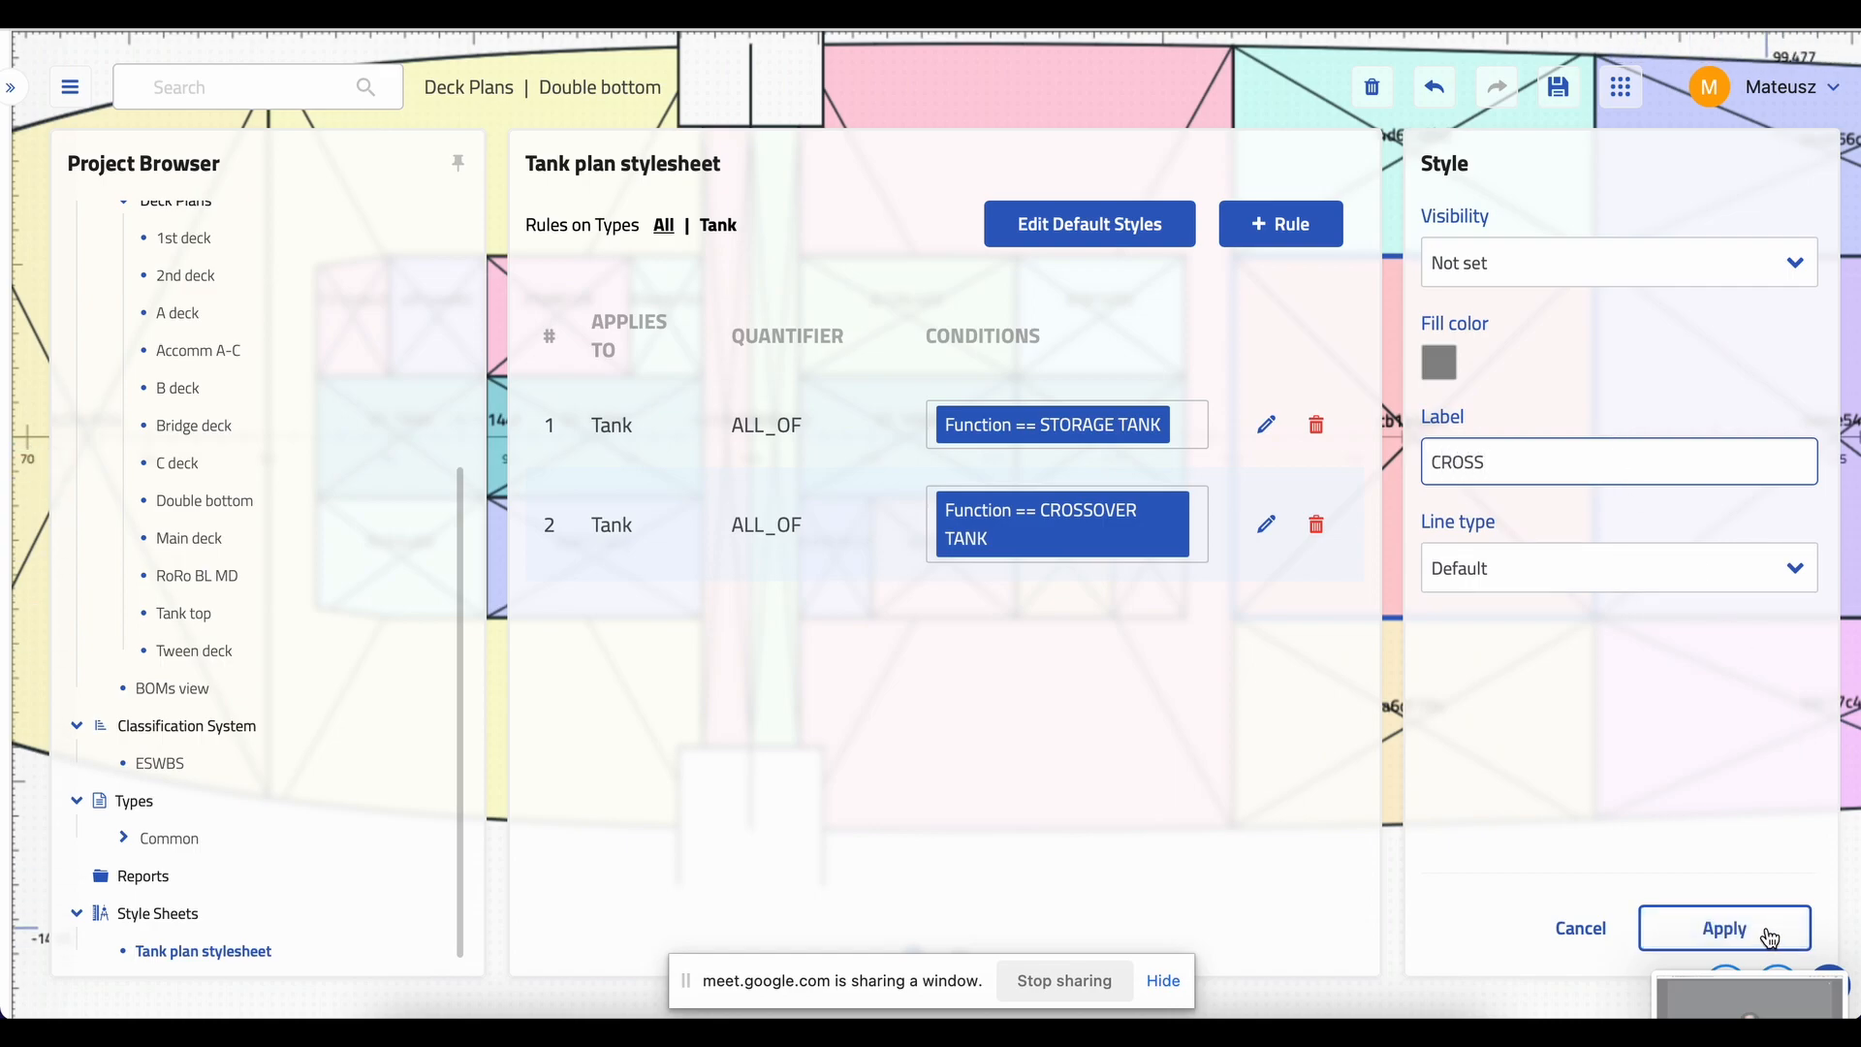
click(1725, 929)
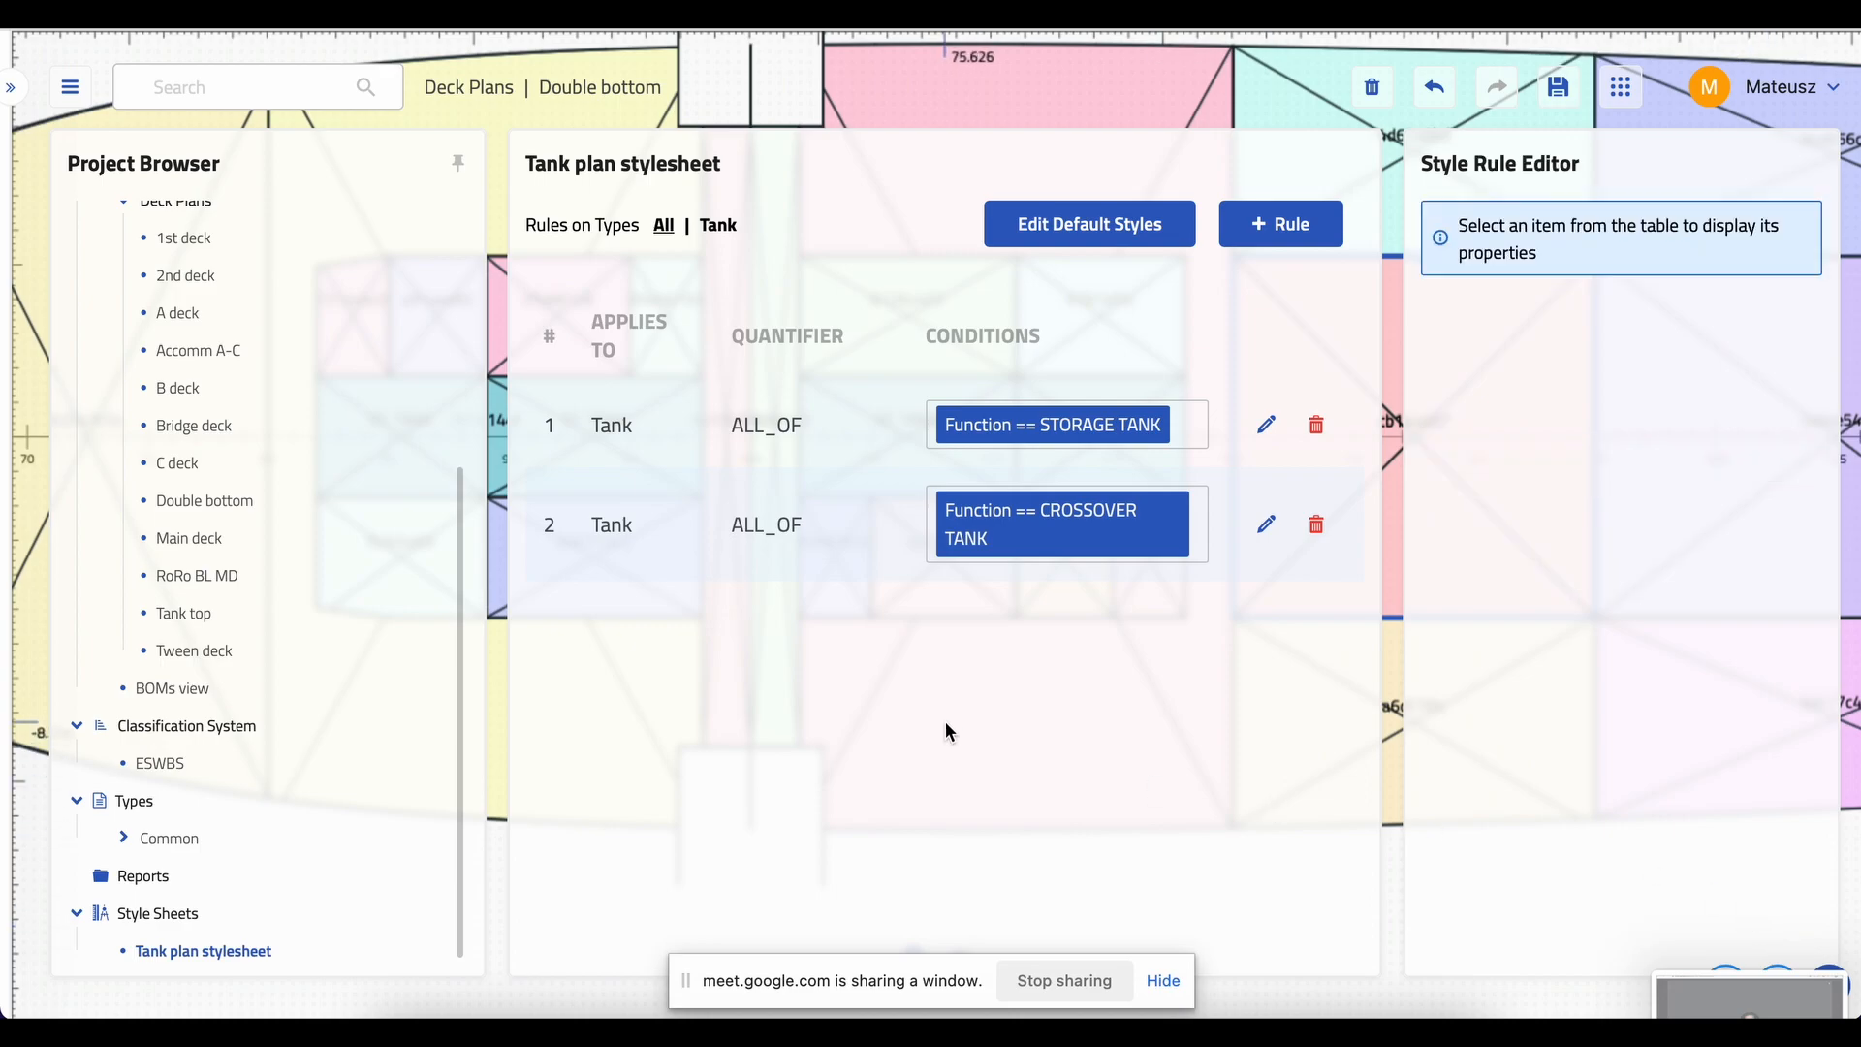
- Add a third rule to the style sheet and apply it to the Tank type
click(1270, 233)
click(1437, 264)
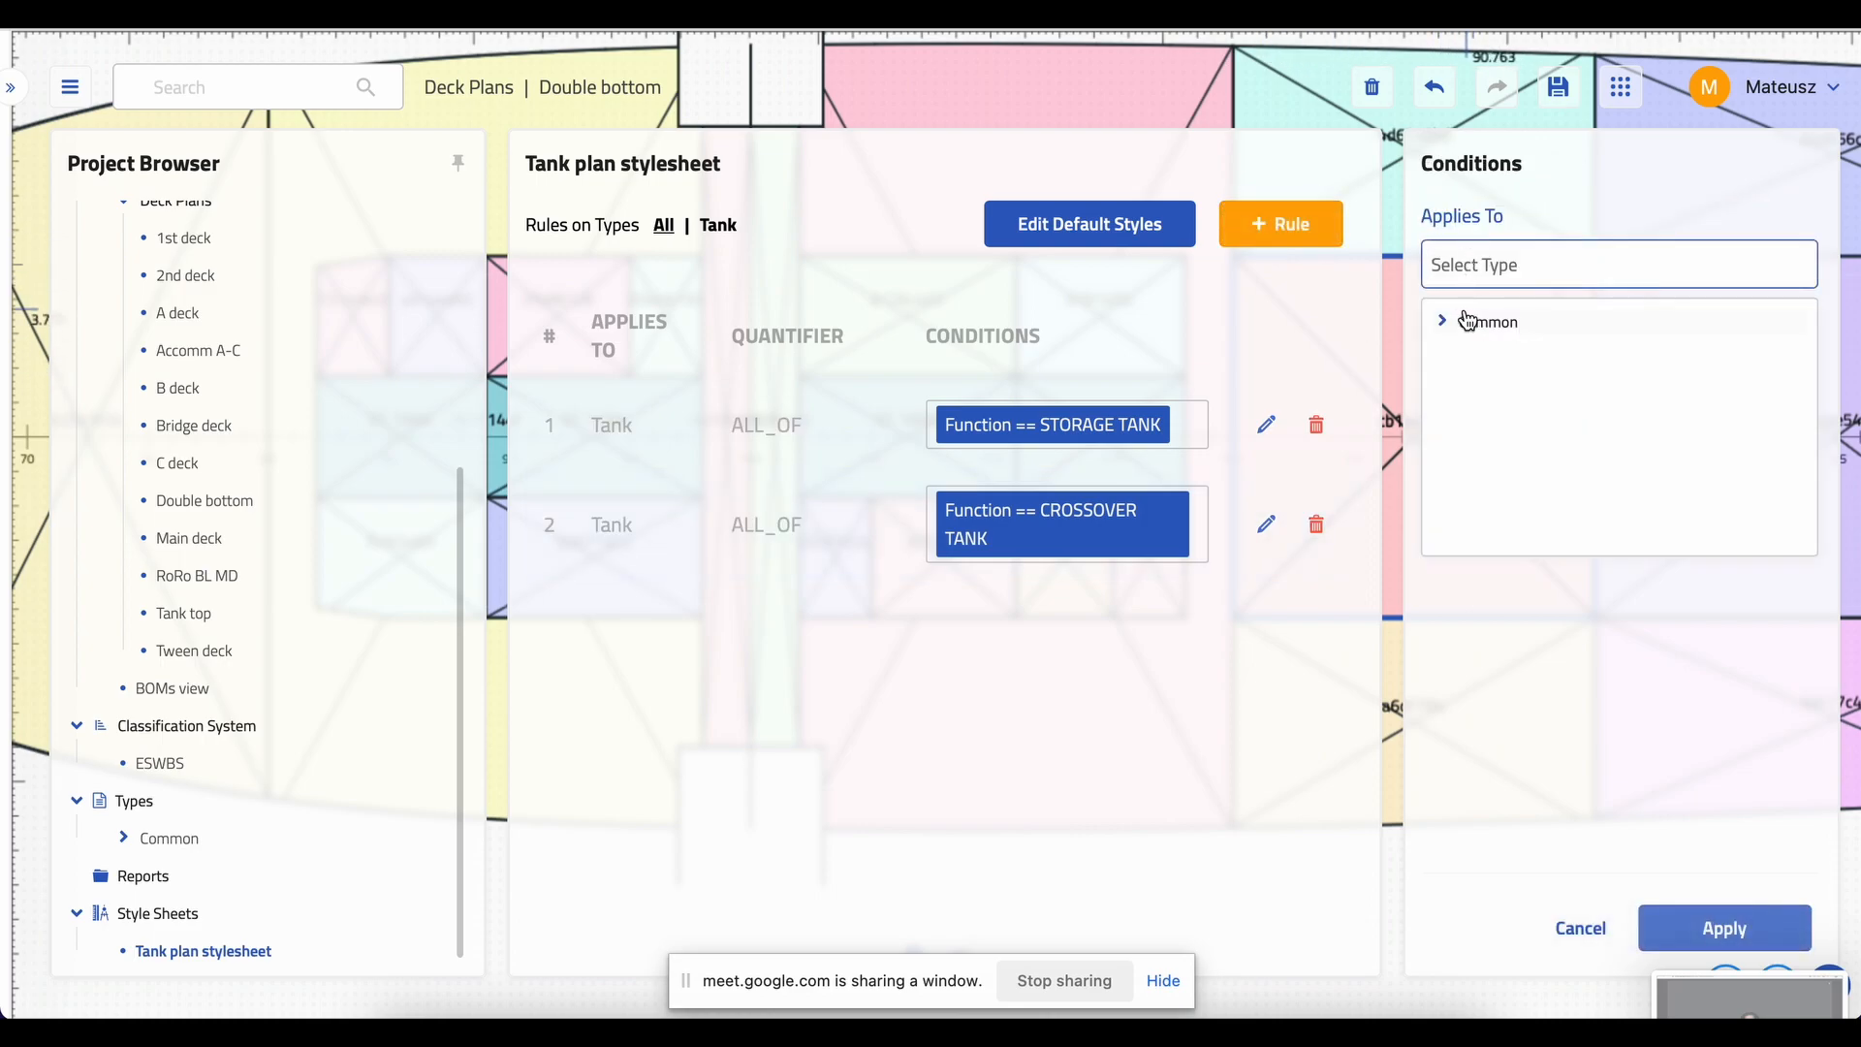
click(1443, 322)
click(1449, 266)
click(1443, 324)
click(1465, 405)
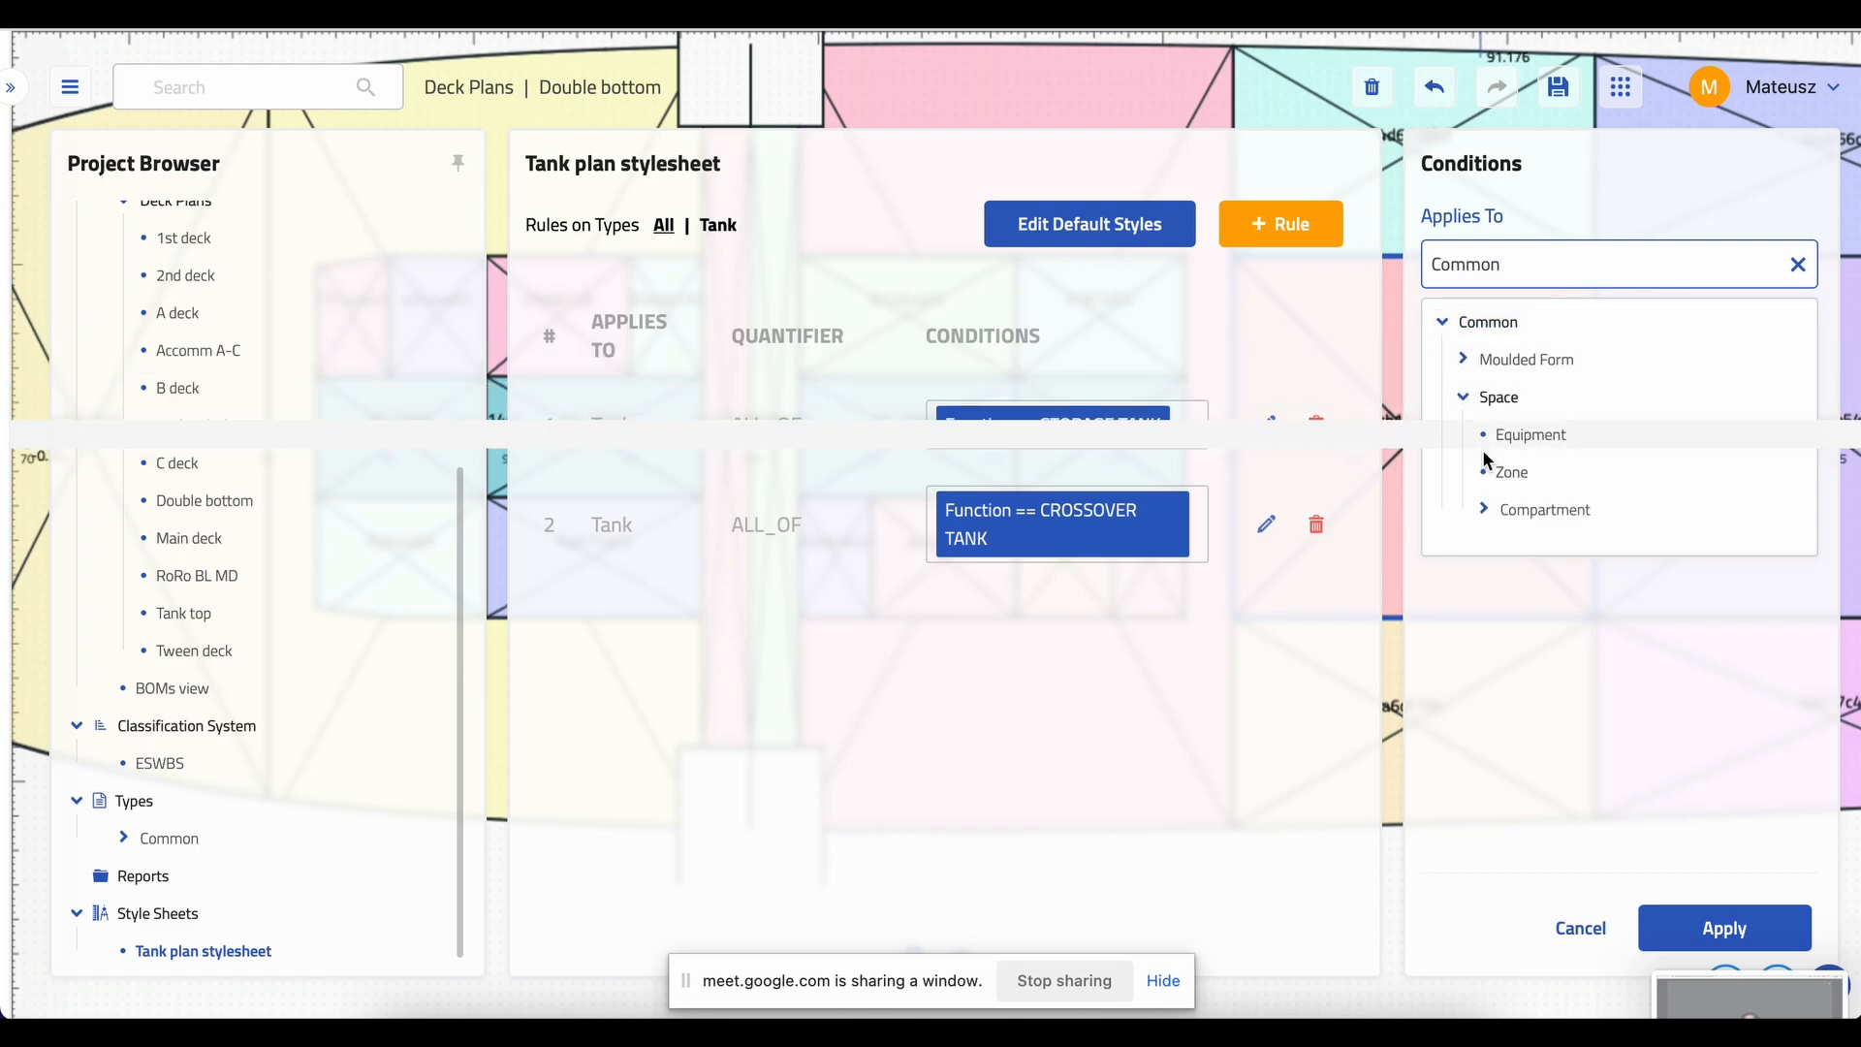
click(1484, 510)
click(1512, 547)
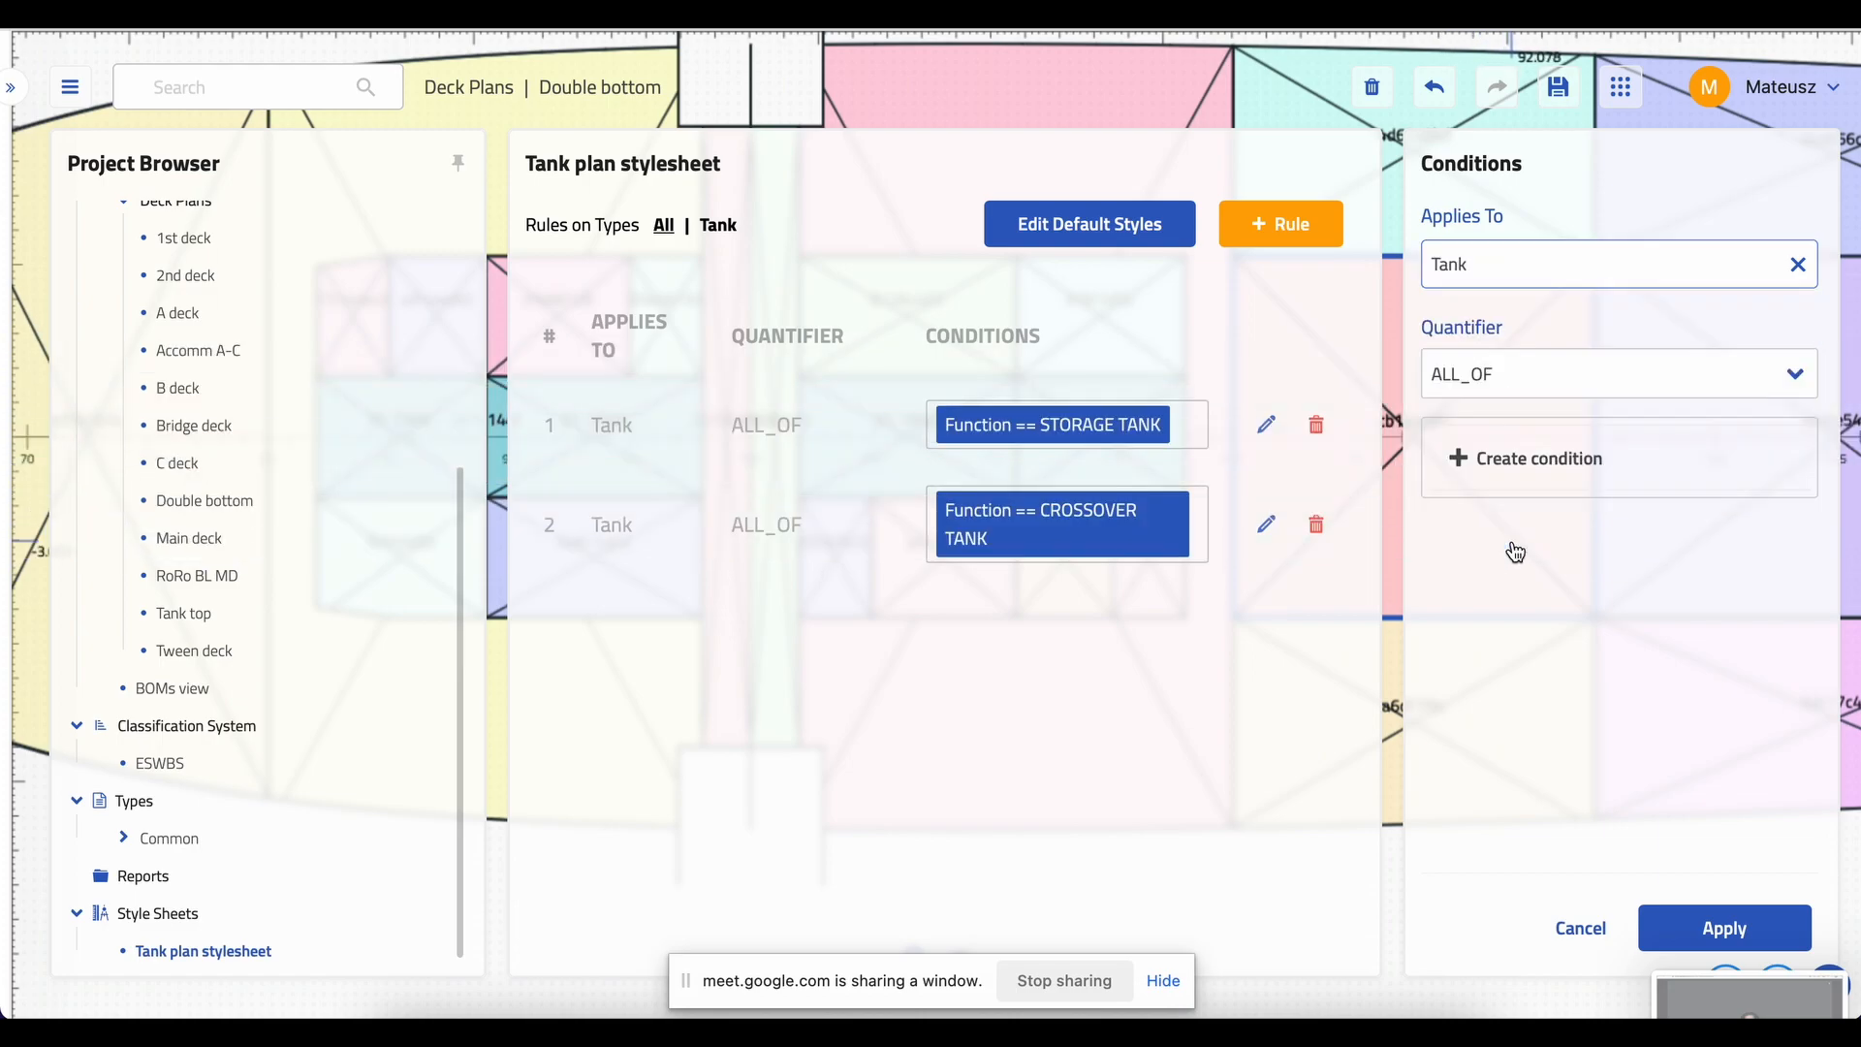
- Create a condition on the Function property for the third Tank rule
click(1517, 451)
click(1570, 558)
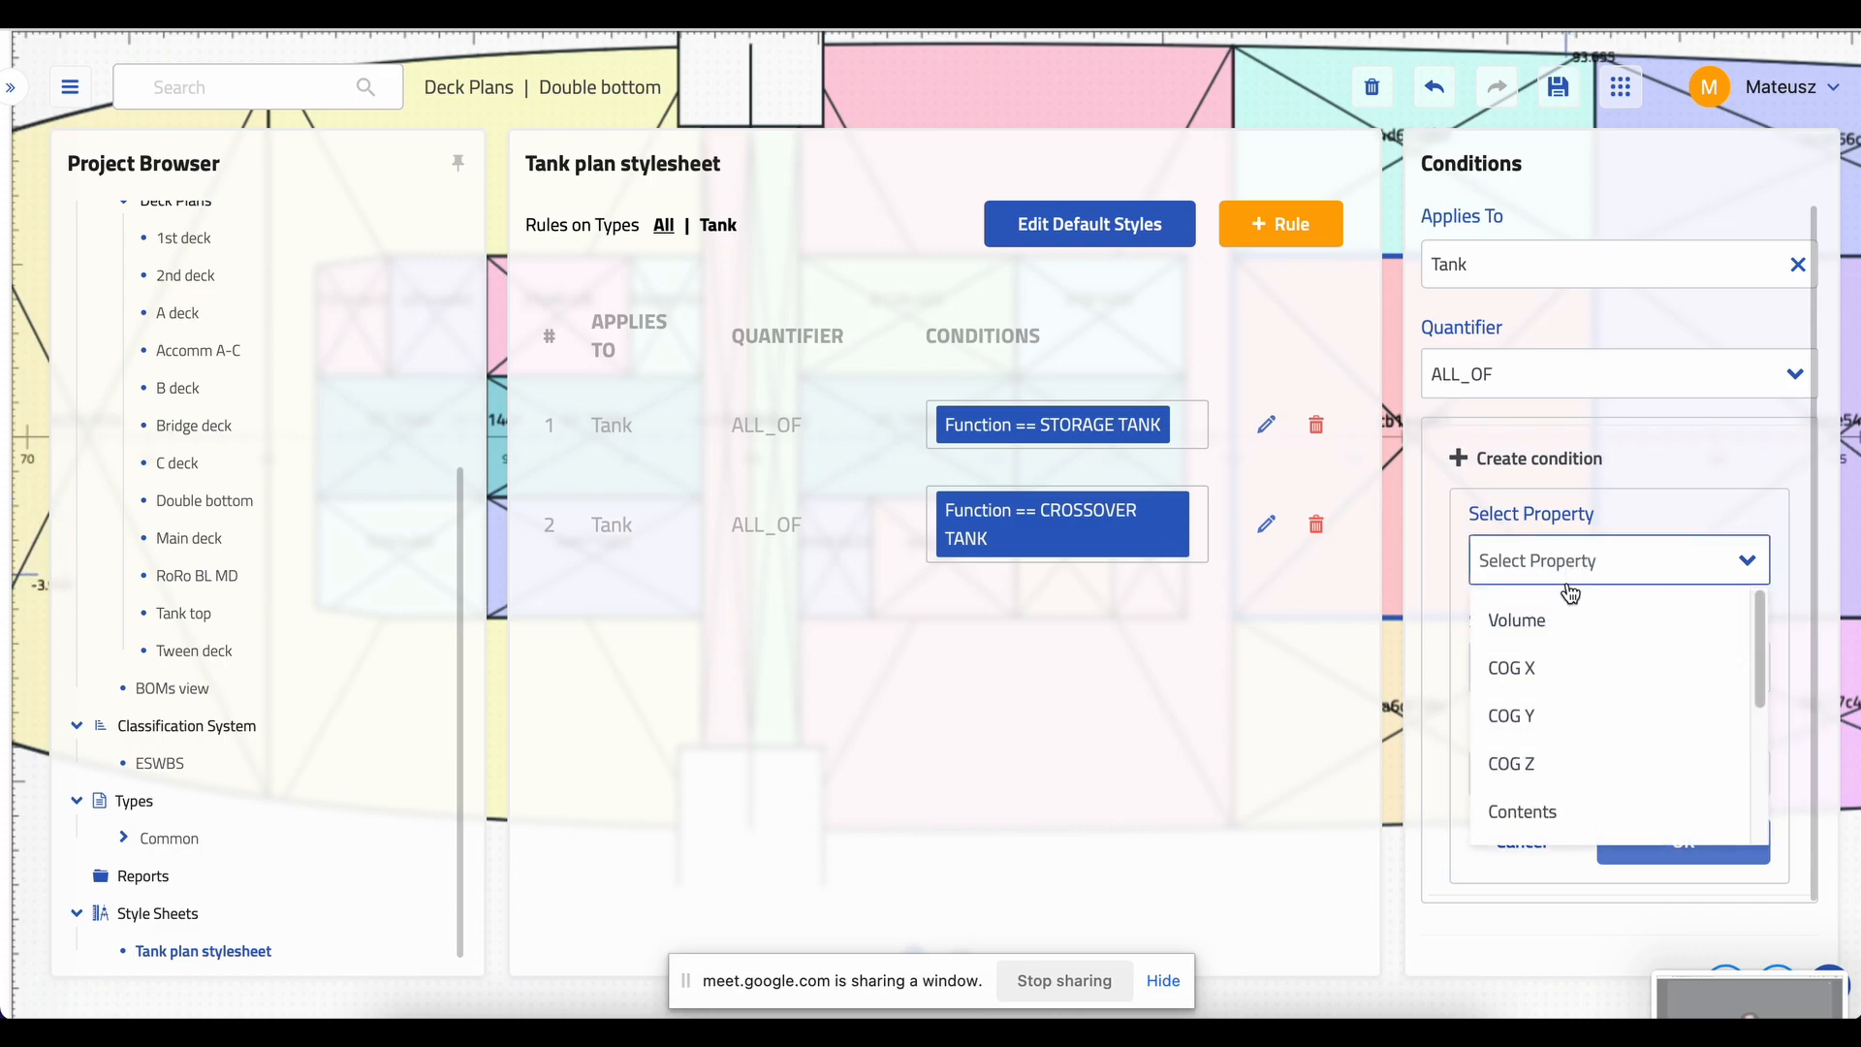
scroll(1579, 631, down, 1)
click(1576, 522)
scroll(1570, 615, down, 3)
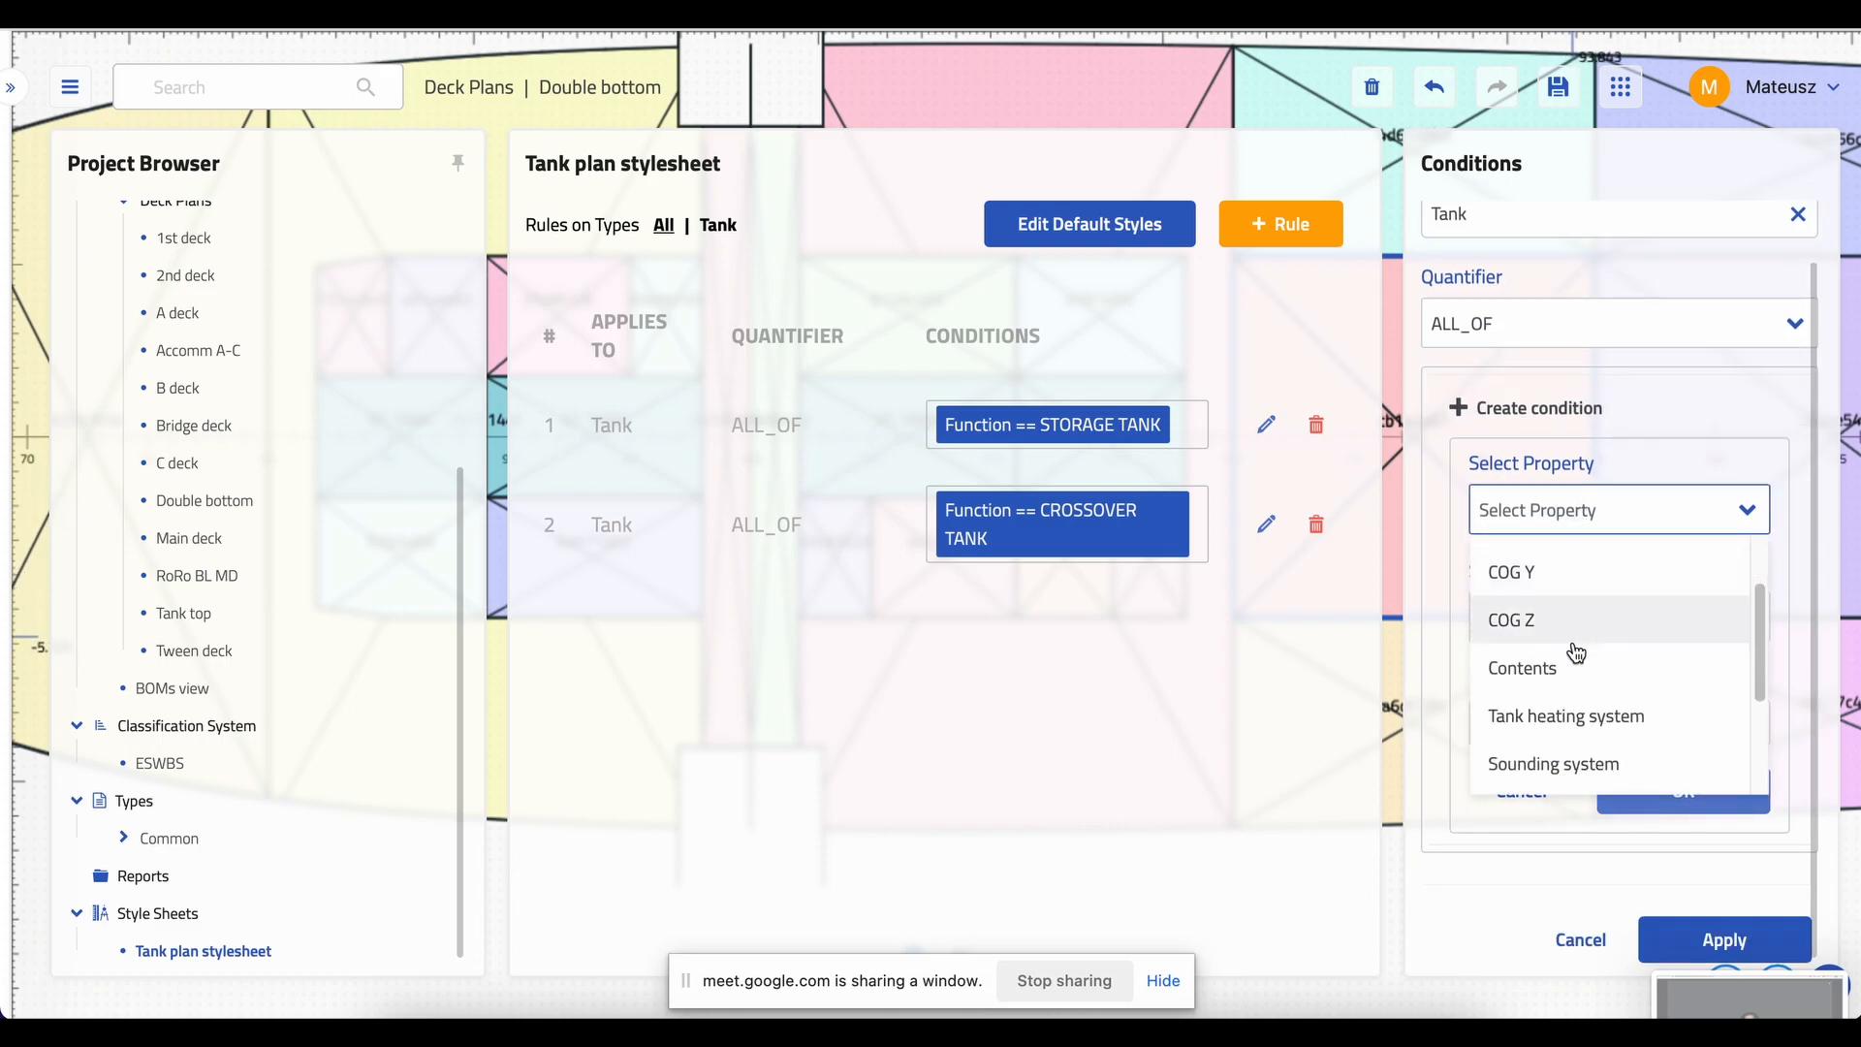
click(1562, 719)
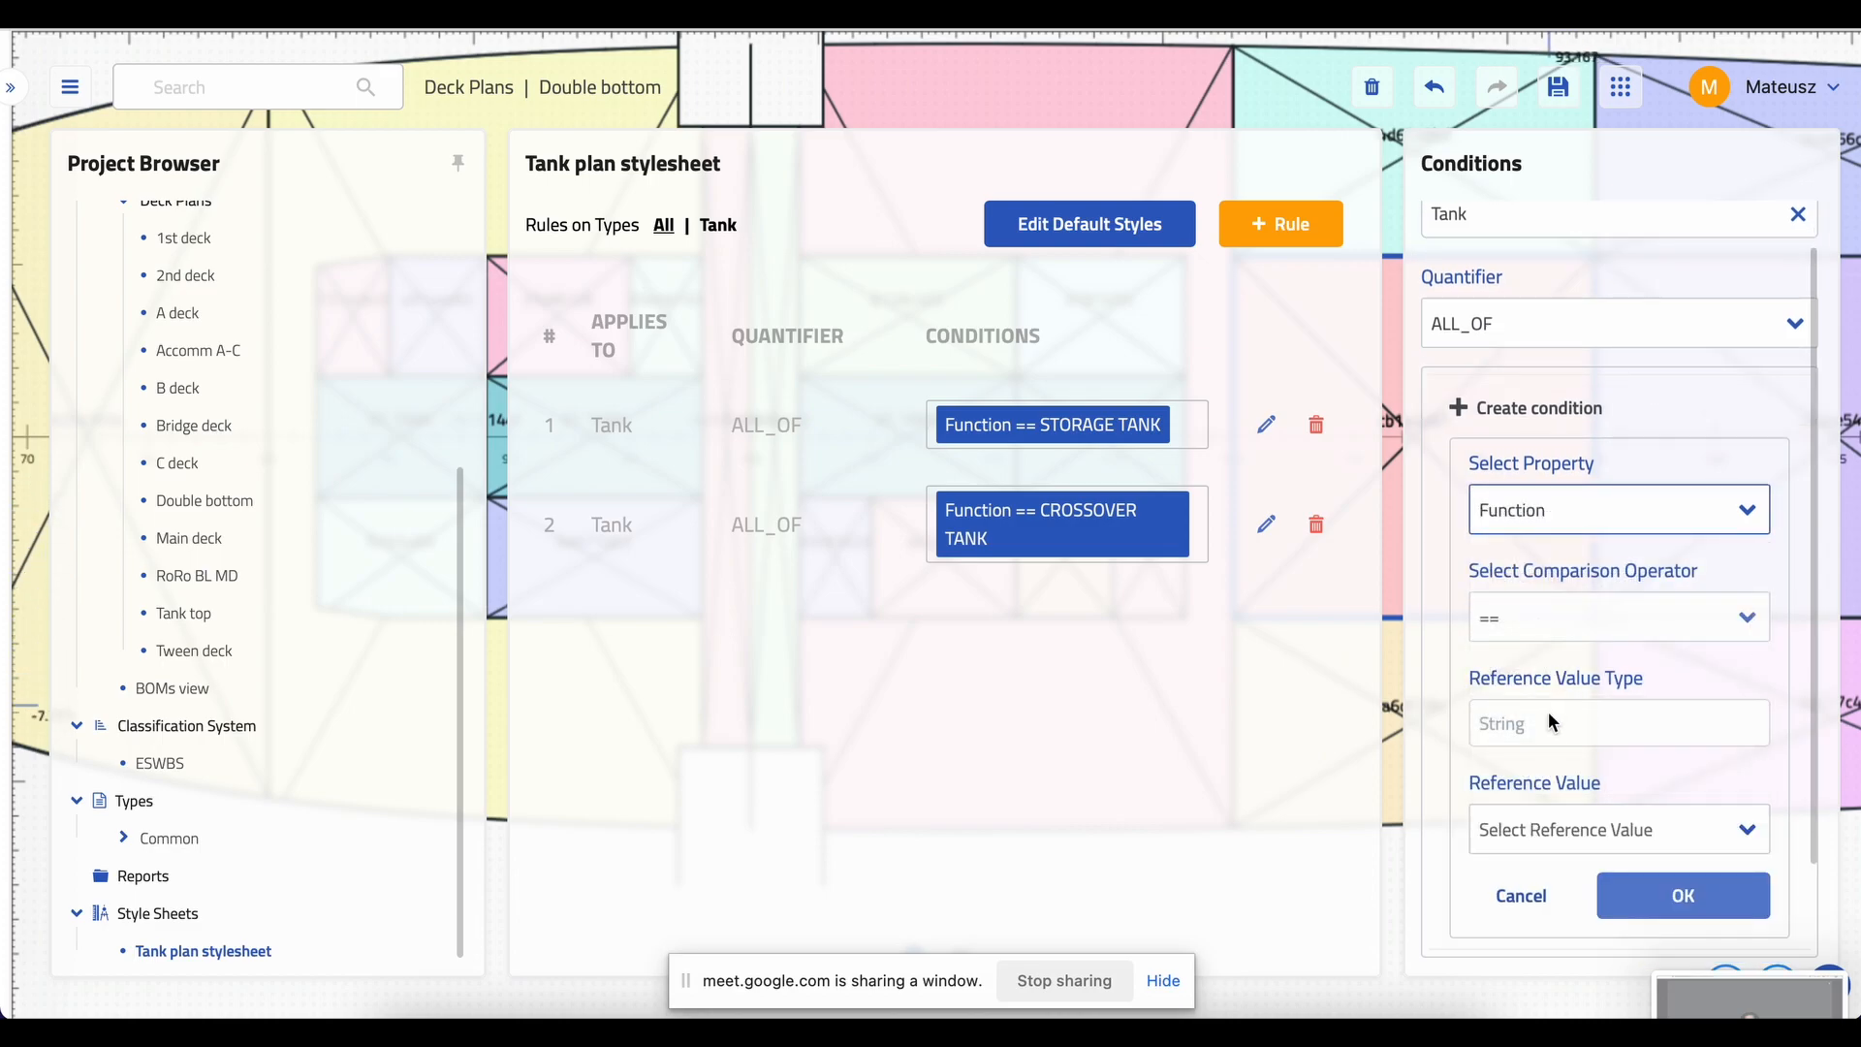
- Set the third rule's Function condition to the reference value LEAKAGE COLLECTING TANK, confirm the condition and apply the rule
click(1551, 857)
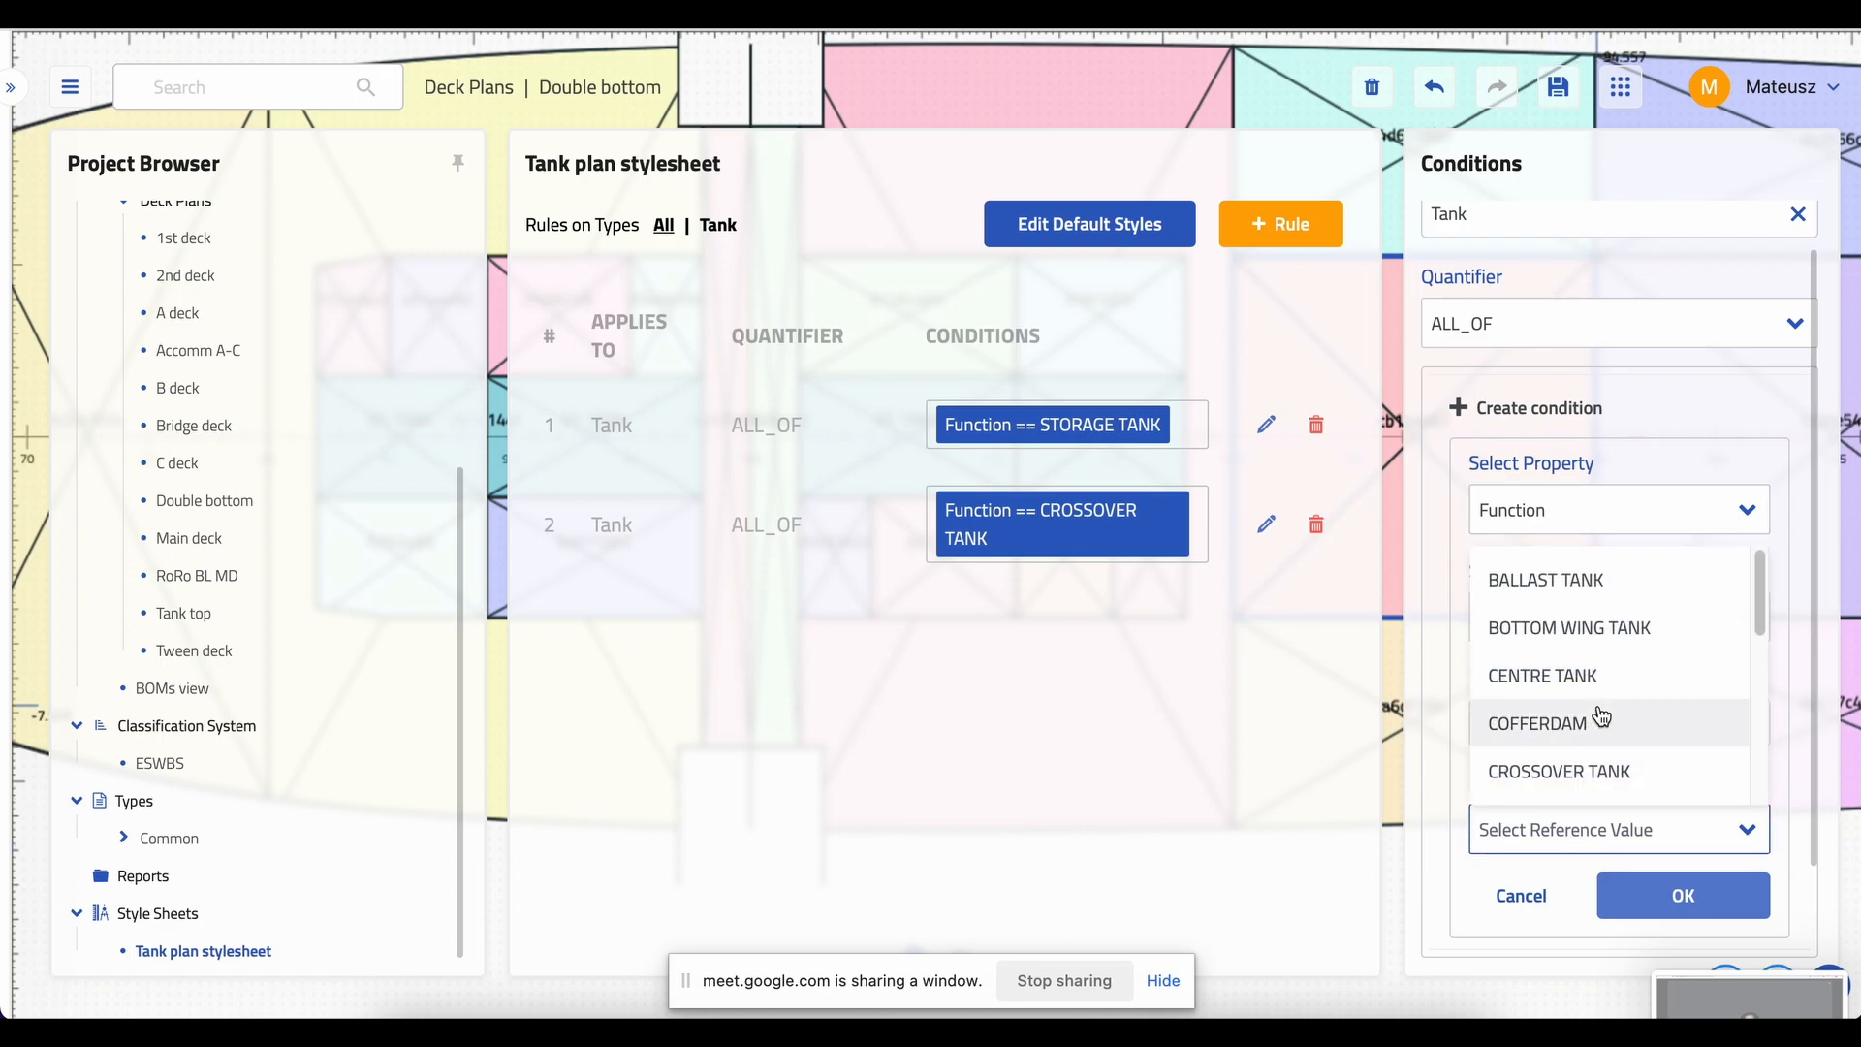
scroll(1601, 717, down, 2)
scroll(1599, 721, down, 5)
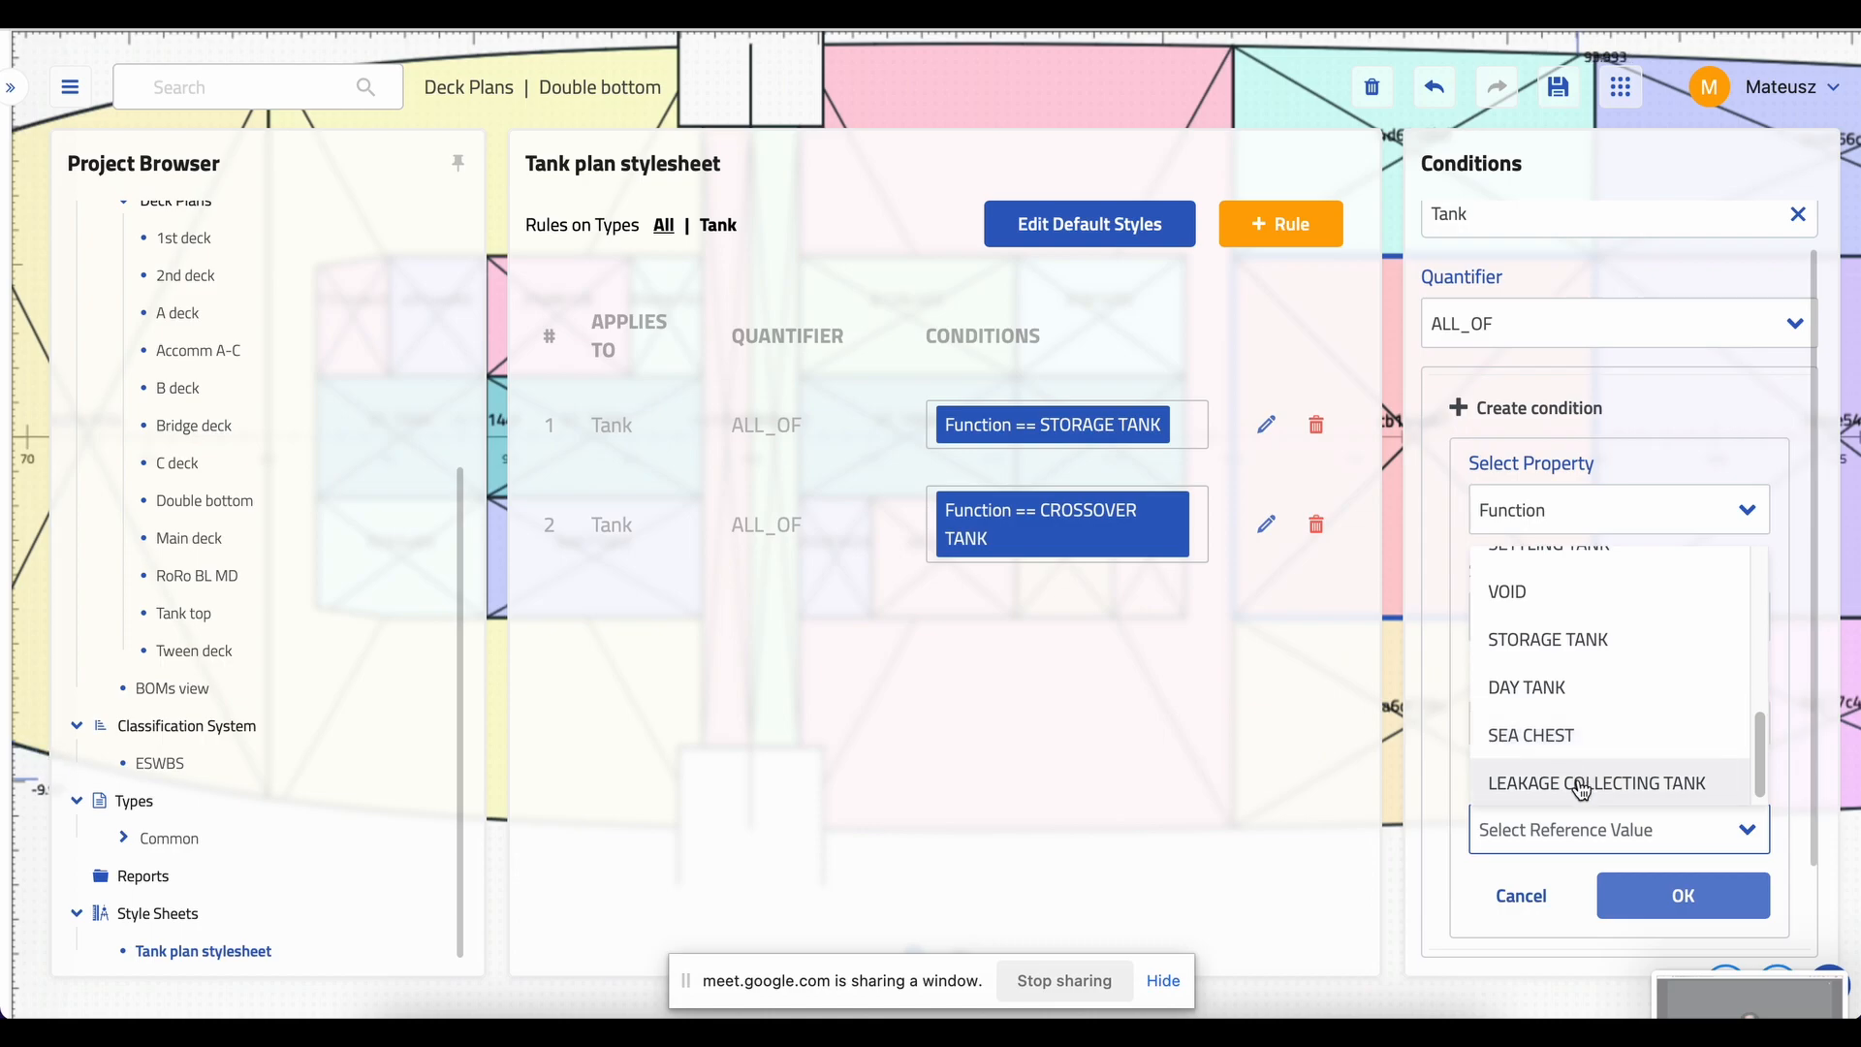
click(1581, 785)
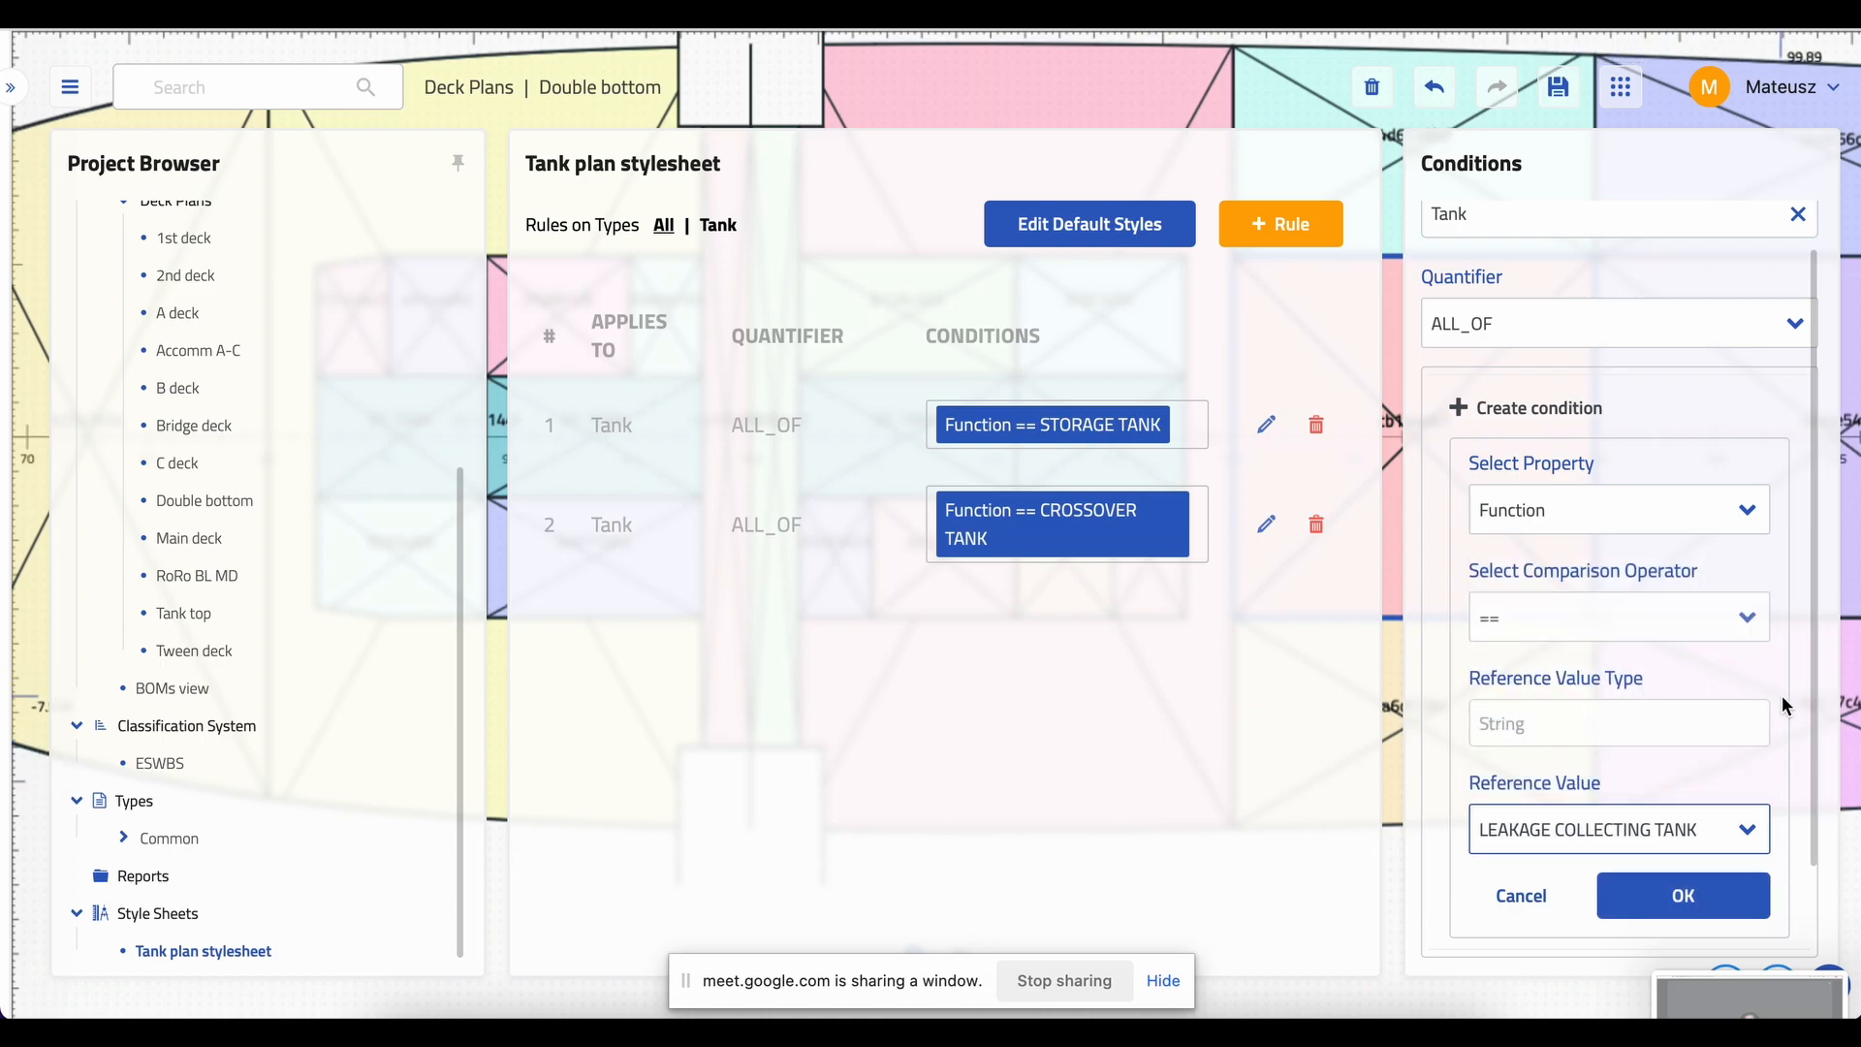
scroll(1783, 695, down, 1)
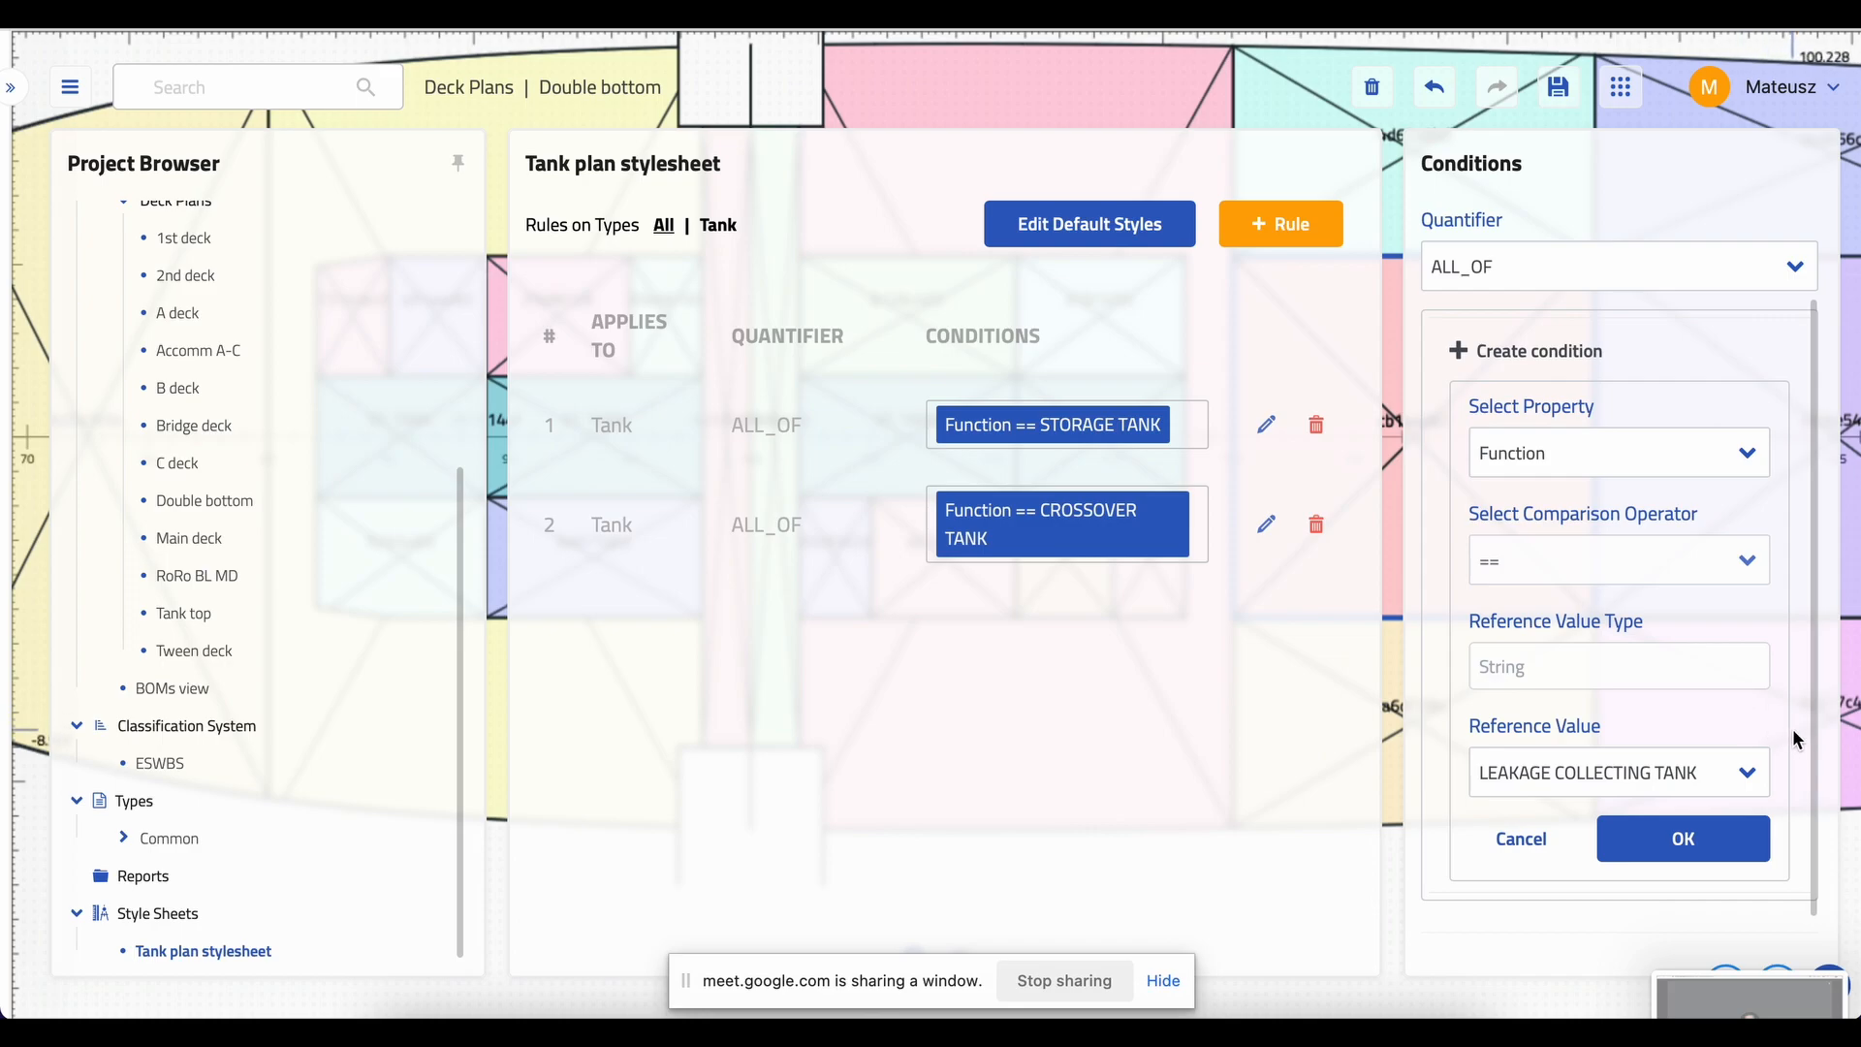
scroll(1793, 729, down, 1)
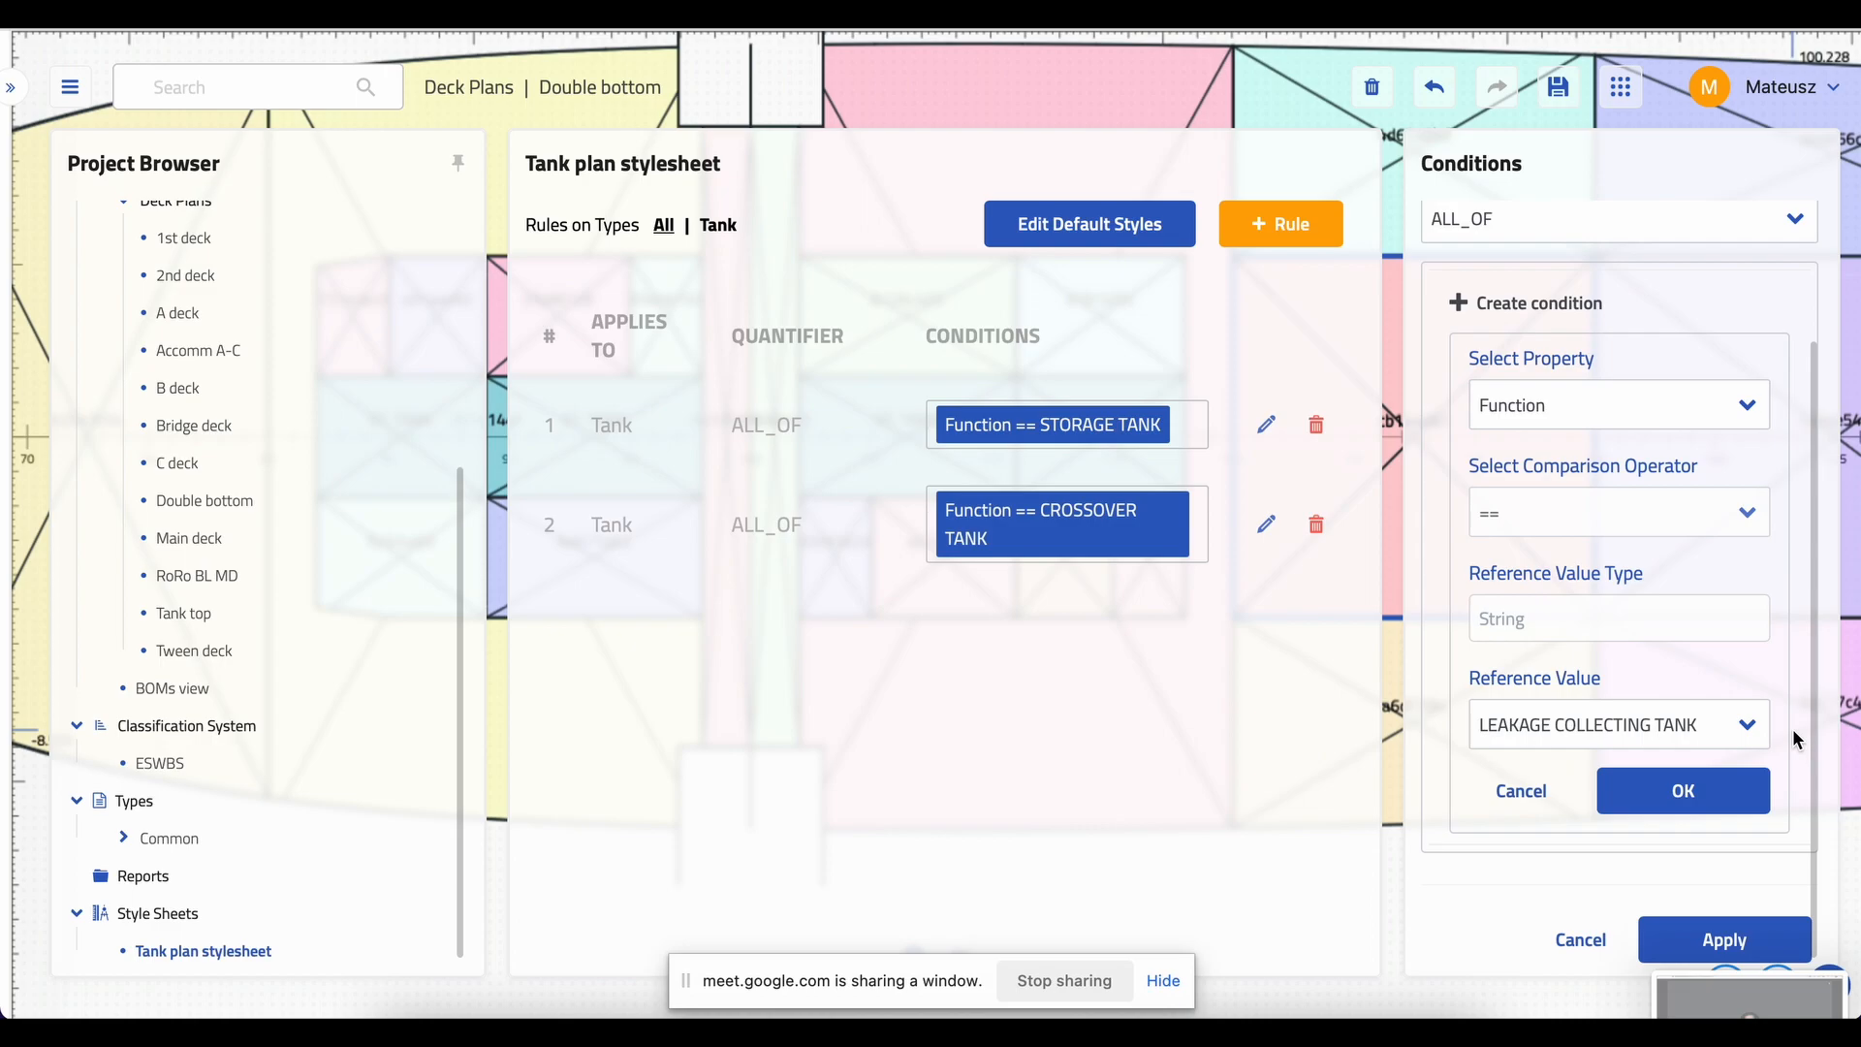
scroll(1793, 729, up, 2)
scroll(1793, 729, down, 2)
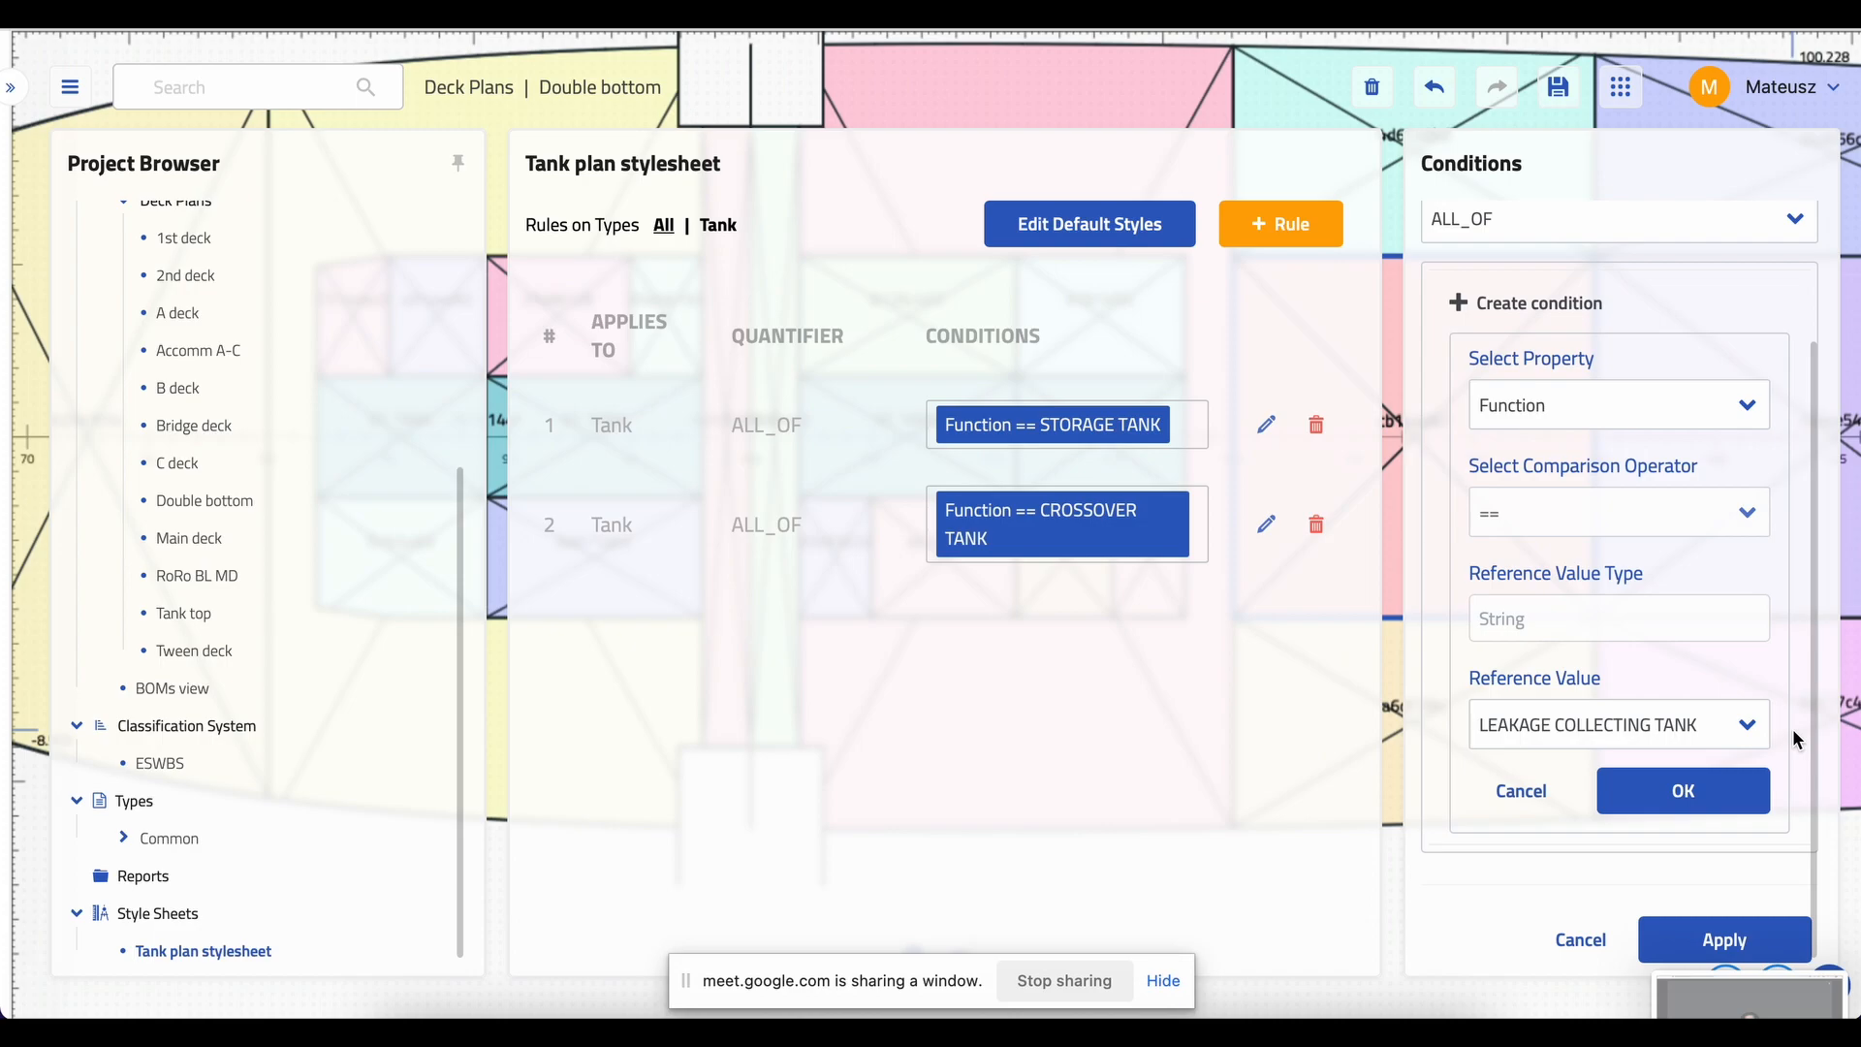
click(1730, 803)
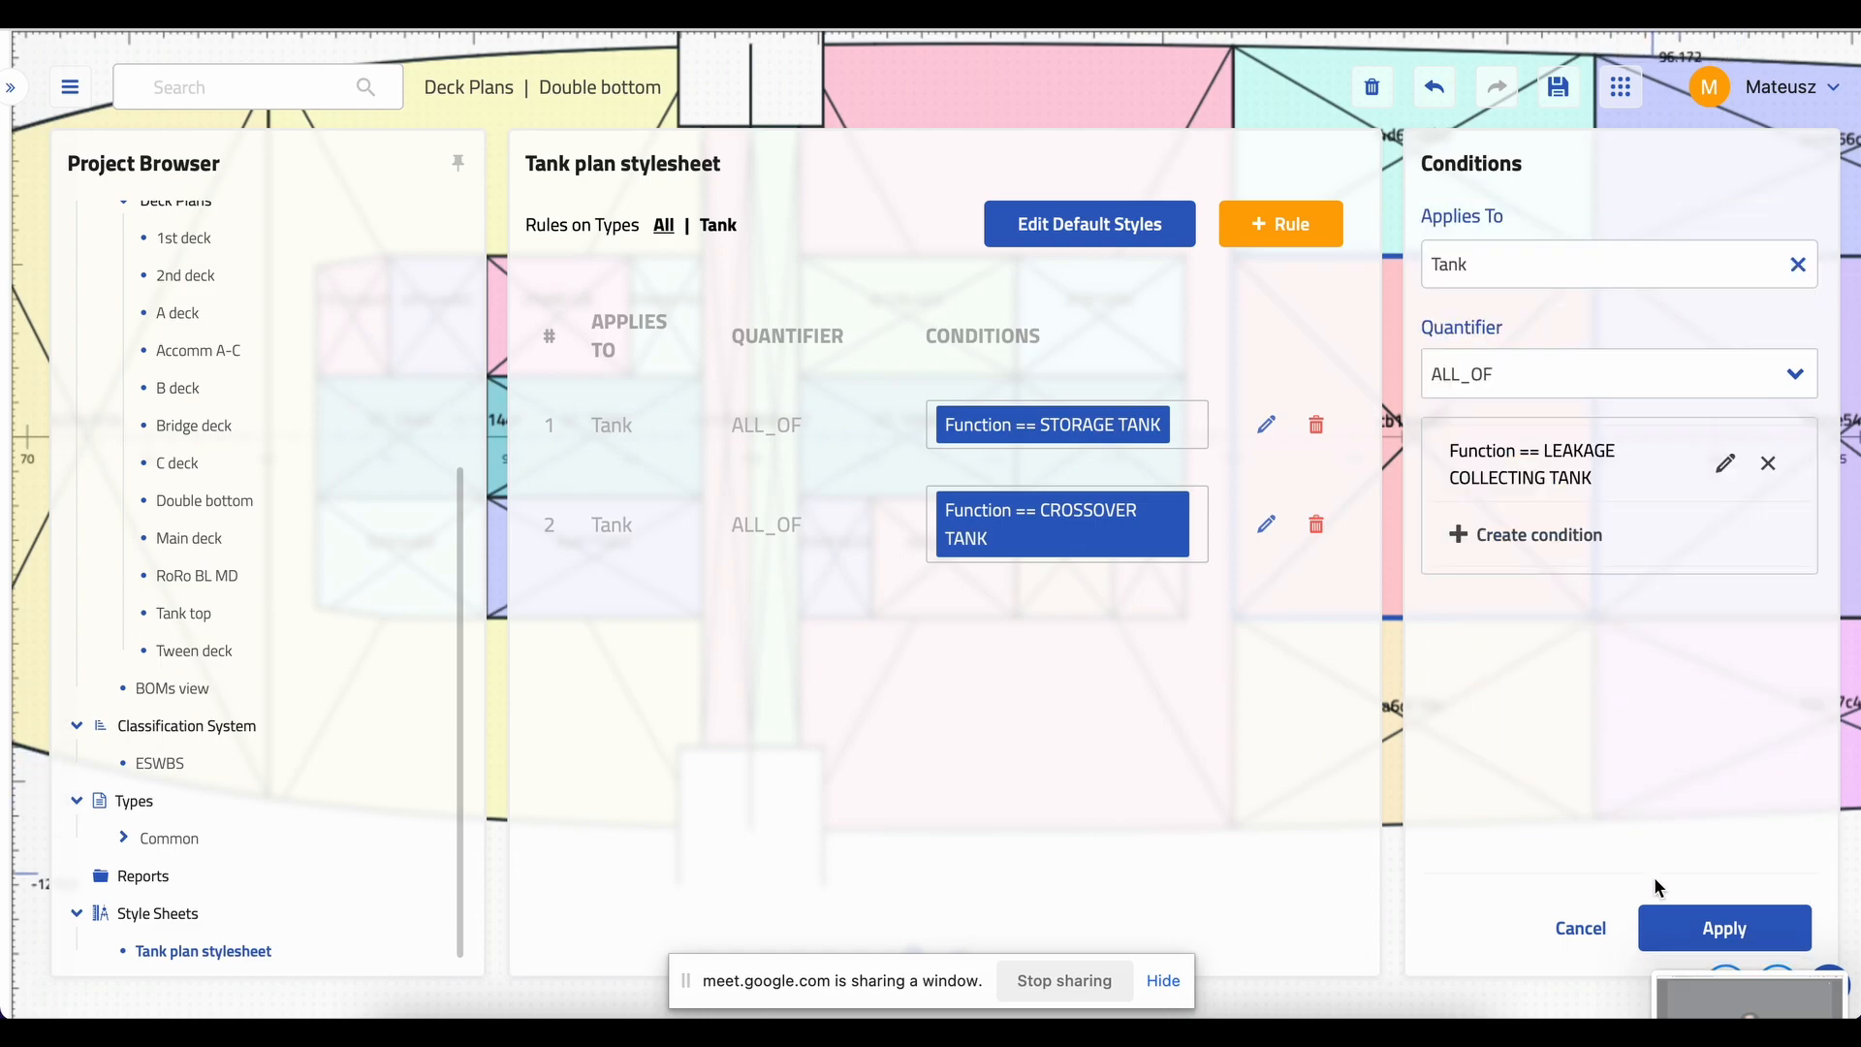
click(1671, 942)
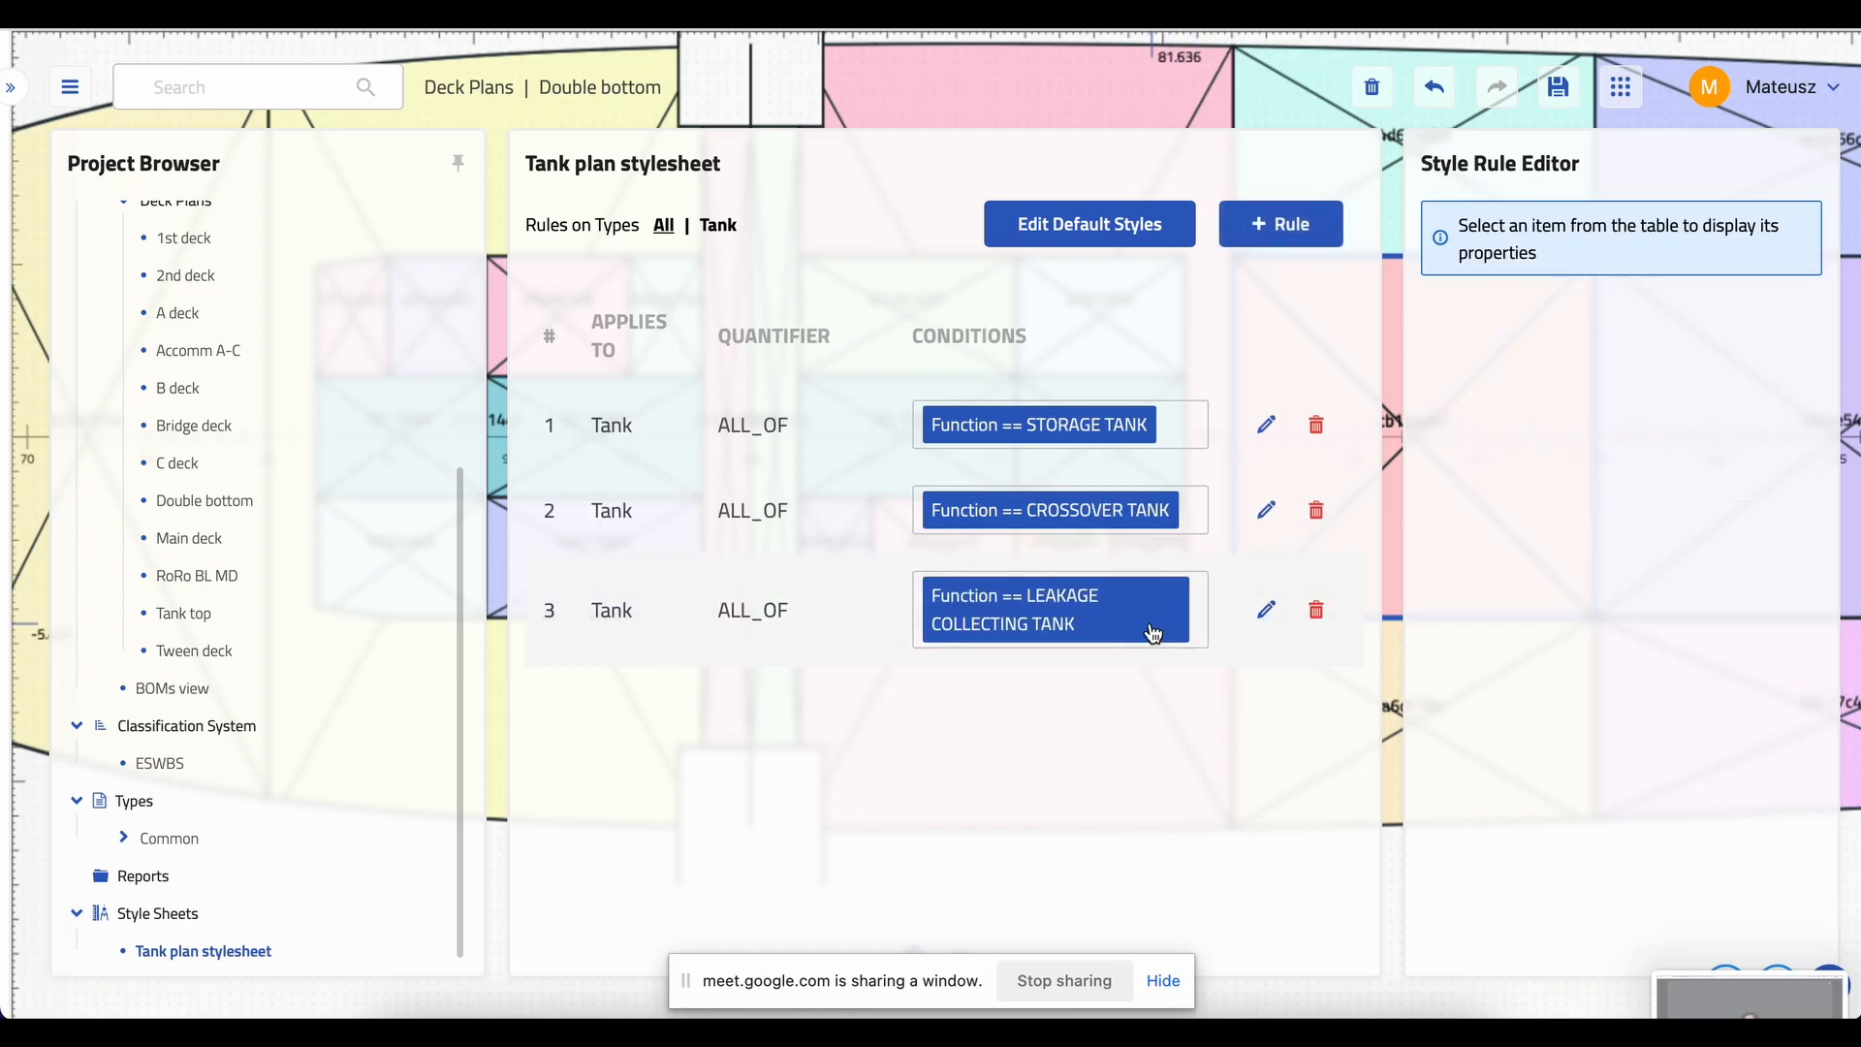
- Give the leakage collecting tank rule a magenta fill color and apply it
click(814, 630)
click(1514, 368)
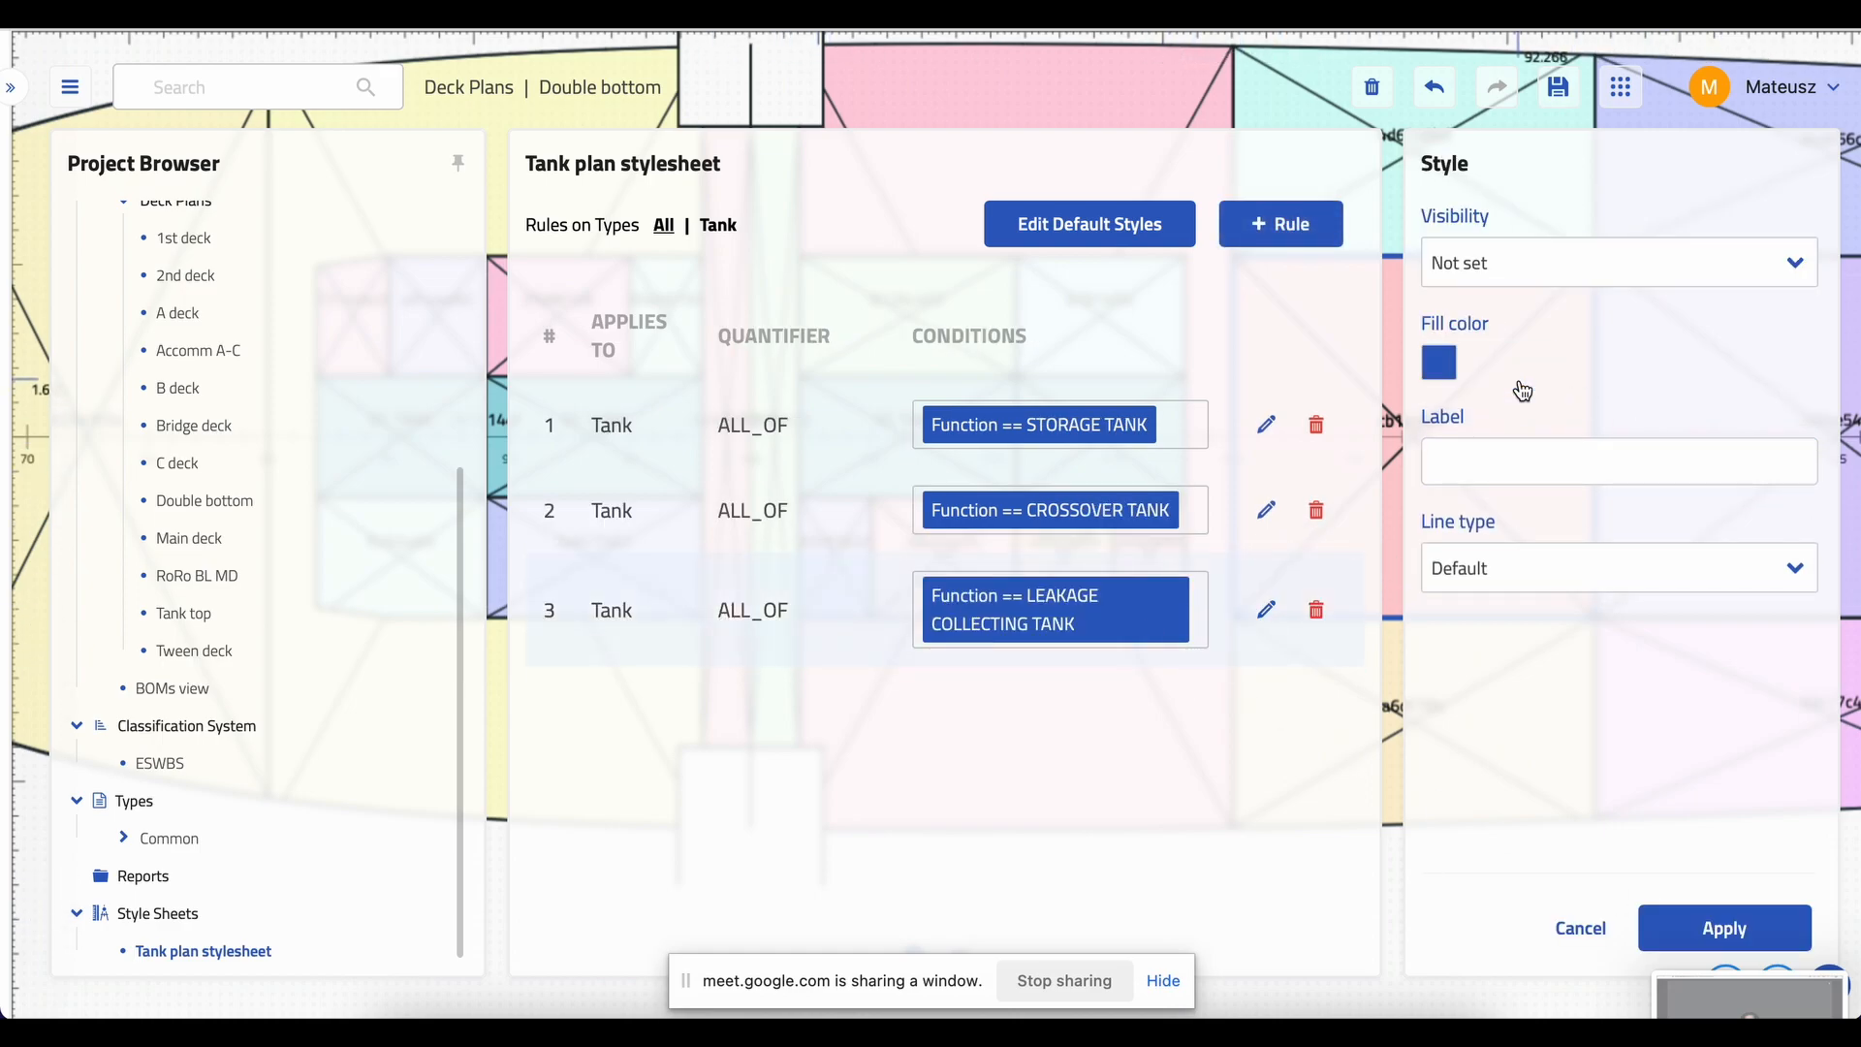
click(1444, 368)
click(1647, 424)
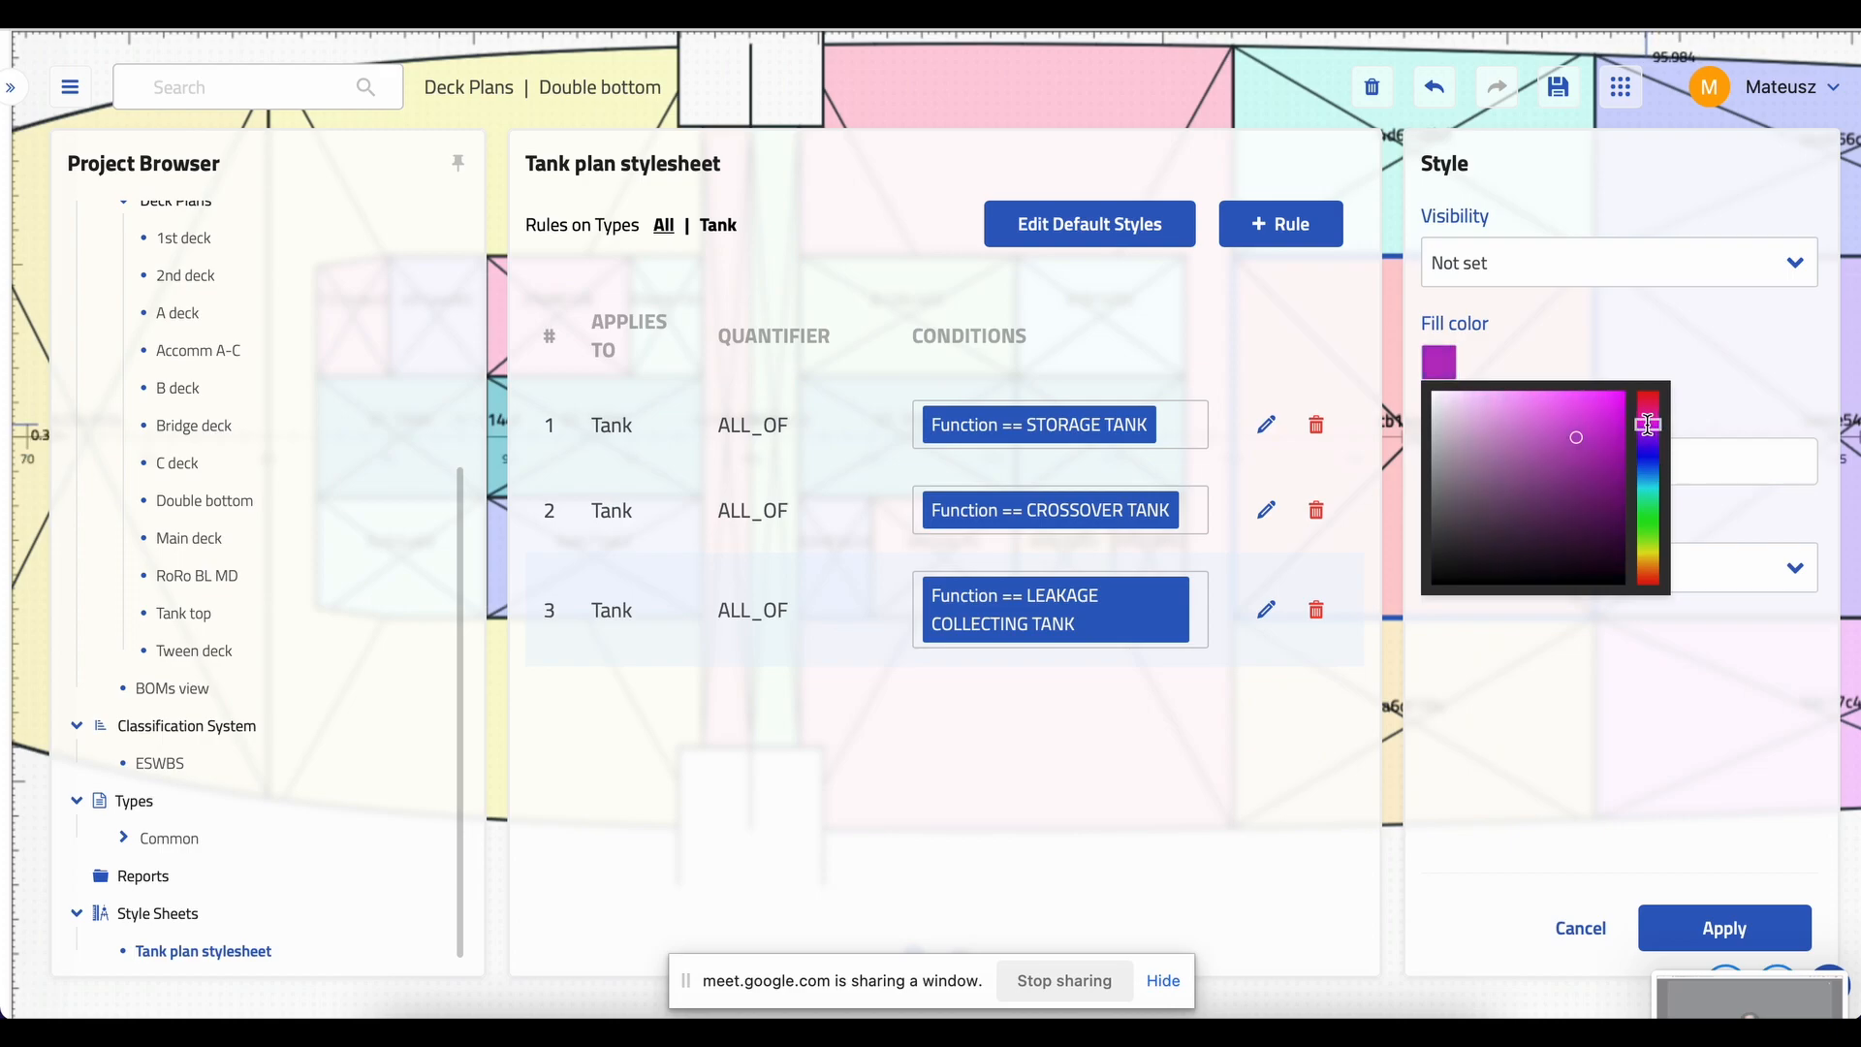
click(1585, 421)
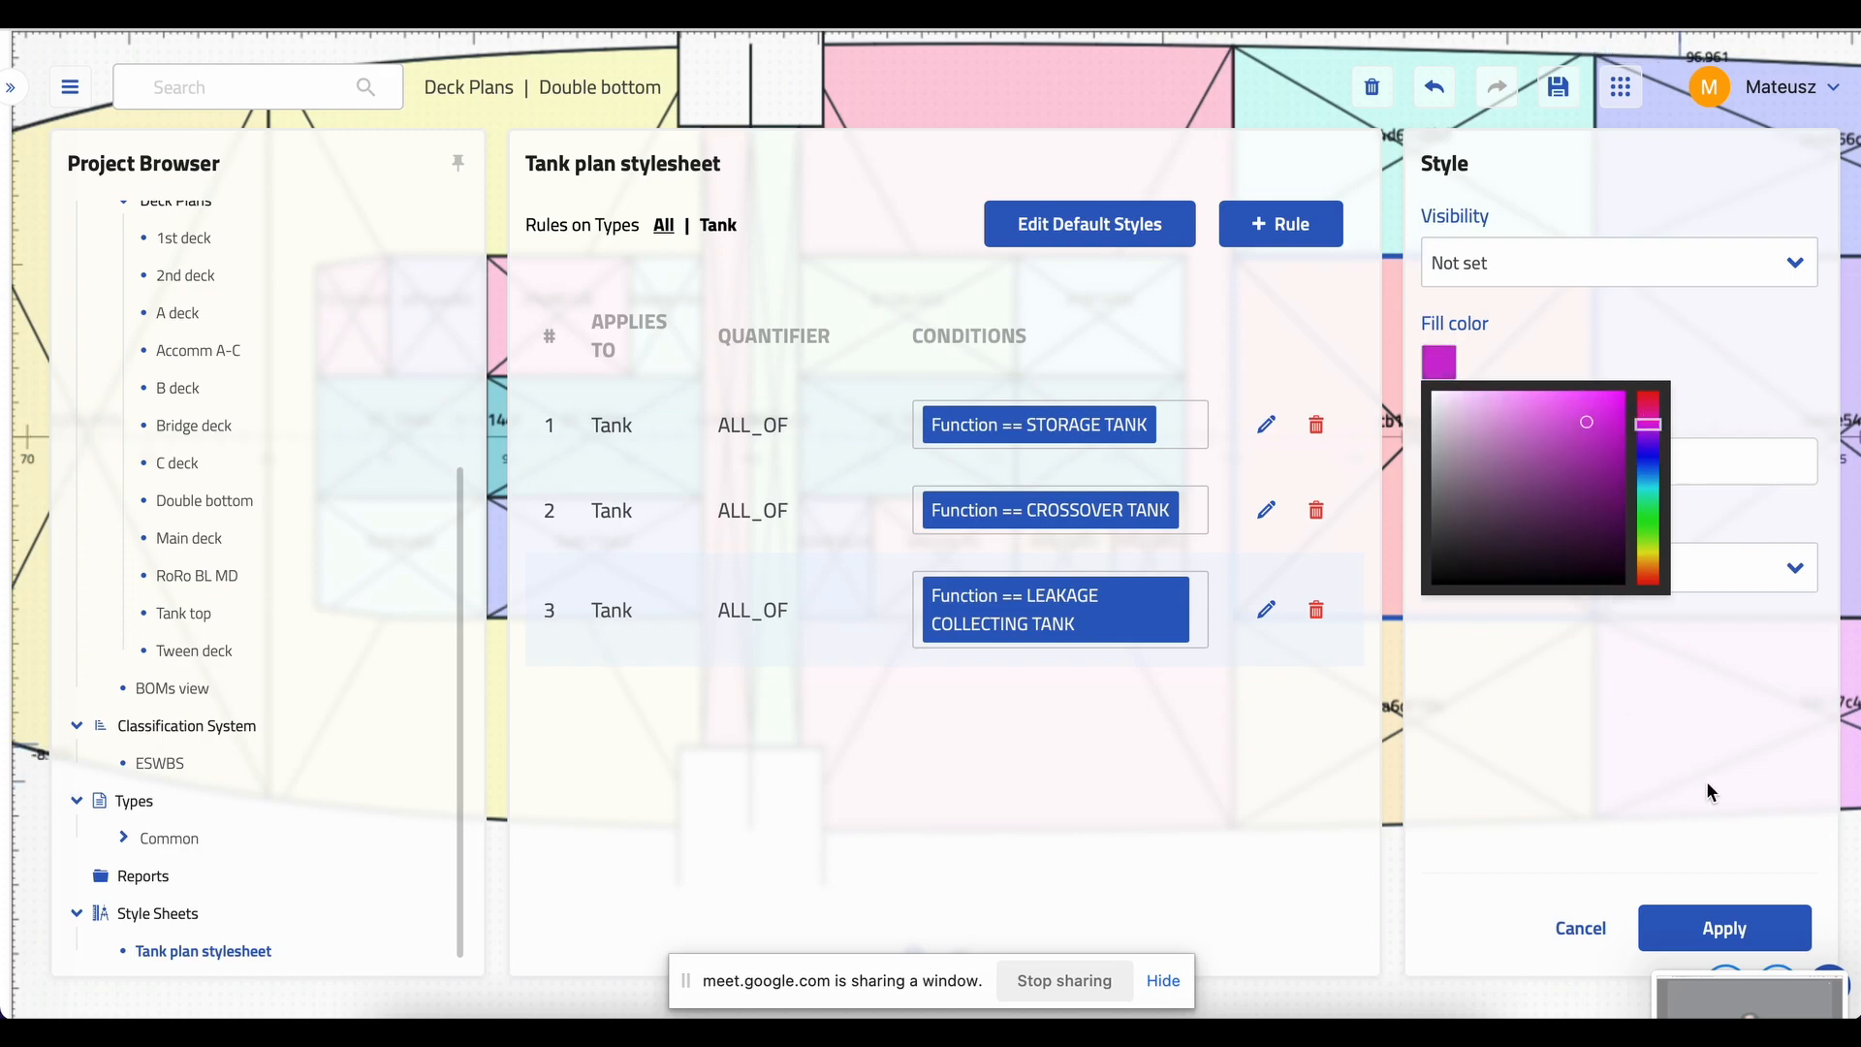
click(1733, 927)
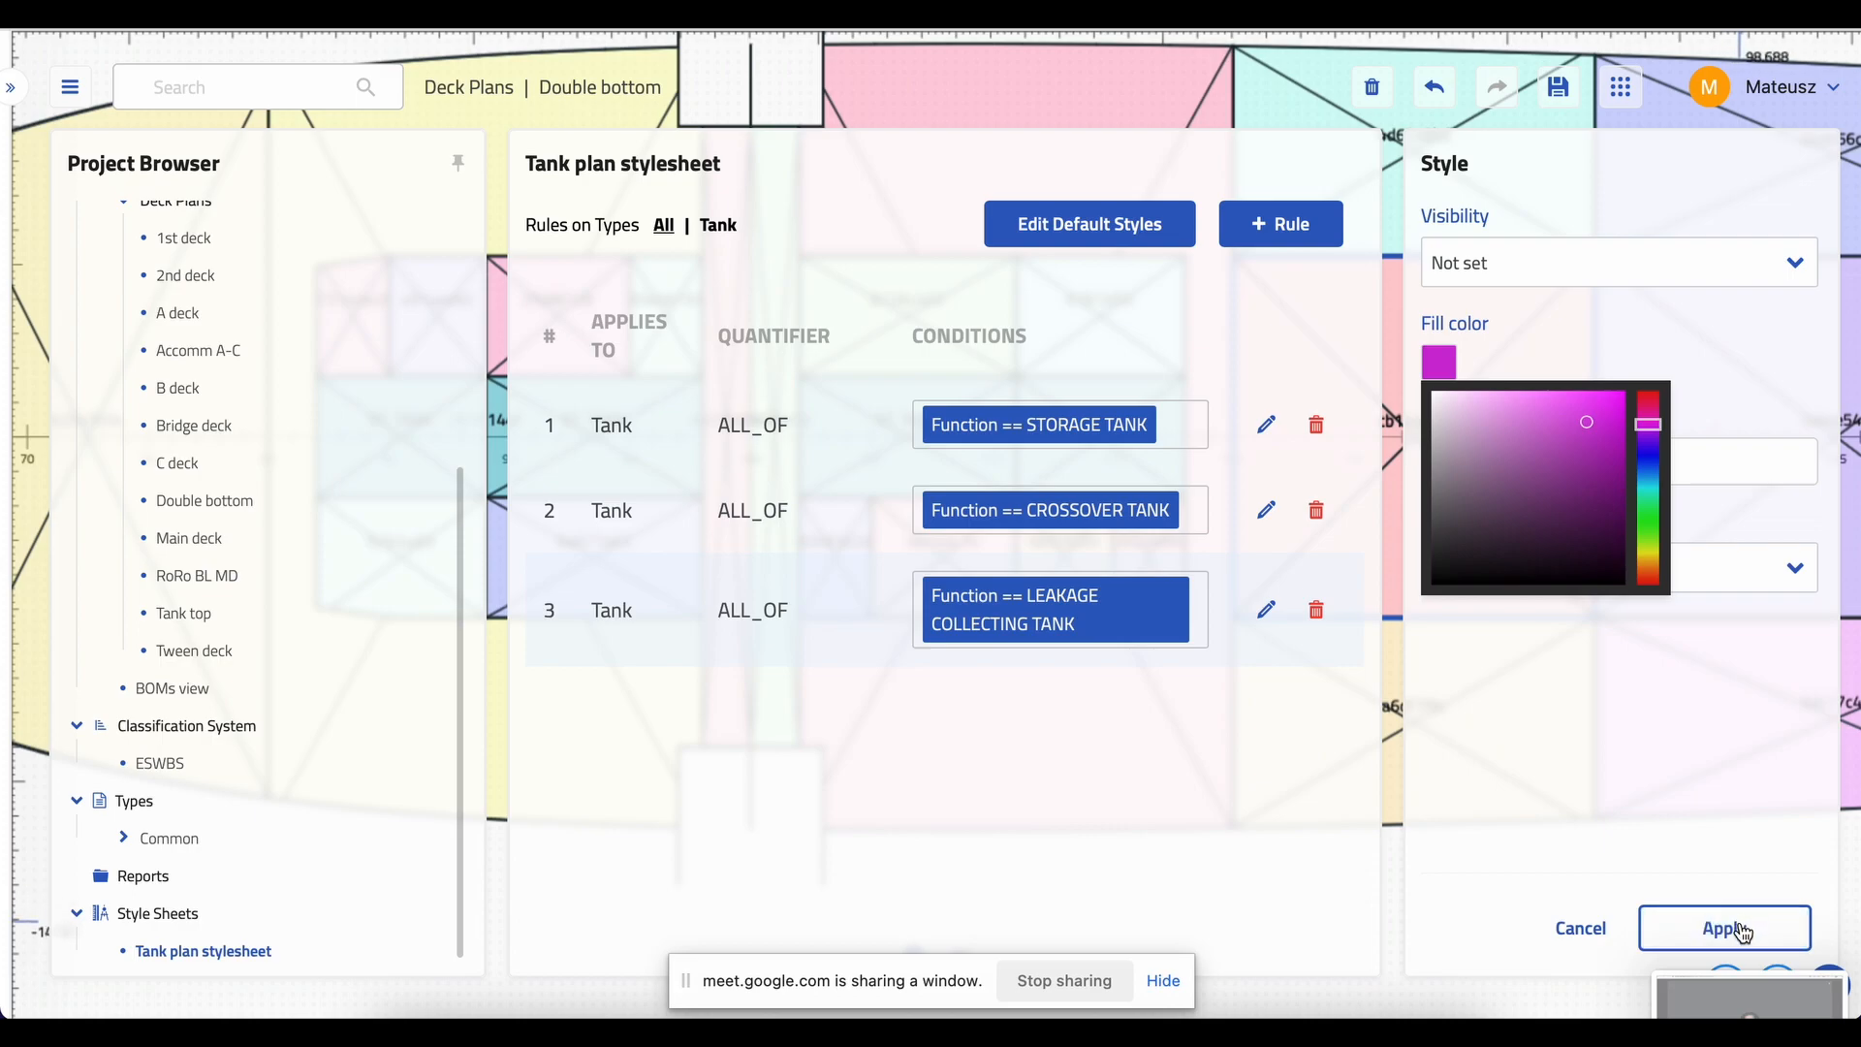
- Set the leakage collecting tank rule's label to "LEAK" and apply the style
click(861, 613)
click(1484, 455)
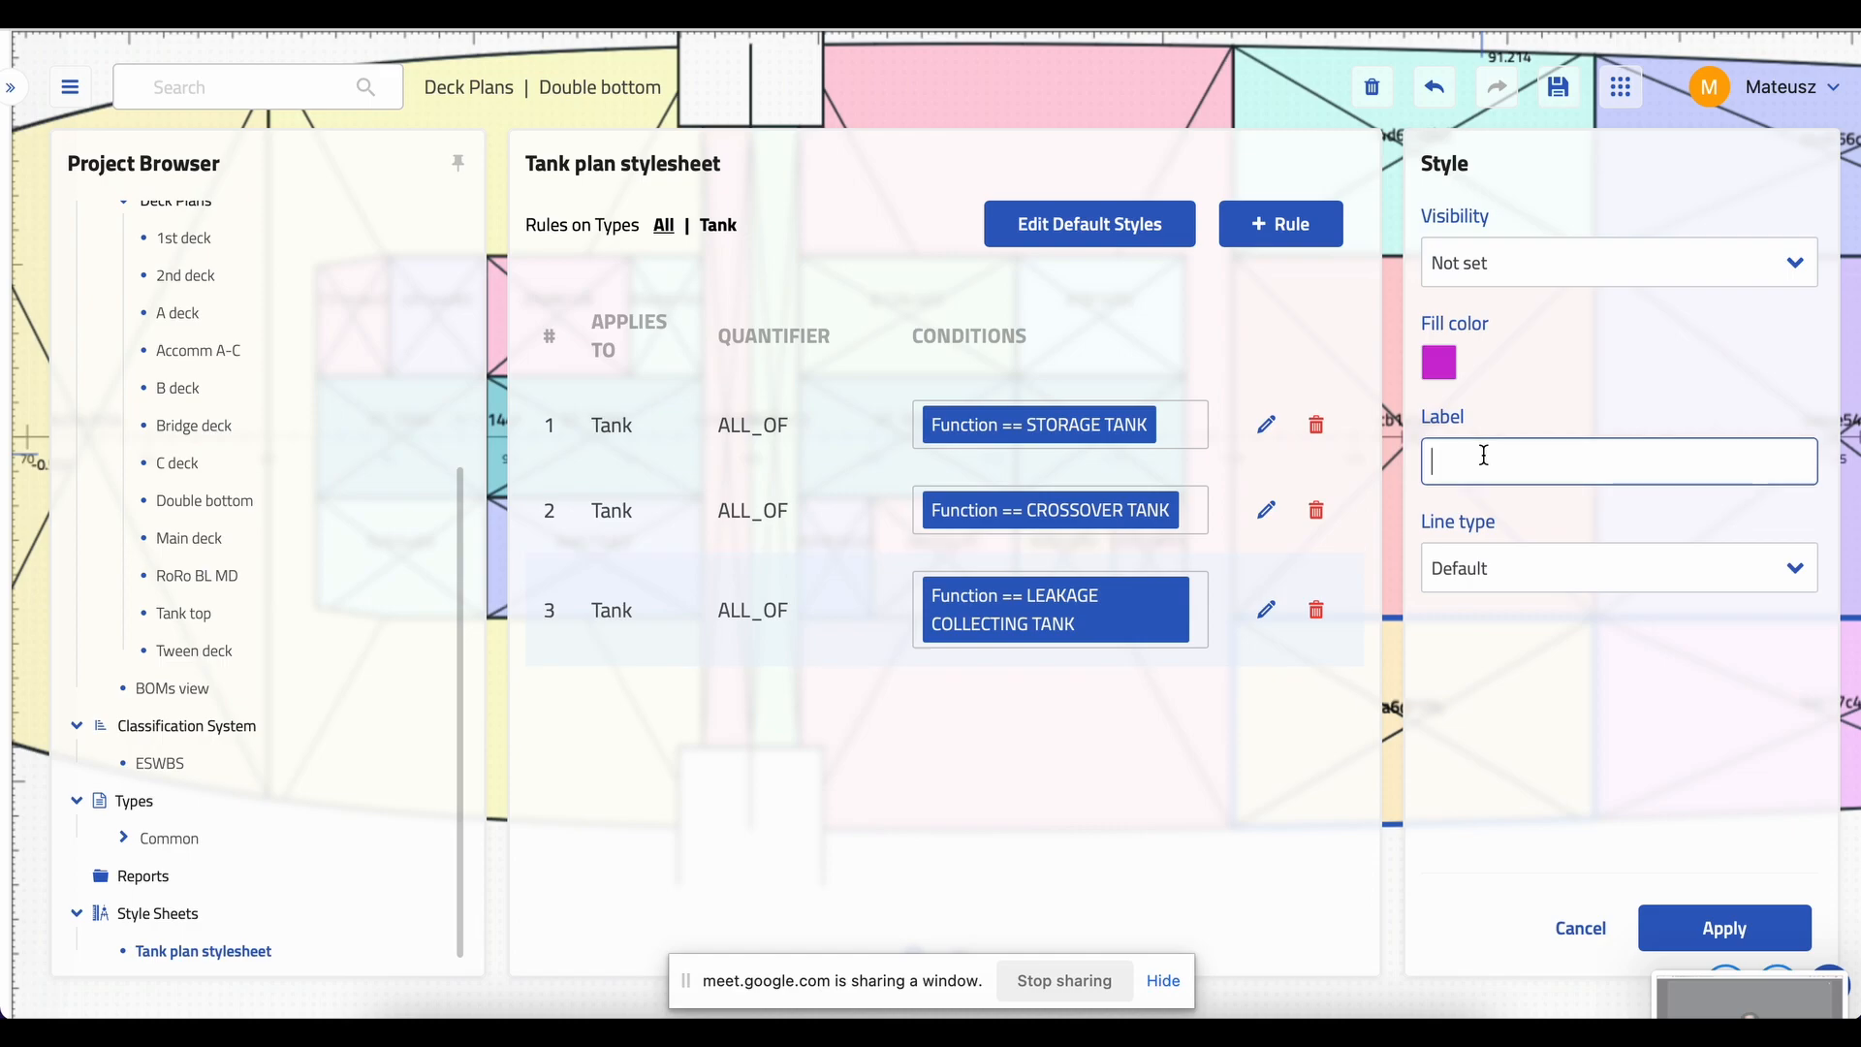
text(LEAK)
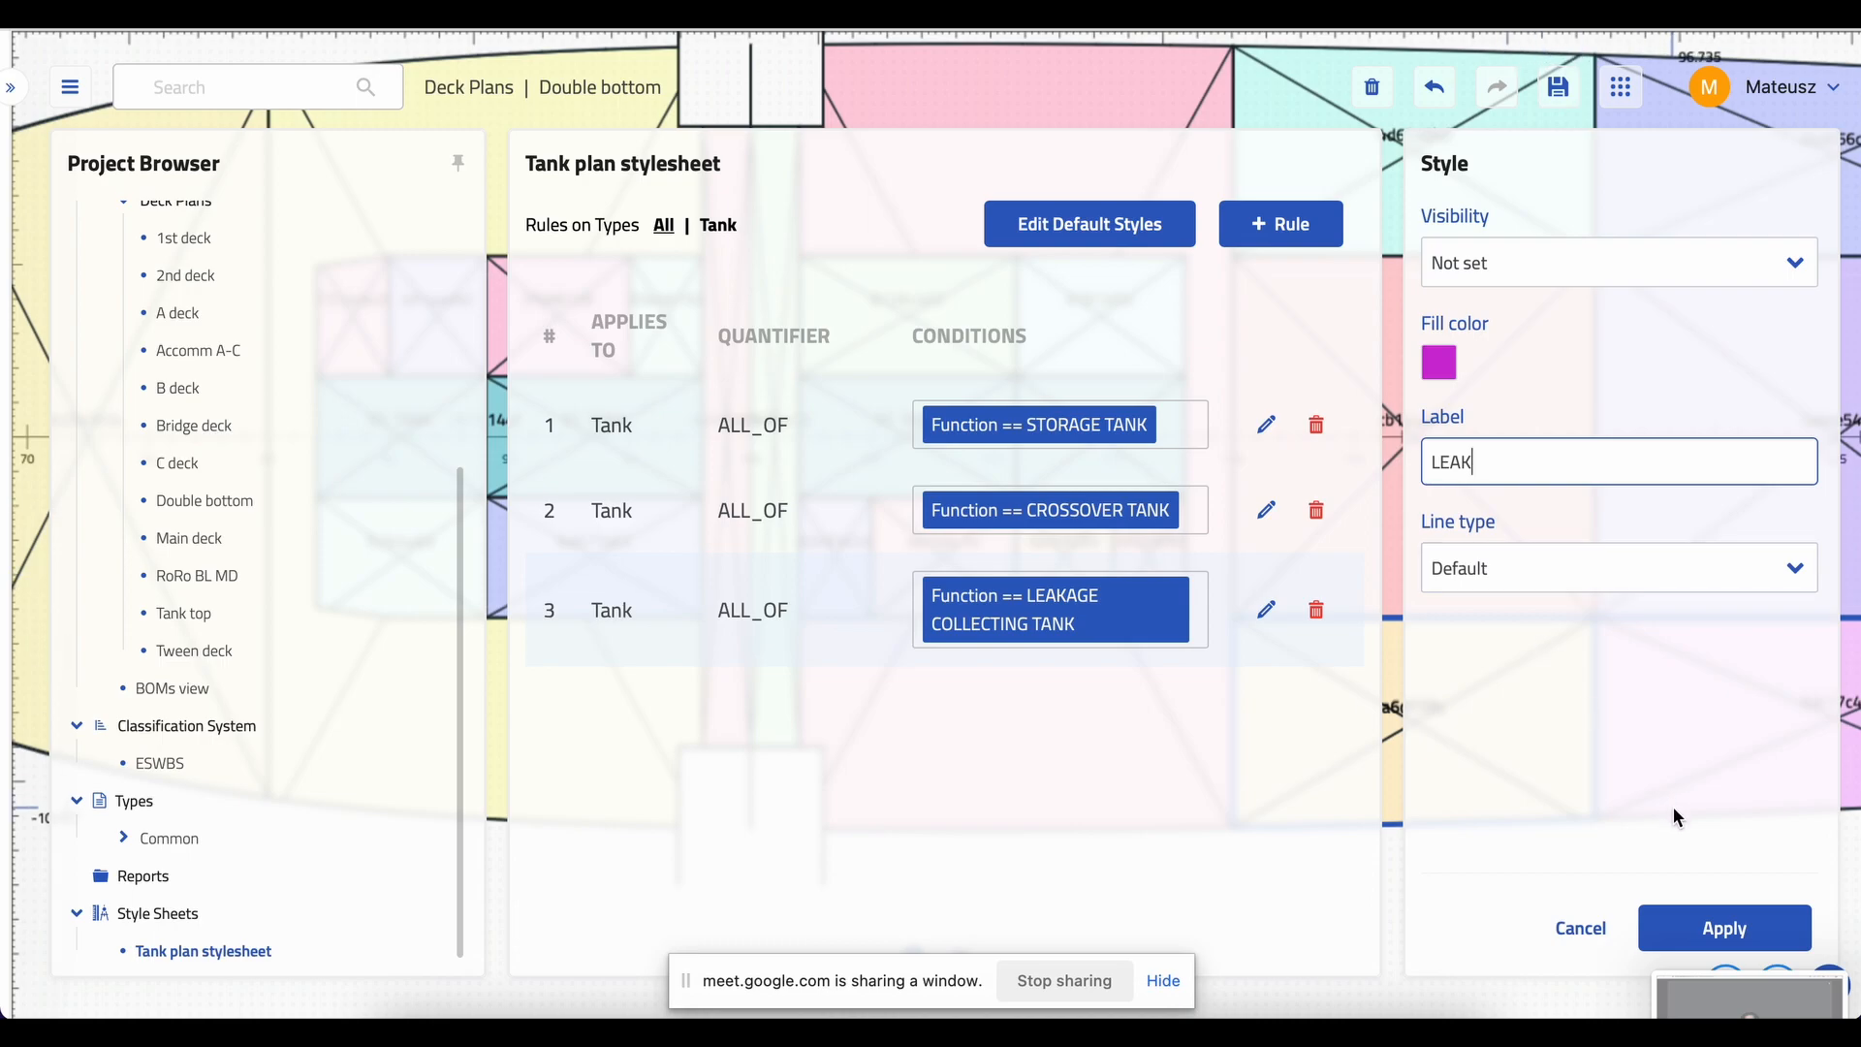
click(1677, 926)
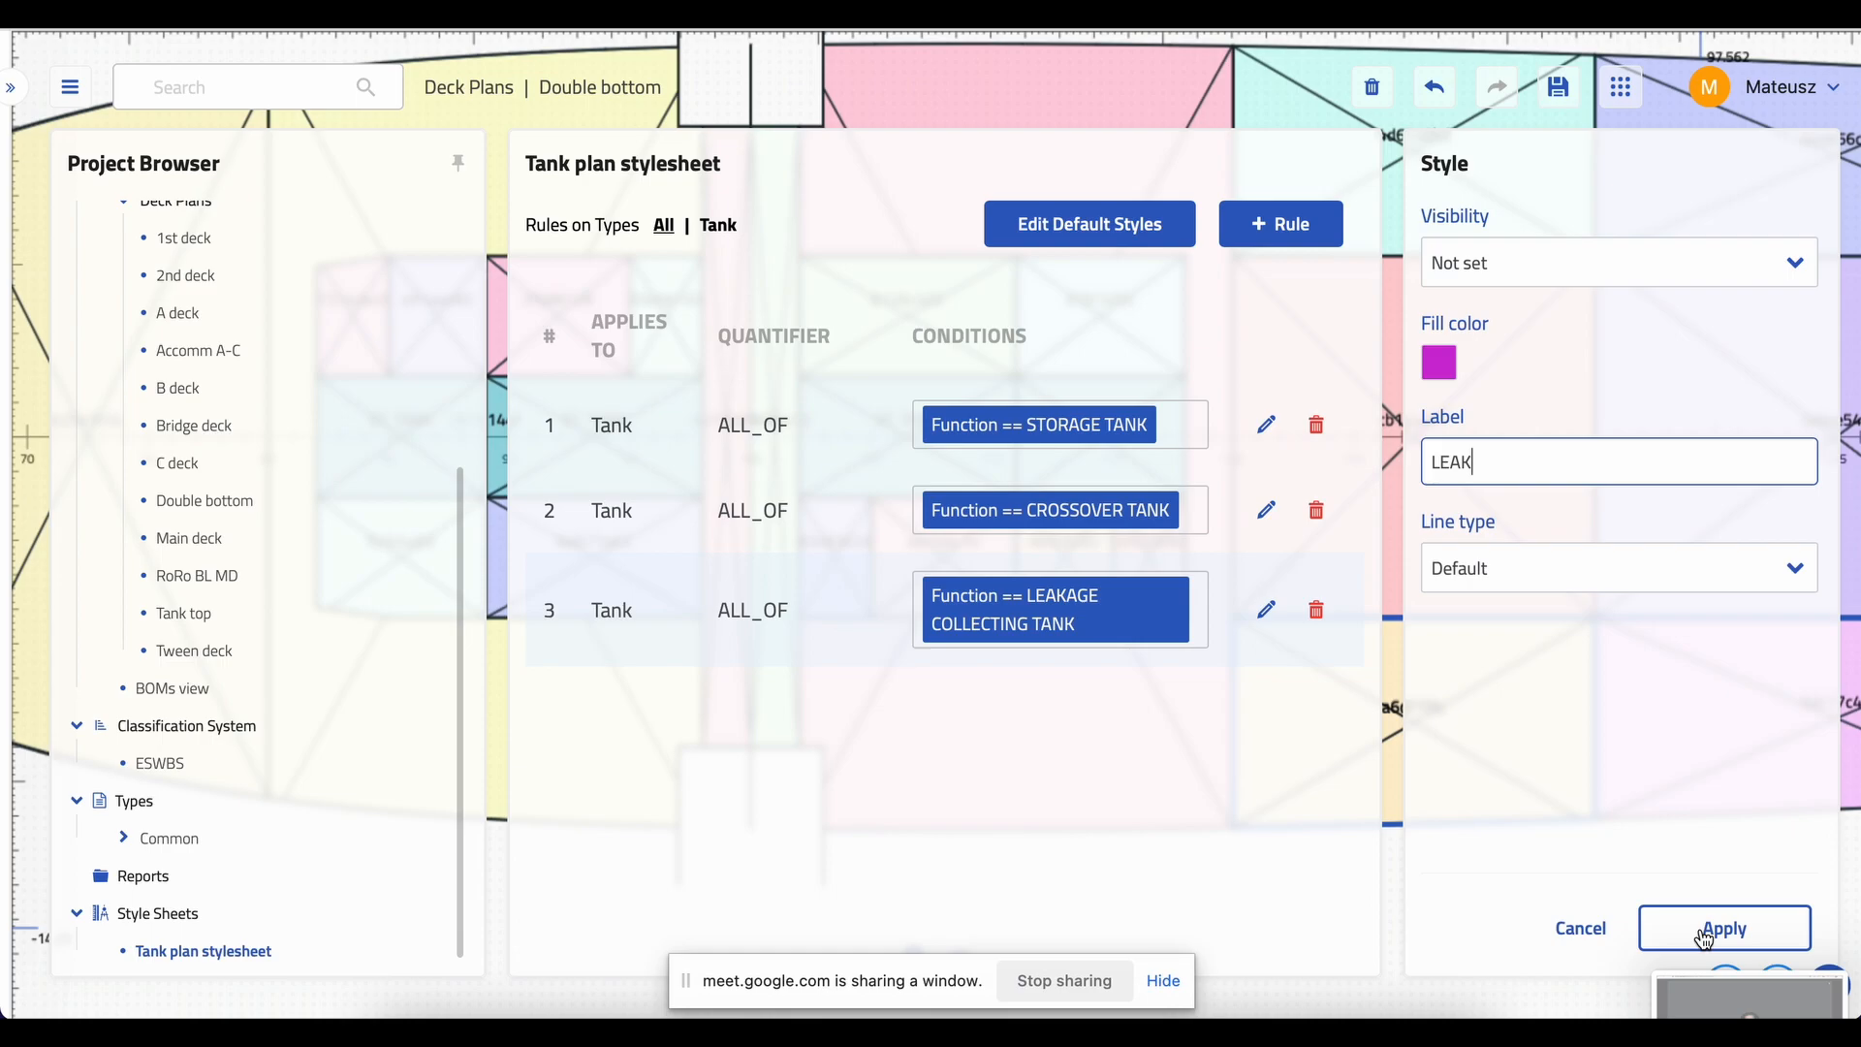
click(1703, 935)
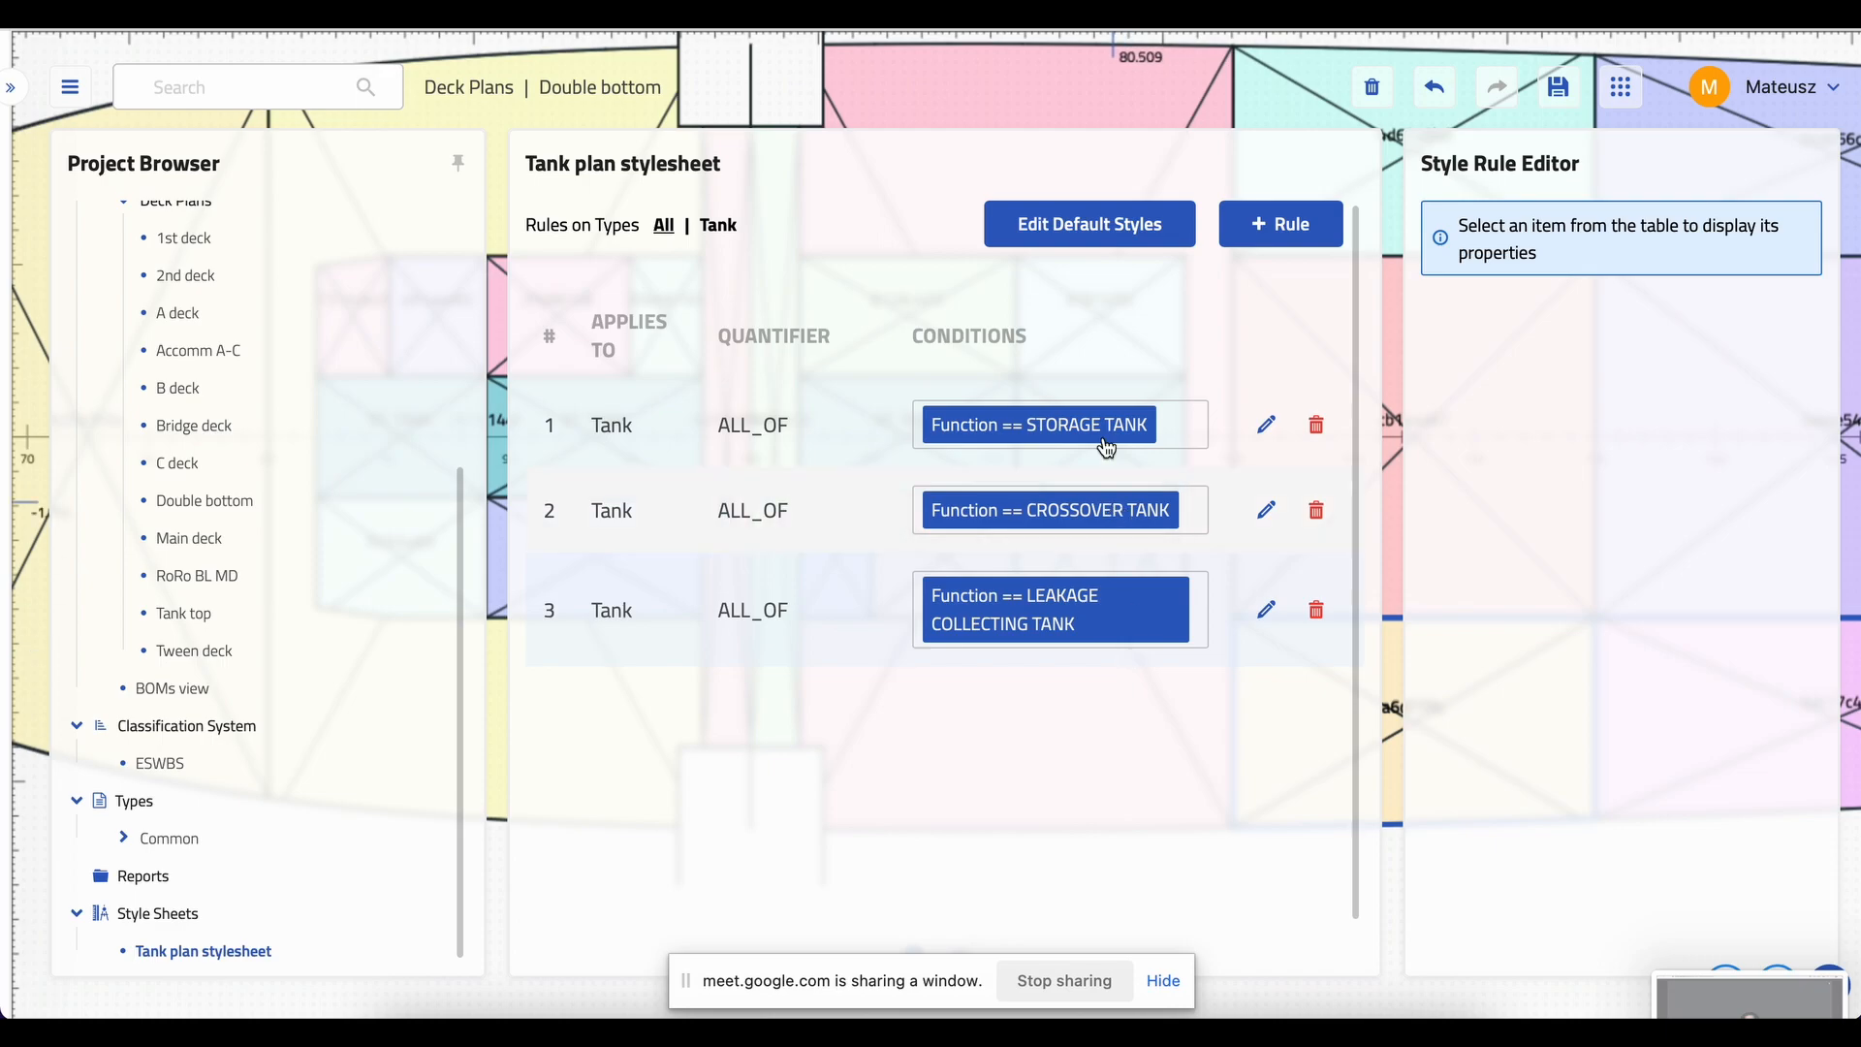
- Add a fourth rule to the style sheet and apply it to the Tank type under Common, Space, Compartment
click(1277, 226)
click(1534, 269)
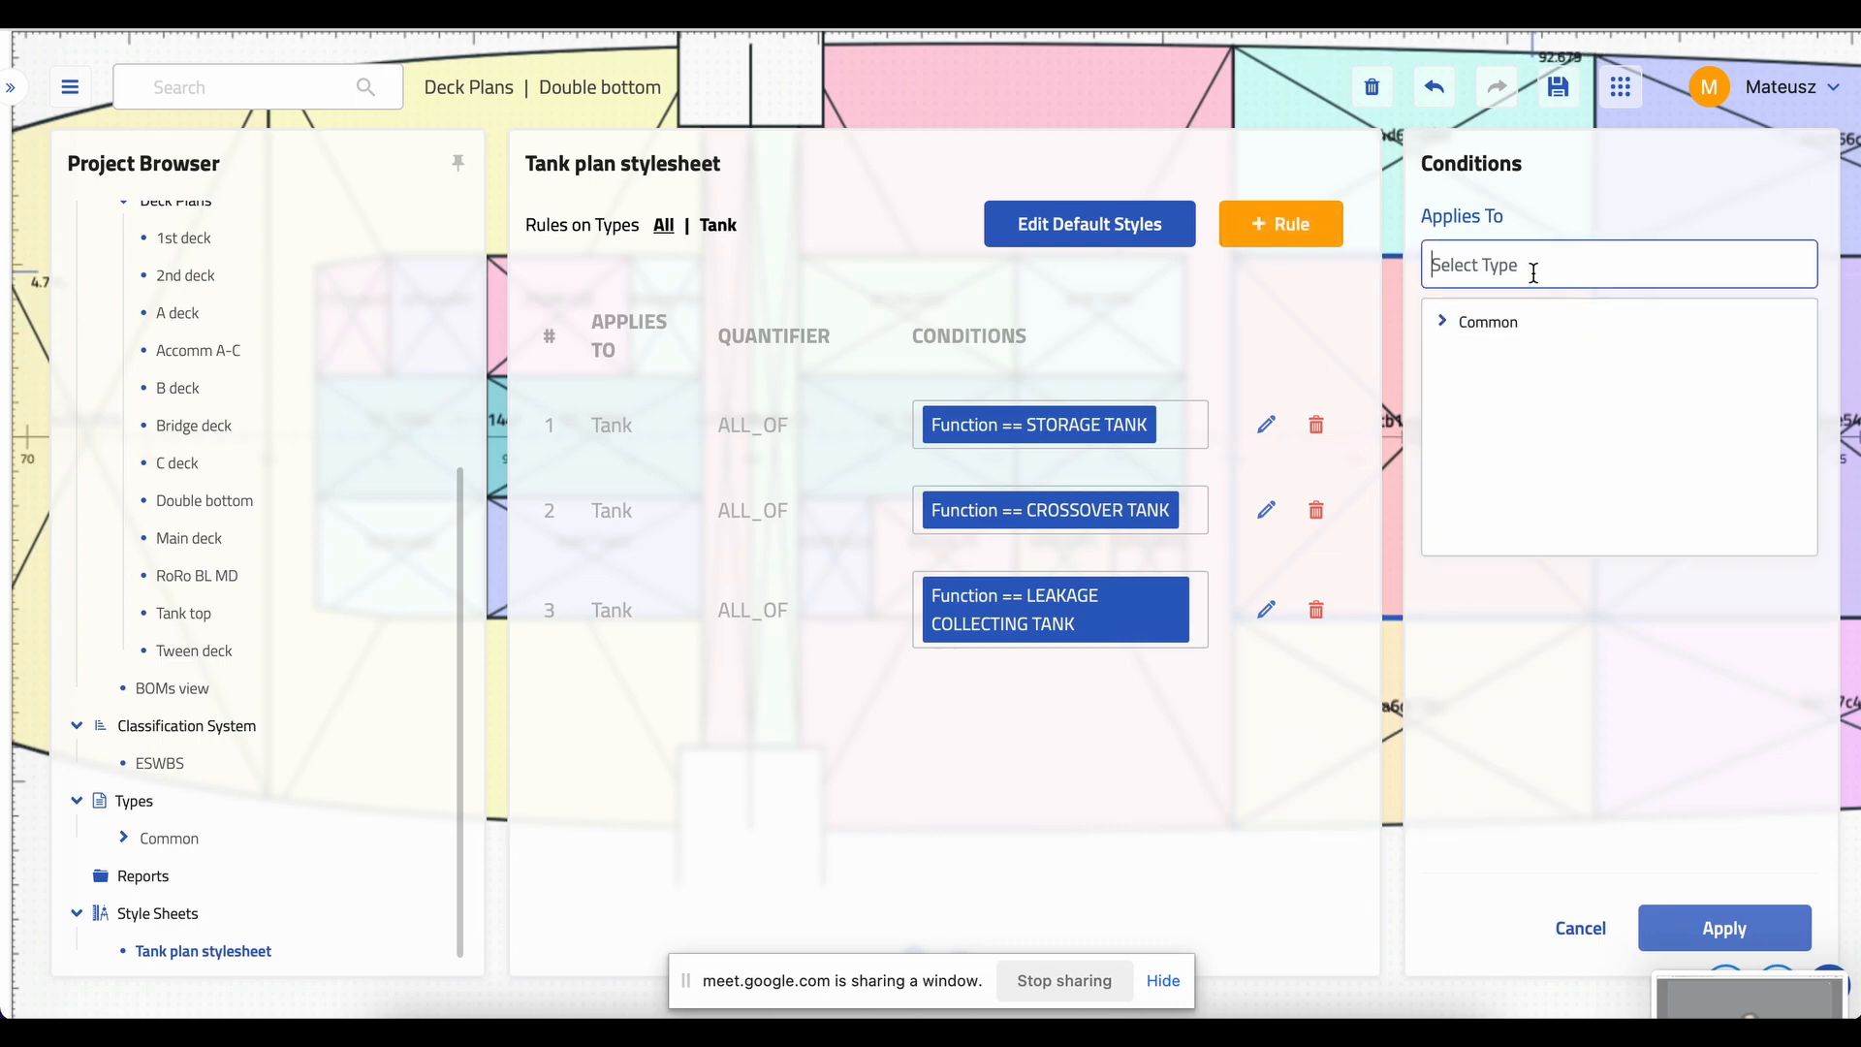
click(1443, 323)
click(1465, 398)
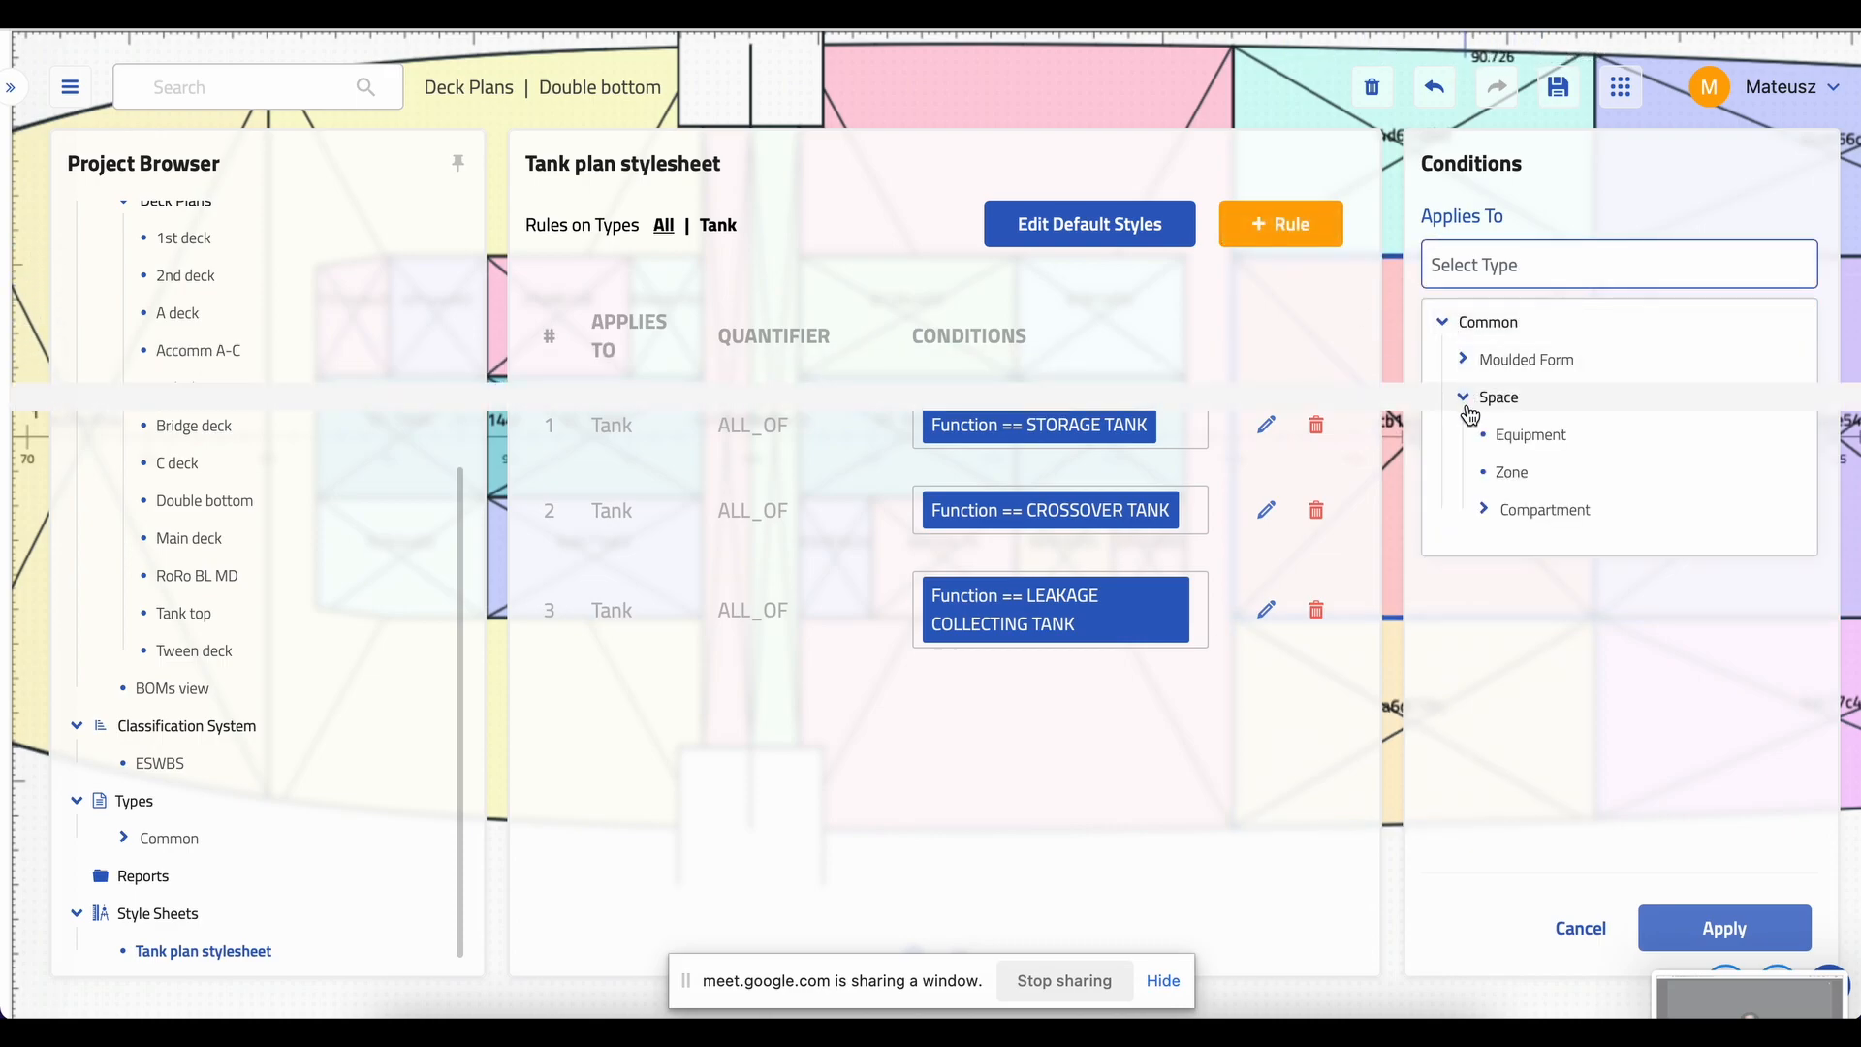
click(1485, 509)
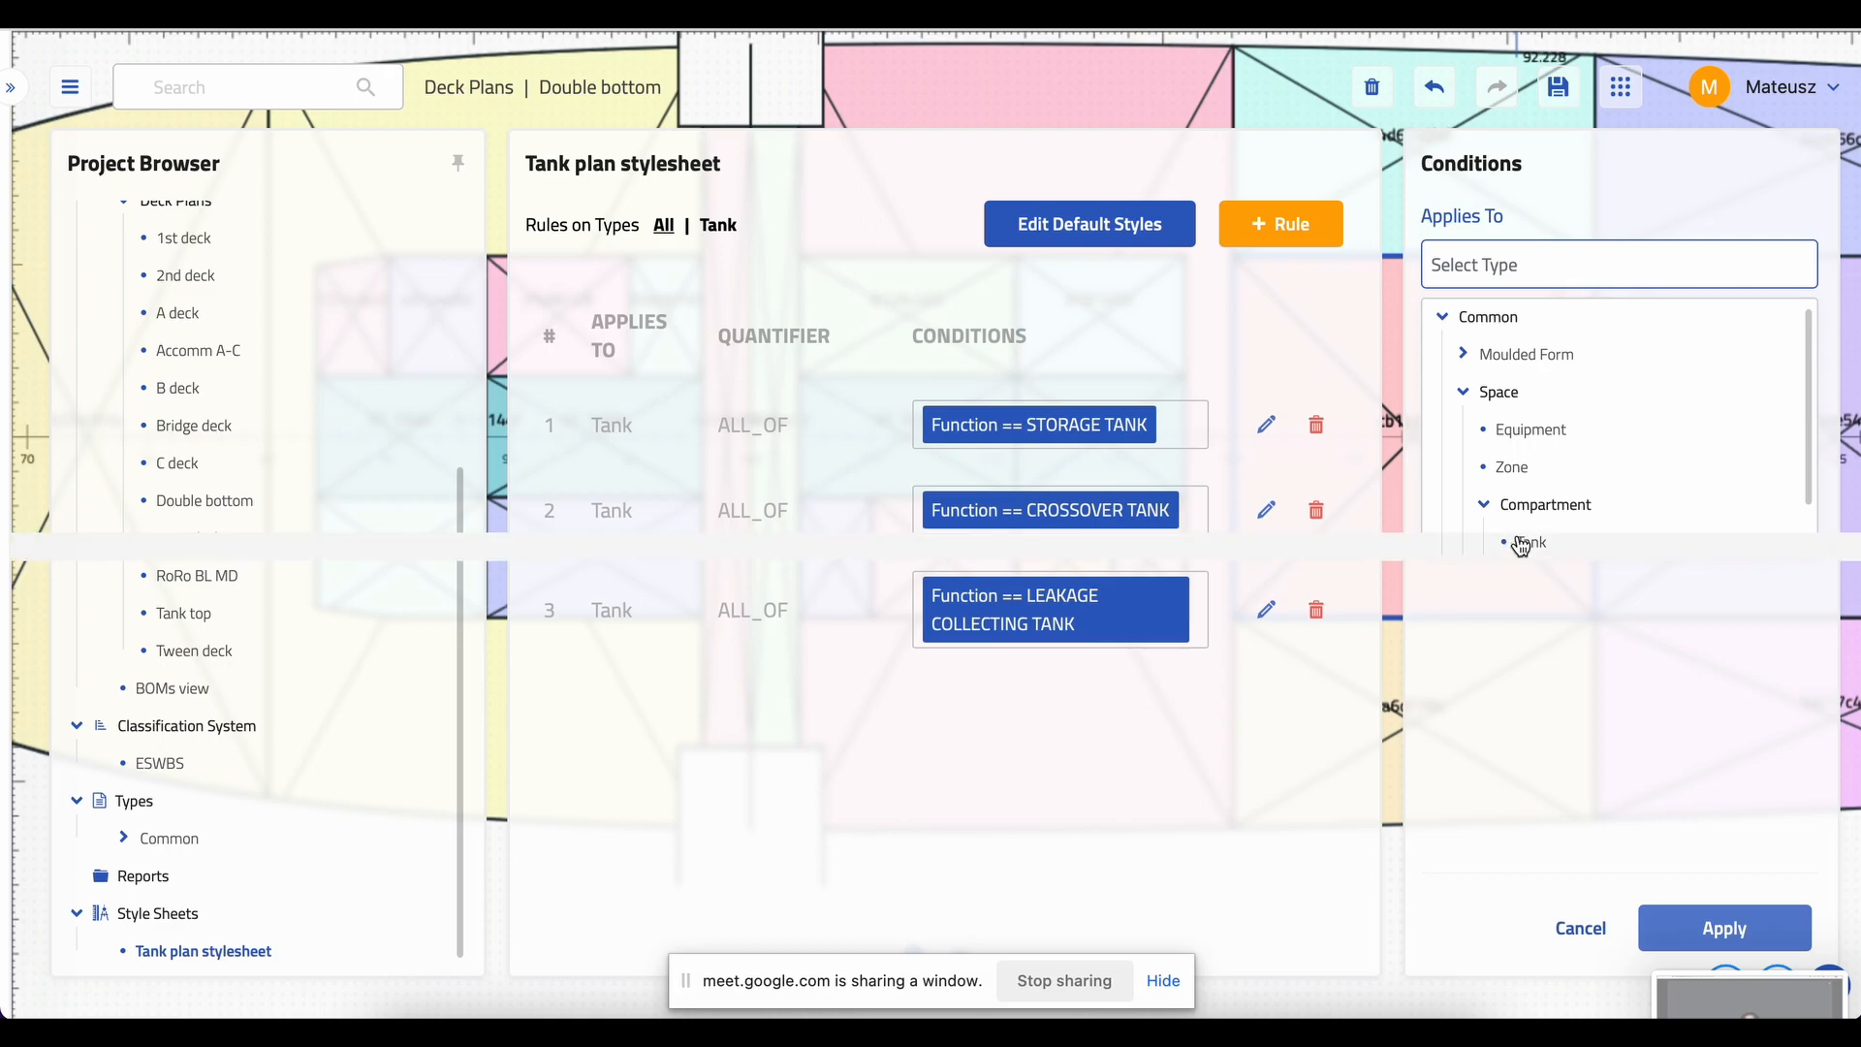
click(1521, 544)
- Create a condition for the fourth rule where Function equals BALLAST TANK, and apply the rule
click(1514, 460)
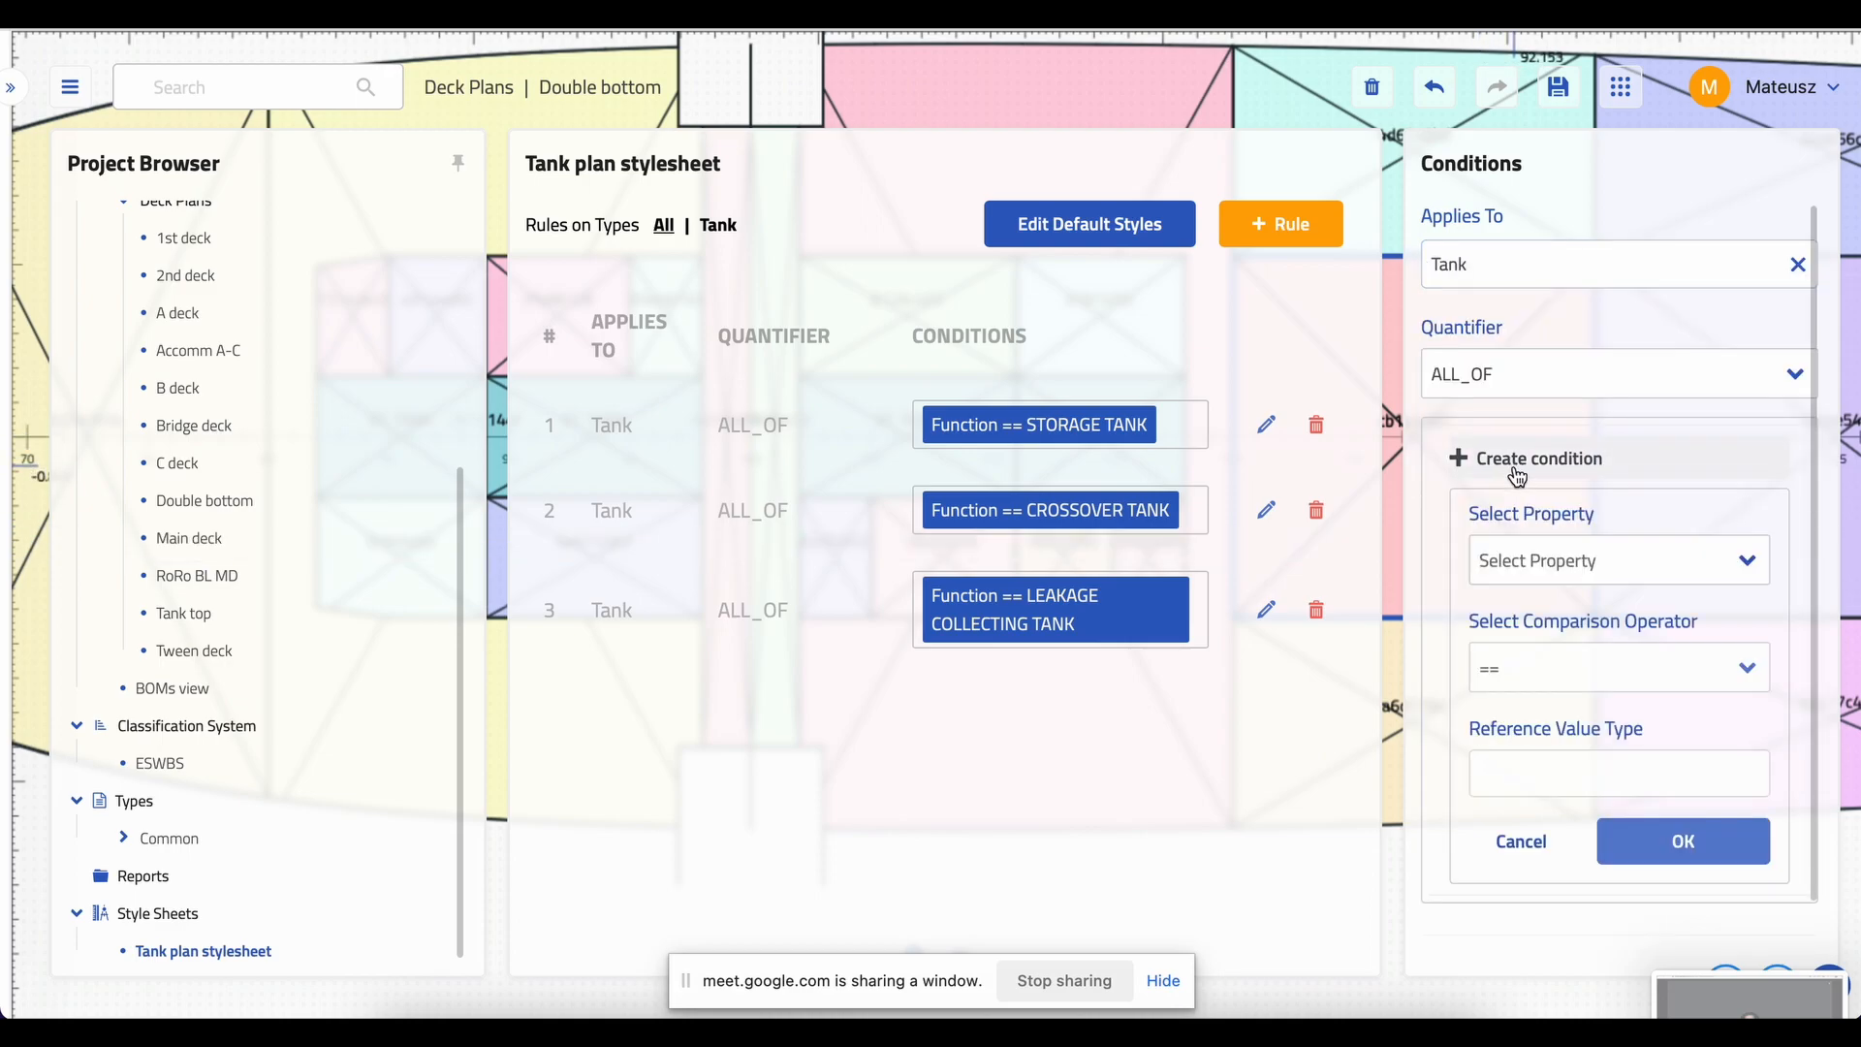
click(1567, 552)
scroll(1556, 679, down, 5)
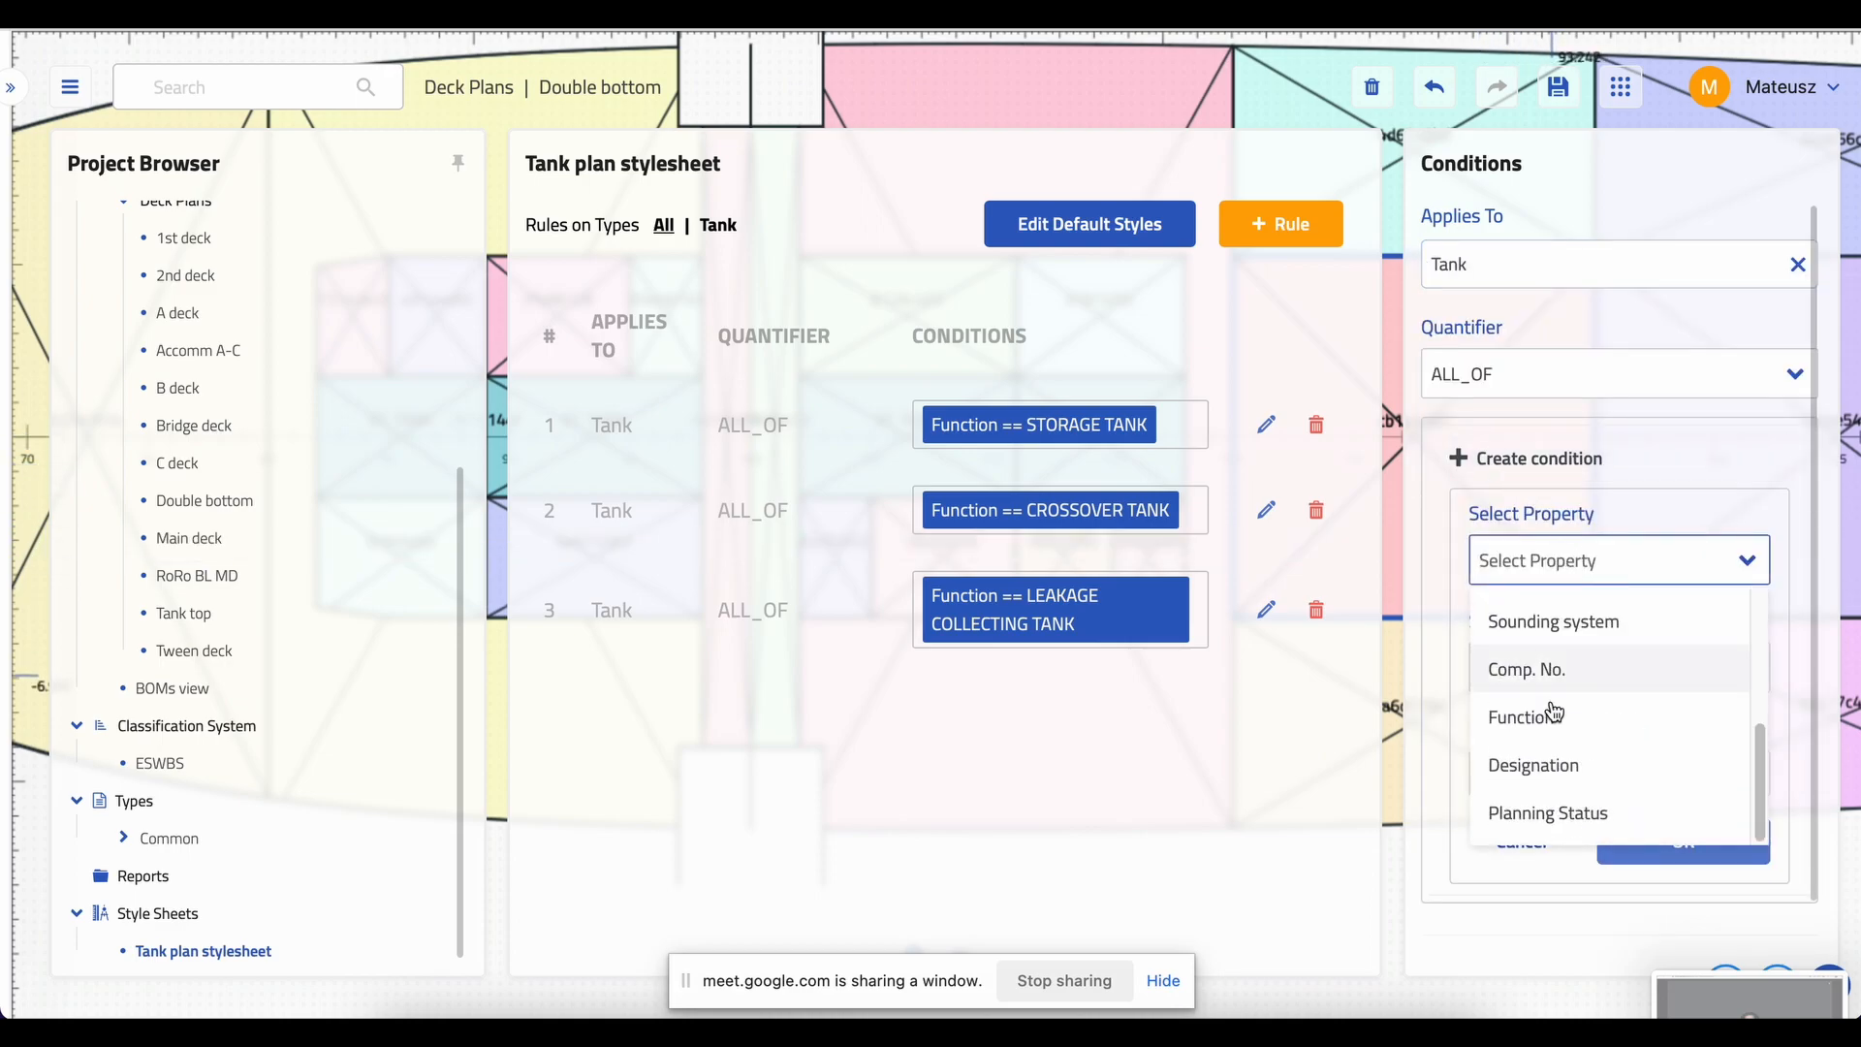
click(1541, 716)
scroll(1568, 795, down, 1)
click(1556, 836)
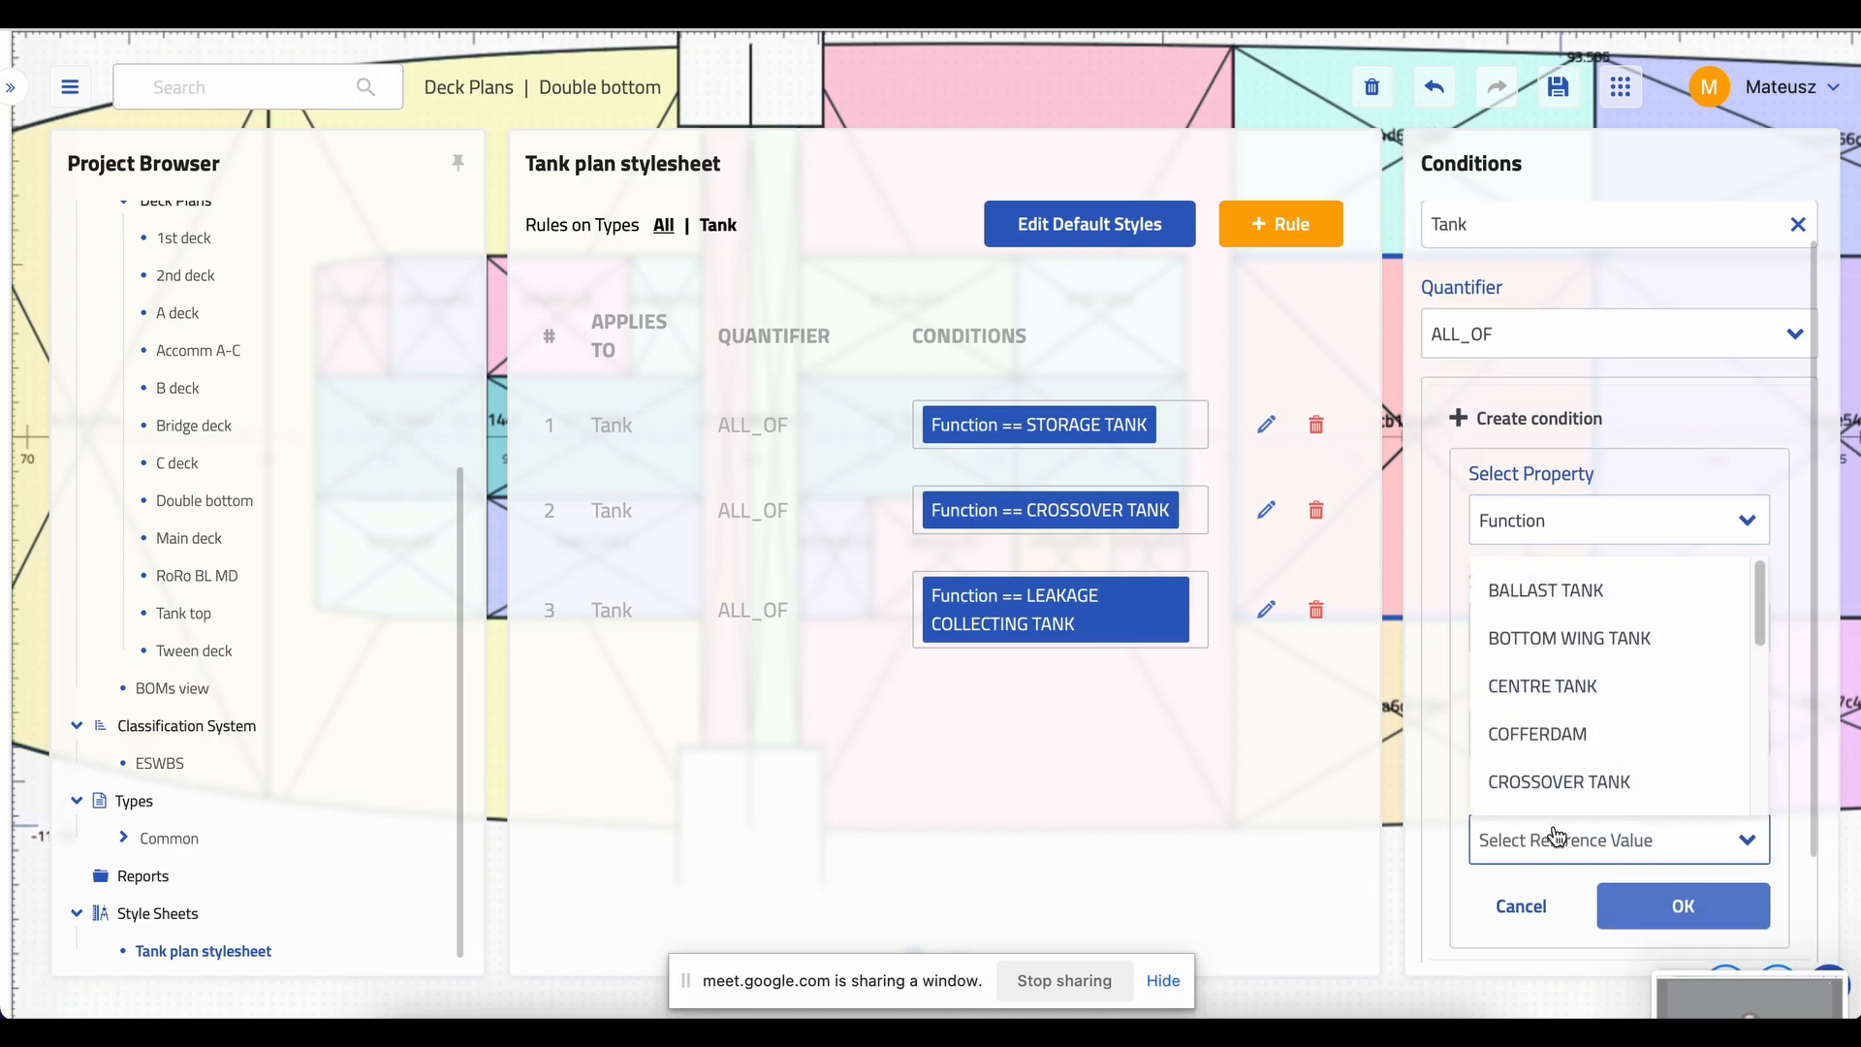
click(1551, 591)
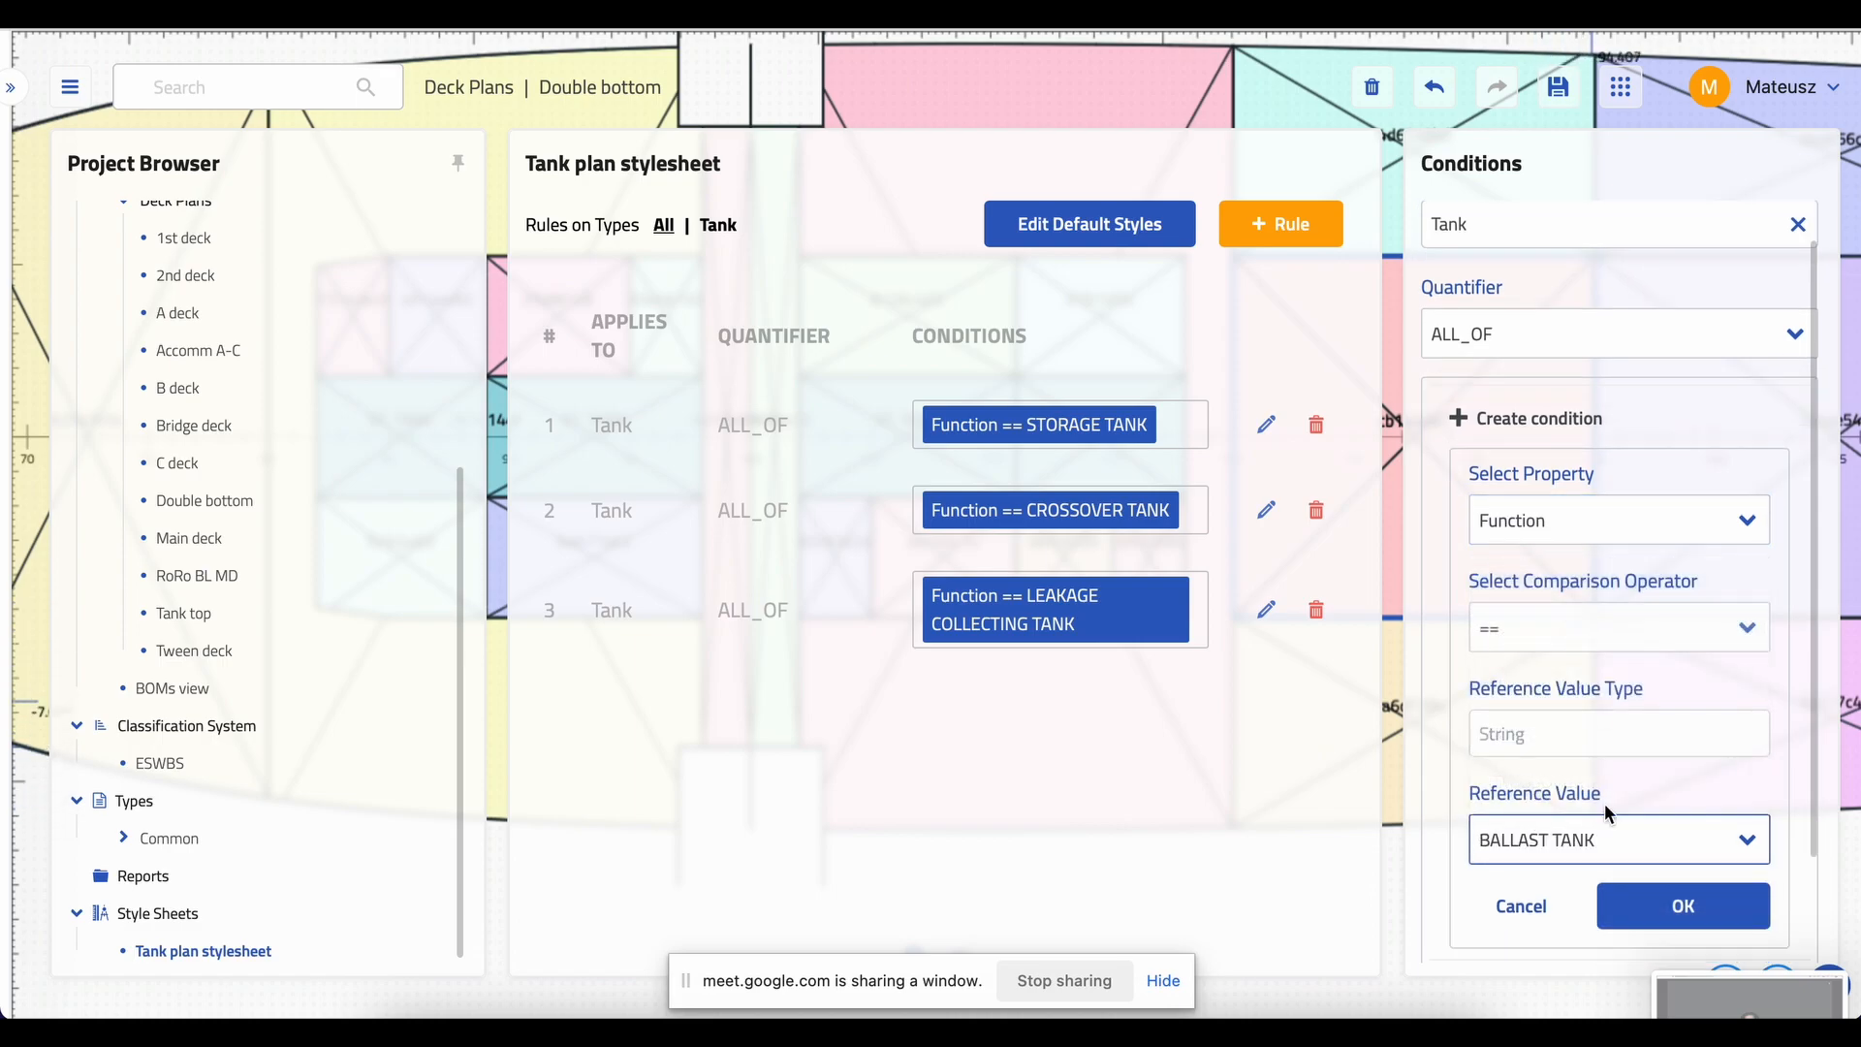
click(1628, 916)
click(1724, 928)
- Give the ballast tank rule the default blue fill color and the label "BW", and apply the style
click(870, 713)
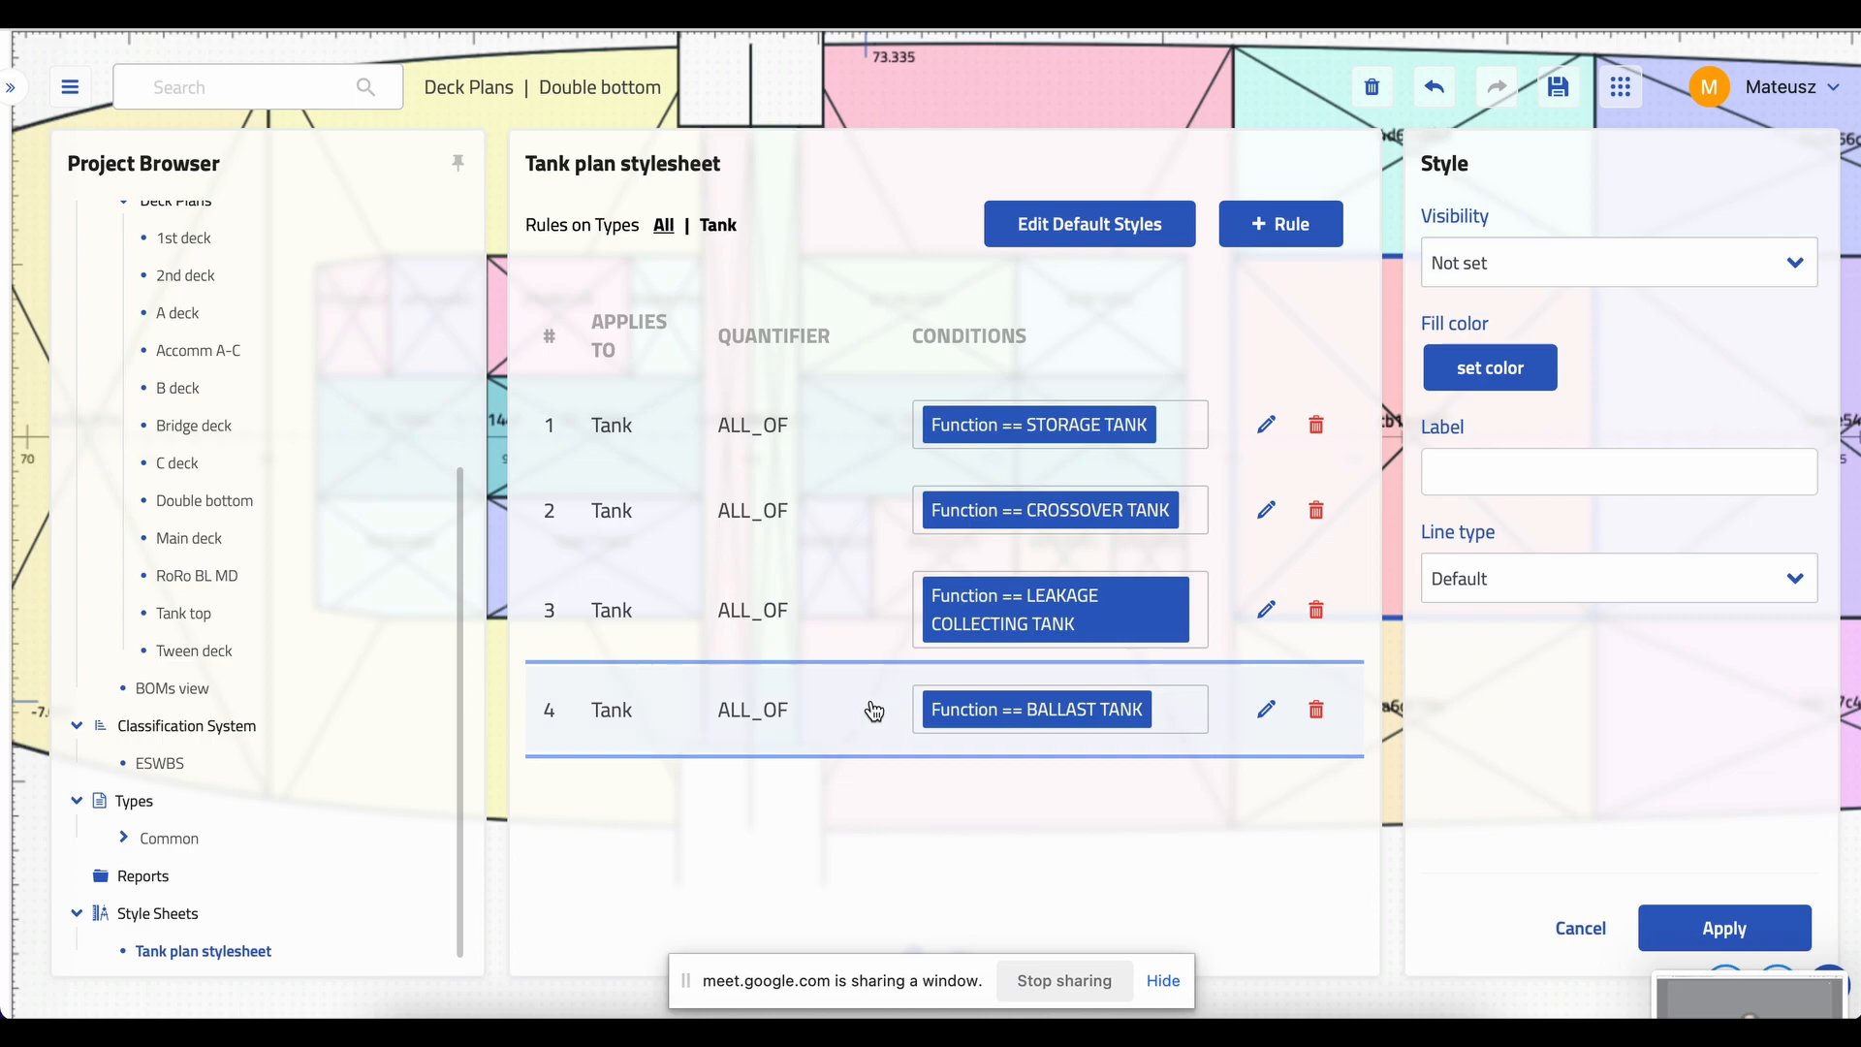
click(1489, 365)
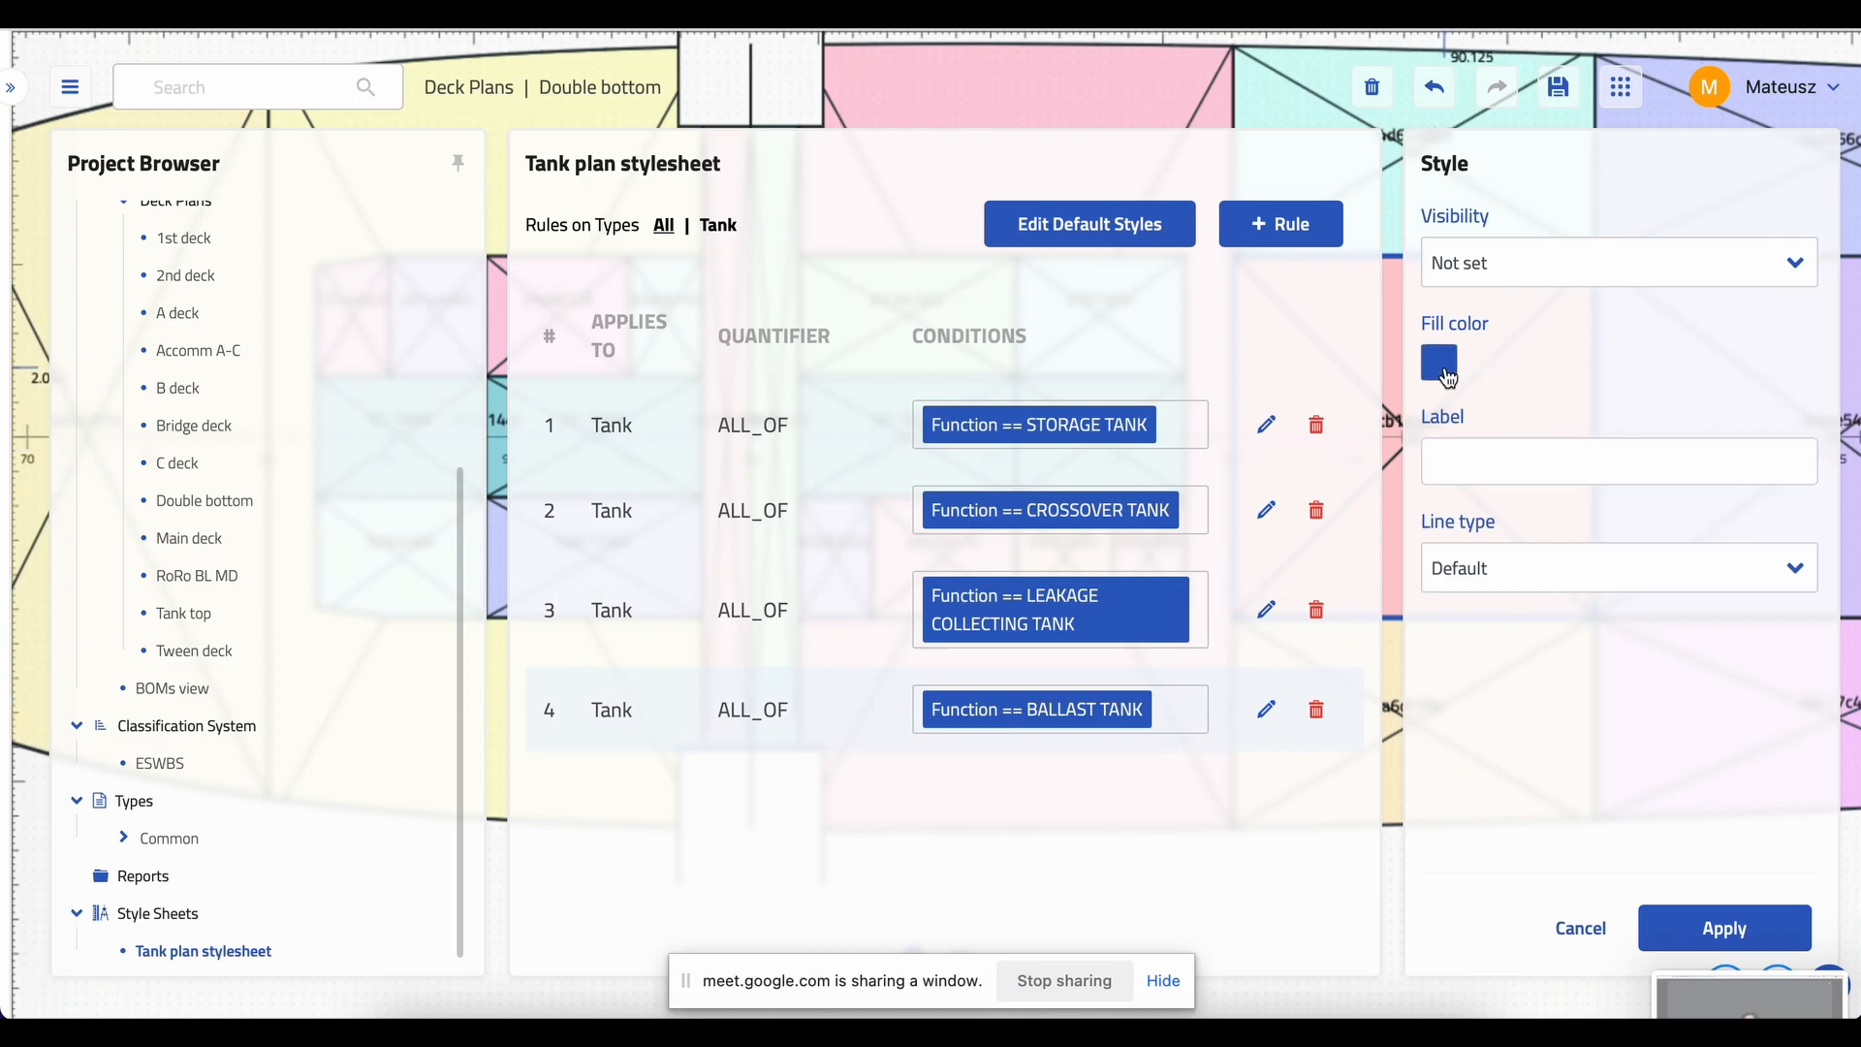
click(1671, 933)
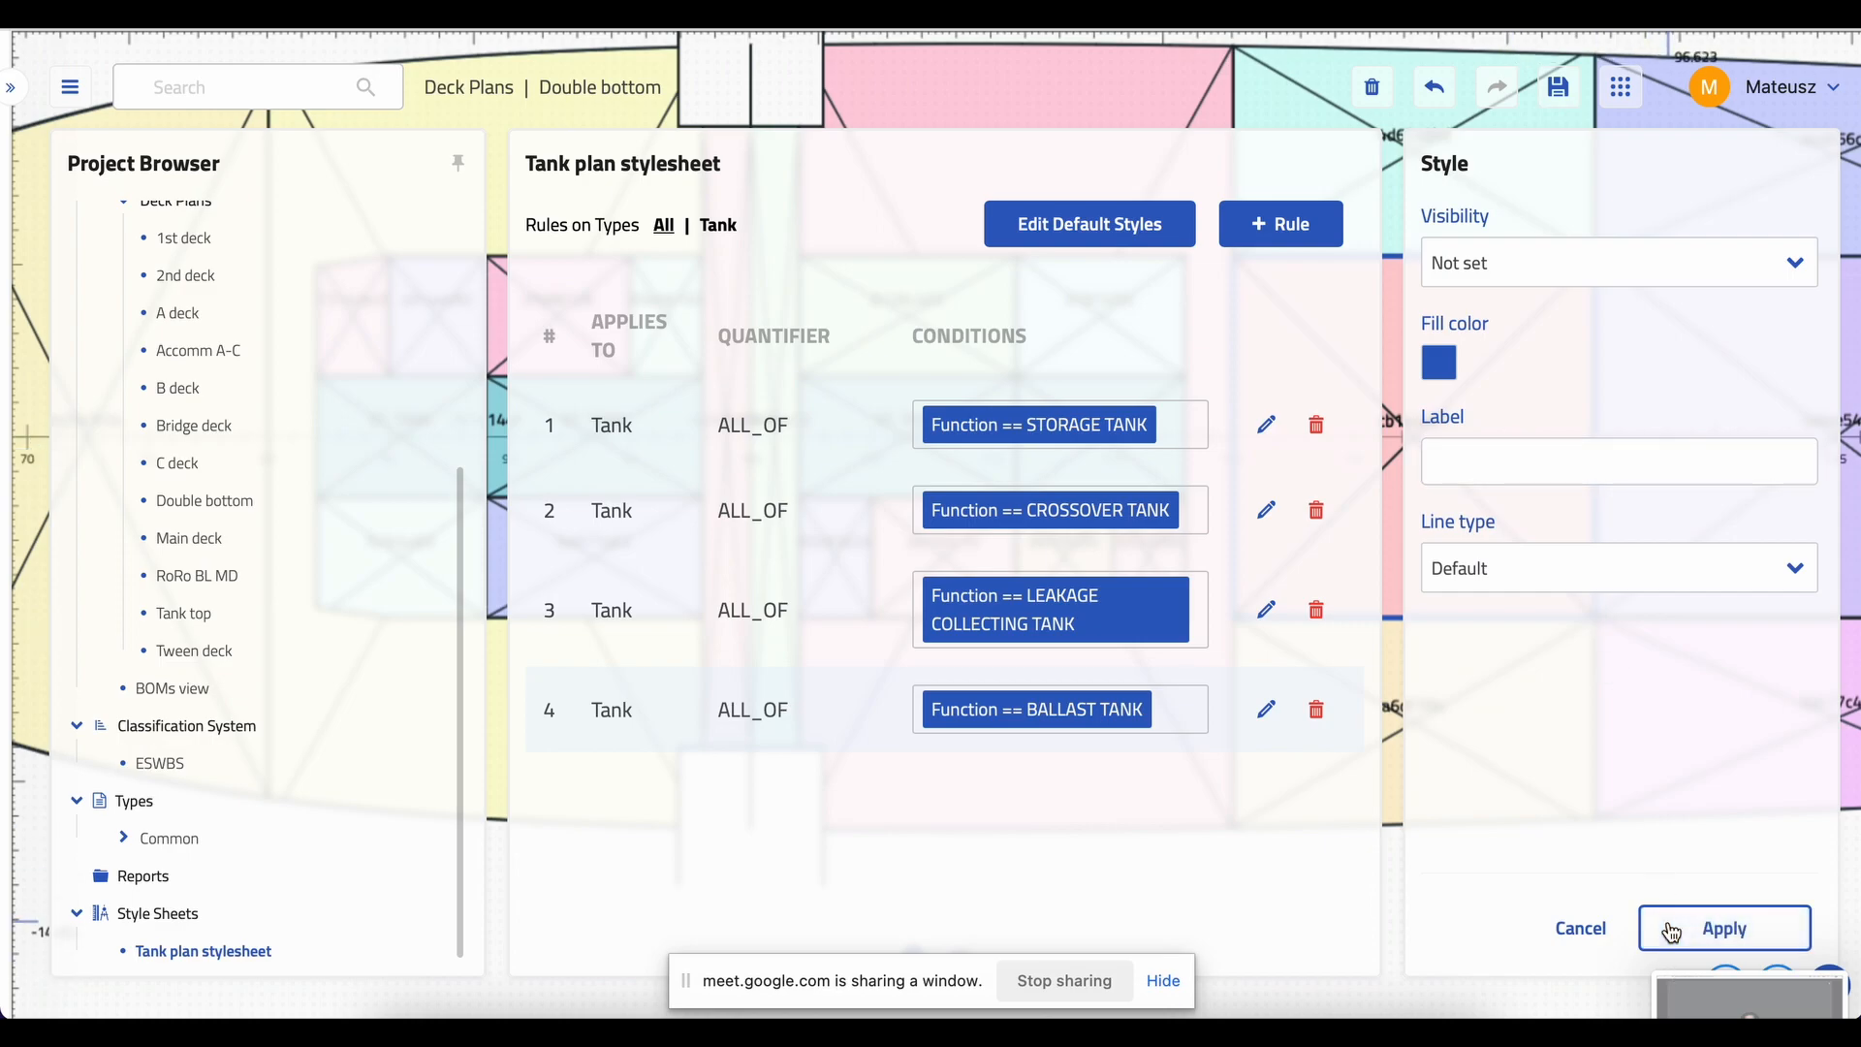
click(1563, 465)
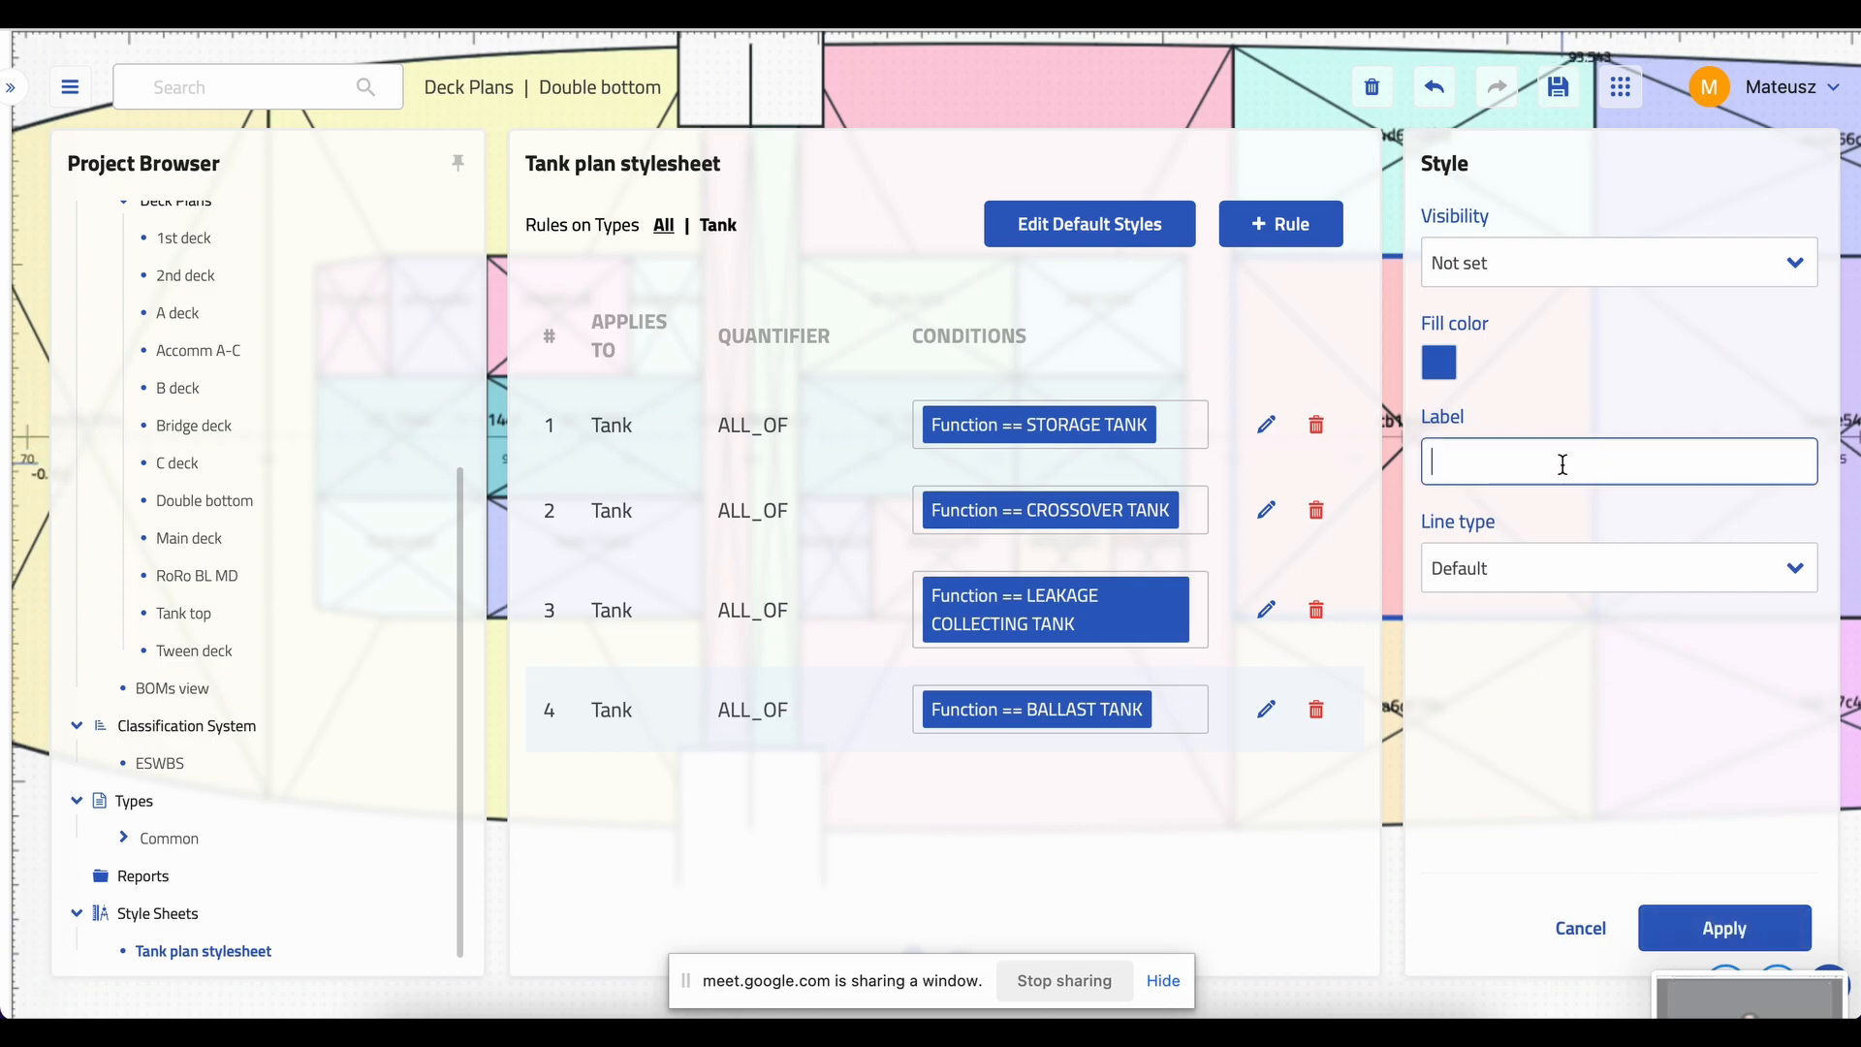
text(BW)
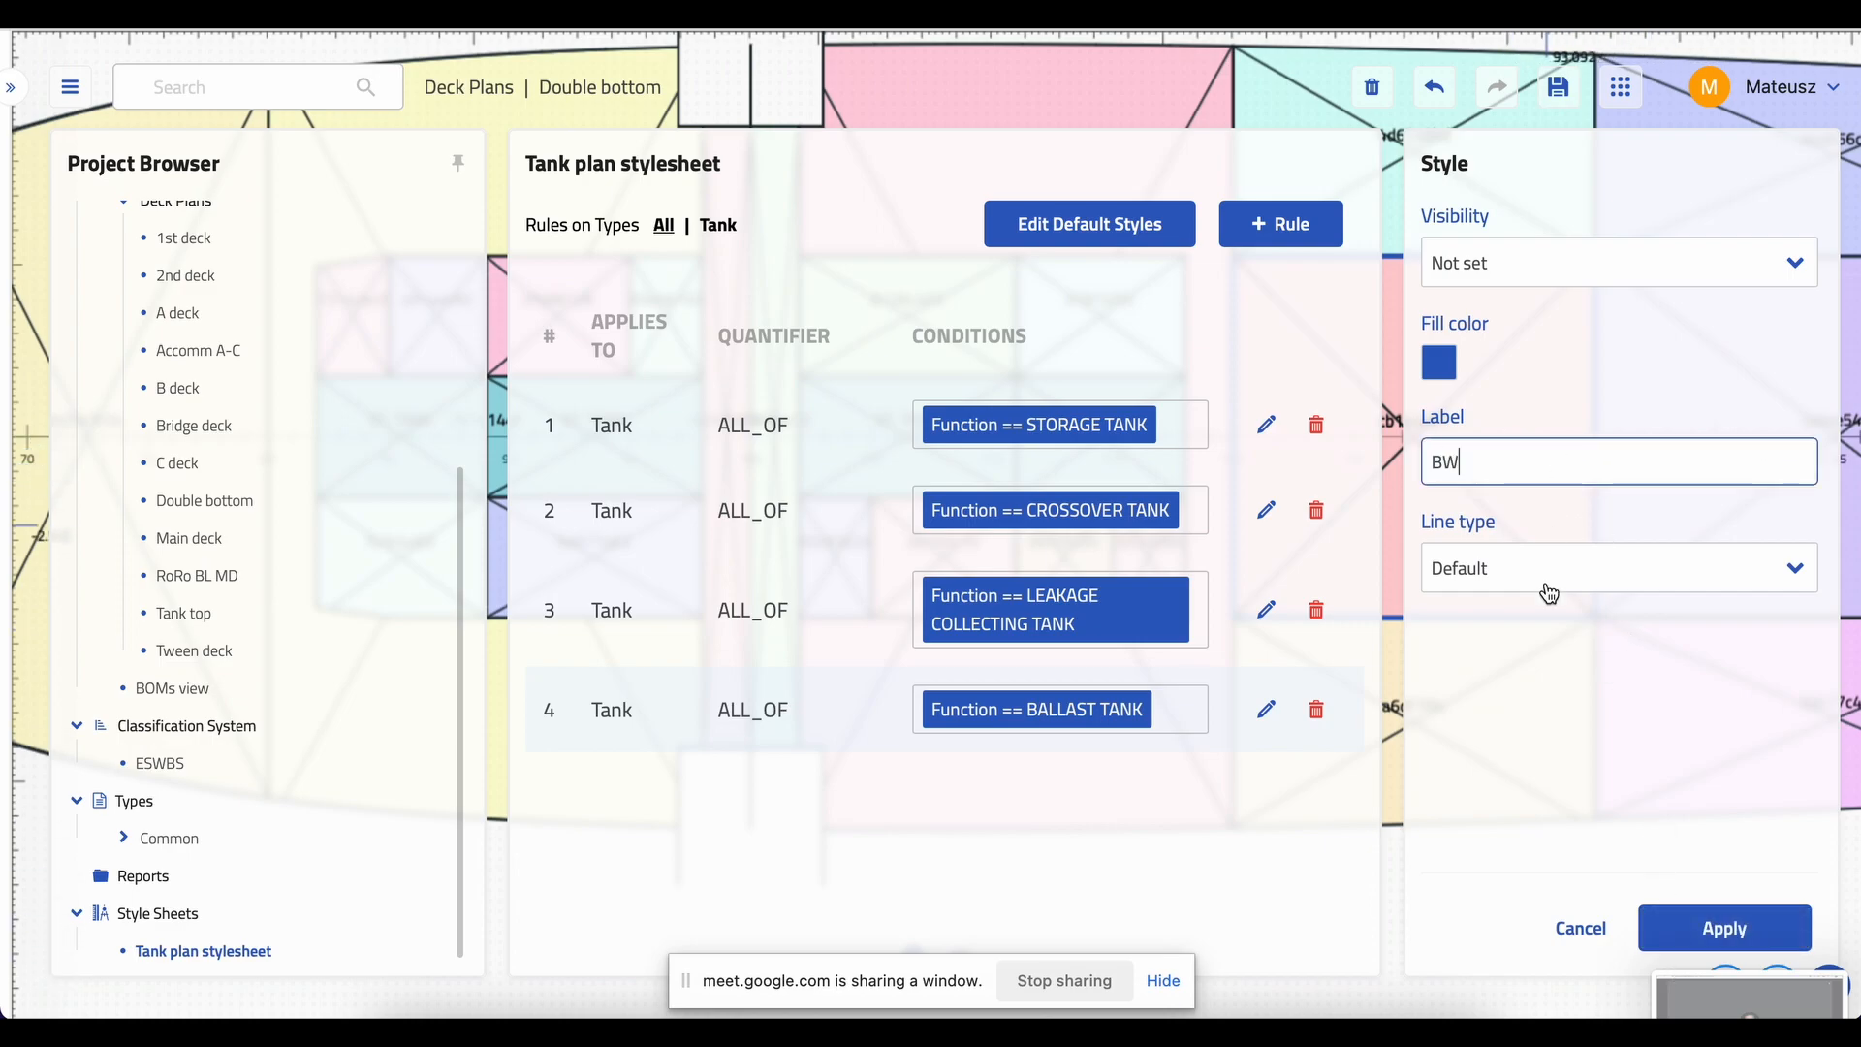
click(1719, 933)
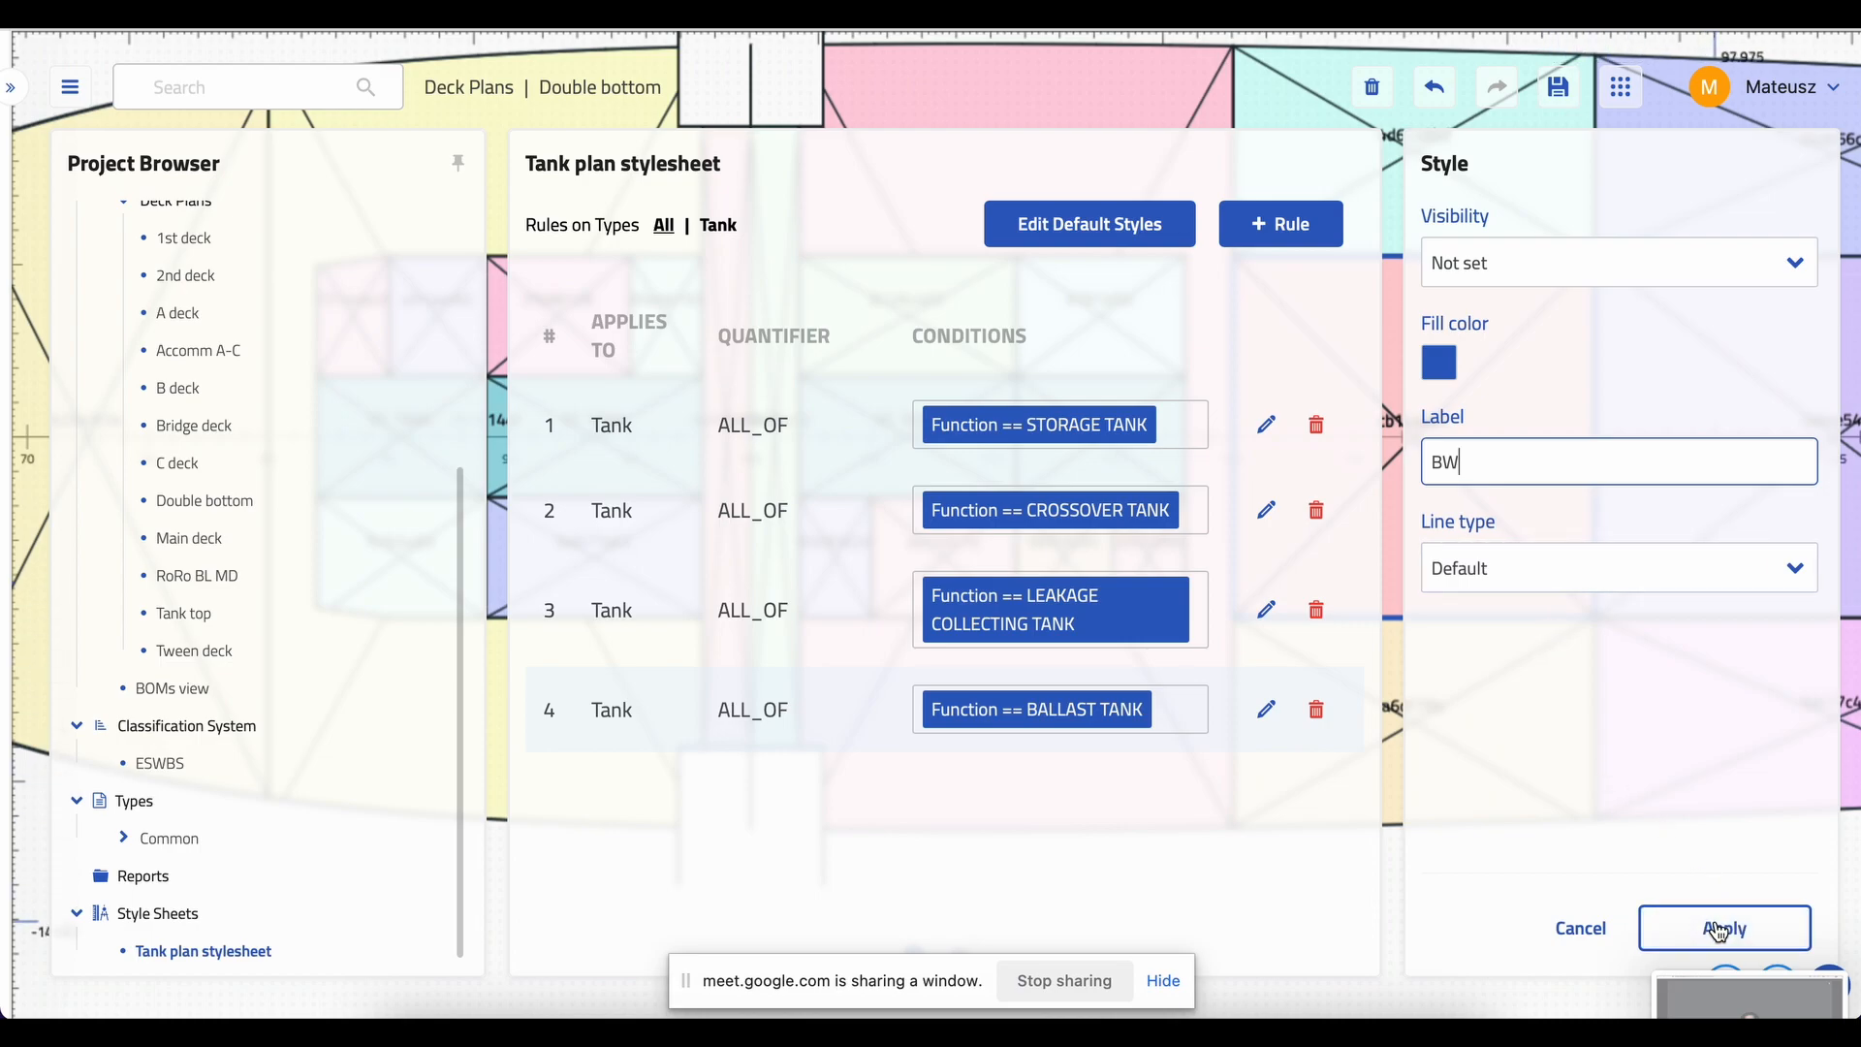
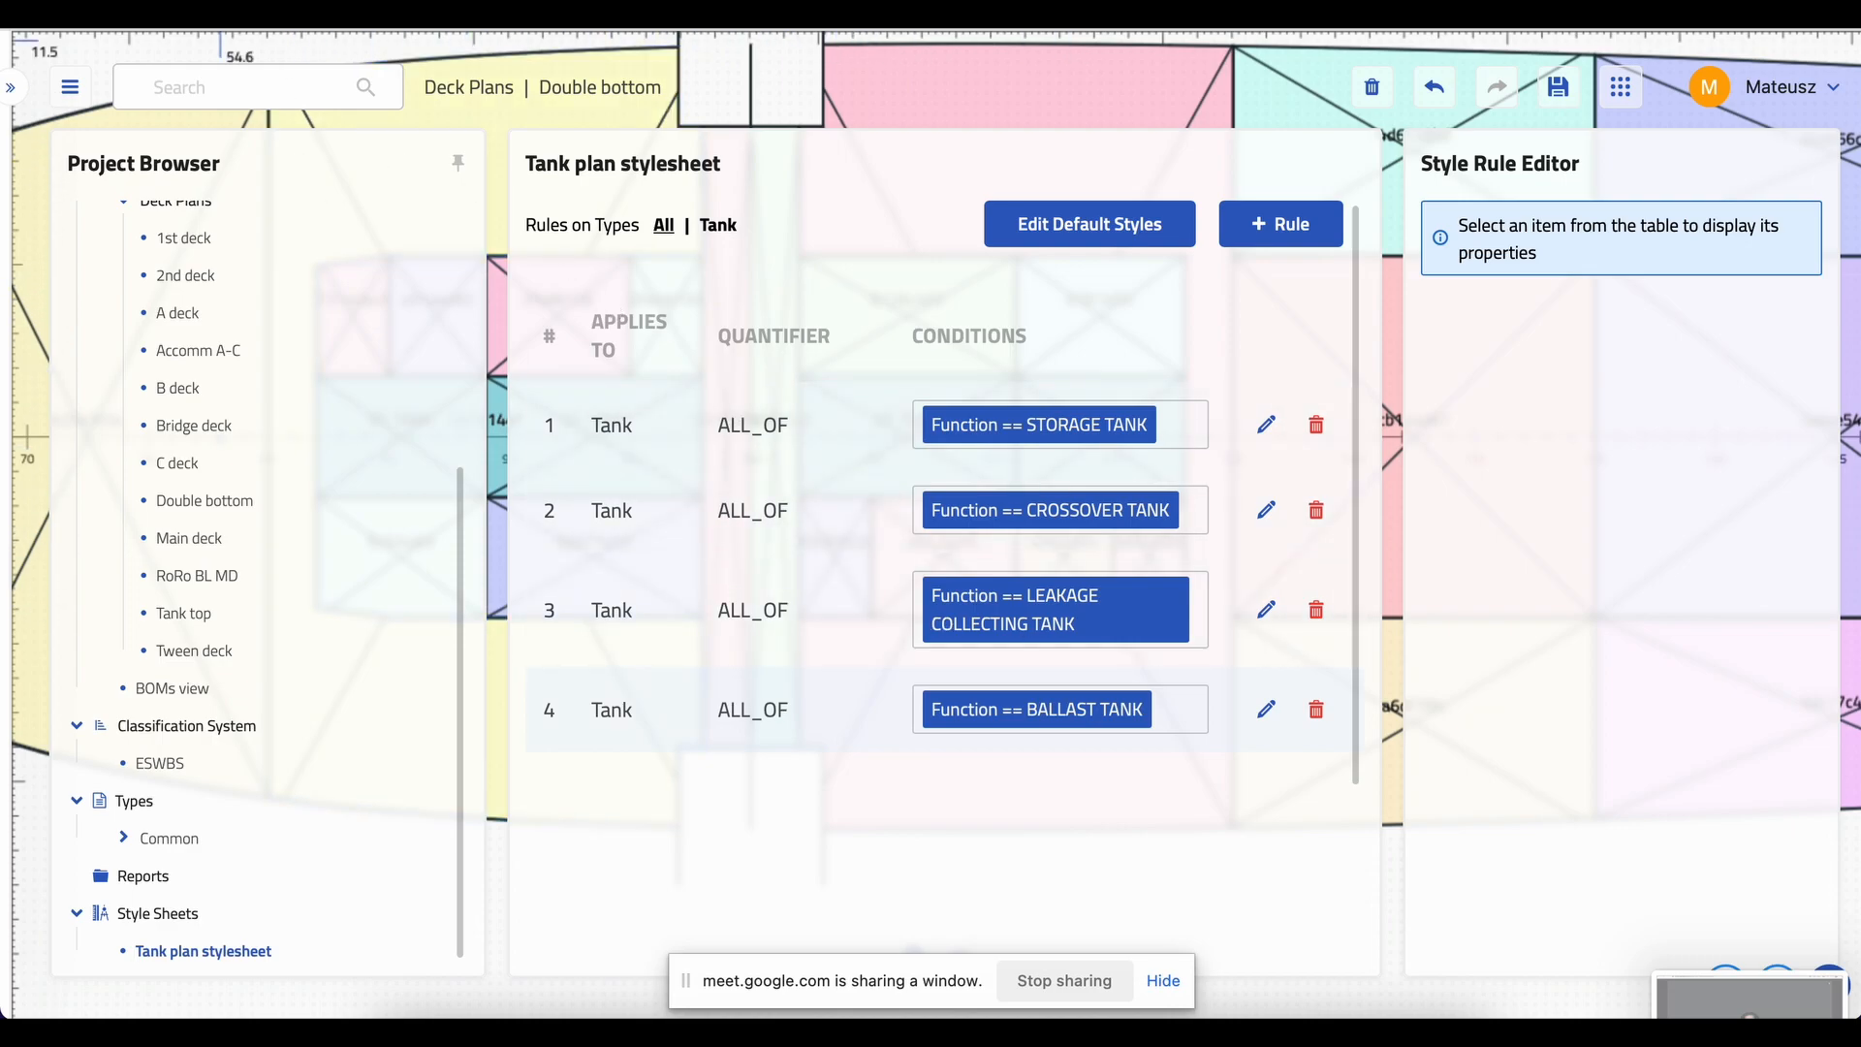
- Switch to the Main deck plan and back to the Double bottom plan to refresh the tank styling, and select a tank there
click(171, 85)
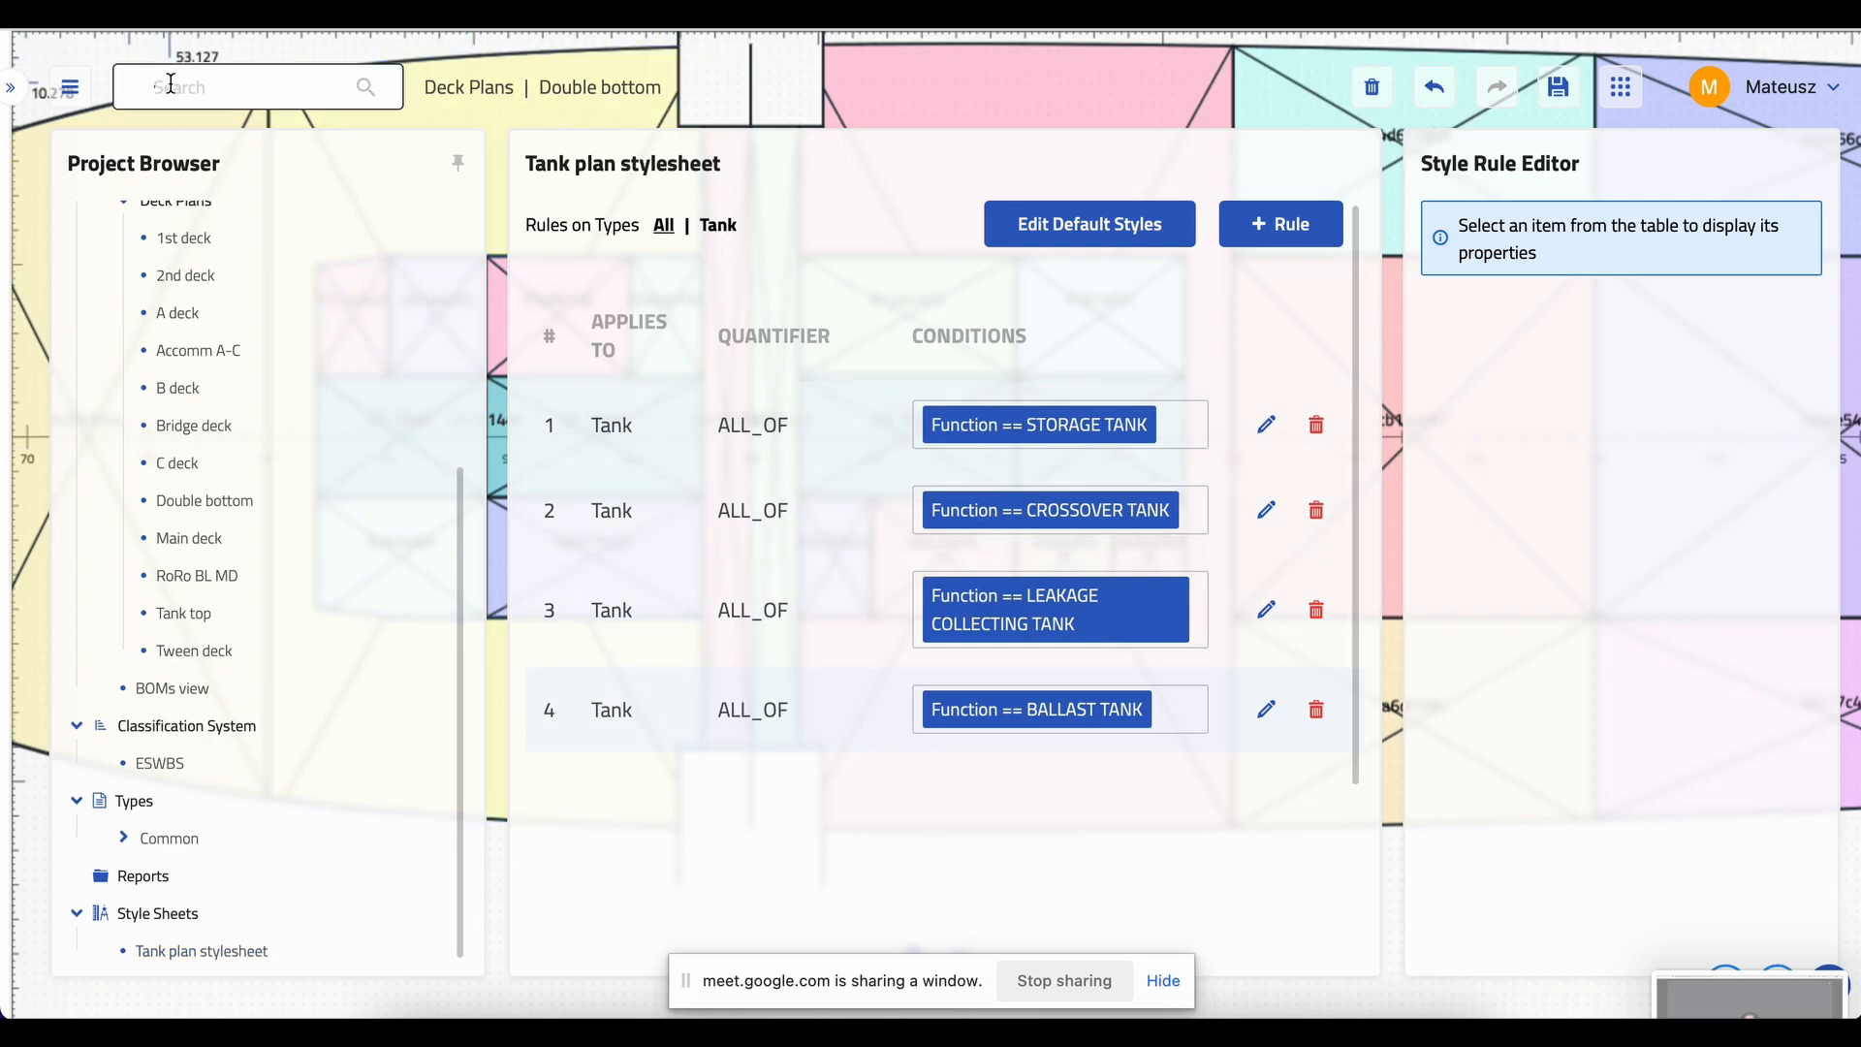
click(194, 543)
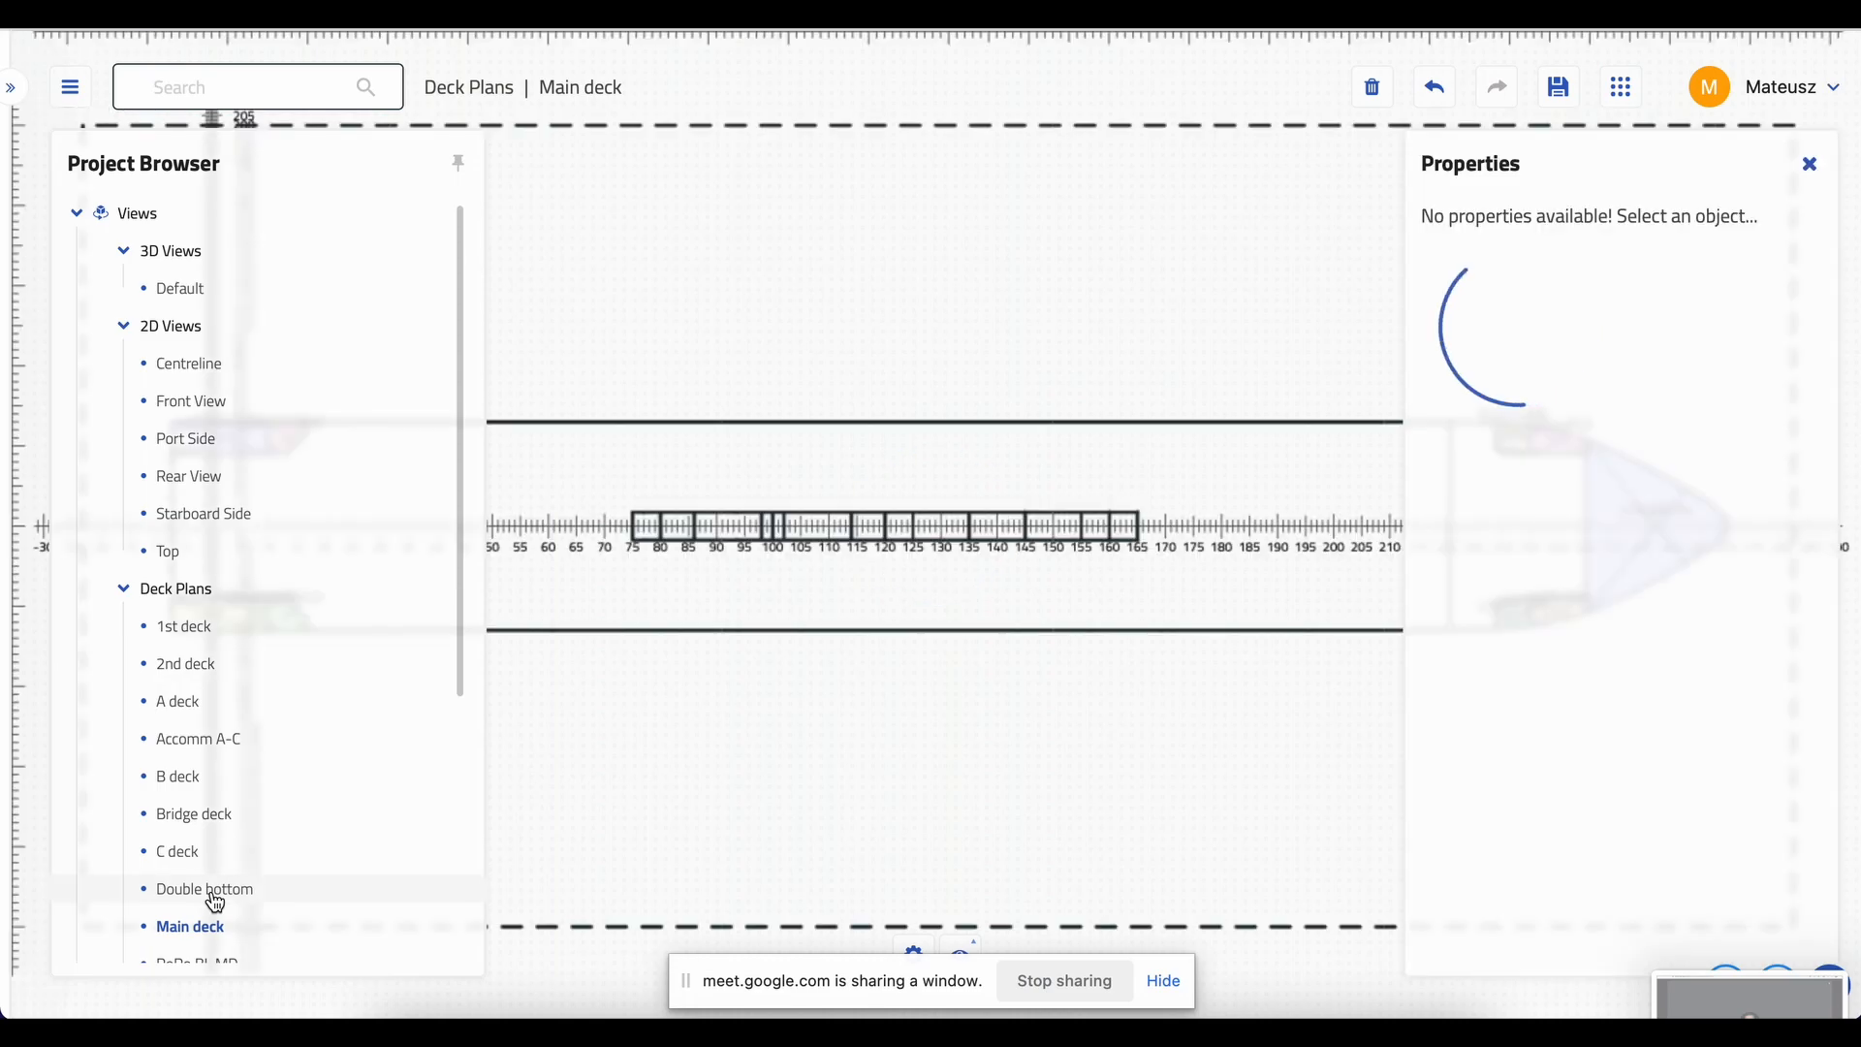
drag(864, 739, 462, 801)
scroll(260, 800, down, 3)
click(218, 826)
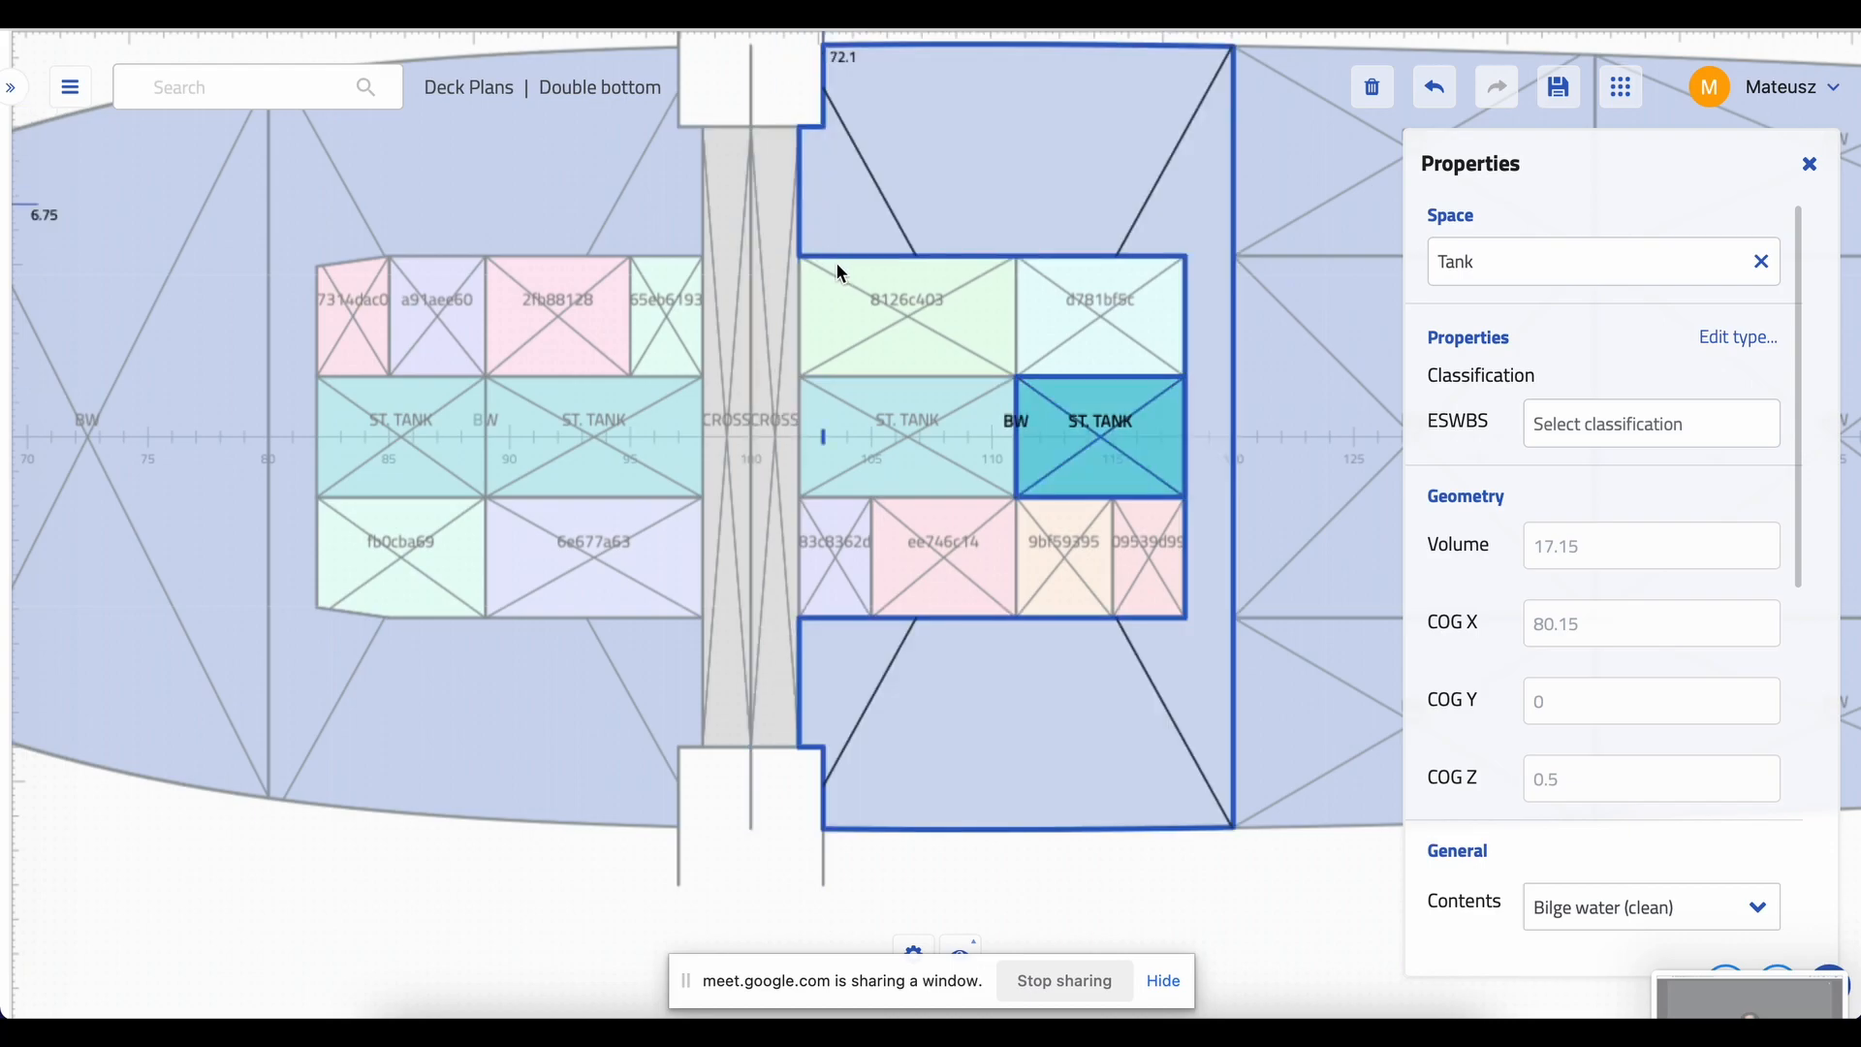
click(528, 904)
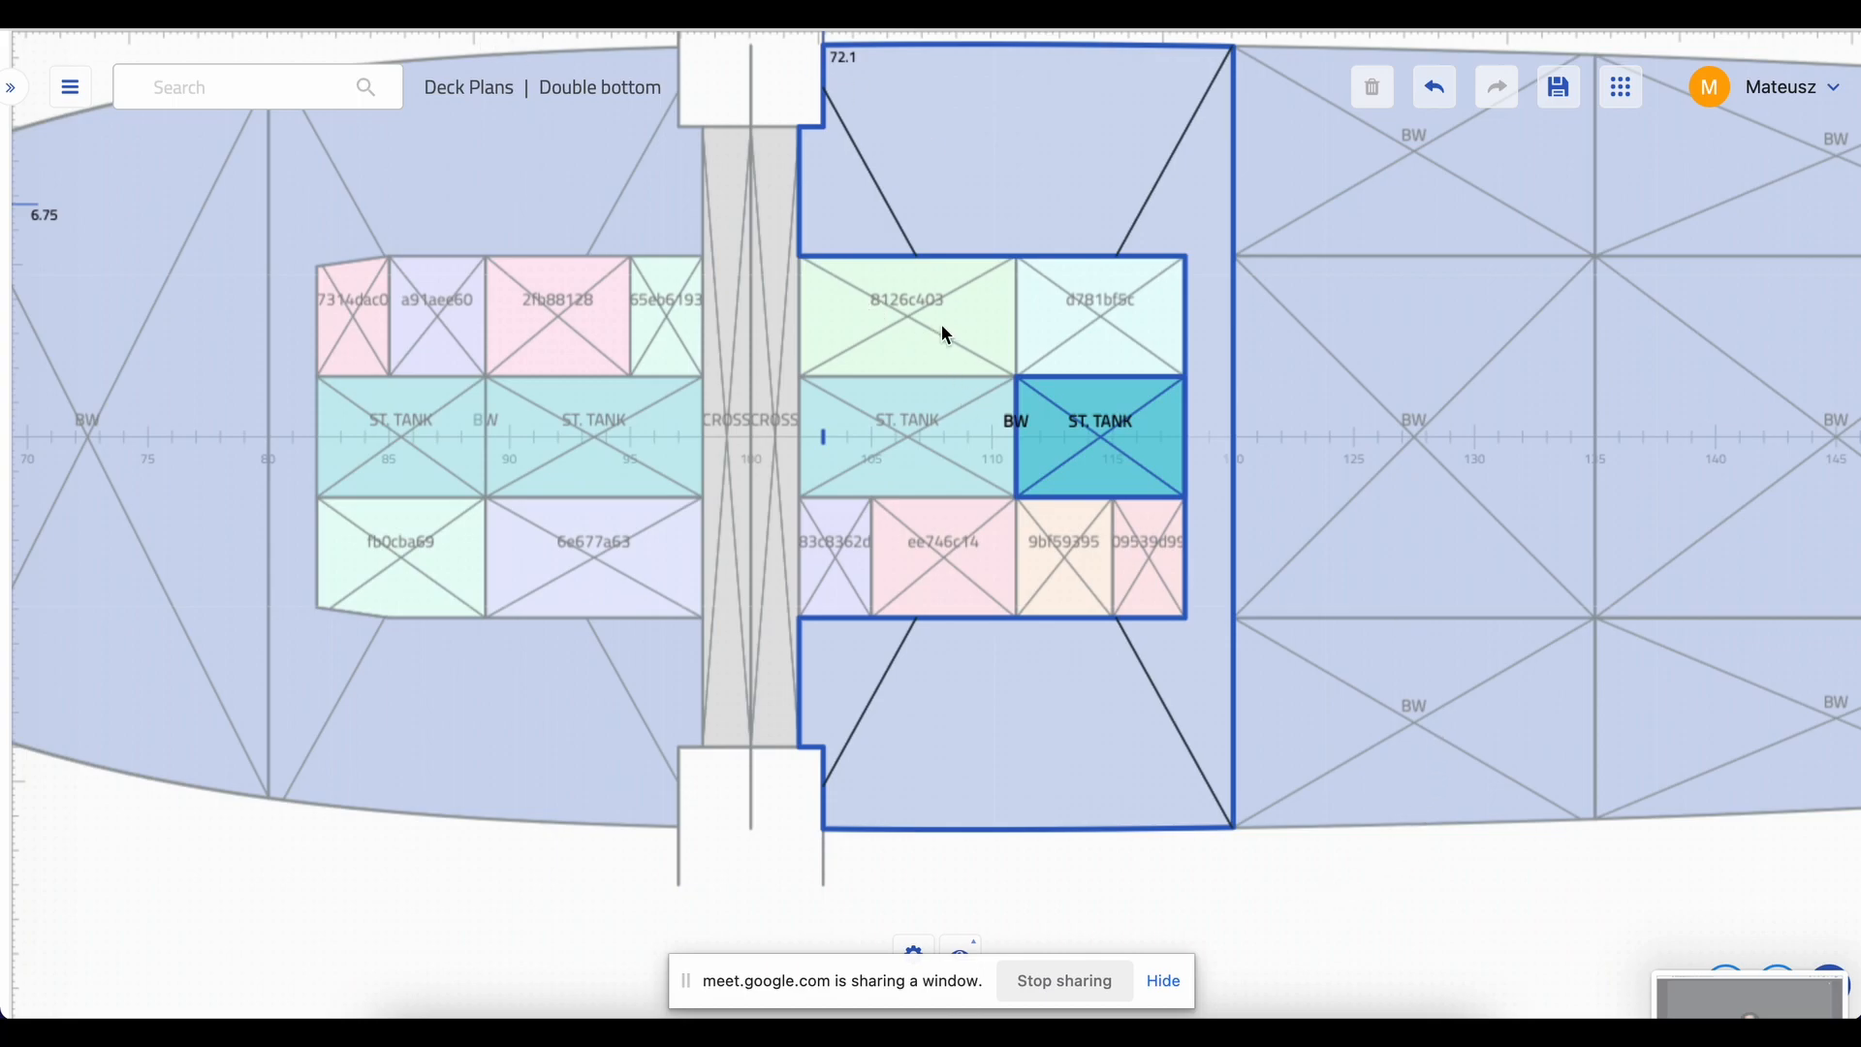
click(1284, 257)
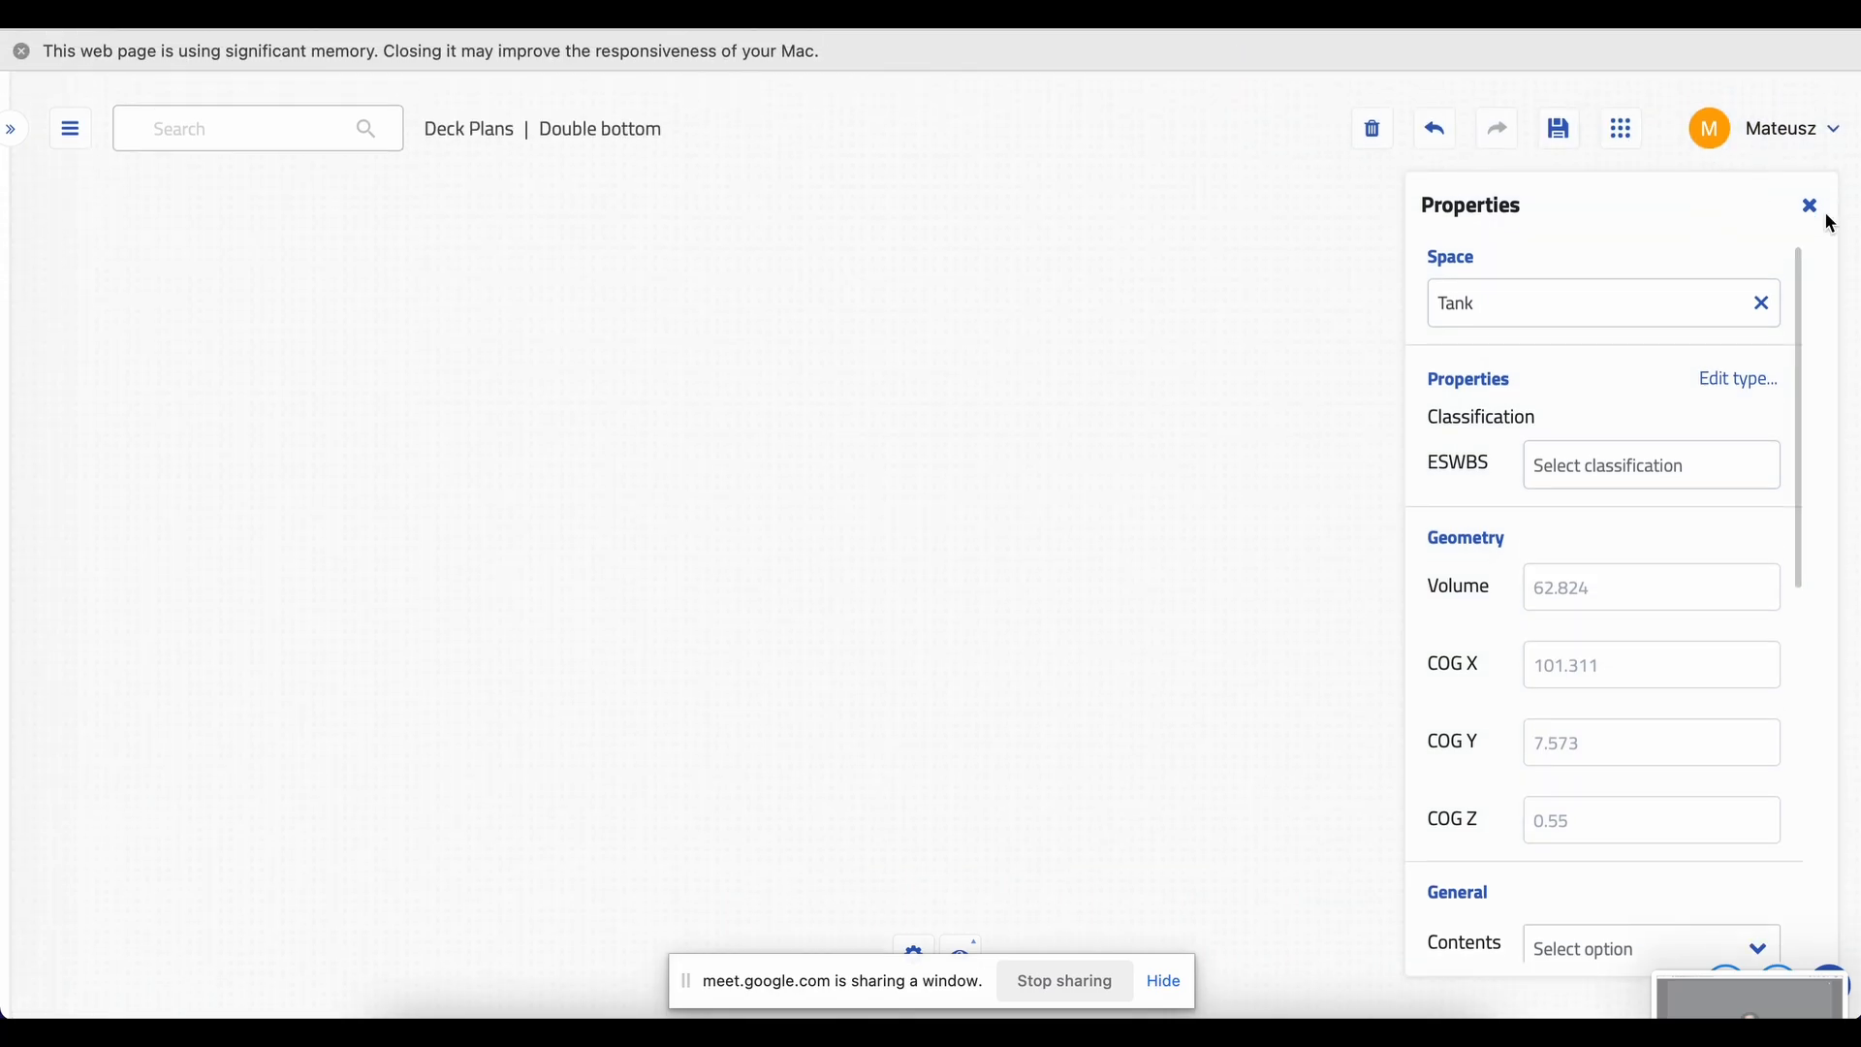
- Reload the project page and reopen the Double bottom deck plan
click(1810, 207)
click(891, 14)
key(Return)
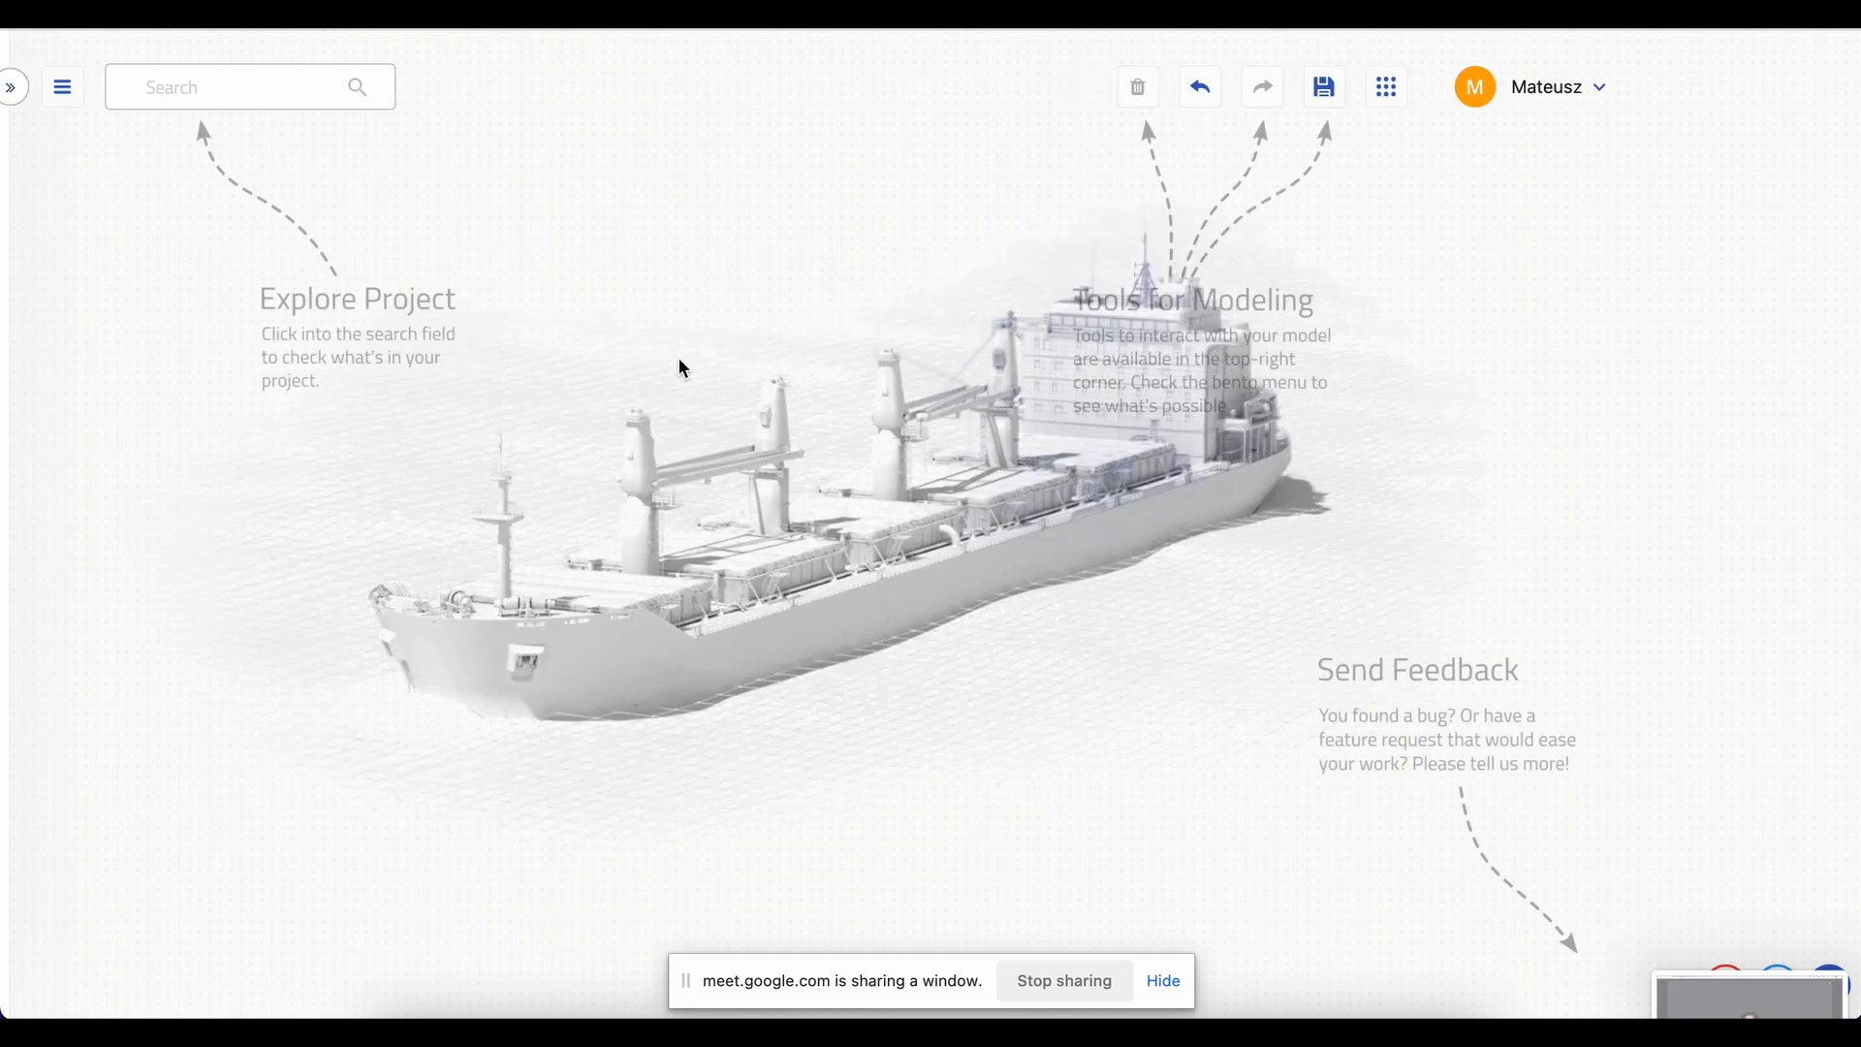
click(234, 86)
scroll(252, 610, down, 1)
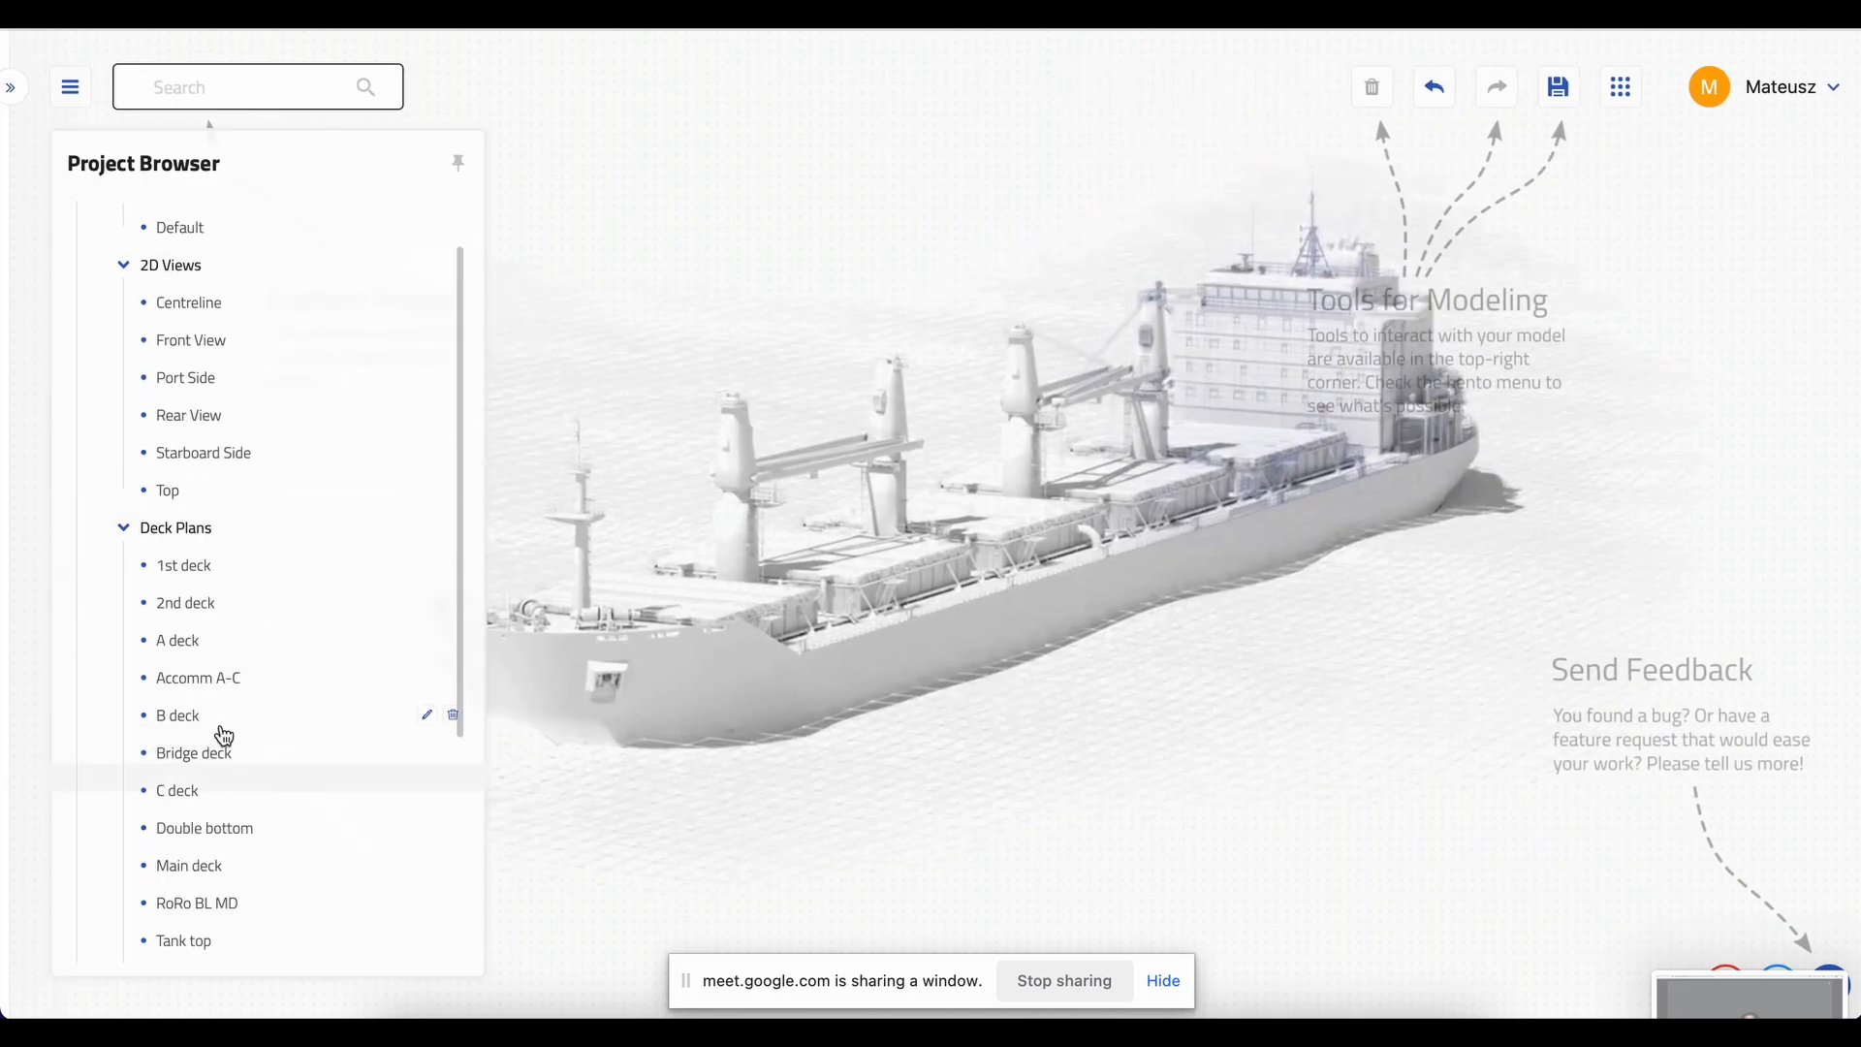
click(226, 834)
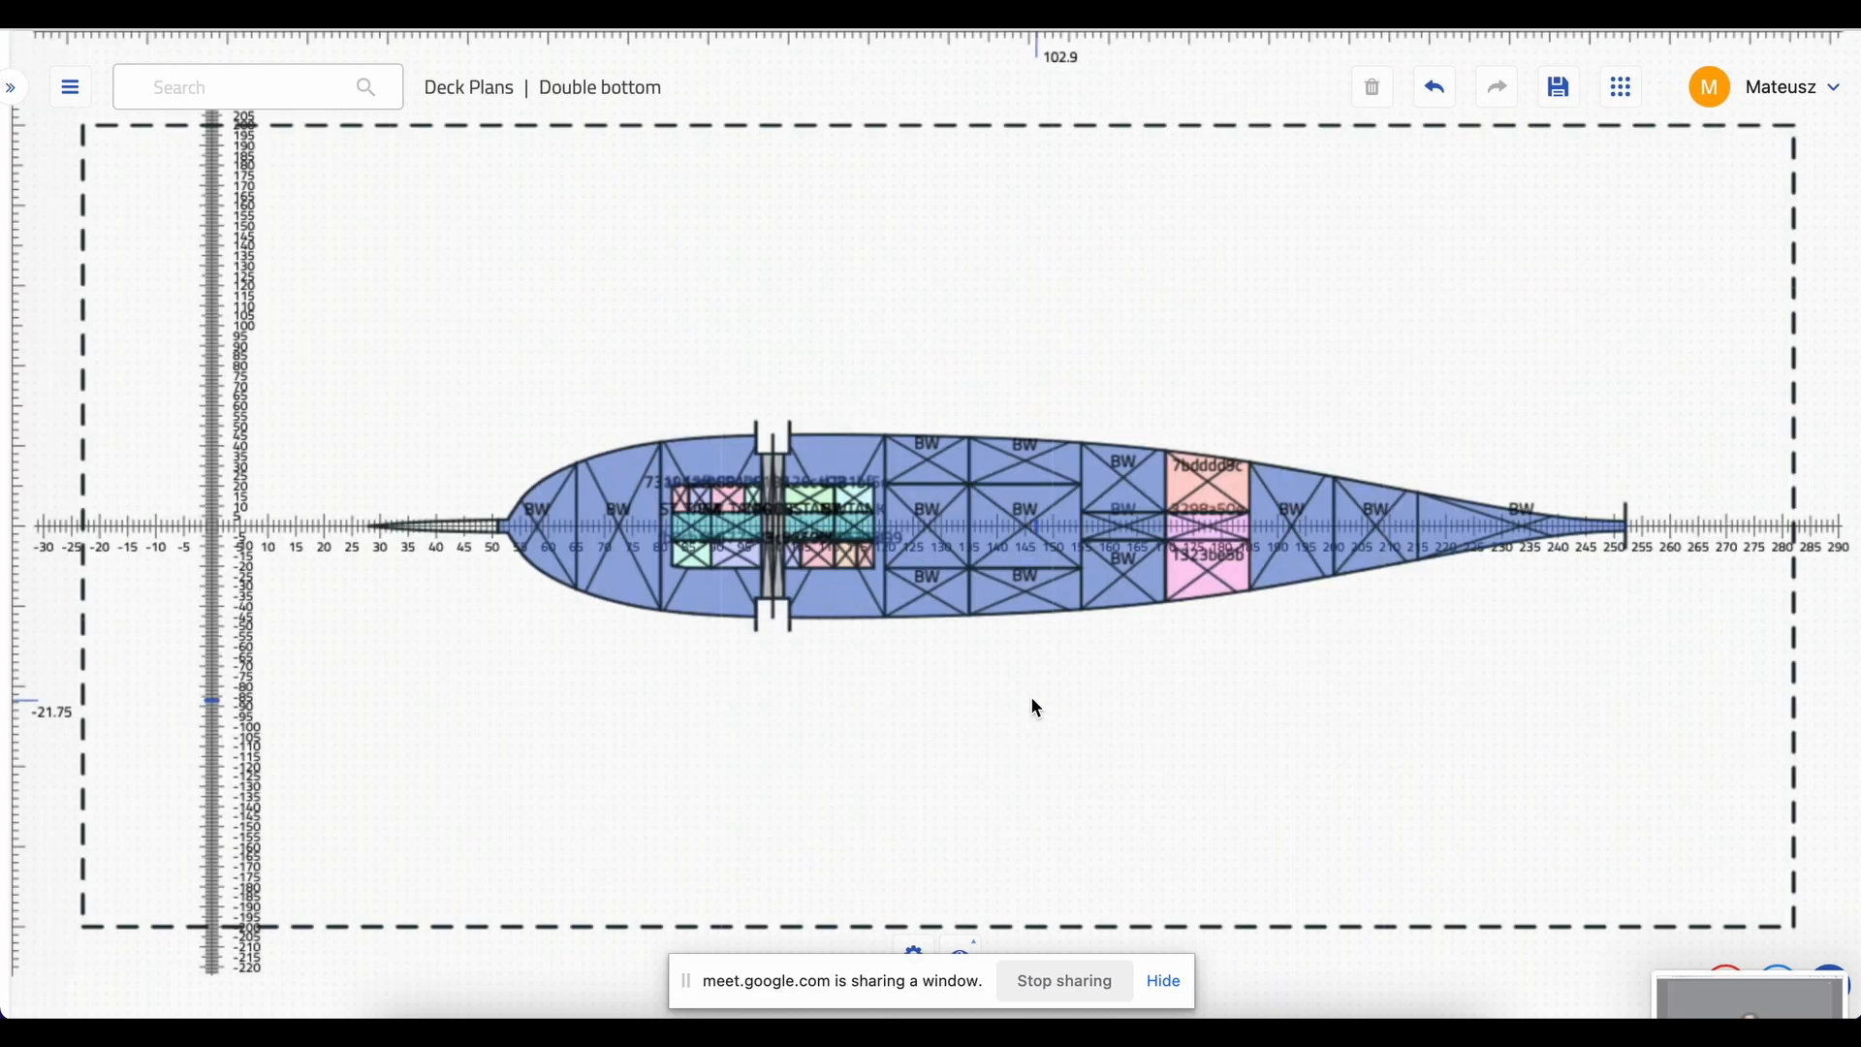
scroll(817, 553, up, 4)
scroll(817, 552, up, 2)
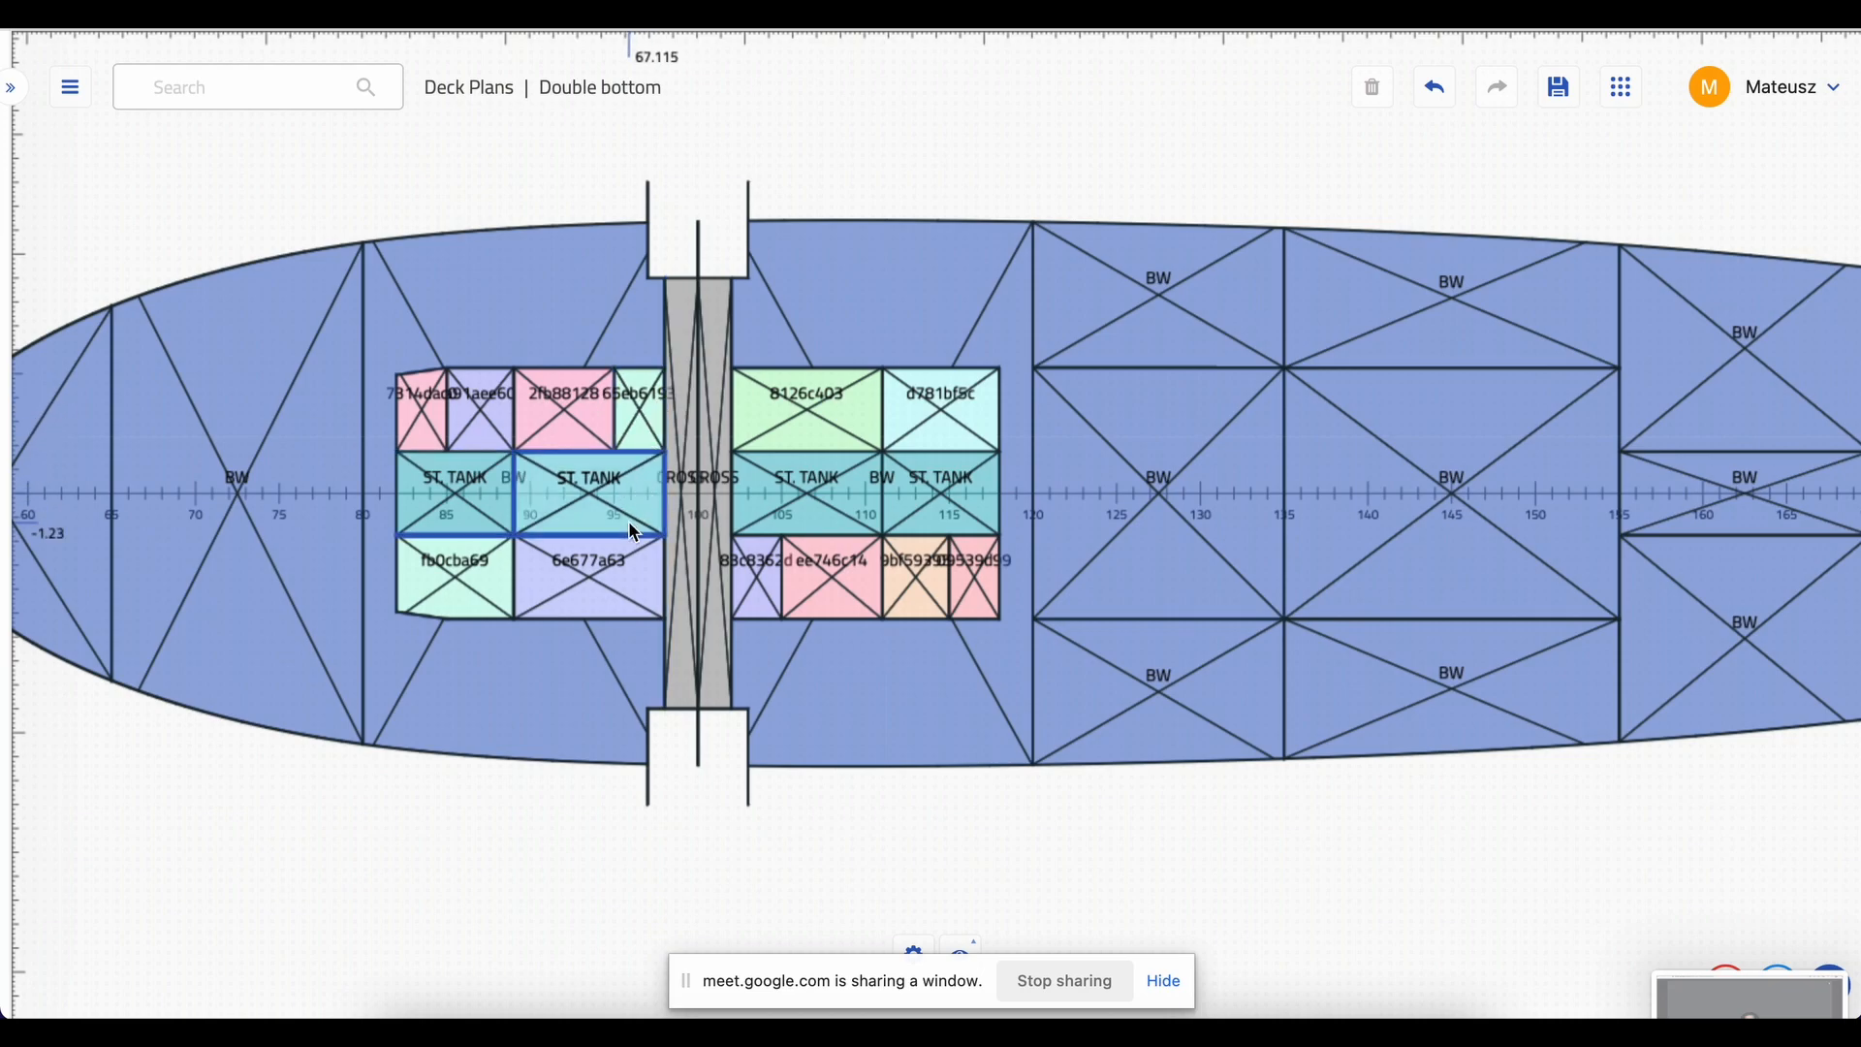
- Select tanks 6e677a63 and 8126c403 beside the crossover and set their Function to LEAKAGE COLLECTING TANK
click(630, 572)
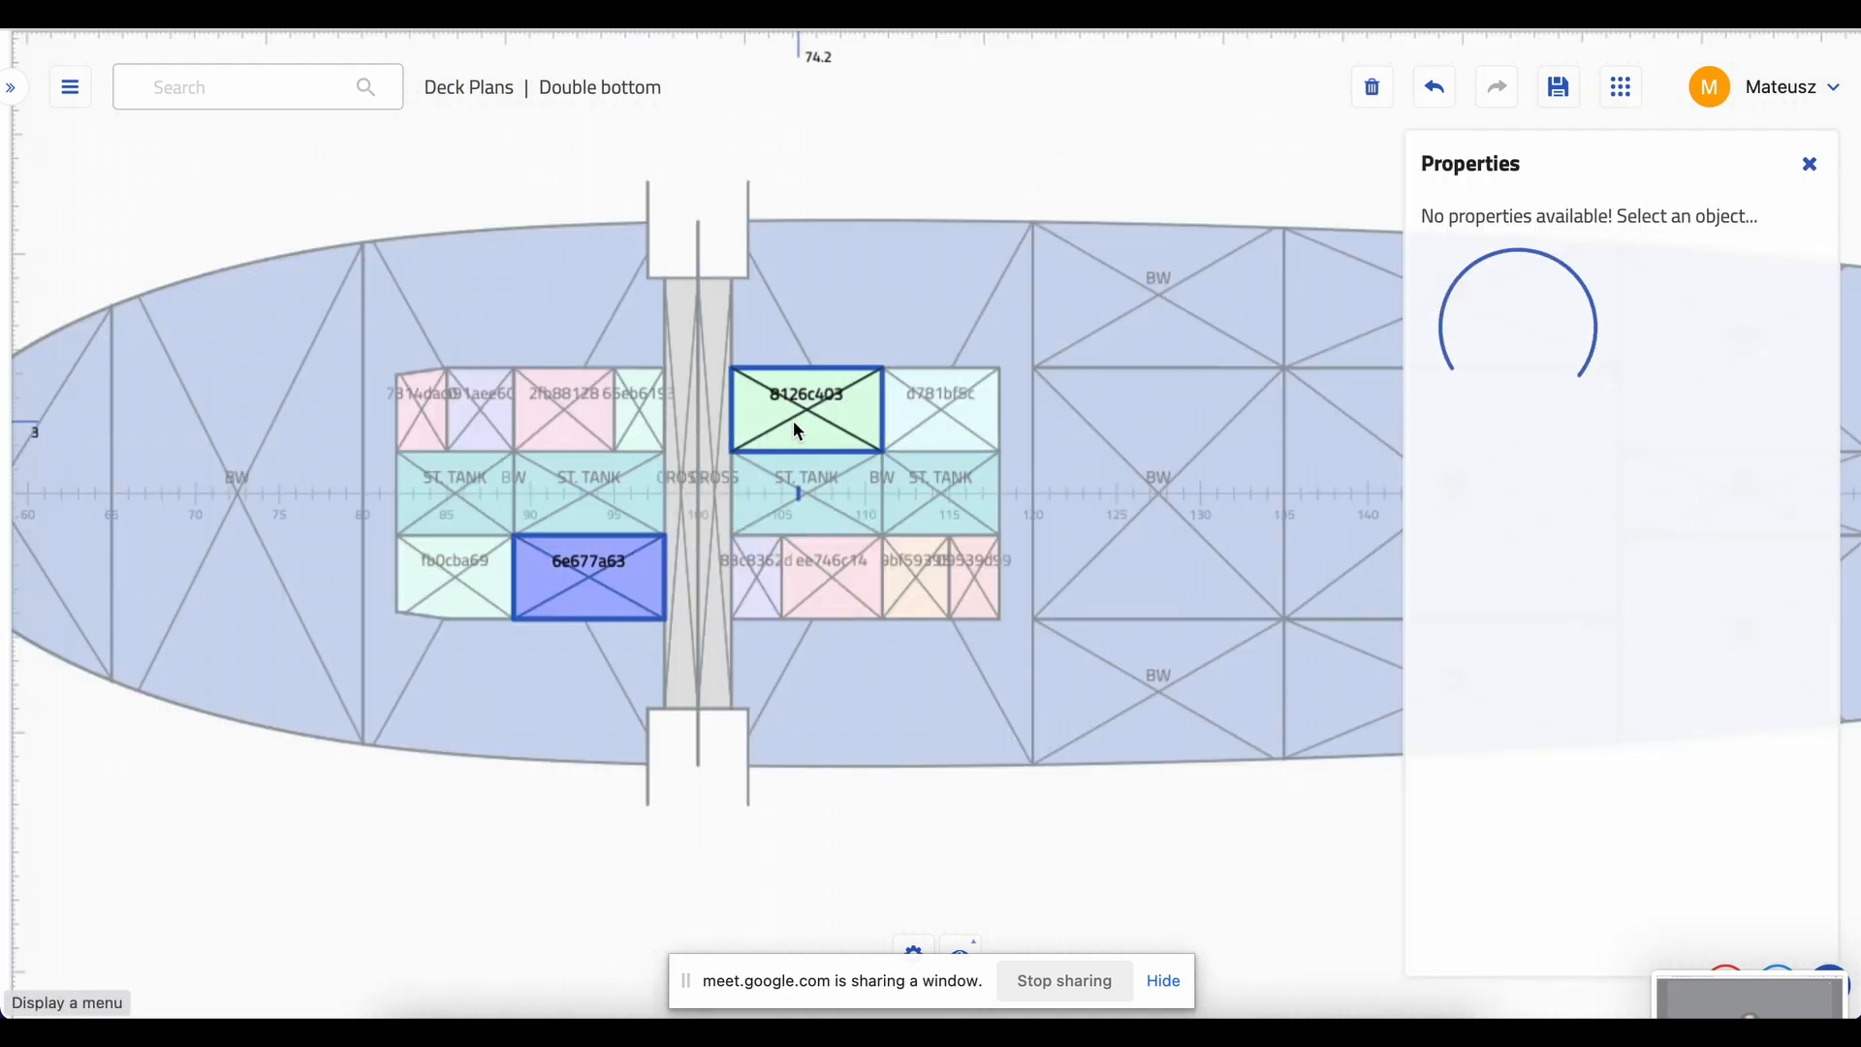
click(795, 421)
scroll(1578, 634, down, 3)
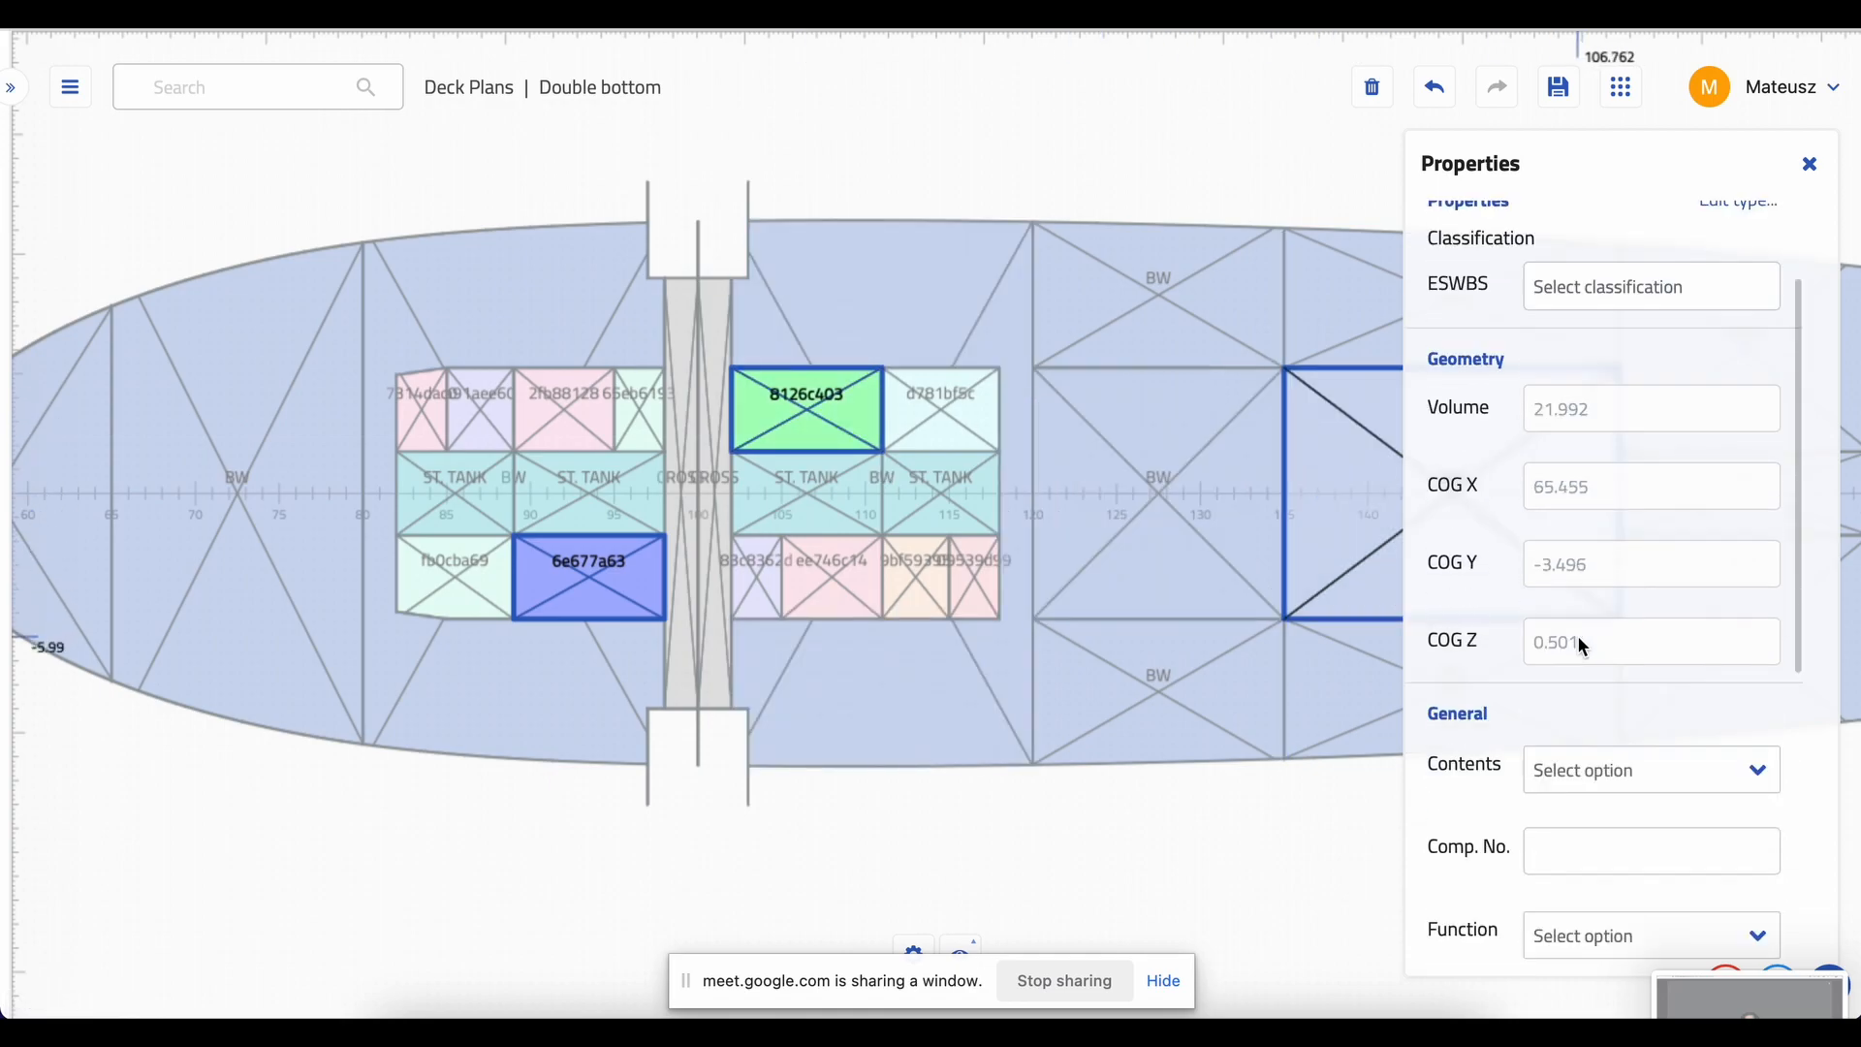
click(1610, 790)
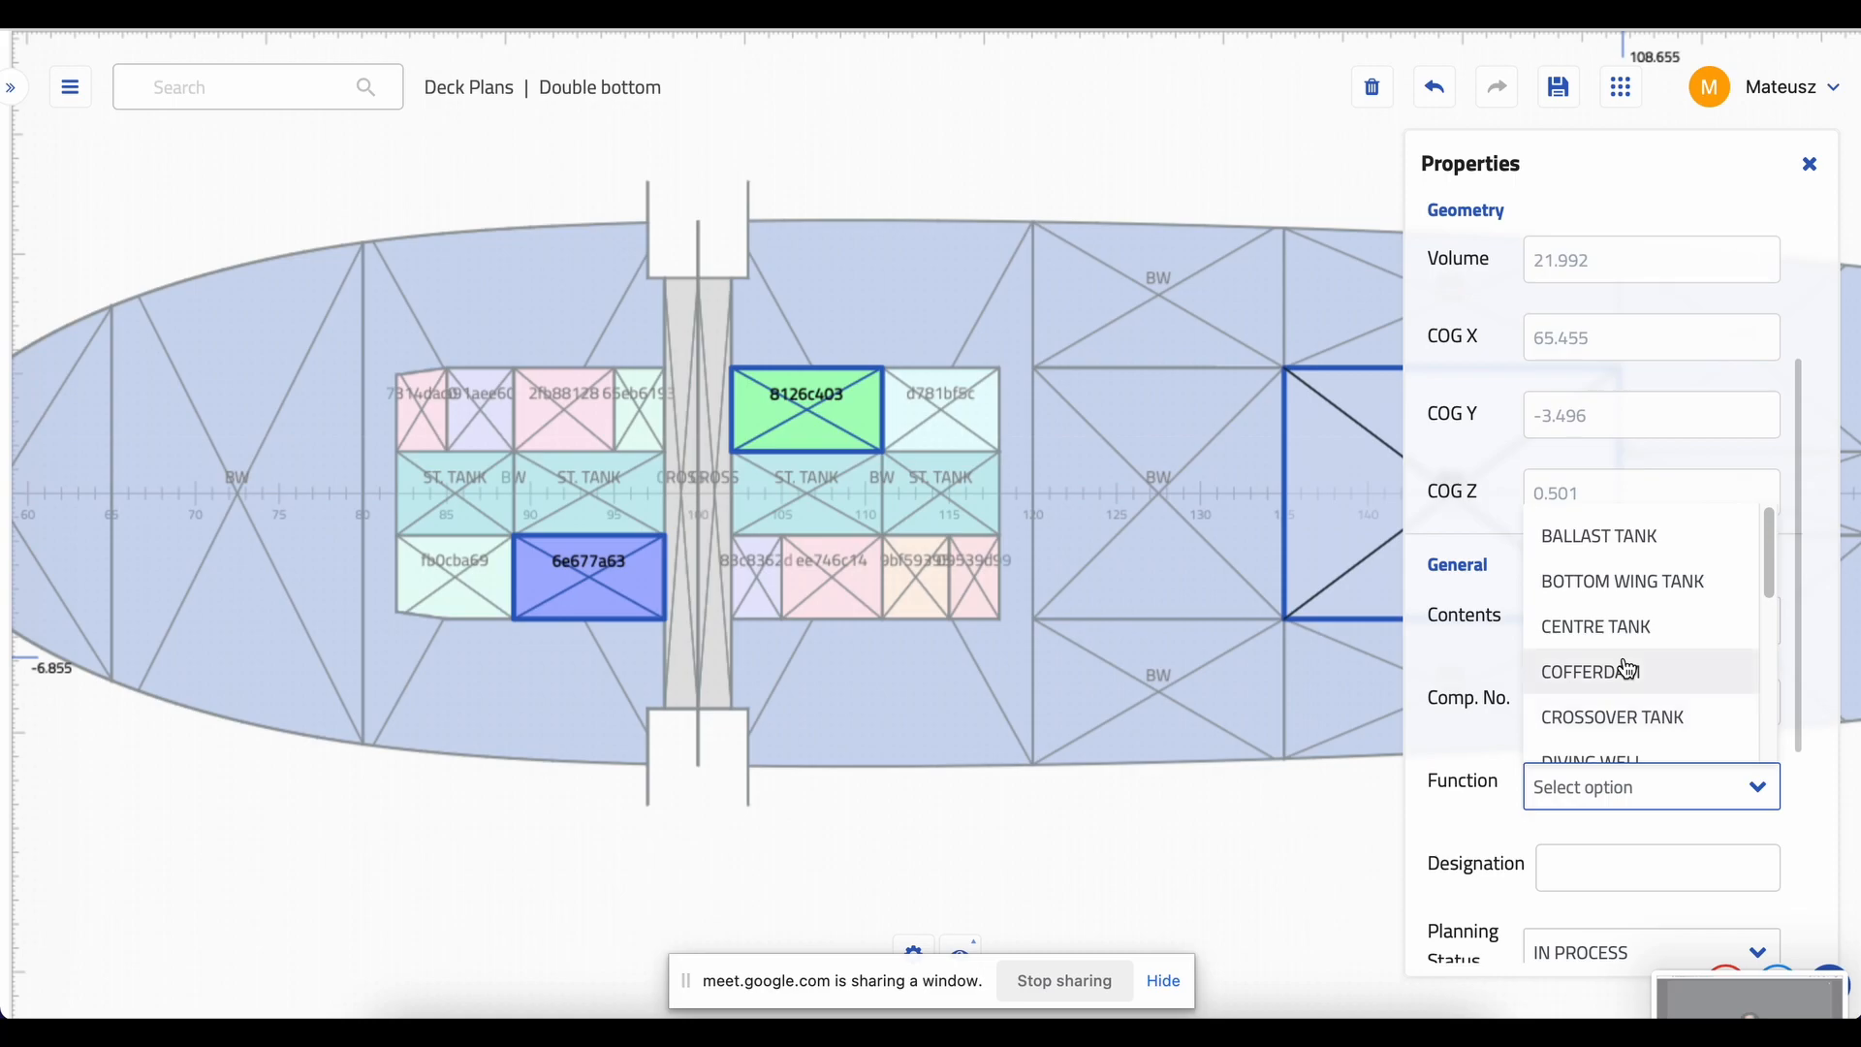
scroll(1628, 679, down, 3)
scroll(1628, 697, down, 3)
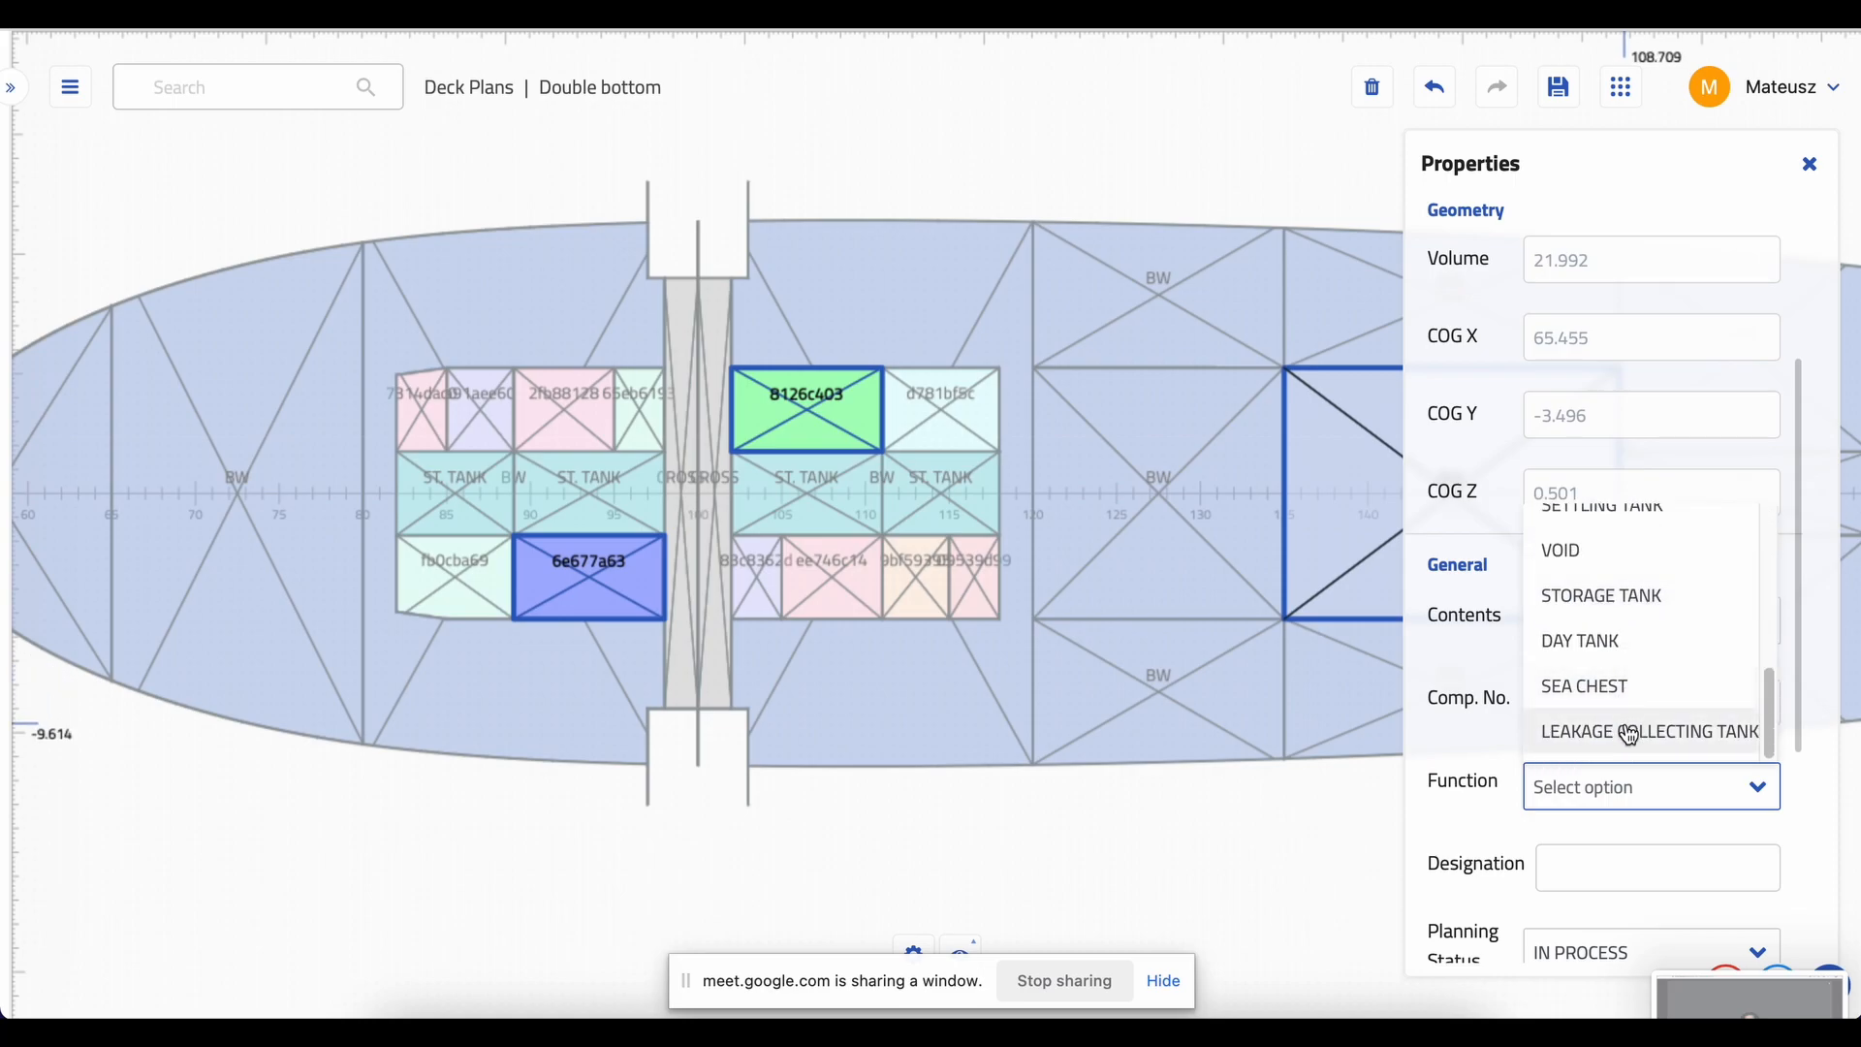
click(1629, 733)
- Set the Contents of the two selected leakage collecting tanks to Wate oil
click(1612, 639)
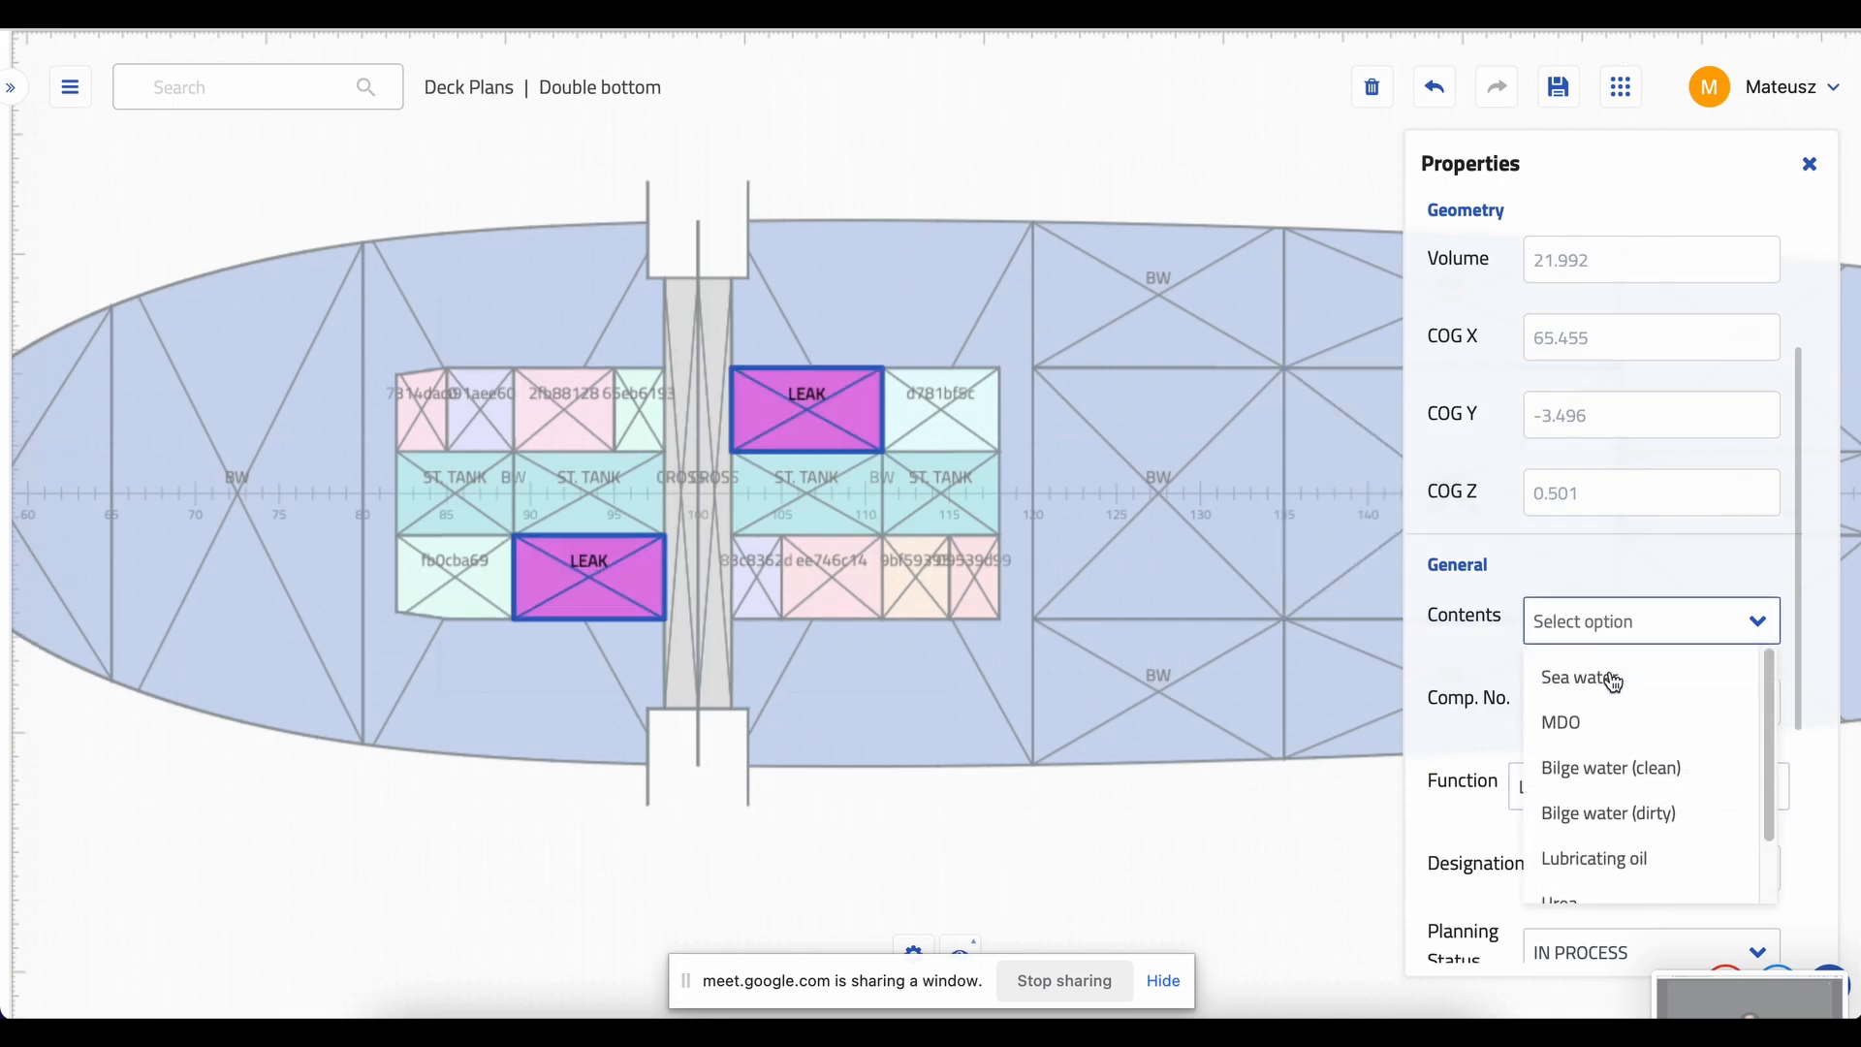
scroll(1670, 814, down, 1)
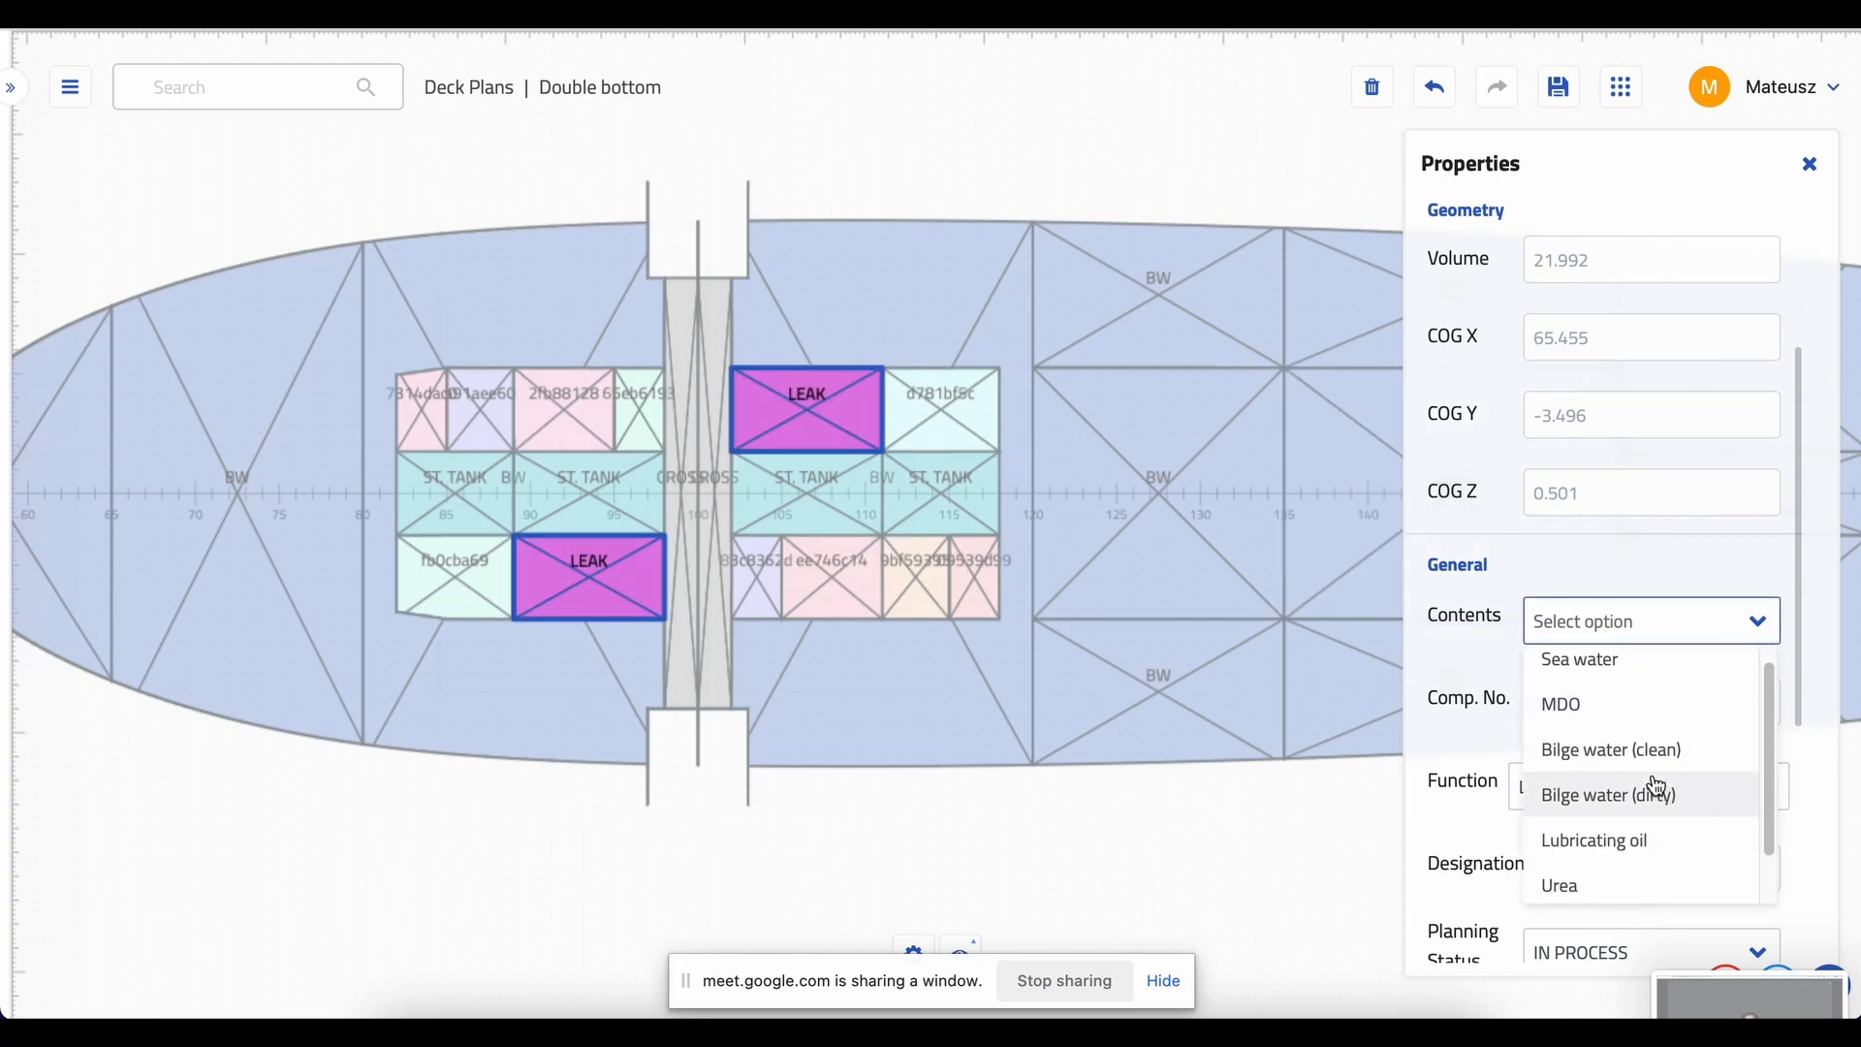
scroll(1658, 787, down, 1)
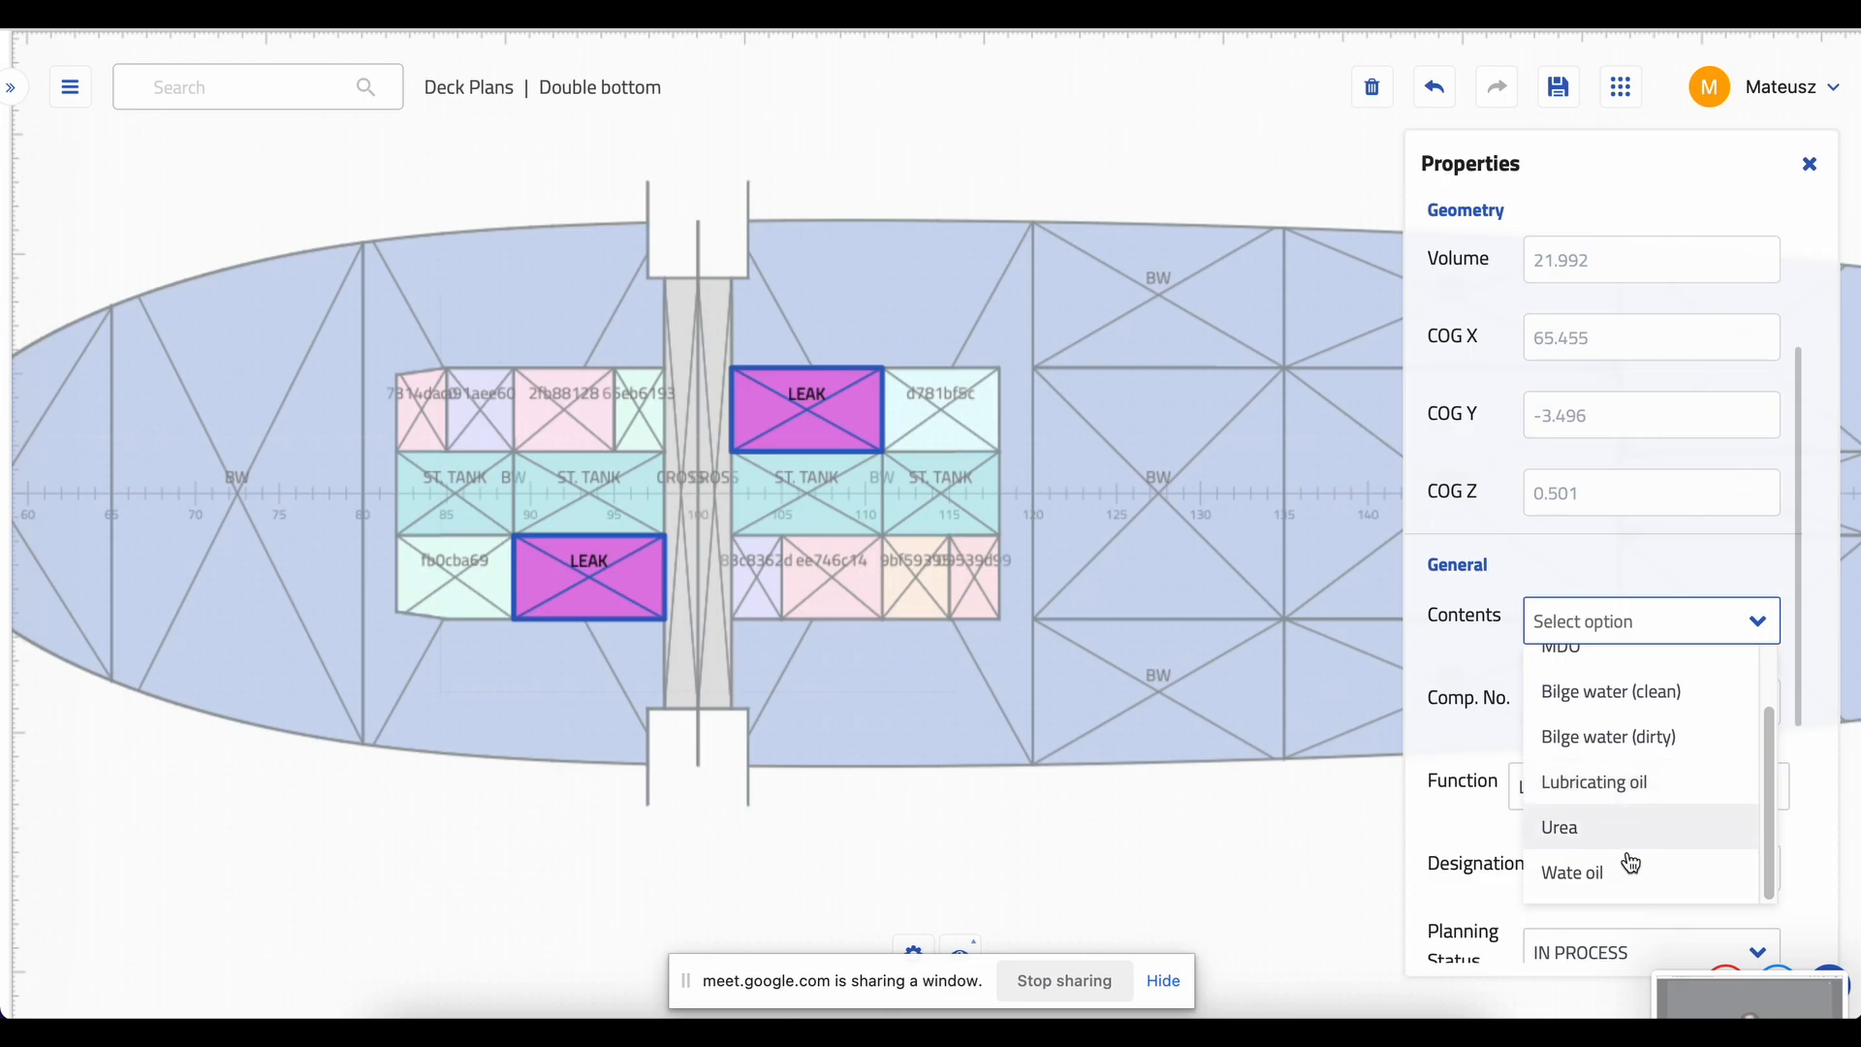
click(1630, 869)
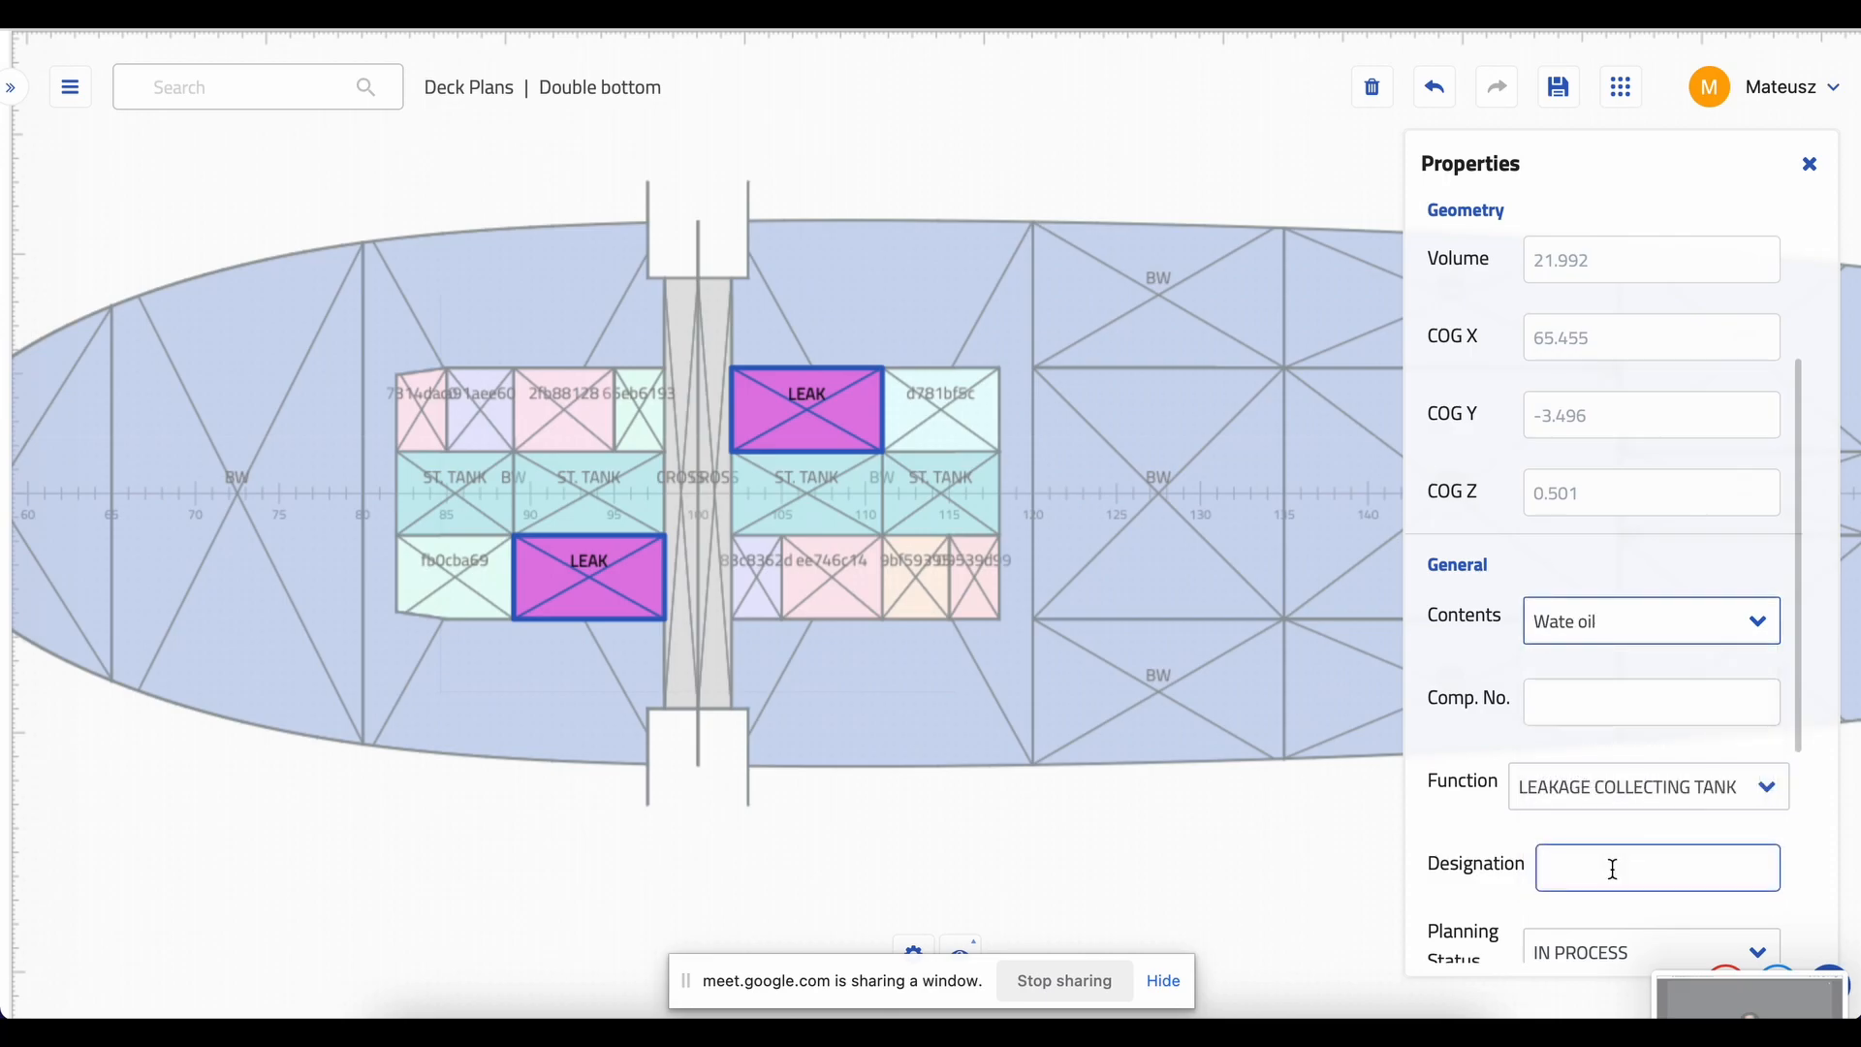
- Set the leakage tanks' tank heating system to FALSE and sounding system to Manual, and clear the selection
scroll(1607, 870, down, 4)
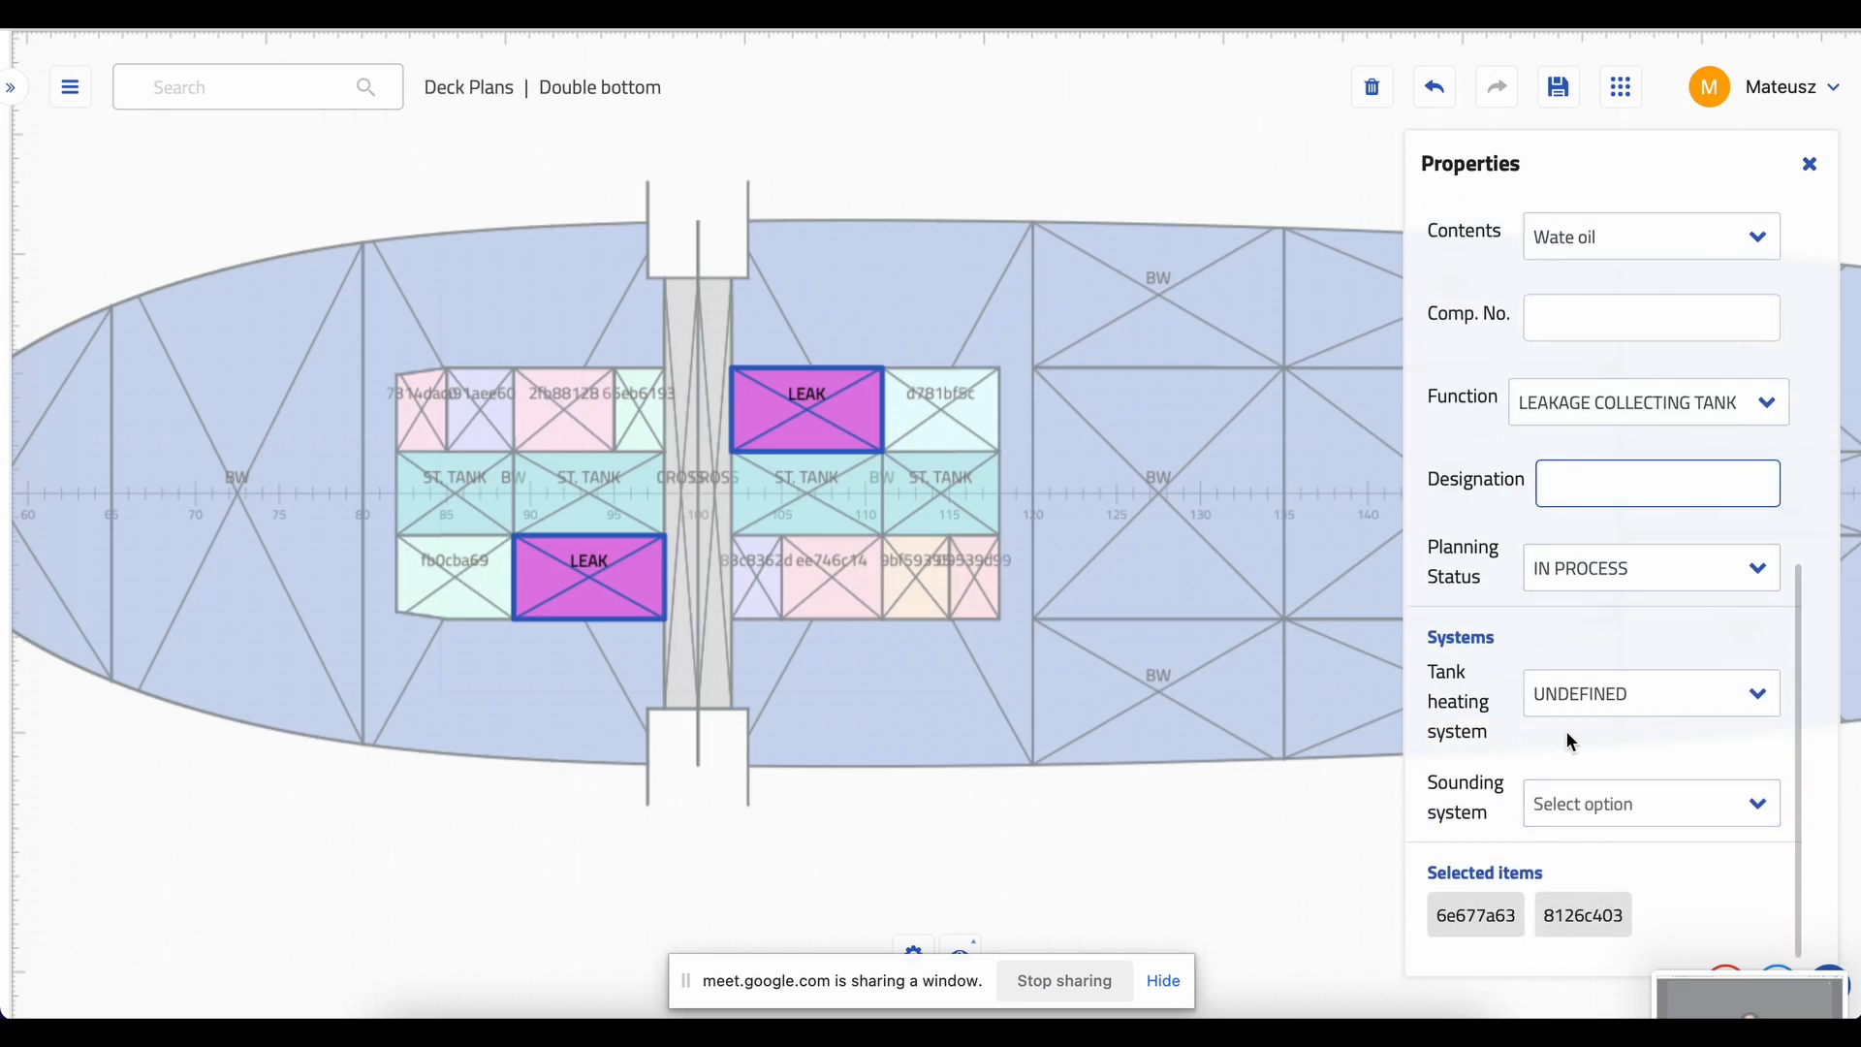
click(1586, 705)
click(1593, 795)
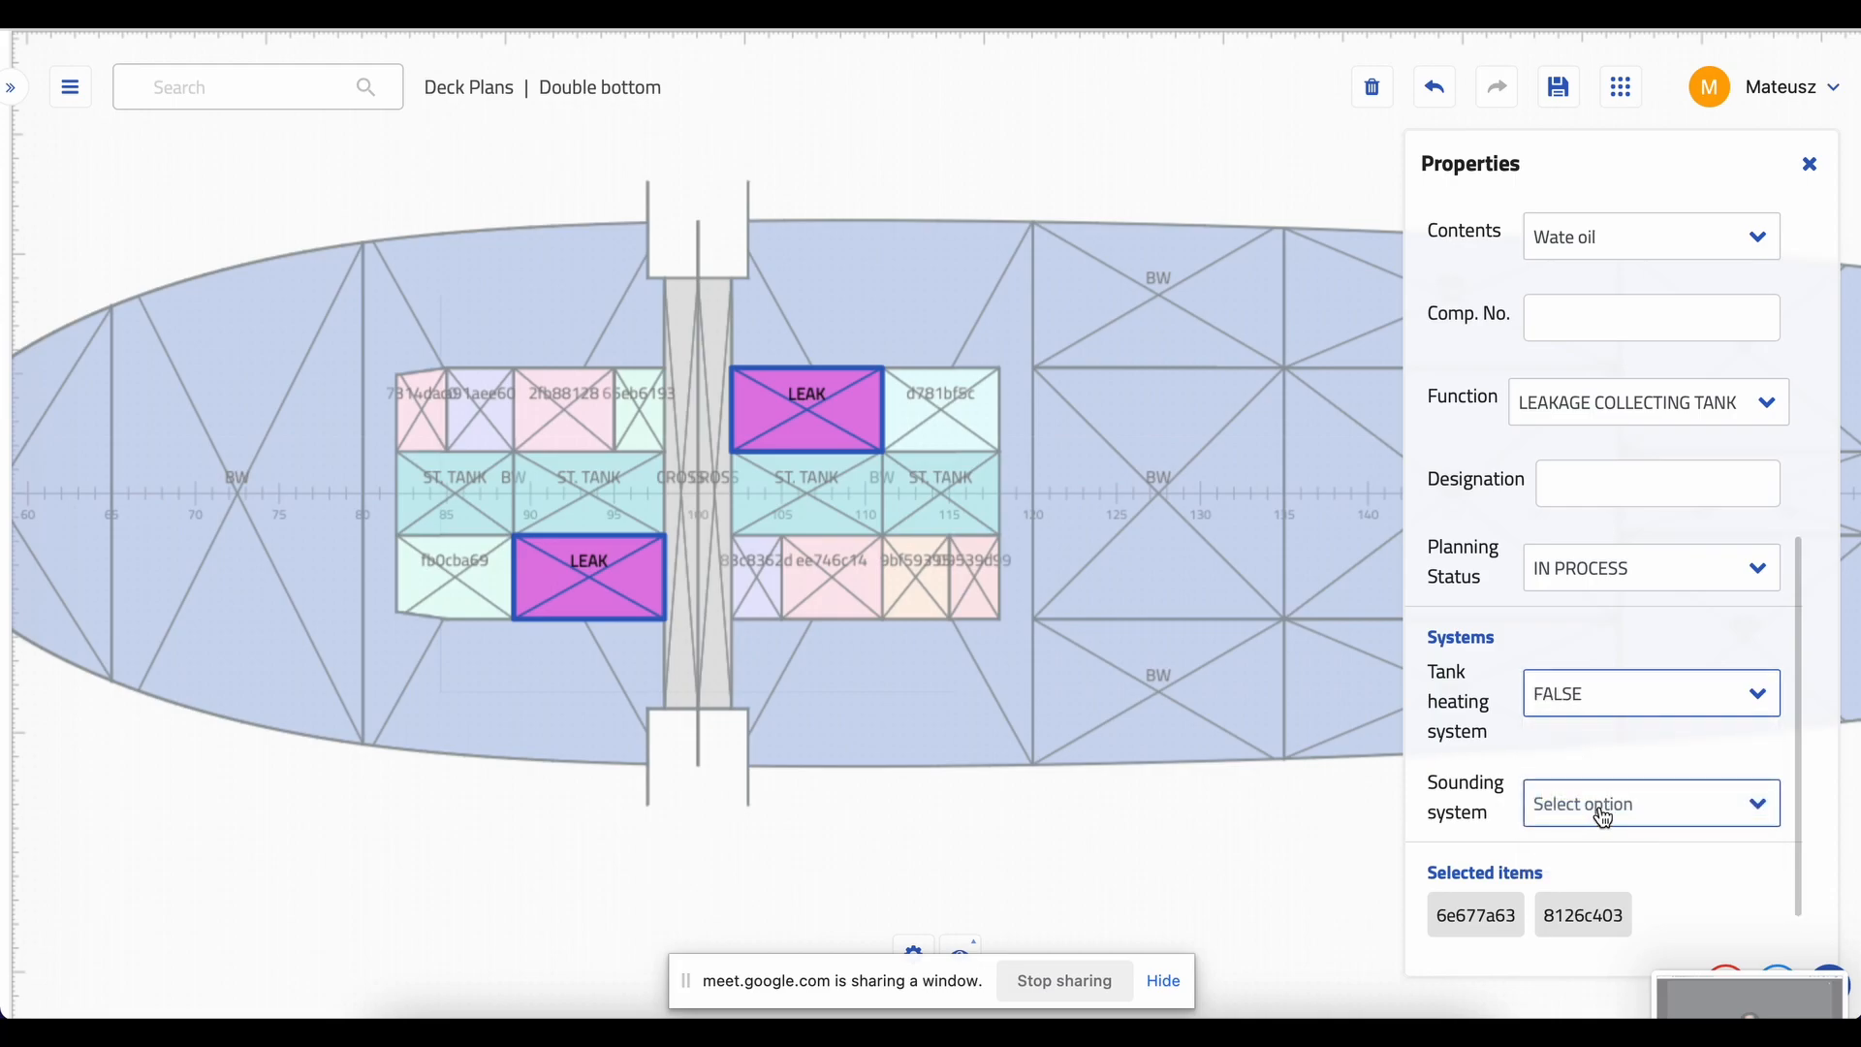
click(1603, 816)
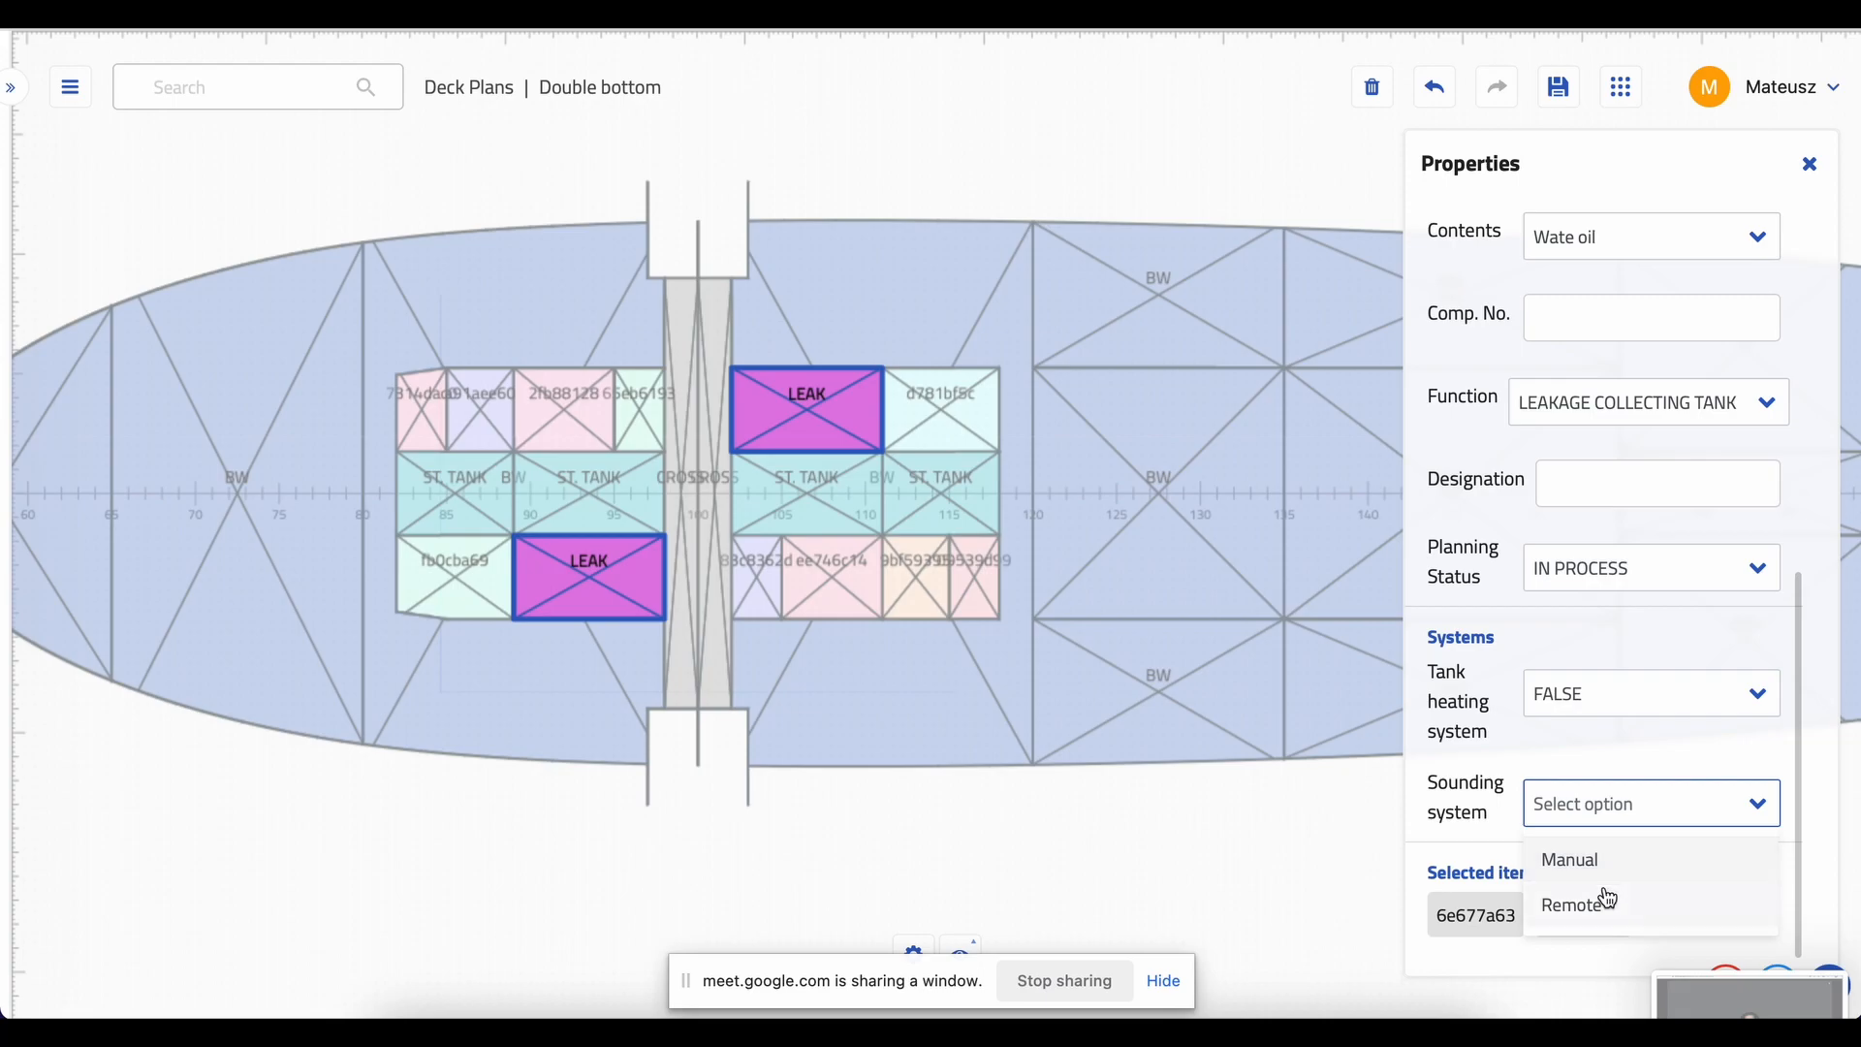
click(1590, 861)
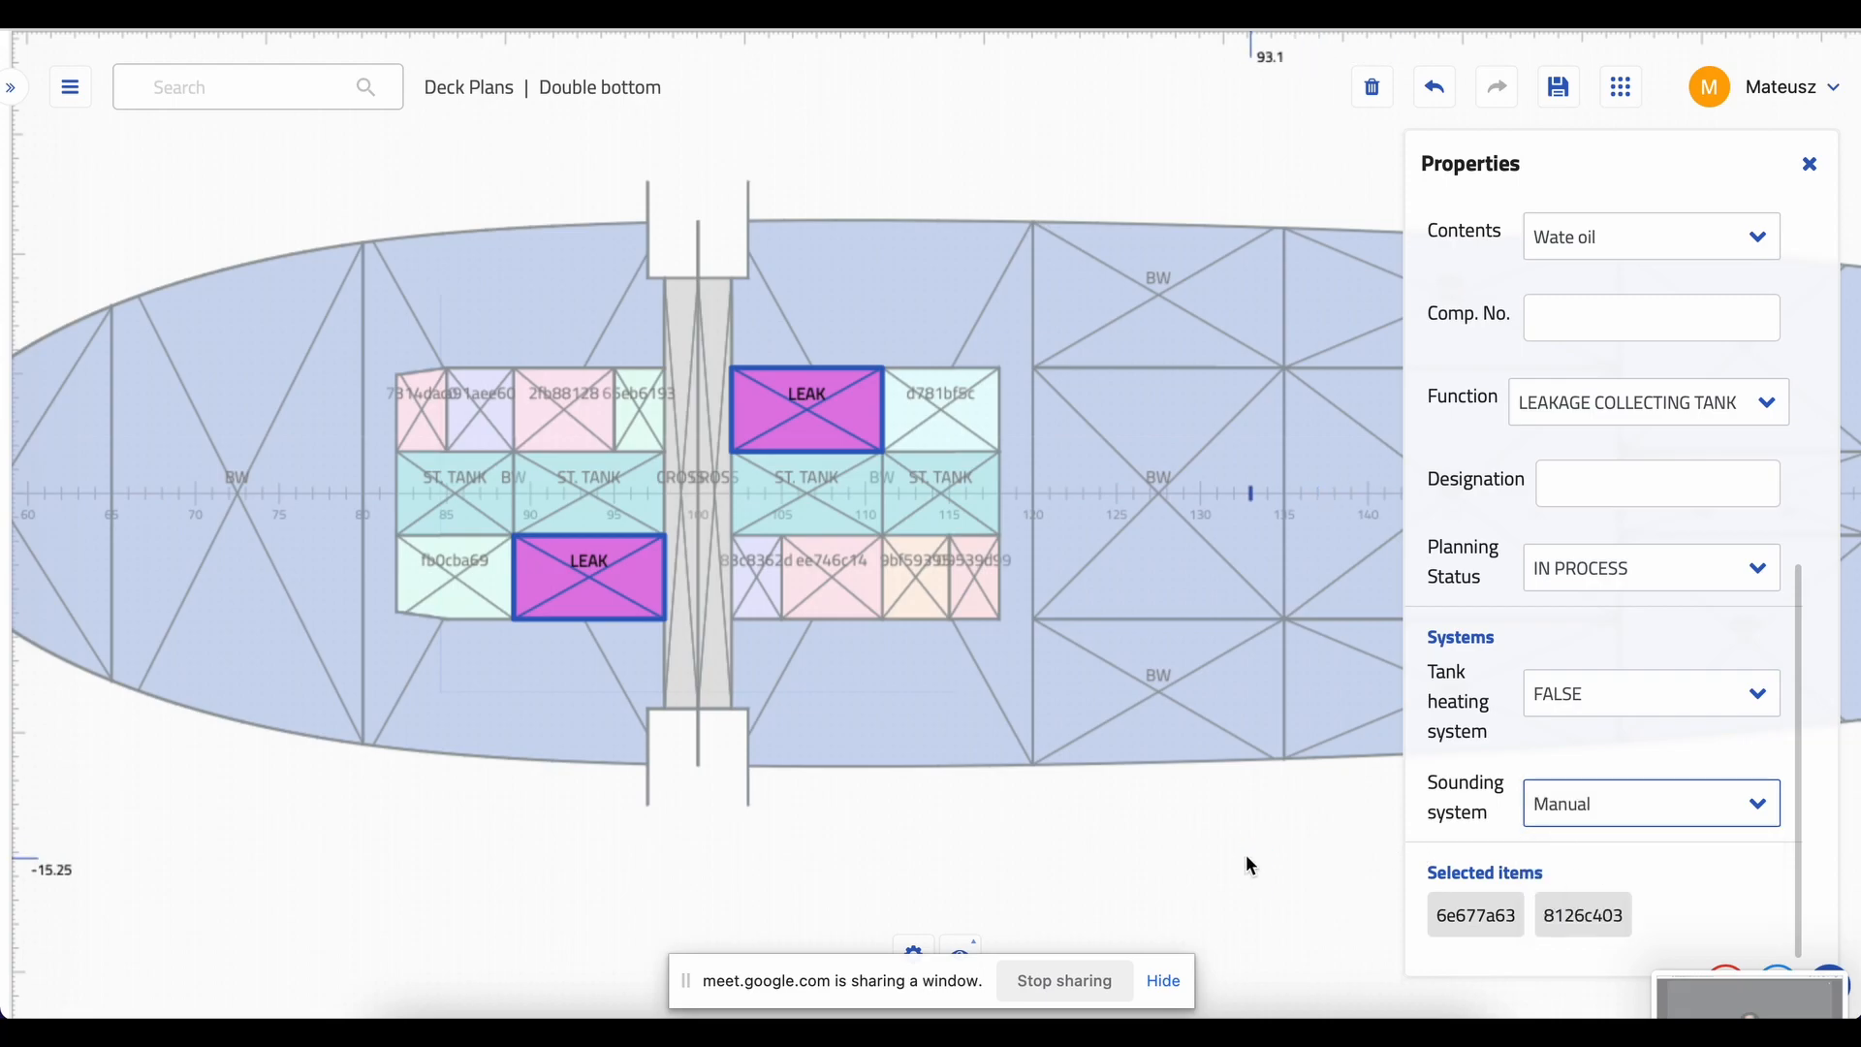
click(1197, 872)
- Select tanks d781bf8c and fb0cba69 and set their Function to STORAGE TANK
click(929, 421)
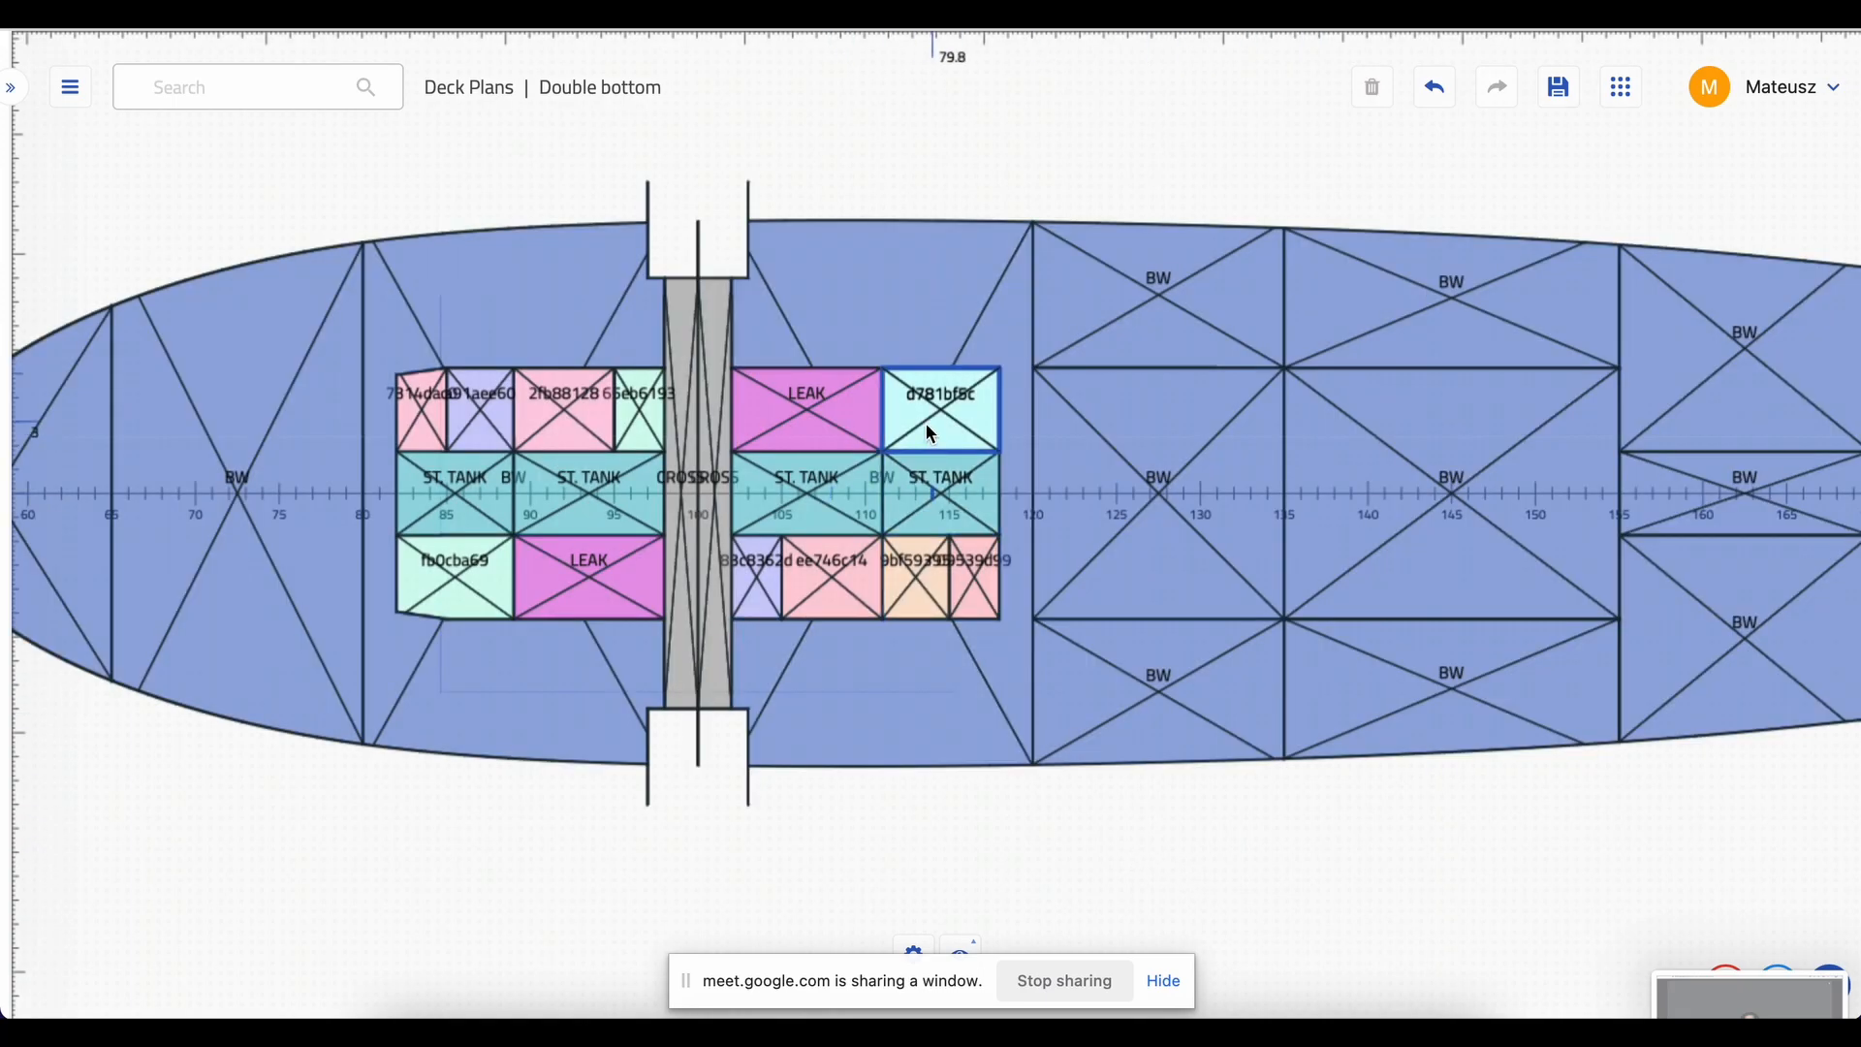
click(439, 568)
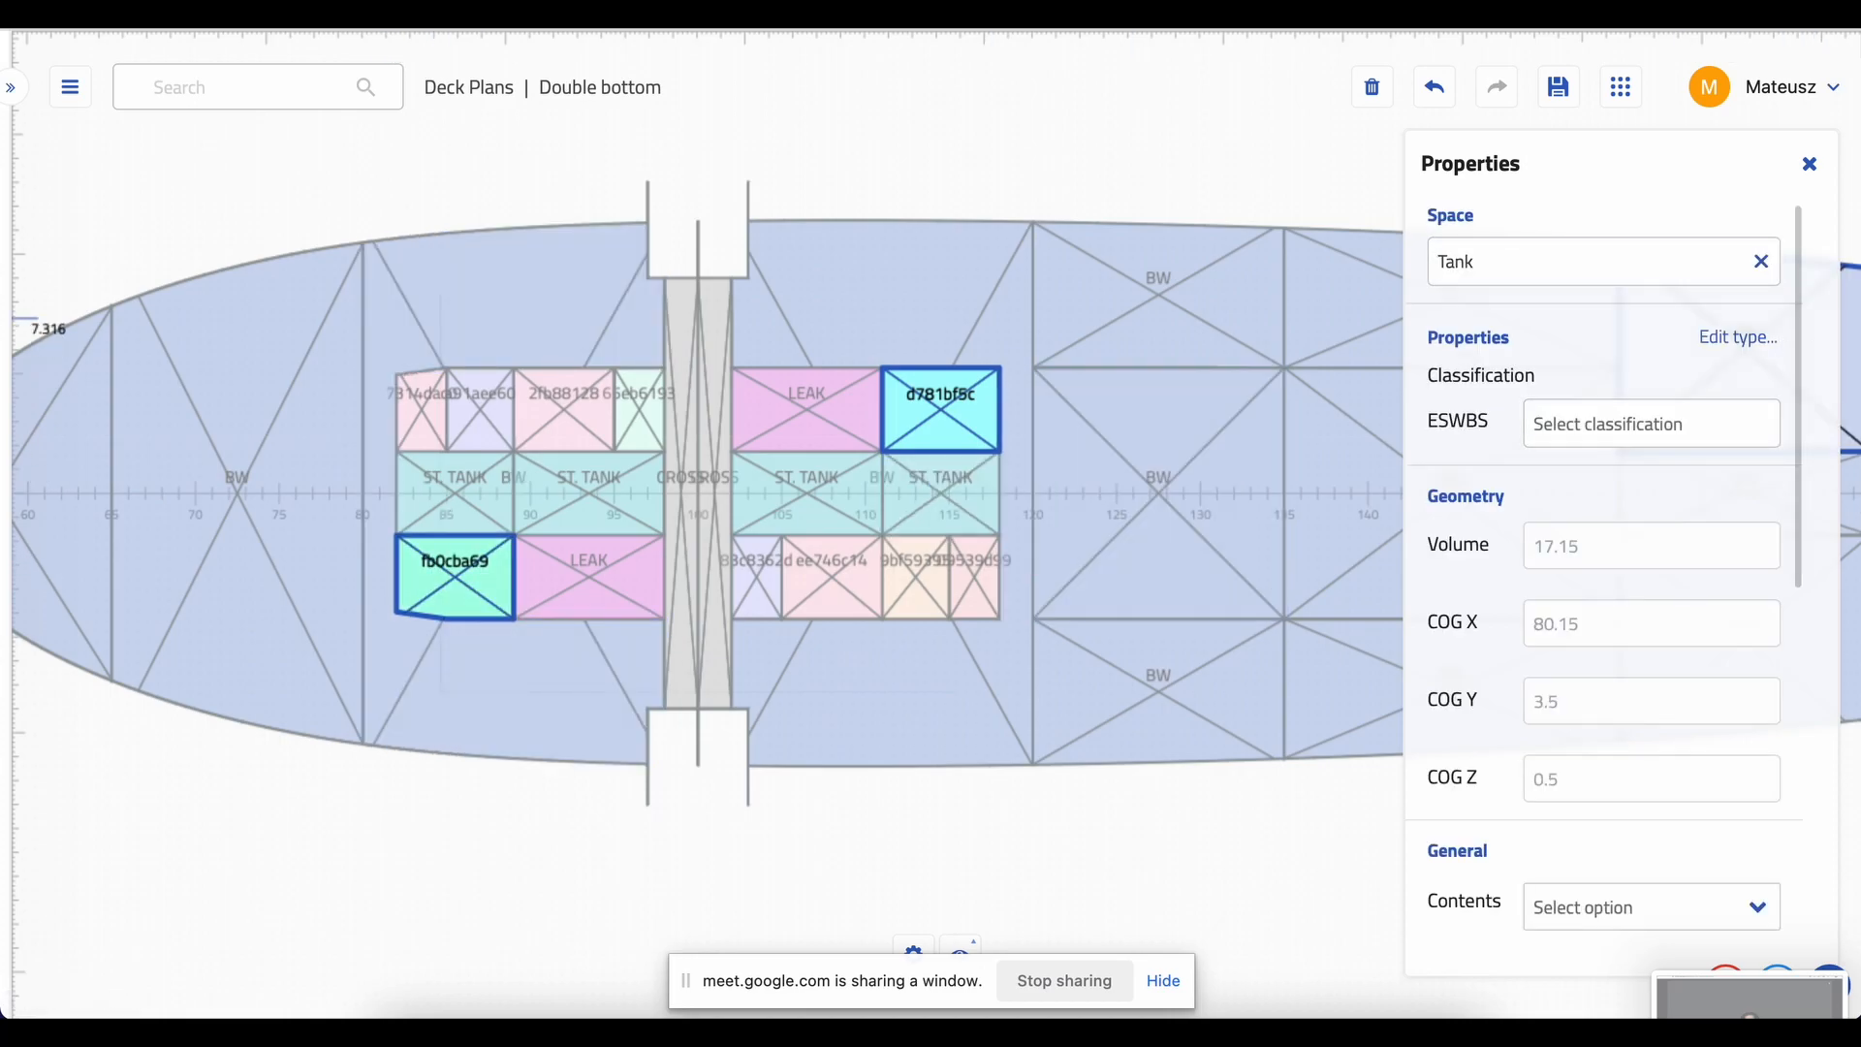
scroll(1621, 807, down, 3)
click(1620, 812)
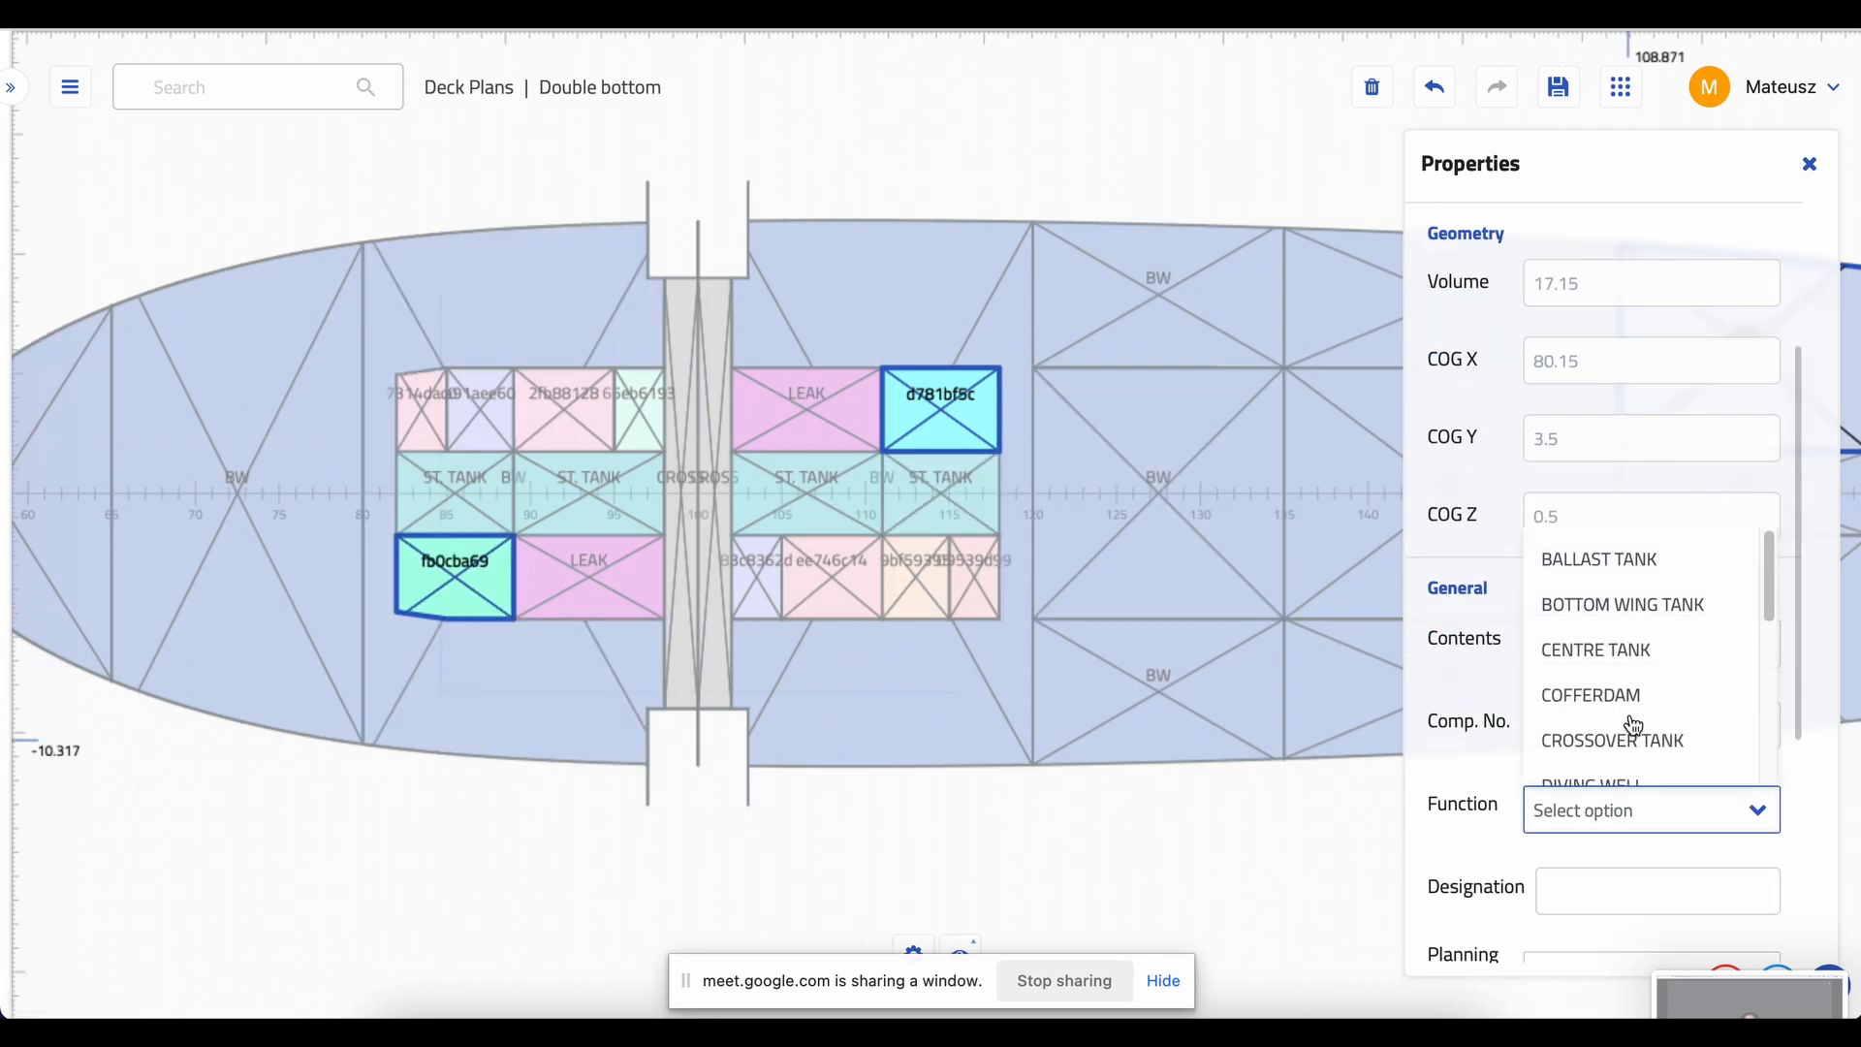
scroll(1635, 681, down, 10)
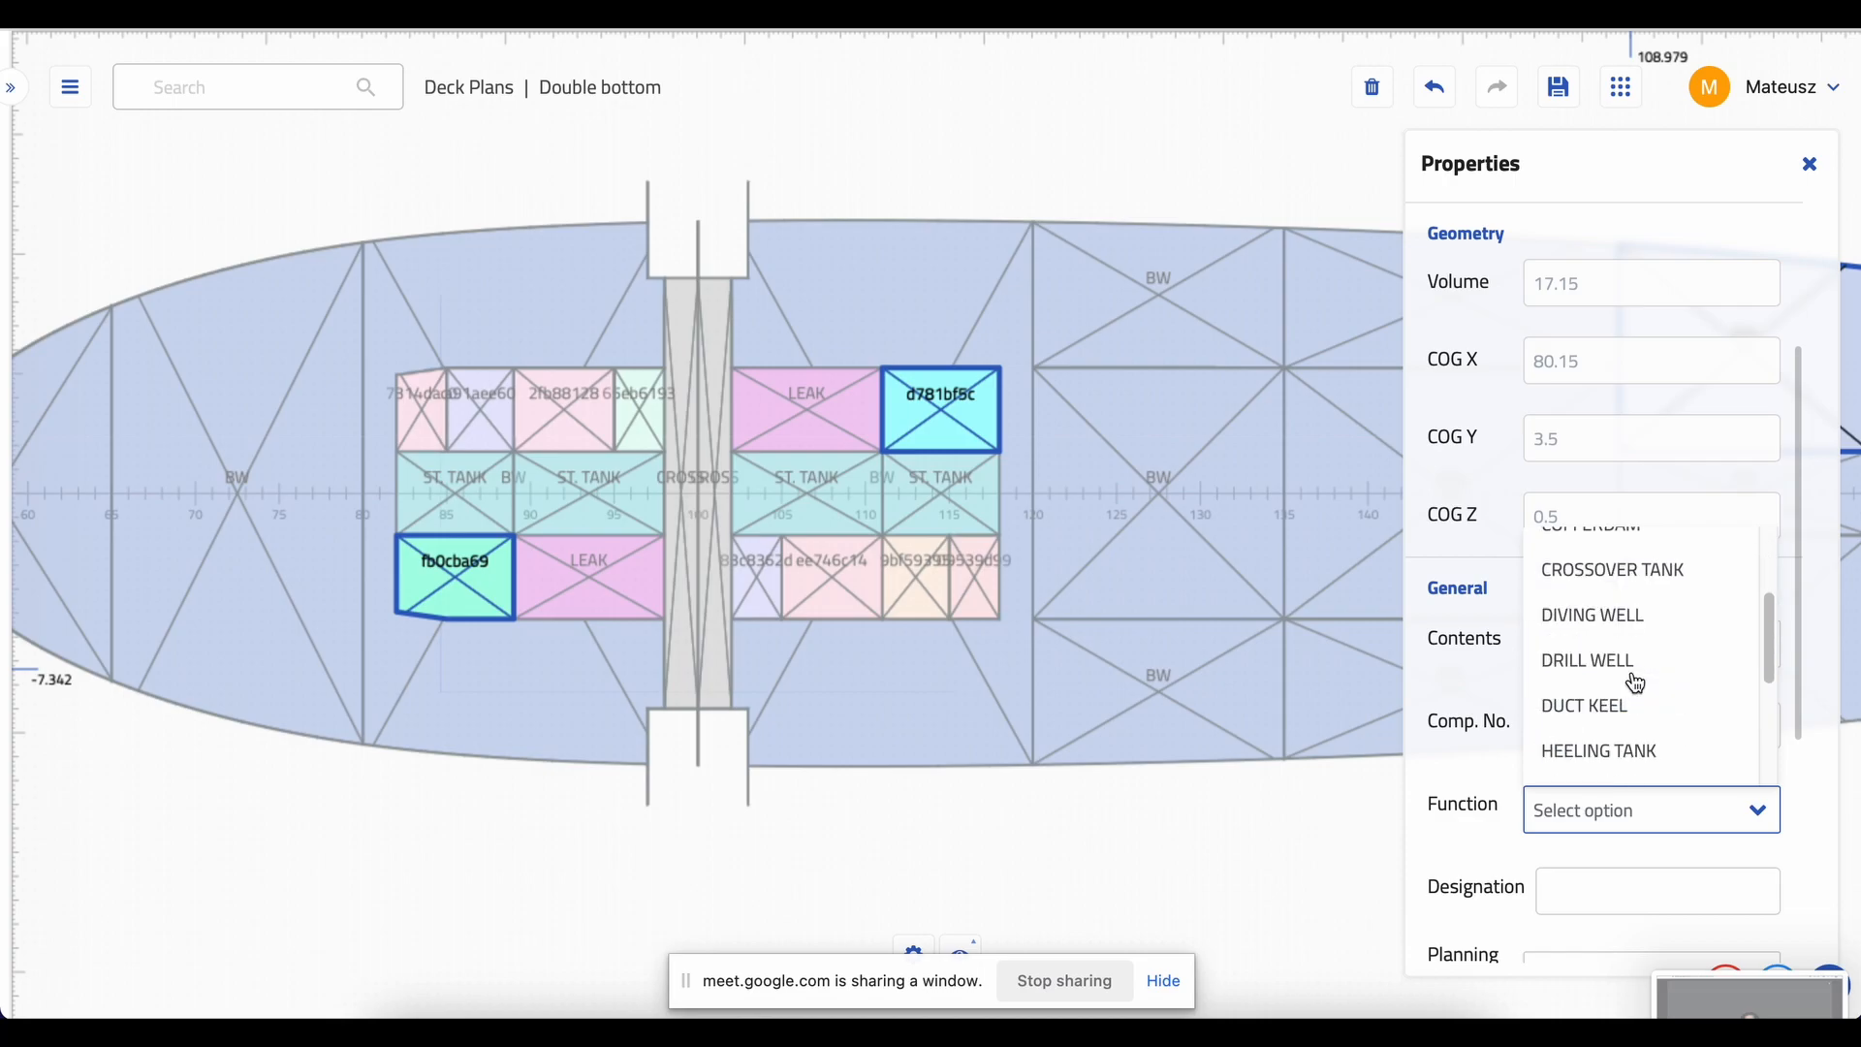
click(1629, 632)
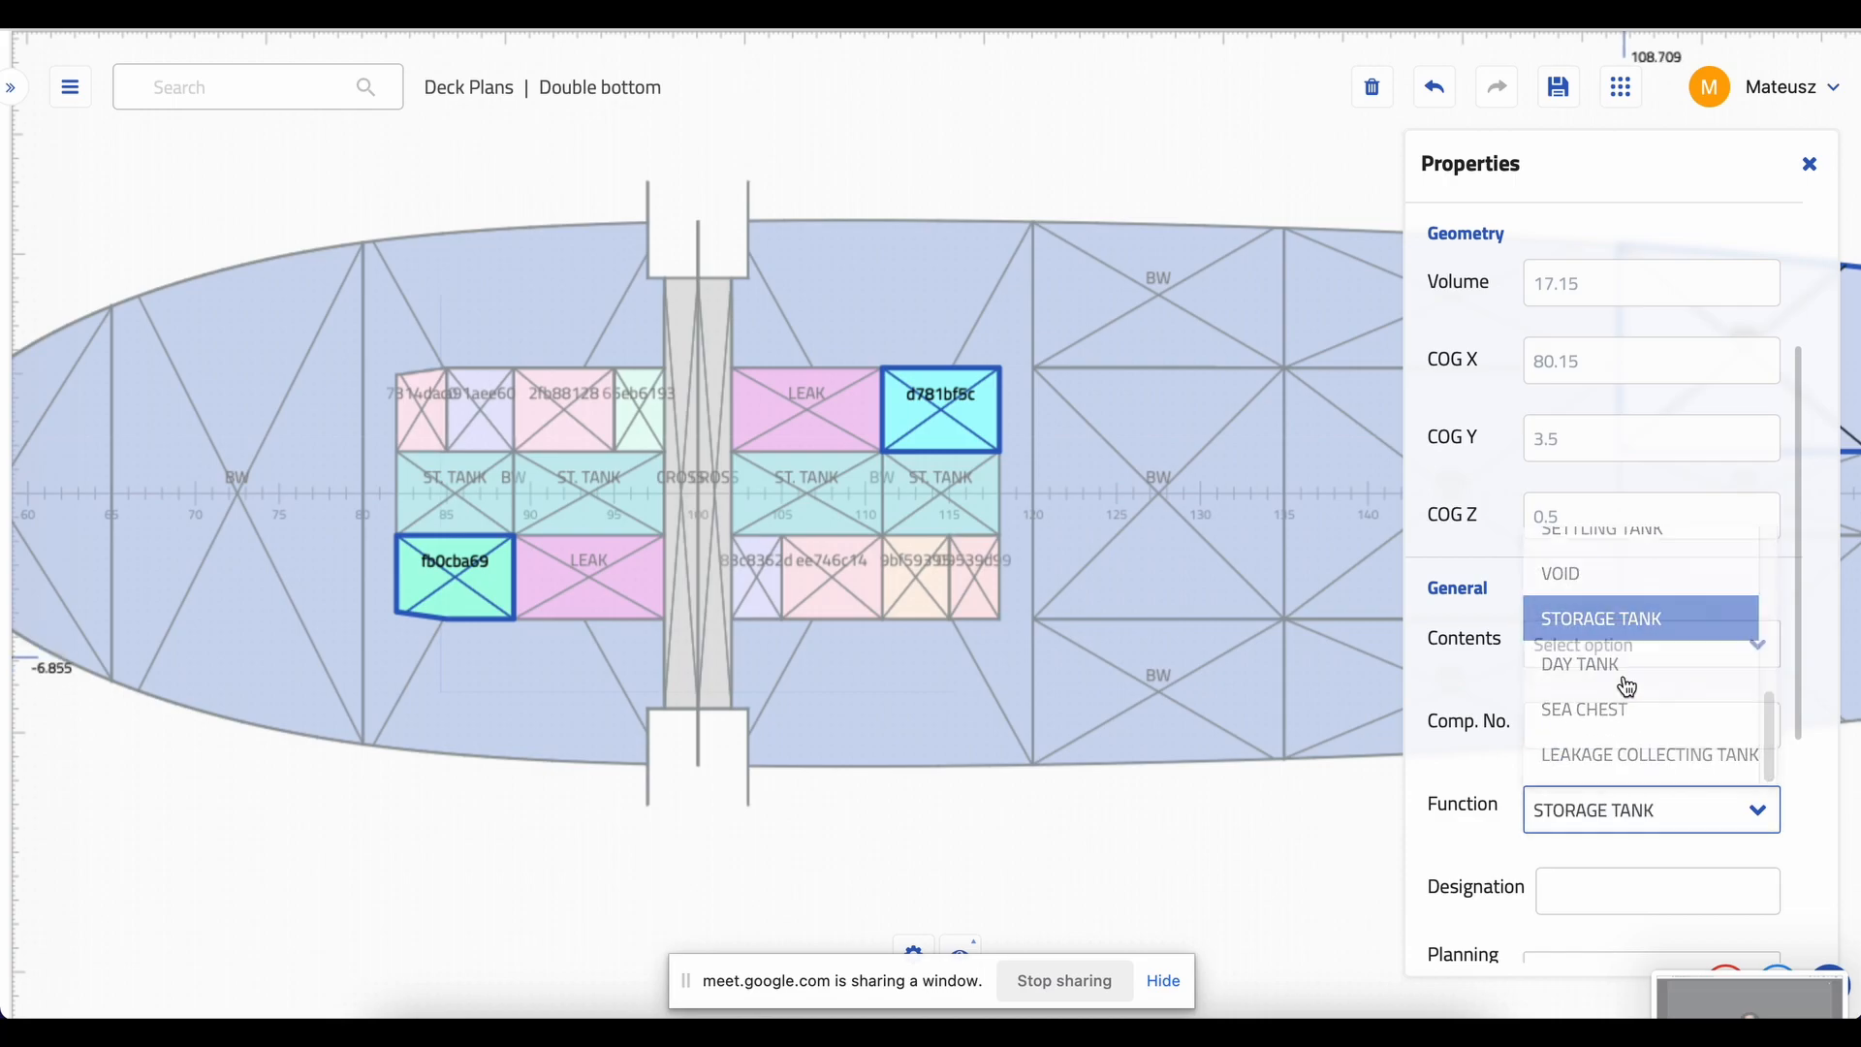
- Choose the Contents for the two newly assigned storage tanks and clear the selection
click(1599, 651)
scroll(1642, 819, down, 2)
scroll(1642, 819, up, 2)
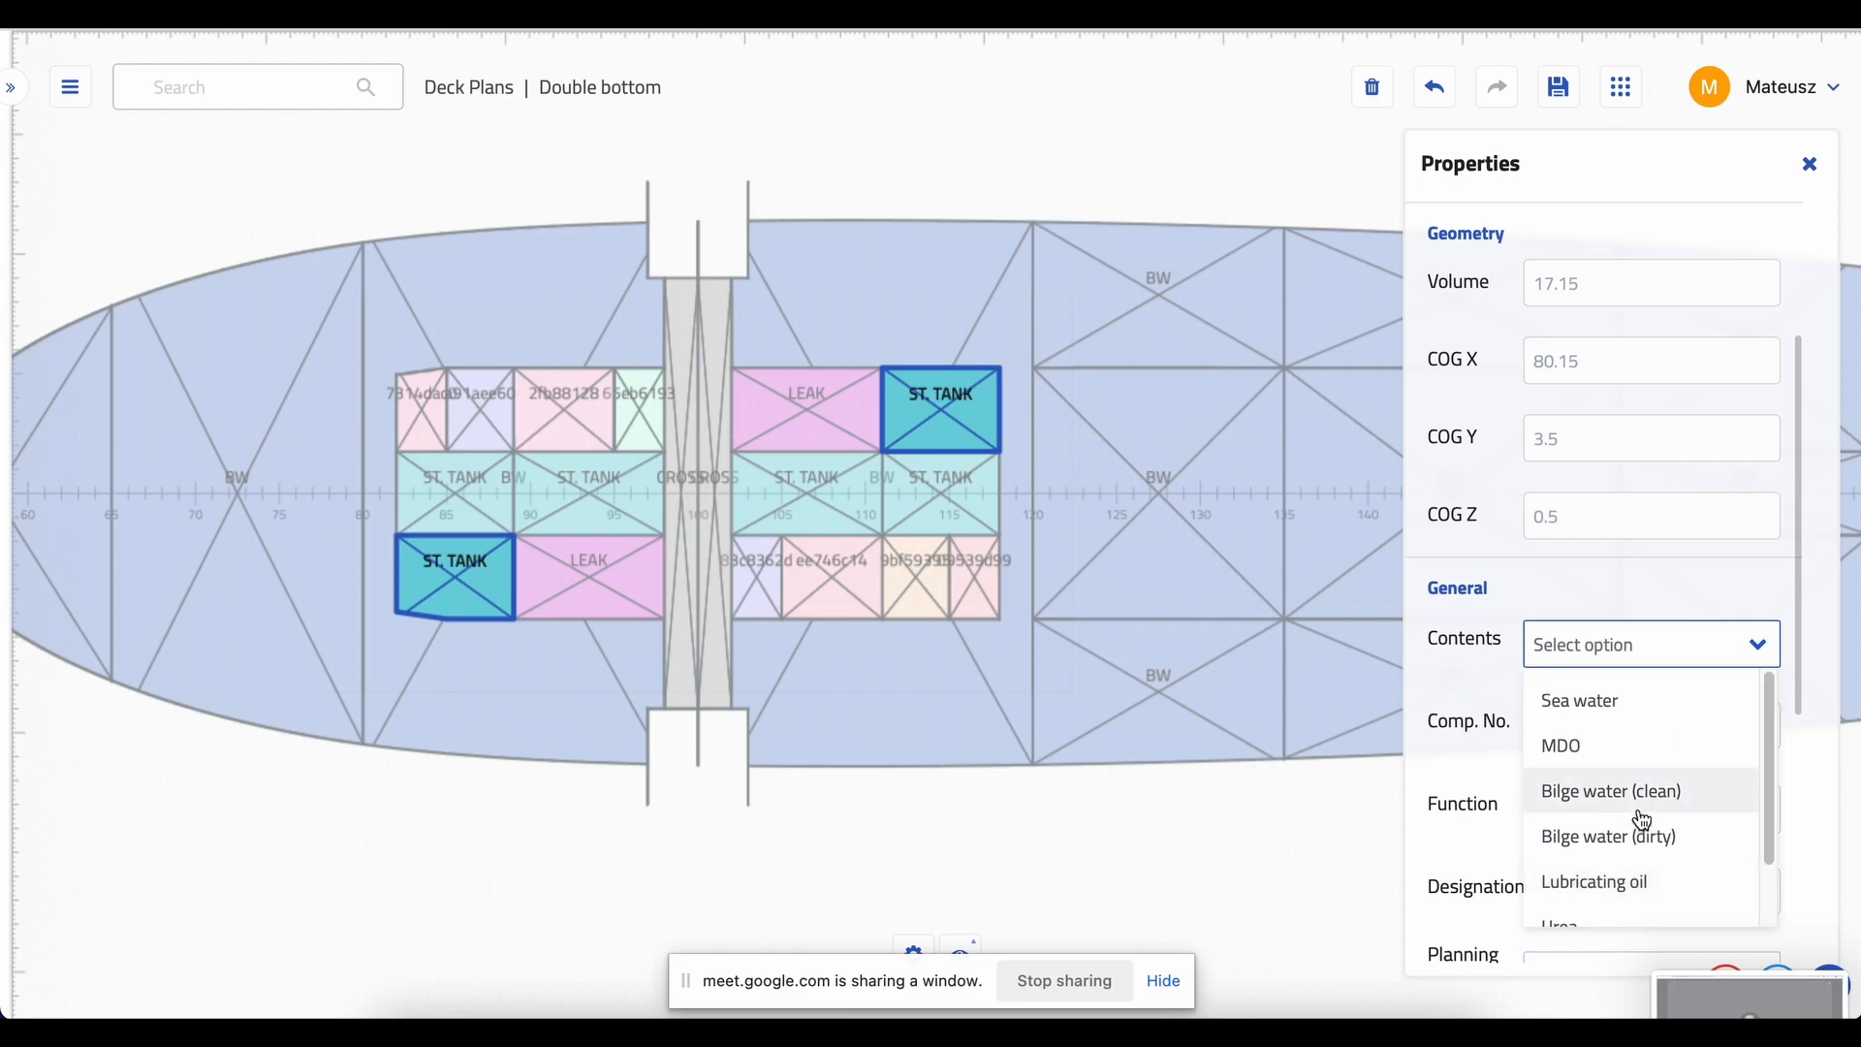
scroll(1642, 820, down, 2)
scroll(1637, 829, up, 2)
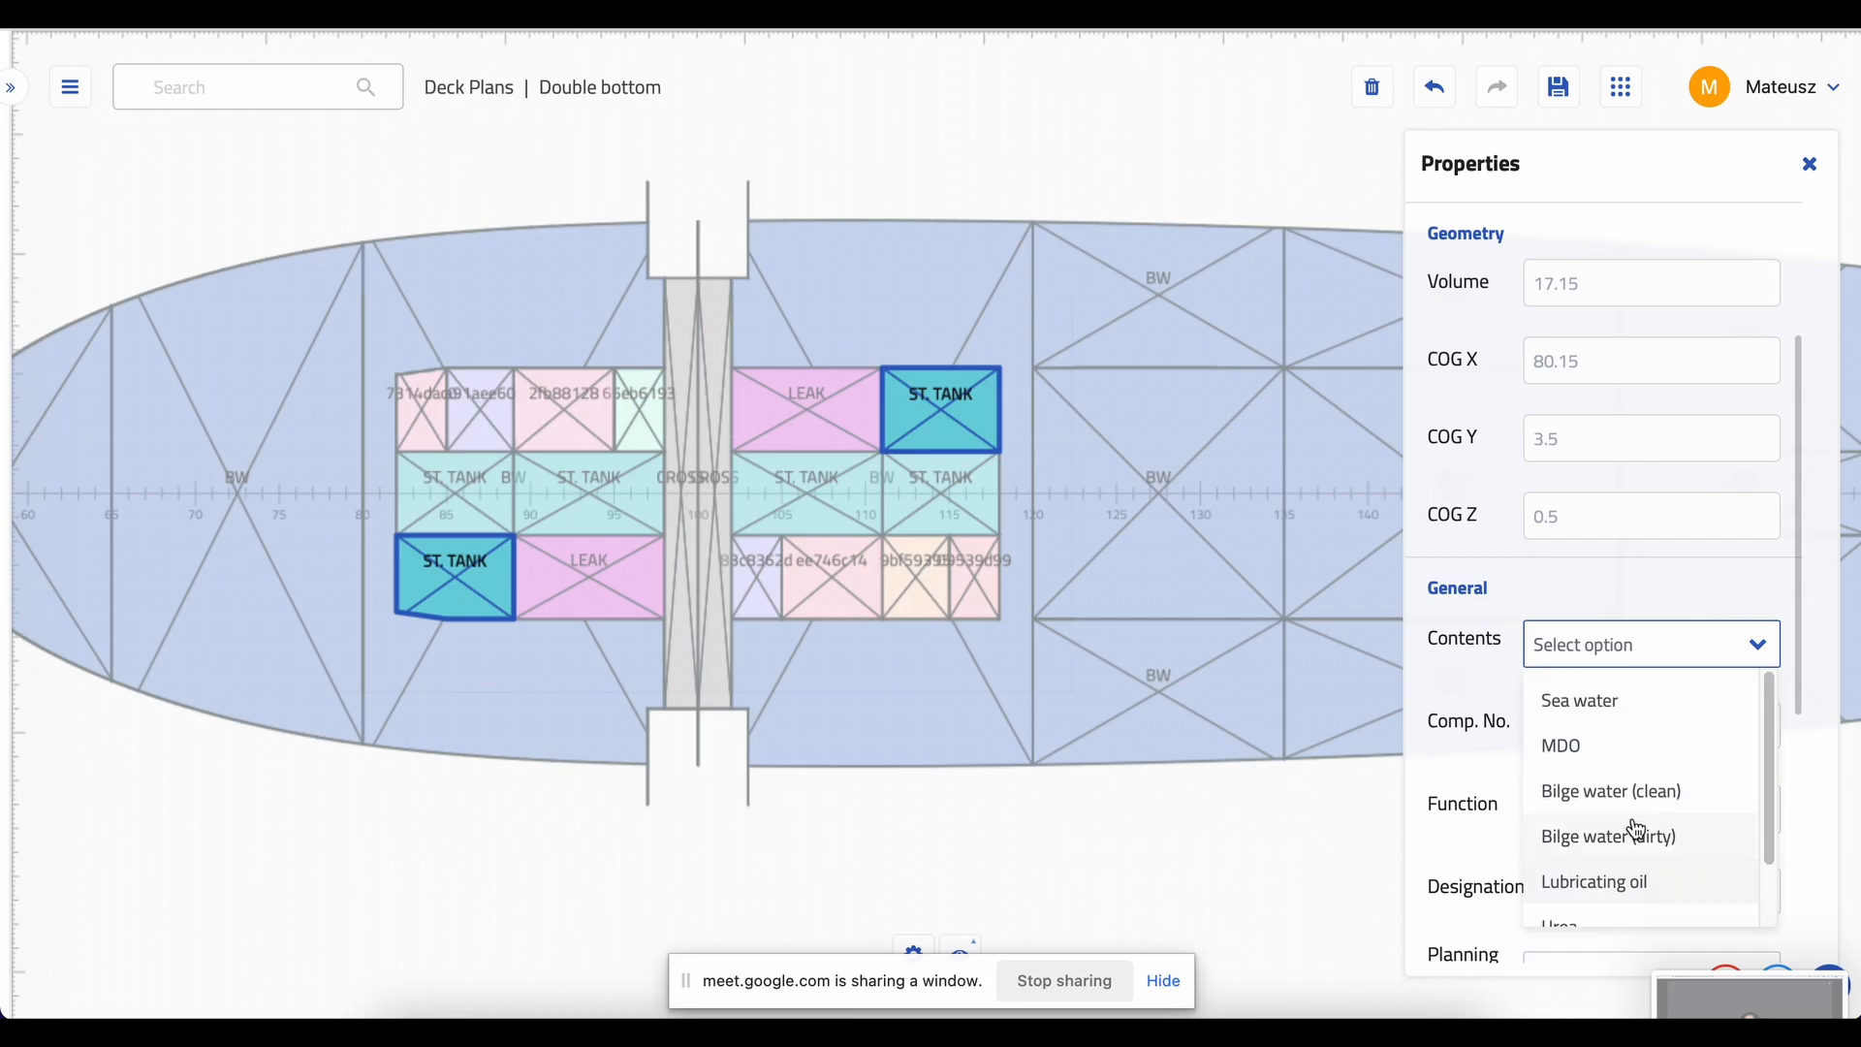
scroll(1637, 829, down, 2)
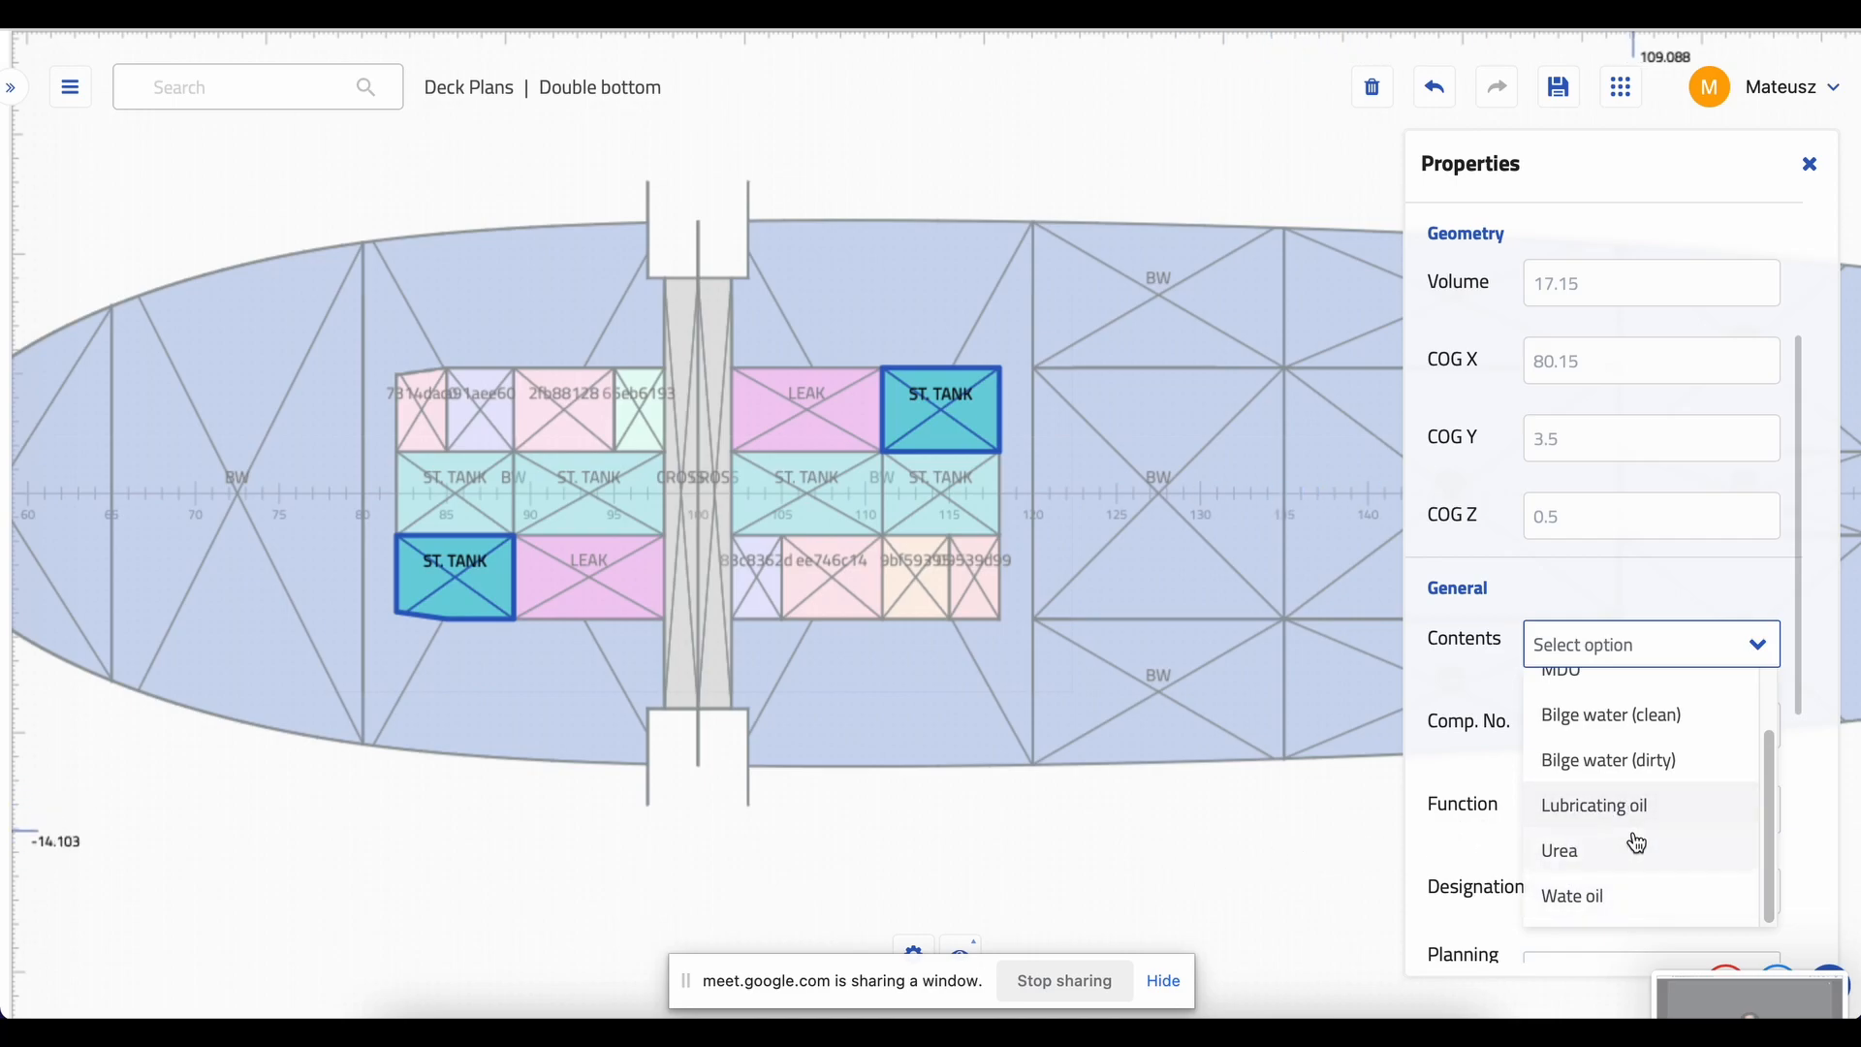
scroll(1635, 860, up, 1)
click(1631, 877)
click(1117, 873)
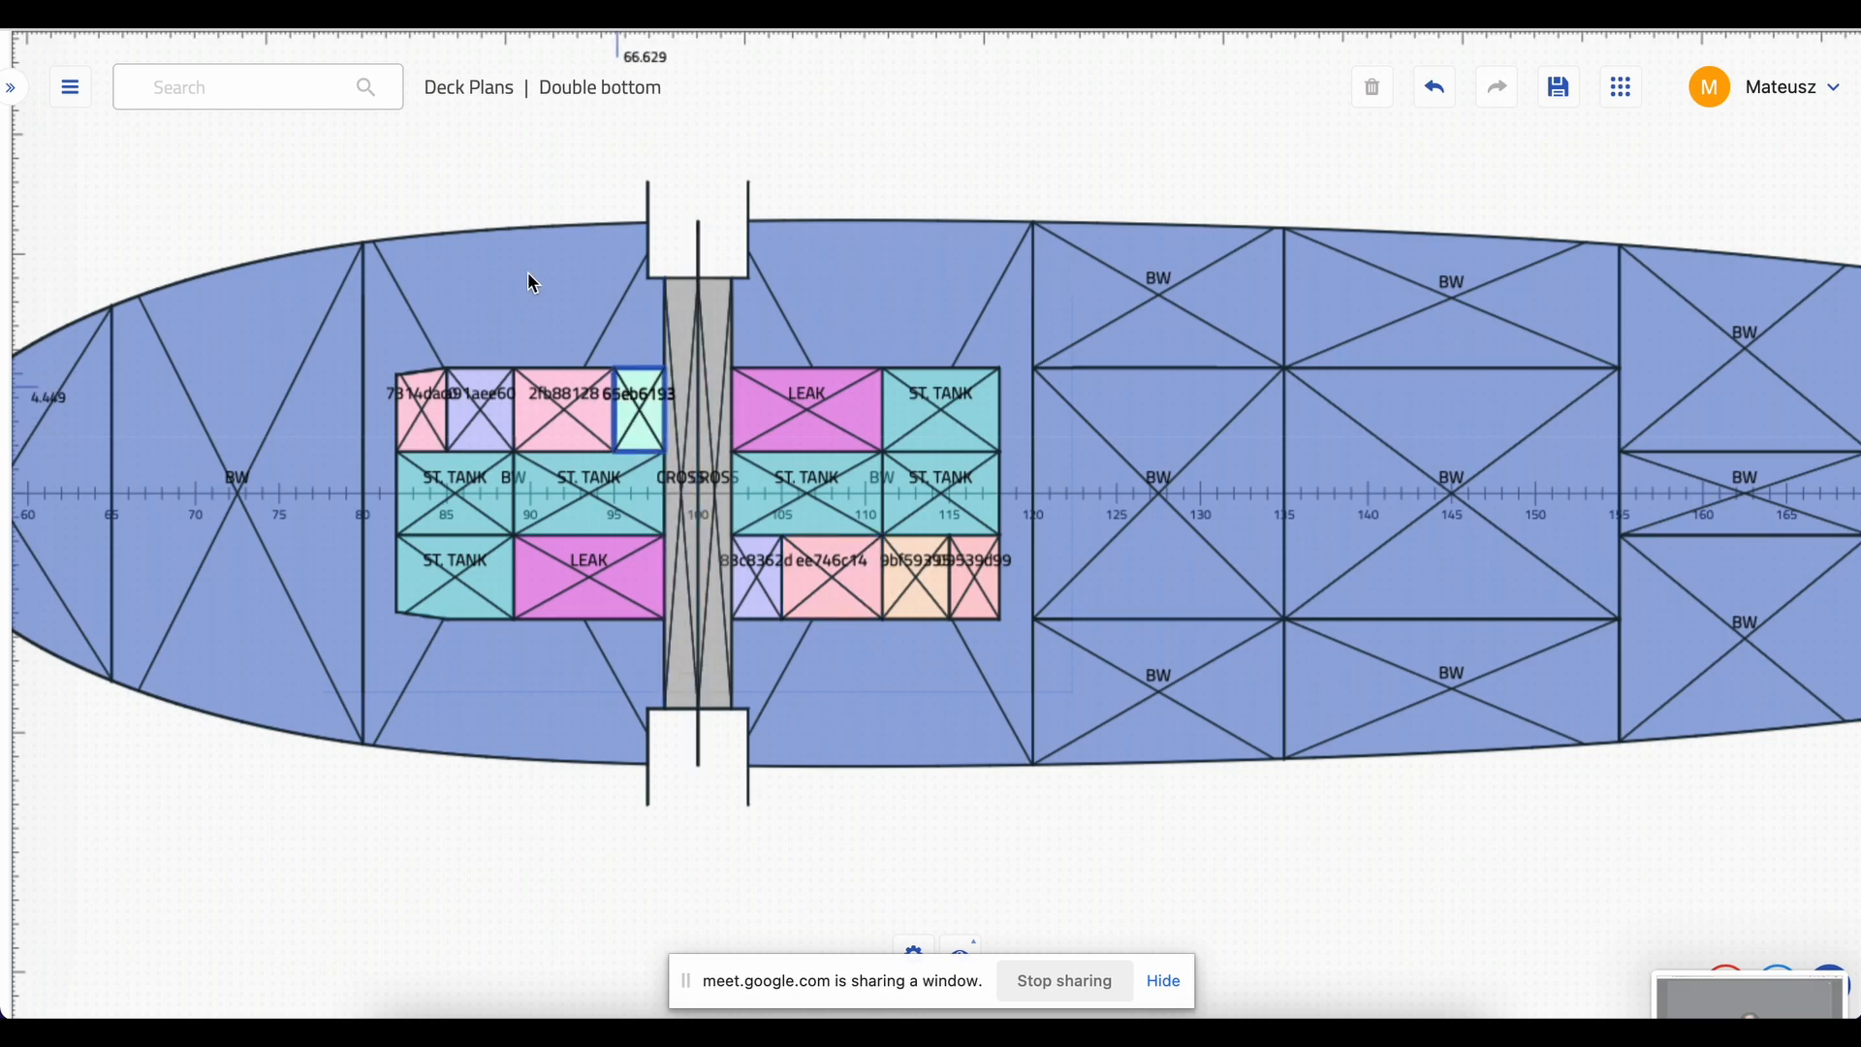
- Bring up the project's list of views and go to its deck plans
click(230, 93)
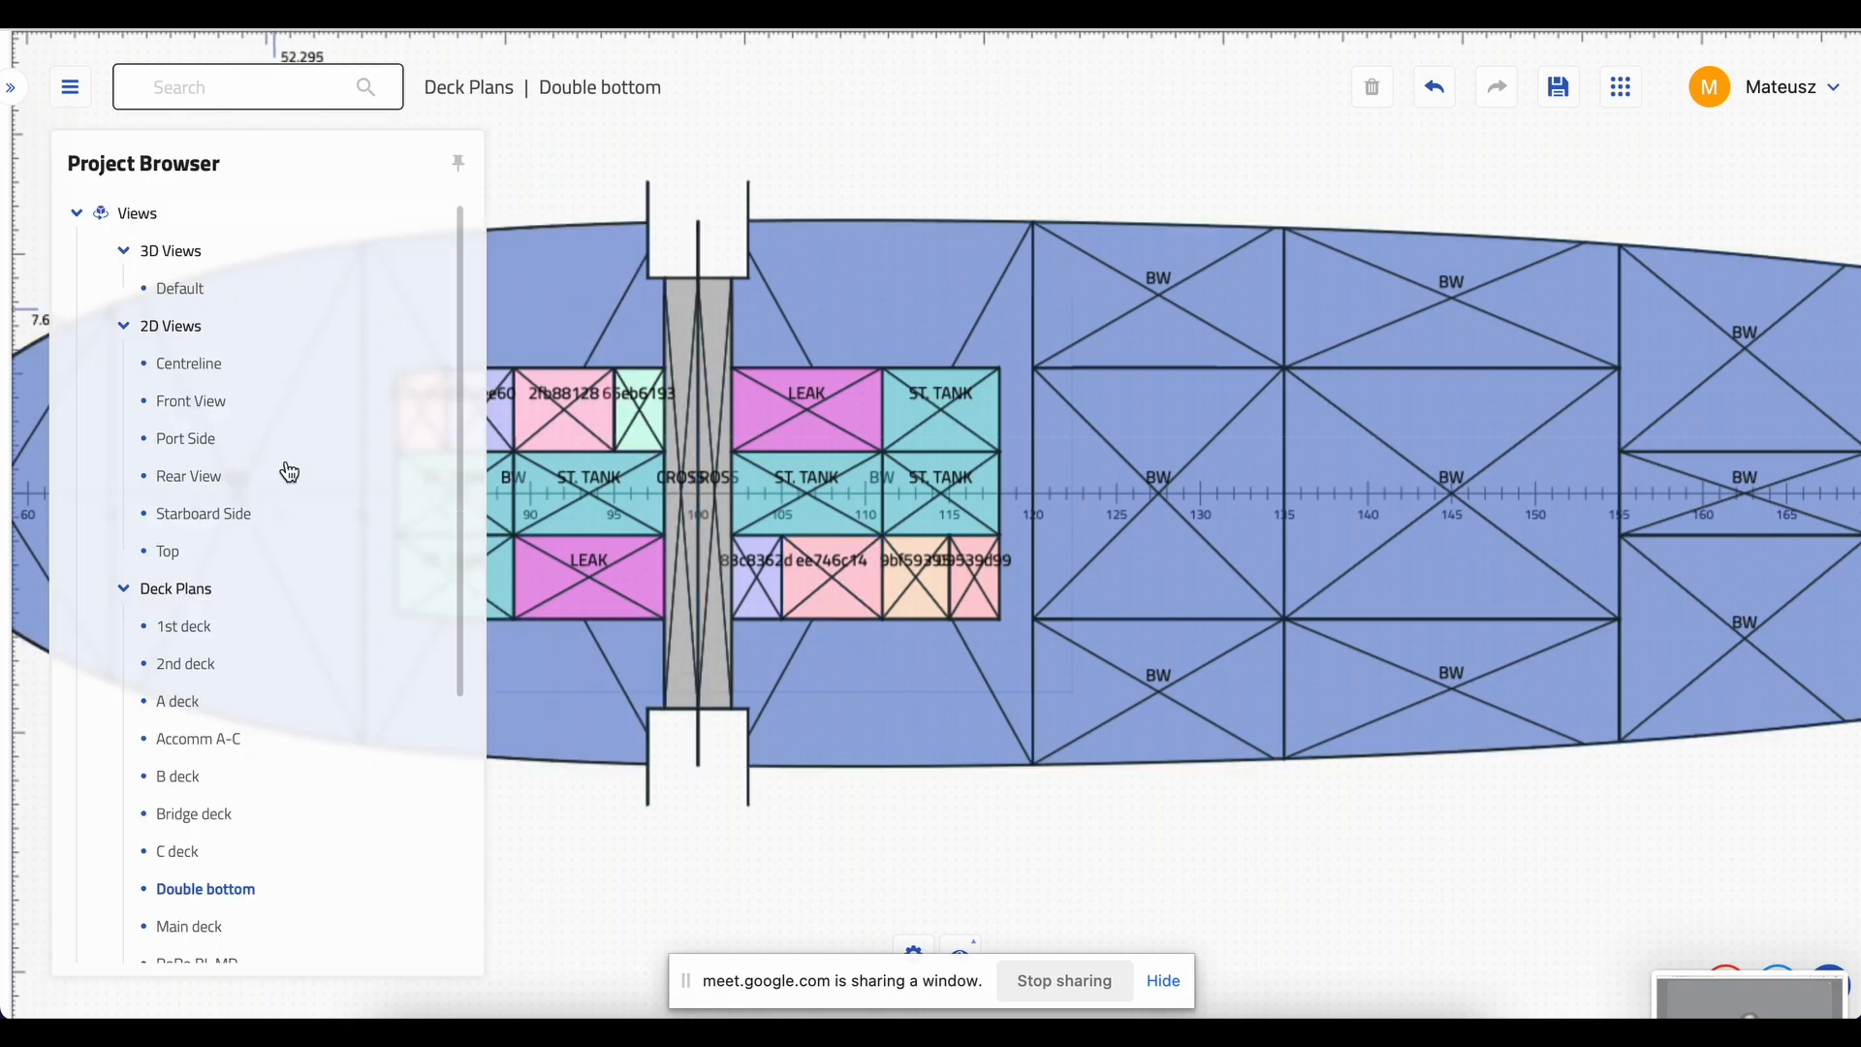
scroll(267, 718, down, 1)
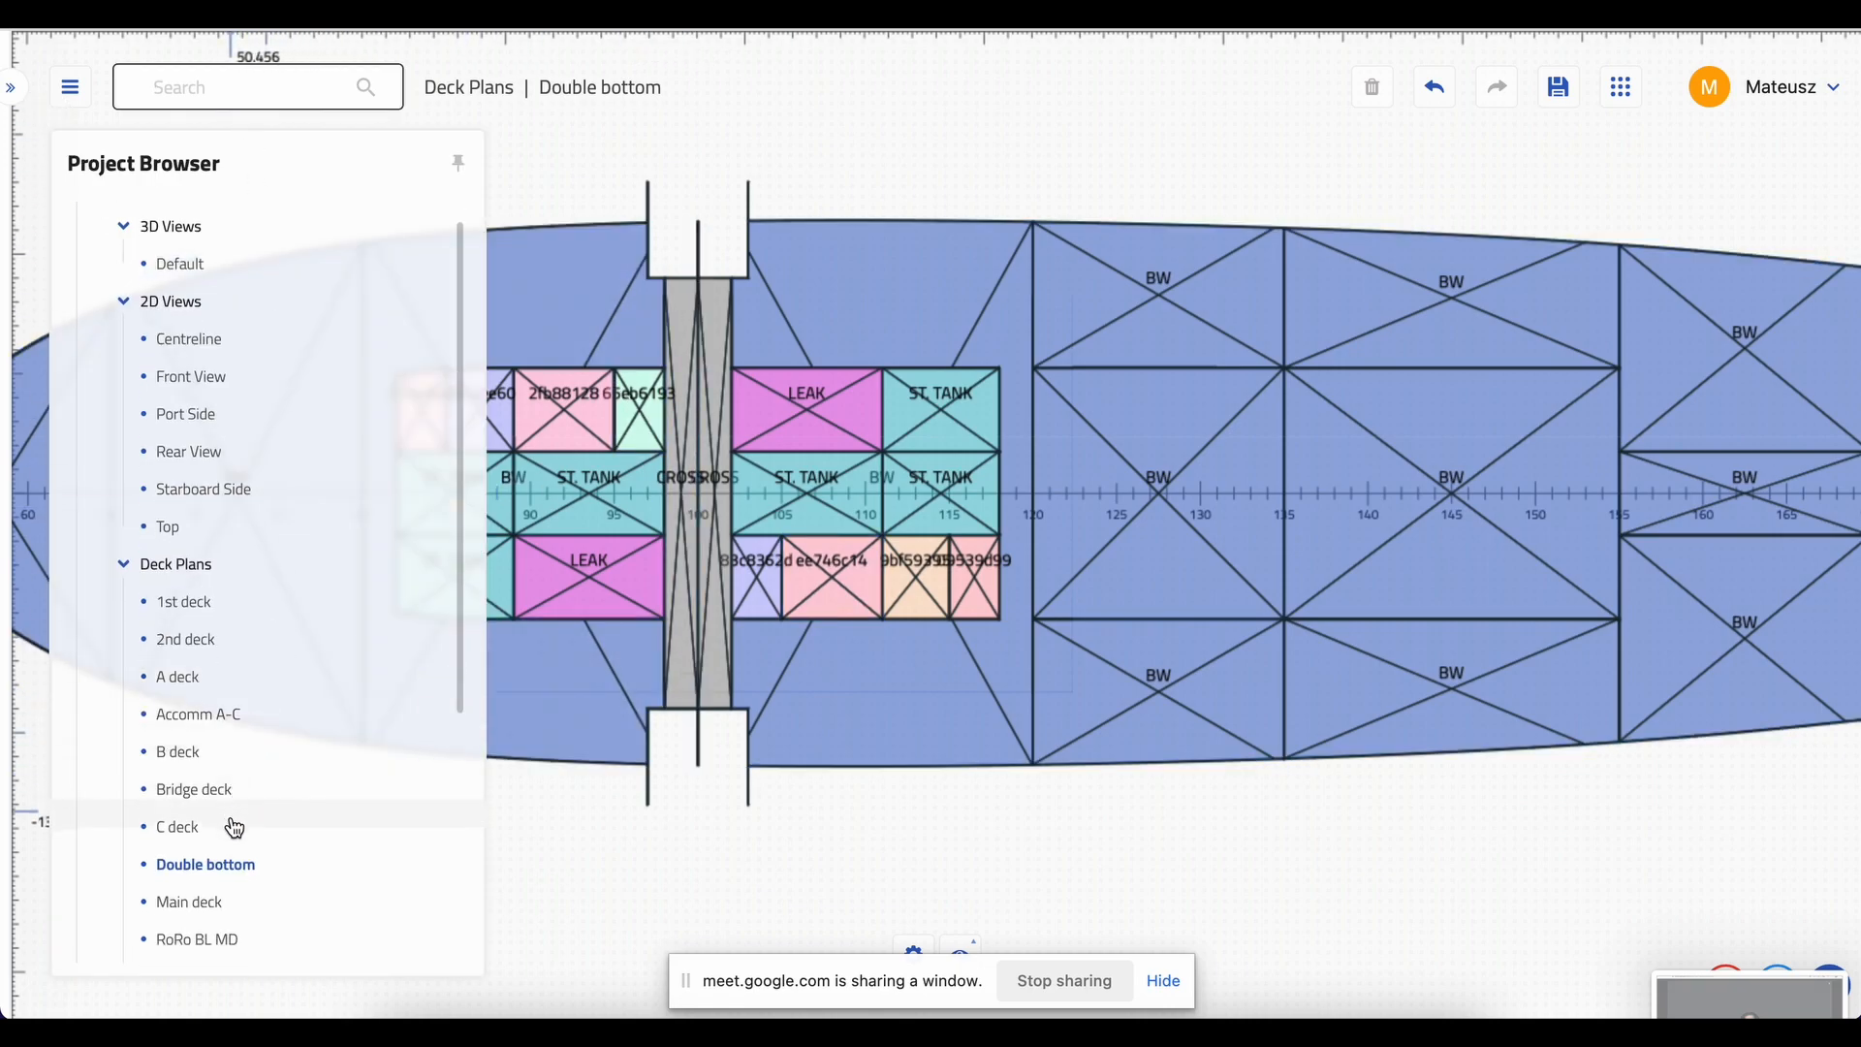
- Open the Tank type definition found among the common types under Space and Compartment
scroll(238, 901, down, 1)
scroll(222, 915, down, 5)
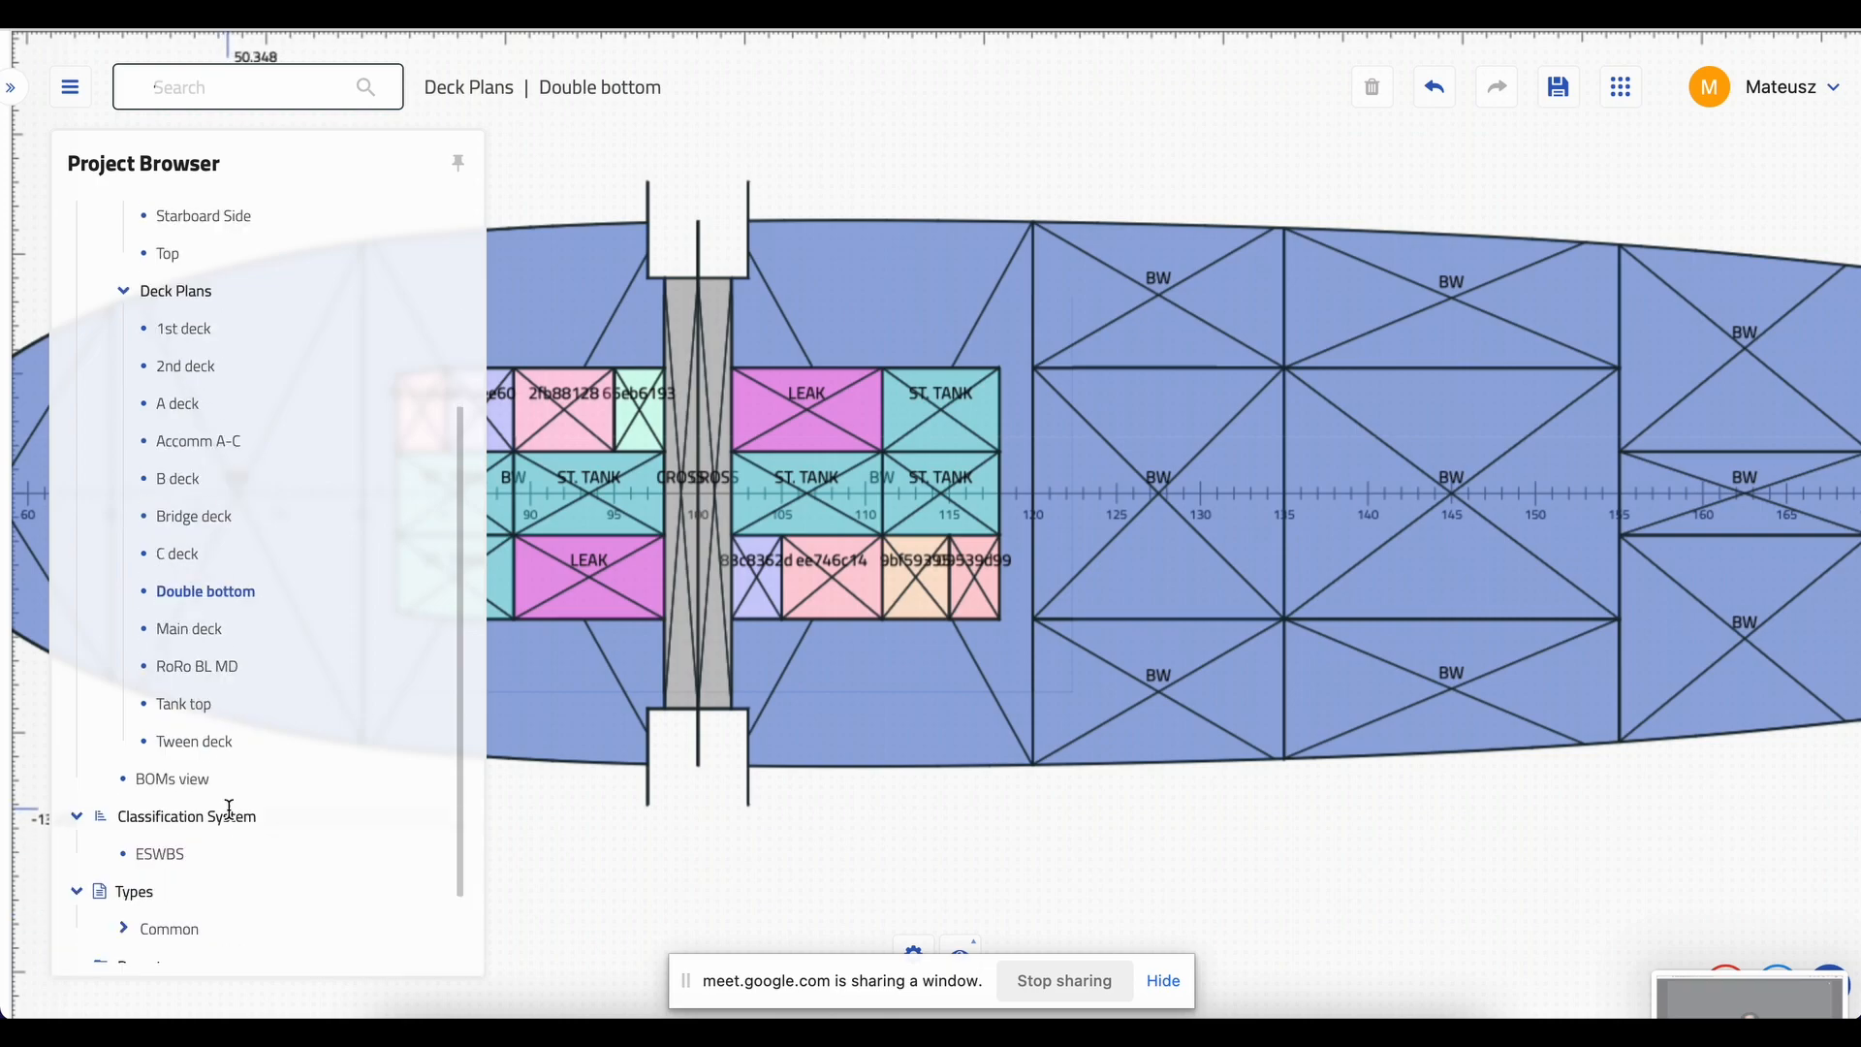
click(124, 842)
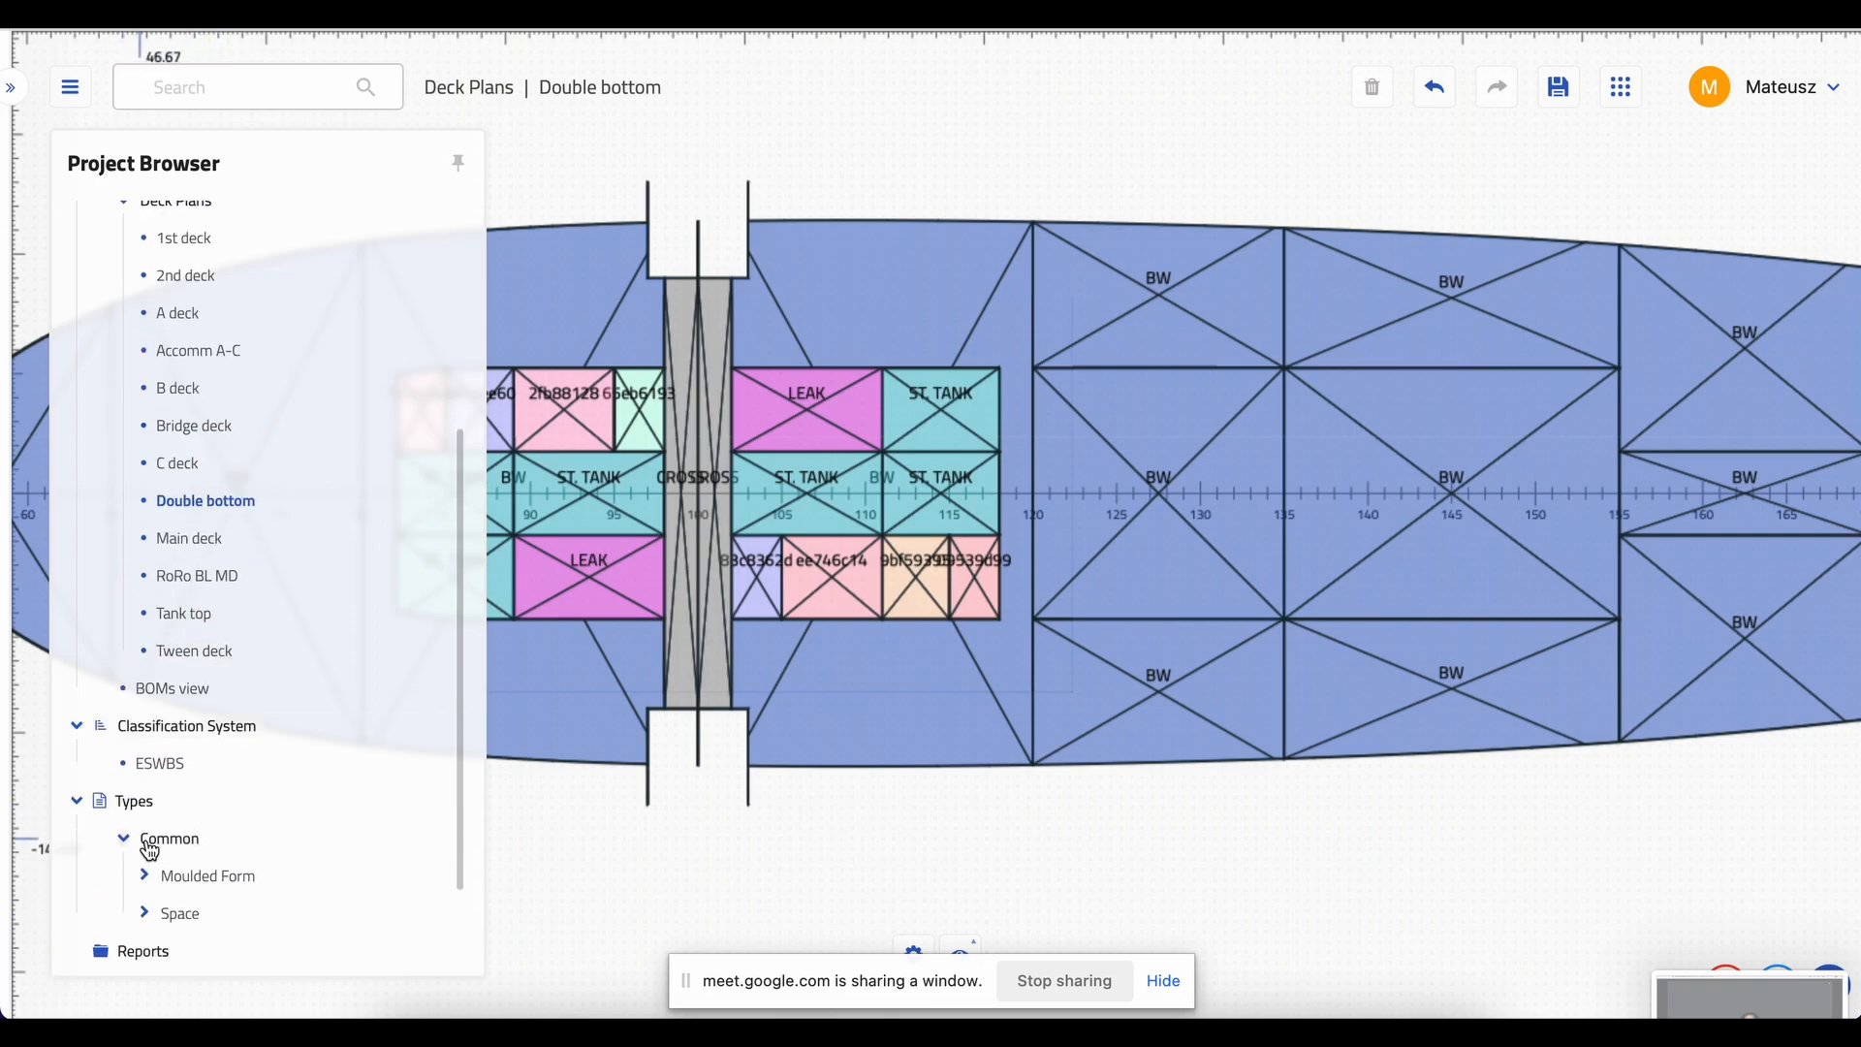
scroll(148, 836, down, 1)
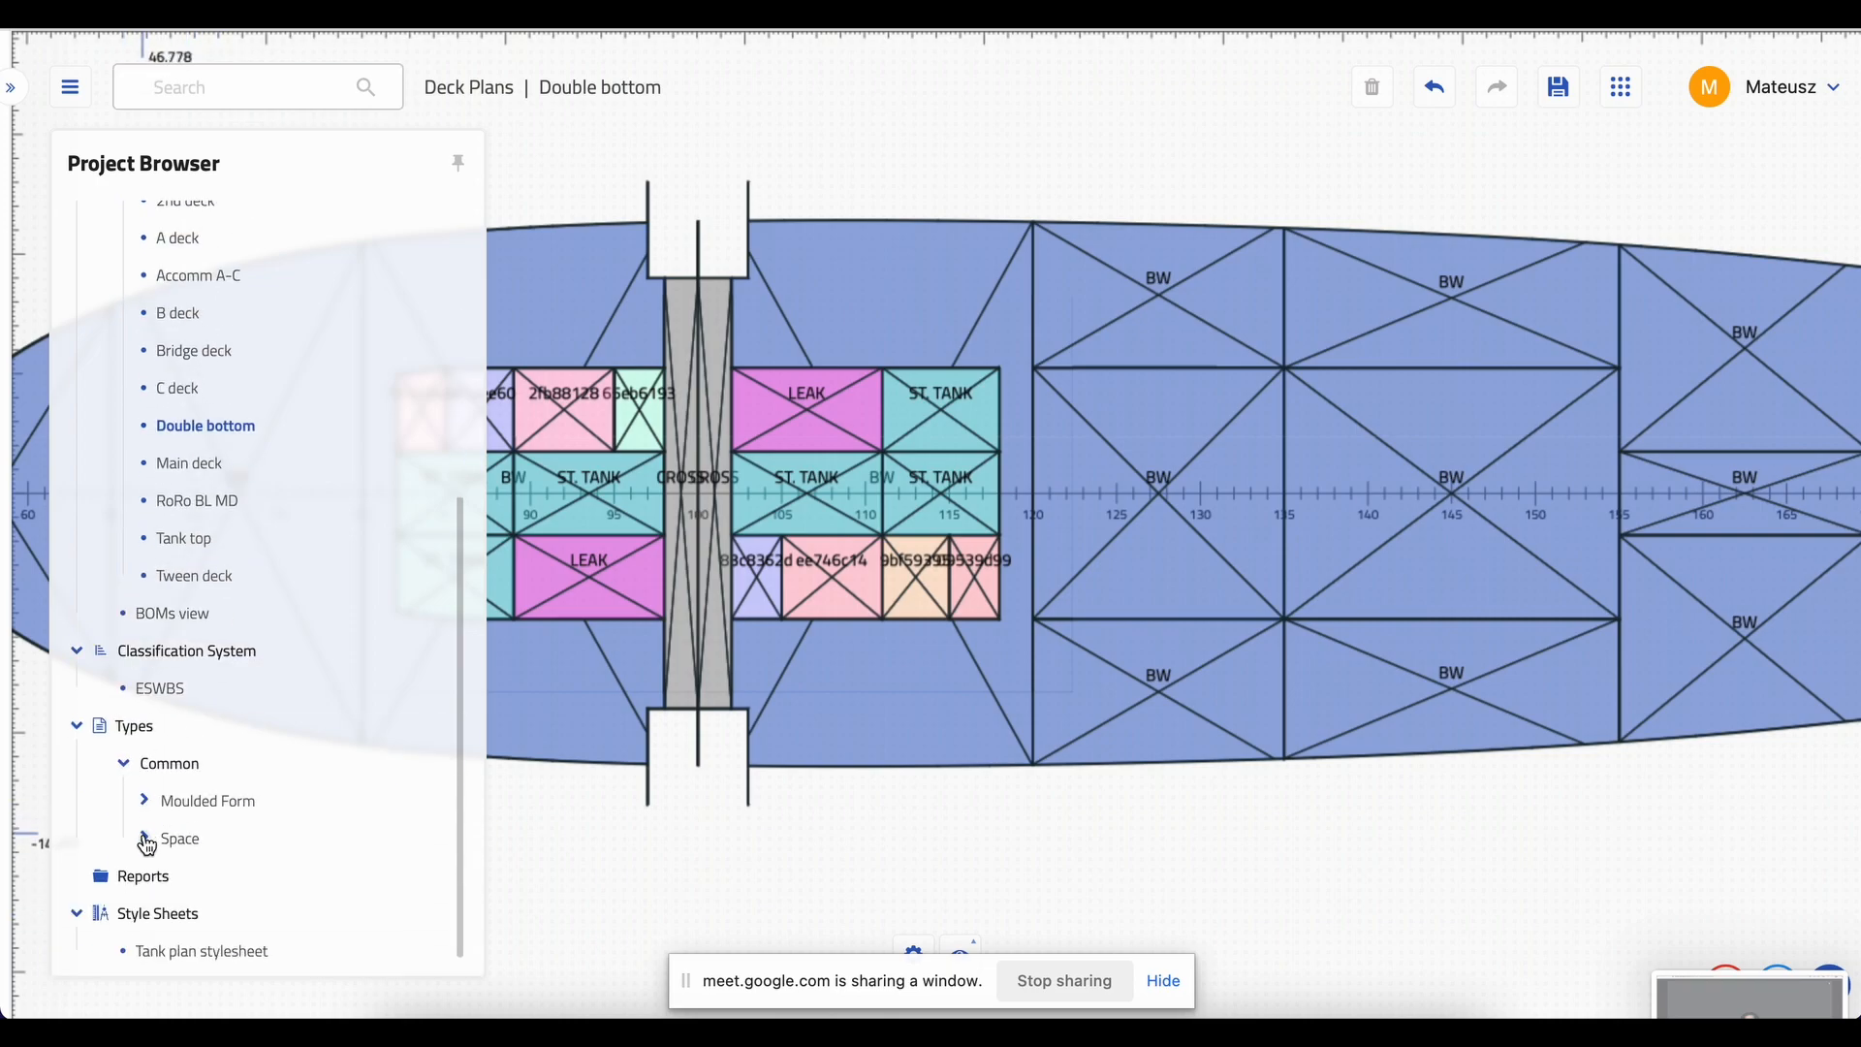
click(145, 841)
scroll(151, 843, down, 2)
click(161, 840)
scroll(164, 849, down, 1)
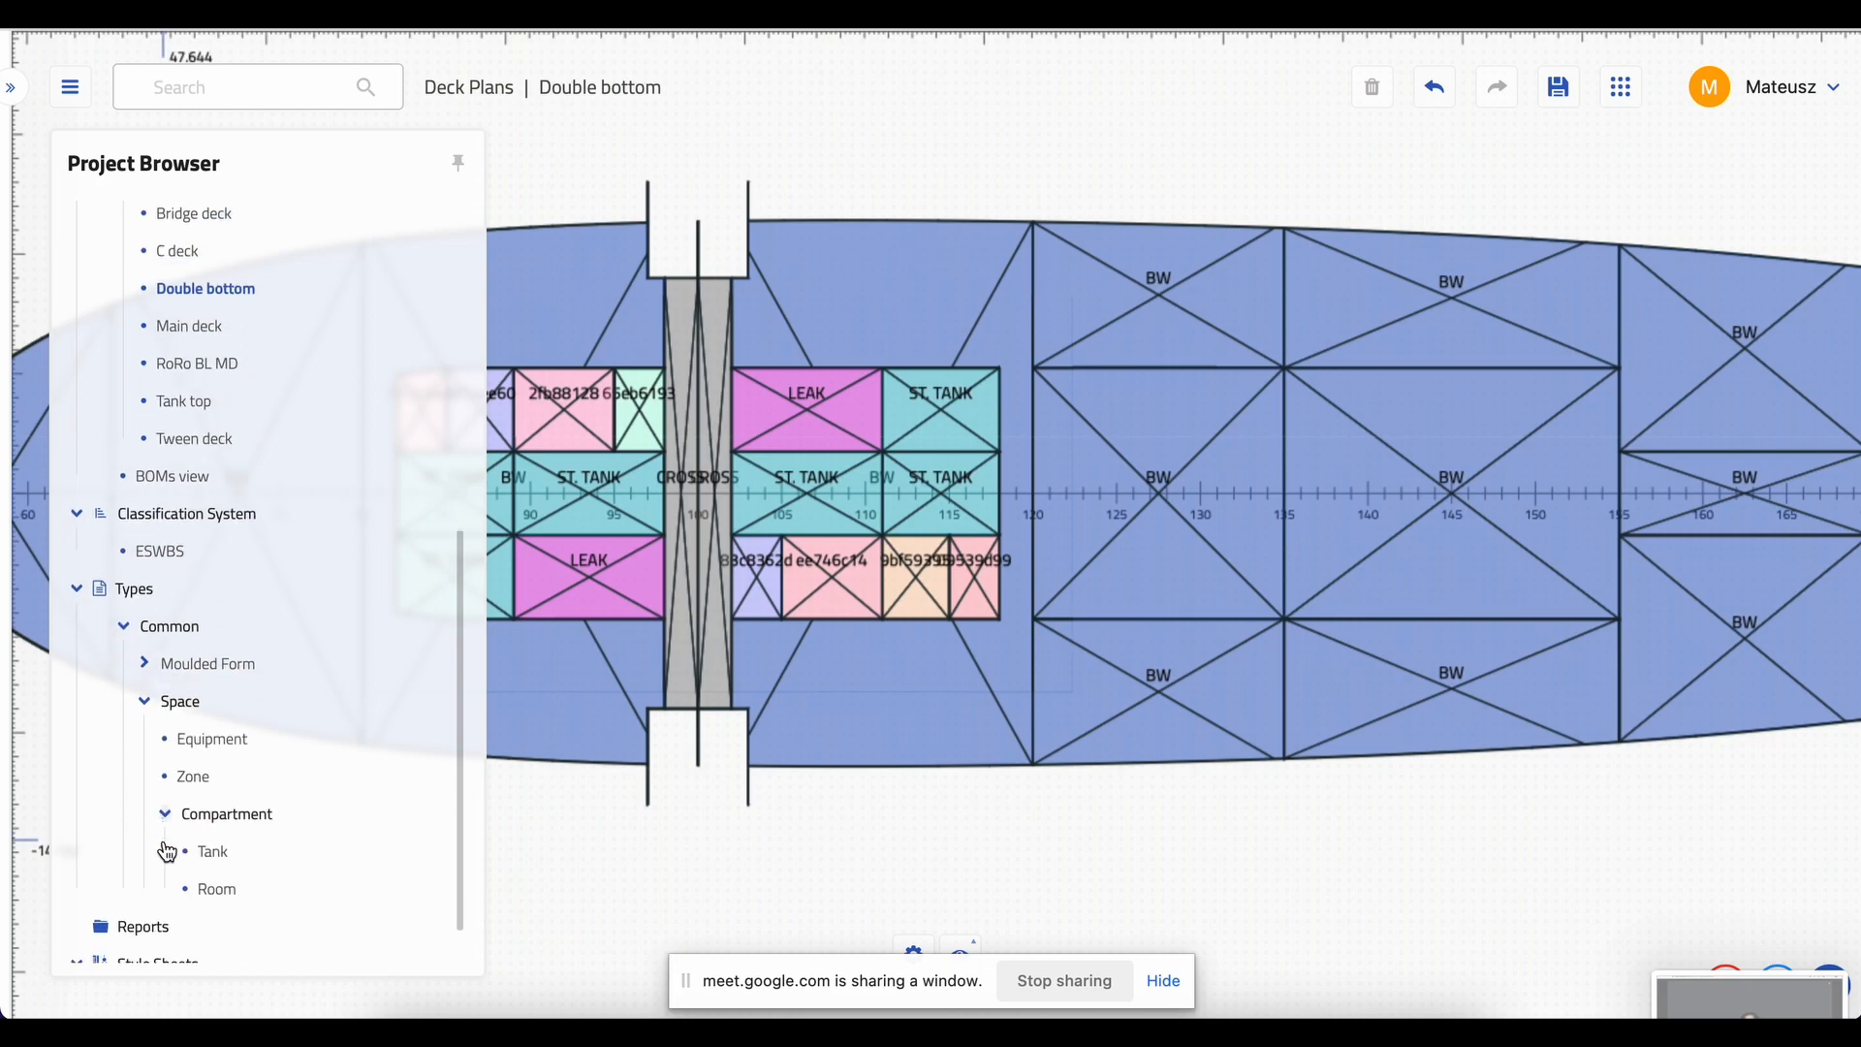
click(234, 857)
- Add a Sludge option to the Tank type's Contents property in the General group
scroll(805, 756, down, 1)
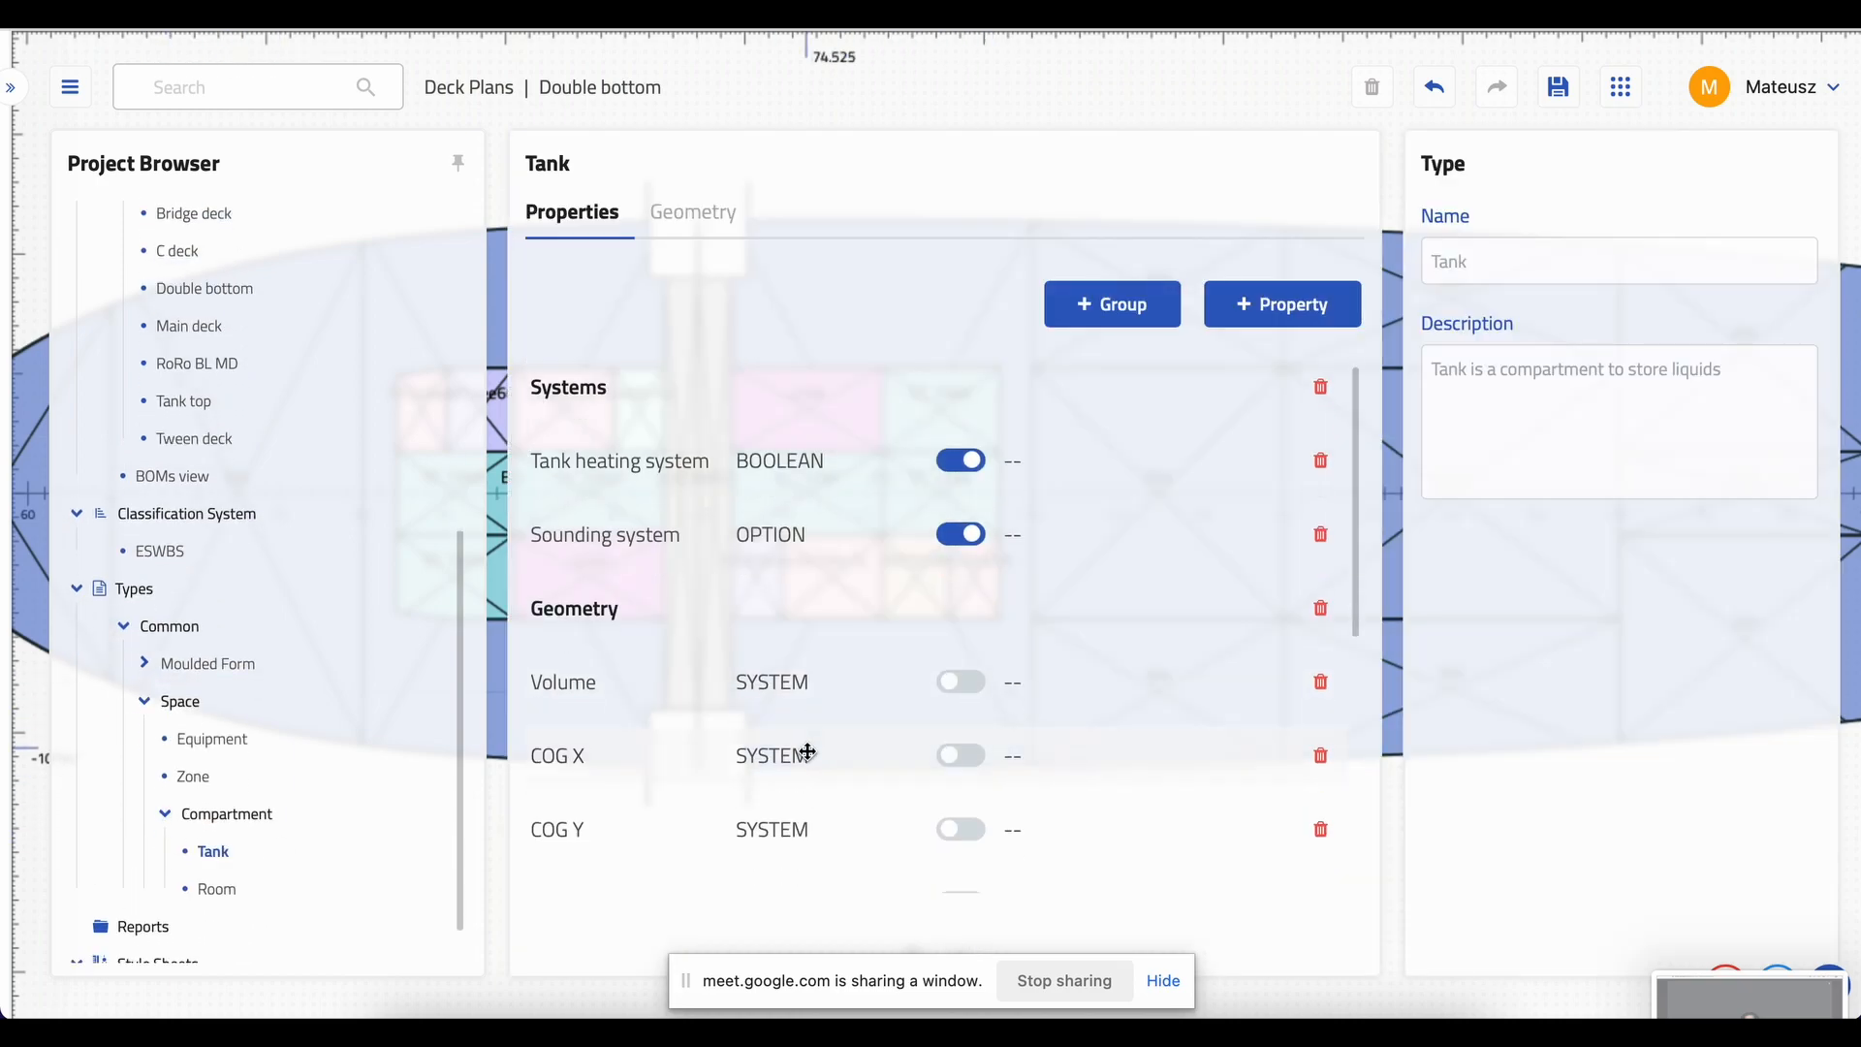
scroll(797, 747, down, 1)
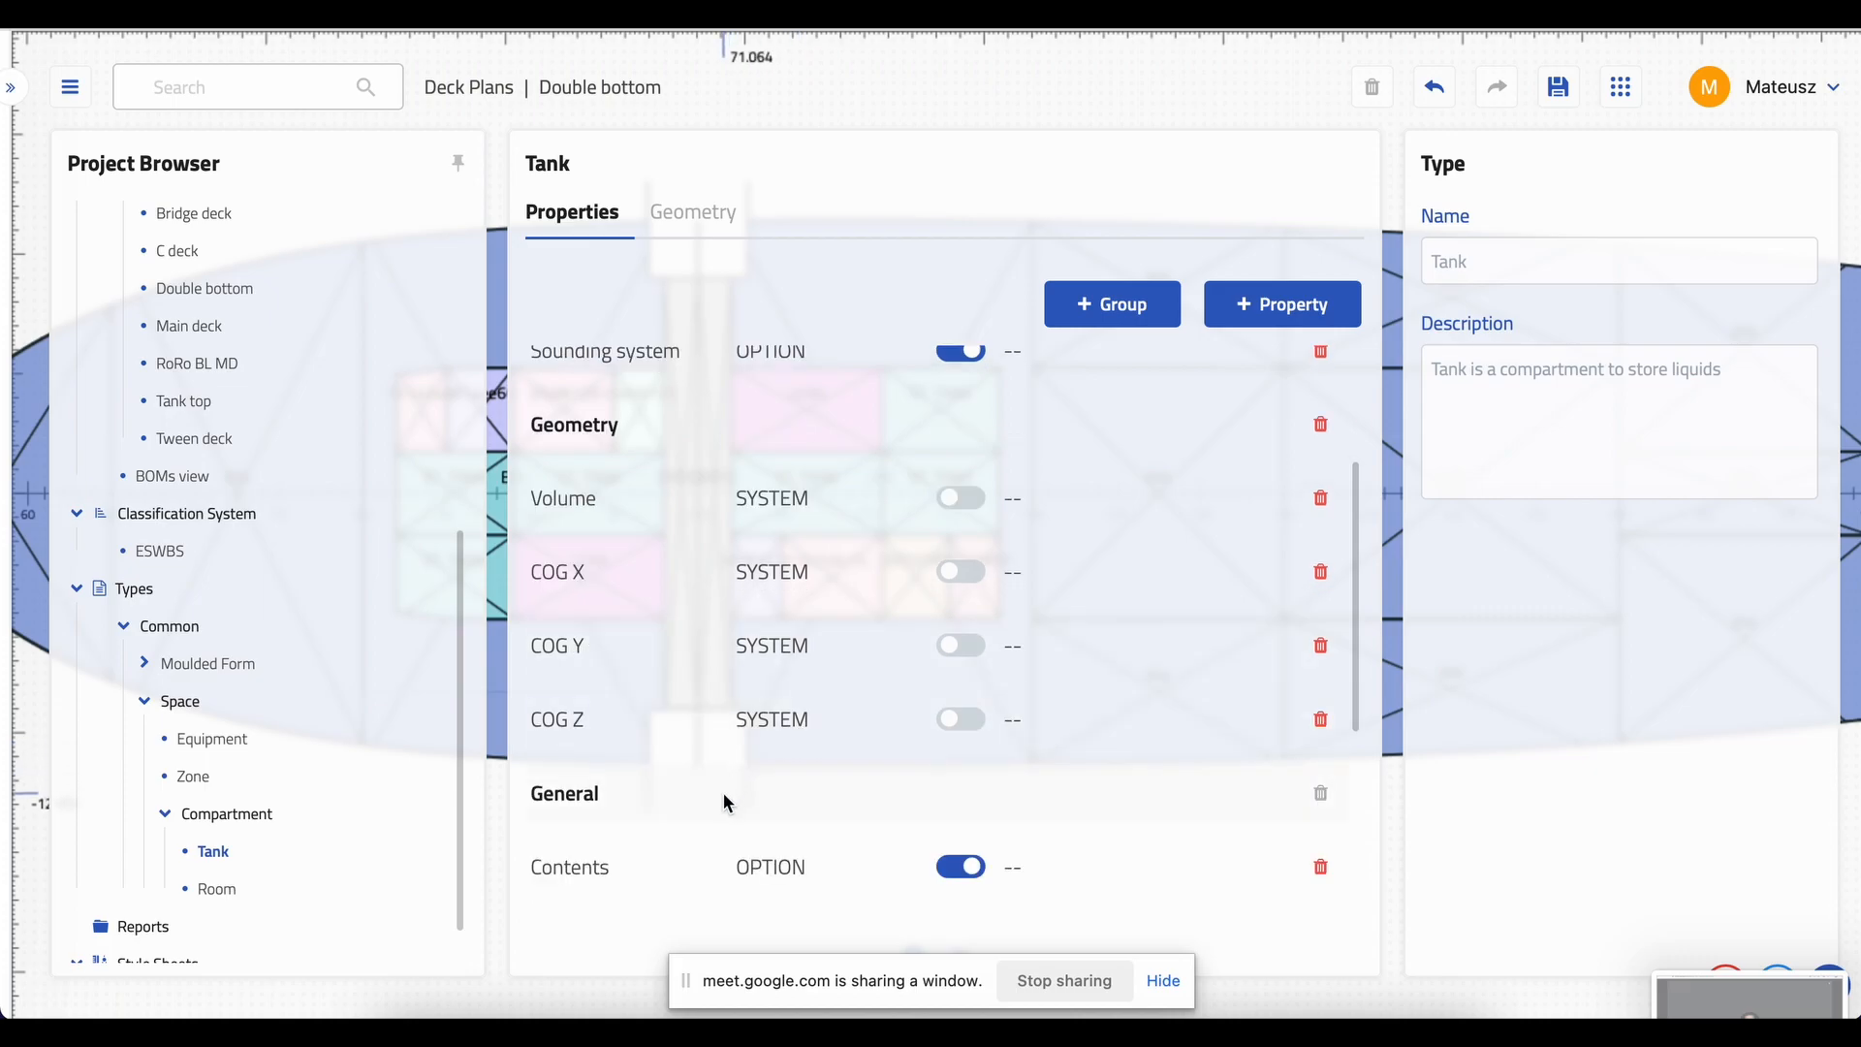
scroll(717, 756, down, 1)
click(711, 744)
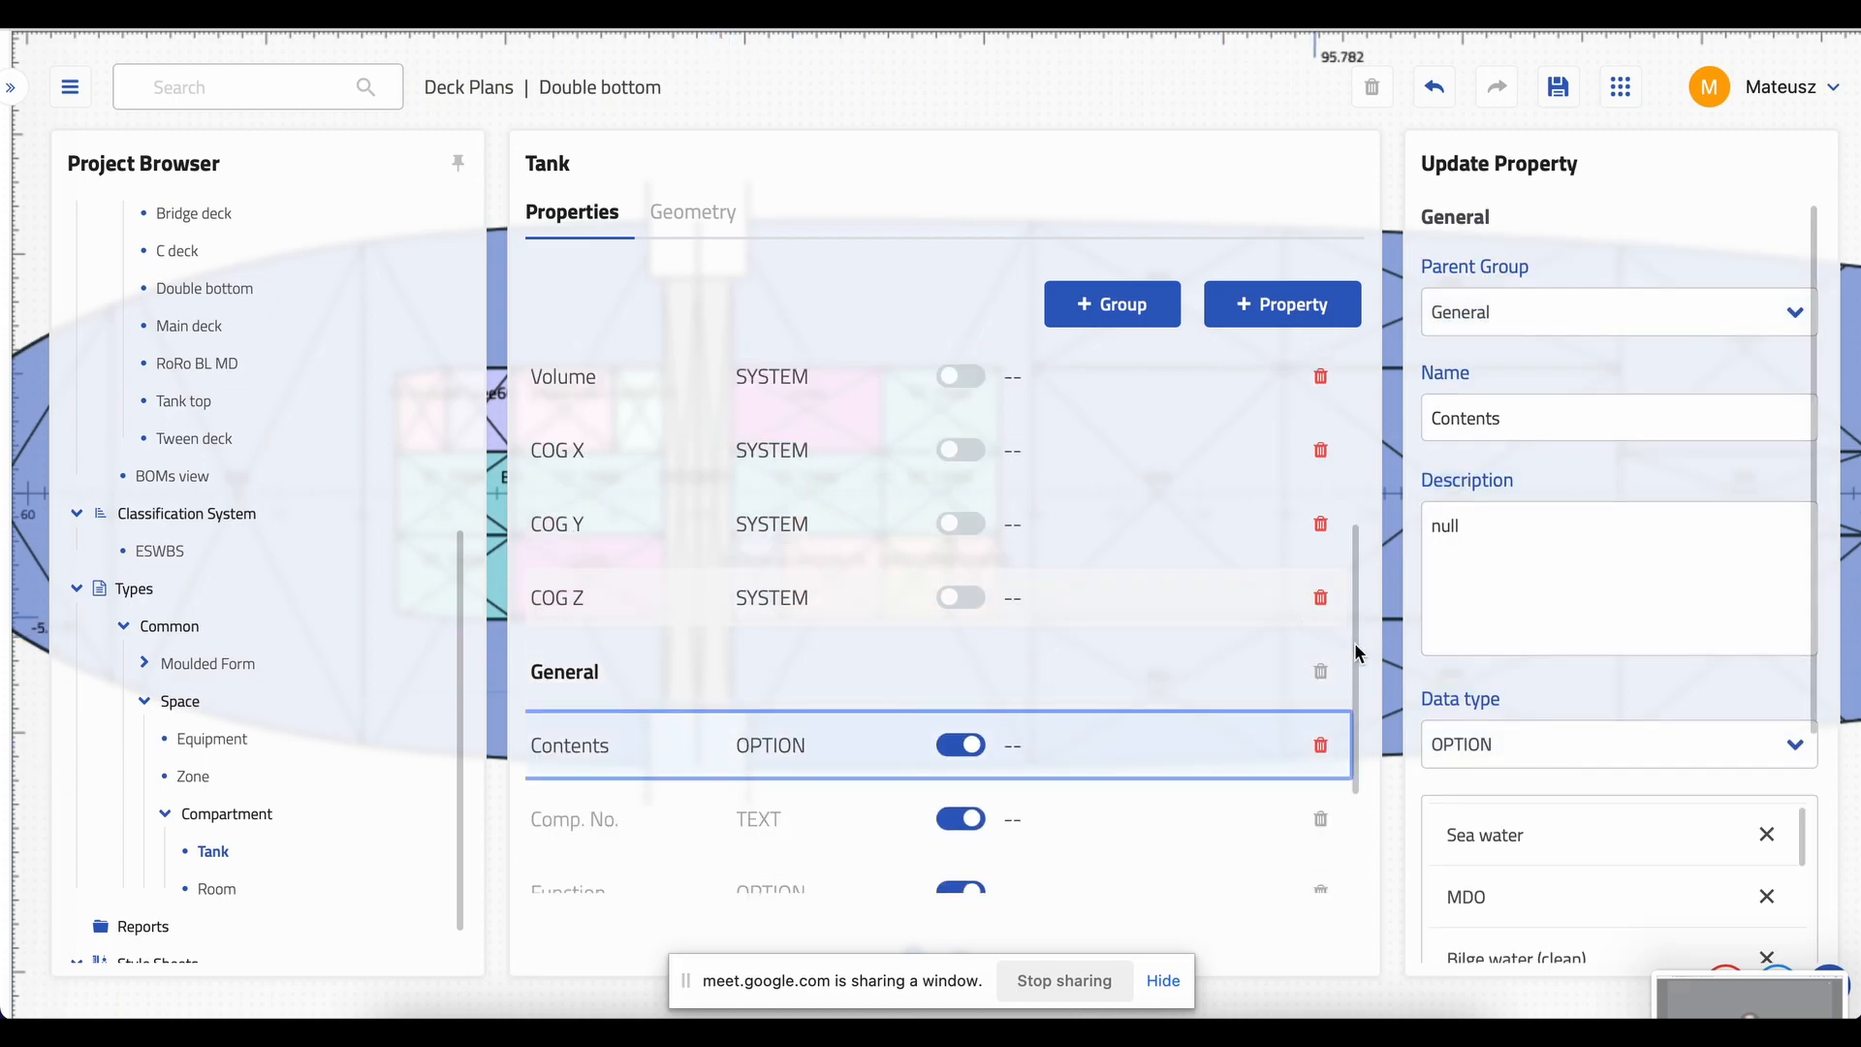
scroll(1614, 833, down, 5)
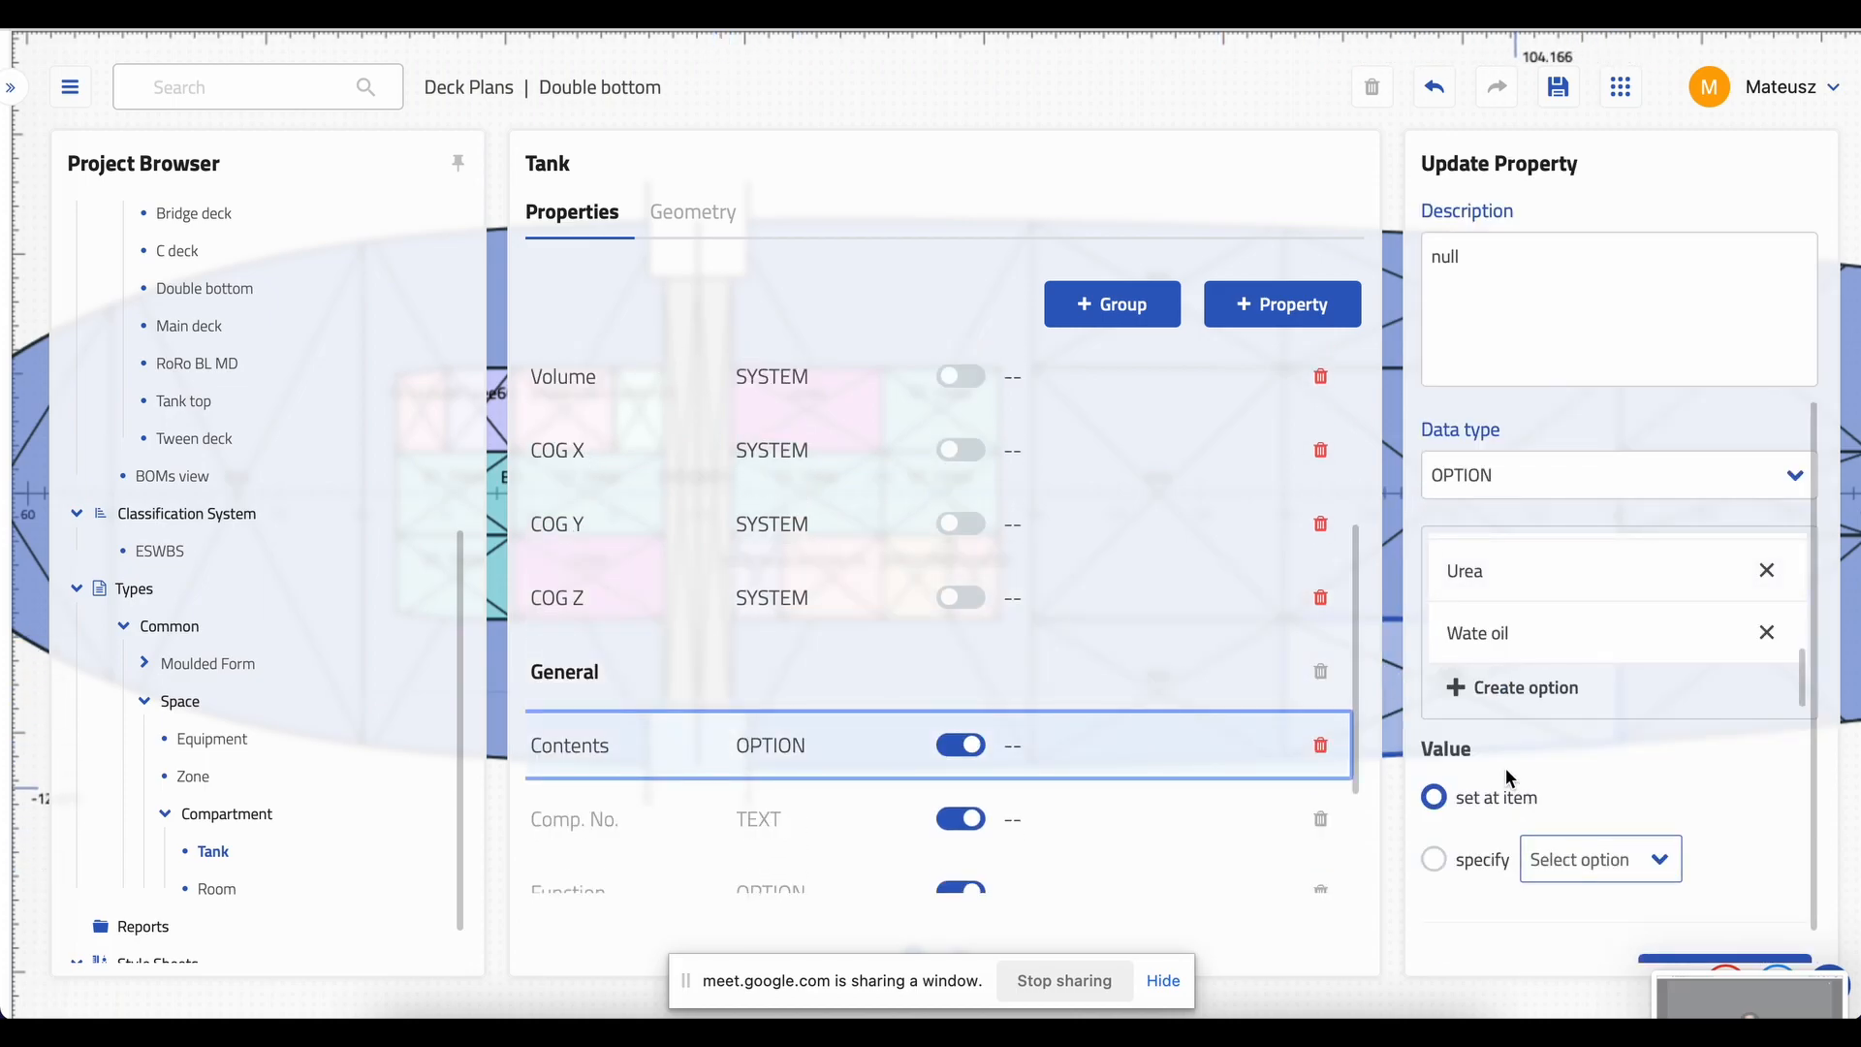
click(1506, 694)
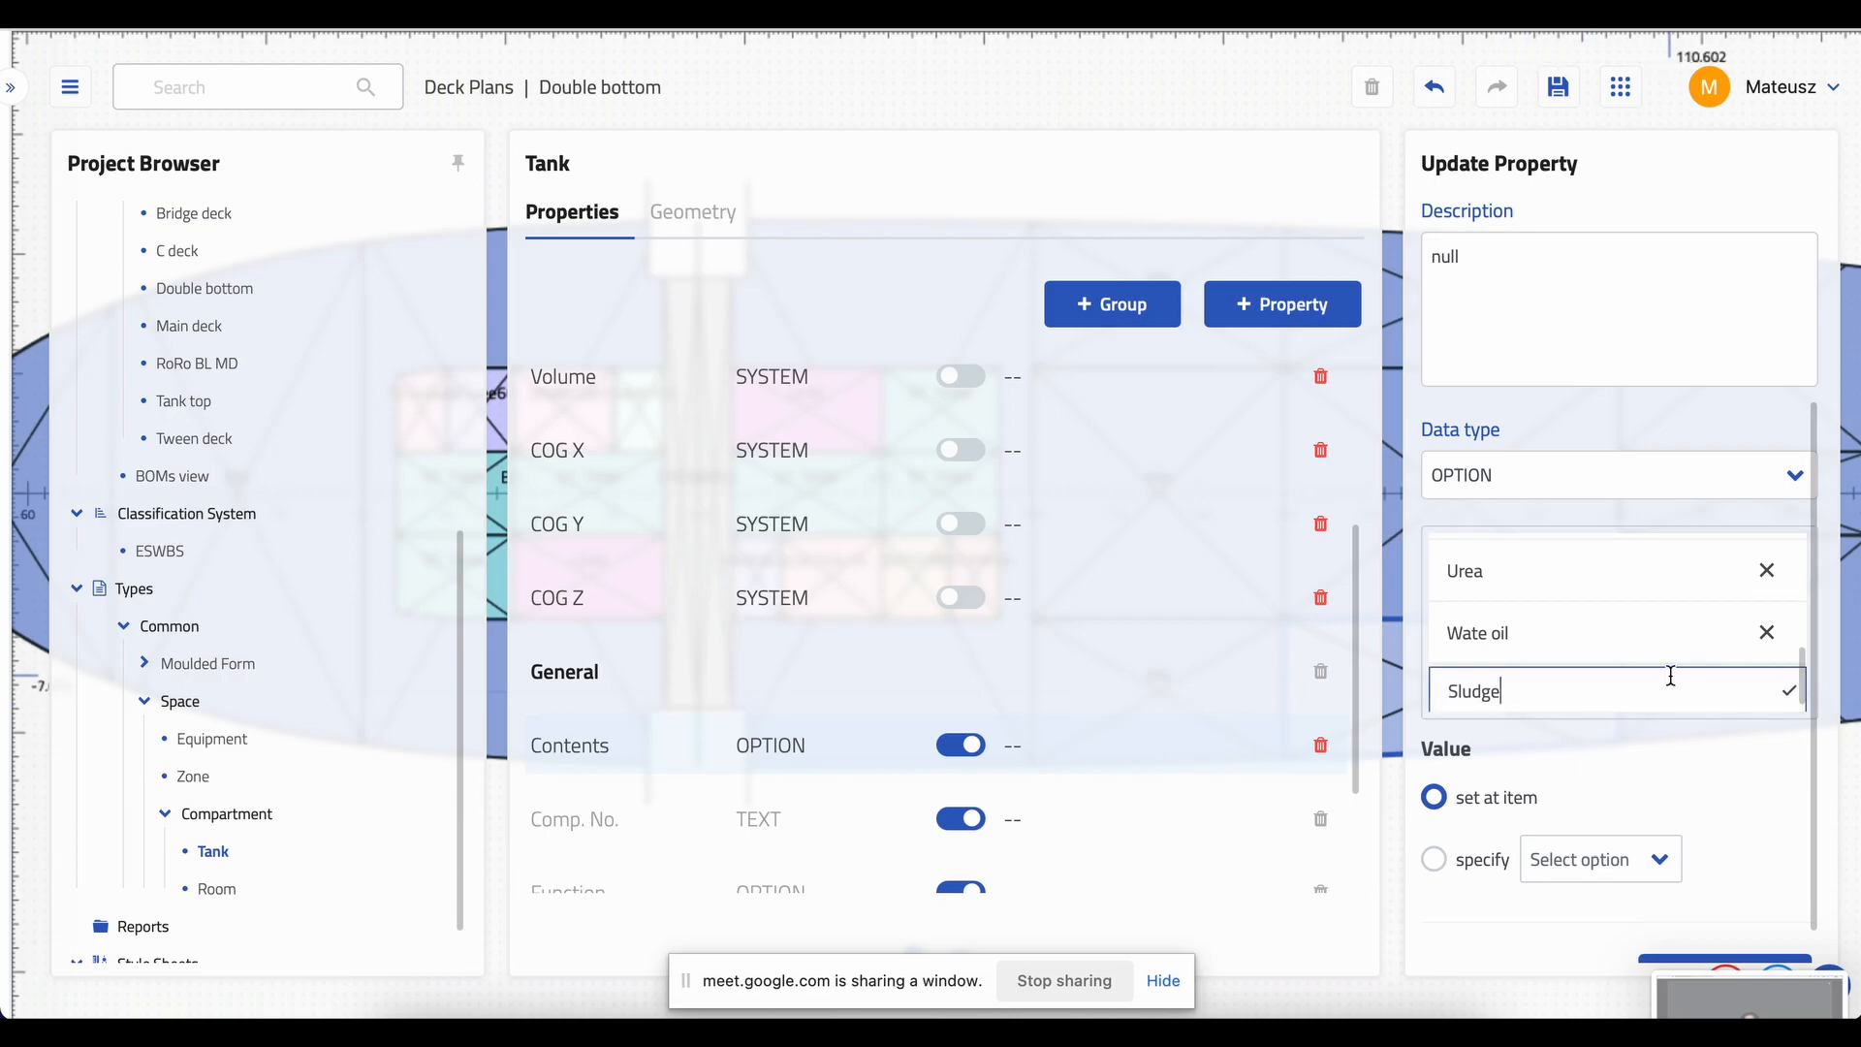
click(1789, 690)
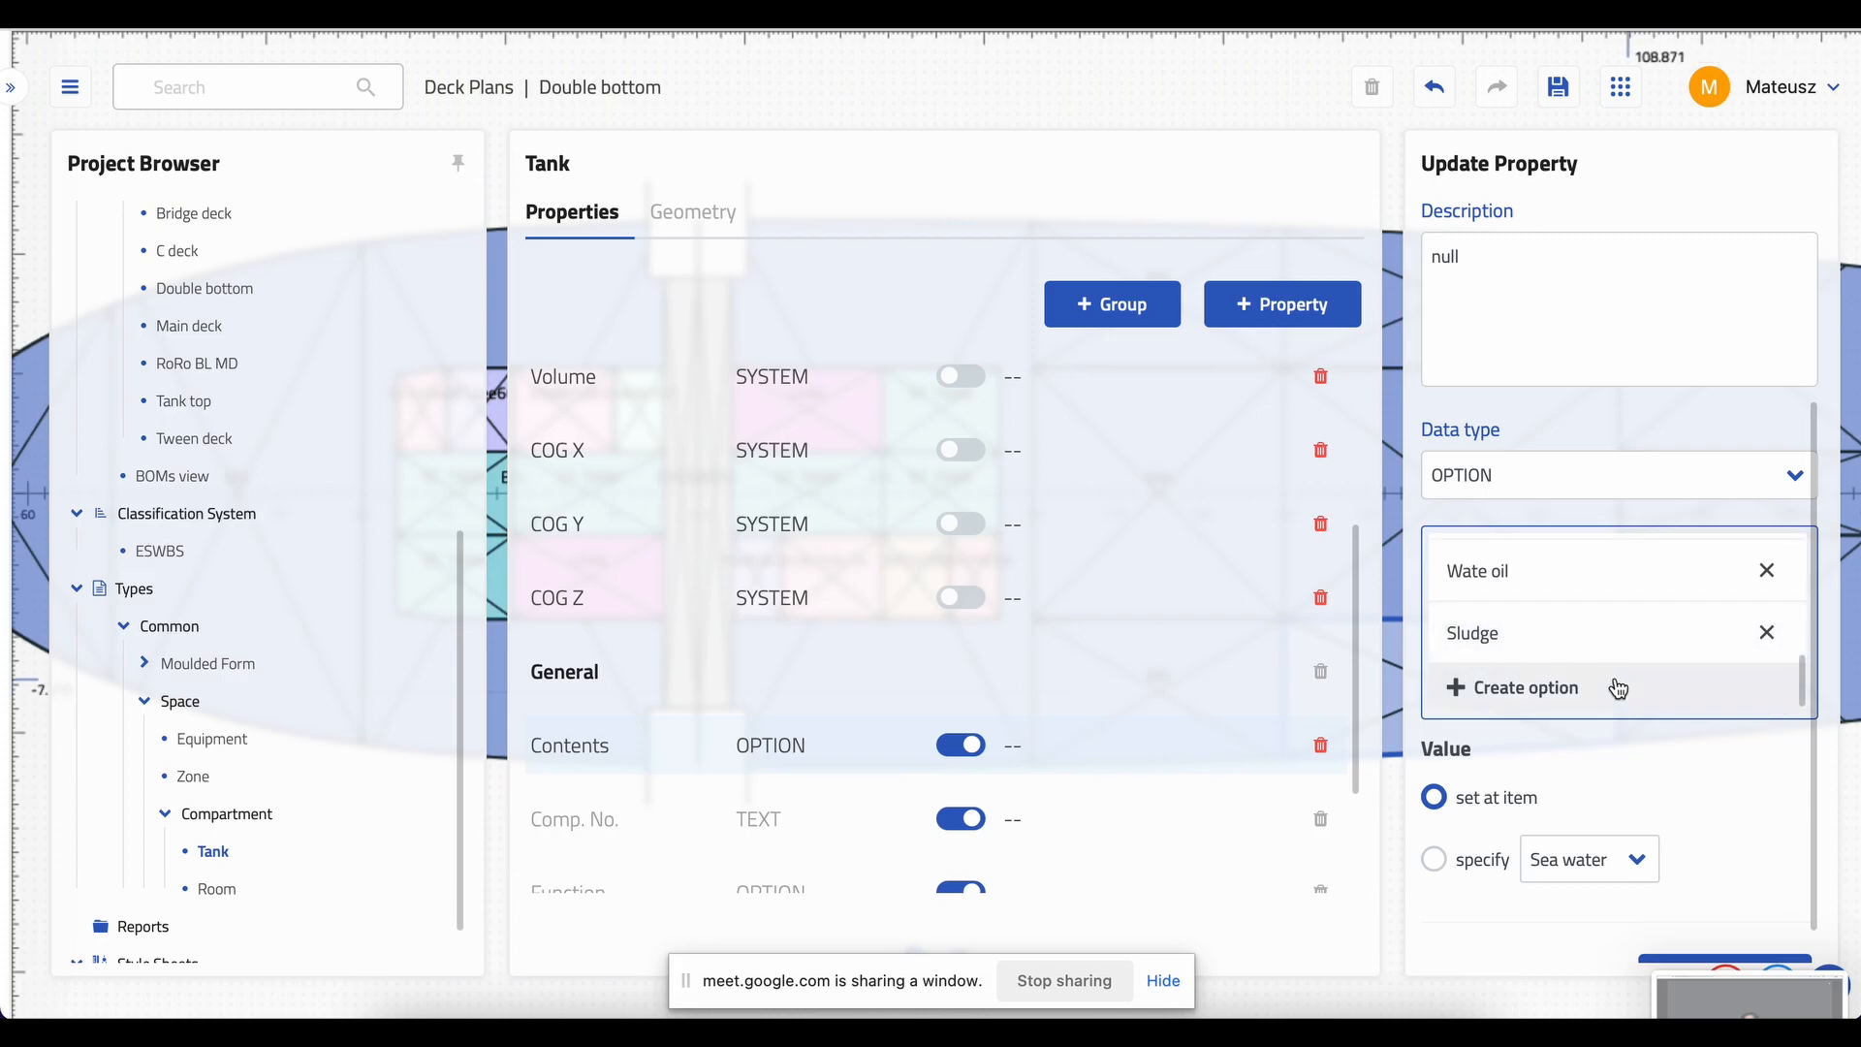
- Add a Sewage option to the Contents property and save the updated property
click(1531, 694)
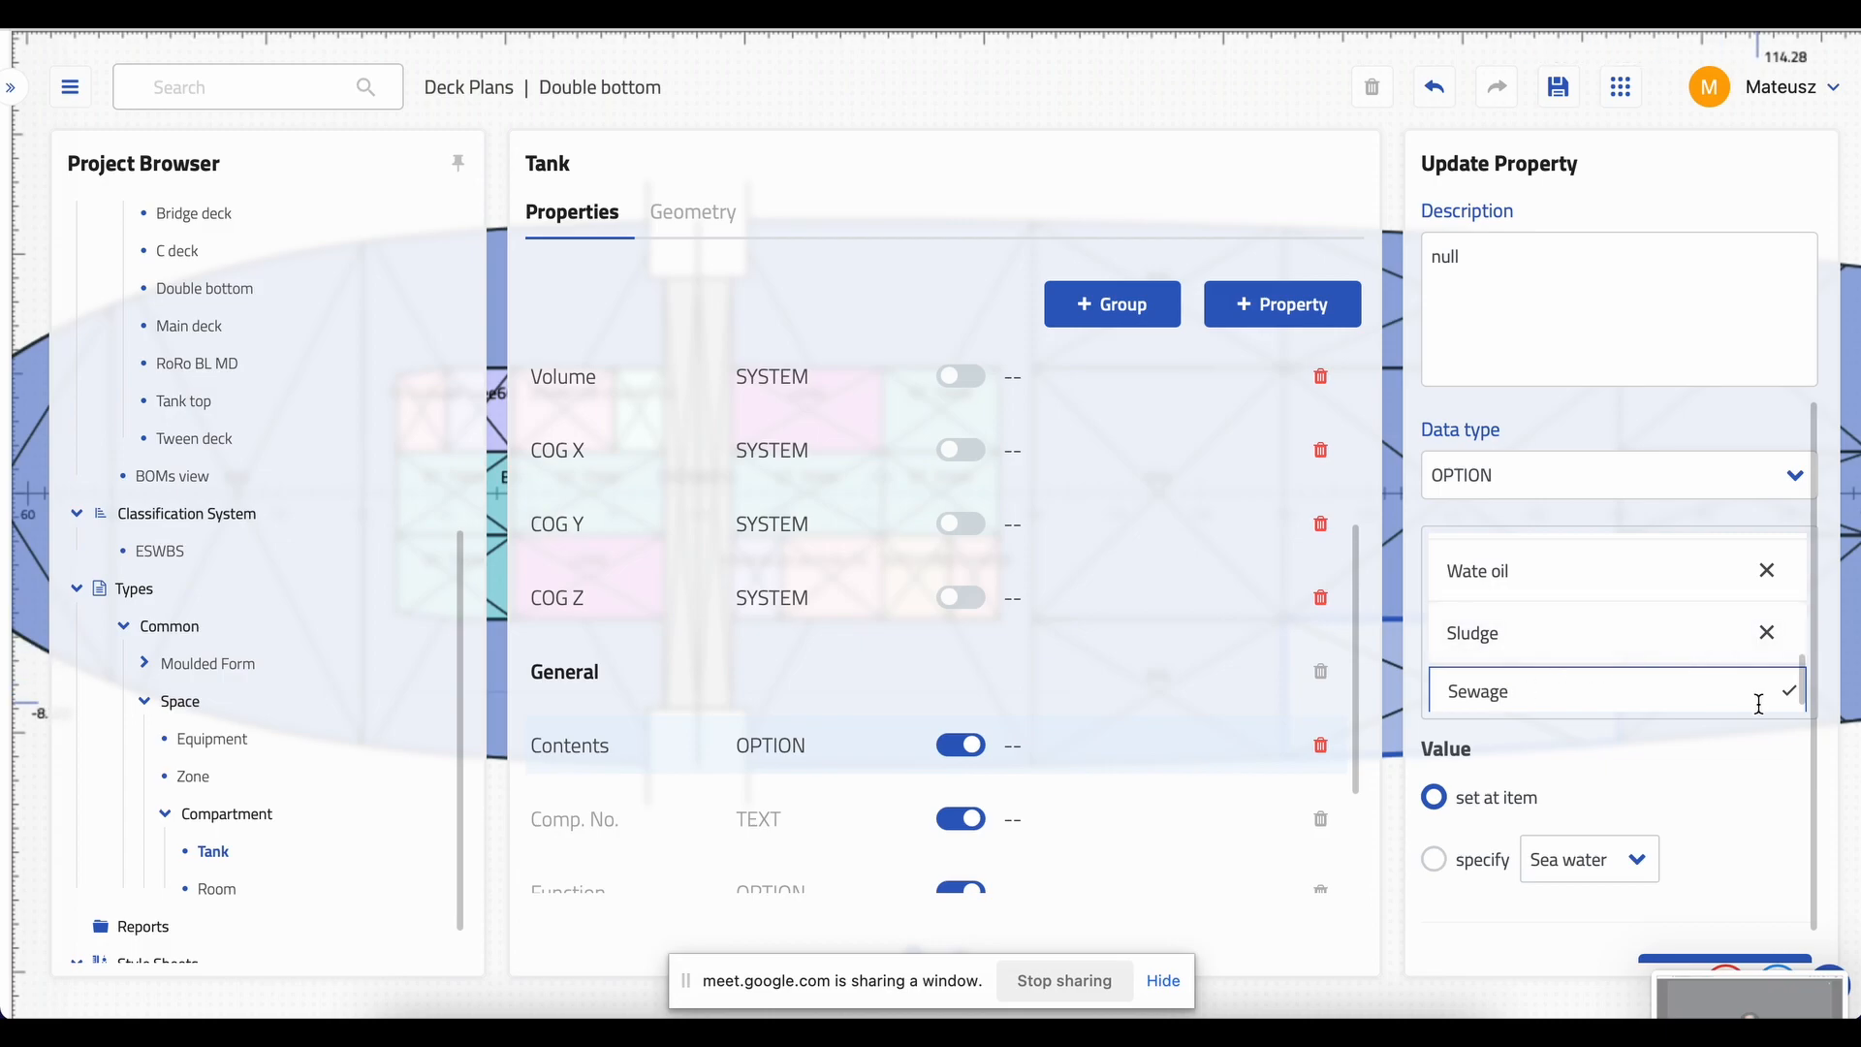
click(1791, 694)
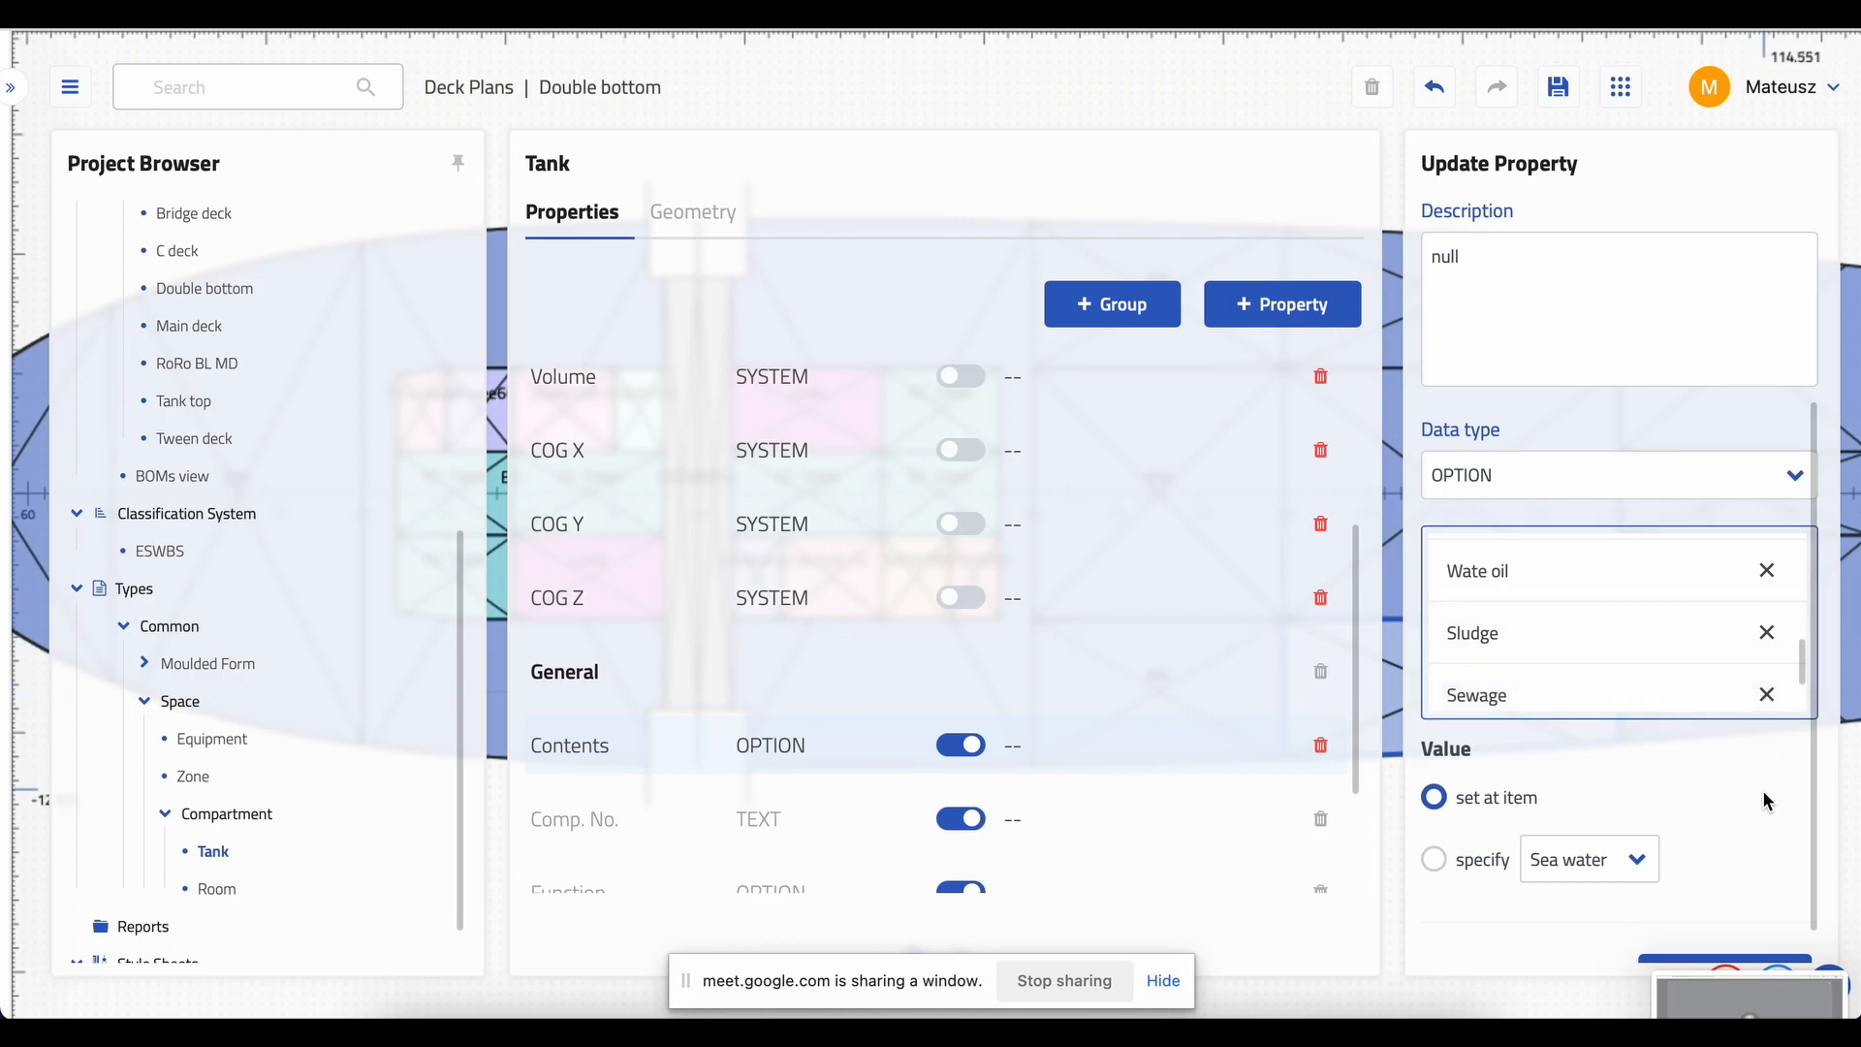
scroll(1754, 834, down, 2)
click(1719, 939)
- Return to the Double bottom deck plan and select the tanks 2fb88128 and ee746c14
click(280, 100)
click(200, 289)
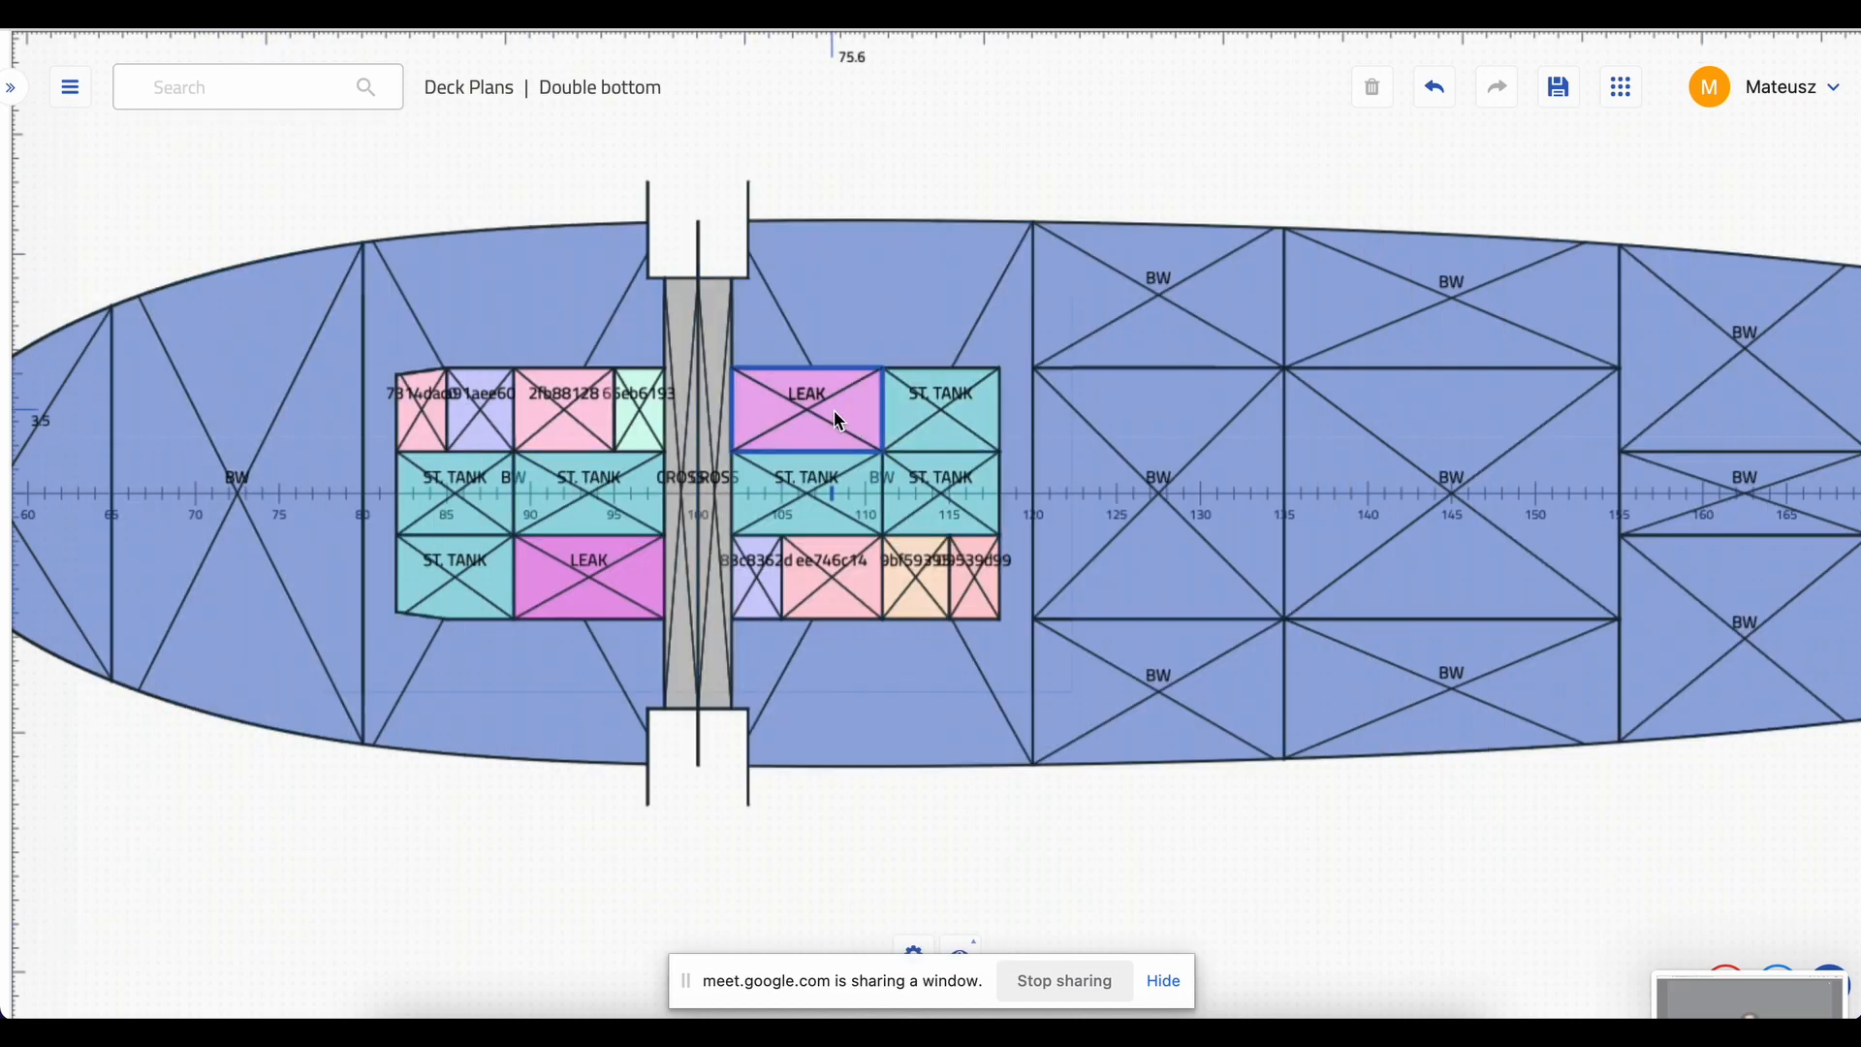
scroll(538, 566, up, 1)
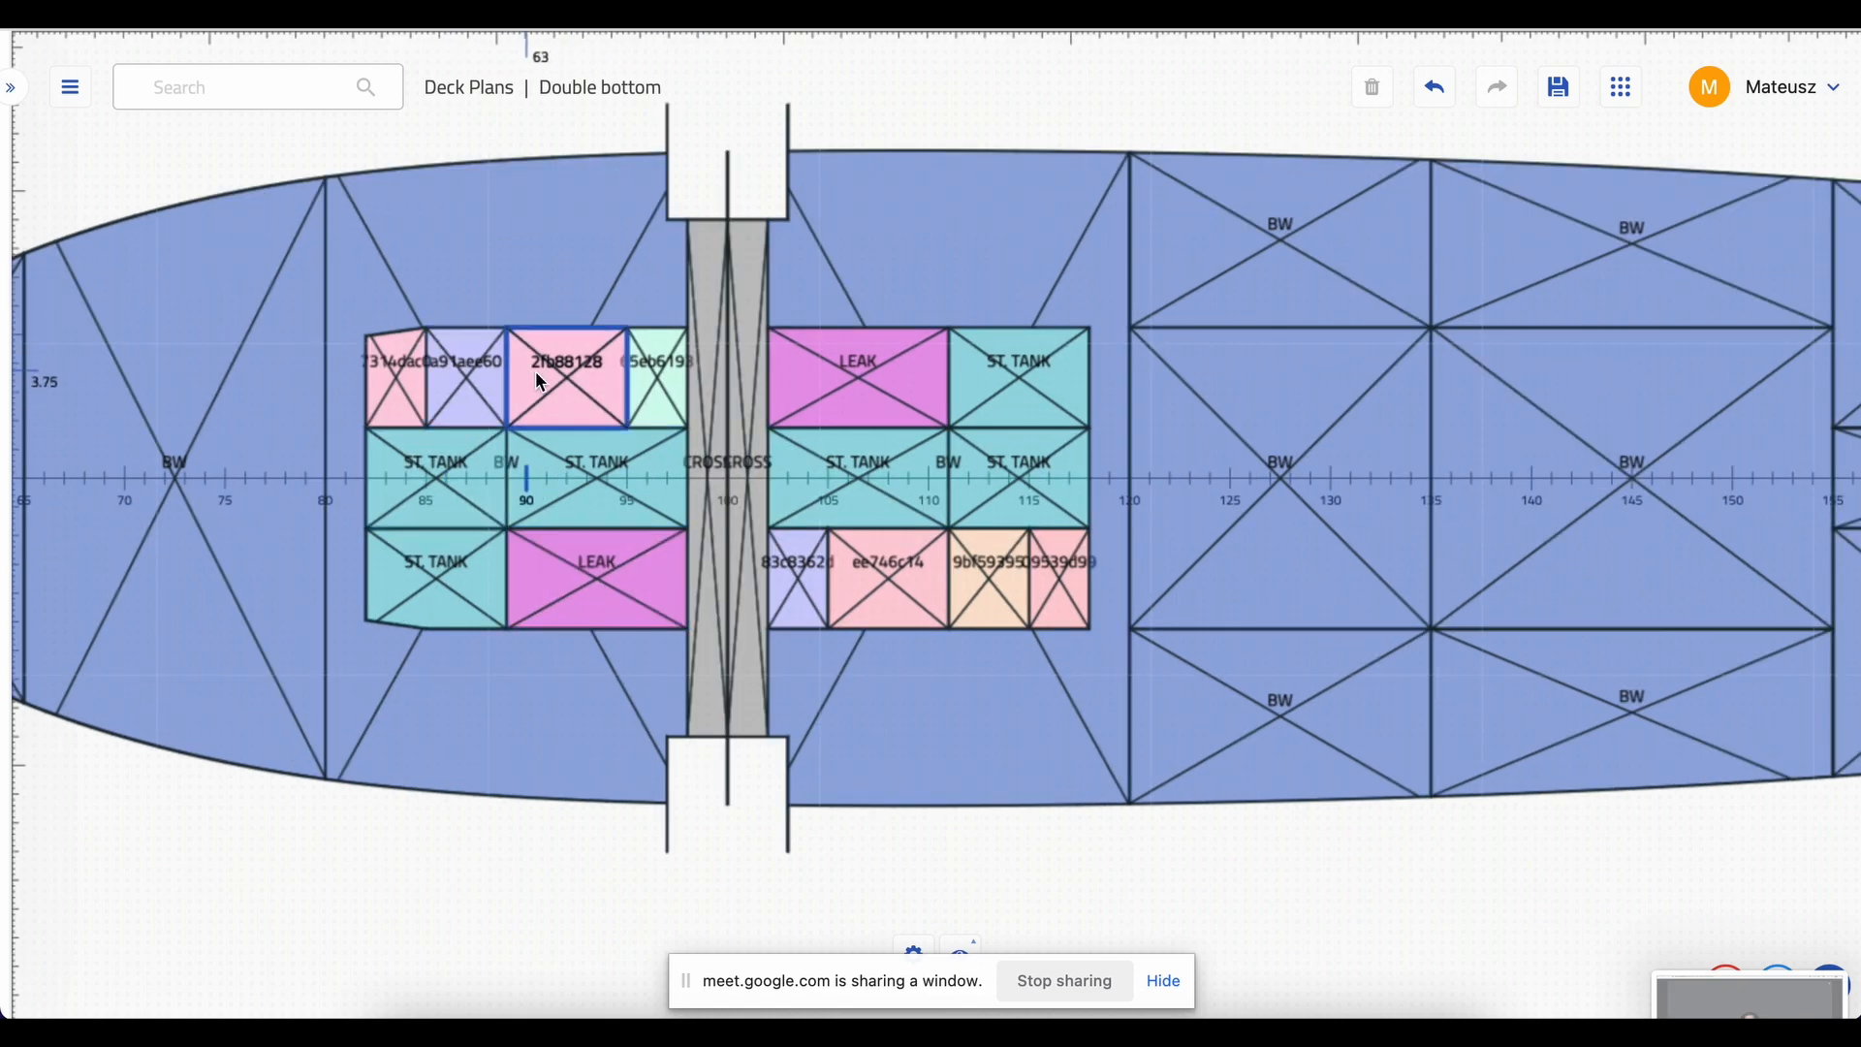
click(558, 378)
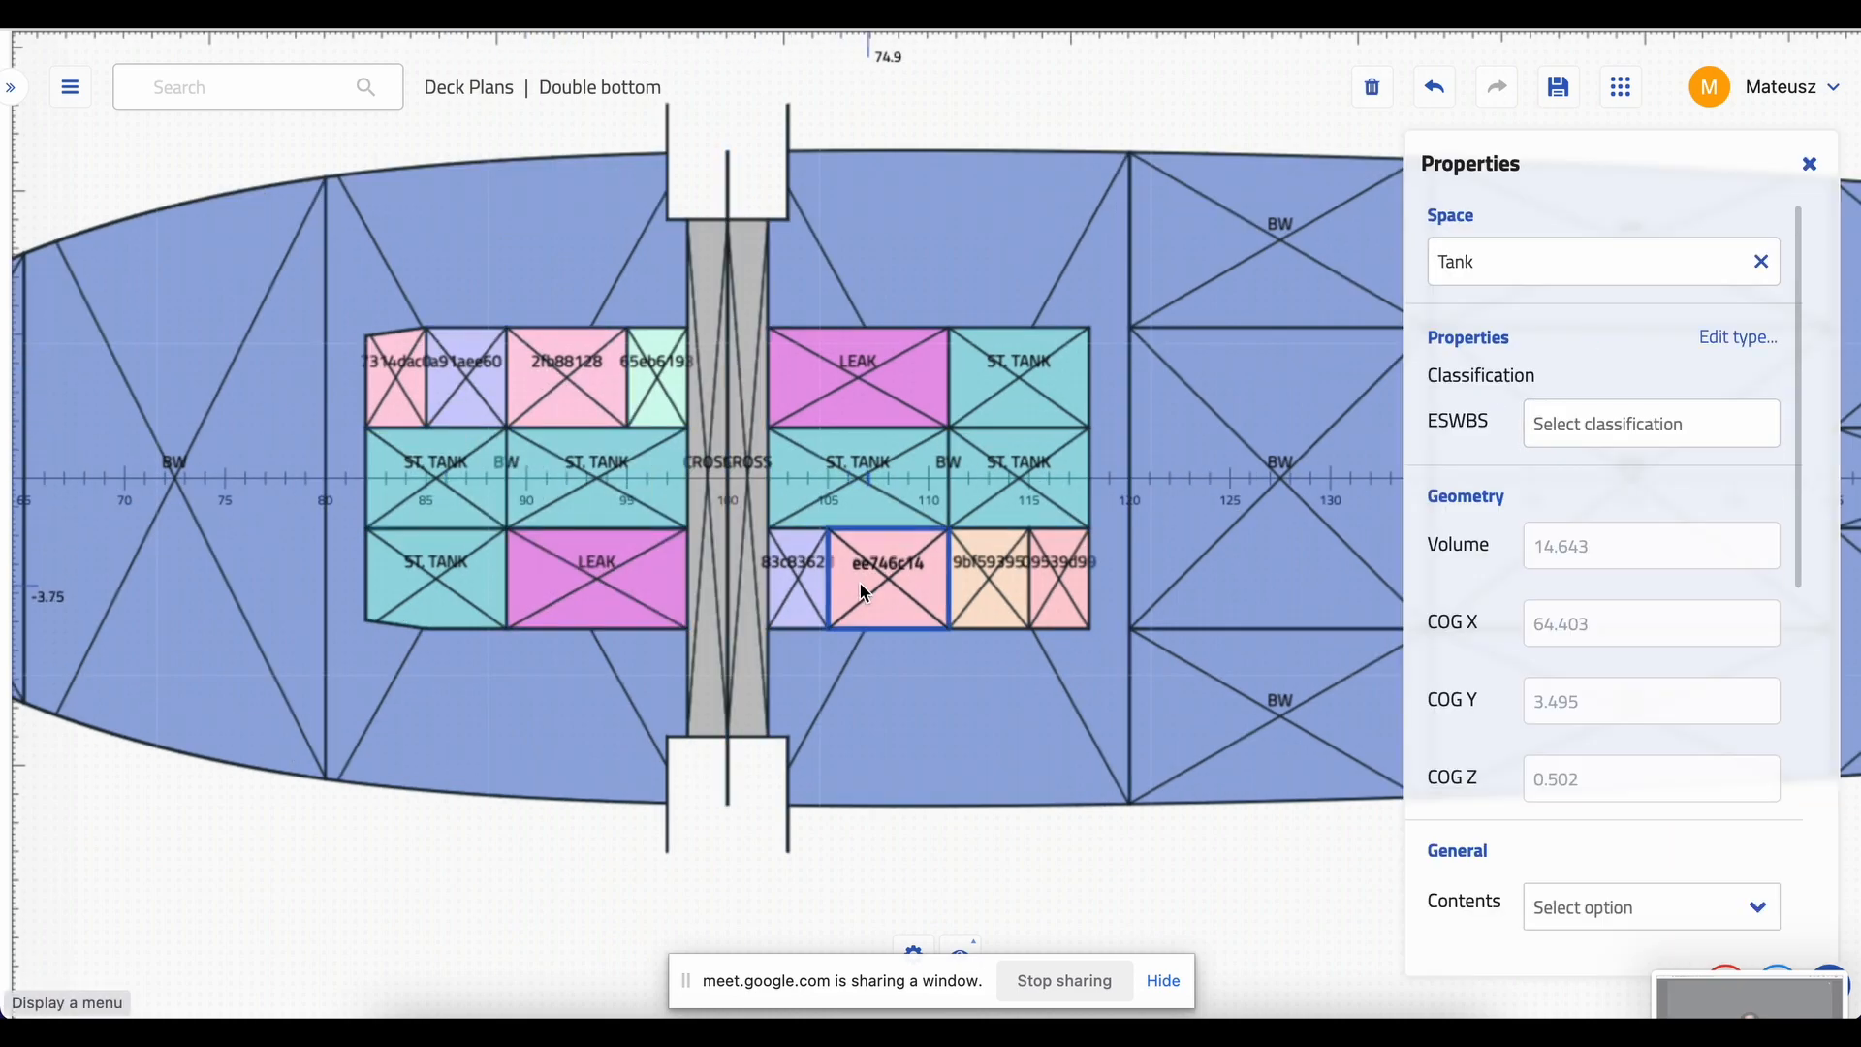
- Set the two selected tanks' function to STORAGE TANK and their contents to Sludge
scroll(1485, 568, down, 4)
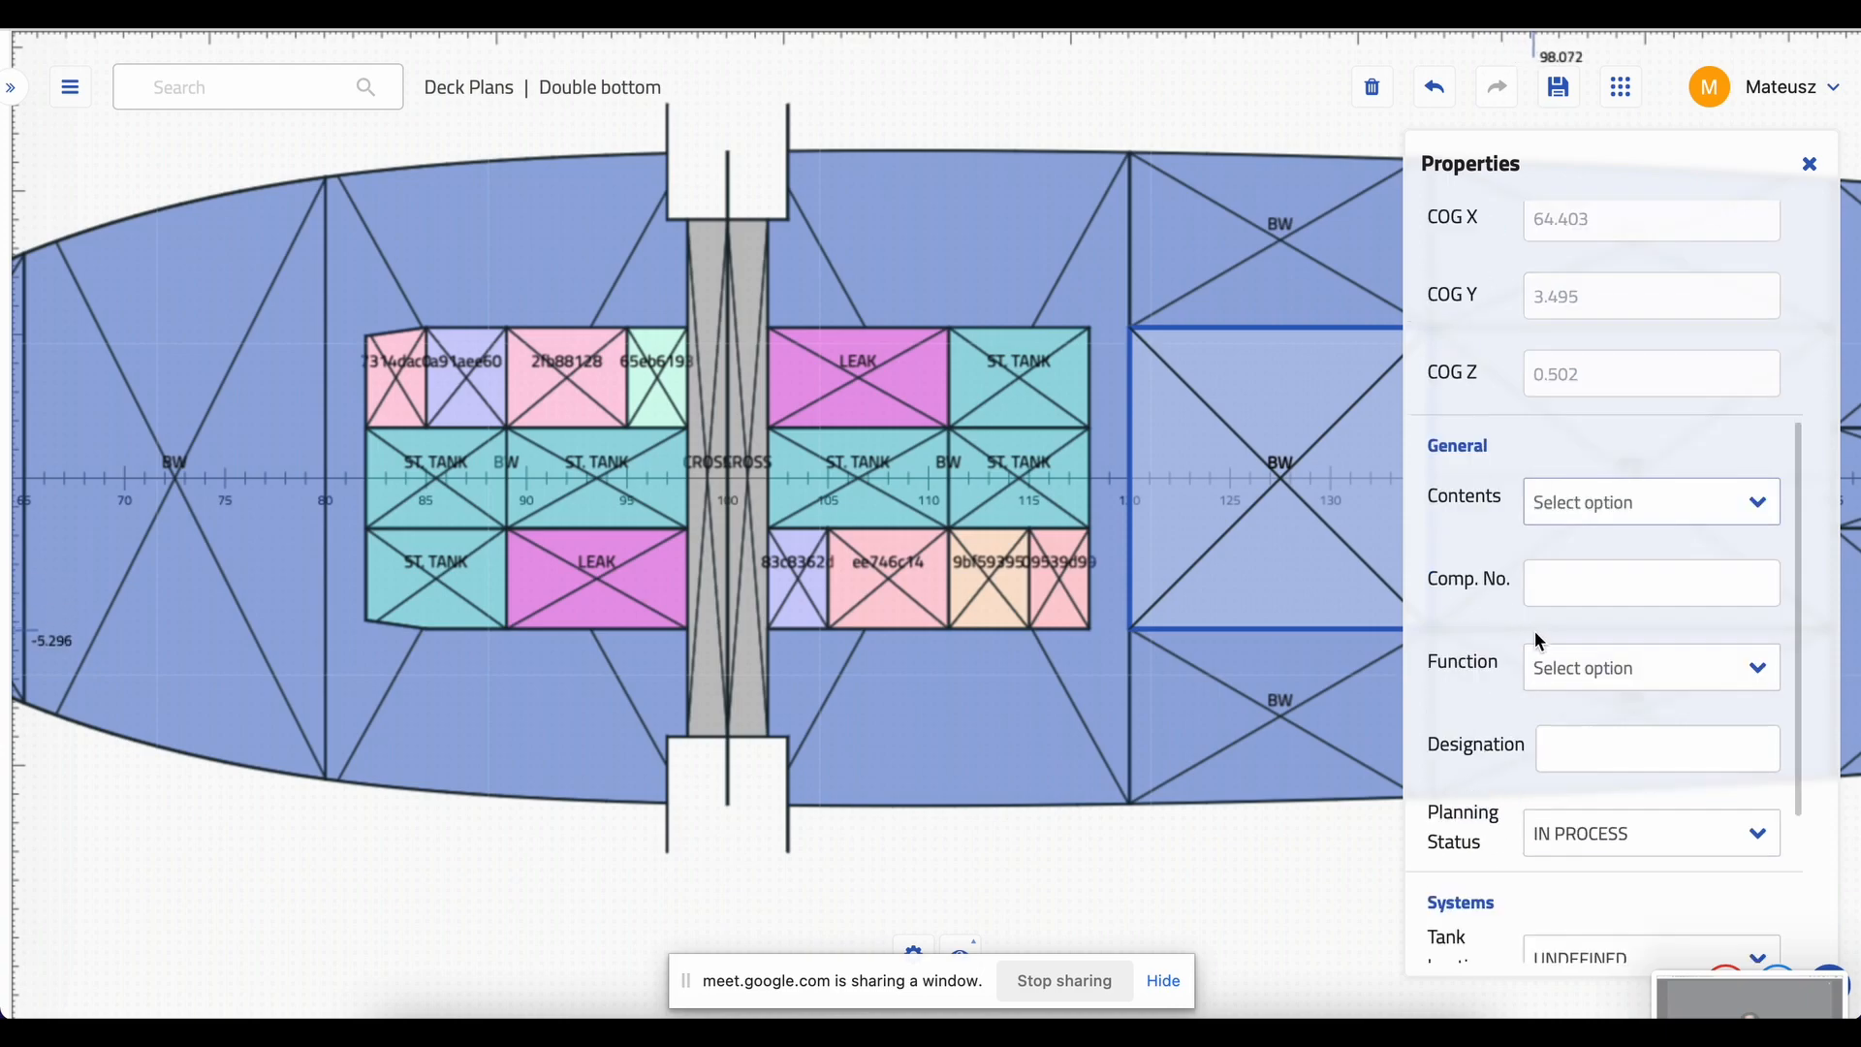
click(1628, 684)
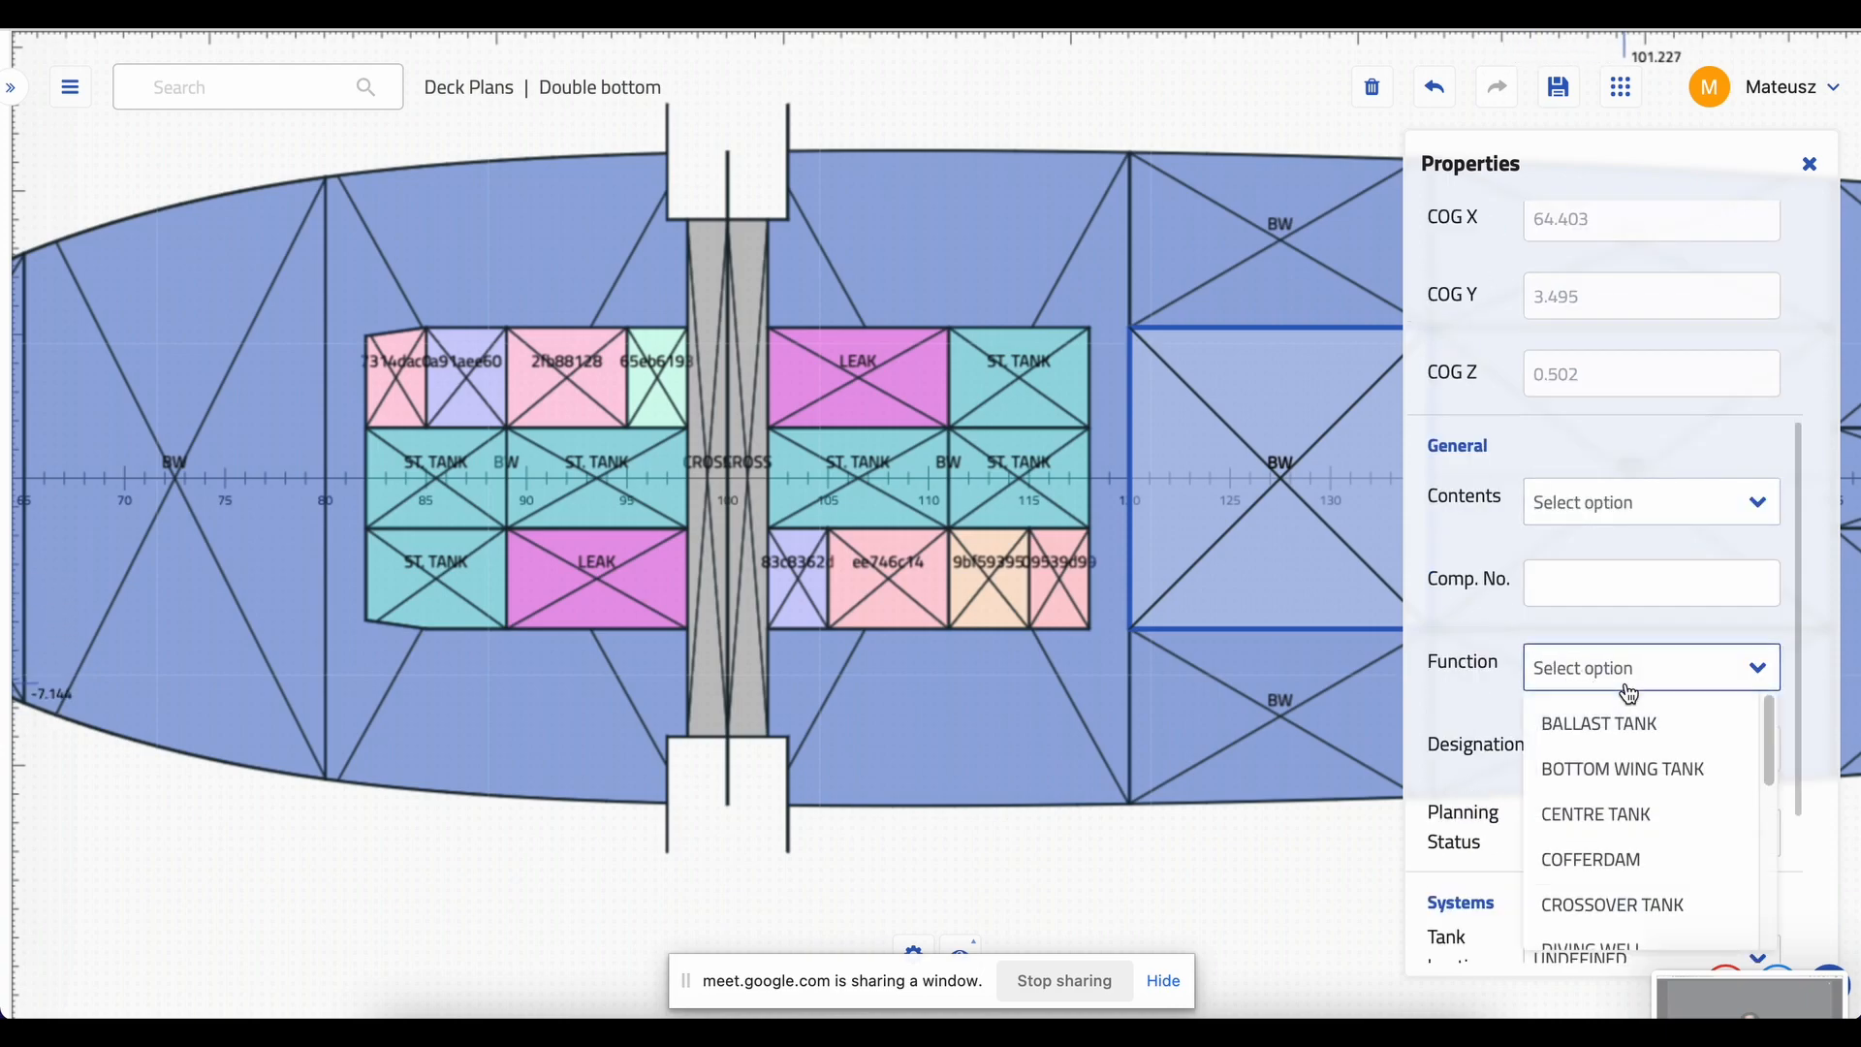
key(s)
scroll(1633, 775, down, 3)
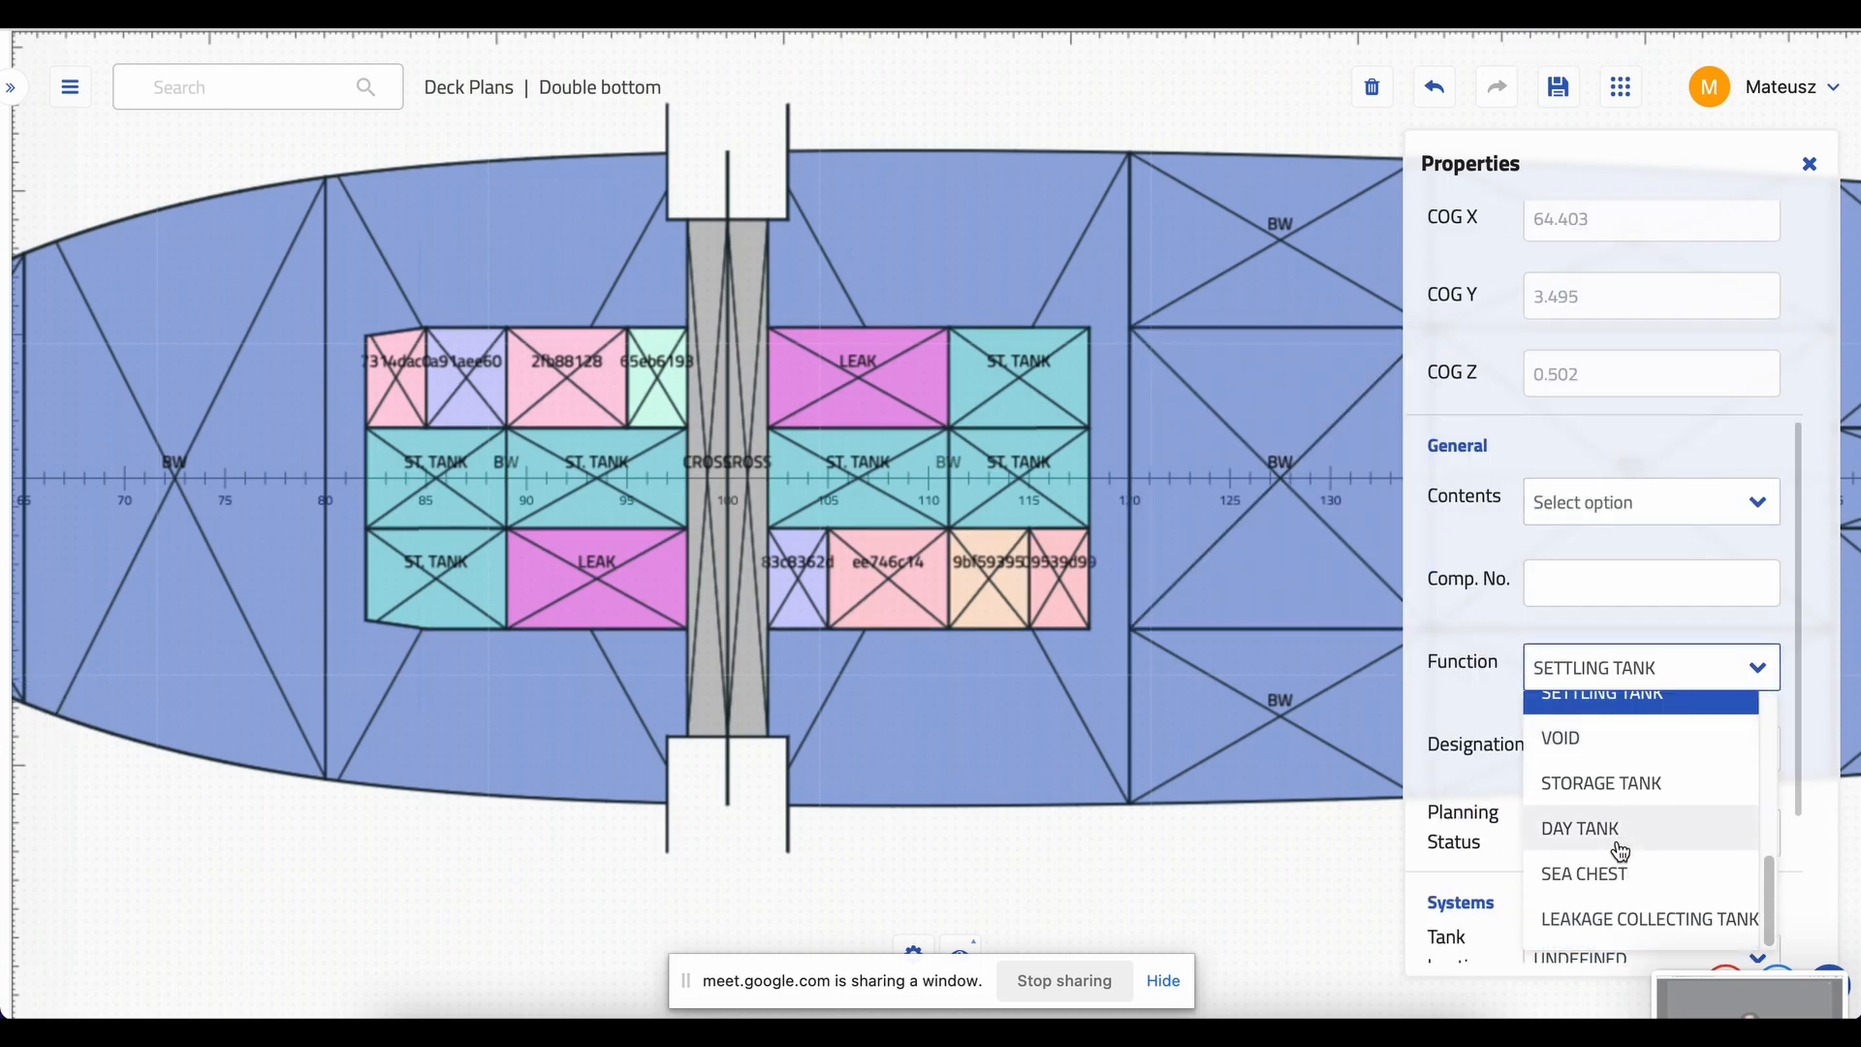
scroll(1621, 861, up, 2)
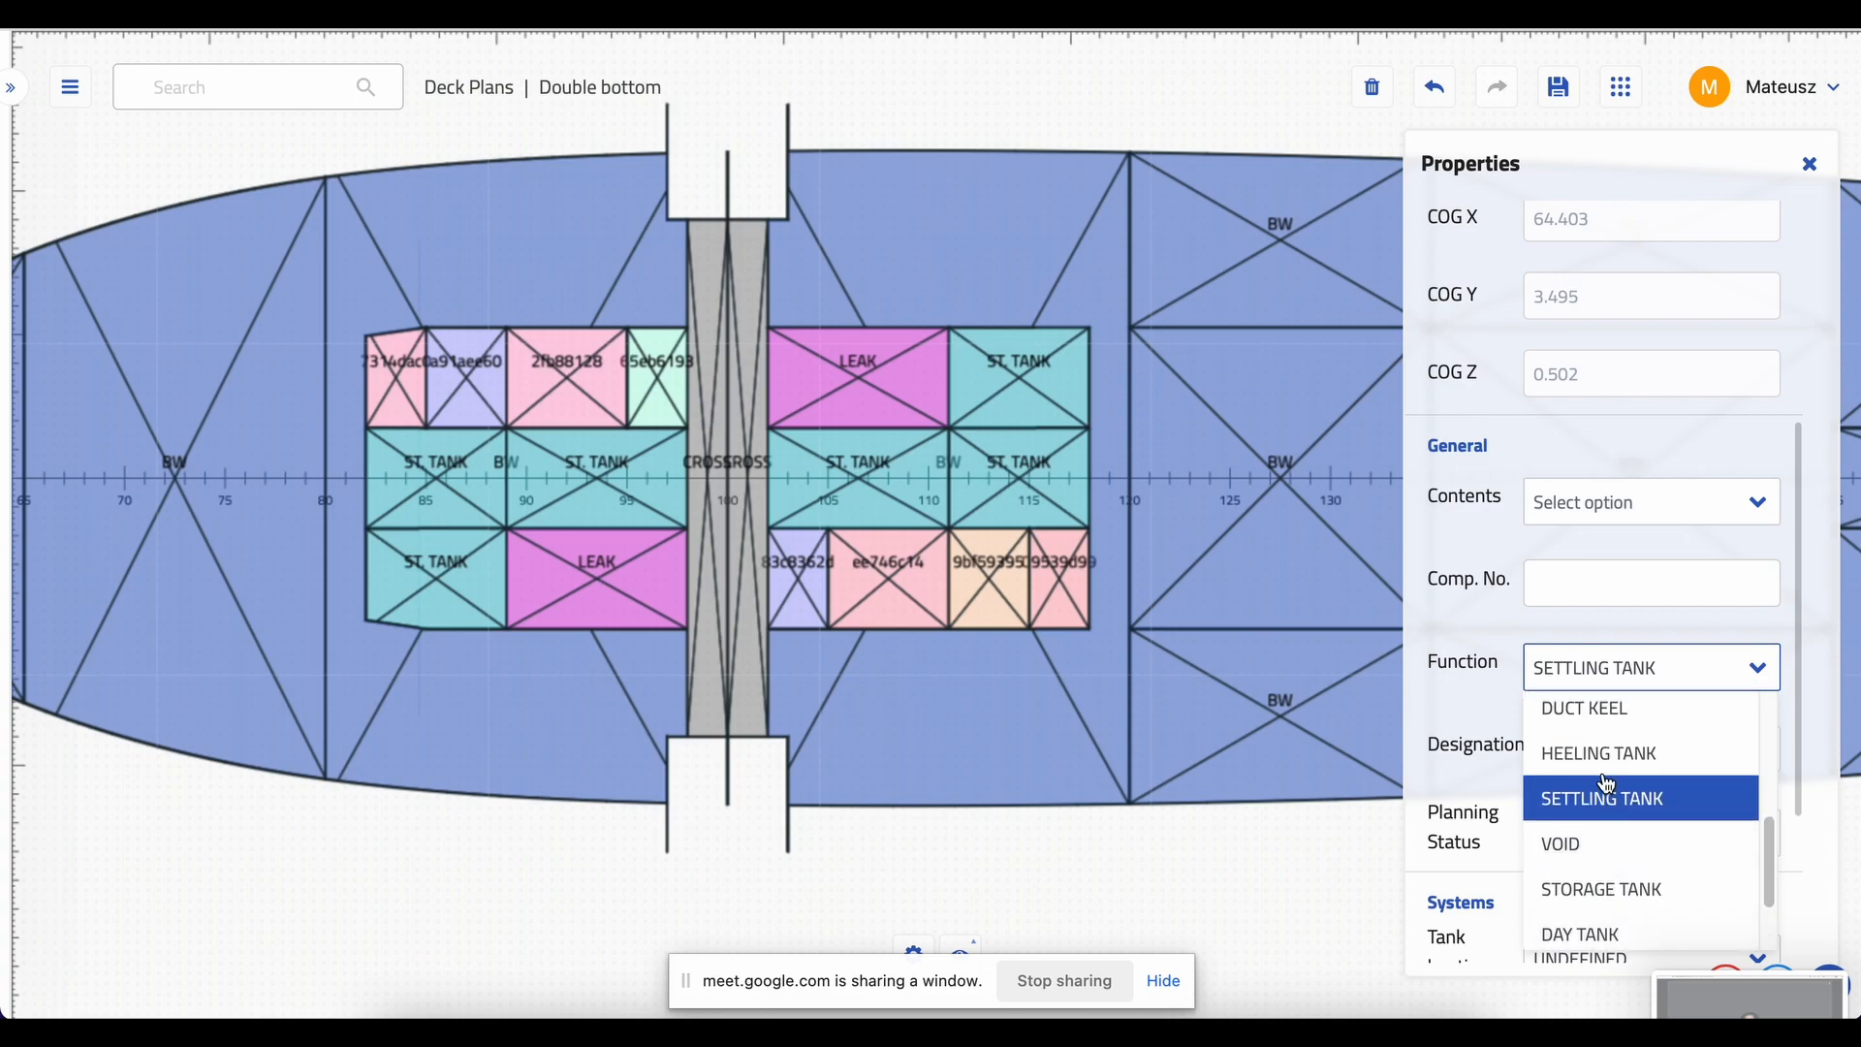
scroll(1612, 797, down, 1)
click(1609, 803)
click(1638, 502)
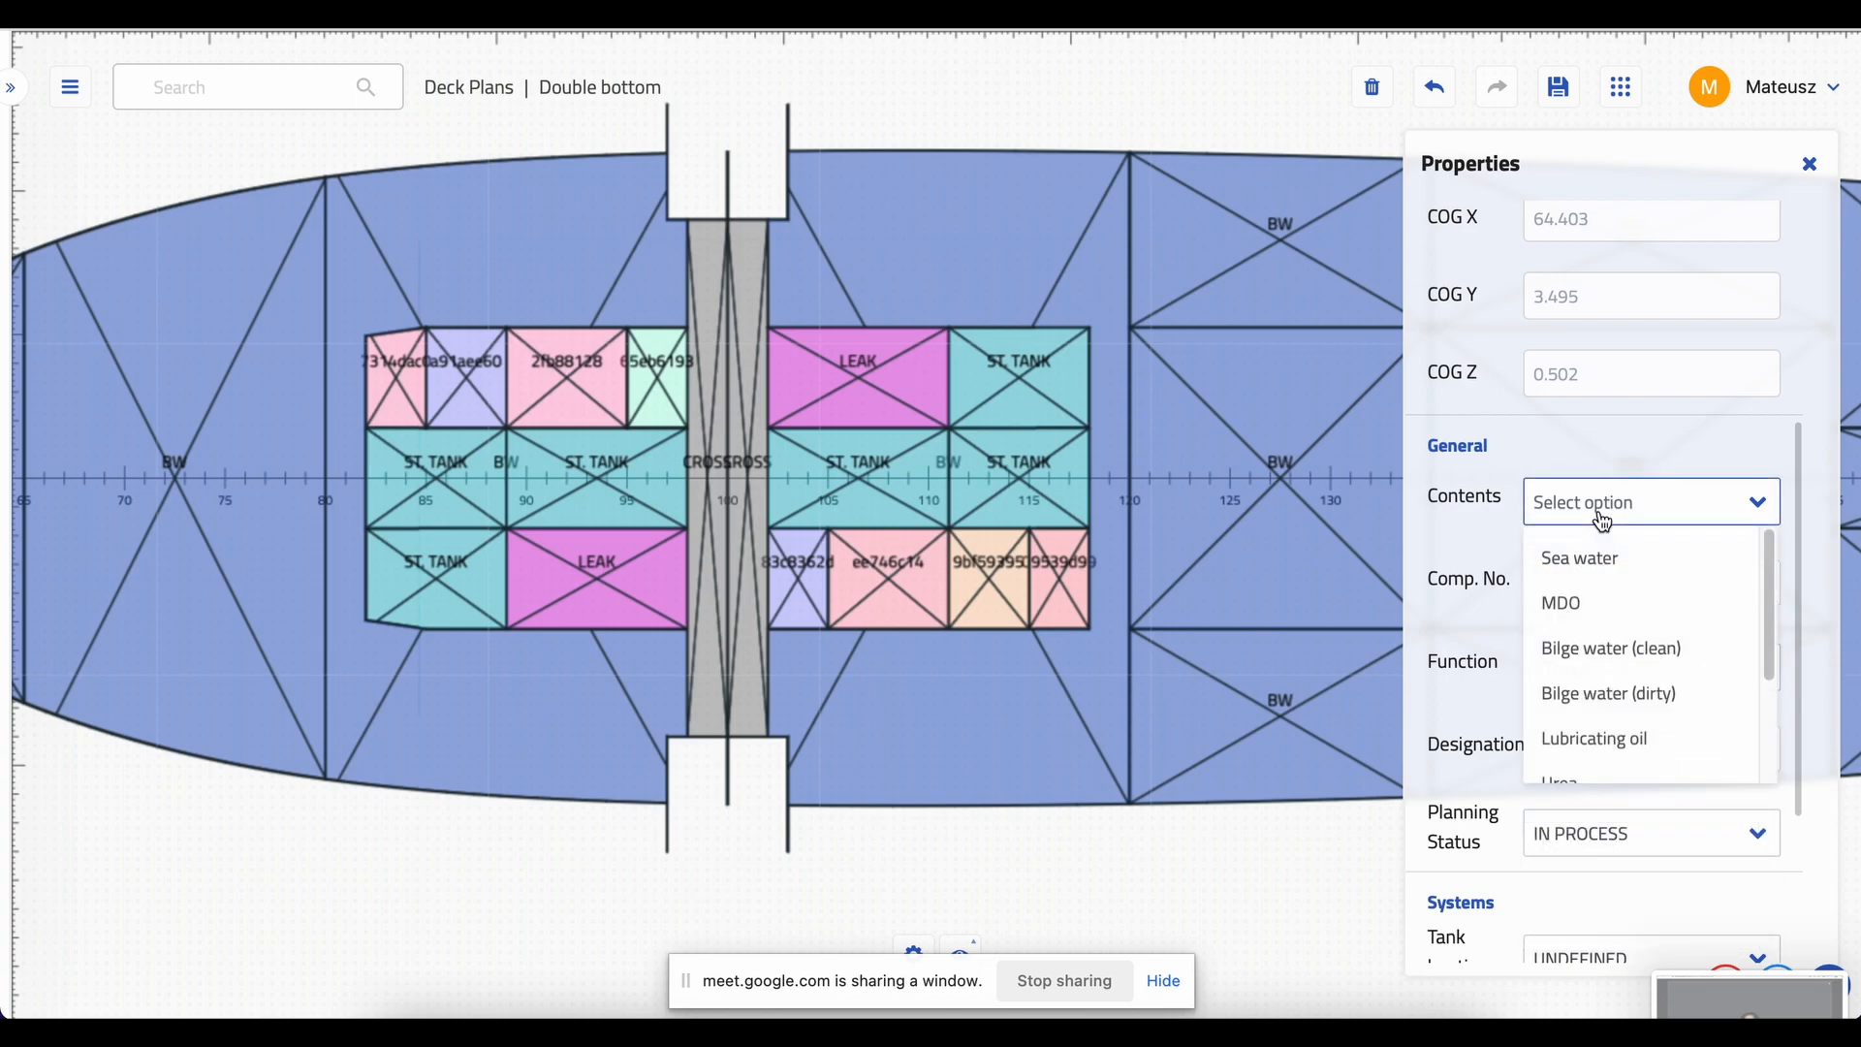
scroll(1641, 671, down, 2)
click(1620, 709)
click(1635, 754)
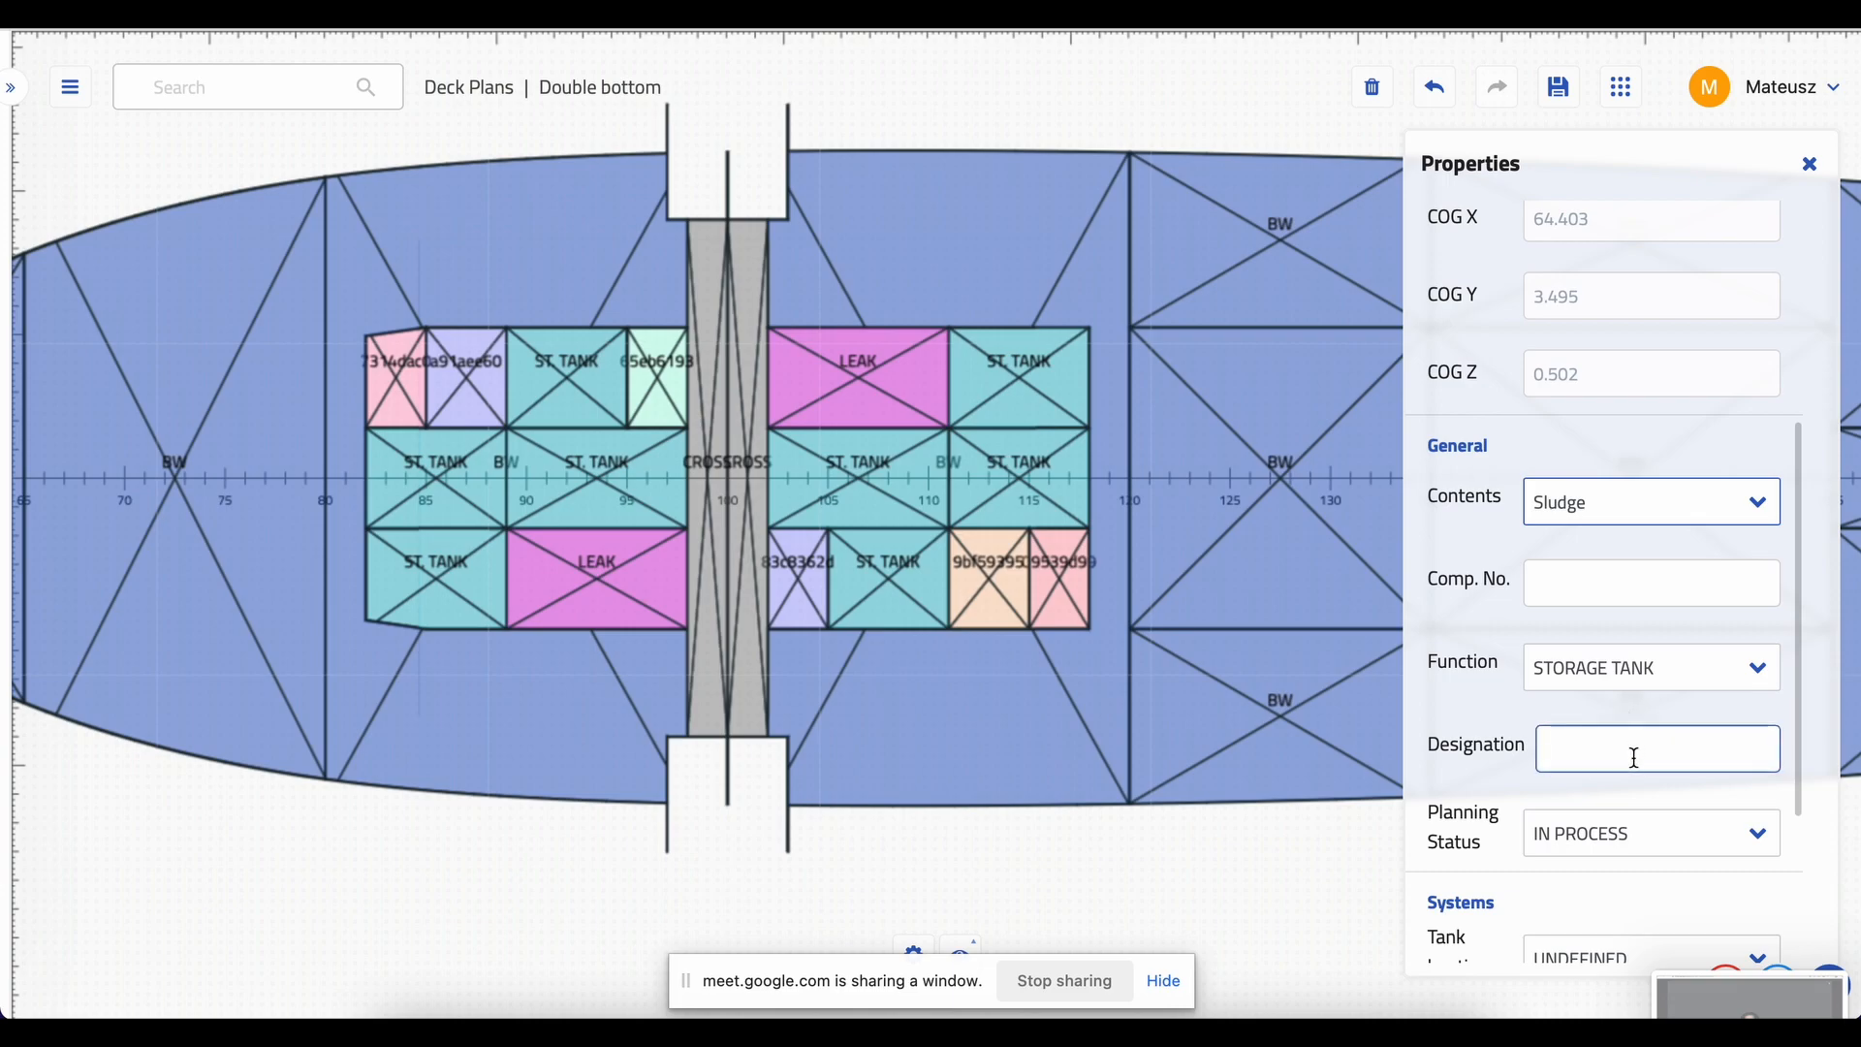
- Set the two sludge tanks' heating system to TRUE and their sounding system to Manual, and clear the selection
scroll(1580, 833, down, 2)
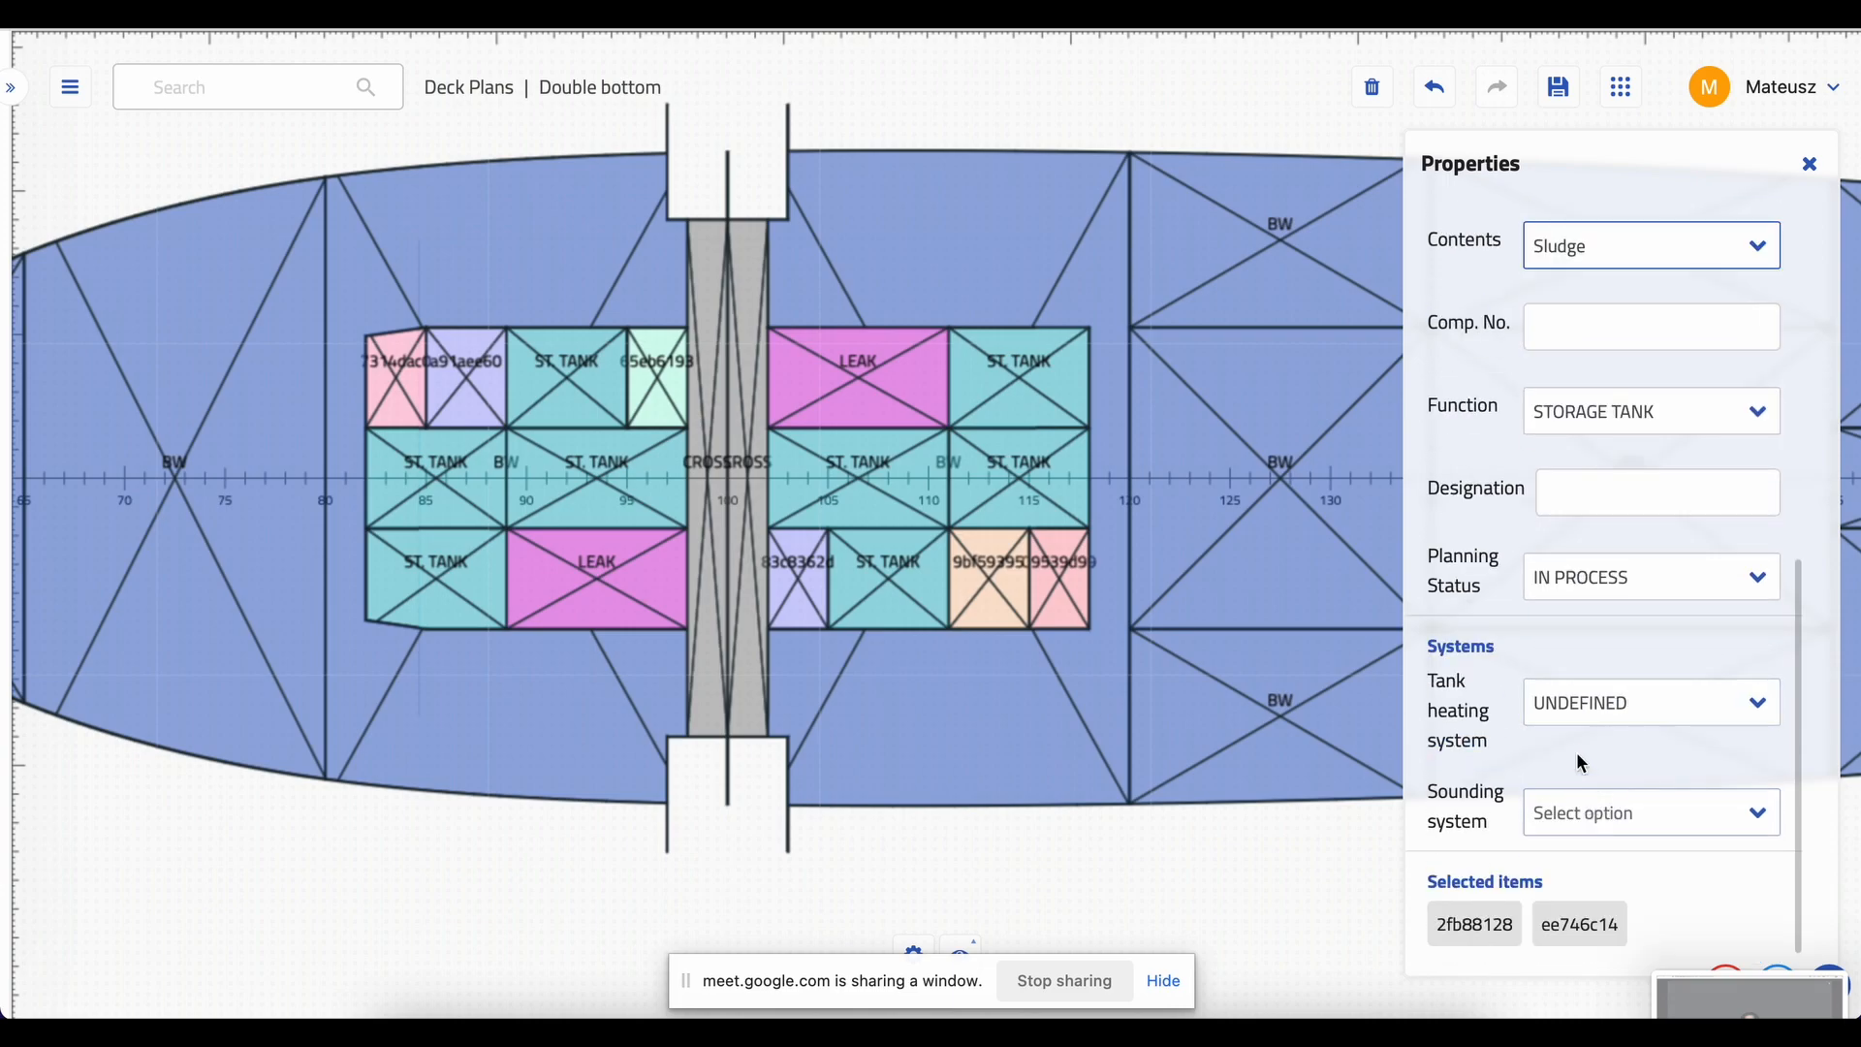
click(1592, 715)
click(1591, 759)
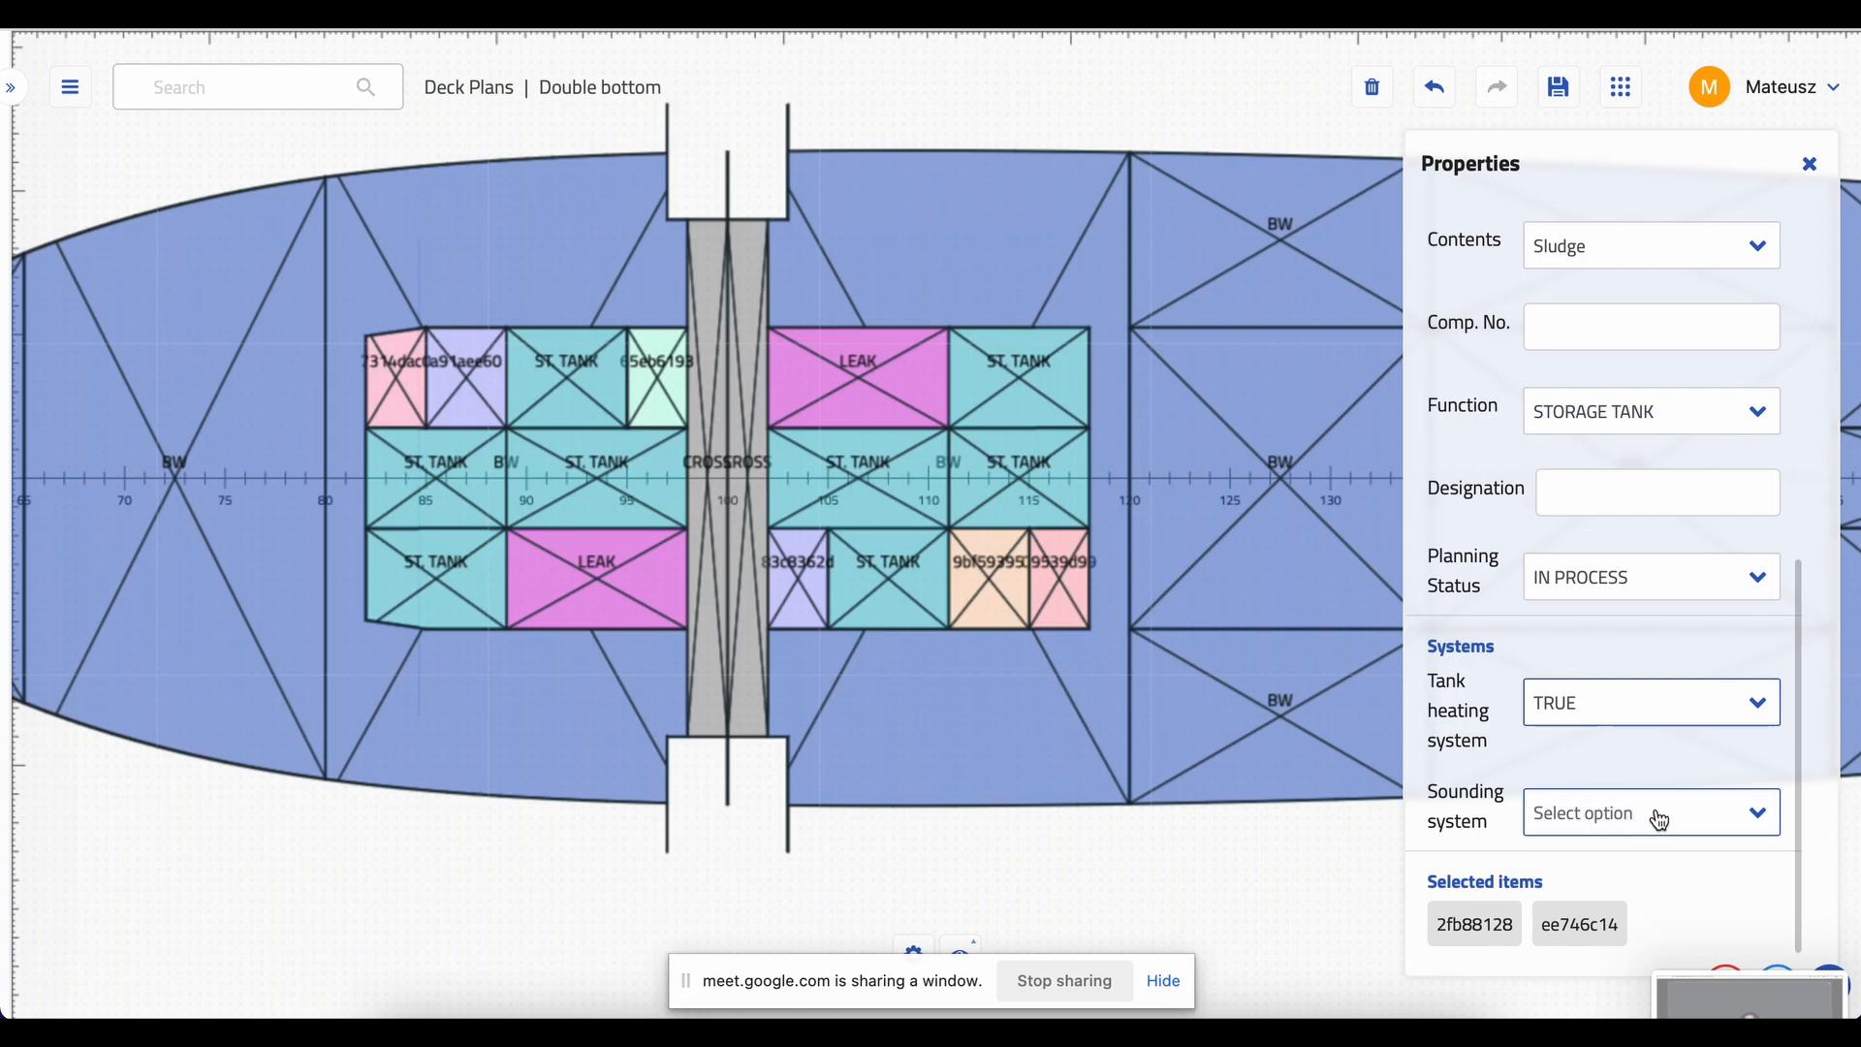
click(1660, 822)
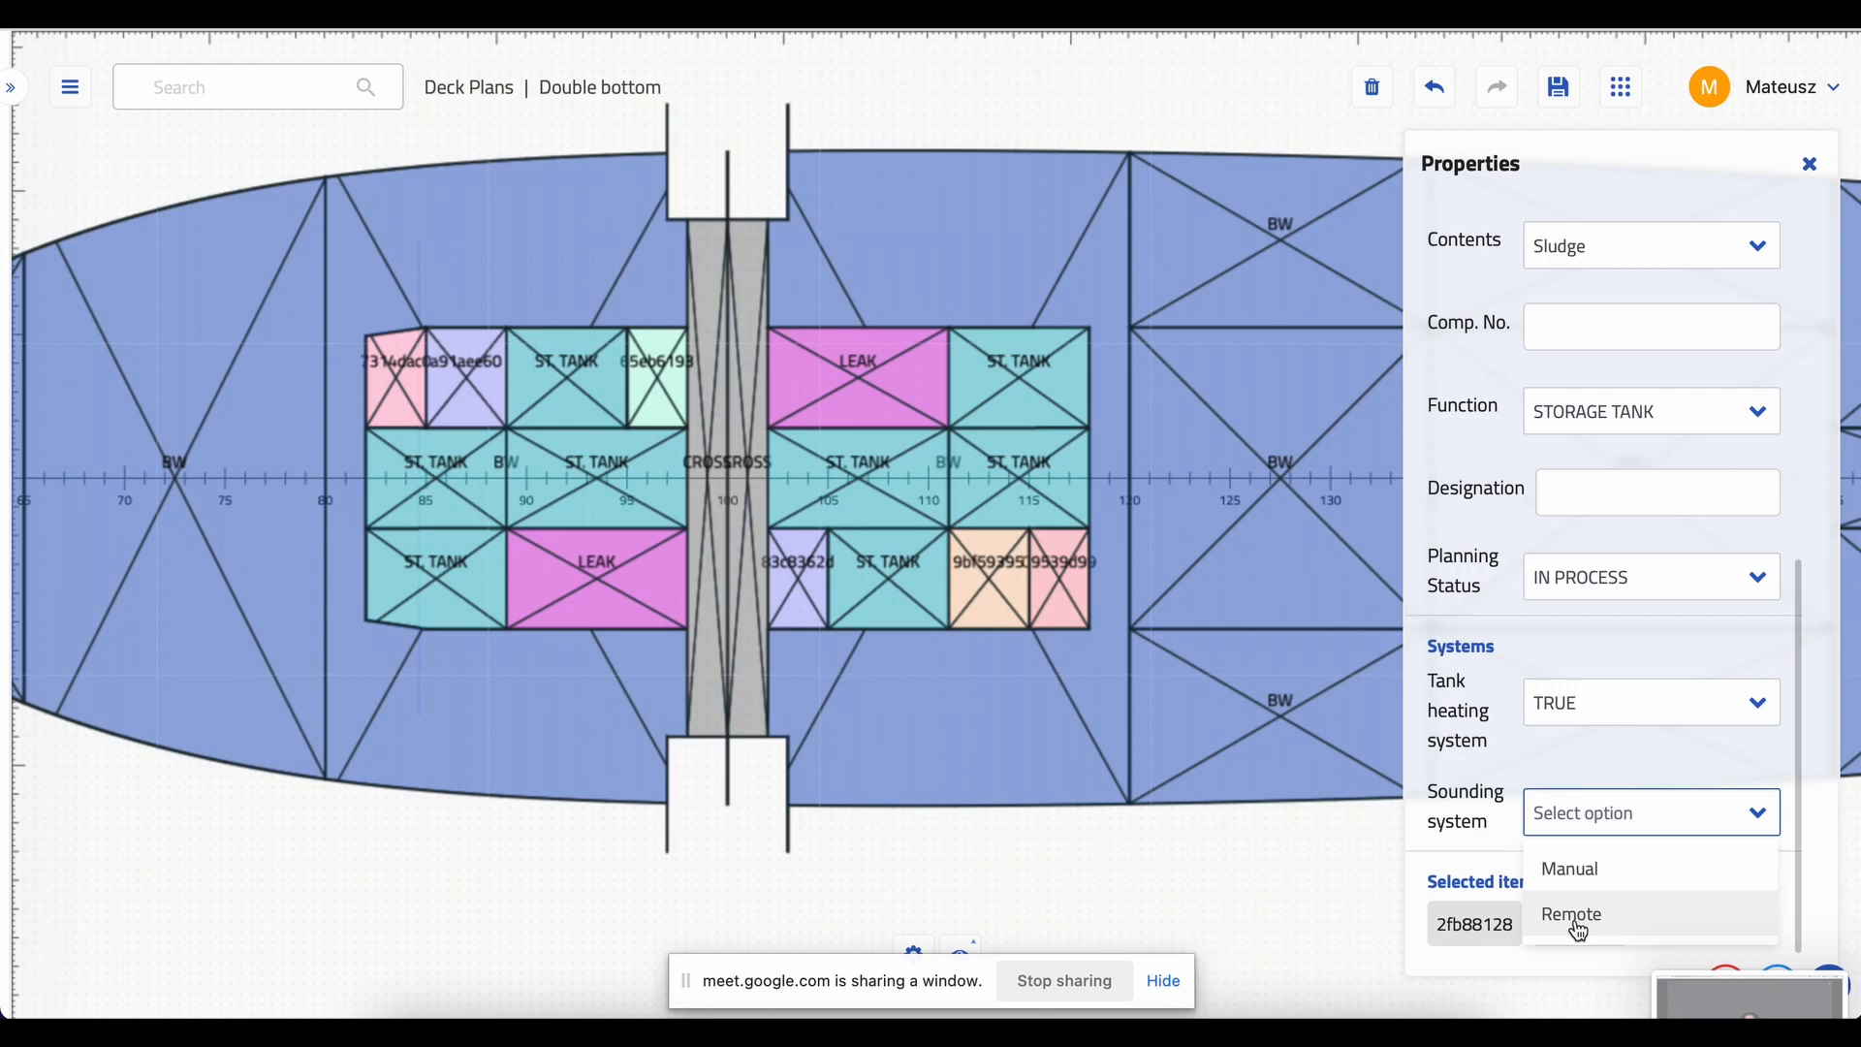
click(1582, 878)
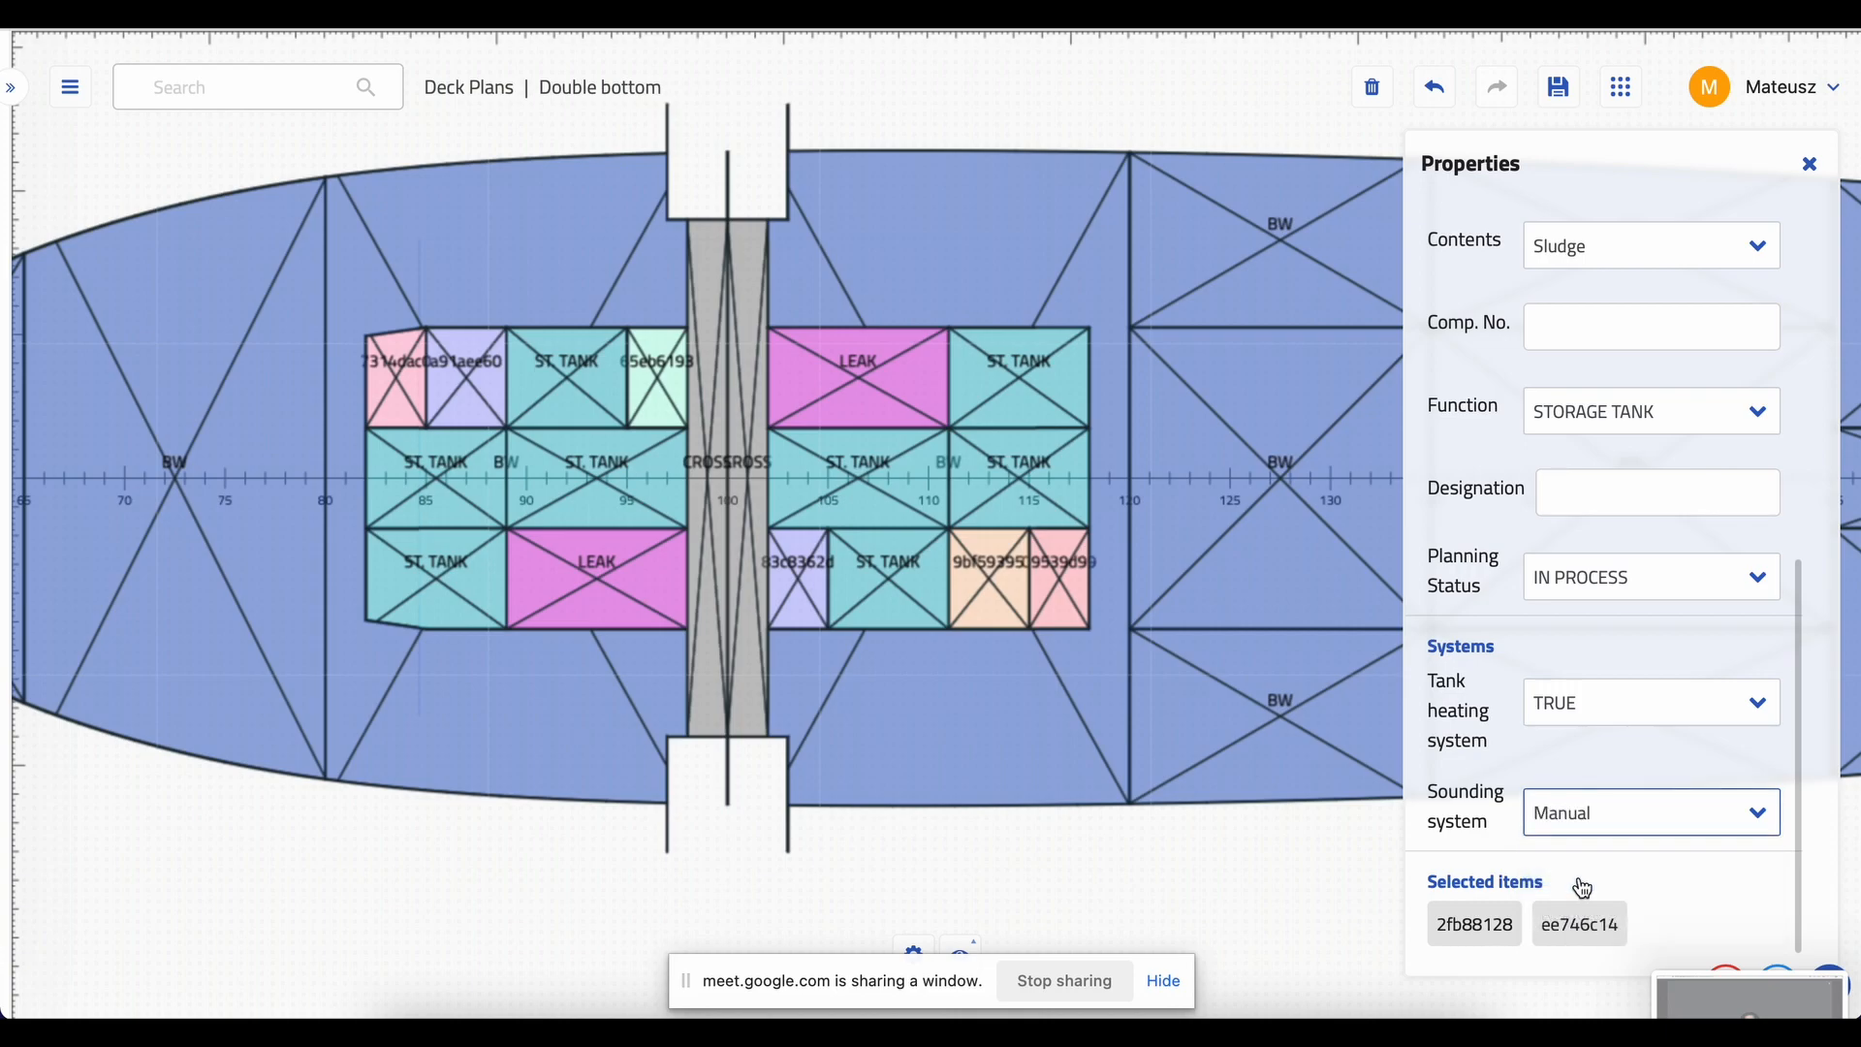
click(1284, 897)
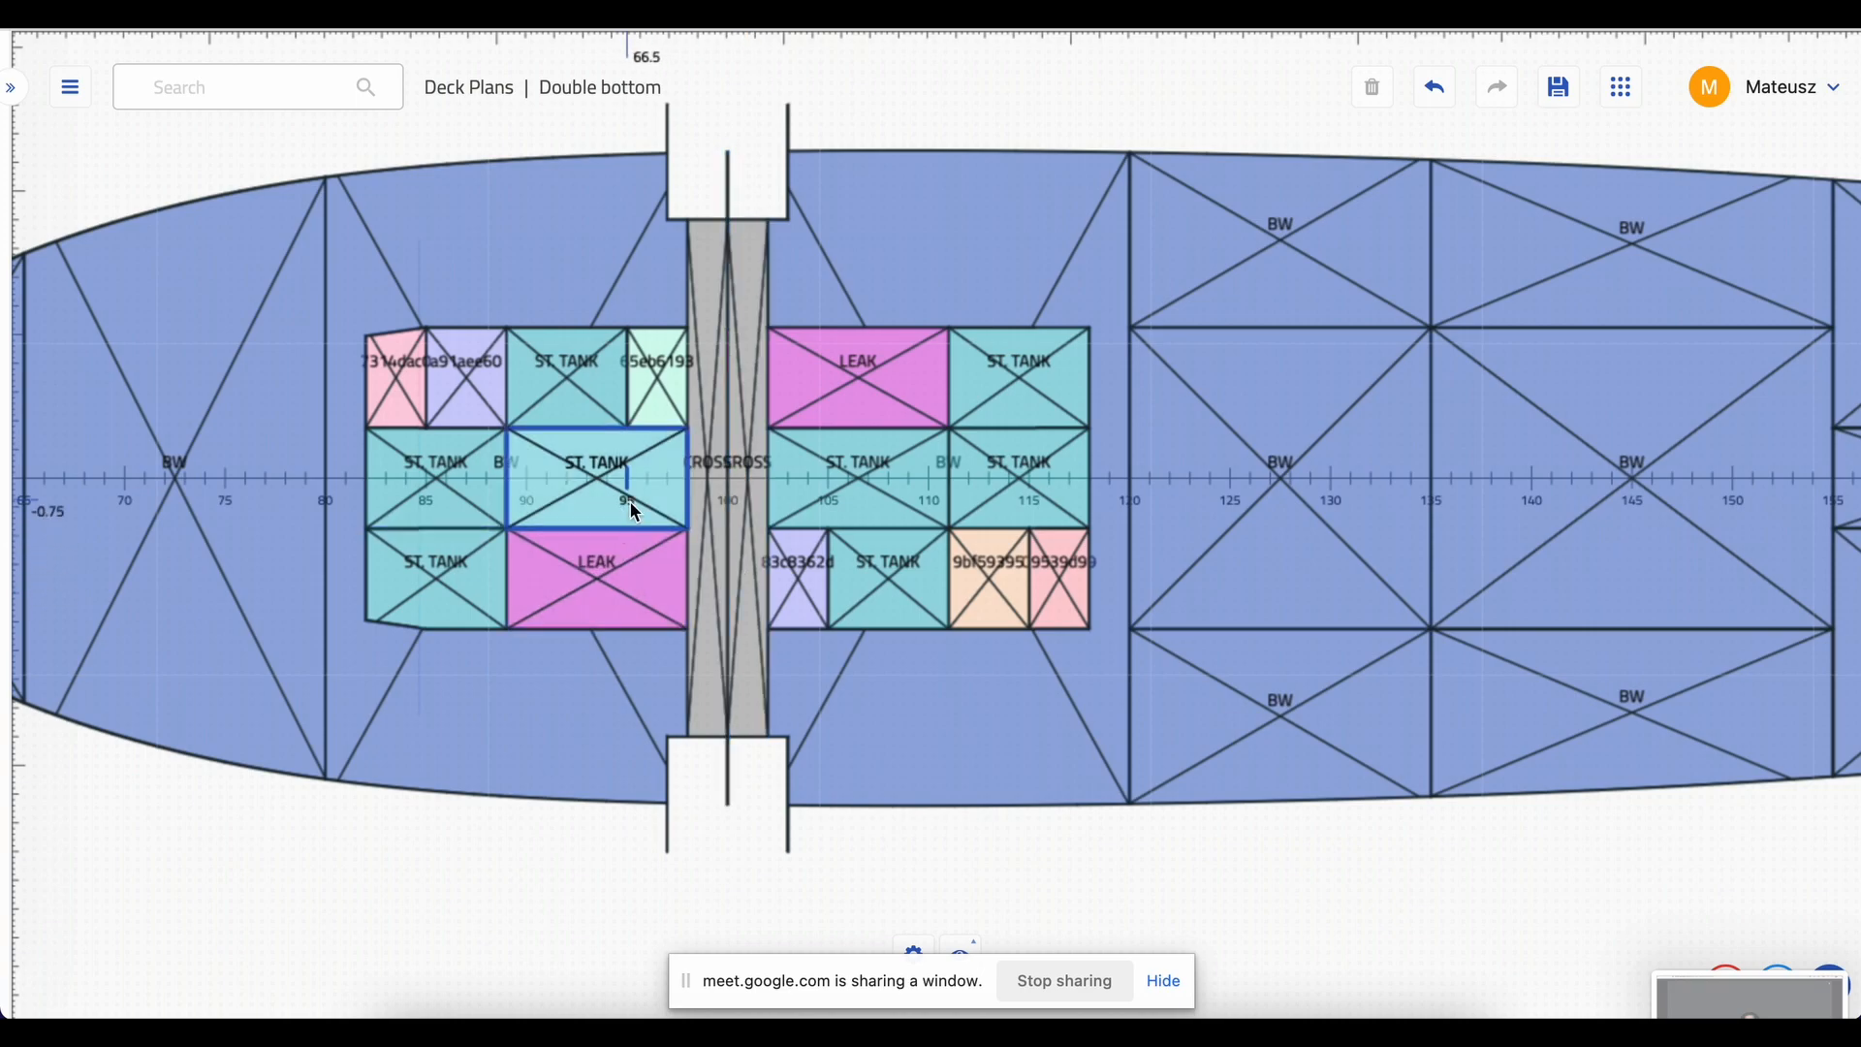
- Try to select the tanks 65eb6193 and 83c8362d together
click(804, 580)
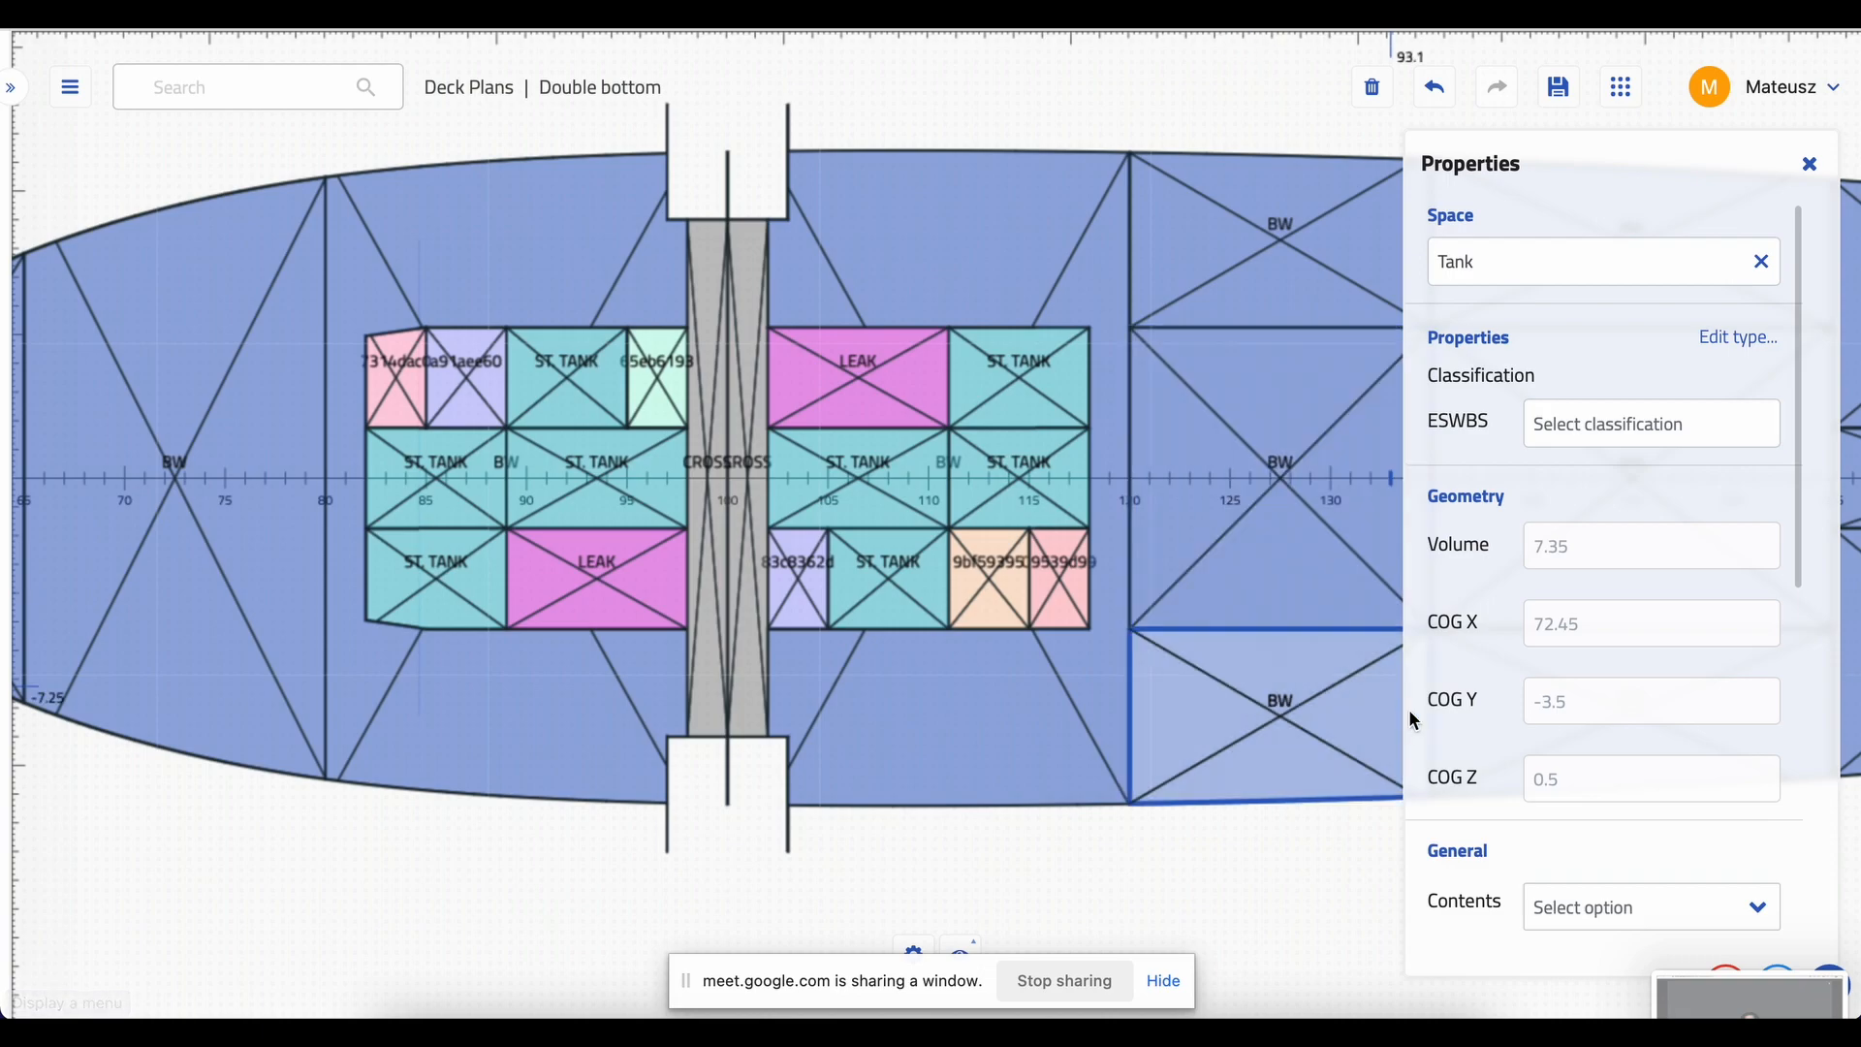
click(672, 400)
scroll(1628, 756, down, 8)
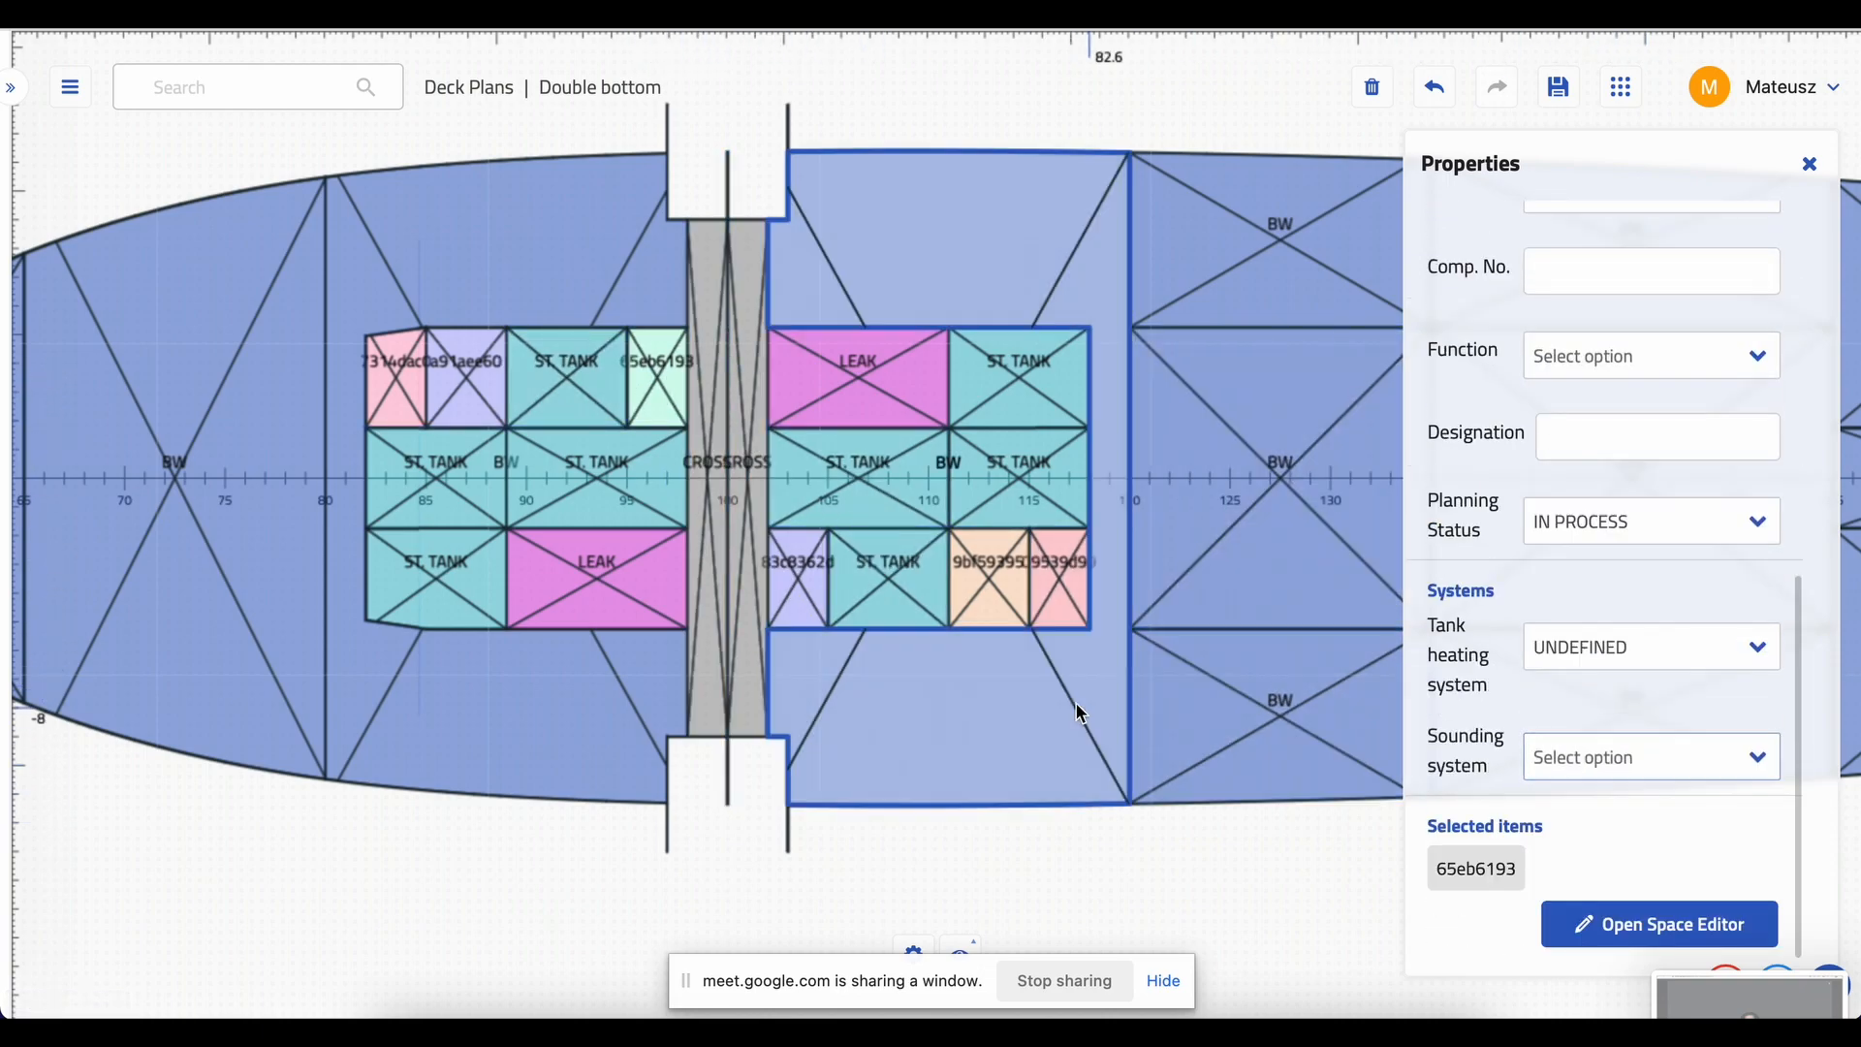
click(650, 382)
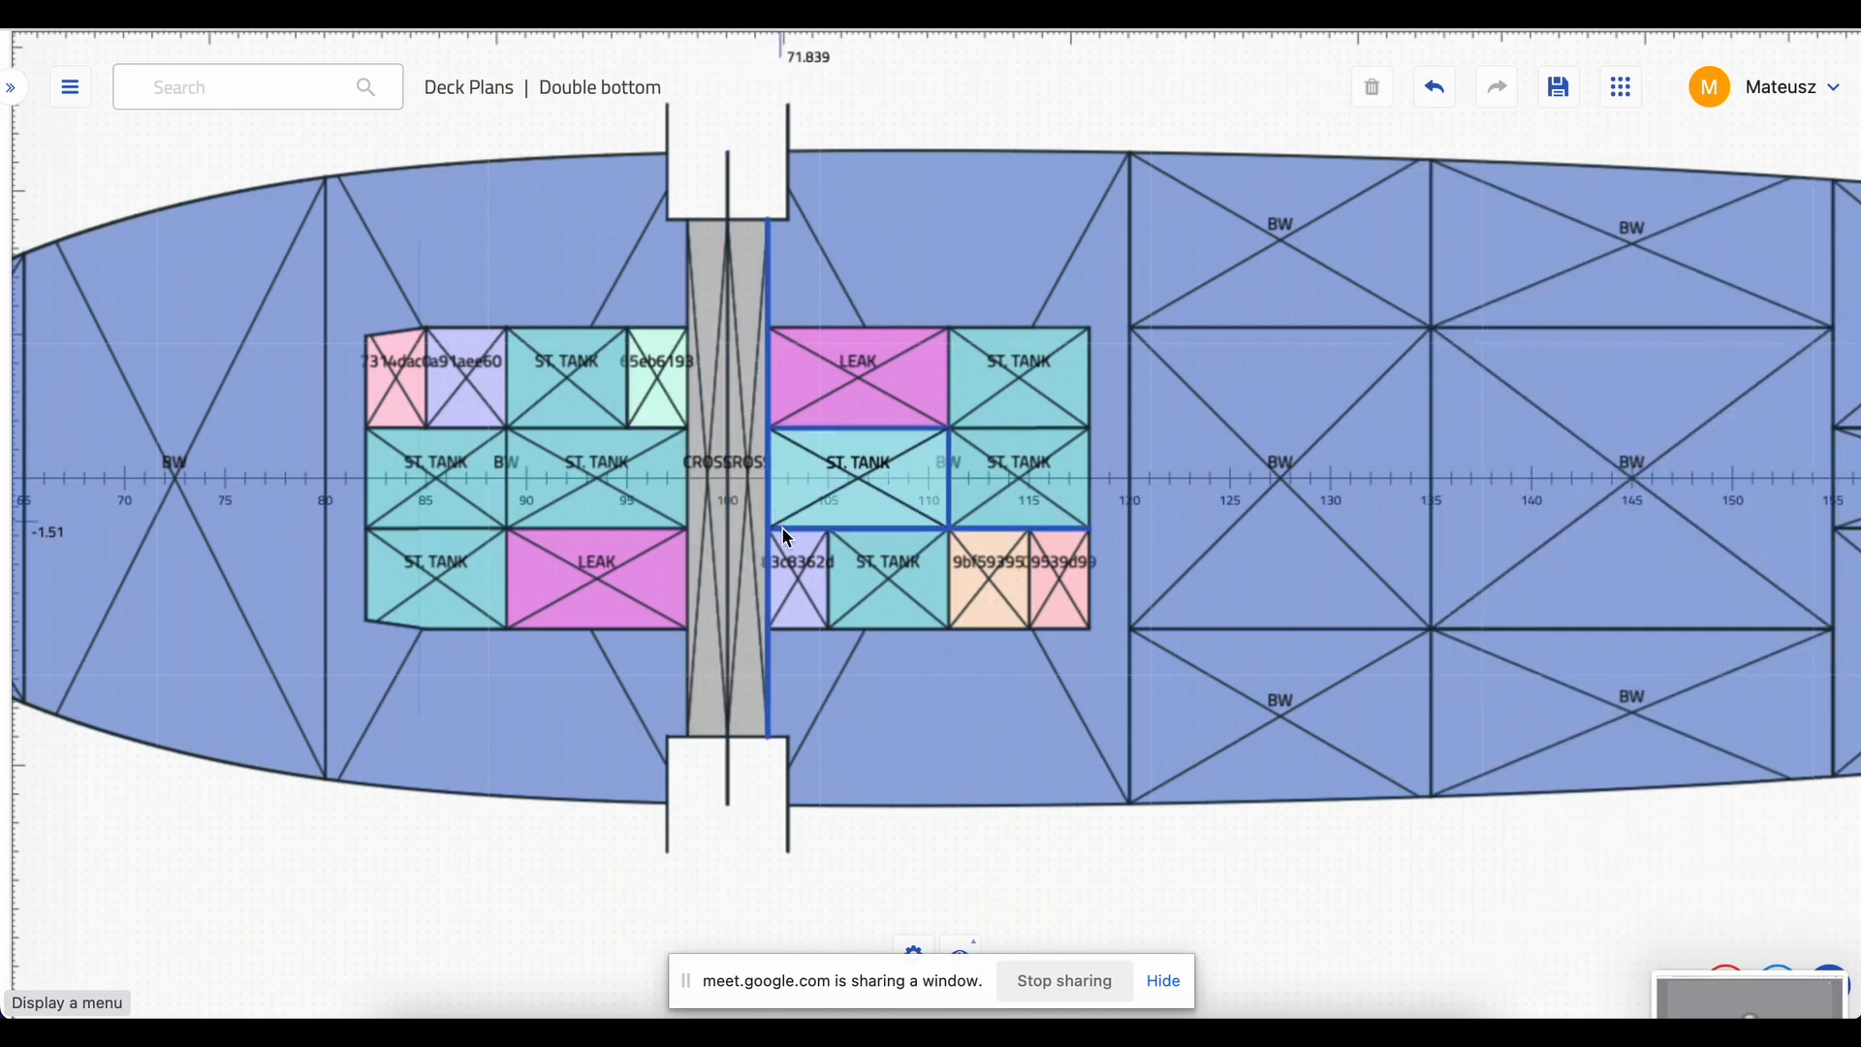
click(789, 561)
scroll(1735, 564, down, 8)
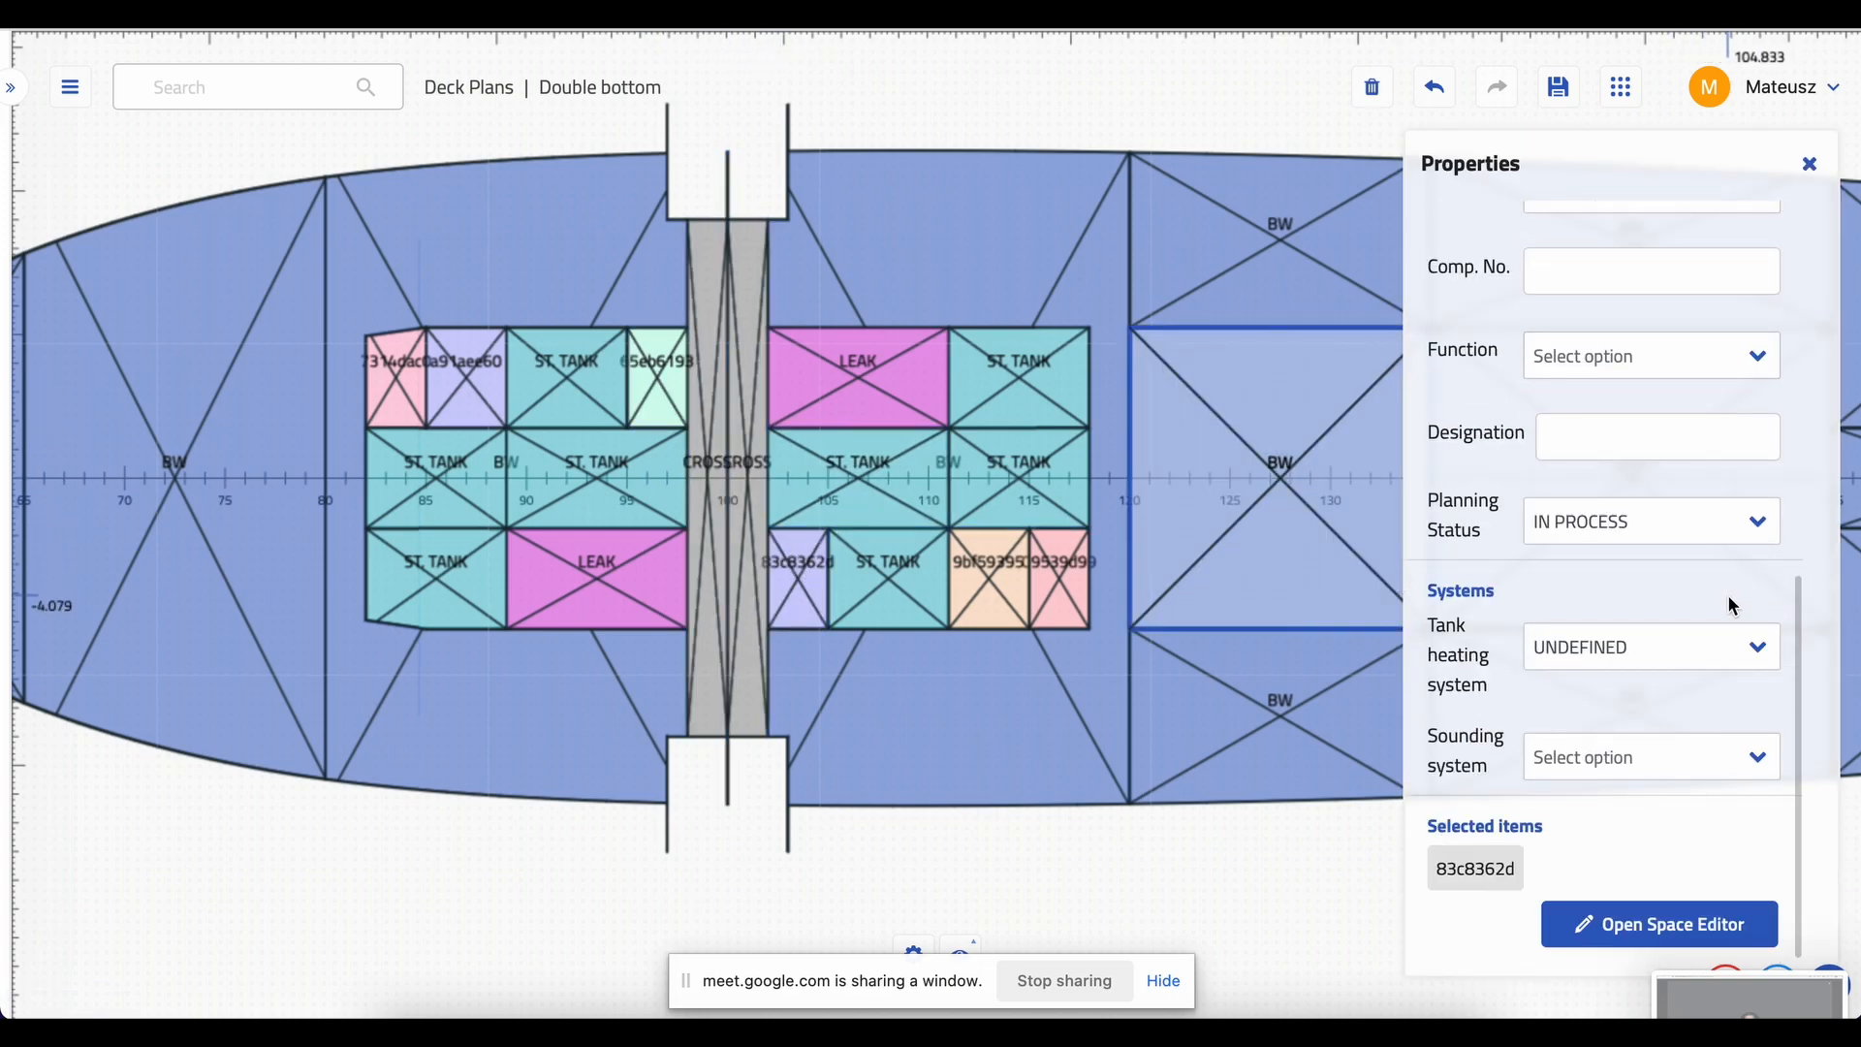
click(436, 141)
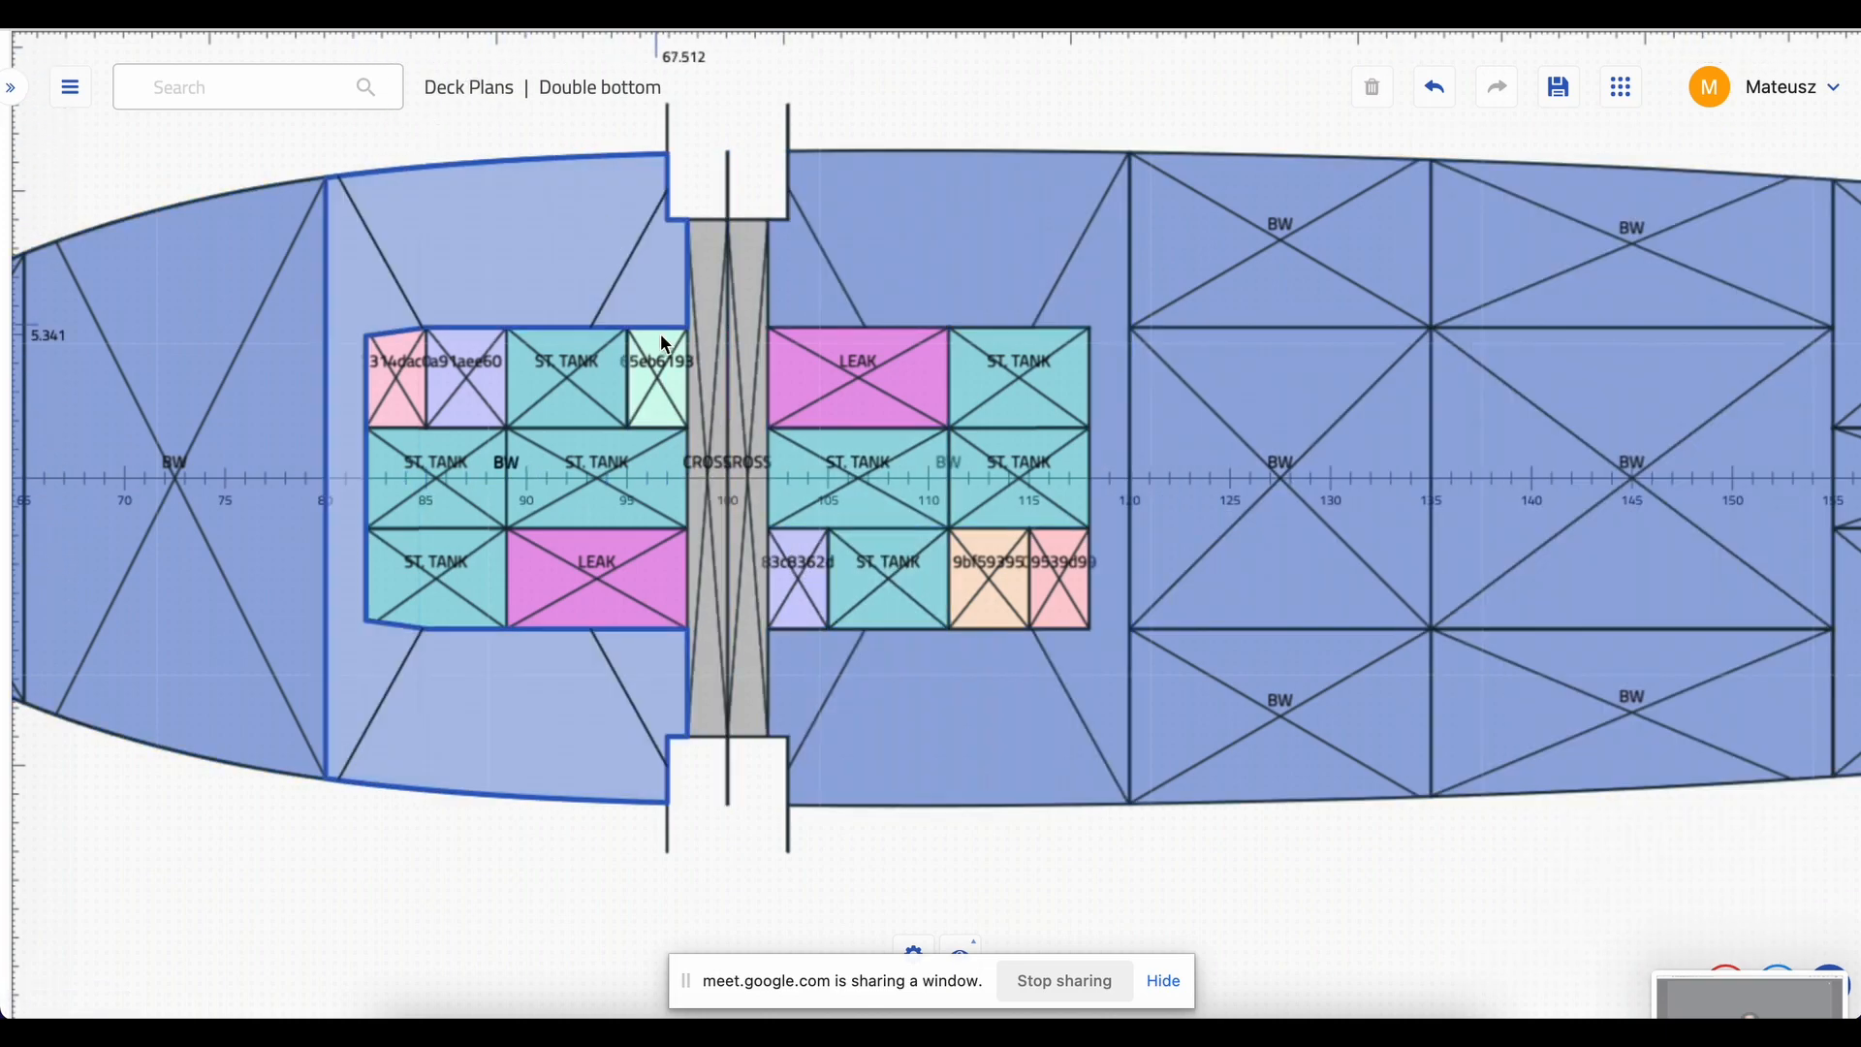
click(780, 501)
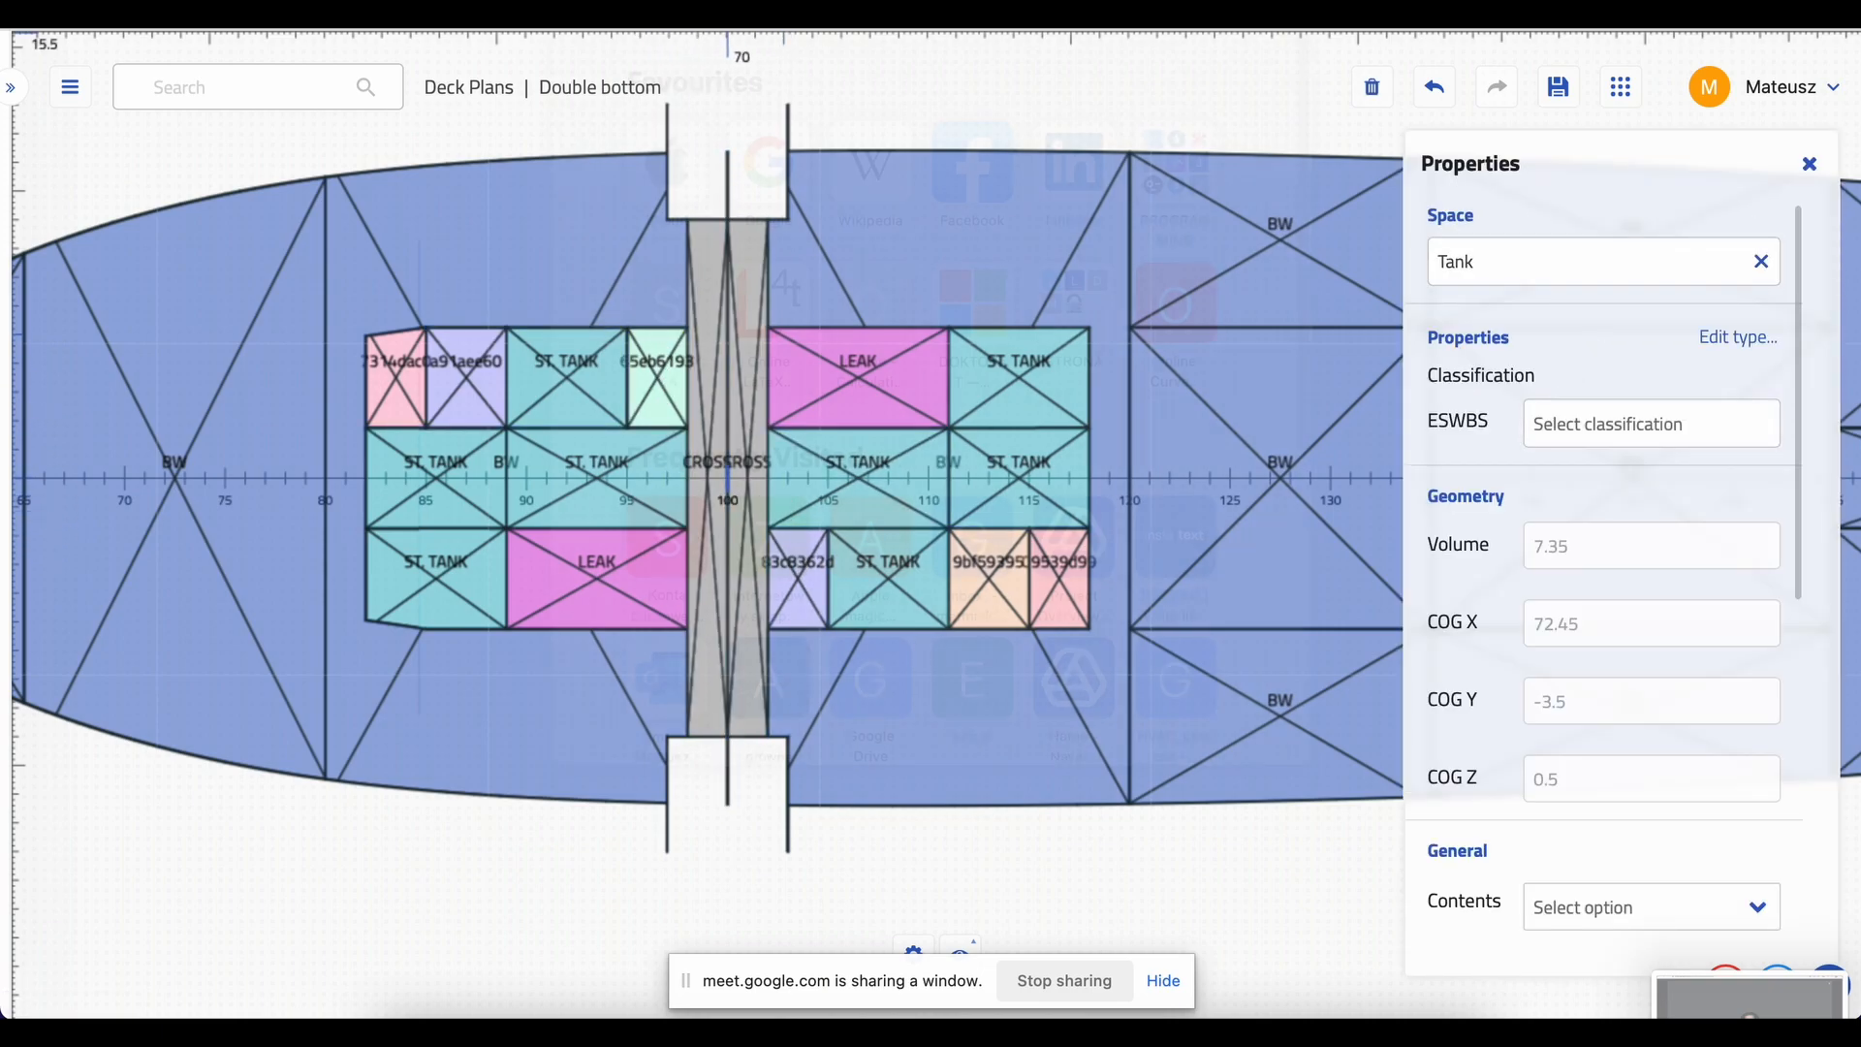
- Reload the page and reopen the Double bottom deck plan at the small tanks around the crossovers
key(Return)
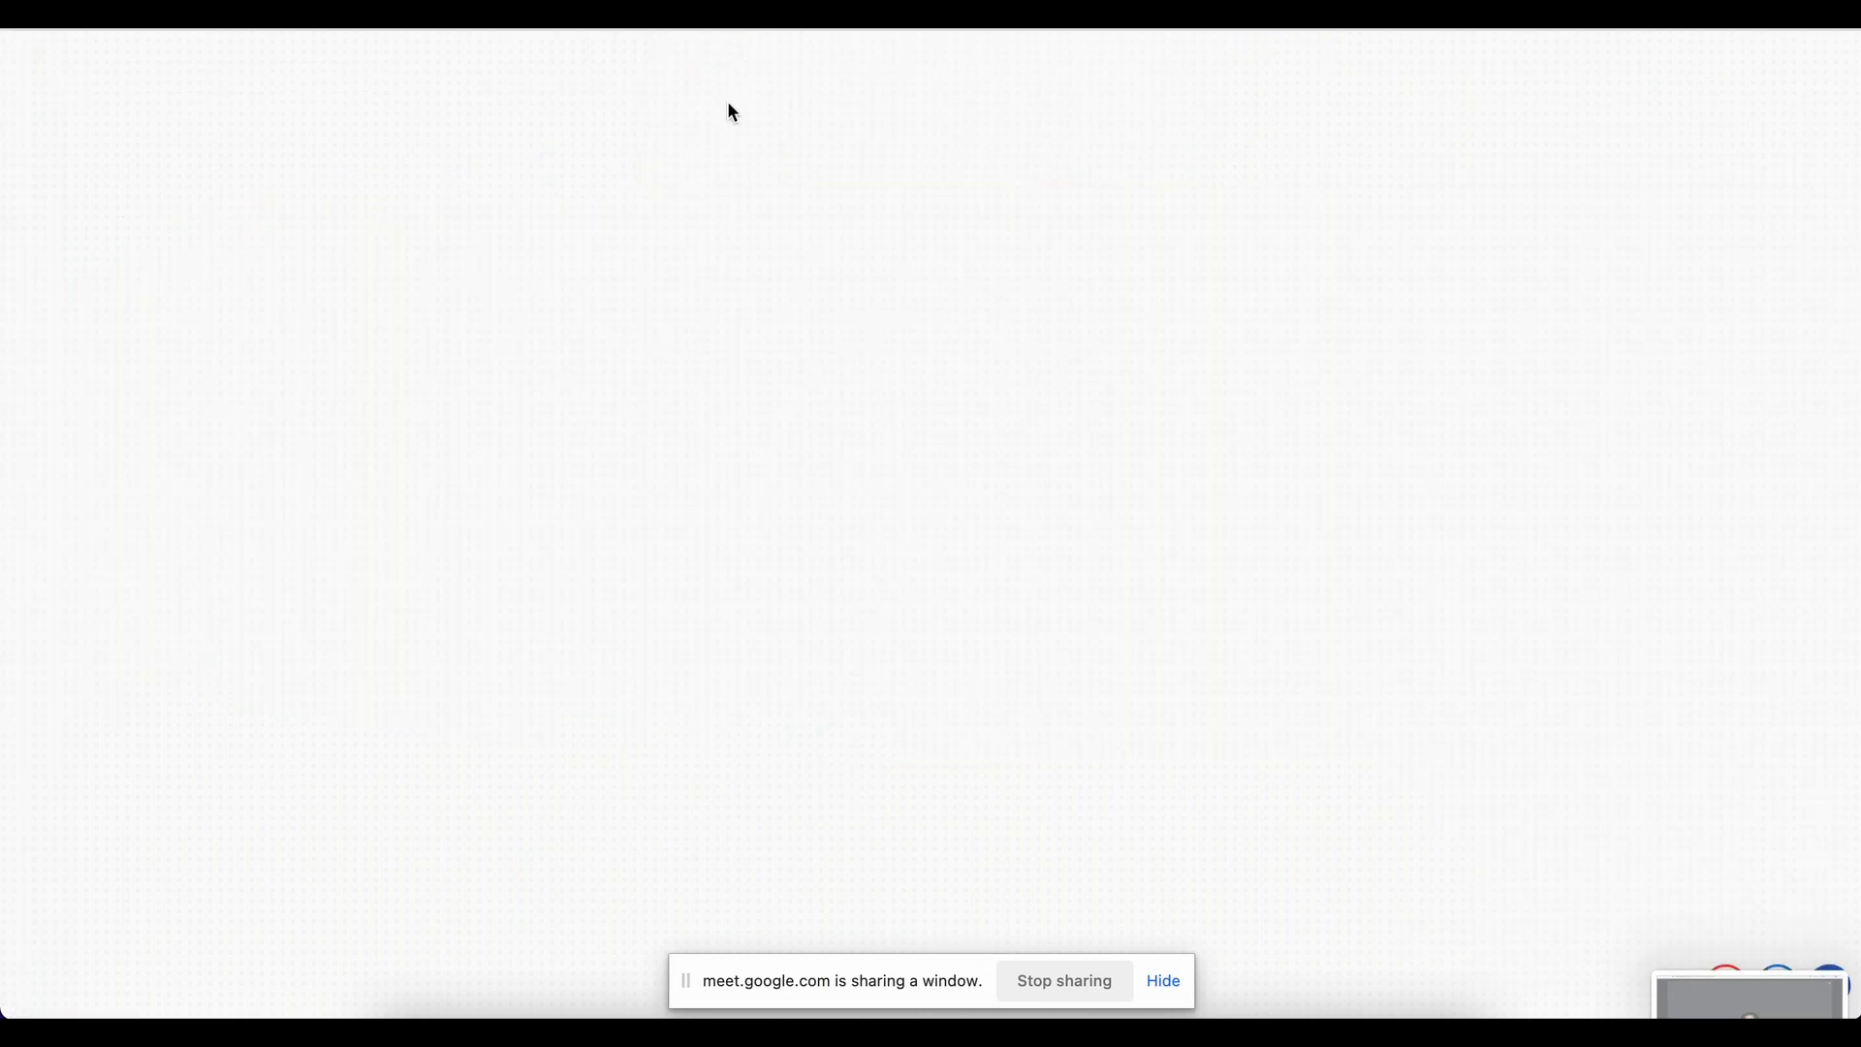
click(231, 93)
click(236, 653)
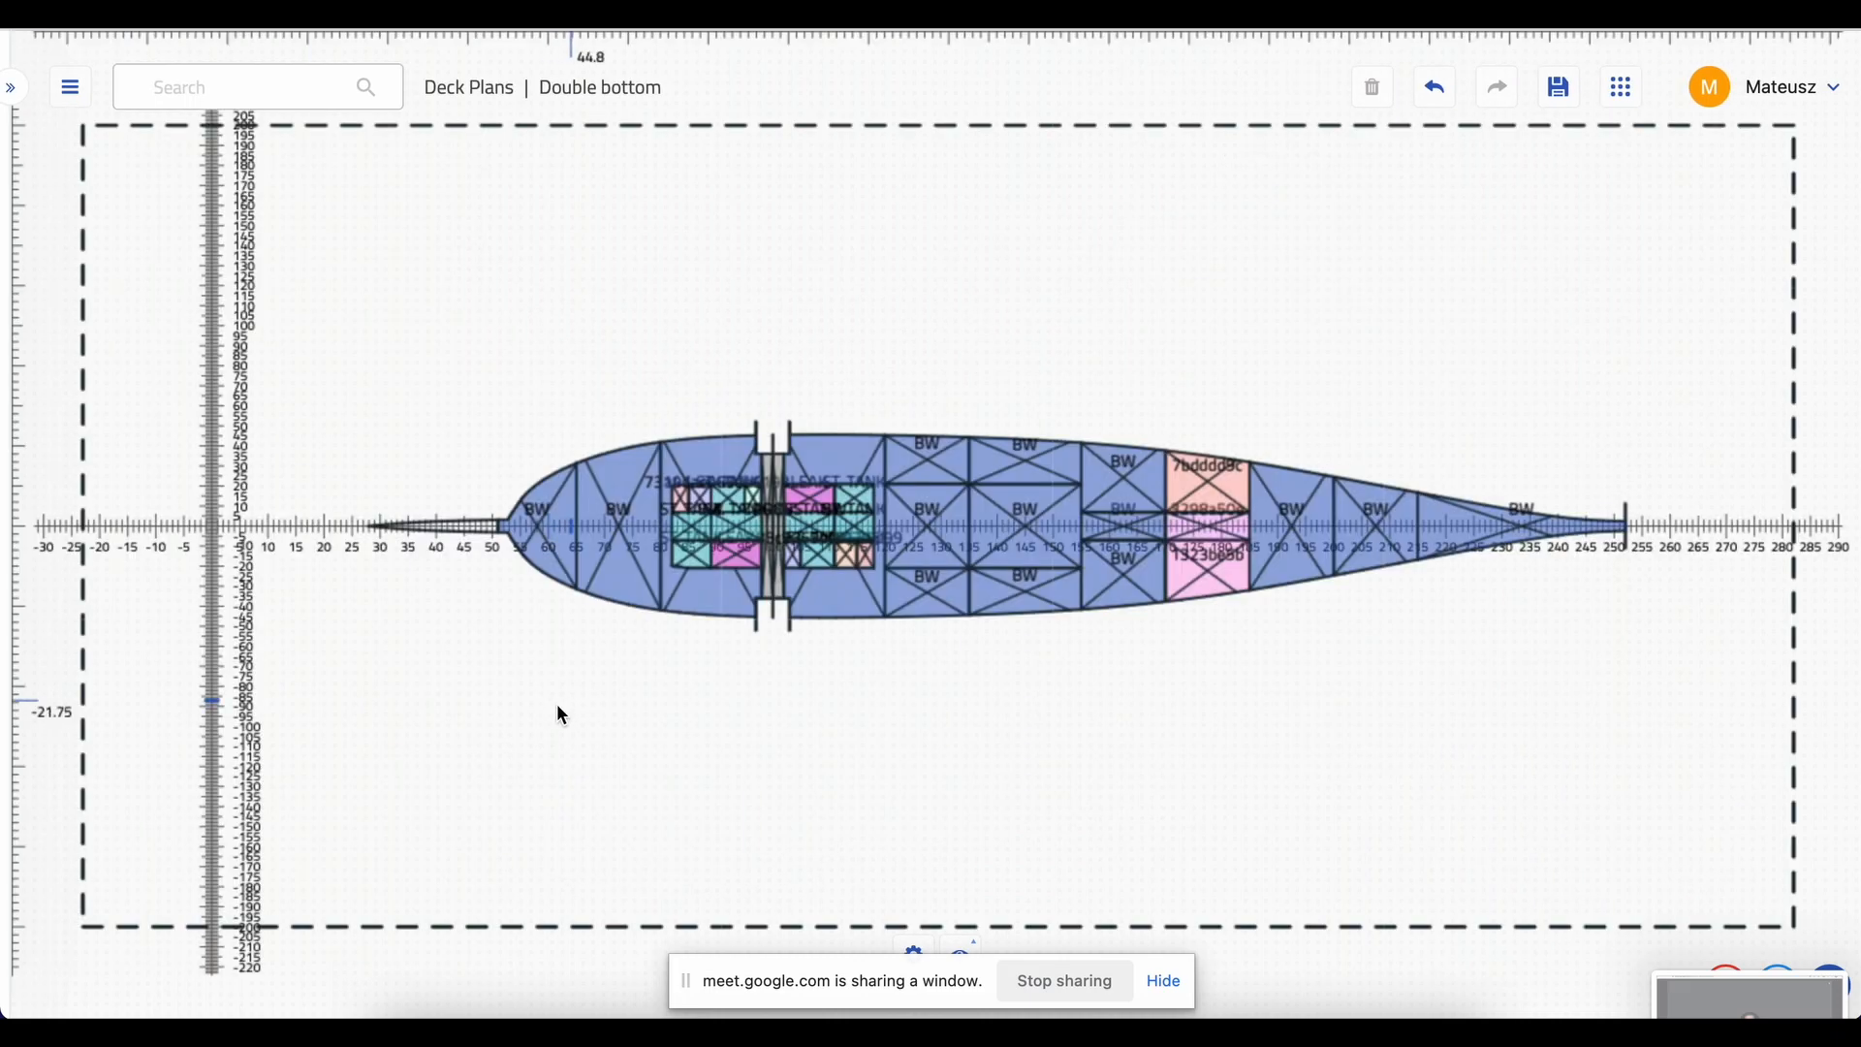
scroll(679, 582, up, 10)
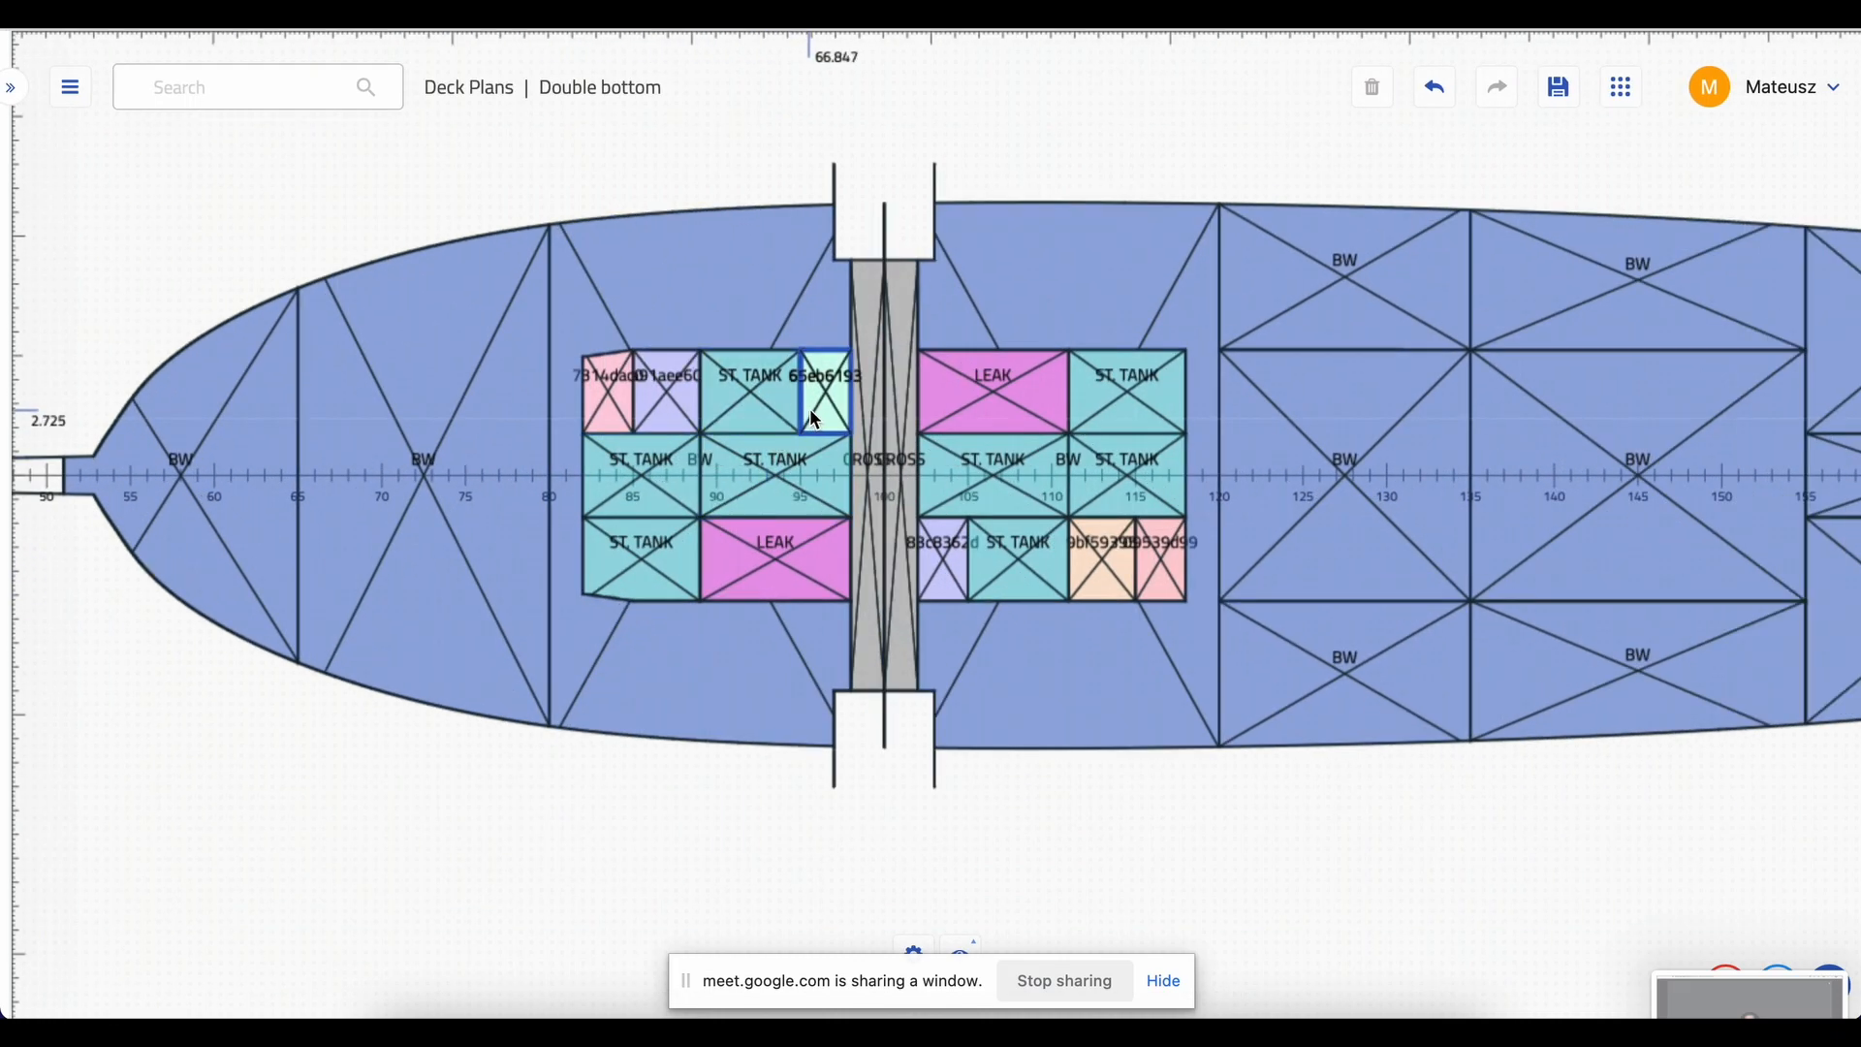
- Select the tanks 65eb6193 and 83c8362d together and set their function to LEAKAGE COLLECTING TANK
right_click(814, 419)
click(863, 463)
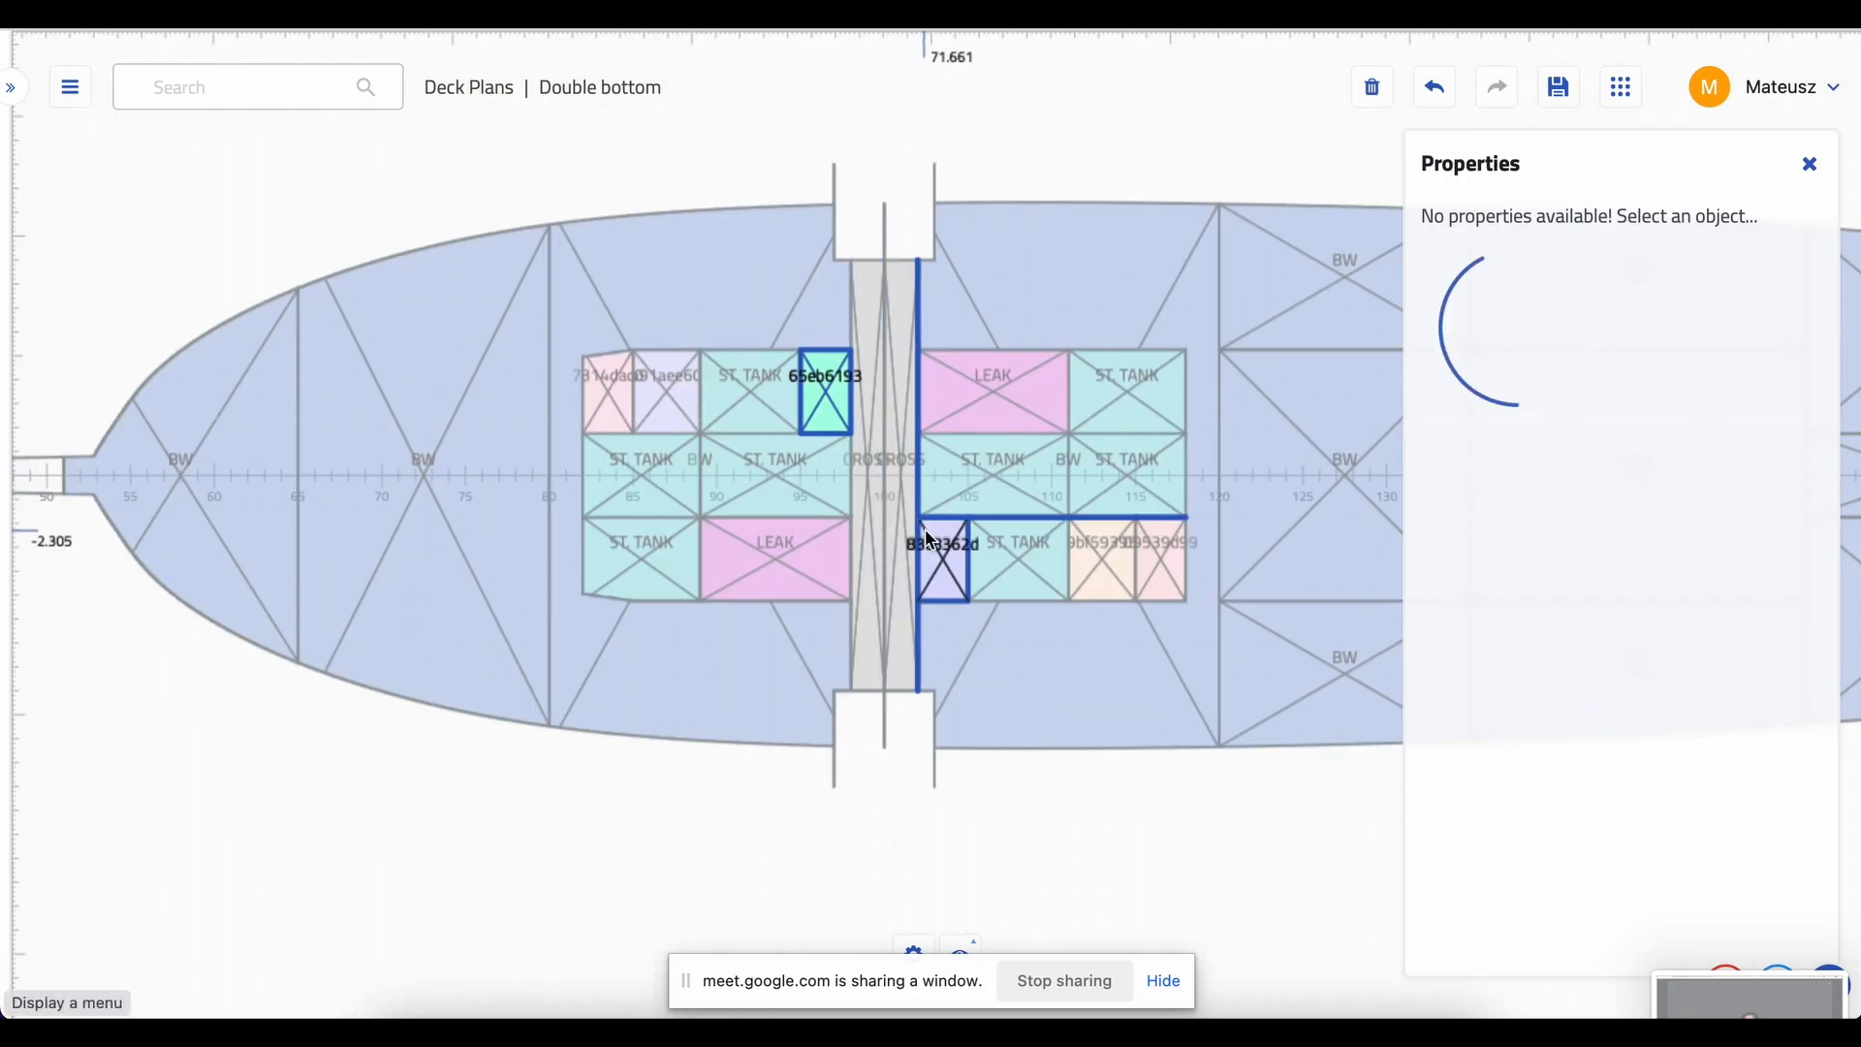
scroll(1393, 649, down, 3)
scroll(1540, 694, down, 2)
scroll(1551, 727, down, 5)
click(1618, 514)
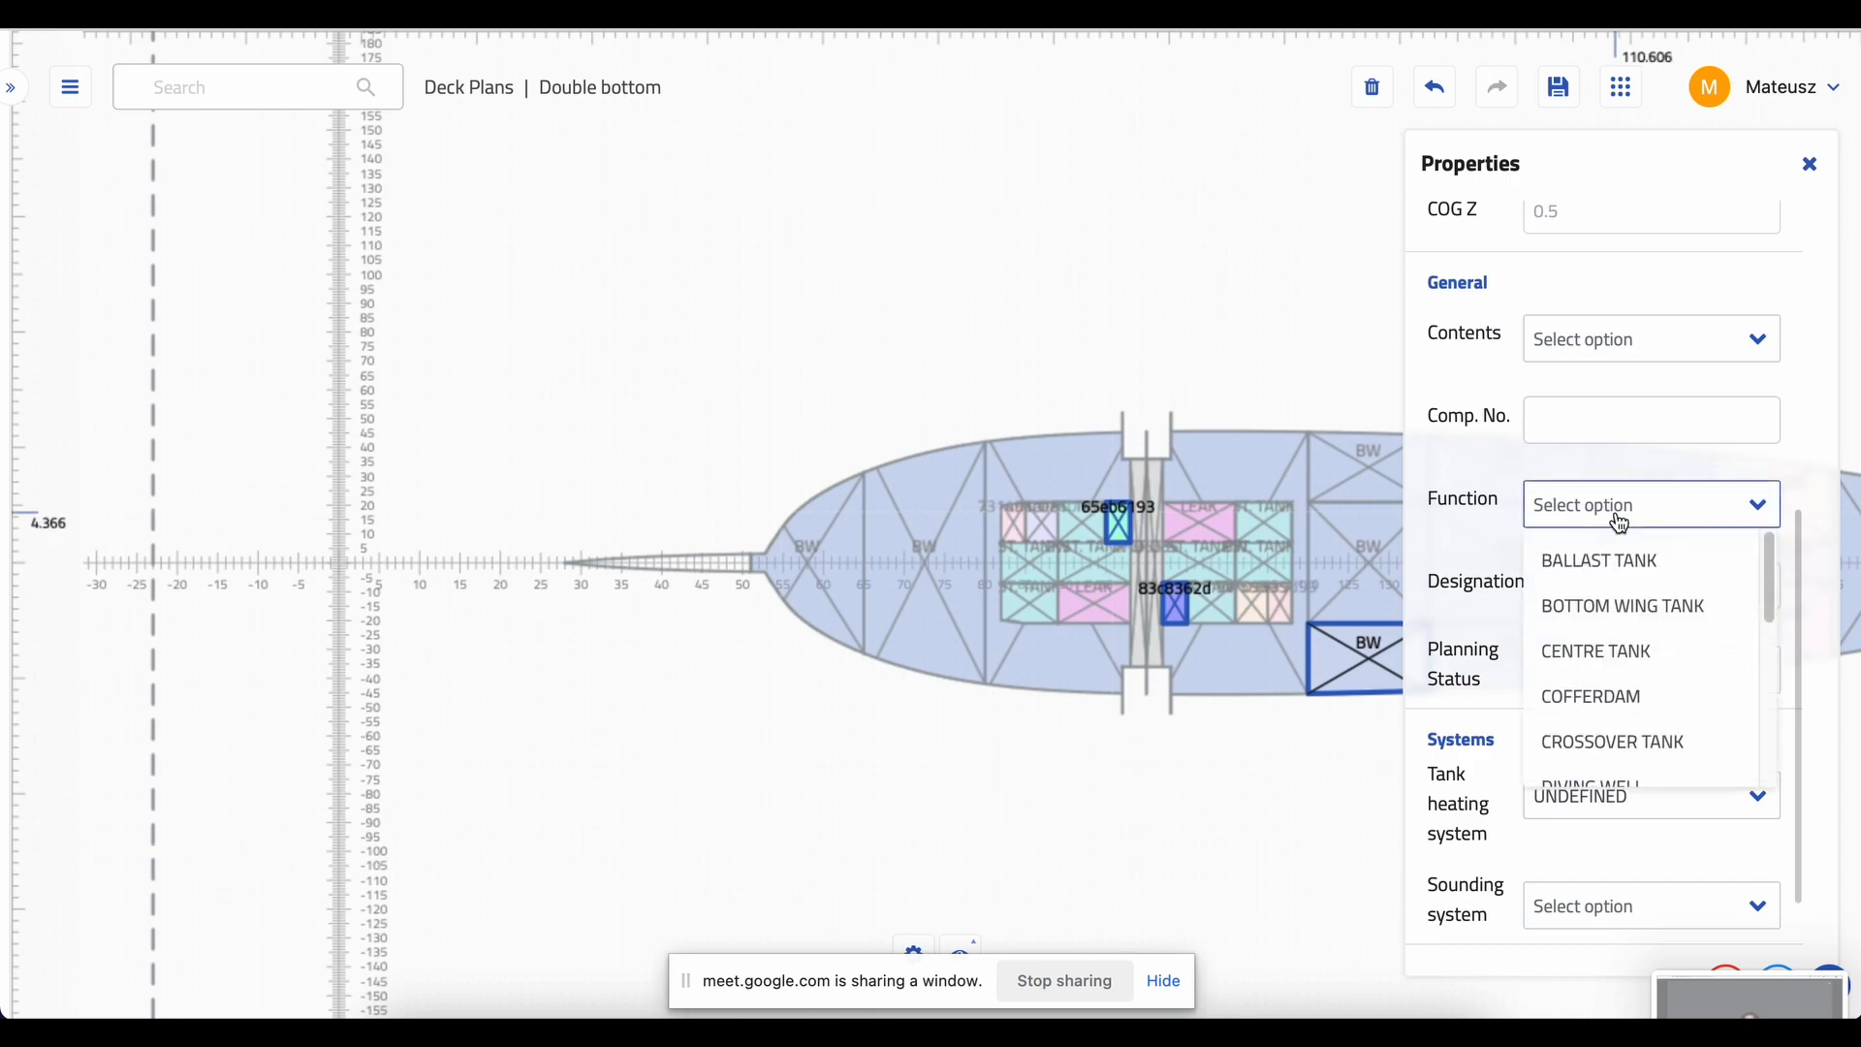
scroll(1645, 707, down, 3)
scroll(1648, 698, up, 3)
scroll(1648, 708, down, 10)
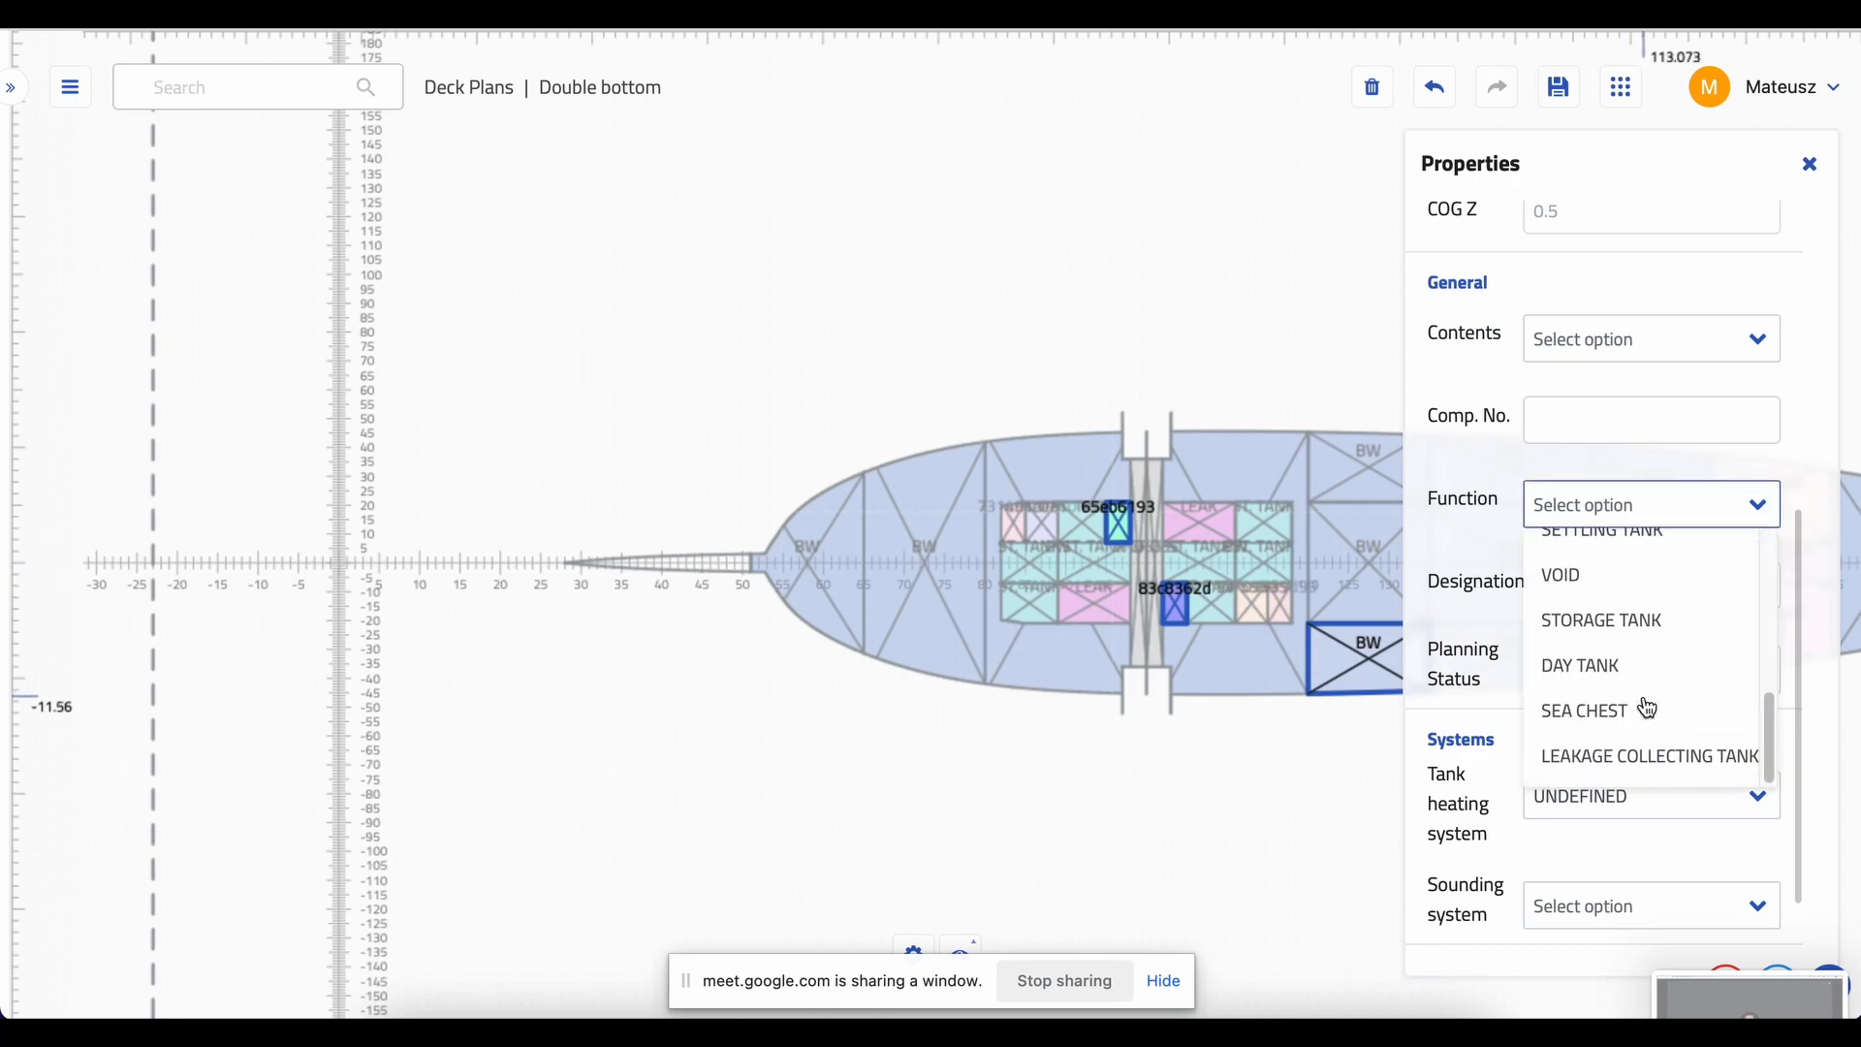
click(1643, 755)
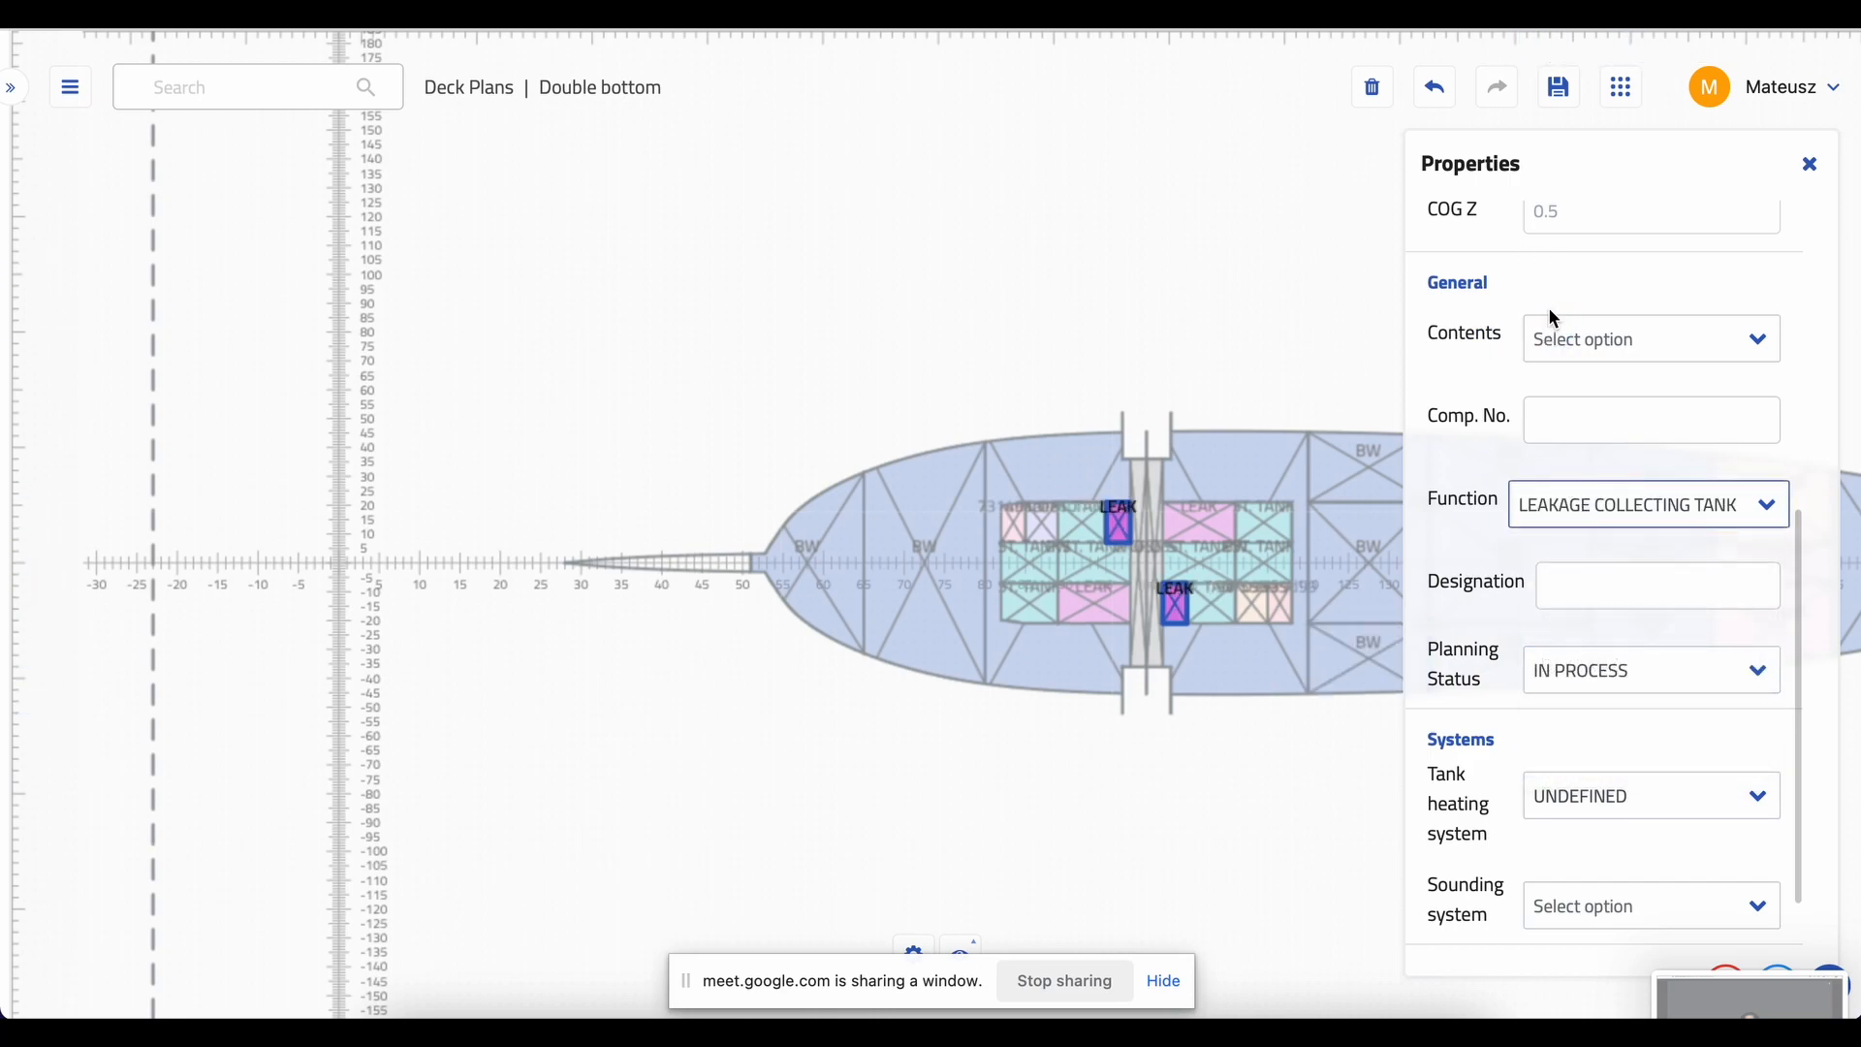
- Set the contents of the two selected leakage collecting tanks beside the crossovers to MDO
click(1551, 334)
scroll(1611, 439, down, 1)
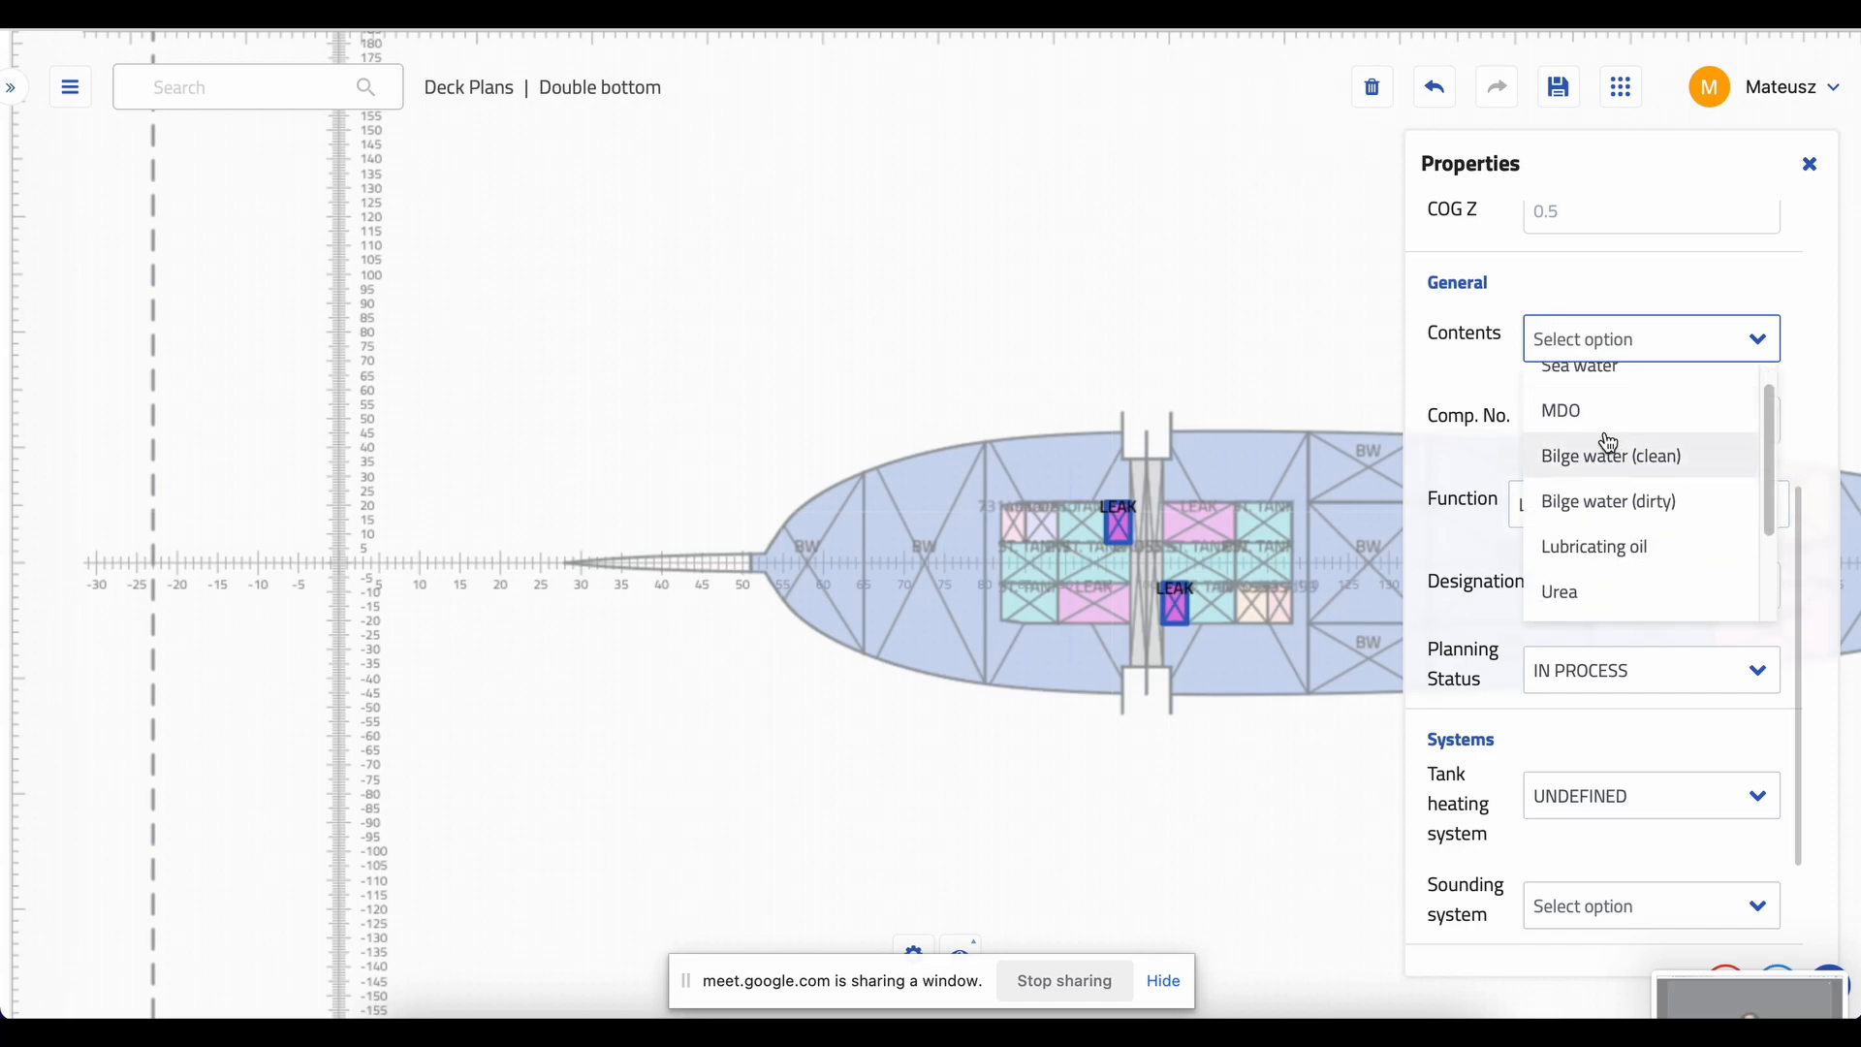
click(1604, 422)
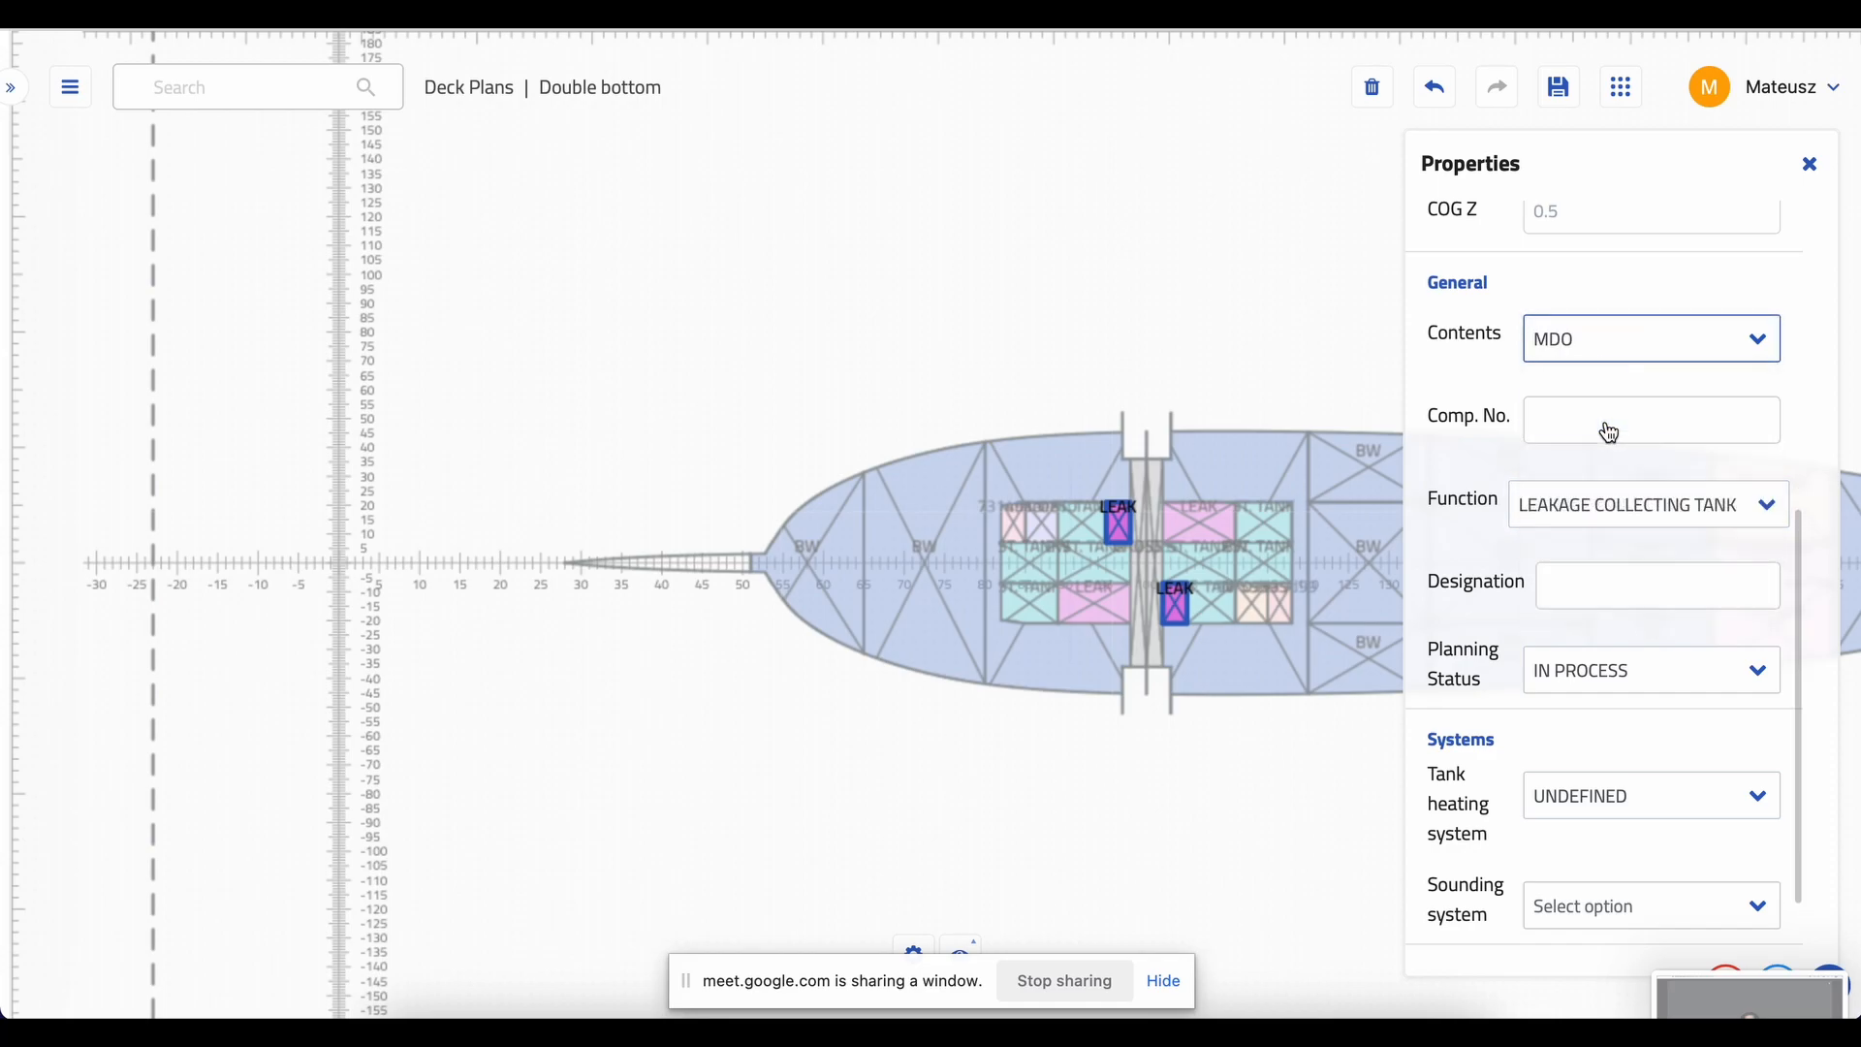
- Set the two MDO tanks' heating system to FALSE and their sounding system to Remote, and clear the selection
scroll(1648, 722, down, 1)
click(1629, 696)
click(1615, 801)
click(1613, 804)
click(1599, 903)
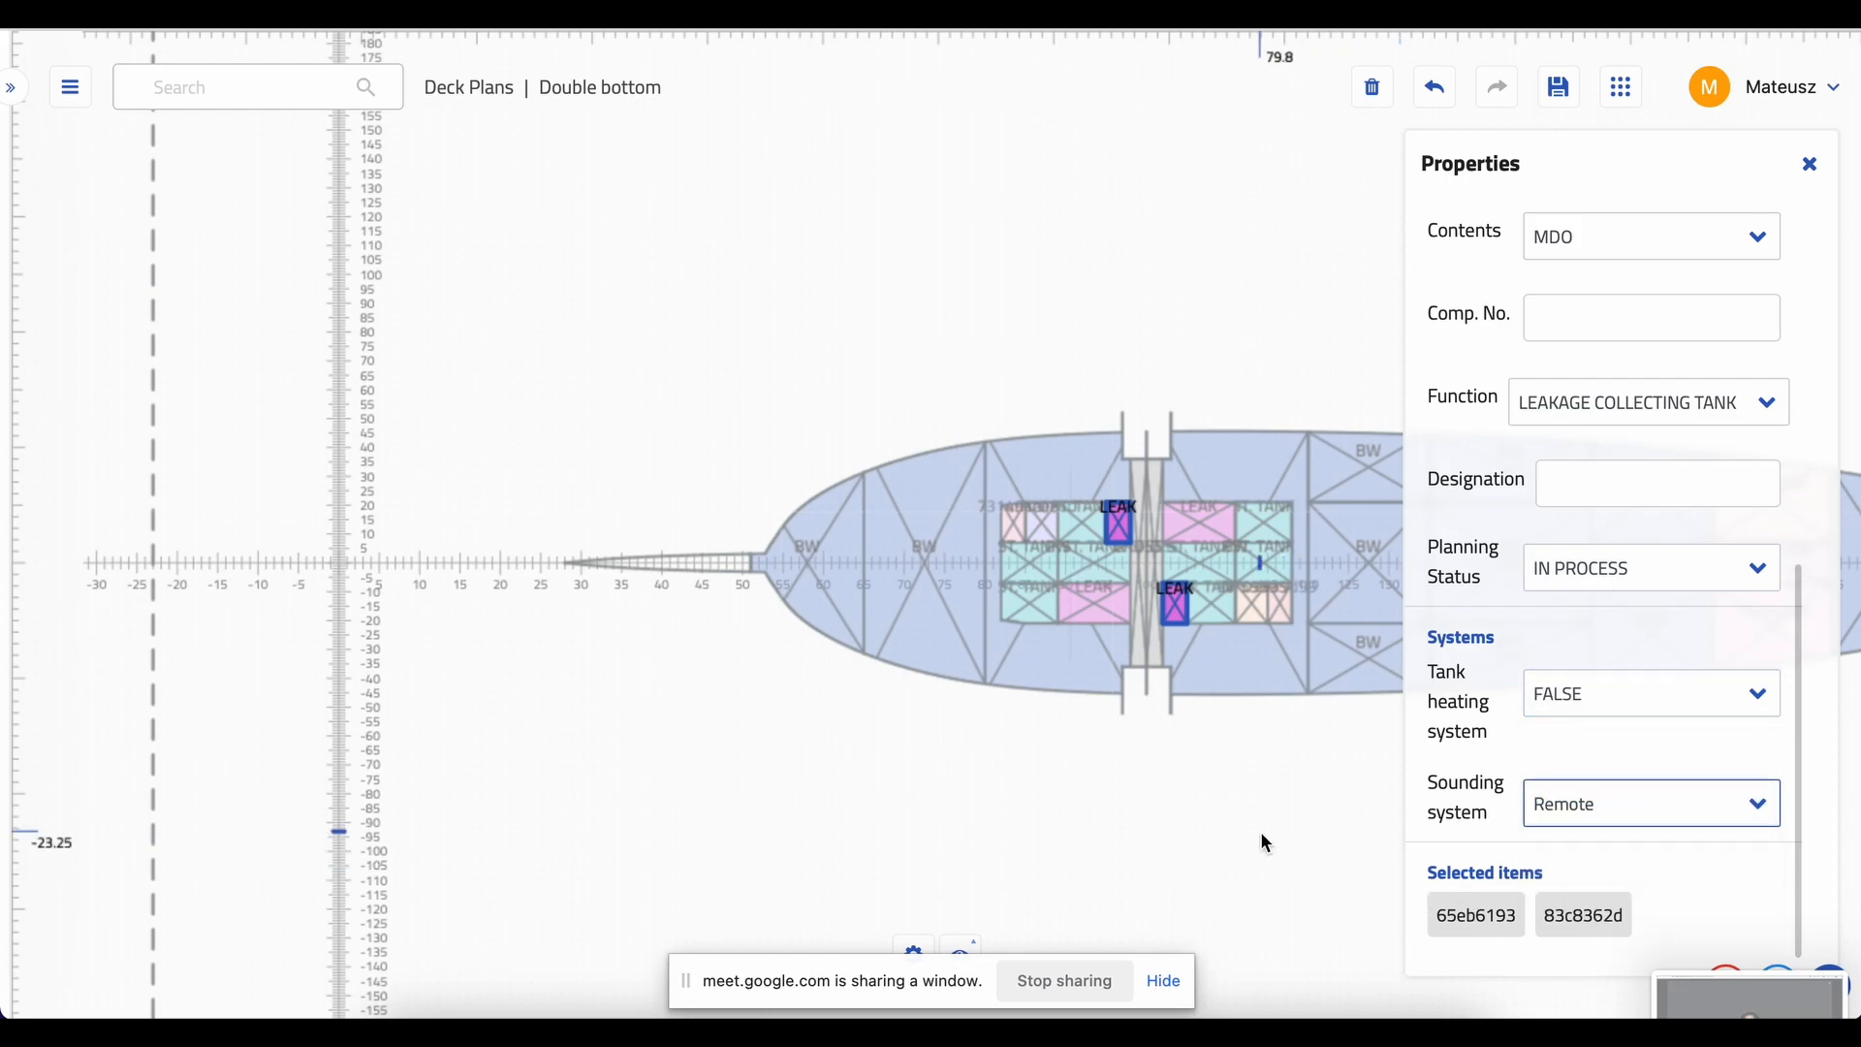
click(1265, 843)
- Select the tanks a91aee60 and 9bf59395 together and set their function to LEAKAGE COLLECTING TANK
scroll(1289, 832, up, 5)
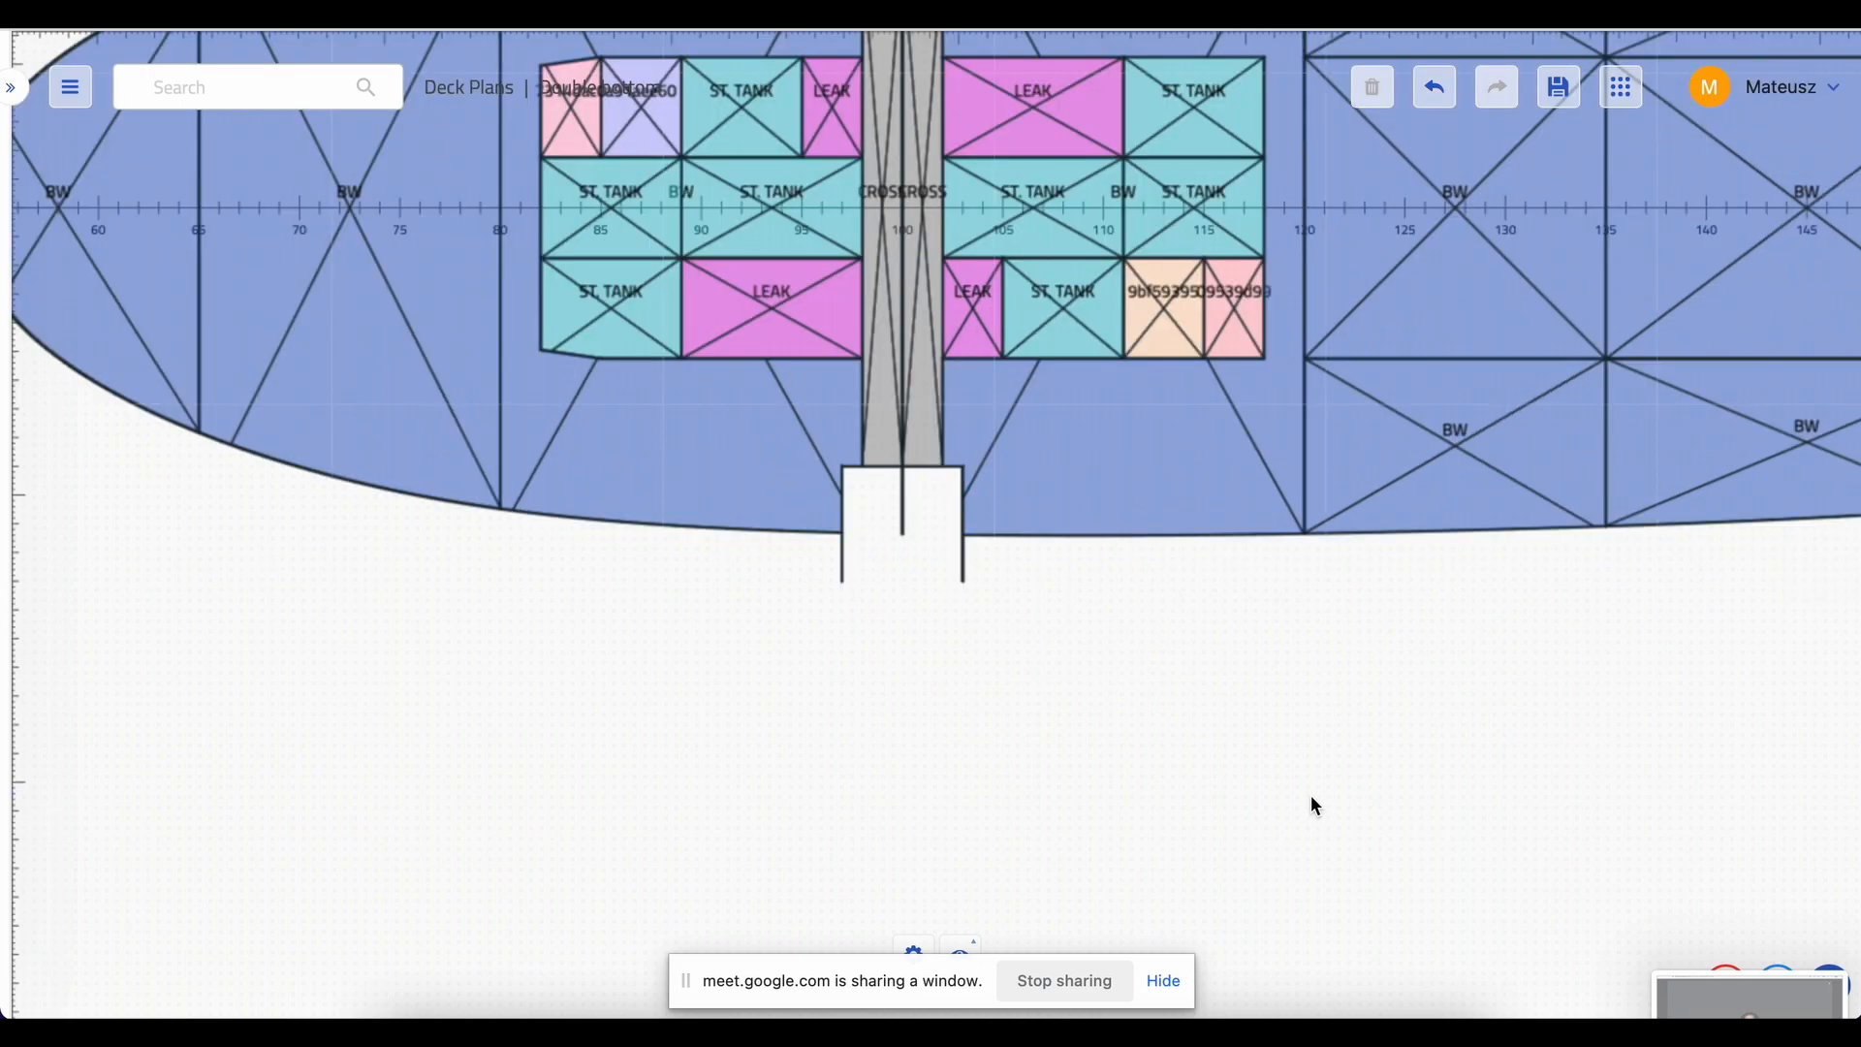
drag(1278, 788, 1384, 941)
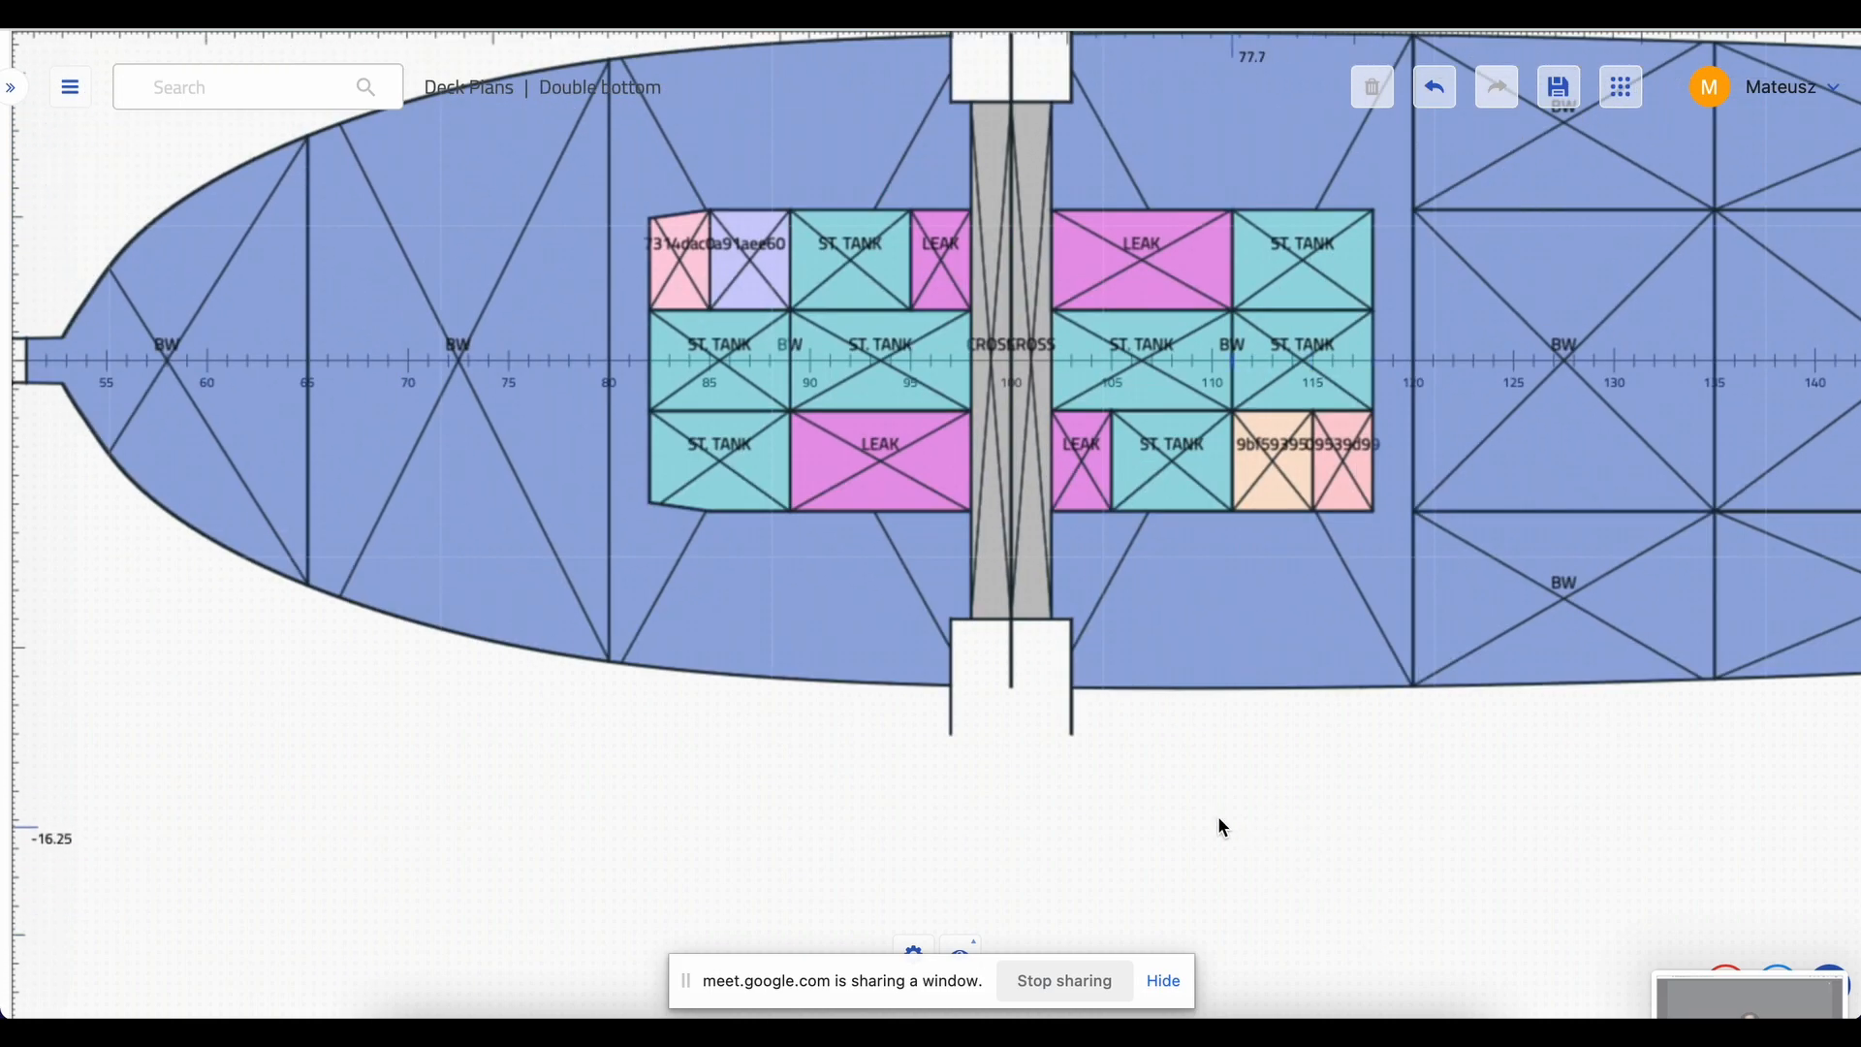
click(737, 273)
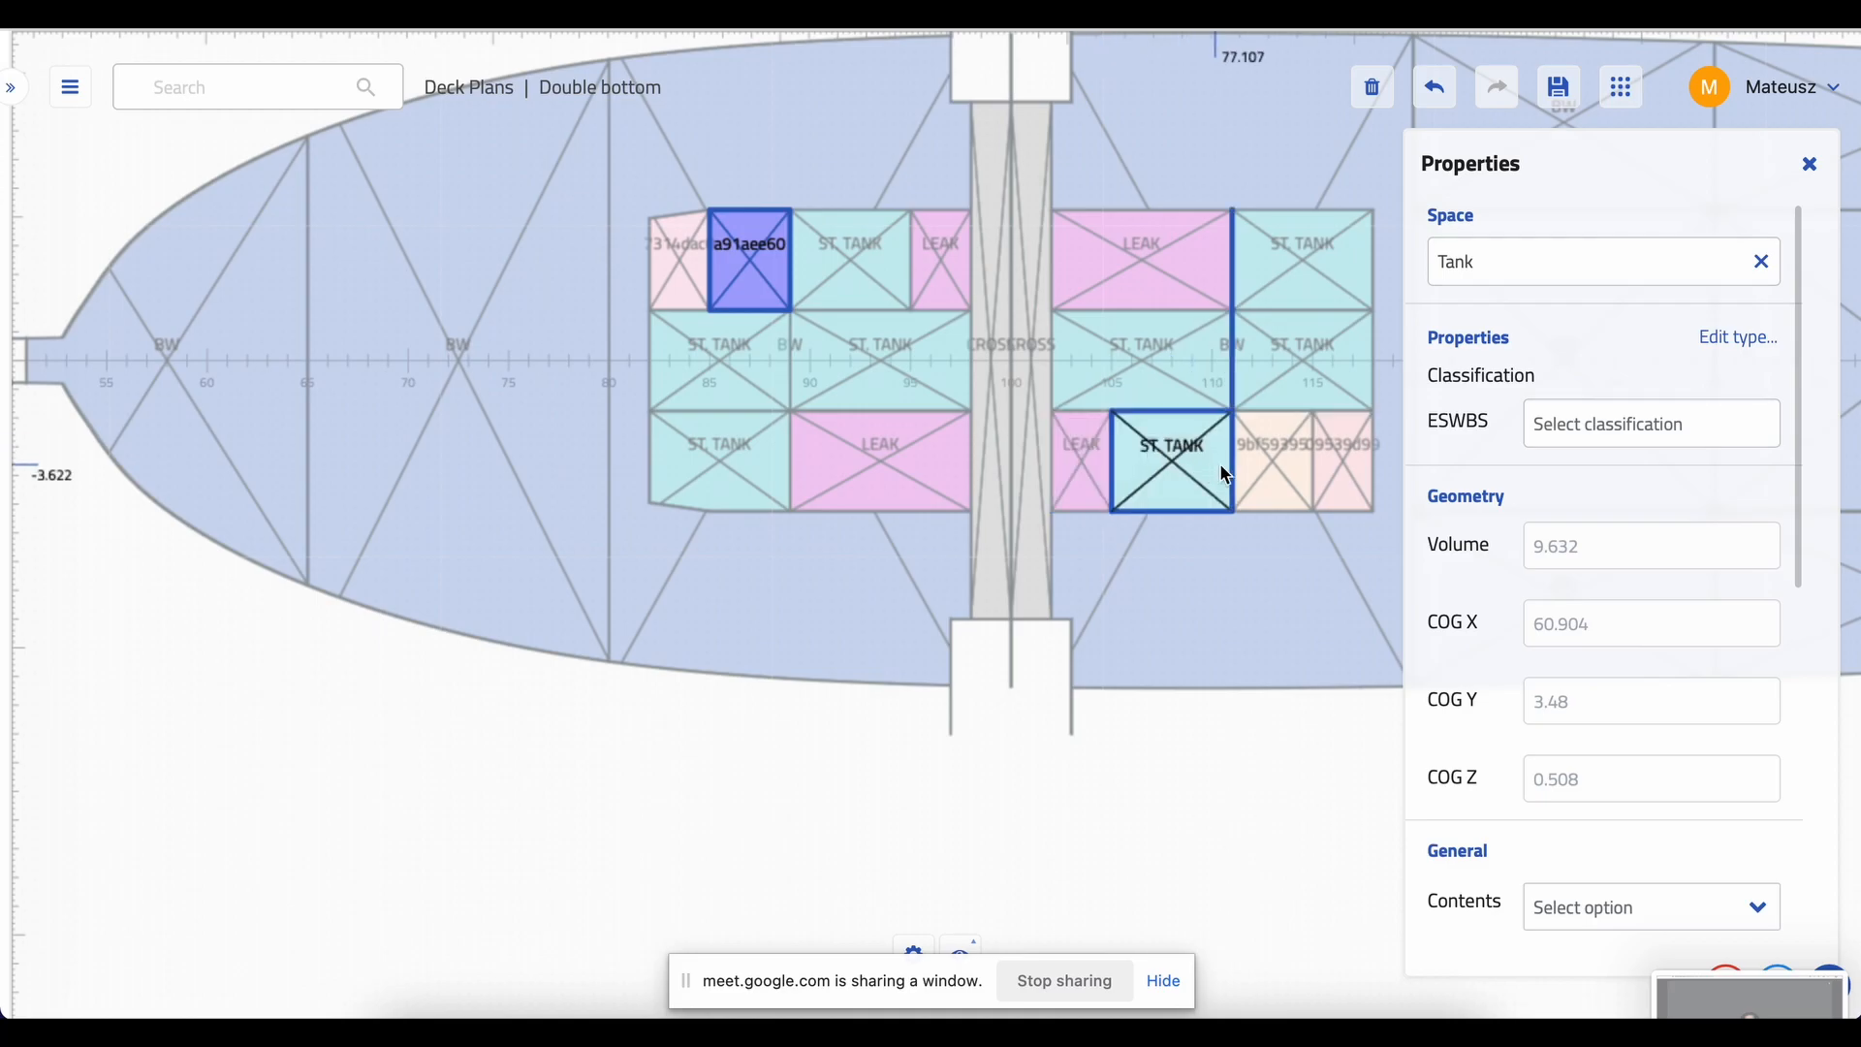
shift+click(1274, 469)
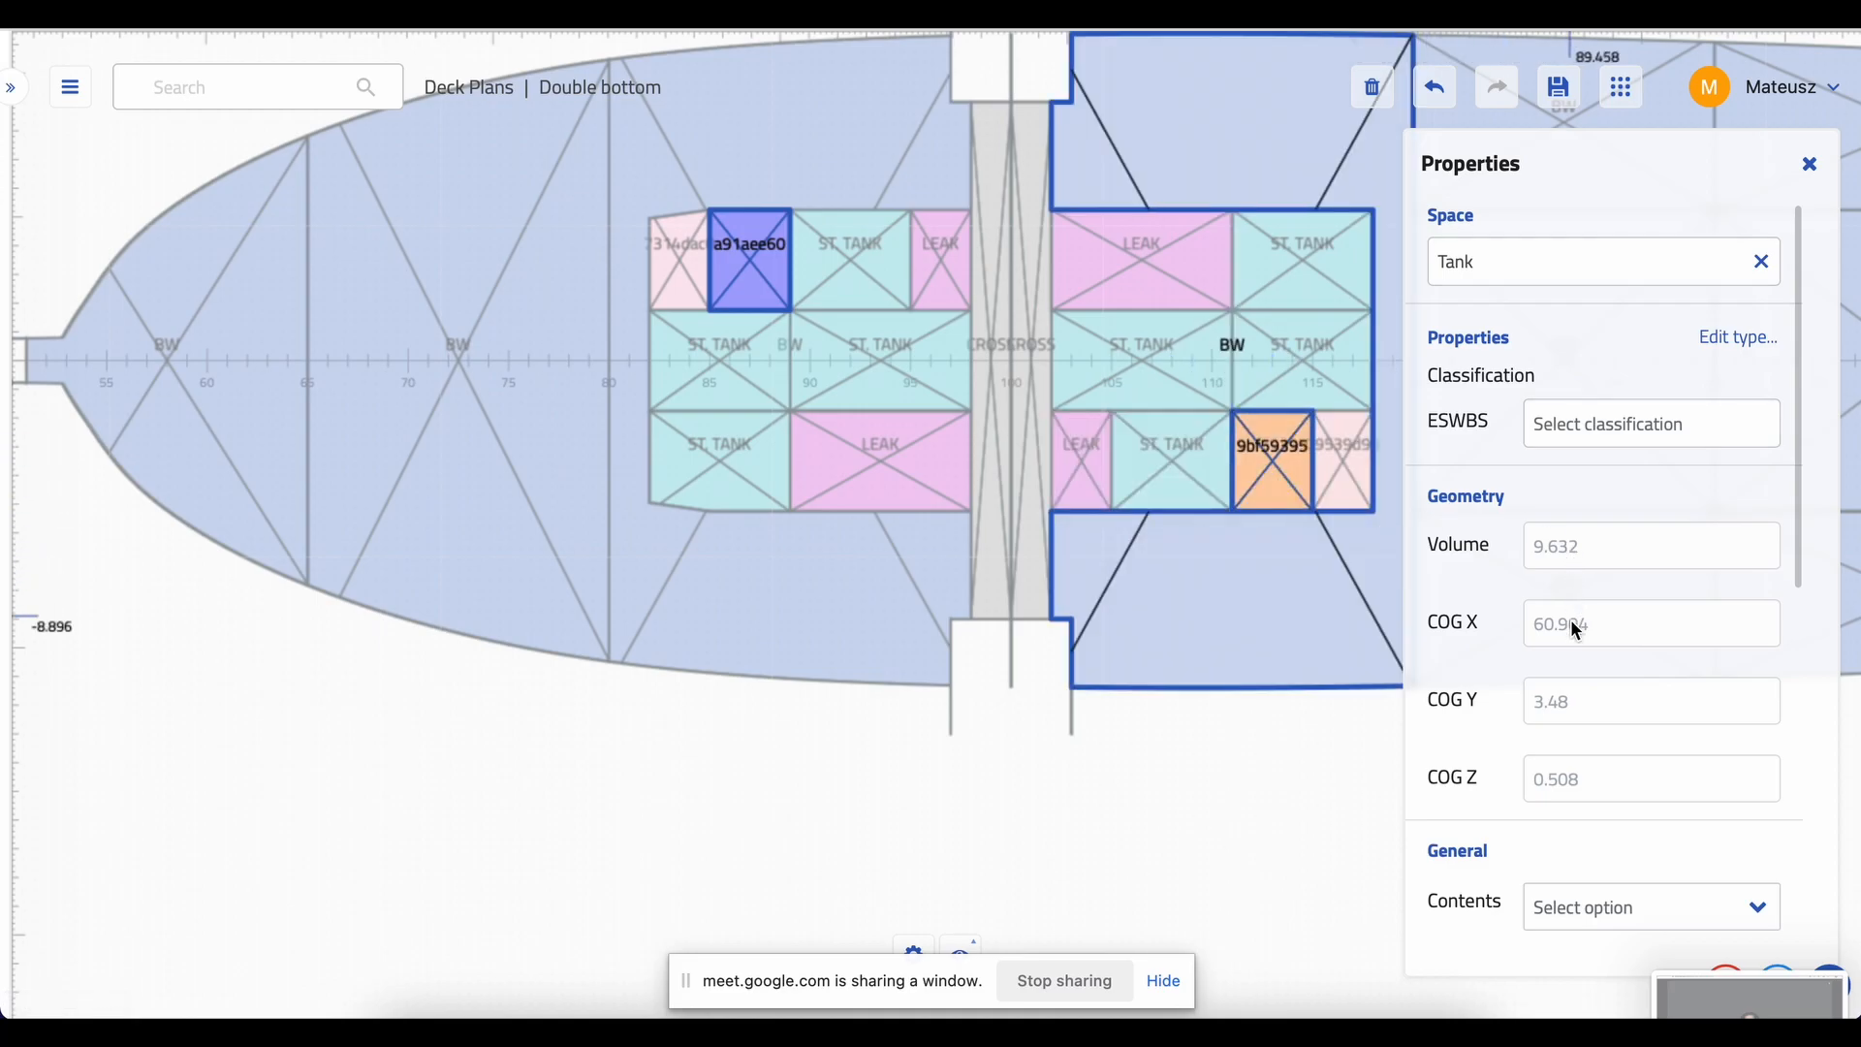
scroll(1571, 625, down, 3)
scroll(1755, 764, down, 1)
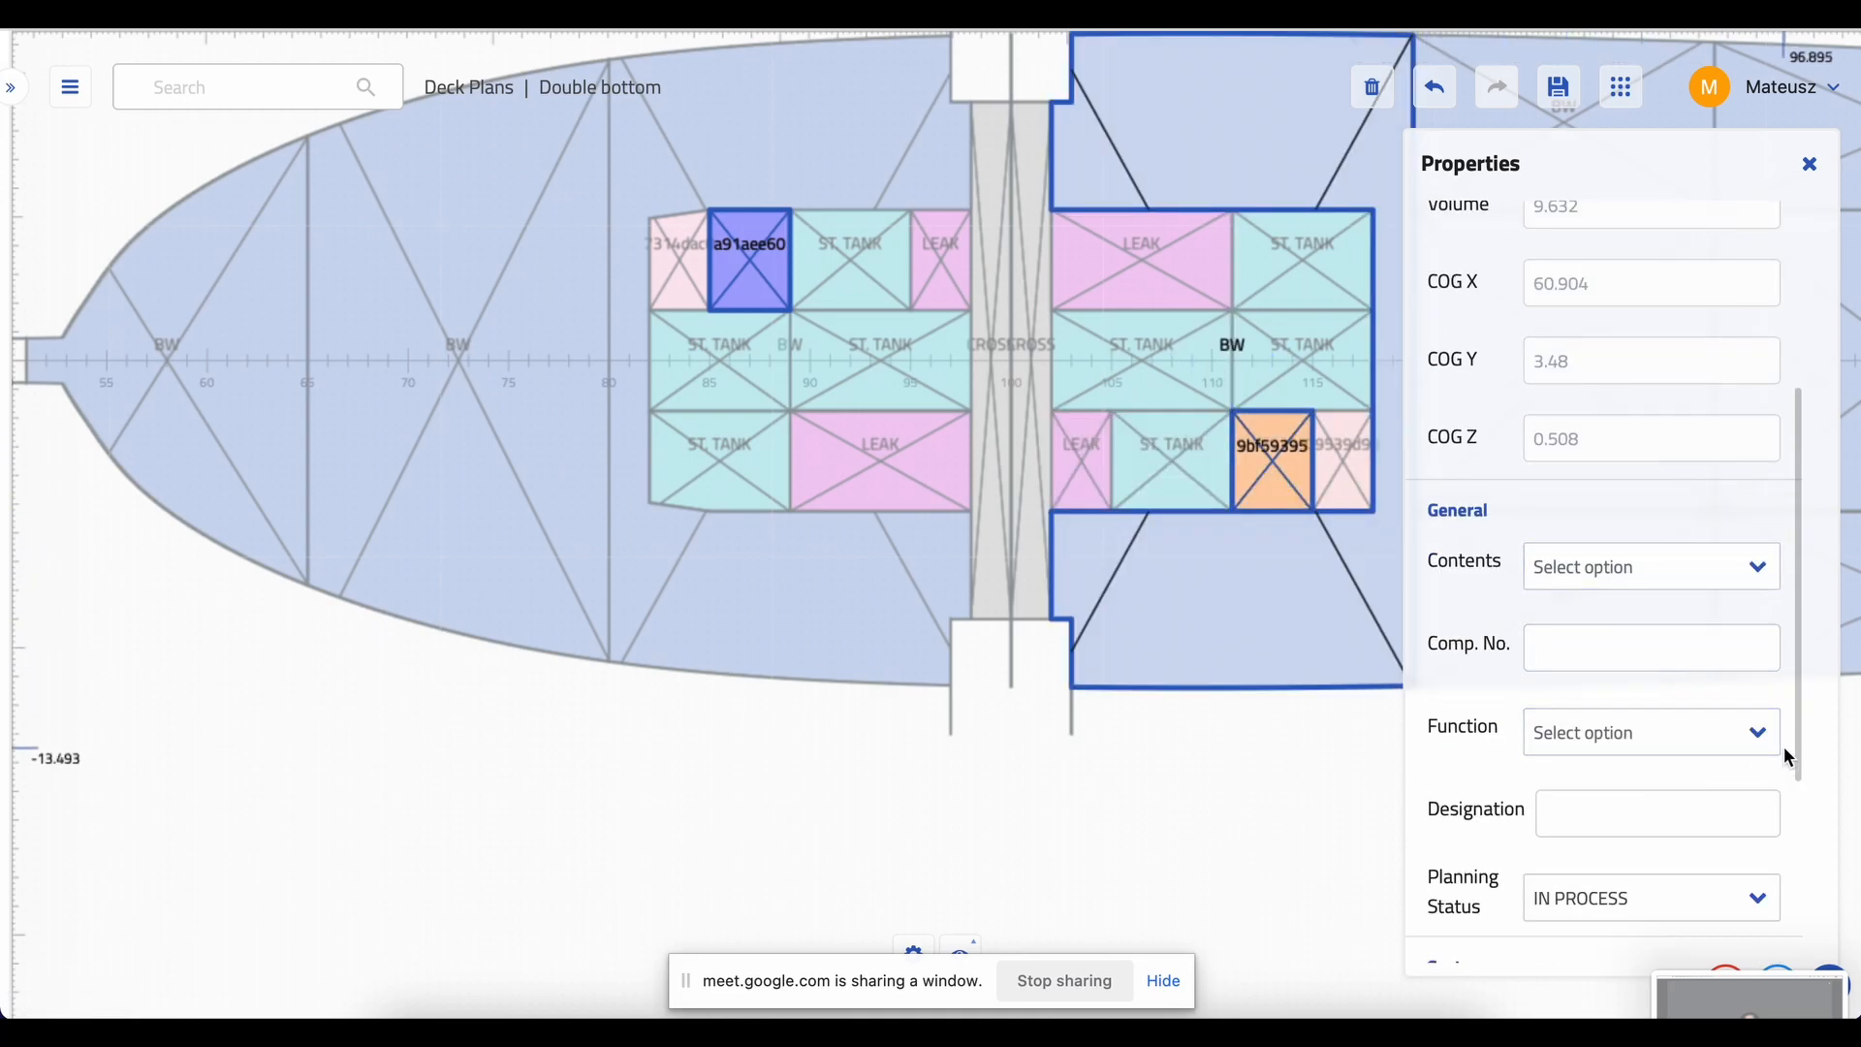
scroll(1788, 756, down, 1)
click(1691, 655)
scroll(1649, 775, down, 5)
click(1648, 901)
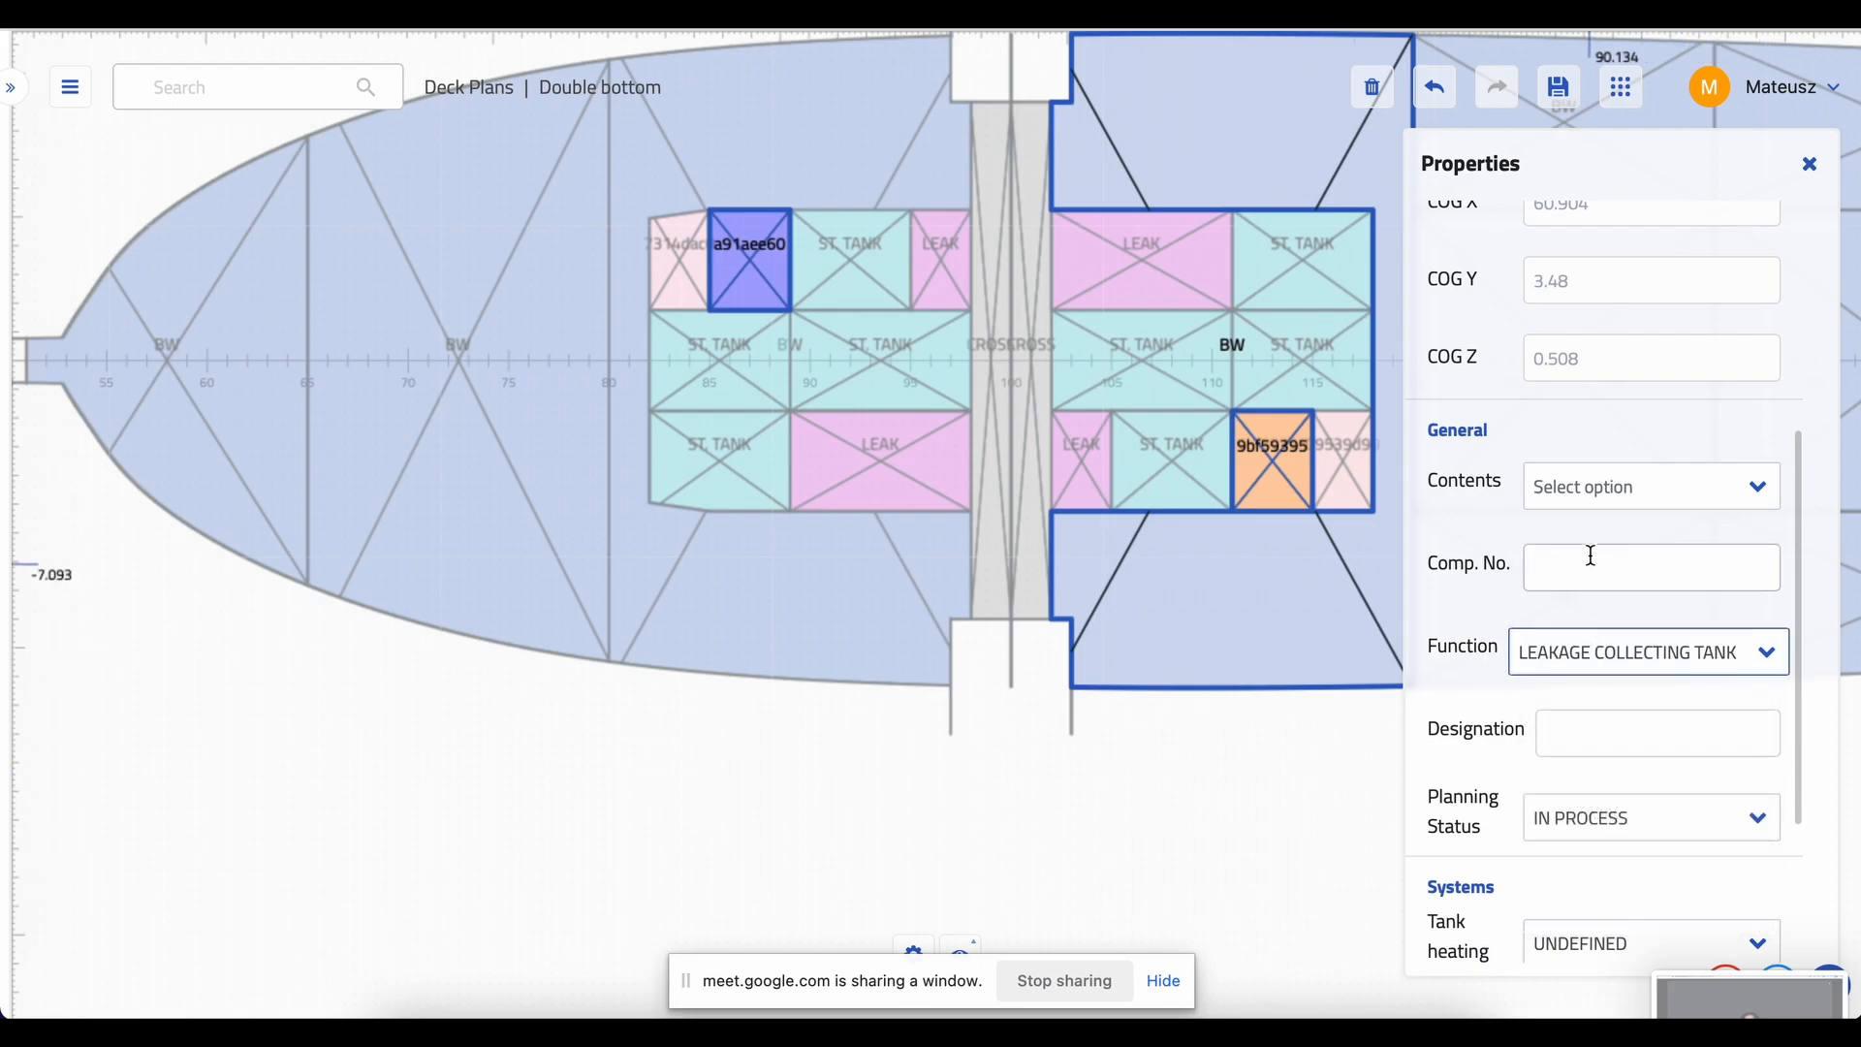
- Set the contents of the two selected leakage collecting tanks to Lubricating oil
click(1612, 496)
scroll(1654, 649, down, 1)
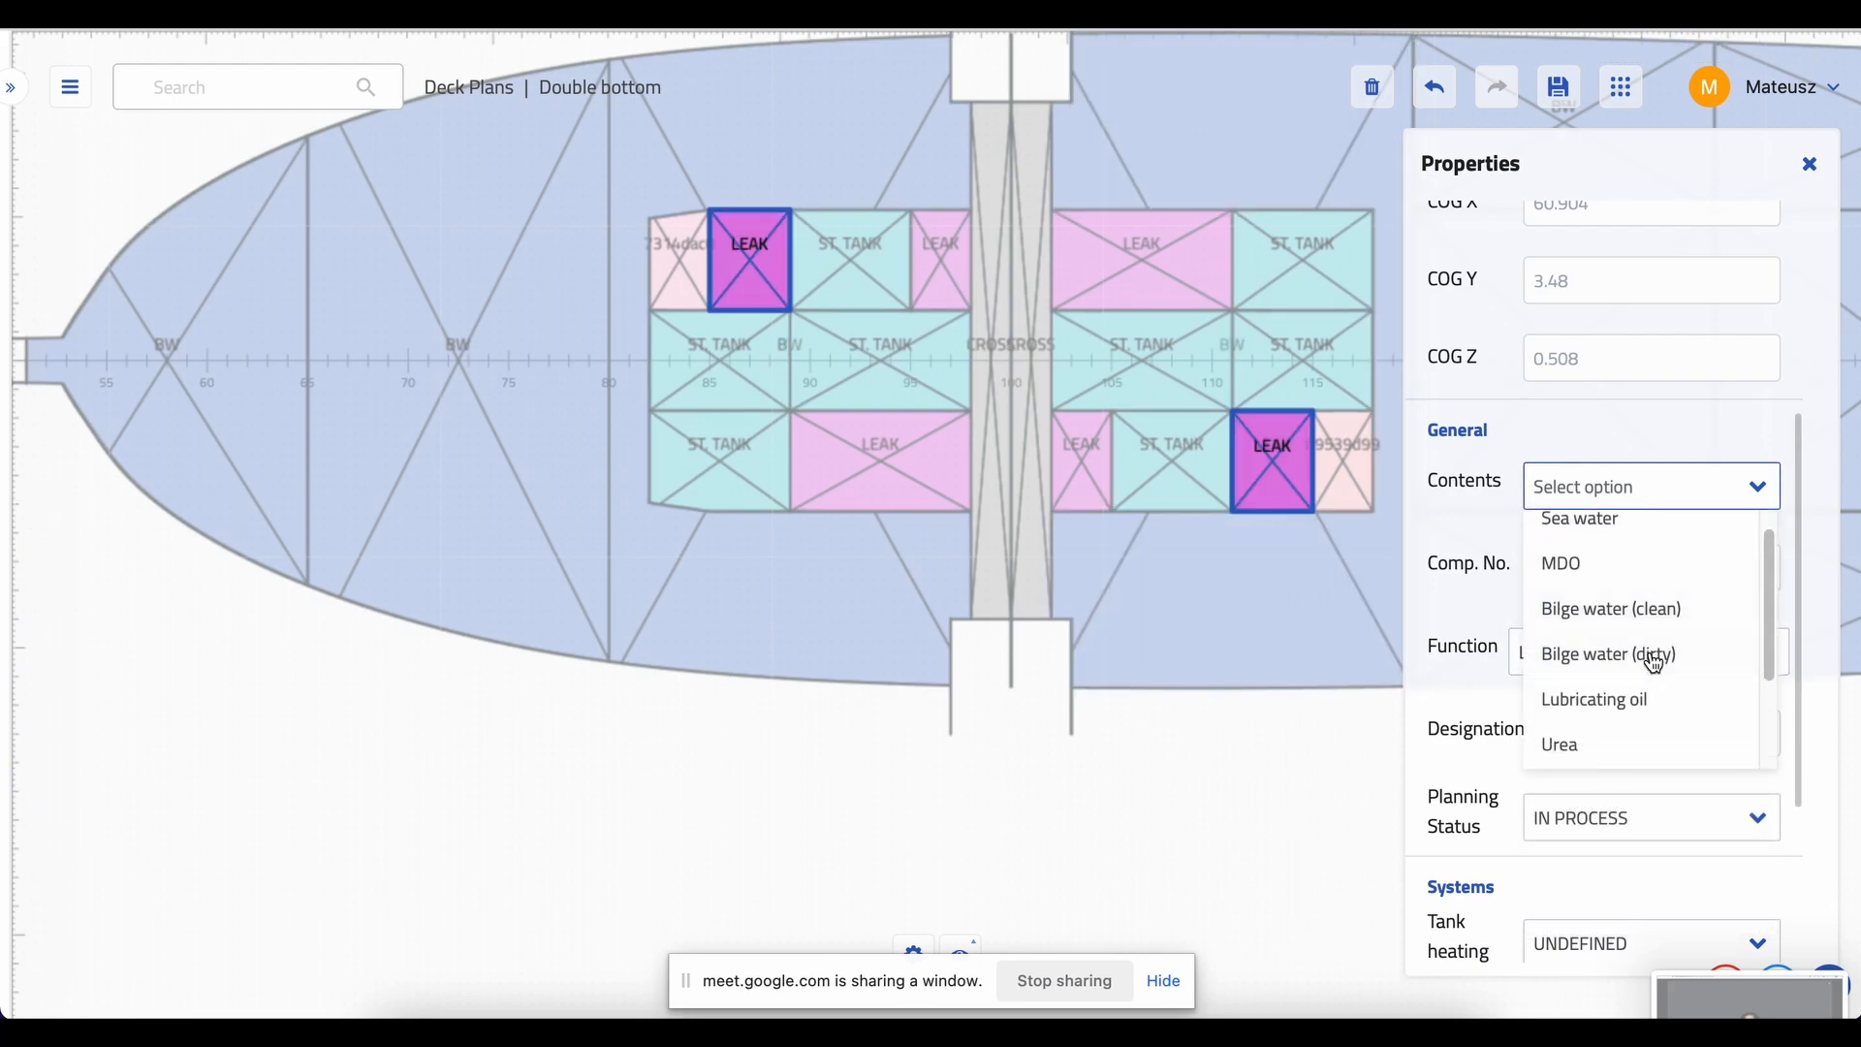
click(1651, 721)
- Set the two lubricating oil tanks' heating system to FALSE, choose their sounding system, and clear the selection
scroll(1547, 776, down, 1)
click(1570, 839)
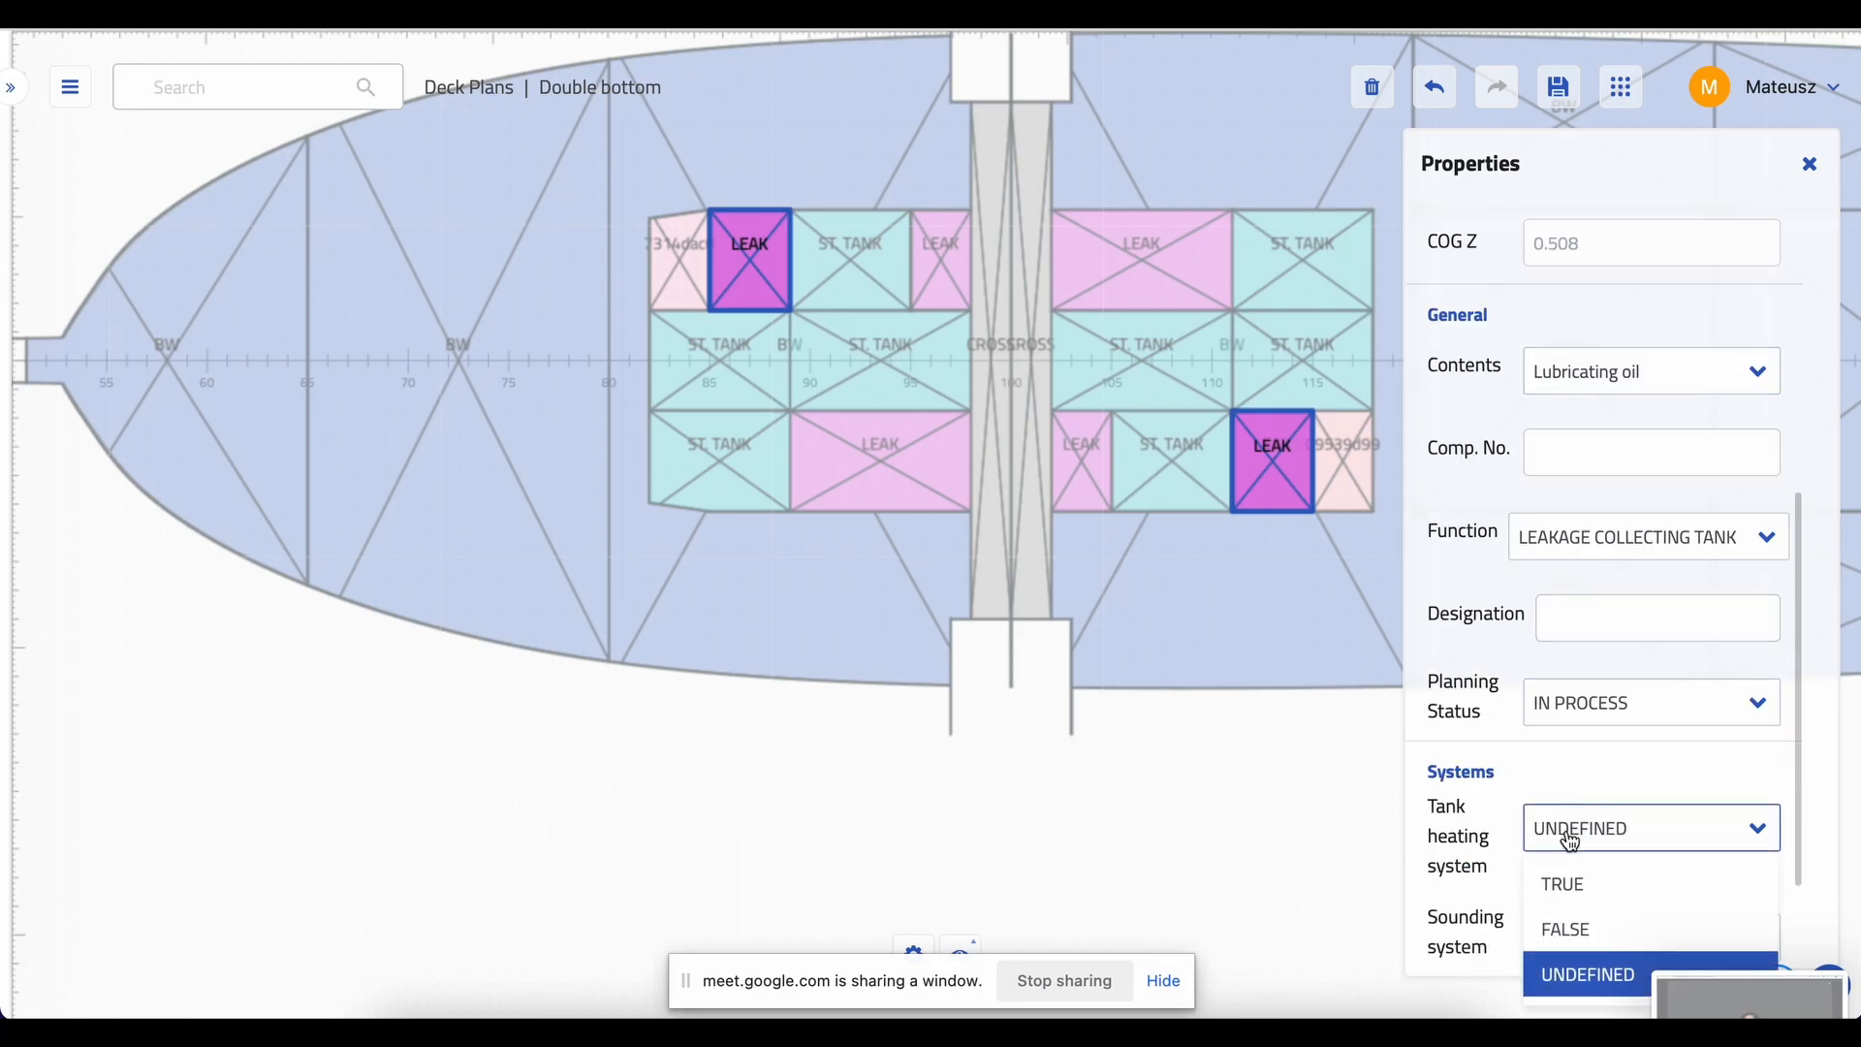
click(1586, 929)
click(1586, 942)
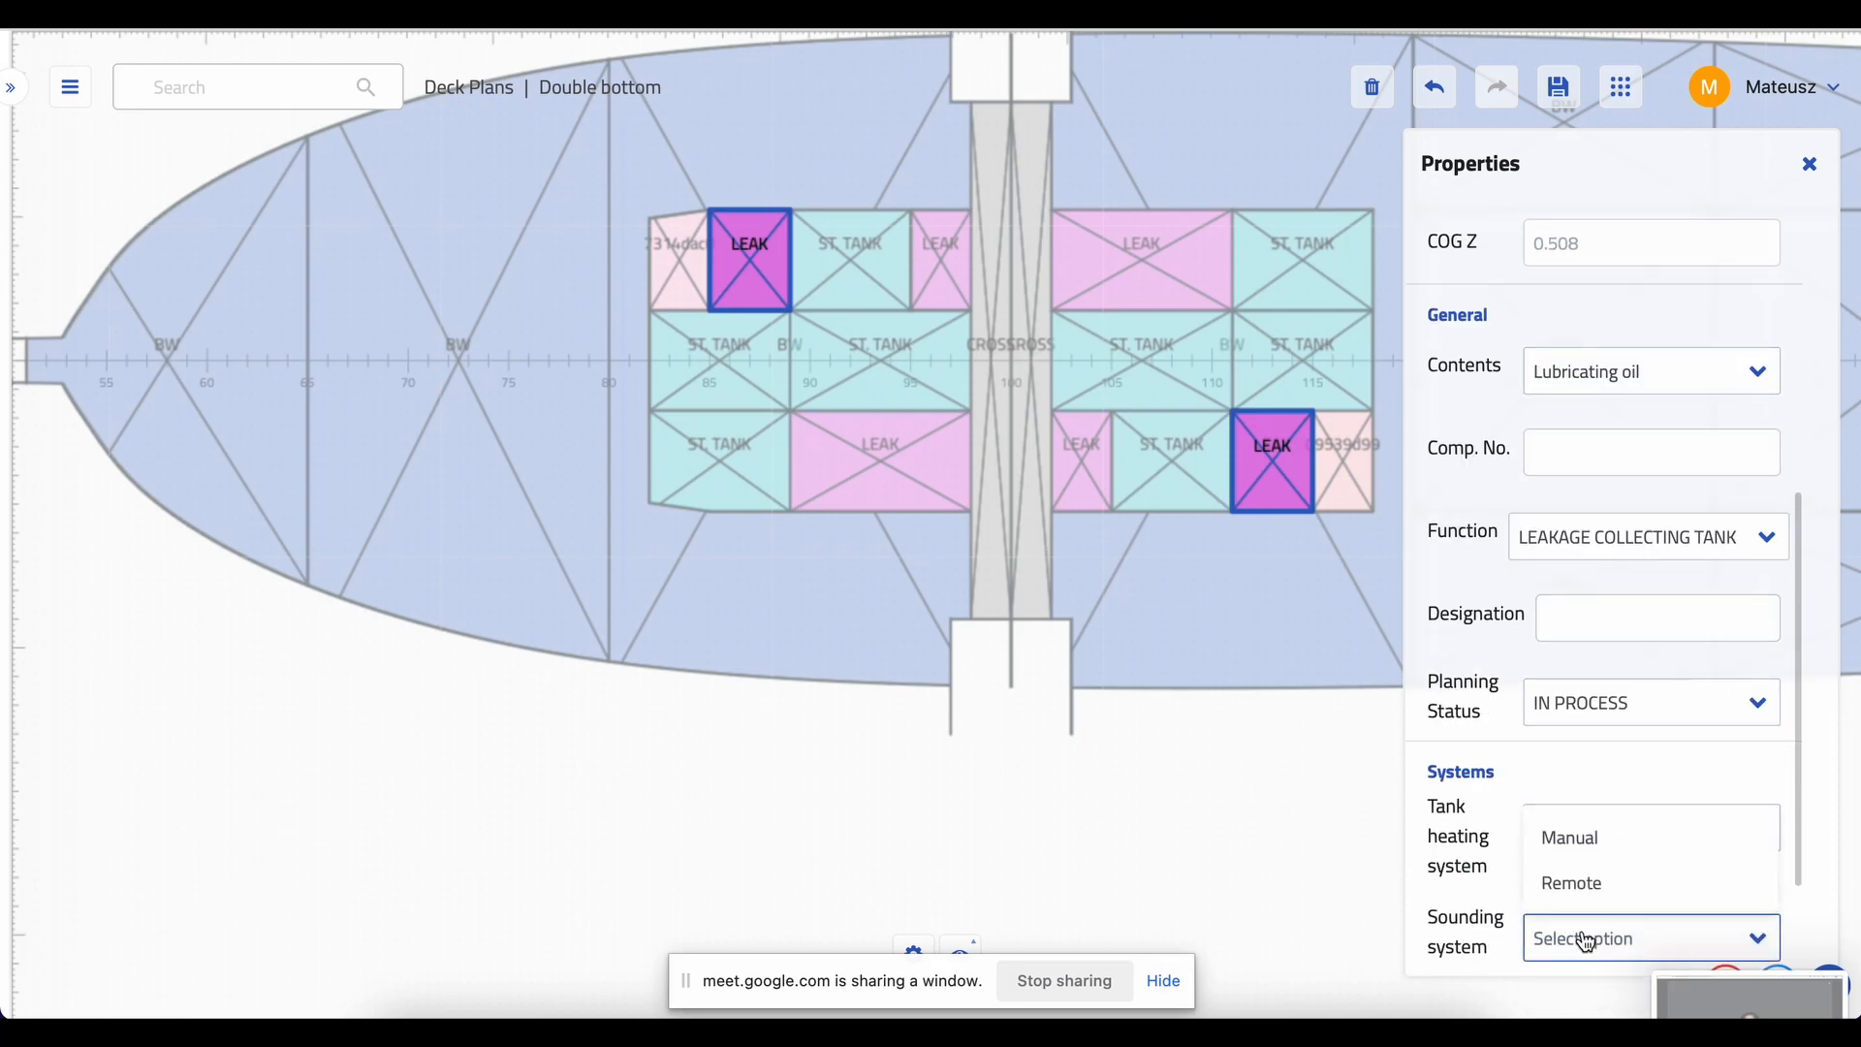
click(1296, 867)
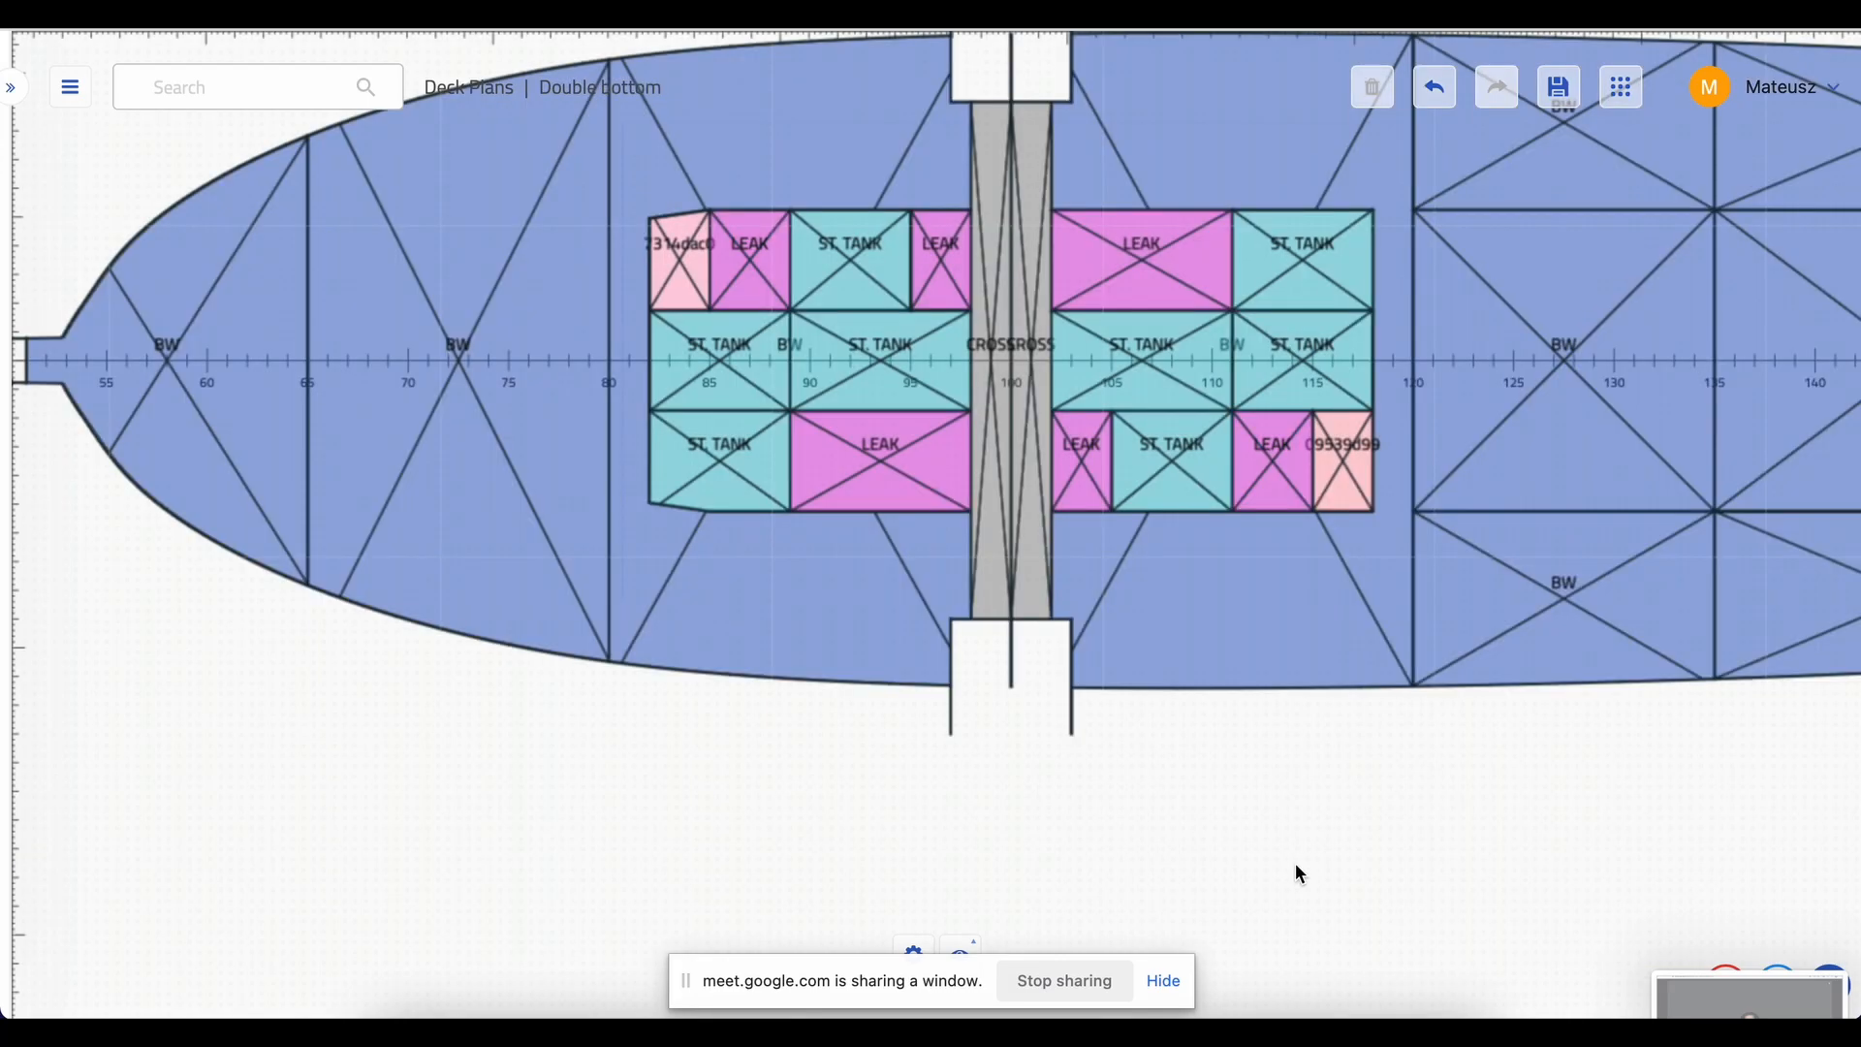
- Select the tanks 7314dac0 and 09539d99 together and set their function to LEAKAGE COLLECTING TANK
click(680, 262)
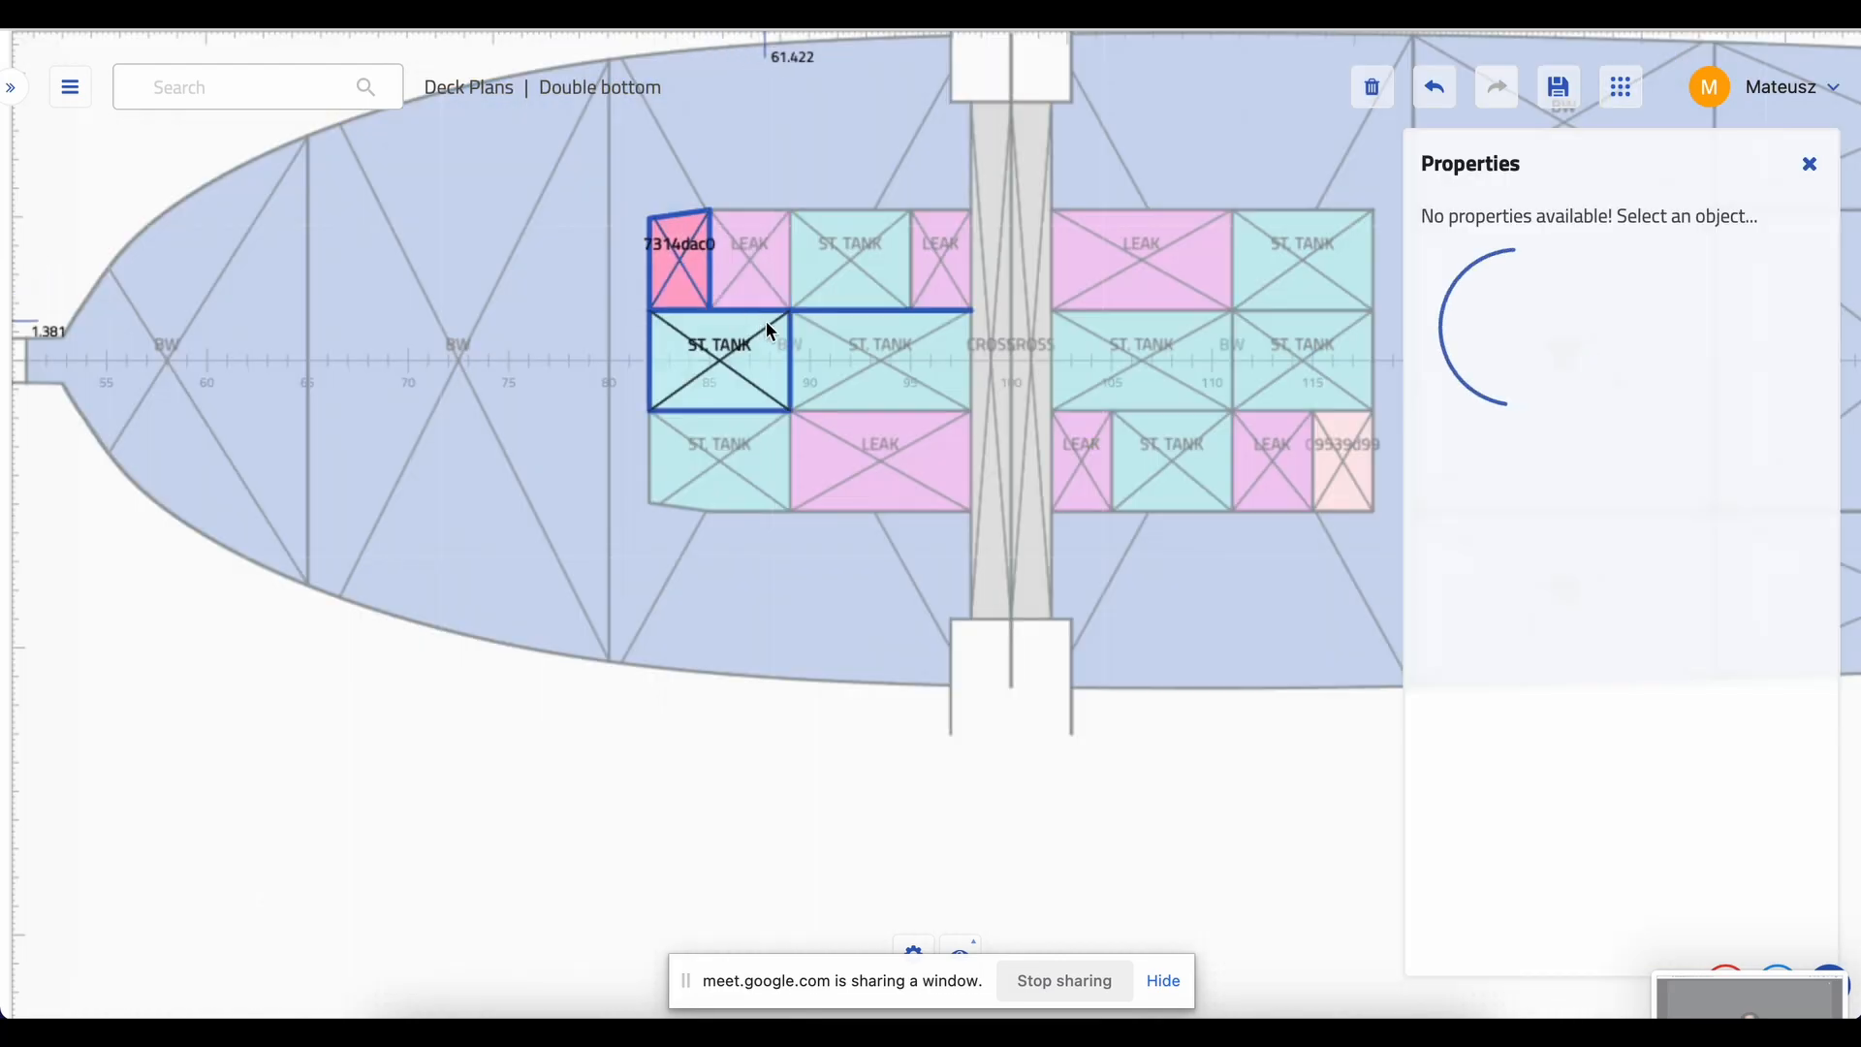
shift+click(1354, 457)
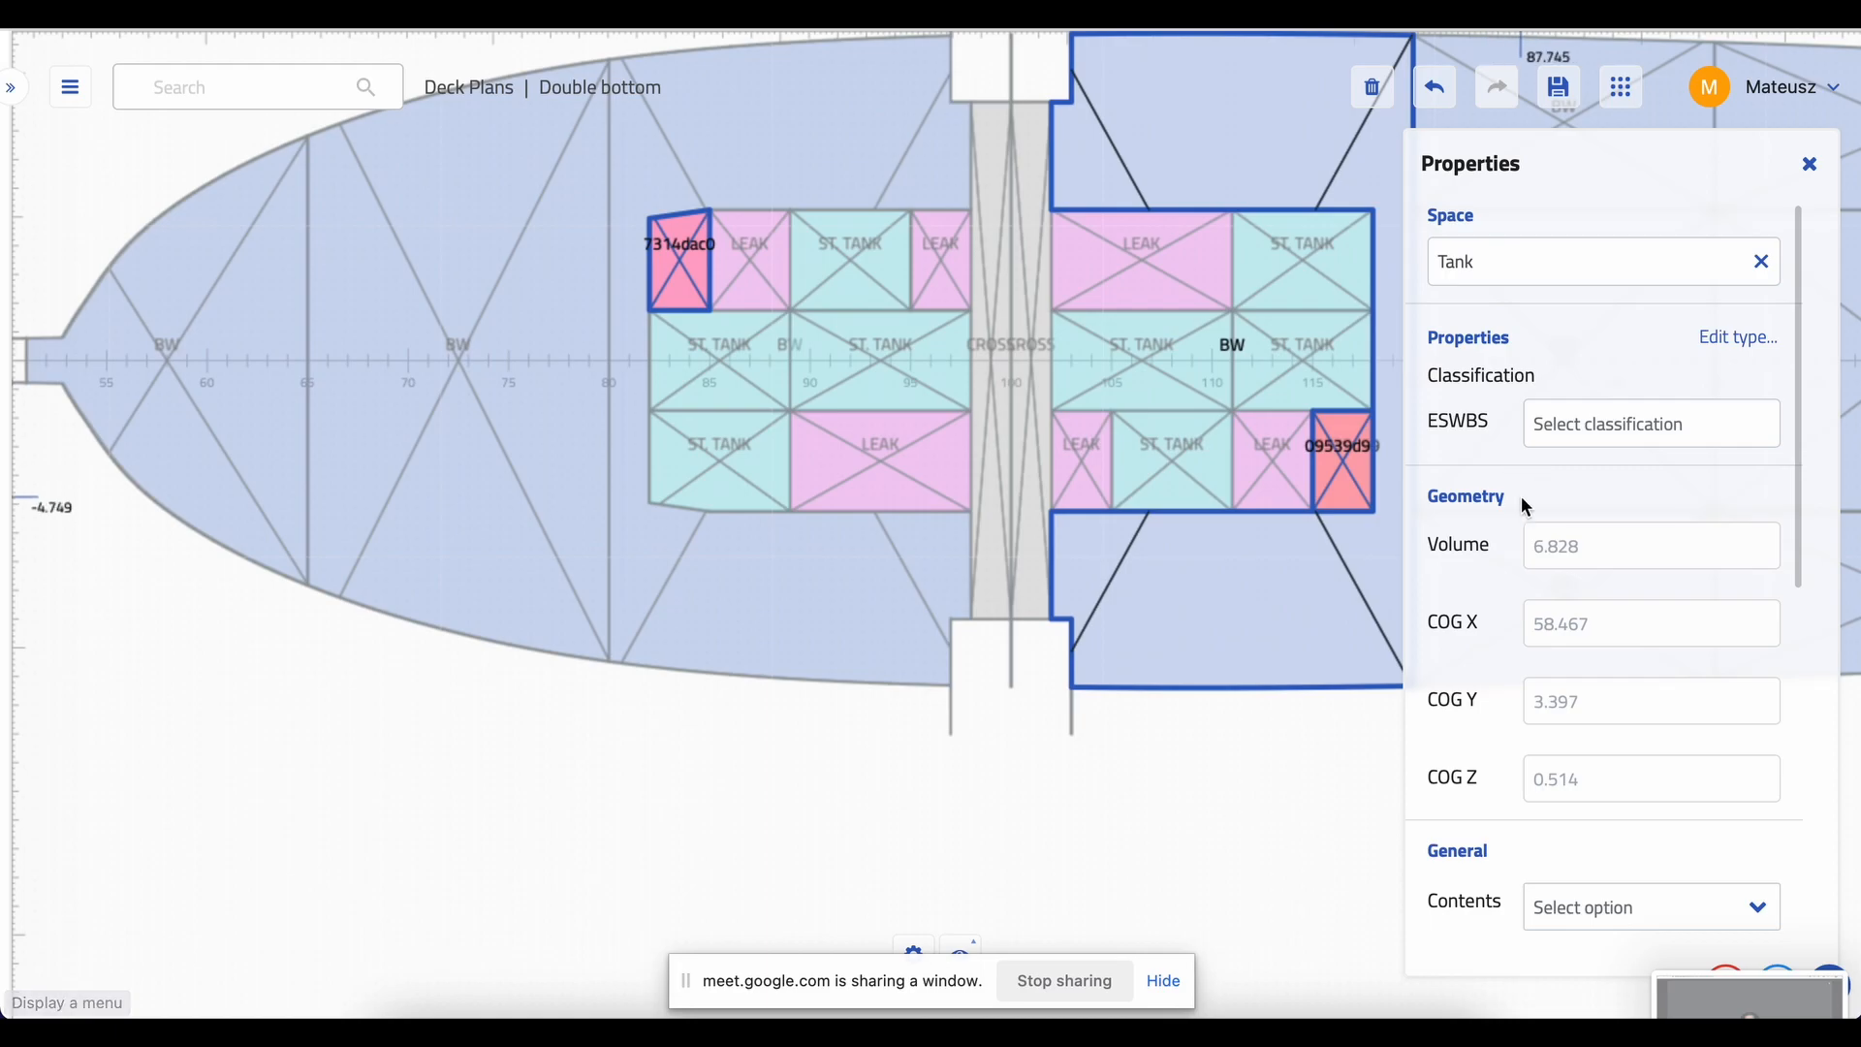
scroll(1563, 552, down, 4)
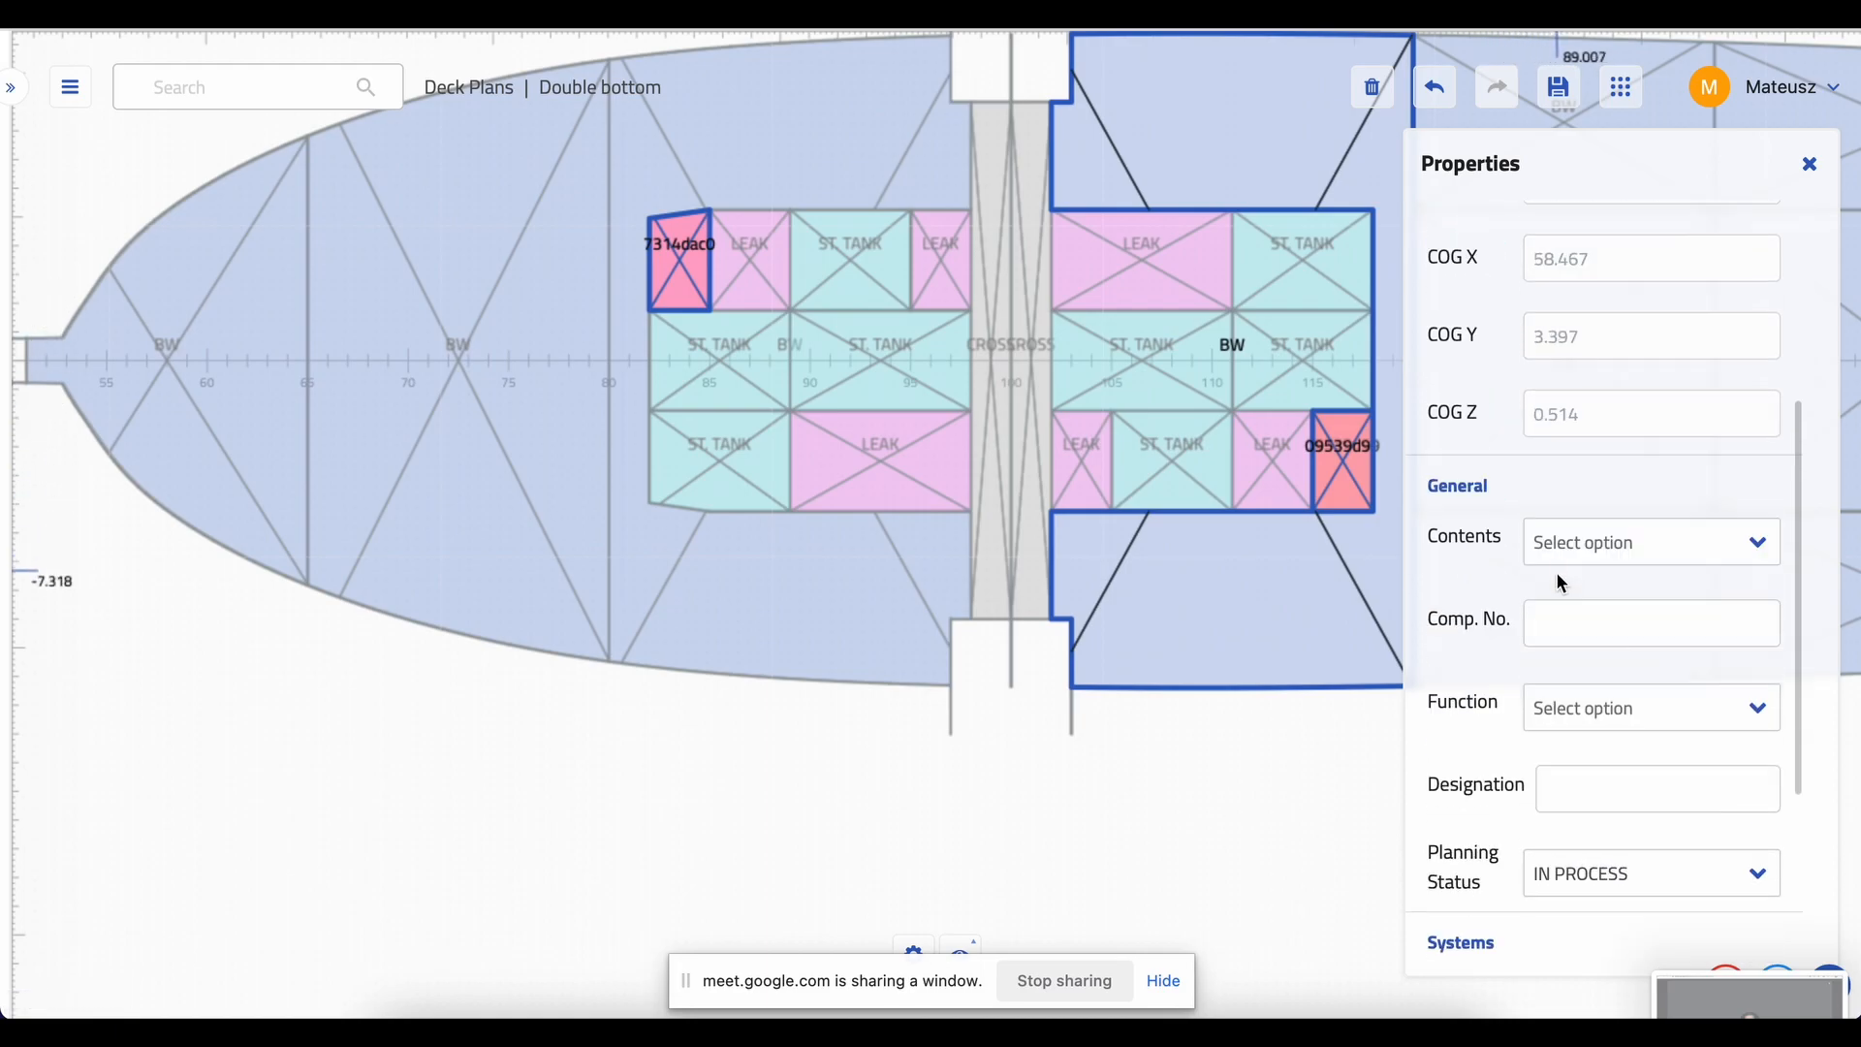
click(1591, 706)
scroll(1609, 819, down, 3)
scroll(1605, 821, down, 2)
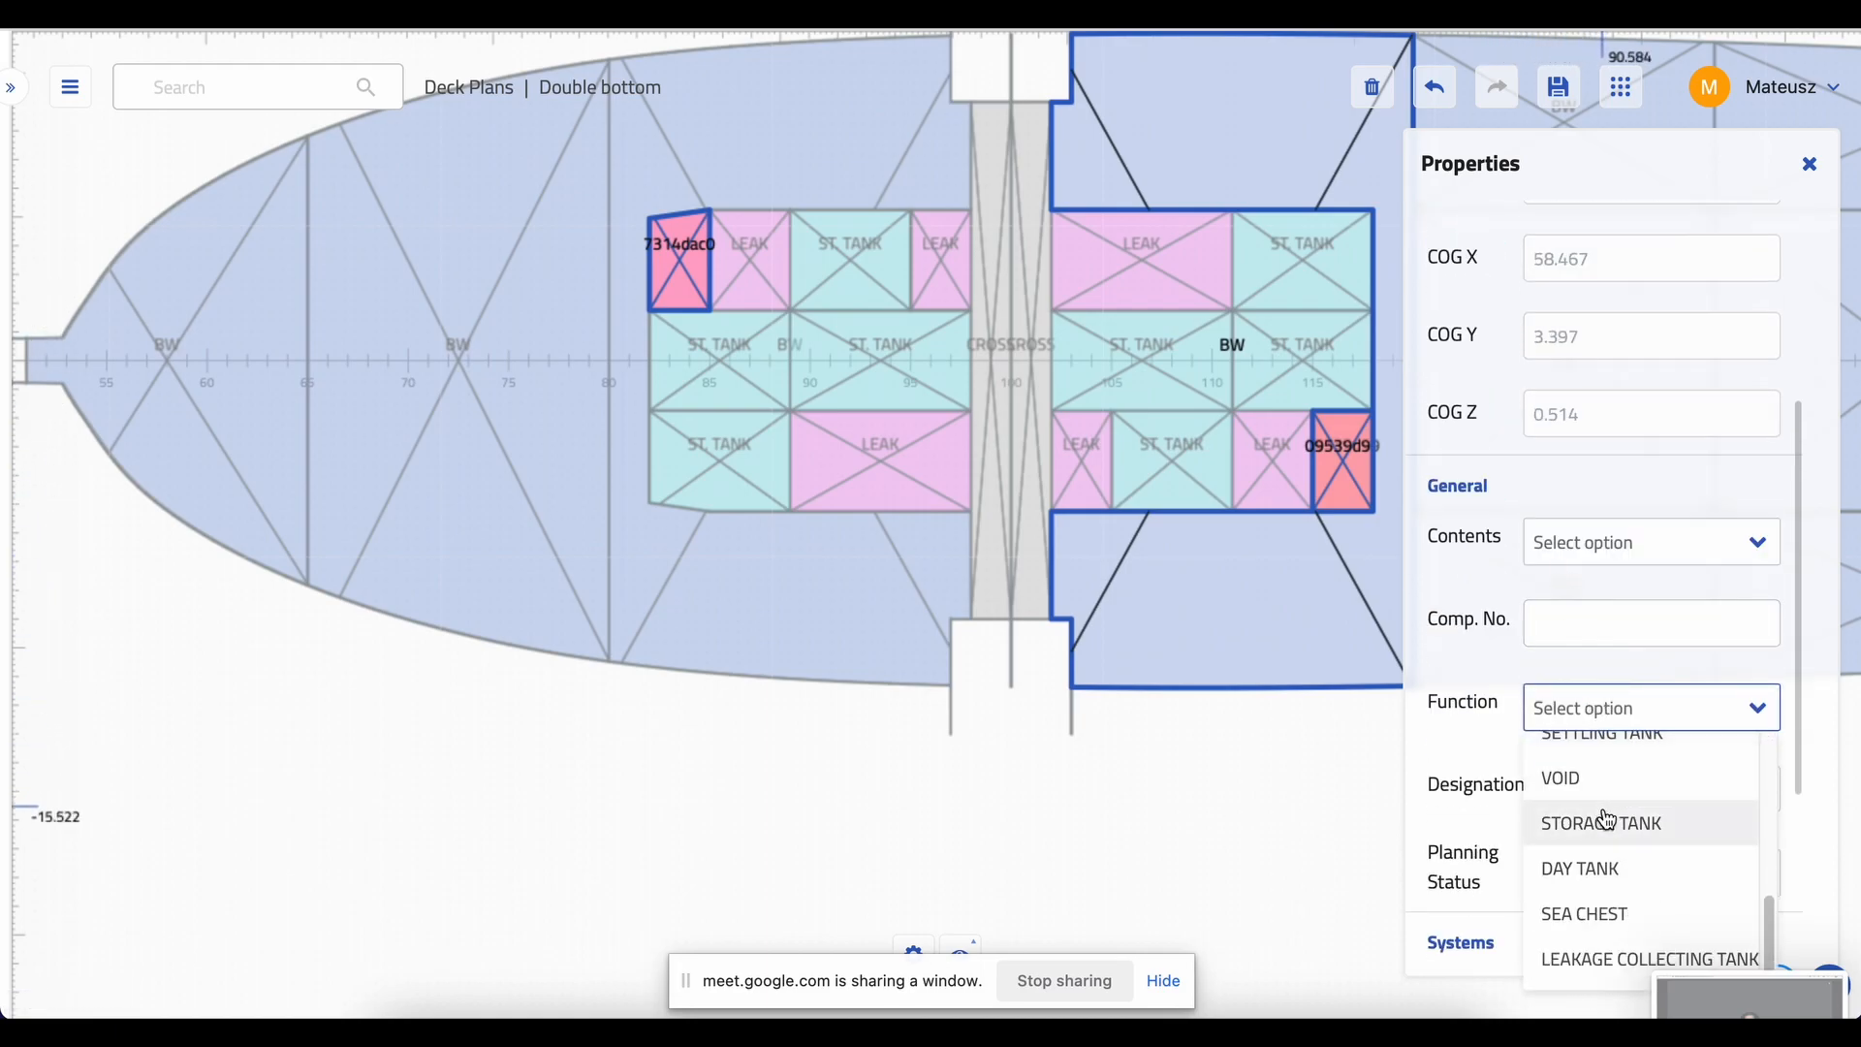
click(1641, 960)
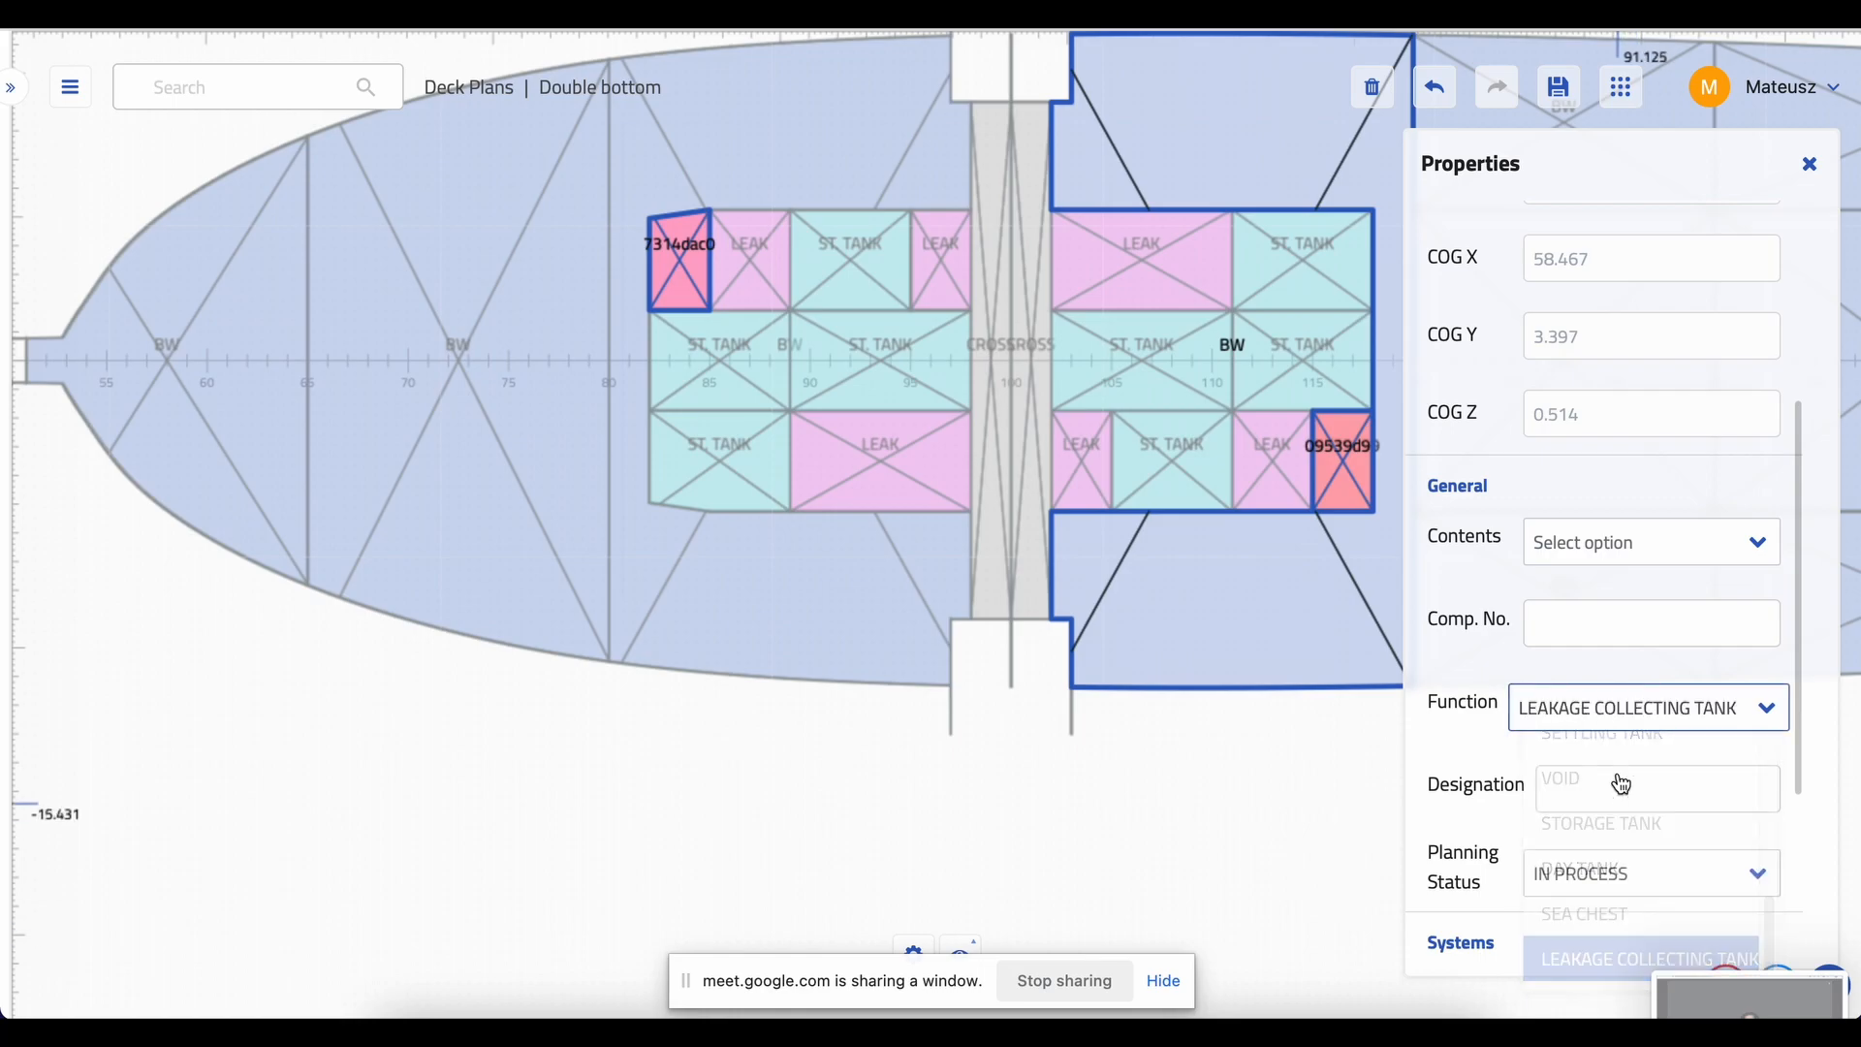
- Set the contents of the two selected outermost leakage collecting tanks to Wate oil
click(1648, 562)
scroll(1599, 708, down, 1)
scroll(1600, 711, down, 1)
click(1590, 770)
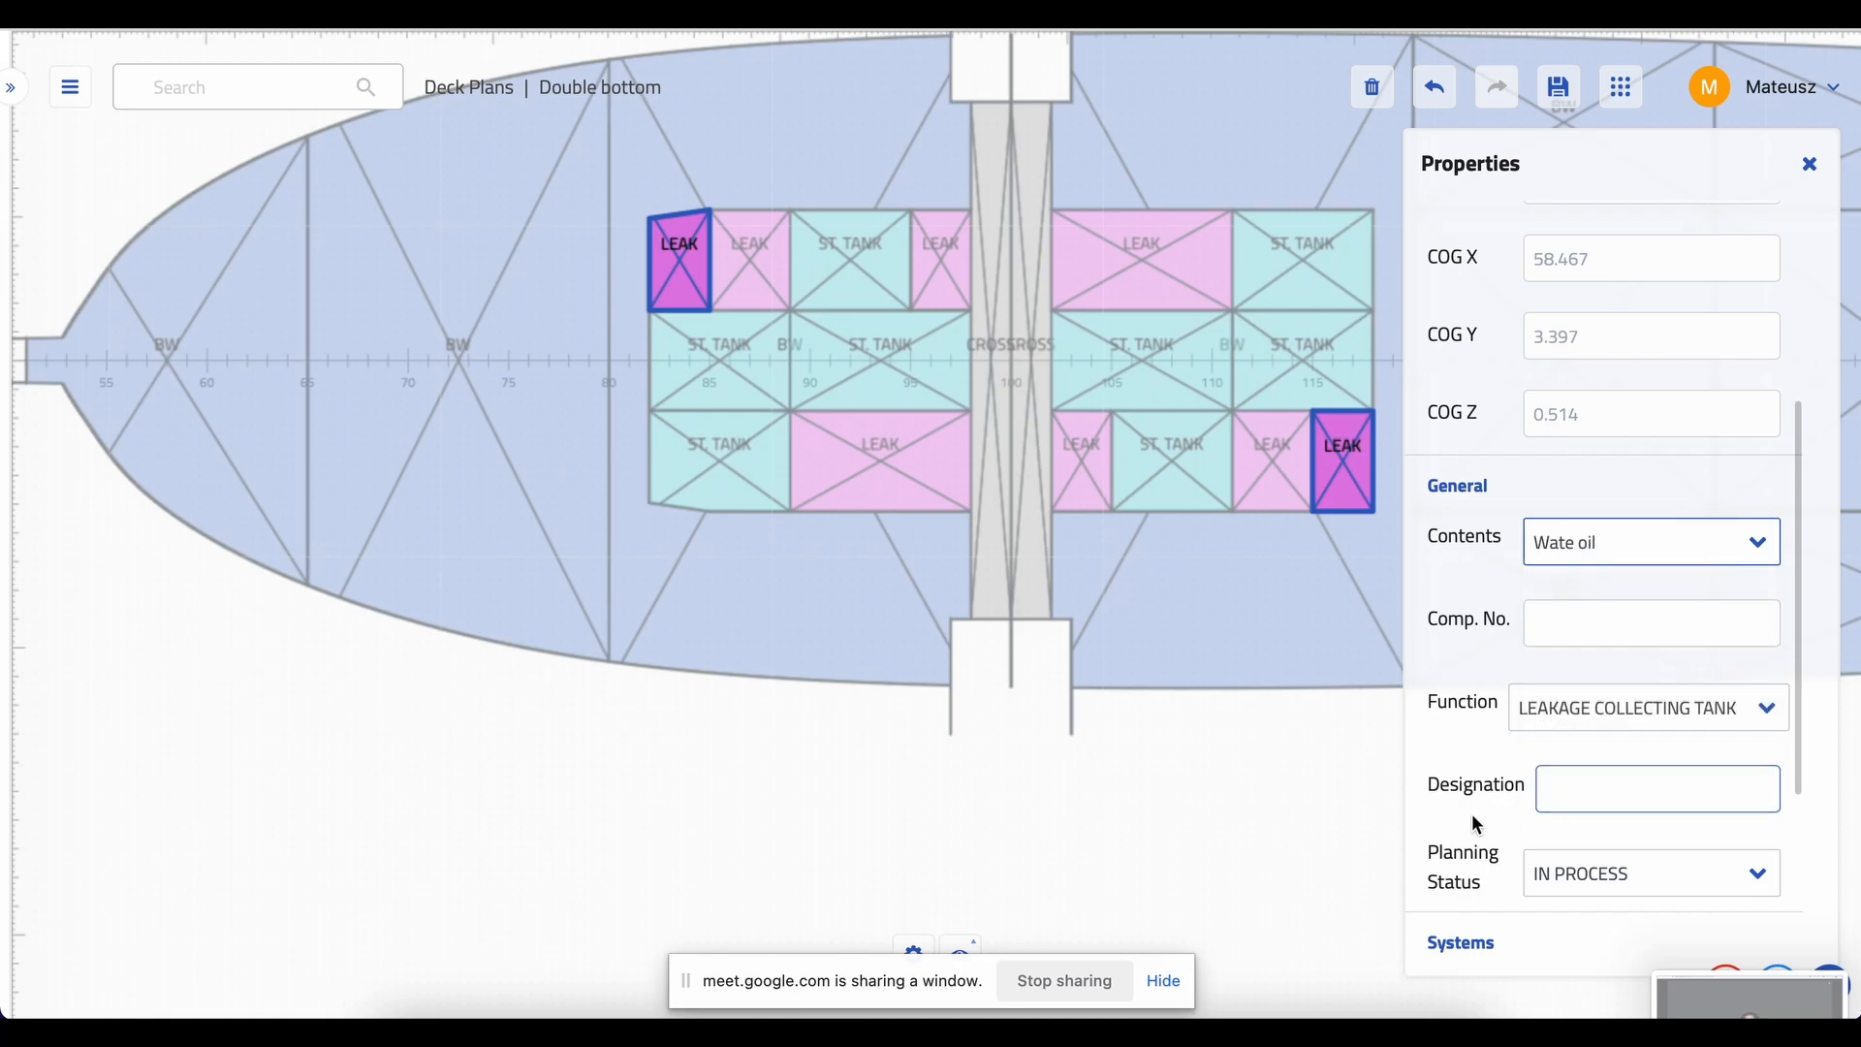
- Set the two Wate oil tanks' heating system to FALSE and their sounding system to Remote, and clear the selection
scroll(1474, 812, down, 3)
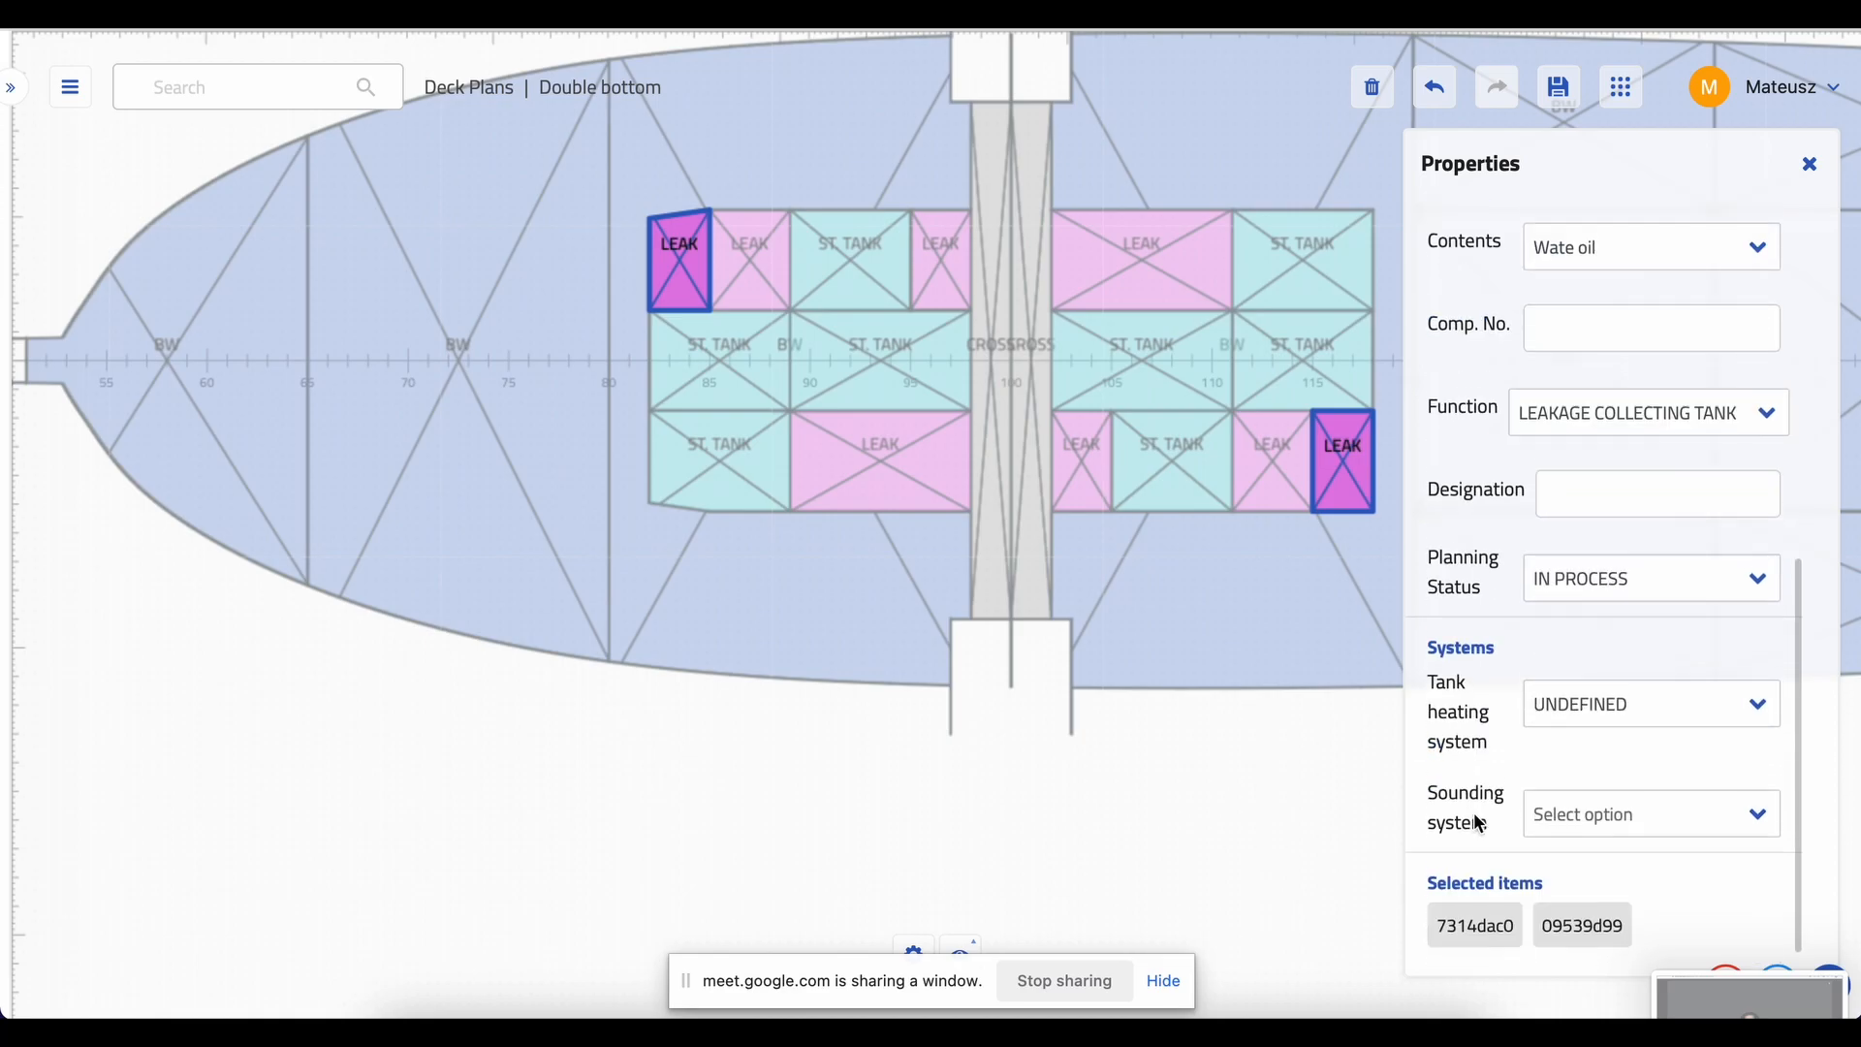
click(1592, 690)
click(1593, 802)
click(1591, 816)
click(1596, 916)
click(1299, 866)
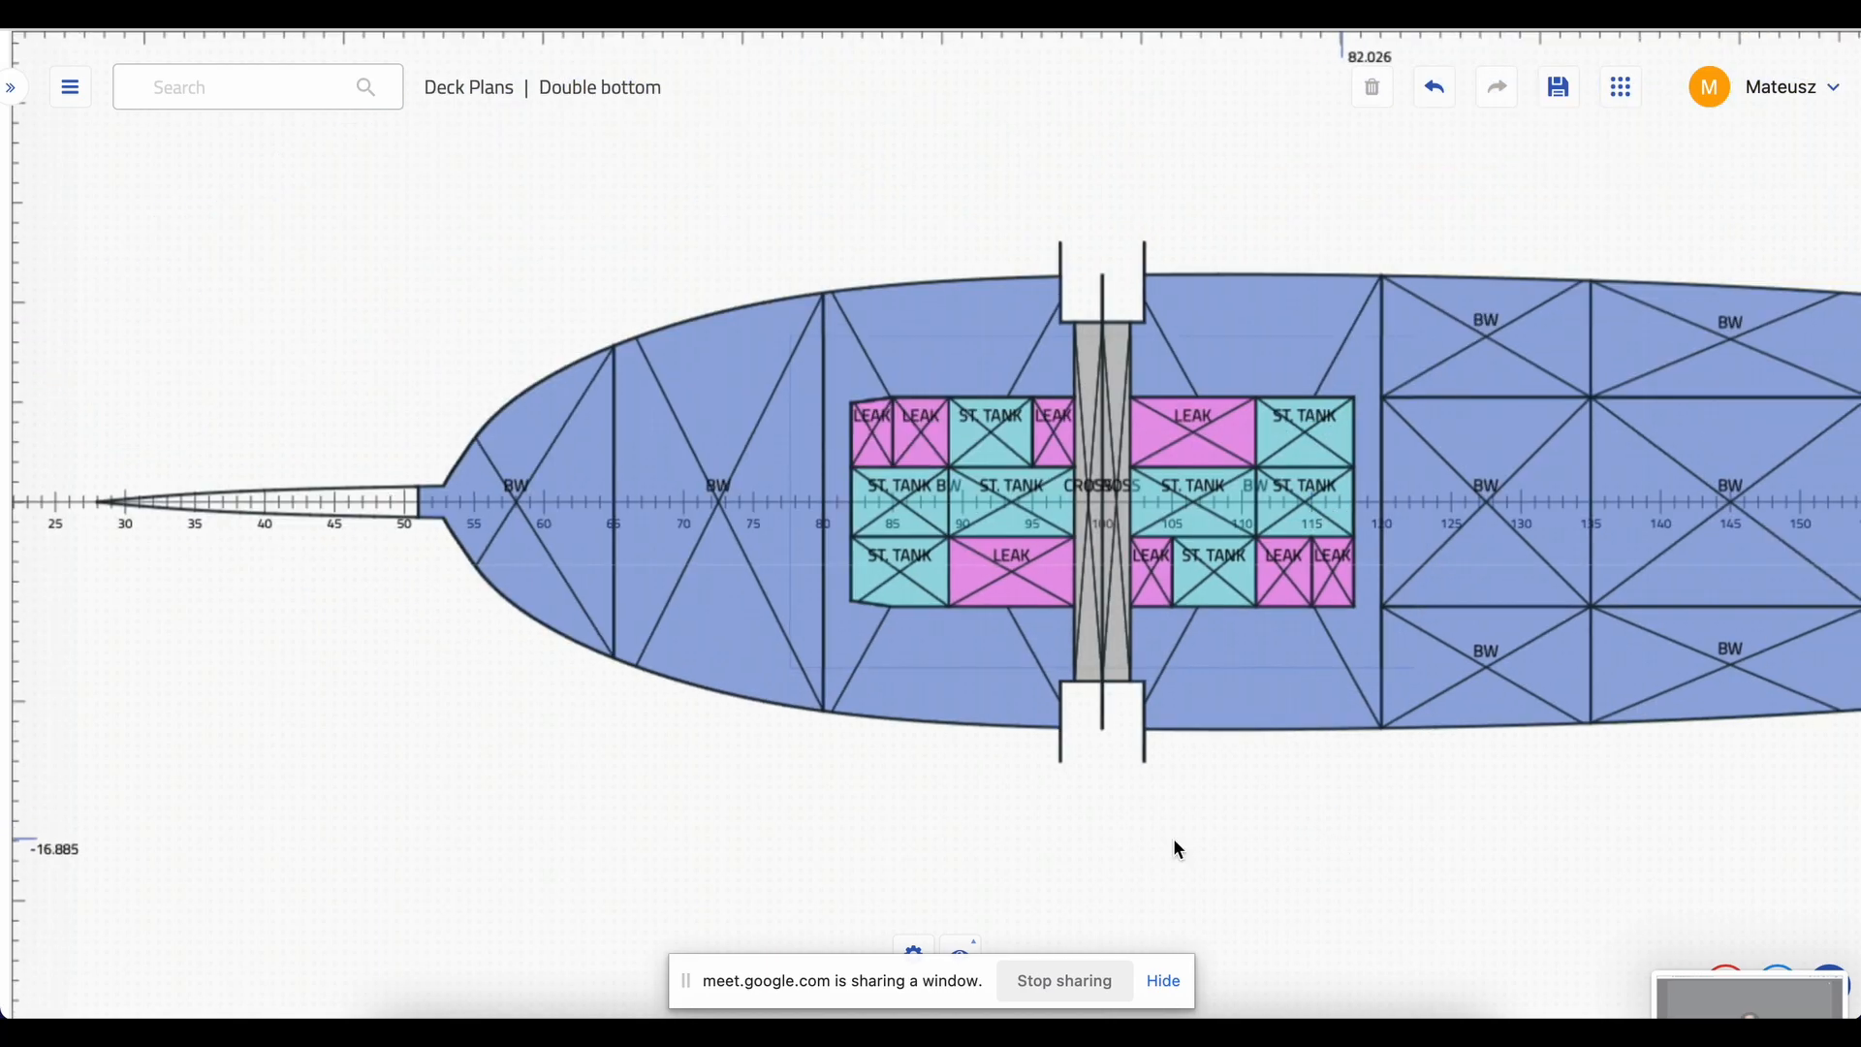
- Select the tanks 7bdddd9c and 1323be5b between frames 170 and 185 and set their contents to Sewage
drag(1338, 848, 612, 835)
drag(885, 856, 420, 814)
scroll(645, 809, up, 3)
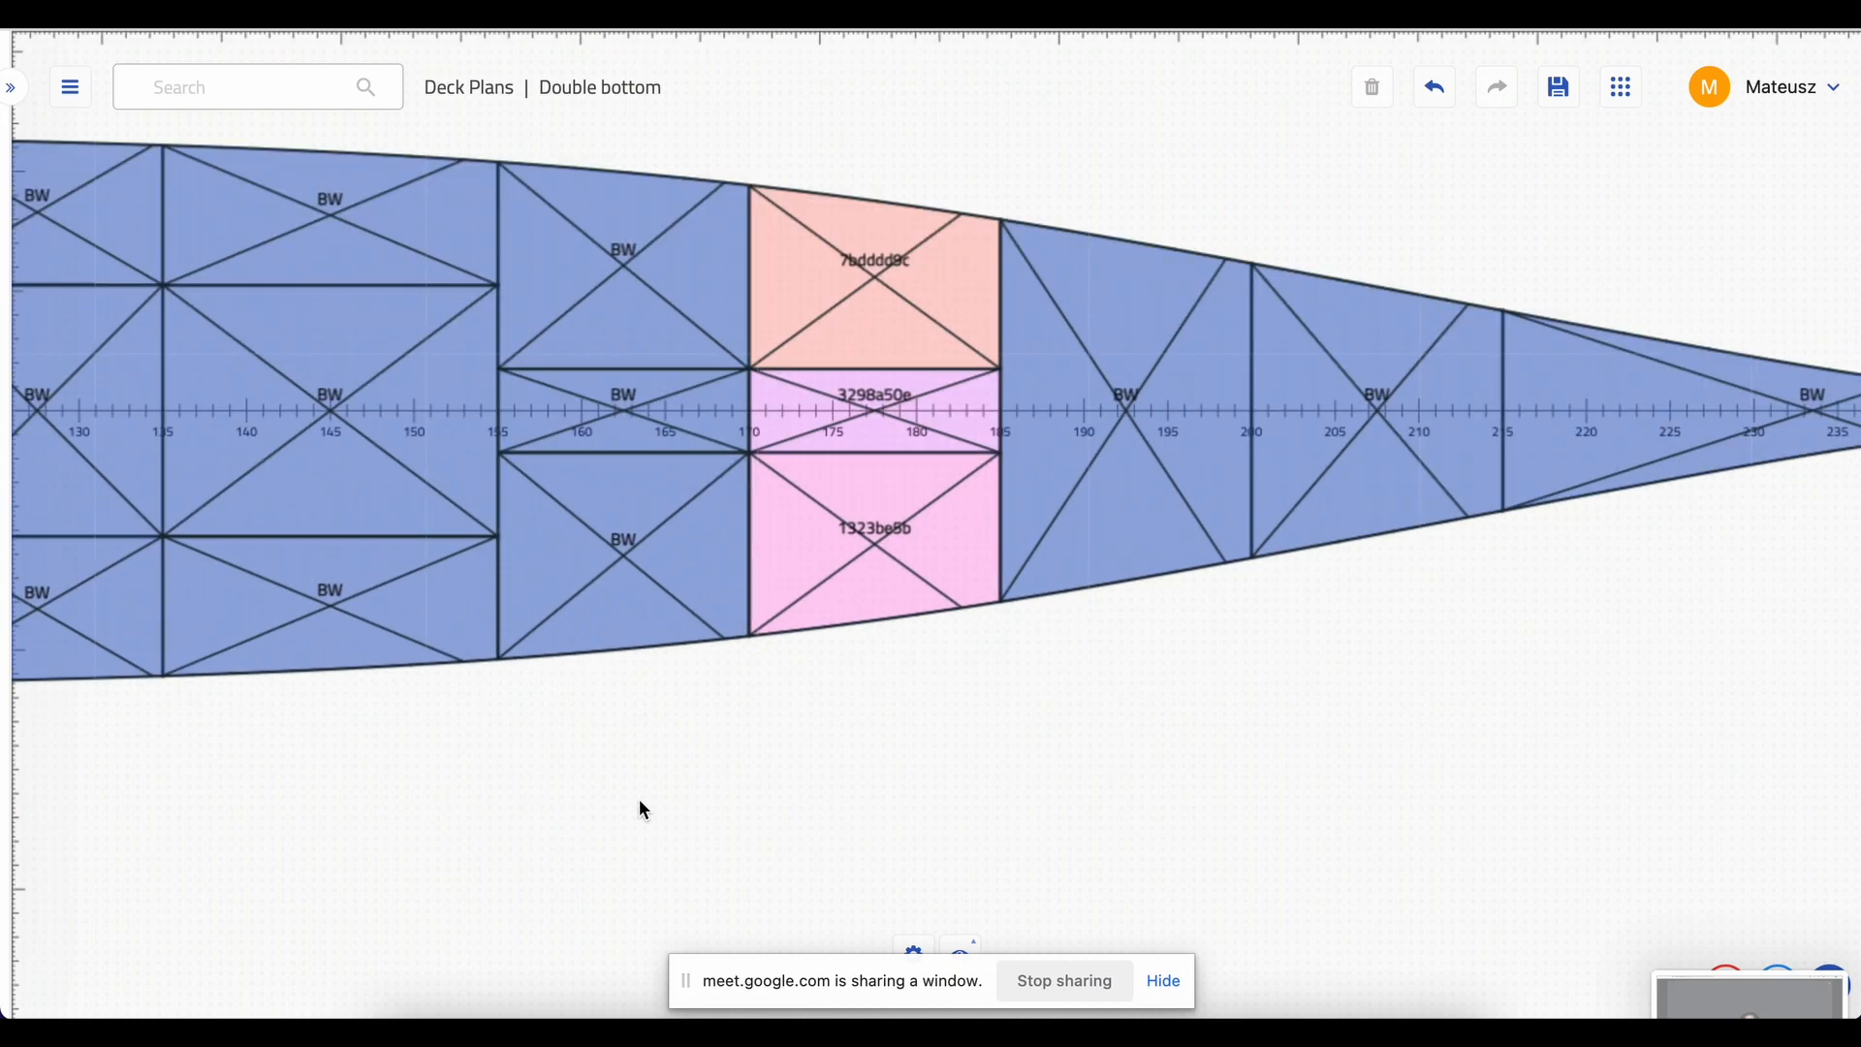
click(827, 223)
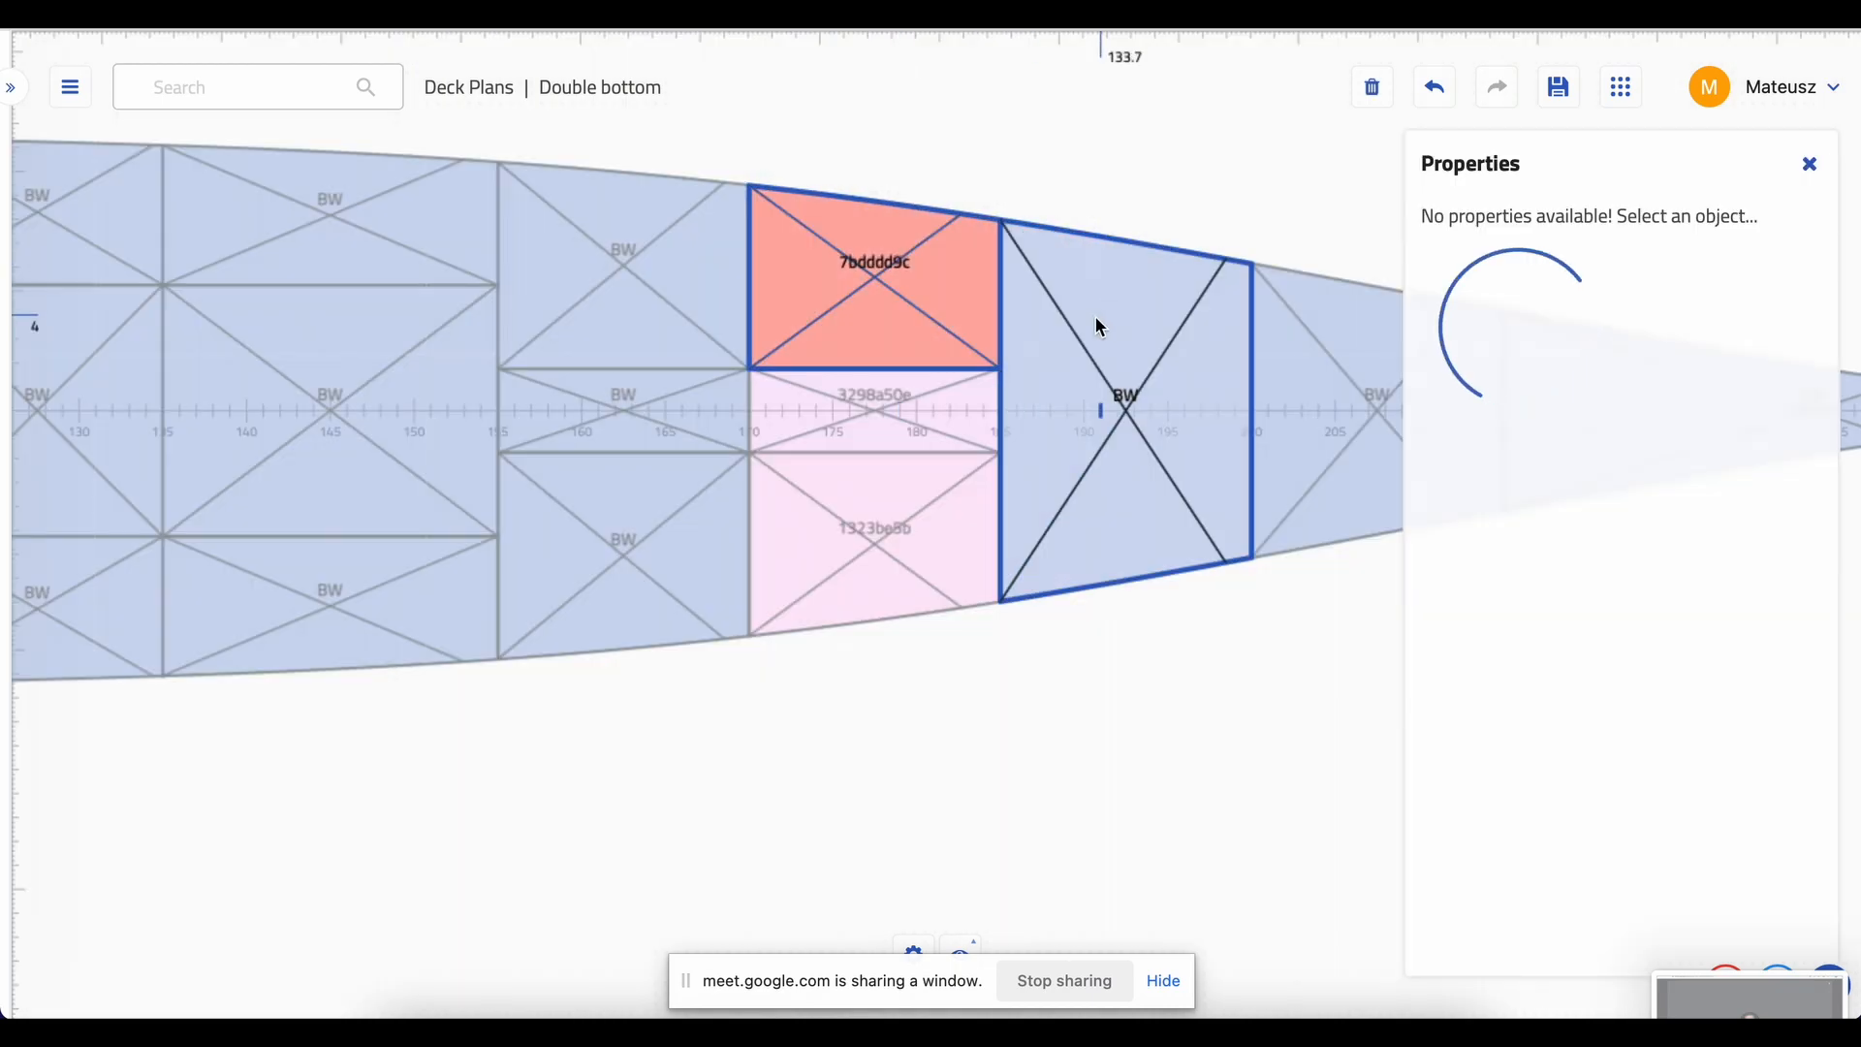
shift+click(851, 527)
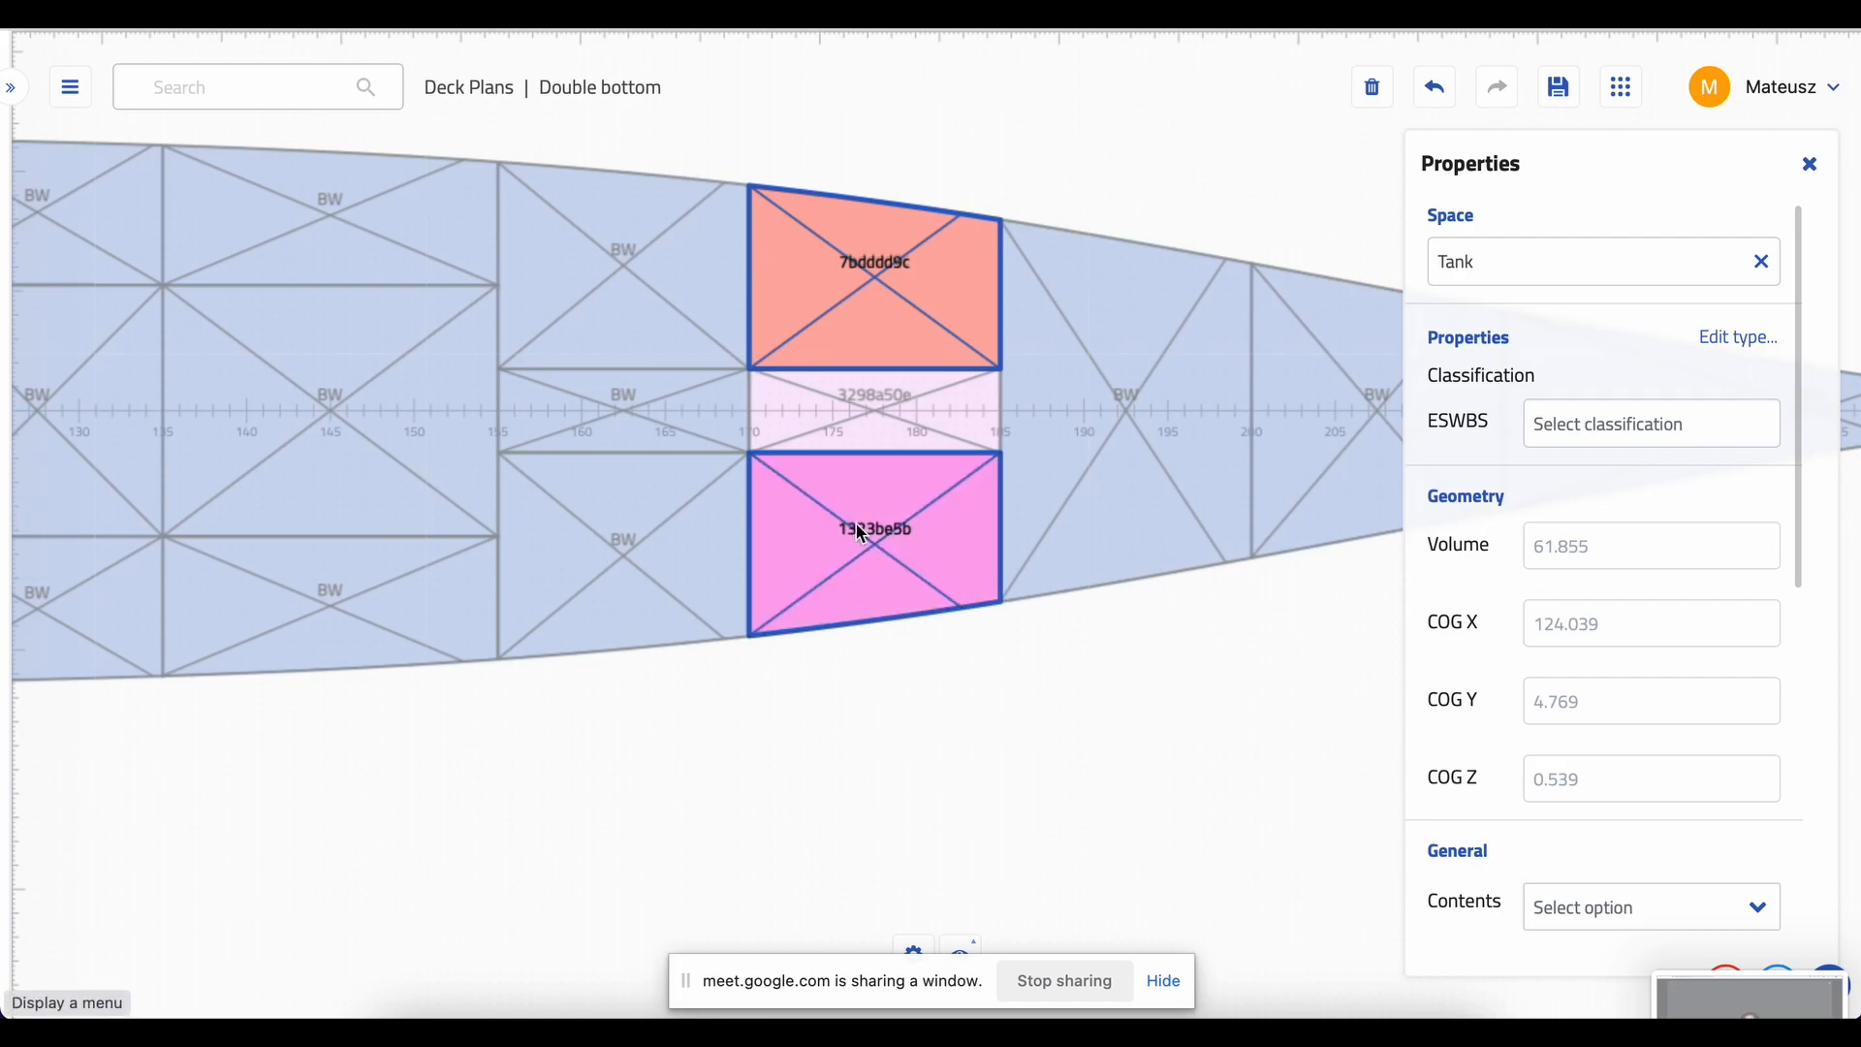
scroll(1556, 422, down, 5)
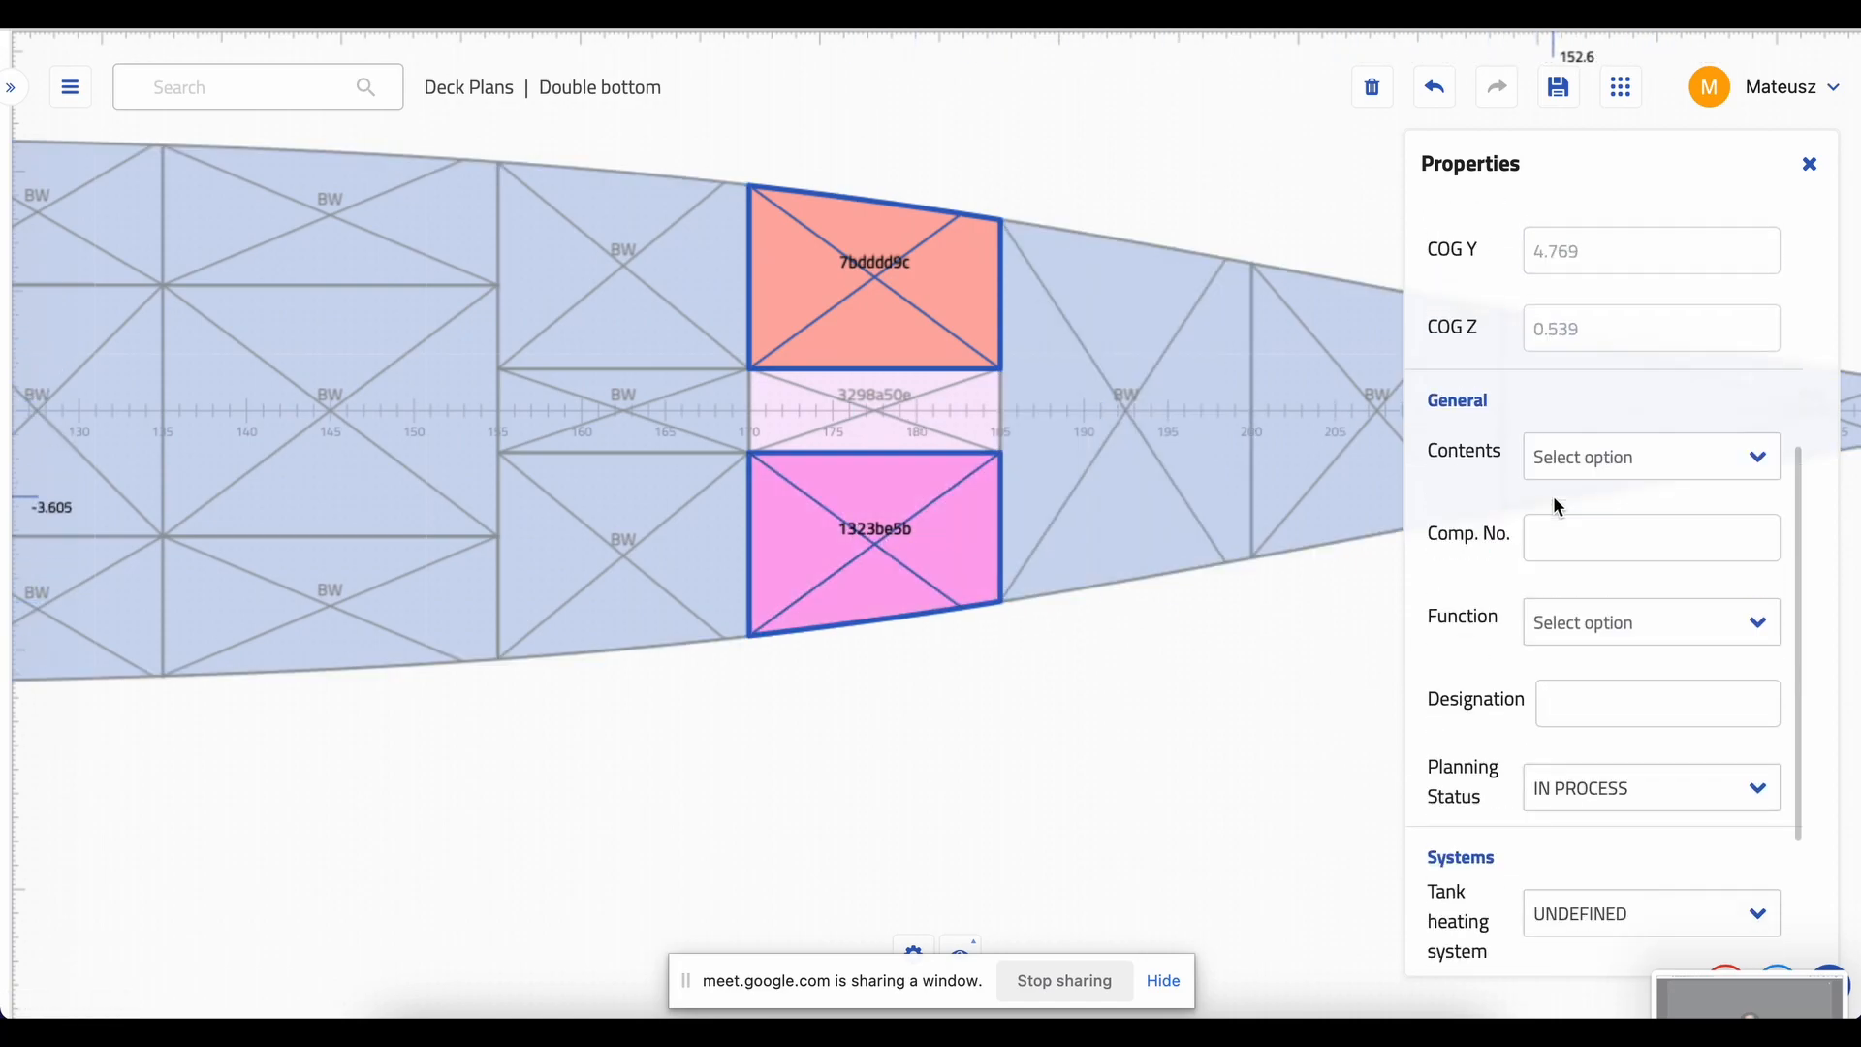
click(1582, 463)
scroll(1611, 662, down, 2)
scroll(1590, 689, down, 1)
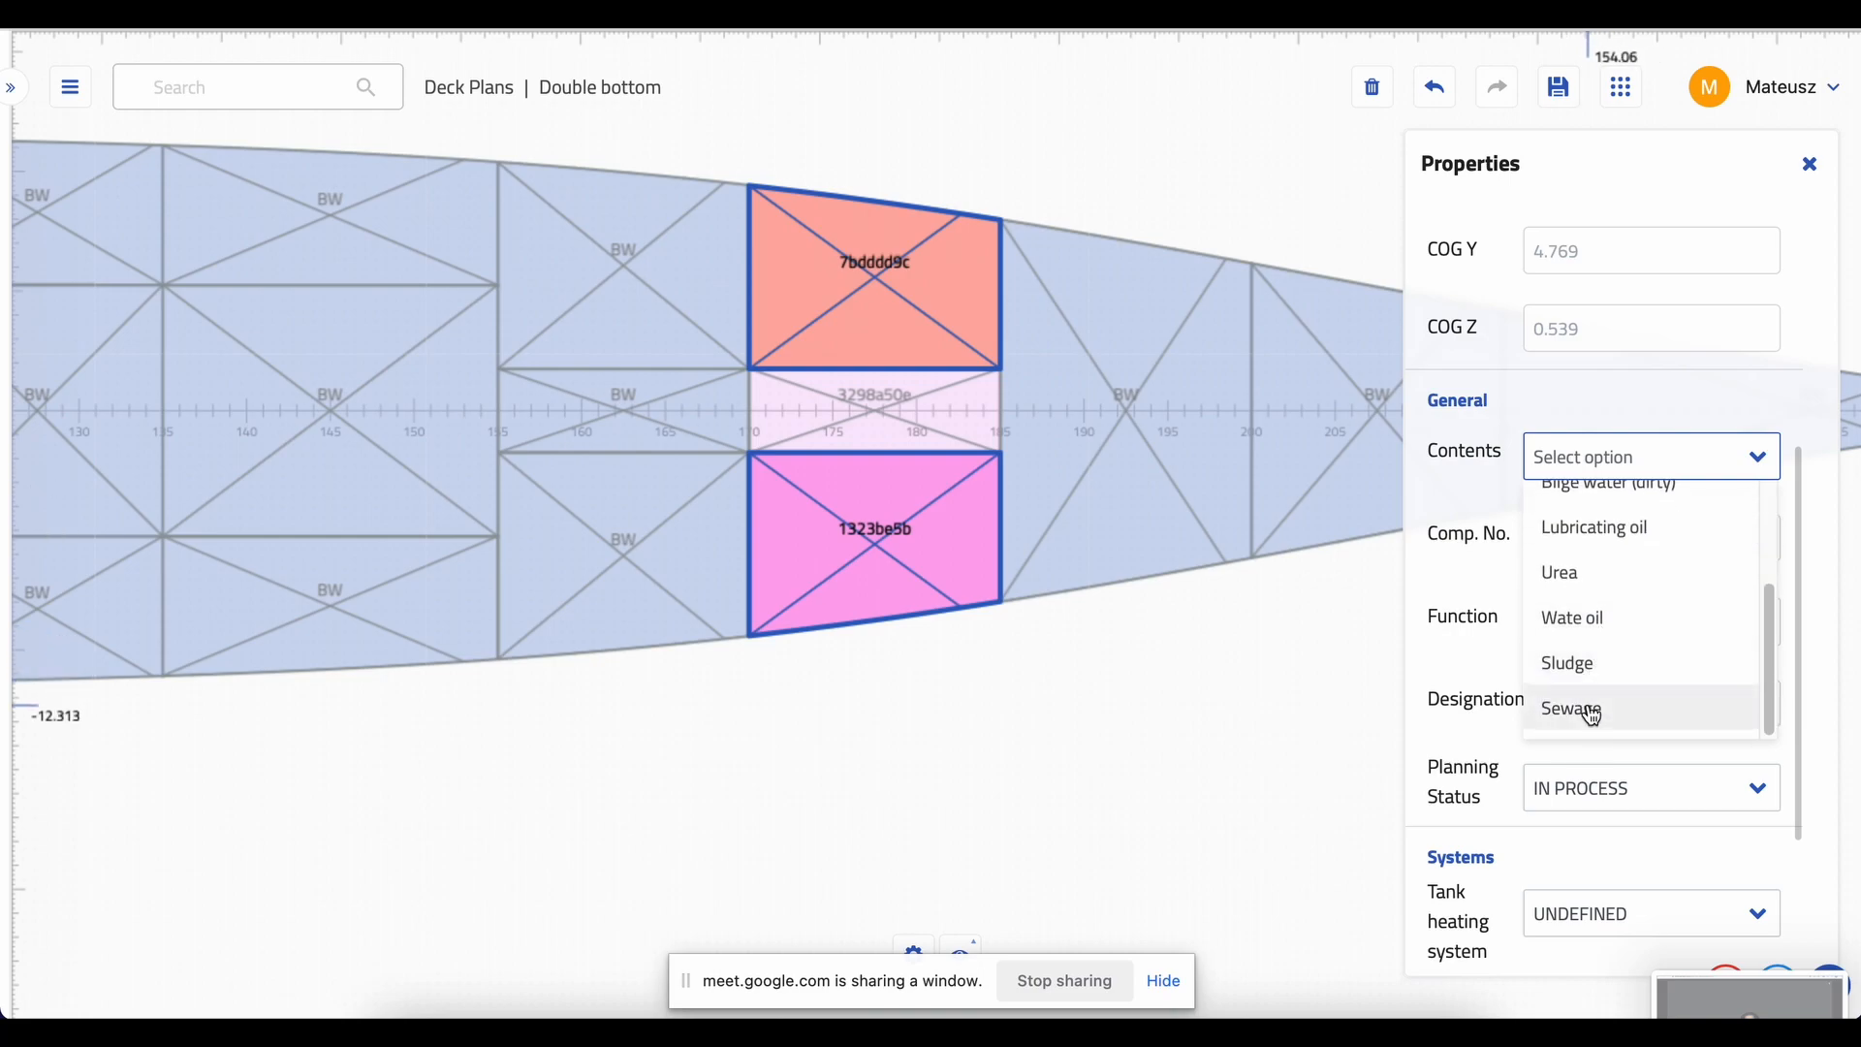
click(1590, 711)
- Set the function of the two selected sewage tanks to STORAGE TANK
click(1591, 635)
scroll(1591, 686, down, 5)
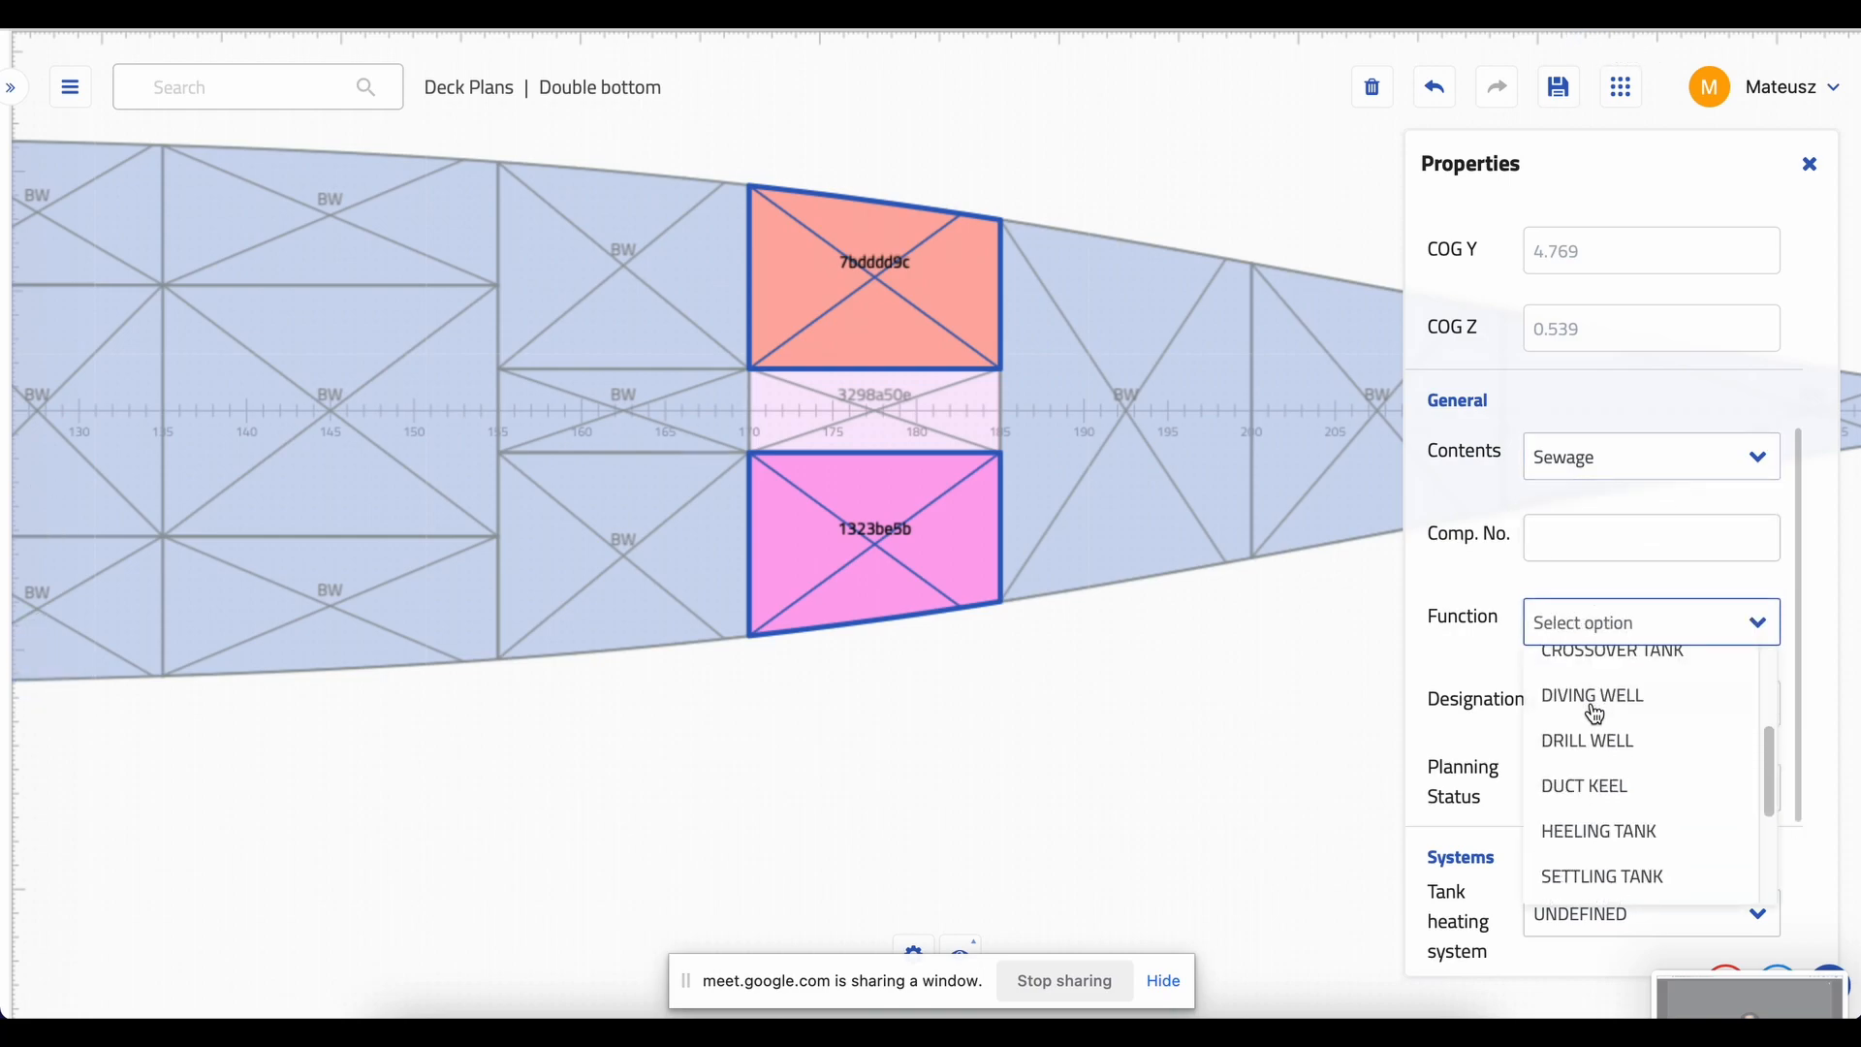
click(1598, 806)
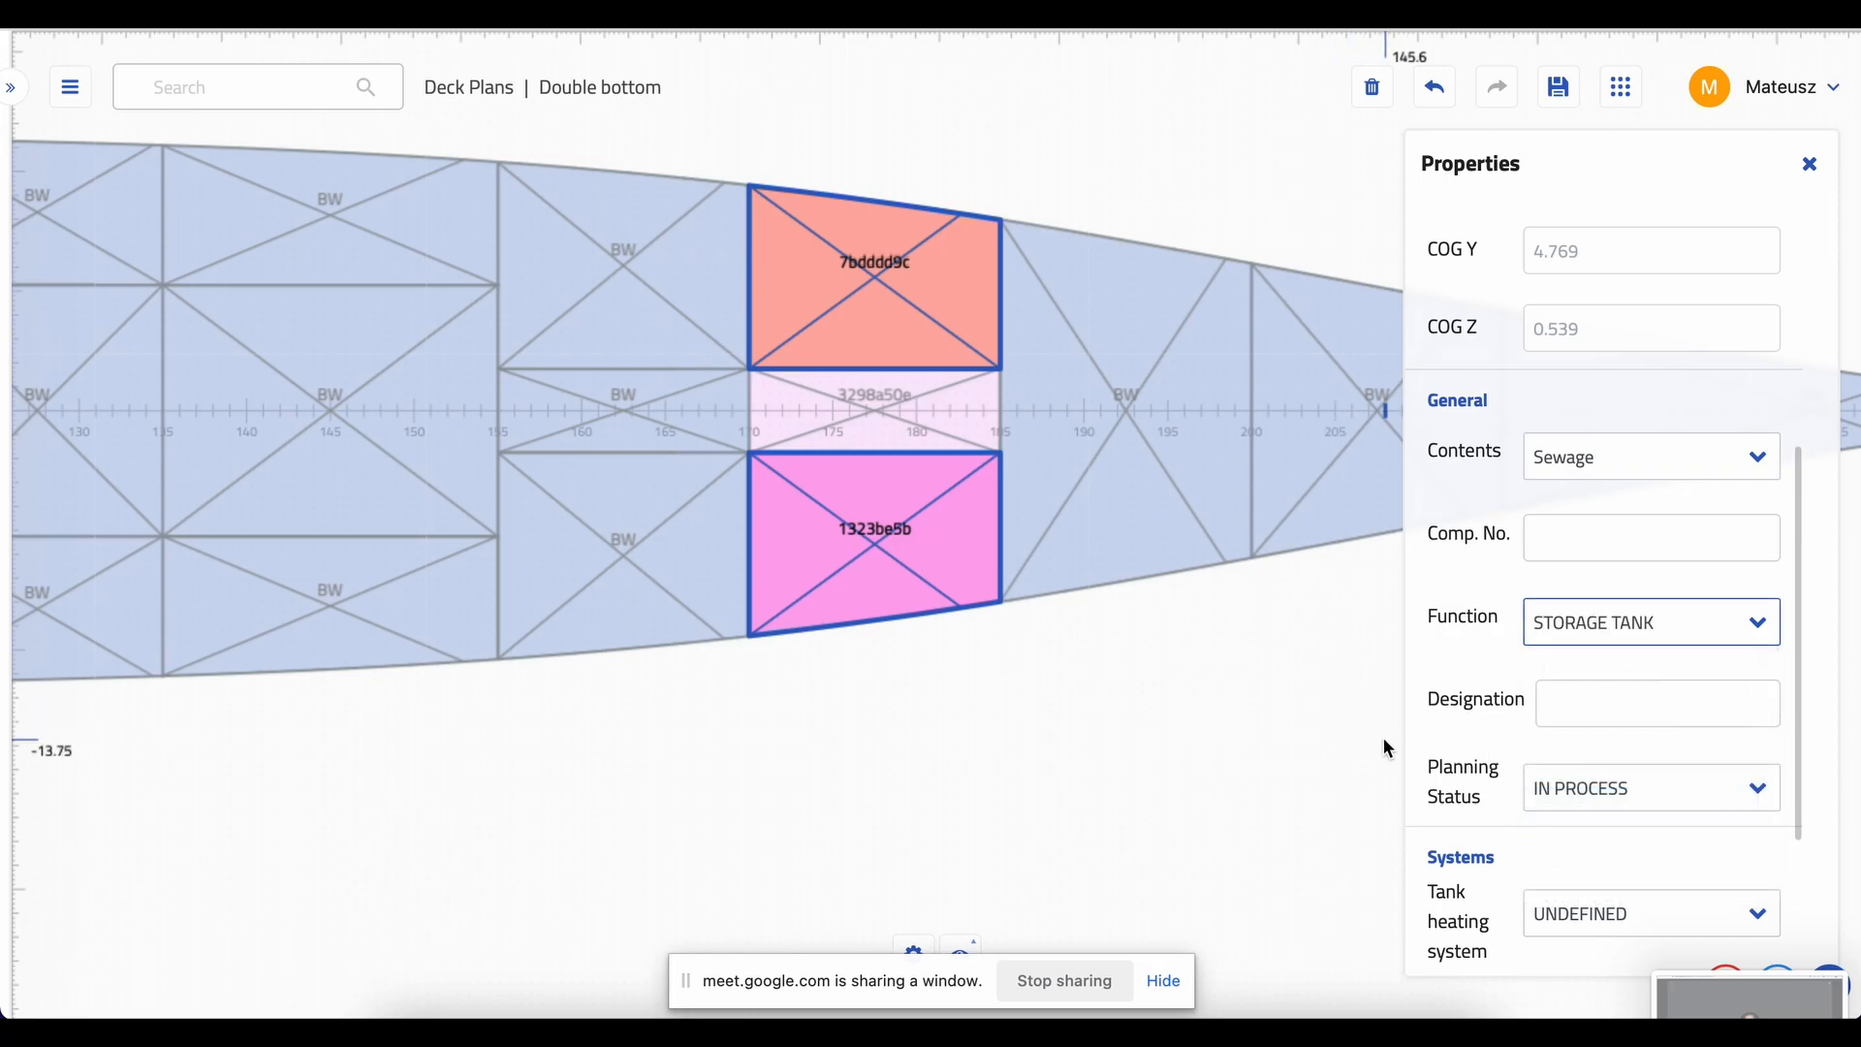
- Set the two selected sewage tanks' heating system to FALSE and their sounding system to Remote, and clear the selection
scroll(1535, 884, down, 2)
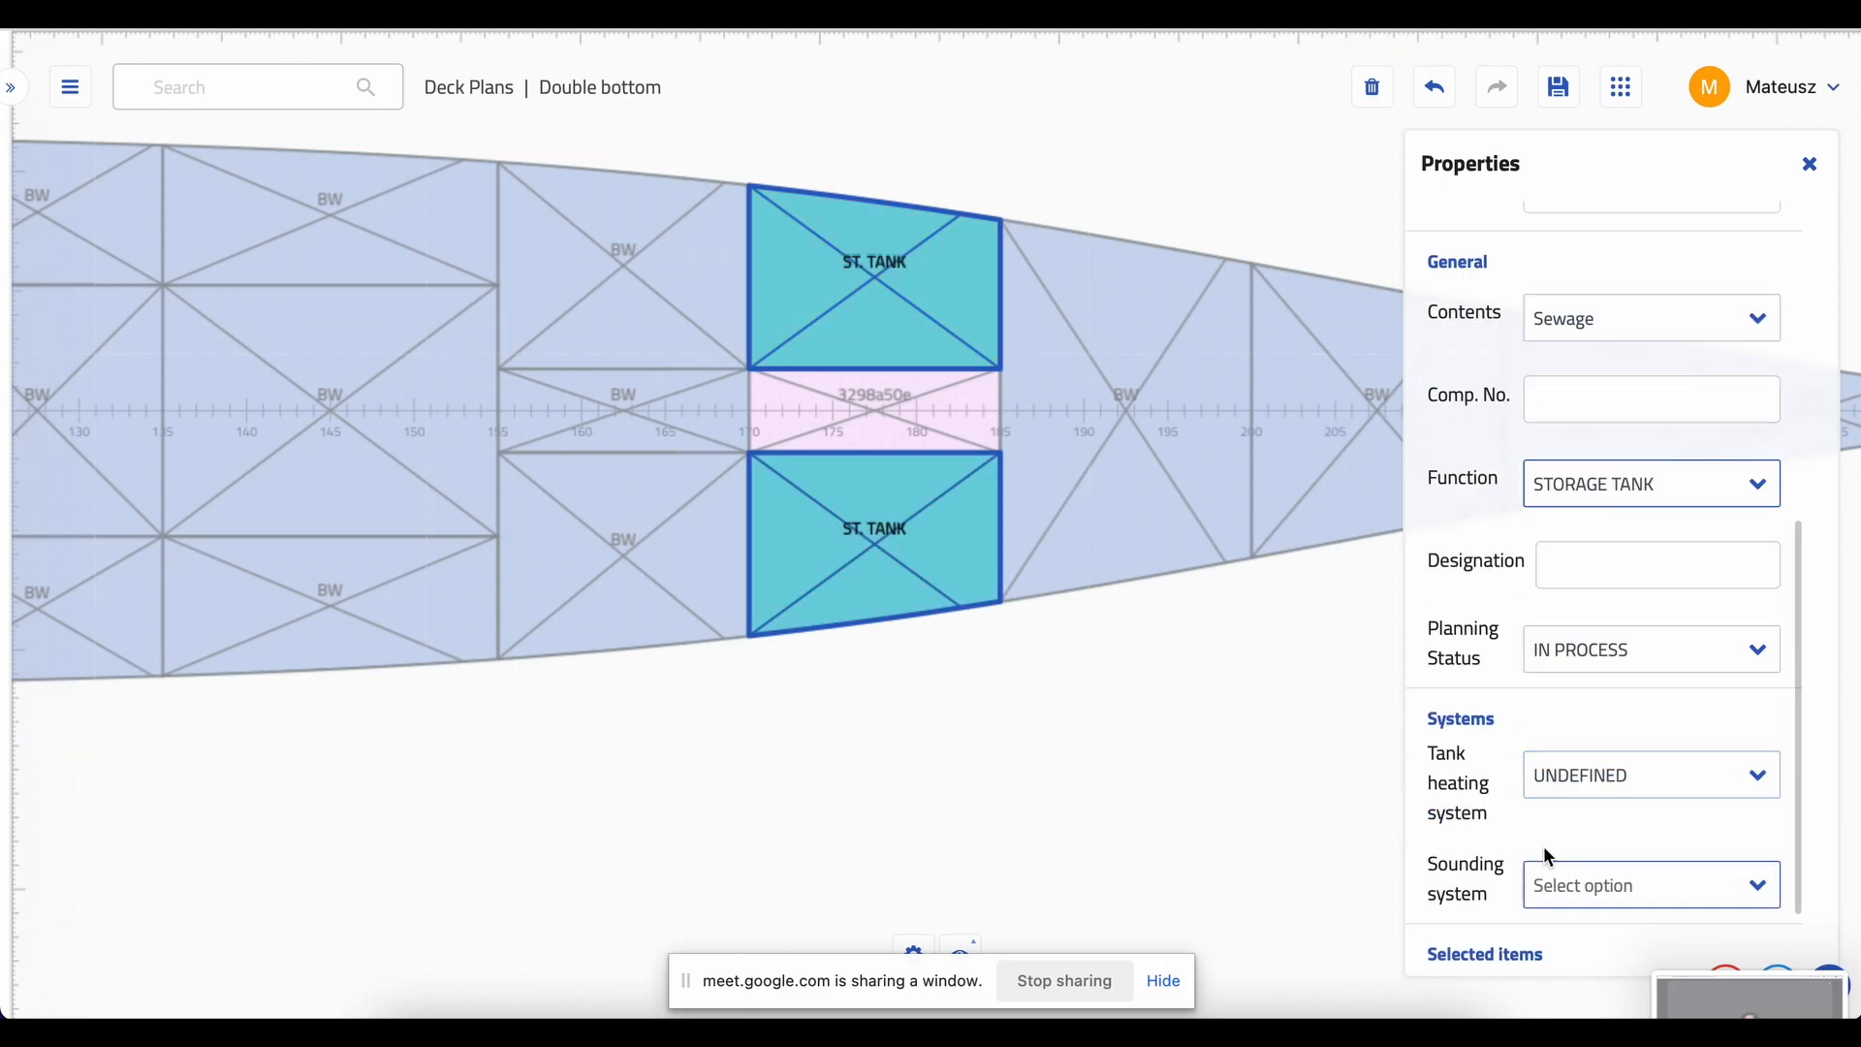
click(1565, 785)
click(1592, 871)
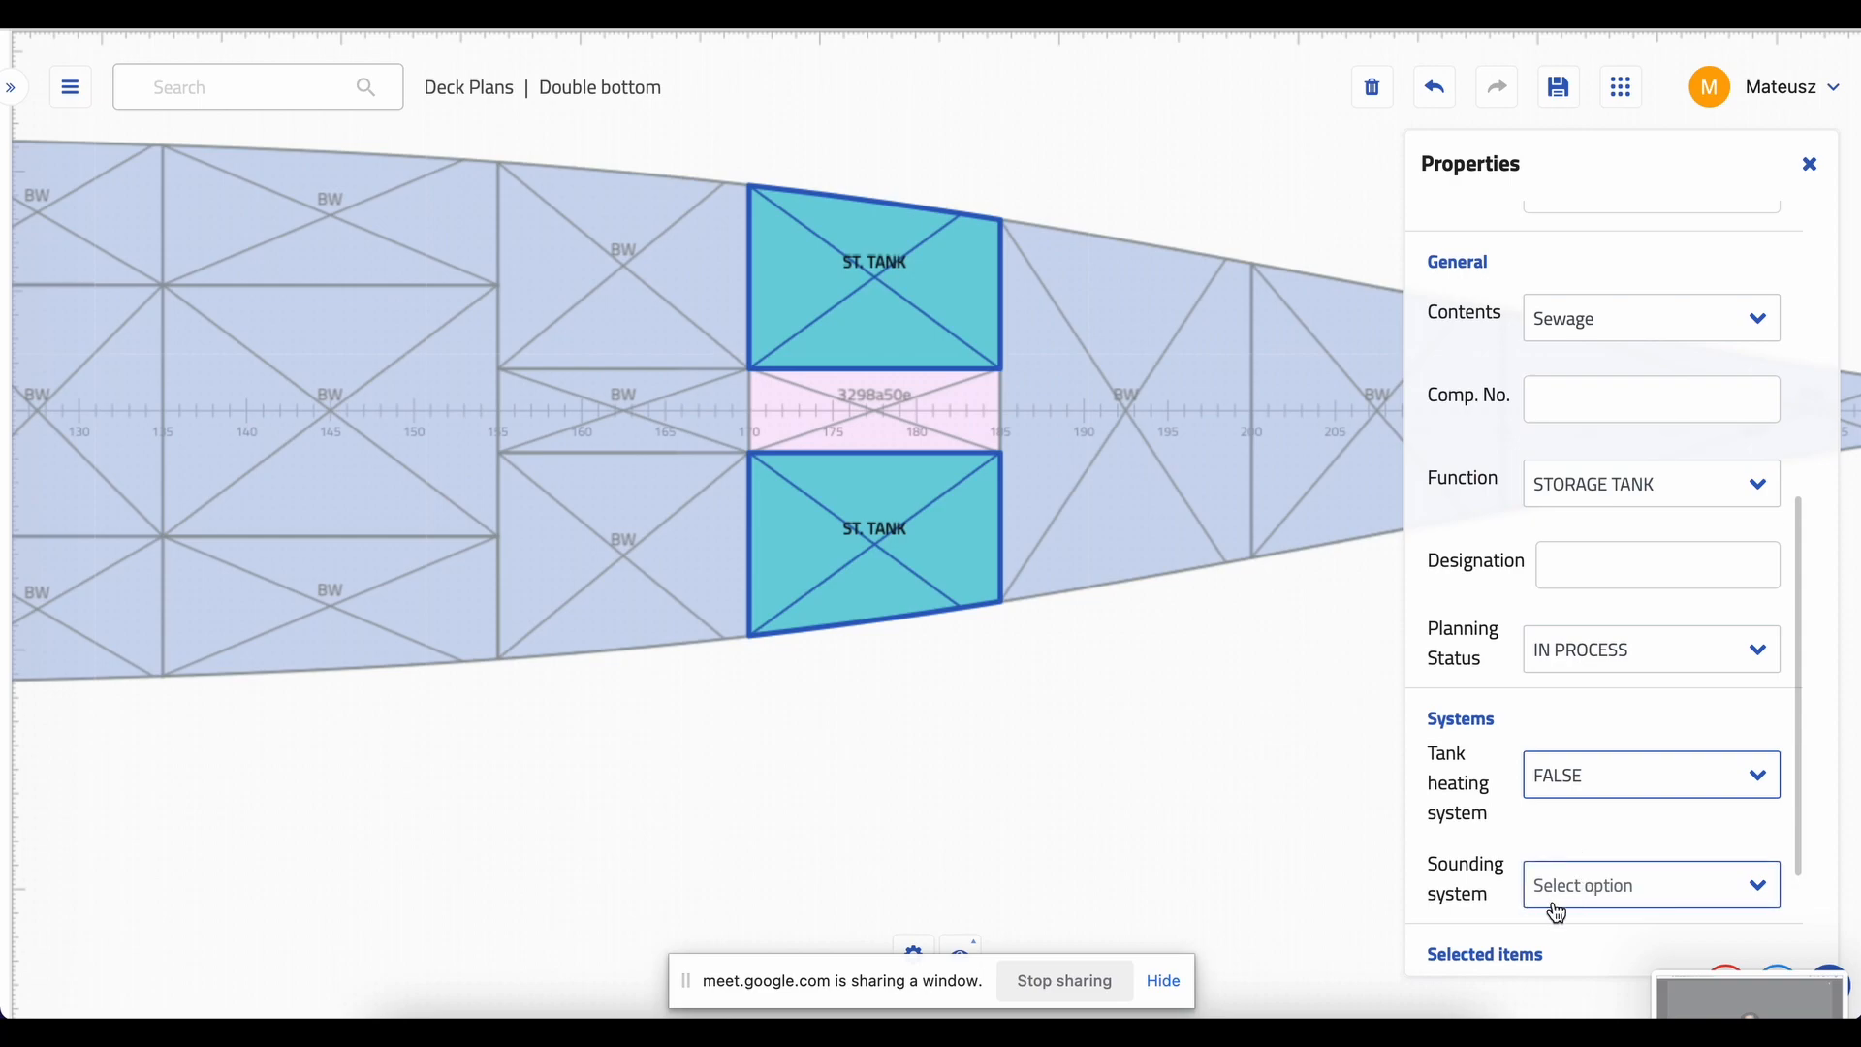
click(1616, 902)
scroll(1619, 906, down, 1)
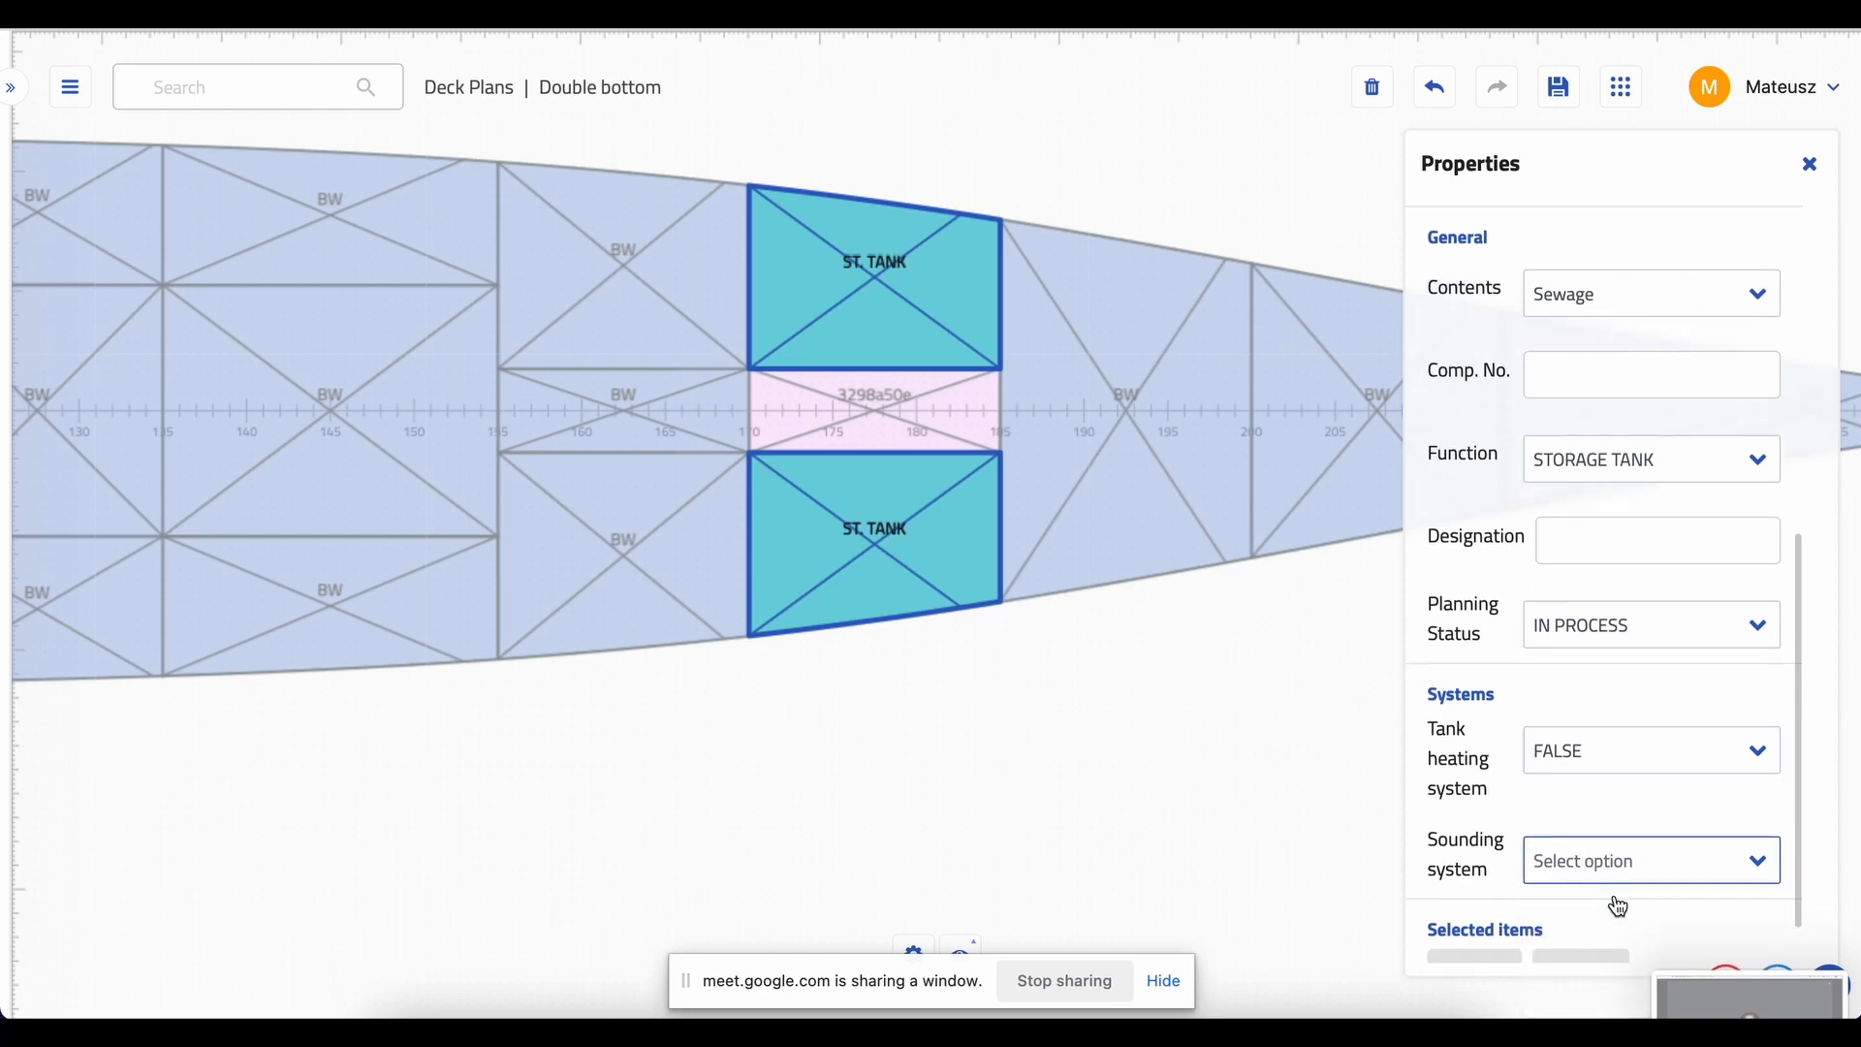
click(1593, 880)
click(1536, 954)
click(1195, 762)
- Select the centre tank 3298a50e between frames 170 and 185 and set its contents to Sludge
click(861, 398)
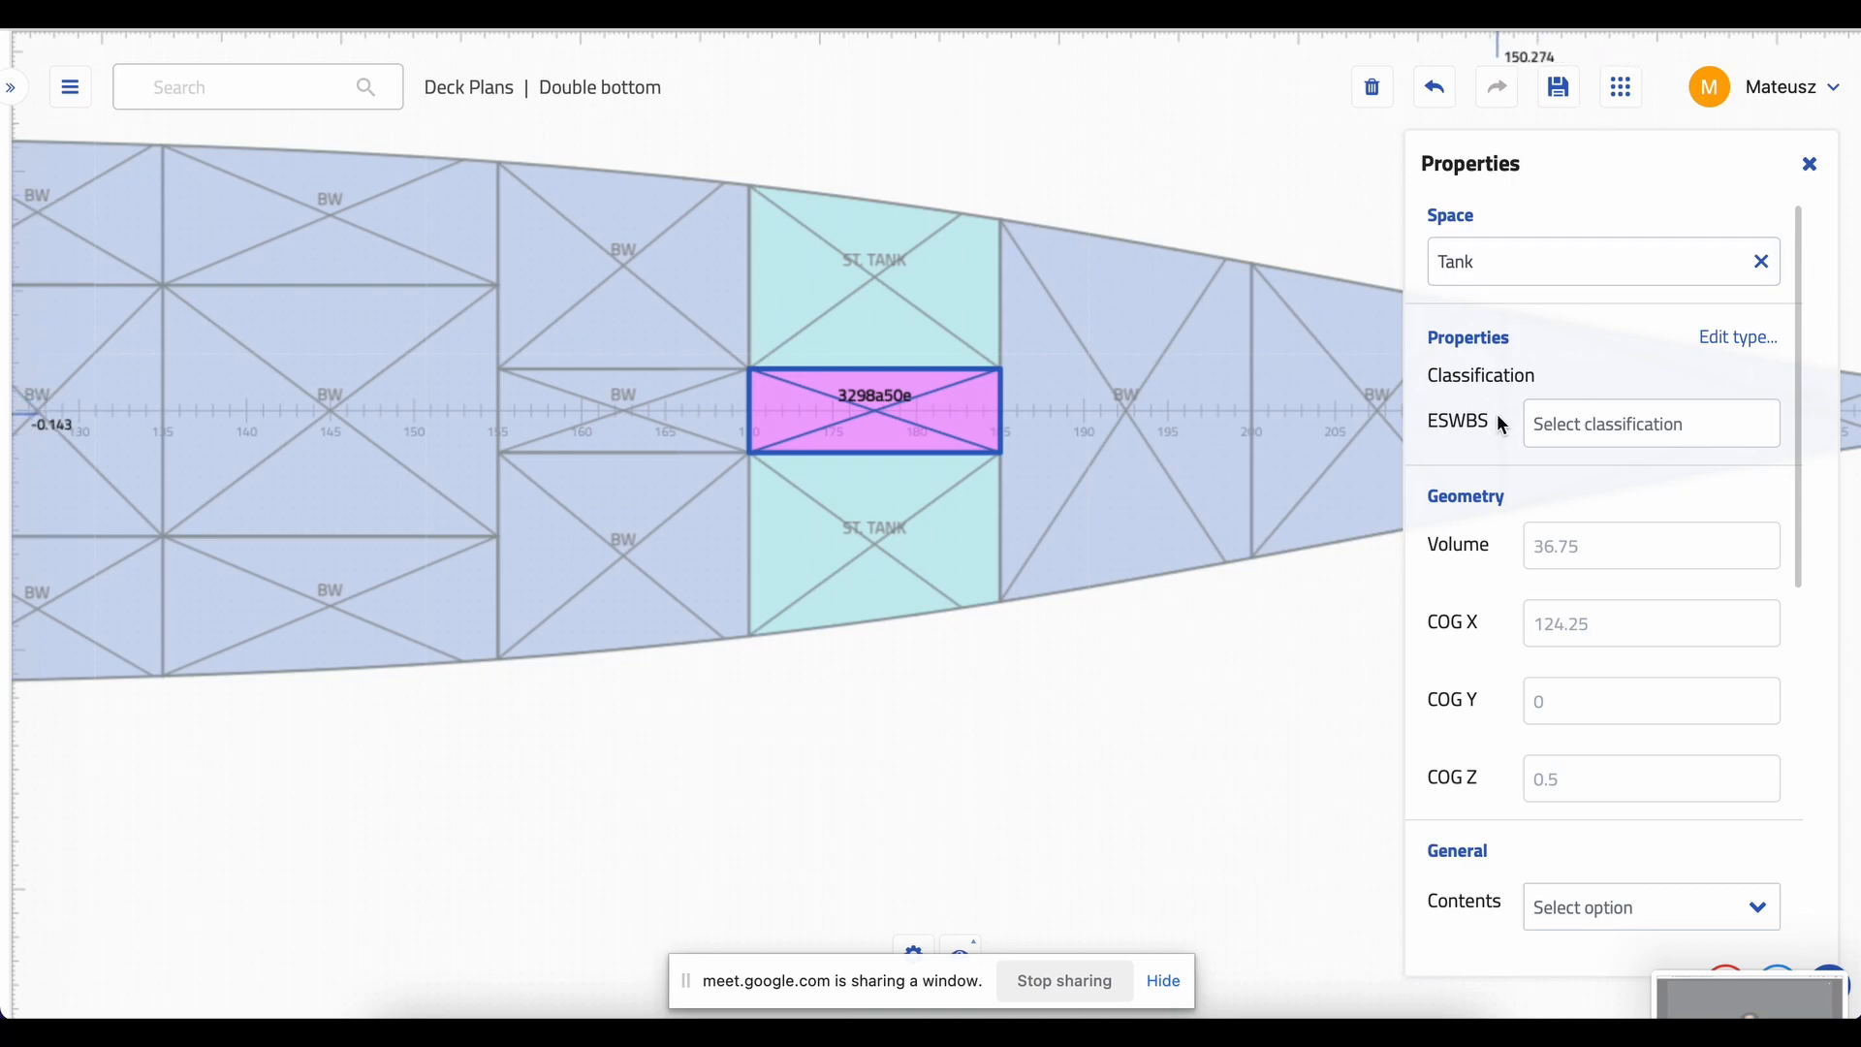
scroll(1497, 415, down, 1)
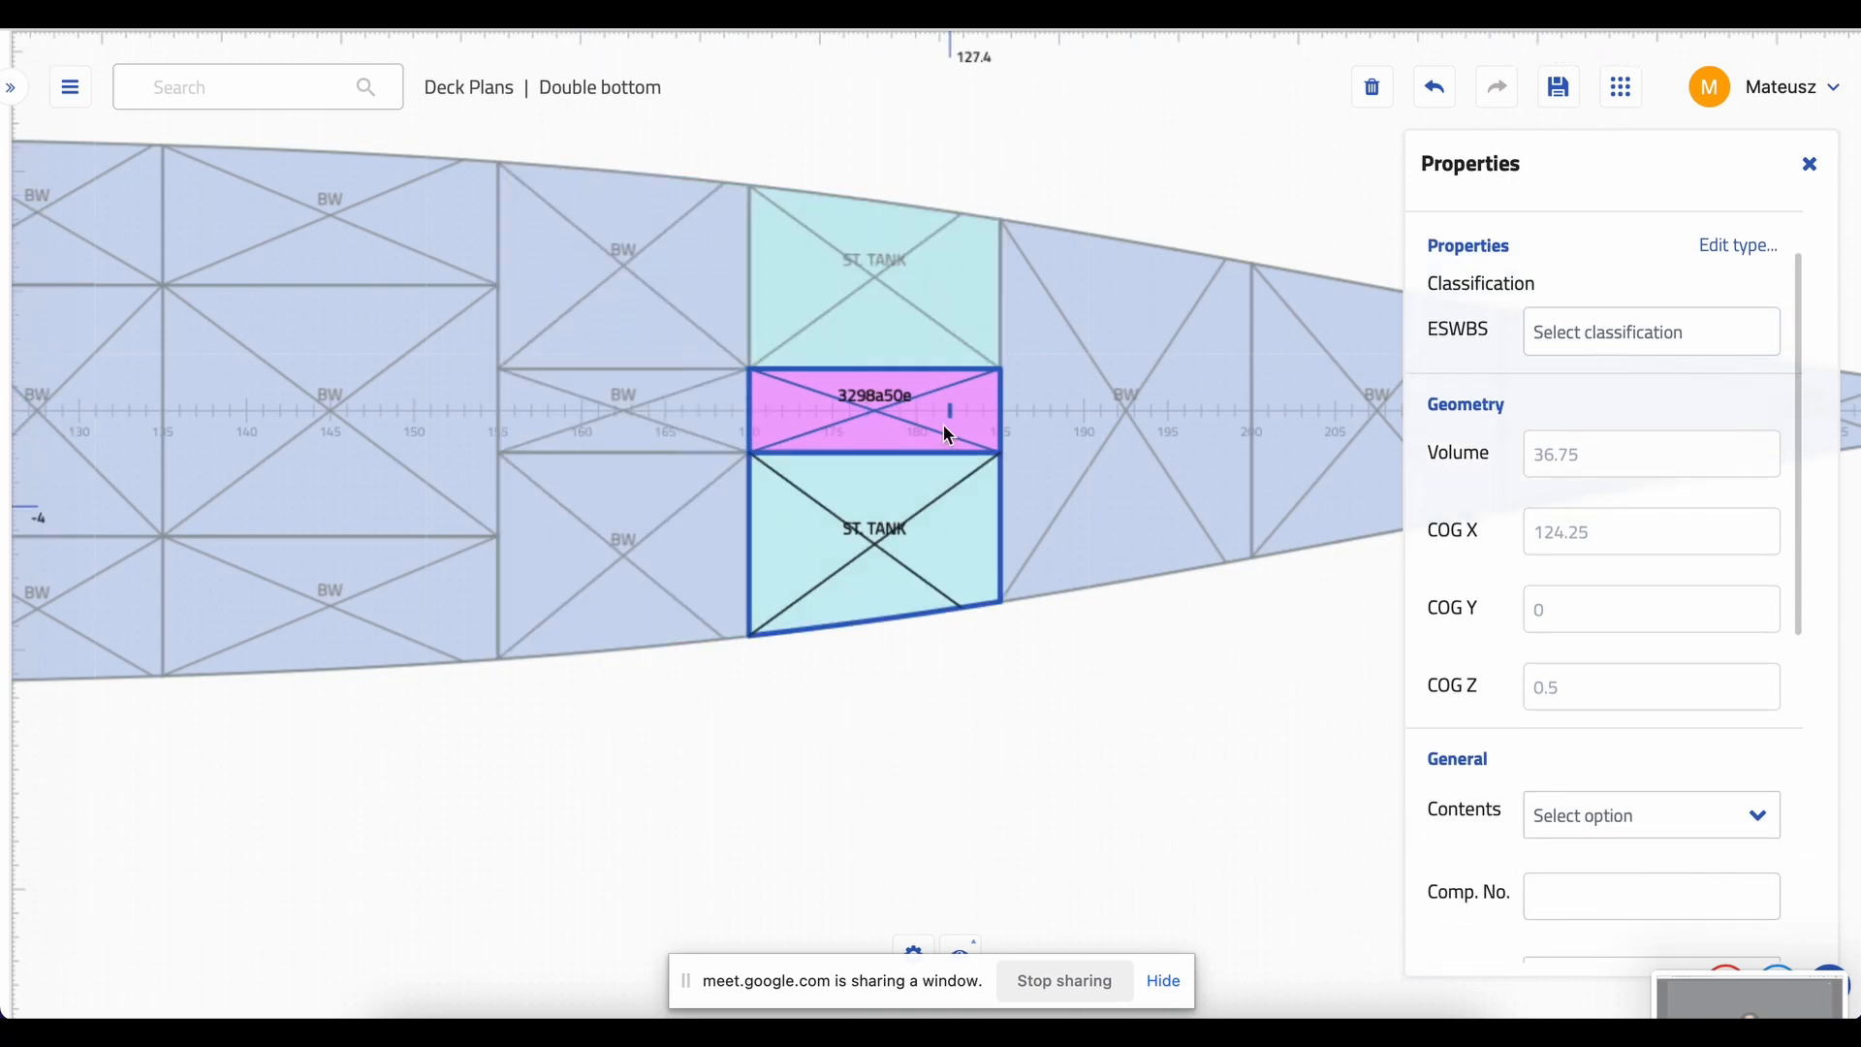
scroll(1497, 647, down, 3)
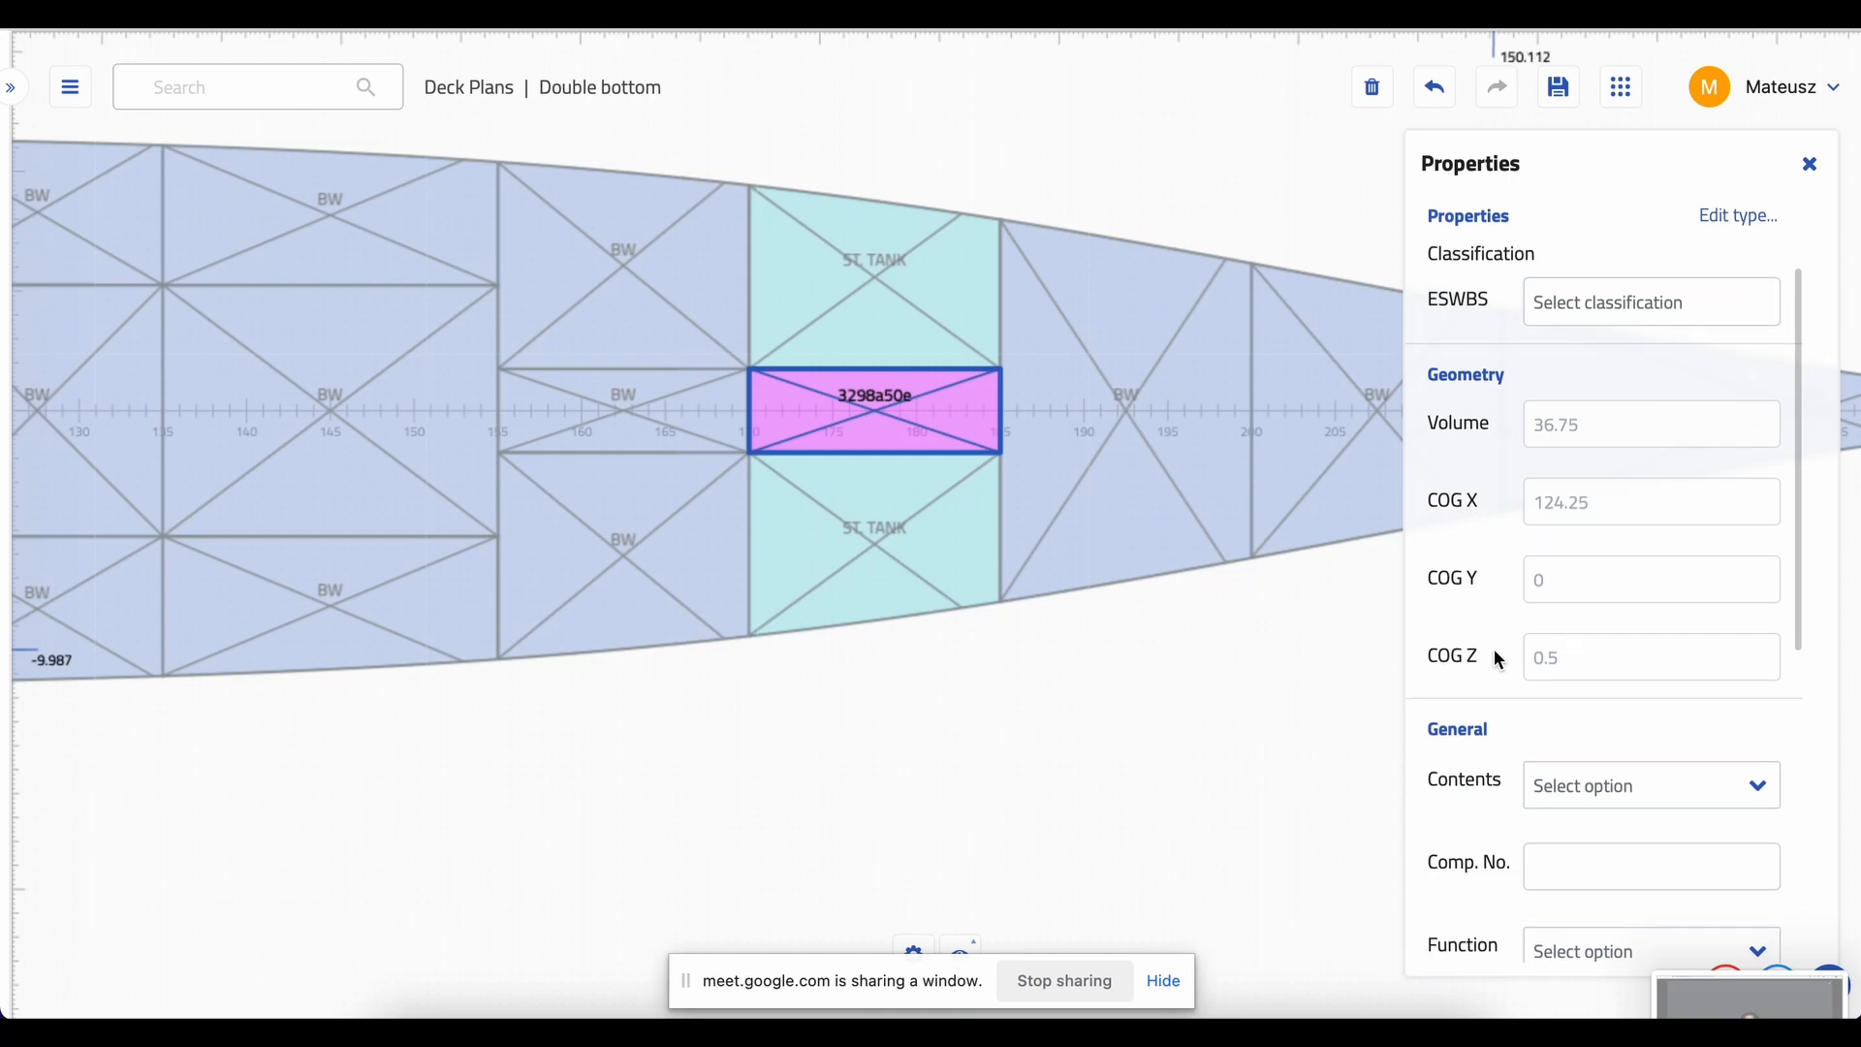
scroll(1493, 649, down, 1)
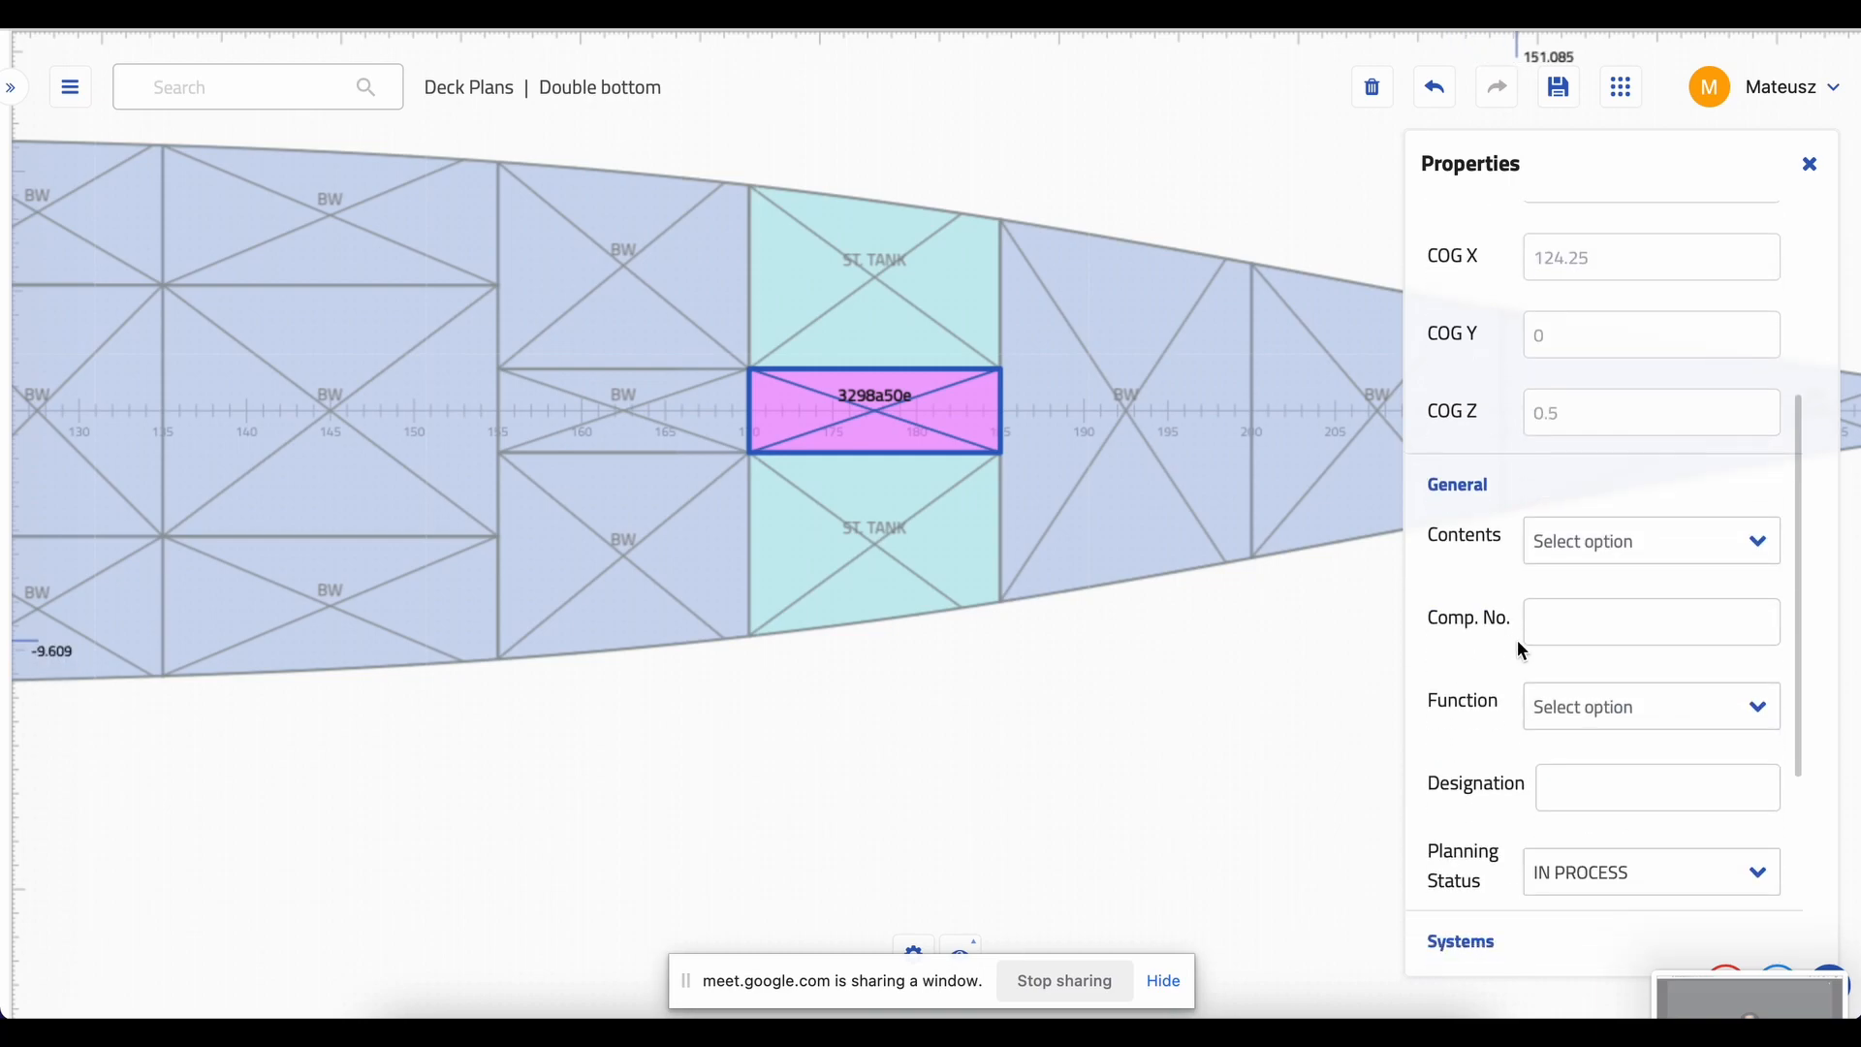
scroll(1518, 625, down, 1)
click(1567, 542)
scroll(1580, 640, down, 3)
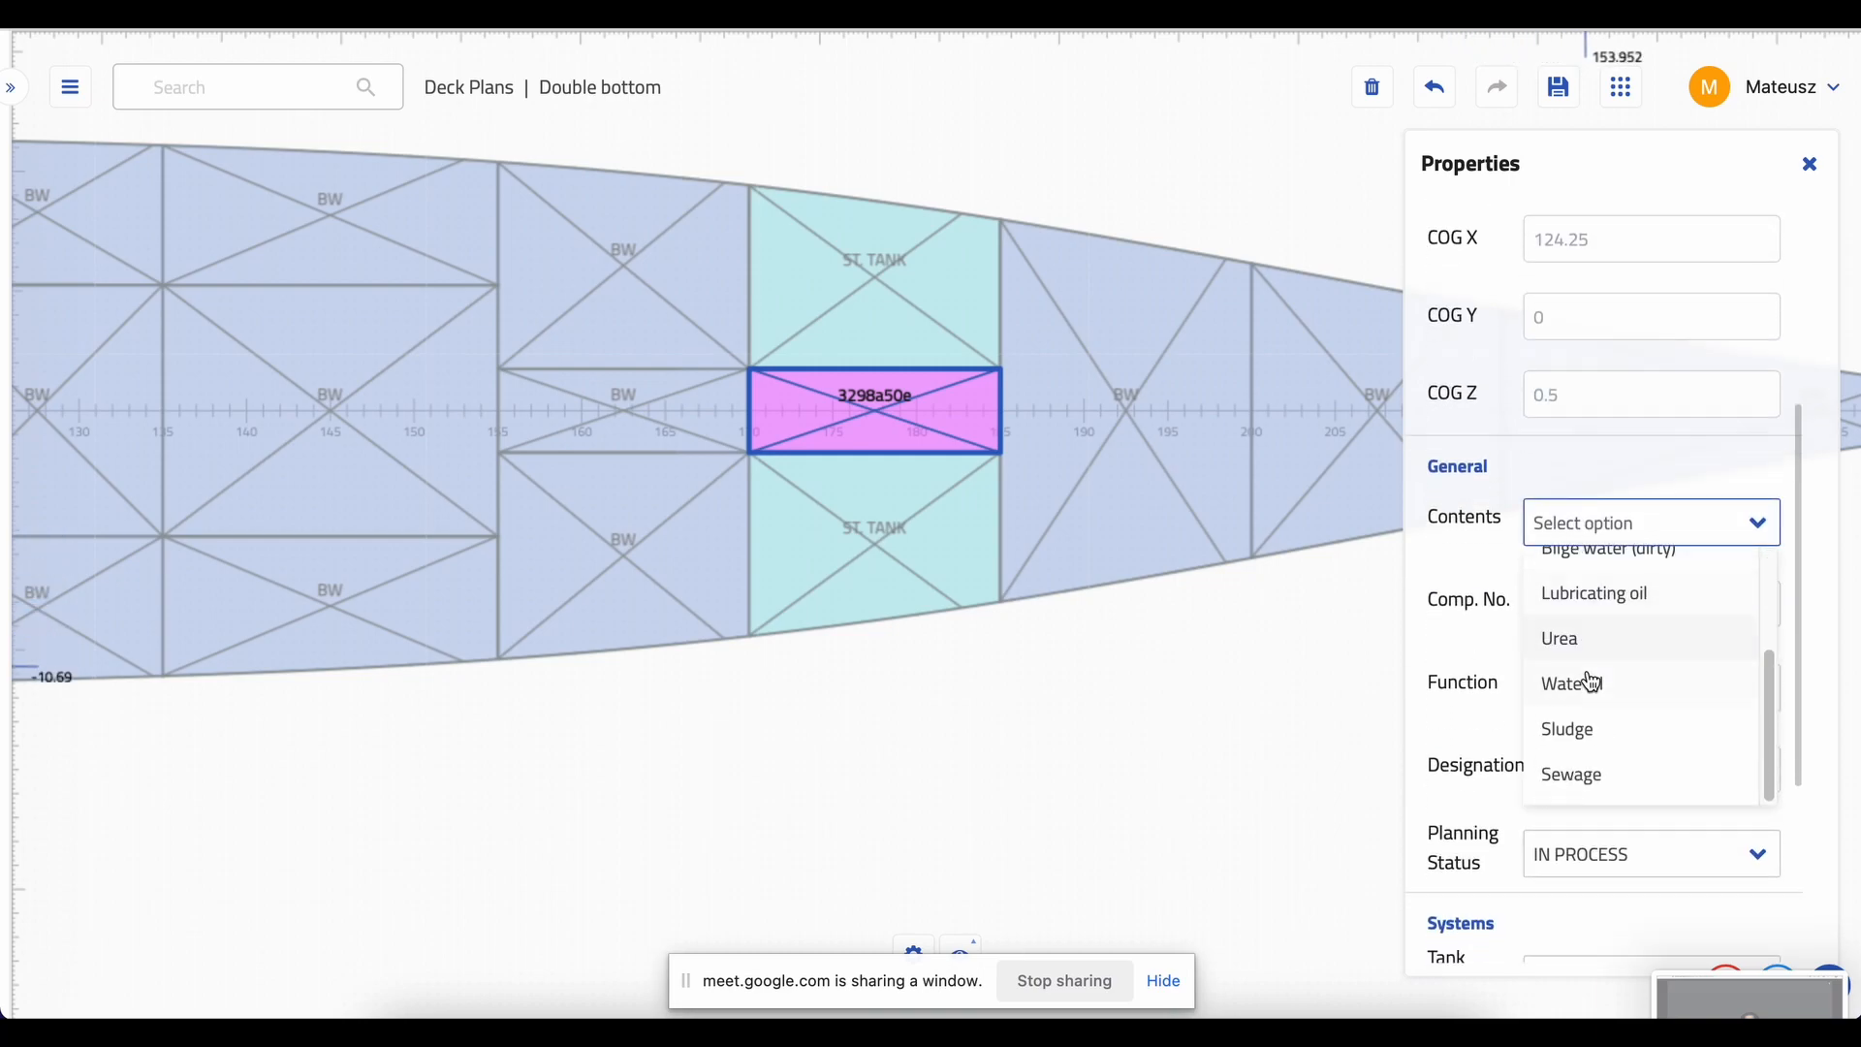
click(1583, 729)
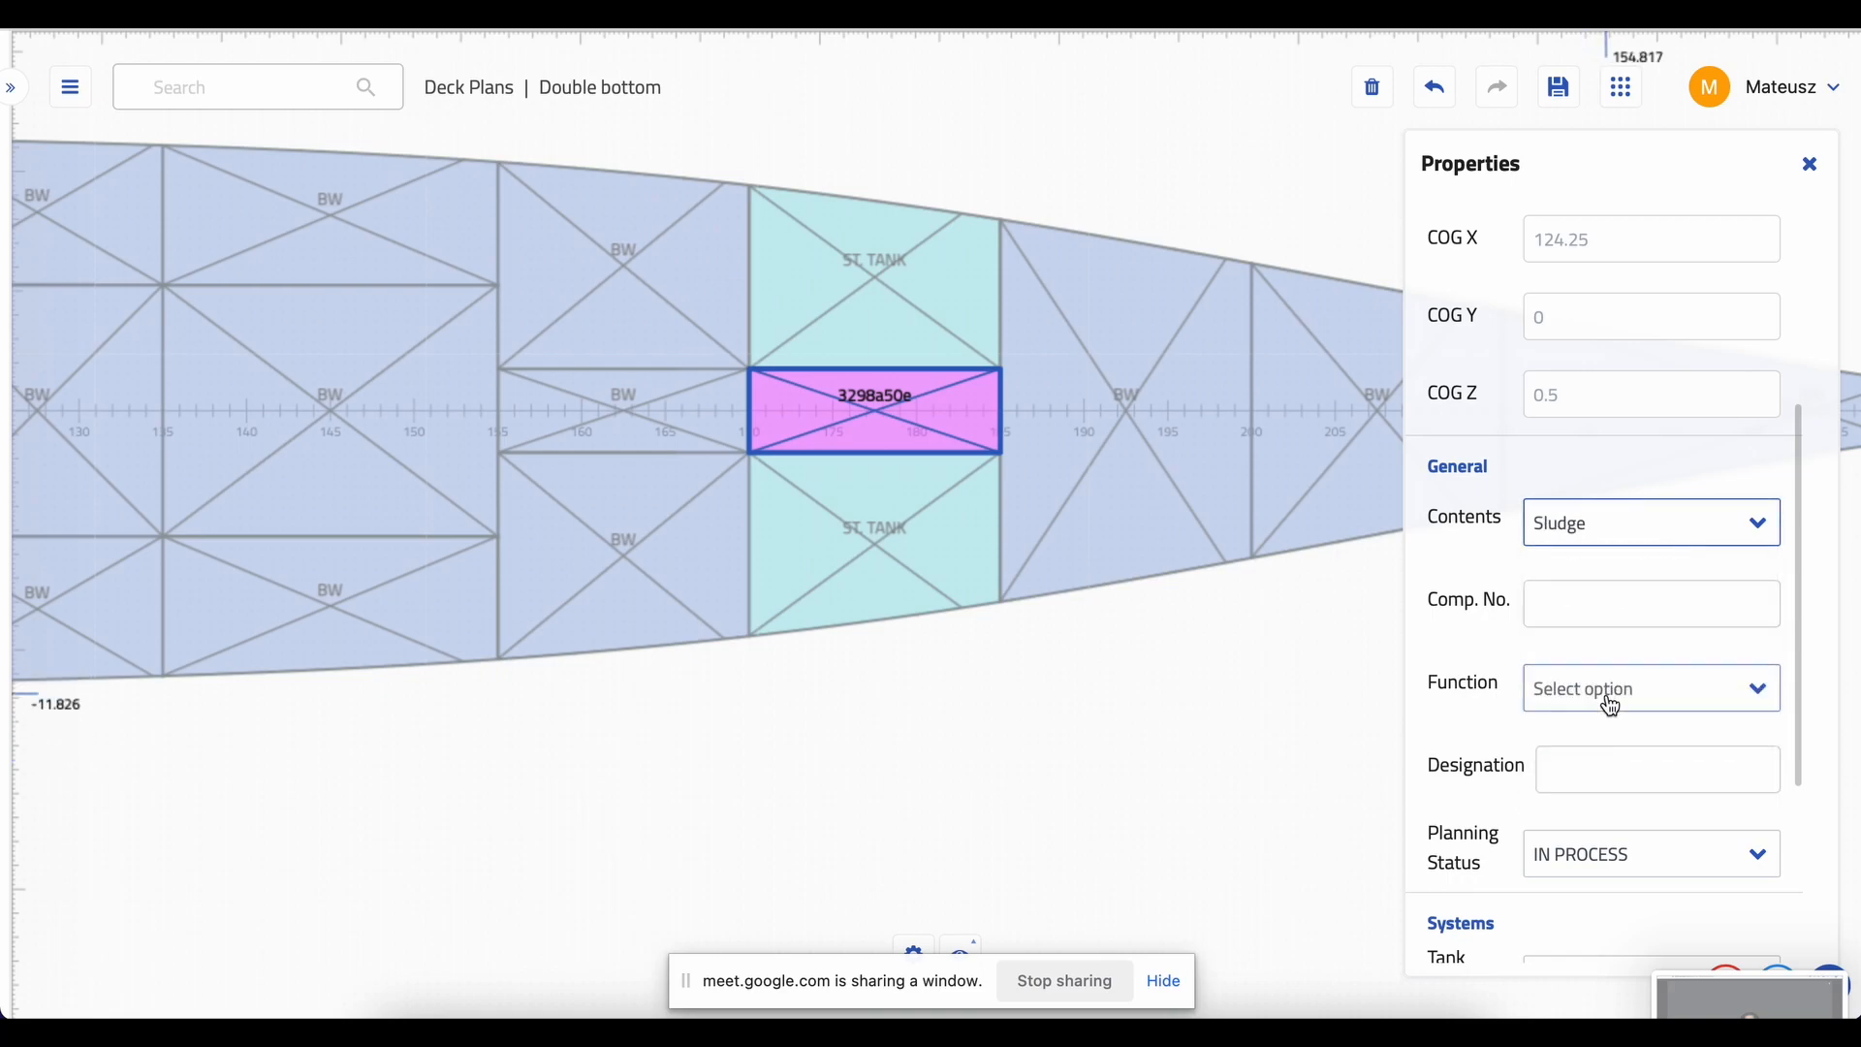
- Set the function of the selected sludge tank to STORAGE TANK
click(1609, 704)
scroll(1512, 735, down, 2)
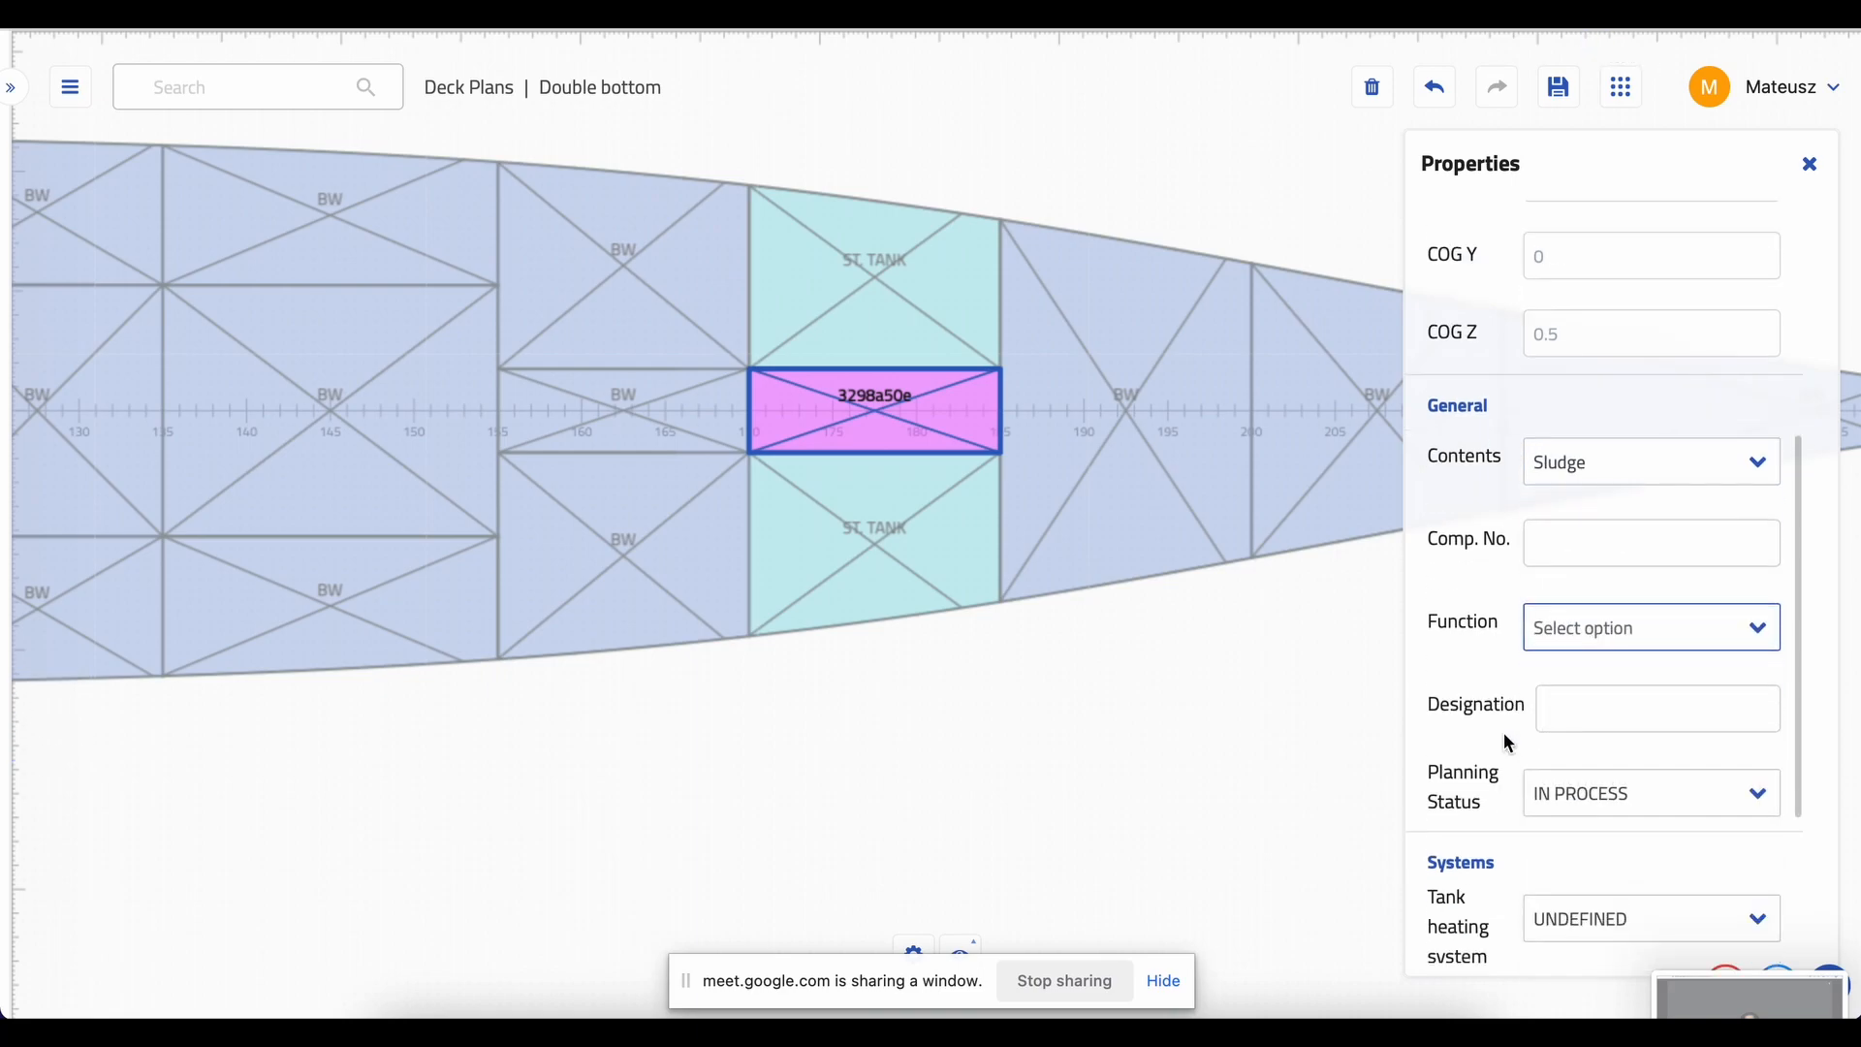
click(1576, 647)
scroll(1649, 754, down, 1)
scroll(1649, 765, down, 4)
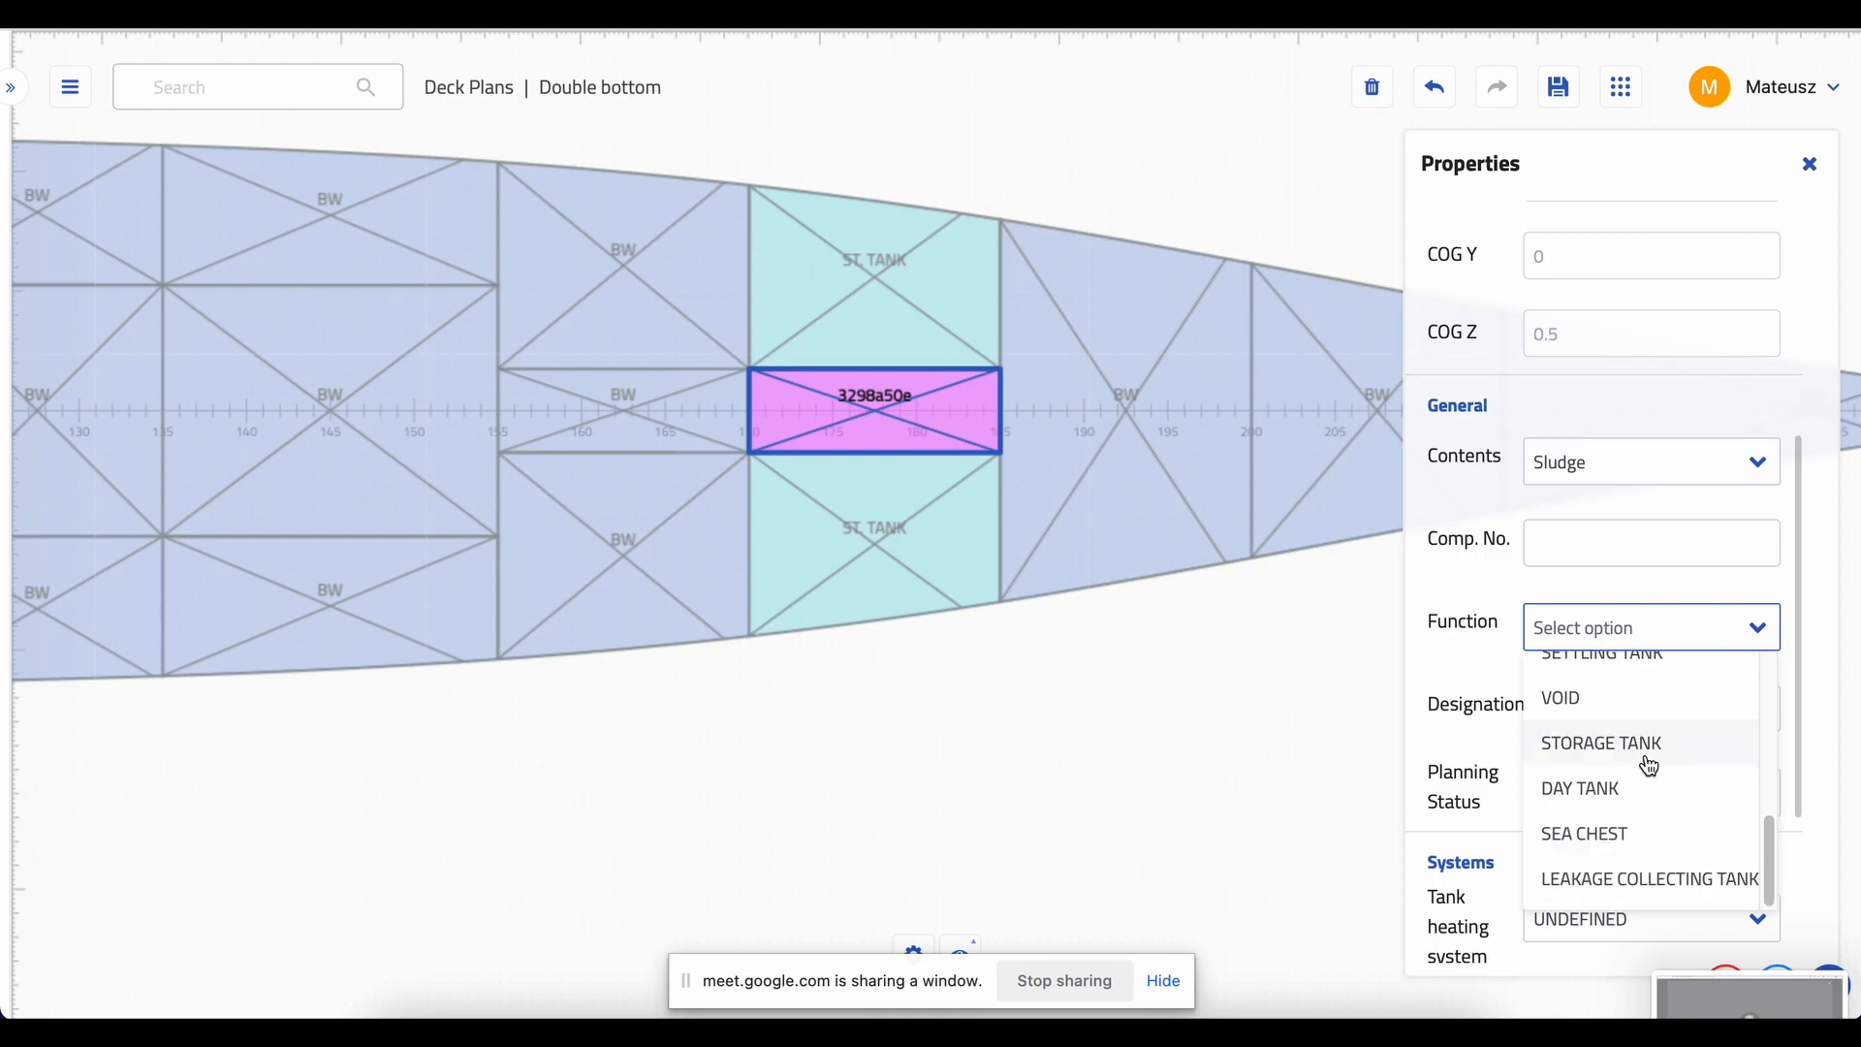
click(1600, 744)
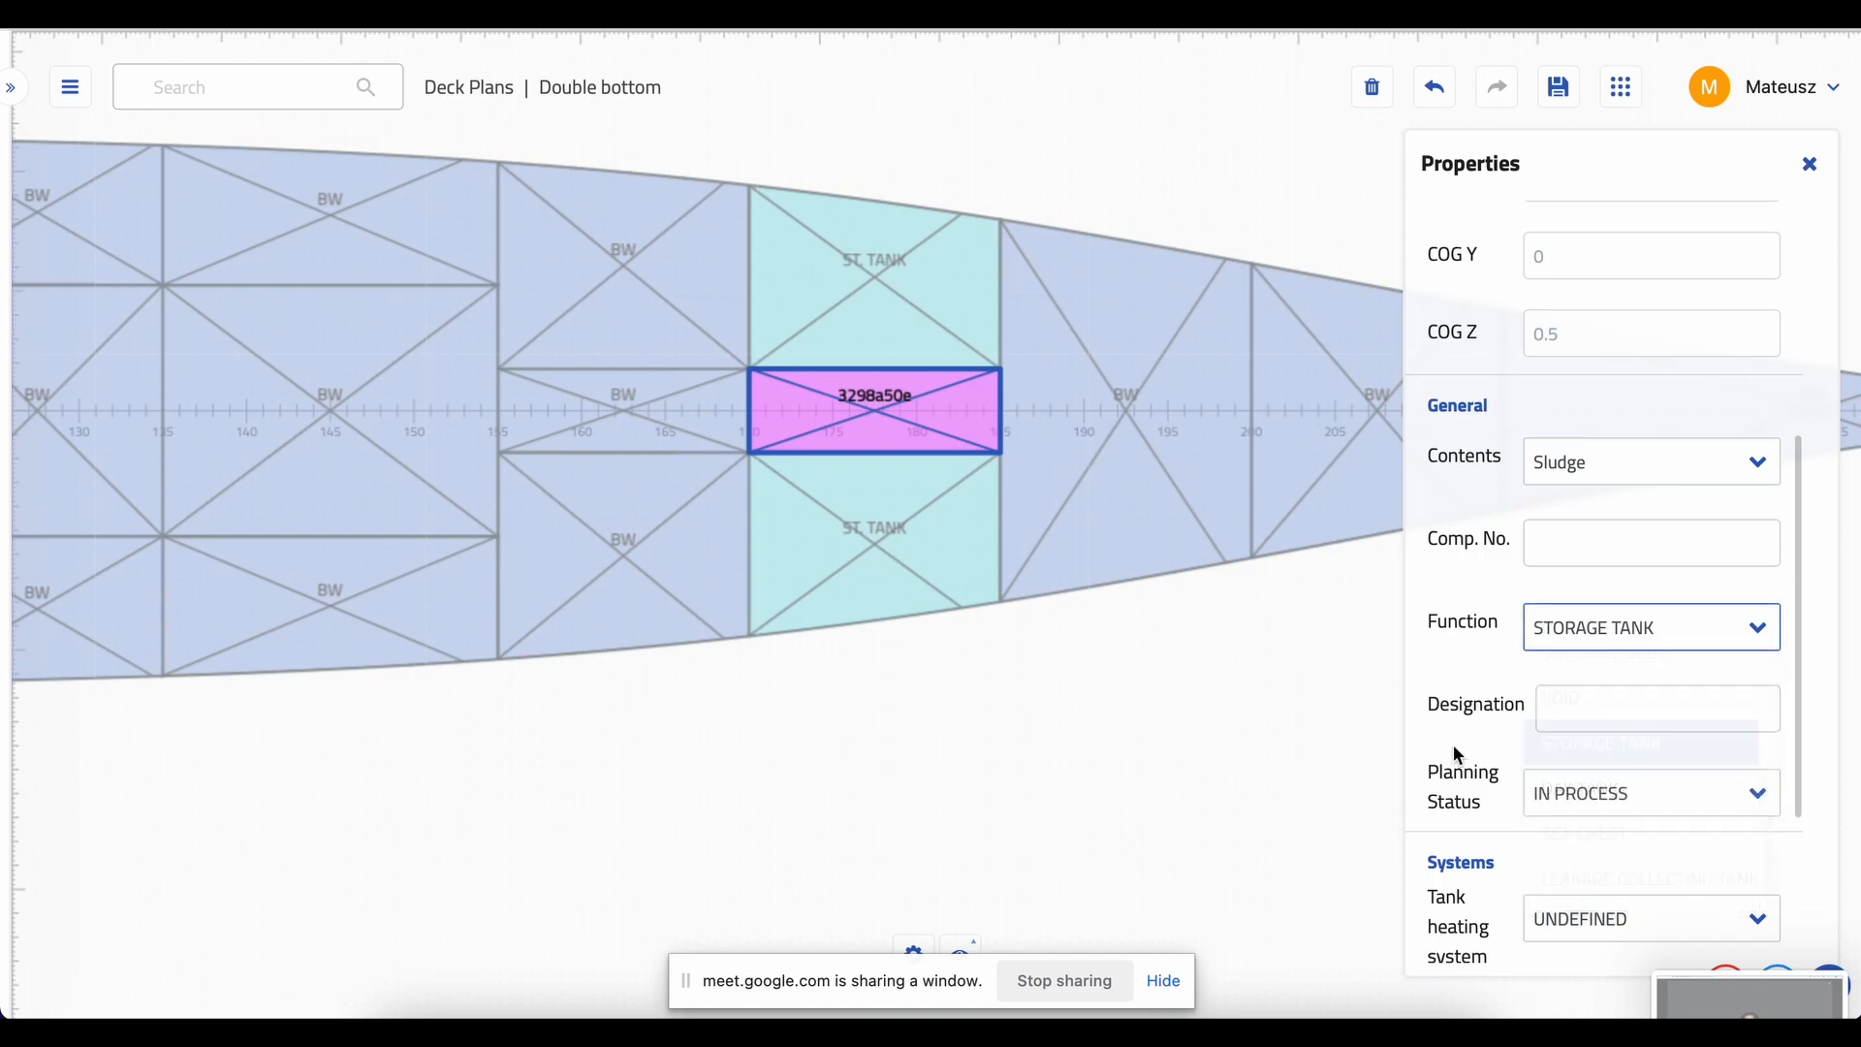
- Set the sludge tank's heating system to TRUE and its sounding system to Remote, and clear the selection
scroll(1591, 832, down, 2)
scroll(1594, 846, down, 1)
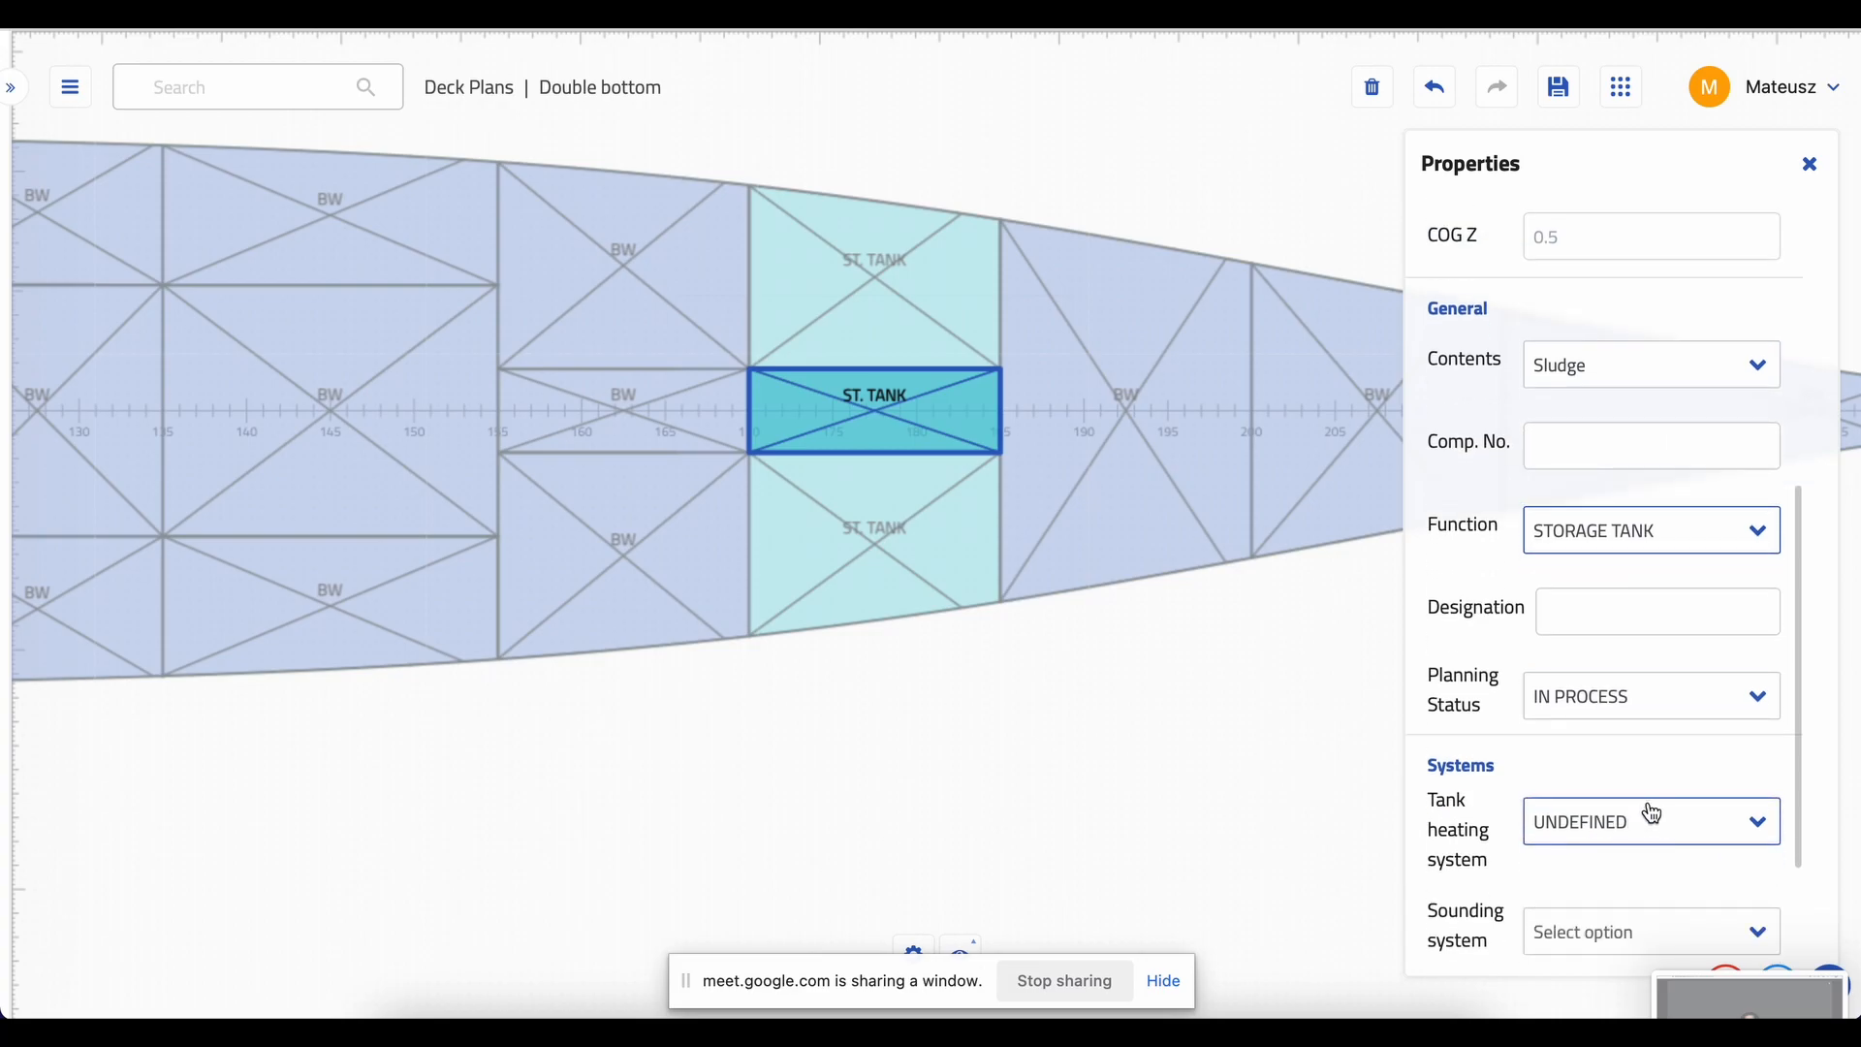
scroll(1648, 805, down, 4)
click(1580, 658)
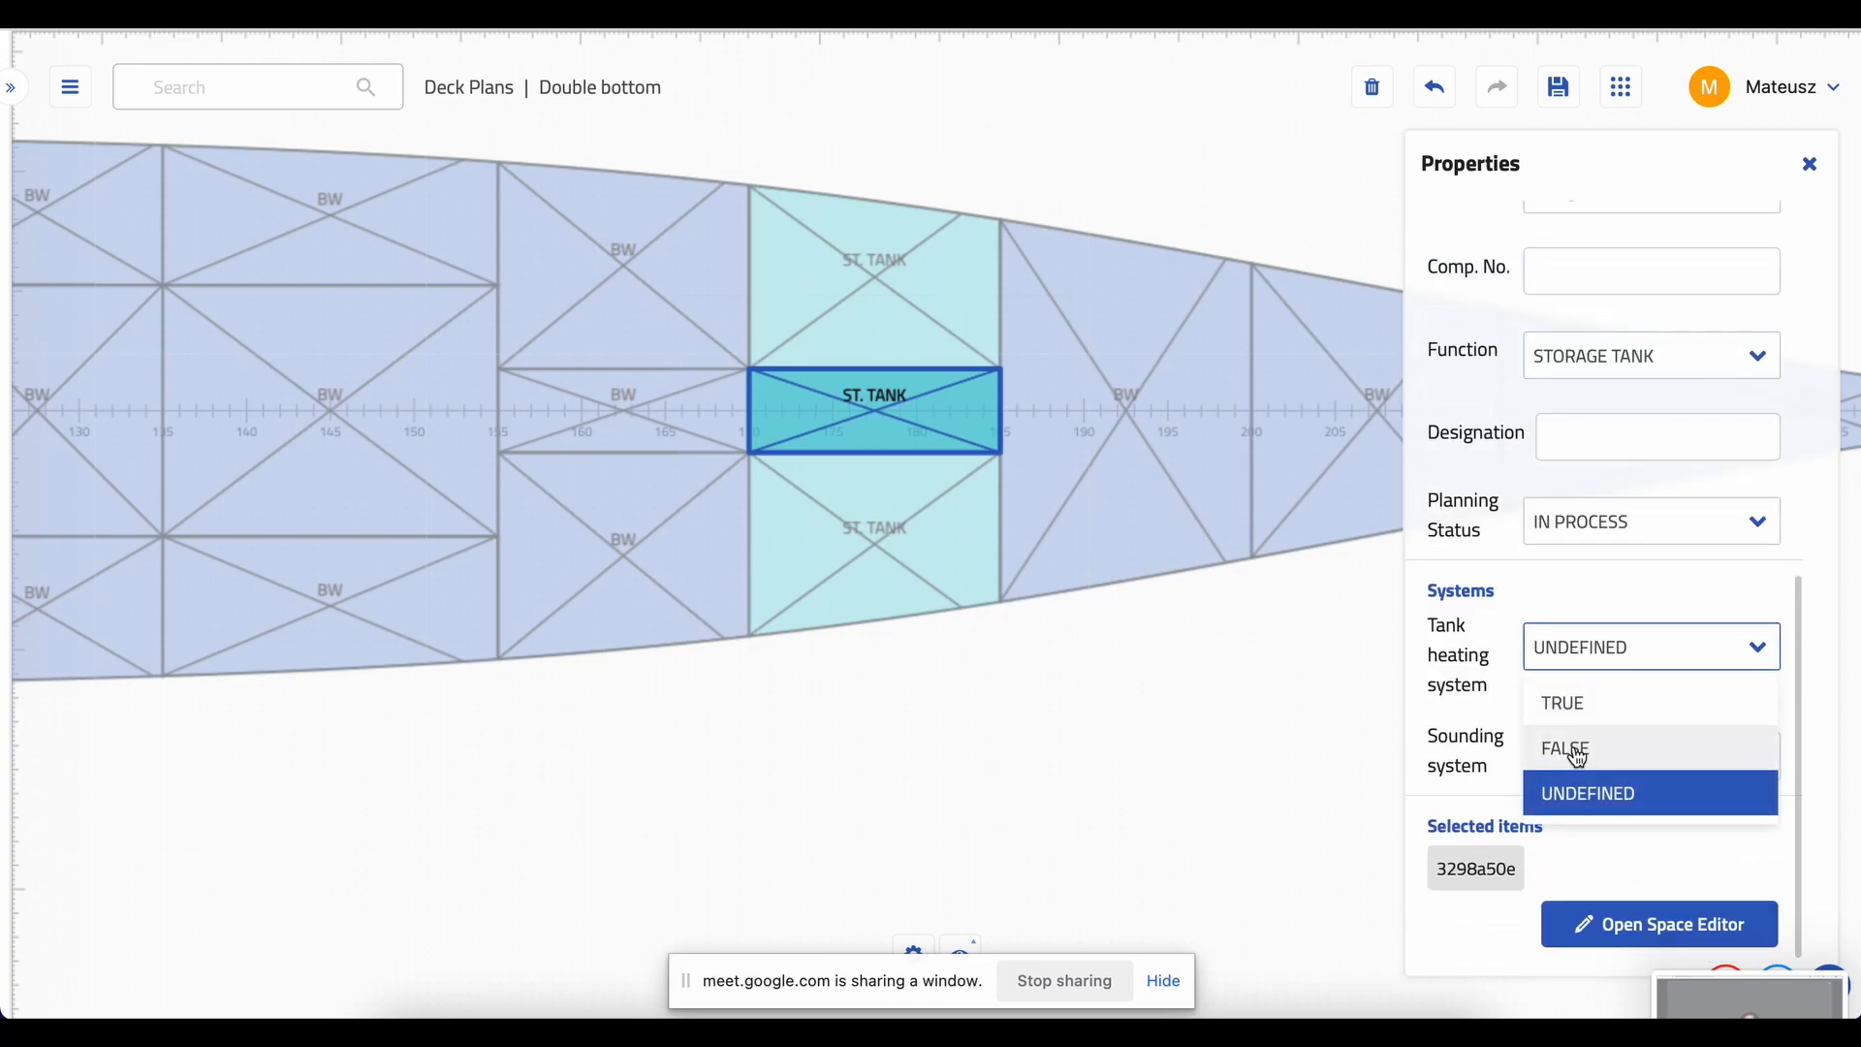
click(1577, 751)
click(1588, 646)
click(1575, 698)
click(1583, 758)
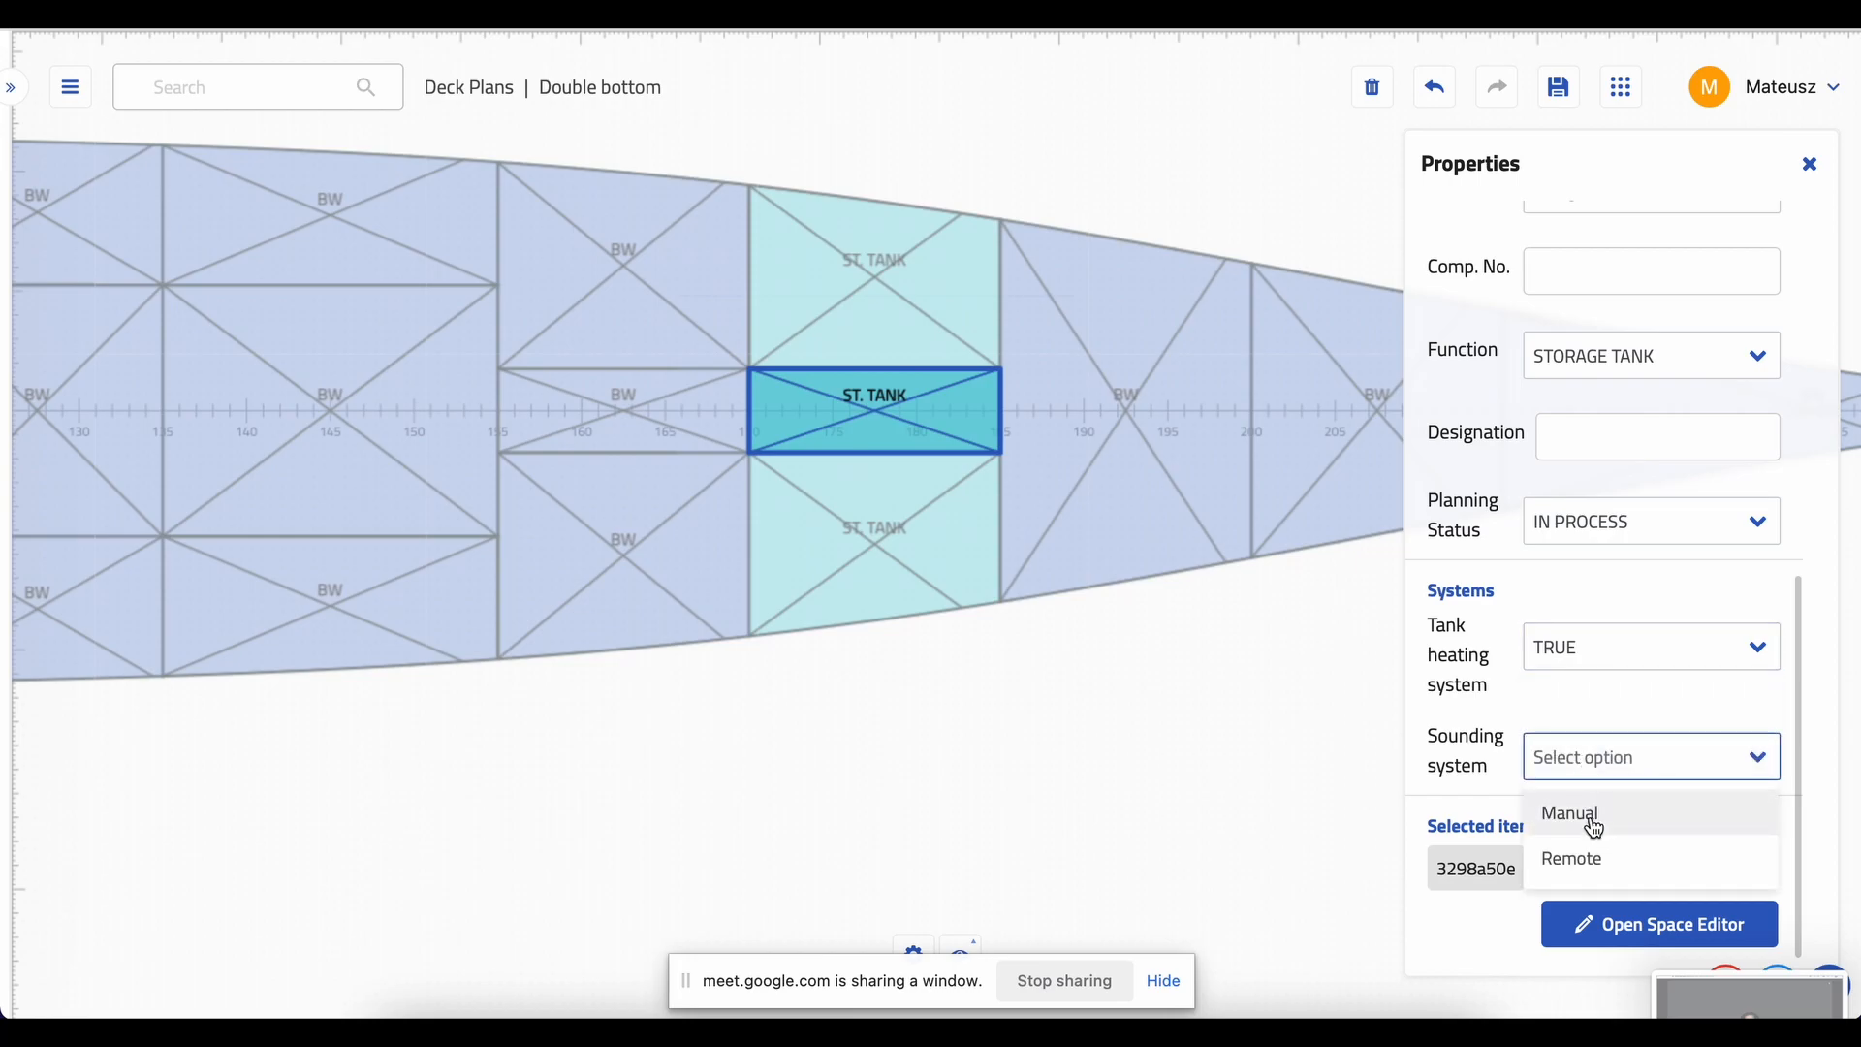
click(1578, 857)
click(1264, 803)
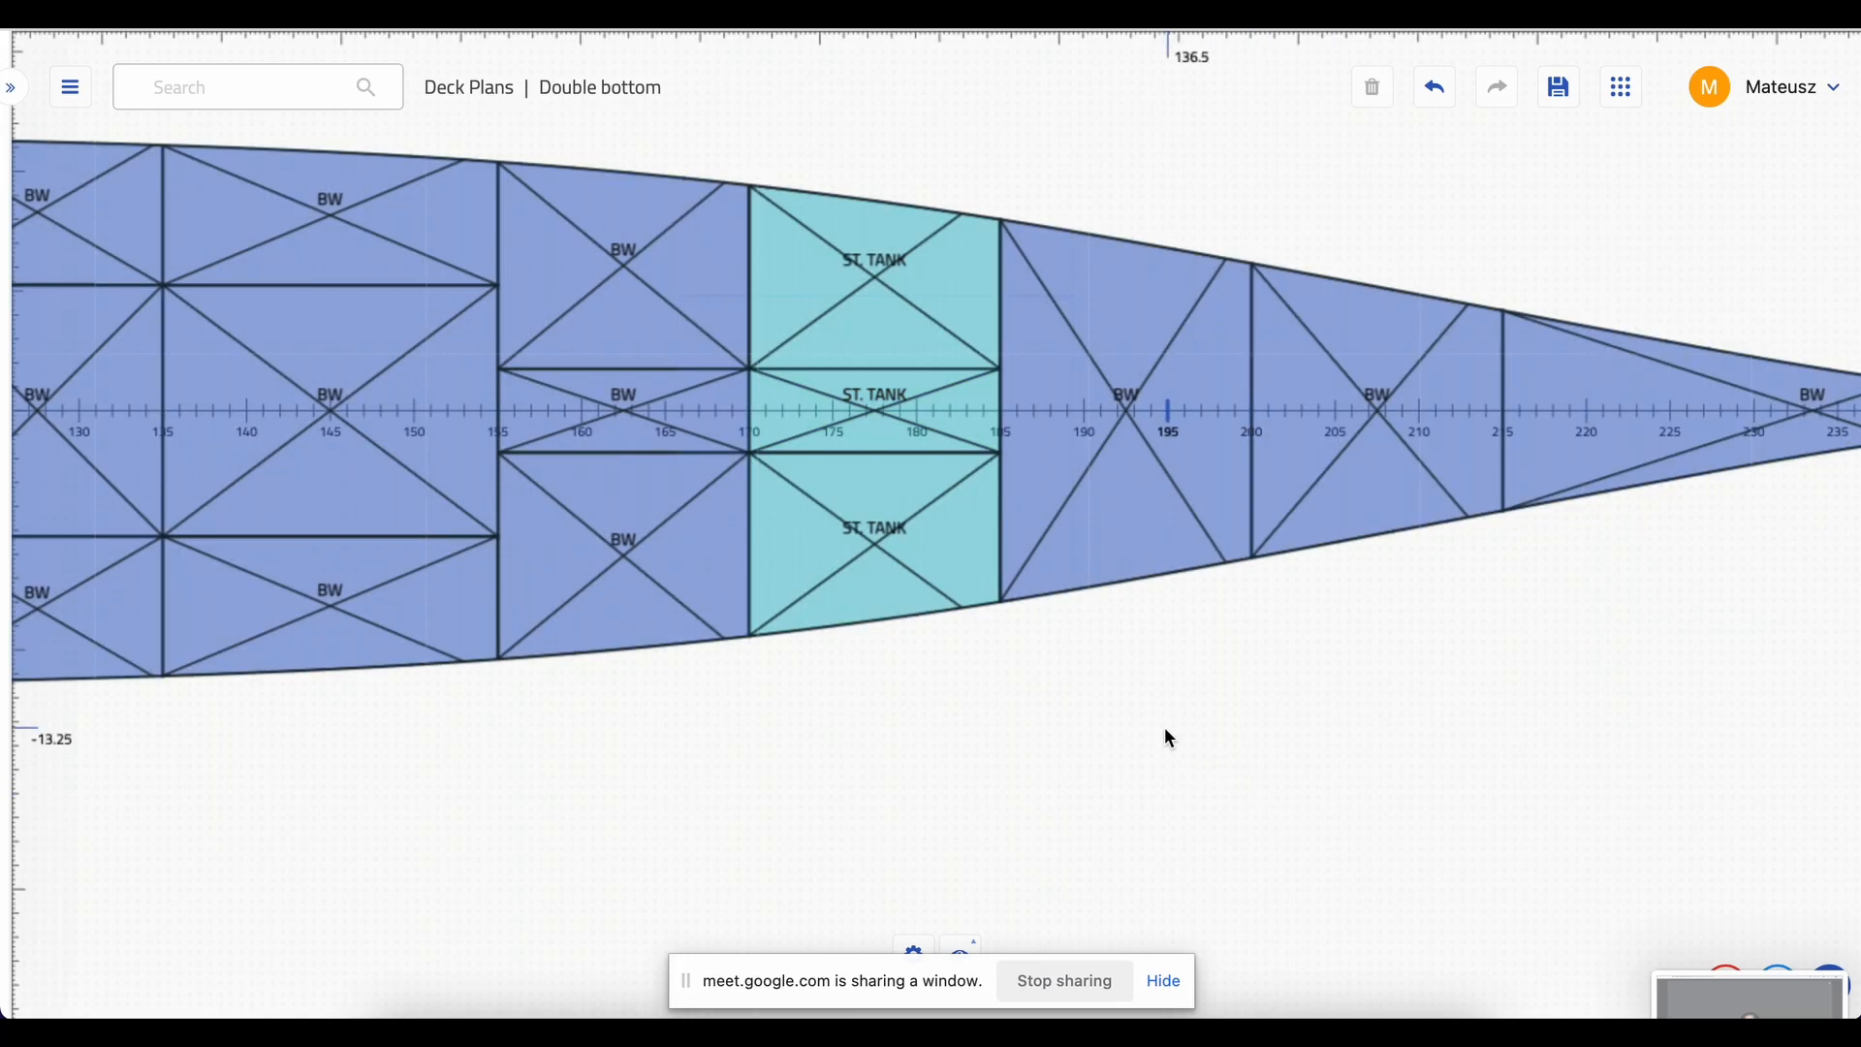
- Select the ballast tank space surrounding the small tanks between frames 102 and 120 and review its general and systems properties
scroll(1030, 810, down, 5)
mouse_move(1261, 810)
mouse_down()
mouse_move(1532, 811)
mouse_move(1429, 736)
mouse_up()
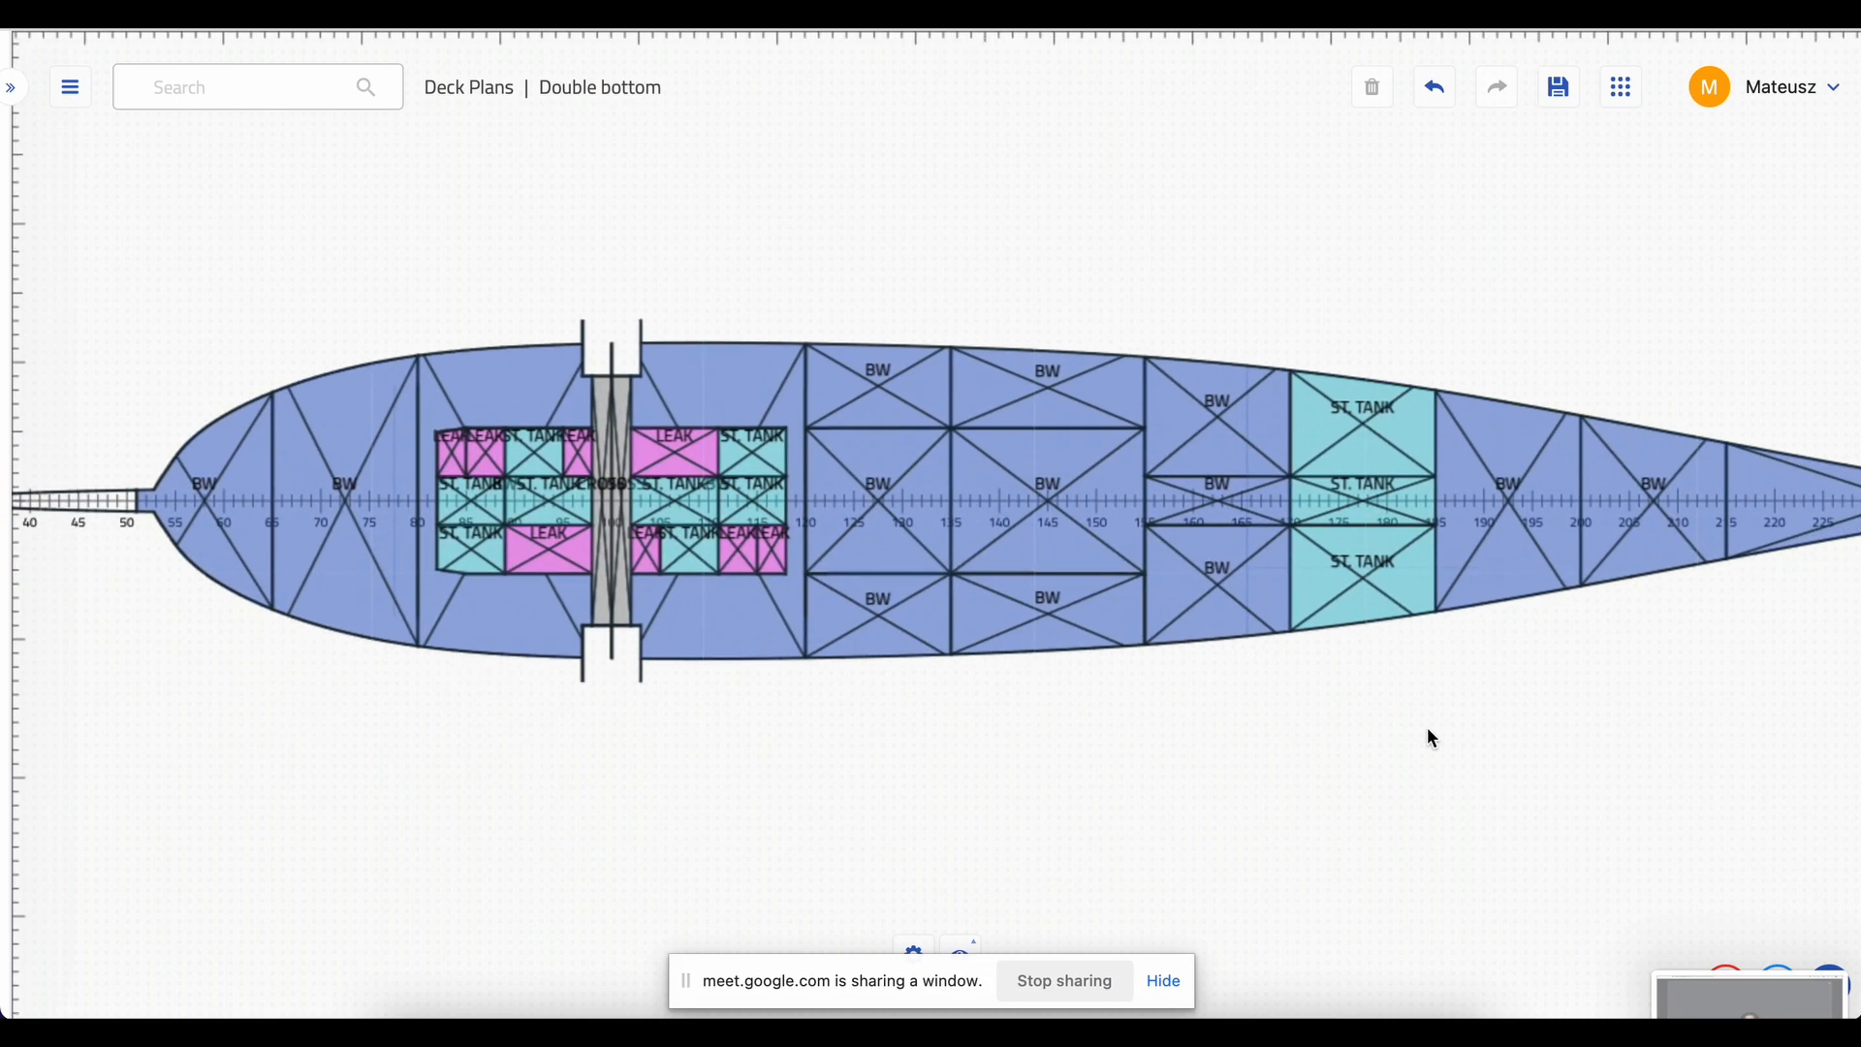
scroll(1193, 775, up, 2)
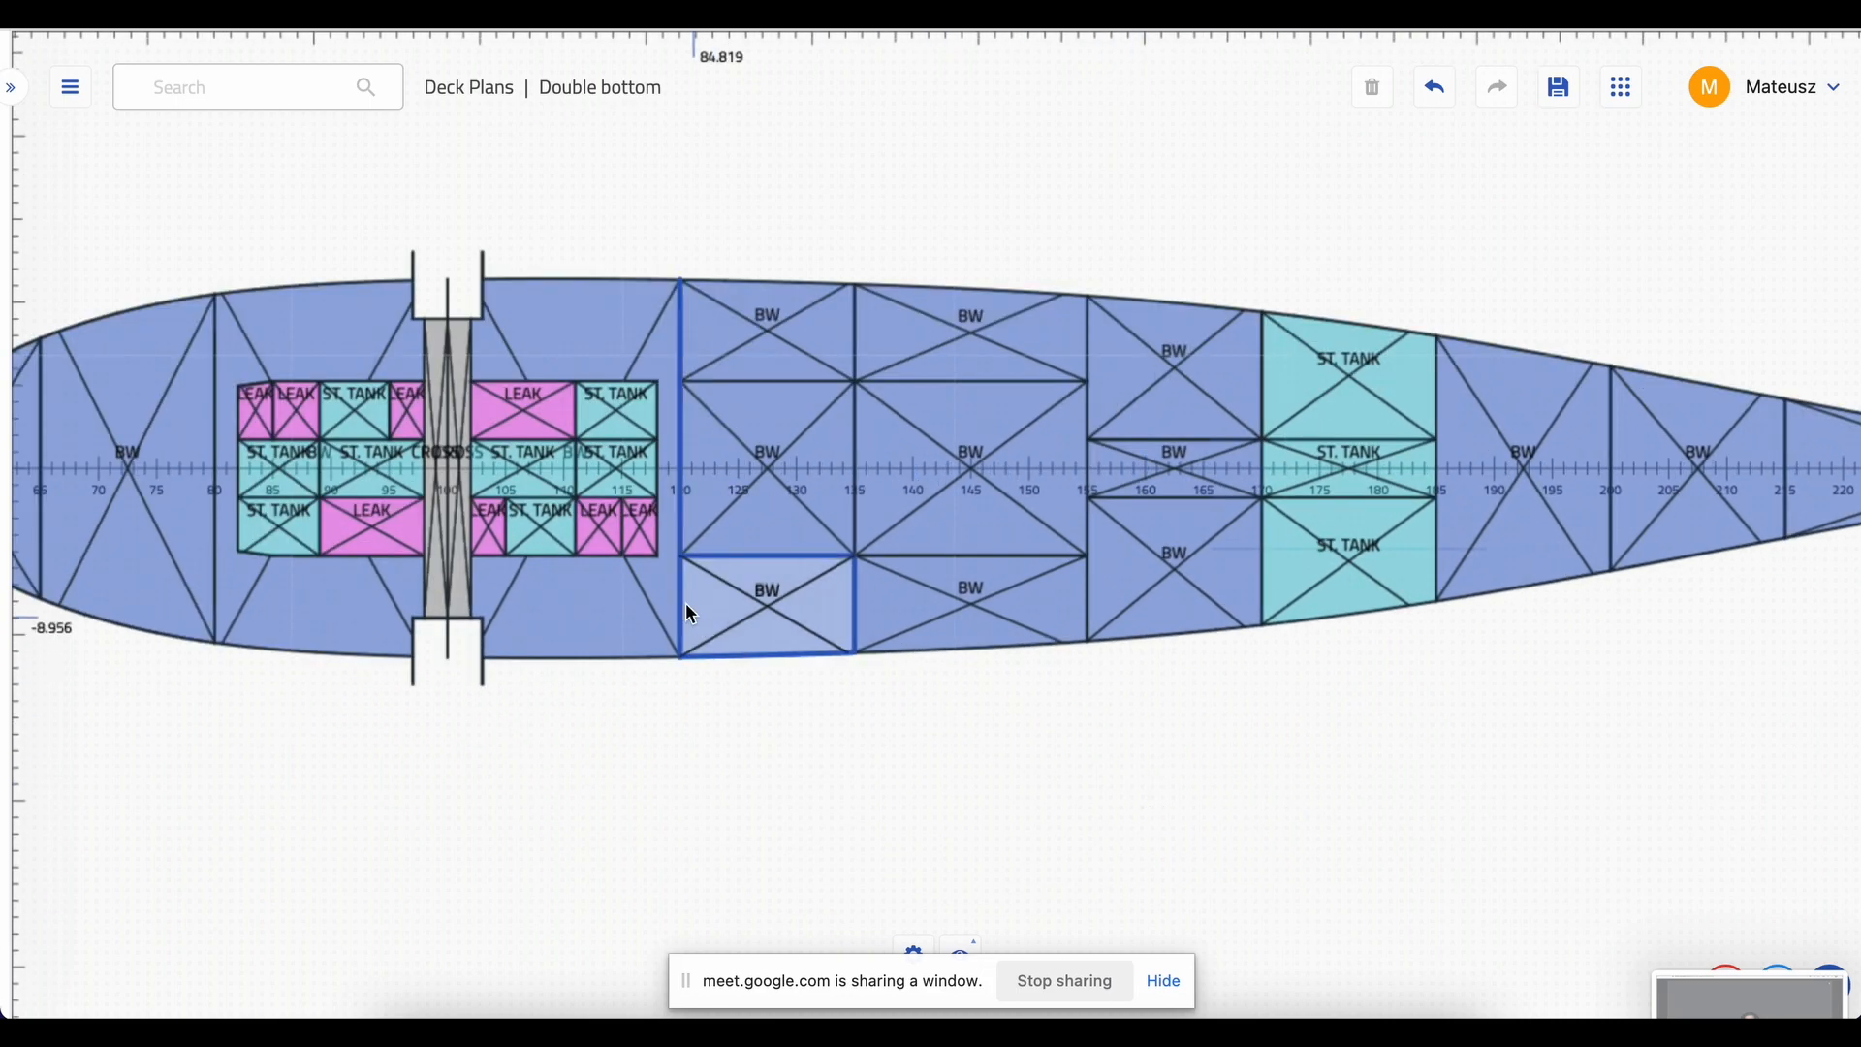
scroll(630, 218, up, 2)
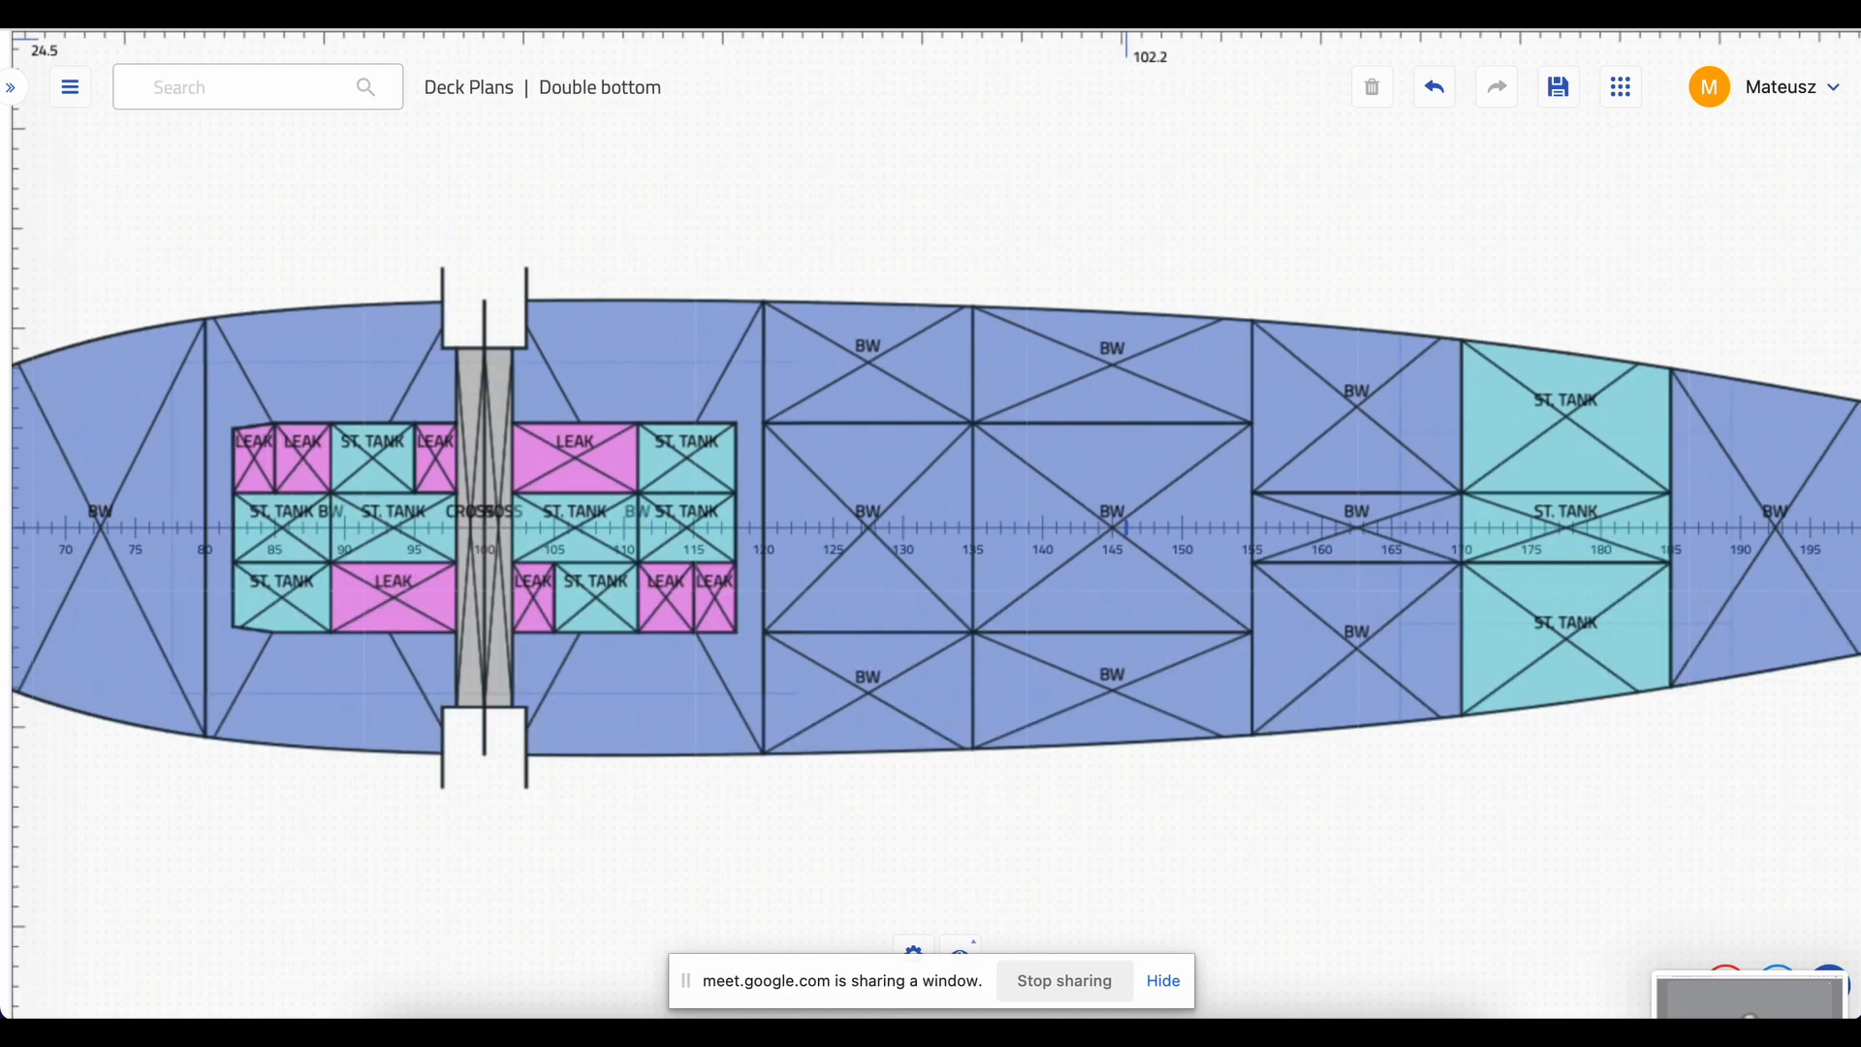
scroll(678, 290, up, 1)
click(706, 301)
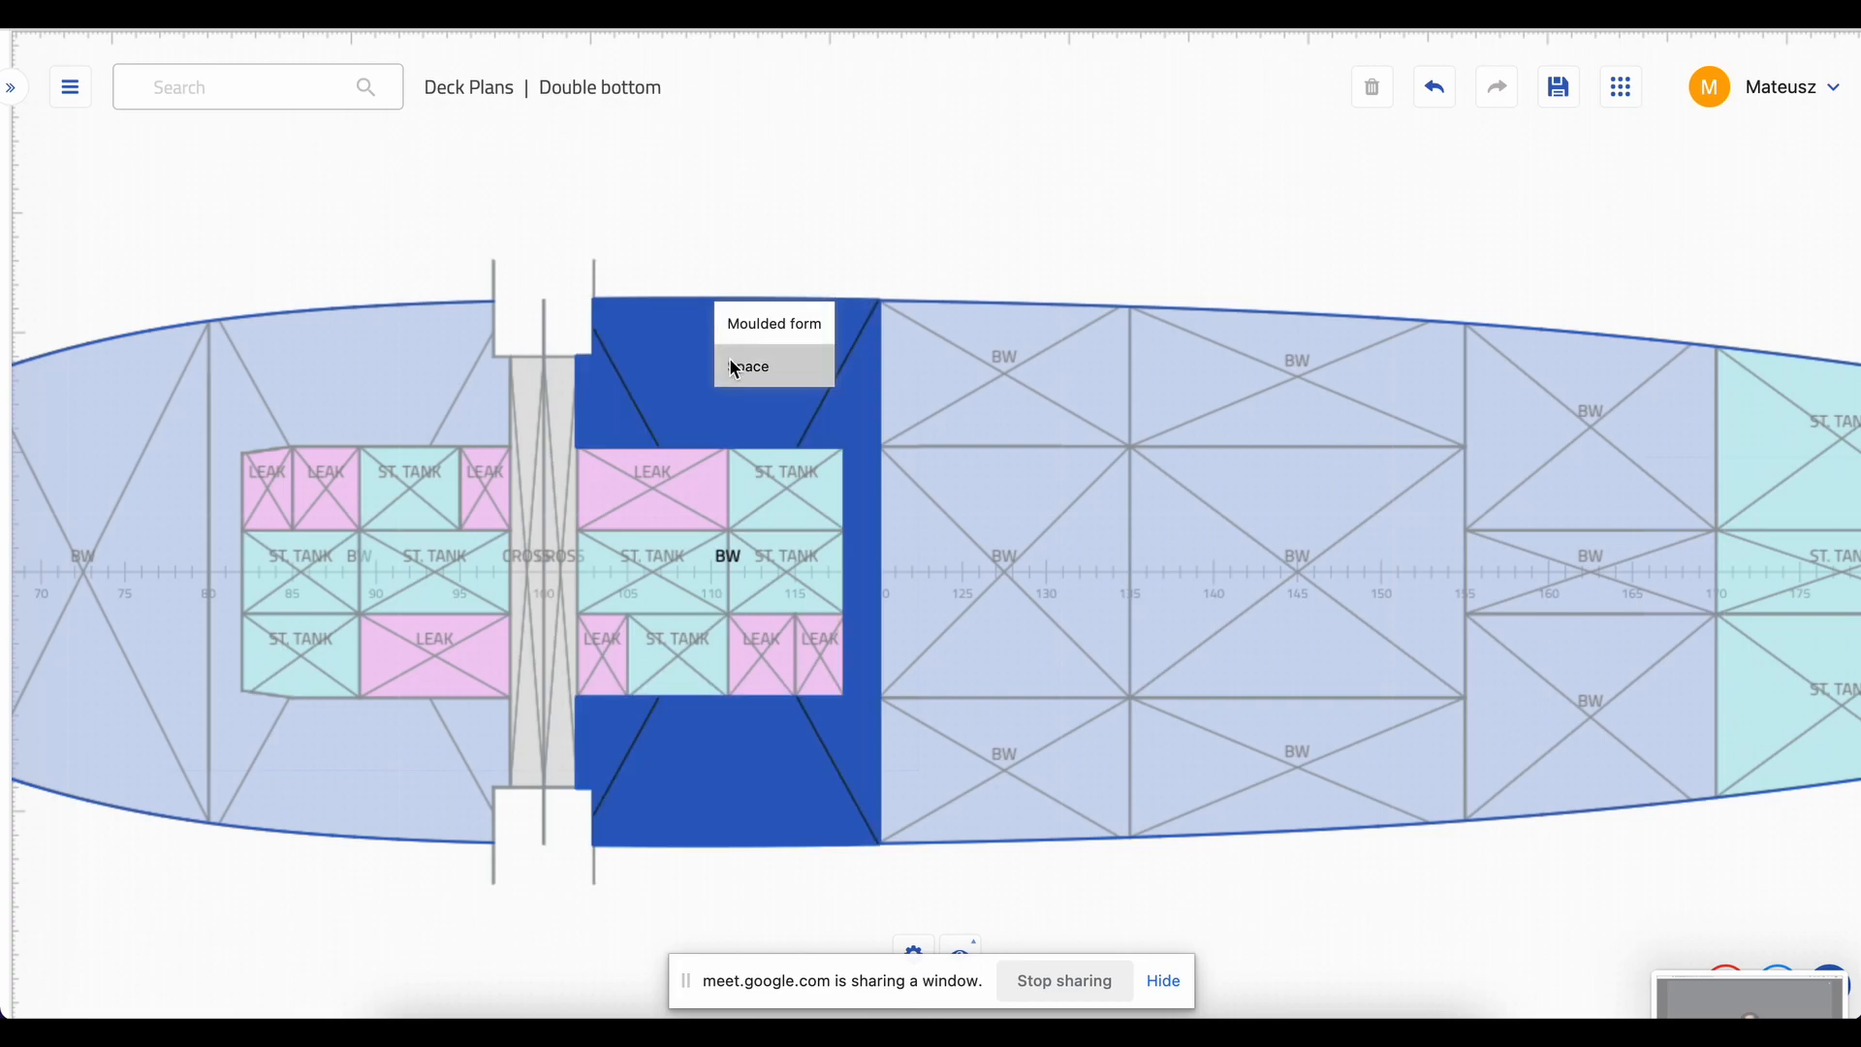
click(729, 362)
scroll(1631, 514, down, 6)
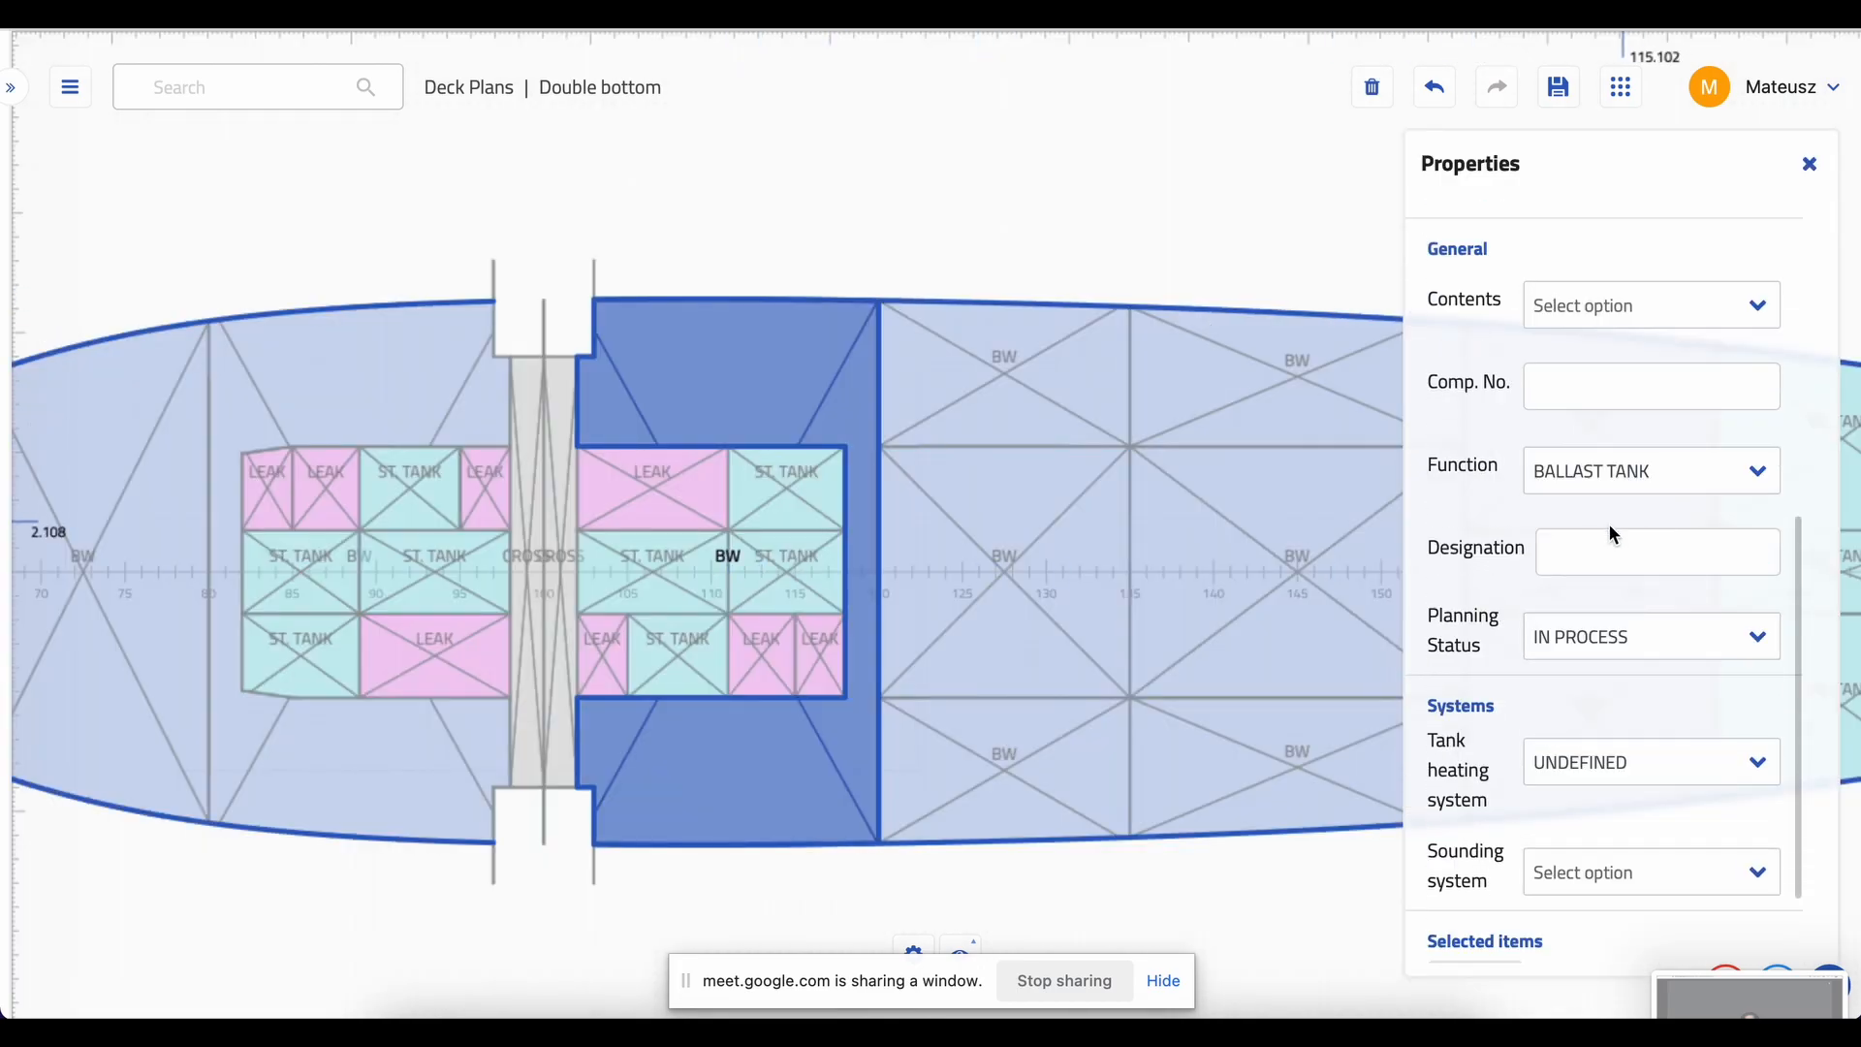
- Select three ballast tanks between frames 120 and 155 together, review their contents, heating and sounding properties, and clear the selection
click(1264, 423)
click(1248, 523)
click(1254, 727)
shift+click(1044, 623)
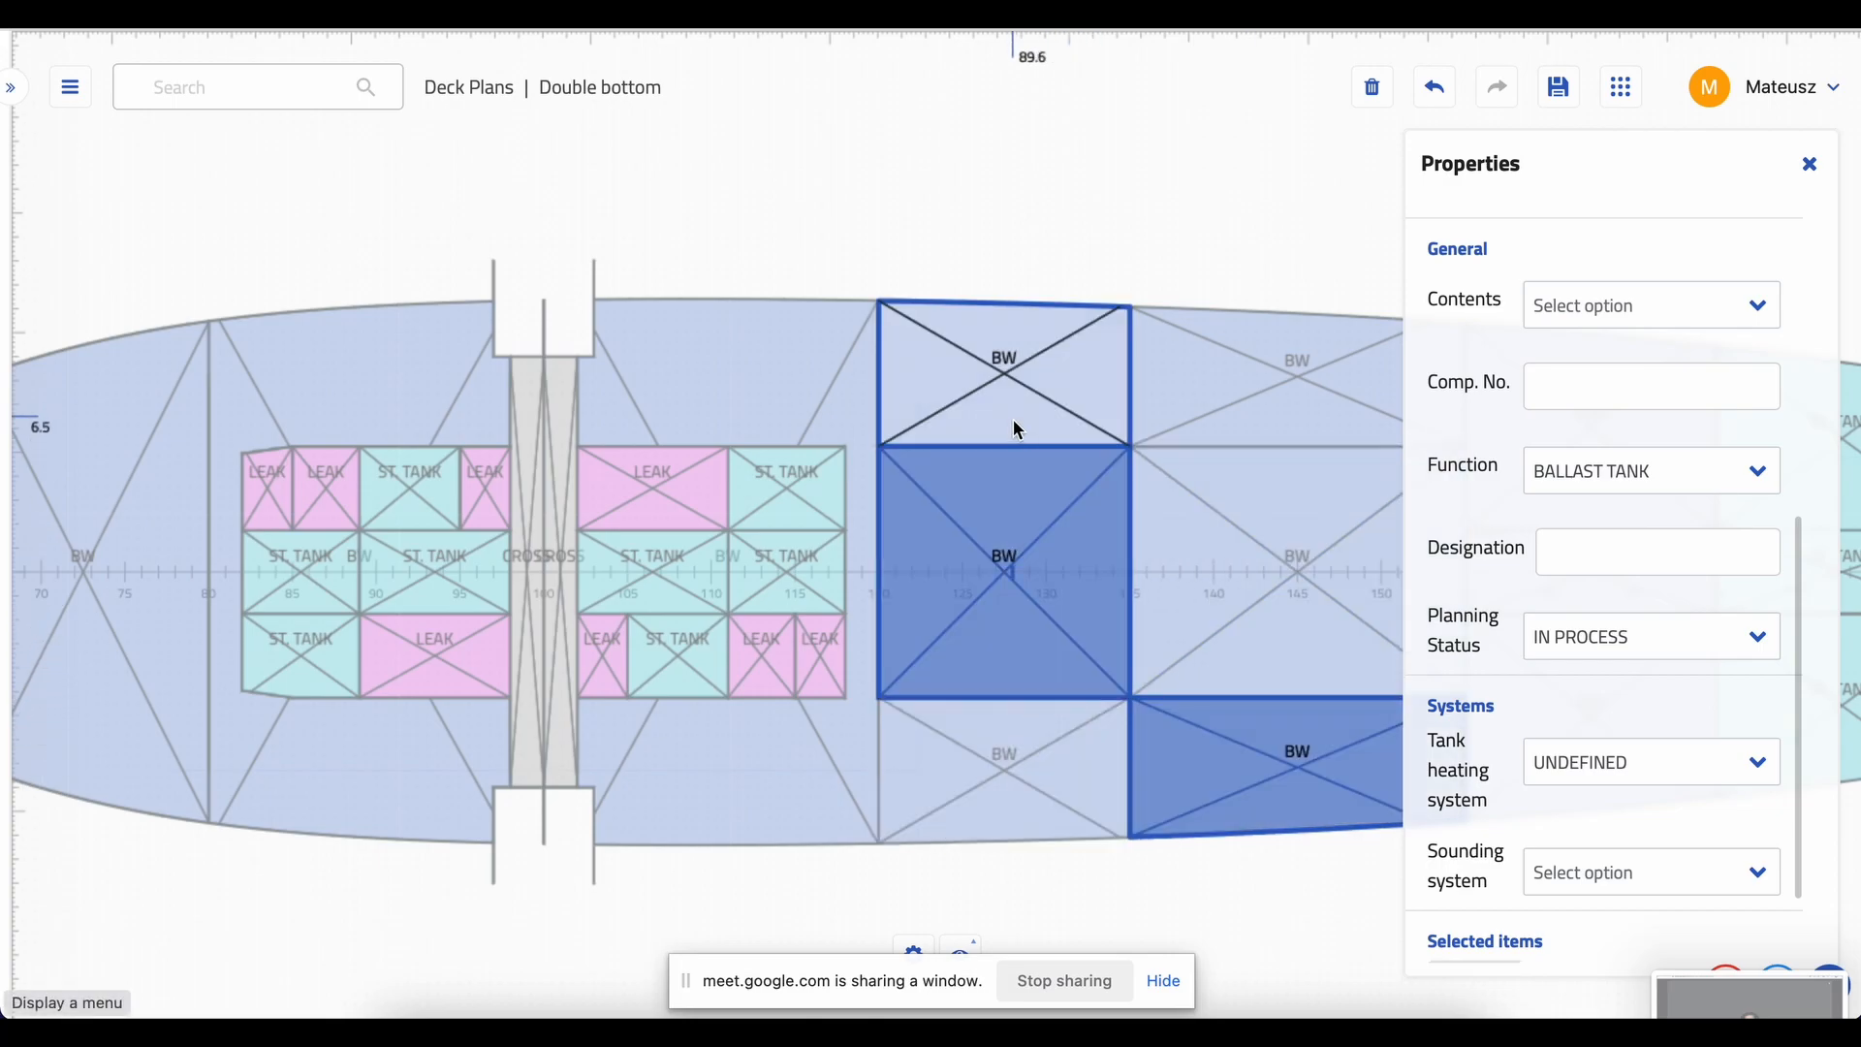
shift+click(1017, 407)
scroll(1505, 556, down, 1)
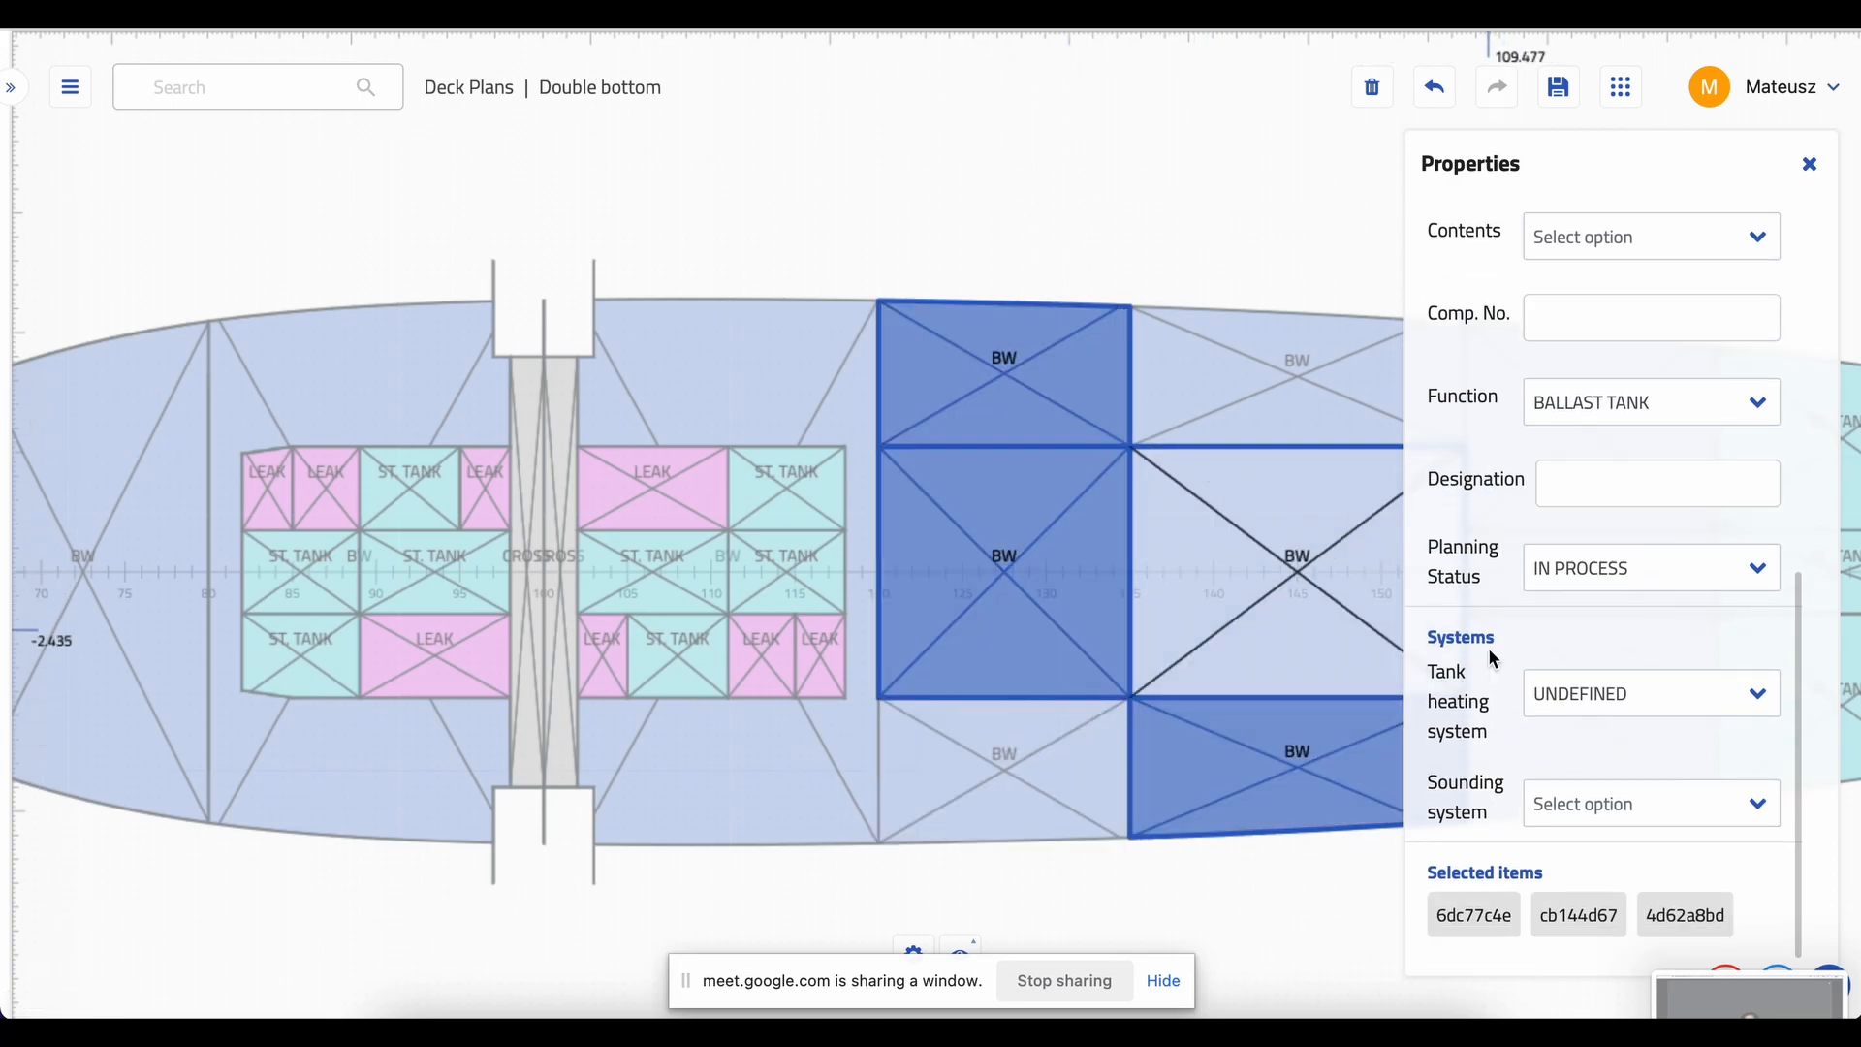
scroll(1493, 659, up, 2)
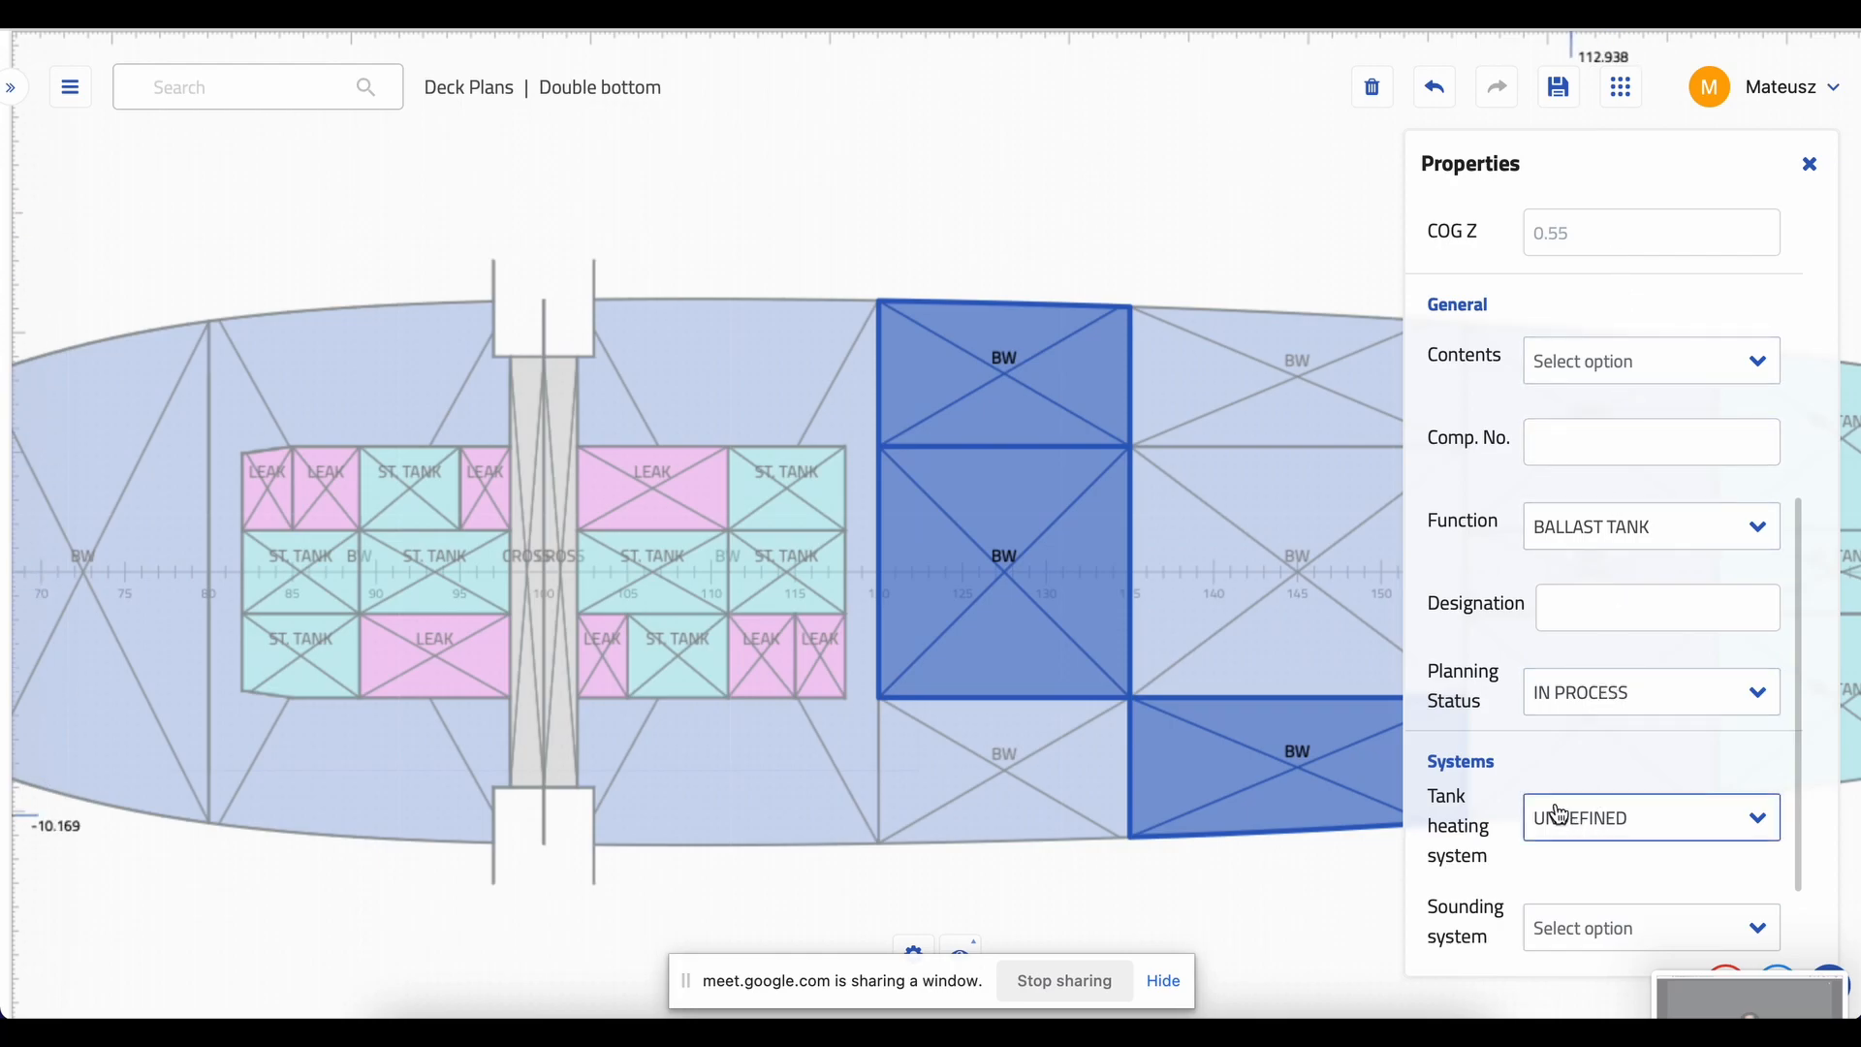
scroll(1521, 787, down, 1)
scroll(1510, 775, down, 1)
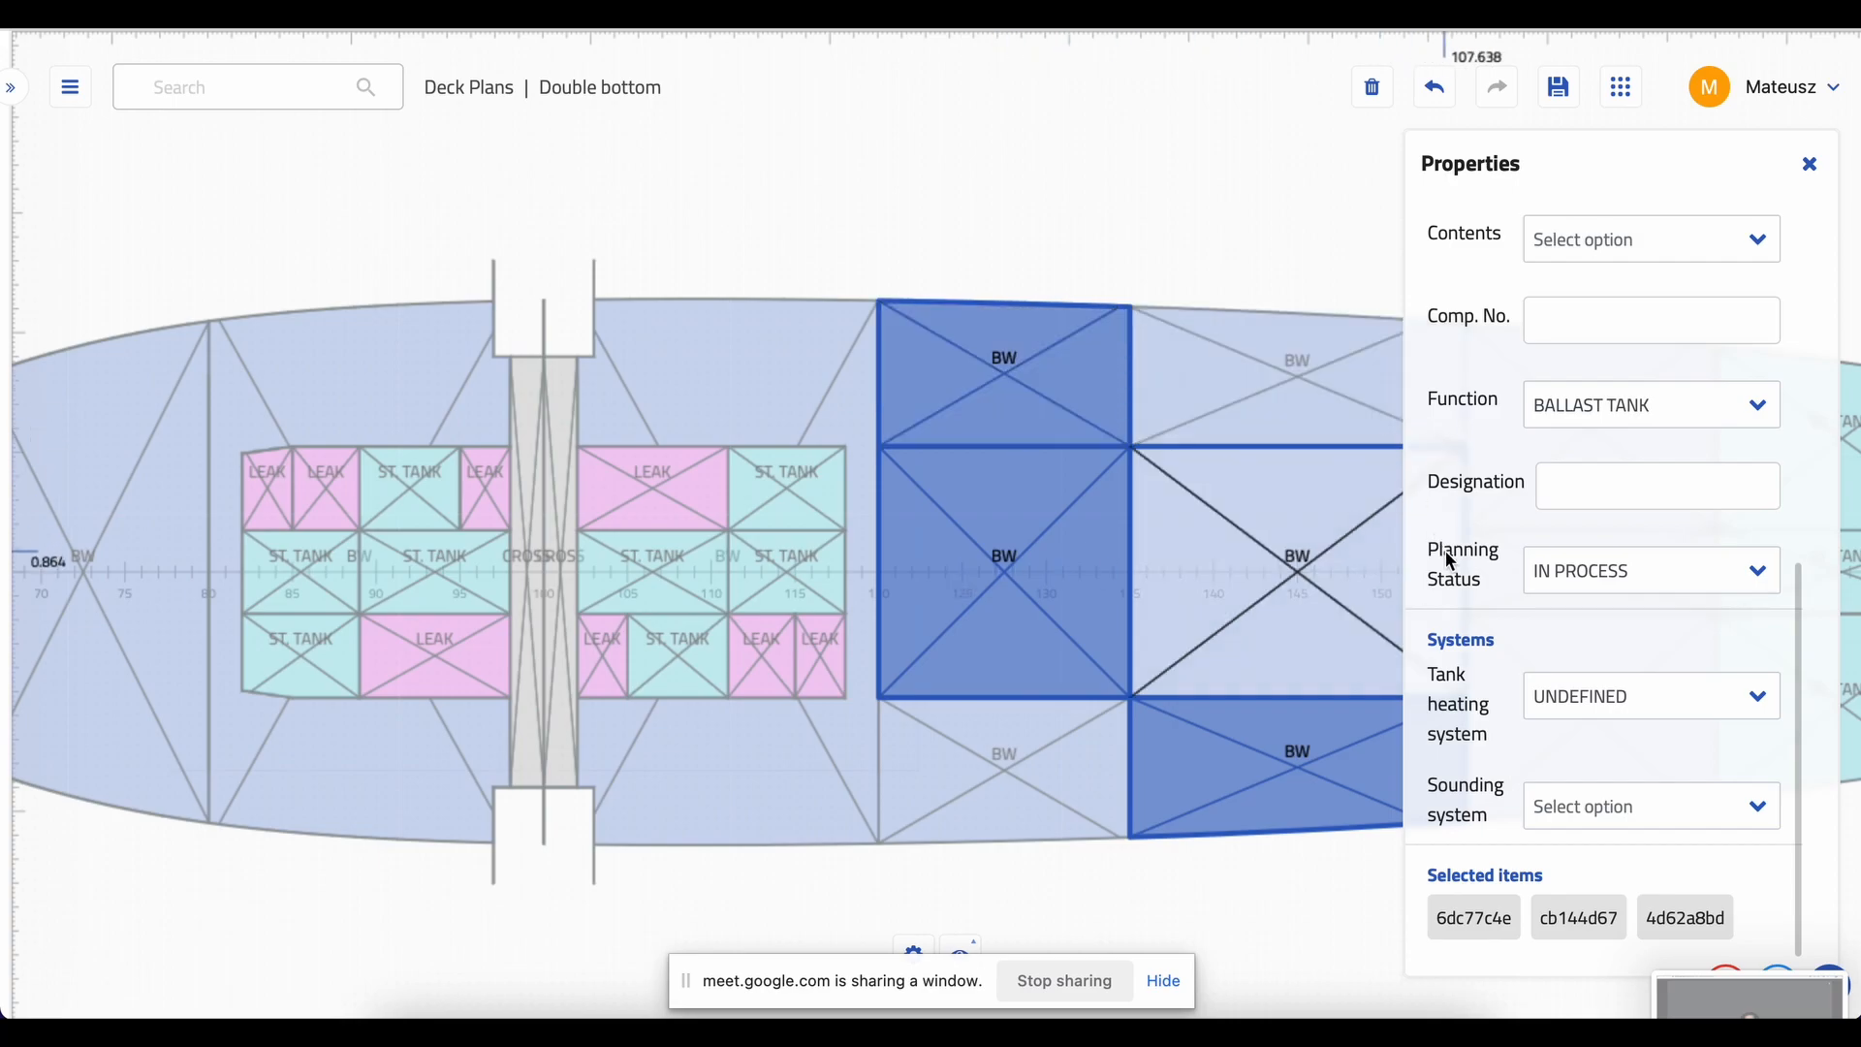
scroll(1471, 663, down, 1)
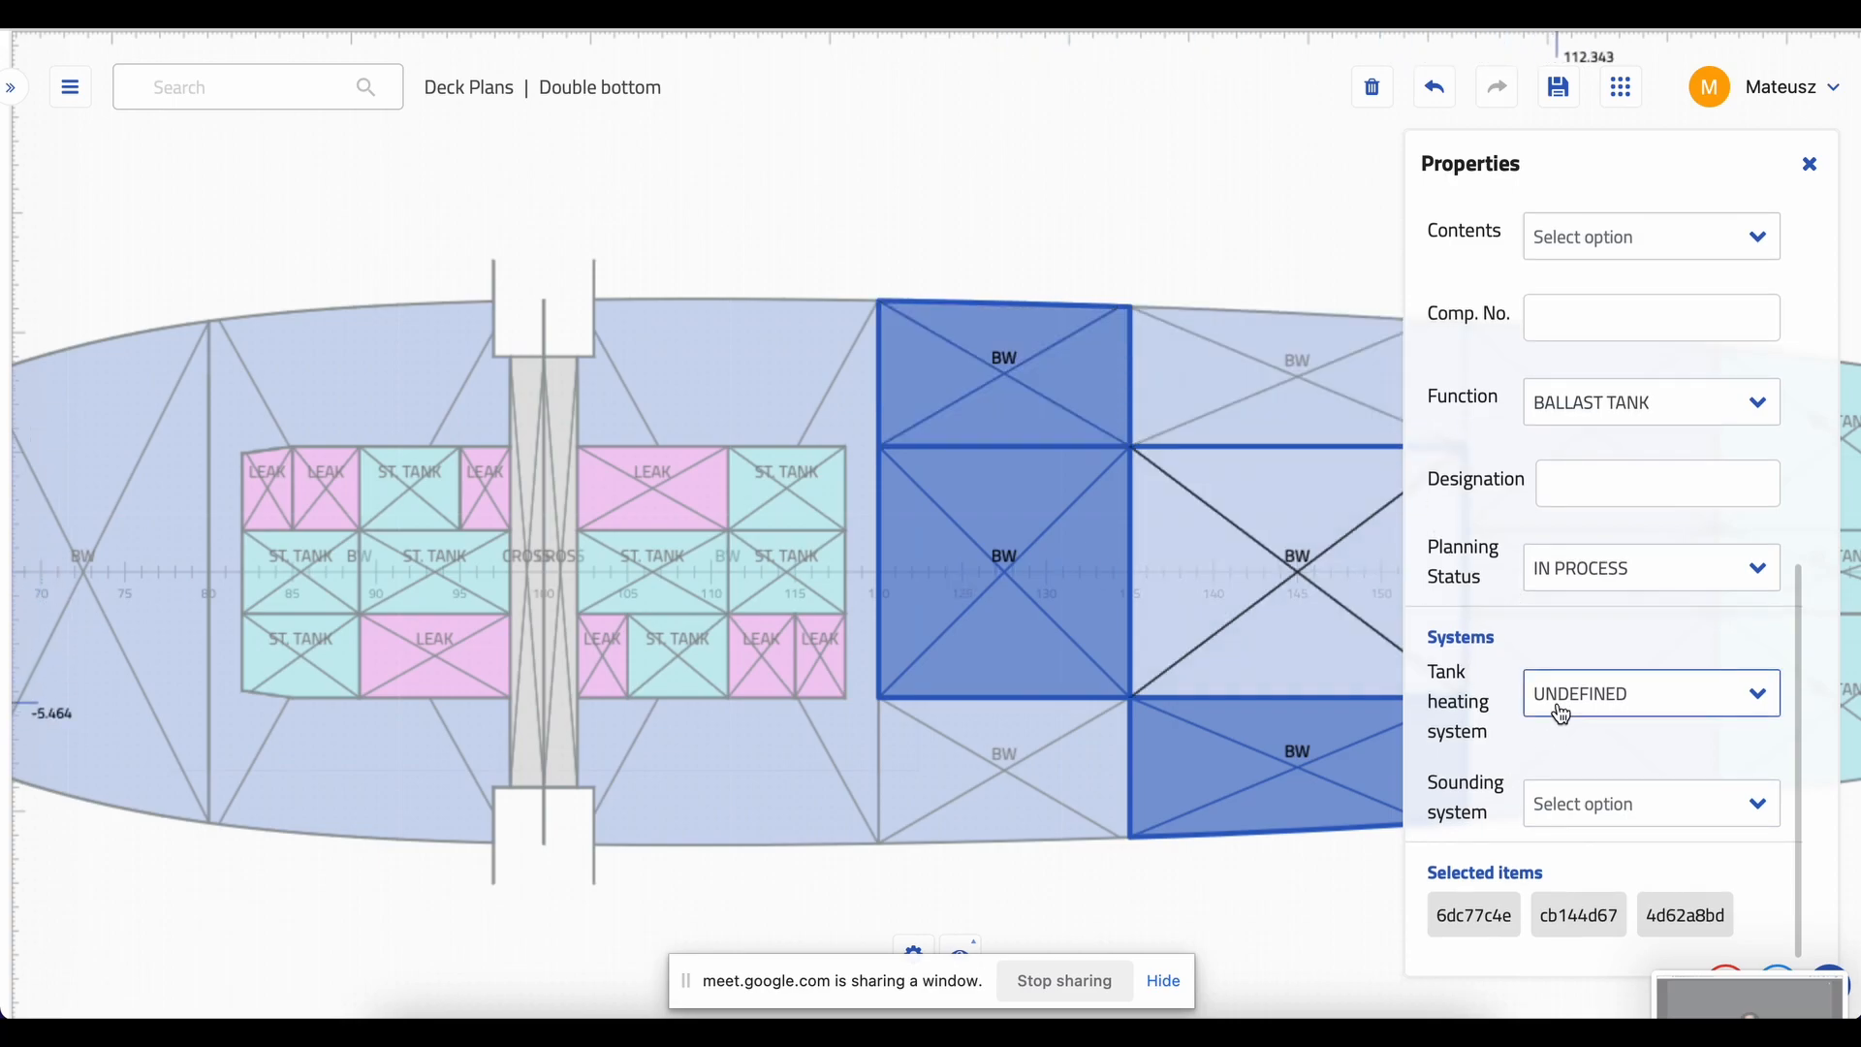
click(1000, 233)
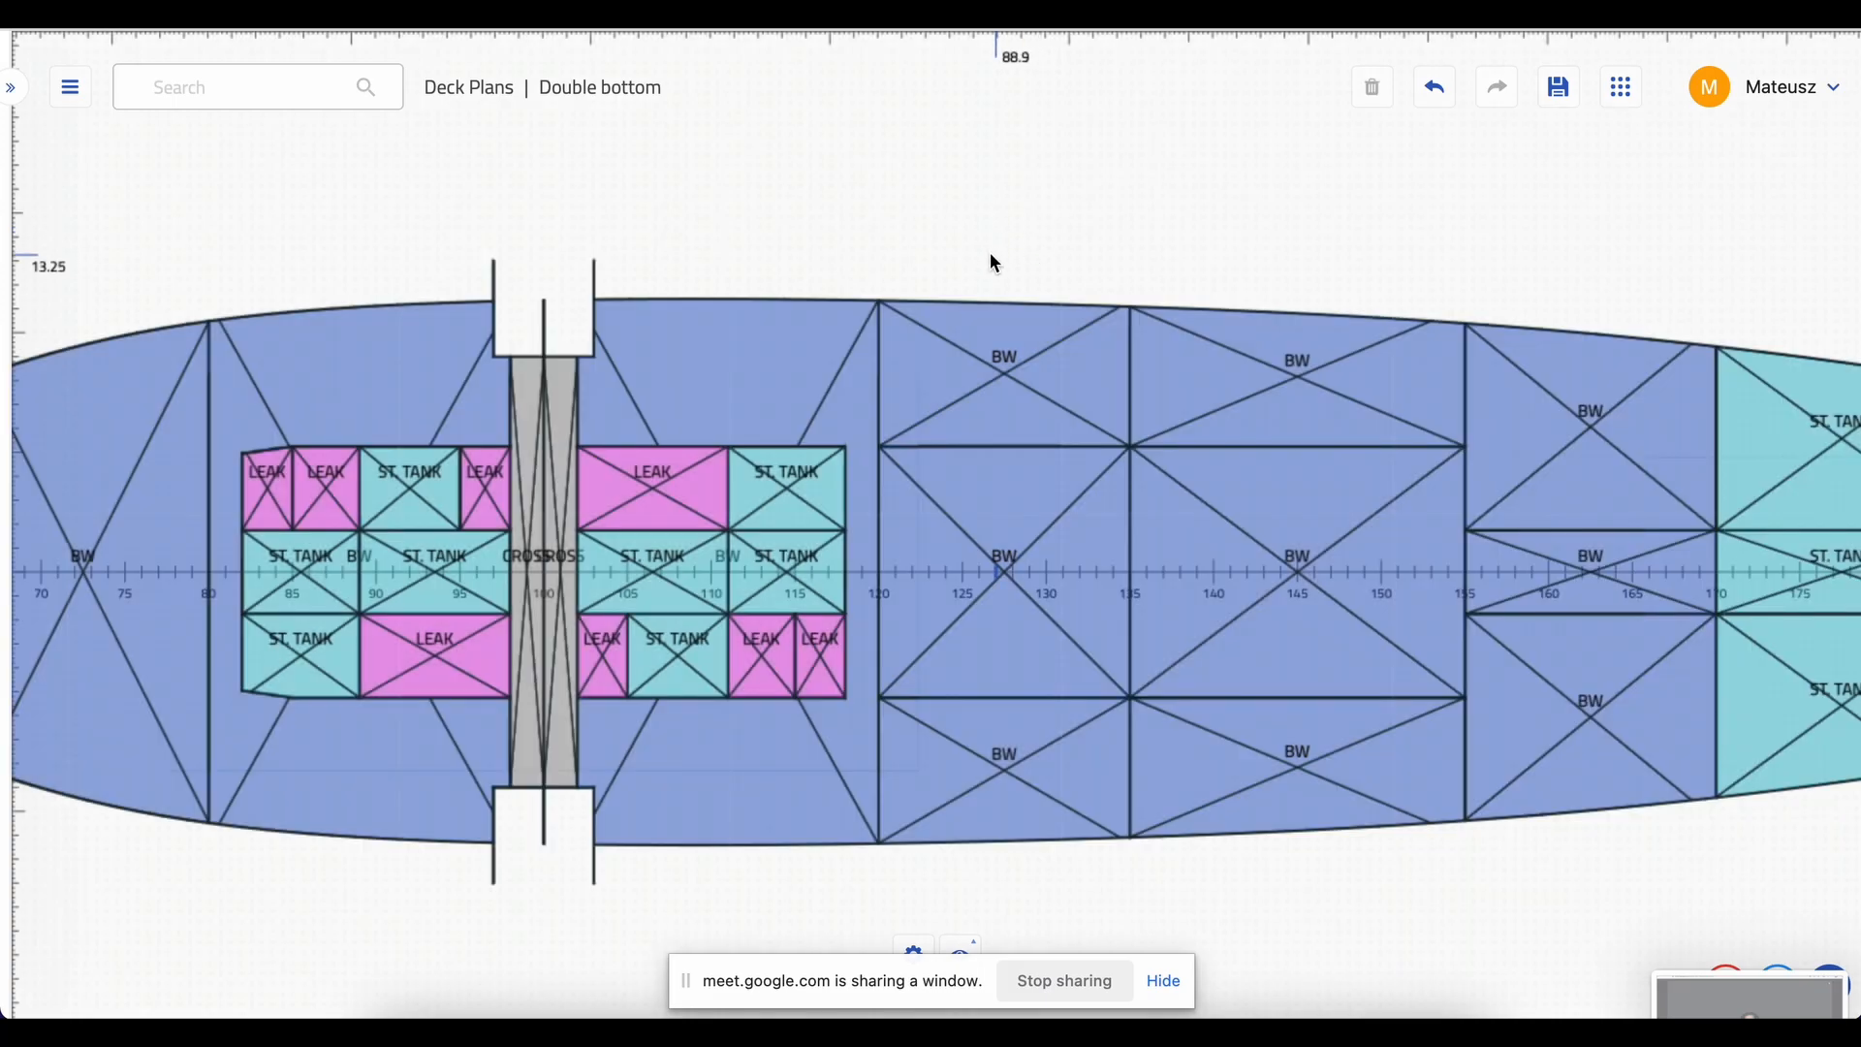
- Start a new report in the project browser and name it "Tank plan table"
scroll(1008, 238, left, 1)
drag(1013, 248, 1247, 220)
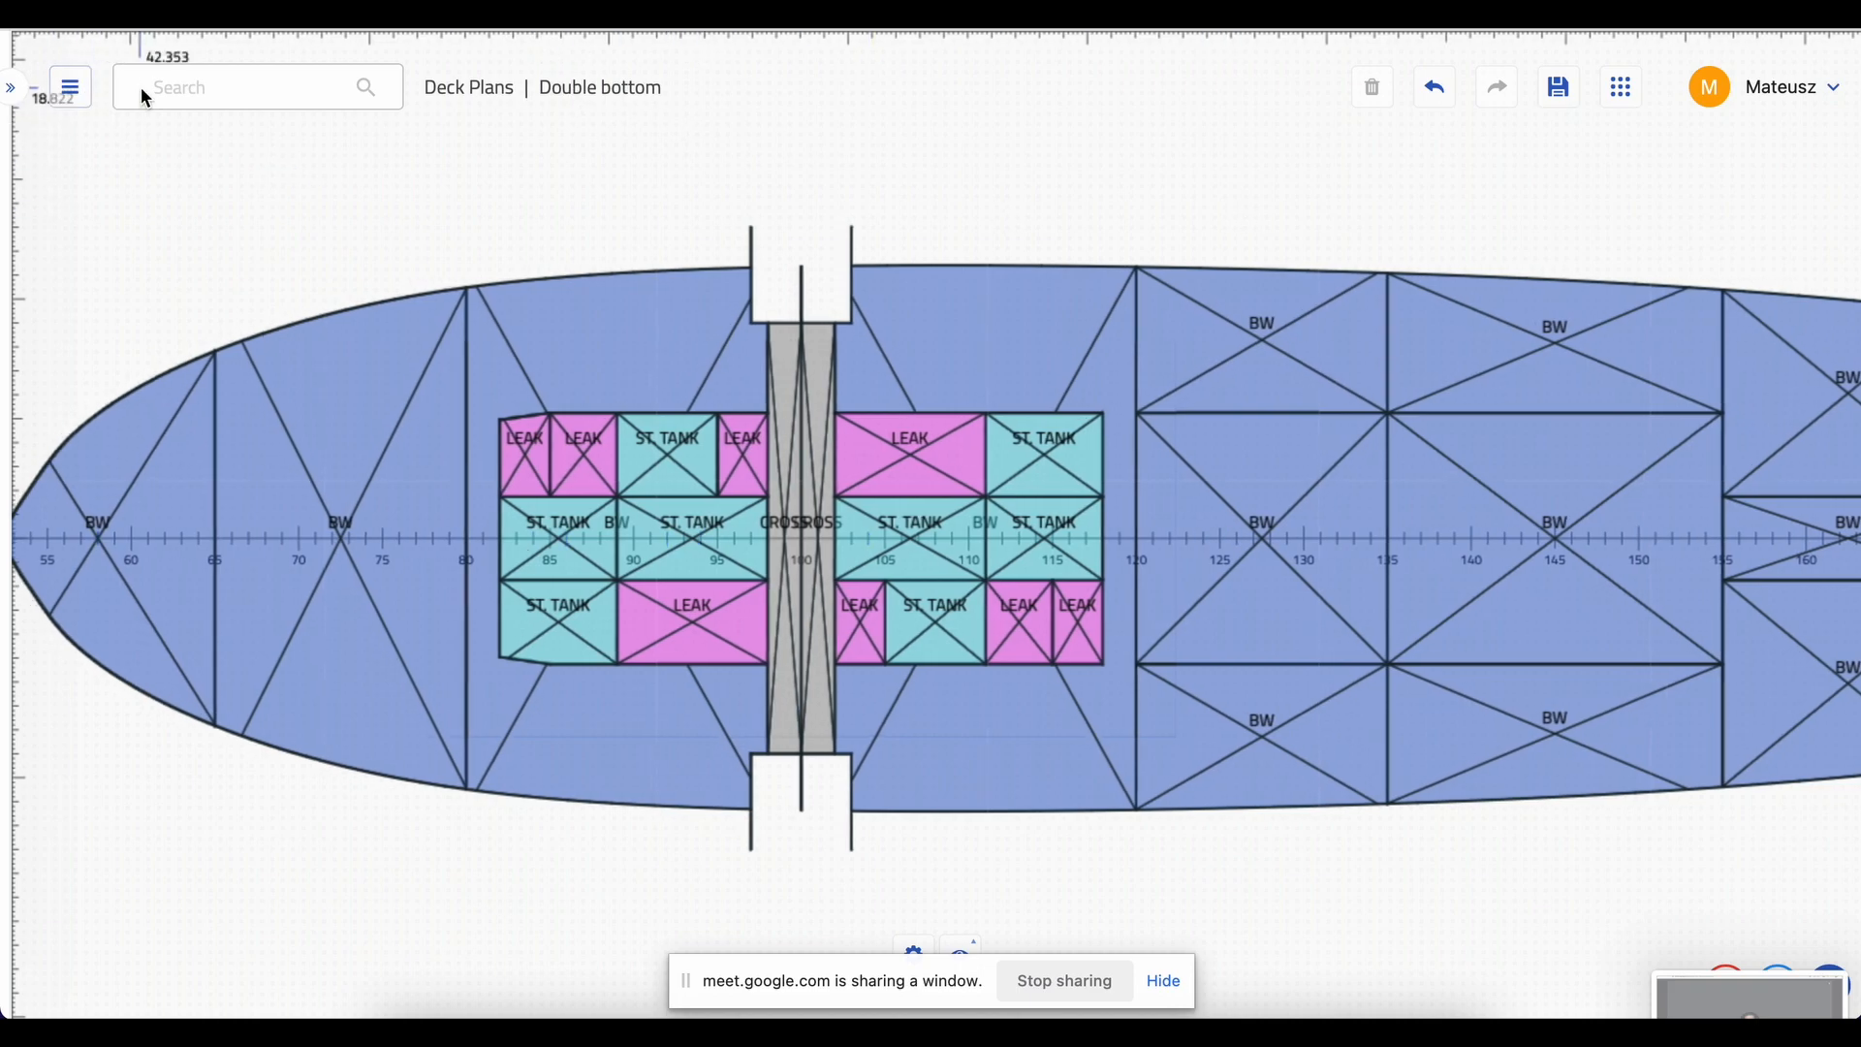
click(223, 89)
scroll(260, 737, down, 3)
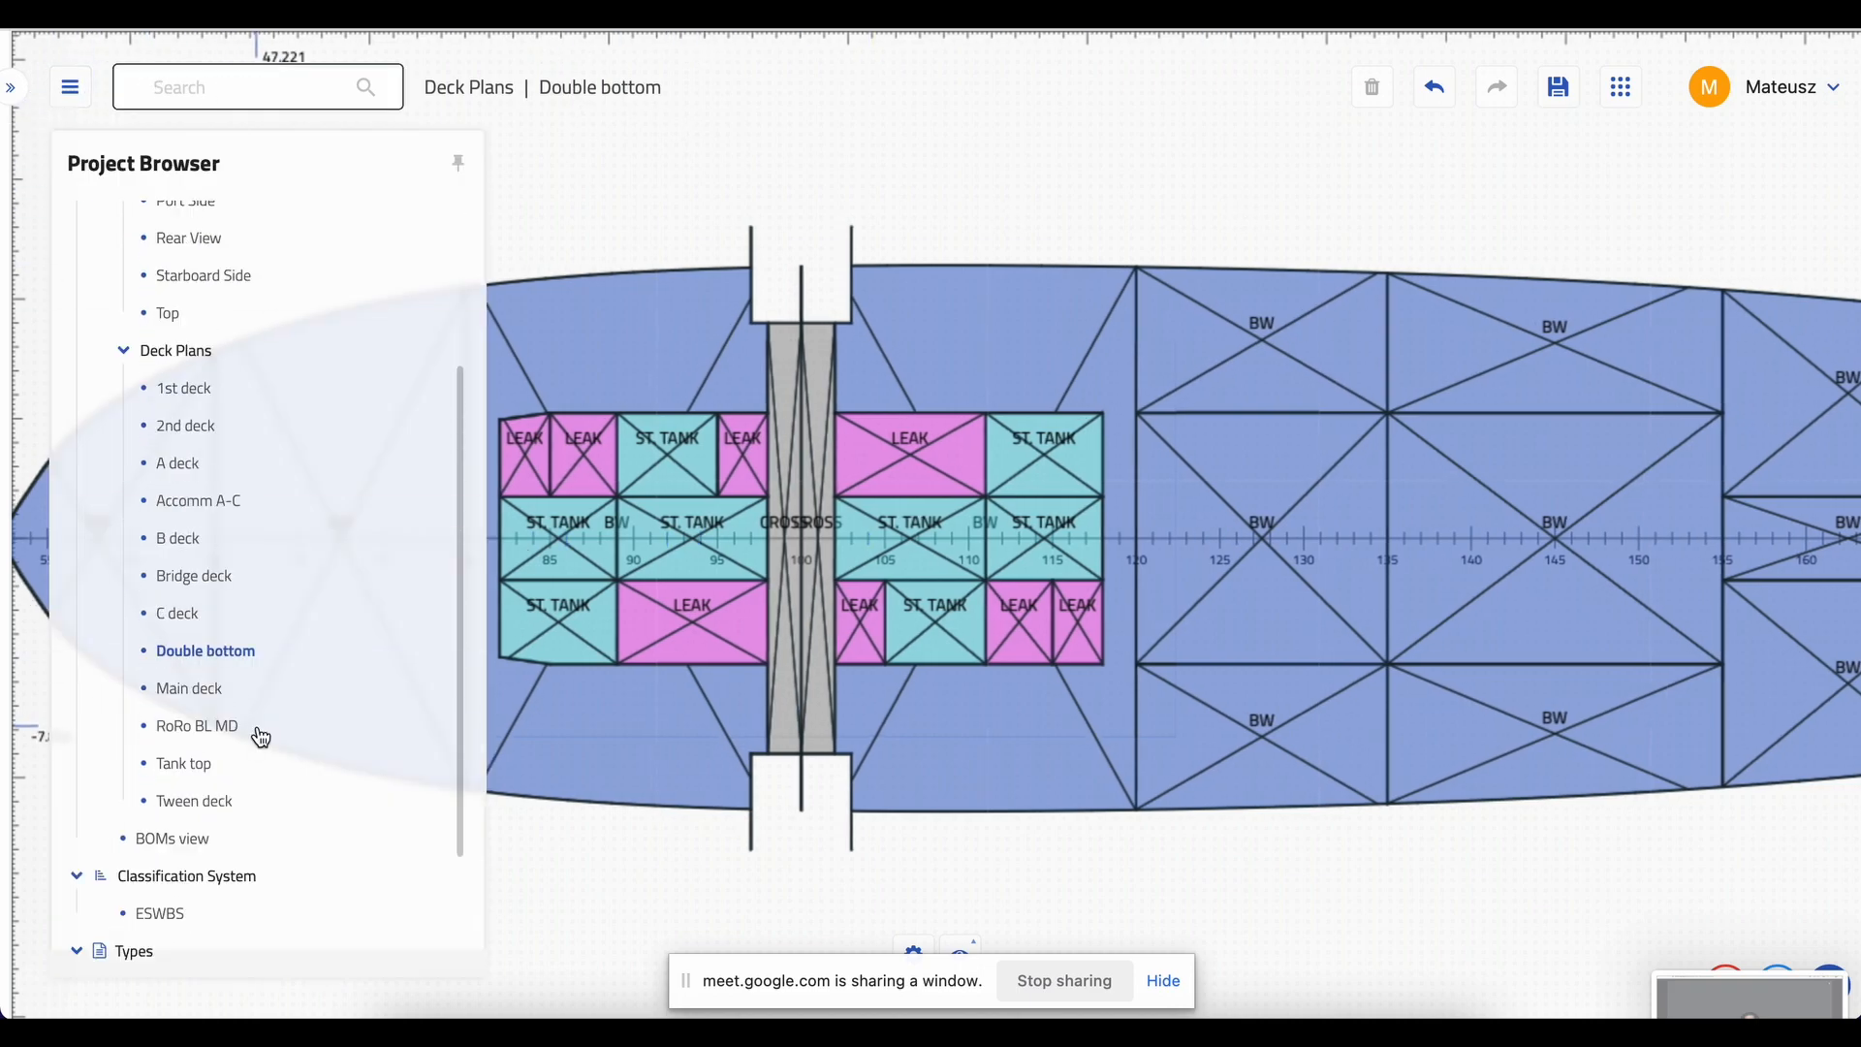
scroll(261, 738, down, 2)
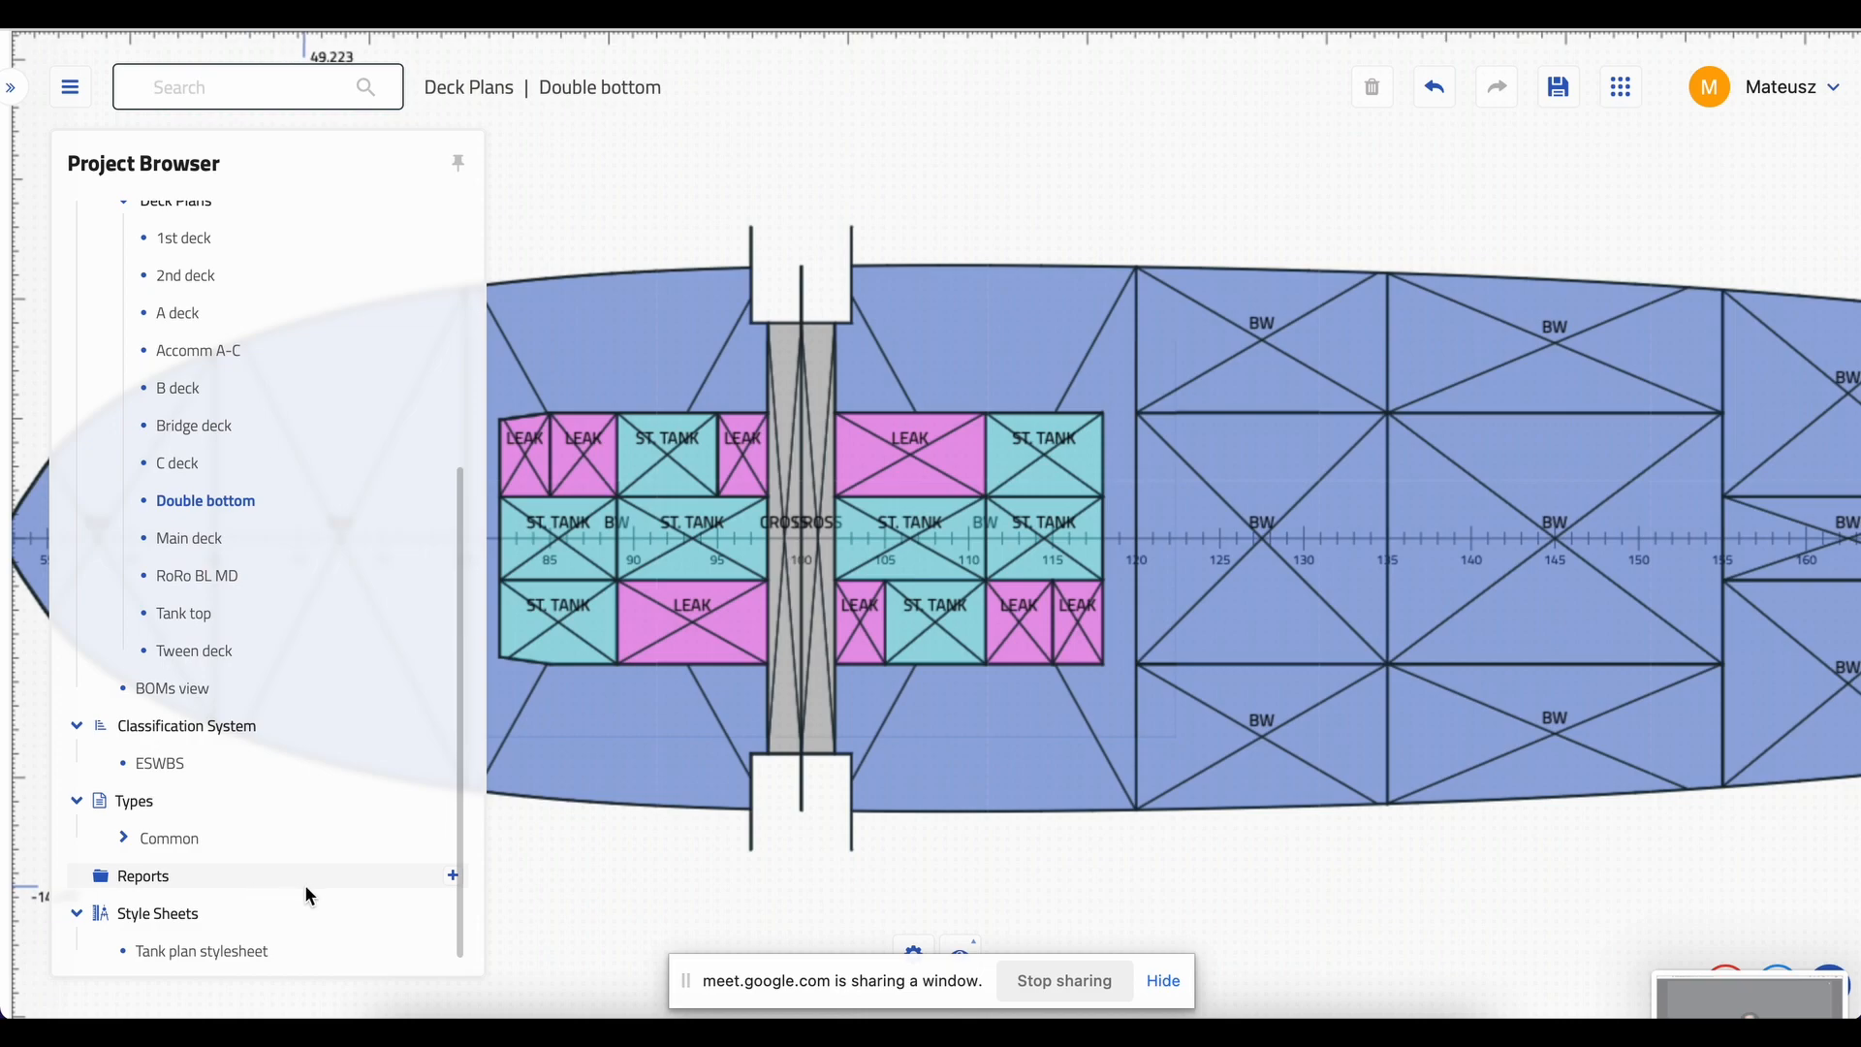
click(453, 877)
click(1446, 257)
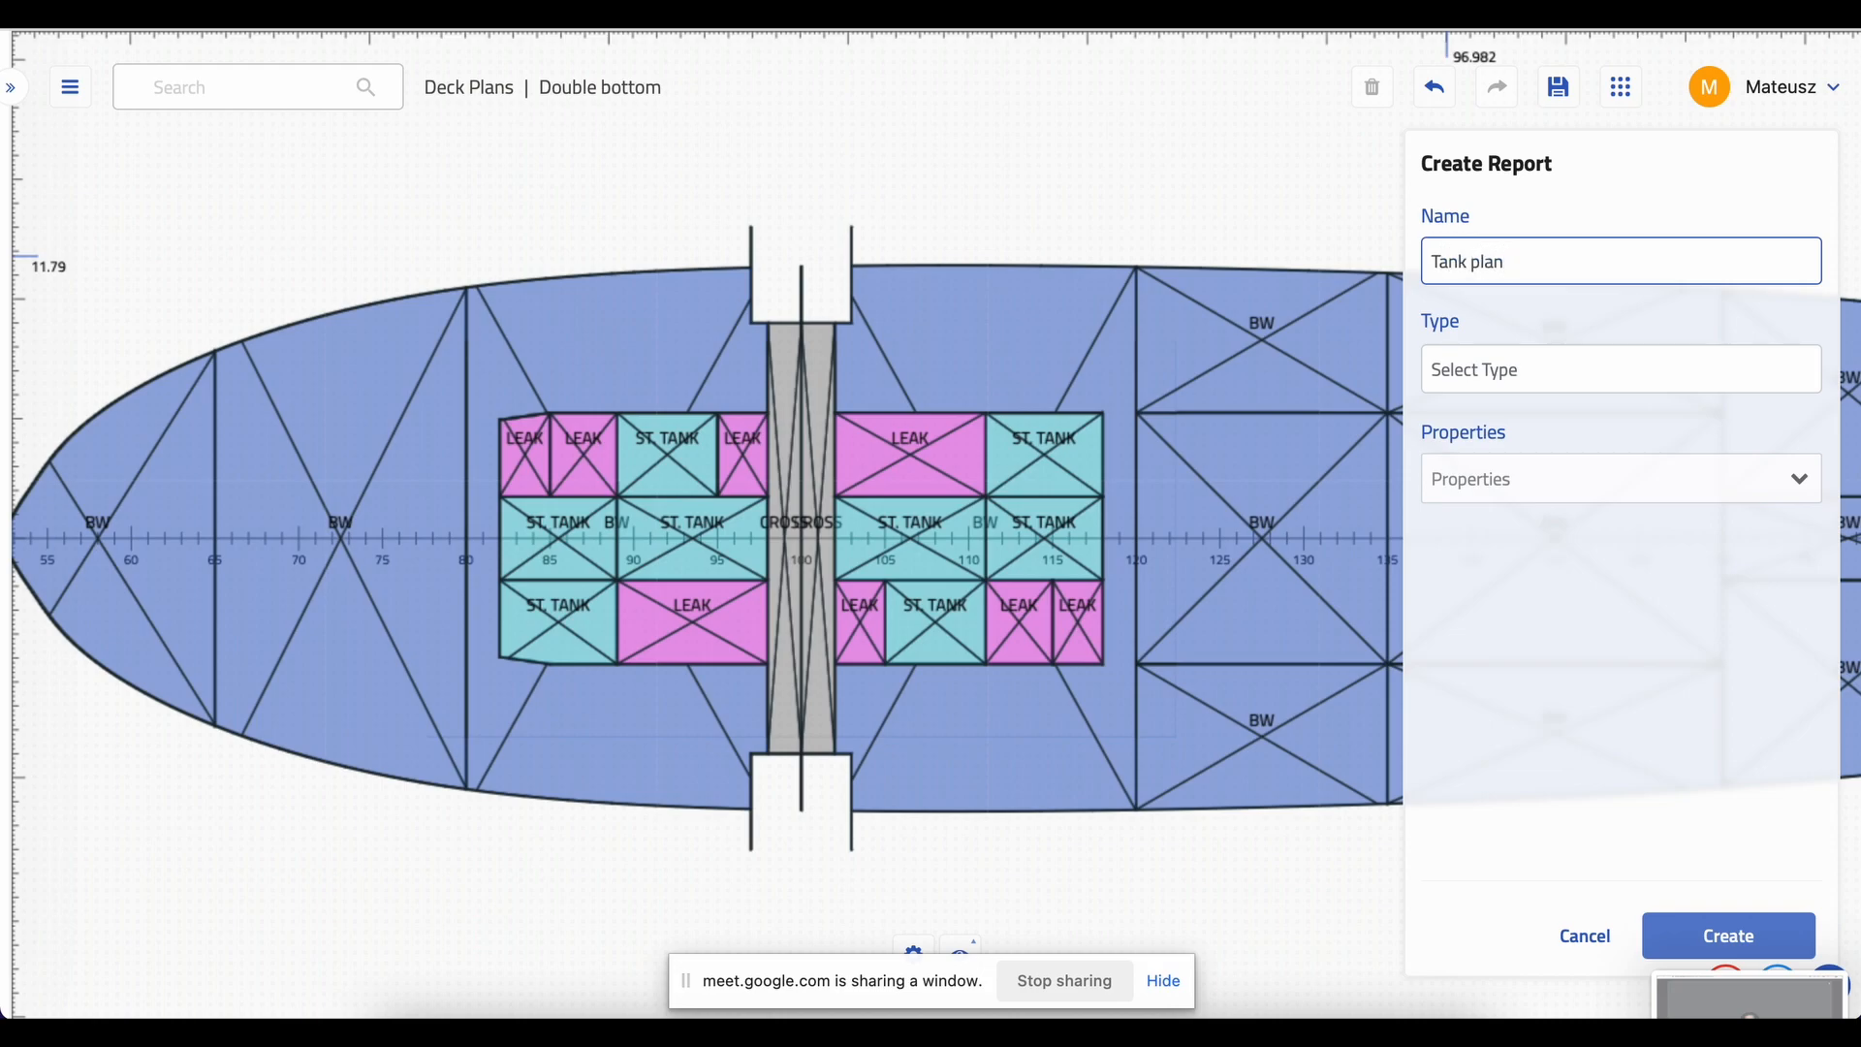
- Set the new report's type to Tank, found under Common, Space, Compartment
click(1554, 359)
click(1447, 441)
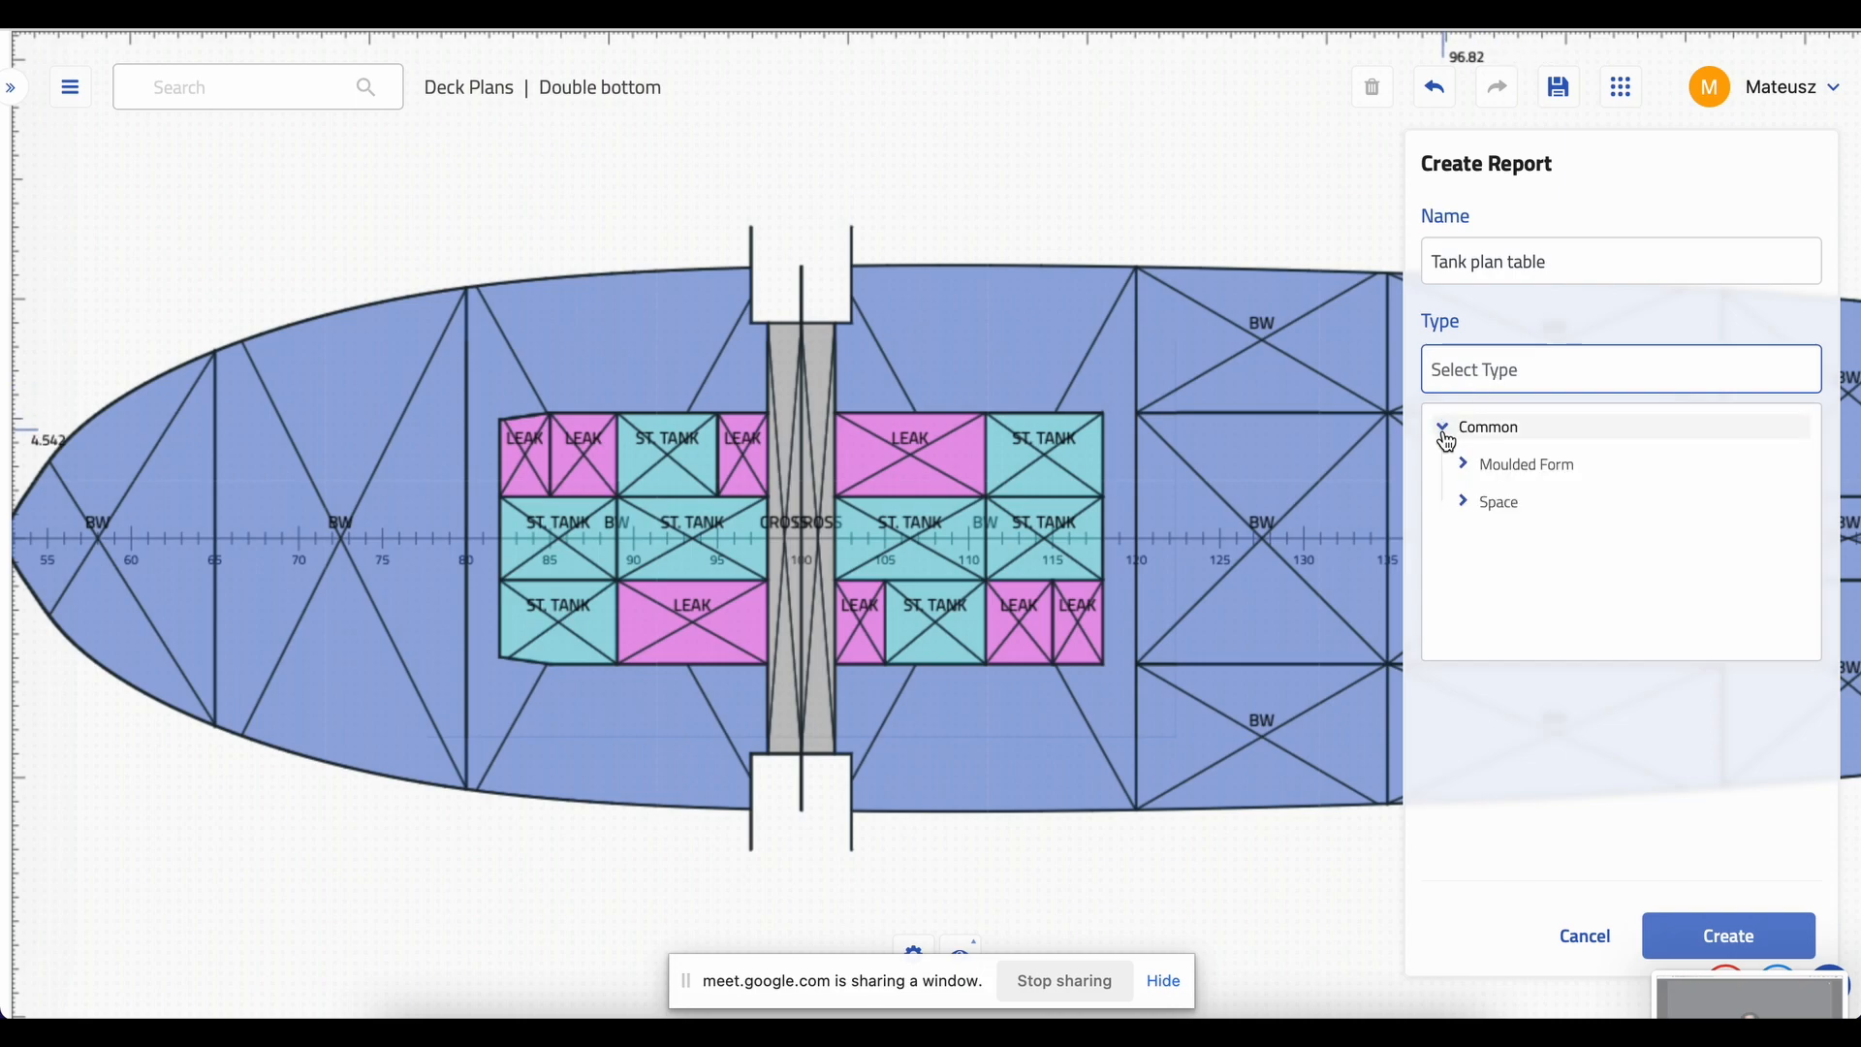
click(1465, 506)
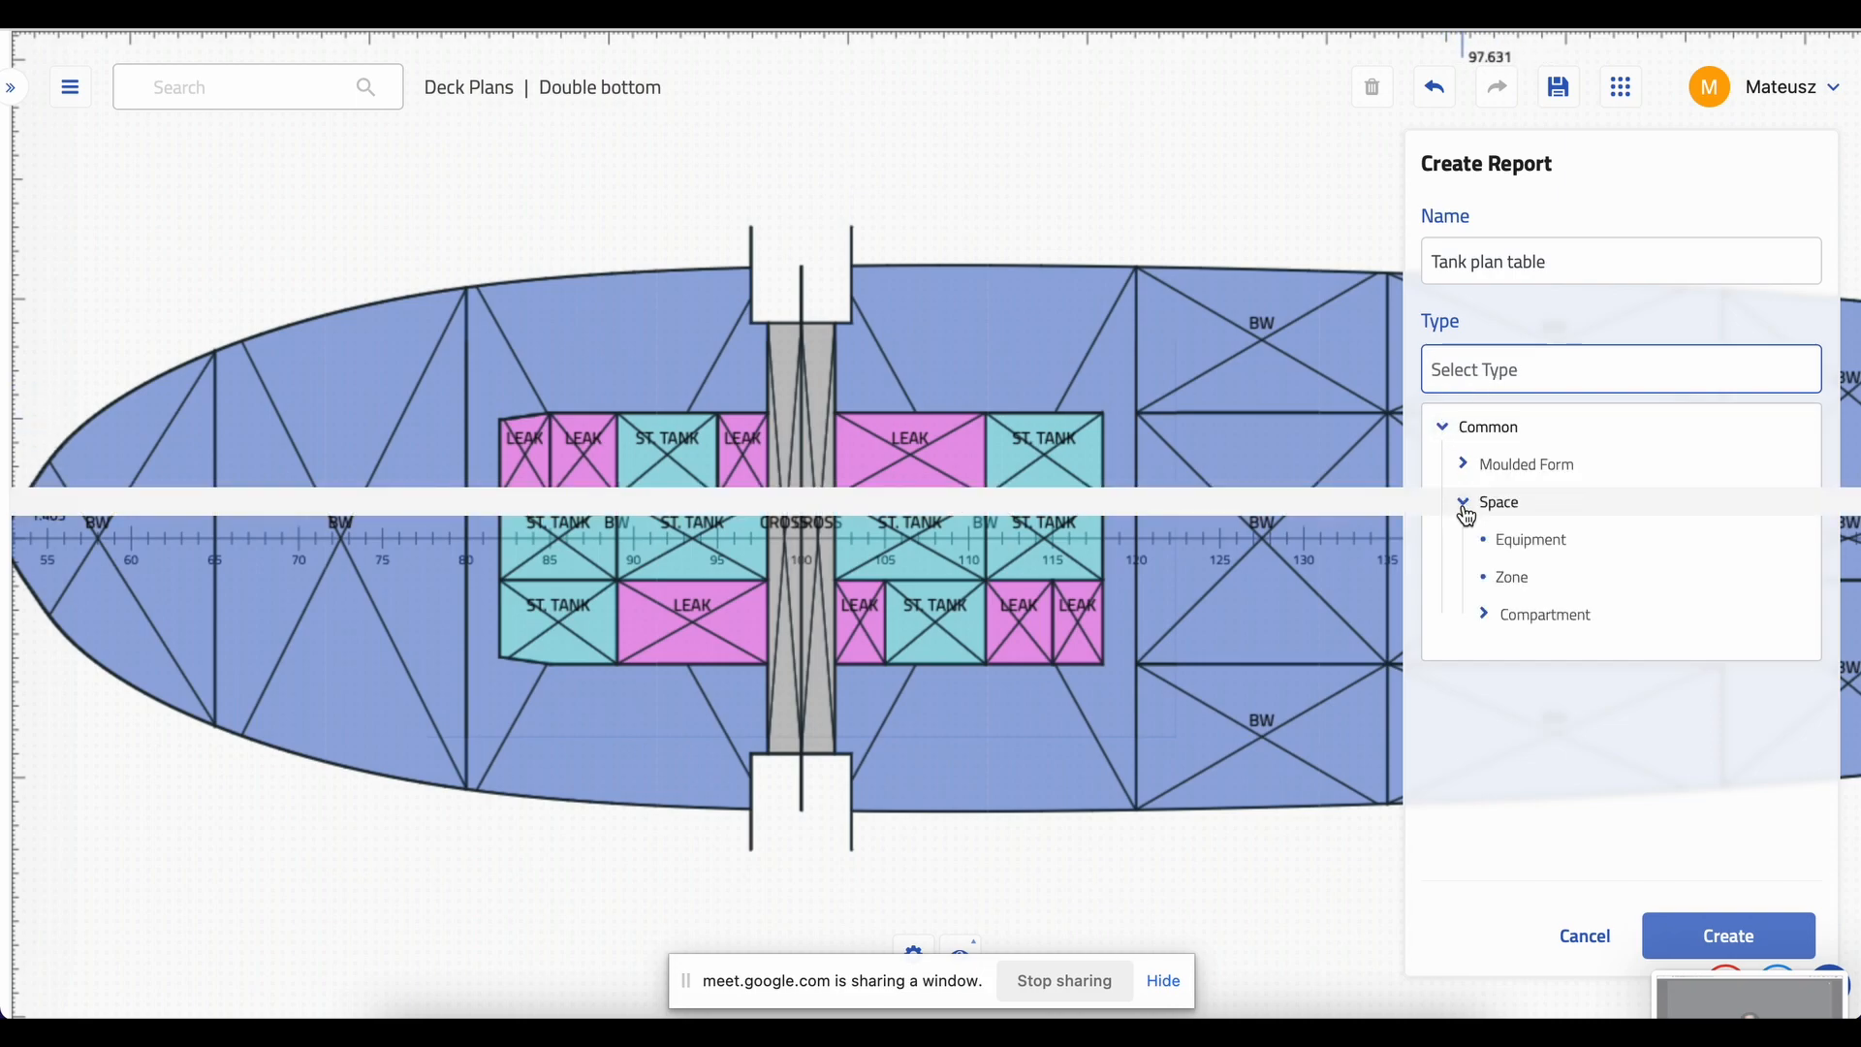
click(1486, 616)
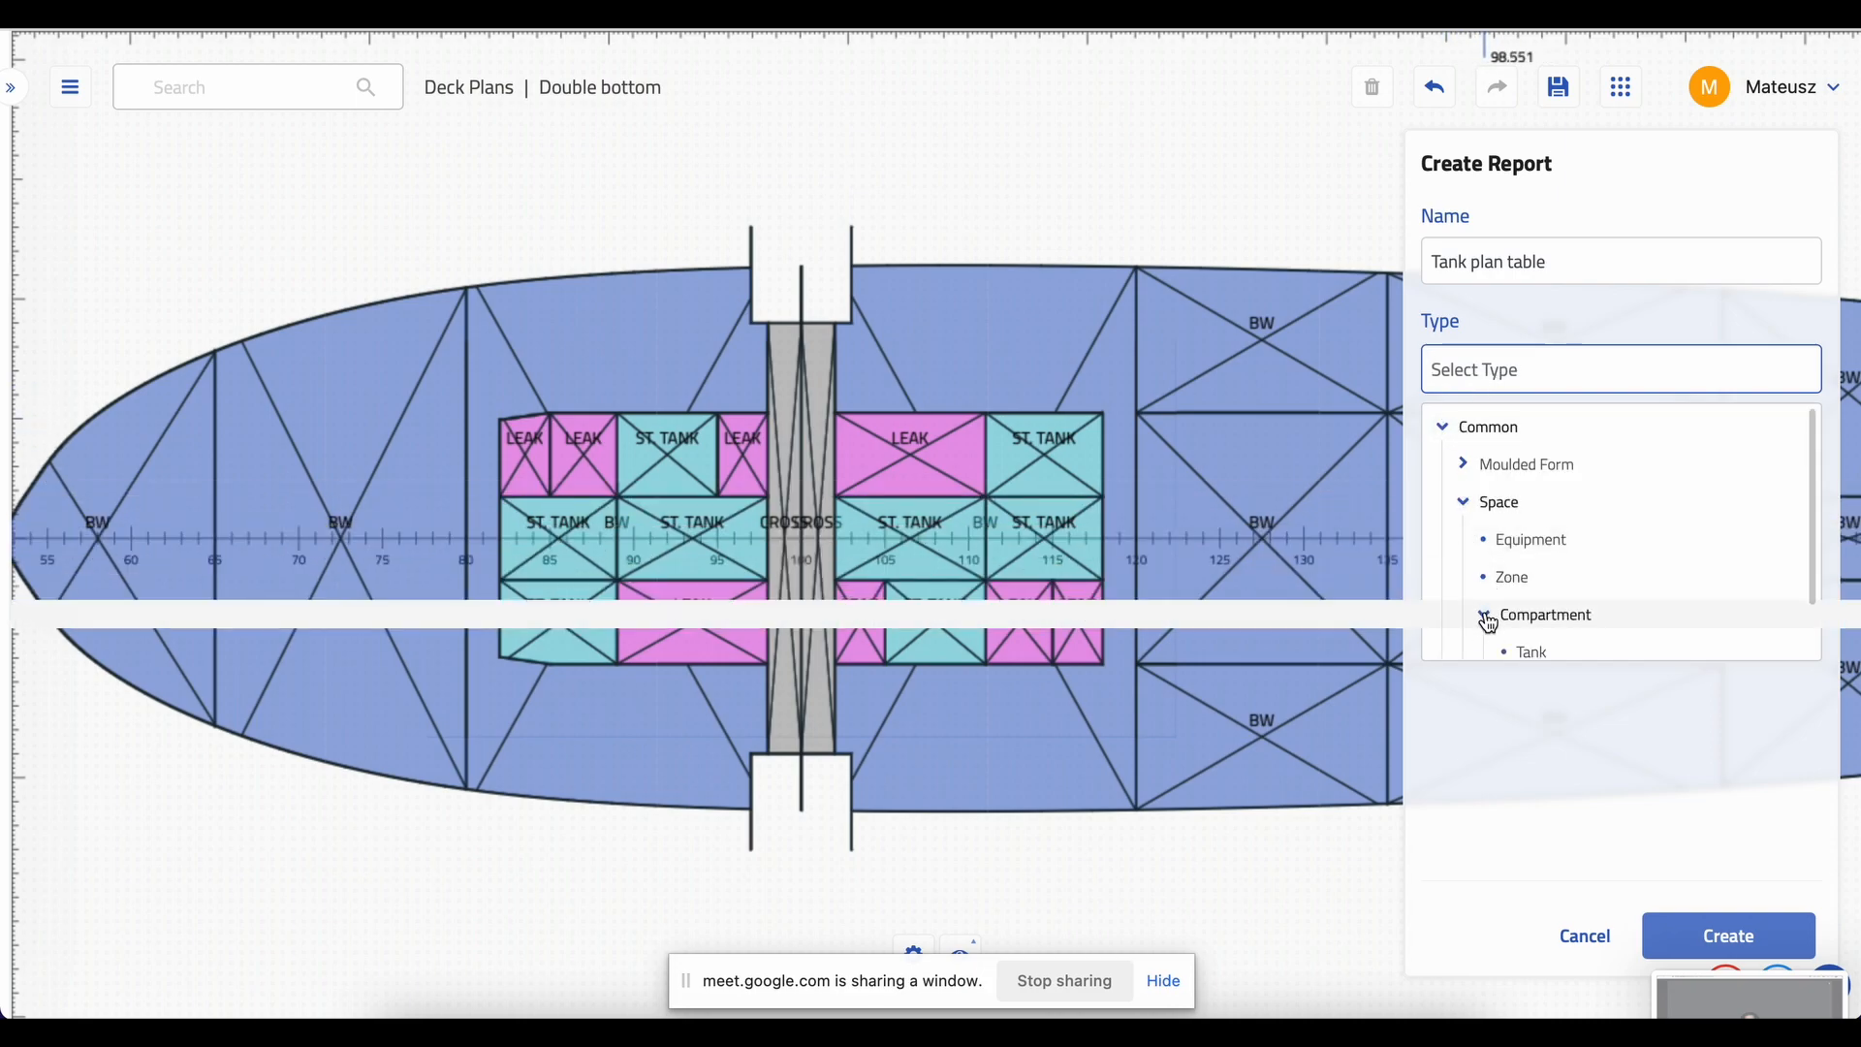
click(1531, 653)
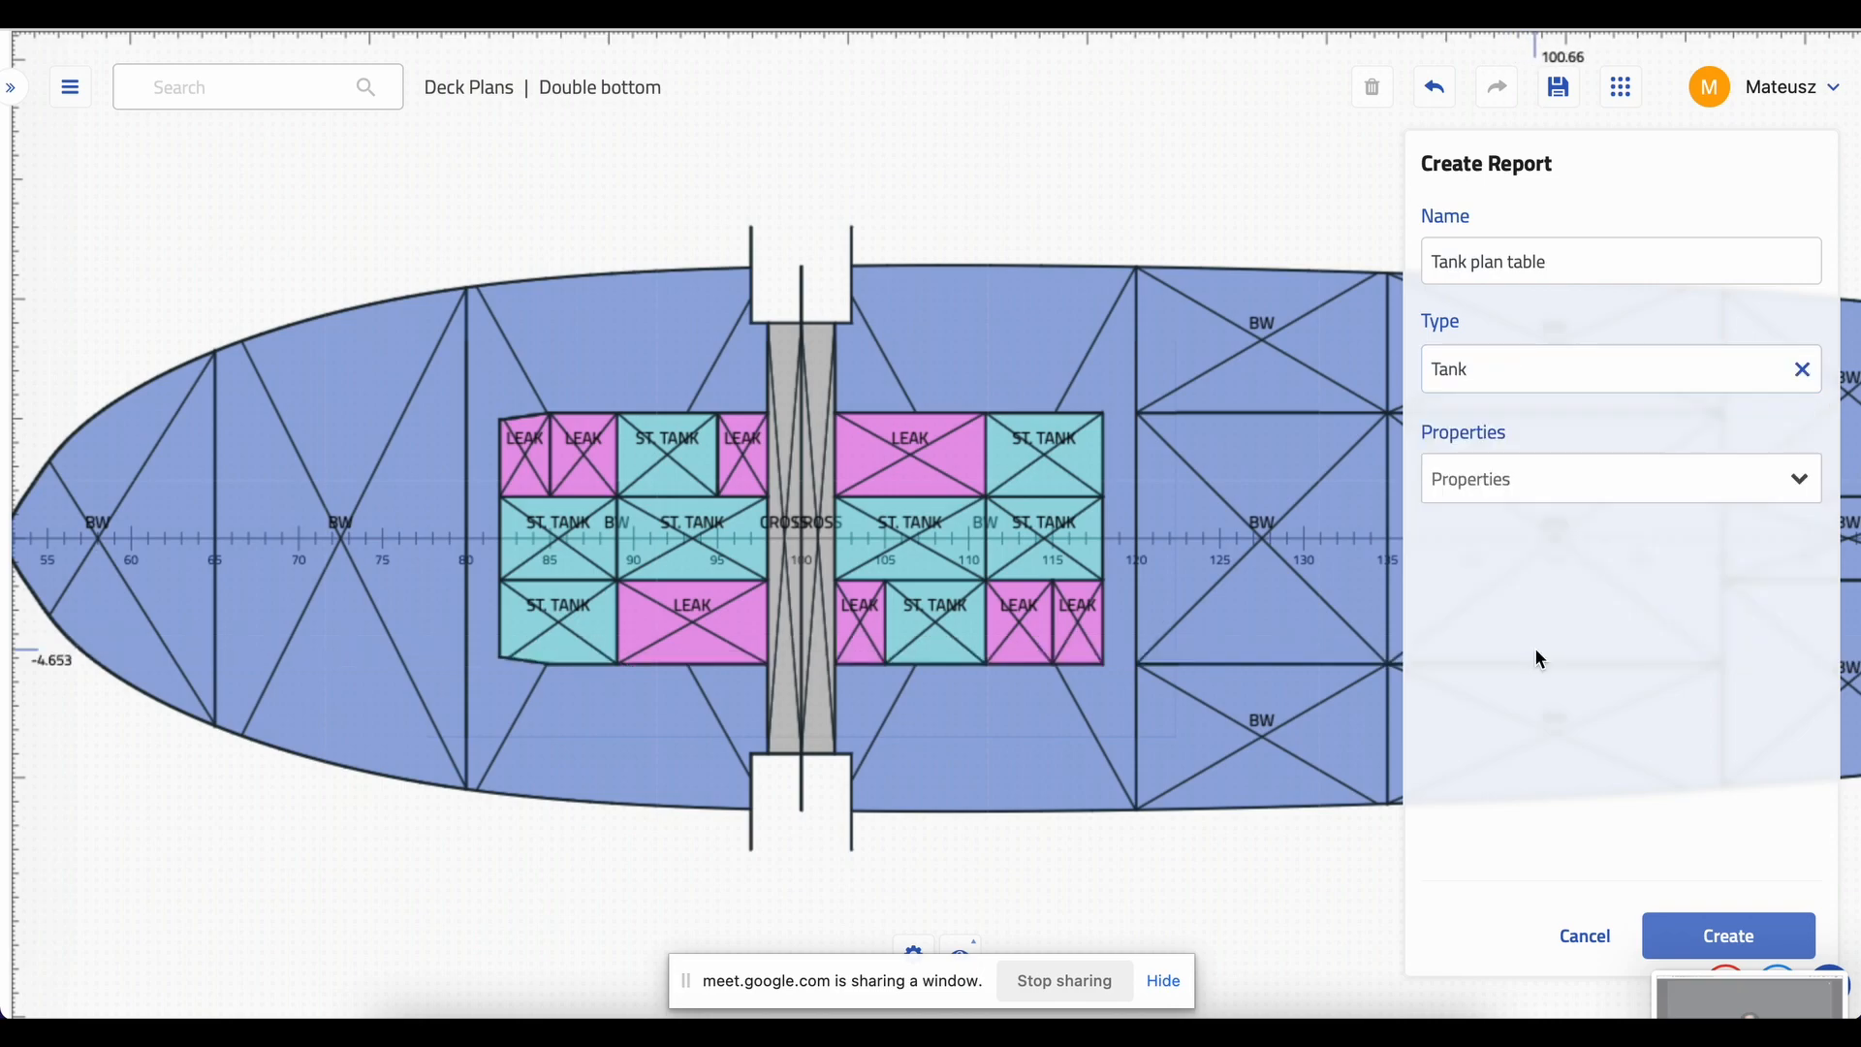
- Include the Function and Contents properties in the Tank plan table report
click(1542, 505)
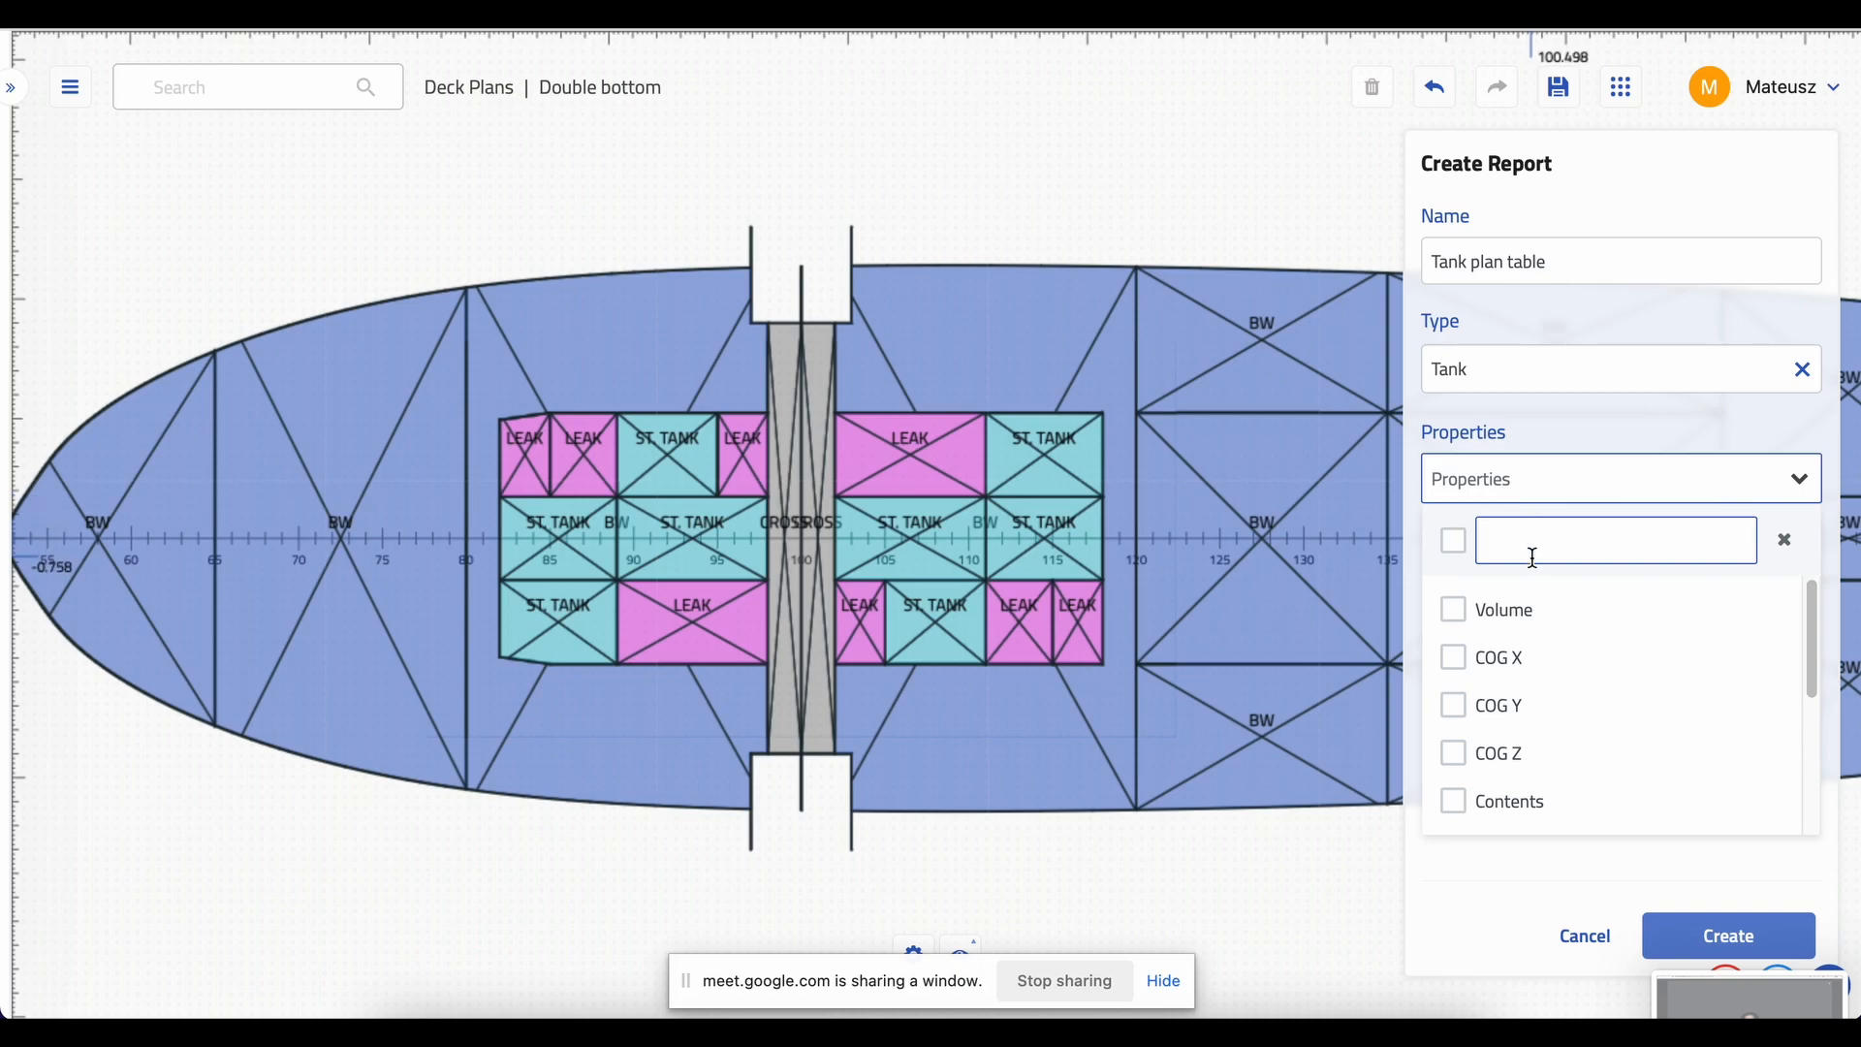
scroll(1552, 681, down, 1)
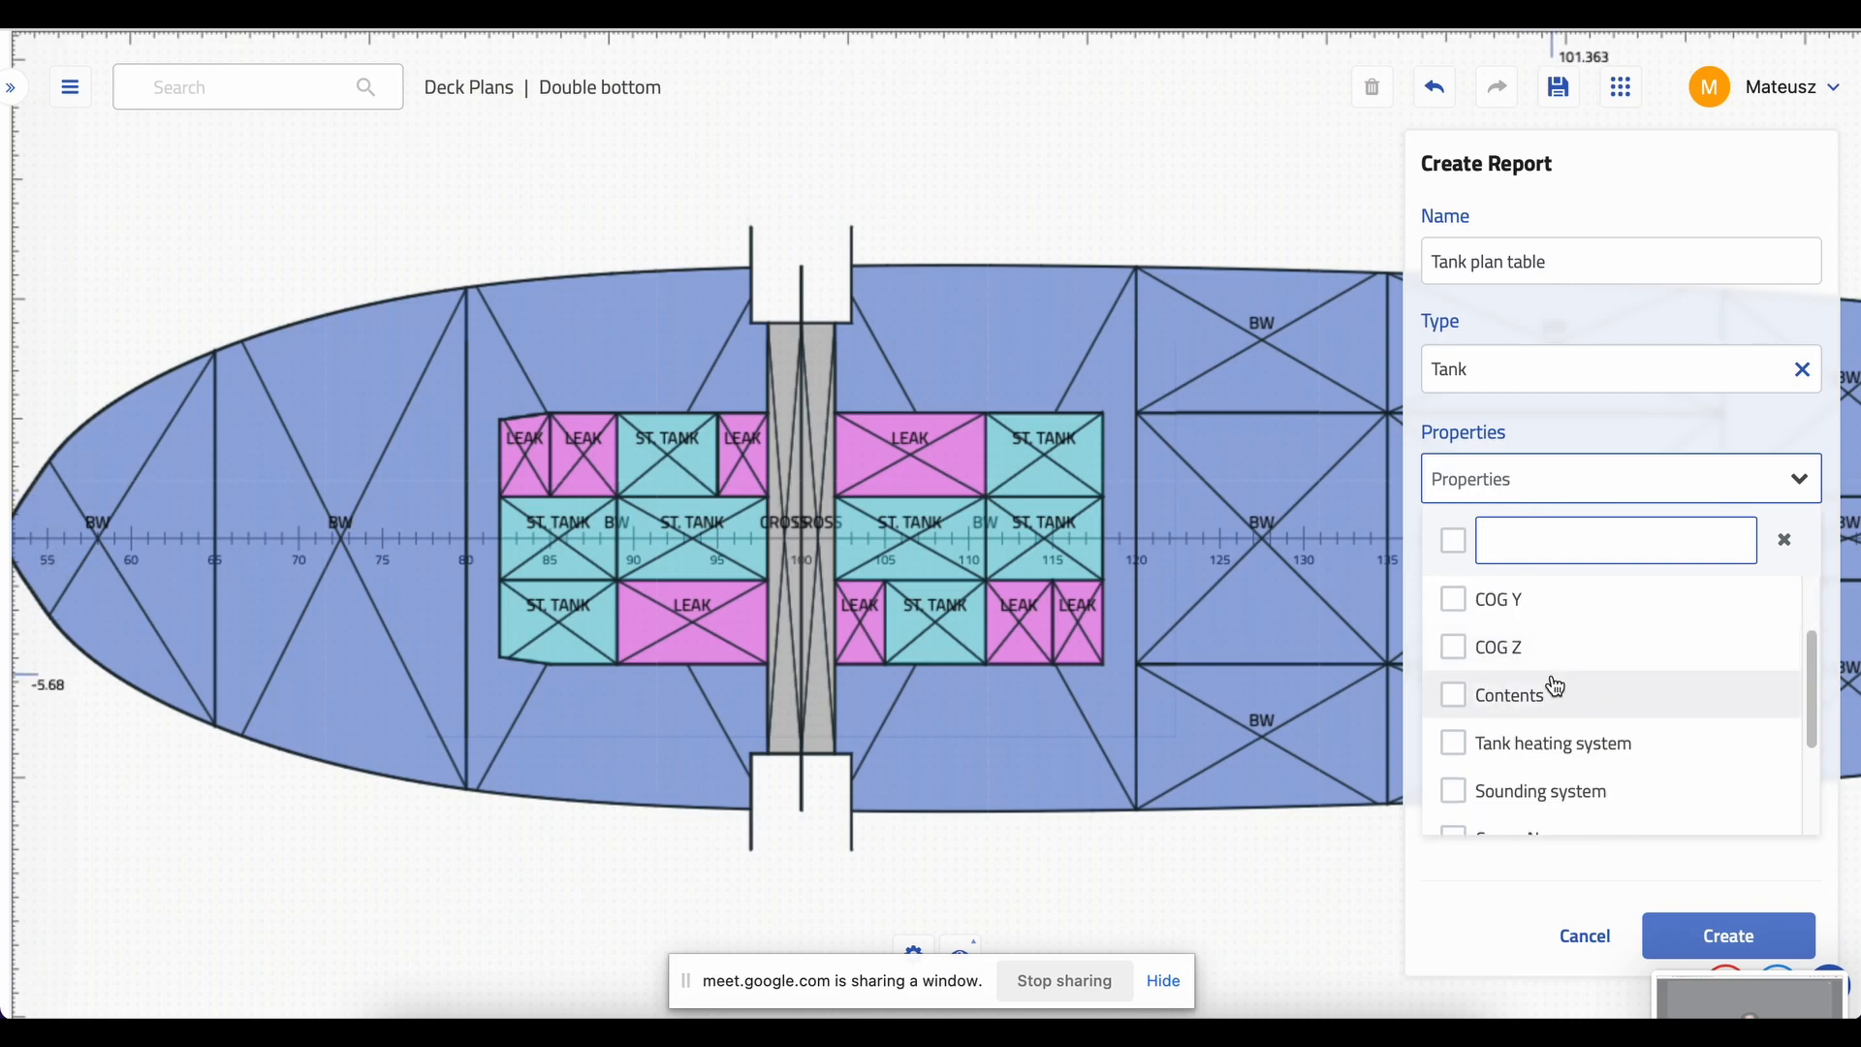
scroll(1558, 689, down, 3)
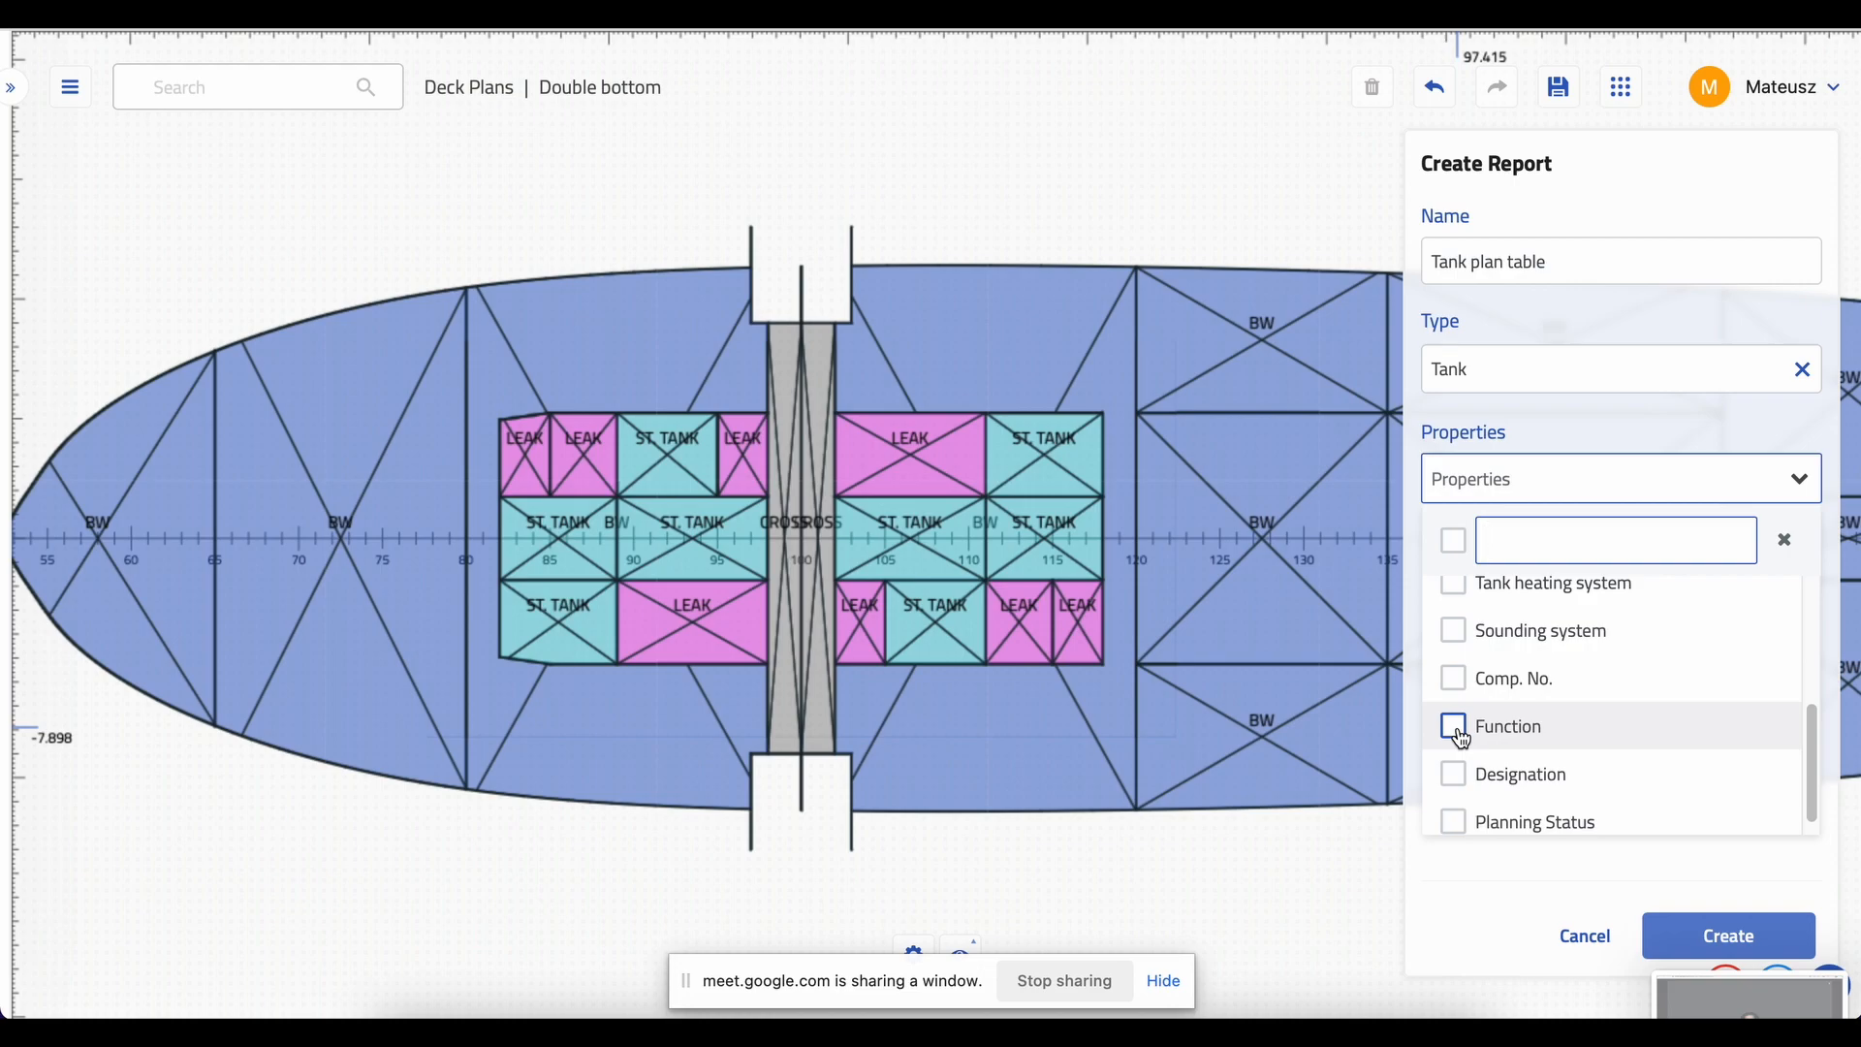
click(1455, 729)
scroll(1464, 741, up, 2)
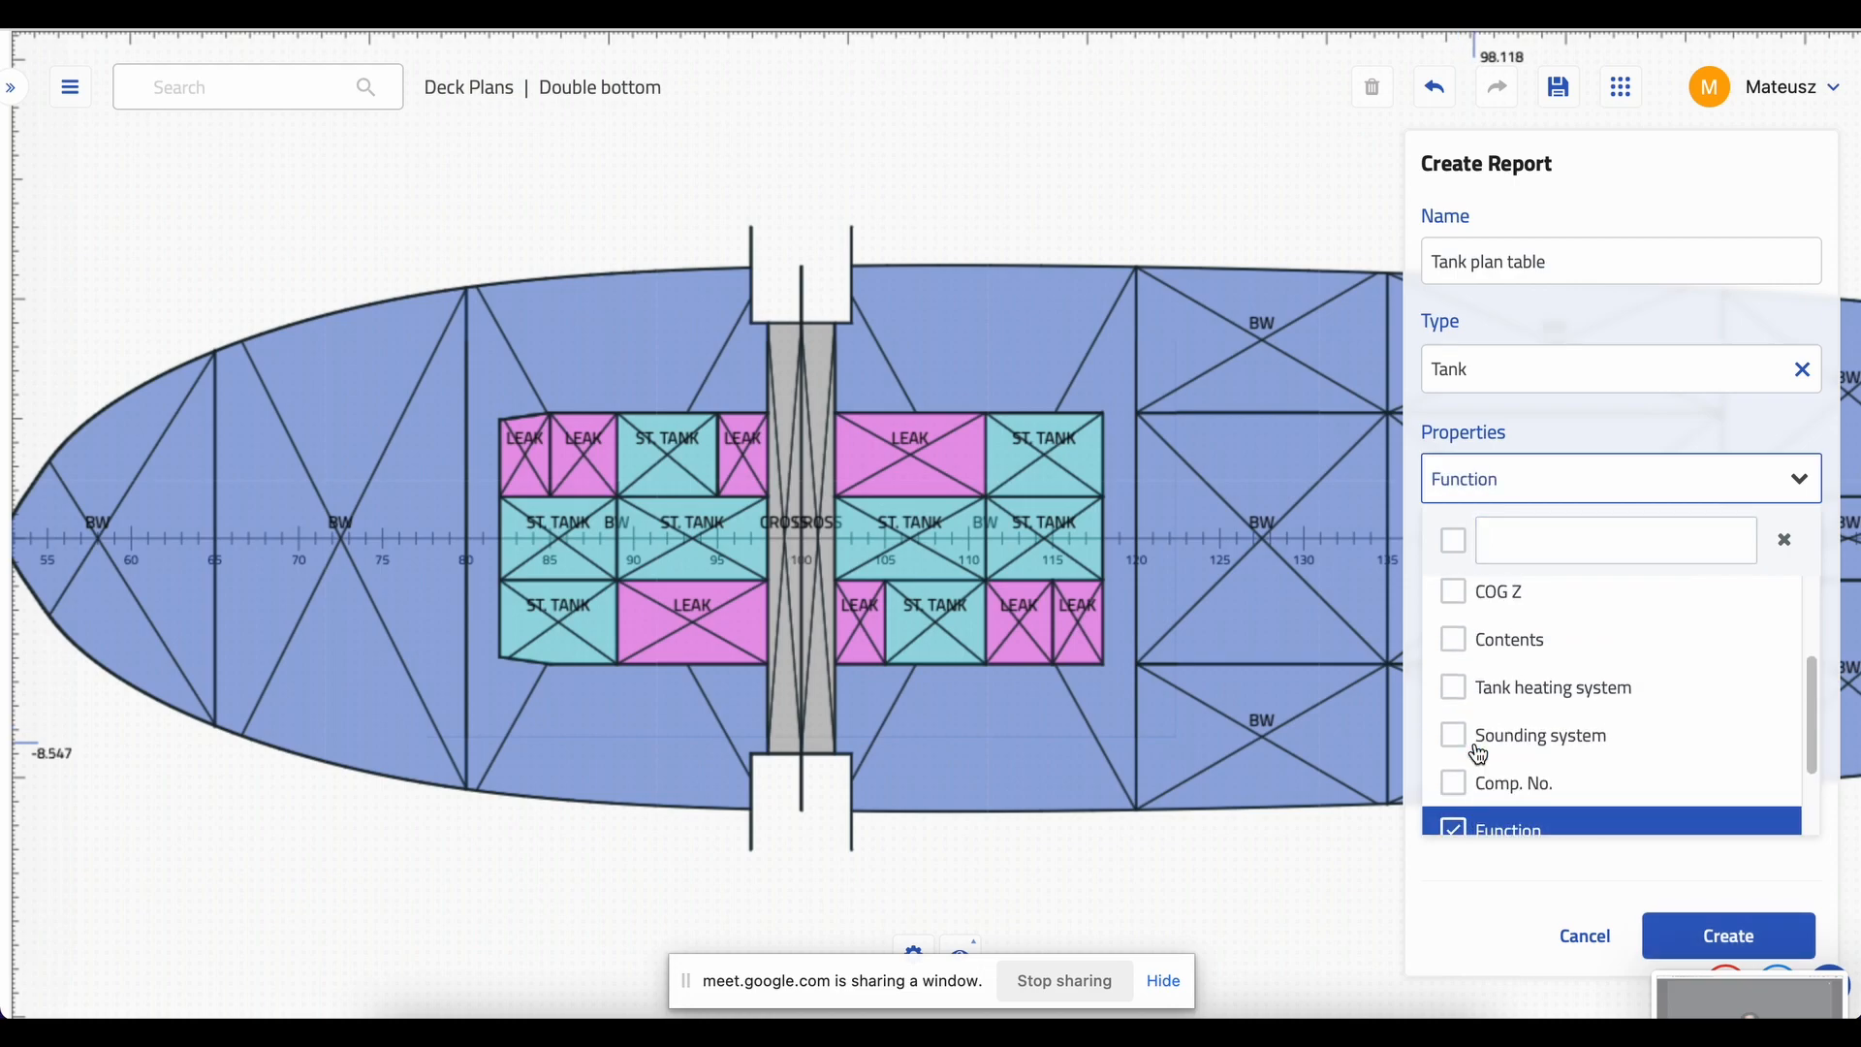
click(1454, 657)
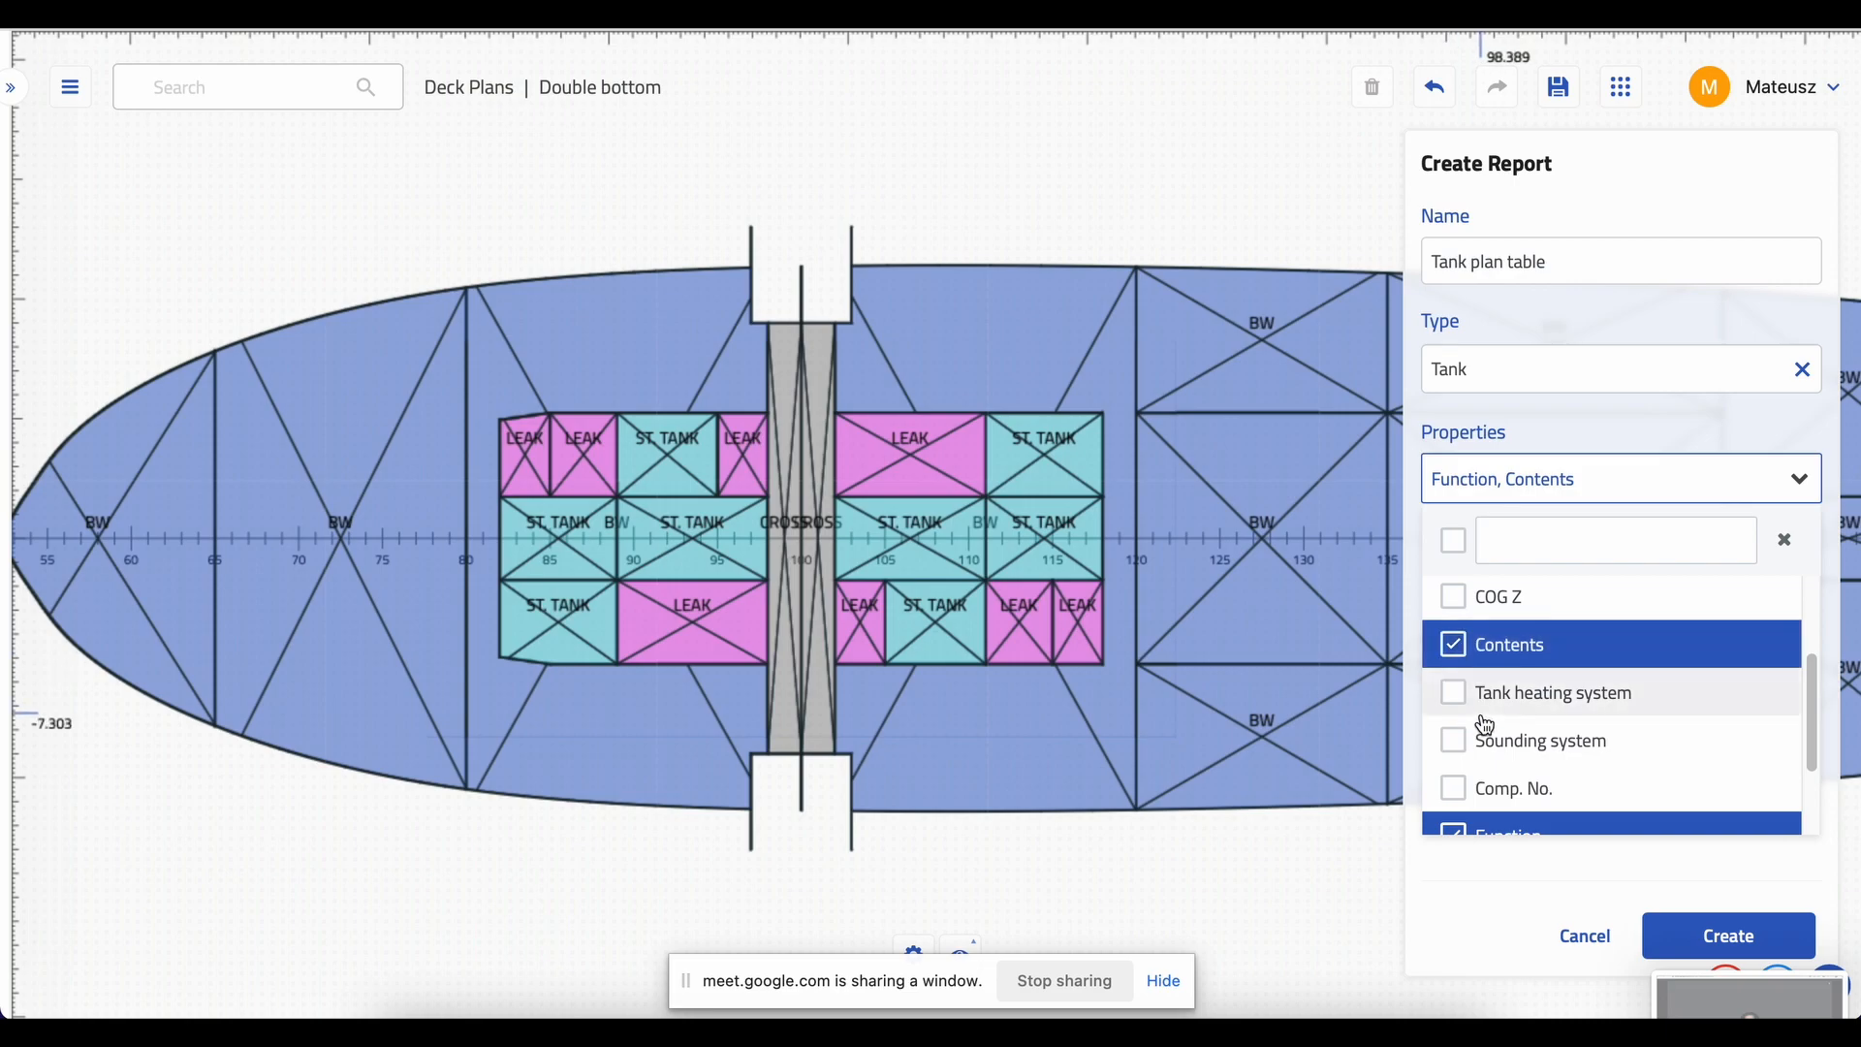
- Add the Volume, COG X, COG Y and COG Z properties to the report
scroll(1506, 737, down, 1)
scroll(1507, 736, down, 1)
scroll(1507, 737, up, 5)
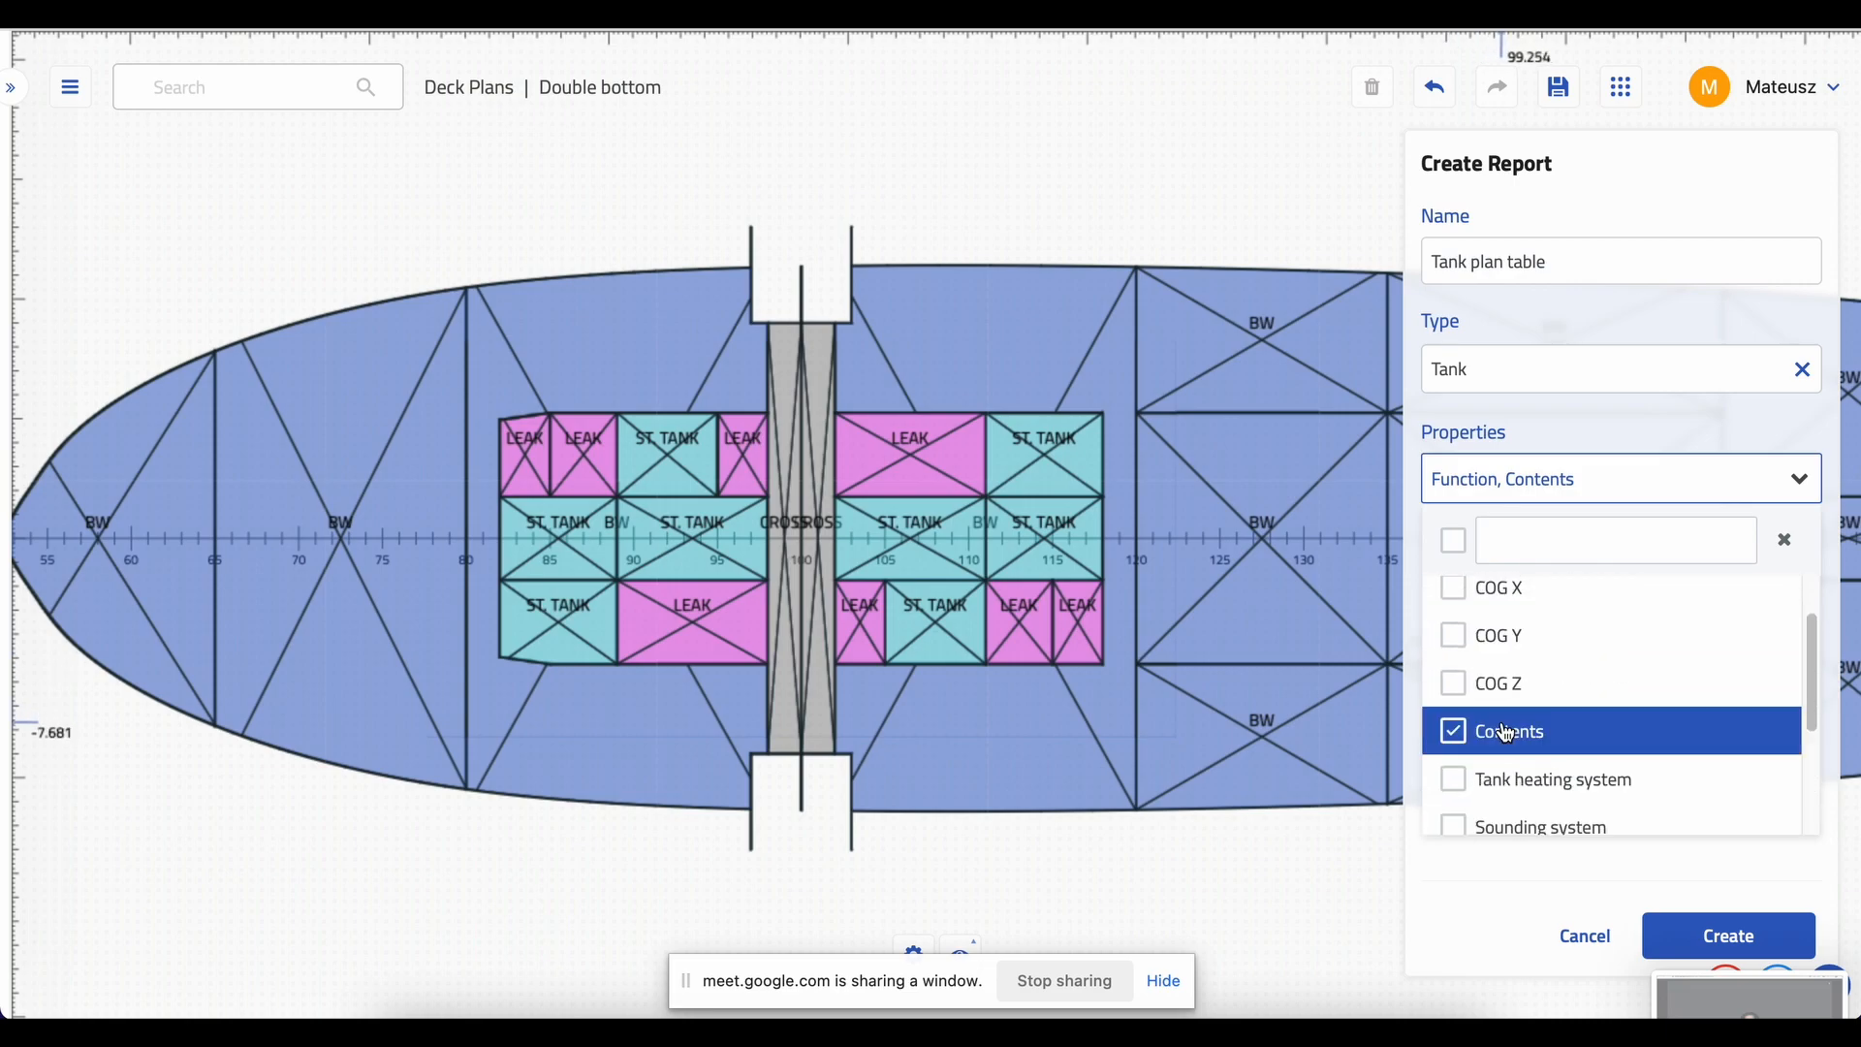
click(1451, 610)
click(1453, 658)
click(1464, 714)
click(1454, 753)
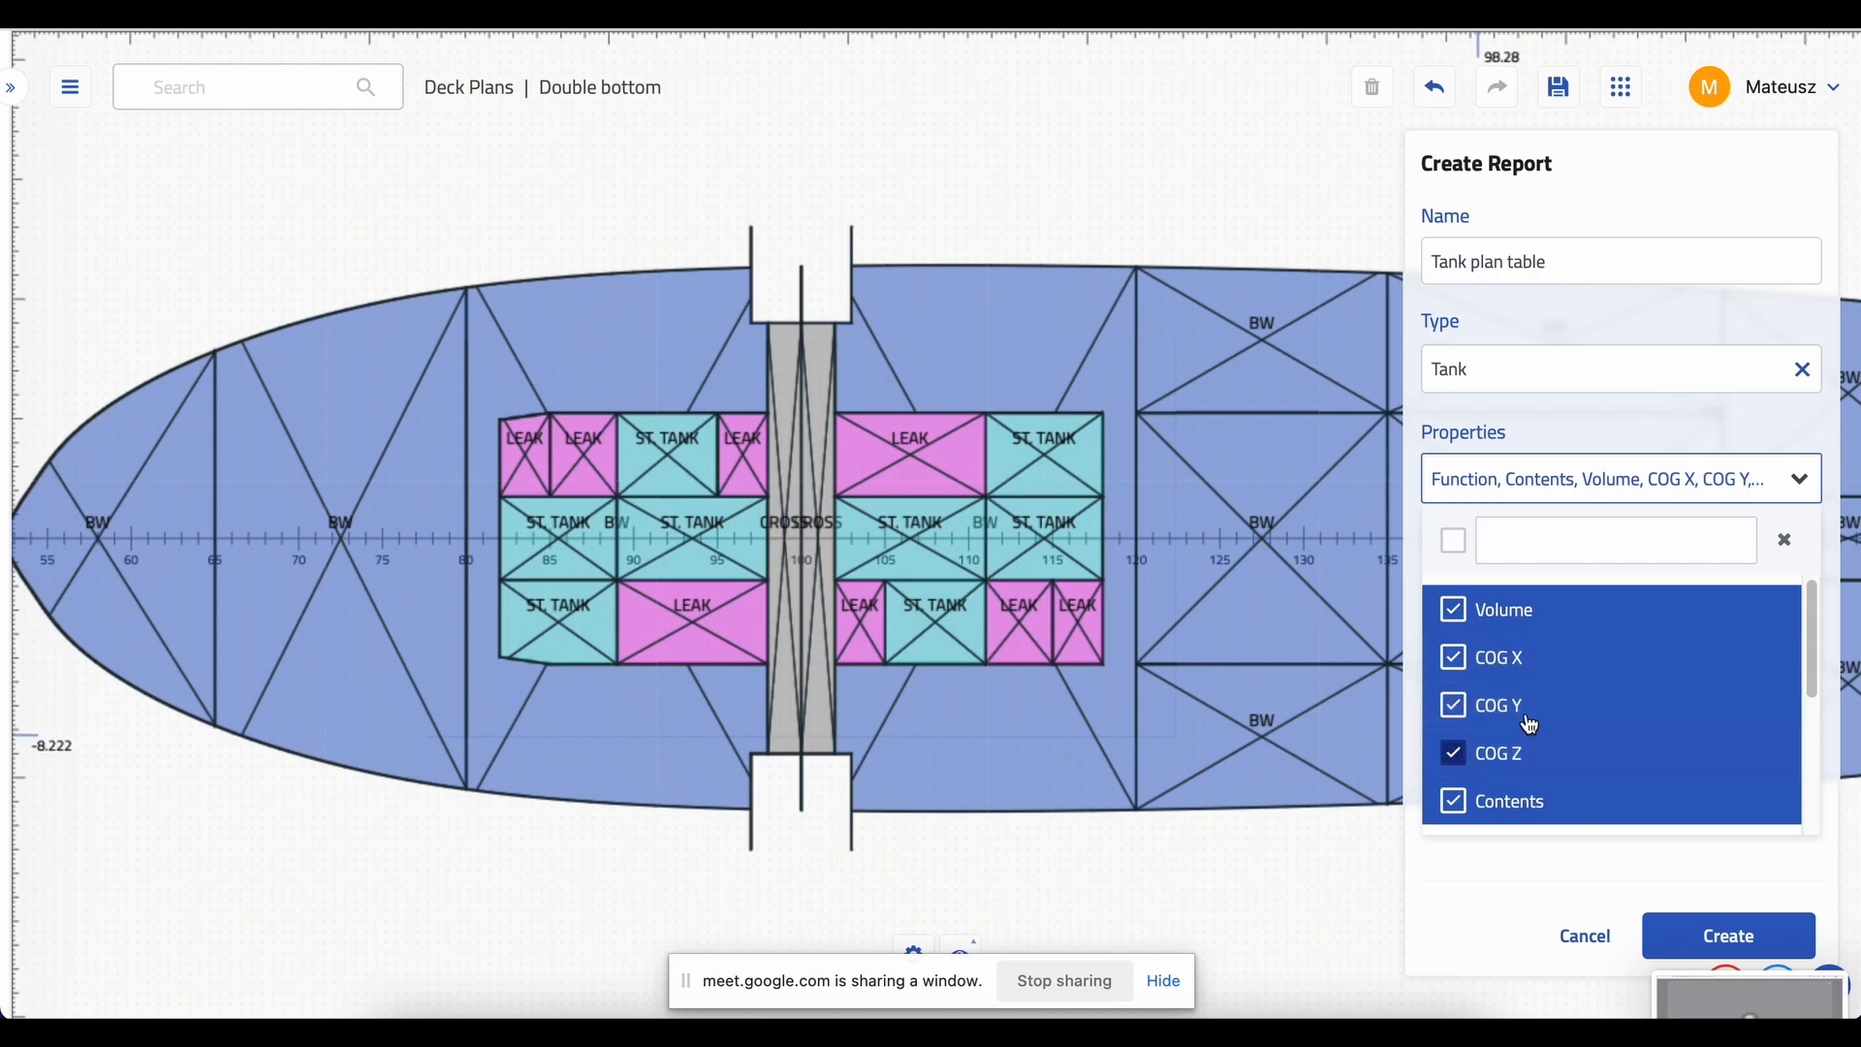
- Add the Tank heating system and Sounding system properties, check the selected properties and create the report
scroll(1513, 714, down, 3)
click(1463, 655)
click(1464, 701)
scroll(1599, 740, down, 2)
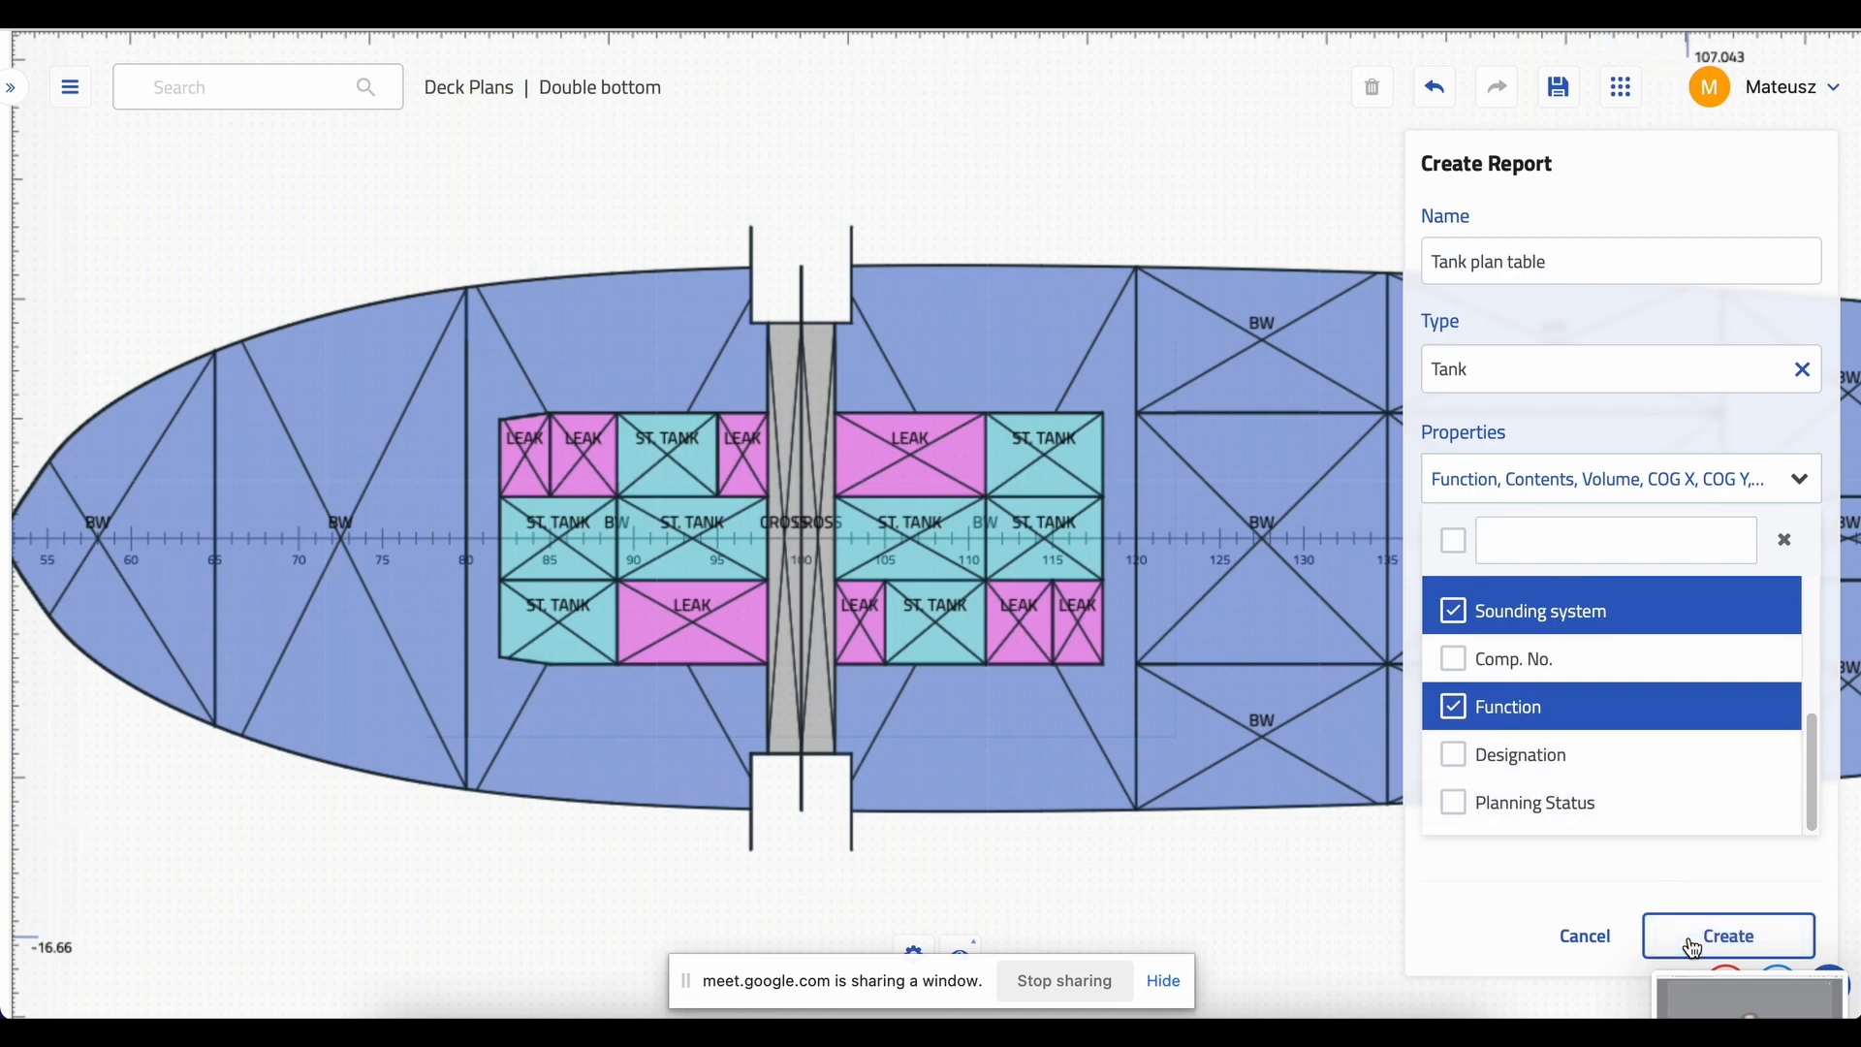
scroll(1639, 786, up, 3)
scroll(1542, 732, down, 1)
scroll(1552, 739, down, 1)
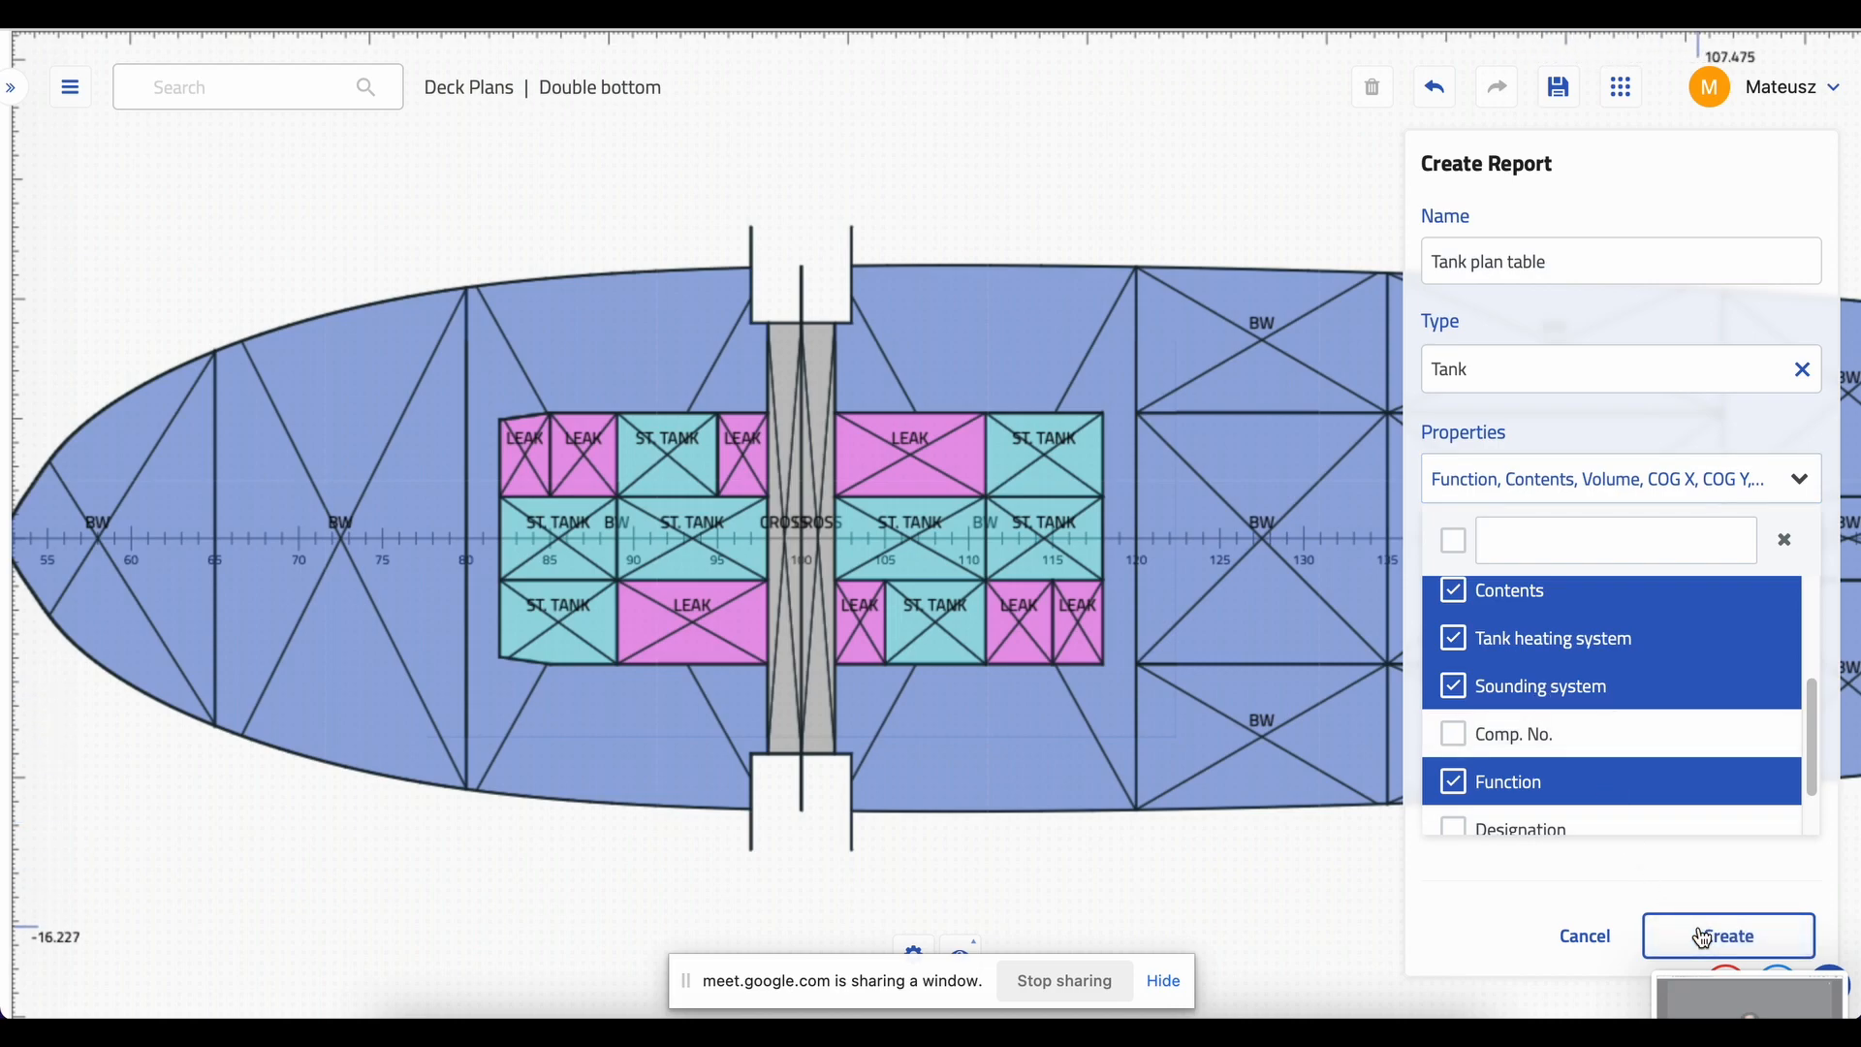
click(1750, 936)
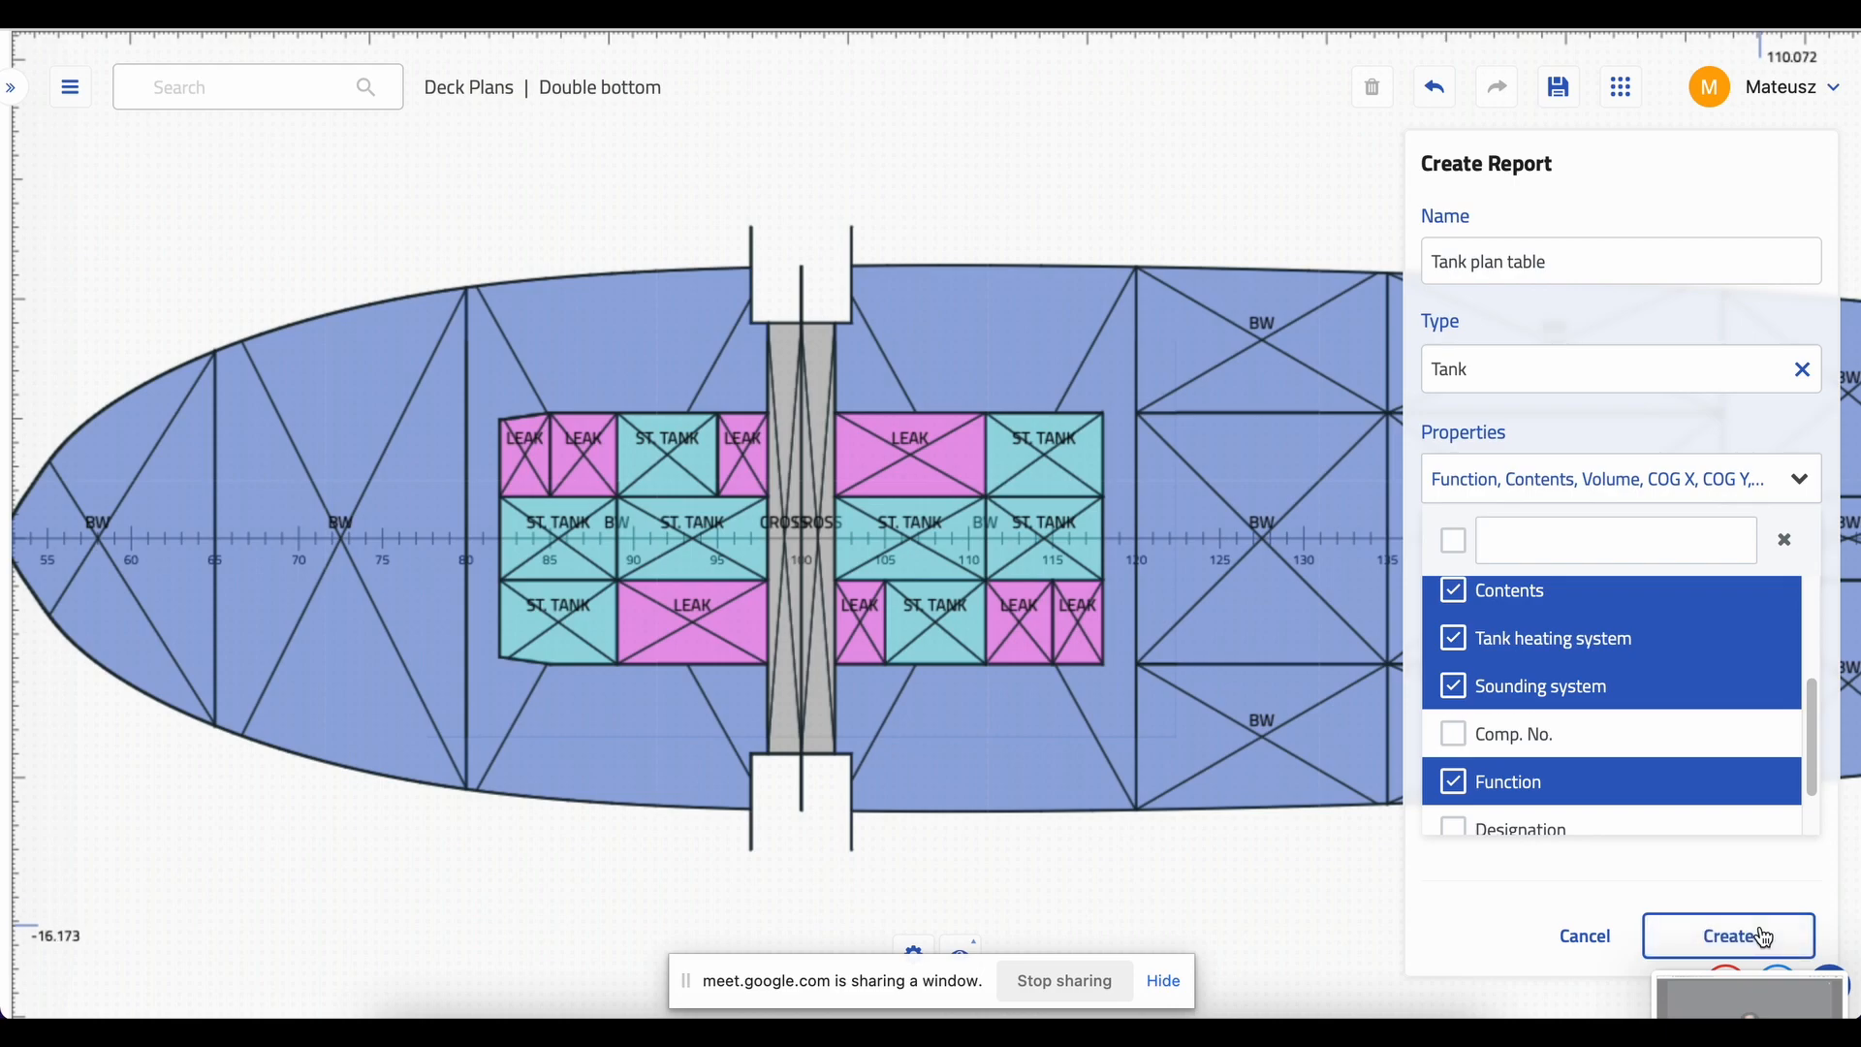
click(1764, 937)
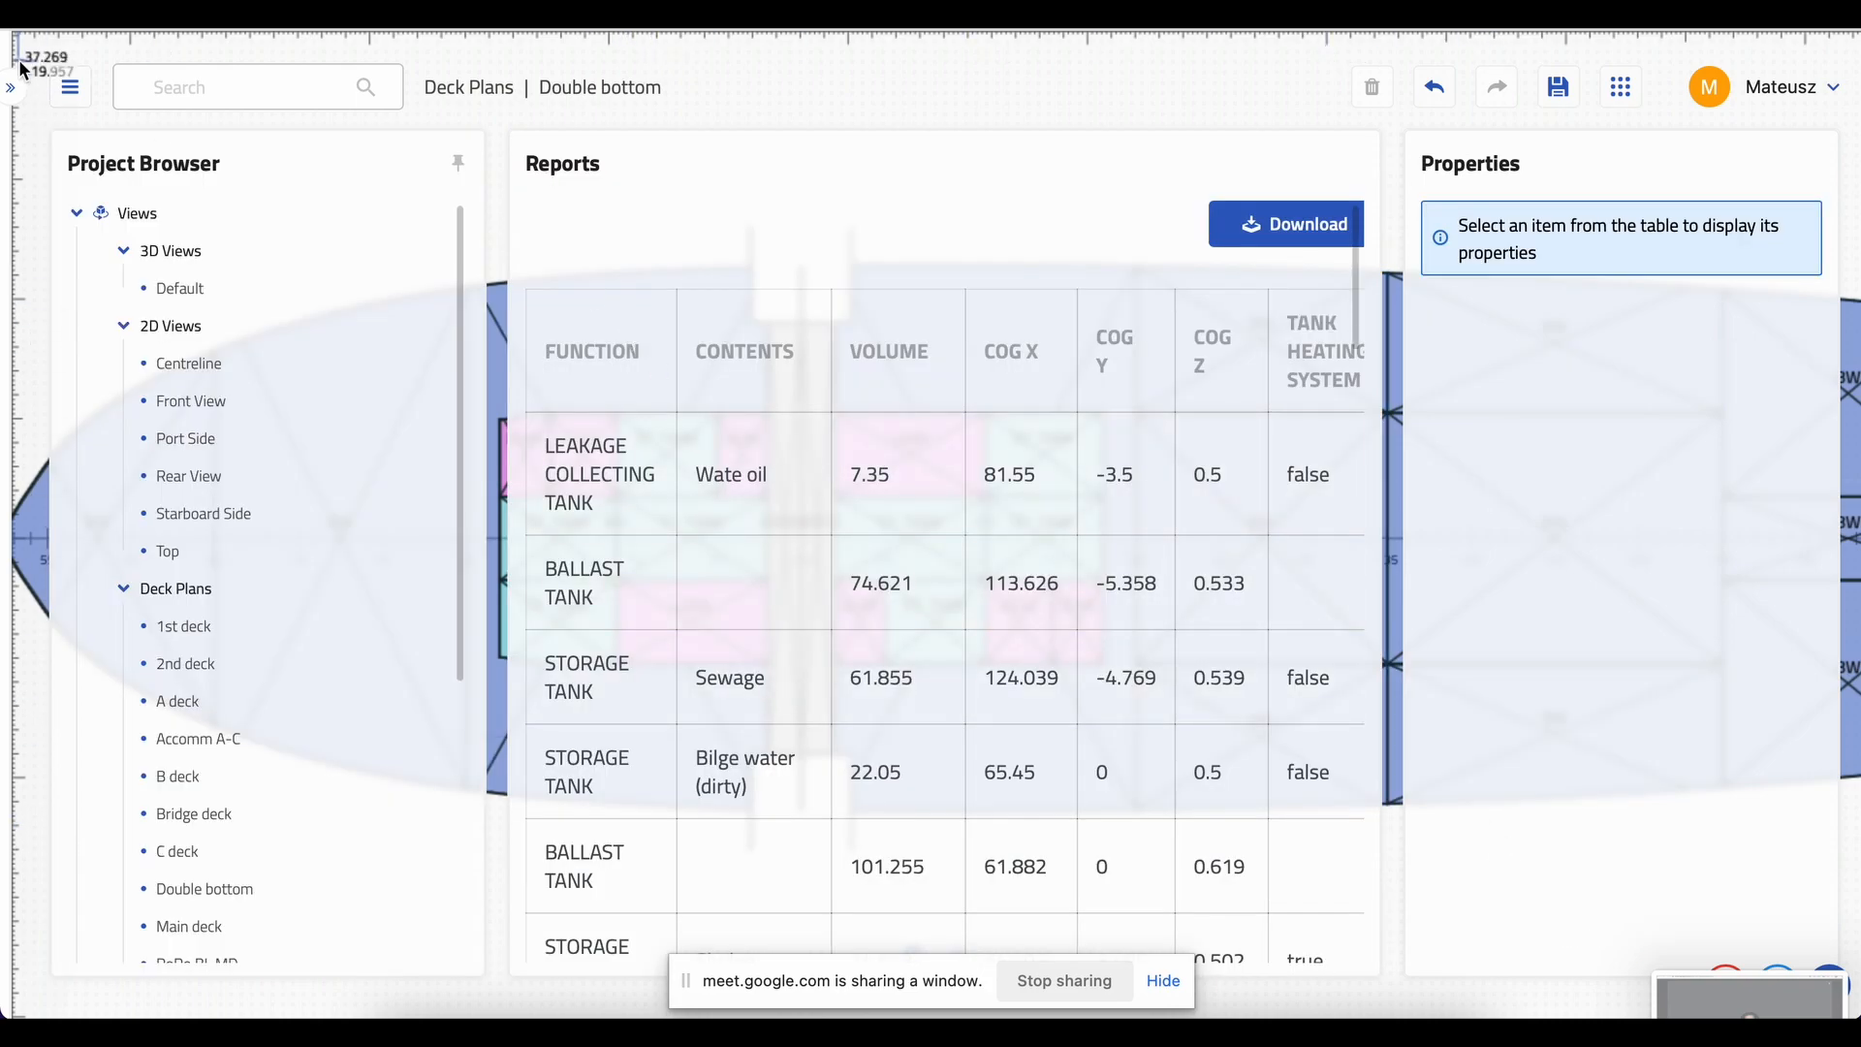
- Hide the project browser to widen the report and look through the tank table's columns and rows
click(70, 87)
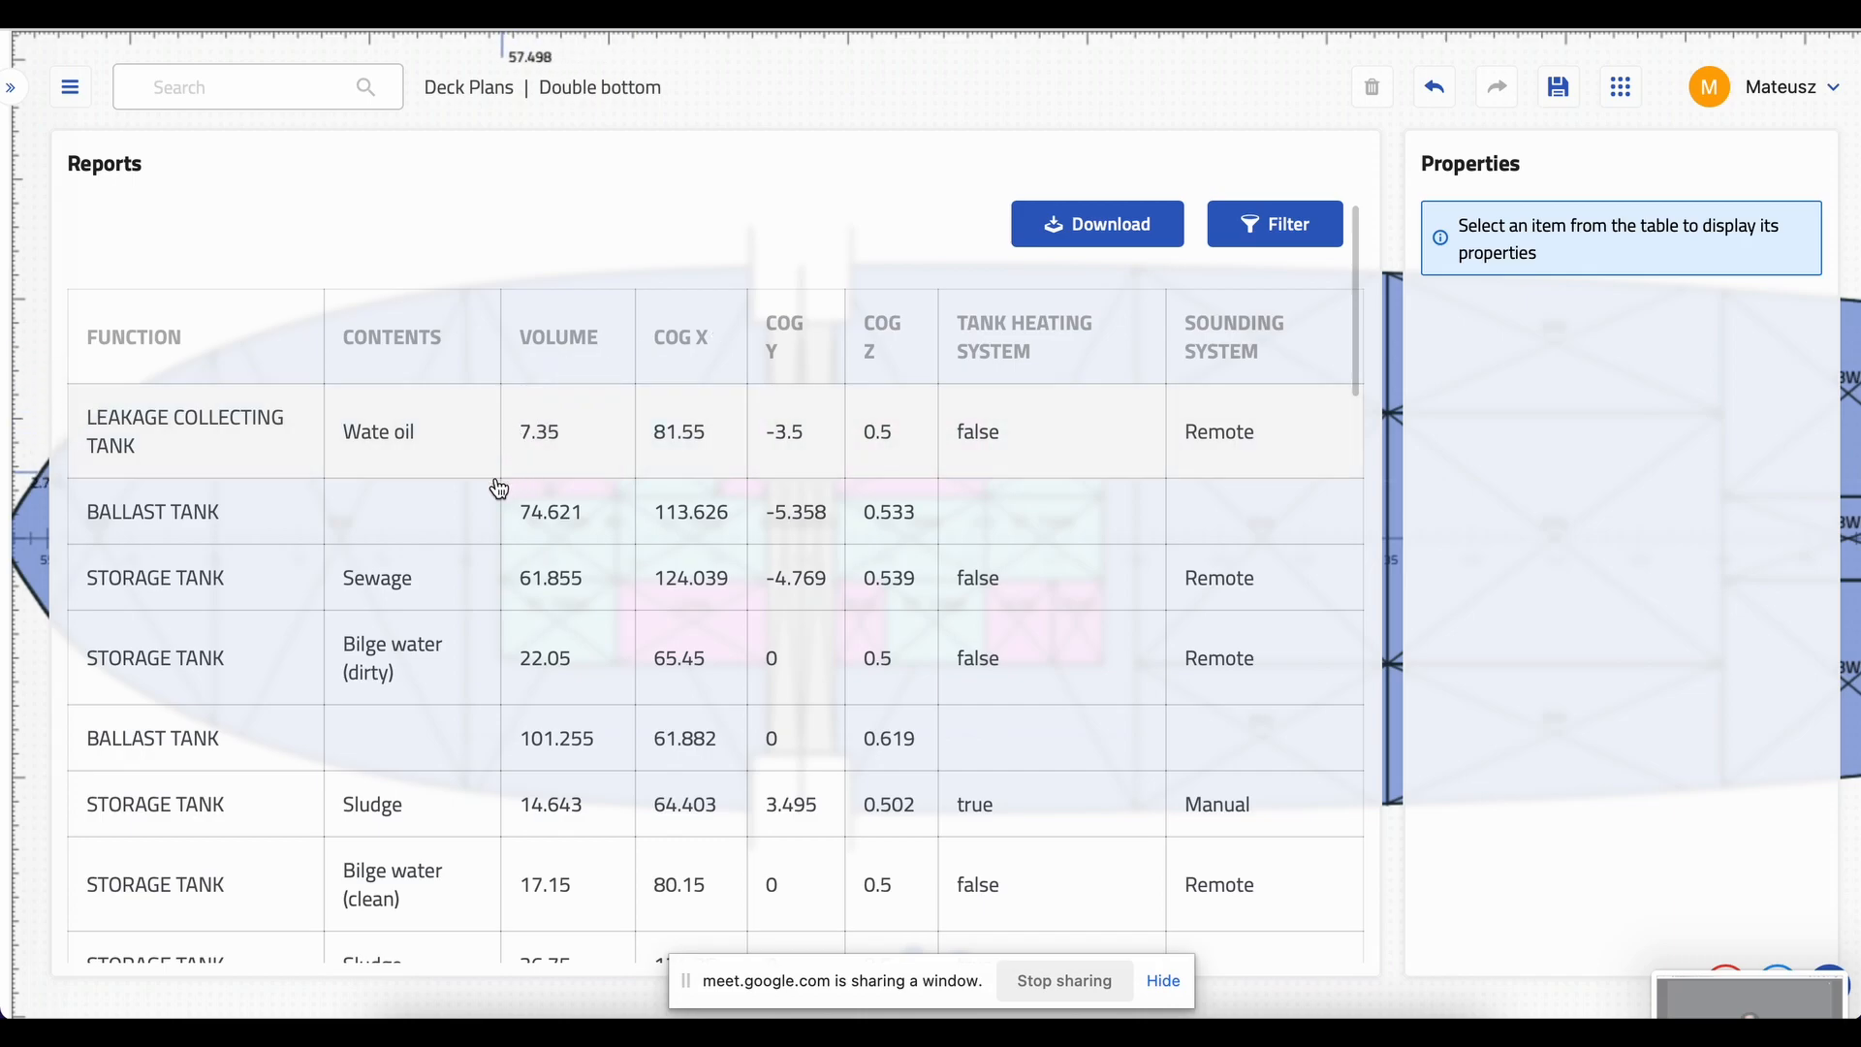
scroll(485, 489, down, 1)
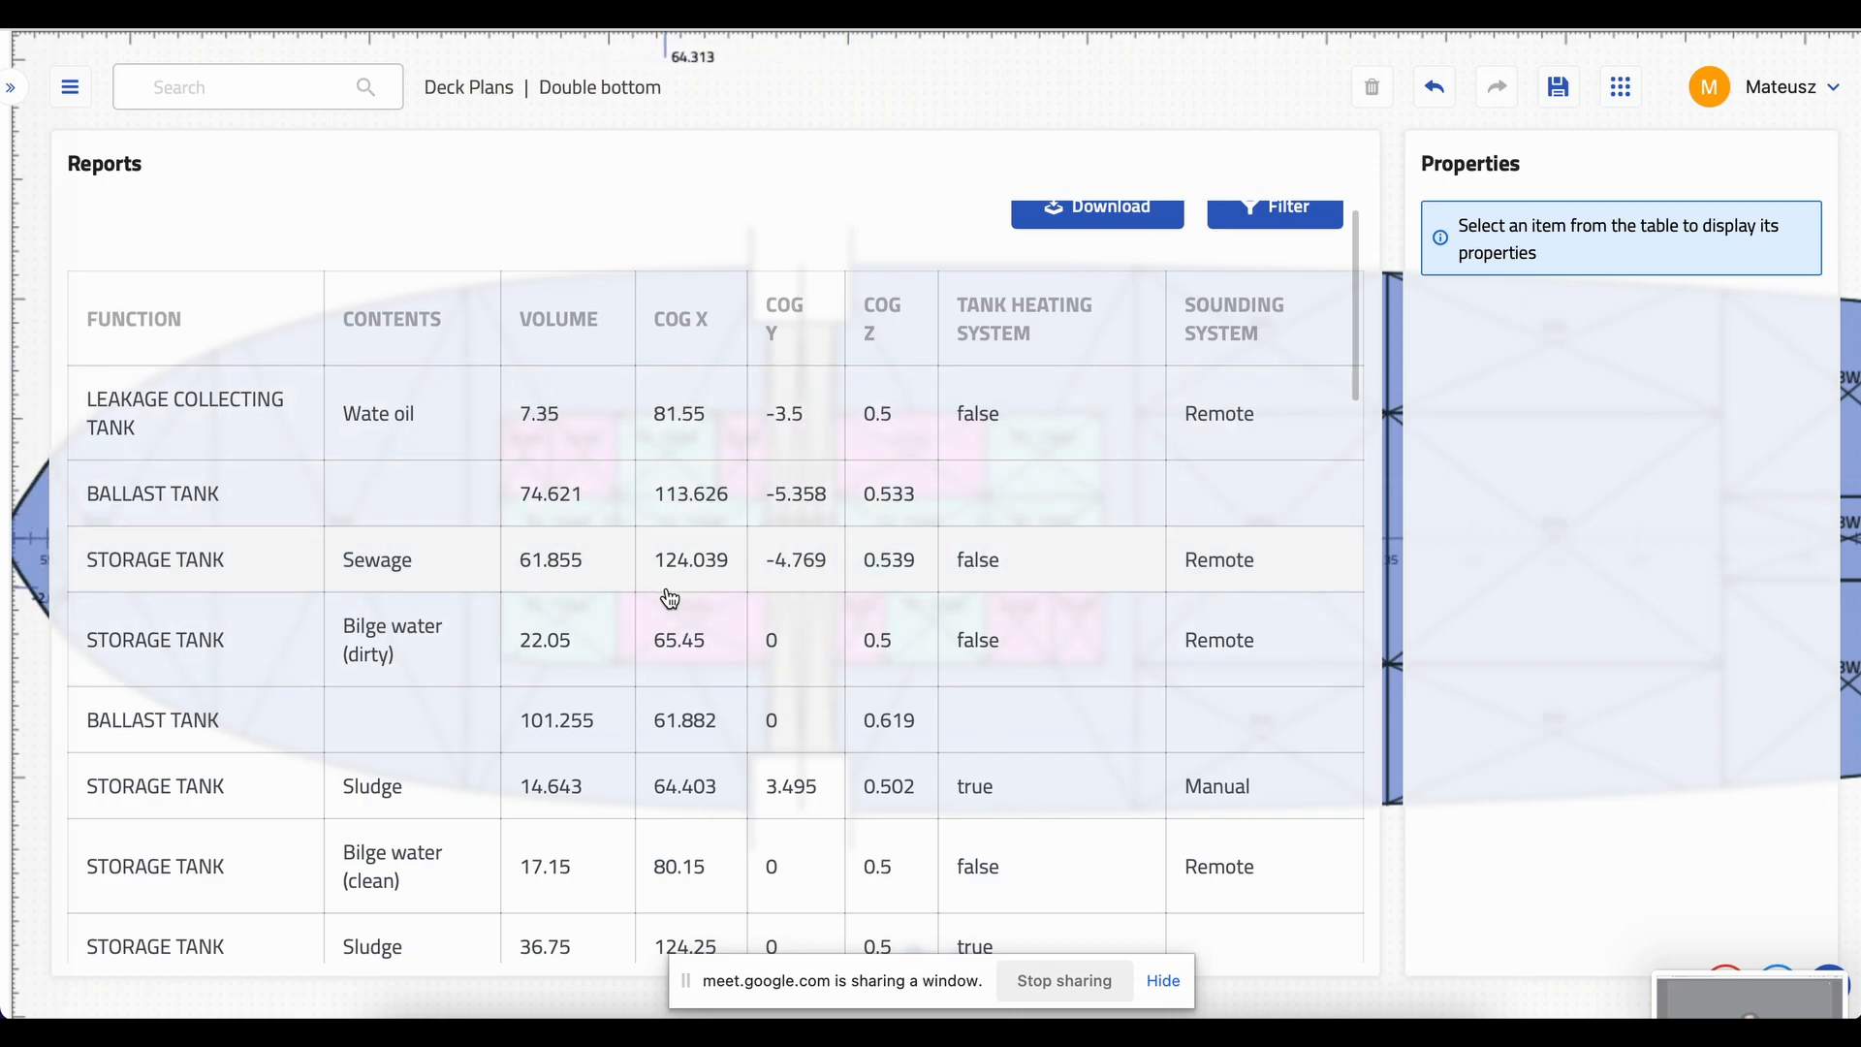
scroll(673, 598, down, 1)
scroll(676, 596, down, 1)
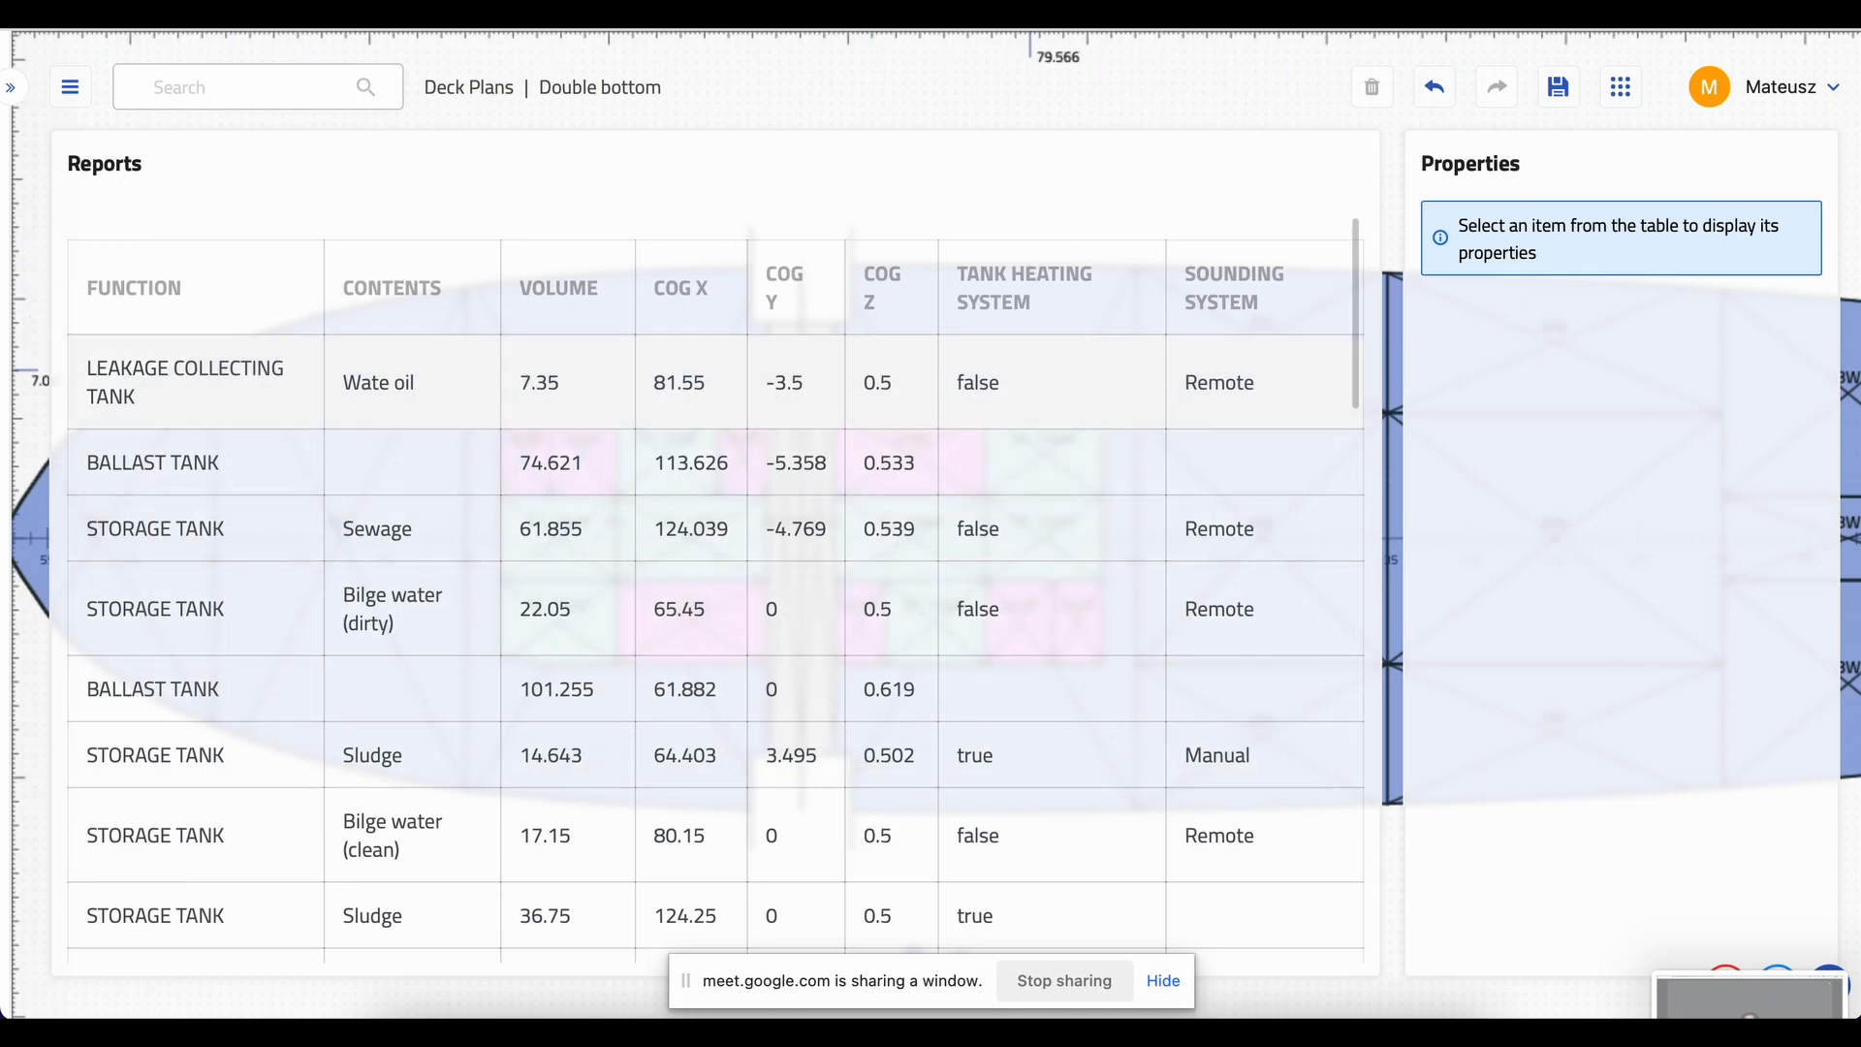
- Edit the Function column's configuration so that the report is grouped by tank function
click(300, 295)
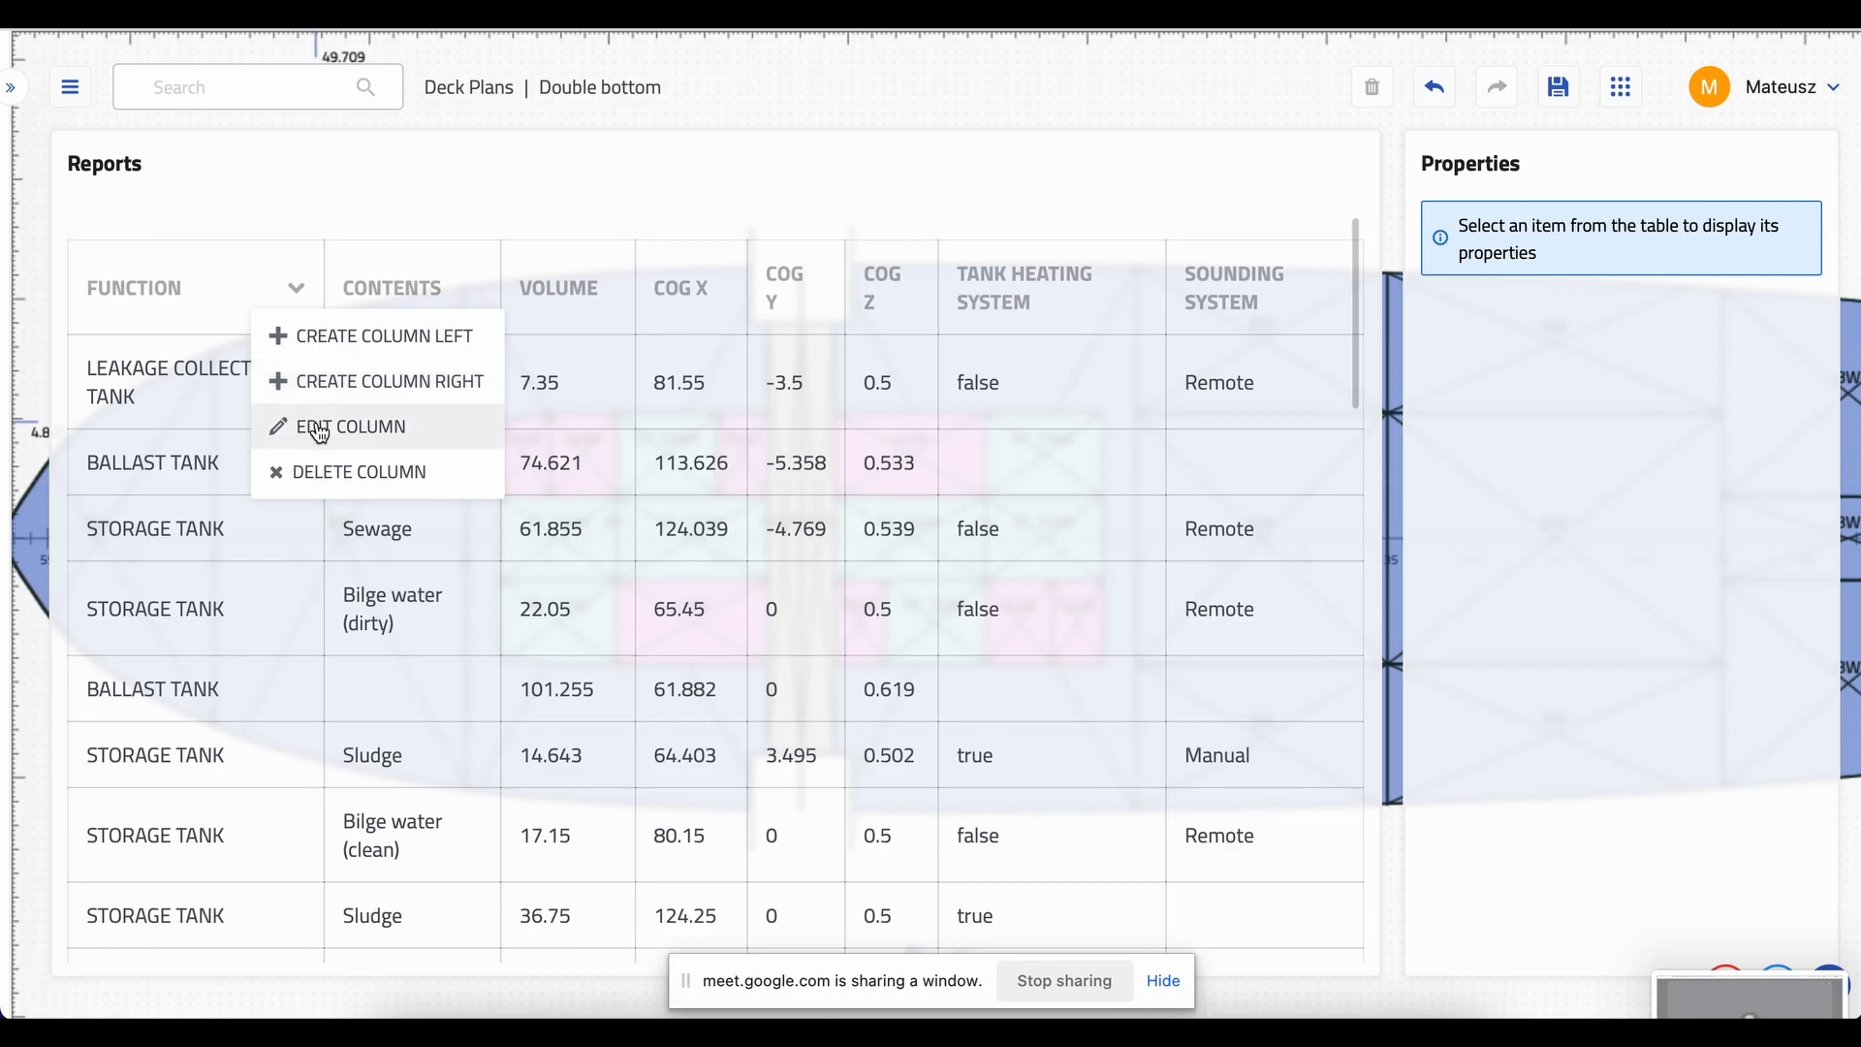
click(292, 297)
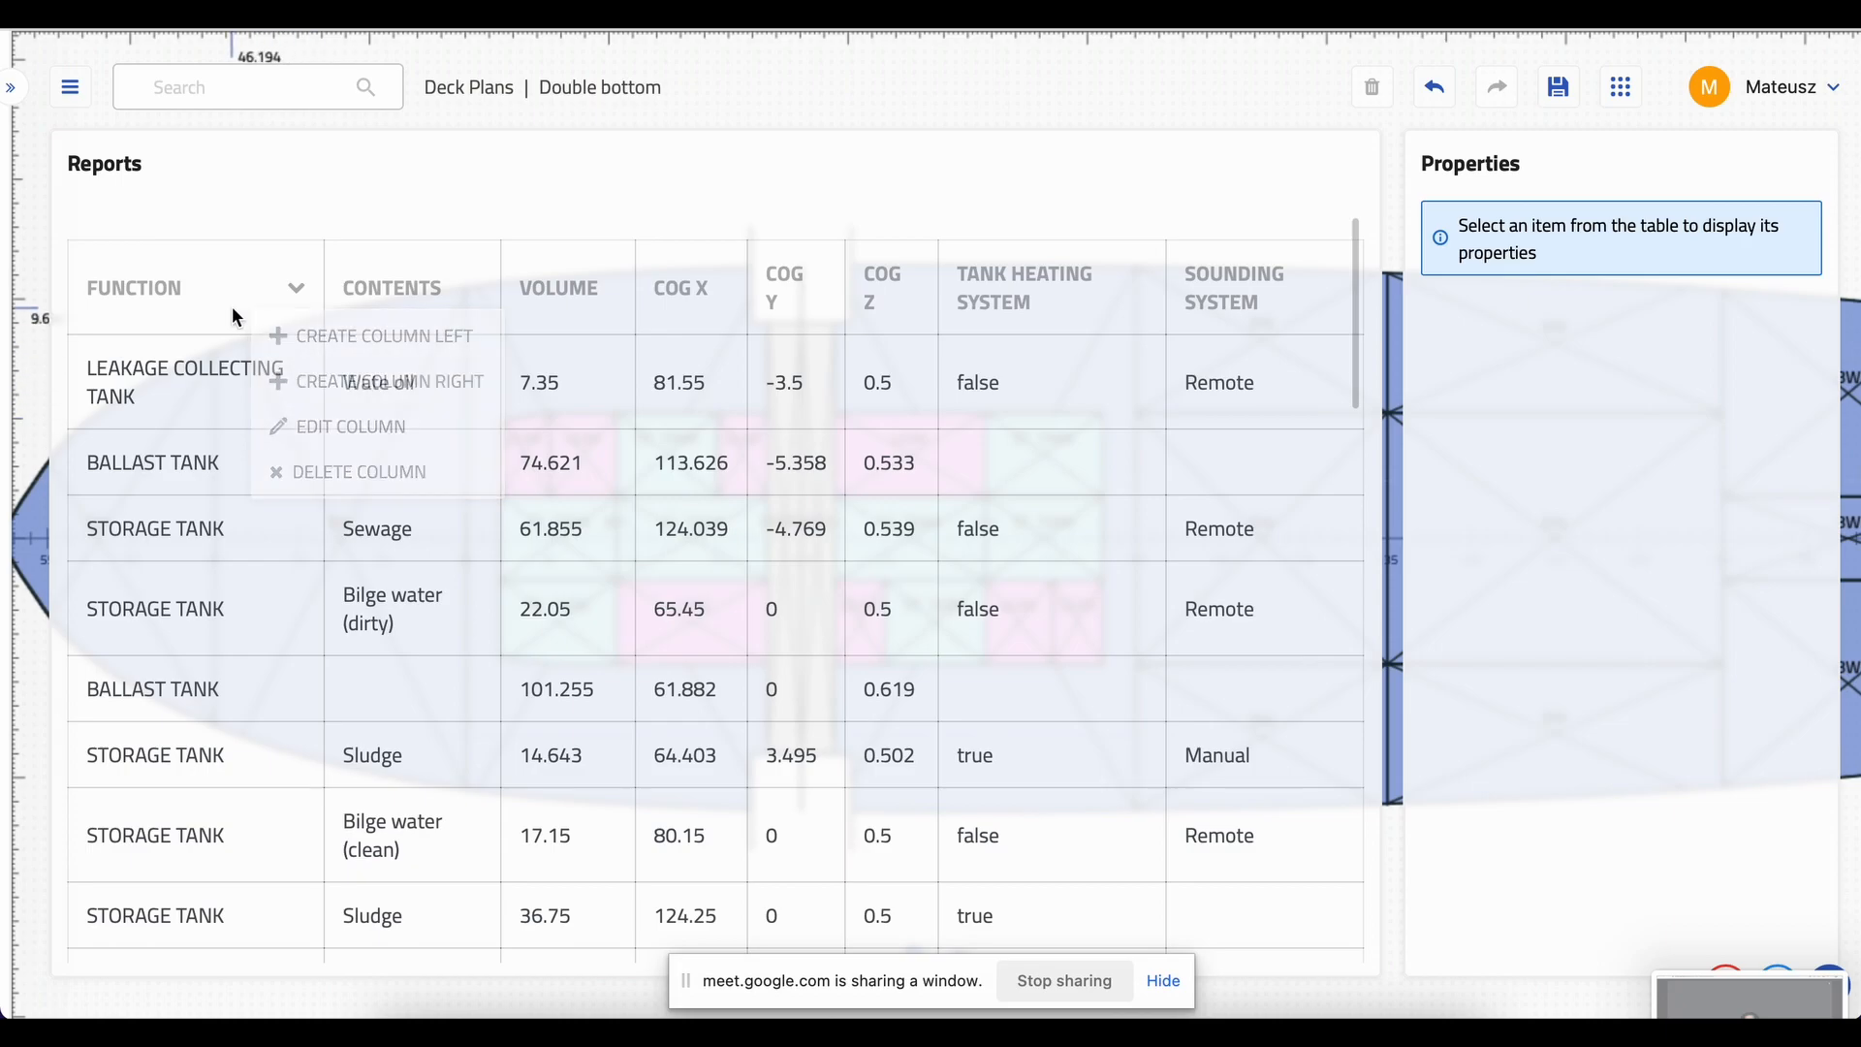
click(294, 296)
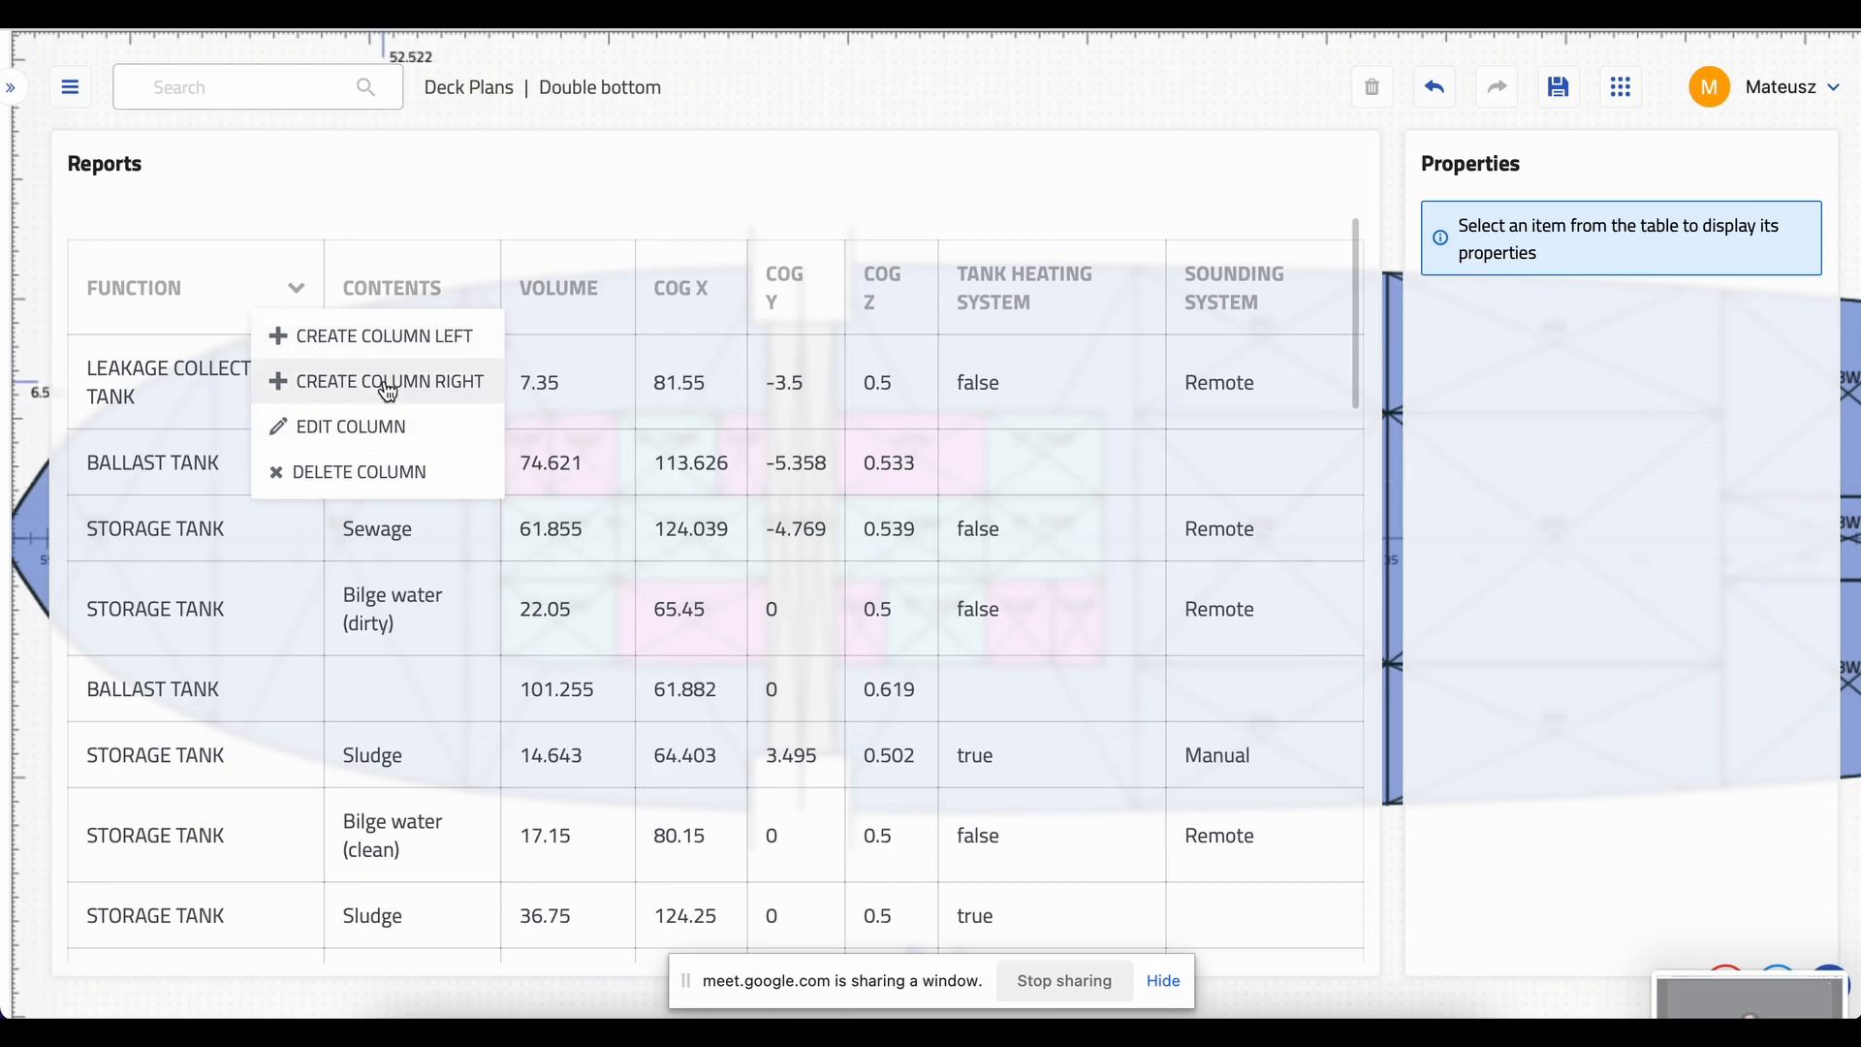
click(360, 443)
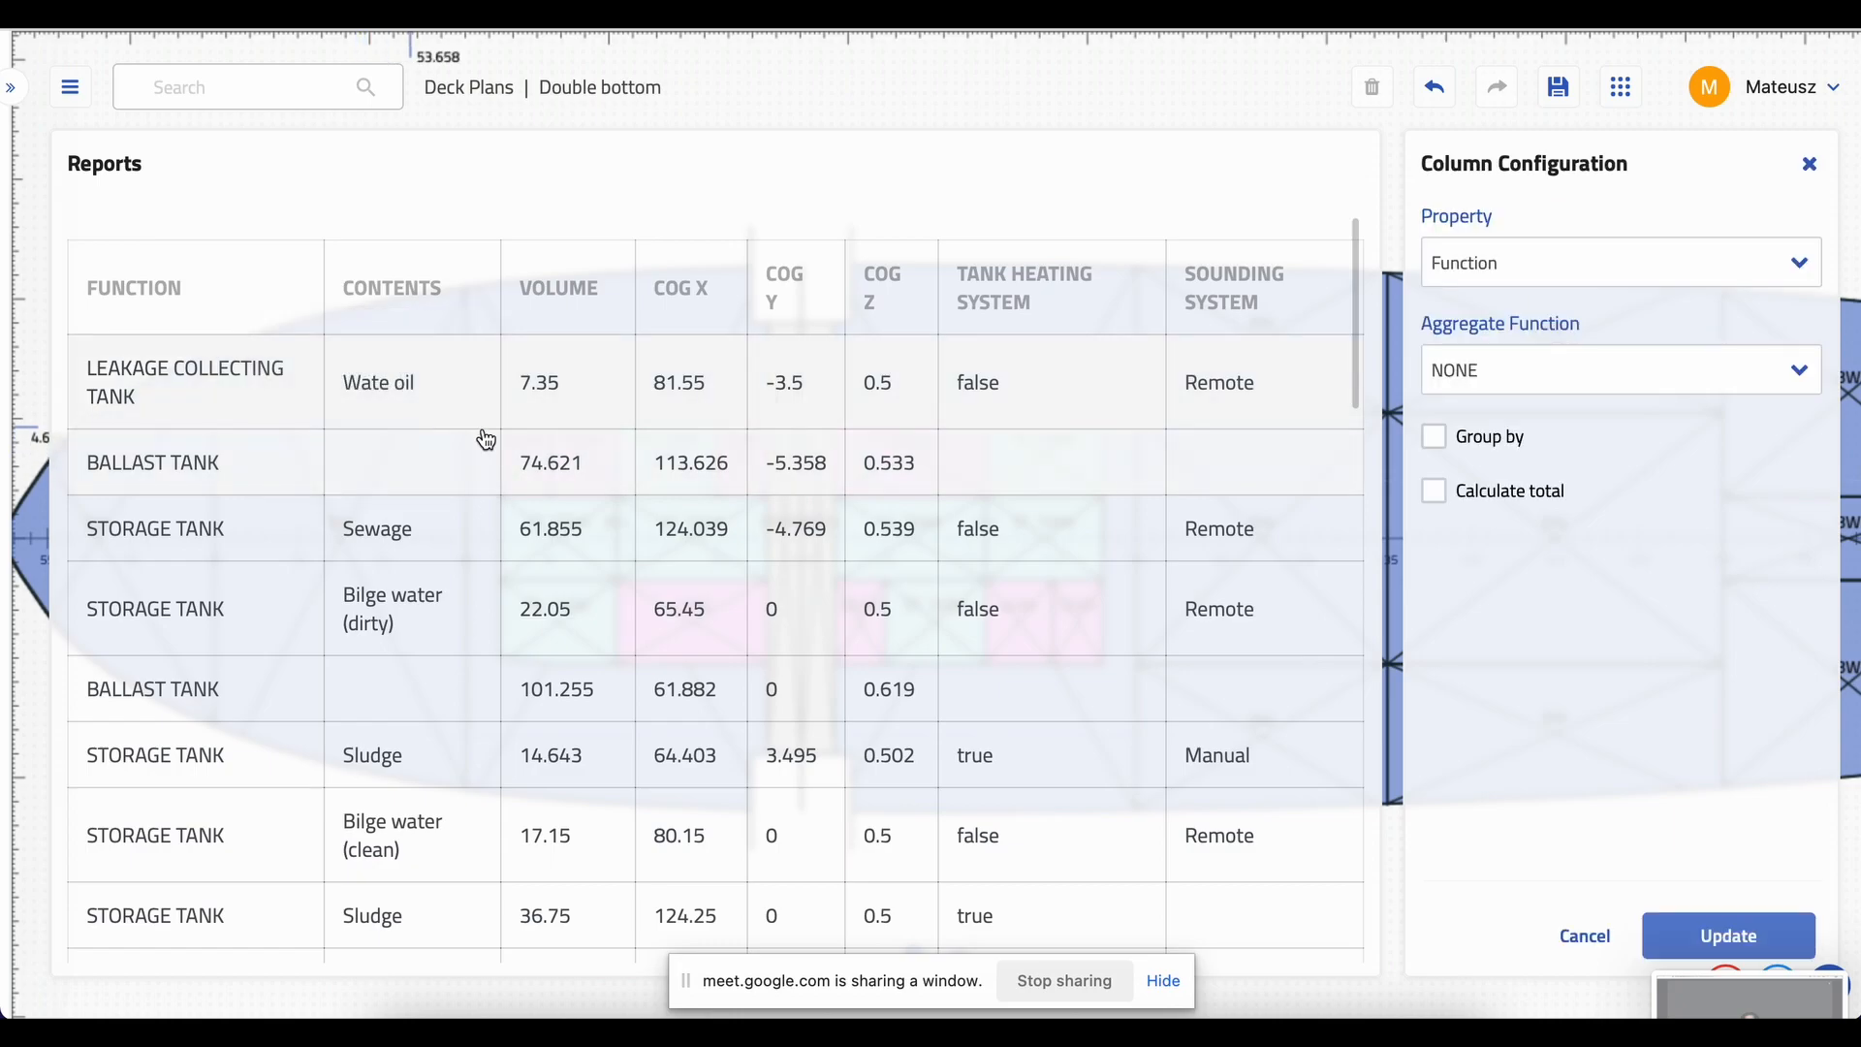
click(1437, 441)
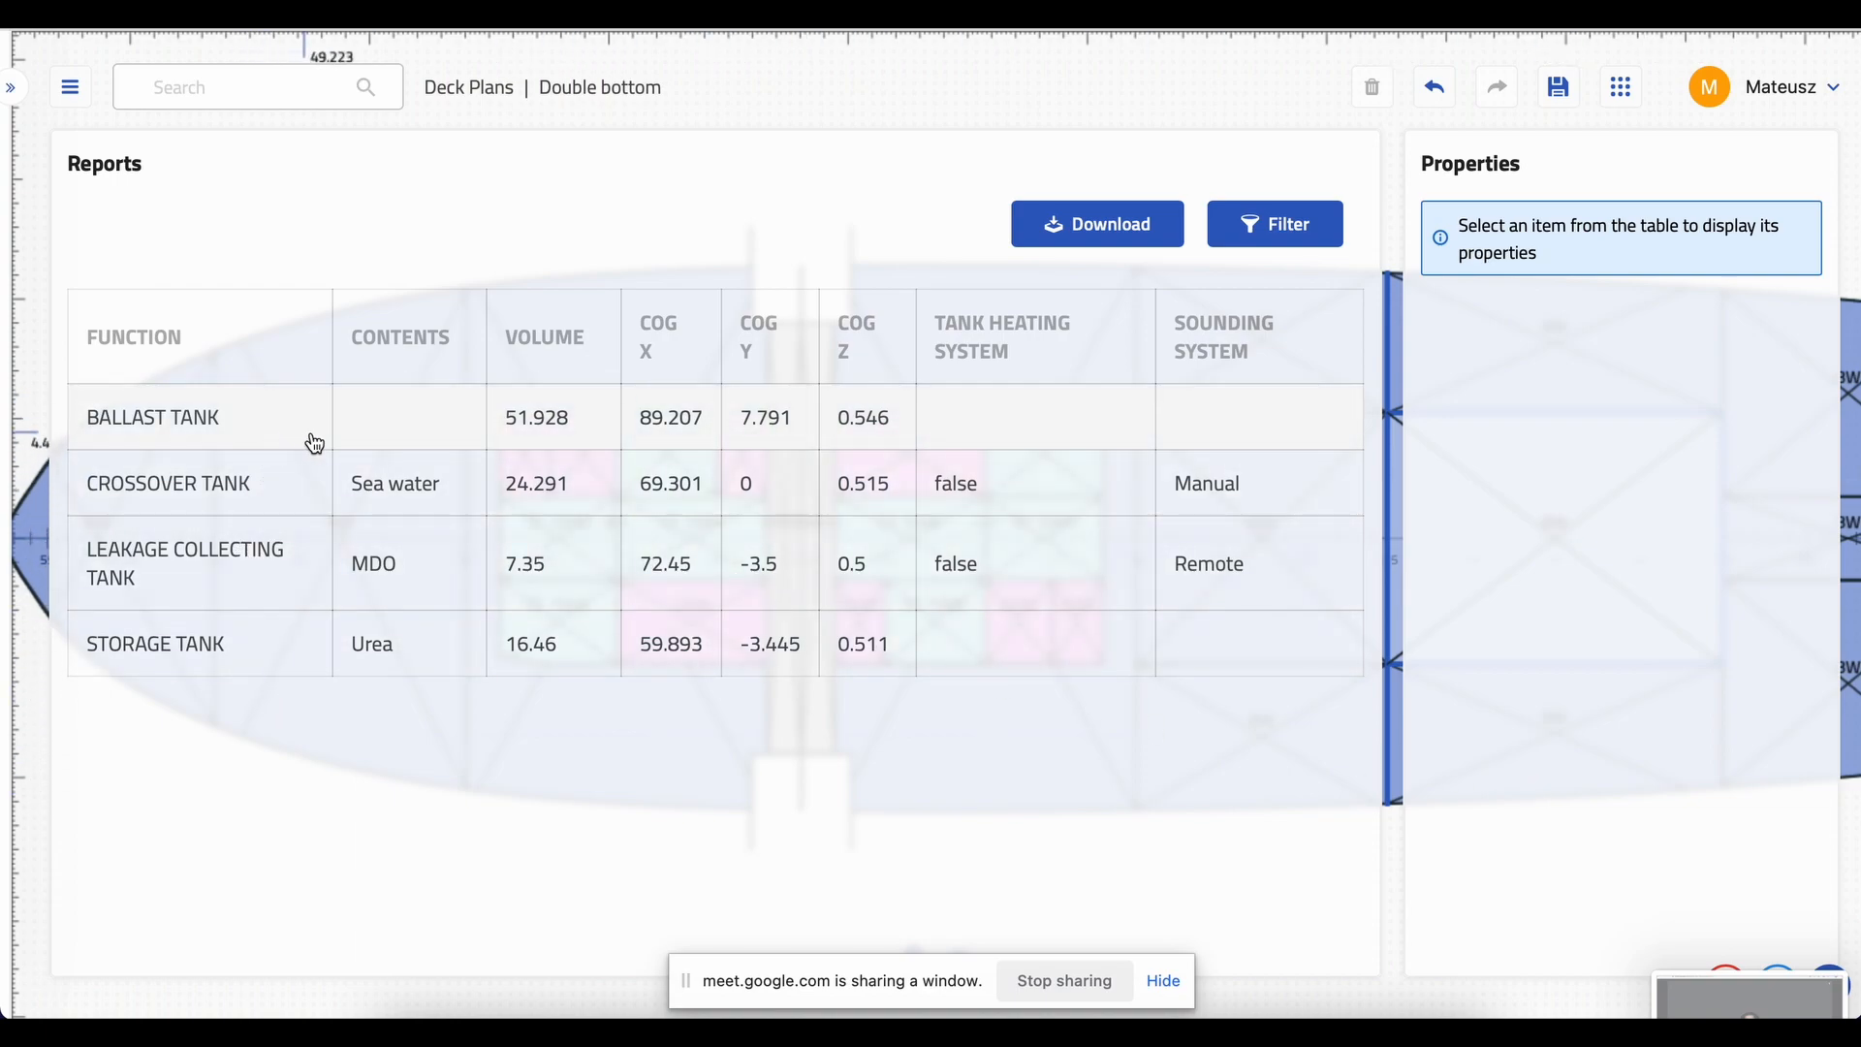
- Select the grouped BALLAST TANK row and set the Tank heating system of all its tanks to FALSE
click(375, 443)
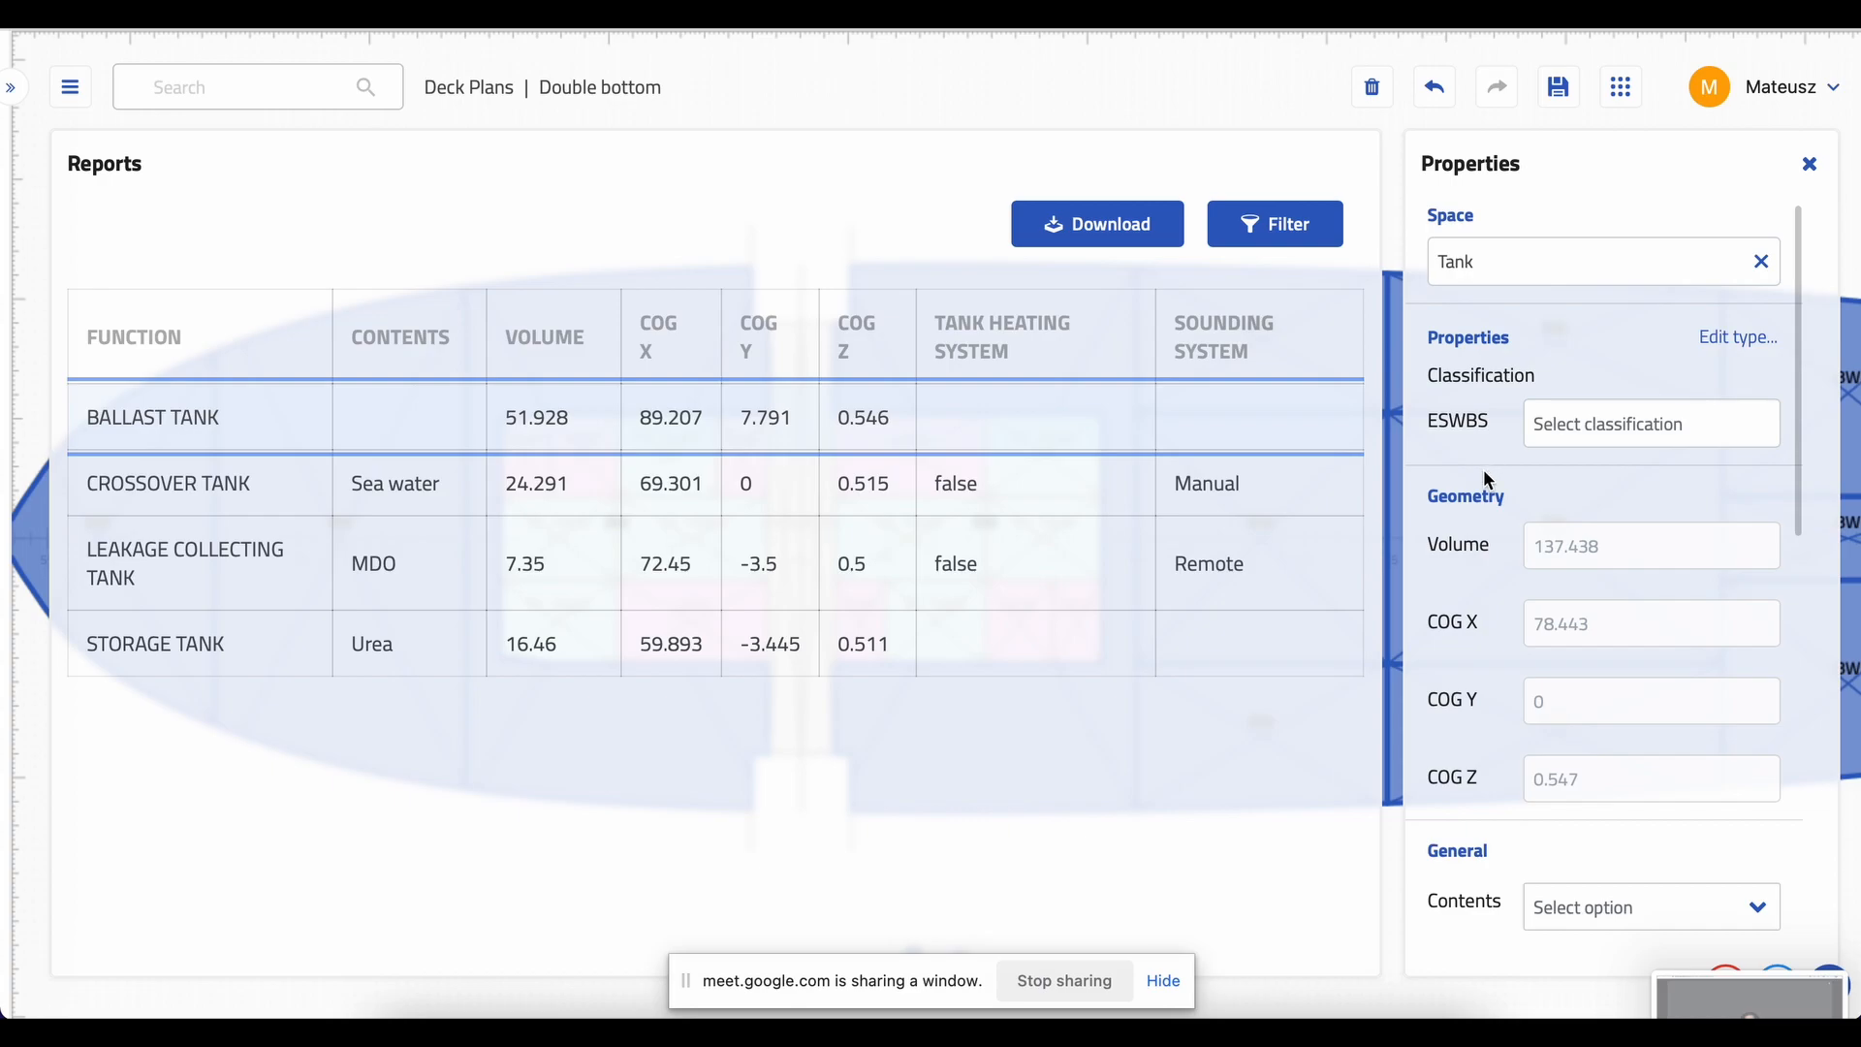
scroll(1483, 469, down, 10)
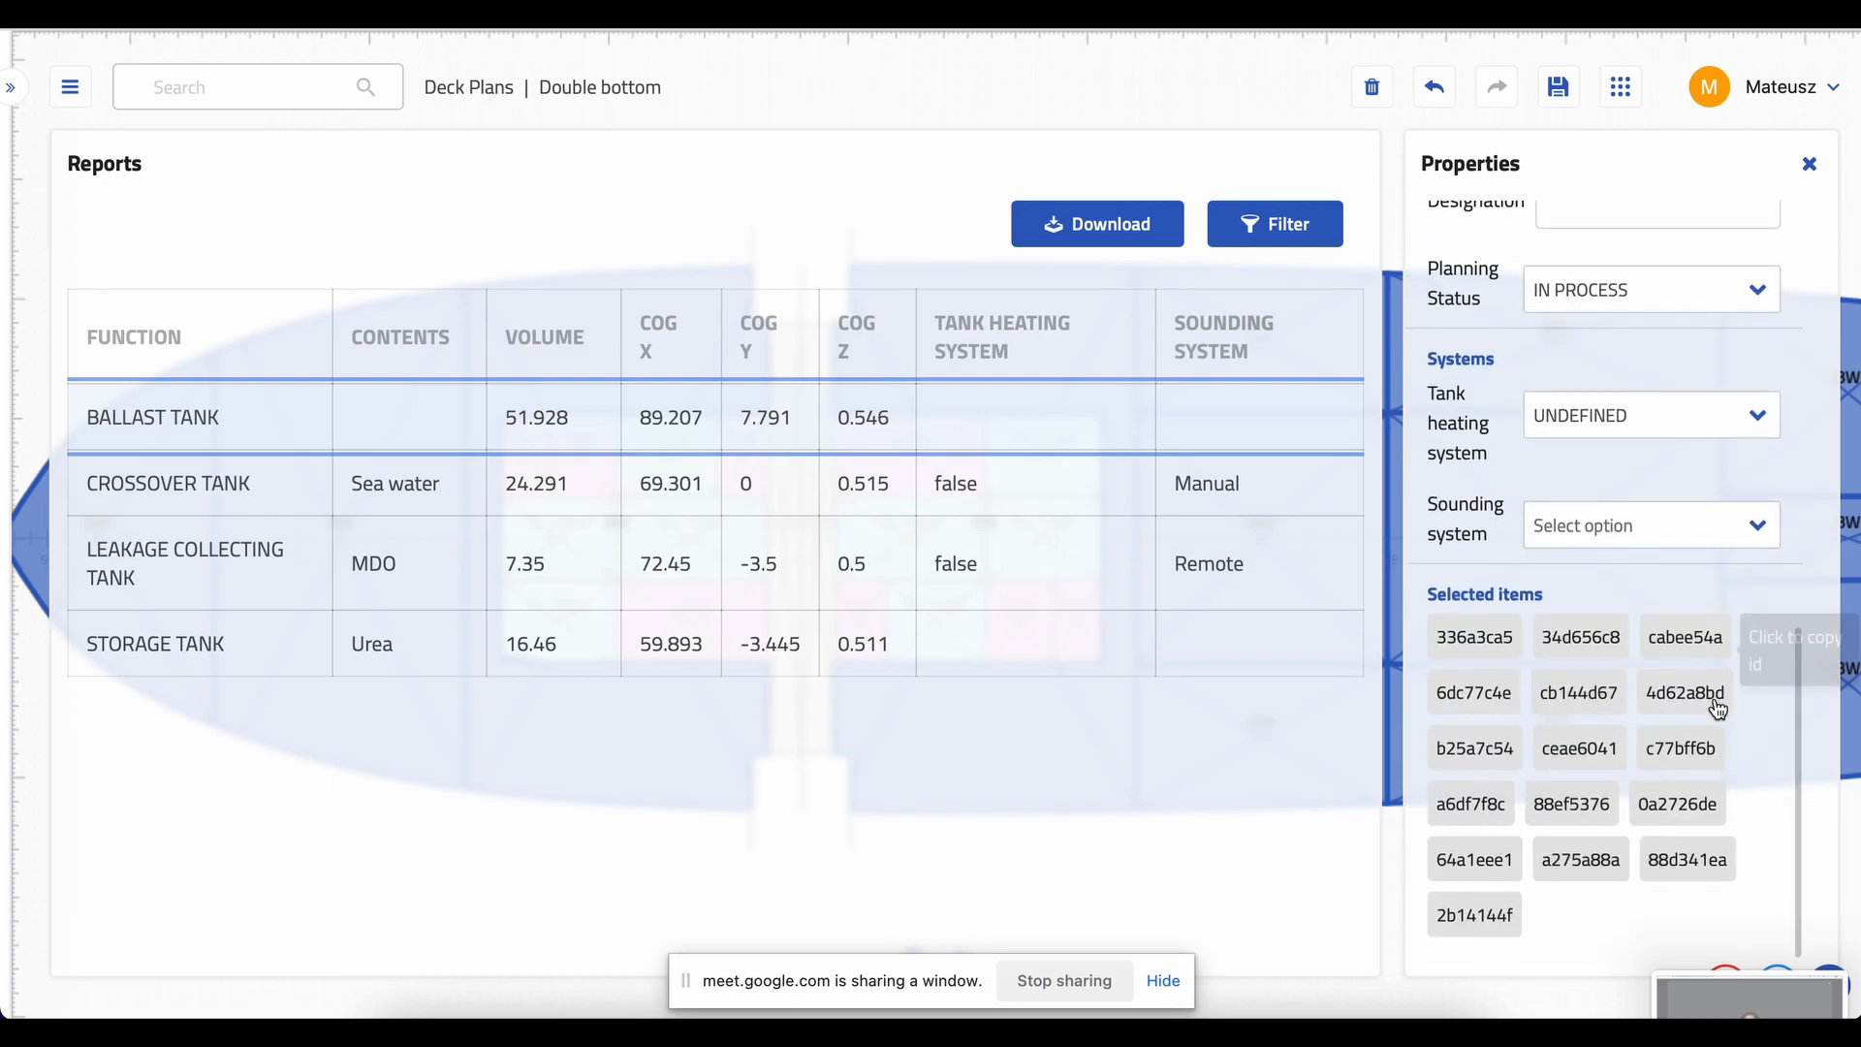
scroll(1497, 544, up, 3)
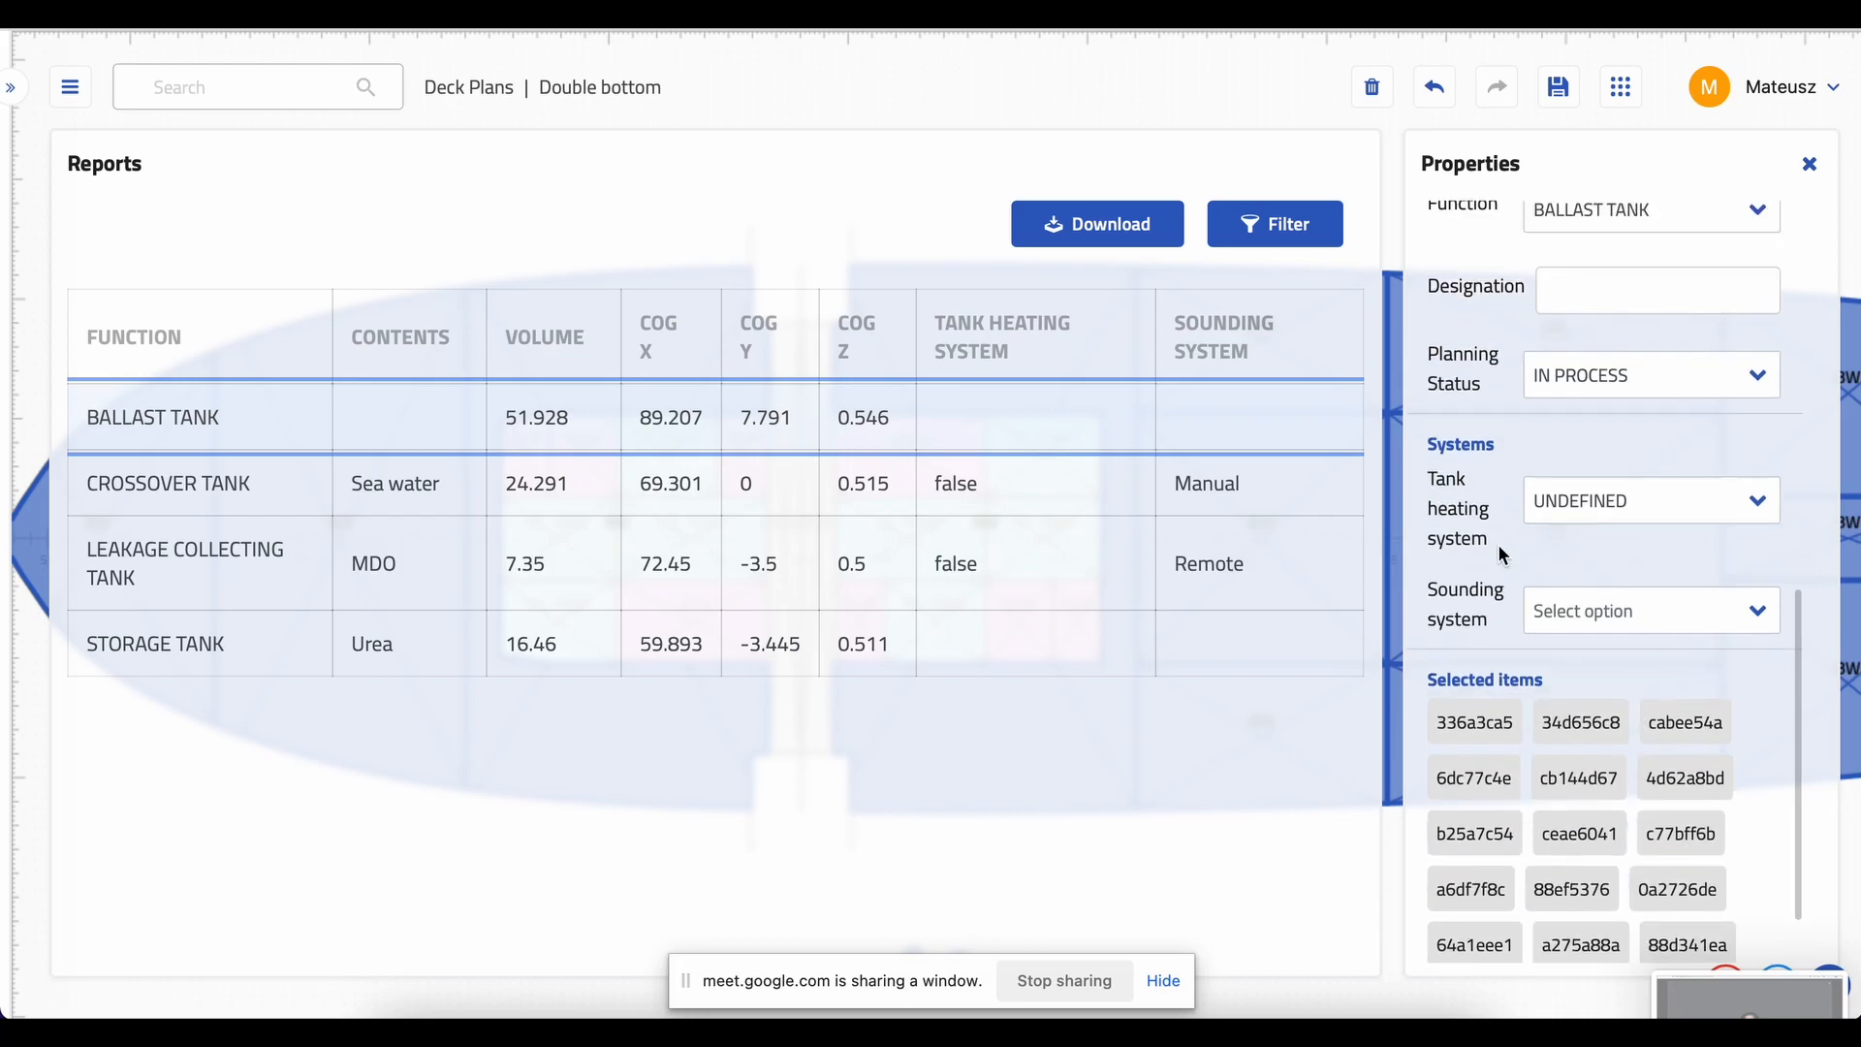
scroll(1497, 538, up, 1)
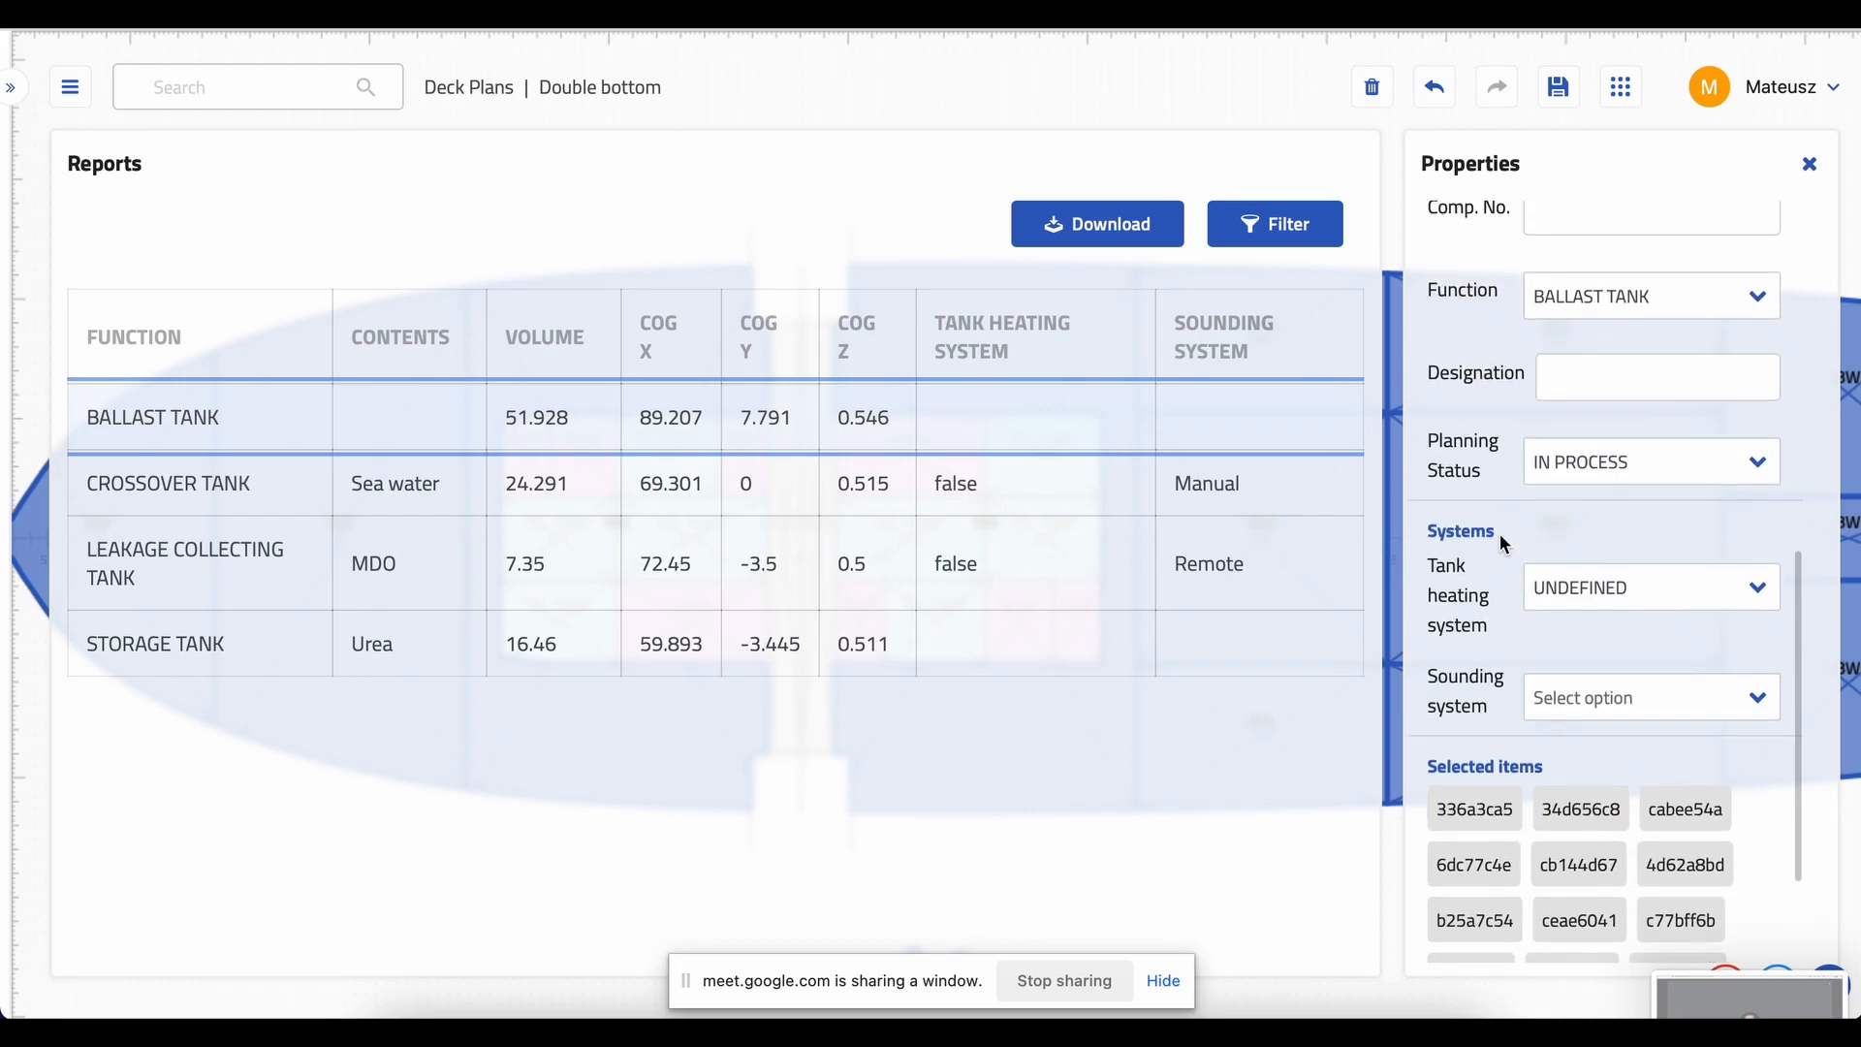
click(1632, 607)
click(1612, 689)
- Set the Sounding system of the selected ballast tanks to Manual, choosing it again if the value does not hold
click(1641, 696)
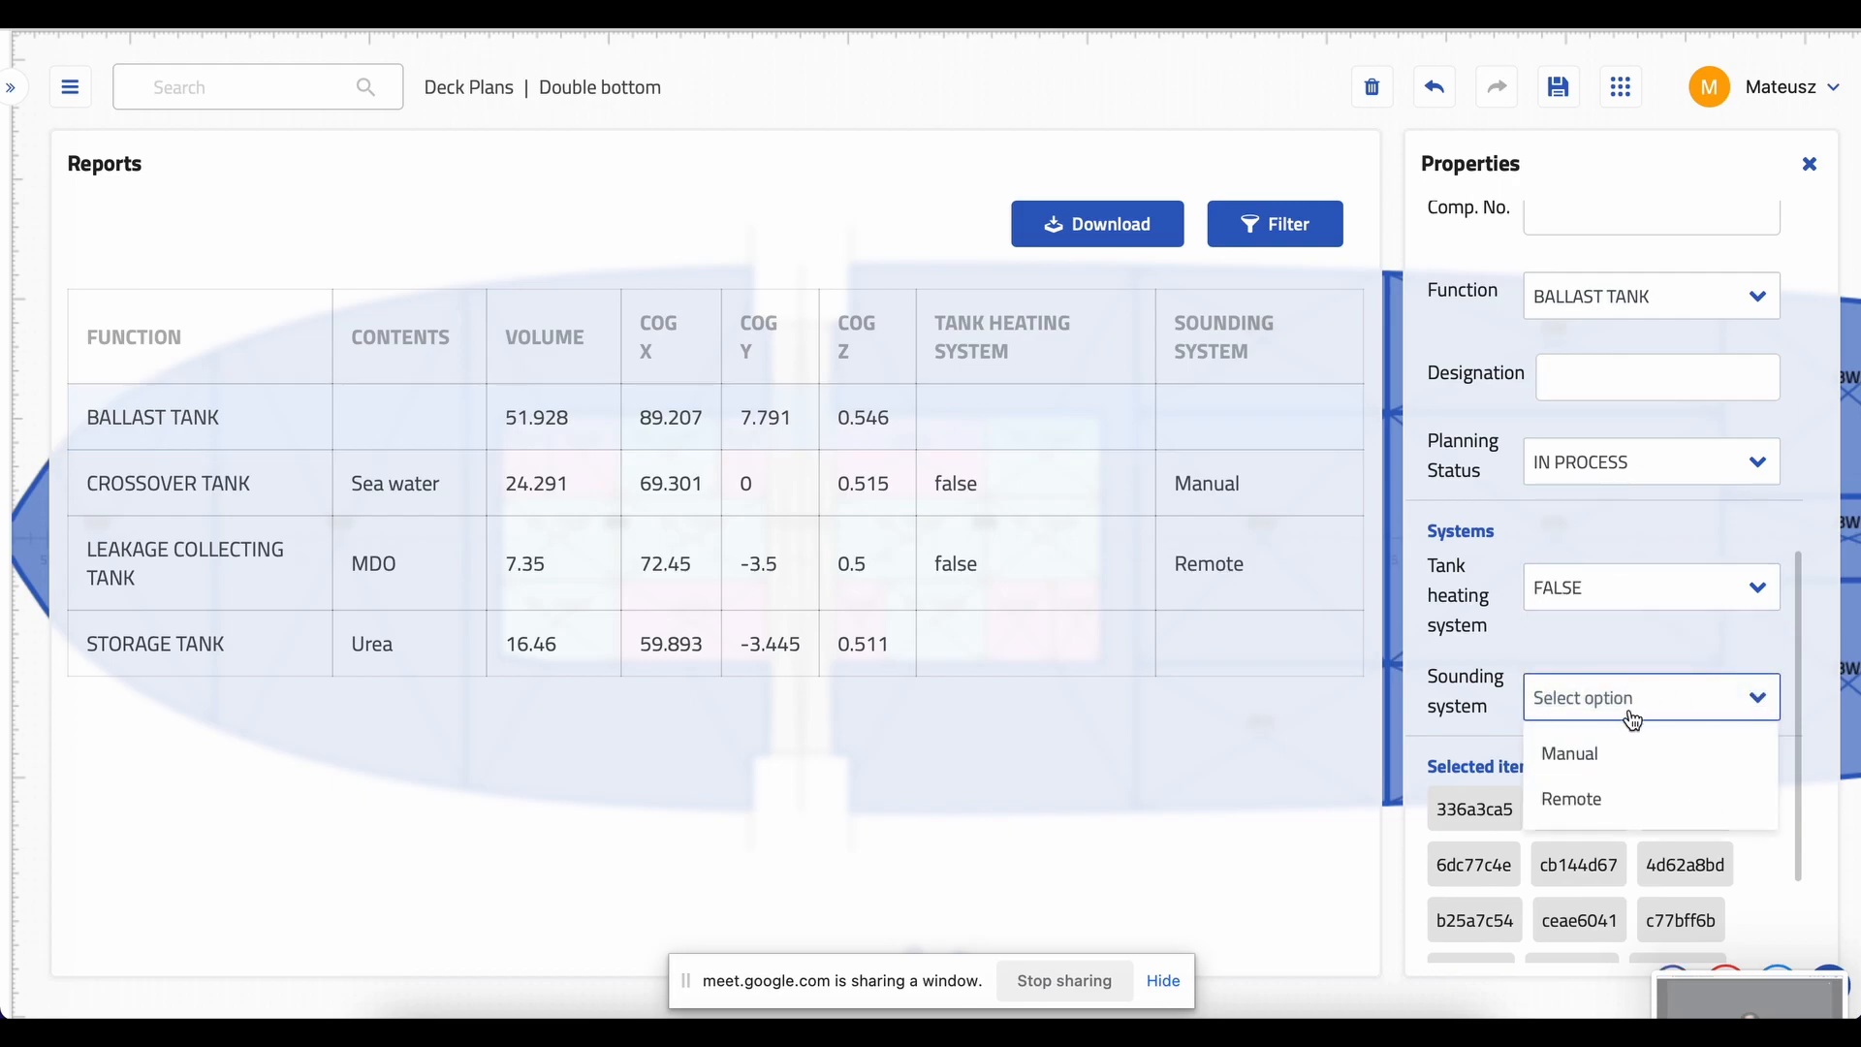
click(1597, 755)
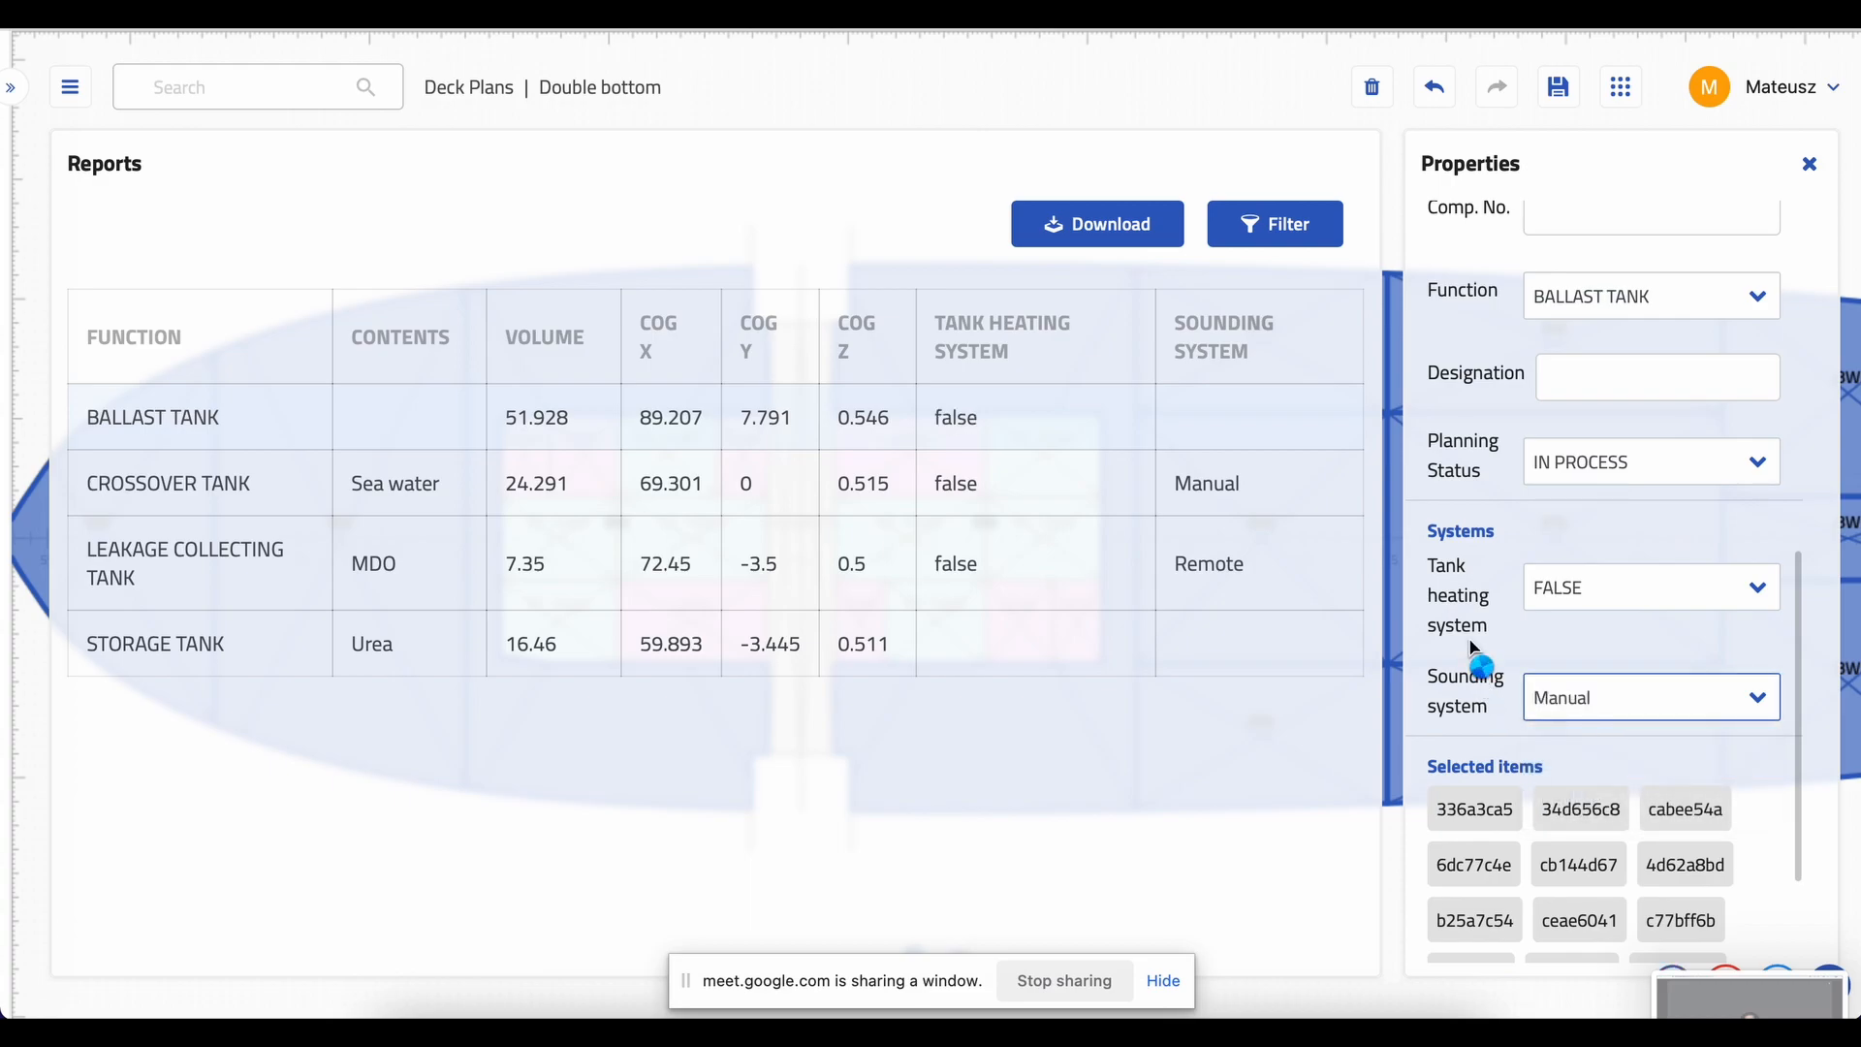
scroll(1469, 648, up, 1)
scroll(1472, 648, up, 2)
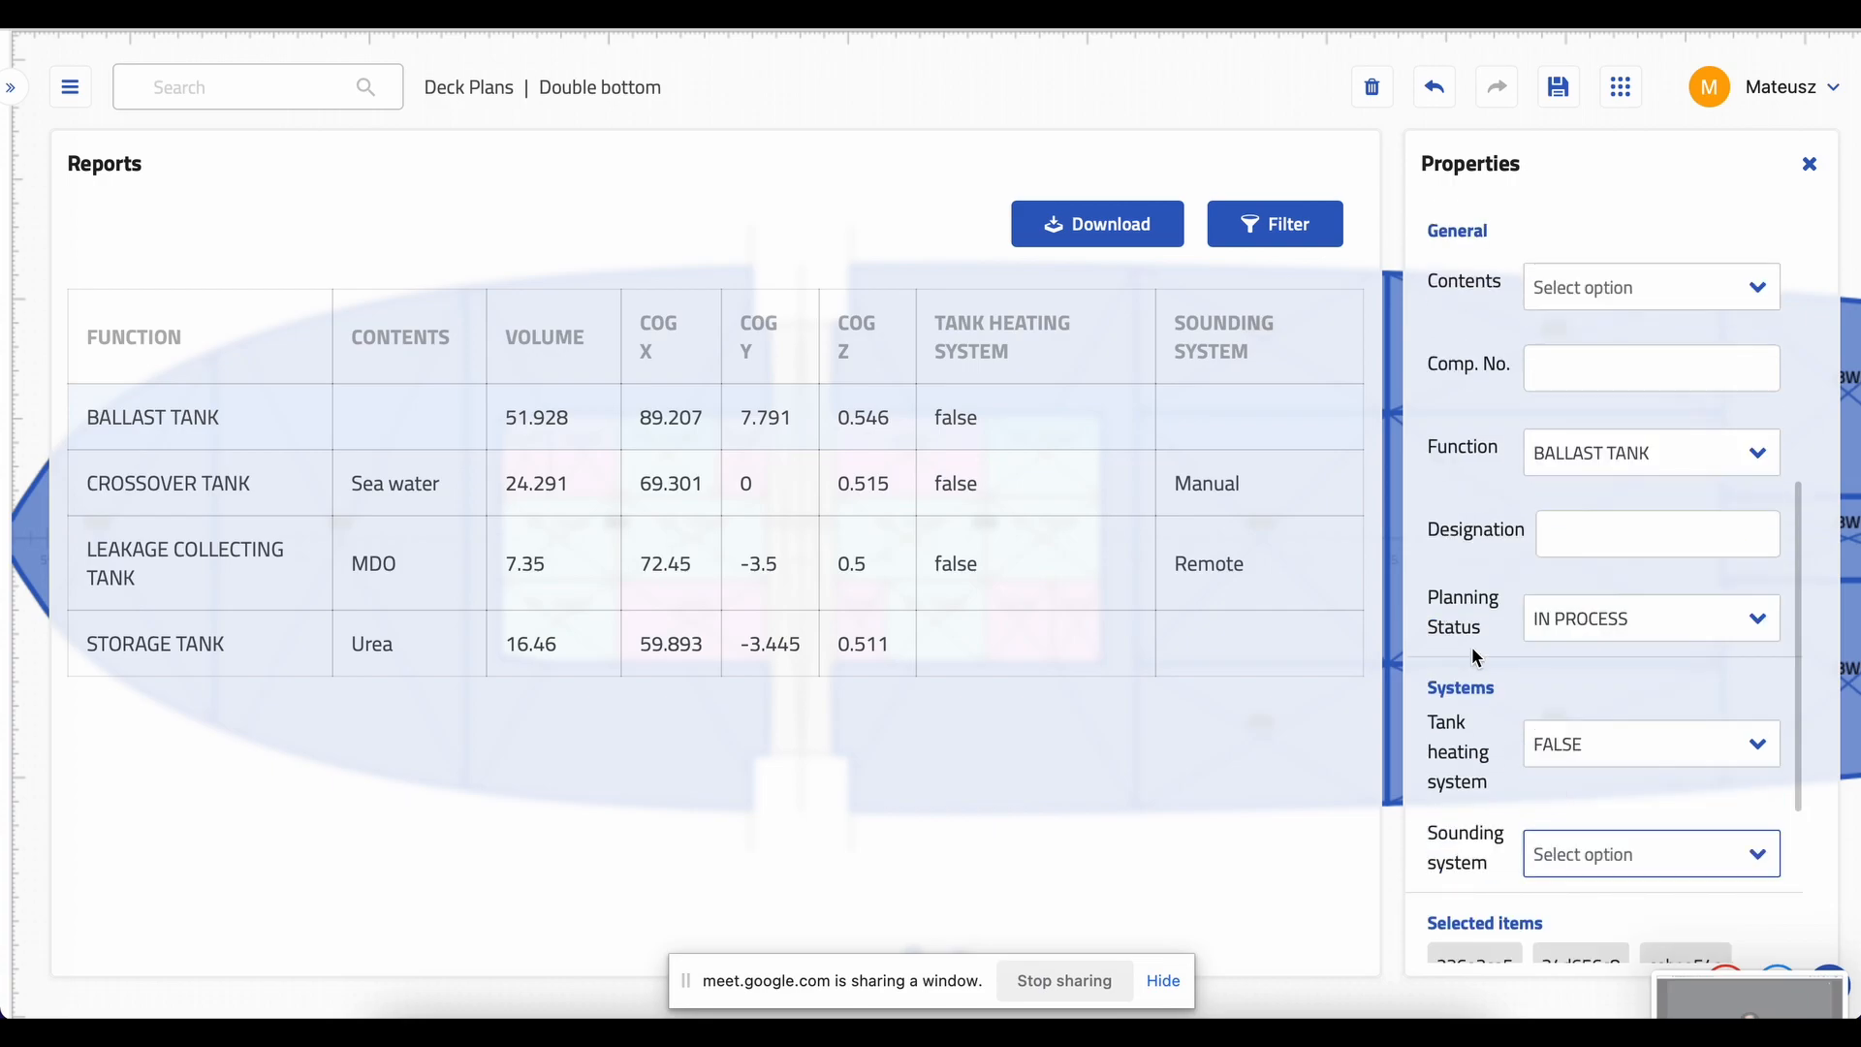
click(1582, 858)
click(1562, 903)
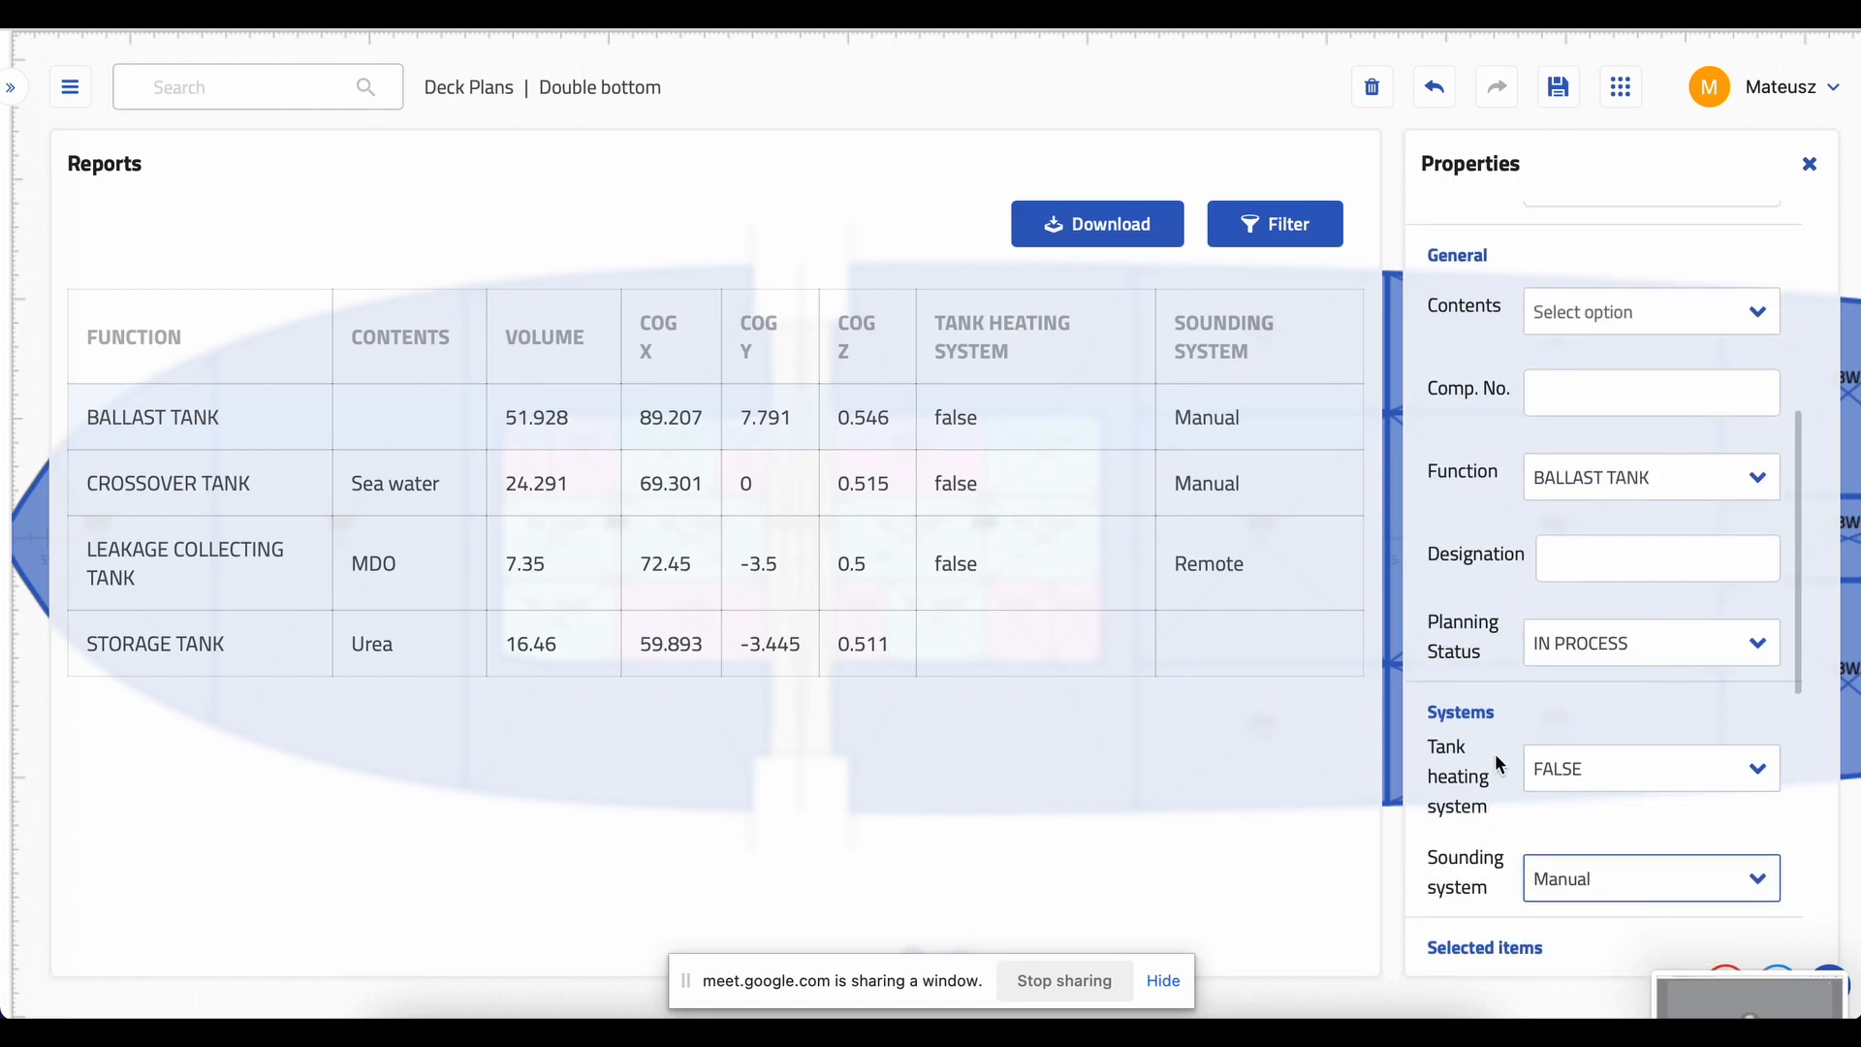
- Set the Contents of the selected ballast tanks to Sea water
scroll(1494, 753, up, 2)
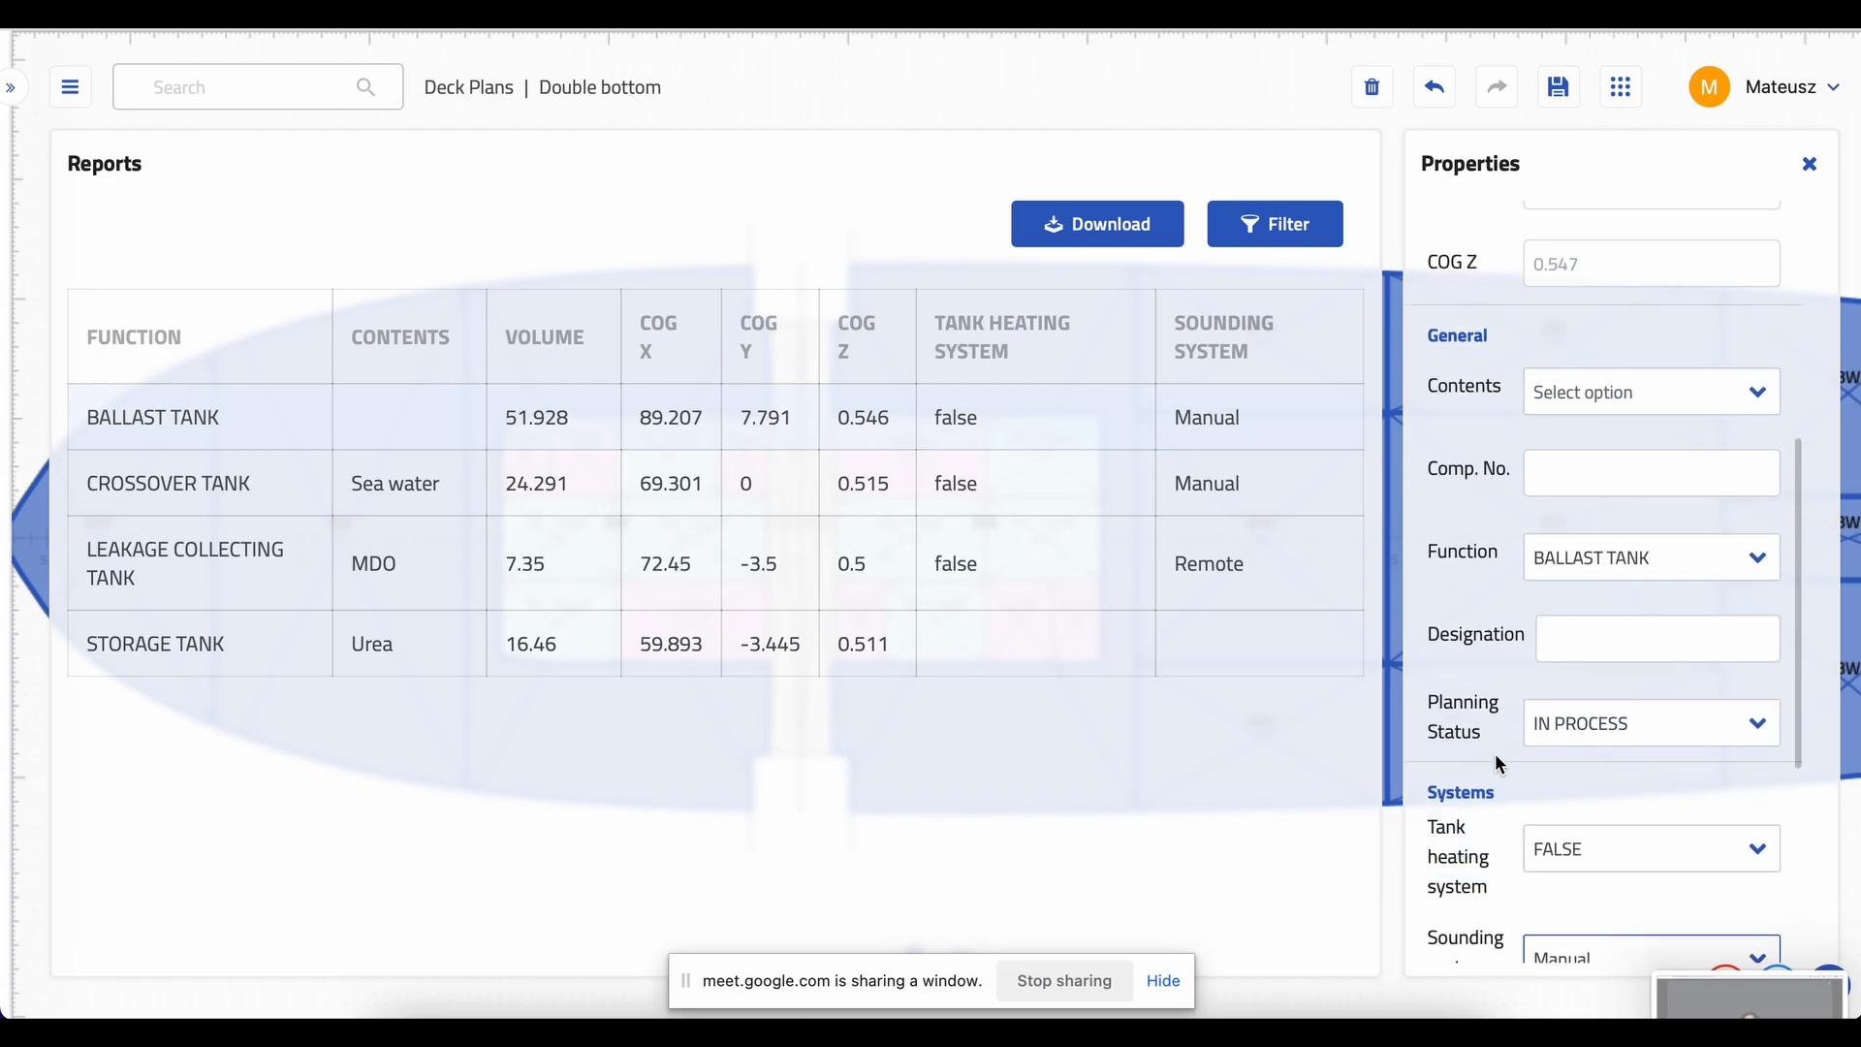
scroll(1494, 753, up, 3)
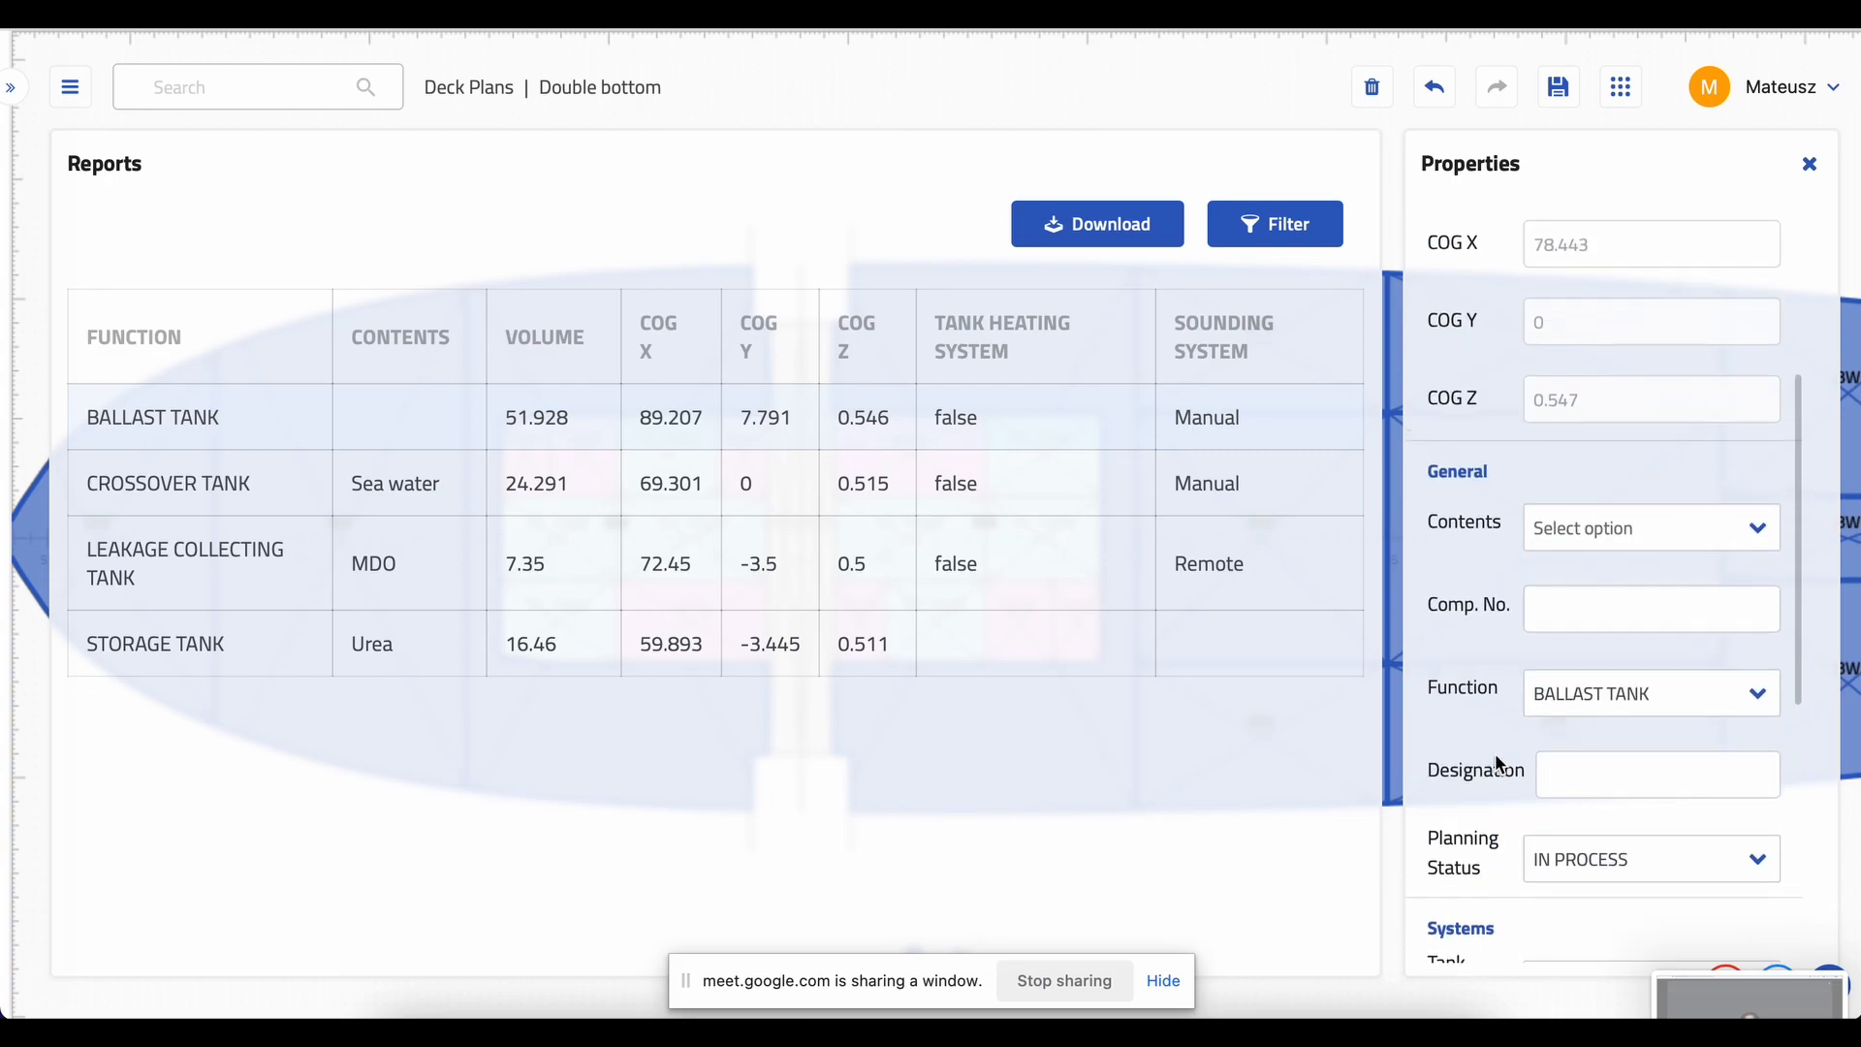
click(1578, 528)
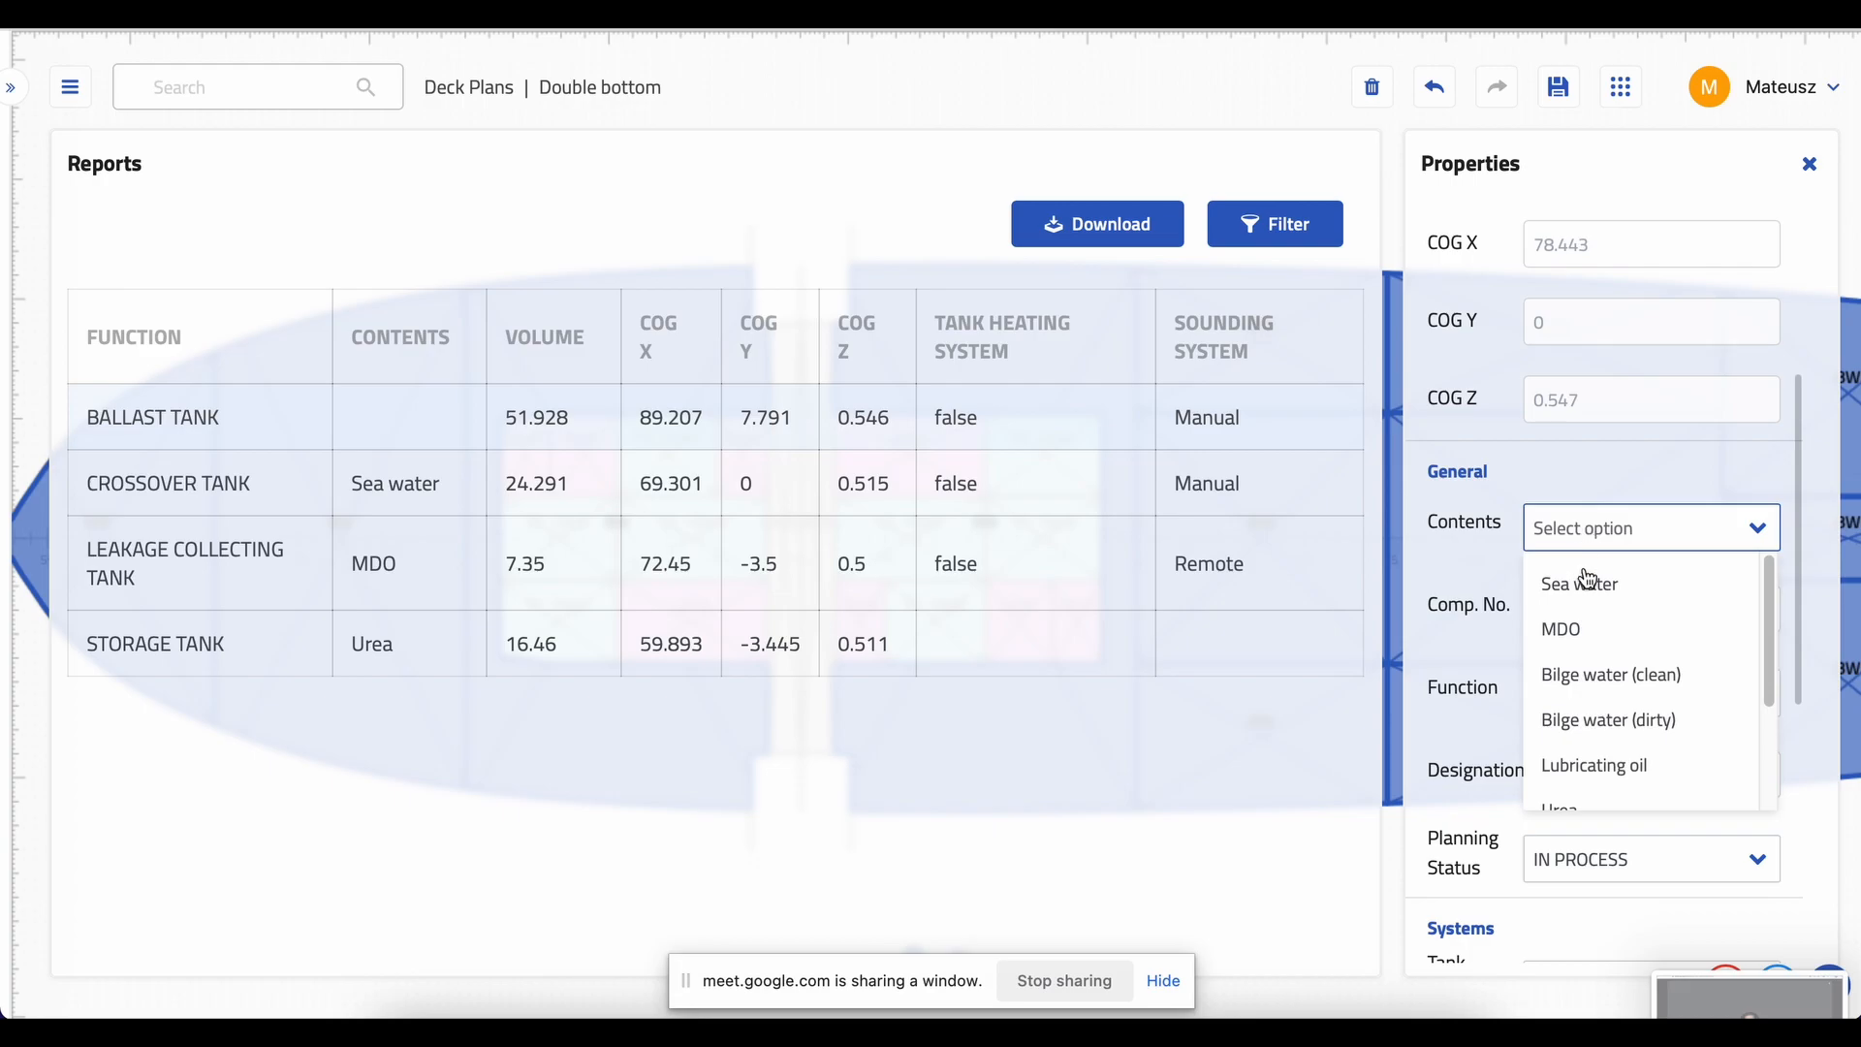
click(1587, 587)
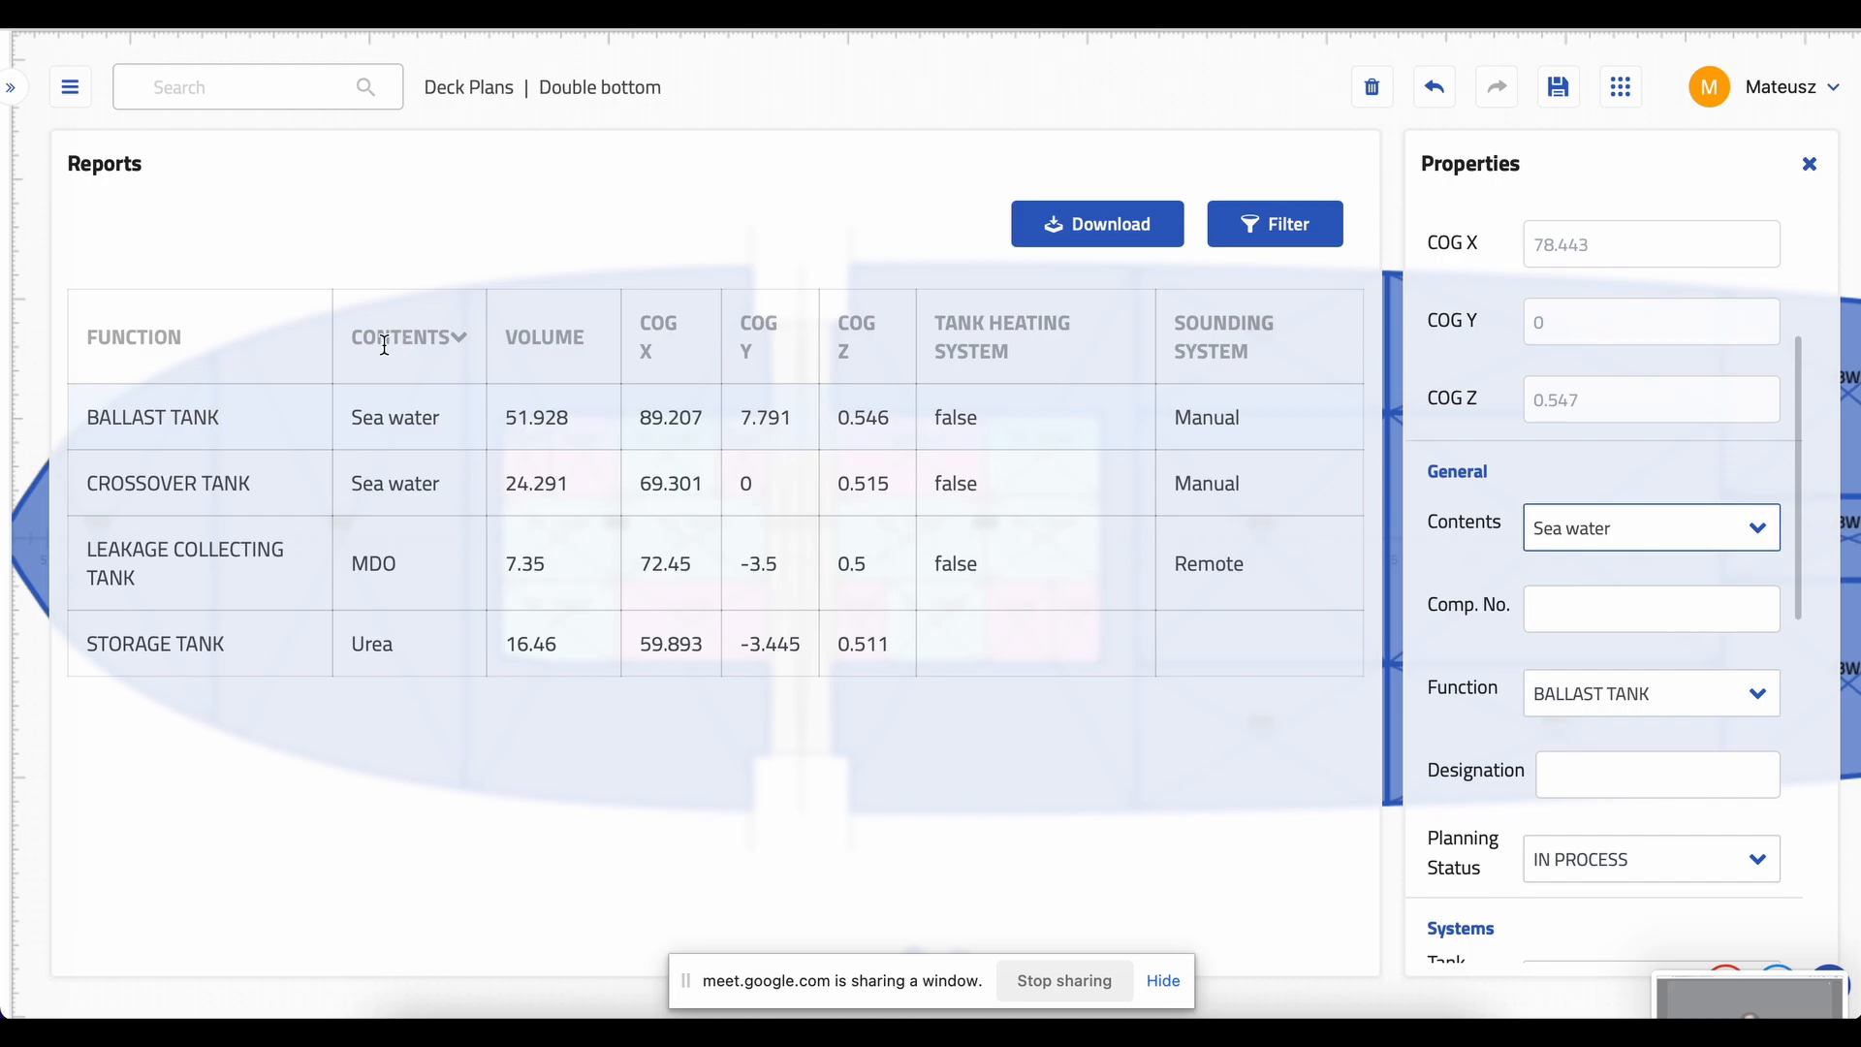
- Remove the grouping from the Function column and look through the individual tank rows
click(302, 339)
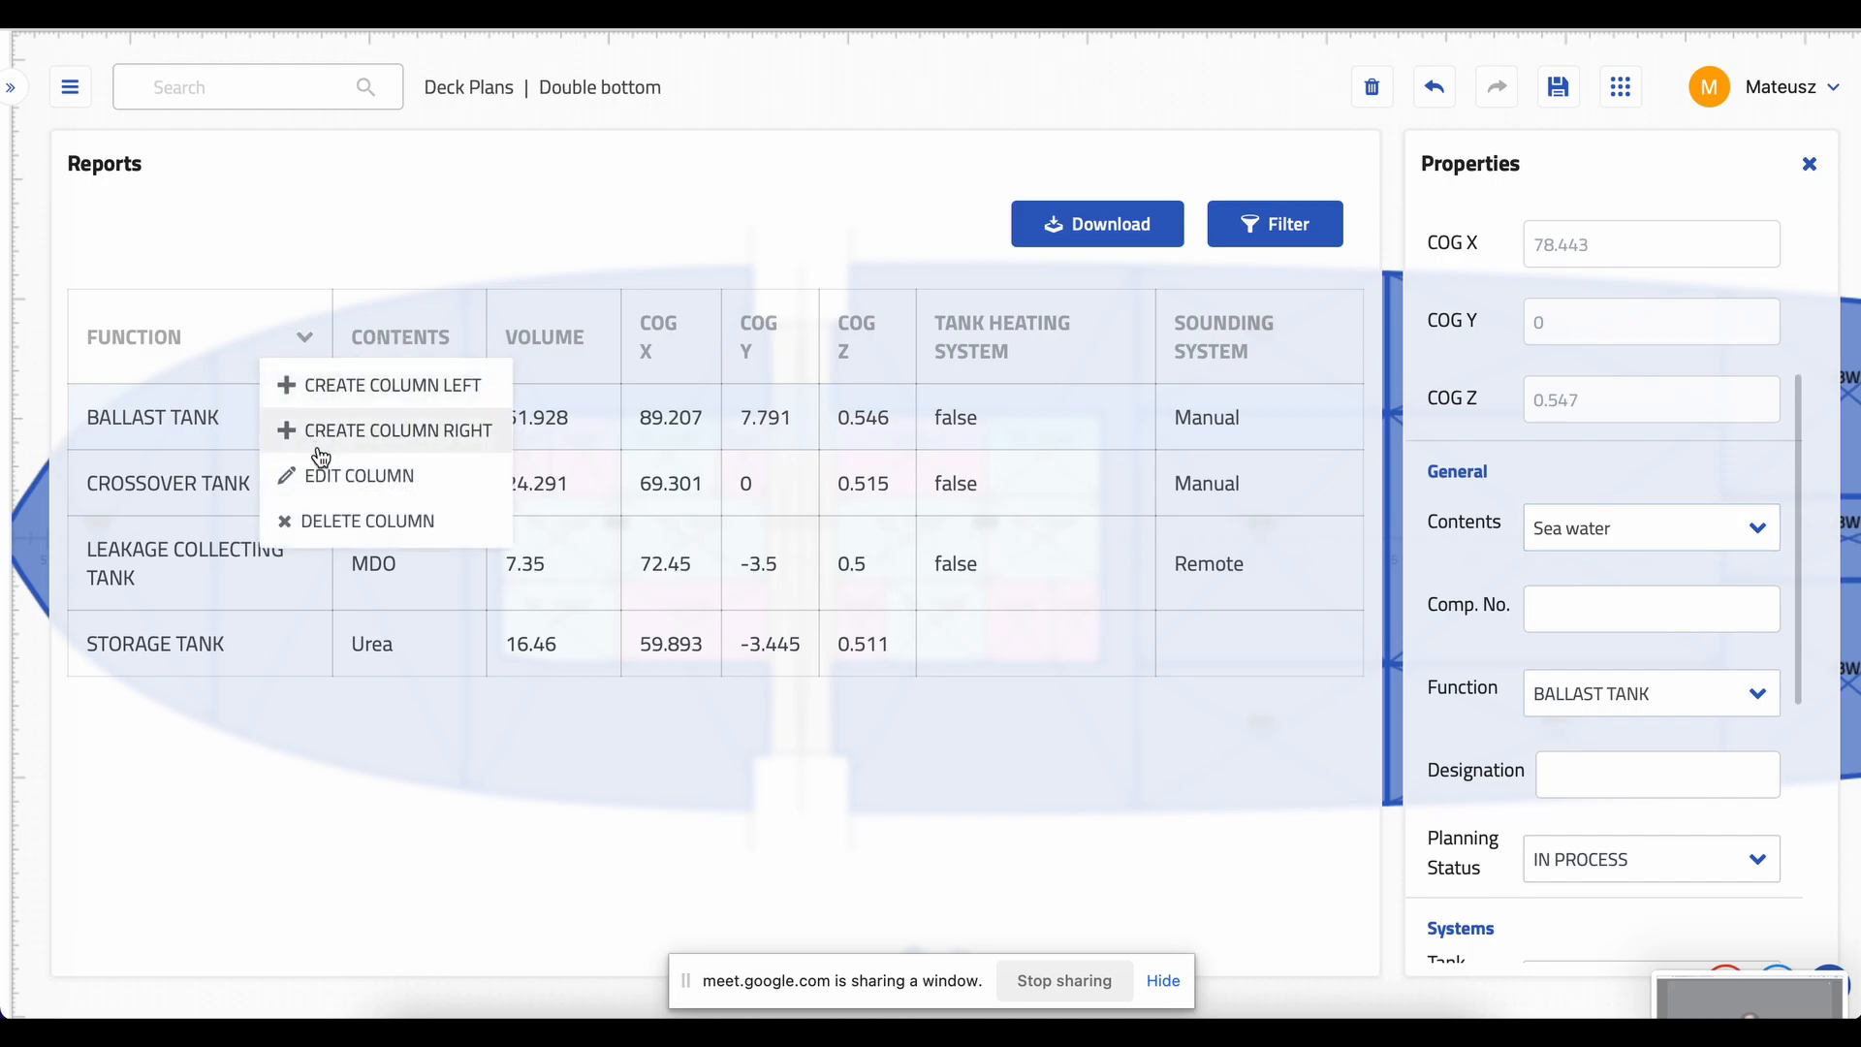
click(323, 480)
click(1460, 449)
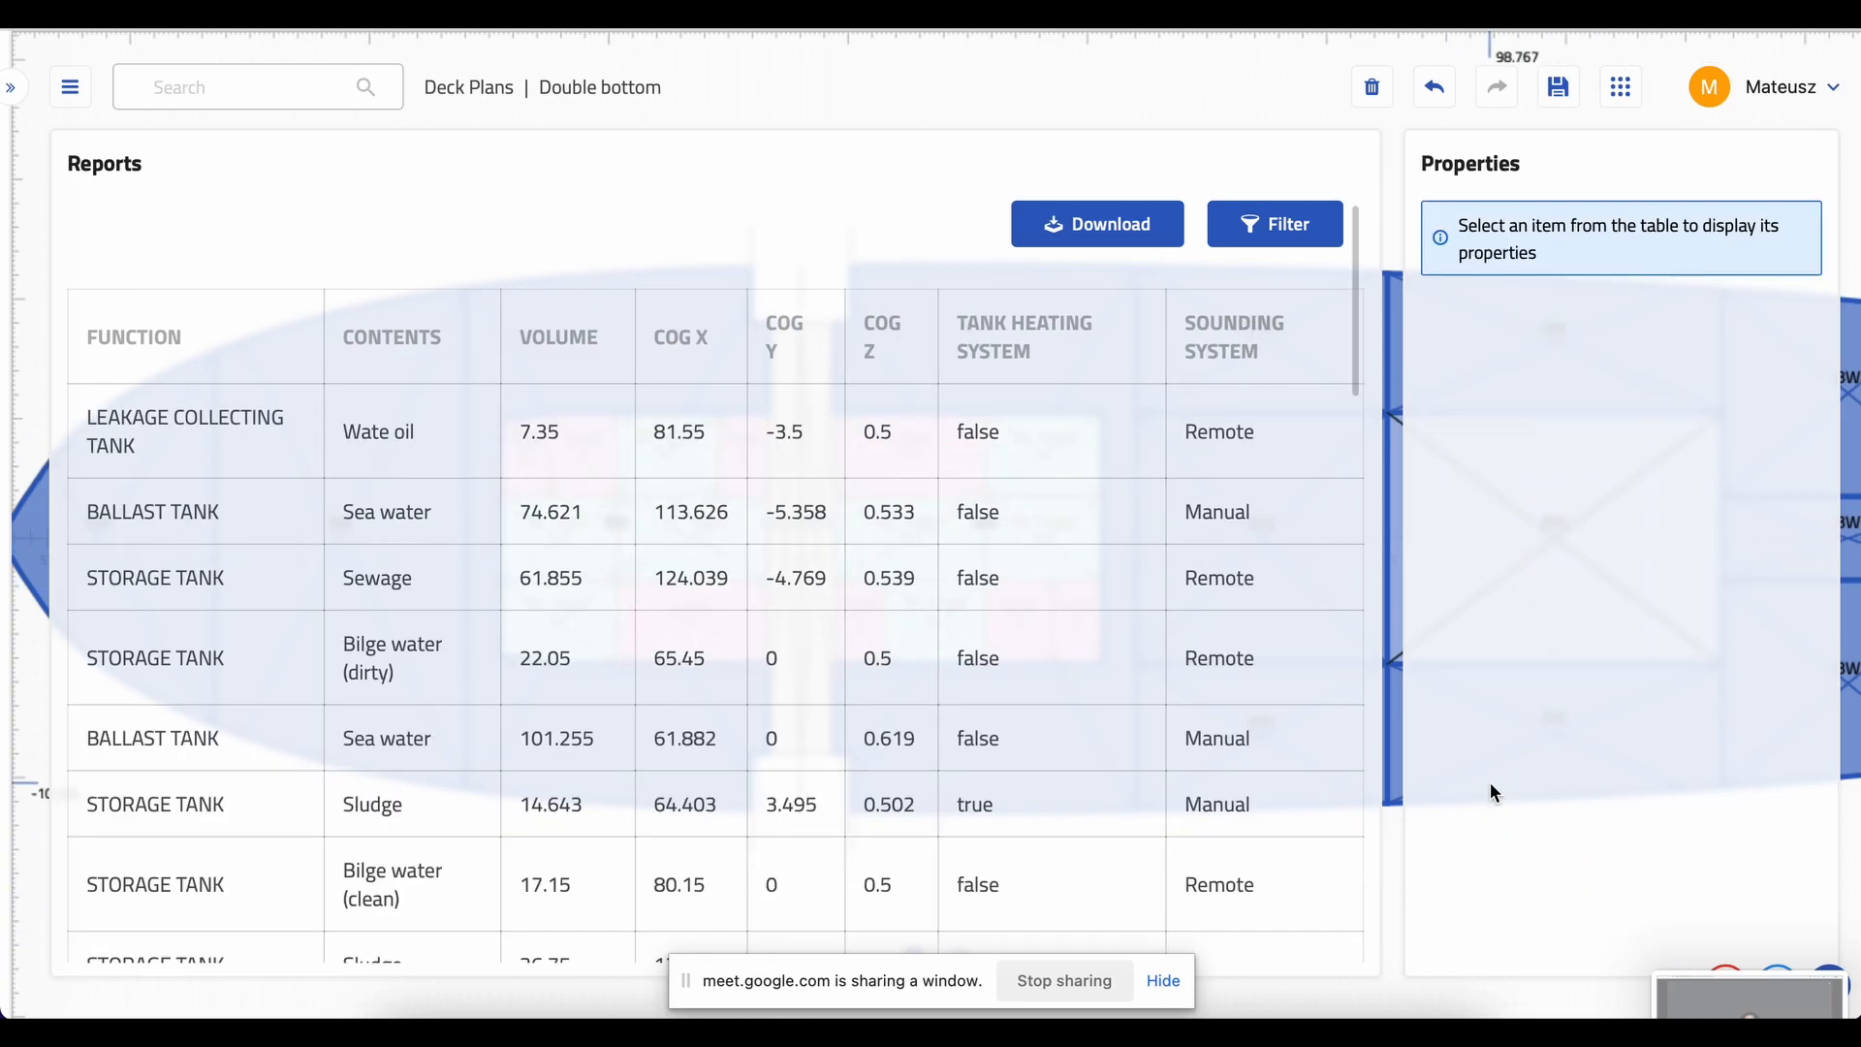
scroll(979, 610, down, 1)
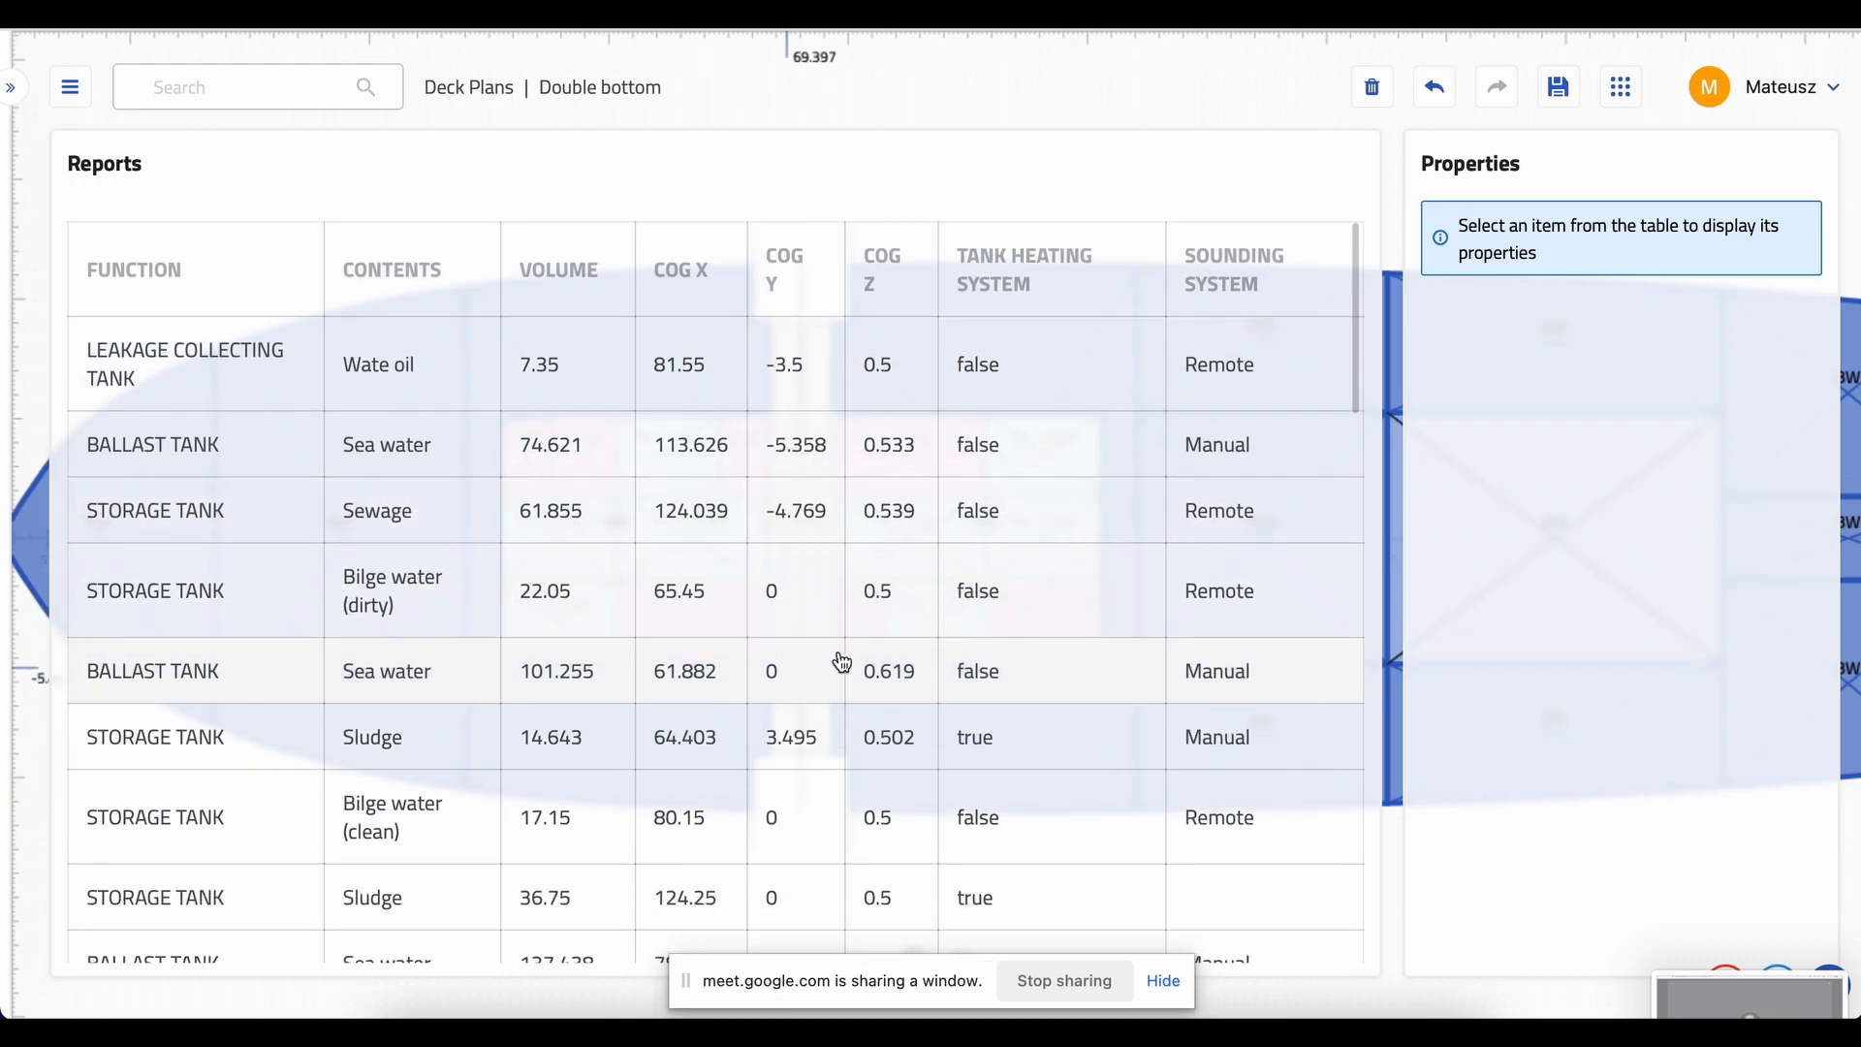
scroll(245, 578, down, 2)
scroll(245, 577, down, 3)
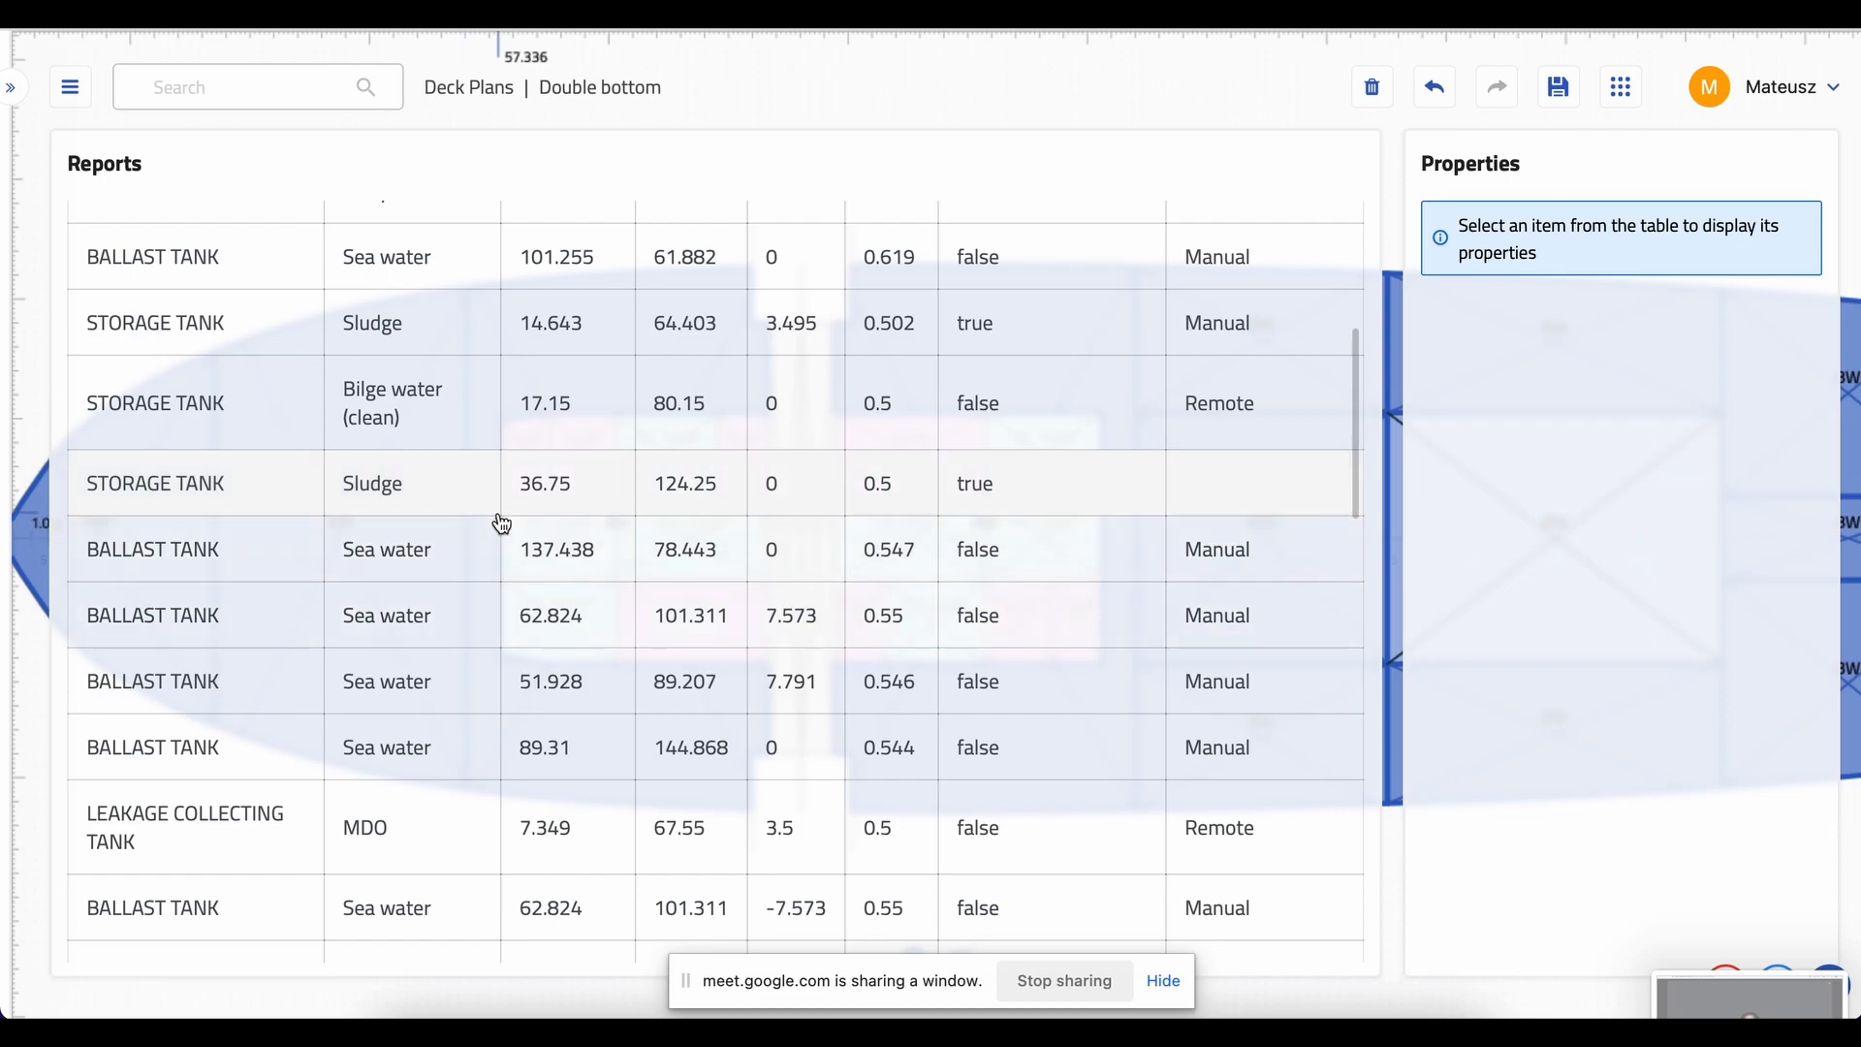
- Set the Sounding system of the Sludge storage tank with the blank sounding value to Manual
scroll(1074, 565, up, 1)
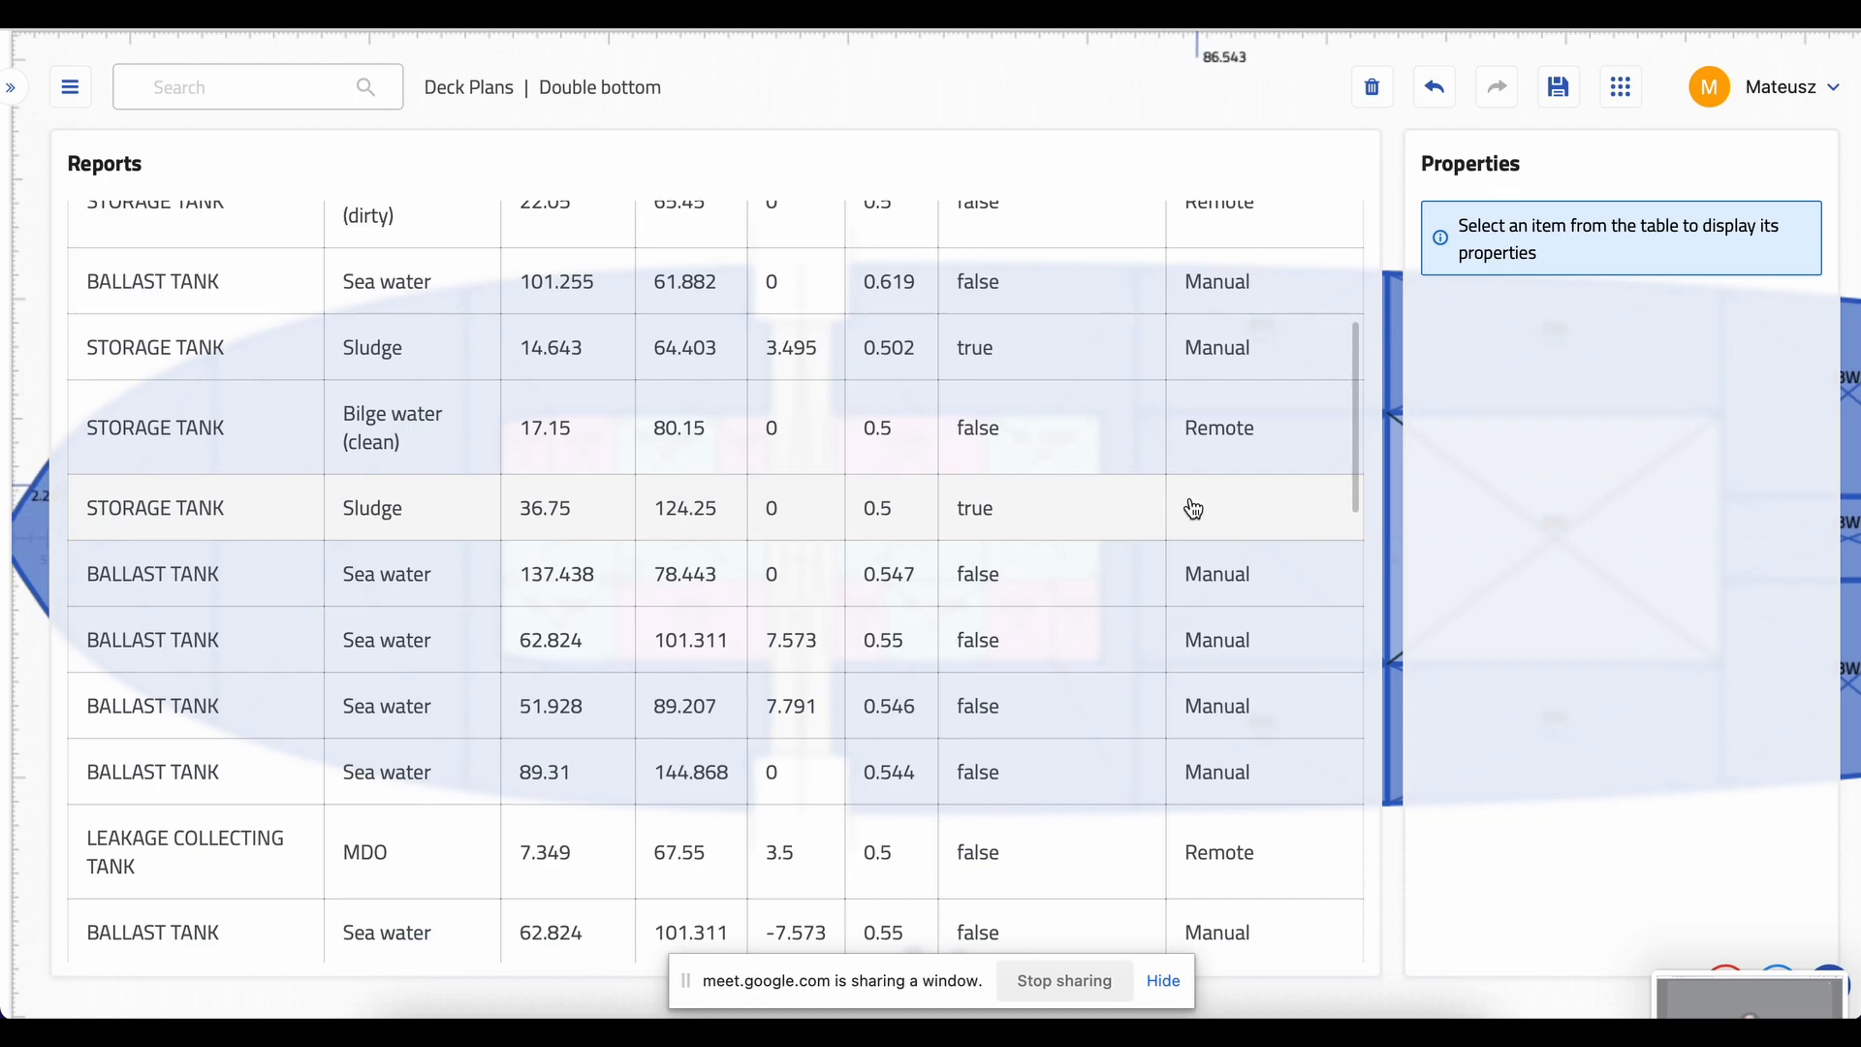
click(1236, 523)
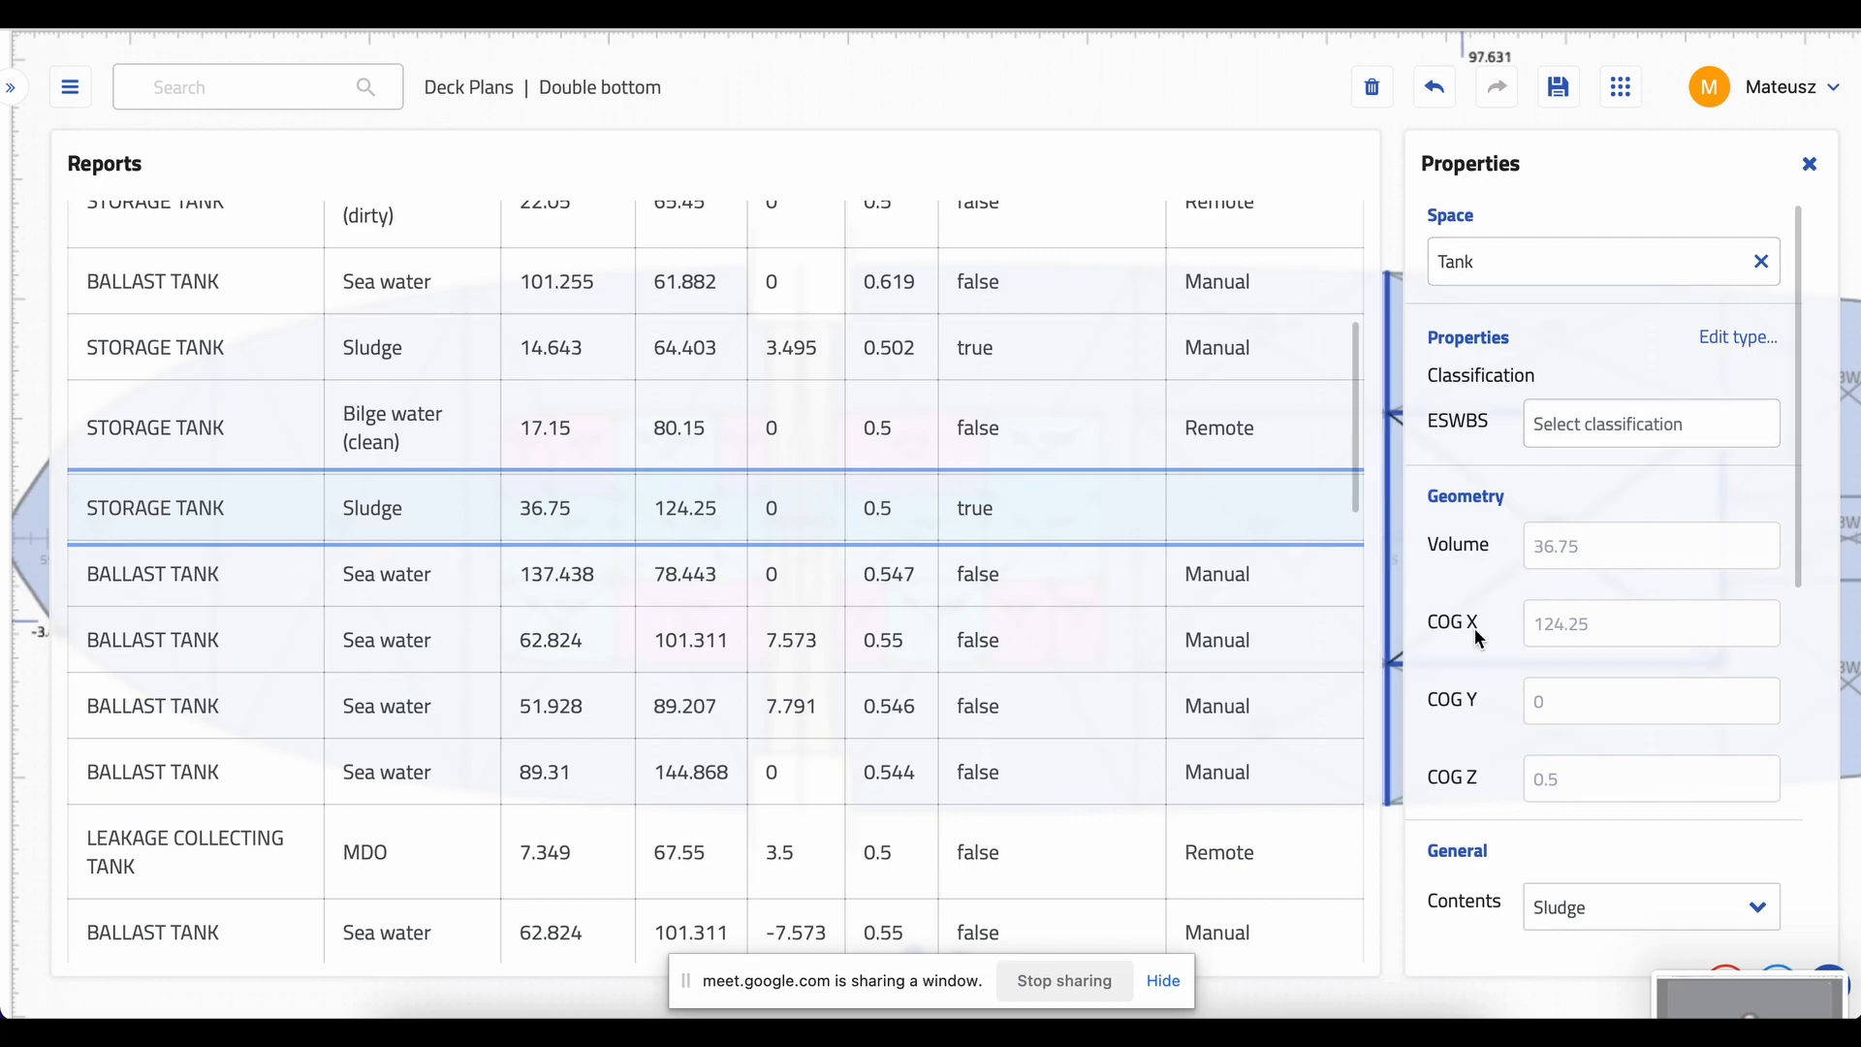
scroll(1481, 613, down, 4)
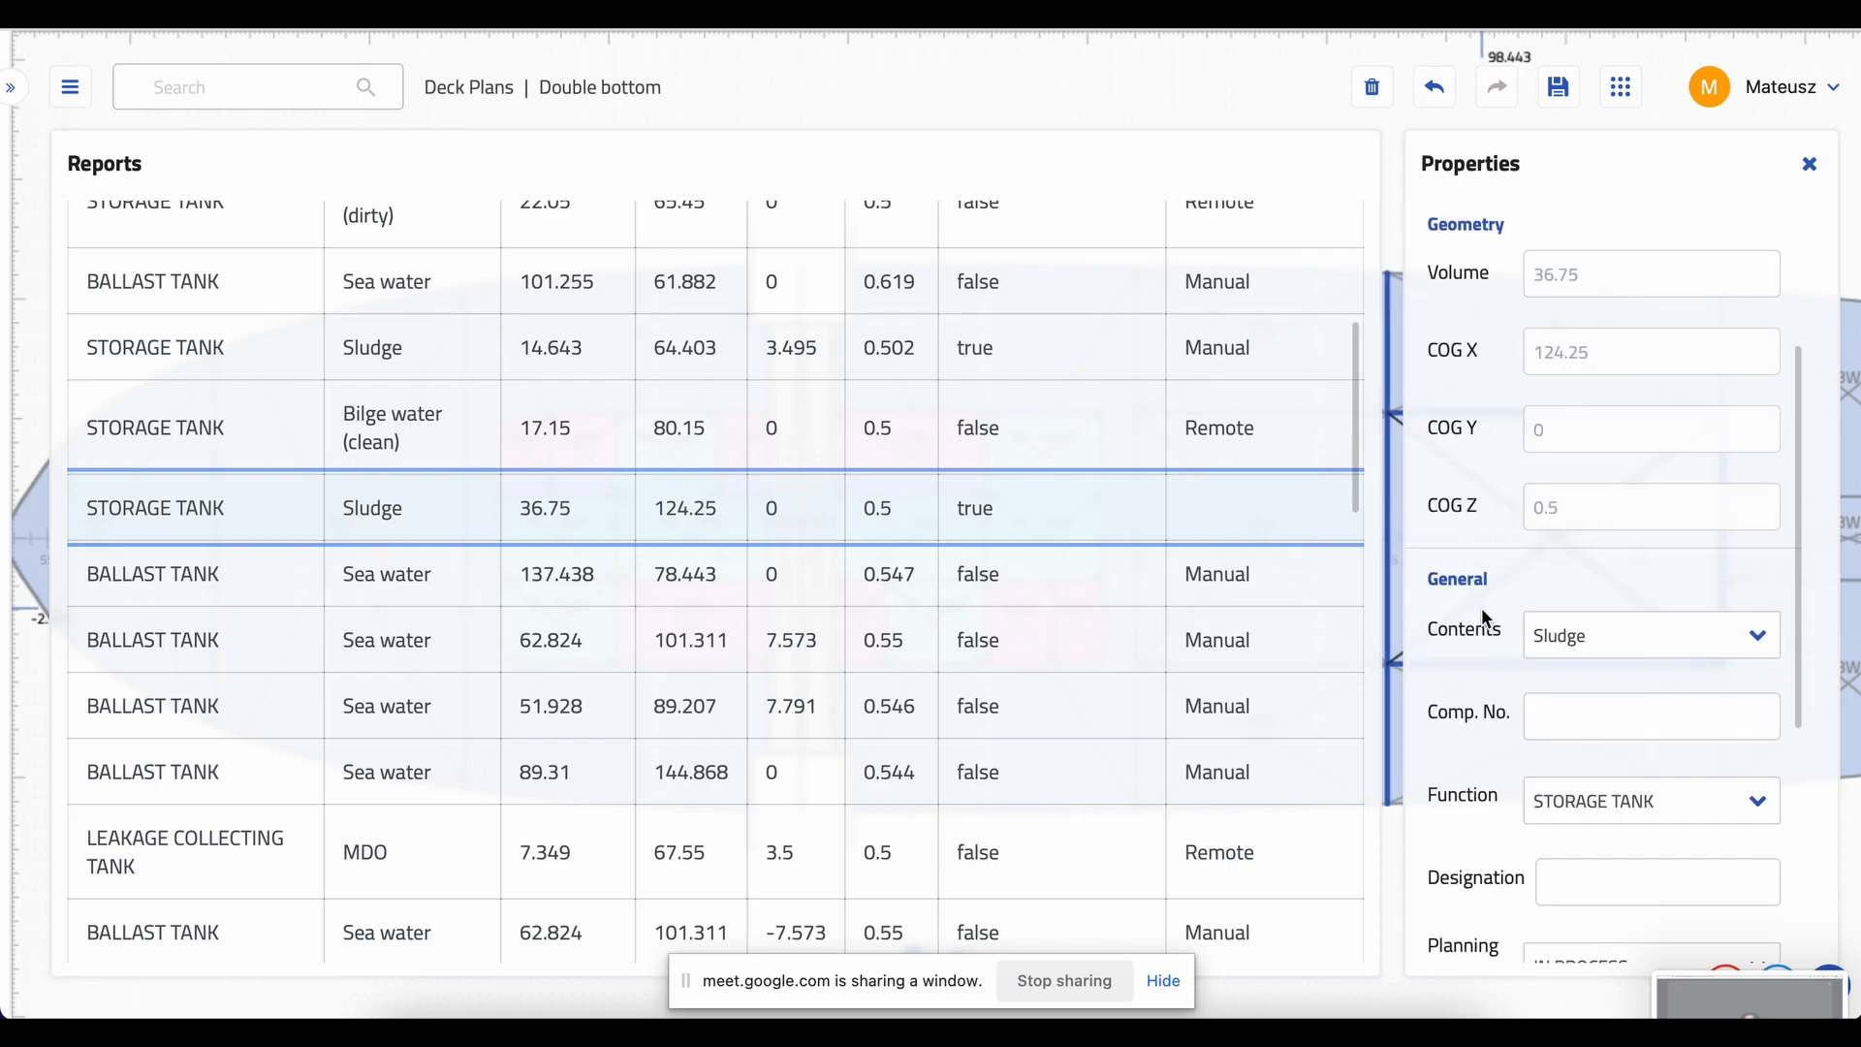
scroll(1544, 705, down, 3)
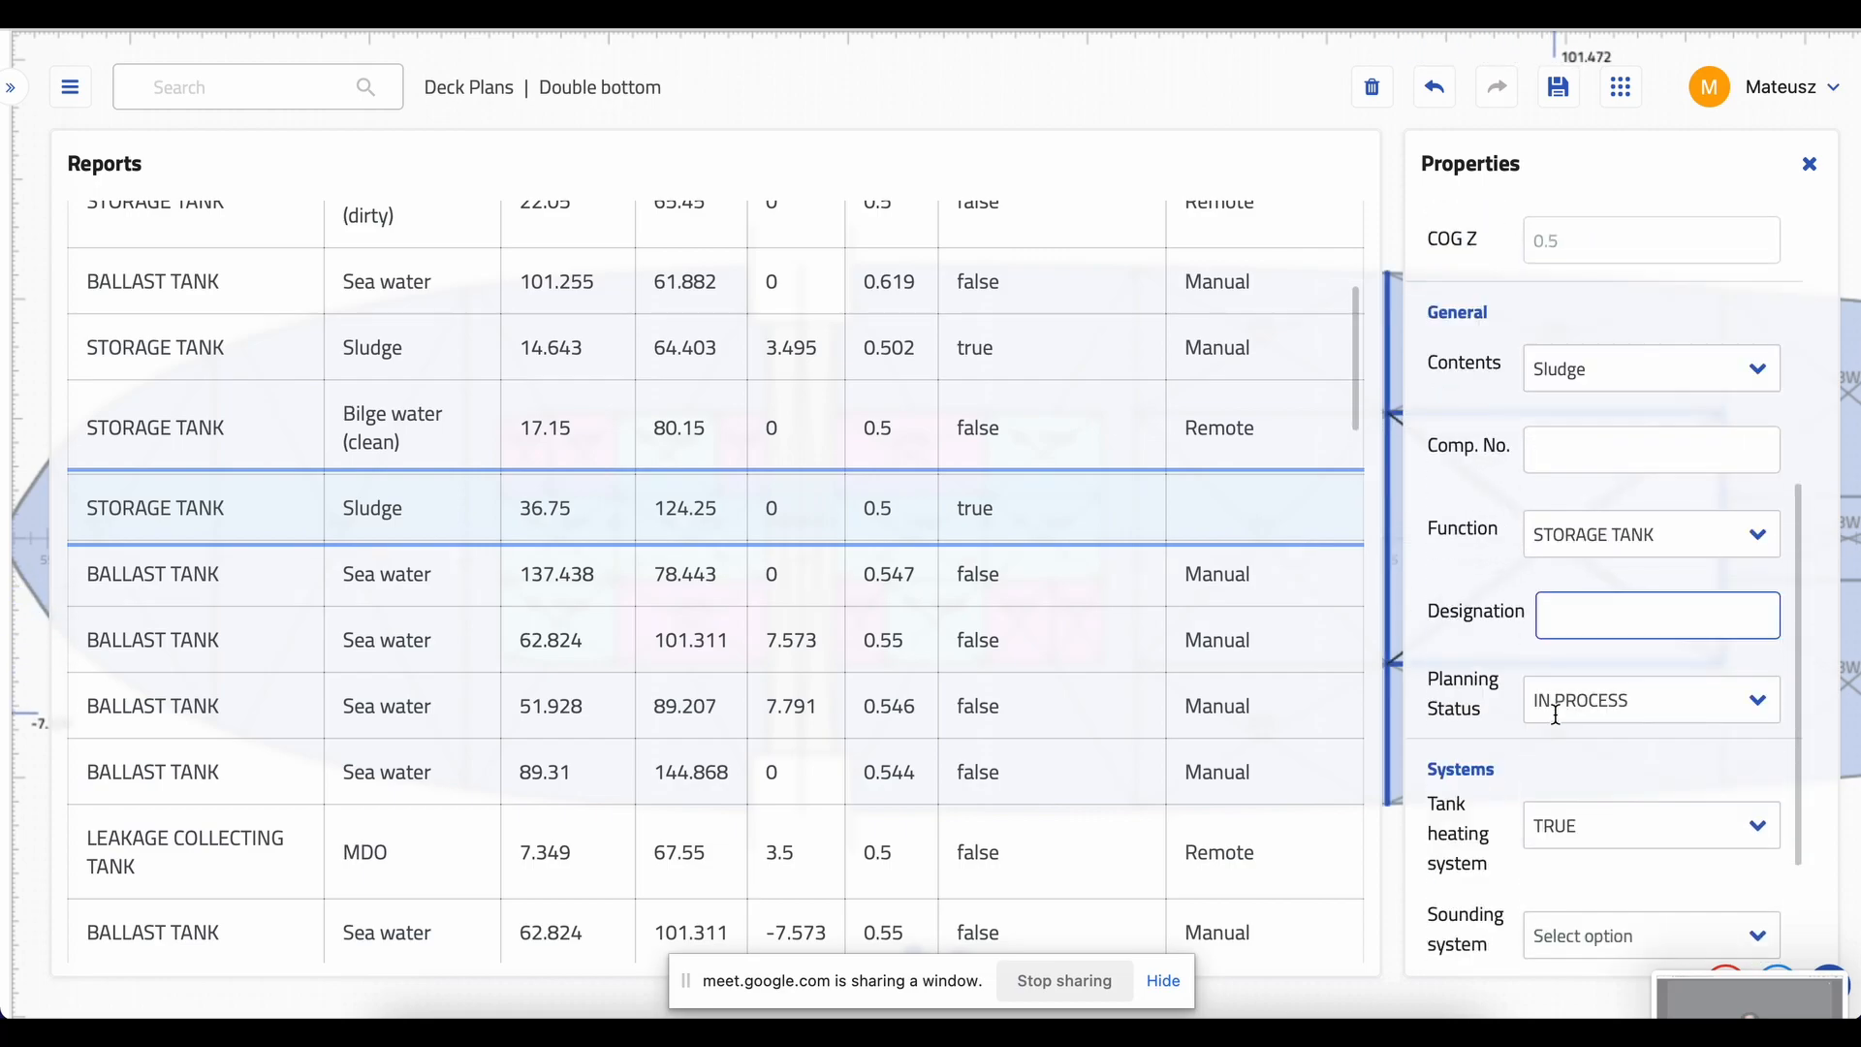
click(1597, 848)
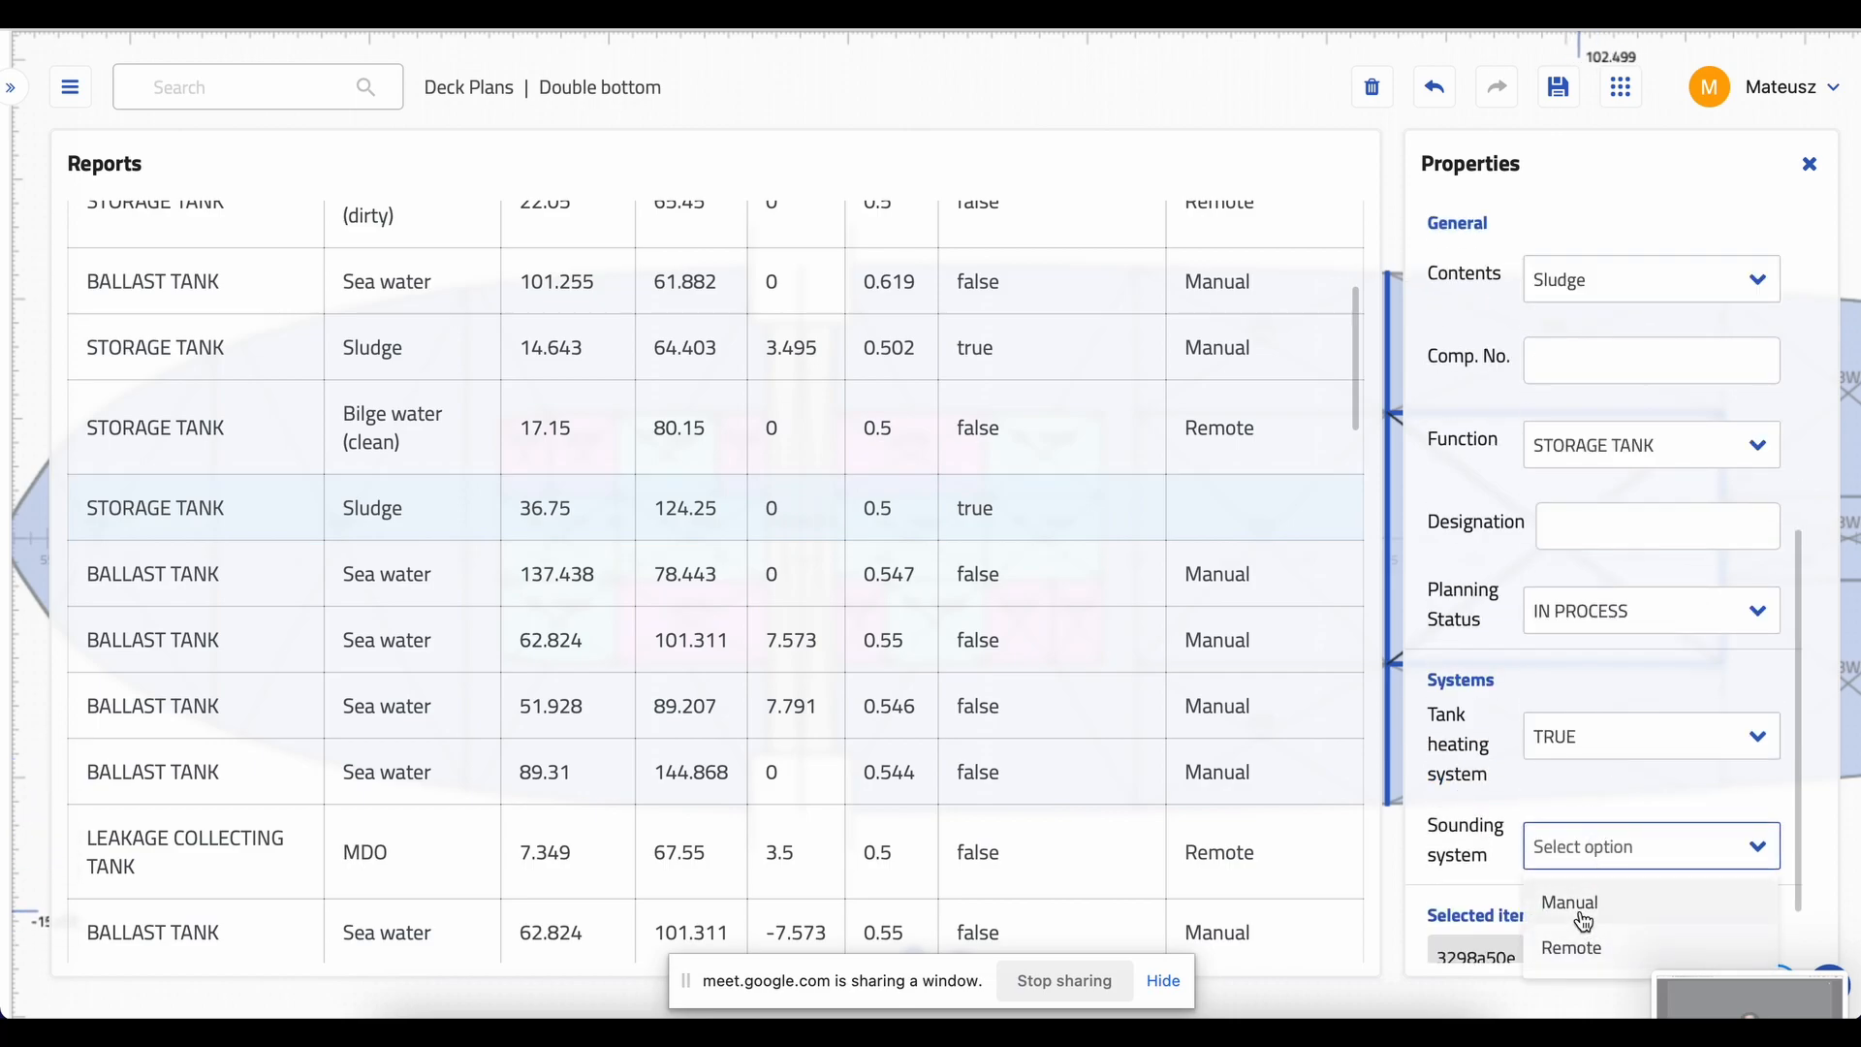
click(1575, 900)
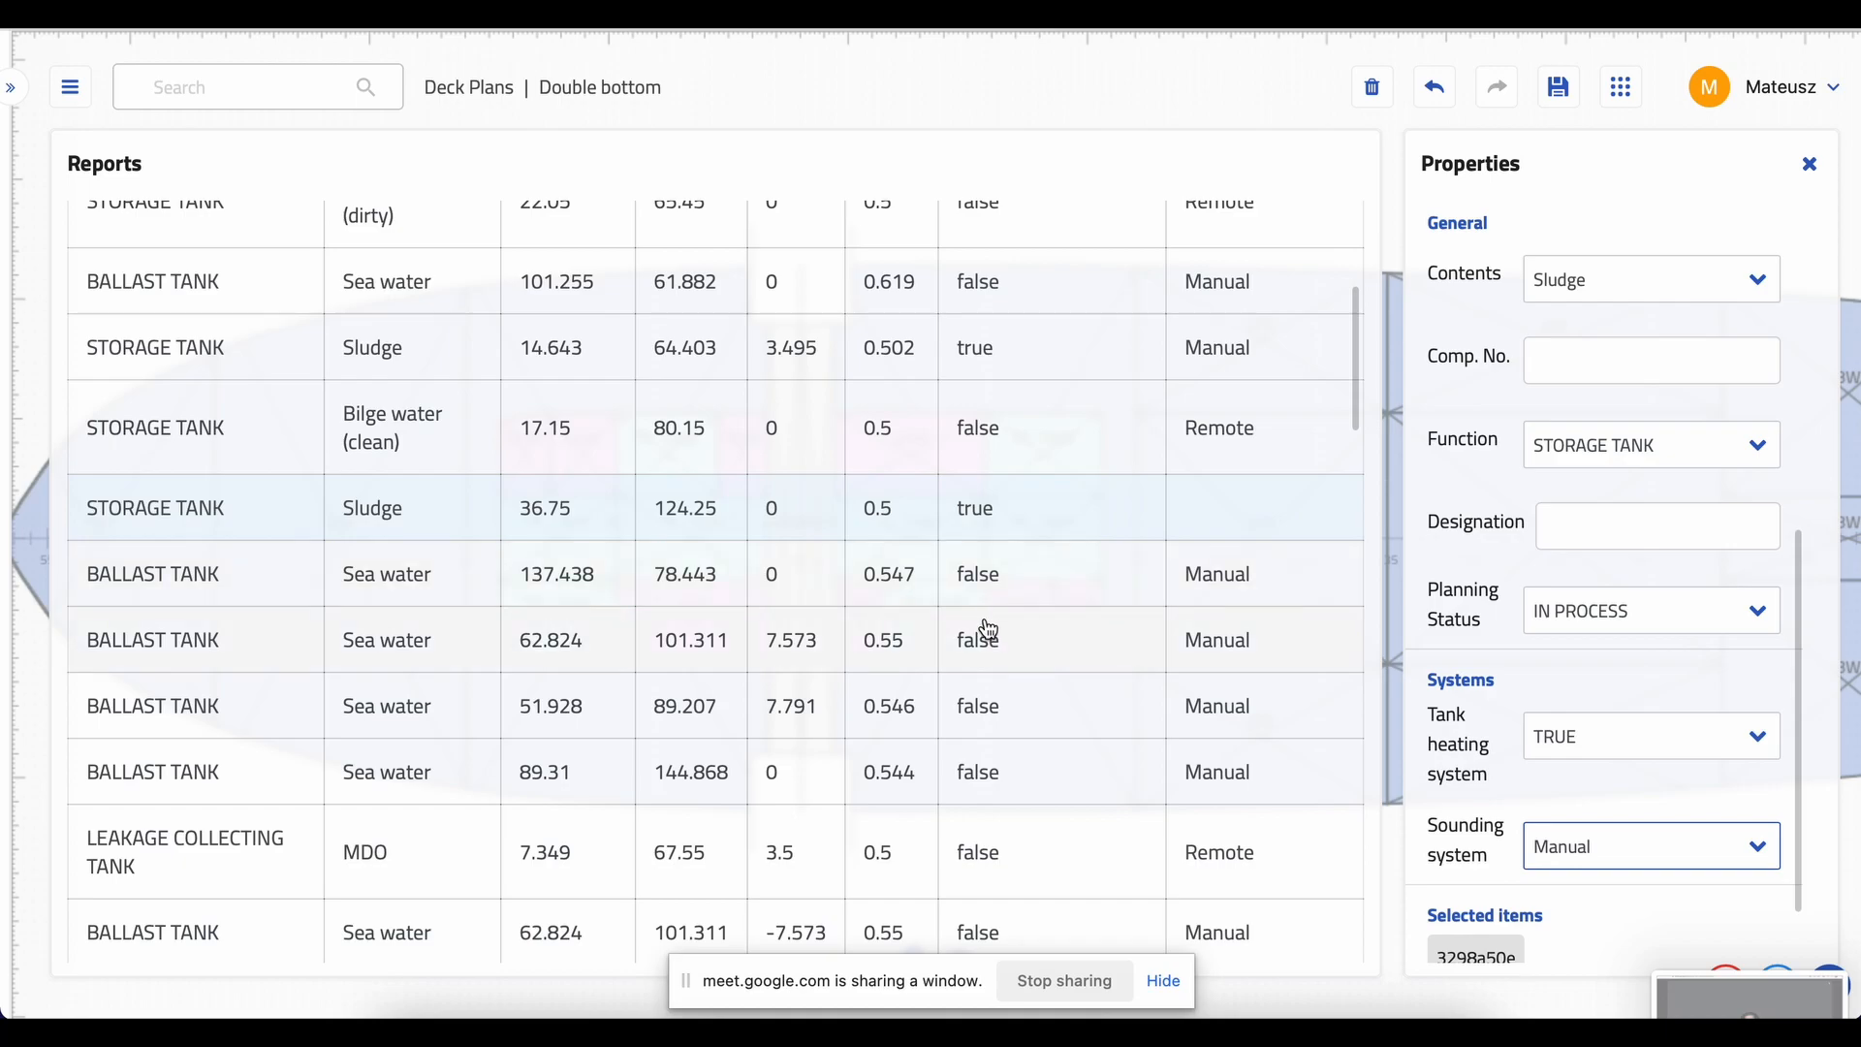
- Set the Sounding system of both Lubricating oil leakage collecting tanks to Manual, one tank after the other
scroll(988, 630, down, 8)
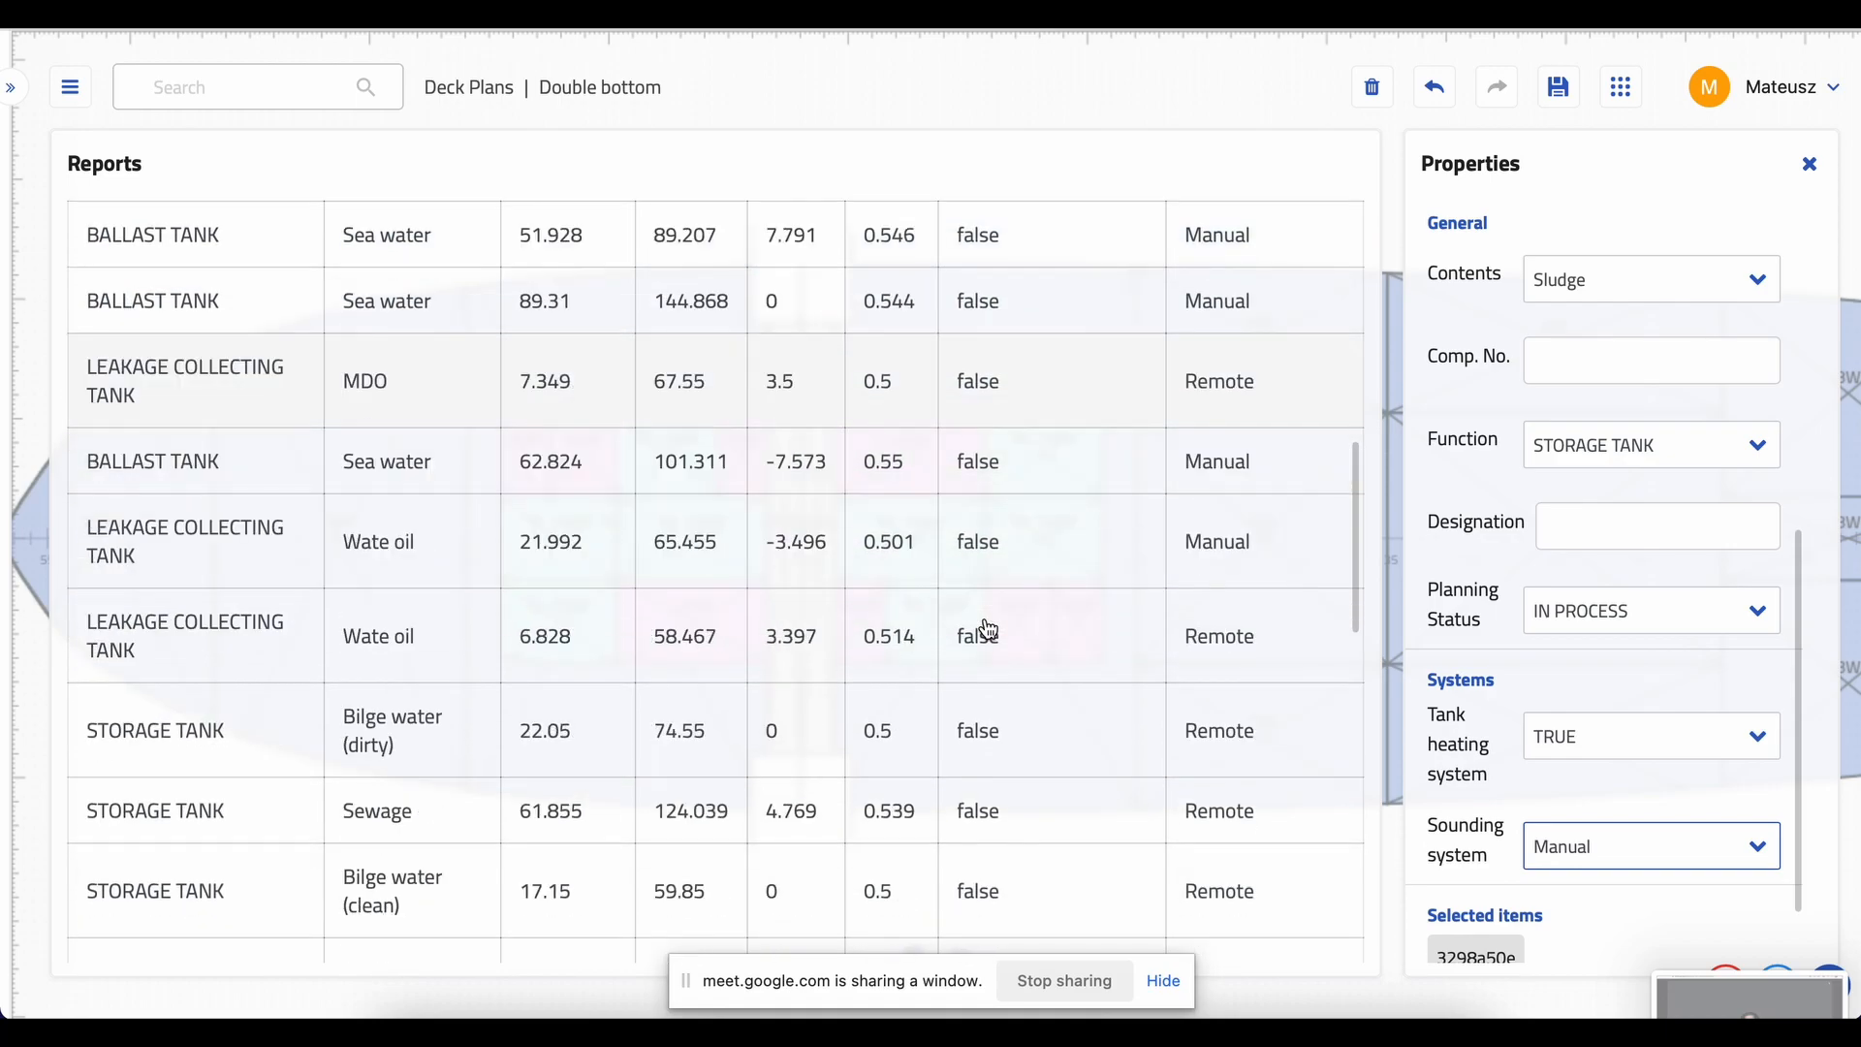
scroll(987, 630, down, 10)
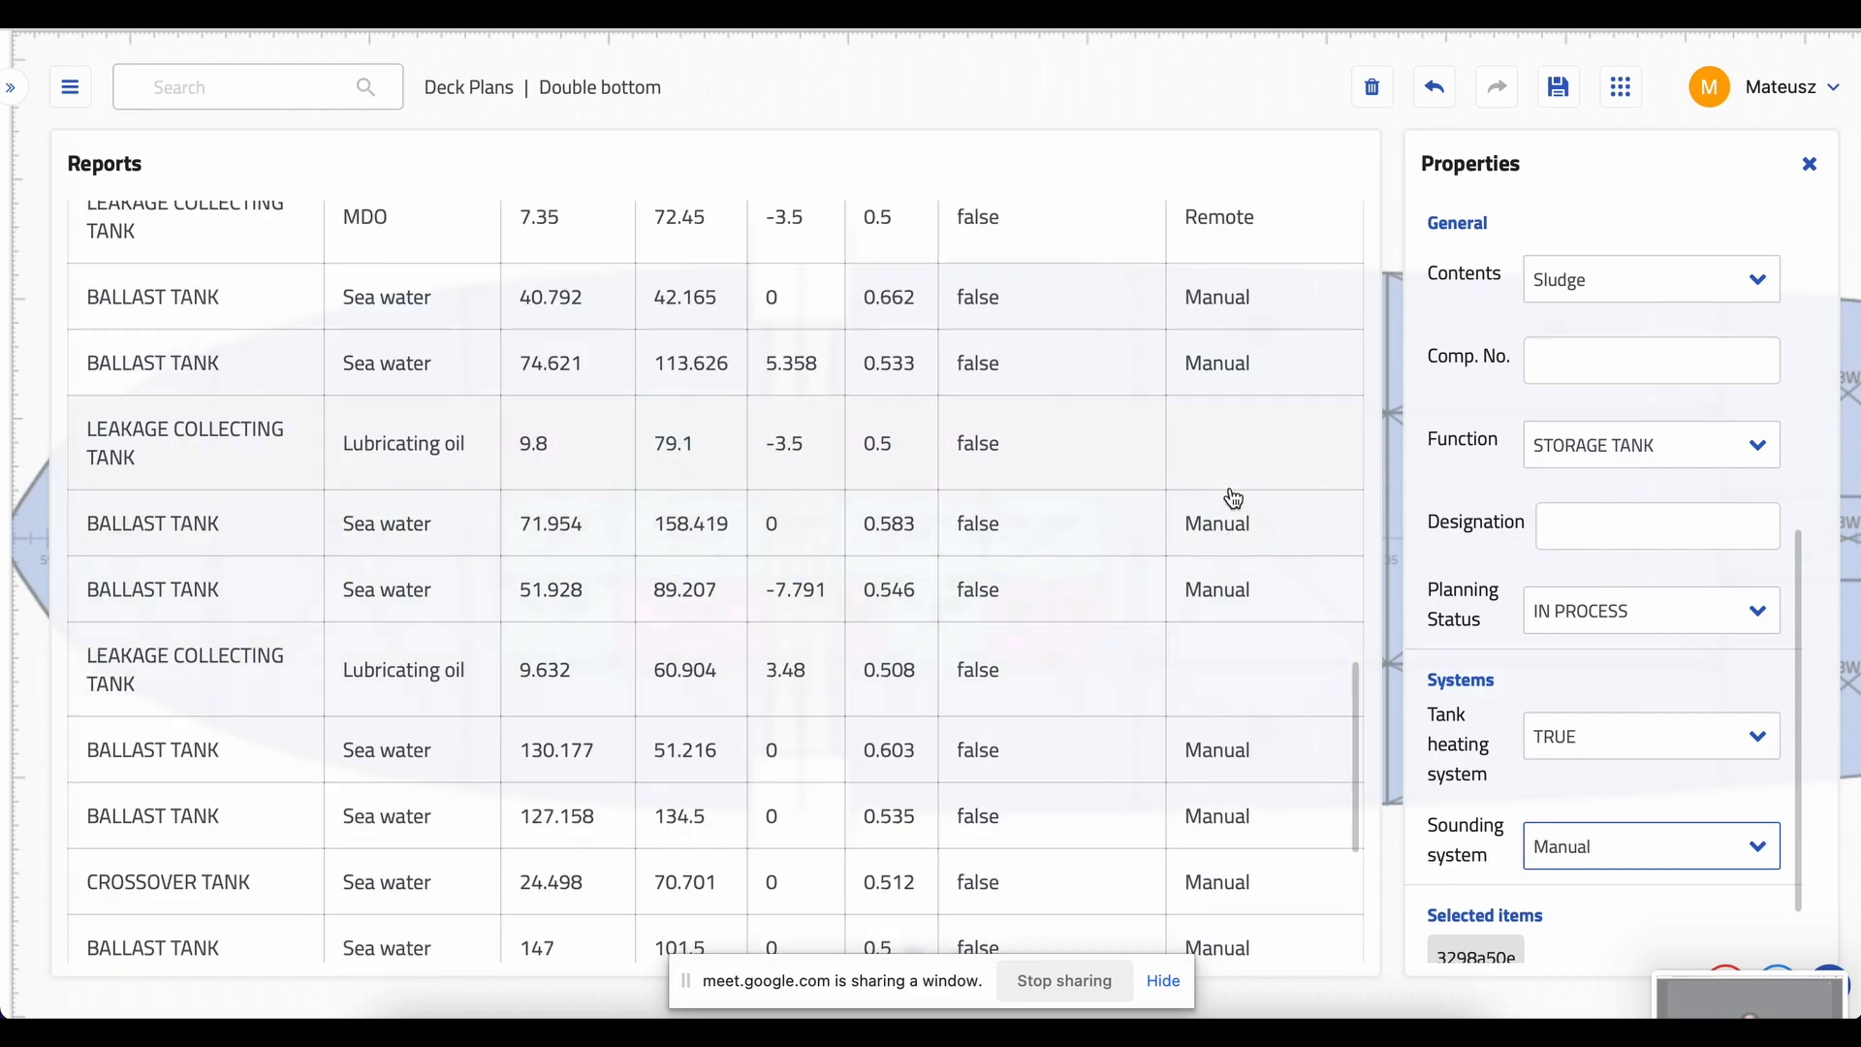
click(1240, 470)
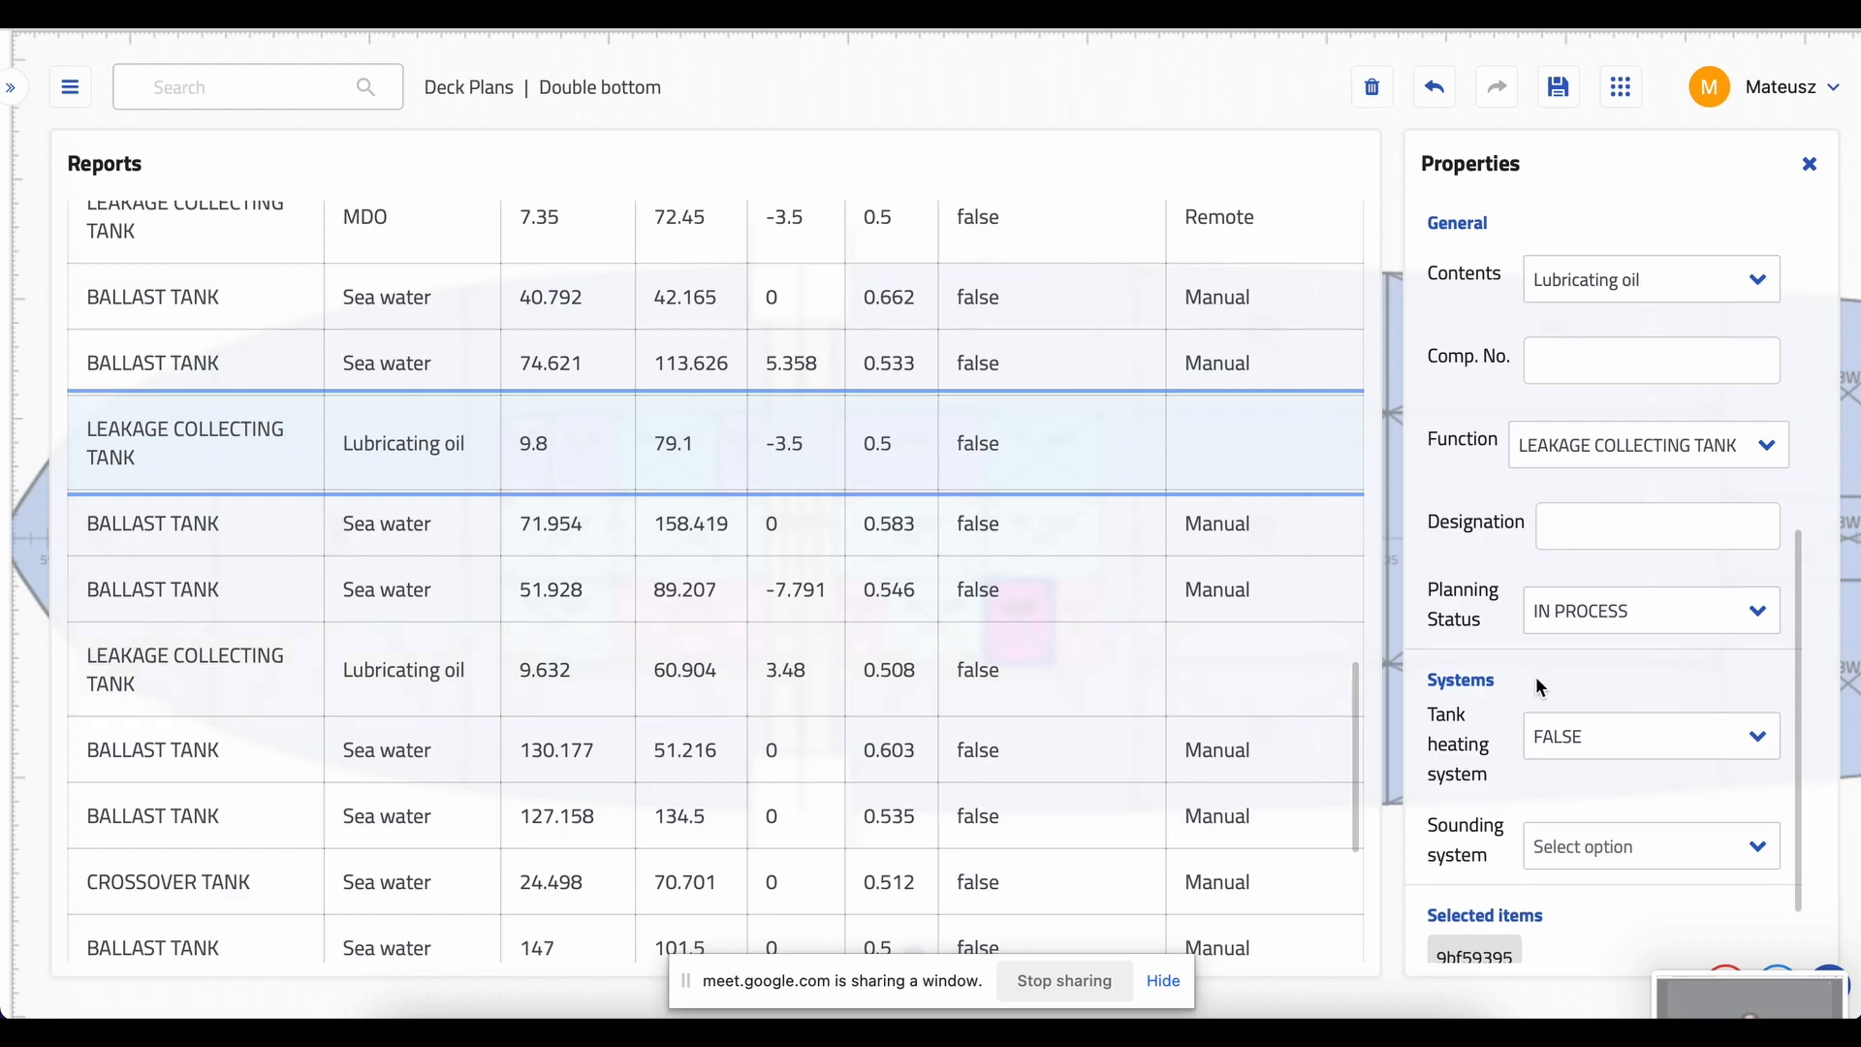
scroll(1652, 644, down, 2)
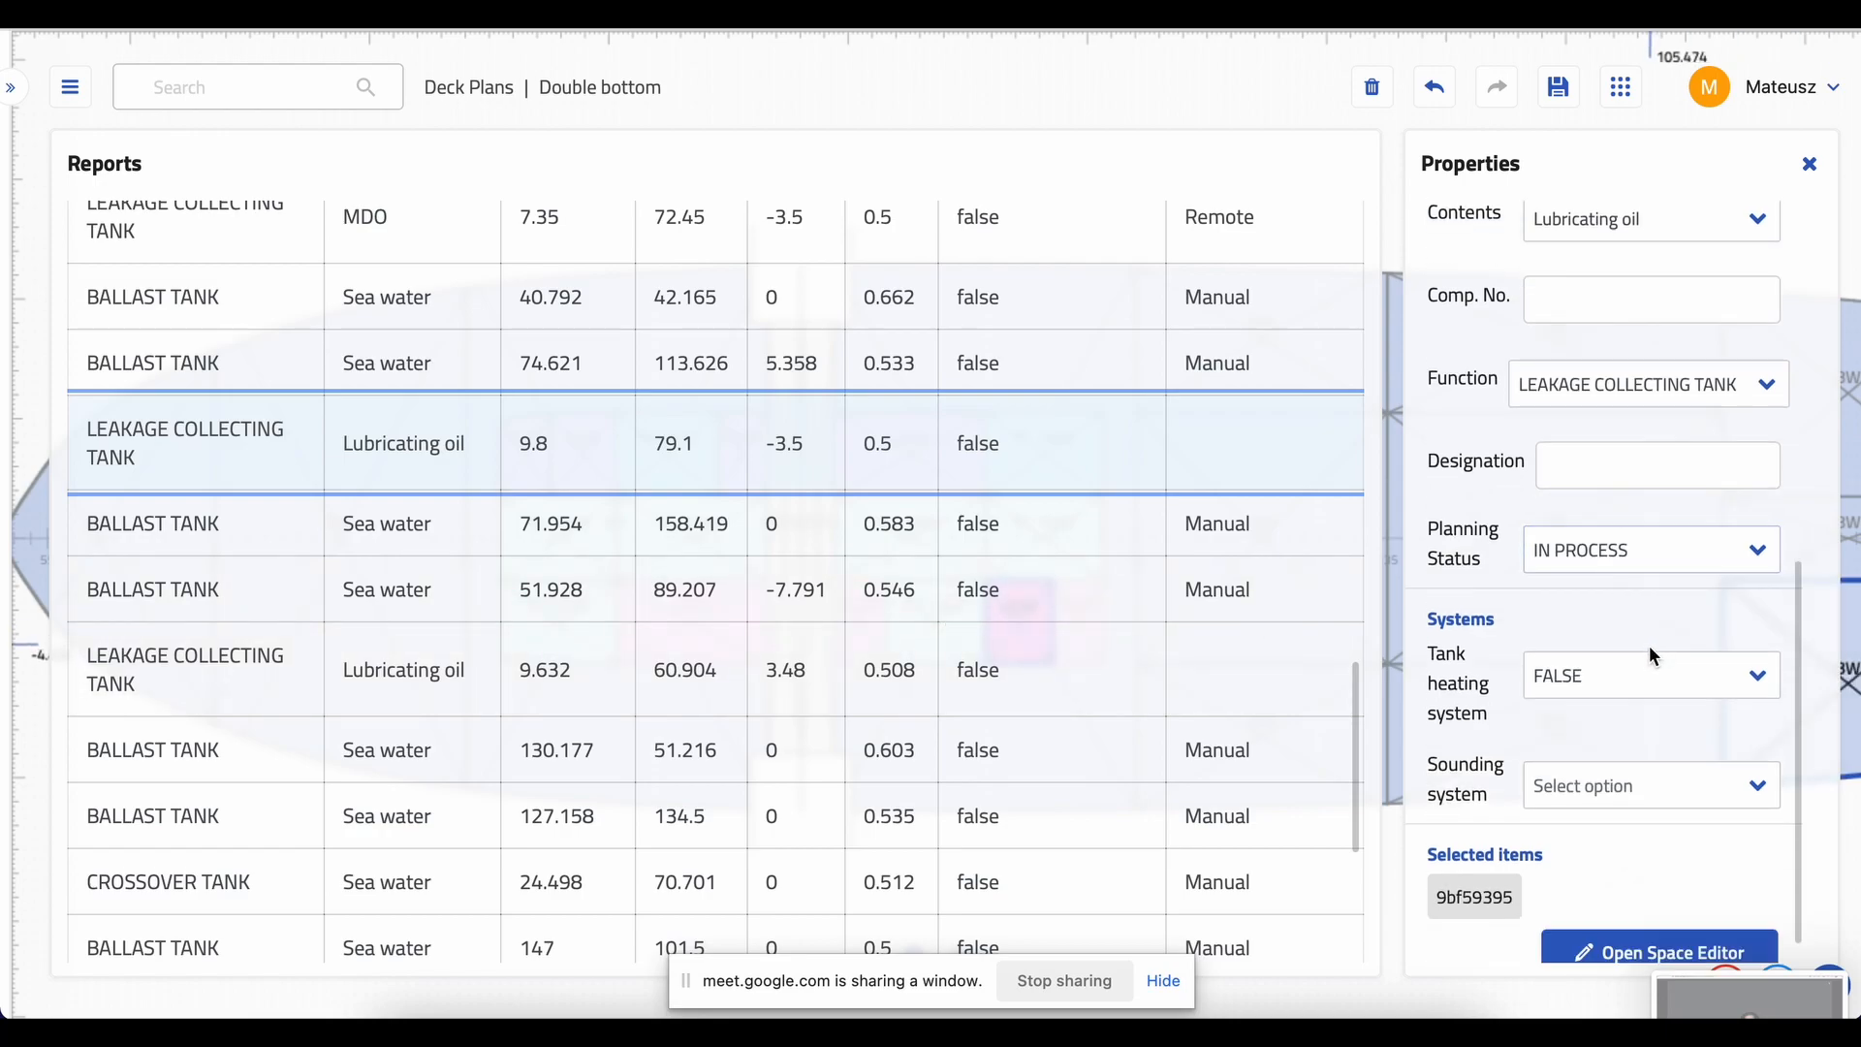
click(1653, 777)
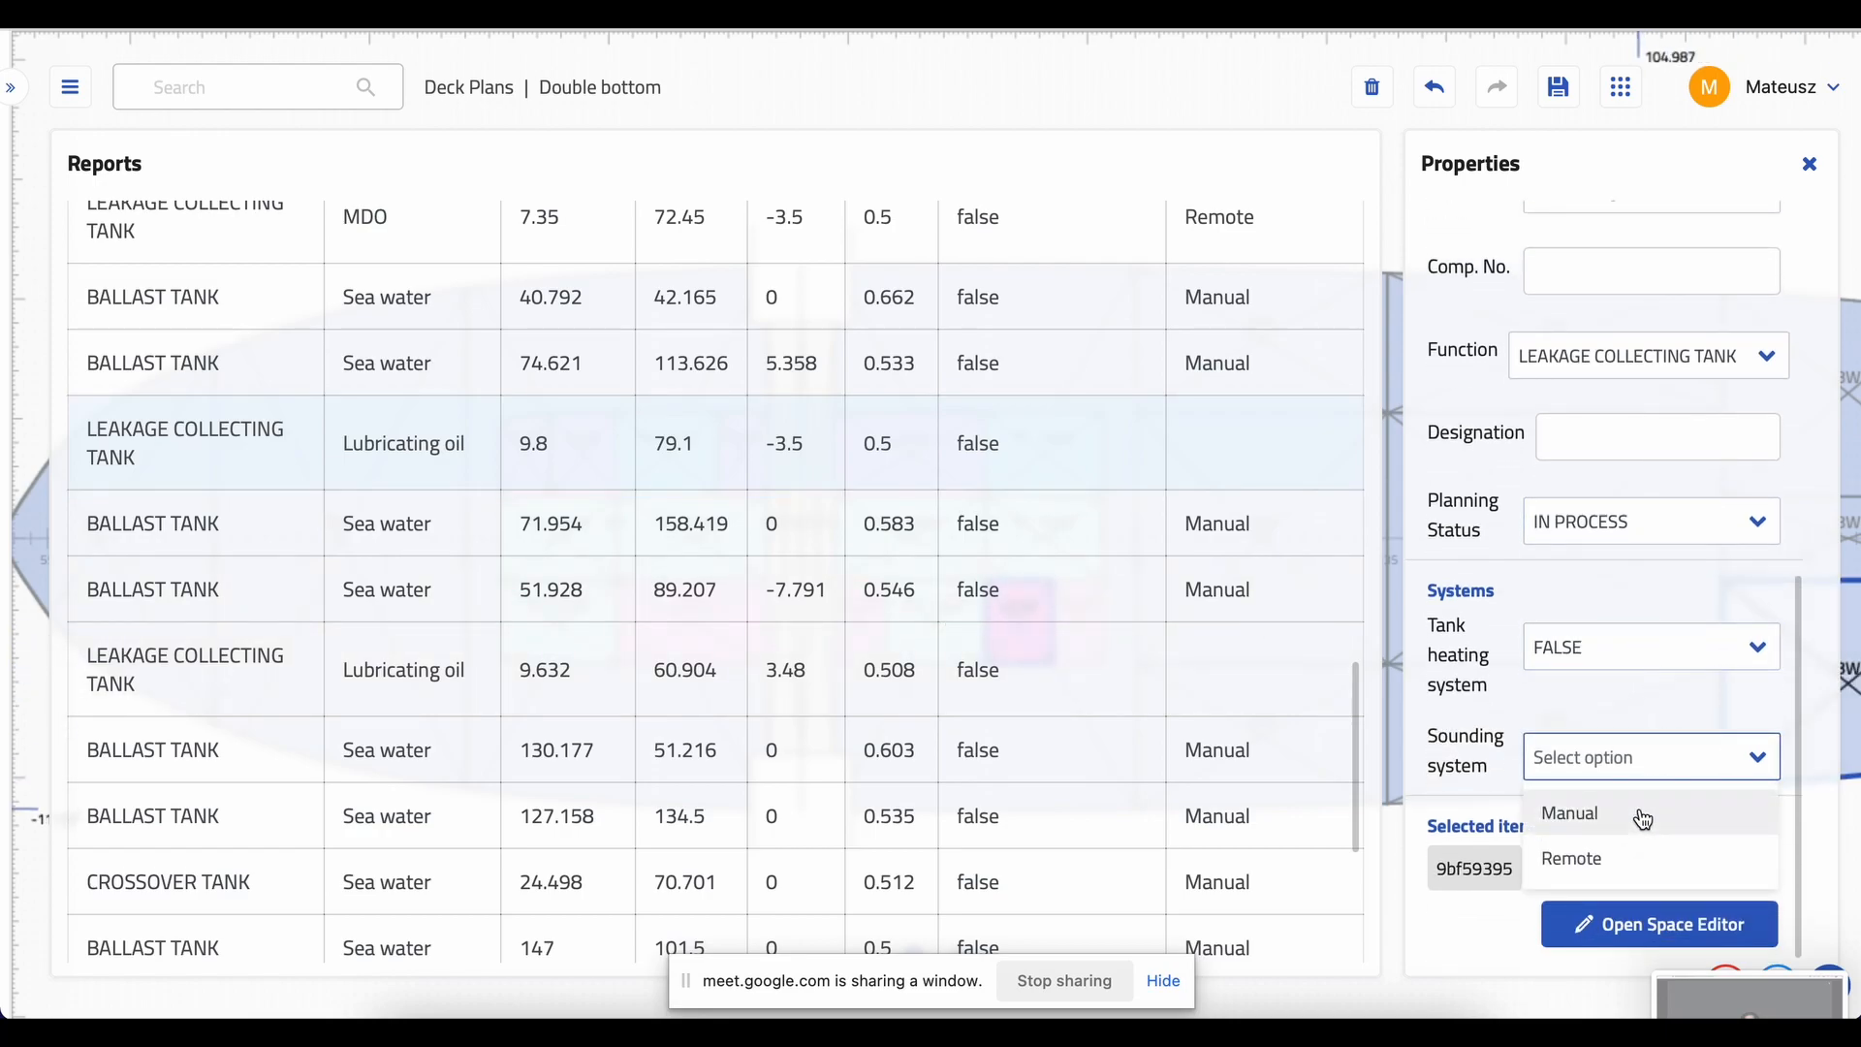
click(1641, 818)
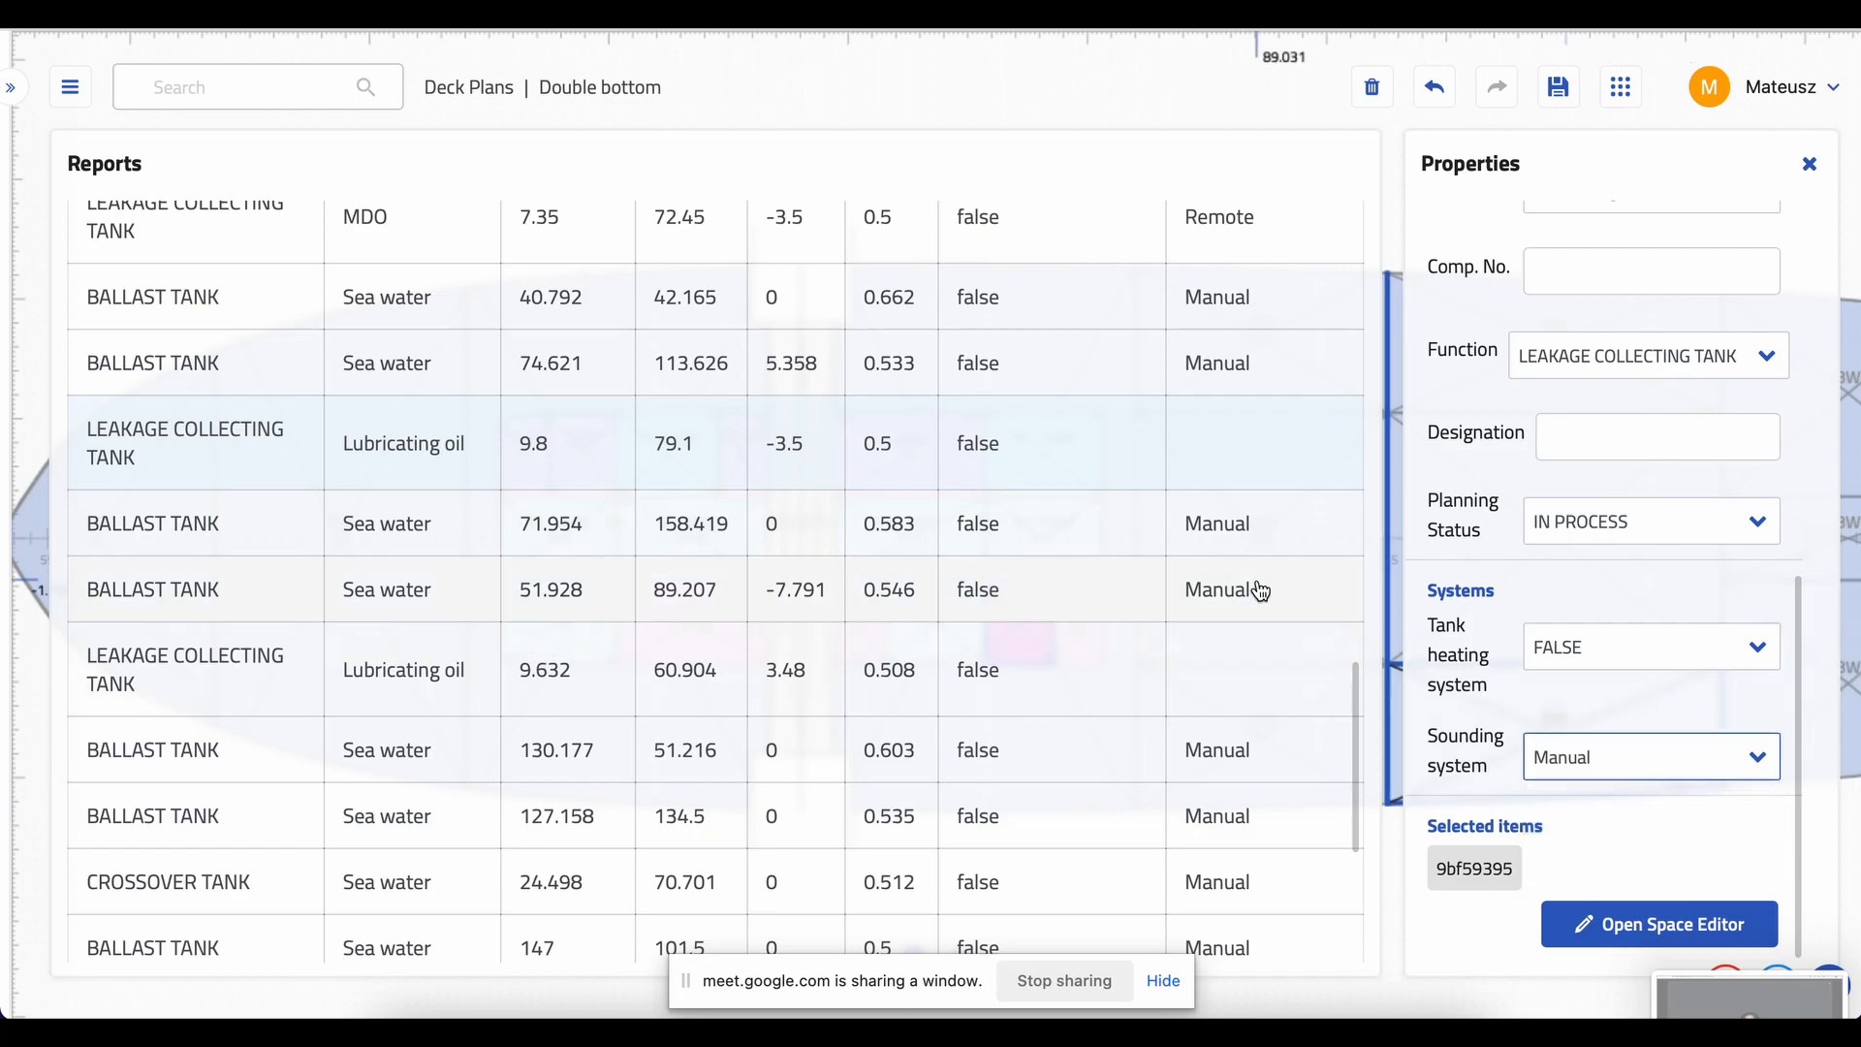
click(1210, 680)
click(1595, 773)
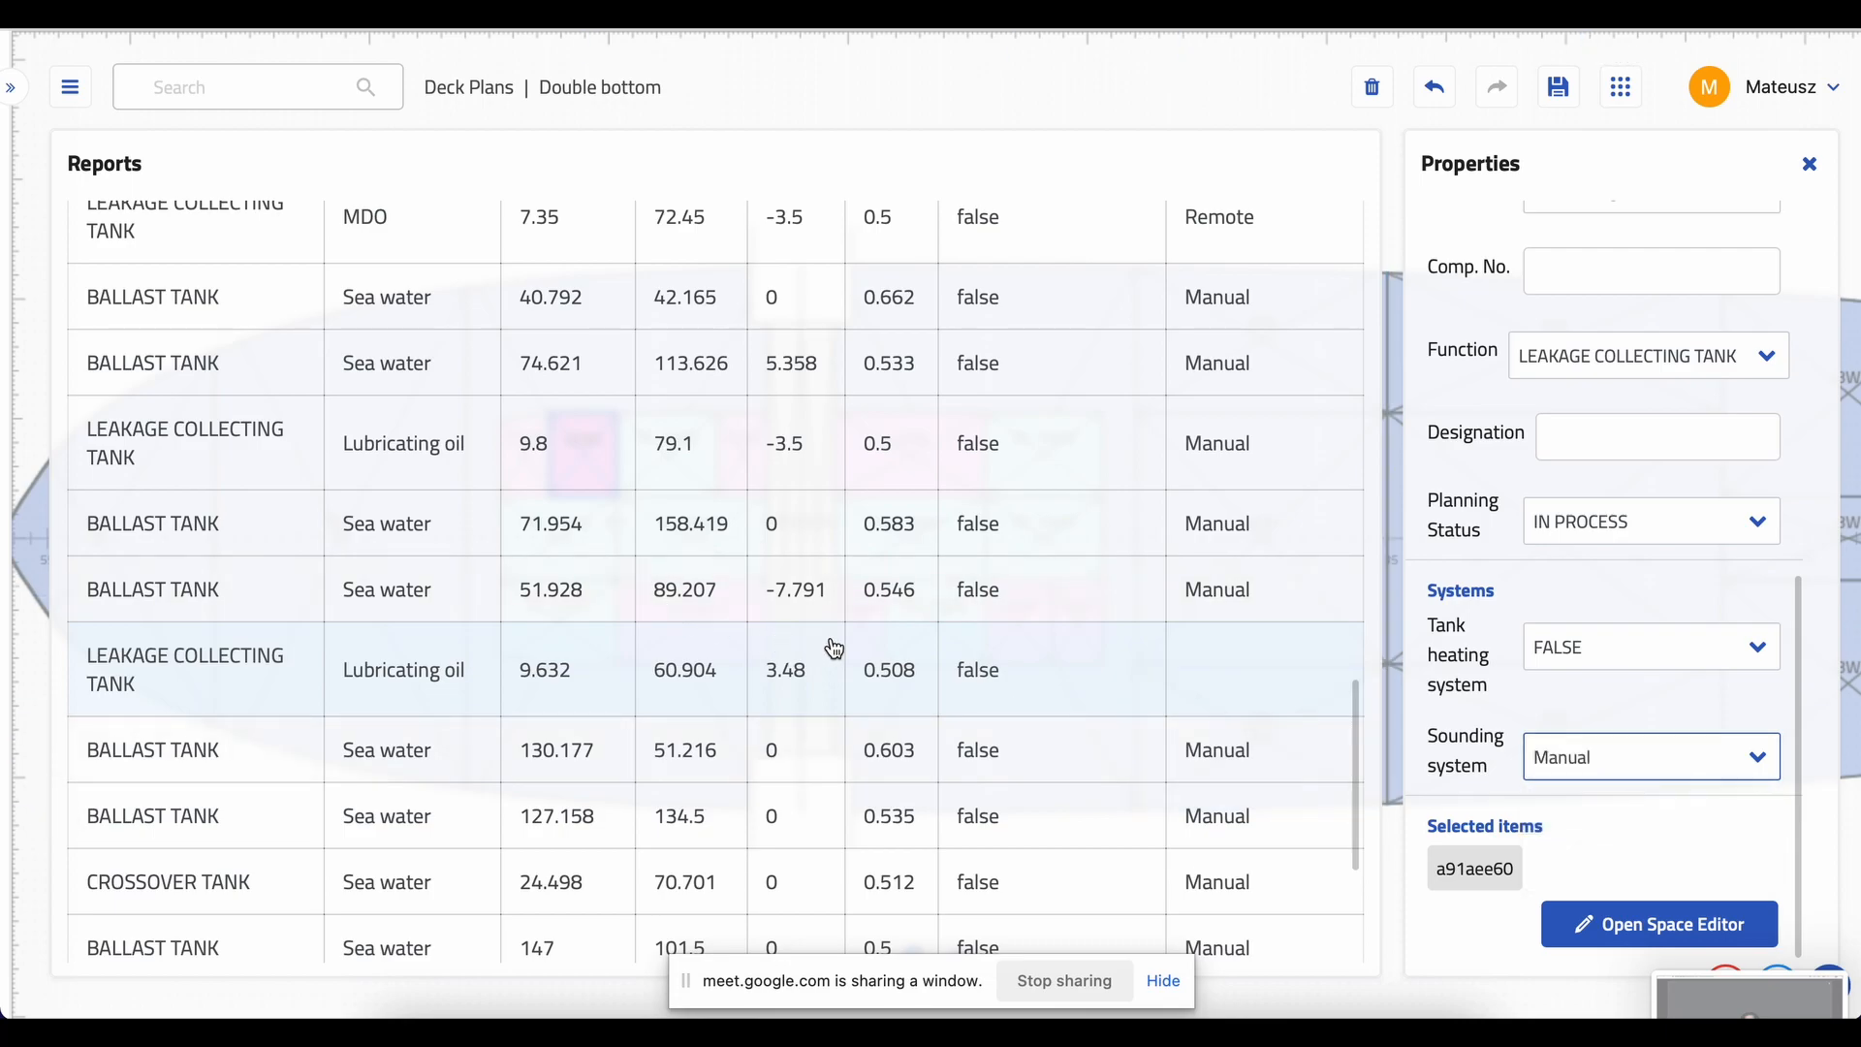
- Edit the Contents column of the tank report so that the rows are grouped by contents
scroll(829, 645, down, 5)
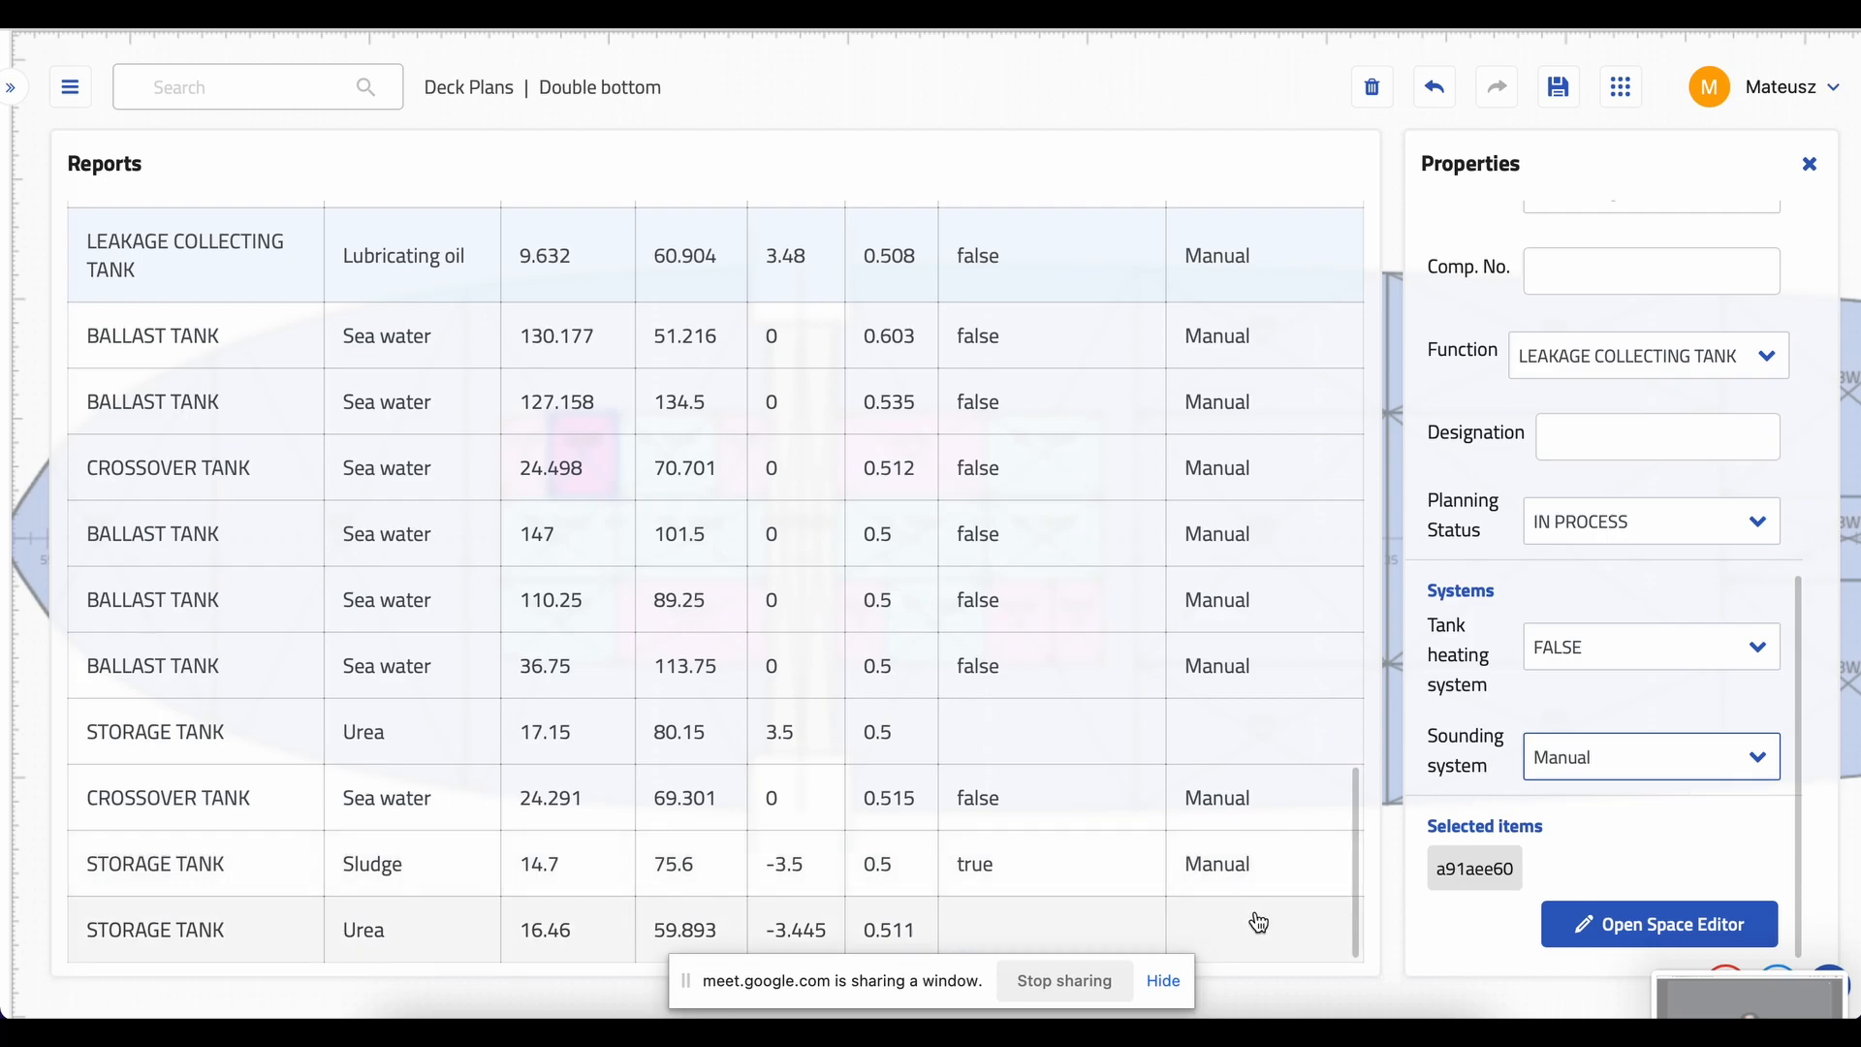
scroll(457, 585, up, 8)
scroll(439, 524, up, 15)
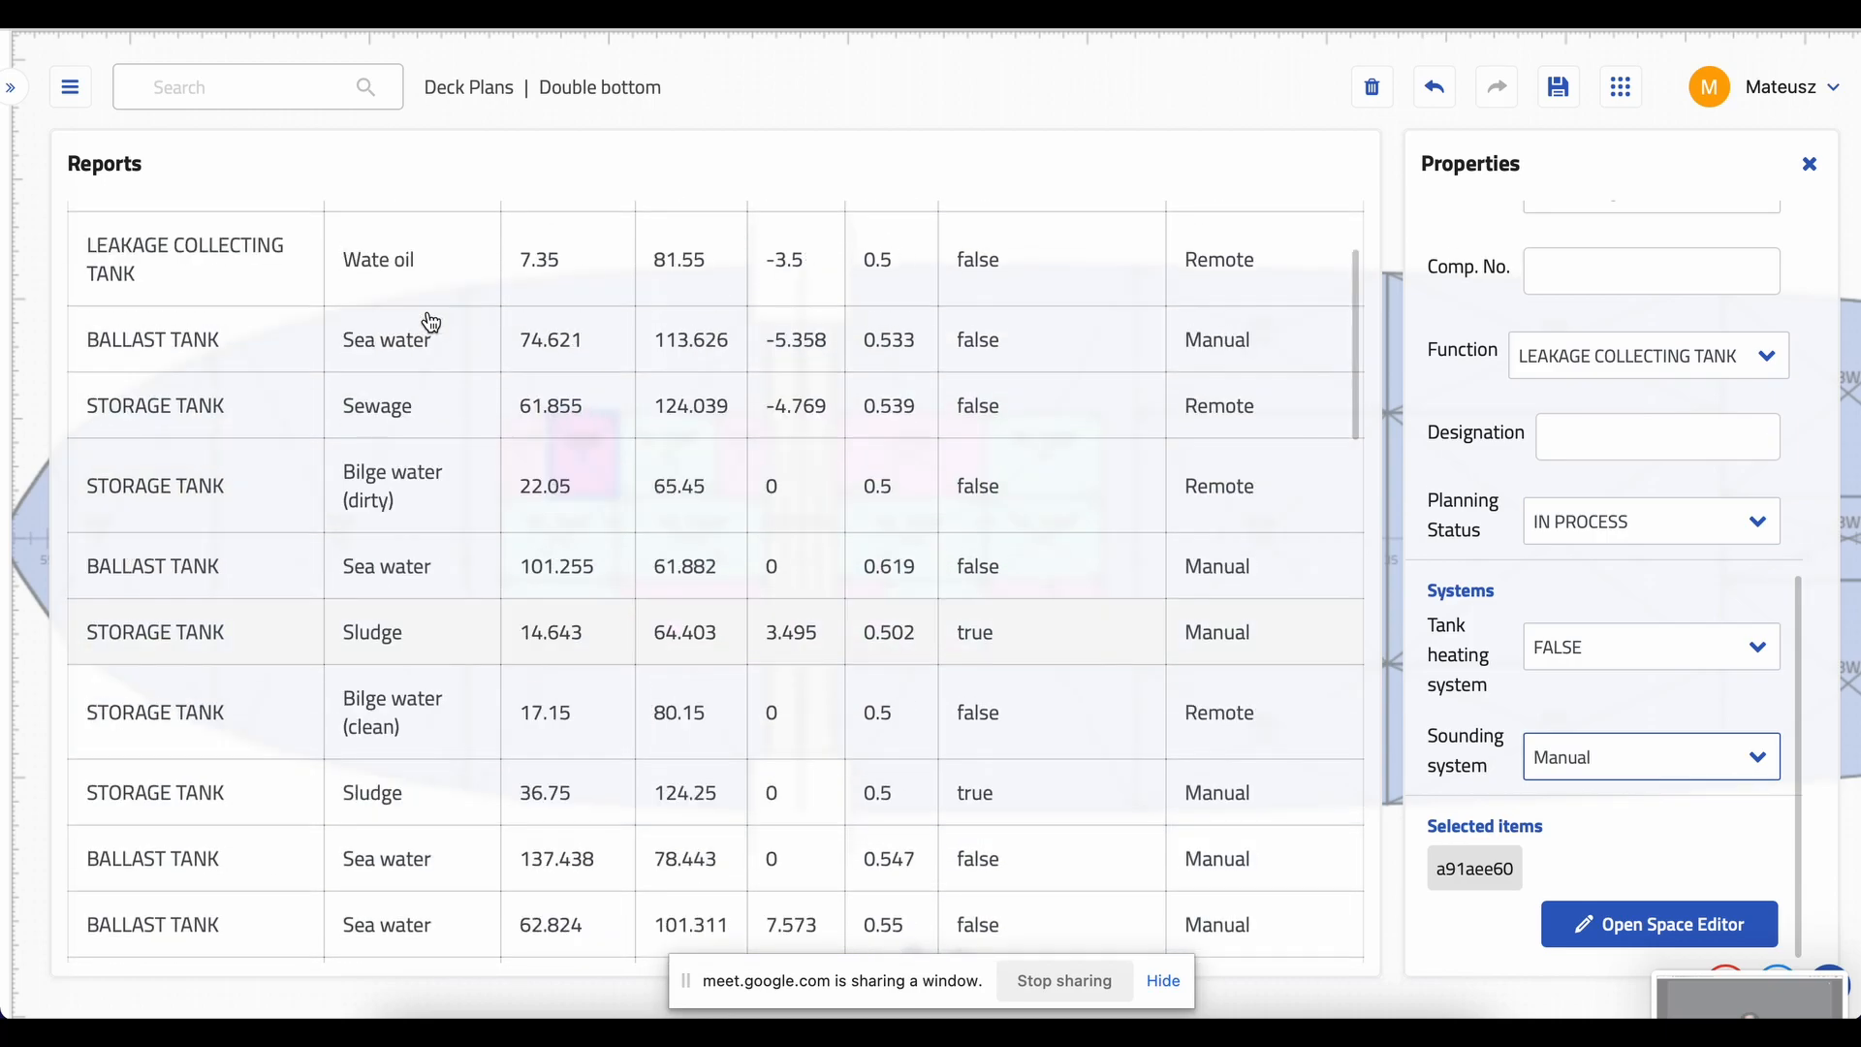
scroll(431, 322, up, 3)
click(472, 338)
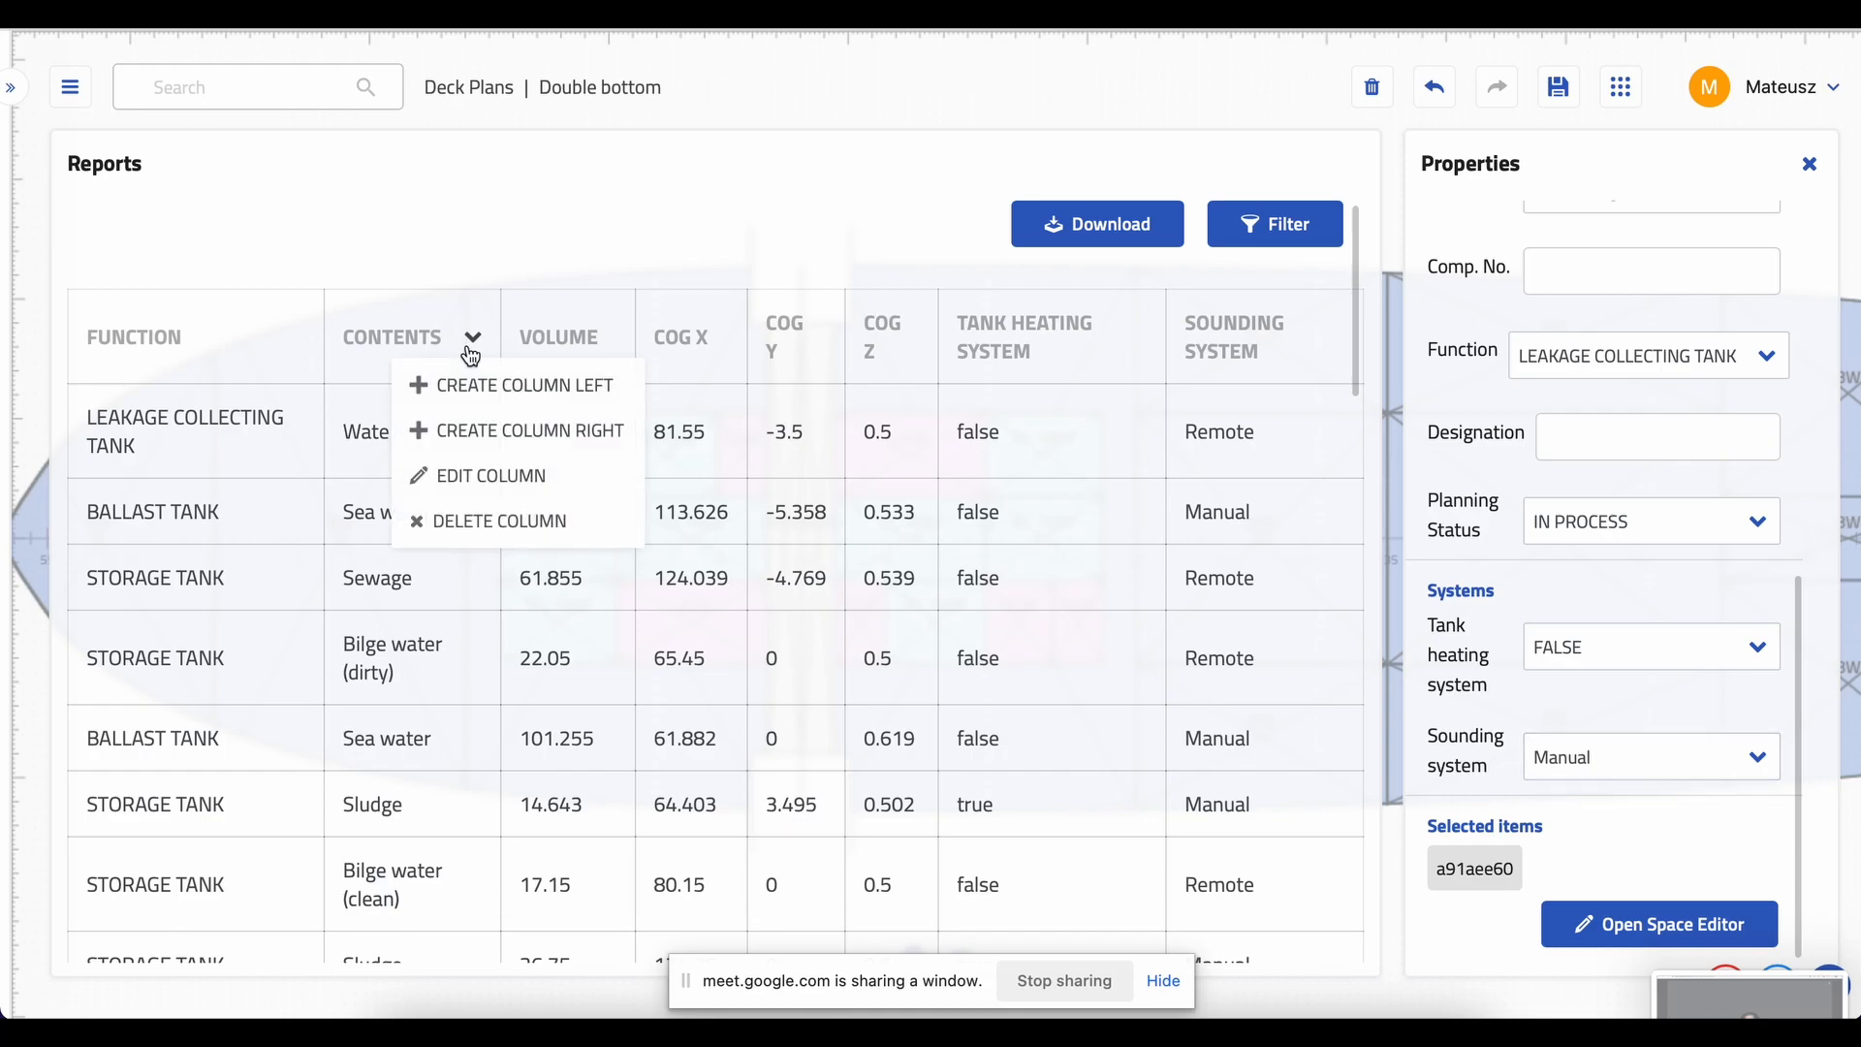
click(480, 476)
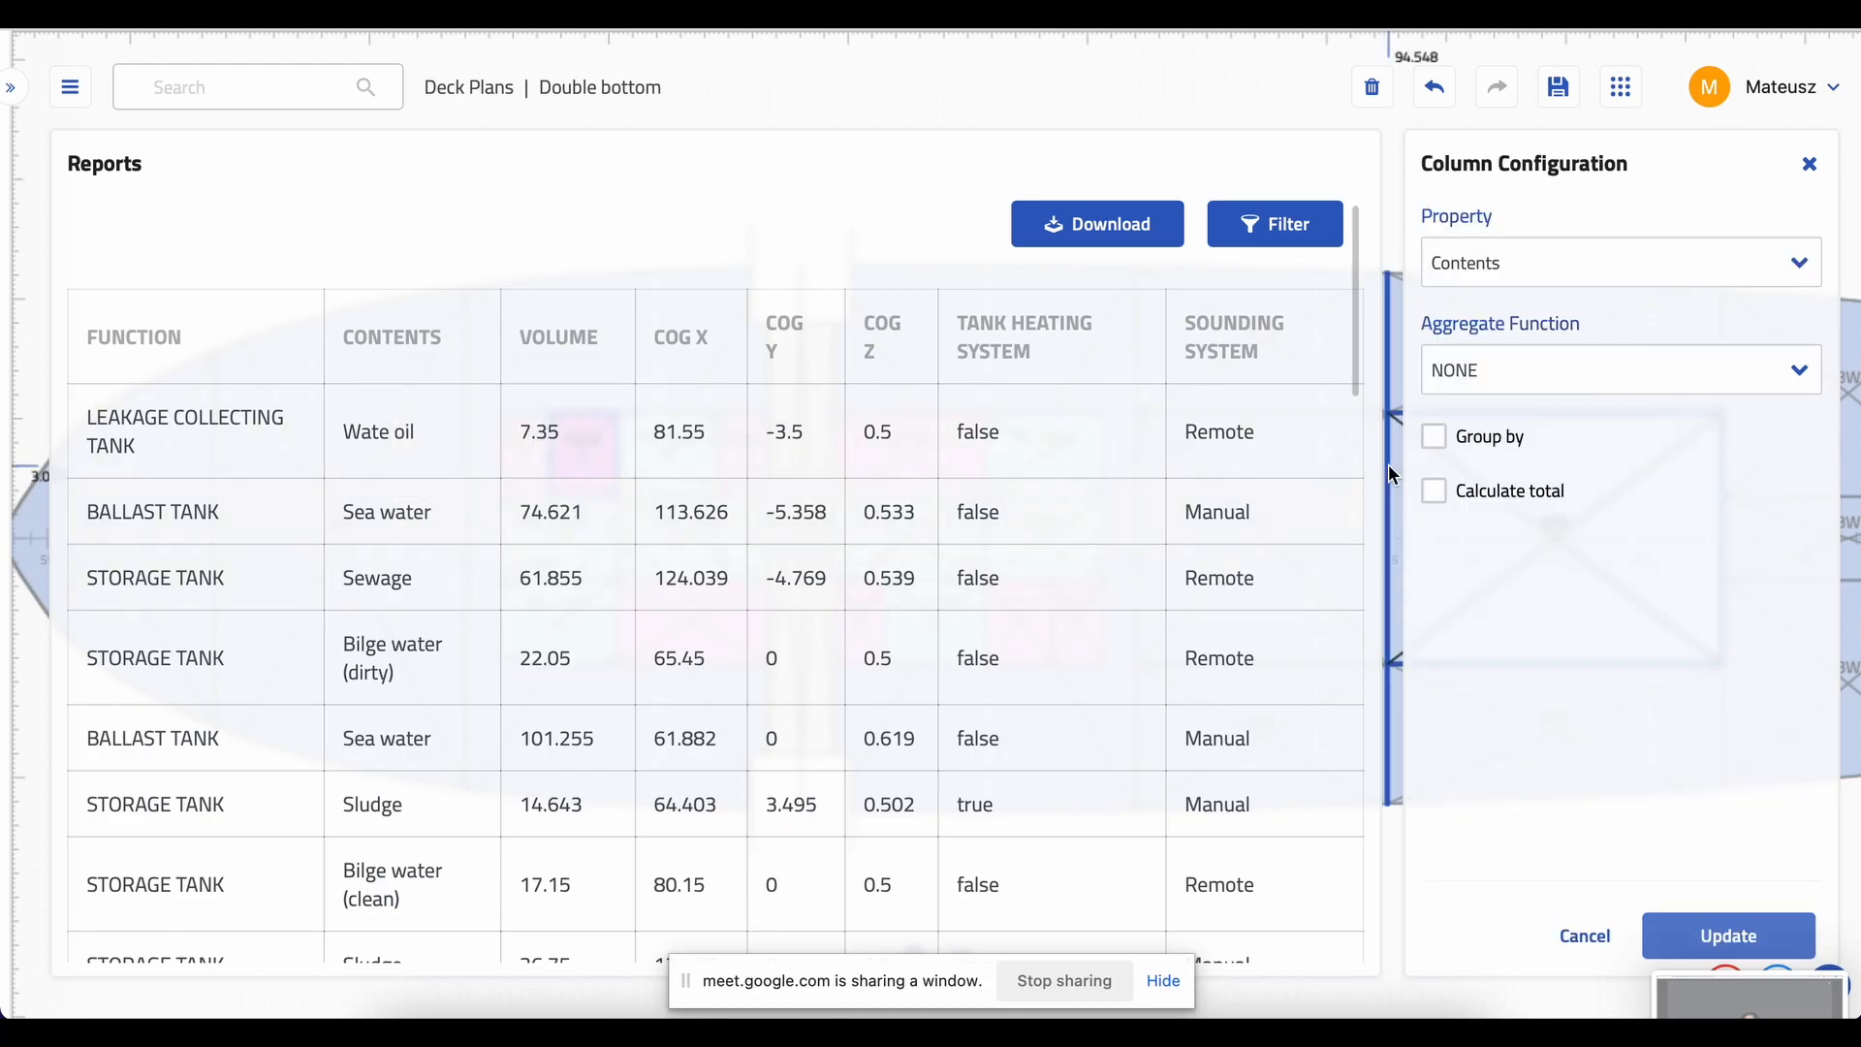
click(1433, 436)
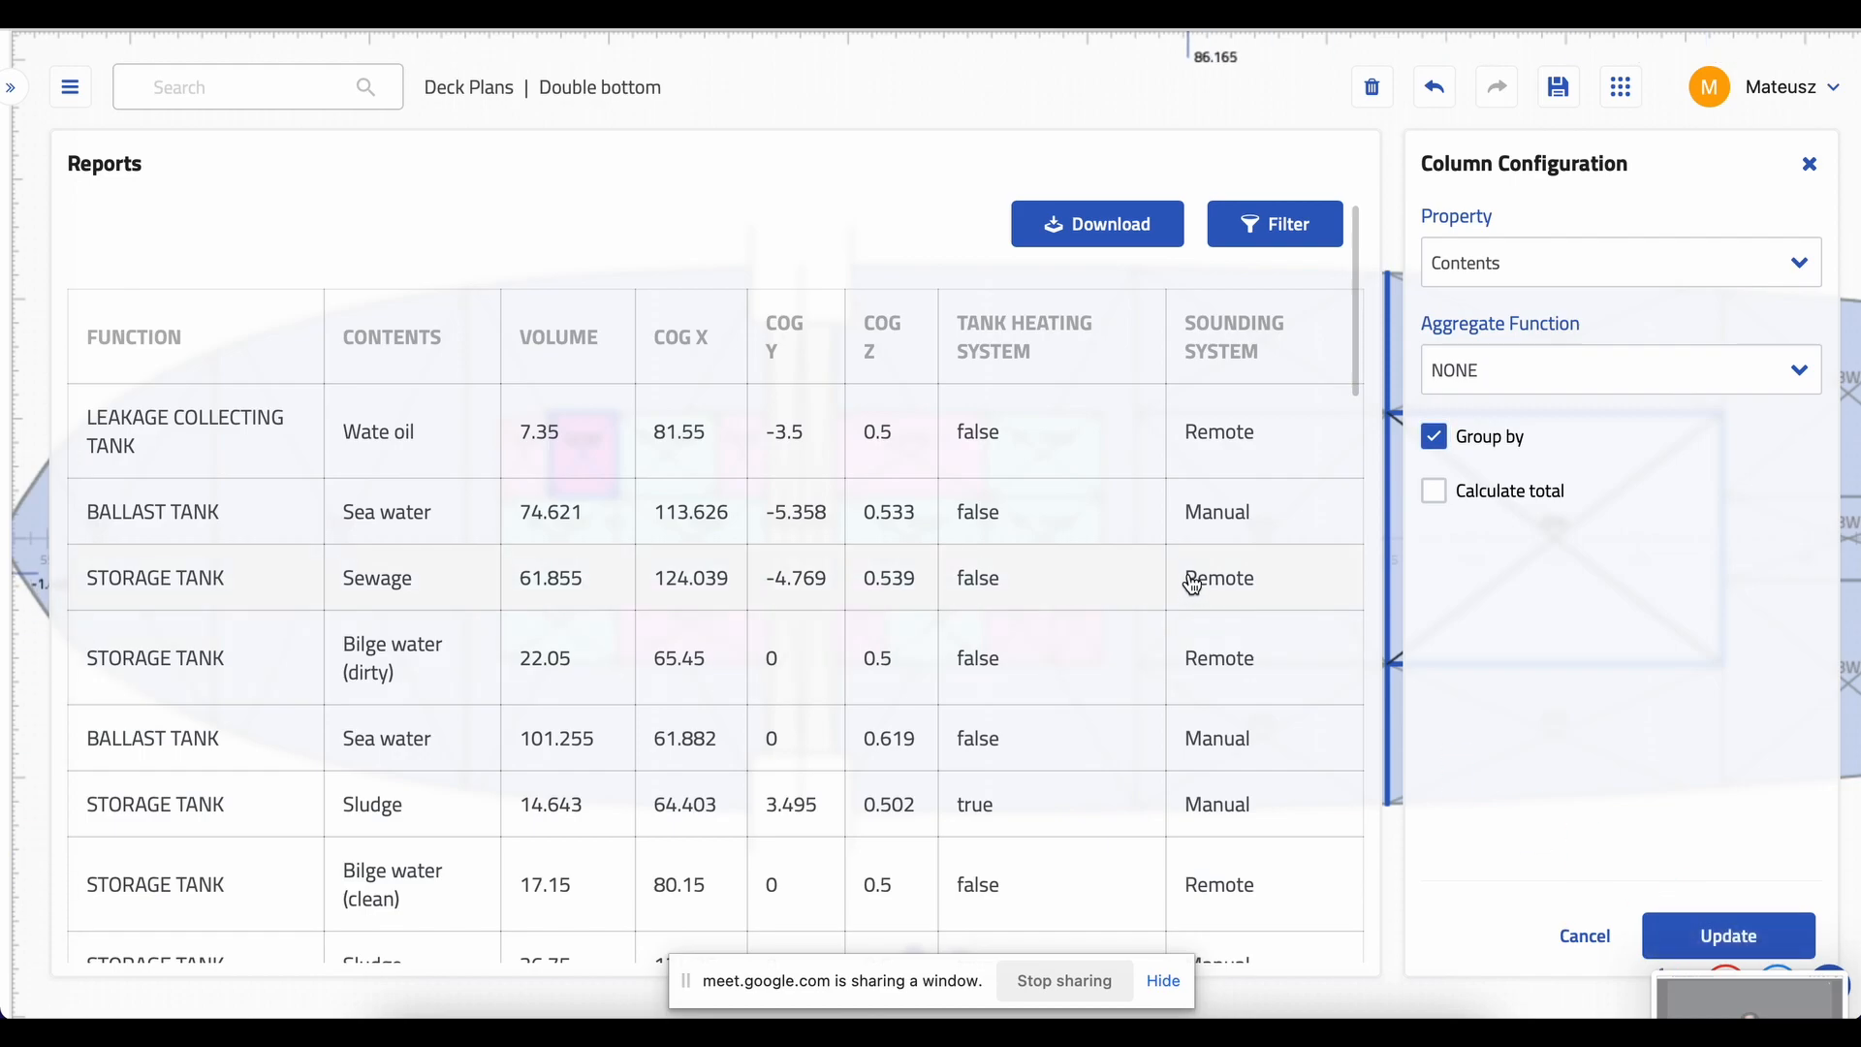
- Select the grouped Urea row and set its tanks' Tank heating system to TRUE and Sounding system to Remote
scroll(895, 597, down, 1)
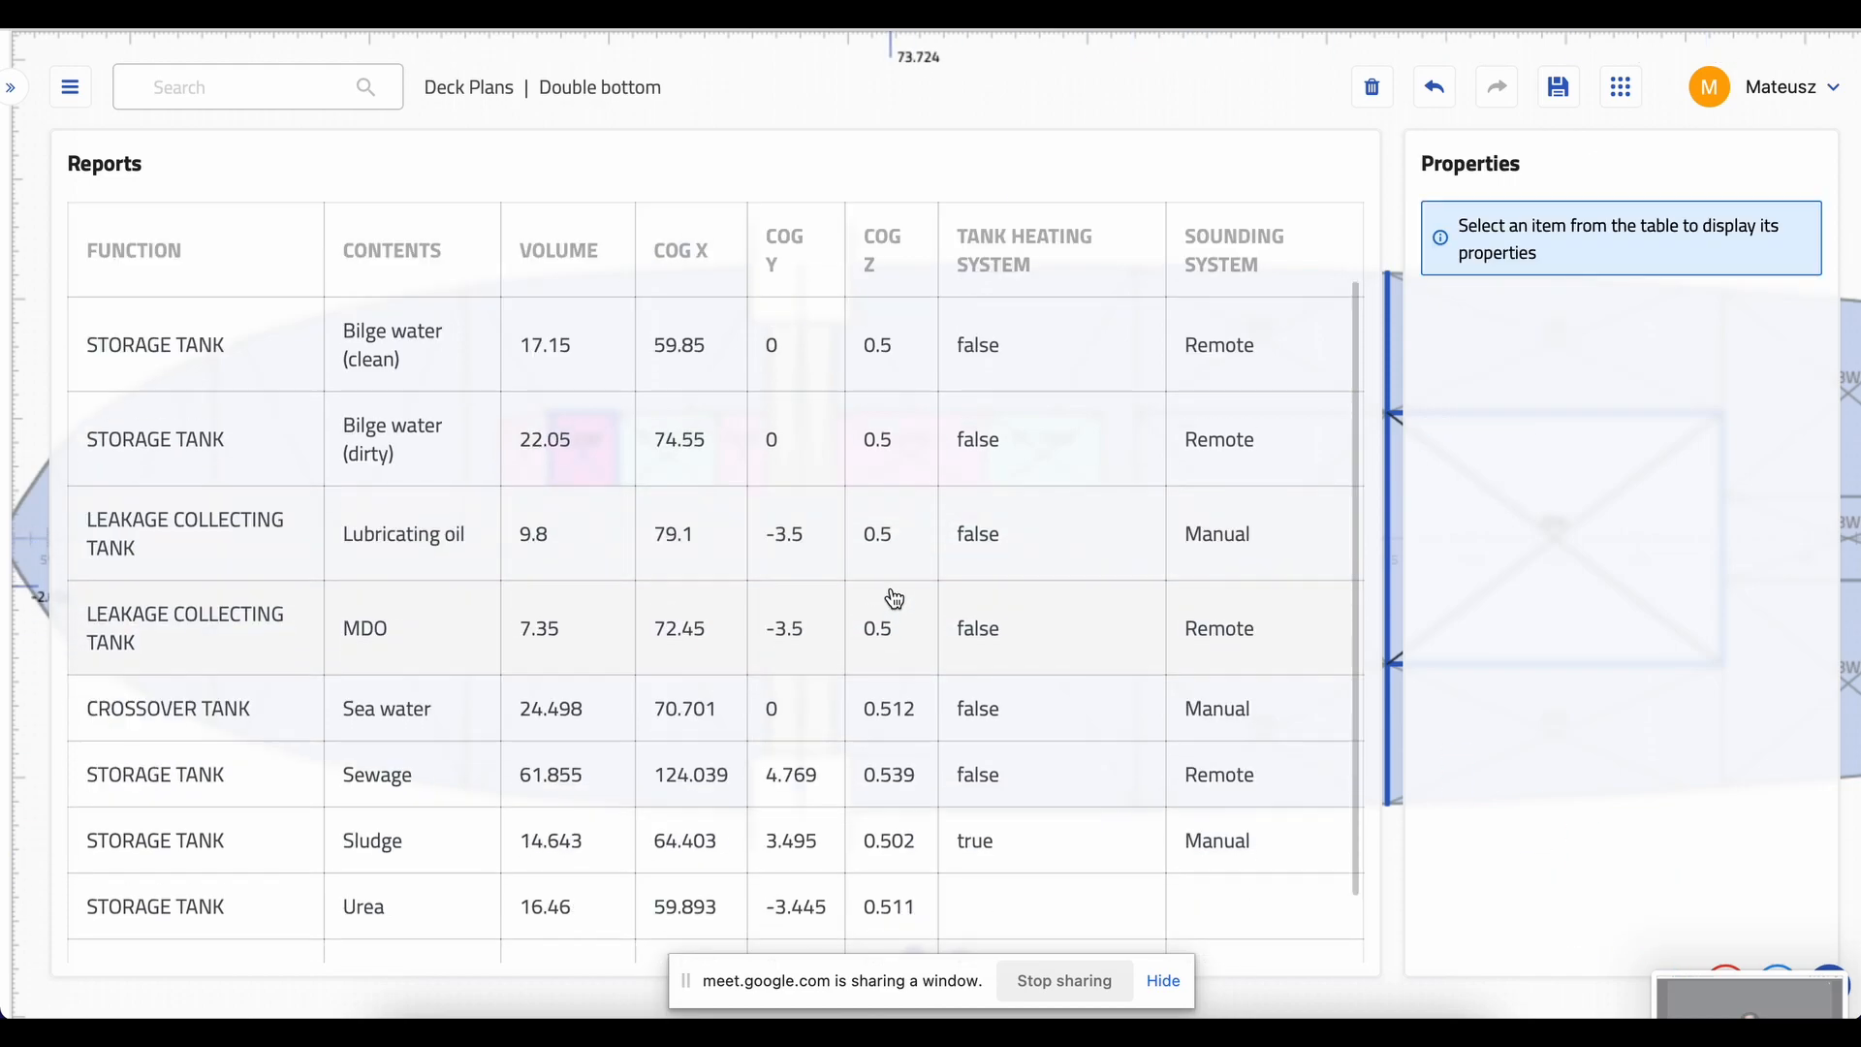
scroll(895, 597, down, 1)
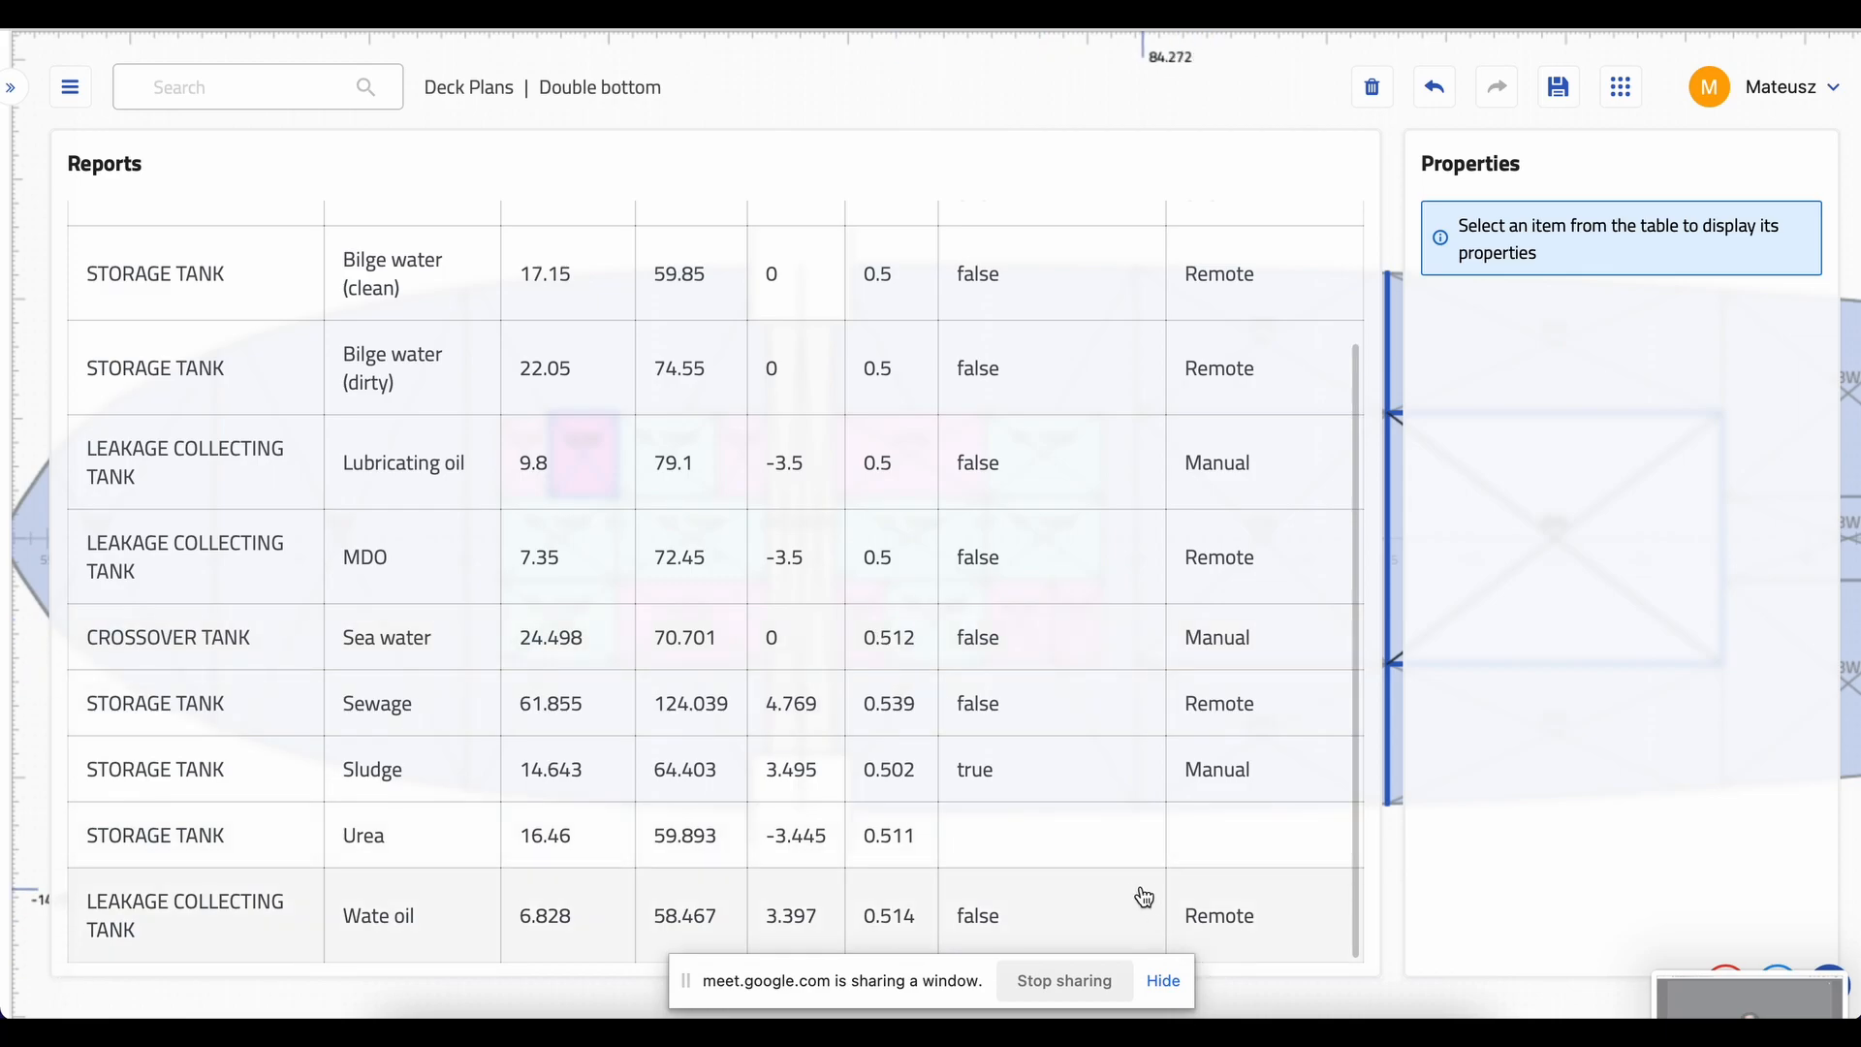
click(1089, 849)
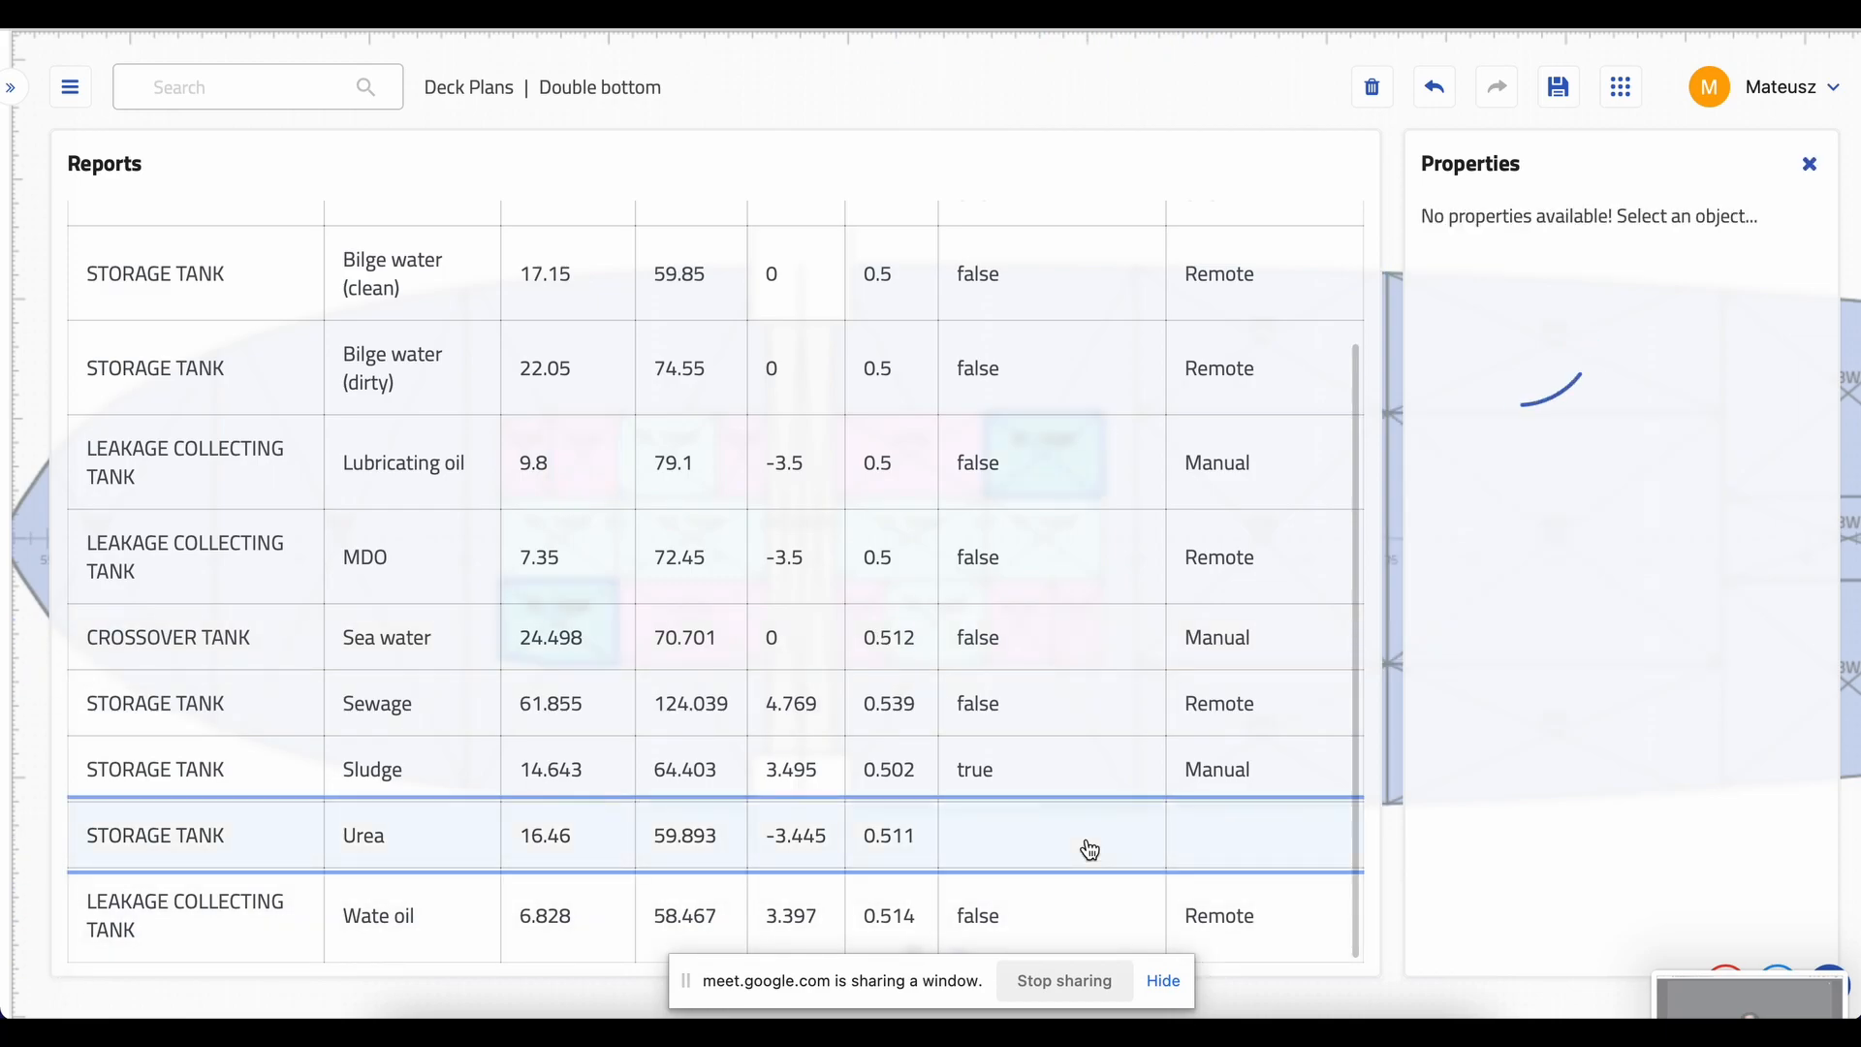
scroll(1752, 742, down, 5)
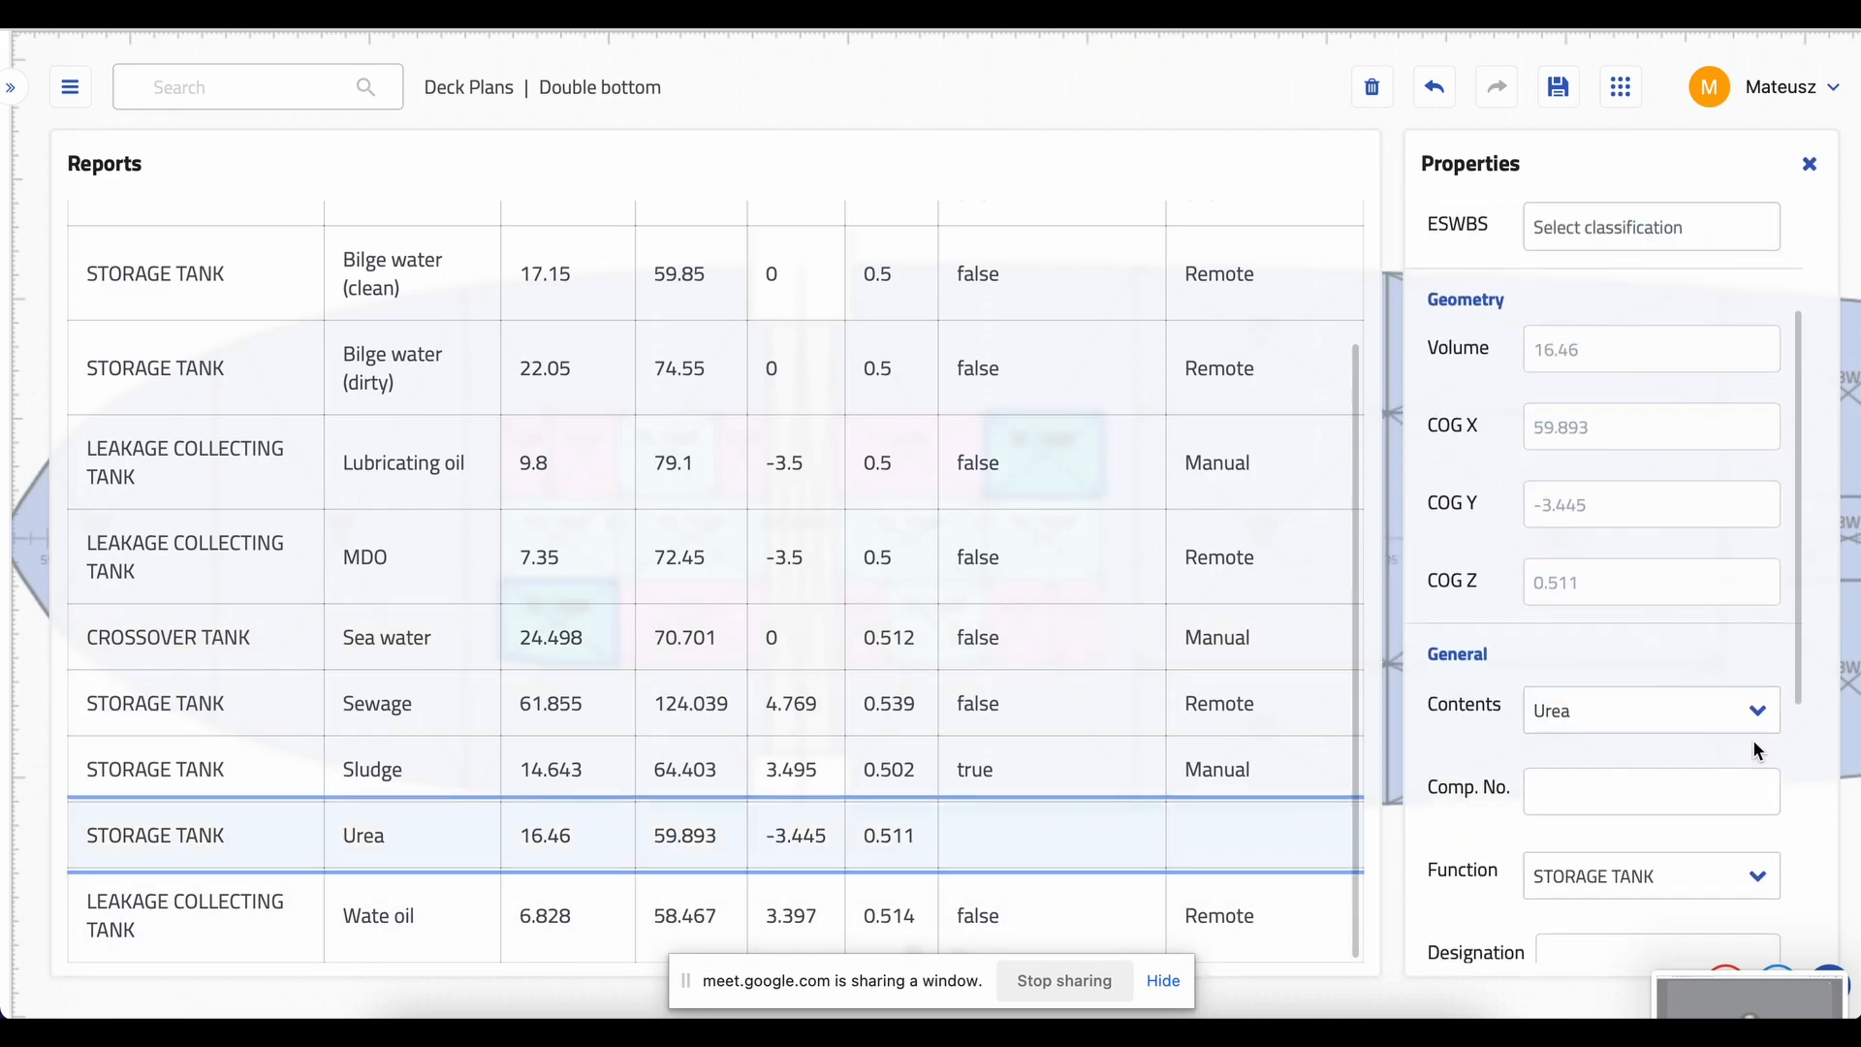
scroll(1725, 754, down, 3)
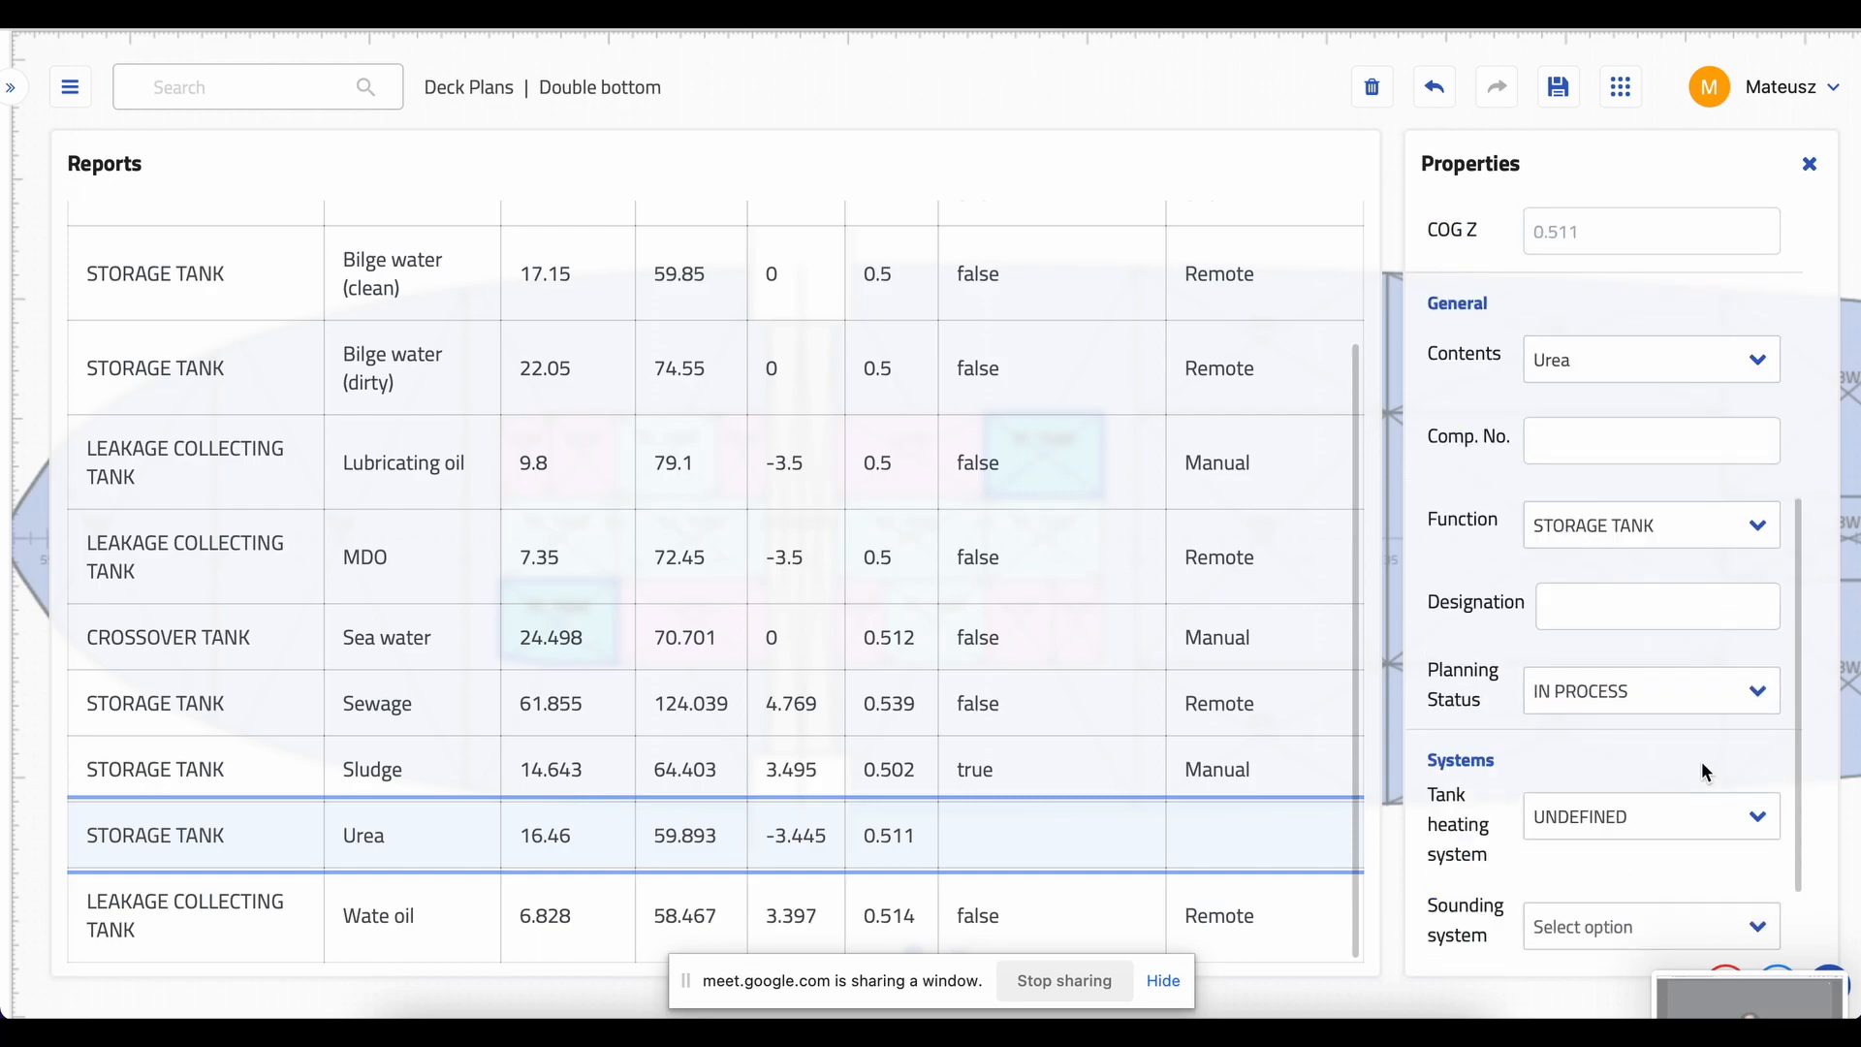
click(1645, 716)
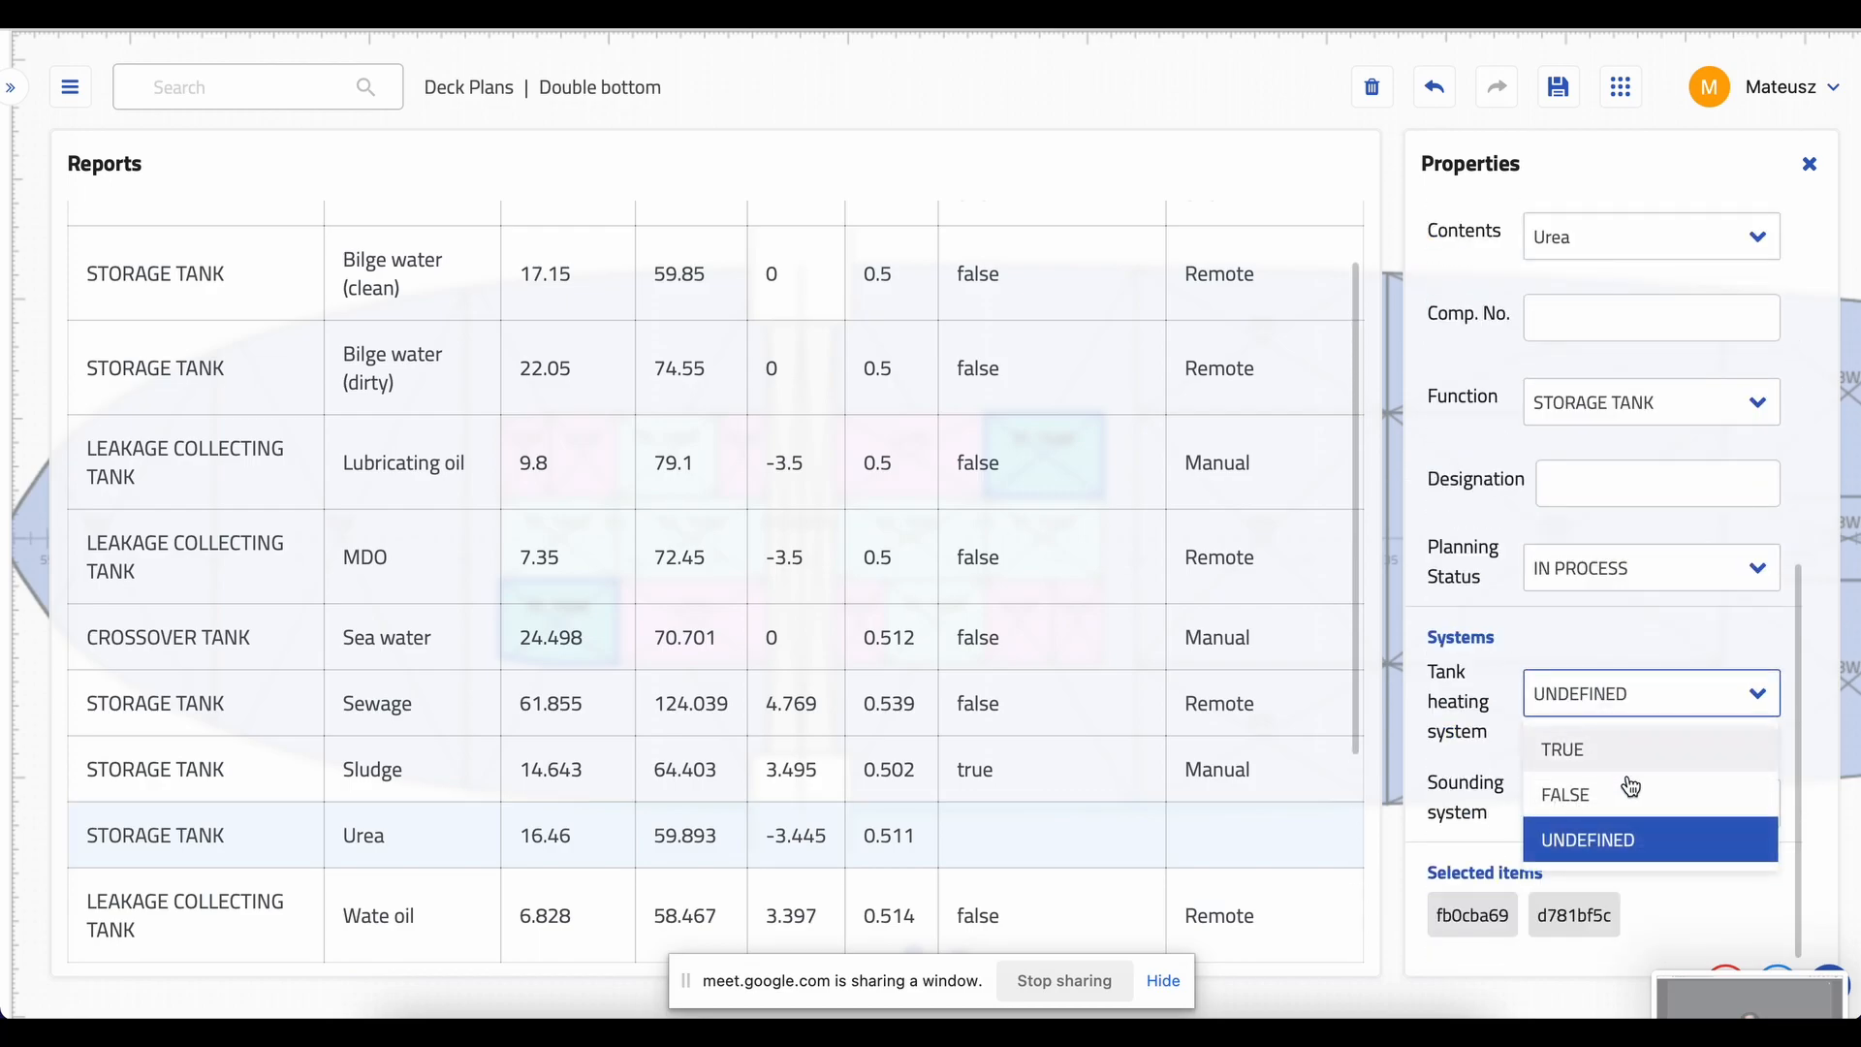
click(1610, 751)
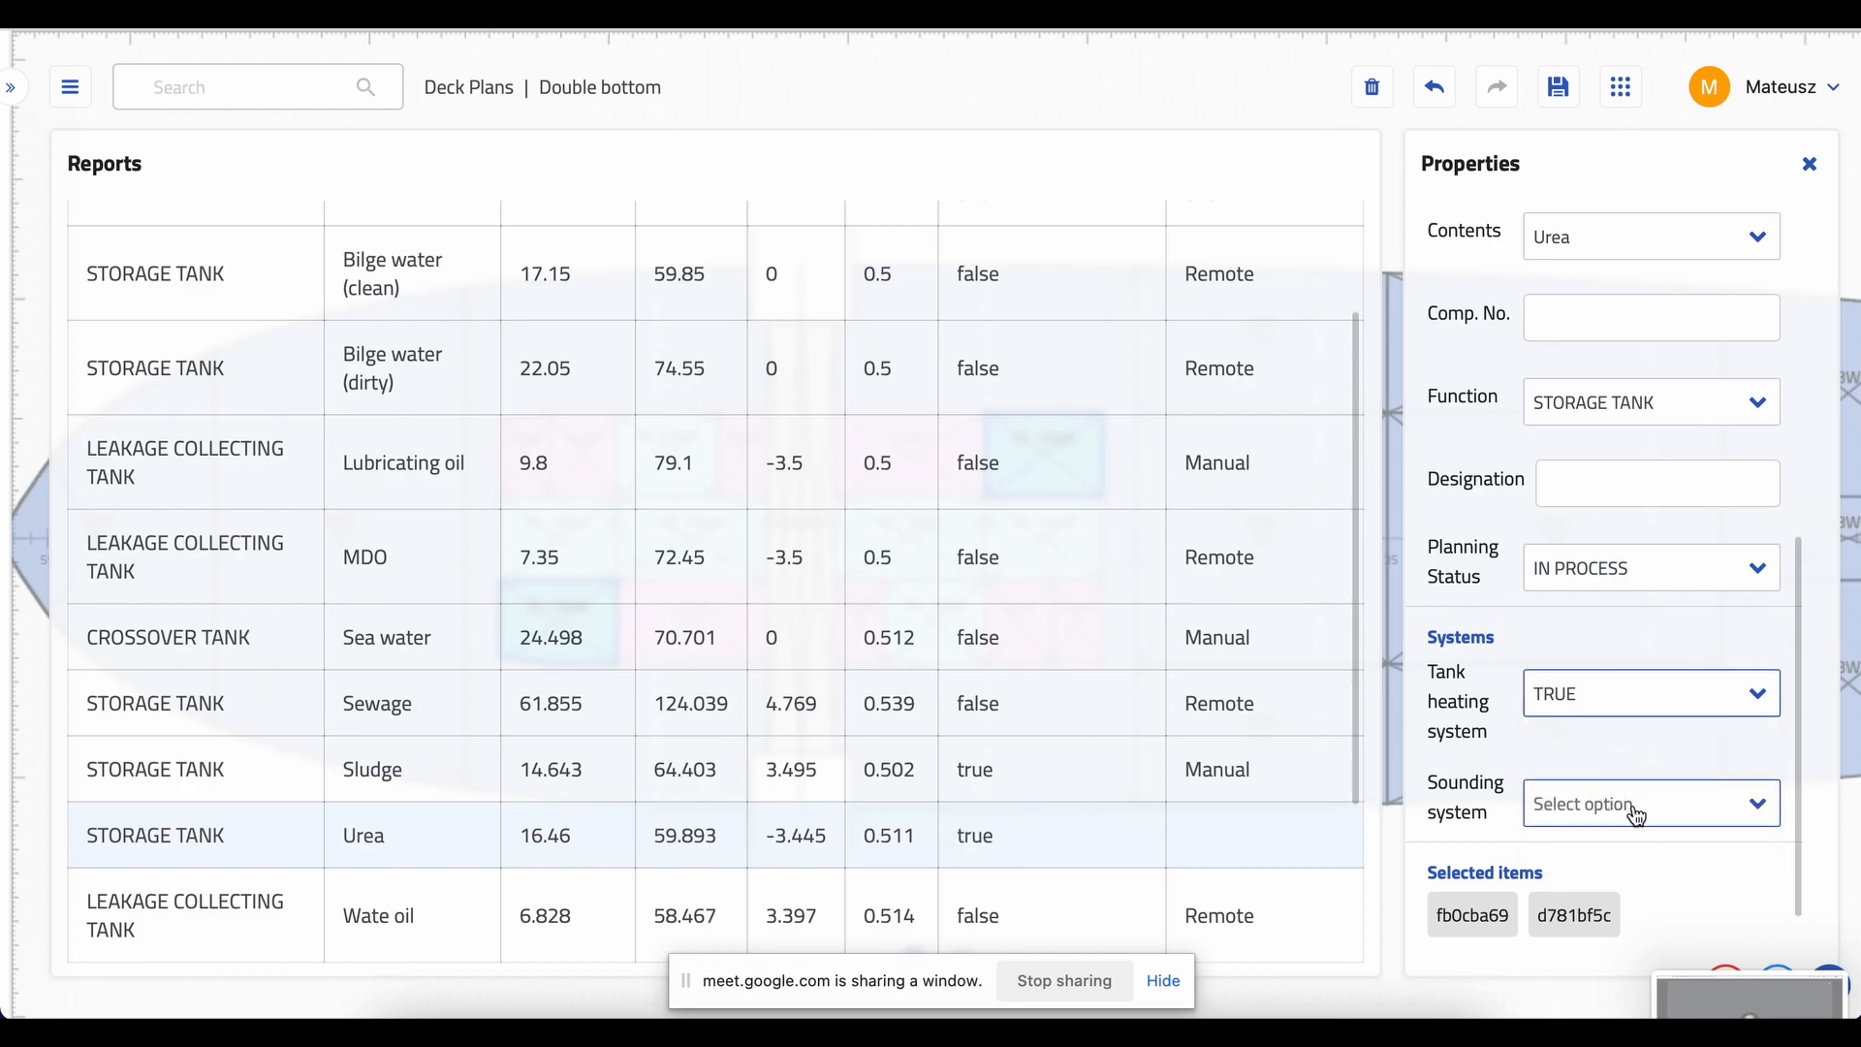
click(1636, 814)
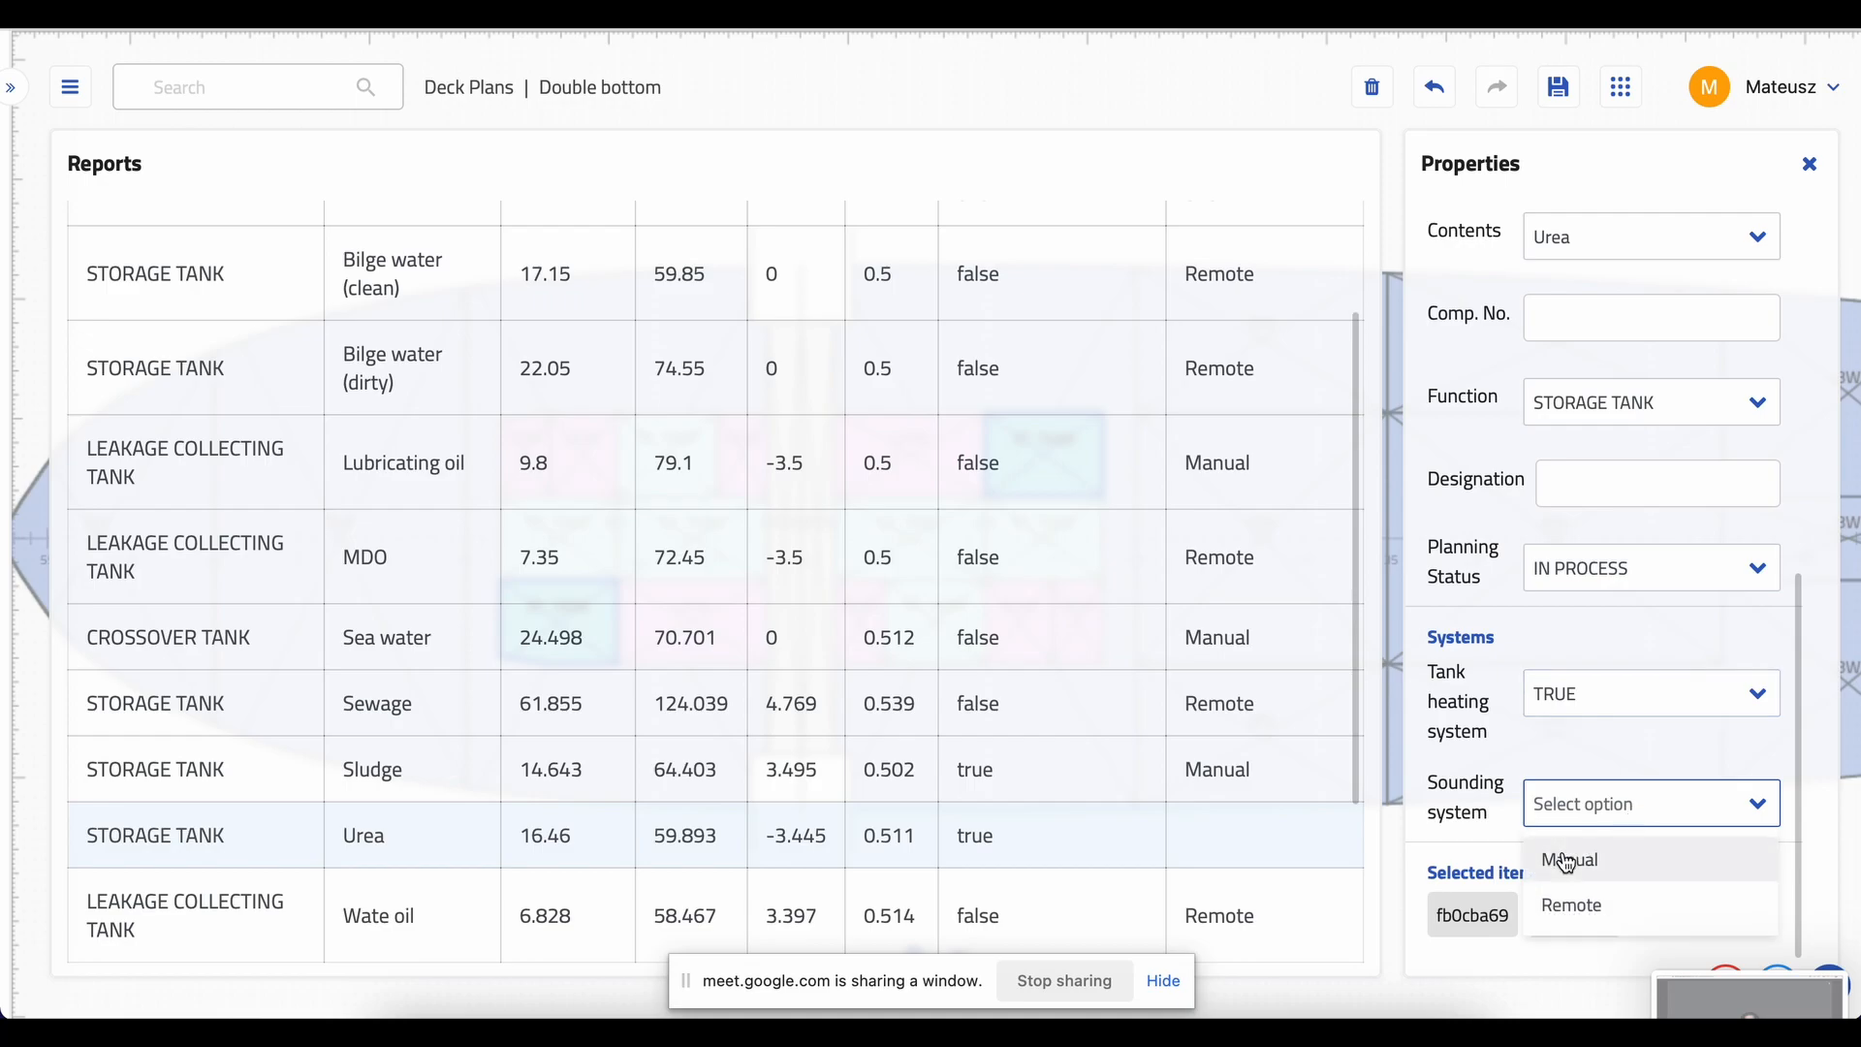
click(1609, 902)
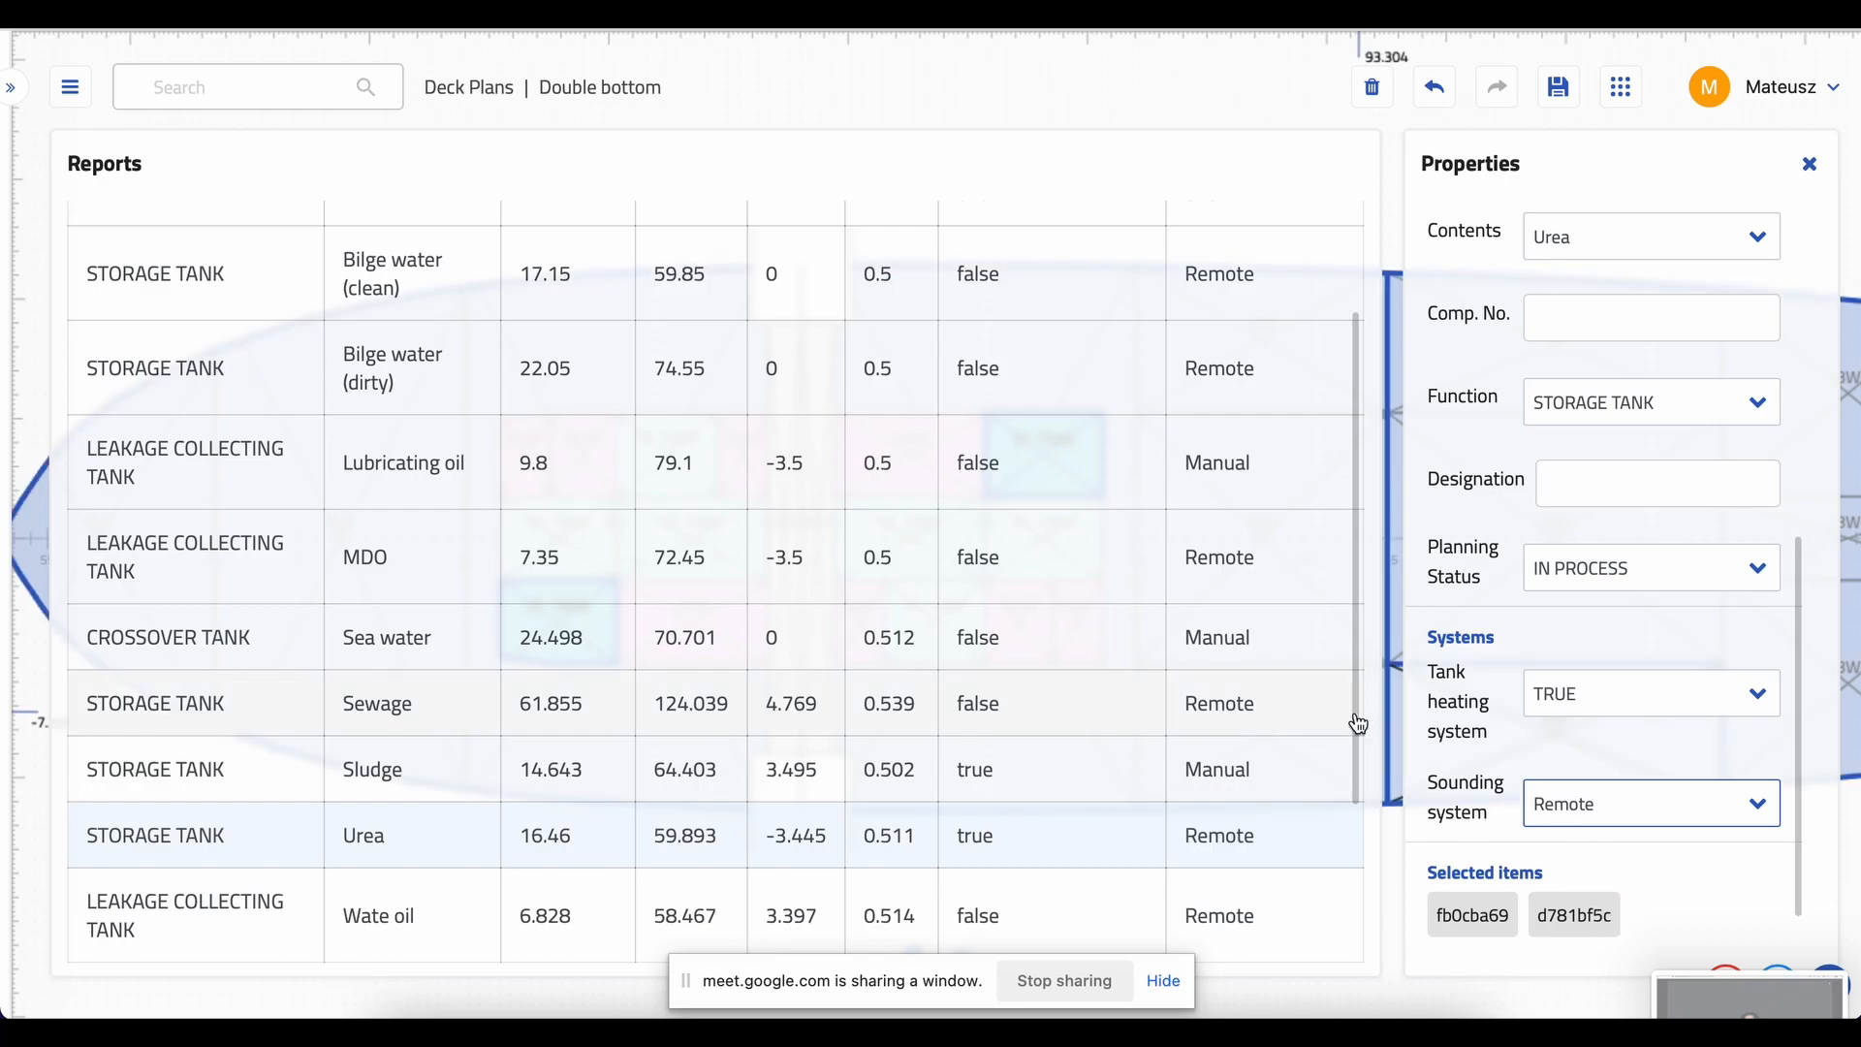
- Remove the grouping from the Contents column and look over the individual tank rows again
scroll(1357, 722, up, 3)
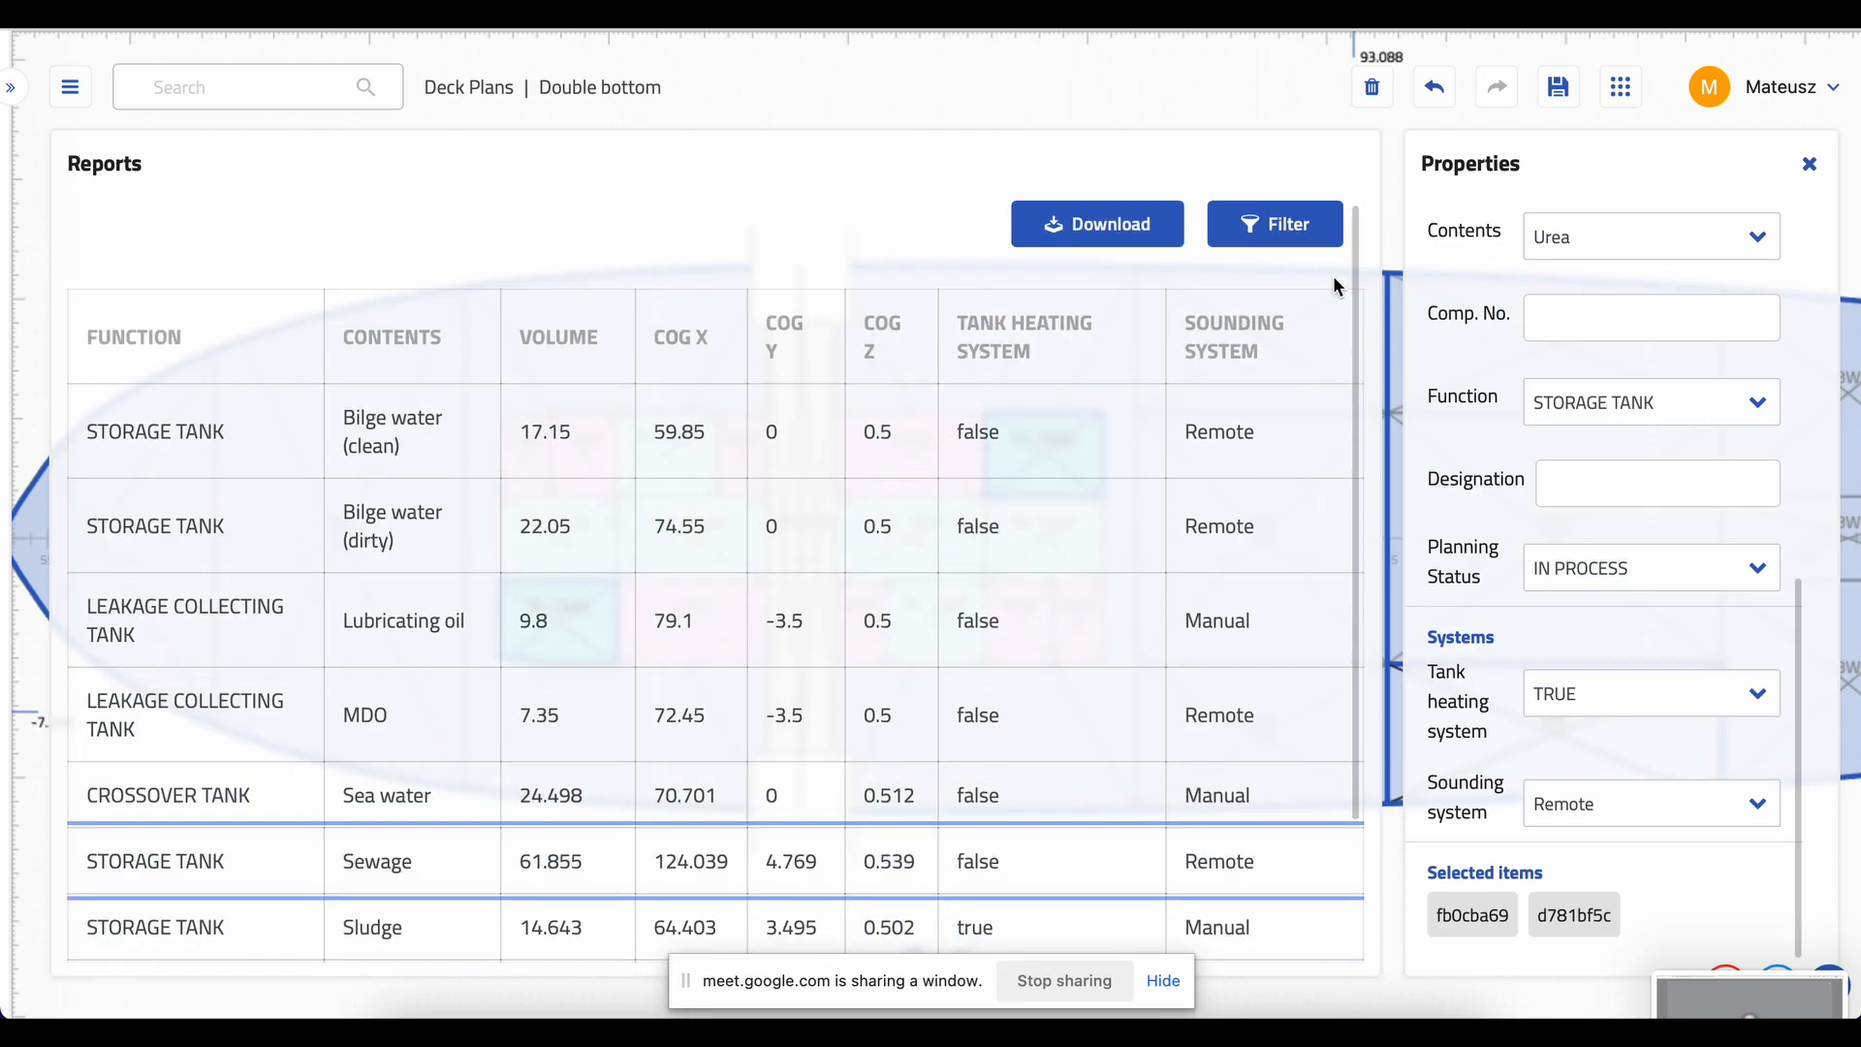
click(481, 337)
click(469, 469)
click(1436, 441)
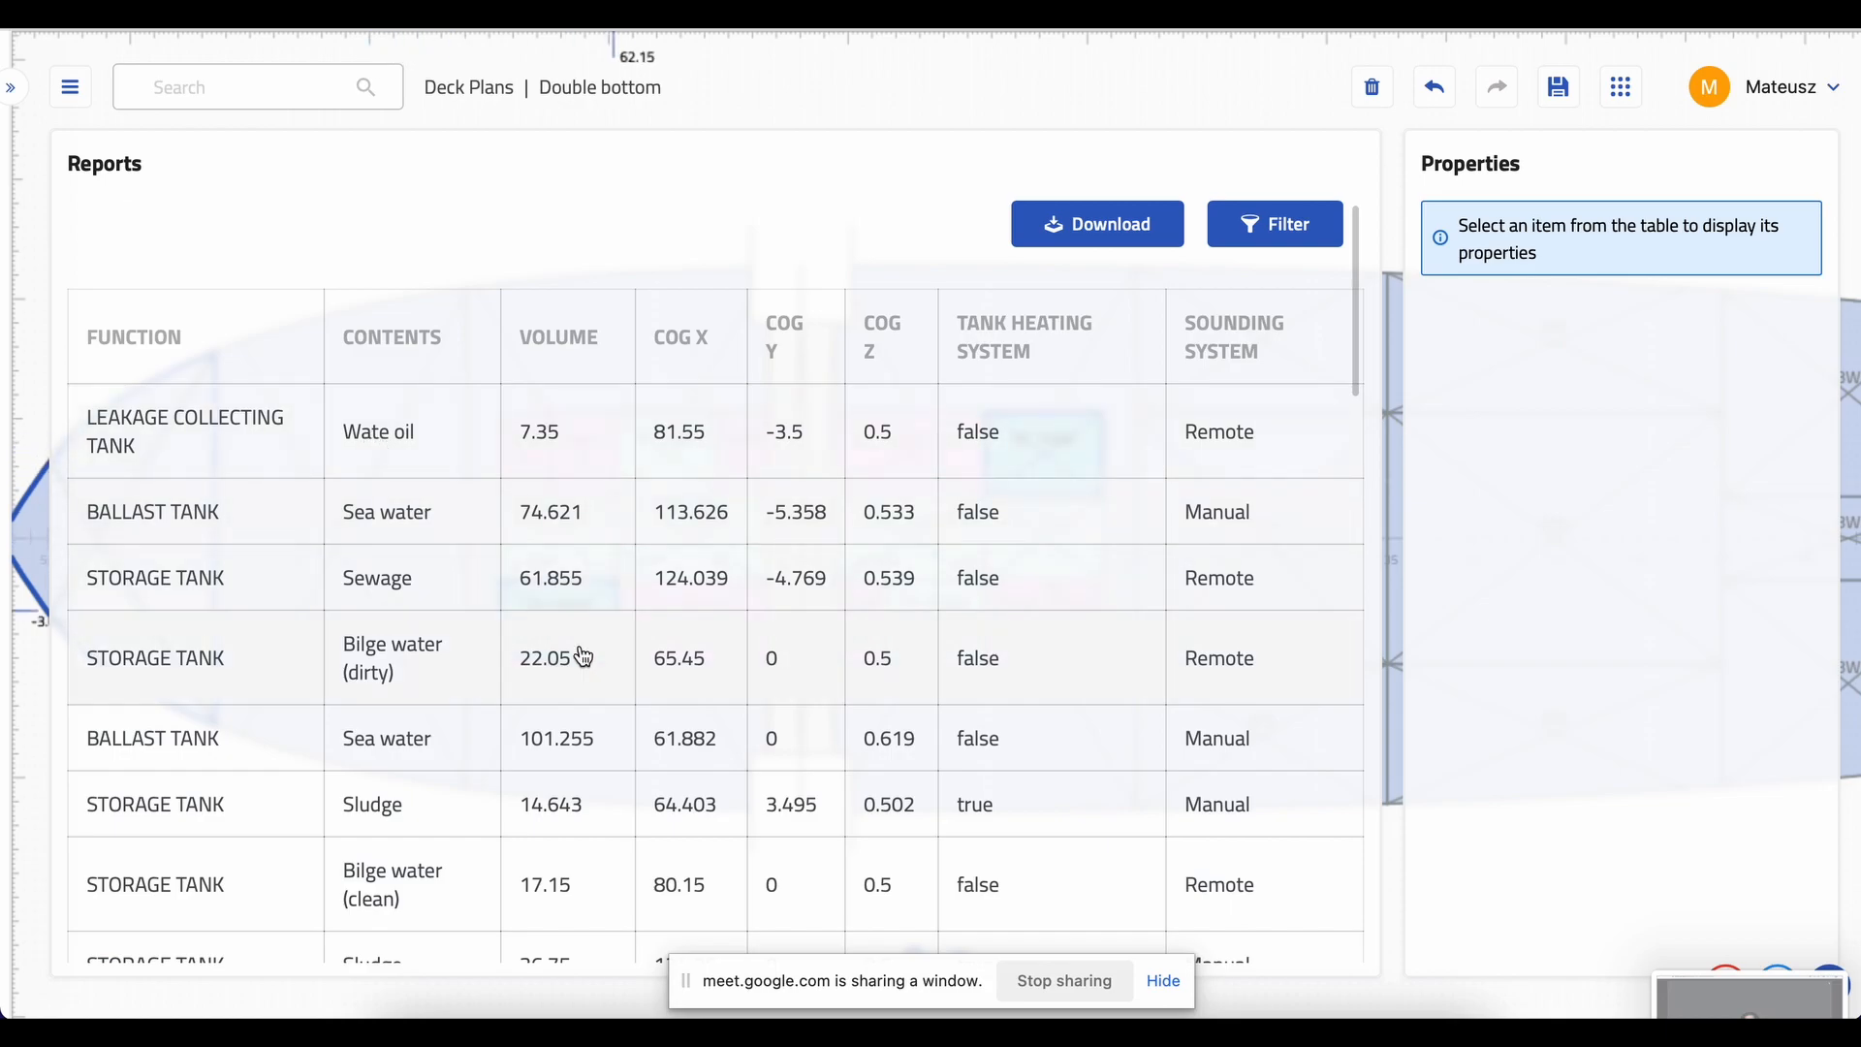
scroll(406, 543, down, 2)
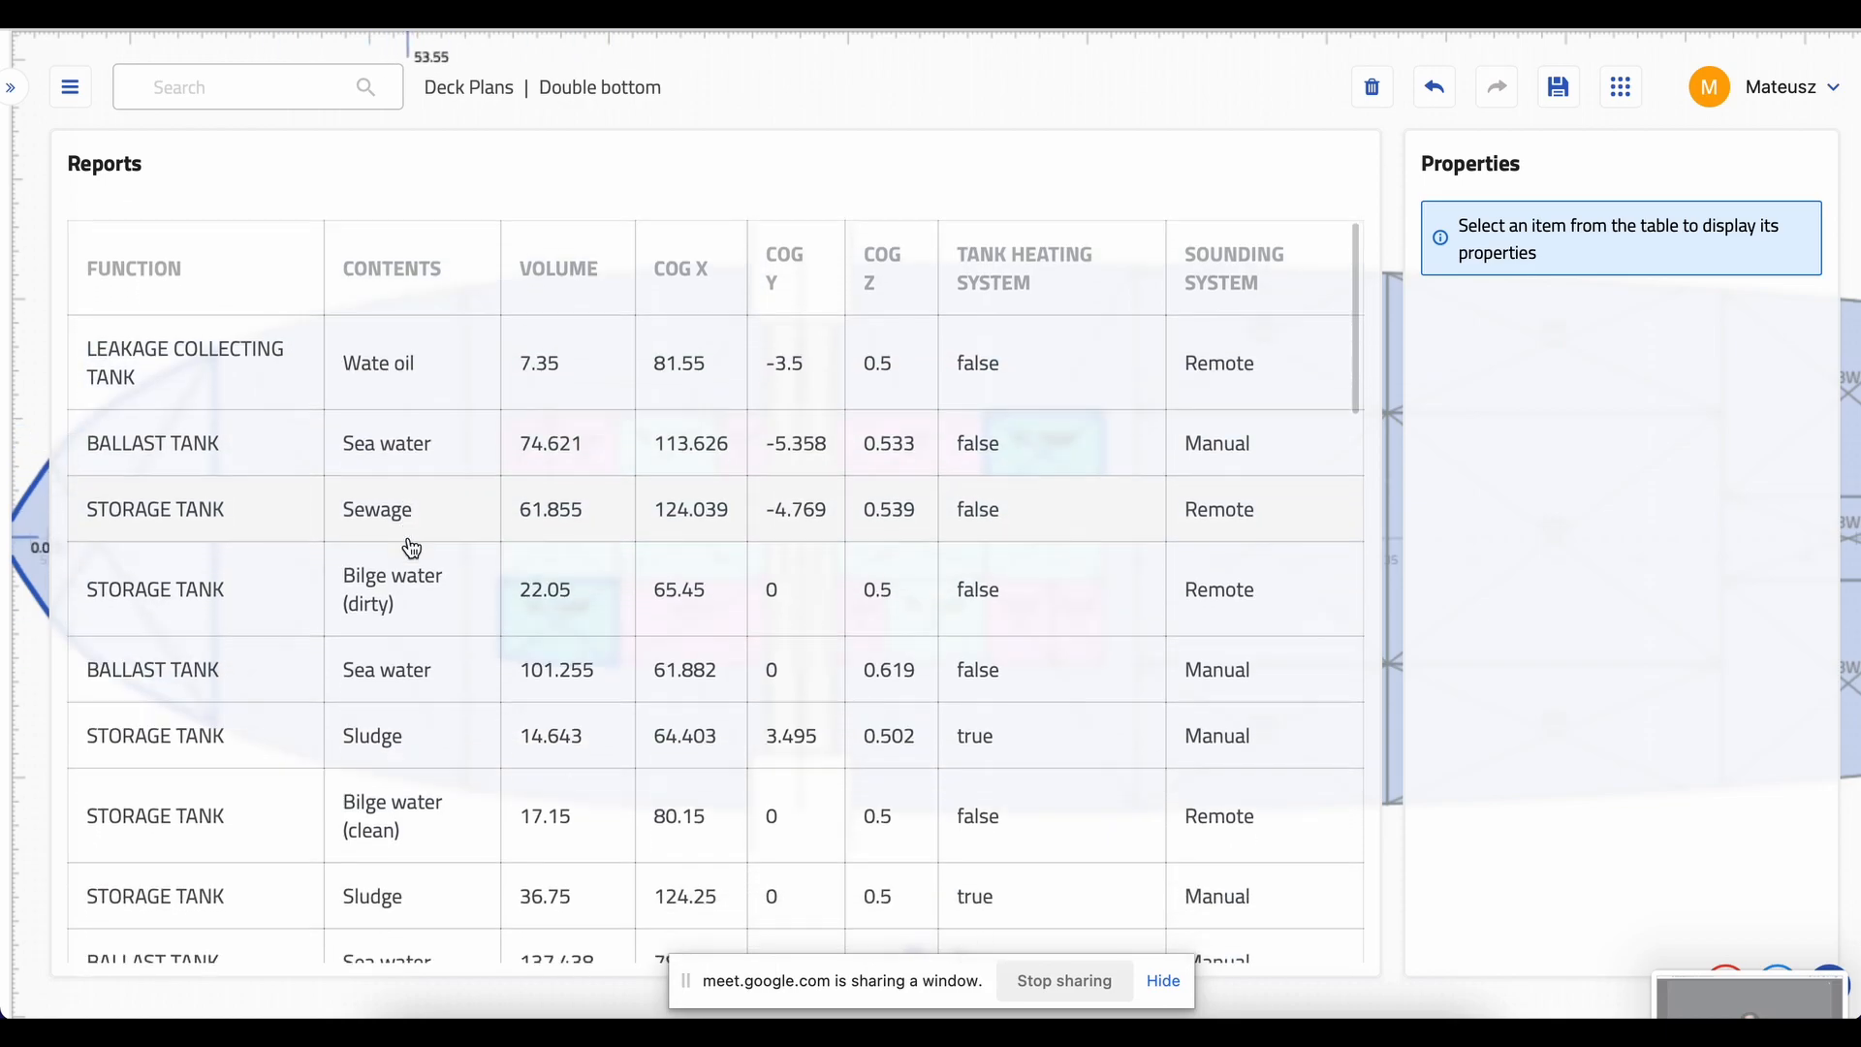
scroll(412, 548, up, 2)
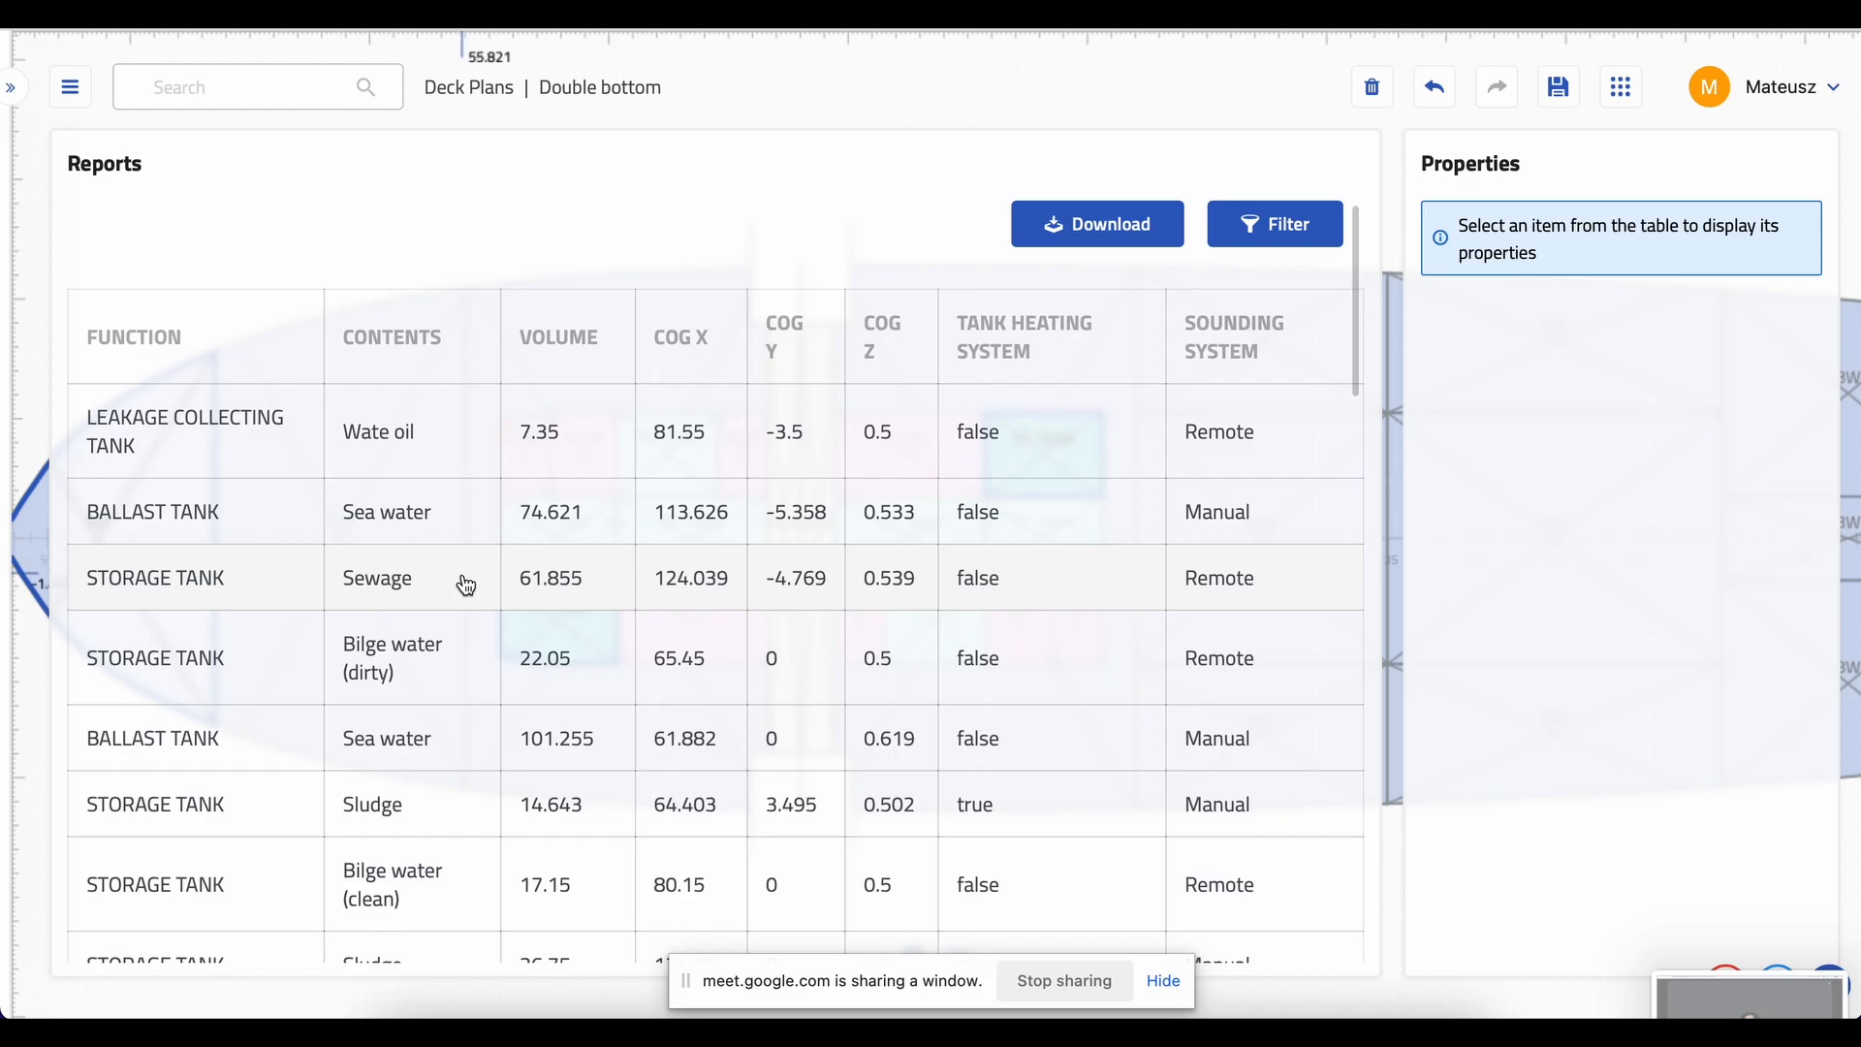
scroll(492, 565, down, 2)
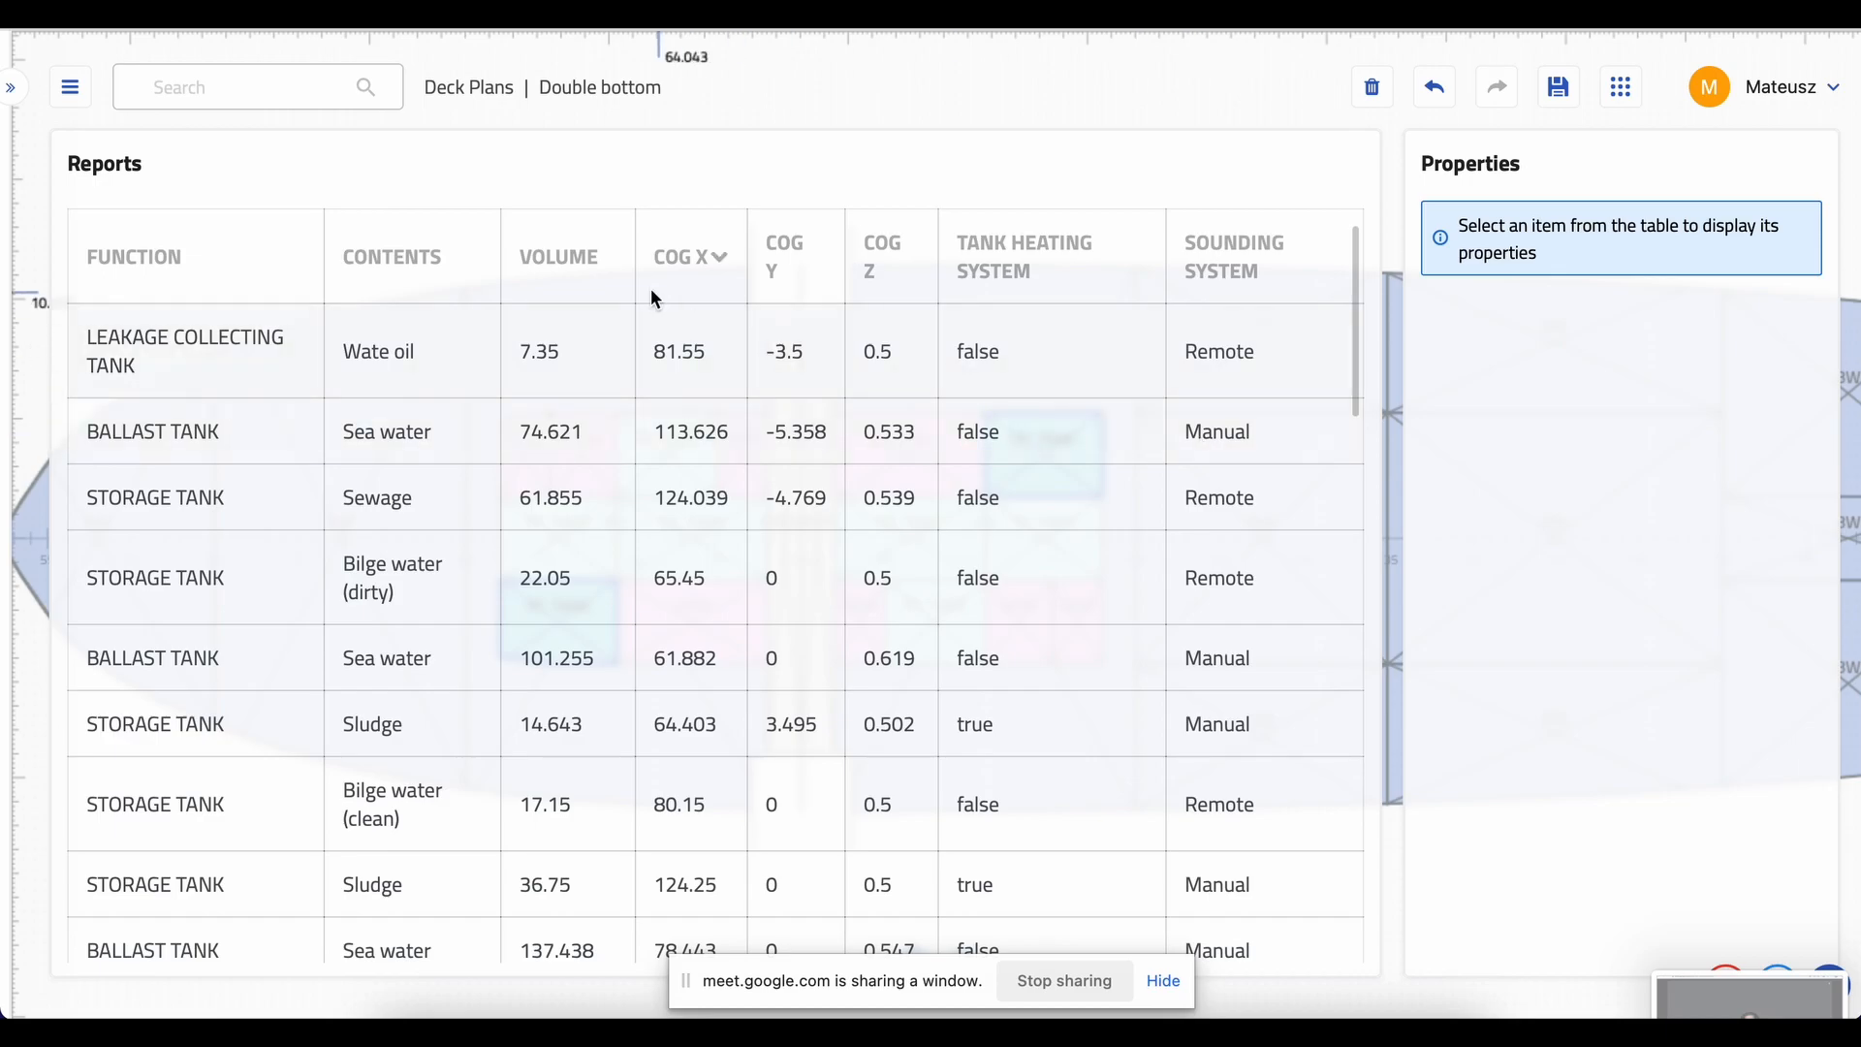
- Start a report filter with quantifier ALL_OF and add the condition Function == BALLAST TANK
scroll(1062, 283, up, 1)
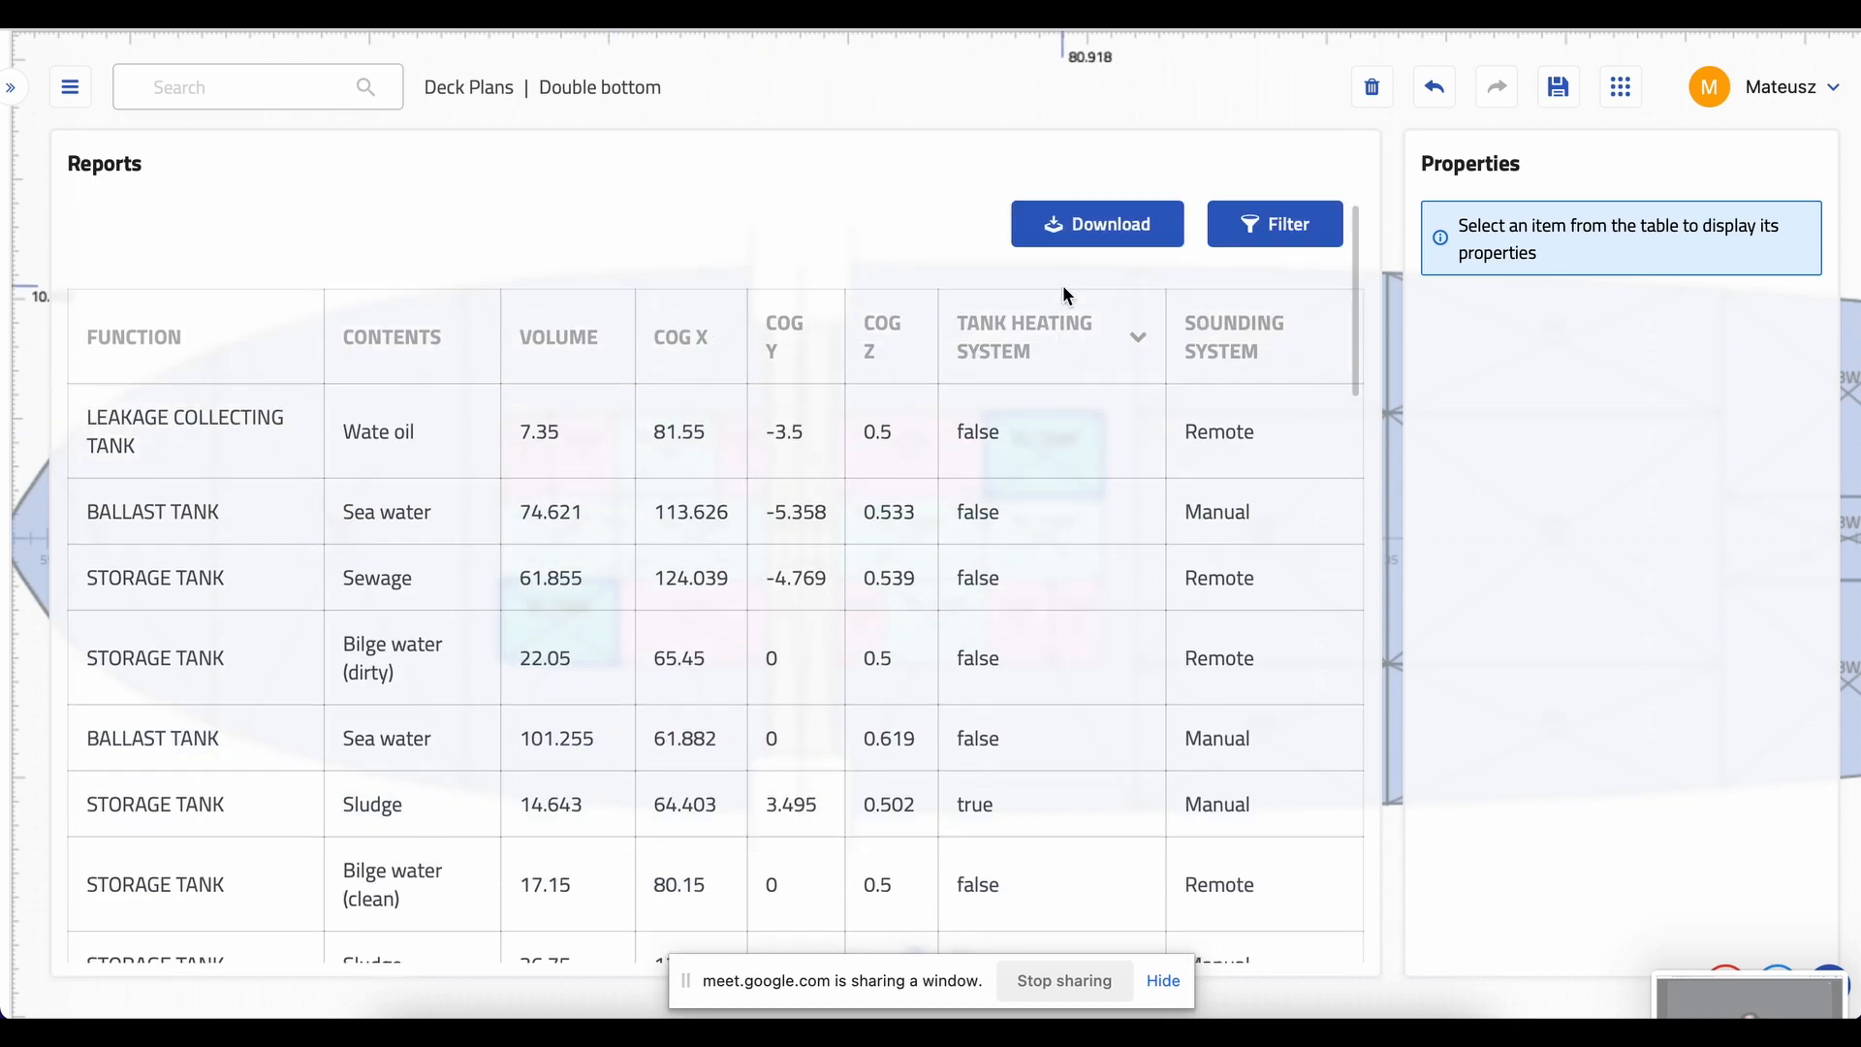
click(1252, 238)
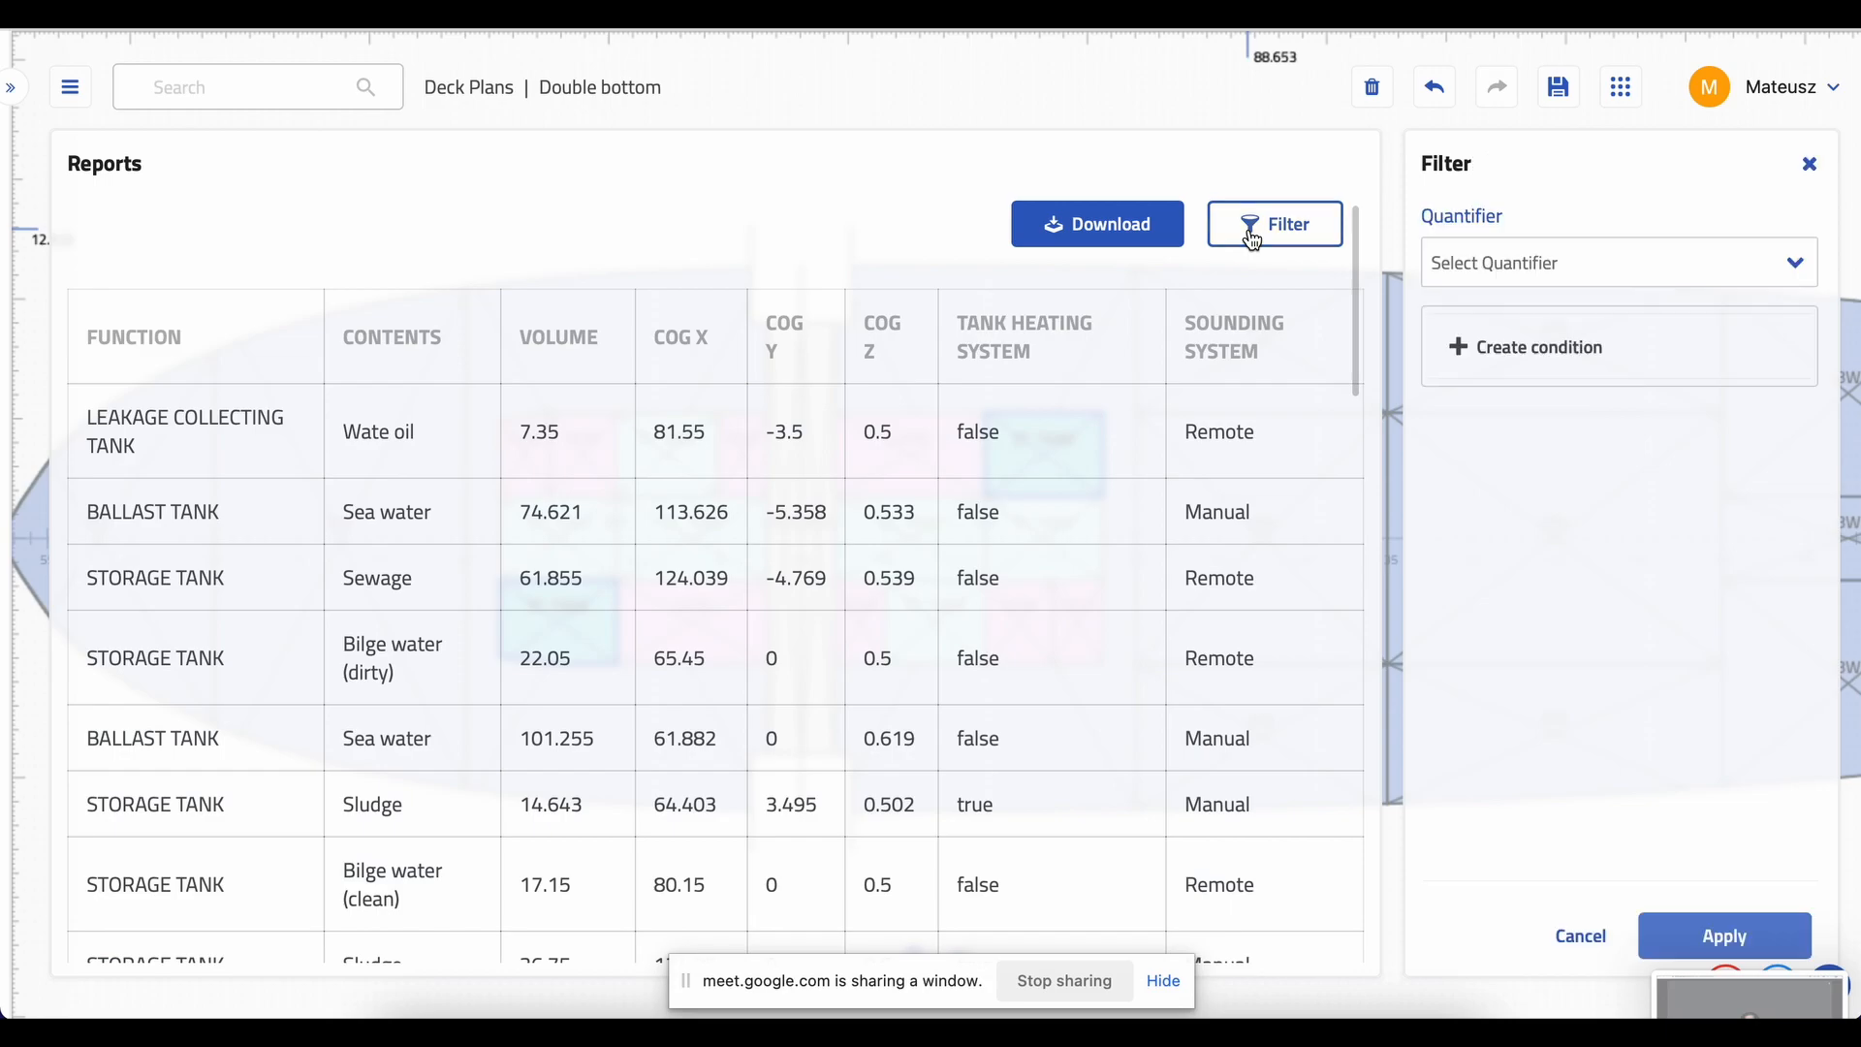
click(1463, 278)
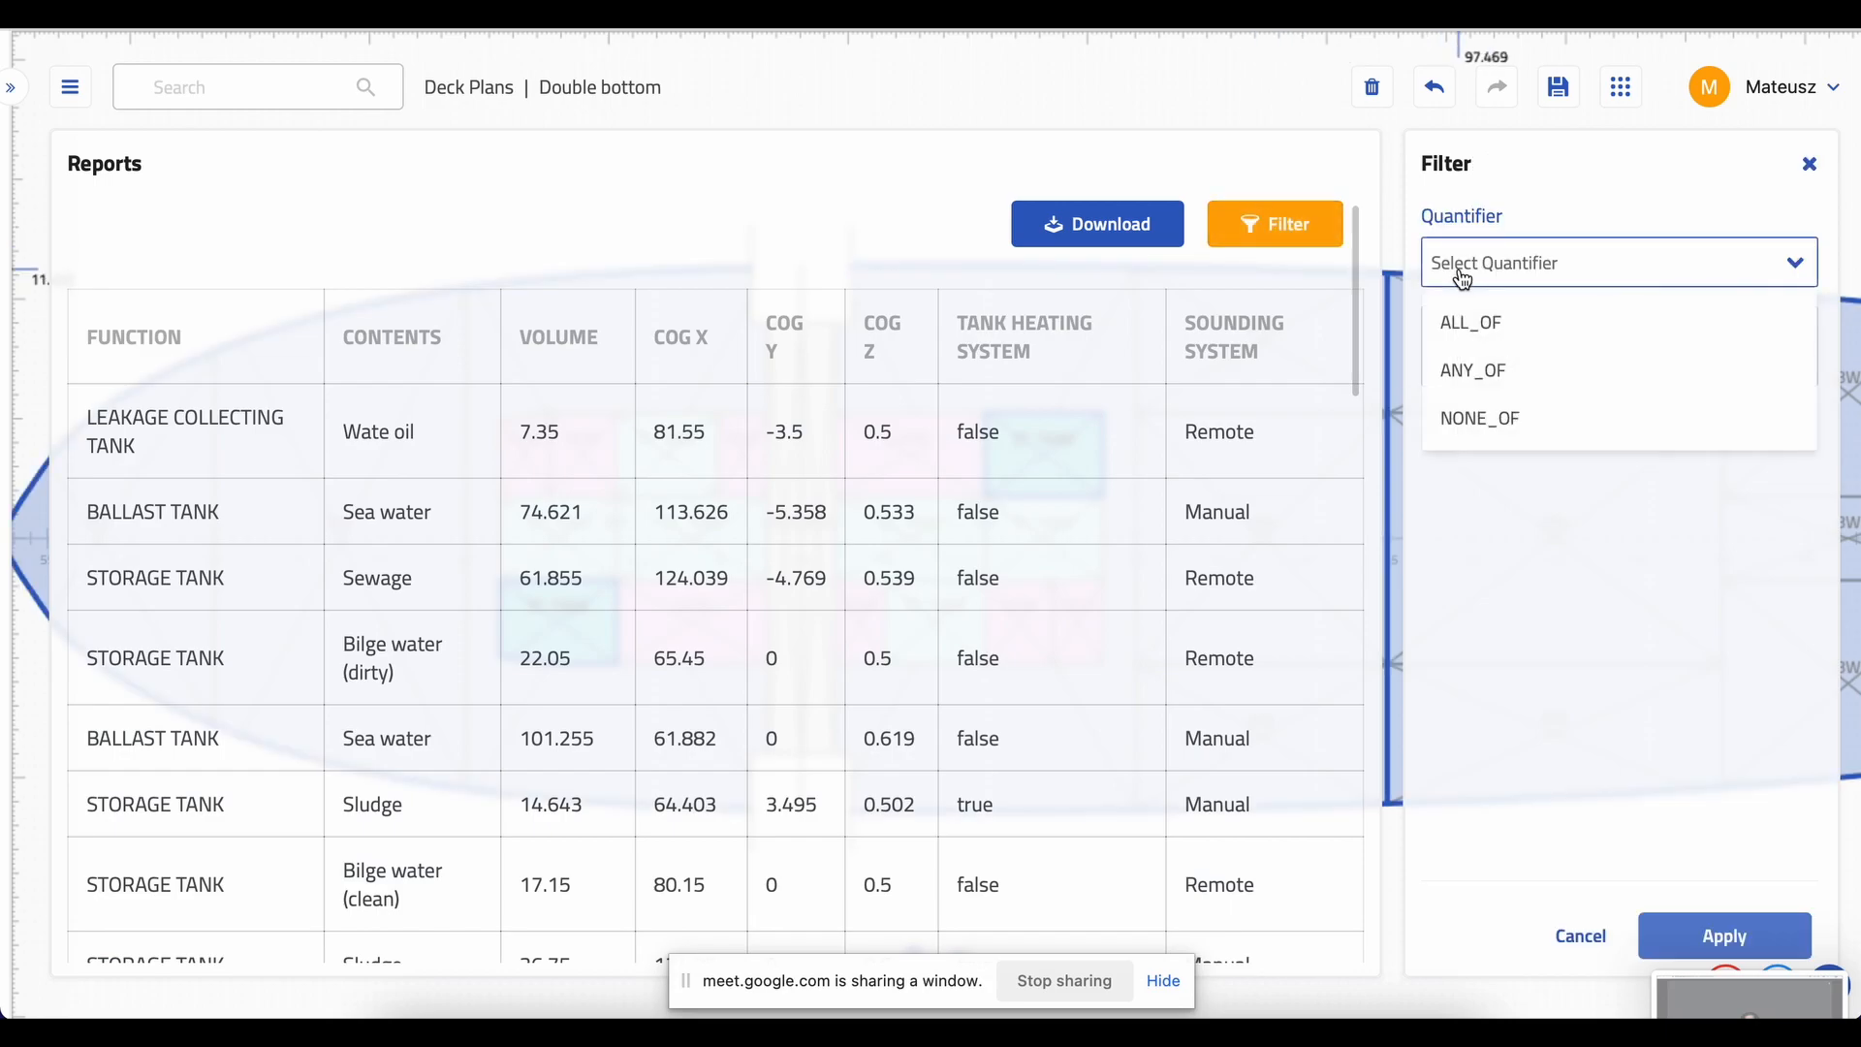
click(1504, 336)
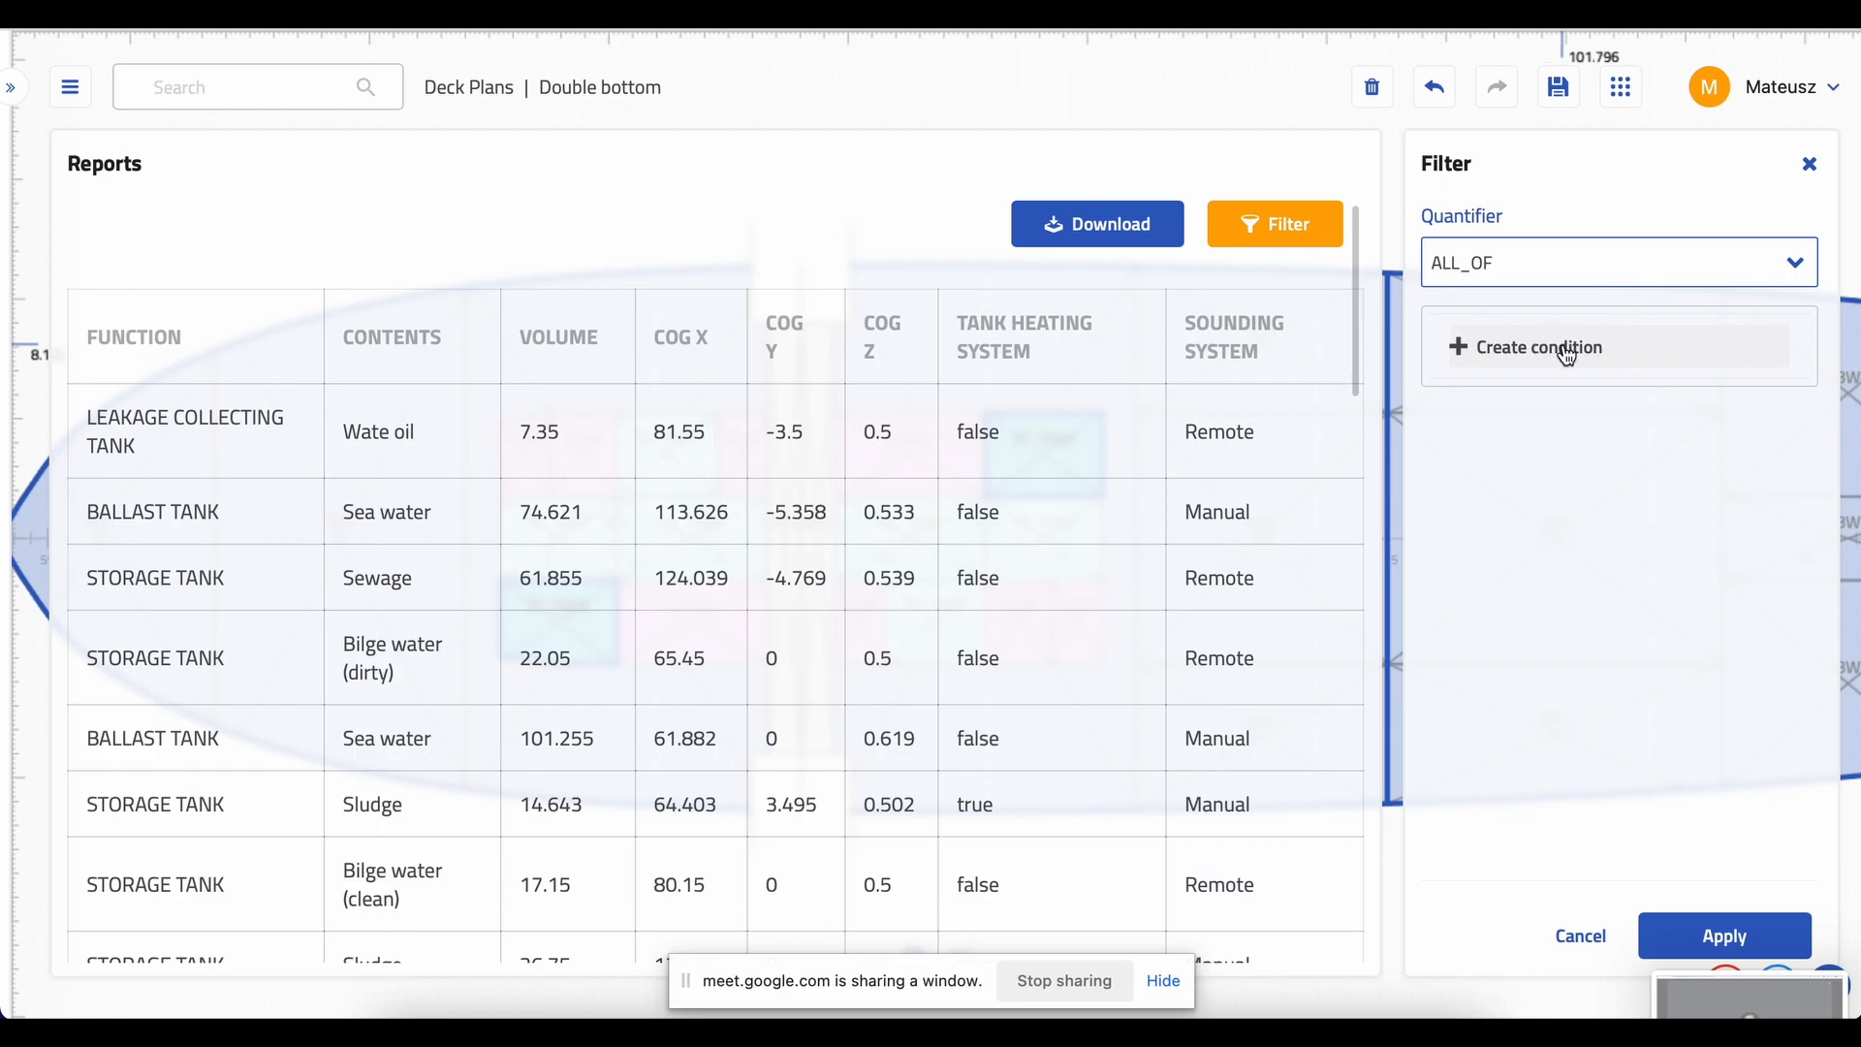
click(1517, 355)
click(1545, 451)
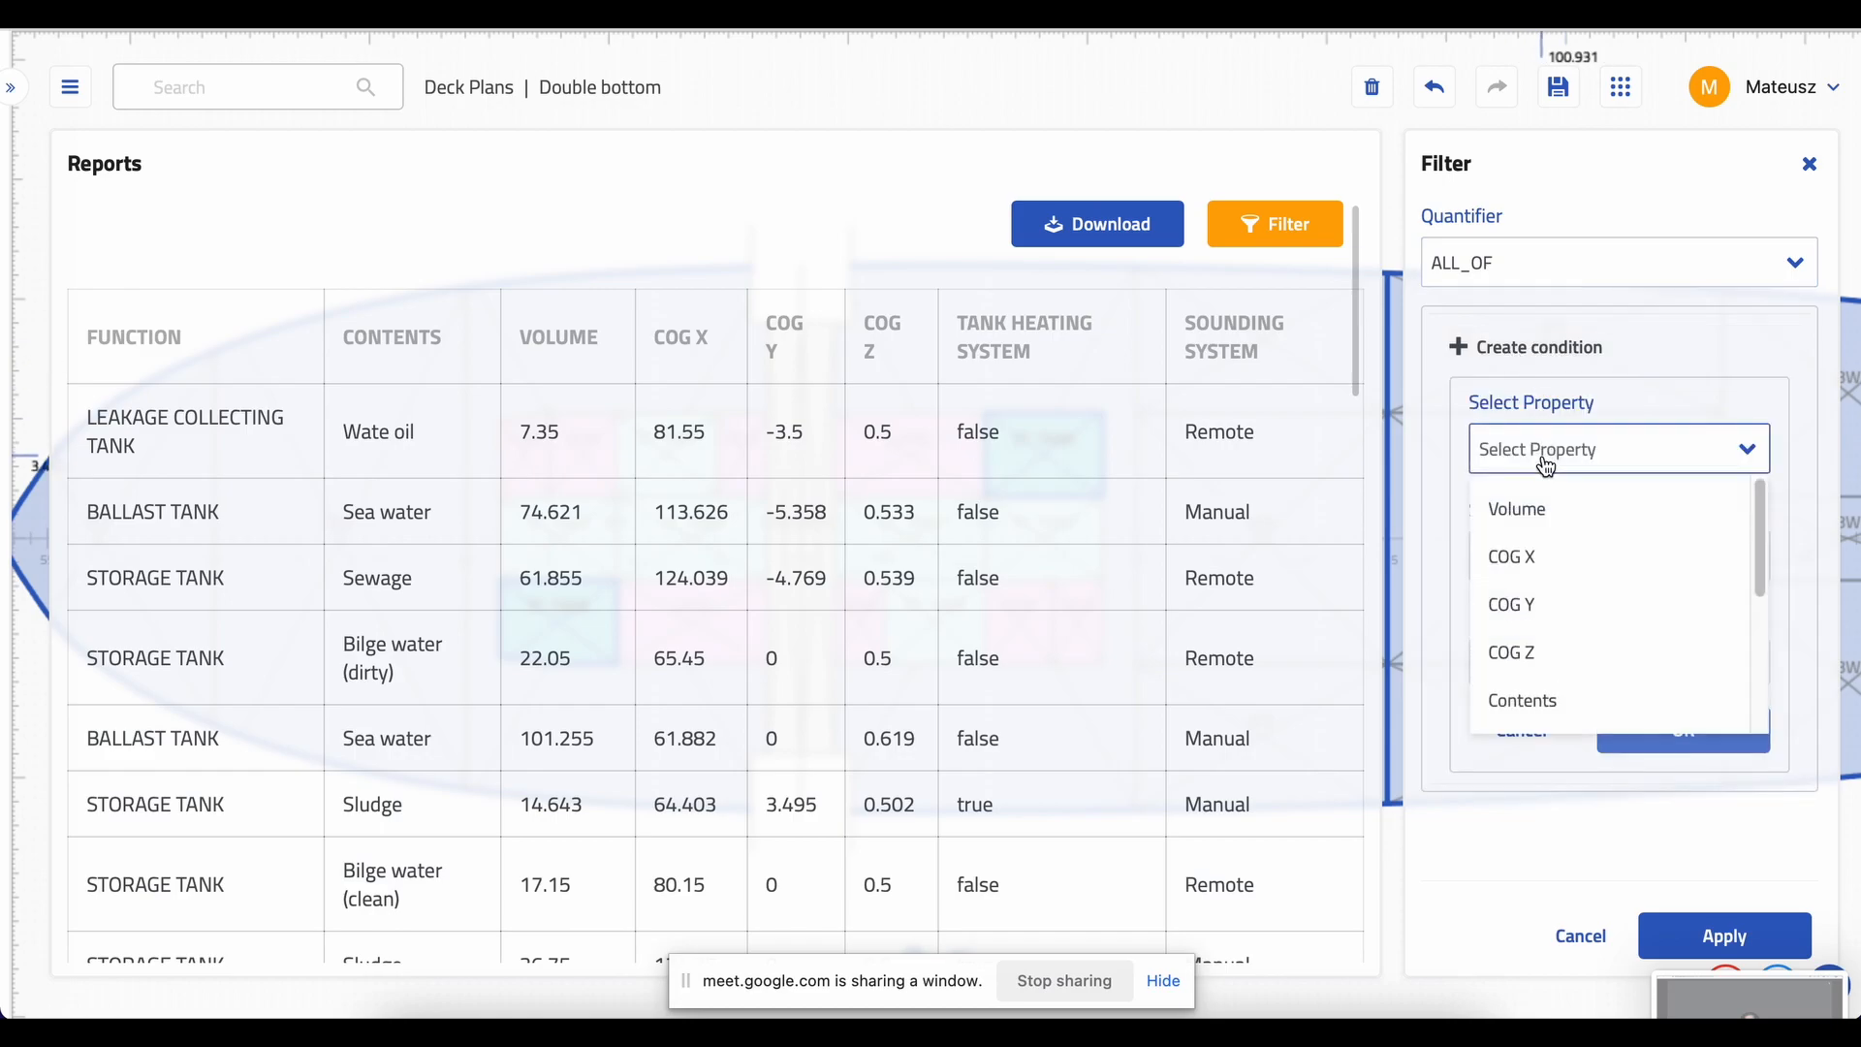
scroll(1650, 587, down, 2)
scroll(1614, 635, down, 1)
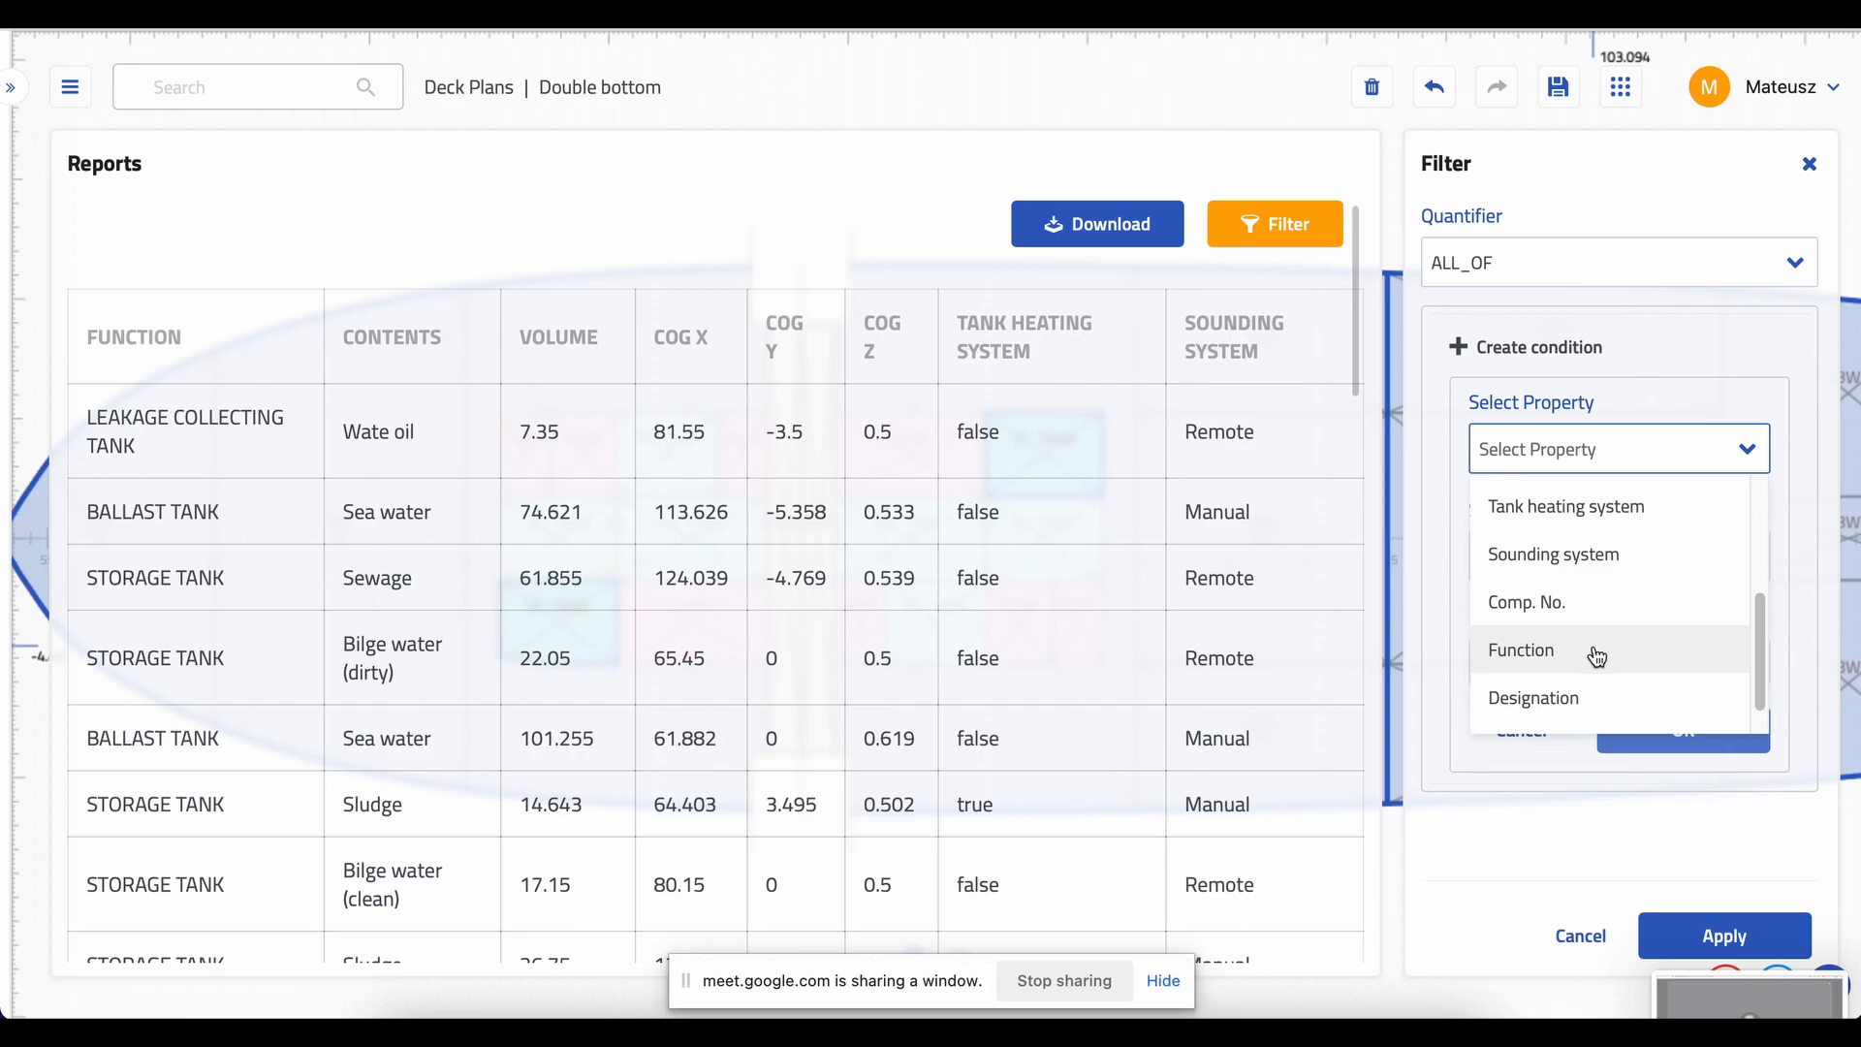
click(1592, 651)
click(1548, 767)
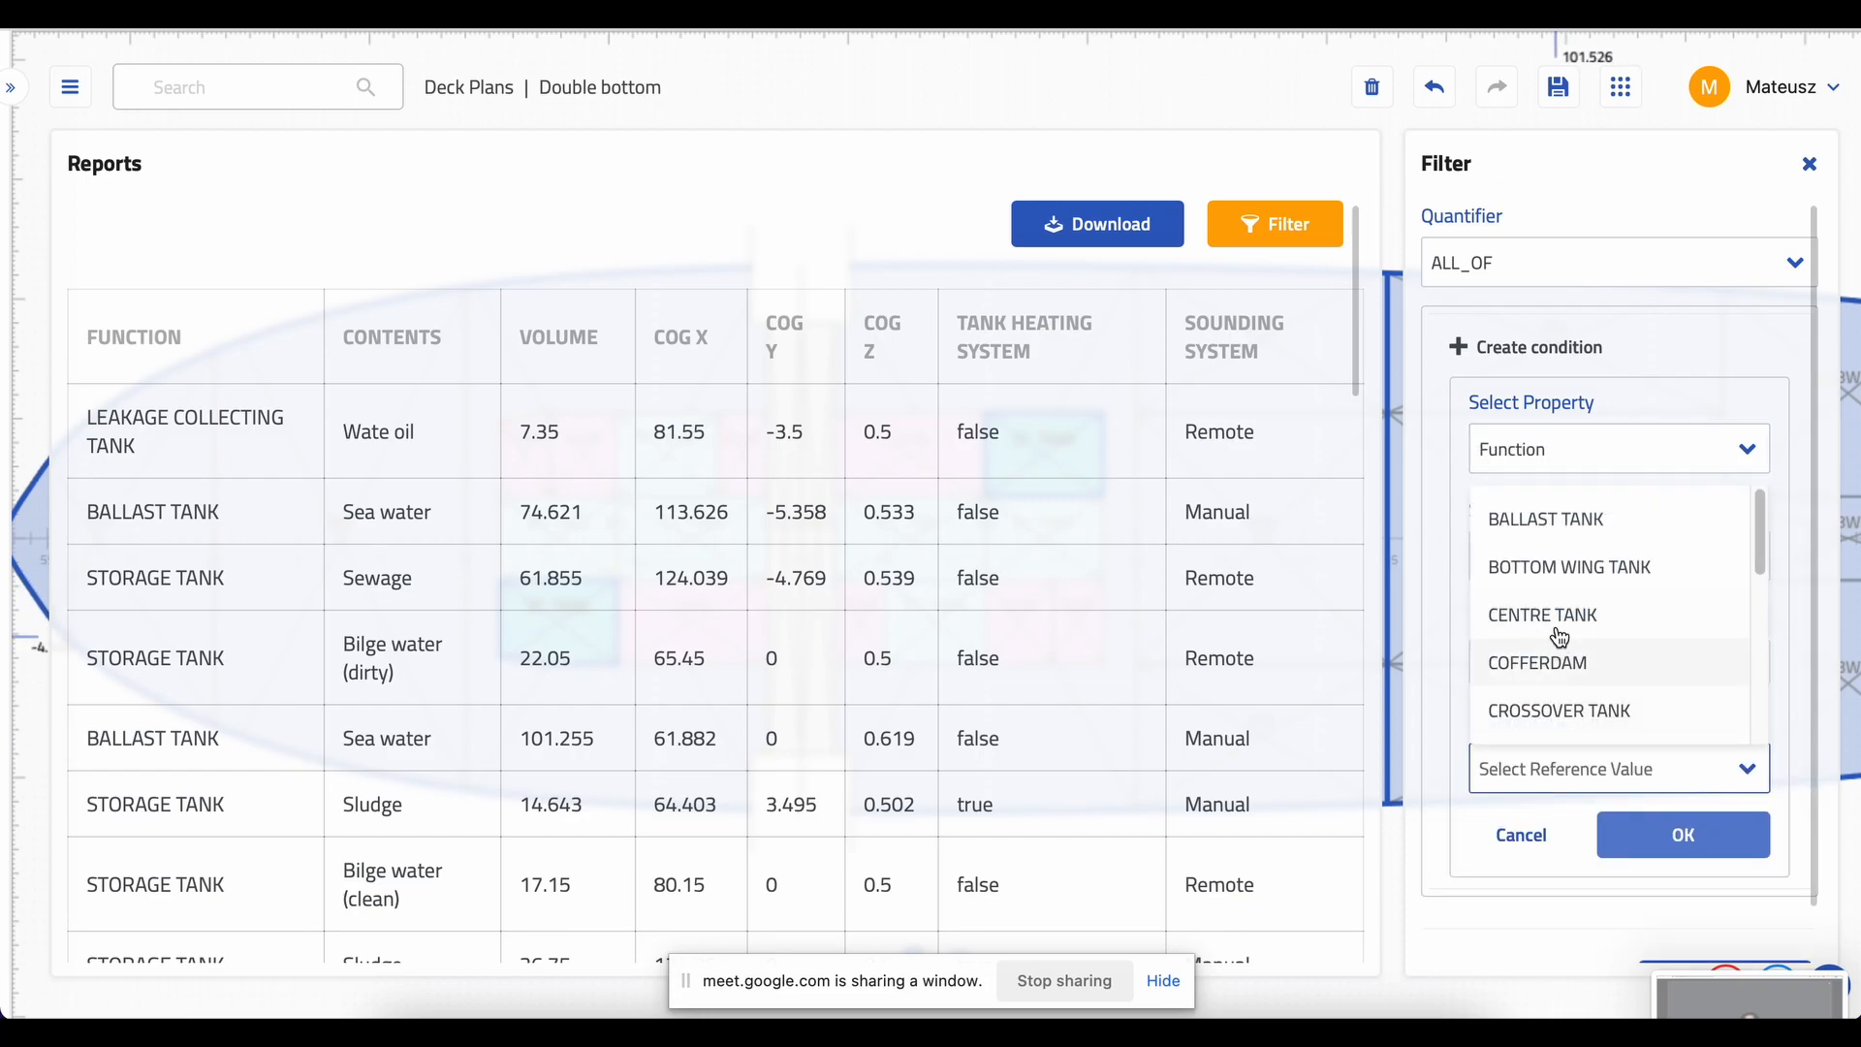
click(1556, 523)
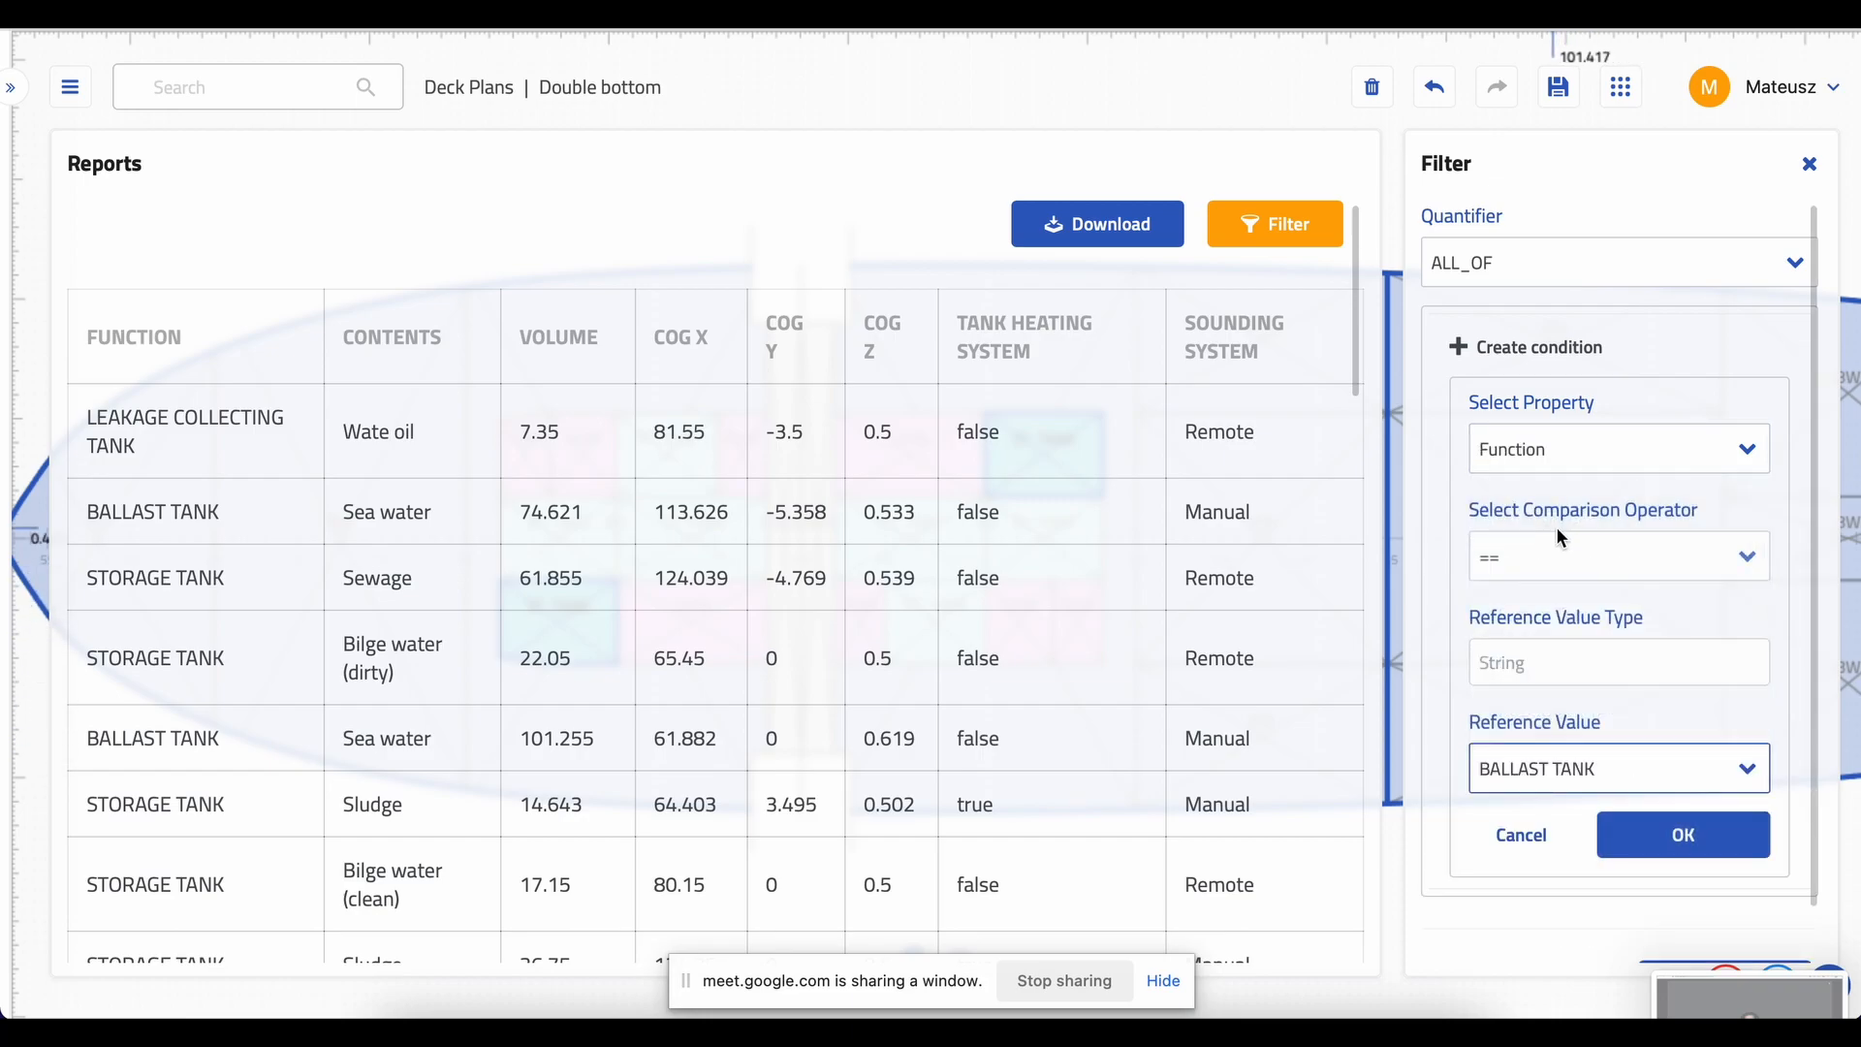
click(1706, 836)
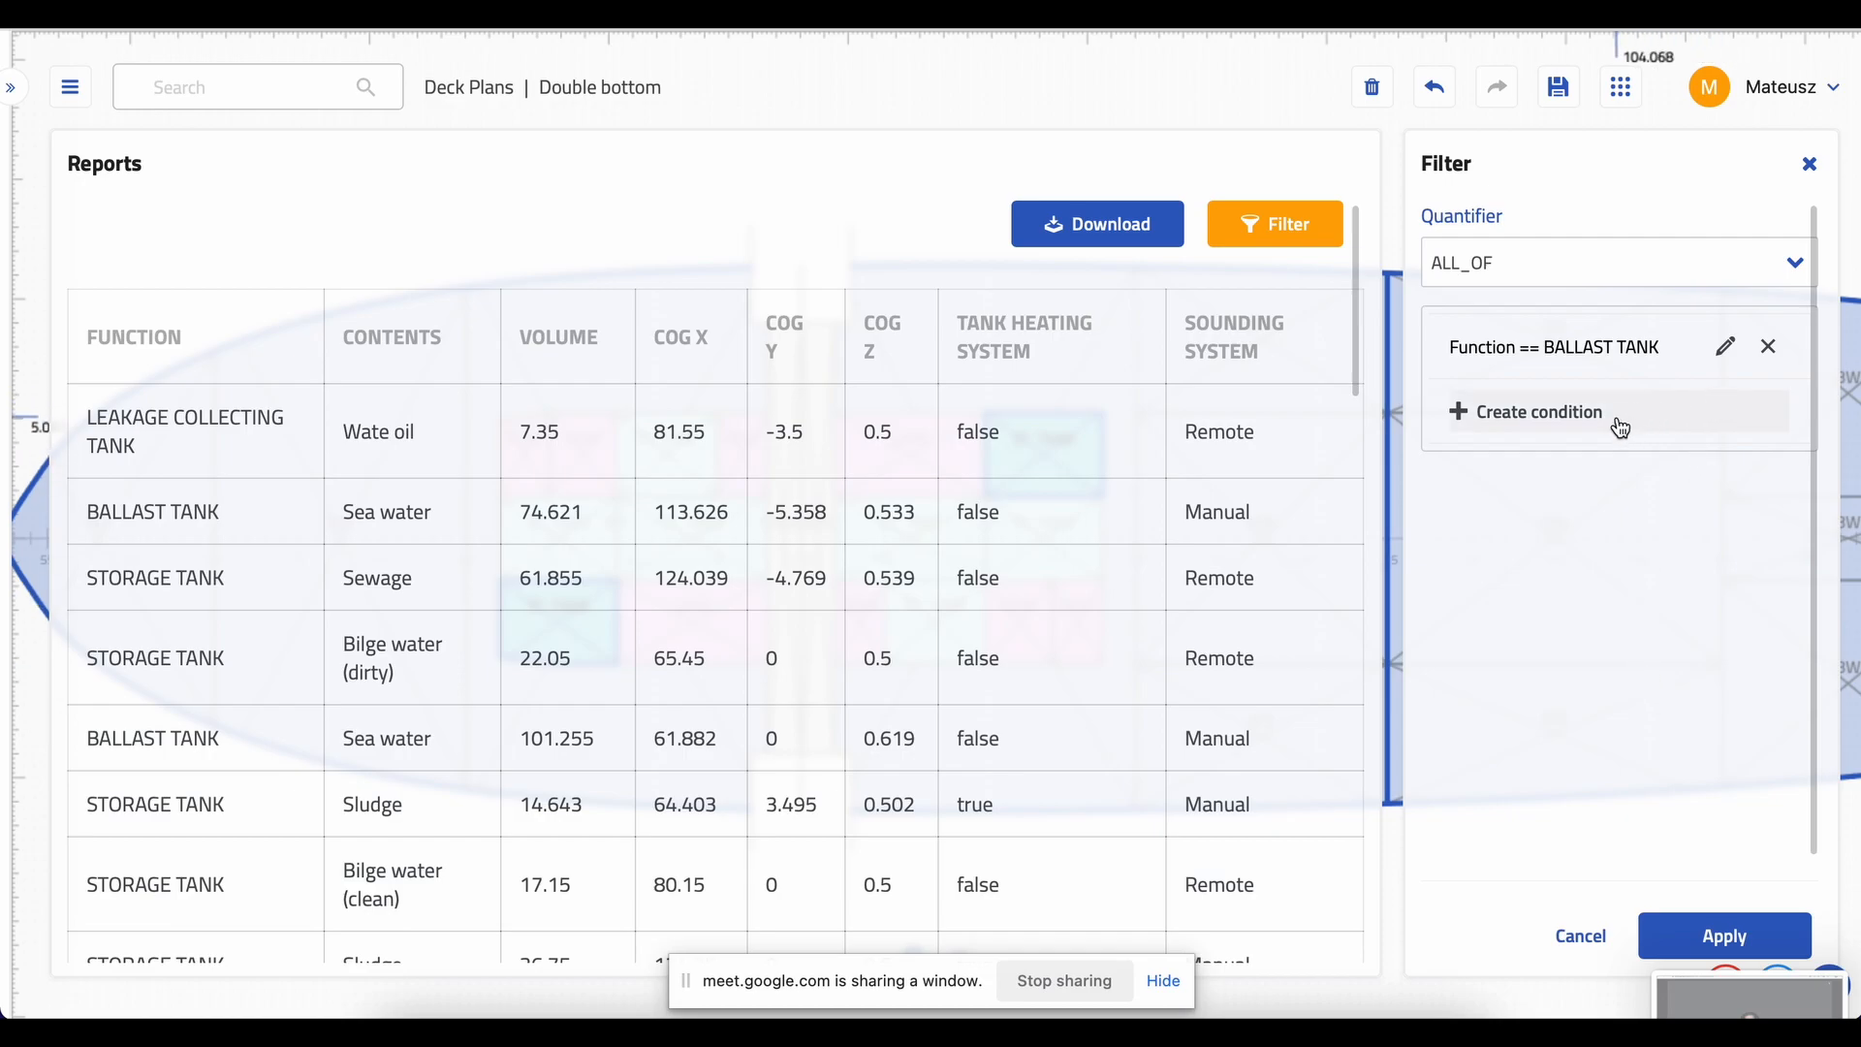
- Add a second filter condition Volume >= 100 and apply the filter to the tank report
click(1581, 426)
click(1595, 517)
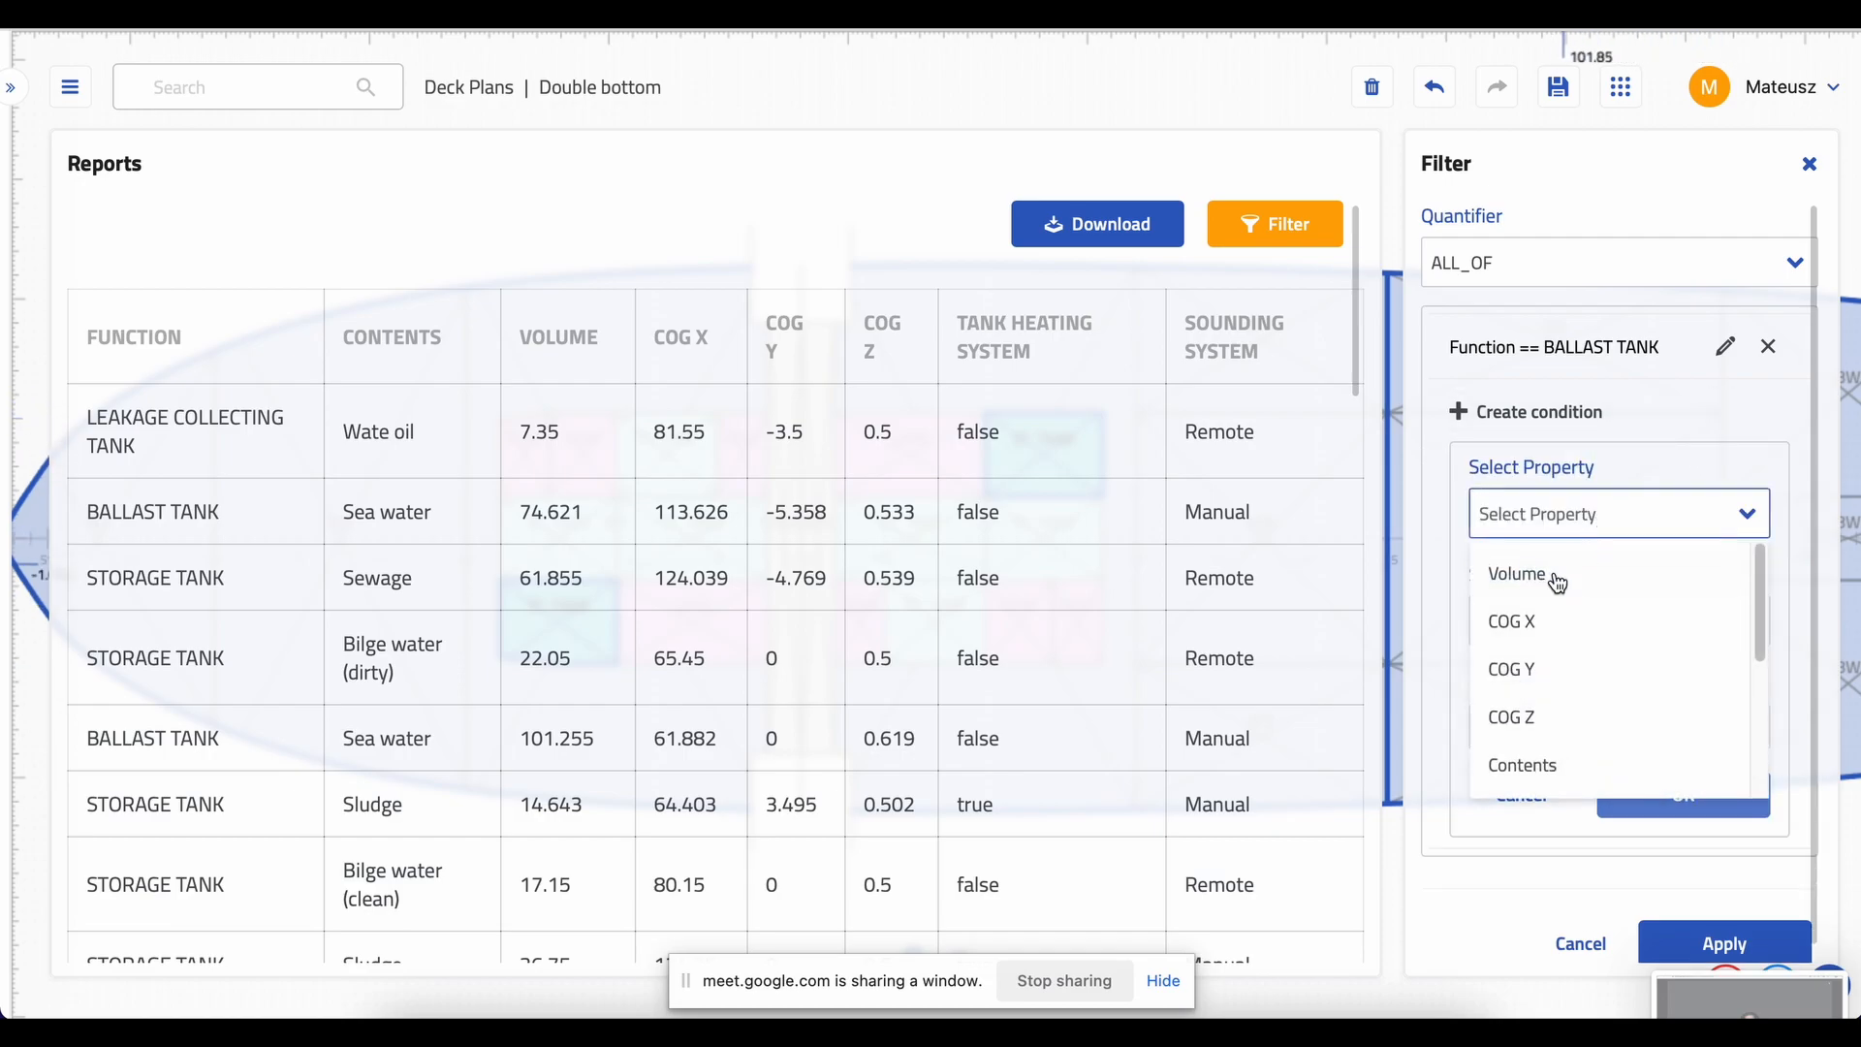
click(1537, 574)
click(1529, 626)
click(1536, 723)
click(1527, 832)
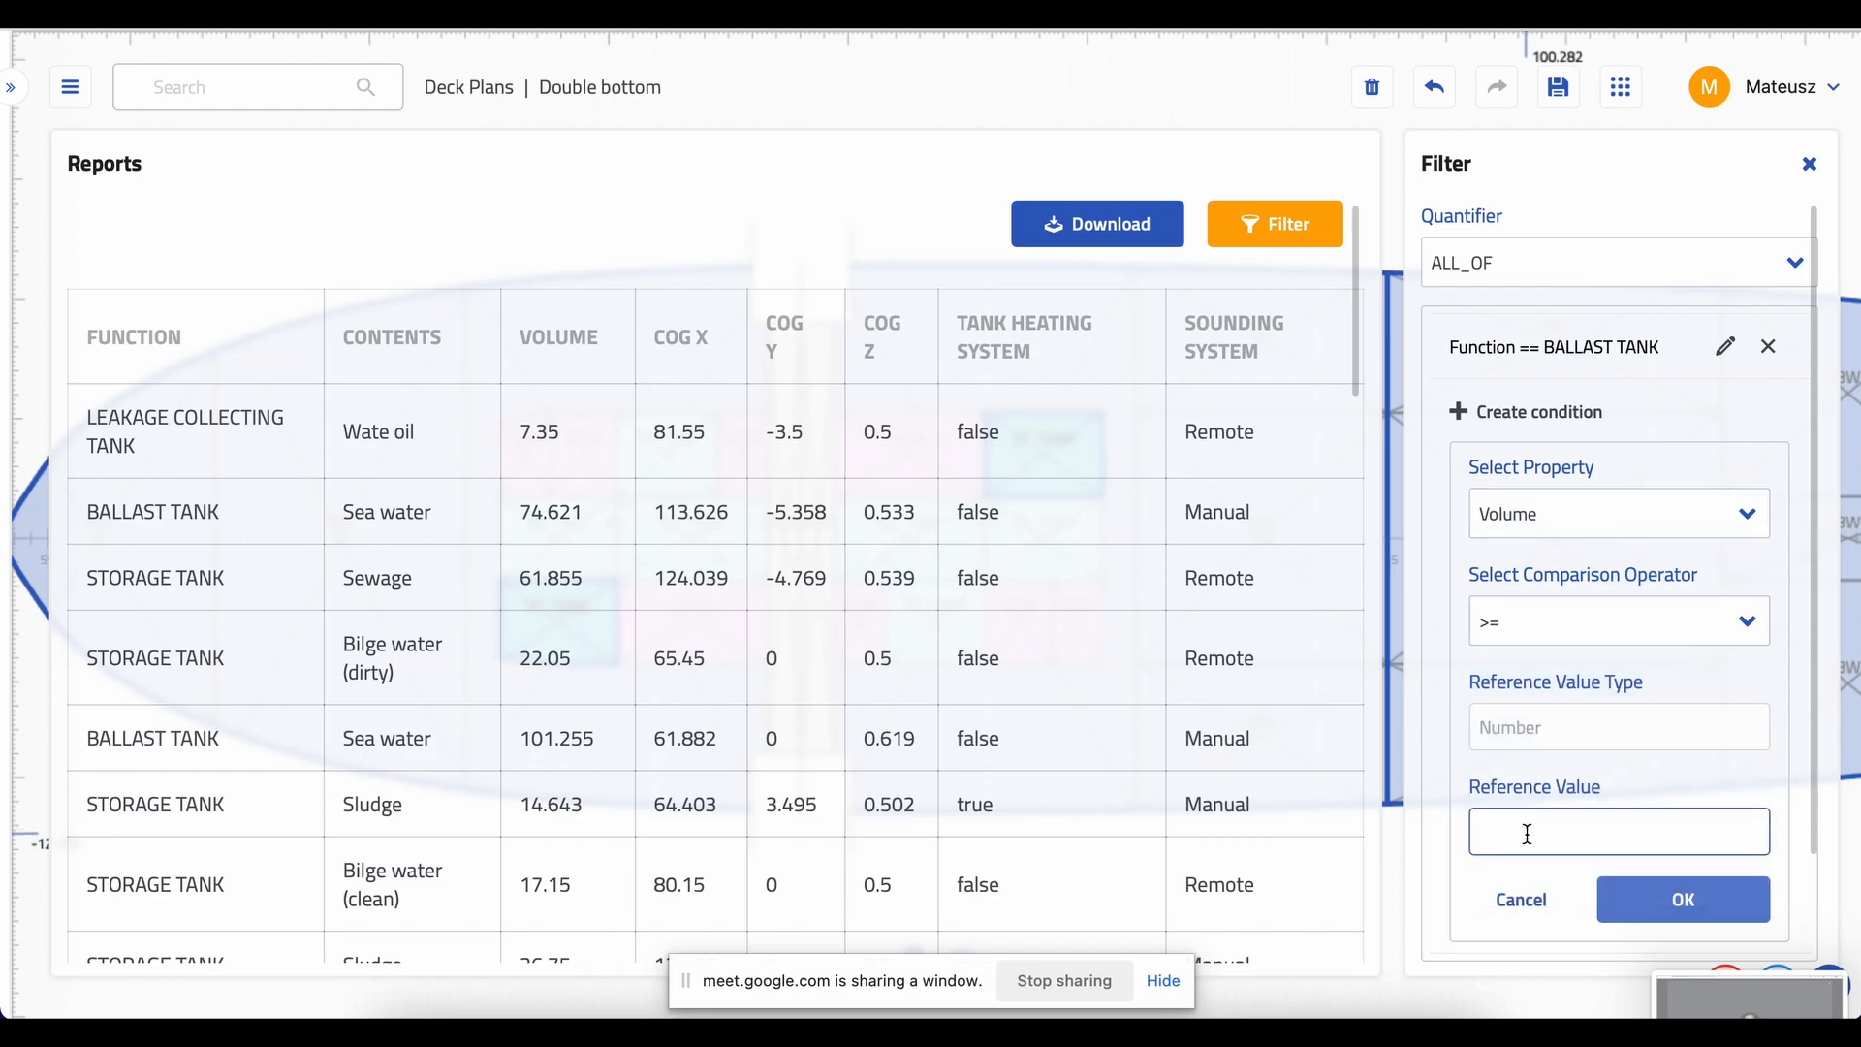
text(100)
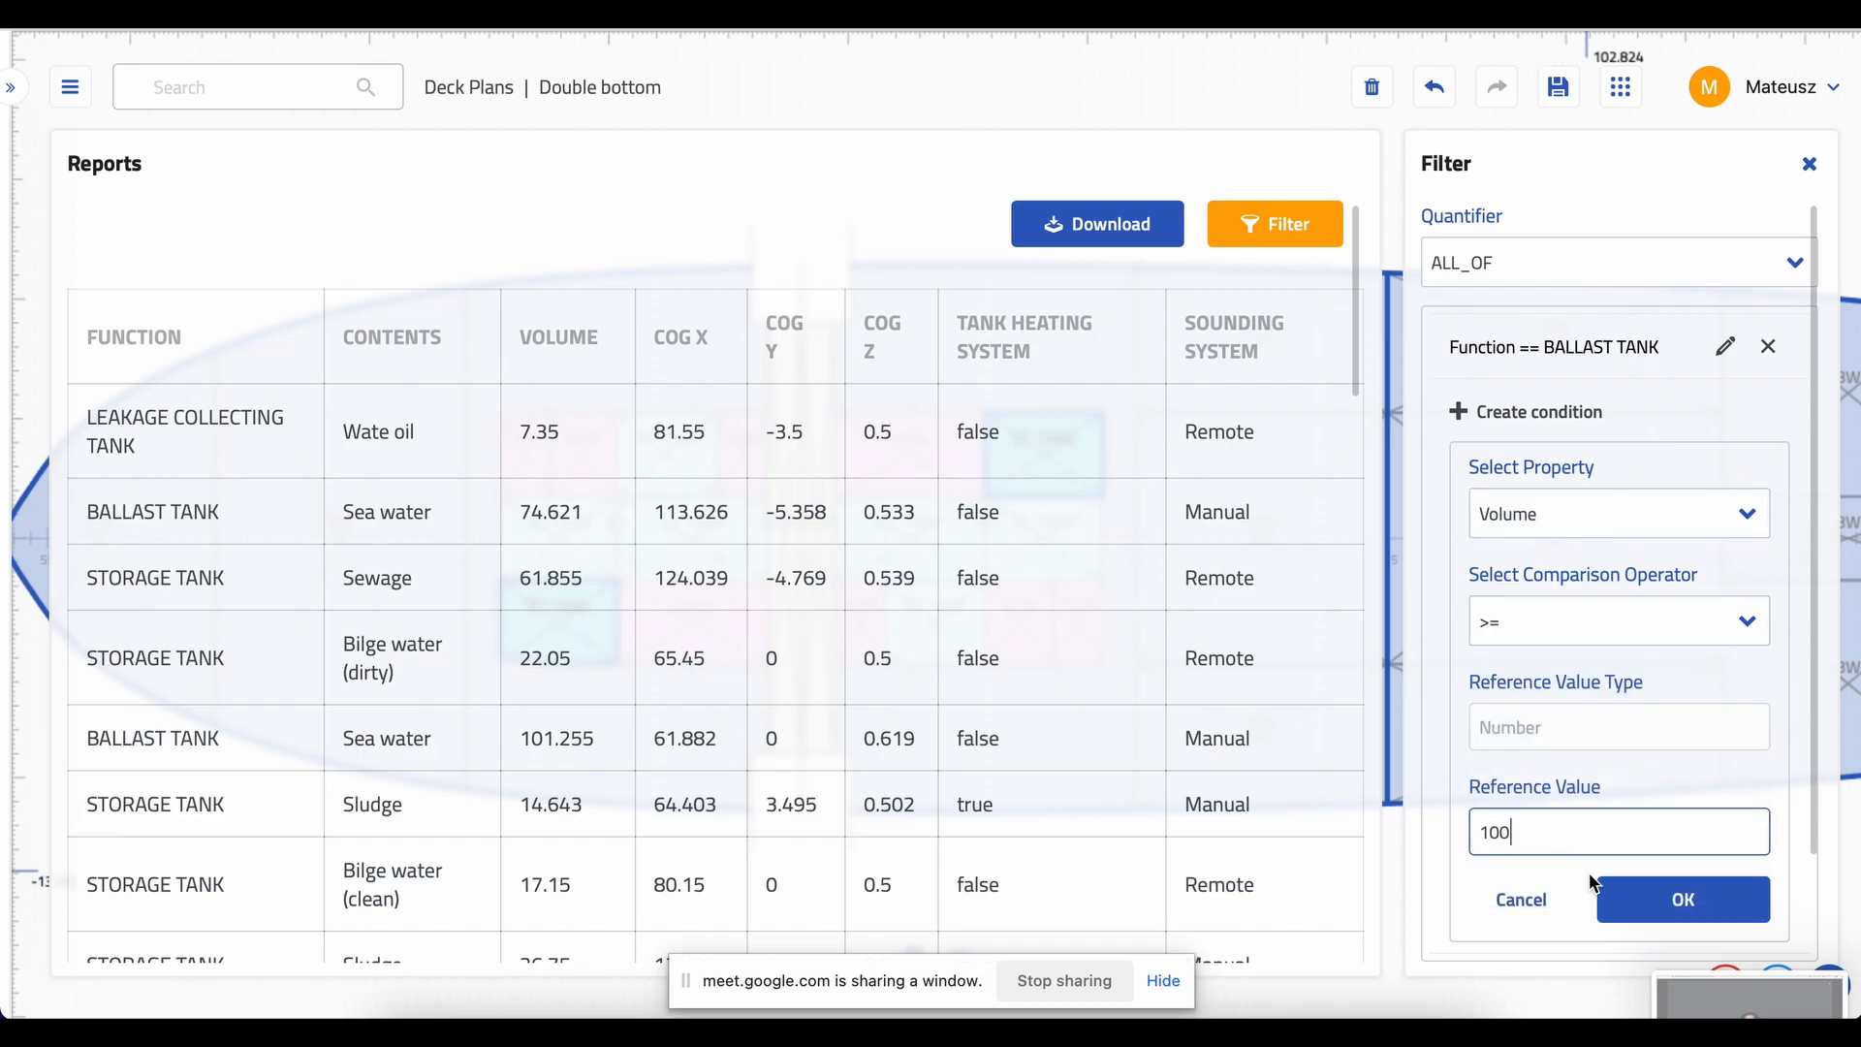
click(1683, 898)
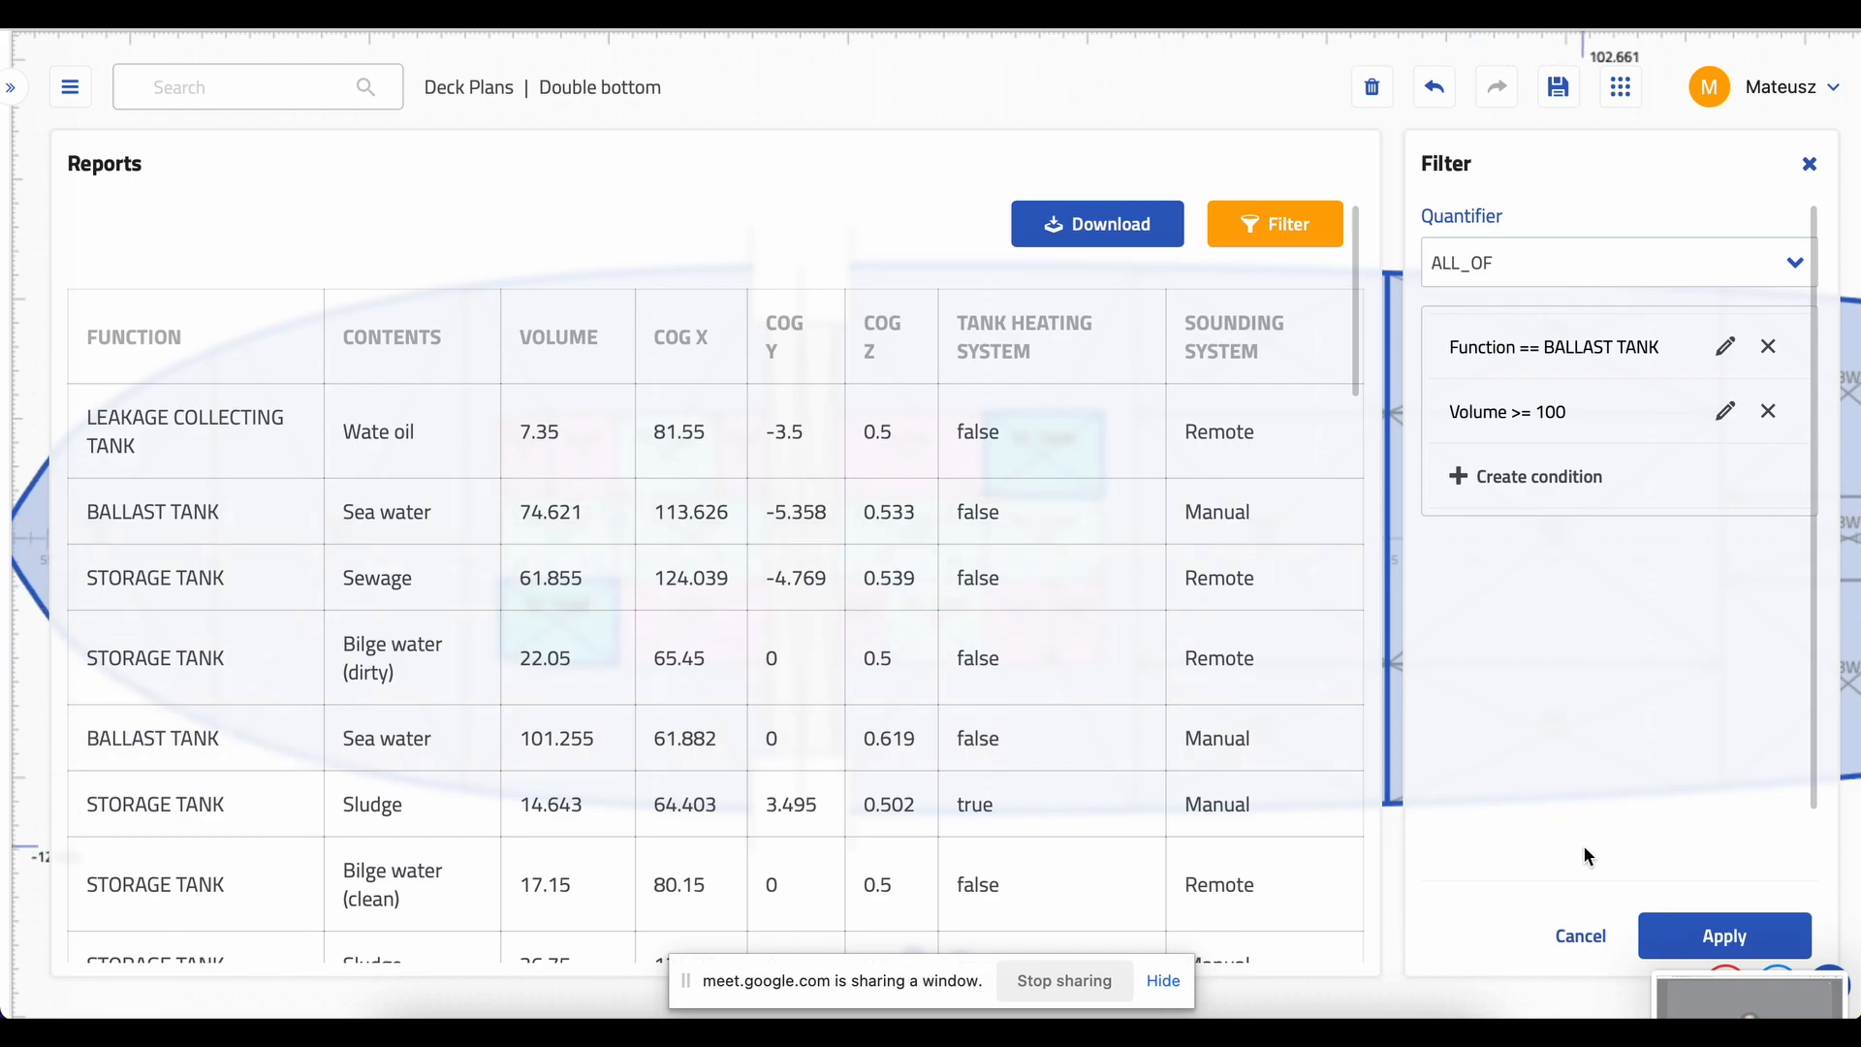
click(1675, 940)
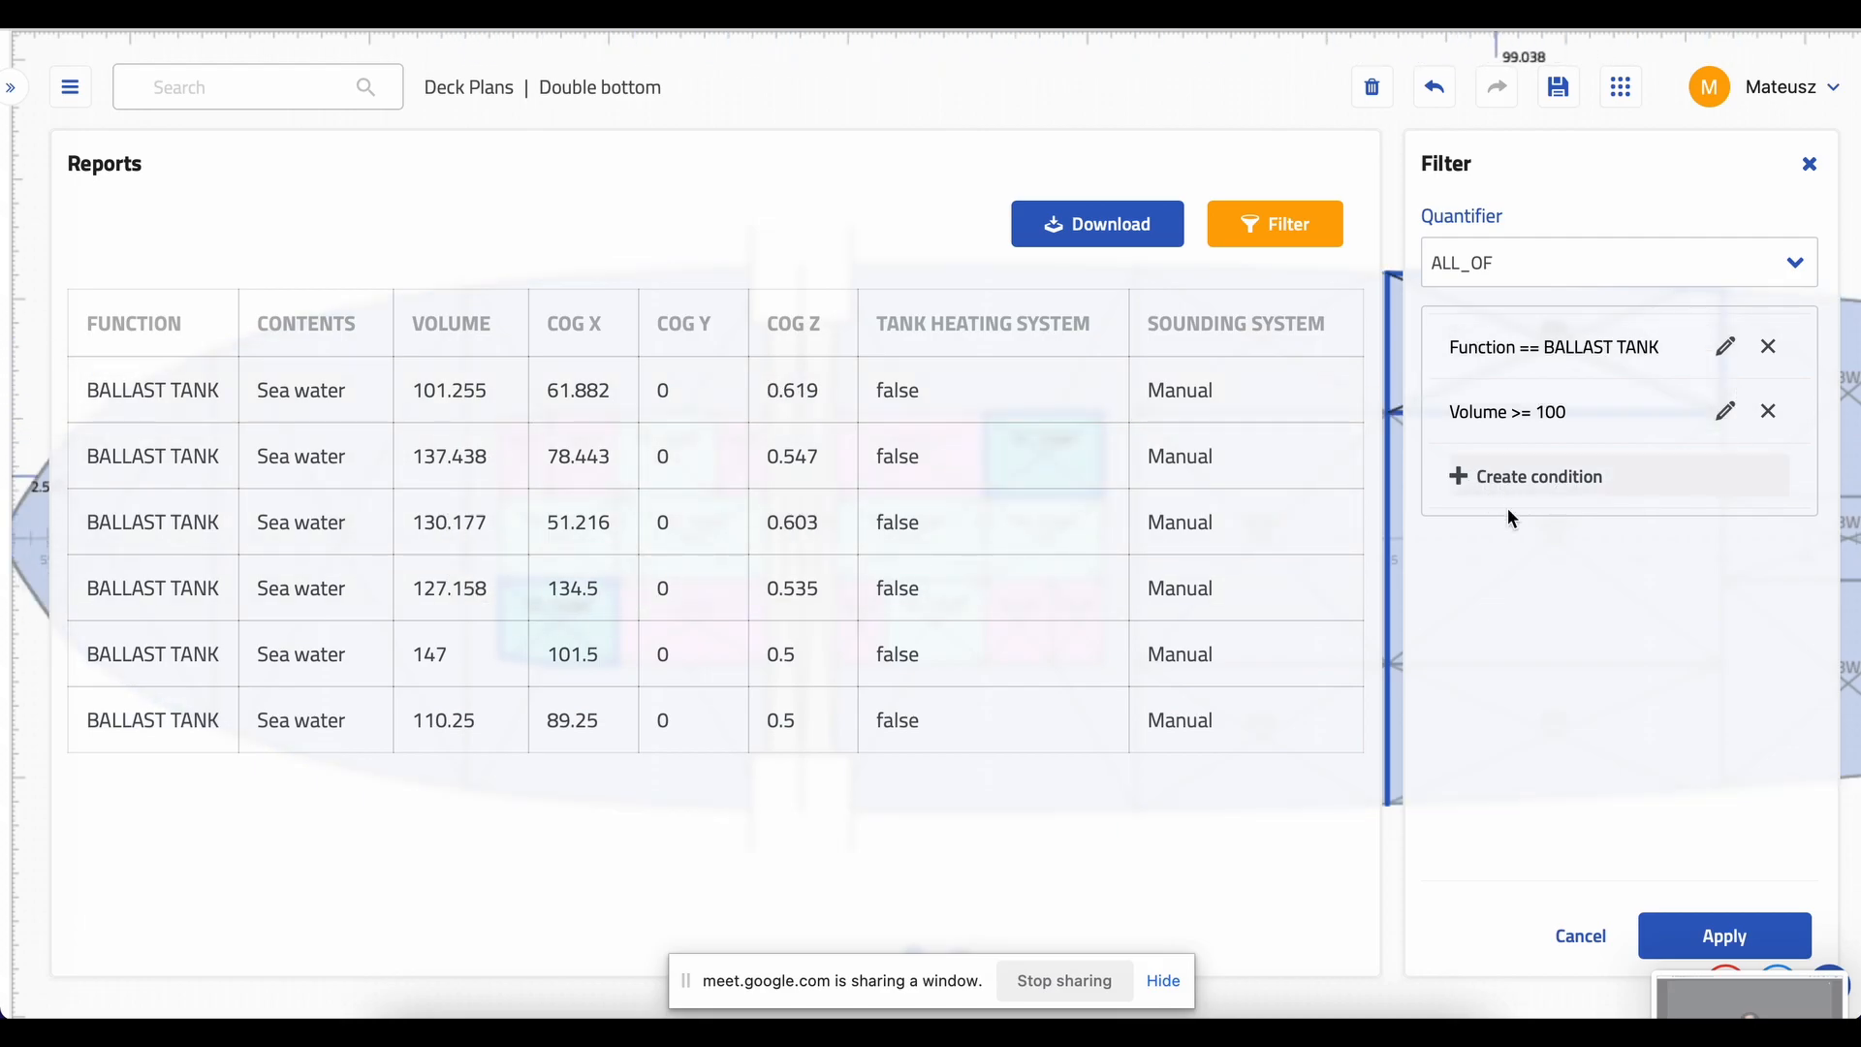
- Set the Sounding system of the first ballast tank in the filtered report to Remote
click(1160, 404)
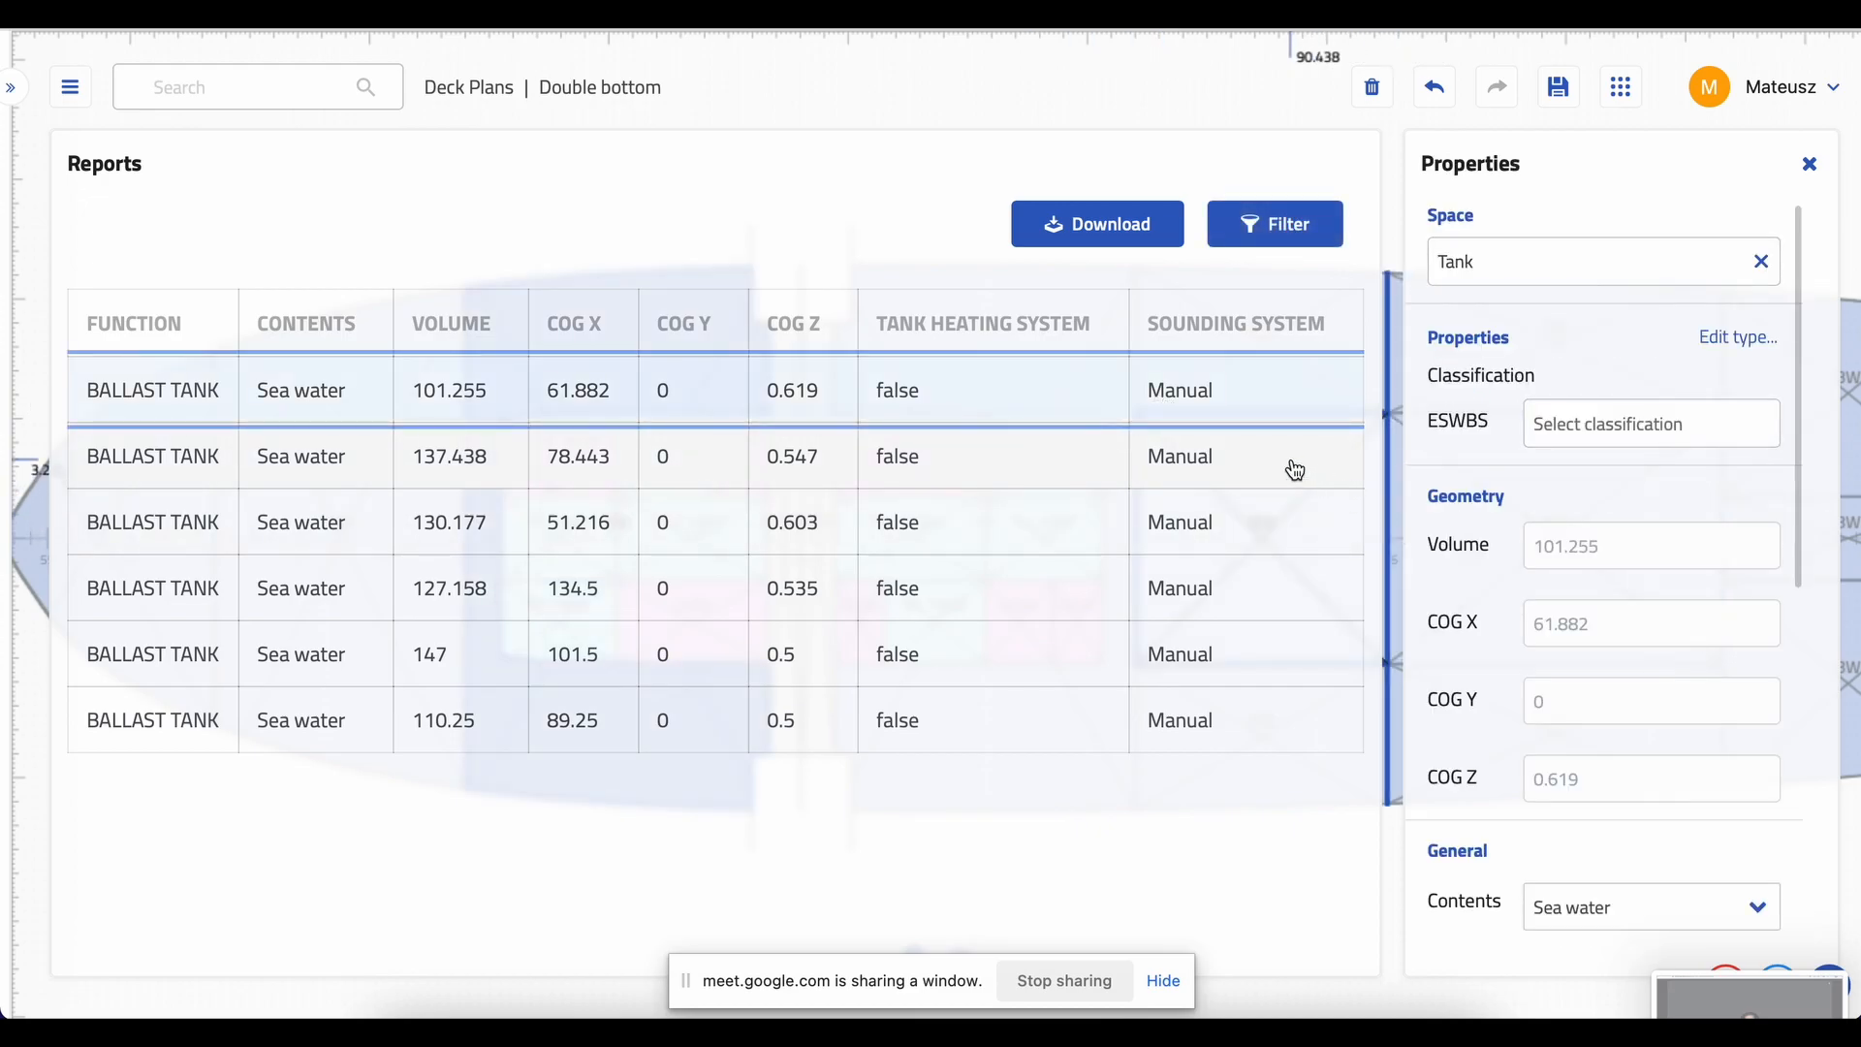
scroll(1571, 723, down, 2)
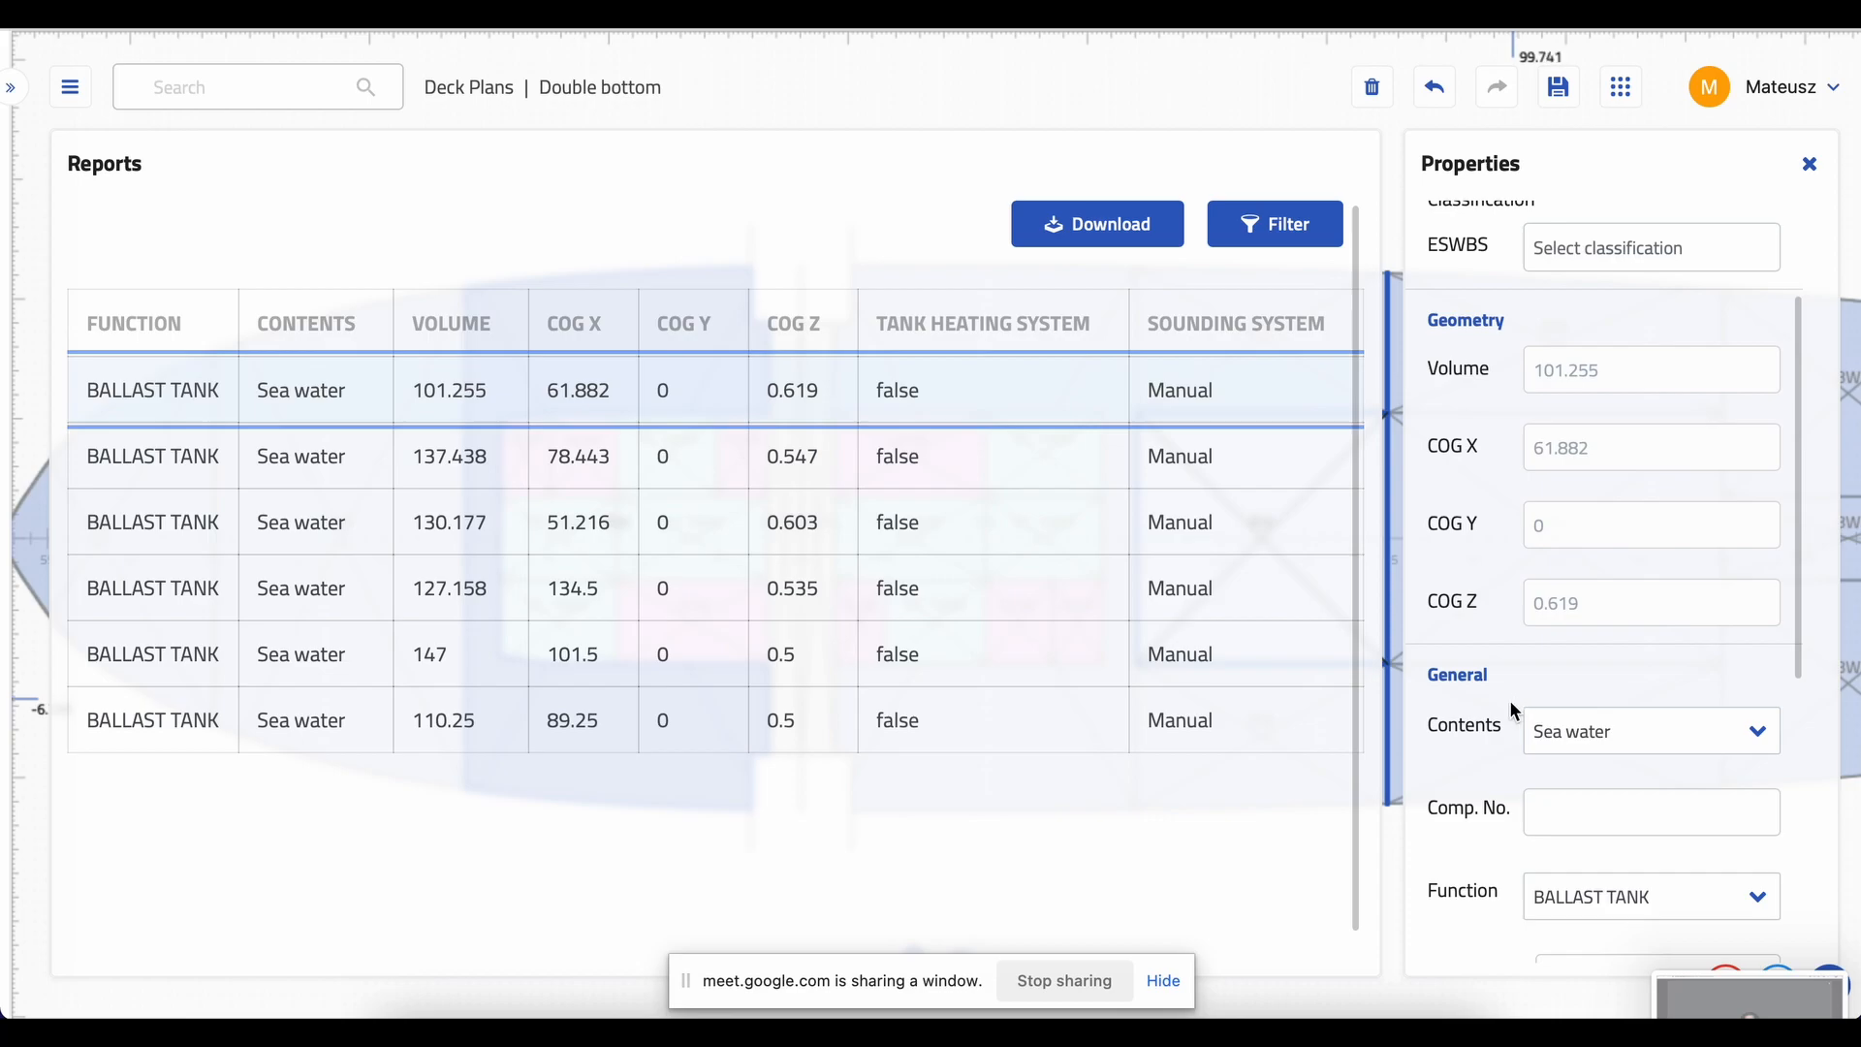
scroll(1510, 708, down, 4)
scroll(1600, 860, down, 1)
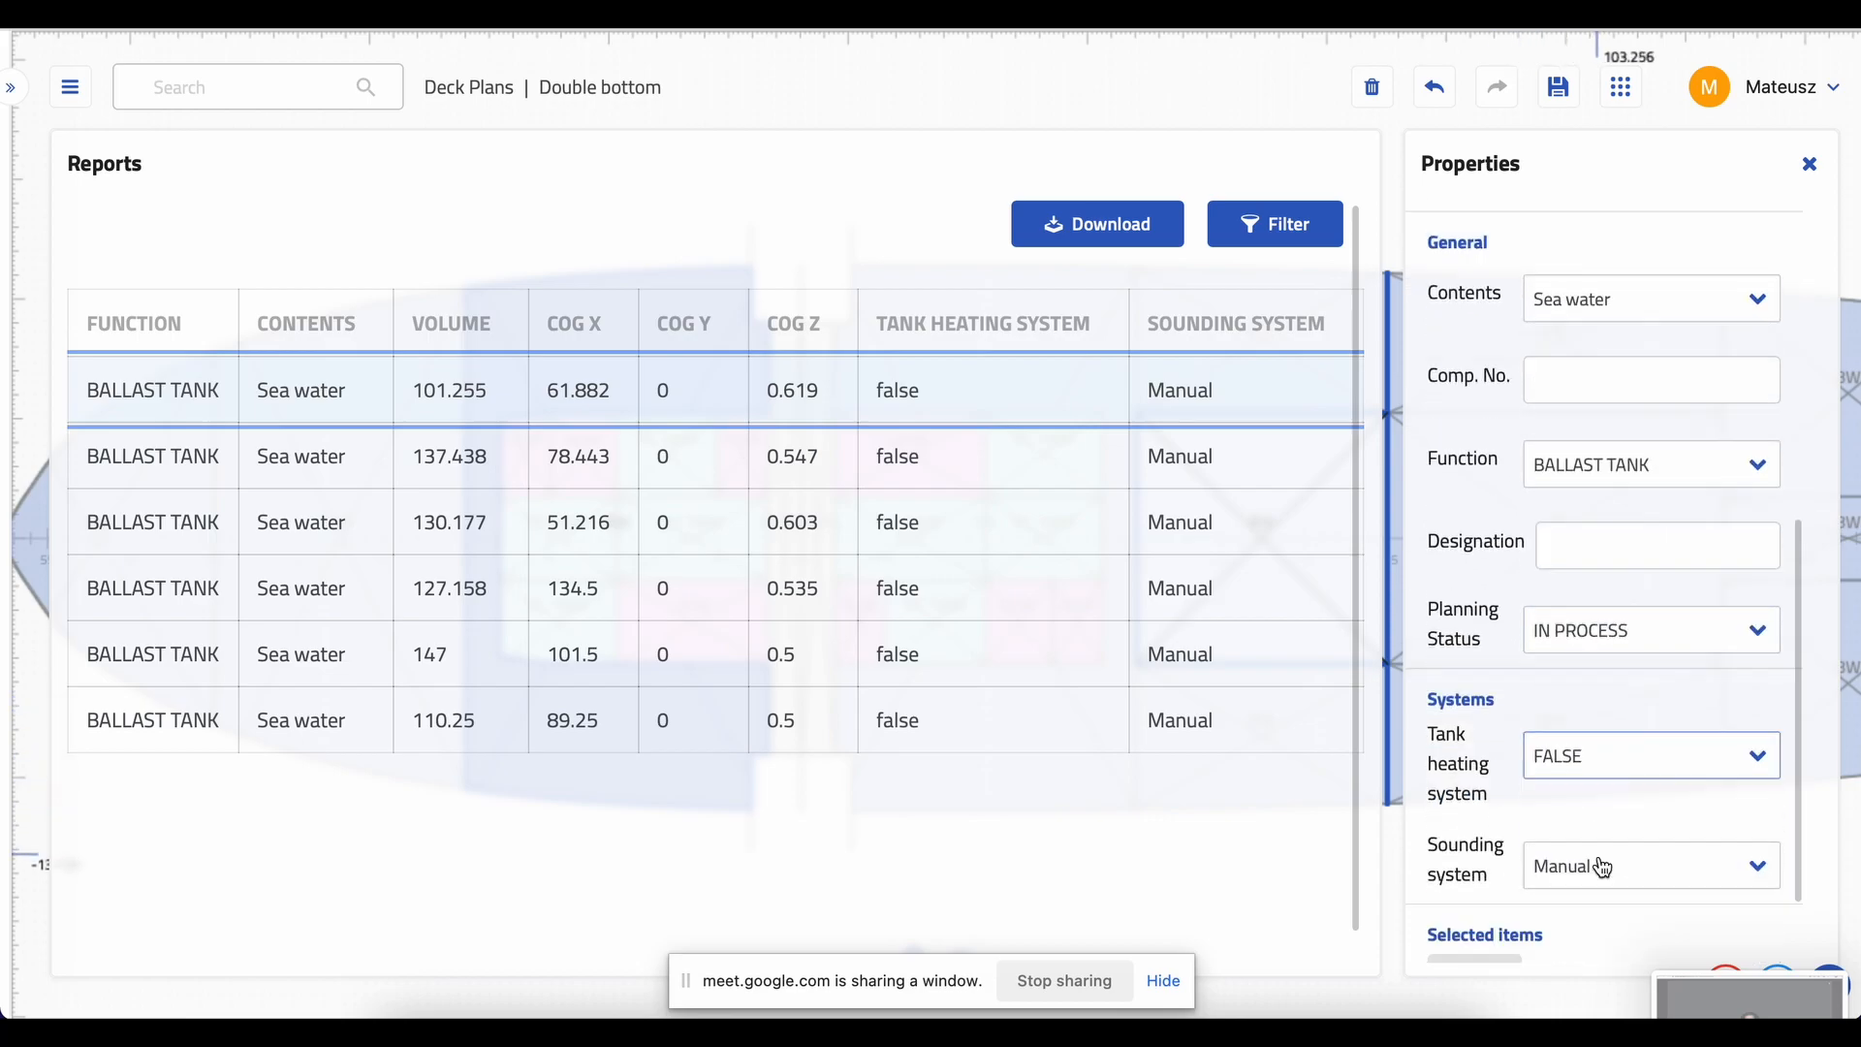
click(1611, 855)
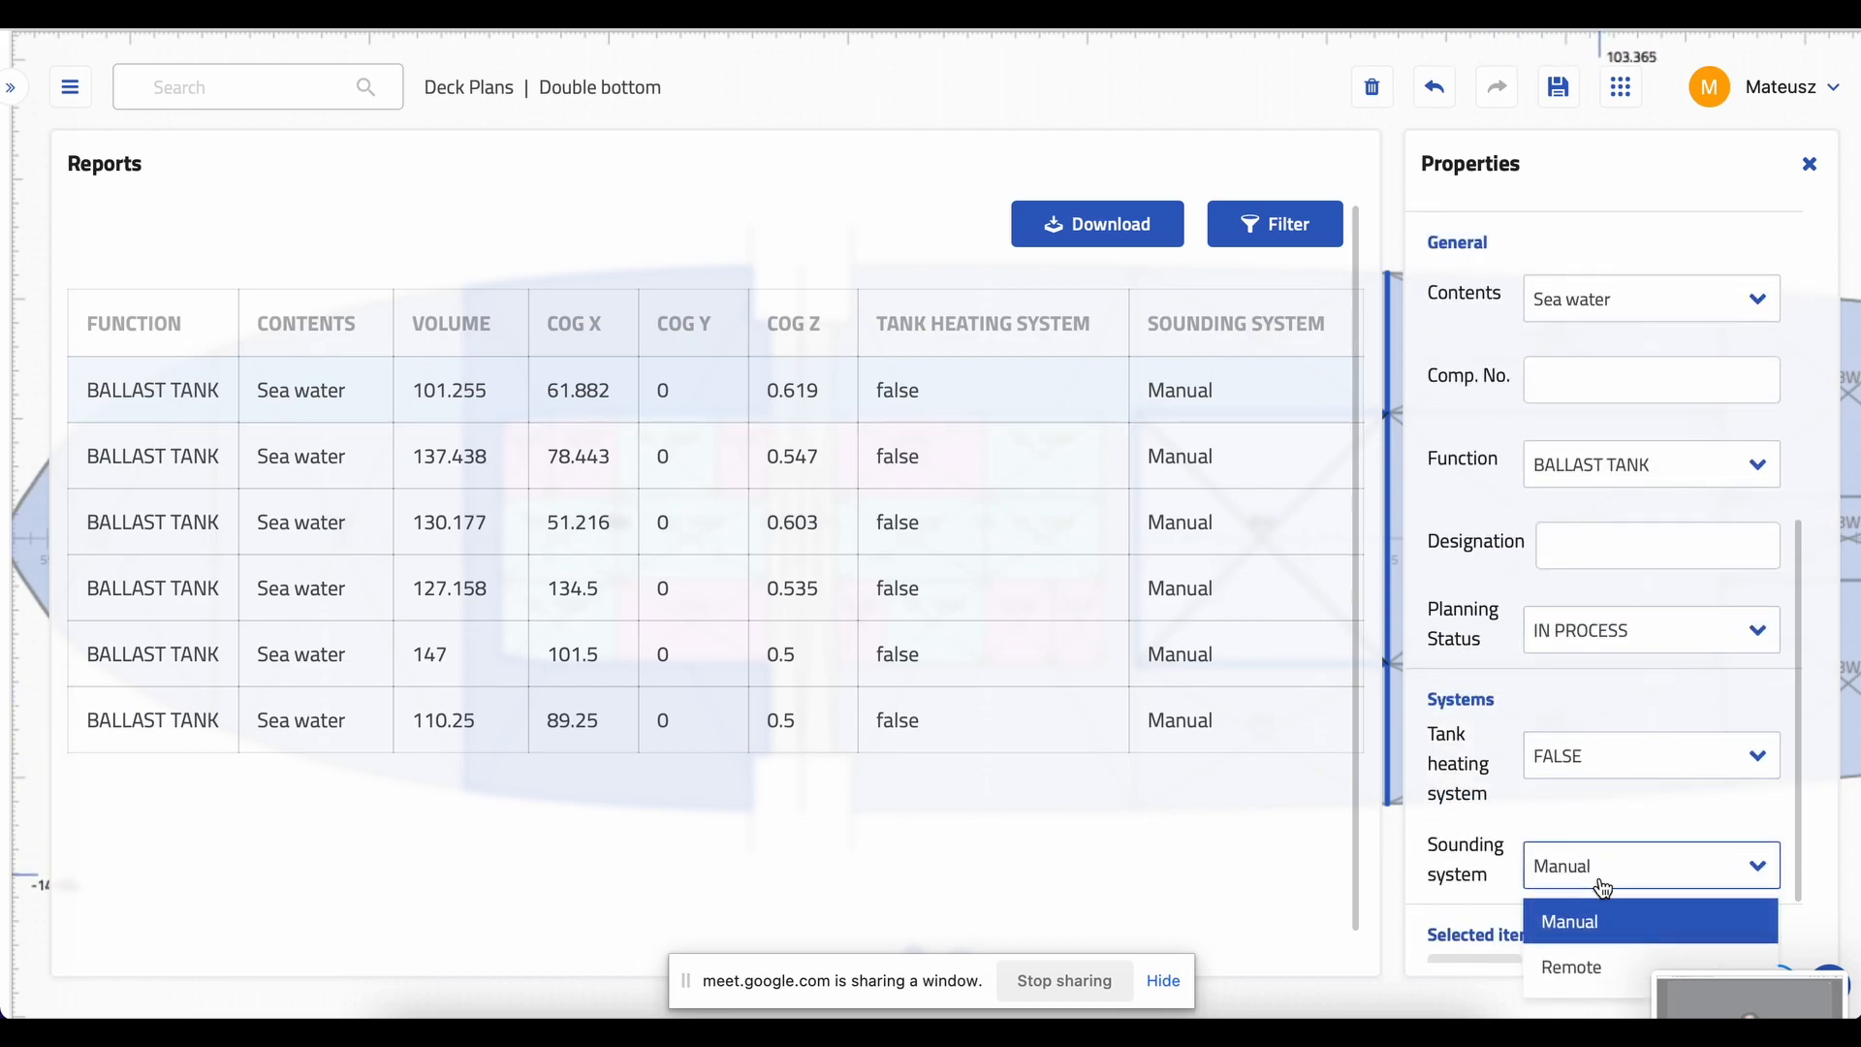
click(1600, 962)
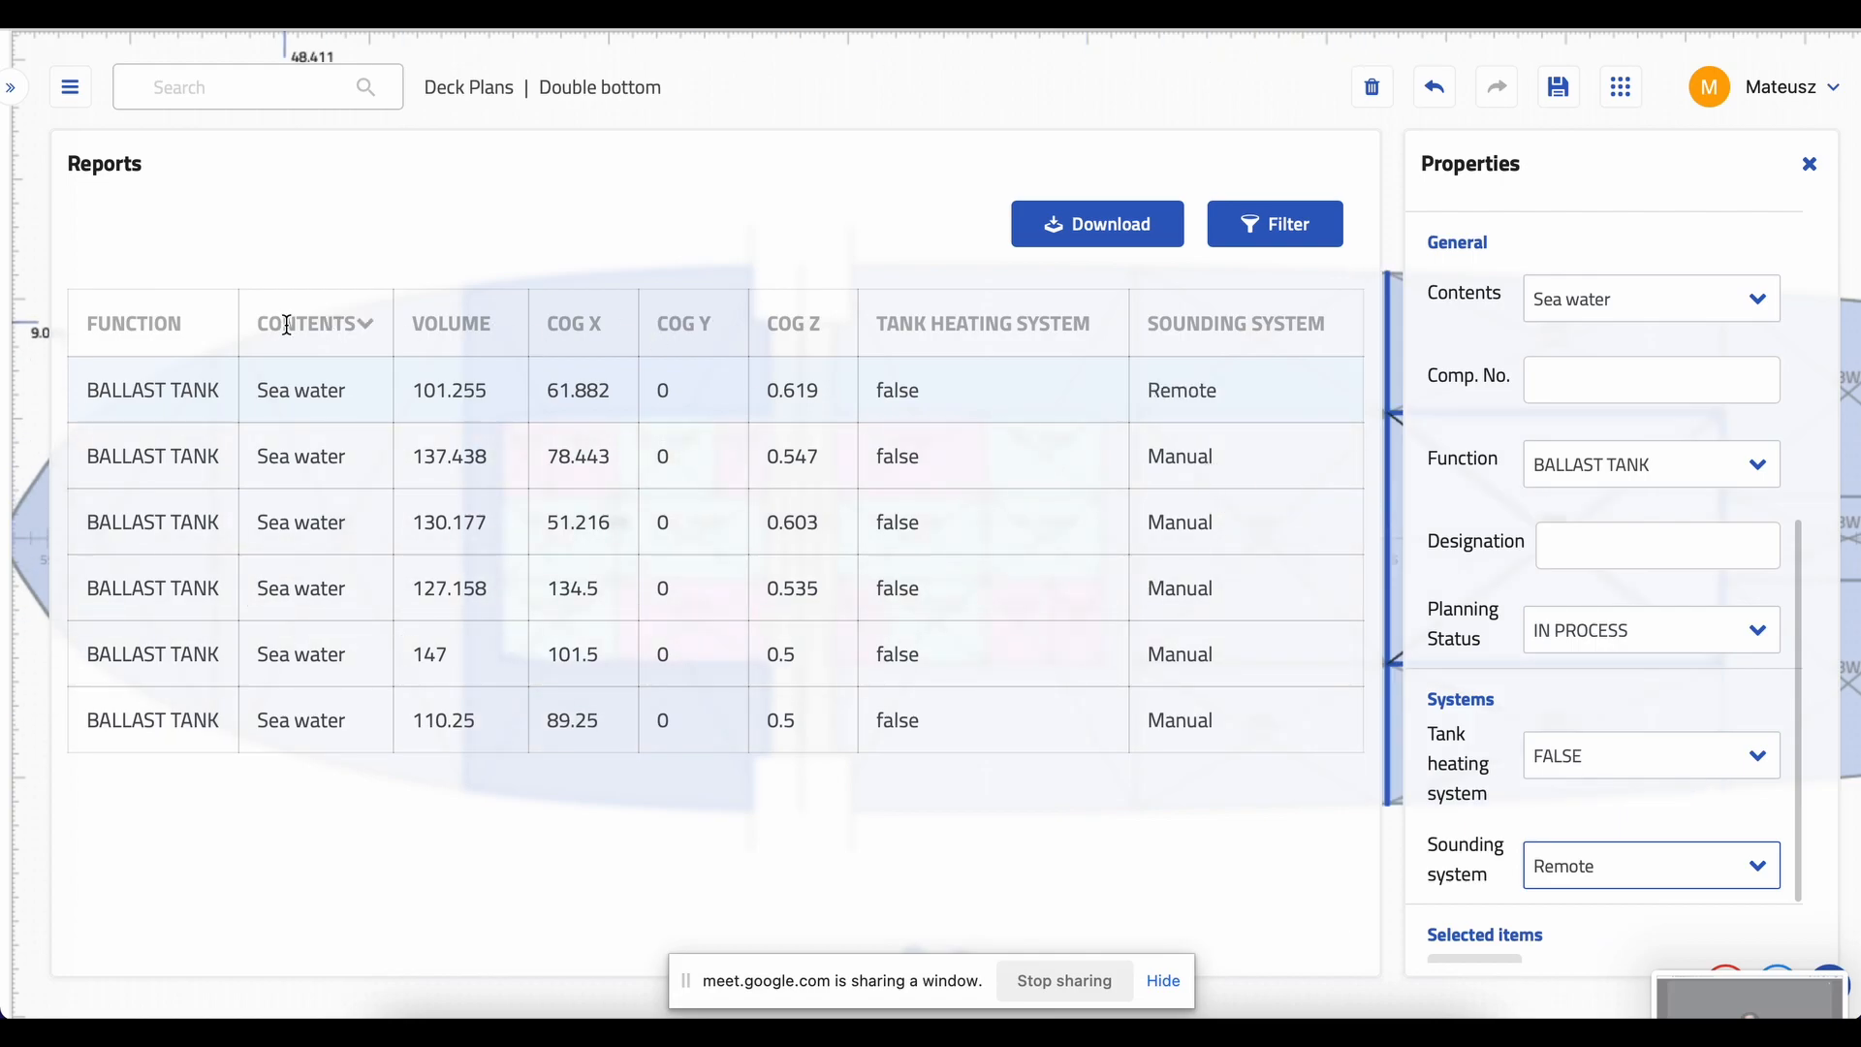
- Reconfigure the report's Contents column to show the Function property with Group by enabled
mouse_move(373, 333)
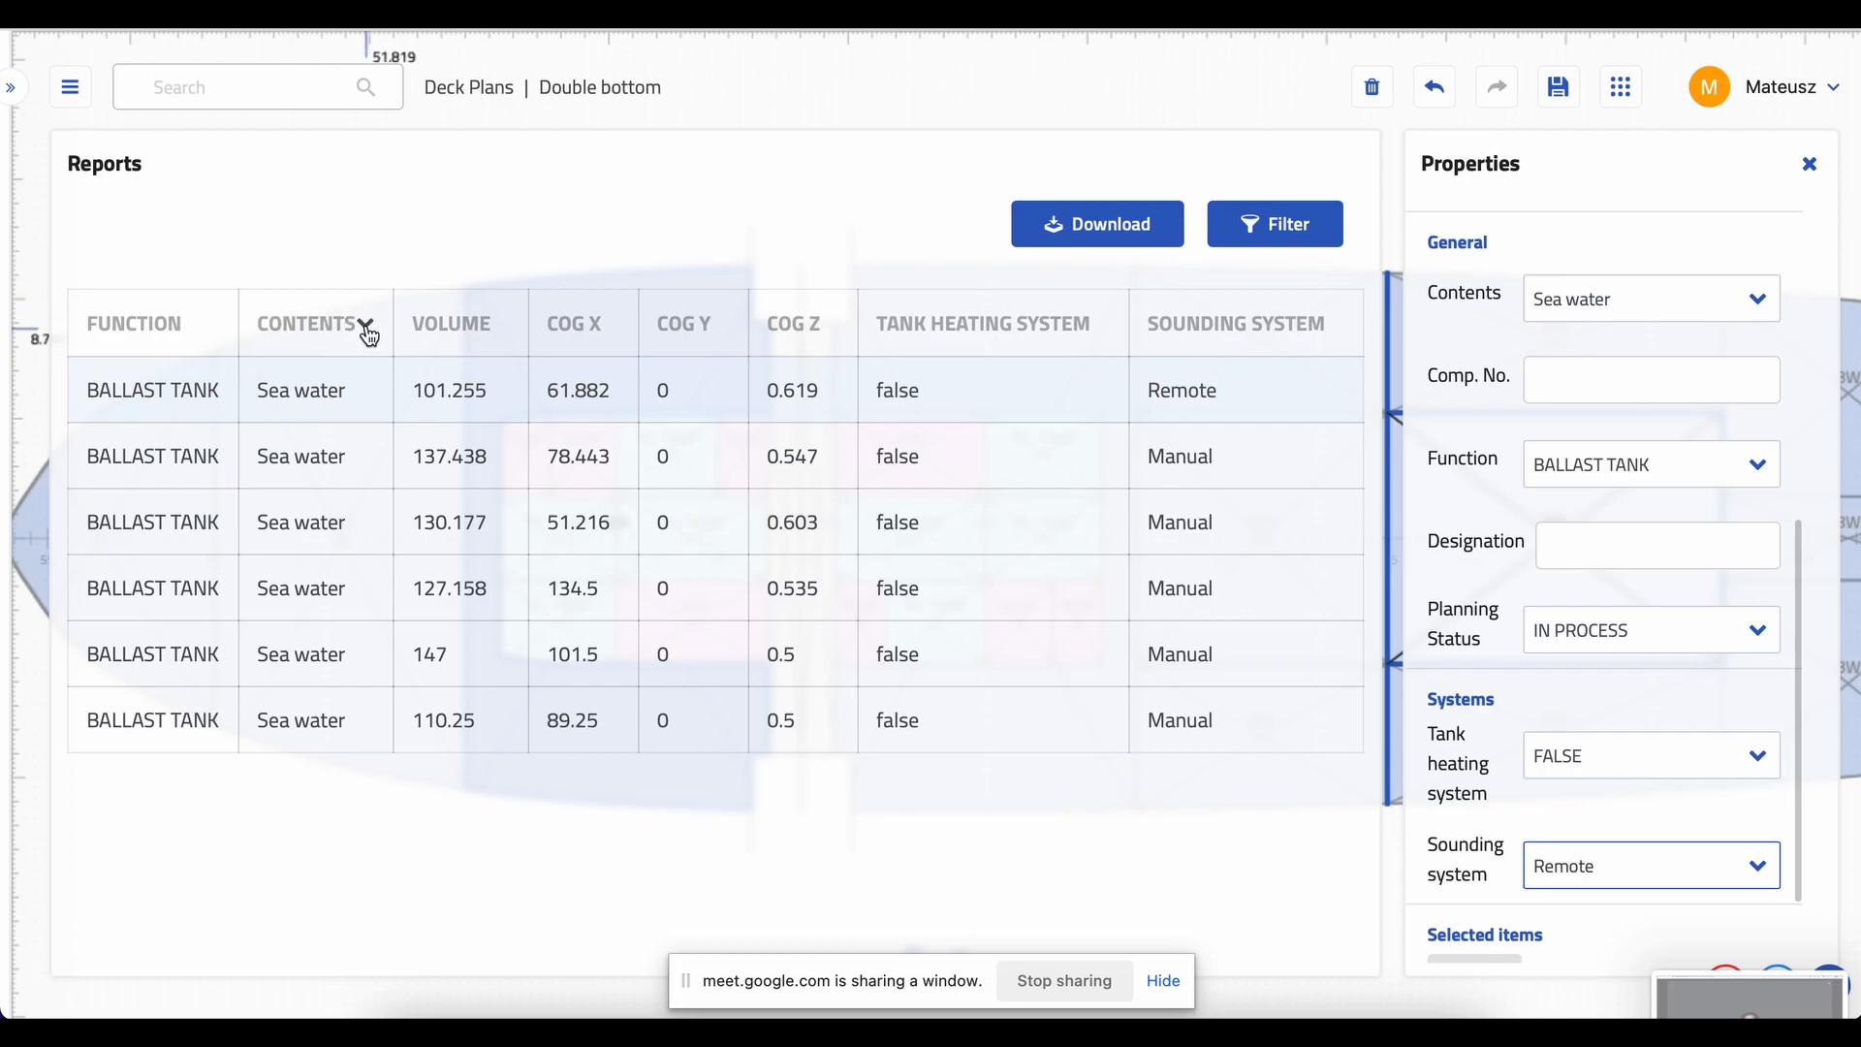
click(370, 330)
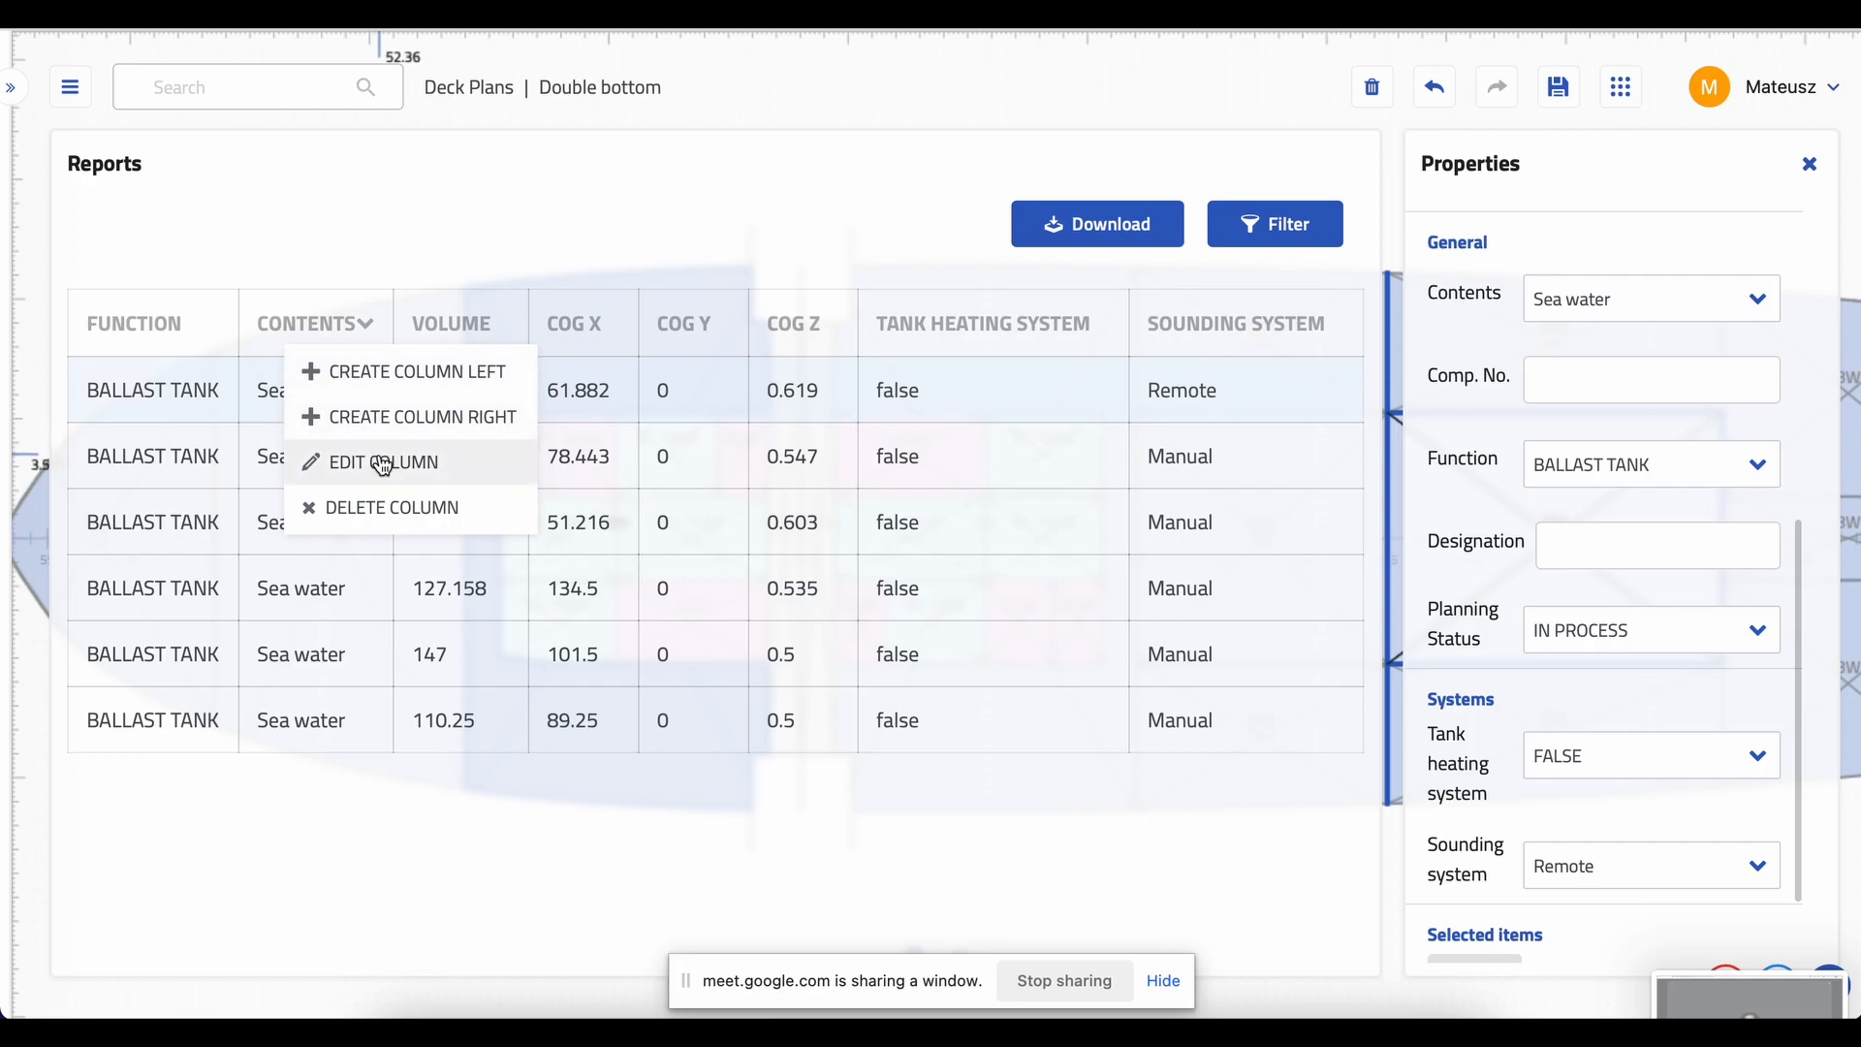
click(383, 463)
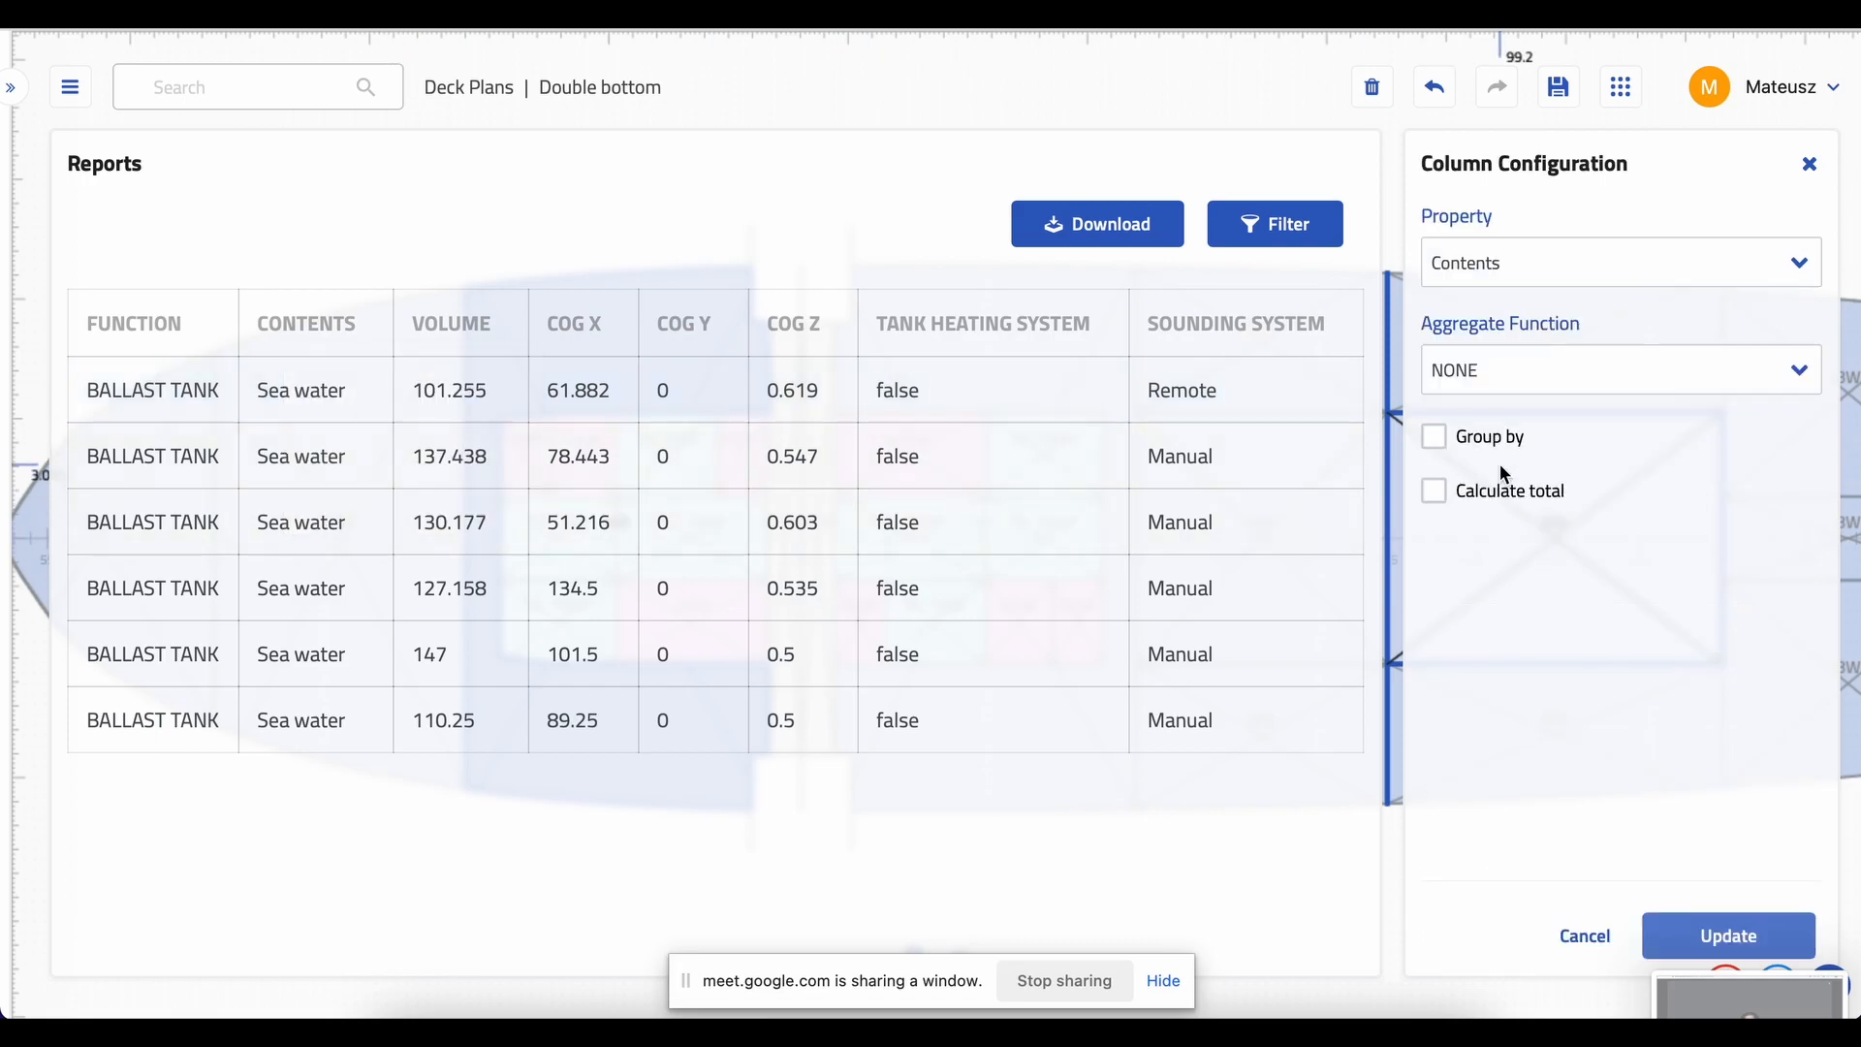
click(1456, 446)
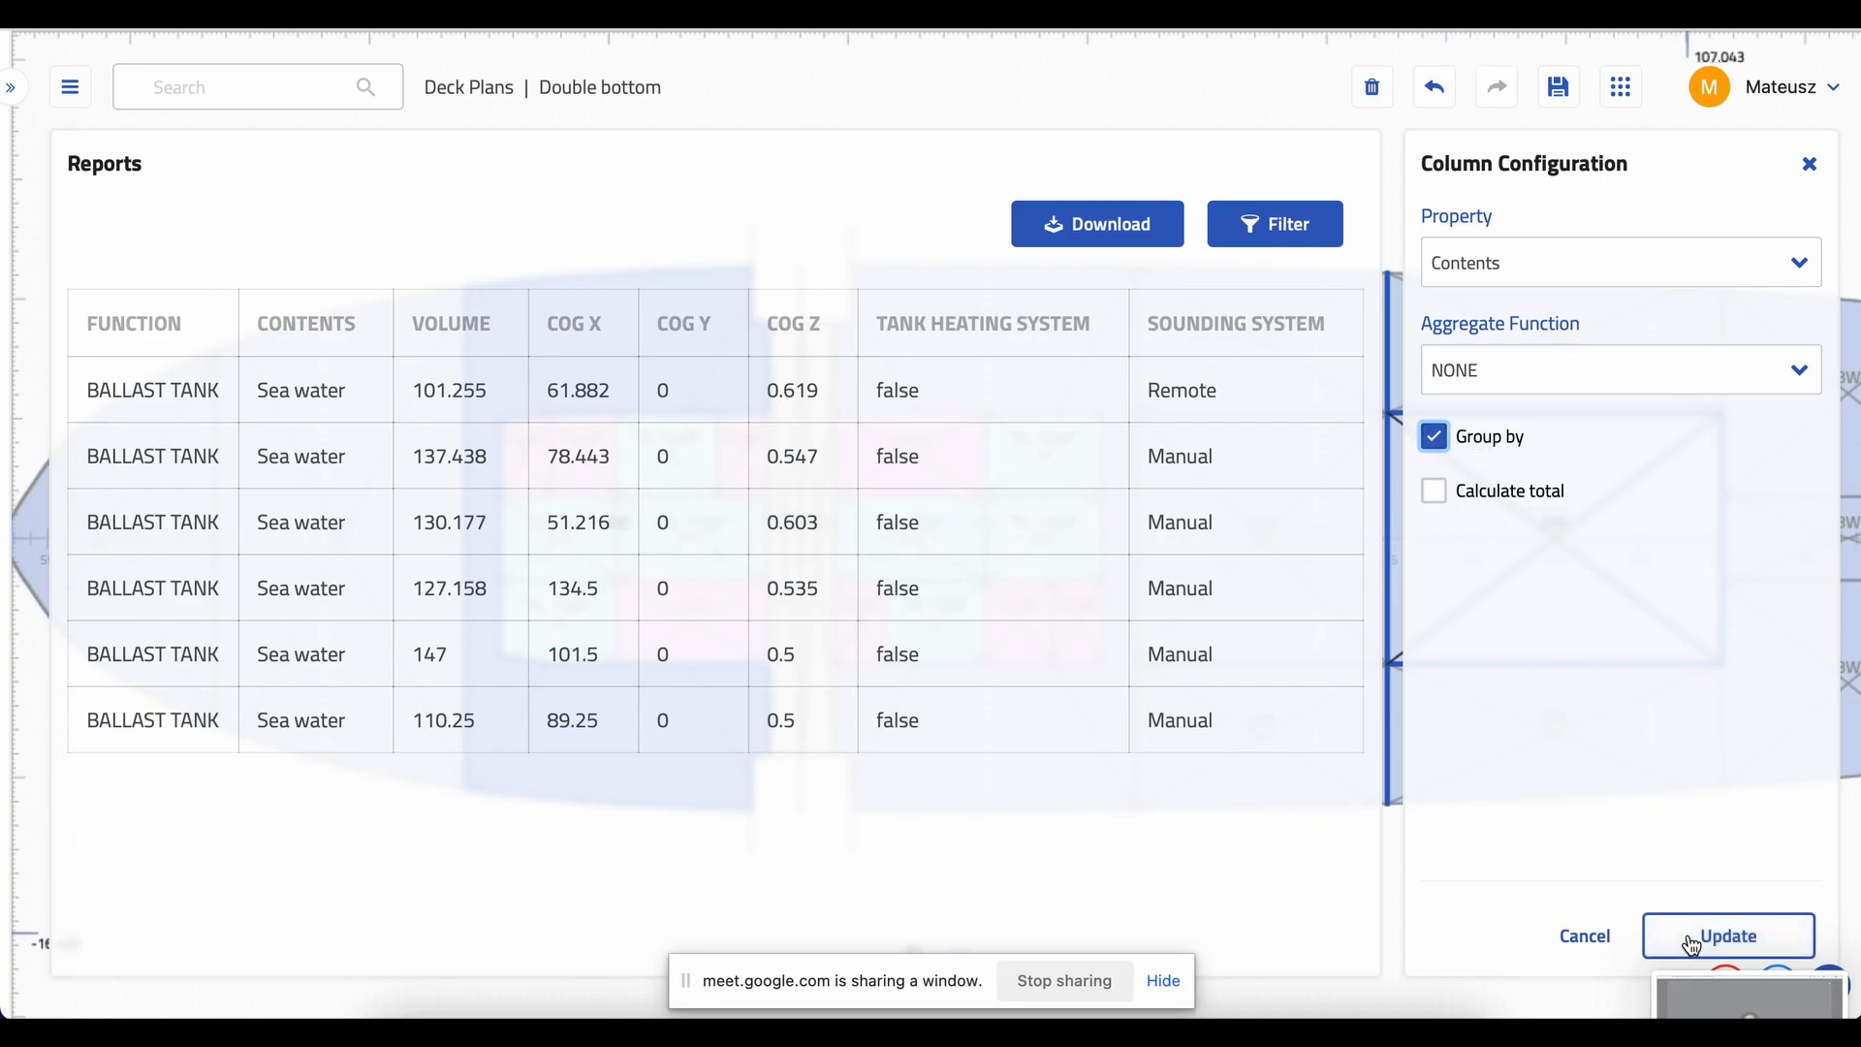
click(1547, 272)
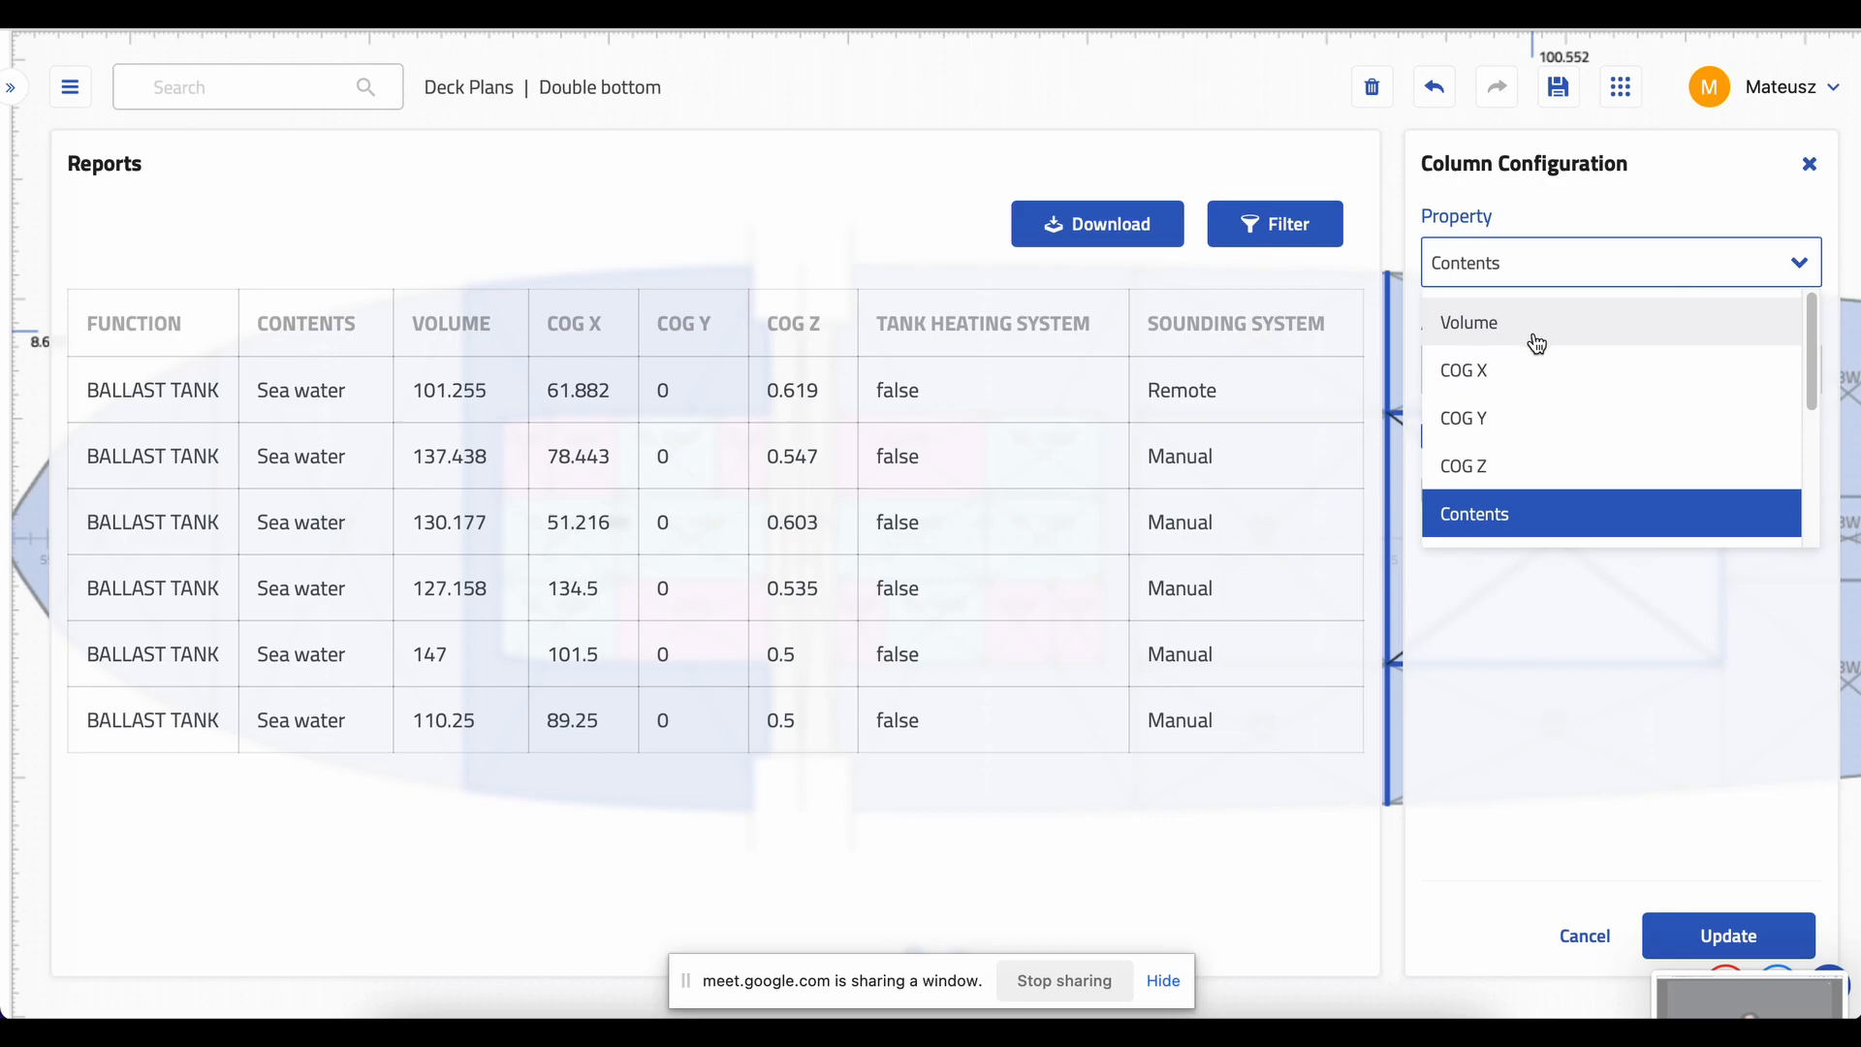
scroll(1558, 415, down, 5)
click(1557, 414)
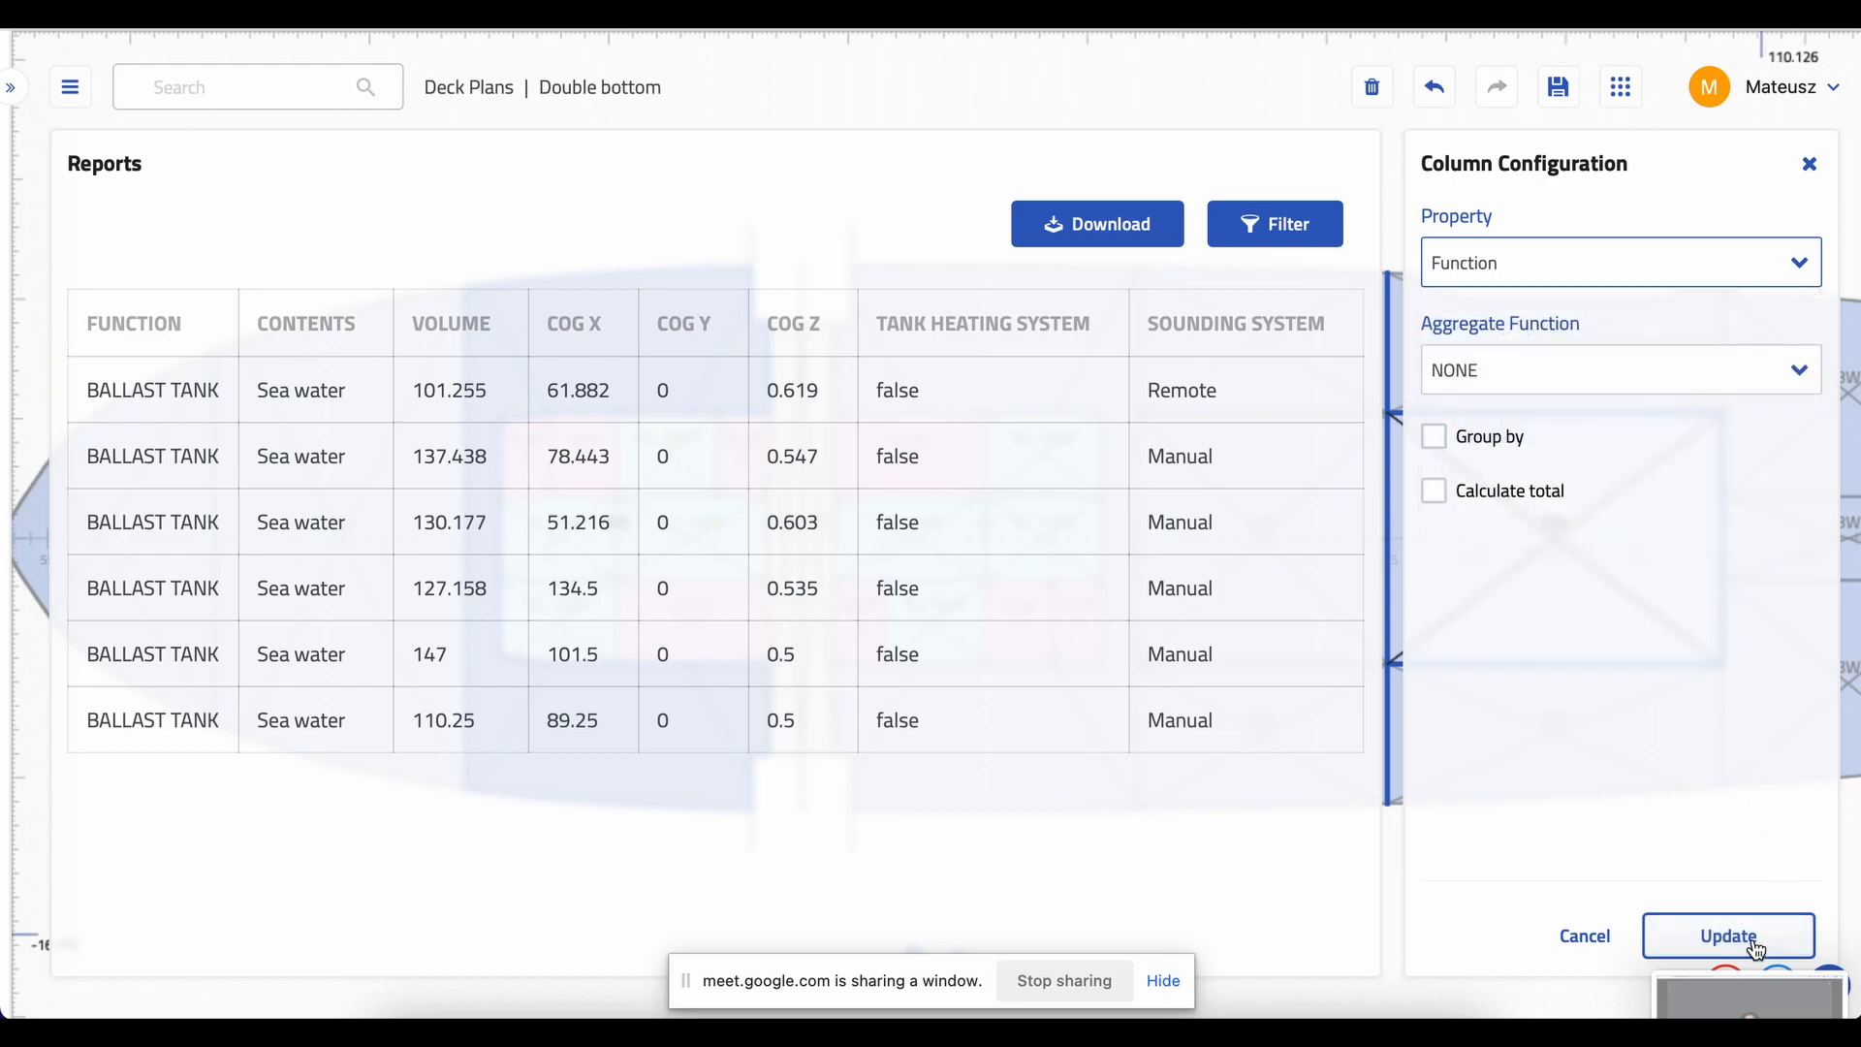
click(1434, 436)
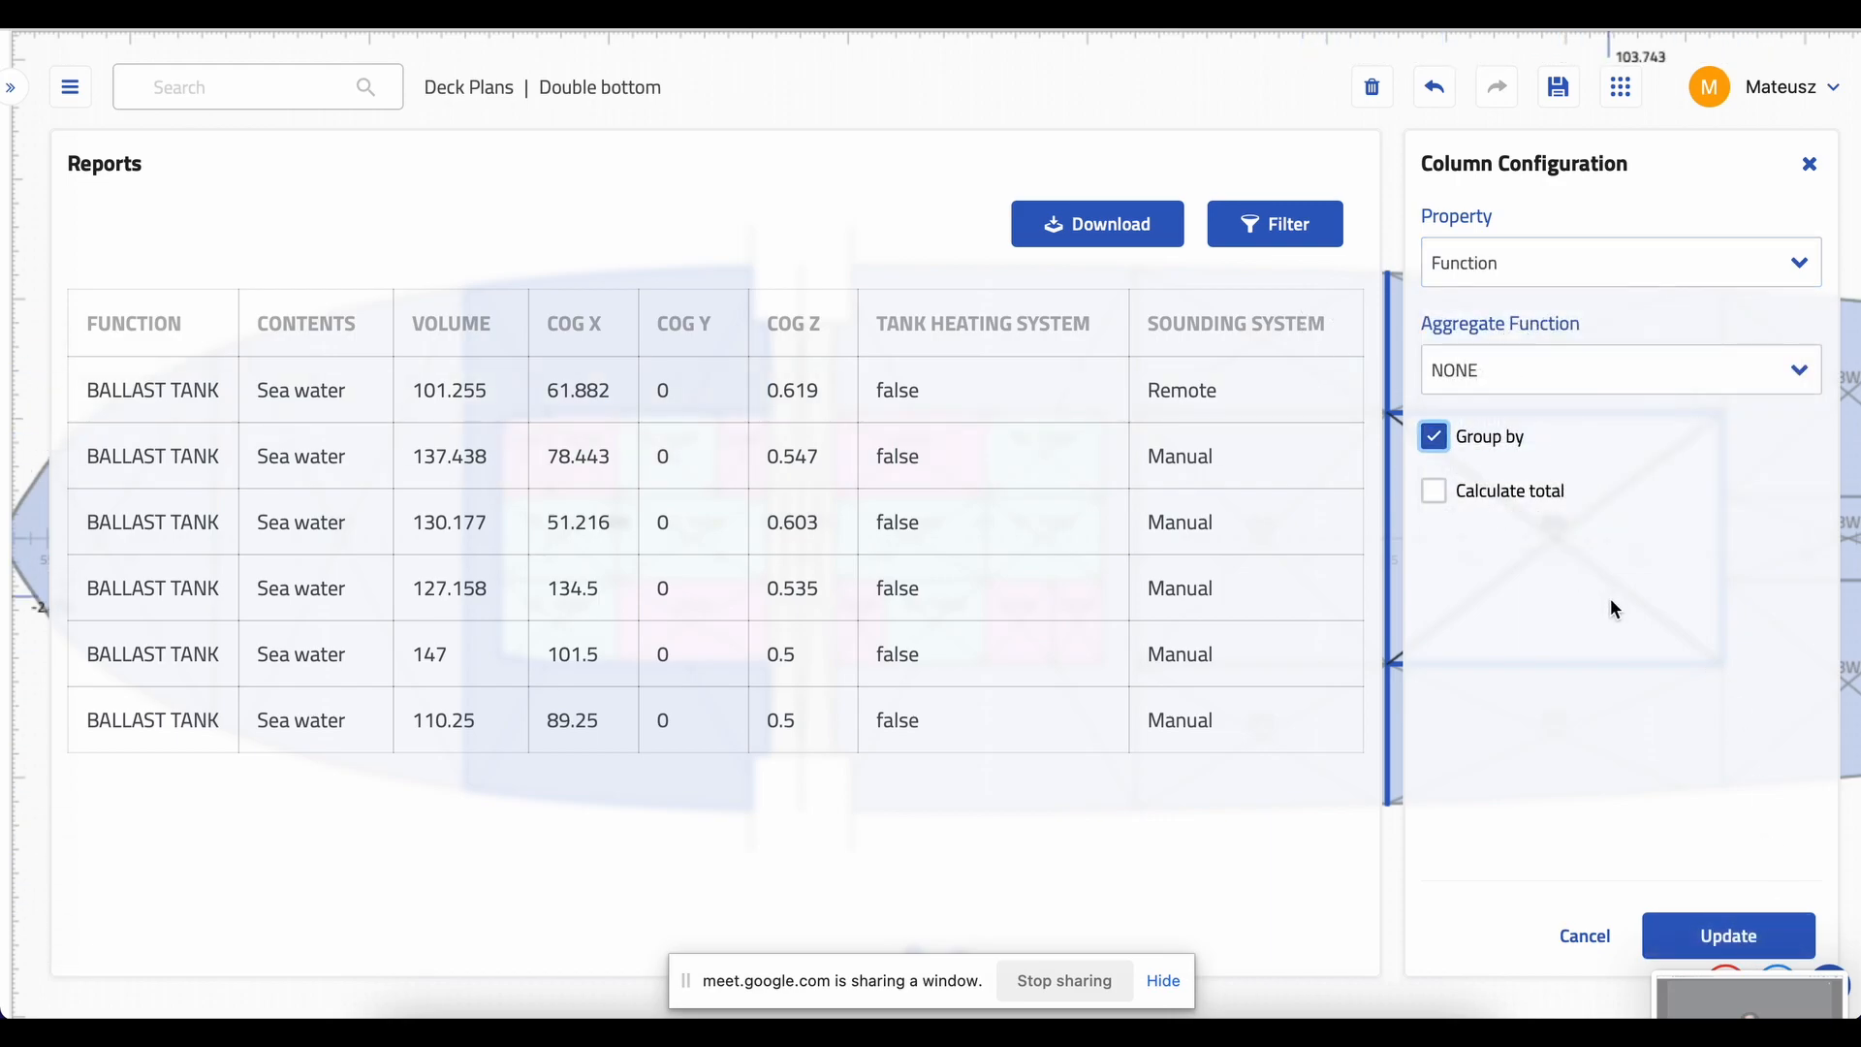
click(1687, 934)
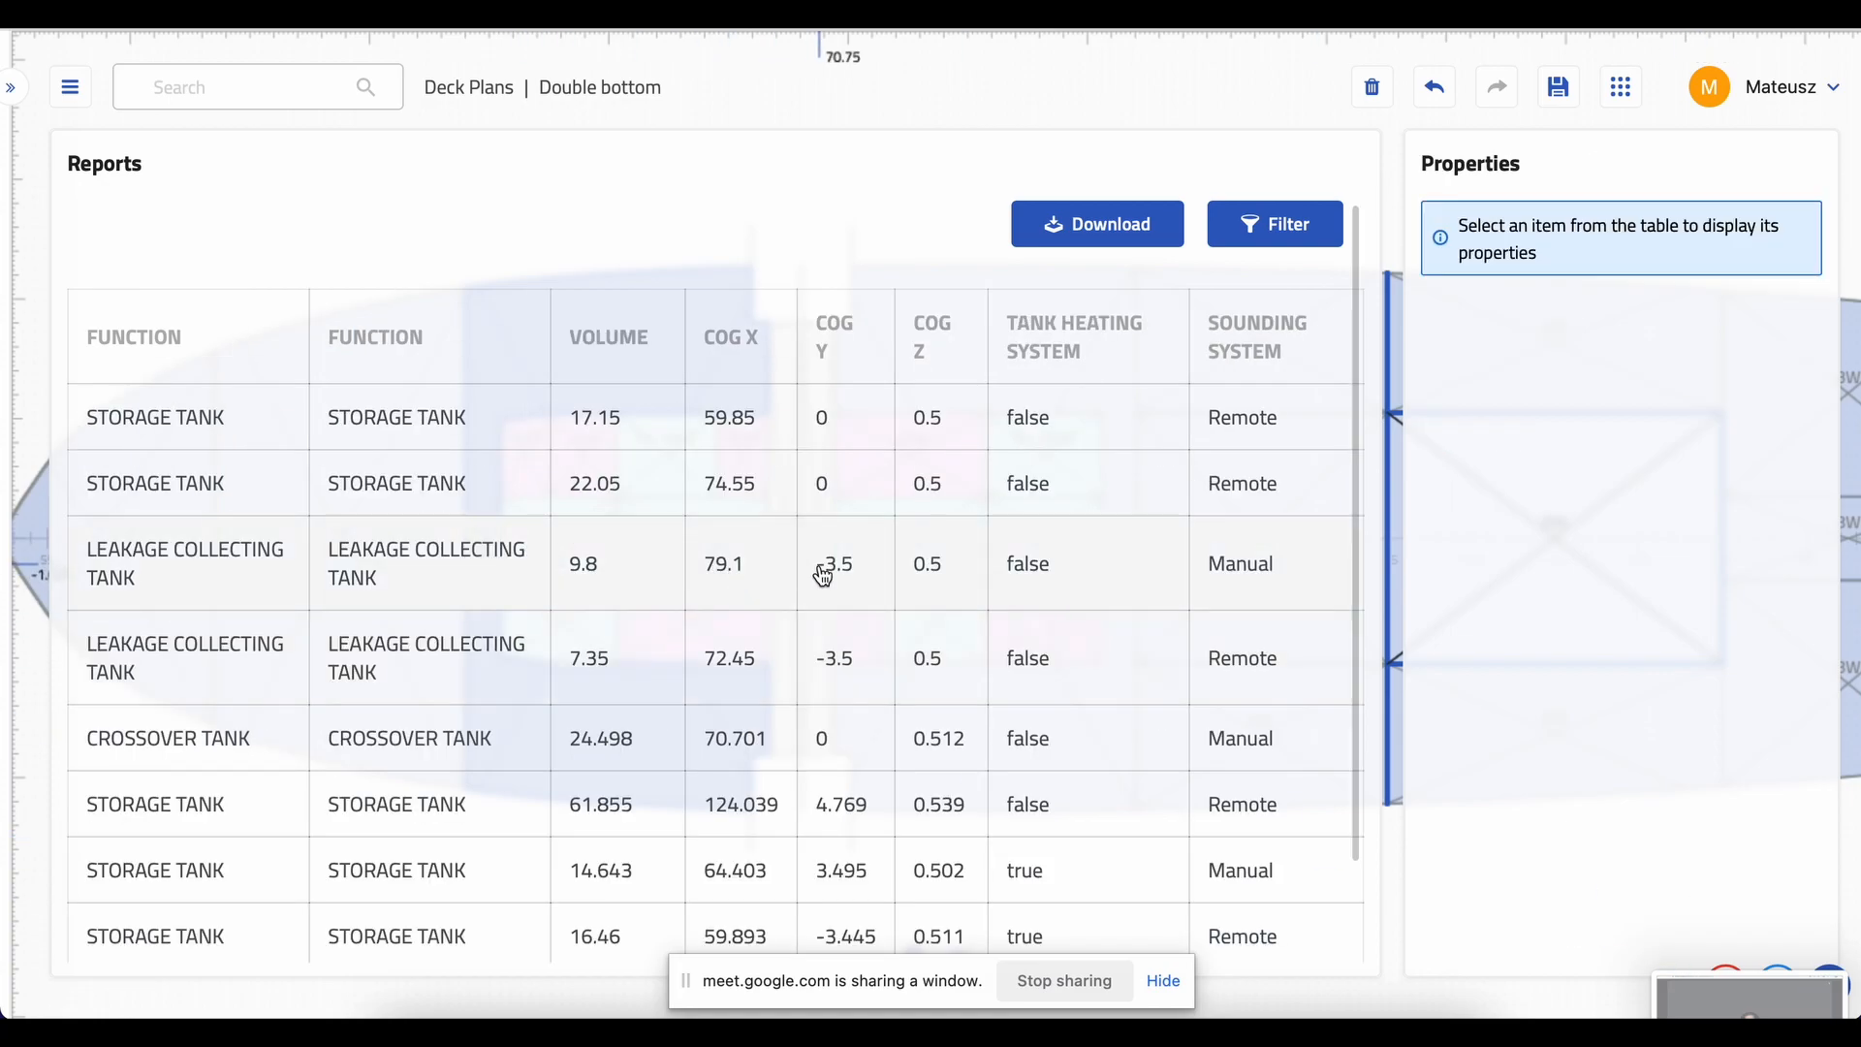
- Look over the tank rows of the updated report and inspect the configuration of both Function columns
scroll(582, 518, down, 2)
scroll(437, 524, up, 2)
scroll(329, 640, down, 2)
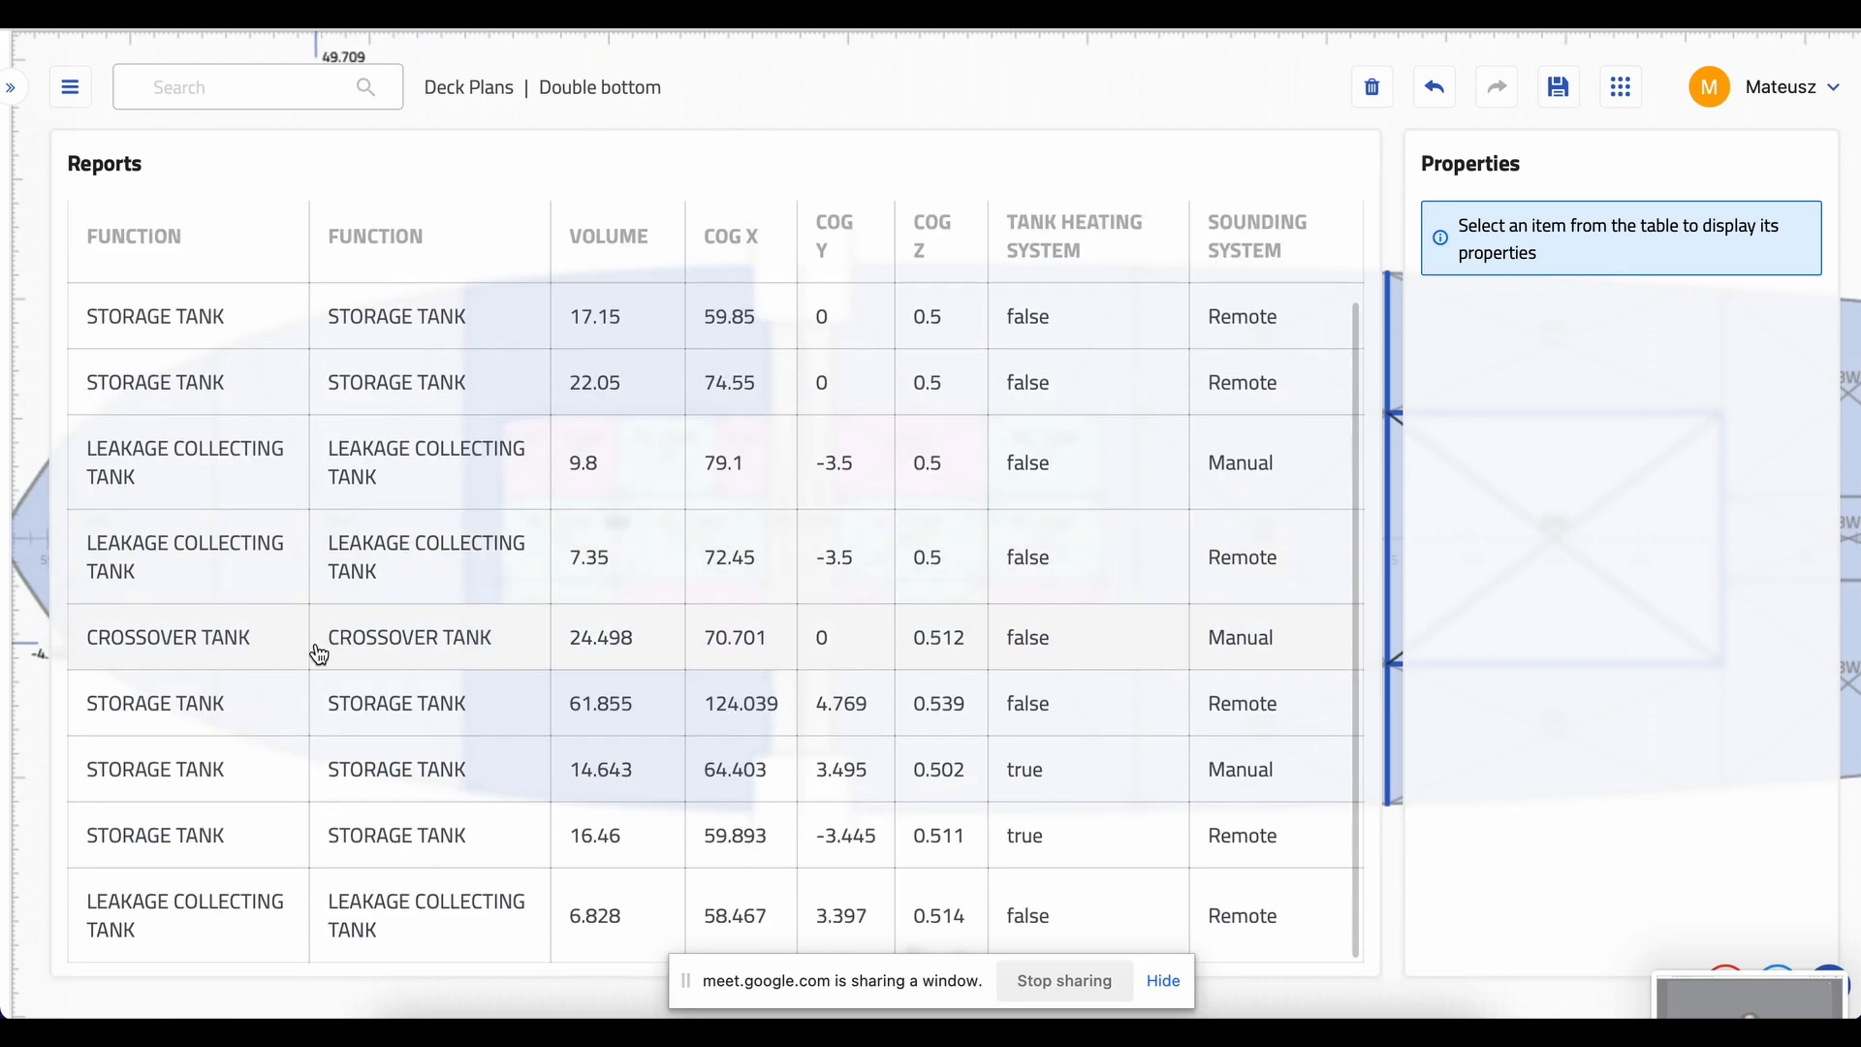
scroll(318, 653, up, 2)
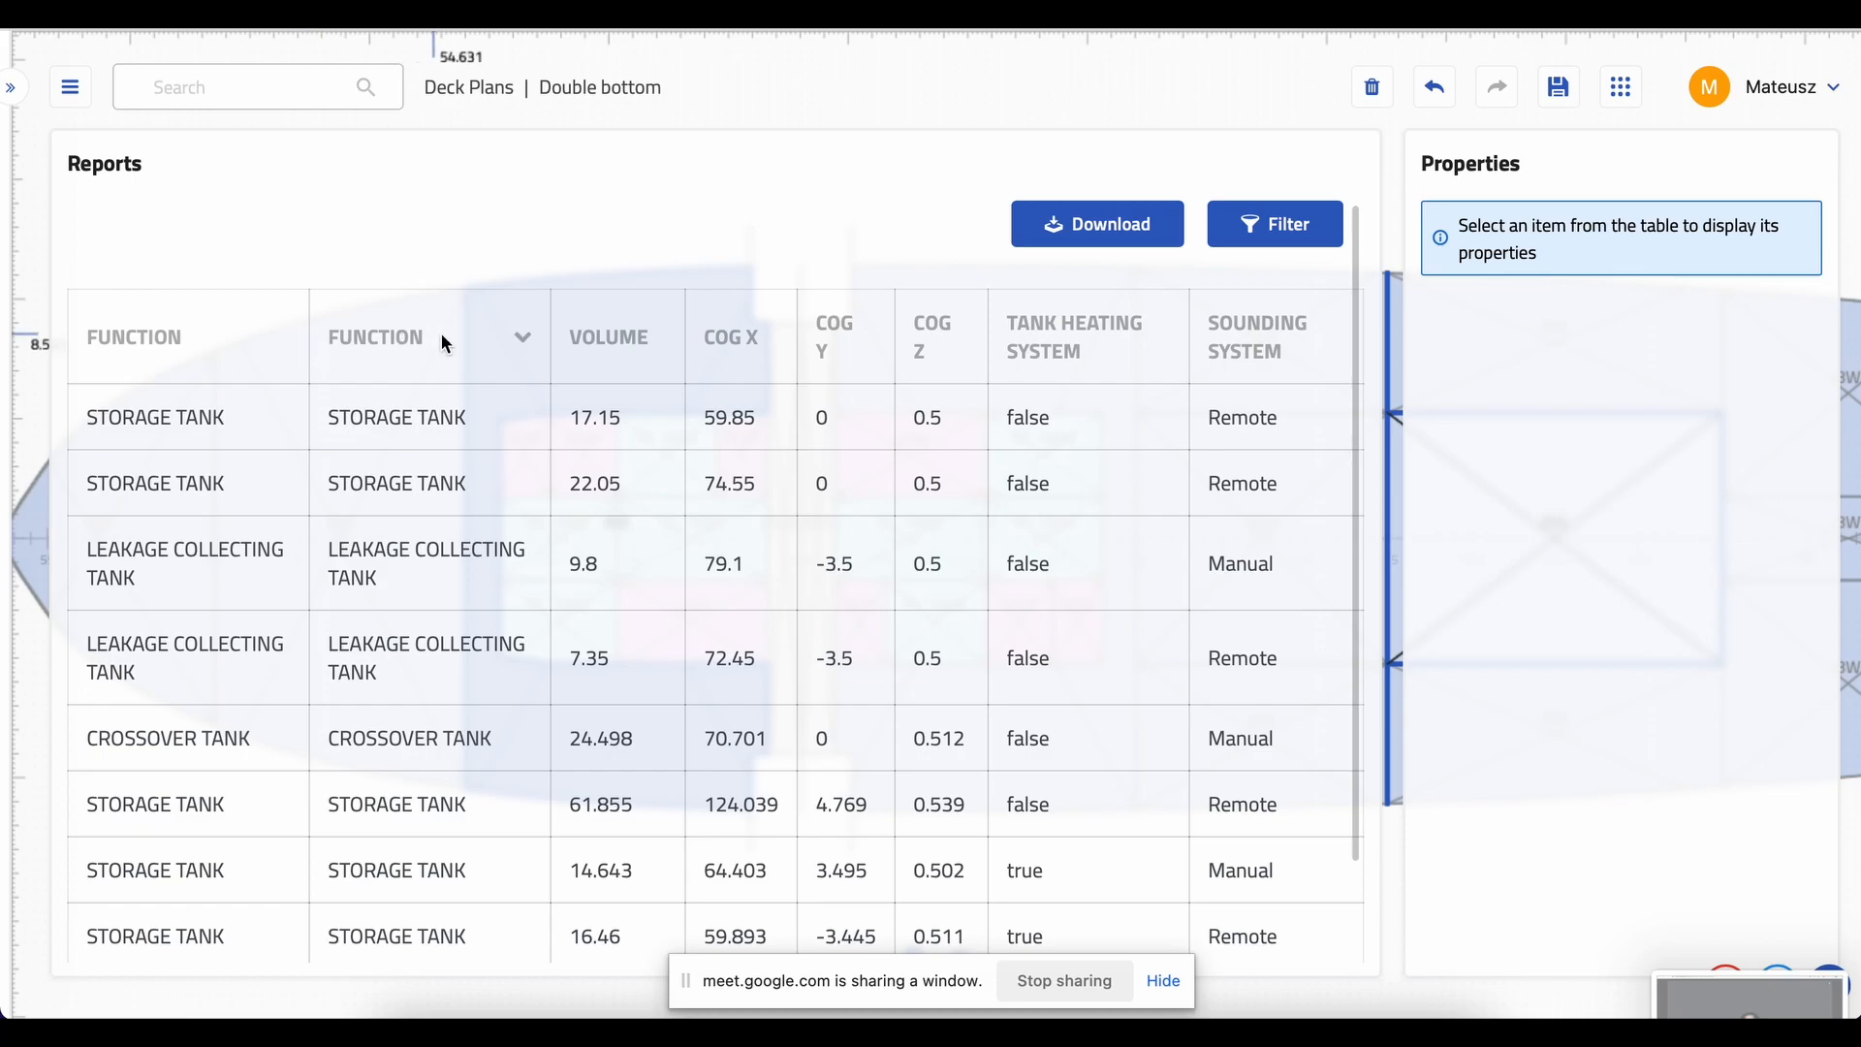
click(514, 341)
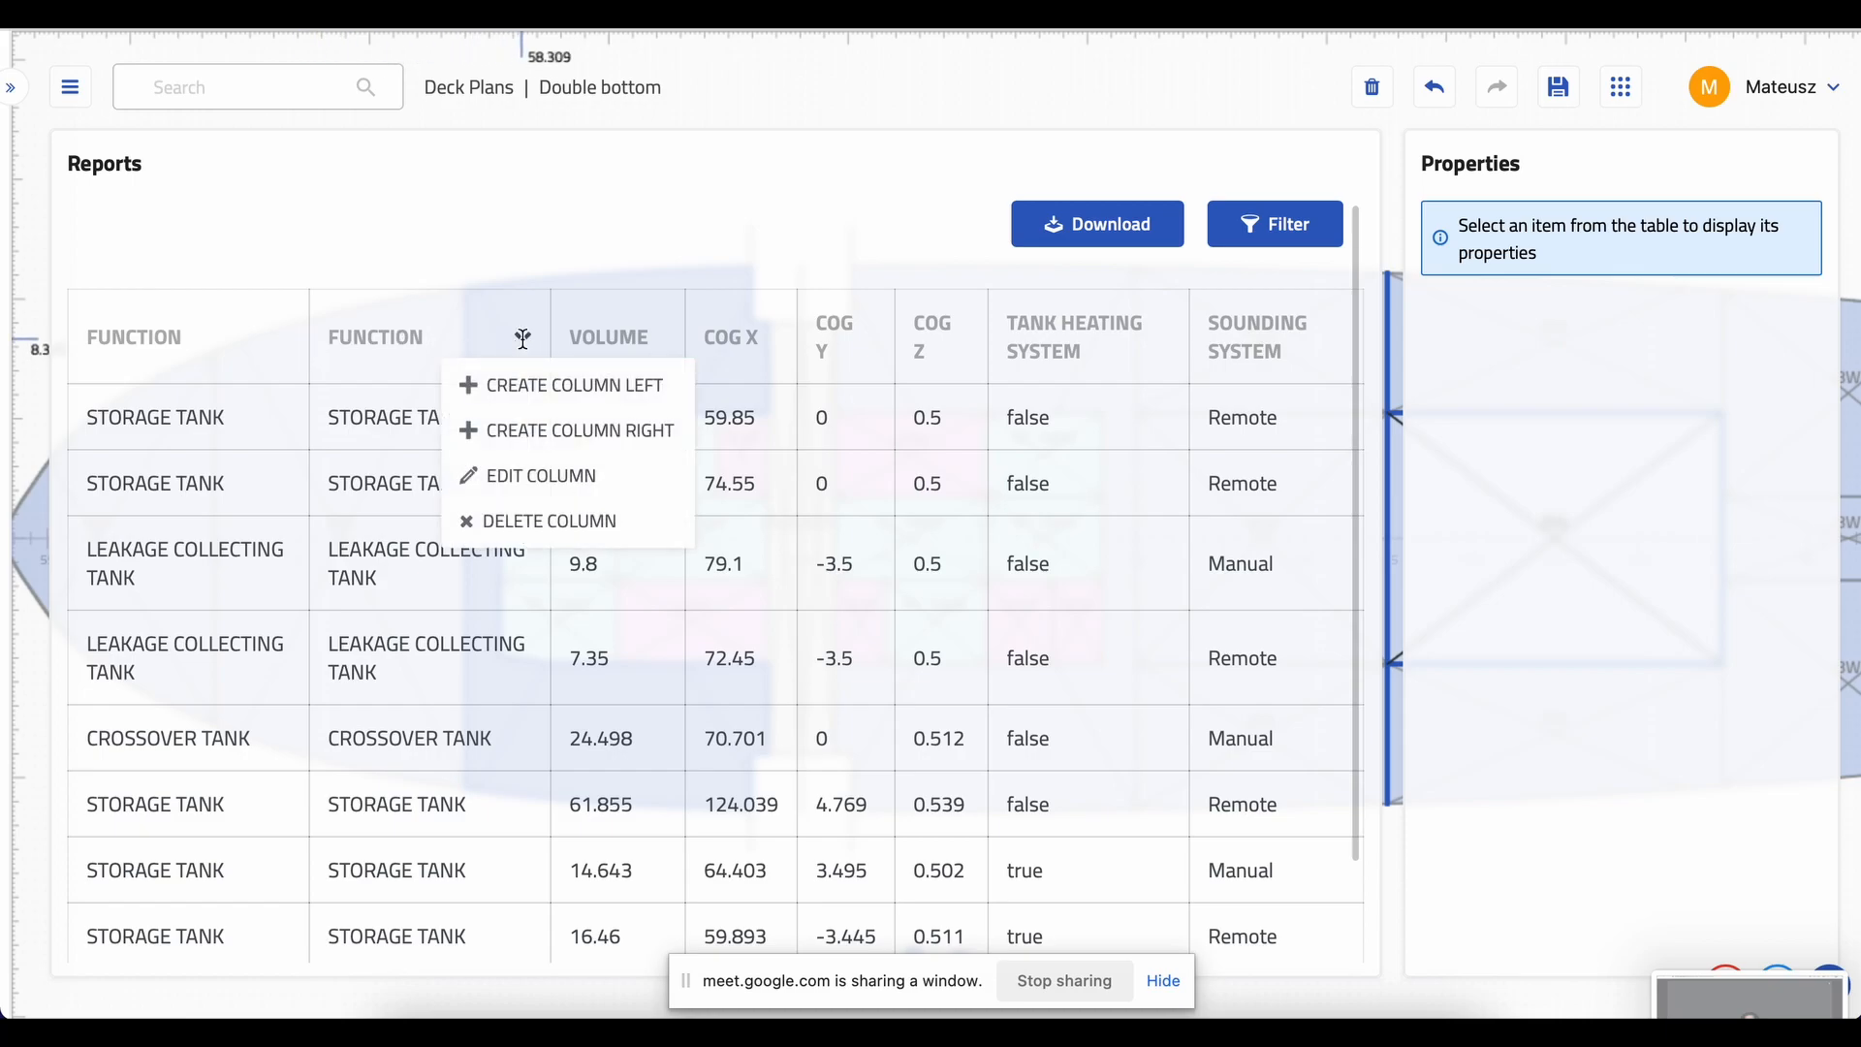
click(524, 474)
click(280, 338)
click(366, 480)
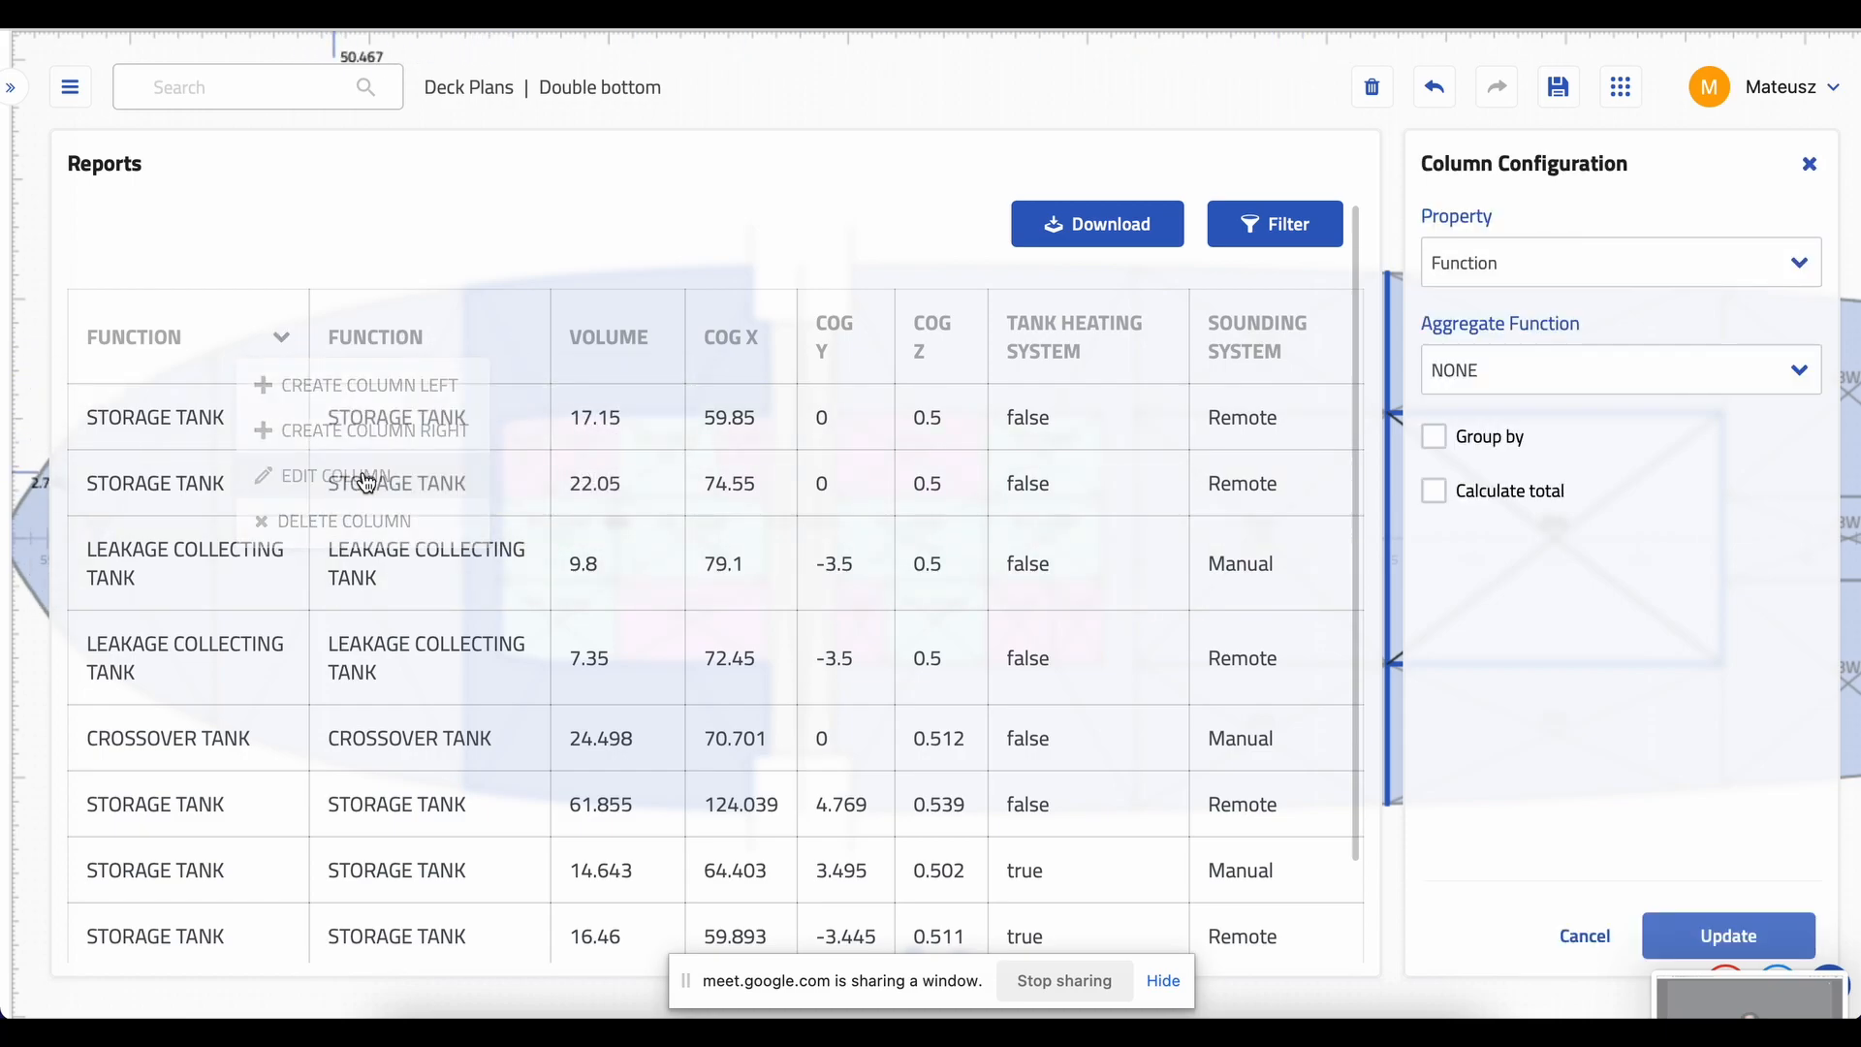
click(280, 338)
click(260, 477)
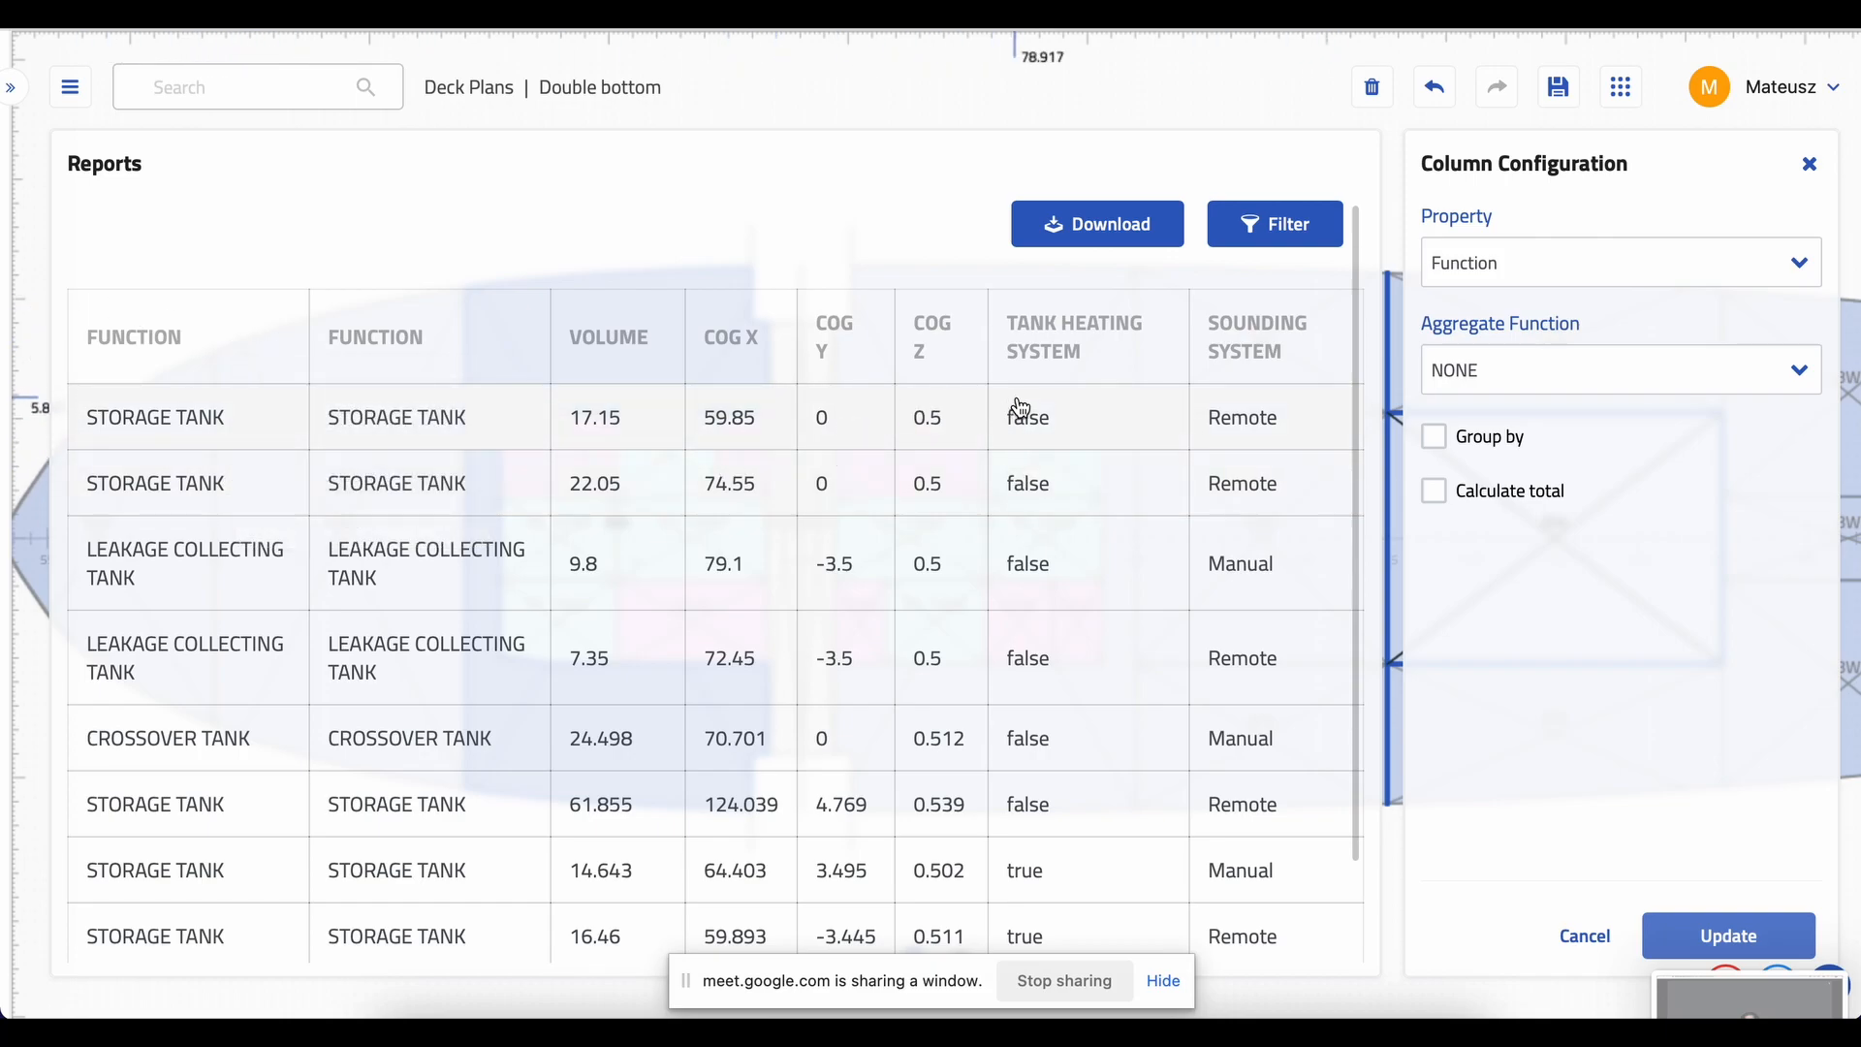
- Create an ALL_OF filter for the tank report with the condition Function == BALLAST TANK
click(1277, 229)
click(1525, 261)
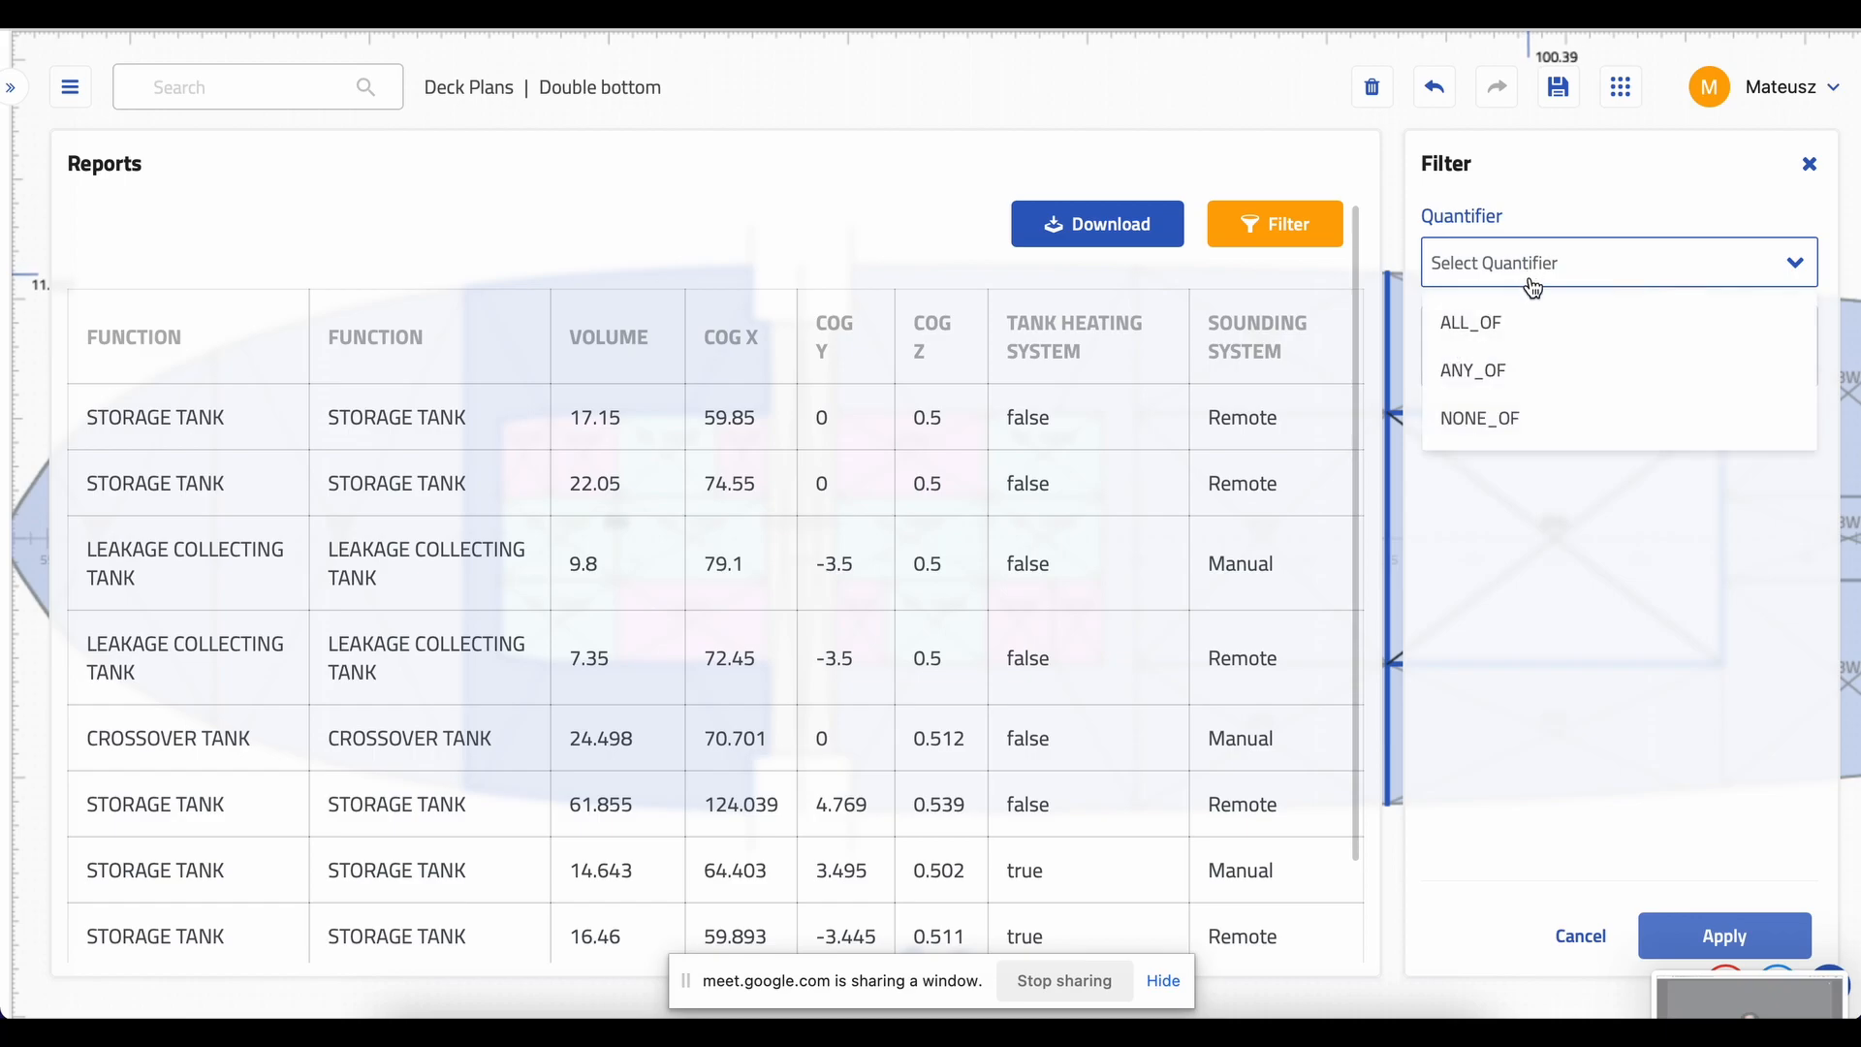
click(1520, 333)
click(1528, 347)
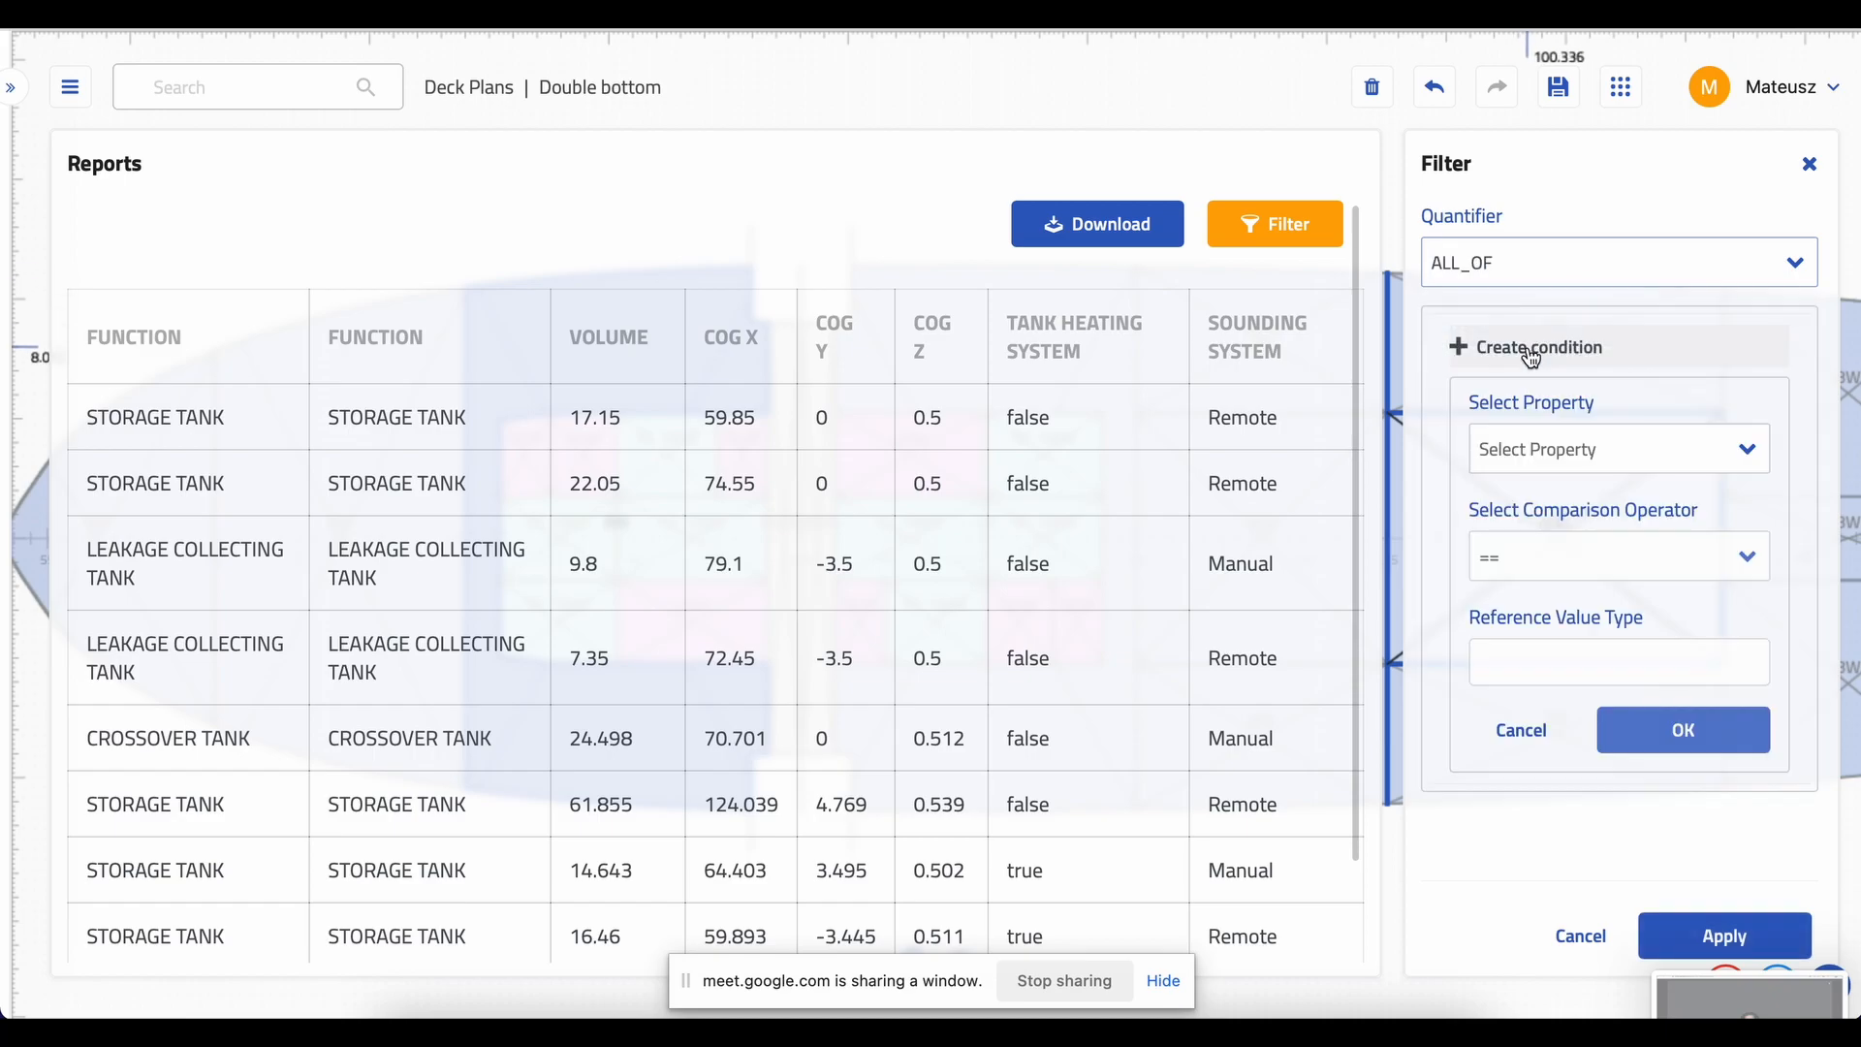
click(1546, 455)
scroll(1561, 501, down, 3)
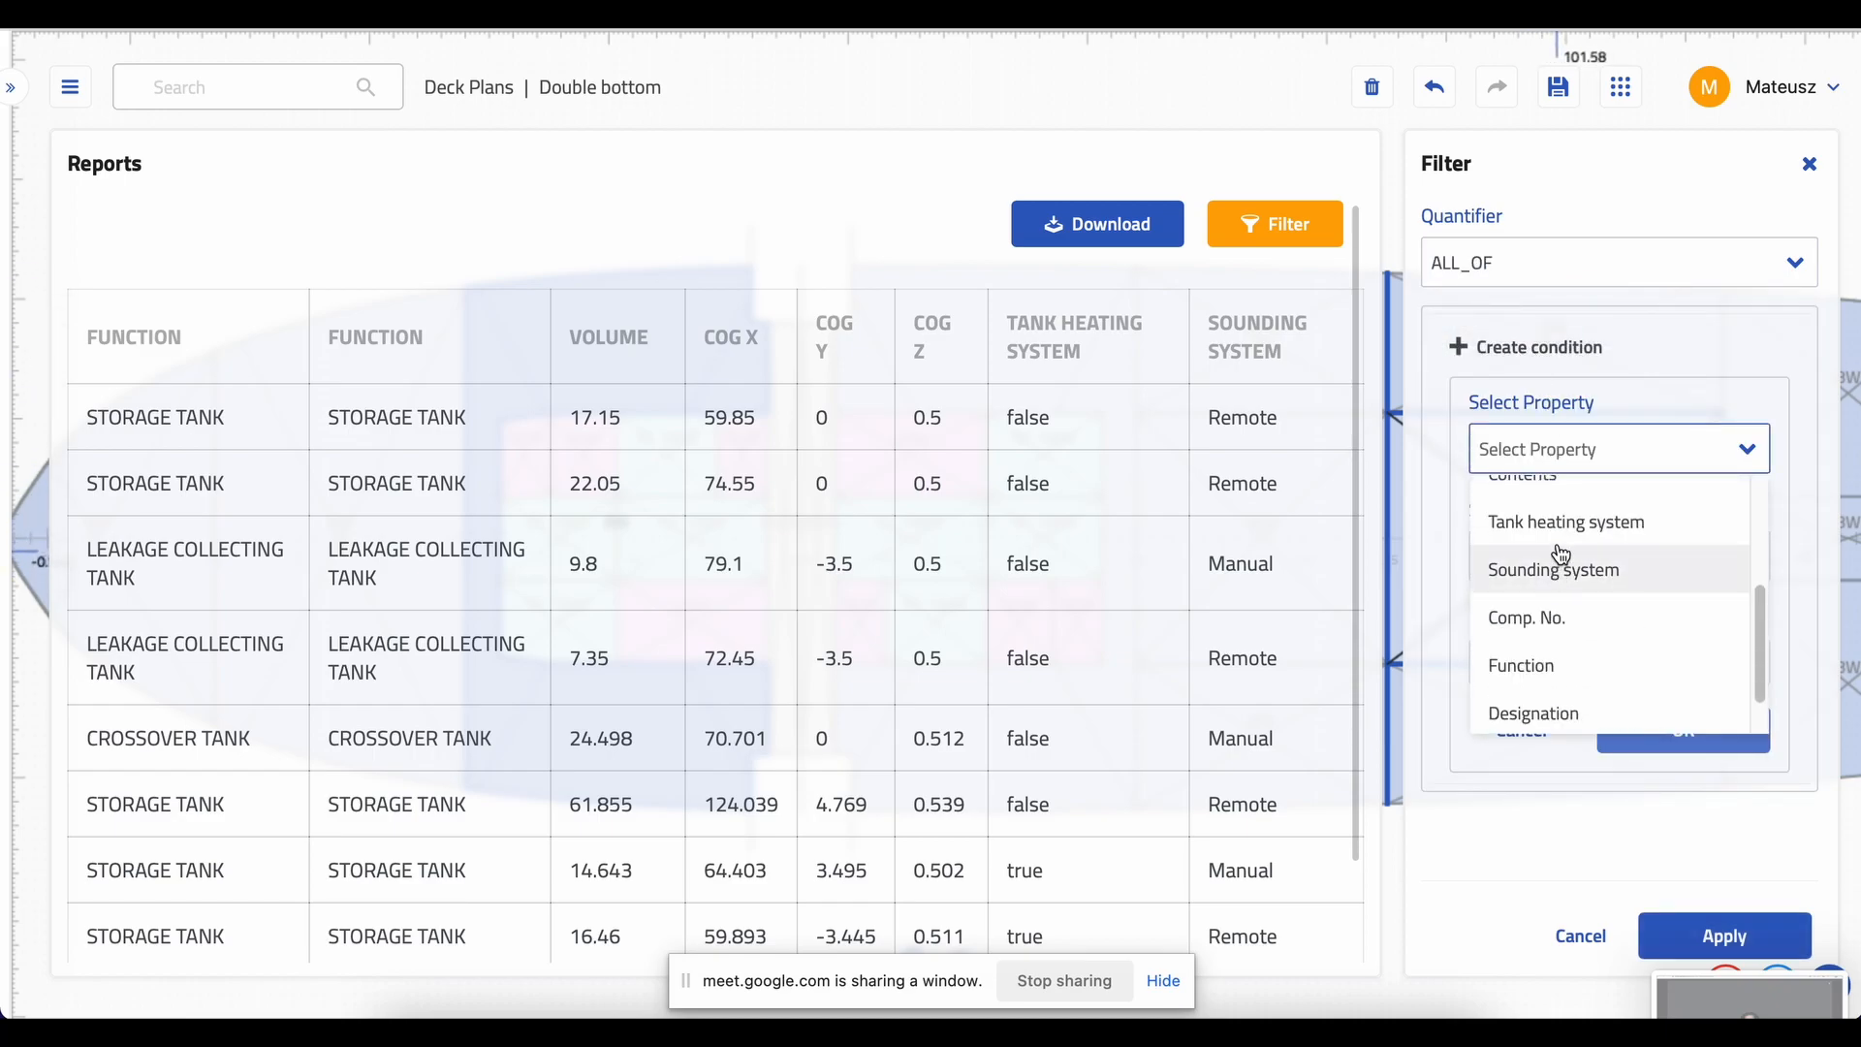
scroll(1579, 606, down, 1)
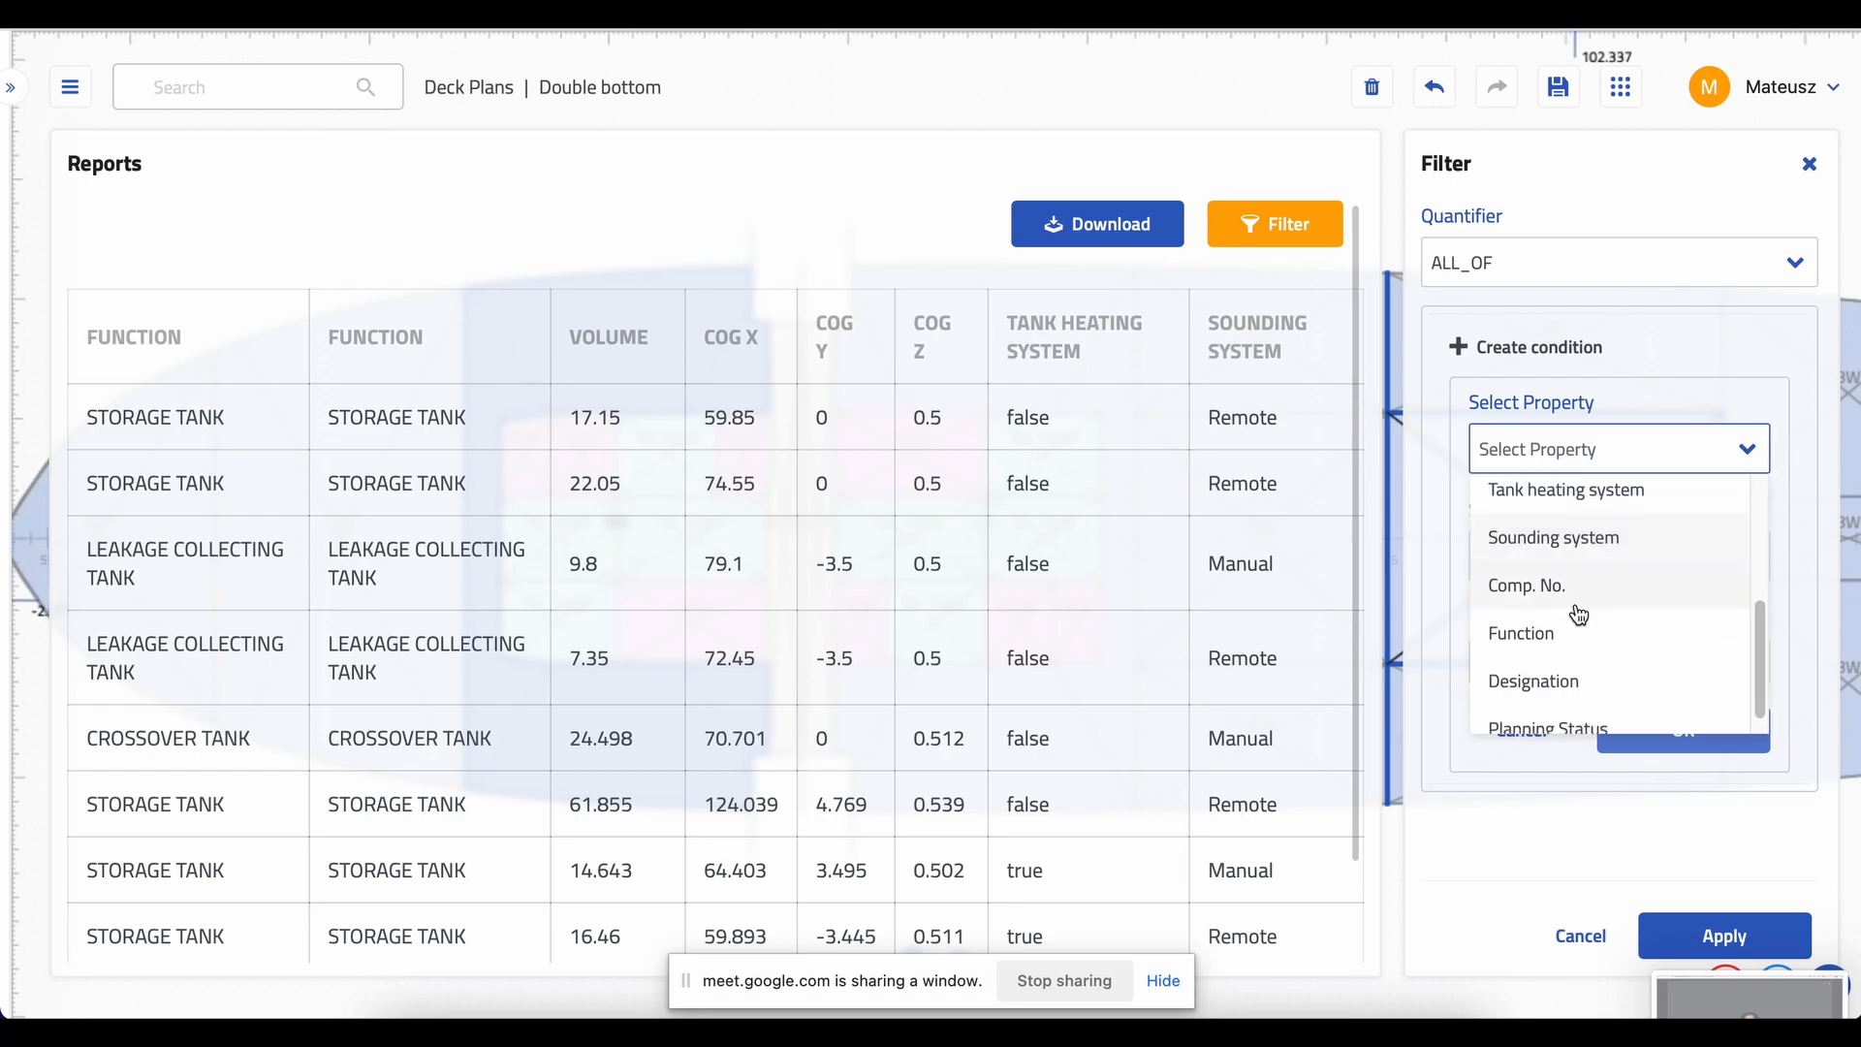
click(1578, 635)
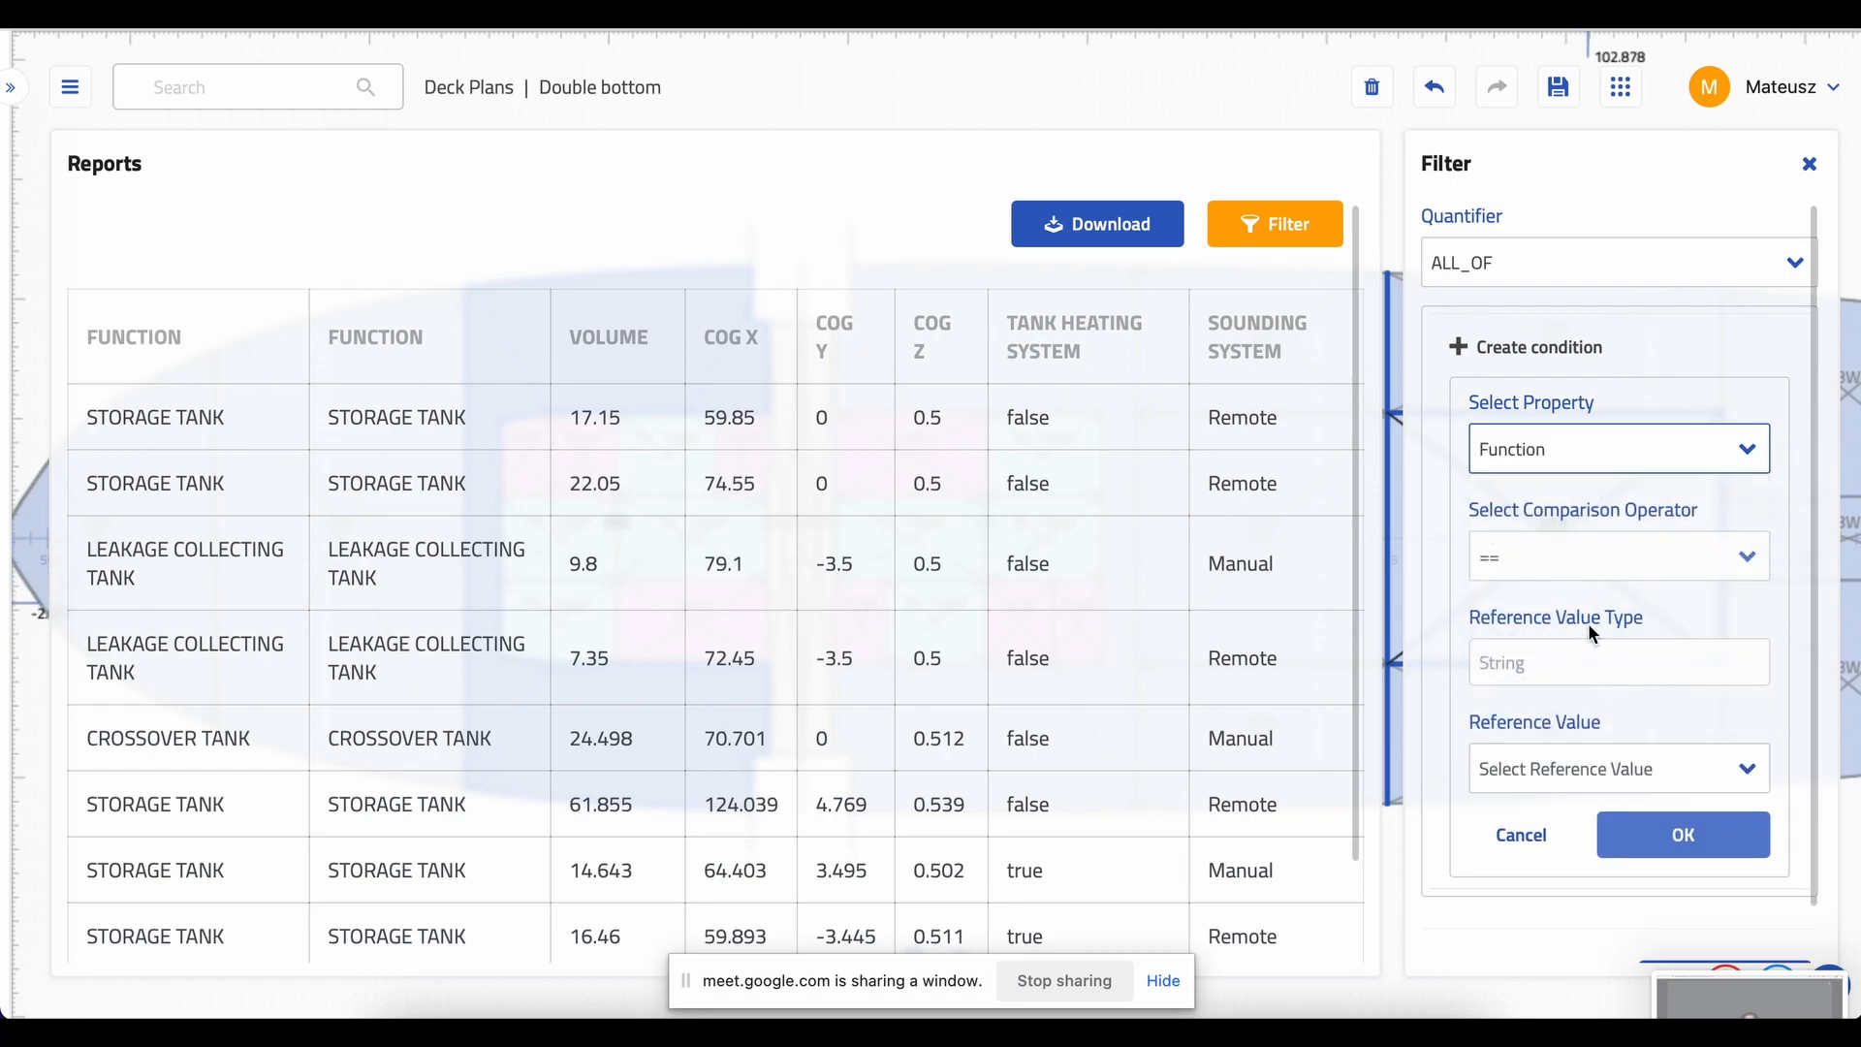
click(1582, 768)
click(1543, 520)
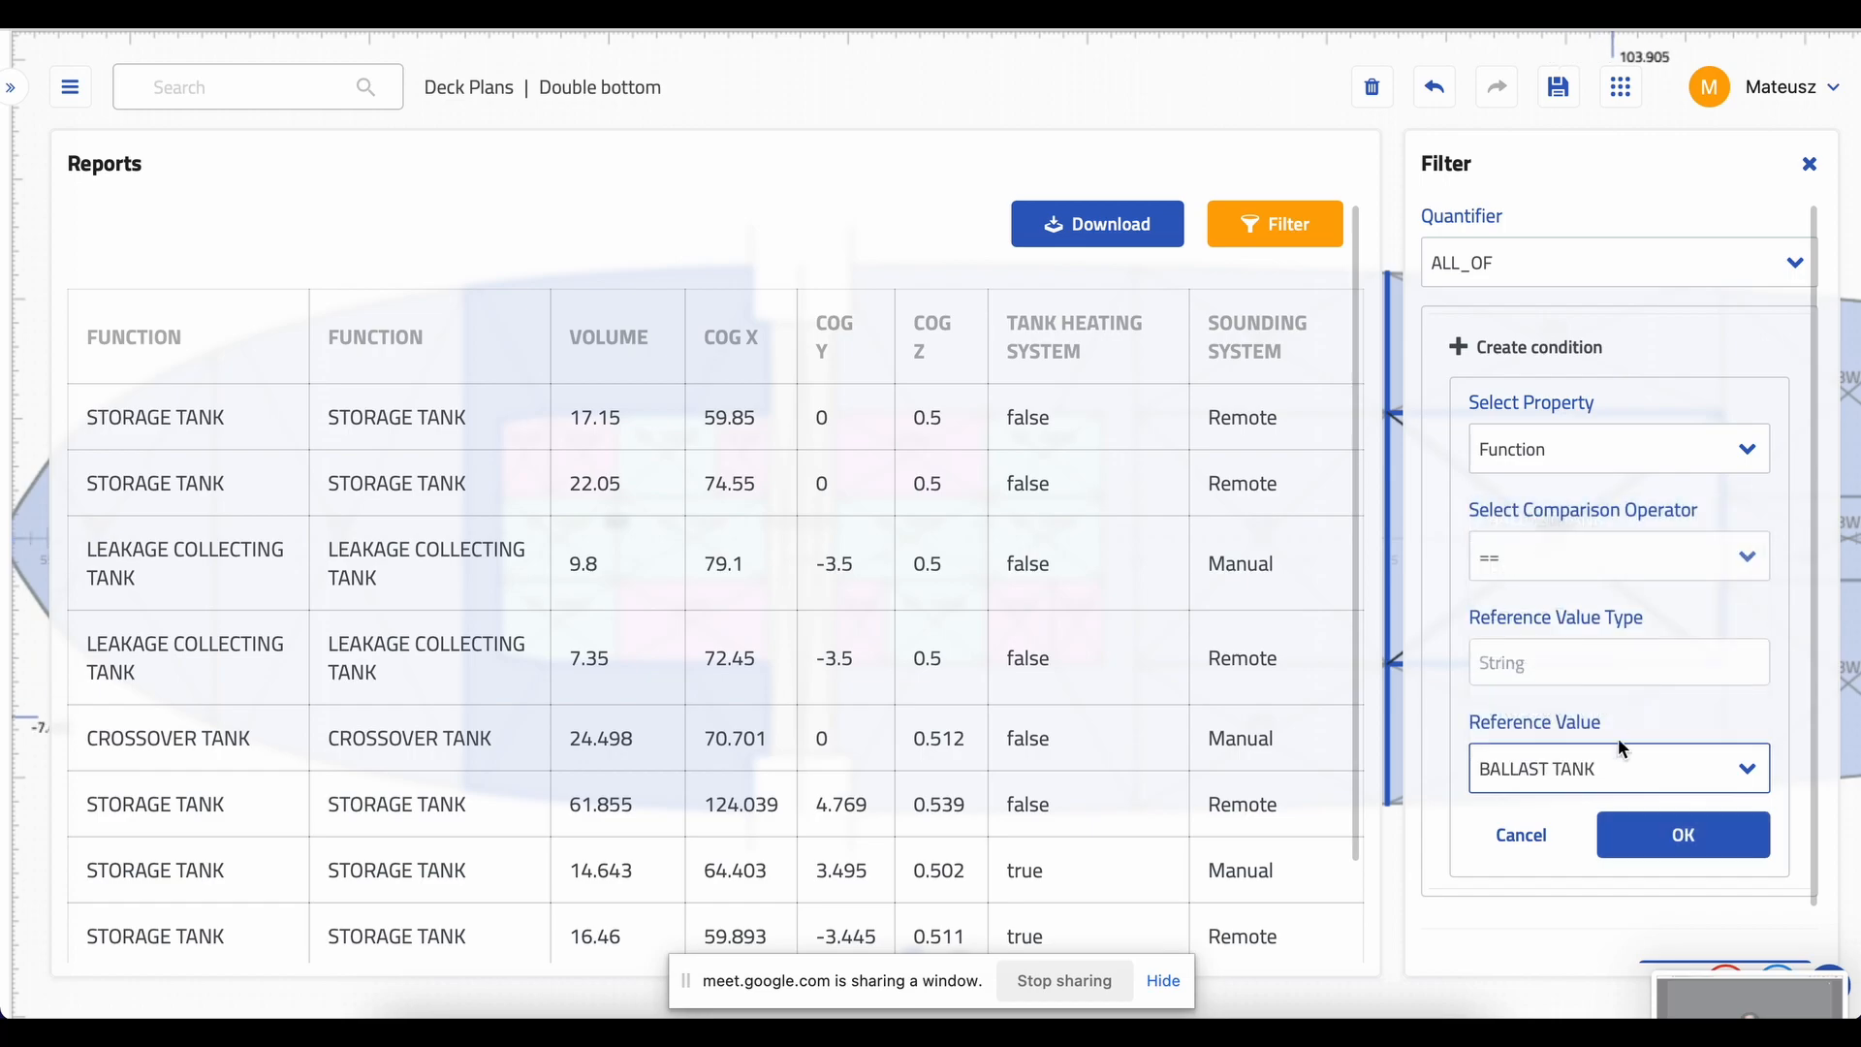
click(1656, 845)
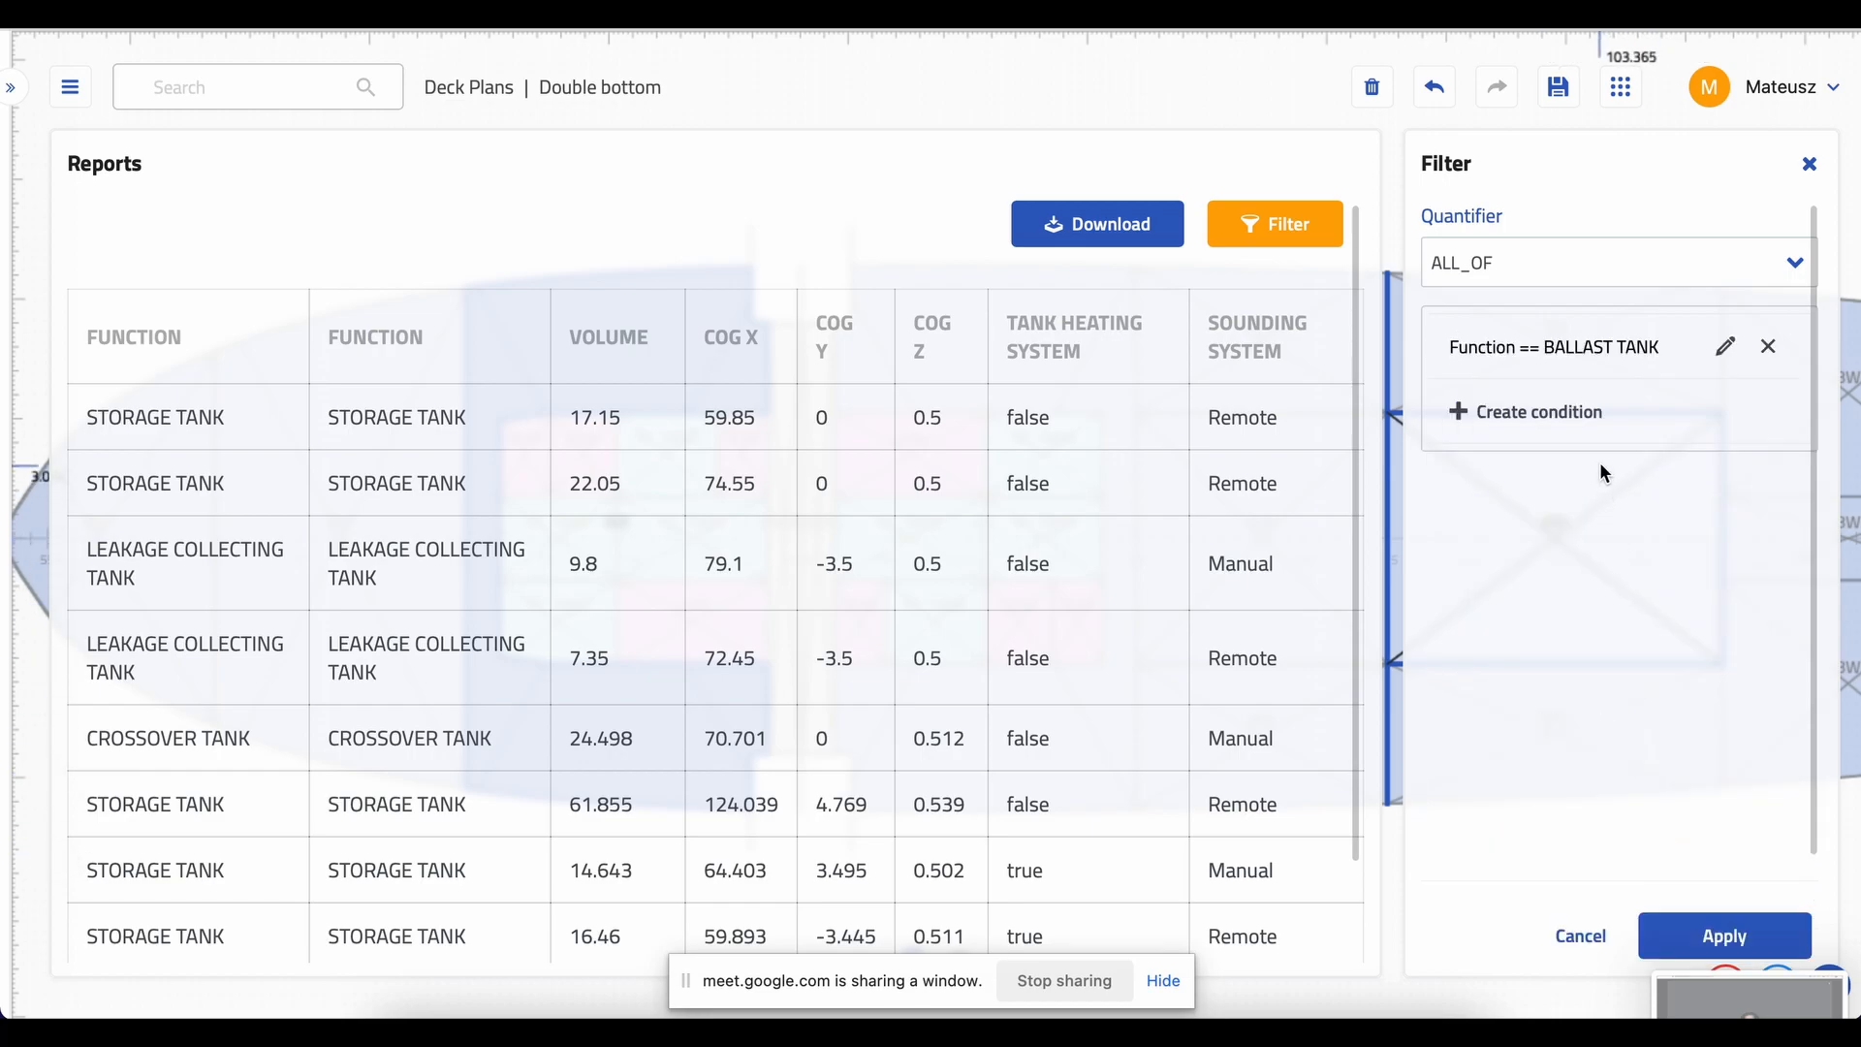
- Add the condition Volume >= 100 to the ballast tank filter and apply it to the report
click(1528, 414)
click(1659, 516)
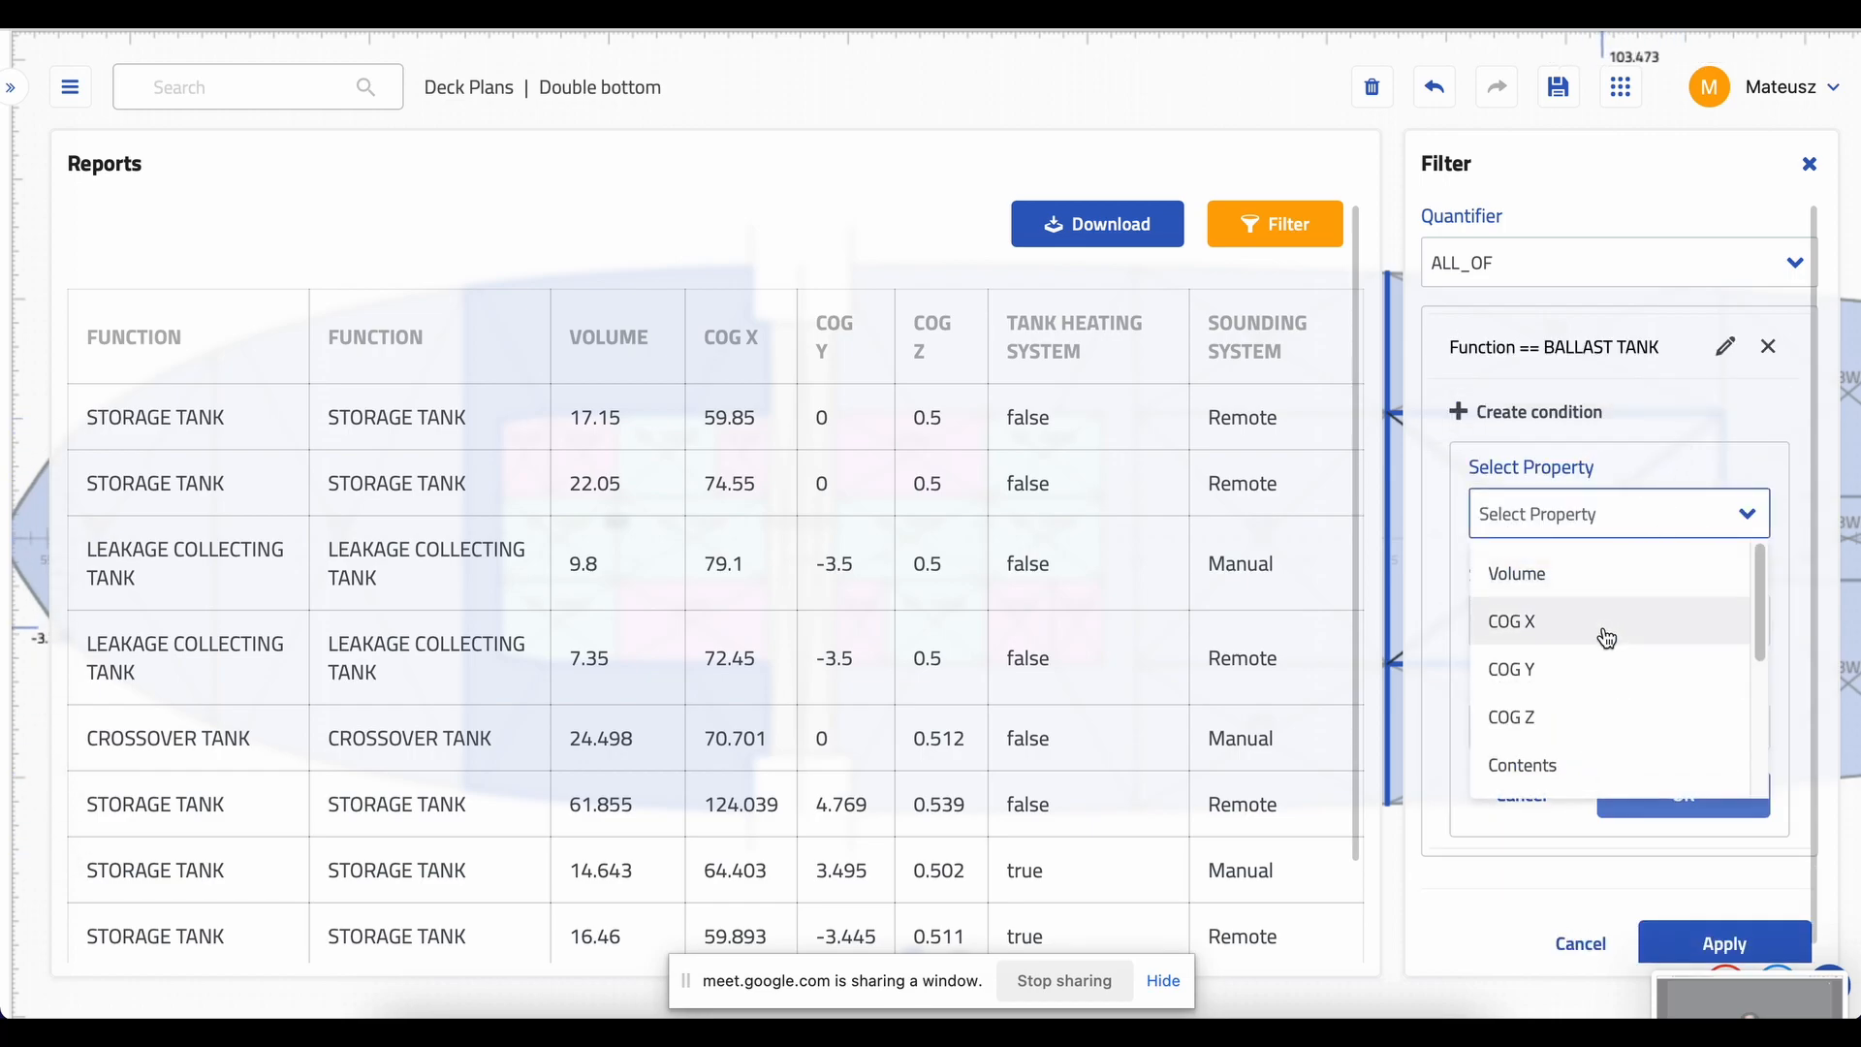
click(1562, 577)
click(1556, 624)
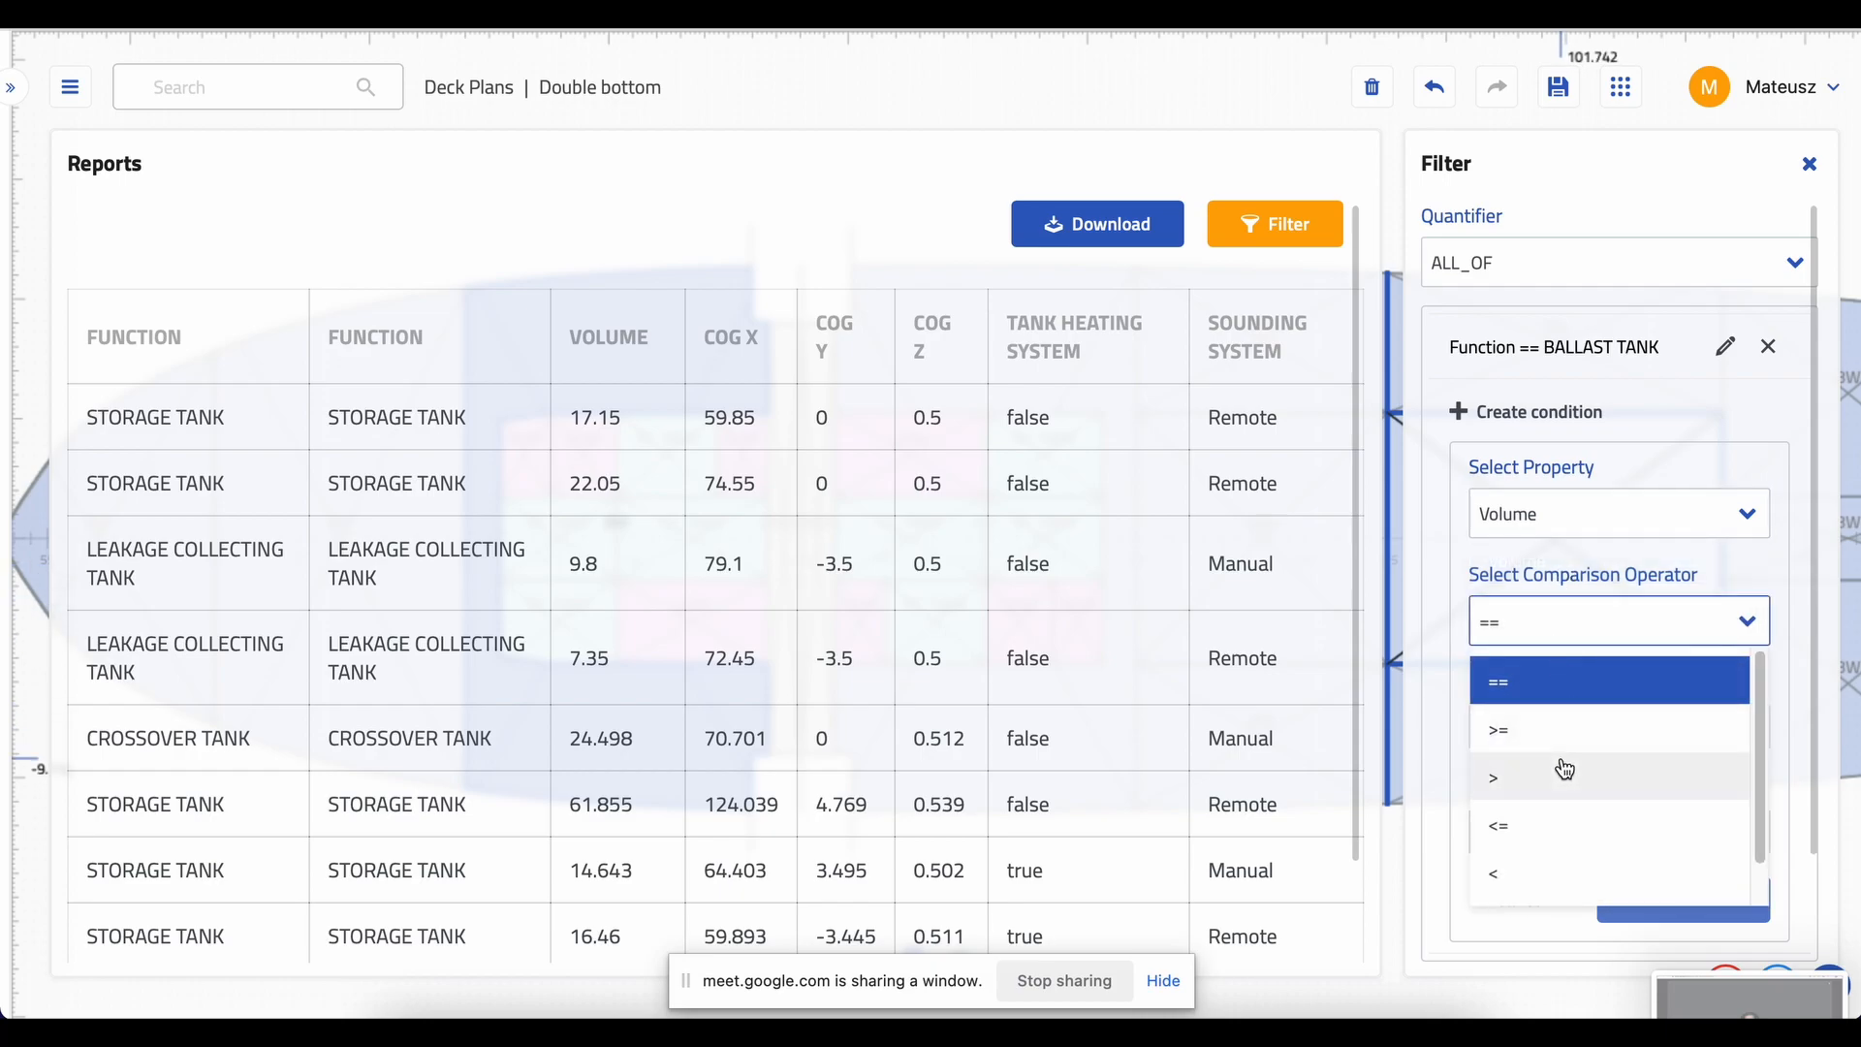
click(1564, 729)
click(1570, 843)
text(1000)
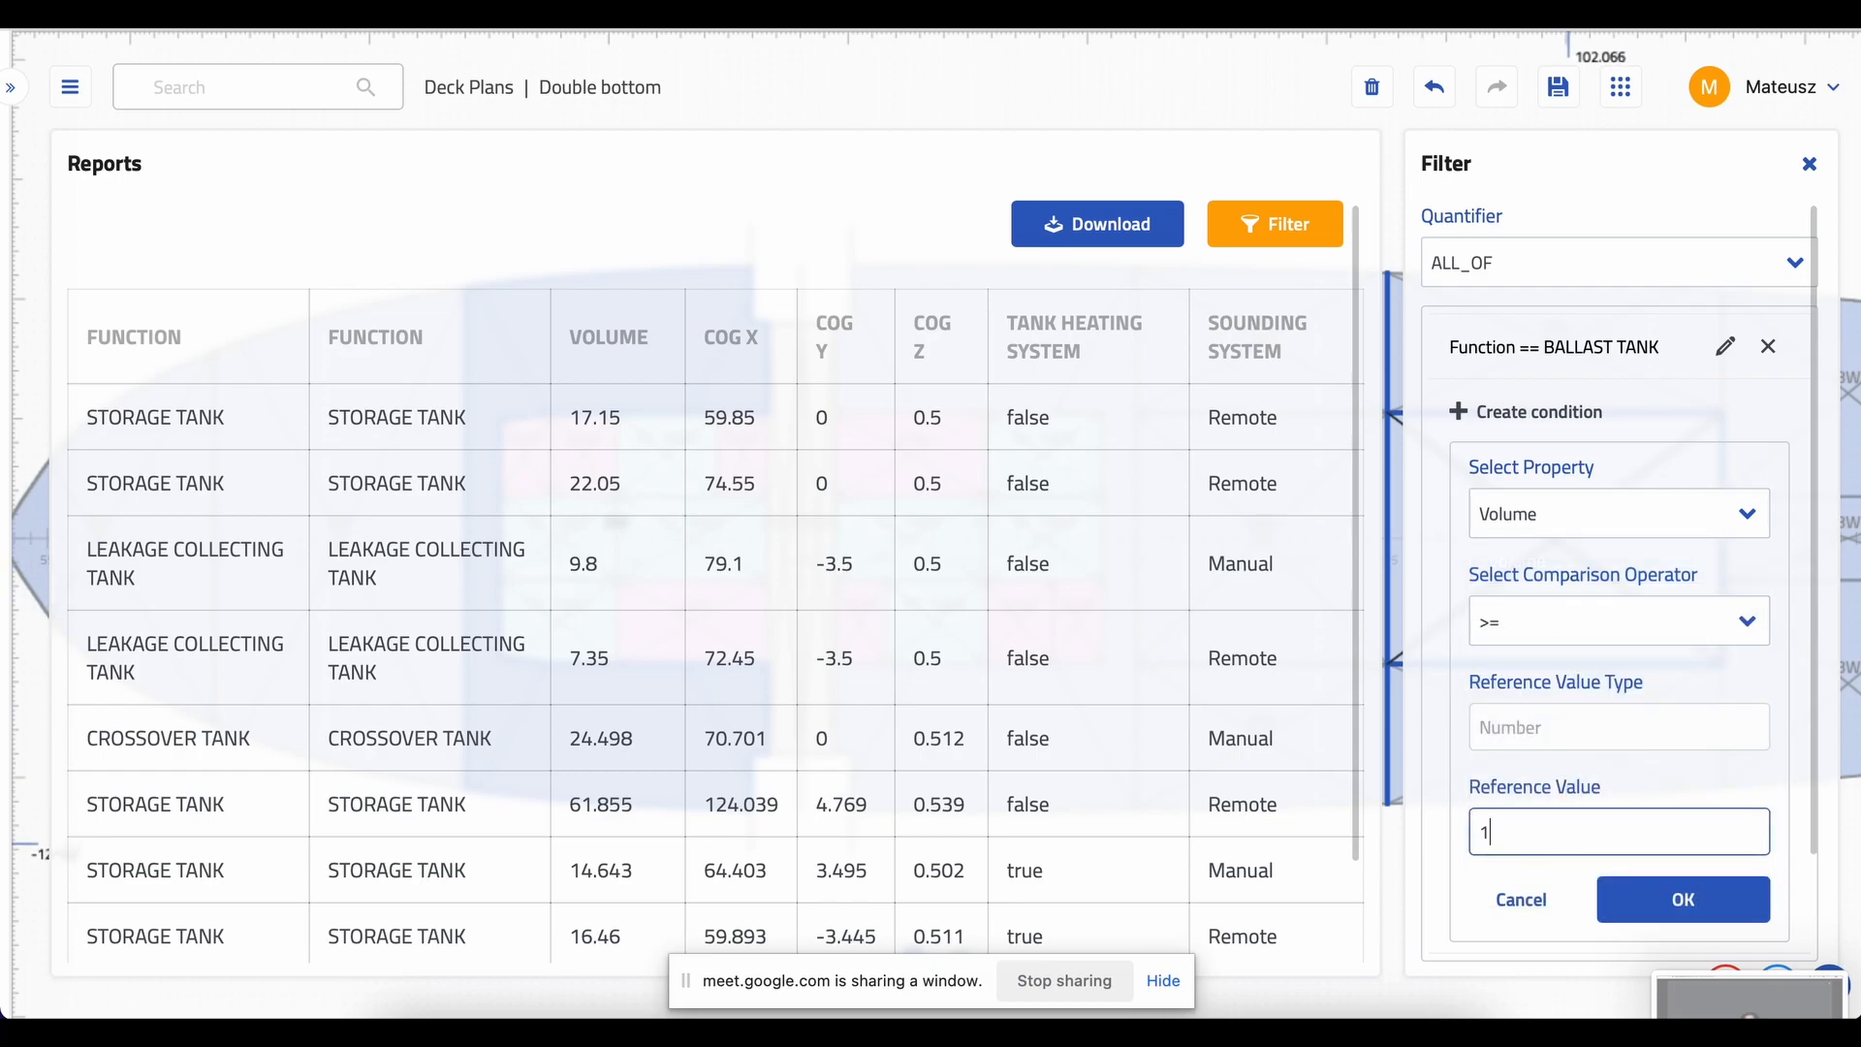
click(1675, 904)
click(1673, 916)
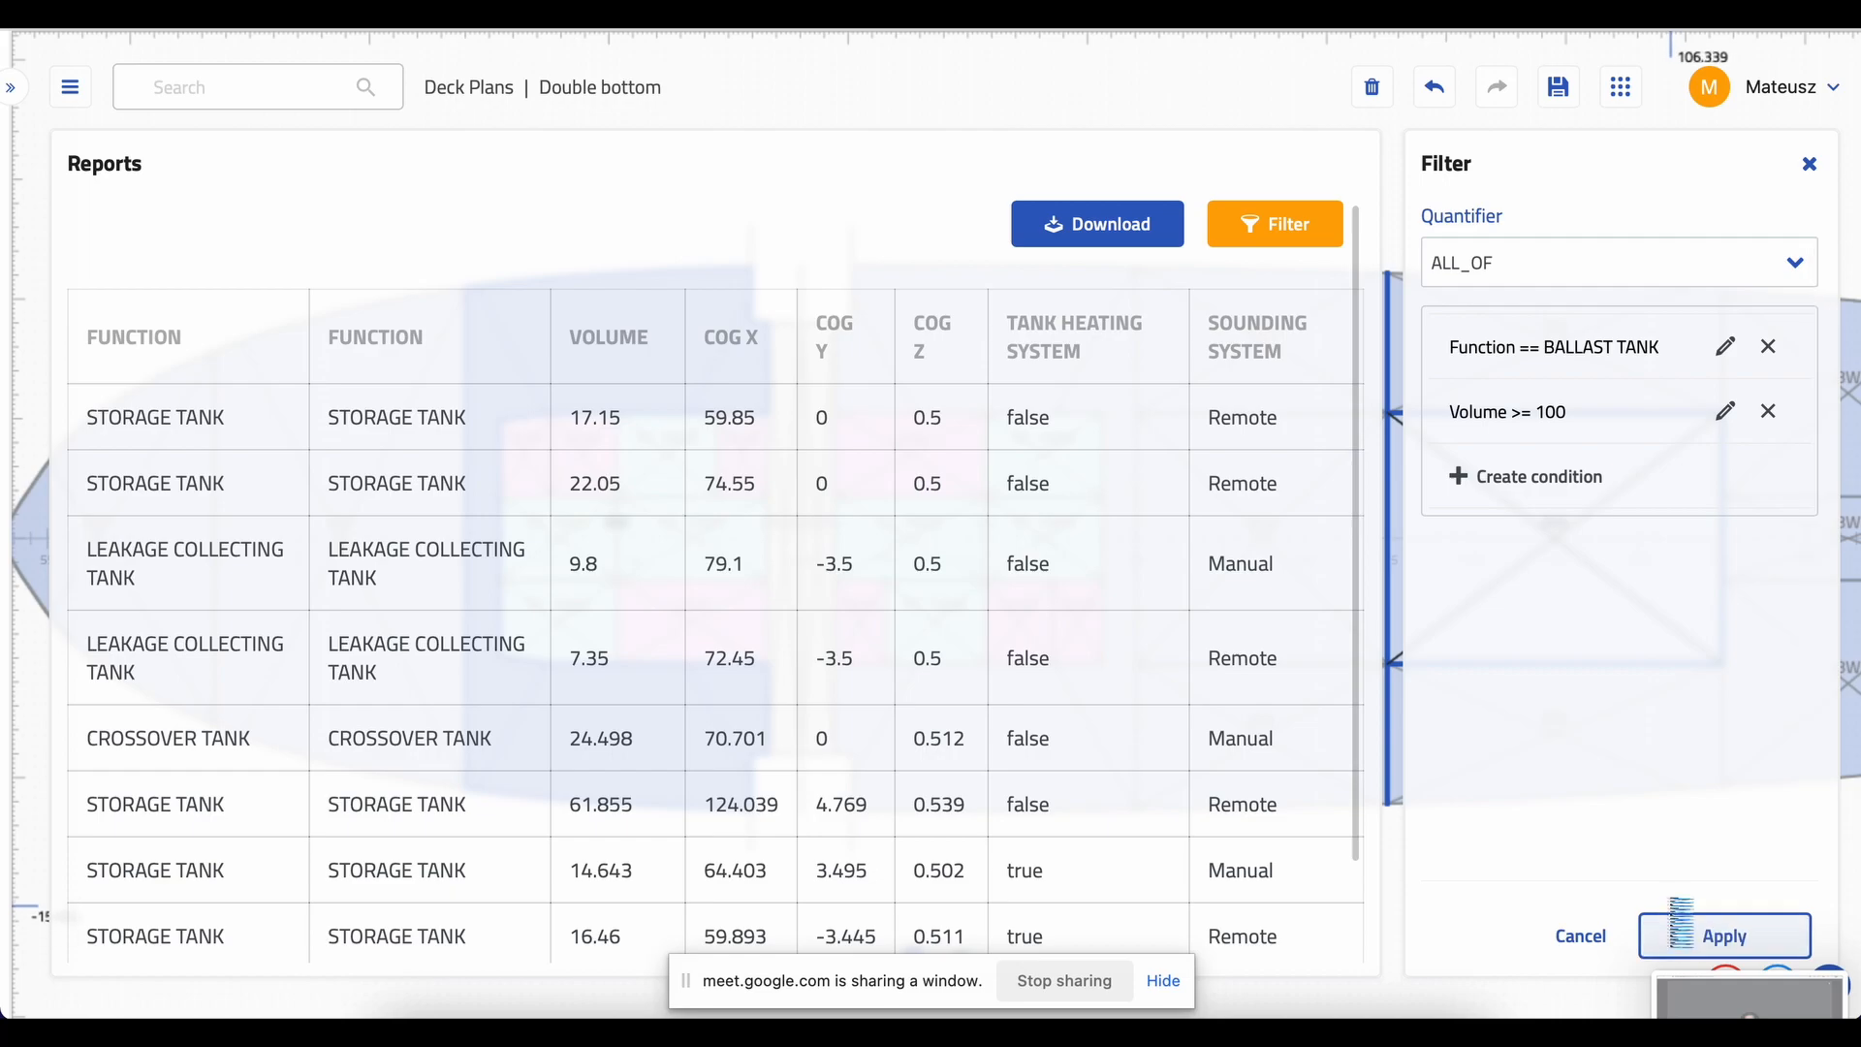
- Select the grouped ballast tank row in the filtered report and set the Sounding system of its tanks to Remote
click(1031, 456)
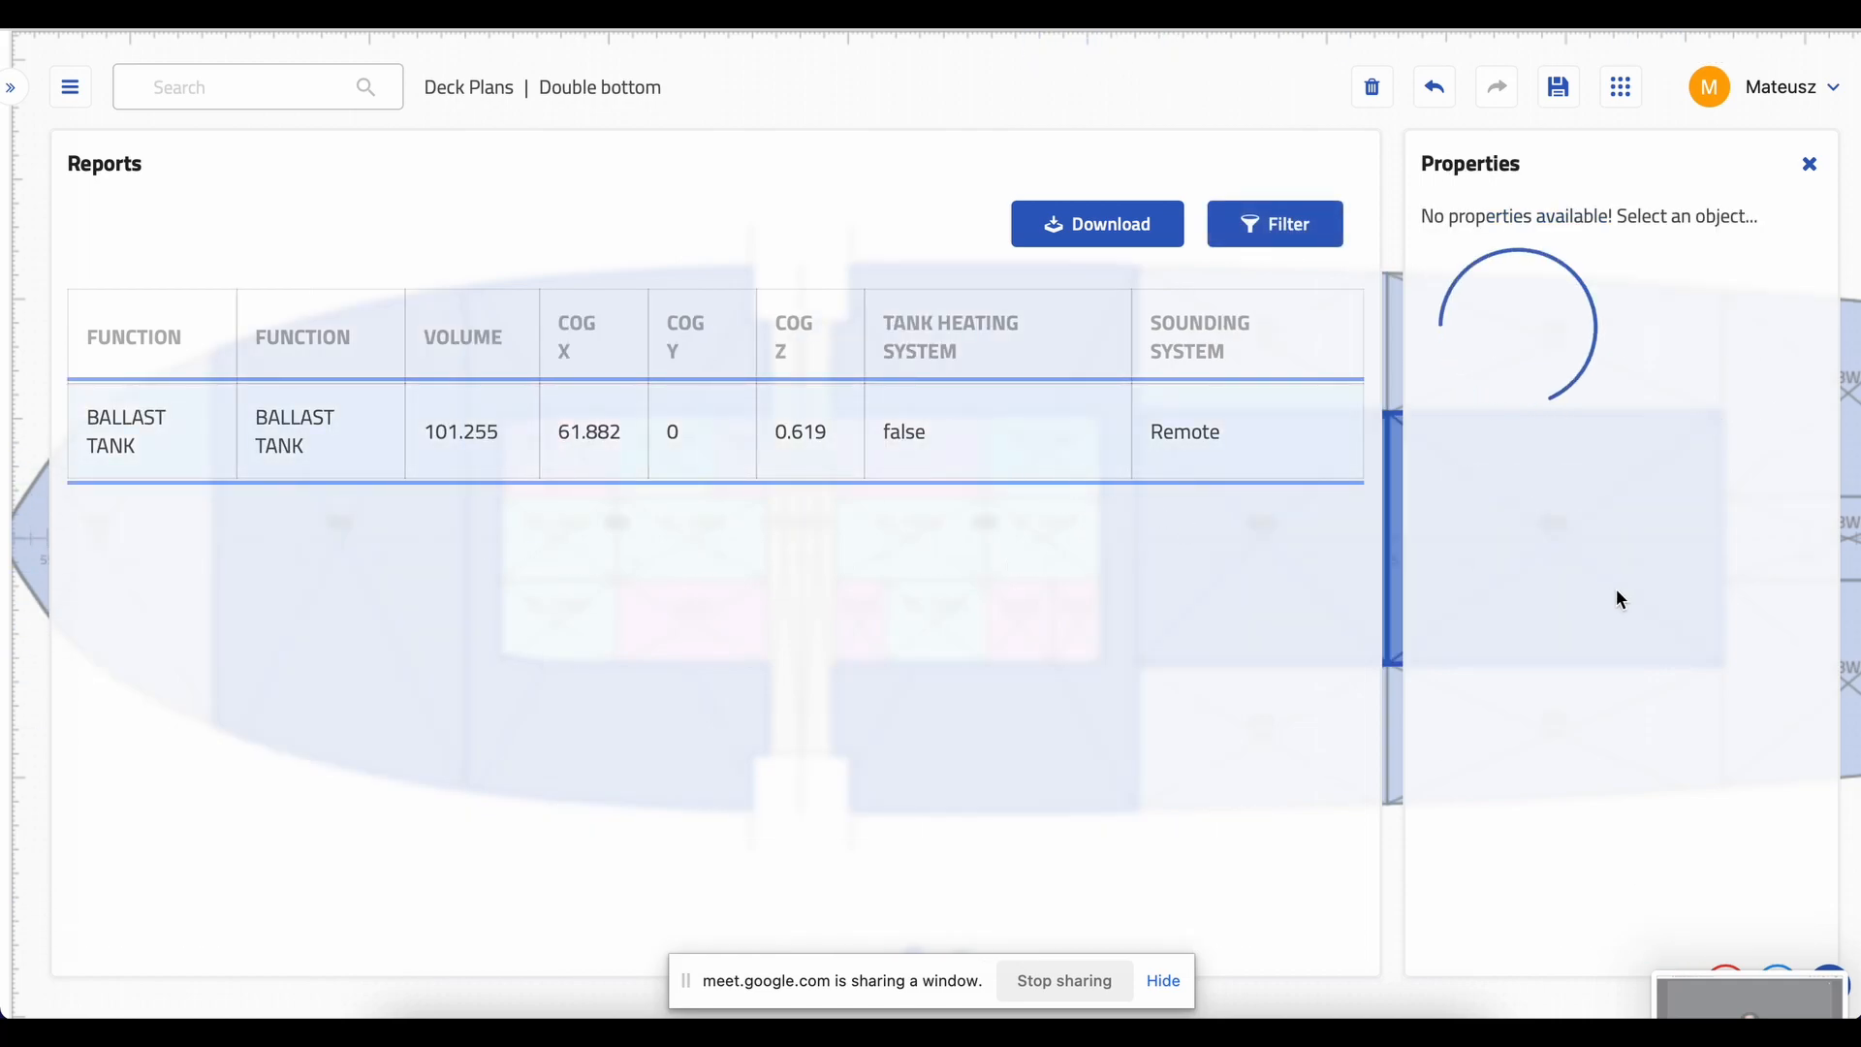
scroll(1628, 628, down, 3)
scroll(1627, 645, down, 5)
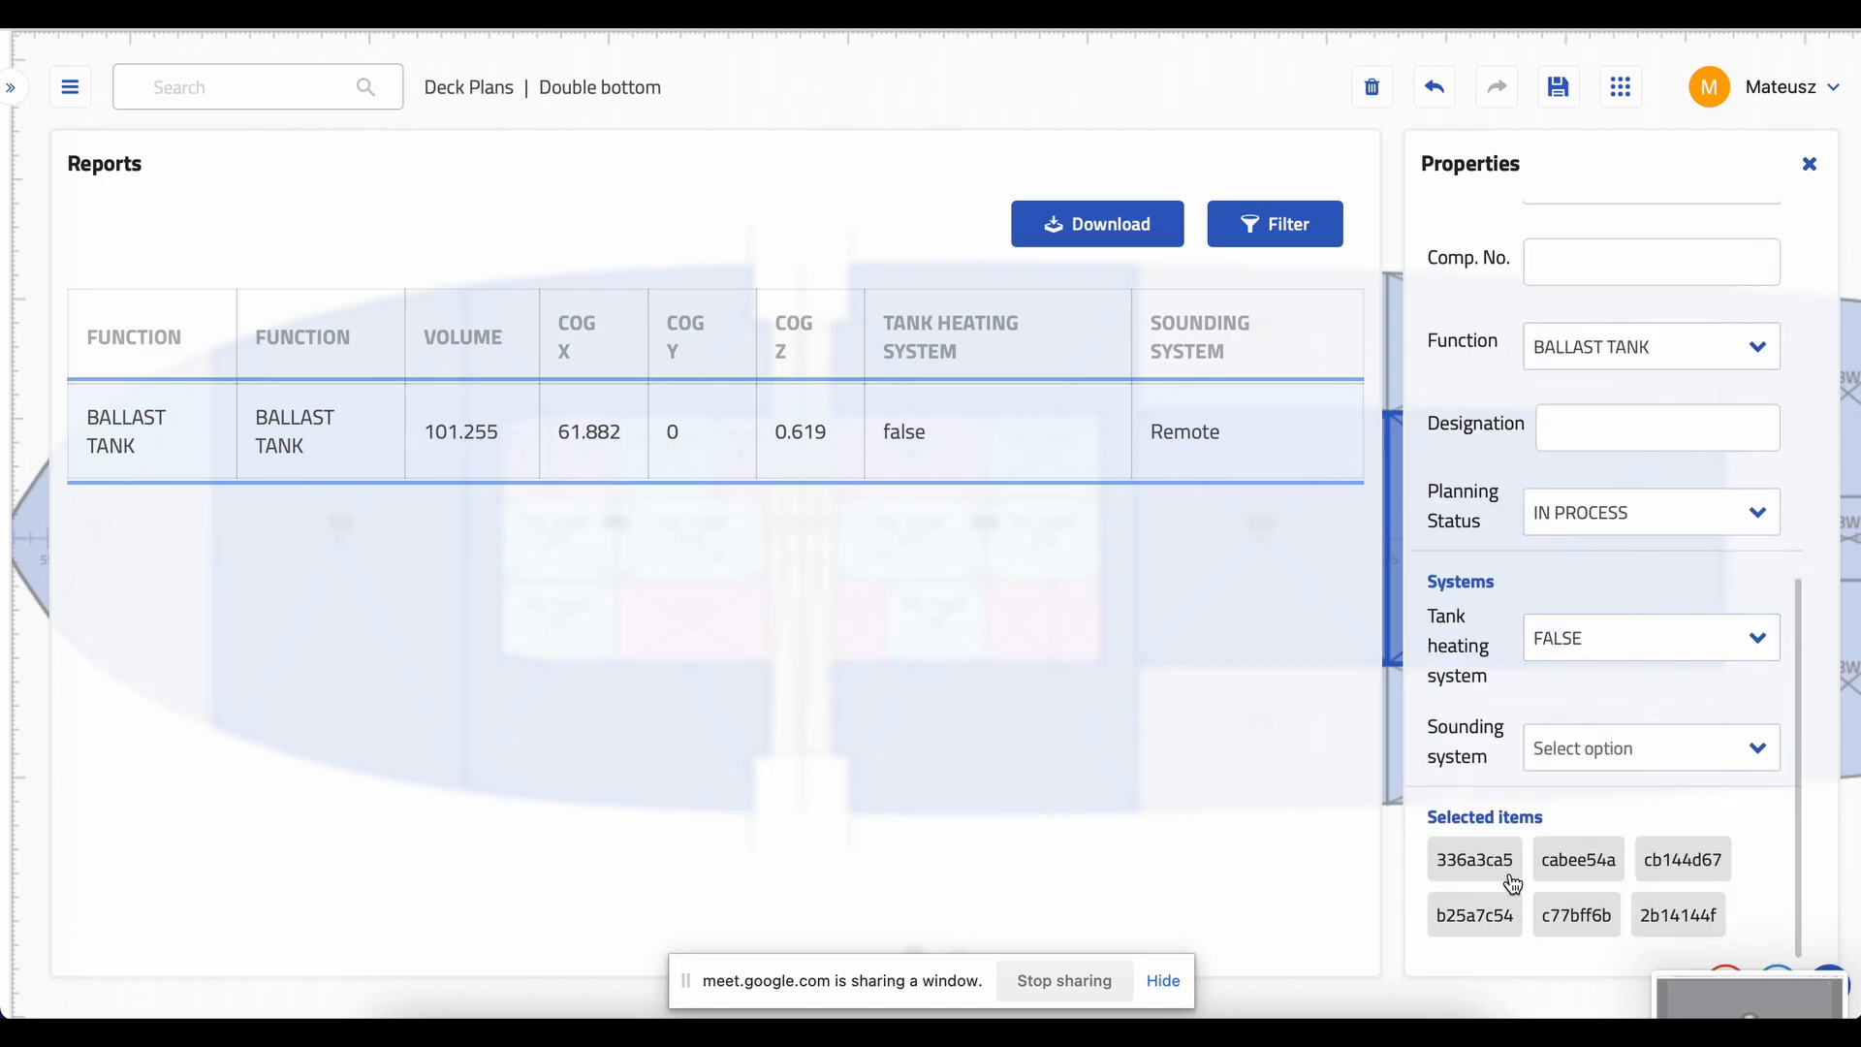
scroll(1492, 780, up, 5)
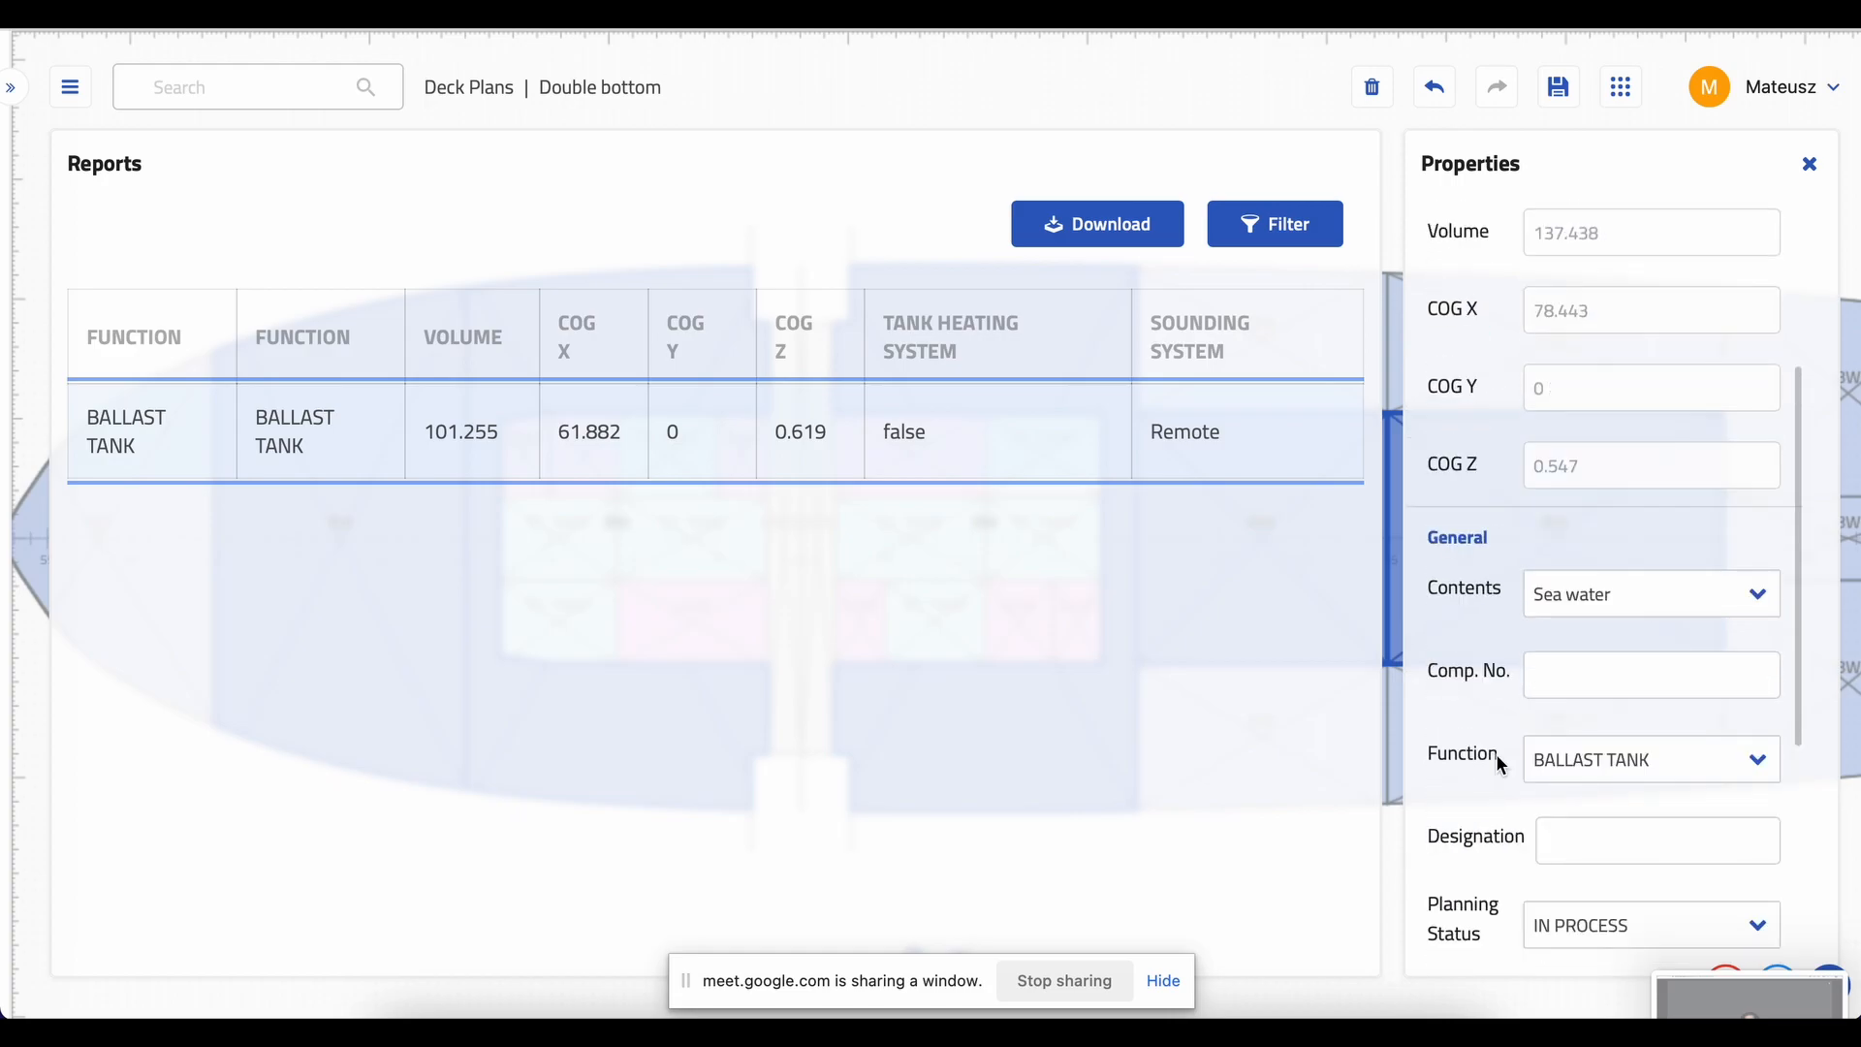
scroll(1497, 752, up, 1)
scroll(1498, 753, down, 4)
scroll(1498, 746, down, 2)
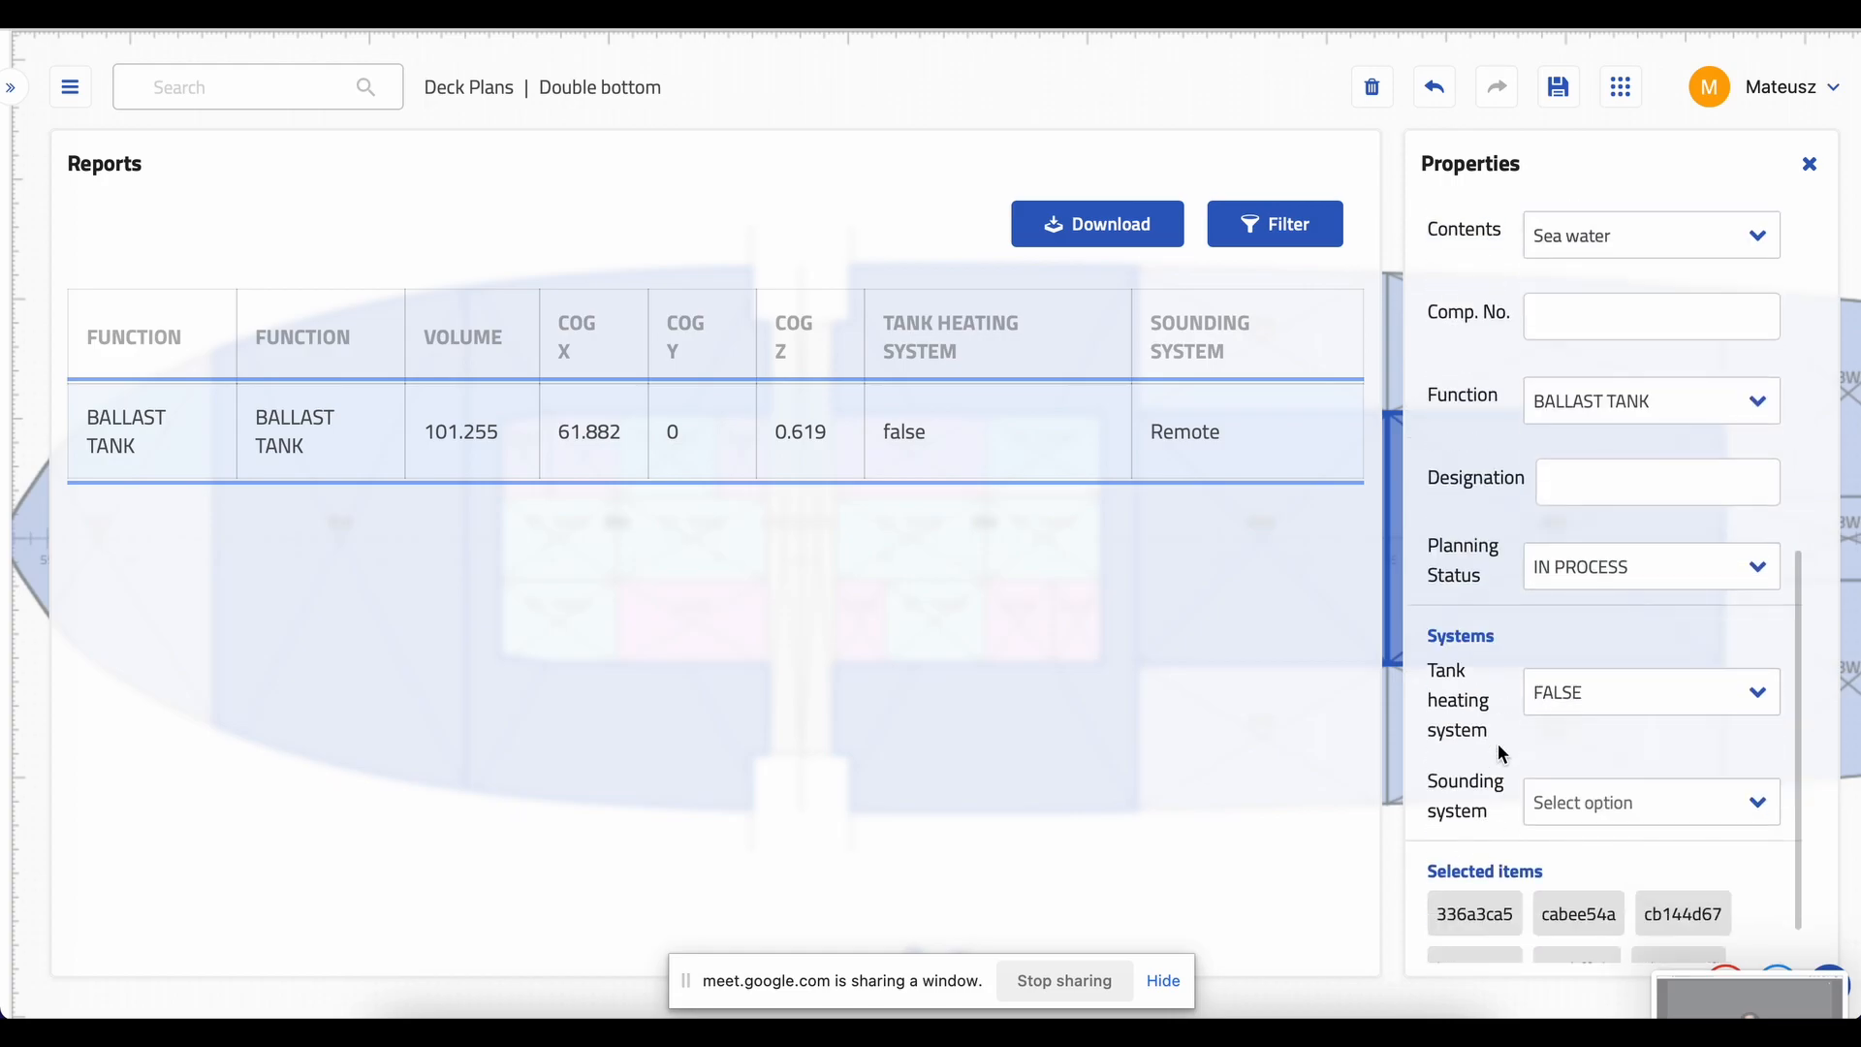
click(1630, 804)
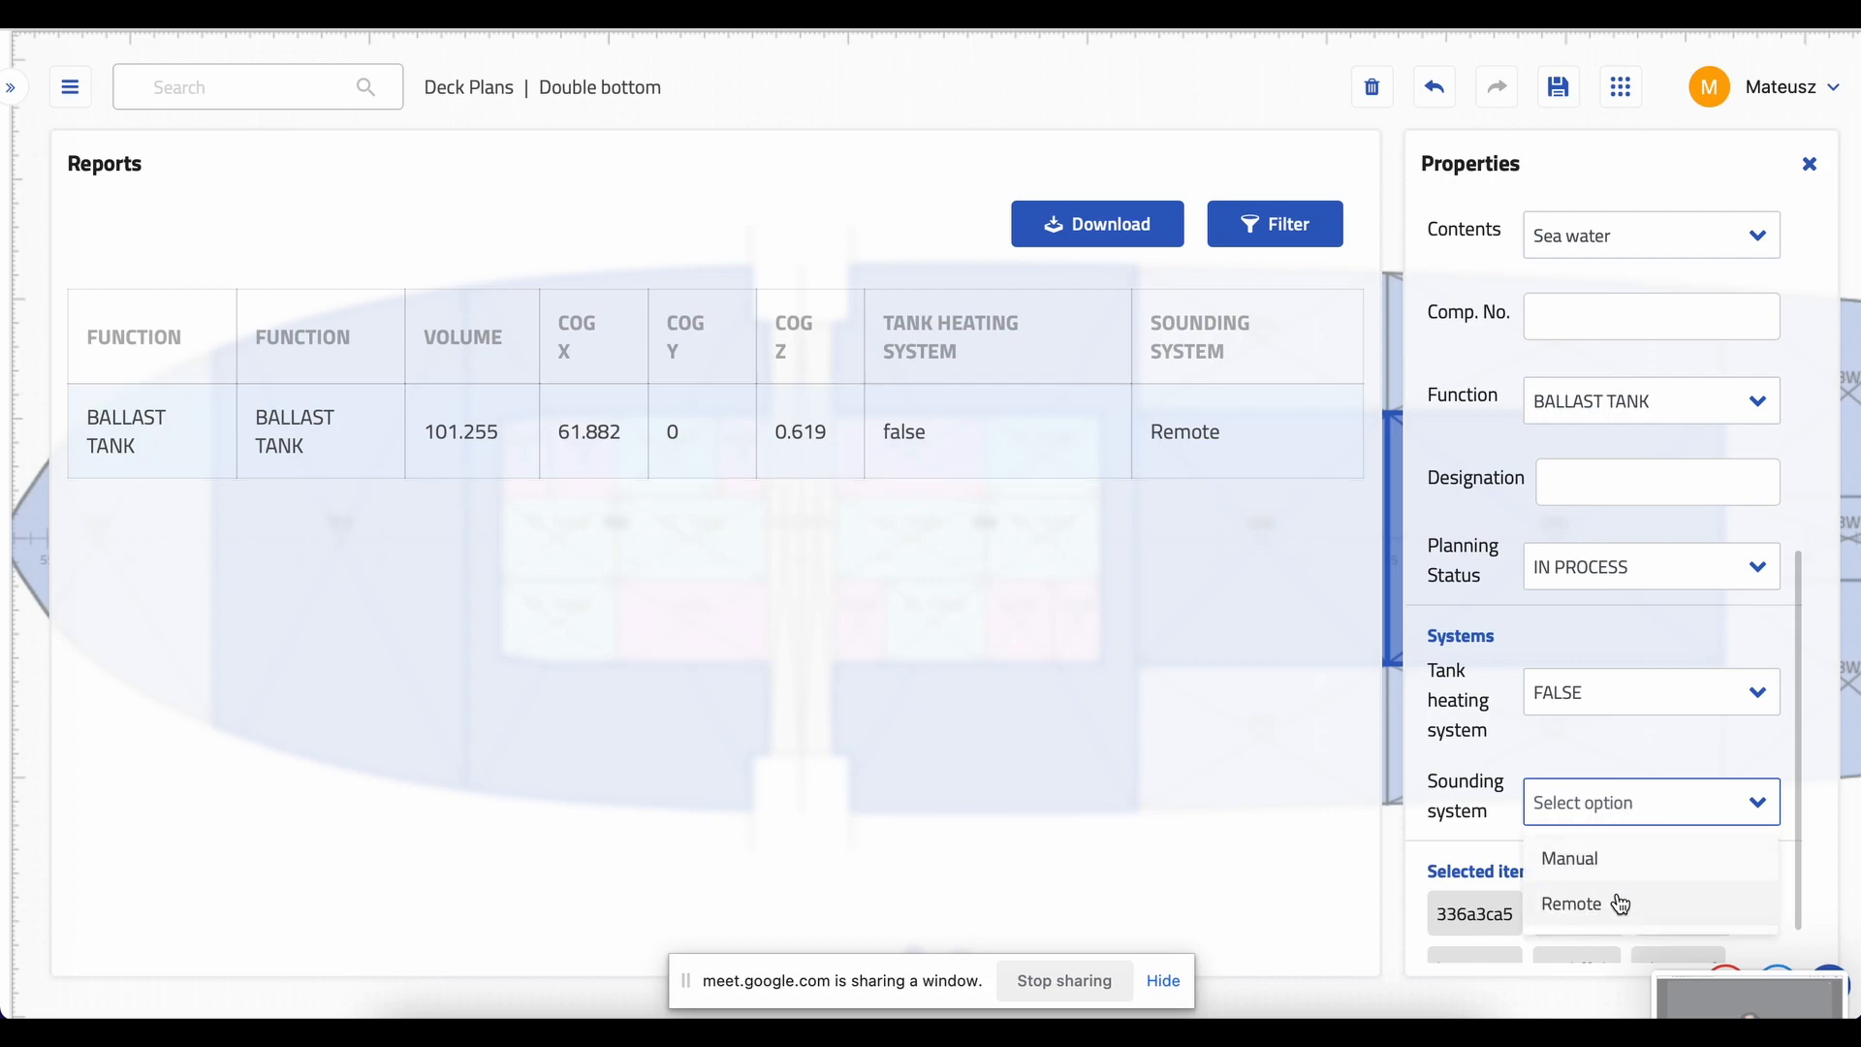
click(1493, 796)
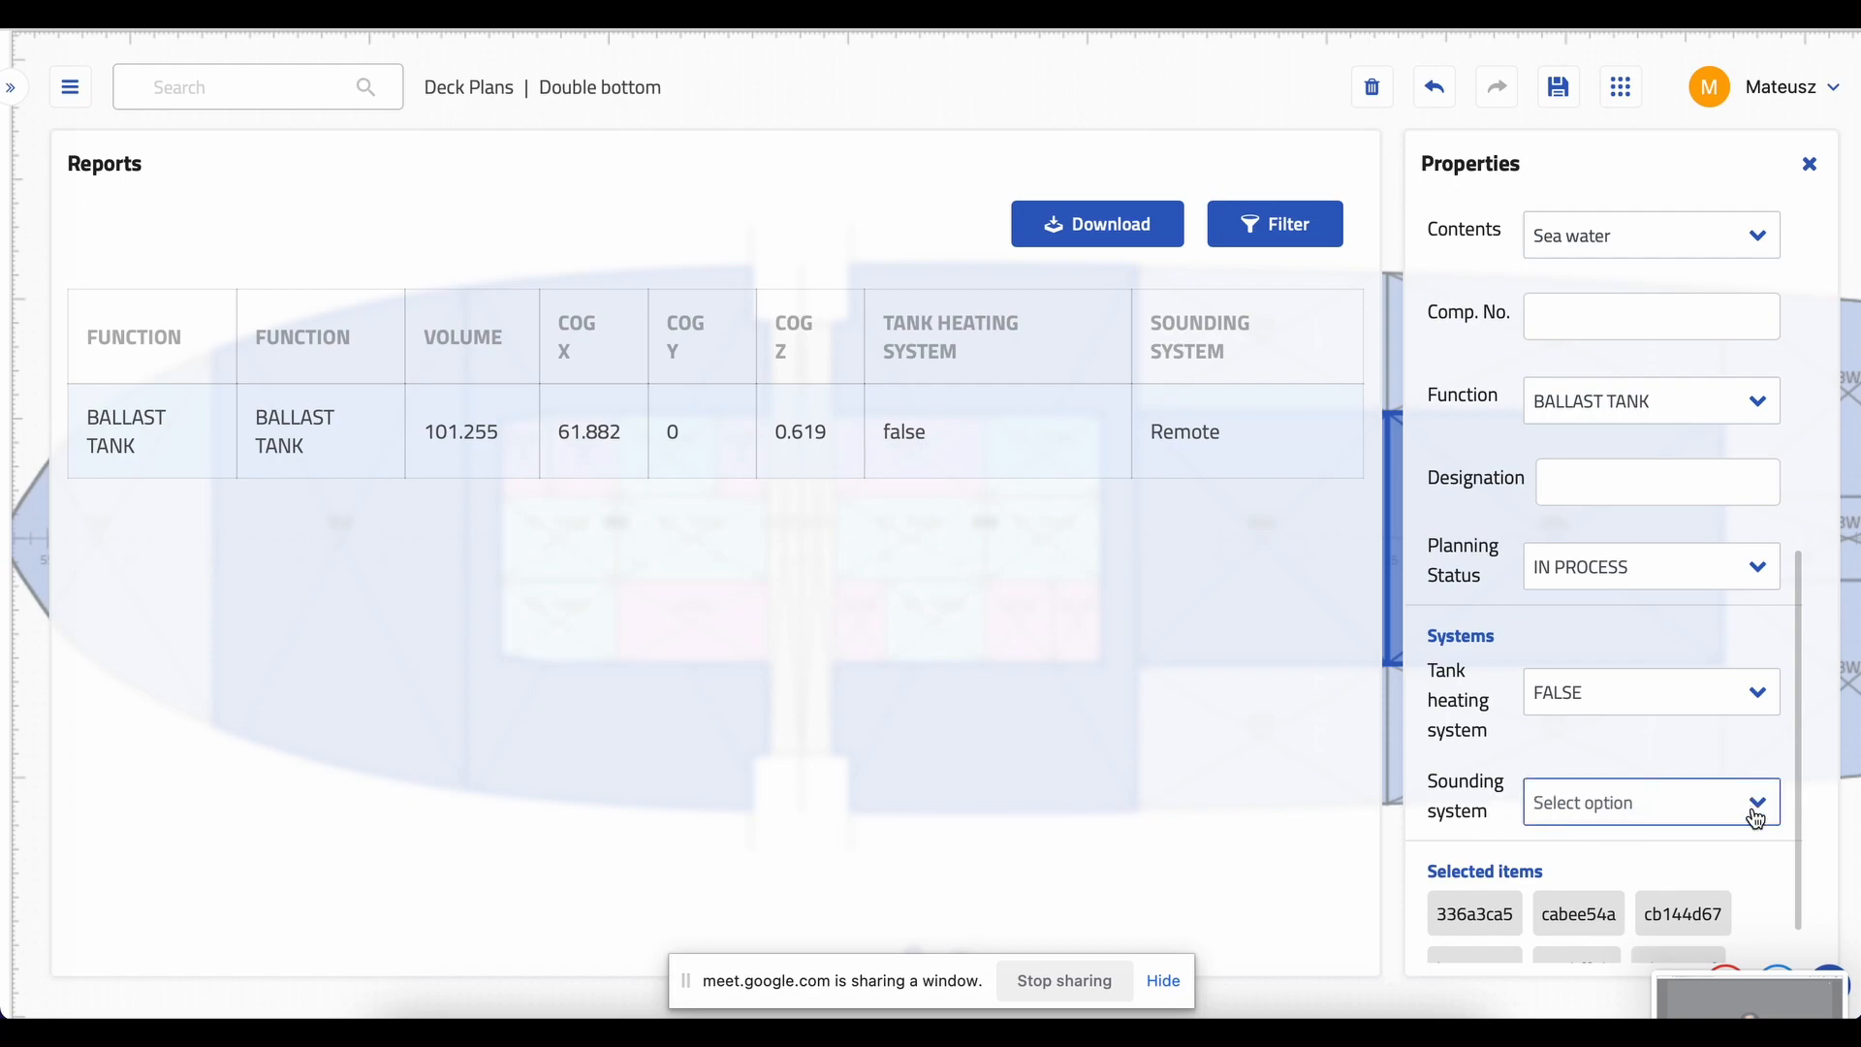
click(1614, 822)
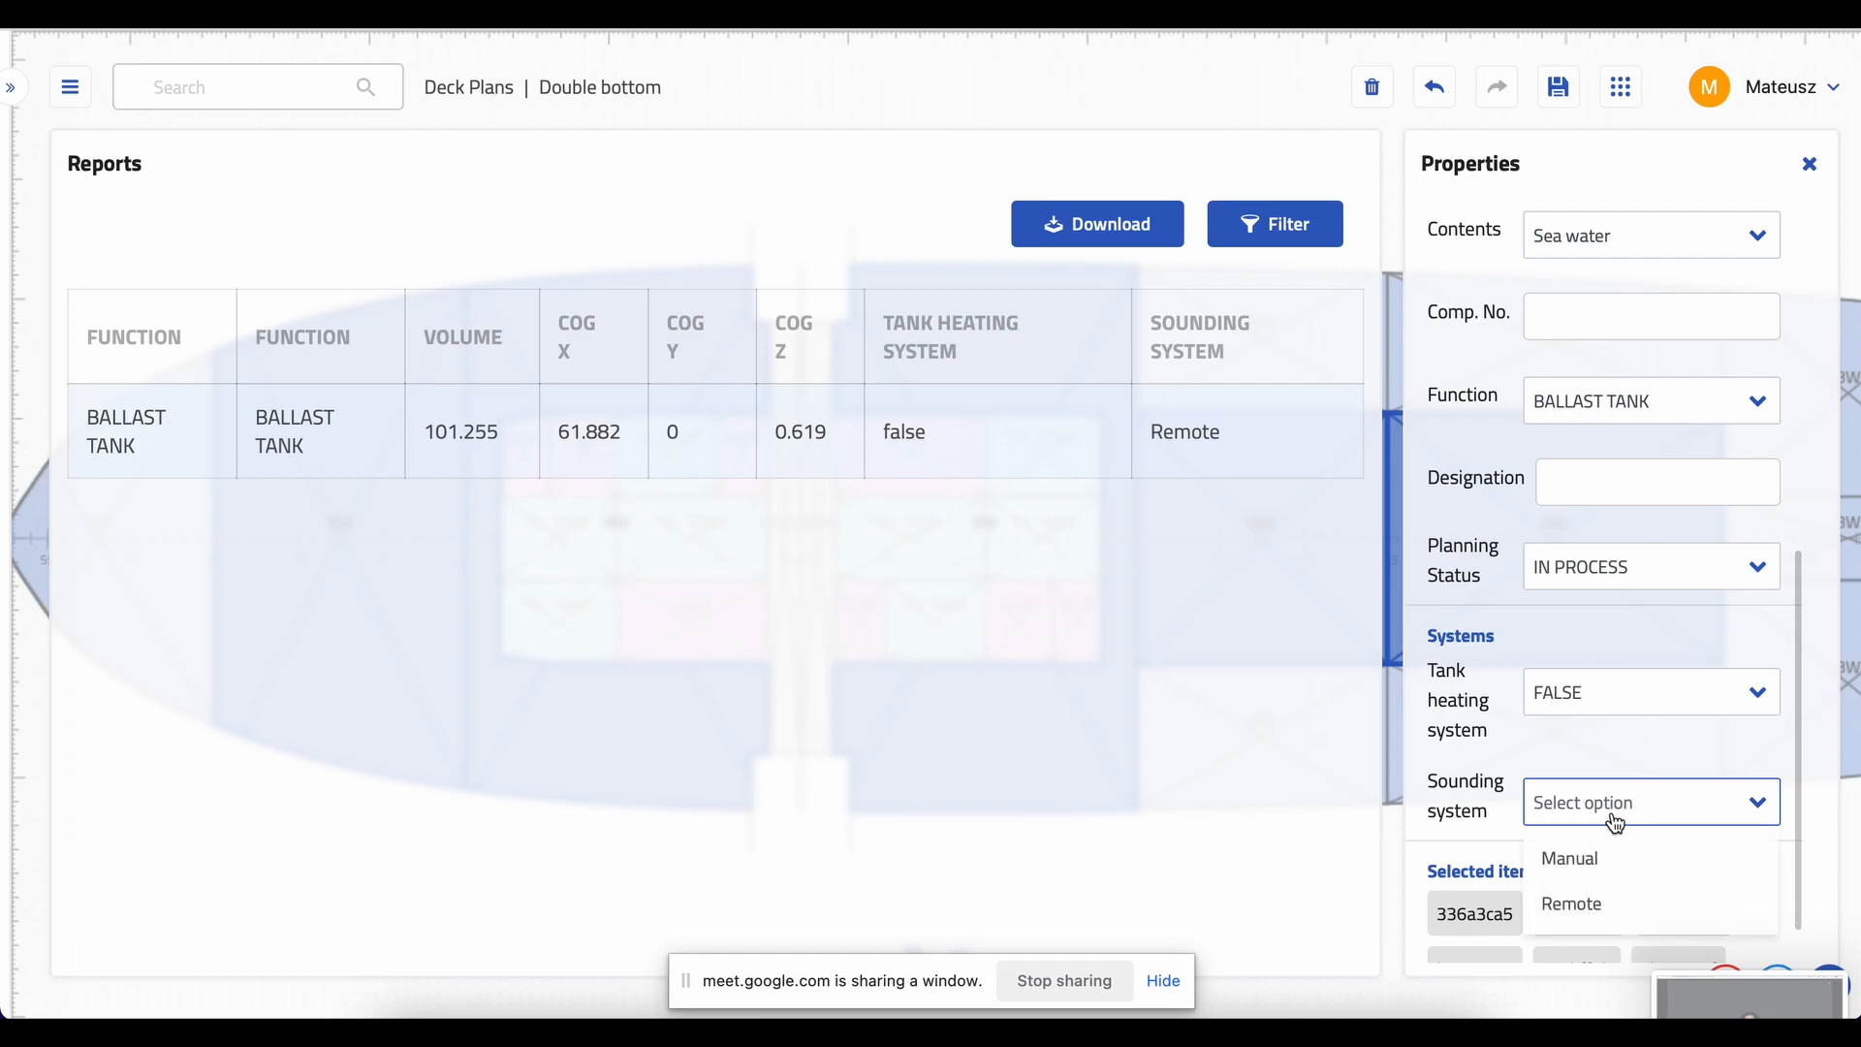
click(1610, 909)
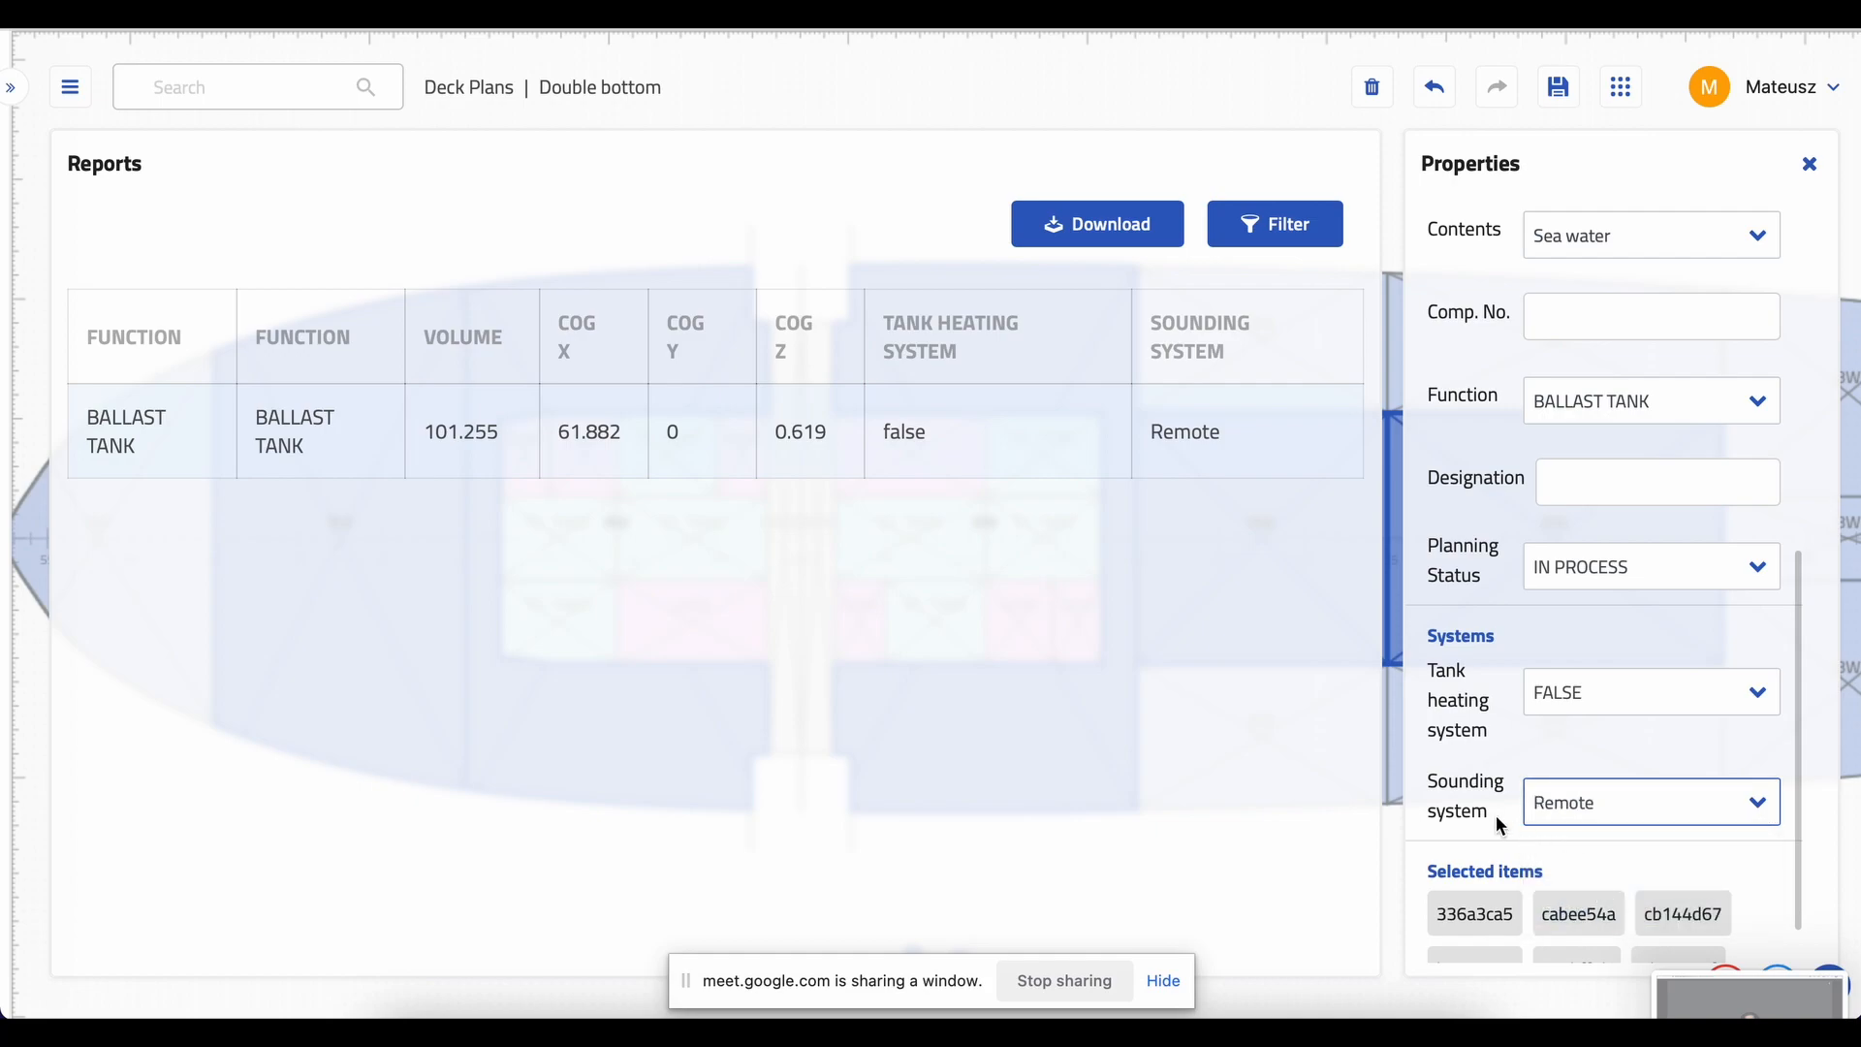
click(1274, 665)
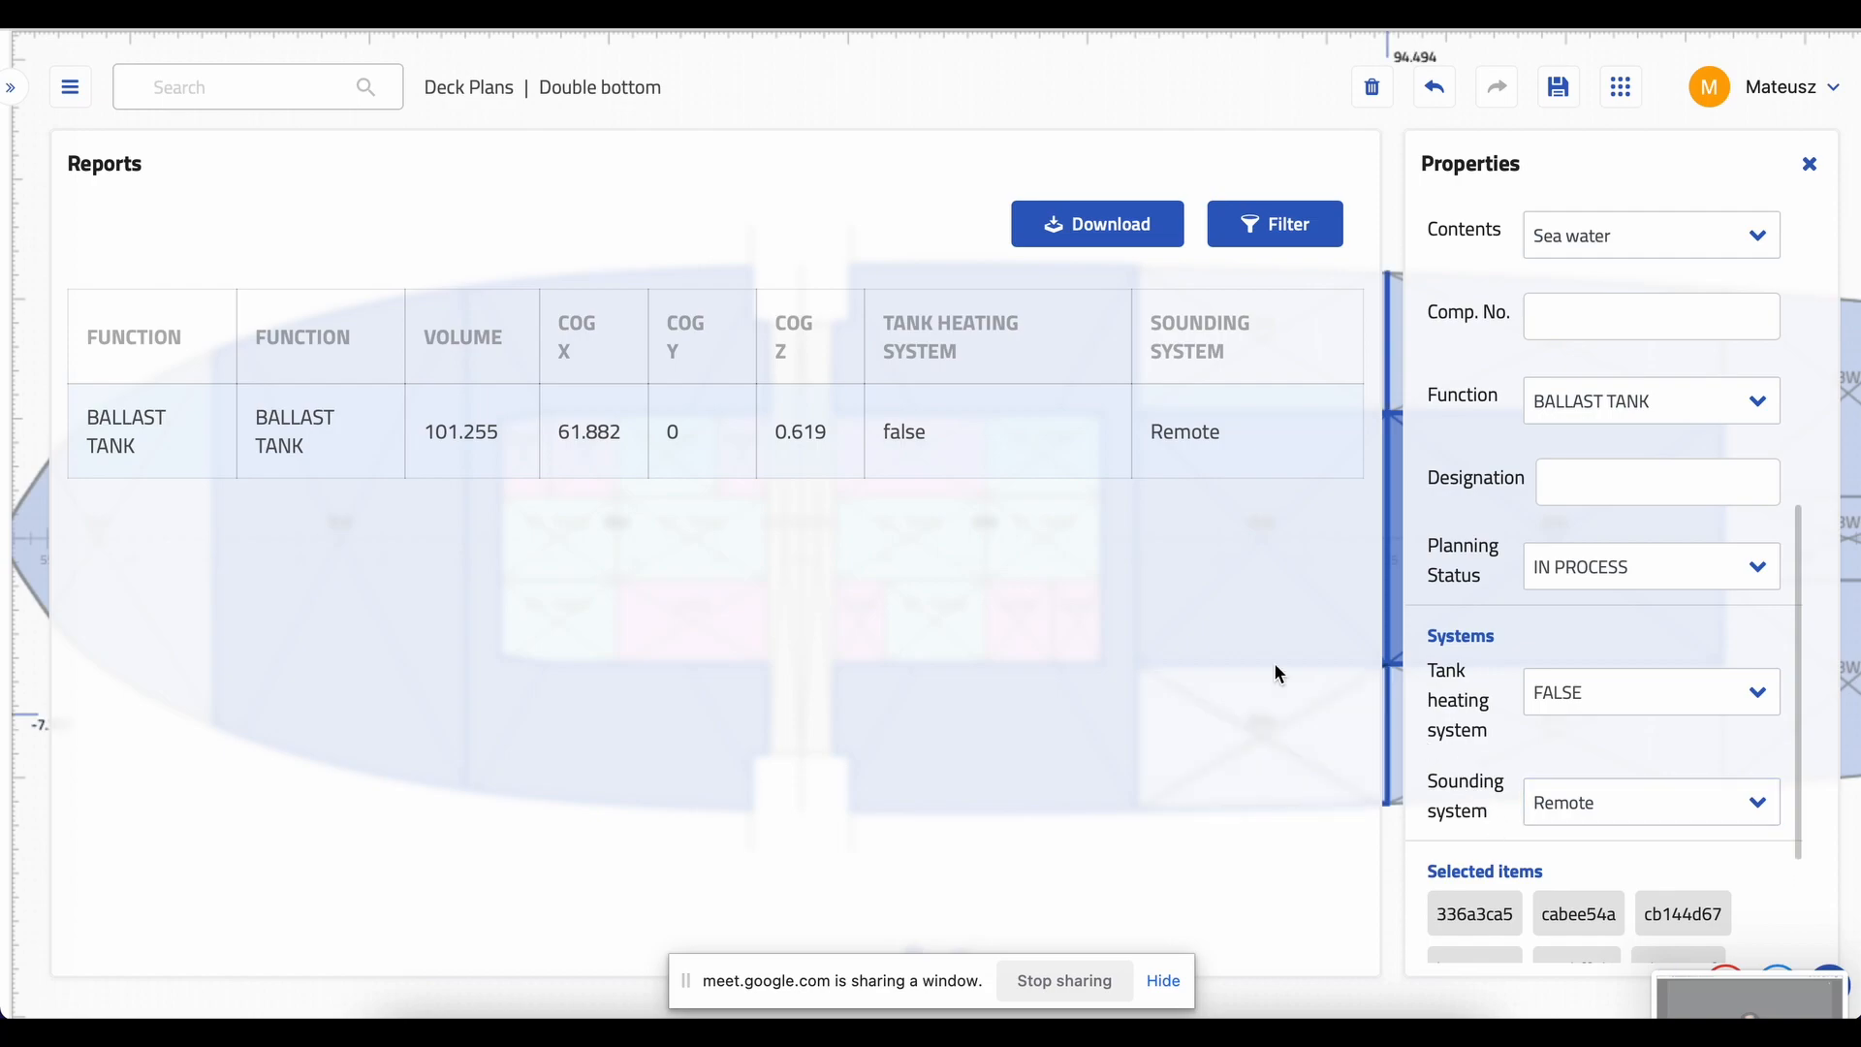
- Remove the Function and Volume conditions from the report filter and apply the emptied filter
click(1231, 237)
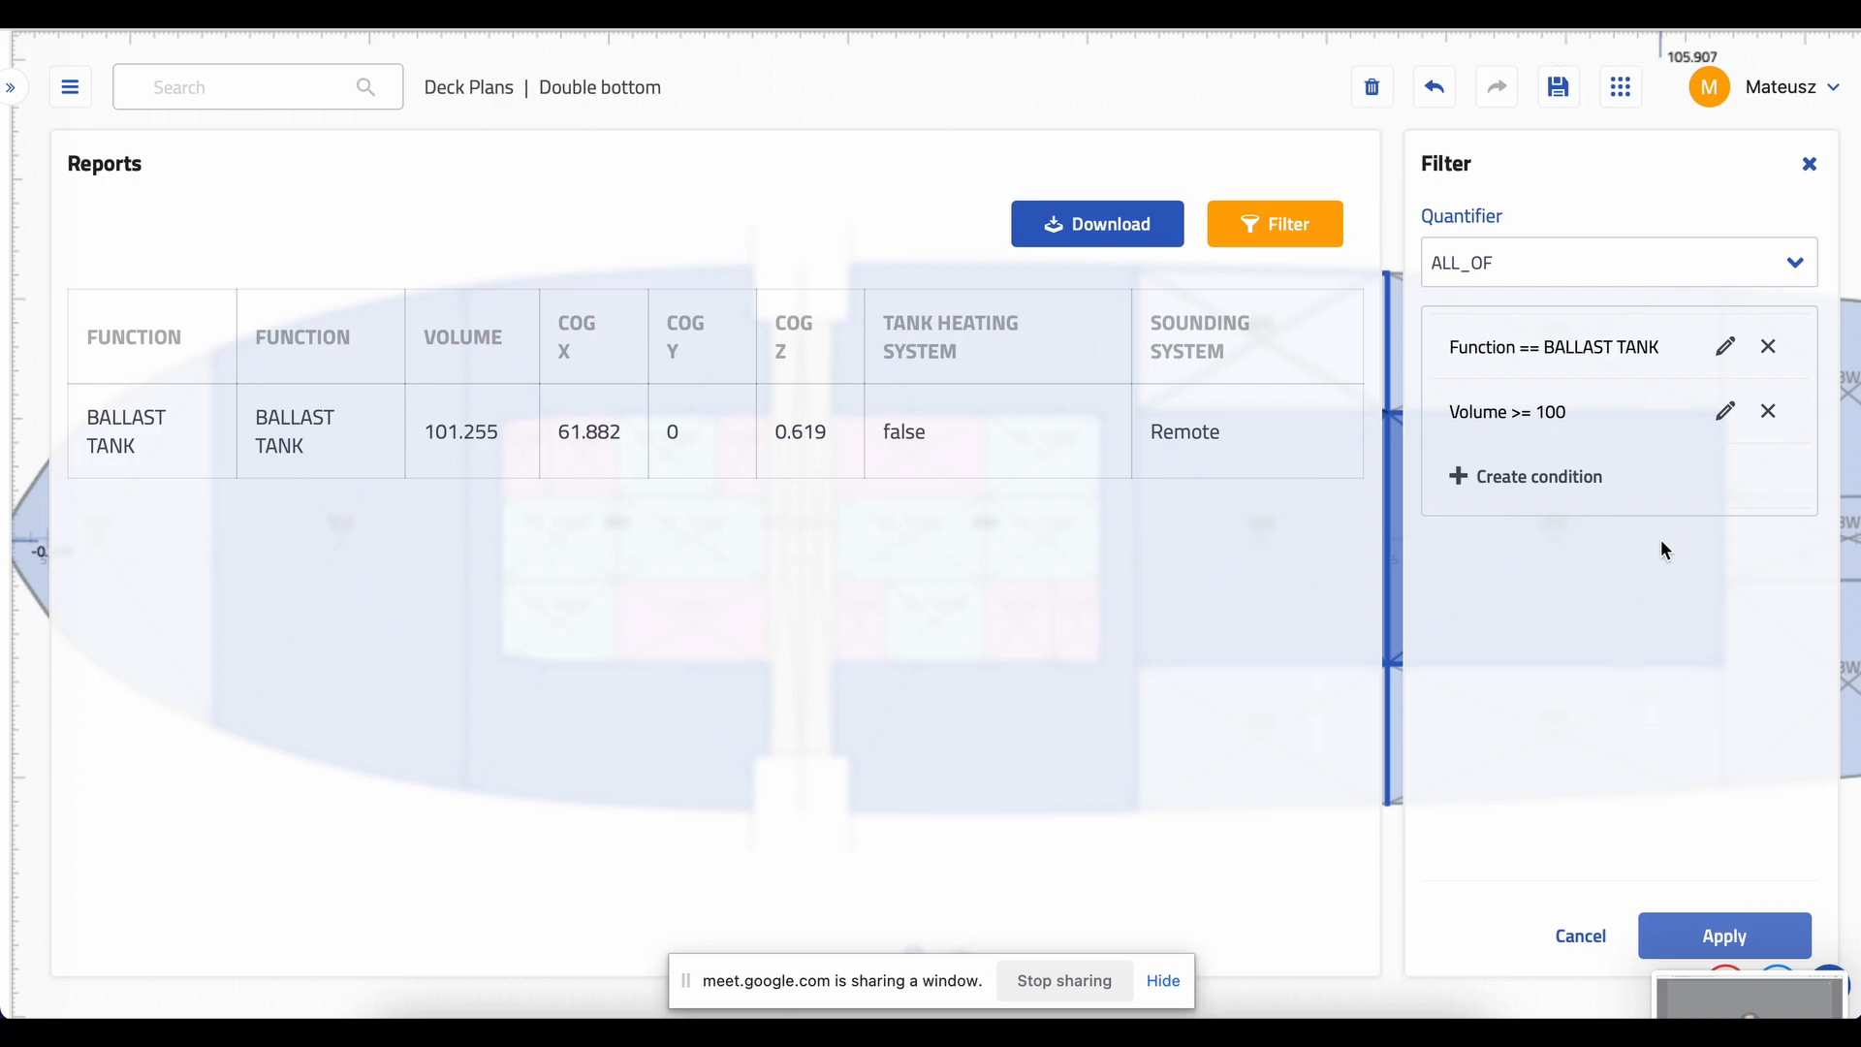
click(1769, 346)
click(1769, 349)
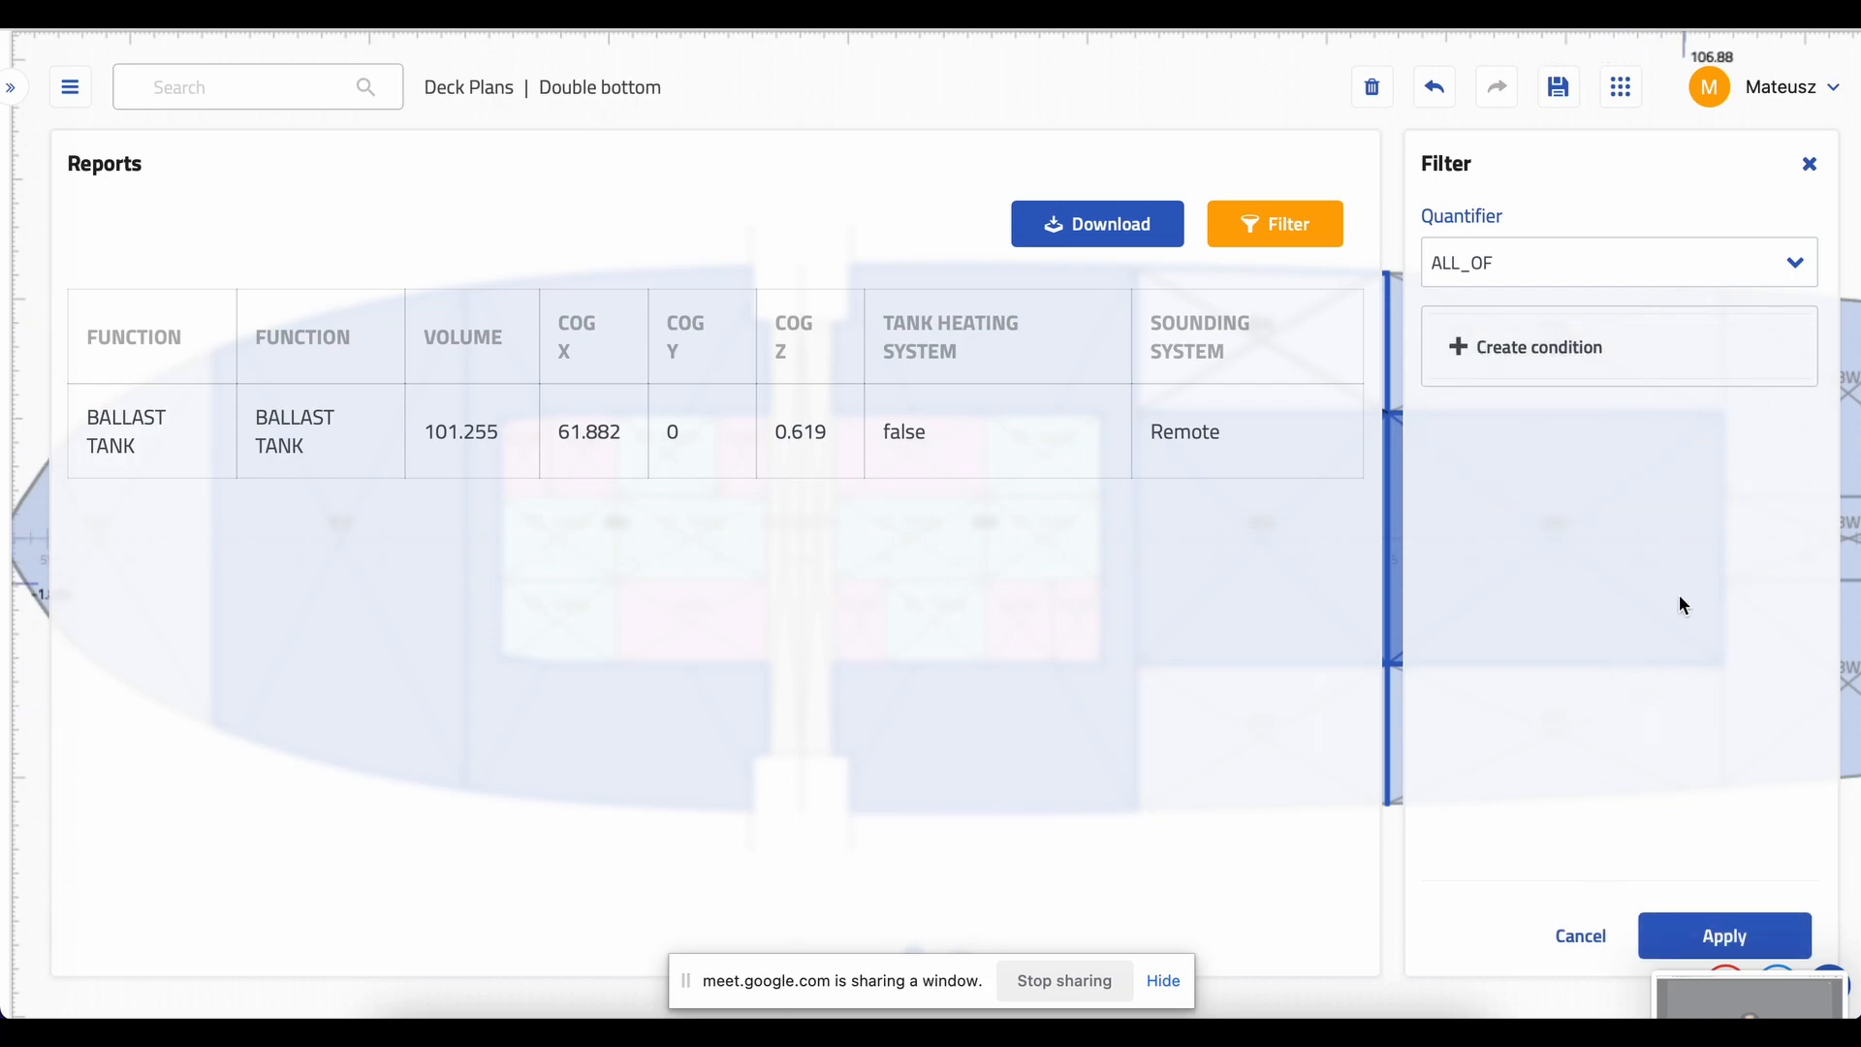
click(1646, 938)
click(1252, 238)
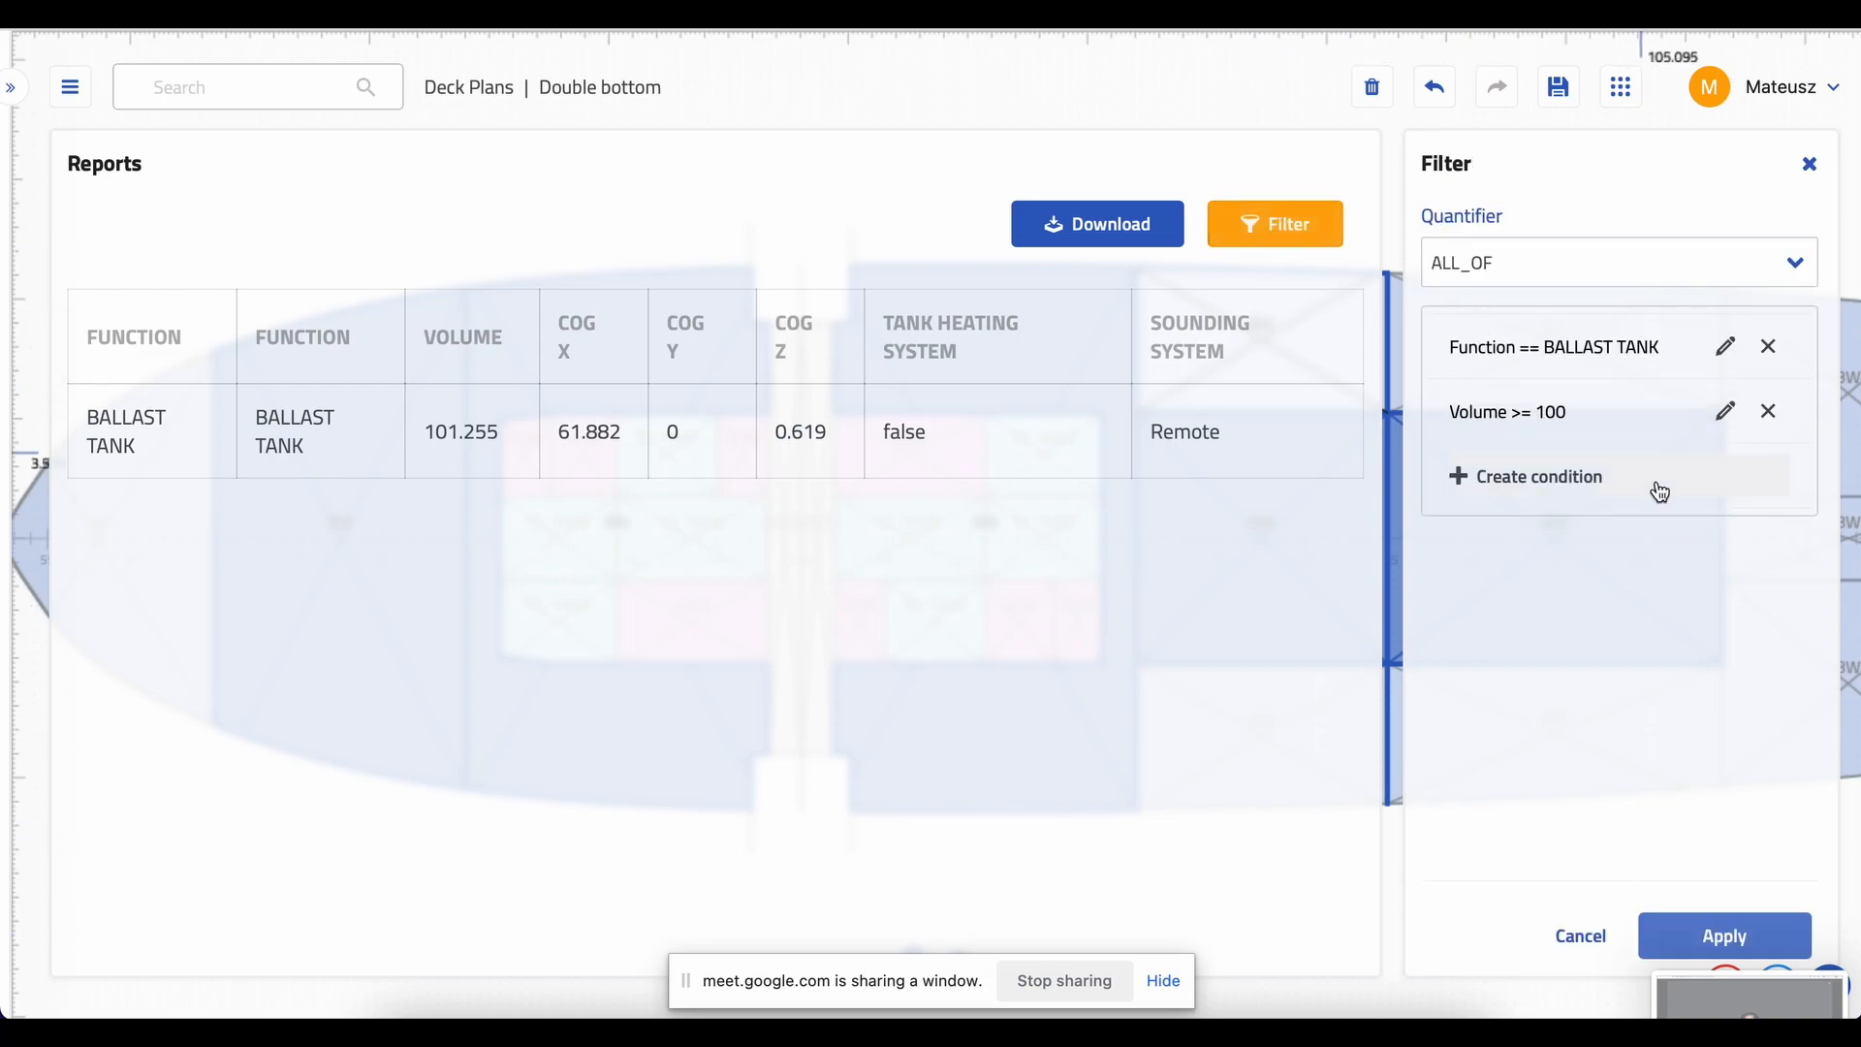
click(1769, 346)
click(1769, 346)
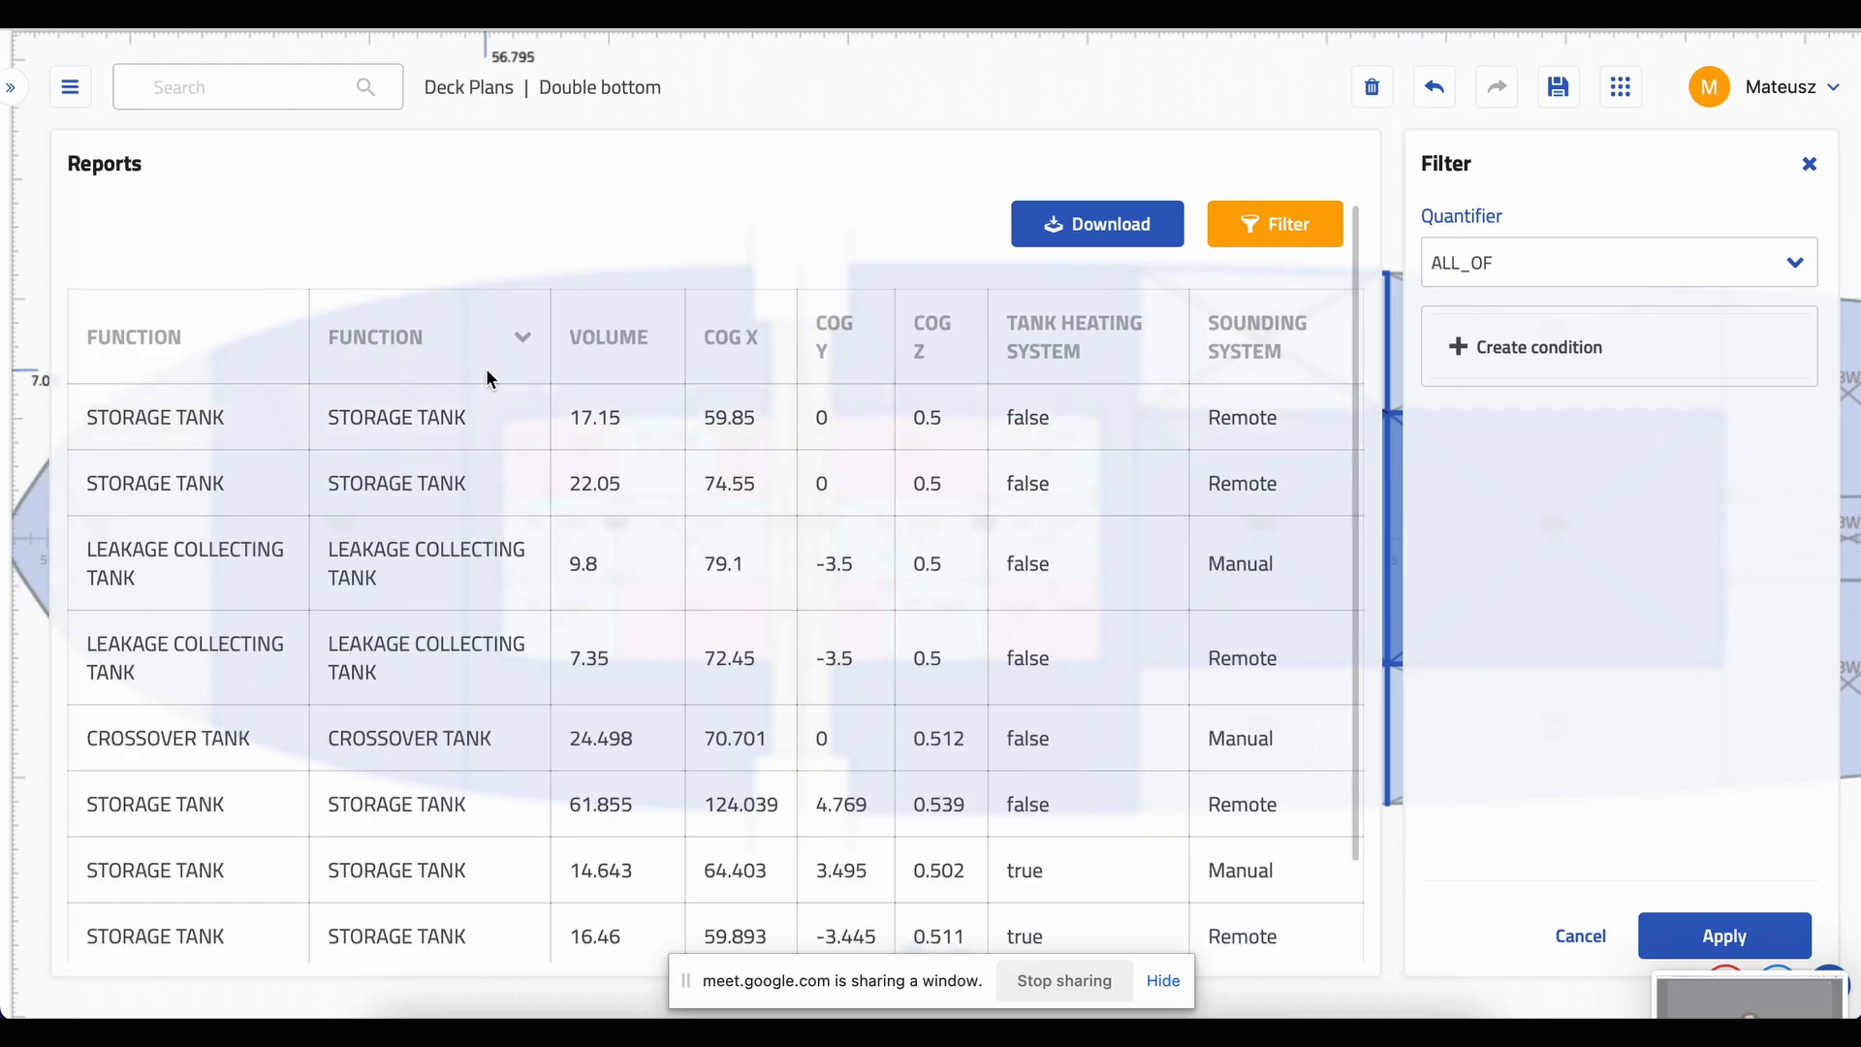
- Look over the unfiltered tank rows and inspect the column configuration of both Function columns
scroll(485, 374, down, 1)
scroll(485, 539, up, 1)
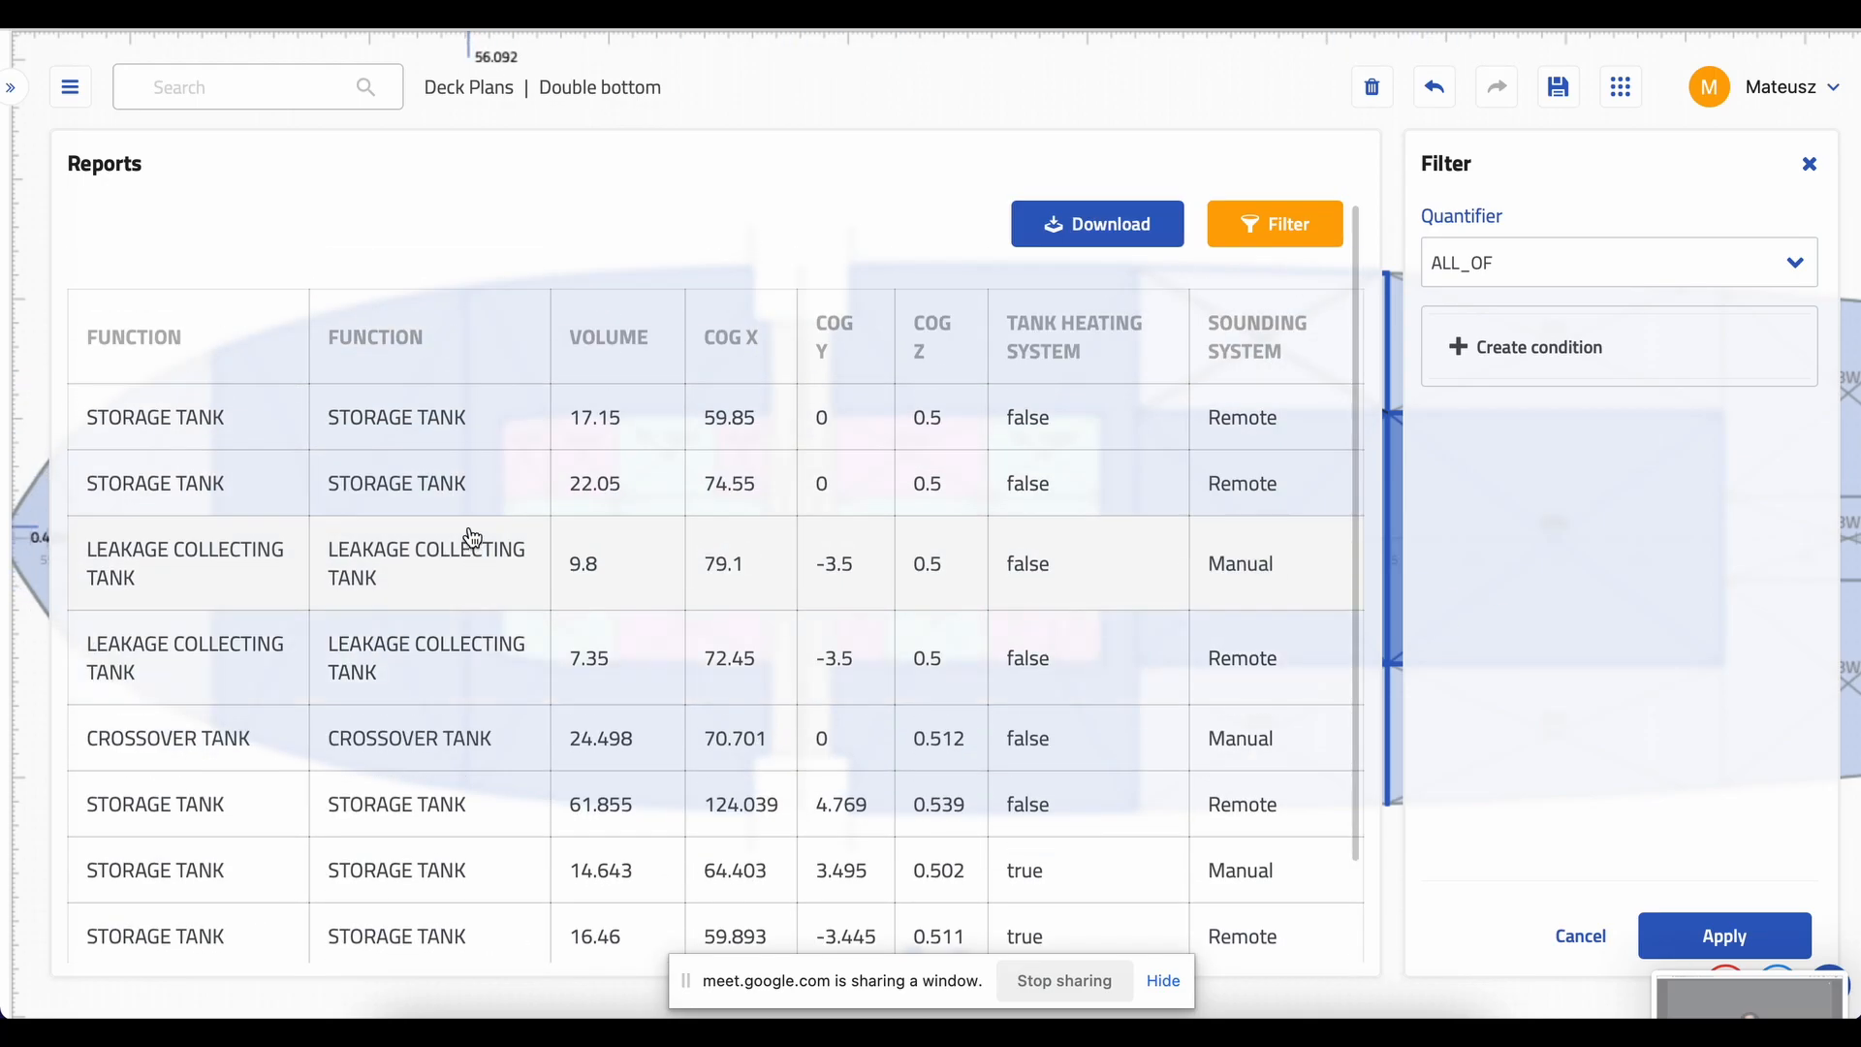
click(280, 338)
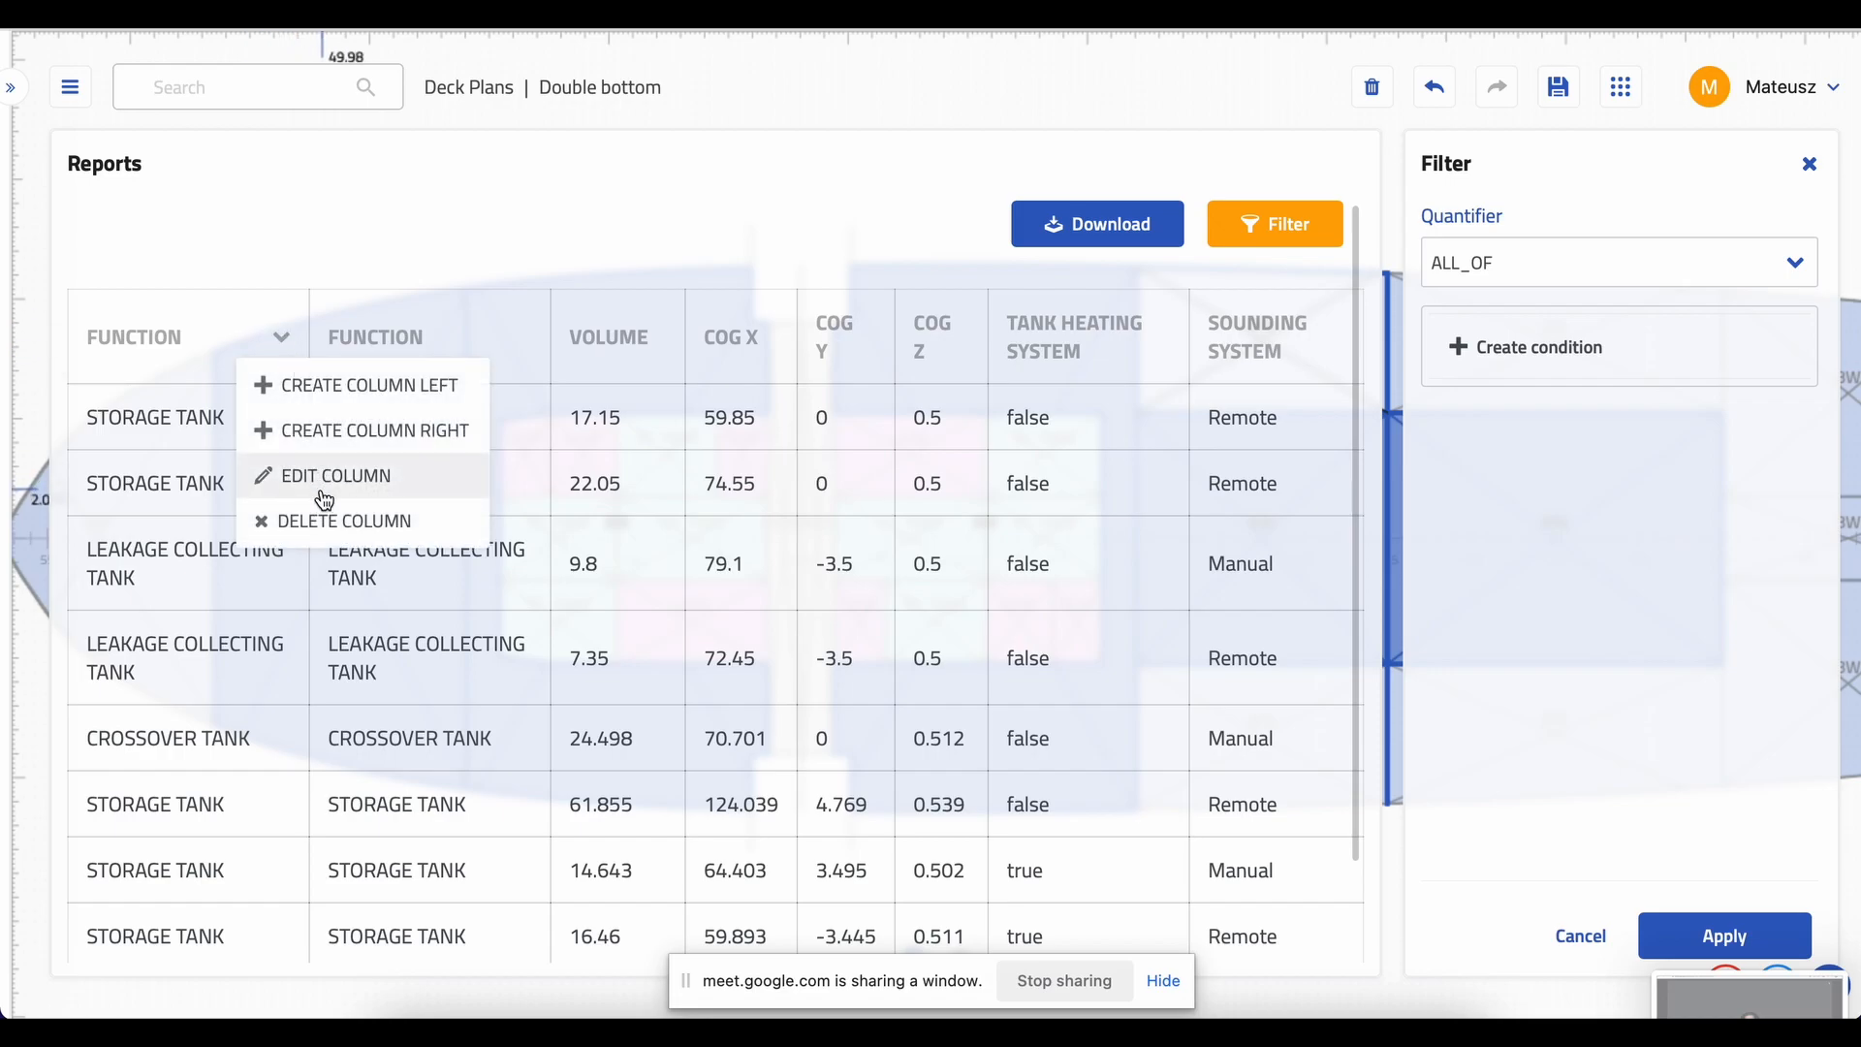
click(365, 483)
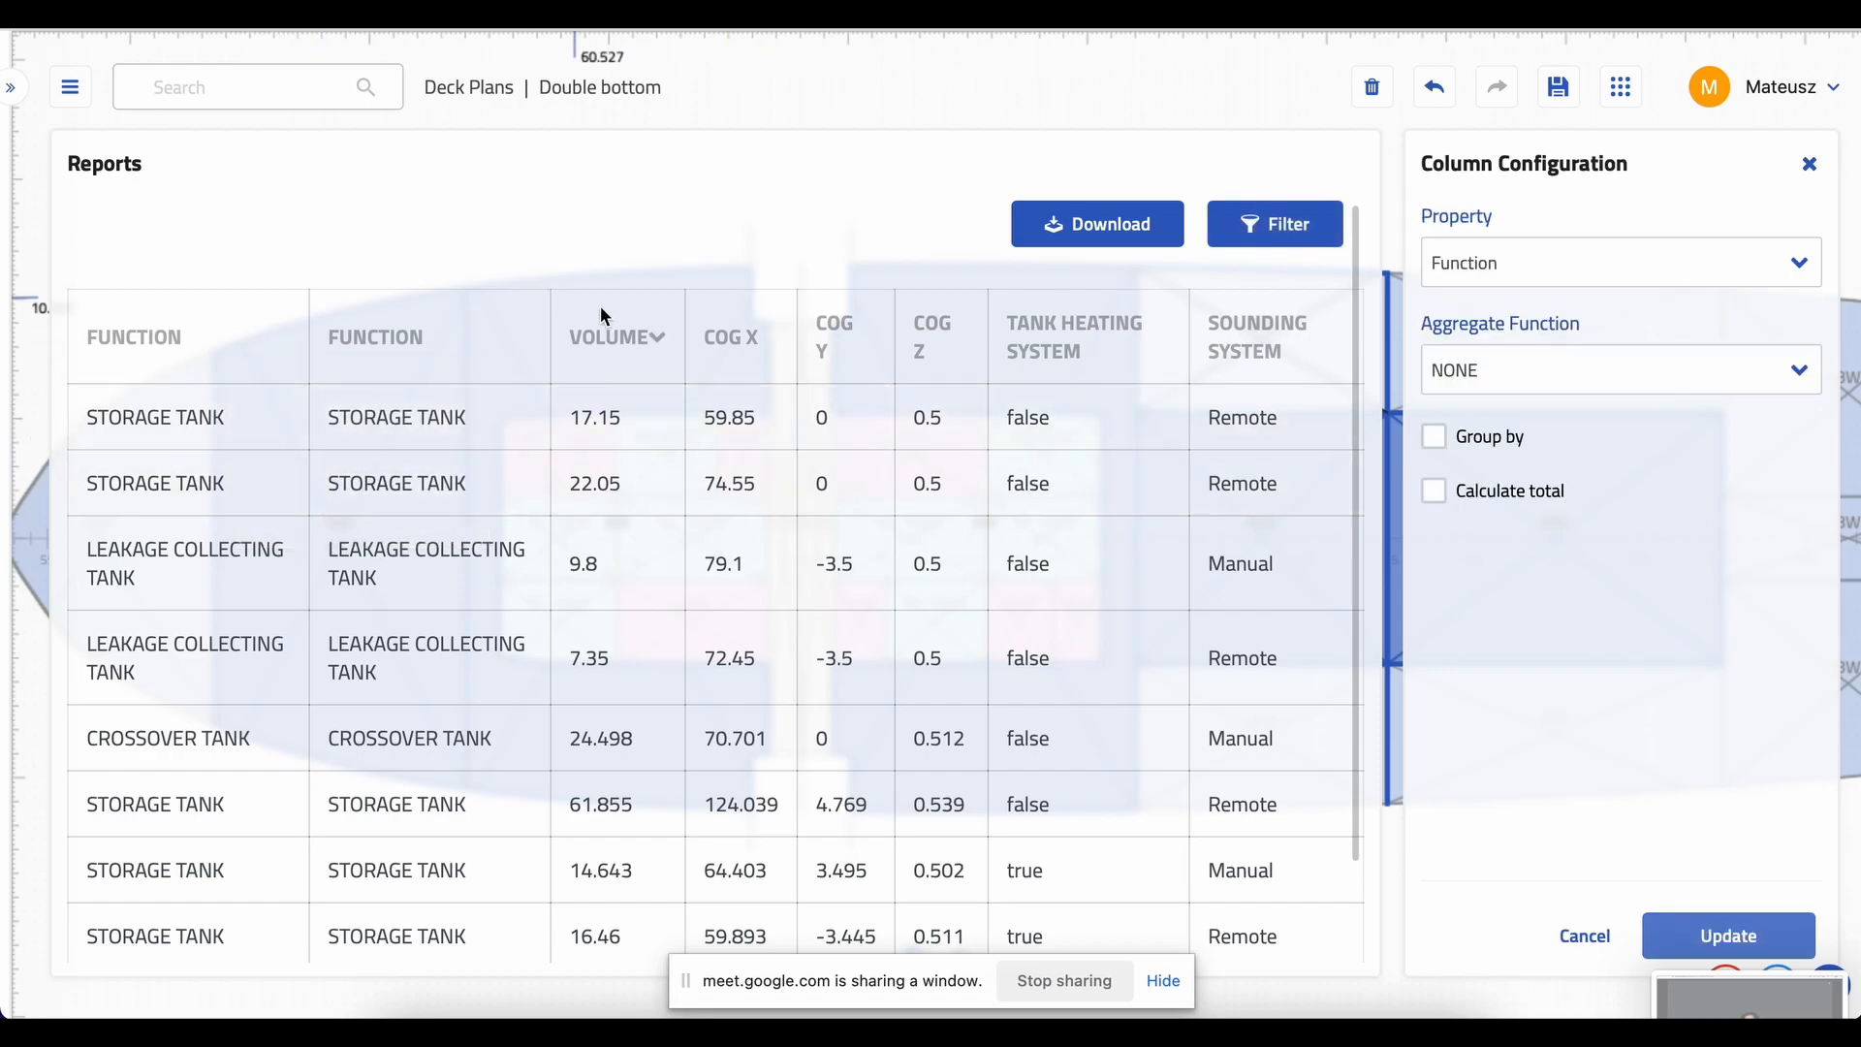
click(521, 336)
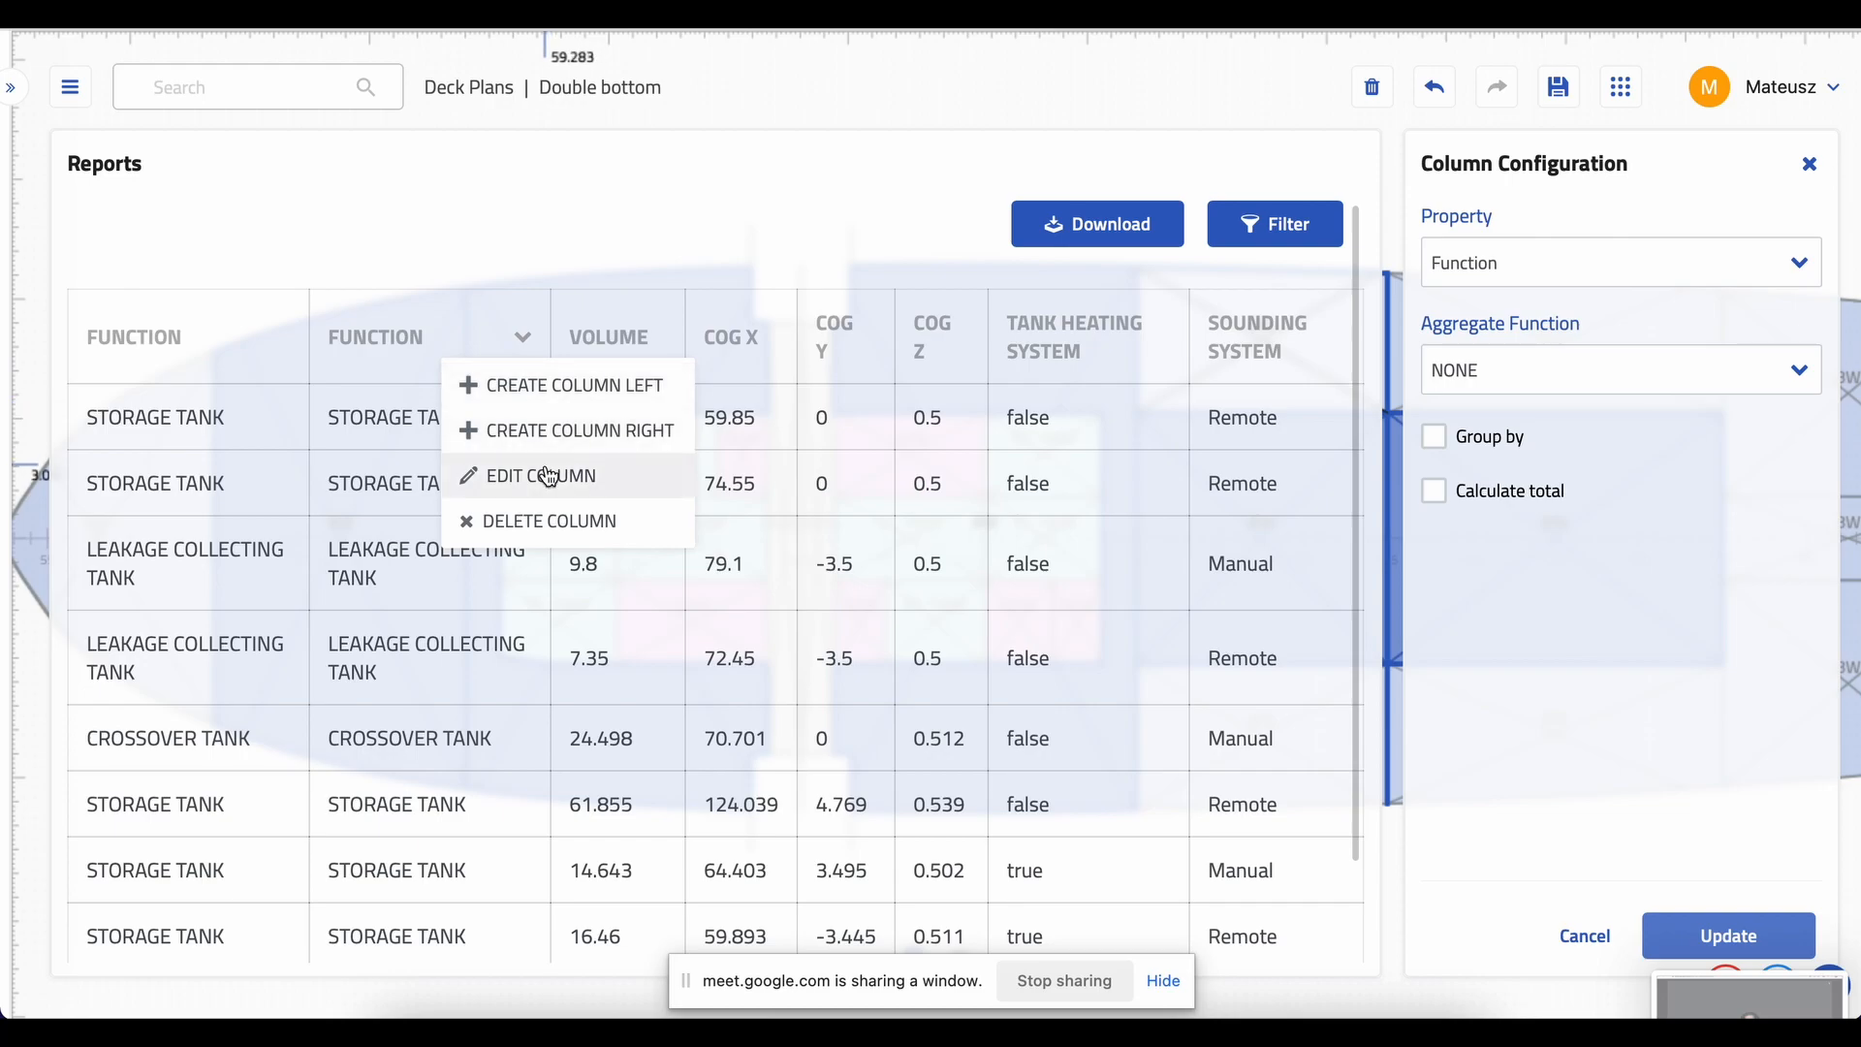
click(548, 479)
scroll(230, 388, down, 1)
scroll(230, 388, up, 1)
click(282, 336)
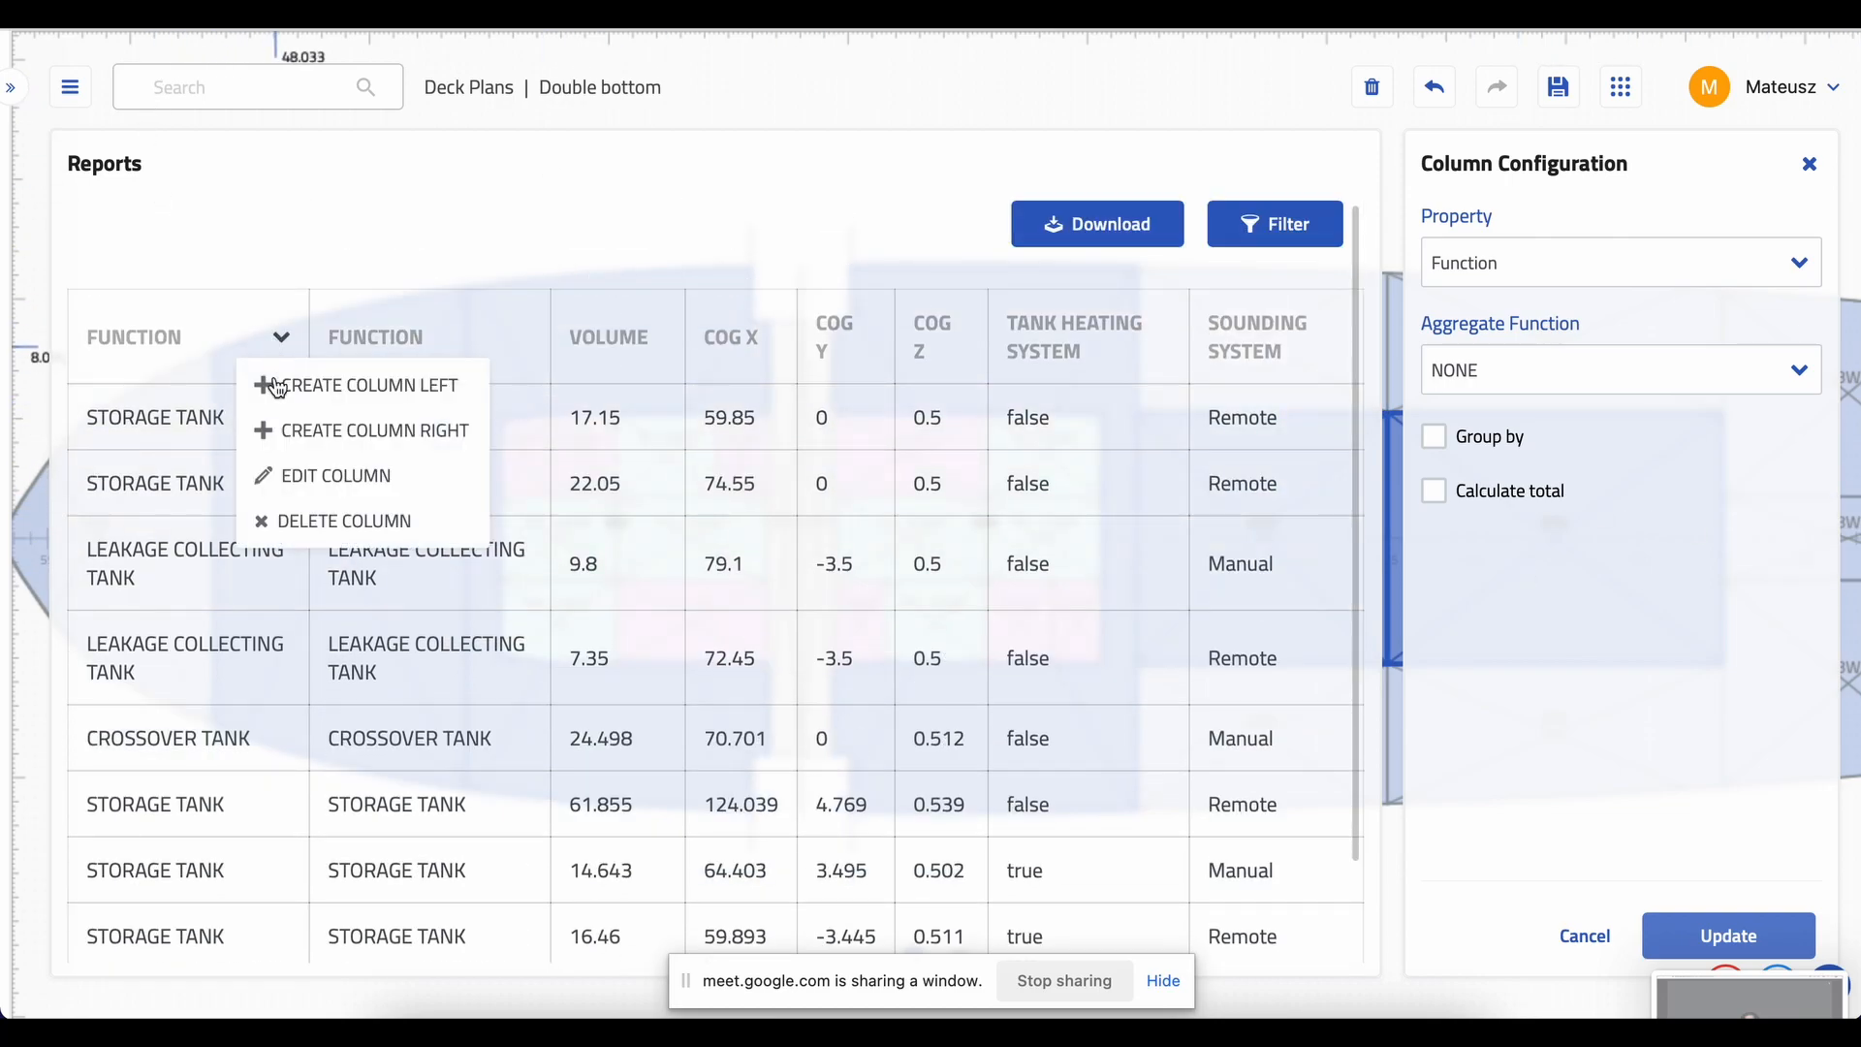
click(286, 480)
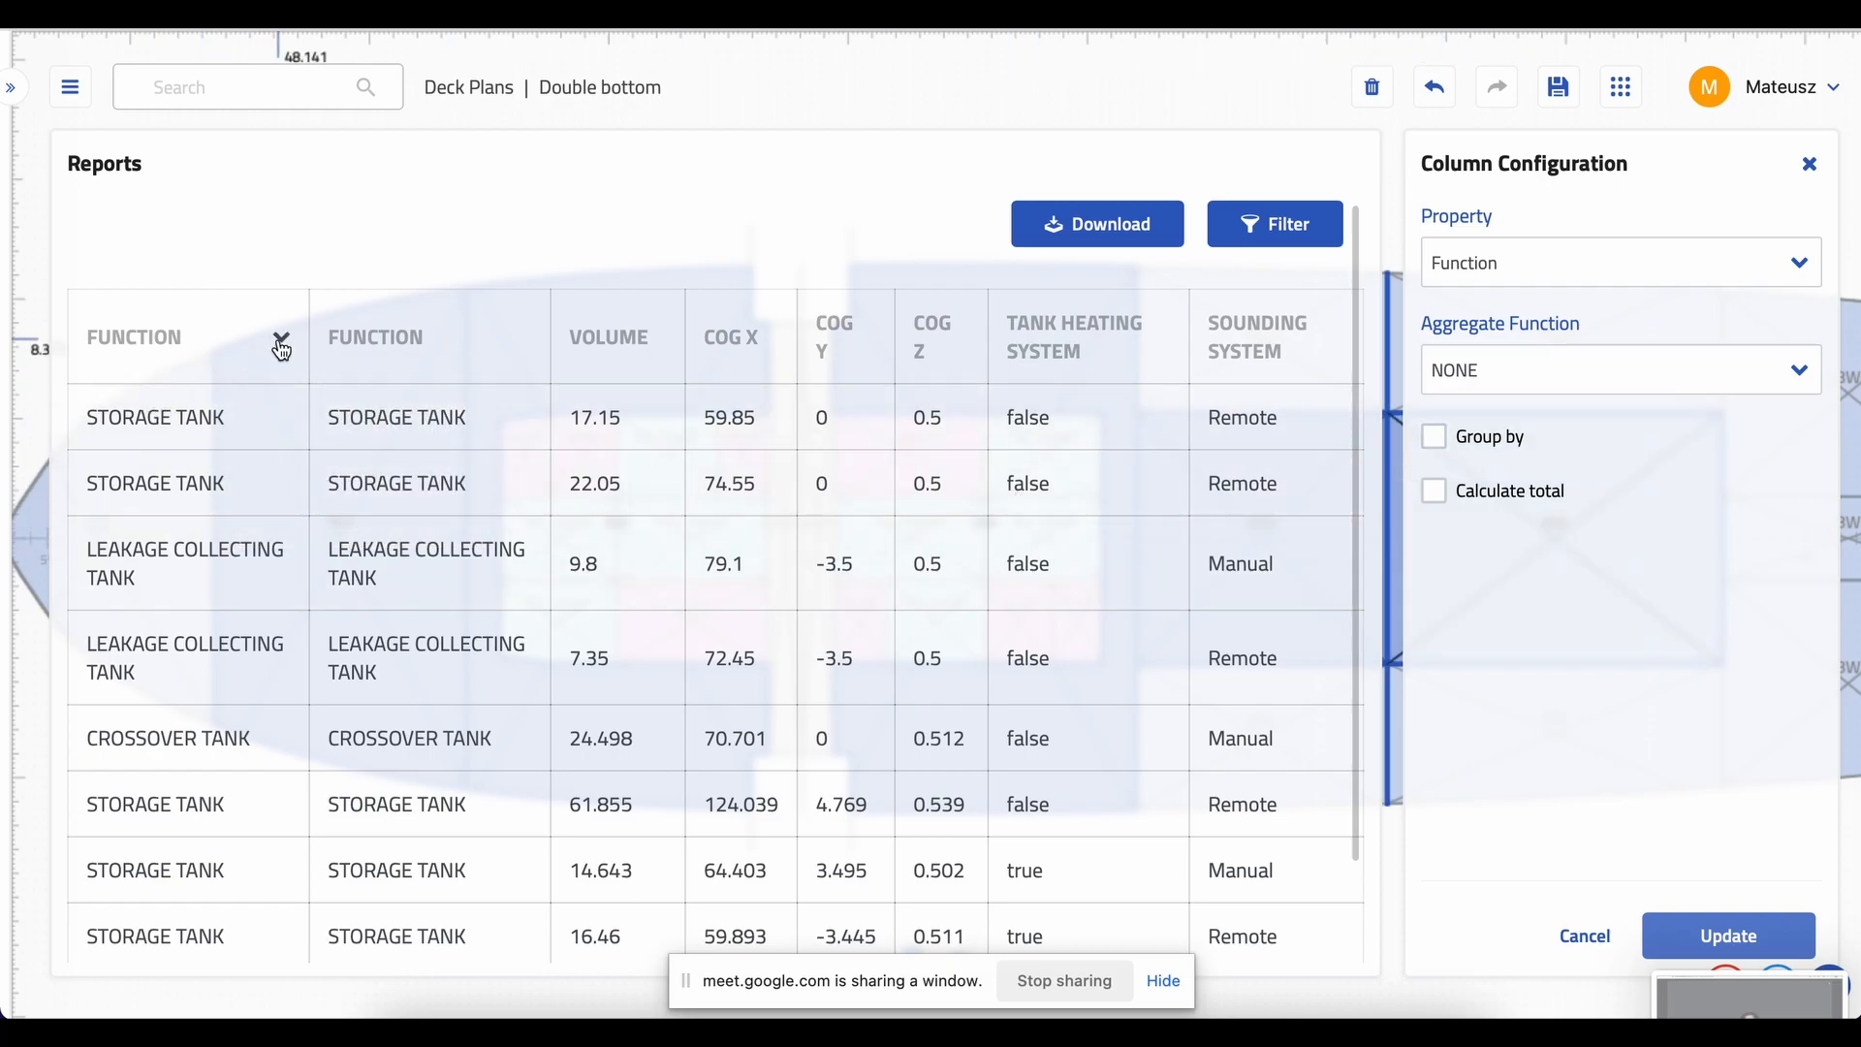
- Enable Group by on the first Function column and update the report
click(281, 339)
click(291, 475)
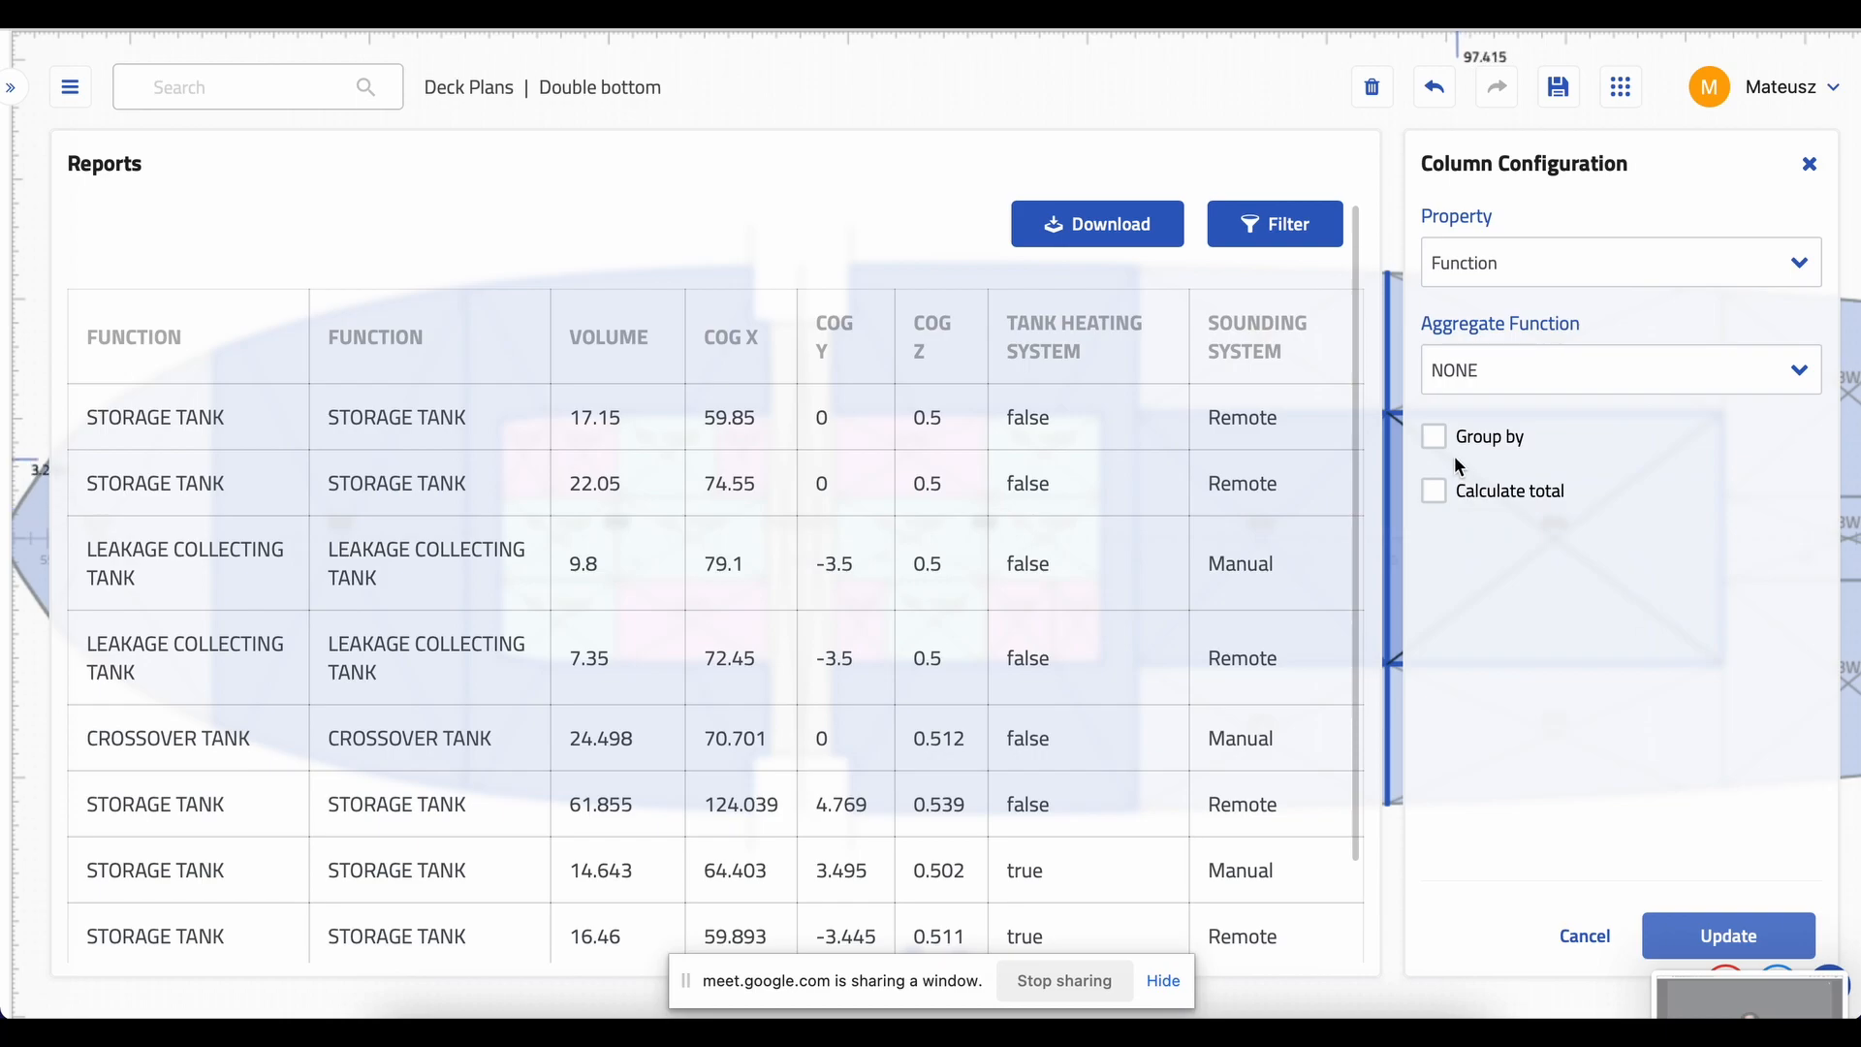
click(1434, 437)
click(1716, 932)
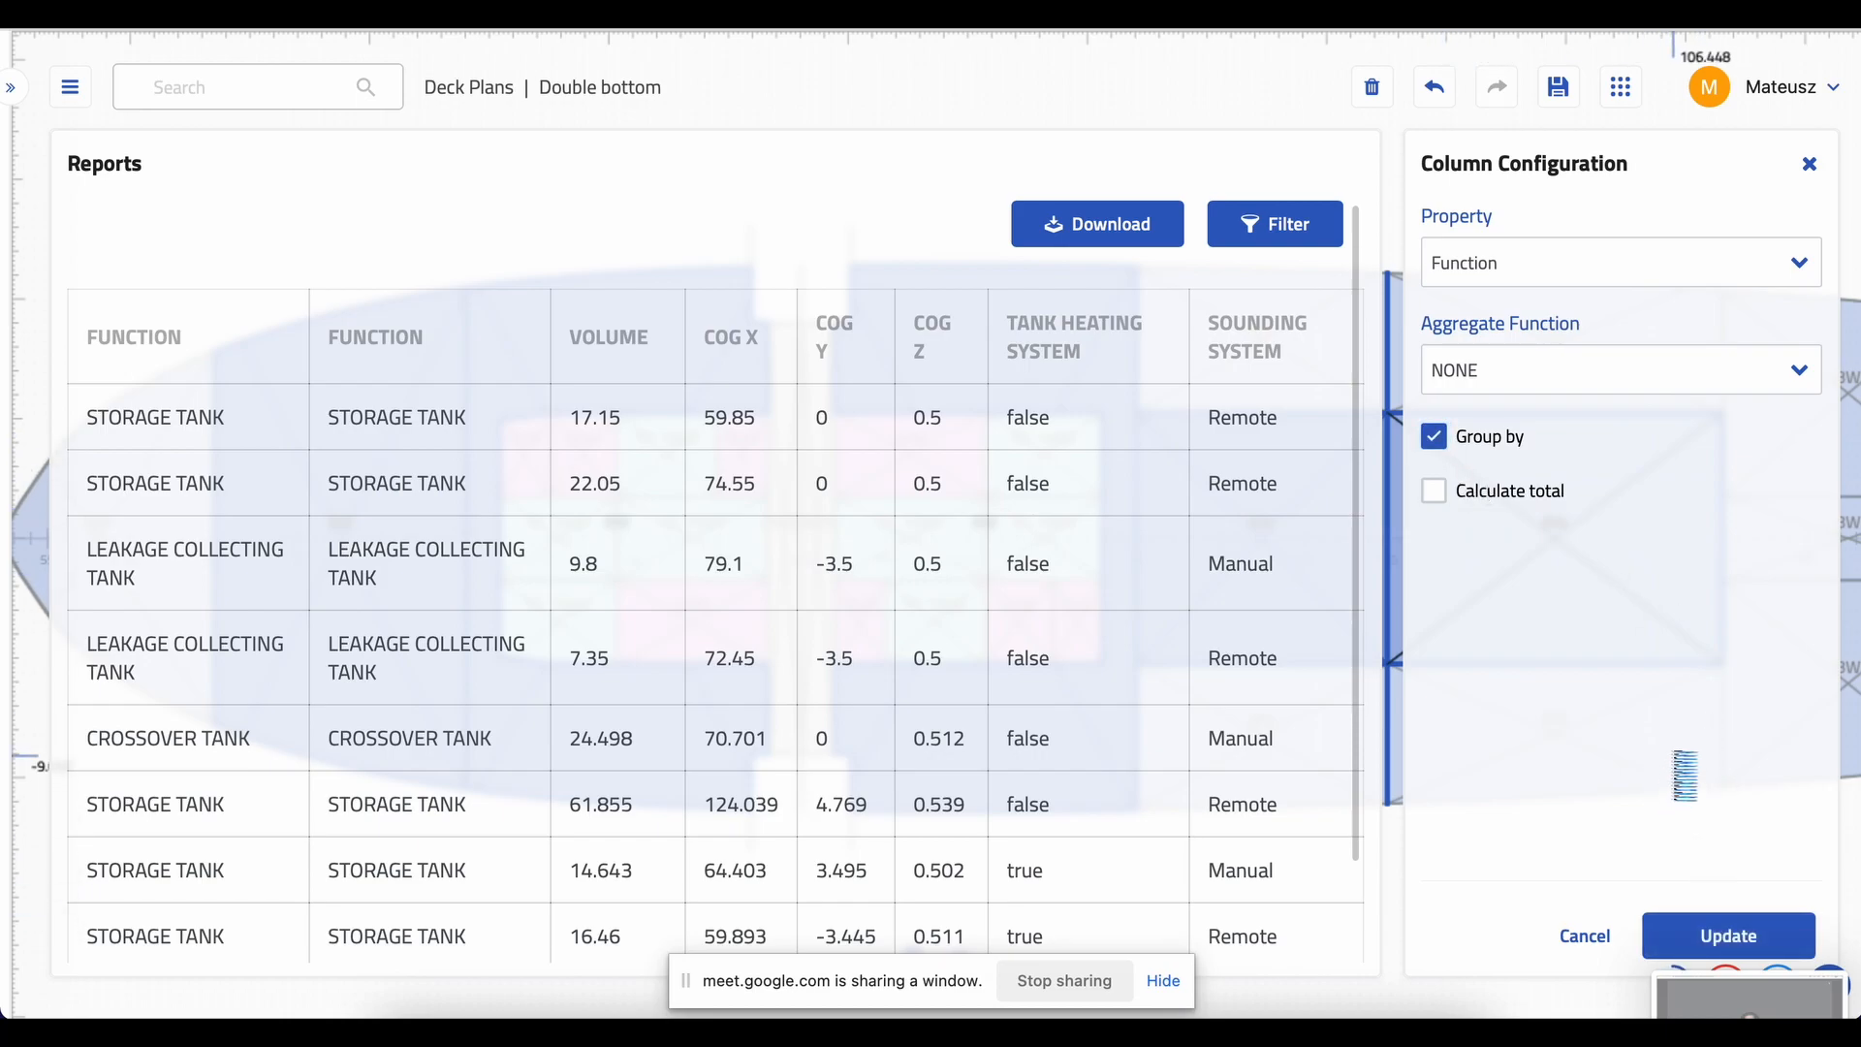
- Examine the updated report rows and view the properties of the ballast tank row, closing them again
scroll(518, 707, down, 2)
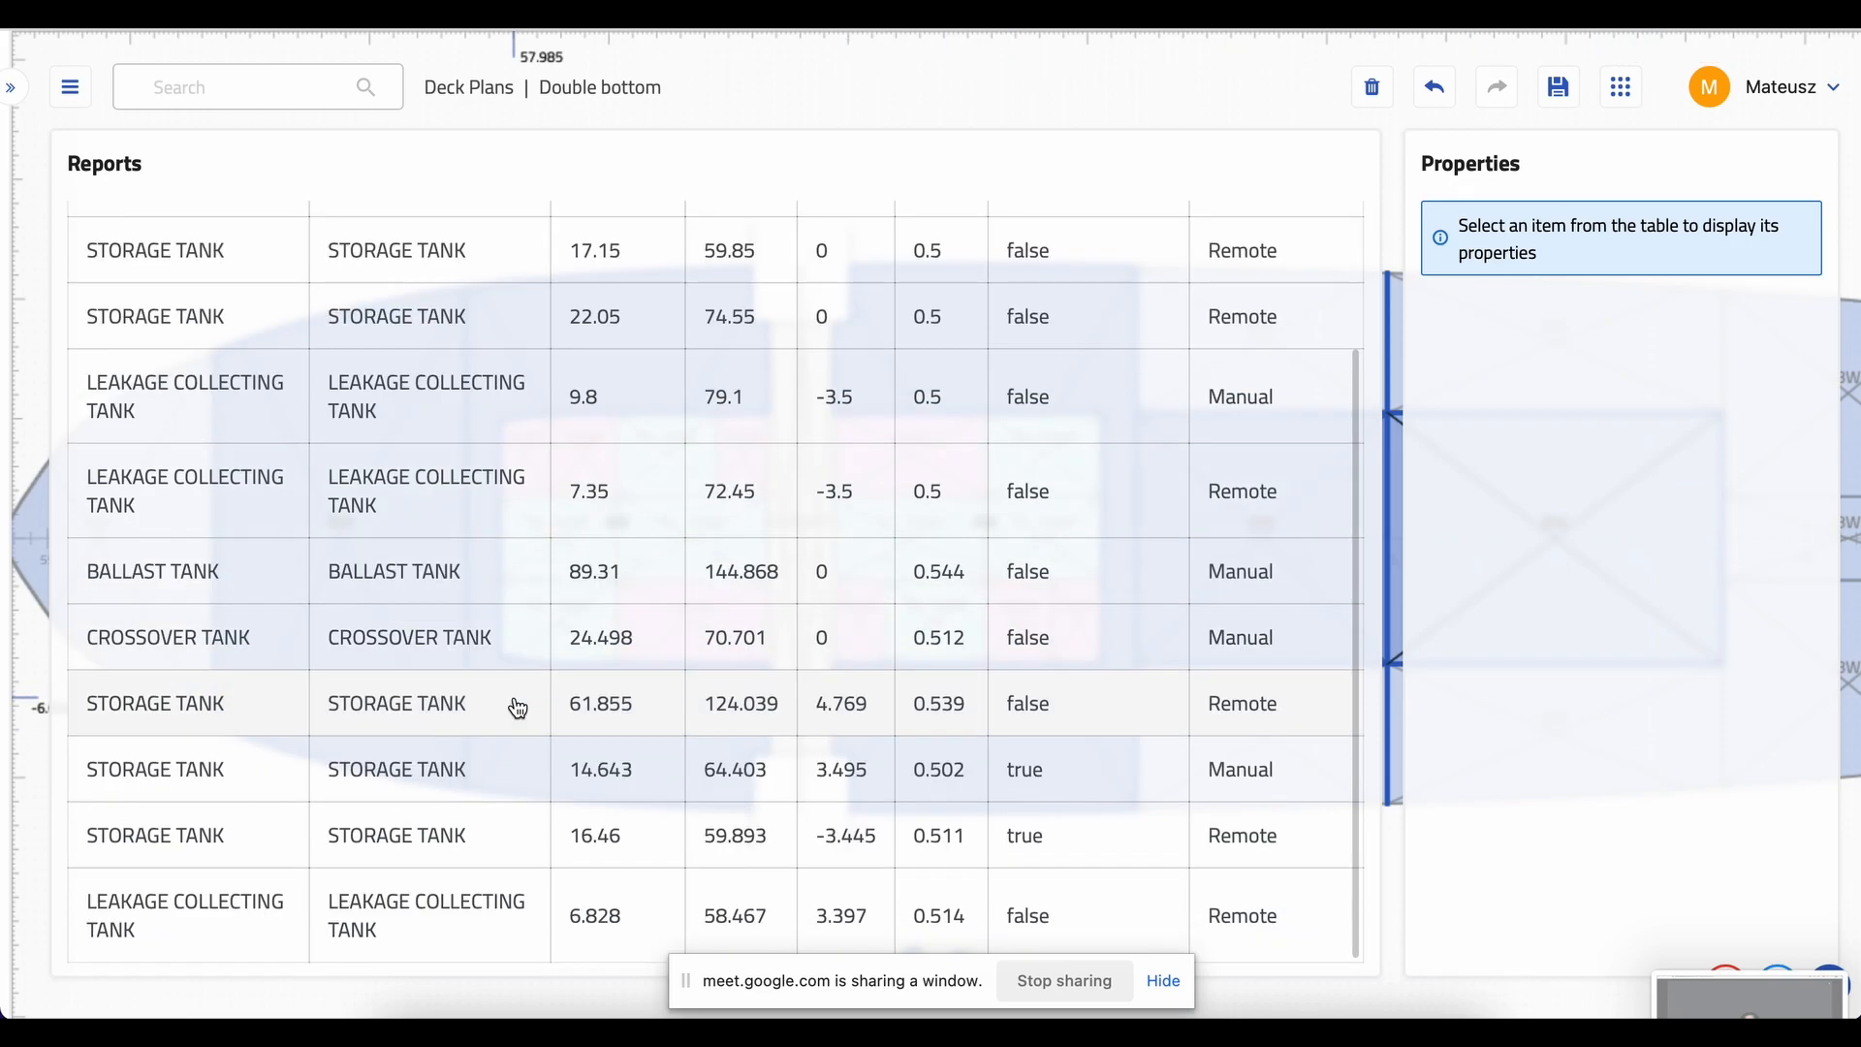
click(136, 581)
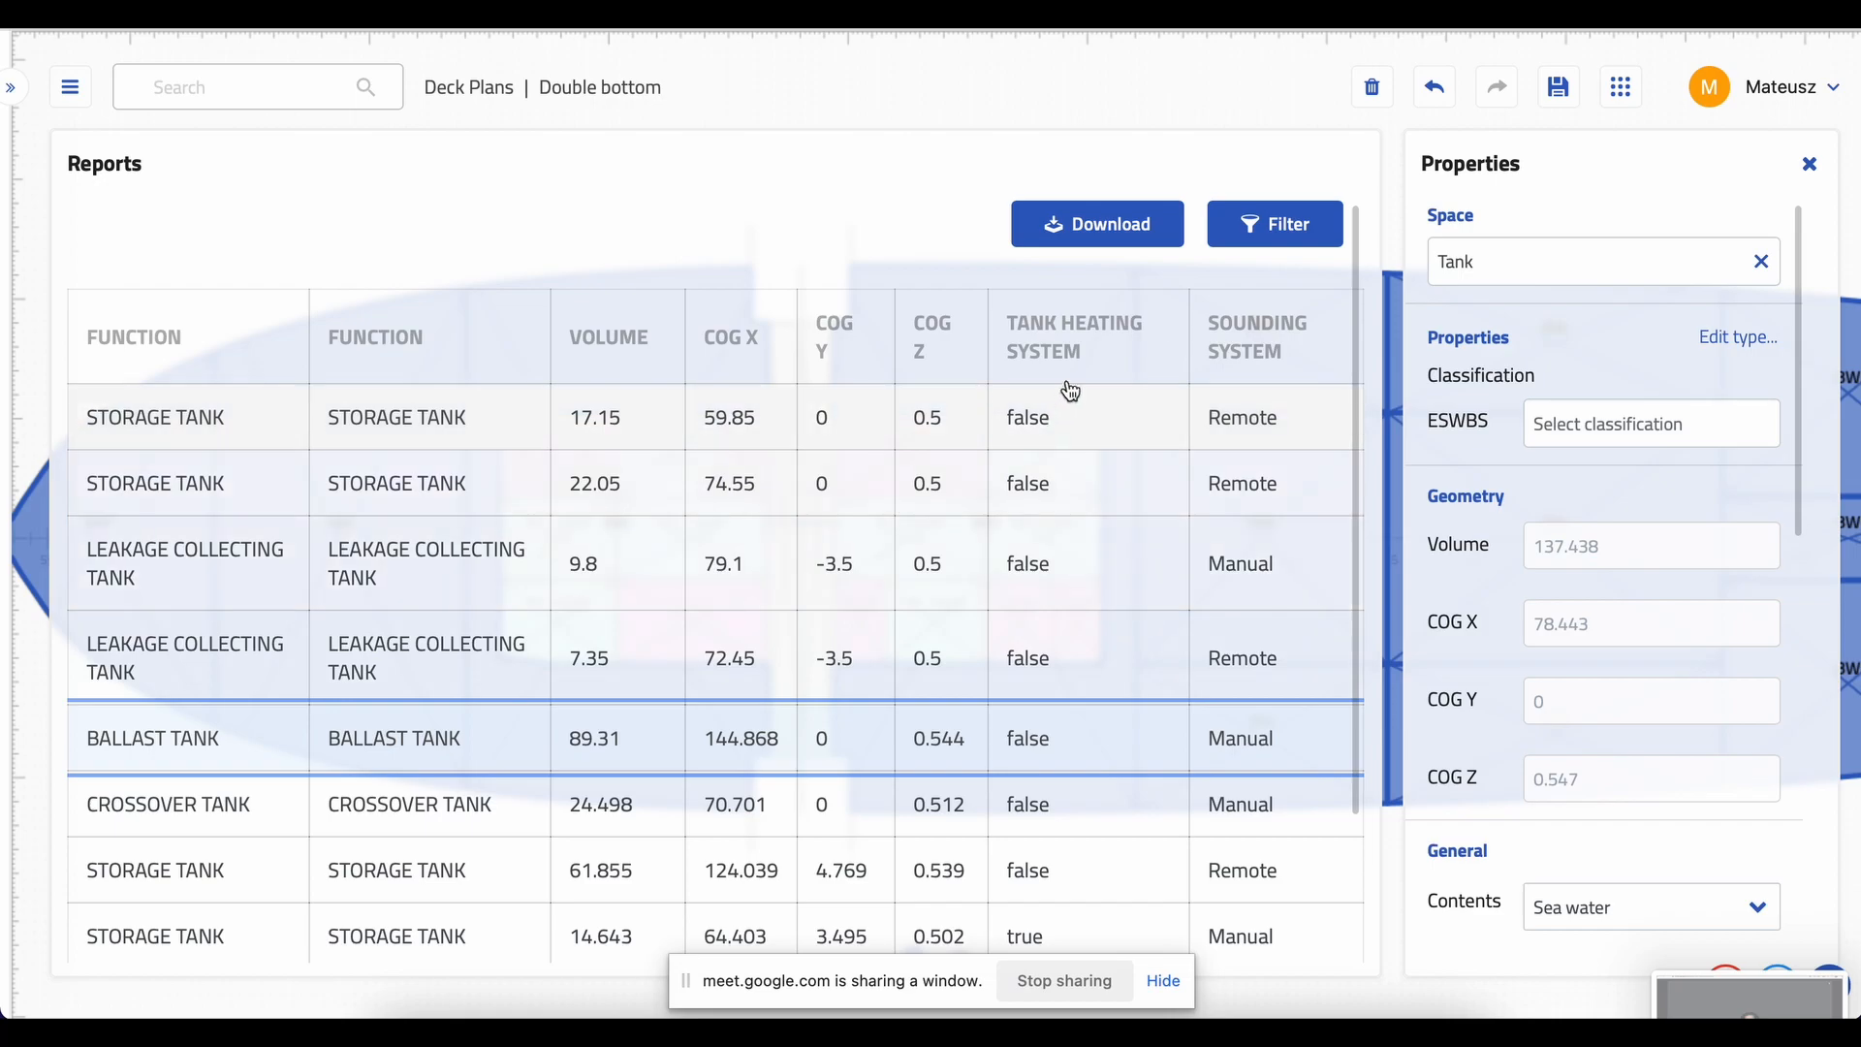
click(1808, 164)
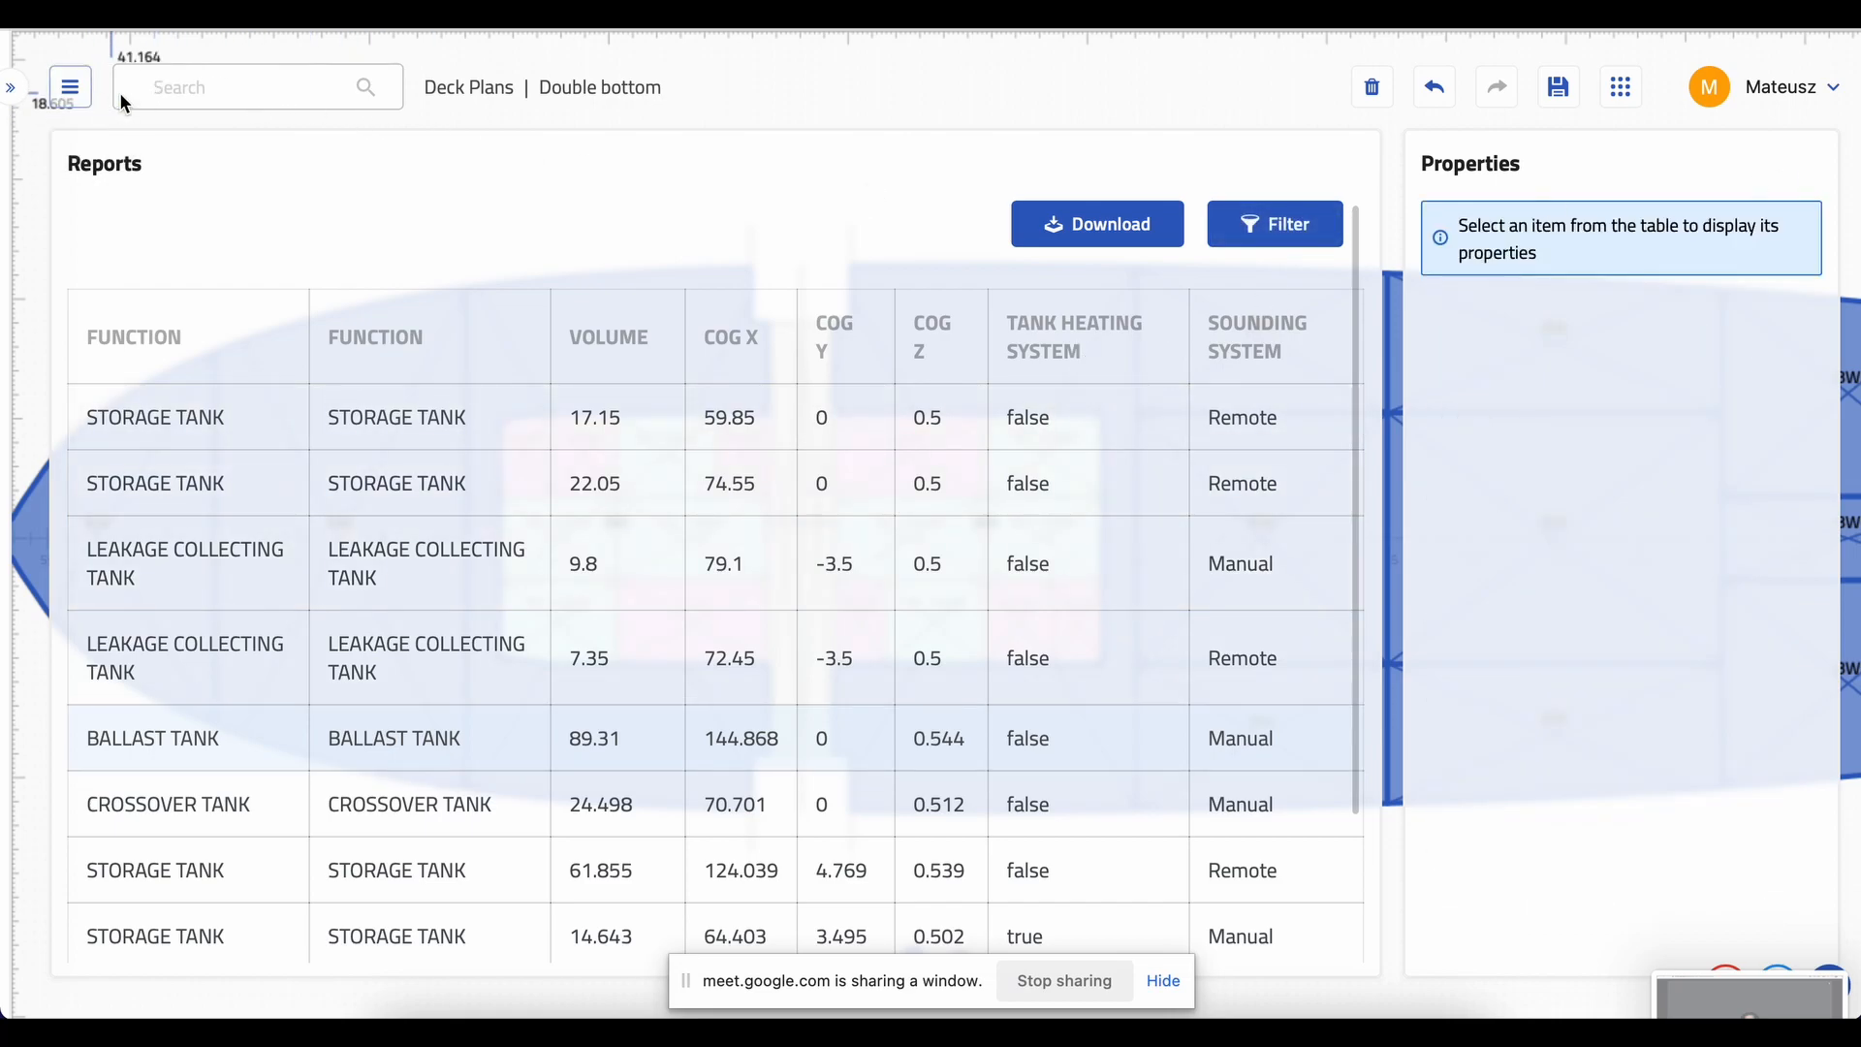
- Return to the Double bottom deck plan and review the properties of the ballast tank surrounding the tanks aft of the crossover tanks
click(72, 97)
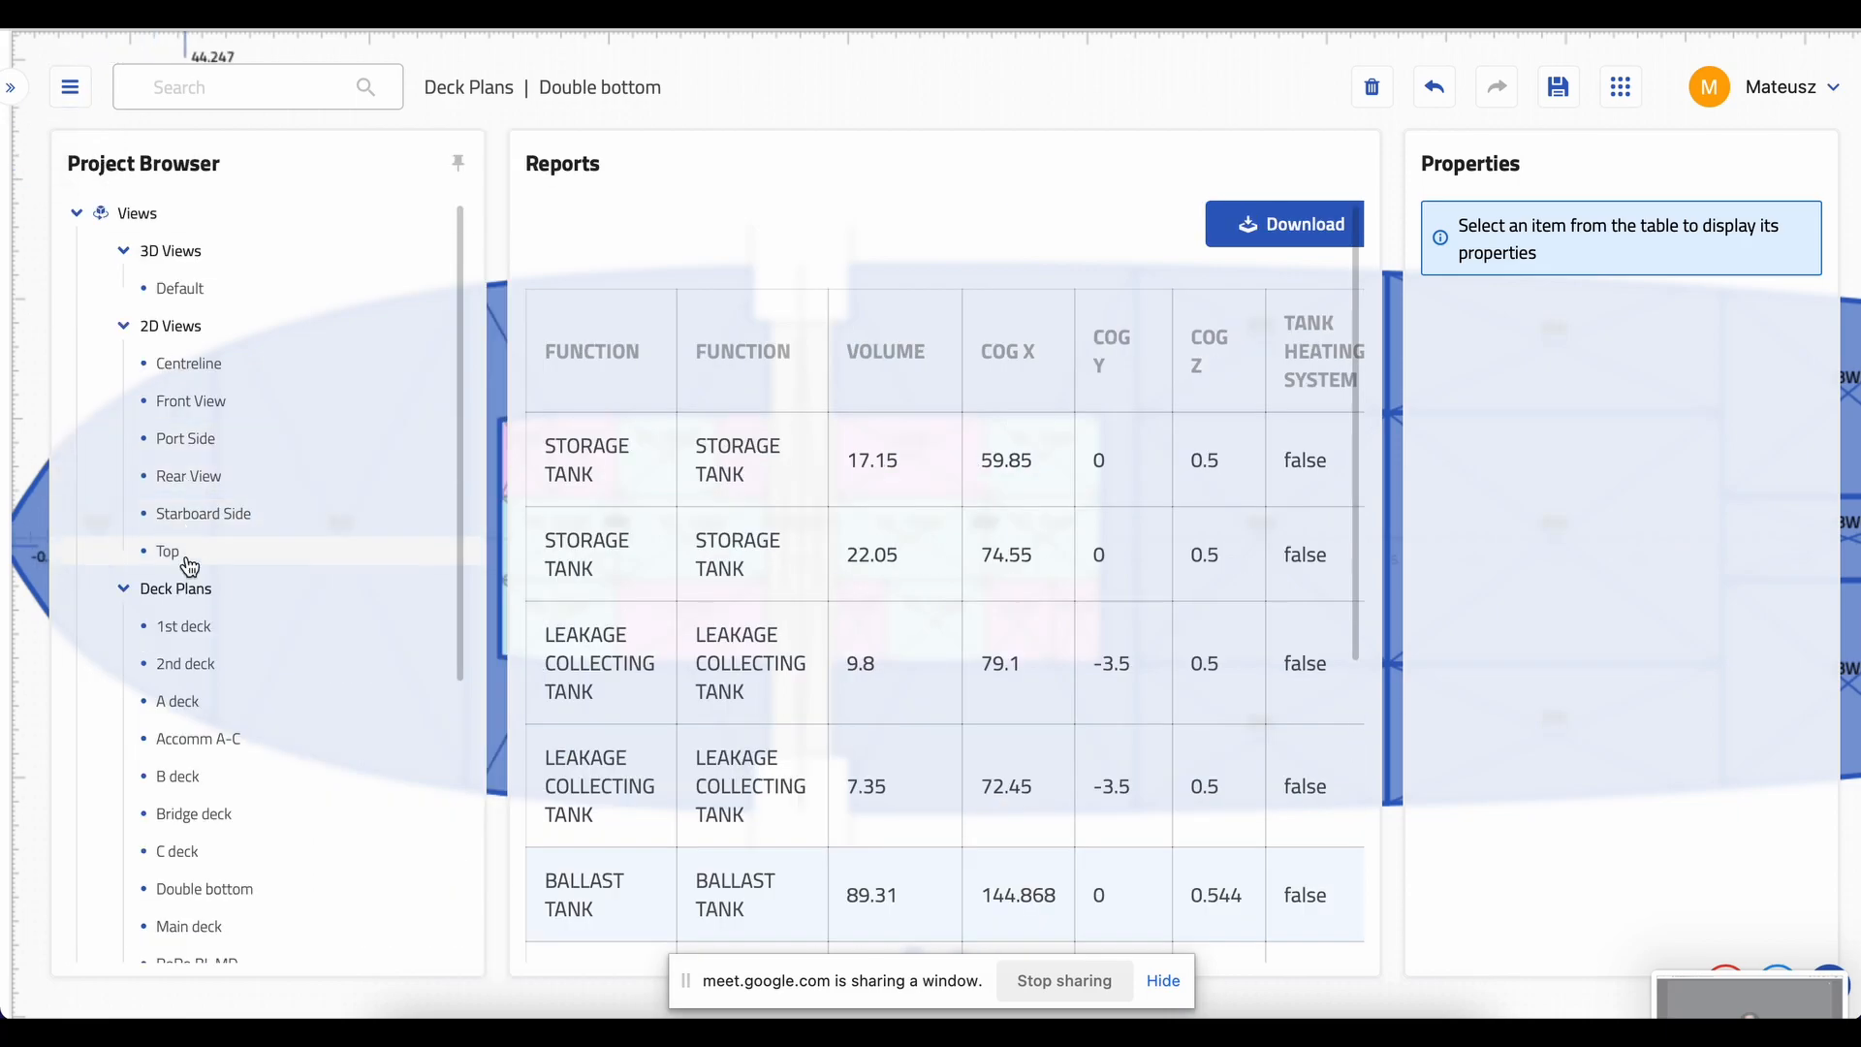
scroll(219, 718, down, 3)
click(204, 599)
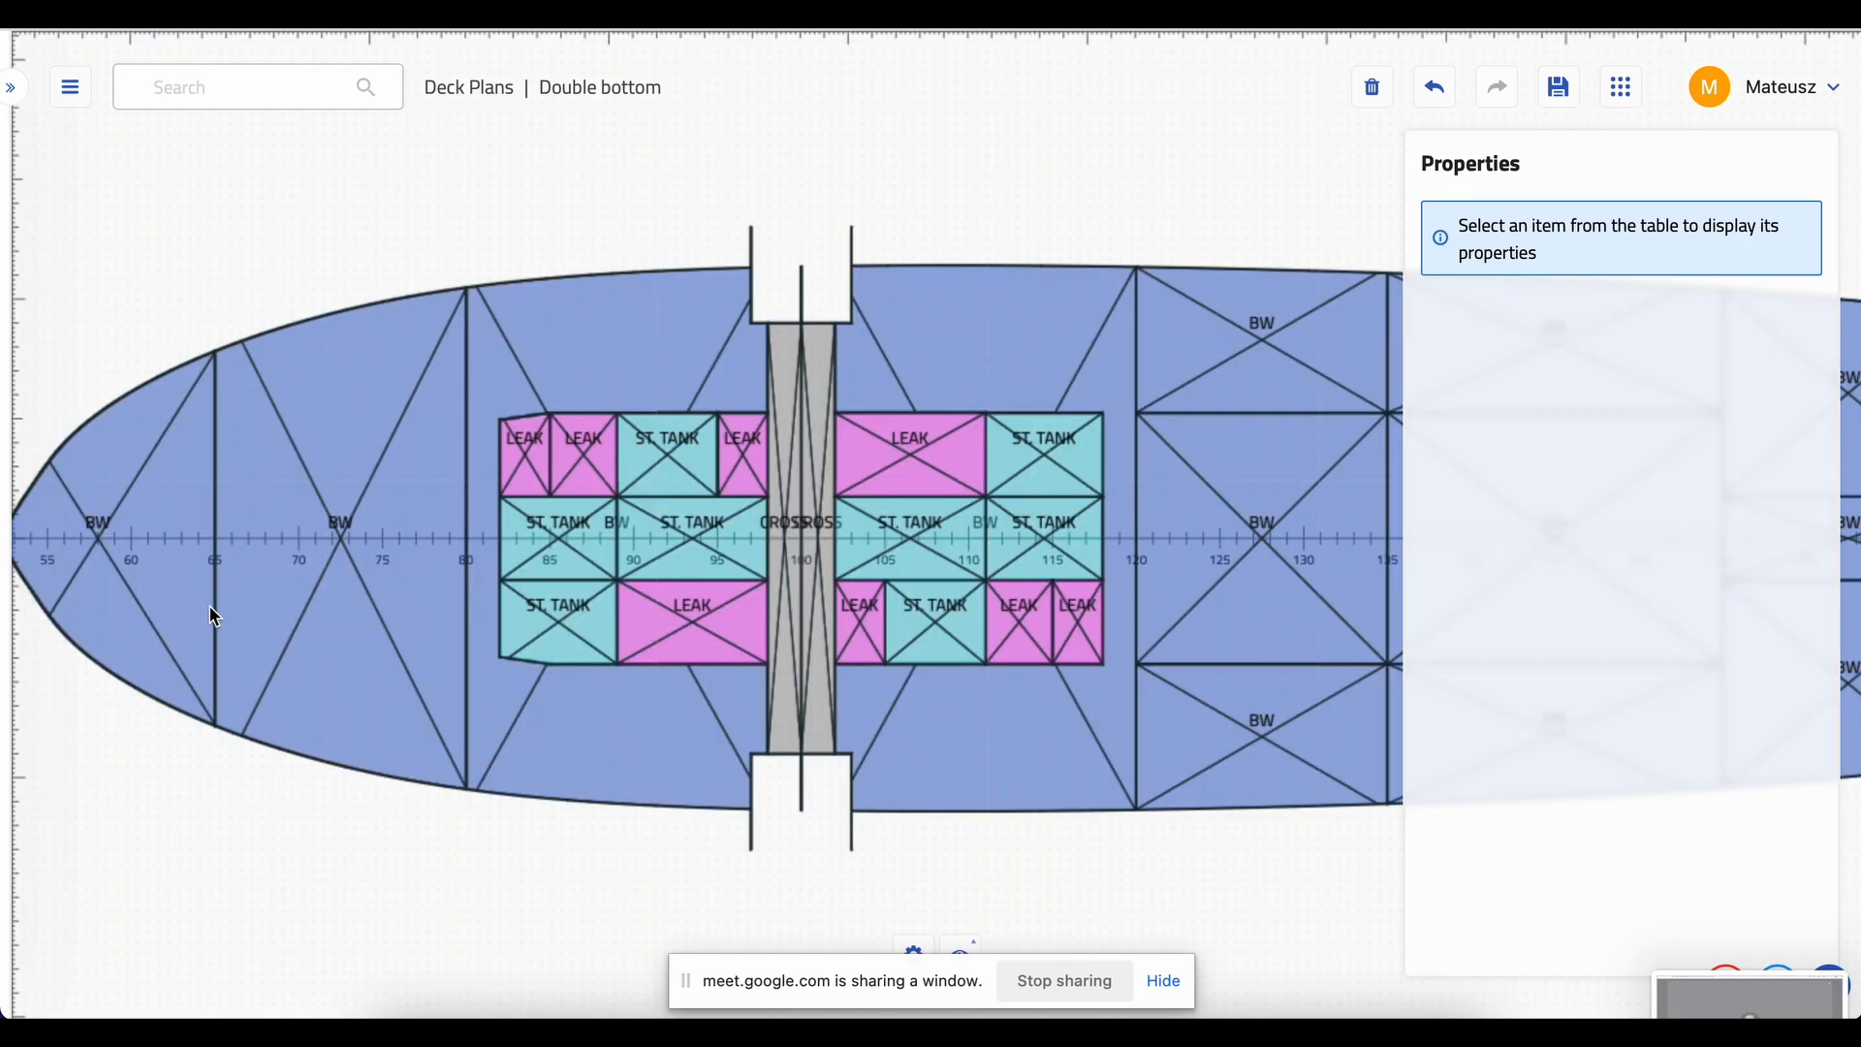
click(640, 535)
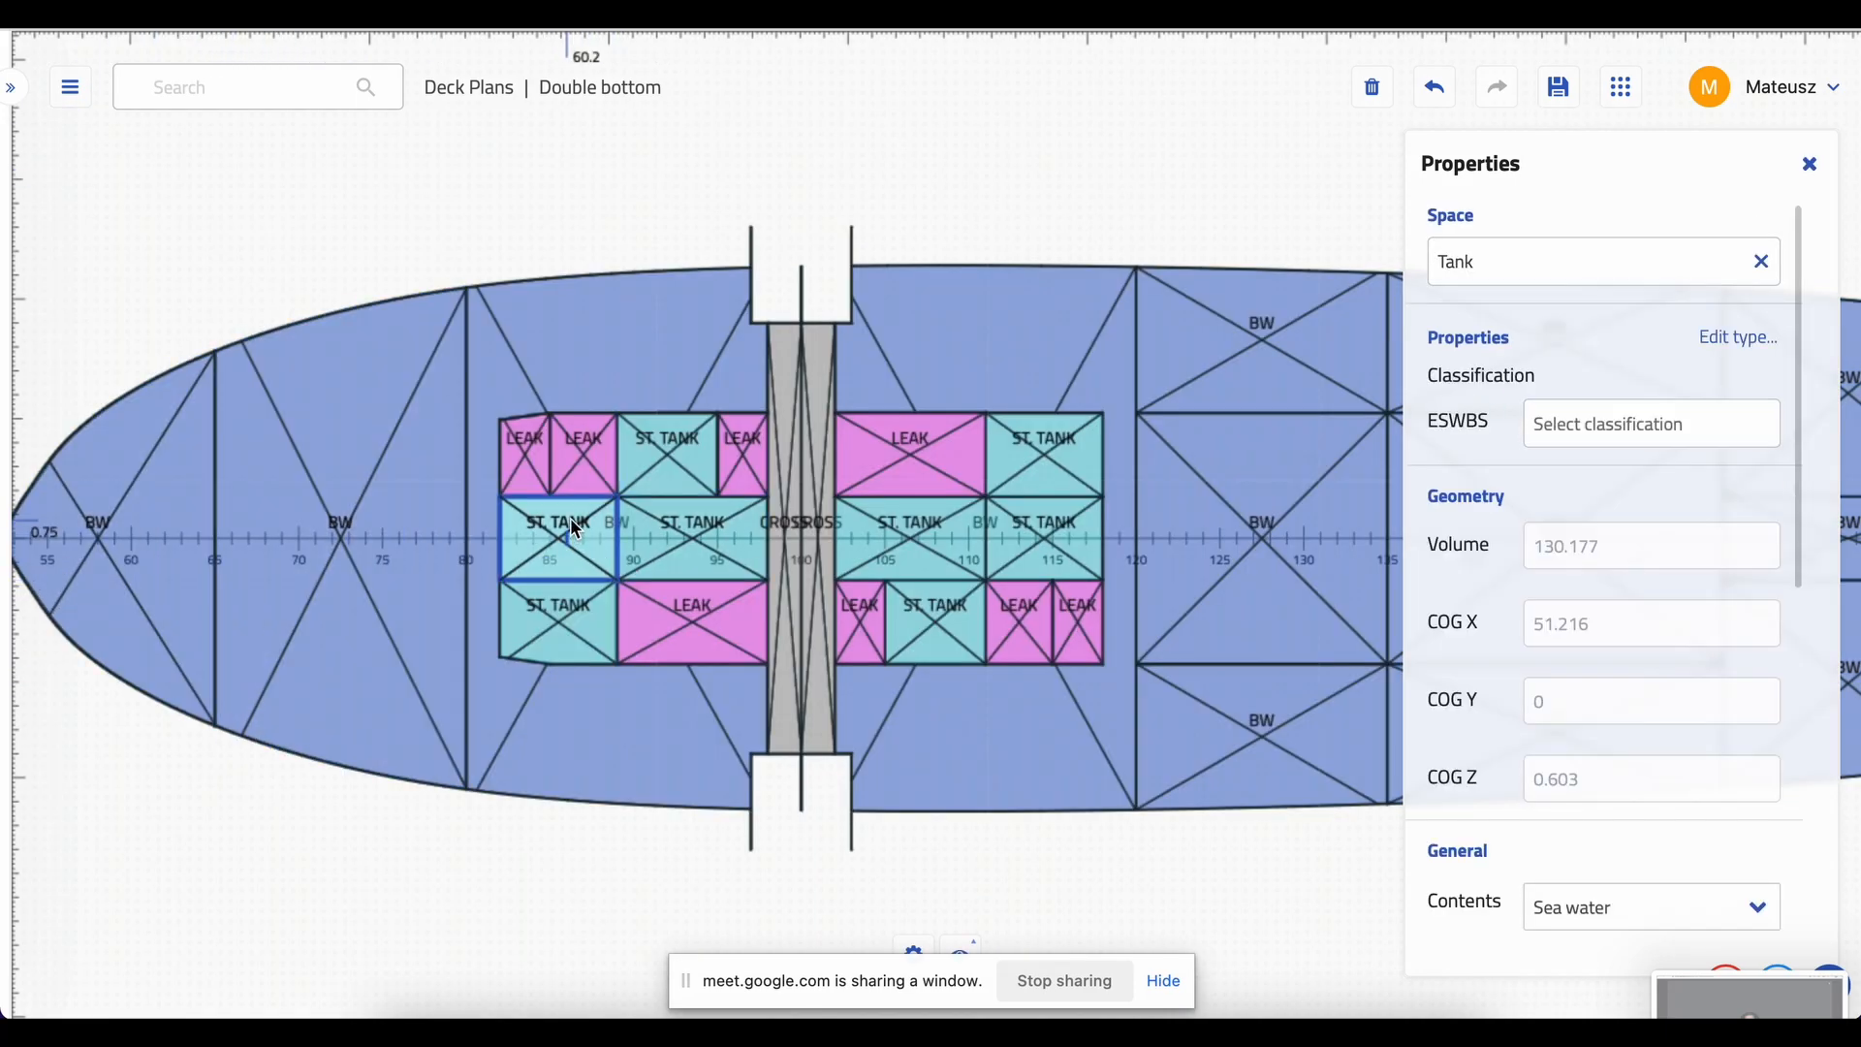
scroll(1545, 551, down, 2)
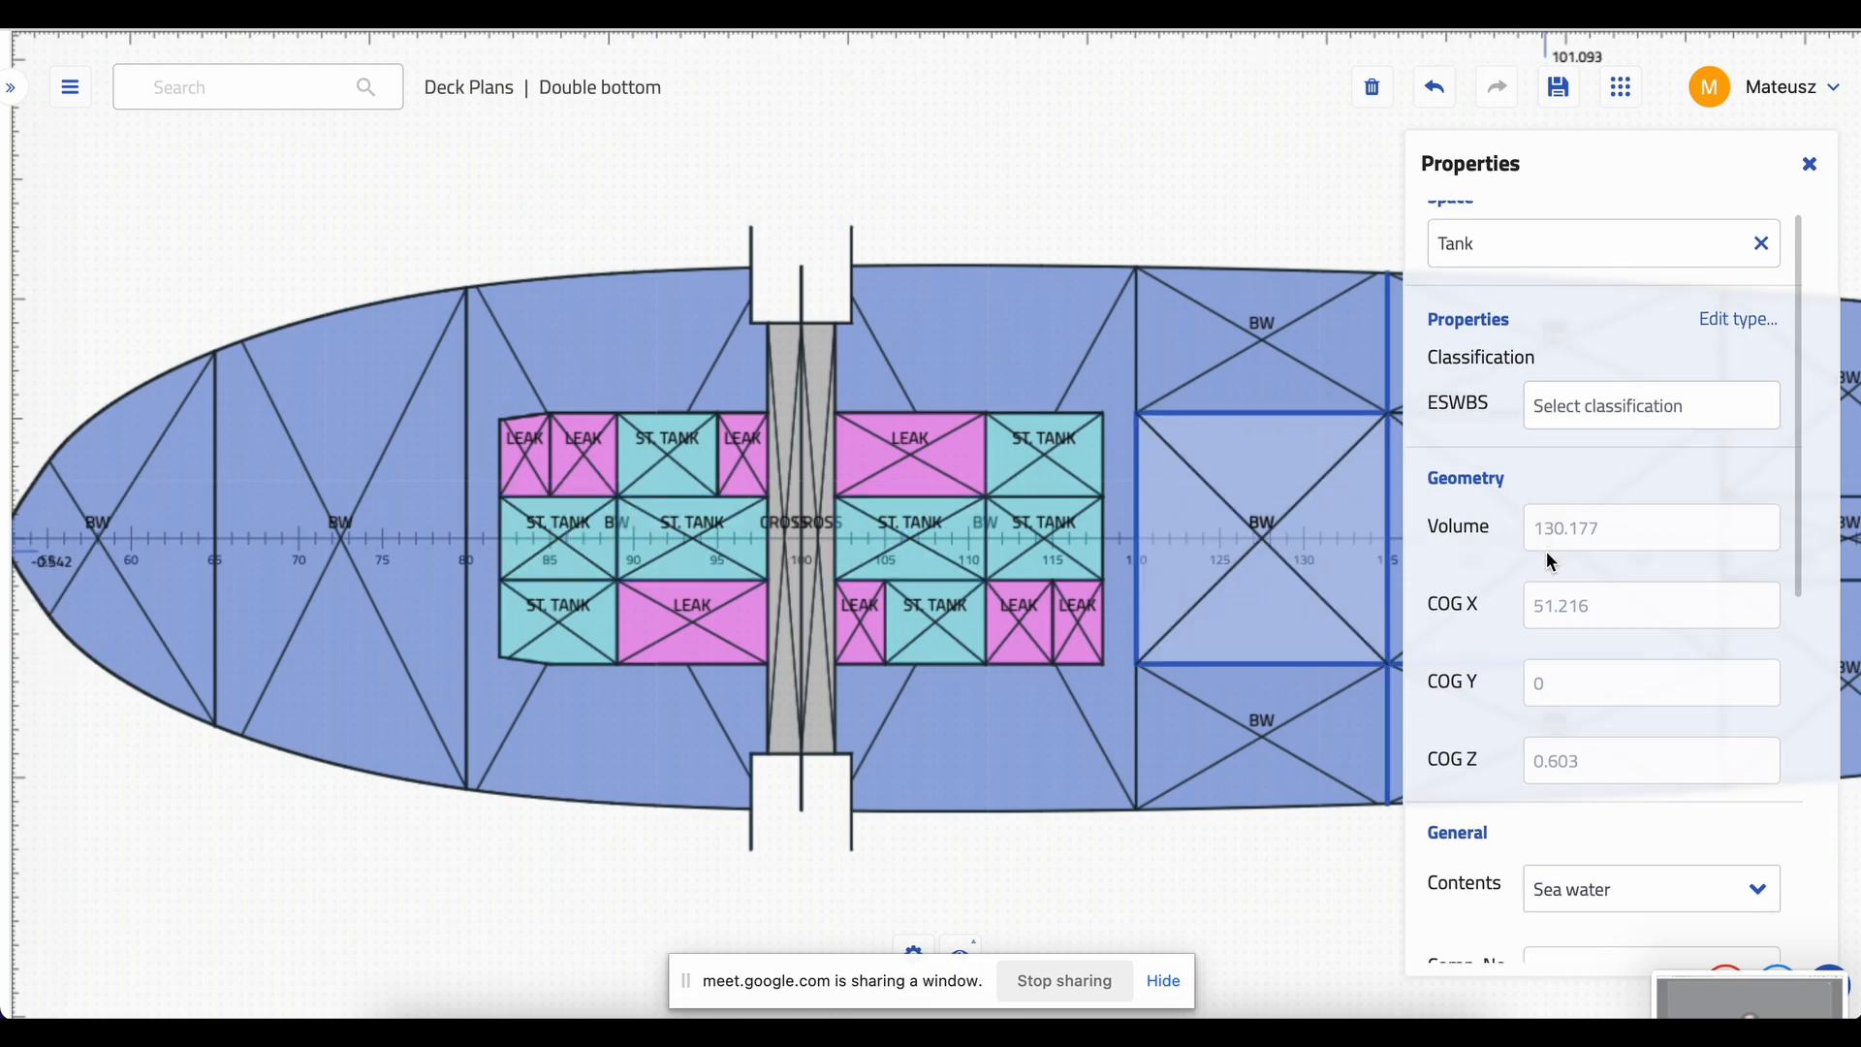
scroll(1549, 562, down, 6)
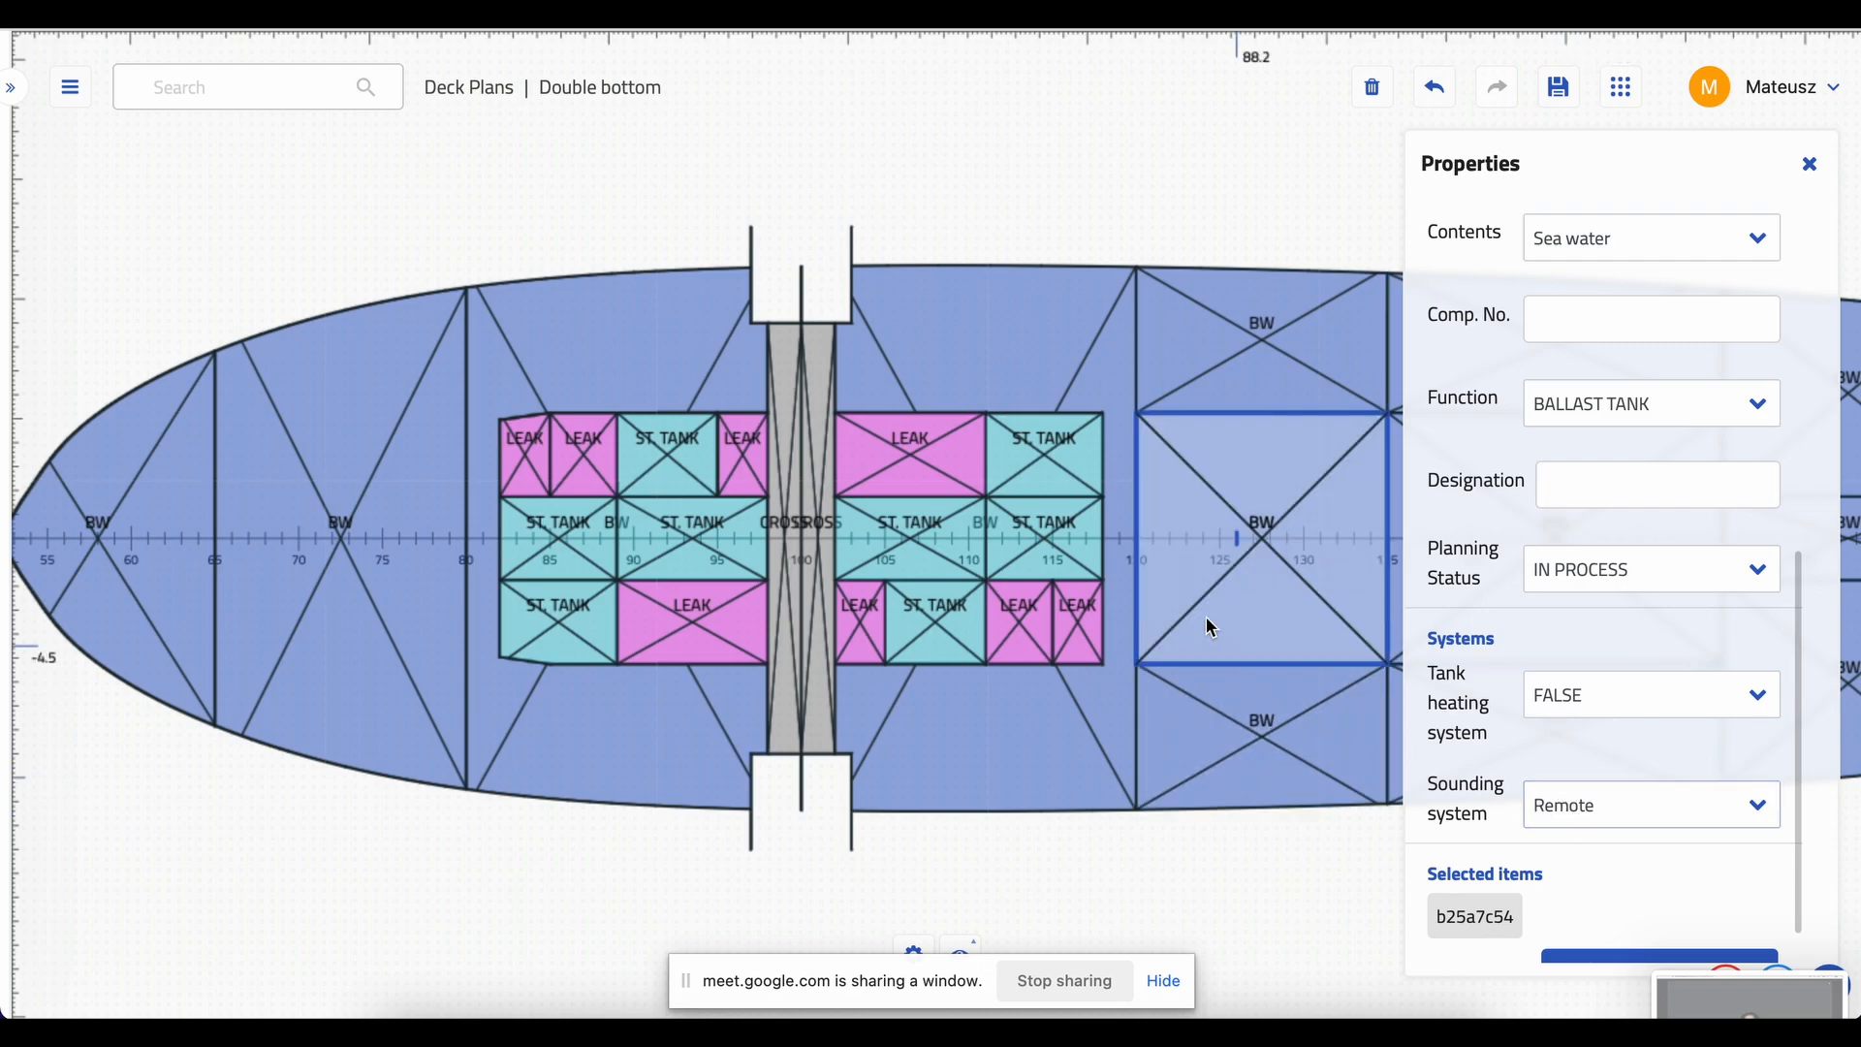
- Select the space of the ballast tank between the crossover tanks and frame 120 and check its properties
click(1095, 446)
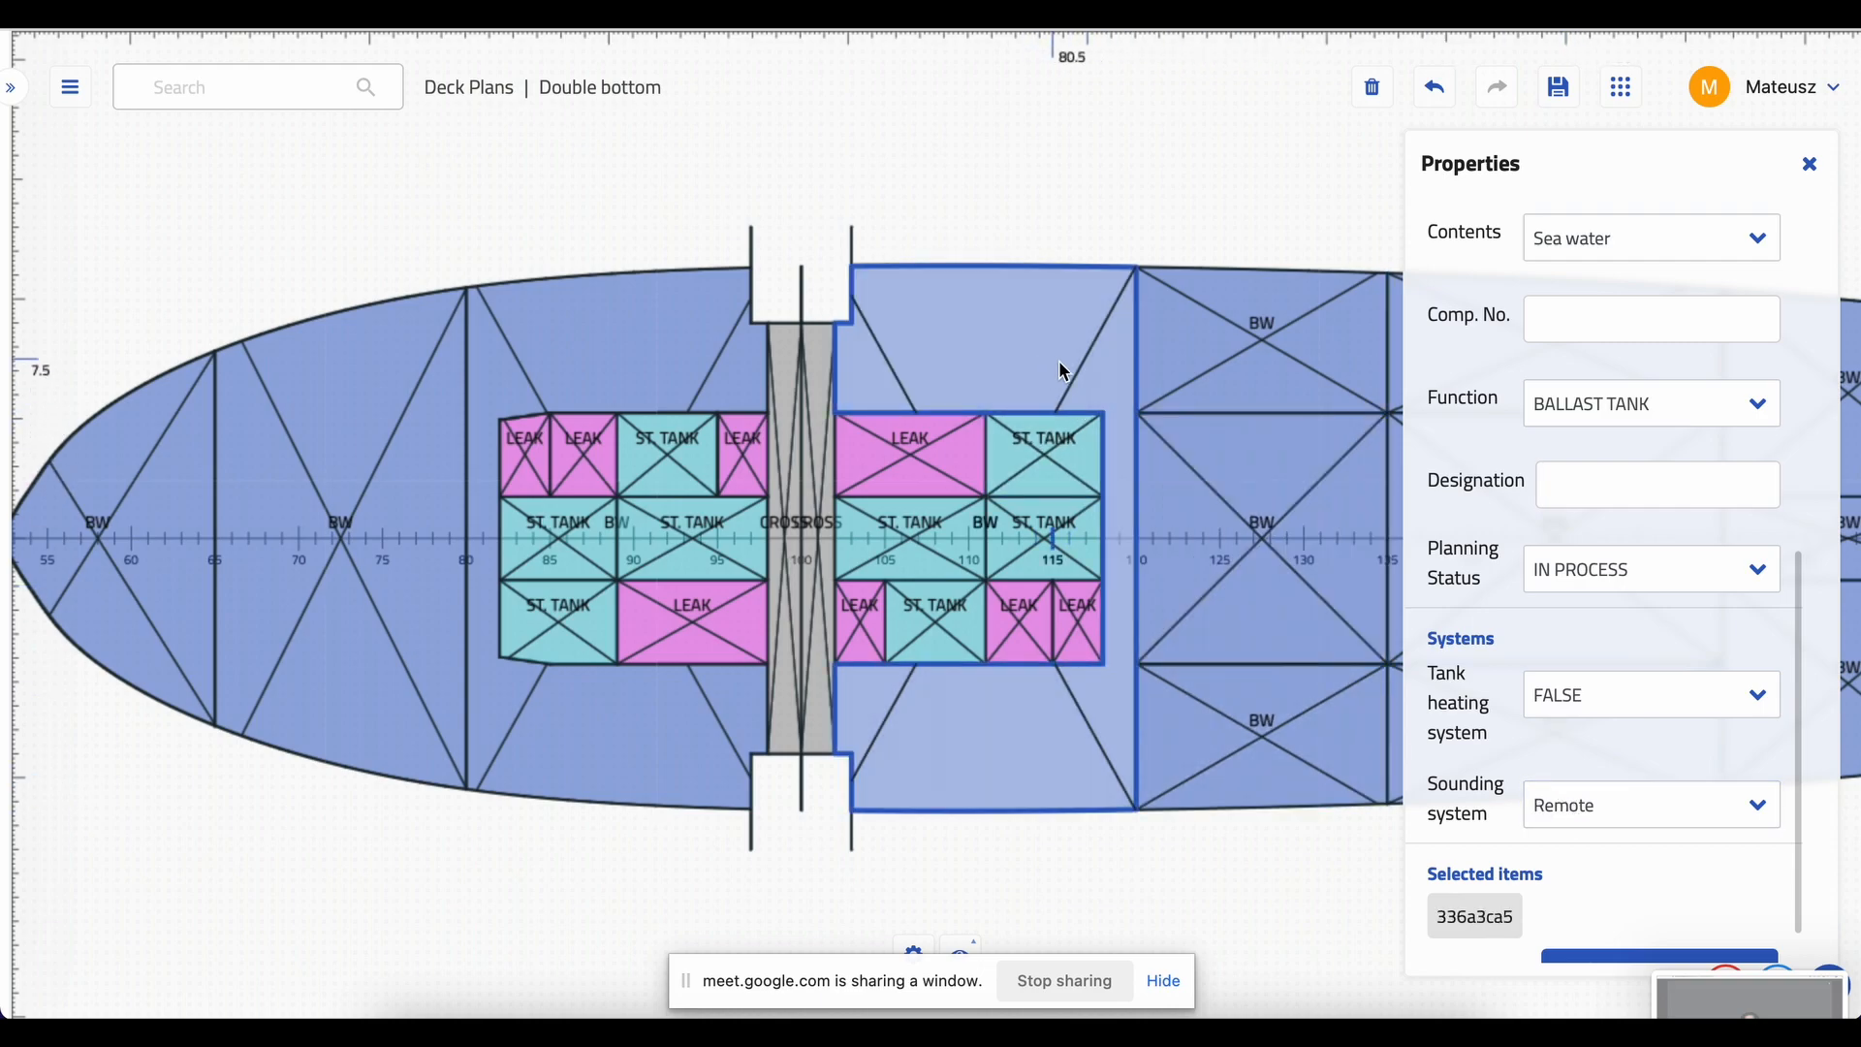
click(1212, 367)
scroll(1591, 531, up, 3)
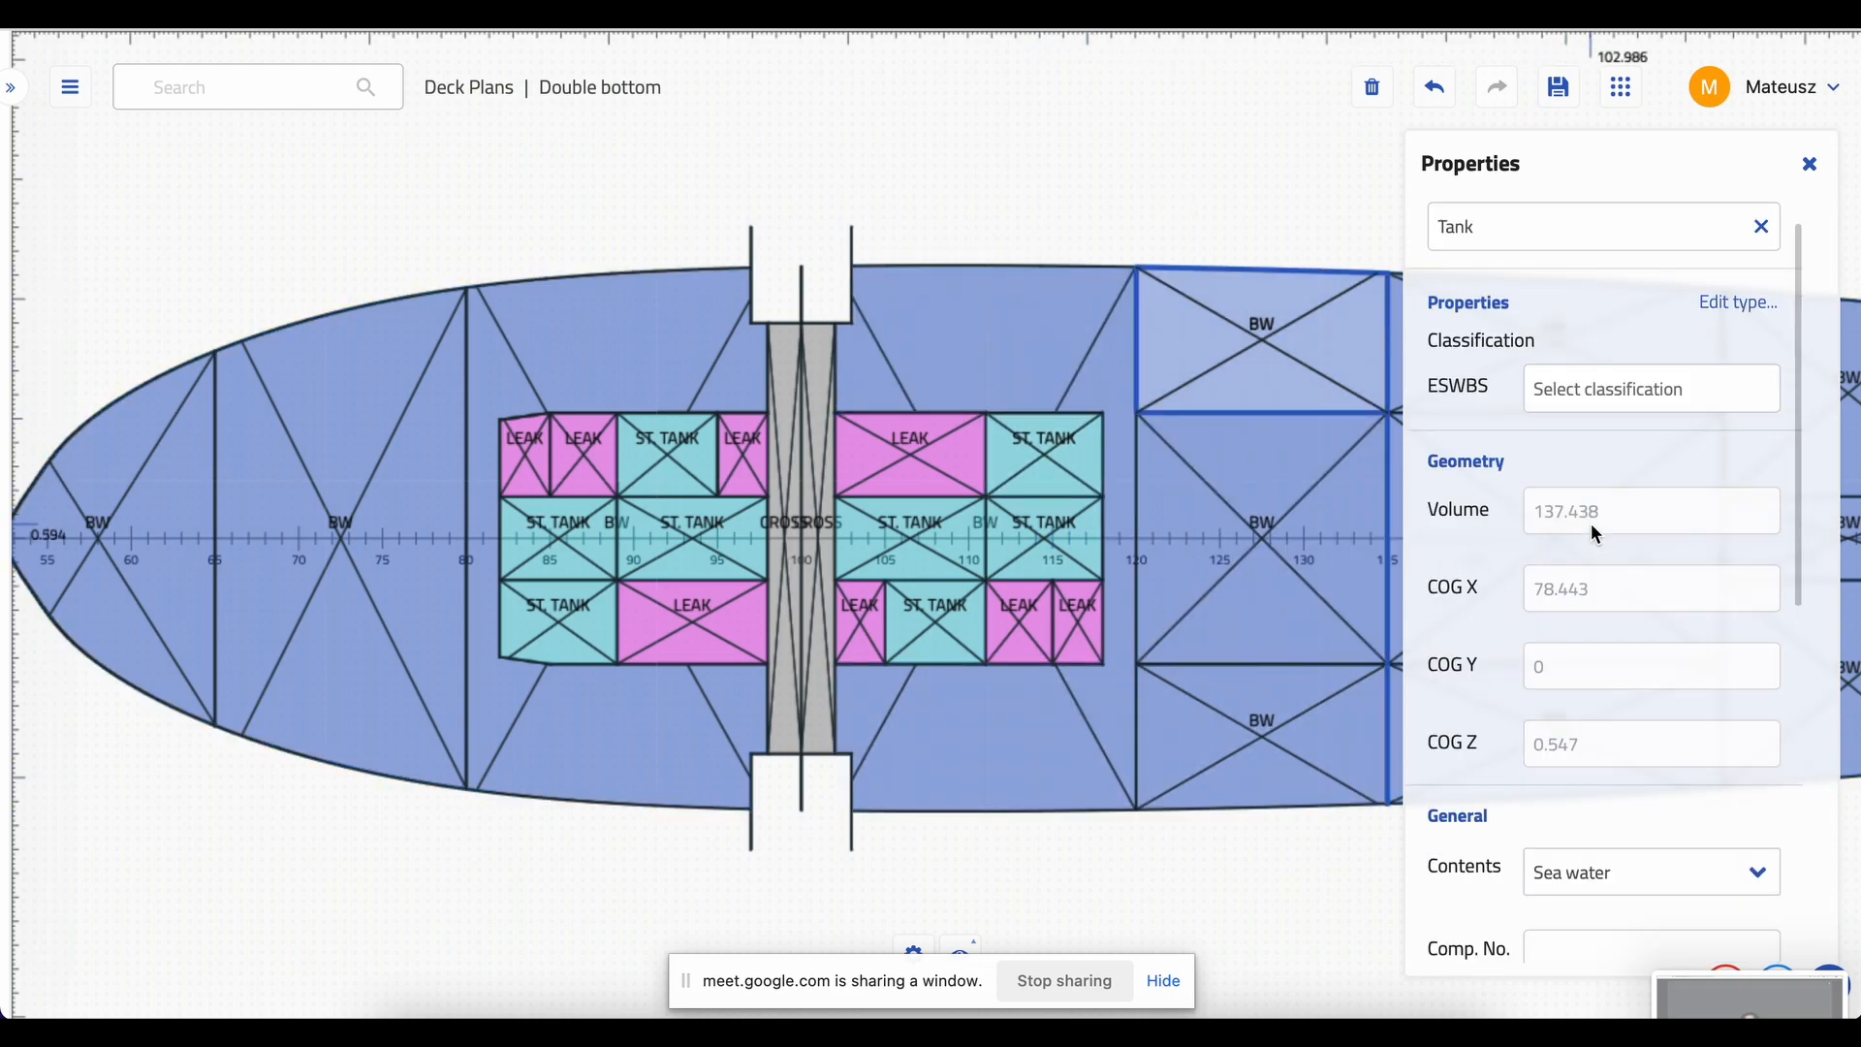
click(1051, 240)
right_click(1045, 283)
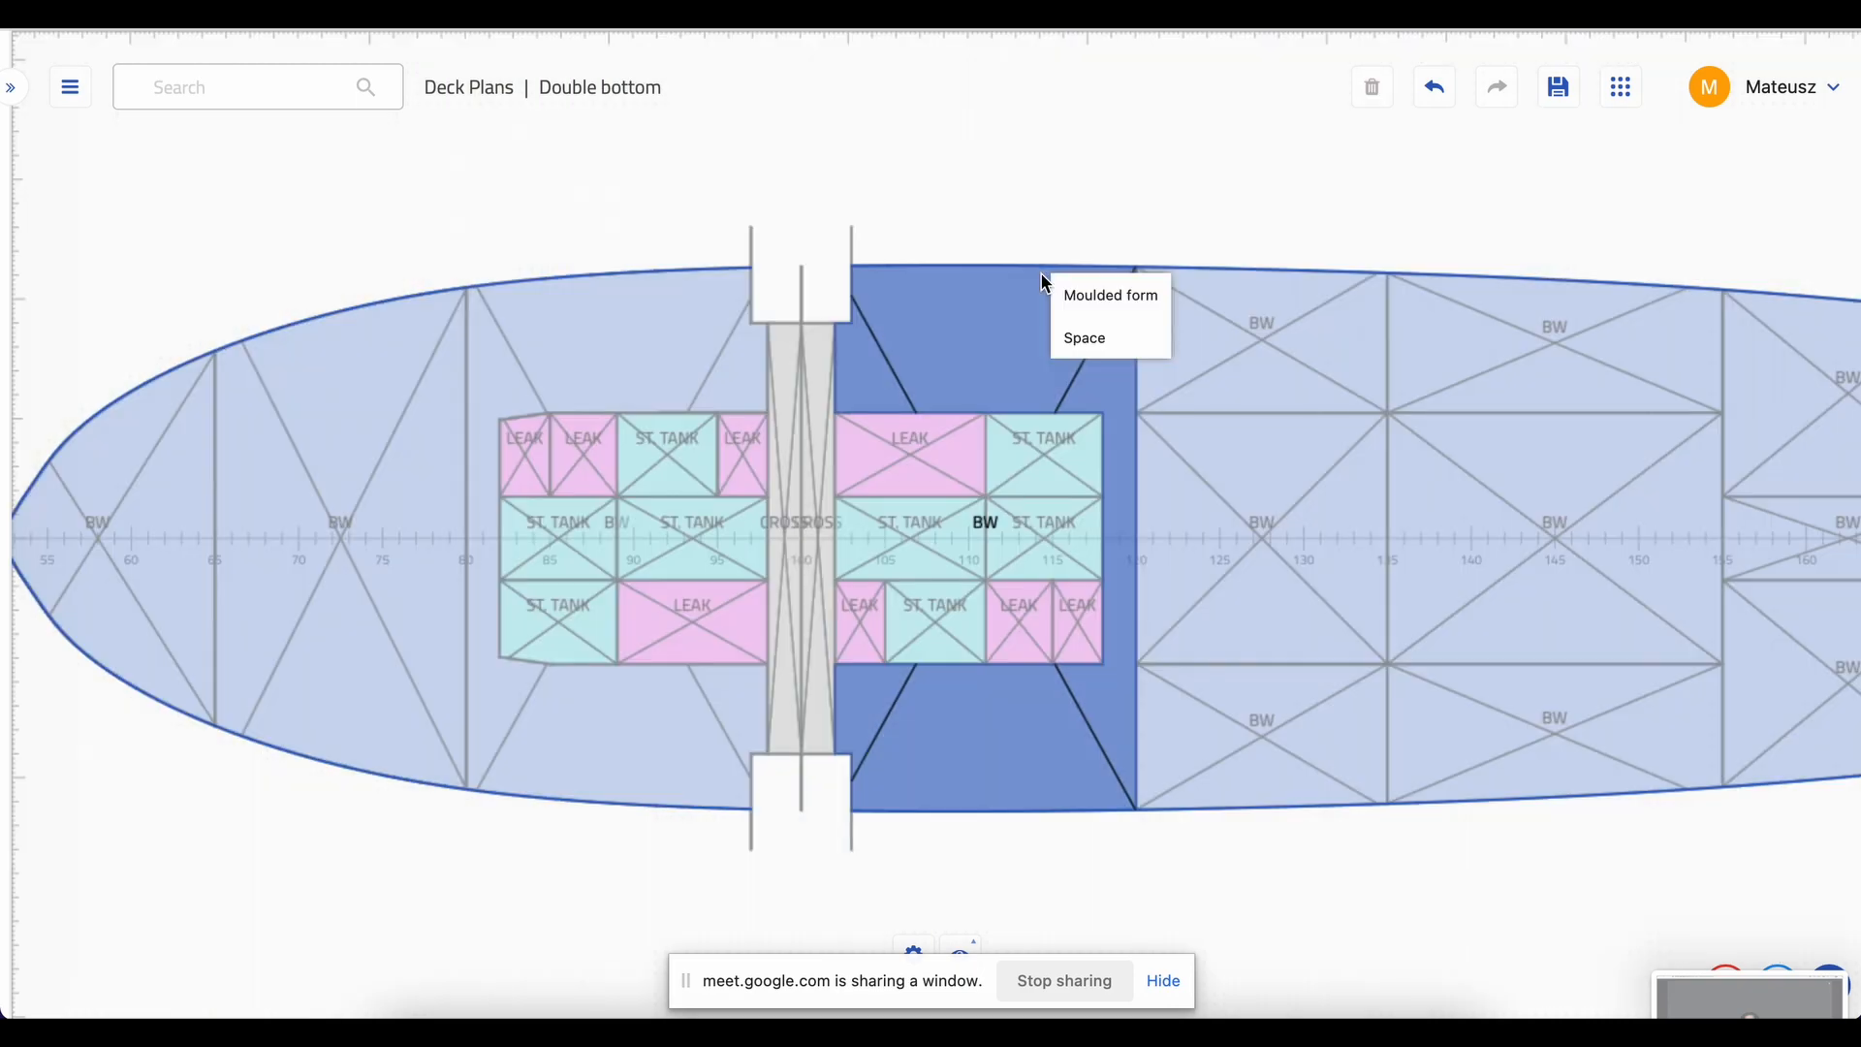
click(1081, 339)
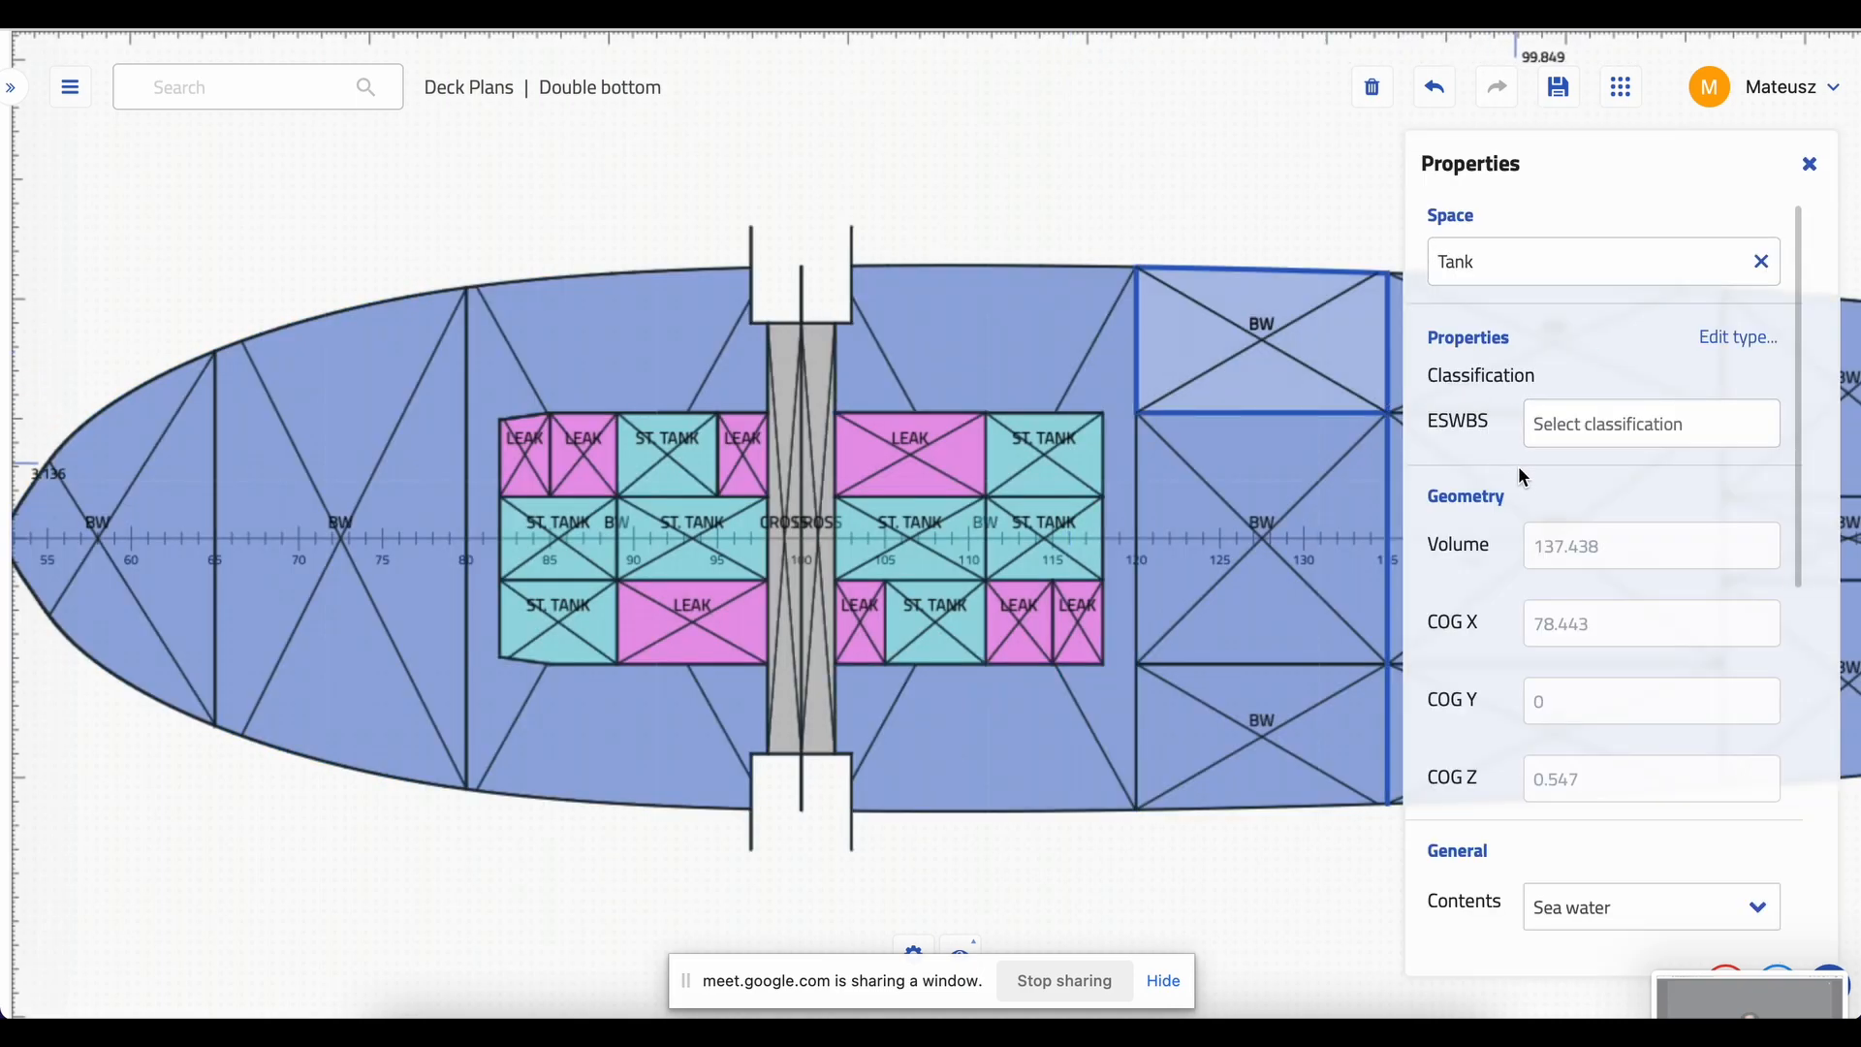
- Inspect the geometry, general and systems properties of the port-side ballast tank between frames 120 and 135
click(1236, 217)
drag(1334, 186, 886, 237)
click(857, 364)
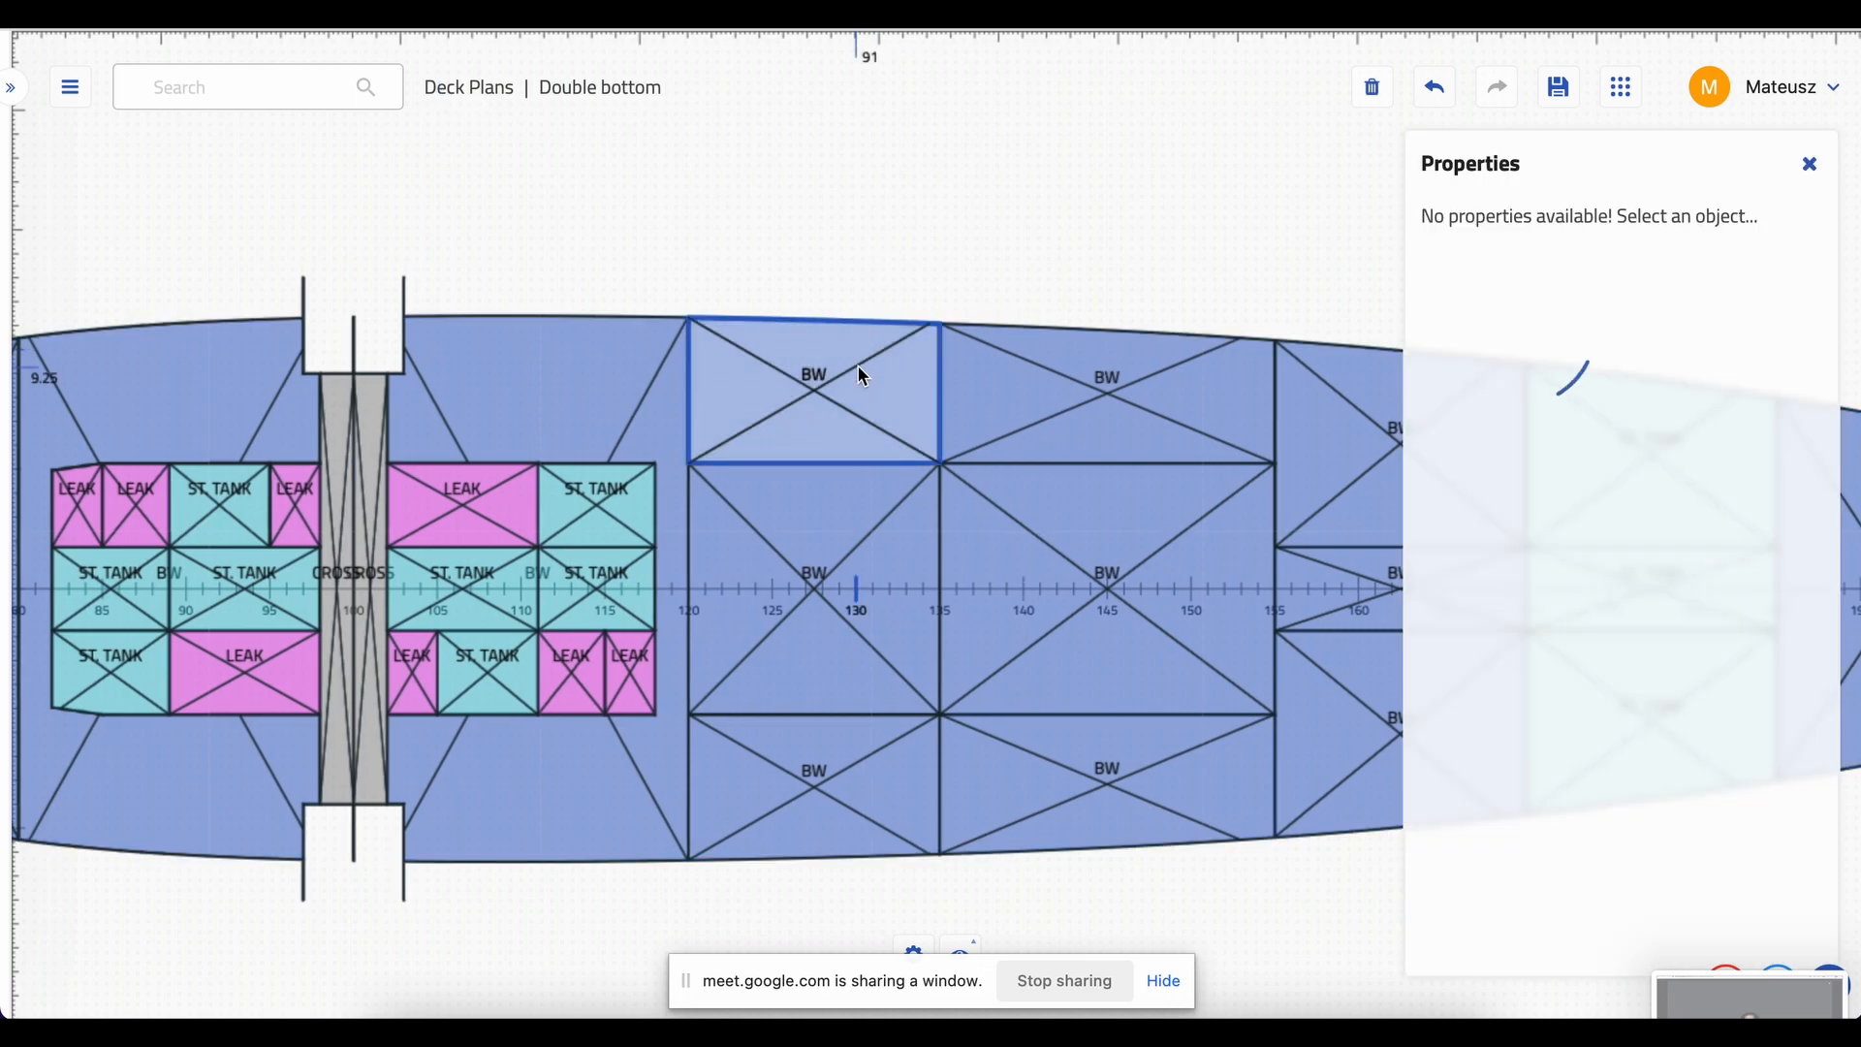
click(1282, 392)
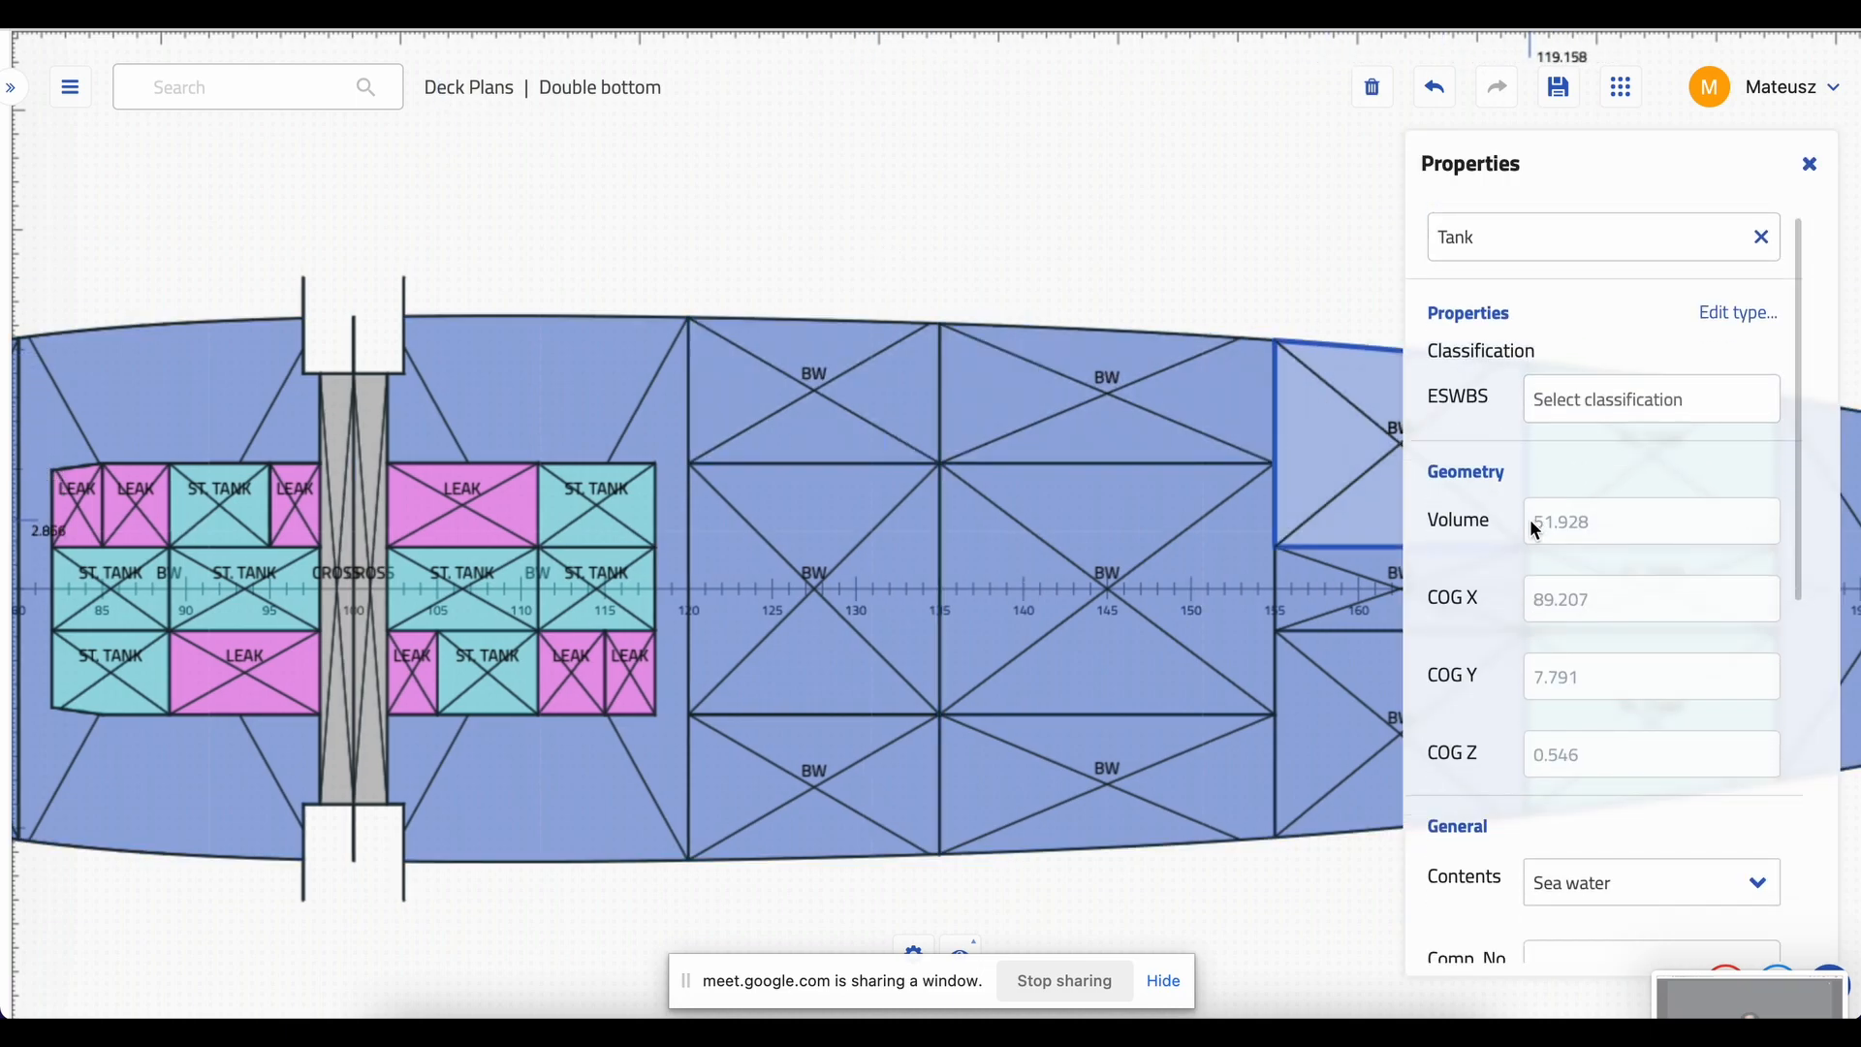
scroll(1543, 535, down, 5)
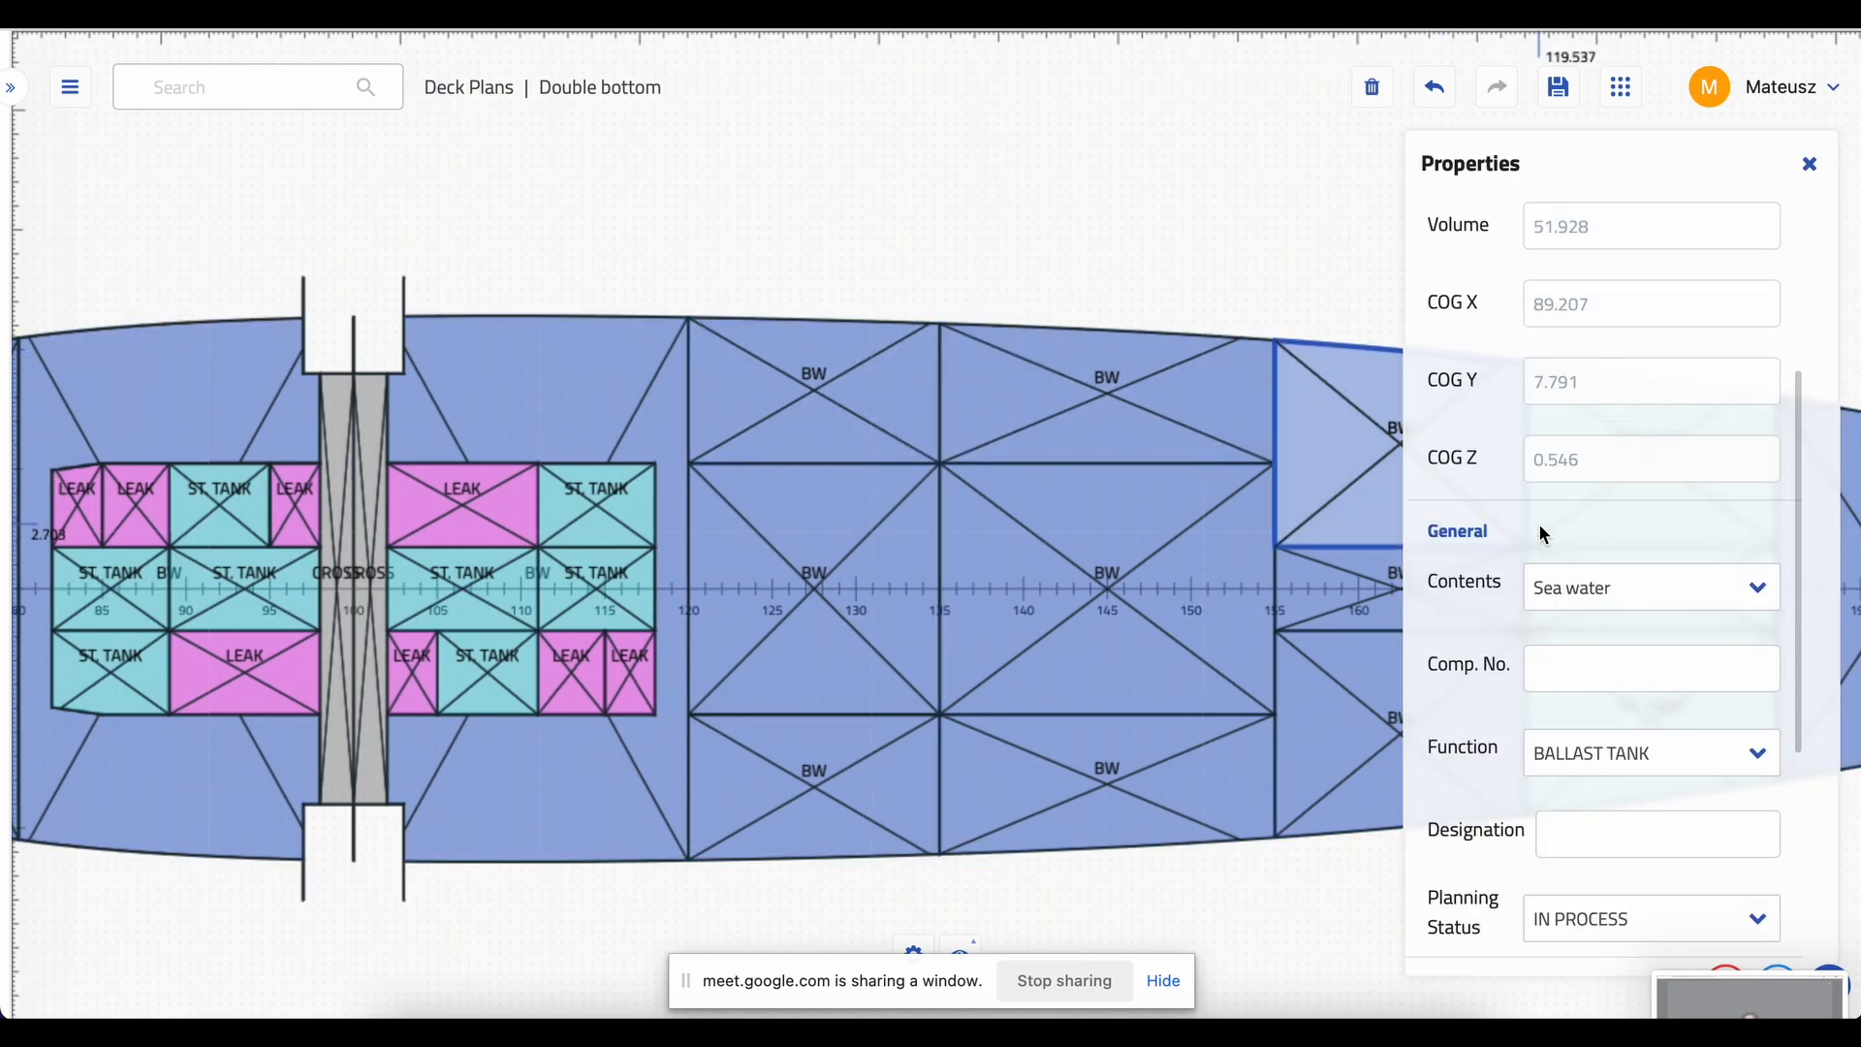
scroll(1541, 539, down, 3)
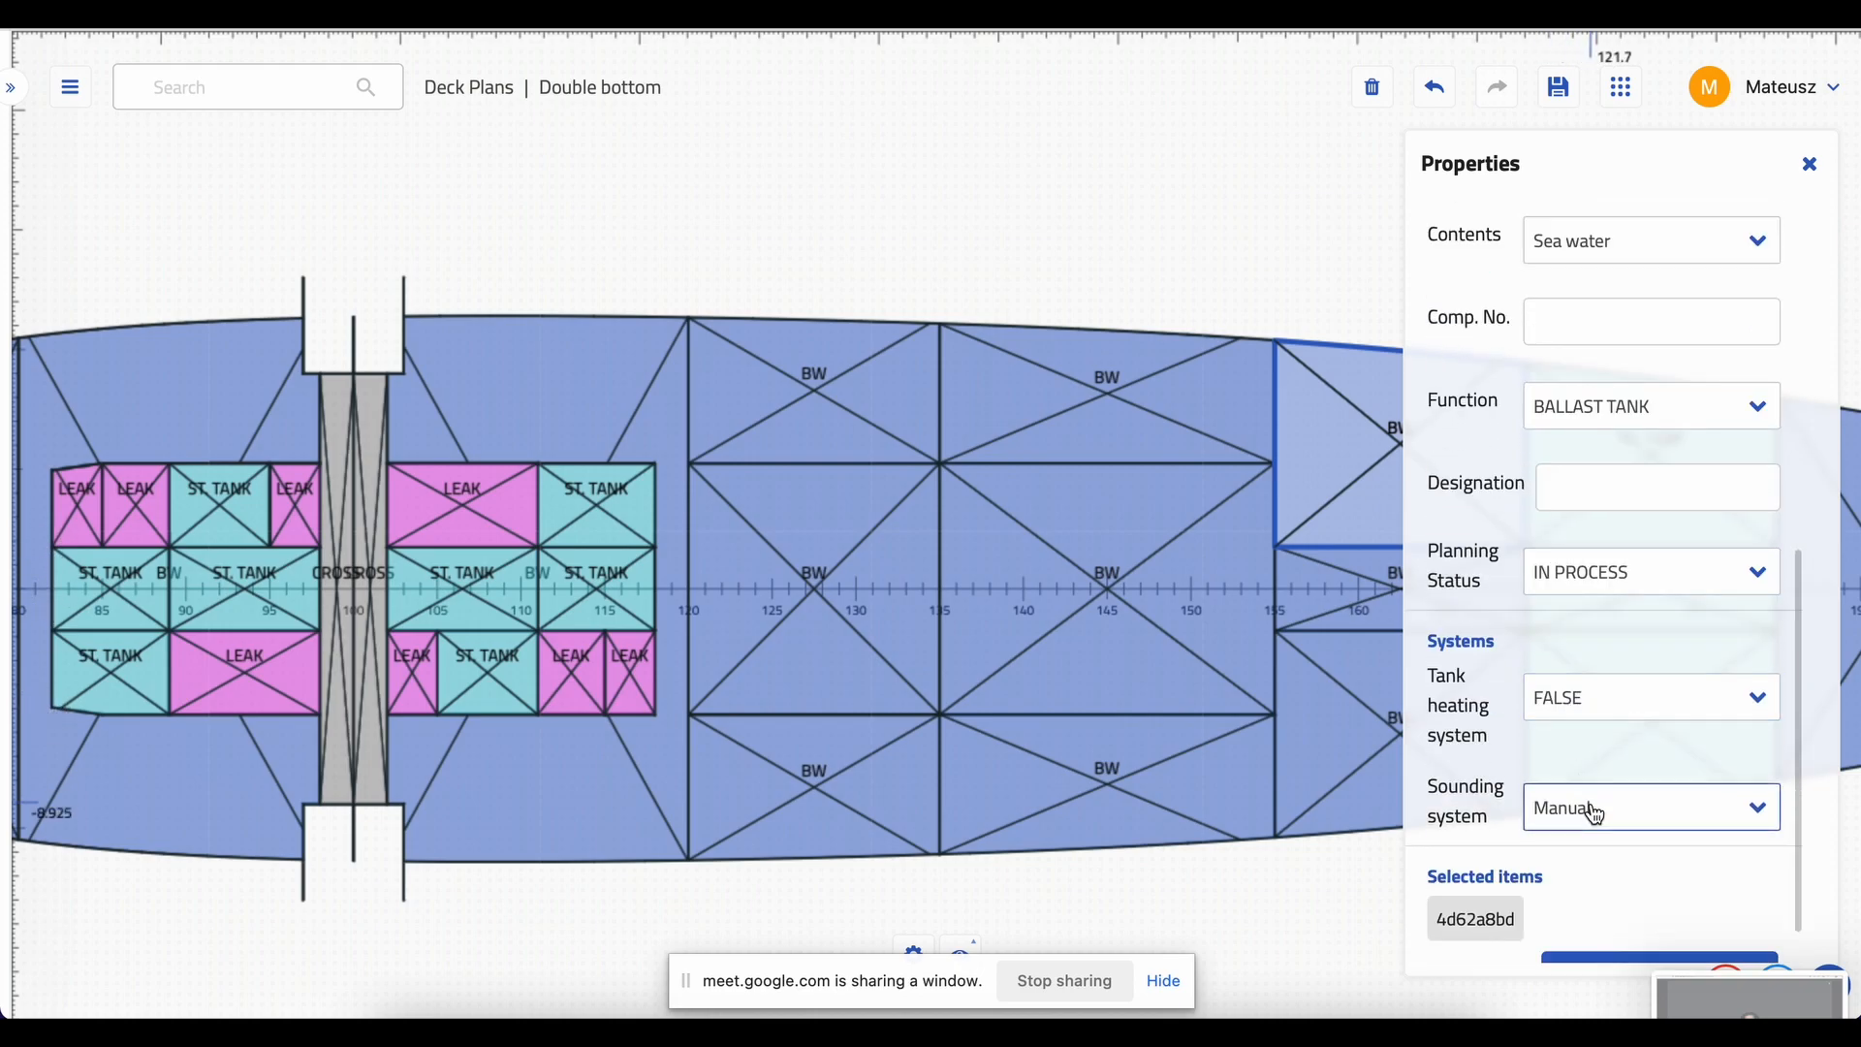
- Clear the tank selection, open the Tank plan table report and look over its rows
click(225, 85)
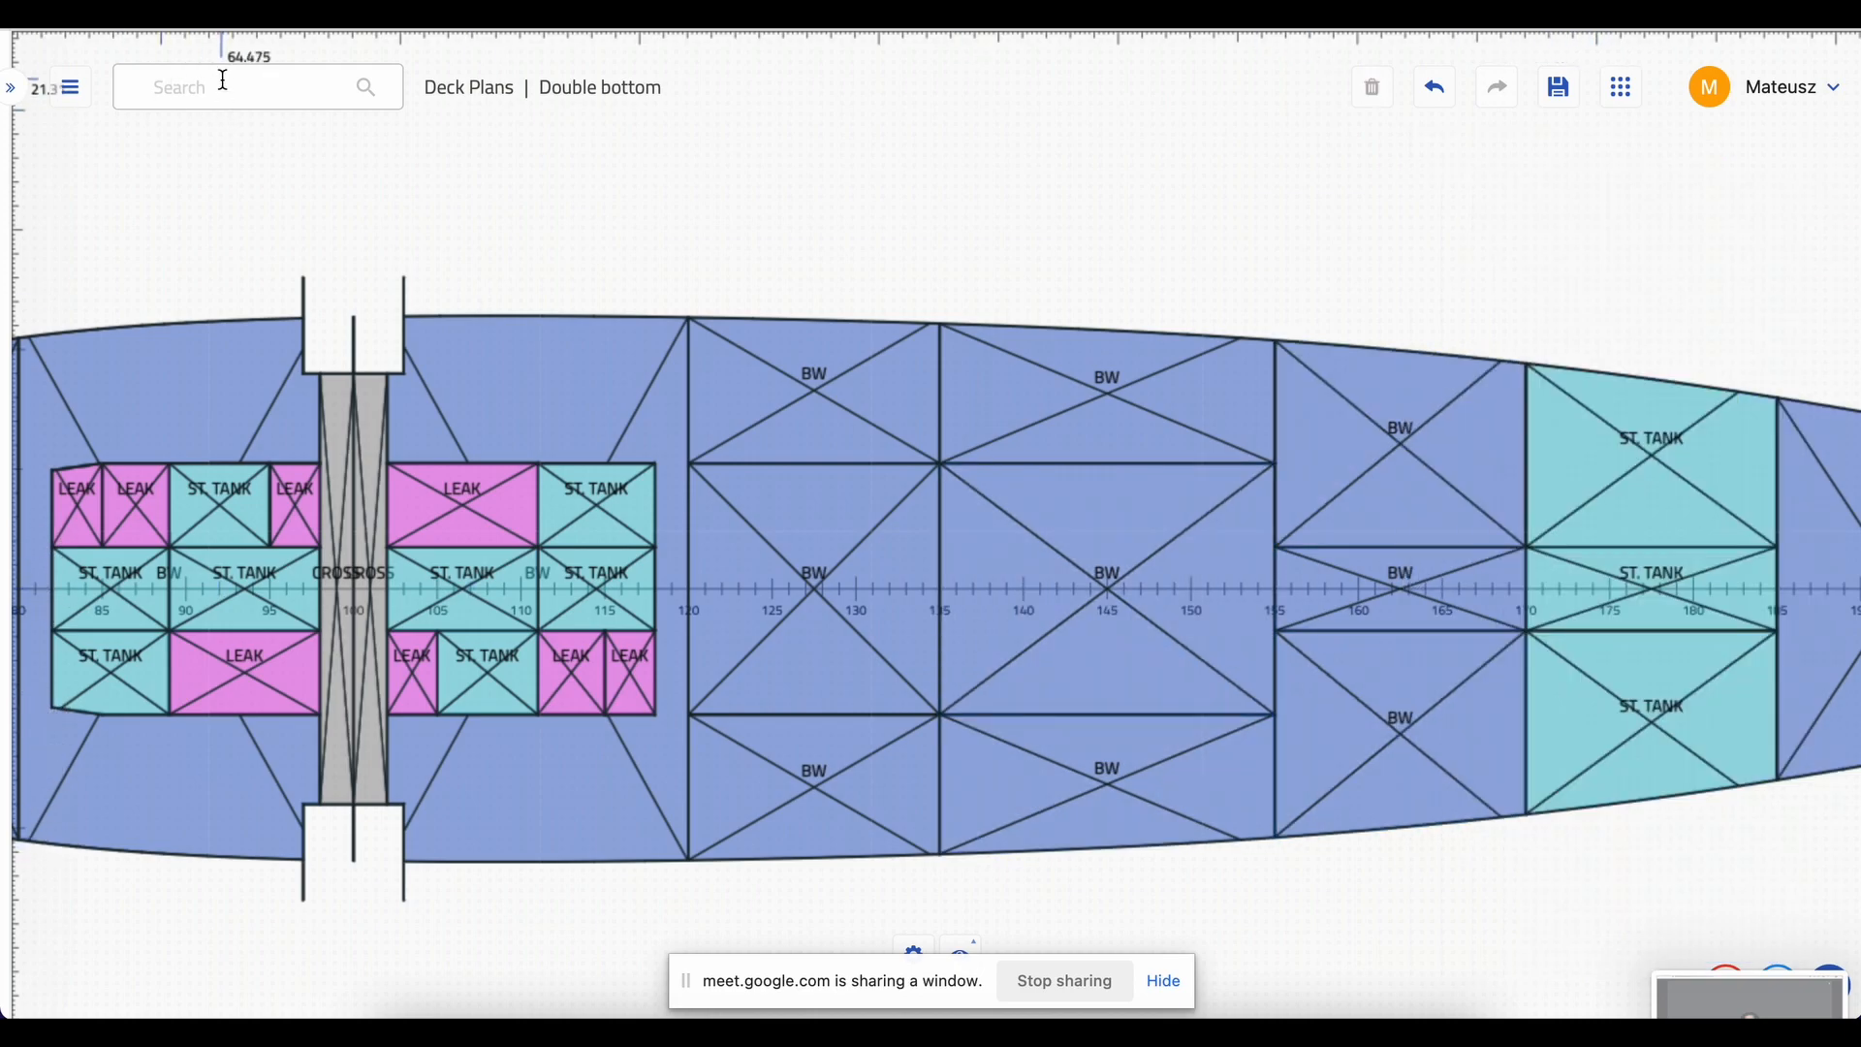
scroll(283, 586, down, 5)
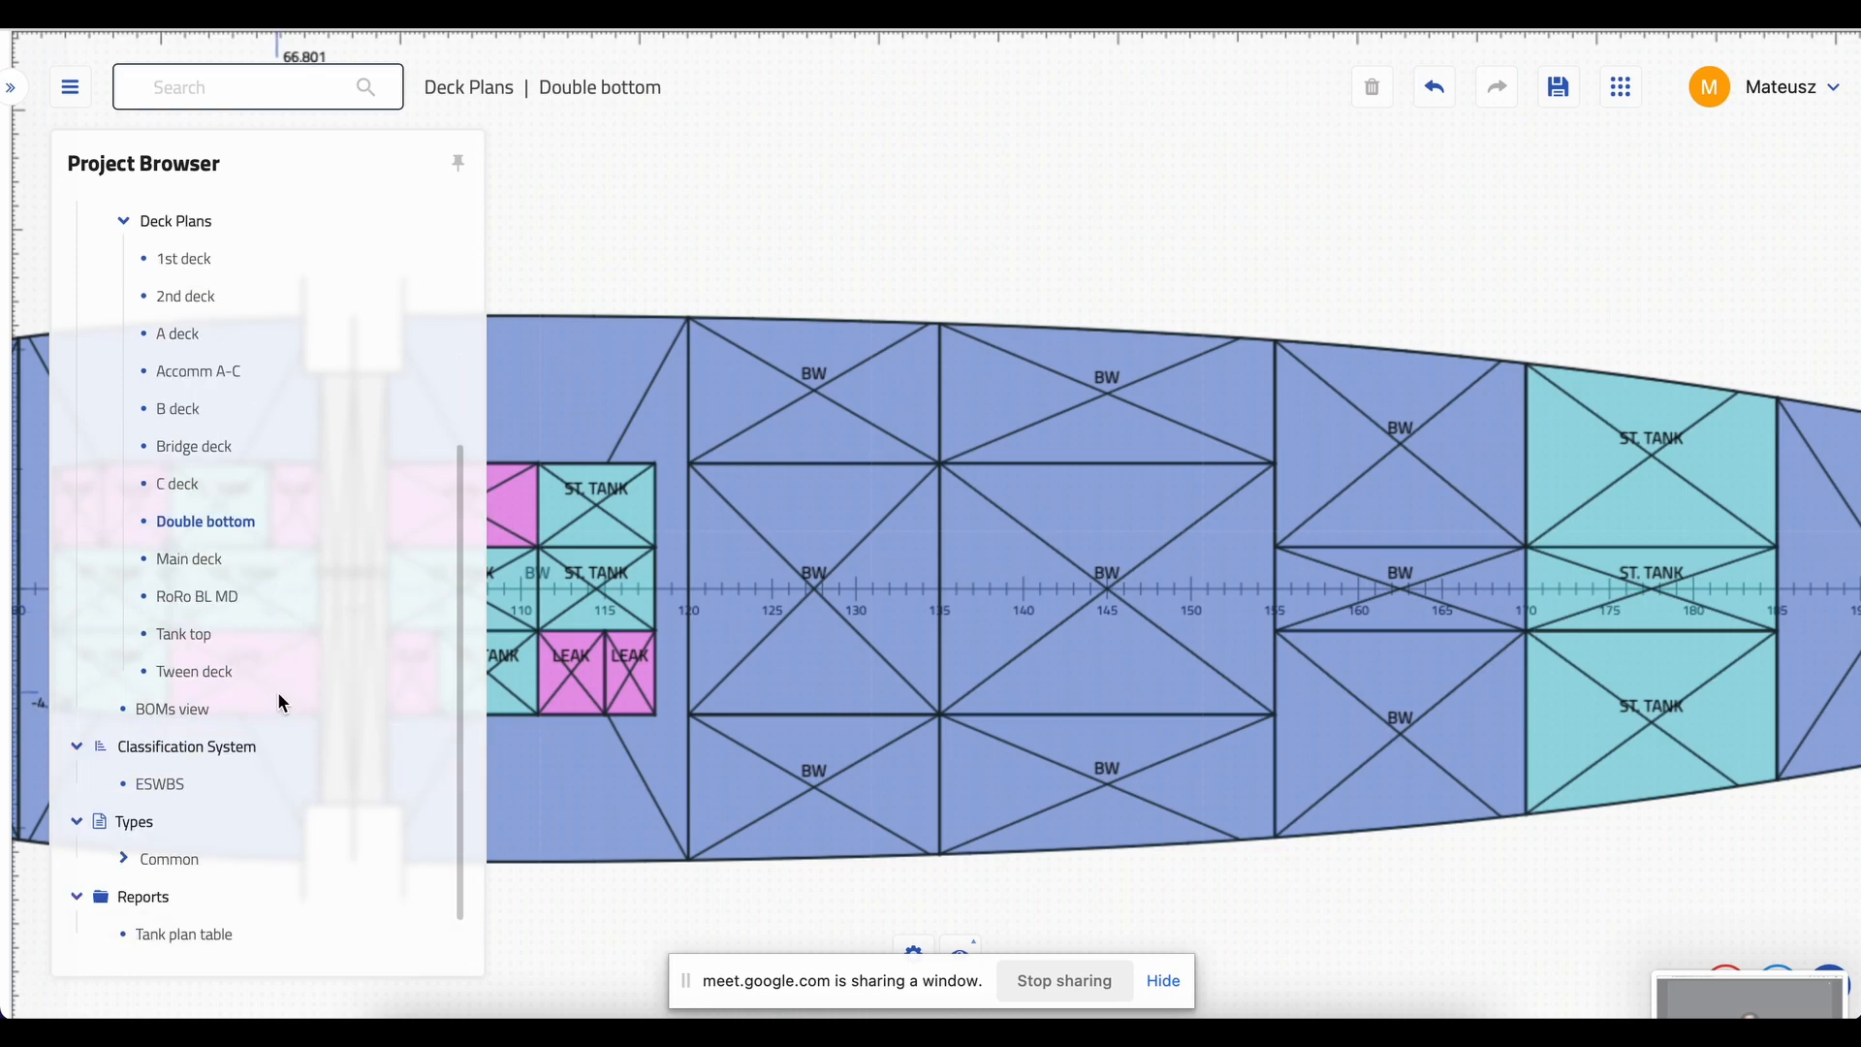
click(197, 878)
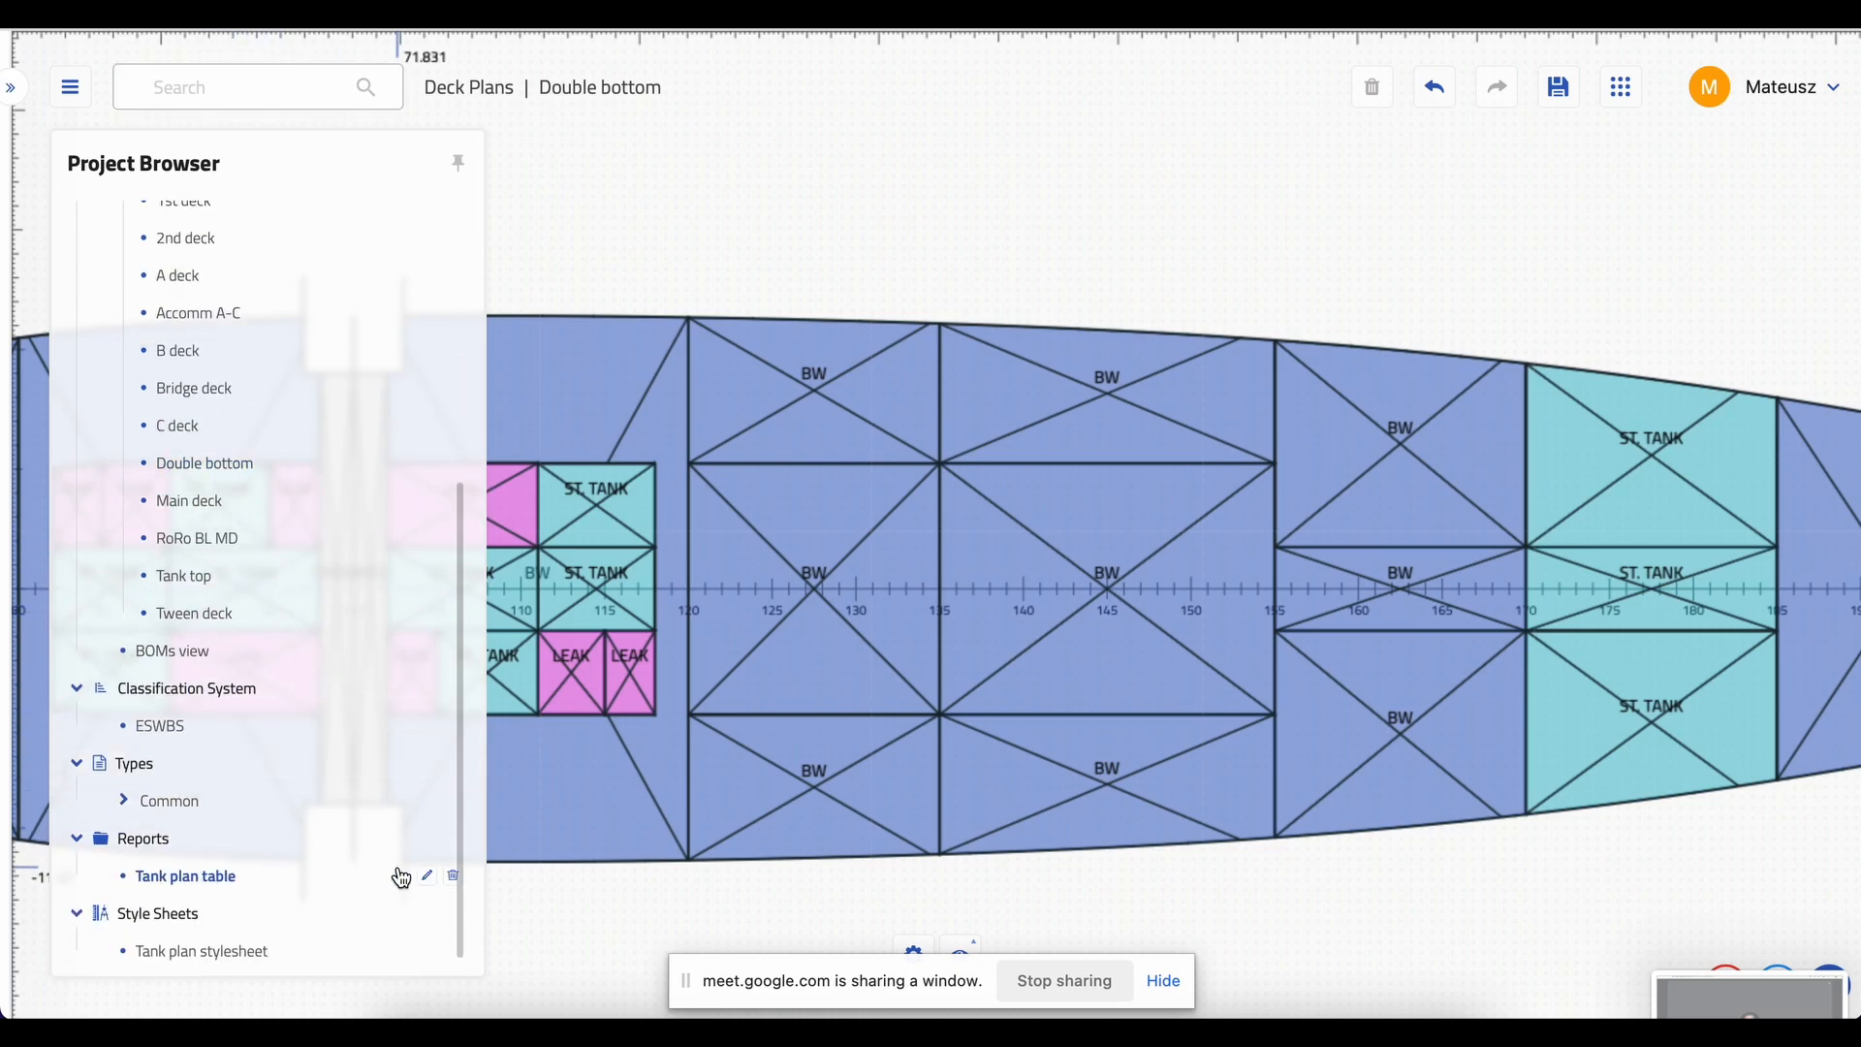
click(202, 877)
scroll(882, 485, down, 3)
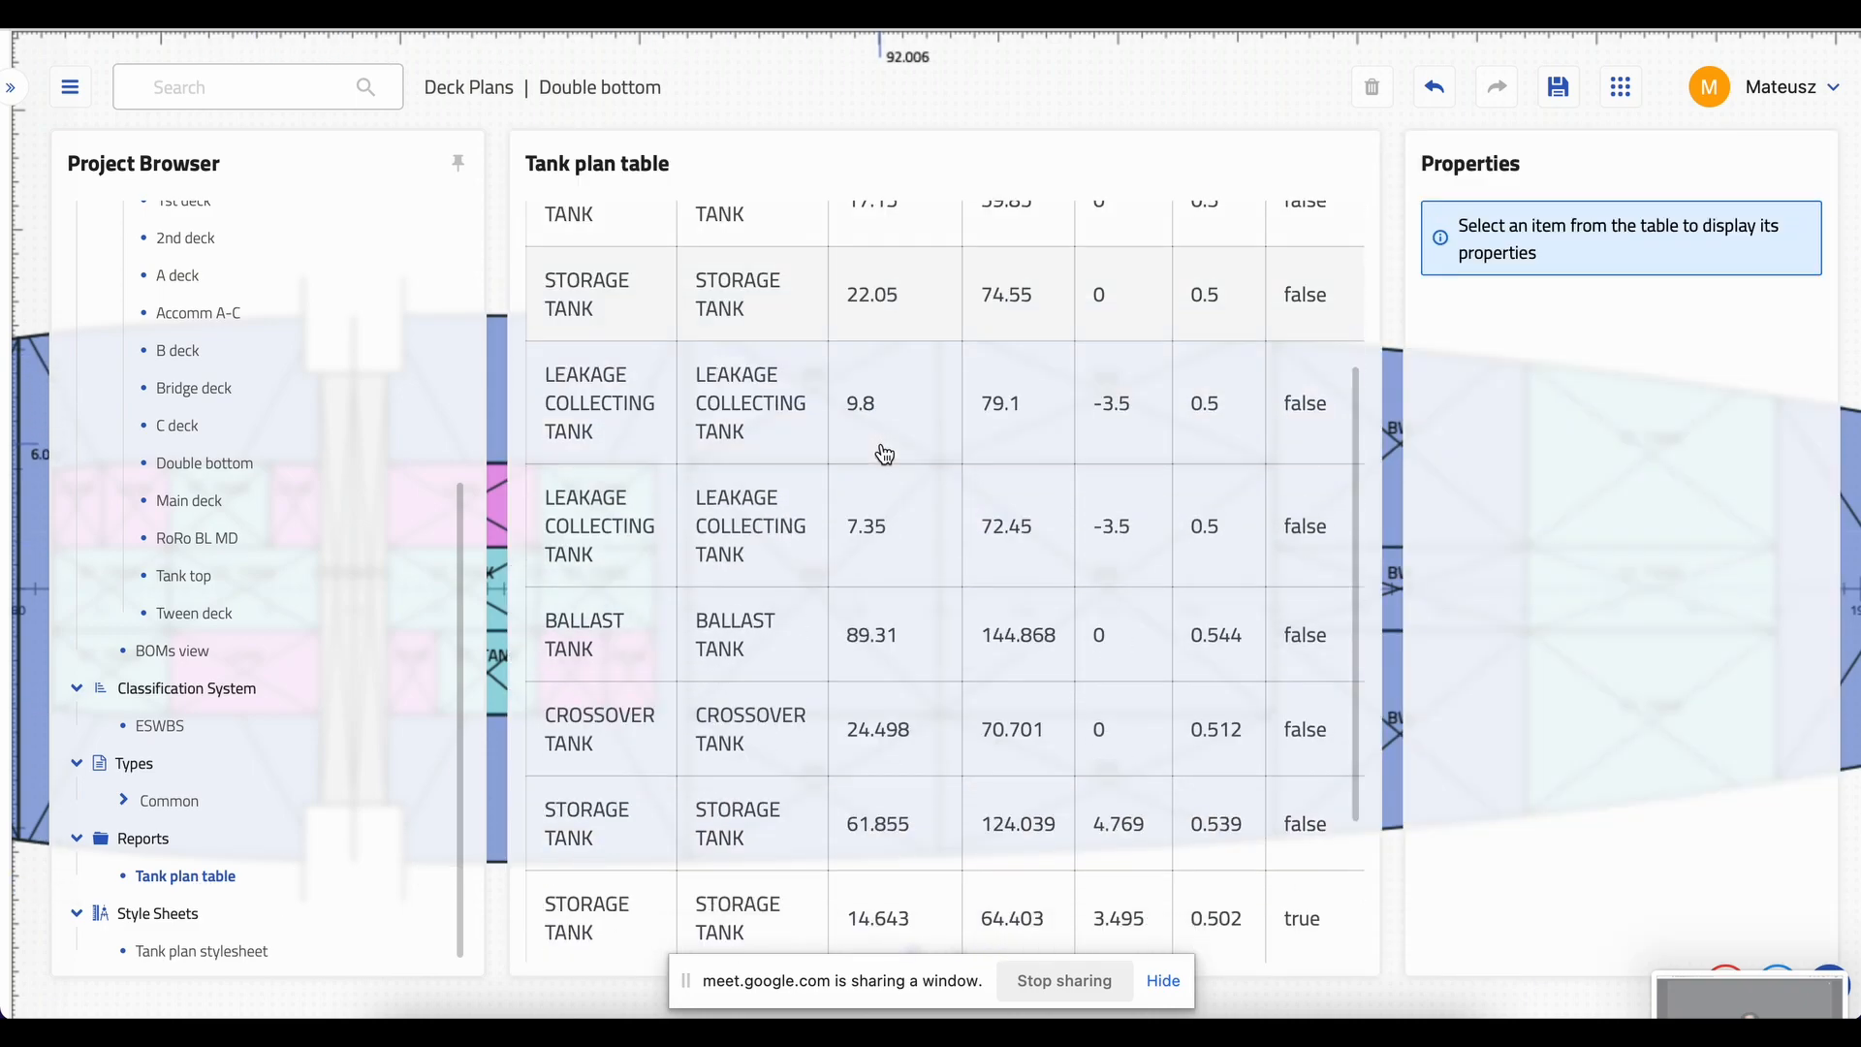
scroll(882, 485, up, 4)
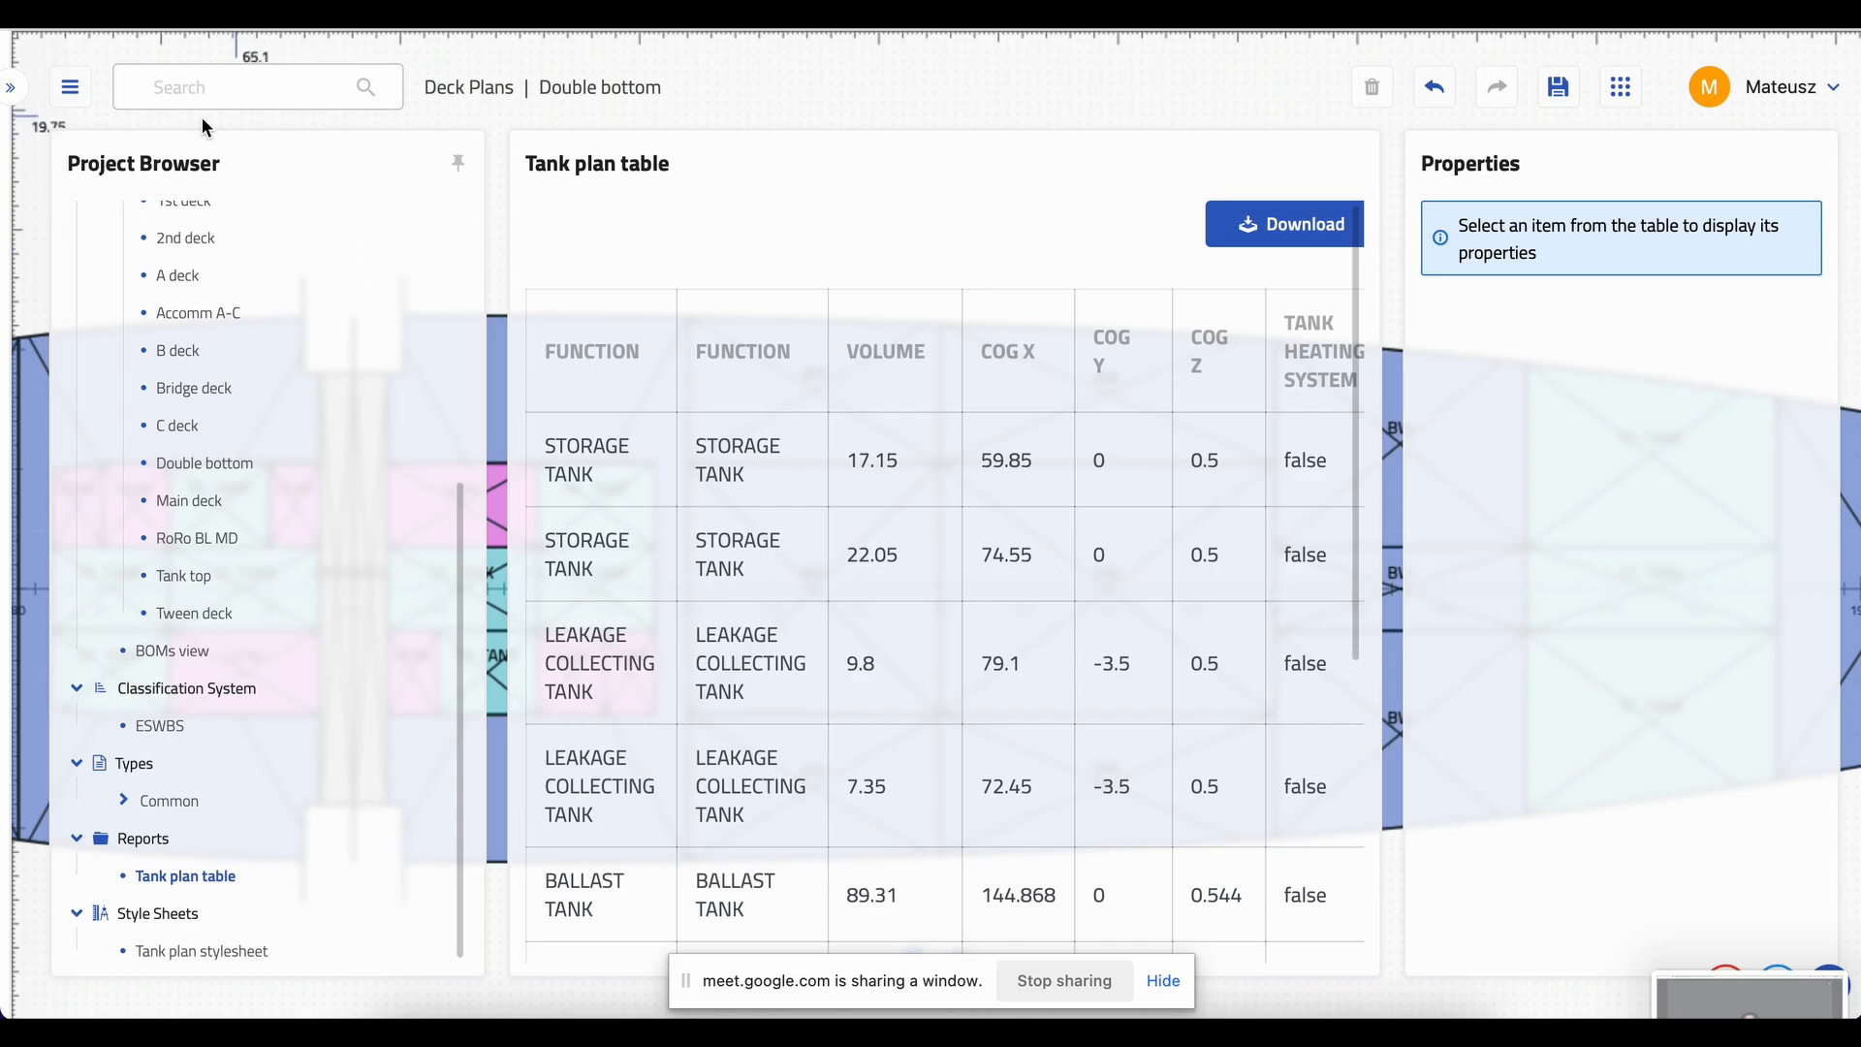
- Hide the project browser and download the Tank plan table report, allowing downloads from sandbox.naval-architect.io
click(68, 87)
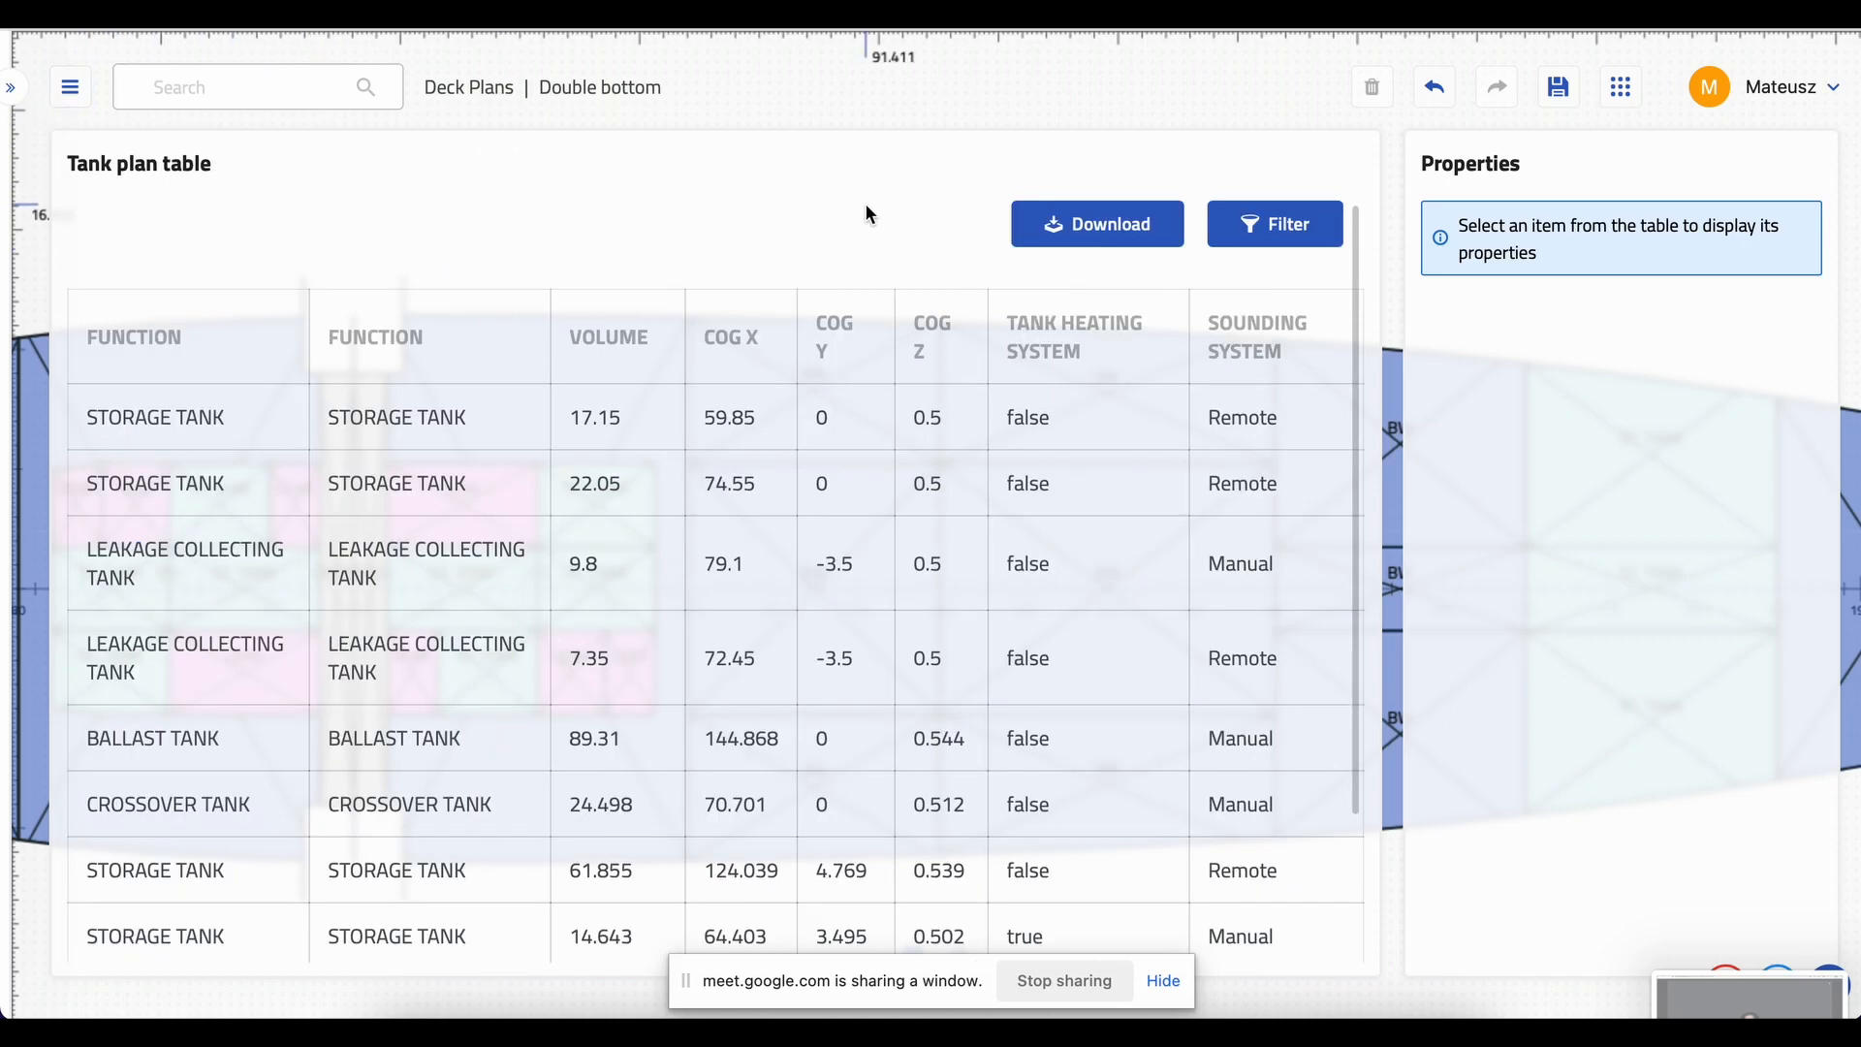
click(1085, 228)
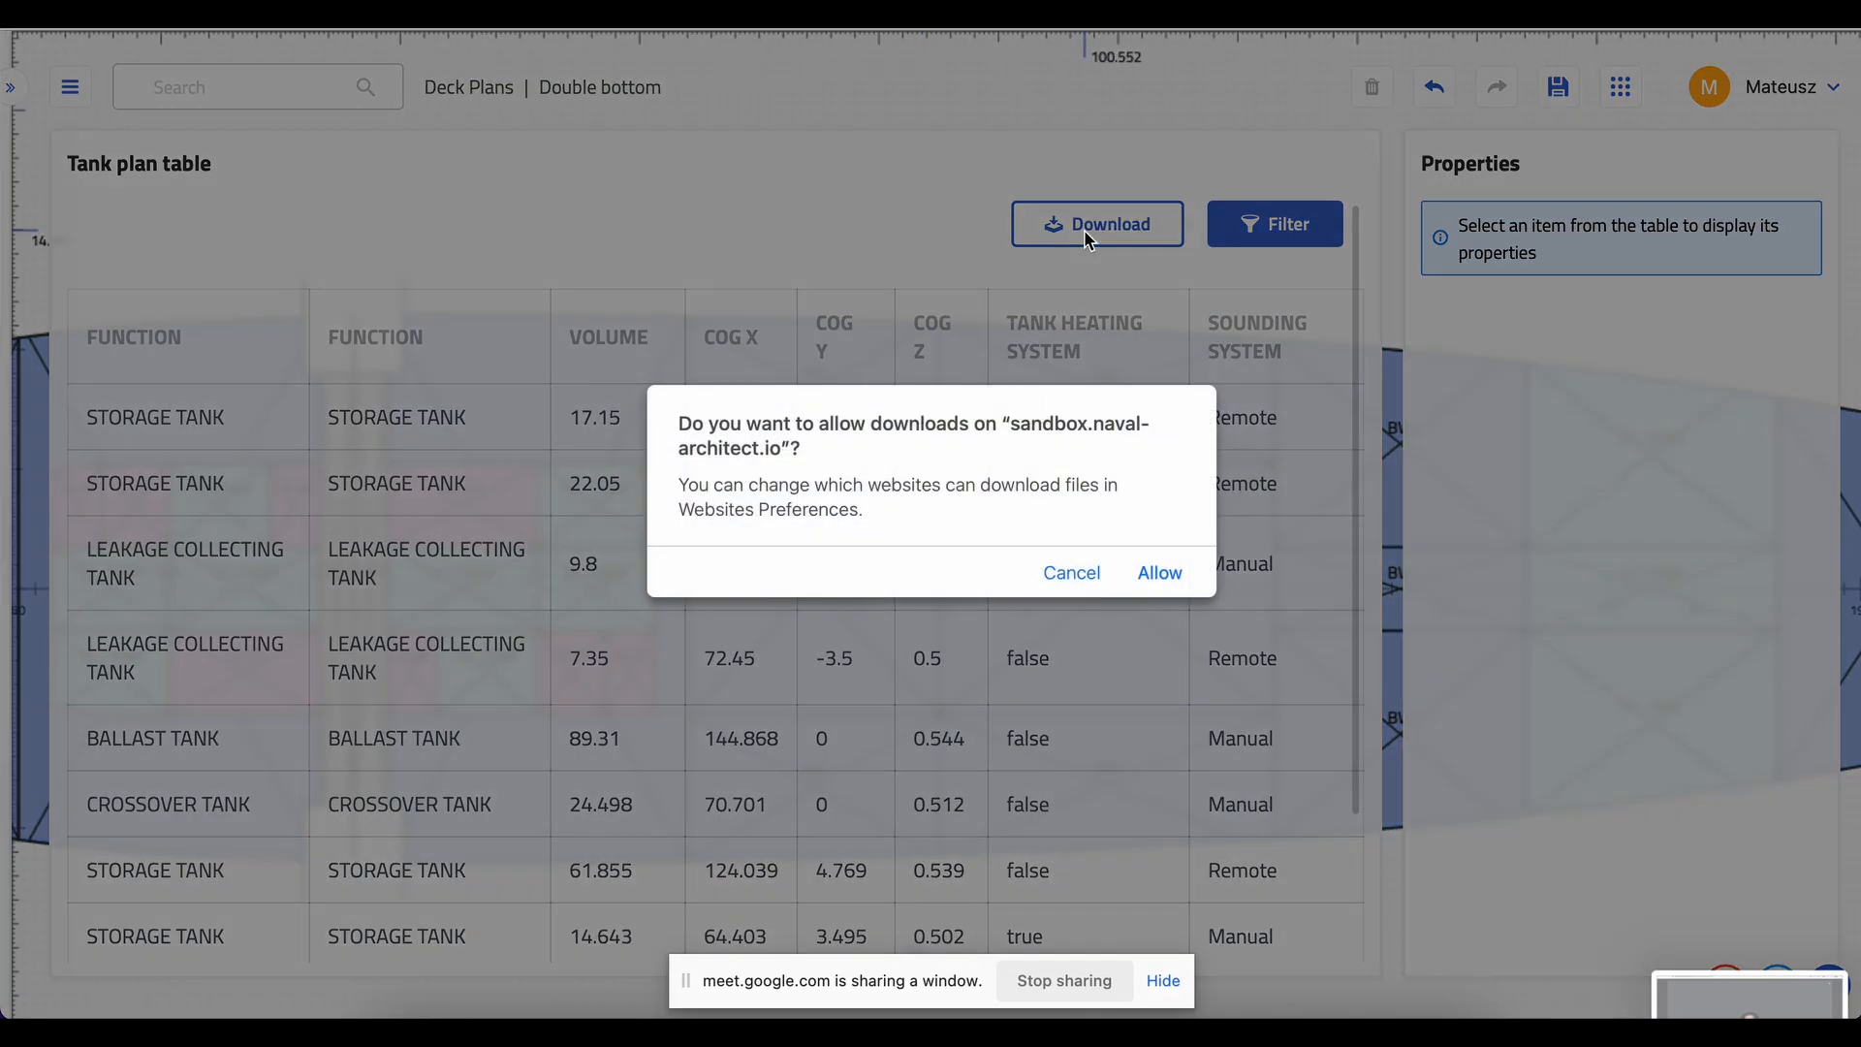
click(1161, 573)
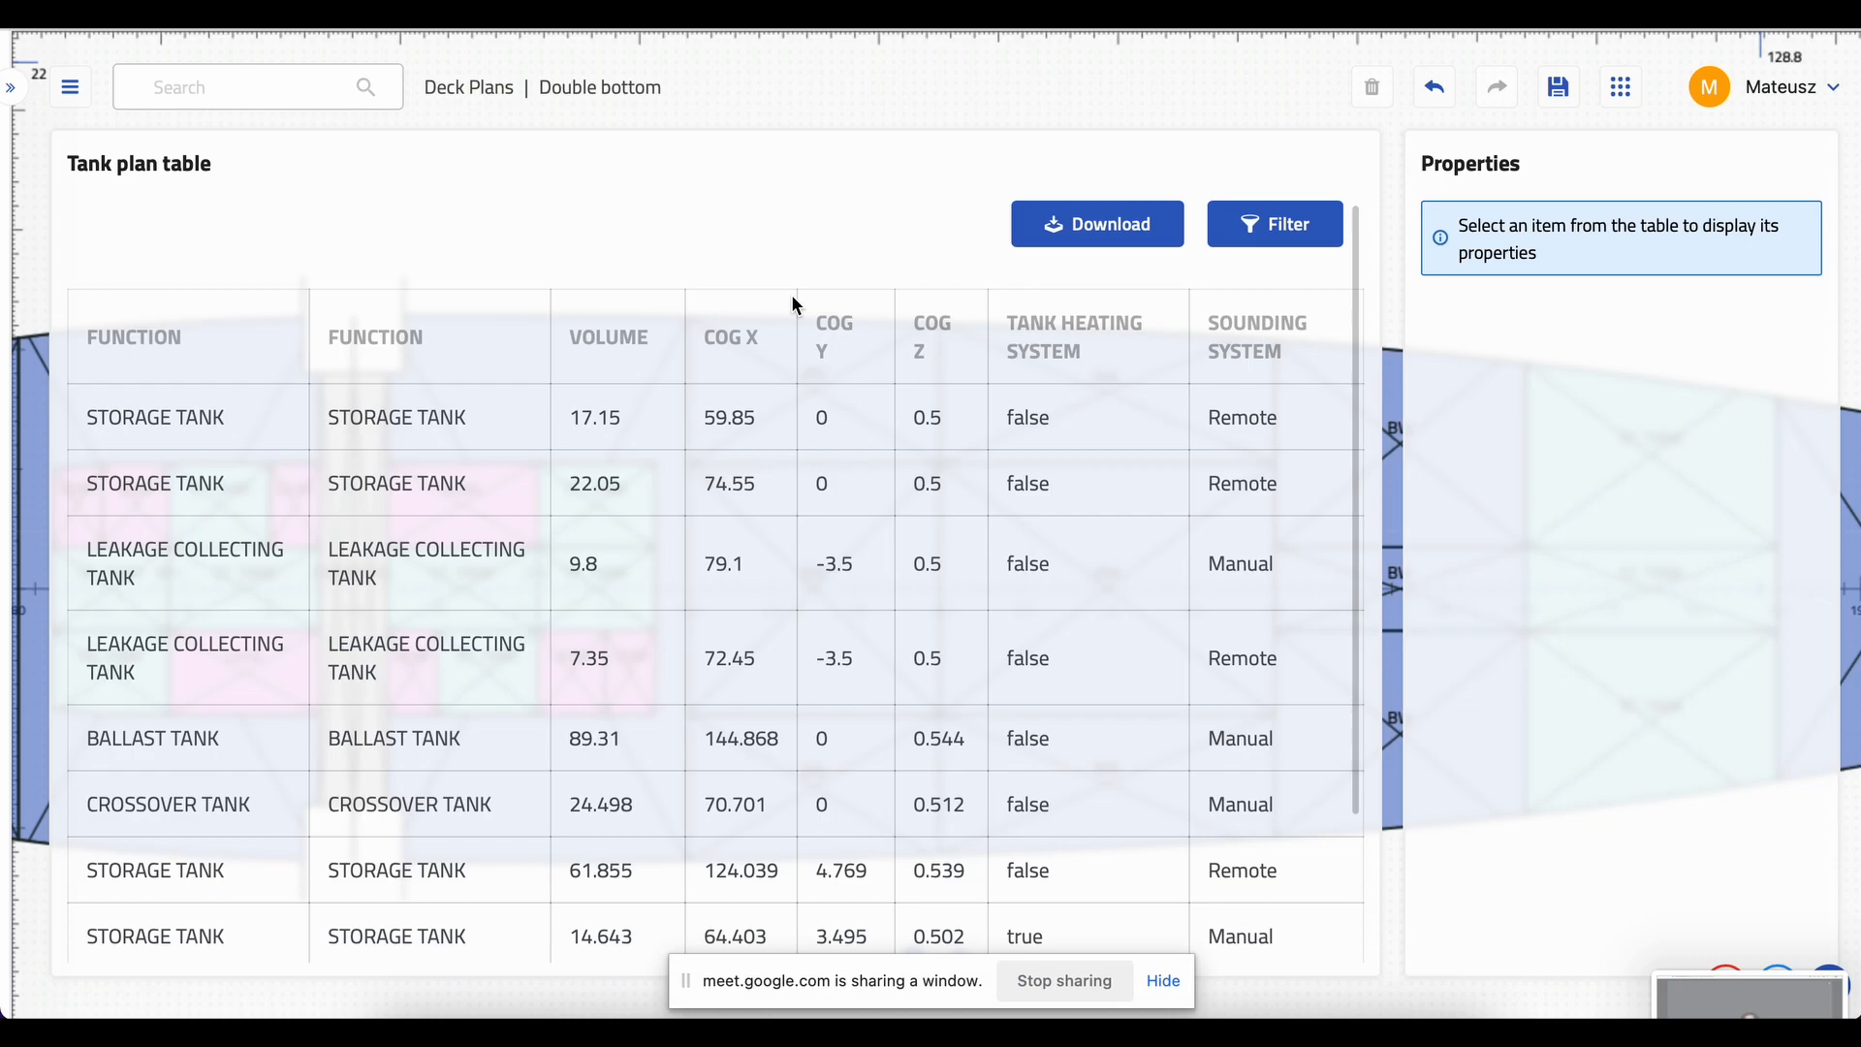
- Return to the Double bottom deck plan and select the ballast tank between the crossover tanks and frame 120
click(178, 82)
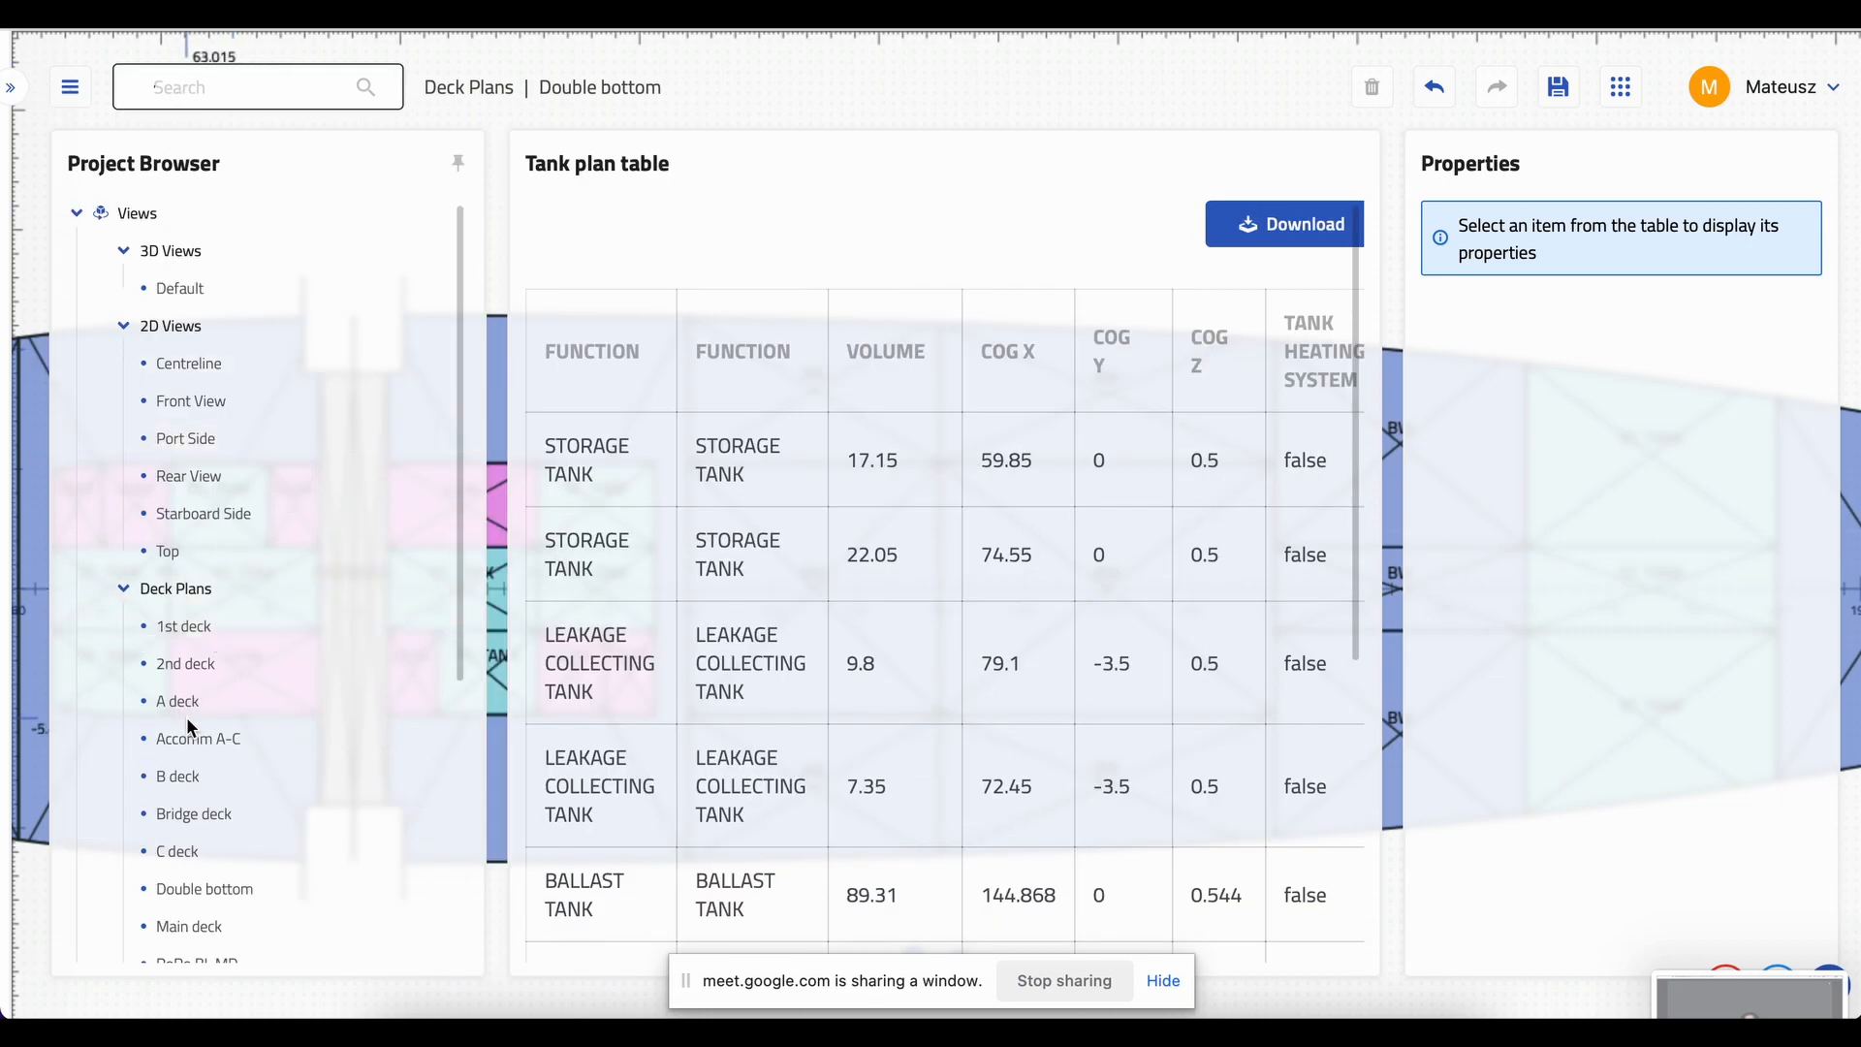
scroll(187, 719, down, 5)
click(176, 472)
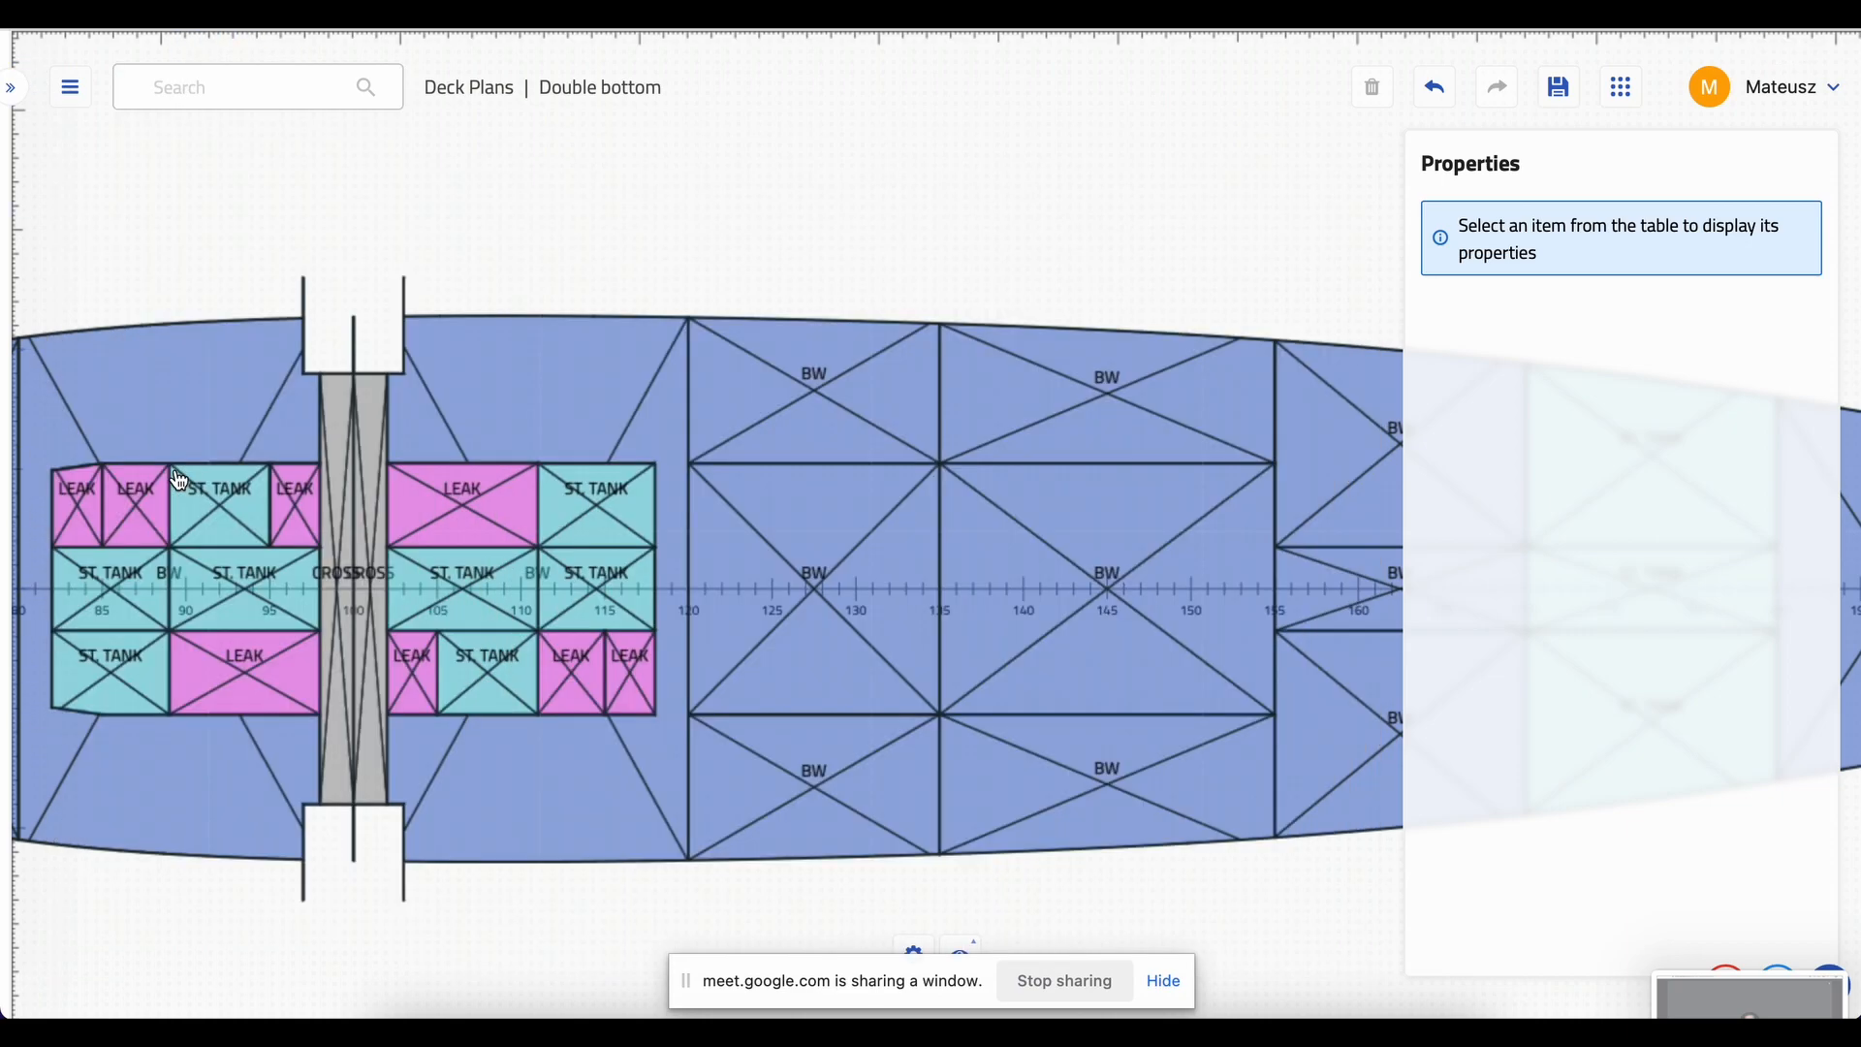
click(628, 386)
click(759, 400)
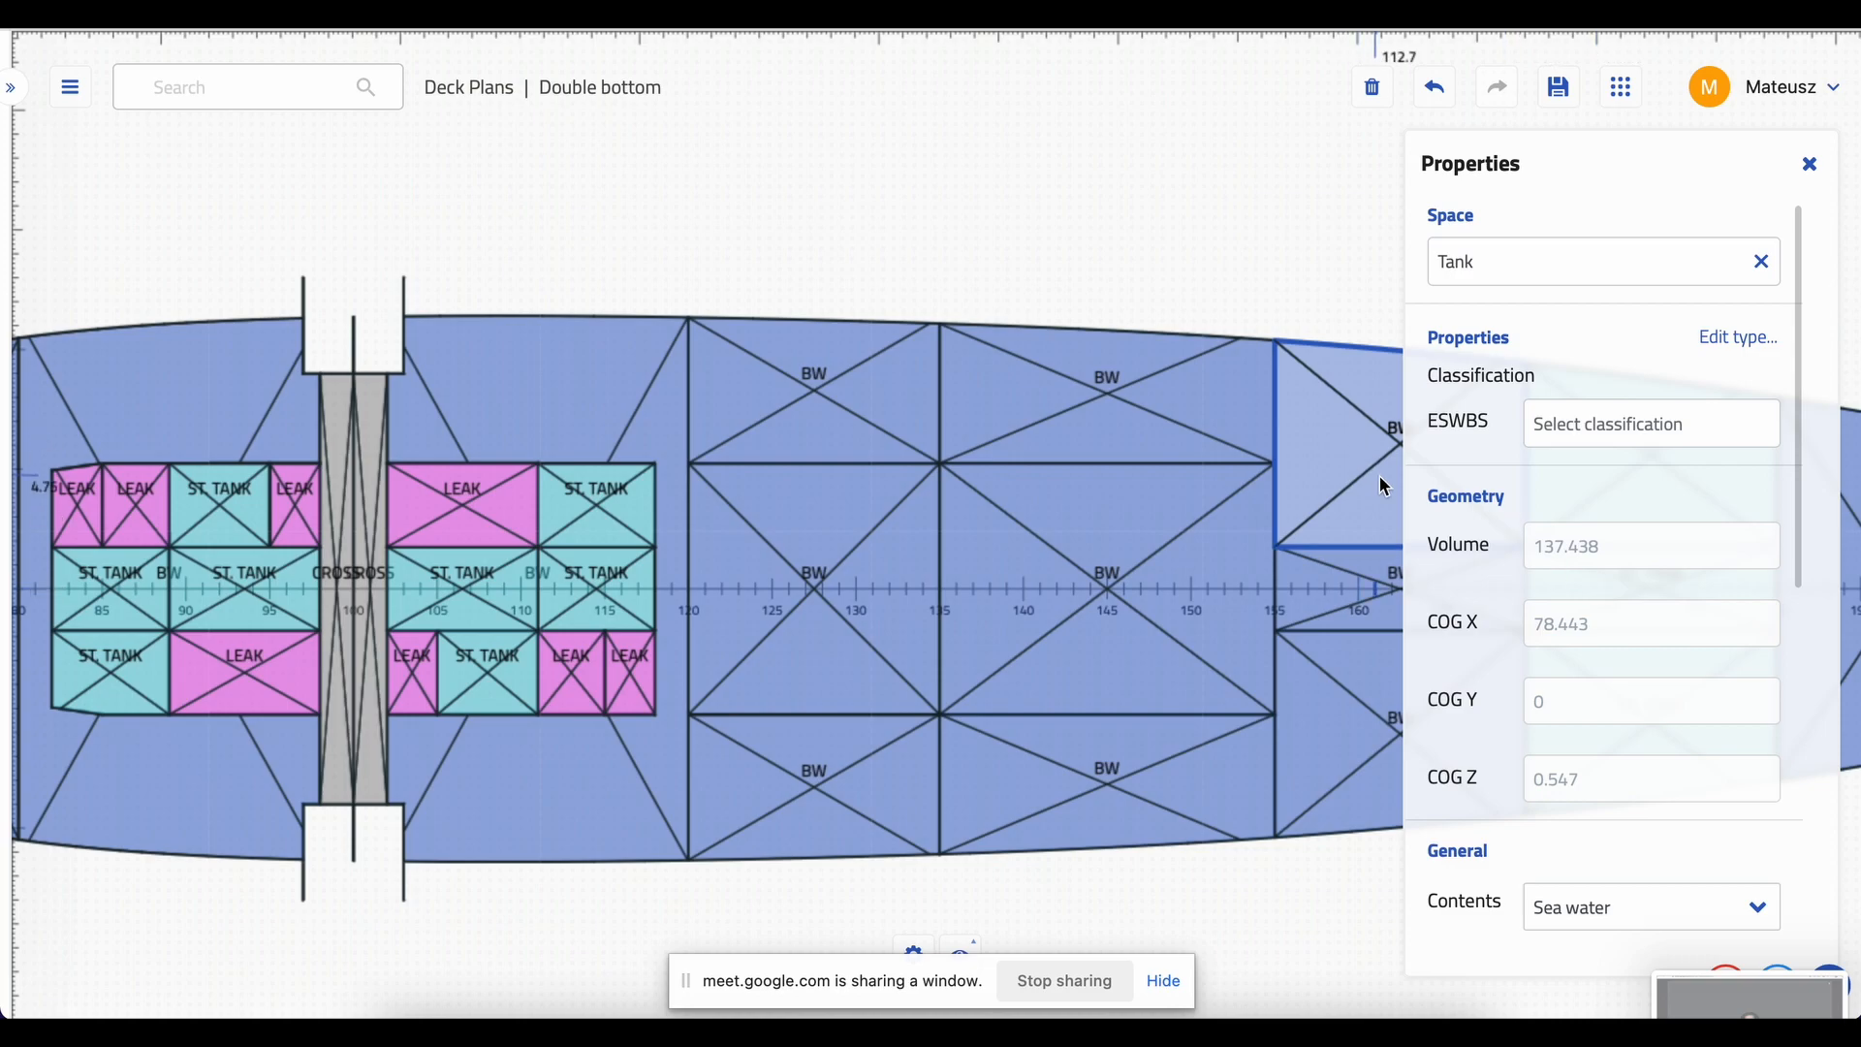
- Read through the selected ballast tank's properties, from geometry and general data to the heating and sounding systems
scroll(1598, 698, down, 1)
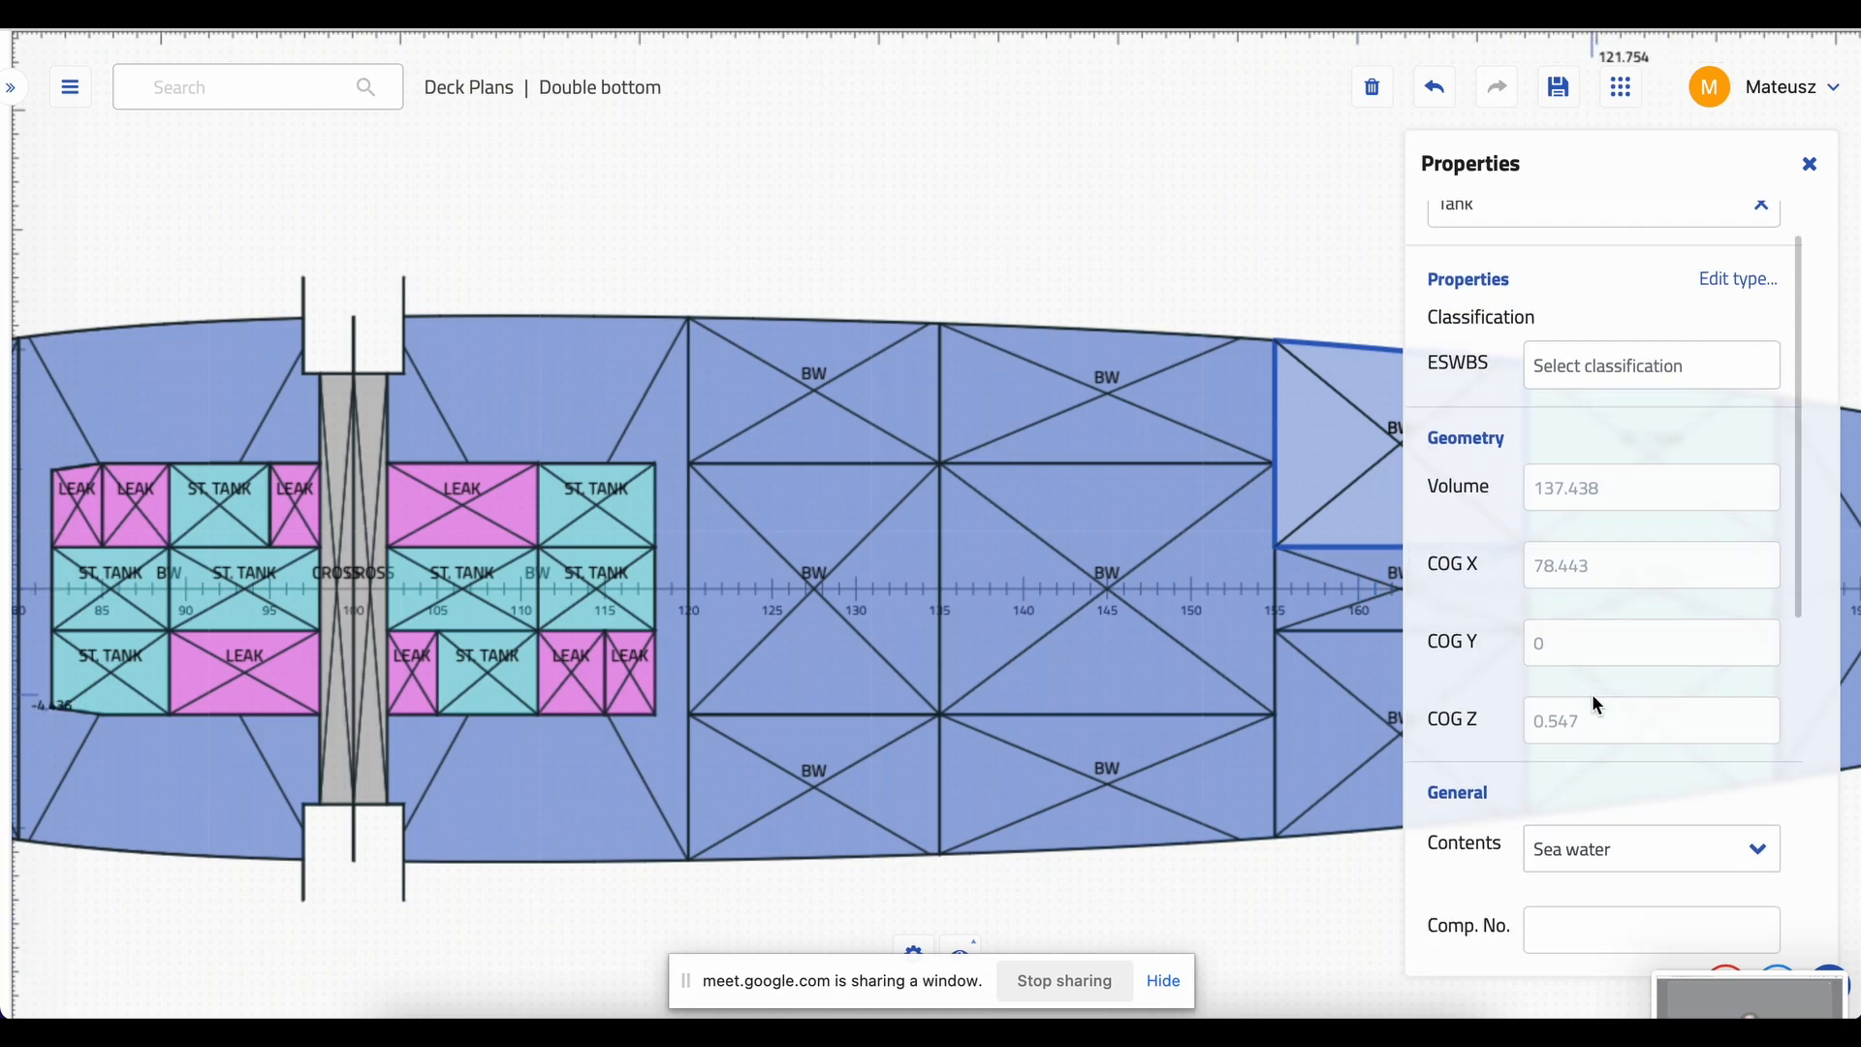
scroll(1591, 698, down, 2)
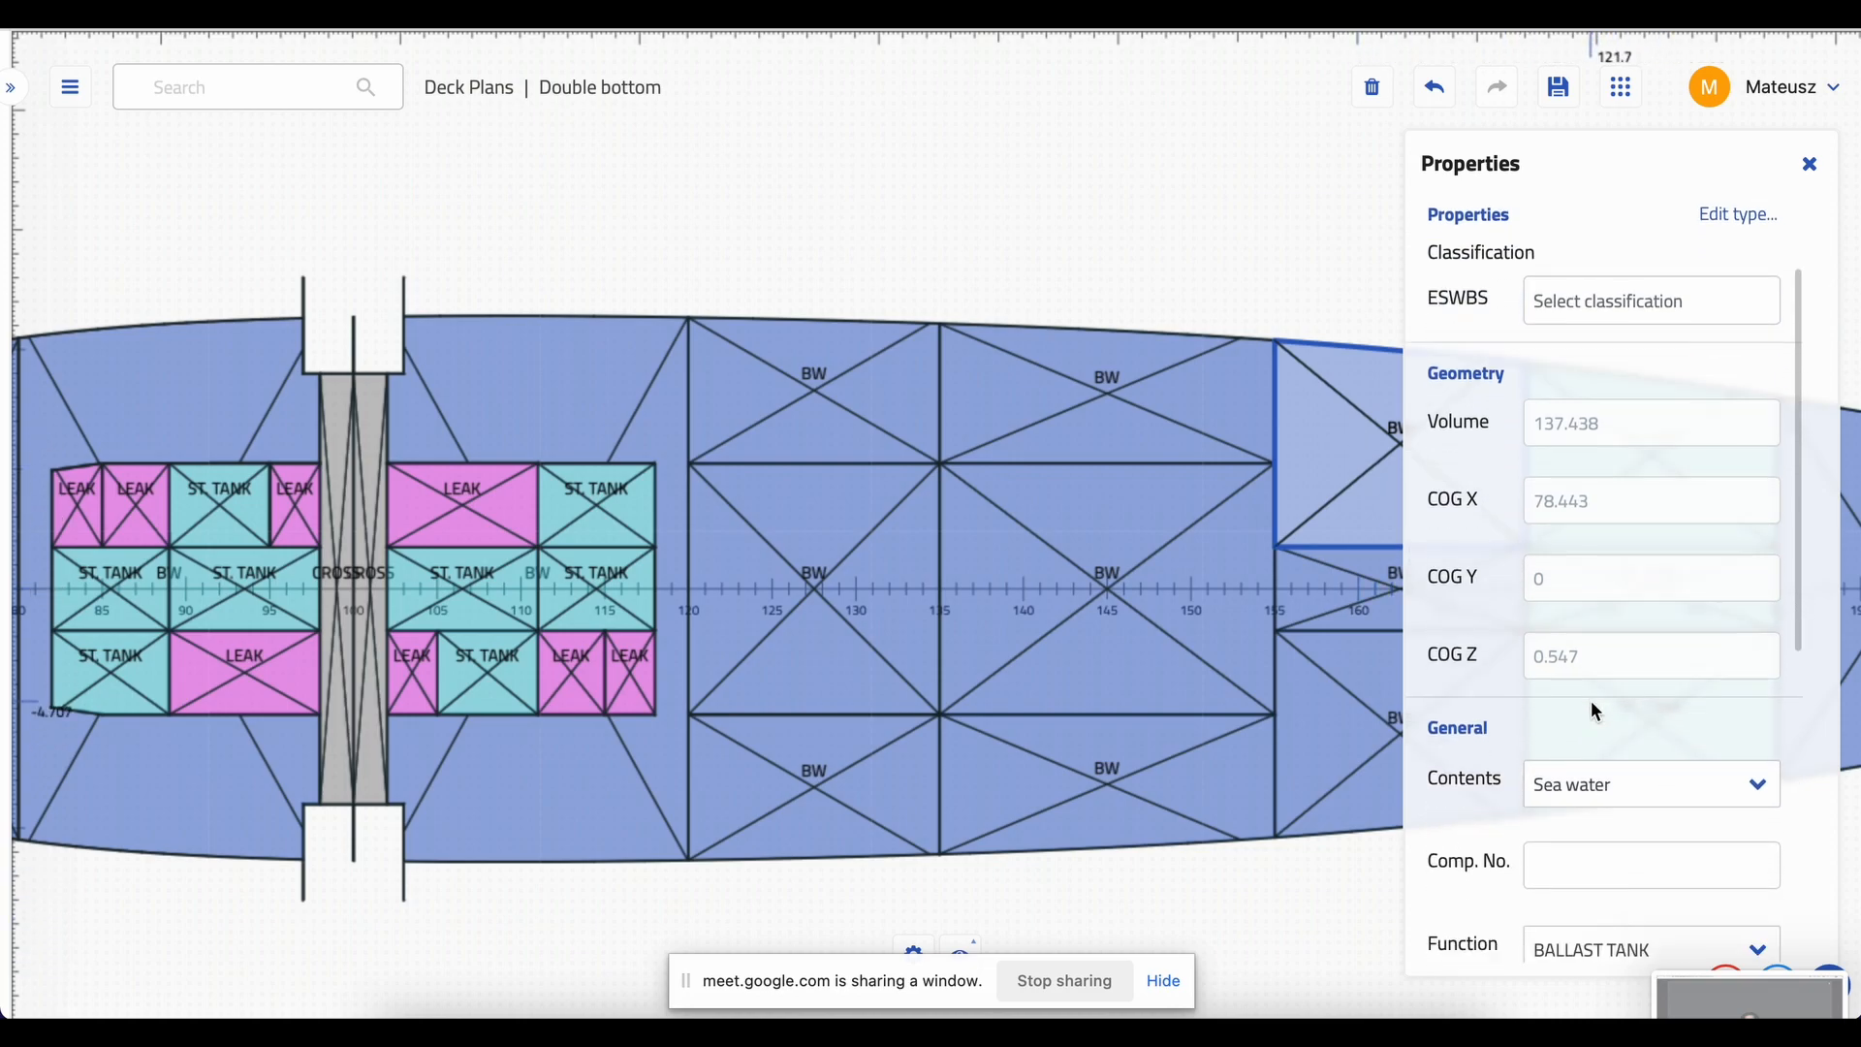
scroll(1589, 702, down, 3)
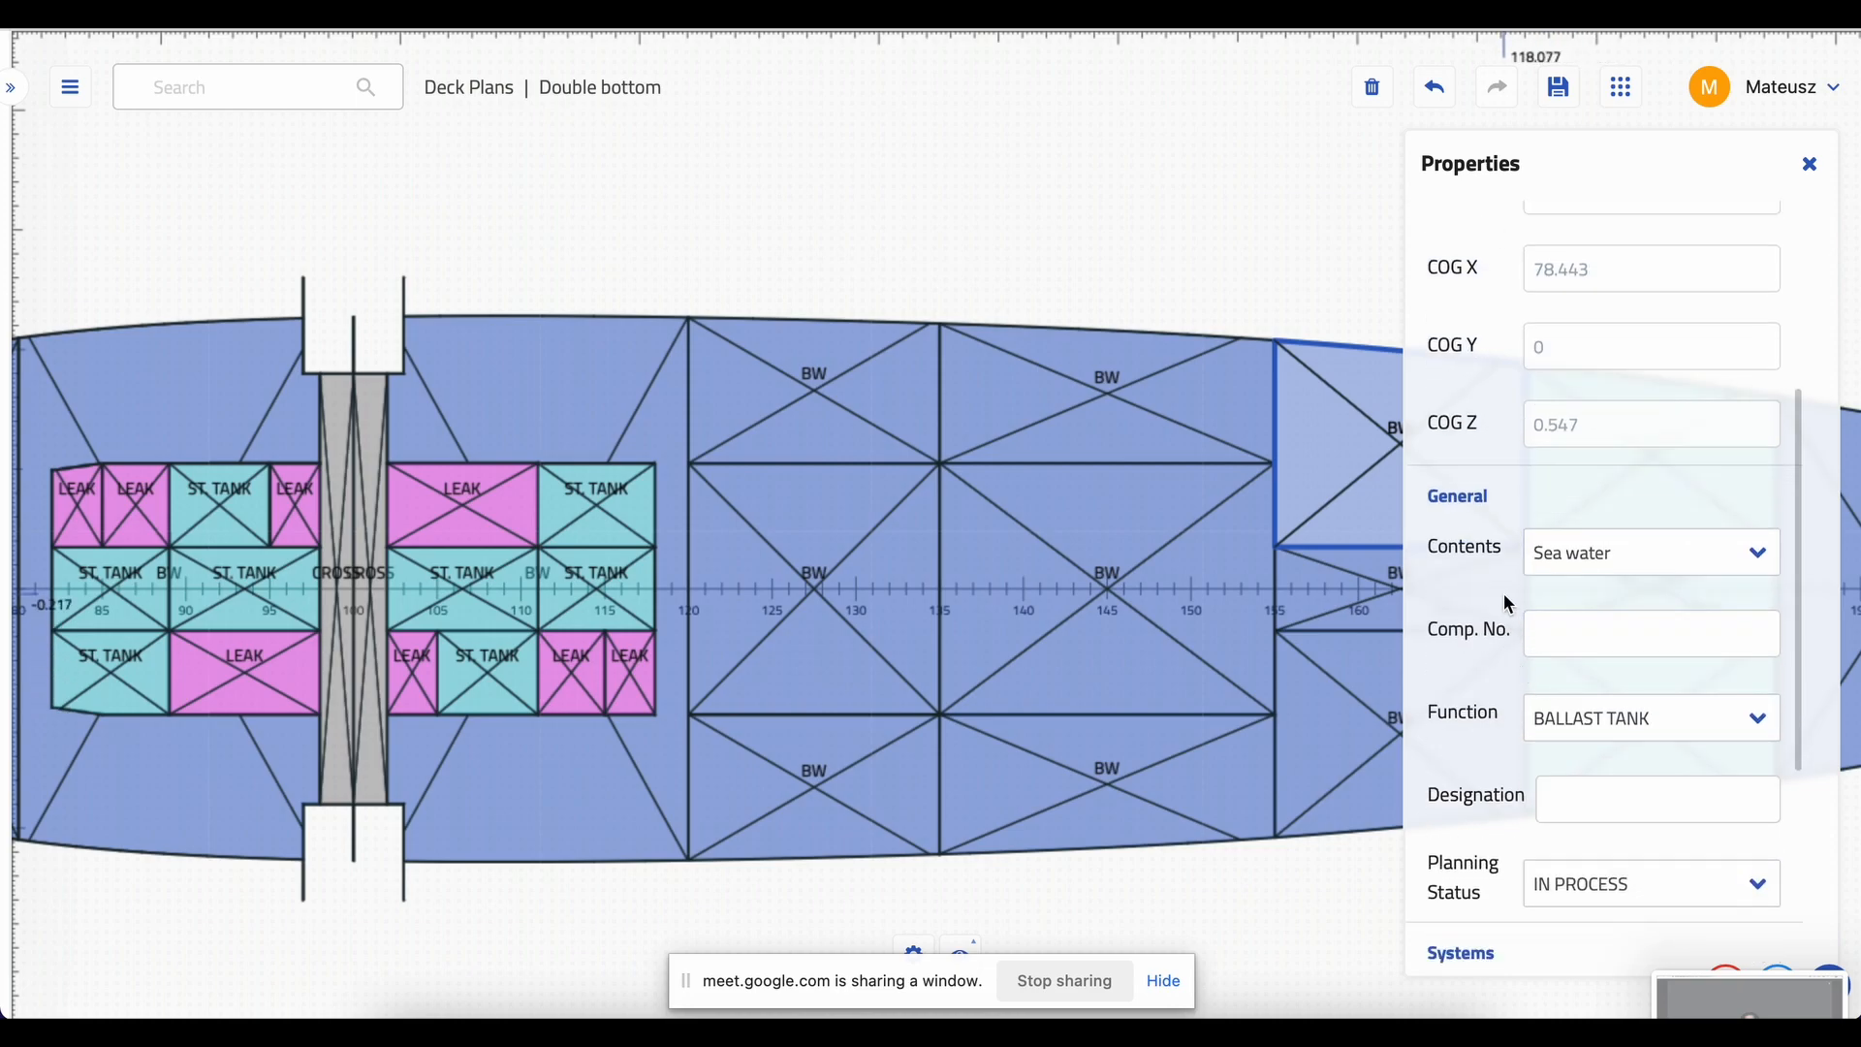
scroll(1445, 558, down, 1)
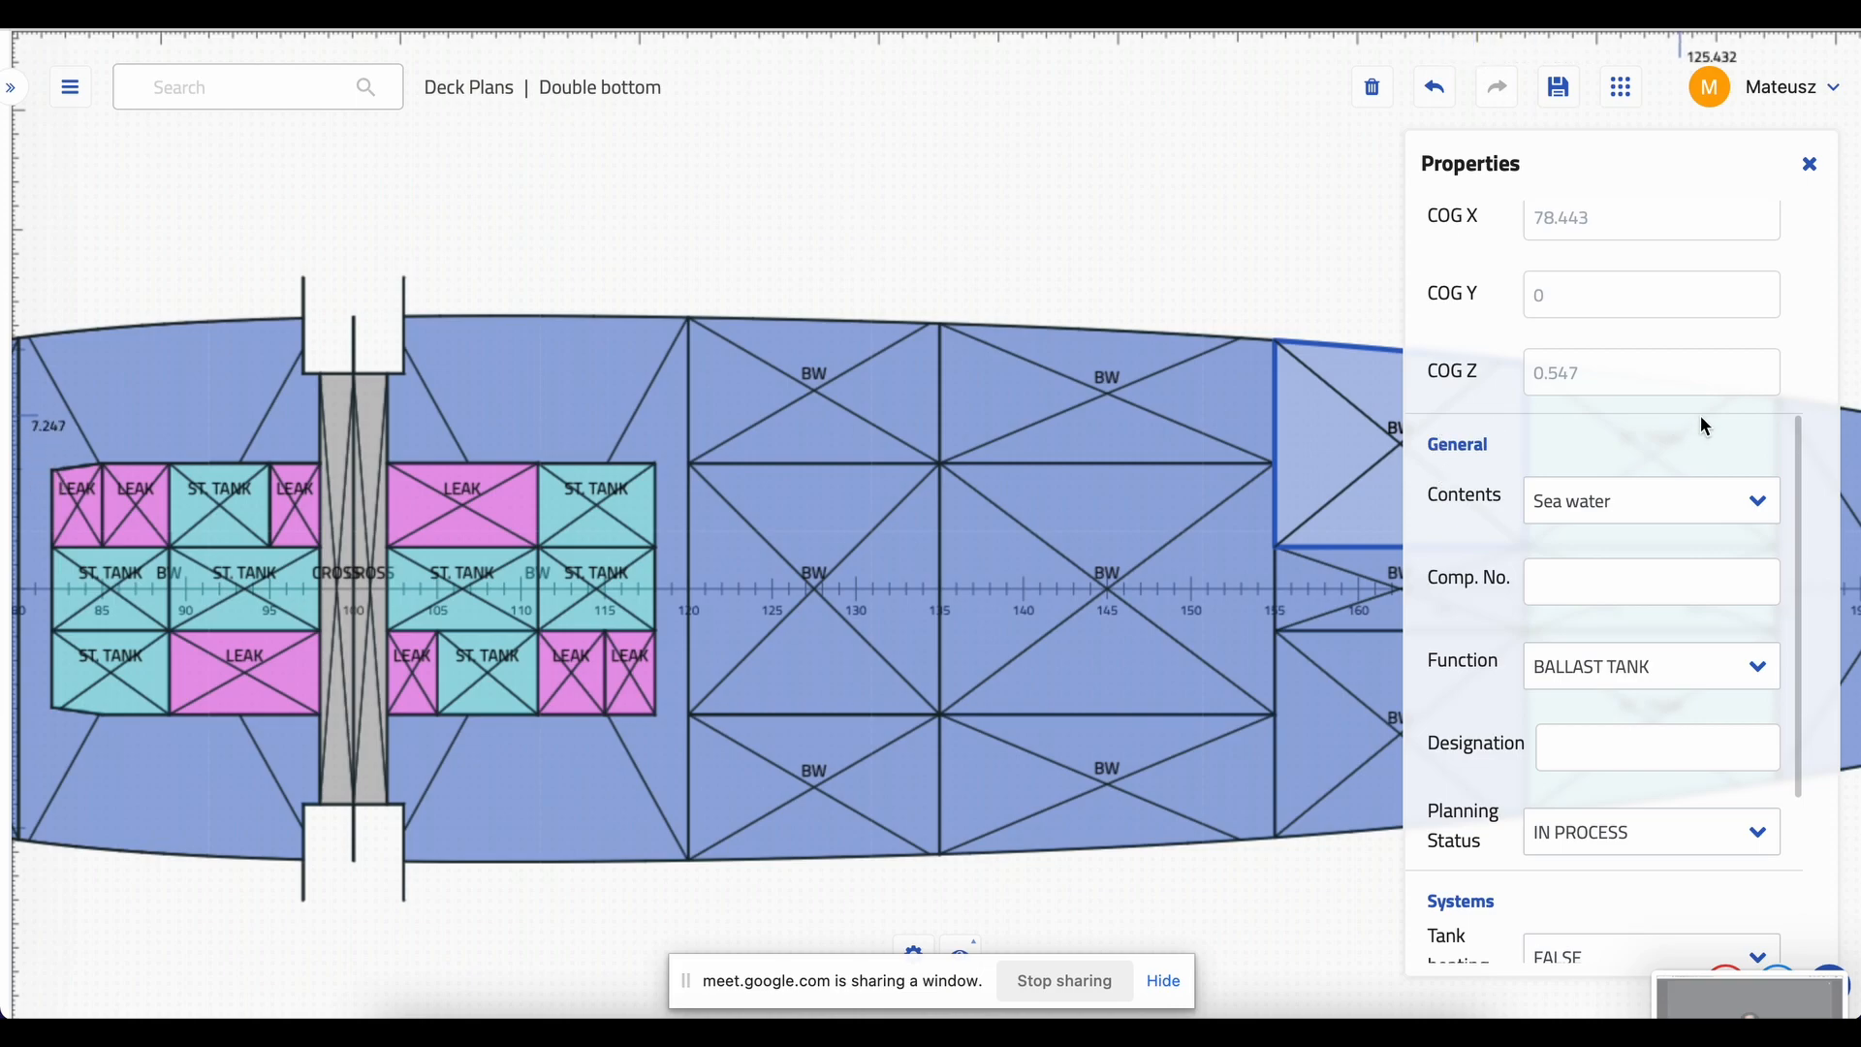
scroll(1801, 454, down, 1)
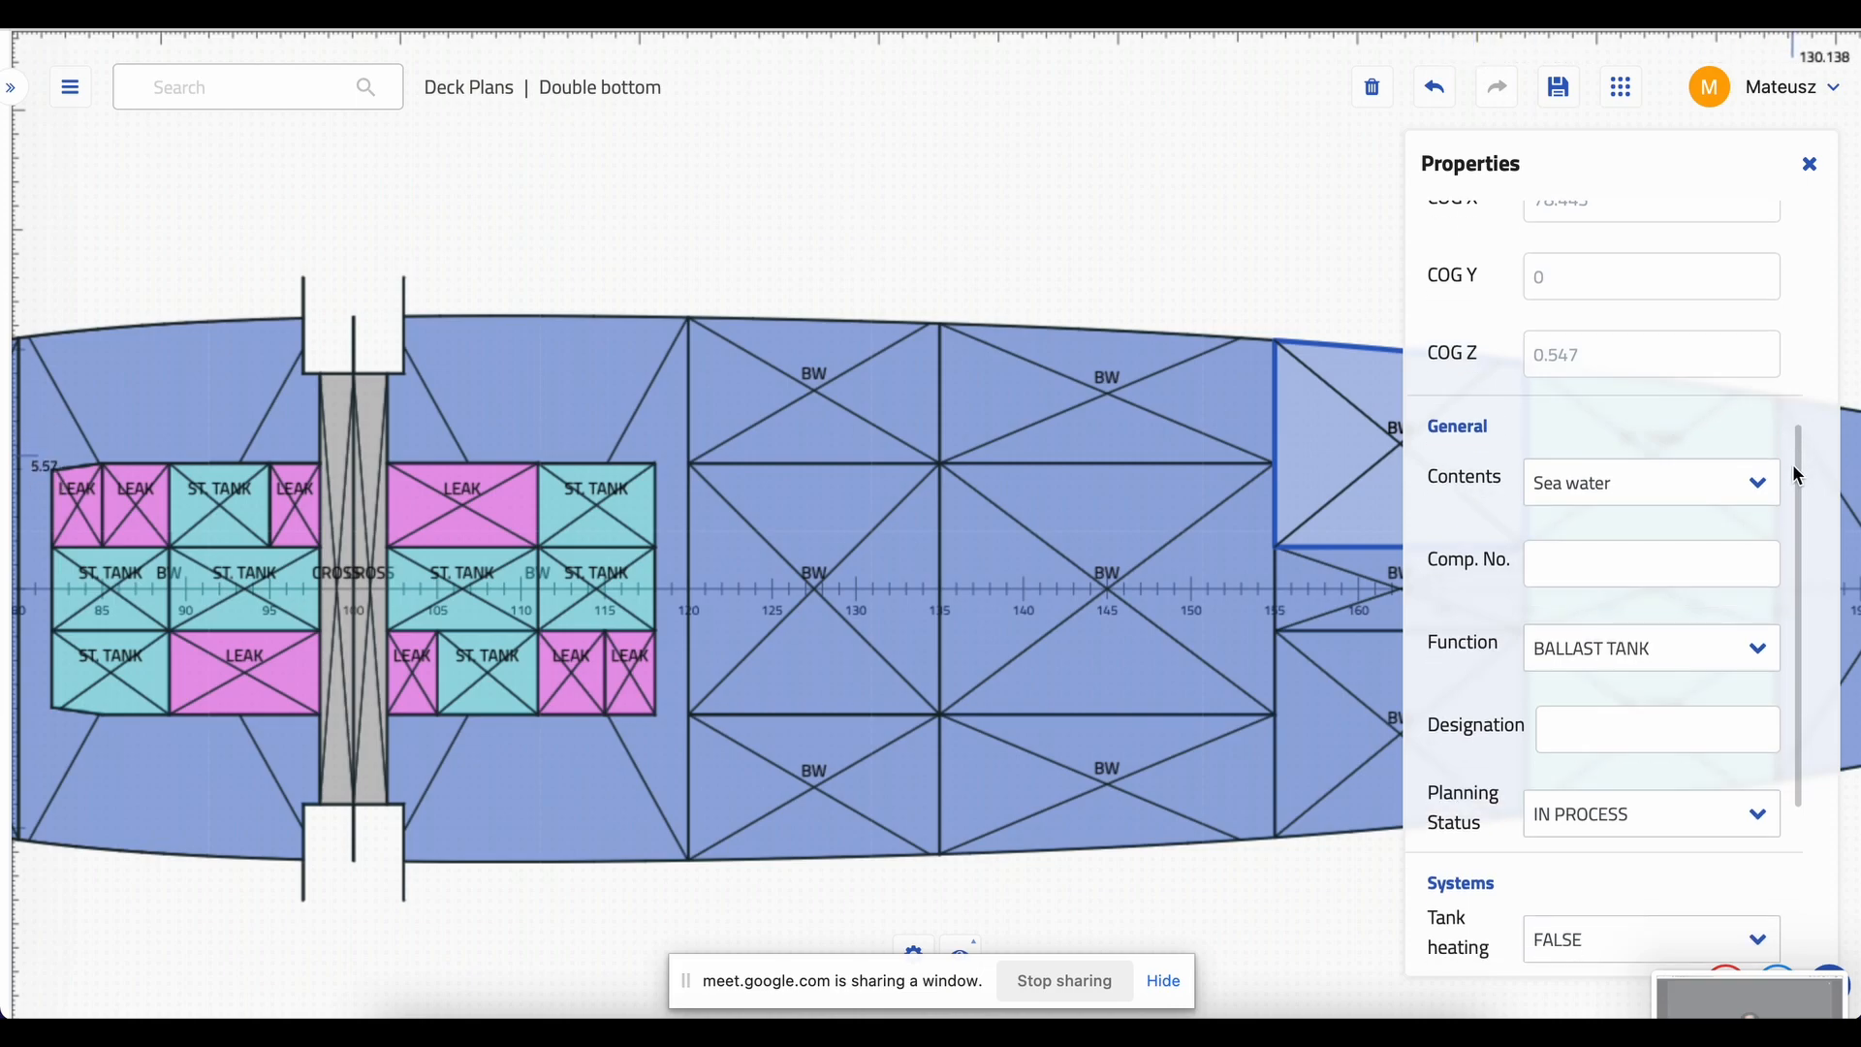
scroll(1488, 675, down, 1)
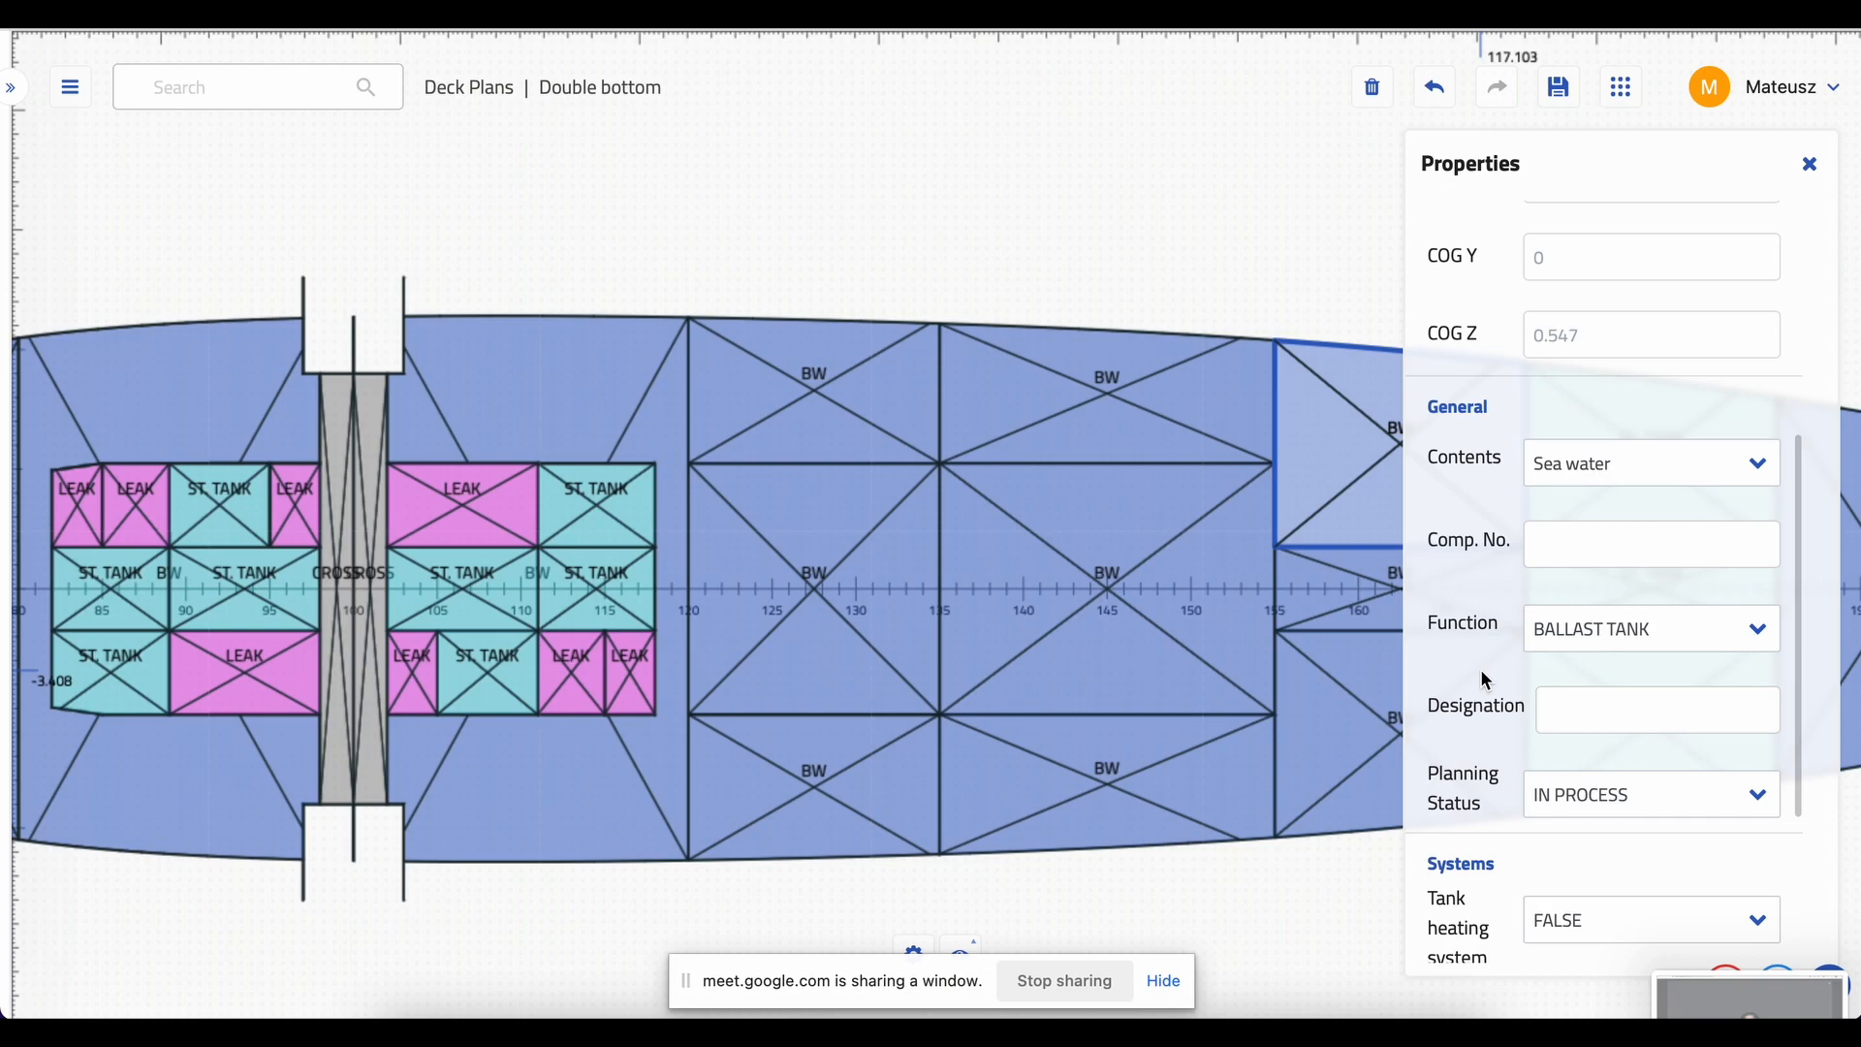
scroll(1486, 678, down, 5)
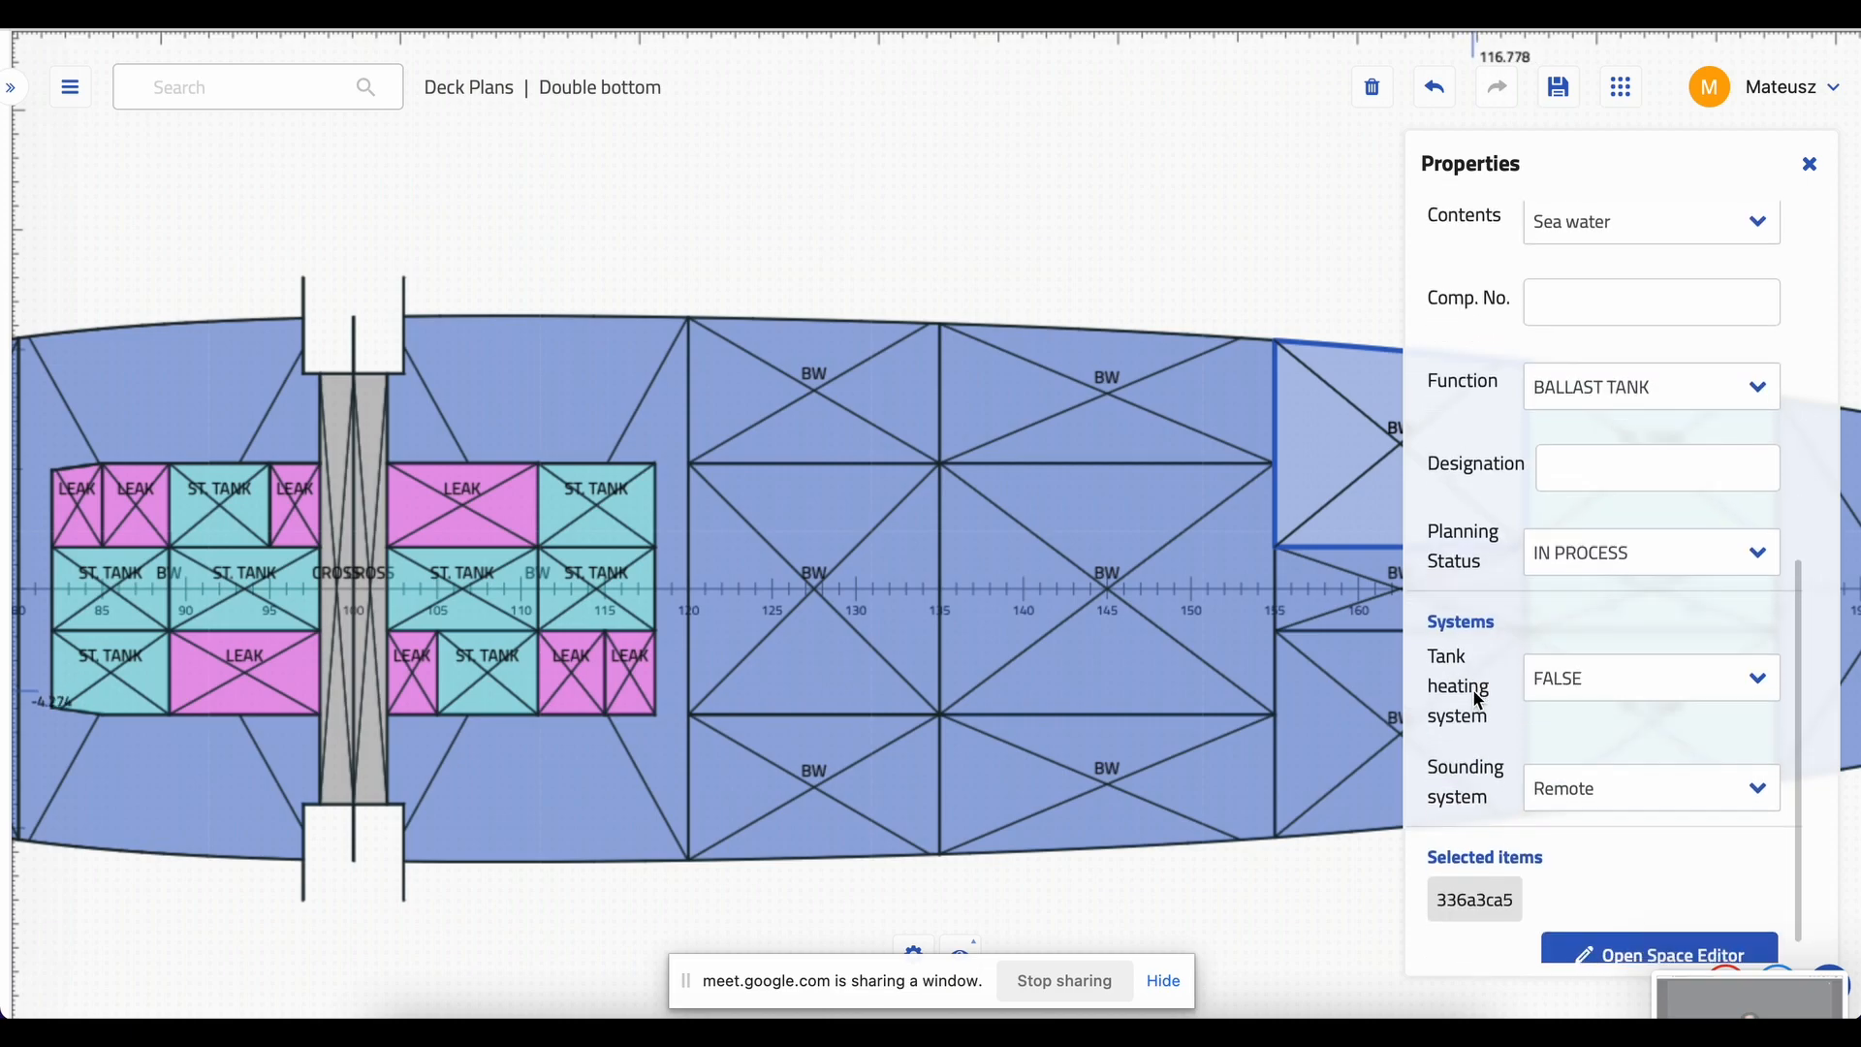